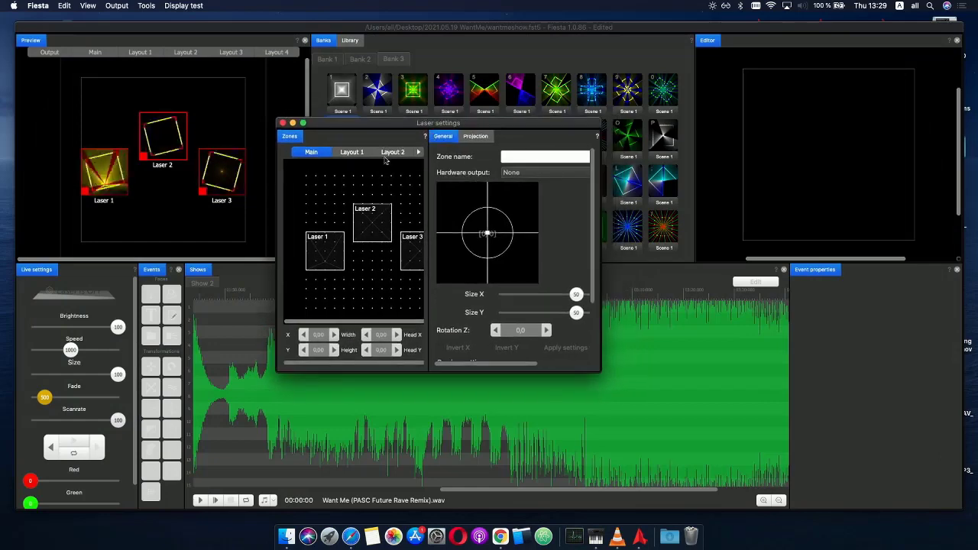
- Enlarge the laser settings window and line up the Laser 1, Laser 2 and Laser 3 zones in one row at Y 0.43
drag(600, 373, 758, 443)
drag(314, 267, 327, 203)
drag(402, 251, 354, 241)
click(357, 246)
click(359, 248)
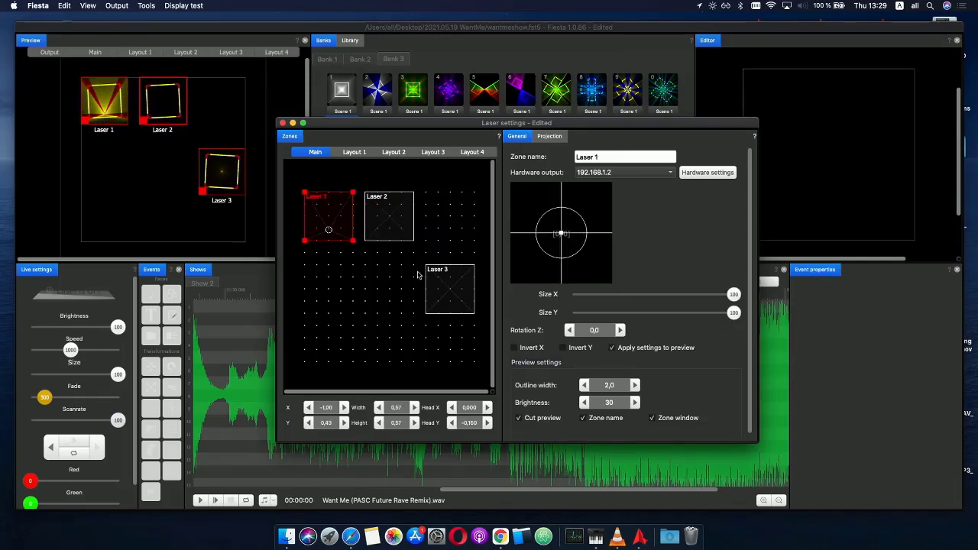
drag(442, 295, 444, 223)
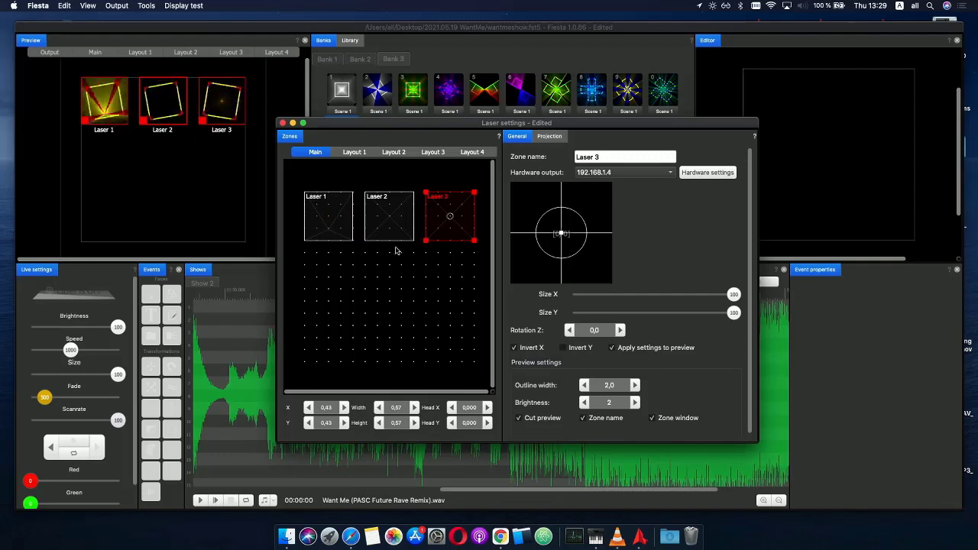
- Add a fourth laser zone, centre it below the row of three, and enlarge it to about 1.14 by 1.14
click(117, 6)
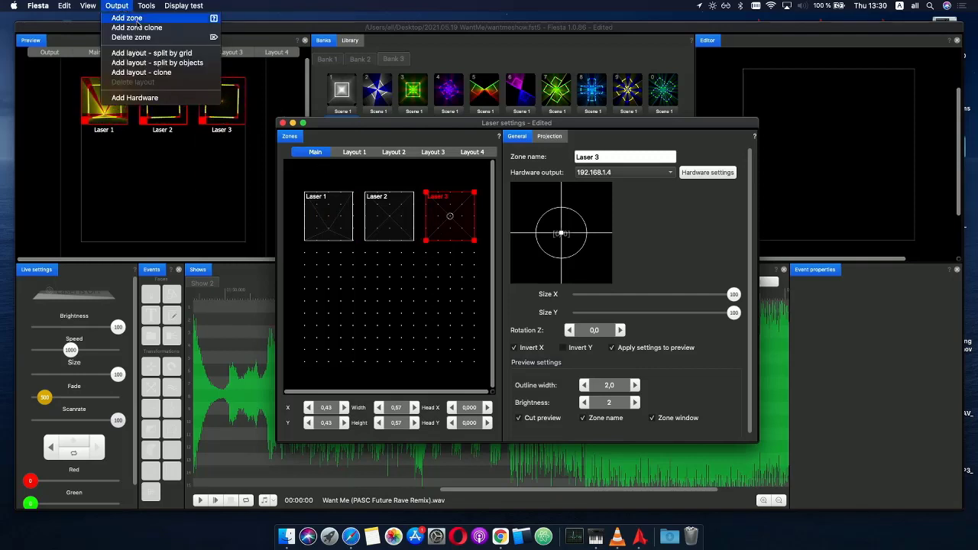
click(127, 17)
drag(405, 274, 403, 321)
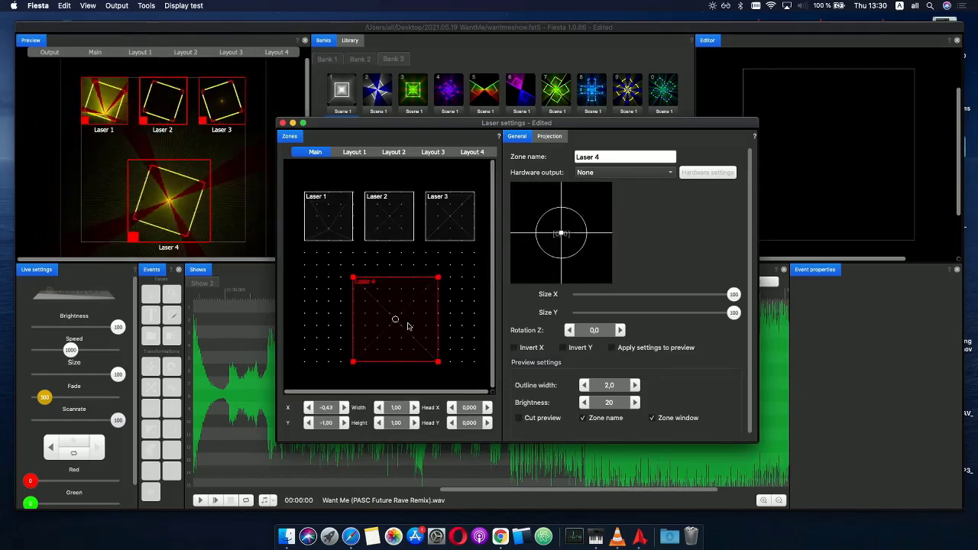
drag(351, 275, 343, 268)
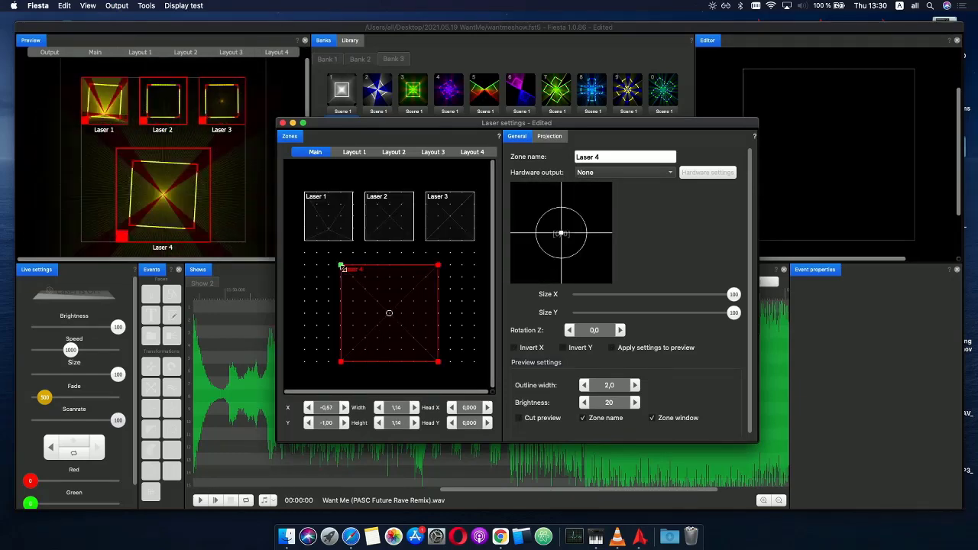
click(448, 282)
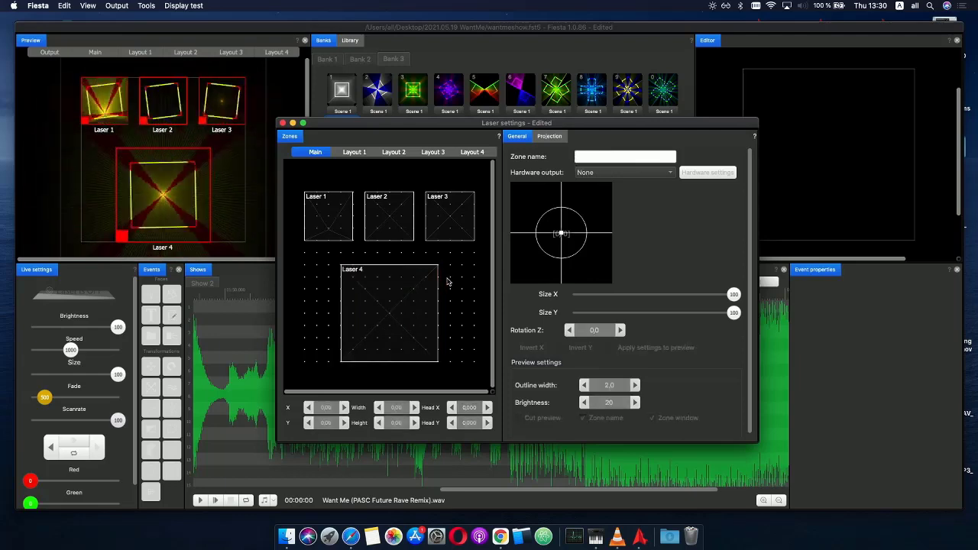
- Set the preview outline width to 1.0 and the preview brightness to 20 for all four laser zones
click(348, 223)
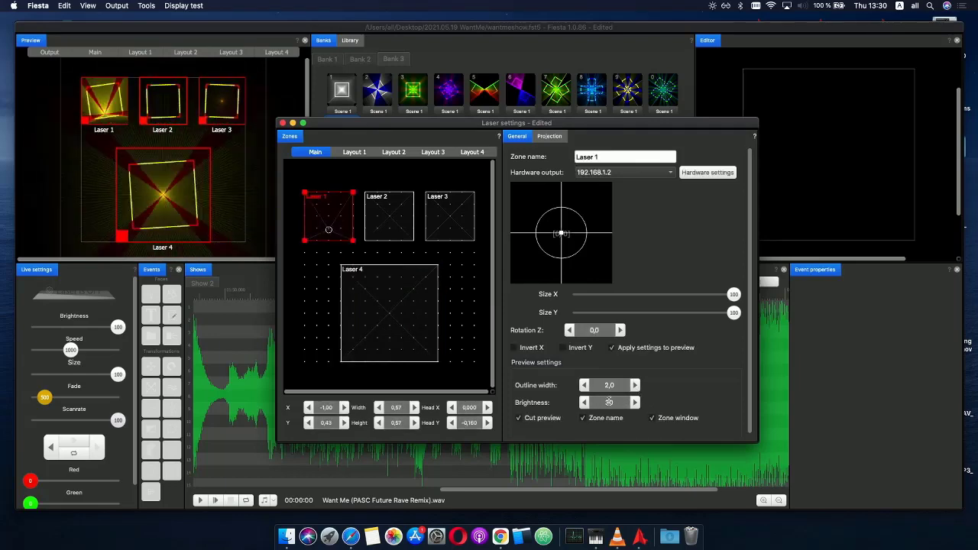
scroll(616, 386, down, 1)
scroll(613, 401, down, 1)
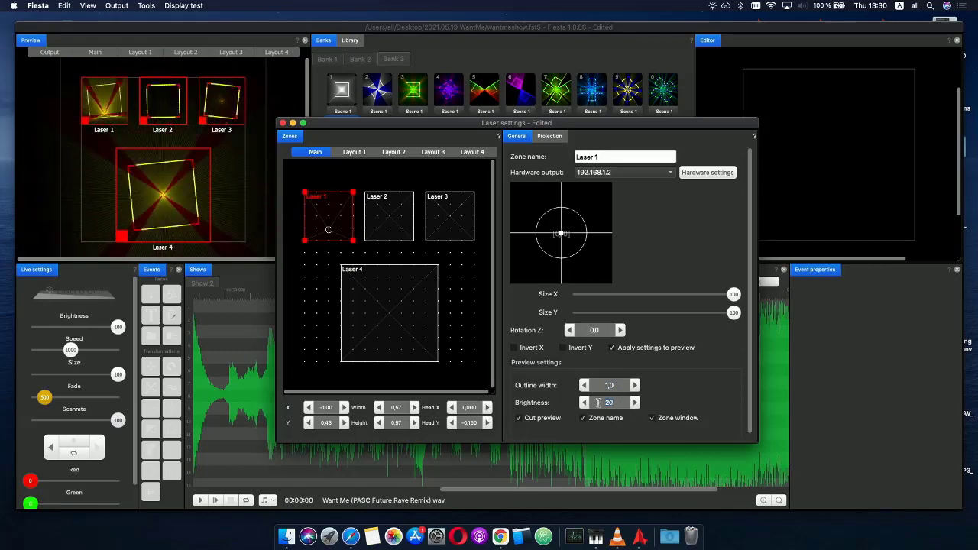
click(379, 211)
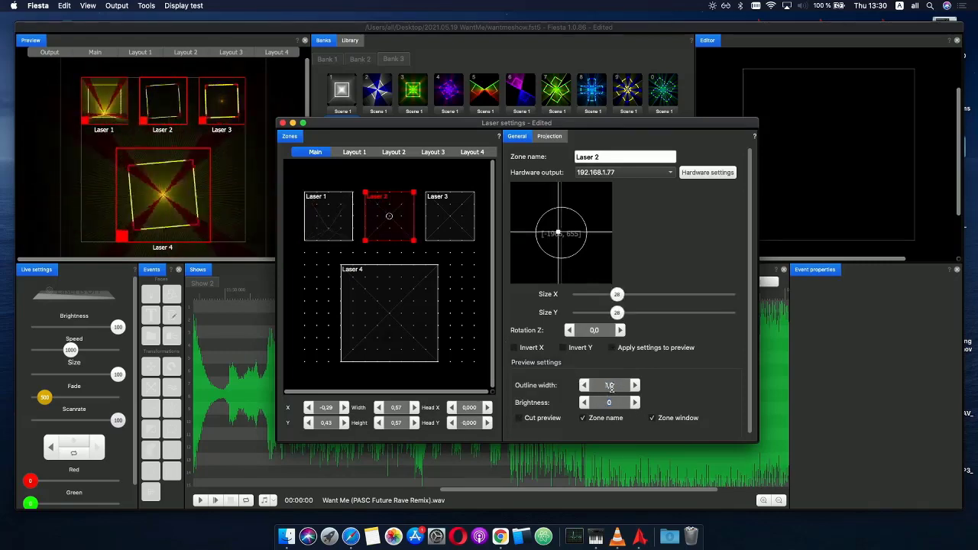
click(440, 233)
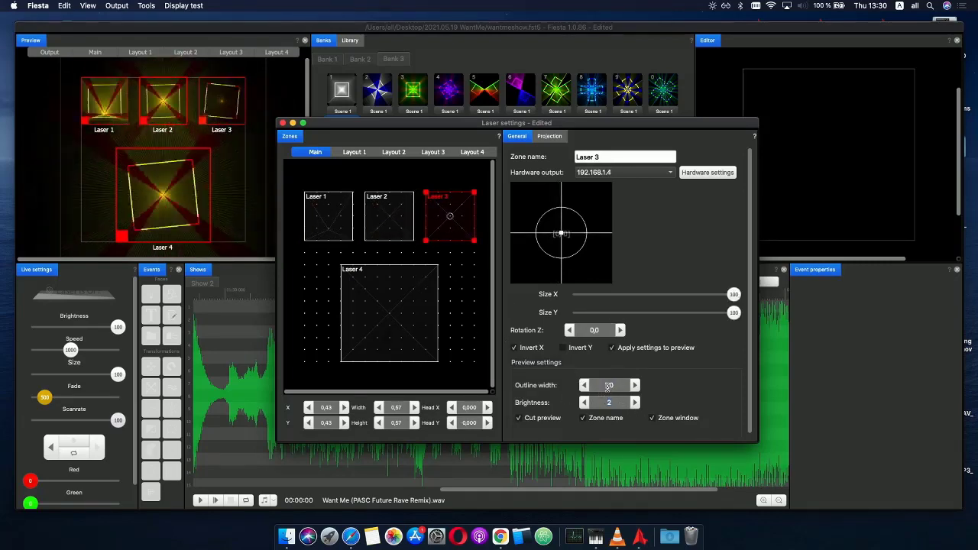
click(382, 302)
scroll(606, 387, down, 1)
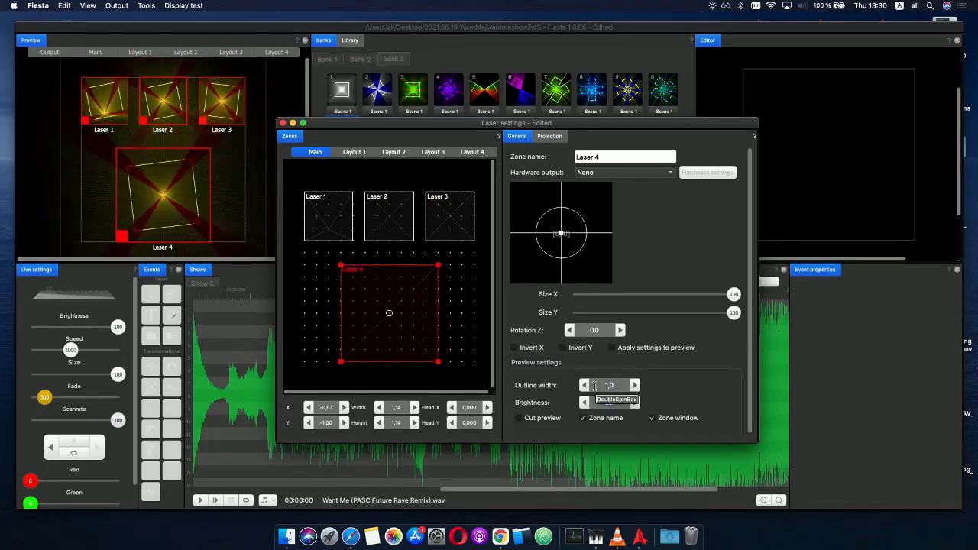
- Shift the beam heads of Laser 4 to about Y -0.372, Laser 1 to about X 0.204 and Laser 3 to about X -0.198, then close the settings
drag(389, 313, 389, 345)
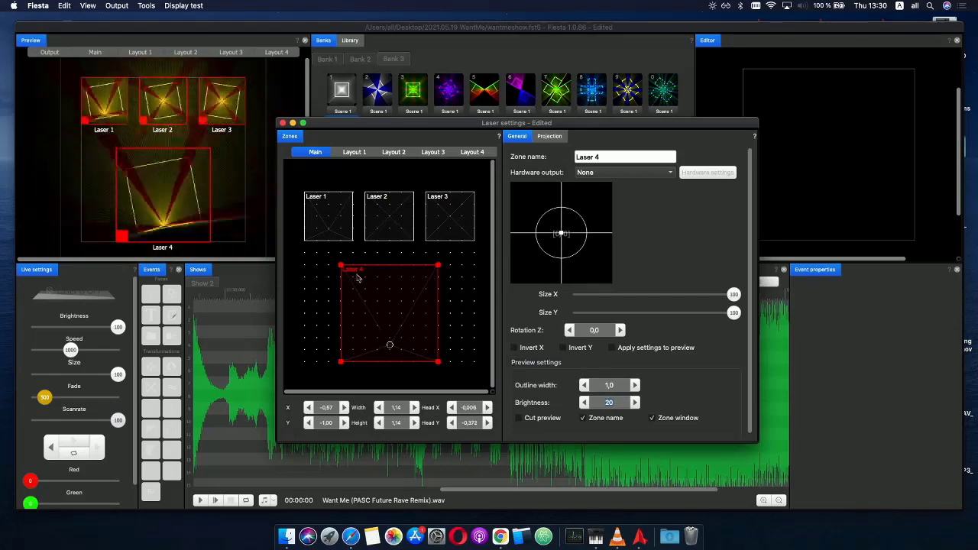
click(337, 231)
drag(328, 230, 345, 219)
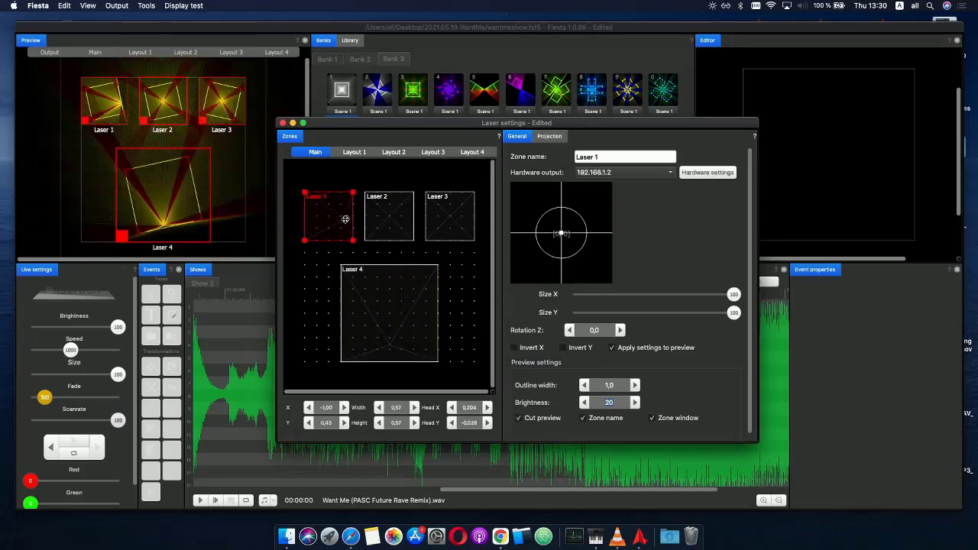
click(457, 218)
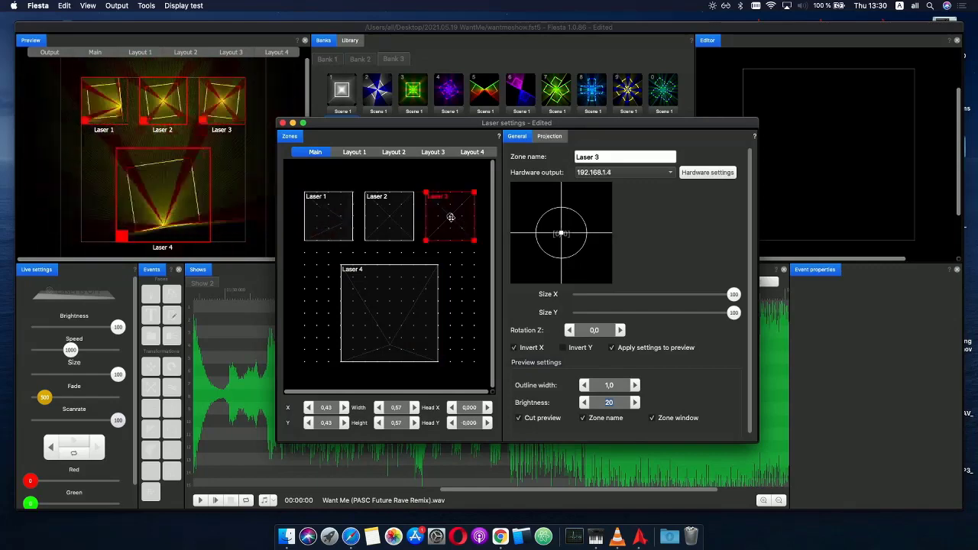
drag(450, 216, 432, 222)
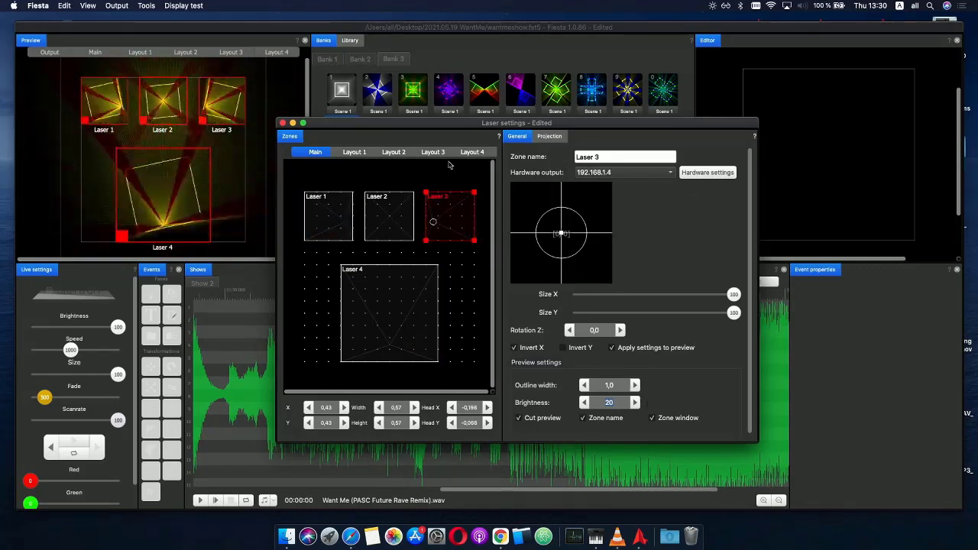
click(282, 122)
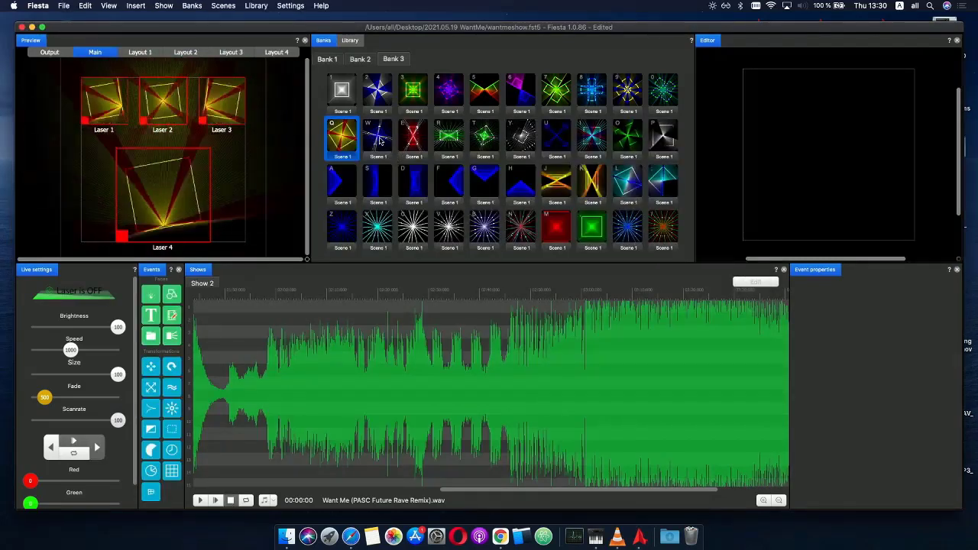
- Preview the W and E scenes of Bank 3 on the new zone arrangement and switch the scene off
click(380, 140)
click(408, 141)
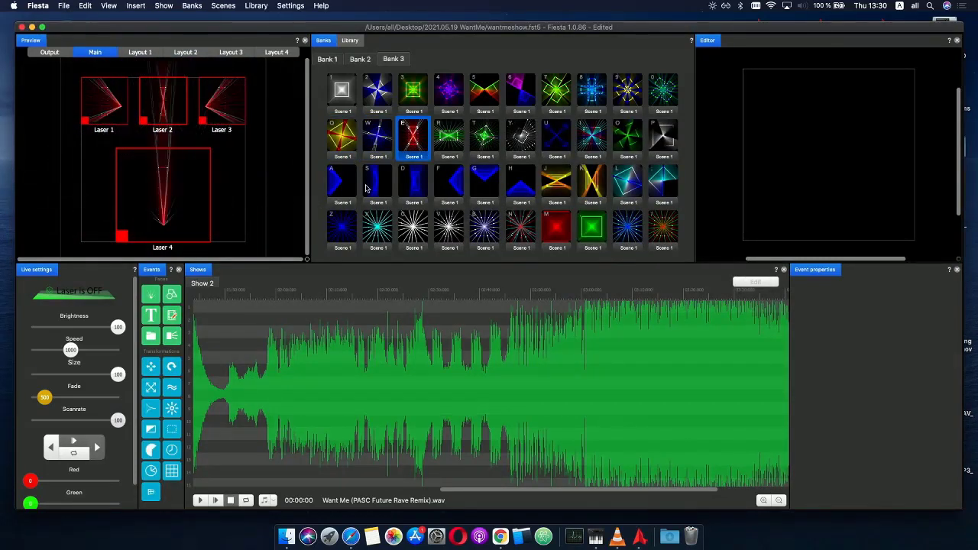
key(e)
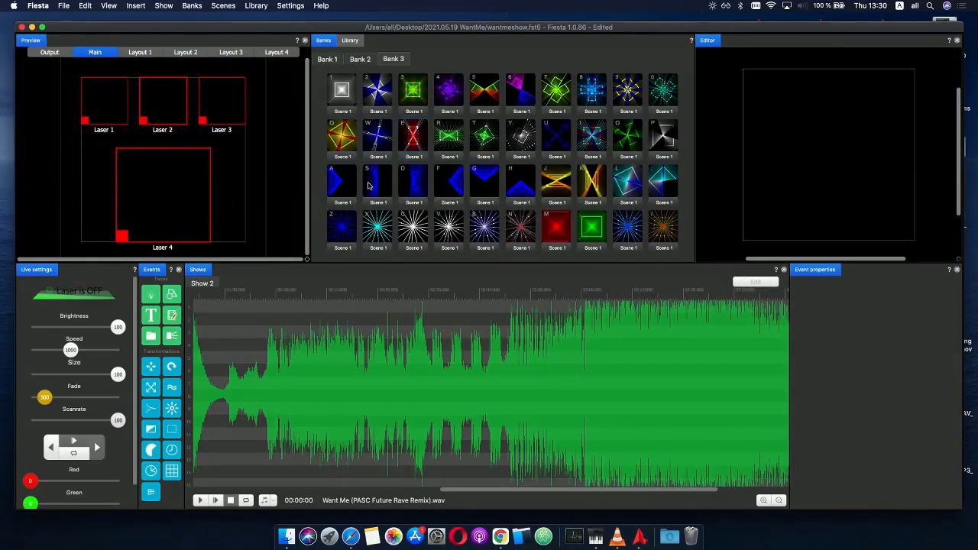
- Add a new empty scene bank after Bank 3
click(191, 6)
click(203, 18)
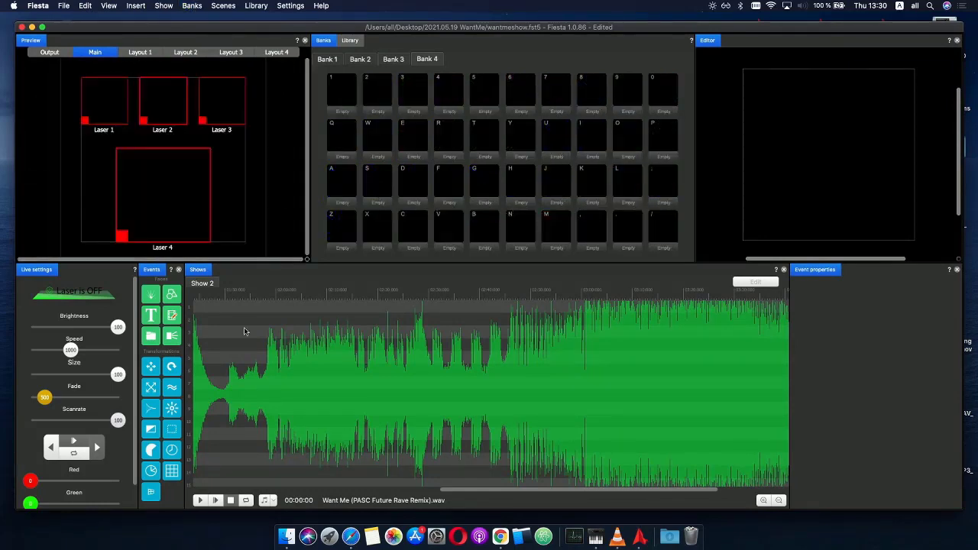
- Go to the beginning of the existing show's timeline and select its events
drag(473, 491, 145, 493)
click(198, 291)
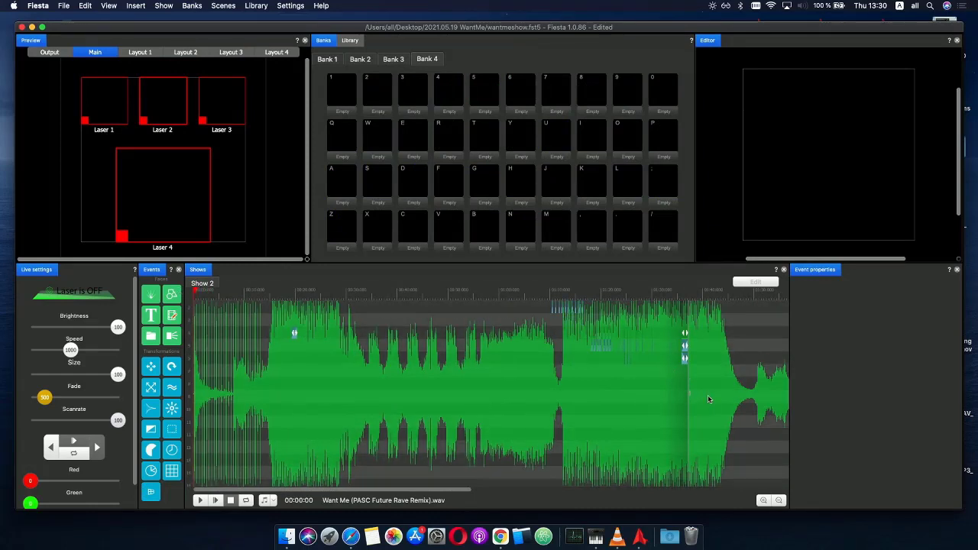
drag(714, 394, 246, 258)
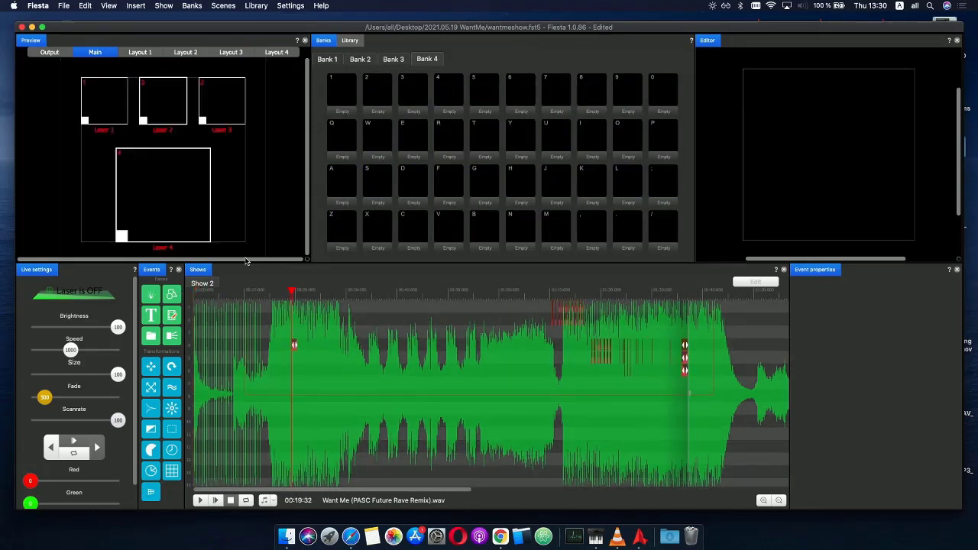
- Delete the existing Show 2 and add a new empty show
click(164, 6)
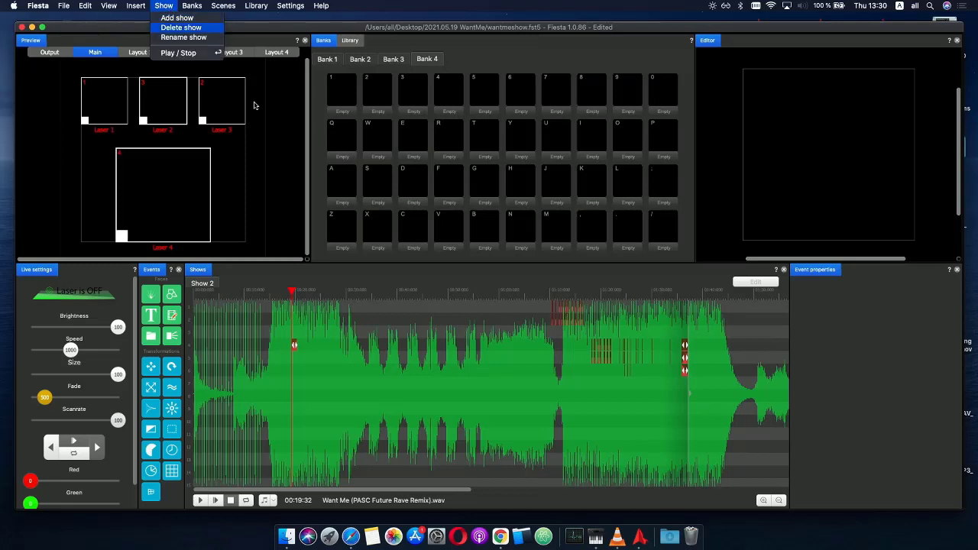
click(256, 105)
click(164, 5)
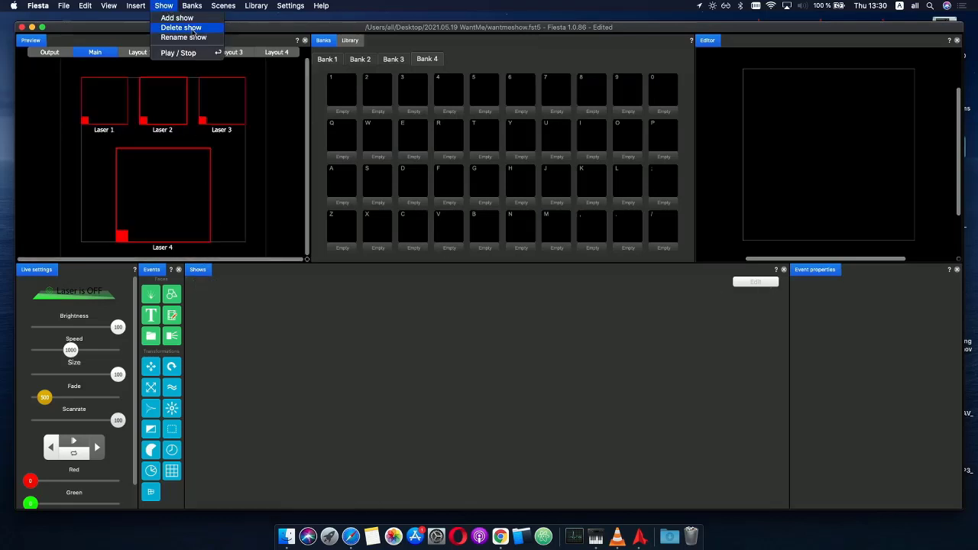
click(177, 17)
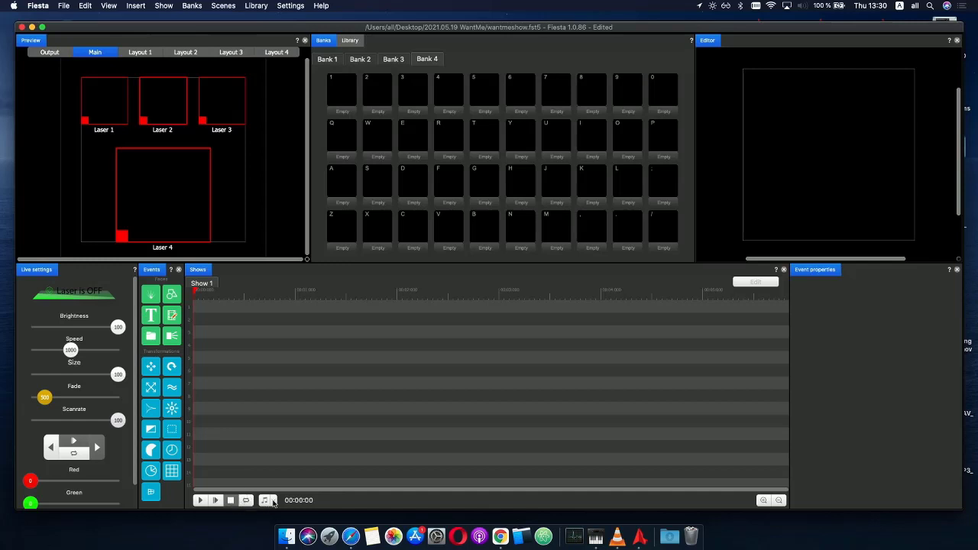
- Load Want Me (PASC Future Rave Remix).wav as the new show's music and play its opening
click(272, 502)
click(305, 493)
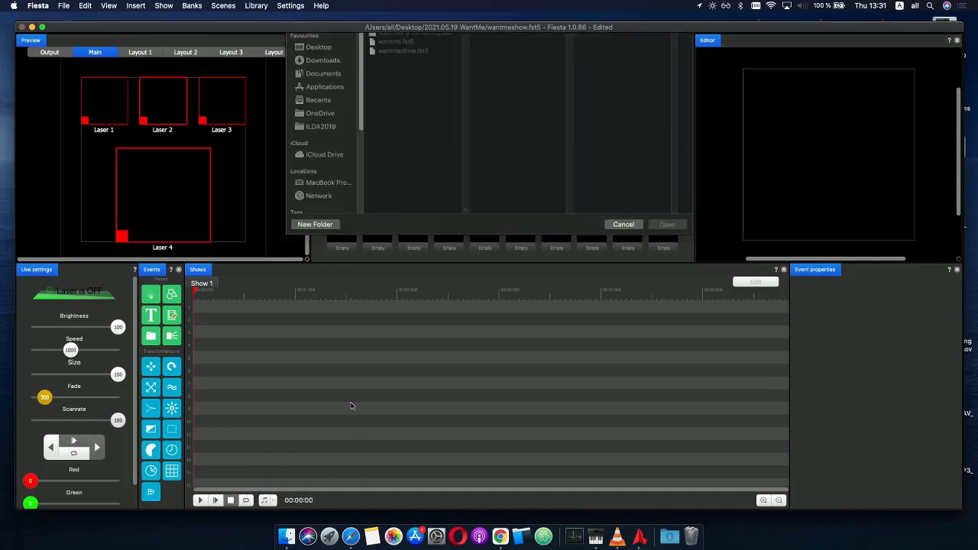
double_click(419, 60)
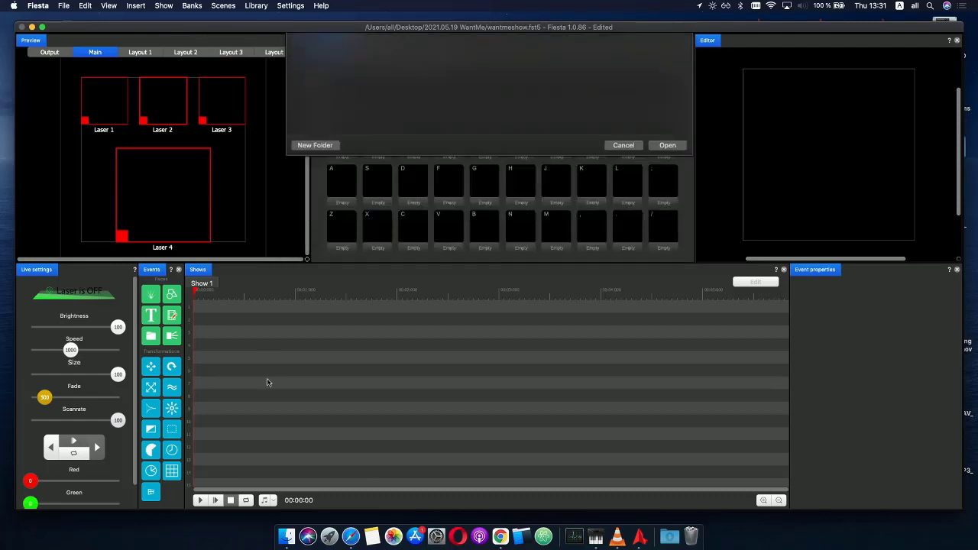
click(199, 500)
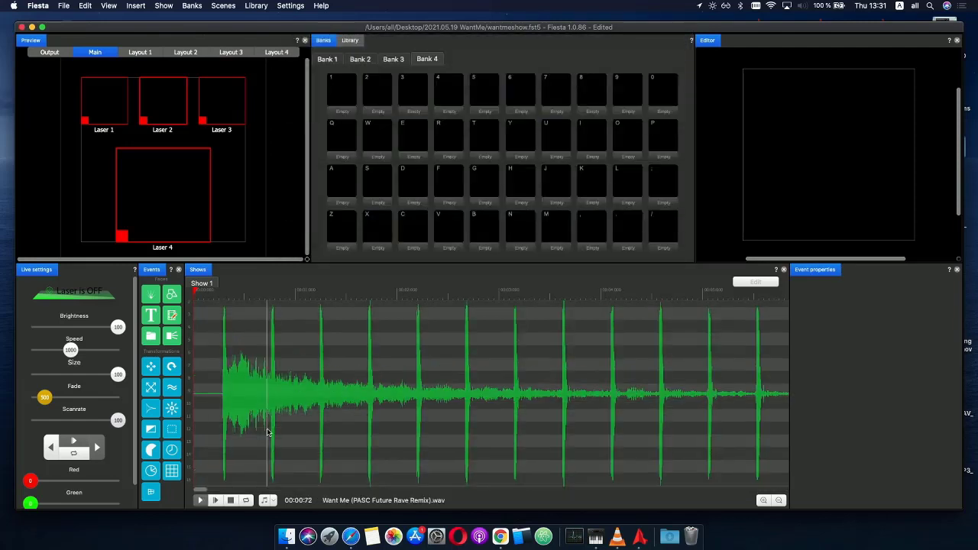
scroll(264, 409, down, 5)
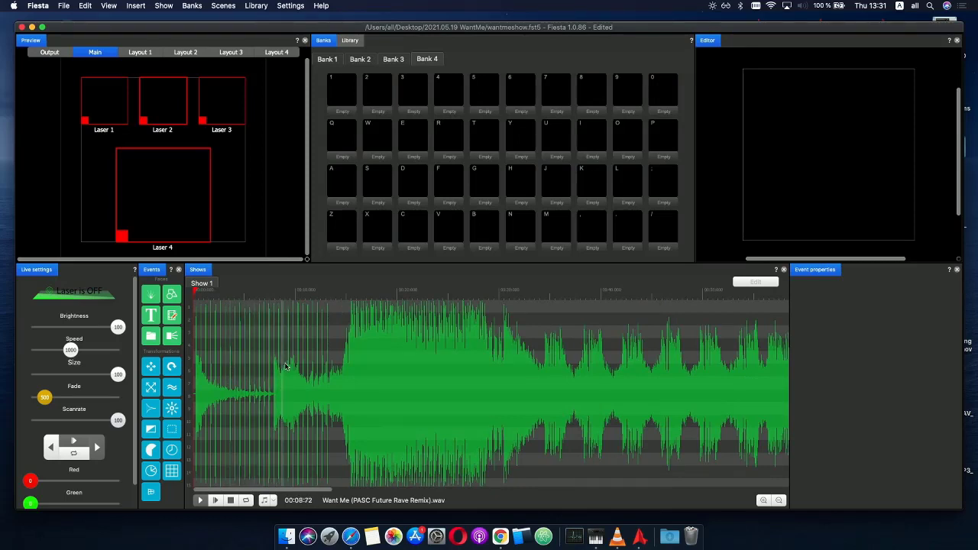
key(space)
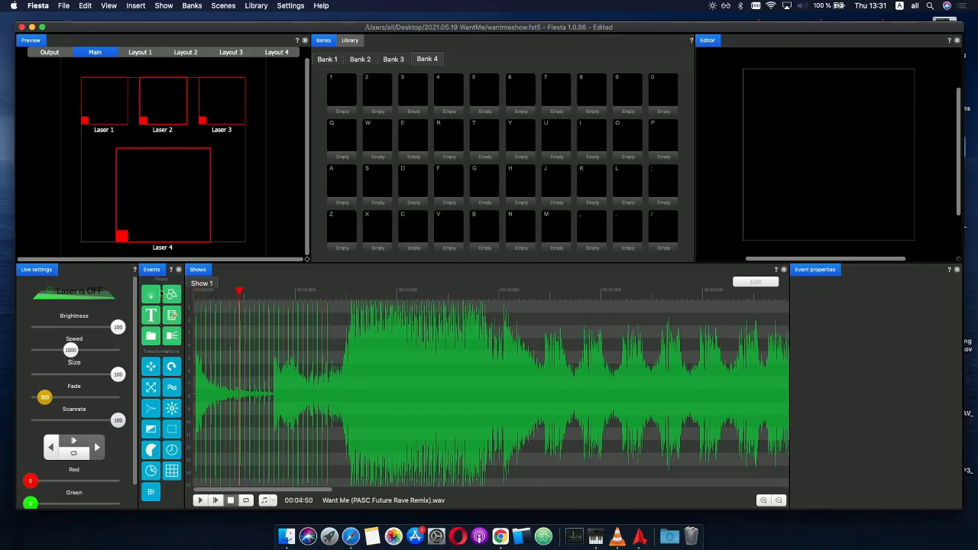
scroll(221, 302, up, 5)
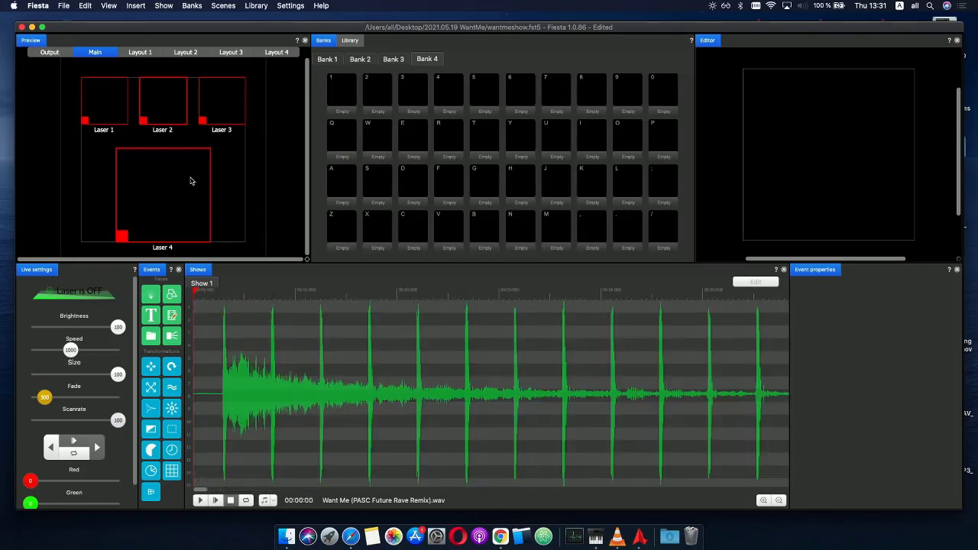
- Open a new scene in slot 1 of Bank 4 and enlarge and reposition its editing window, widening the events area
click(344, 94)
double_click(346, 104)
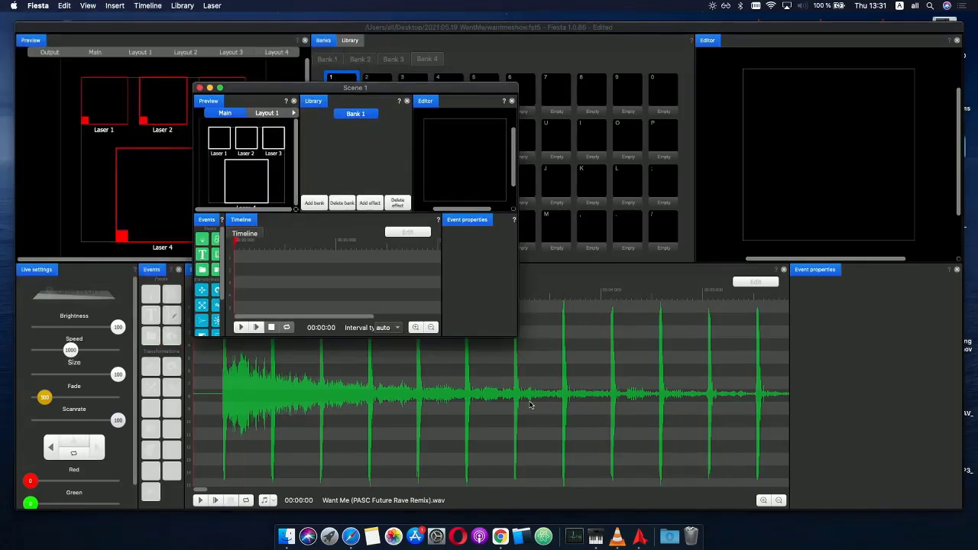
drag(517, 338, 709, 431)
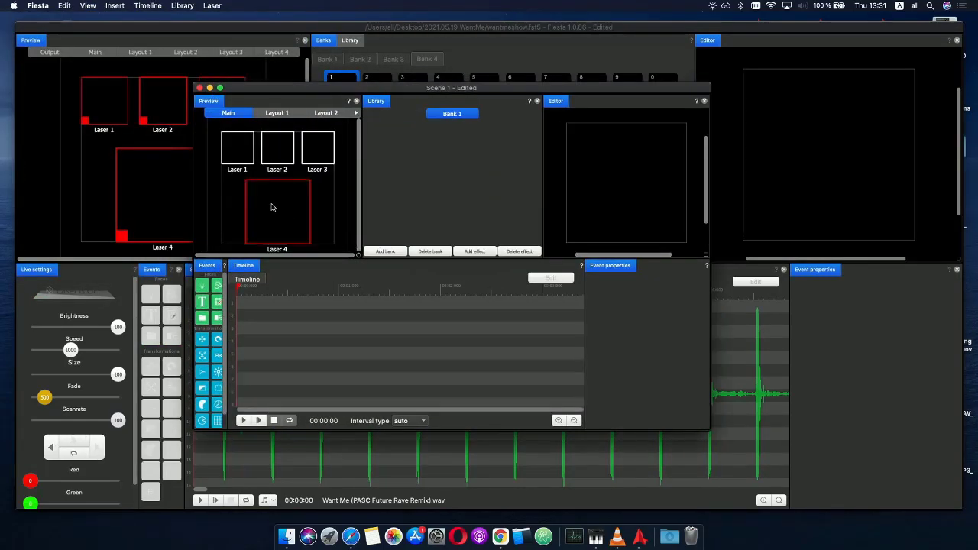
drag(227, 301, 232, 302)
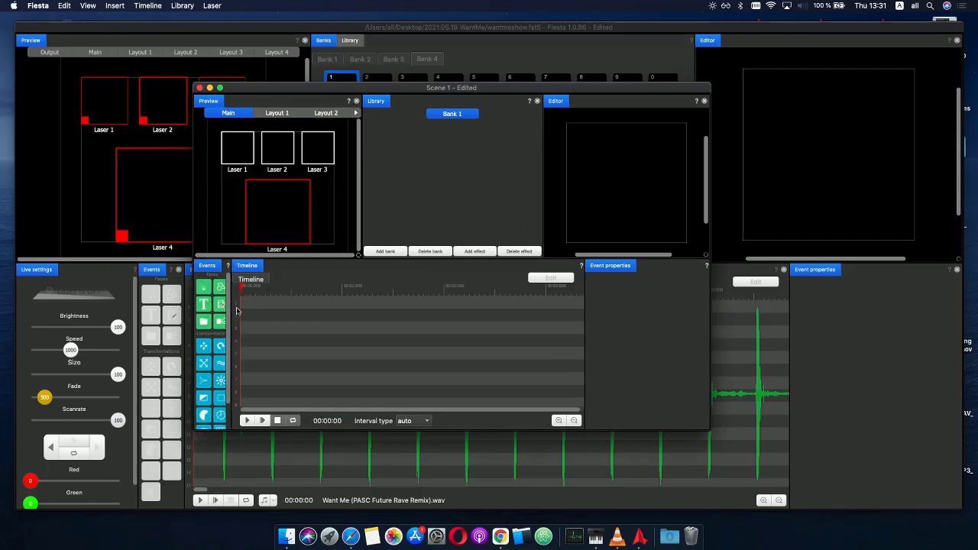
drag(329, 433, 329, 465)
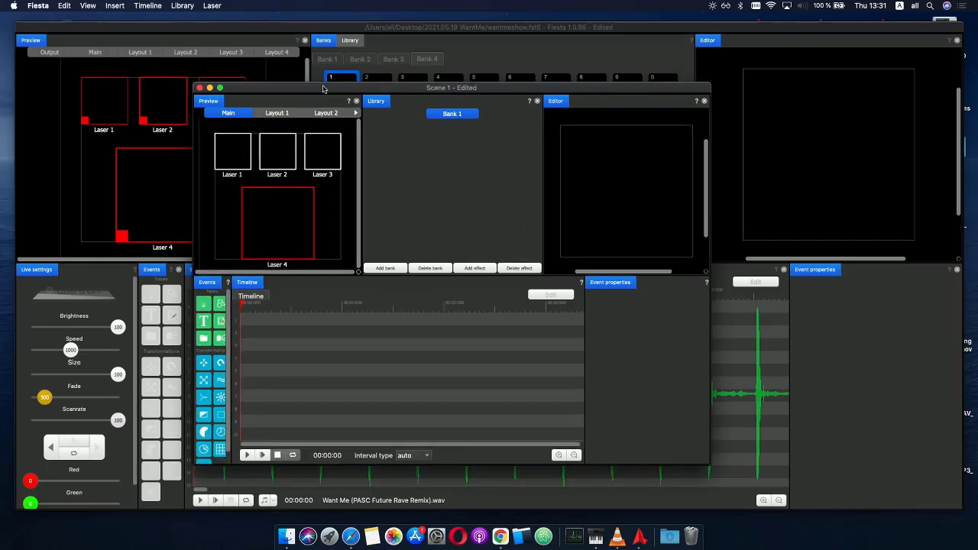
drag(324, 88, 375, 67)
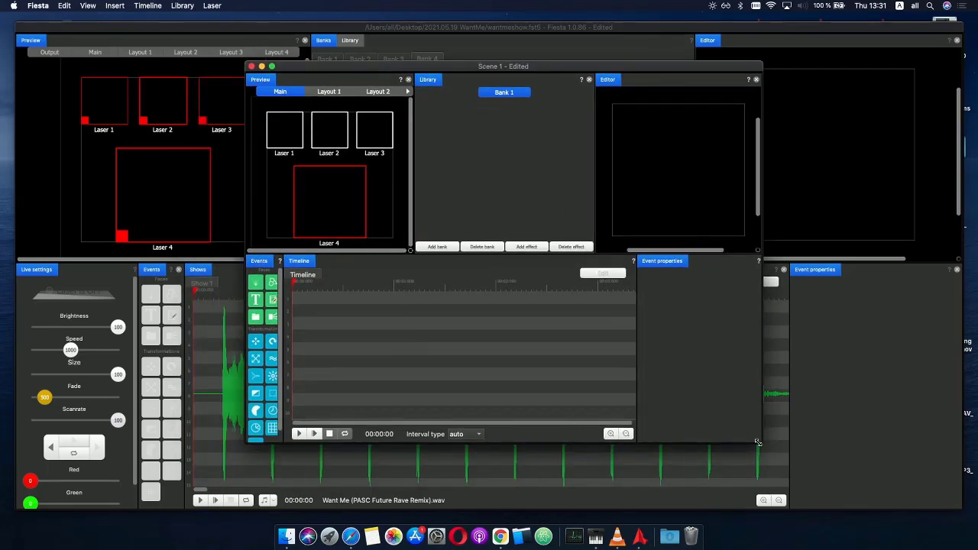
- Enlarge the scene window and its timeline area, and add a one-second shape event at the start of track 1
drag(758, 442, 894, 487)
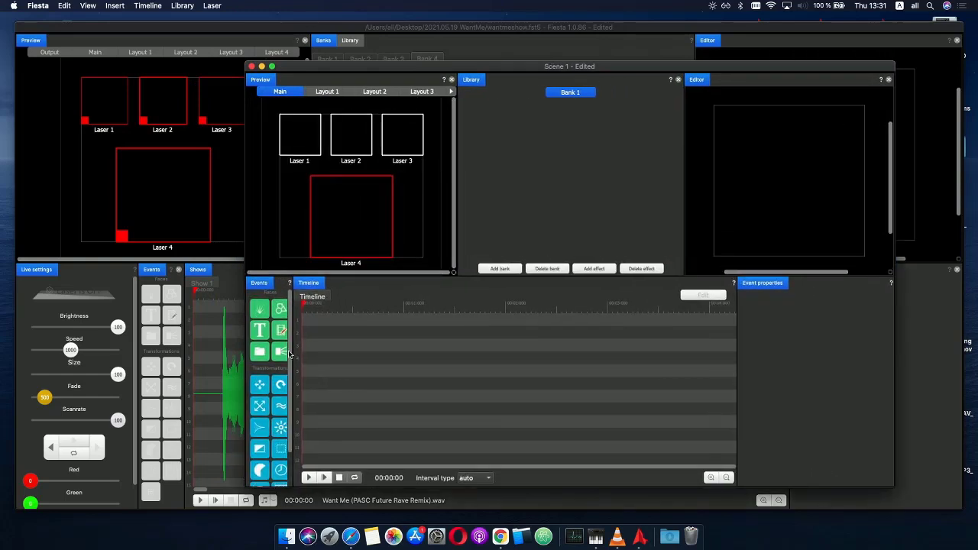
drag(279, 311, 313, 321)
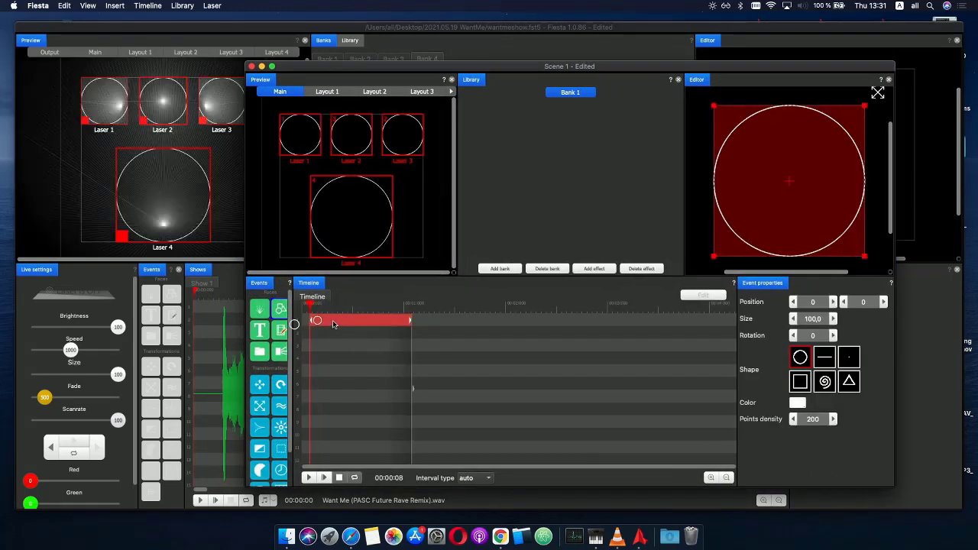
drag(316, 276, 355, 239)
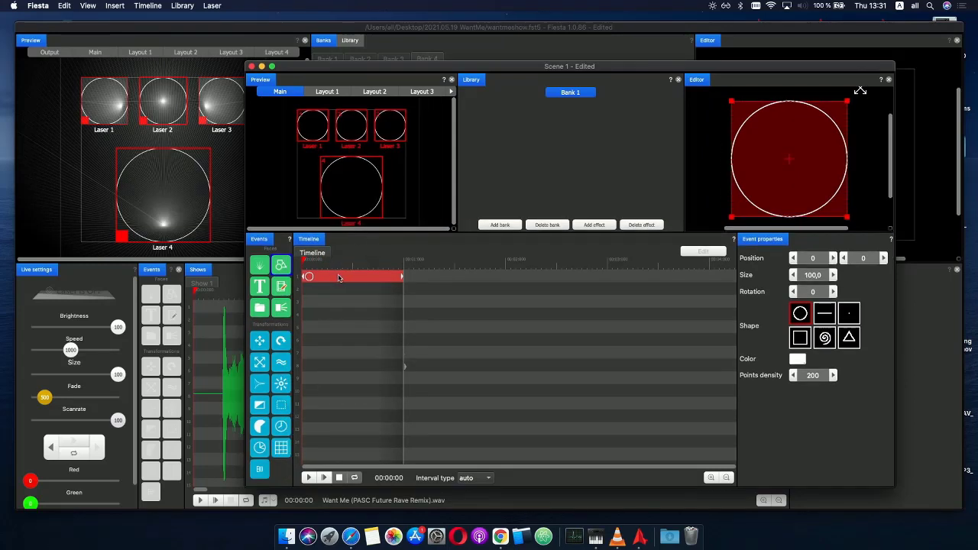
- Restrict the shape event to Laser 4, make it a point, and move it to about position -24518, 20191
click(323, 120)
click(353, 123)
click(391, 123)
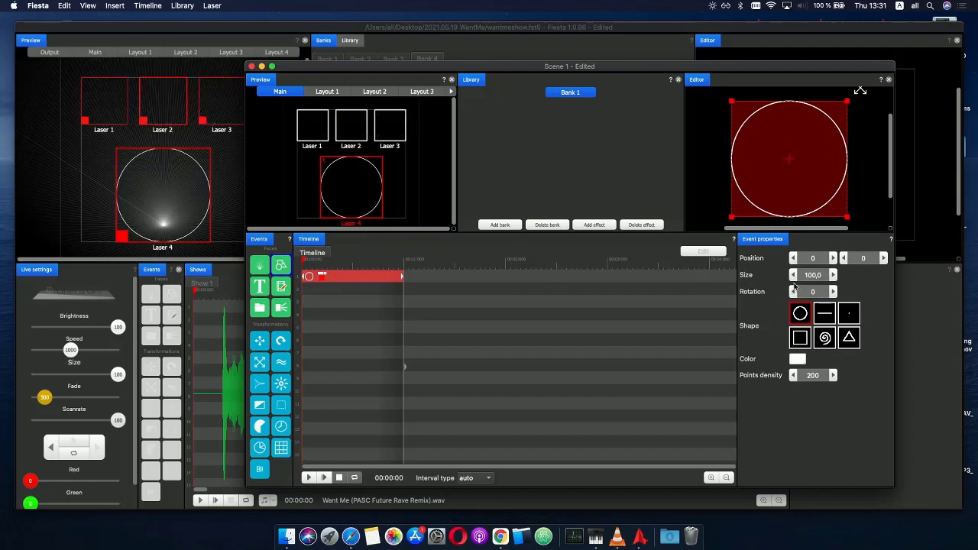
click(848, 314)
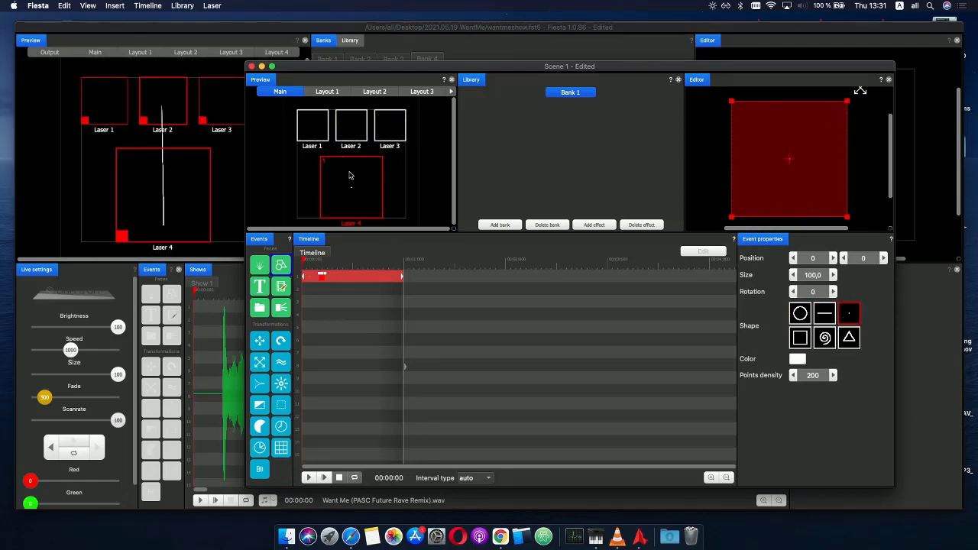
drag(796, 145, 756, 132)
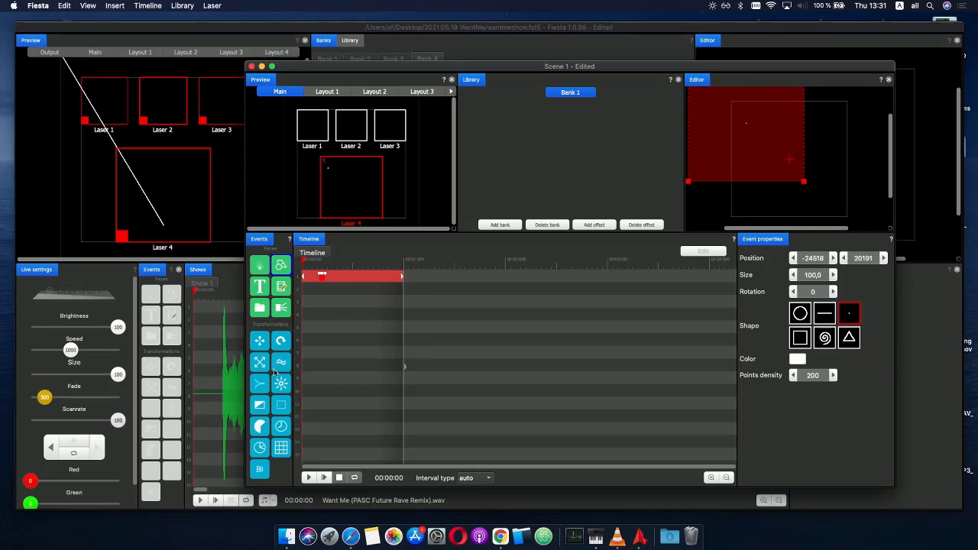
- Add a brightness transformation below the point event, invert its phase graph along X, and preview the scene
drag(281, 385, 368, 291)
click(364, 292)
right_click(362, 302)
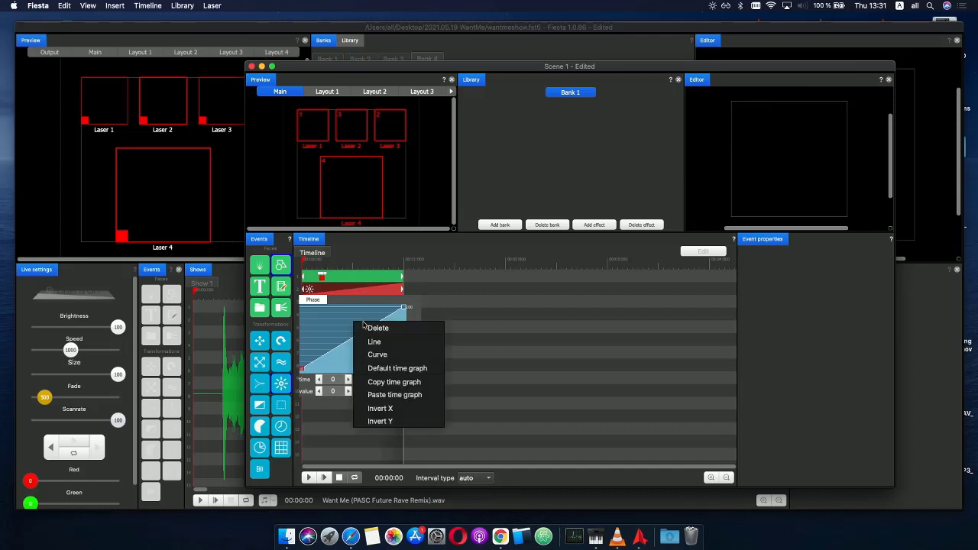
click(381, 408)
click(431, 336)
click(309, 477)
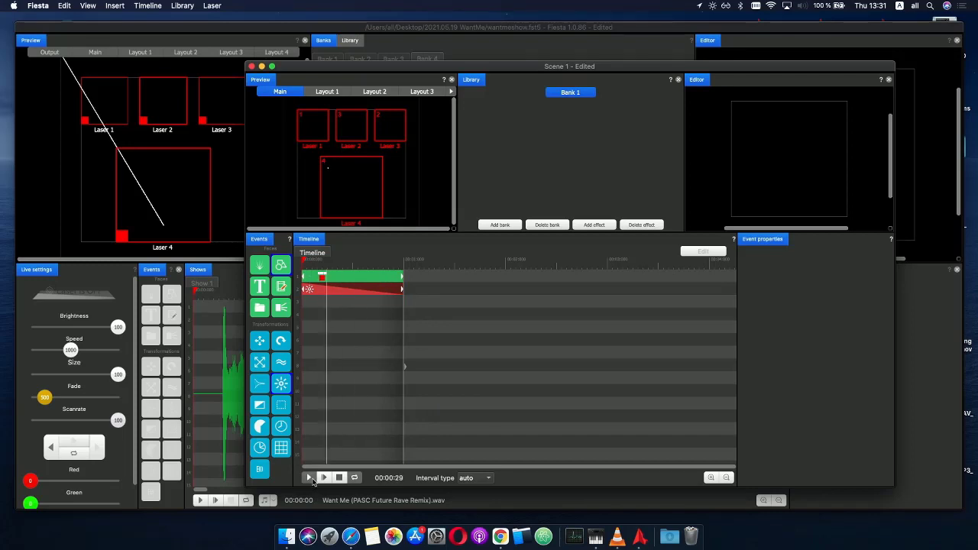
click(340, 477)
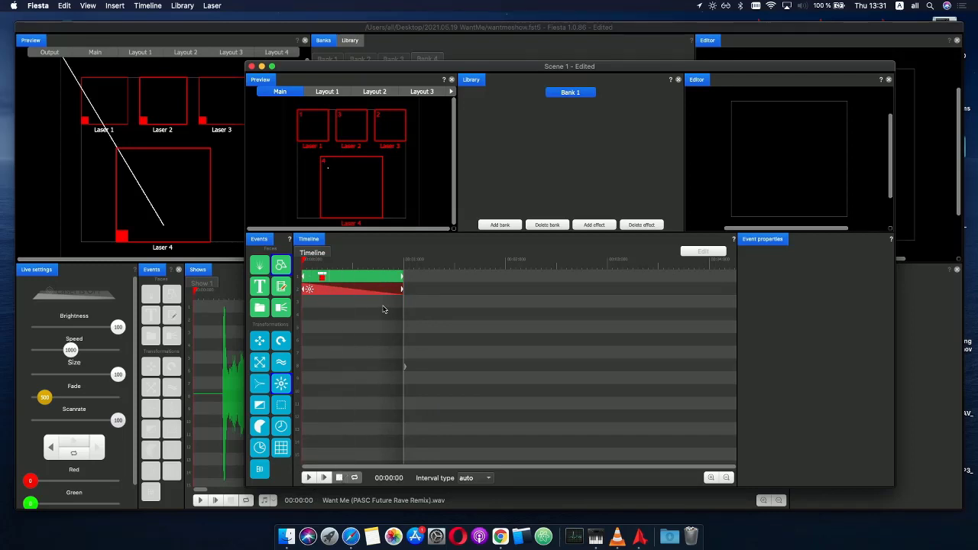
- Change the point event's colour to blue
click(351, 280)
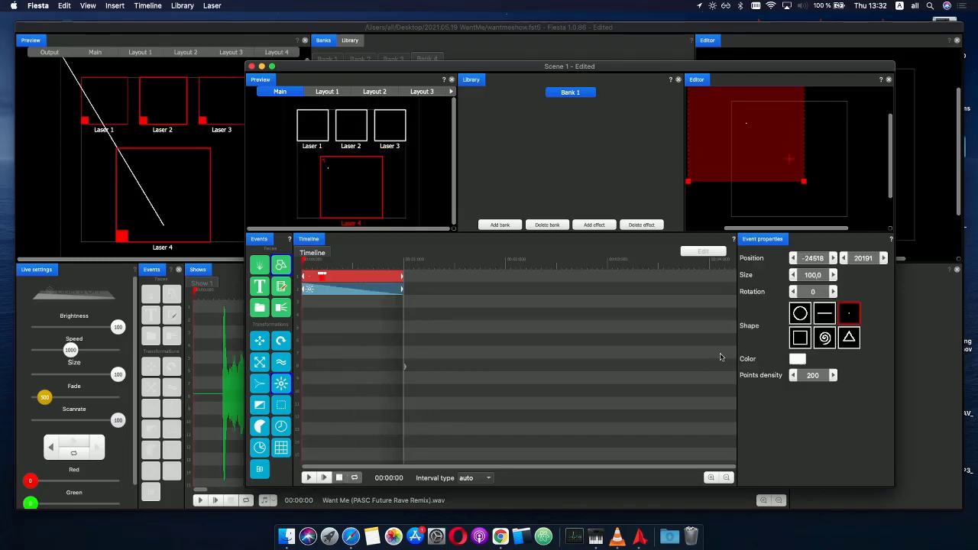
click(798, 358)
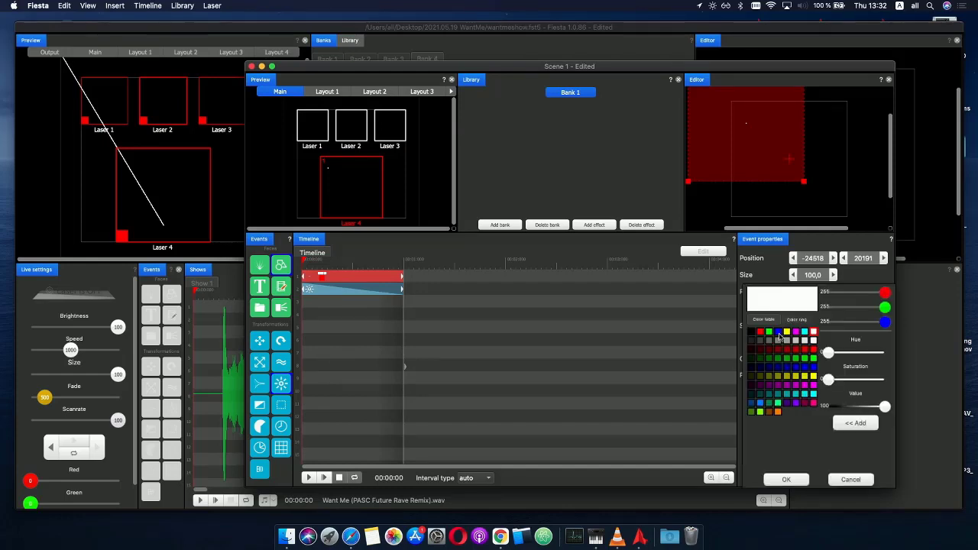
double_click(779, 334)
- Duplicate the blue point event and its brightness transformation, placing the copies at the one-second mark on tracks 3 and 4
drag(401, 312, 291, 265)
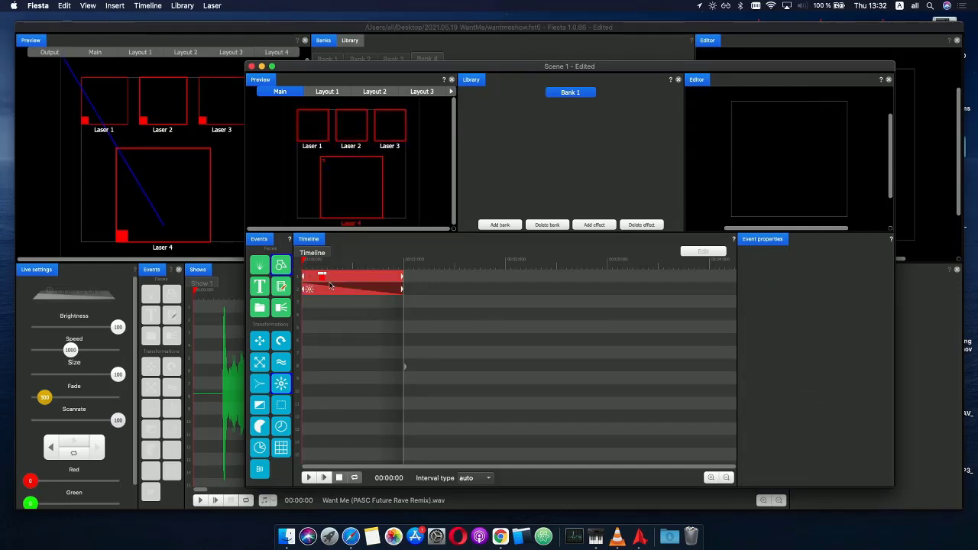
key(super+c)
key(super+v)
click(411, 301)
drag(430, 301, 288, 268)
key(BackSpace)
key(super+v)
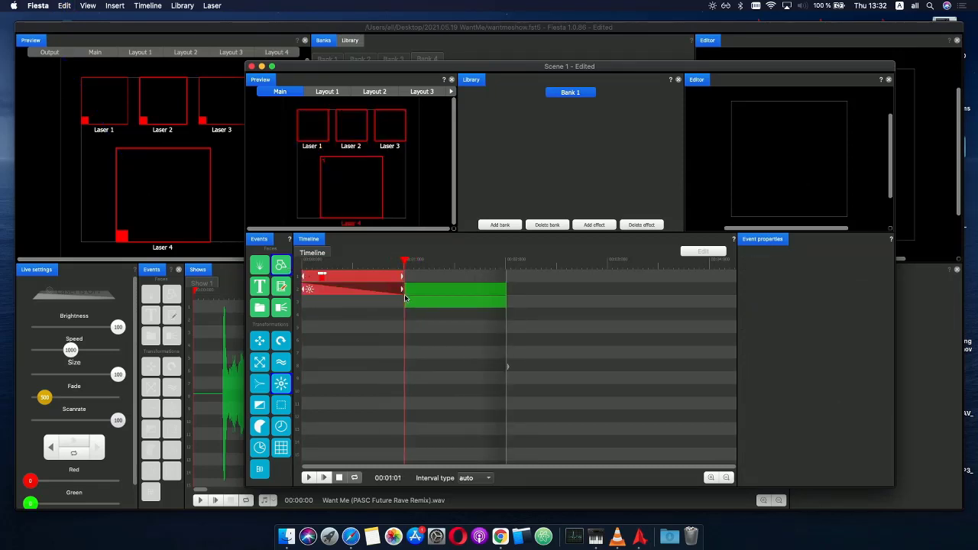
click(403, 289)
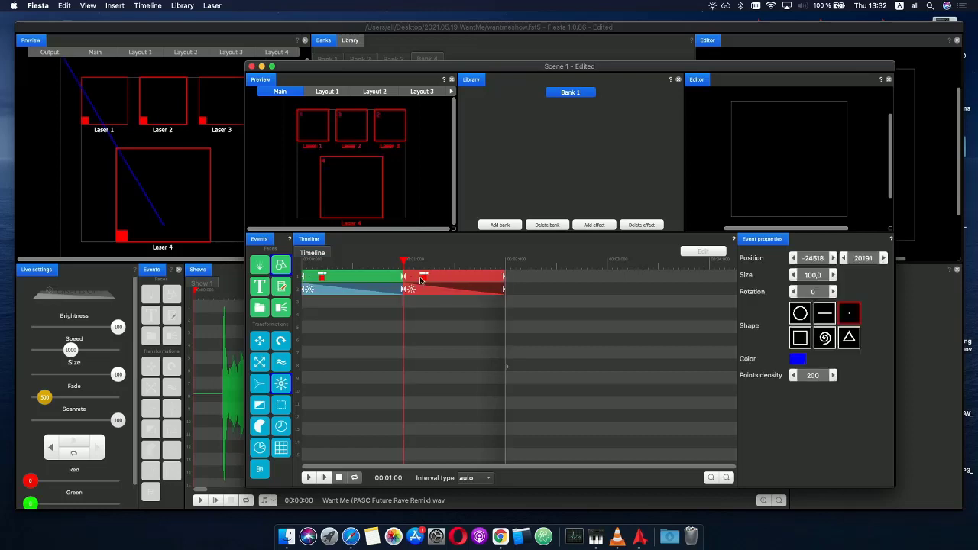
drag(403, 289, 419, 301)
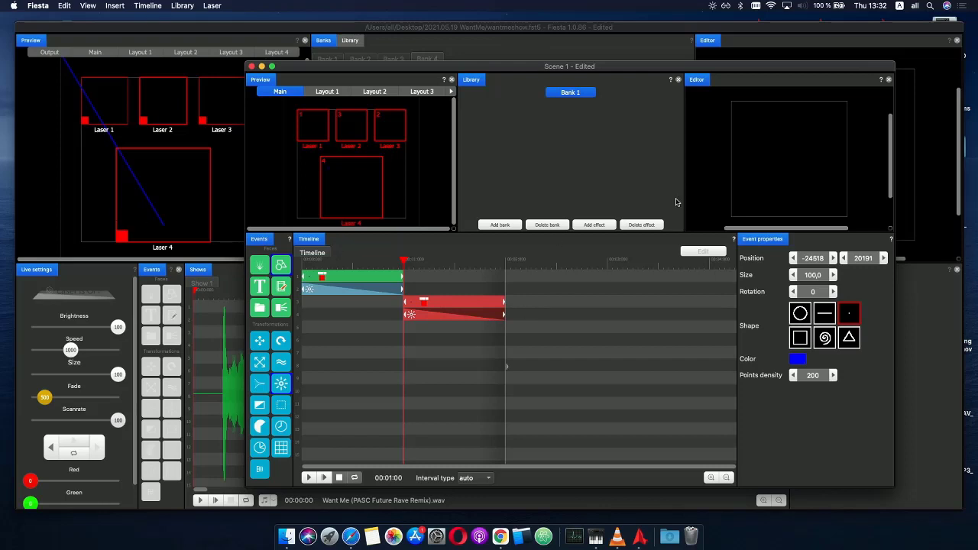
- Move the copied point event's point horizontally to about position 24230, 20191
click(563, 290)
click(479, 304)
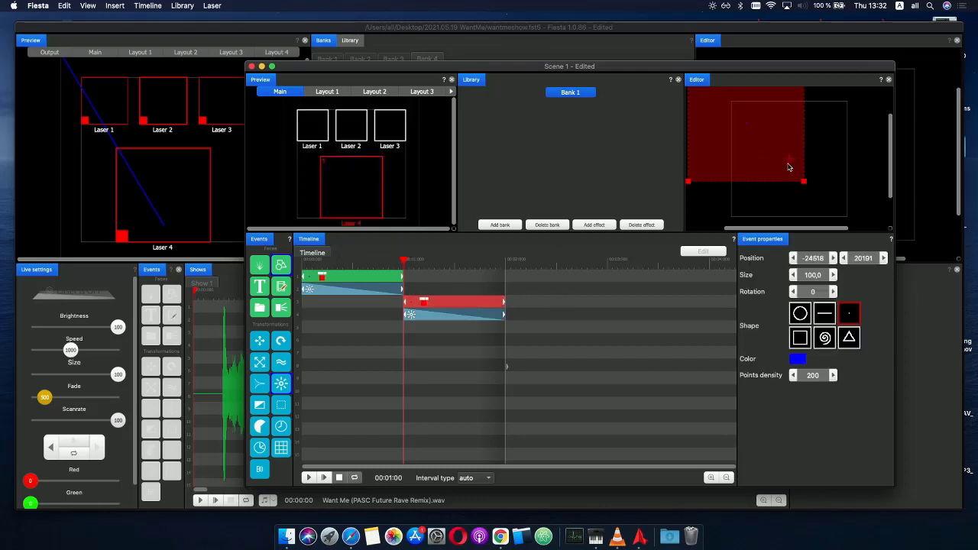
drag(770, 154, 853, 155)
- Preview the scene from its beginning and close its editing window
click(306, 260)
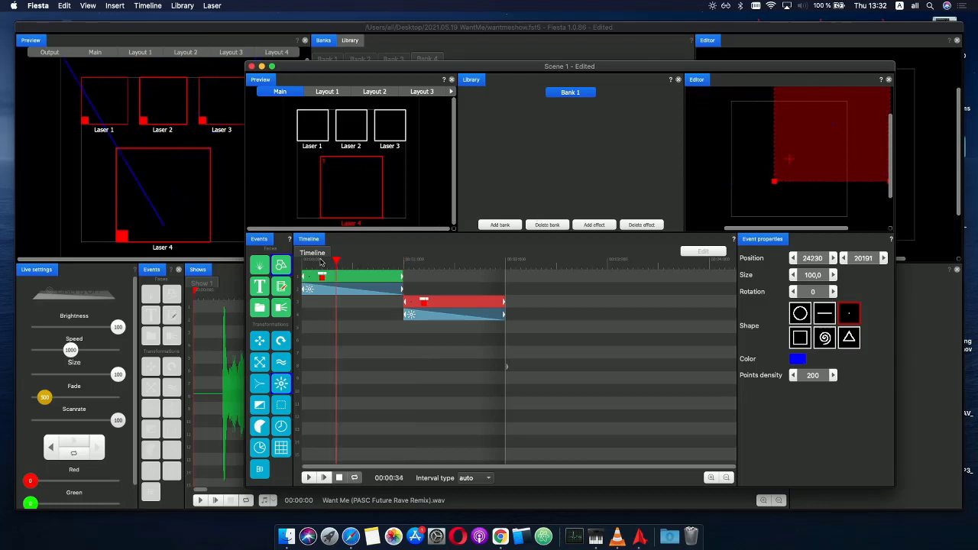
click(308, 478)
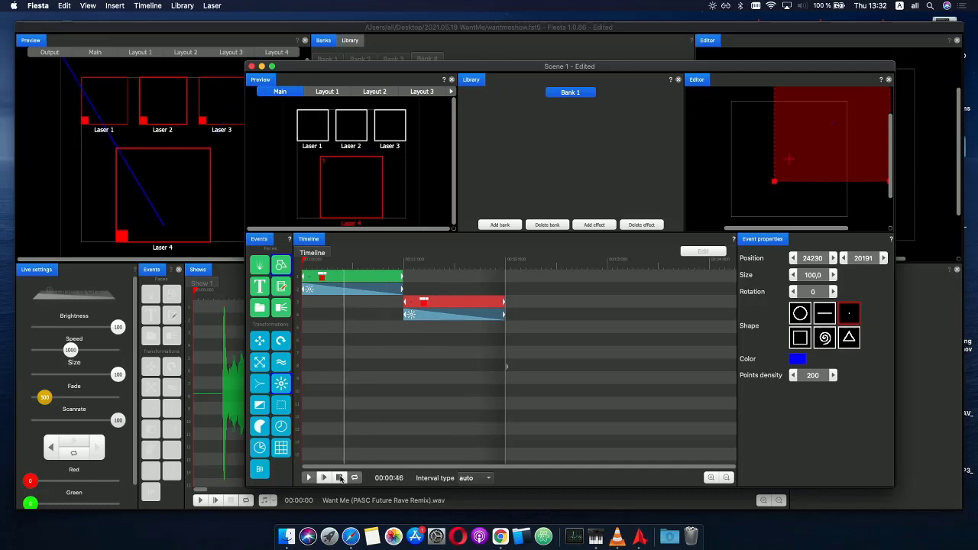
click(340, 478)
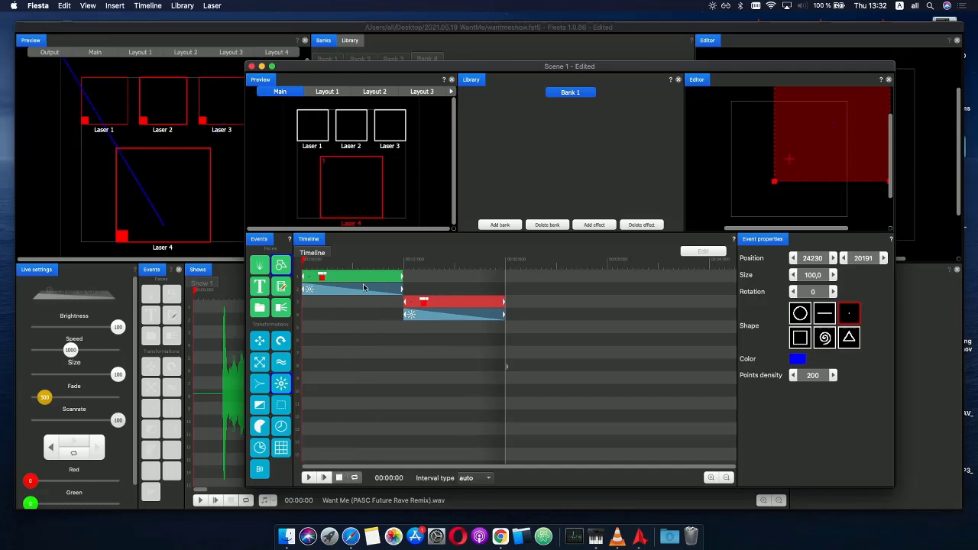
click(251, 66)
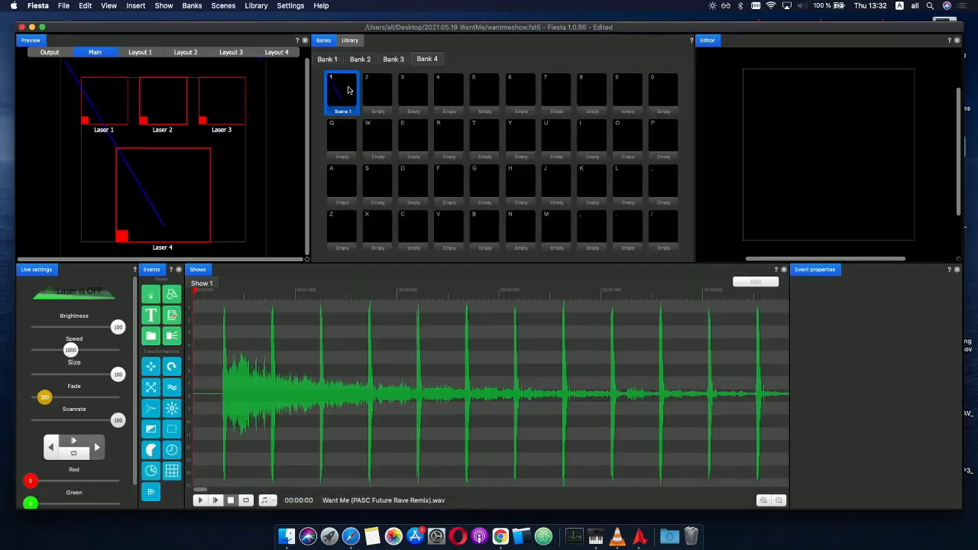
- Place Scene 1 on track 1 of the show at 00:00:29 and extend its event to about 00:07:90
drag(283, 256, 223, 308)
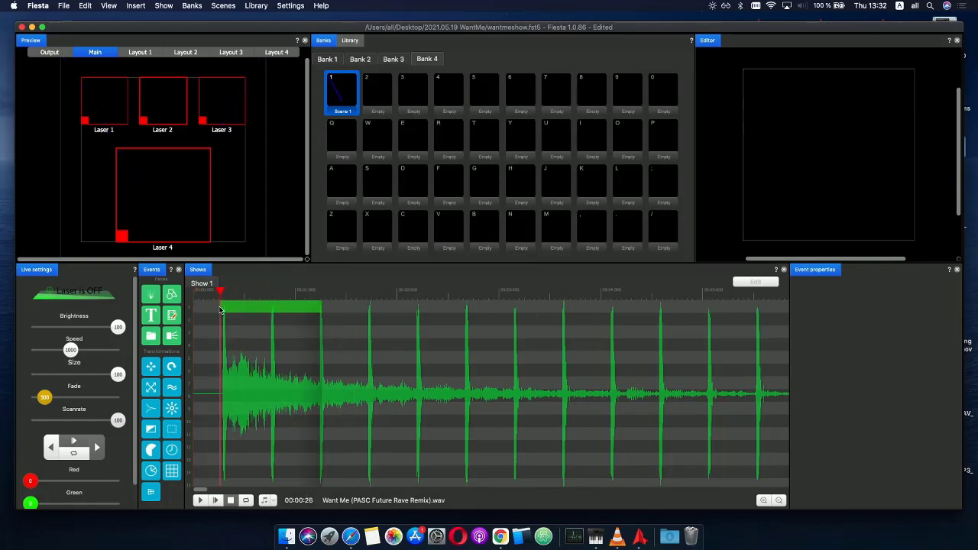
click(256, 309)
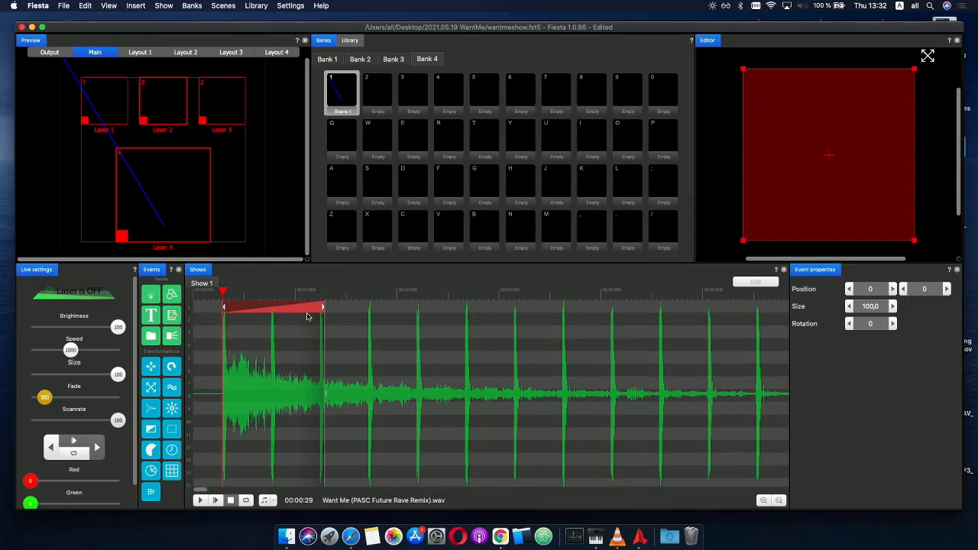
scroll(307, 317, down, 3)
scroll(288, 318, up, 2)
drag(257, 310, 584, 316)
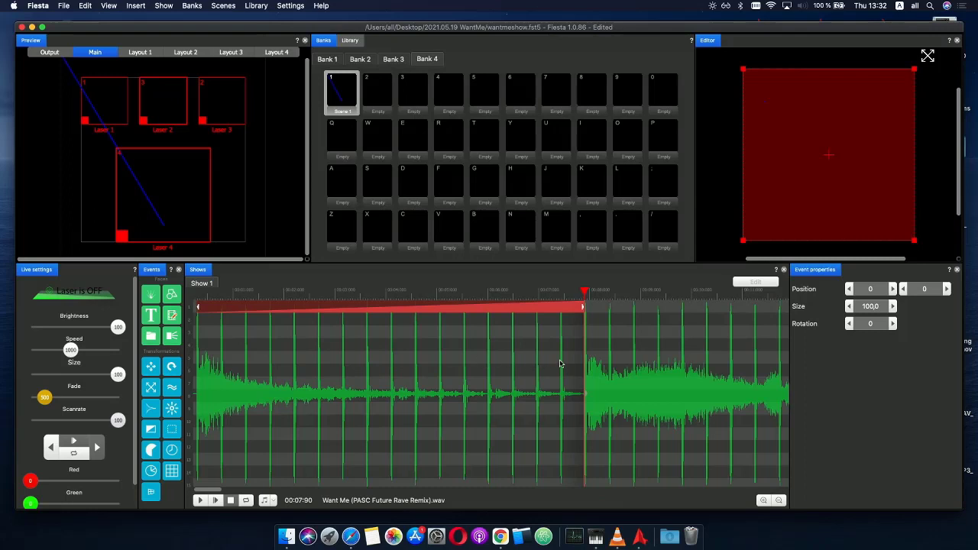
- Set the Scene 1 event's phase to repeat 8 times
click(236, 309)
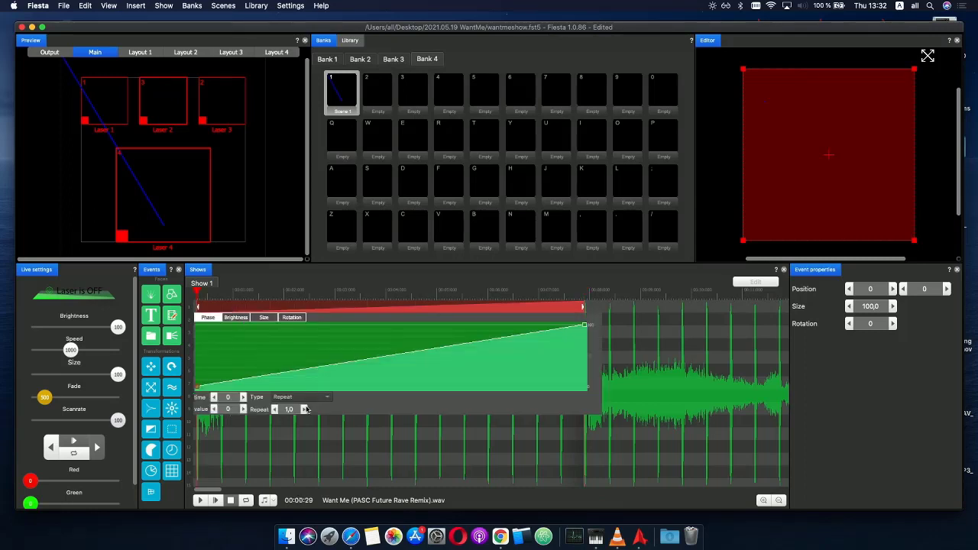
text(8)
key(Return)
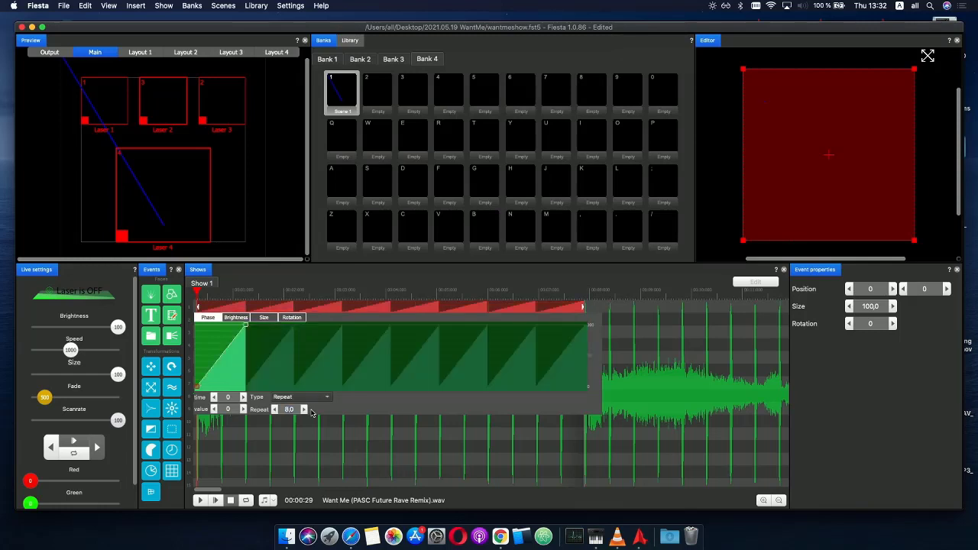
click(327, 431)
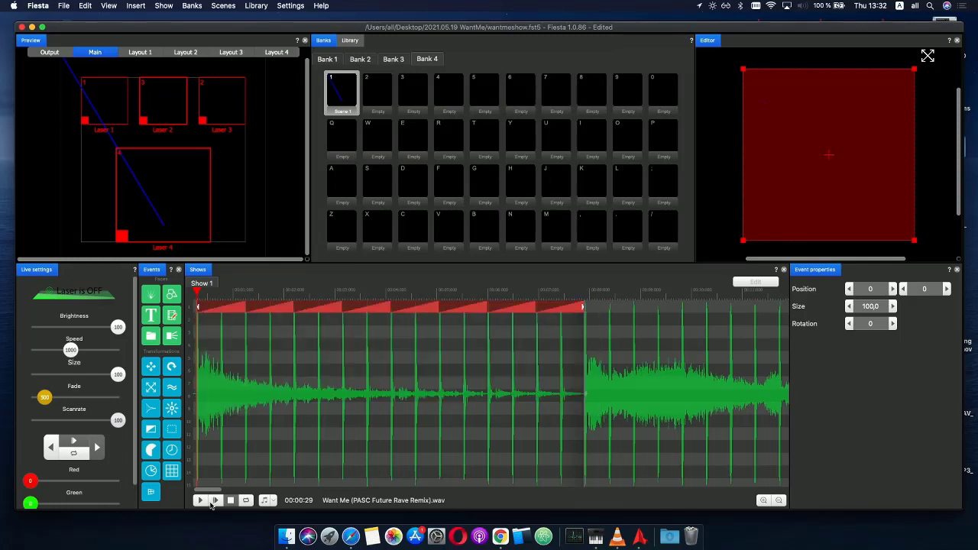
- Play the show through the Scene 1 event and return the playhead to the beginning
click(216, 500)
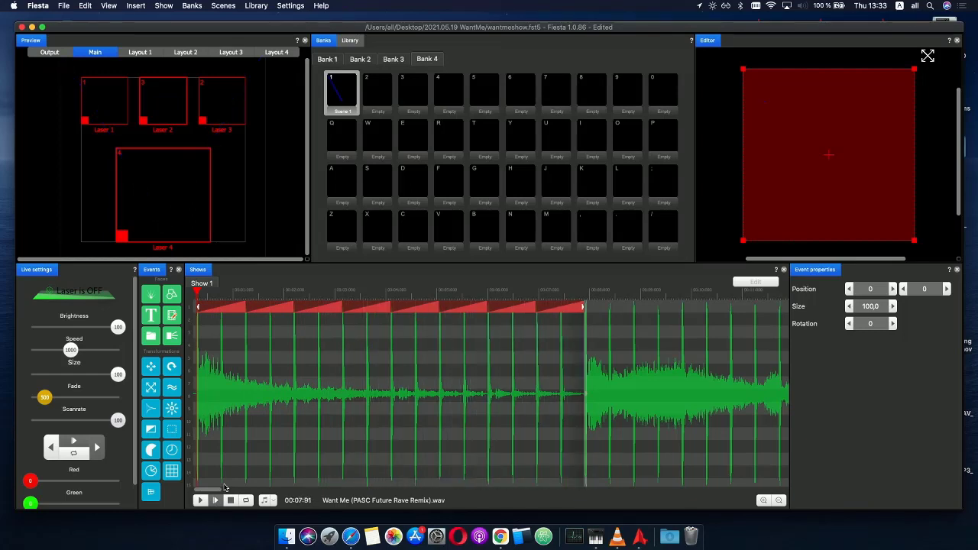
click(230, 500)
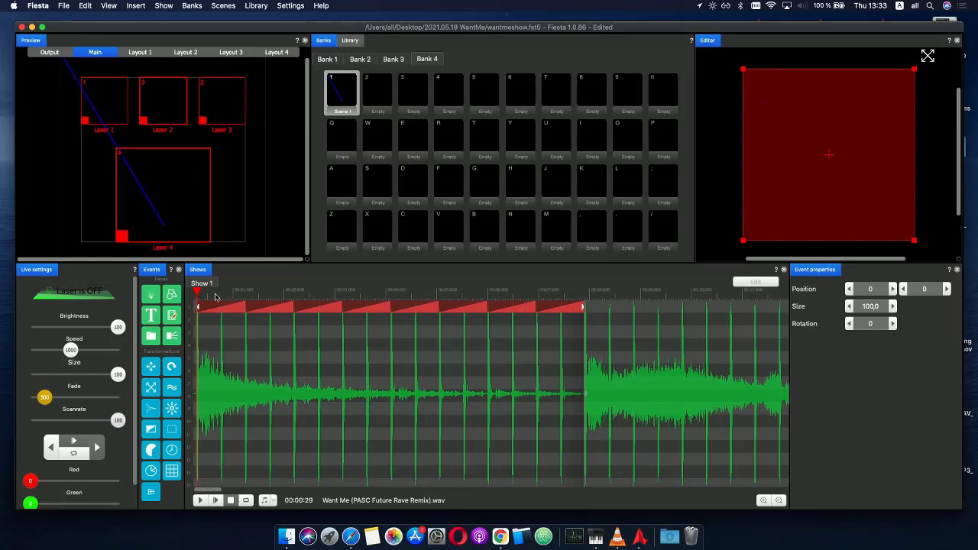
drag(199, 295, 150, 295)
- Copy Scene 1 from slot 1 to slot 2 of Bank 4
click(343, 96)
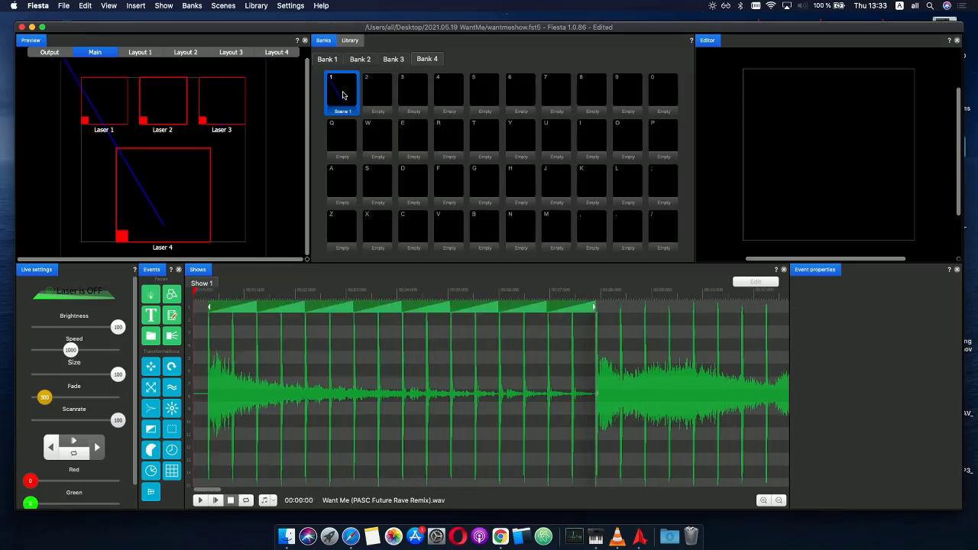
drag(372, 93, 375, 94)
click(345, 95)
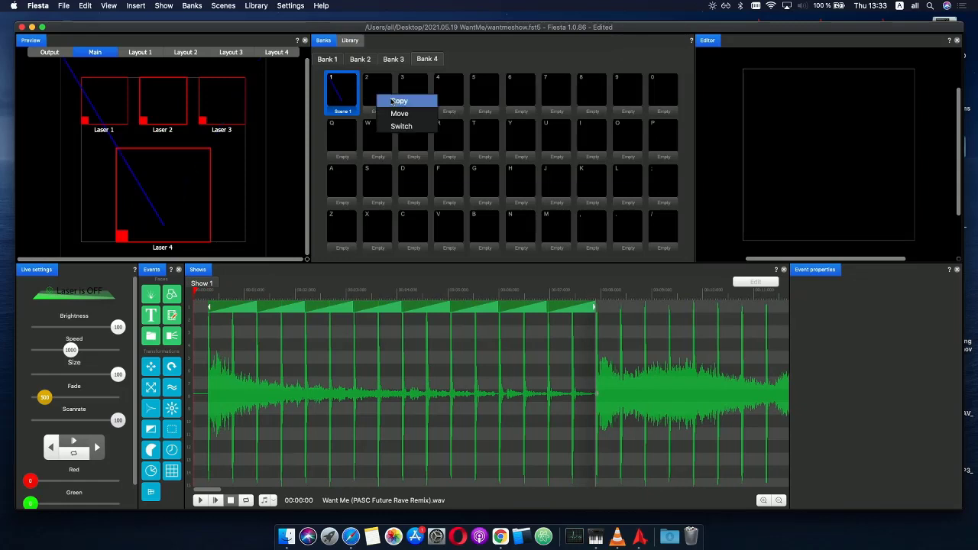
click(390, 100)
- Open the scene in slot 2 for editing and move its second point event and brightness transformation to the timeline's start
click(375, 95)
key(super+e)
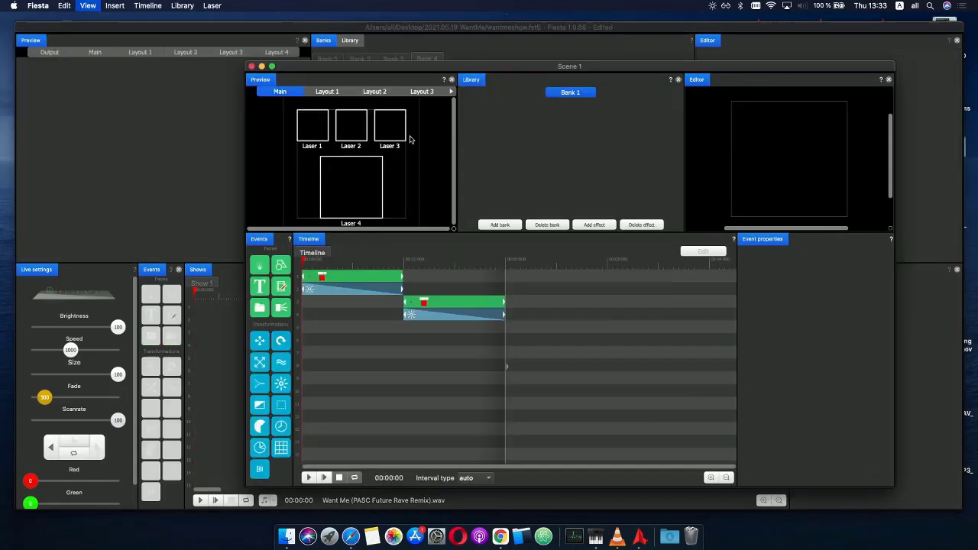
click(442, 314)
shift+click(437, 303)
drag(436, 303, 279, 307)
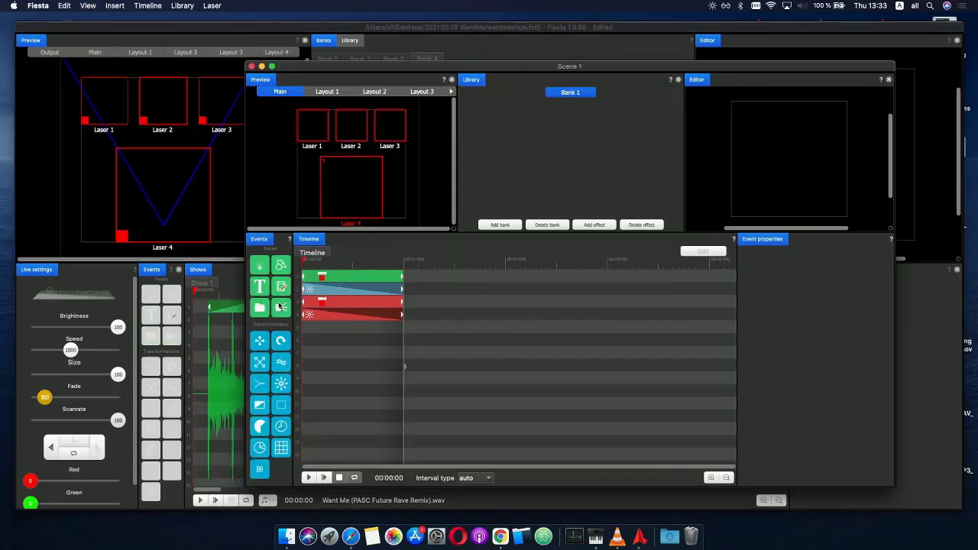
- Set the color of both point events in the slot 2 scene to white and close the scene editor
click(381, 307)
click(363, 282)
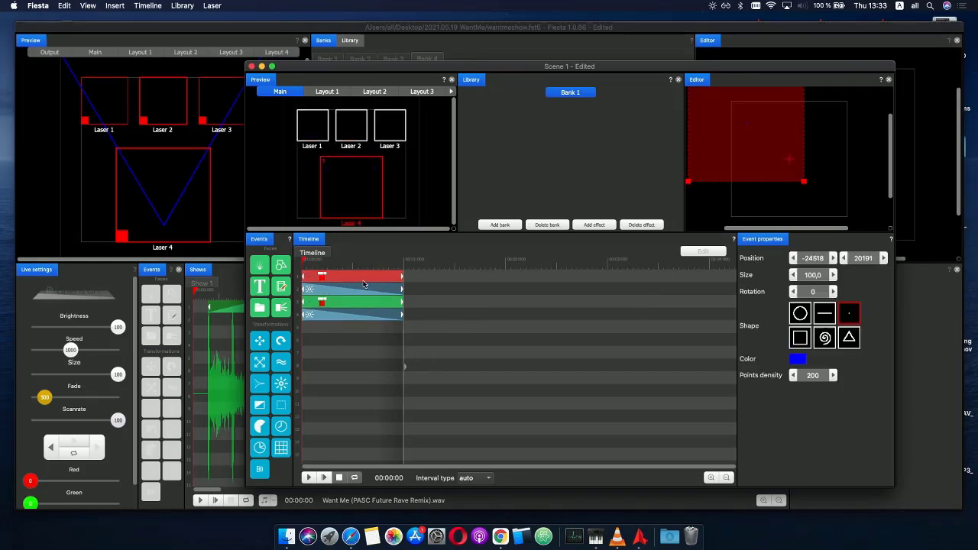
click(797, 359)
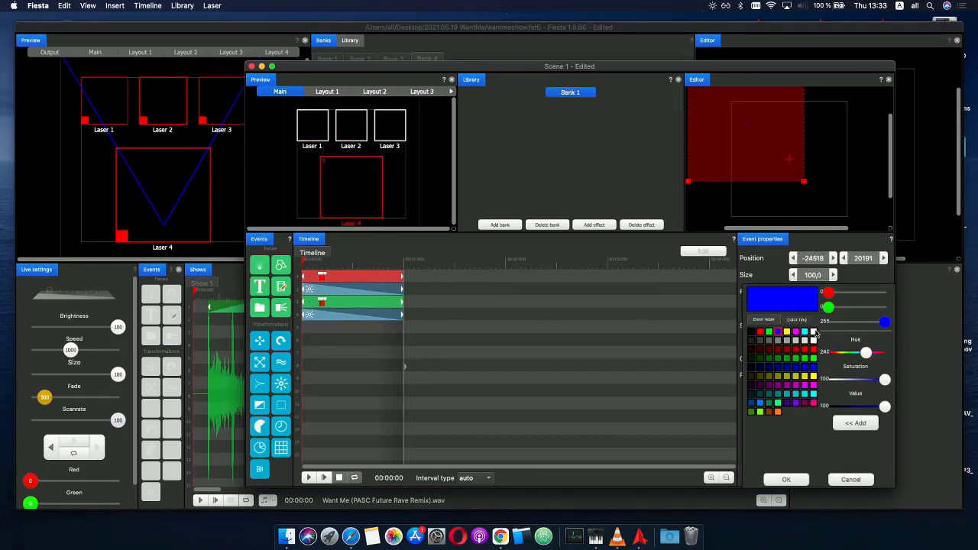
click(814, 331)
click(369, 305)
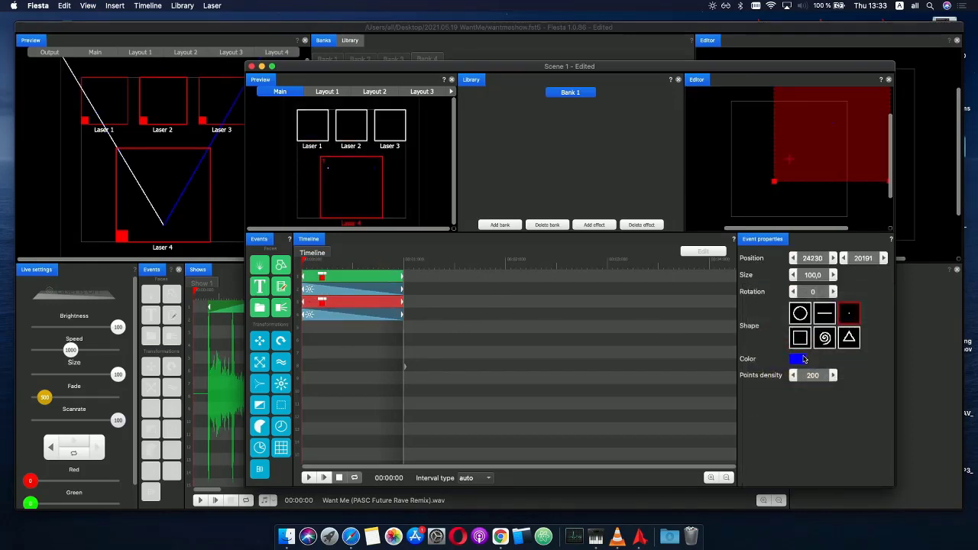
click(797, 359)
click(815, 341)
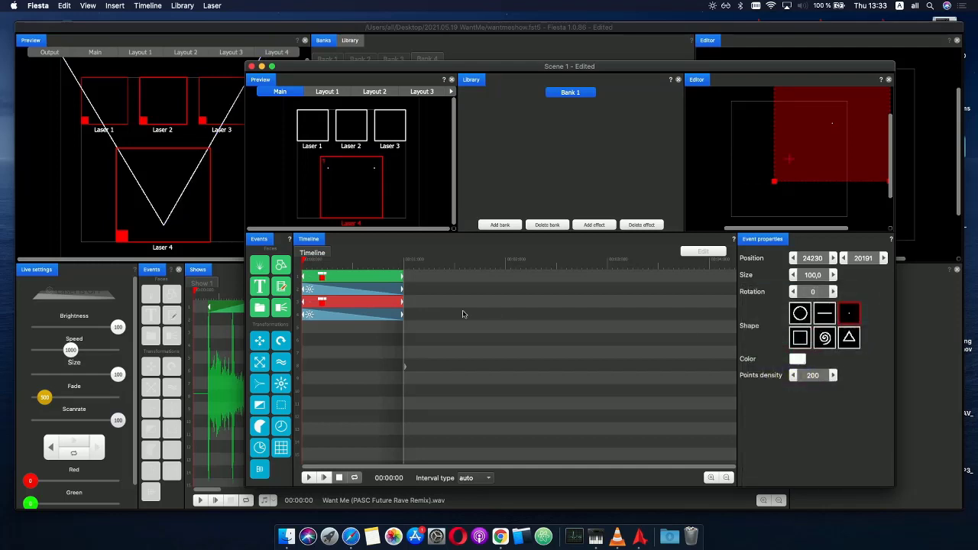
click(251, 67)
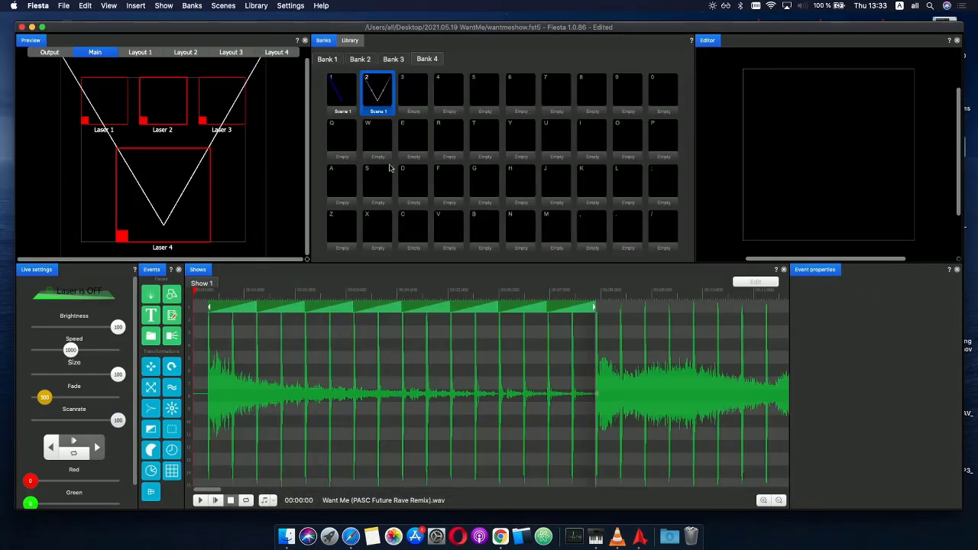
- Place the slot 2 scene on track 2 from the first beat to about 1.70 s, with its brightness fading from 100 to 0
drag(380, 105, 210, 320)
drag(525, 327, 281, 330)
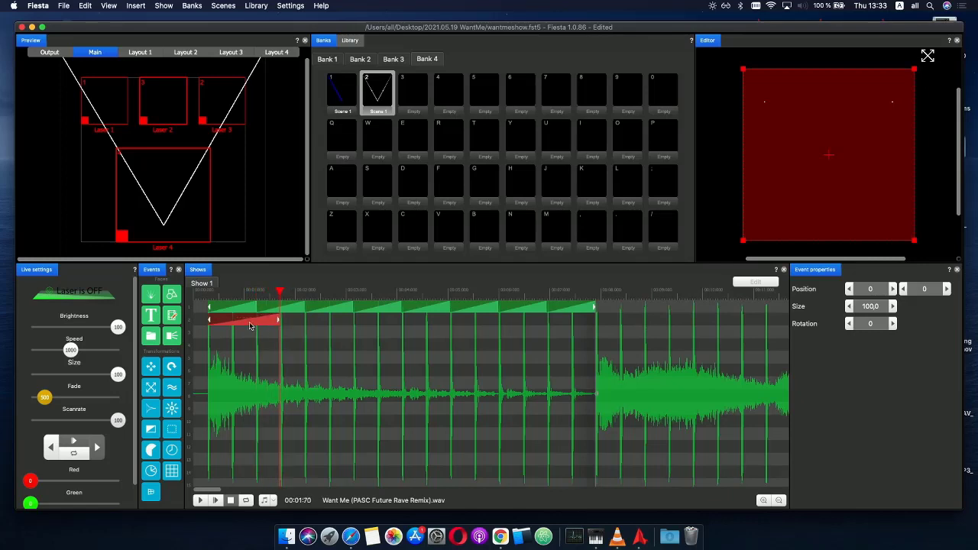
double_click(250, 326)
click(248, 331)
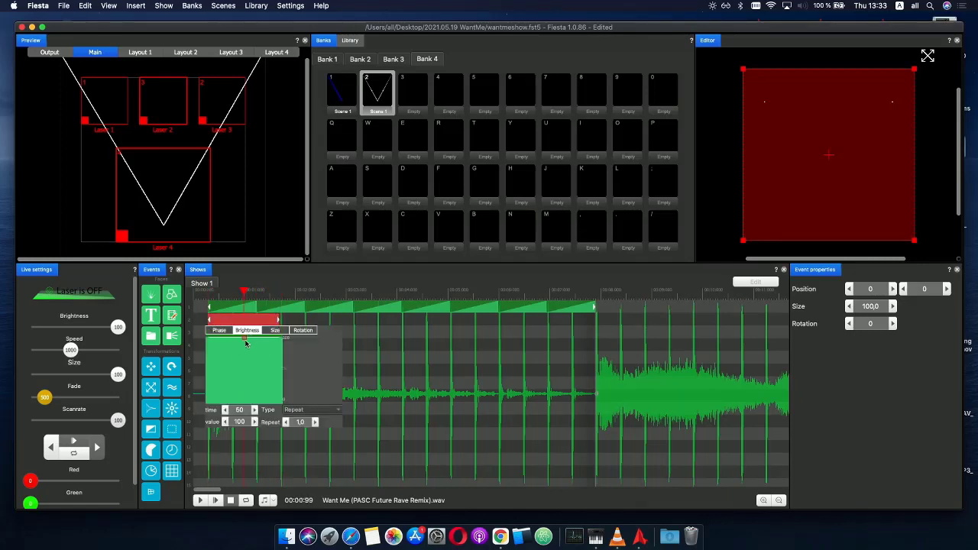
drag(232, 338, 291, 408)
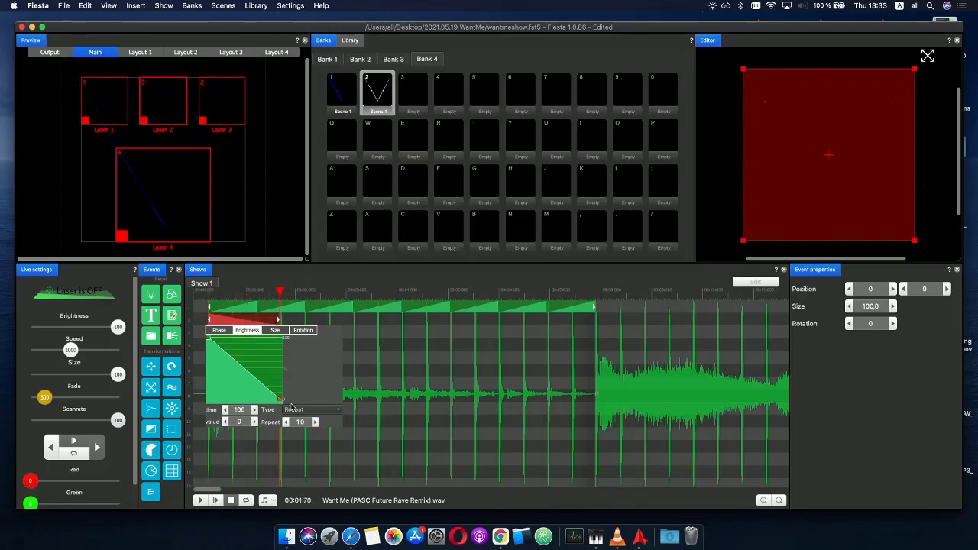
click(367, 384)
- Play the show from the beginning past the end of the first scene event, then stop playback
click(196, 300)
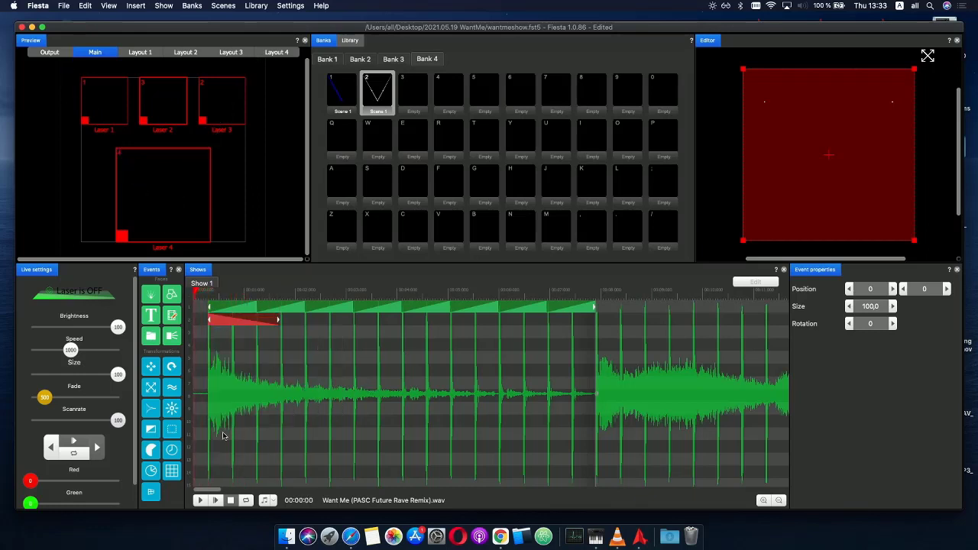
click(217, 502)
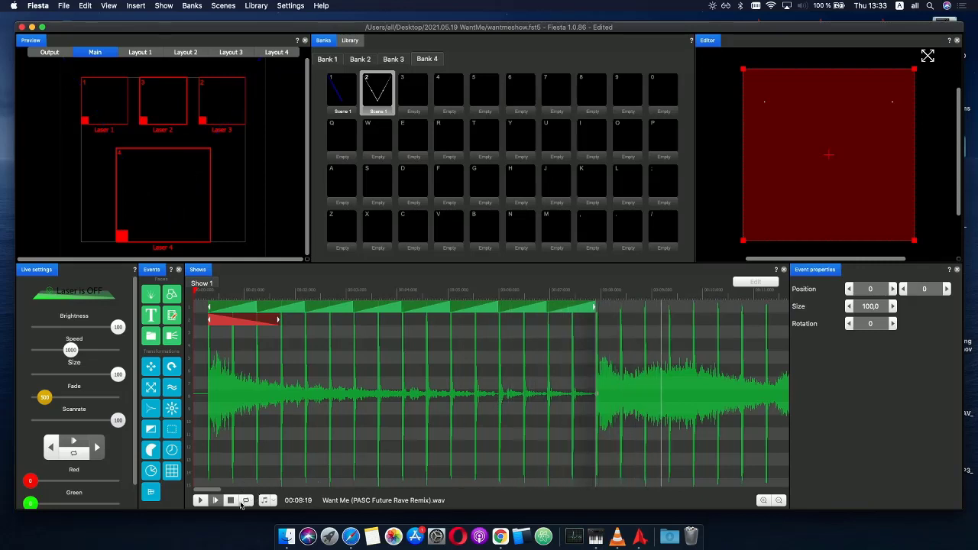
click(230, 500)
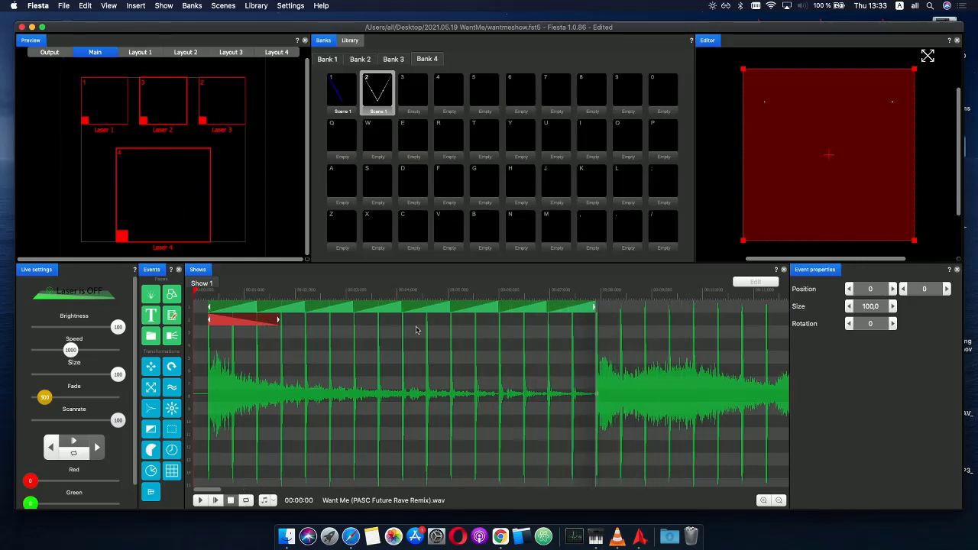
- Duplicate both show events, position the copies at about 7.90 s right after the first section, and start playback there
key(space)
key(super+v)
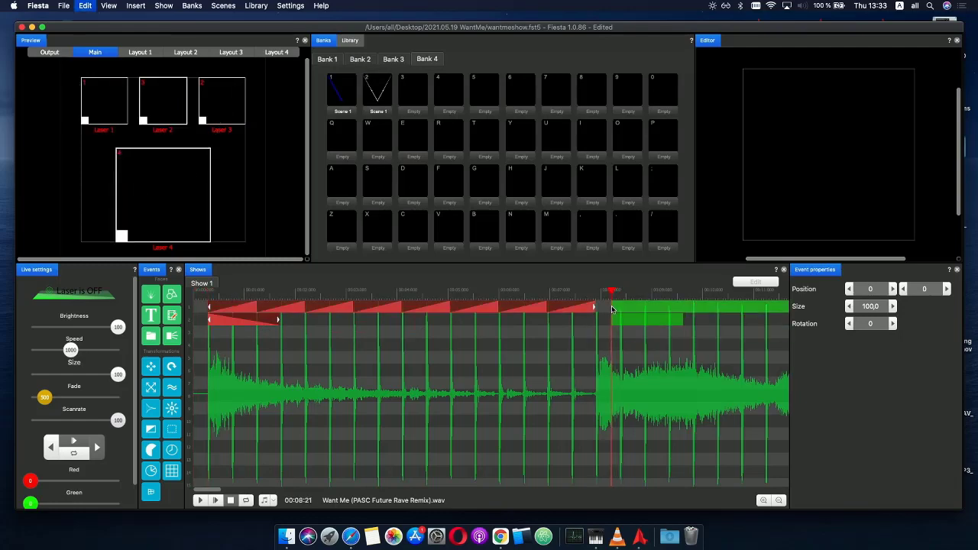
click(615, 308)
drag(633, 308, 571, 311)
scroll(616, 295, down, 5)
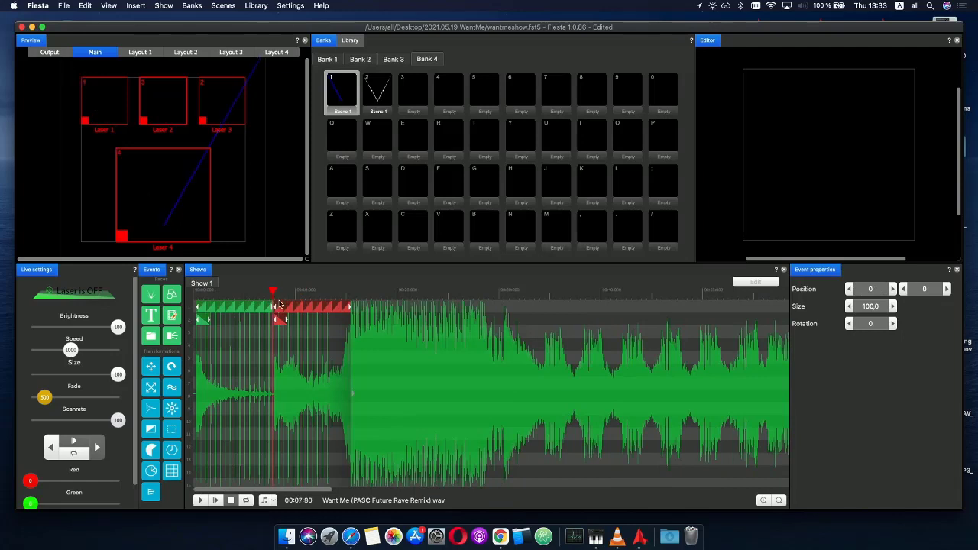
scroll(312, 324, up, 5)
click(217, 501)
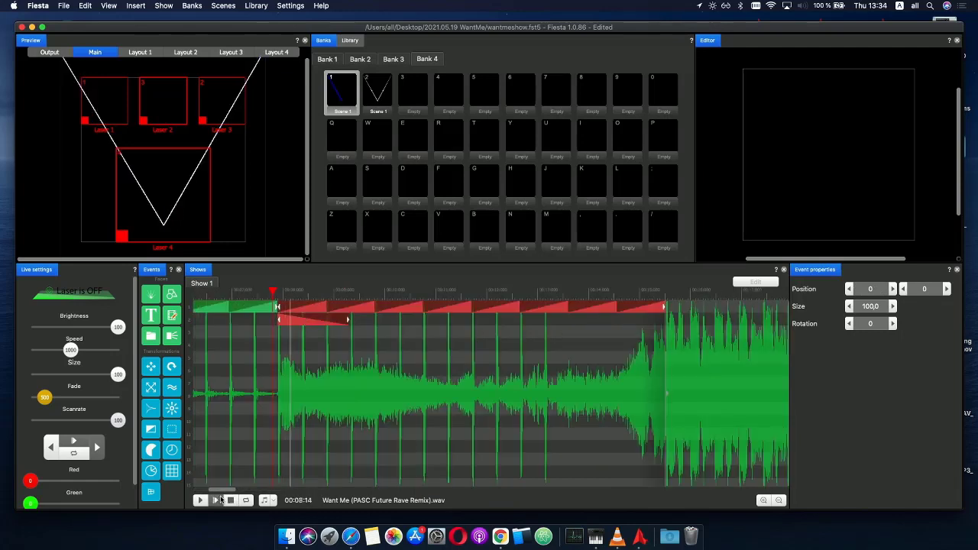
- Undo the joint stretching of both copied events and extend only the copied white-beam event to about 11.4 s
drag(291, 297, 421, 323)
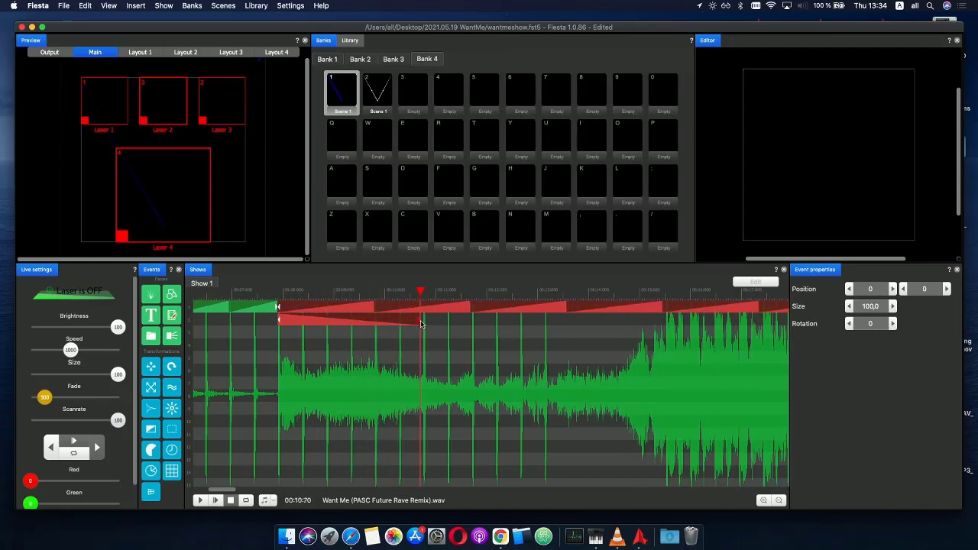
key(super+z)
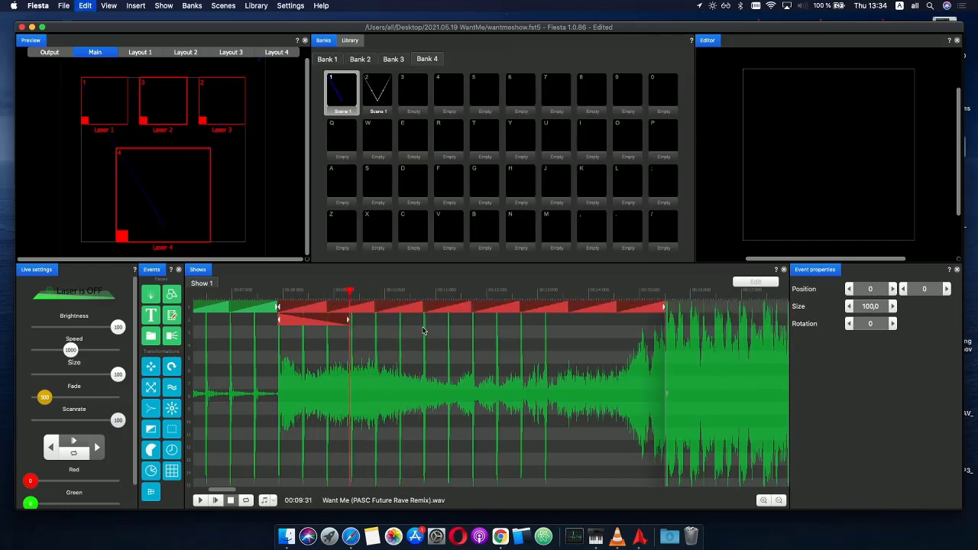
click(387, 341)
drag(343, 319, 458, 324)
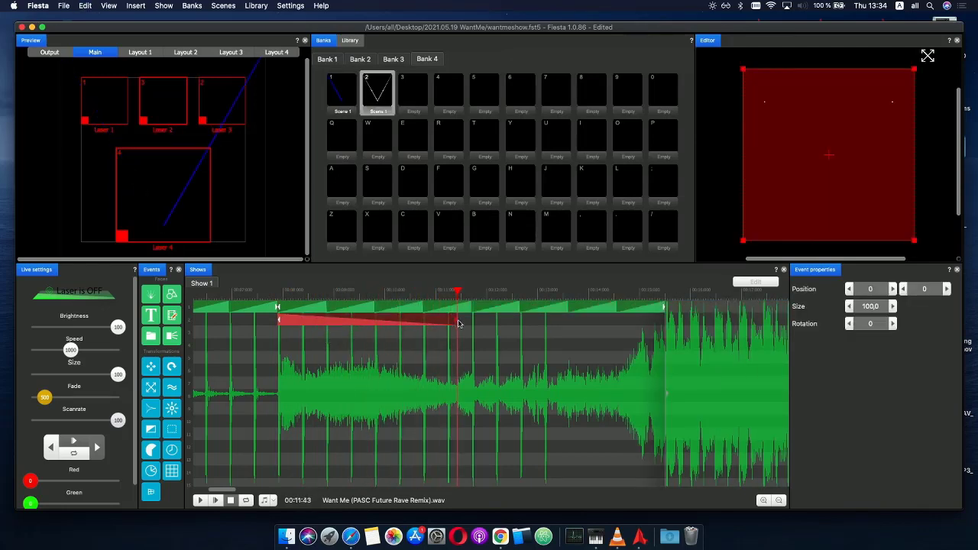
drag(276, 291, 359, 296)
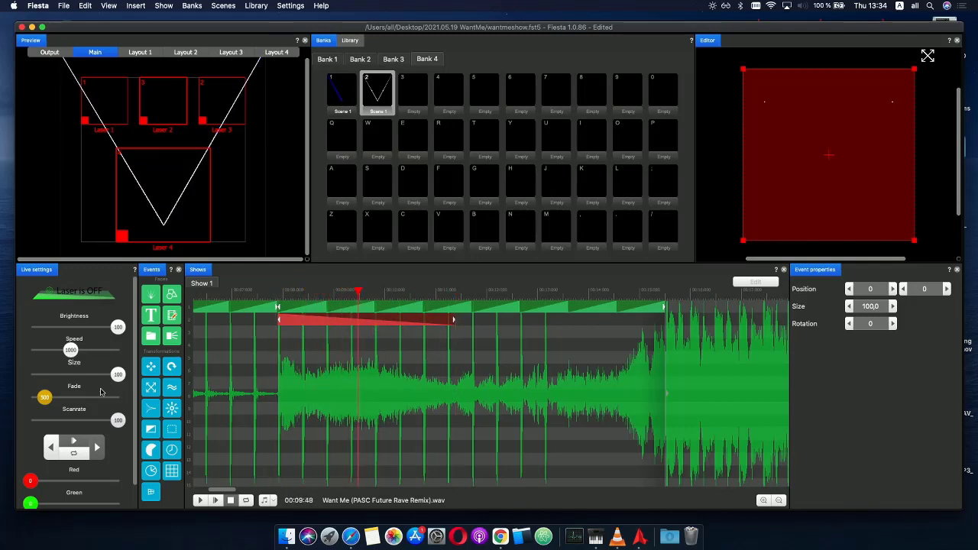
- Add a move transformation beneath the extended white-beam event, with direction down and a short path starting at the frame's centre
drag(152, 368, 323, 329)
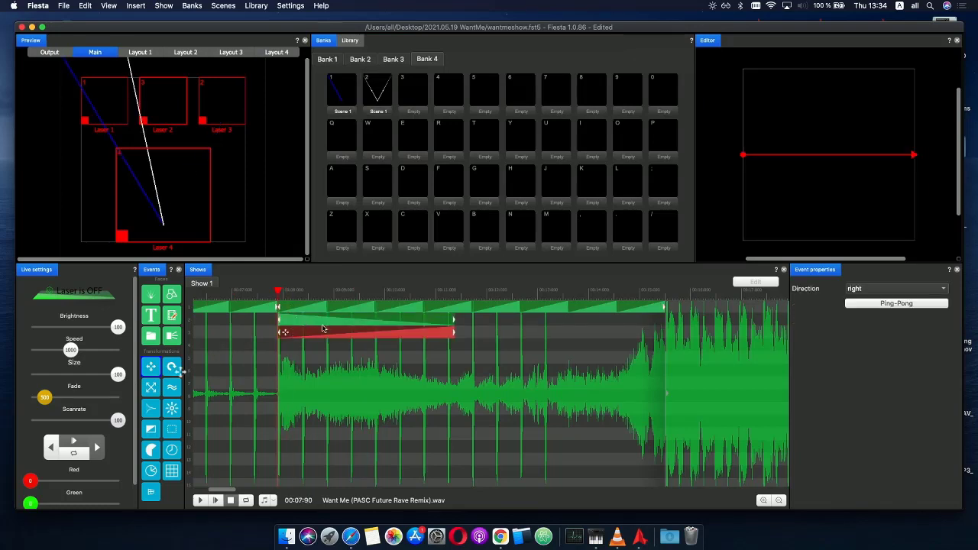
click(876, 293)
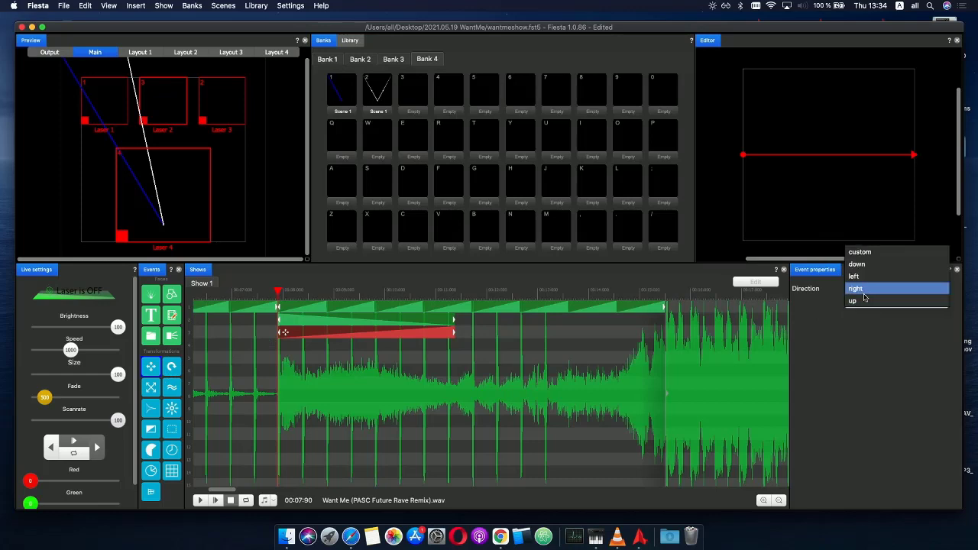
click(857, 265)
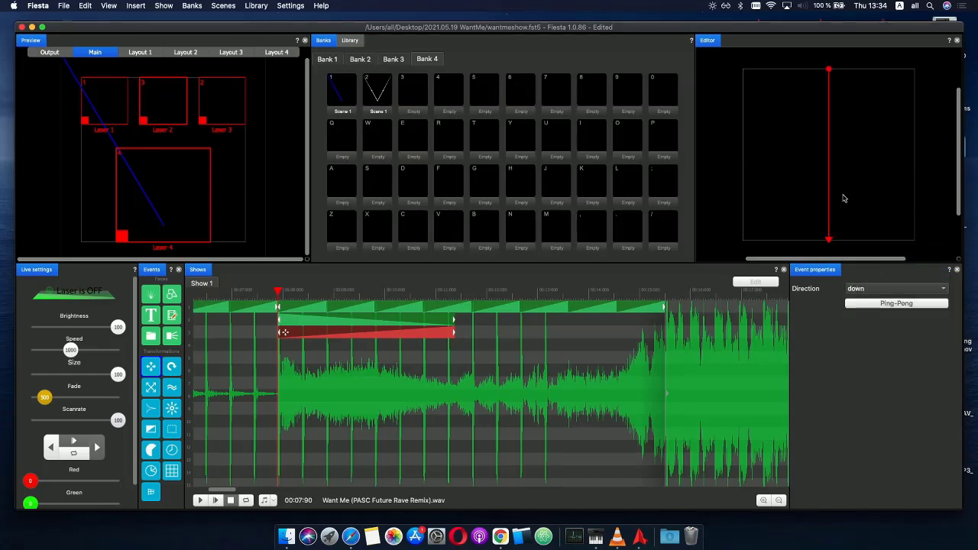
drag(830, 243, 832, 175)
click(856, 288)
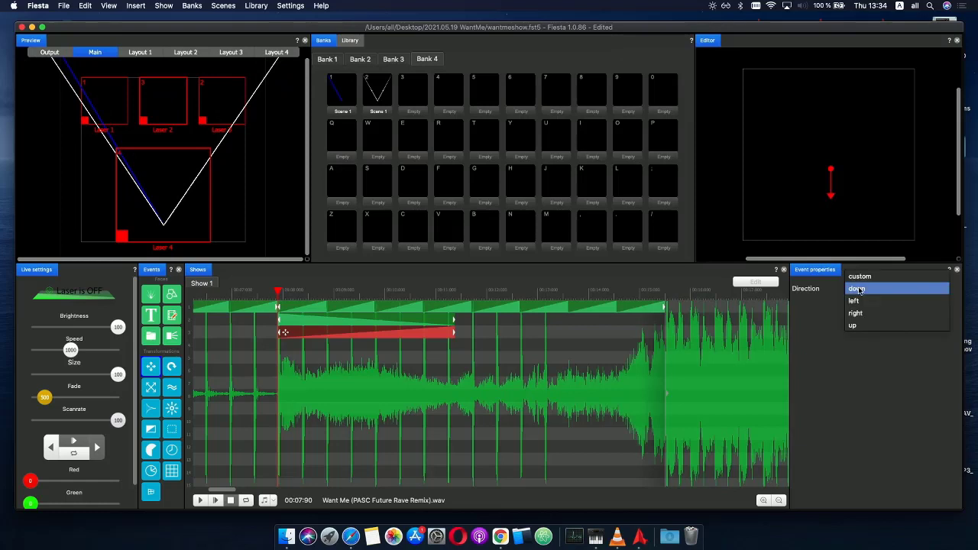
click(856, 288)
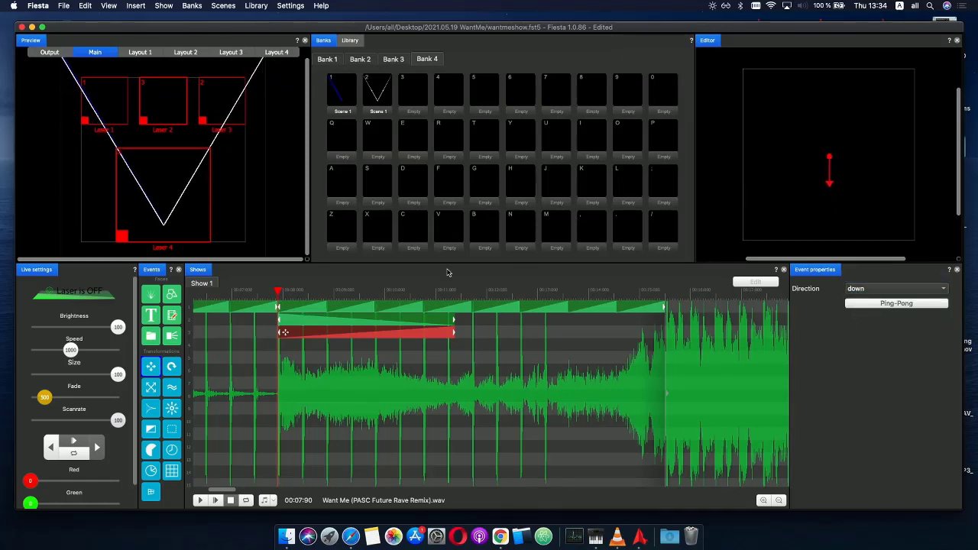
- Play the show through the downward beam movement, stop it, and scrub over the transformation
drag(290, 292, 226, 306)
click(215, 502)
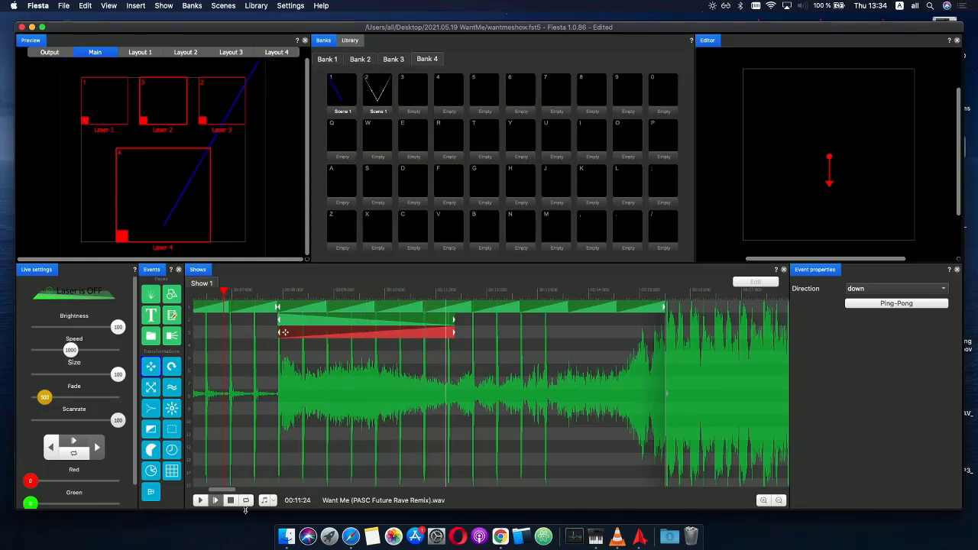
click(231, 500)
click(361, 296)
drag(361, 297, 304, 300)
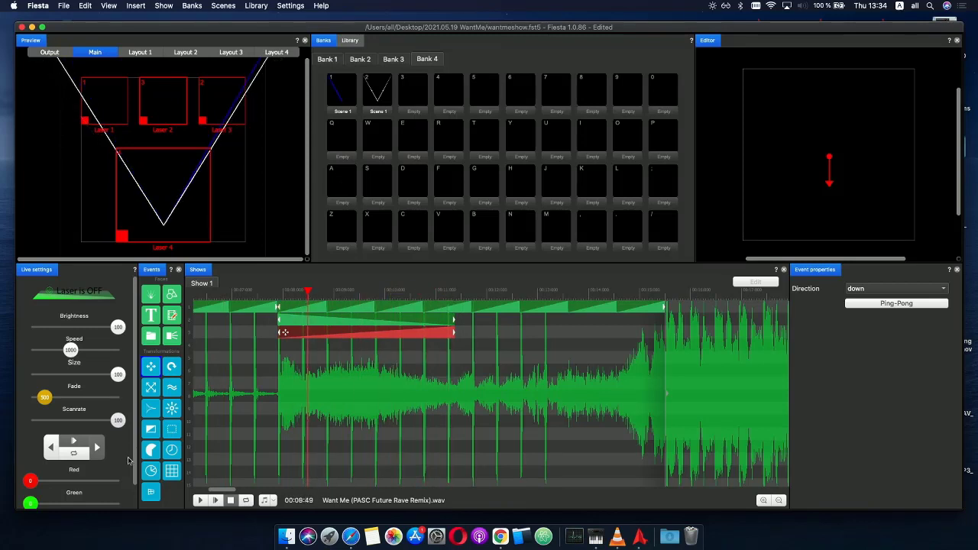
- Add the forked-line transformation on track 4 from about 9.86 s to 11.39 s, with its amplitude rising from 0 to 7
click(151, 409)
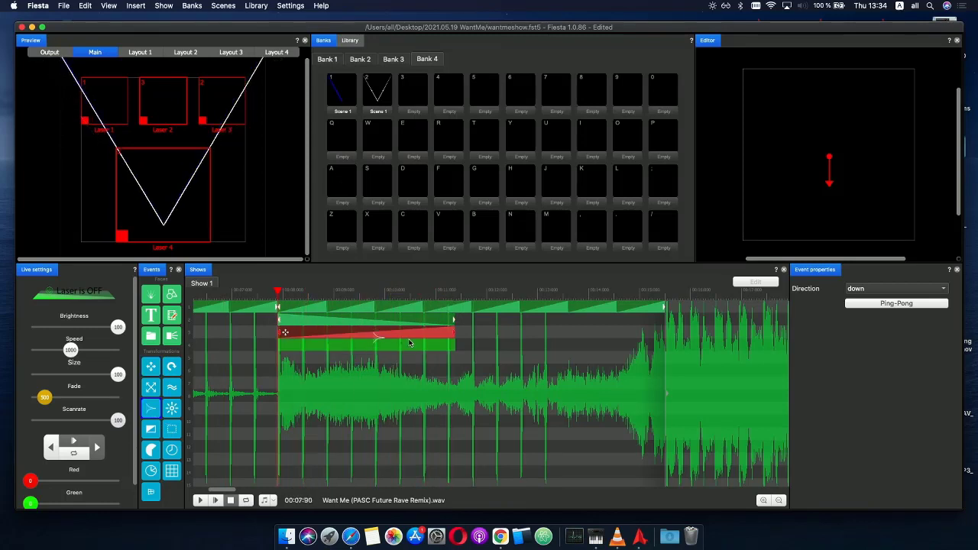
drag(409, 343, 455, 334)
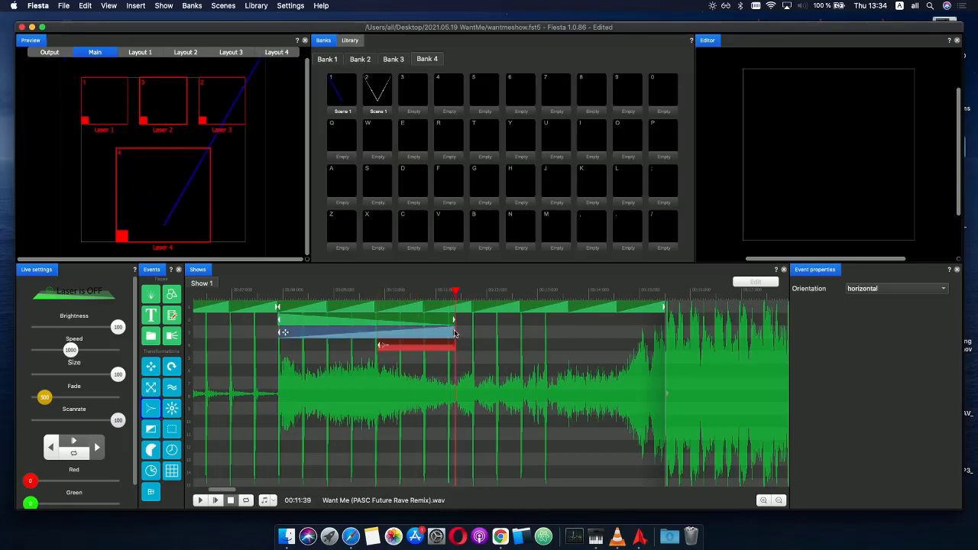
click(416, 348)
drag(416, 400, 366, 427)
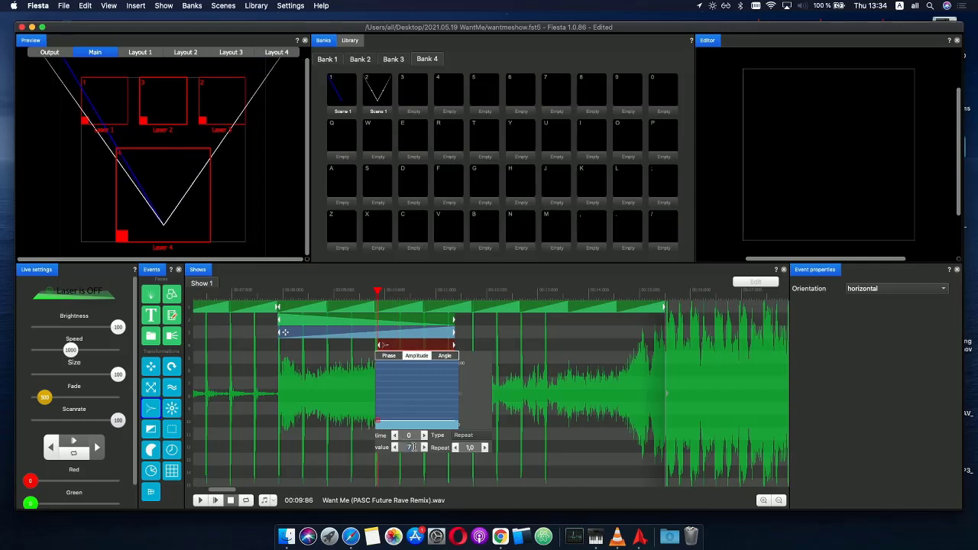
text(0)
key(Return)
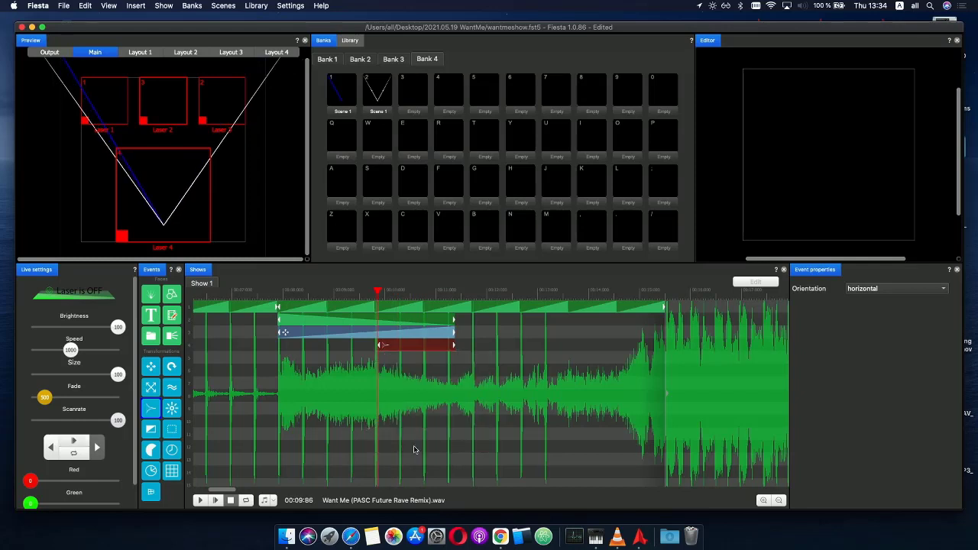
click(397, 347)
drag(419, 426, 457, 420)
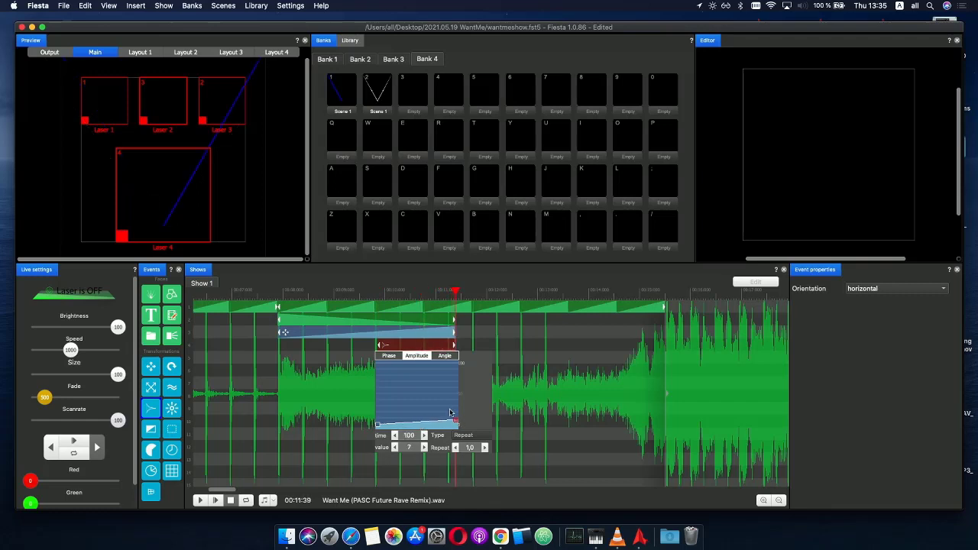
- Set the track 4 transformation's phase to repeat 10 times
click(390, 356)
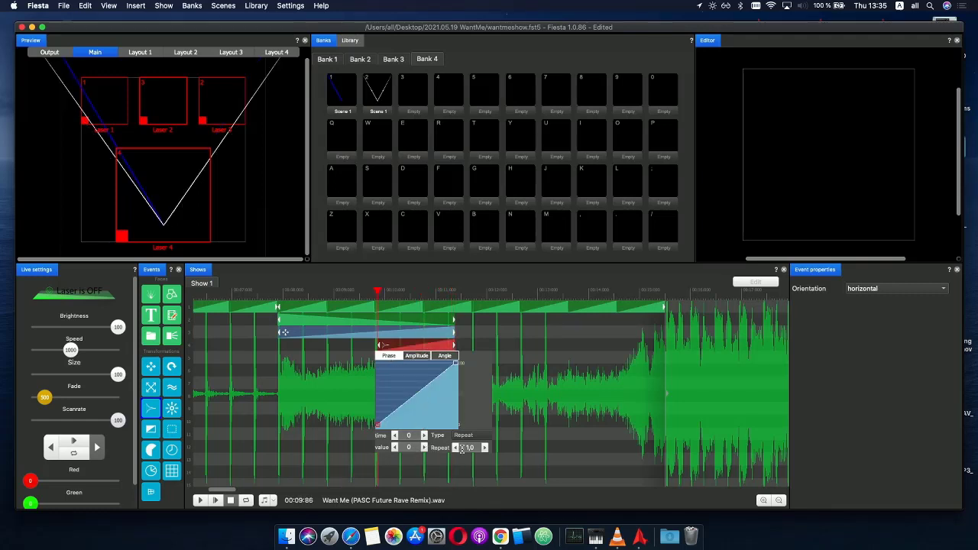
text(10)
key(Return)
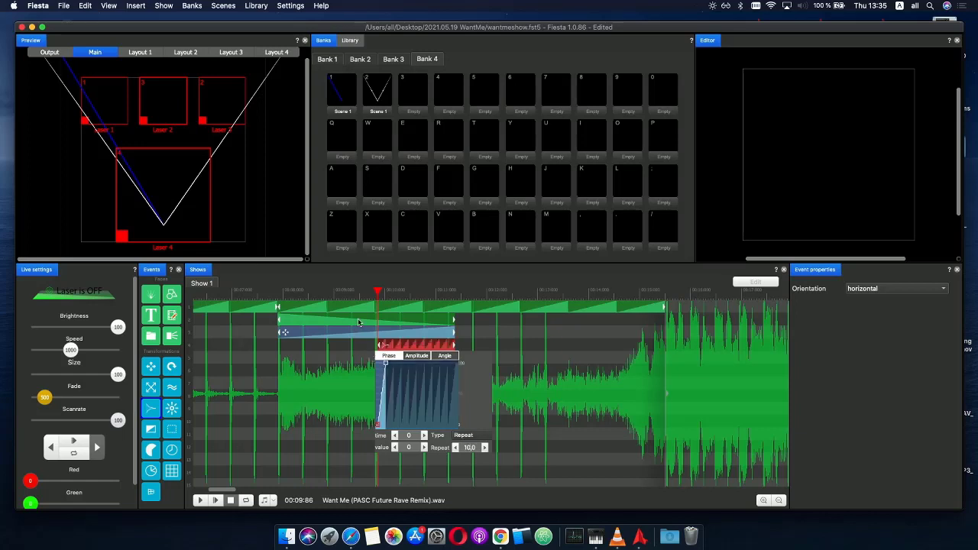
- Play the show over the track 4 transformation and scrub through its final second to examine the beam distortion
click(359, 294)
click(216, 501)
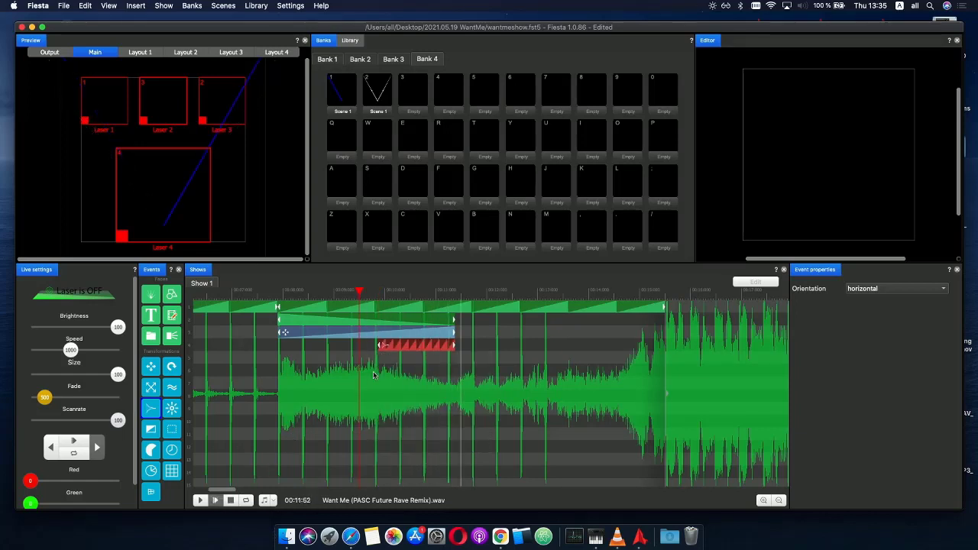
drag(410, 294, 438, 294)
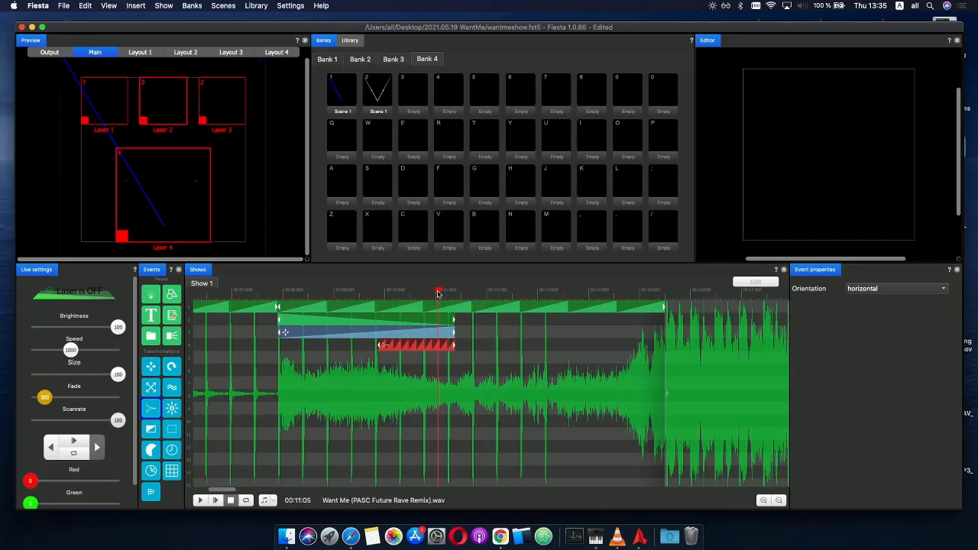
- Set the track 4 transformation's phase to repeat 5 times and open the end point of its amplitude curve
click(410, 349)
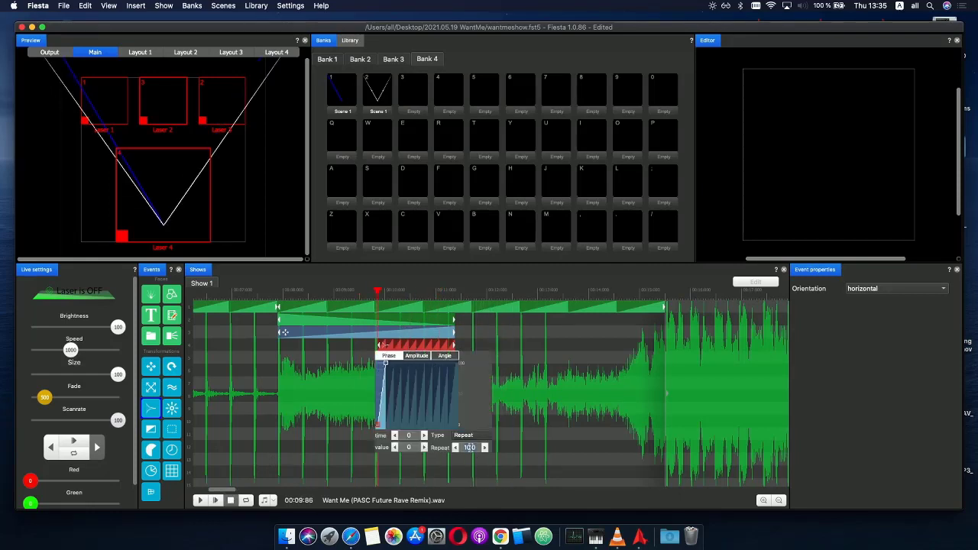
text(5)
key(Return)
click(413, 357)
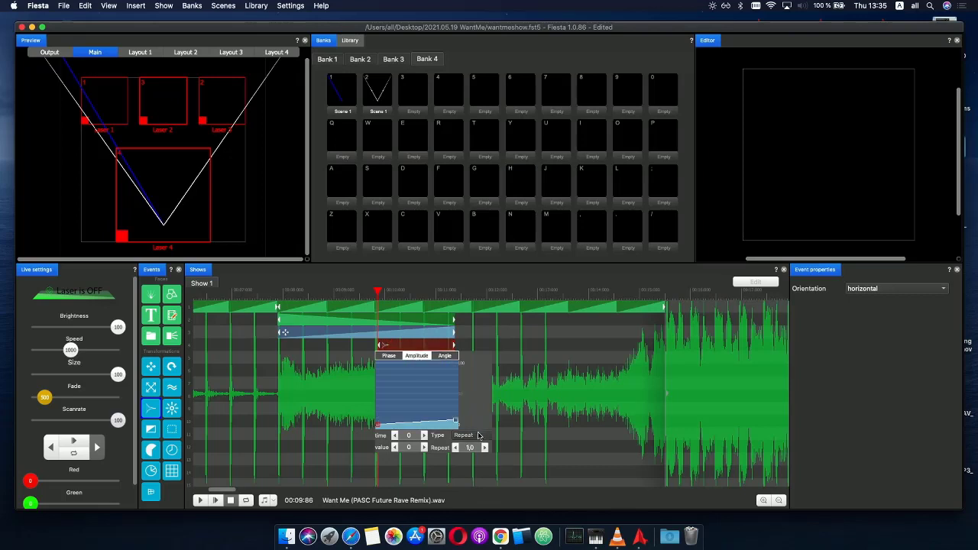
click(455, 424)
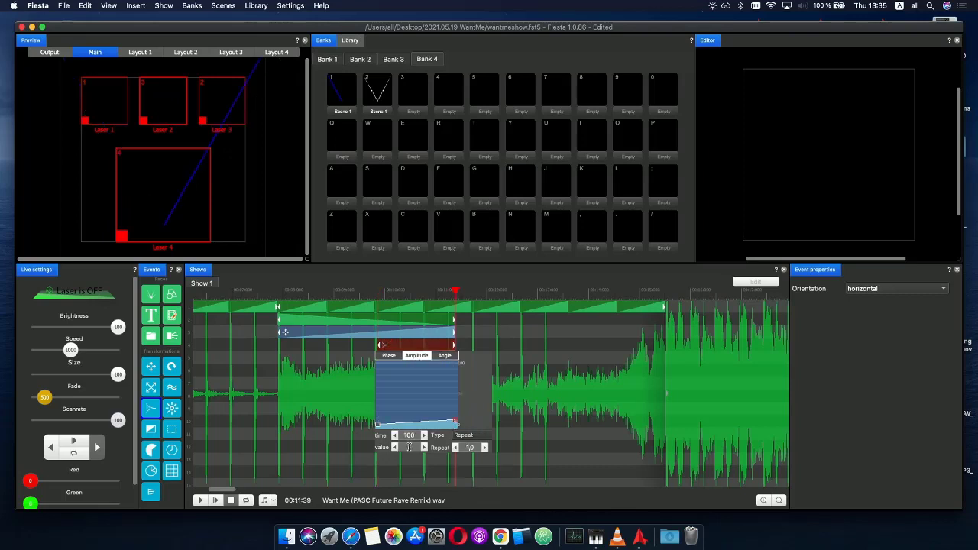
click(569, 380)
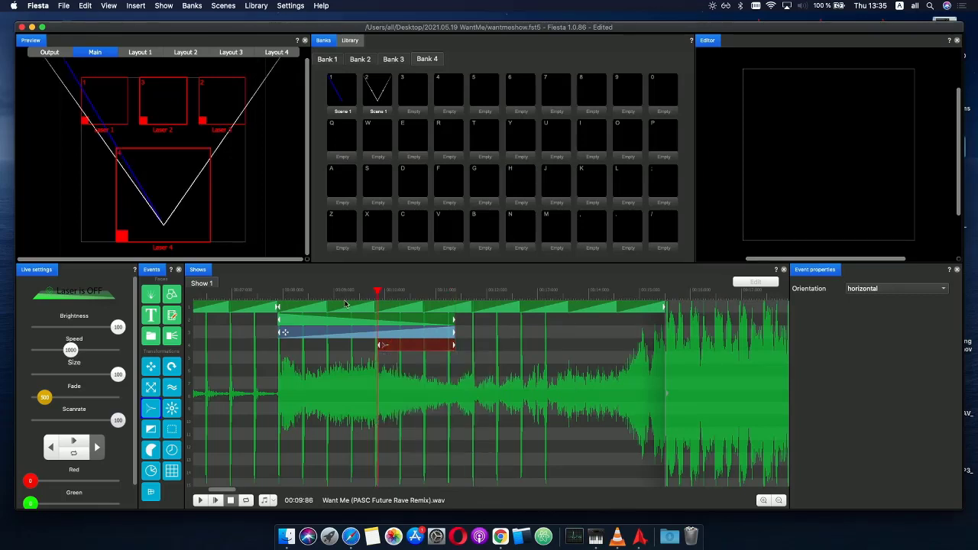
- Play the show from just before the track 4 transformation to examine the beam distortion
drag(374, 294, 360, 295)
click(215, 501)
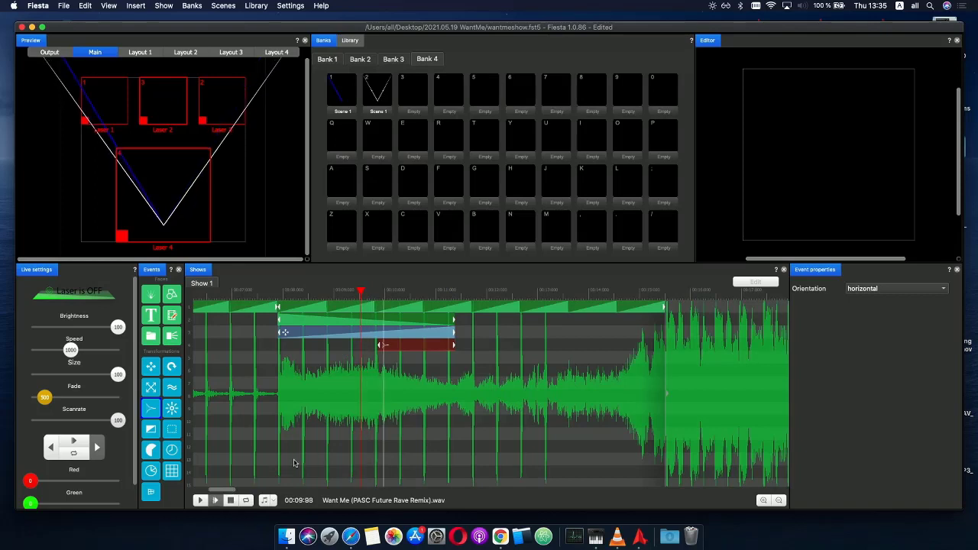
click(417, 294)
- Set the track 4 transformation's phase to repeat 7 times and play the show from about 9.31 s
click(408, 350)
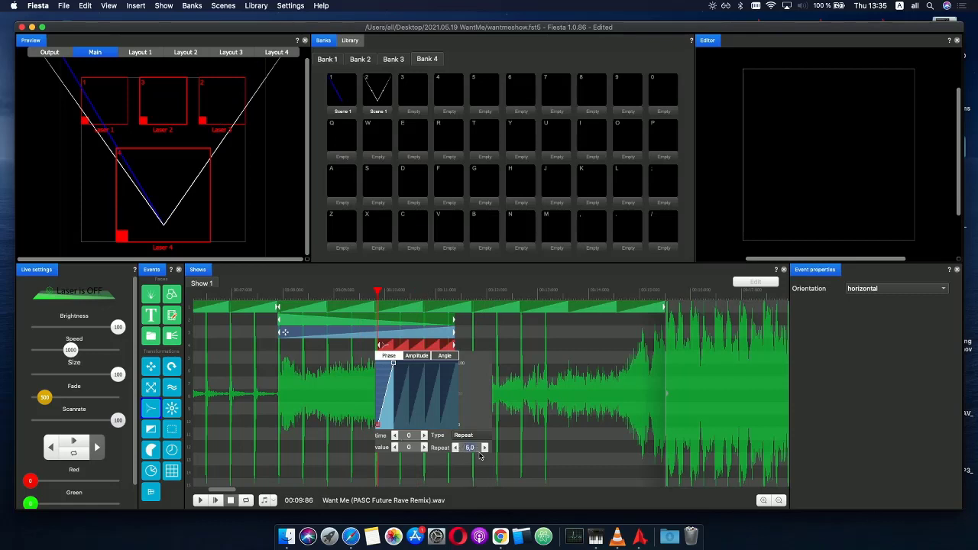
text(7)
key(Return)
click(351, 293)
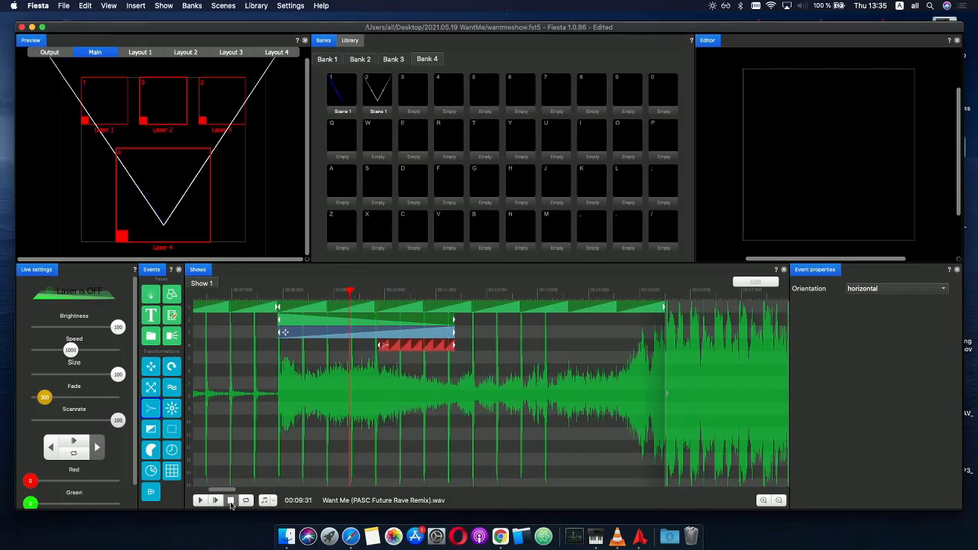
click(214, 501)
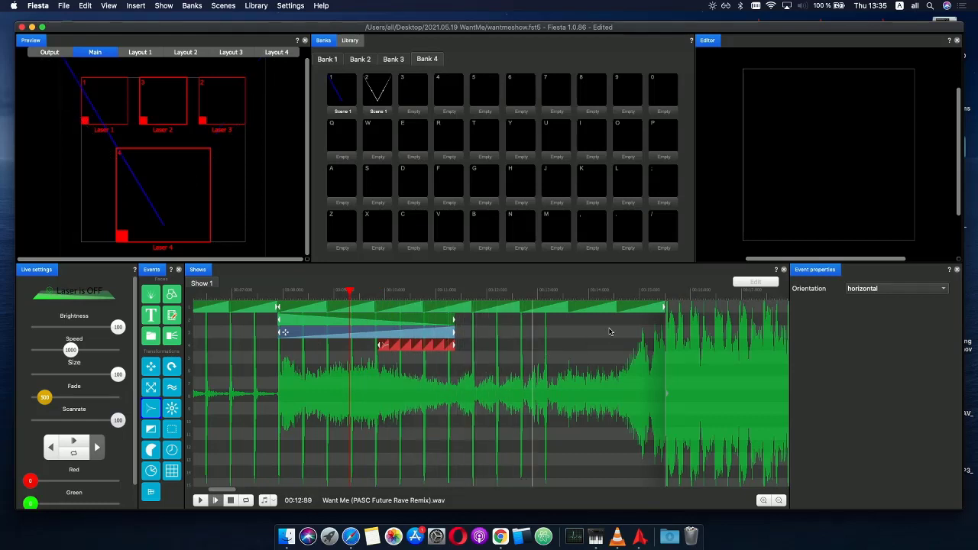
- Try ending the second track 1 scene event at about 13.19 s, and stretching it to about 15.04 s
click(549, 302)
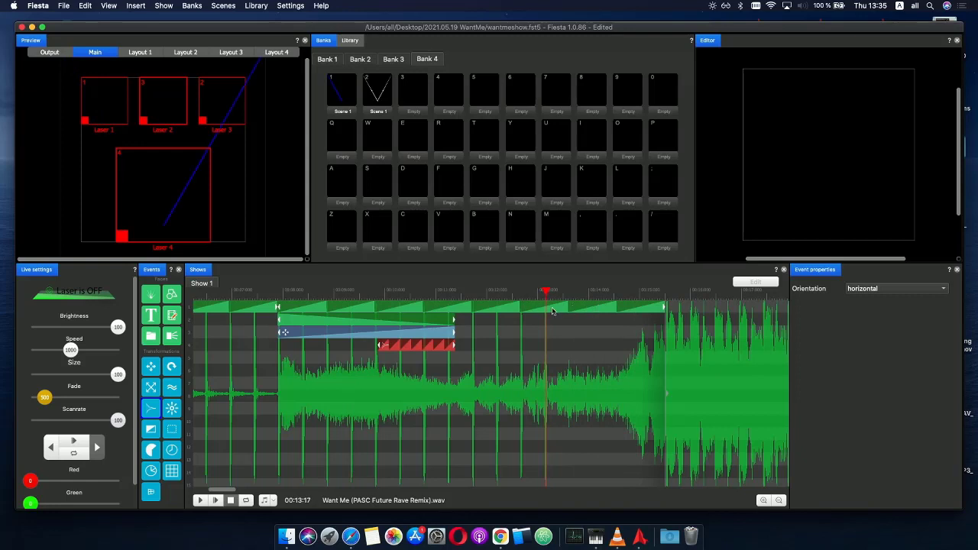
drag(553, 310, 549, 311)
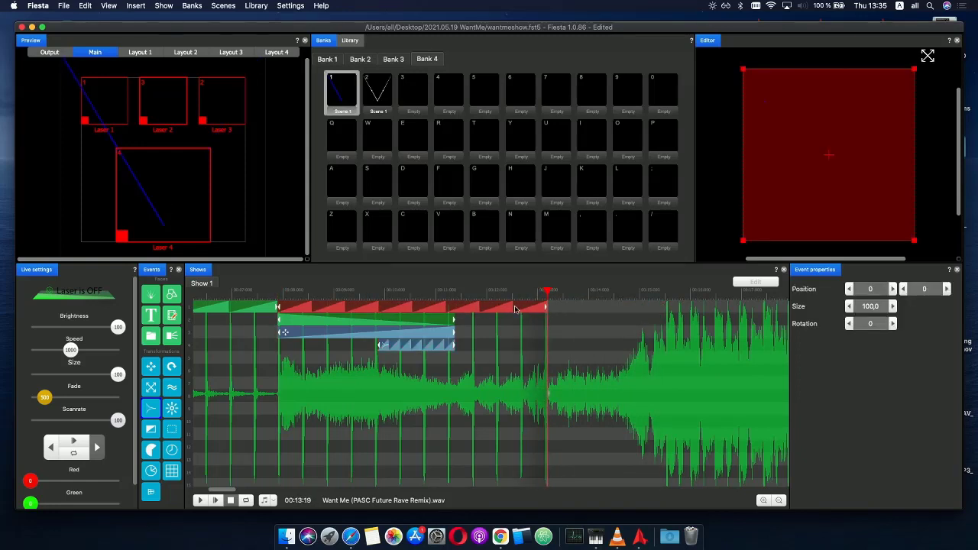
drag(544, 309, 639, 309)
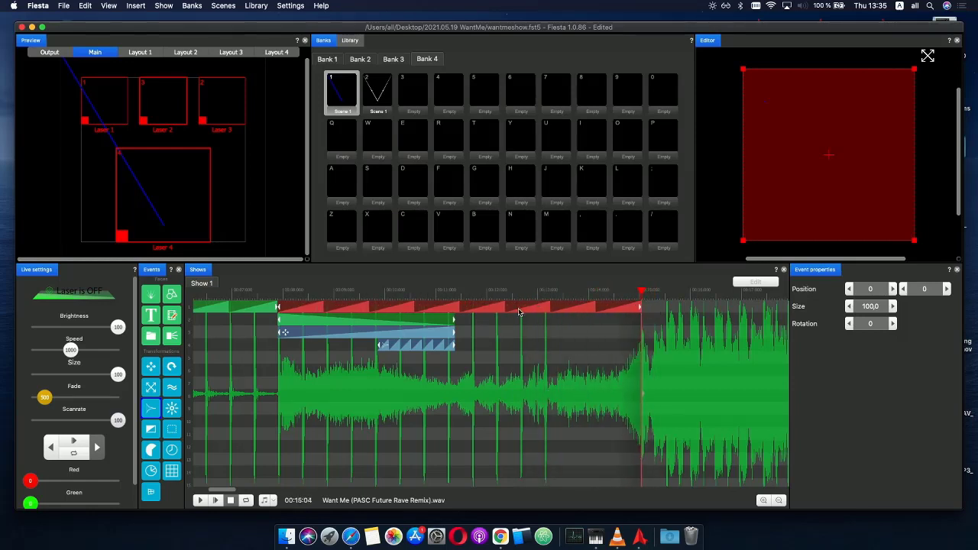
- Replace the second track 1 scene event with a copy of the first one, starting at 7.90 s
key(BackSpace)
click(214, 311)
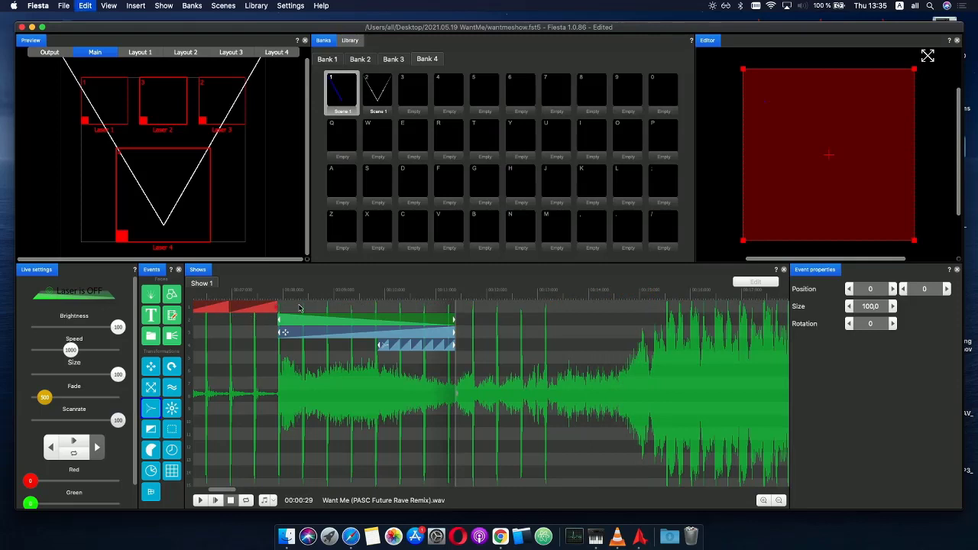
key(super+v)
drag(329, 308, 325, 356)
drag(505, 353, 561, 389)
drag(301, 389, 333, 307)
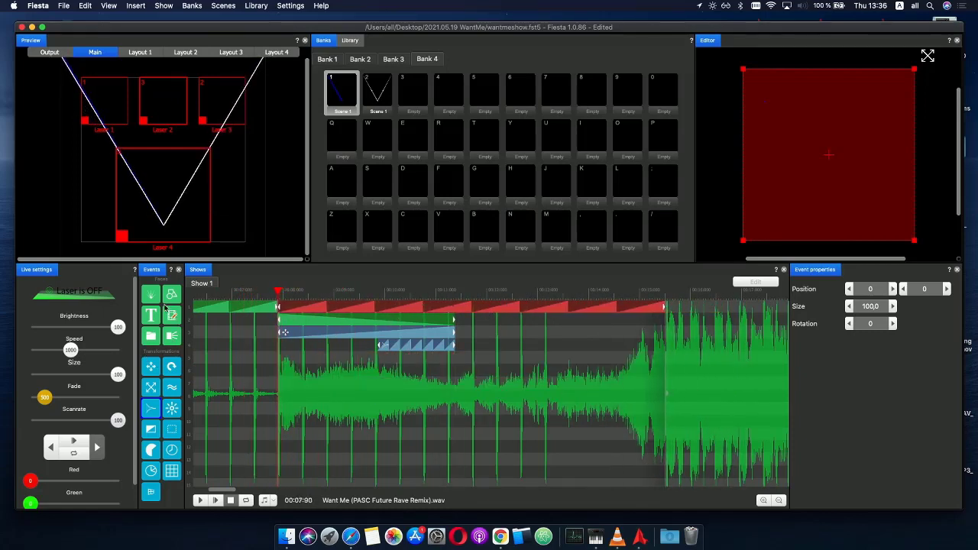
- Shape the second track 1 event's brightness curve so its beams are dark from about 13.2 s to its end
double_click(519, 309)
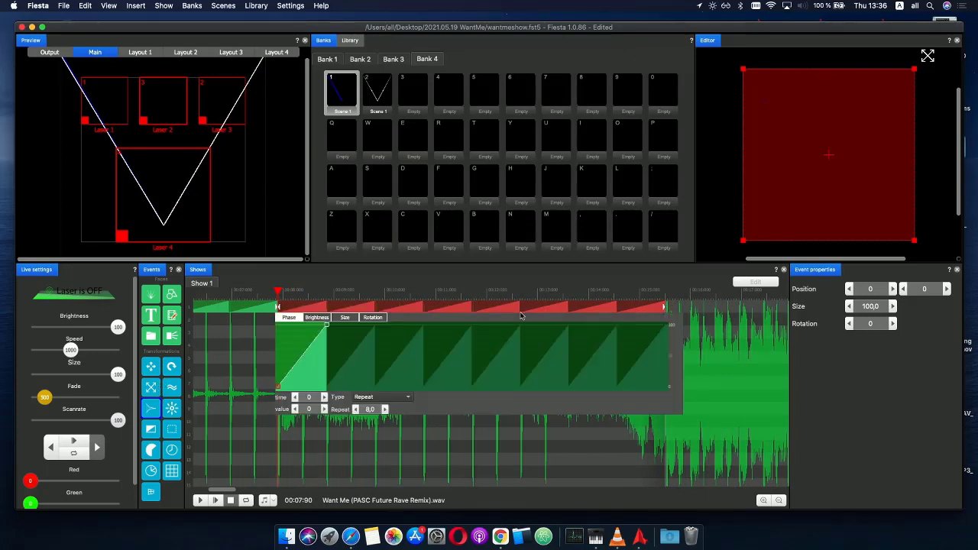
click(318, 319)
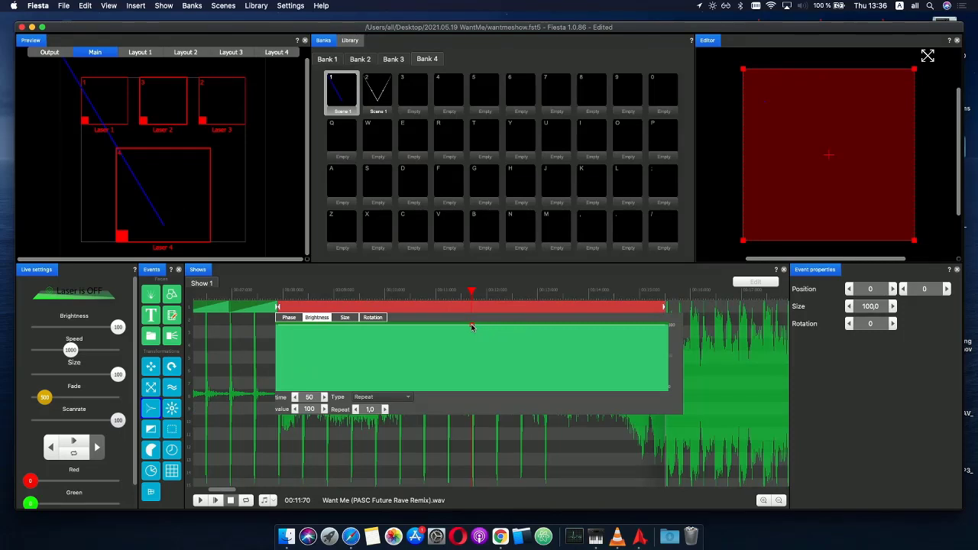
drag(471, 328, 519, 432)
- Play the show from the beginning through both track 1 scene events to check the whole sequence
drag(535, 299, 158, 292)
scroll(258, 375, down, 5)
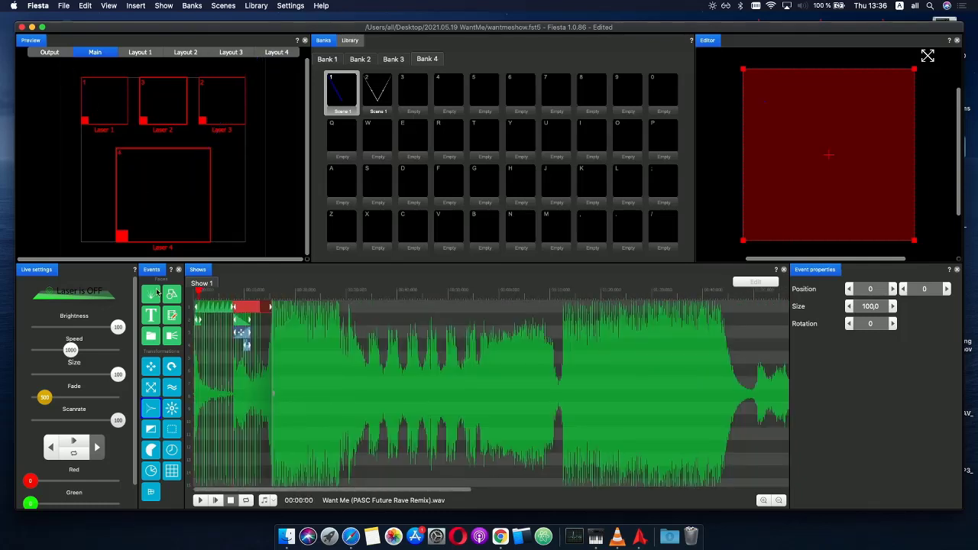
click(199, 500)
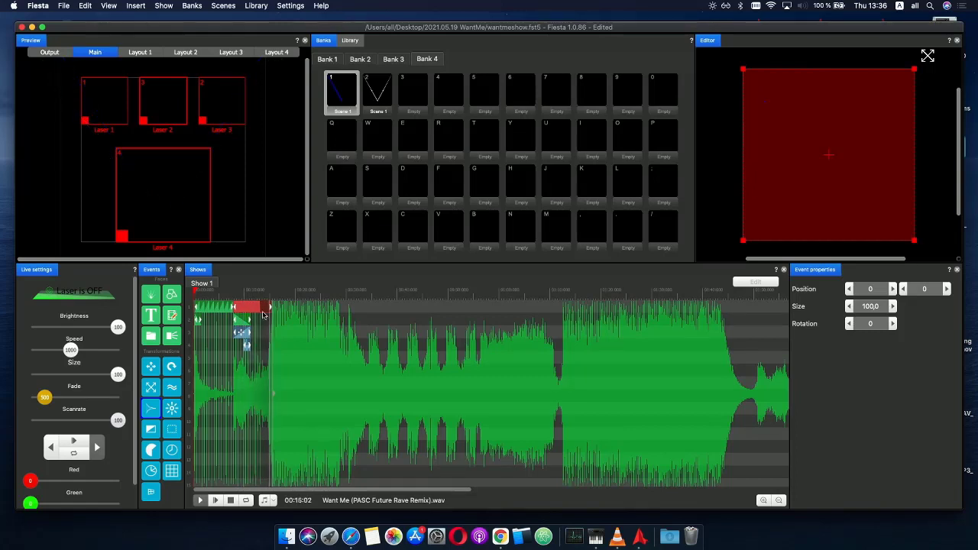
- Place the playhead at the end of the second track 1 event, at 15.54 s
mouse_move(256, 293)
mouse_down()
mouse_move(268, 304)
mouse_move(196, 296)
mouse_move(334, 301)
mouse_up()
scroll(297, 363, up, 5)
scroll(295, 366, down, 2)
scroll(256, 344, down, 5)
scroll(226, 322, up, 5)
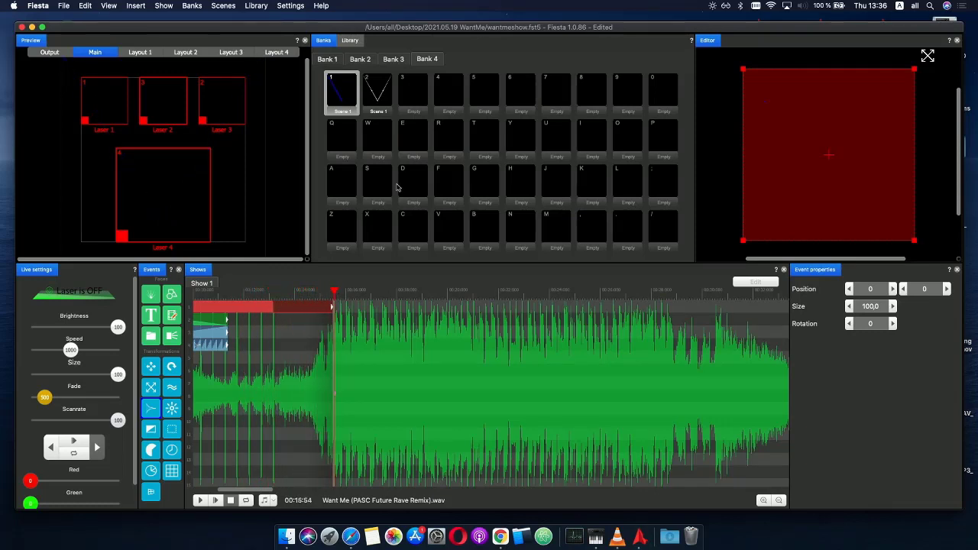
click(414, 103)
double_click(414, 103)
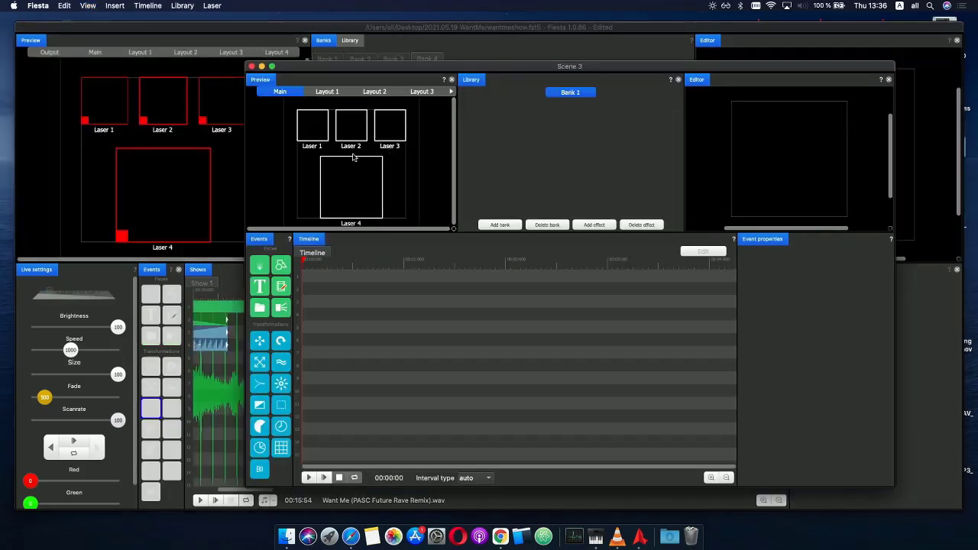
click(251, 66)
- Create a scene in Bank 4 slot 4 with all four lasers enabled and a one-second line shape on track 1
click(451, 101)
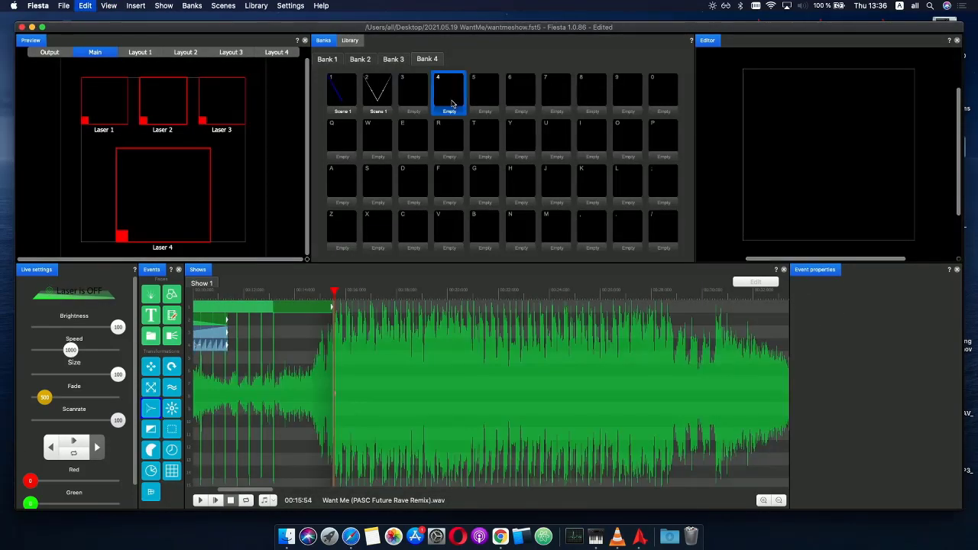
double_click(451, 101)
click(340, 165)
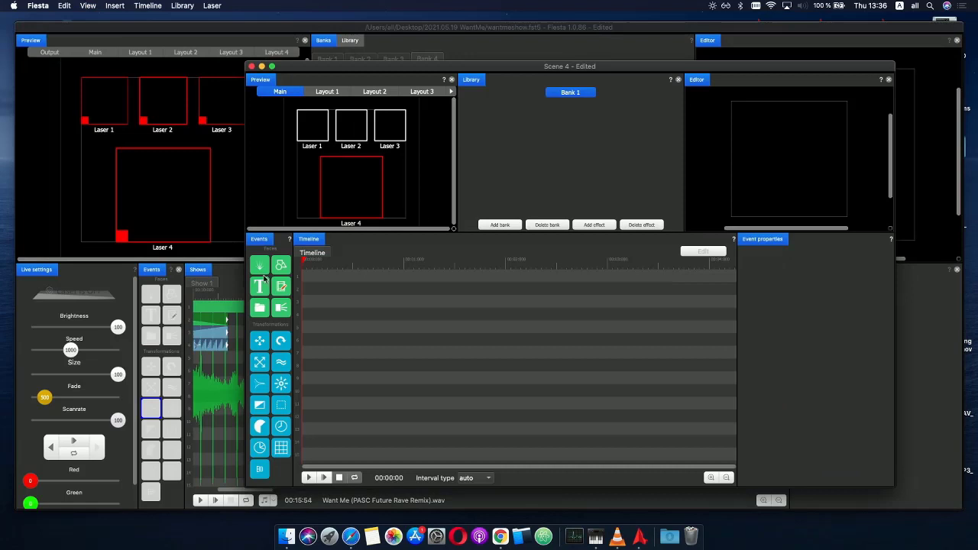
drag(261, 269, 304, 280)
click(825, 314)
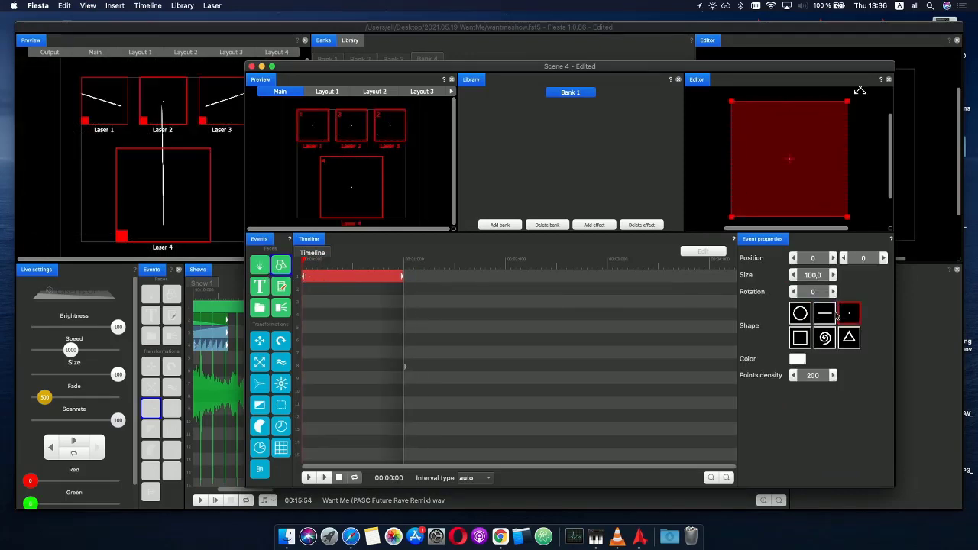
- Add a colour gradient transformation on track 2 with a hard white-to-black edge at colour position 50, repeated 10 times
drag(260, 405, 342, 278)
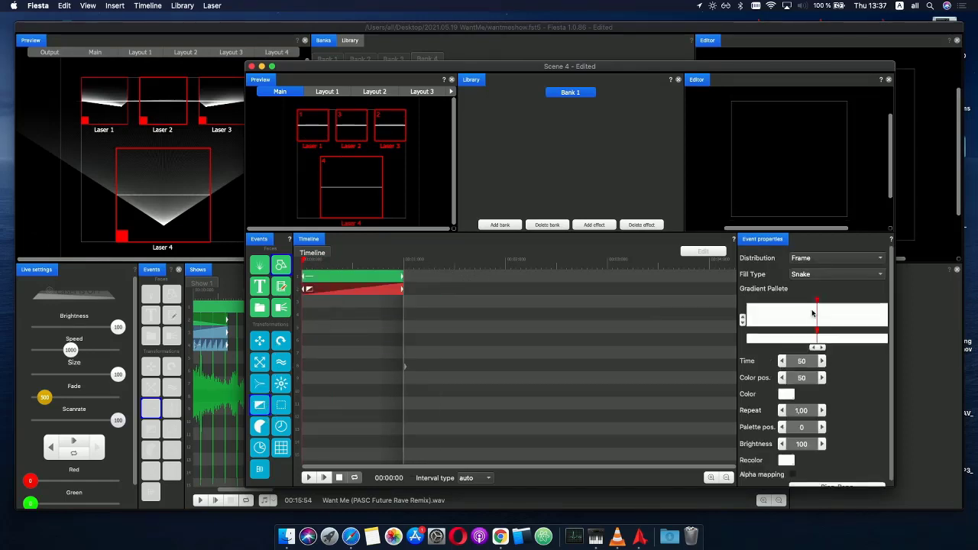
click(820, 337)
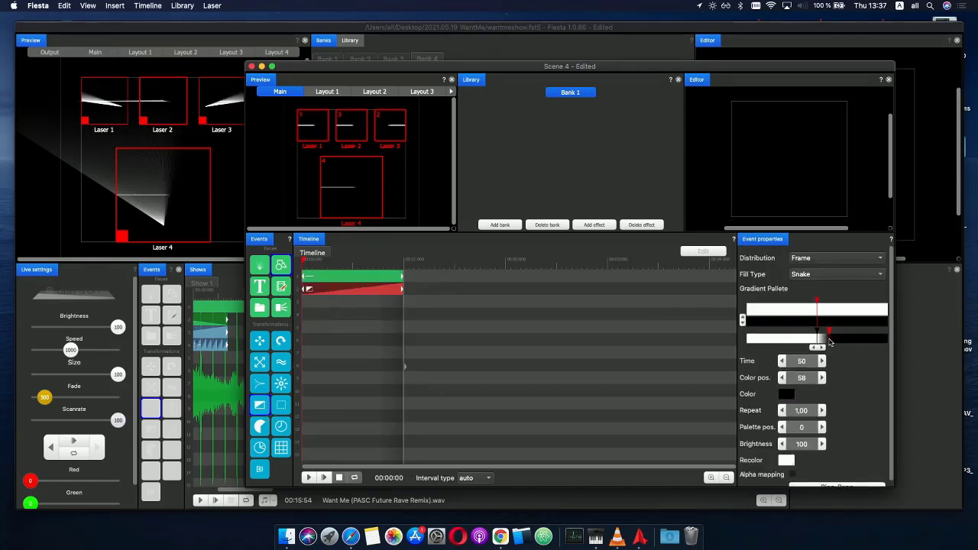
drag(830, 342, 762, 347)
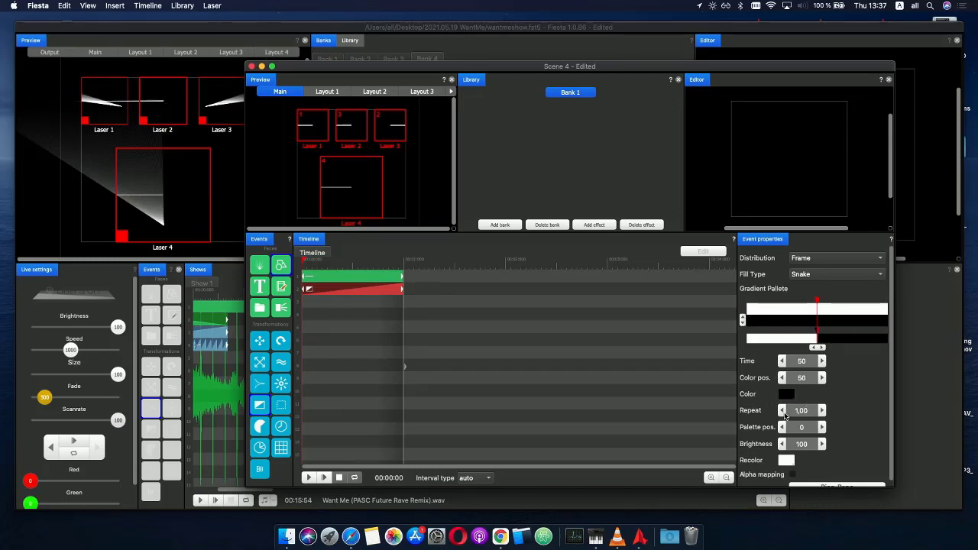
drag(794, 413, 827, 418)
text(10)
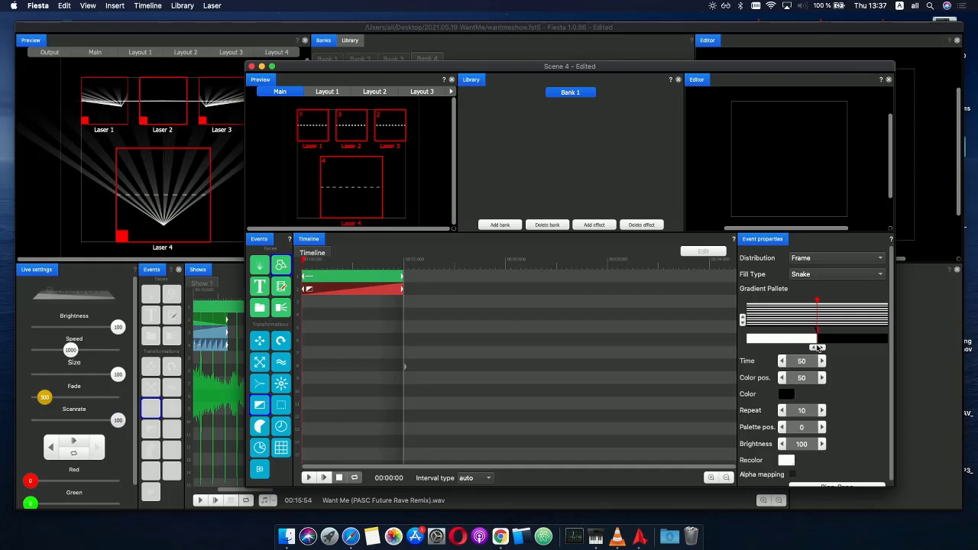
- Move the gradient's white-to-black edge to colour position 25 and add a hard black-to-white edge at about 75
drag(818, 348, 781, 343)
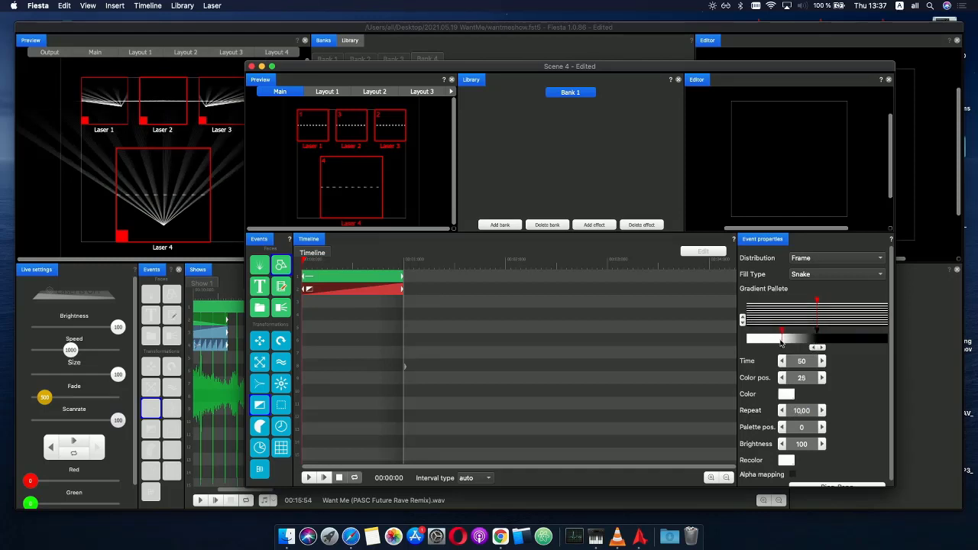
click(820, 342)
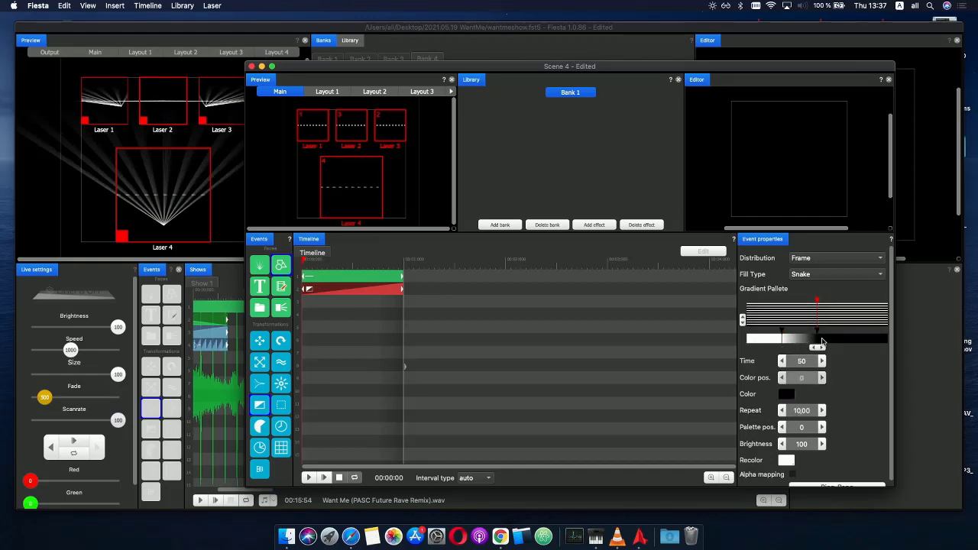
drag(818, 341, 782, 341)
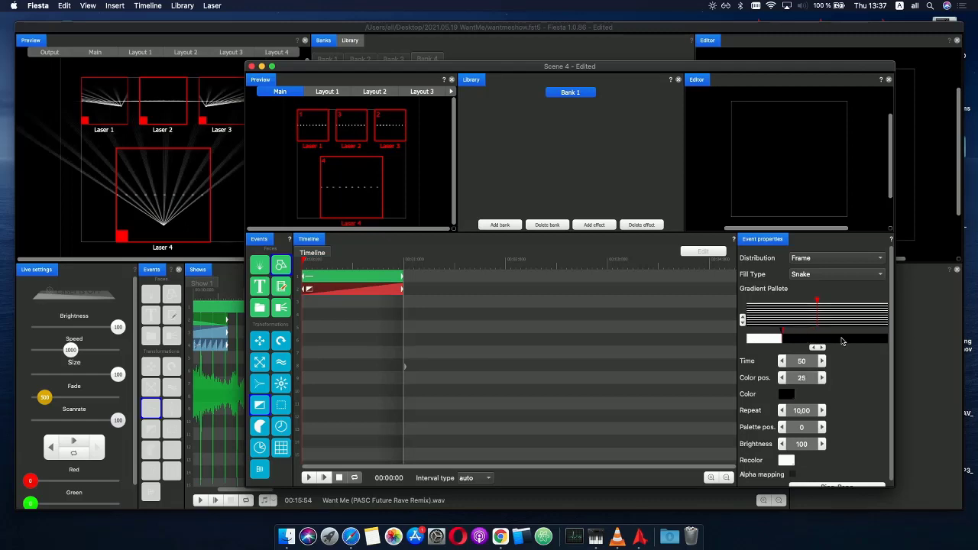
drag(843, 340, 859, 341)
click(788, 394)
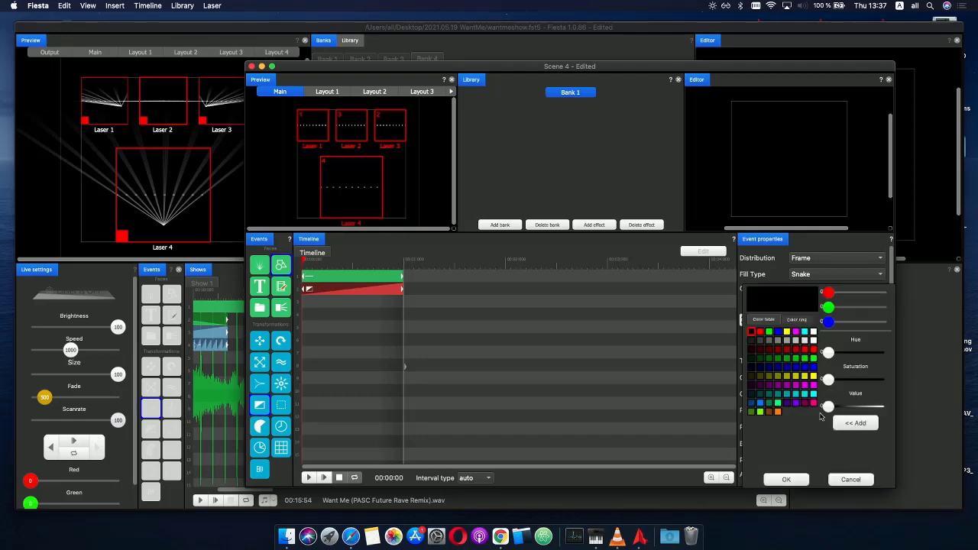
double_click(812, 340)
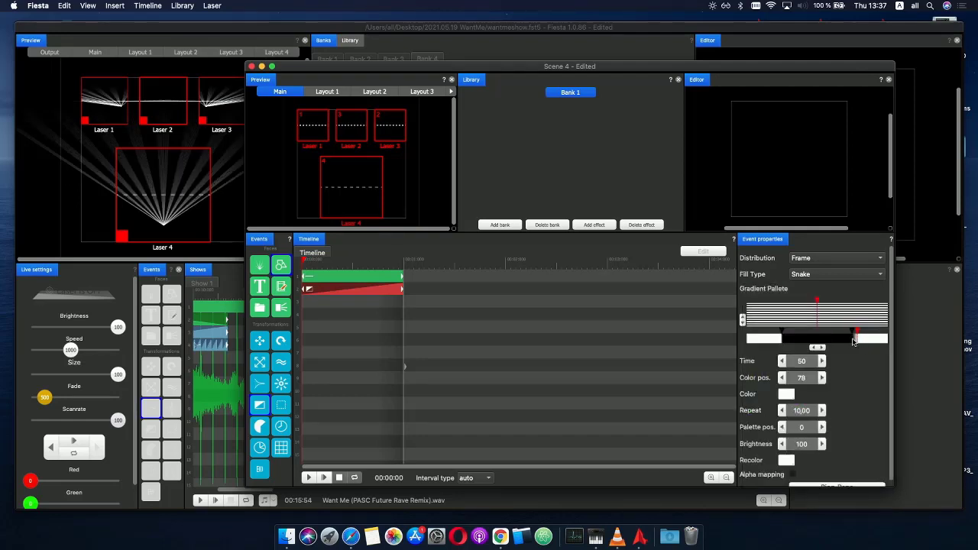
click(811, 343)
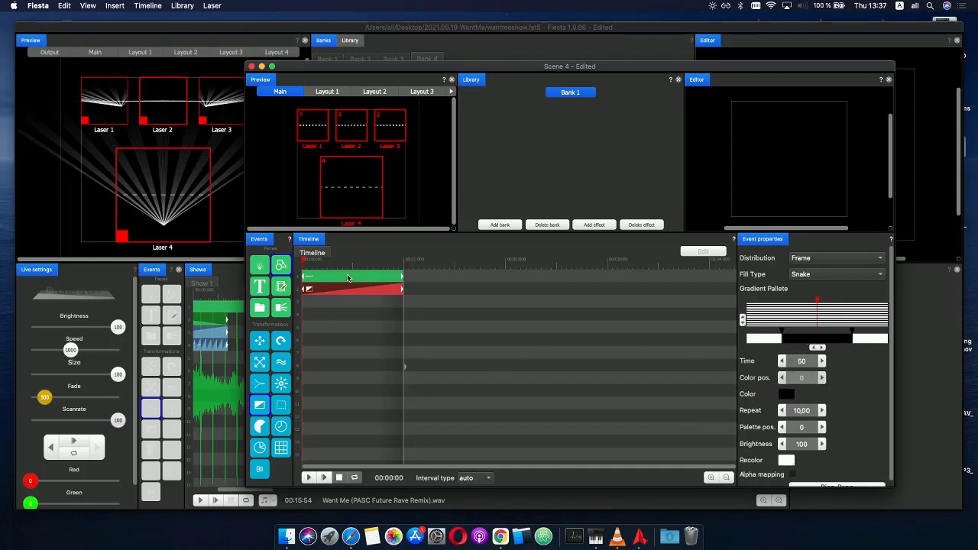
- Set the line shape's colour to blue and reselect the gradient transformation on track 2
click(343, 278)
click(796, 360)
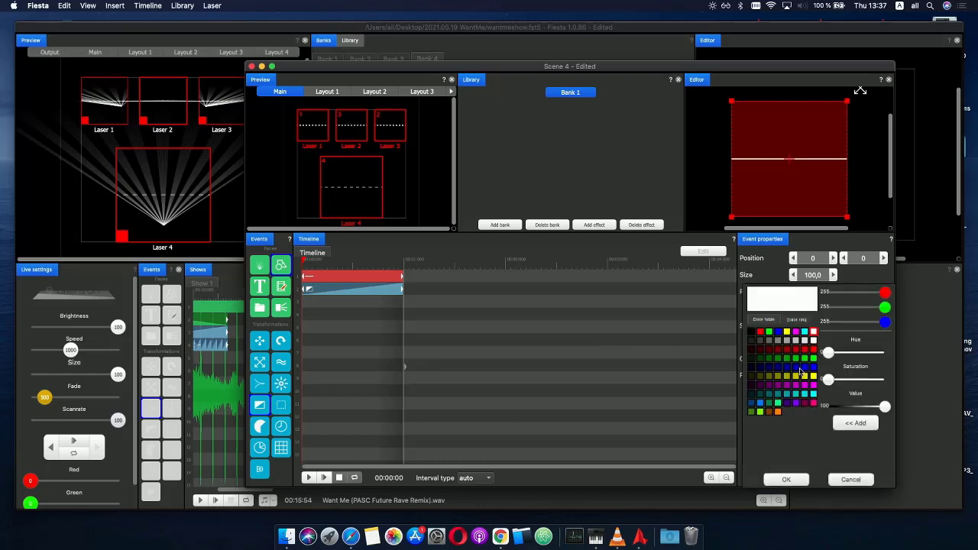
click(778, 333)
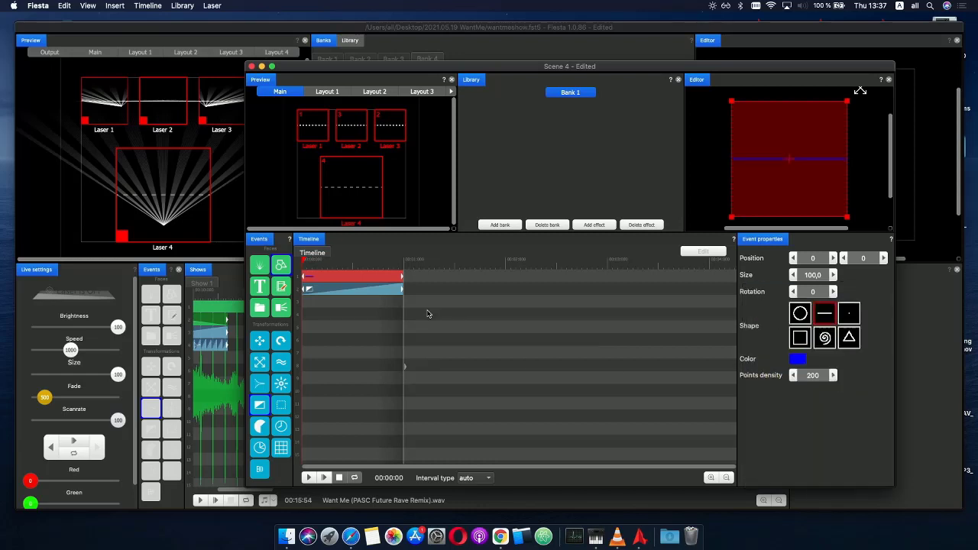
click(336, 289)
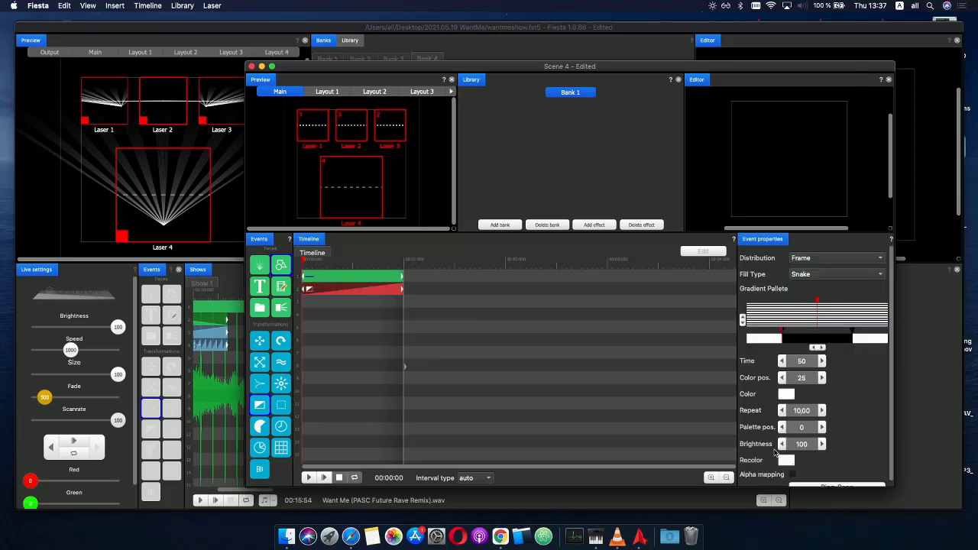
- Enable alpha mapping on the gradient transformation and move it down to track 3
scroll(854, 464, down, 1)
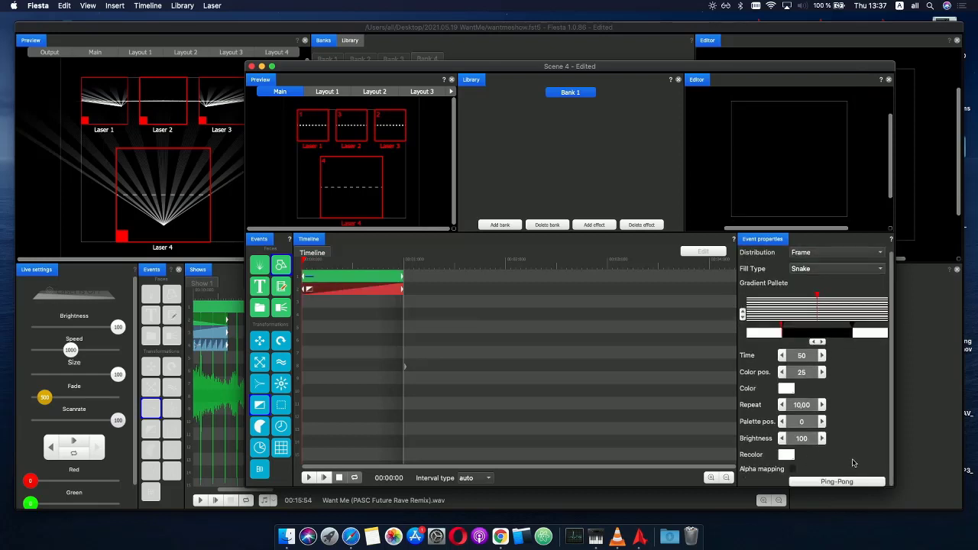
click(793, 469)
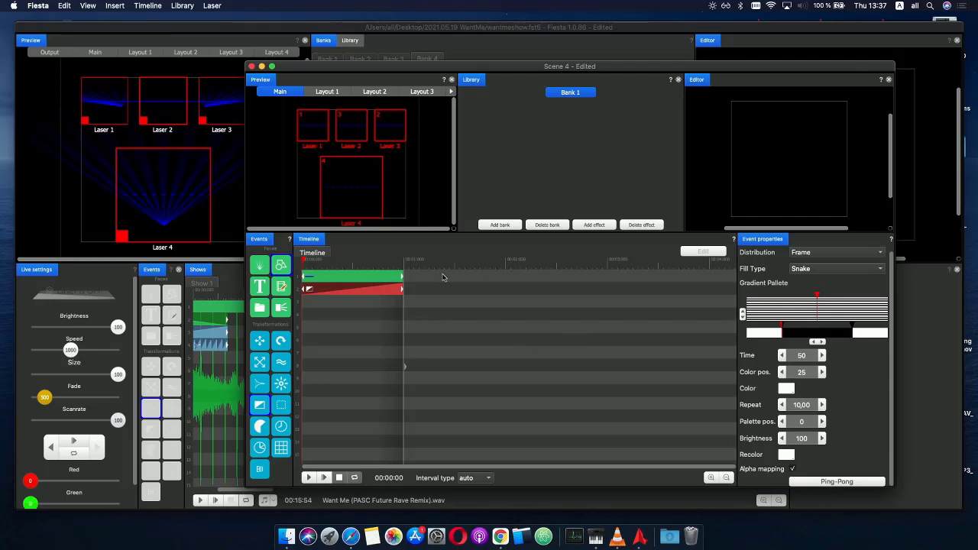
click(353, 289)
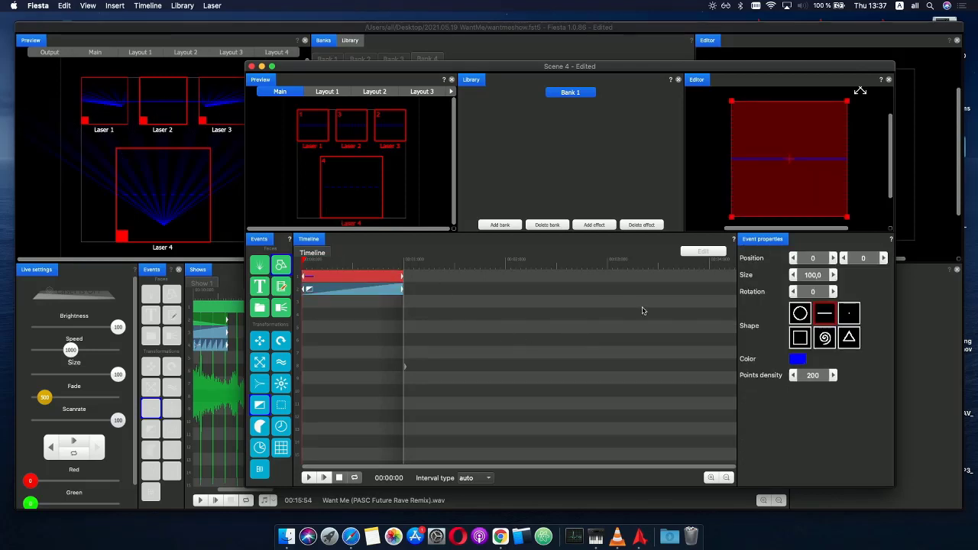
drag(337, 291, 317, 309)
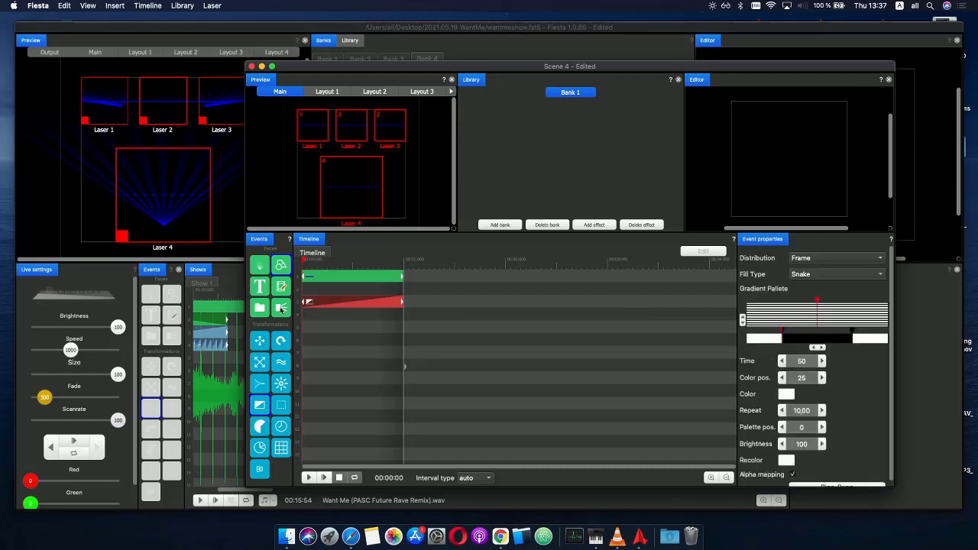
- Add a second colour gradient transformation on track 2 and give it a black stop at colour position 0
drag(266, 404, 325, 287)
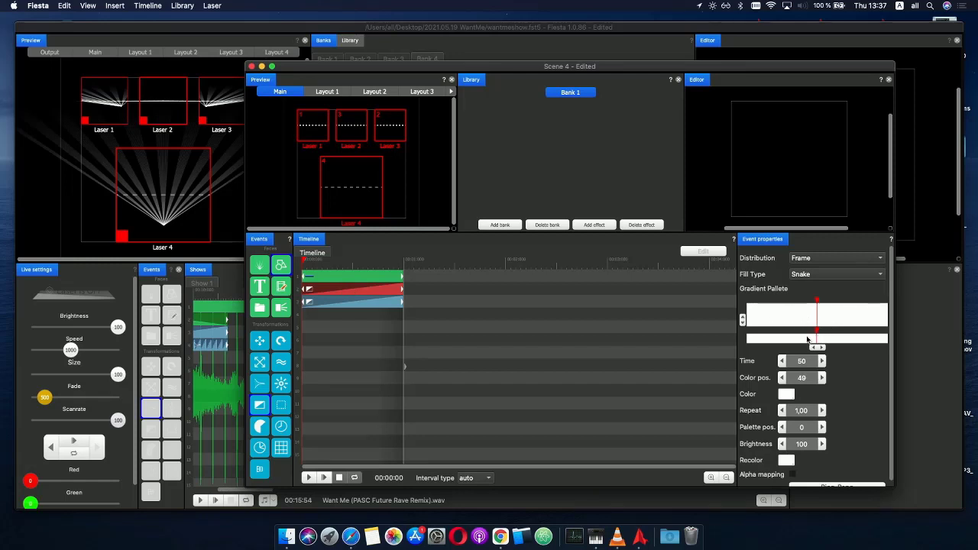
drag(808, 338, 749, 338)
click(788, 395)
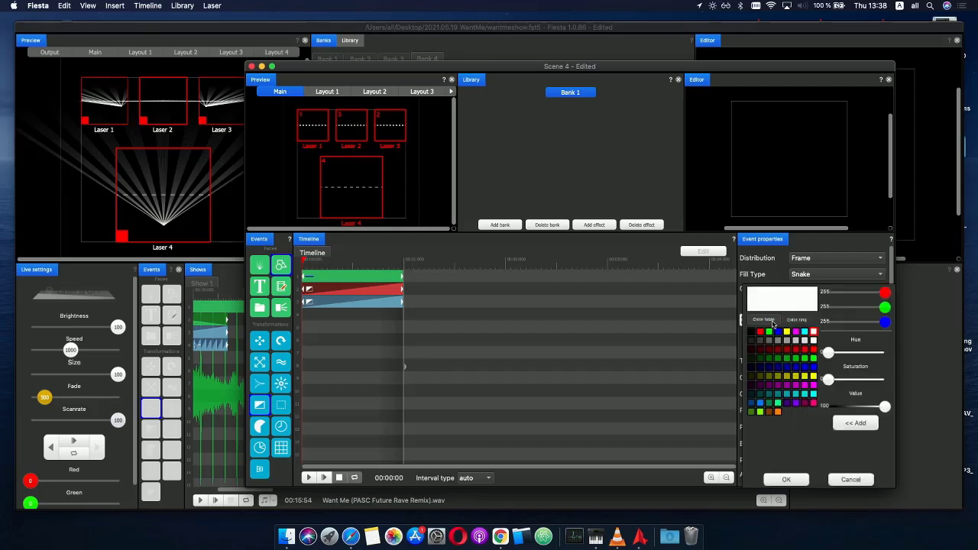
click(753, 332)
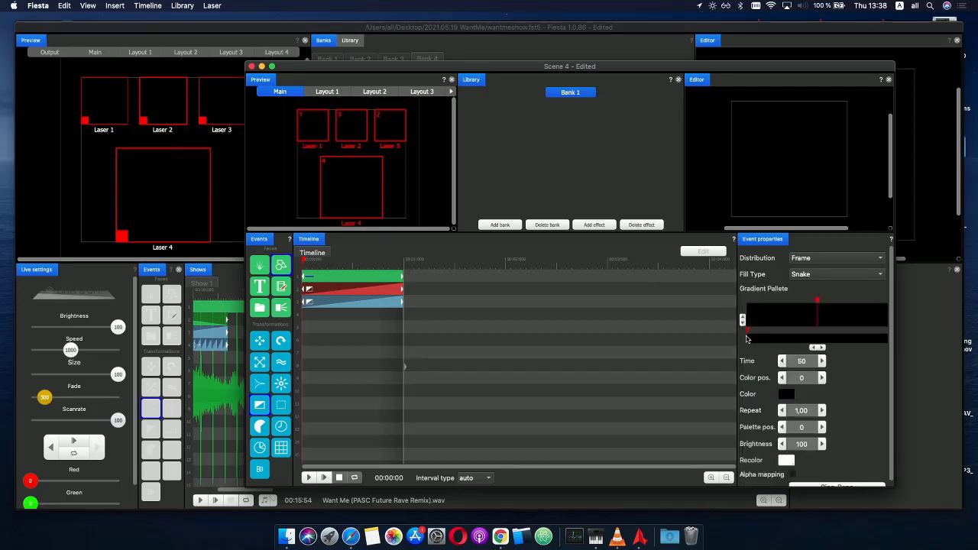
- Add a blue stop about a sixth of the way along the track 2 gradient and a cyan stop at colour position 50
drag(751, 336, 771, 339)
click(789, 395)
click(778, 333)
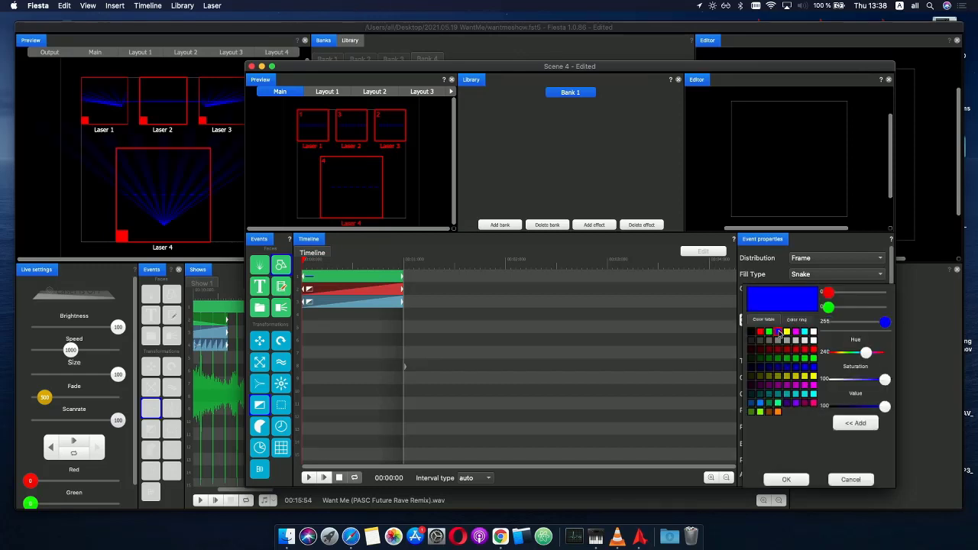
click(818, 339)
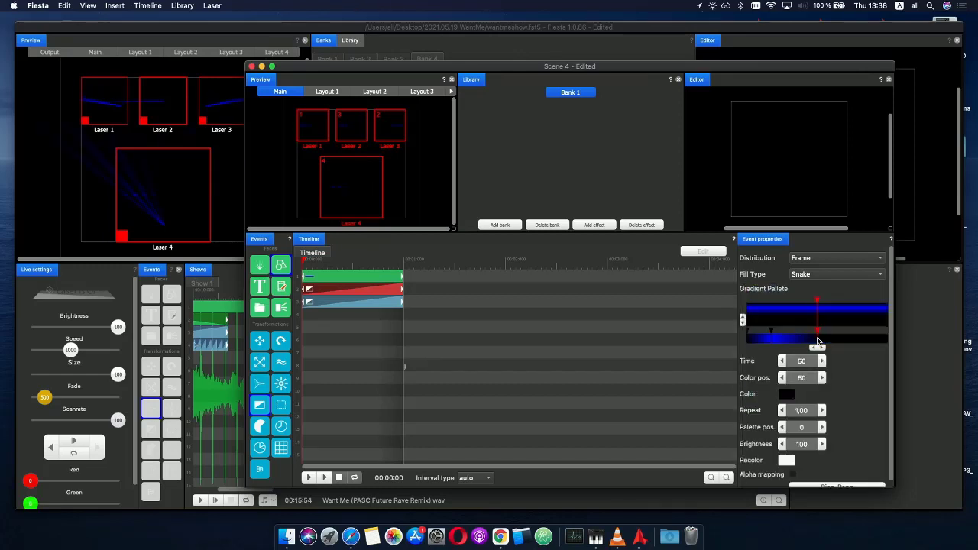
click(788, 395)
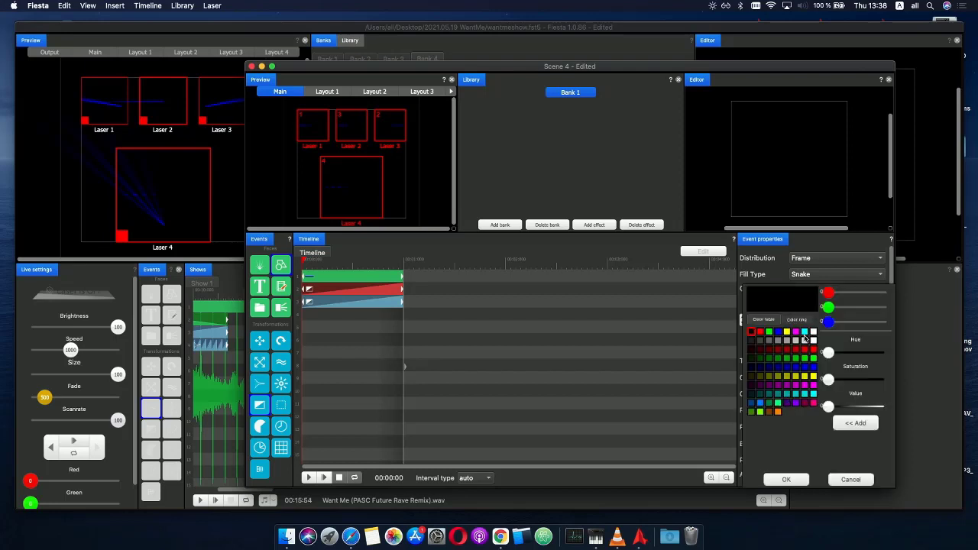
click(807, 338)
- Add a blue stop at colour position 89 and a black stop at 100 to the track 2 gradient
click(873, 339)
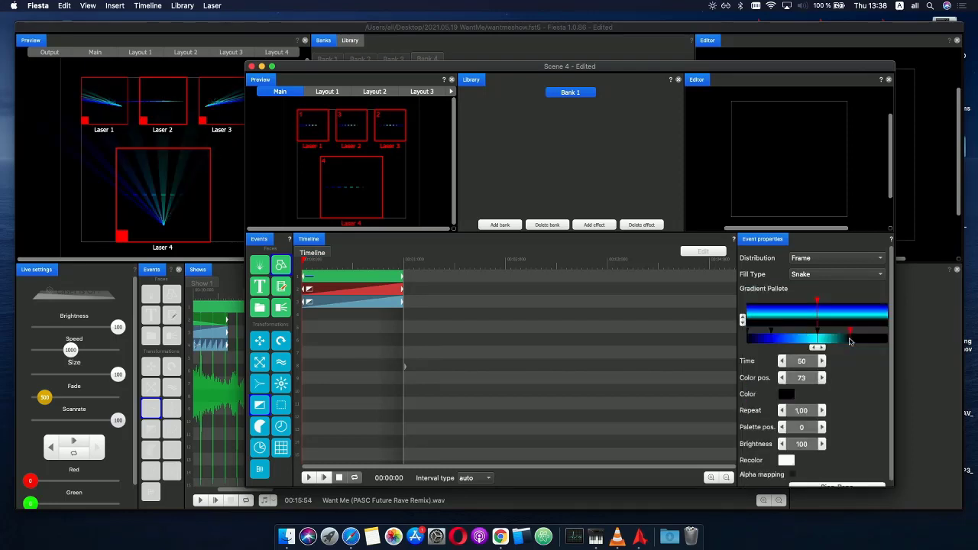
click(786, 395)
double_click(779, 334)
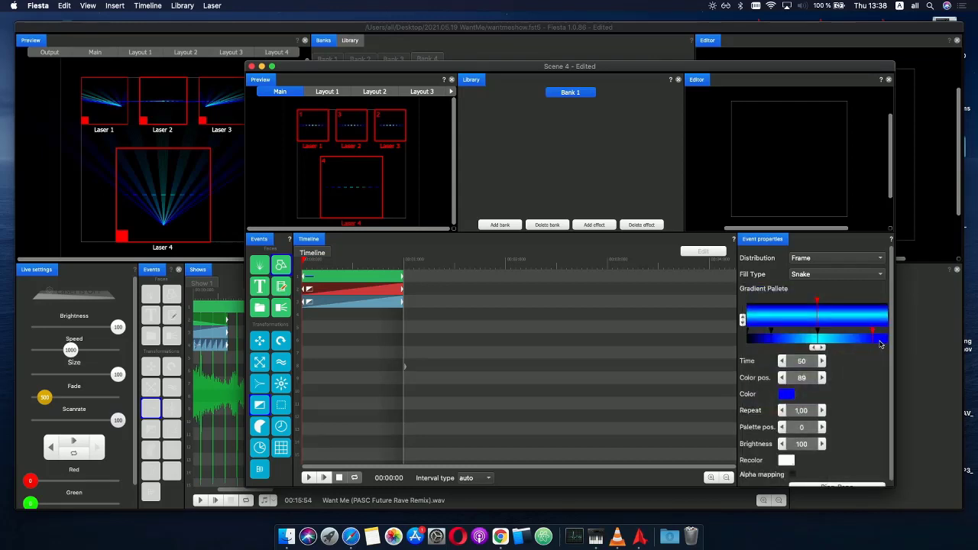
drag(881, 340, 917, 342)
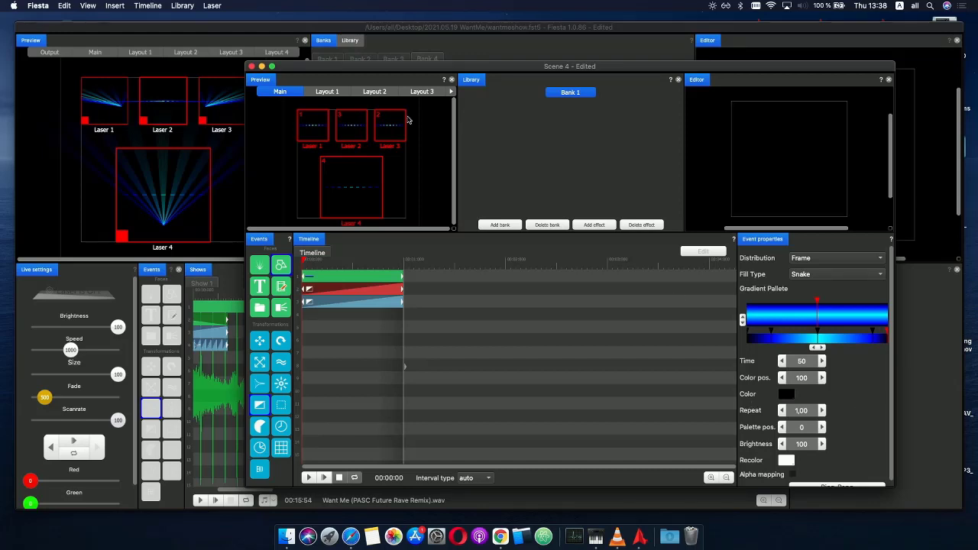
- Close the scene editor and place Scene 4 on track 3 of the show, spanning about 00:13:16 to 00:15:46
click(252, 67)
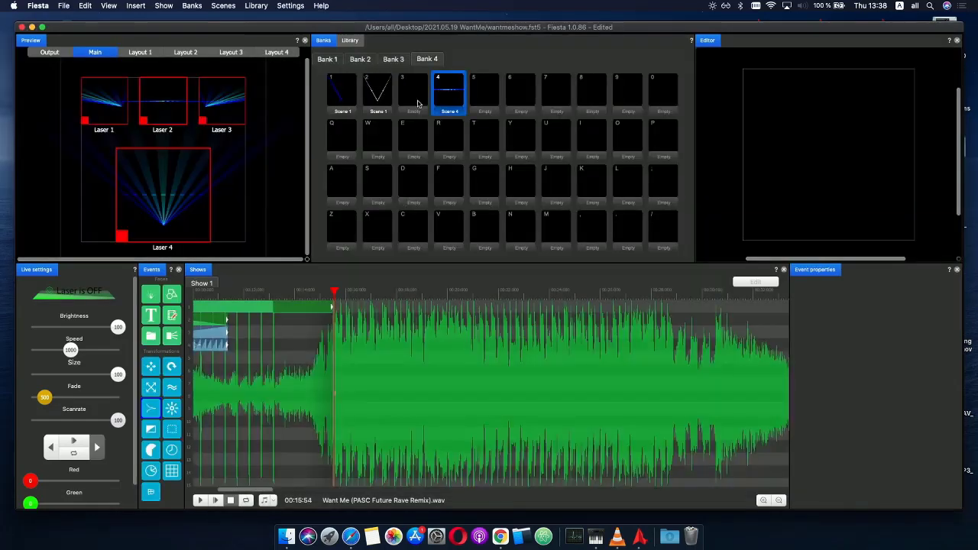
drag(438, 87, 333, 336)
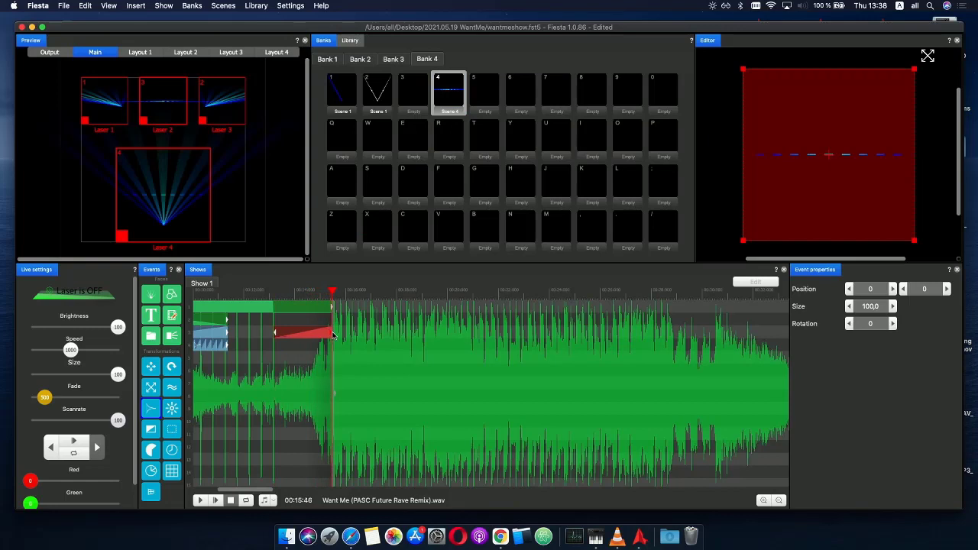
click(291, 307)
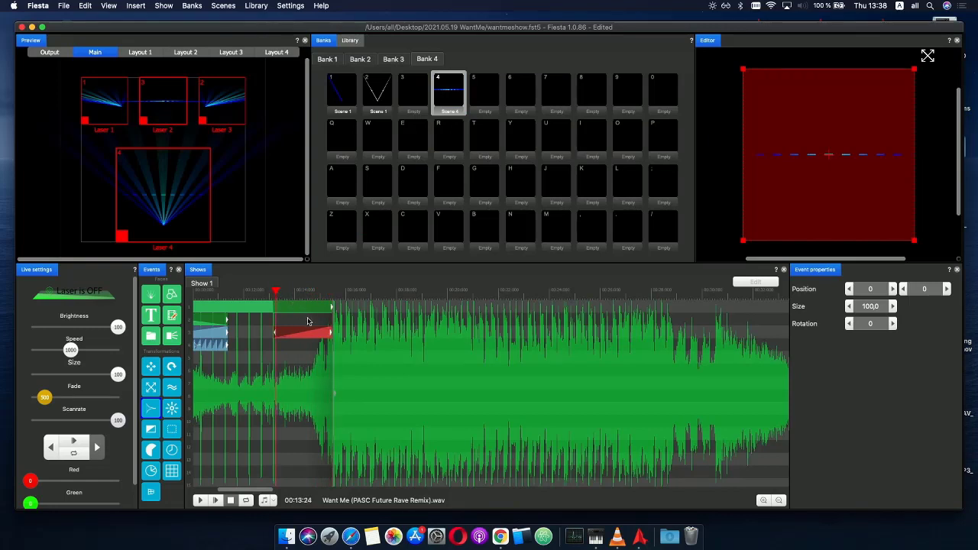
scroll(320, 326, up, 2)
scroll(321, 327, down, 1)
click(259, 296)
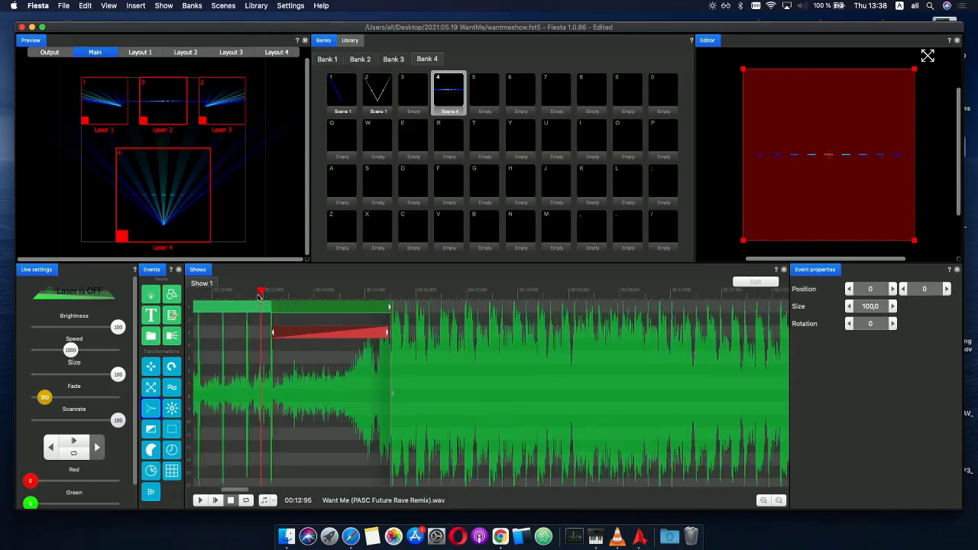
drag(259, 298, 344, 301)
- Make the Scene 4 event's size curve rise from 0 at its start to 100 at its end
click(298, 336)
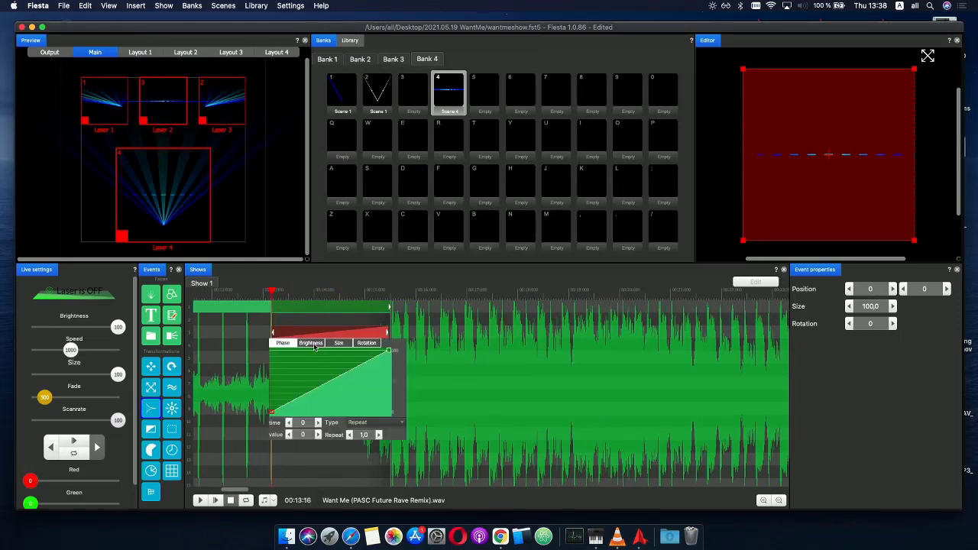
click(339, 343)
drag(321, 360, 345, 435)
text(0)
key(Return)
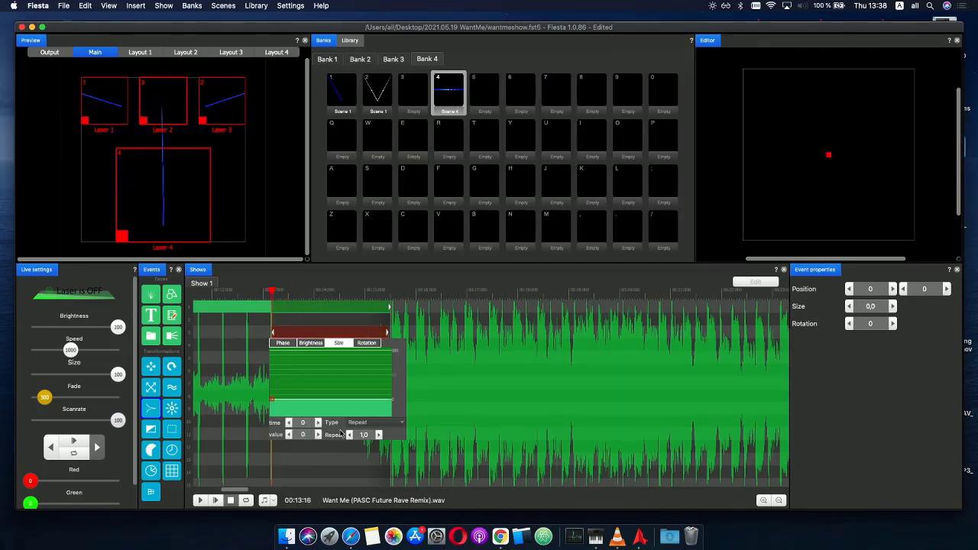
drag(342, 397, 392, 355)
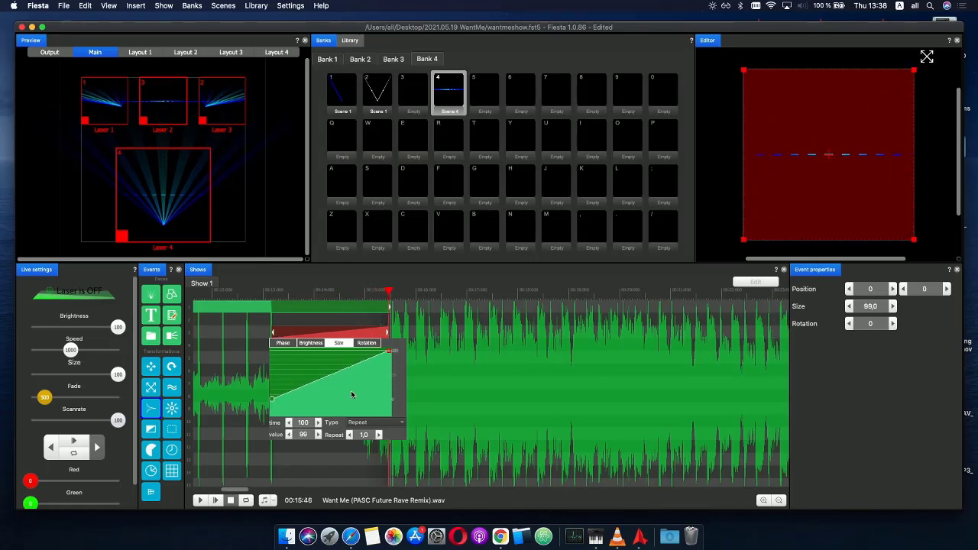
click(318, 434)
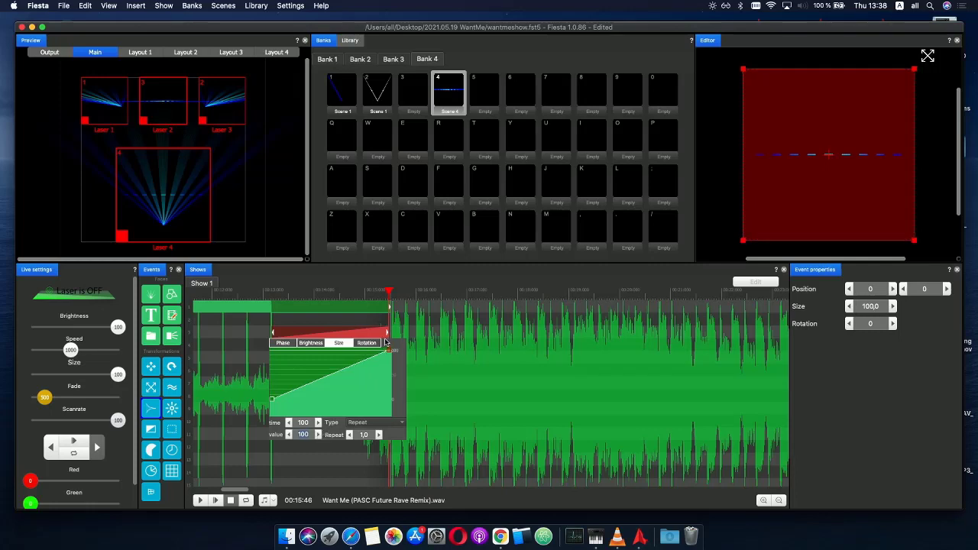
- Make the Scene 4 event's brightness fade in from 0 to 100 at time 54 and play back the passage
click(302, 343)
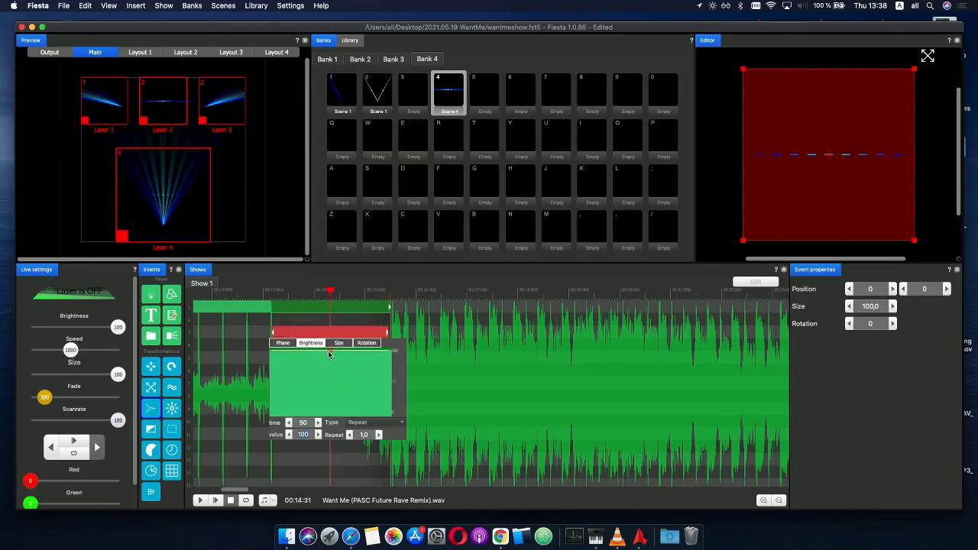
drag(328, 354, 336, 334)
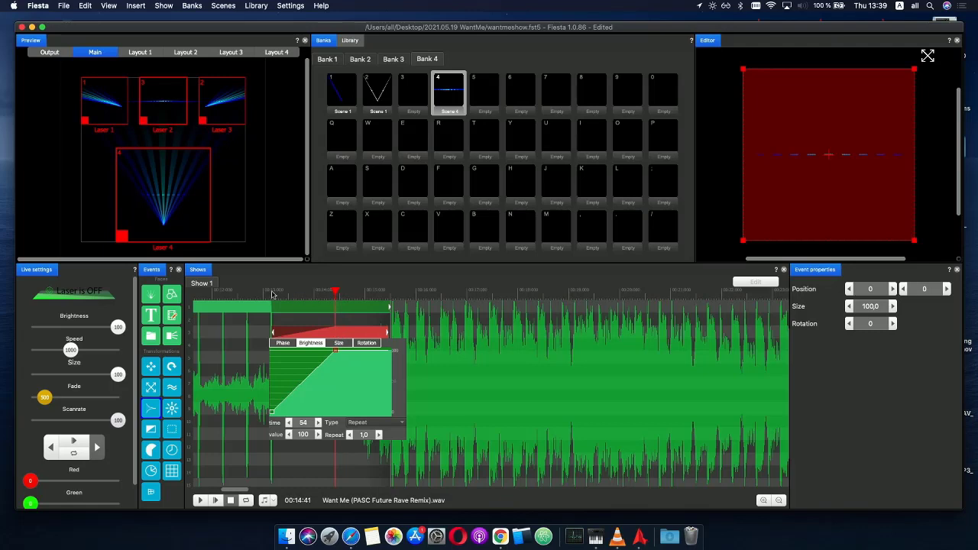
click(233, 294)
click(225, 500)
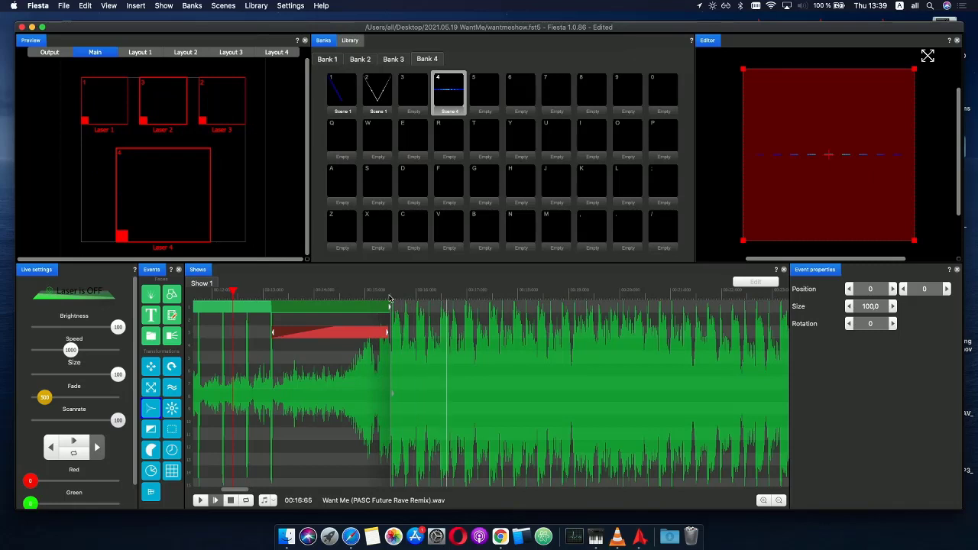
click(389, 294)
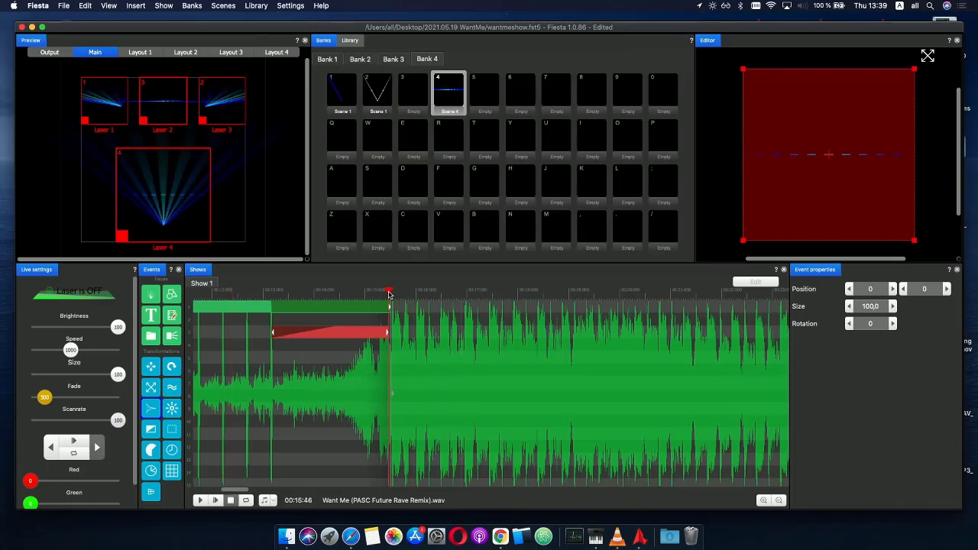
- Save the show file and play the whole show from the start
scroll(426, 376, down, 3)
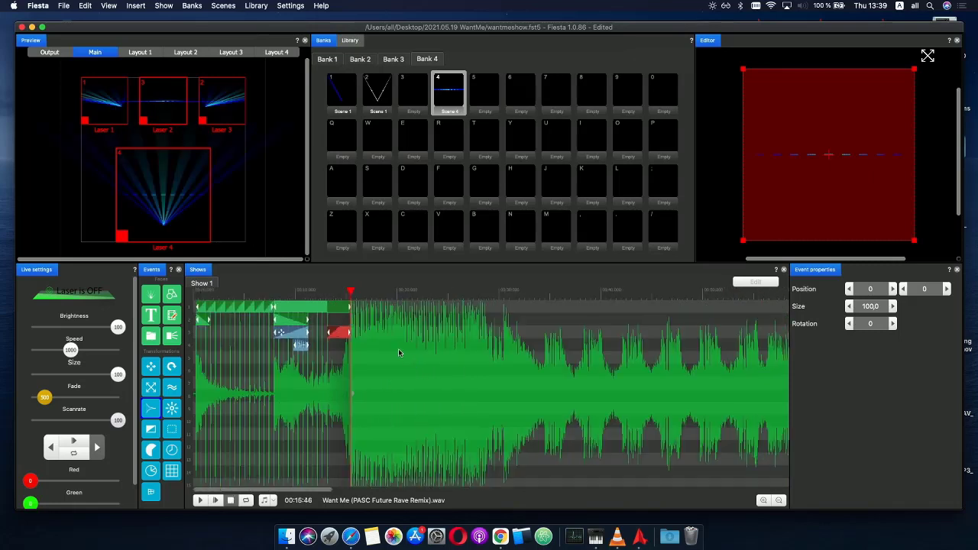
click(360, 294)
click(64, 5)
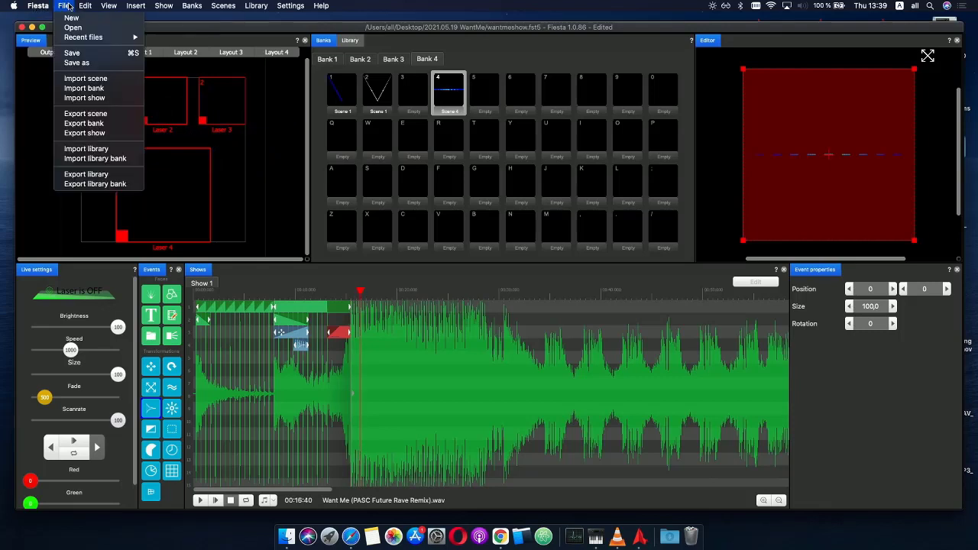
click(85, 54)
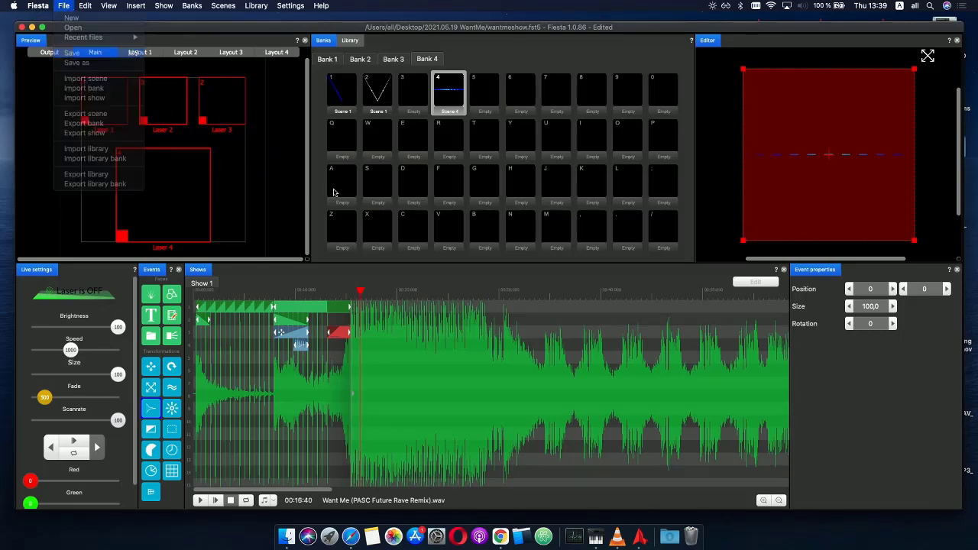
click(200, 500)
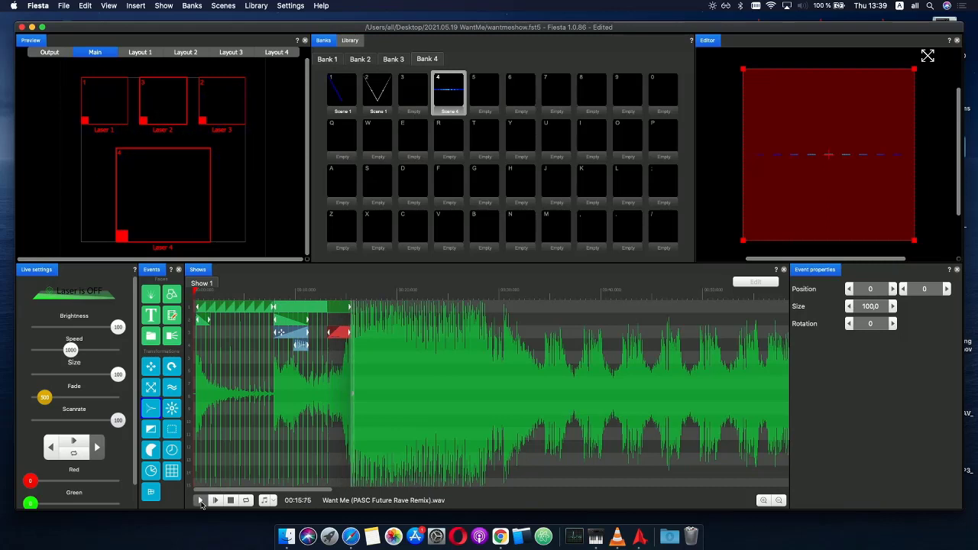
- Restrict the Scene 4 event to Laser 4 by disabling Lasers 1, 2 and 3 in the preview
click(336, 299)
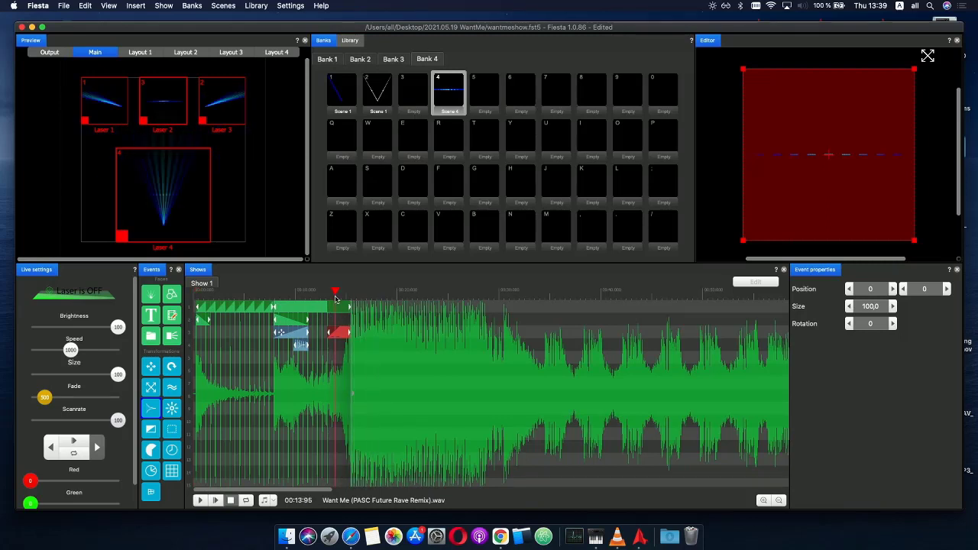
click(119, 120)
click(162, 103)
click(219, 111)
- Examine the Laser 4 build-up by playing and scrubbing through the Scene 4 event up to the drop
click(303, 297)
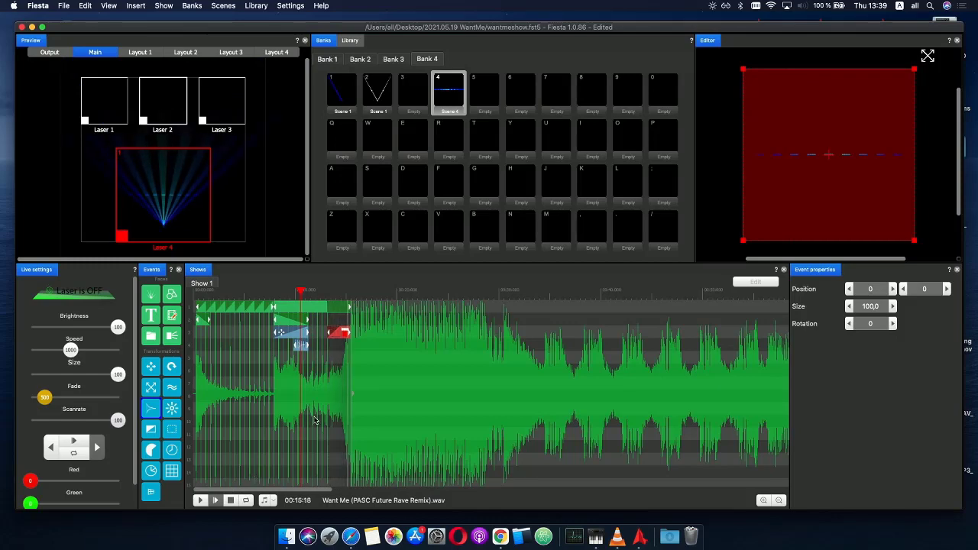
scroll(356, 344, up, 10)
scroll(439, 349, down, 10)
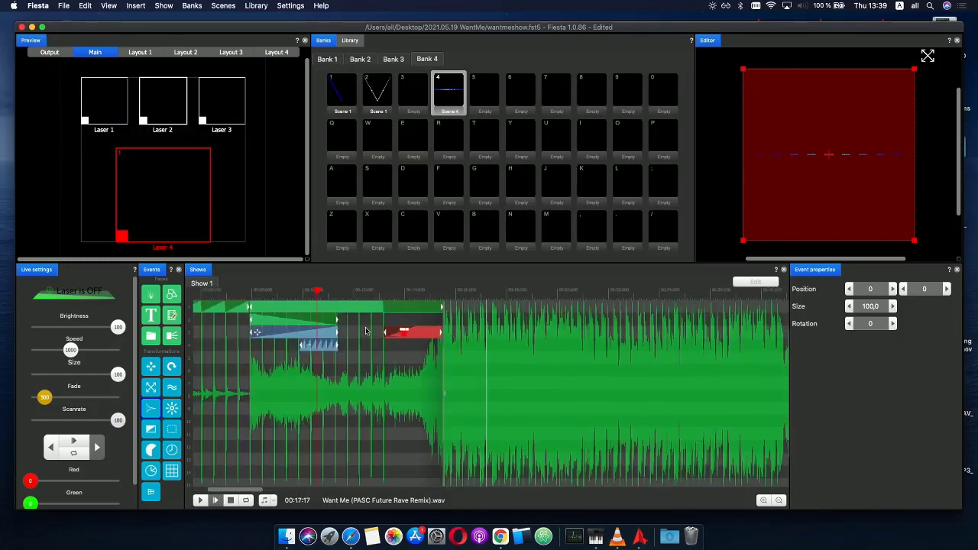
click(408, 292)
scroll(426, 319, up, 10)
scroll(426, 320, down, 10)
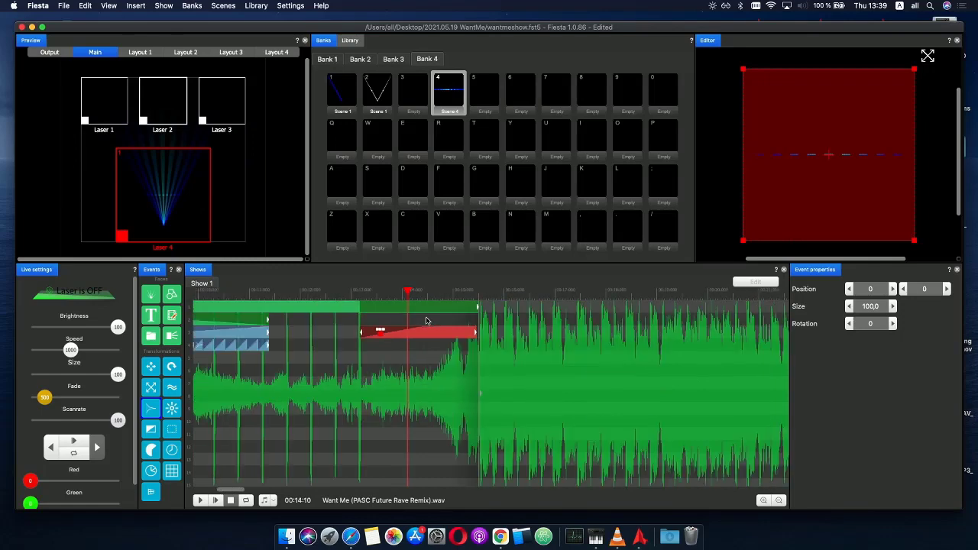
scroll(426, 319, up, 5)
scroll(426, 320, down, 6)
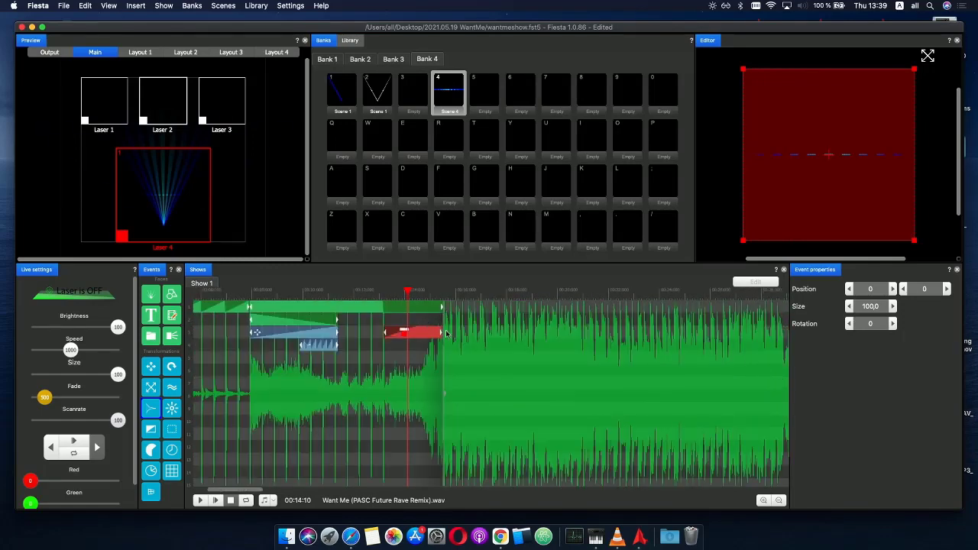
drag(446, 292, 439, 312)
drag(390, 292, 448, 296)
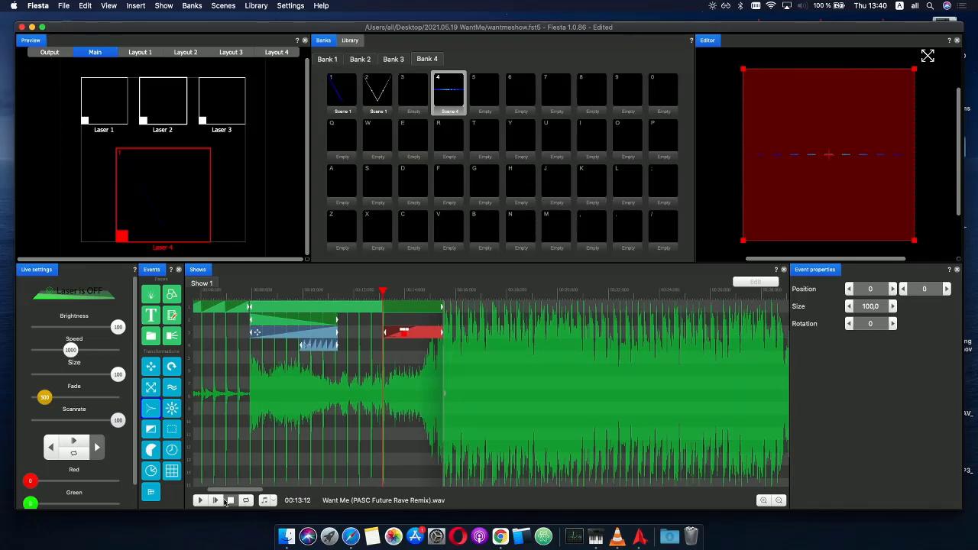
- Play the music past the drop and place the playhead just after it, at about 00:16:20
click(218, 500)
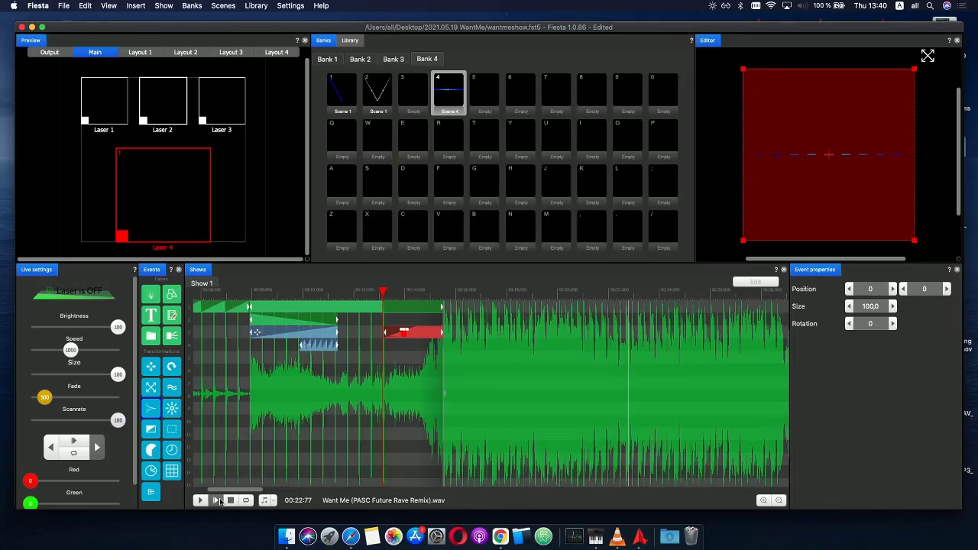
scroll(374, 451, down, 3)
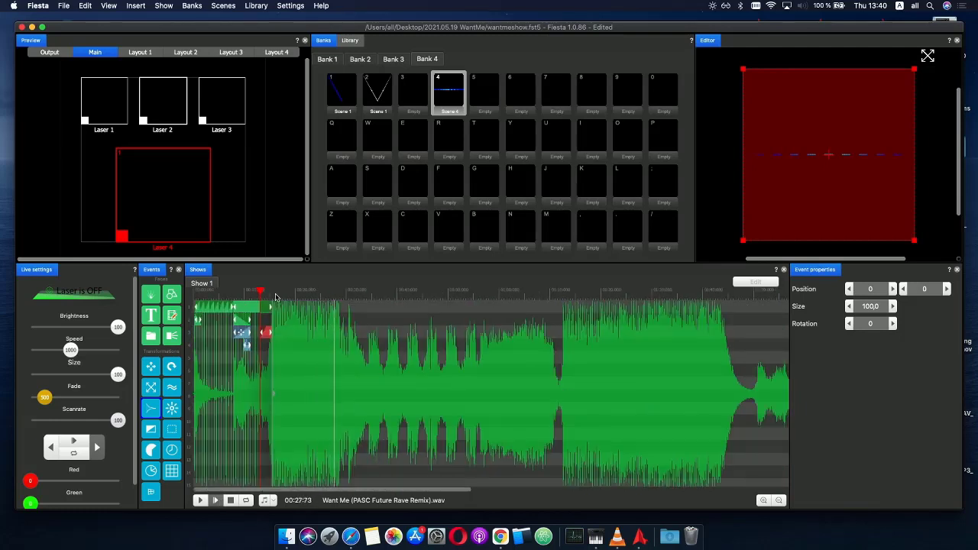
click(276, 295)
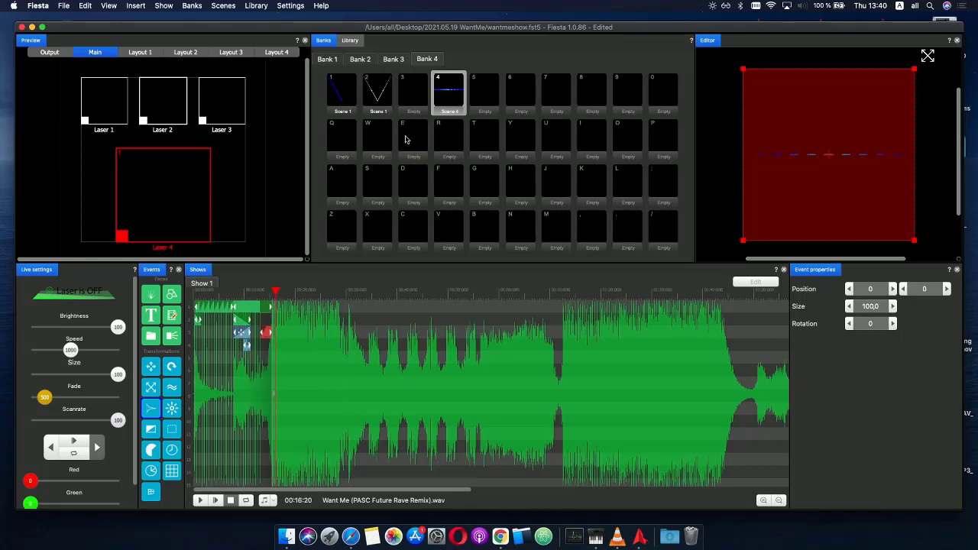
- Copy Scene 4 into slot 6 of Bank 4 and open the copy for editing
click(452, 94)
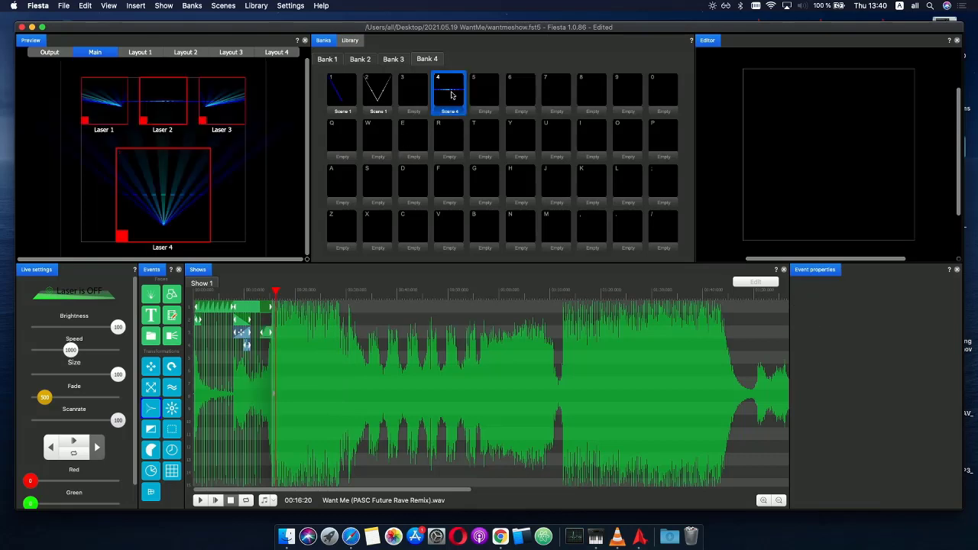
right_click(514, 89)
click(519, 91)
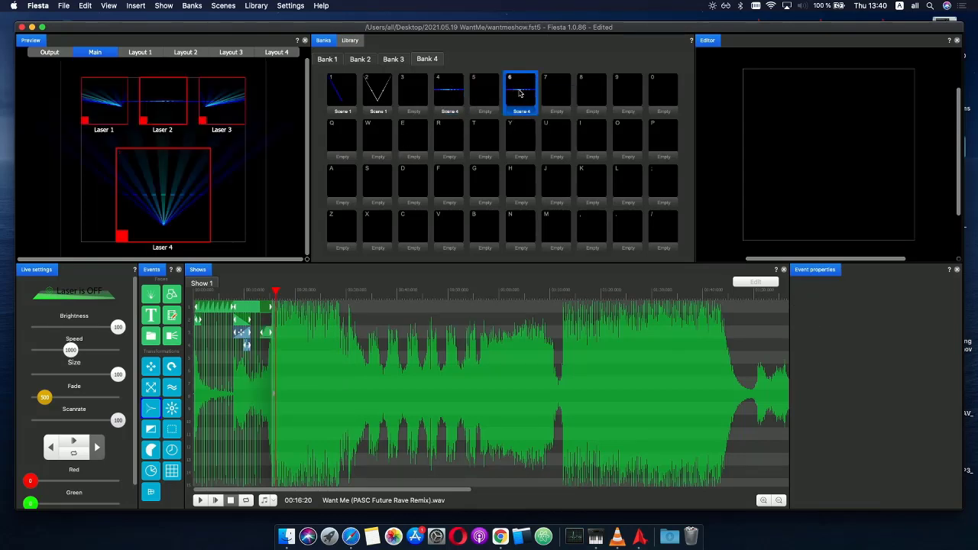
right_click(520, 92)
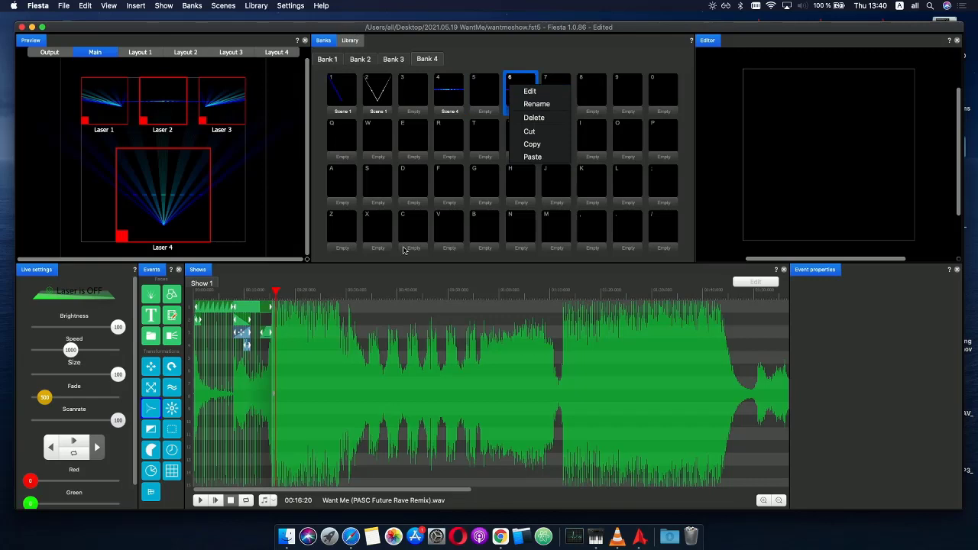
click(533, 92)
- Try a z-axis rotation event in the copied scene with its phase graph inverted along X, and scrub through it
drag(282, 344, 325, 313)
mouse_move(307, 263)
mouse_down()
mouse_move(362, 268)
mouse_move(323, 268)
mouse_up()
click(332, 317)
right_click(346, 346)
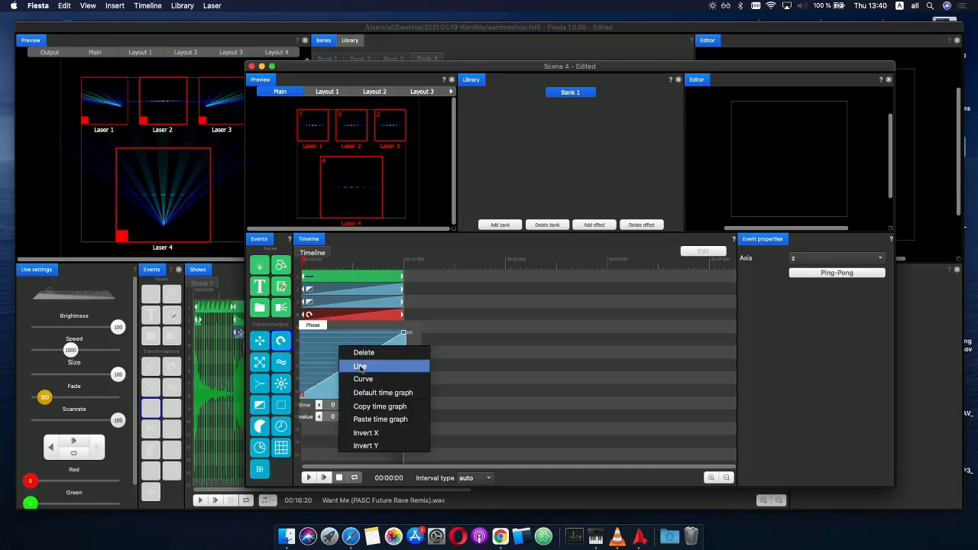
click(365, 433)
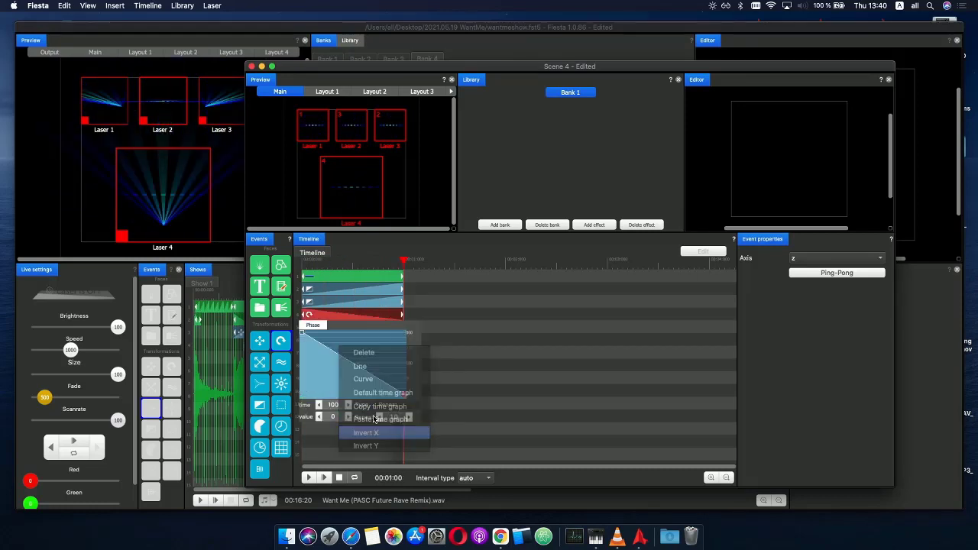
click(305, 263)
drag(305, 264, 330, 265)
- Check the first gradient event's palette and delete the rotation event from the scene
click(334, 291)
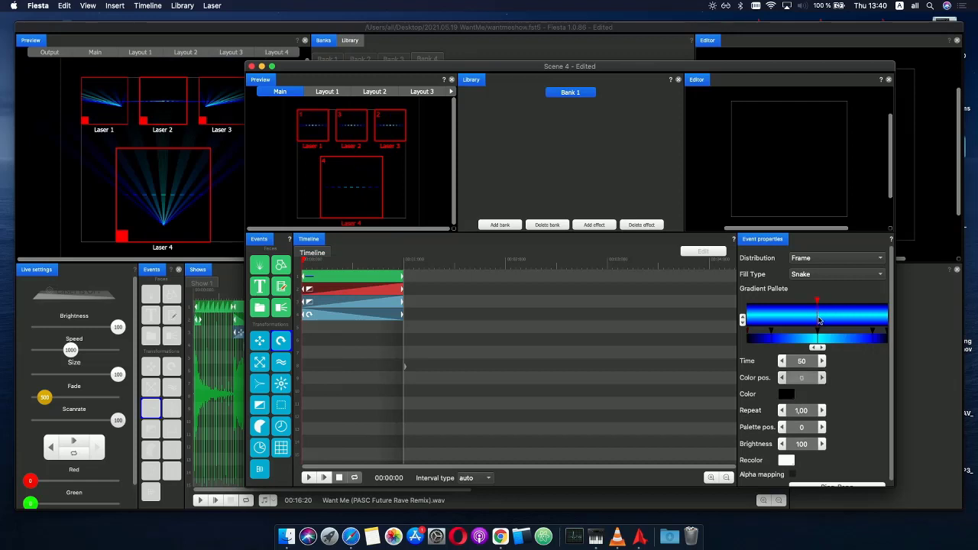
click(780, 316)
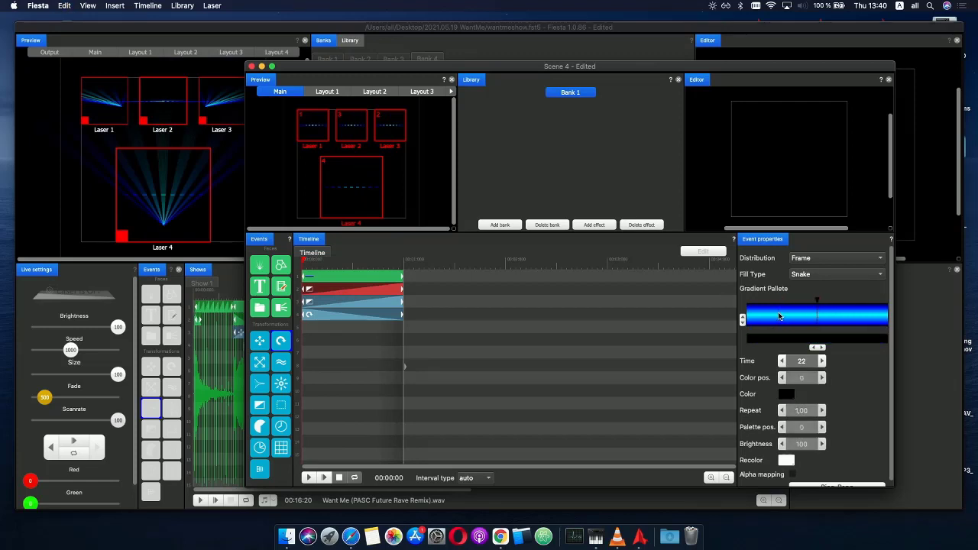
click(329, 315)
key(Delete)
- Give the first gradient event a palette keyframe at time 0 with the same blue-cyan gradient as the one at time 50
click(331, 292)
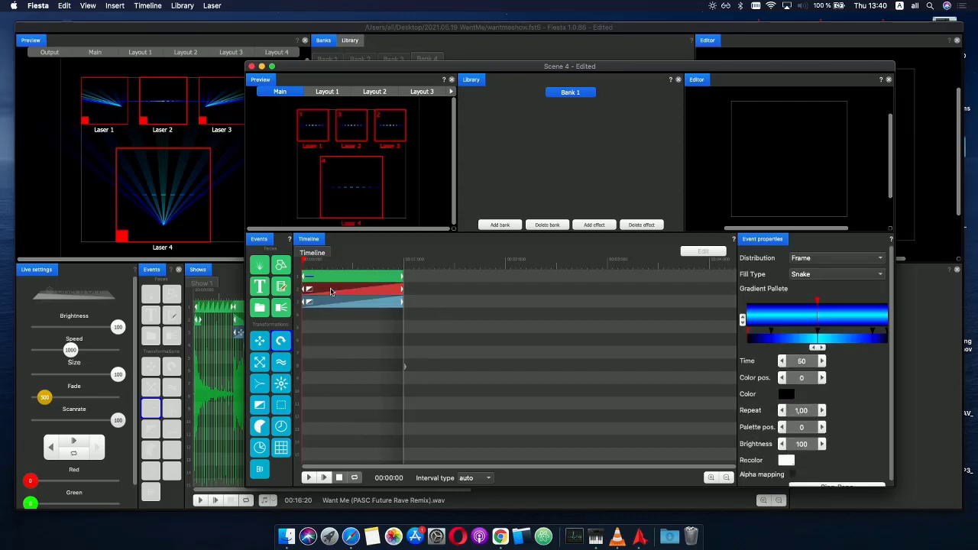
drag(815, 313, 733, 315)
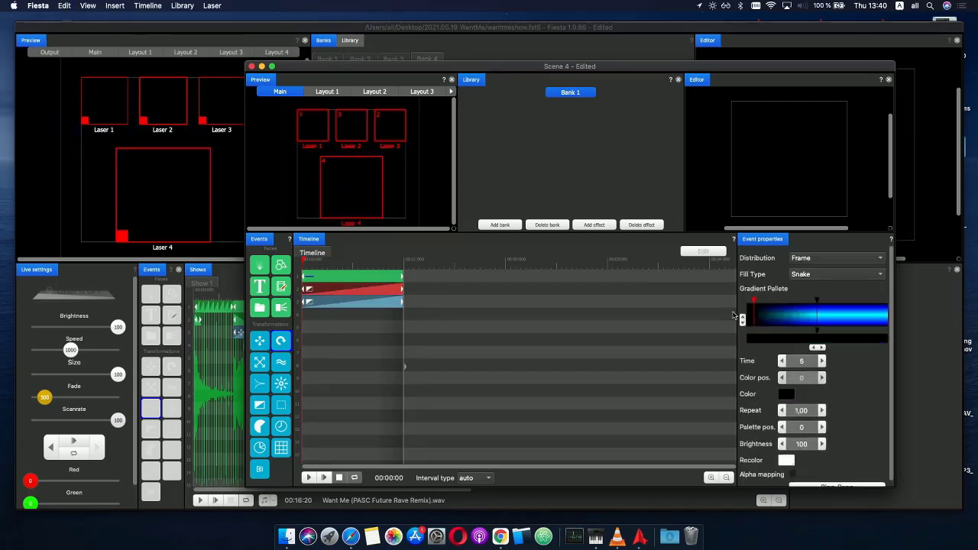
click(816, 319)
click(752, 310)
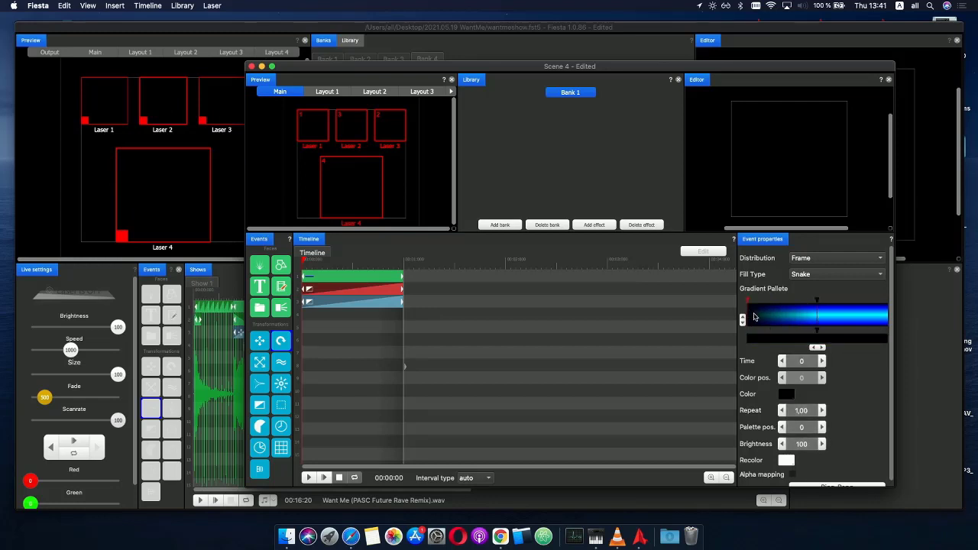
key(Delete)
click(815, 316)
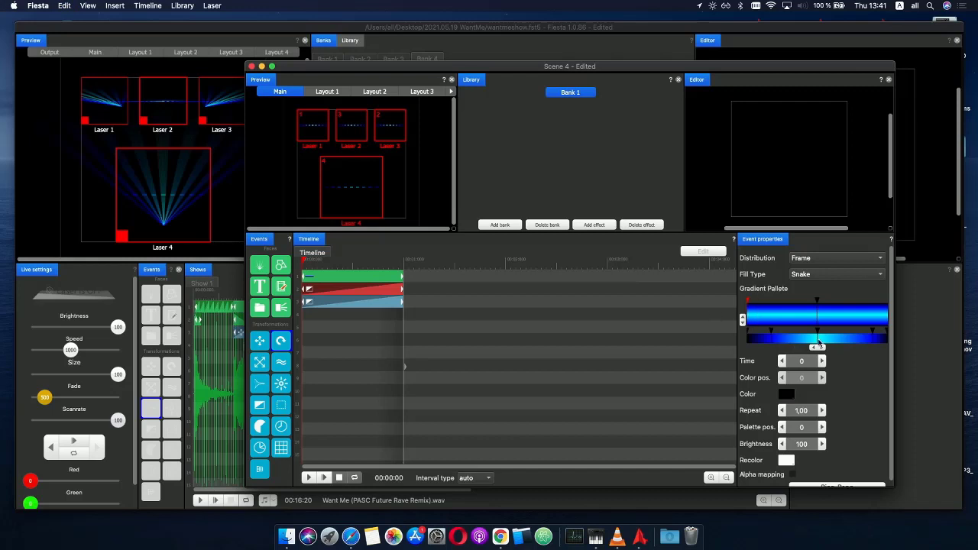
- Change the colour at position 50 of the time 0 palette keyframe to blue
click(819, 343)
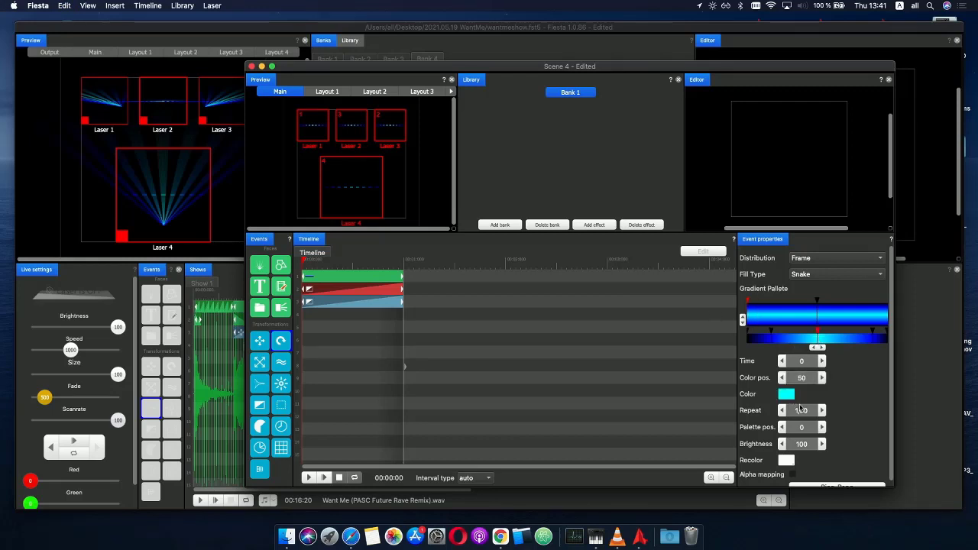
click(787, 394)
double_click(779, 331)
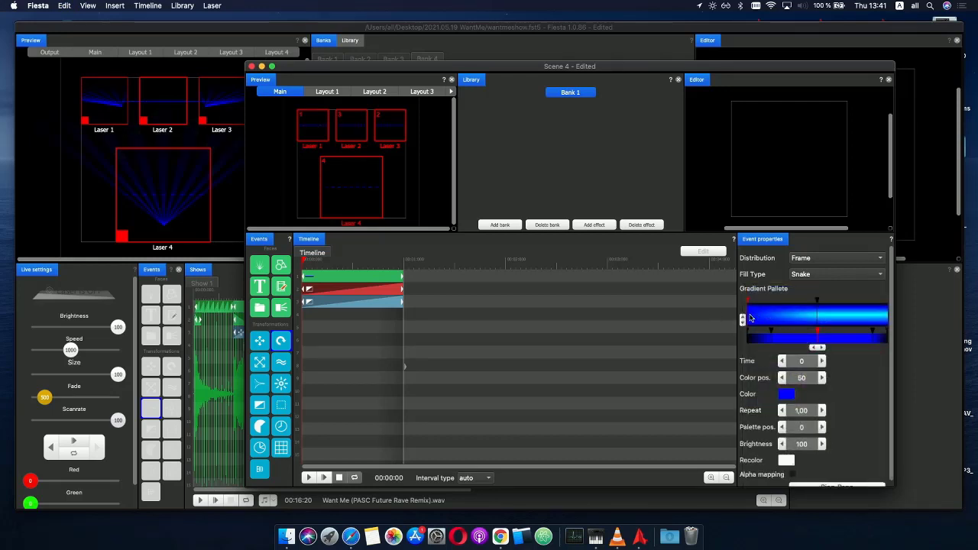
- Copy the time 0 palette keyframe to time 100 and close the scene editor
click(751, 318)
click(749, 314)
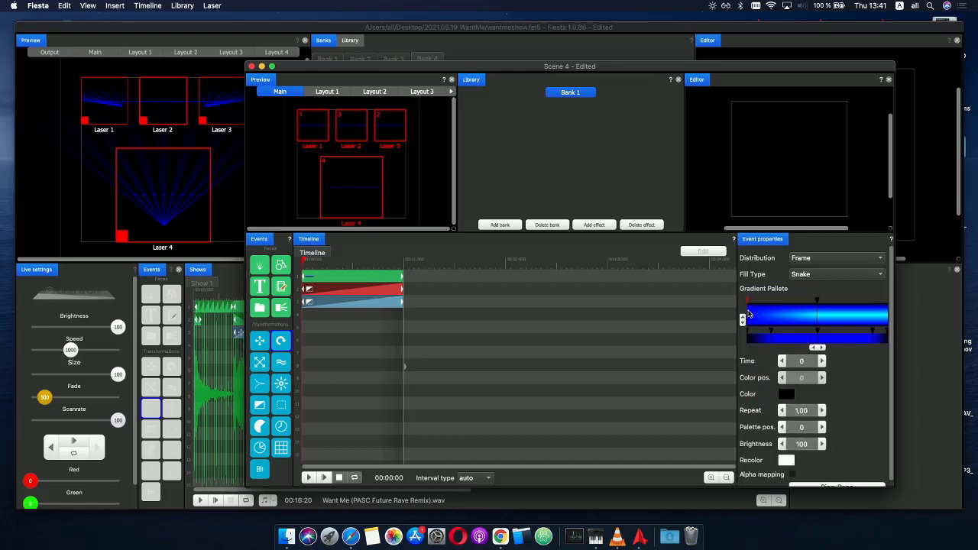
click(872, 318)
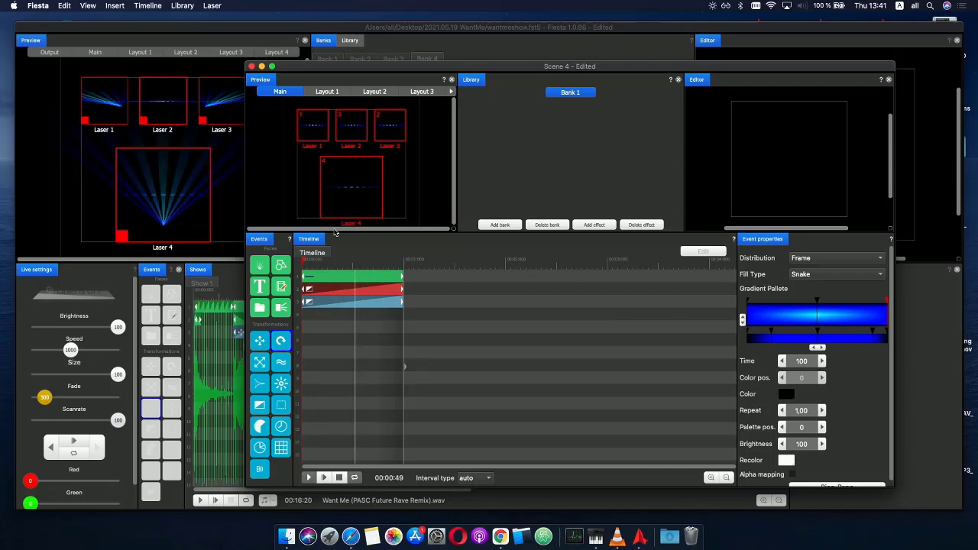
click(252, 66)
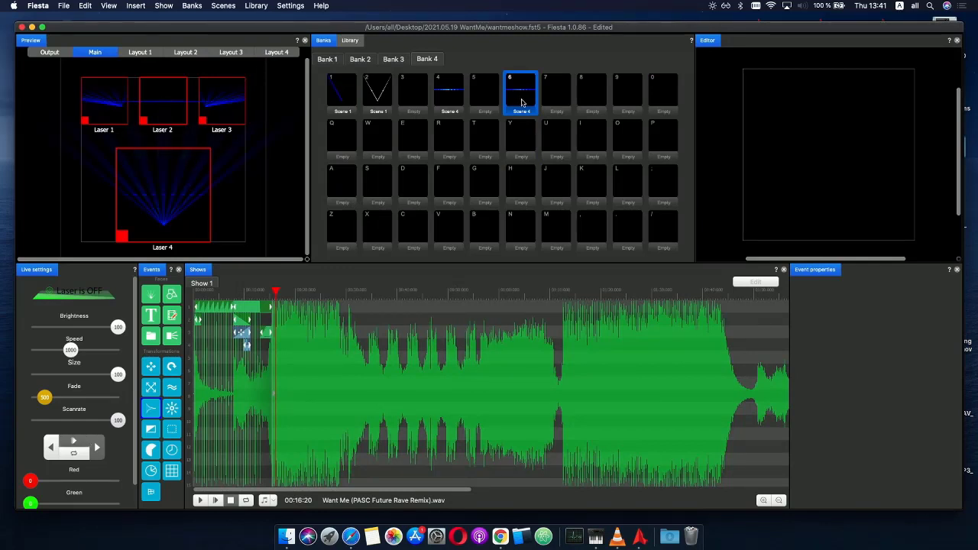
- Place the slot 6 scene on the first track of the show timeline, starting at the drop at 00:15:51
drag(522, 103, 299, 307)
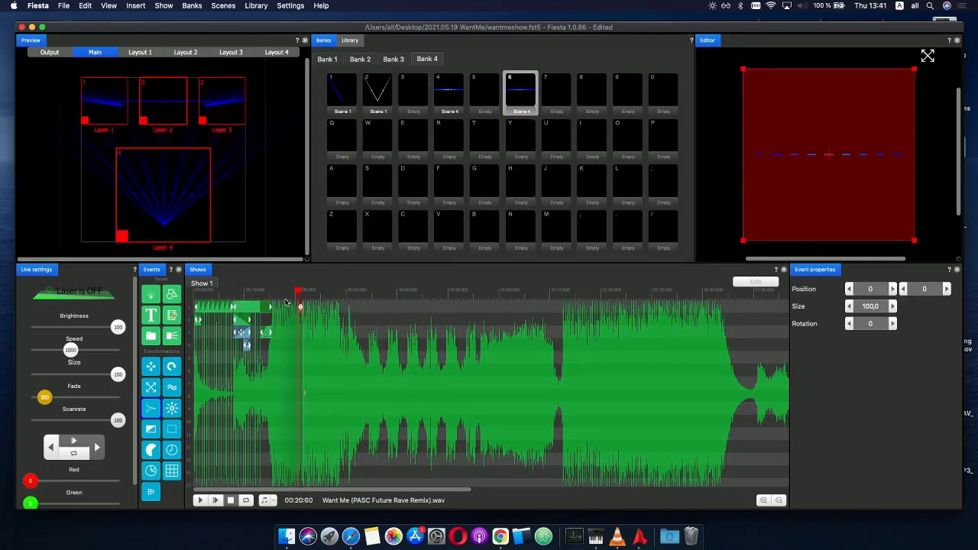
scroll(302, 310, up, 5)
scroll(317, 312, down, 5)
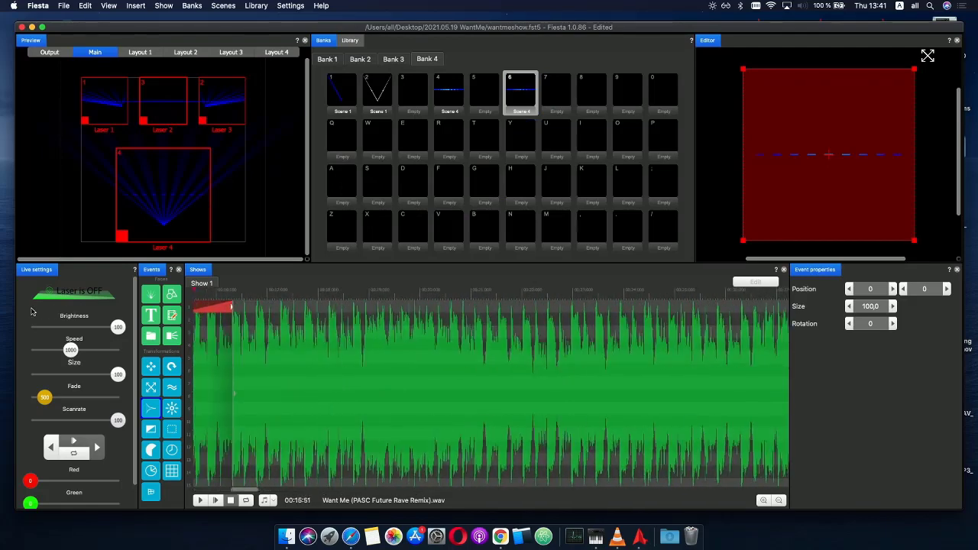
scroll(272, 357, down, 1)
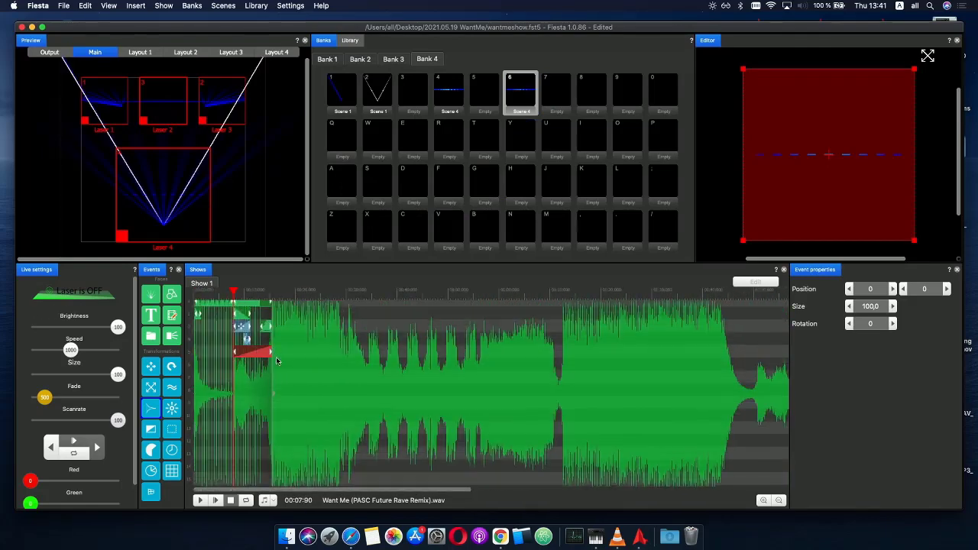
drag(258, 348, 252, 297)
scroll(298, 314, up, 3)
scroll(295, 335, up, 1)
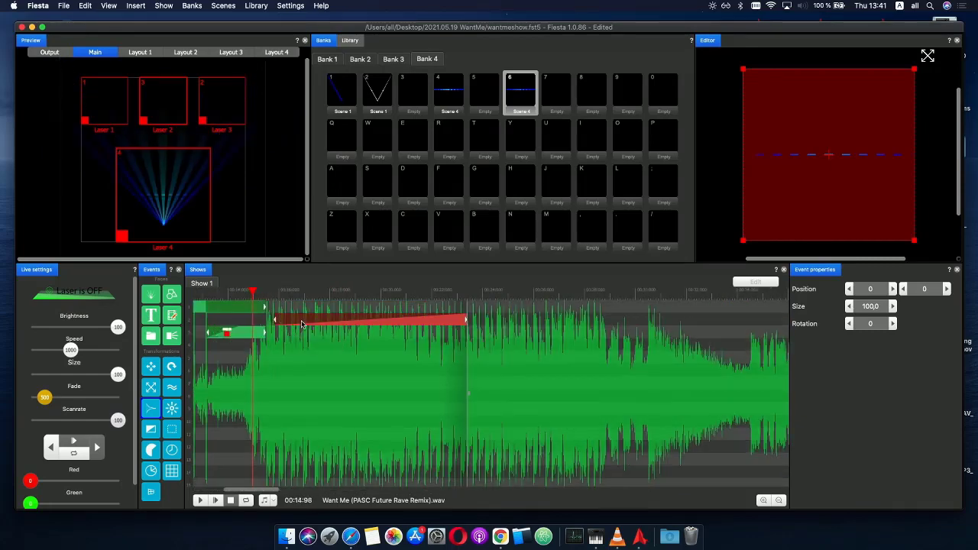
drag(302, 325, 286, 304)
- Play the passage after the drop and adjust the new event's length so it ends at about 00:23:08
drag(459, 308, 356, 314)
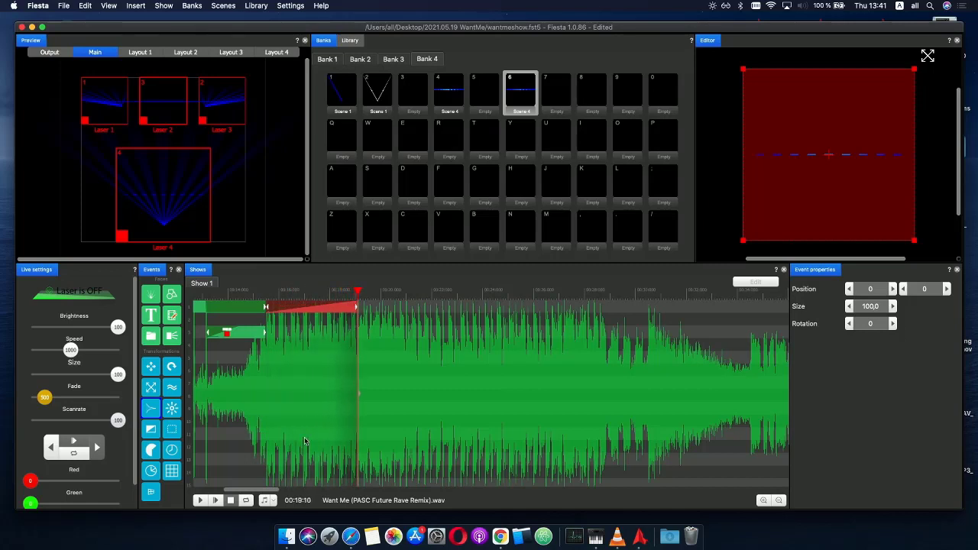
click(216, 501)
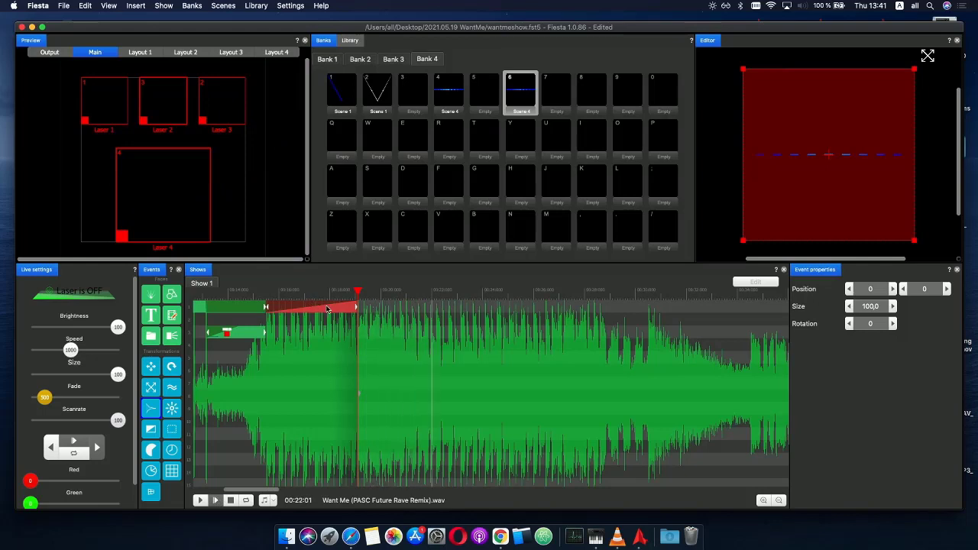
drag(355, 309, 460, 310)
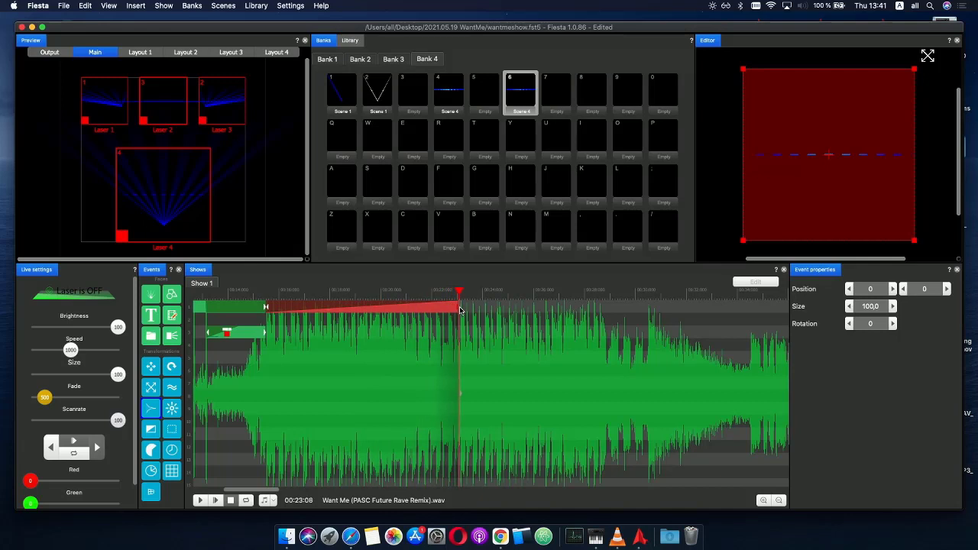
- Try a phase repeat of 16 on the new event and play it back from just before the drop
click(382, 310)
click(305, 318)
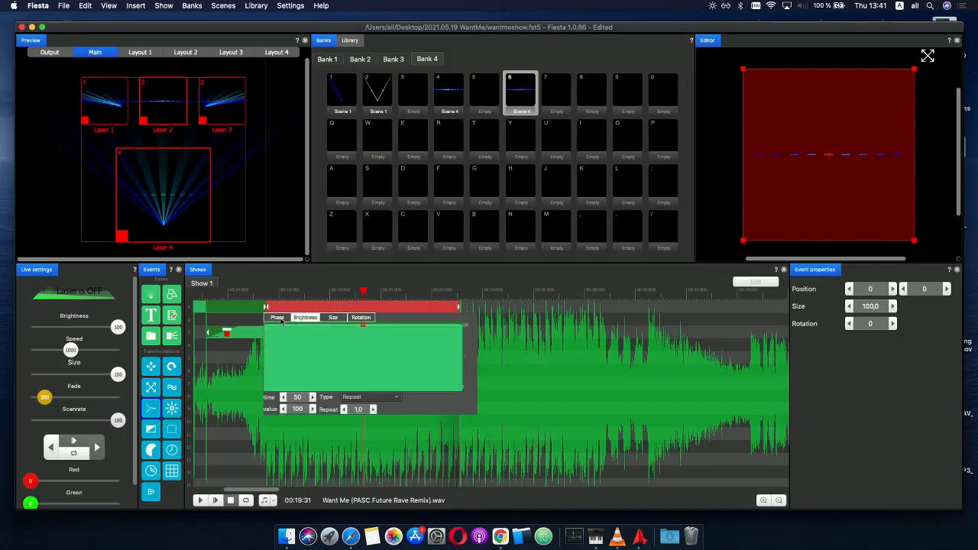
click(280, 318)
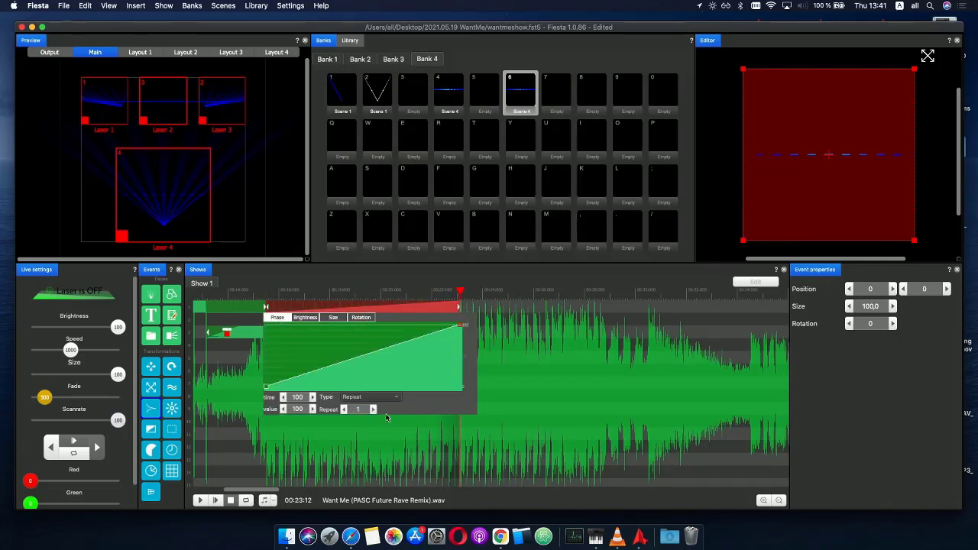
text(6)
key(Return)
click(252, 457)
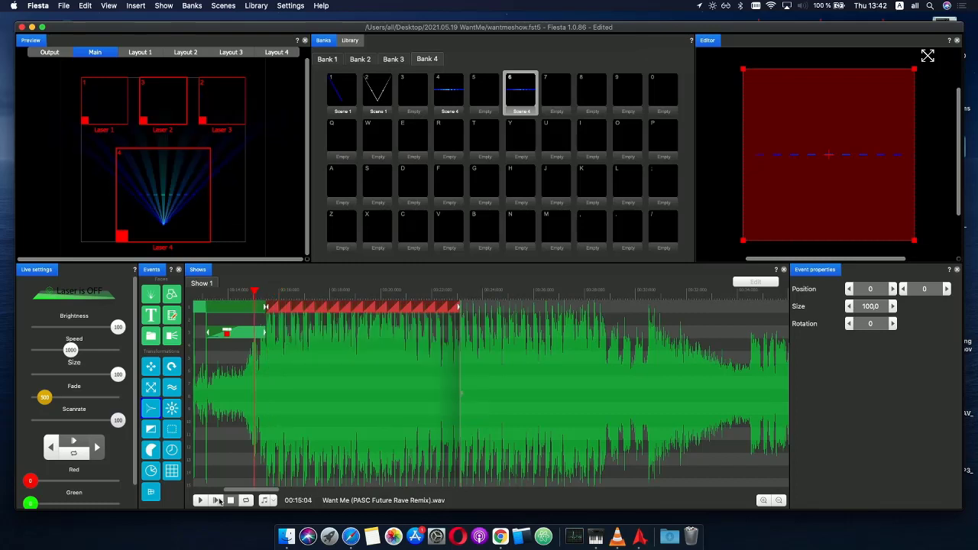
click(218, 501)
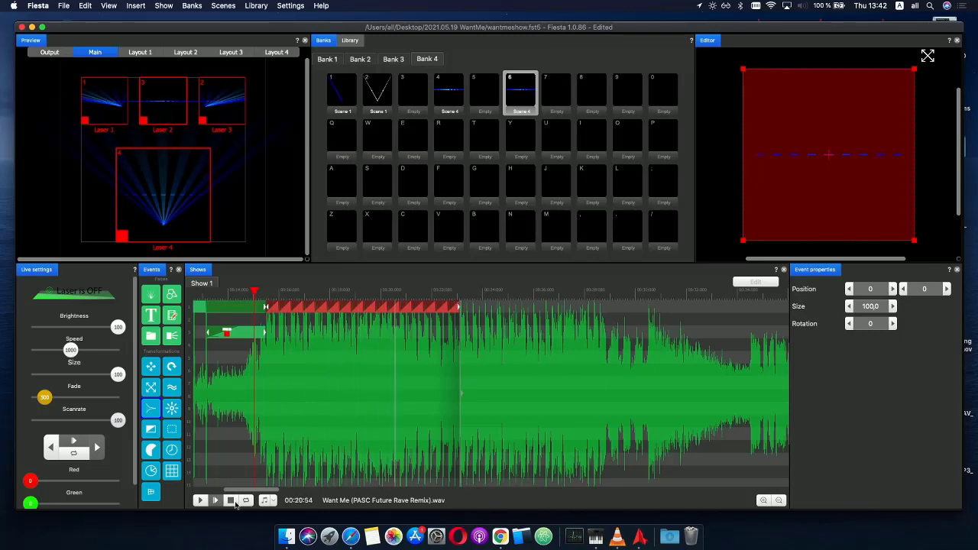
click(230, 501)
- Set the event's phase repeat to 8 and play the passage from just before the drop
double_click(364, 307)
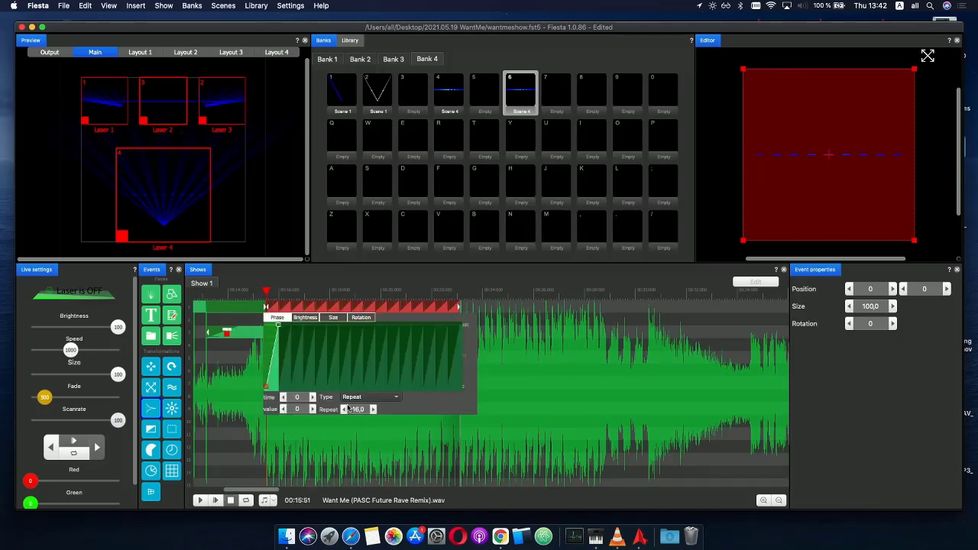
key(Return)
click(470, 457)
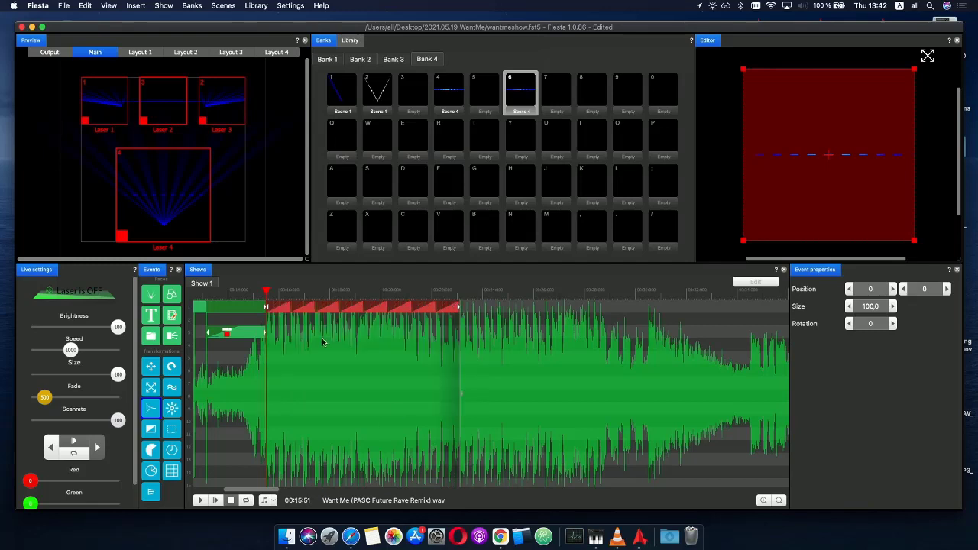
drag(268, 295, 248, 295)
click(216, 501)
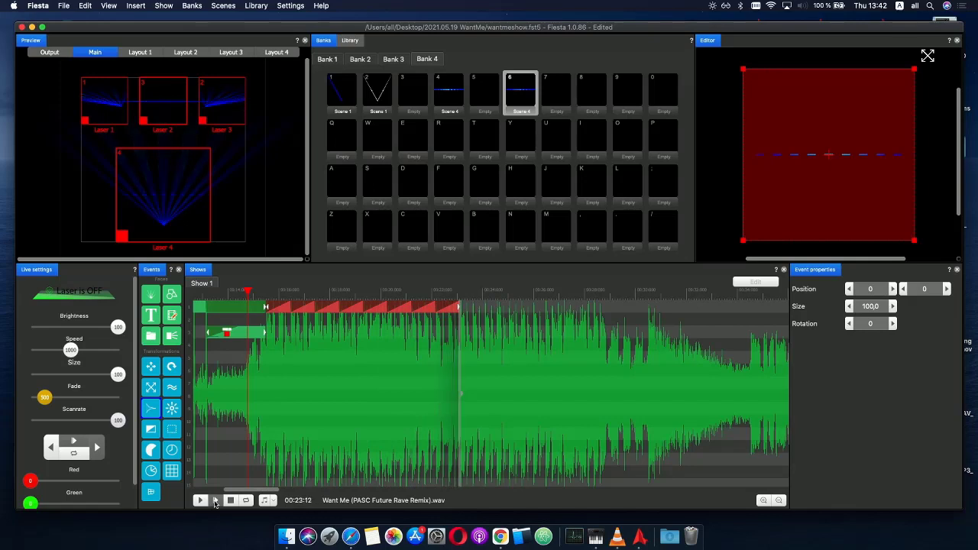
- Paste a copy of the event and move it to the second track, aligned with the original at 00:15:51
click(397, 295)
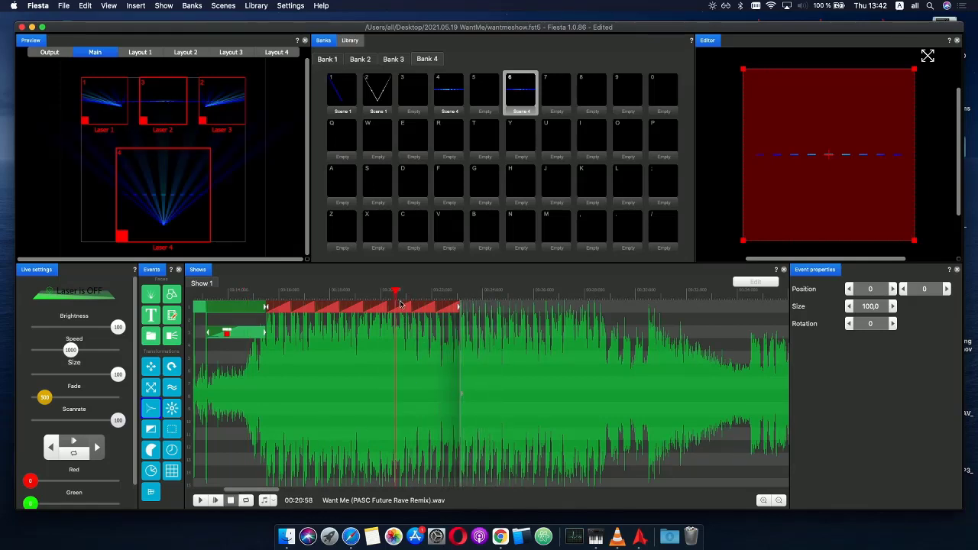
key(super+v)
drag(524, 309, 439, 306)
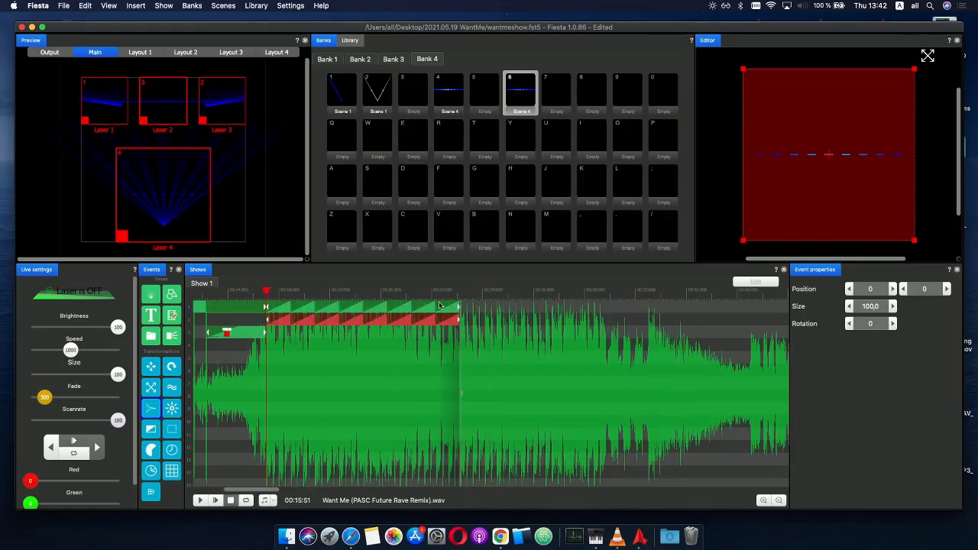
- Move the copied event to the first track at 00:23:12, directly after the original, and play back from 00:15:00
drag(322, 322, 490, 297)
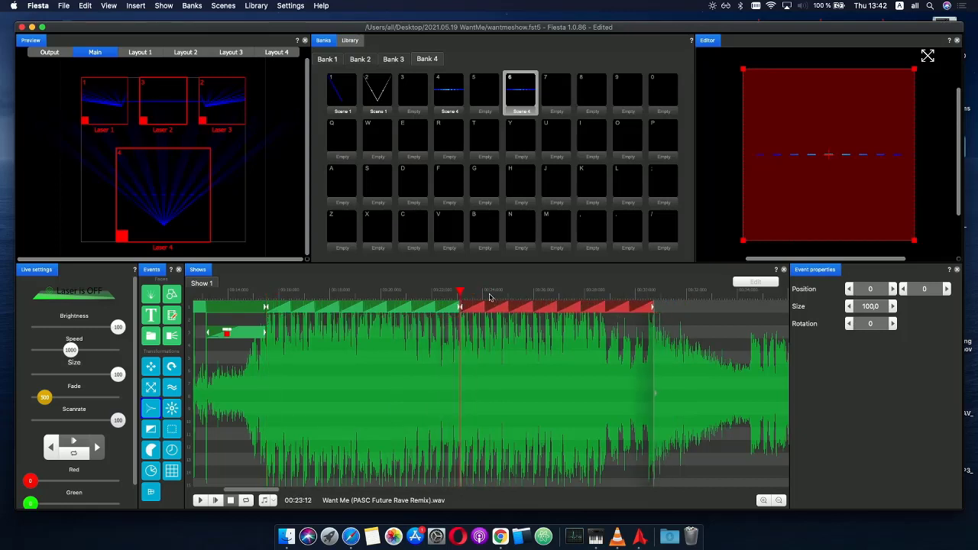
click(254, 295)
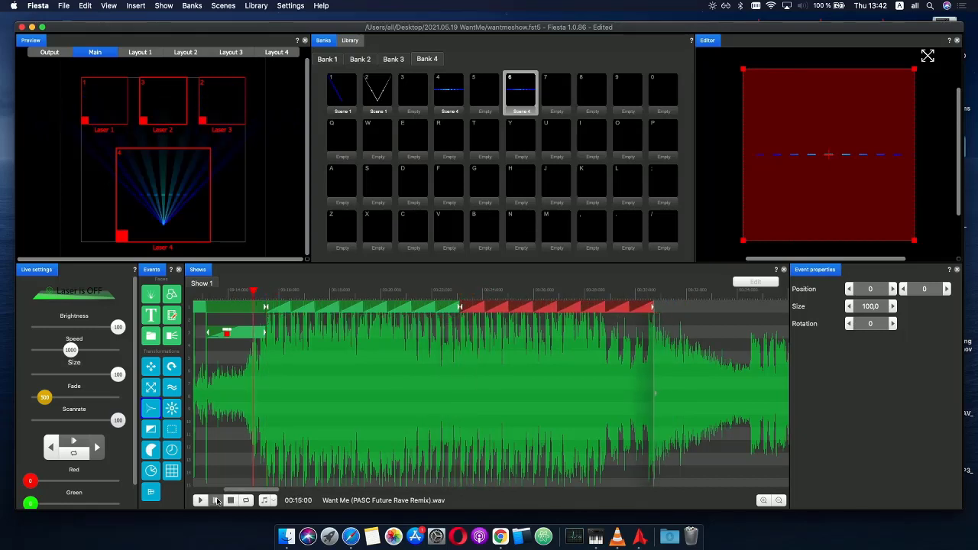
click(216, 501)
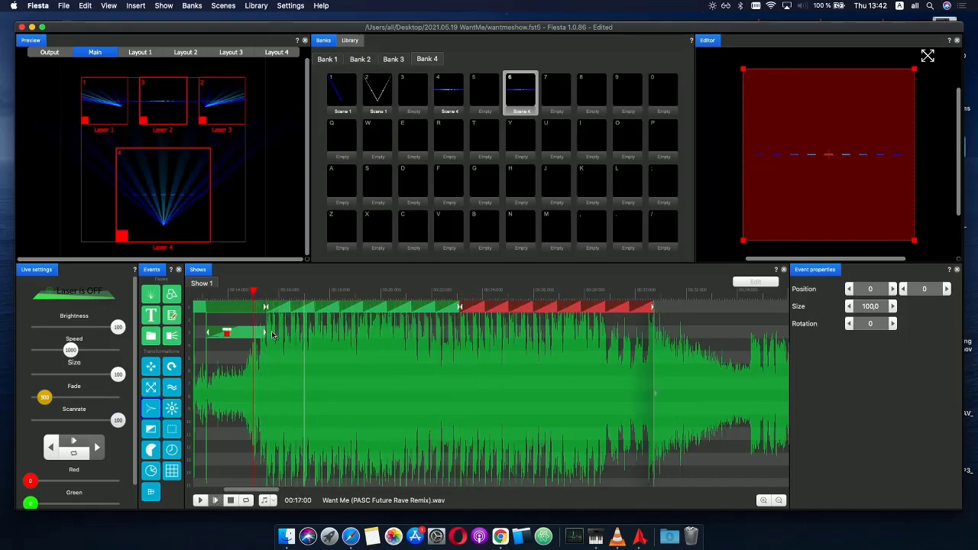
- Add a rotation event on the second track from 00:15:51 to 00:23:12 and play it back from just before the drop
drag(171, 367, 298, 319)
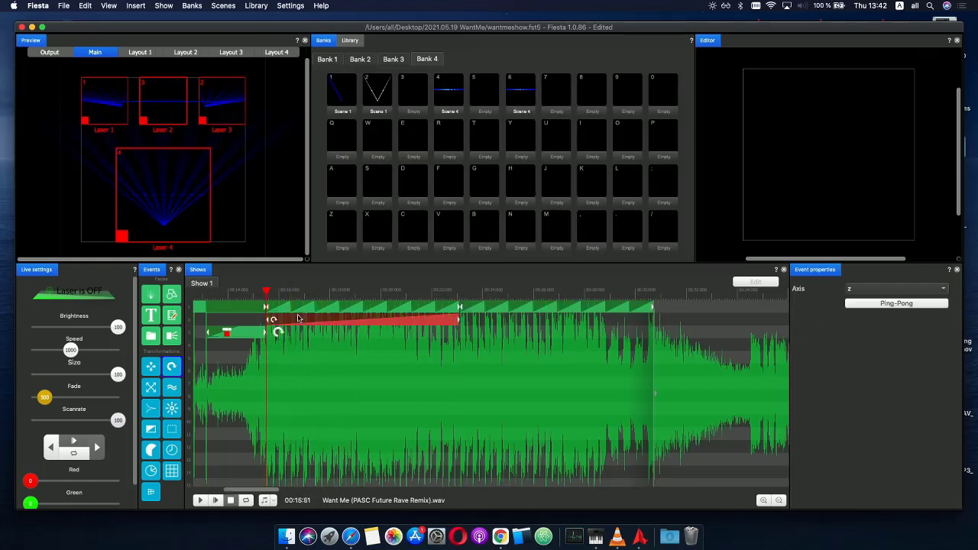
click(262, 294)
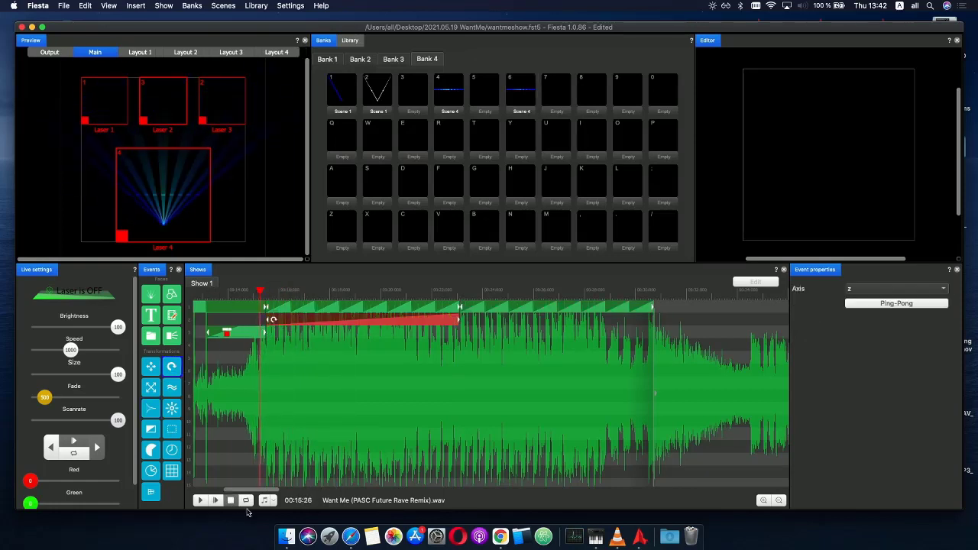
click(219, 501)
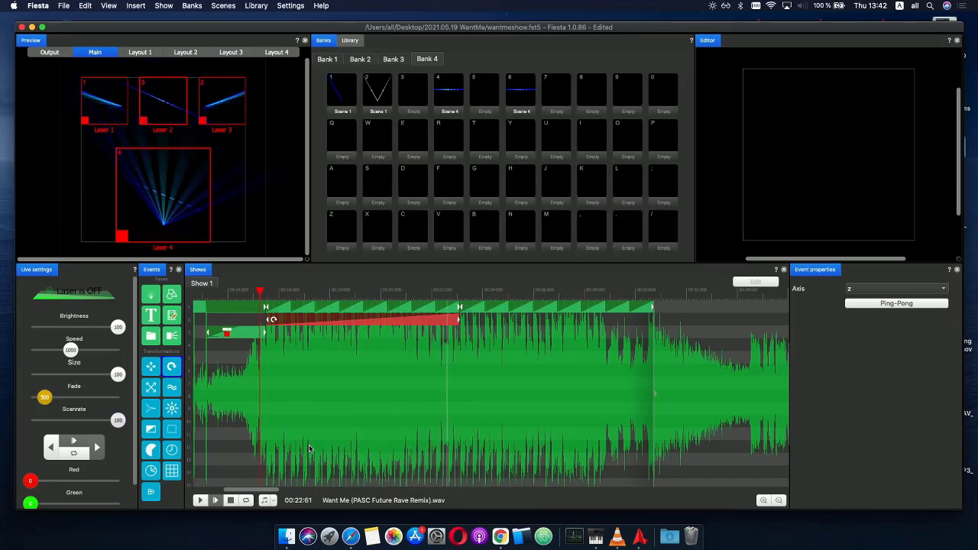
- Paste a copy of the rotation event on the second track, starting at 00:23:12 right after the original
click(402, 293)
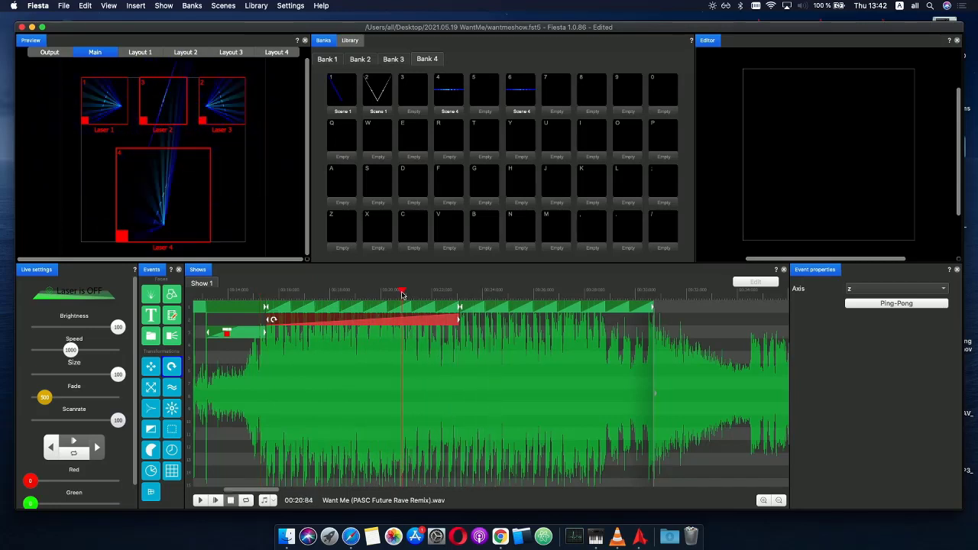
key(super+v)
drag(469, 322, 511, 316)
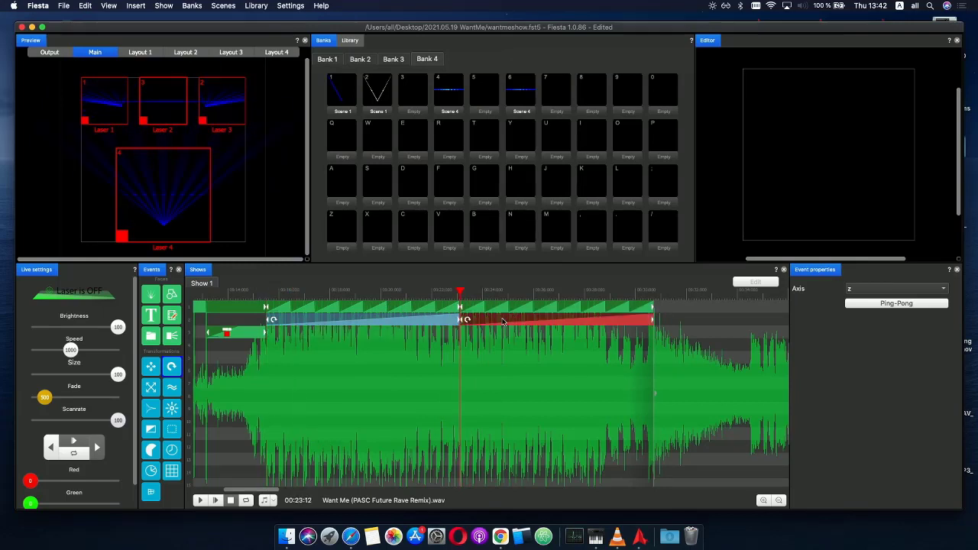
- Apply Invert X to the copied rotation event's phase graph and play the passage from just before the drop
click(503, 321)
right_click(524, 346)
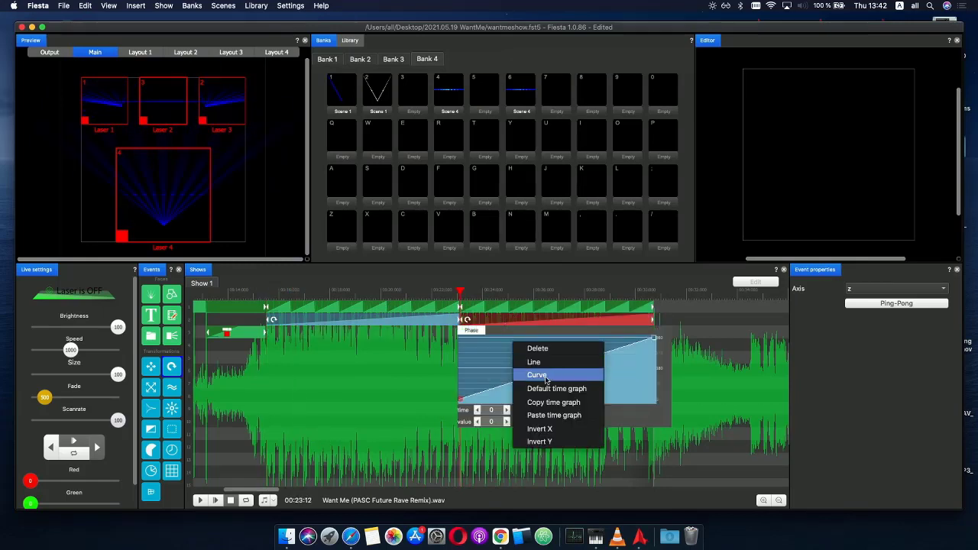
click(560, 430)
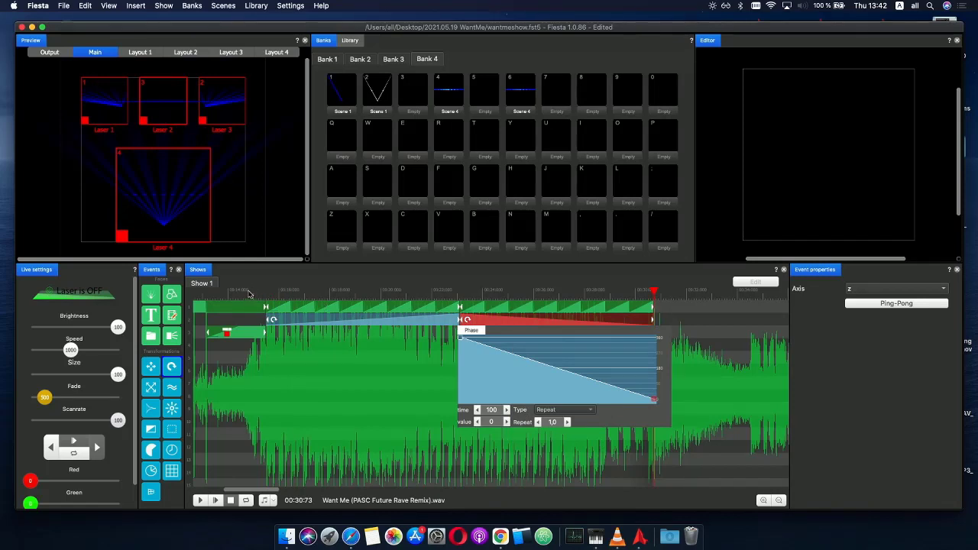
click(250, 293)
click(217, 501)
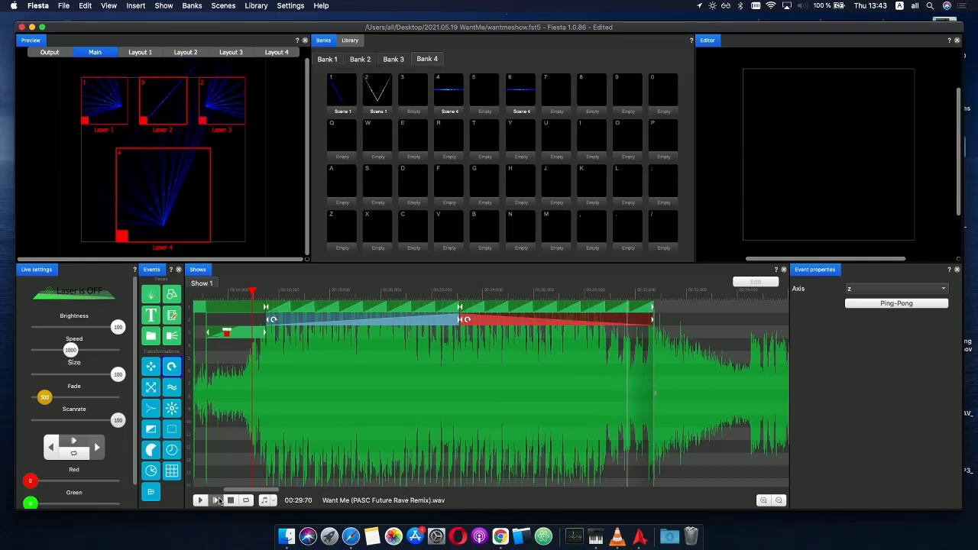
- Fade the second first-track event's brightness to 0 at its end, starting the fade at about 00:28:98
click(603, 294)
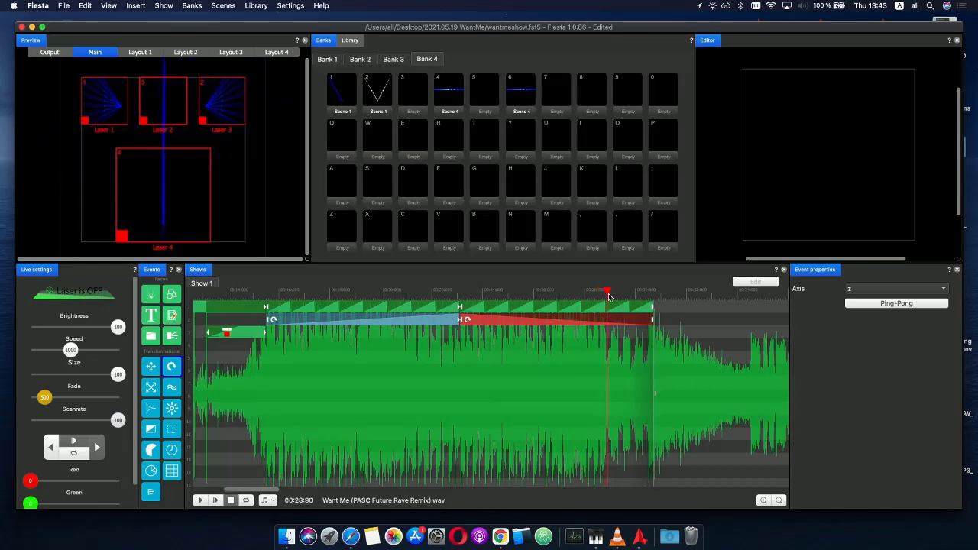
mouse_move(609, 296)
mouse_down()
mouse_move(619, 298)
mouse_move(609, 298)
mouse_up()
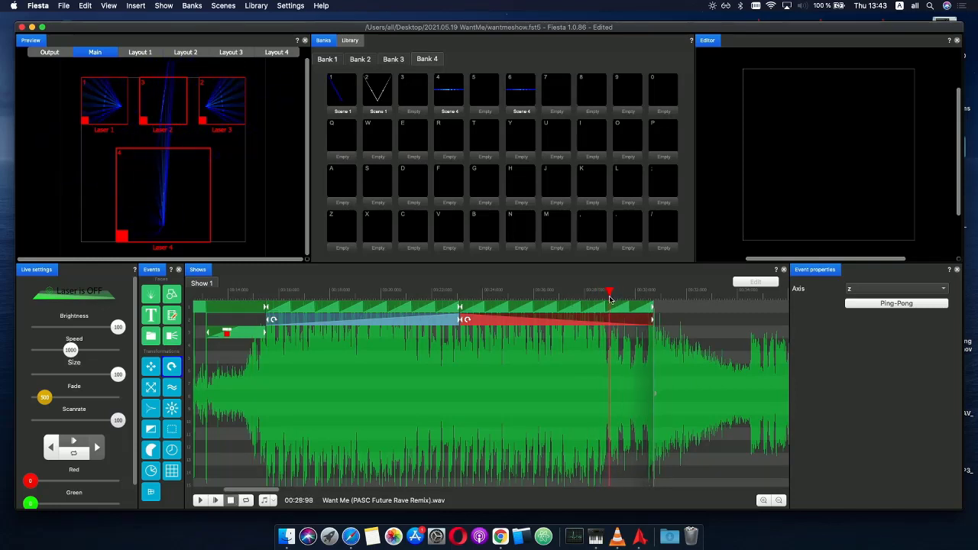
click(618, 310)
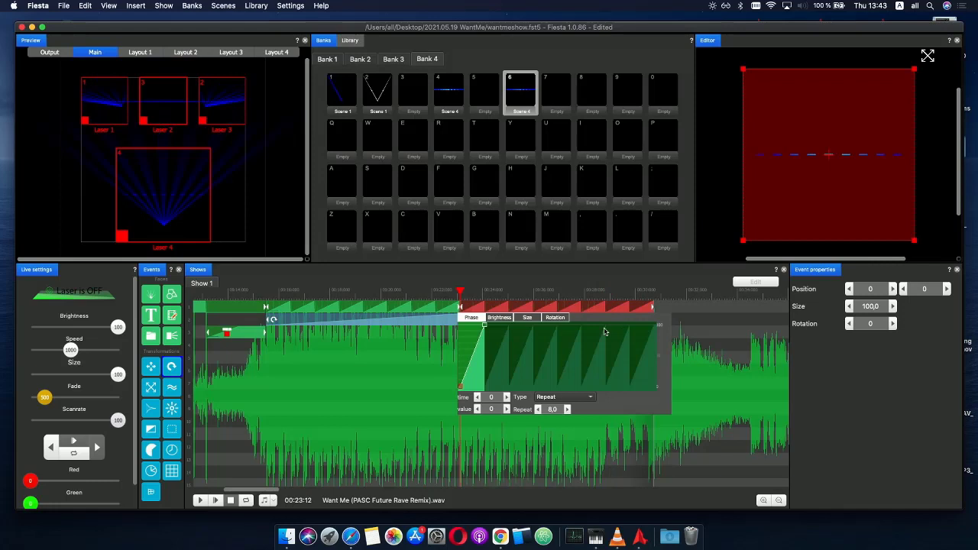
click(501, 319)
drag(568, 327, 667, 391)
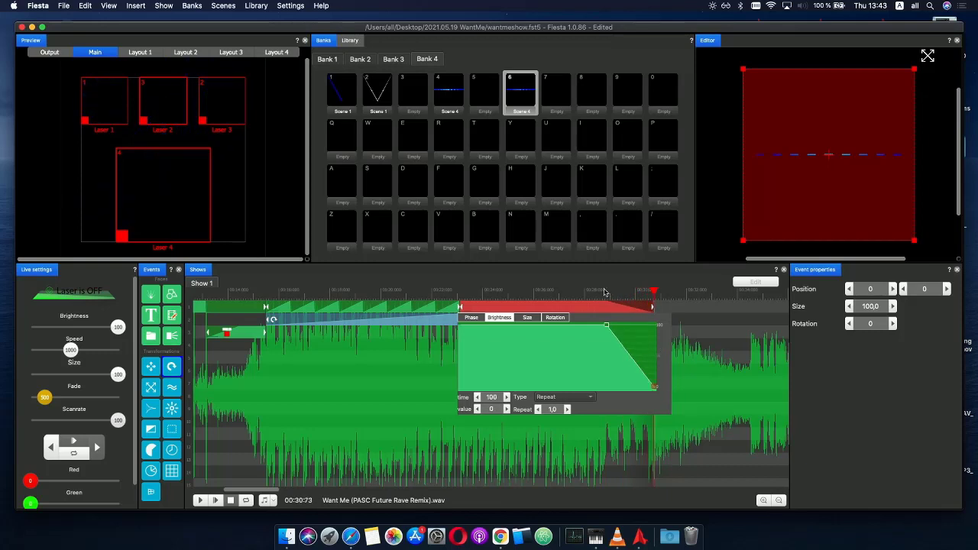
drag(604, 292, 555, 293)
click(64, 5)
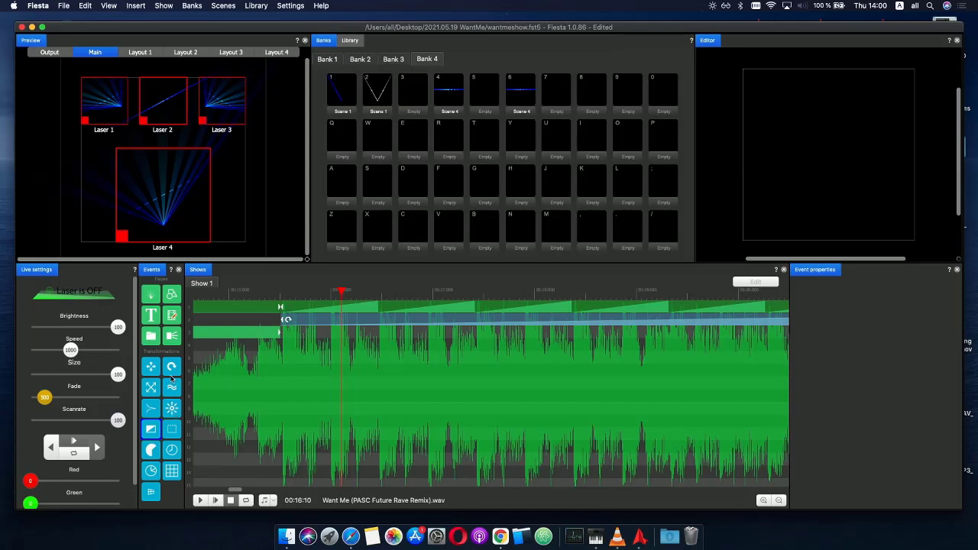
- Add a gradient colour event on the third track from 00:15:51 to about 00:16:23 and review its effect and properties
drag(151, 430, 356, 340)
click(302, 334)
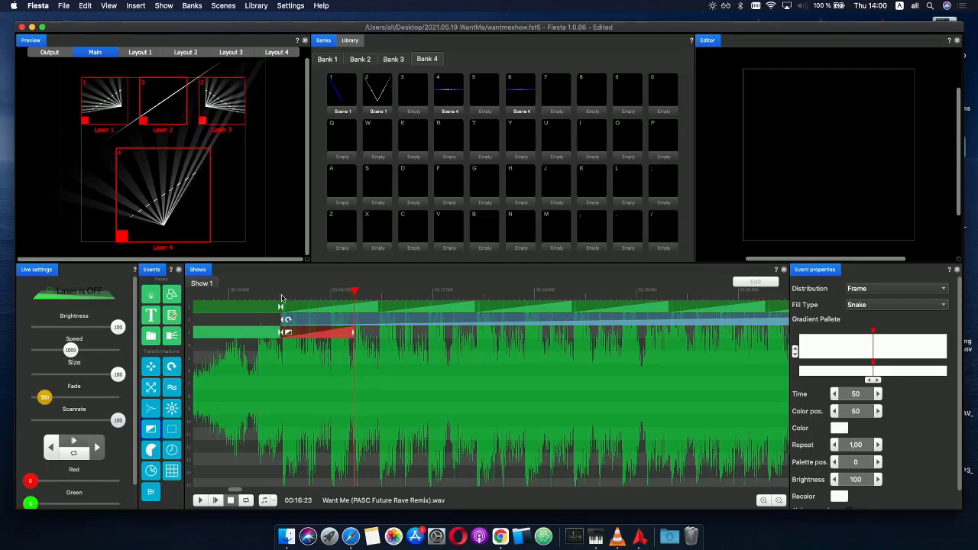
drag(282, 294, 302, 295)
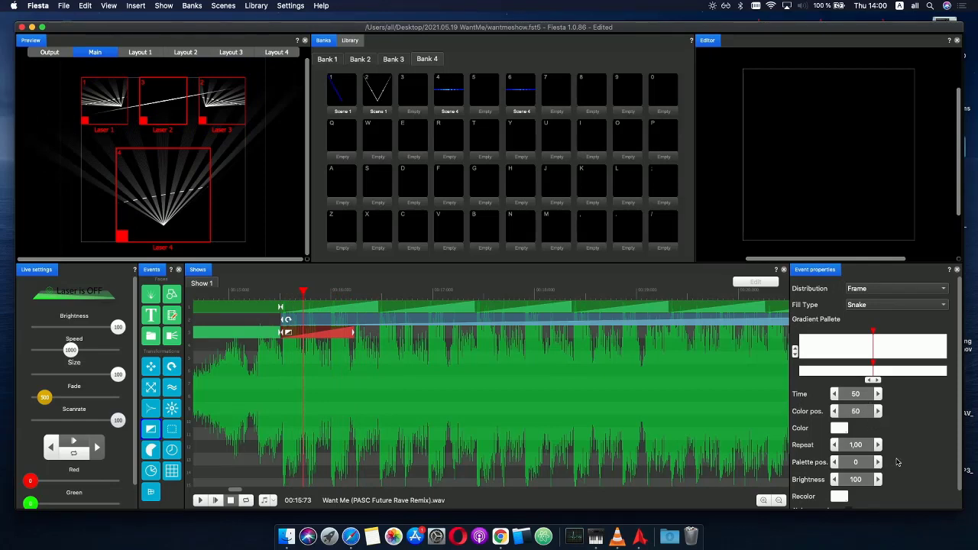
scroll(902, 463, down, 1)
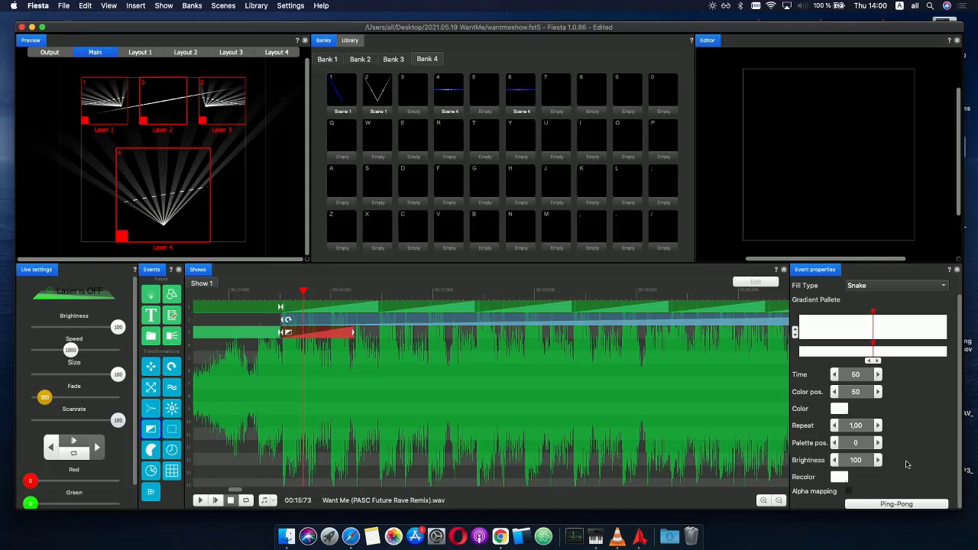
- Reshape the gradient event's time graph so it rises to a peak in the middle and returns to zero at the end
click(312, 337)
click(318, 344)
drag(318, 352, 259, 420)
drag(333, 360, 363, 424)
drag(279, 290, 357, 295)
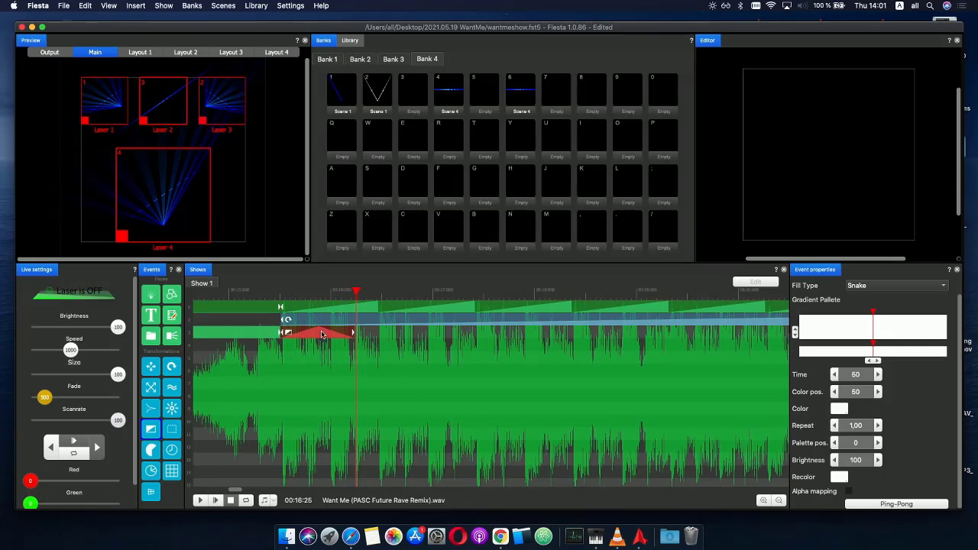
- Duplicate the gradient event to 00:16:42 on the third track and play the show from before the drop
key(super+d)
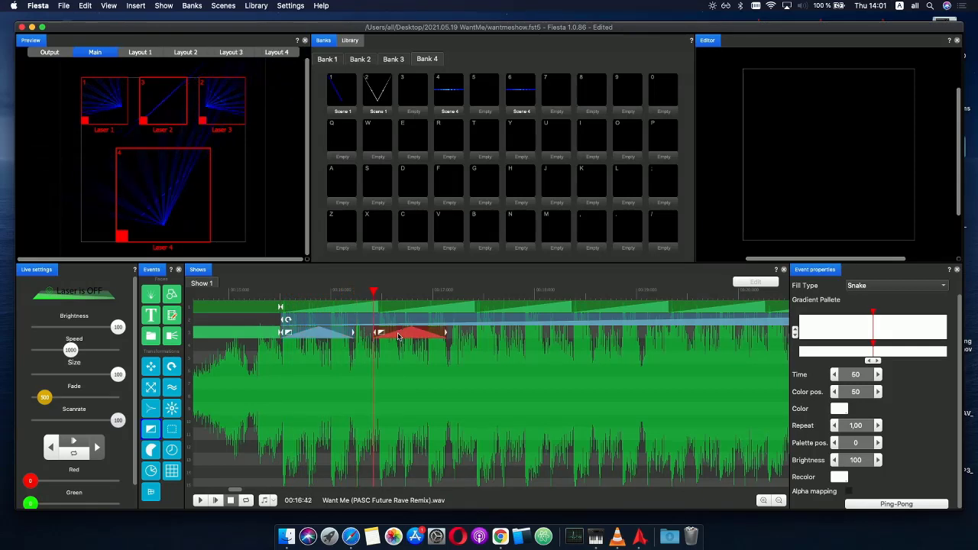
drag(357, 293, 184, 311)
key(space)
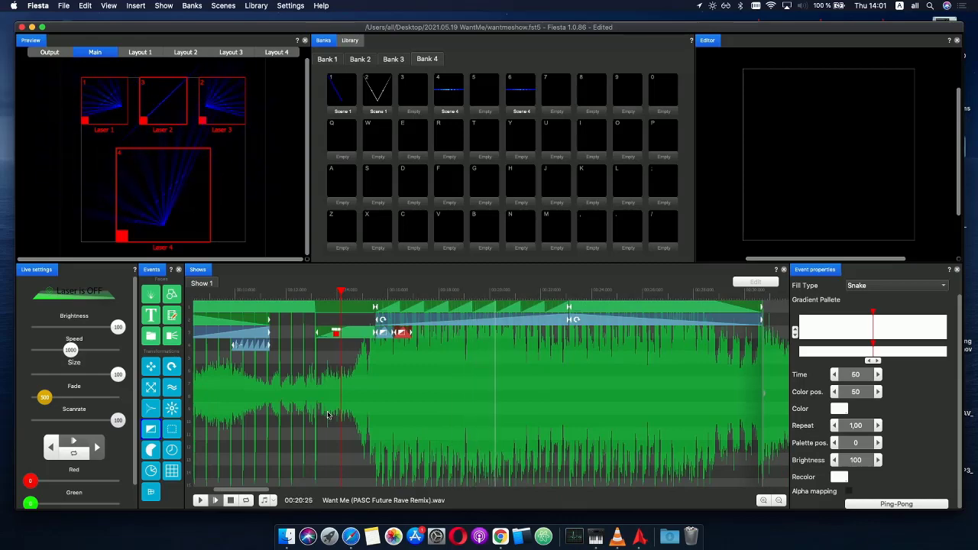
scroll(415, 391, down, 3)
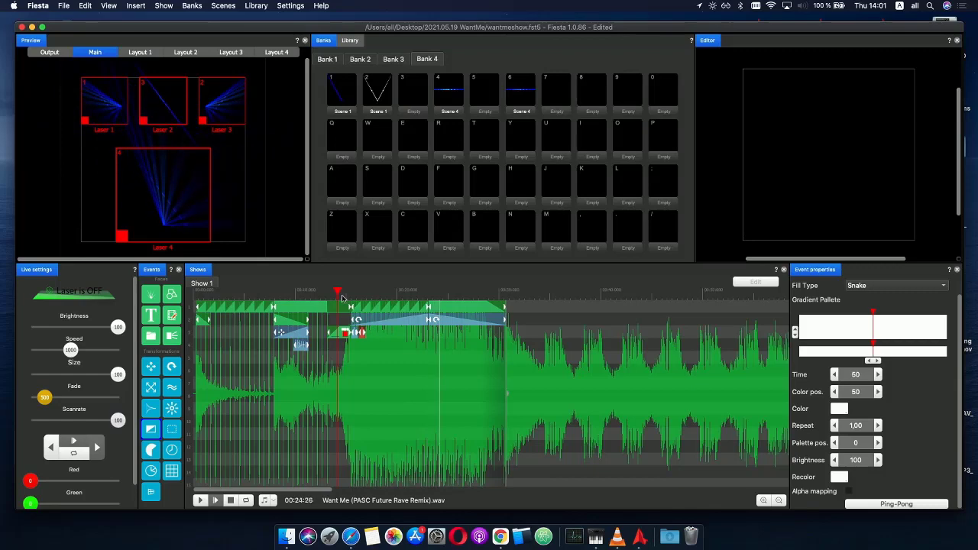
key(space)
- Copy both gradient events to the third track starting at 00:23:12 and play back from 00:20:26
drag(379, 344, 354, 334)
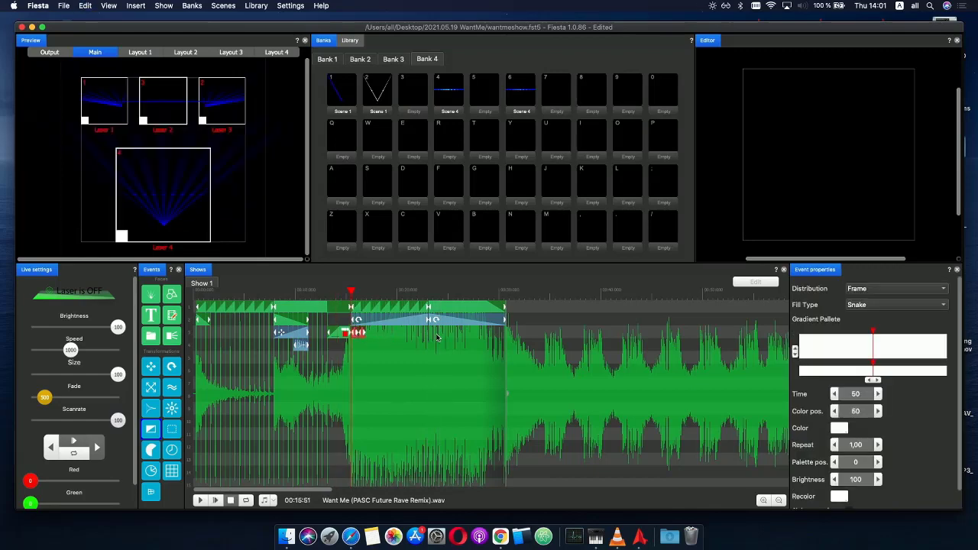
click(434, 337)
key(super+v)
scroll(438, 337, up, 10)
drag(450, 338, 394, 337)
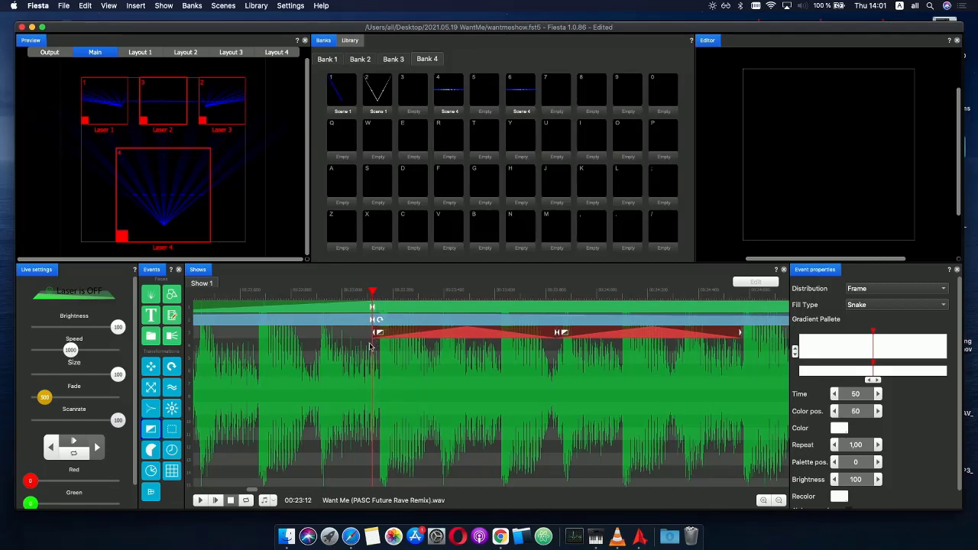
scroll(370, 346, down, 10)
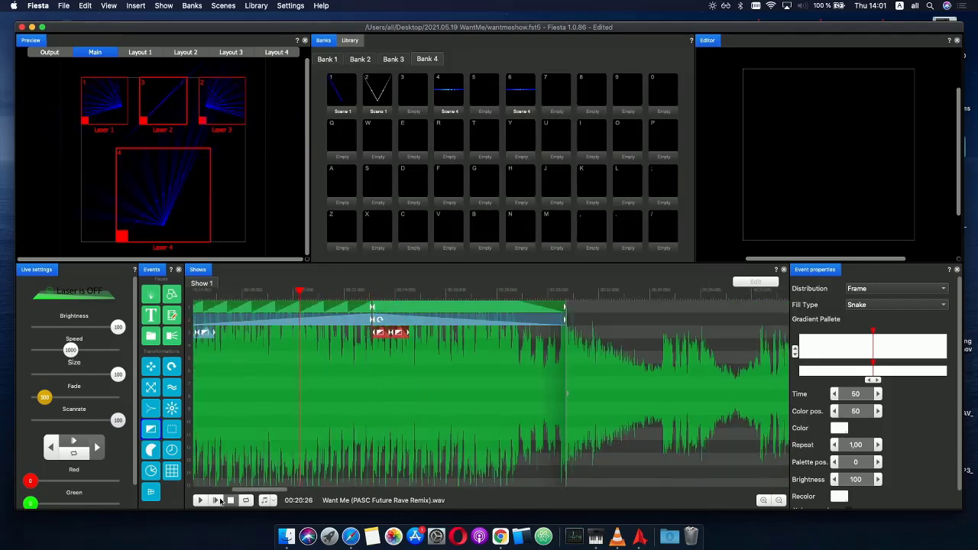
click(219, 501)
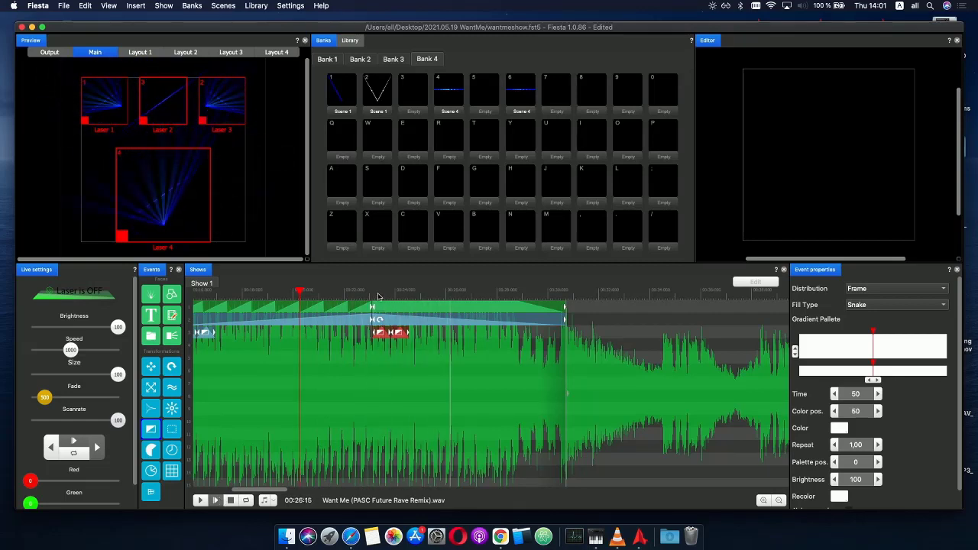
- Realign the two pasted gradient events with the beats, starting the second at about 00:24:02, and scrub through them
drag(378, 296, 397, 301)
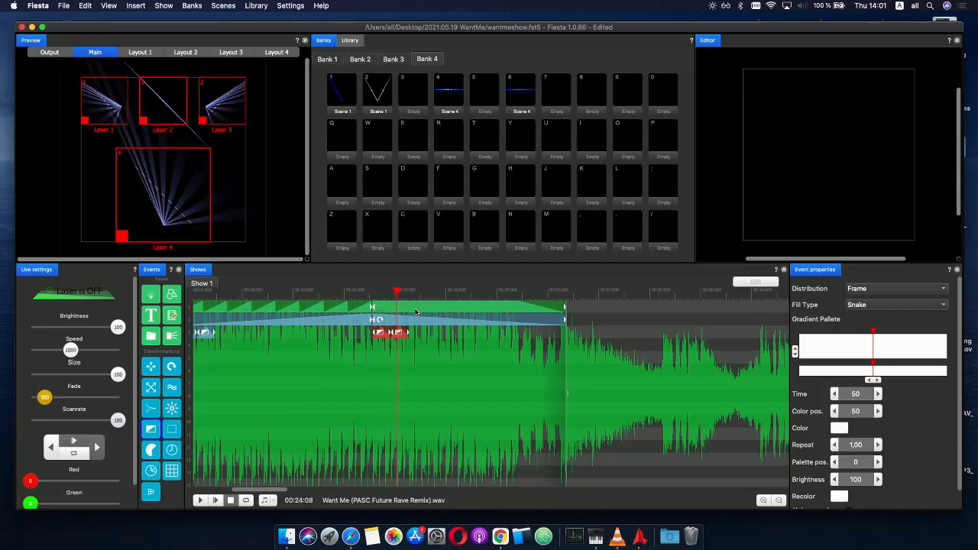
scroll(416, 312, up, 5)
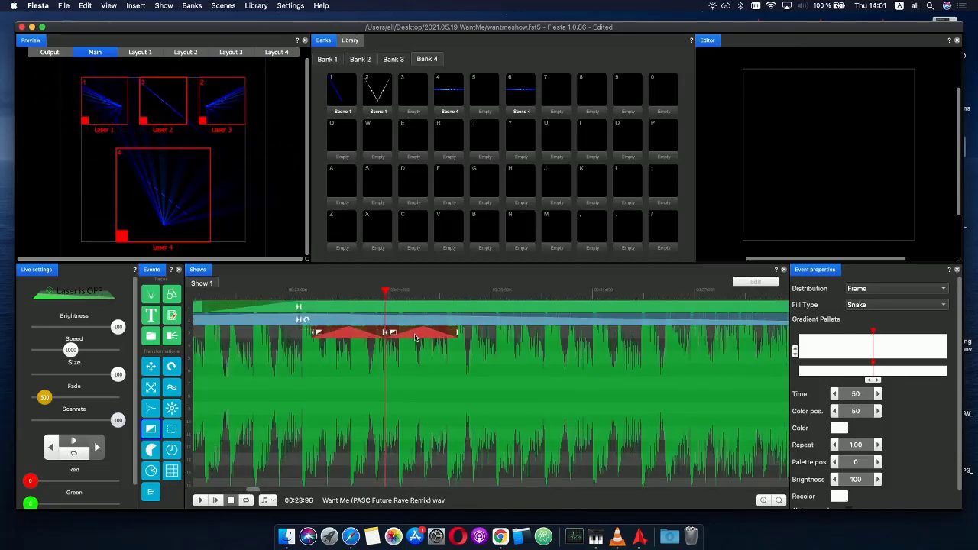
mouse_move(415, 338)
mouse_down()
mouse_move(405, 337)
mouse_move(424, 339)
mouse_up()
click(405, 346)
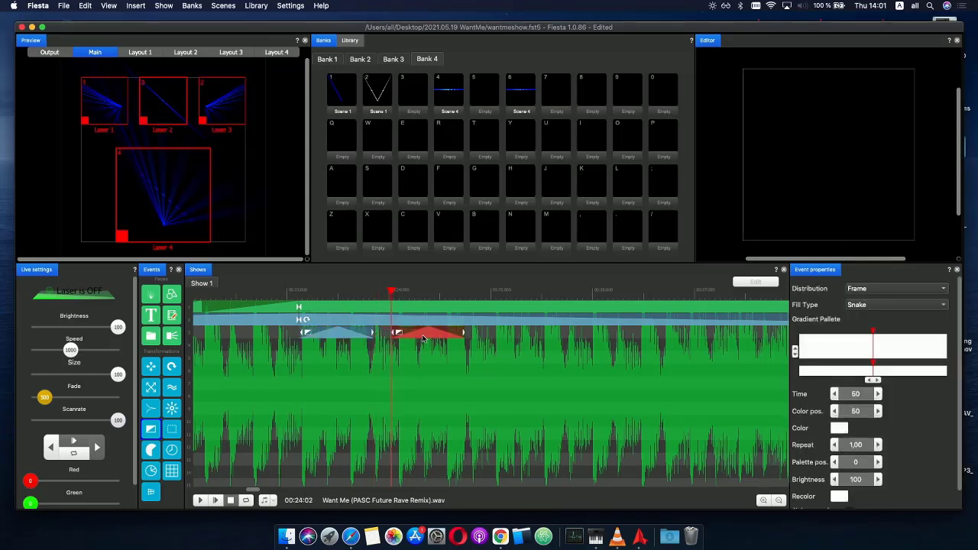
drag(287, 295, 485, 298)
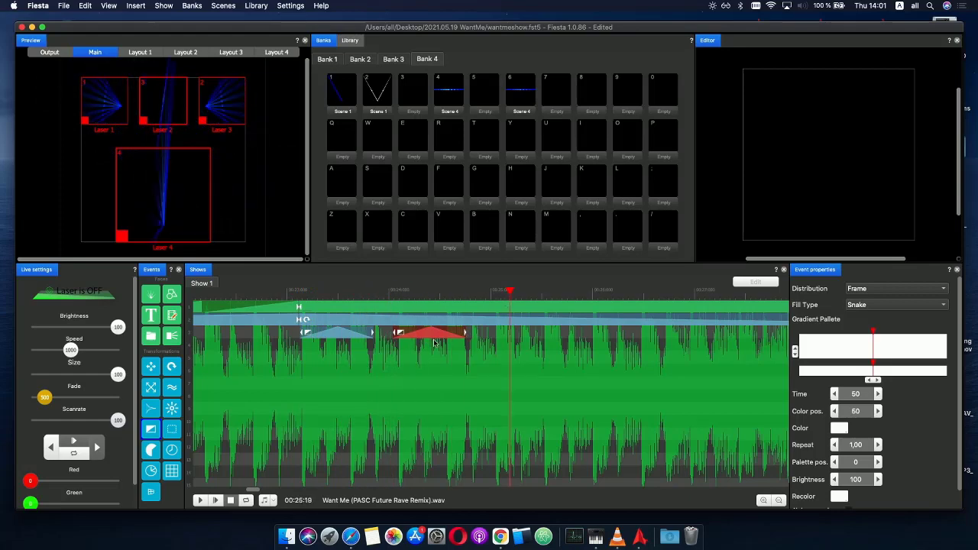
- Play the show from 00:20:90 through the pasted gradient events to review the section after the drop
scroll(387, 313, down, 5)
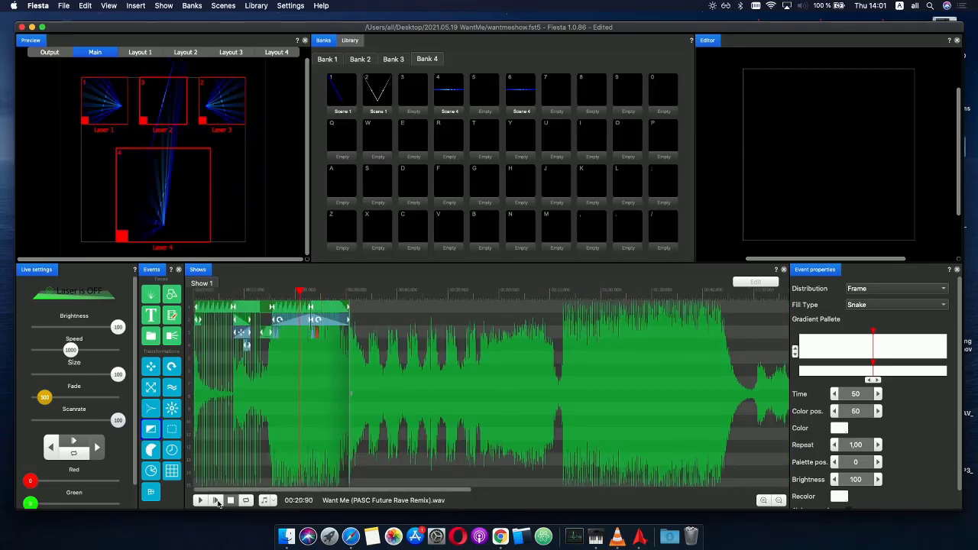
click(216, 500)
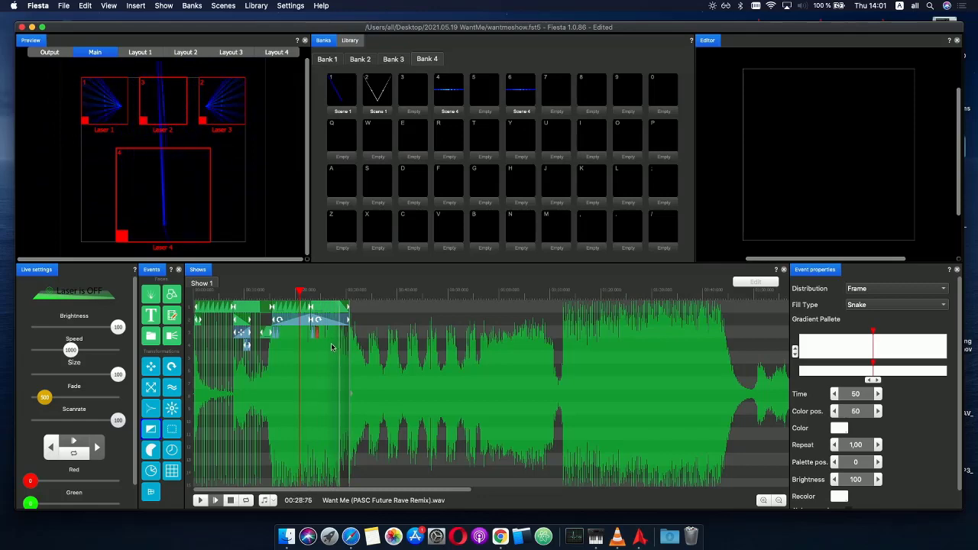
key(space)
- Add a point at time 79, value 66 to the second rotation event's phase graph and raise its end point to 51
drag(337, 292, 341, 293)
scroll(376, 316, up, 5)
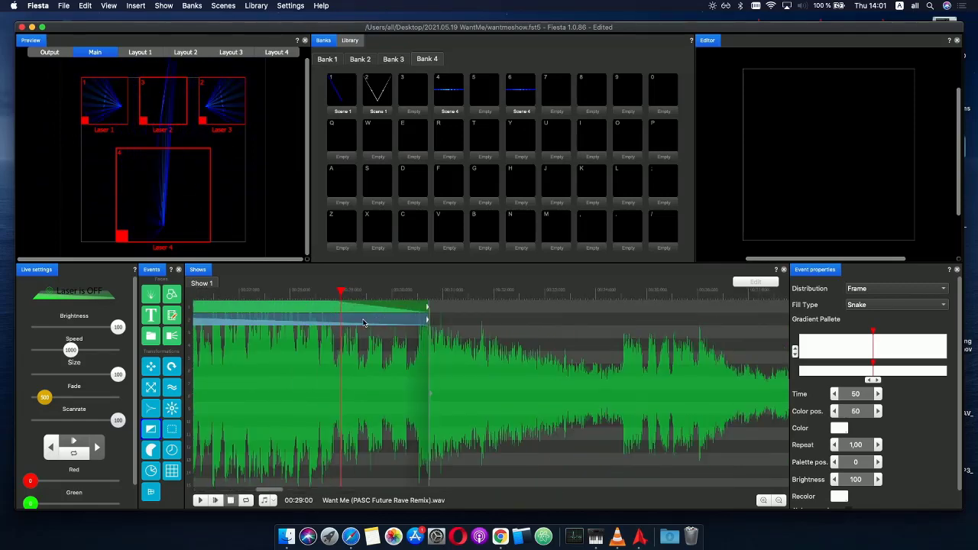
double_click(364, 322)
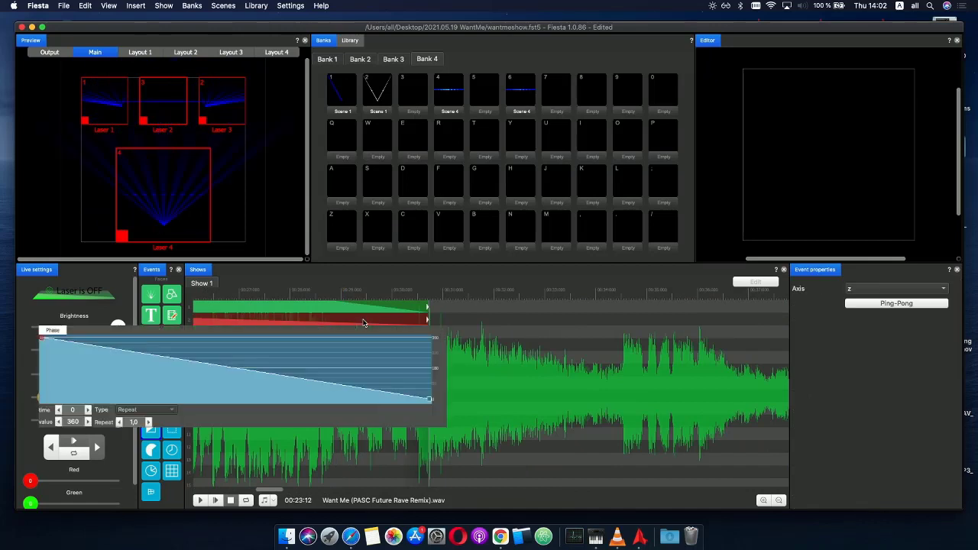
click(346, 390)
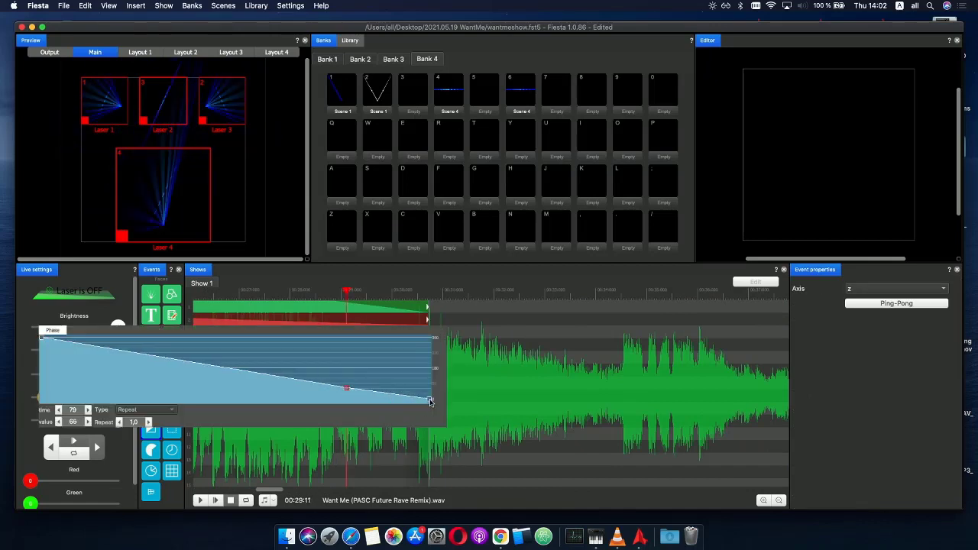
drag(431, 402, 433, 393)
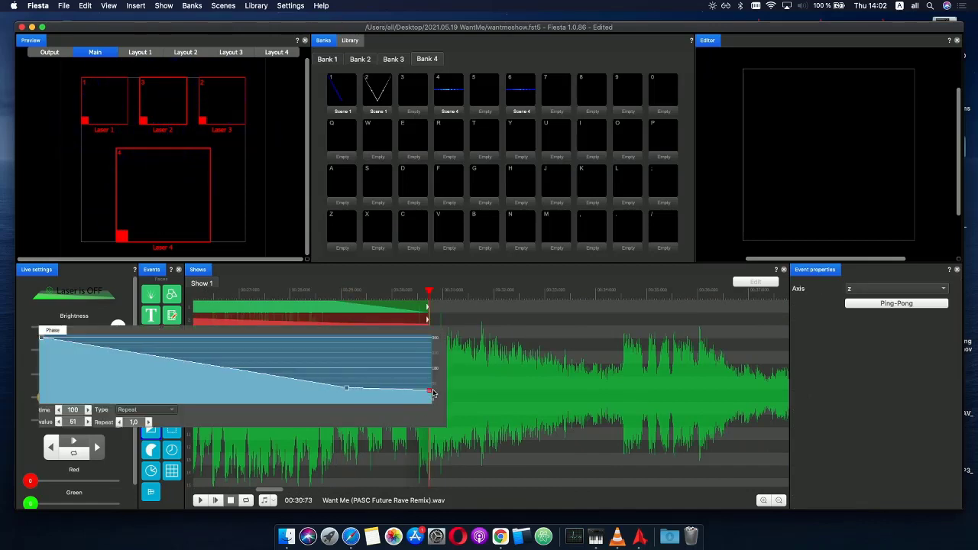
mouse_move(343, 292)
mouse_down()
mouse_move(328, 293)
mouse_move(397, 293)
mouse_move(328, 292)
mouse_move(349, 295)
mouse_up()
click(349, 311)
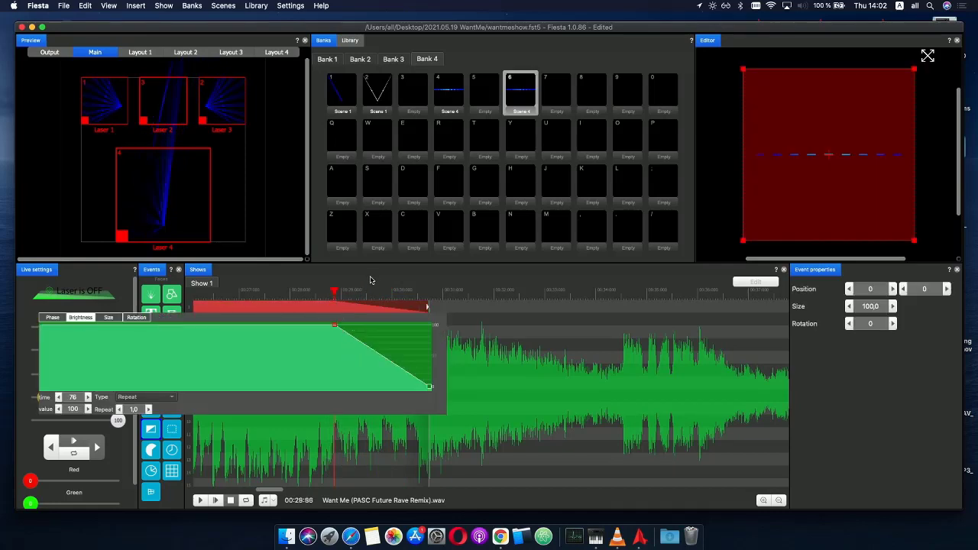
- Move the rotation phase graph's middle point to time 78, value 89, raise the end point to 83, and scrub past the event
click(355, 321)
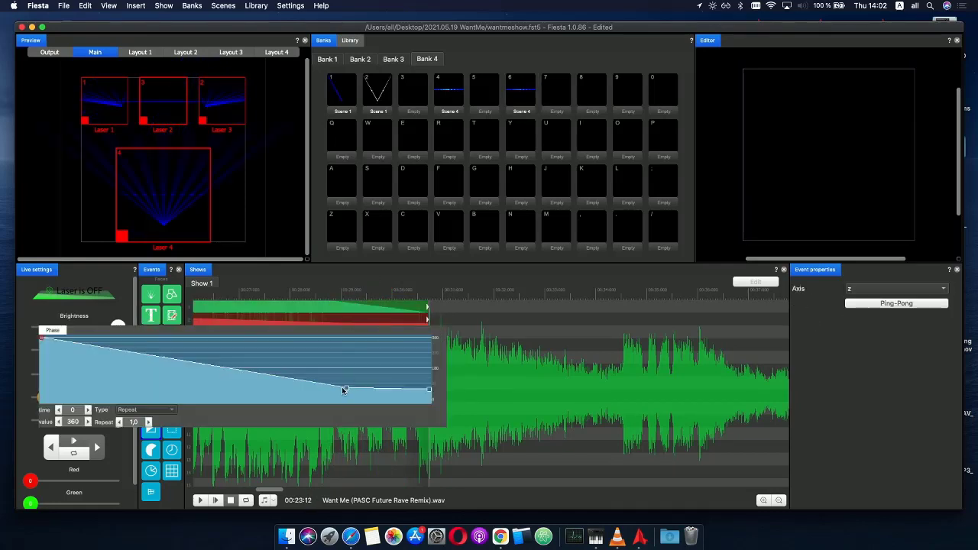
drag(347, 391, 345, 386)
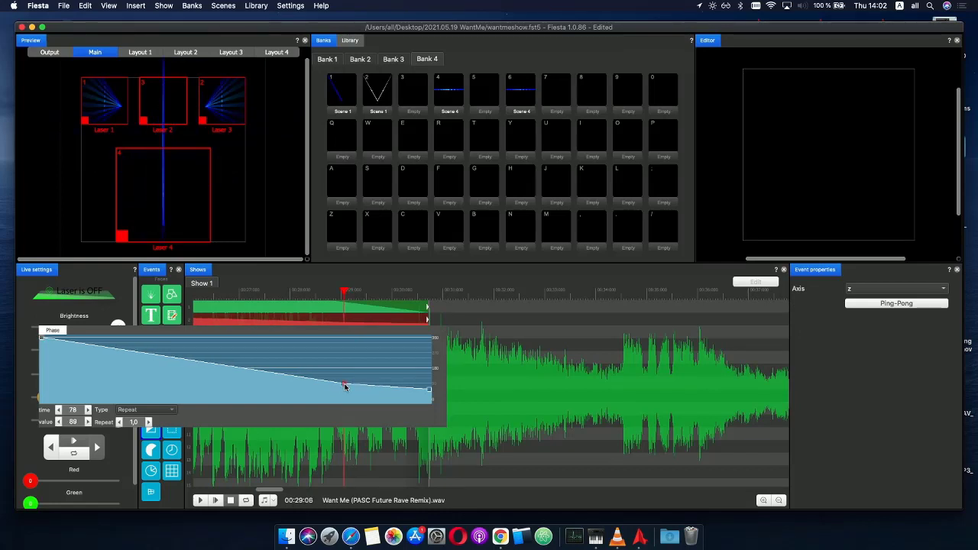
drag(354, 387, 345, 387)
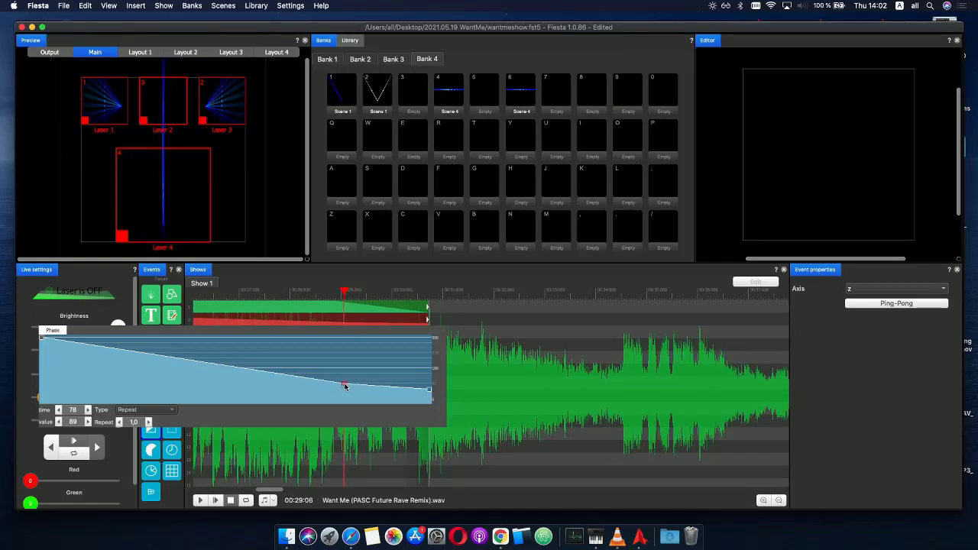
click(429, 391)
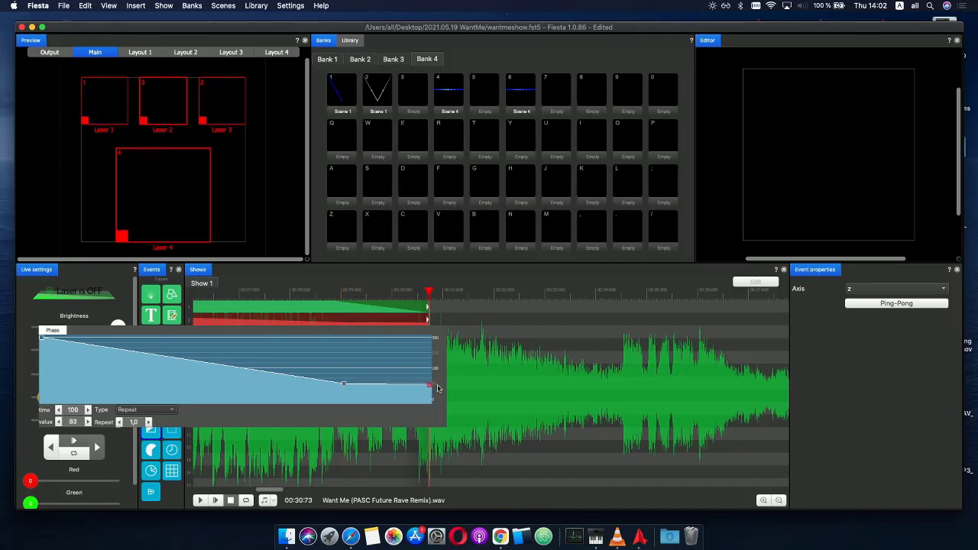
drag(329, 295, 515, 295)
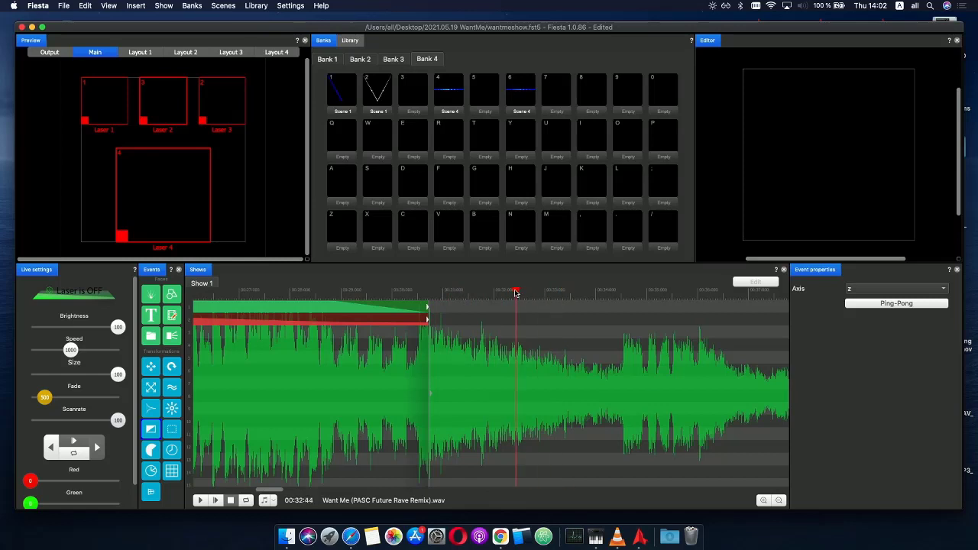
- Copy the Laser 4 scene event from before the drop to the third track, starting at 00:30:54
scroll(254, 335, down, 5)
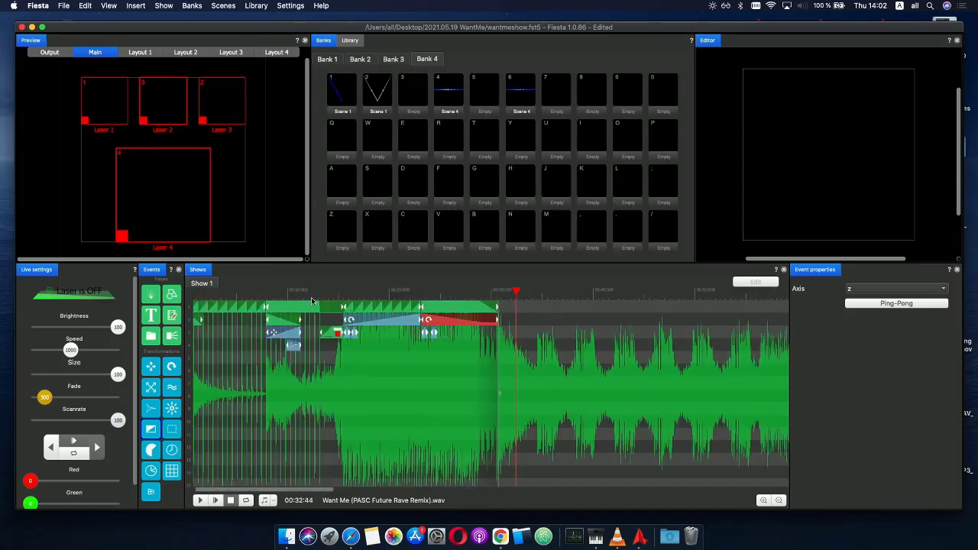
mouse_move(319, 296)
mouse_down()
mouse_move(356, 296)
mouse_move(321, 296)
mouse_move(335, 296)
mouse_up()
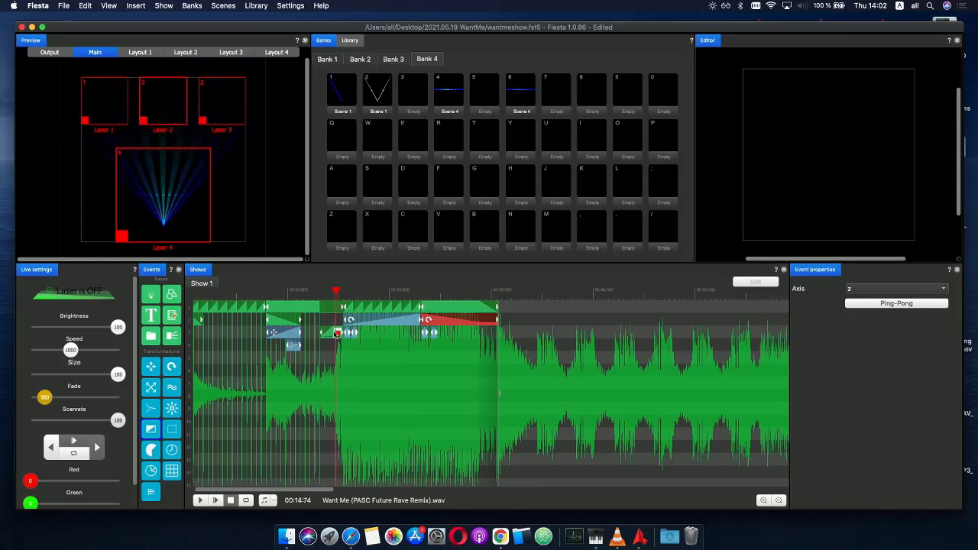
click(331, 334)
key(super+v)
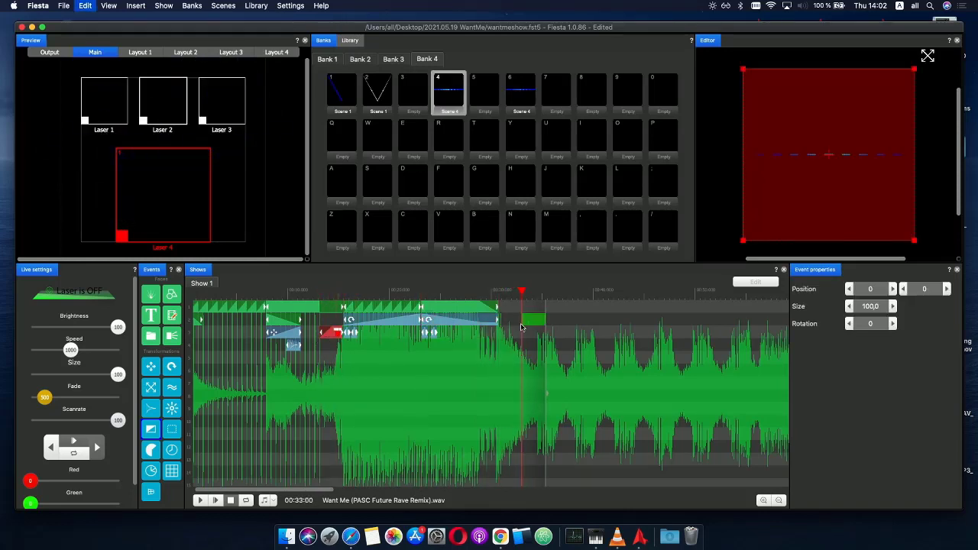
click(500, 335)
click(510, 337)
scroll(520, 337, up, 3)
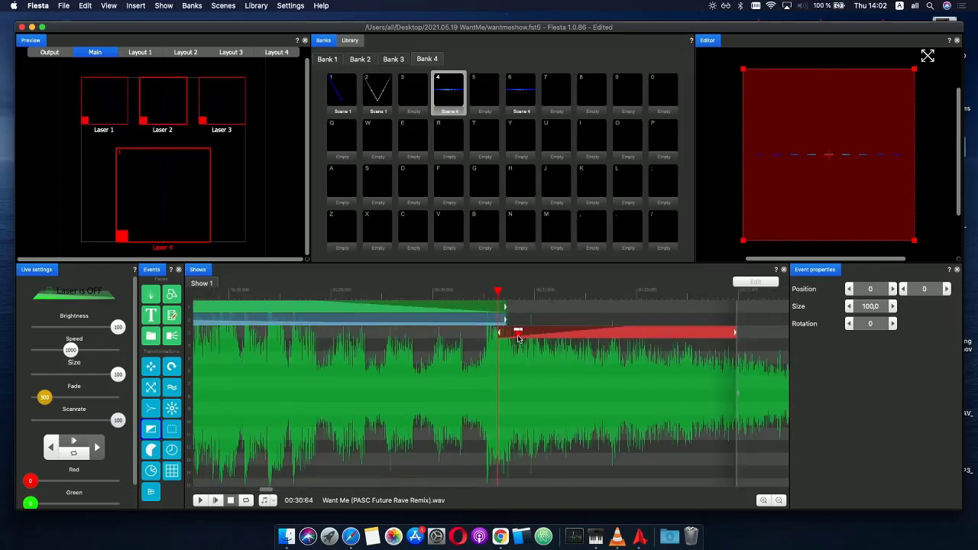
drag(531, 336, 521, 336)
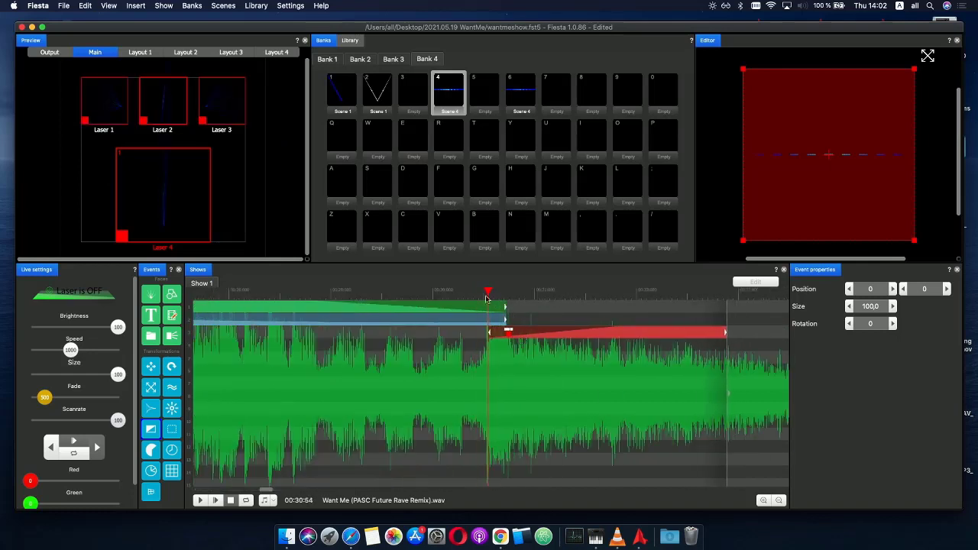
- Invert the copied scene event's brightness and size time graphs along X
drag(493, 296, 582, 314)
click(541, 336)
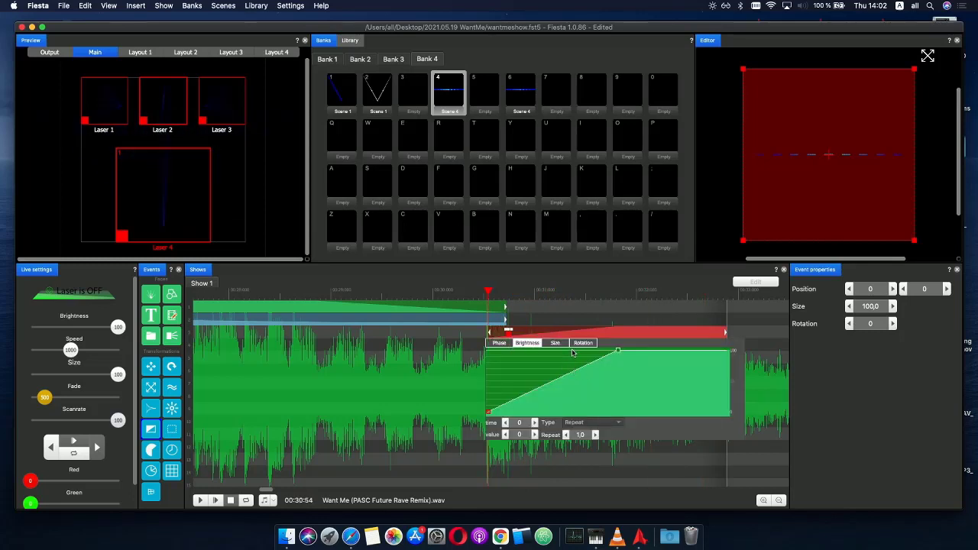
right_click(557, 366)
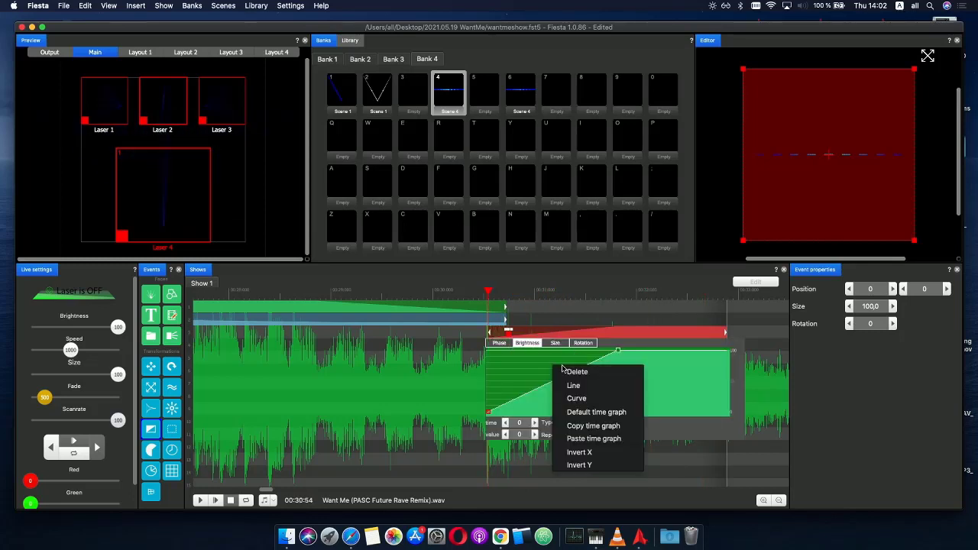
click(596, 454)
click(555, 343)
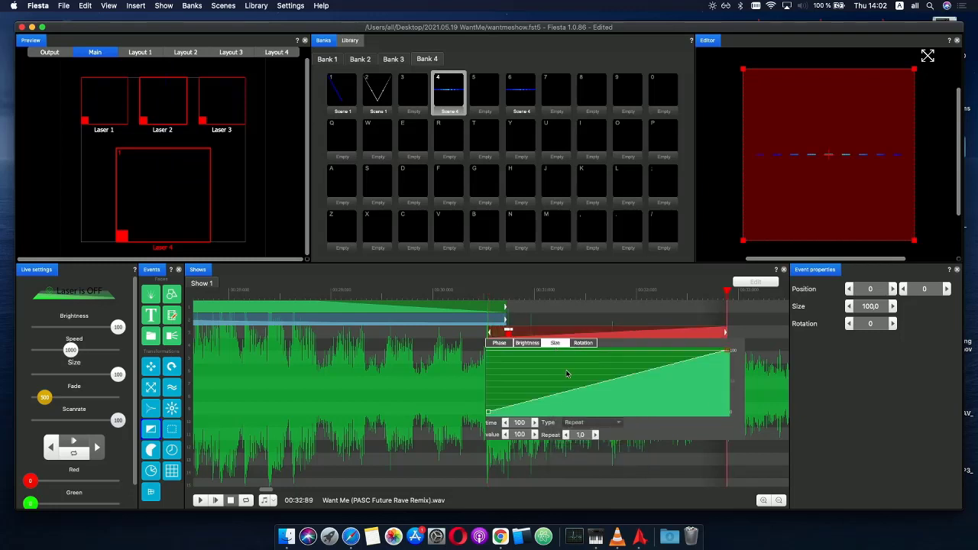
right_click(566, 374)
click(590, 454)
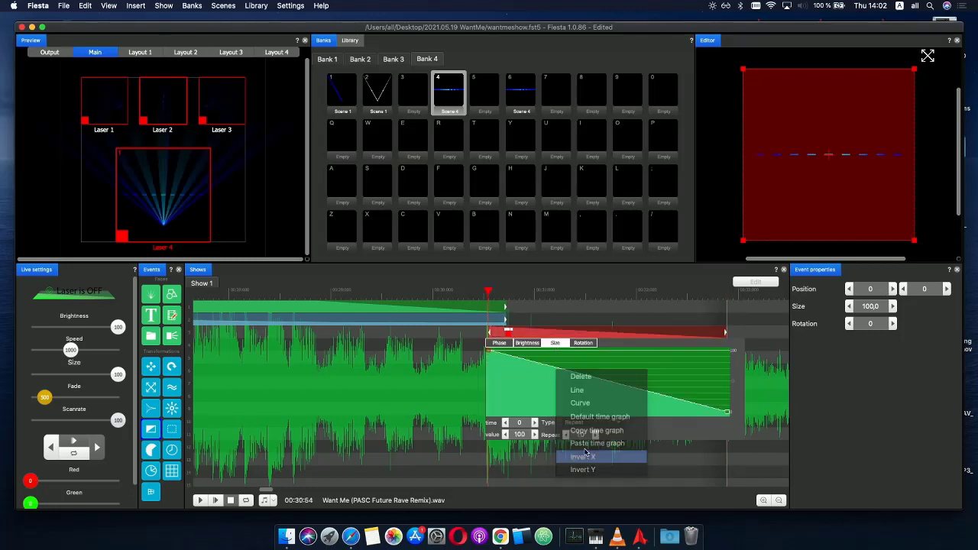
- Play the show from 00:30:18 to find the next beat and extend the copied scene event to end at about 00:34:50
click(452, 295)
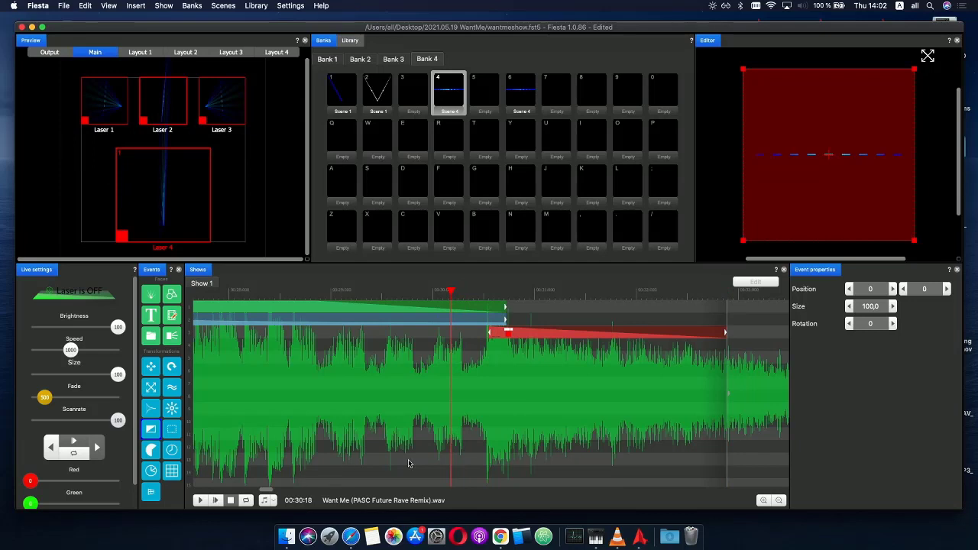
key(space)
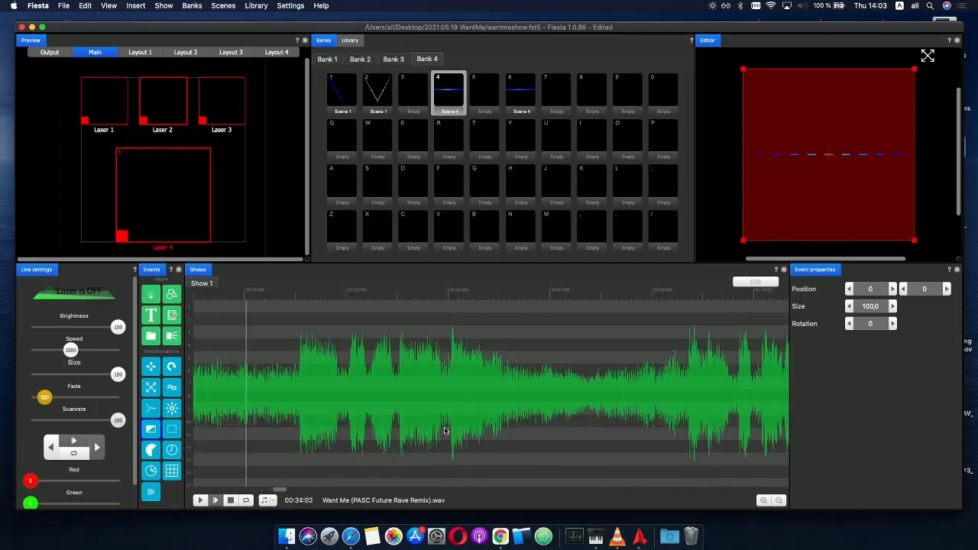
scroll(445, 431, down, 2)
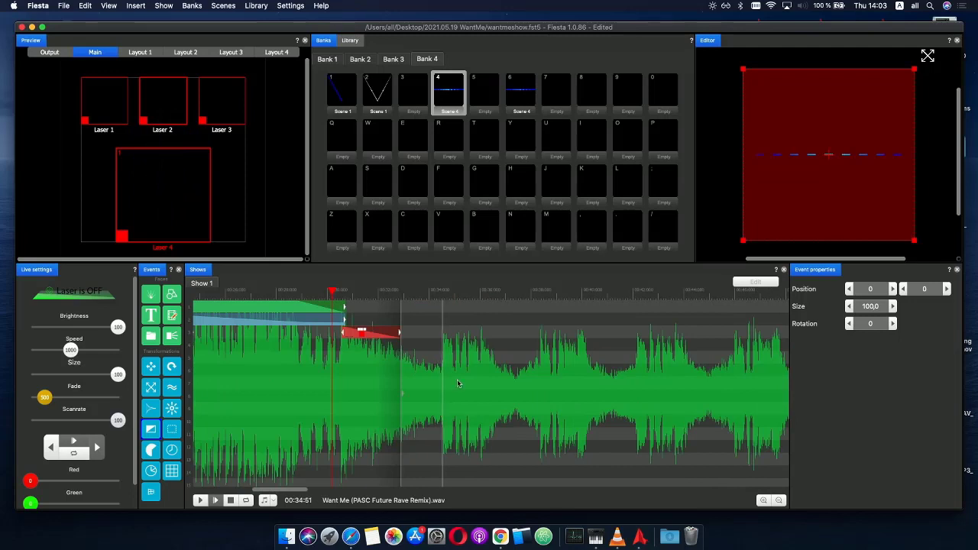
click(394, 343)
click(386, 333)
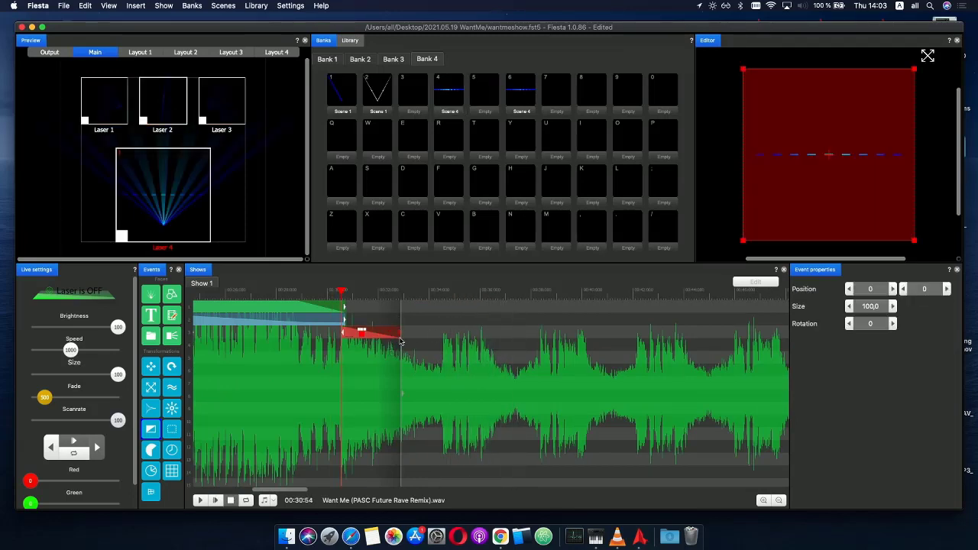
drag(401, 336, 444, 335)
- Play the show from 00:29:84 past the extended event and save the show file
click(324, 290)
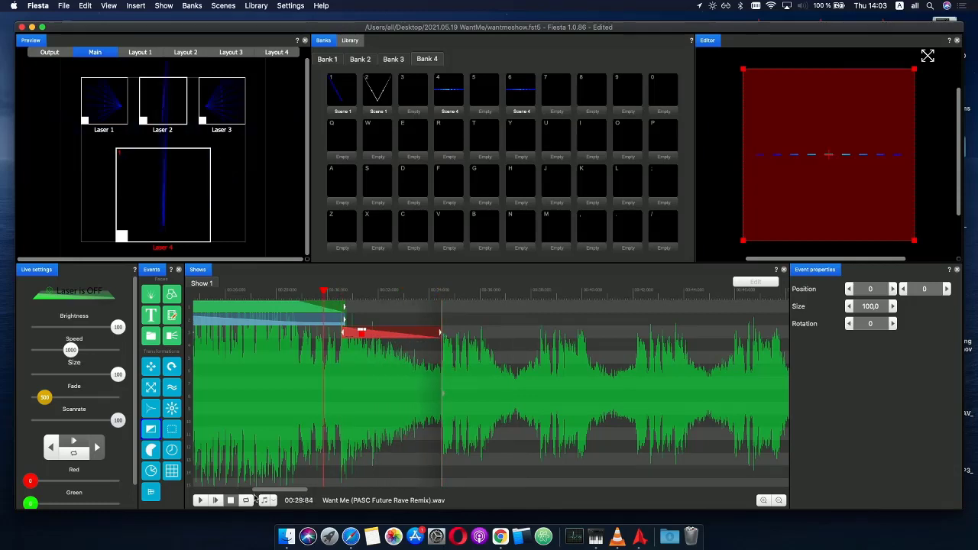
click(214, 501)
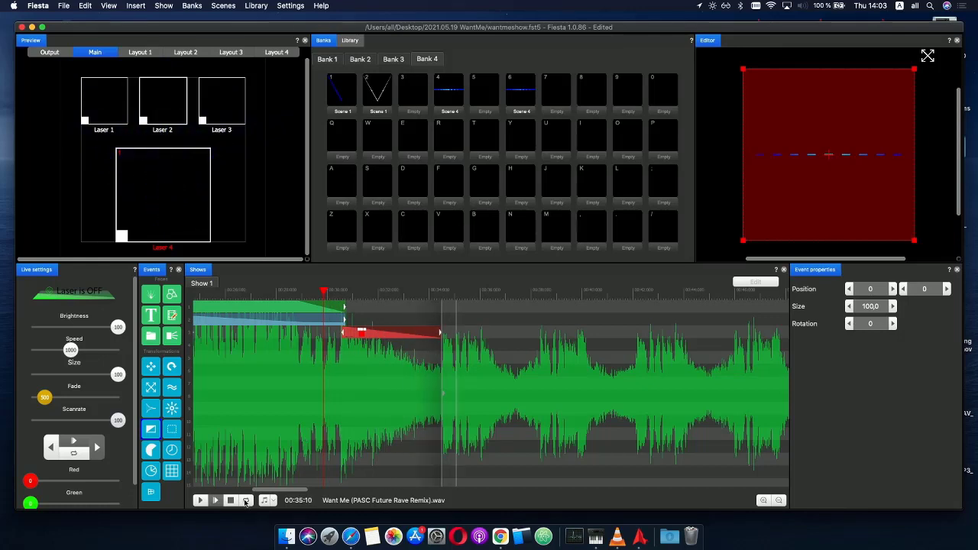
scroll(474, 381, down, 2)
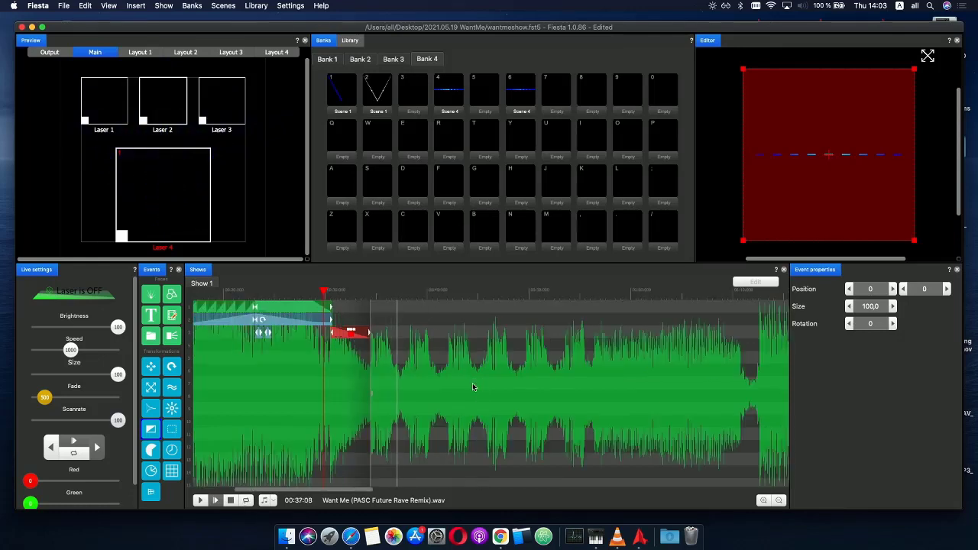
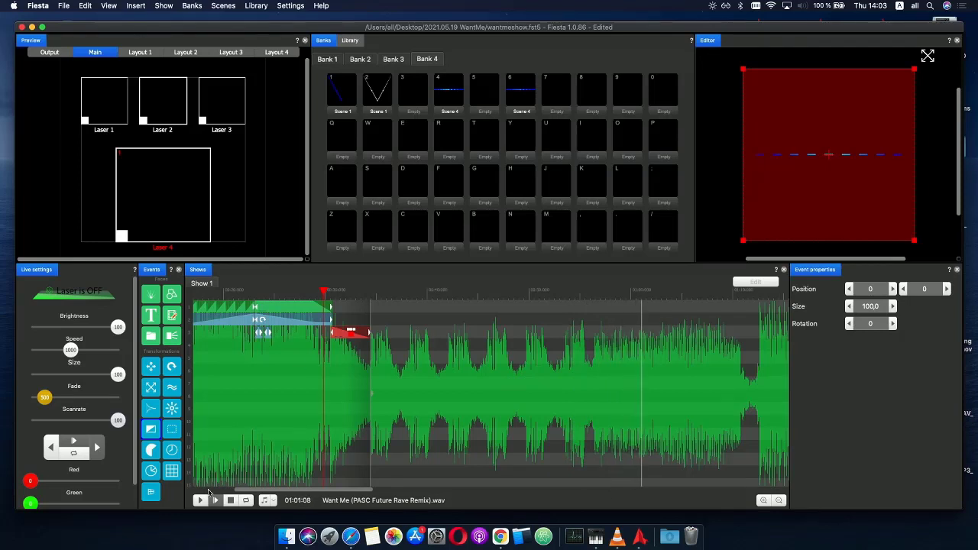
click(244, 499)
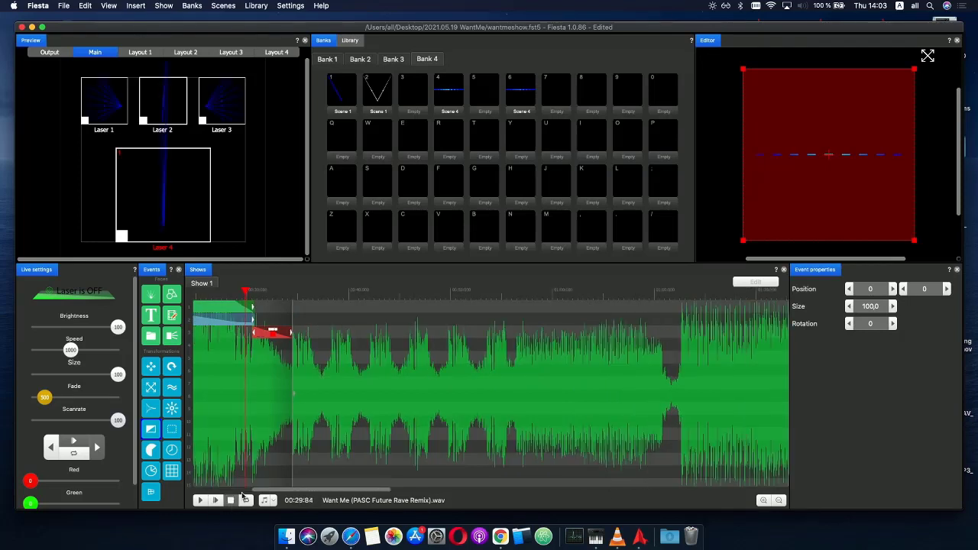
click(74, 3)
mouse_move(66, 7)
click(81, 54)
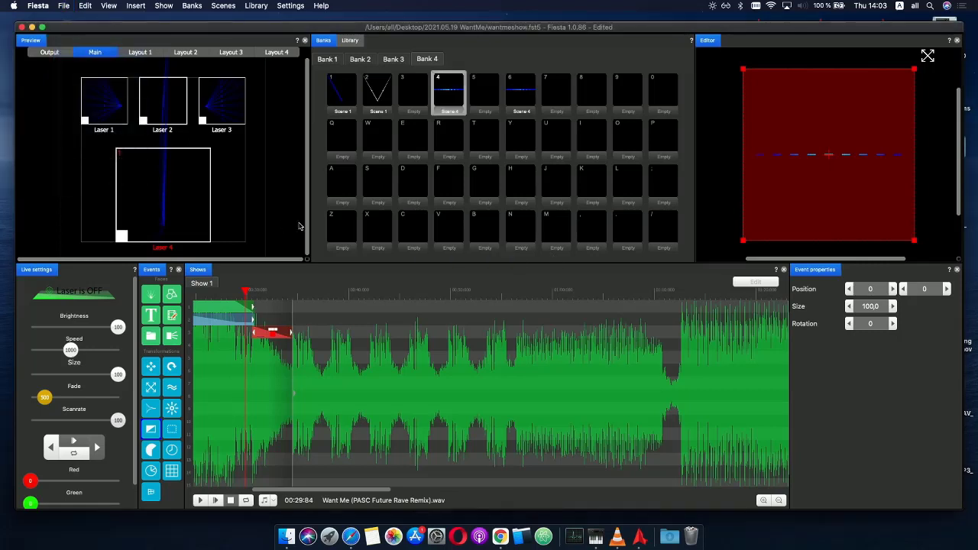
- Play the show from 00:34:12 across the end of the copied scene event to check the next beat
click(289, 293)
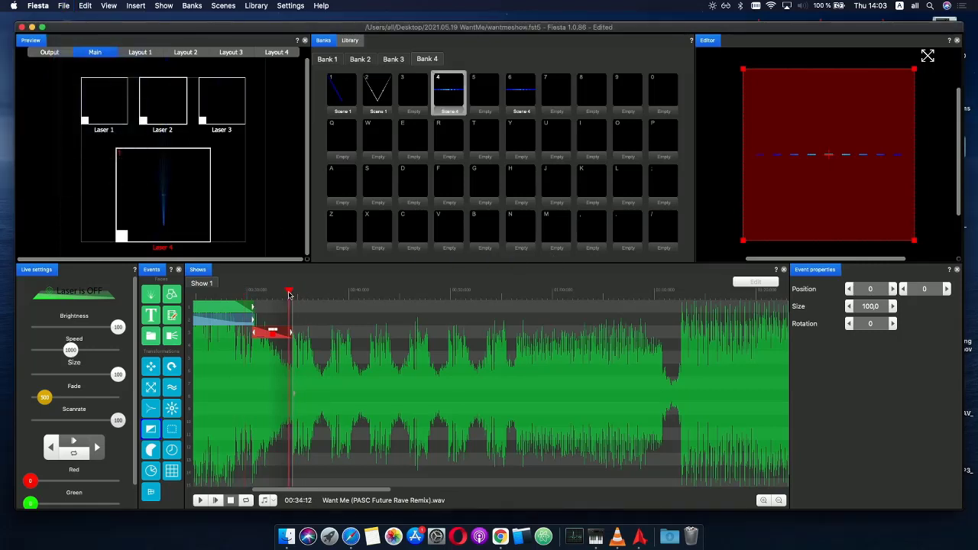
click(216, 500)
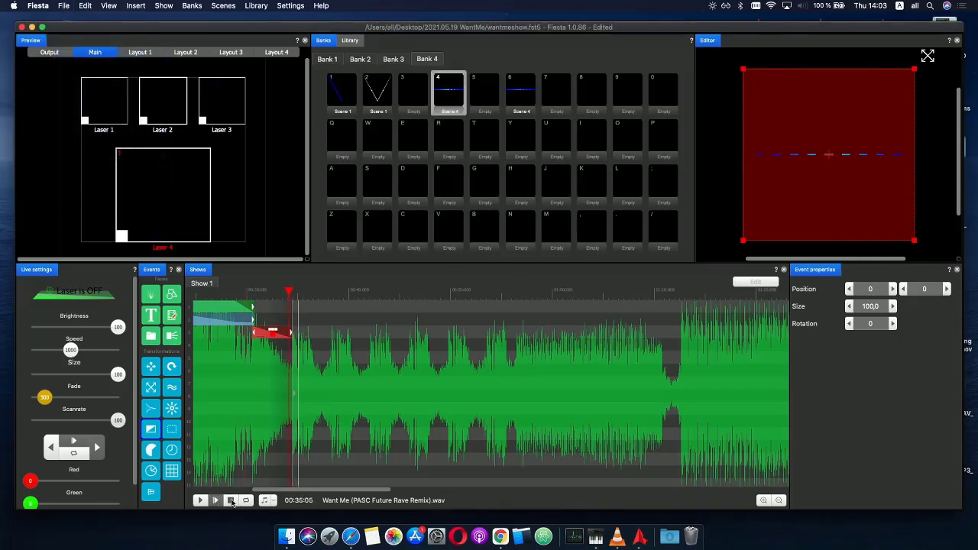
click(232, 501)
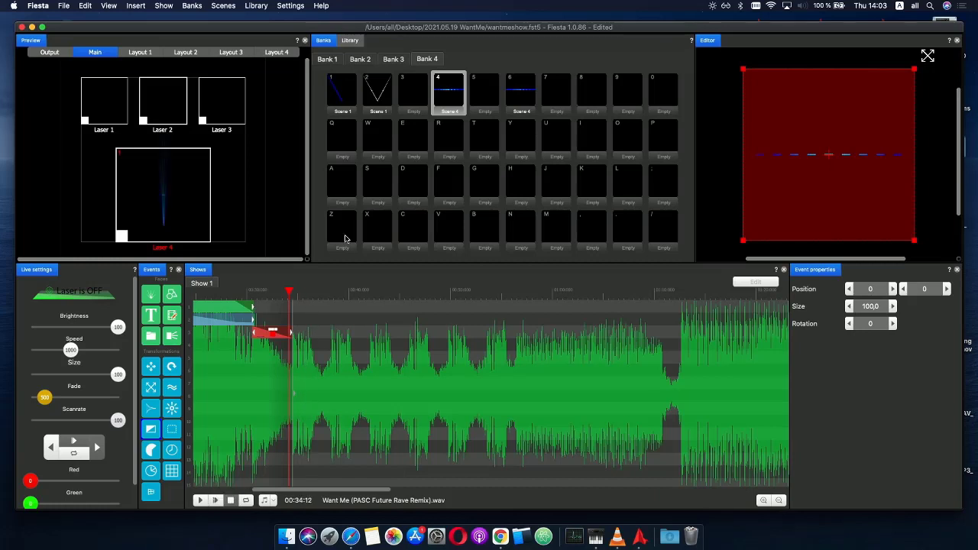
- Create a scene in slot Q of Bank 4 with a horizontal line on the first track and a wave transformation on the second
double_click(353, 142)
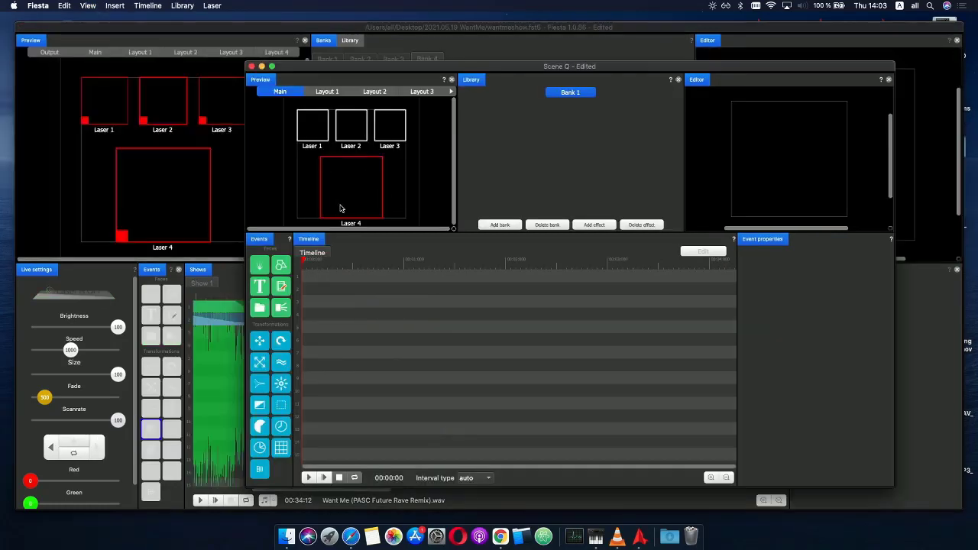
click(281, 363)
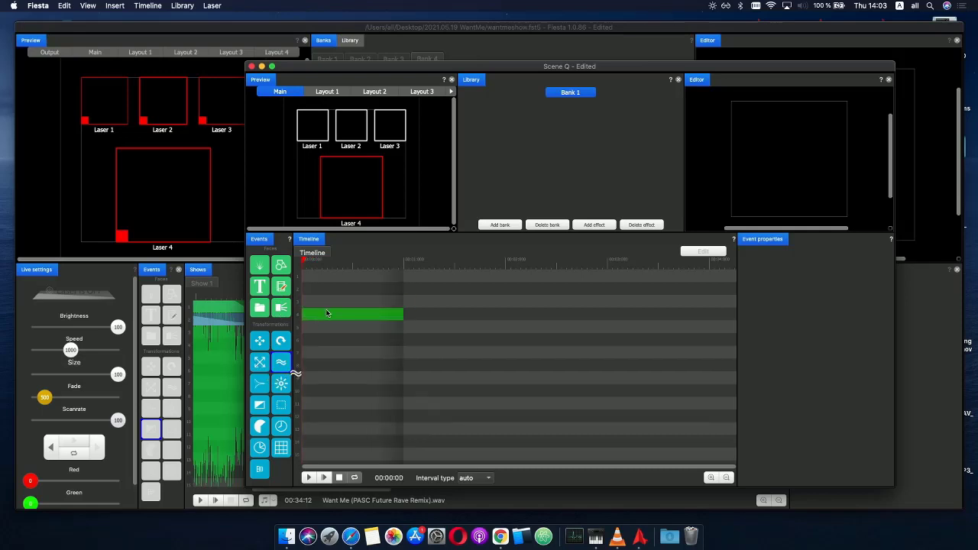
drag(281, 270, 305, 279)
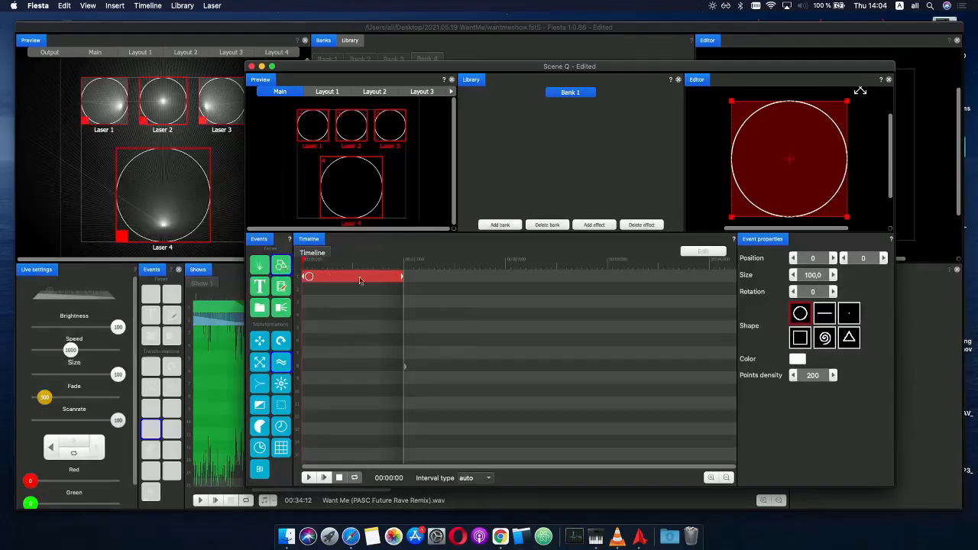
click(826, 314)
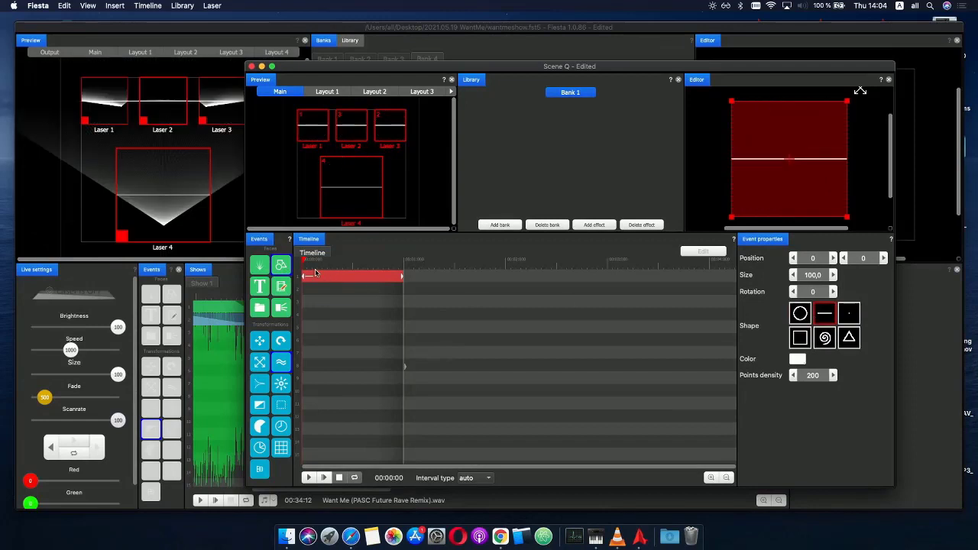
drag(276, 370, 316, 289)
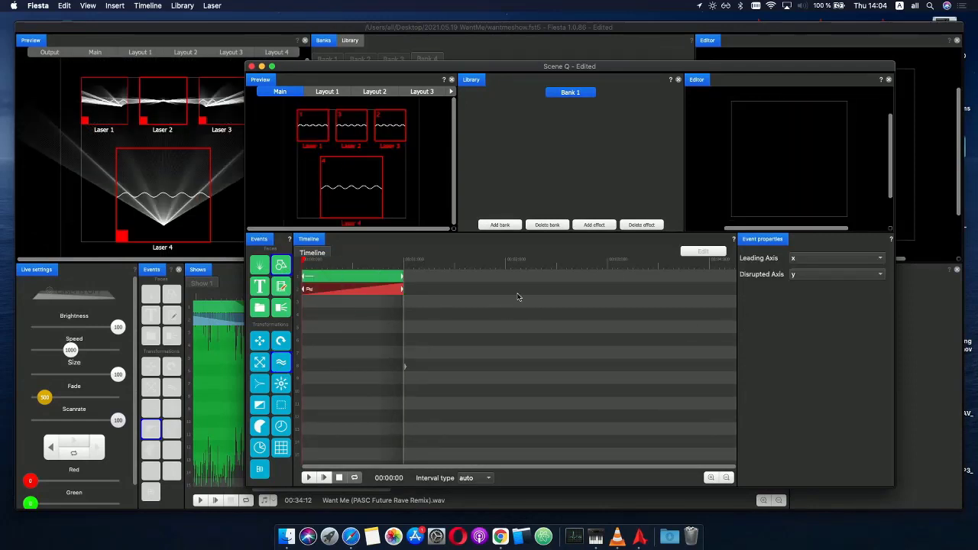
- Set the wave transformation's period to 200 and scrub through the scene to check its motion
click(341, 297)
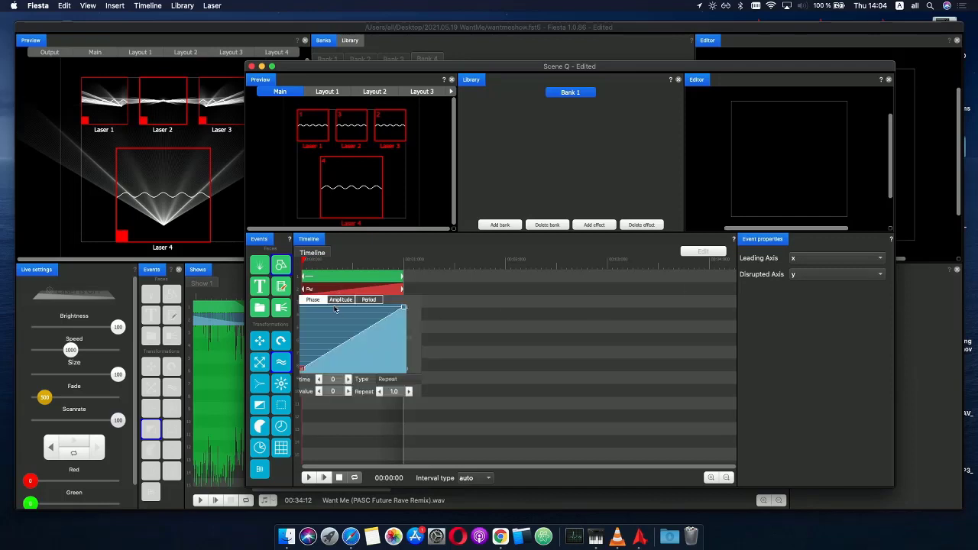
click(370, 302)
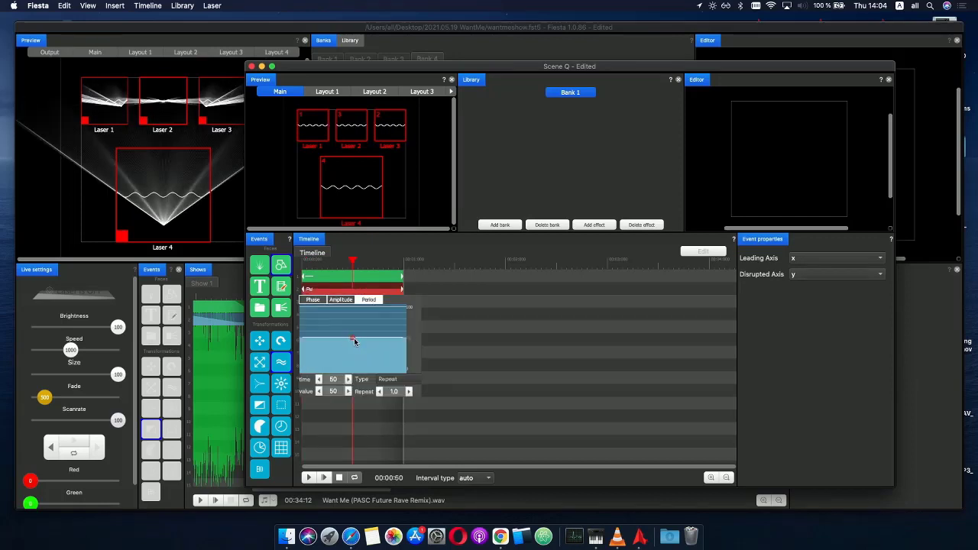
drag(354, 341, 334, 288)
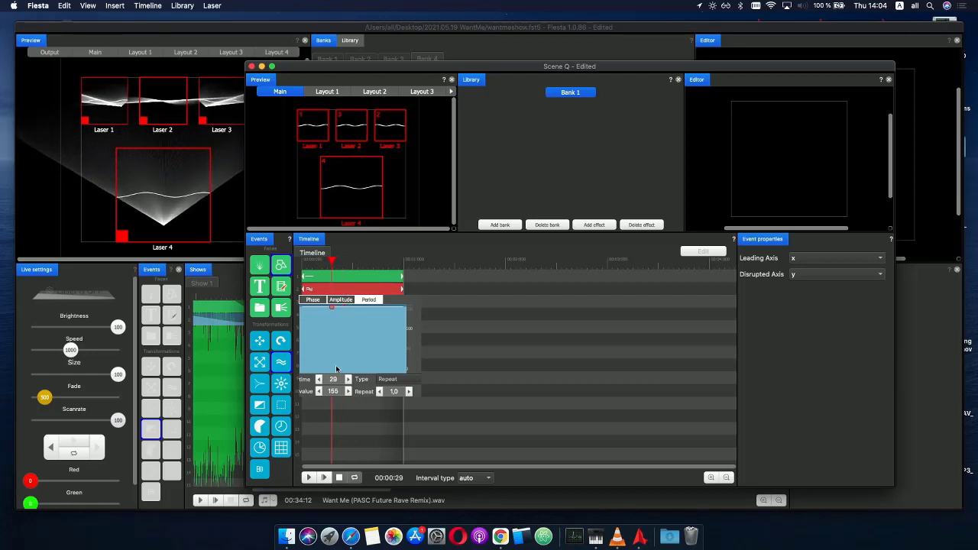
click(348, 391)
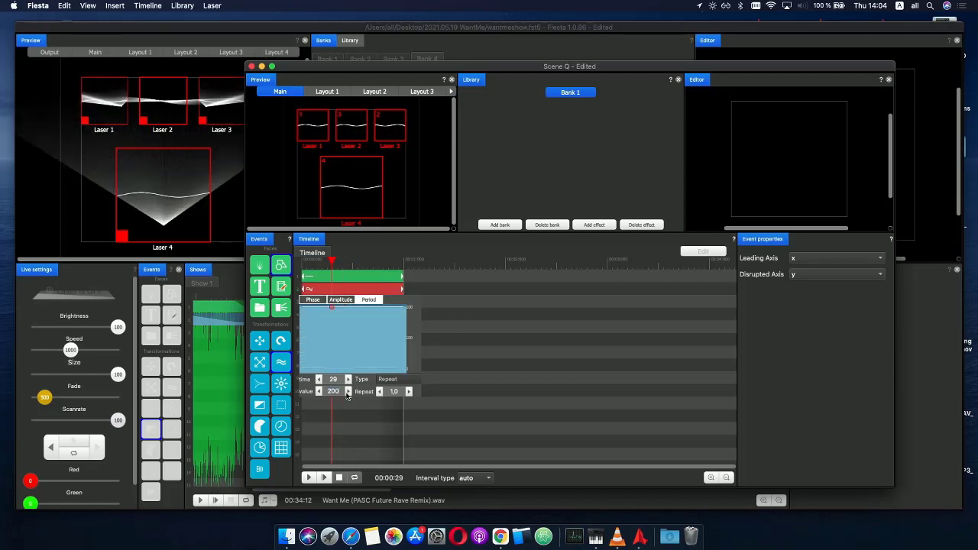
click(313, 300)
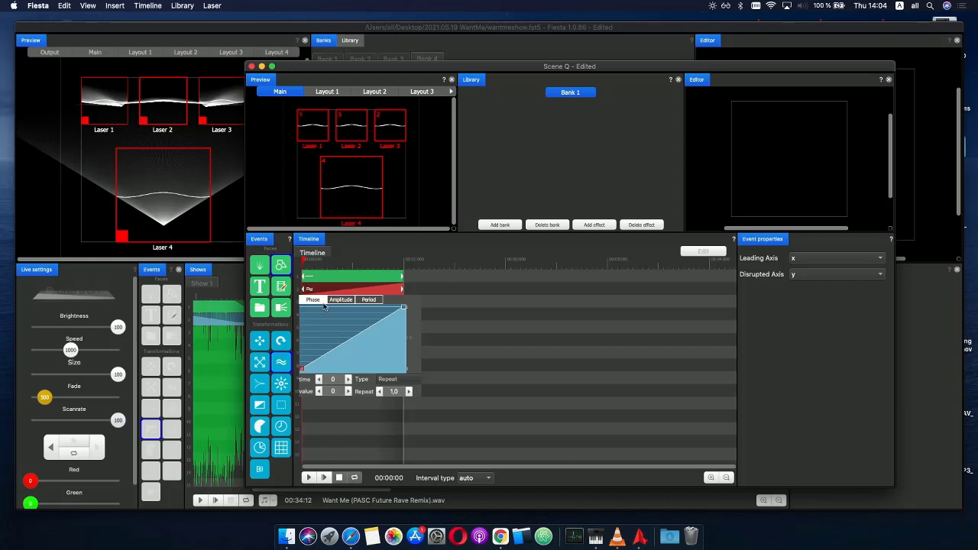
drag(311, 267, 378, 265)
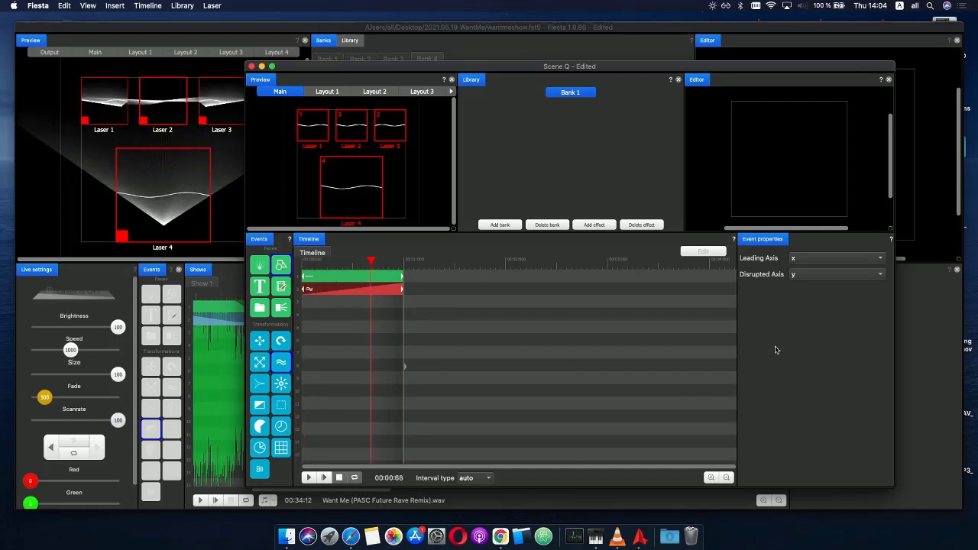
- Colour the line event red, scrub through the scene, and close its editing window
click(366, 305)
click(360, 282)
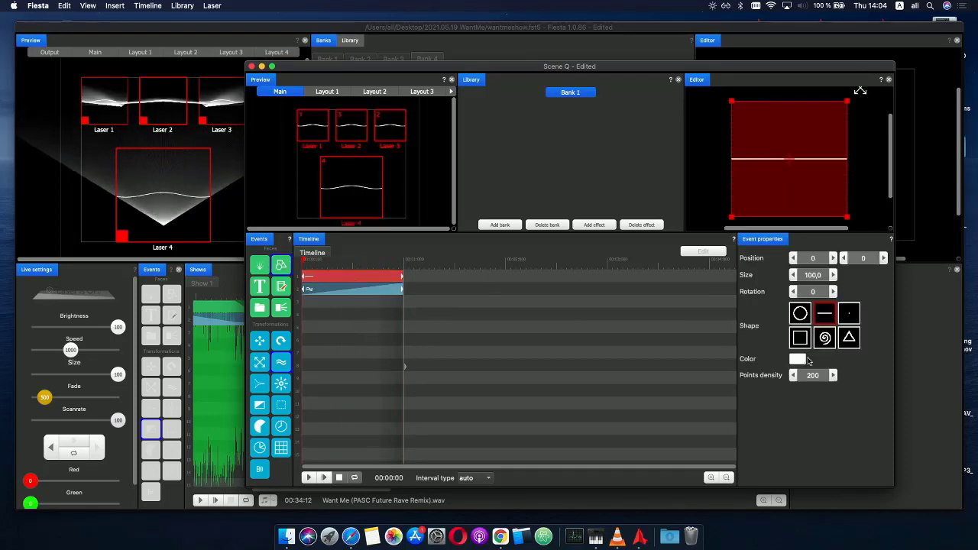
click(797, 359)
double_click(760, 332)
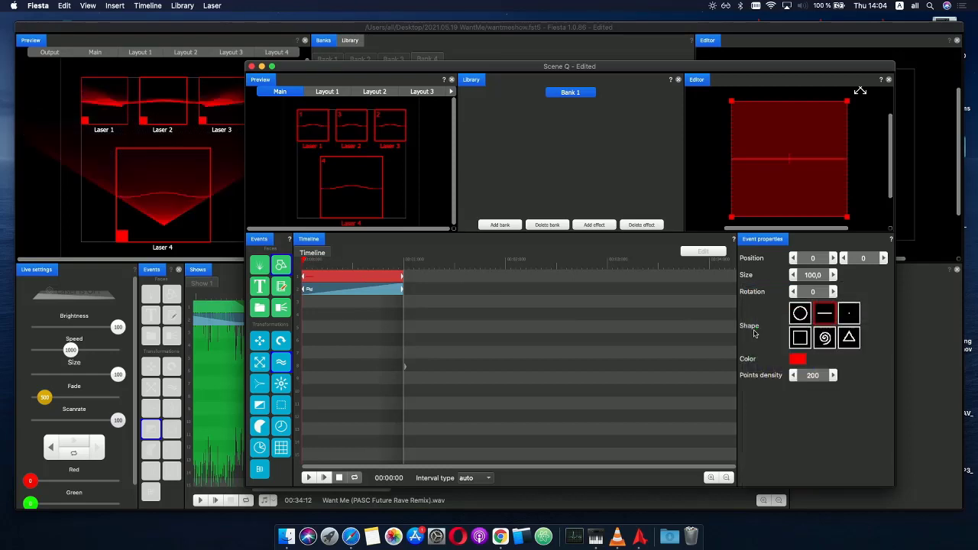
drag(302, 271, 358, 264)
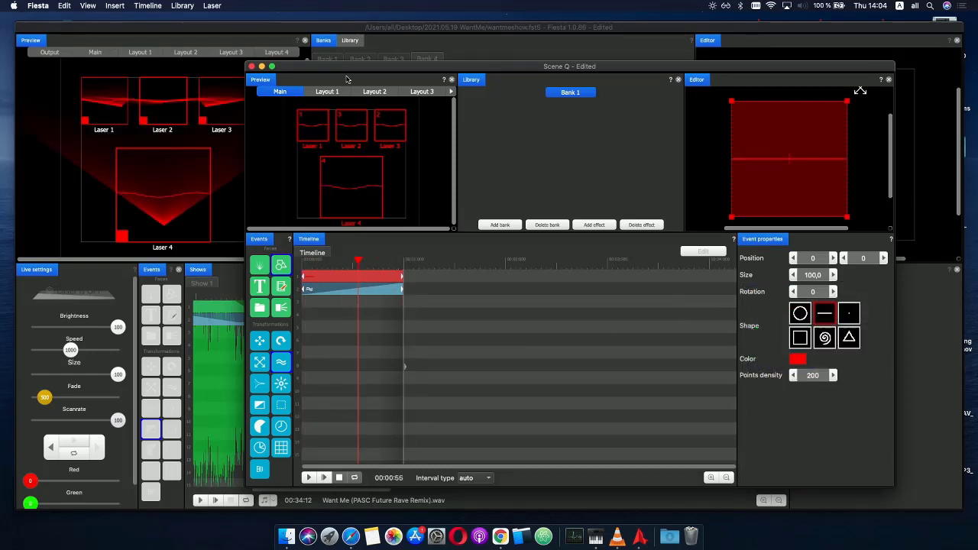
click(251, 66)
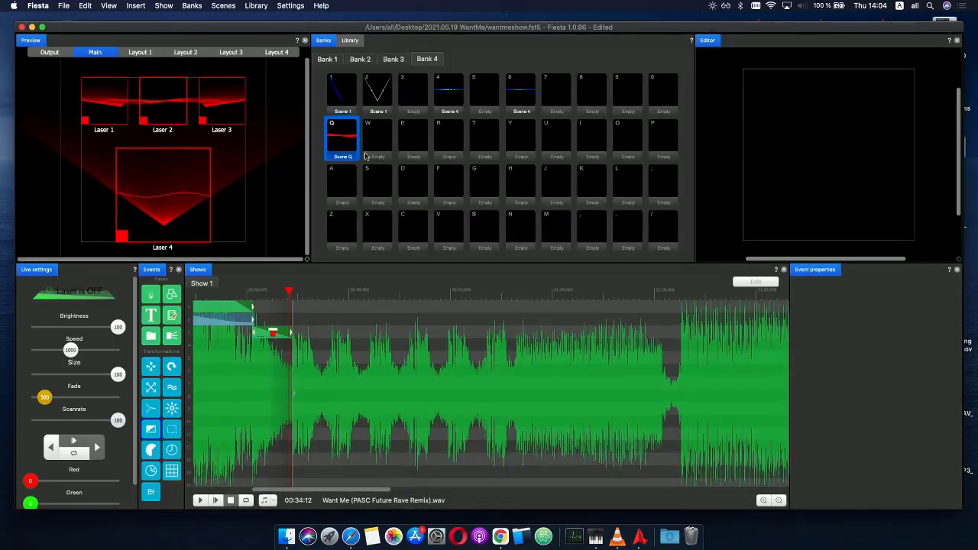
- Move the red wave scene to slot 8 of Bank 4 and place it on the show's first track at about 00:34:47
click(558, 90)
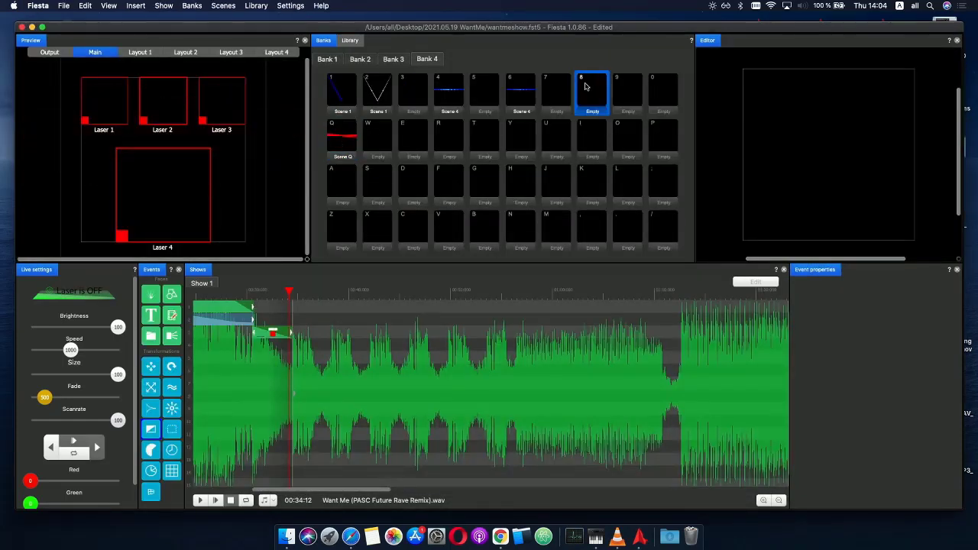
click(605, 91)
drag(343, 137, 290, 320)
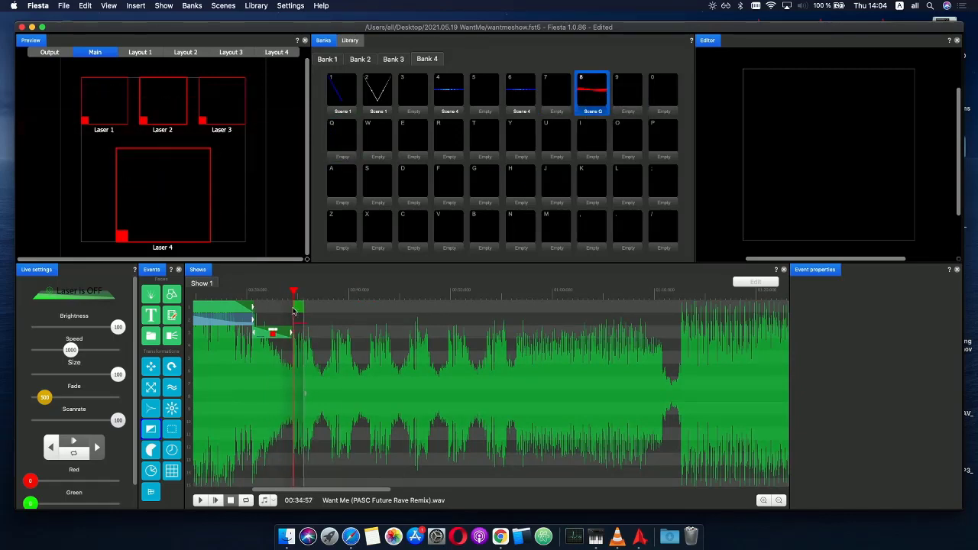
click(298, 315)
scroll(325, 325, up, 3)
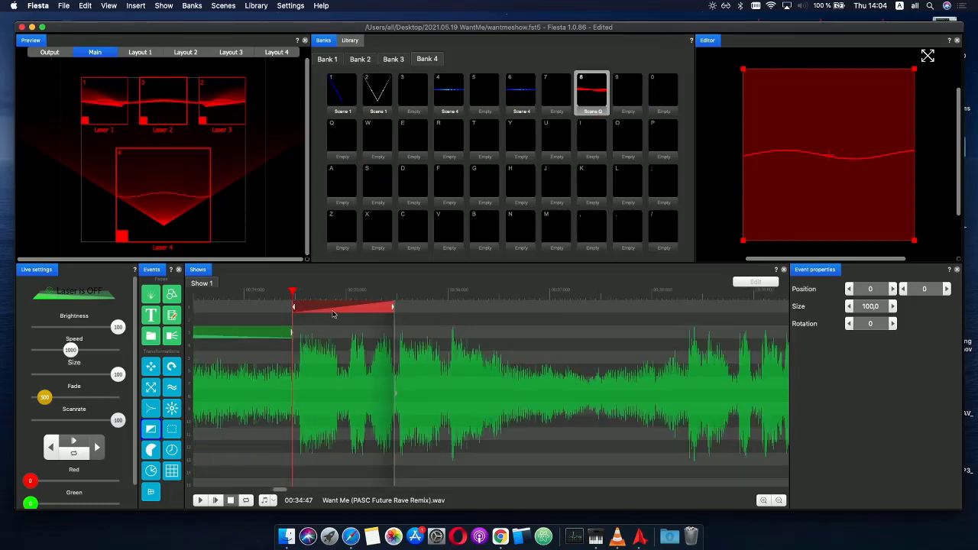
- Align the wave scene event's start with the beat at 00:34:53 and extend its end to 00:36:91
drag(333, 314, 340, 310)
drag(401, 309, 540, 307)
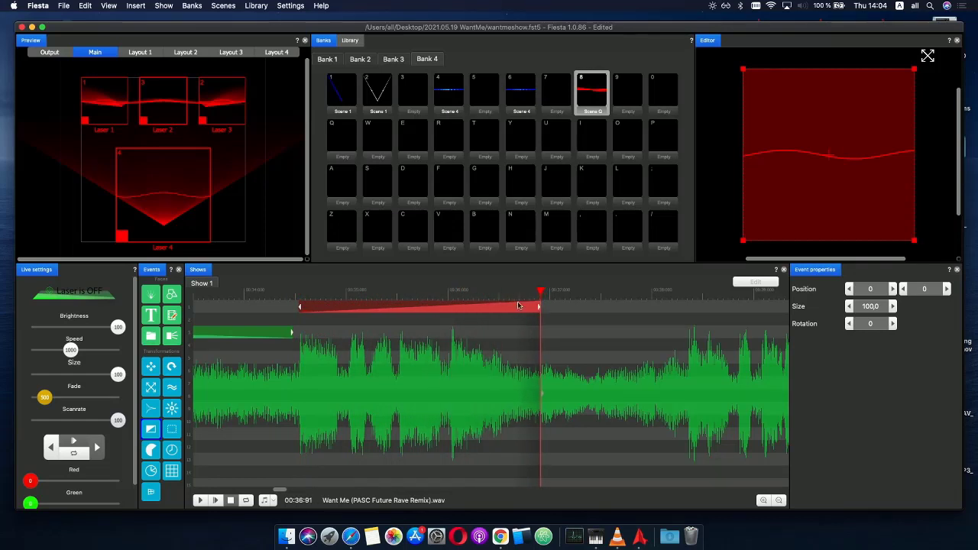
drag(295, 296, 331, 289)
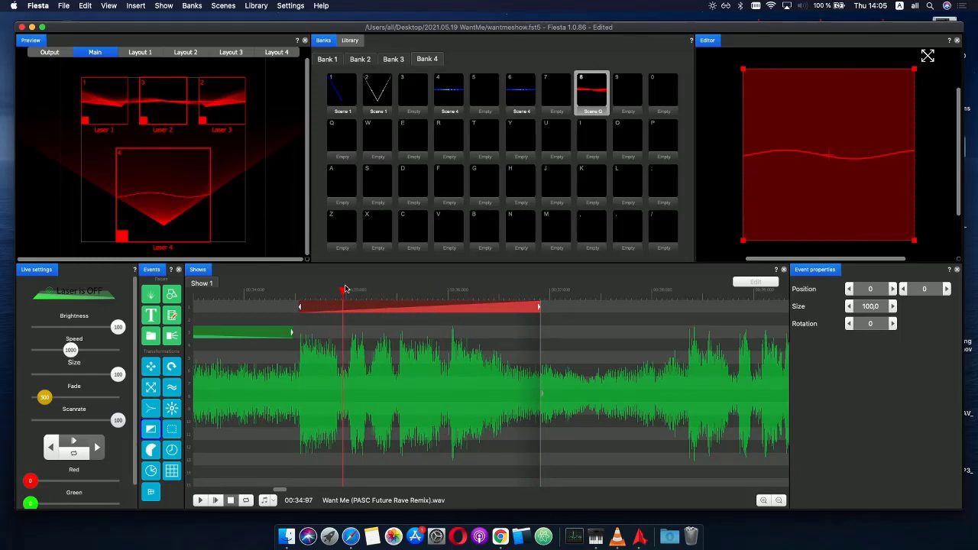
- Shape the start of the wave scene event's brightness graph into a short fade-in from 0 to 100
double_click(314, 307)
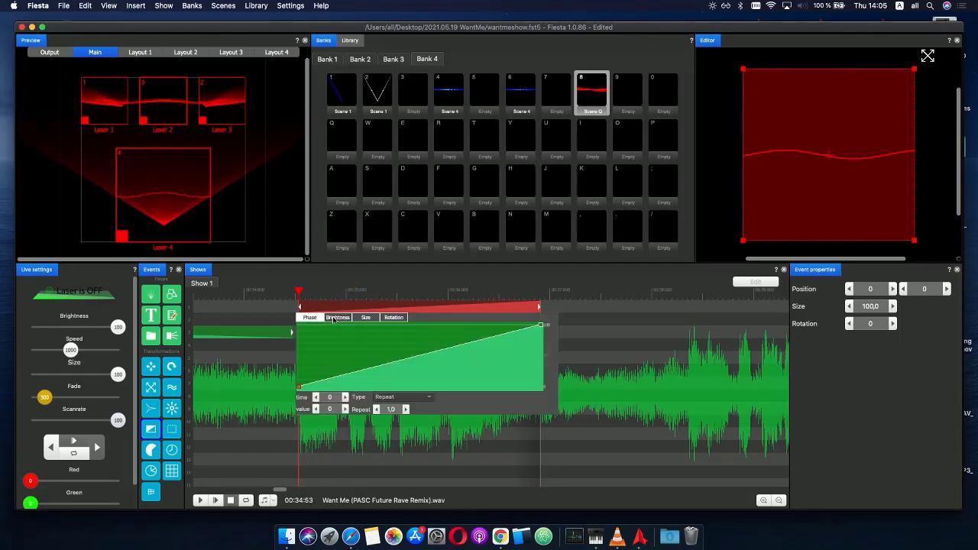
click(337, 317)
drag(299, 325, 320, 325)
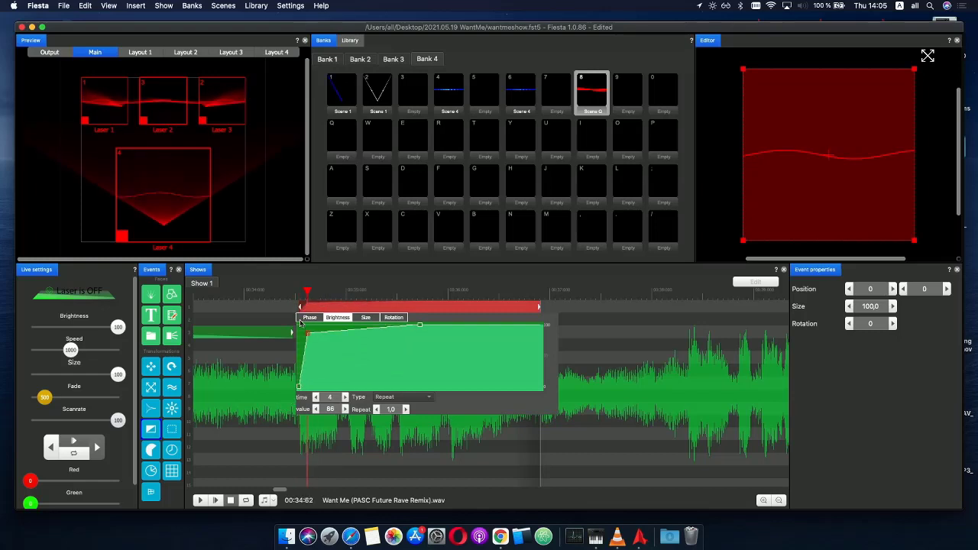
- Add a brightness fade-out to the wave scene event, falling from full at about 00:36:00 to zero at its end
drag(288, 296, 452, 287)
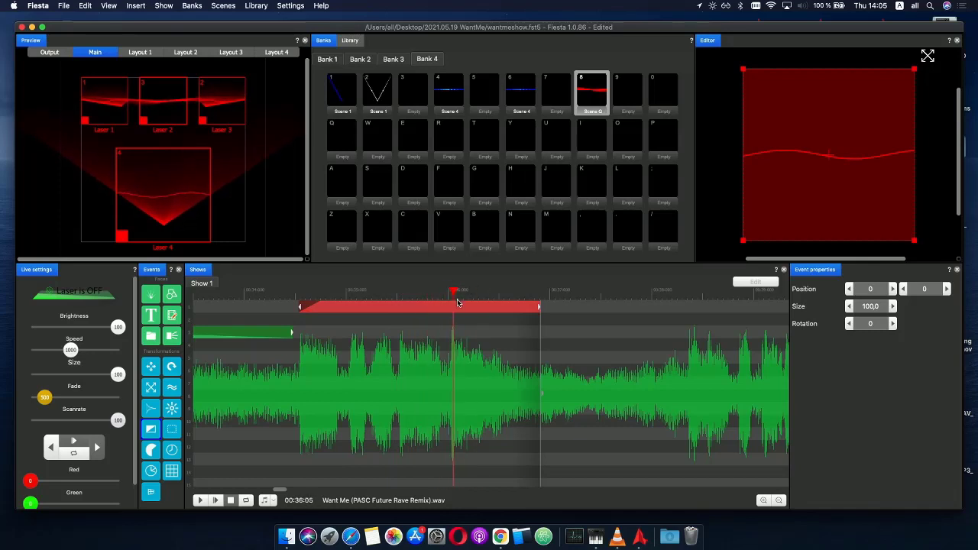
click(458, 311)
drag(421, 324, 440, 325)
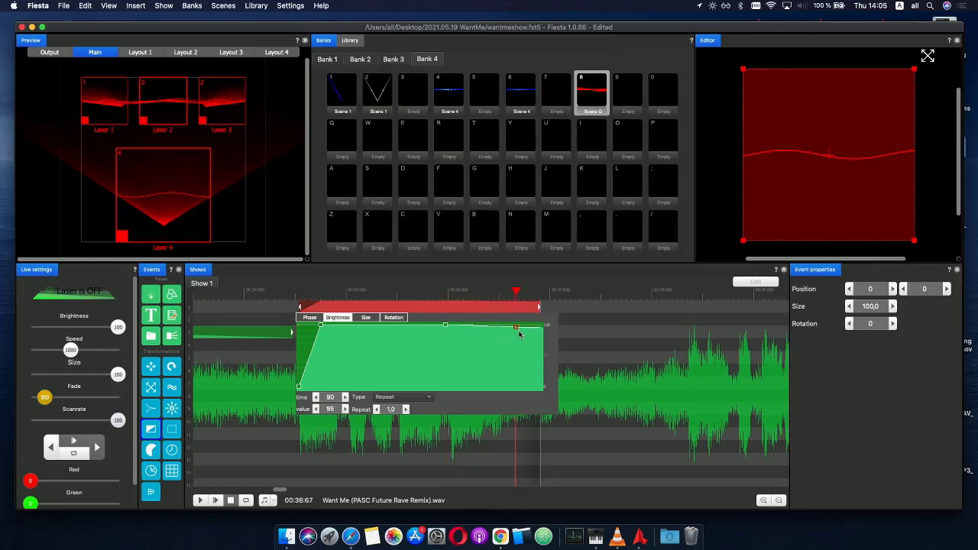
drag(543, 325, 559, 401)
click(440, 283)
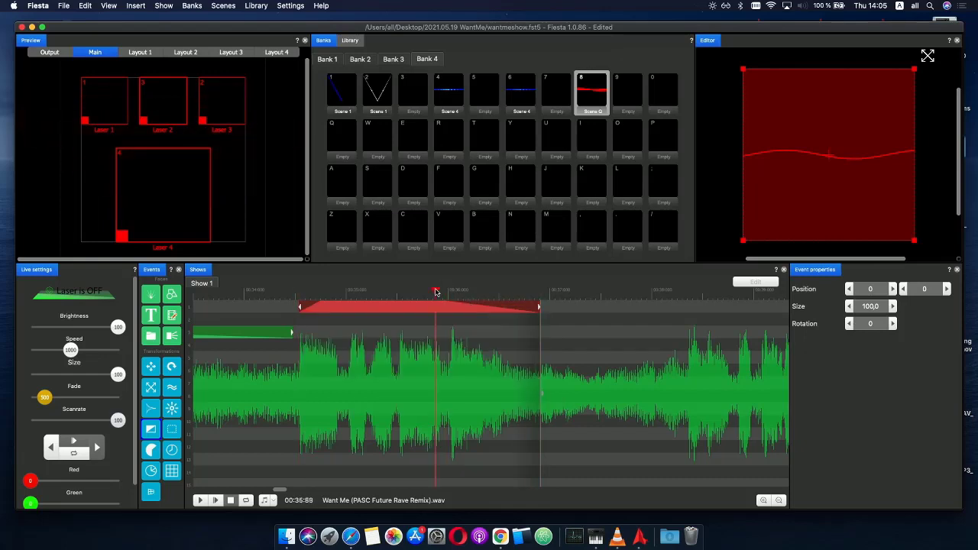
- Scrub through the fades and play the show from 00:34:20 past the end of the wave scene event
drag(436, 292, 375, 289)
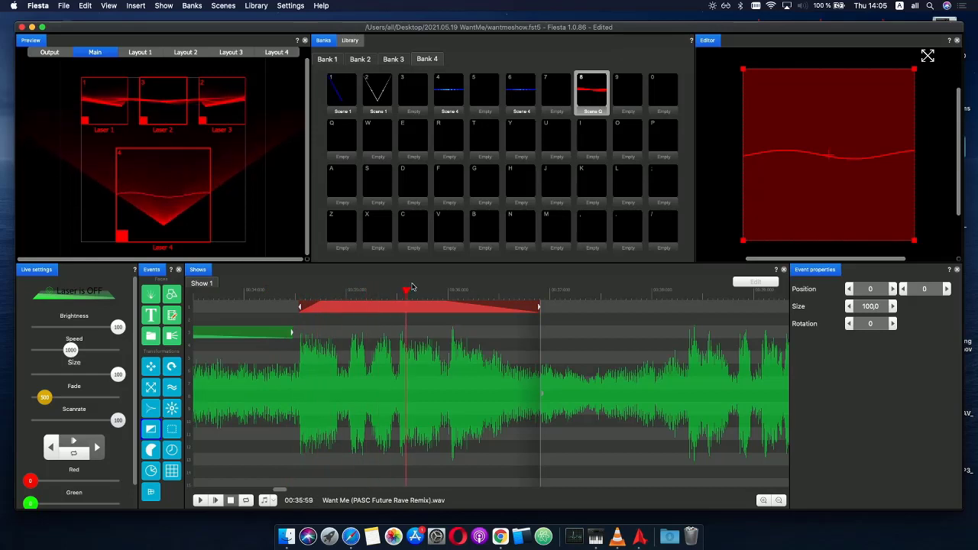
drag(464, 286, 266, 291)
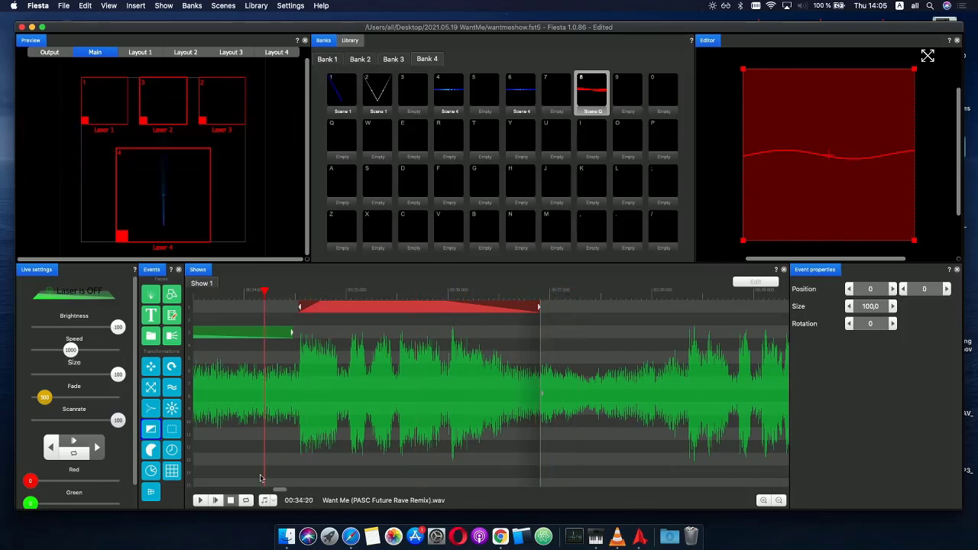
click(214, 500)
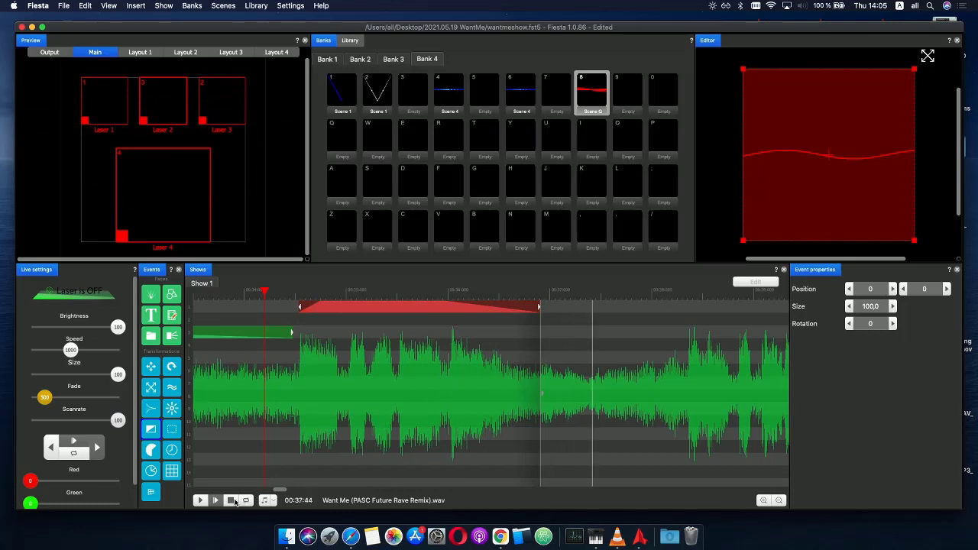
key(space)
- Add a move transformation on the second track under the fade-out, ending with the wave scene event at 00:36:91
drag(301, 298, 391, 307)
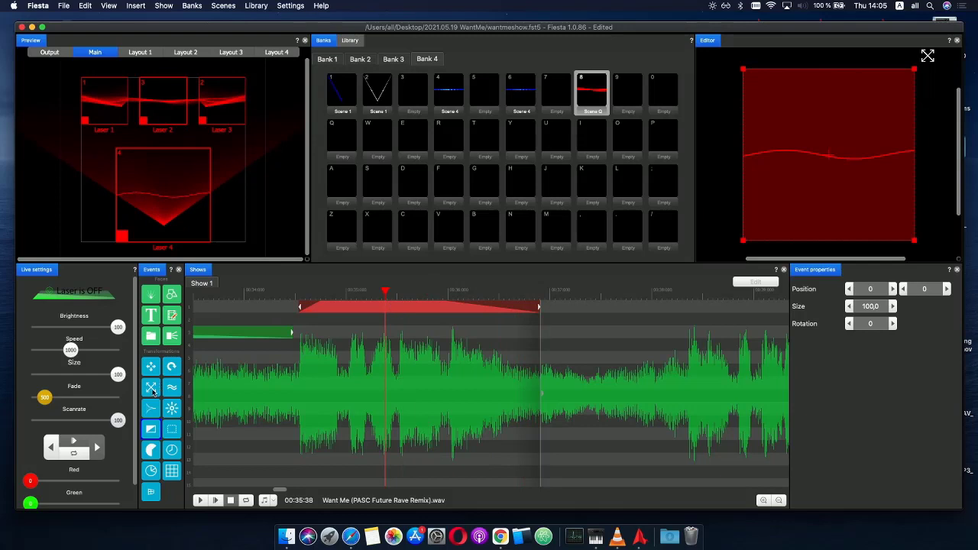
drag(151, 367, 467, 322)
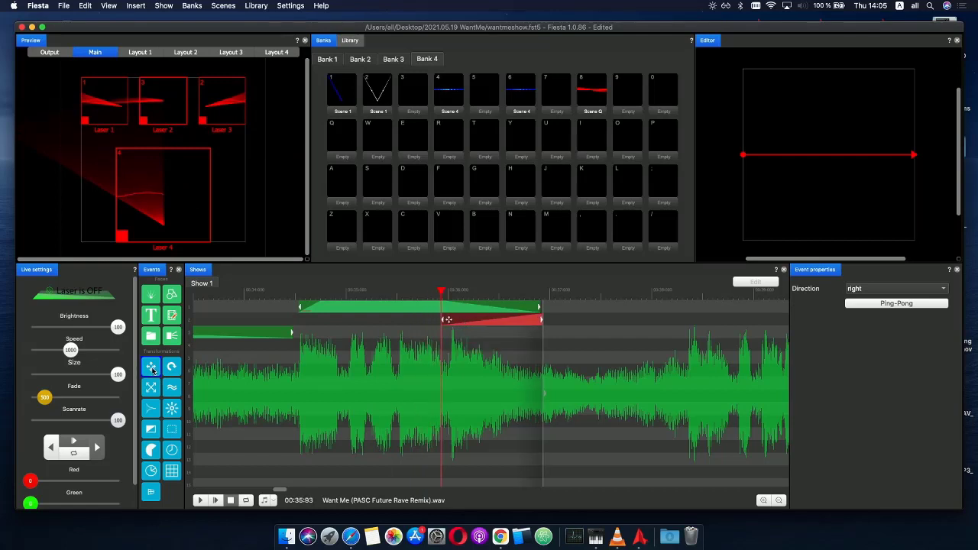
drag(495, 325, 539, 312)
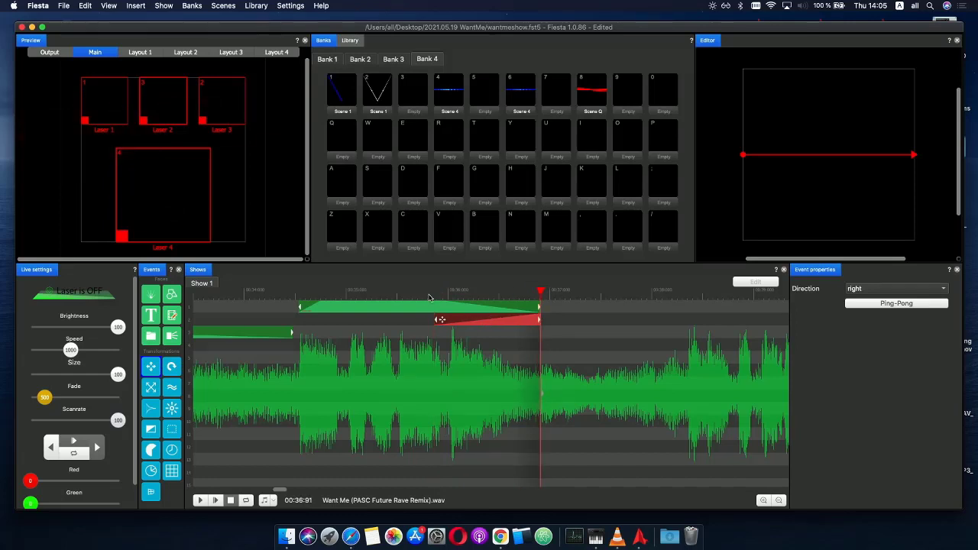
drag(431, 298, 526, 285)
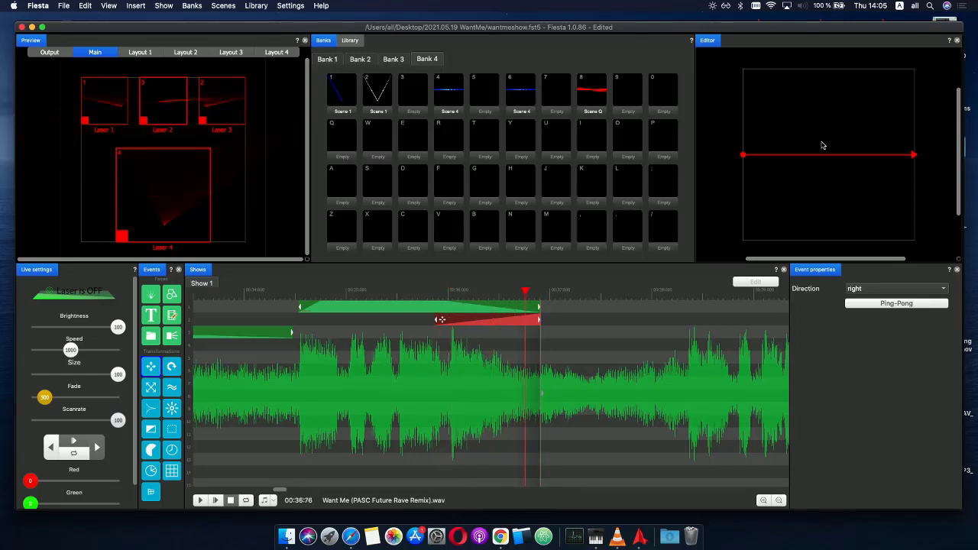
- Reshape the move transformation's path into a short downward stroke from the centre, about a quarter of the frame height
mouse_move(747, 157)
mouse_down()
mouse_move(819, 161)
mouse_move(753, 164)
mouse_up()
drag(923, 165, 762, 206)
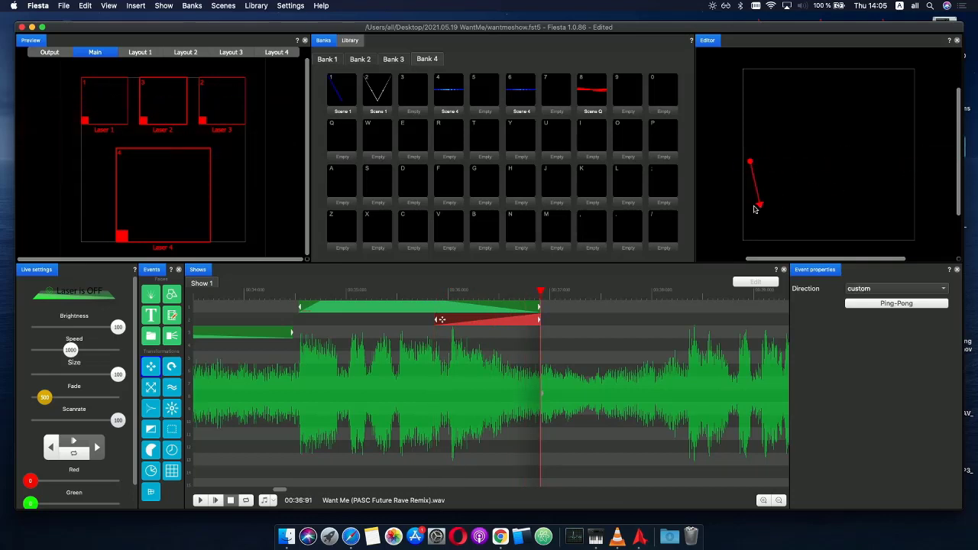
drag(751, 164, 839, 157)
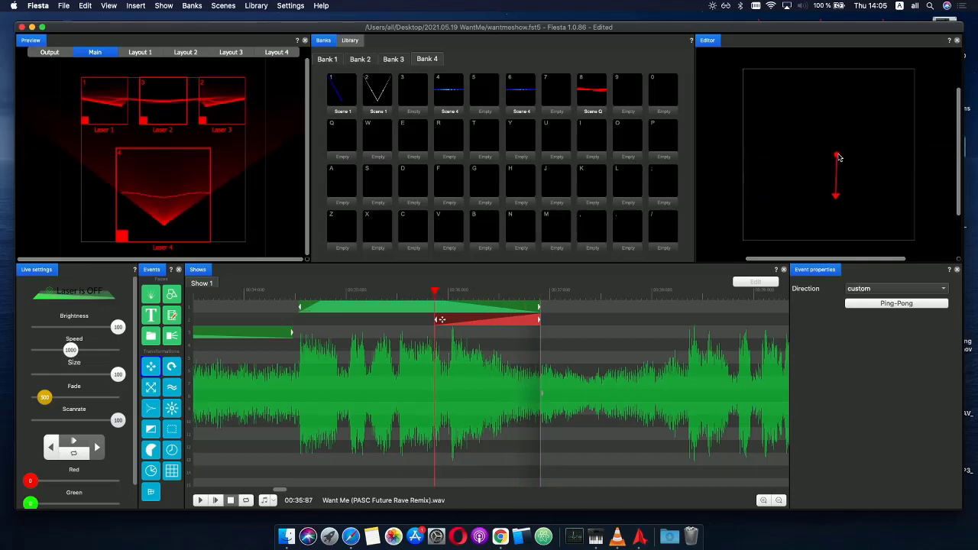
drag(838, 200, 843, 201)
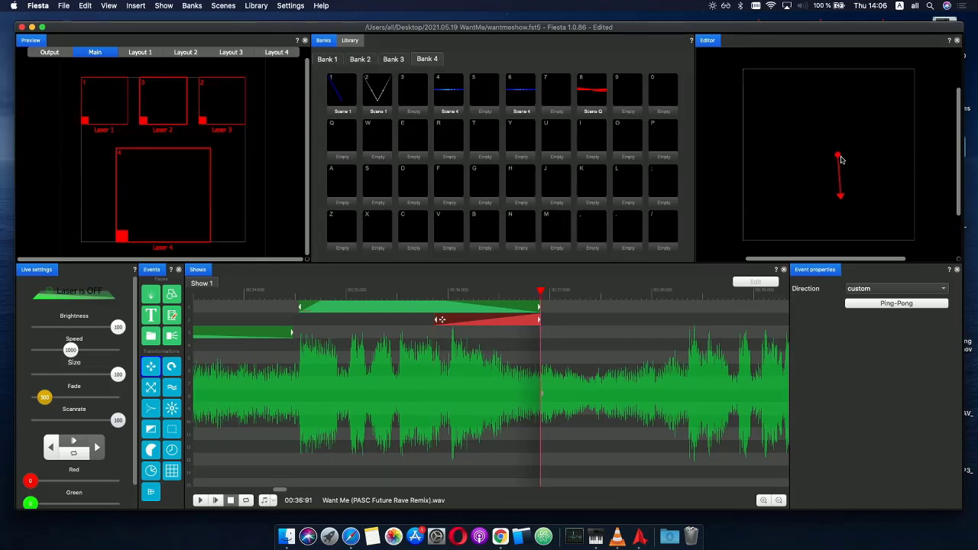
drag(841, 159, 829, 157)
drag(830, 196, 825, 199)
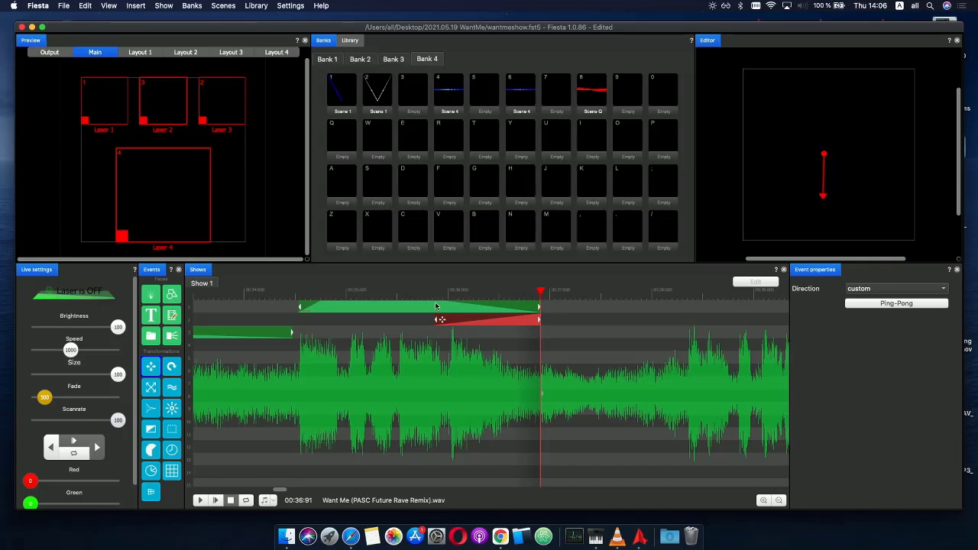
drag(440, 293, 417, 293)
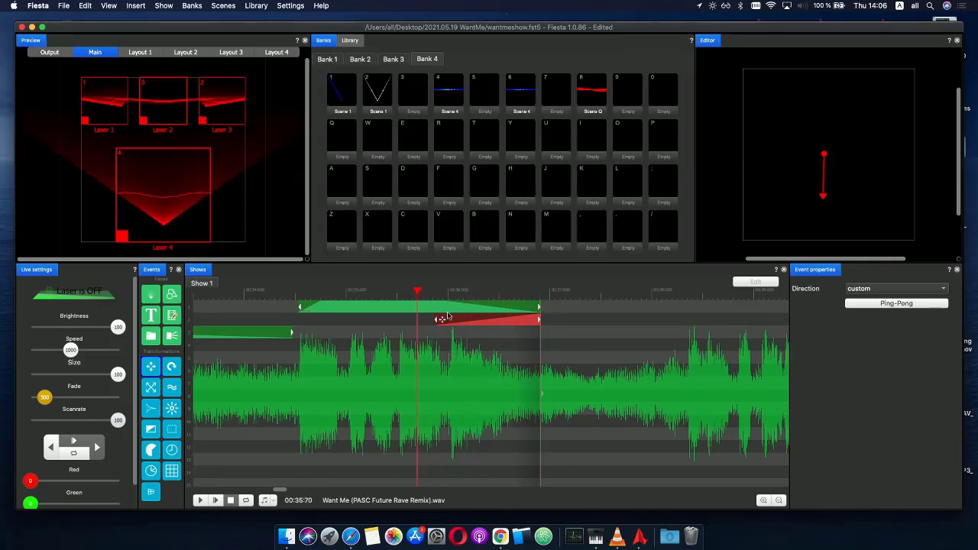
- Hold the move's phase graph at value 0 until time 45 and extend the move back to the wave scene event's start
click(456, 322)
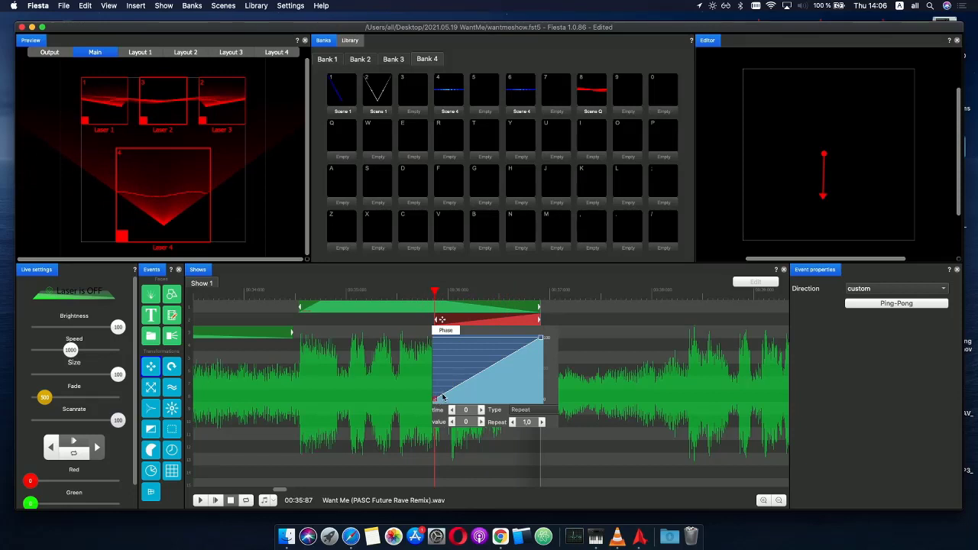
drag(453, 392, 483, 402)
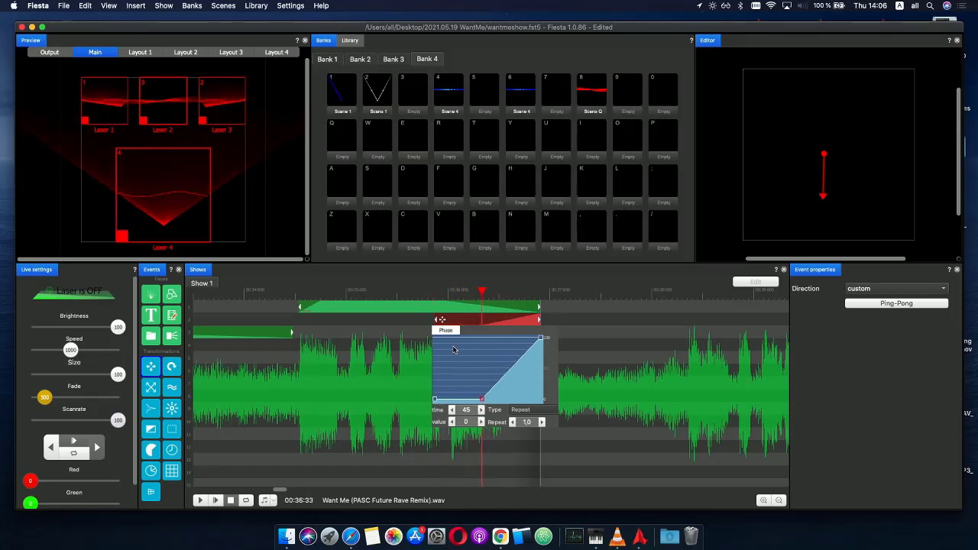
click(425, 339)
drag(441, 322, 300, 320)
key(space)
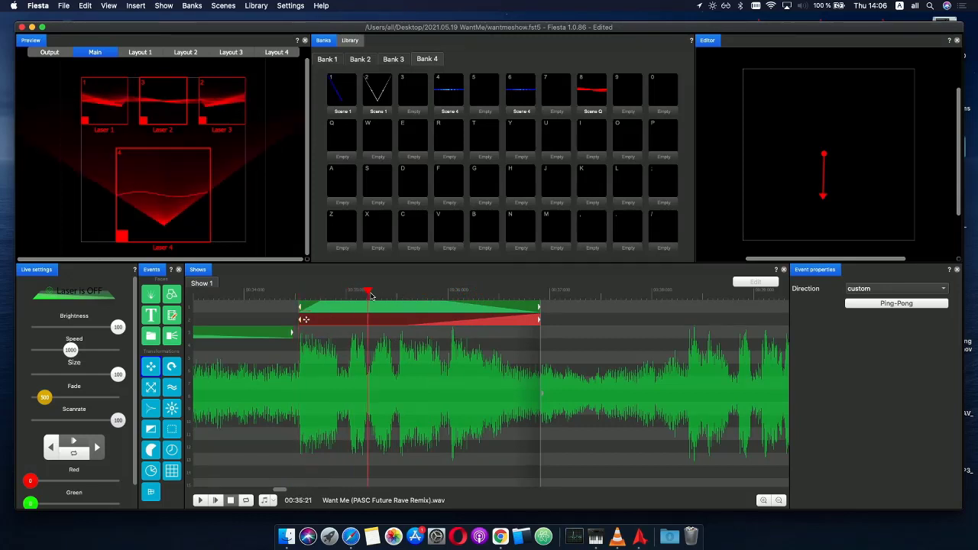
click(411, 290)
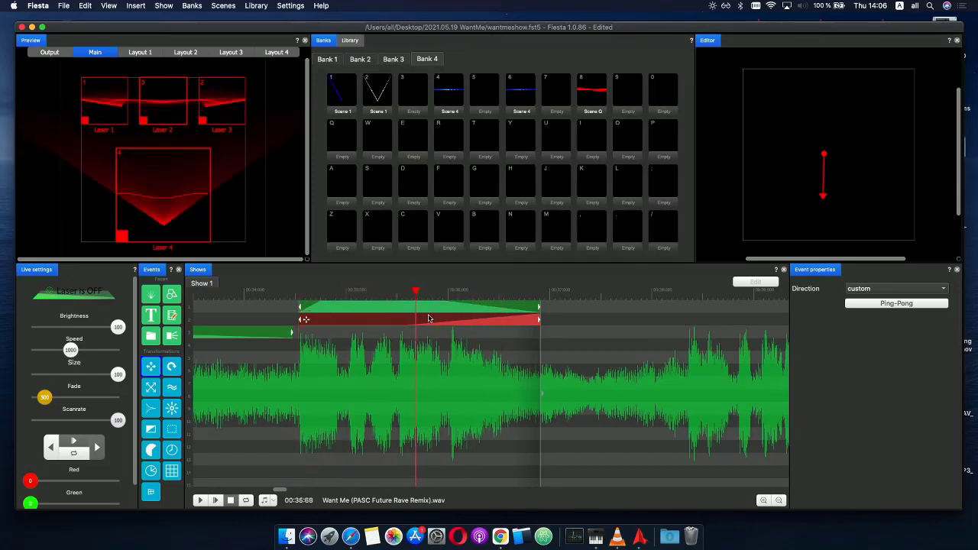
- Shift the phase graph's hold point to time 55 and turn the rising segment into a curve that steepens towards the end
double_click(426, 321)
drag(407, 400, 432, 403)
mouse_move(412, 293)
mouse_down()
mouse_move(530, 293)
mouse_move(414, 293)
mouse_up()
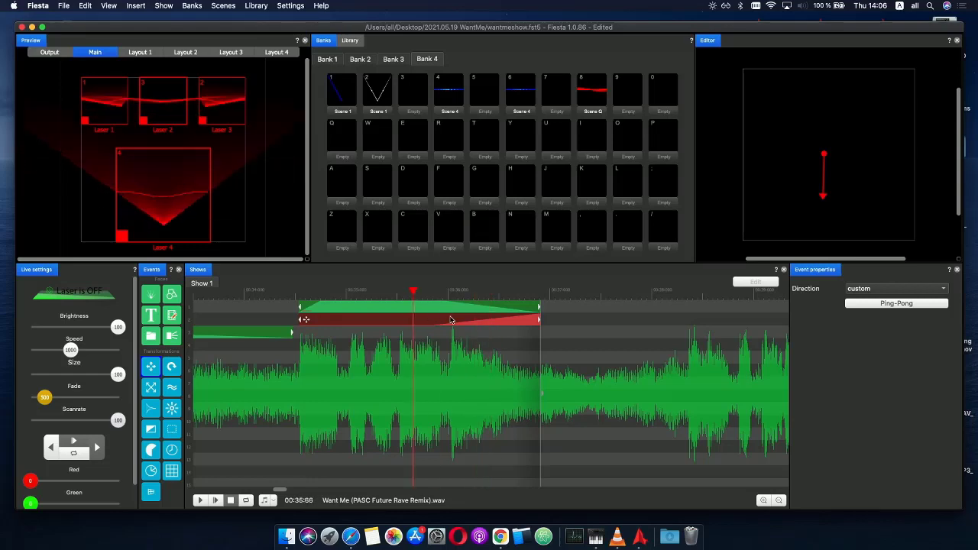
click(451, 320)
right_click(433, 400)
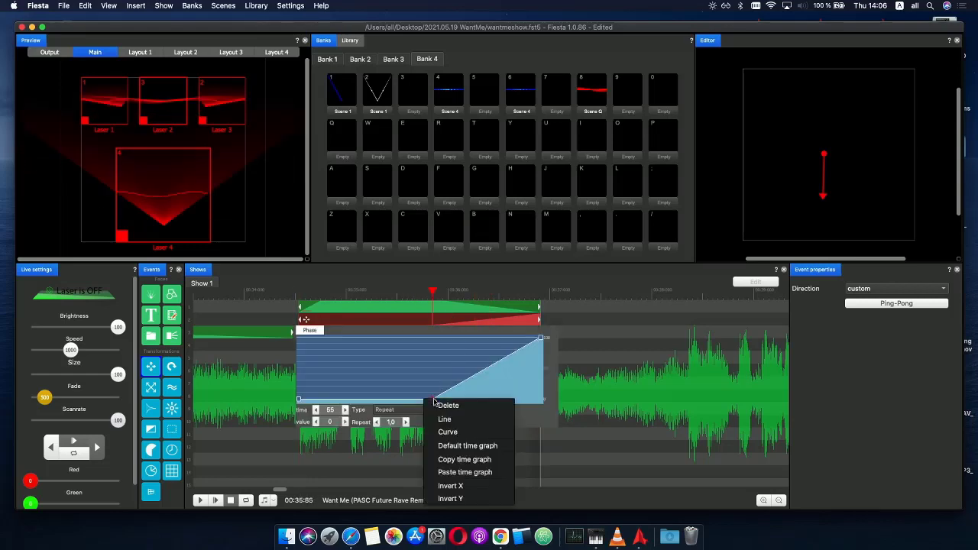
click(458, 432)
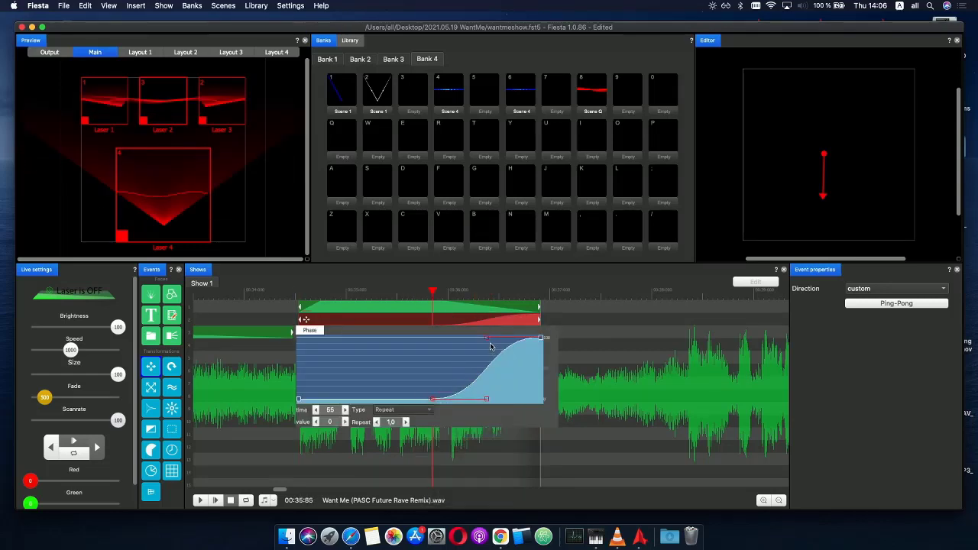
drag(487, 338, 525, 371)
- Play the wave scene event with its downward move from 00:34:38 past its end and check its middle part
click(283, 295)
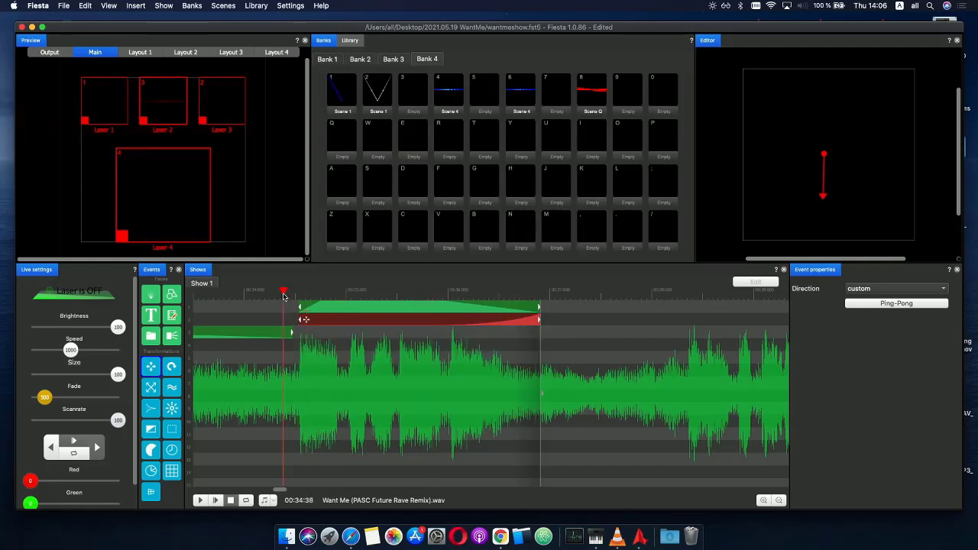
click(221, 501)
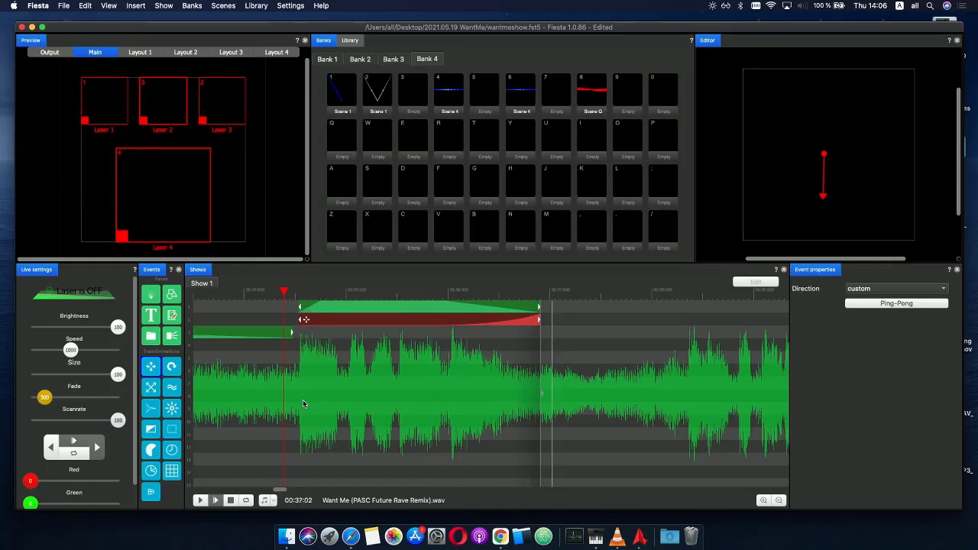
key(space)
click(343, 291)
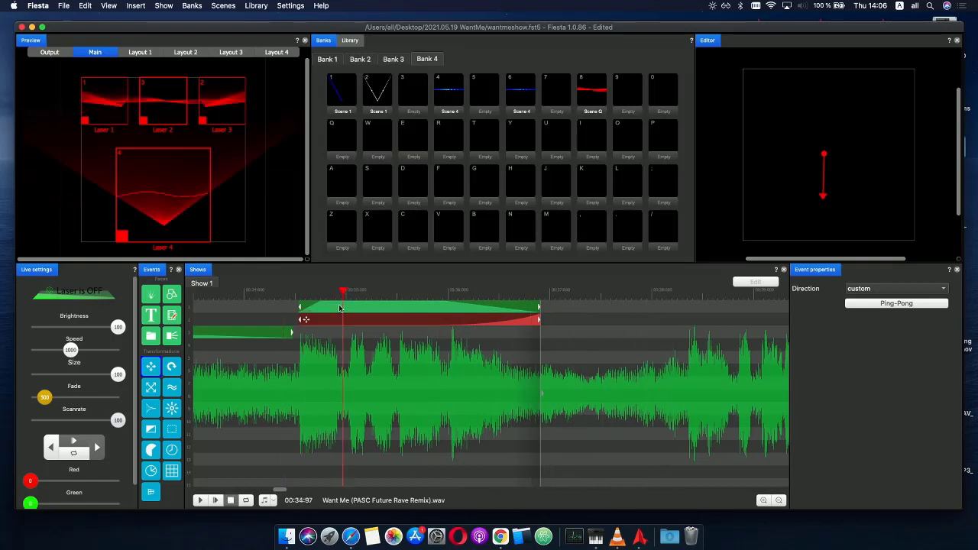
- Restrict the wave scene event to the Laser 4 zone by excluding Lasers 1, 2 and 3, and scrub through it
click(341, 316)
click(383, 298)
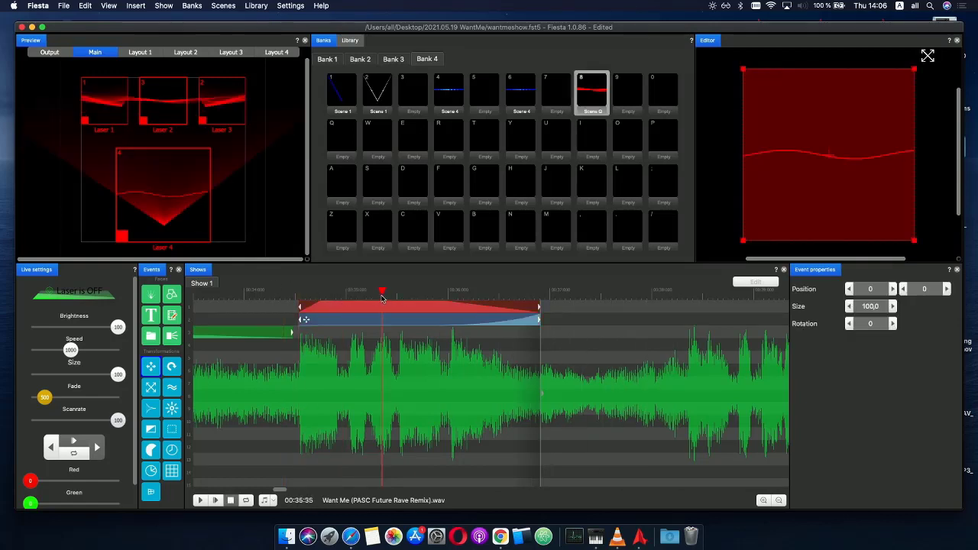
click(113, 104)
click(225, 103)
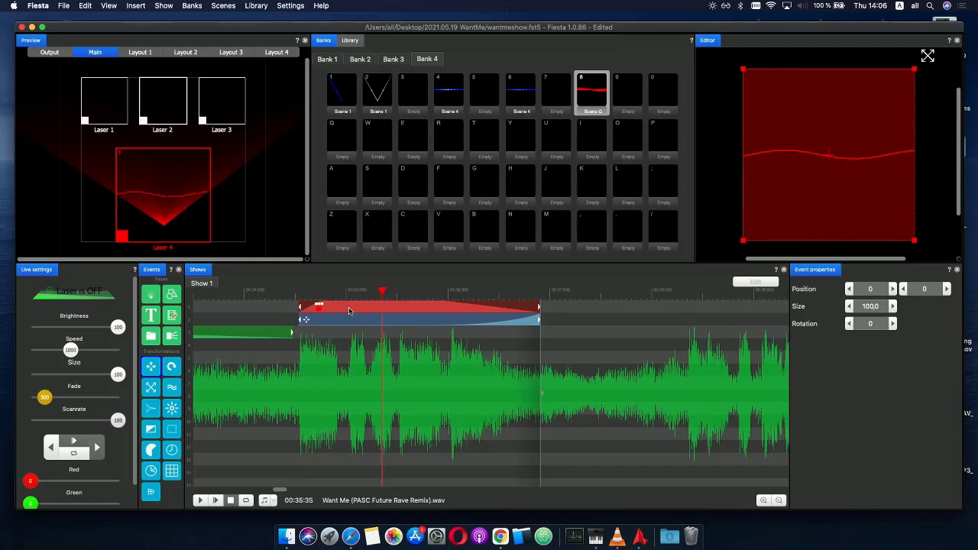
drag(282, 292, 400, 294)
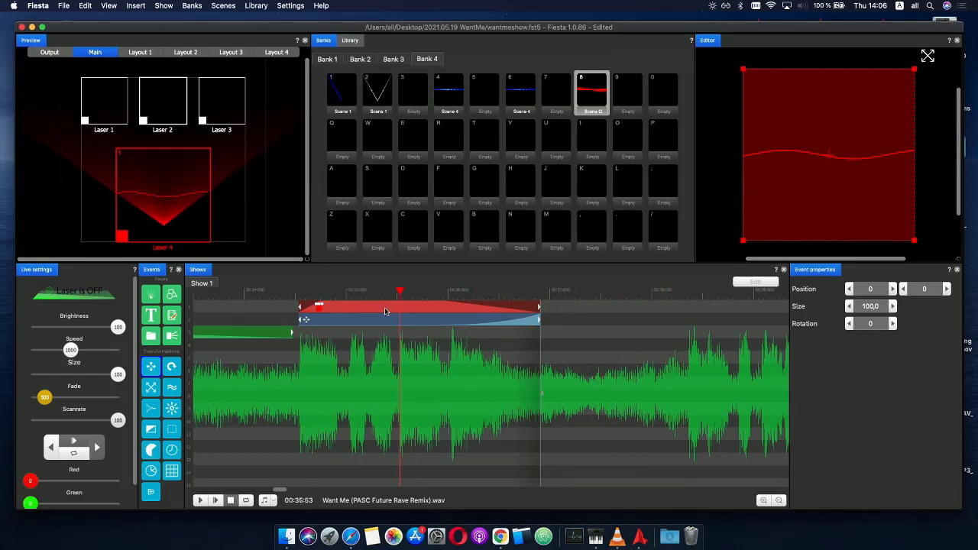
- Play the show from 00:33:87 through the wave scene event into the following music section
scroll(478, 325, down, 1)
scroll(478, 326, down, 1)
click(359, 292)
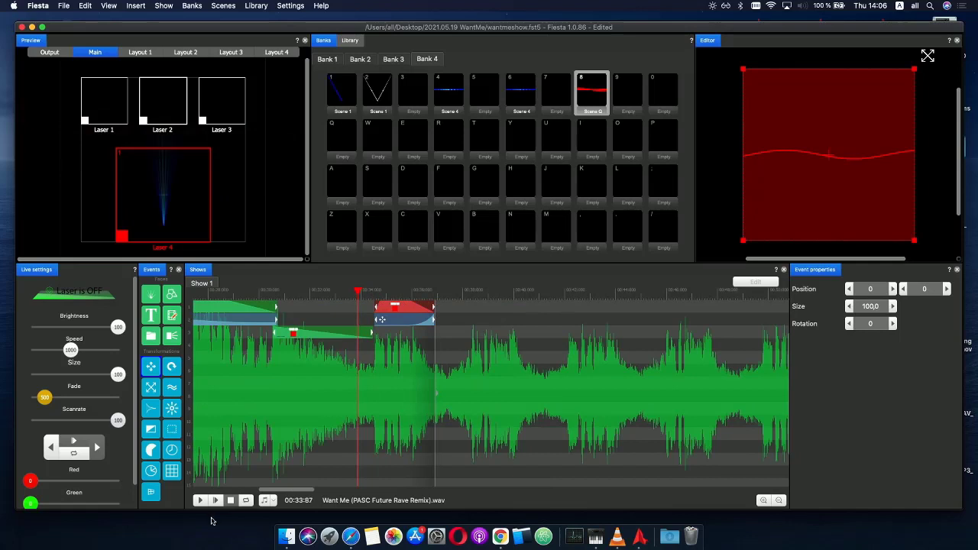
click(216, 502)
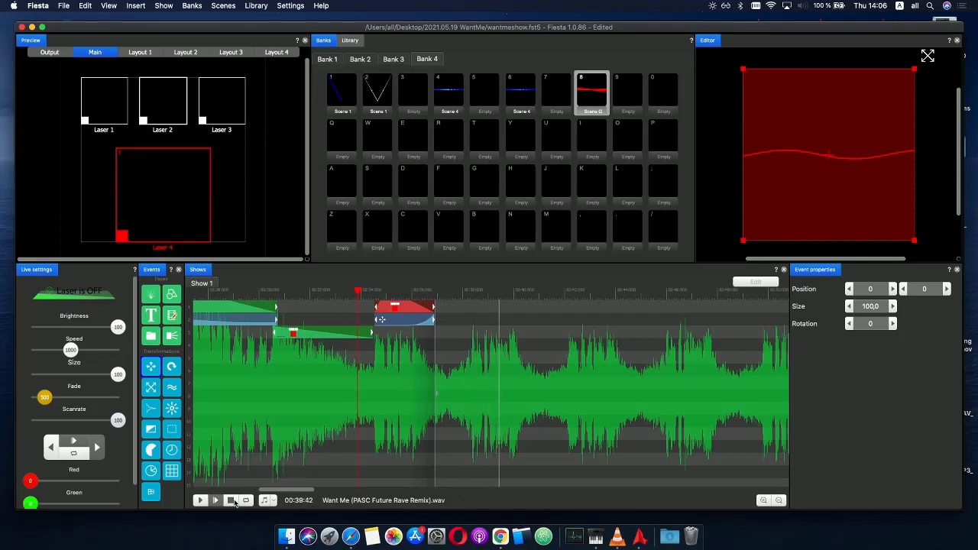
click(231, 501)
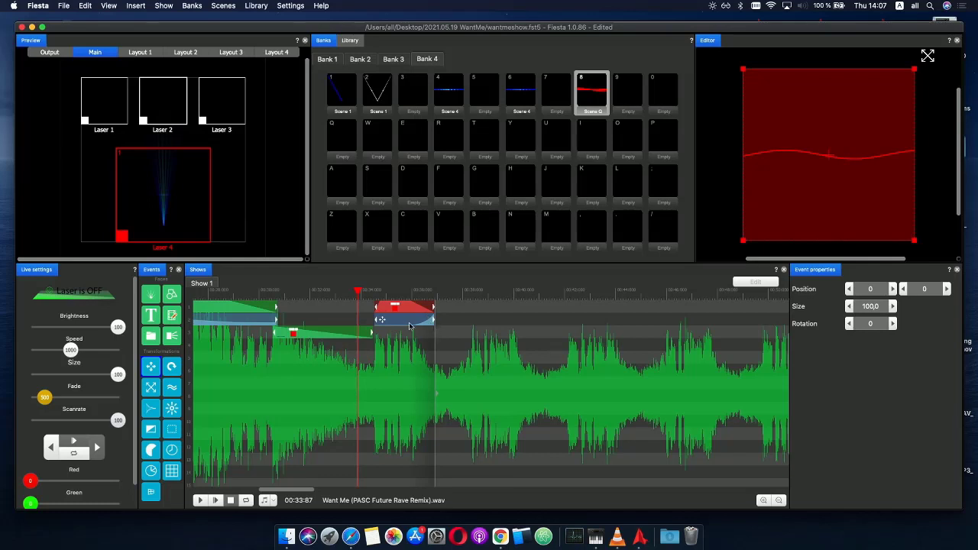
- Paste a copy of the wave scene event on the first track, starting at the next music hit at 00:38:31
key(super+v)
mouse_move(496, 308)
mouse_down()
mouse_move(478, 307)
mouse_move(487, 308)
mouse_up()
scroll(496, 321, up, 2)
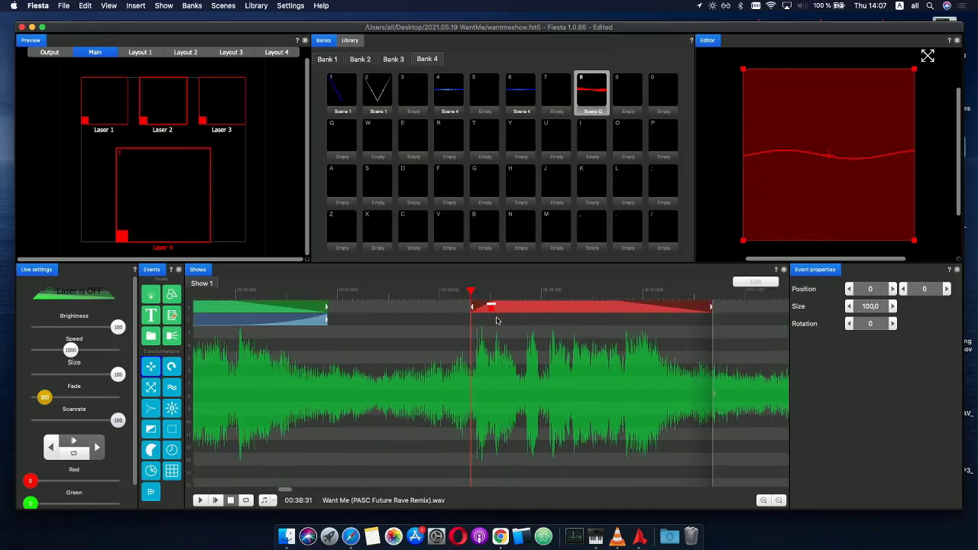
scroll(374, 330, down, 2)
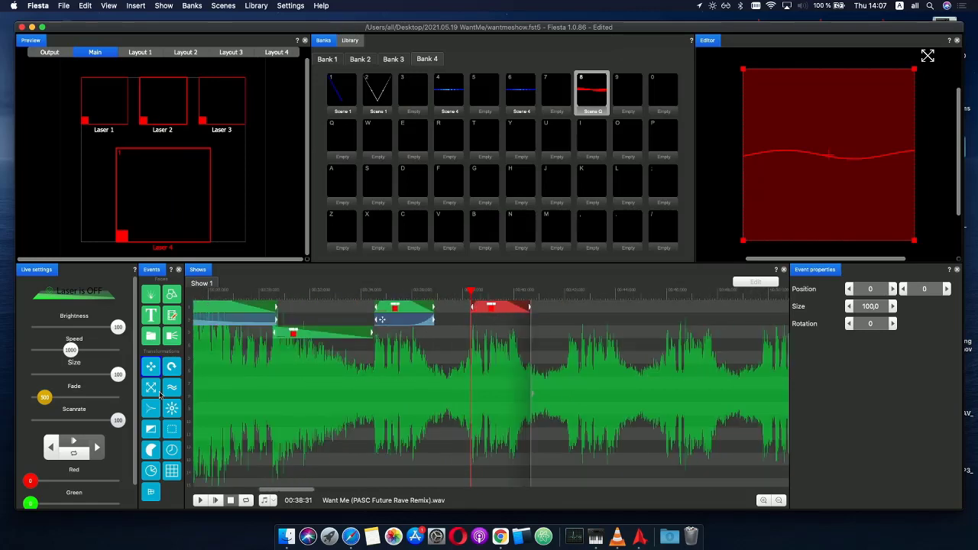
- Add a move transformation under the copied wave scene event and give it a shortened upward path through the centre
drag(152, 372, 523, 317)
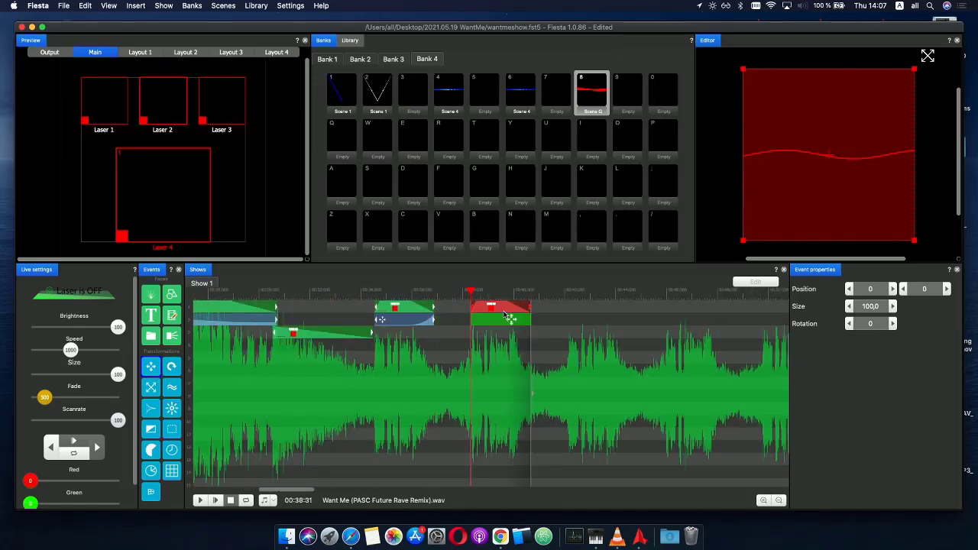
click(503, 321)
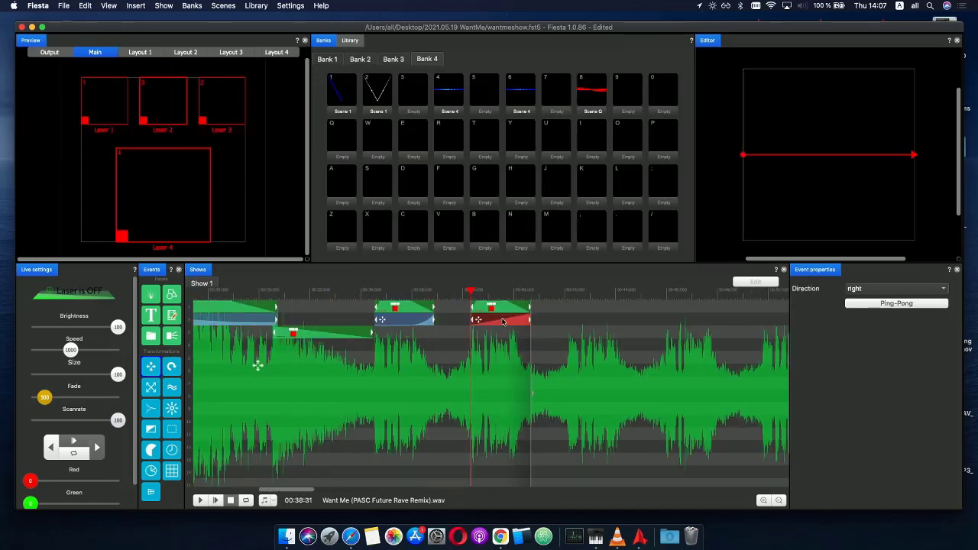
click(879, 290)
click(867, 300)
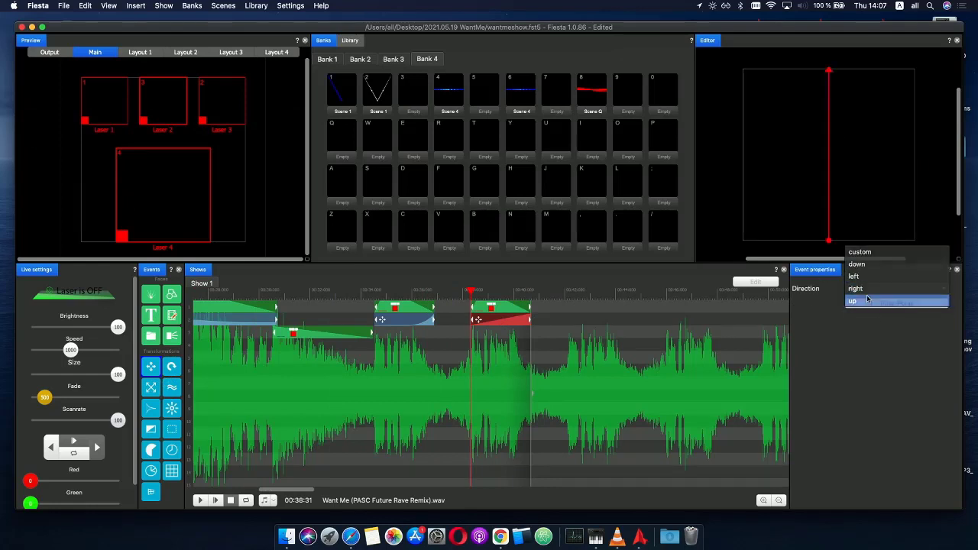
drag(823, 151, 827, 170)
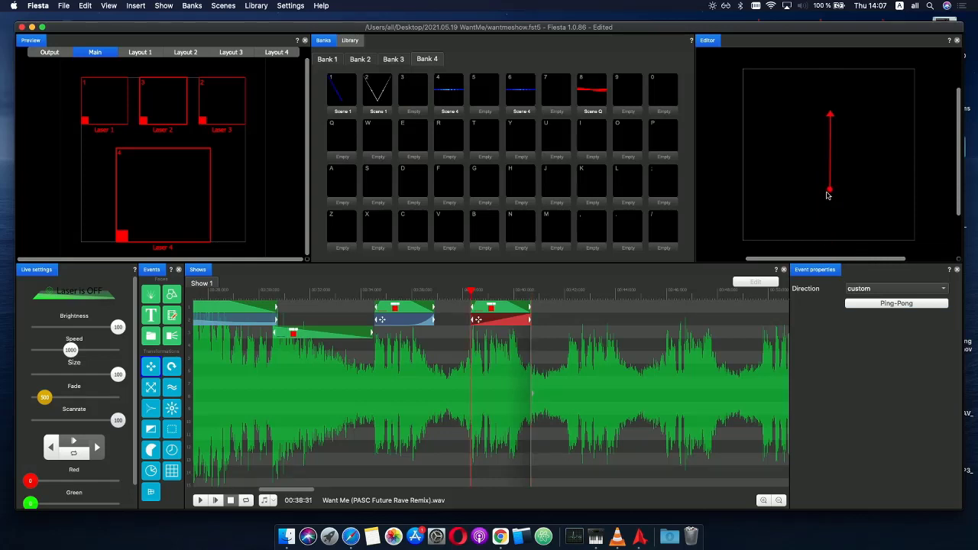
- Add a phase graph point at time 54 near zero to the upward move and make the following rise a curve
mouse_move(471, 292)
mouse_down()
mouse_move(533, 292)
mouse_move(464, 292)
mouse_move(476, 291)
mouse_up()
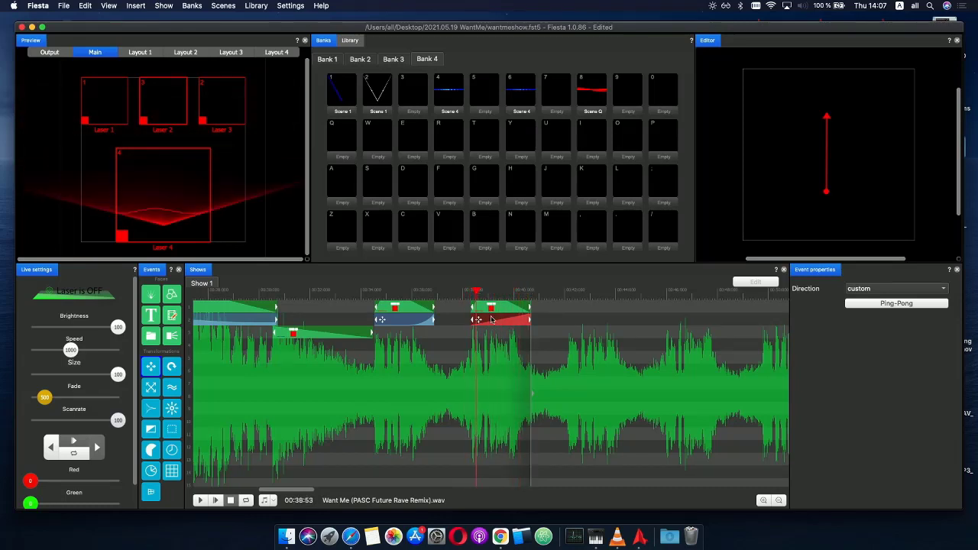
click(491, 320)
drag(490, 386, 498, 396)
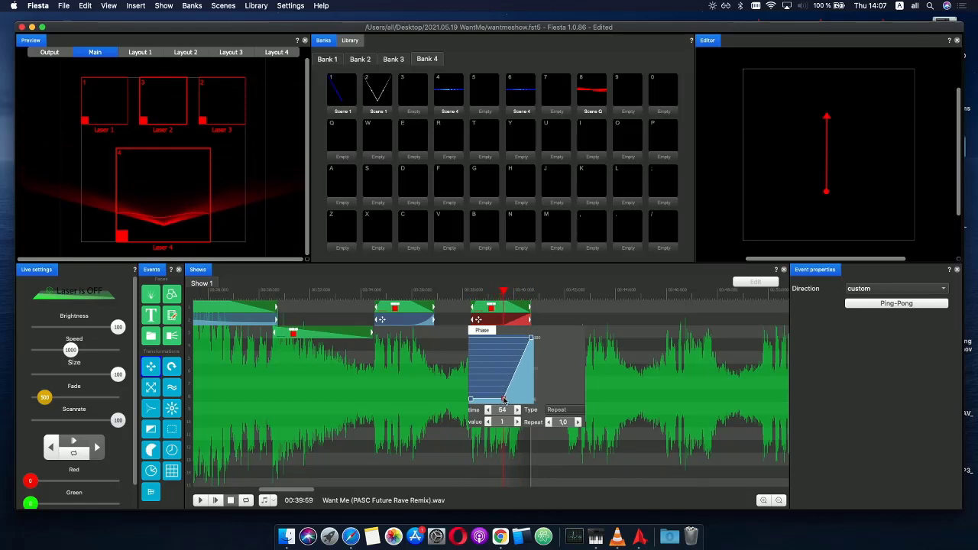
right_click(503, 399)
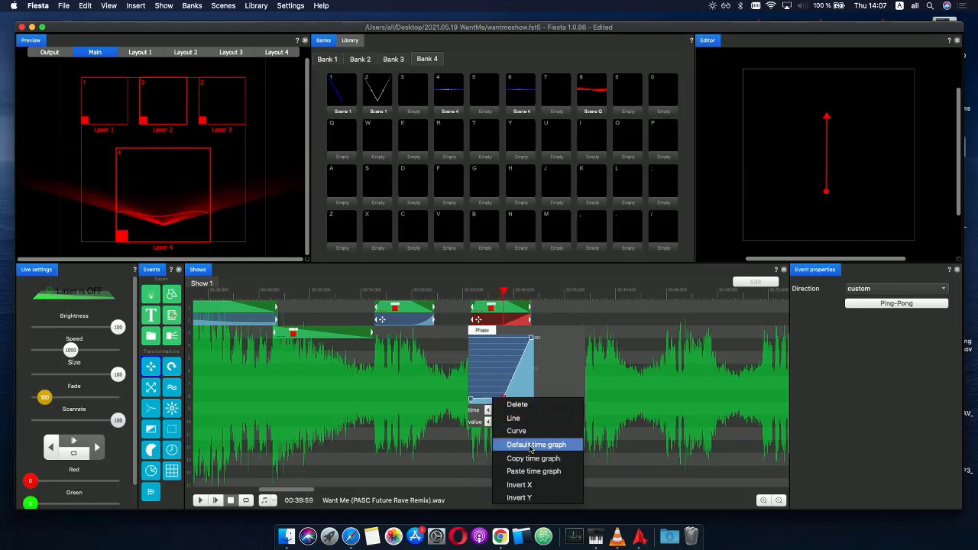
click(518, 433)
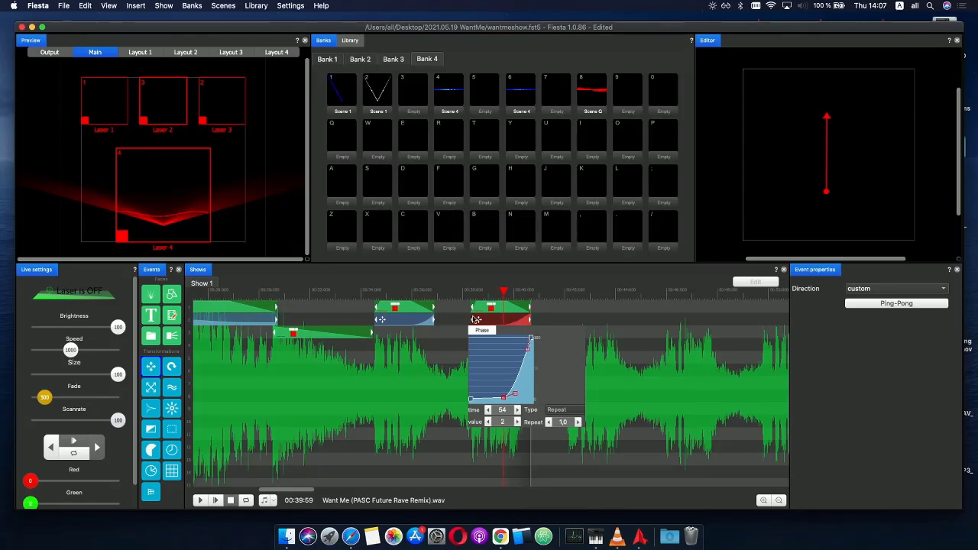
- Shorten the upward move path to about a quarter of the frame height and scrub through the copied wave scene event
key(space)
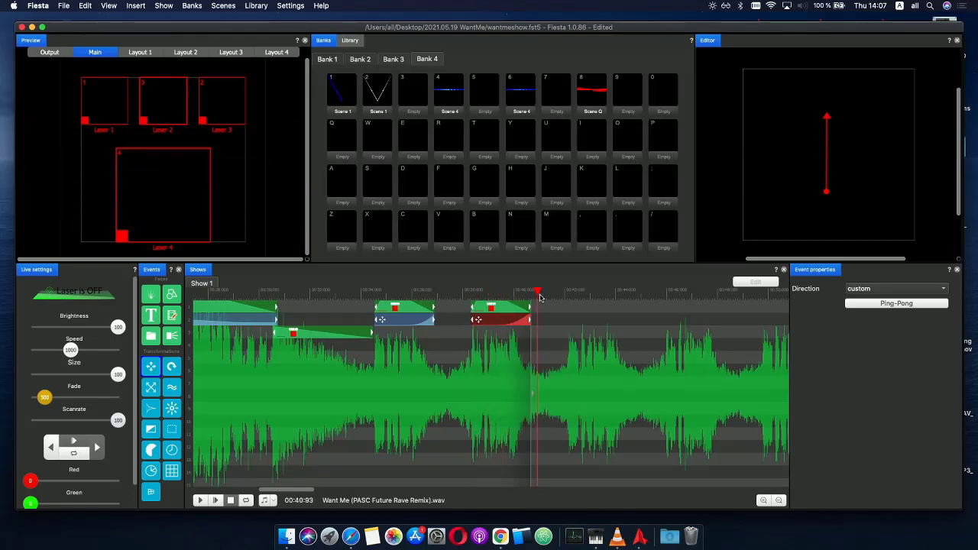
drag(494, 295, 522, 297)
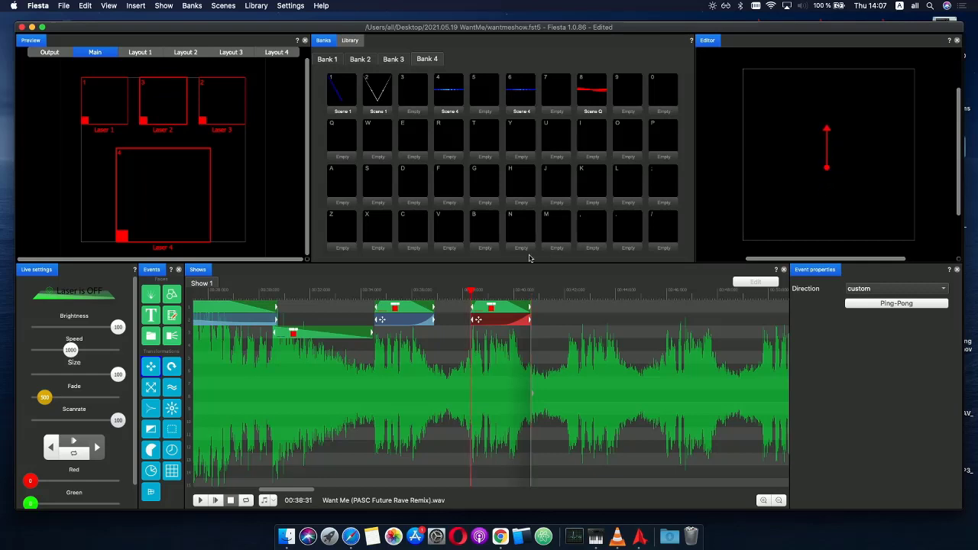
drag(469, 295, 524, 296)
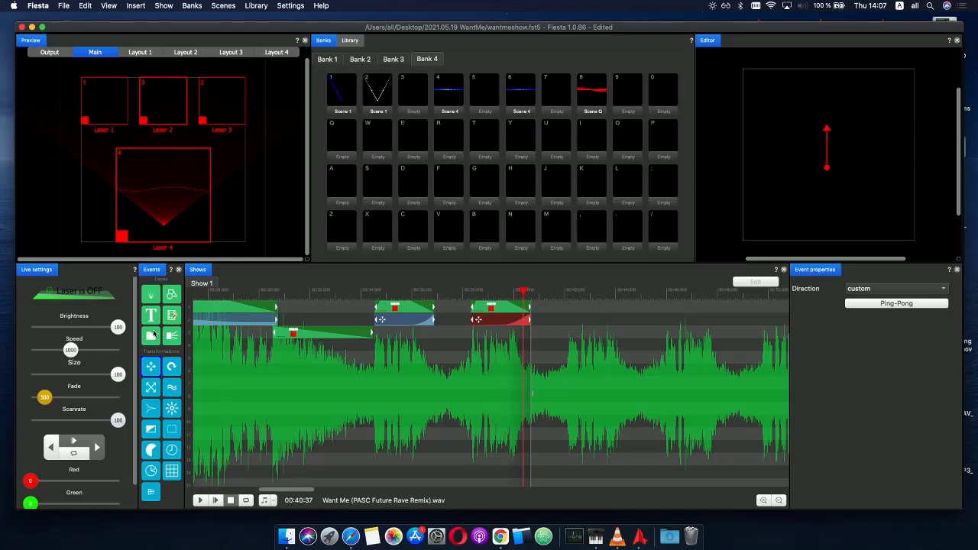
- Add a colour transformation below the end of the second wave scene event, from 00:39:85, with its phase rising from 0 to 100
drag(166, 432, 513, 332)
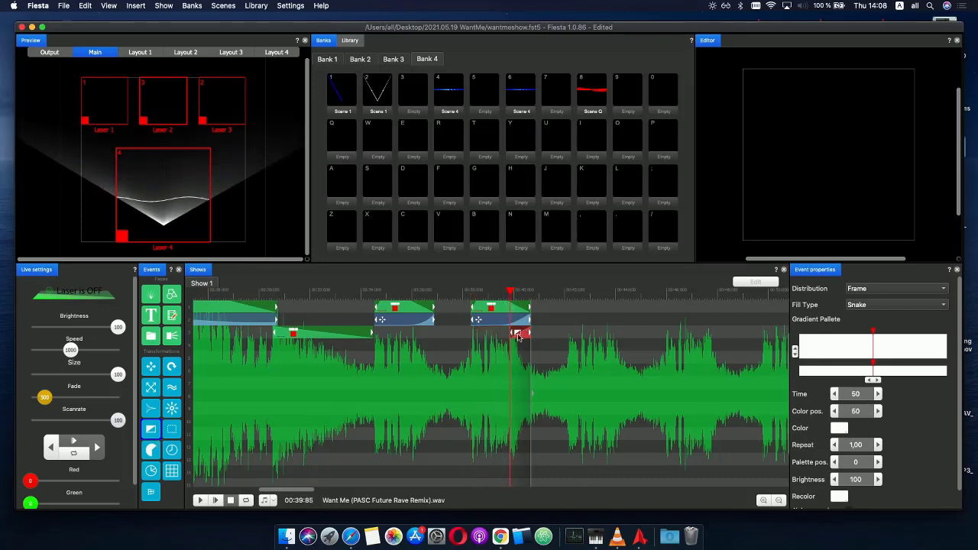
click(518, 335)
click(547, 346)
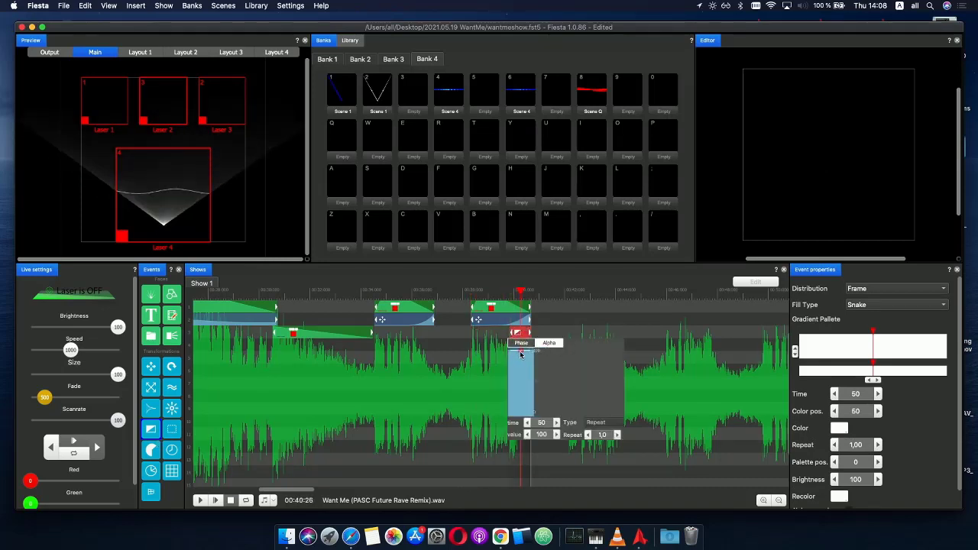
click(491, 419)
click(519, 336)
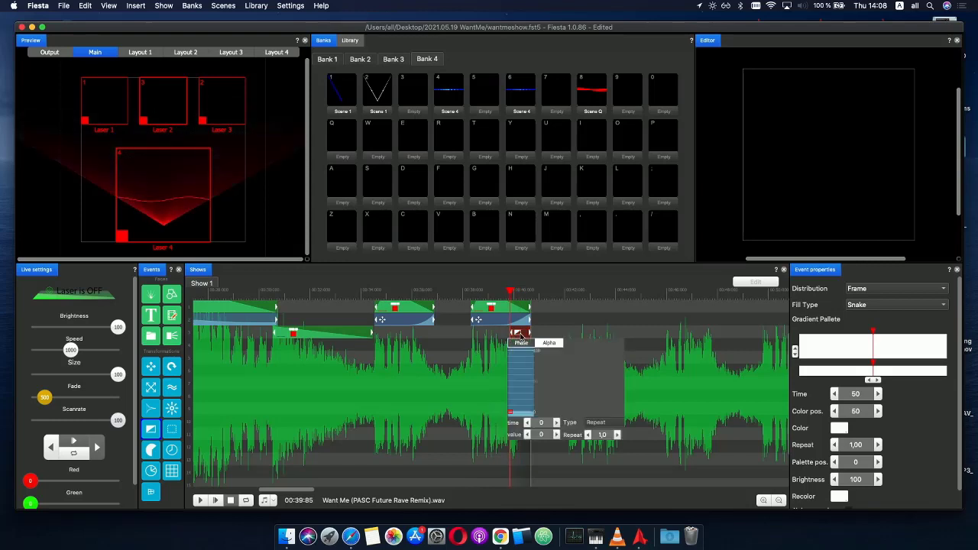
drag(528, 382, 539, 347)
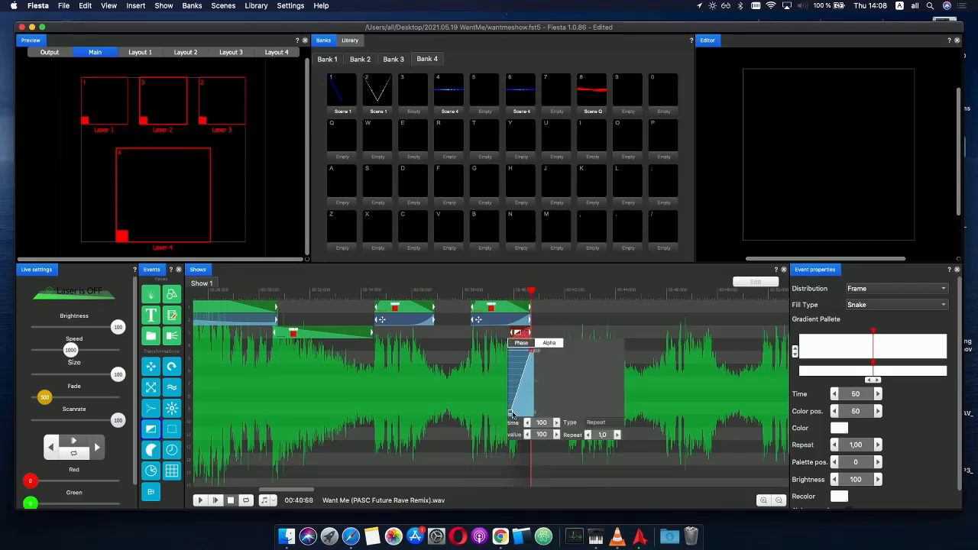
click(511, 413)
- Lengthen the brightness fade-in of the first wave scene event and play back both wave events
drag(510, 293, 345, 293)
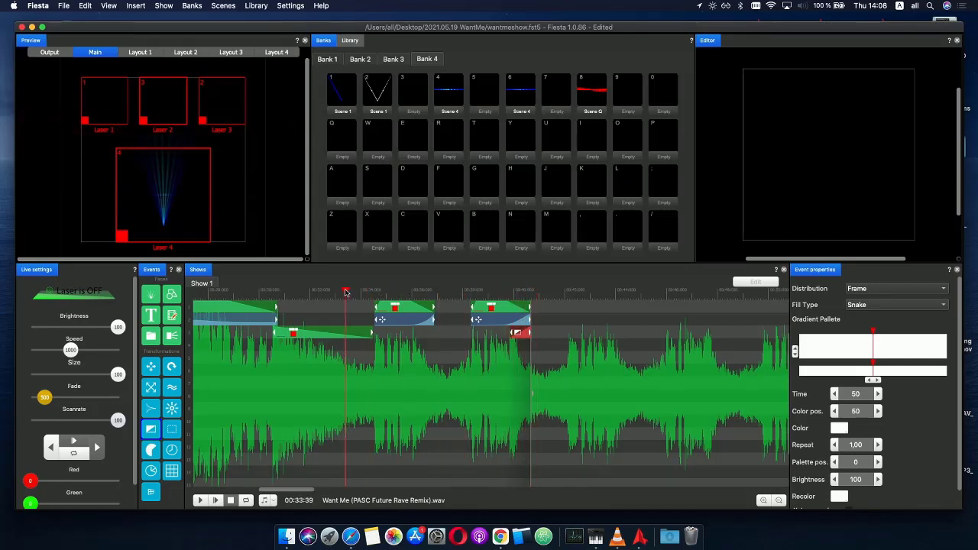
click(217, 500)
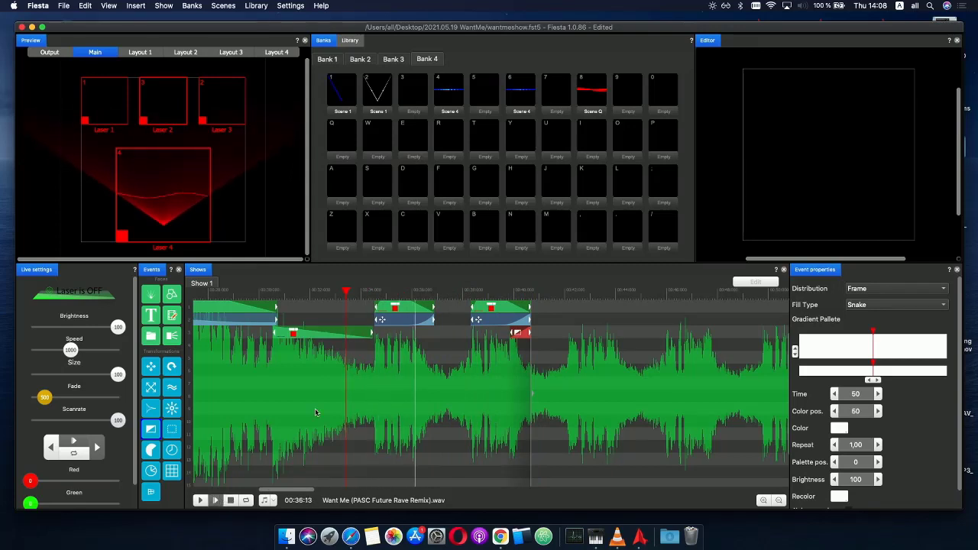
click(398, 309)
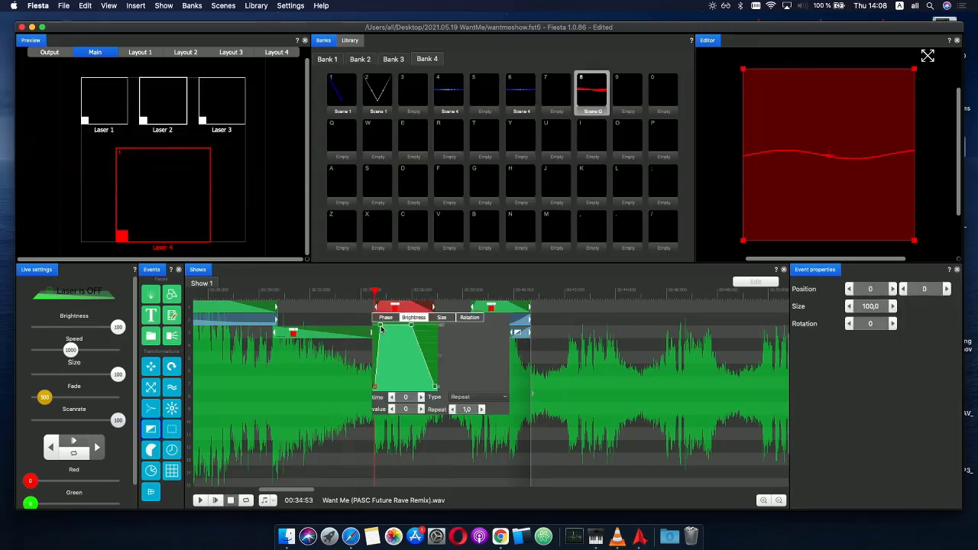
drag(381, 329, 392, 328)
click(363, 298)
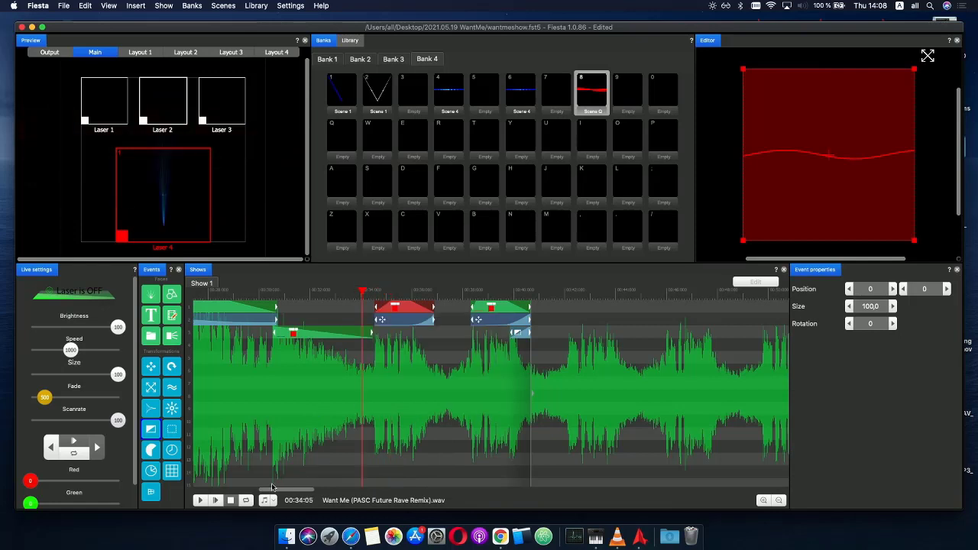
click(215, 501)
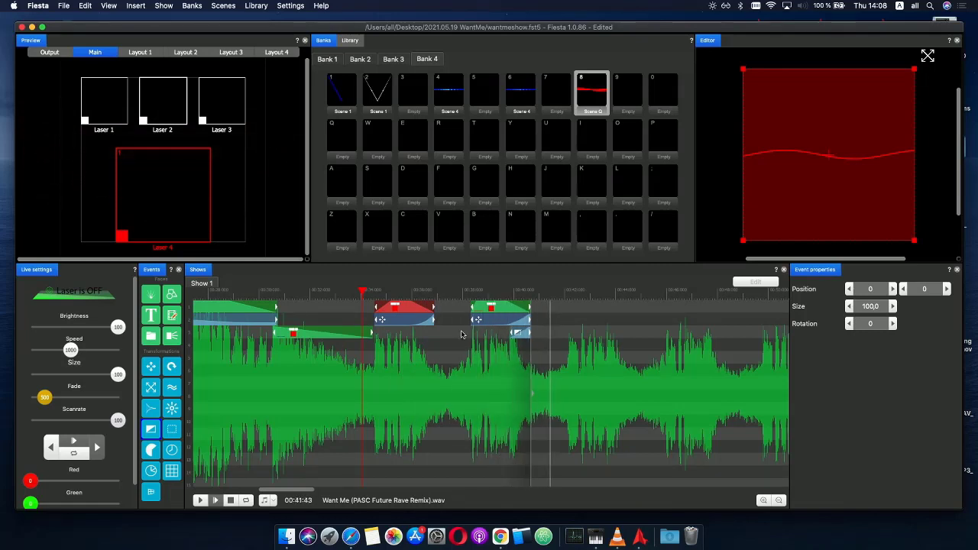
- Extend the colour transformation under the second wave scene event so it starts earlier, at 00:39:69
click(483, 294)
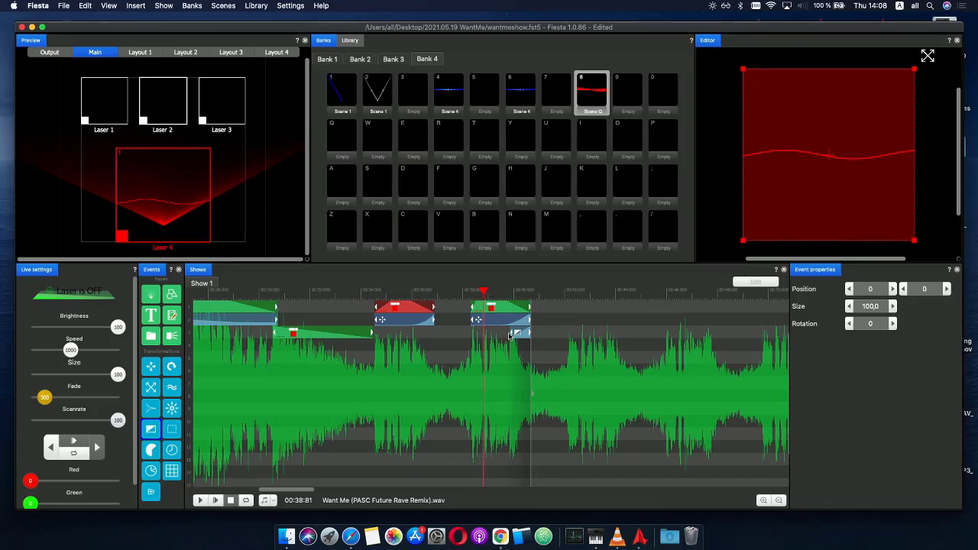
click(511, 335)
drag(505, 335, 497, 337)
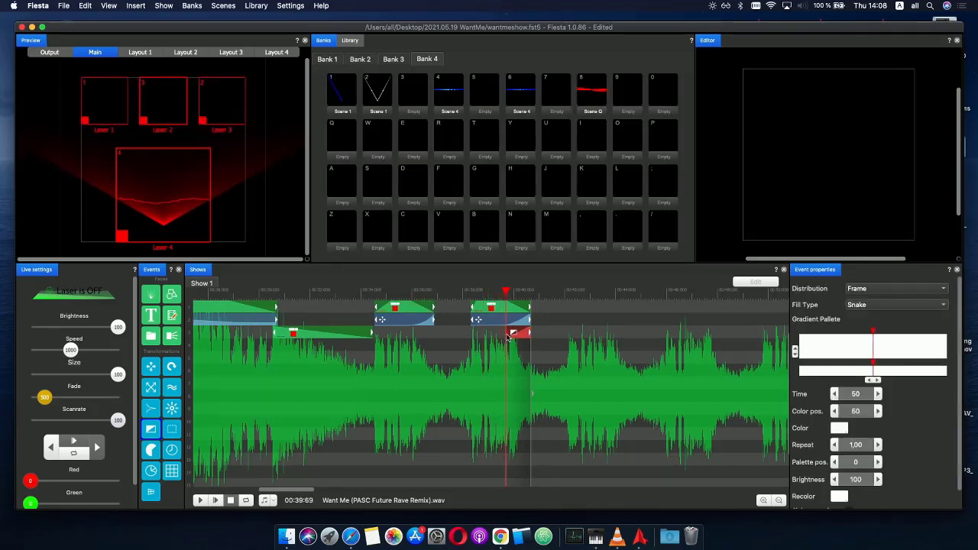
- Reshape the colour transformation's phase to rise to 100 at time 8, hold until time 39 and fall to 0, and preview it
click(516, 337)
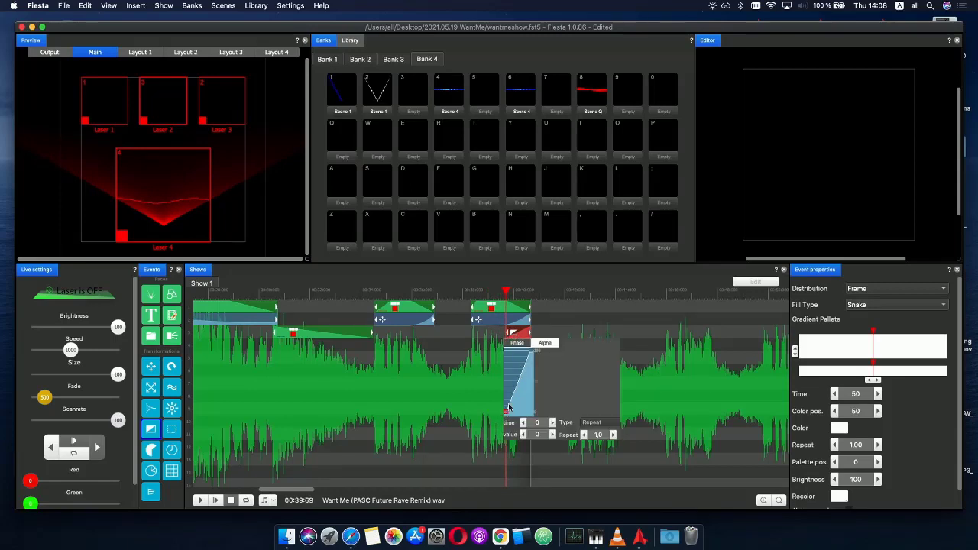
drag(506, 414, 530, 416)
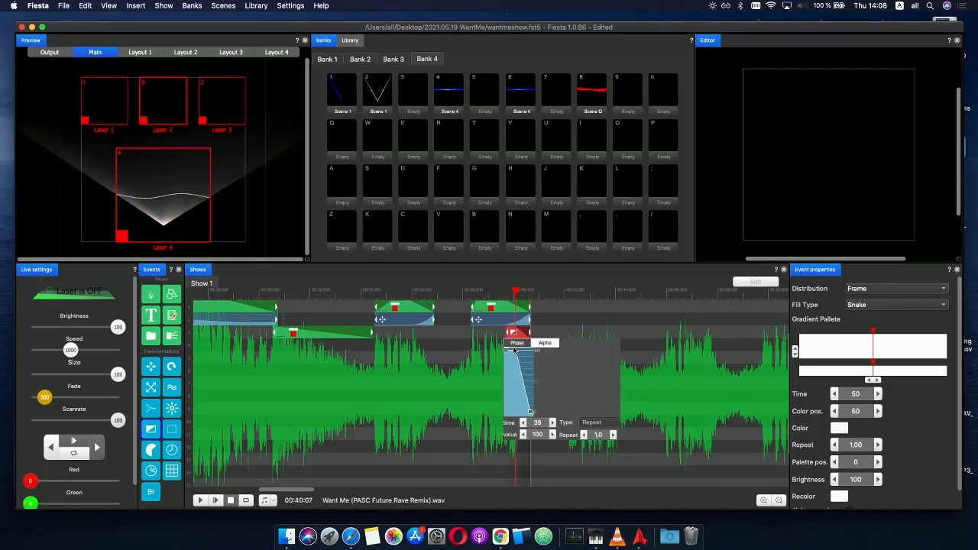
drag(504, 349, 490, 421)
drag(508, 387, 510, 348)
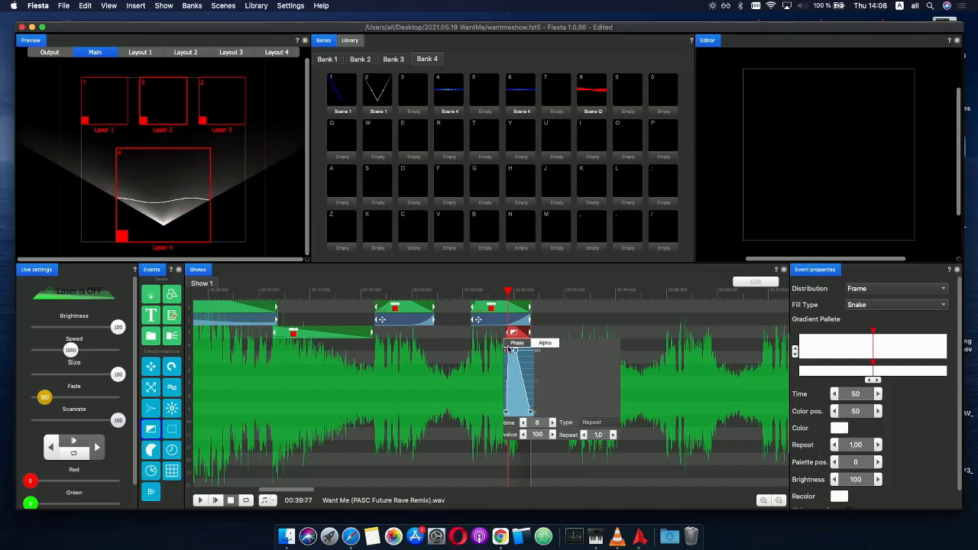
drag(505, 295, 533, 298)
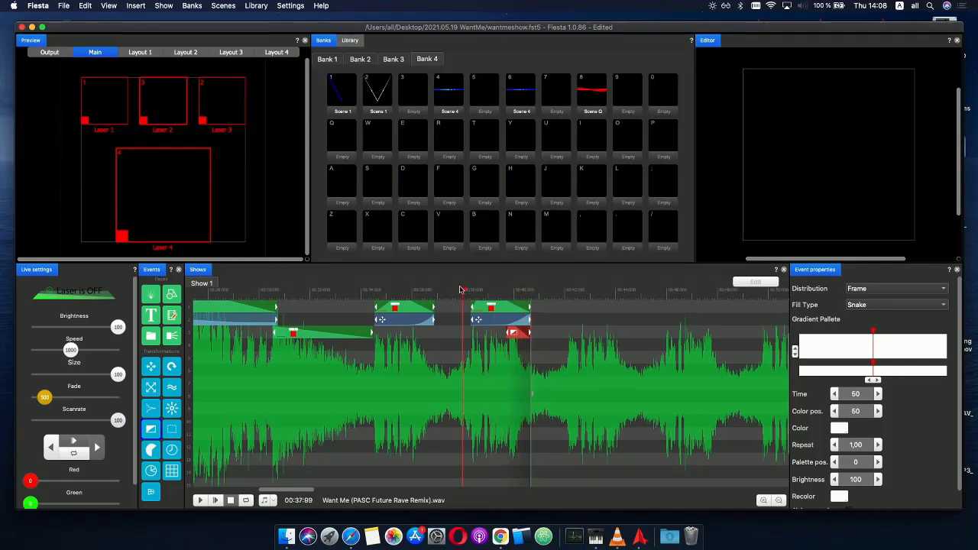
click(227, 502)
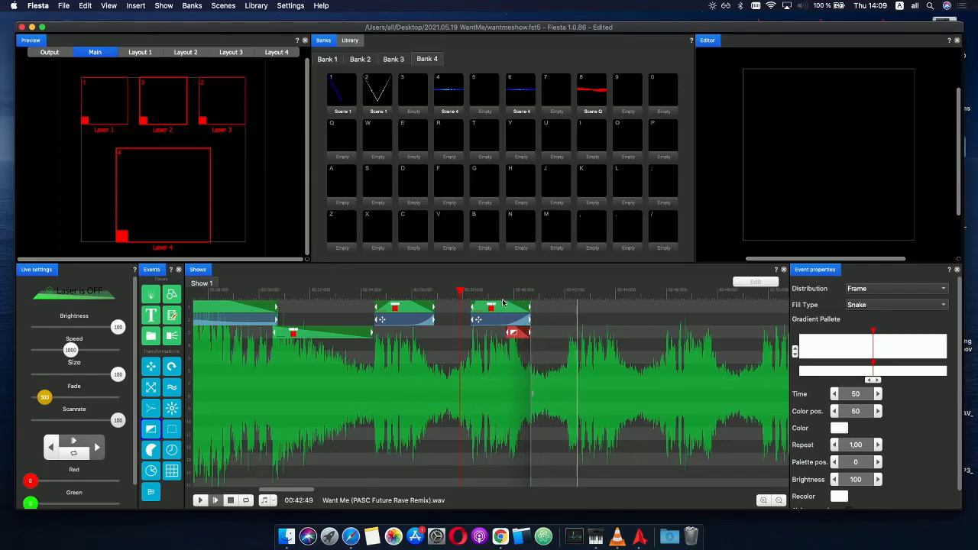
- Copy the first wave scene event with its move transformation to the next music hit at about 00:42
drag(460, 292, 411, 293)
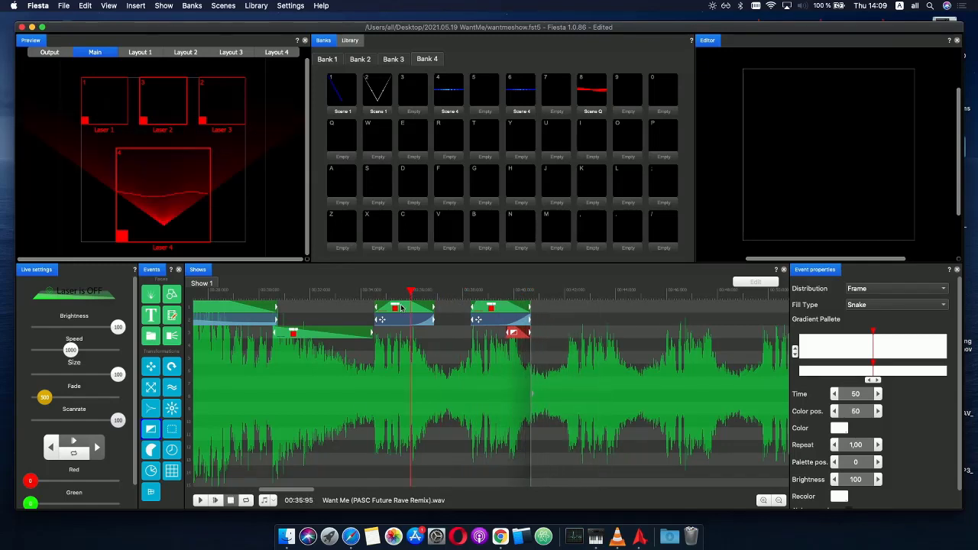
click(373, 293)
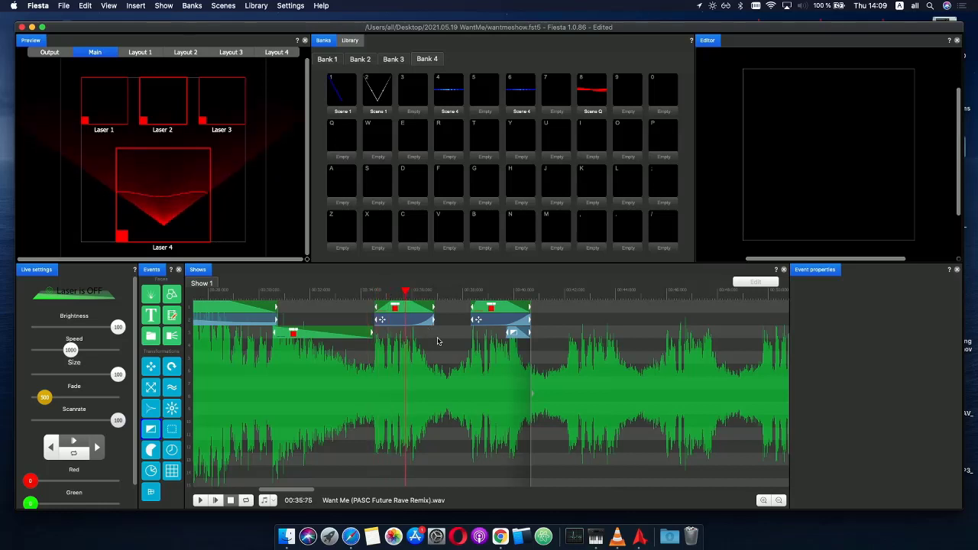
click(394, 309)
key(super+v)
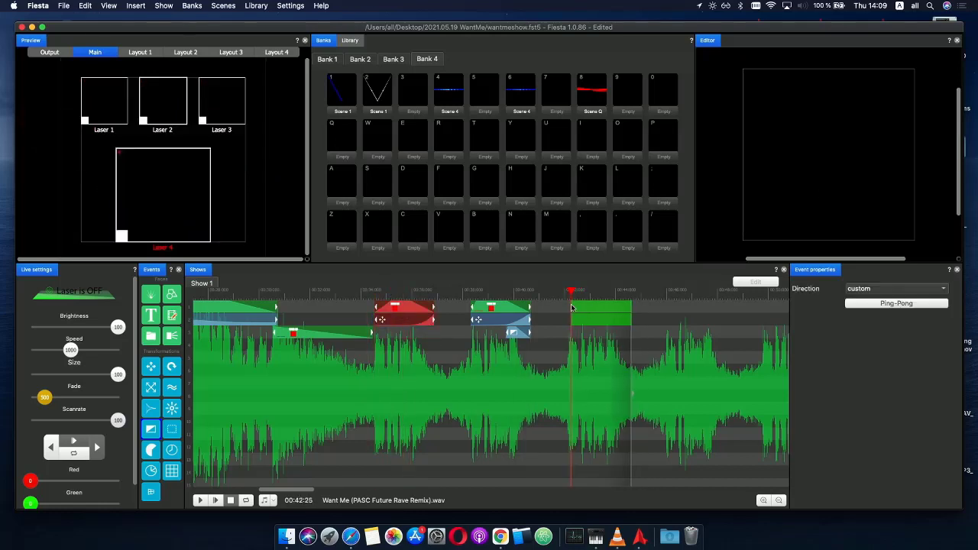
click(586, 310)
drag(590, 309, 589, 309)
- Play back the new copy, and copy the second wave scene event with its move and colour transformations to the music hit at 00:45:75
scroll(569, 300, down, 5)
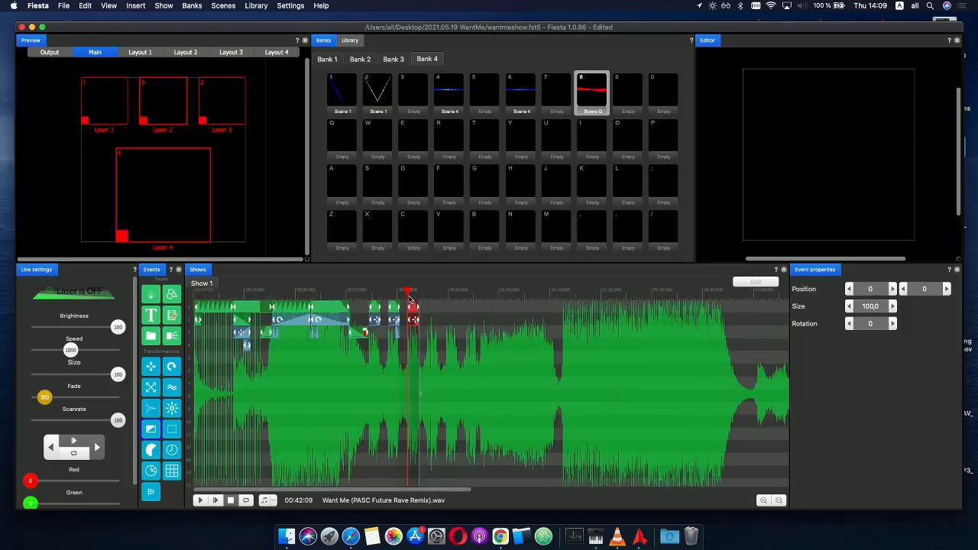
scroll(459, 312, up, 5)
scroll(428, 318, down, 3)
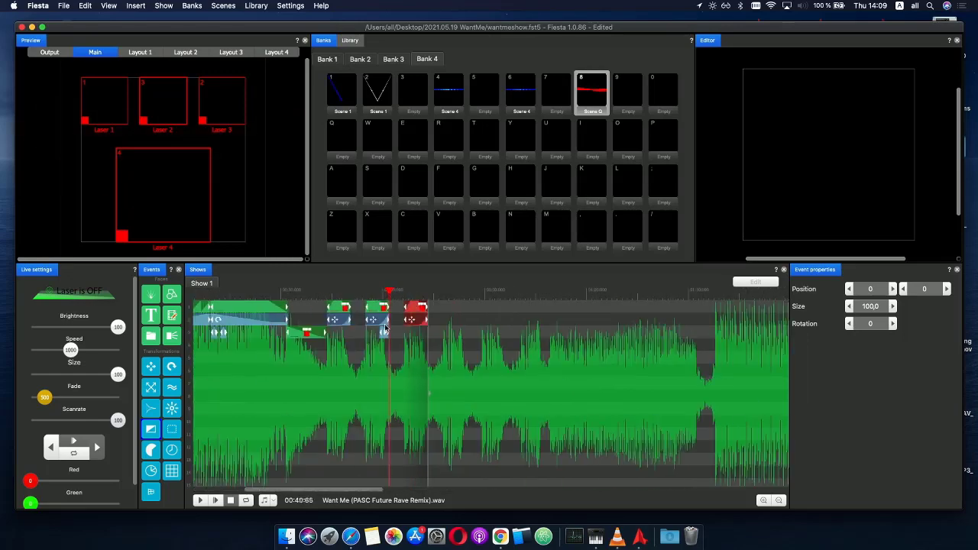
click(218, 500)
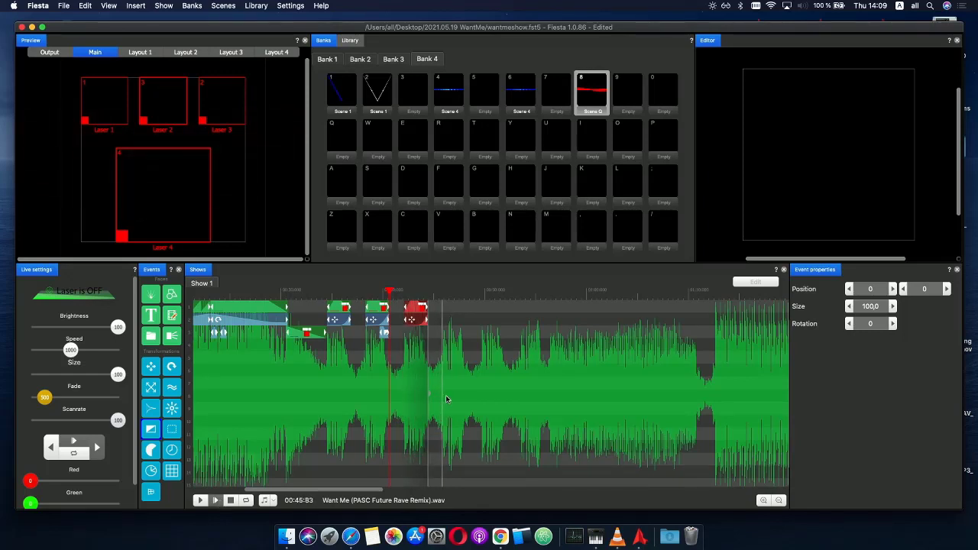
click(371, 313)
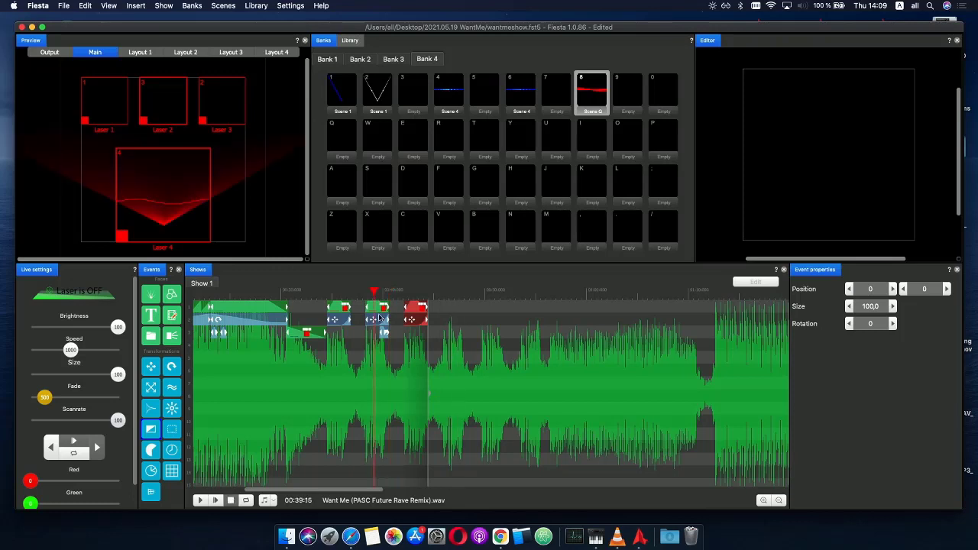
click(449, 312)
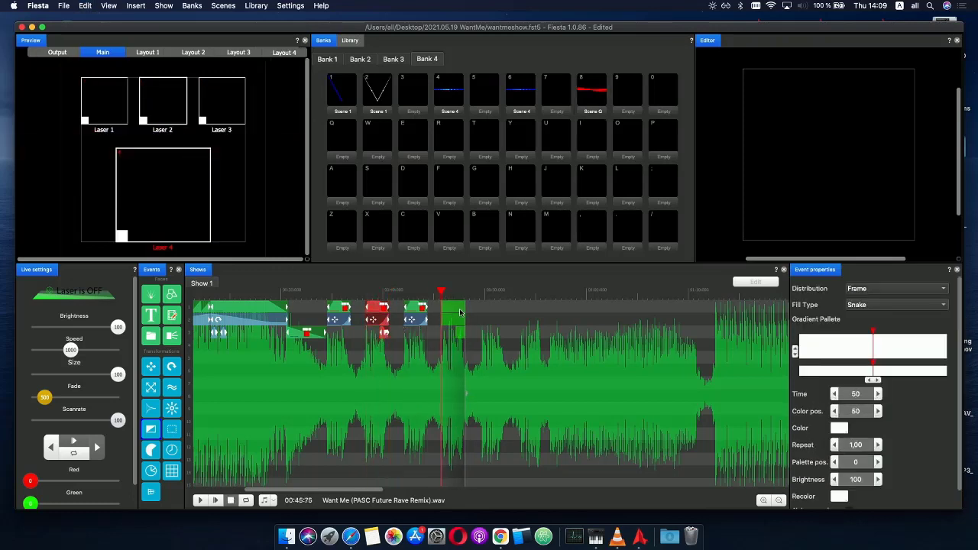
- Paste the copied event group into Show 1 at 00:45:97 and play the sequence back
key(super+v)
scroll(469, 320, up, 10)
drag(474, 310, 501, 311)
scroll(491, 365, down, 5)
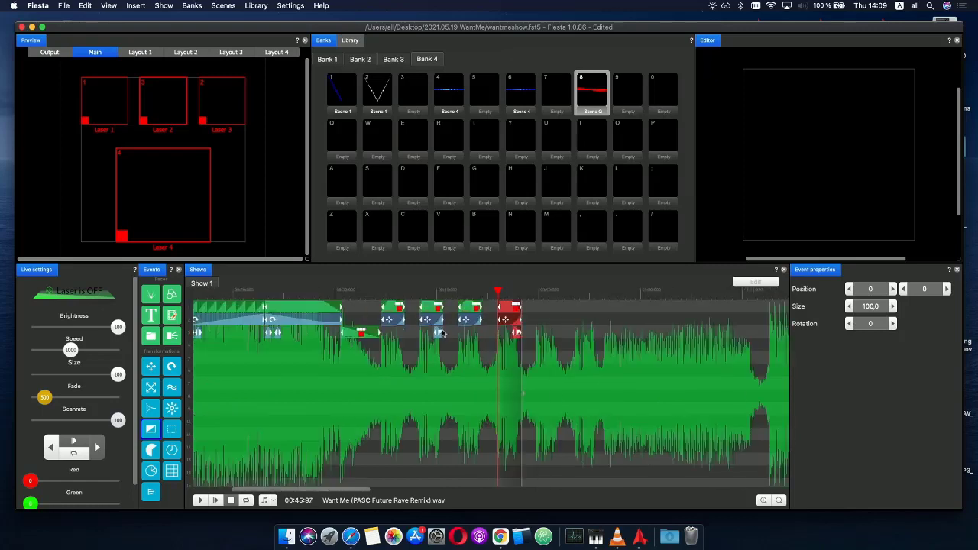
click(367, 350)
click(216, 503)
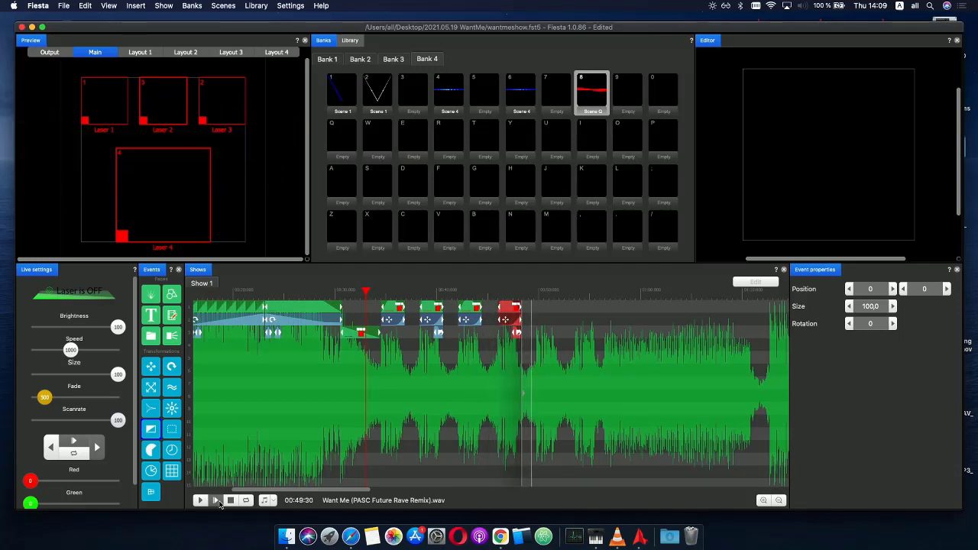
- Copy the first two-track group after the fade-out, paste it at 00:49:76 on the next music swell, and play it back
click(394, 306)
click(387, 310)
key(super+v)
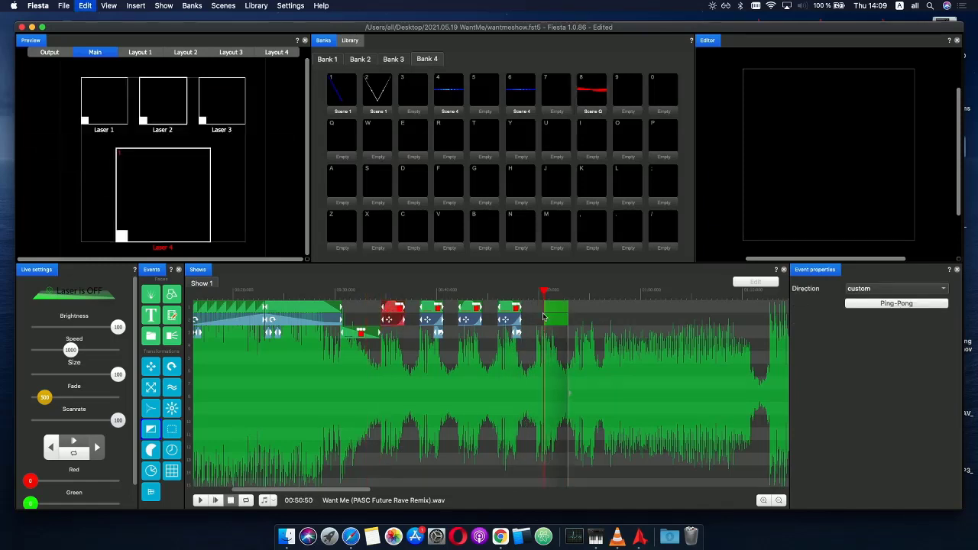
click(563, 329)
scroll(563, 329, up, 10)
drag(570, 312, 576, 308)
scroll(579, 337, down, 5)
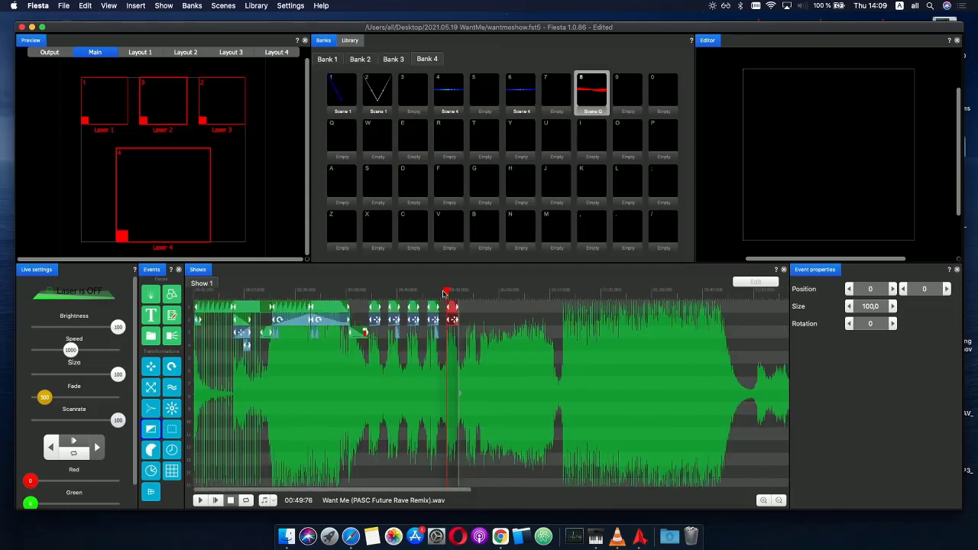
drag(444, 293, 436, 293)
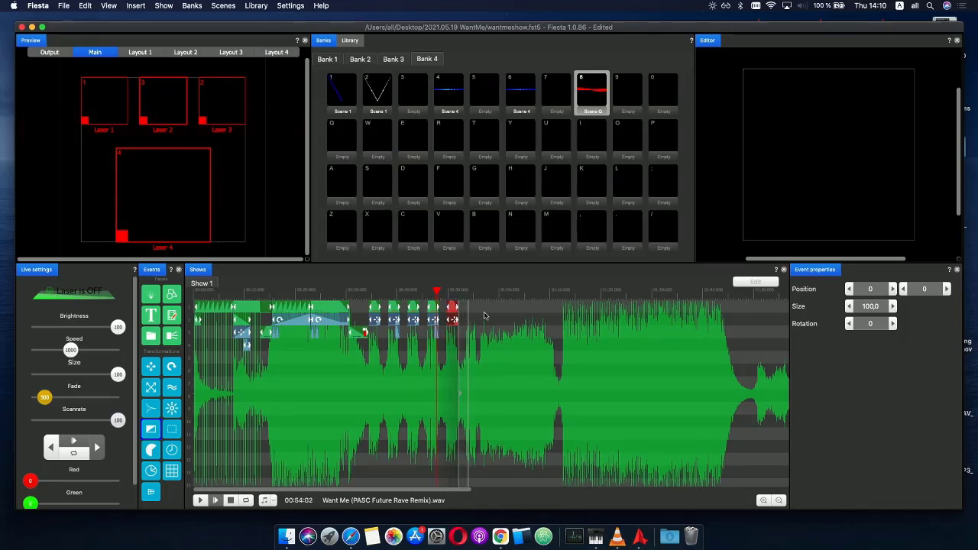
- Copy the three-track group at 00:45:97, paste it at 00:53:54 on the last swell, and play it back
click(443, 296)
scroll(446, 333, up, 3)
drag(428, 347, 392, 311)
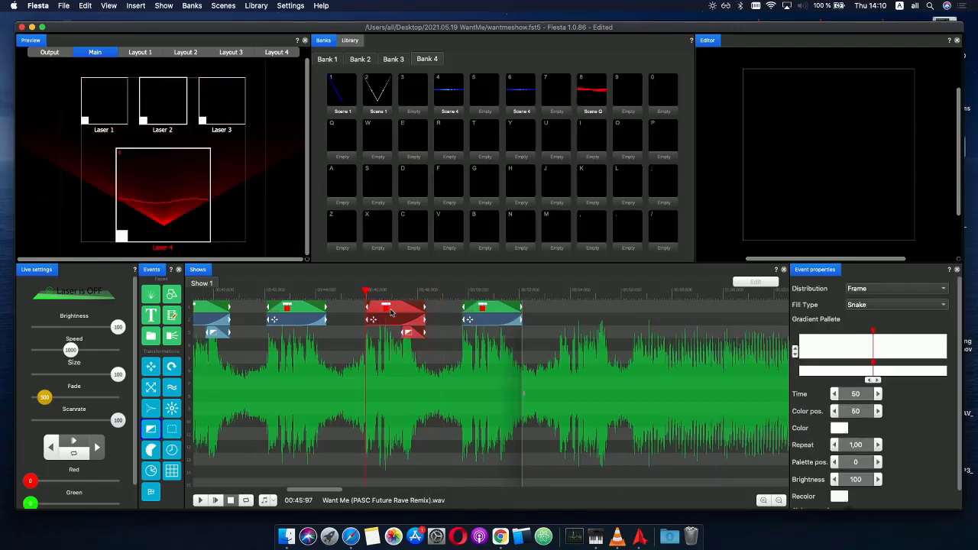
key(super+c)
key(super+v)
click(578, 308)
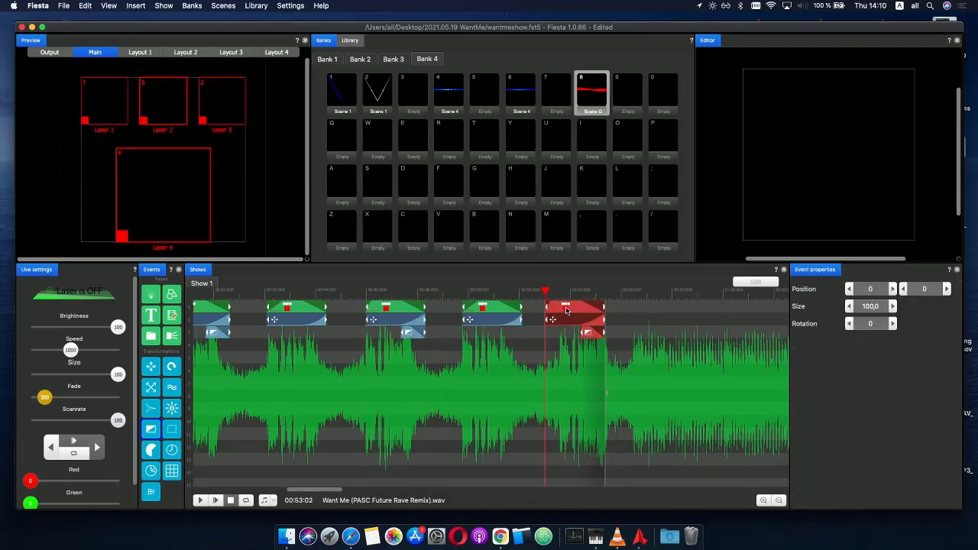
scroll(587, 326, down, 3)
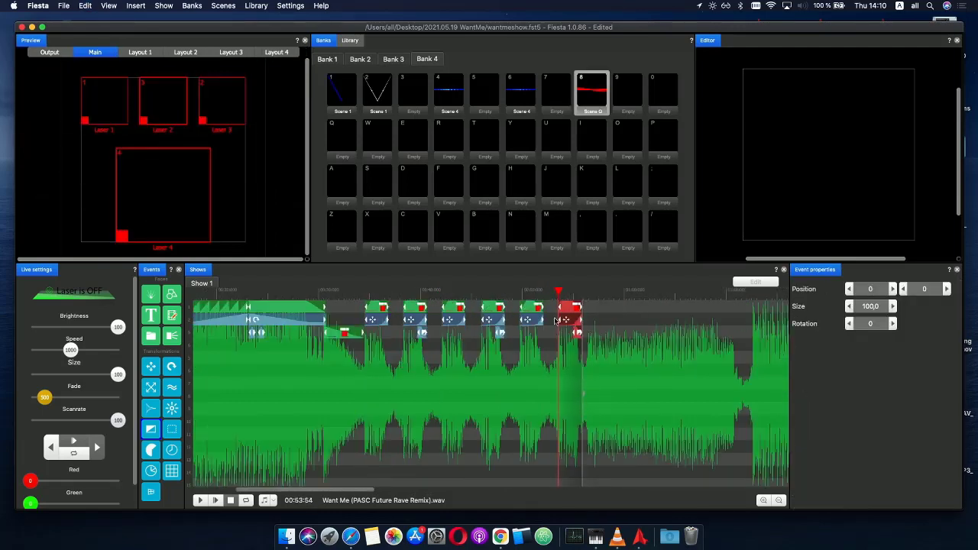
key(space)
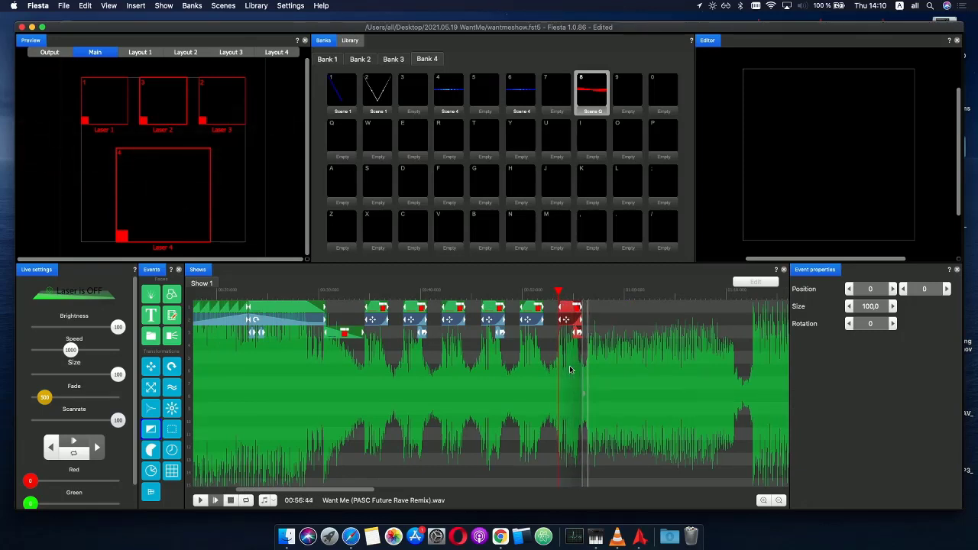
click(230, 500)
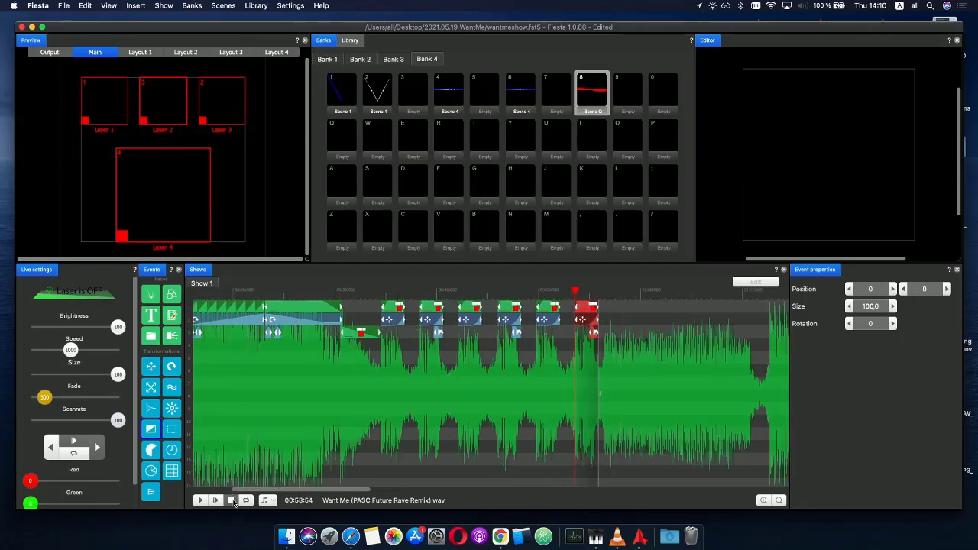
- Play the show from 00:55:86 to hear the next passage, and open the empty slot Q of Bank 4 as a new scene
click(599, 292)
click(219, 501)
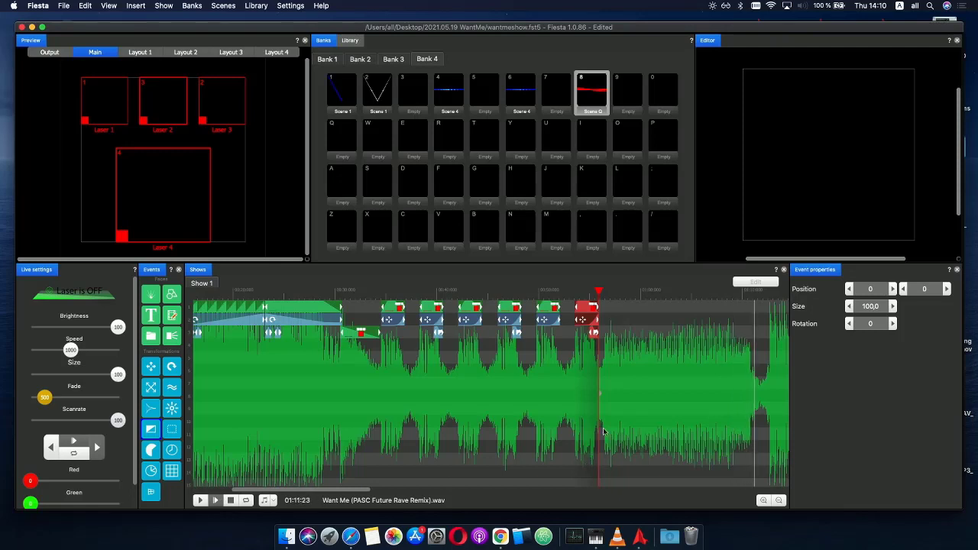
scroll(616, 418, down, 2)
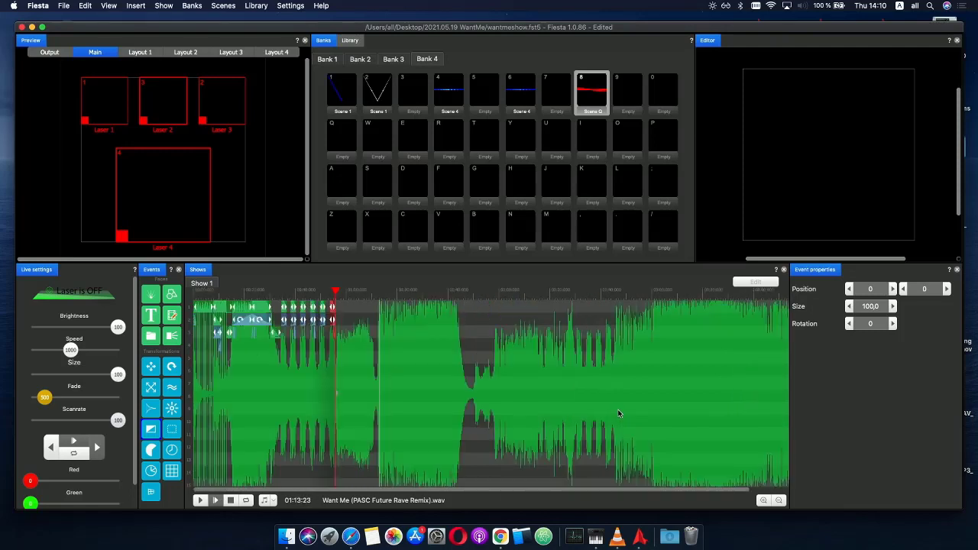
click(339, 293)
scroll(382, 327, up, 3)
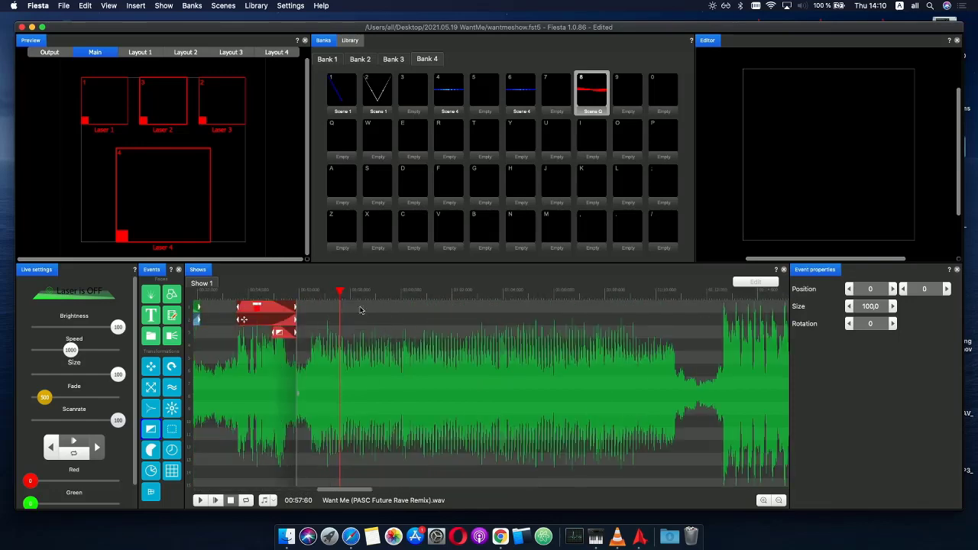
double_click(338, 147)
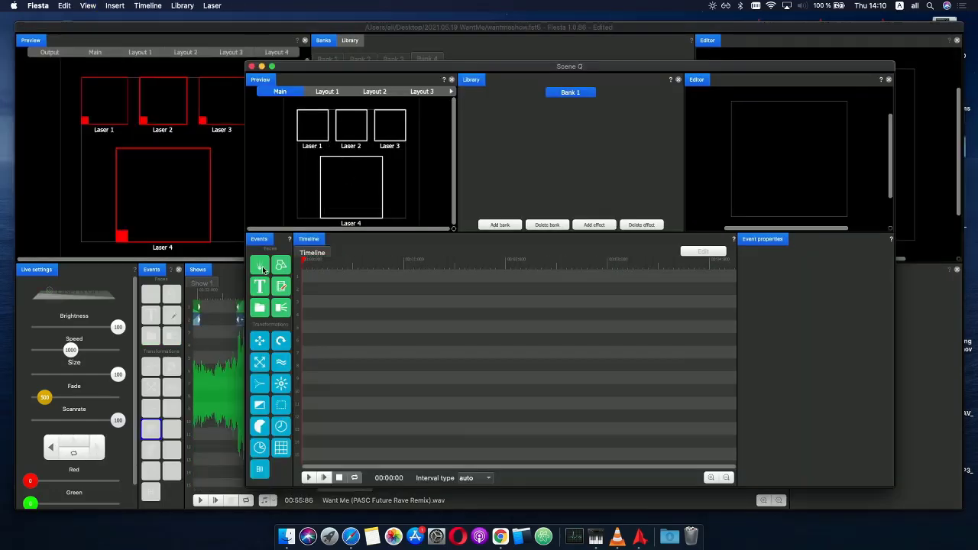
drag(267, 274, 291, 277)
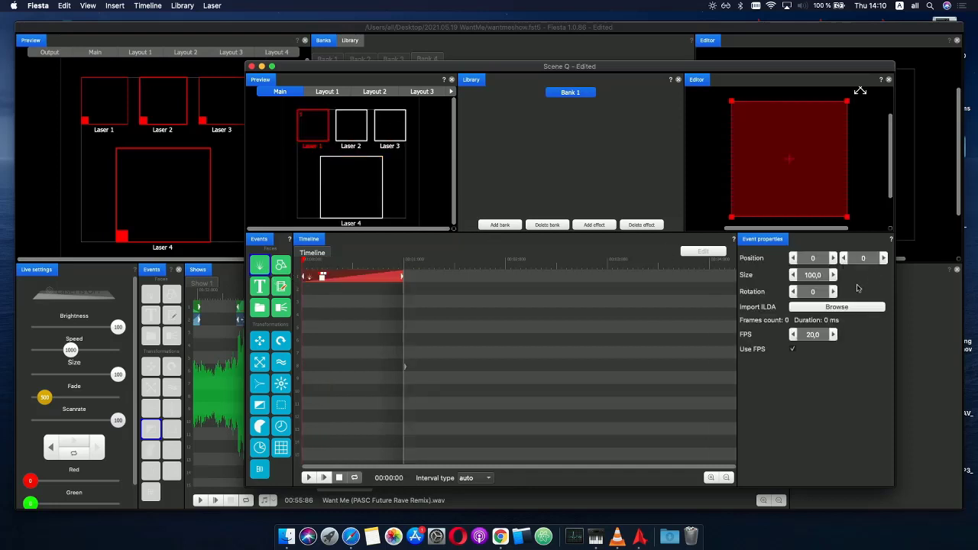
click(329, 293)
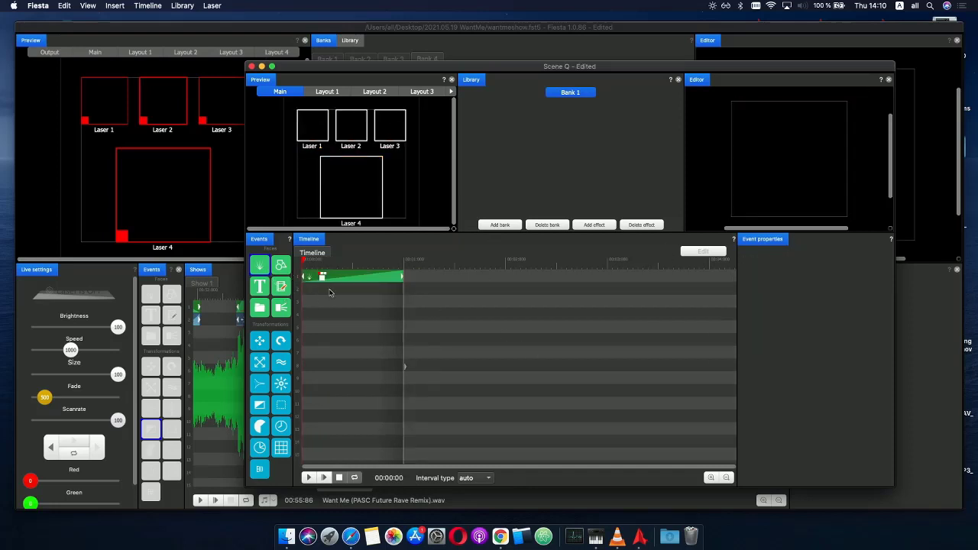
click(331, 280)
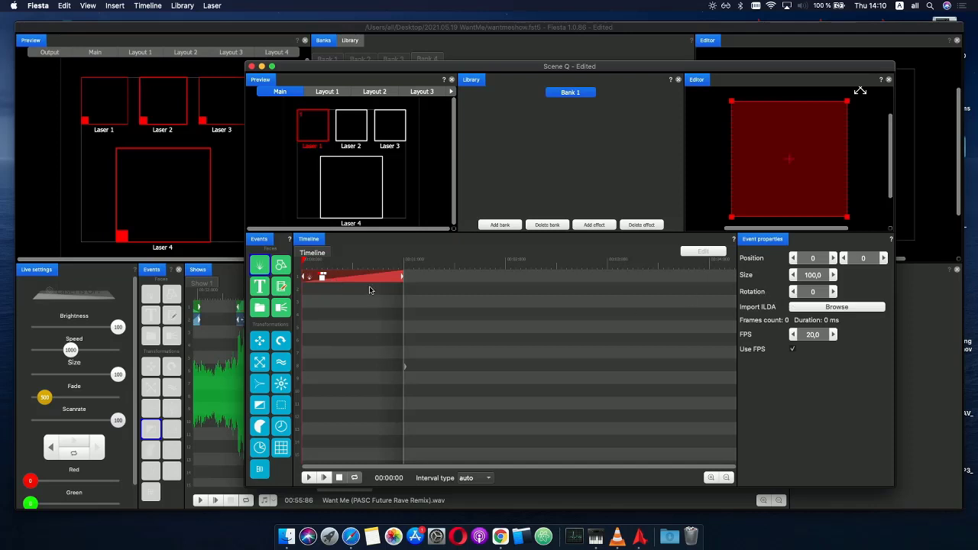
key(BackSpace)
- Add a shape event at 00:00:00 on the first track of Scene Q and set its shape to a point
click(287, 269)
click(327, 277)
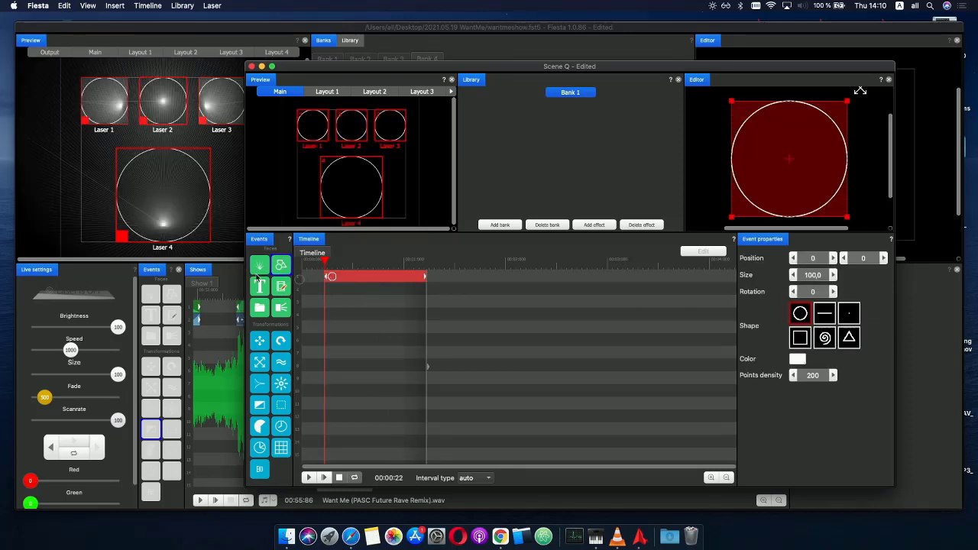
drag(323, 282, 293, 282)
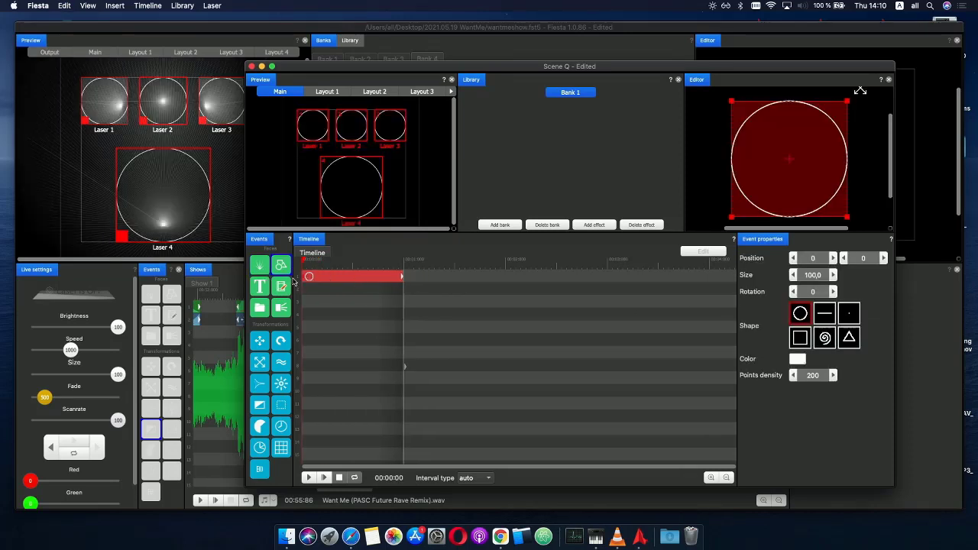
click(853, 315)
- Unassign Lasers 2, 3 and 4 from the point event, keeping only Laser 1
click(341, 125)
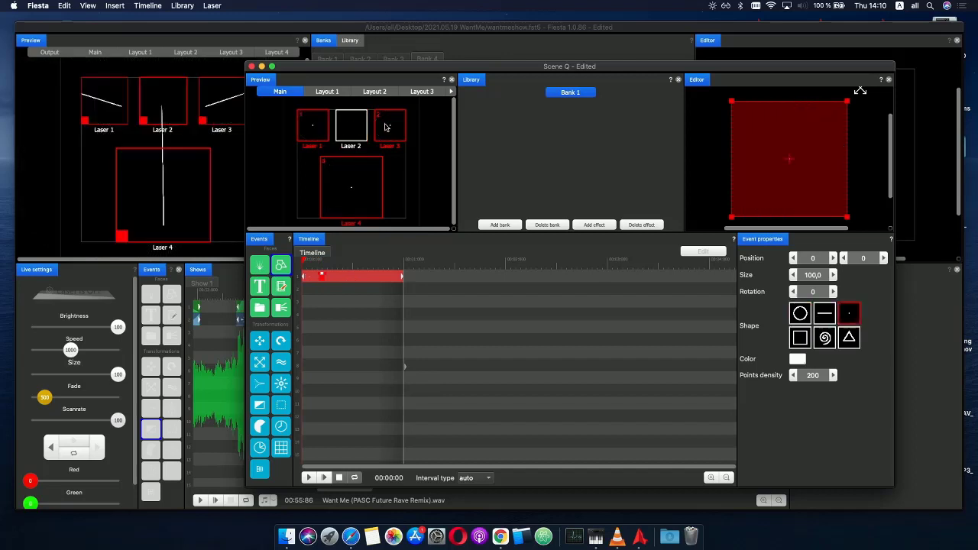
click(387, 126)
click(365, 204)
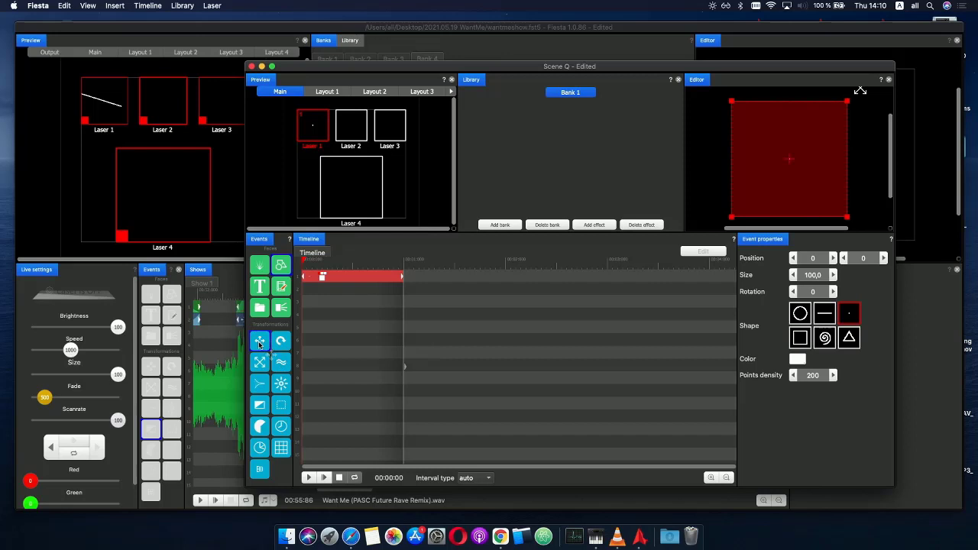
- Add a rightward move transformation on track 2 and a brightness transformation on track 3, both starting at 00:00:00
drag(281, 337, 349, 263)
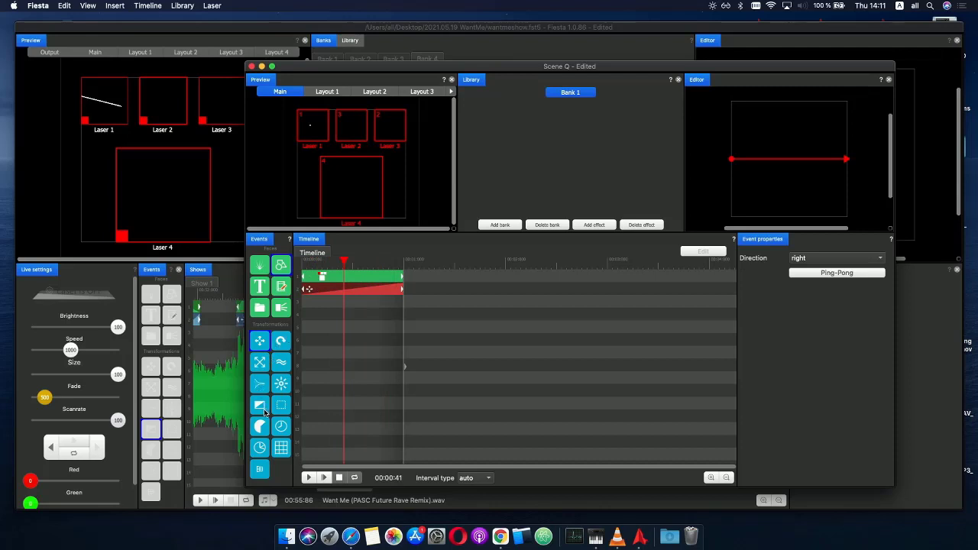
drag(277, 391, 310, 303)
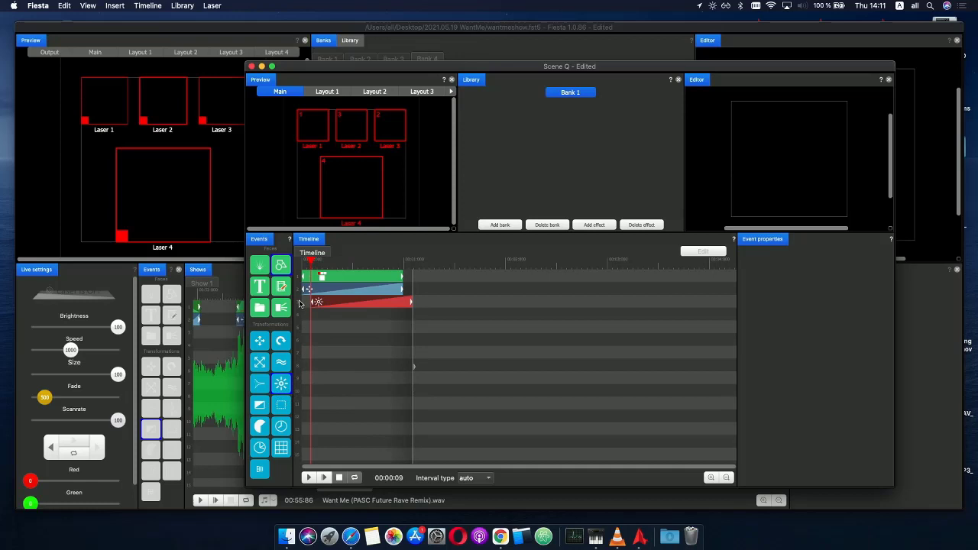
click(340, 303)
- Apply Invert X to the brightness event's phase graph and scrub through the scene to check the fade
right_click(336, 332)
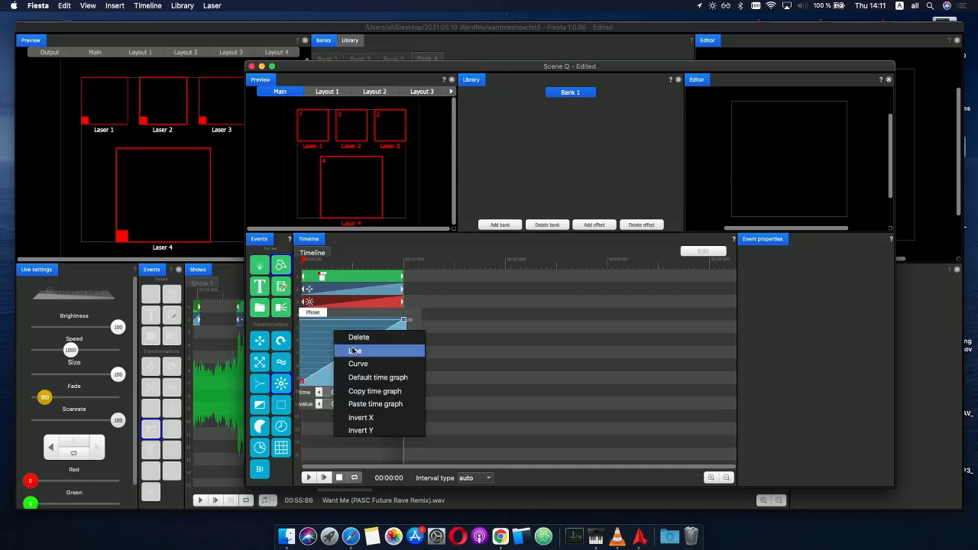
click(378, 417)
right_click(344, 346)
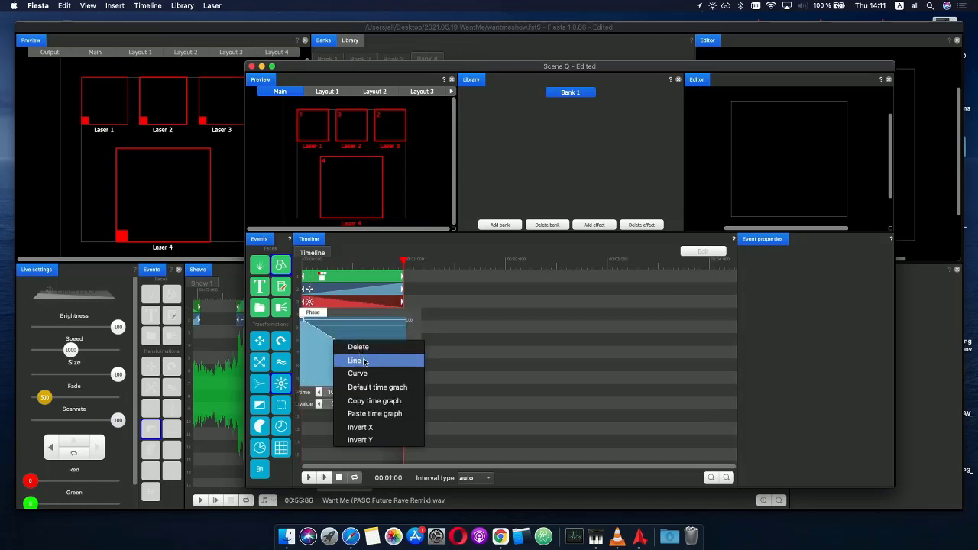
click(362, 330)
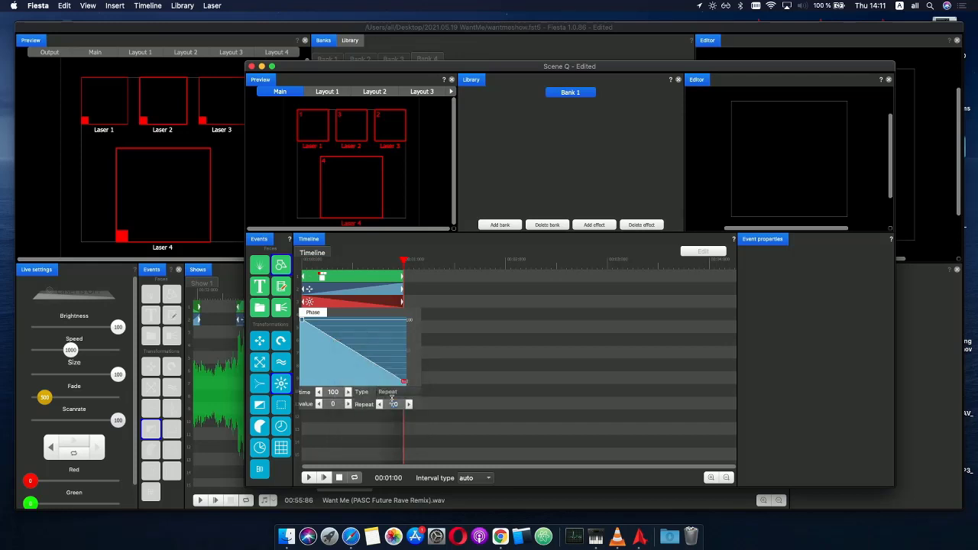
click(320, 260)
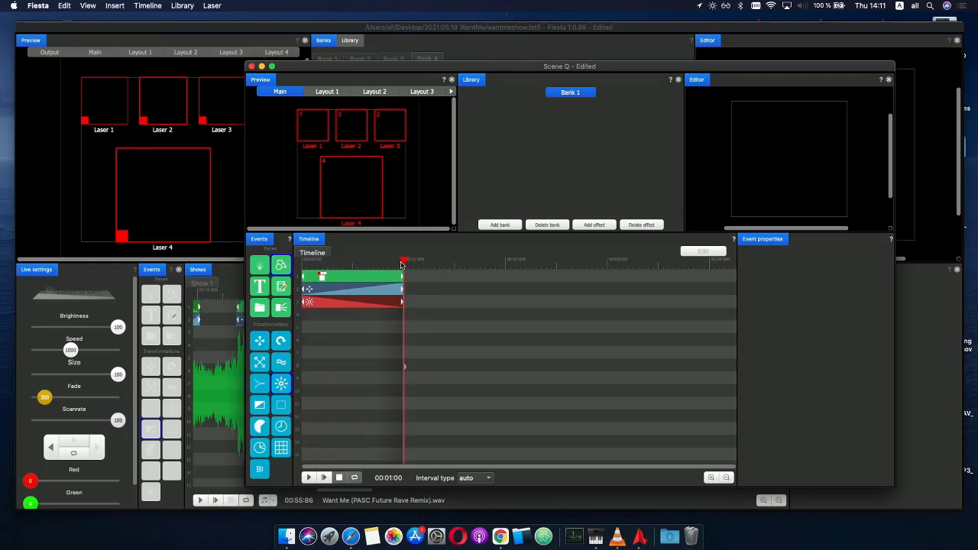
drag(401, 263, 345, 263)
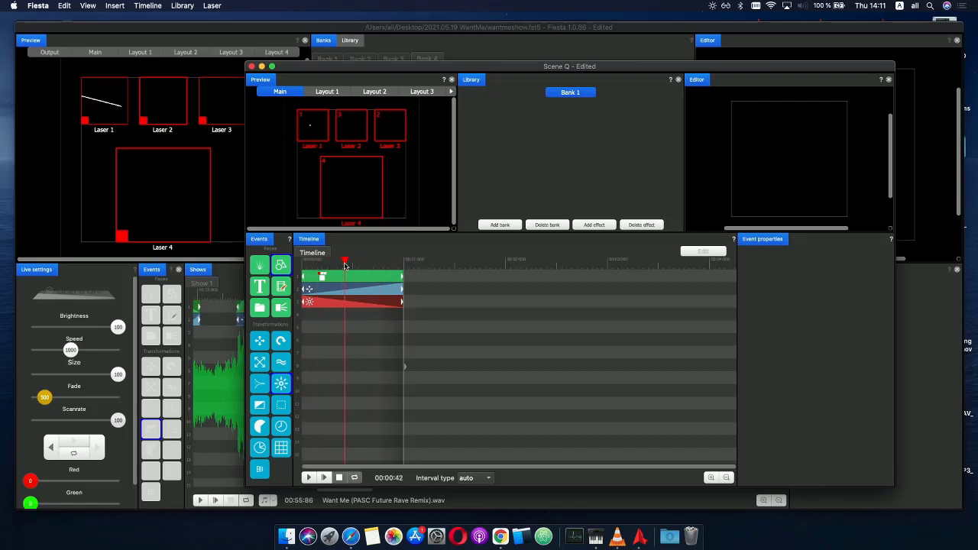
- Set the brightness phase graph's repeat to 5, play the scene to check it, and close the scene editor
click(321, 308)
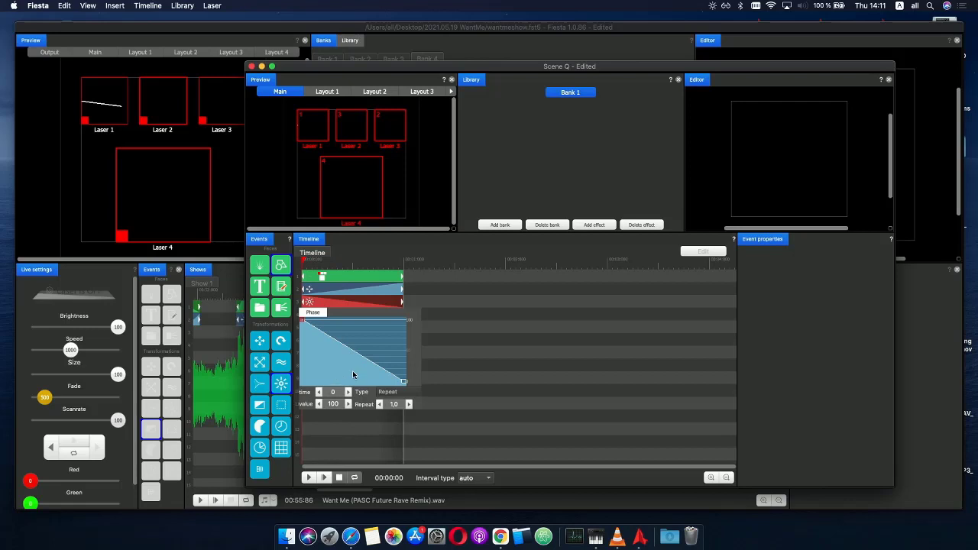
text(5)
key(Return)
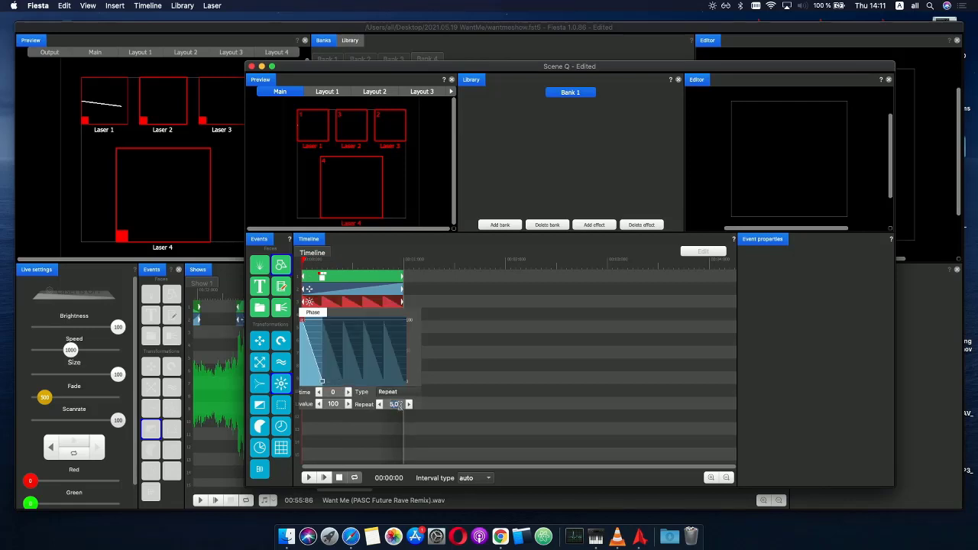
mouse_move(303, 267)
mouse_down()
mouse_move(378, 266)
mouse_move(305, 267)
mouse_up()
click(324, 478)
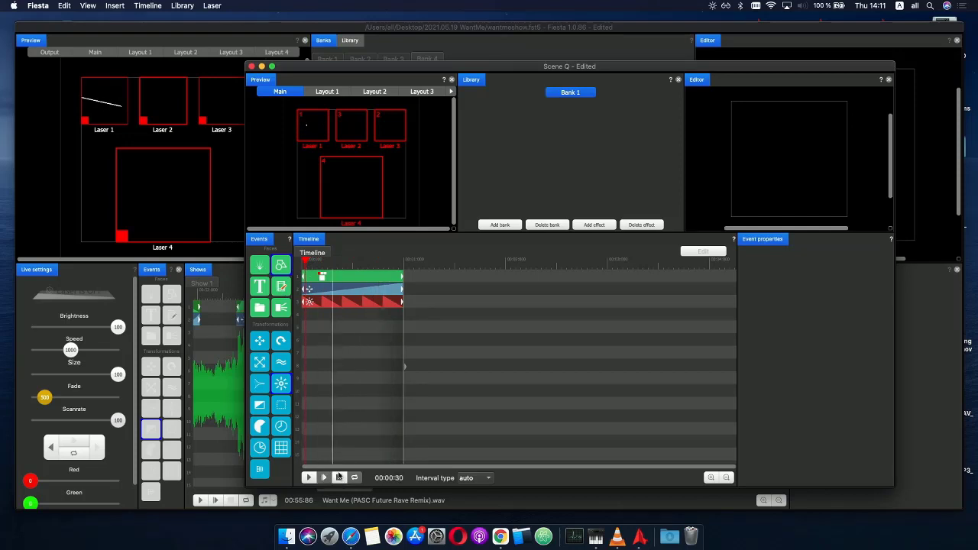
click(341, 478)
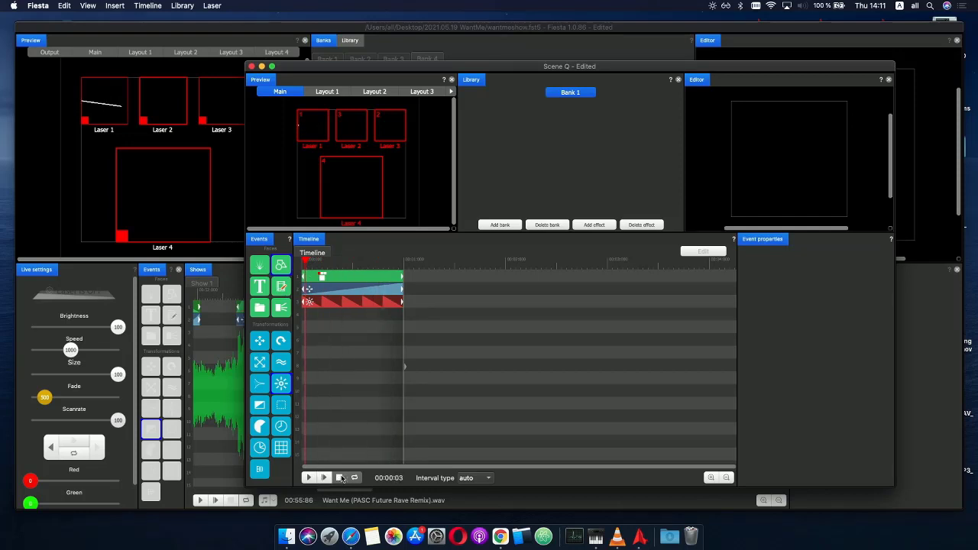
click(252, 68)
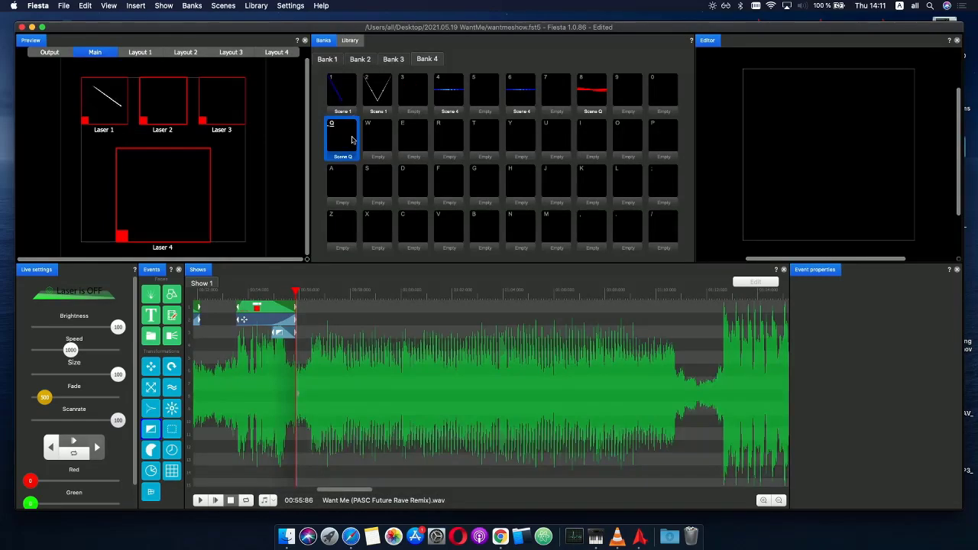
- Reopen Scene Q, assign Lasers 2, 3 and 4 to its point event as well, and close the scene editor
right_click(349, 140)
click(358, 135)
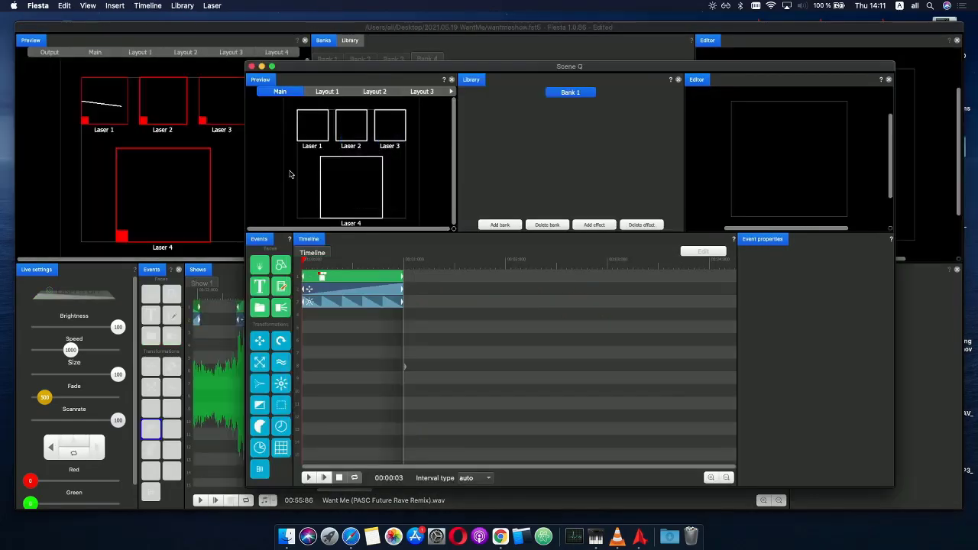
click(341, 278)
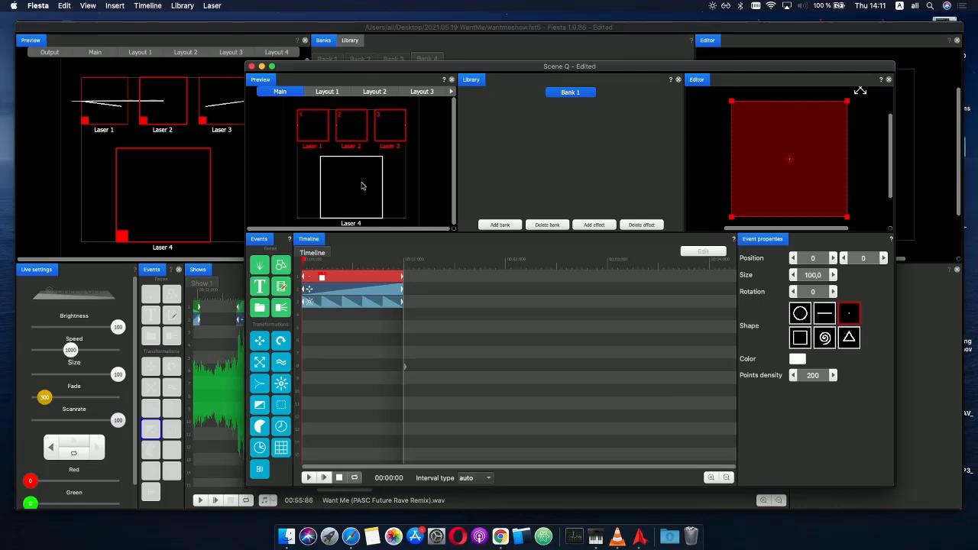
click(251, 67)
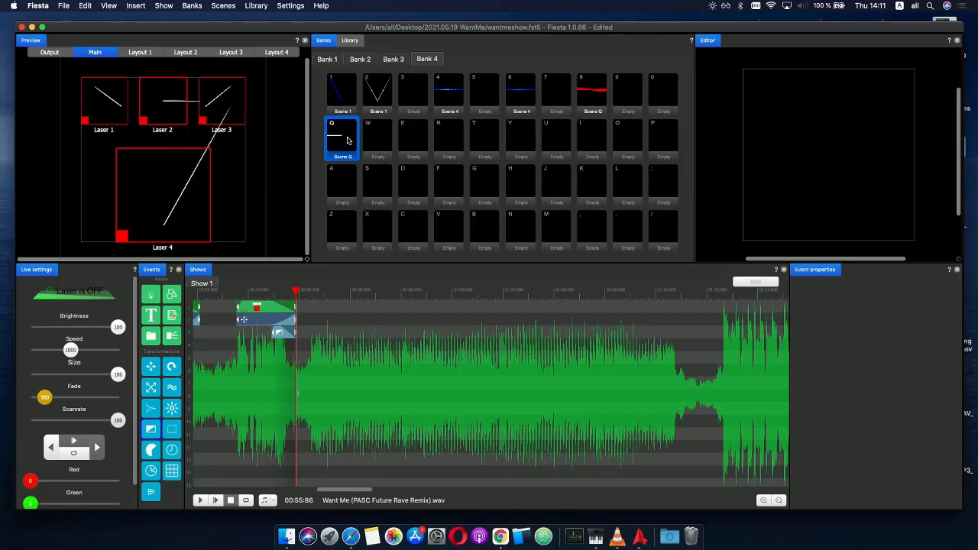
- Place Scene Q on show track 1 from about 00:56:42 to 00:57:74 and unassign Lasers 2, 3 and 4 from it
drag(347, 141, 344, 310)
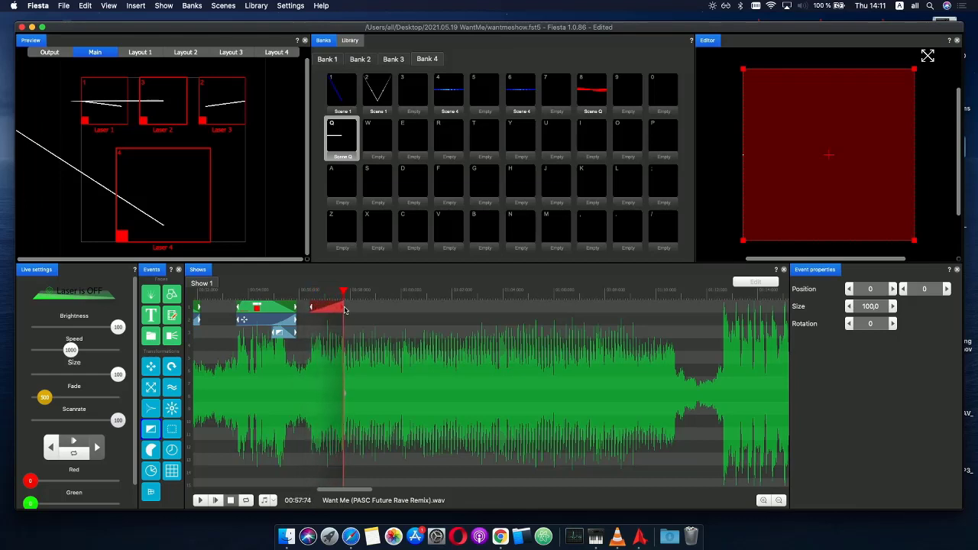
click(179, 100)
click(216, 111)
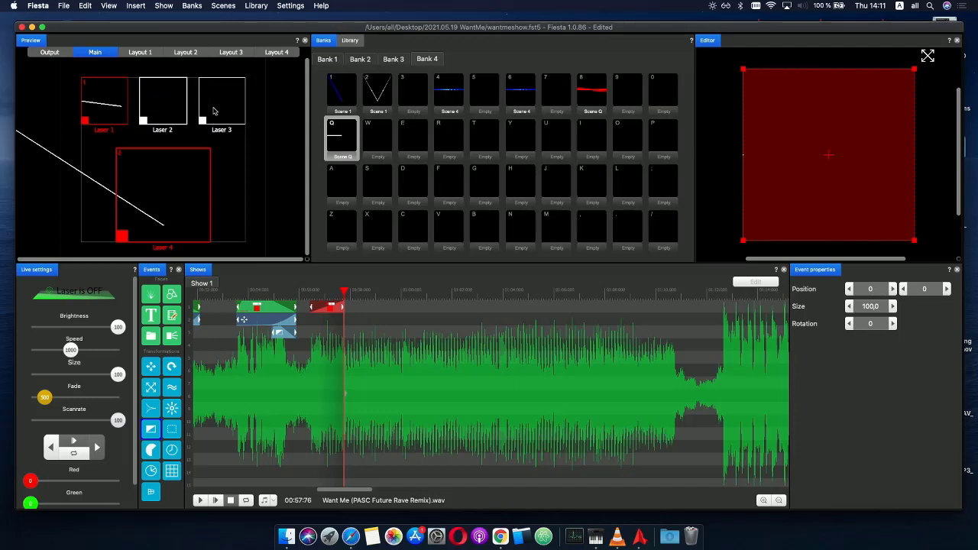
click(204, 219)
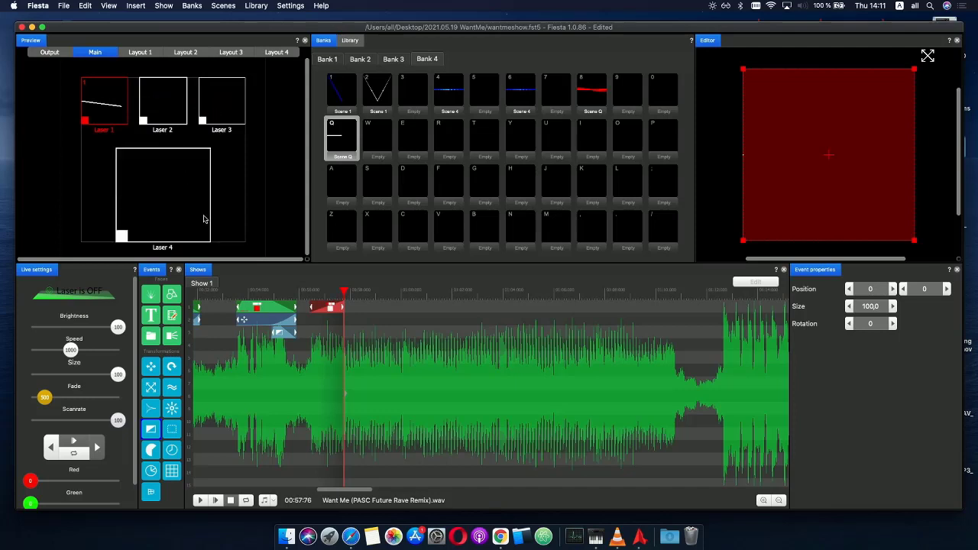
- Play the show from just before the new Scene Q event to check it against the music
click(294, 290)
key(space)
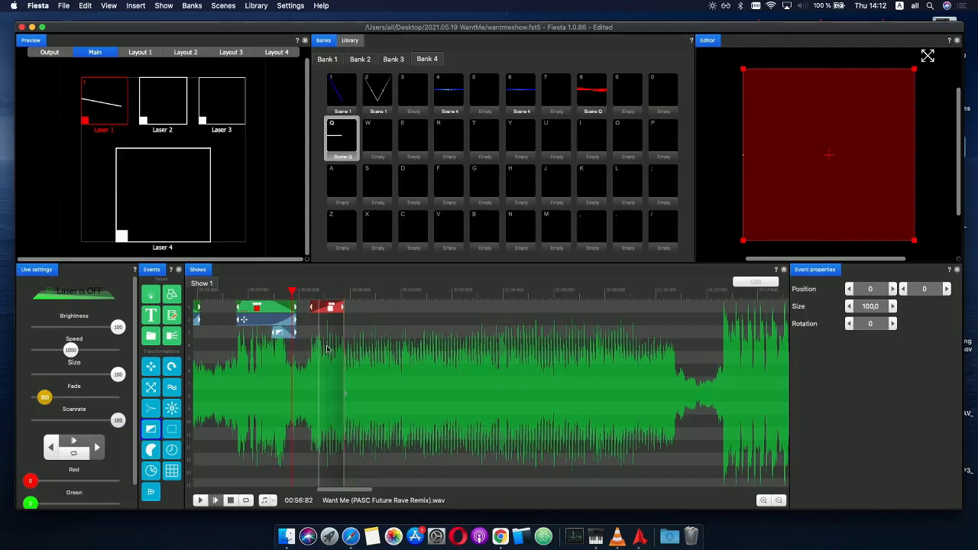
click(235, 501)
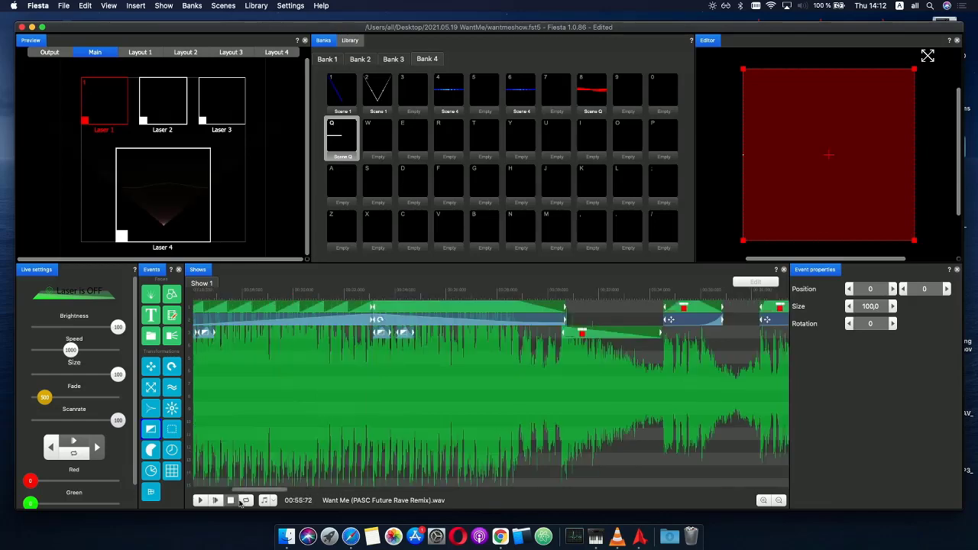
- Duplicate the Scene Q event onto track 2, starting directly where the first one ends at 00:57:73
scroll(485, 369, down, 5)
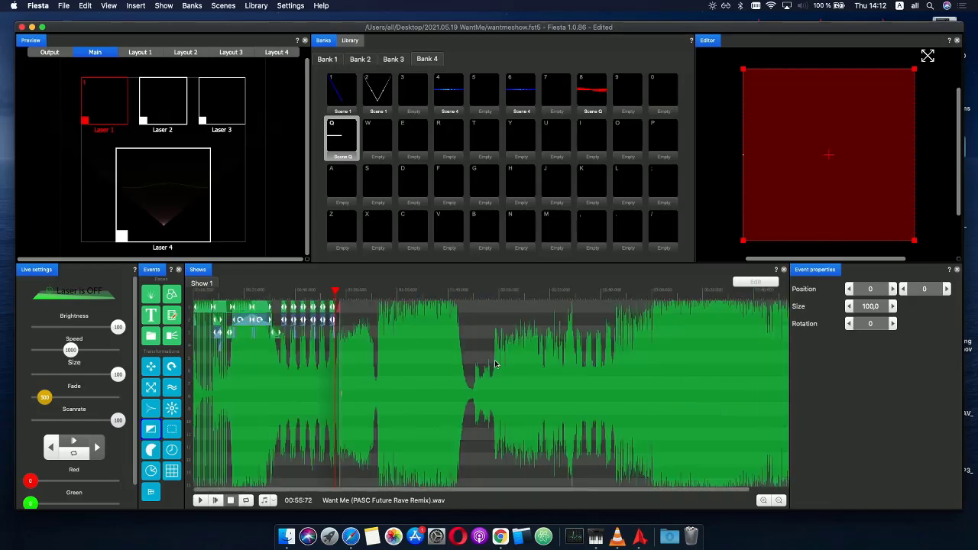
click(272, 292)
scroll(272, 297, up, 5)
scroll(290, 304, up, 3)
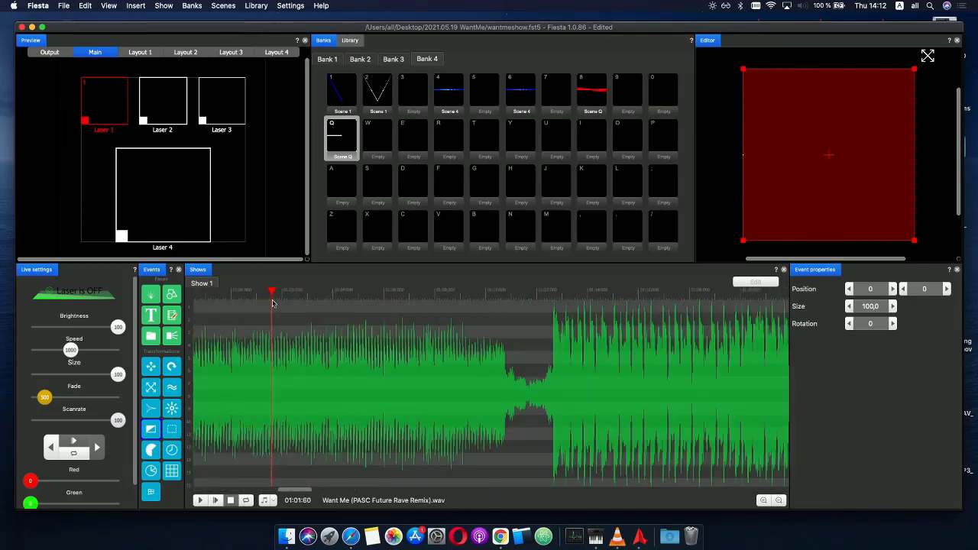
scroll(273, 303, down, 5)
drag(259, 293, 224, 316)
scroll(273, 307, up, 8)
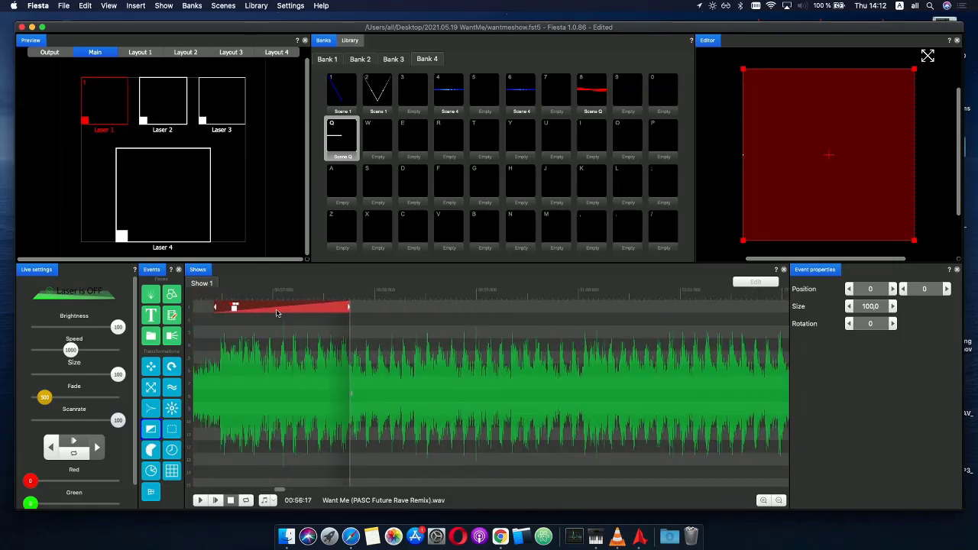
key(super+v)
mouse_move(377, 322)
mouse_down()
mouse_move(346, 322)
mouse_move(376, 324)
mouse_up()
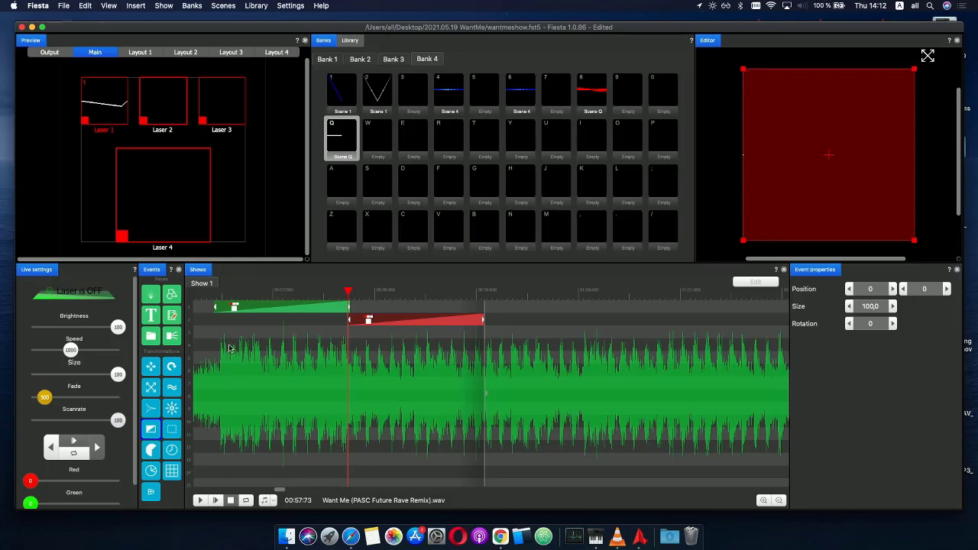
- Scrub through the first Scene Q event to examine its pulses on Laser 1
click(257, 309)
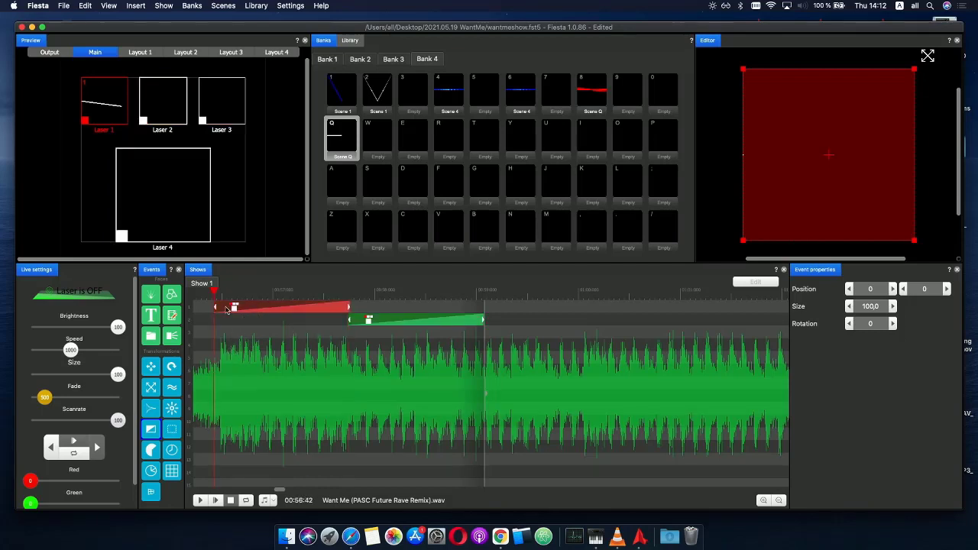
drag(220, 293, 337, 294)
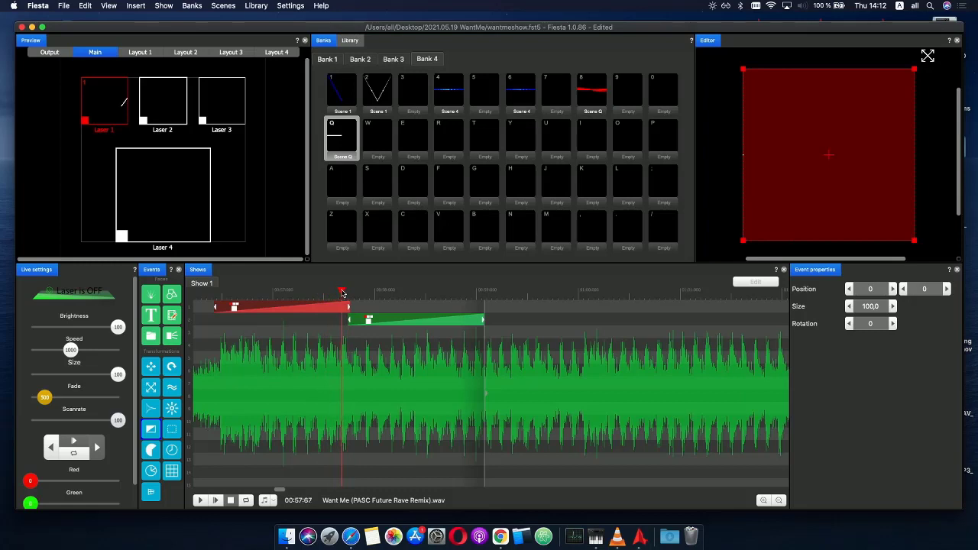
right_click(349, 143)
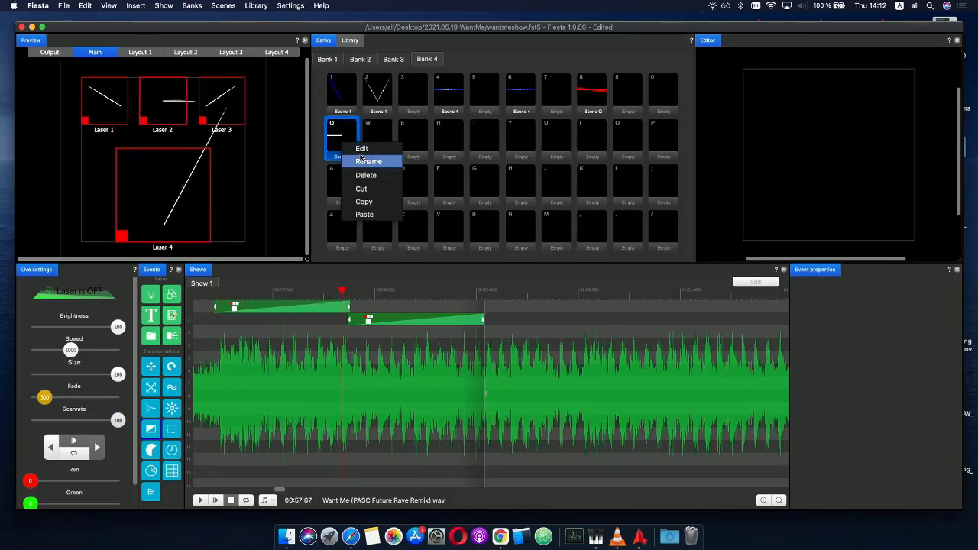
click(352, 161)
key(Escape)
right_click(349, 143)
click(360, 153)
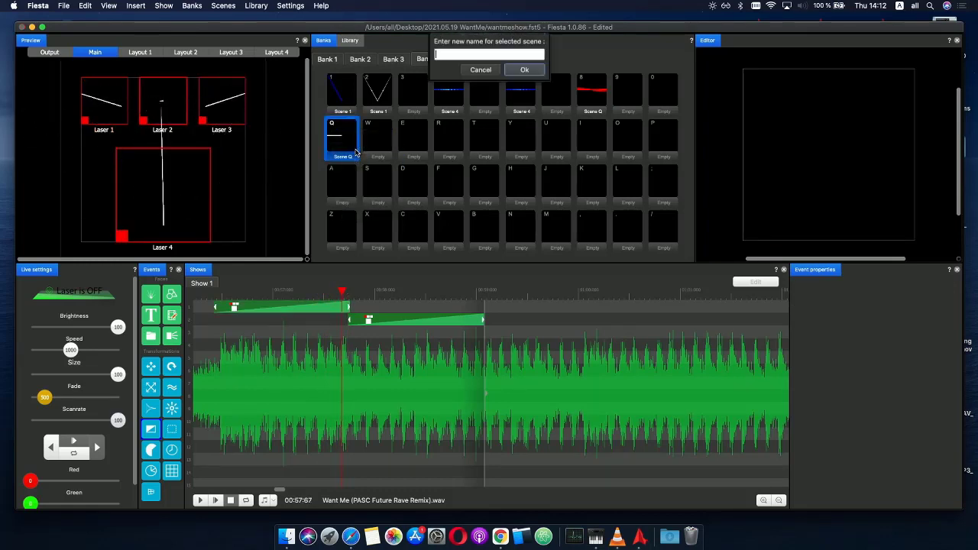
key(Escape)
- Set the repeat of Scene Q's brightness phase graph to 8, close the scene editor, and play the show to check the pulsing
right_click(351, 143)
click(355, 145)
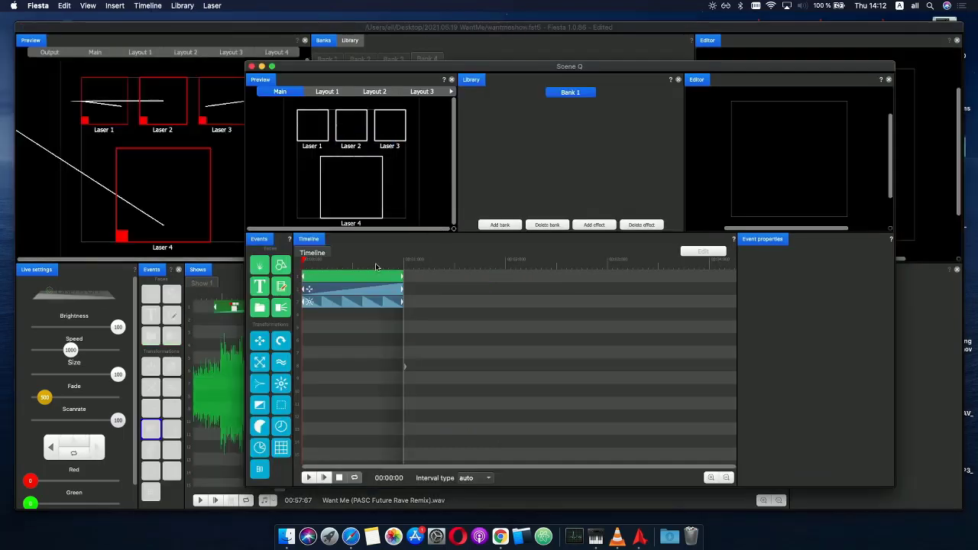
click(330, 290)
click(337, 304)
double_click(350, 304)
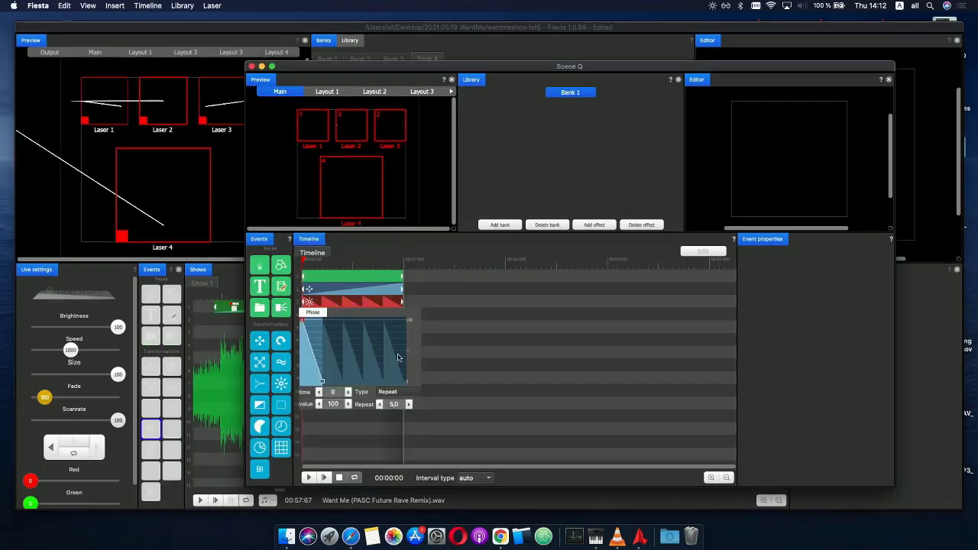
click(412, 409)
click(412, 410)
click(412, 409)
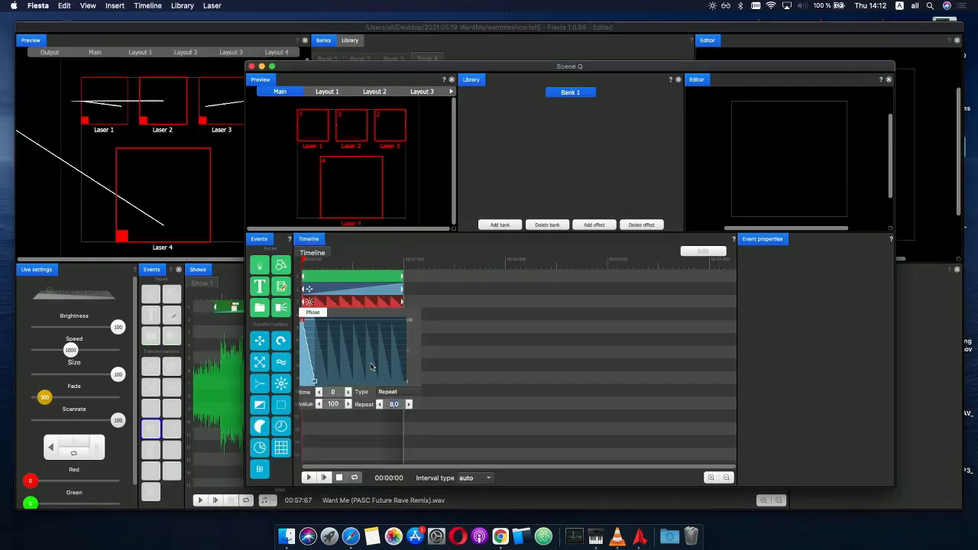
click(252, 66)
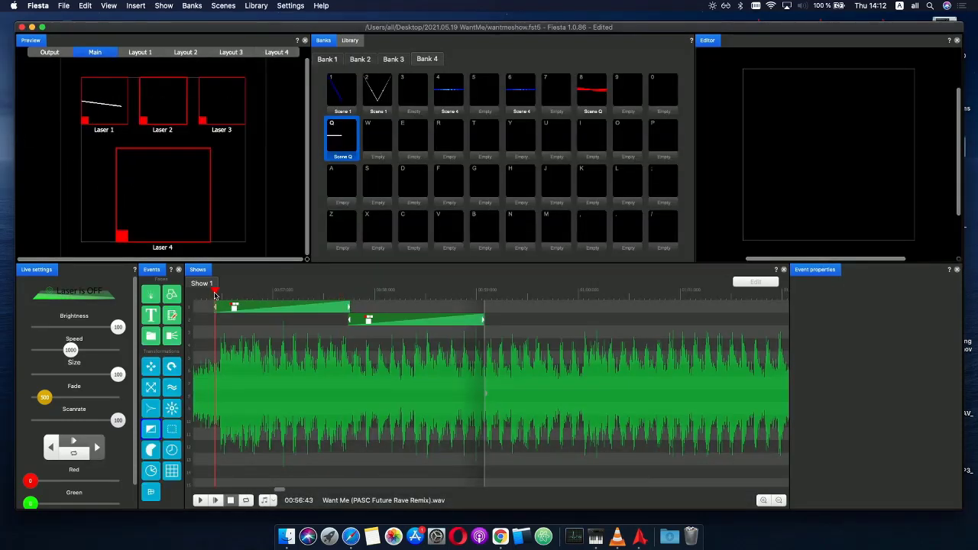
click(220, 501)
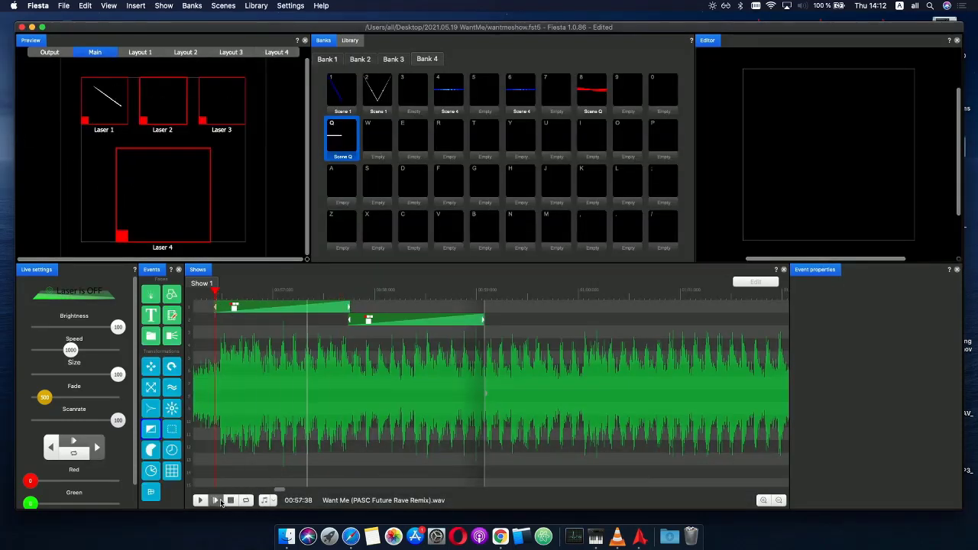
click(229, 501)
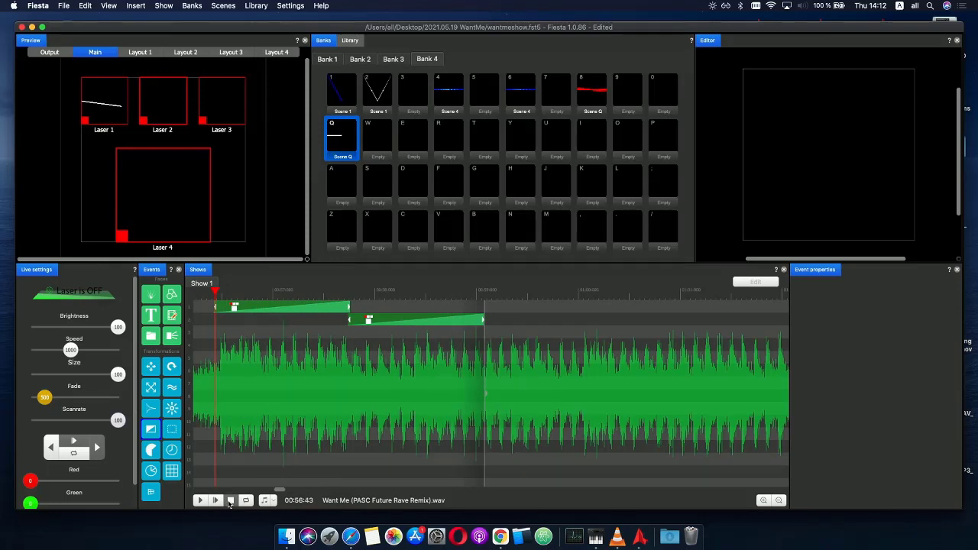
- Reassign the second Scene Q event on track 2 from Laser 1 to Laser 3
click(402, 322)
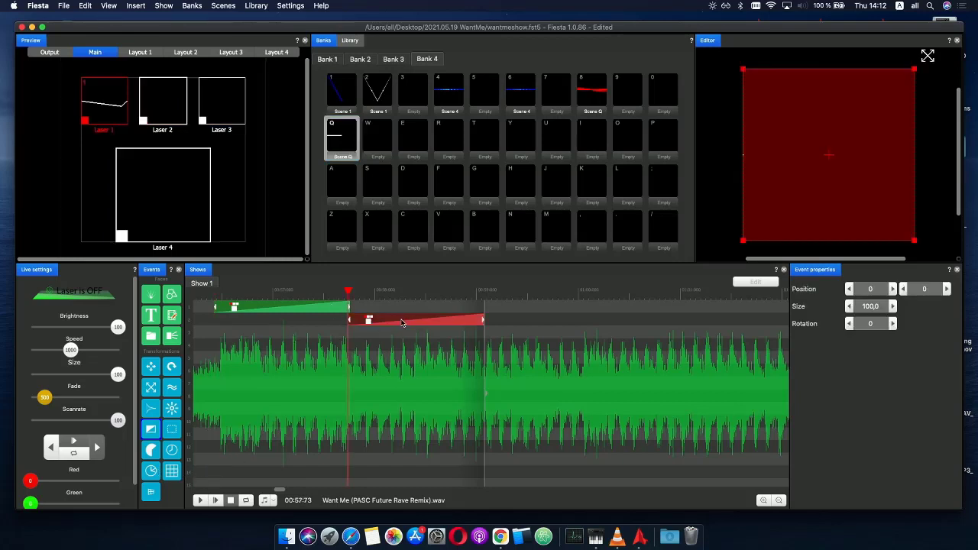
click(221, 101)
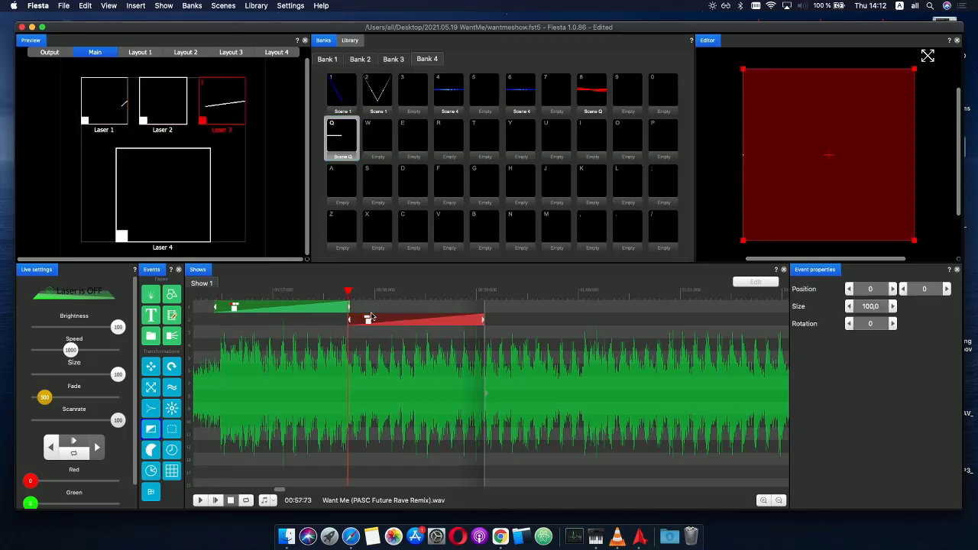
- Raise the track 2 event's whole rotation graph to 180 and scrub through the event to check its direction
double_click(389, 325)
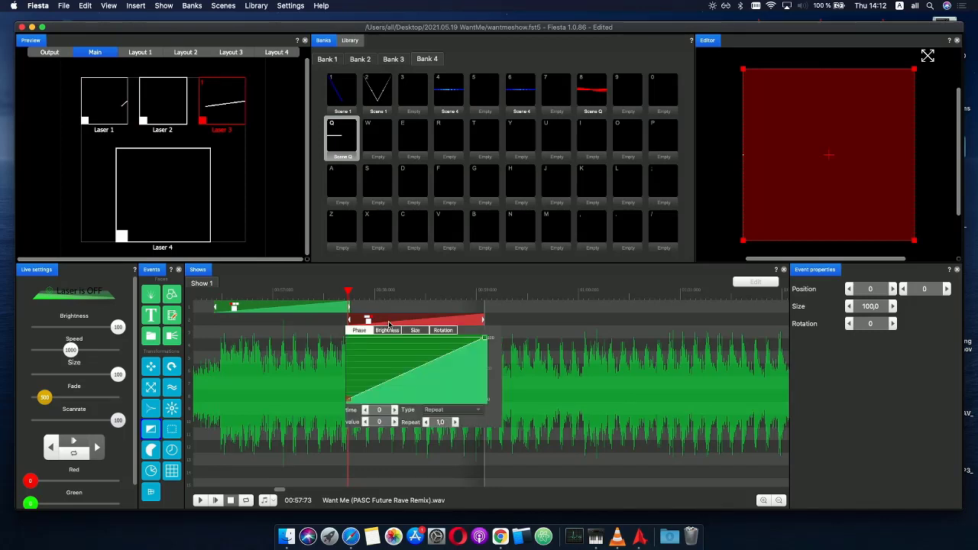
click(442, 333)
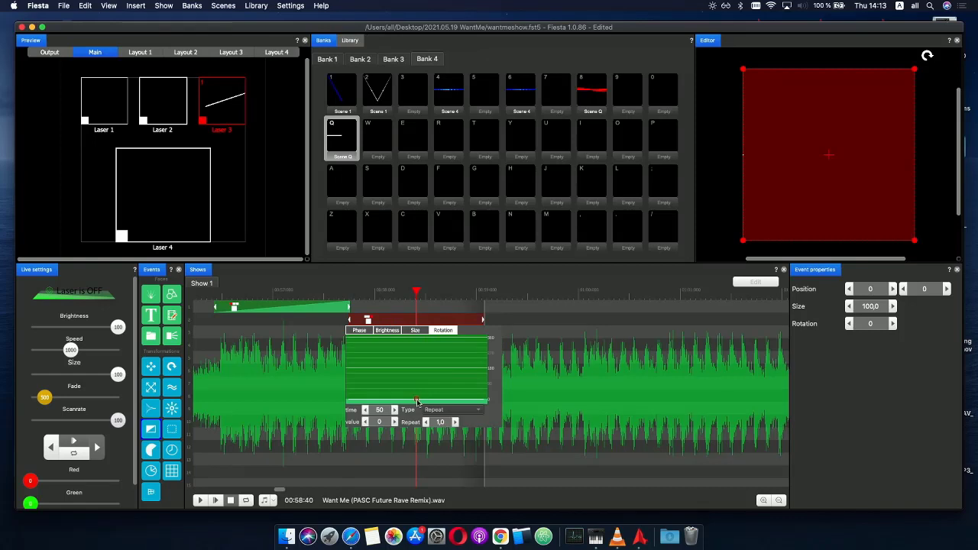
drag(418, 401, 411, 370)
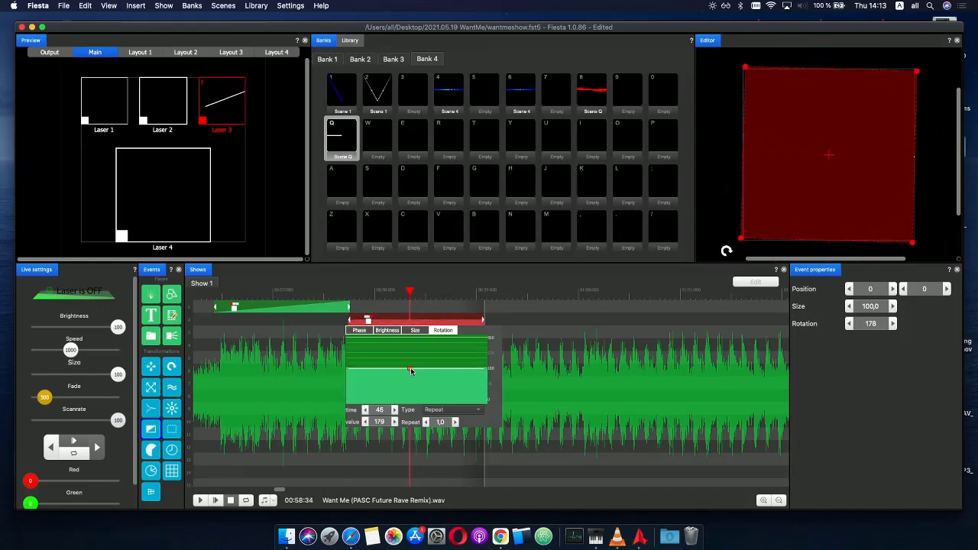
text(418)
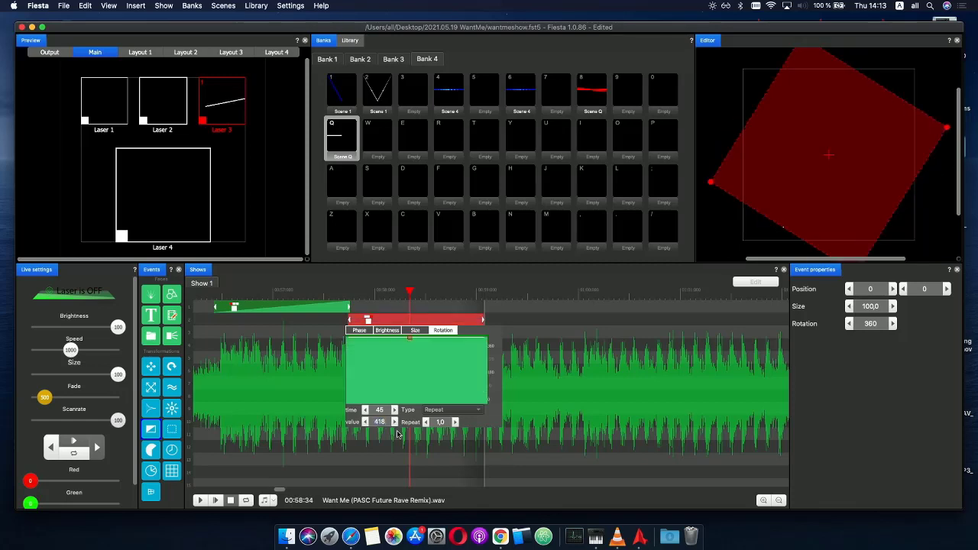
text(180)
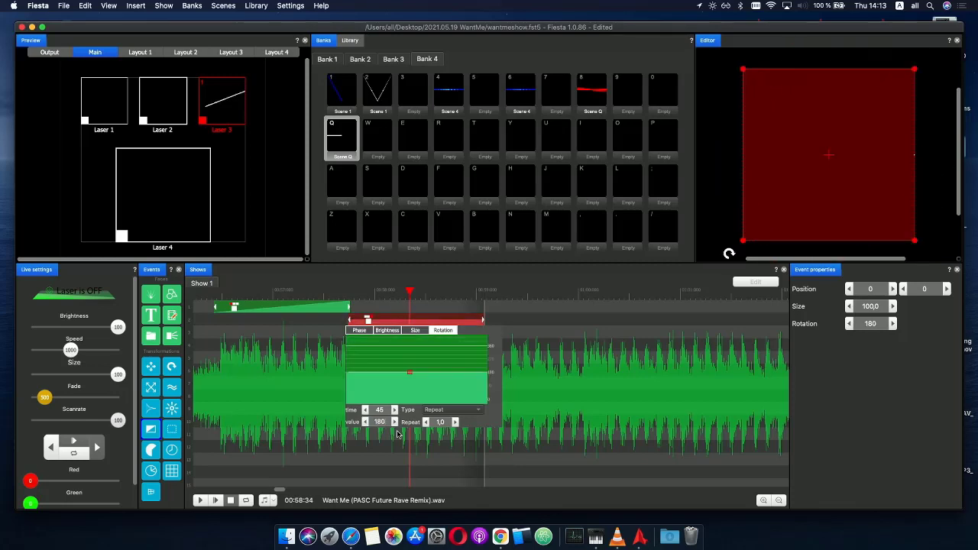
click(393, 431)
drag(361, 293, 415, 293)
click(389, 322)
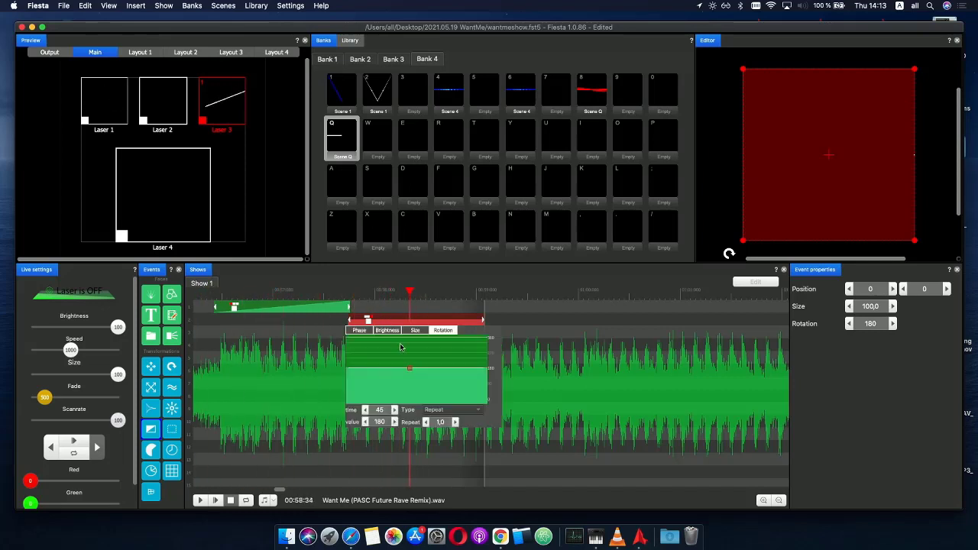
- Set the track 2 event's rotation graph to 360 and scrub through both Scene Q events to compare their motion
drag(411, 373, 411, 366)
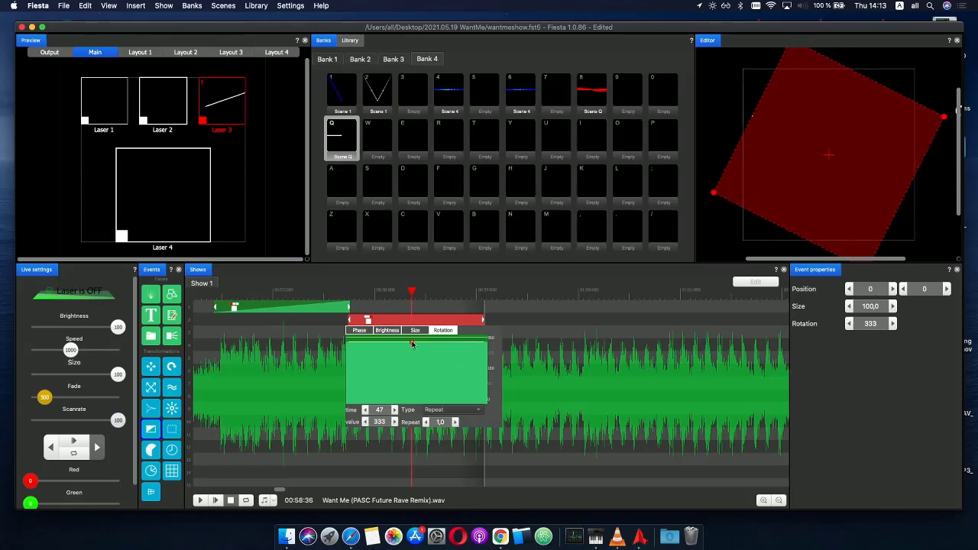
text(360)
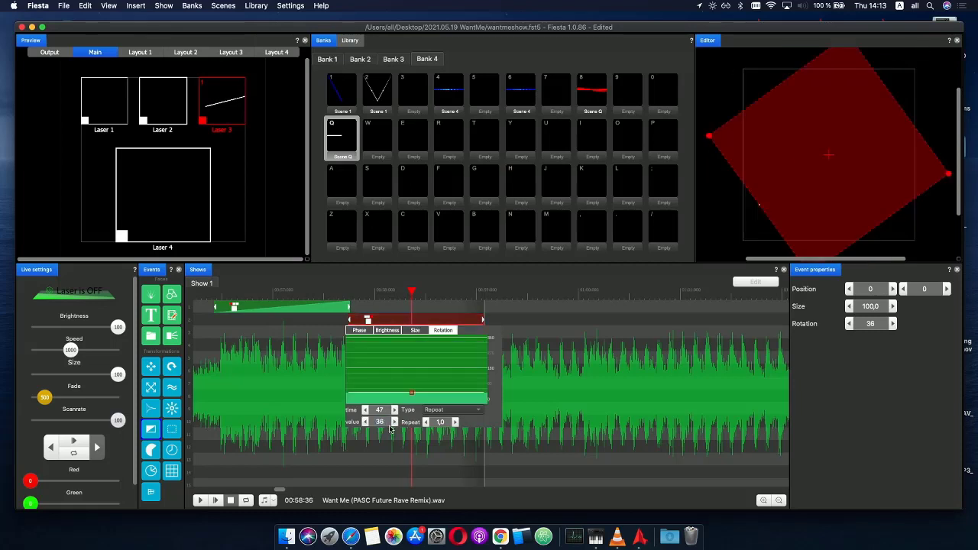
key(Return)
drag(357, 292, 215, 284)
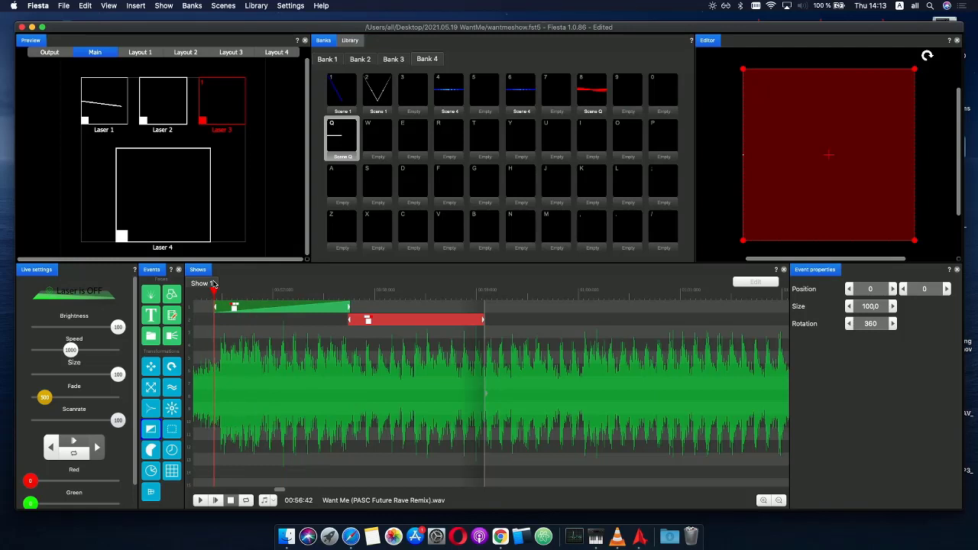
- Save the show as a new file named wantmeshow02.fst5
click(61, 8)
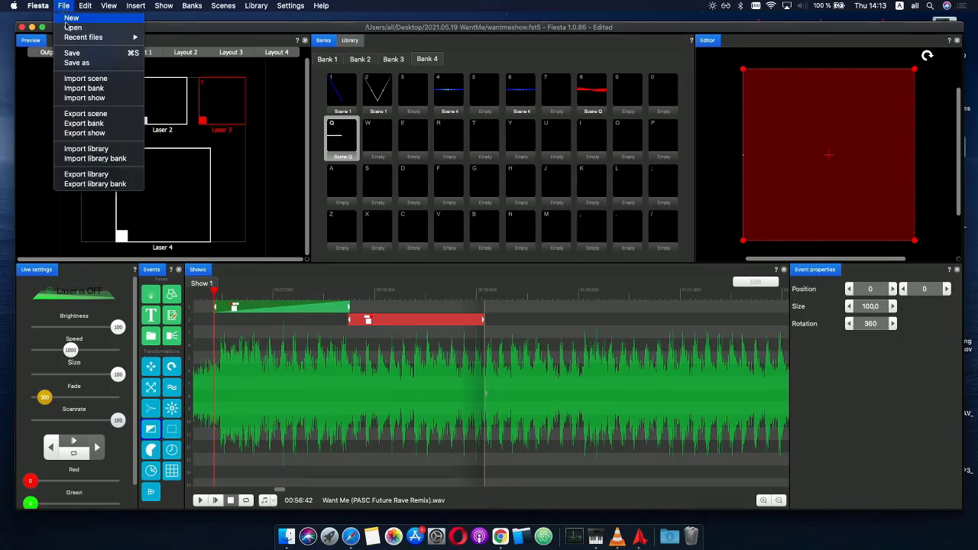
click(162, 120)
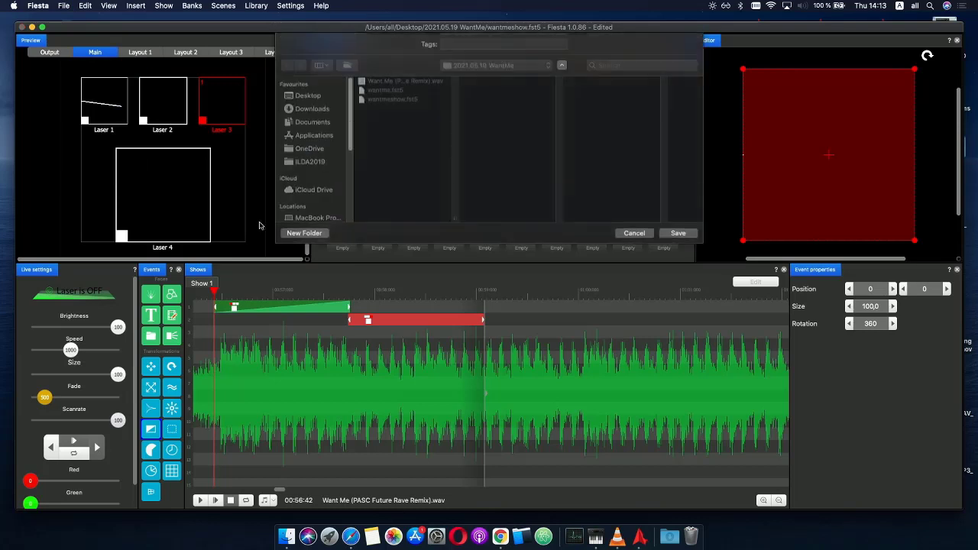
click(483, 48)
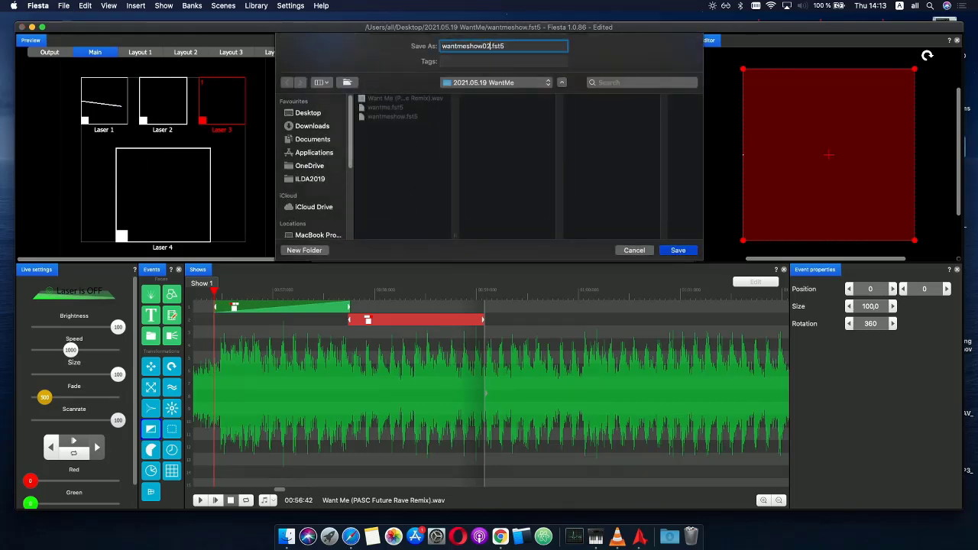
text(02)
key(Return)
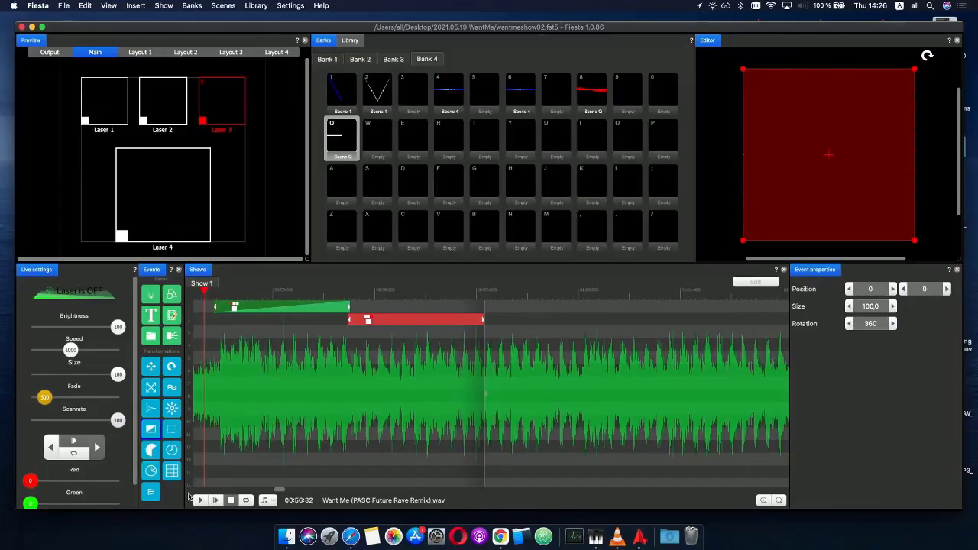
- Shorten the track 1 Scene Q event to 00:57:45, fit the track 2 event from there to about 00:58:49, and play the result
click(214, 500)
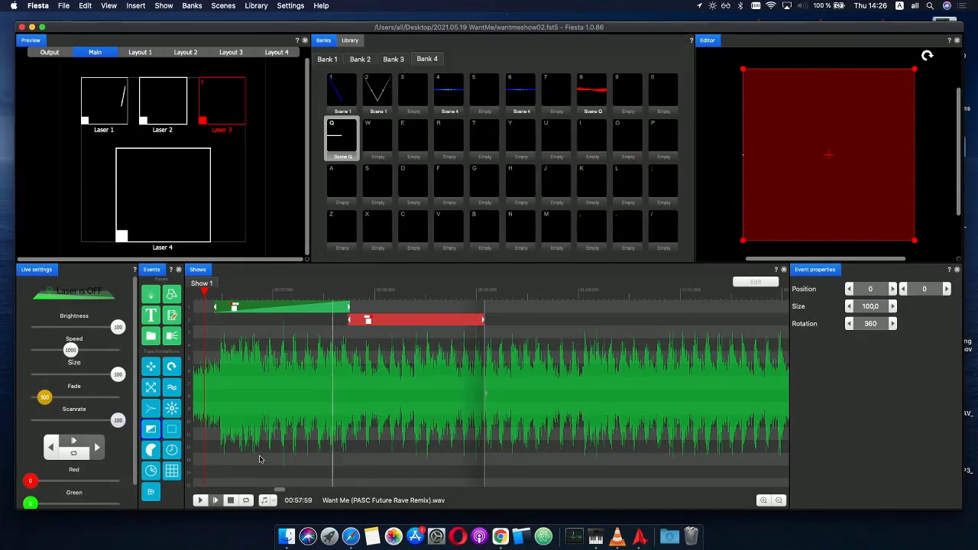
drag(379, 321, 320, 310)
click(323, 310)
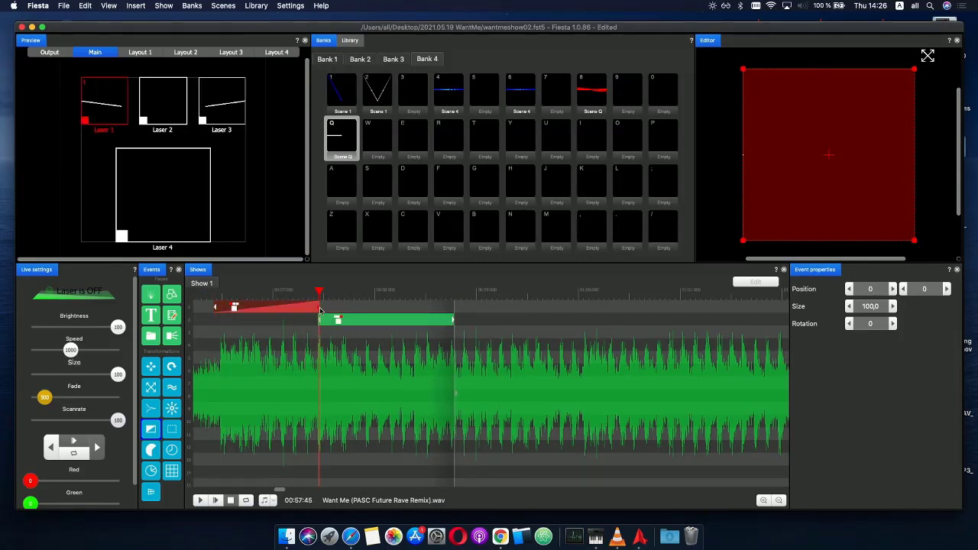
drag(441, 327, 414, 326)
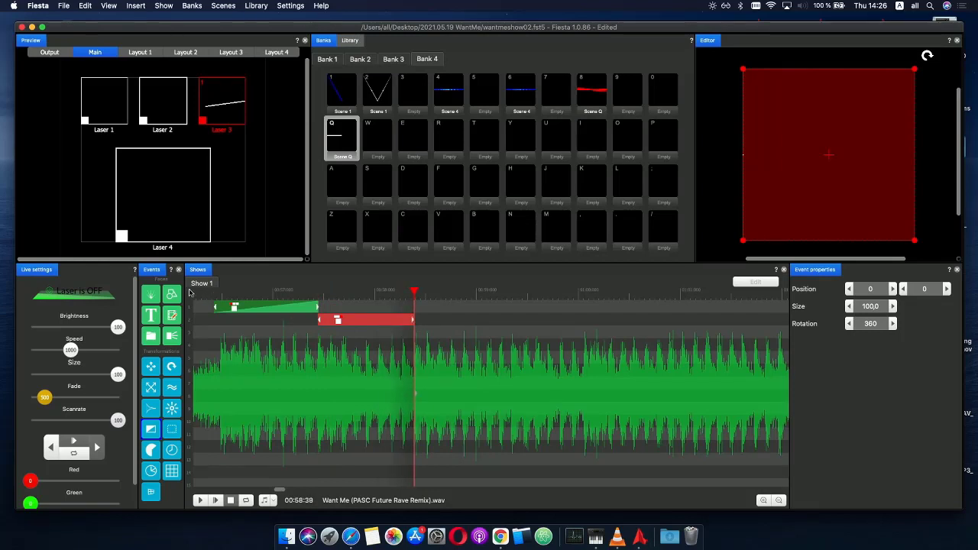
drag(205, 293, 427, 325)
click(200, 293)
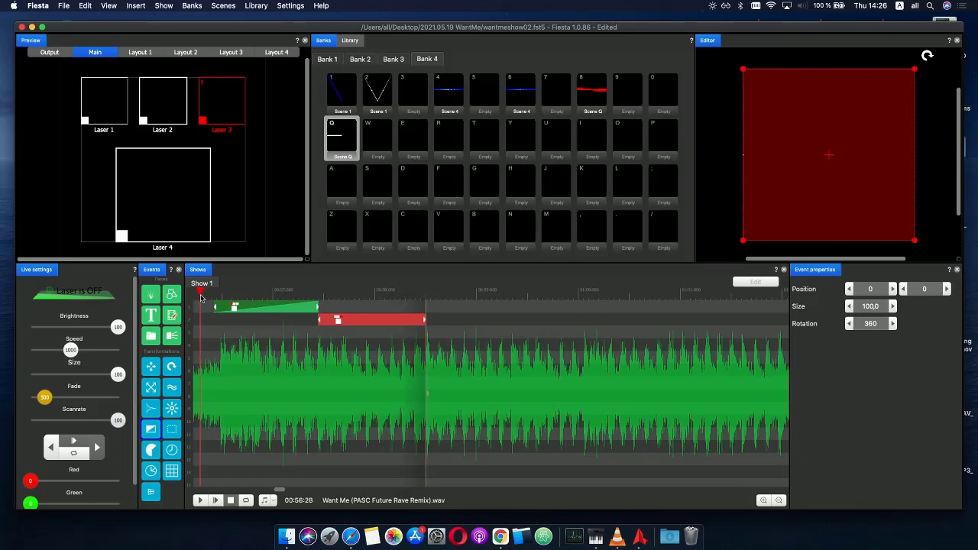
click(215, 502)
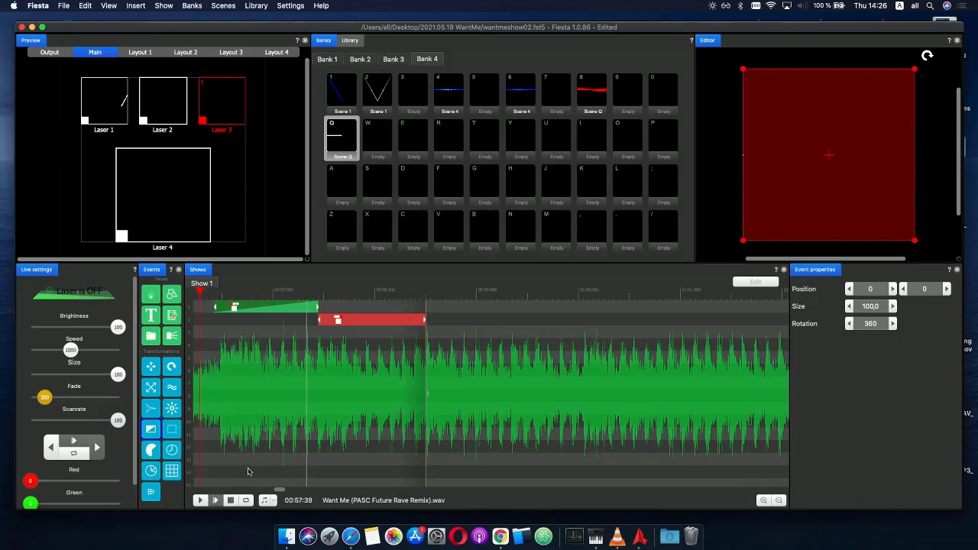
key(space)
- Duplicate the track 1 Scene Q event at 00:58:49 and the track 2 event at 00:59:52 on their own tracks
click(314, 310)
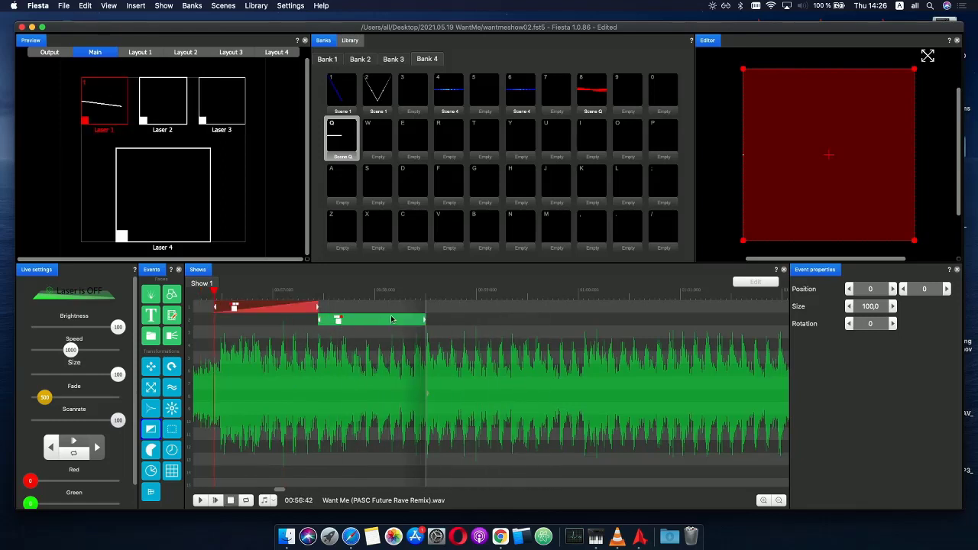
key(super+v)
click(444, 309)
drag(445, 309, 445, 309)
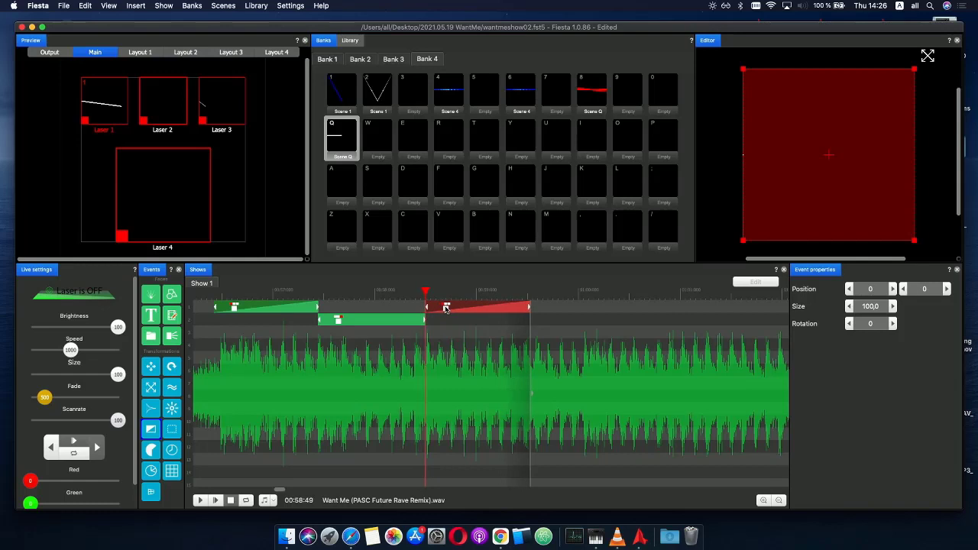
click(400, 324)
key(super+c)
key(super+v)
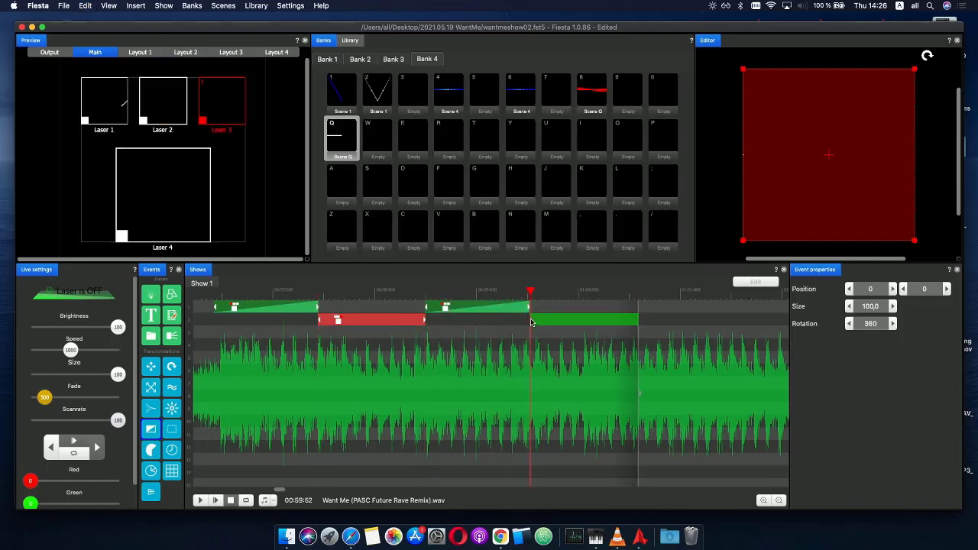
click(561, 325)
- Play the show from just before the first Scene Q event to check the four-event sequence against the music
key(minus)
key(minus)
click(449, 293)
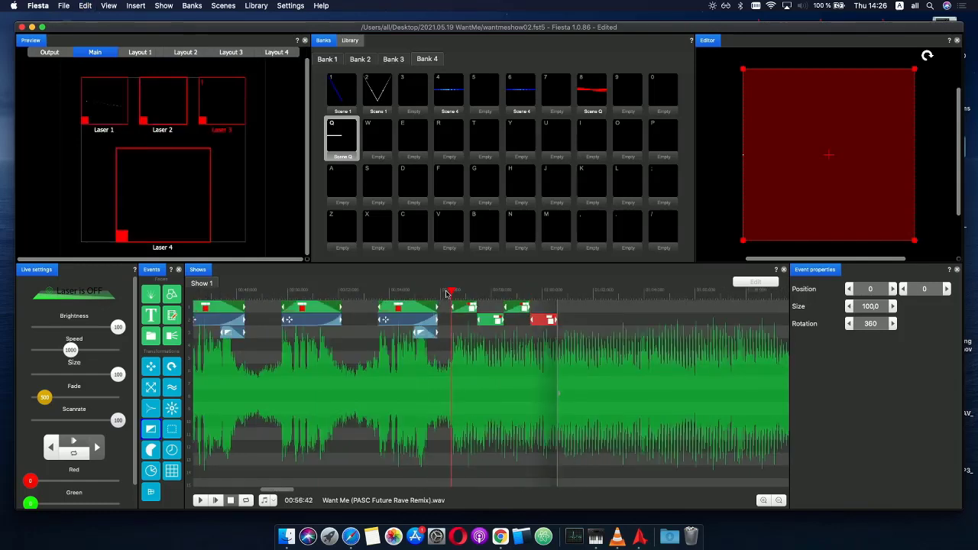
click(217, 500)
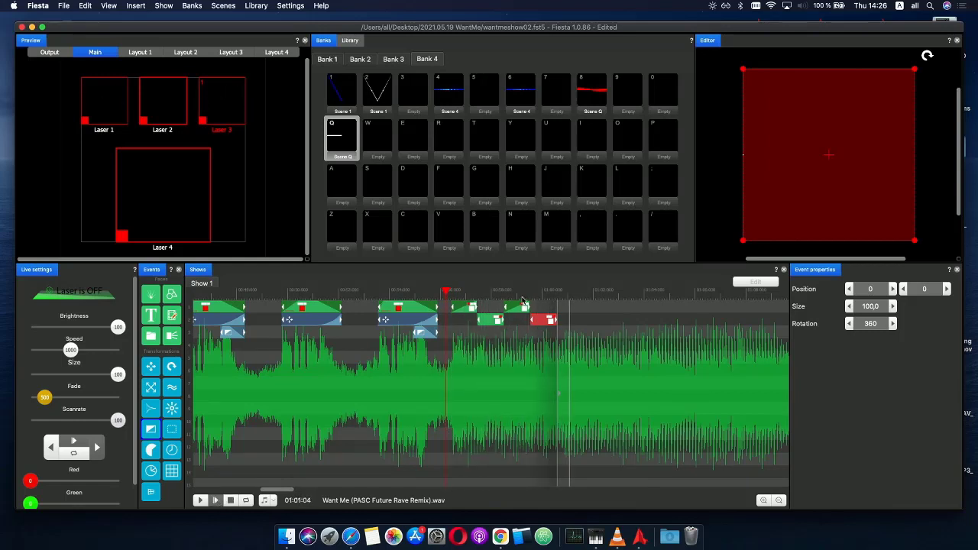
drag(534, 297, 439, 295)
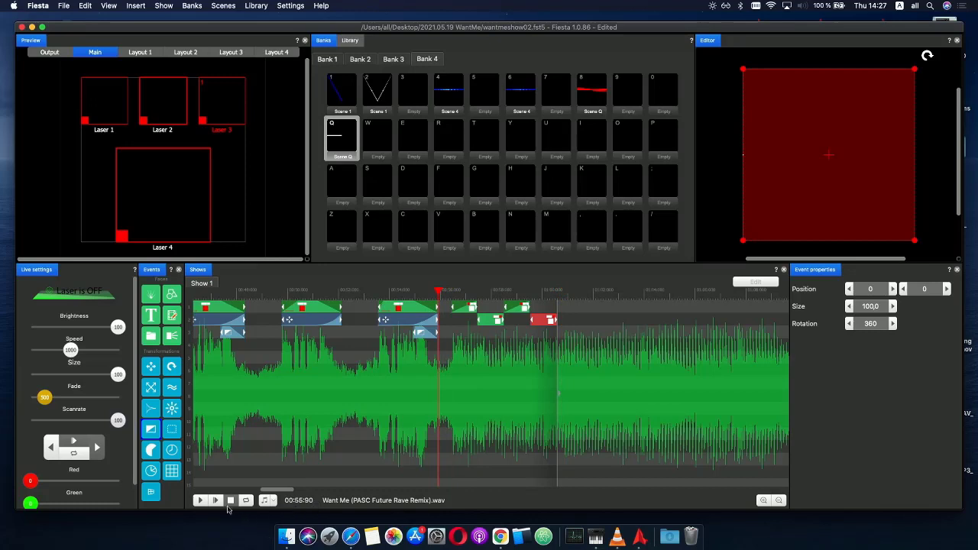
click(216, 502)
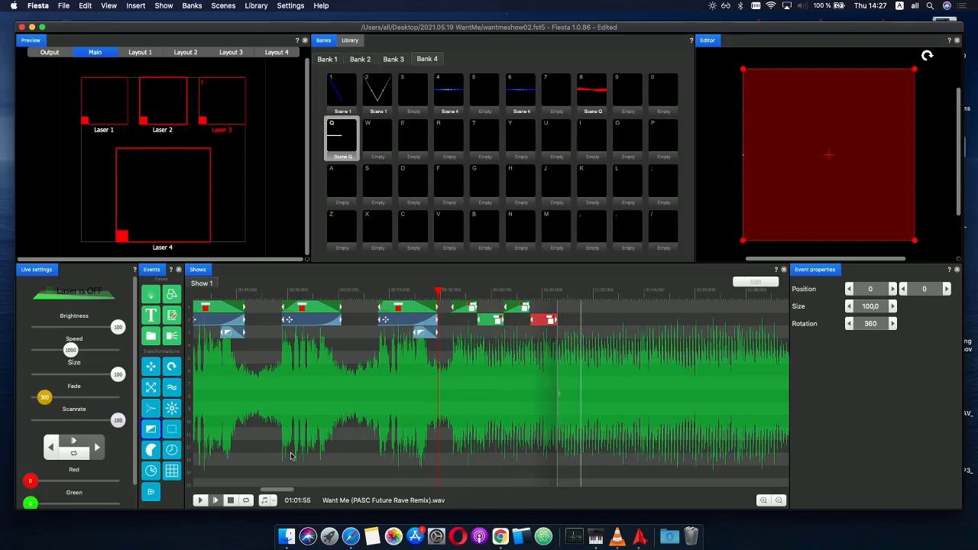
click(529, 293)
- Duplicate the last two Scene Q events together onto tracks 1 and 2 starting at 01:00:90
click(567, 318)
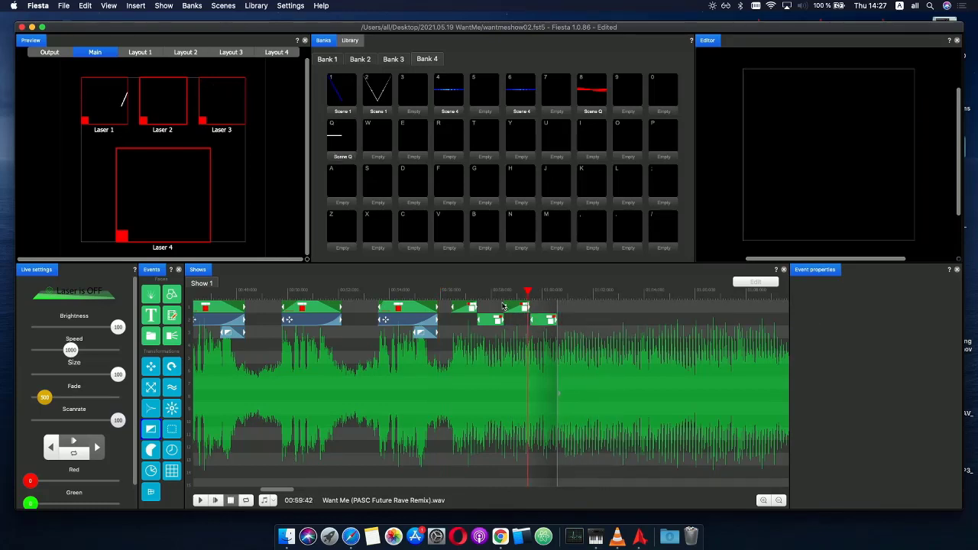
drag(502, 303, 514, 306)
drag(578, 320, 525, 307)
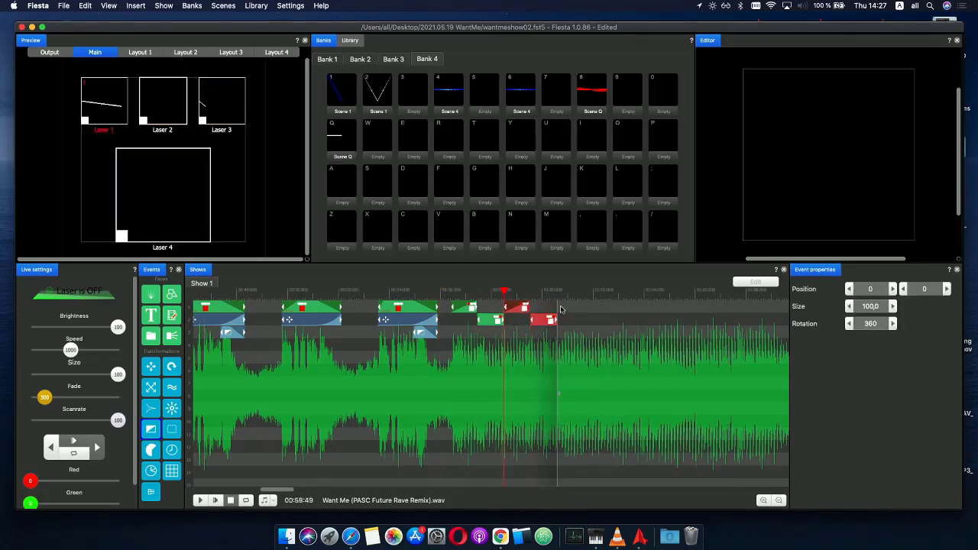
key(super+v)
click(571, 311)
scroll(585, 328, up, 8)
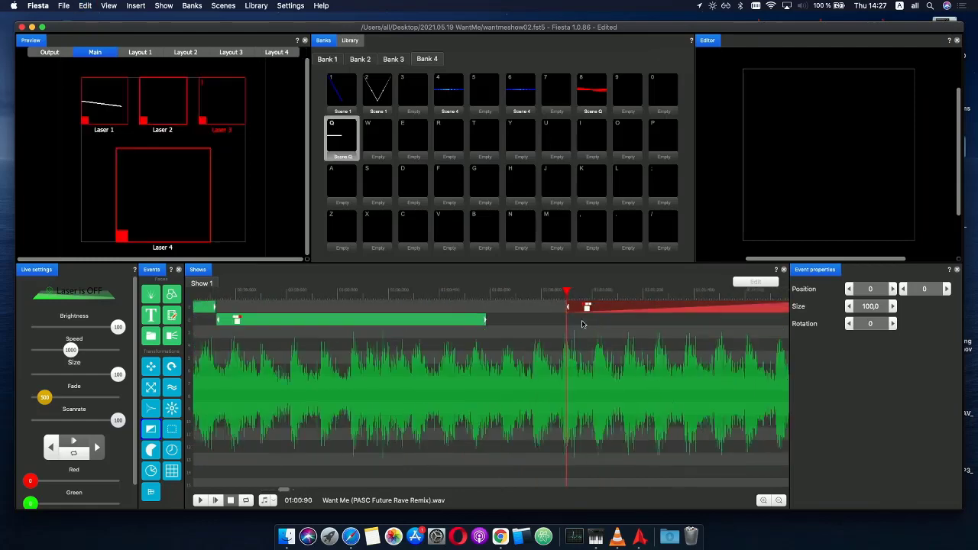
scroll(583, 321, down, 5)
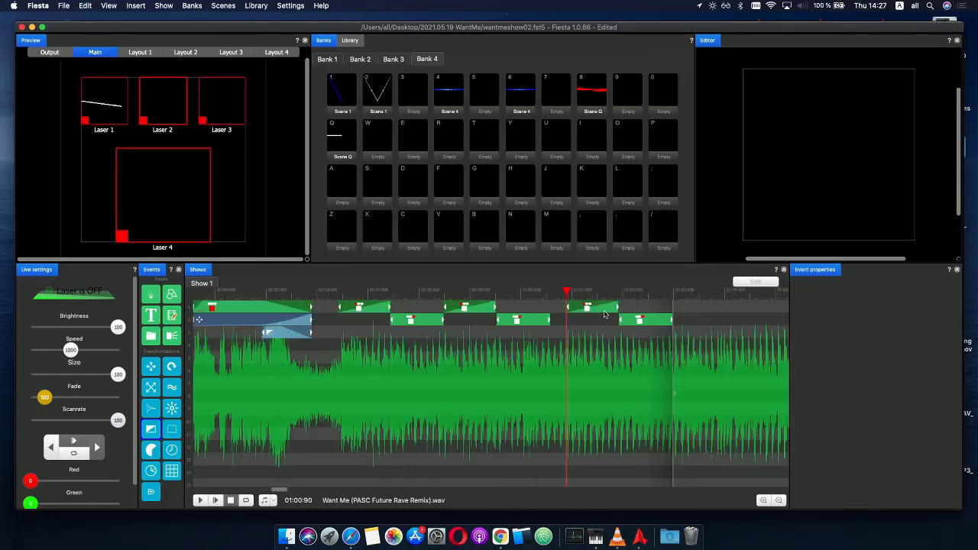
- Assign the two pasted Scene Q events to Laser 2 only and align the track 2 event's start with the track 1 event
click(122, 106)
click(163, 101)
click(224, 114)
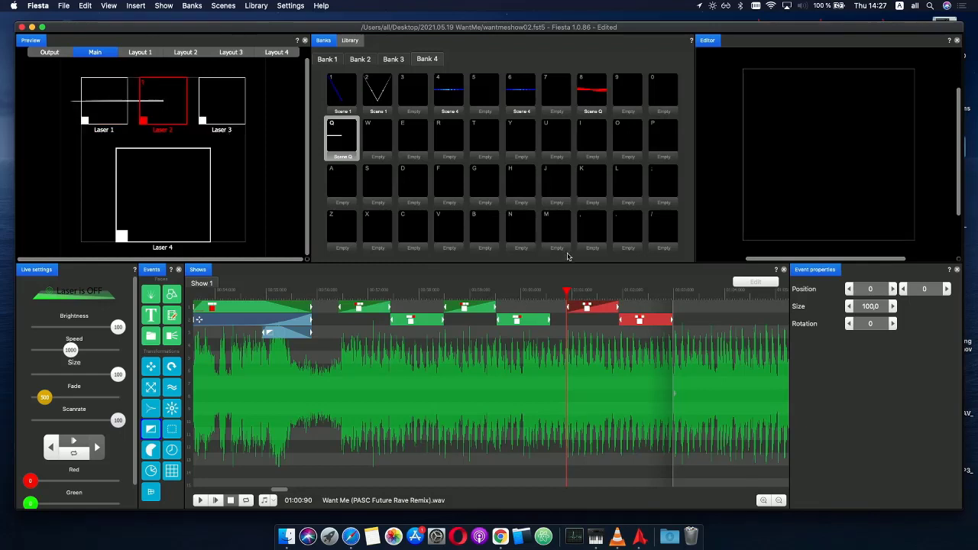
drag(648, 321, 594, 320)
- Scrub through the stacked Laser 2 events and set the track 2 event's rotation graph to 180
click(577, 294)
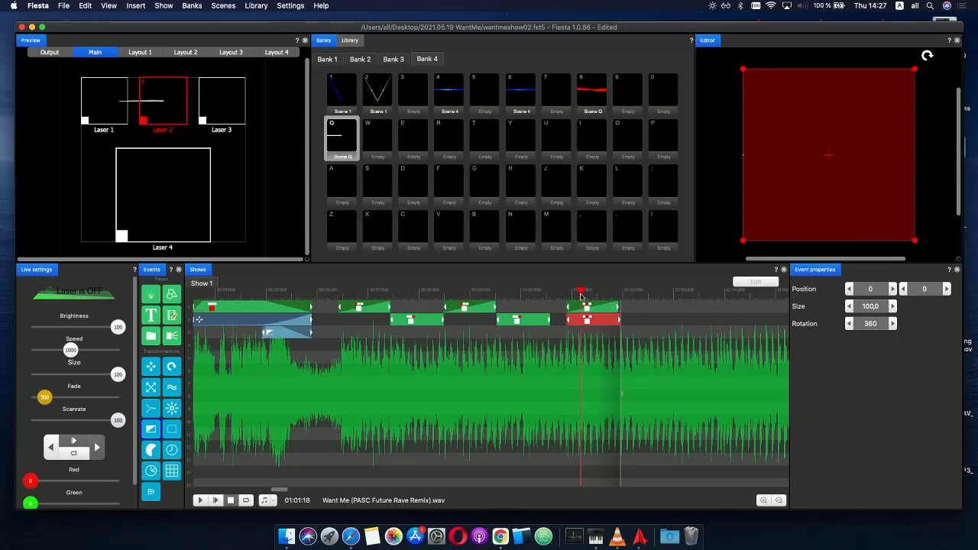
click(588, 295)
drag(593, 298, 599, 296)
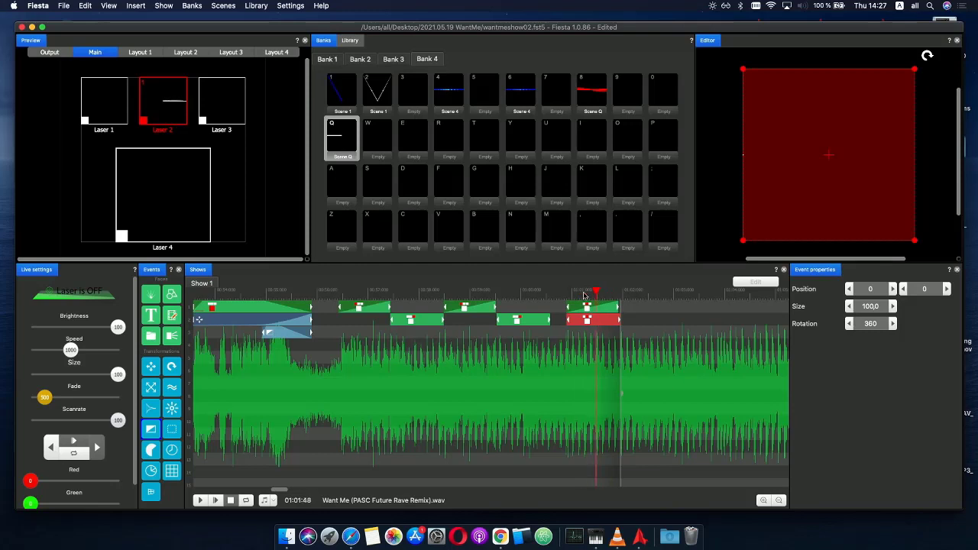
click(585, 295)
double_click(593, 321)
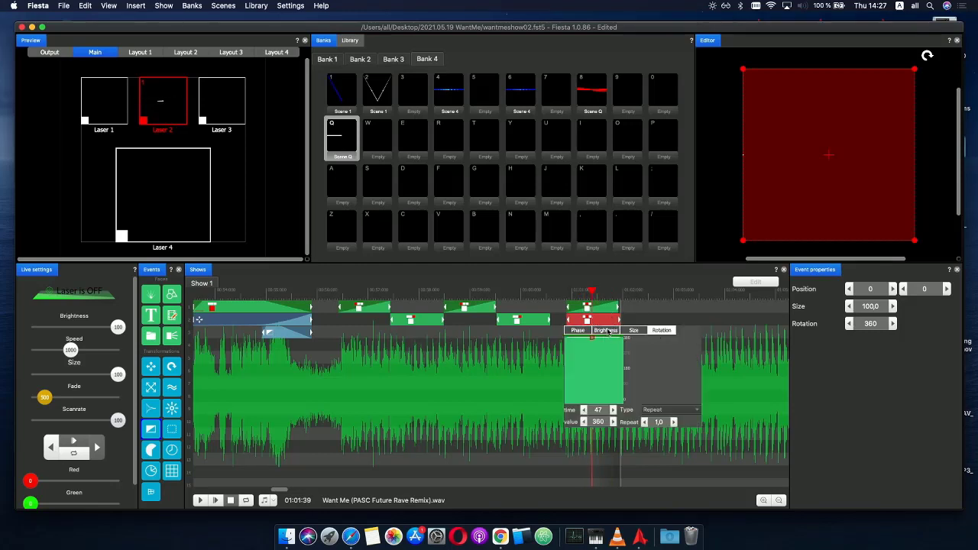
drag(594, 340, 589, 376)
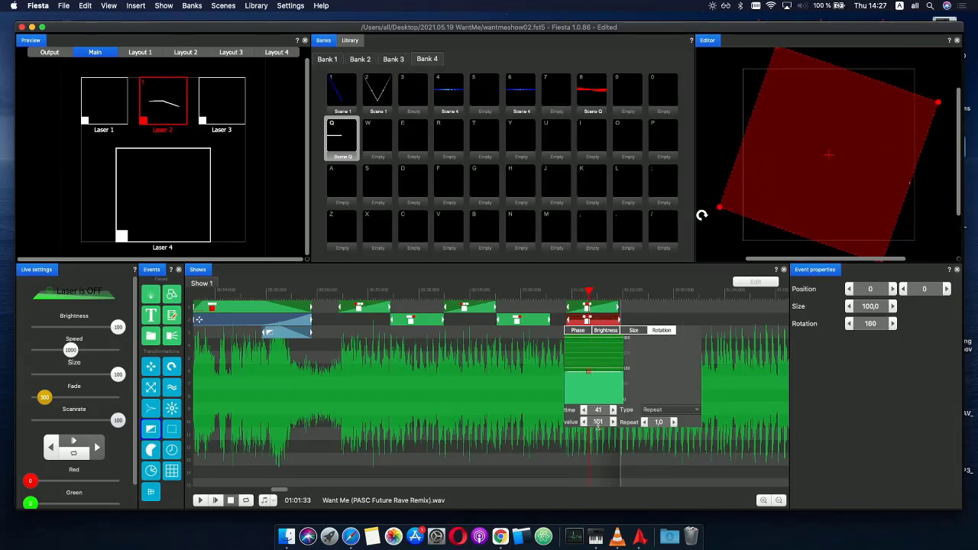
text(180)
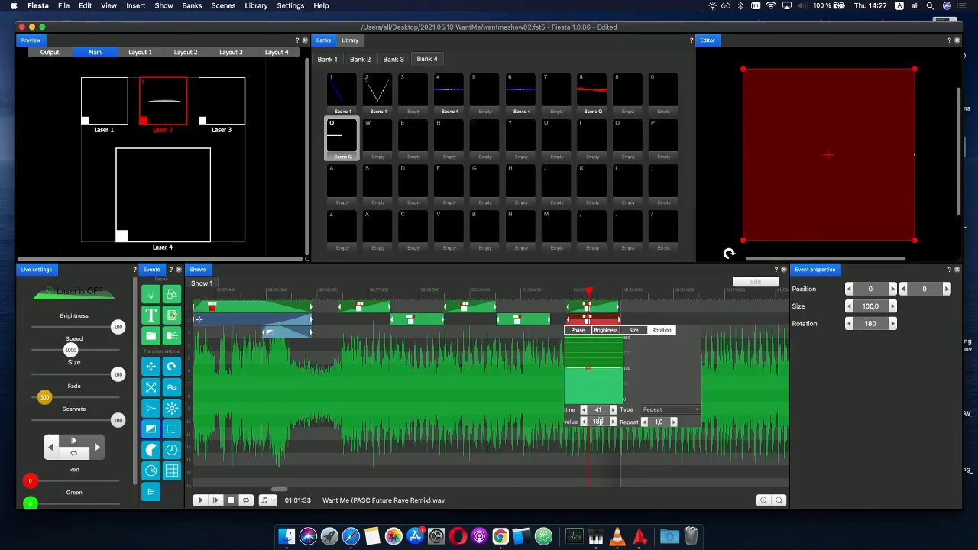
- Move the Laser 2 event pair to tracks 3 and 4 starting at 01:00:52, and play the sequence
drag(569, 295, 560, 334)
click(576, 339)
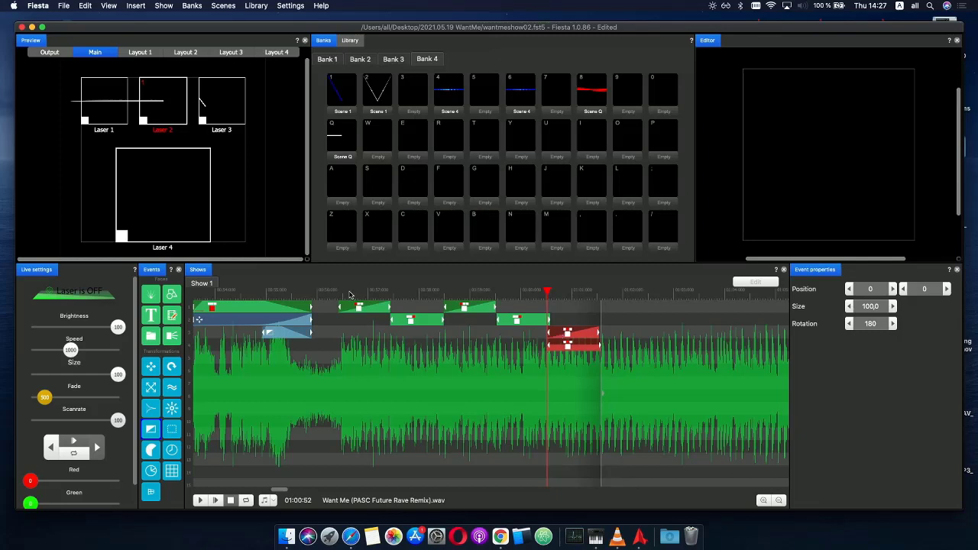
click(329, 291)
click(217, 500)
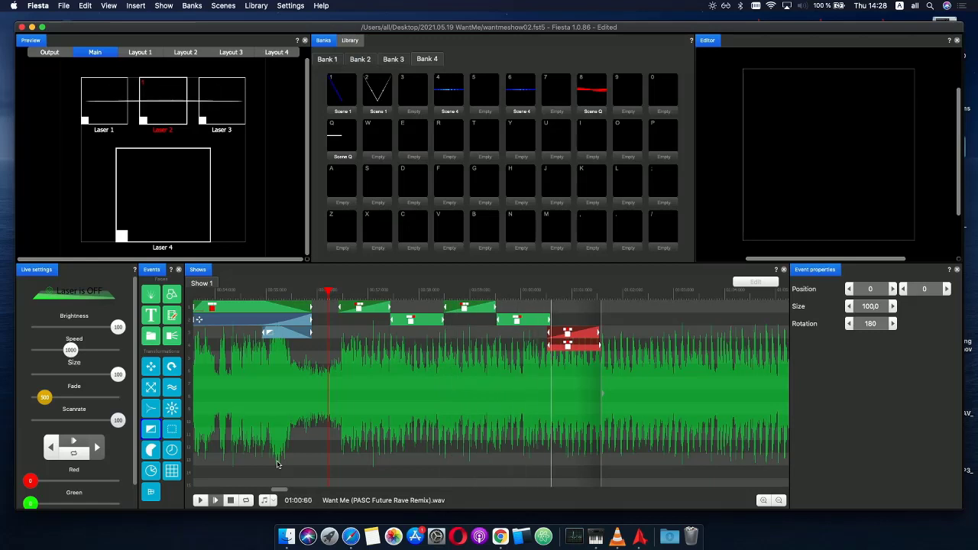
- Move the Laser 2 pair to 01:00:04 and shift the three preceding Scene Q events earlier so they overlap on tracks 1 and 2
click(518, 293)
drag(518, 295, 524, 294)
drag(569, 336, 545, 339)
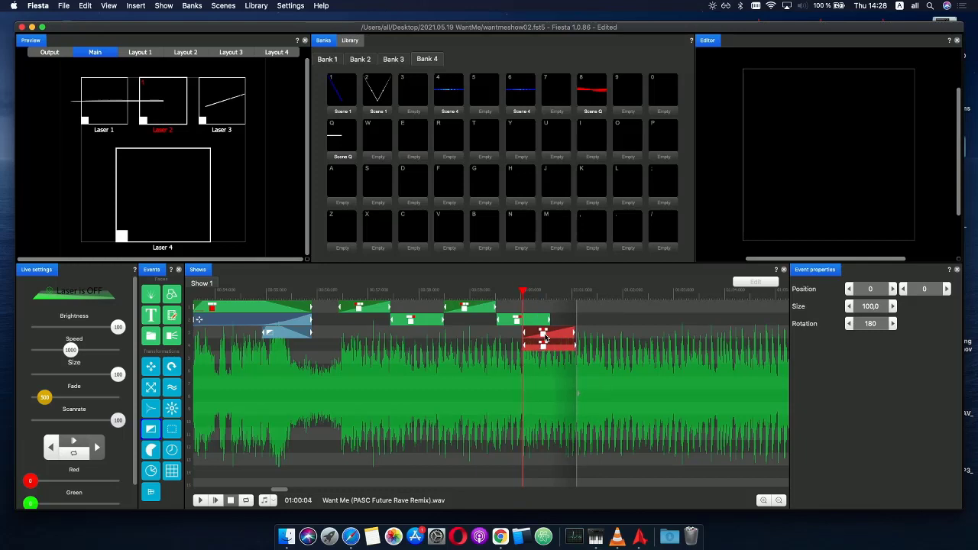
drag(421, 325, 439, 309)
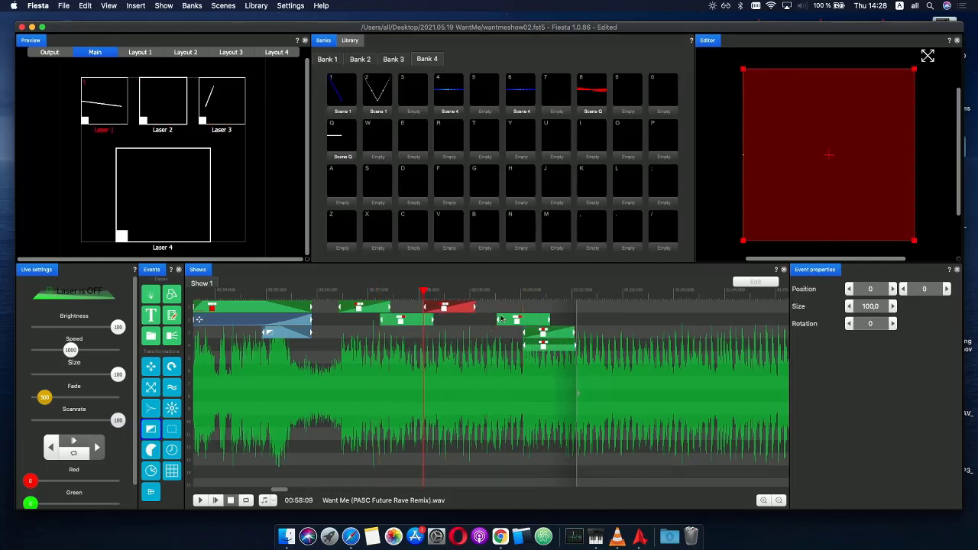
drag(515, 322, 464, 310)
- Play the show from 00:56:24 and scrub through the Laser 2 pair to check the overlapping timing
click(330, 293)
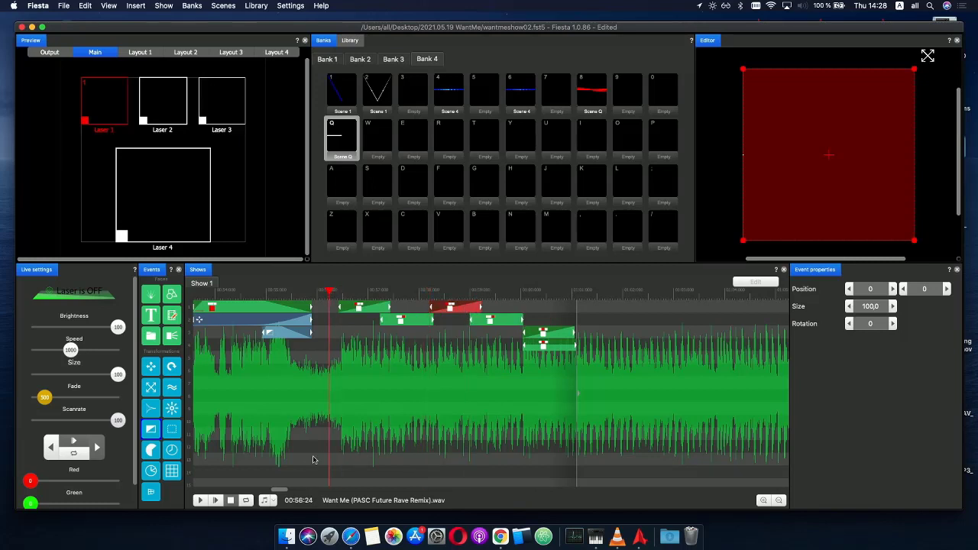
key(space)
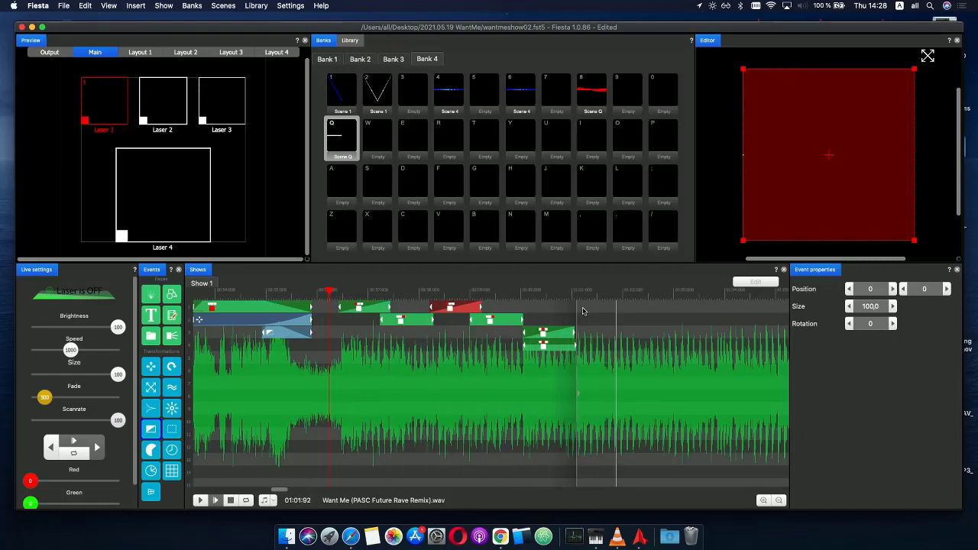
drag(539, 292, 560, 298)
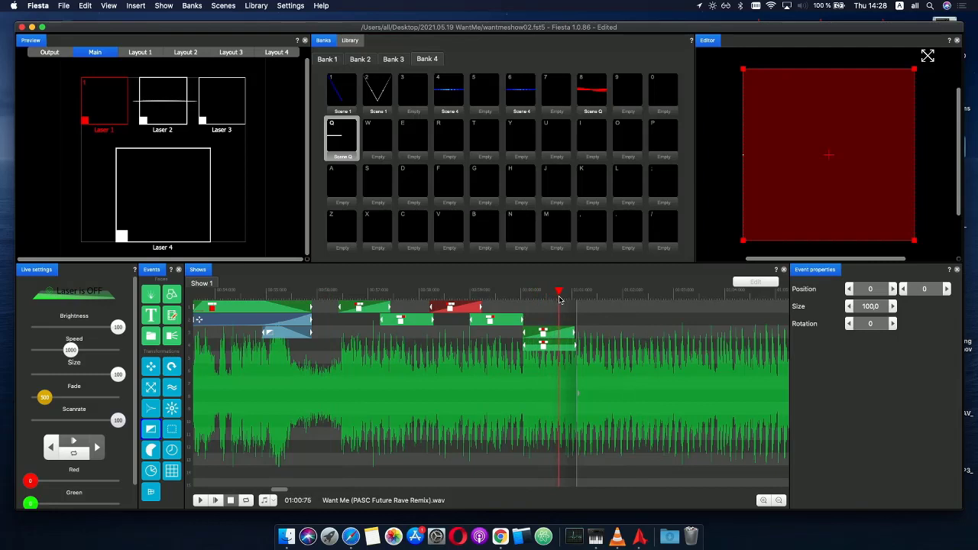
- Duplicate the Laser 2 event pair onto tracks 1 and 2, starting at 01:01:07
click(540, 335)
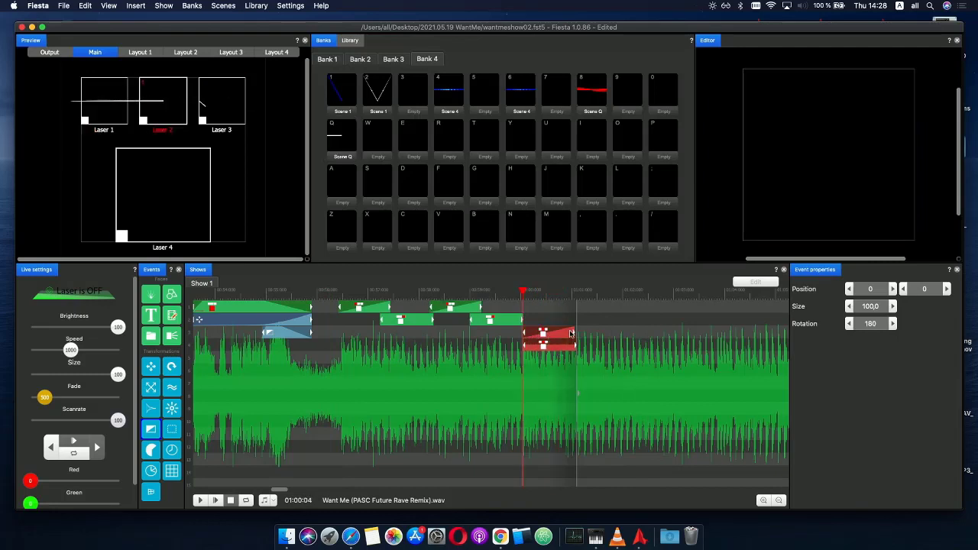
key(super+c)
key(super+v)
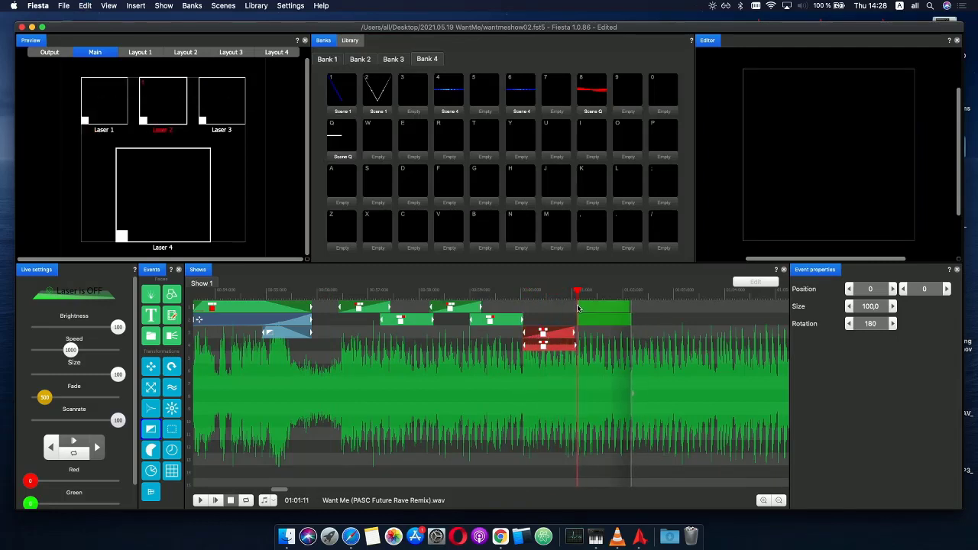
click(581, 320)
click(578, 308)
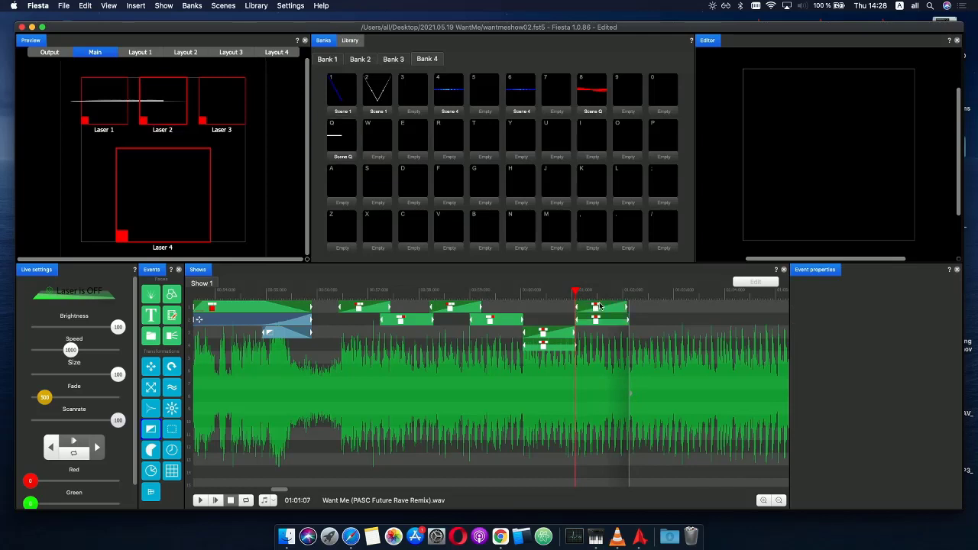
- Assign the new track 1 event to Laser 1 and the new track 2 event to Laser 3
click(102, 104)
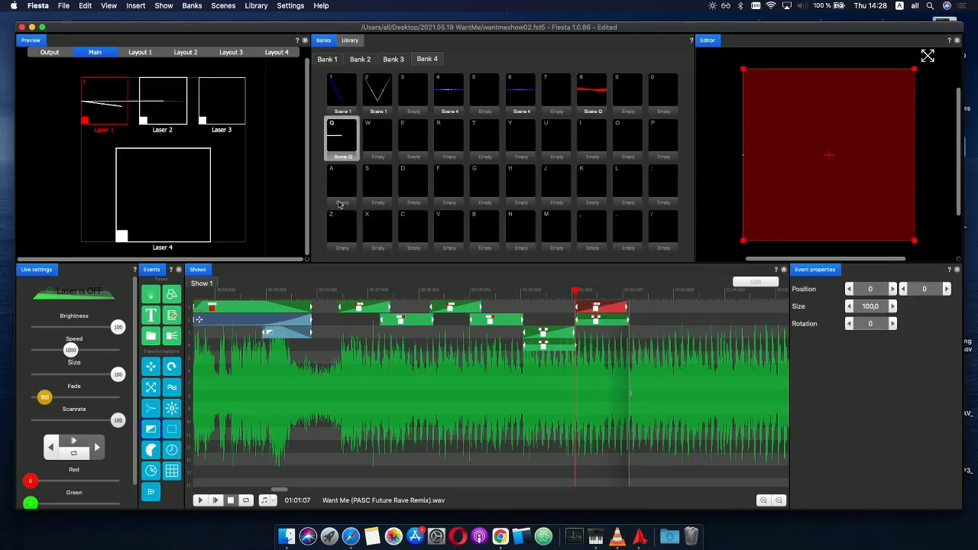
click(613, 321)
click(206, 101)
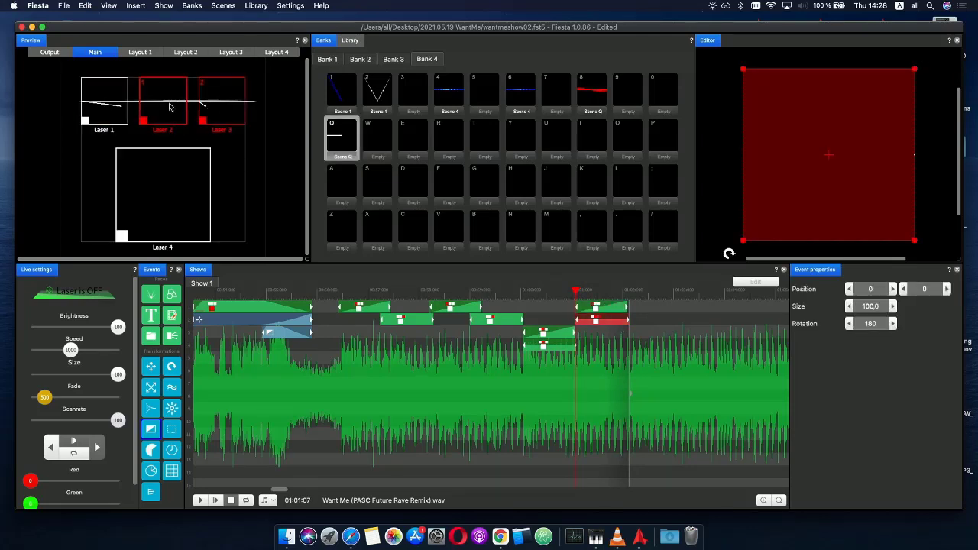
- Set the rotation graph value of the Laser 3 event at 01:01:07 on track 2 to 360
drag(579, 295, 601, 295)
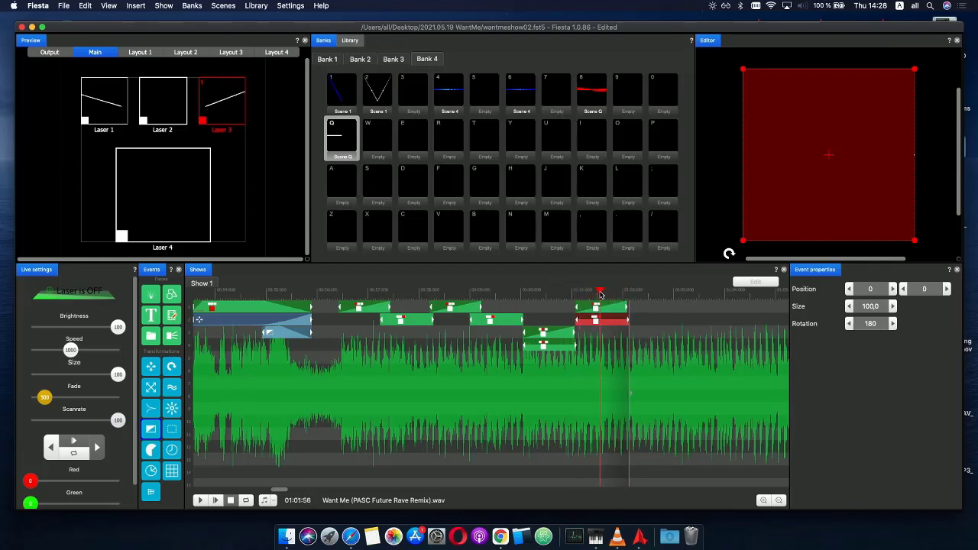
double_click(606, 321)
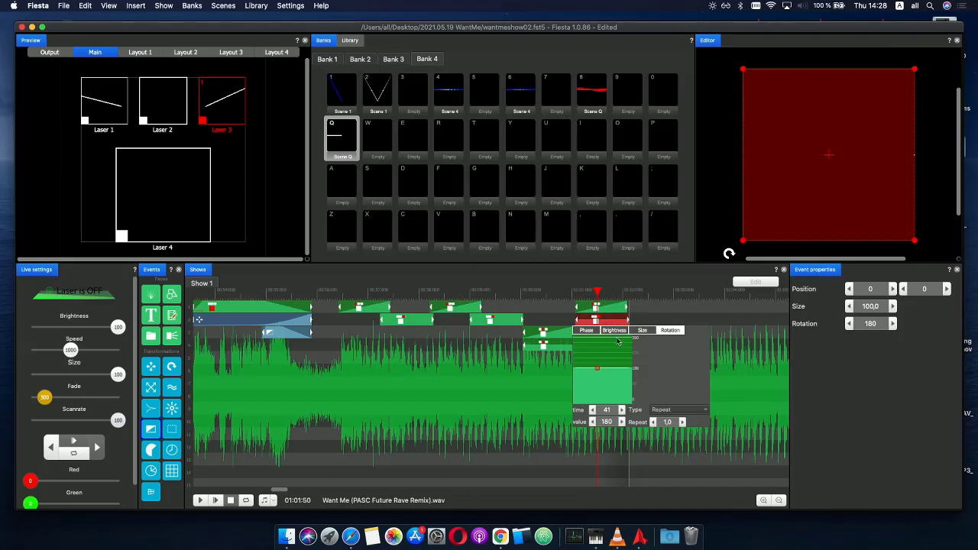
drag(600, 373, 602, 345)
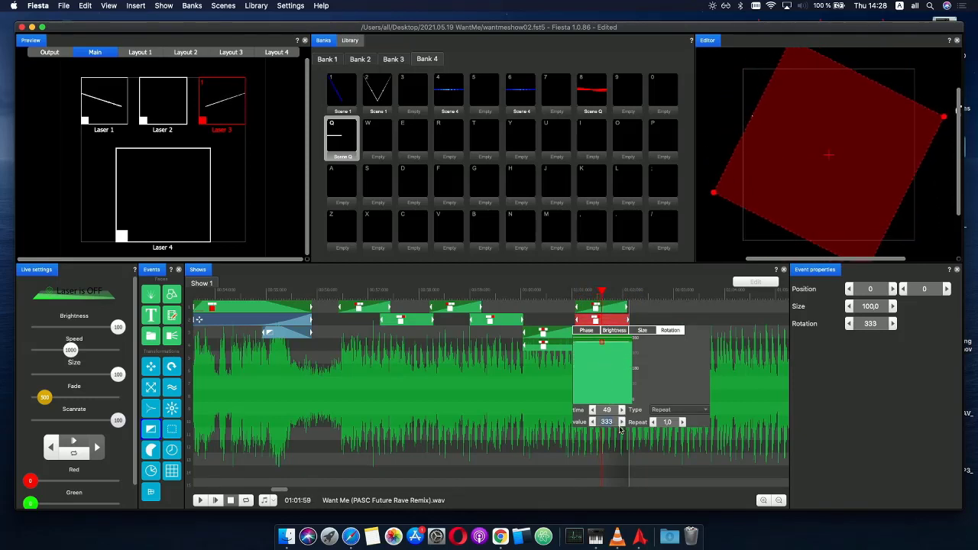
text(360)
key(Return)
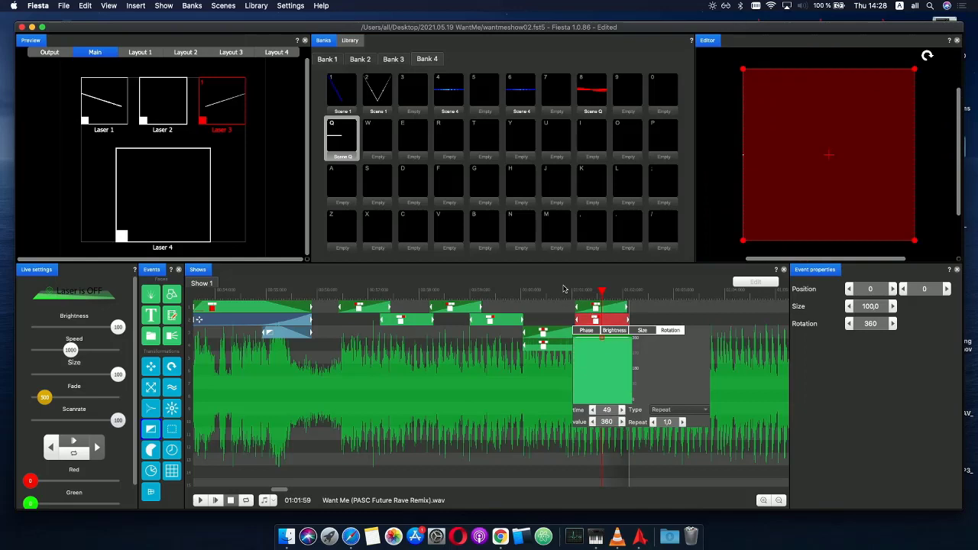
- Scrub through the Scene Q events and the Laser 2 pair up to the new pair to check the sequence
click(576, 291)
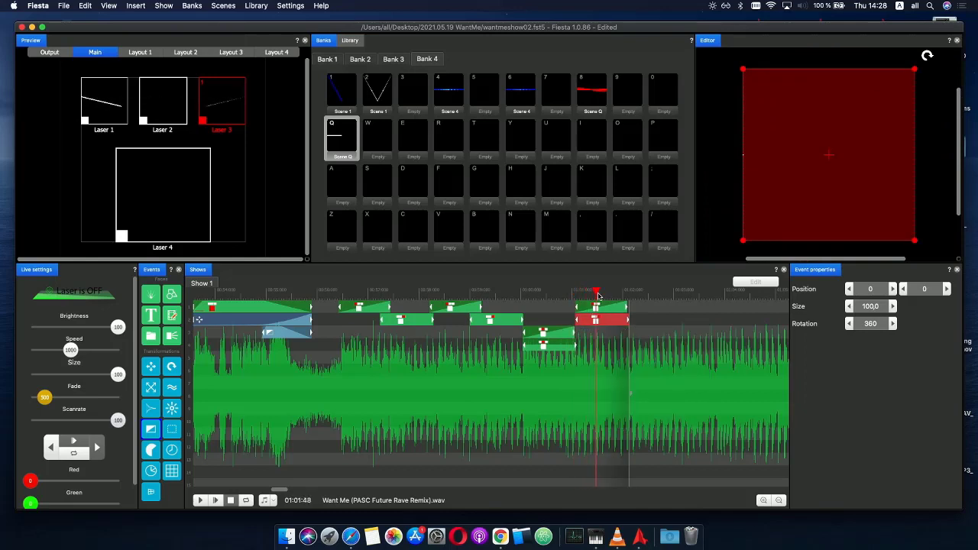
click(444, 292)
drag(381, 298, 625, 302)
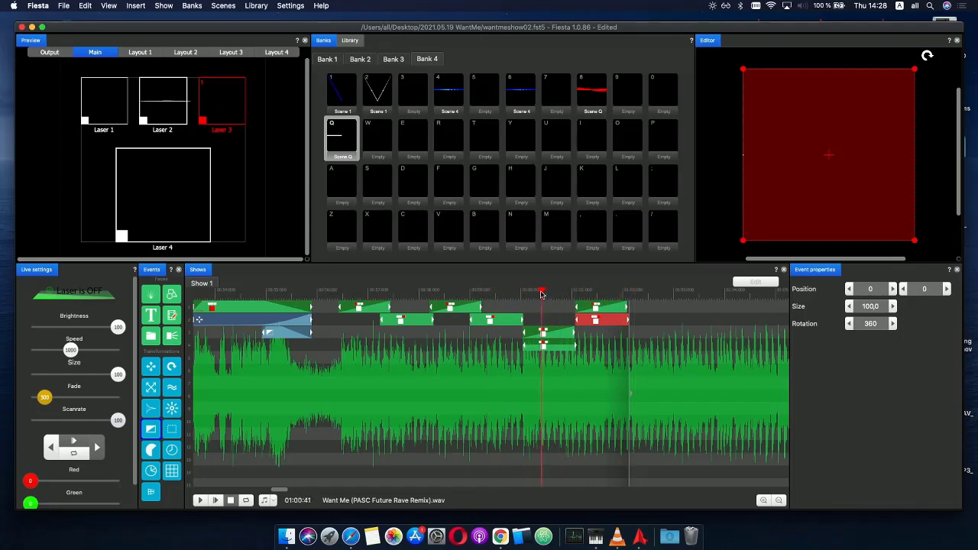
click(176, 102)
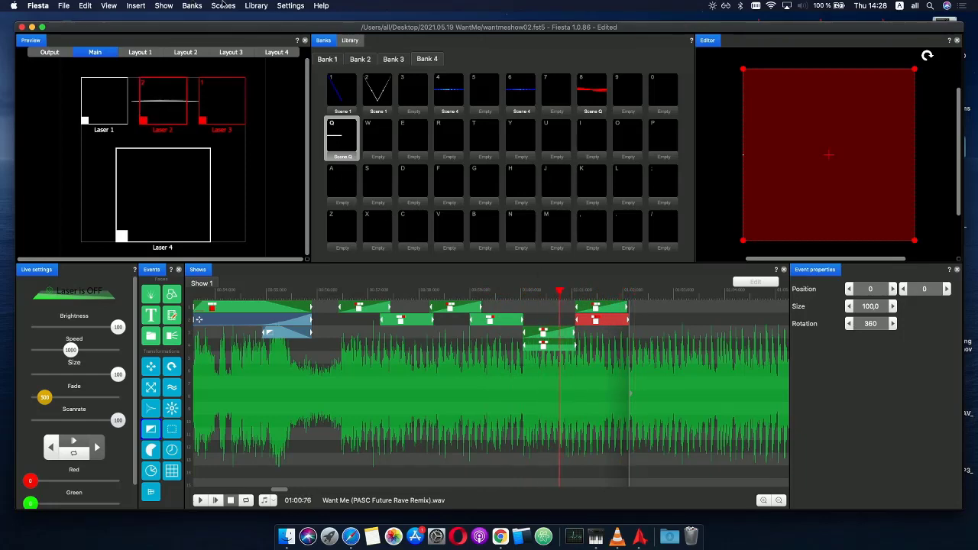
- Adjust Laser 2's head position in the laser settings to X 0,000 and Y -0,078
click(290, 6)
click(306, 17)
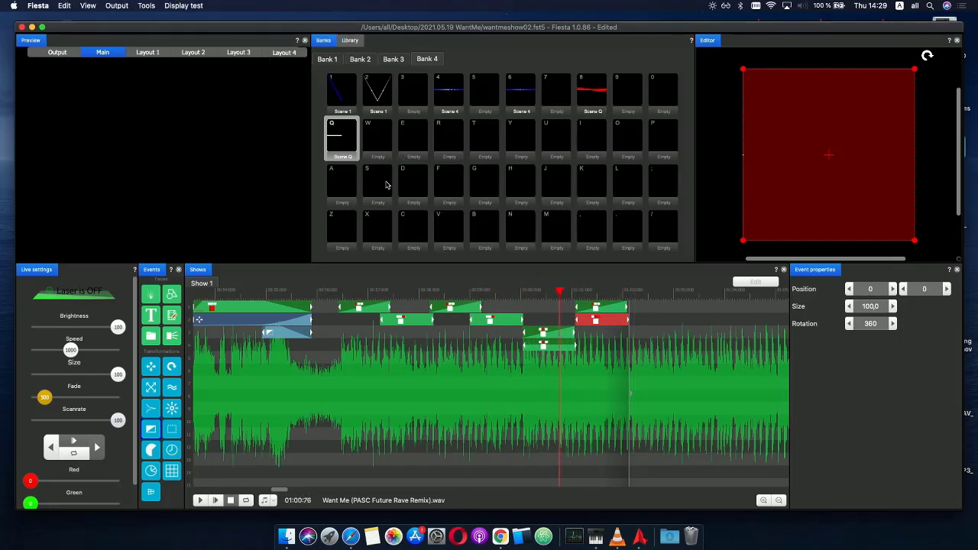
click(394, 225)
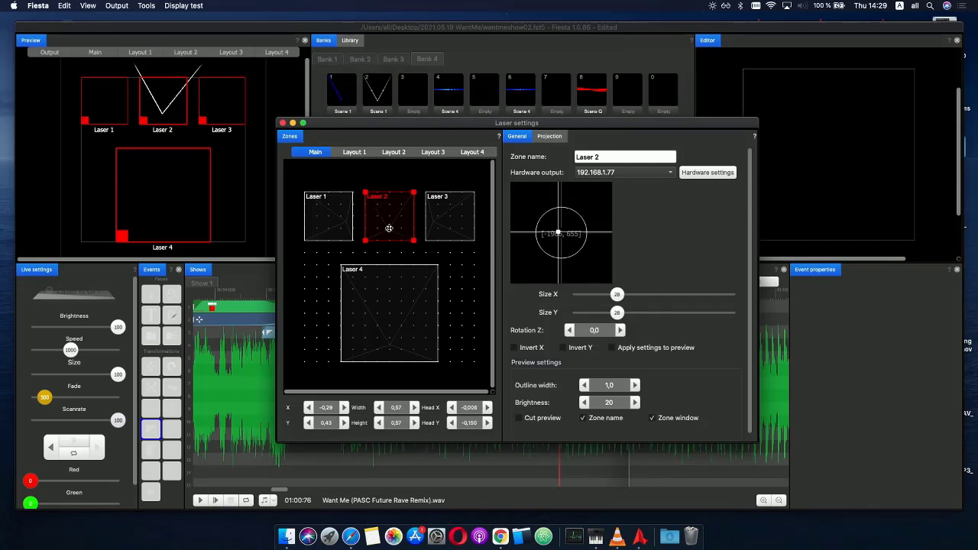
drag(389, 228, 388, 223)
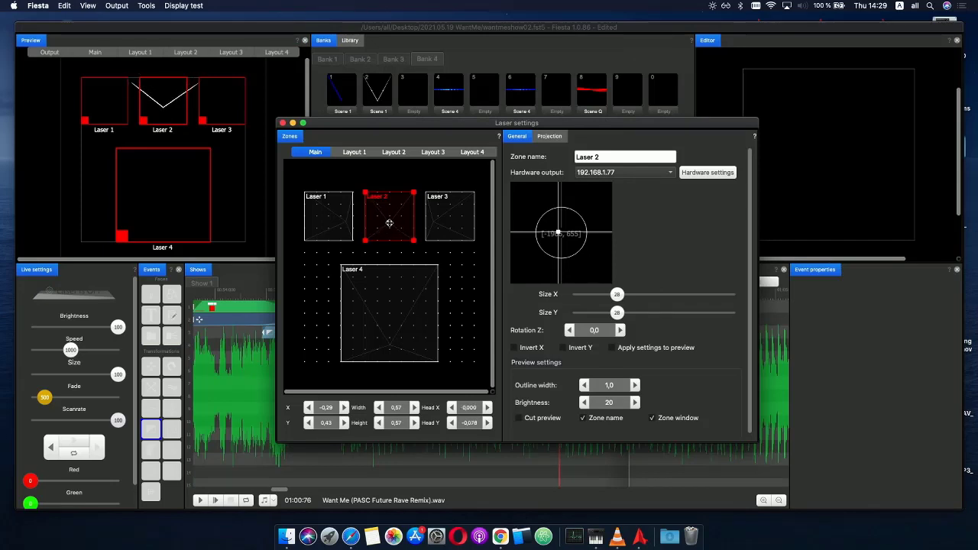
click(282, 123)
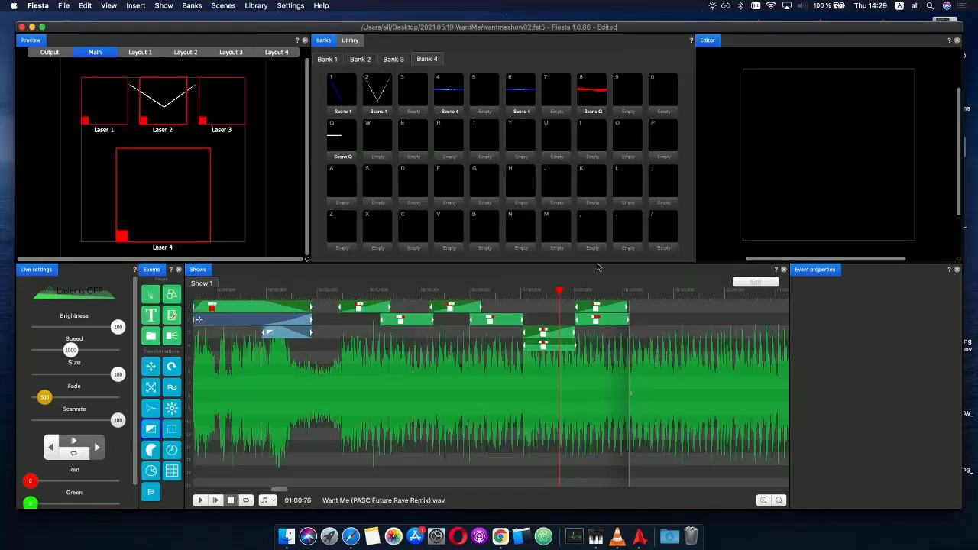
- Play the show from 00:56:25 through the new Laser 1 and Laser 3 pair, and stop it
drag(294, 293, 332, 490)
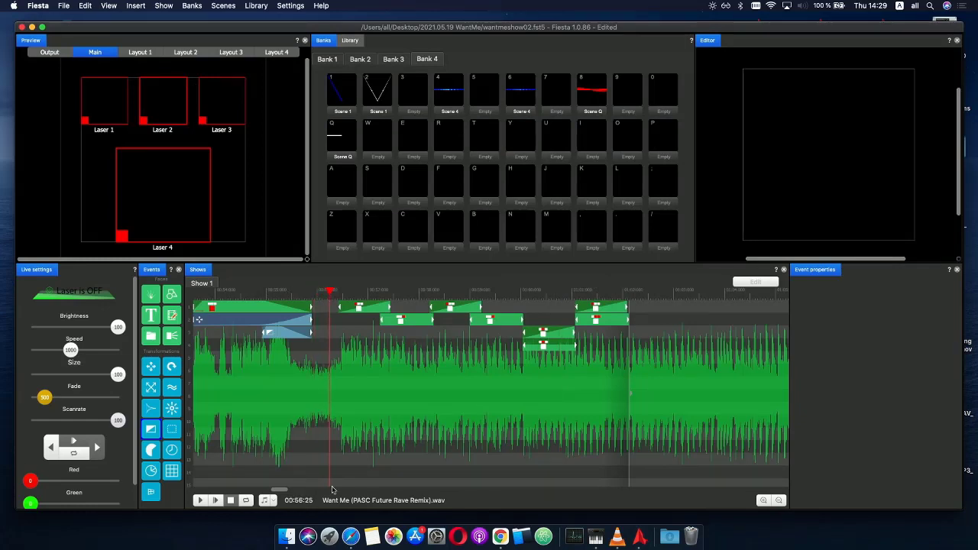
click(205, 501)
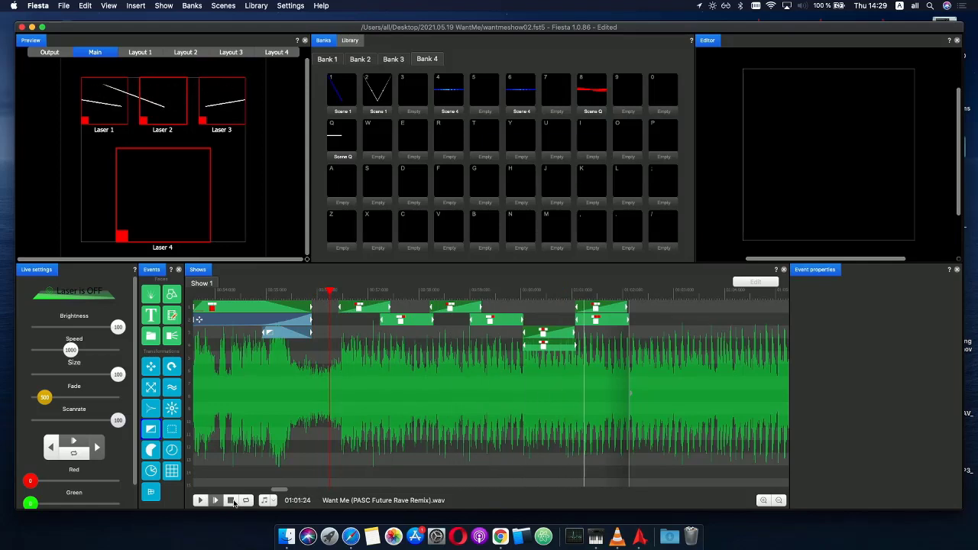
click(232, 500)
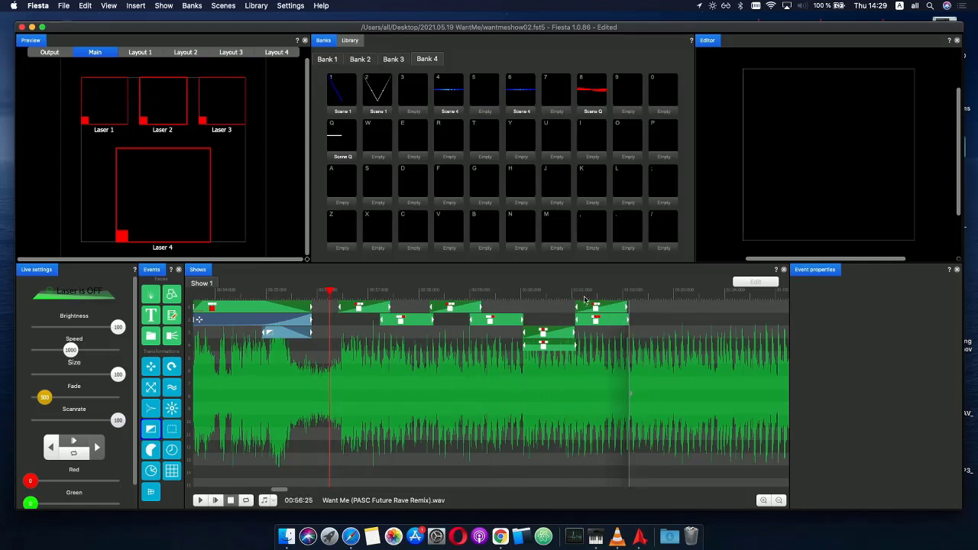
- Remove Laser 2 from the track 2 event at 01:01:07, leaving only Laser 3, and scrub through the pair
click(602, 312)
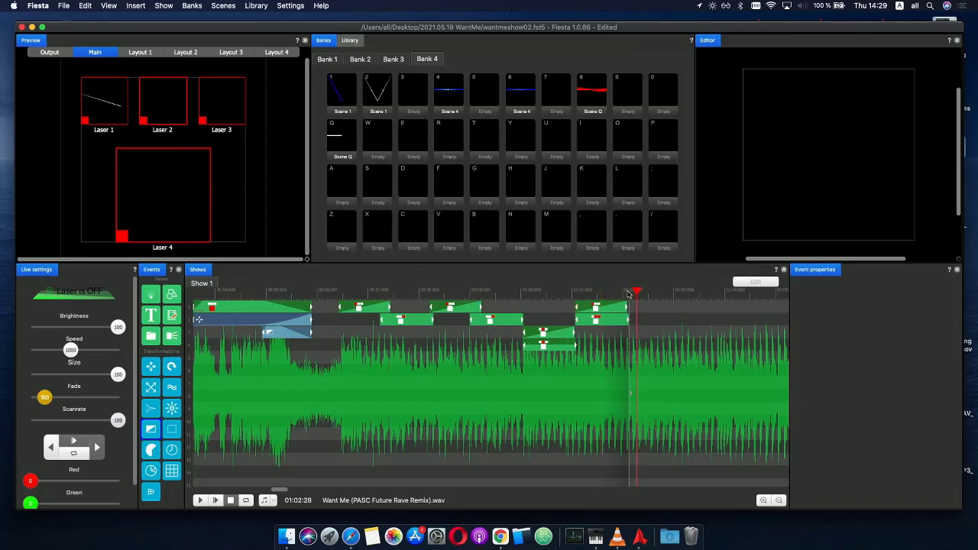
drag(628, 295, 585, 306)
click(601, 324)
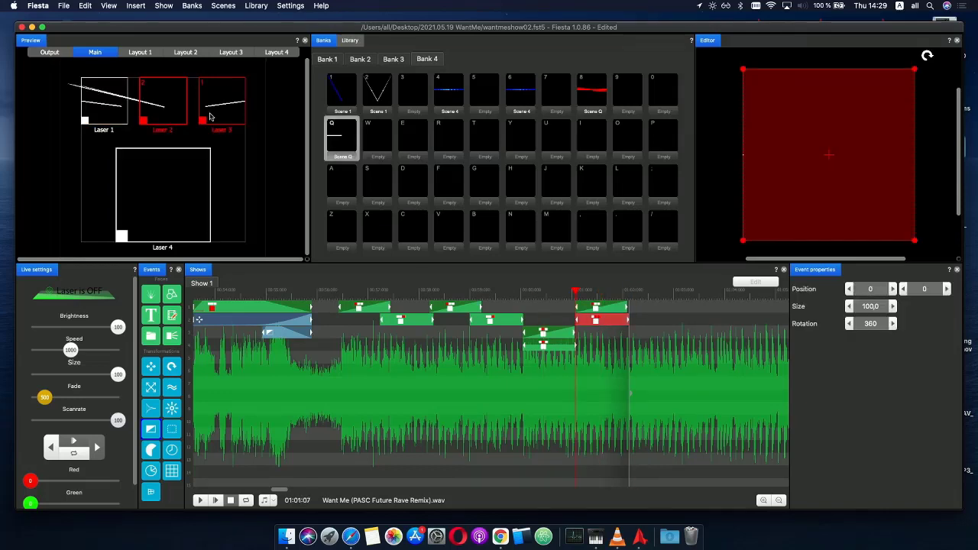
click(168, 107)
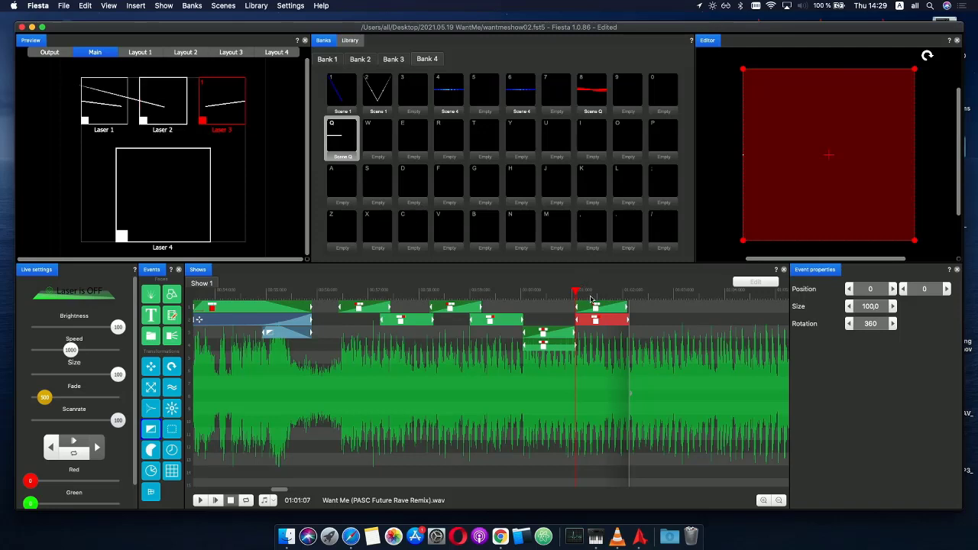
drag(591, 298, 634, 290)
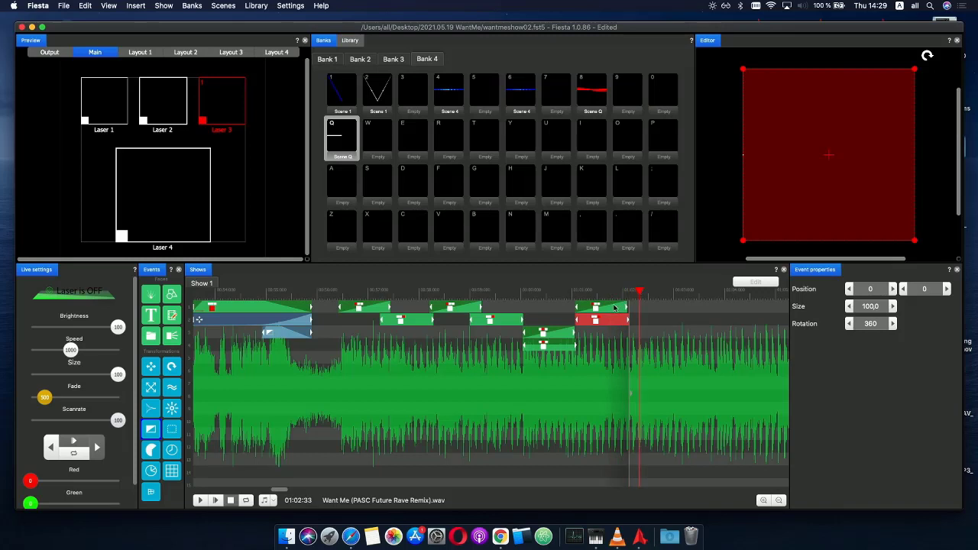
- Duplicate the Laser 2 pair onto tracks 3 and 4 at 01:01:91, and scrub through the overlap
click(548, 337)
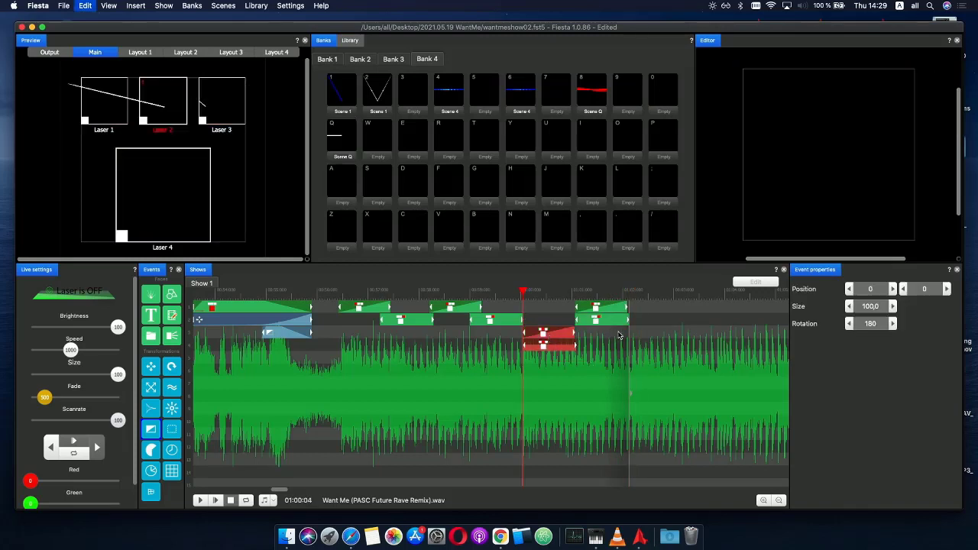
key(super+v)
click(643, 331)
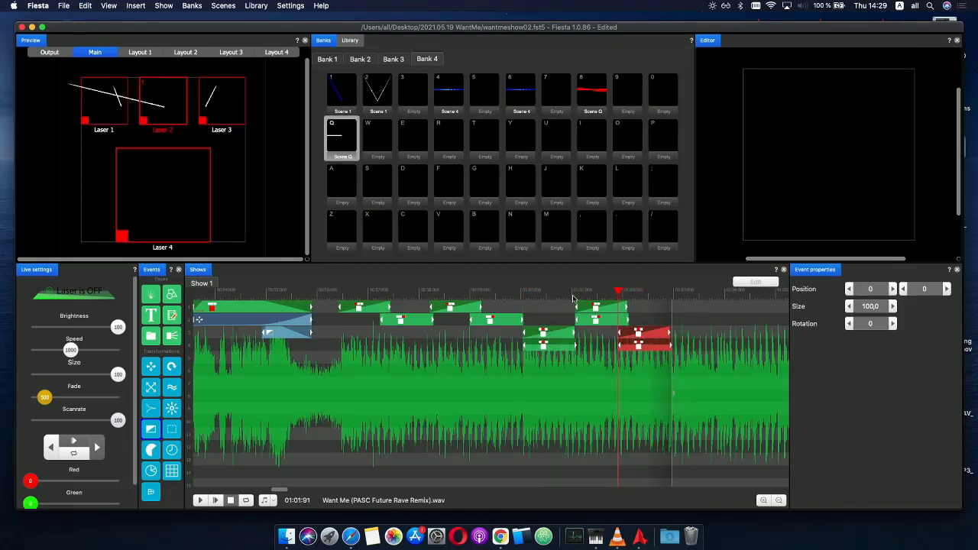
drag(575, 291, 642, 296)
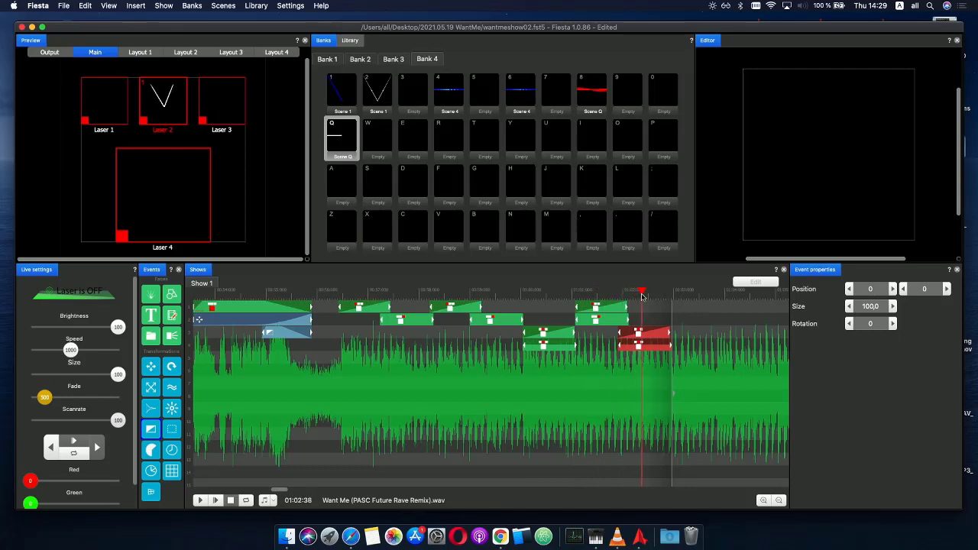
- Duplicate the Laser 1 and Laser 3 pair onto tracks 1 and 2, starting at 01:02:81
click(599, 310)
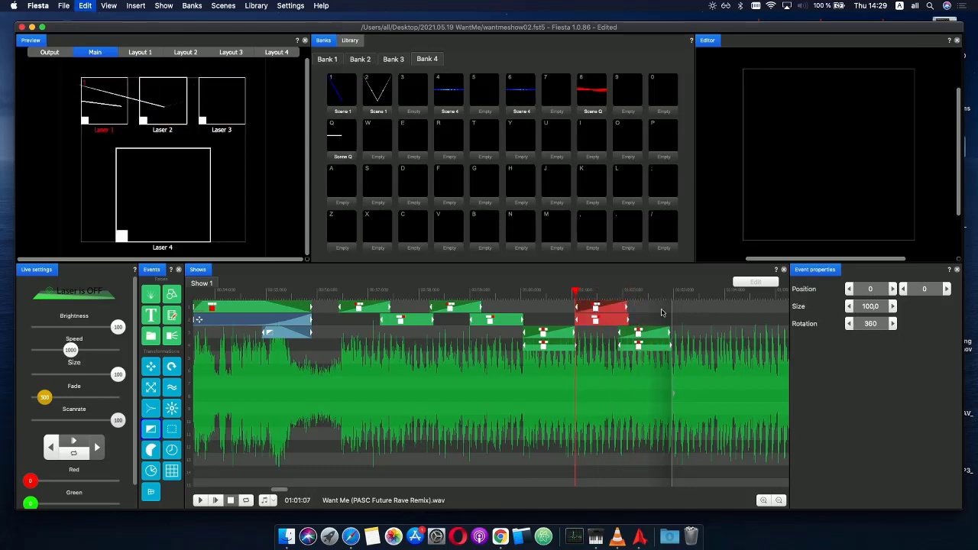
key(super+v)
click(684, 308)
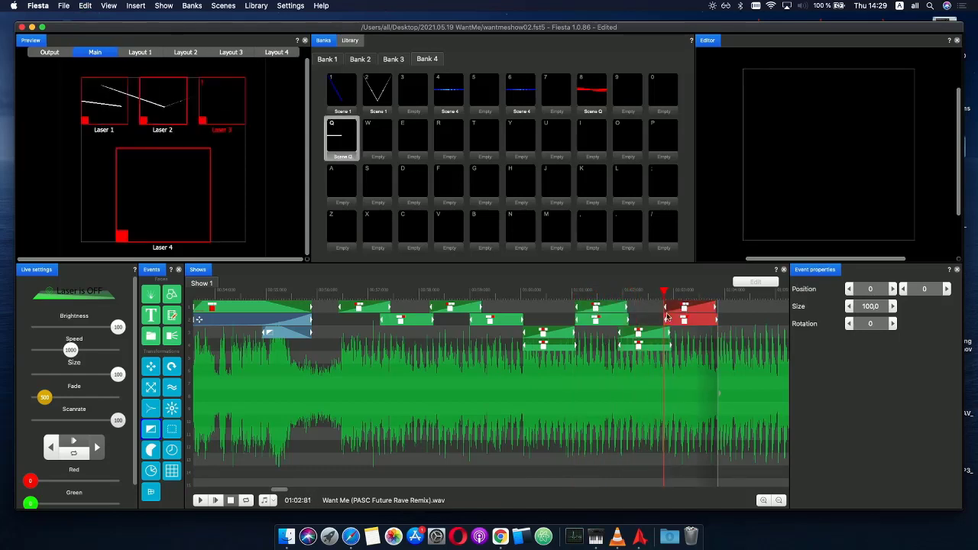
- Set the rotation graph value of the Laser 1 event at 01:02:81 on track 1 to 360
click(684, 309)
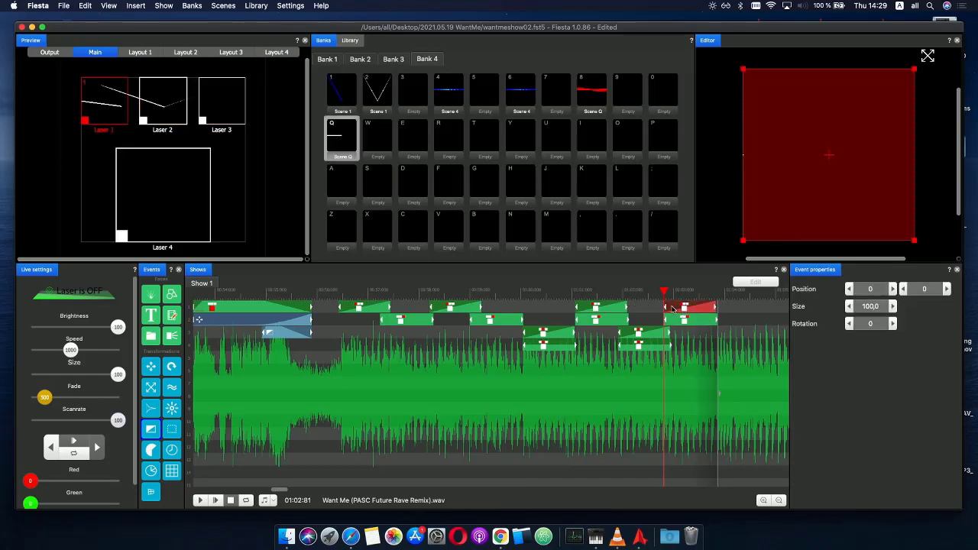
drag(662, 294, 686, 296)
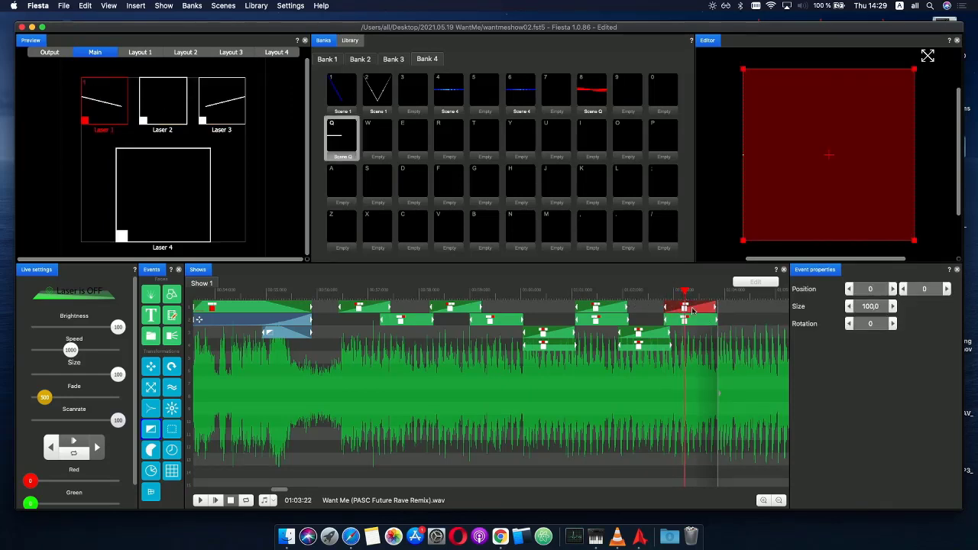
double_click(692, 308)
click(759, 318)
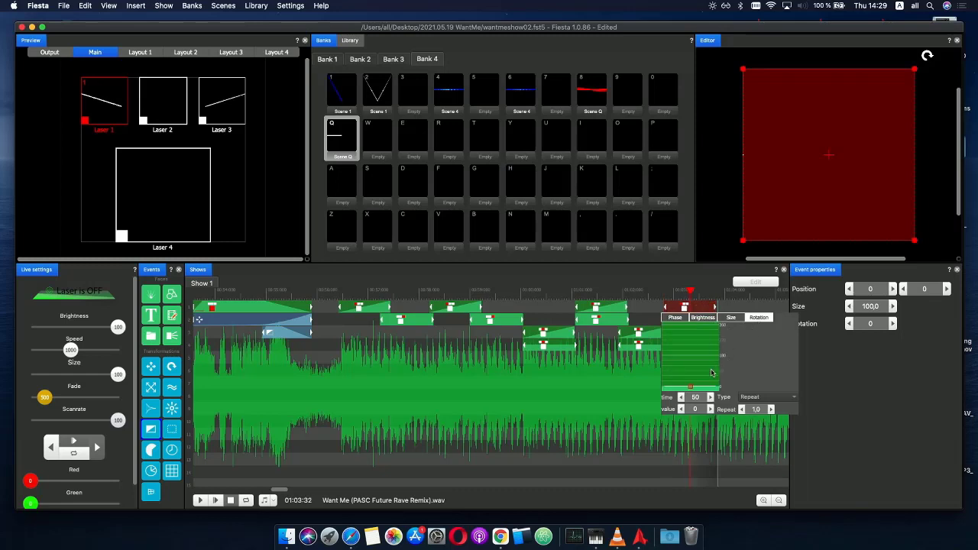
click(710, 409)
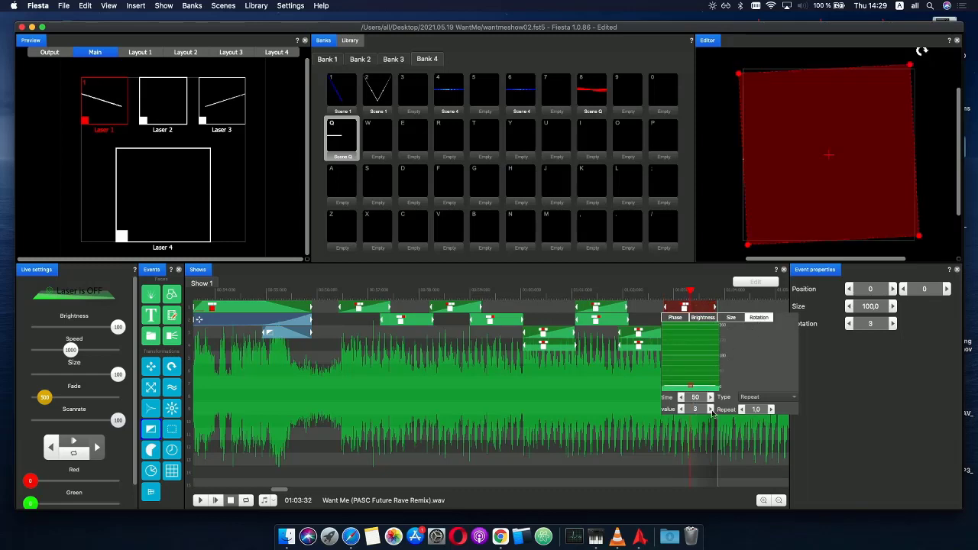
click(710, 409)
text(360)
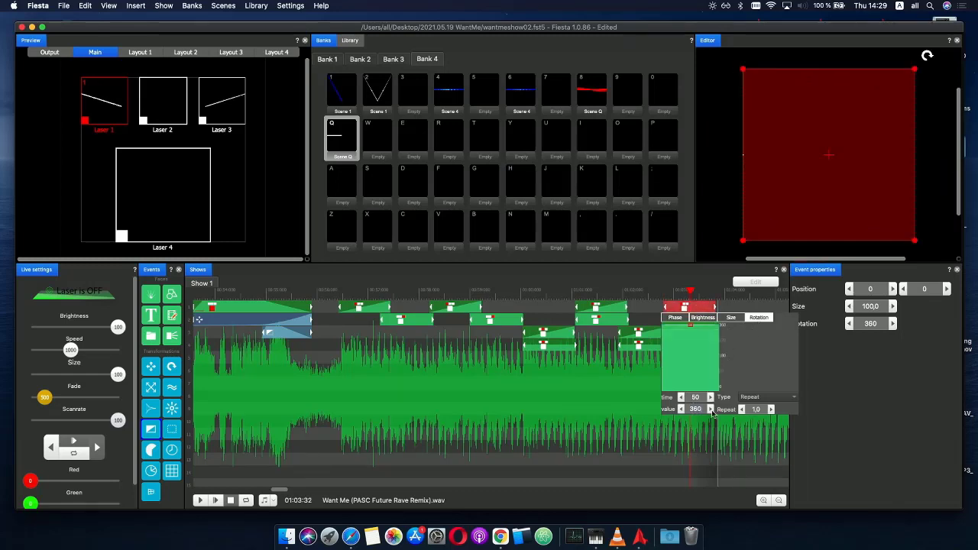
key(Return)
- Set the rotation graph value of the Laser 3 event at 01:02:81 on track 2 to 0
click(695, 323)
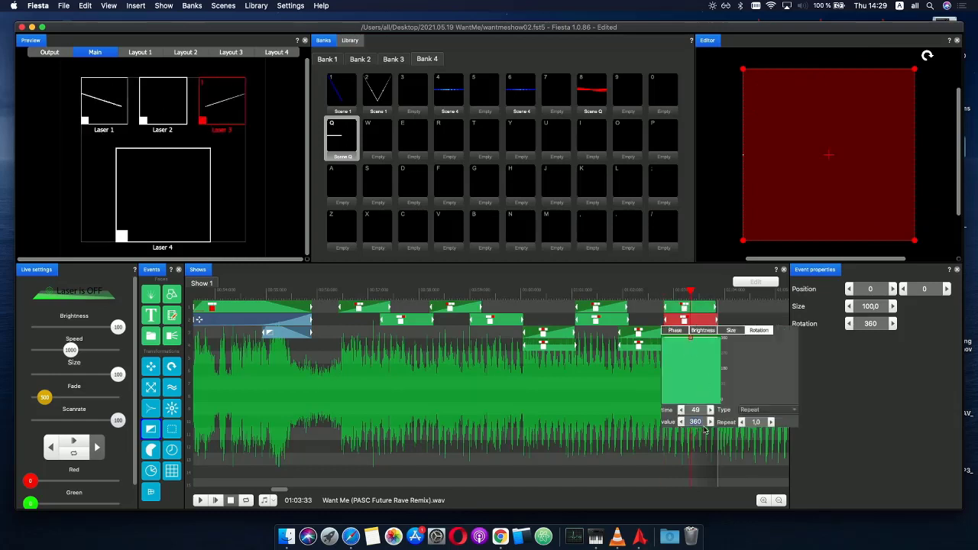
text(0)
key(Return)
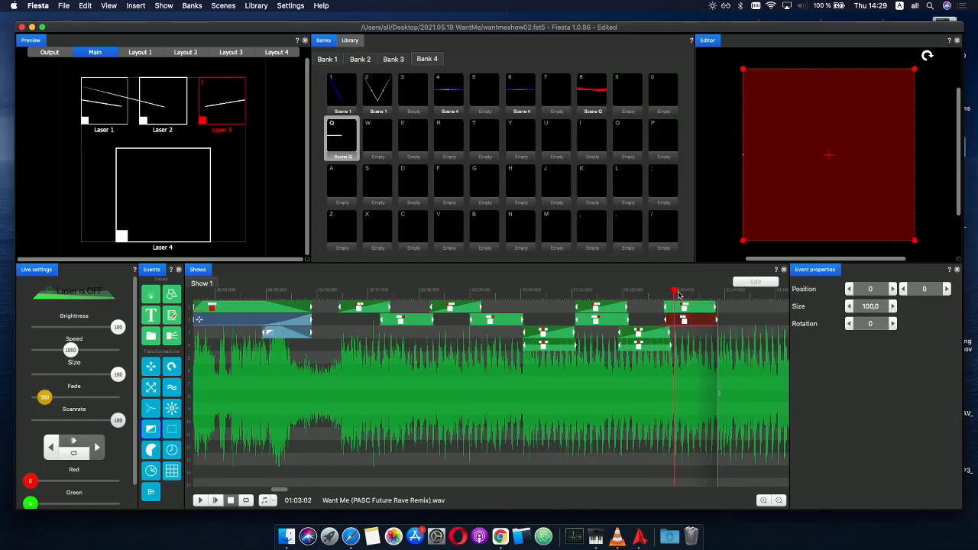
- Set the rotation graph value of the Laser 1 event at 01:02:81 on track 1 to 180
click(579, 291)
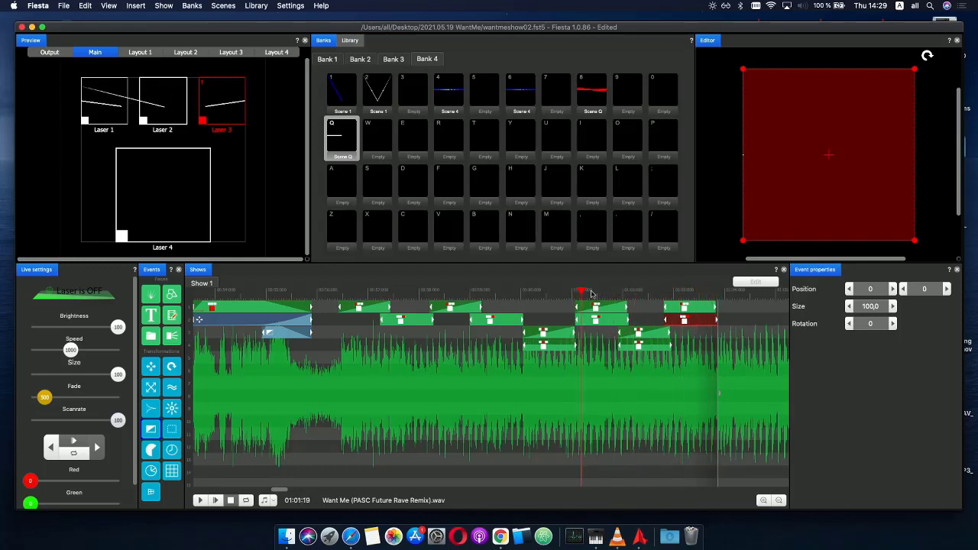
click(685, 308)
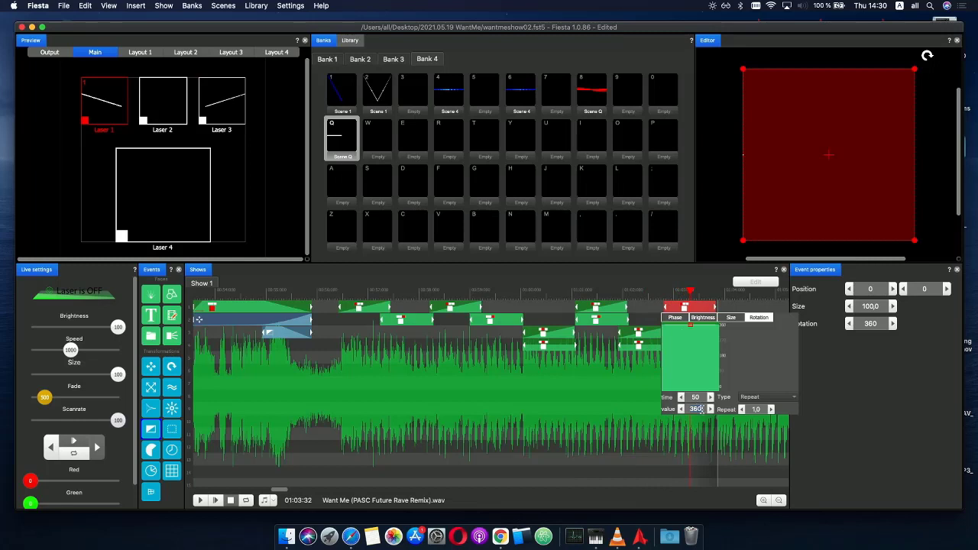
text(180)
key(Return)
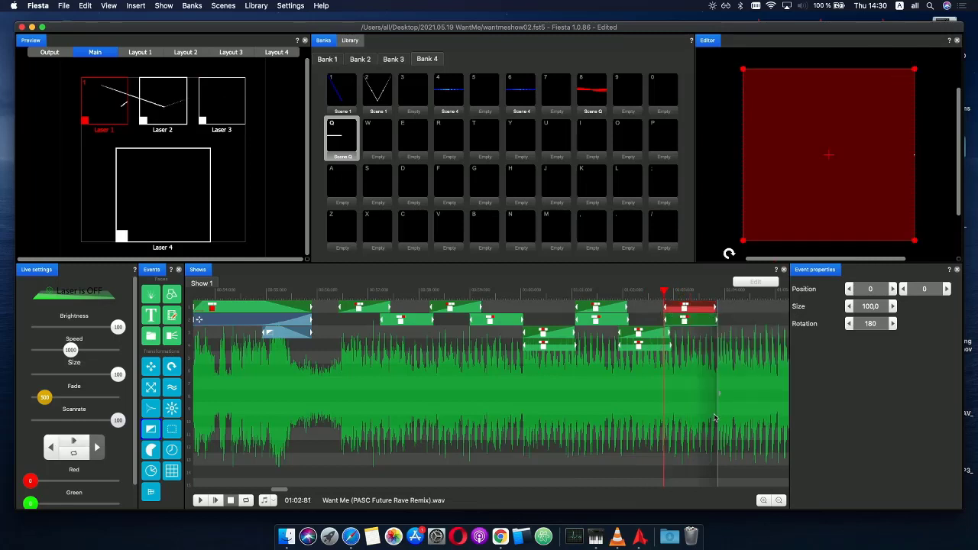
- Set the rotation graph value of the Laser 3 event at 01:02:81 on track 2 to 180, and scrub through the preceding events
click(697, 322)
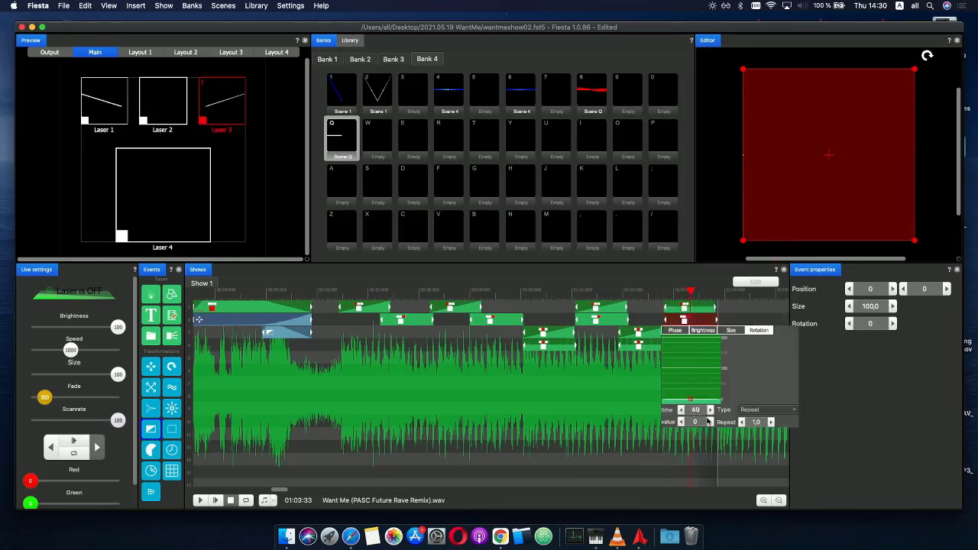
text(180)
key(Return)
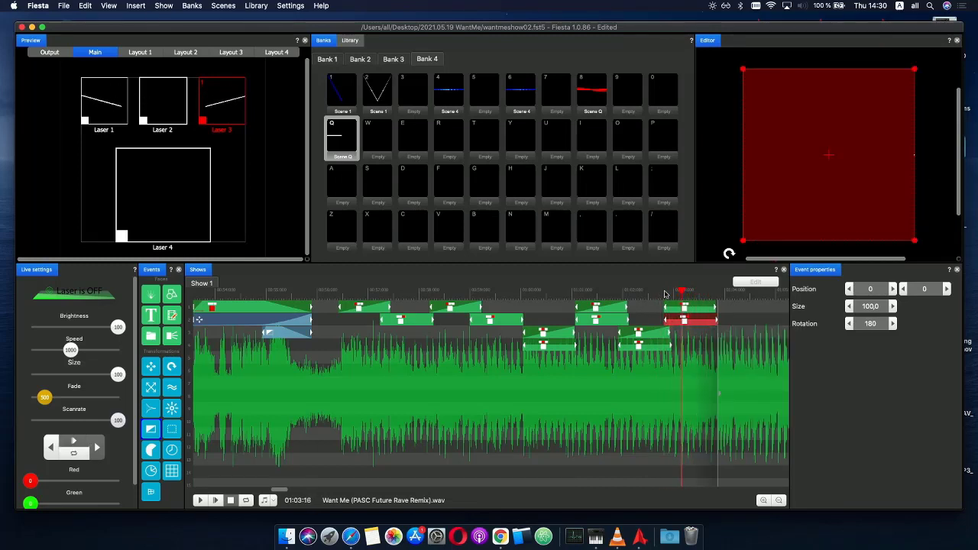
click(542, 294)
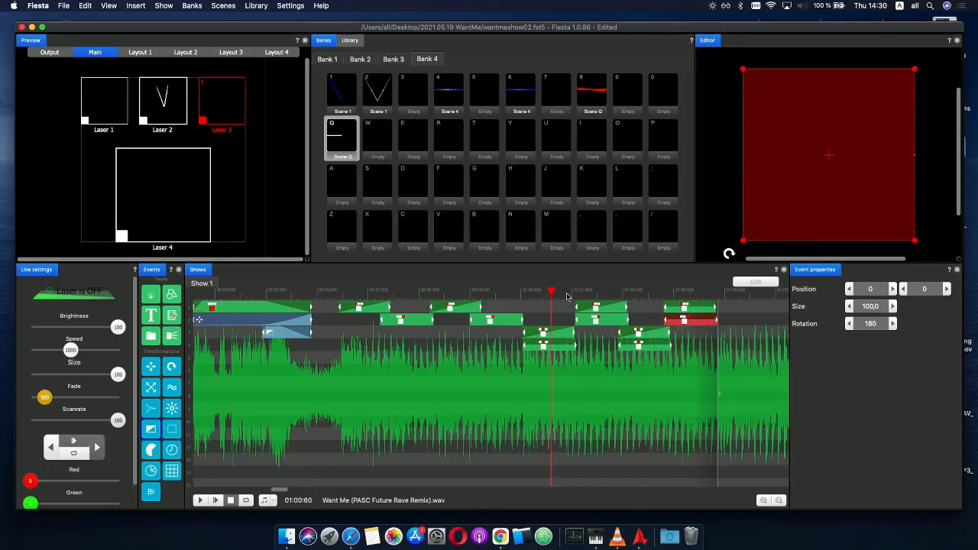
click(579, 295)
drag(599, 296, 490, 294)
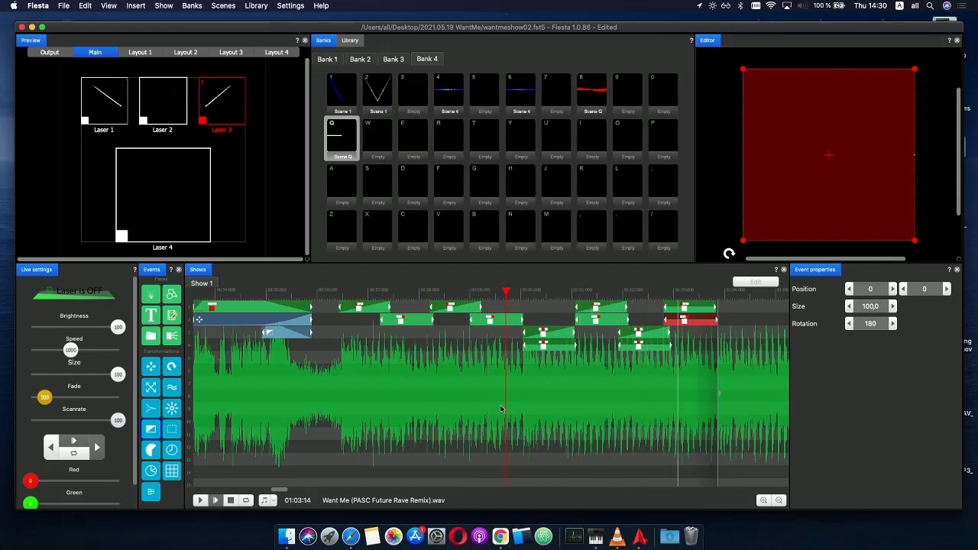
- Duplicate the Laser 2 event pair onto tracks 3 and 4, starting at 01:03:59 so that it overlaps the preceding pair
click(658, 293)
click(631, 339)
key(super+v)
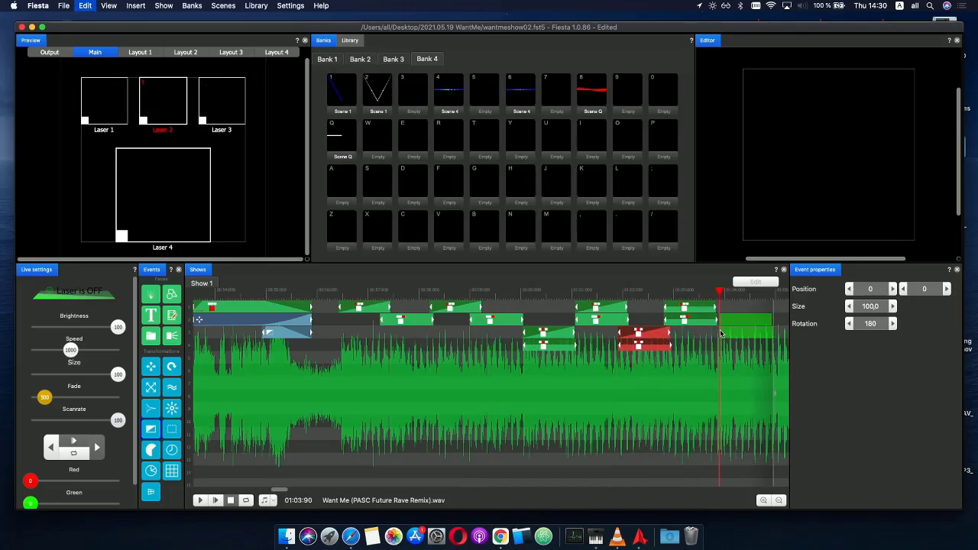
click(752, 292)
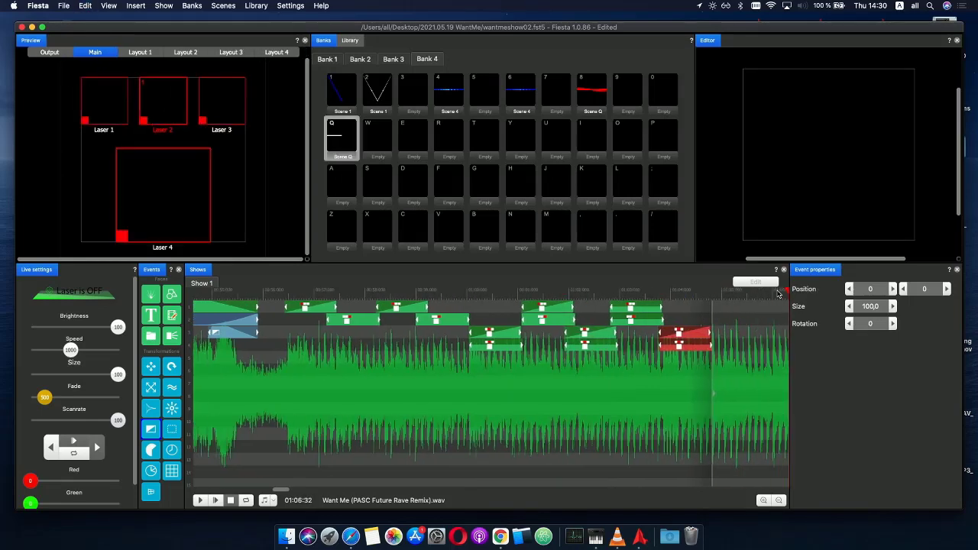
click(778, 291)
scroll(688, 311, down, 5)
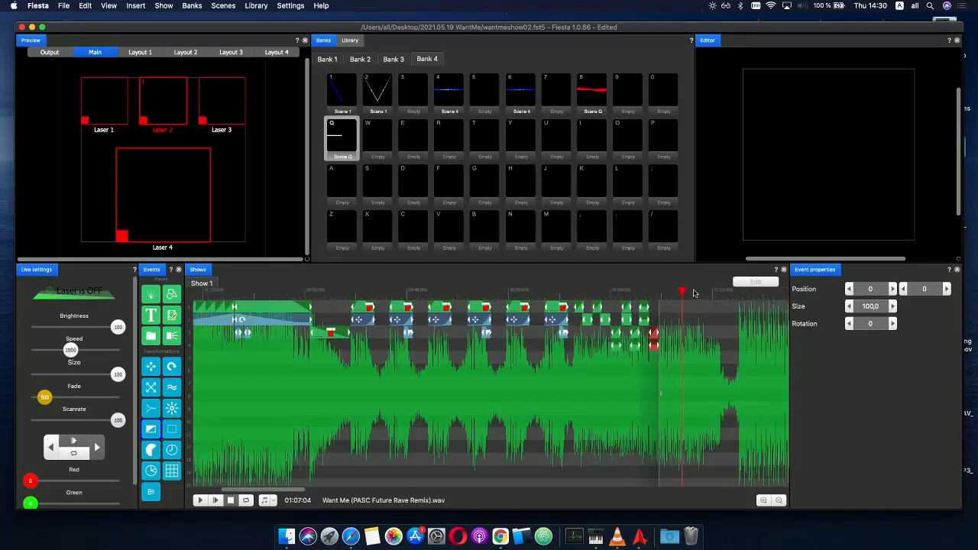
scroll(693, 294, up, 5)
click(609, 311)
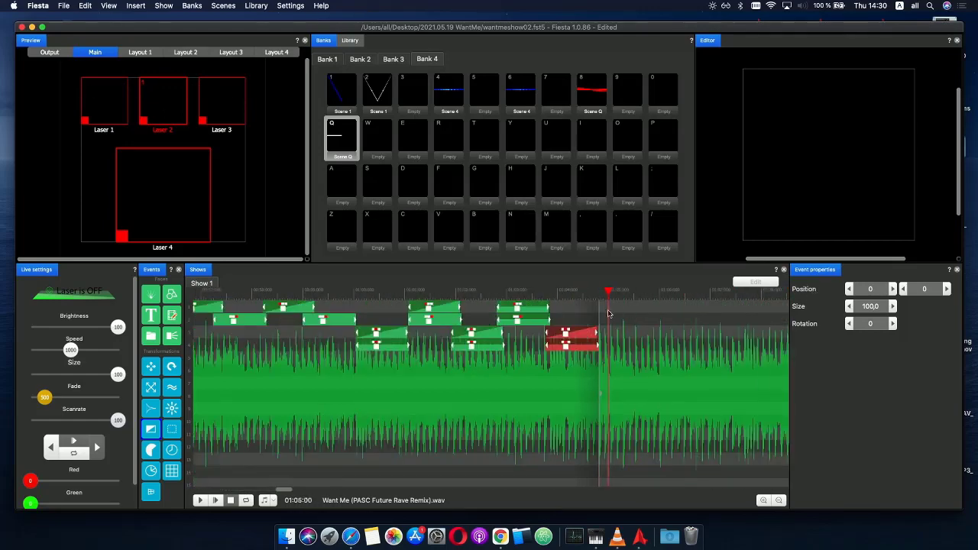
drag(593, 361, 561, 335)
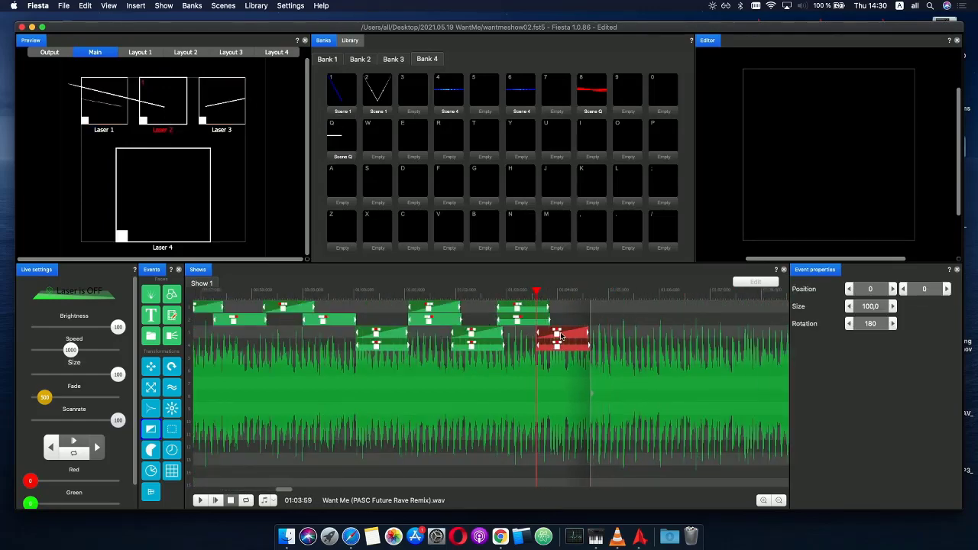
- Duplicate the Laser 1 and Laser 3 pair from 01:01:07 onto tracks 1 and 2, overlapping the end of the Laser 2 pair at 01:03:59
drag(426, 334, 454, 307)
key(super+c)
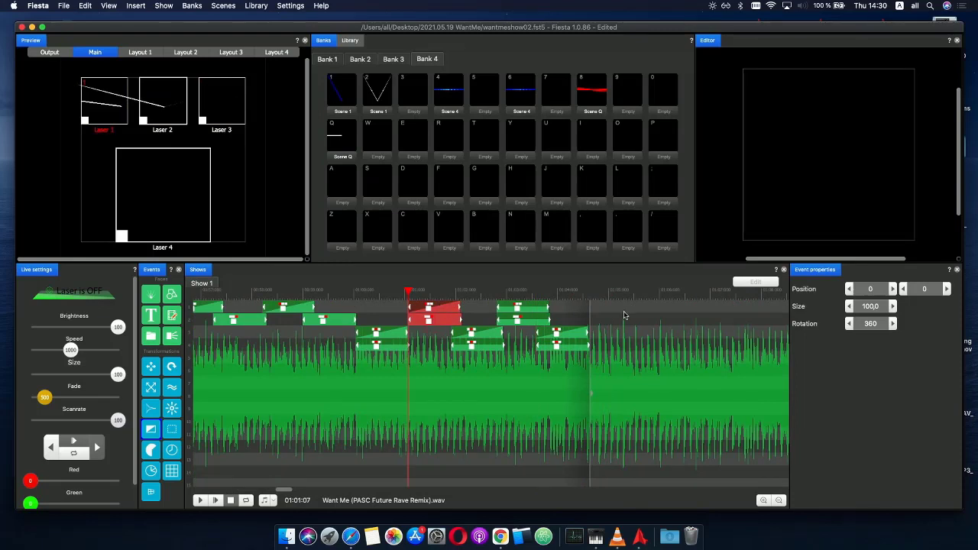
key(super+v)
click(603, 310)
- Duplicate the Laser 2 pair from 01:03:59 onto tracks 3 and 4, starting at 01:05:09
click(550, 336)
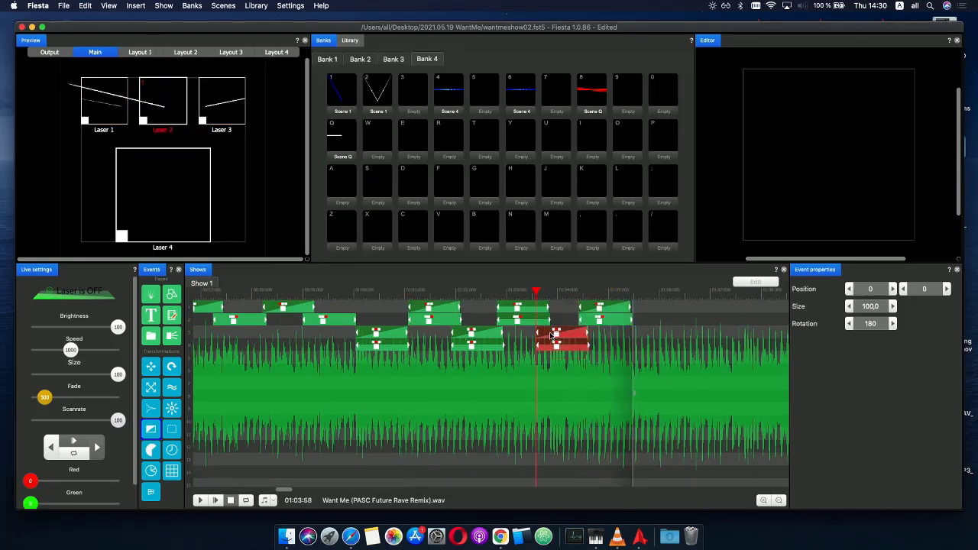
key(super+c)
key(super+v)
click(627, 342)
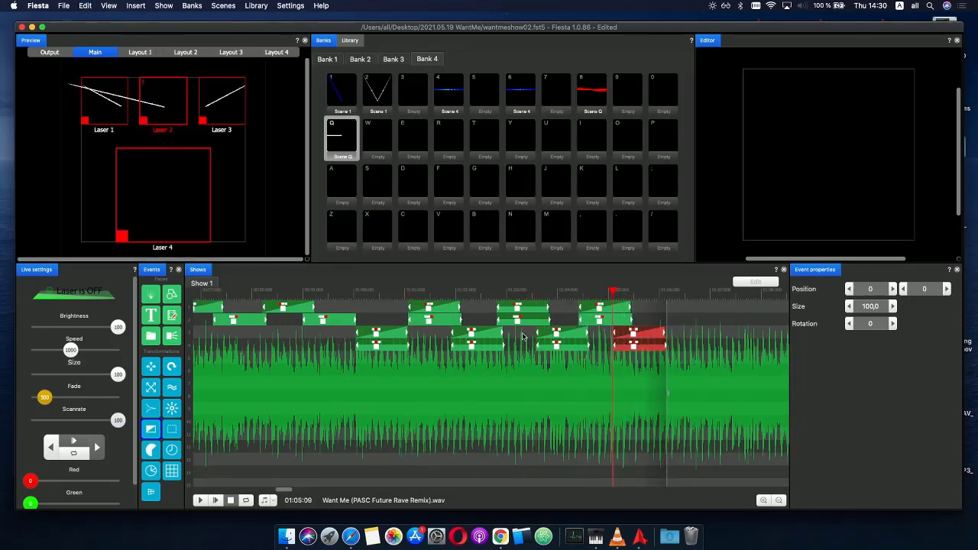
- Duplicate the Laser 1 and Laser 3 pair from 01:02:81 onto tracks 1 and 2, starting at 01:05:76
click(524, 308)
key(super+c)
key(super+v)
click(672, 311)
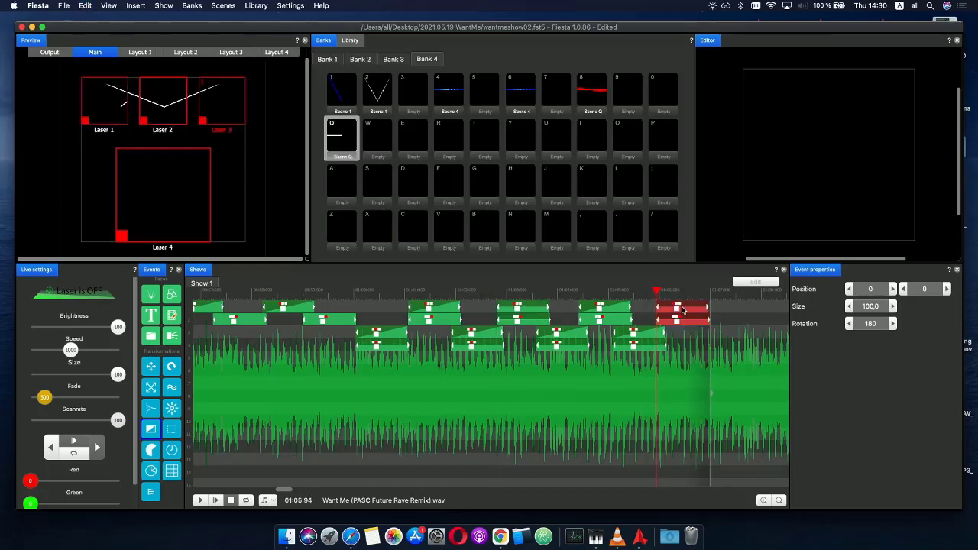
- Duplicate the Laser 2 pair from 01:05:09 onto tracks 3 and 4, overlapping the end of the pair at 01:05:76
click(664, 347)
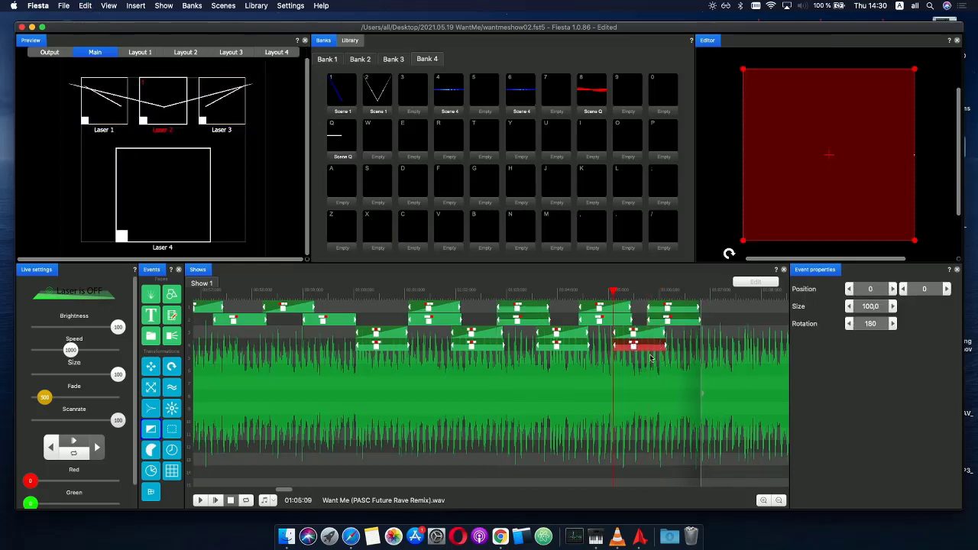
shift+click(641, 332)
key(super+c)
key(super+v)
drag(724, 336, 703, 334)
- Duplicate the second-to-last Laser 1 and Laser 3 pair onto tracks 1 and 2, starting at 01:06:93, and play back the sequence
click(651, 319)
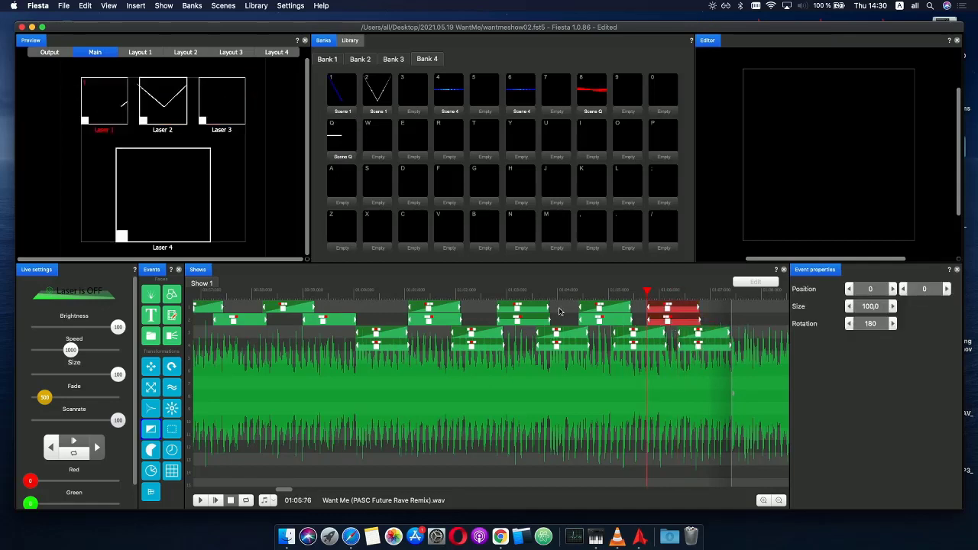
drag(559, 312, 590, 321)
key(super+c)
key(super+v)
click(740, 310)
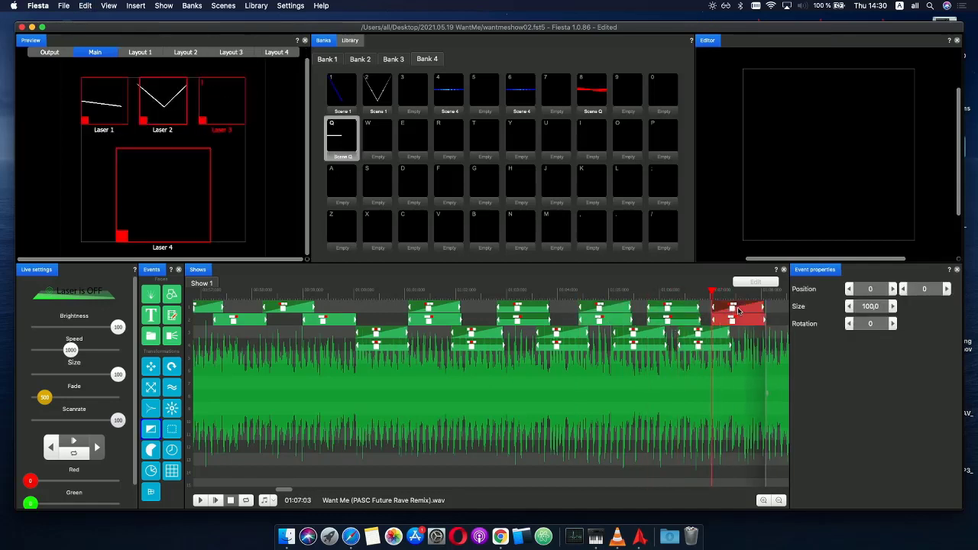
drag(739, 311, 728, 311)
key(space)
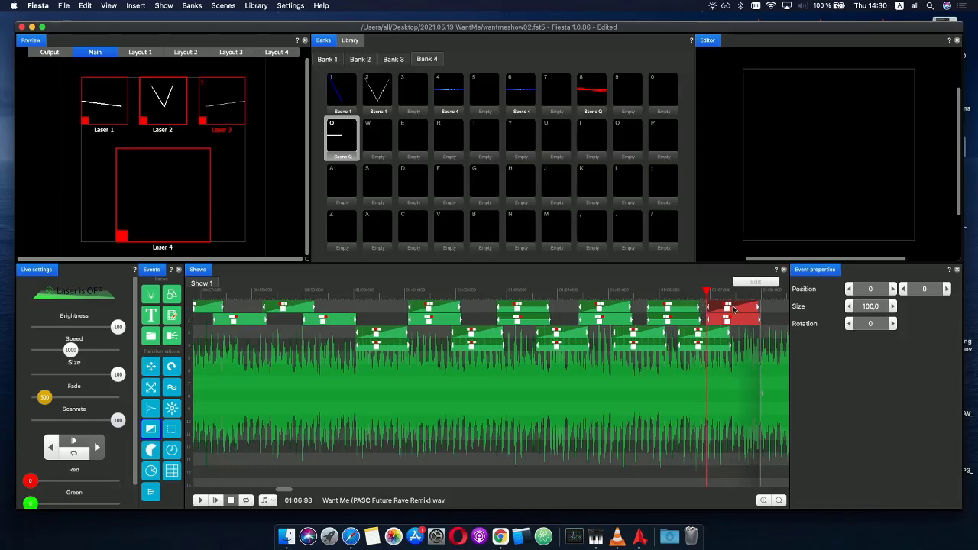
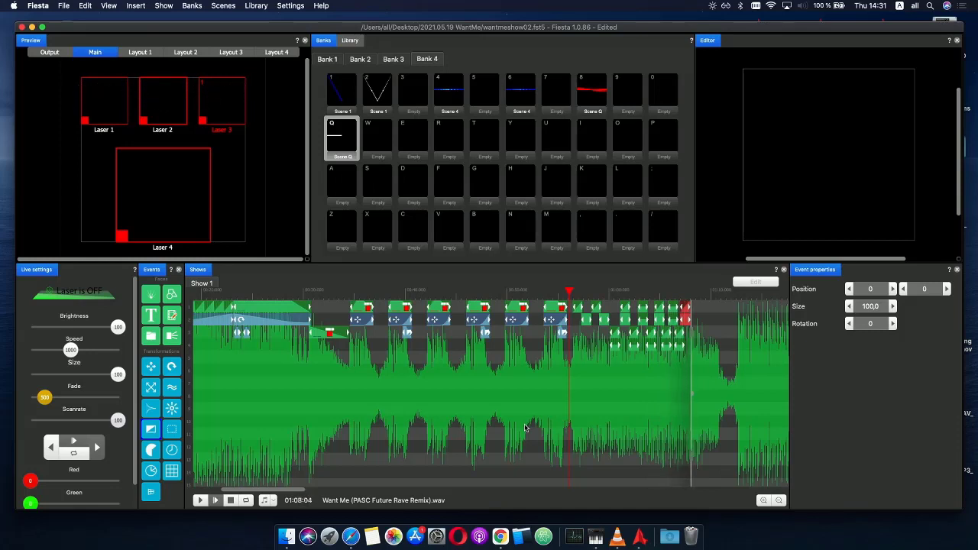
- Copy Scene Q into the empty W slot of Bank 4 and open the copy for editing
click(672, 296)
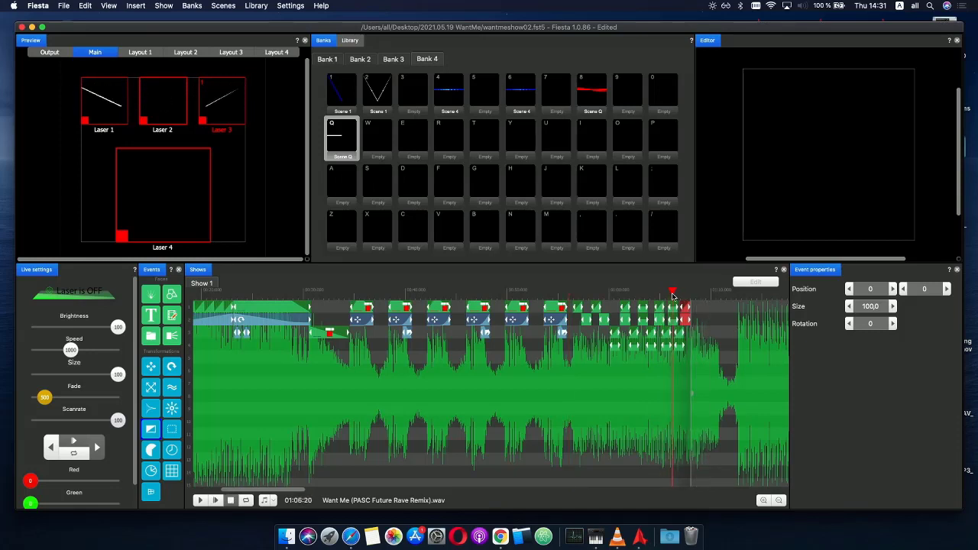
drag(673, 295, 687, 299)
scroll(708, 319, up, 3)
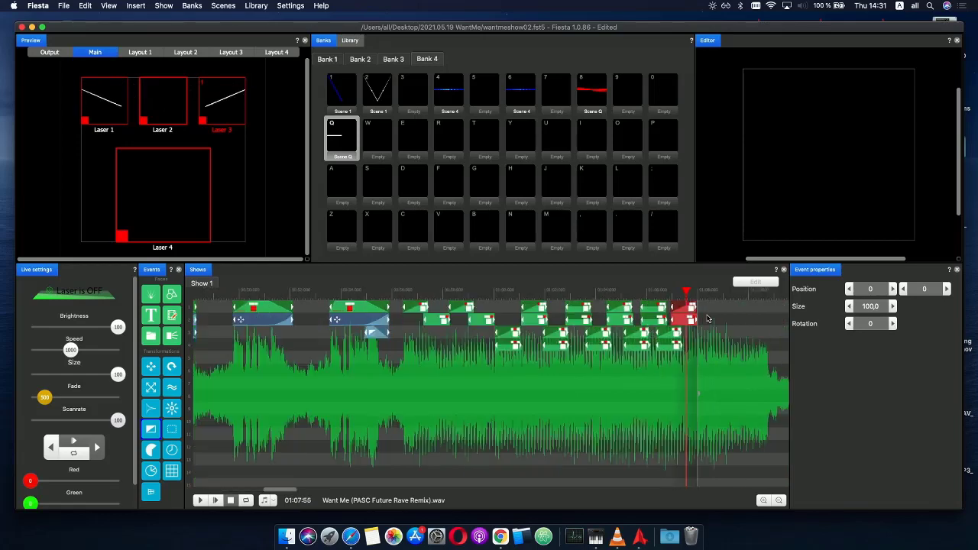
scroll(710, 322, down, 1)
scroll(709, 322, right, 3)
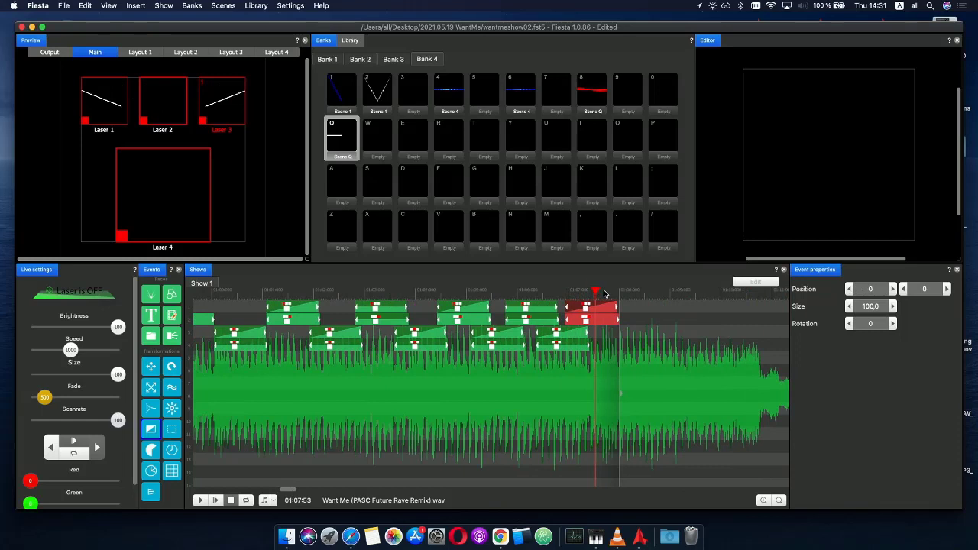
click(331, 147)
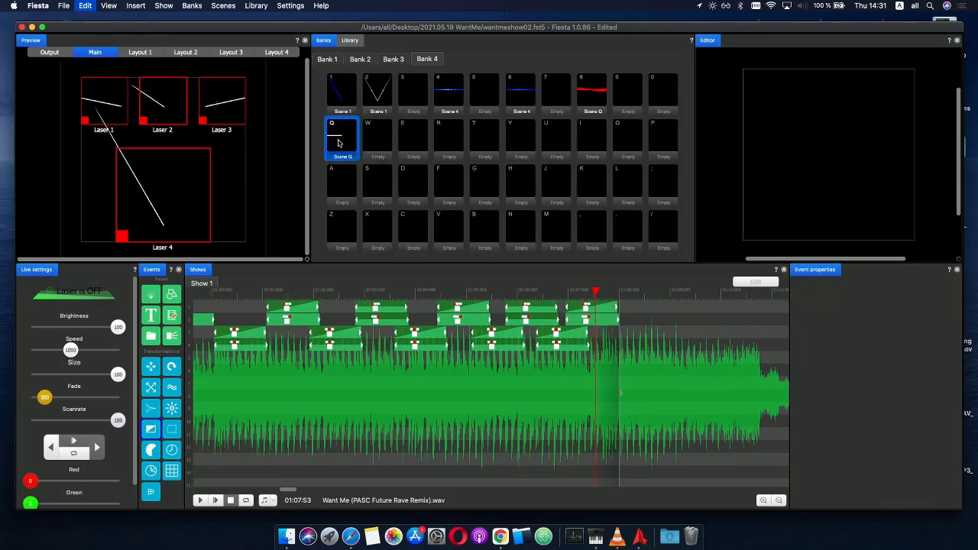
click(369, 135)
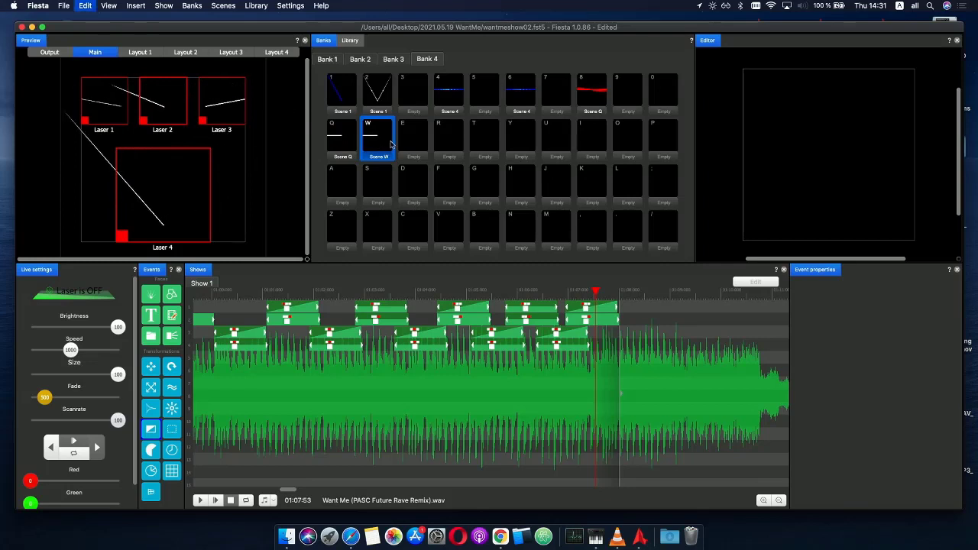
double_click(370, 135)
- Duplicate Scene W's point event and its two effects onto tracks 4 to 6, starting at time zero
click(348, 277)
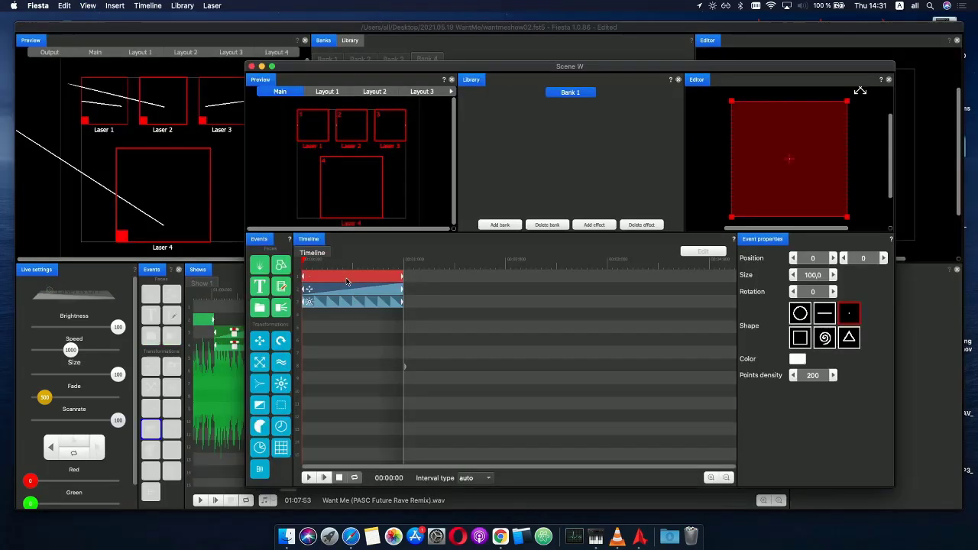
click(364, 334)
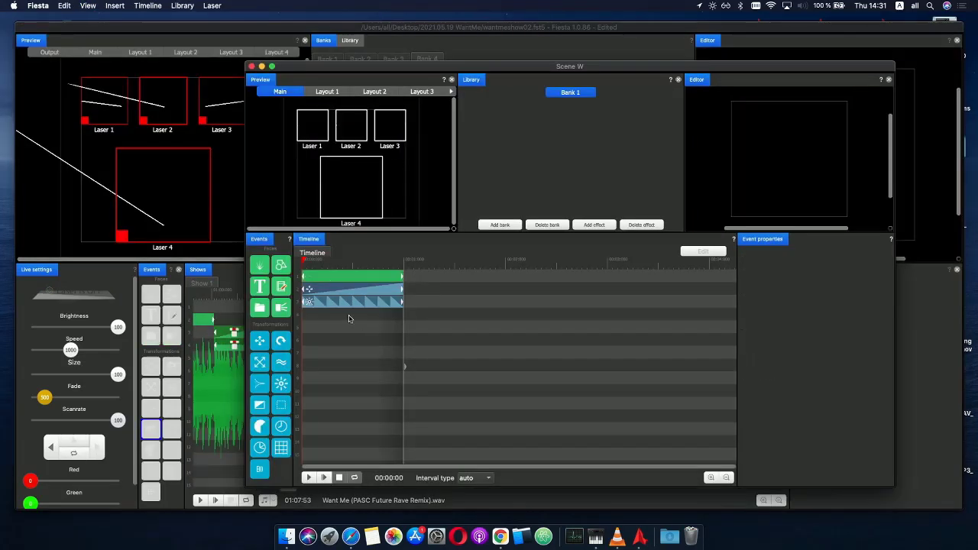
drag(348, 320, 317, 275)
key(super+v)
click(313, 313)
drag(333, 316, 321, 317)
click(460, 312)
- Reverse the phase graph of the duplicated move effect on track 5, scrub through the result, and close Scene W
click(336, 331)
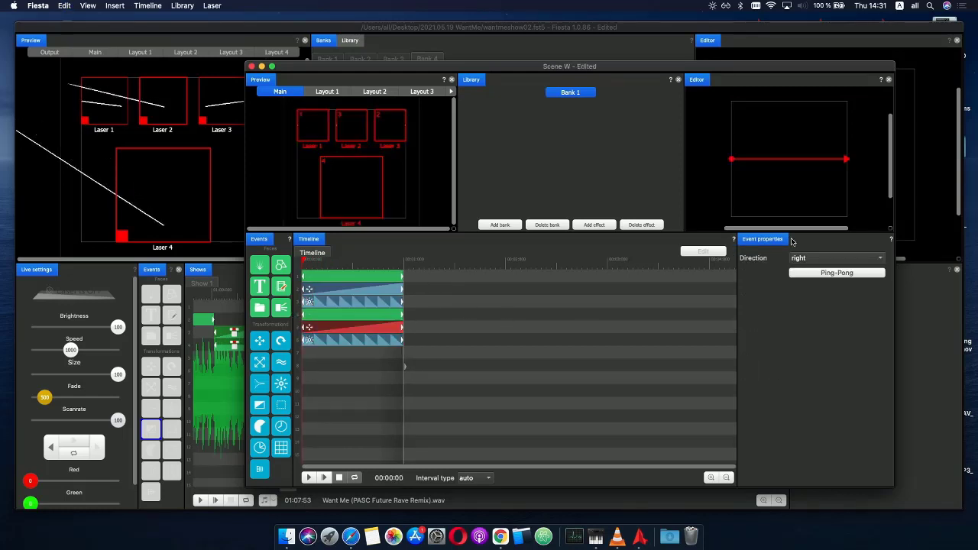
double_click(340, 331)
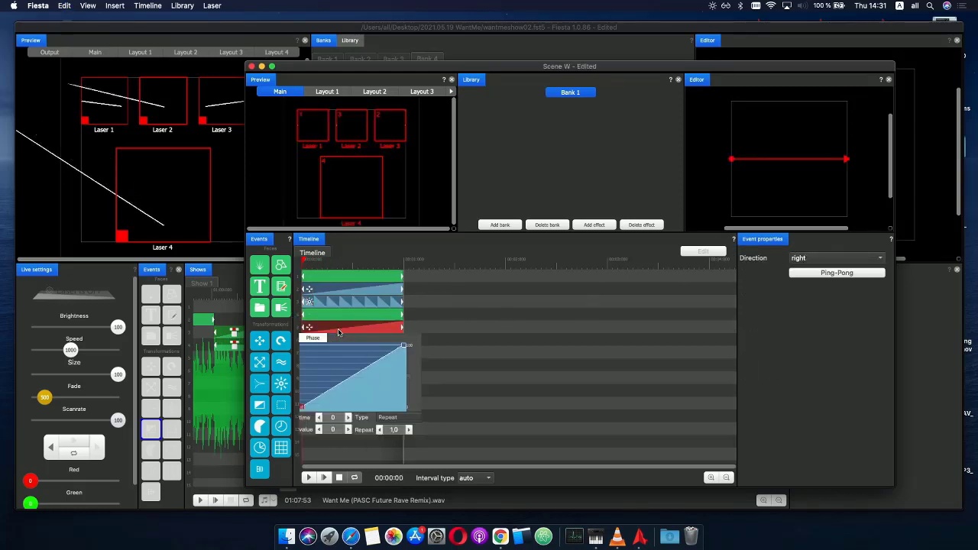
right_click(343, 359)
click(370, 444)
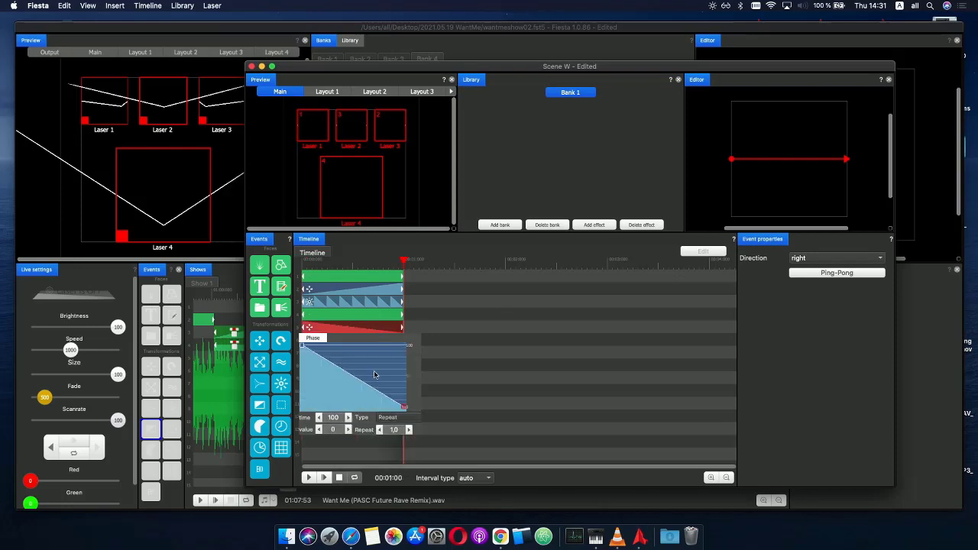
drag(302, 262, 370, 285)
click(251, 67)
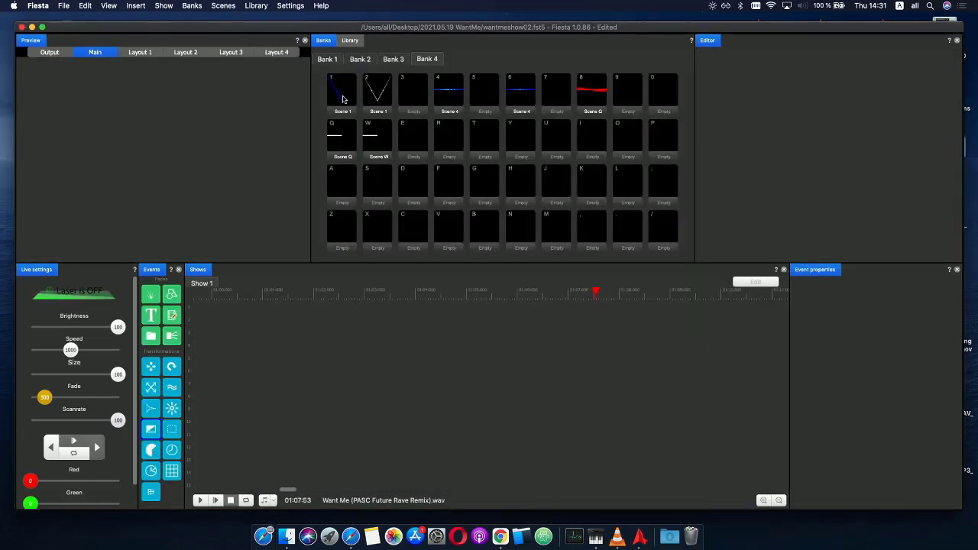
- Add a Scene W event for all four lasers on track 3 from 01:07:63 to 01:10:76, with its phase repeated 5 times
drag(516, 267, 760, 333)
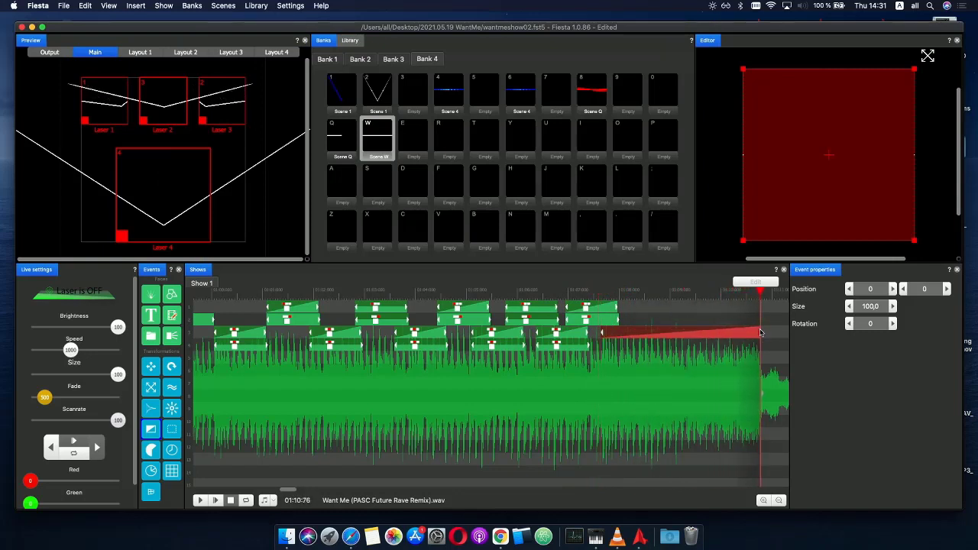
double_click(711, 338)
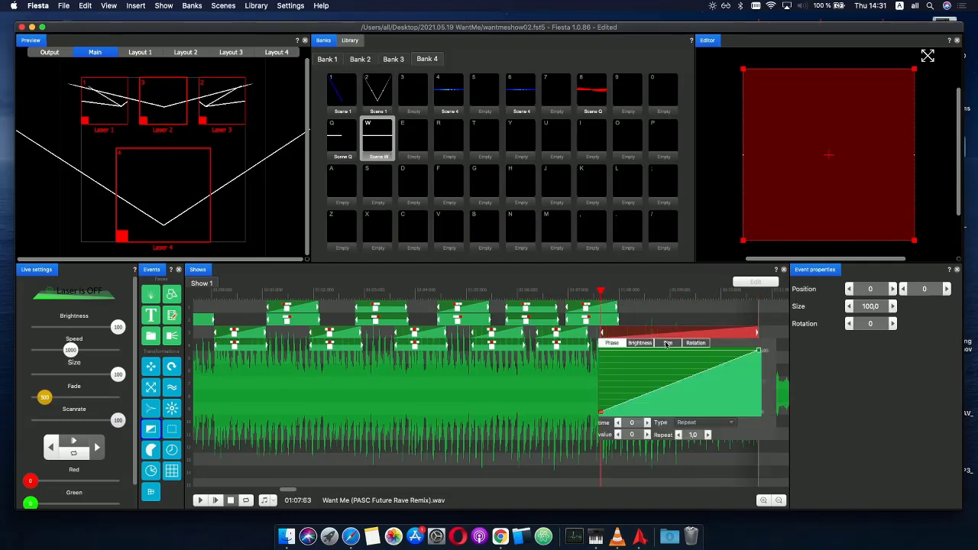
click(708, 435)
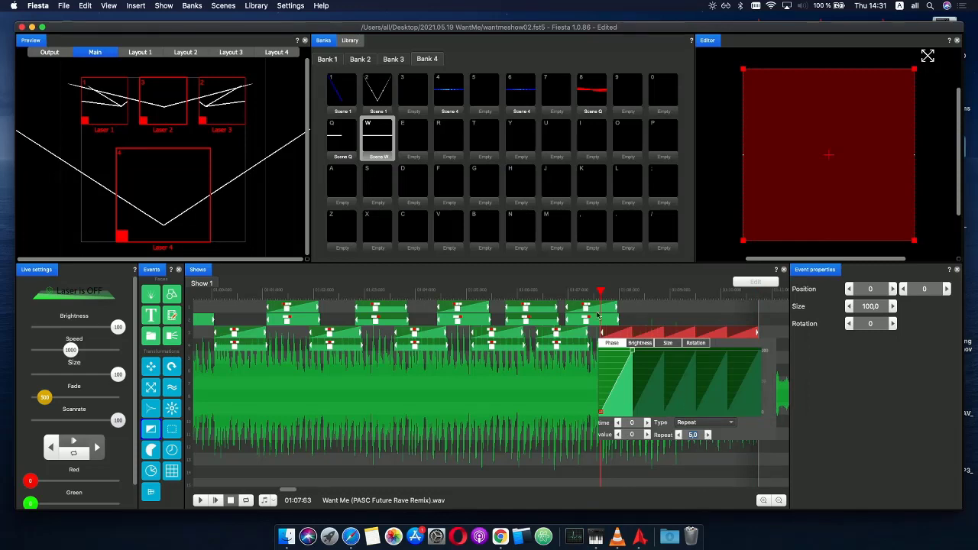
- Play the show from 01:07:04 to review the transition from the Scene Q events into the Scene W event
click(578, 289)
click(570, 290)
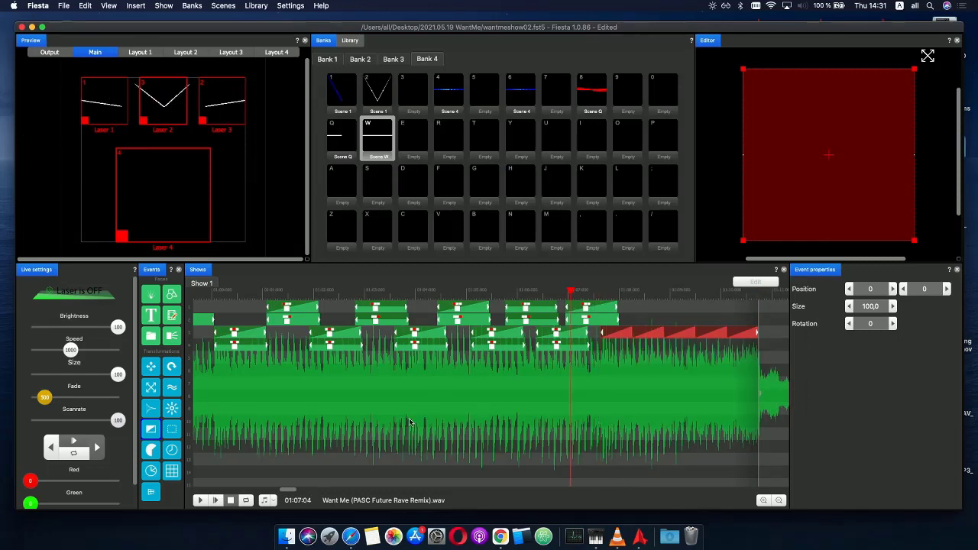
click(215, 500)
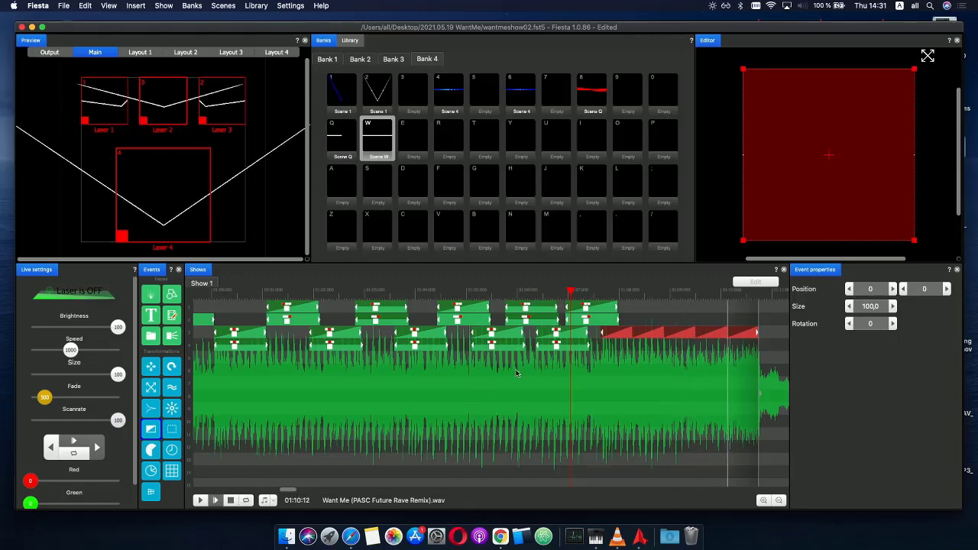
click(648, 292)
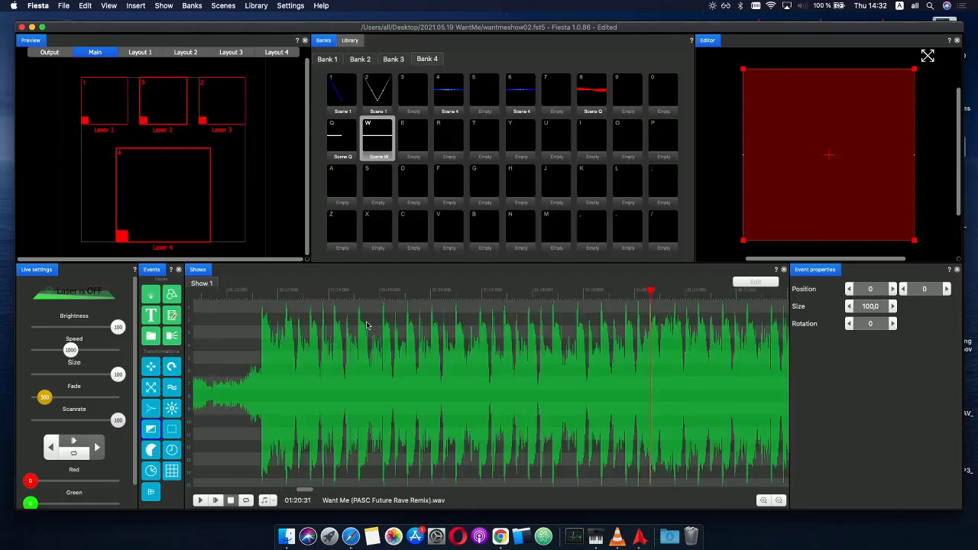
scroll(370, 326, down, 5)
click(534, 292)
scroll(535, 302, up, 5)
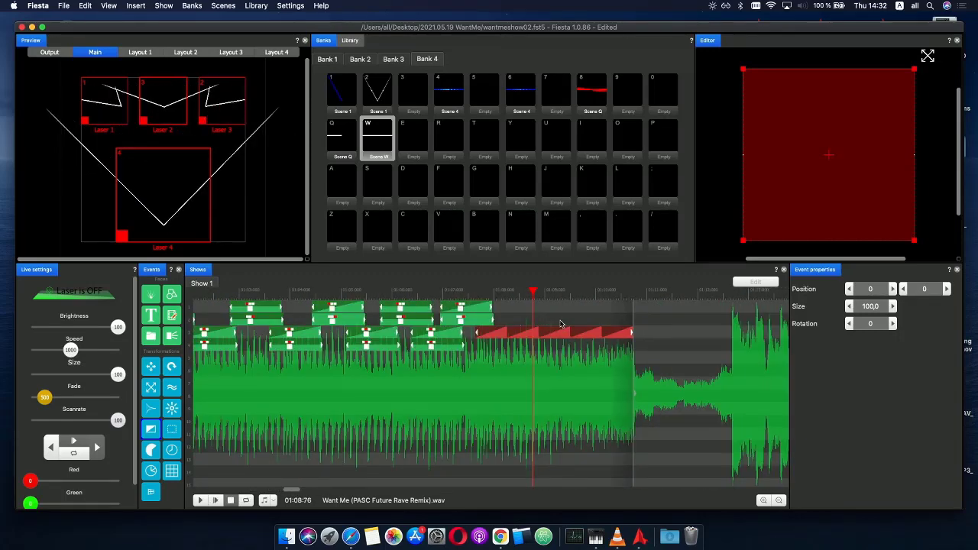
scroll(548, 333, up, 2)
- Set the phase repeat of the track 3 Scene W event to 1 and its end point value to 800
click(540, 339)
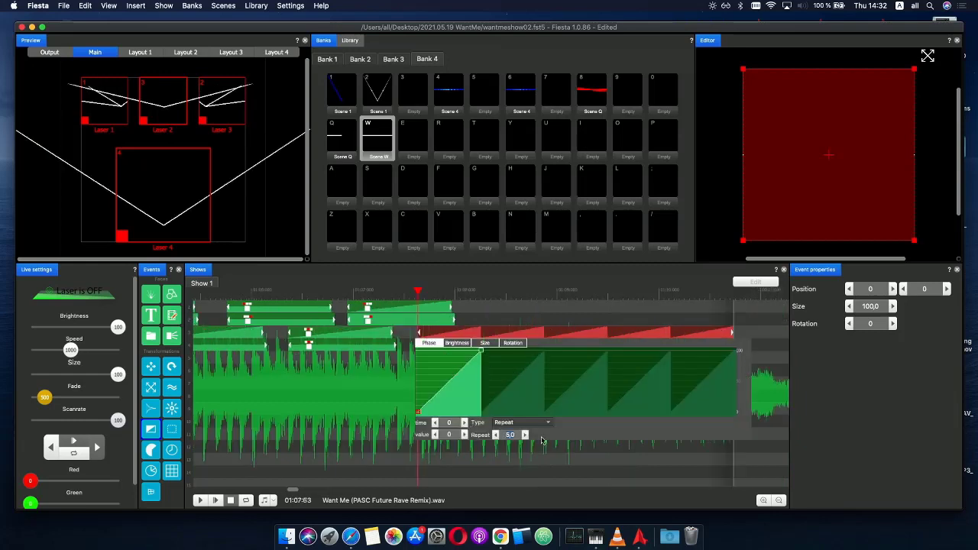
text(1)
key(Return)
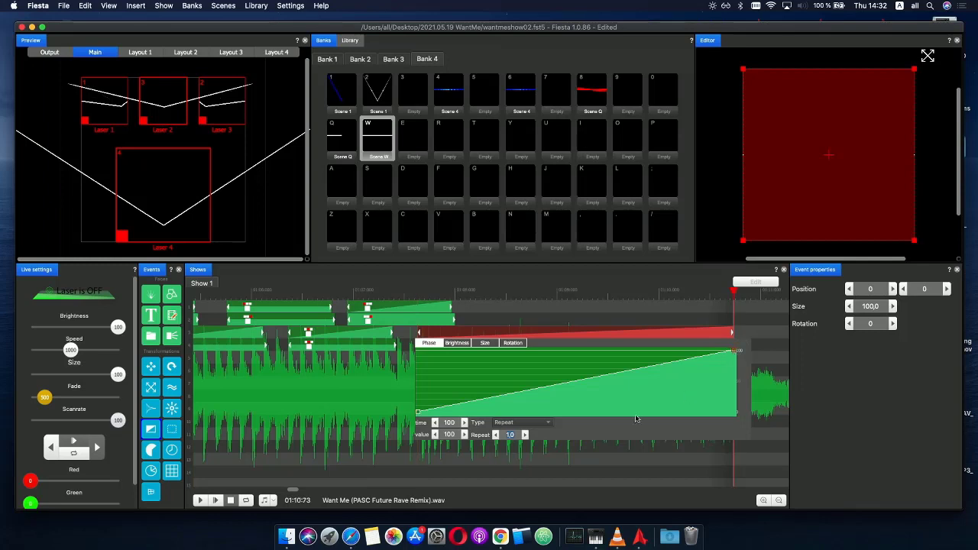
text(8)
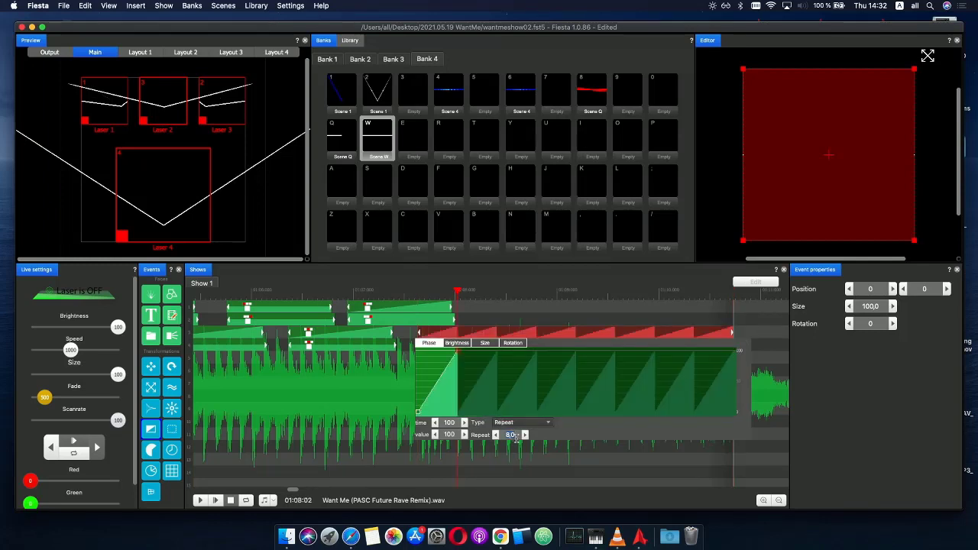
key(Return)
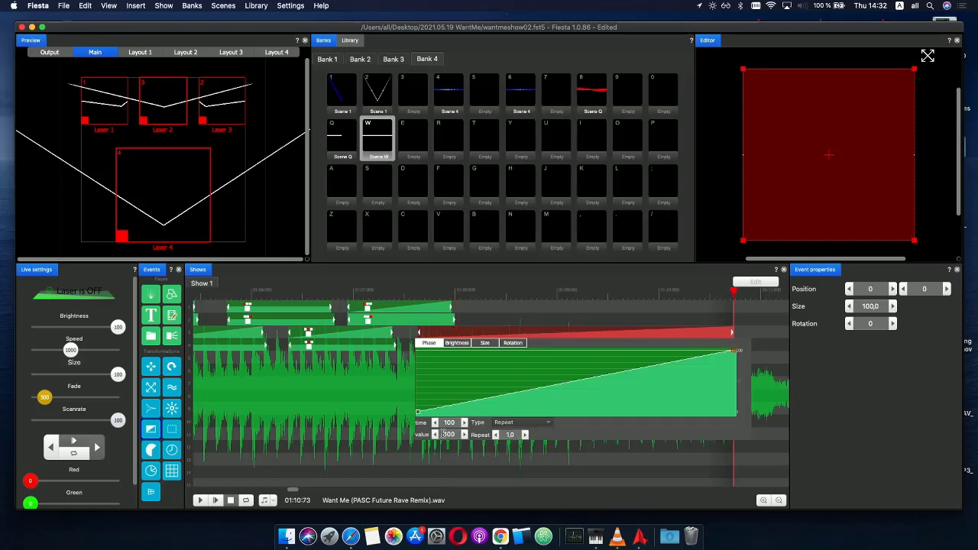
text(800)
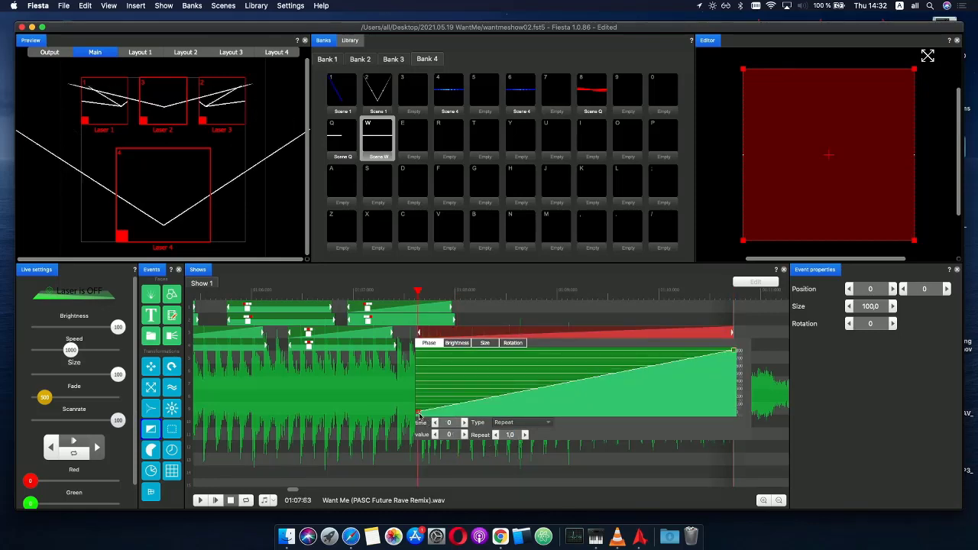
- Convert the Scene W phase line to a curve that starts slowly and steepens, and play it back from 01:07:42
right_click(419, 415)
click(432, 447)
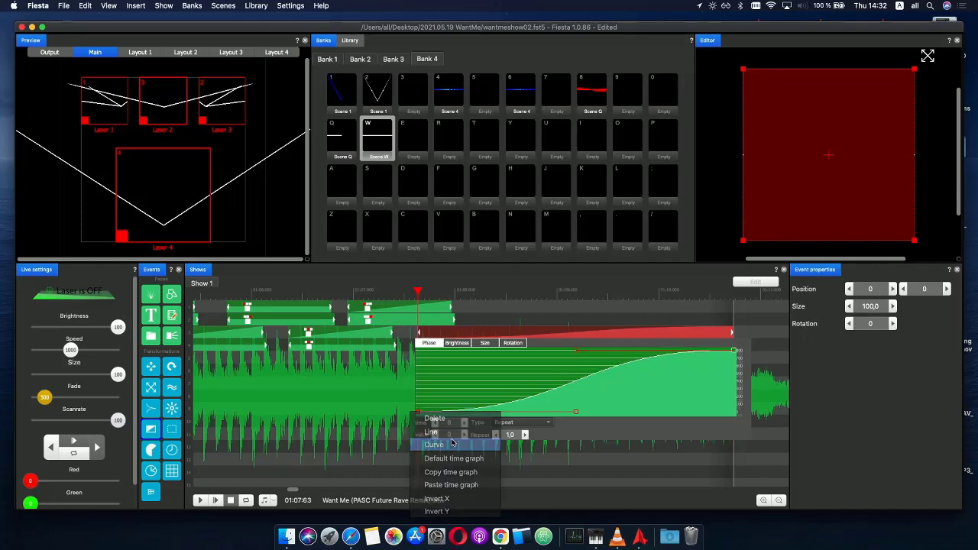
drag(576, 353, 648, 402)
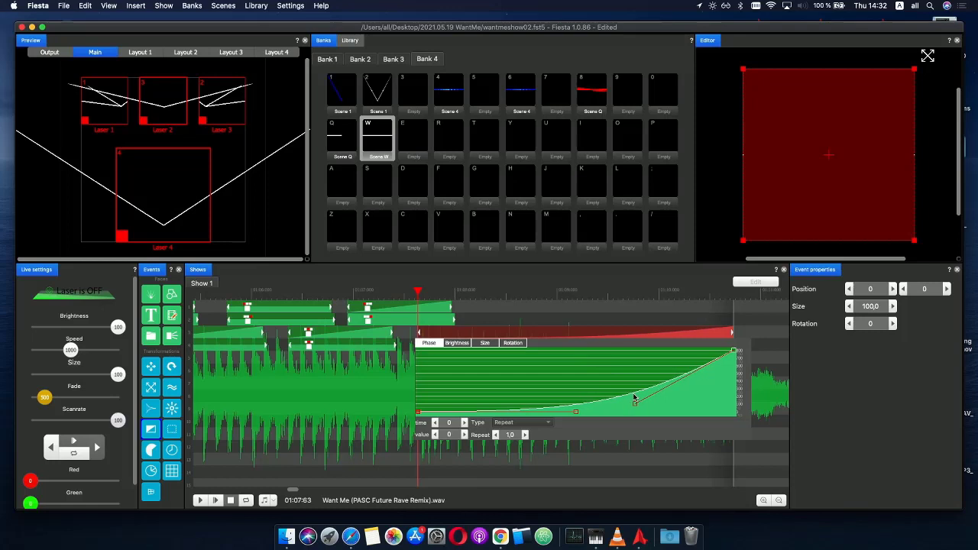
click(396, 292)
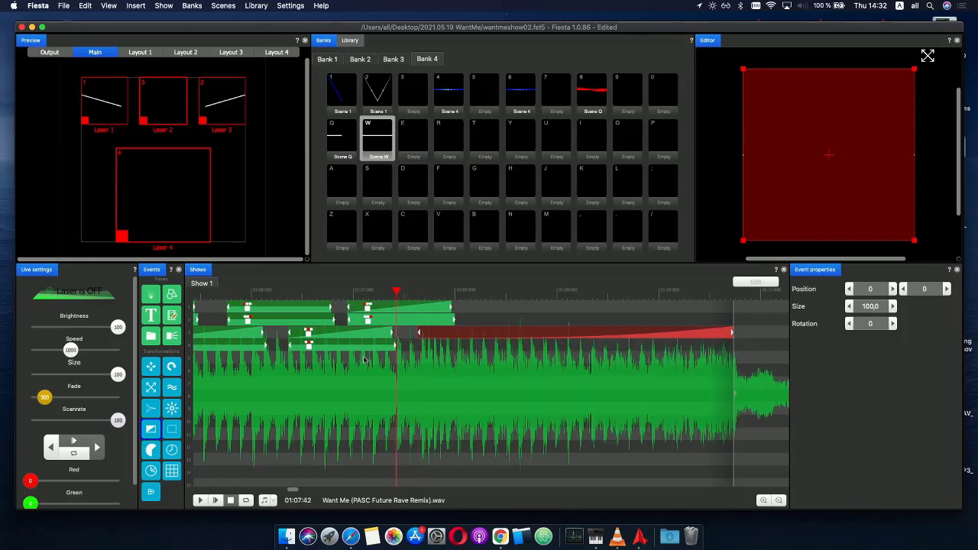
click(215, 499)
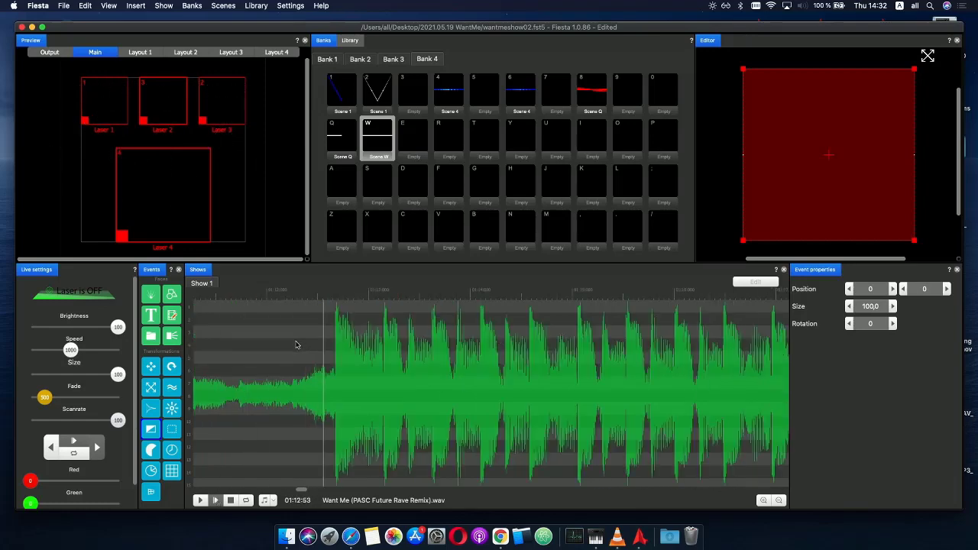
scroll(298, 342, down, 3)
scroll(366, 331, up, 3)
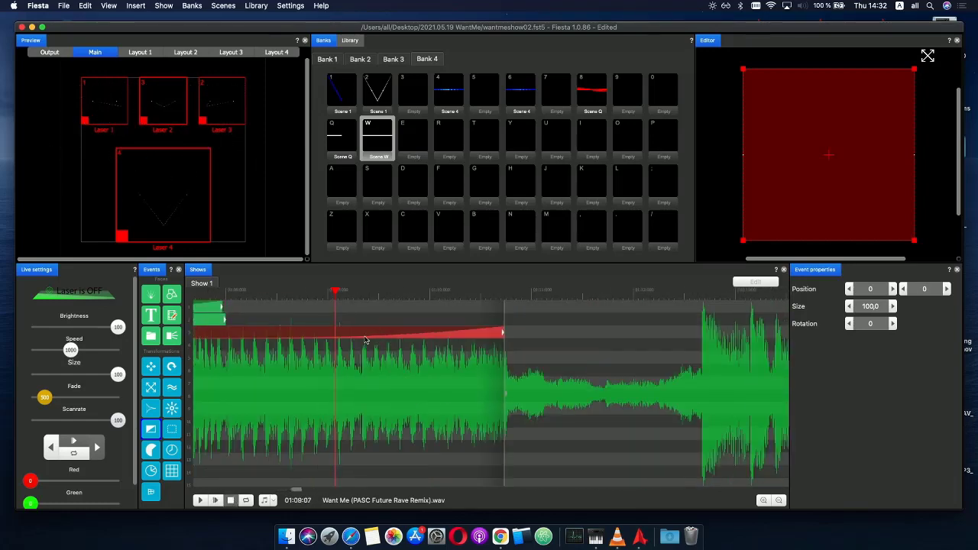
- Lower the end value of the Scene W event's phase curve to 700, then to 500
click(365, 340)
click(504, 352)
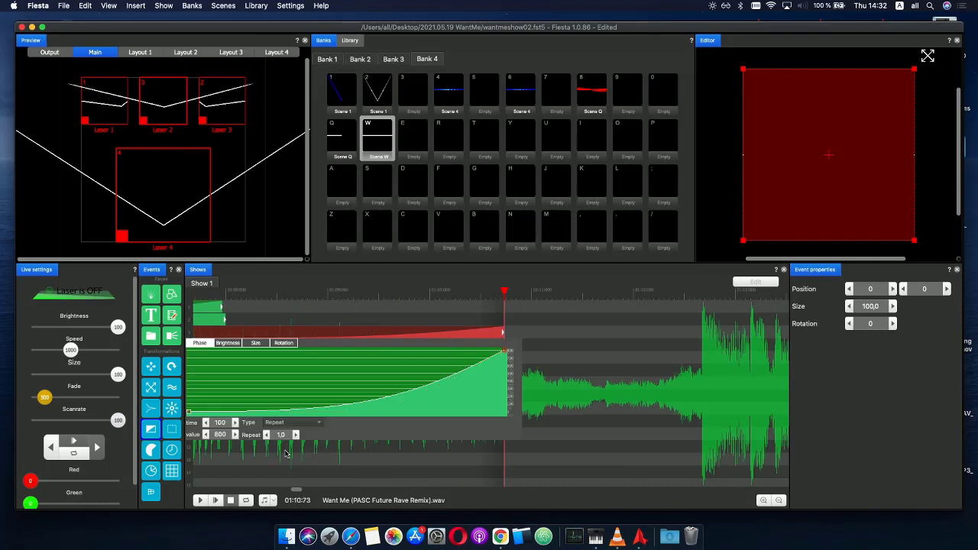
text(700)
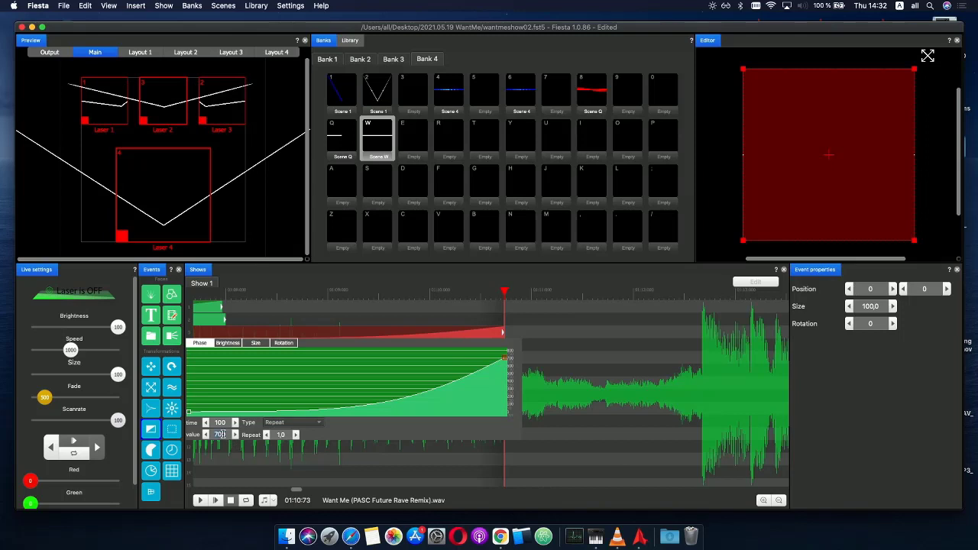
double_click(220, 434)
text(500)
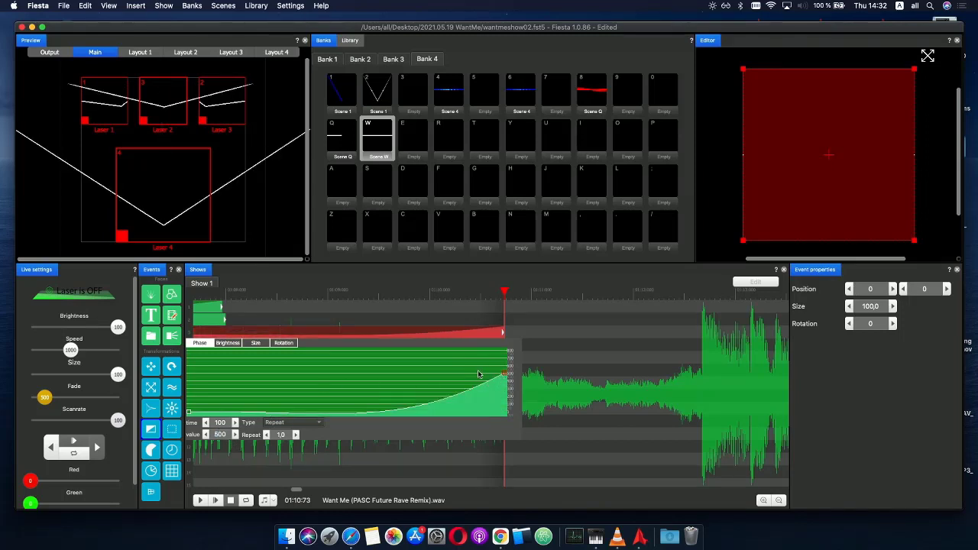
- Soften the phase curve with its end handle, set the end point to time 100 and value 500, and play from 01:07:52
click(189, 413)
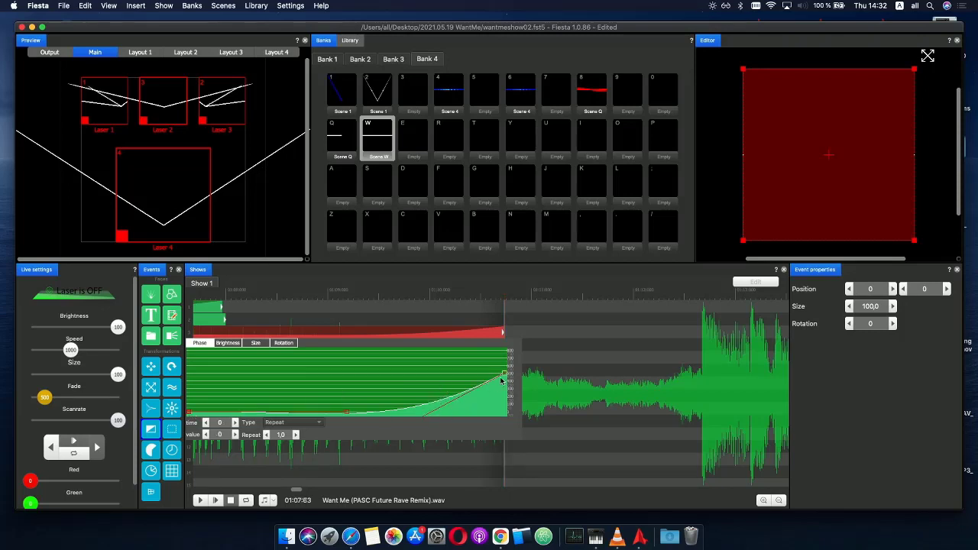
drag(502, 379, 464, 363)
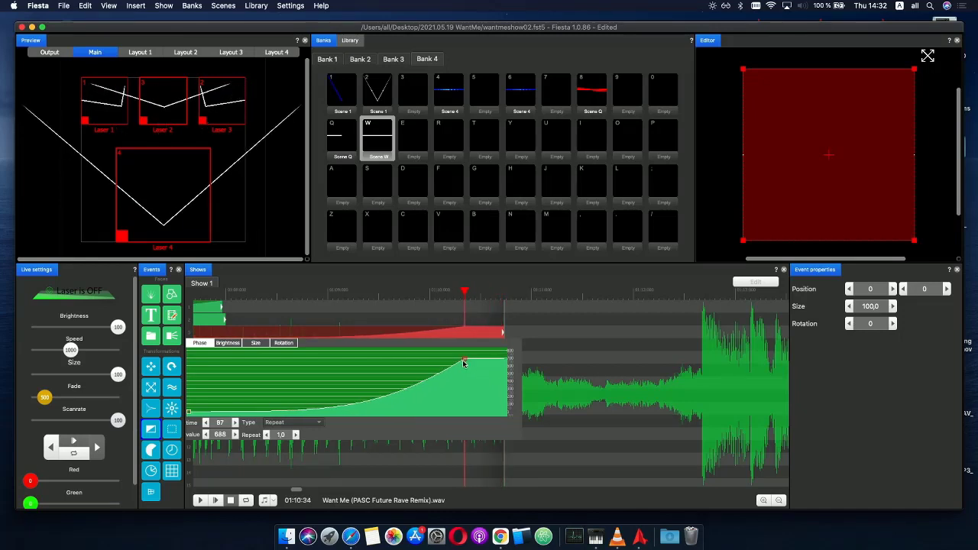
click(189, 413)
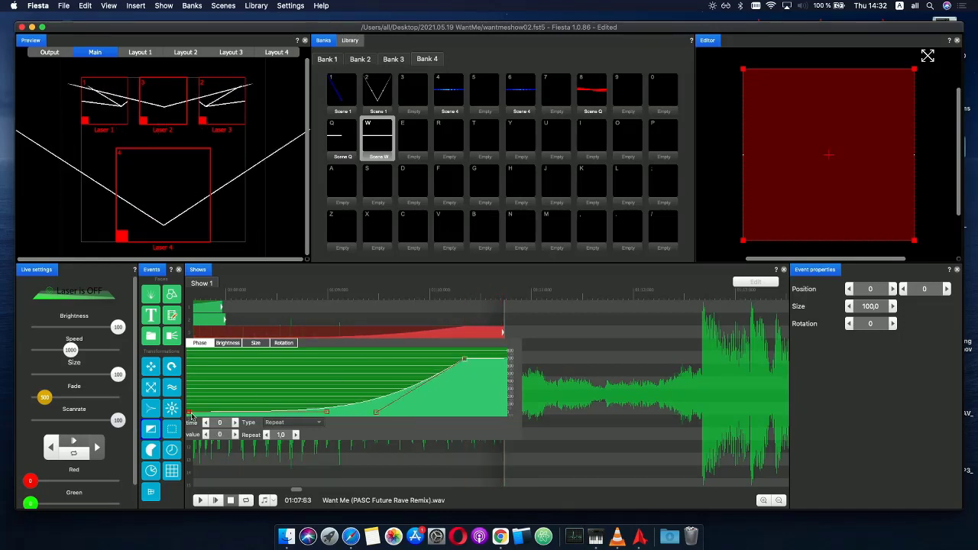
drag(380, 413, 418, 391)
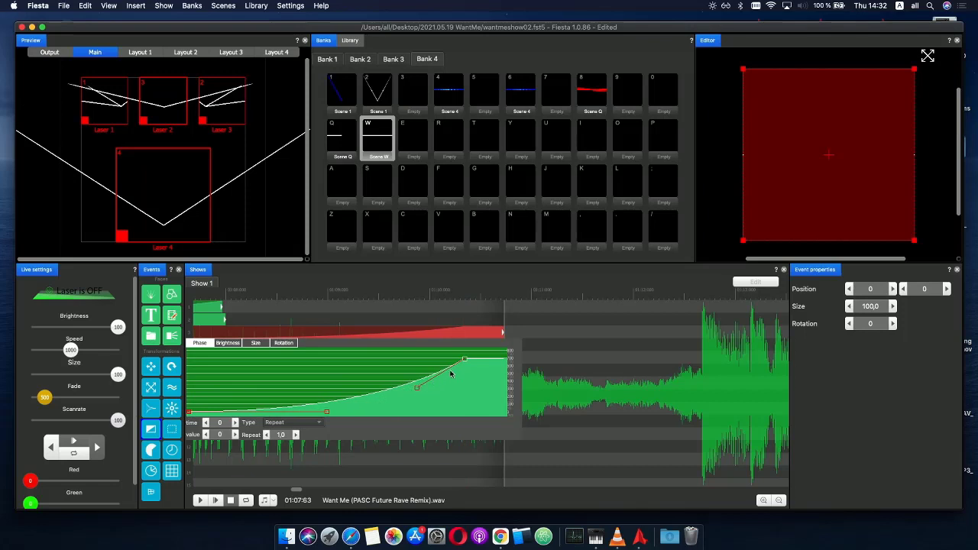
drag(466, 362, 510, 379)
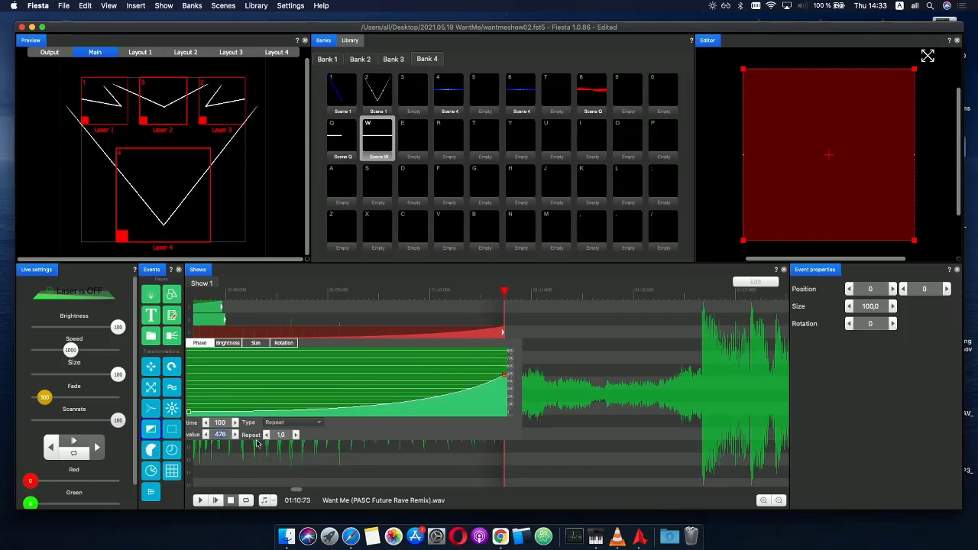
text(500)
key(Return)
drag(209, 296, 267, 302)
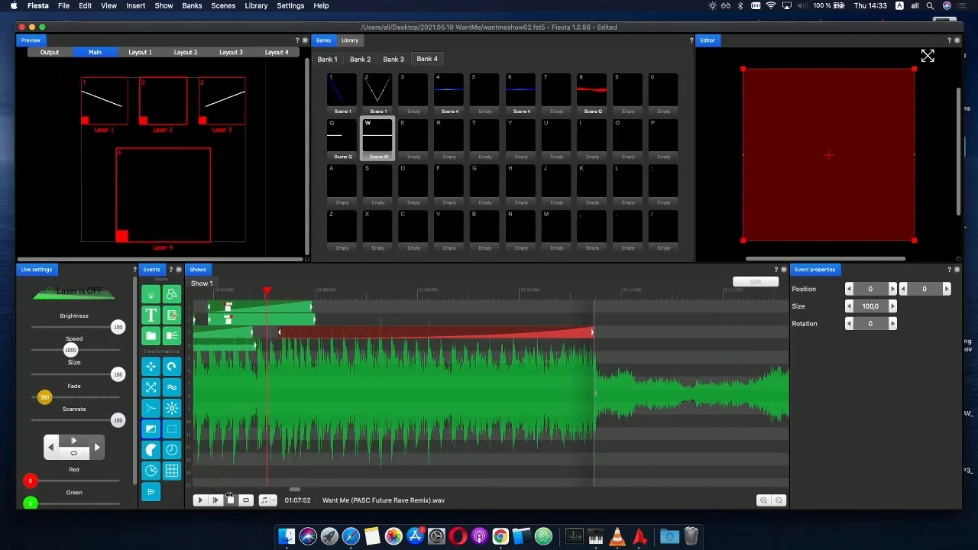
click(217, 502)
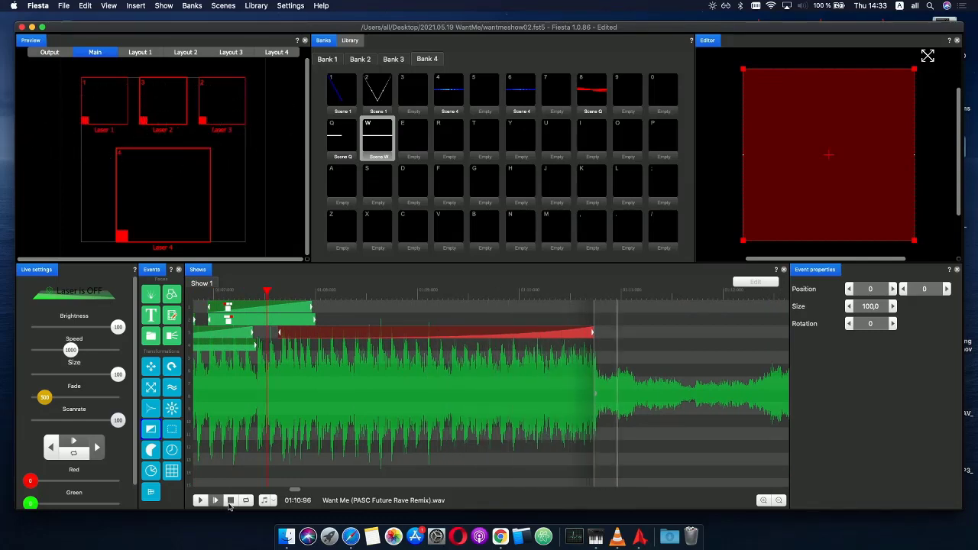
click(230, 501)
- Readjust the end handle of the Scene W phase curve and set the end point to time 100 and value 300
double_click(334, 334)
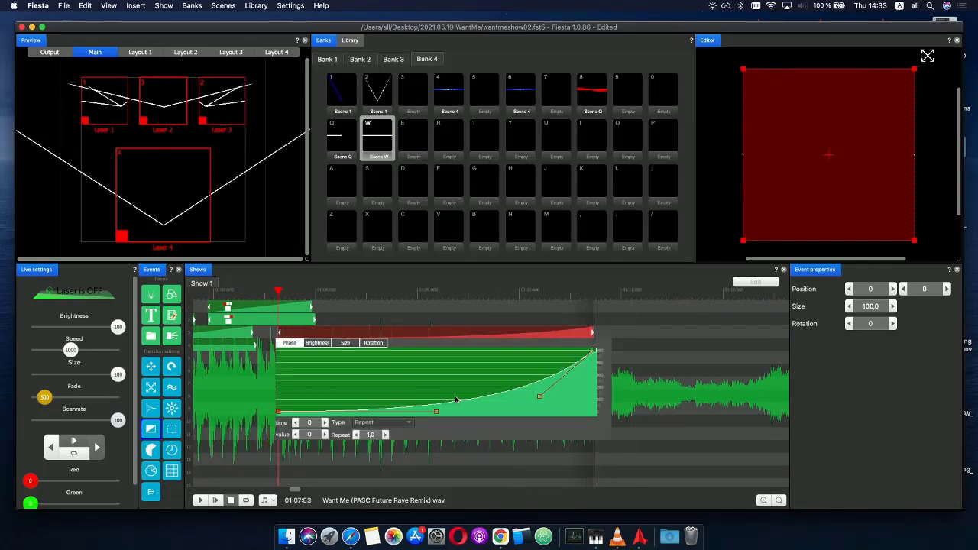
drag(594, 353, 592, 369)
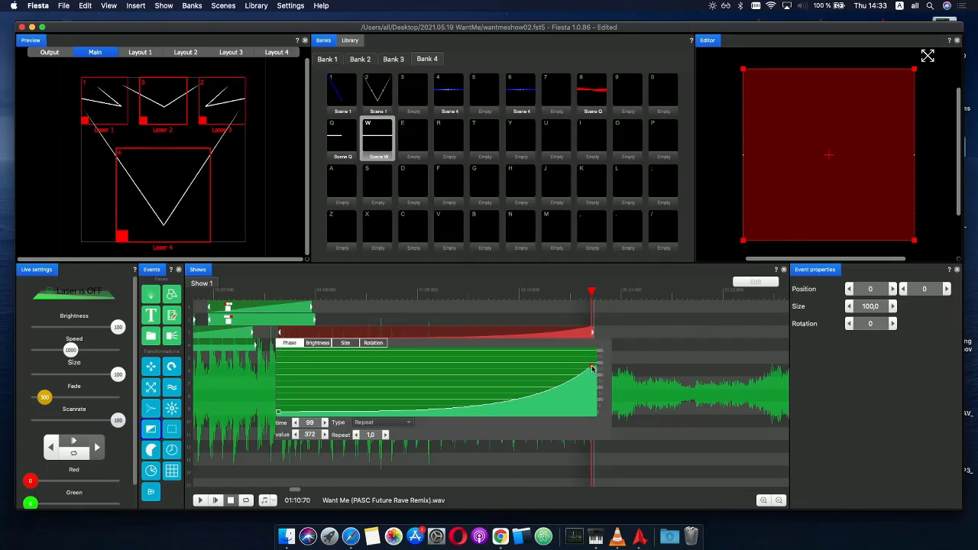
click(277, 413)
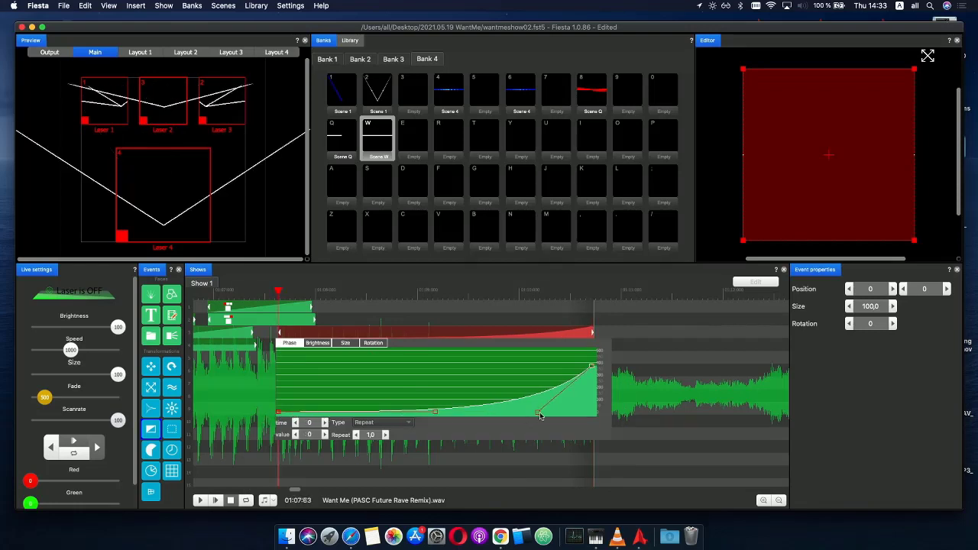
drag(540, 416, 533, 393)
drag(591, 367, 595, 380)
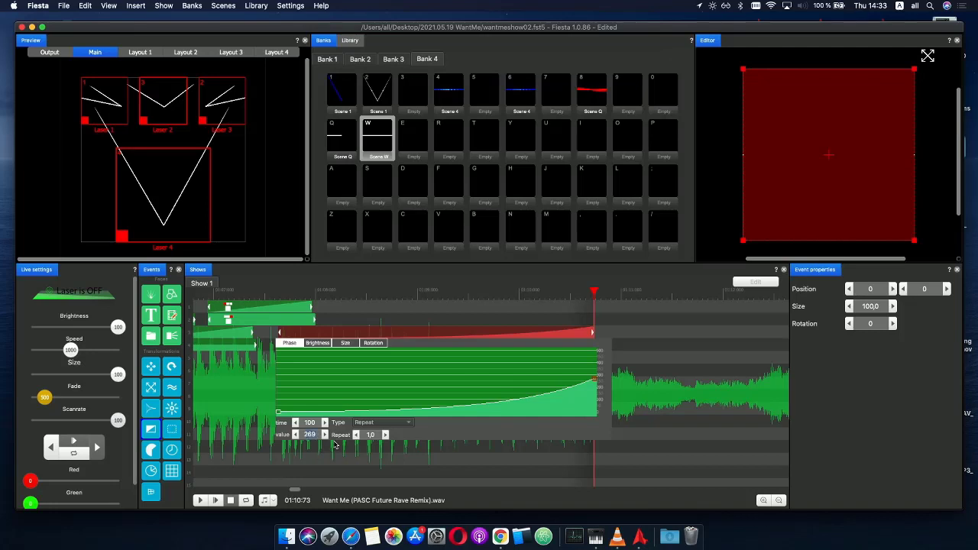
text(300)
key(Return)
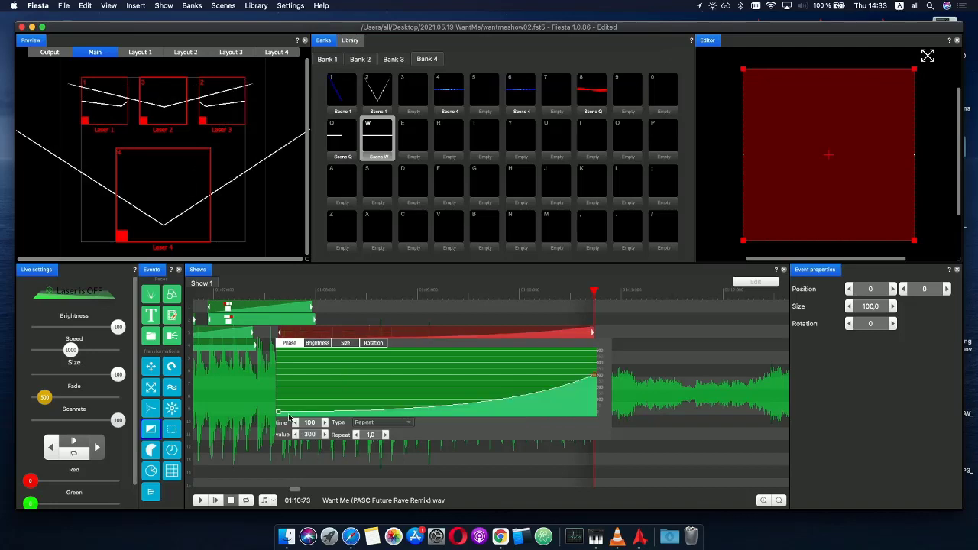
- Raise the start handle of the Scene W phase curve slightly and review the event in playback from 01:07:42
click(279, 414)
drag(437, 413, 432, 411)
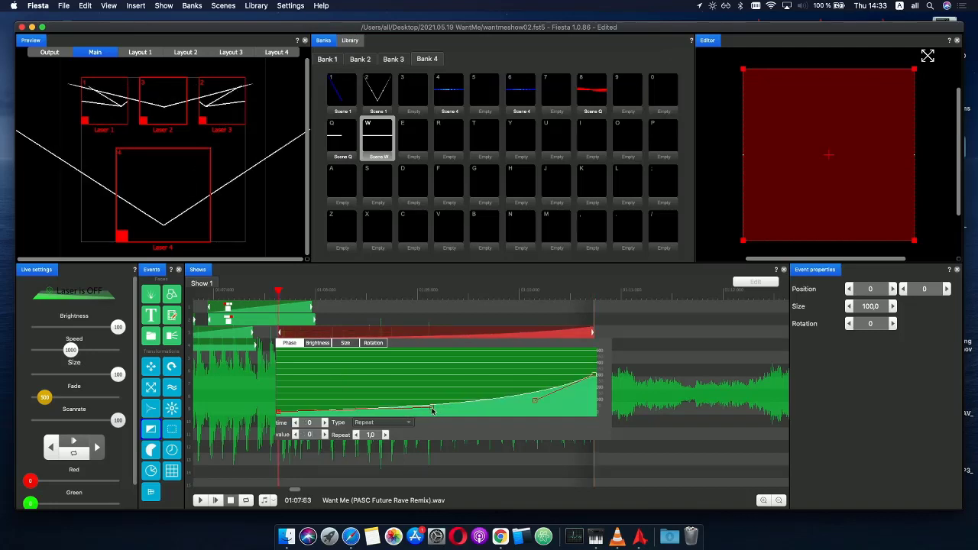
click(258, 289)
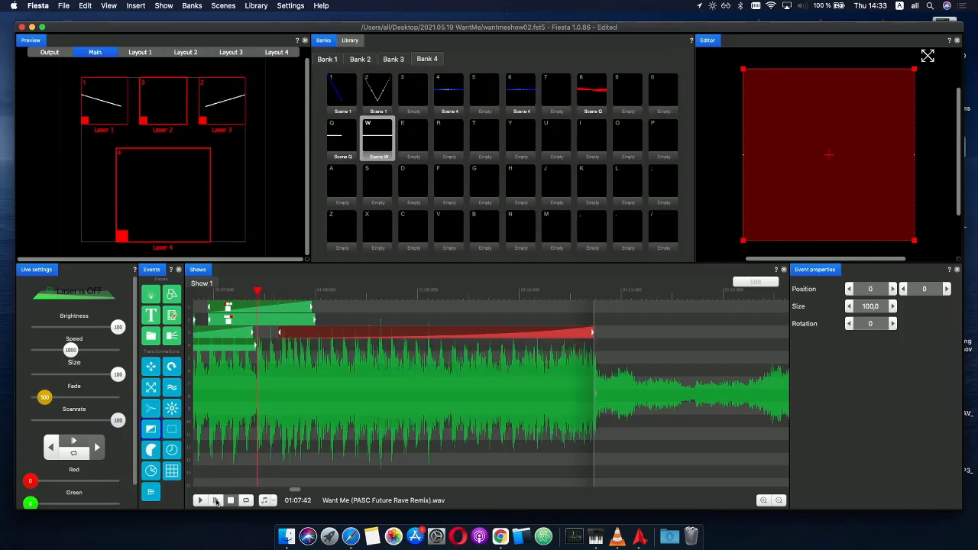
click(216, 500)
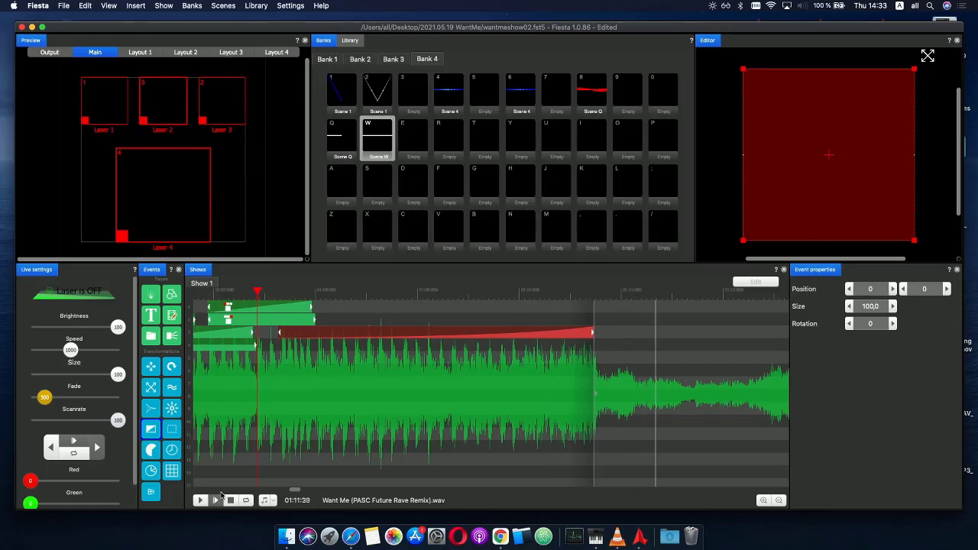
drag(384, 291, 565, 305)
- Reopen the Scene W event's phase graph and set its end point value to 500
double_click(559, 335)
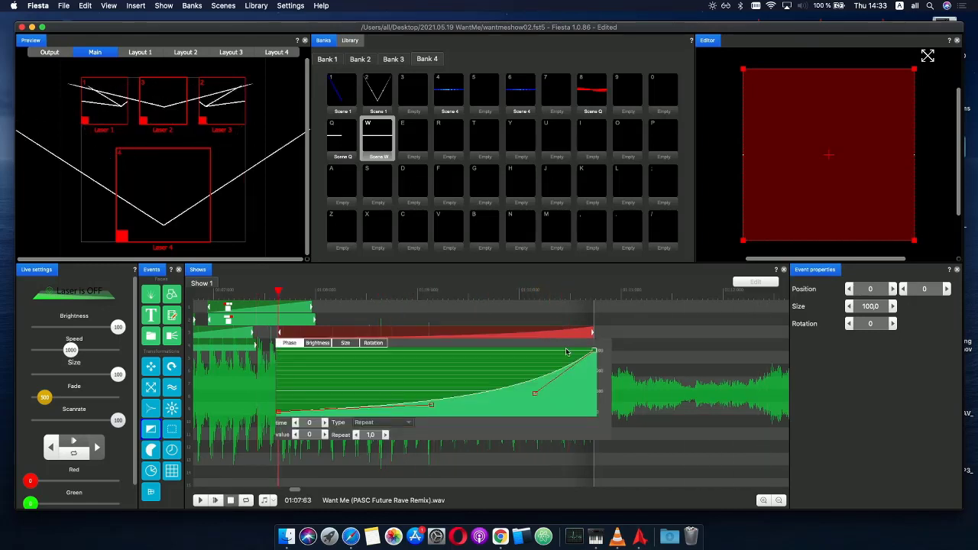
click(596, 352)
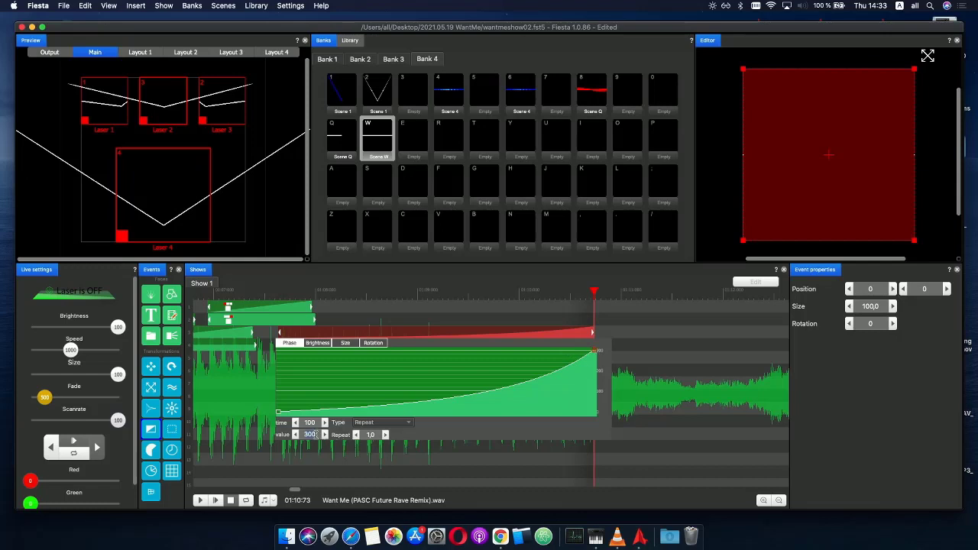
text(500)
key(Return)
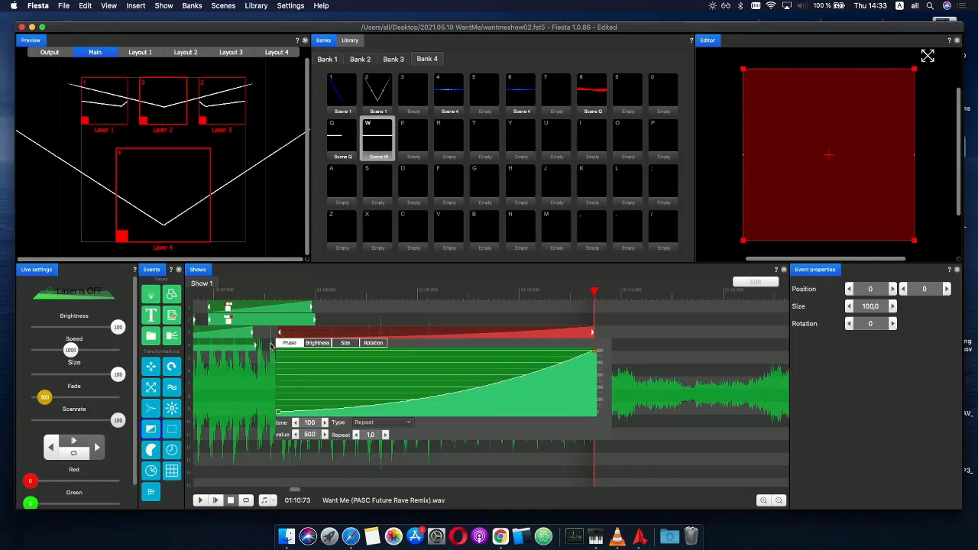
- Play the show from 01:04:80 to review the build-up into the Scene W event
click(286, 294)
click(204, 502)
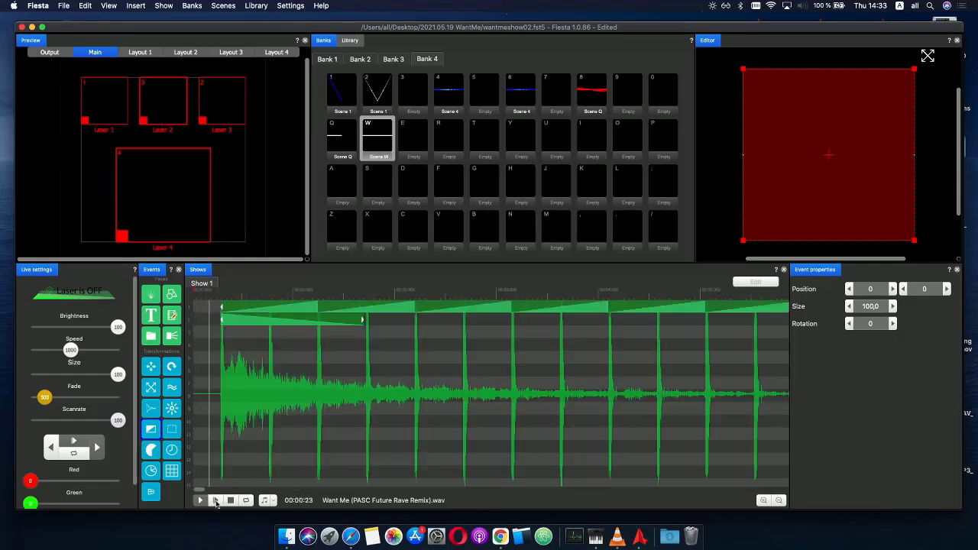
click(215, 502)
scroll(271, 441, down, 10)
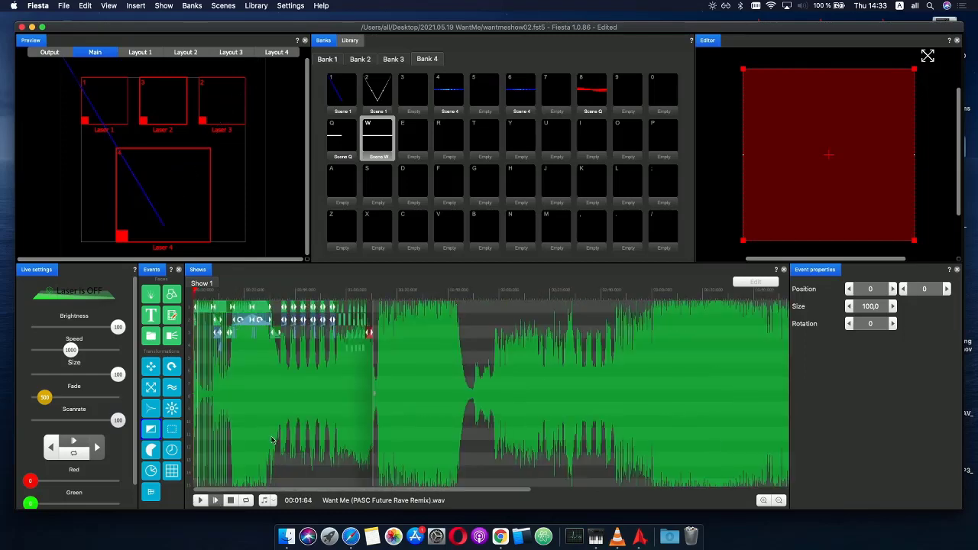
click(348, 294)
scroll(415, 333, up, 8)
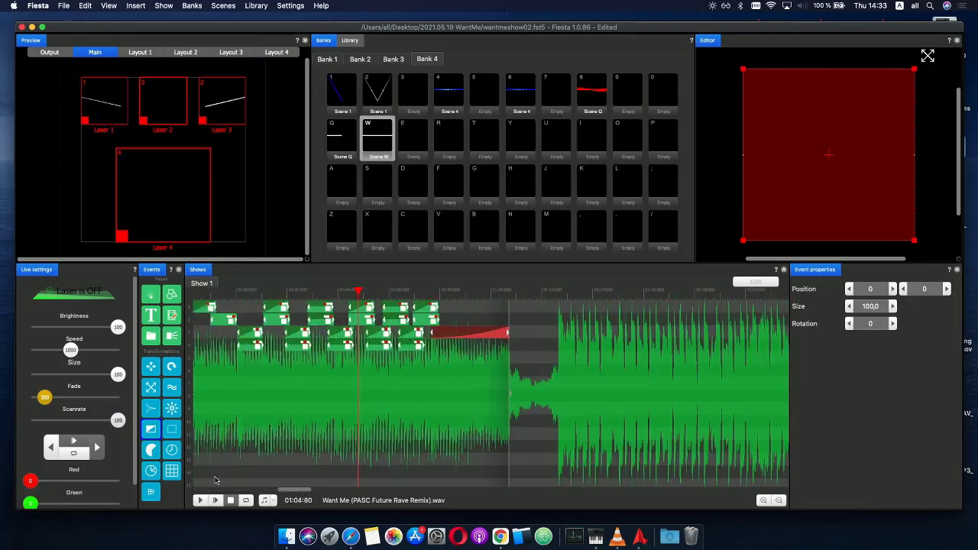
click(217, 502)
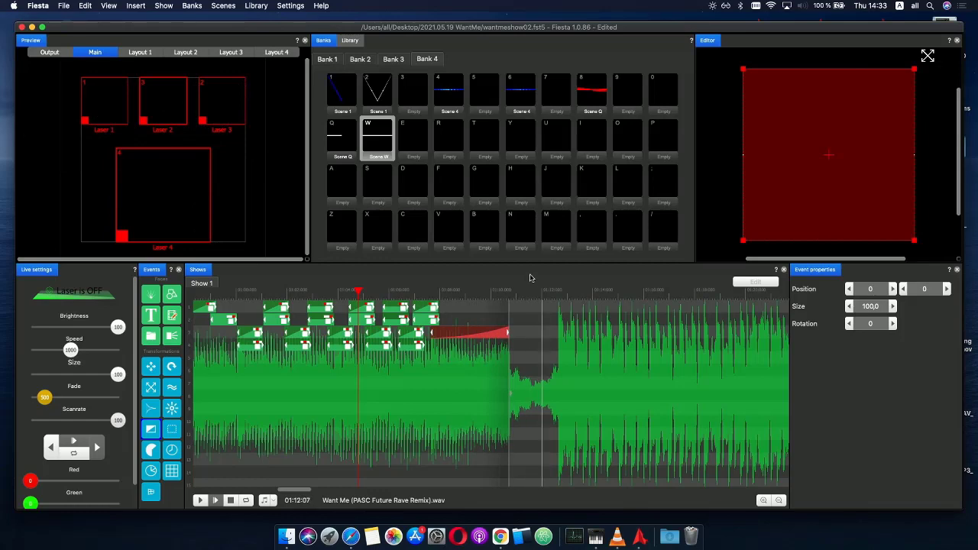
- Extend the Scene W event to about 01:12:50, keeping its phase rise ending at time 65 with value 475 and flat after that
click(496, 293)
click(509, 292)
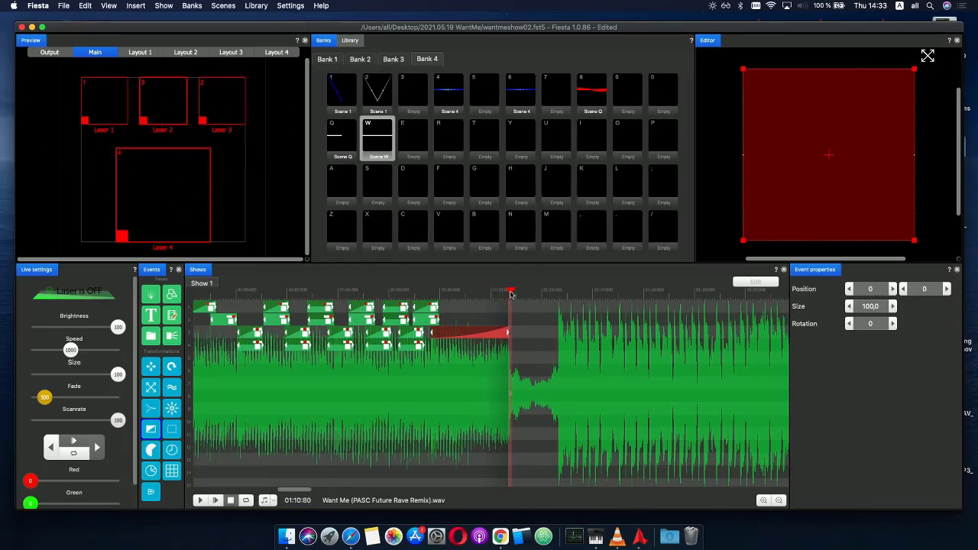
scroll(519, 304, up, 5)
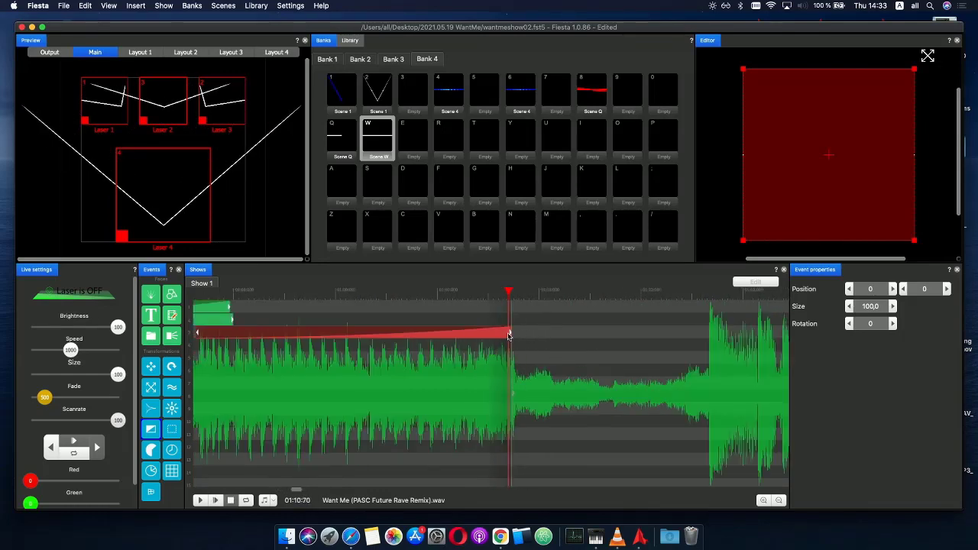
click(509, 334)
click(502, 304)
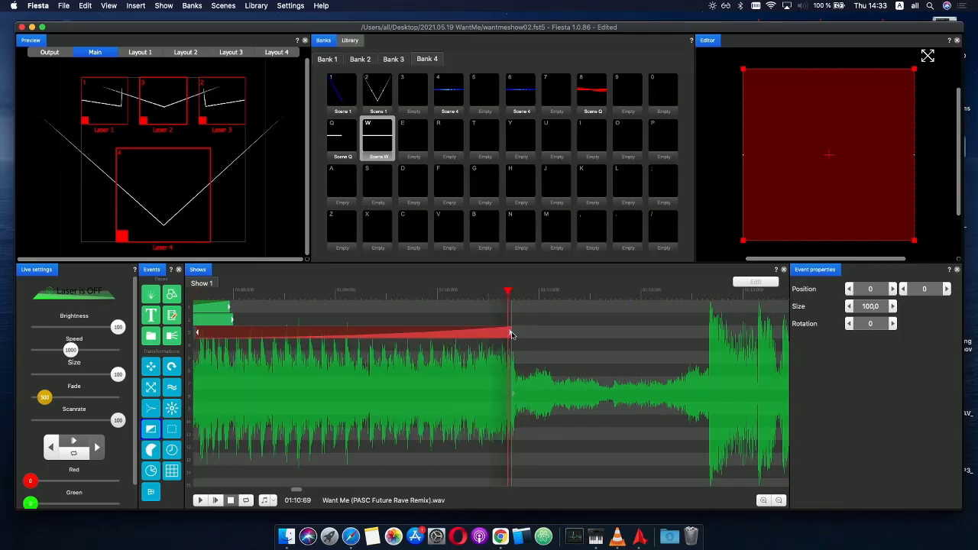
drag(509, 334, 517, 355)
click(654, 336)
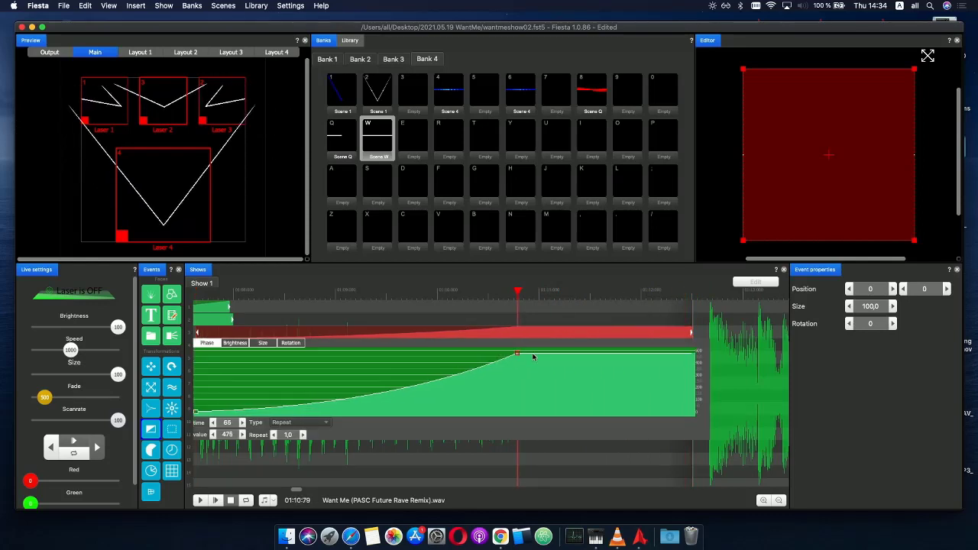
drag(515, 296, 581, 296)
- Add a brightness transformation below the Scene W event from 01:10:79 to 01:12:50 and invert its phase graph along X
drag(170, 413, 518, 345)
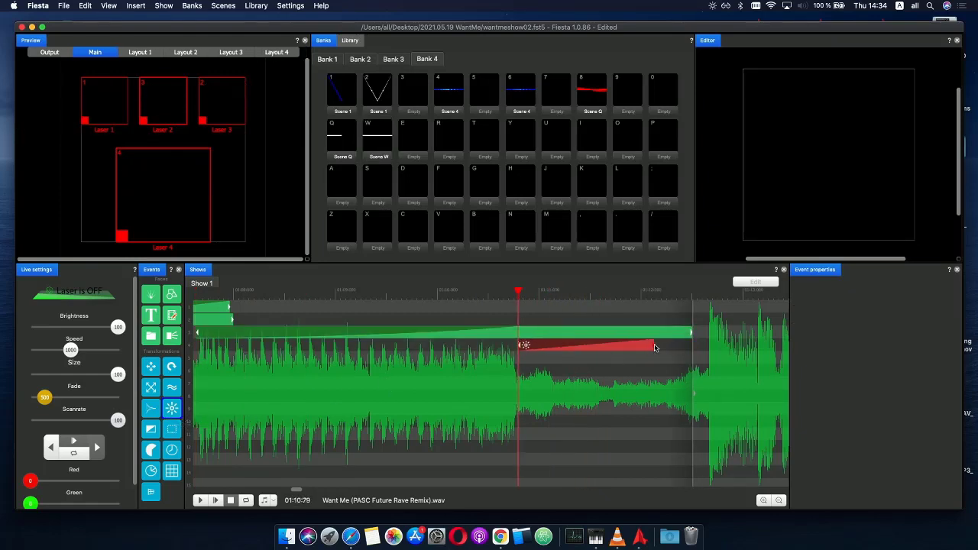
drag(654, 344, 694, 339)
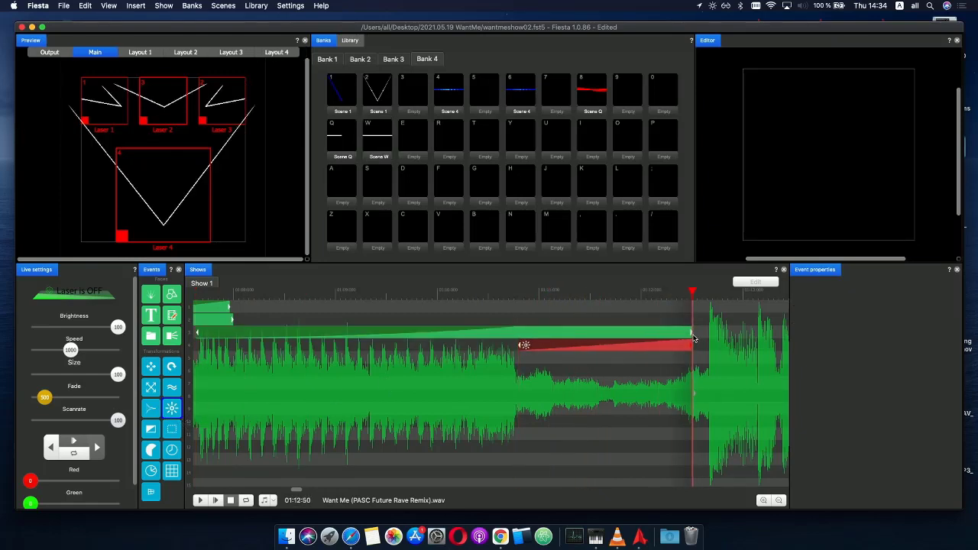
click(562, 350)
right_click(562, 374)
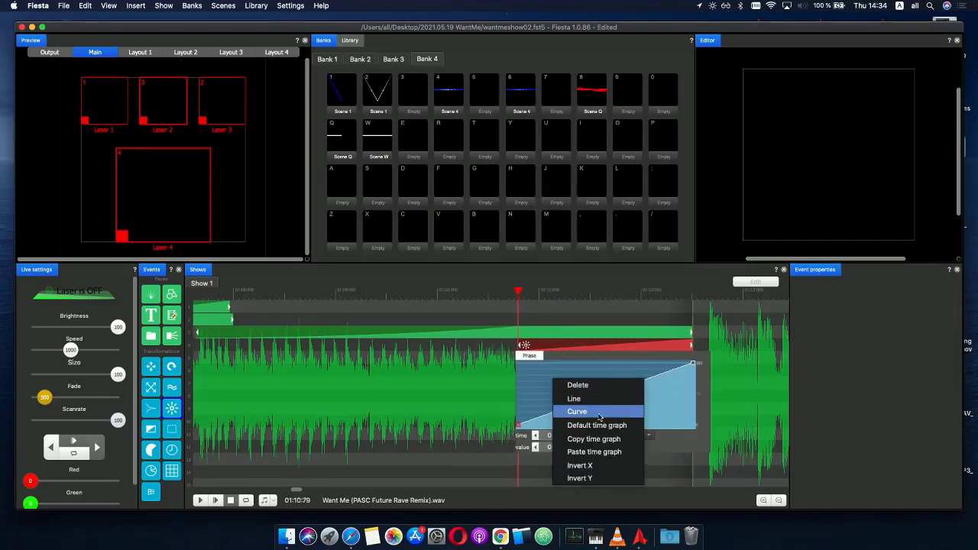
click(596, 465)
click(512, 317)
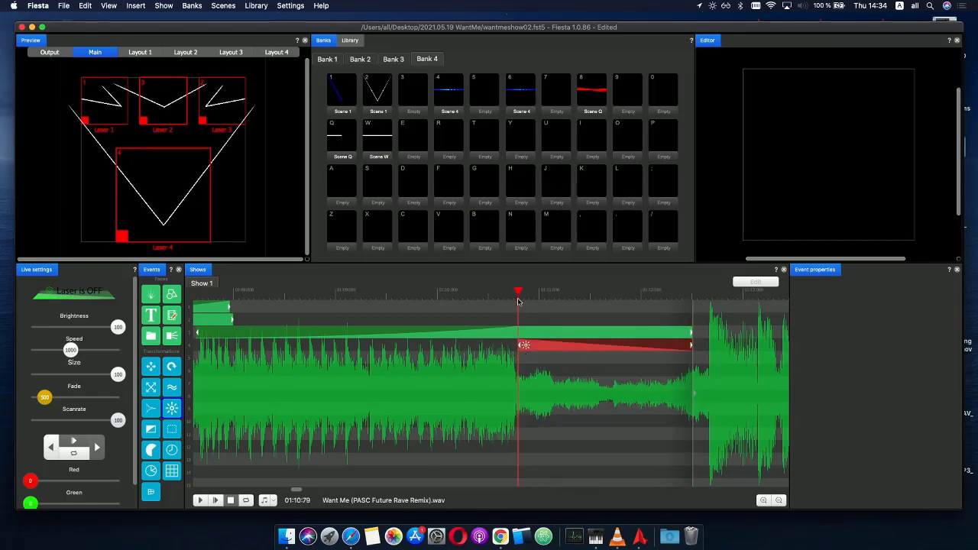
- Scrub through the brightness fade over the break and save the show
drag(518, 301, 545, 297)
drag(623, 300, 700, 300)
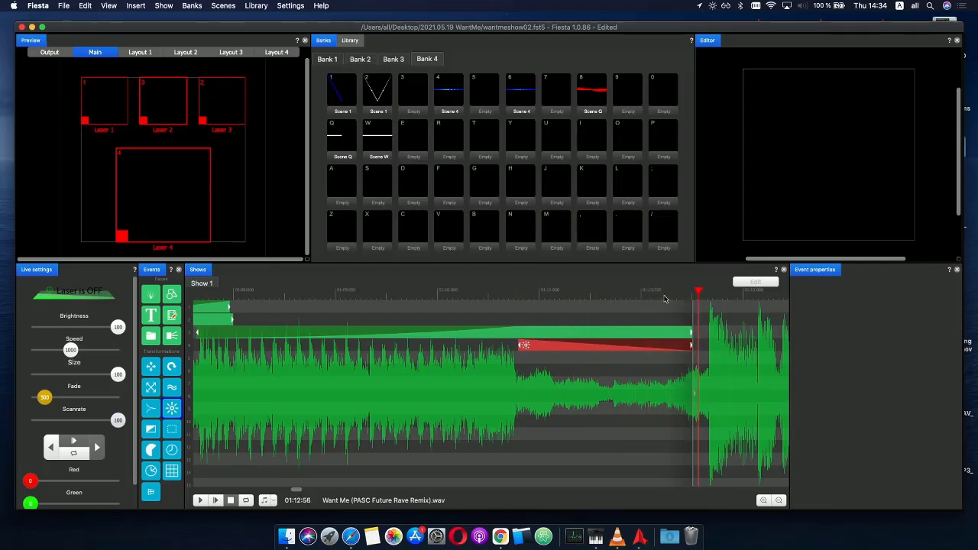
click(604, 299)
scroll(601, 310, down, 8)
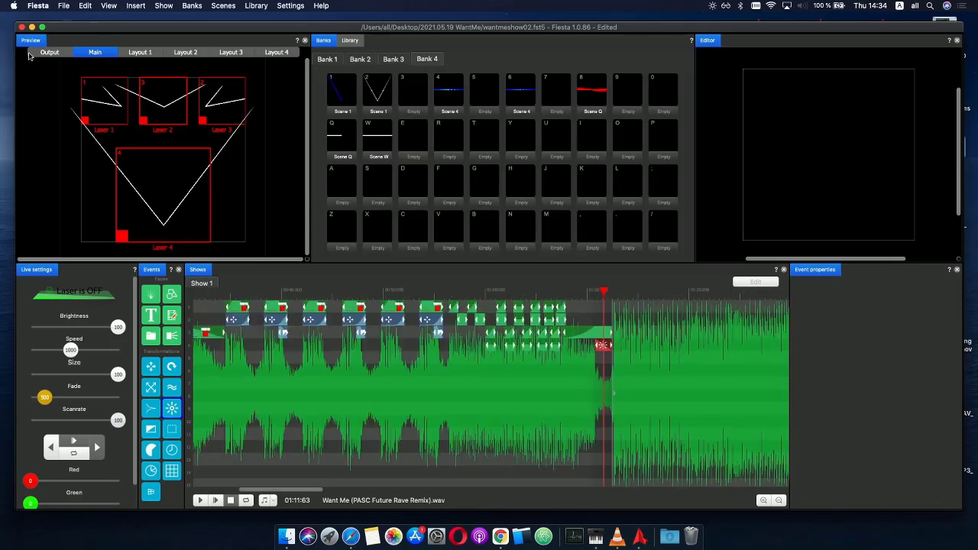
click(64, 6)
click(77, 54)
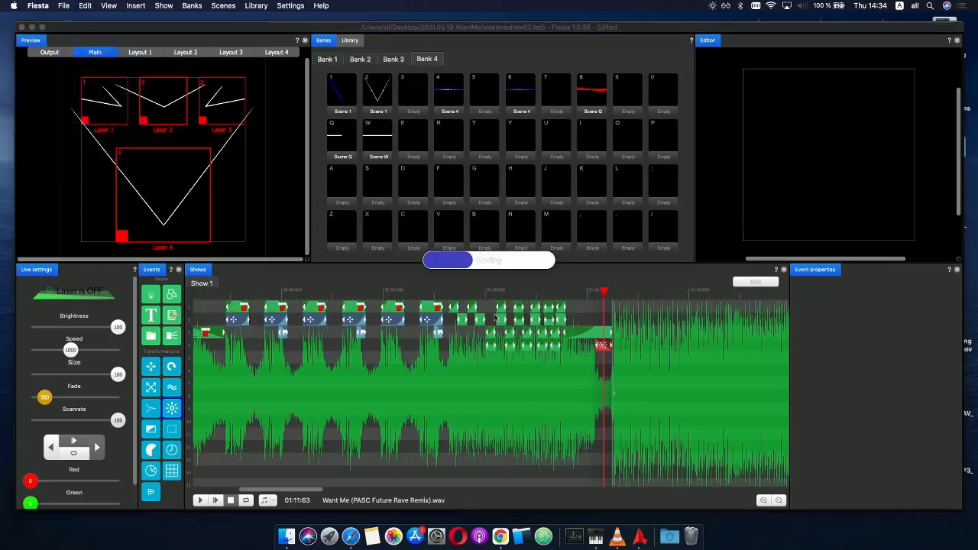
- Play the show from 00:33:08 to review the whole section up to the brightness fade
click(435, 297)
click(216, 502)
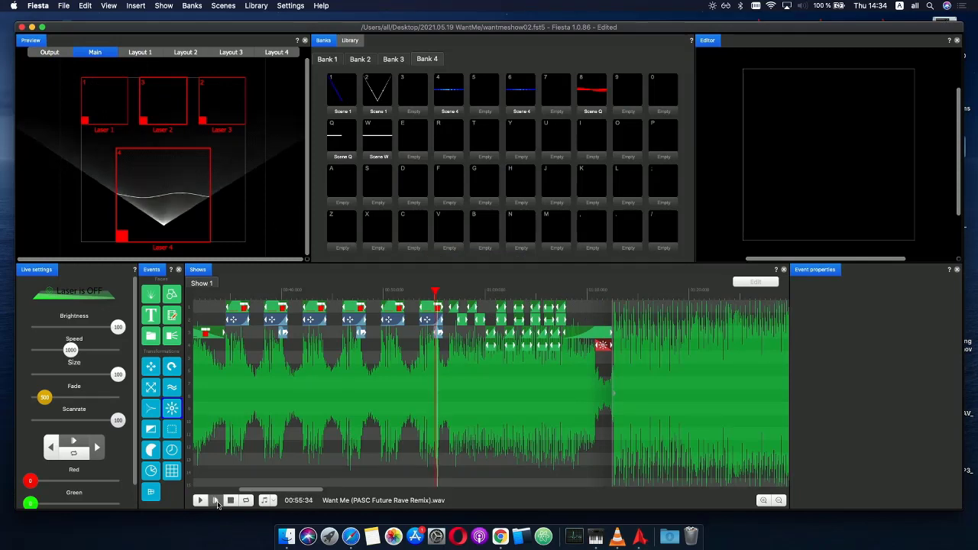
click(210, 293)
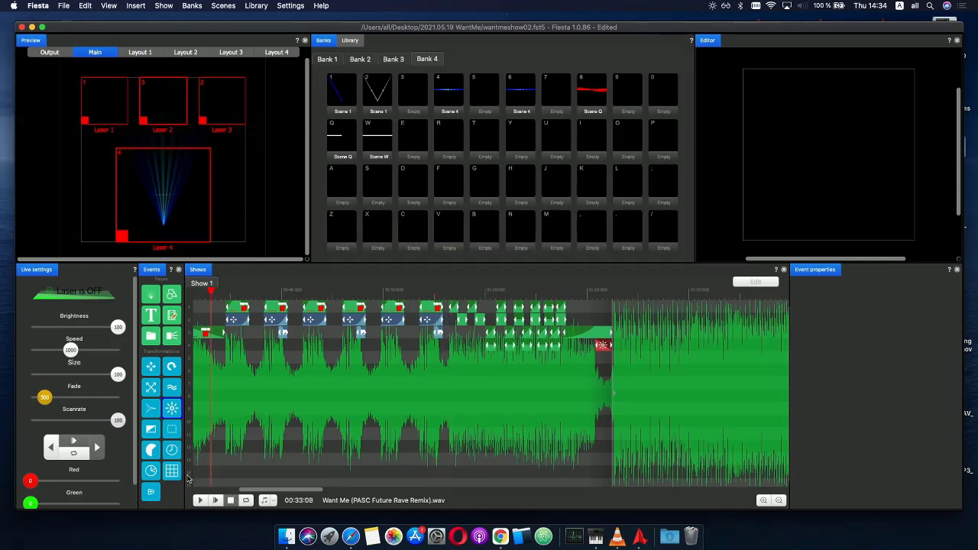
click(215, 502)
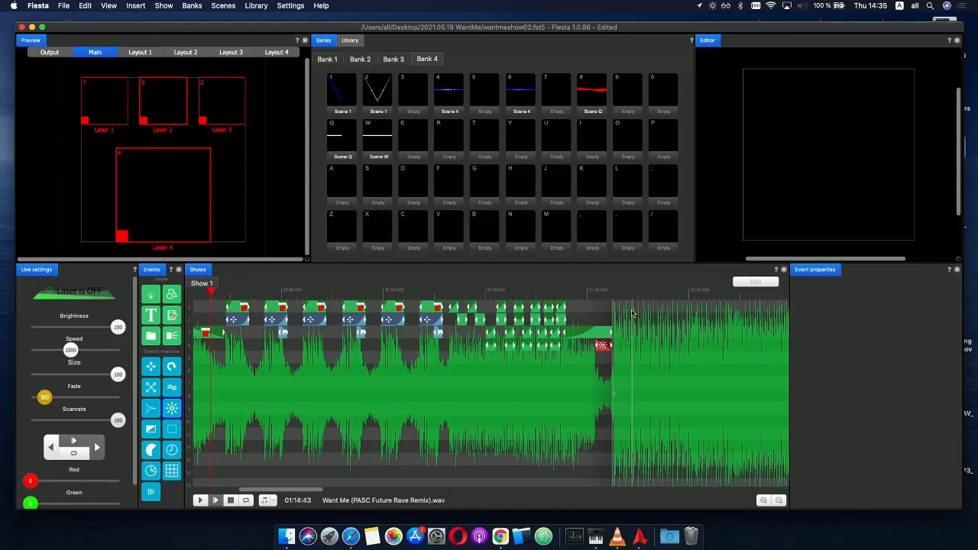
- Reshape the brightness phase graph into pulses: drop to 0 and jump back to 100 near time 13, then drop to 0 at time 30
click(600, 295)
scroll(626, 339, up, 10)
click(597, 348)
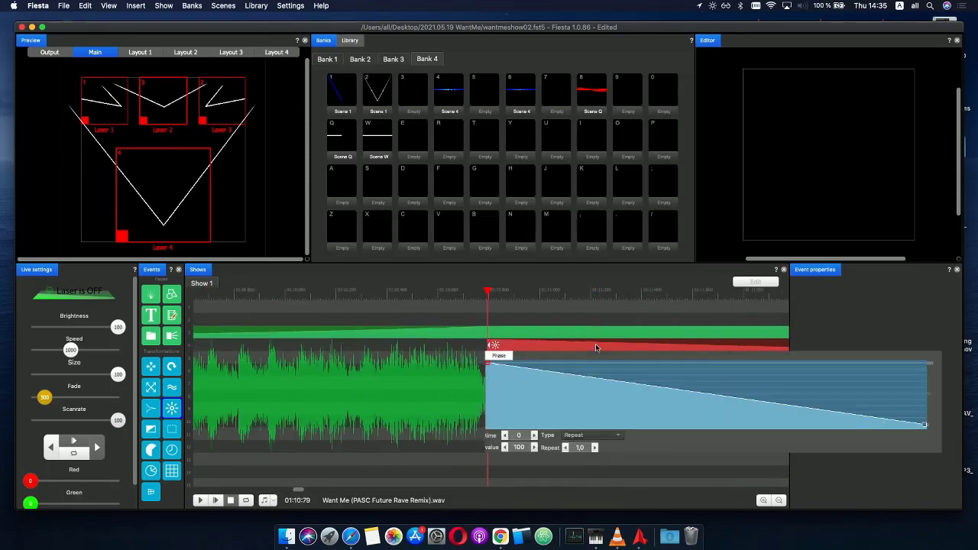
mouse_move(540, 374)
mouse_down()
mouse_move(547, 426)
mouse_move(550, 361)
mouse_up()
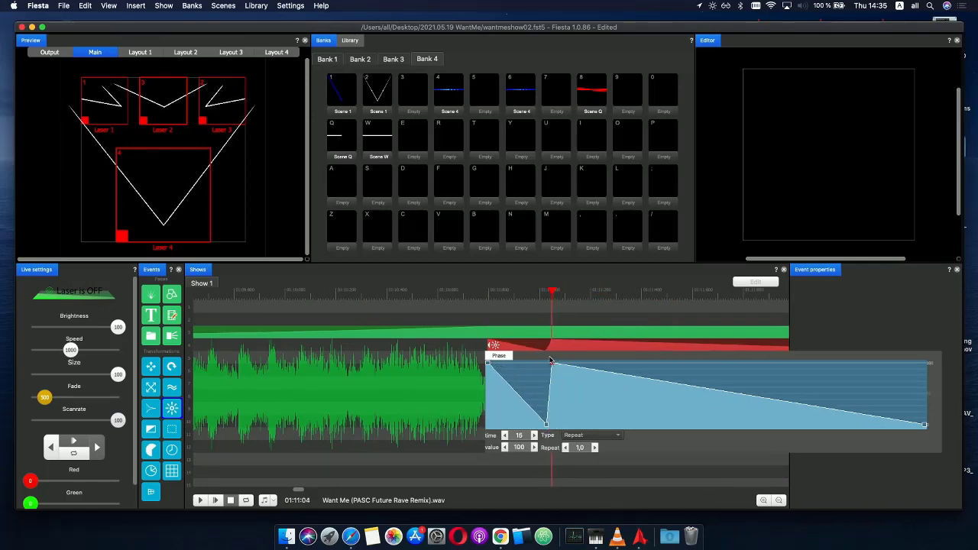
click(631, 395)
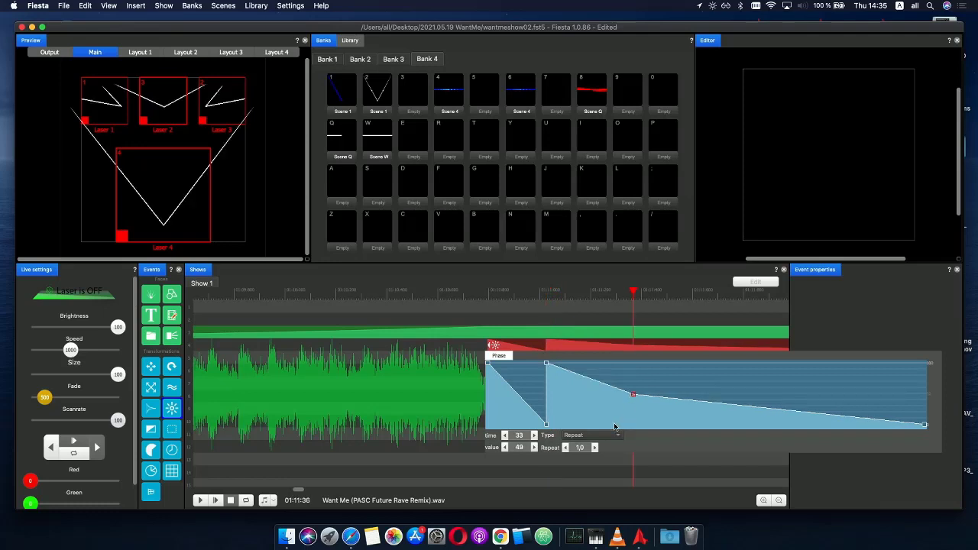
drag(632, 395, 625, 416)
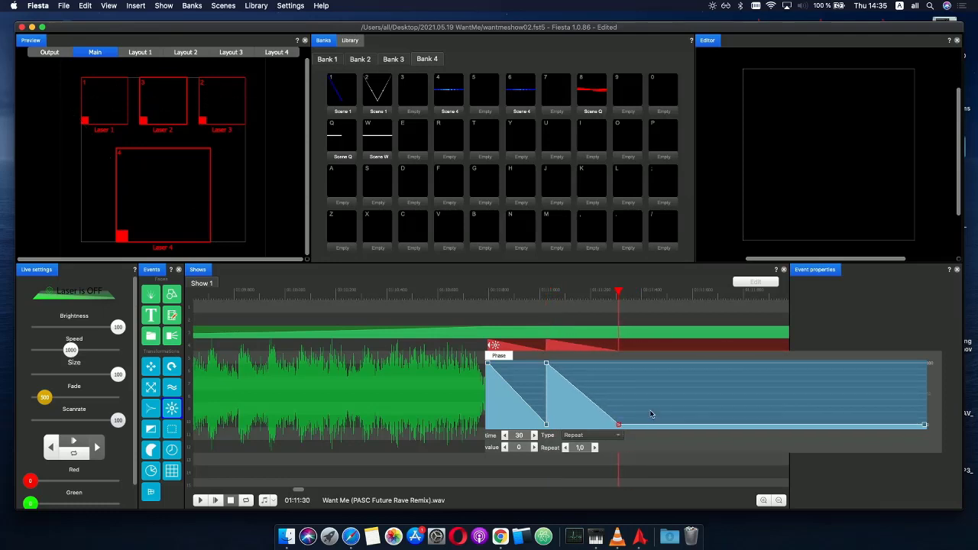
- Add two more brightness pulses starting at time 30 and about time 47, lowering their peaks progressively below 100
drag(651, 414, 619, 363)
click(702, 394)
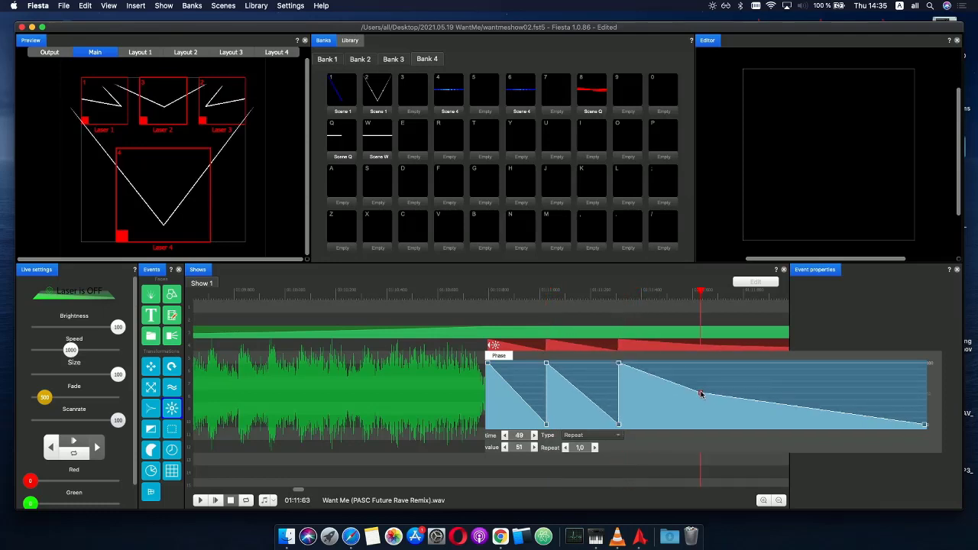
mouse_move(701, 395)
mouse_down()
mouse_move(731, 412)
mouse_move(695, 433)
mouse_move(691, 381)
mouse_up()
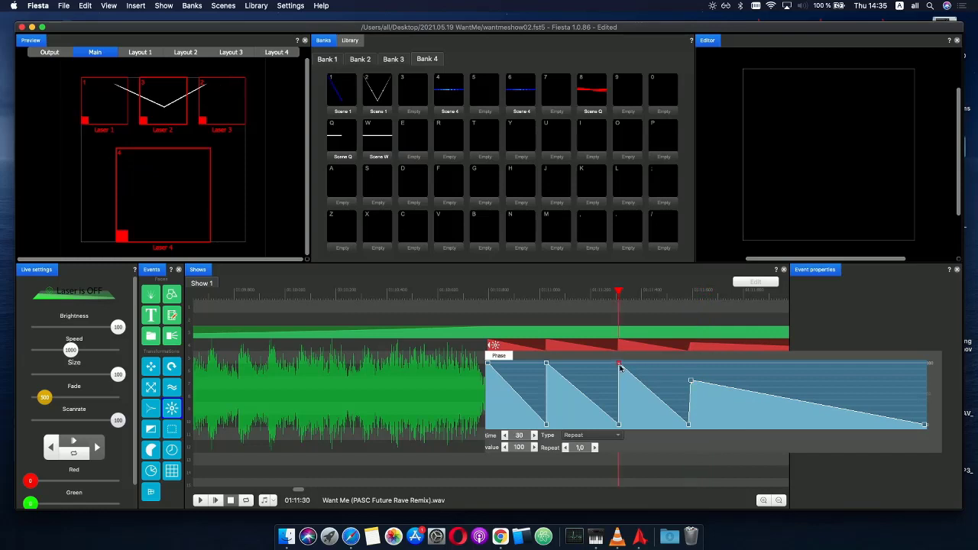
drag(619, 365, 625, 378)
drag(692, 381, 694, 389)
- Play from just before the break to review the brightness pulses over the extended Scene W event
click(467, 292)
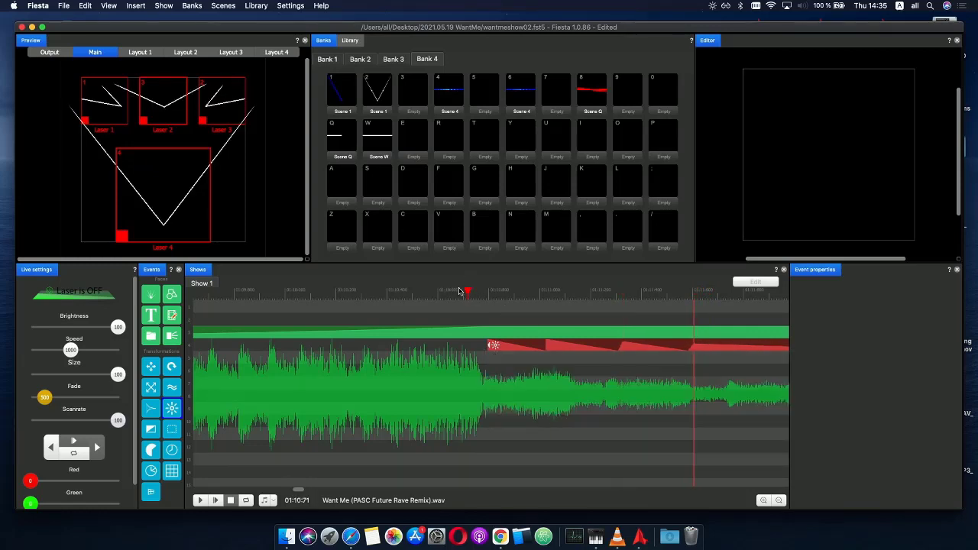
click(443, 292)
click(218, 499)
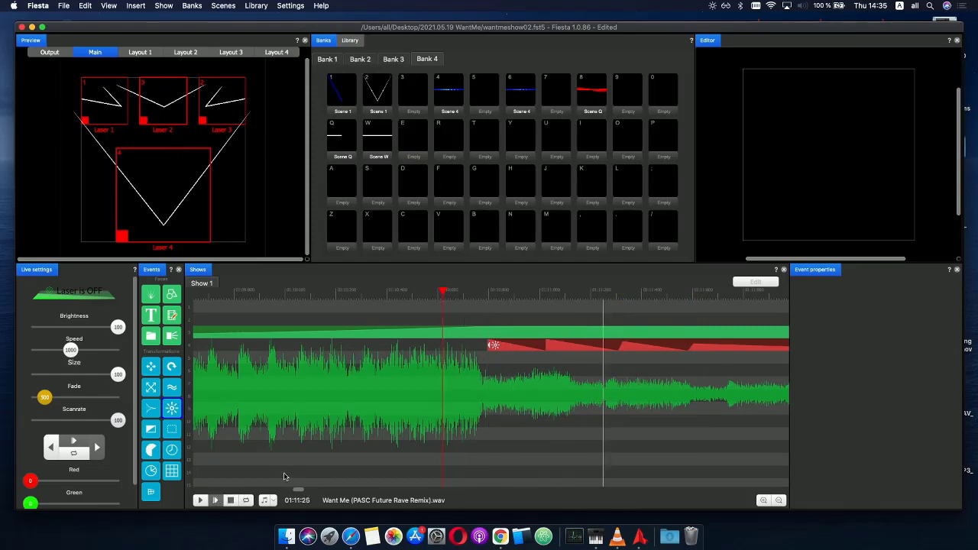
scroll(421, 397, down, 5)
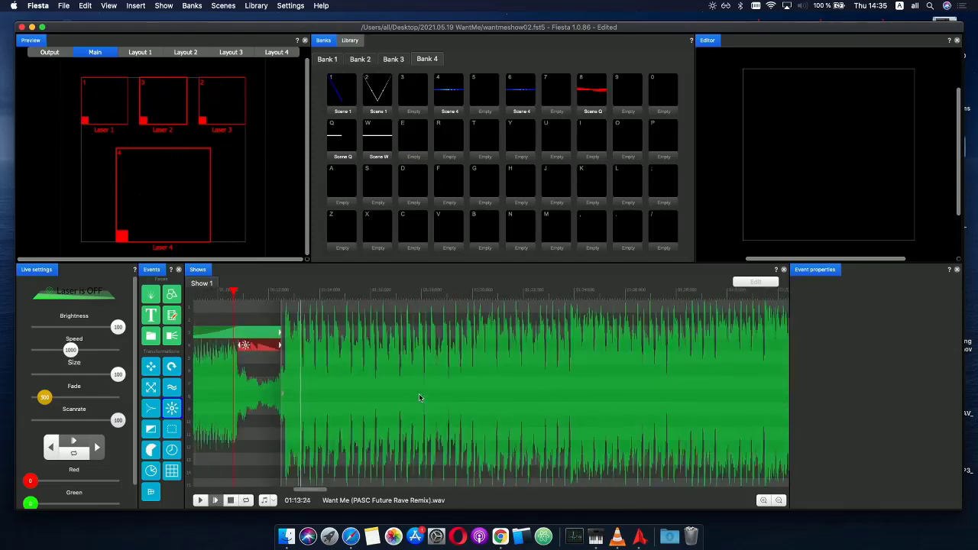
- Shift the later peaks of the brightness phase graph to the right so each sawtooth pulse becomes a gradual triangular rise and fall
click(243, 296)
scroll(298, 359, up, 5)
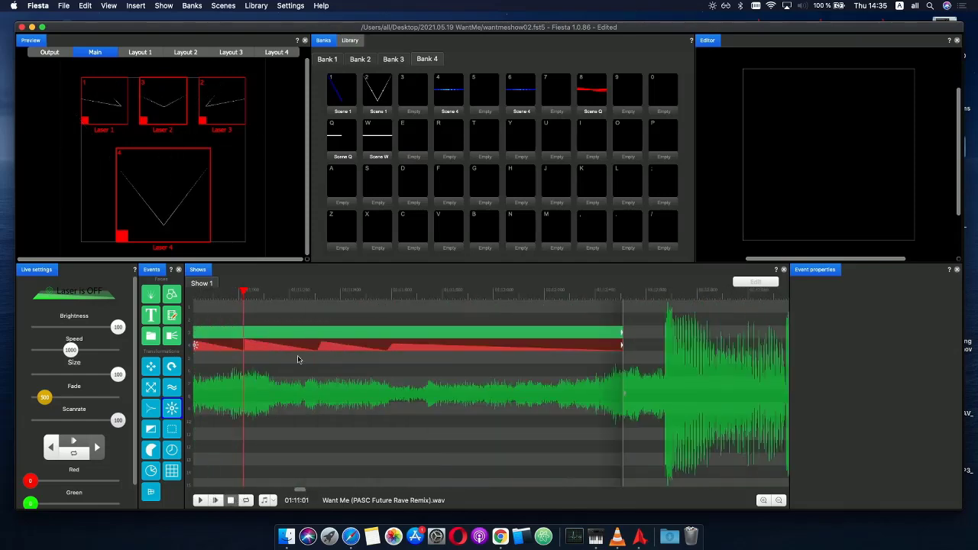
click(258, 351)
drag(245, 365, 428, 394)
- Play from 01:10:60 to check the triangular brightness pulses
drag(270, 294, 181, 294)
click(216, 500)
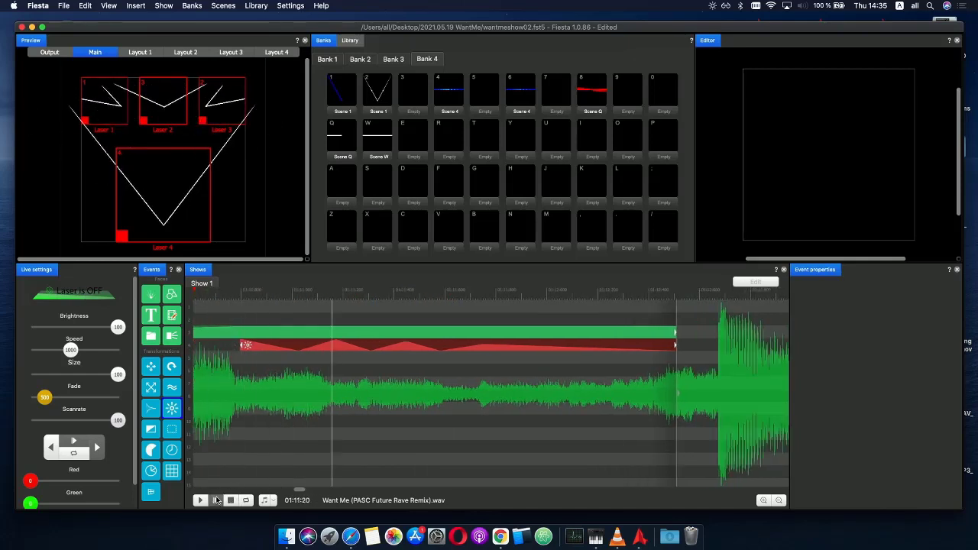
key(space)
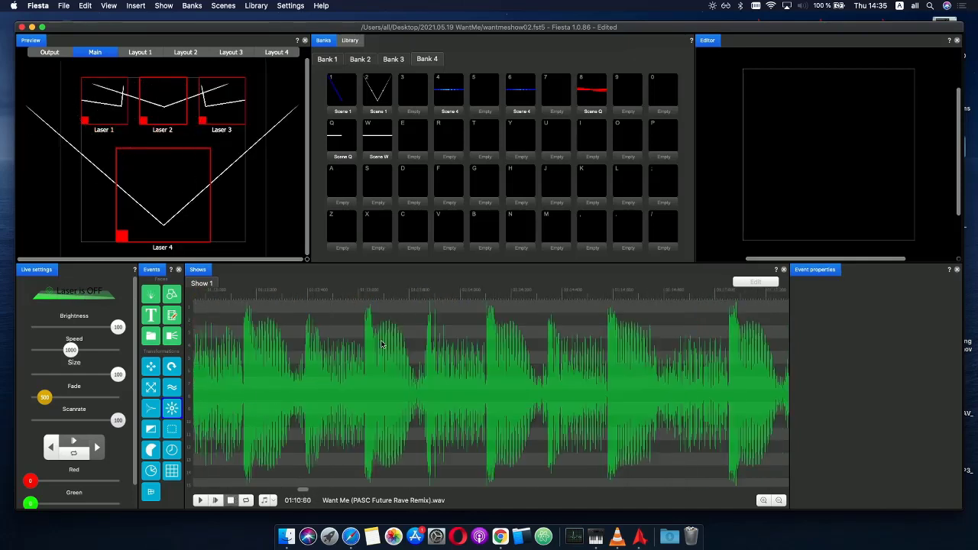
- Delete the brightness graph's peak at time 38 and a surplus point, and place the remaining low point at time 47, value 0
scroll(311, 335, down, 5)
click(367, 344)
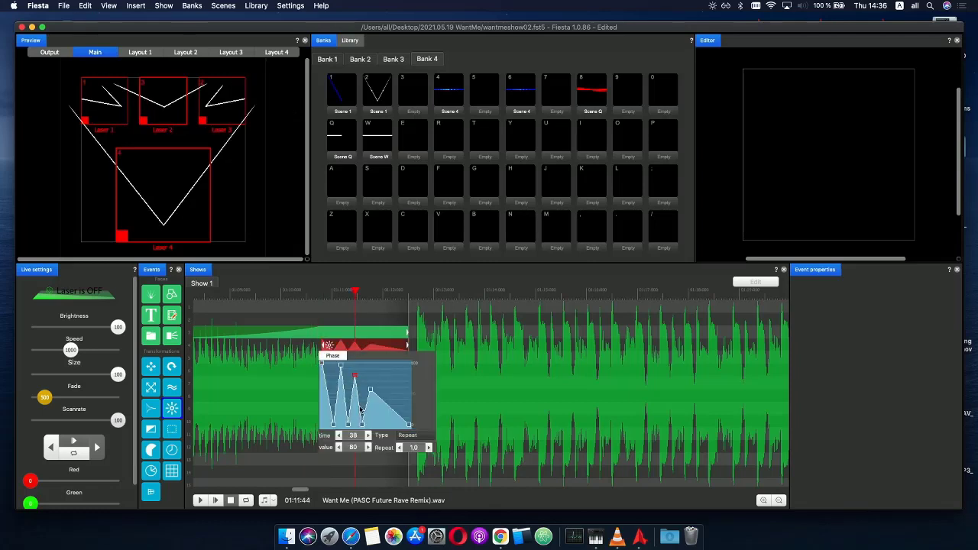
right_click(355, 378)
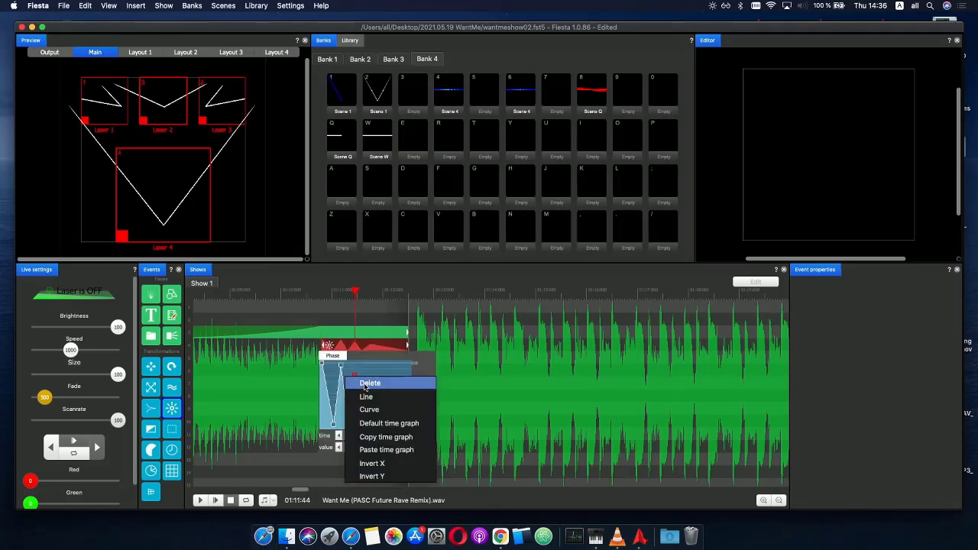
click(359, 383)
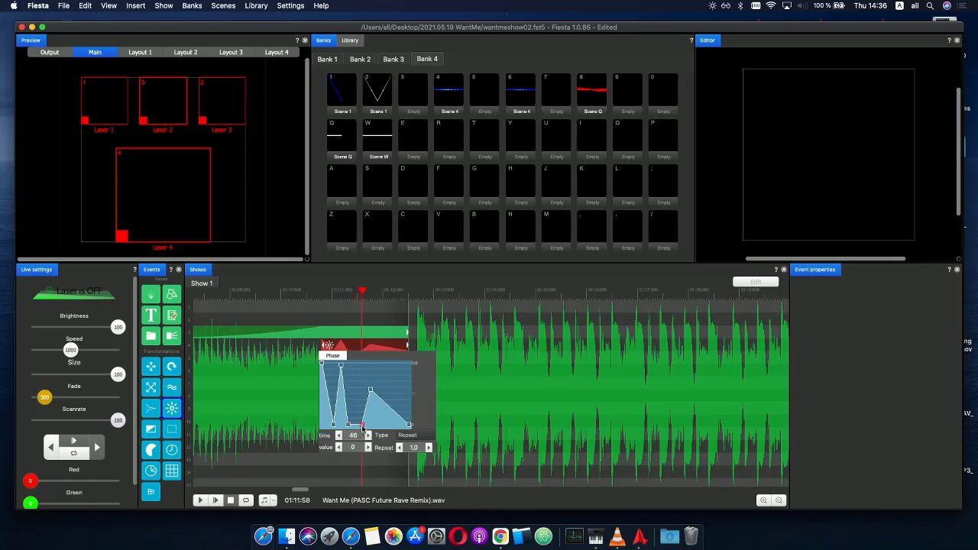
right_click(355, 409)
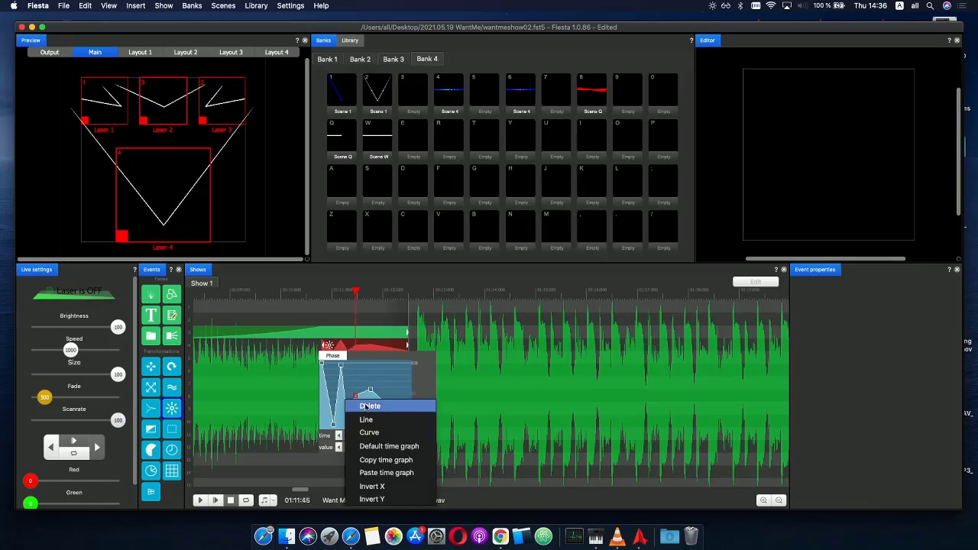
click(358, 405)
drag(350, 425, 366, 426)
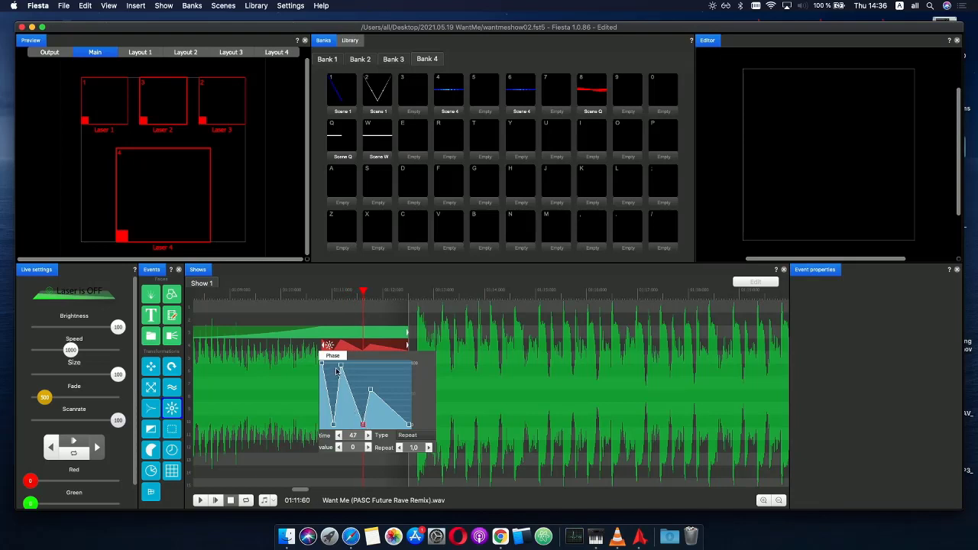
- Move the second peak of the brightness phase graph to time 31, value 92, and play from 01:09:99 to check the fade
drag(336, 371, 346, 370)
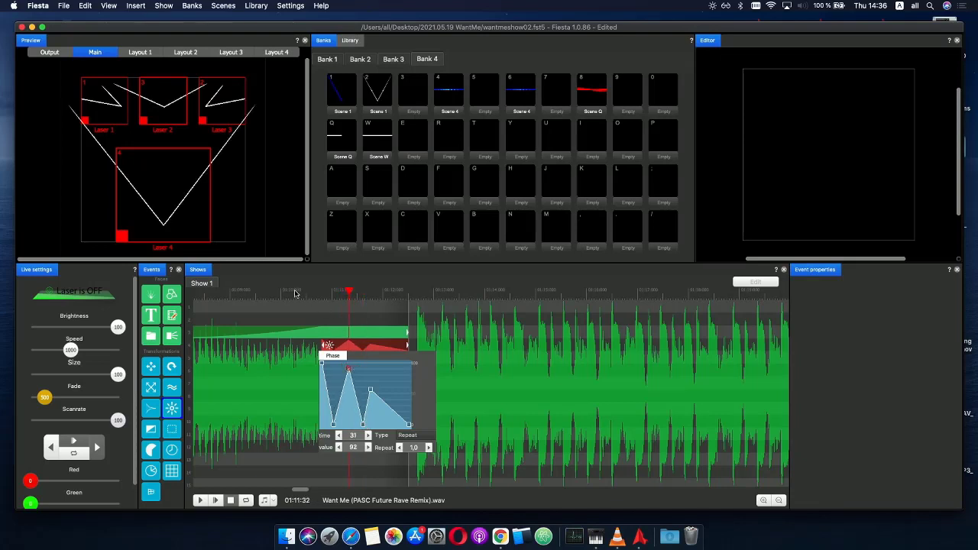
click(282, 291)
click(221, 500)
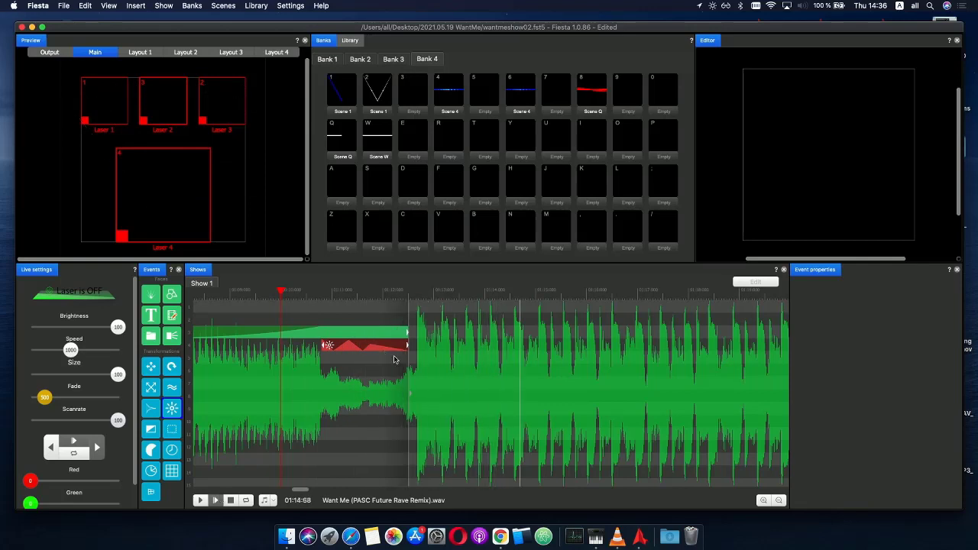
scroll(396, 356, down, 1)
scroll(392, 344, down, 2)
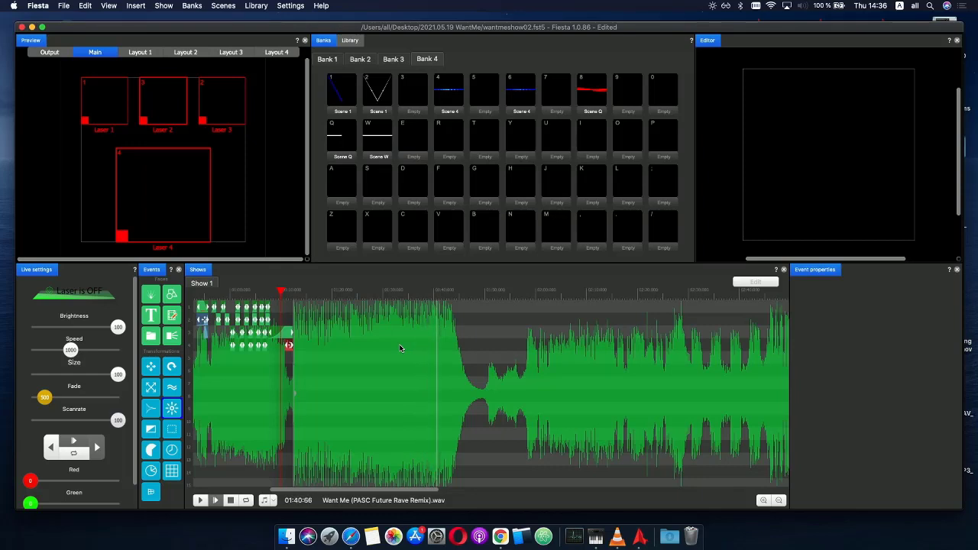
click(232, 501)
- Play the show from 00:00:00 to review the programmed events from the beginning
scroll(257, 329, down, 3)
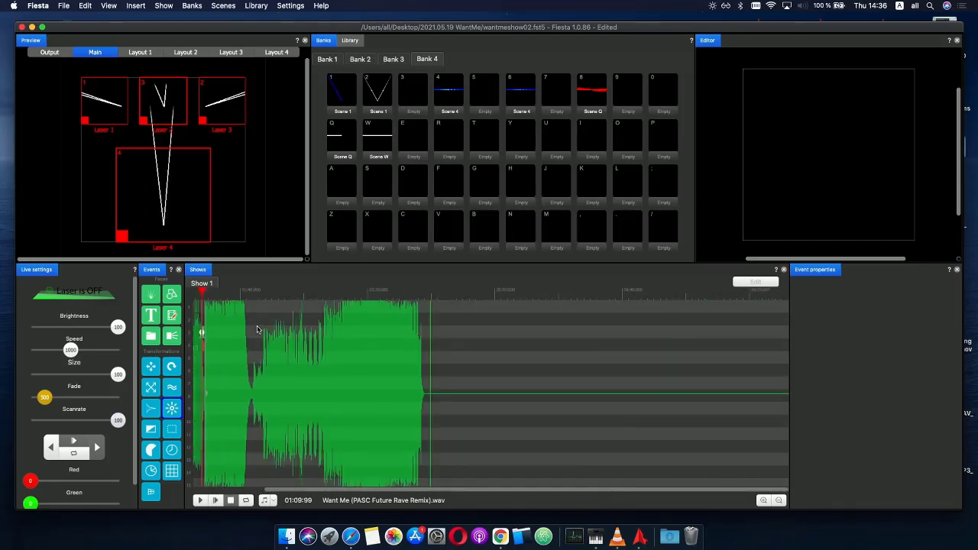
drag(203, 293, 95, 295)
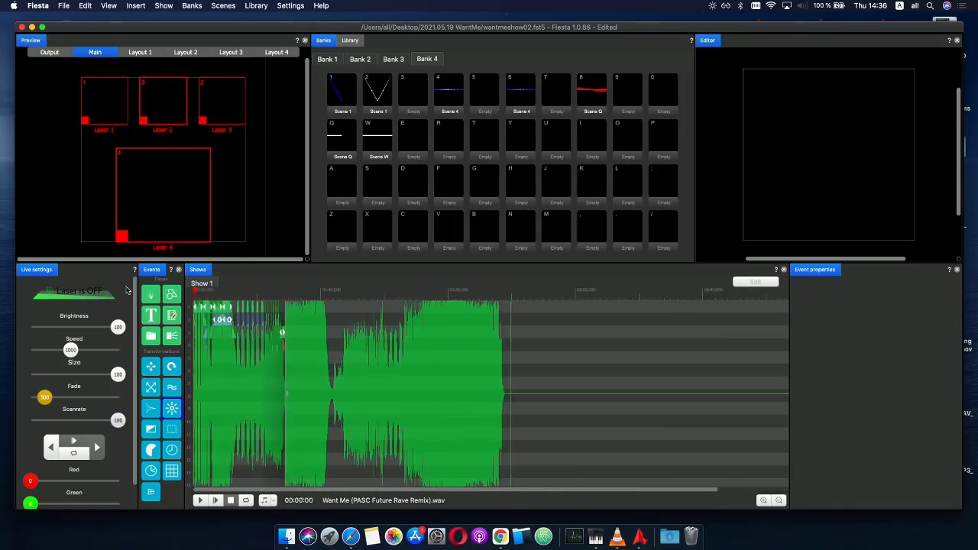
click(199, 501)
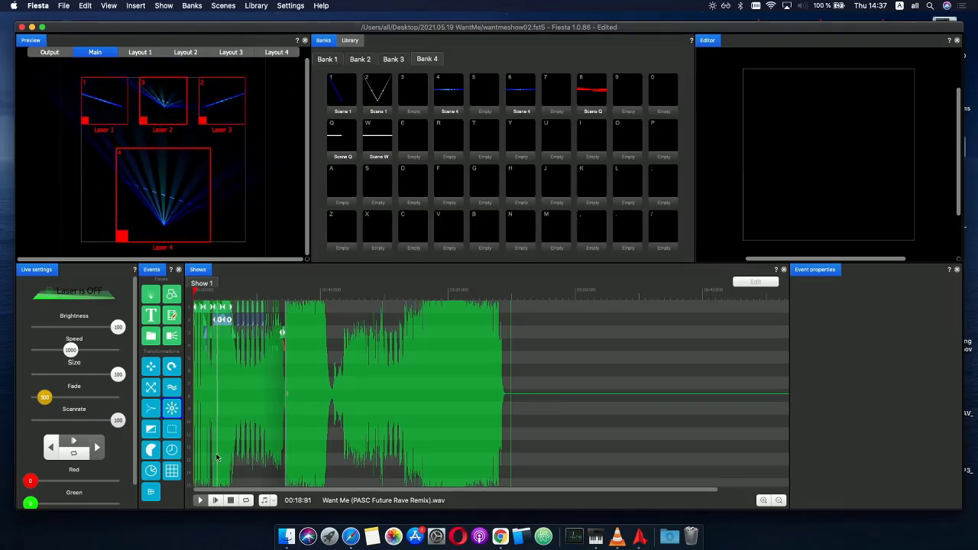
- Restrict the two consecutive Scene 4 events starting at 00:15:51 and 00:23:12 to Laser 4 only
drag(208, 291, 260, 301)
scroll(260, 313, up, 5)
scroll(259, 314, down, 1)
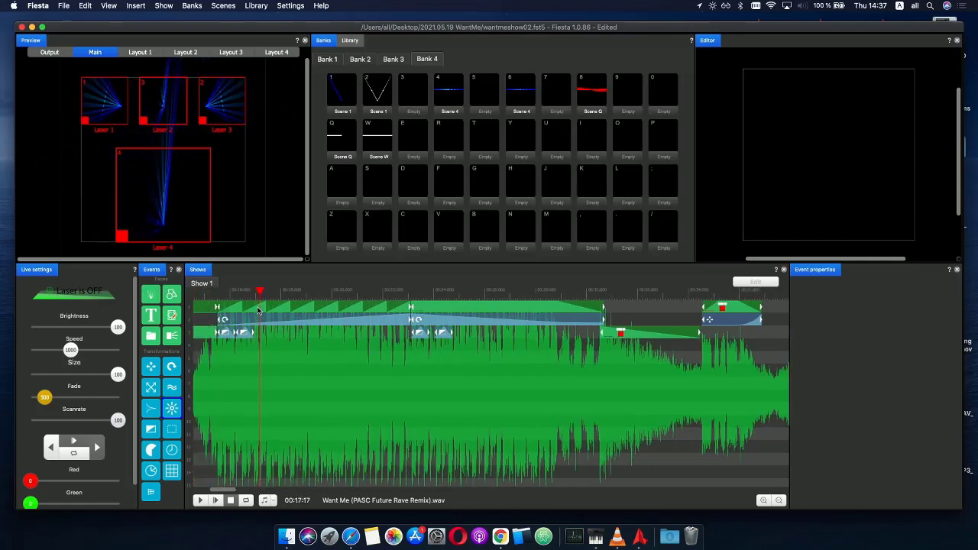
click(282, 308)
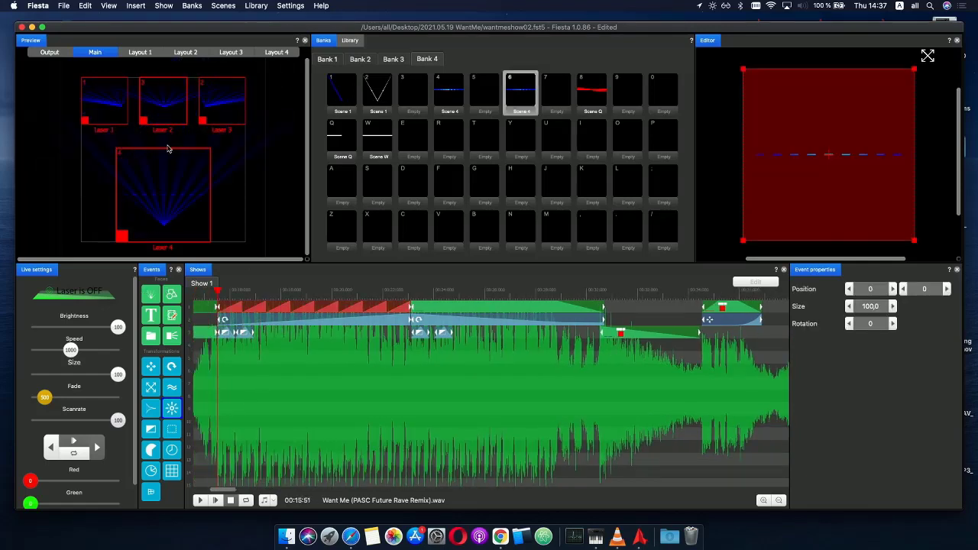
click(451, 309)
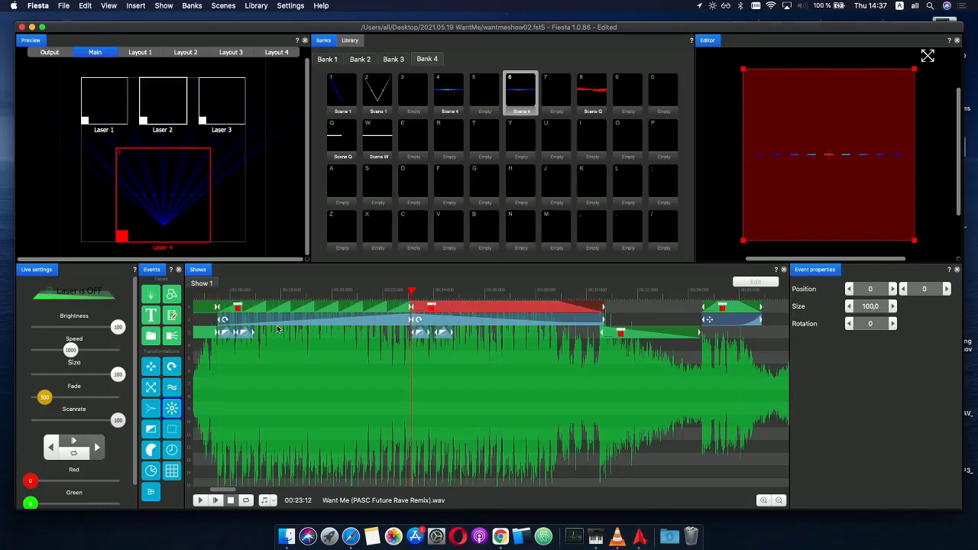
- Play the show from 00:11:10 to review it through the drop, and save the show file
scroll(279, 309, down, 3)
click(251, 363)
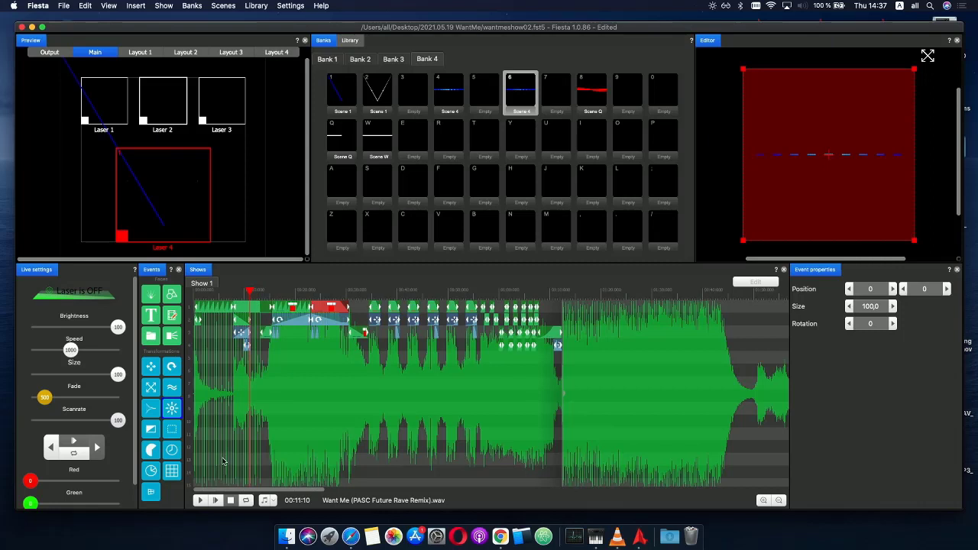
click(219, 499)
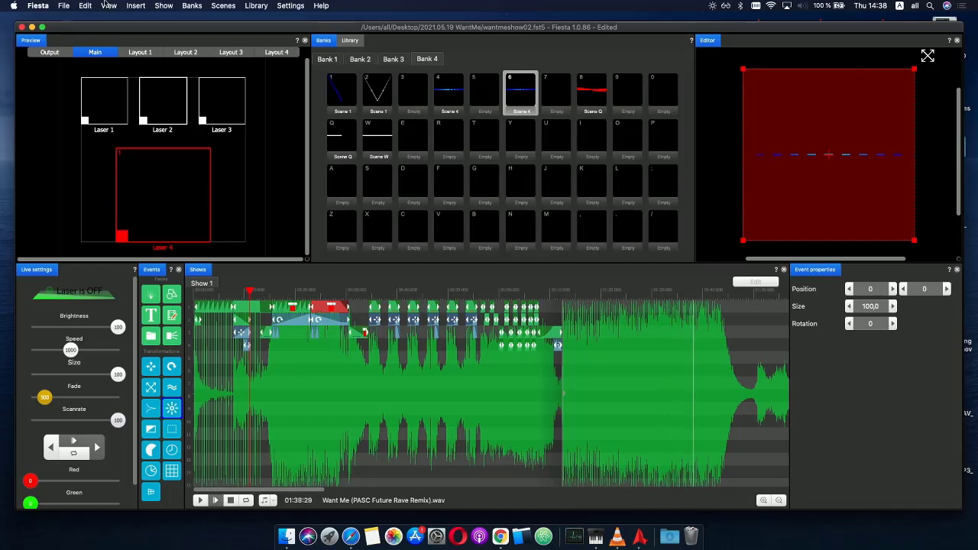
click(64, 5)
click(72, 52)
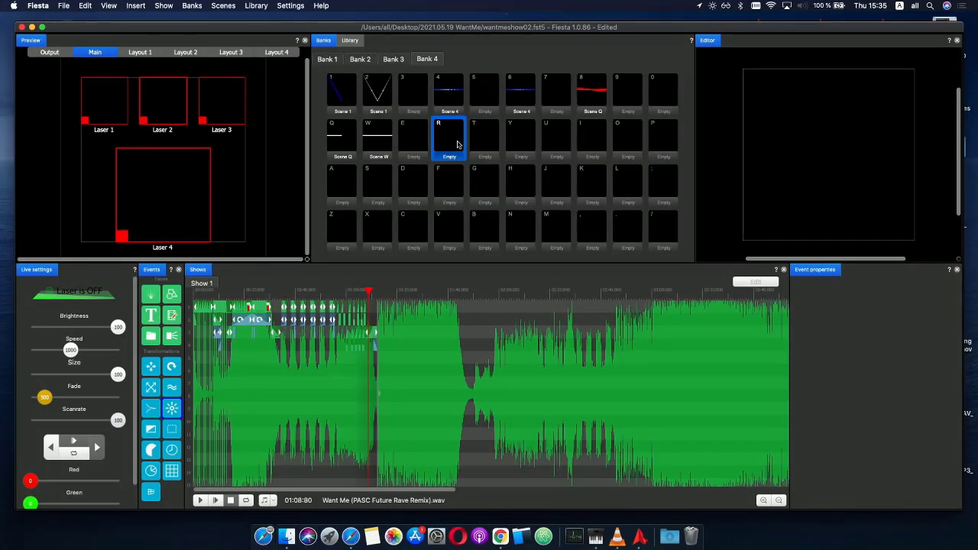
- Create a new scene in the empty slot R of Bank 4 and add a shape event set to a line
key(super+e)
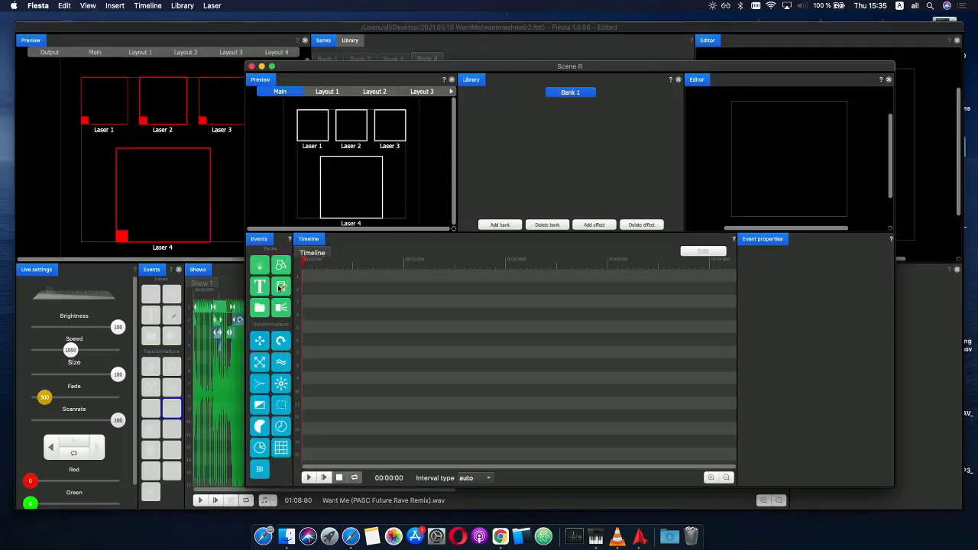
drag(280, 265, 320, 278)
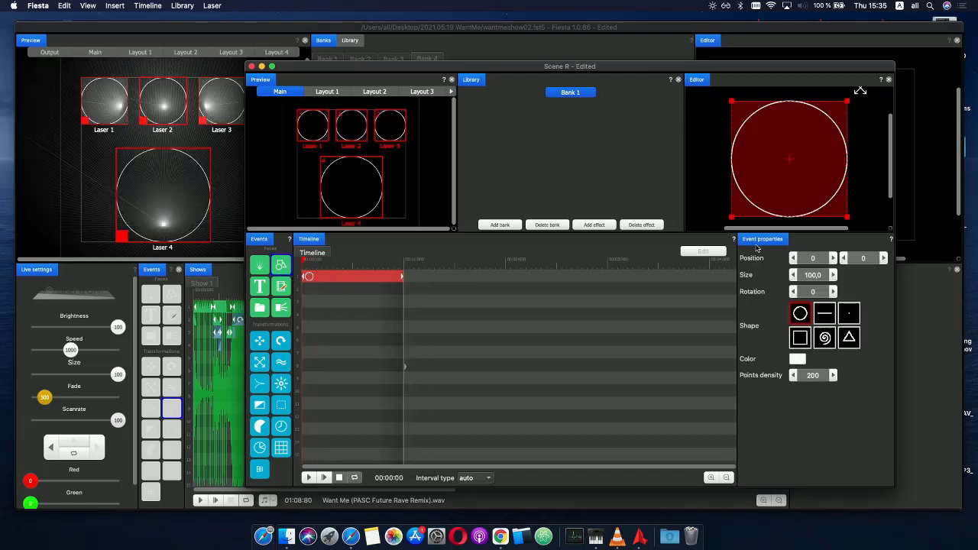
click(825, 314)
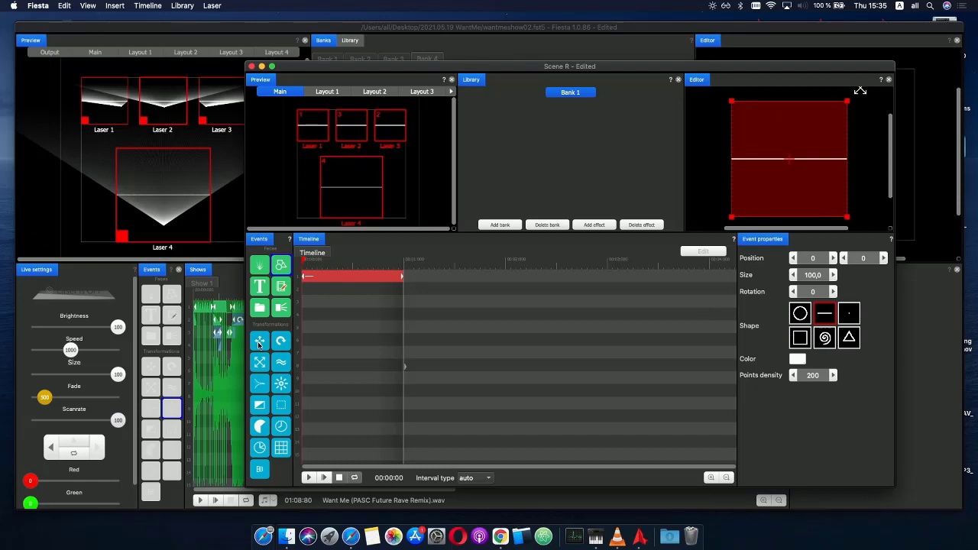
- Add a move transformation with a custom path that carries the line straight down from the top edge to just above centre, and close Scene R
drag(259, 344, 315, 291)
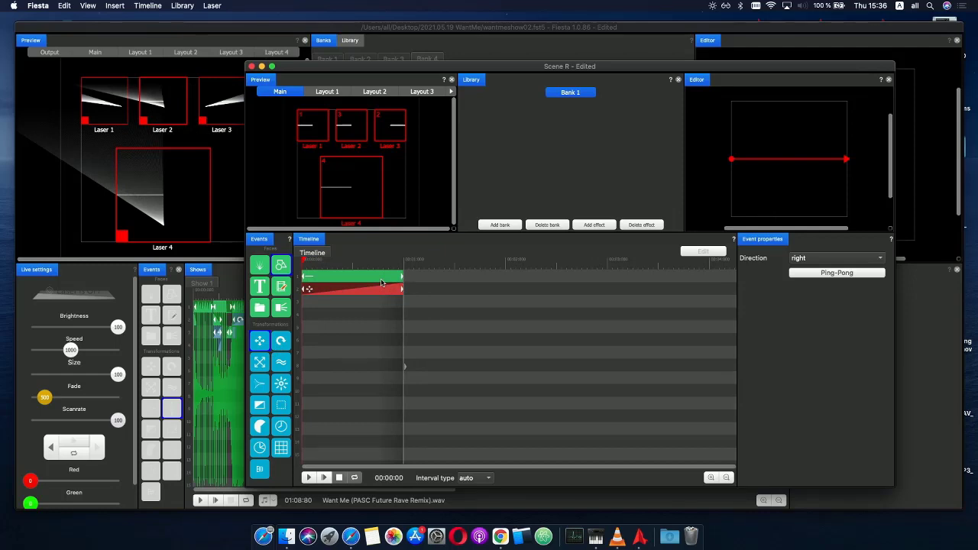
drag(846, 160, 730, 205)
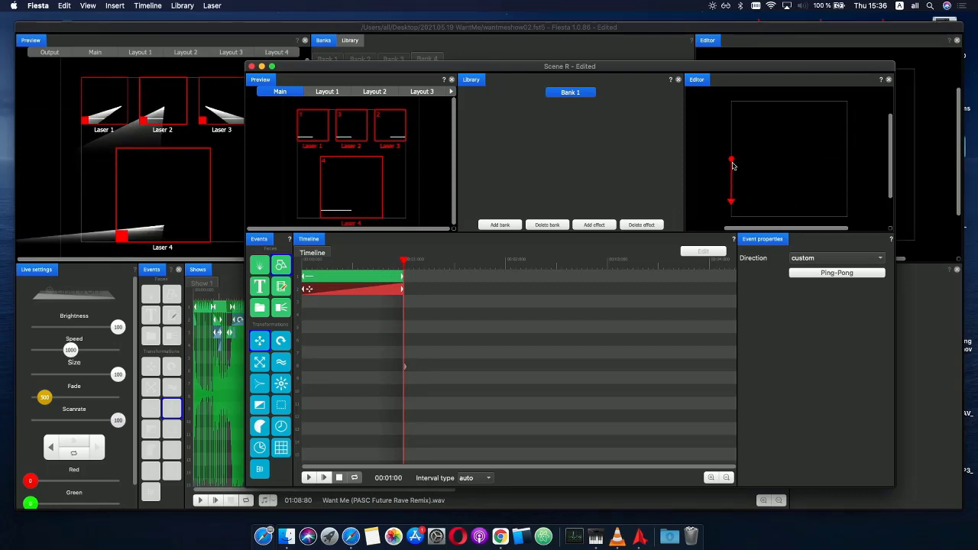
drag(733, 164, 793, 113)
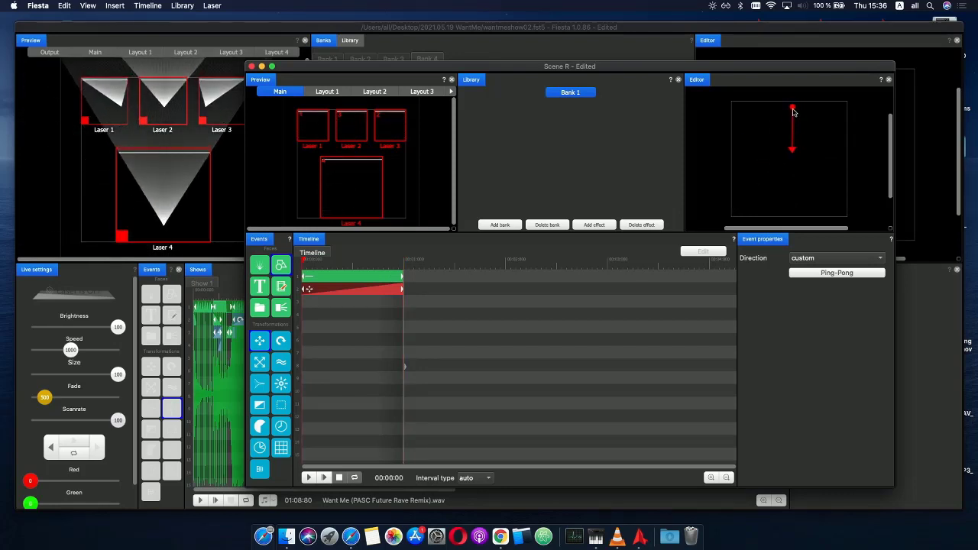
drag(315, 262, 389, 263)
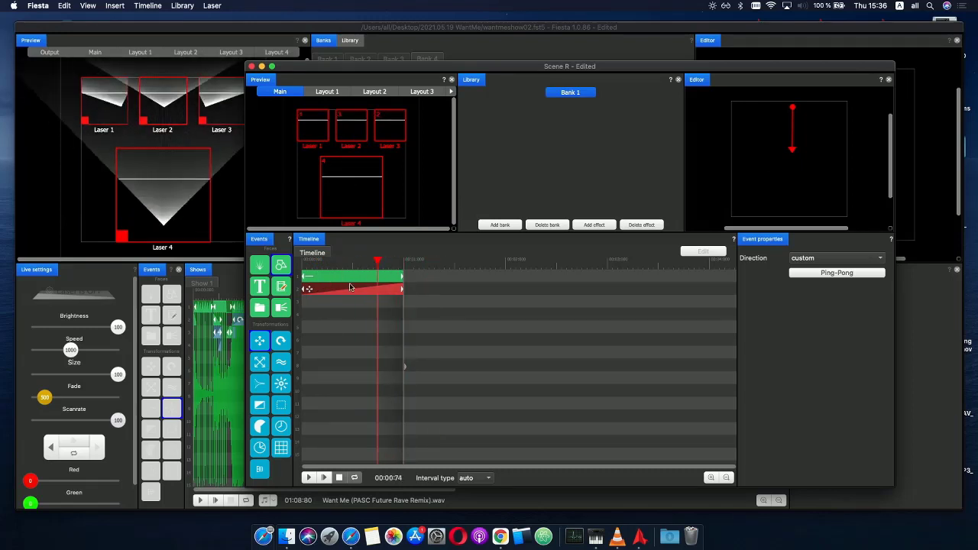
click(350, 287)
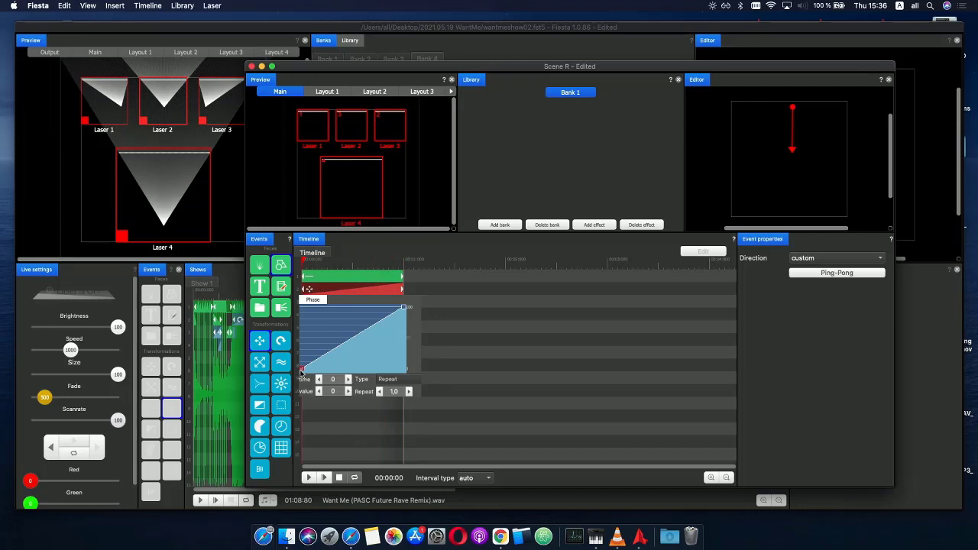
click(496, 352)
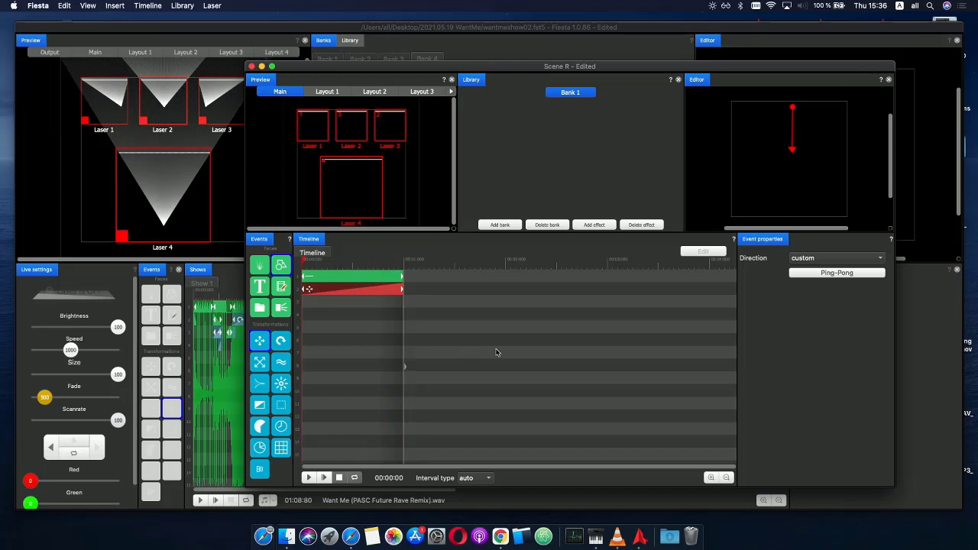
click(253, 67)
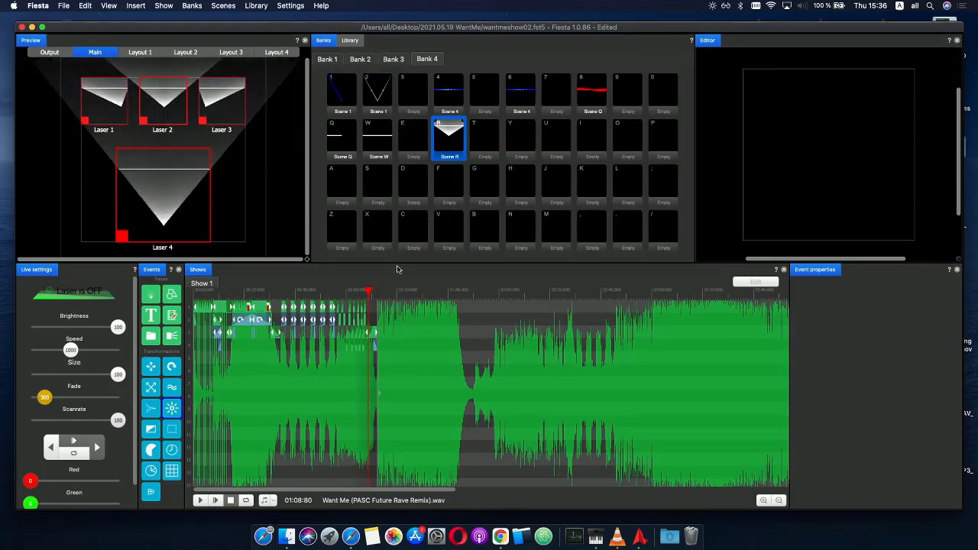
- Place Scene R on the first track at the drop, running from 01:12:65 to the next beat at about 01:13:15
click(390, 310)
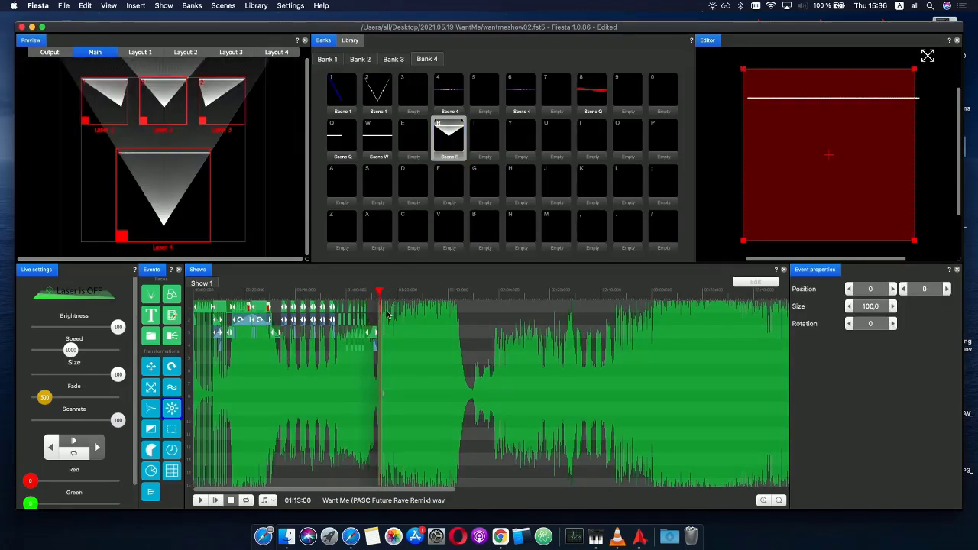
scroll(388, 314, up, 10)
mouse_move(396, 309)
mouse_down()
mouse_move(364, 309)
mouse_move(397, 311)
mouse_move(360, 294)
mouse_move(384, 295)
mouse_move(387, 310)
mouse_move(367, 298)
mouse_move(386, 298)
mouse_move(359, 299)
mouse_move(380, 299)
mouse_up()
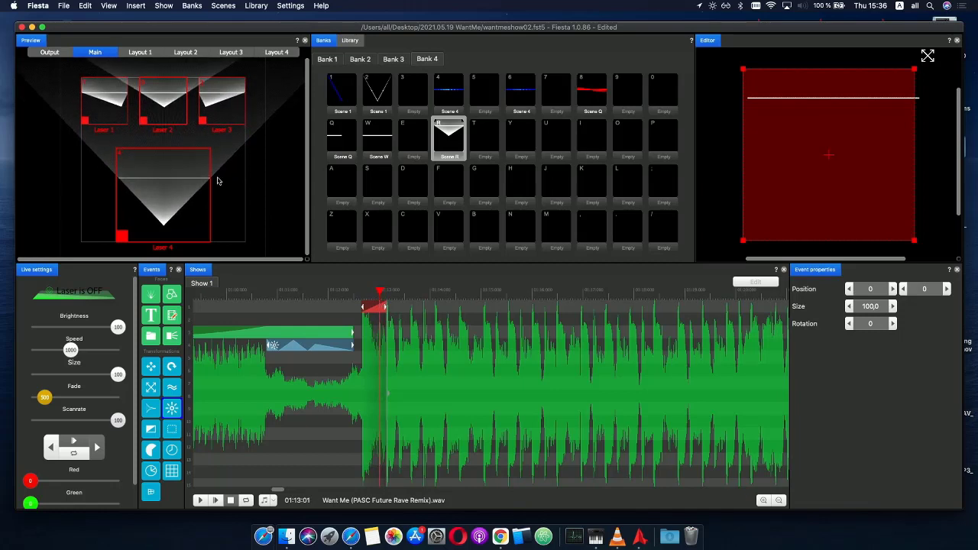
- Restrict the new Scene R event to Laser 2 by deselecting Lasers 1, 3 and 4
click(149, 155)
click(123, 126)
click(236, 107)
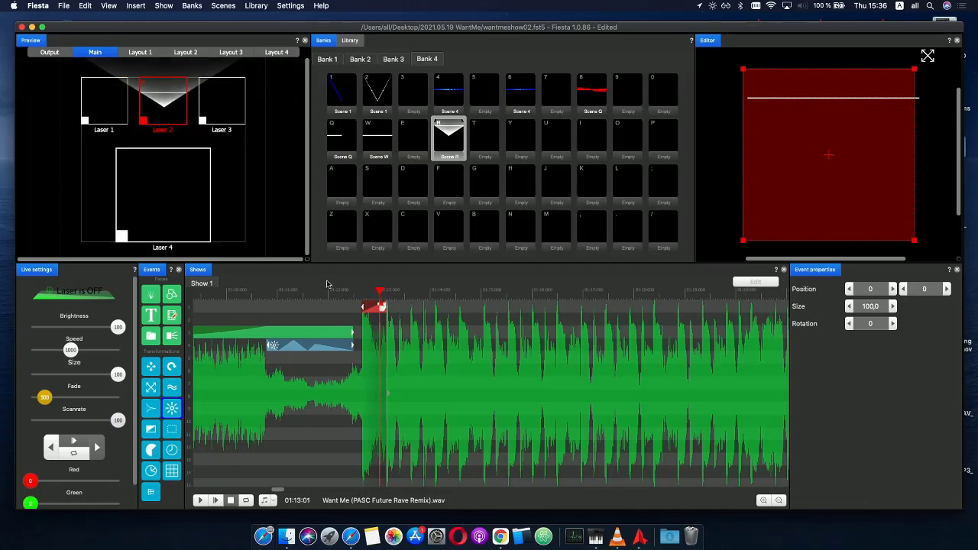
- Duplicate the Scene R event and place the copy directly behind the original at 01:13:15 on the first track
drag(354, 294, 386, 298)
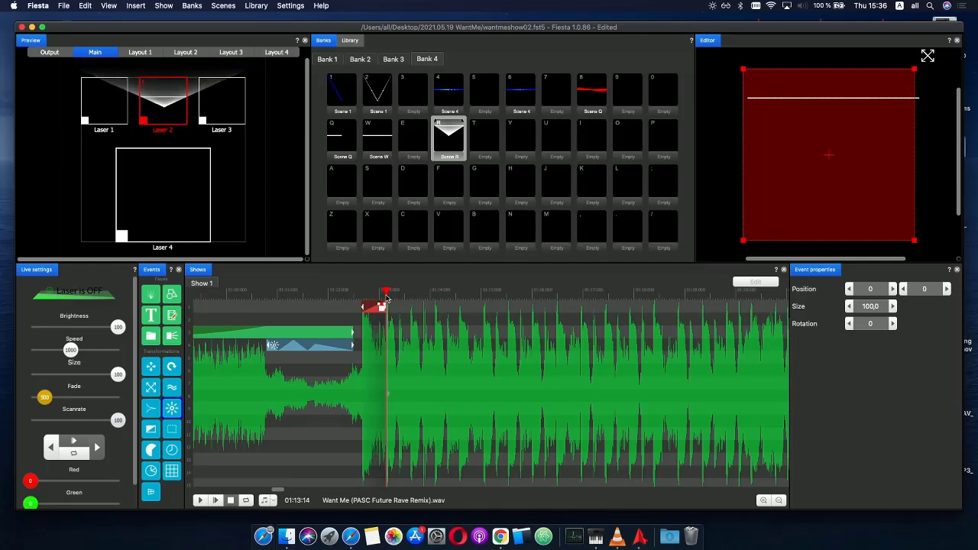
key(super+c)
key(super+v)
drag(404, 308, 440, 320)
scroll(394, 320, up, 5)
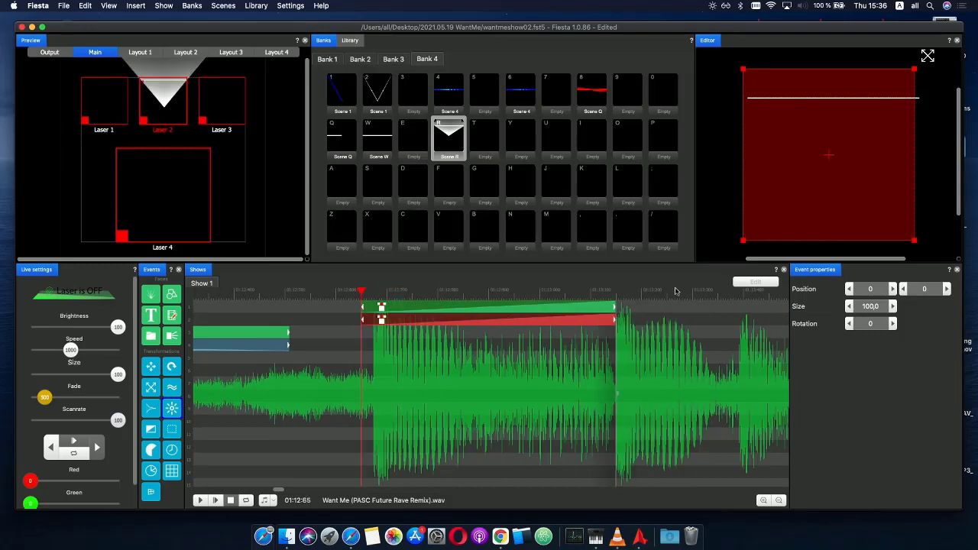
mouse_move(680, 313)
mouse_down()
mouse_move(705, 306)
mouse_move(695, 307)
mouse_up()
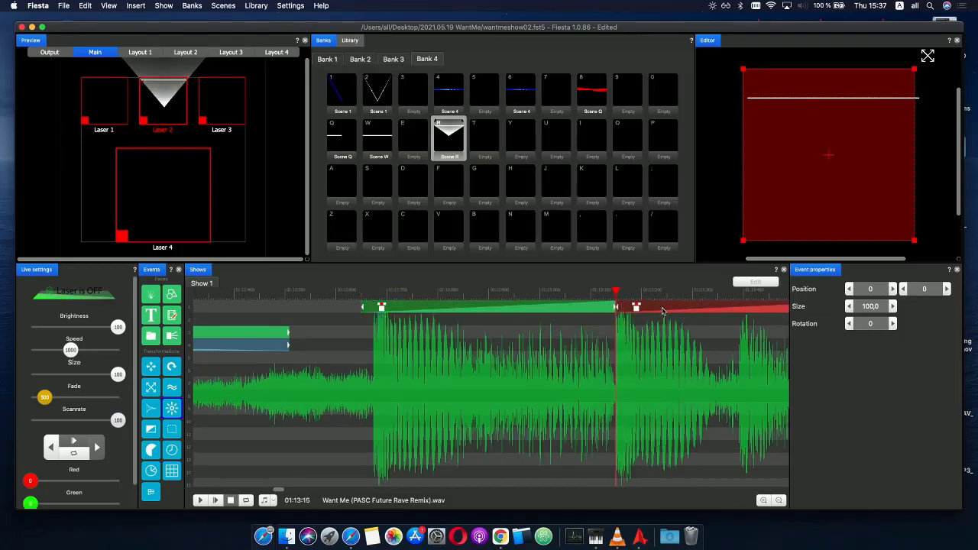
- Flatten the copied Scene R event's phase curve by raising its start point to value 98, and check the transition from the original
double_click(662, 309)
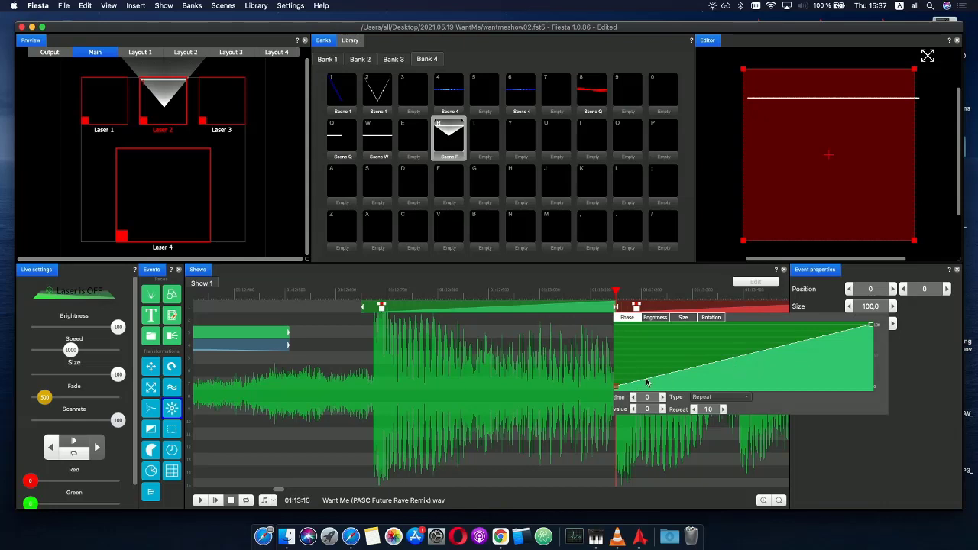
drag(618, 387, 584, 325)
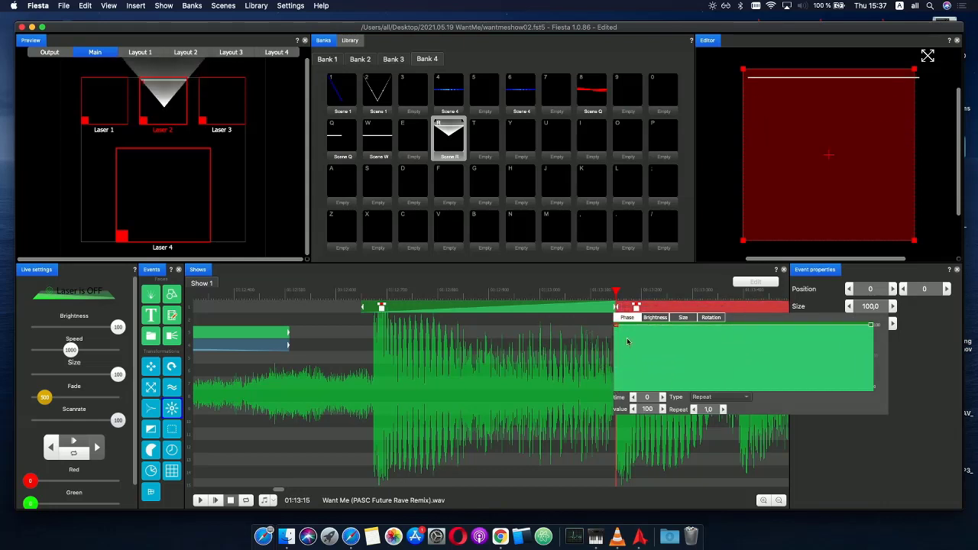
drag(574, 290, 615, 330)
double_click(636, 307)
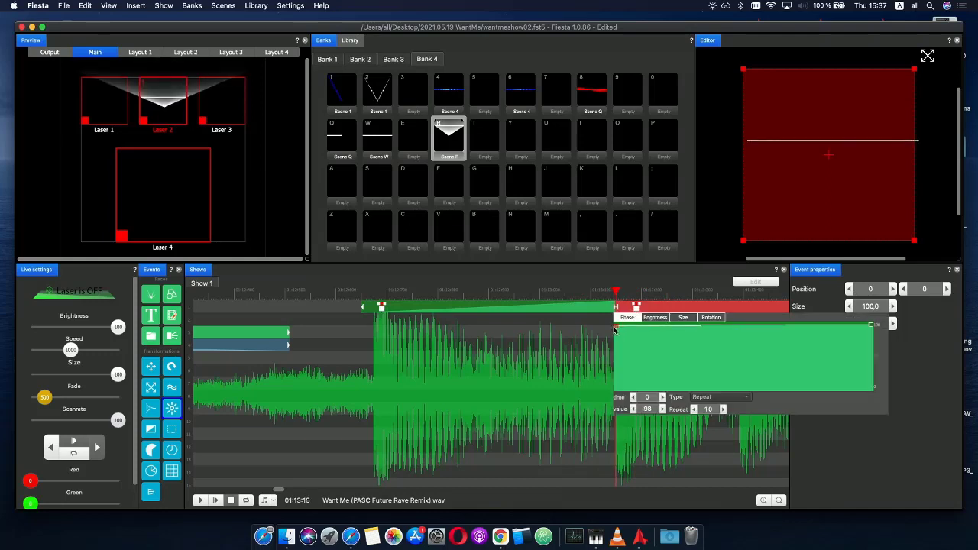
click(872, 327)
drag(602, 297, 631, 296)
- Undo the last event moves and place the flat-phase Scene R copy back on the first track at 01:13:15
key(super+z)
key(super+z)
drag(382, 319, 626, 306)
key(super+z)
click(598, 306)
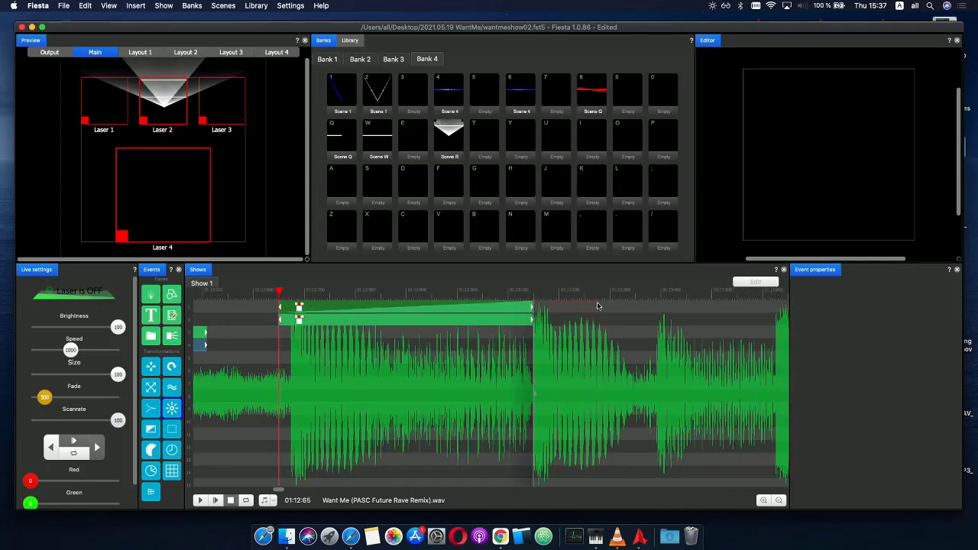
drag(467, 321, 719, 295)
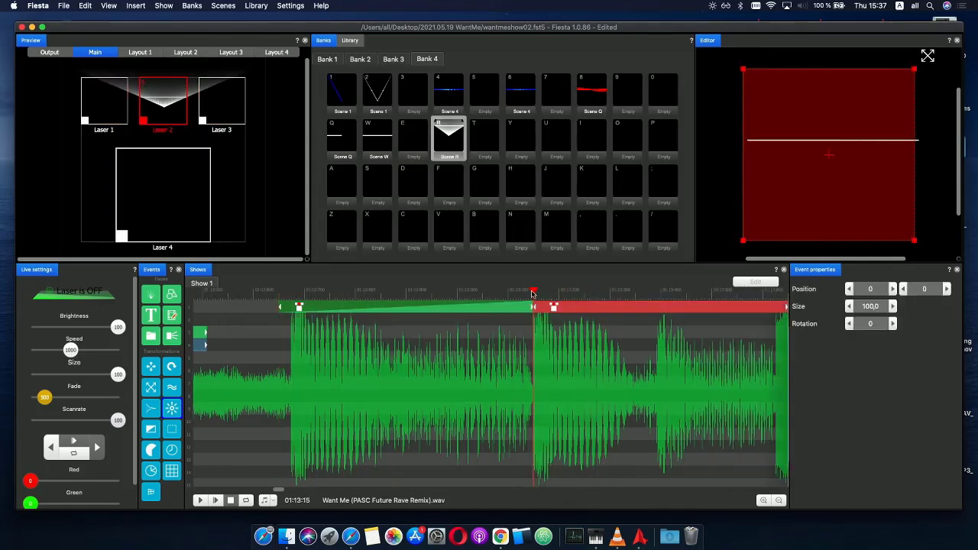
- Set the end point of the first Scene R event's phase curve to value 99 and check the transition around 01:13:14
mouse_move(532, 294)
mouse_down()
mouse_move(516, 294)
mouse_move(551, 294)
mouse_move(474, 292)
mouse_move(578, 293)
mouse_move(361, 293)
mouse_move(538, 295)
mouse_up()
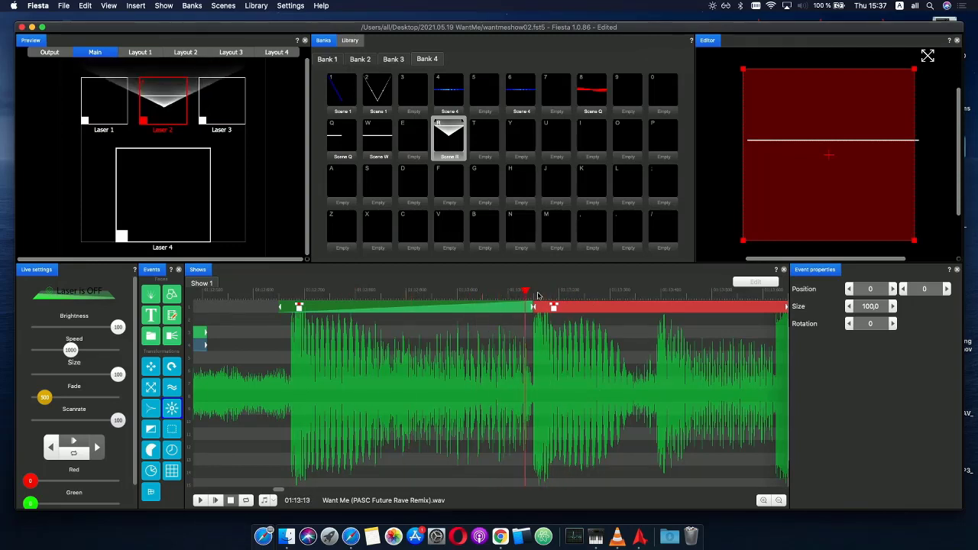
click(518, 308)
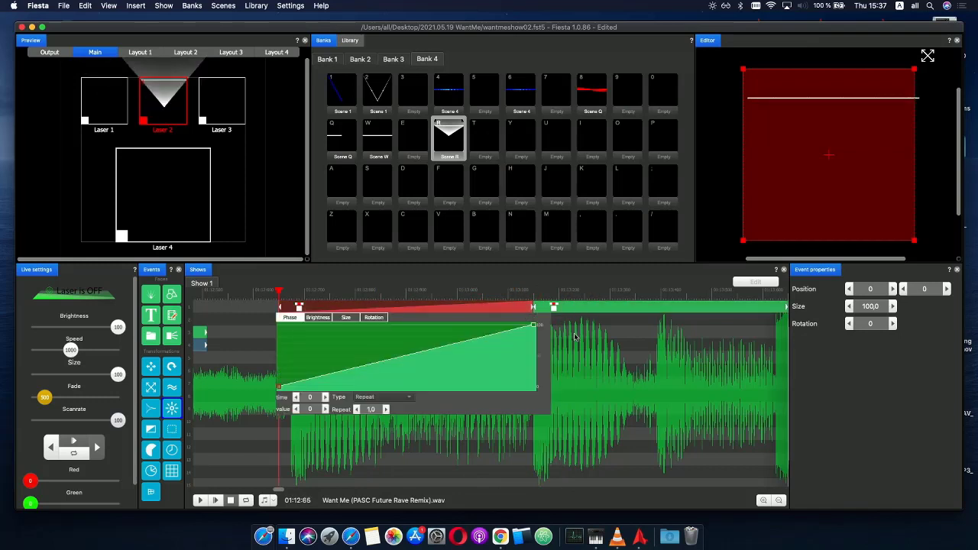
click(534, 325)
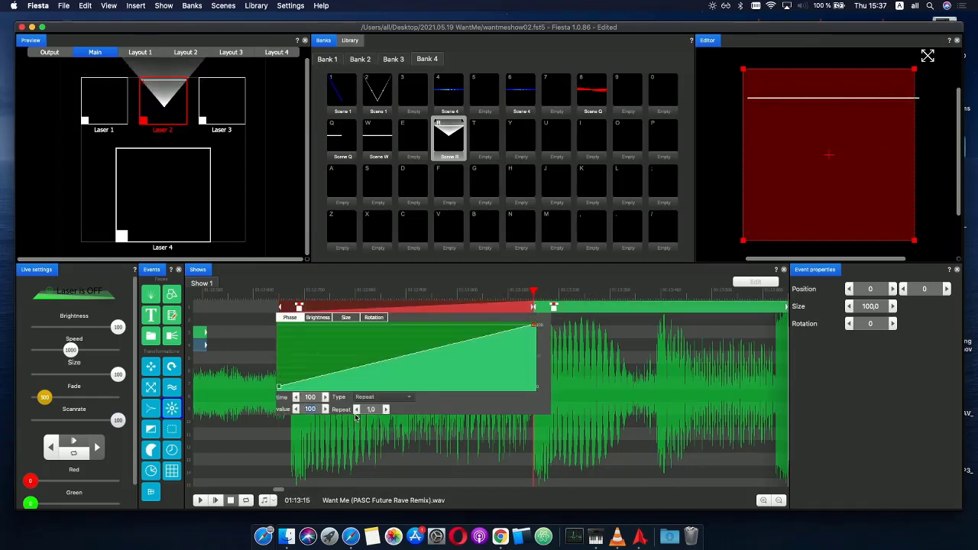
text(99)
click(495, 292)
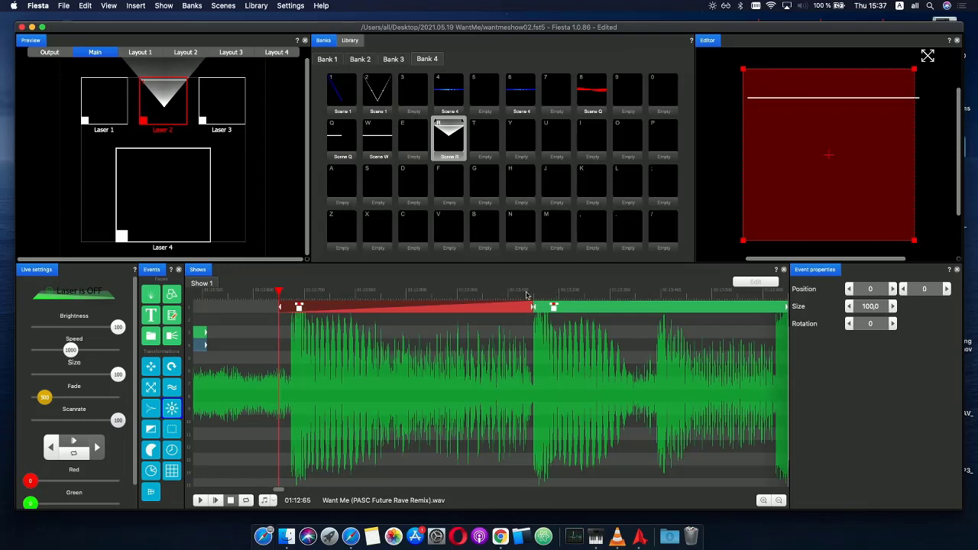
mouse_move(527, 295)
mouse_down()
mouse_move(577, 294)
mouse_move(341, 293)
mouse_move(564, 293)
mouse_move(520, 294)
mouse_move(531, 294)
mouse_up()
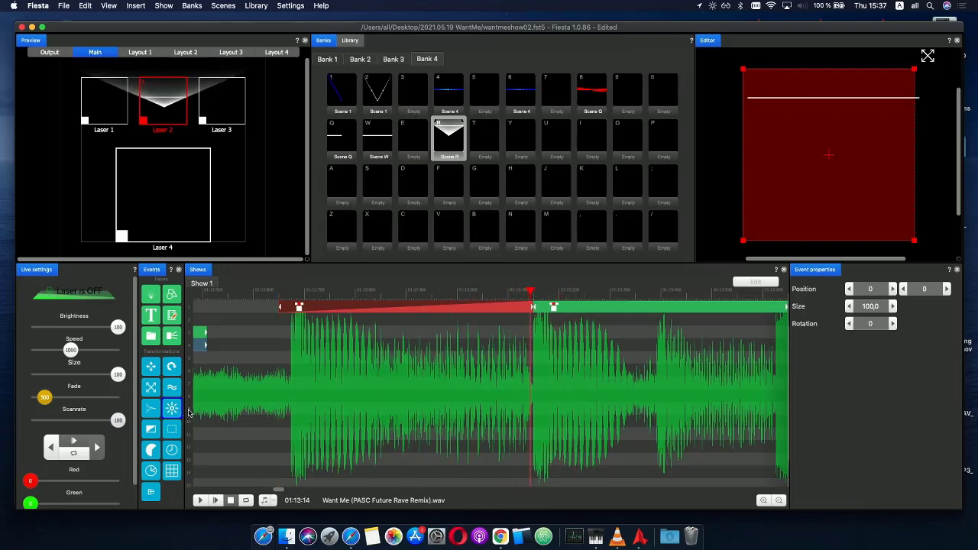
- Add a gradient color event on the second track beneath the flat-phase Scene R copy and move the playhead to 01:13:41
click(150, 433)
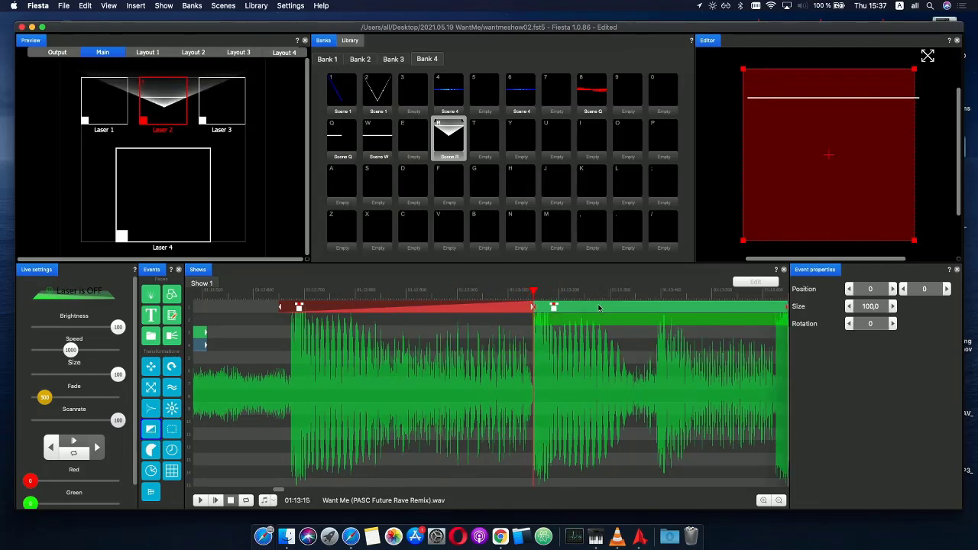
scroll(622, 315, down, 2)
drag(552, 295, 560, 294)
scroll(573, 304, up, 2)
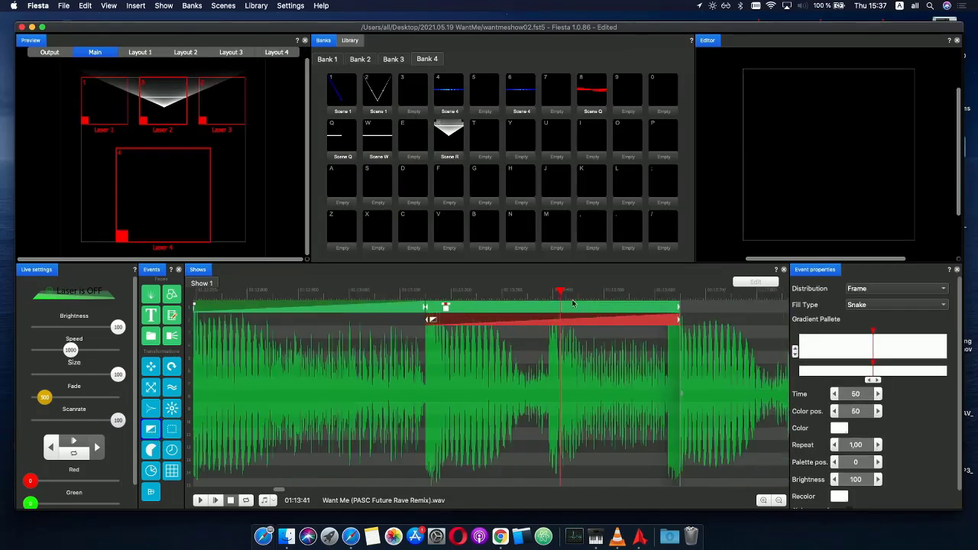
- Add black and white color points to the time 50 gradient just before its centre, placing the black one at position 48
click(867, 379)
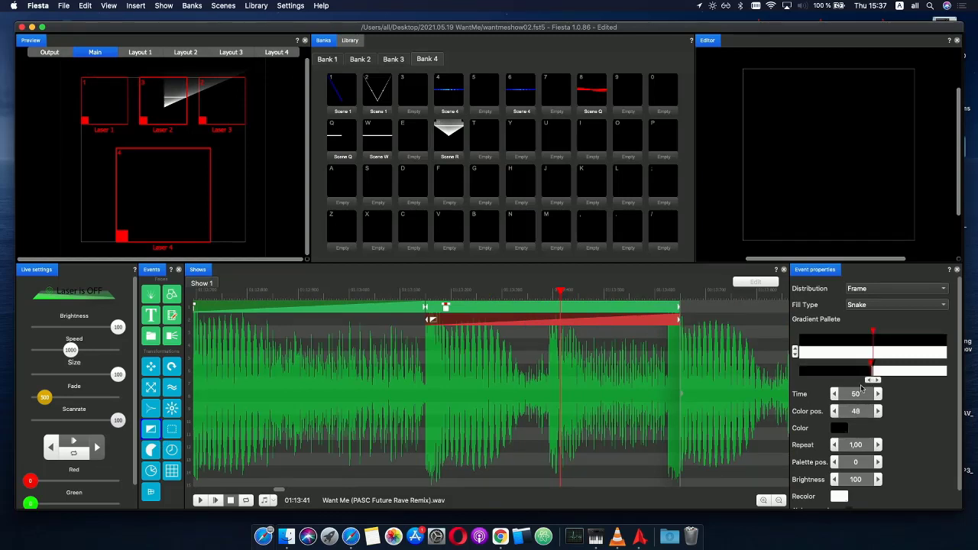
double_click(856, 376)
click(840, 496)
double_click(881, 357)
click(844, 430)
double_click(881, 356)
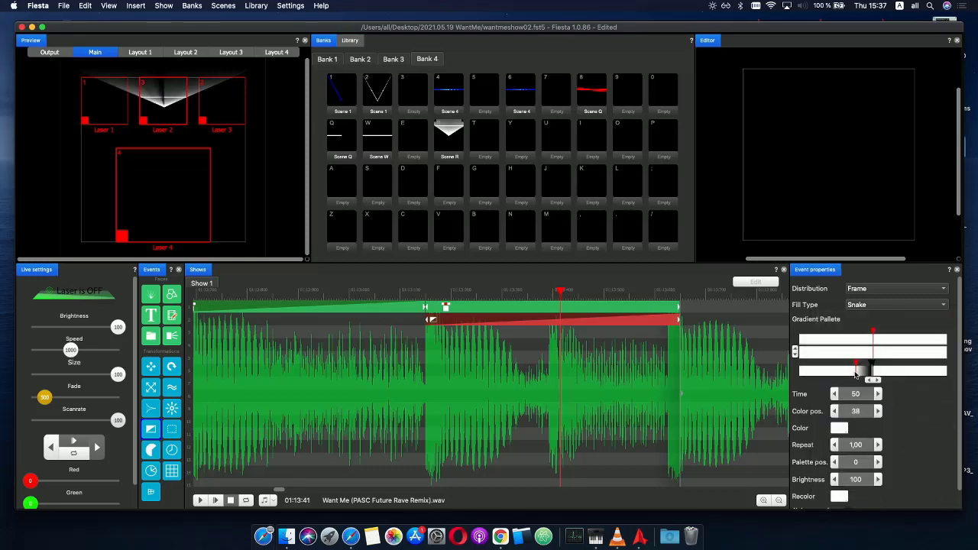
- Add matching black and white color points past the centre and gather them into a narrow black band around color position 50
click(875, 375)
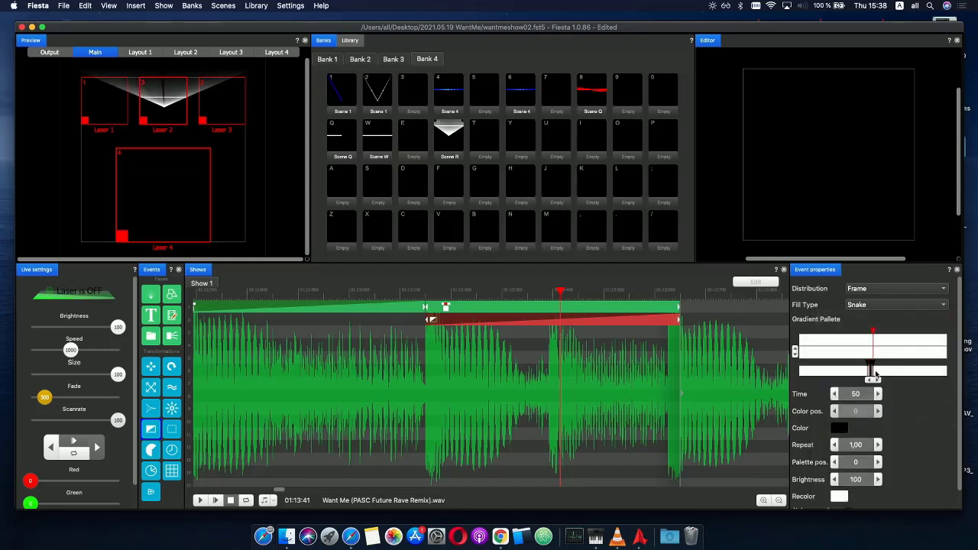
click(841, 429)
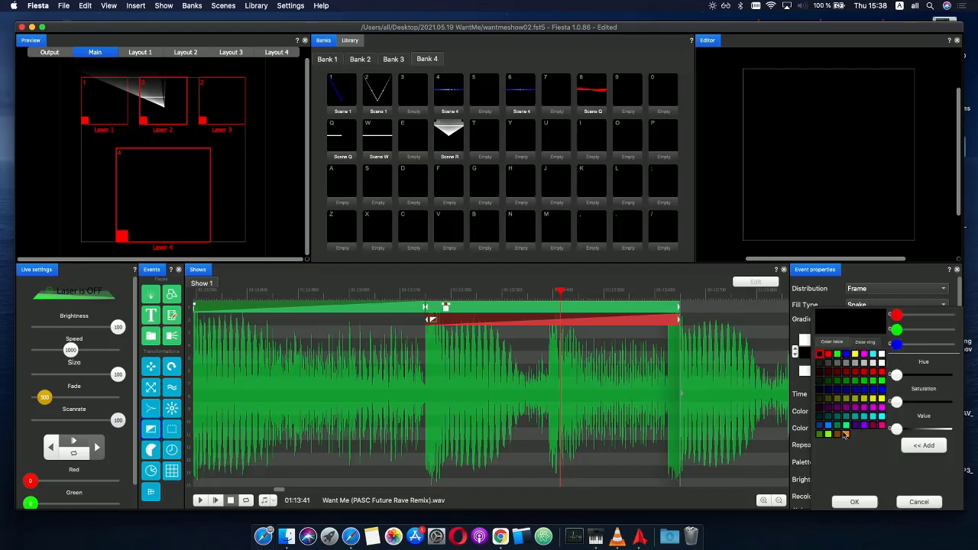
double_click(882, 355)
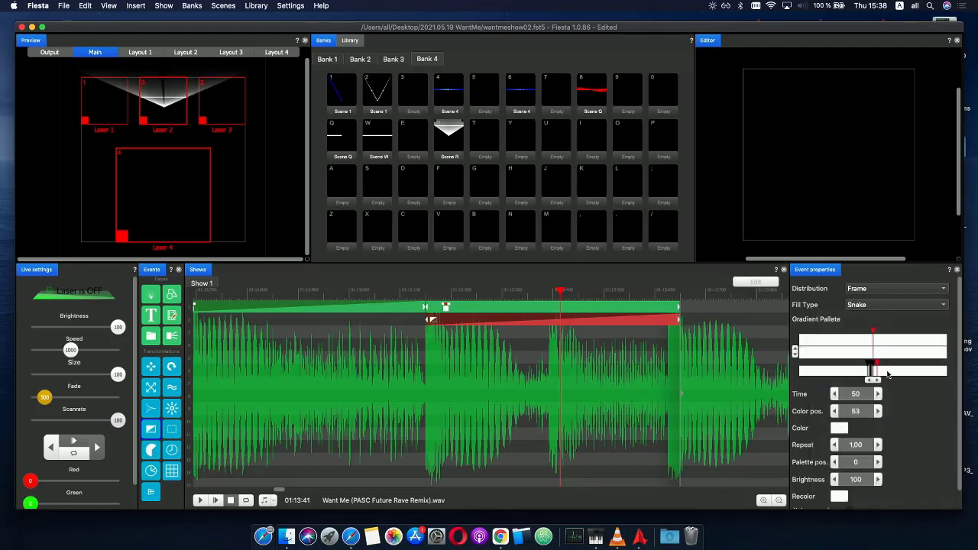
click(884, 374)
click(840, 428)
click(820, 360)
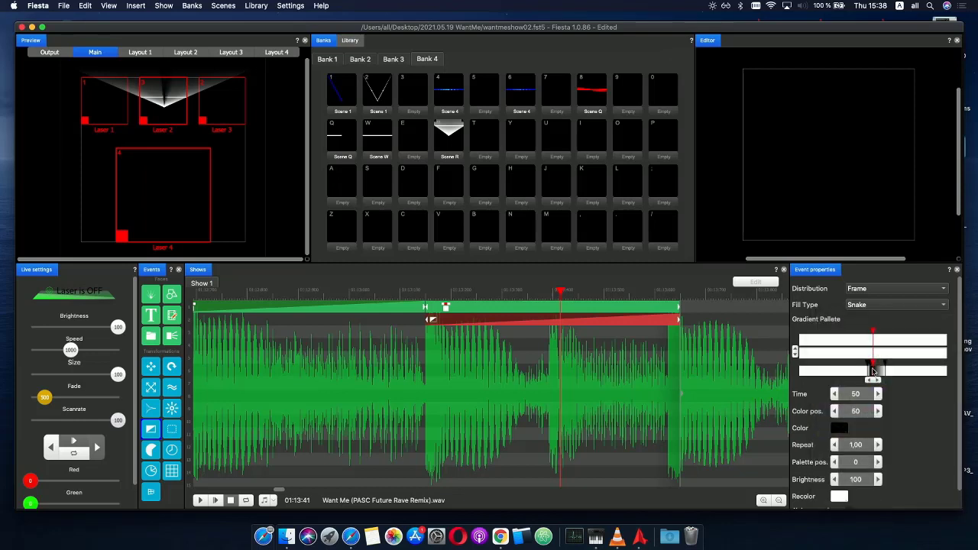
click(876, 372)
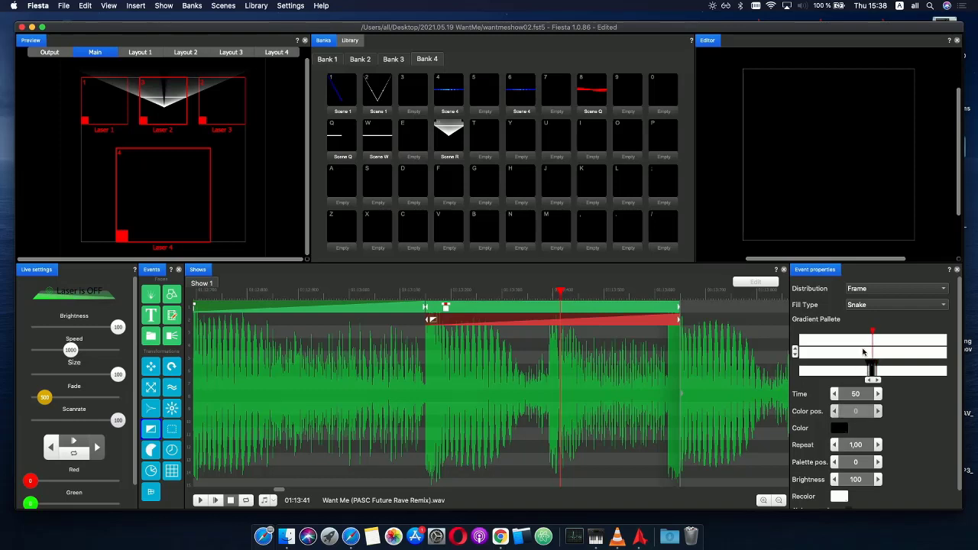
- Duplicate the narrow-band time point near the gradient's start at time 2, and widen the time 50 black band to color positions 3–97
mouse_move(875, 352)
mouse_down()
mouse_move(803, 351)
mouse_move(874, 353)
mouse_up()
click(833, 351)
click(868, 374)
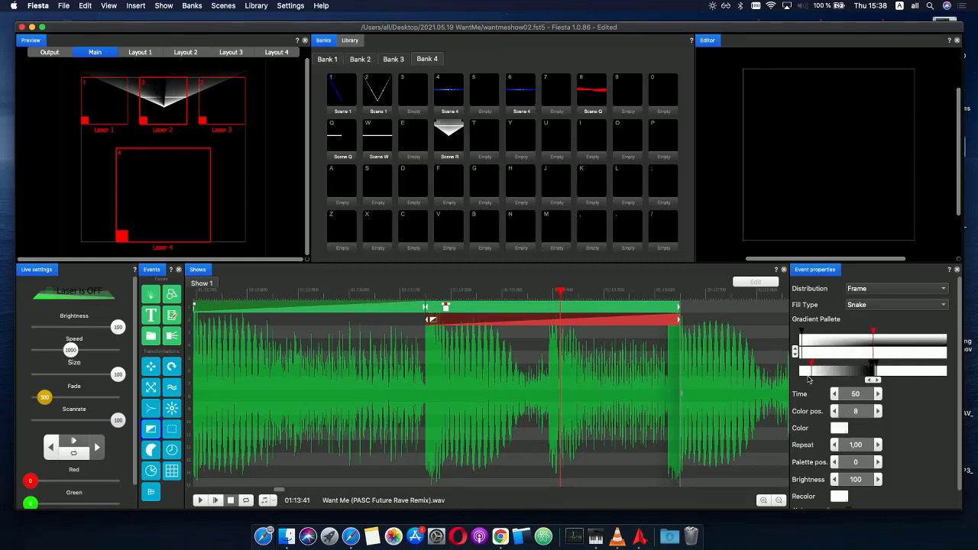
mouse_move(866, 376)
mouse_down()
mouse_move(802, 376)
mouse_move(813, 374)
mouse_up()
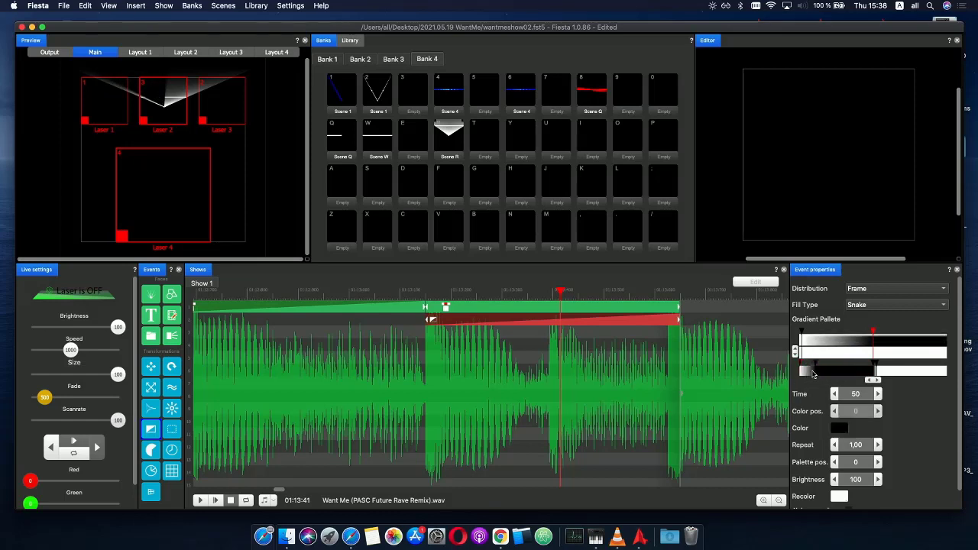
click(802, 374)
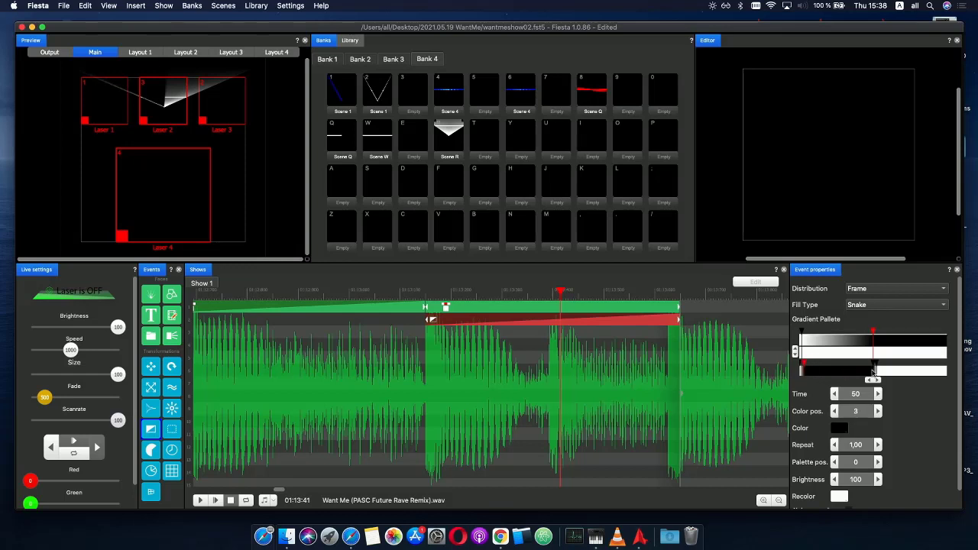
drag(877, 375, 960, 372)
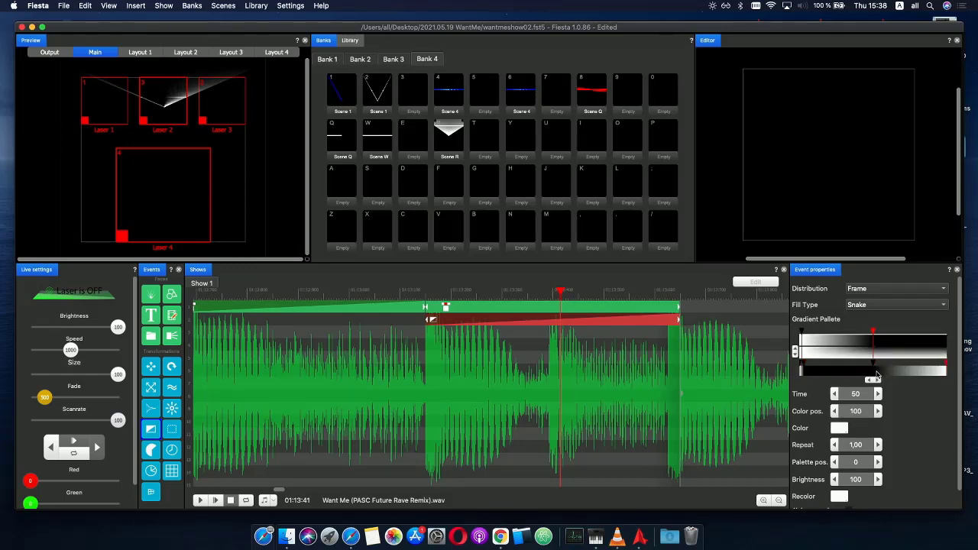
click(943, 372)
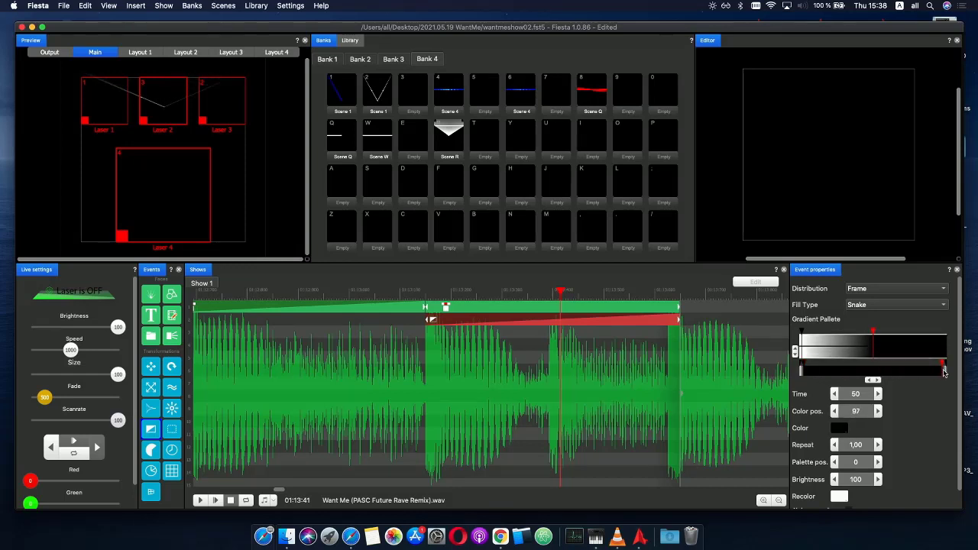
- Create a time point at about 25 with a black band at color positions 25–80, and mirror the time points to 80 and 100
drag(871, 351, 837, 353)
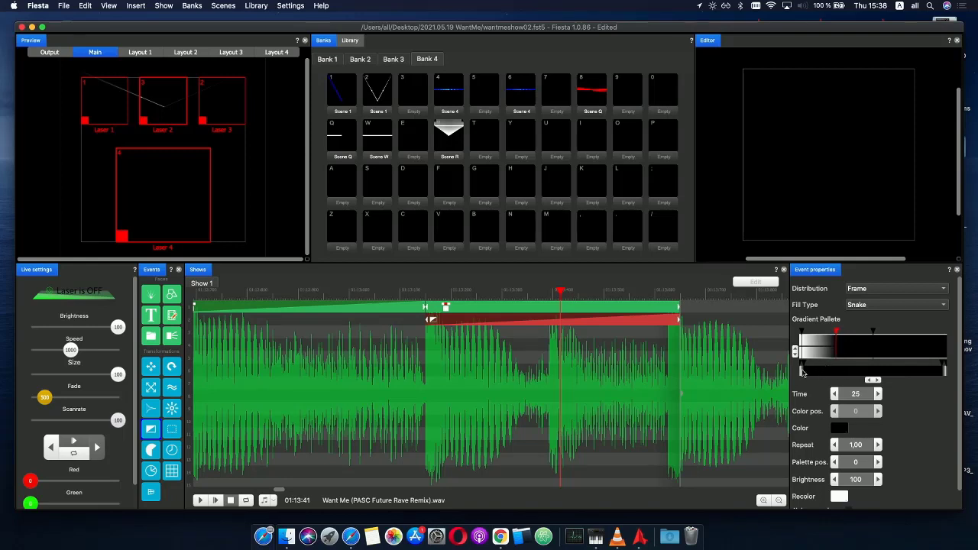
click(843, 372)
drag(800, 375, 836, 373)
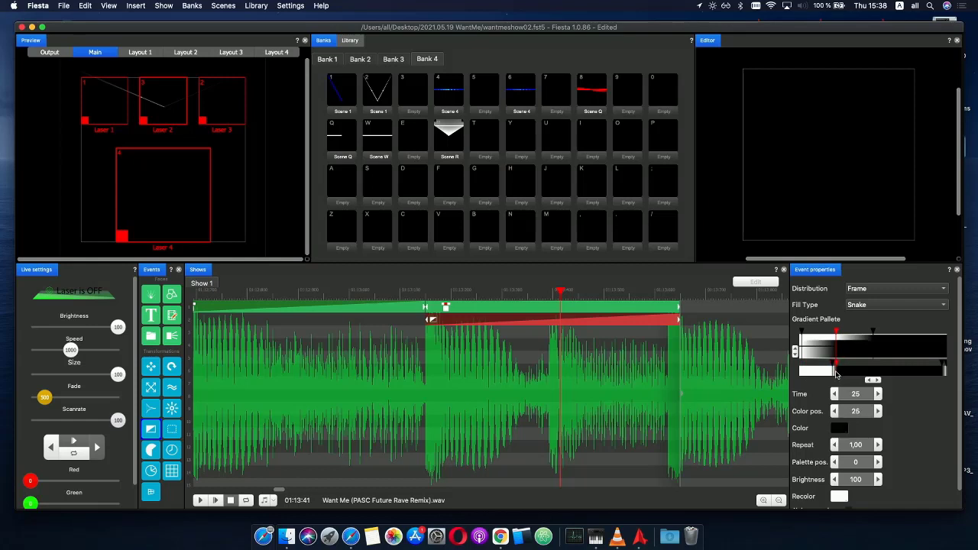
mouse_move(917, 374)
mouse_down()
mouse_move(943, 372)
mouse_move(918, 373)
mouse_up()
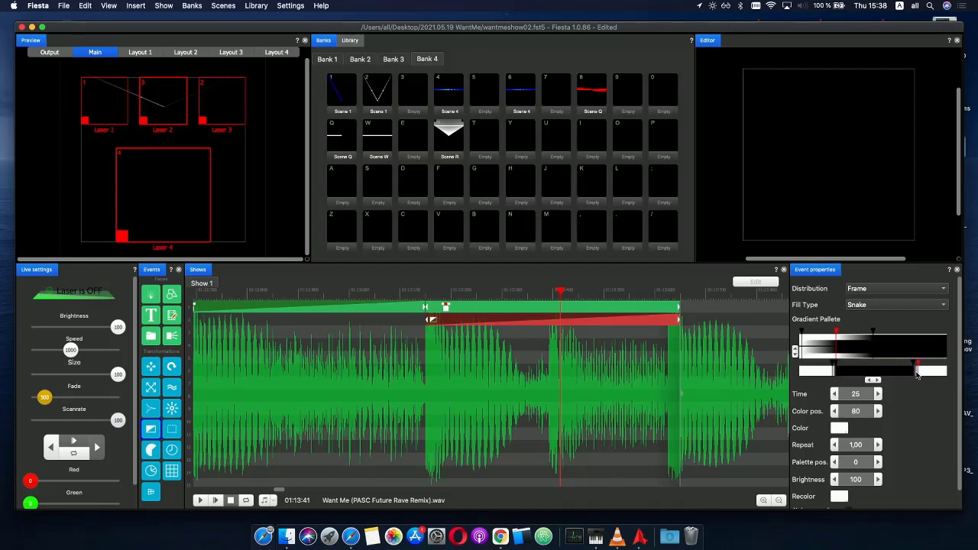
click(841, 348)
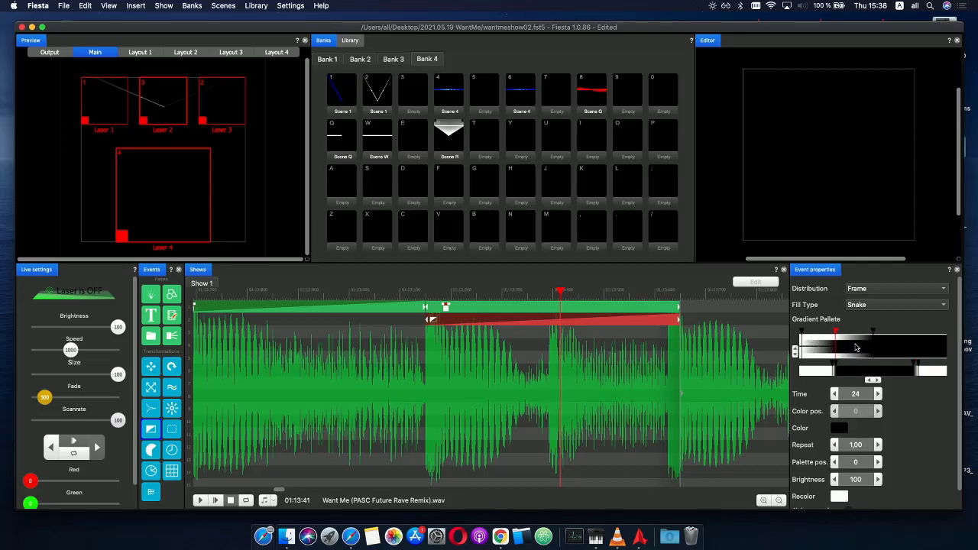
click(916, 349)
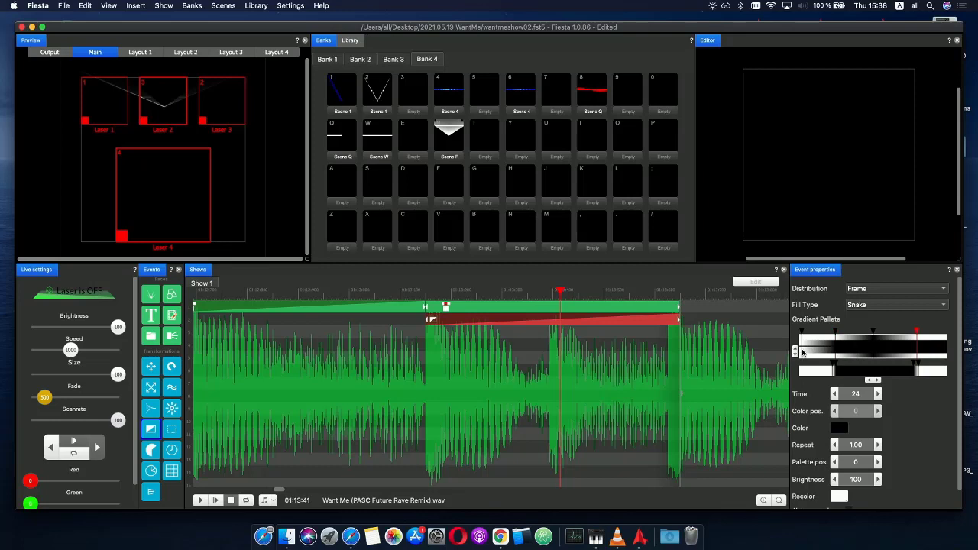
click(945, 349)
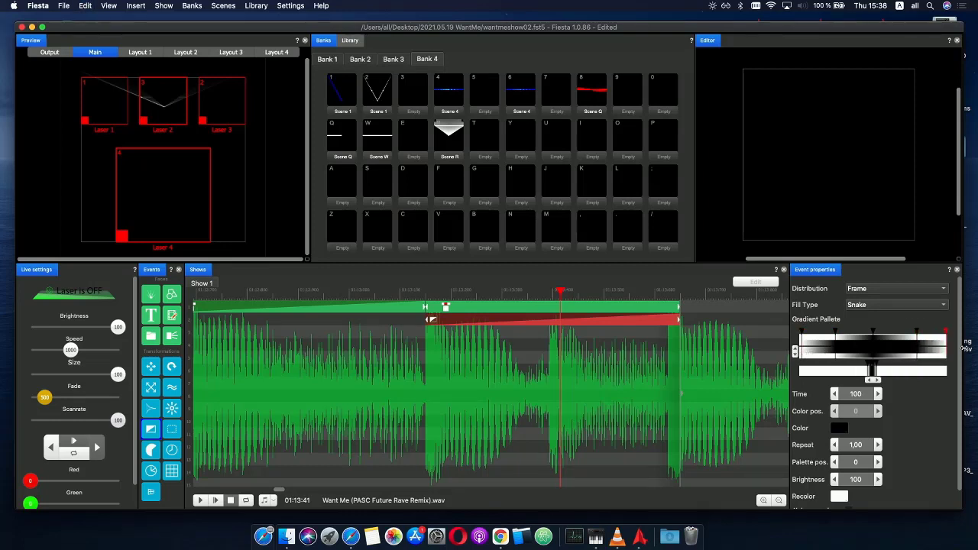
- Play back the Scene R events with the gradient from 01:12:52 to check the effect
drag(422, 294, 211, 306)
scroll(290, 330, down, 5)
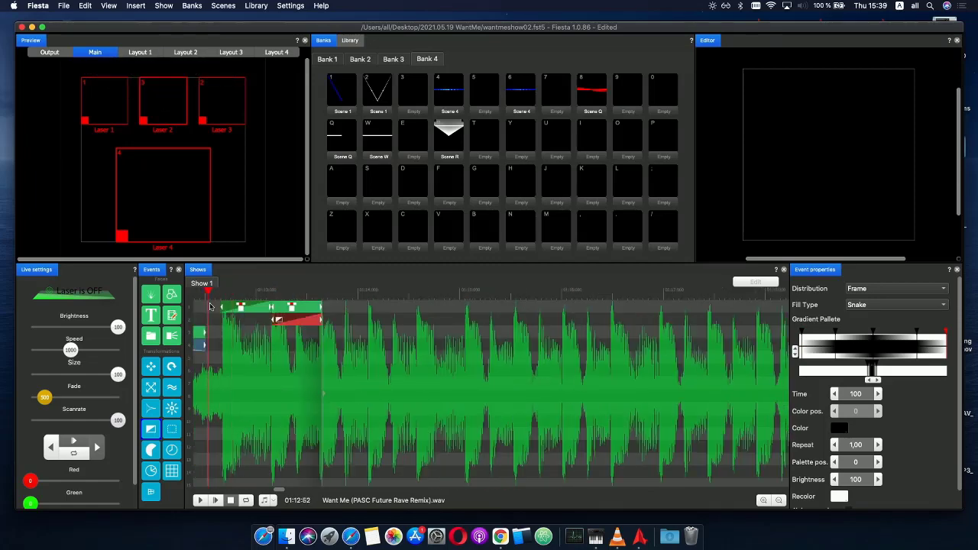
click(215, 499)
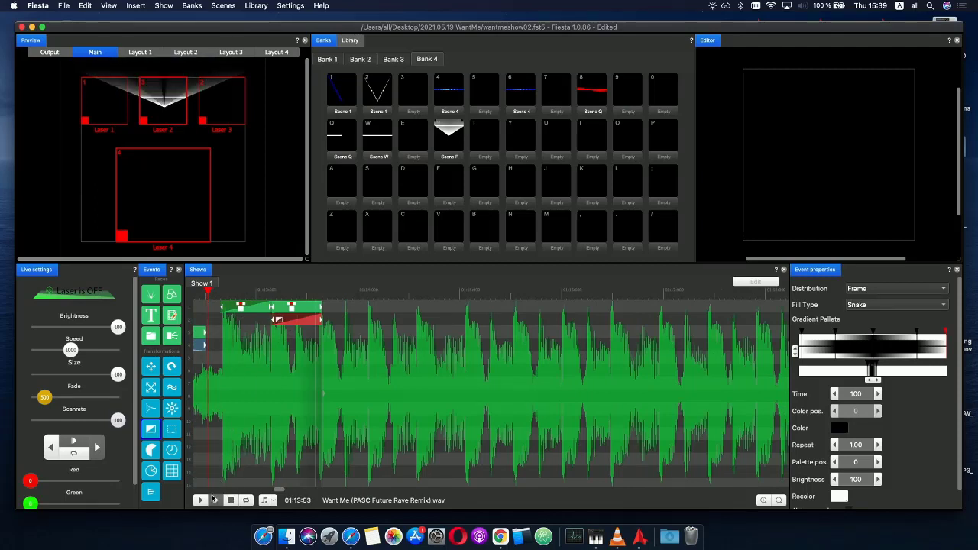
key(space)
- Shorten both Scene R events and the gradient event to half their length so the sequence ends at 01:13:15
drag(218, 291, 271, 325)
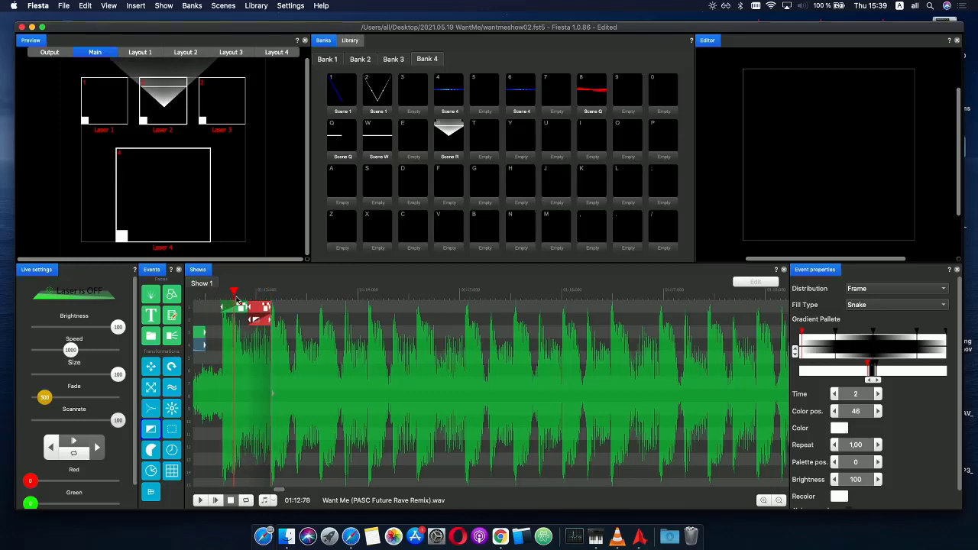
mouse_move(272, 302)
mouse_down()
mouse_move(282, 302)
mouse_move(236, 303)
mouse_move(268, 305)
mouse_up()
scroll(268, 305, up, 5)
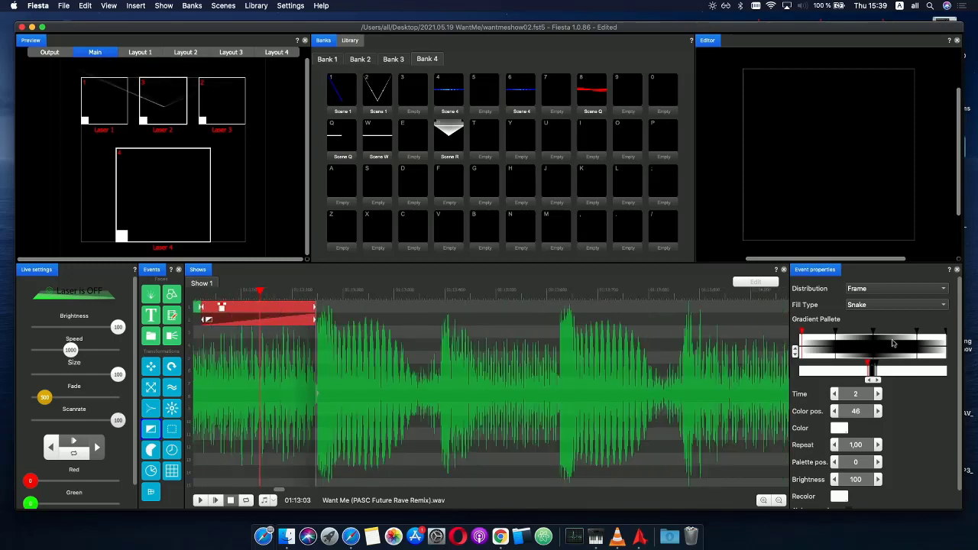
- Delete the gradient's time points at 80 and 100, and move the wide black-band point from time 50 to 100
click(919, 349)
key(Delete)
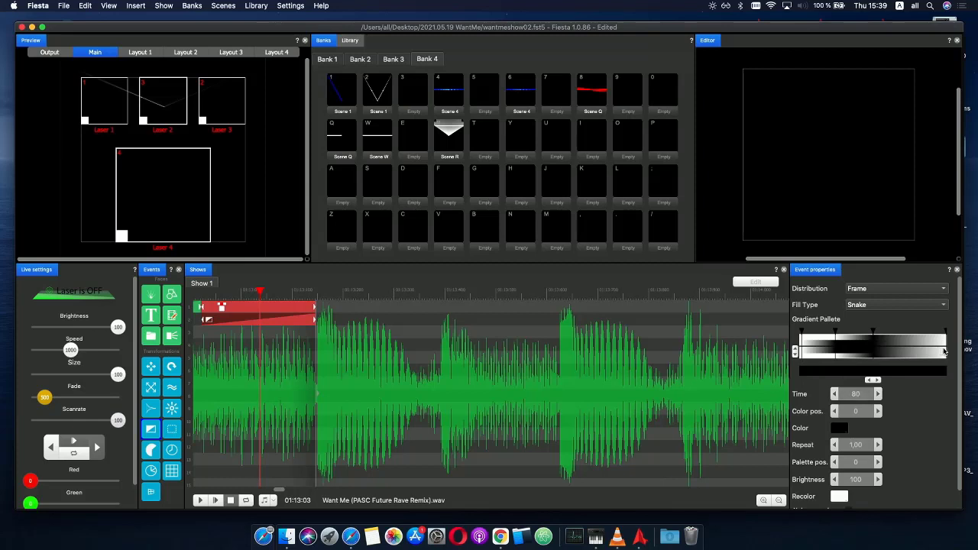
click(947, 353)
key(Delete)
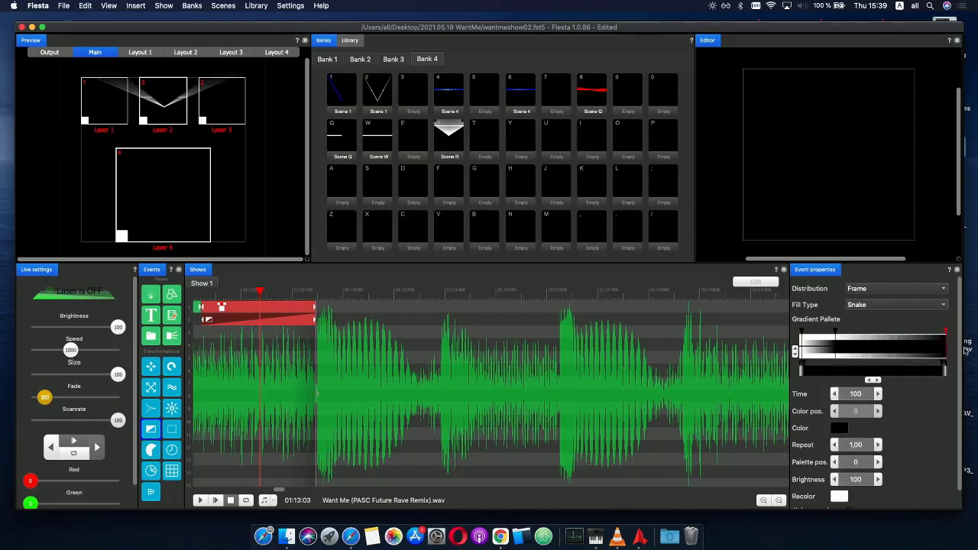
- Move the remaining middle time point to 49 and add a copy at 27 with its black band narrowed to color positions 37–67
mouse_move(839, 350)
mouse_down()
mouse_move(883, 353)
mouse_move(870, 353)
mouse_up()
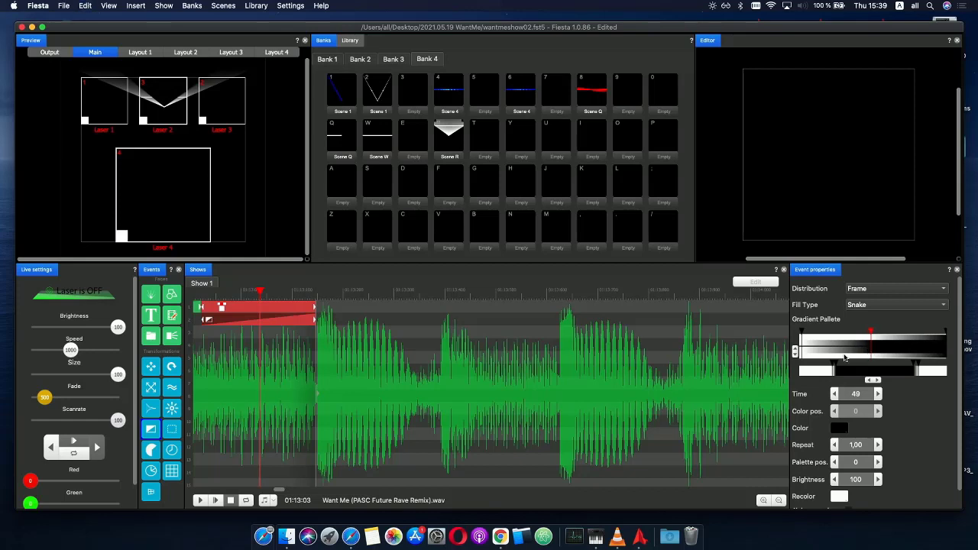
key(super+v)
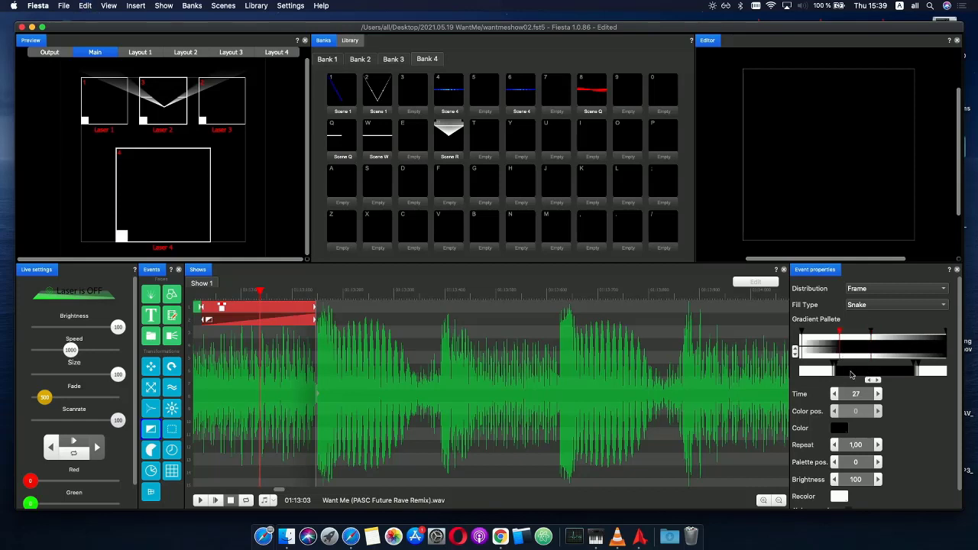
drag(837, 374, 854, 374)
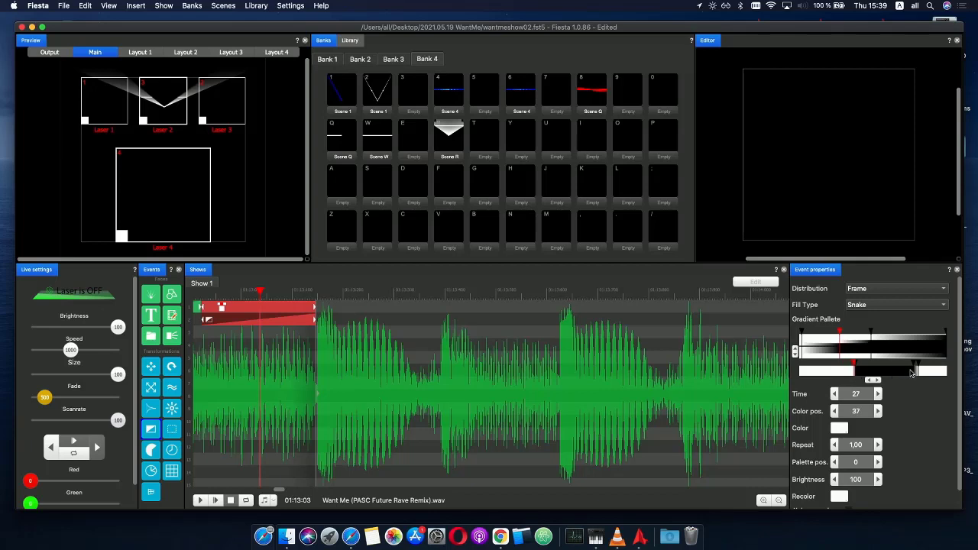
drag(913, 373, 895, 372)
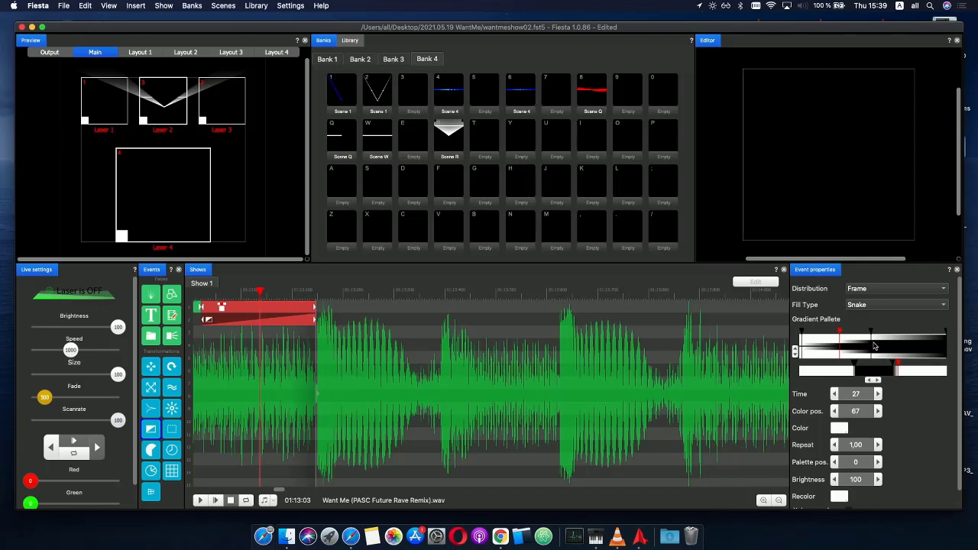
- Add a gradient time point at 74 with its black band spanning color positions 14 to 86
click(899, 349)
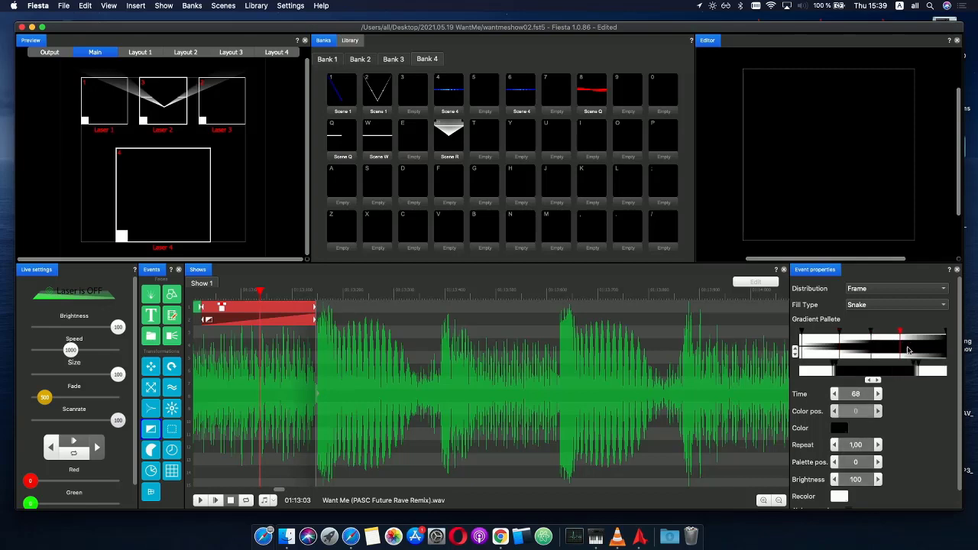
drag(908, 350, 927, 373)
click(922, 371)
click(917, 373)
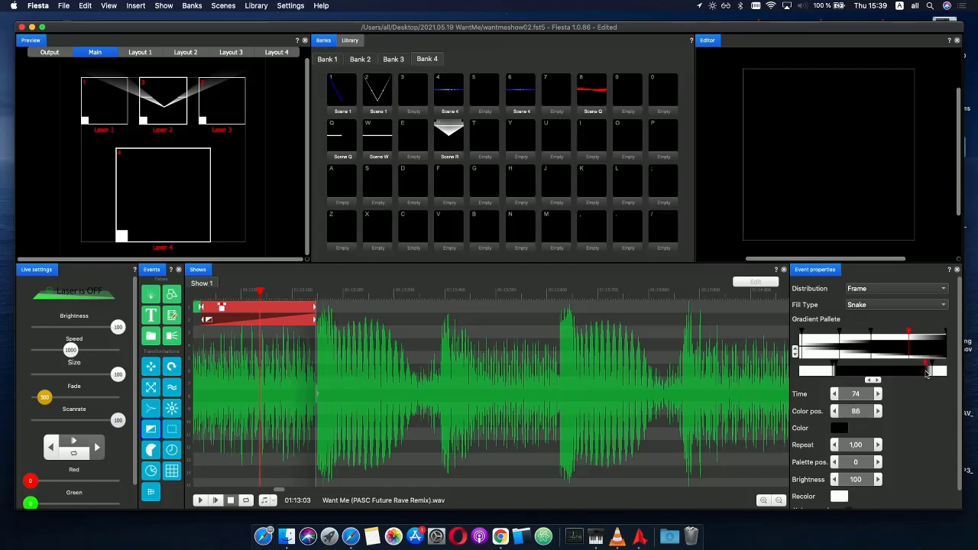
click(814, 372)
drag(836, 374, 822, 375)
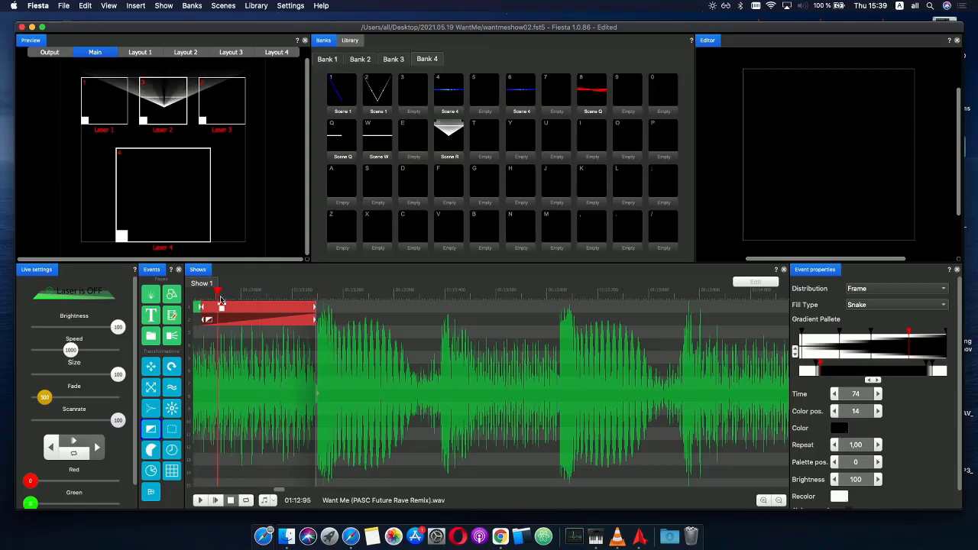
- Play back the opening Scene R hits with the revised gradient several times, starting shortly before the drop
scroll(262, 308, down, 5)
click(245, 293)
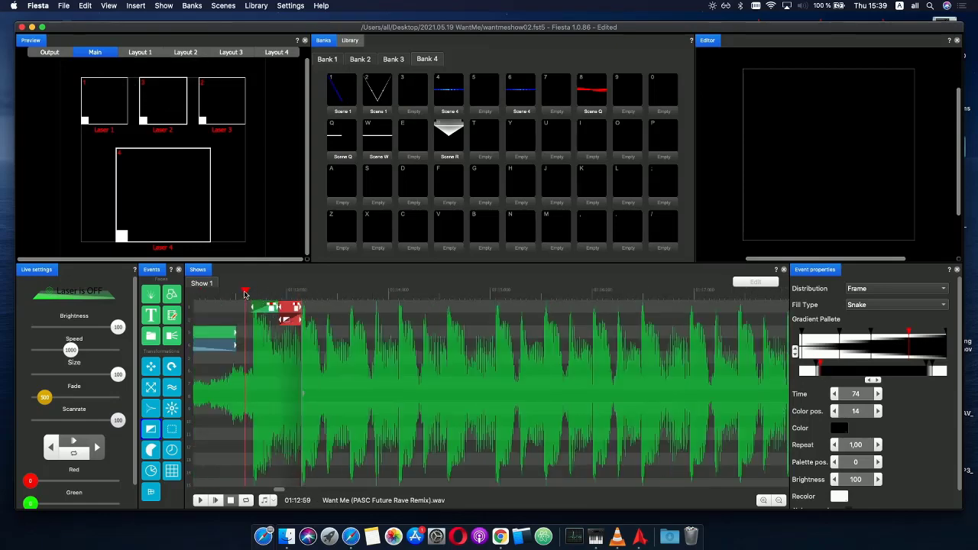
click(218, 502)
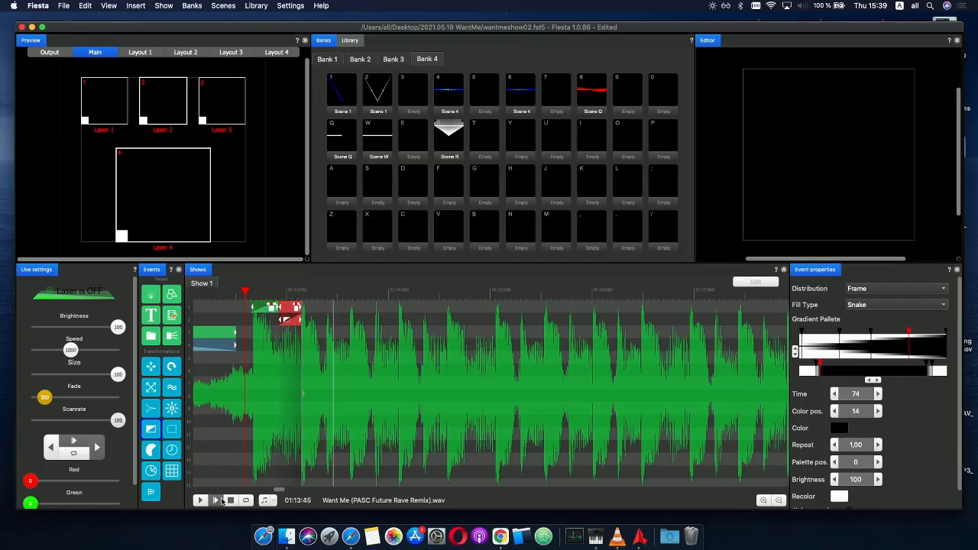
click(230, 498)
drag(247, 296, 213, 298)
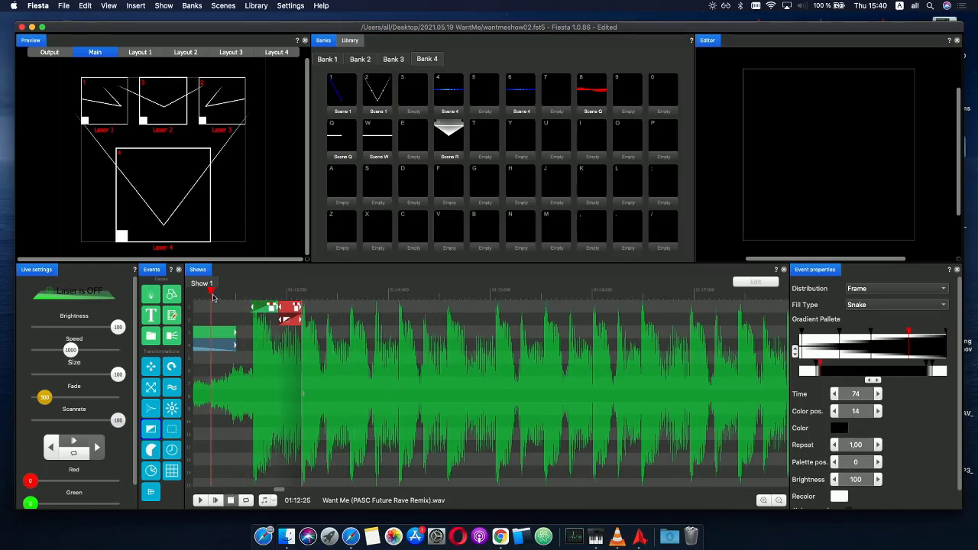
click(215, 501)
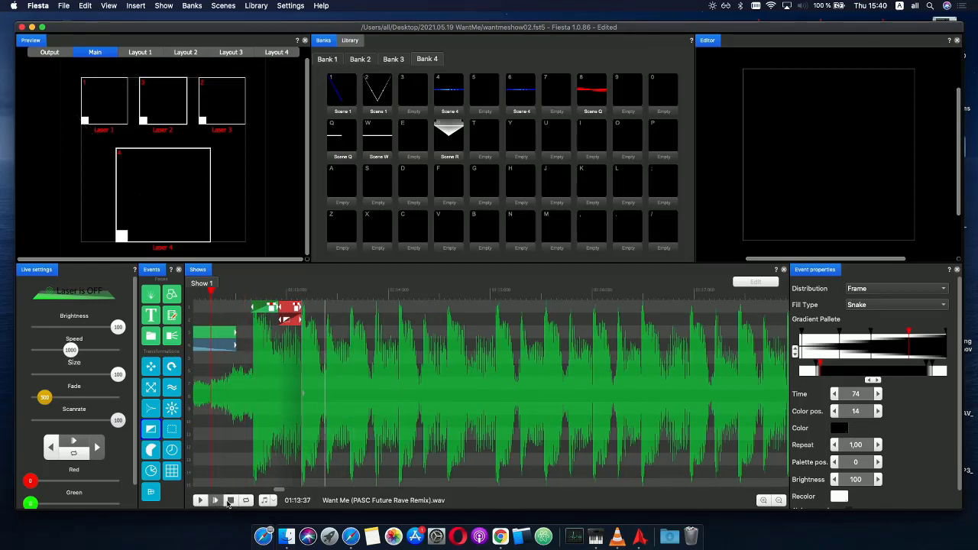
click(230, 502)
click(217, 306)
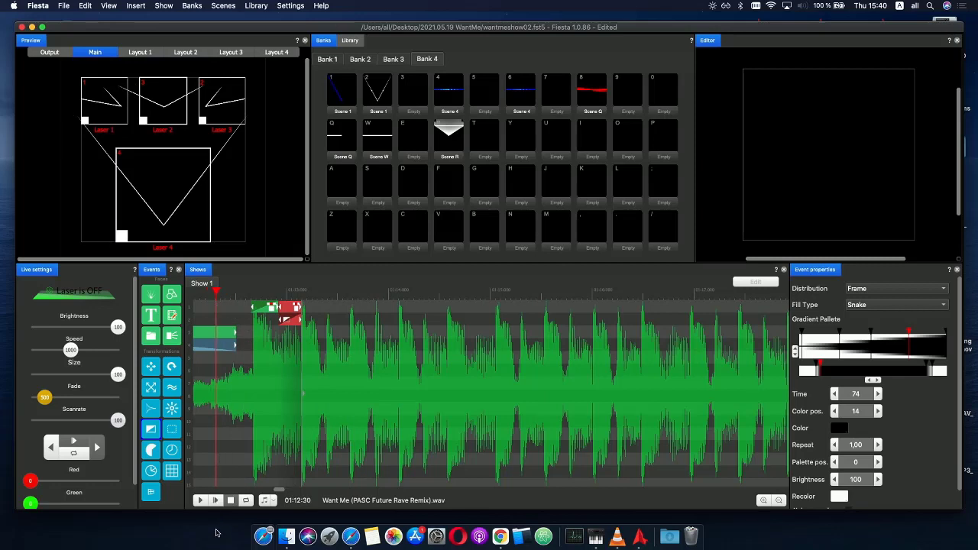
click(216, 500)
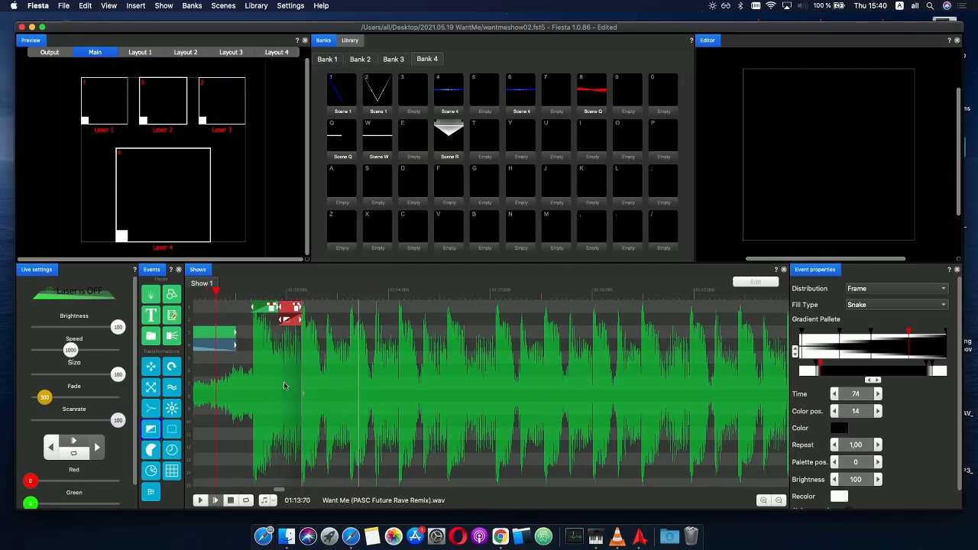
- Place a third Scene R event on track 1 at 01:13:14 and shorten it to end at 01:13:36
click(252, 293)
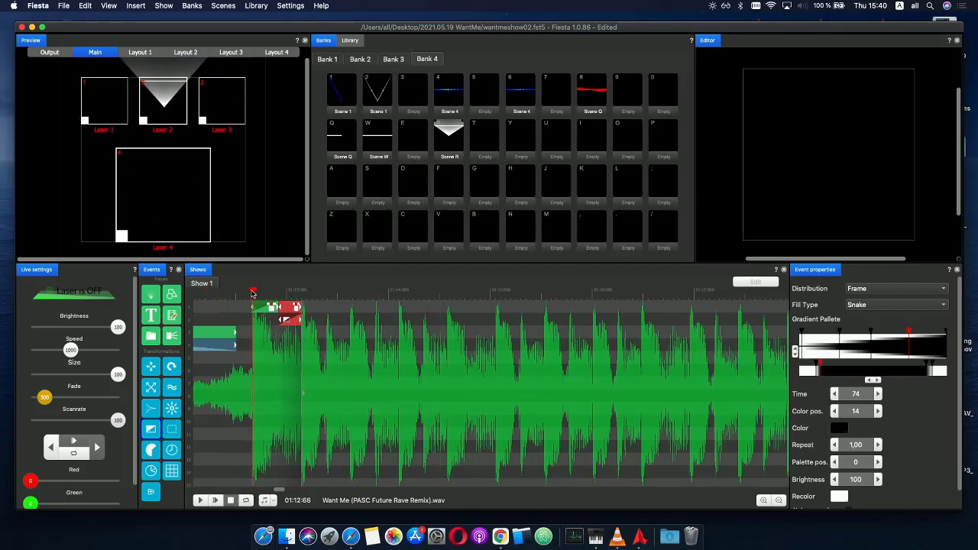
drag(253, 294, 301, 294)
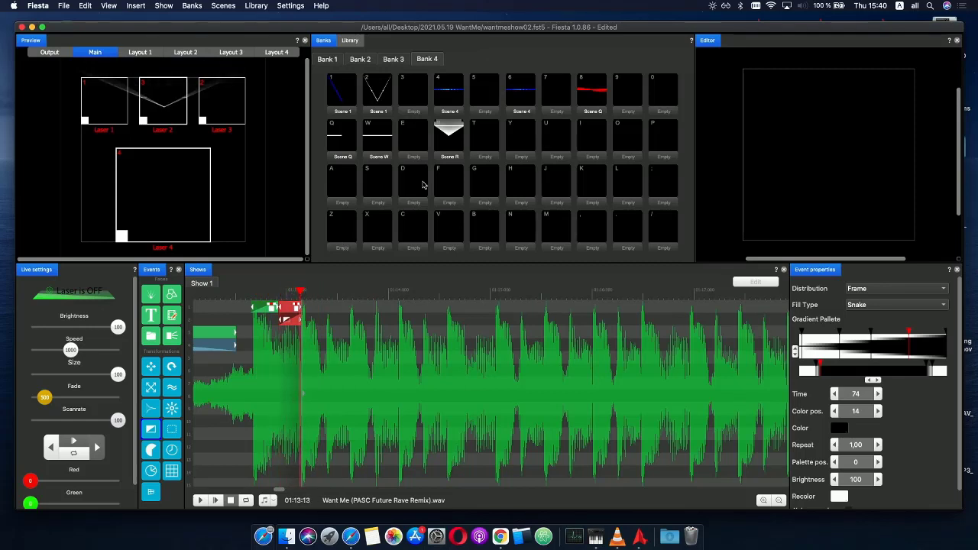
drag(450, 147, 302, 308)
click(335, 309)
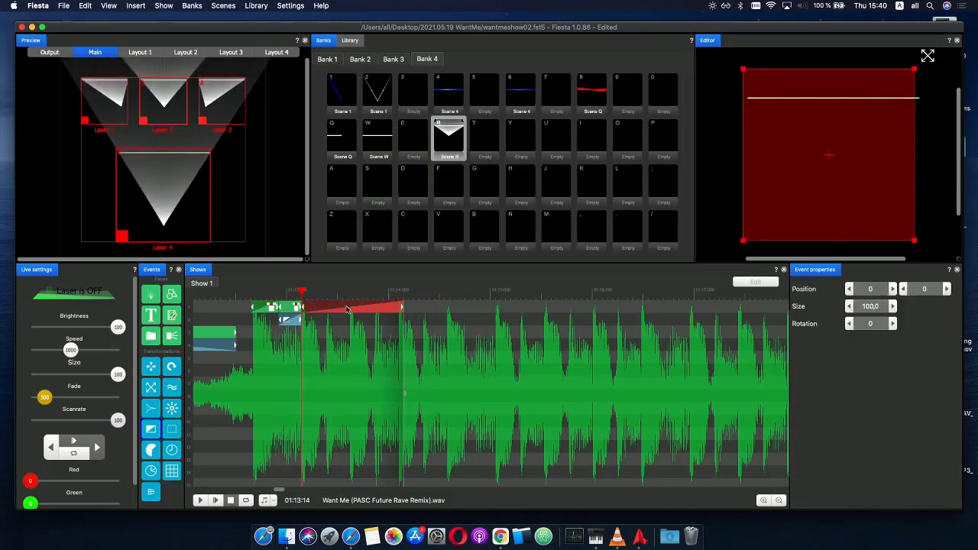
drag(404, 308, 324, 309)
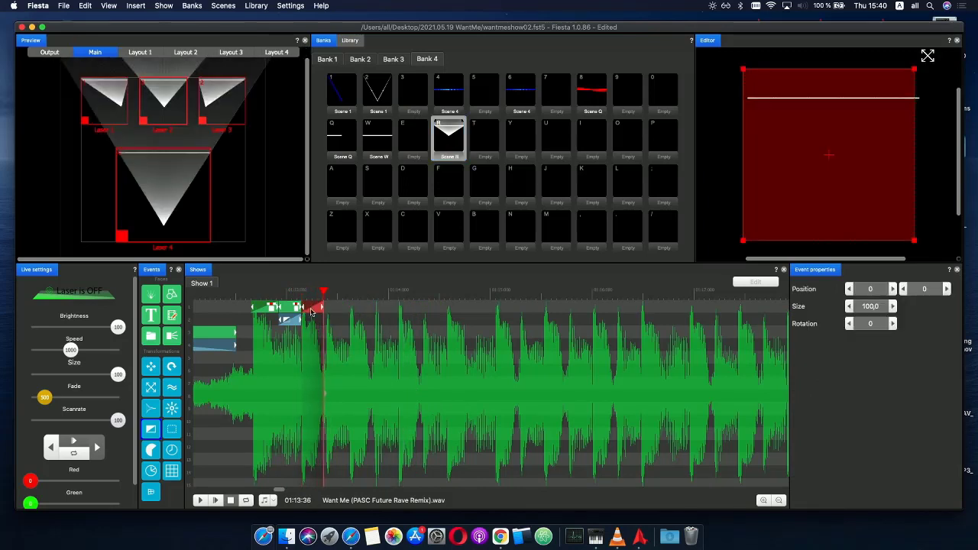
- Flatten the new Scene R event's phase curve by setting both its start and end values to 99
double_click(310, 311)
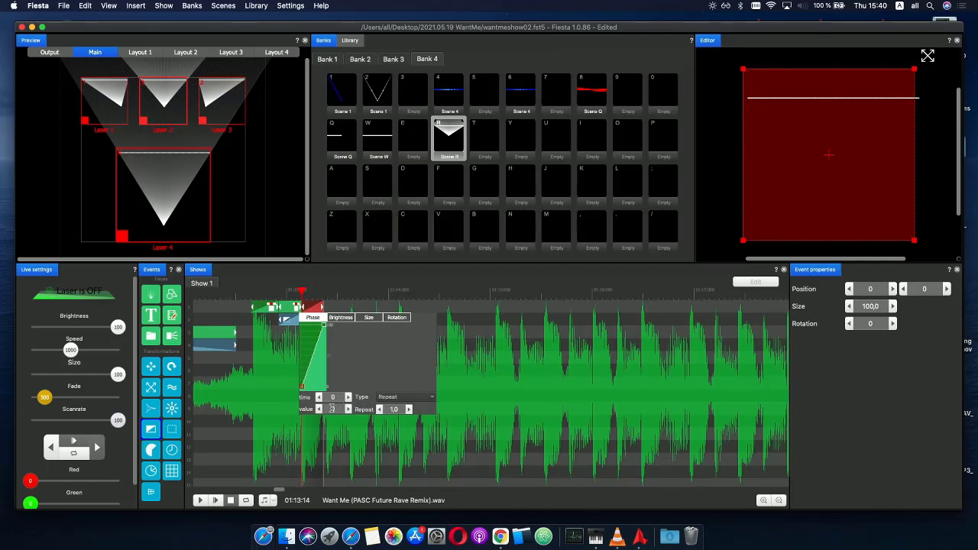
click(348, 409)
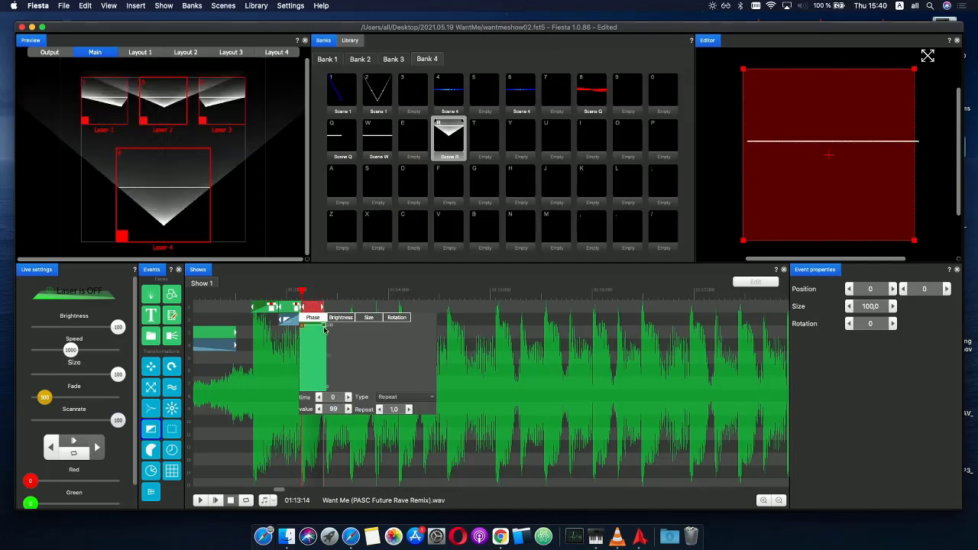
click(324, 328)
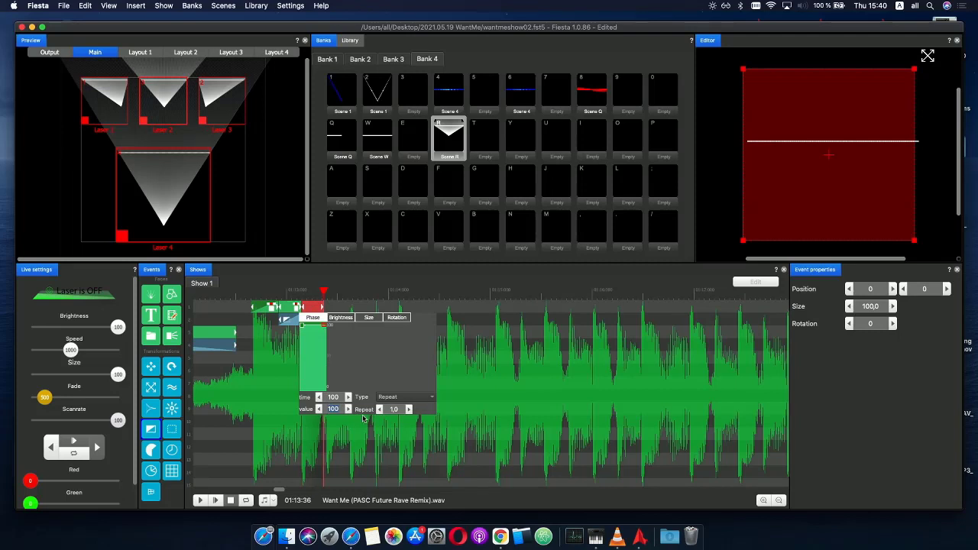
text(99)
click(304, 295)
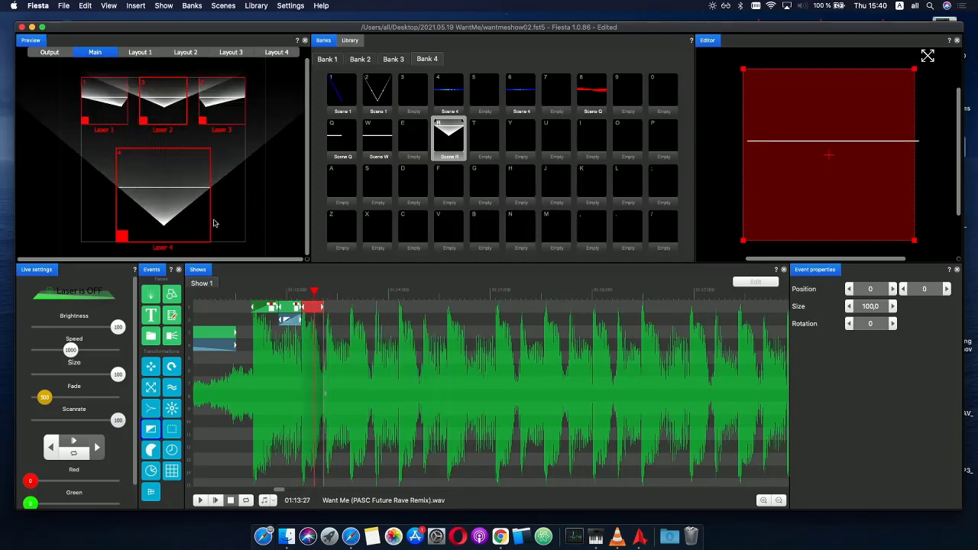
- Restrict the new Scene R event to Laser 1 and Laser 3, then scrub back to its start
click(150, 110)
click(222, 110)
click(221, 110)
click(187, 174)
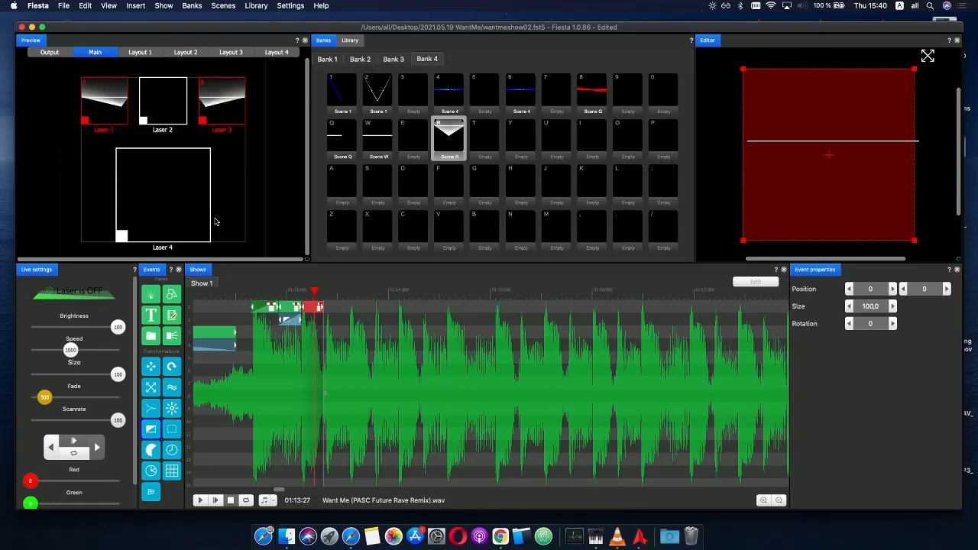
mouse_move(311, 295)
mouse_down()
mouse_move(260, 291)
mouse_move(307, 294)
mouse_up()
click(267, 292)
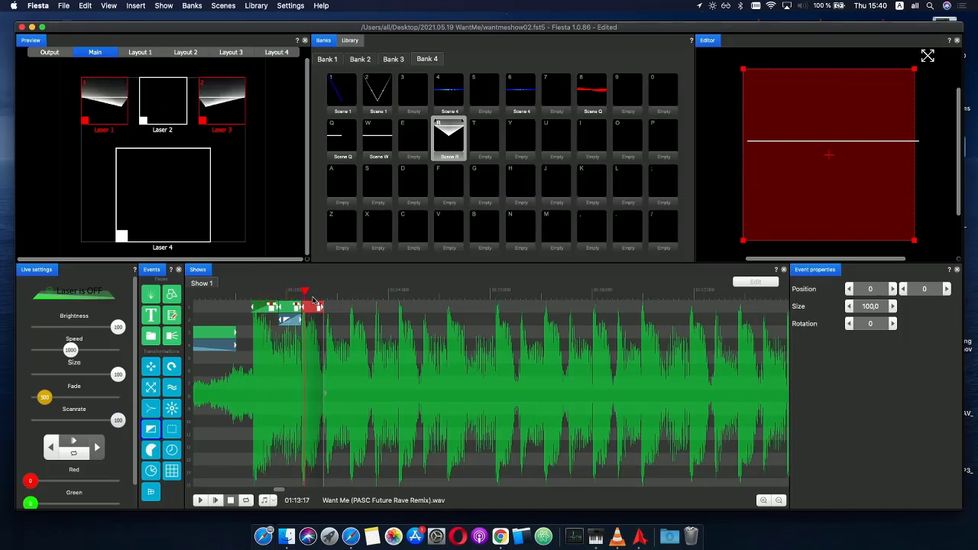
- Extend the third Scene R event to end at 01:14:55, playing back the section to find the matching beat
scroll(333, 306, up, 3)
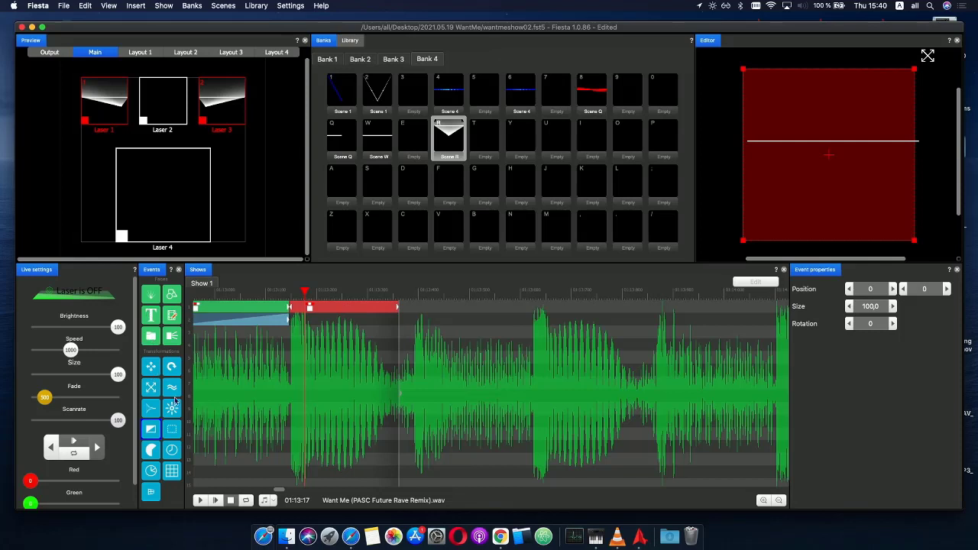
scroll(340, 347, down, 3)
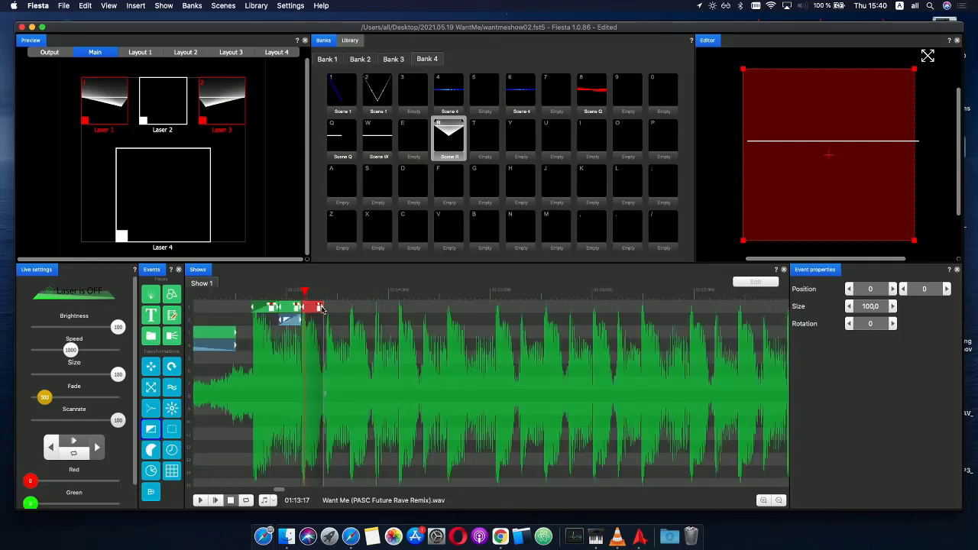
drag(321, 307, 440, 308)
scroll(440, 310, down, 3)
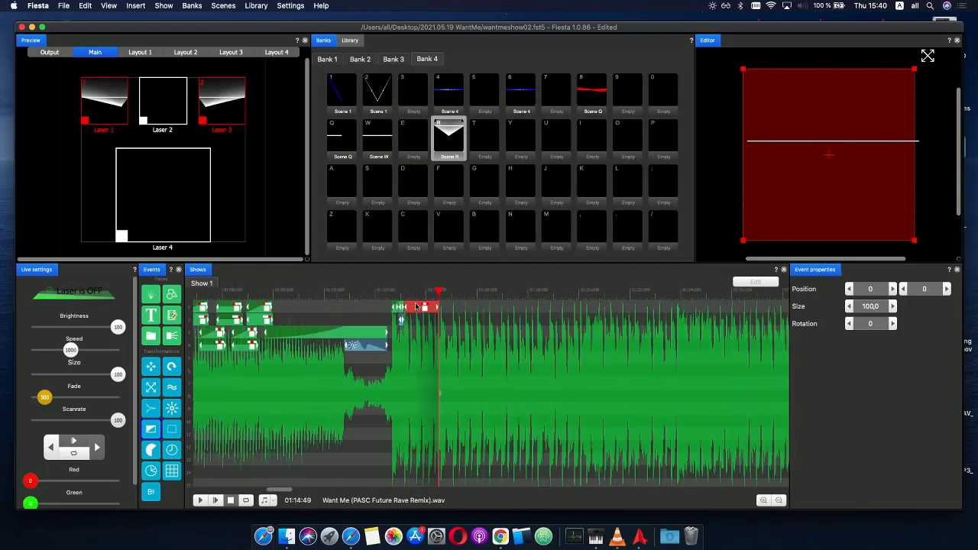
click(382, 323)
click(215, 500)
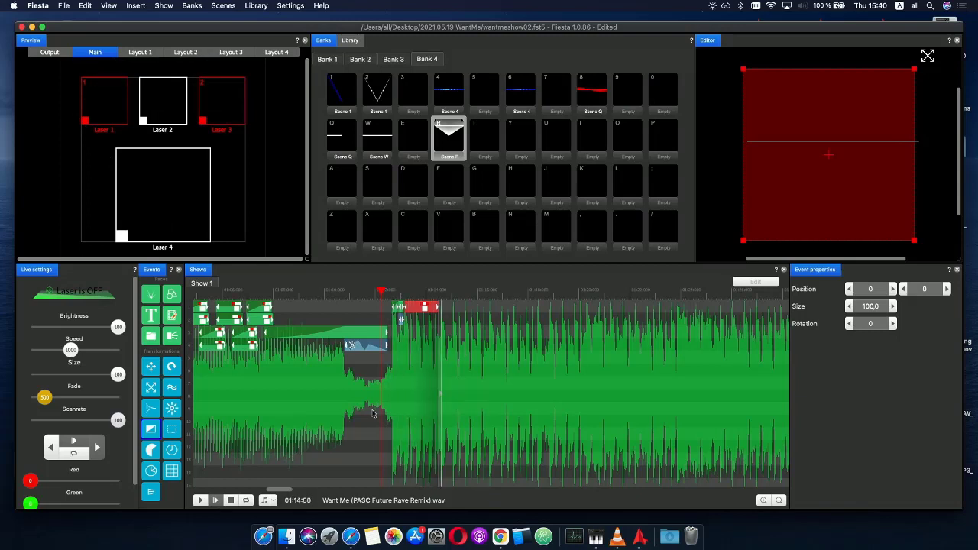
click(438, 307)
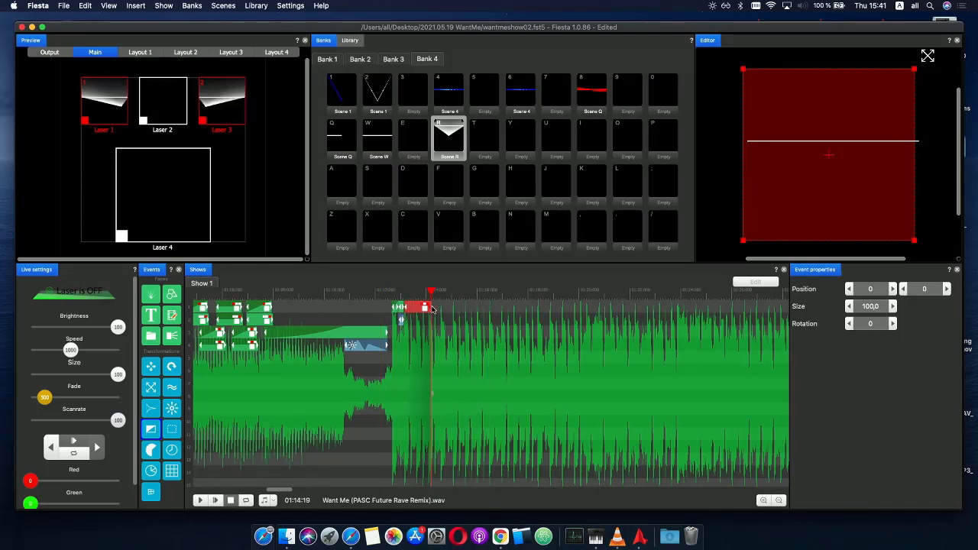
click(441, 309)
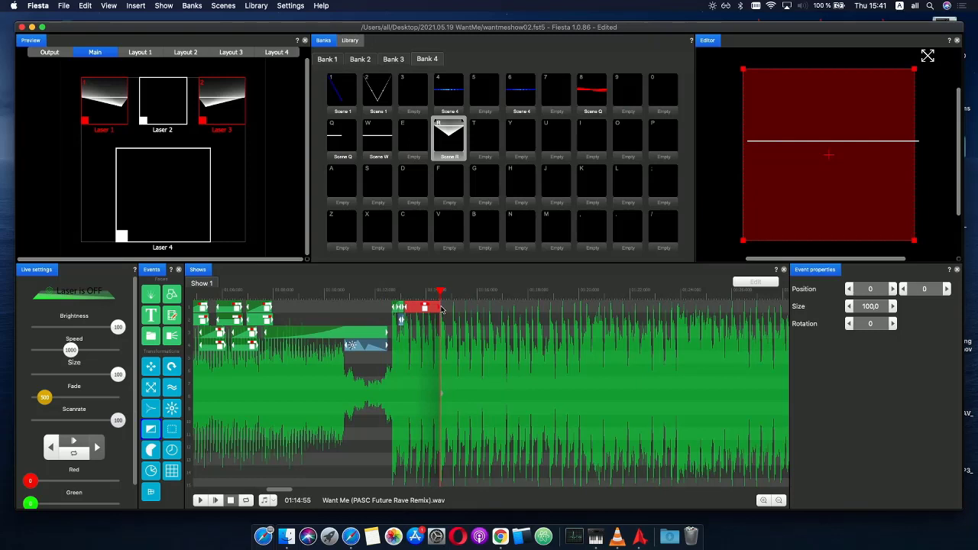
- Add a brightness event on track 2 beneath the long Scene R event, spanning 01:13:14 to 01:14:57
scroll(448, 313, up, 2)
click(273, 302)
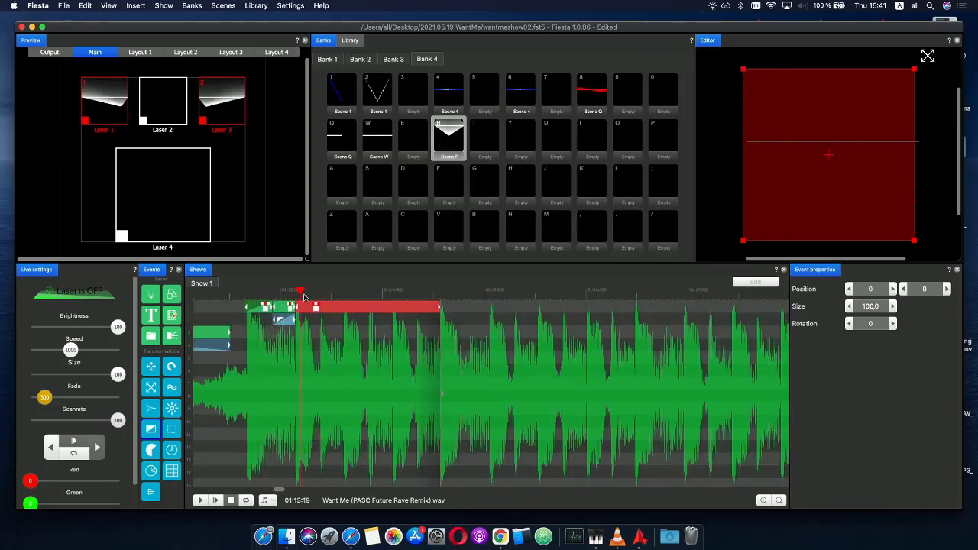
drag(405, 297, 440, 296)
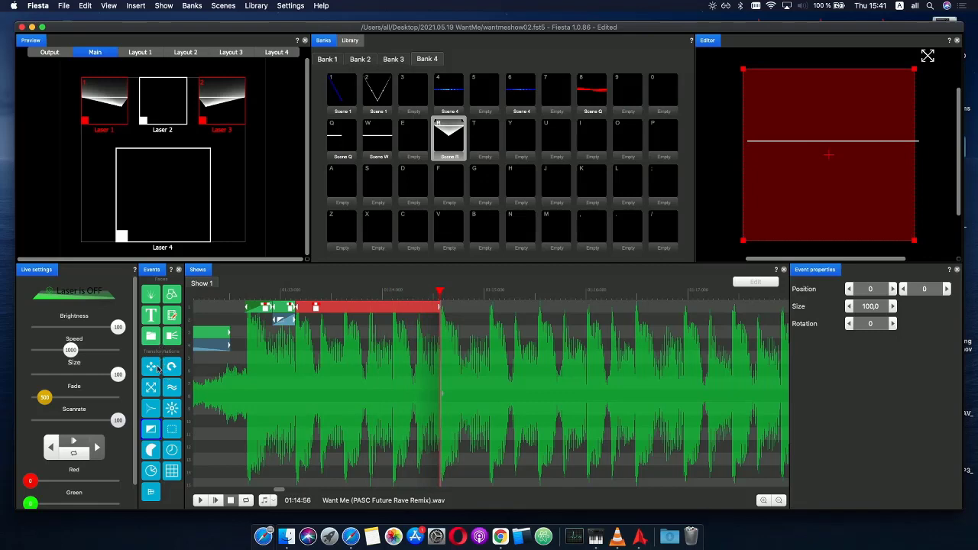
drag(175, 409, 441, 310)
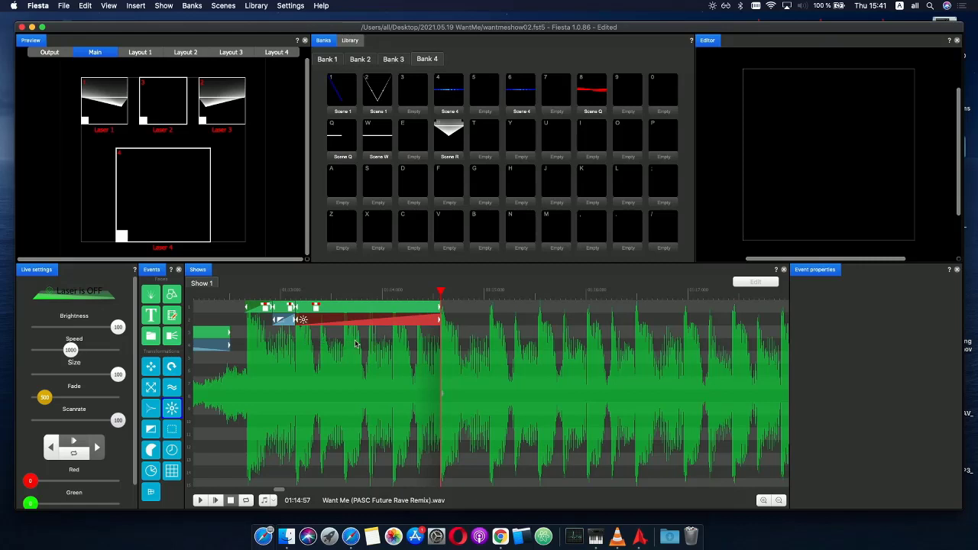
- Shape the brightness event's phase curve to peak at value 100 at time 49, end at 0, and repeat 5 times
click(419, 323)
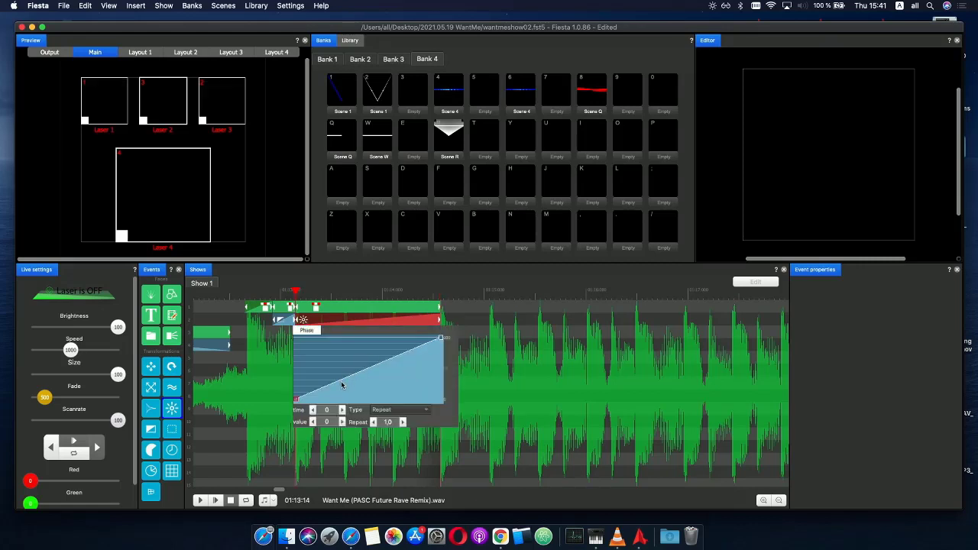
drag(342, 384, 366, 338)
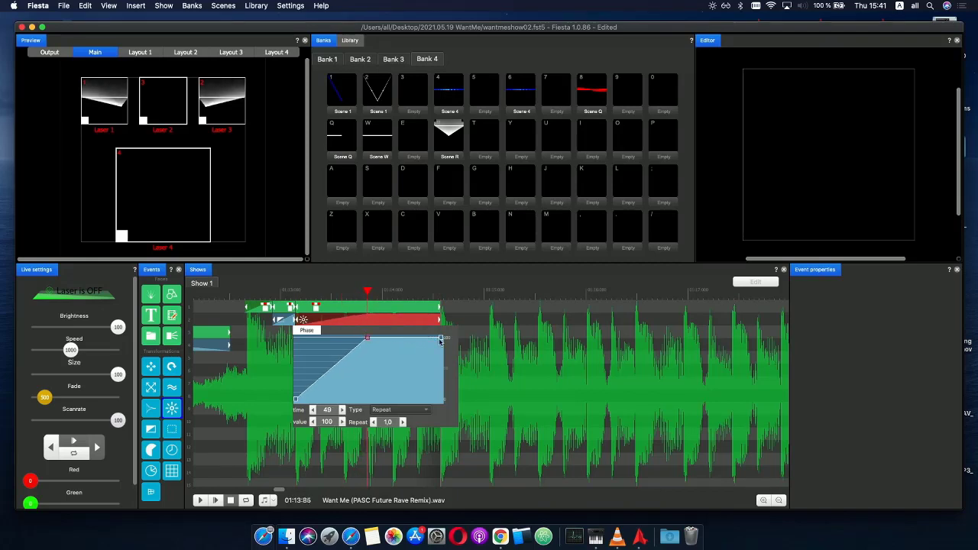
drag(443, 338, 467, 429)
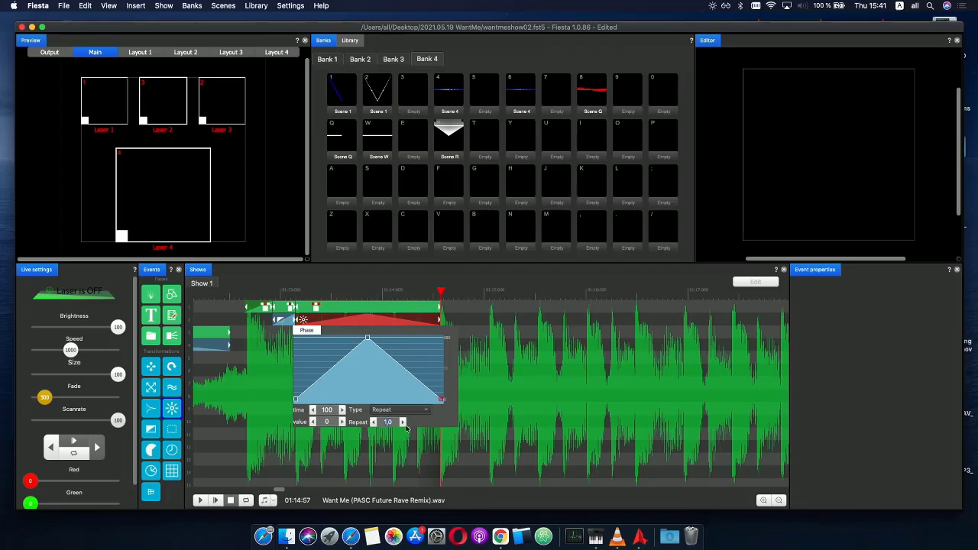
text(5)
- Play back the drop from 01:12:60 to check the brightness pulses against the beat
click(240, 292)
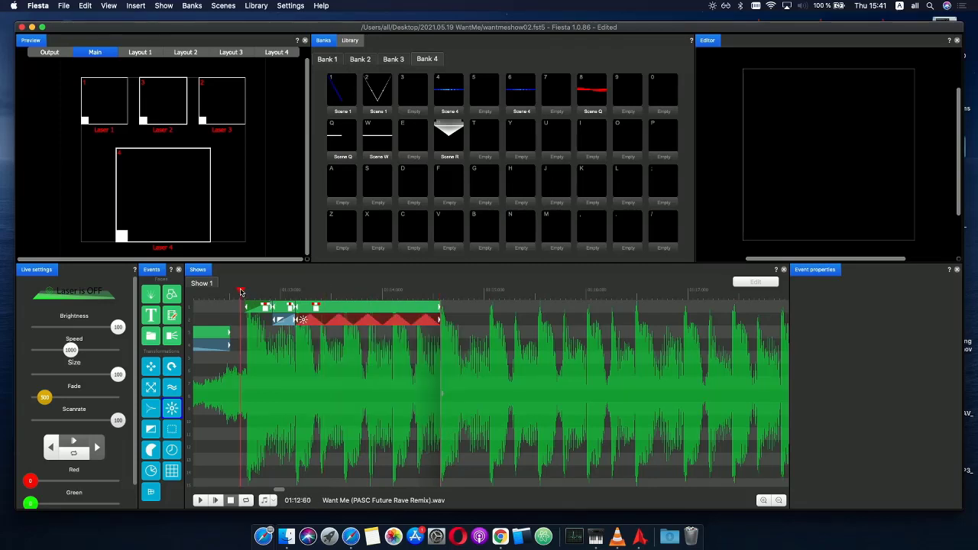
click(215, 501)
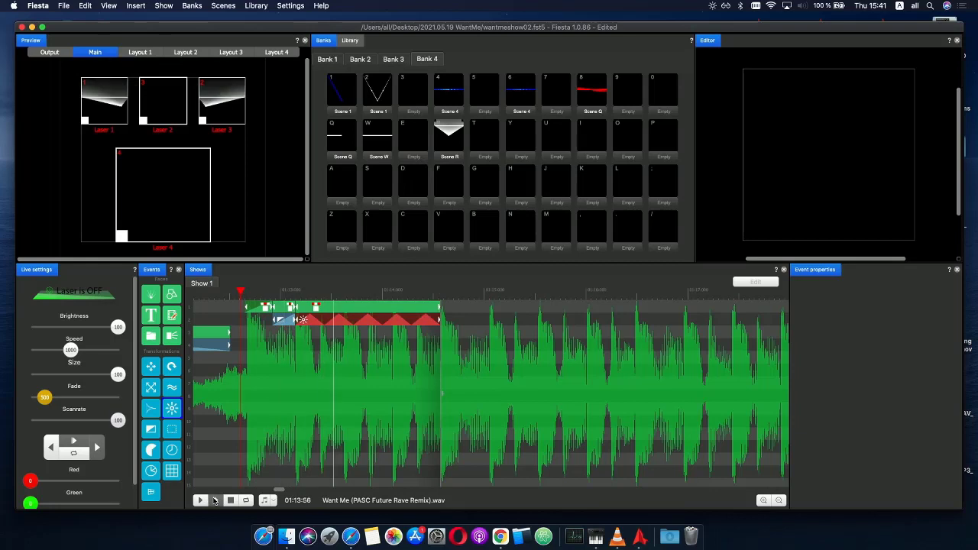
click(334, 294)
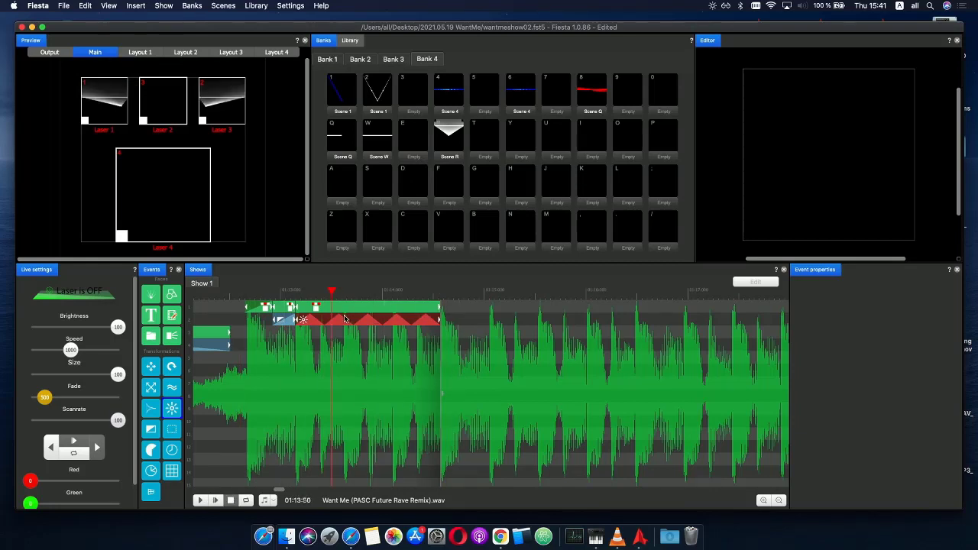
- Set the brightness event's phase curve to repeat 3 times and play the drop back from 01:12:54
click(345, 319)
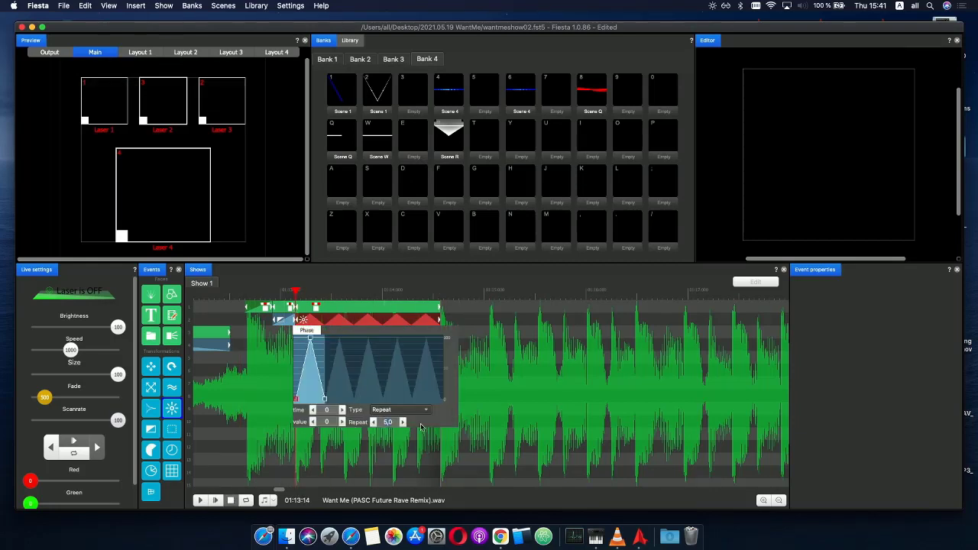
text(3)
key(Return)
click(234, 291)
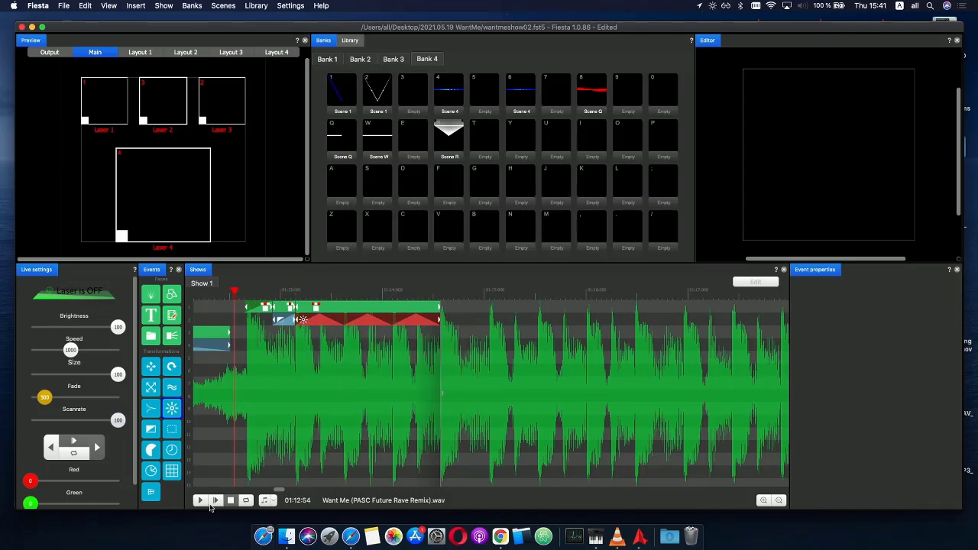
click(215, 500)
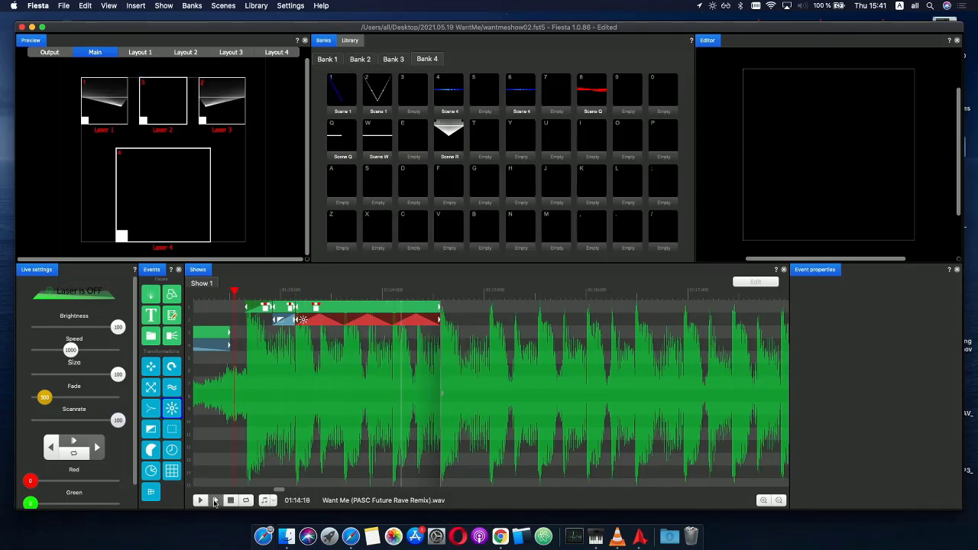
click(306, 296)
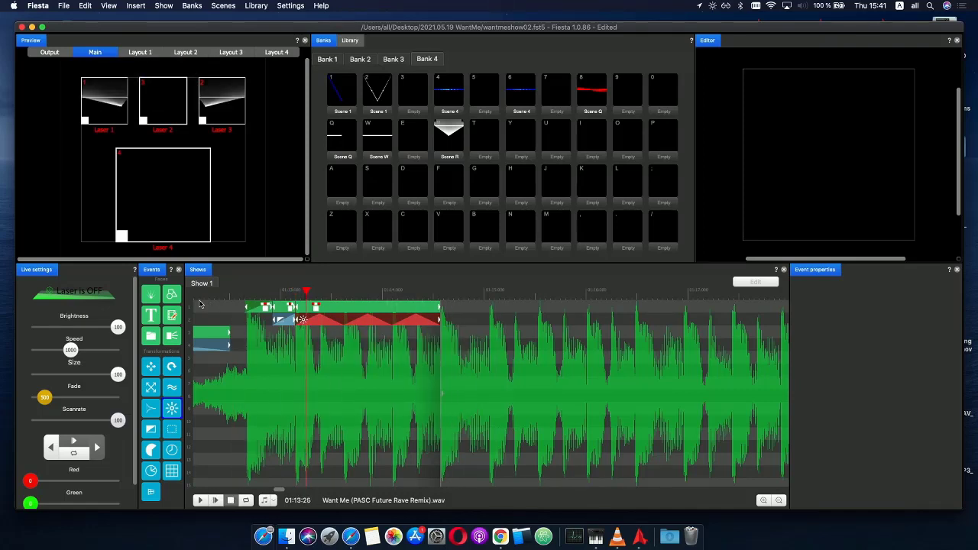
- Copy the drop's Scene R events with their track 2 effects, paste them from 01:14:57, and play back both blocks
drag(361, 330, 232, 301)
key(super+c)
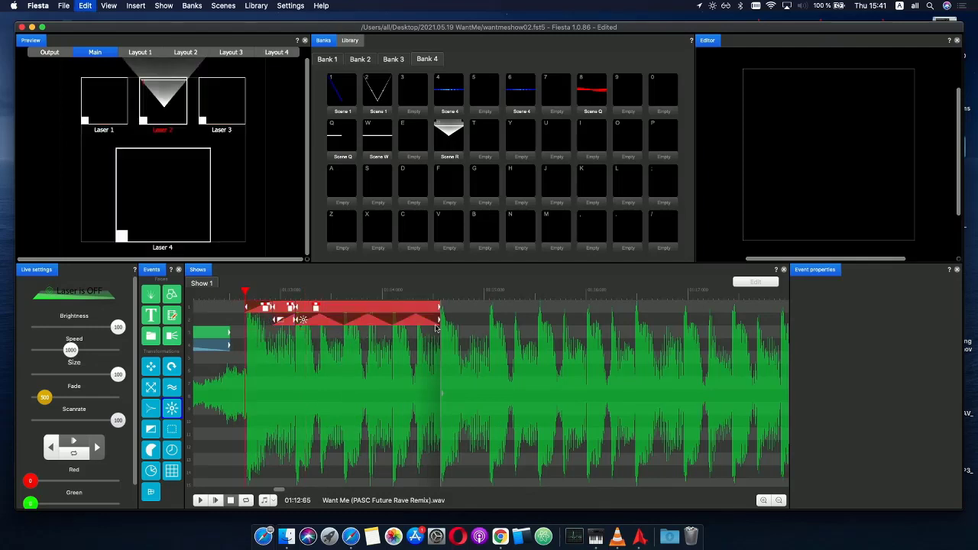
key(super+v)
click(450, 312)
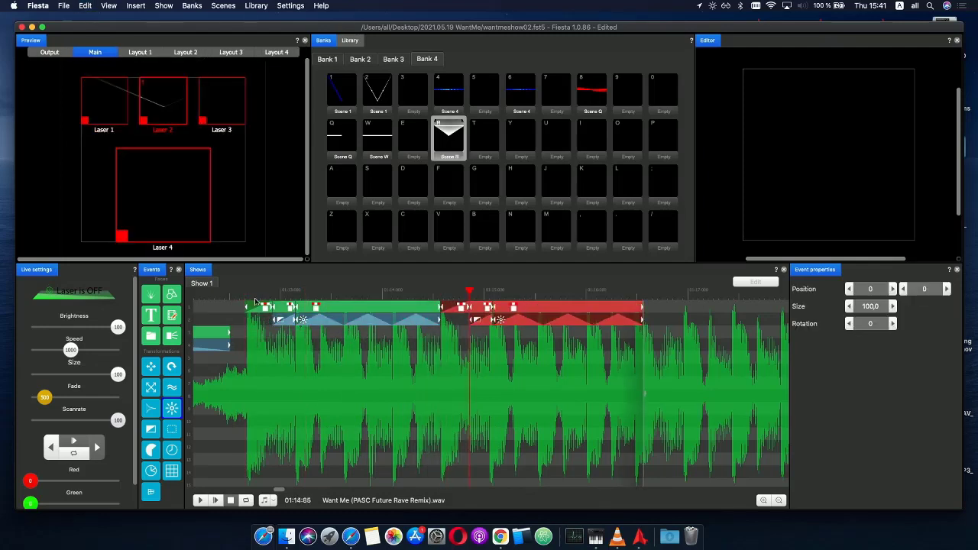
click(236, 296)
click(214, 501)
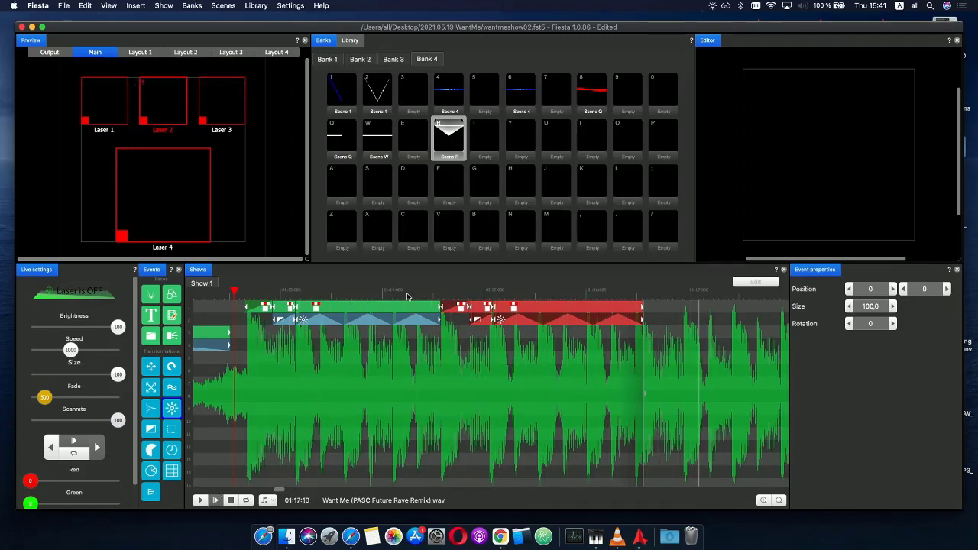
- Delete the pasted block of Scene R and effect events following the original drop block
drag(458, 295, 482, 296)
drag(508, 345, 461, 306)
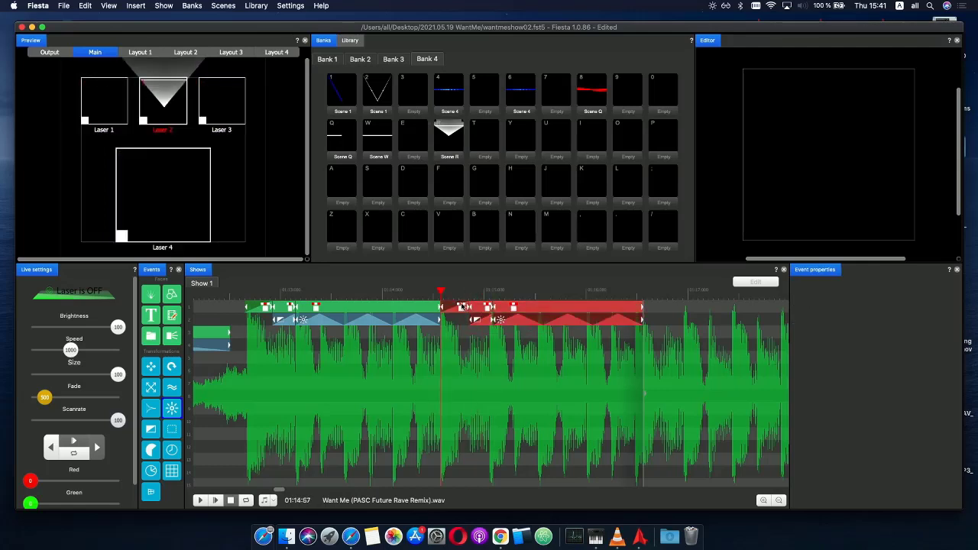
key(Delete)
- Move the boundary between the second and third Scene R events, including their track 2 effects, slightly earlier to about 01:13:13
drag(259, 297, 294, 298)
scroll(298, 305, up, 5)
scroll(298, 308, down, 3)
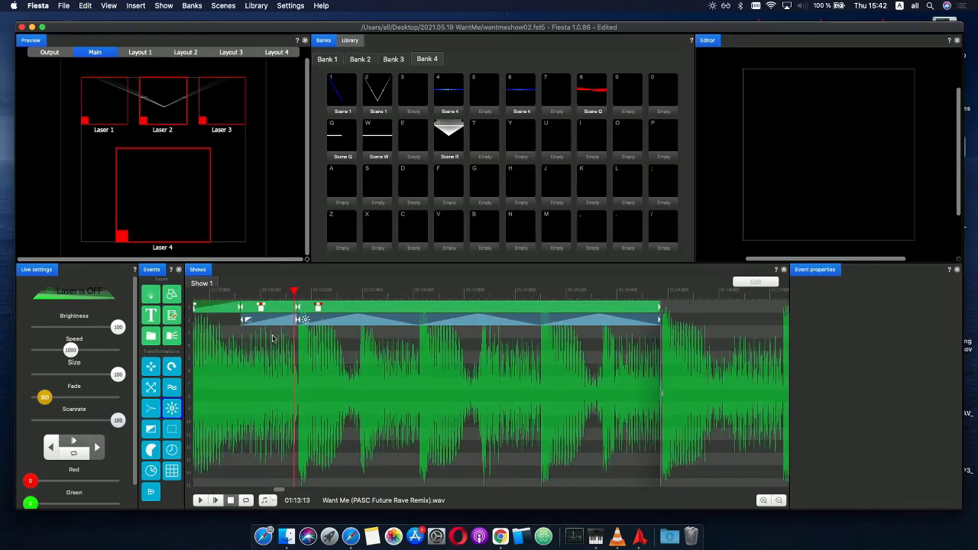
drag(274, 334, 235, 306)
drag(296, 321, 291, 322)
drag(557, 342, 322, 304)
- Copy the retimed drop events on tracks 1 and 2 and paste them right after the original block, starting at 01:14:56
scroll(310, 320, down, 5)
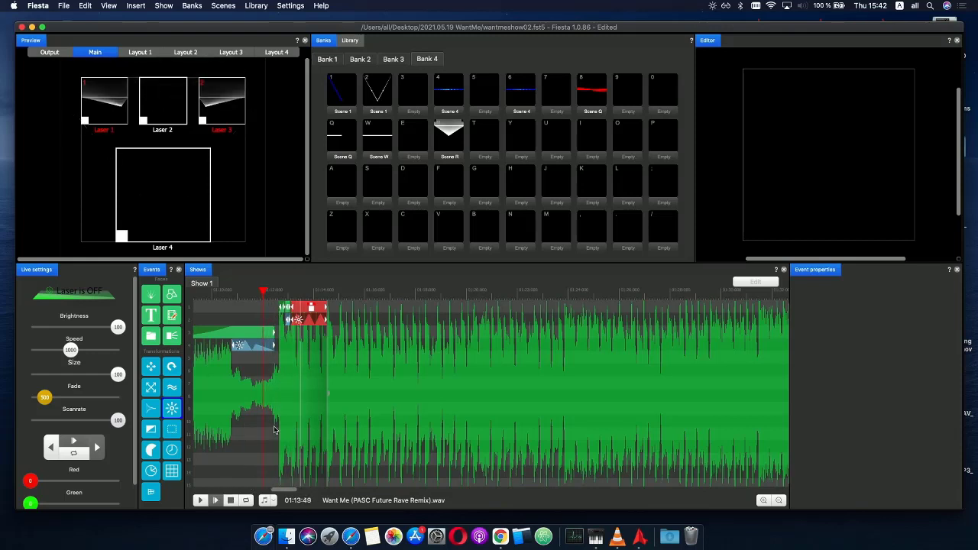
click(298, 306)
click(299, 312)
key(super+v)
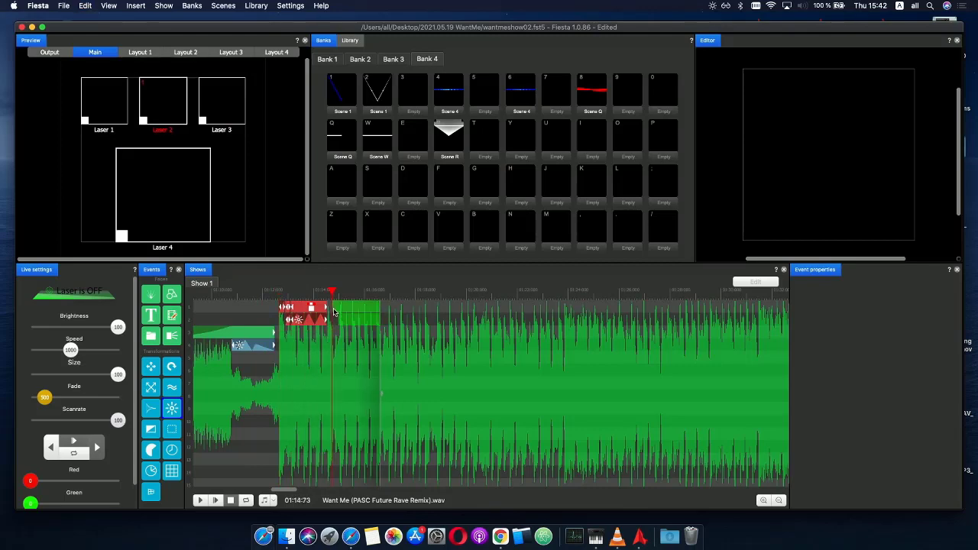
click(364, 311)
scroll(350, 326, up, 5)
drag(355, 307, 248, 292)
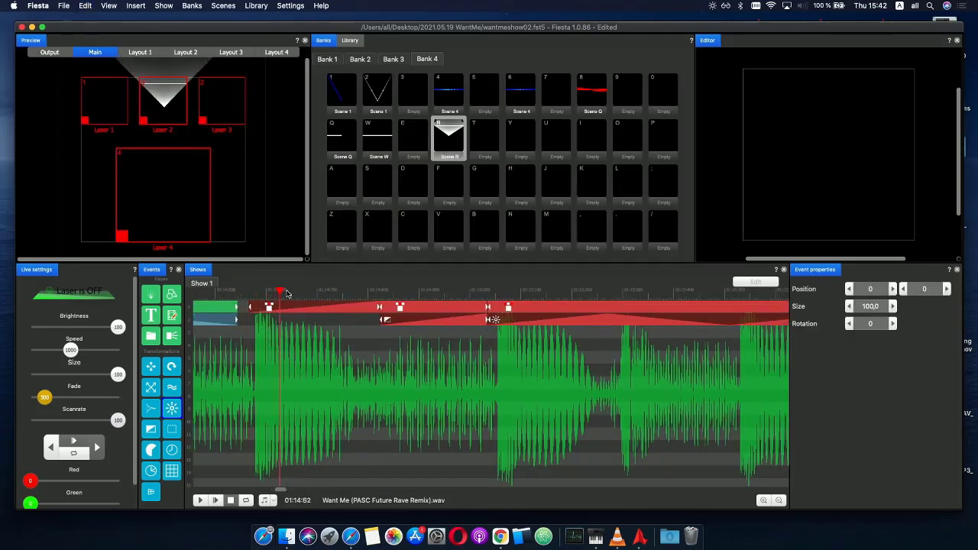
- Raise the start point of the first pasted Scene R event's phase curve to the maximum, making the curve flat
click(305, 309)
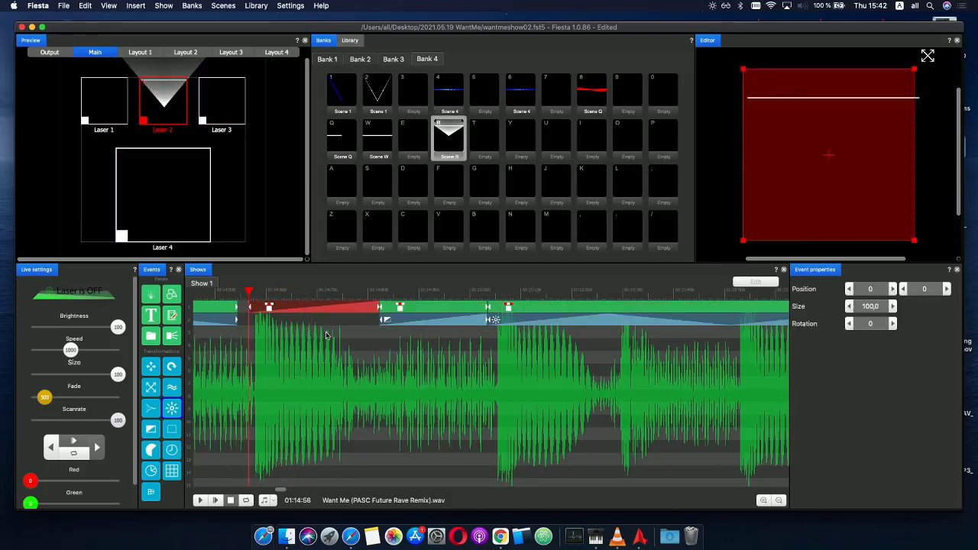
double_click(309, 311)
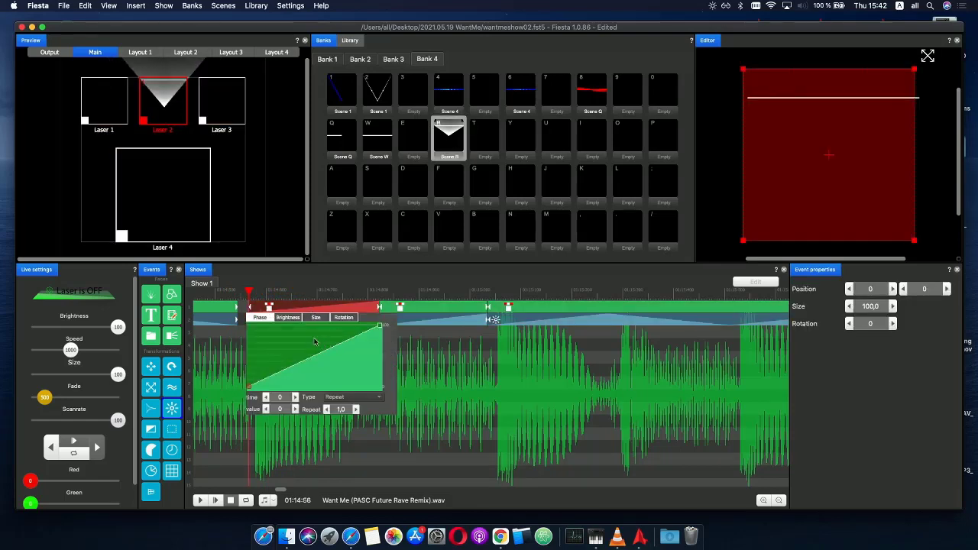
drag(248, 389, 238, 334)
click(255, 294)
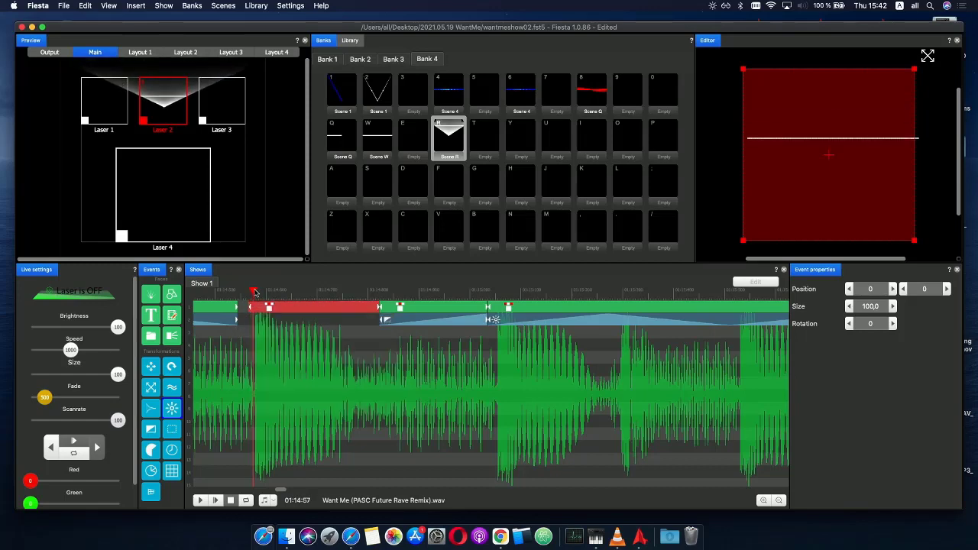
- Add a brightness event on track 2 at 01:14:56 beneath the first pasted Scene R event, shorten it, and play back the drop
scroll(249, 312, down, 5)
scroll(221, 300, down, 3)
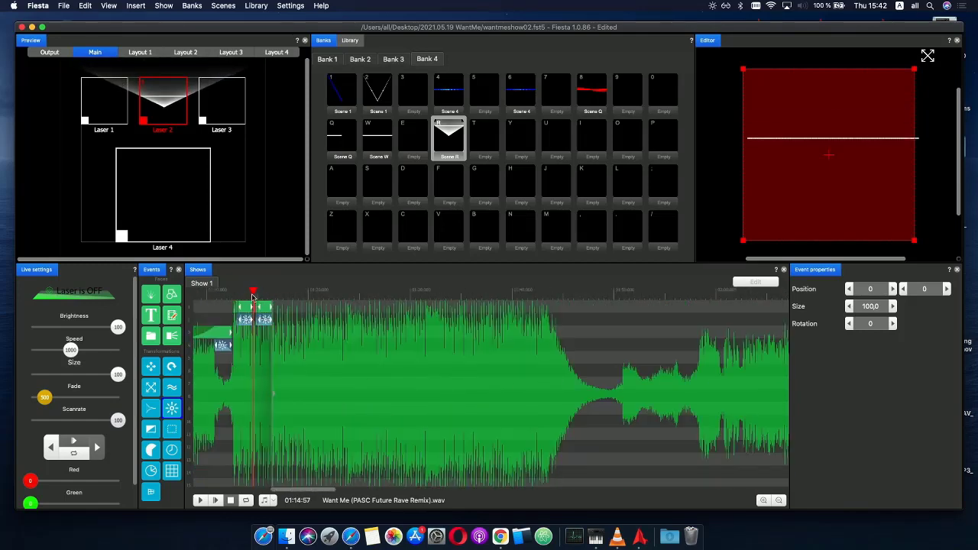
scroll(253, 298, up, 6)
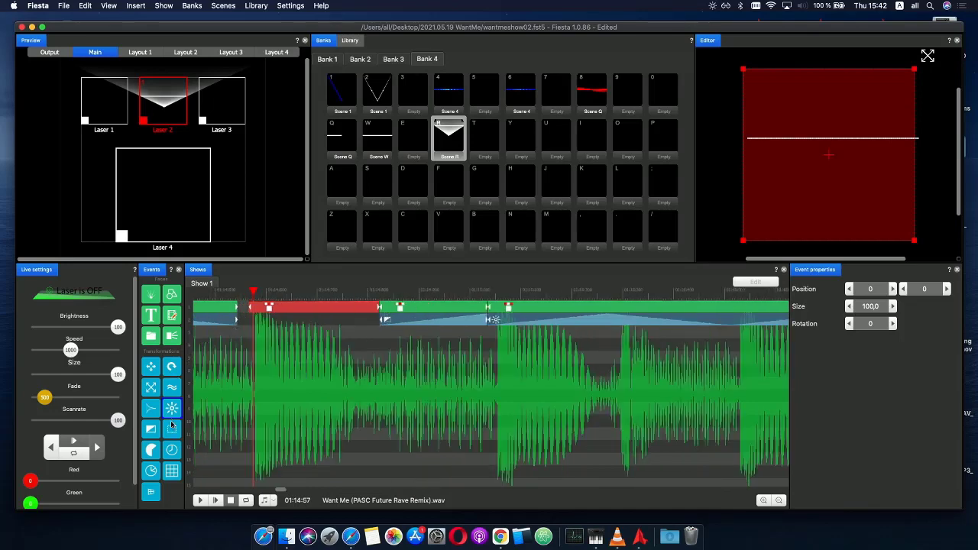
click(274, 324)
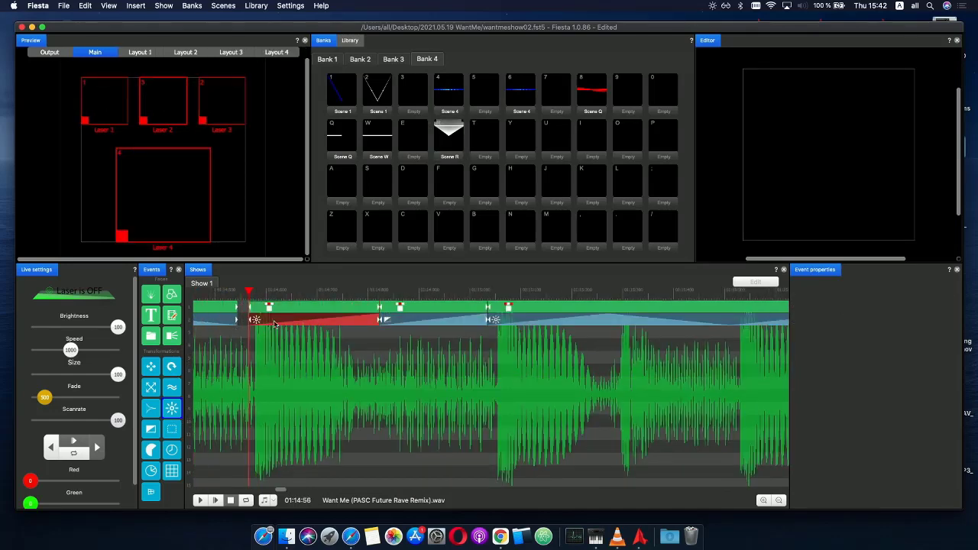
drag(275, 324, 306, 323)
drag(251, 297, 320, 299)
drag(405, 297, 381, 299)
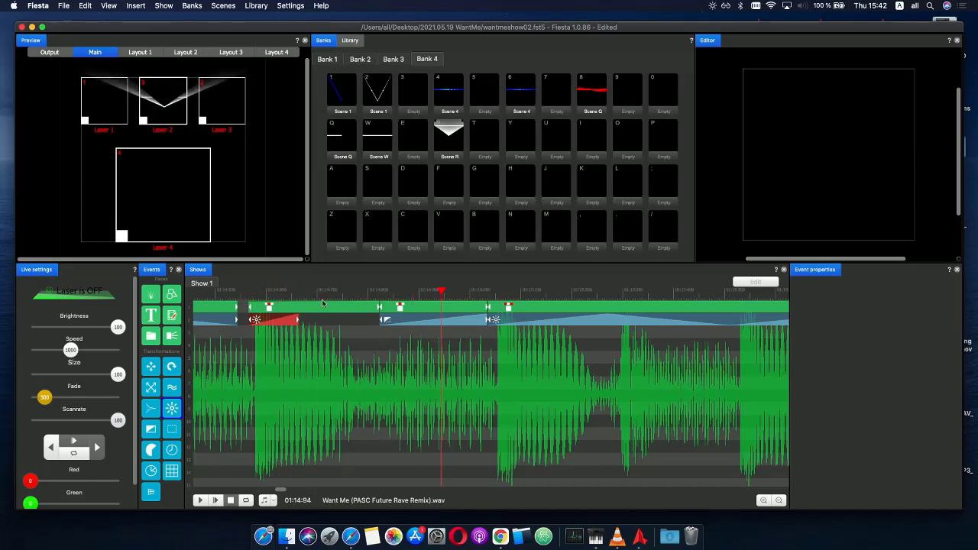
scroll(246, 324, down, 5)
click(200, 500)
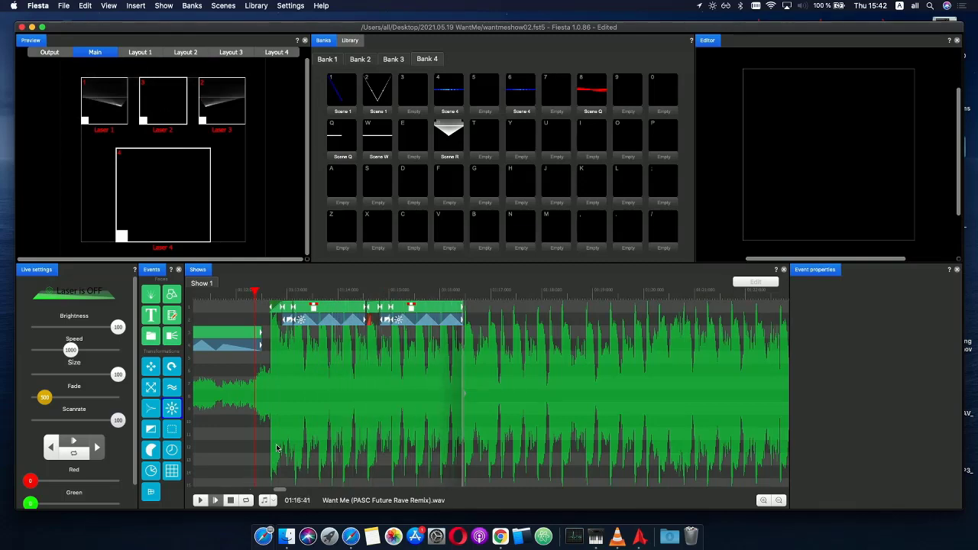
- Duplicate the second event group directly after it on tracks 1 and 2, aligning its start with the beat at 01:16:47
click(412, 297)
drag(482, 332, 370, 309)
key(super+v)
click(473, 328)
scroll(499, 341, up, 5)
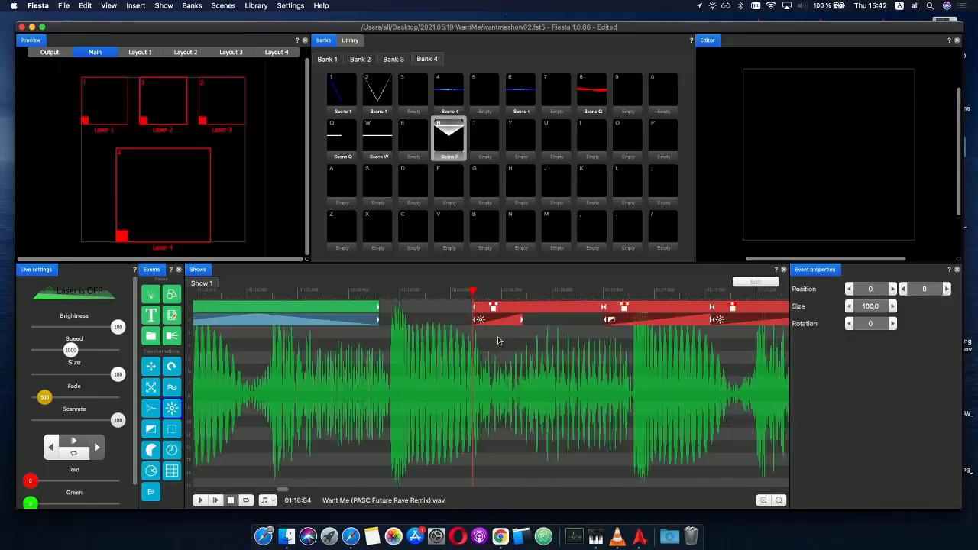
drag(494, 308, 409, 309)
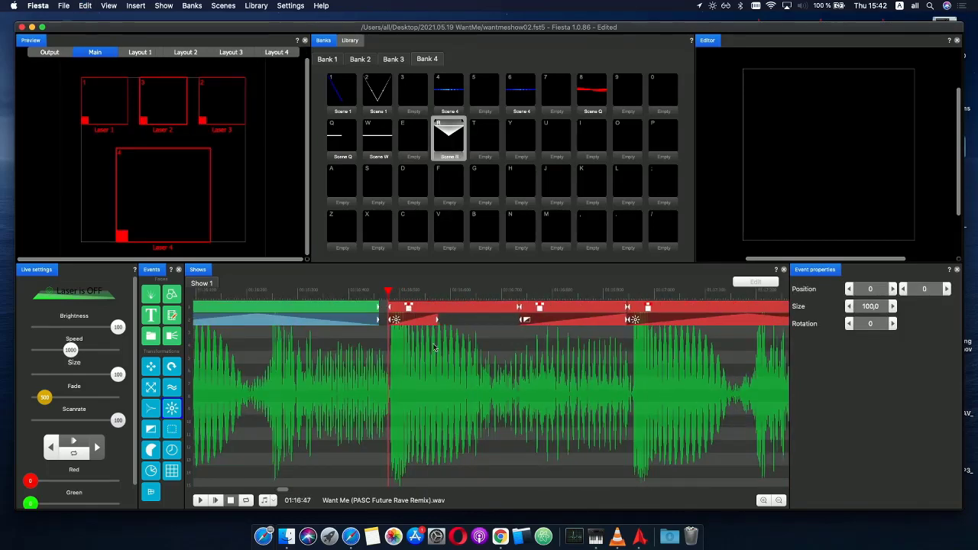
scroll(436, 347, down, 5)
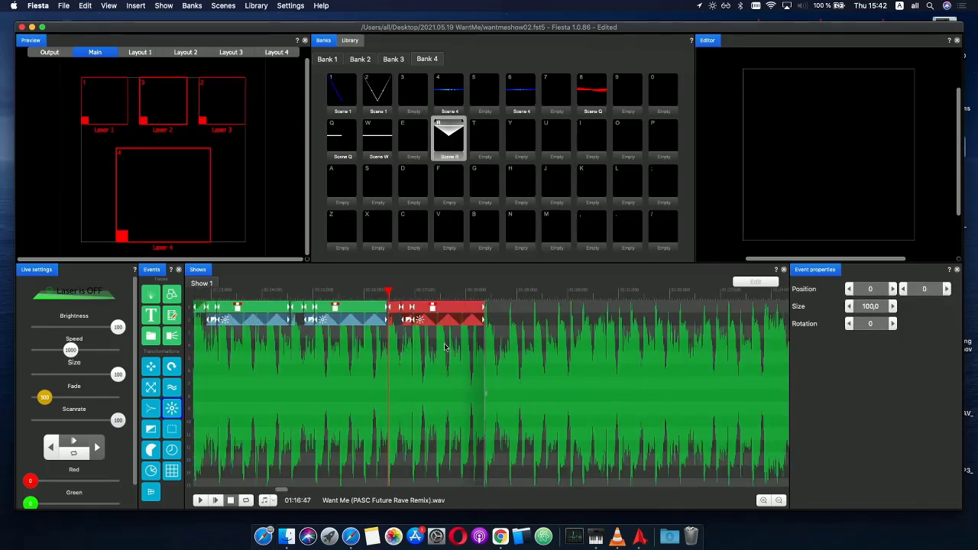
- Paste another copy of the event group after the third one, aligning its start with the beat at about 01:18:39
click(489, 293)
scroll(506, 327, up, 10)
key(super+v)
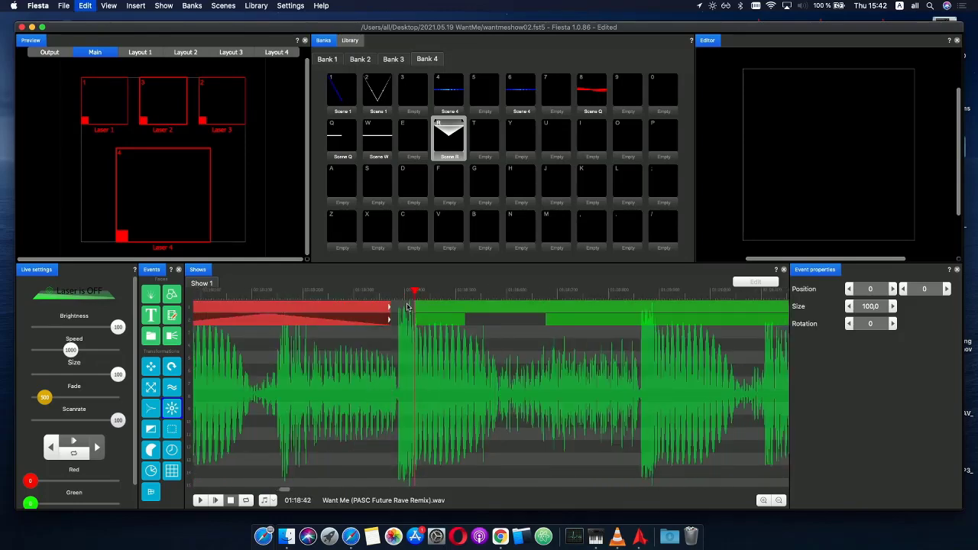
drag(422, 308, 416, 307)
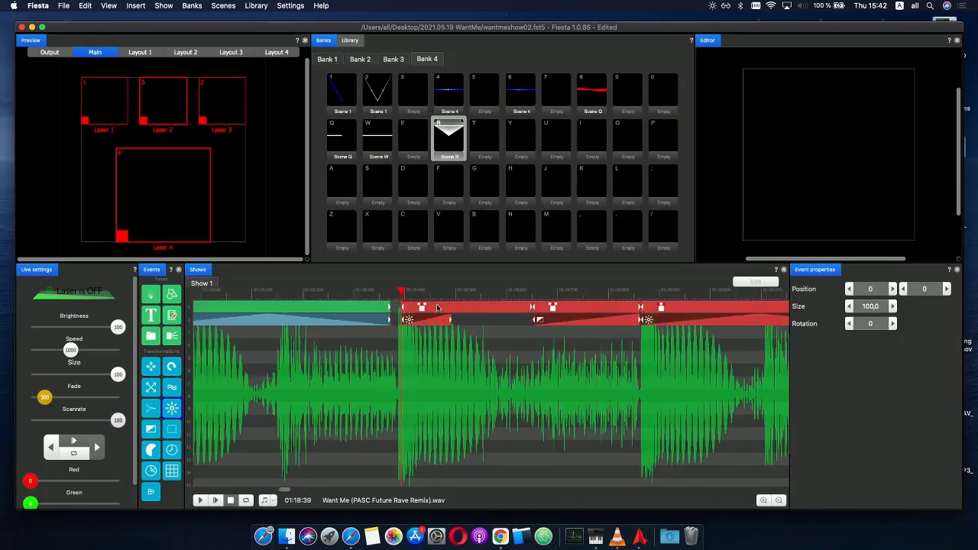
scroll(432, 349, down, 5)
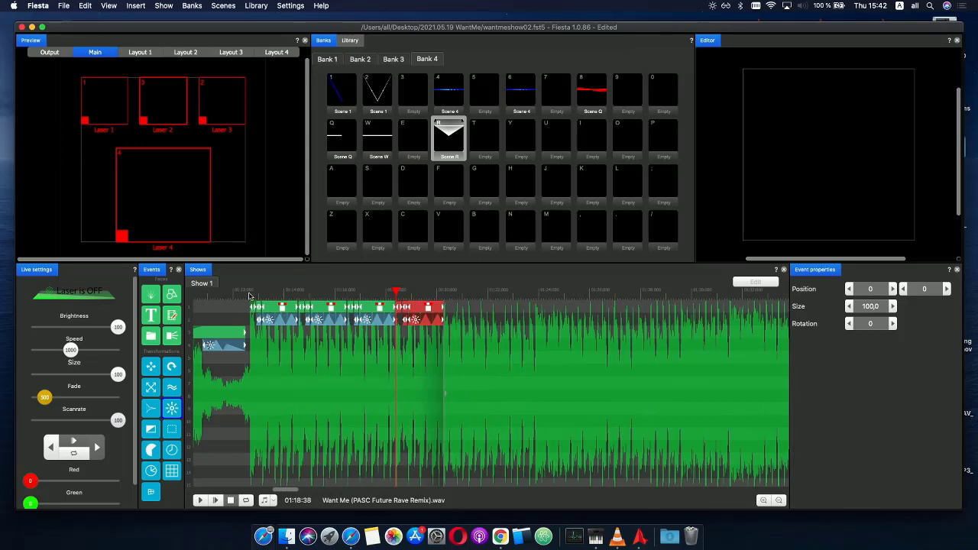
- Play the show from just before the first event group on track 1 to review the four repeated groups
click(243, 294)
click(215, 500)
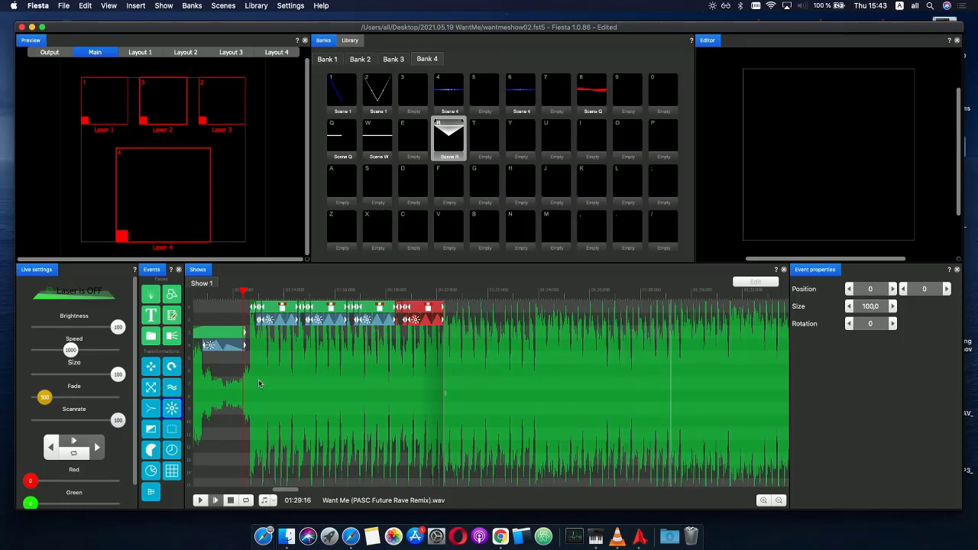
scroll(372, 350, down, 3)
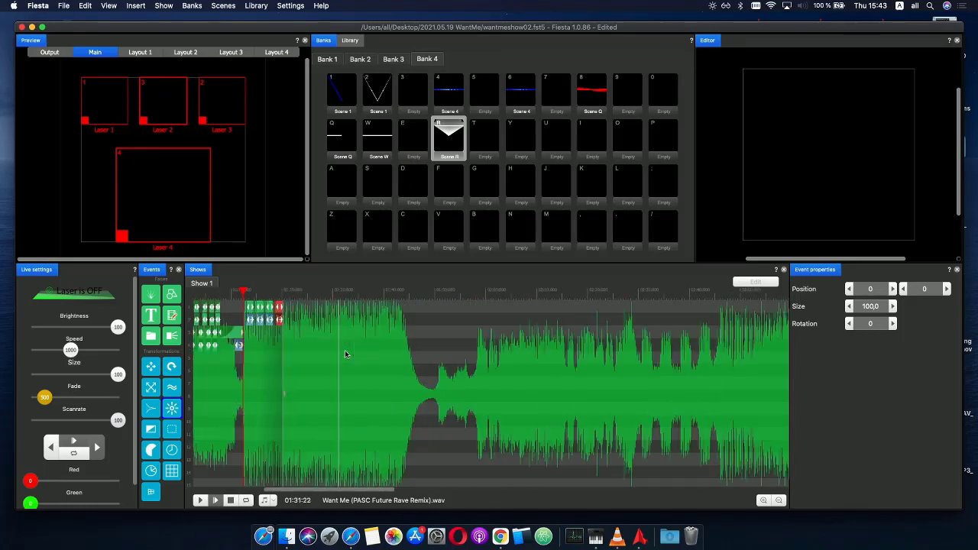
scroll(271, 310, up, 3)
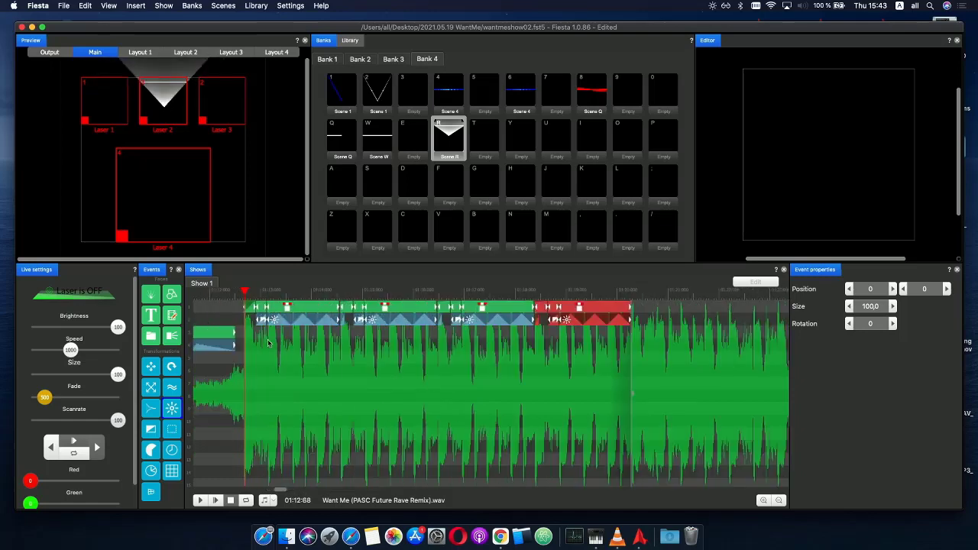
click(235, 295)
click(217, 501)
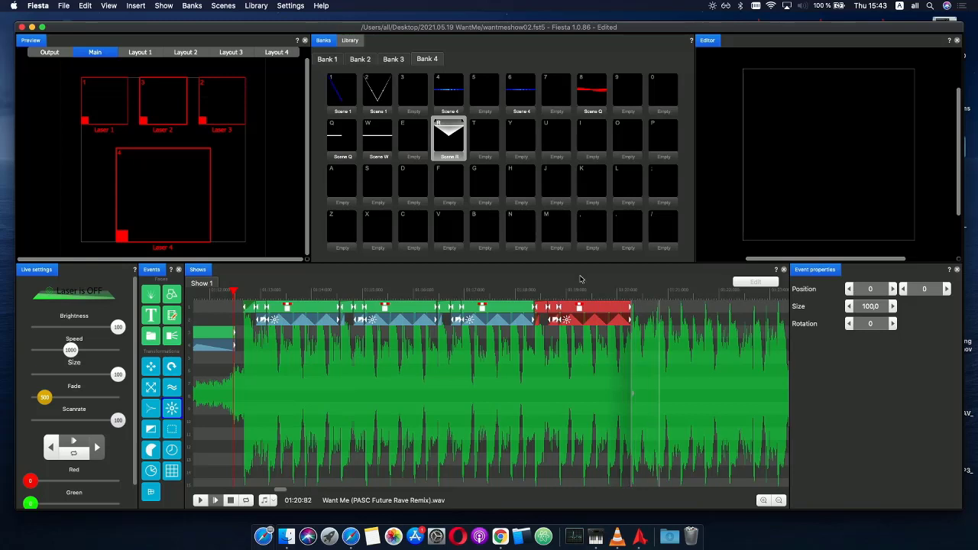
- Copy the first event group and paste it after the fourth one, aligning its start with the beat at 01:20:28
click(635, 291)
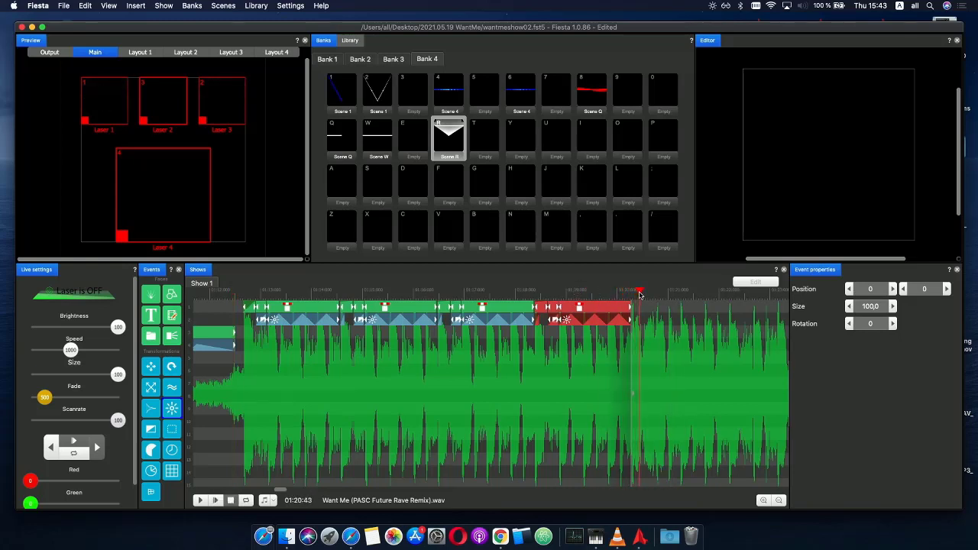
click(246, 308)
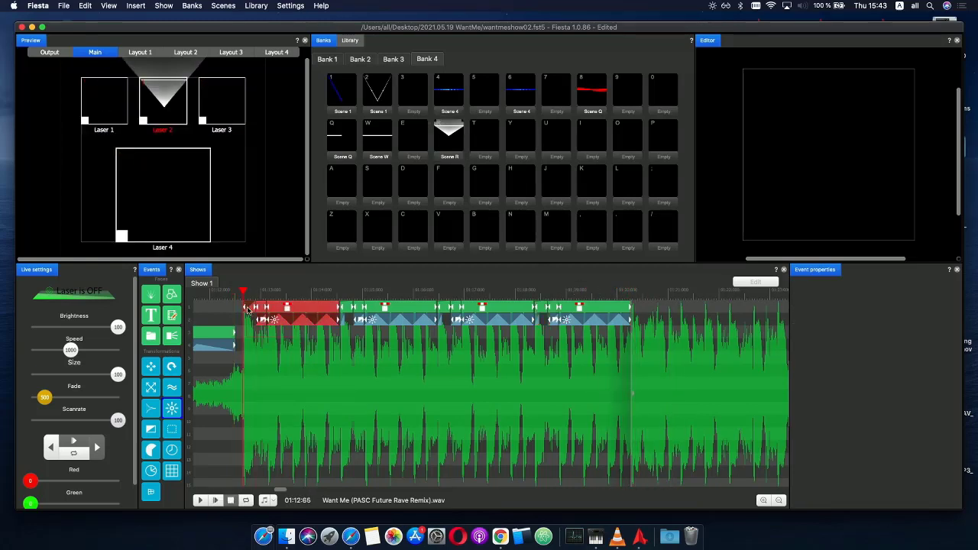
click(645, 316)
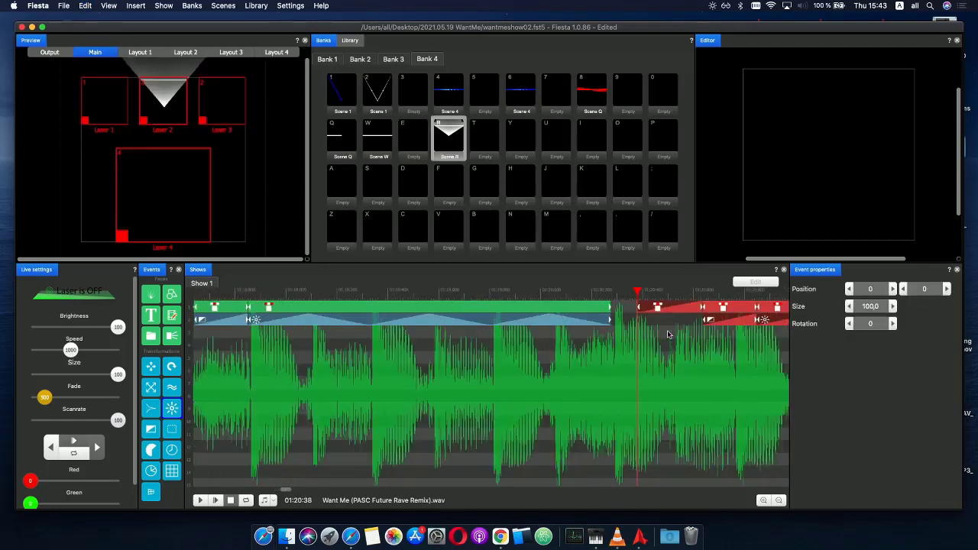
drag(622, 311, 610, 311)
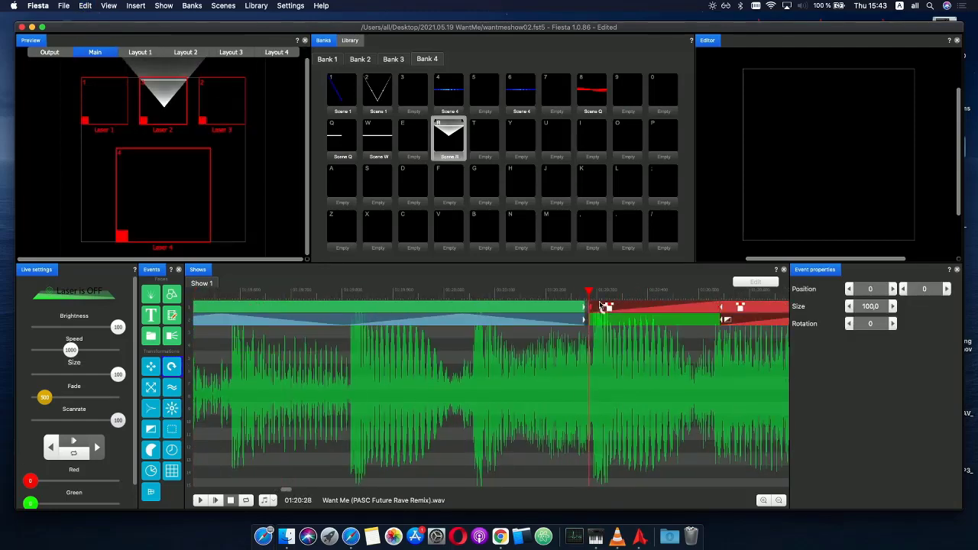
- Add a rotation event beneath the fifth group's first event and shape that event's Size curve to grow from small to 100
click(609, 313)
drag(588, 292, 610, 317)
double_click(614, 312)
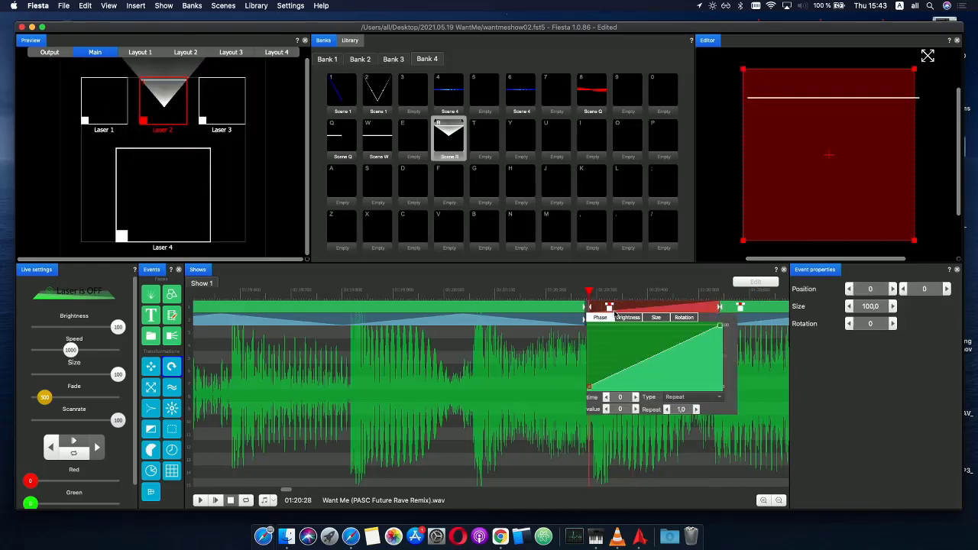
click(655, 317)
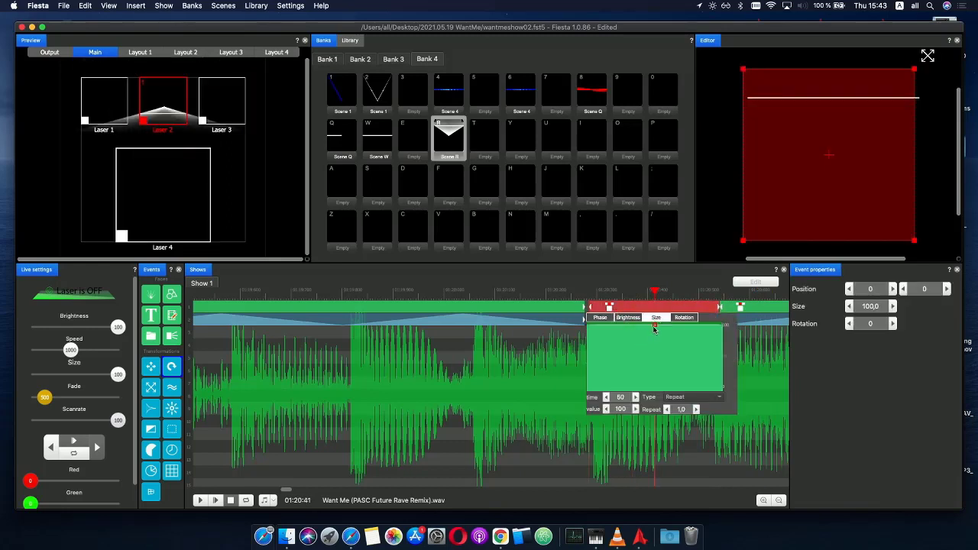
click(722, 325)
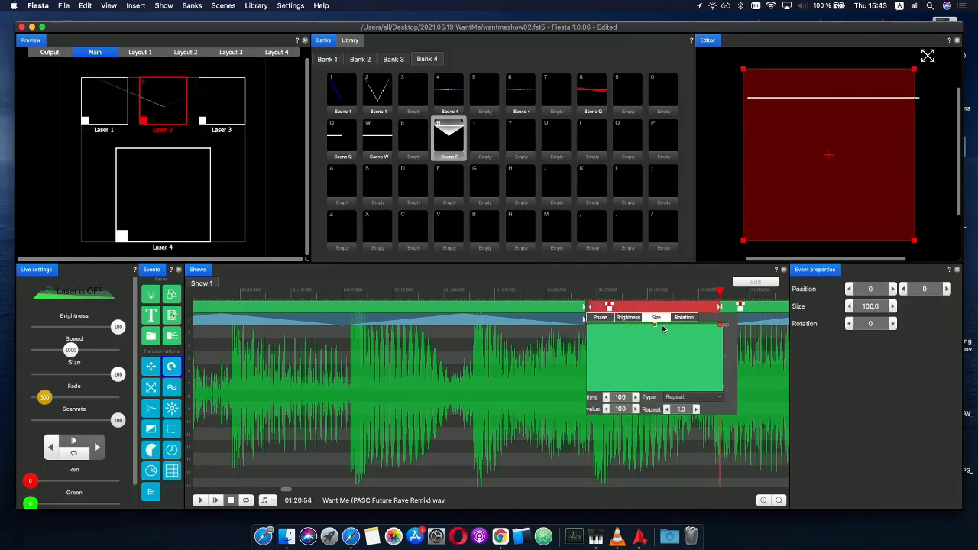
drag(655, 325, 557, 393)
- Scrub through the fifth group's opening events, then play the sequence from just before the first group to review the rotation
click(574, 292)
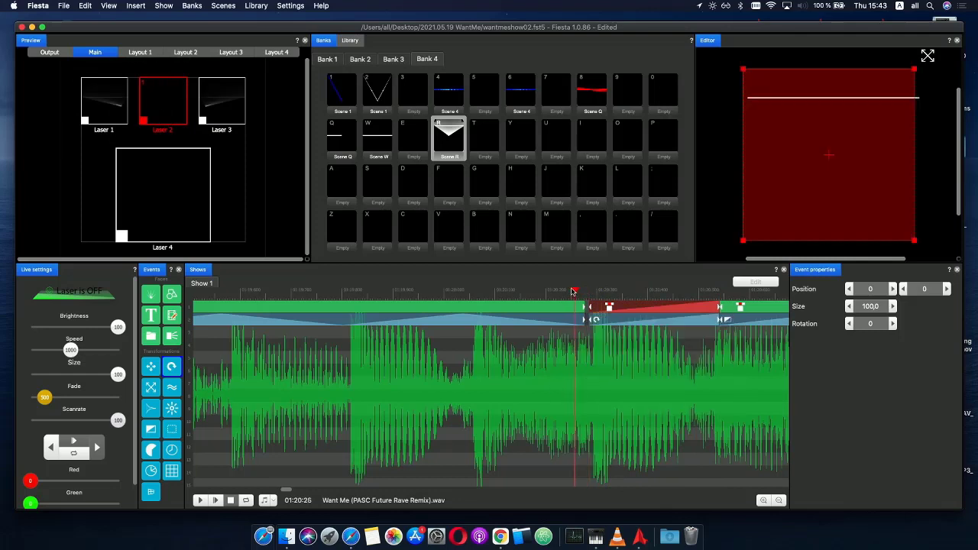
drag(573, 291, 757, 289)
drag(674, 288, 591, 290)
scroll(630, 290, down, 5)
scroll(245, 432, down, 2)
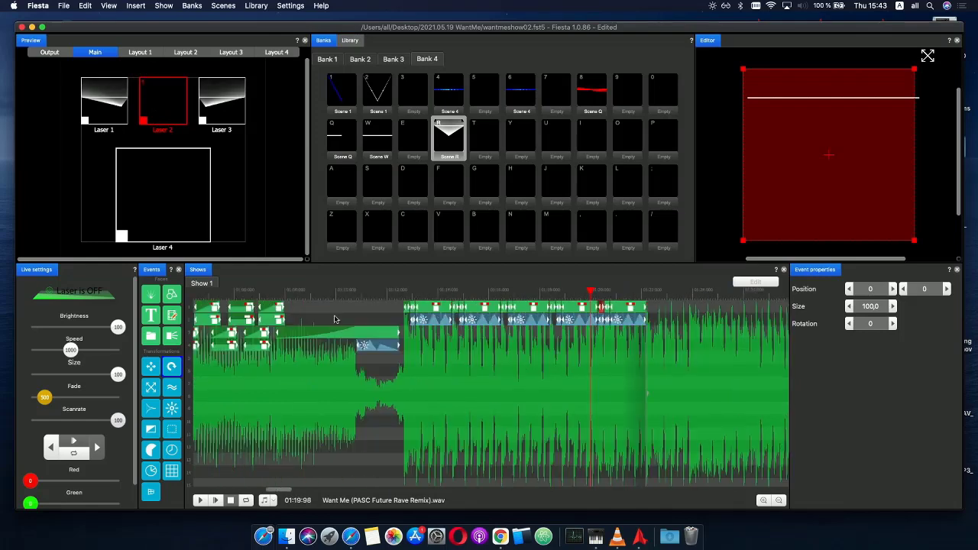
click(396, 298)
click(219, 501)
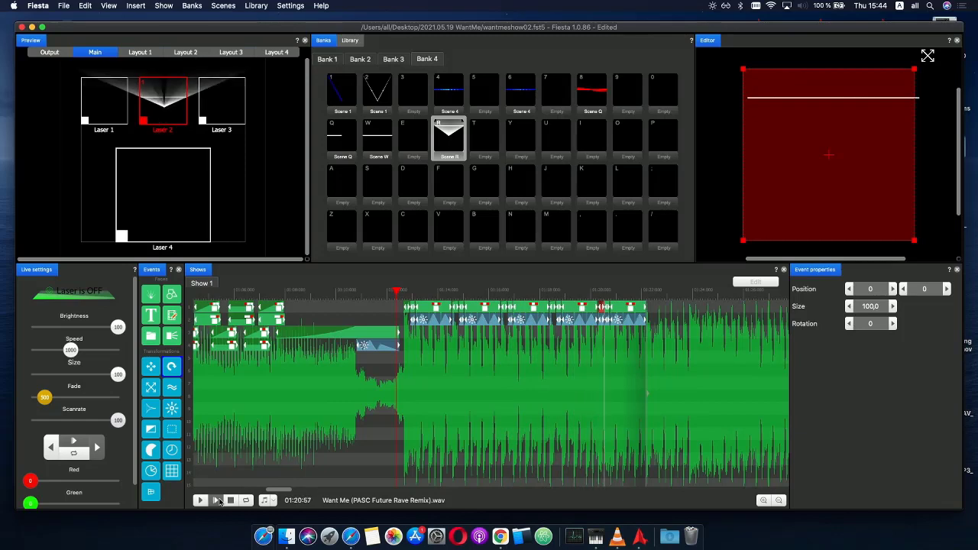
- Raise the starting phase value of the fifth group's rotation event to 181
click(612, 293)
scroll(623, 324, up, 5)
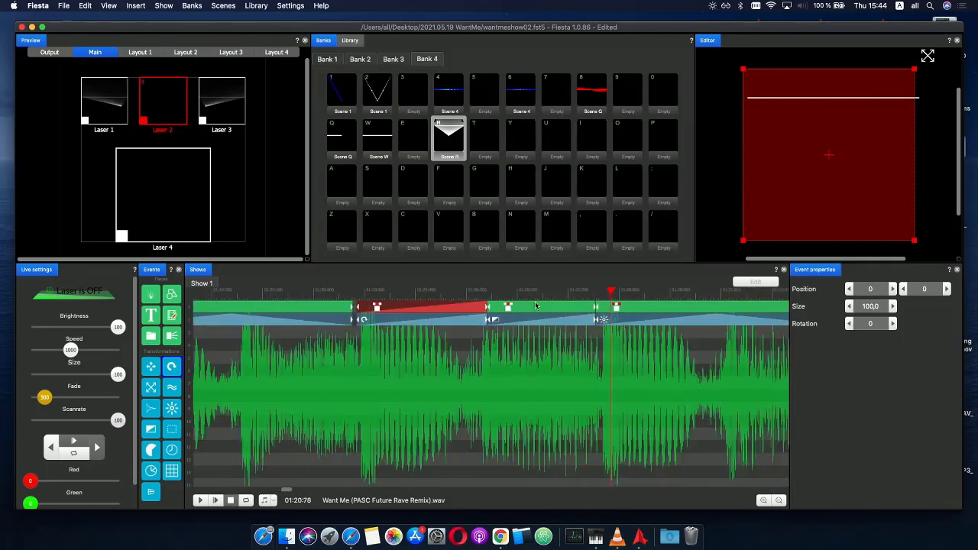
click(386, 321)
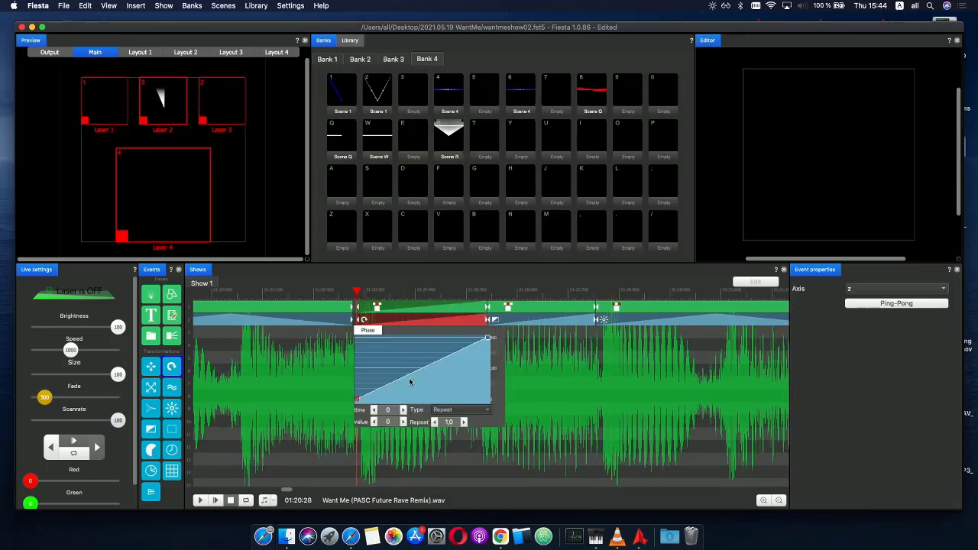
drag(363, 401, 341, 368)
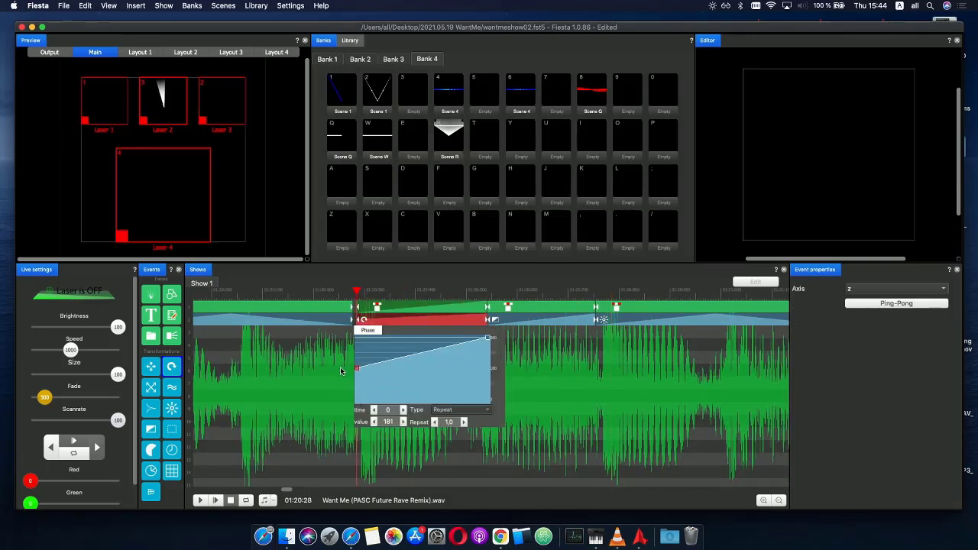
- Scrub through the adjusted rotation in the fifth group and play the show from 01:16:28 to review it
click(336, 292)
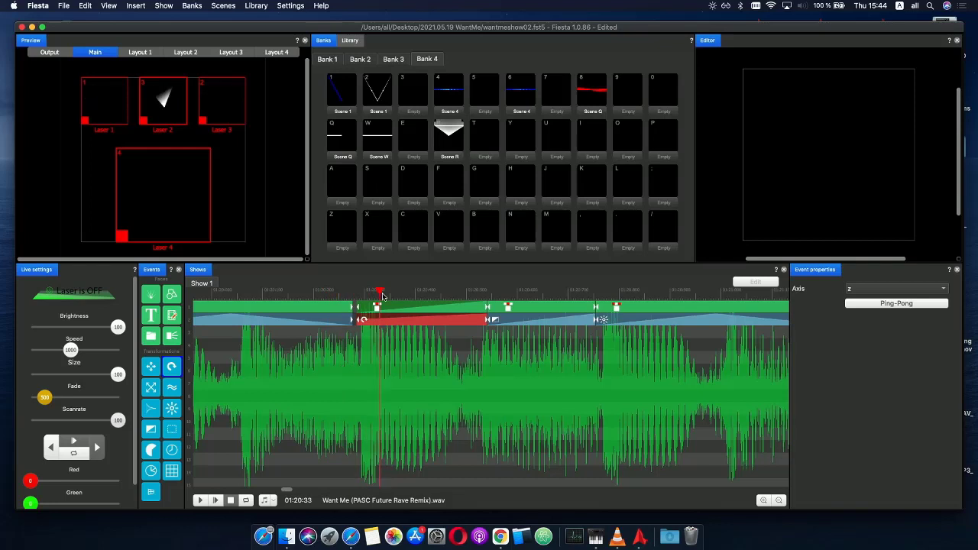
drag(415, 296, 606, 296)
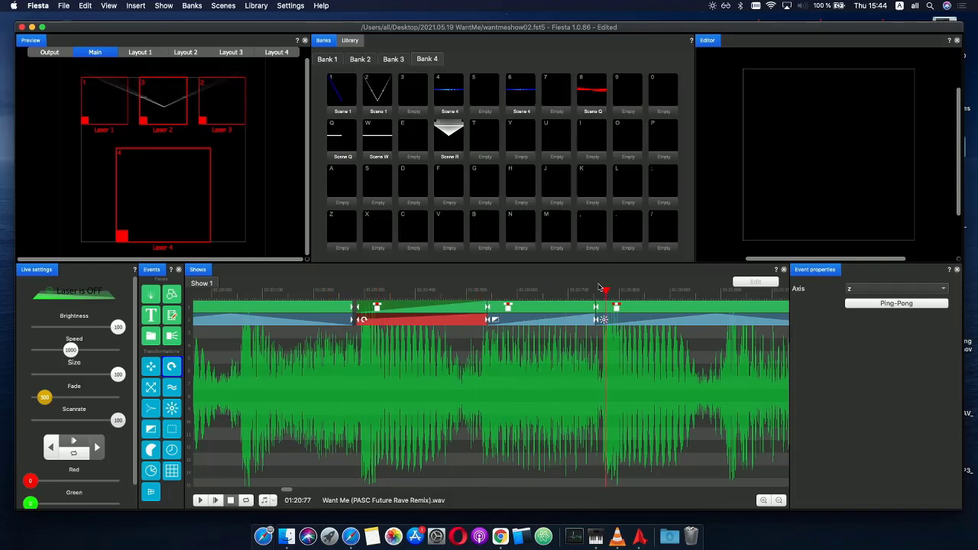
scroll(336, 305, down, 5)
click(375, 291)
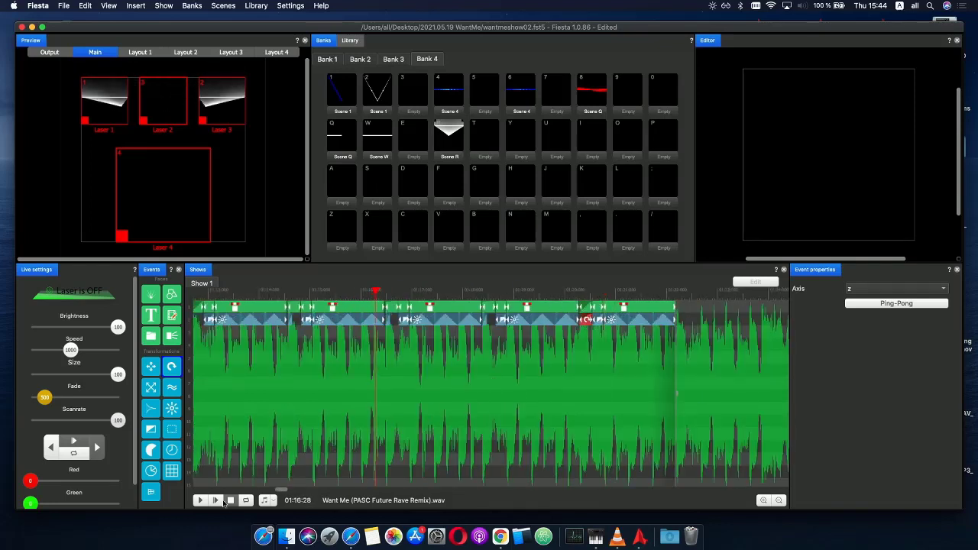
click(217, 502)
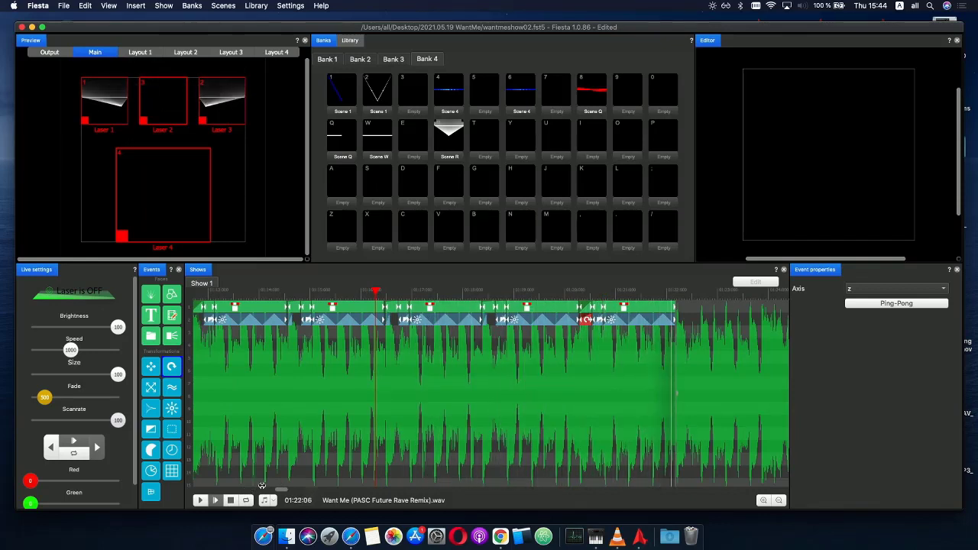
- Copy the whole fifth event group and paste it directly after itself, aligning its start with the beat at about 01:22:18
drag(597, 295, 616, 298)
click(586, 309)
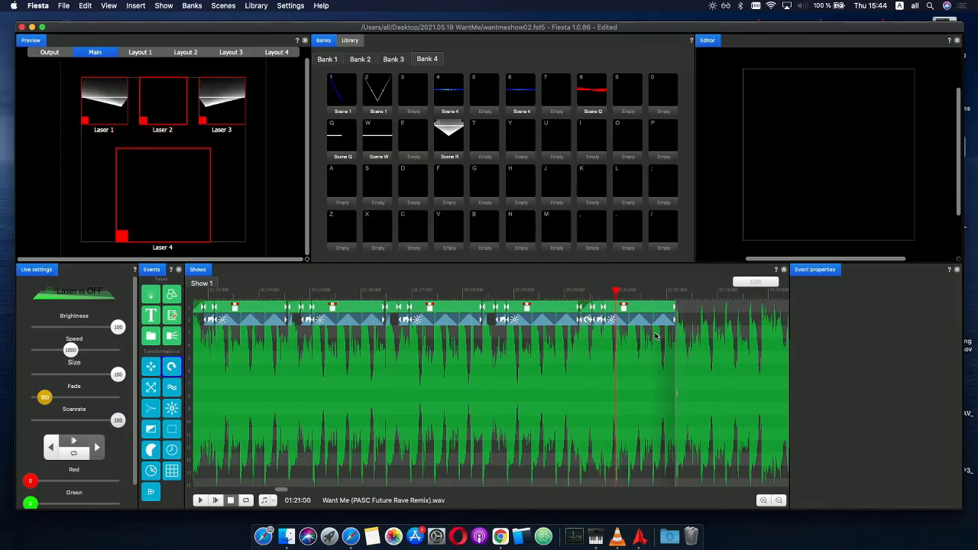
click(677, 307)
key(super+v)
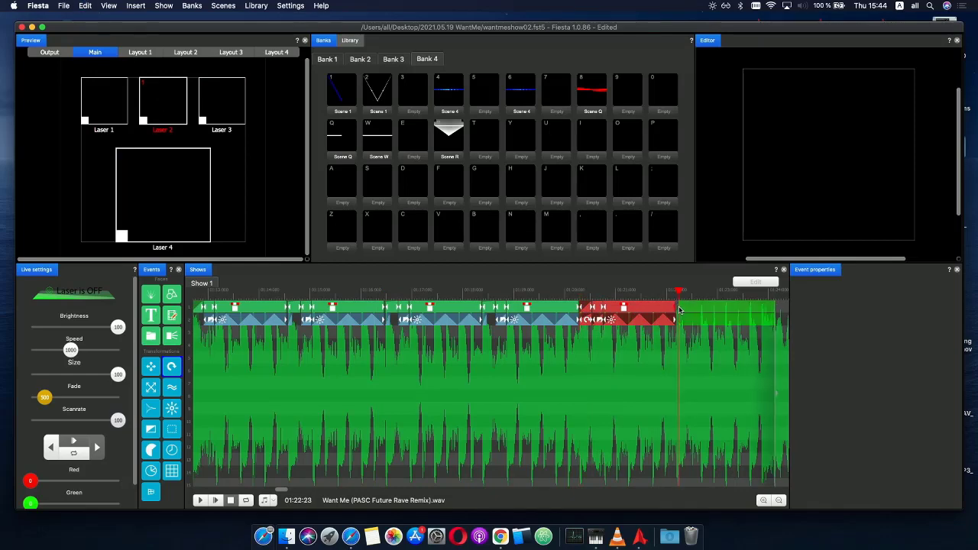
scroll(702, 336, up, 5)
drag(682, 308, 687, 308)
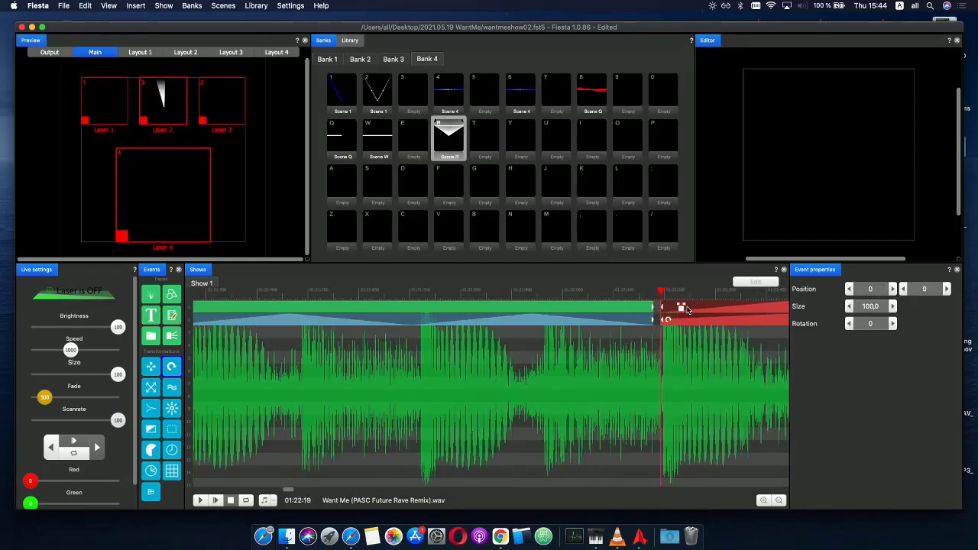
- Adjust the phase curve of the sixth group's rotation event, setting its starting value to 180
click(689, 320)
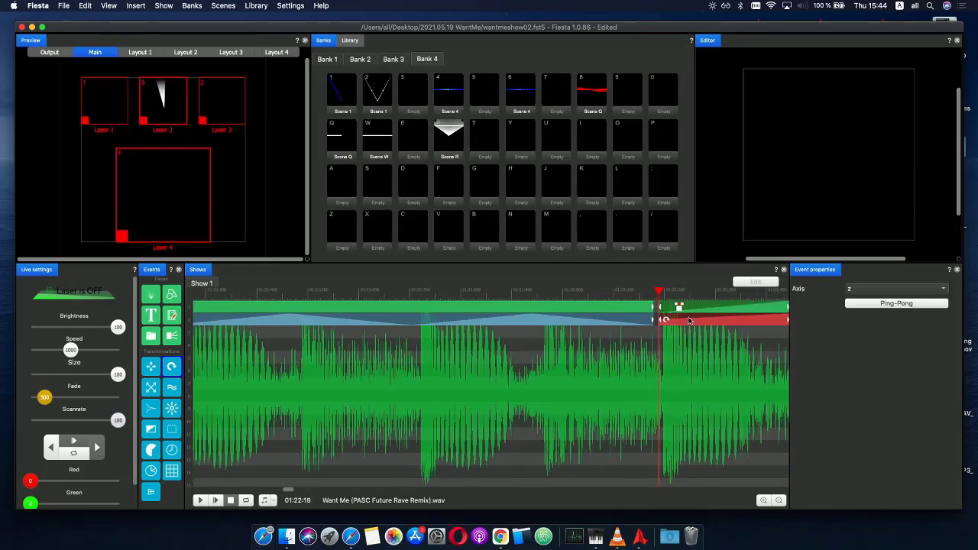
double_click(689, 321)
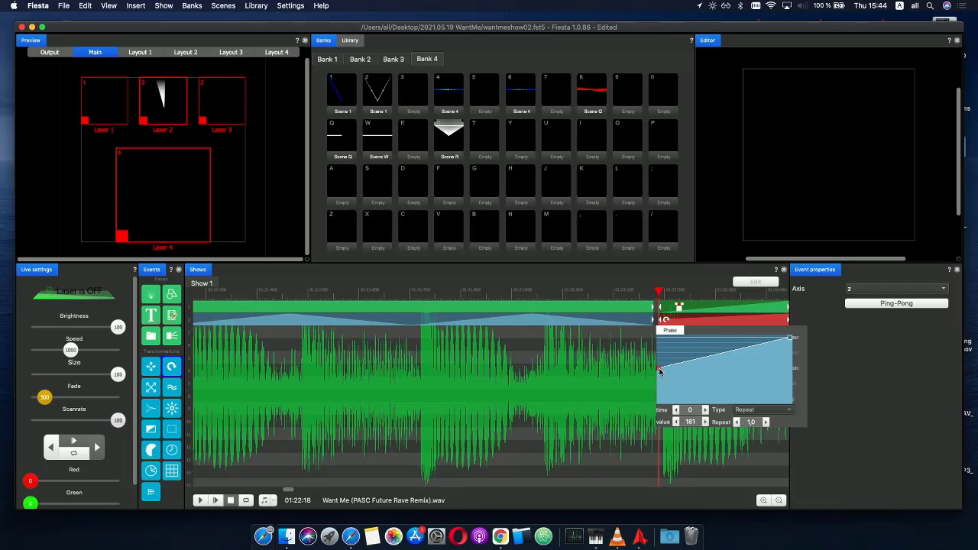
mouse_move(661, 370)
mouse_down()
mouse_move(658, 340)
mouse_move(654, 432)
mouse_move(657, 386)
mouse_up()
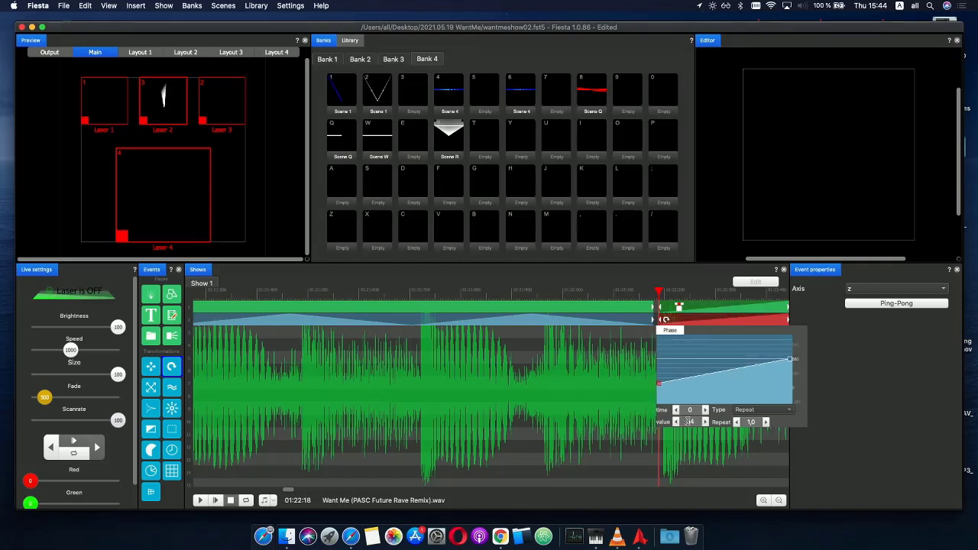
text(180)
key(Return)
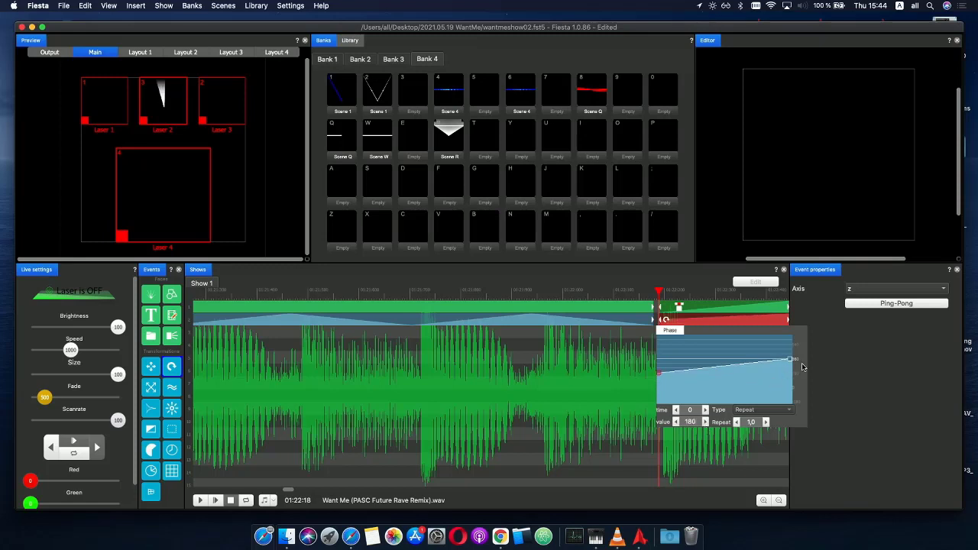
click(694, 429)
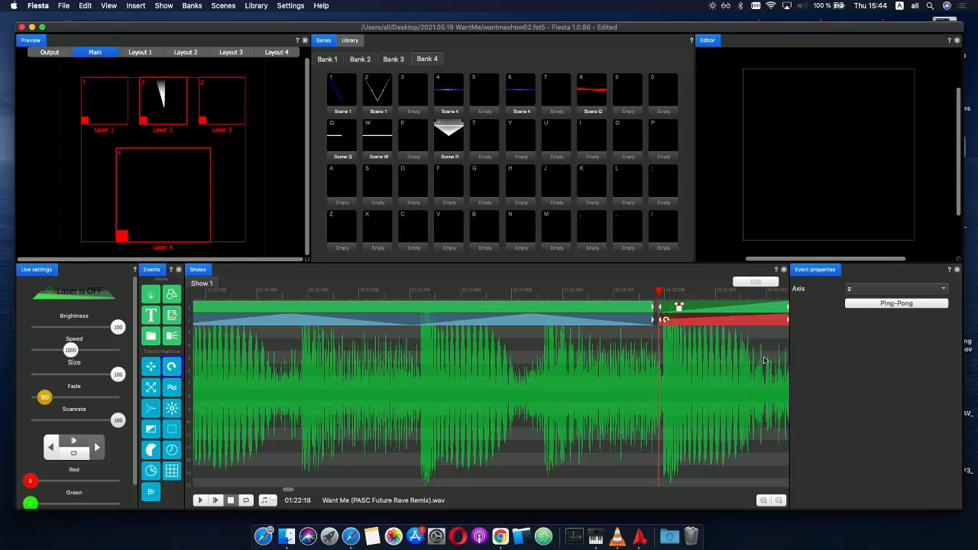
- Set the end value of the sixth group's rotation phase curve to 0 and play the show from 01:19:31 to review it
click(749, 327)
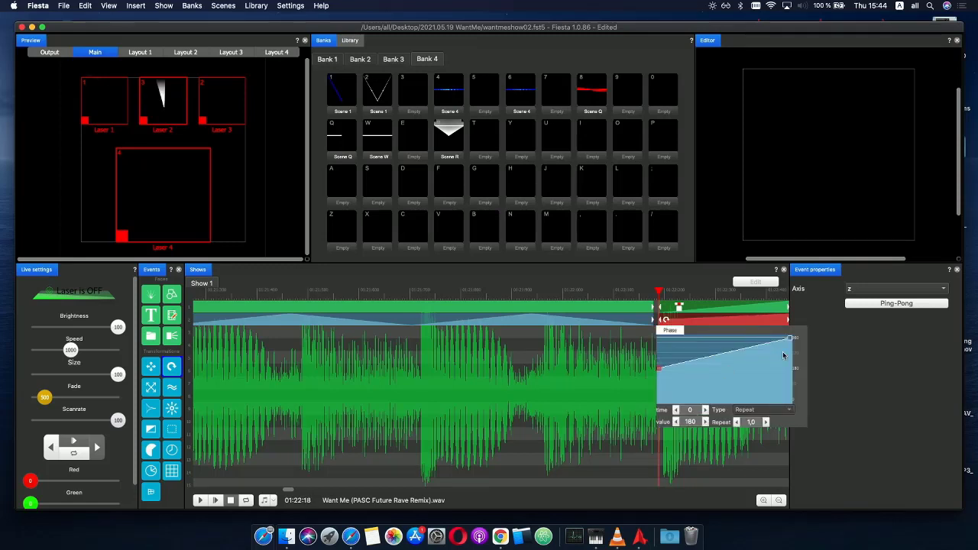
key(BackSpace)
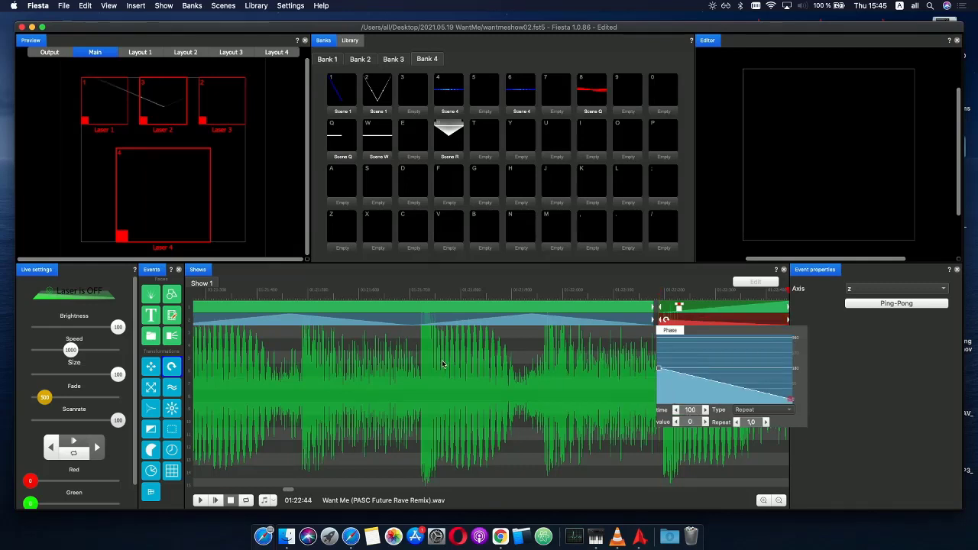
scroll(442, 363, down, 3)
click(481, 293)
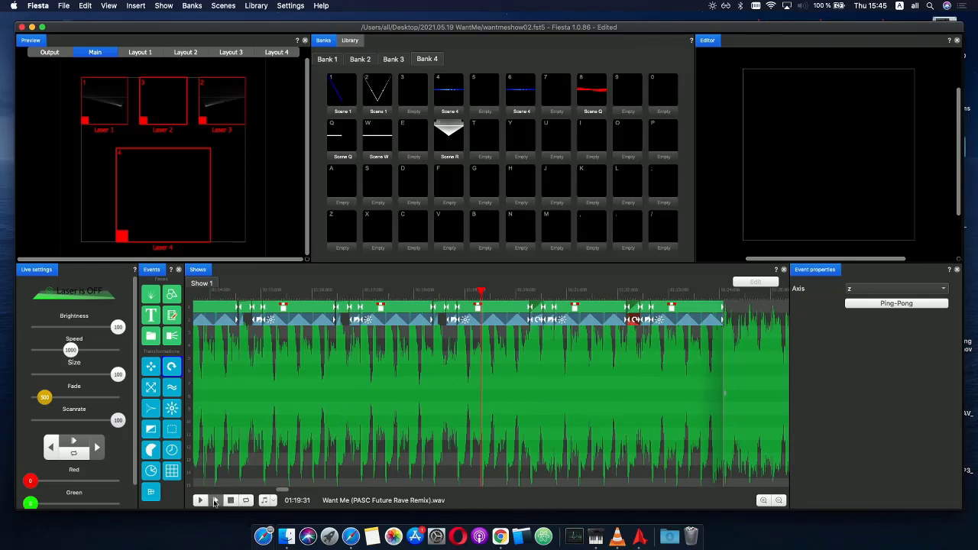
click(214, 502)
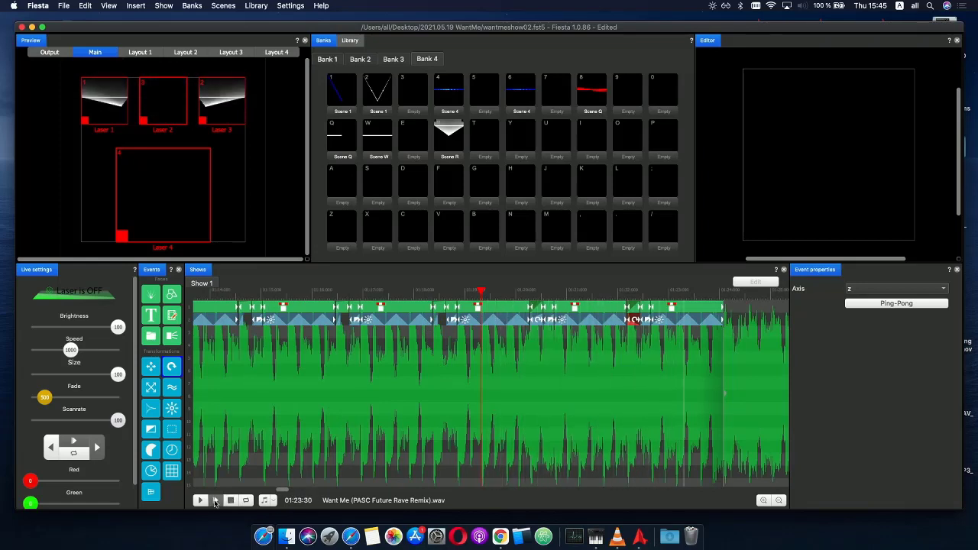
- Try to paste a copy of the fifth and sixth event groups after the end of the sixth group
click(547, 295)
scroll(514, 333, down, 5)
click(494, 292)
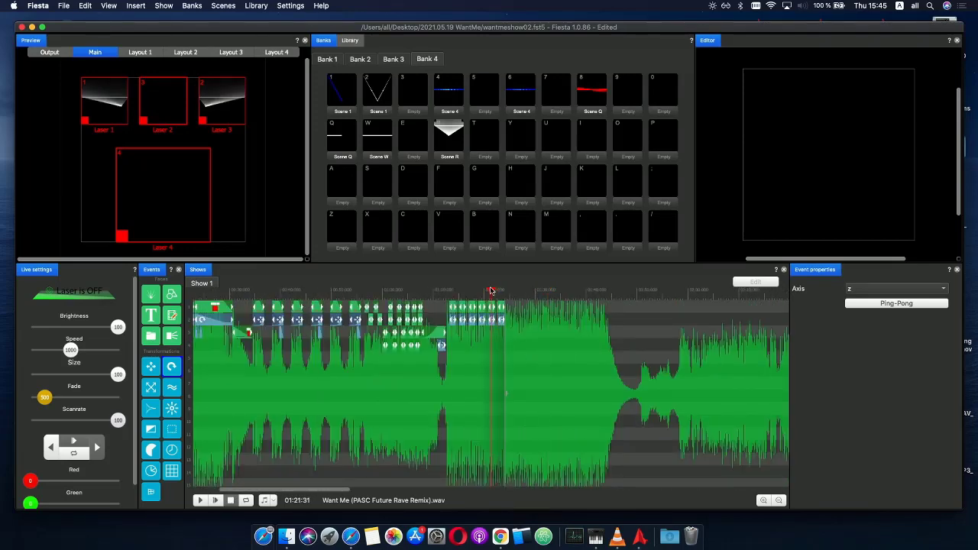
scroll(493, 294, up, 5)
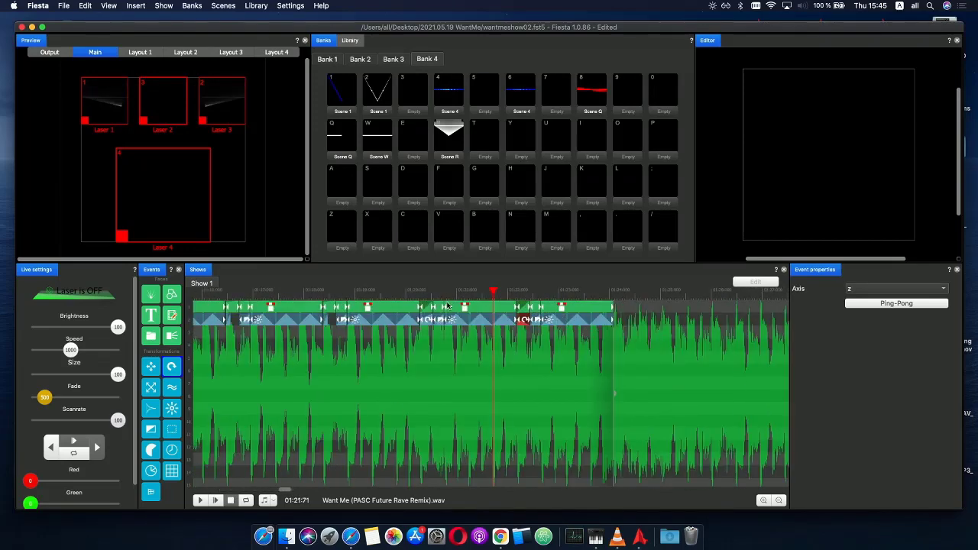
drag(632, 334, 431, 305)
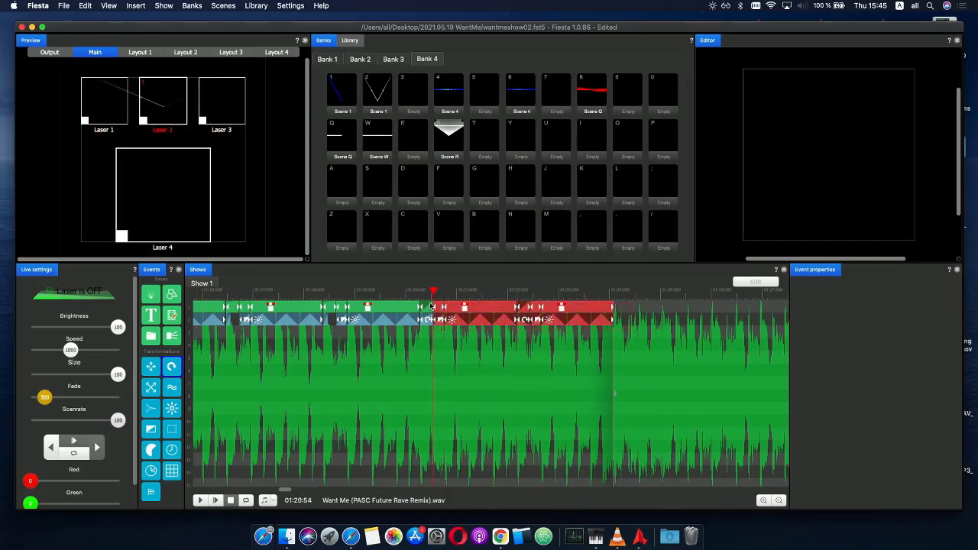
drag(785, 319, 623, 311)
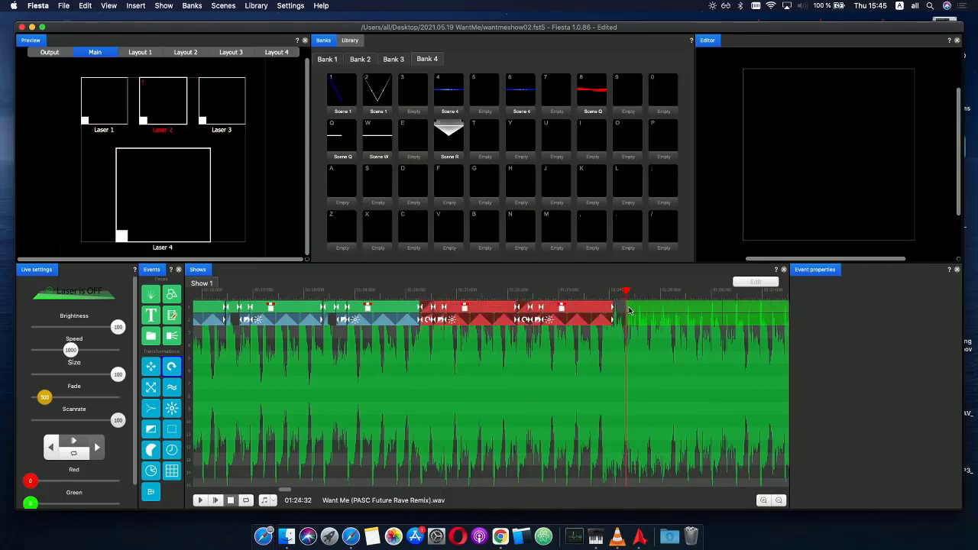
key(super+v)
key(super+z)
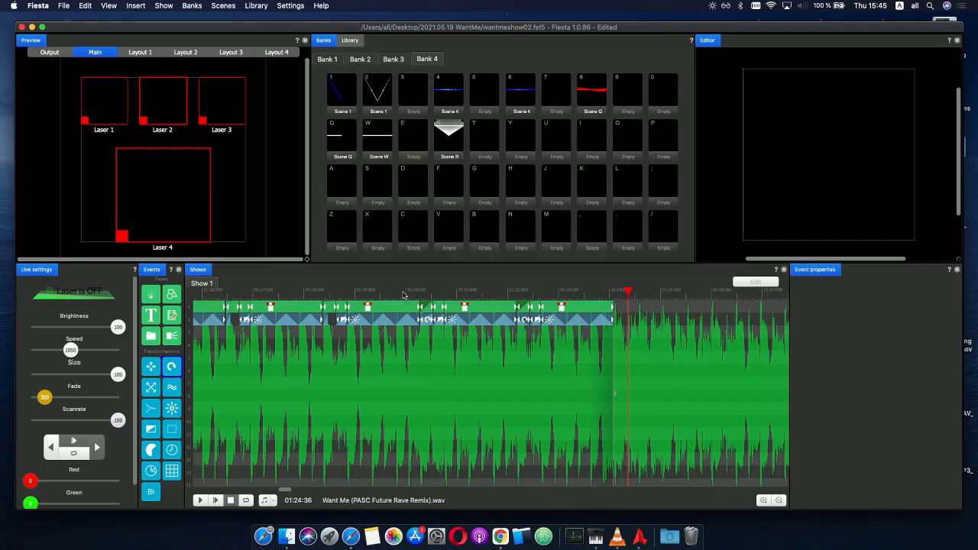
- Play the show from 01:15:19 to review the transitions between the repeated event groups
drag(404, 295, 234, 295)
scroll(294, 300, down, 1)
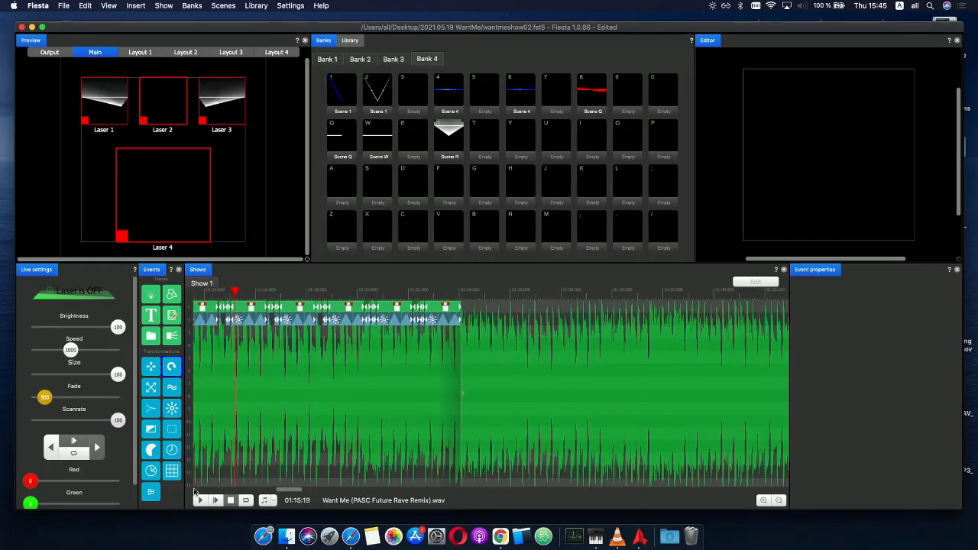
click(215, 501)
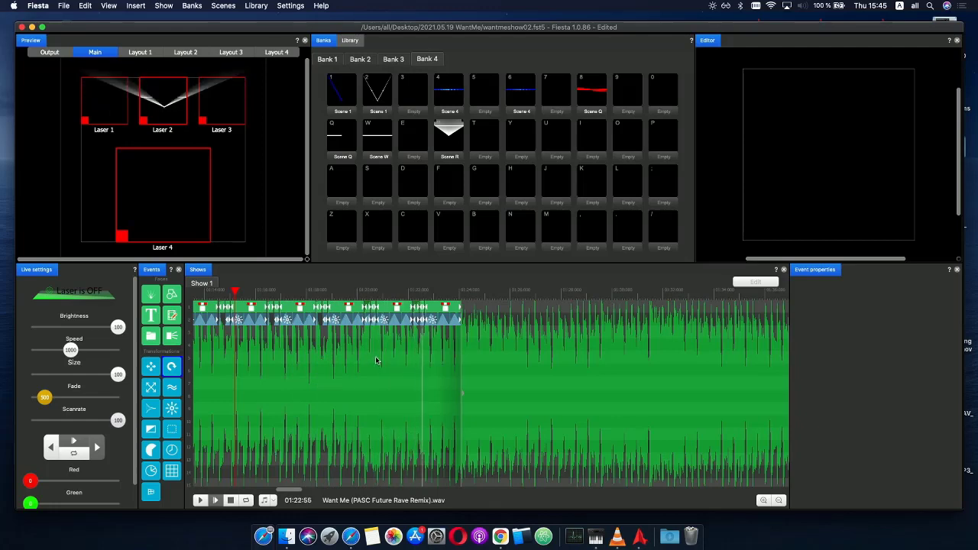
scroll(433, 326, up, 3)
scroll(432, 327, down, 3)
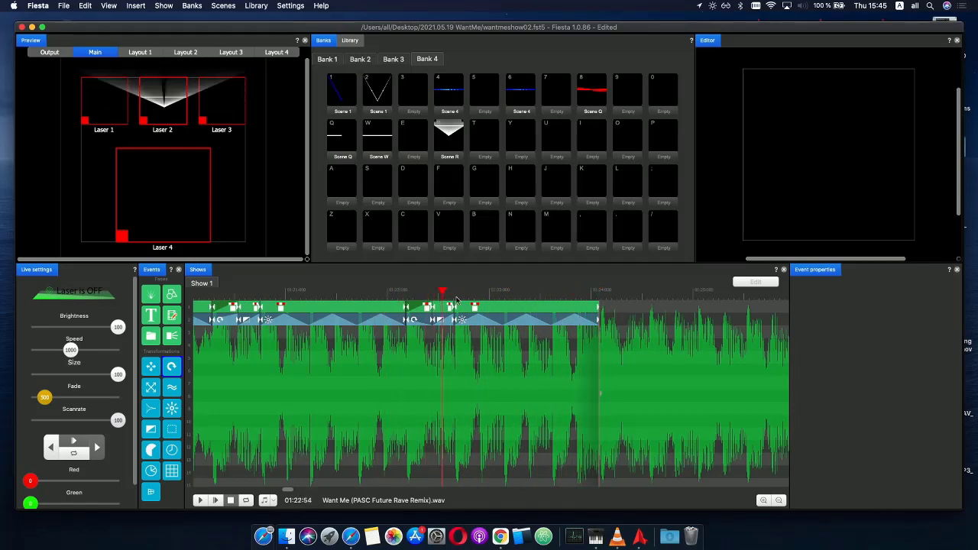
- Copy the fifth and sixth event groups and paste them directly after the sixth, aligning their start with the beat at about 01:24:09
click(319, 294)
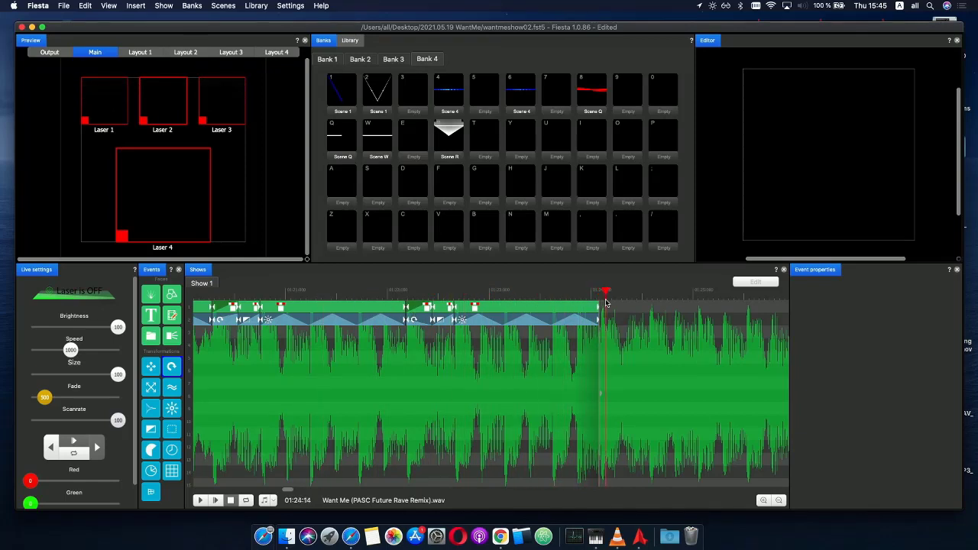
scroll(600, 345, down, 2)
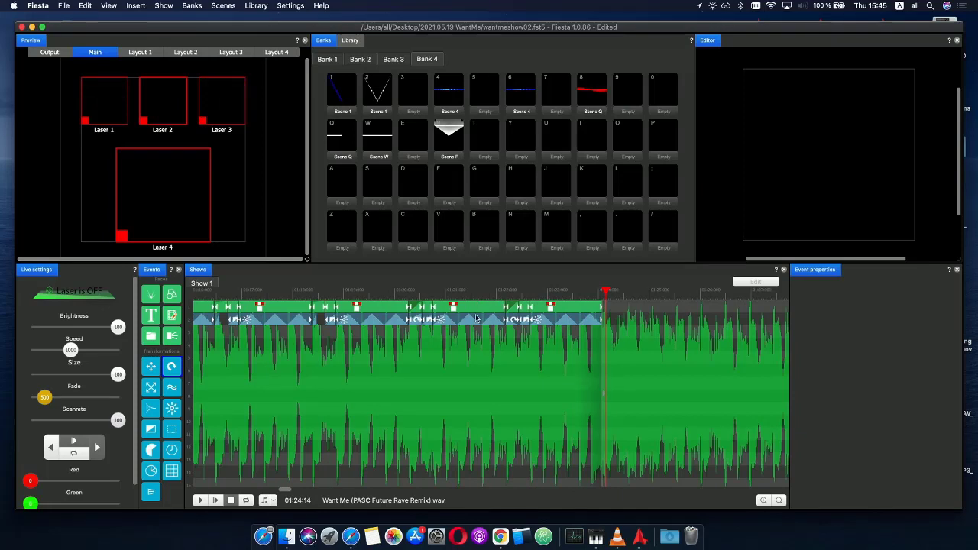
click(433, 310)
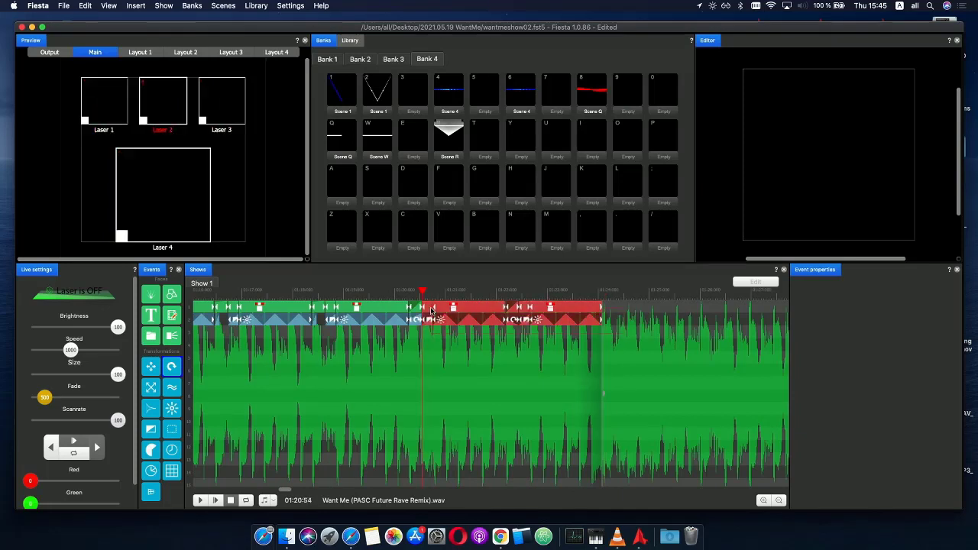
click(606, 312)
scroll(652, 330, up, 2)
click(614, 310)
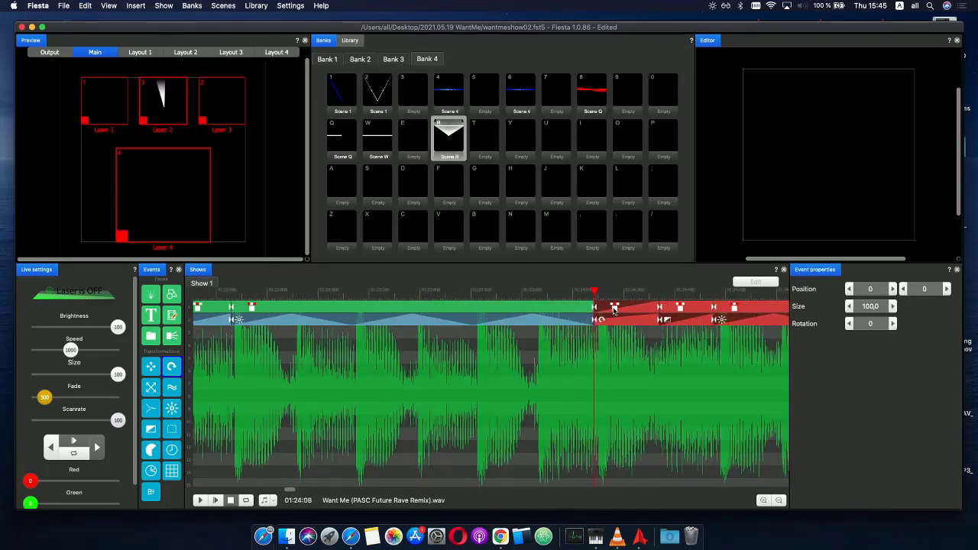
drag(624, 311, 627, 311)
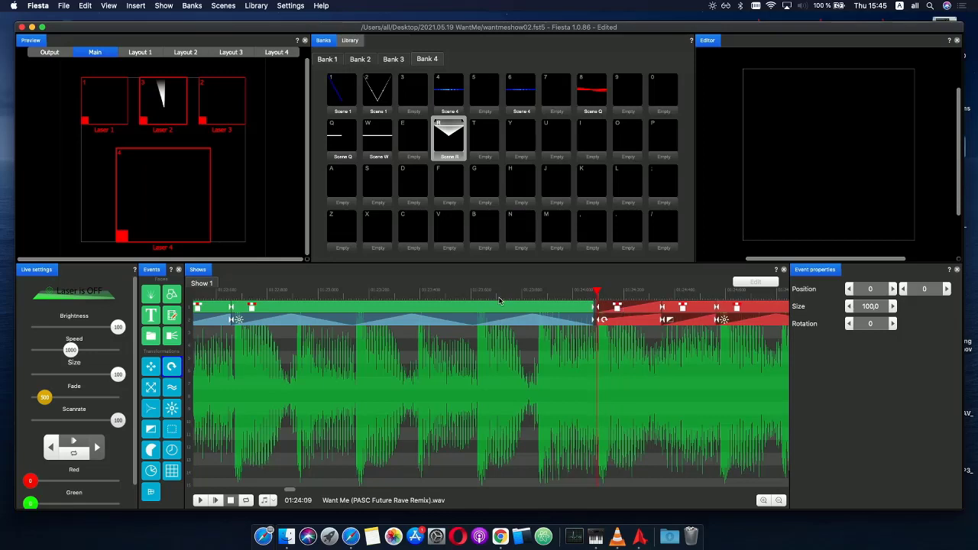
- Play the show from 01:21:21 to review the two newly pasted event groups
scroll(521, 306, down, 3)
click(451, 291)
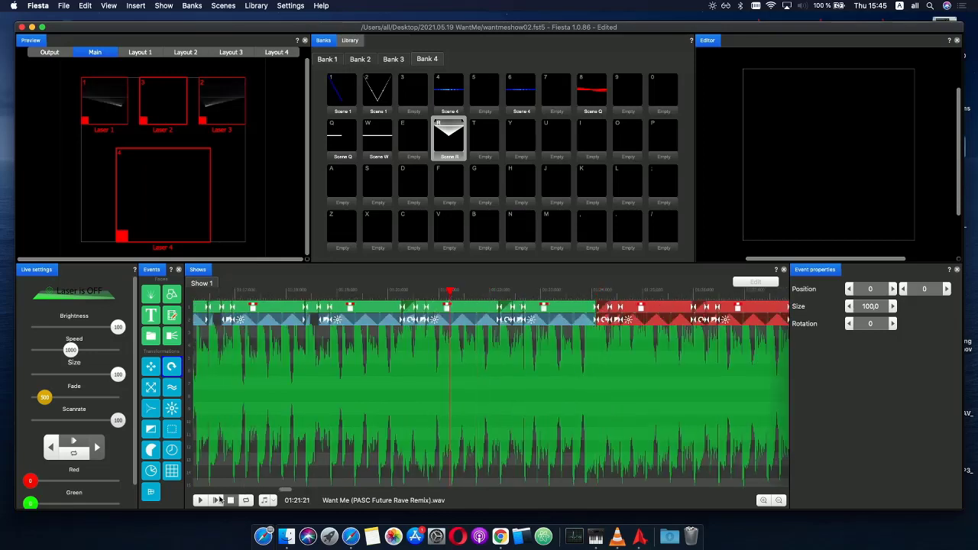
click(217, 500)
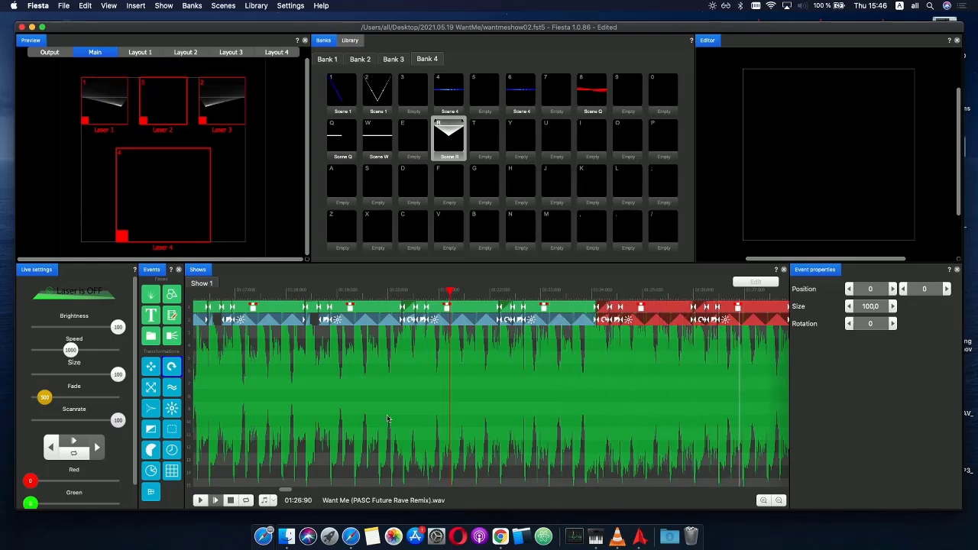
scroll(458, 397, down, 5)
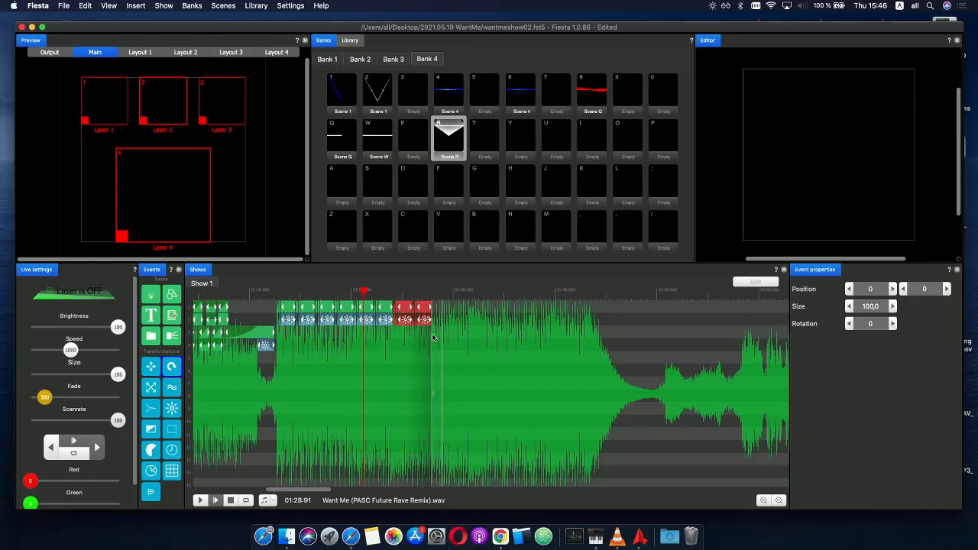
- Place the blue Scene 4 from slot 4 on the third track at 01:23:85 and shorten its end to 01:24:09
scroll(419, 341, up, 5)
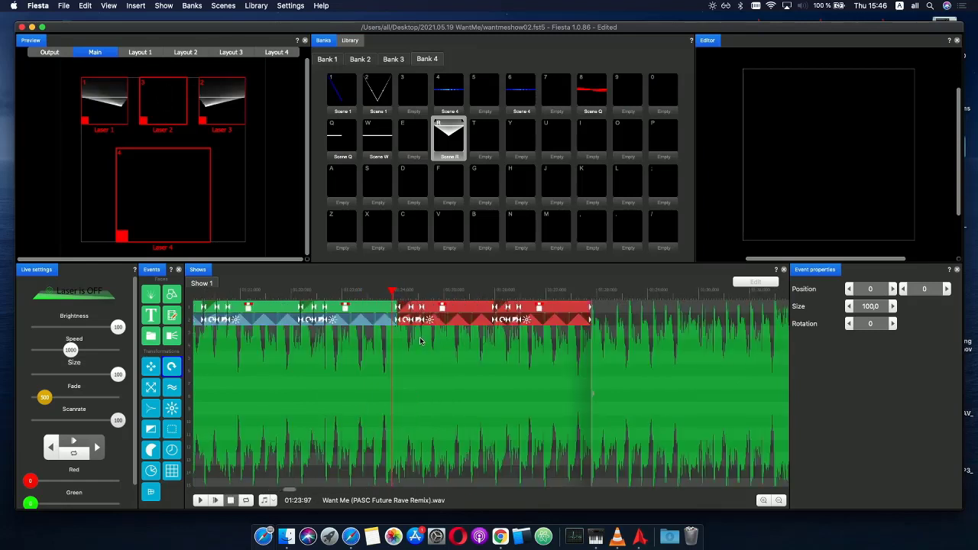
mouse_move(386, 303)
mouse_down()
mouse_move(366, 301)
mouse_move(405, 300)
mouse_up()
click(446, 100)
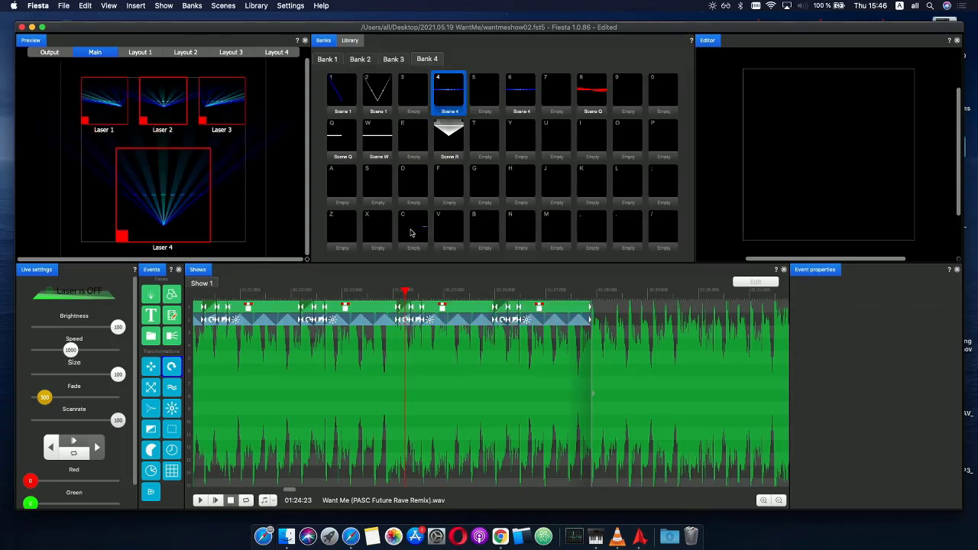
drag(411, 233, 389, 336)
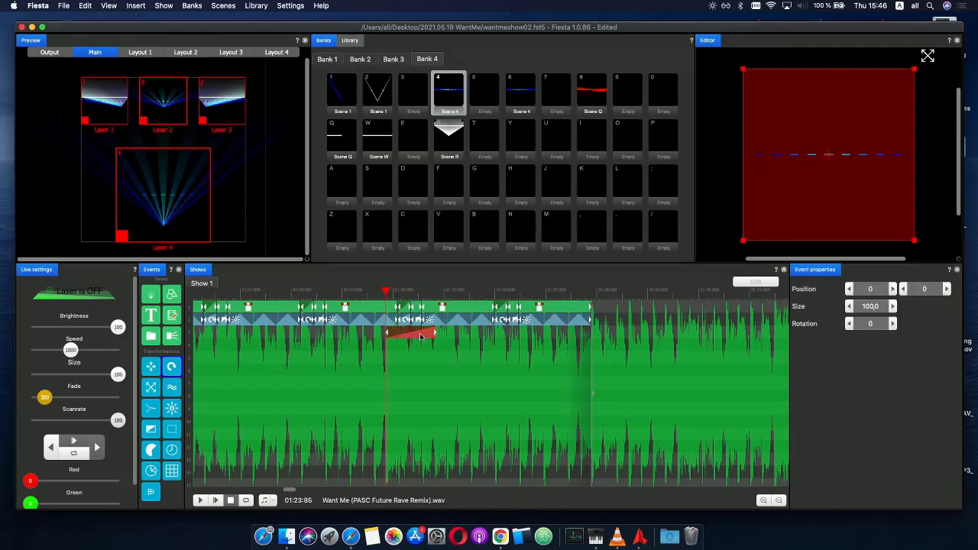
scroll(422, 337, up, 5)
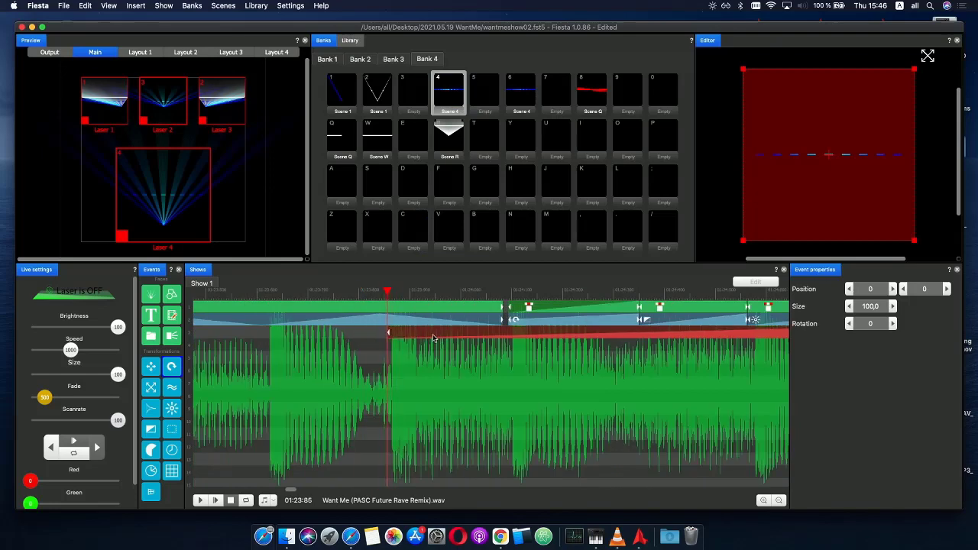
drag(433, 337, 512, 337)
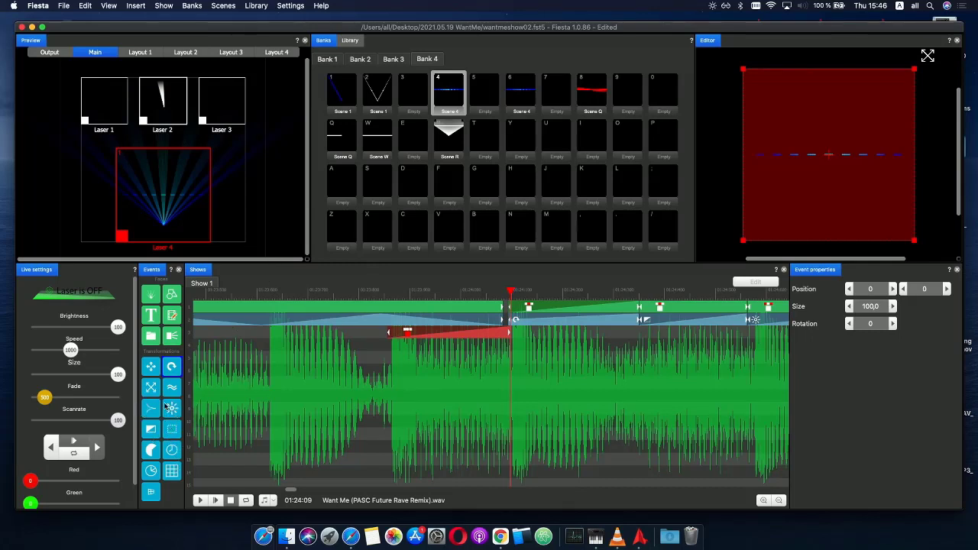
- Add a horizontally oriented transformation with phase, amplitude and angle curves beneath the Scene 4 event and set its phase repeat to 4
drag(192, 395, 426, 346)
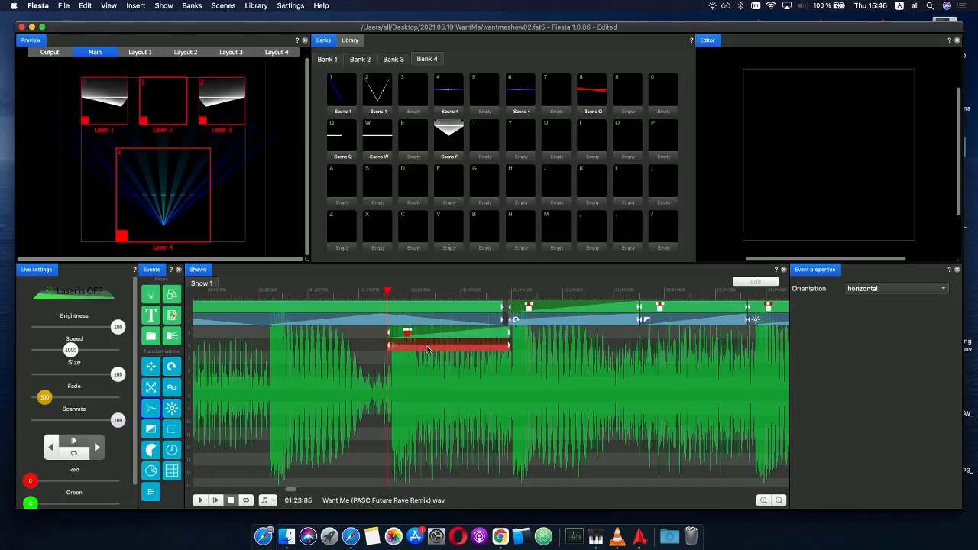
double_click(436, 350)
click(404, 357)
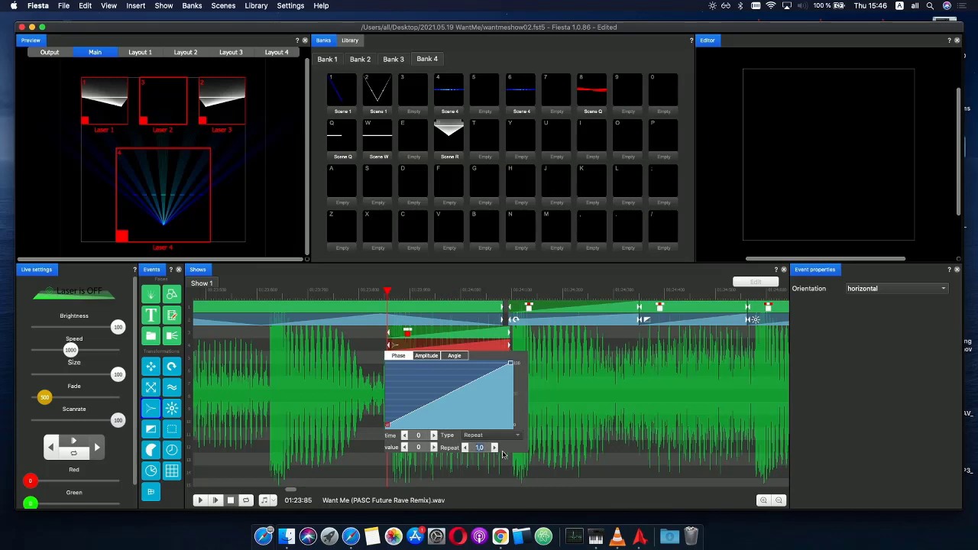
text(4)
key(Return)
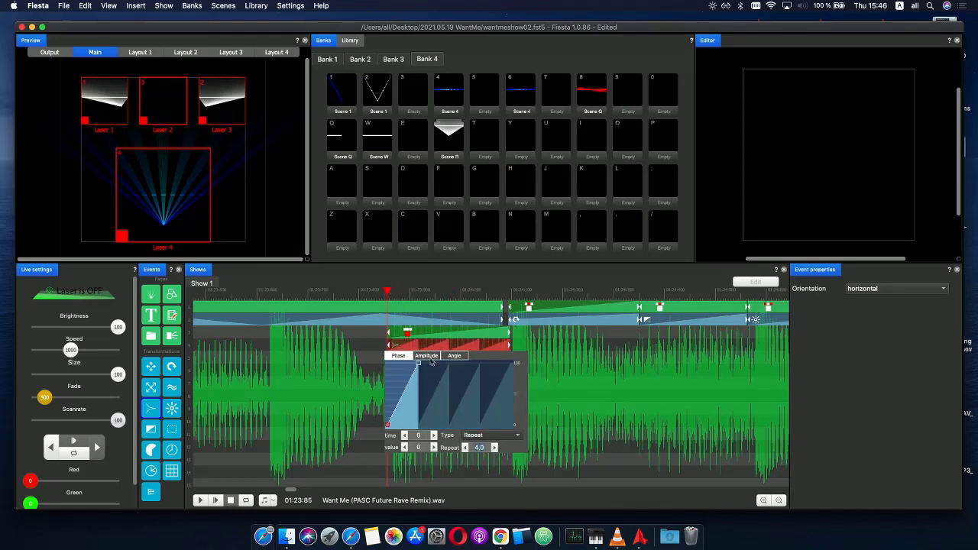
- Set the horizontal transformation's amplitude to 0 and scrub through the Scene 4 event to check the effect
click(429, 358)
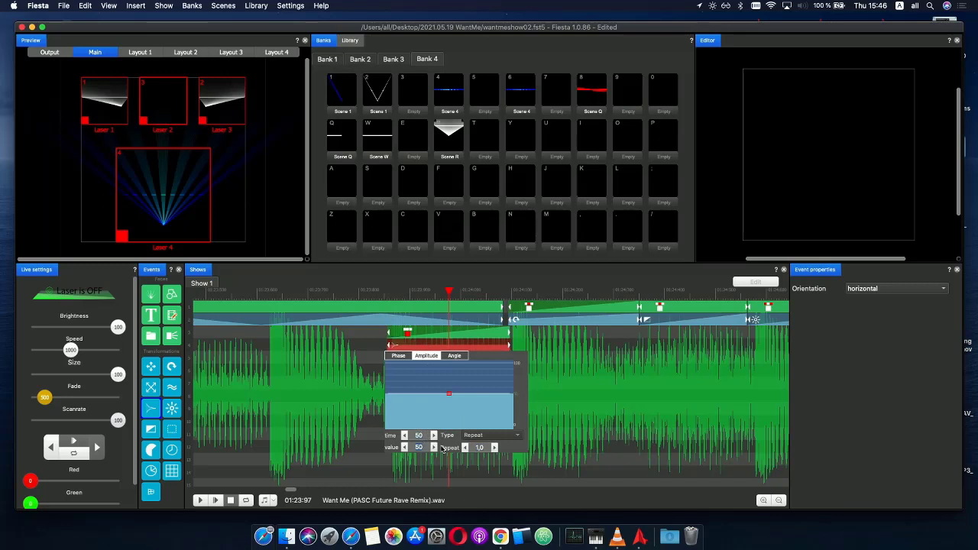
text(0)
key(Return)
click(375, 320)
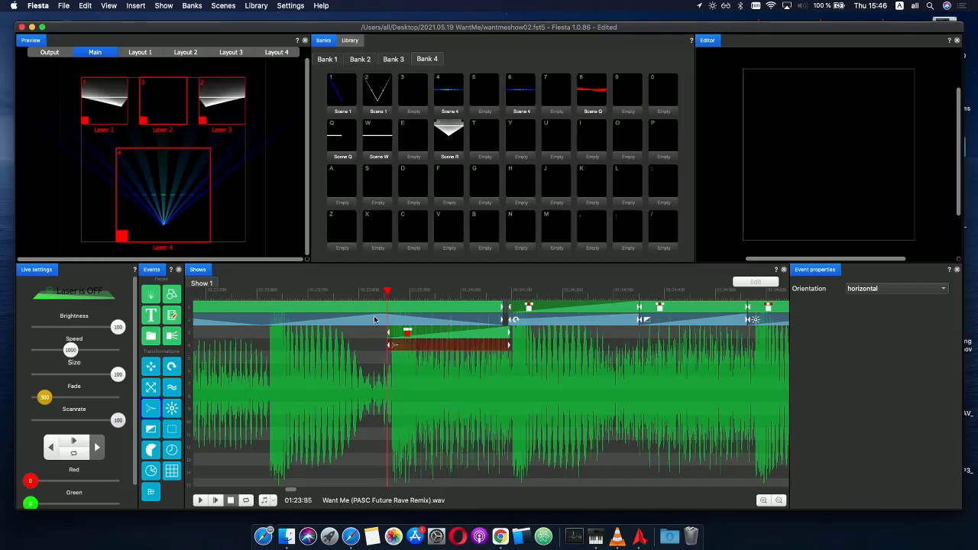
drag(389, 295, 438, 295)
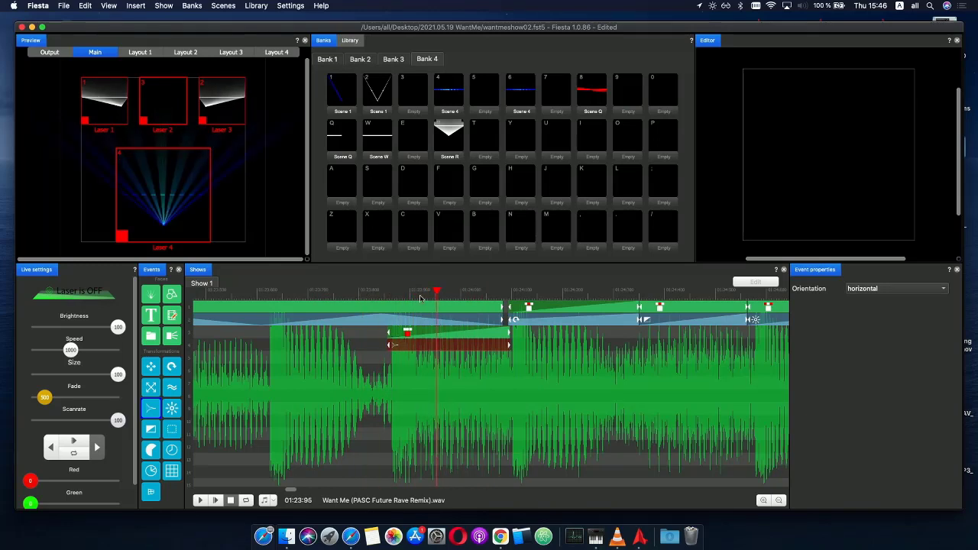
- Add a scaling transformation on the xy axis beneath the Scene 4 event, inspect its phase curve and scrub through the result
drag(227, 372, 424, 359)
double_click(409, 360)
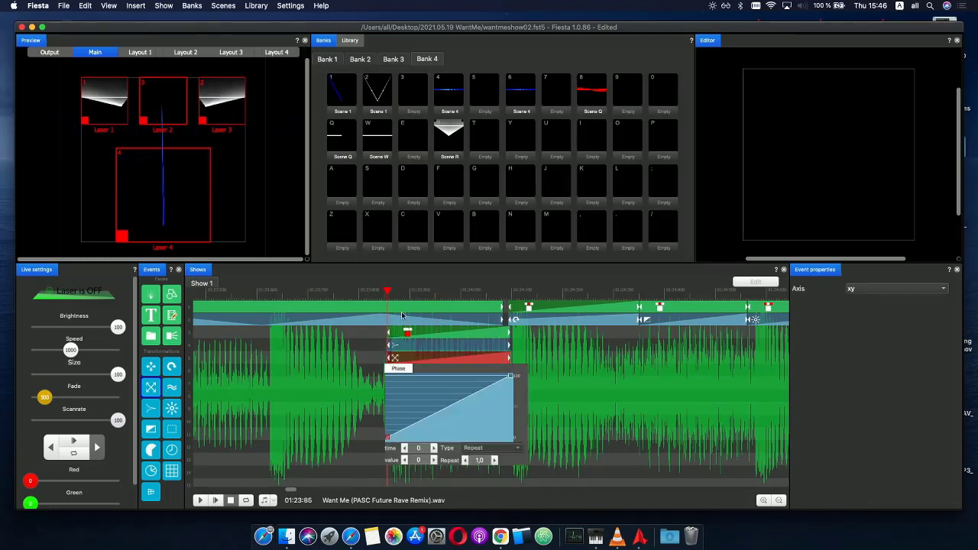
drag(389, 298, 481, 324)
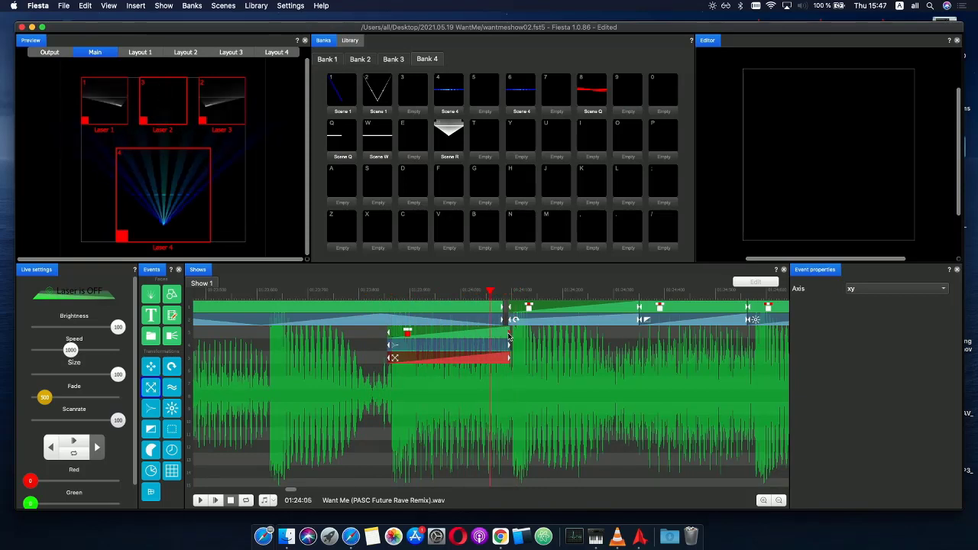
mouse_move(490, 294)
mouse_down()
mouse_move(449, 295)
mouse_move(499, 298)
mouse_up()
- Extend the Scene 4 event's end to about 01:24:34 and add a colour event beneath its existing transformations
drag(512, 337, 636, 339)
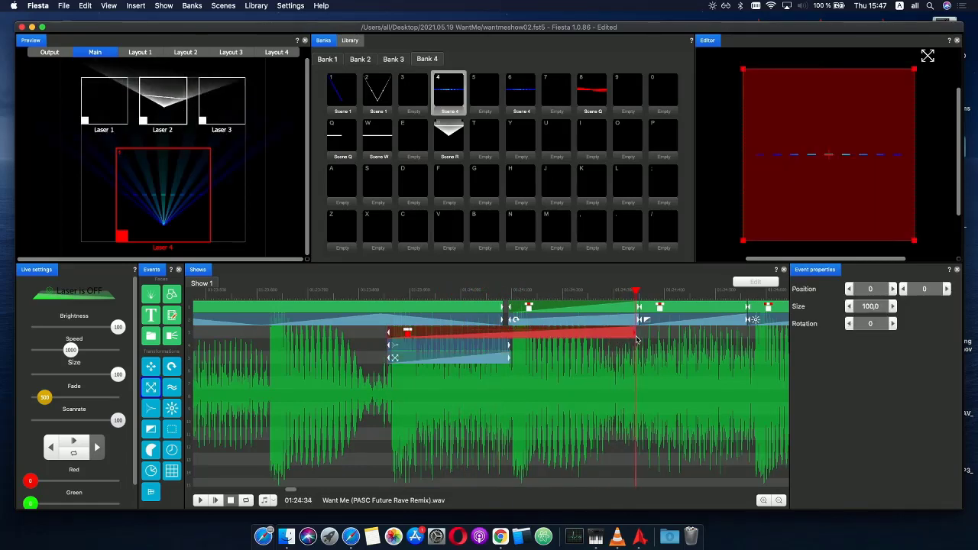
drag(149, 429, 549, 346)
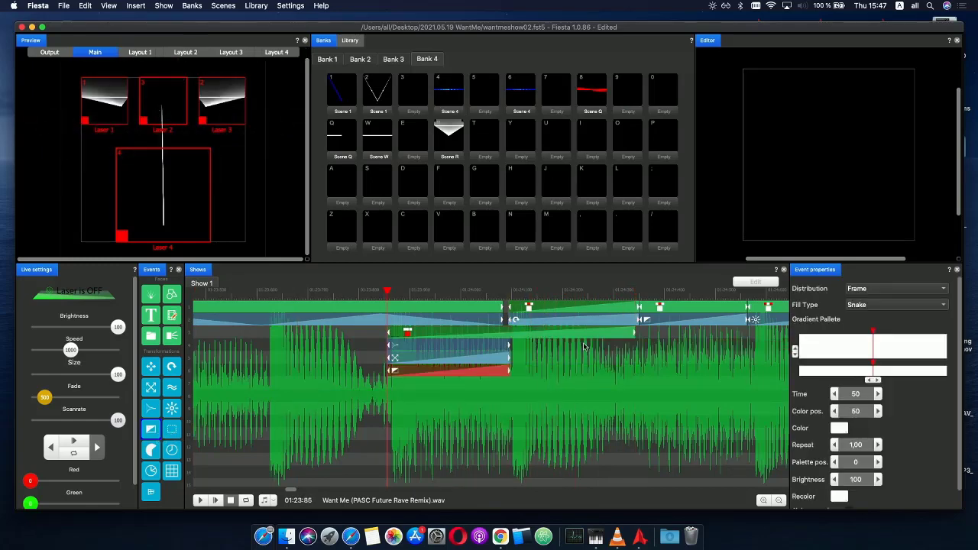
- Move the colour event to span about 01:24:09 to 01:24:34 beneath Scene 4 and add a brightness transformation under it with its phase curve reversed
drag(471, 373, 634, 336)
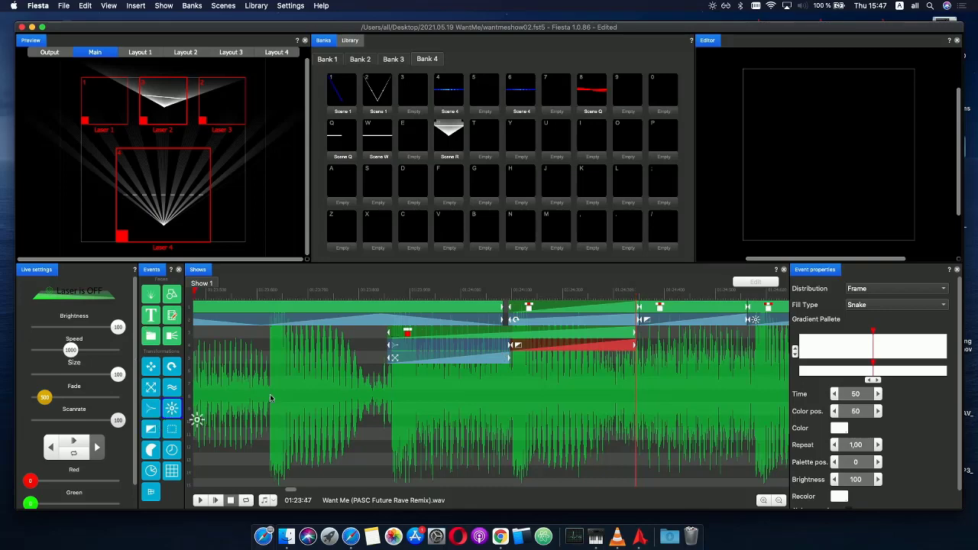
drag(270, 398, 552, 365)
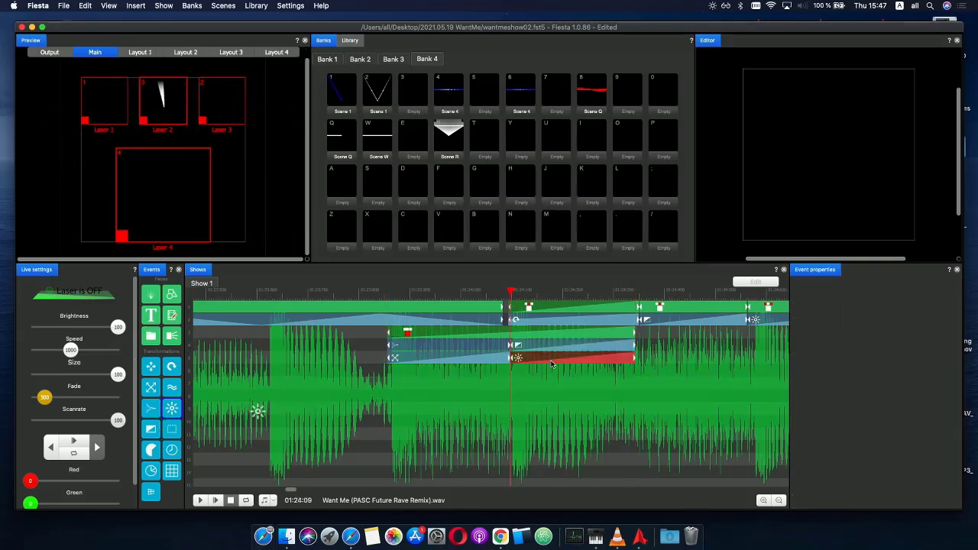
click(555, 363)
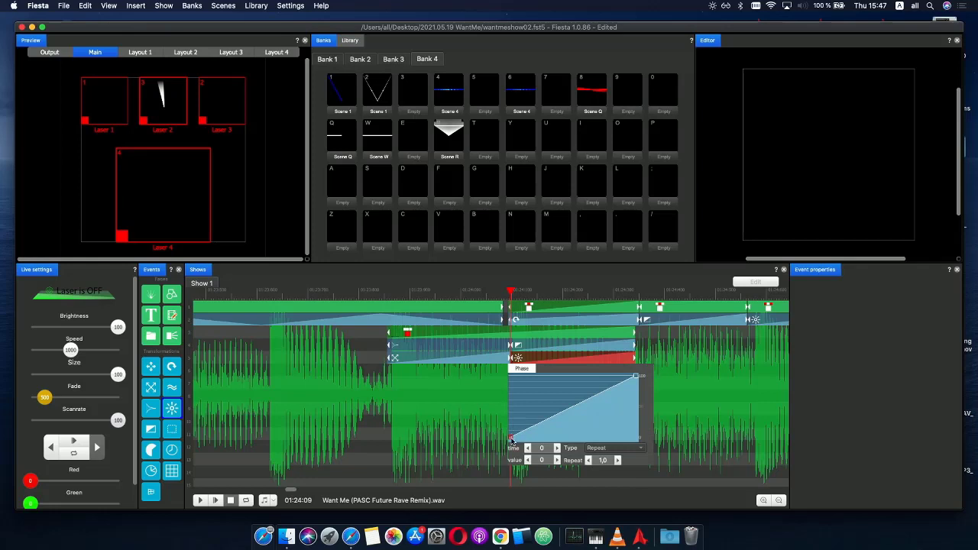
right_click(539, 405)
click(577, 494)
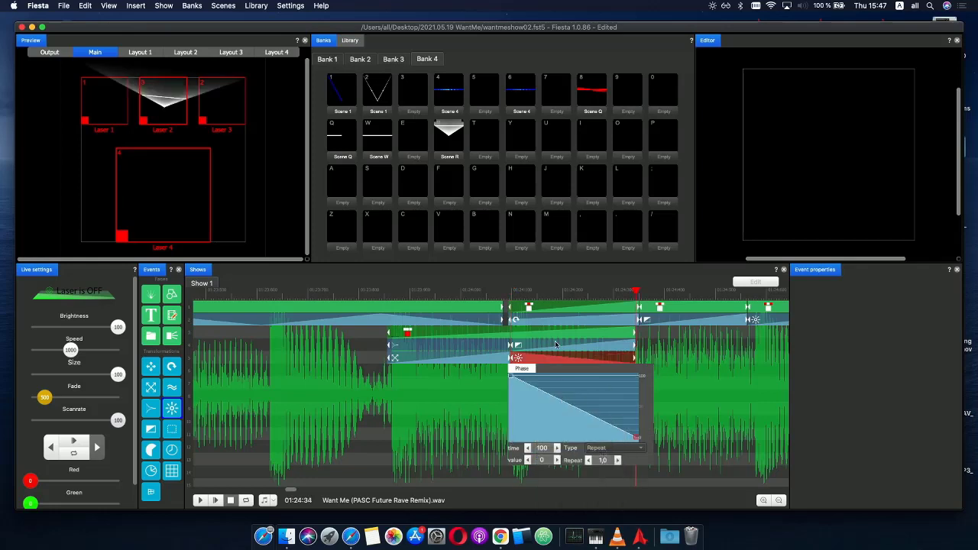
- Play the show from about 01:21:87 to review the Scene 4 event with its fade
drag(509, 292, 195, 294)
click(276, 293)
scroll(306, 307, down, 3)
scroll(246, 297, down, 1)
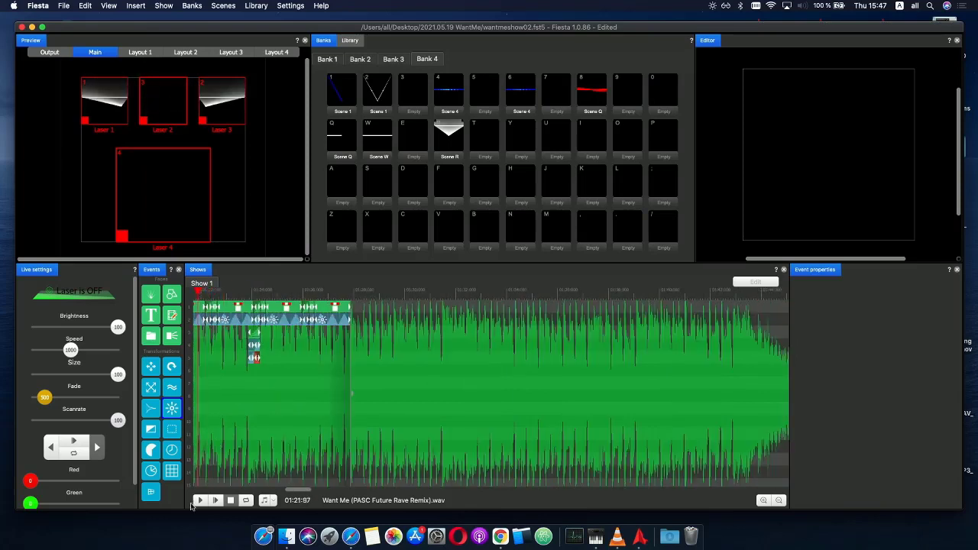
click(214, 500)
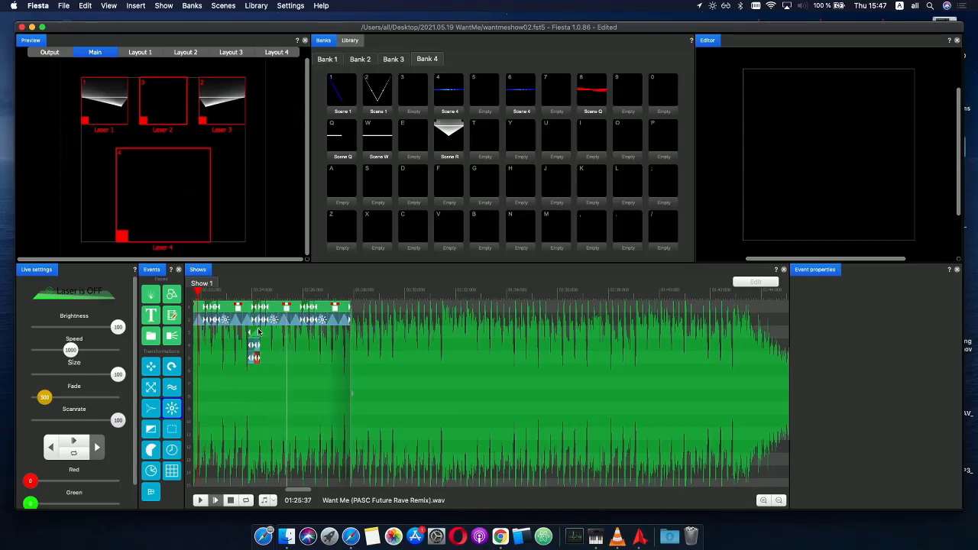
- Extend the Scene 4 event, its colour event and its brightness transformation to end at about 01:27:63
click(251, 294)
scroll(304, 341, up, 3)
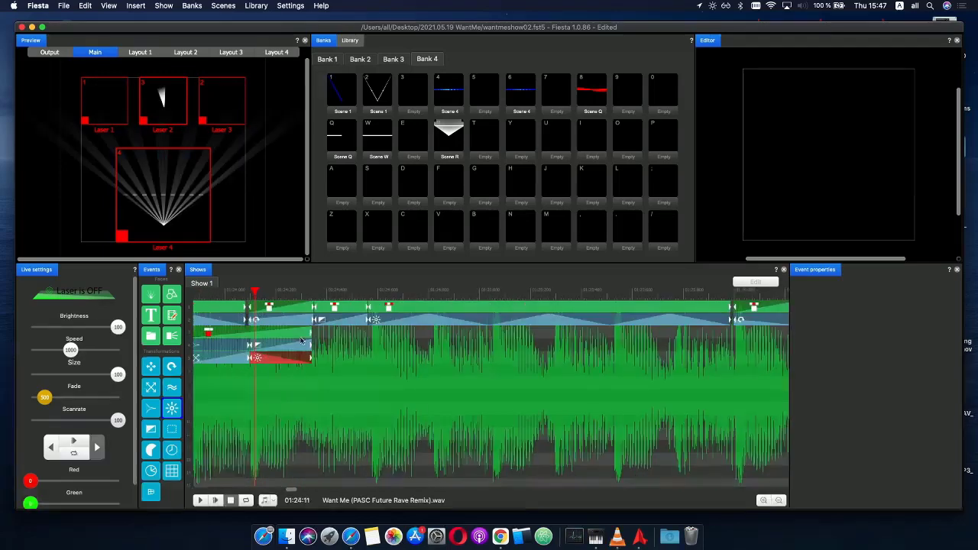
drag(312, 334, 778, 336)
scroll(651, 343, down, 4)
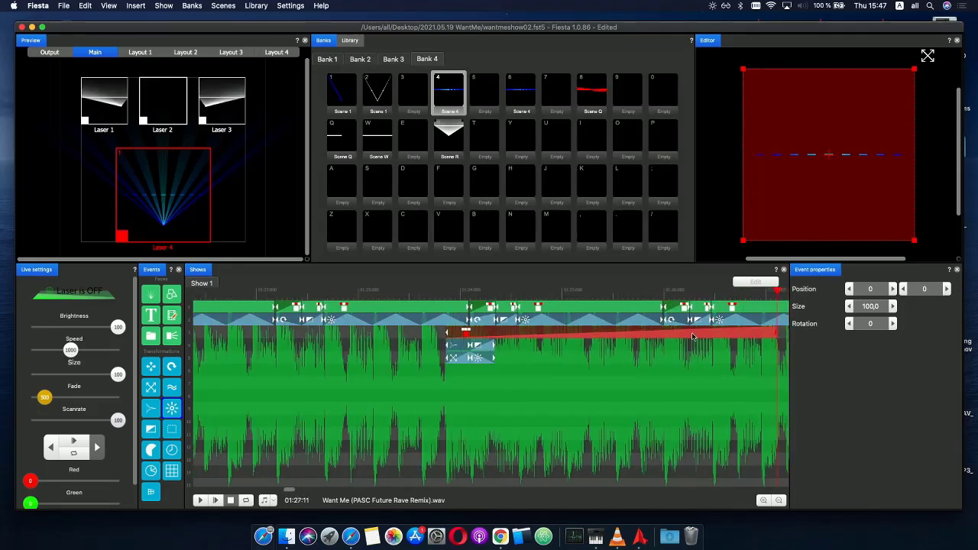
scroll(612, 338, down, 3)
drag(693, 337, 726, 339)
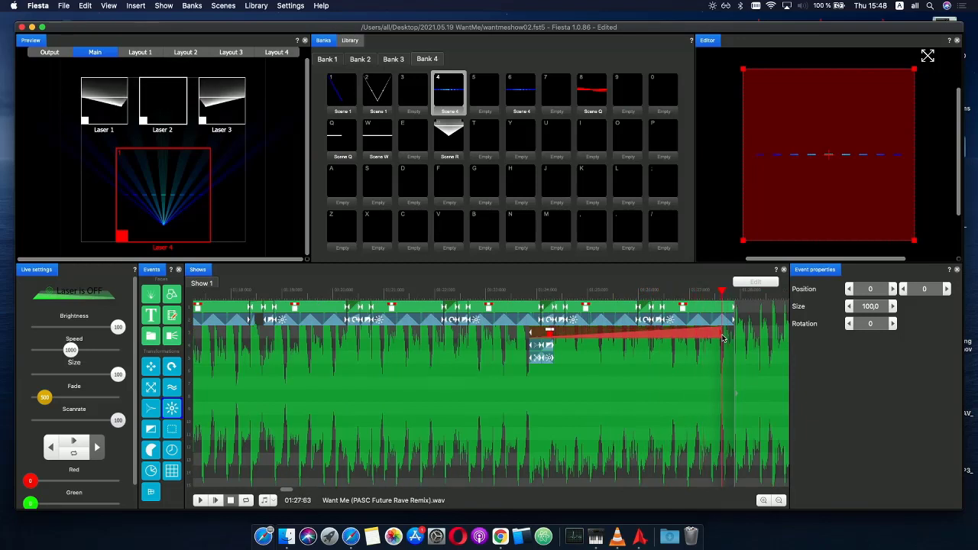
drag(556, 350, 720, 337)
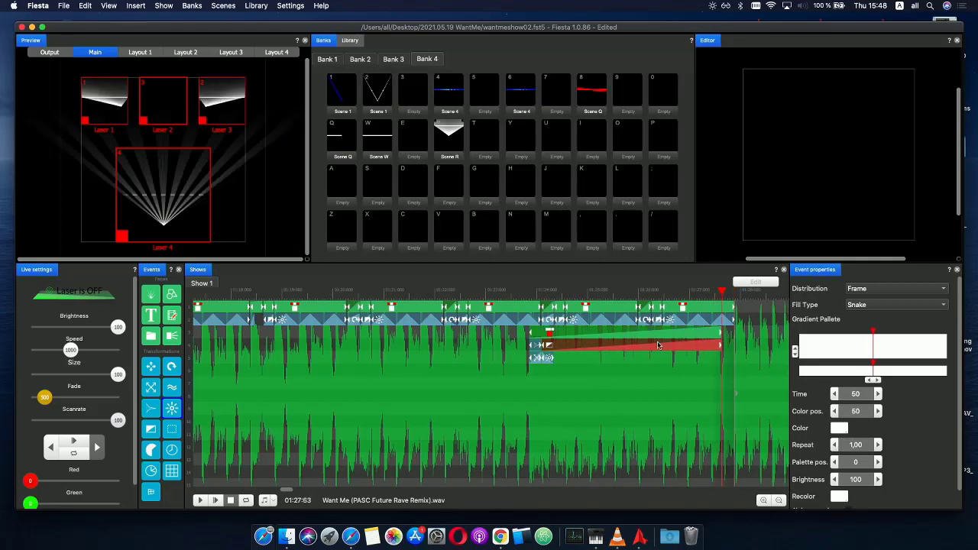
drag(552, 361, 722, 345)
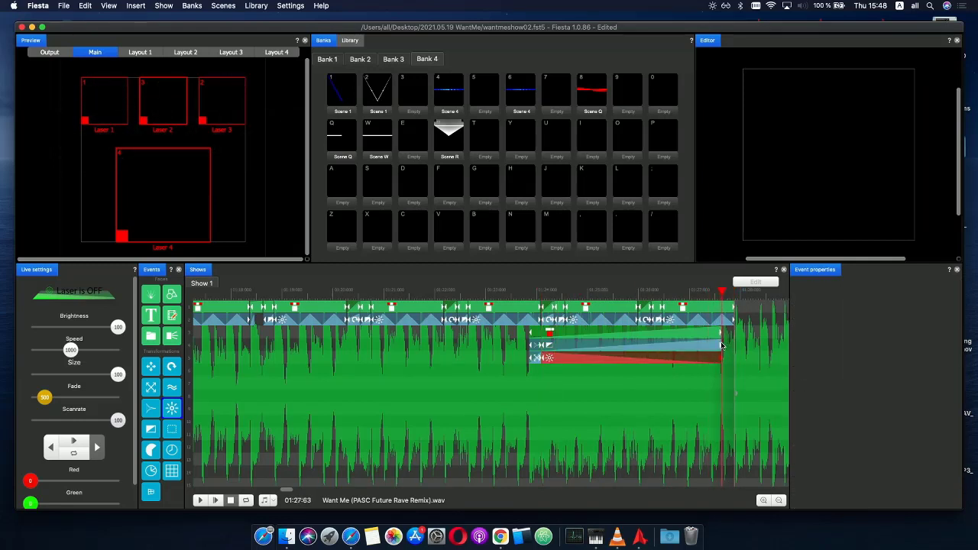
- Play the show from about 01:22:77 and again from about 01:12:75 to check the extended layers
click(474, 292)
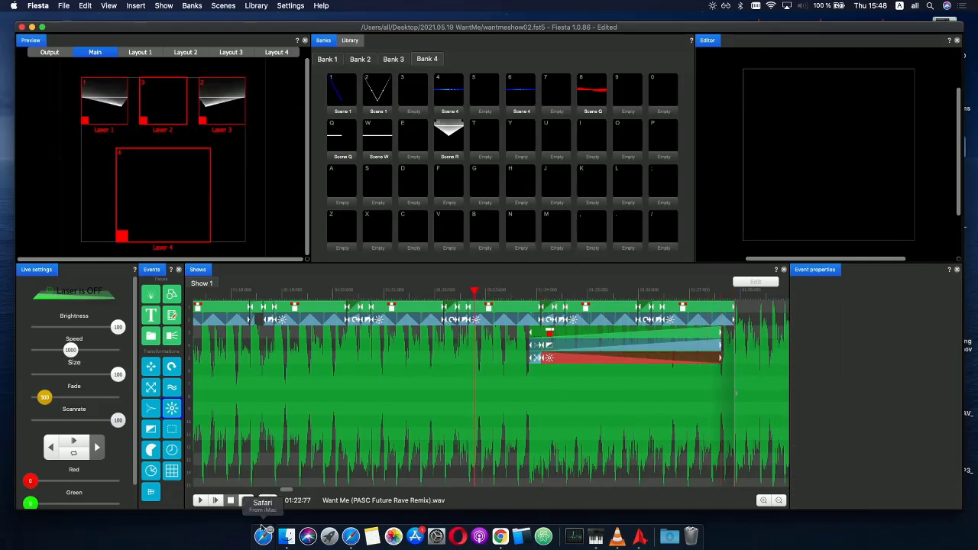
click(215, 501)
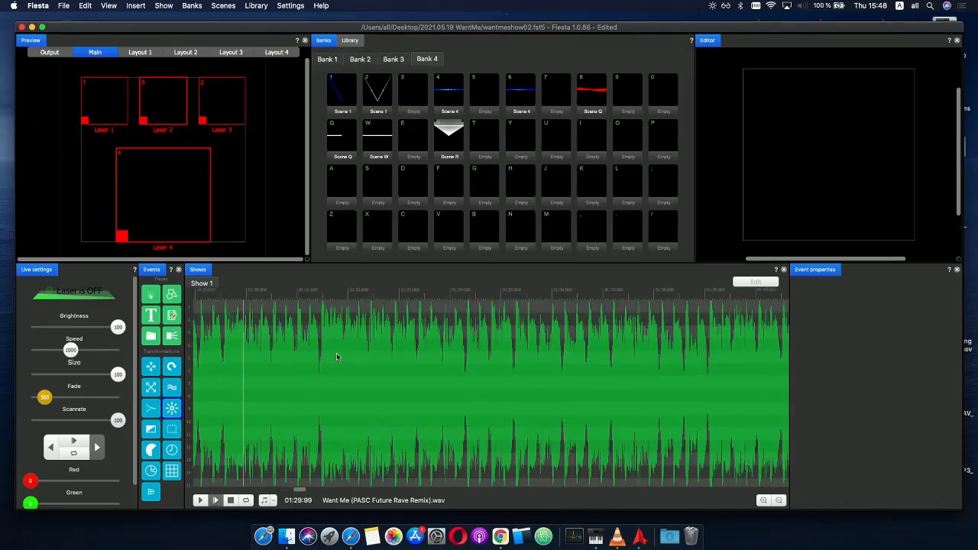
scroll(330, 353, down, 5)
drag(398, 291, 318, 291)
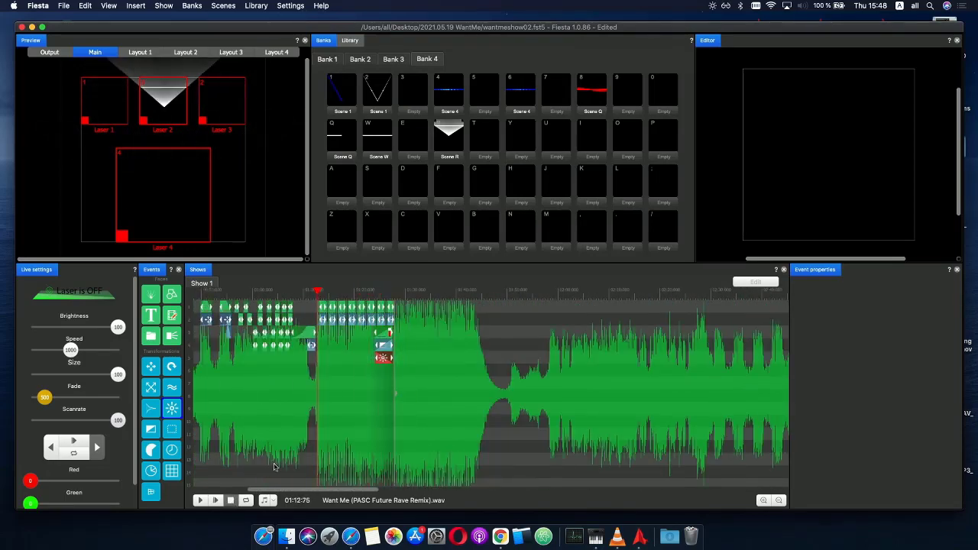
click(218, 500)
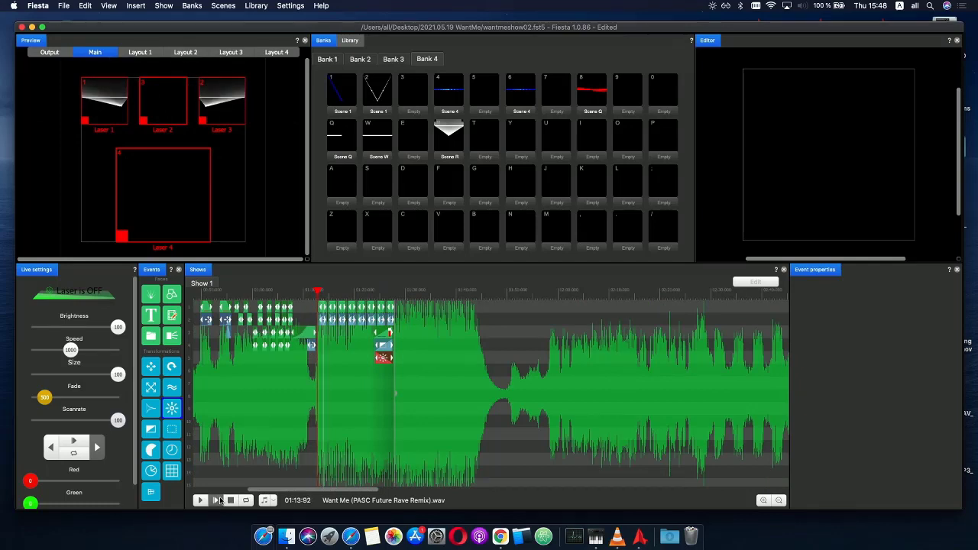
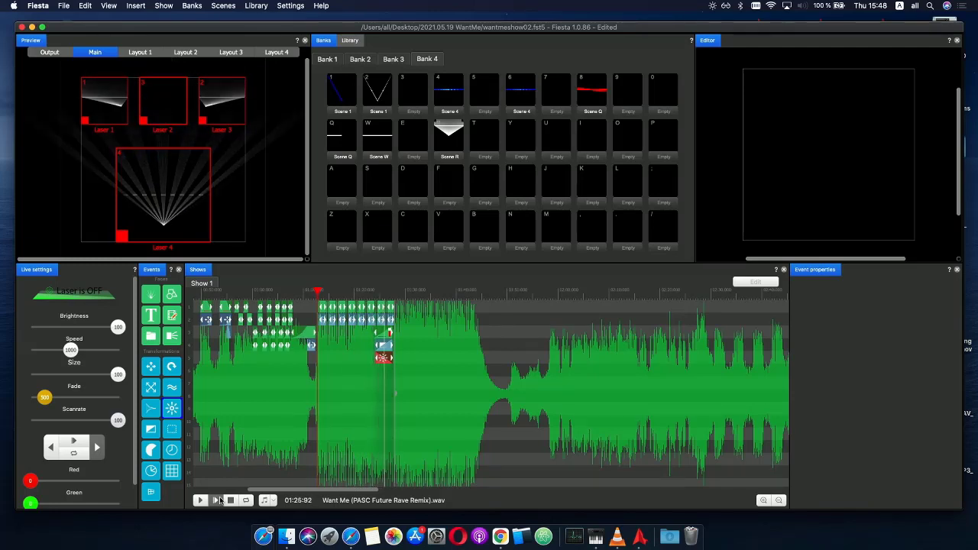
- Scrub through the end of the last event group around 01:27:38 to examine the closing fade
click(397, 294)
scroll(396, 298, up, 3)
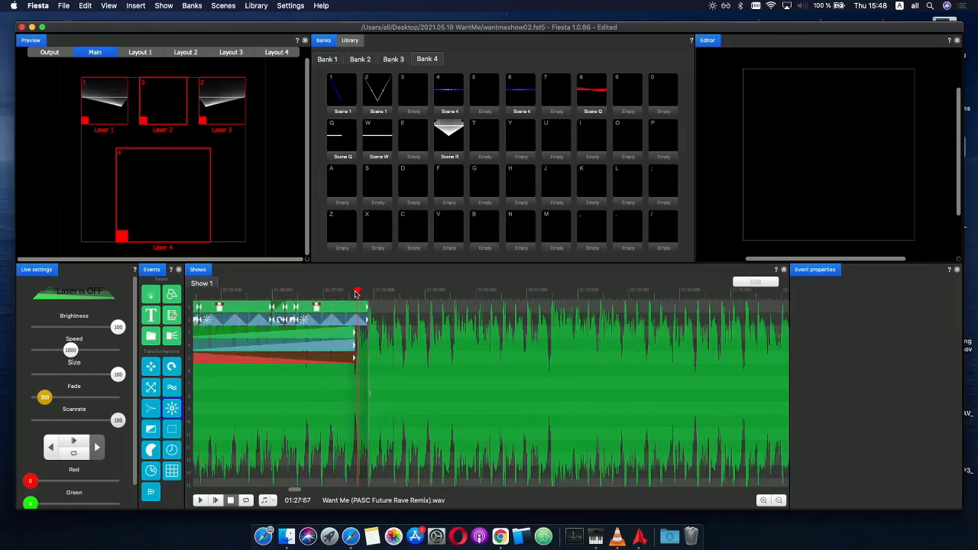
drag(357, 294, 368, 294)
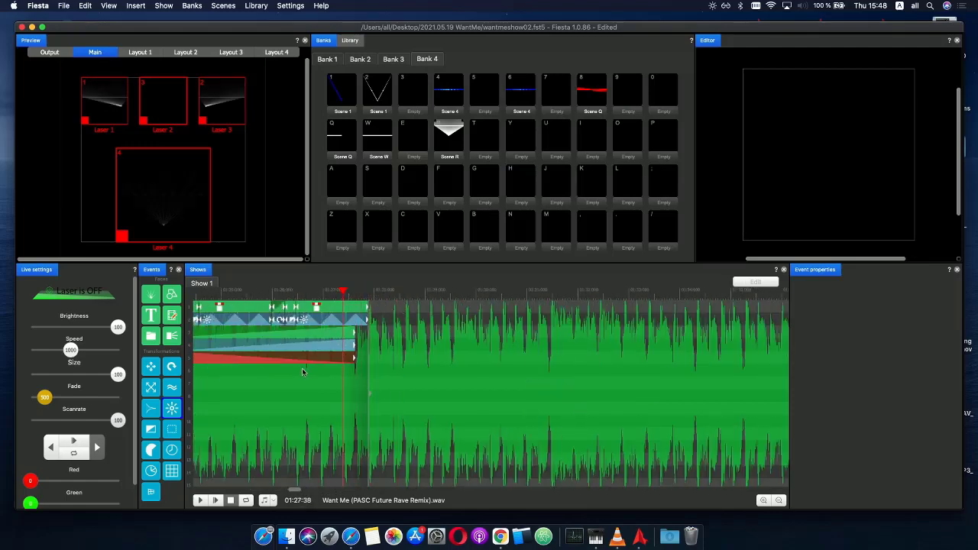
scroll(302, 372, down, 2)
- Save the show and play the track onward from about 01:25:68
click(64, 5)
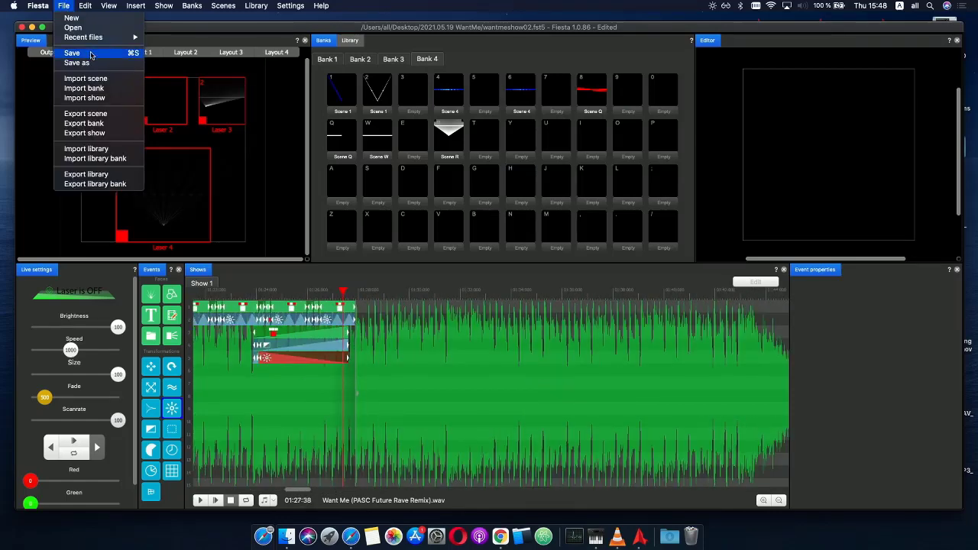
click(84, 55)
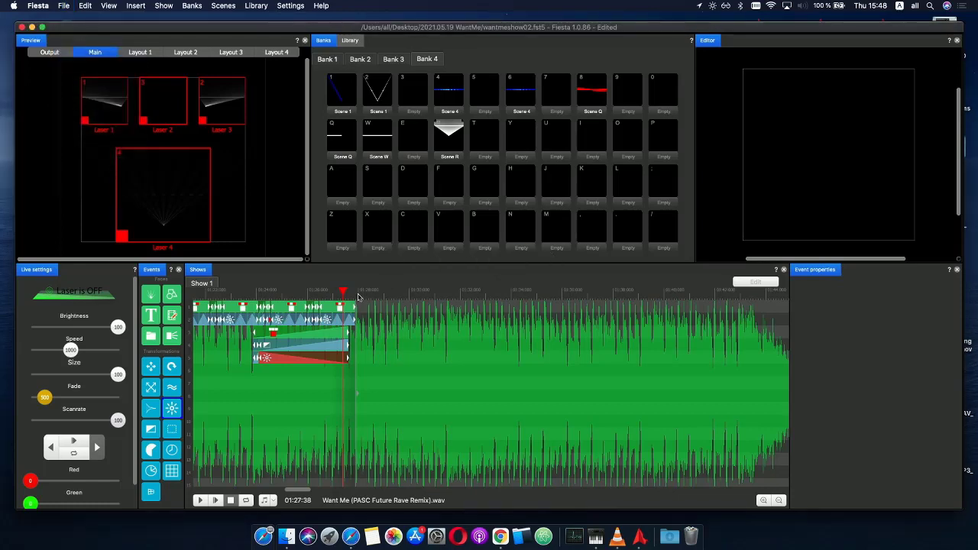
click(300, 294)
key(space)
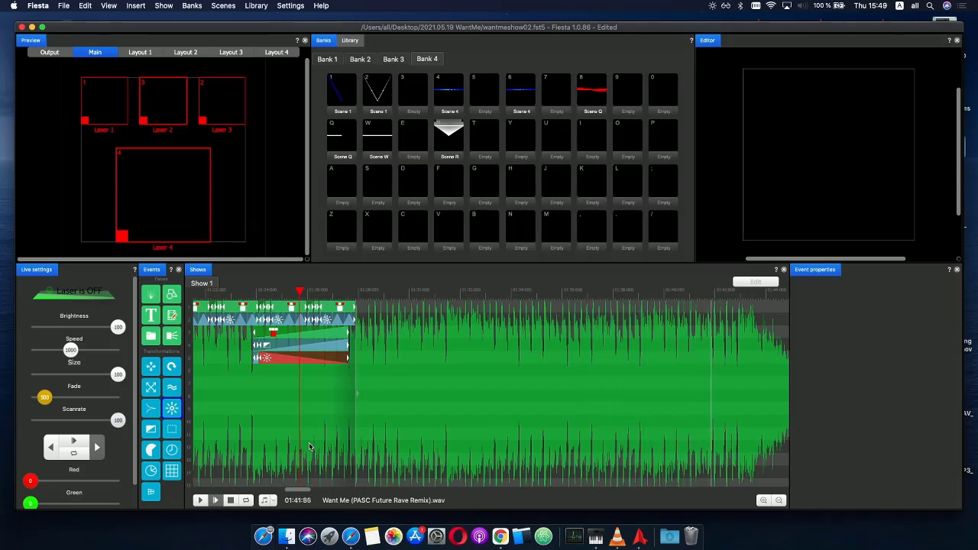
- Copy Scene R into bank slot Y and open the copy for editing
click(451, 138)
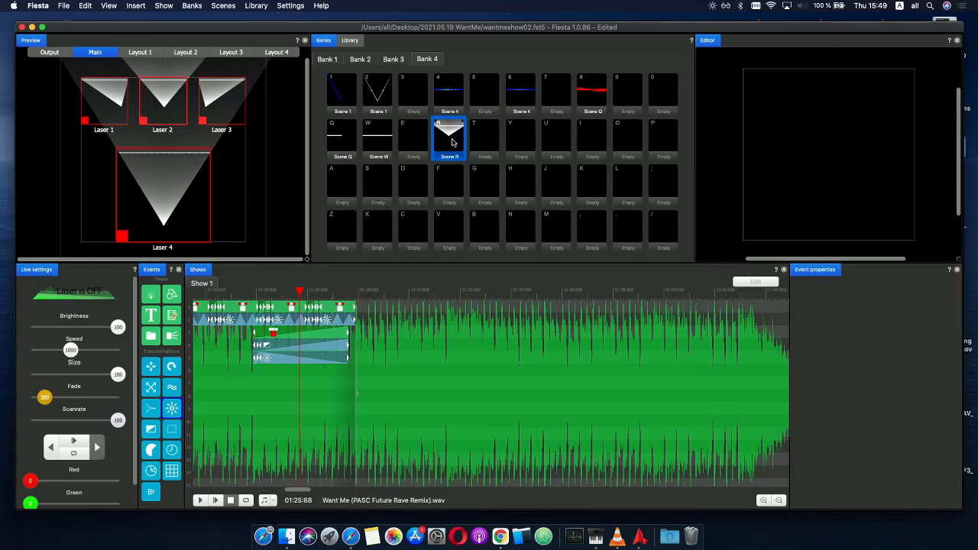
key(super+c)
click(517, 141)
key(super+v)
right_click(522, 140)
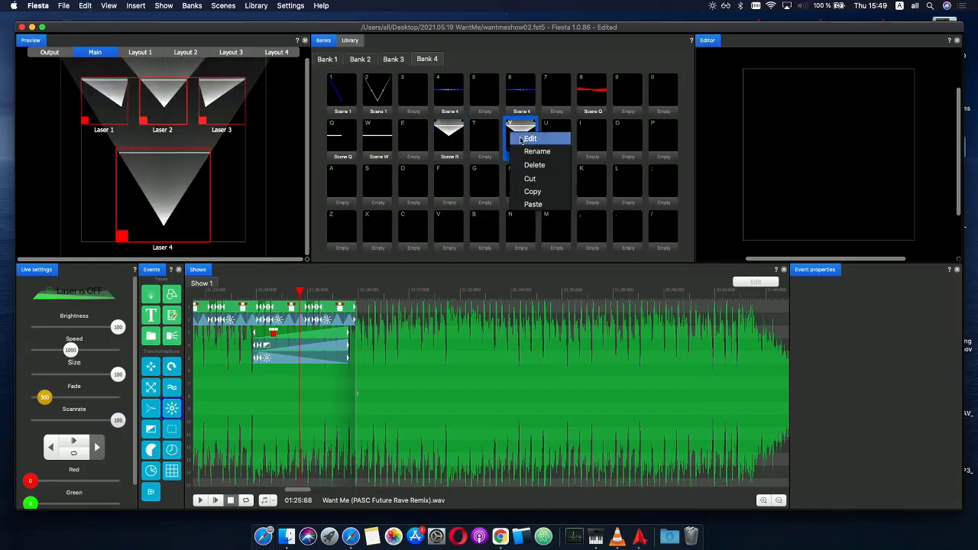
click(535, 143)
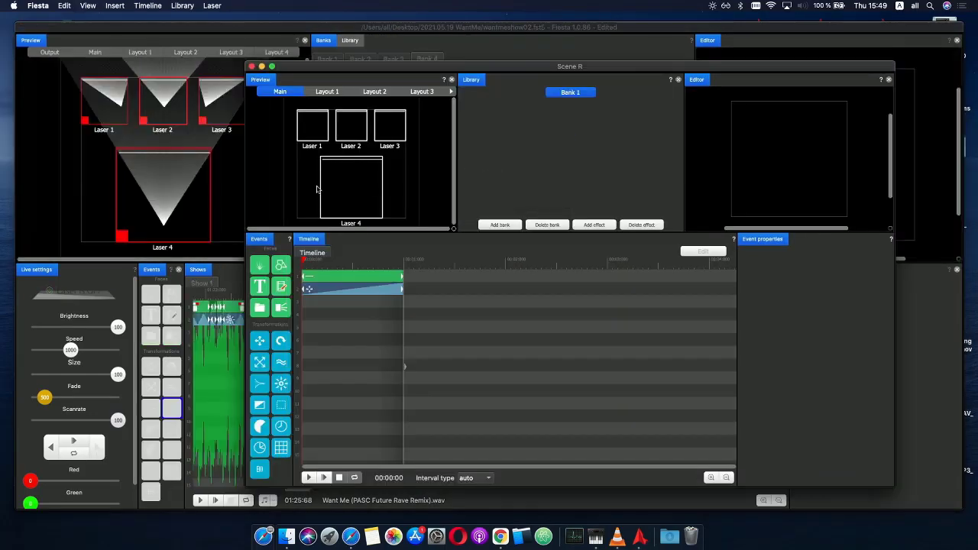
- Assign the scene's line event to Lasers 1, 2 and 3 only and delete the movement transformation beneath it
click(312, 278)
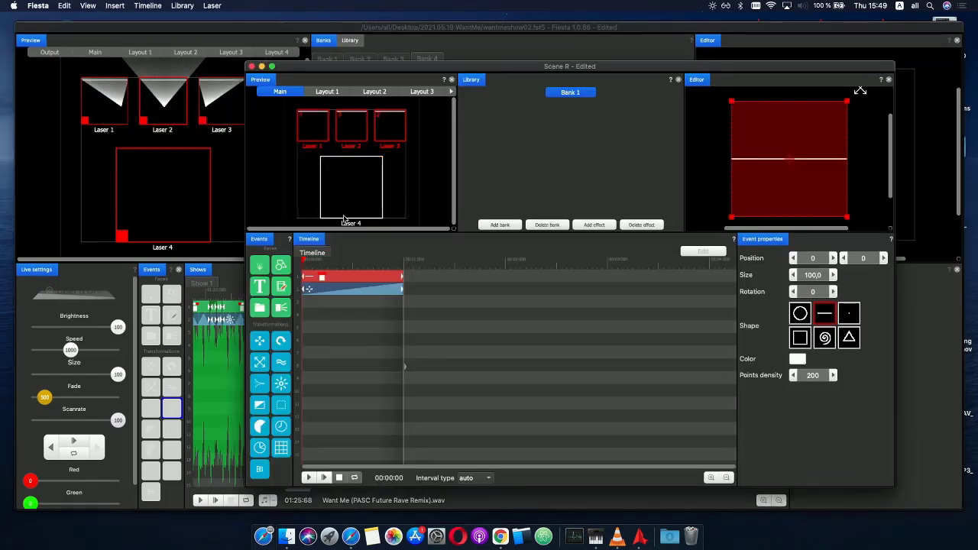
click(351, 294)
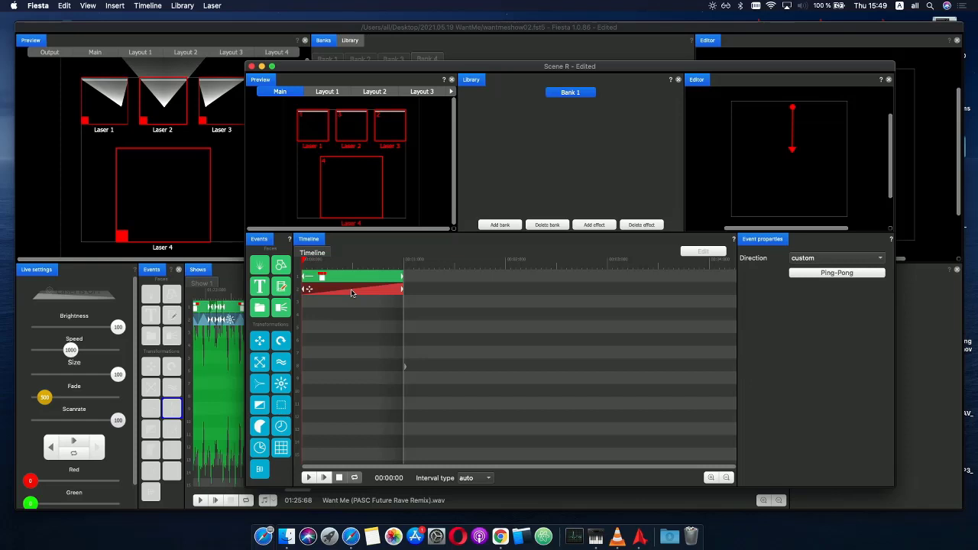
key(BackSpace)
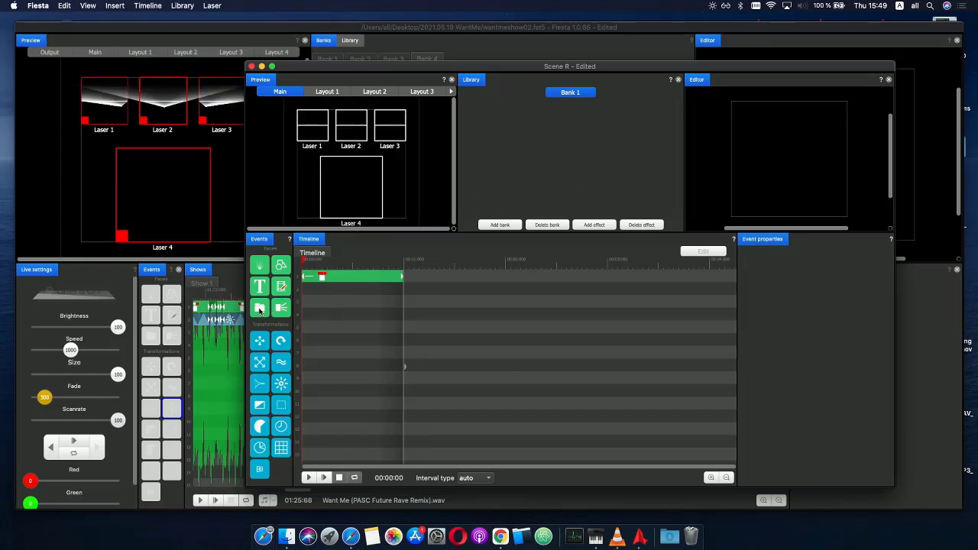
- Add a group event at the start of the scene timeline and cut the line event out of the timeline
drag(260, 310, 308, 273)
click(362, 279)
key(super+x)
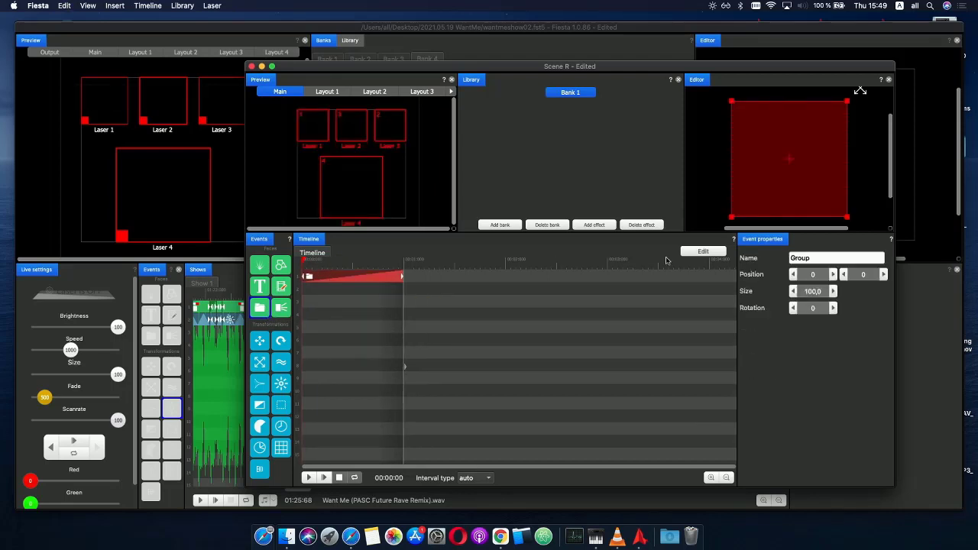
- Paste the line event at the start of the group, position it at about 577, 24229 and shrink it to about 49.4
click(696, 254)
key(super+v)
drag(361, 288, 287, 275)
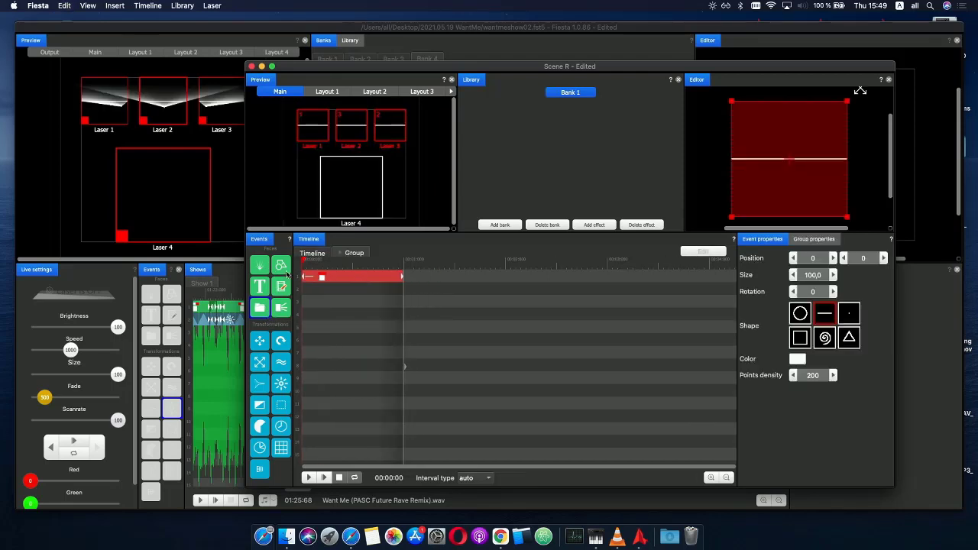
drag(789, 164, 789, 120)
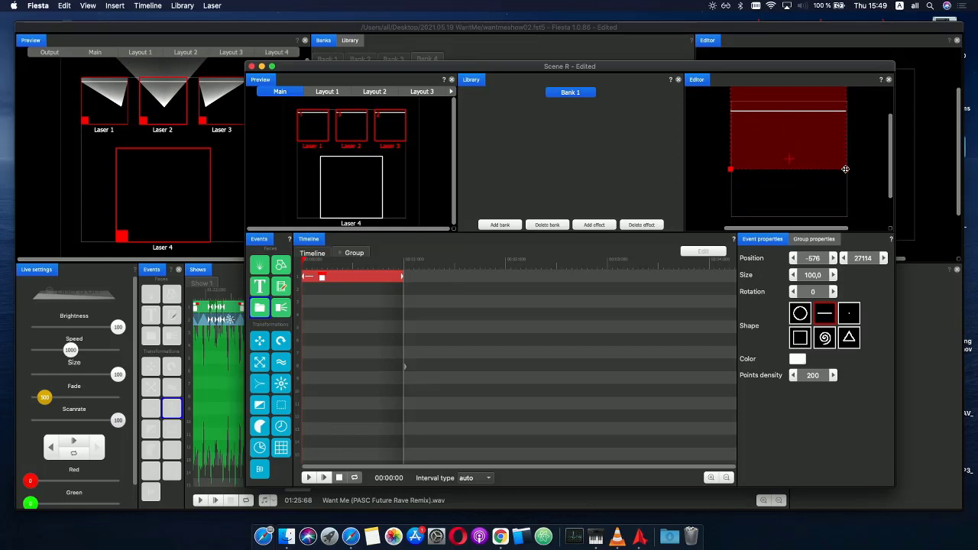
drag(845, 169, 807, 133)
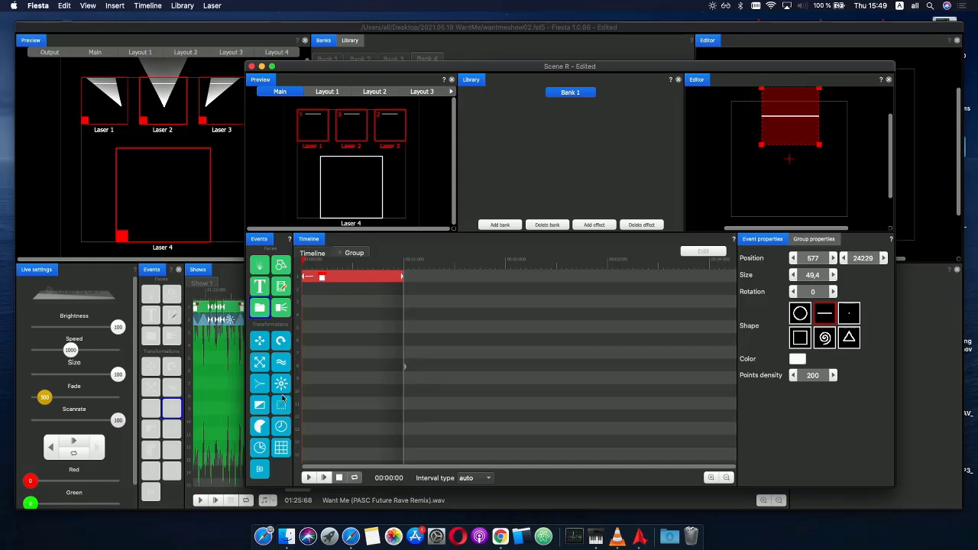
- Add the phase-and-amplitude transformation beneath the line event inside the group and set its orientation to vertical
drag(261, 387, 339, 278)
click(826, 262)
click(822, 269)
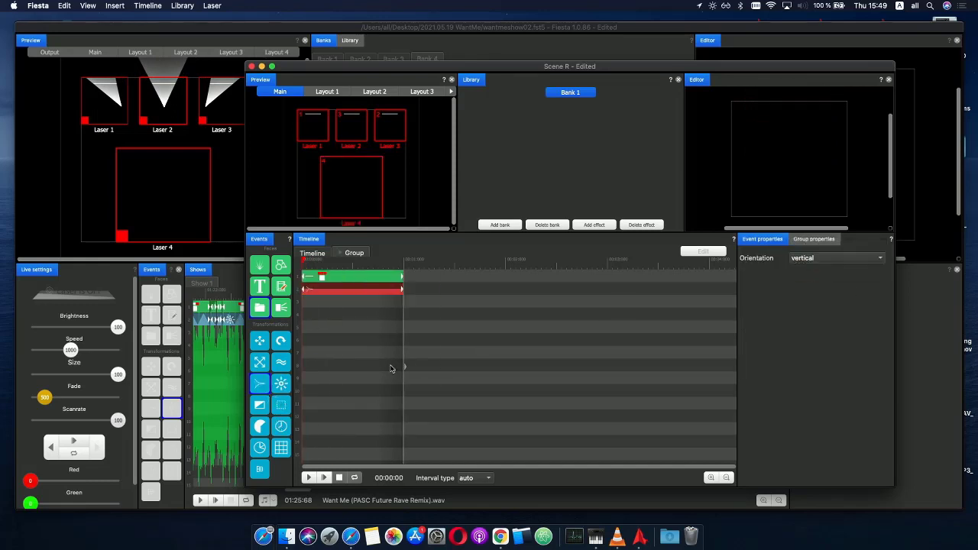
- Set the vertical transformation's amplitude to 2, ramp its phase from 0 up to 100 and preview the group
click(332, 293)
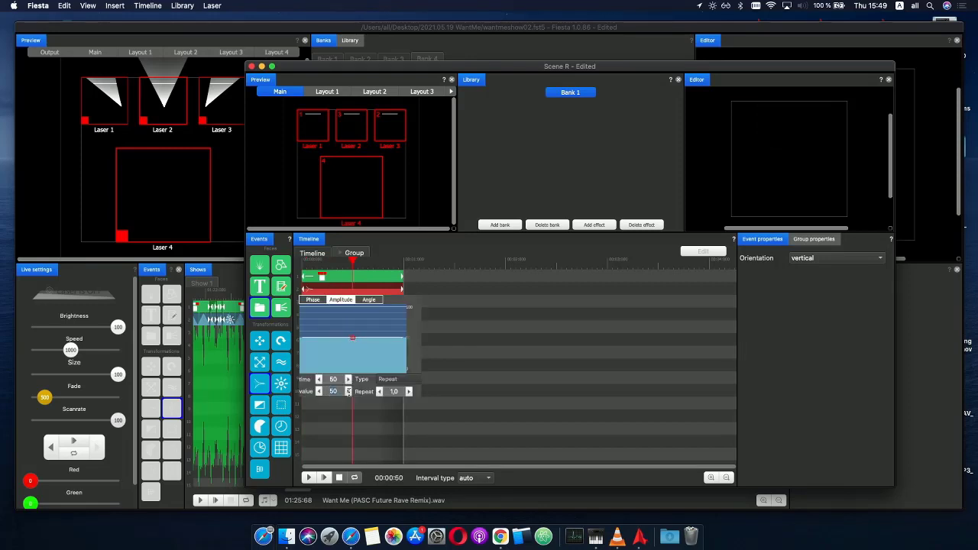
text(2)
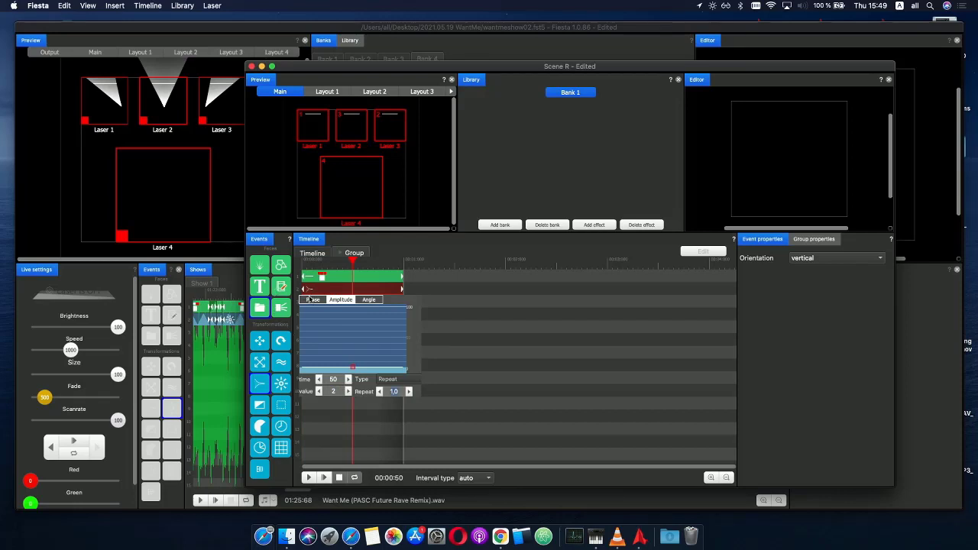
click(312, 300)
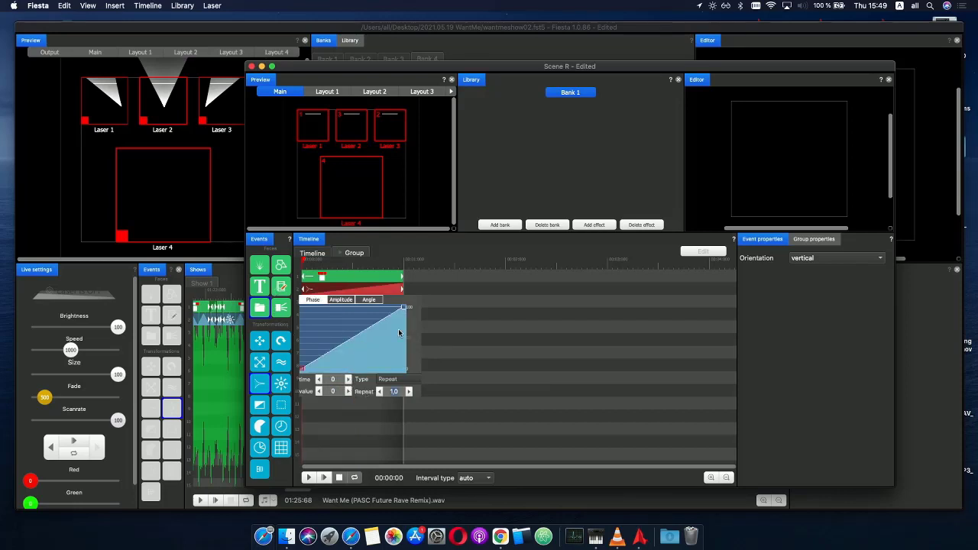
drag(308, 265, 267, 264)
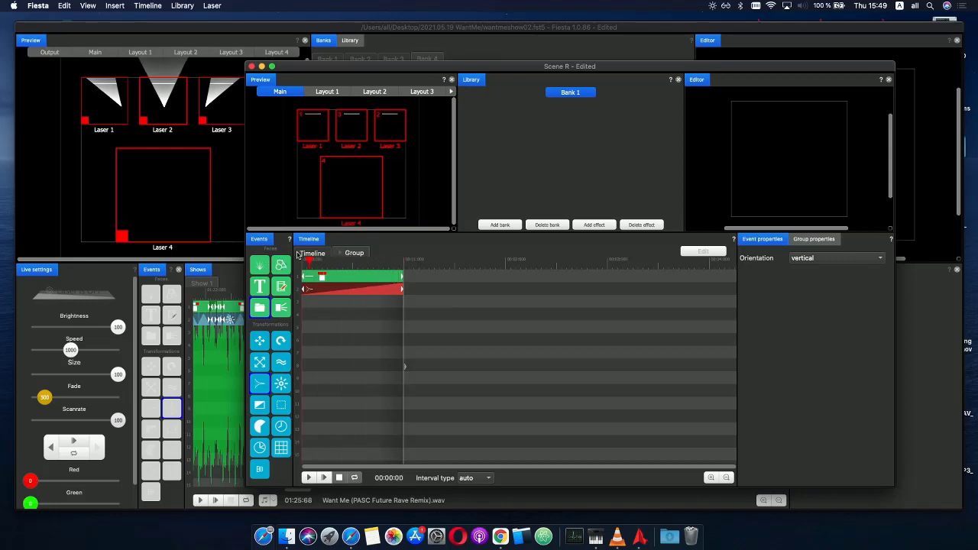
mouse_move(337, 262)
mouse_down()
mouse_move(346, 264)
mouse_move(314, 263)
mouse_move(409, 263)
mouse_move(329, 263)
mouse_up()
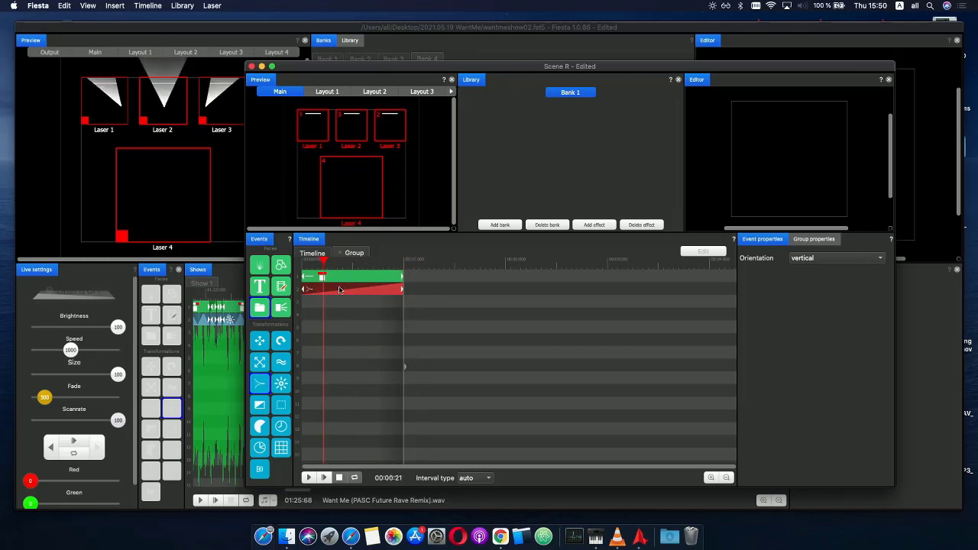
- Raise the vertical transformation's amplitude value to 4, preview the start of the group and return to the scene's main timeline
double_click(340, 291)
click(342, 301)
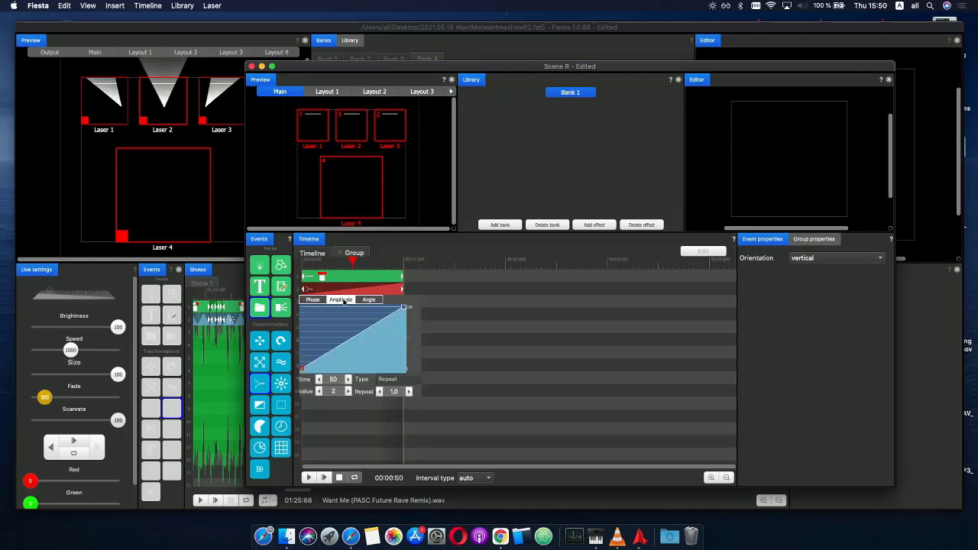
text(4)
key(Tab)
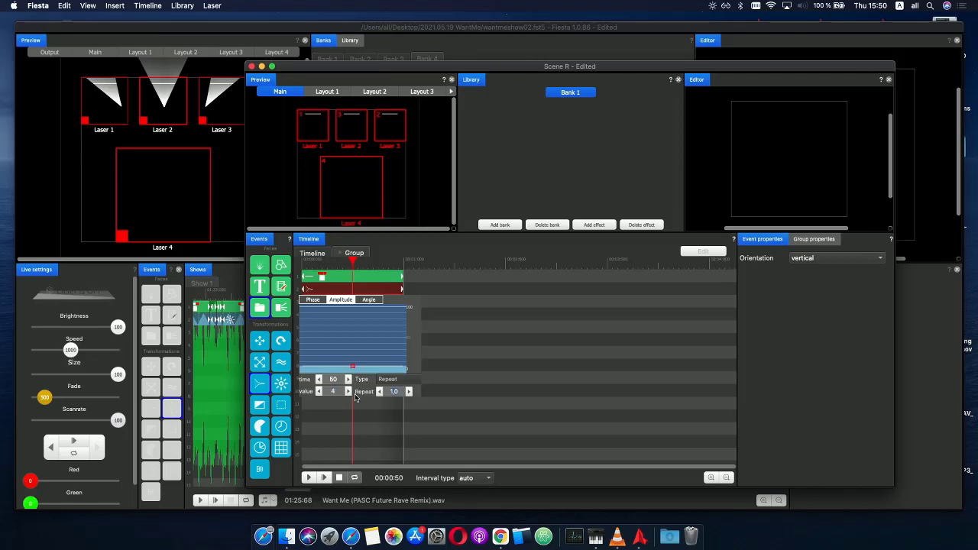
drag(311, 264, 257, 269)
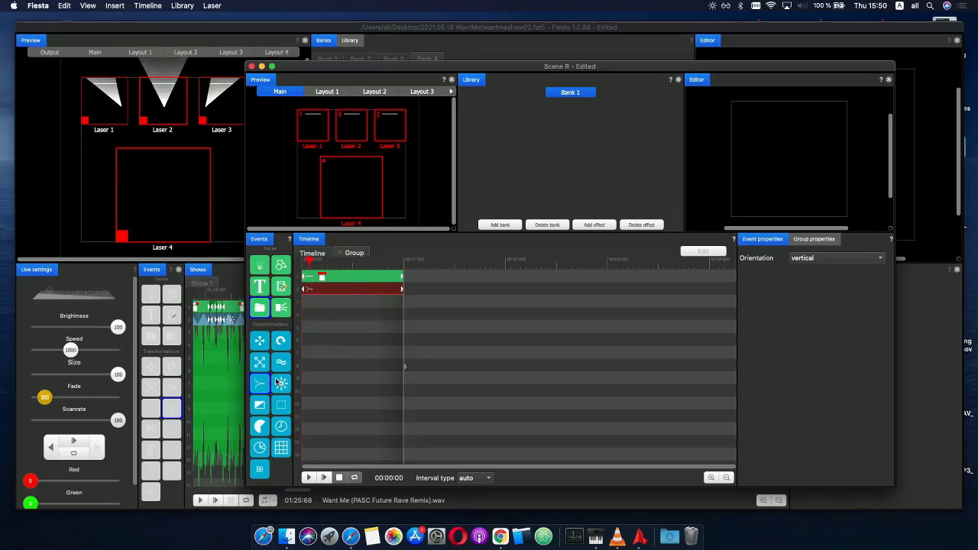
click(317, 256)
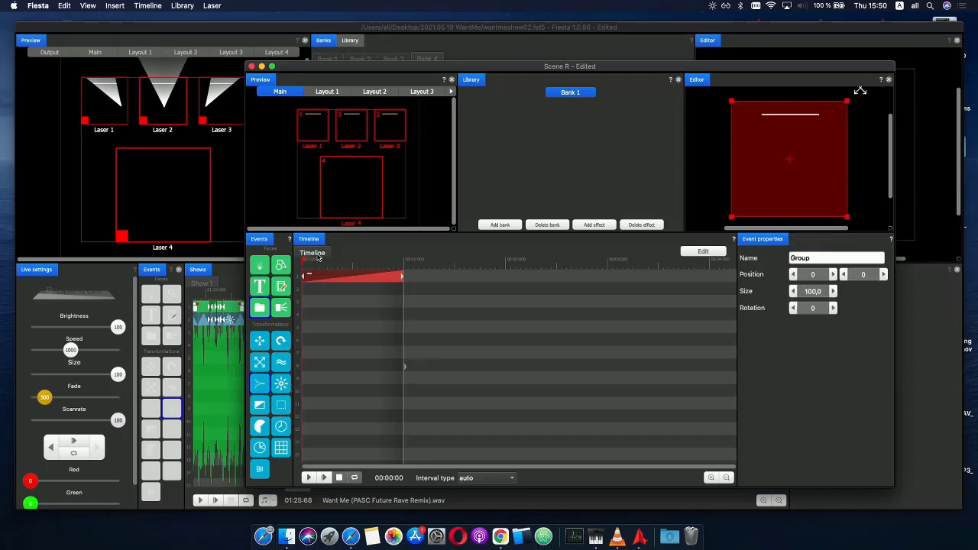
- Add a rotation transformation around the z axis beneath the group event, preview it and close the scene editor
mouse_move(311, 266)
mouse_down()
mouse_move(429, 263)
mouse_move(307, 264)
mouse_move(400, 264)
mouse_move(322, 264)
mouse_up()
drag(283, 343, 353, 264)
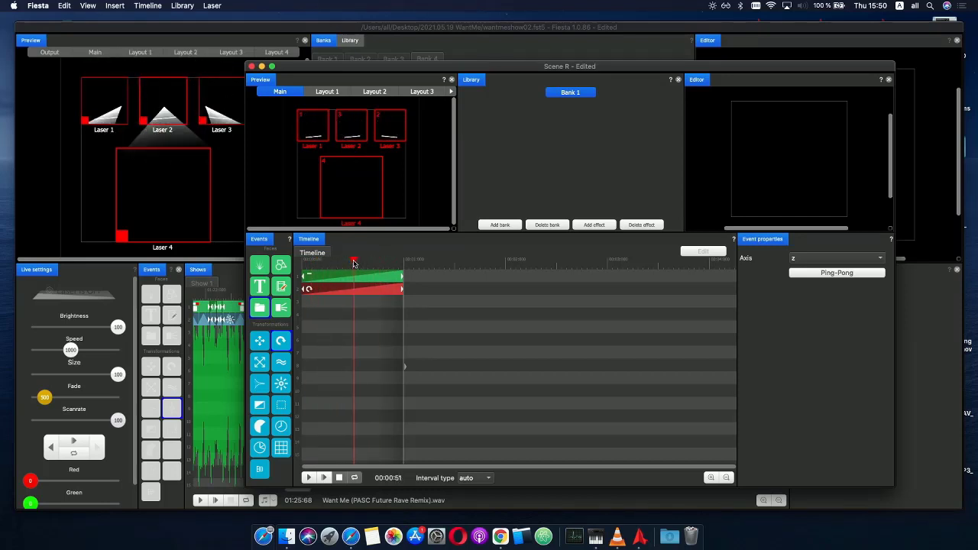
click(253, 66)
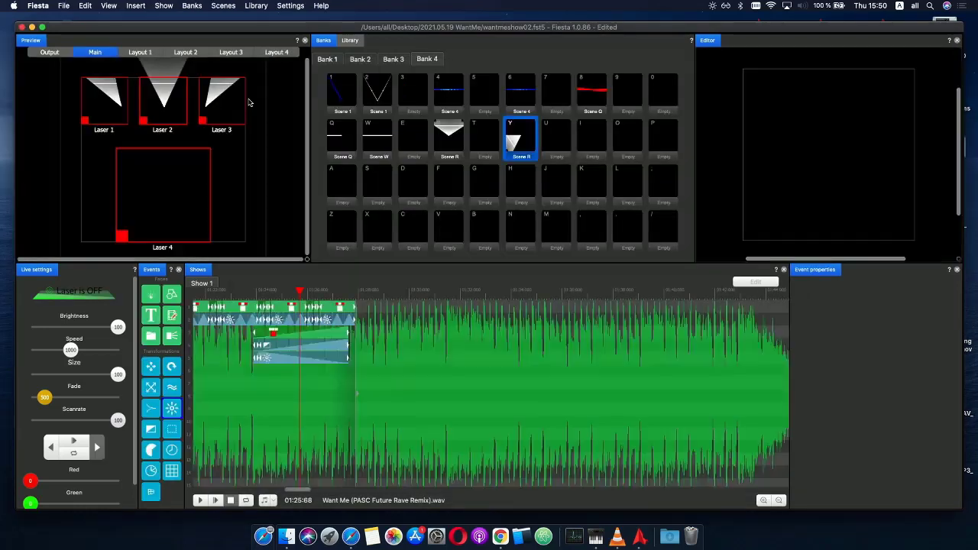
- Open the laser settings and turn off Invert X for Laser 3
click(192, 6)
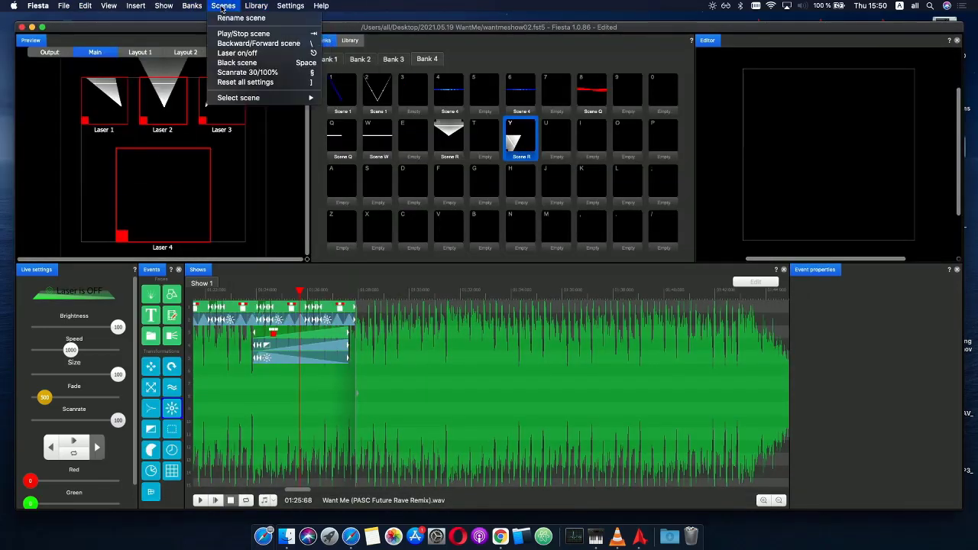
click(304, 20)
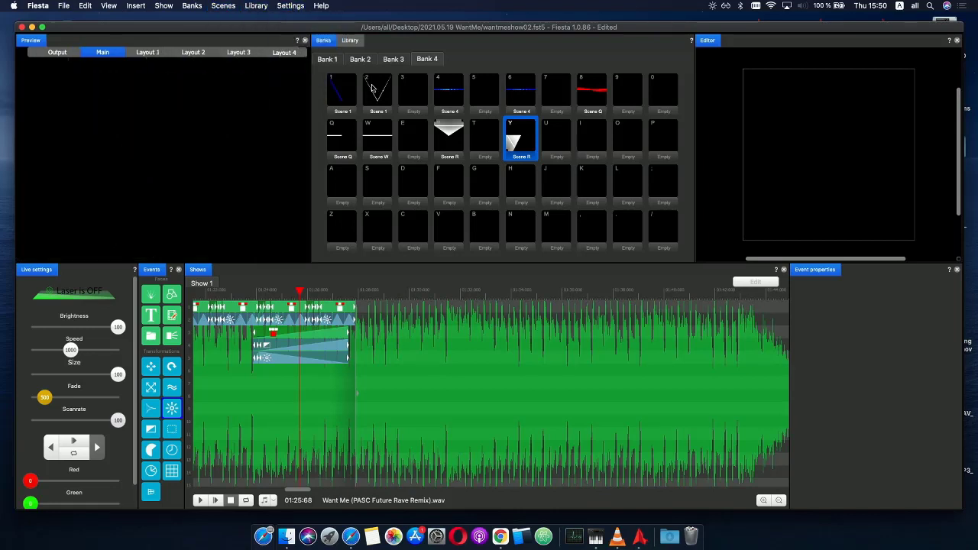
click(350, 220)
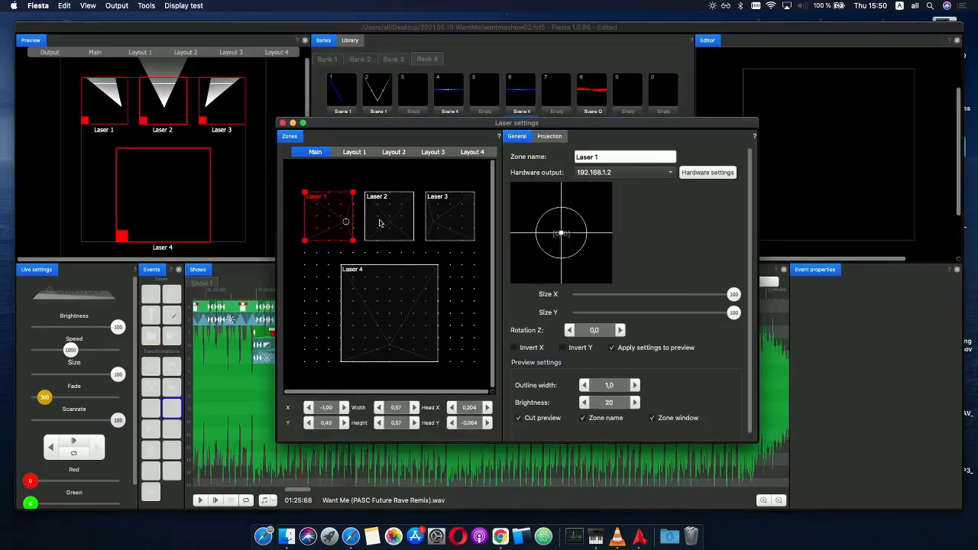
click(380, 223)
click(433, 222)
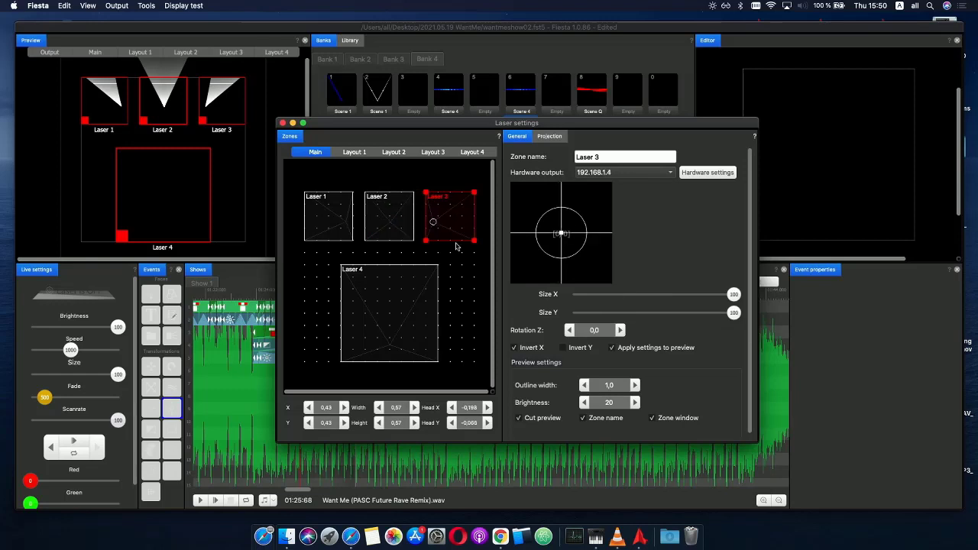
click(515, 348)
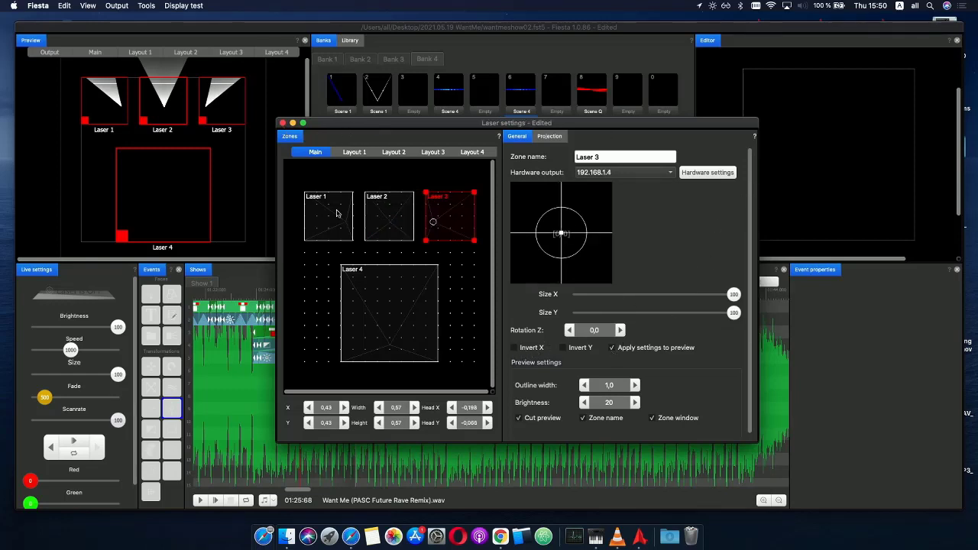
- Apply Laser 2's settings to the preview and set its Size X and Size Y to 100
click(384, 217)
click(346, 222)
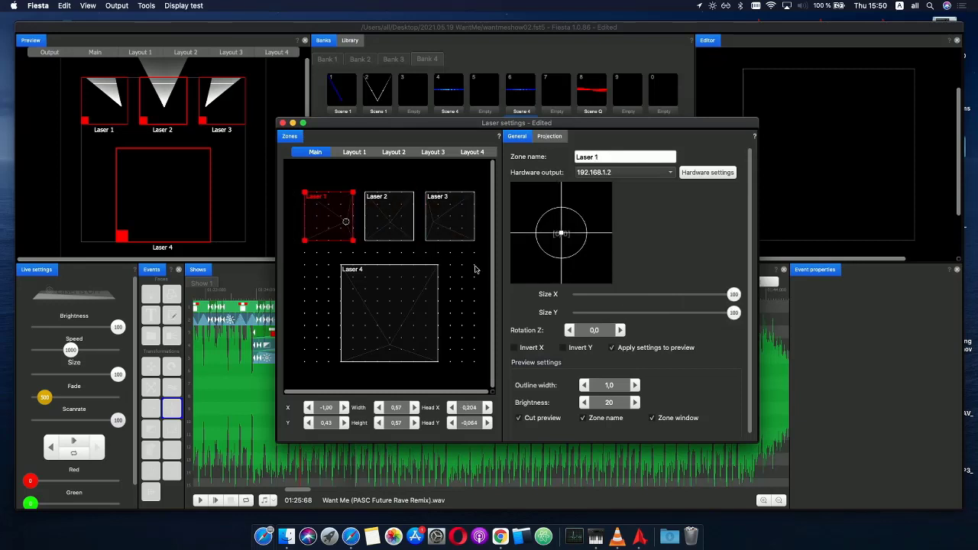
click(382, 213)
click(614, 349)
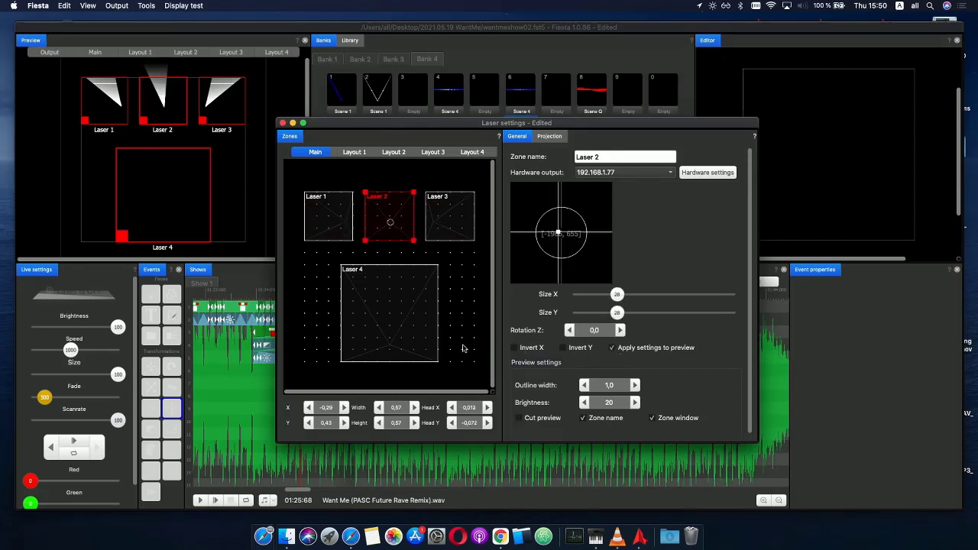
right_click(618, 297)
right_click(620, 313)
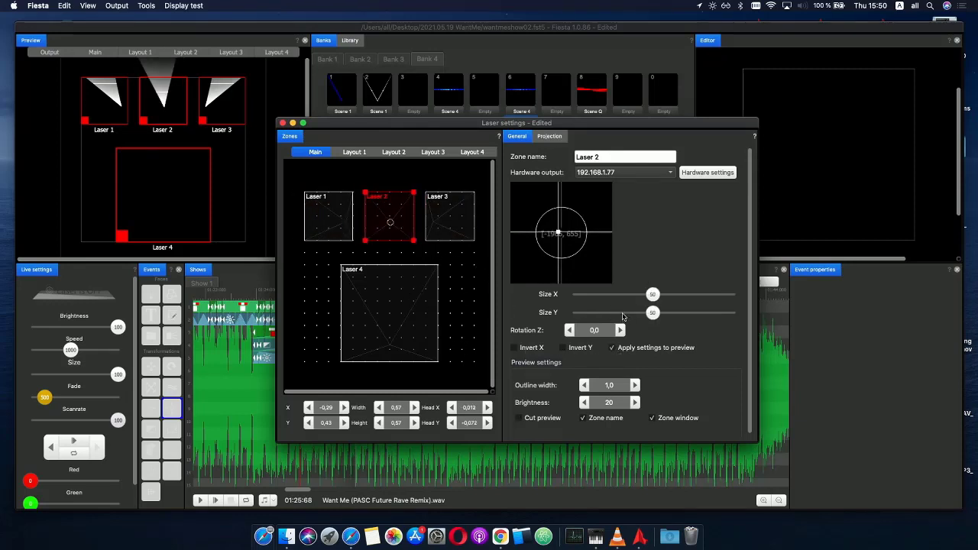
drag(654, 295, 734, 295)
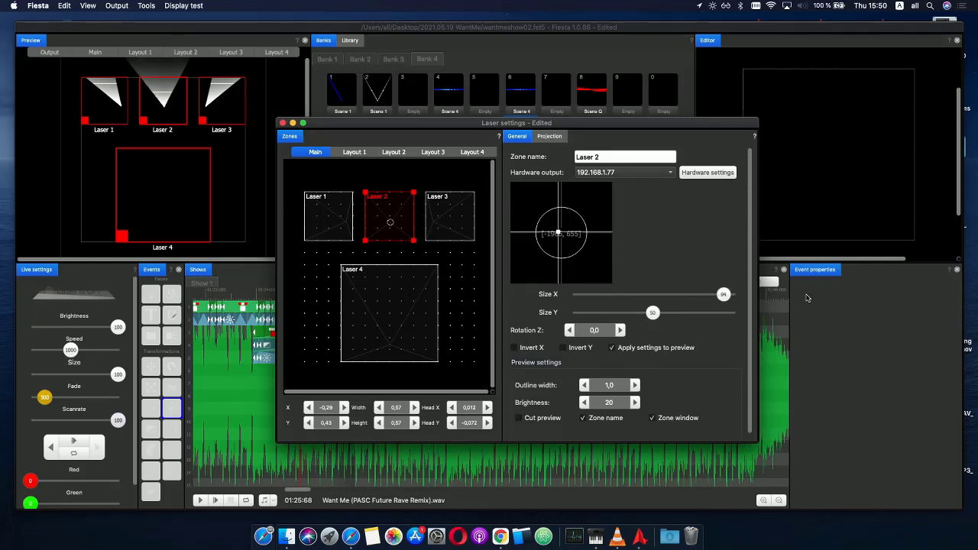
drag(654, 313, 829, 317)
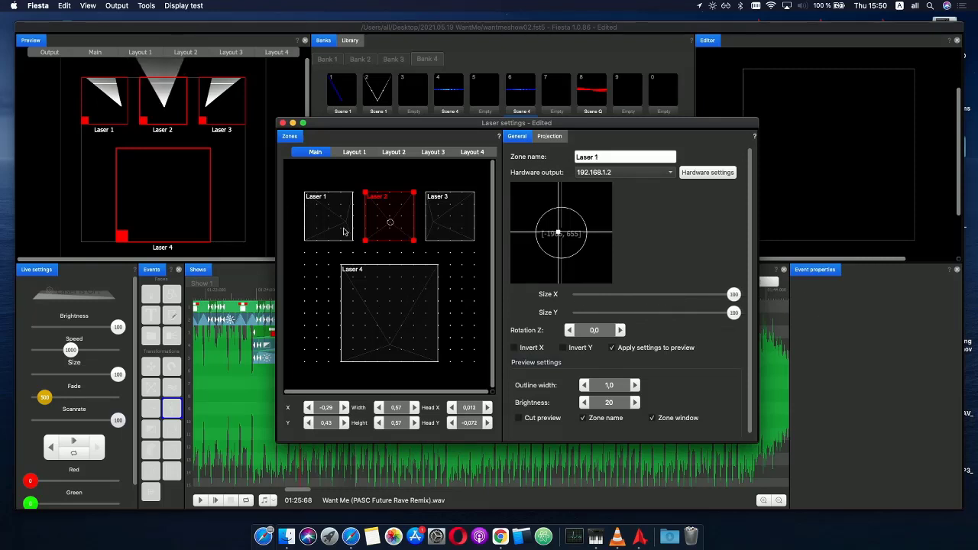
- Turn off Apply settings to preview for Laser 3 and accept its position of 0:0
click(458, 224)
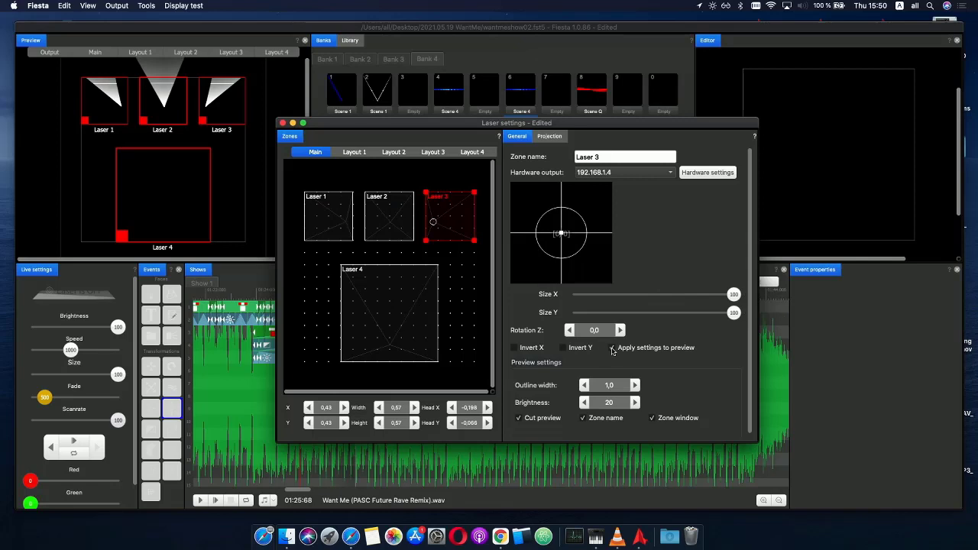
right_click(560, 236)
click(566, 240)
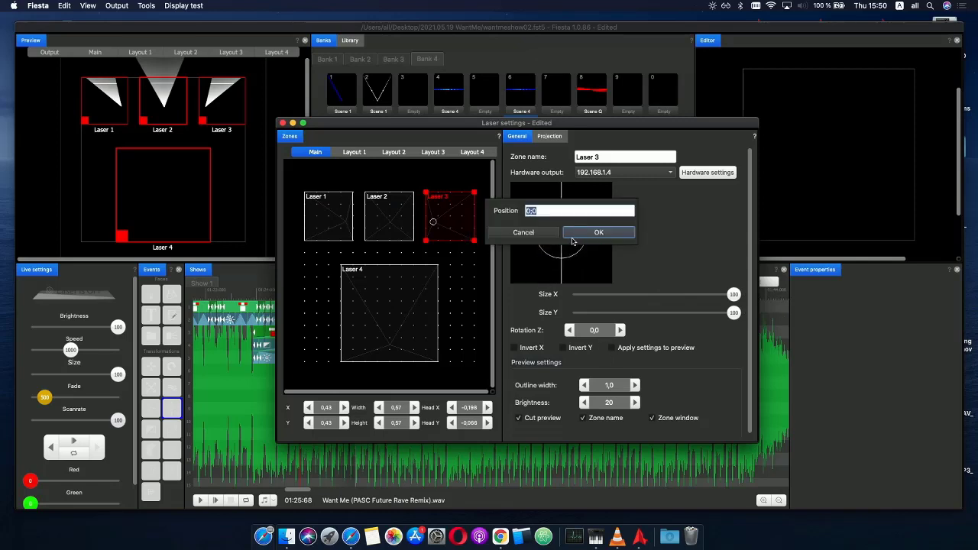
click(595, 235)
- Center the projection position of Laser 2
click(402, 222)
right_click(575, 234)
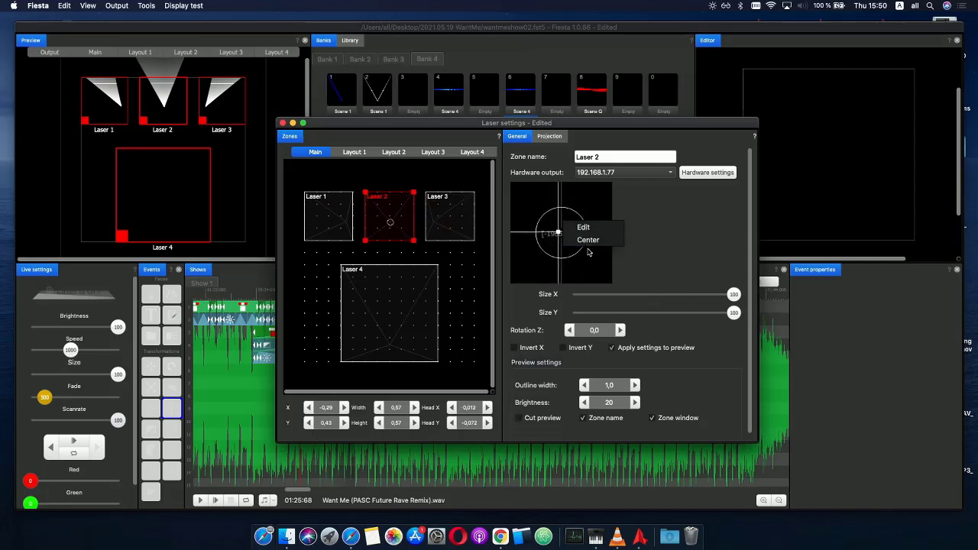
click(588, 251)
- Turn off Apply settings to preview for Laser 2, check Lasers 1 and 3, and close the laser settings
click(327, 224)
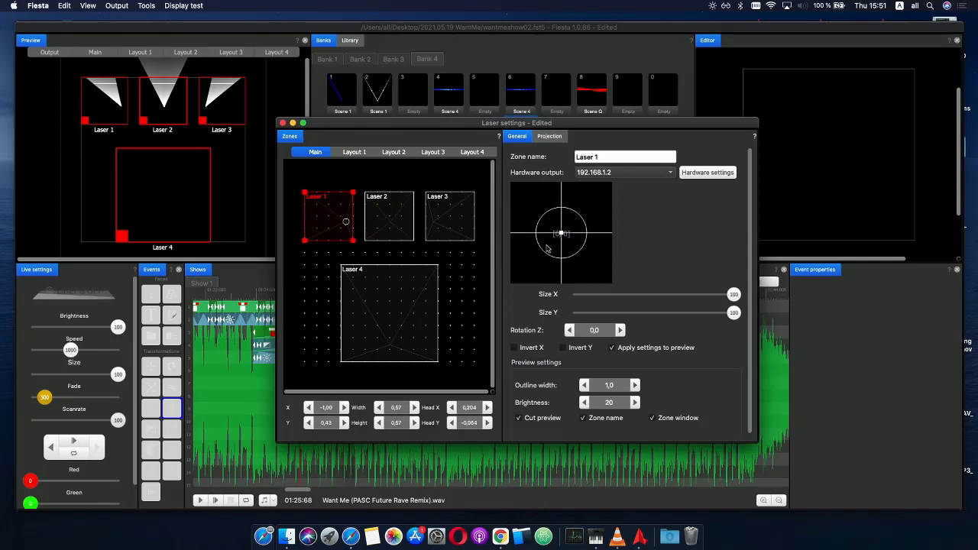
click(405, 212)
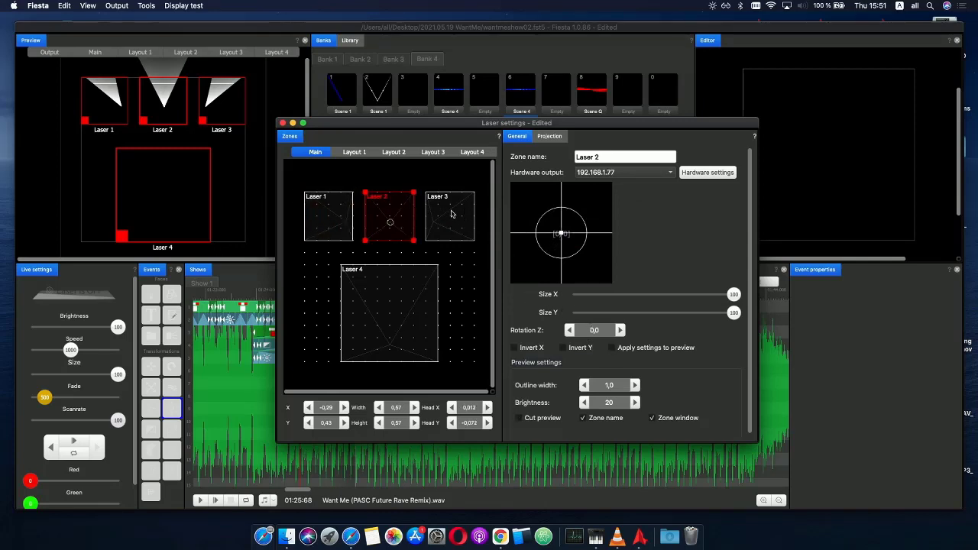
click(452, 214)
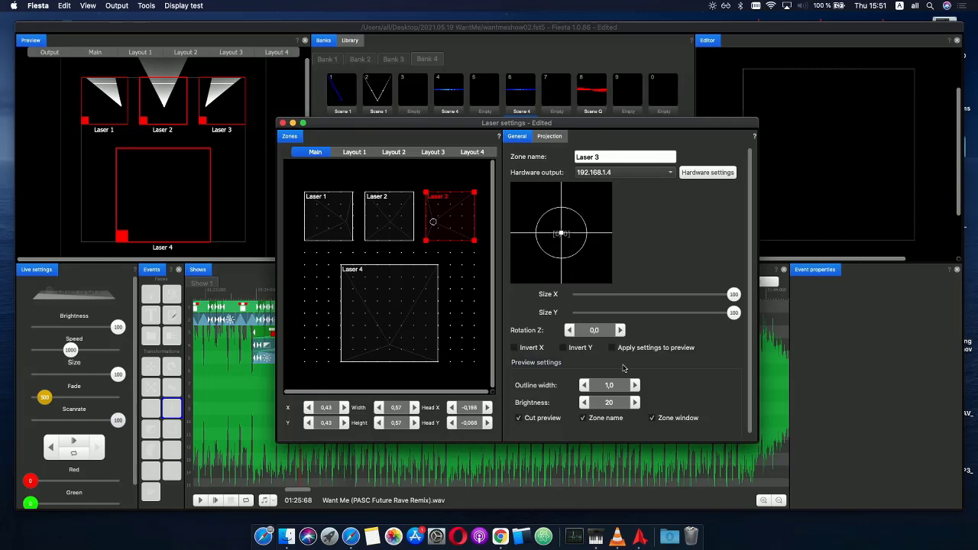
click(282, 123)
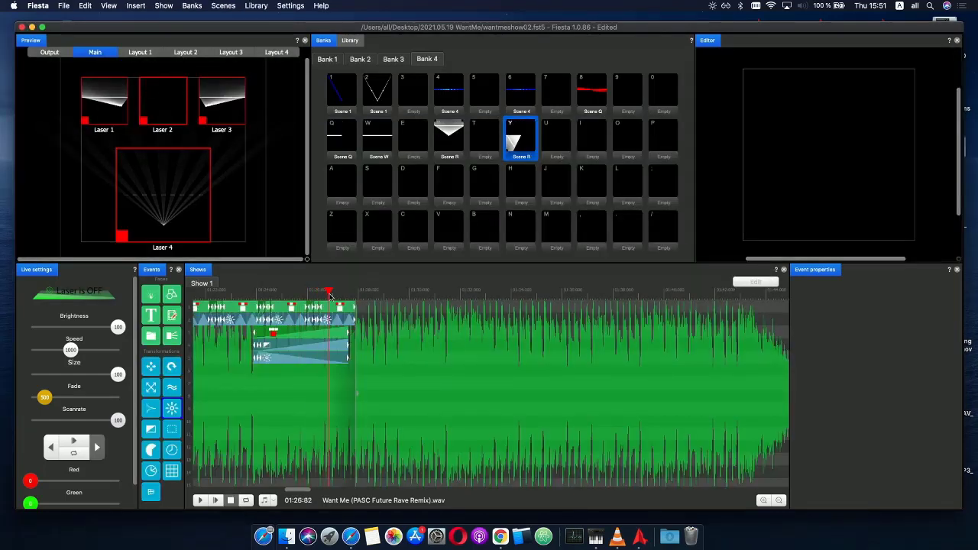
- Reopen the scene in bank slot Y and move its rotation transformation down to the third timeline row
click(328, 294)
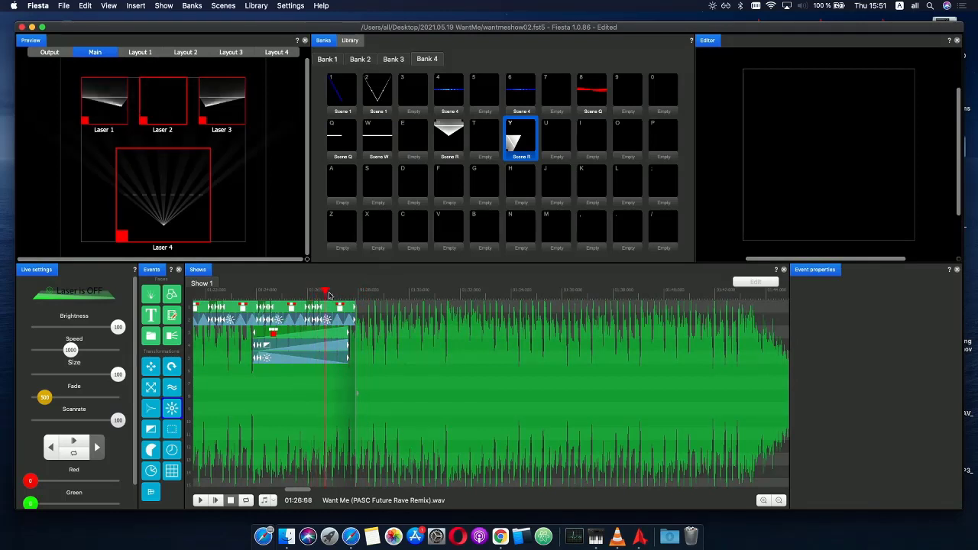
click(521, 136)
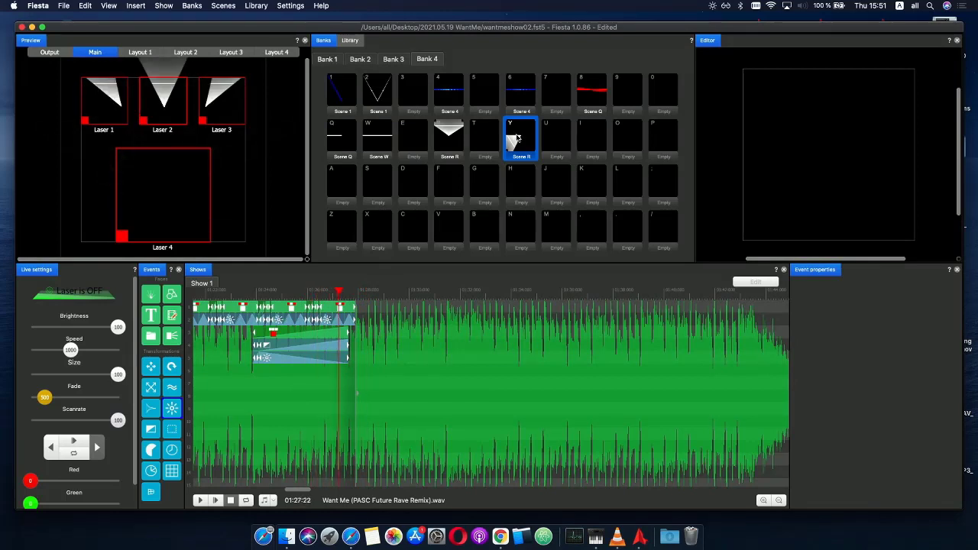
double_click(517, 137)
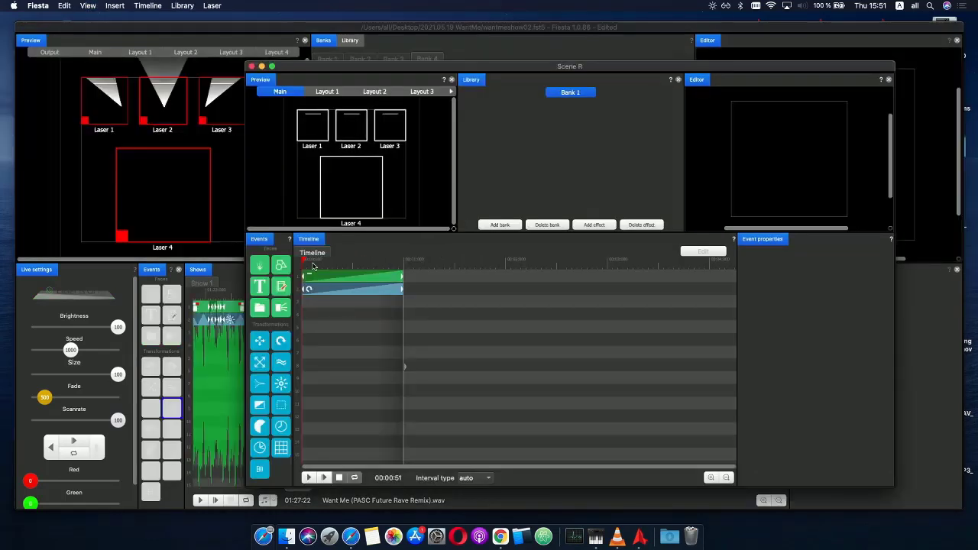
drag(313, 266, 307, 309)
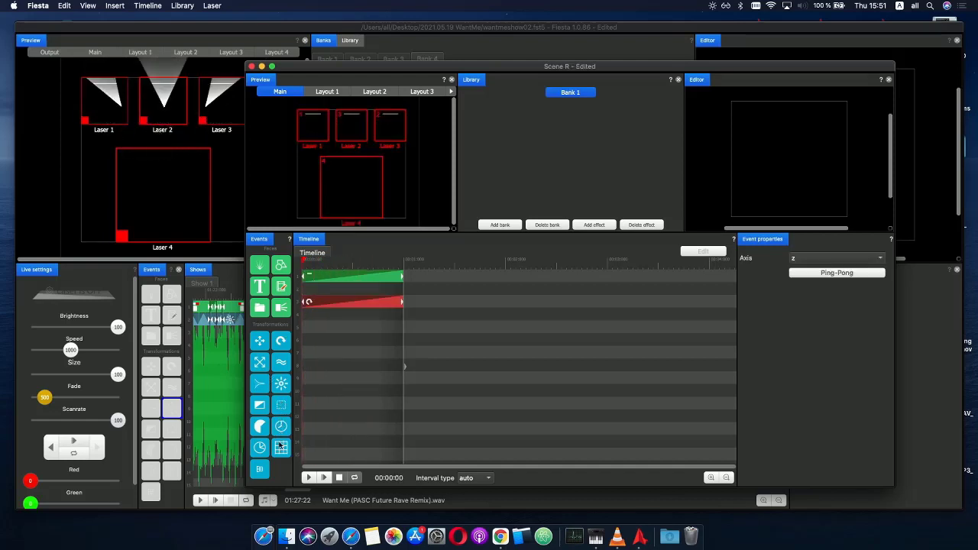
- Delete the trial transformation and add a delay transformation with a delay of 20 between the group and the rotation
drag(261, 451, 324, 265)
key(Delete)
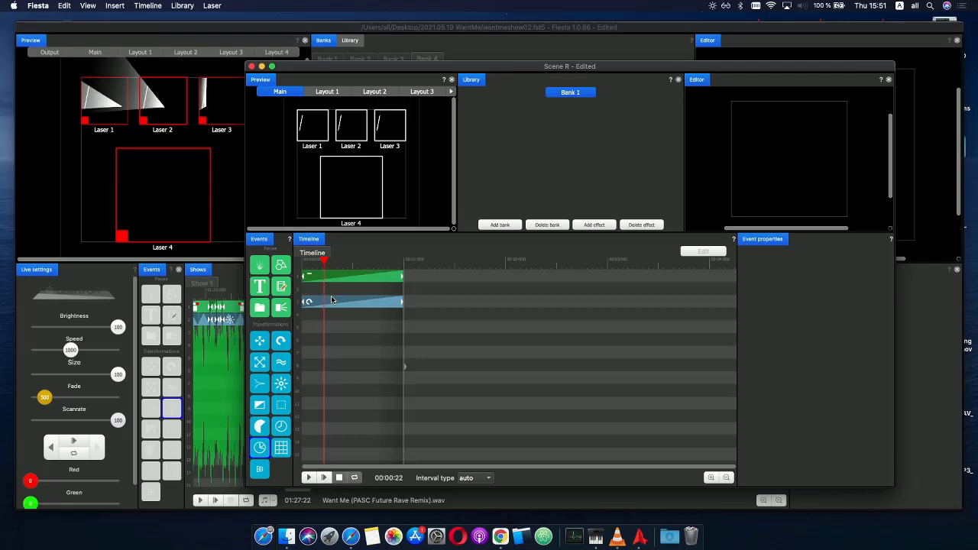
drag(260, 447, 367, 264)
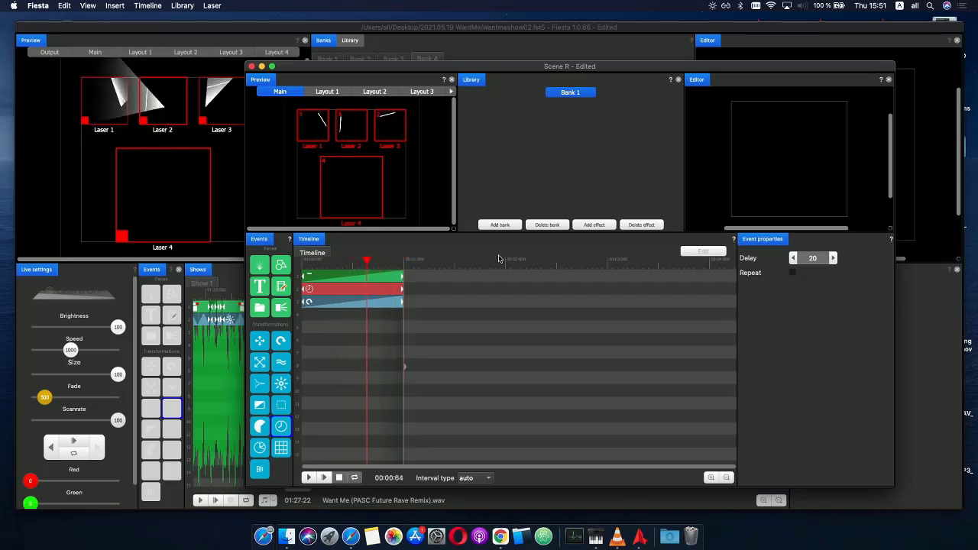
- Set the delay of the delay transformation to 8
scroll(817, 257, down, 20)
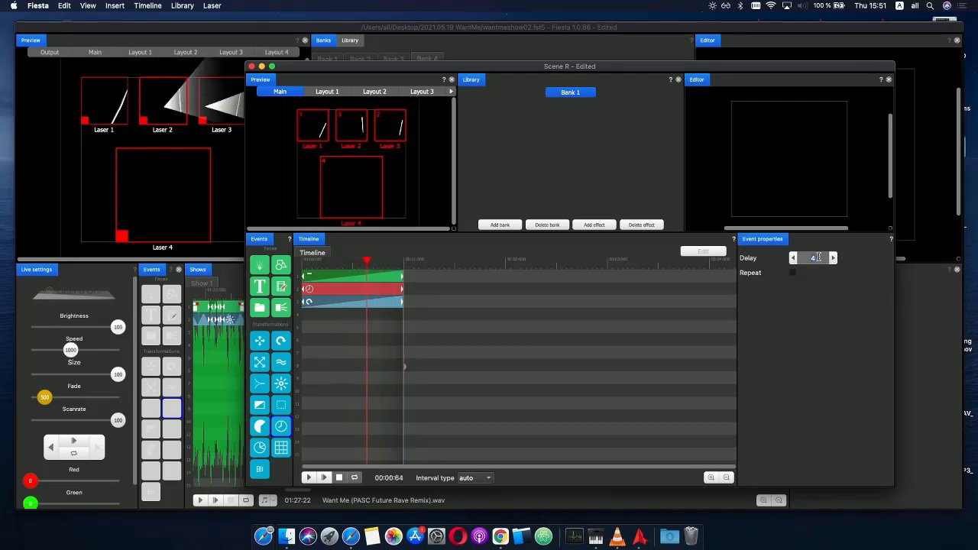
scroll(817, 257, down, 15)
scroll(817, 258, up, 20)
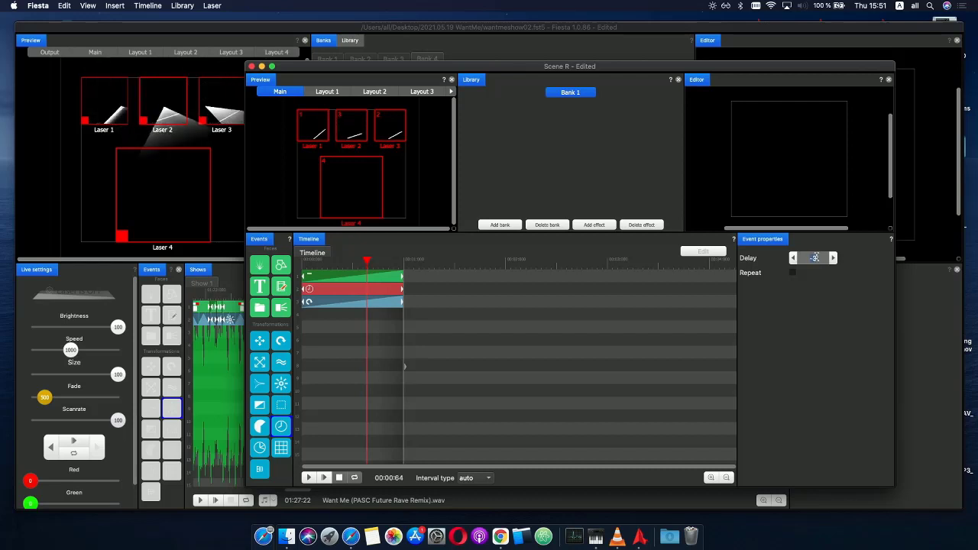
scroll(817, 258, up, 1)
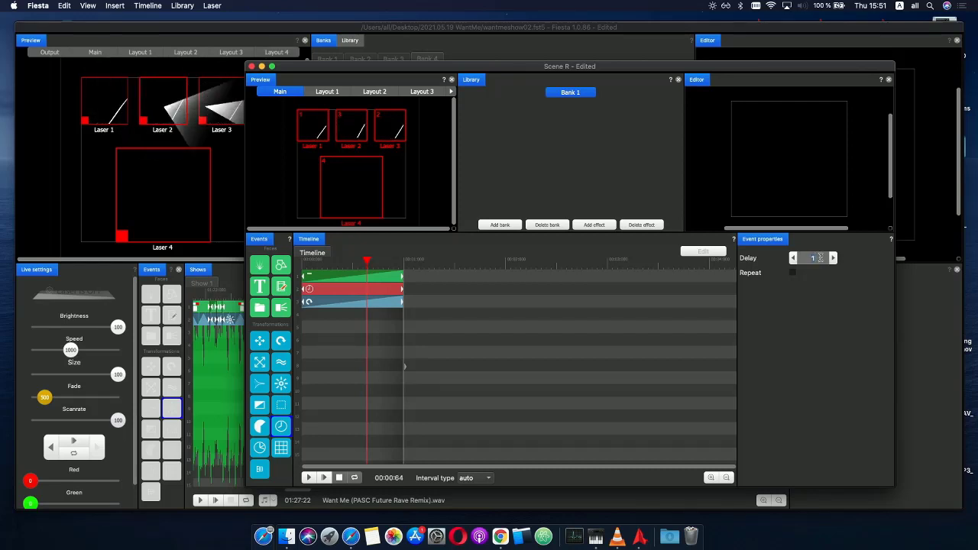
scroll(820, 257, up, 6)
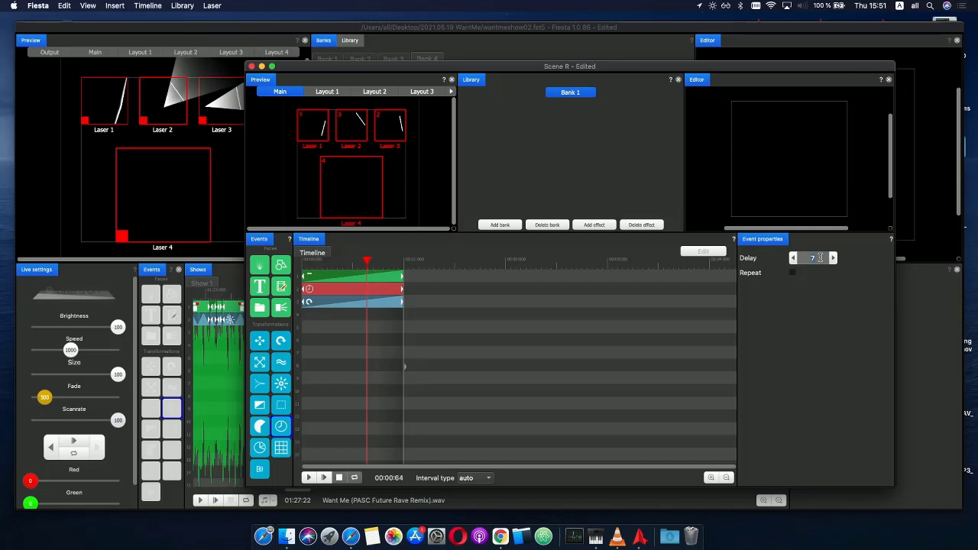
scroll(820, 257, up, 1)
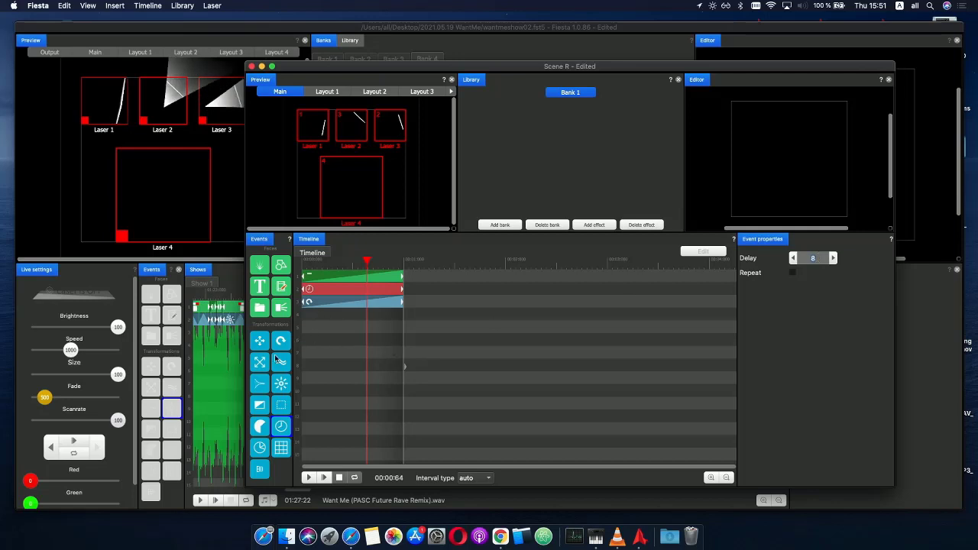
- Add a color transformation on the fourth timeline row, with a yellow gradient stop near the start and a white stop at color position 17
drag(261, 409, 336, 313)
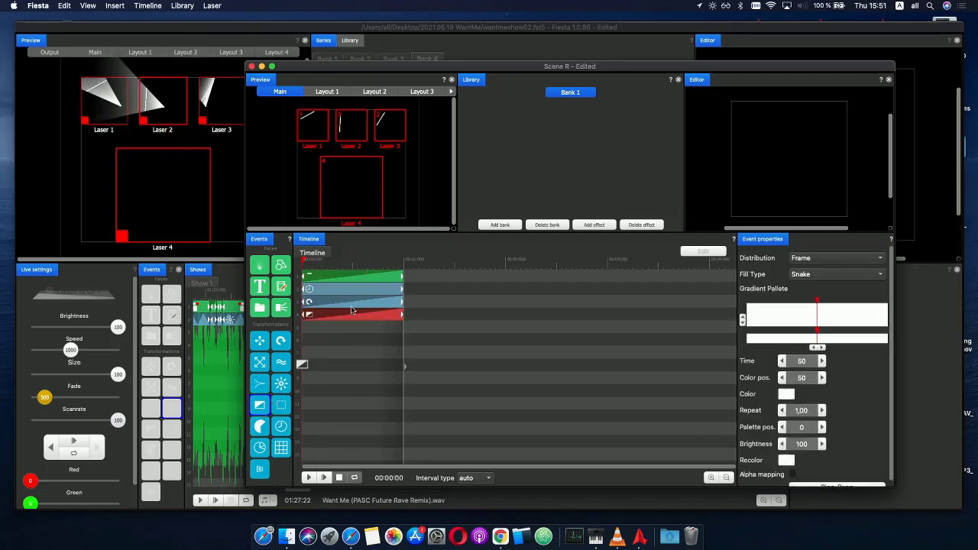
click(772, 339)
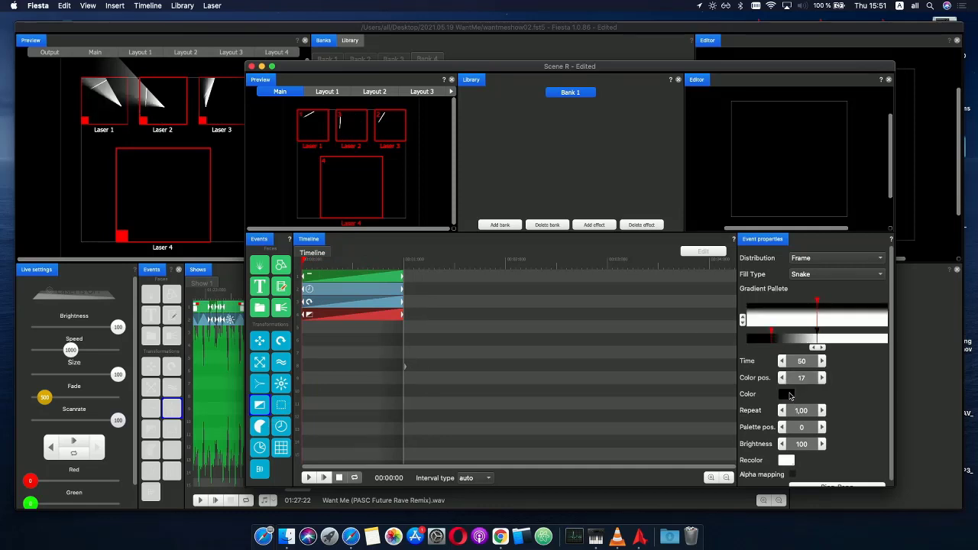
click(787, 395)
click(785, 333)
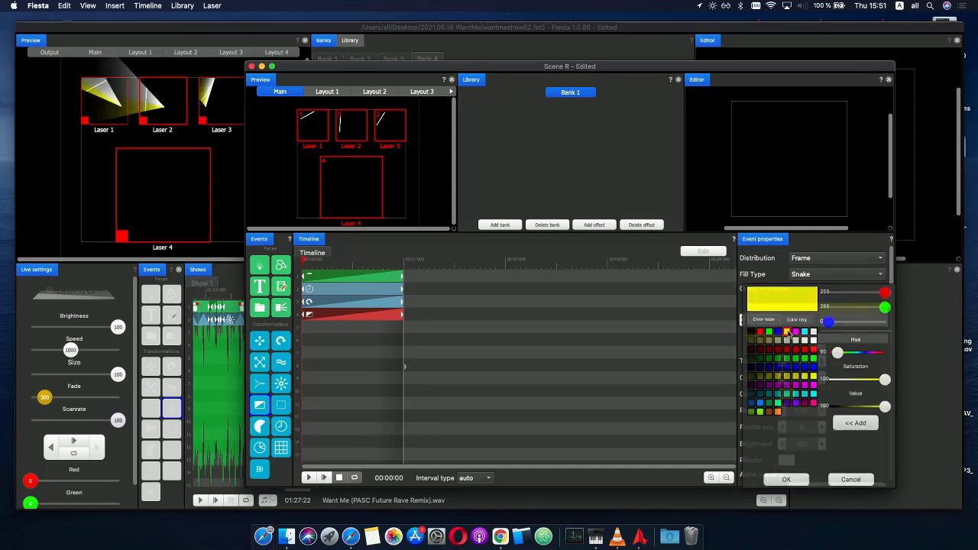
click(786, 333)
drag(763, 337, 771, 341)
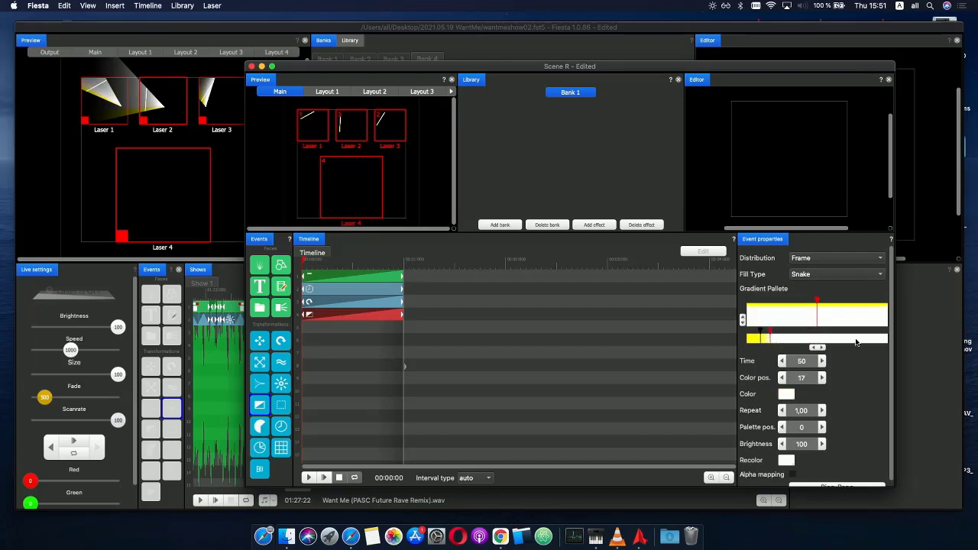
- Add a yellow gradient stop near color position 87 and a white stop at 82, and close the scene
click(870, 341)
click(787, 395)
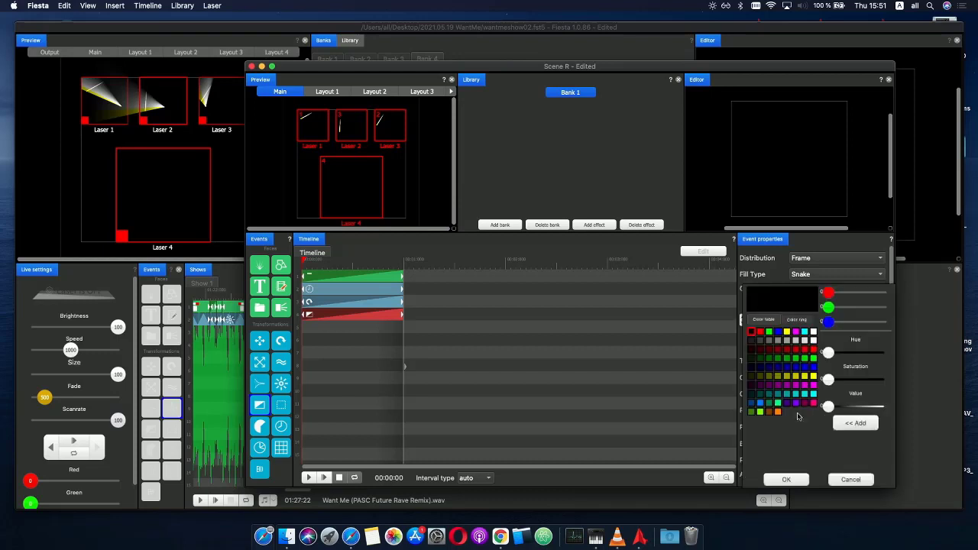
double_click(814, 332)
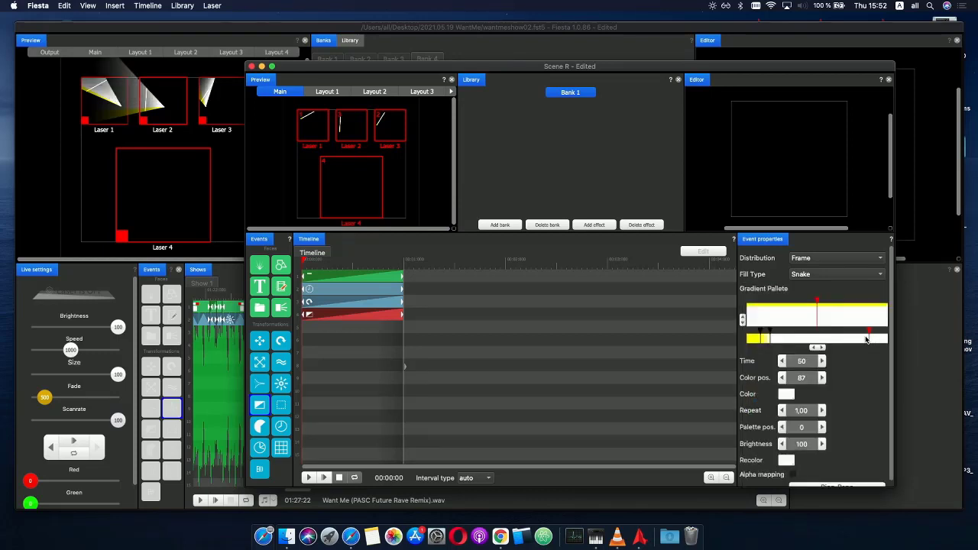
click(867, 340)
click(788, 395)
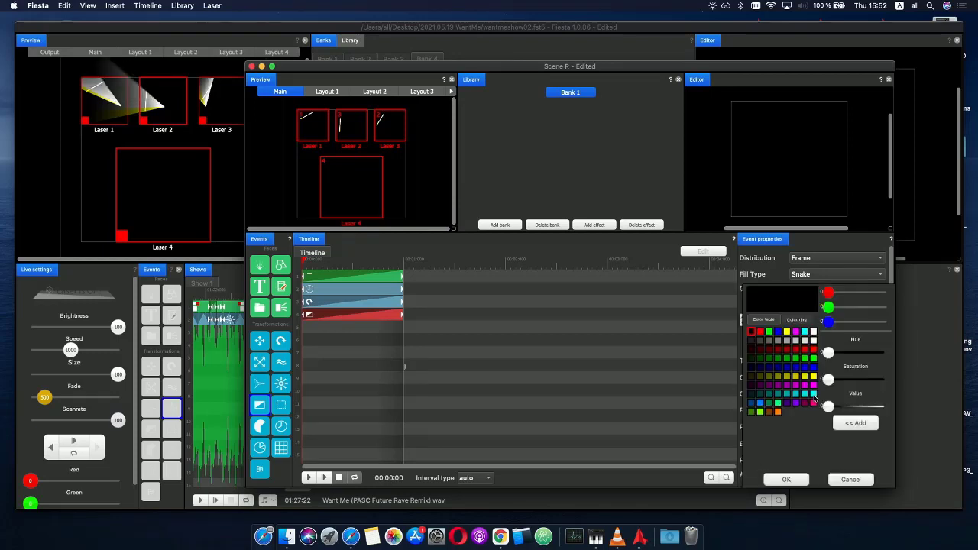
double_click(814, 377)
click(863, 340)
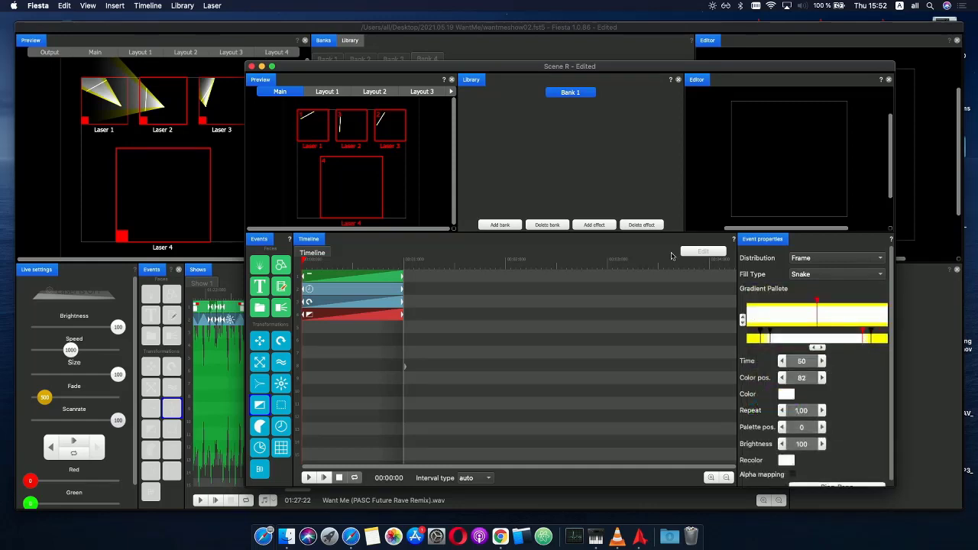
click(250, 66)
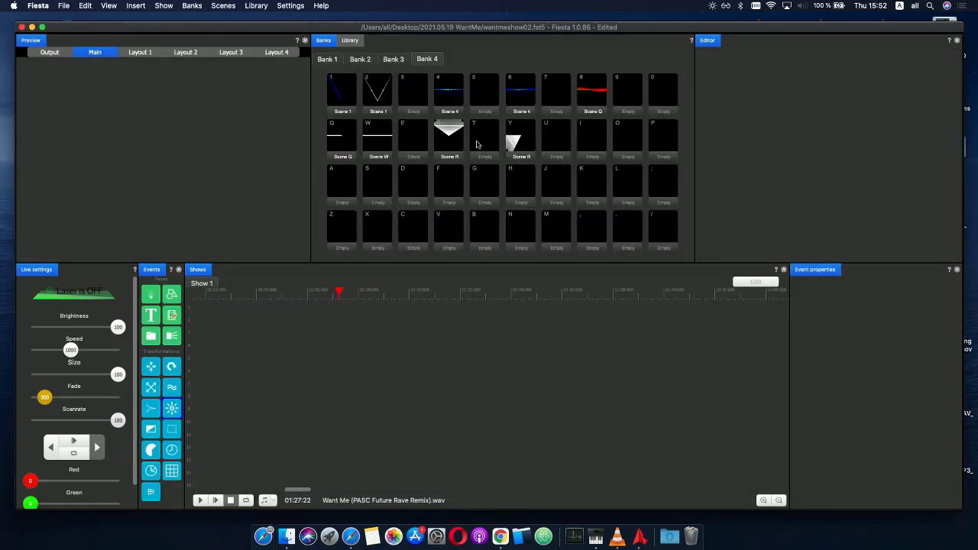
- Place the scene from bank slot Y on the first show row at 01:27:89 and extend it to 01:31:43
drag(522, 163, 350, 307)
scroll(384, 312, up, 3)
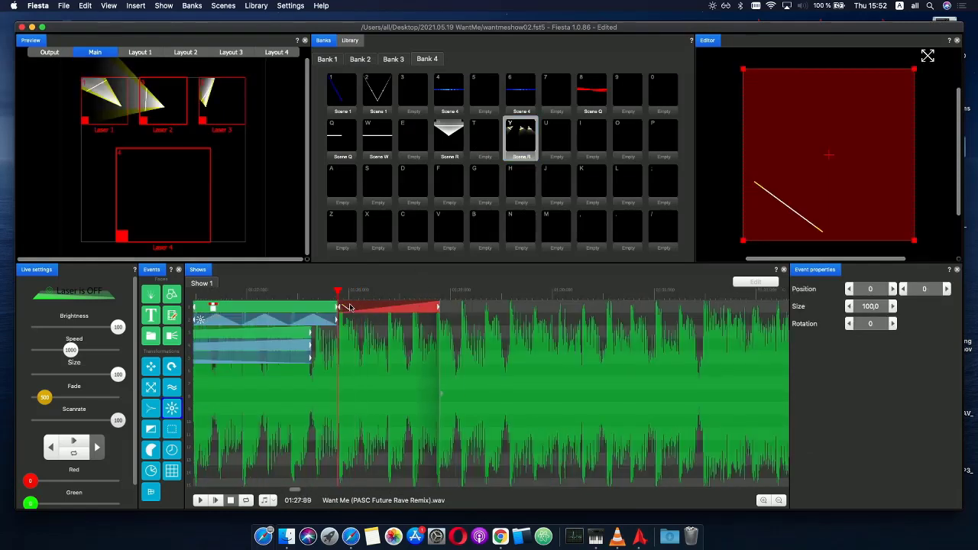
drag(438, 308, 699, 313)
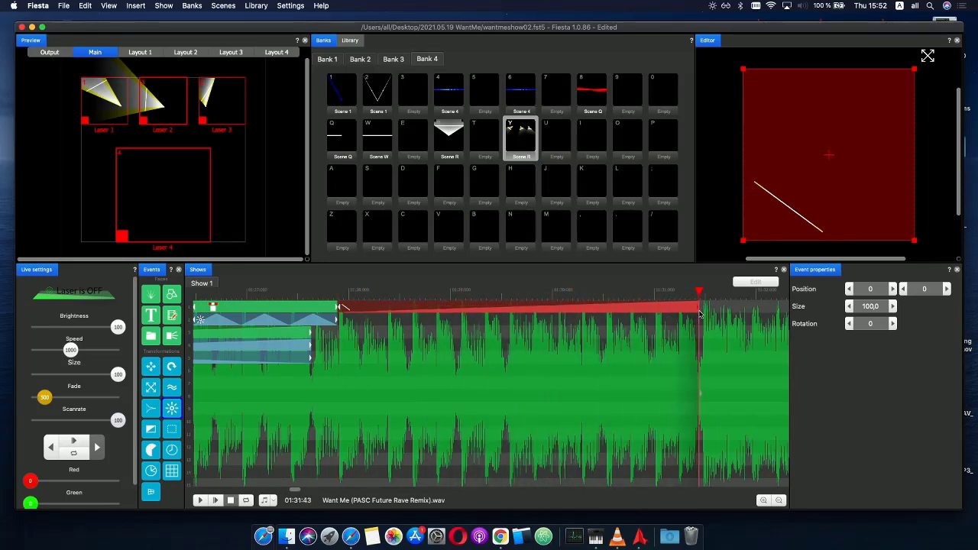
- Play the show from 01:27:46 to check the newly placed scene event
scroll(518, 316, down, 3)
drag(529, 292, 497, 292)
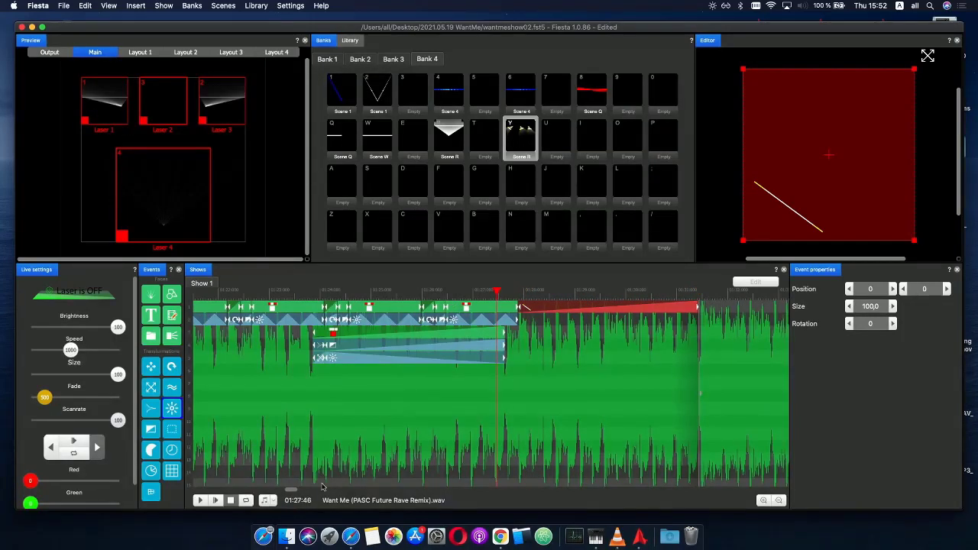
click(227, 501)
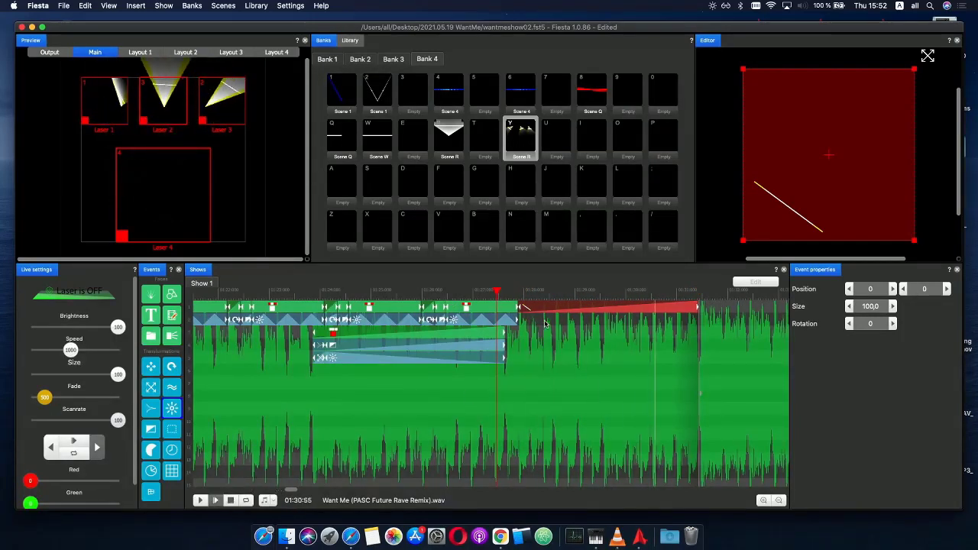
drag(610, 296, 576, 296)
scroll(590, 319, up, 2)
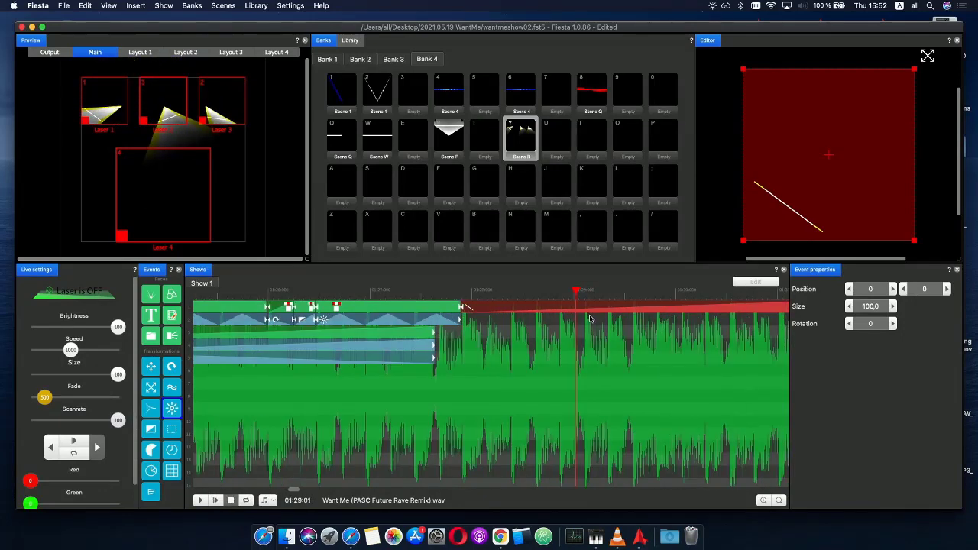
- Set the phase repeat of the new scene event to 2 and play the show from 01:27:69
double_click(544, 308)
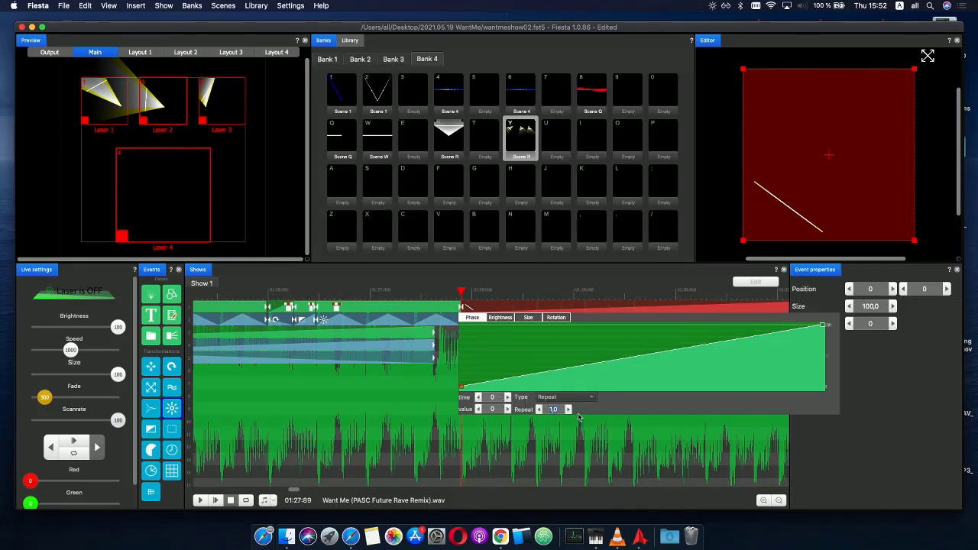
text(2)
click(444, 290)
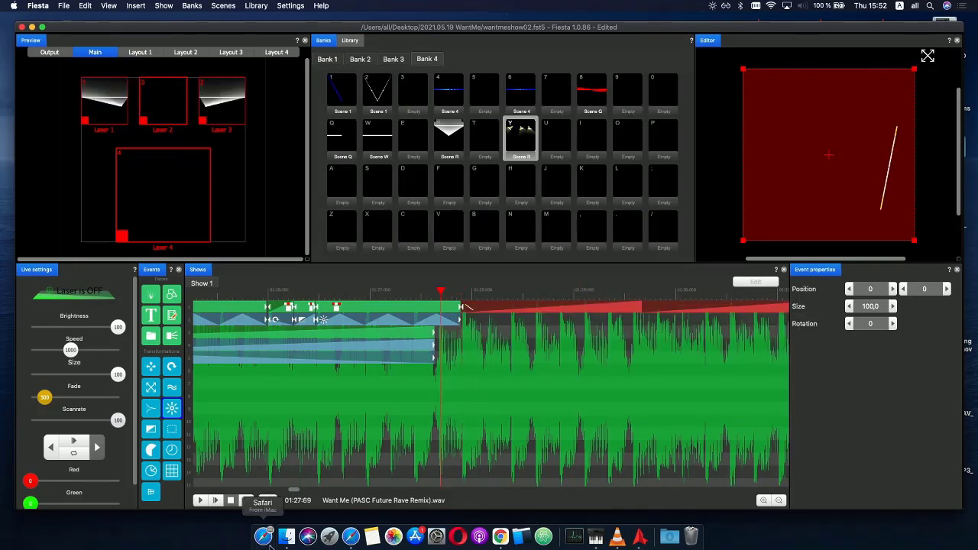
click(215, 501)
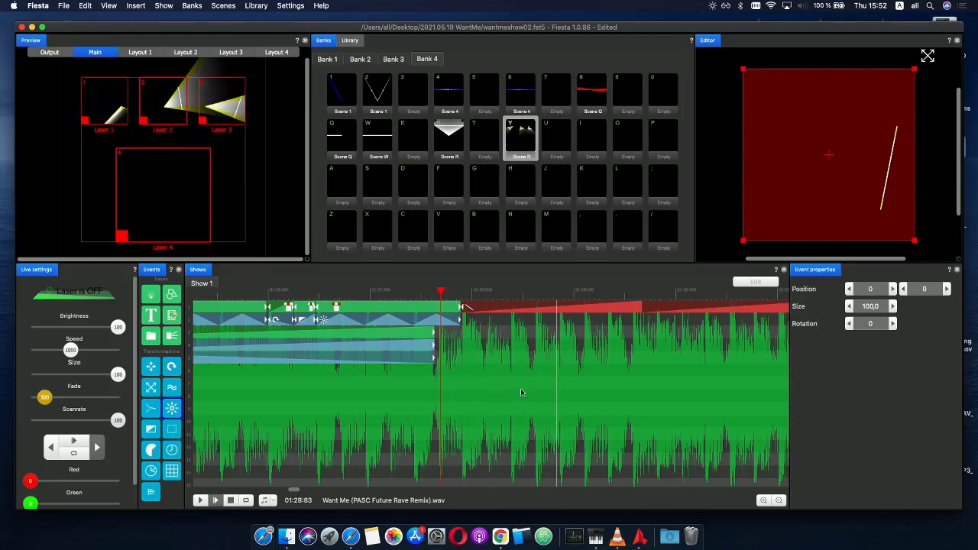
click(469, 291)
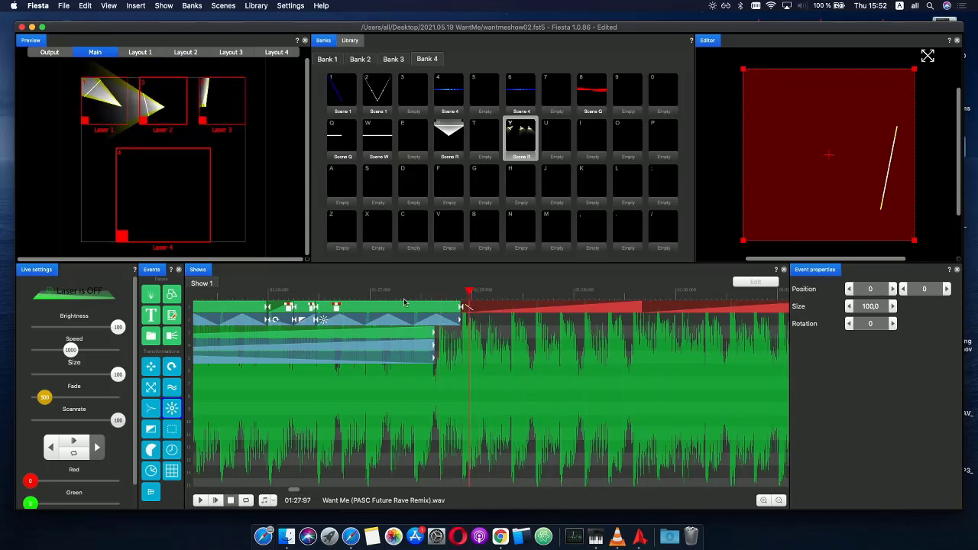
- Add a short size transformation on the second row at the scene event's start and play the show from 01:27:40
click(152, 388)
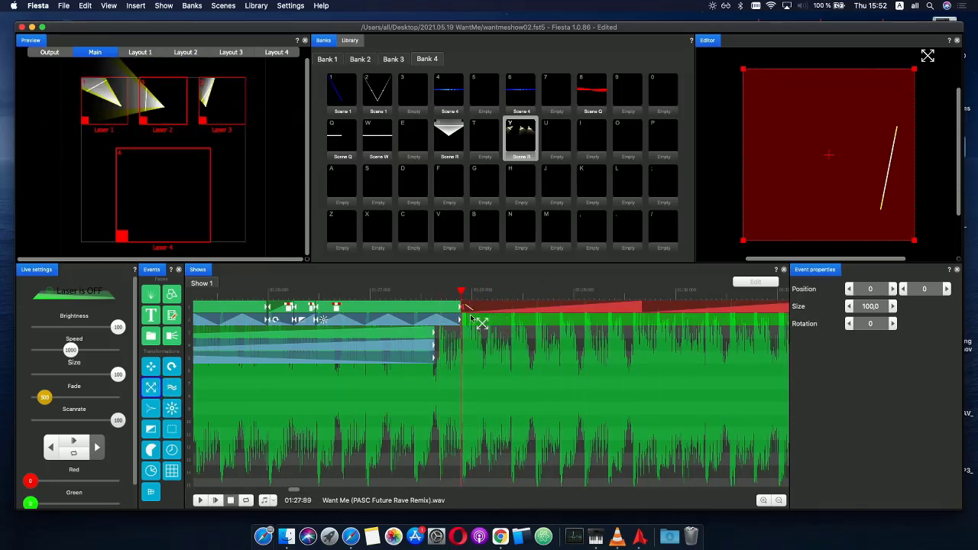
drag(466, 316, 512, 321)
drag(460, 293, 412, 298)
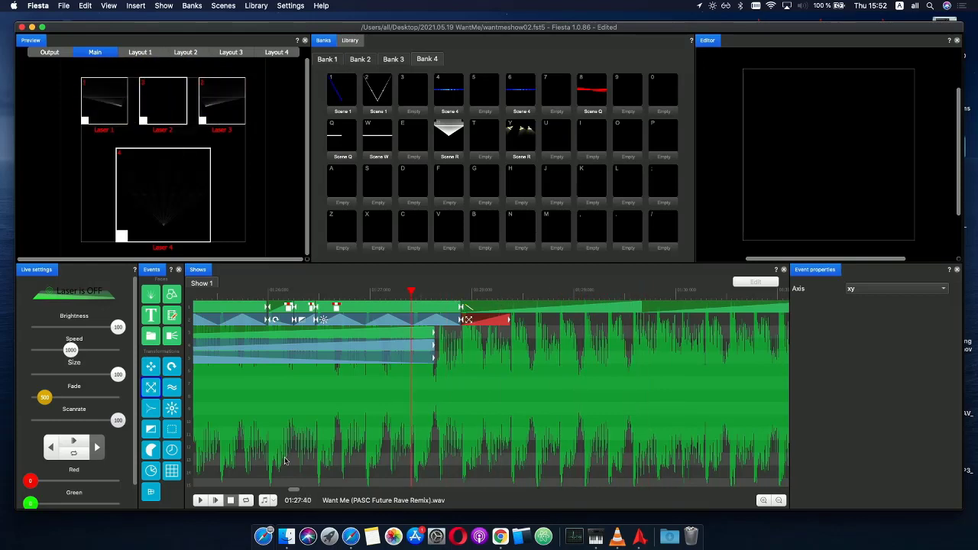
click(216, 499)
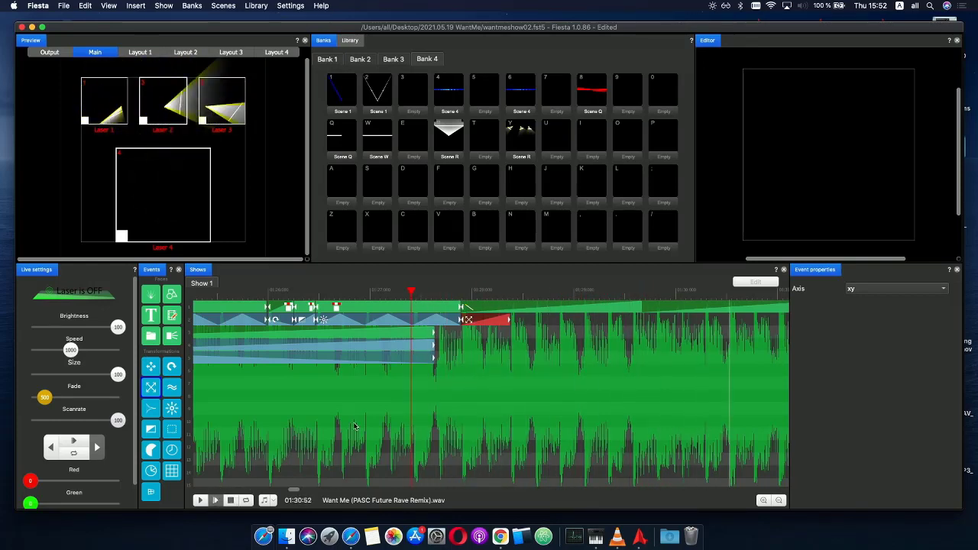
- Copy the scene event with its size transformation to 01:31:47 and extend the original event to meet the copy
scroll(397, 403, down, 3)
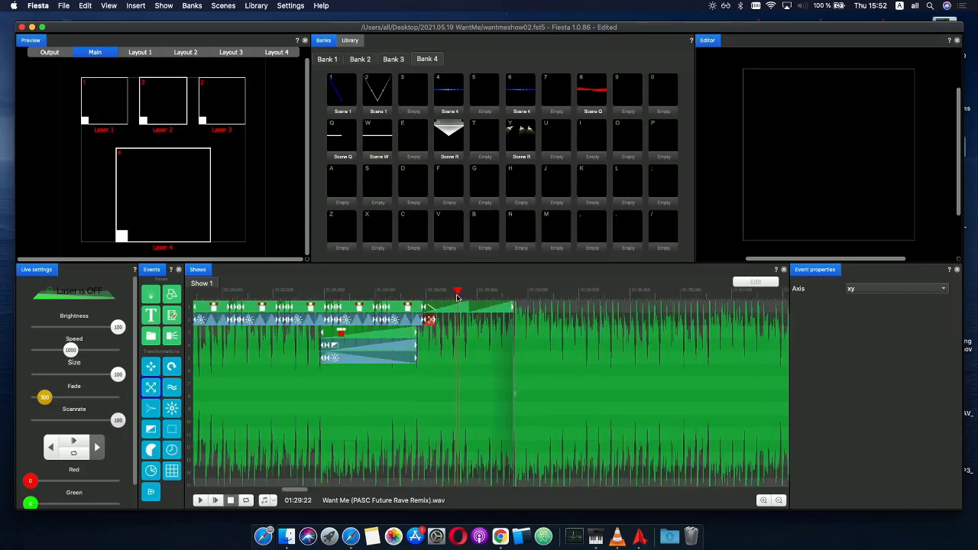
click(489, 308)
click(522, 314)
key(super+v)
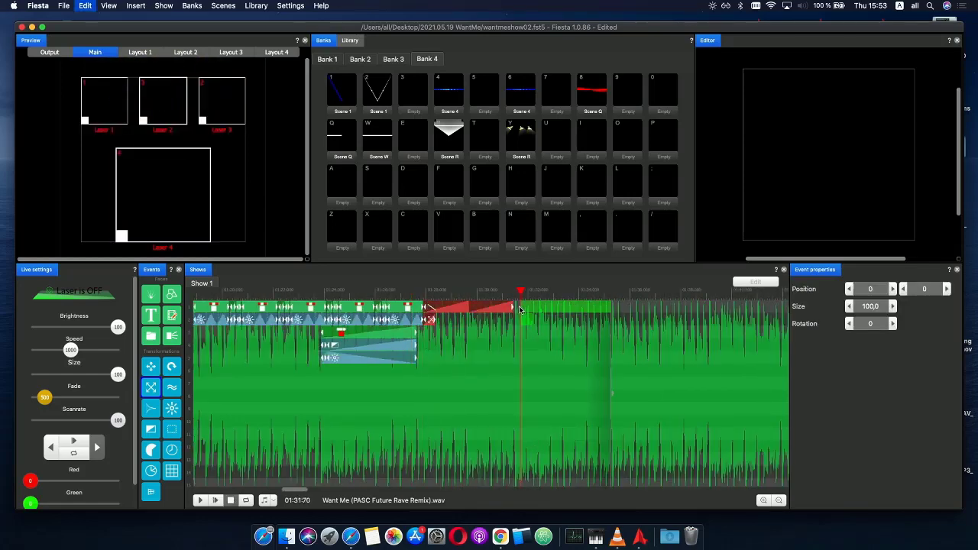
scroll(545, 320, up, 5)
drag(548, 311, 493, 311)
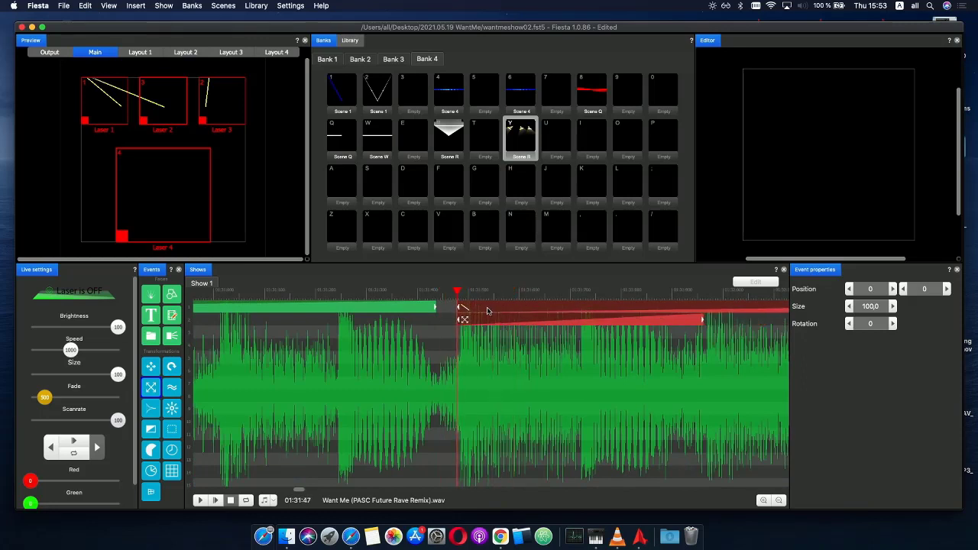
drag(436, 310, 472, 308)
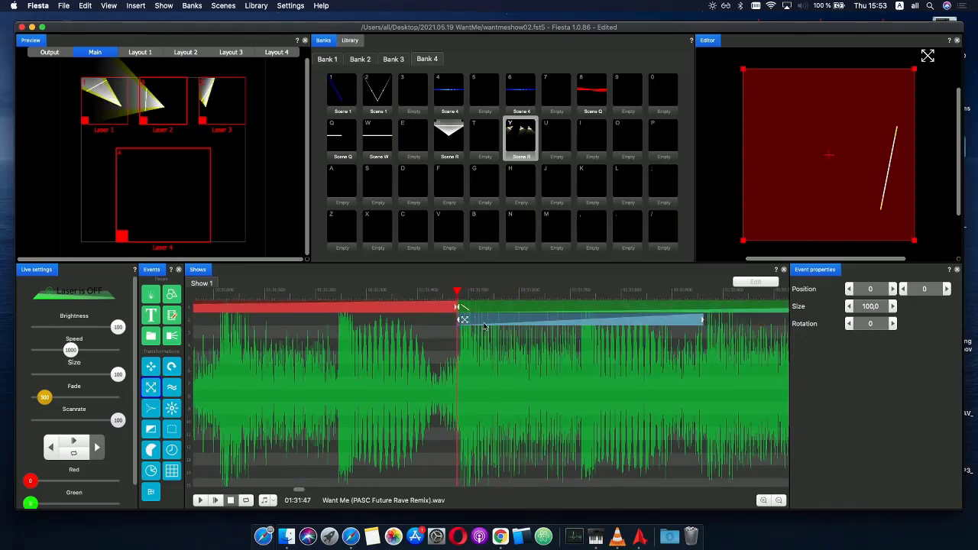
- Invert the copied scene event's phase graph along X and play the show from about 01:26:56
double_click(489, 309)
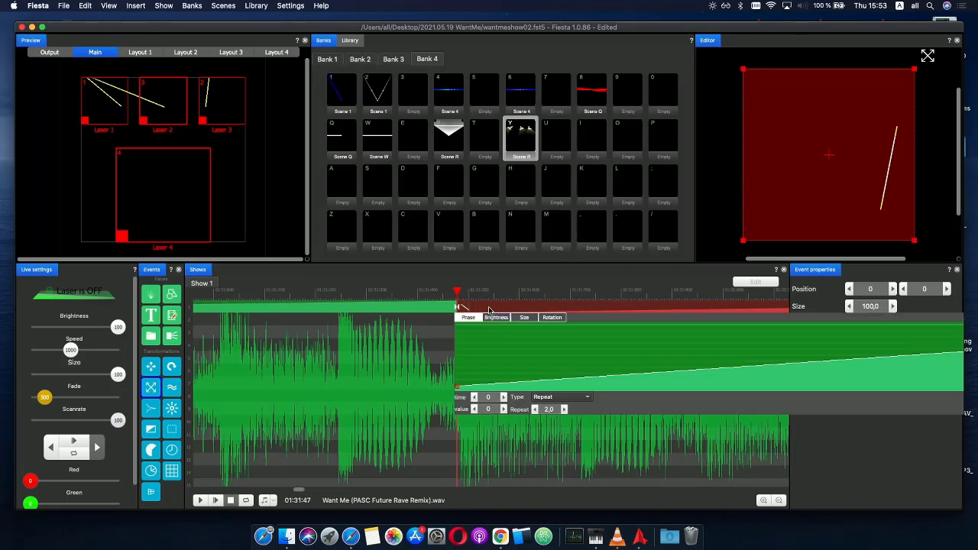
right_click(507, 386)
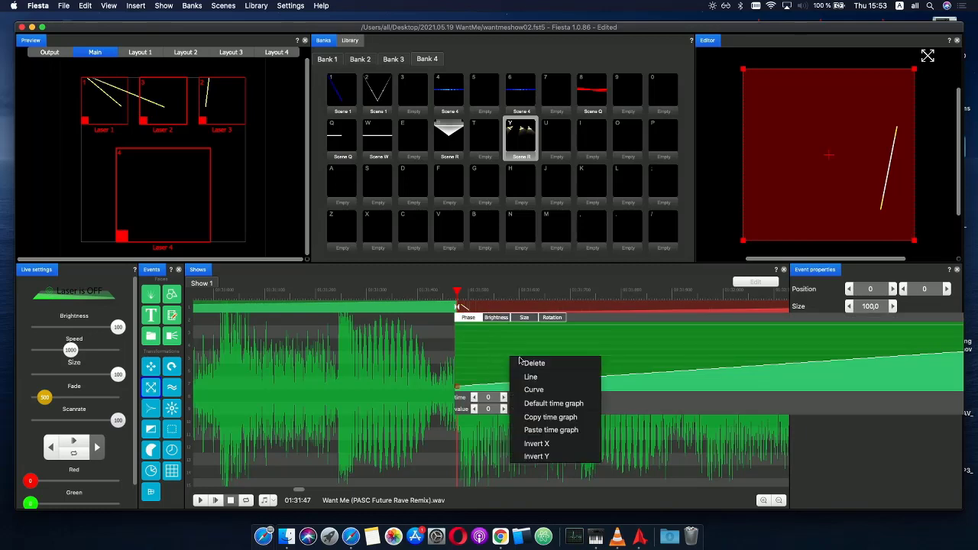
click(559, 447)
scroll(521, 420, down, 2)
click(368, 349)
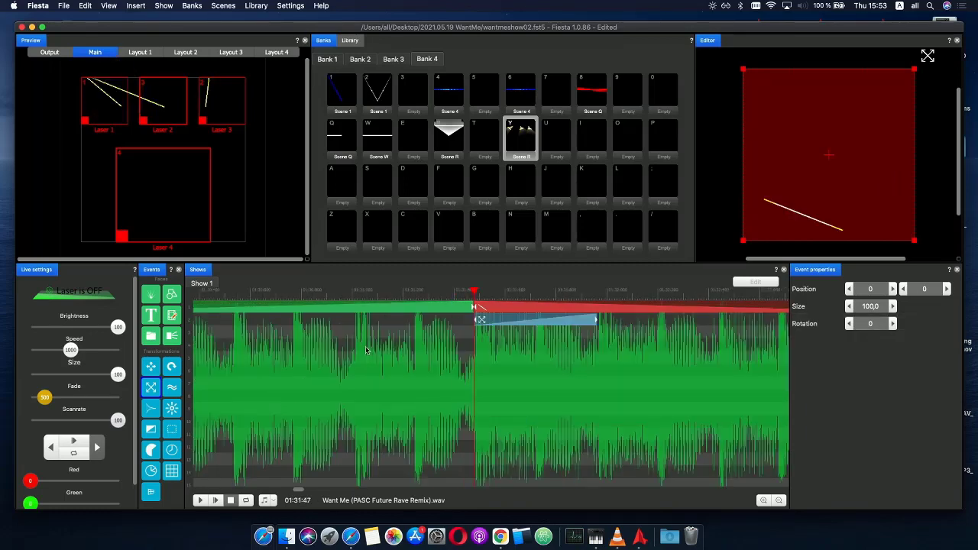
scroll(372, 331, down, 3)
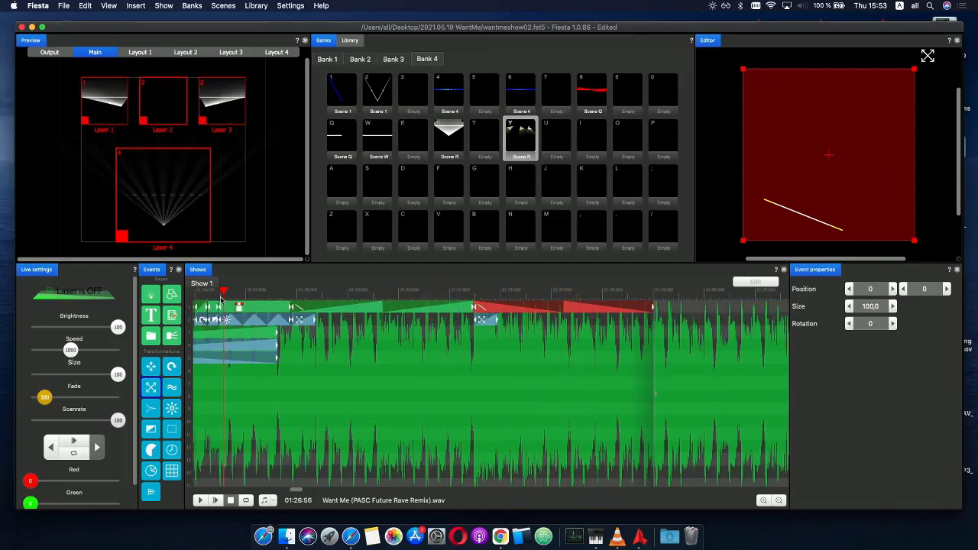
click(215, 483)
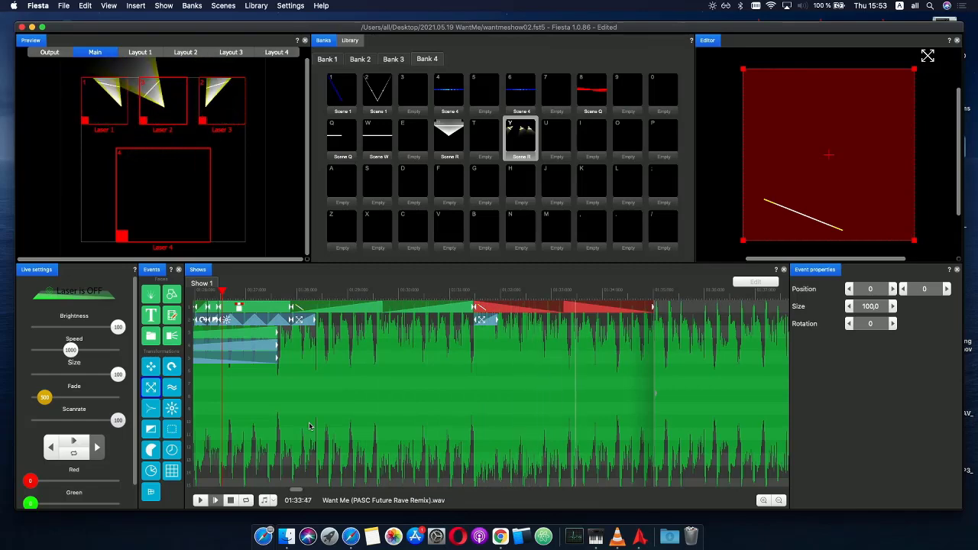
- Copy the scene event on row 3 with its transformations on rows 4 and 5, starting at 01:23:85, to 01:30:75
key(space)
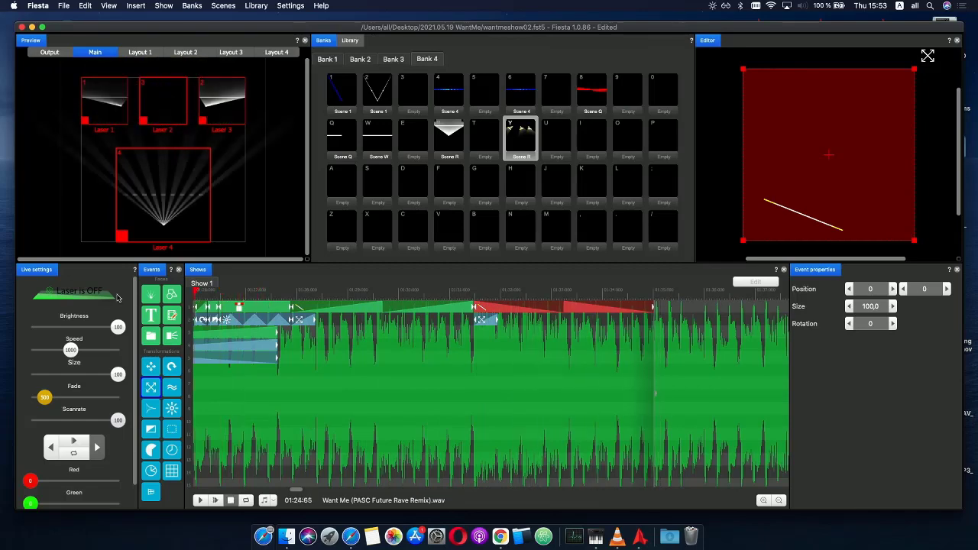
click(220, 291)
drag(140, 300, 150, 303)
scroll(227, 317, down, 3)
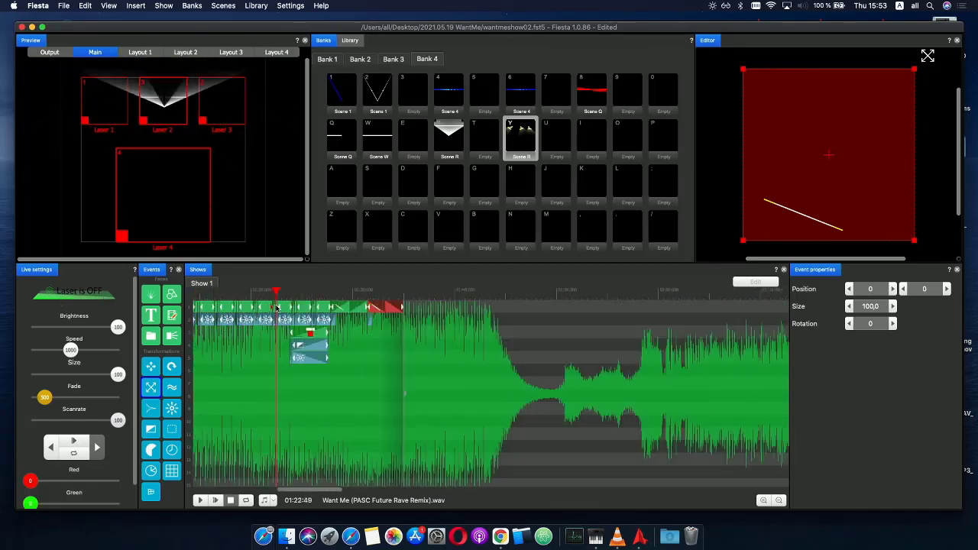
drag(356, 378, 291, 337)
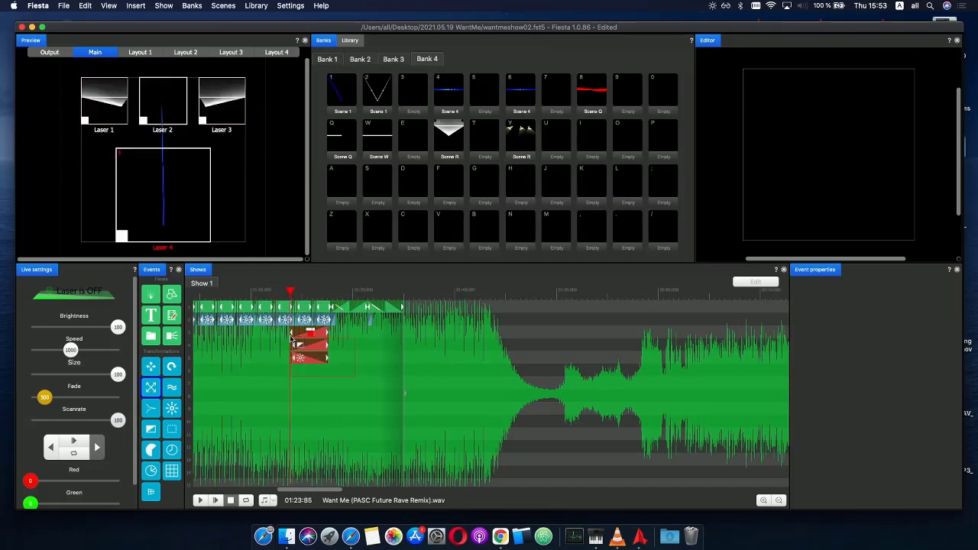
key(super+v)
click(362, 335)
scroll(386, 344, up, 3)
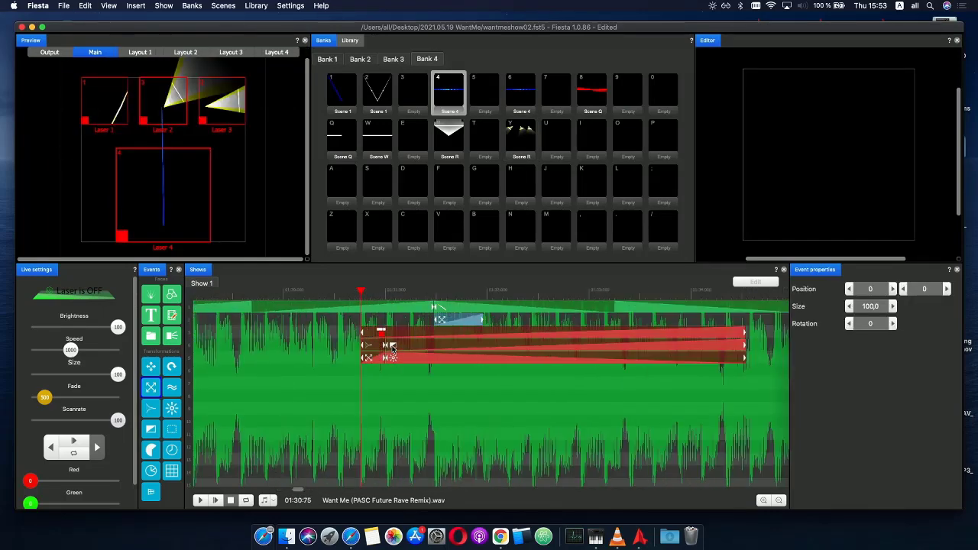
- Move the copied events on rows 3 to 5 so that they start at 01:31:47, aligned with the second scene event on row 1
scroll(436, 346, up, 2)
drag(444, 351, 566, 358)
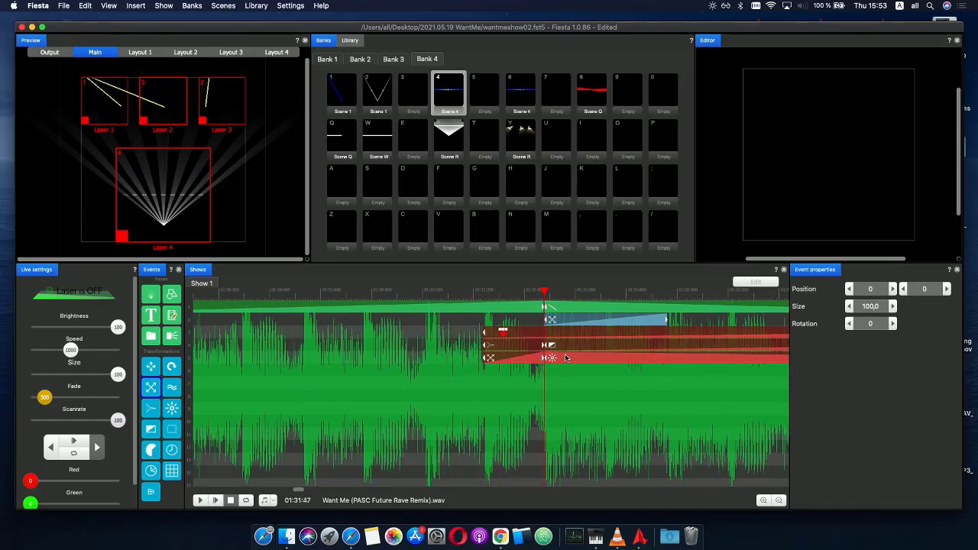
scroll(543, 371, down, 2)
drag(518, 301, 540, 308)
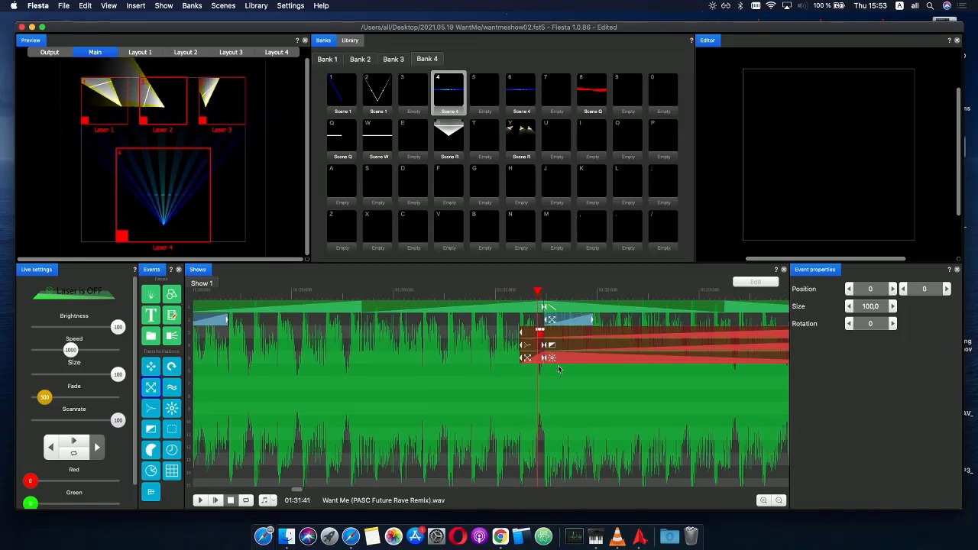
mouse_move(558, 364)
mouse_down()
mouse_move(575, 364)
mouse_move(555, 361)
mouse_up()
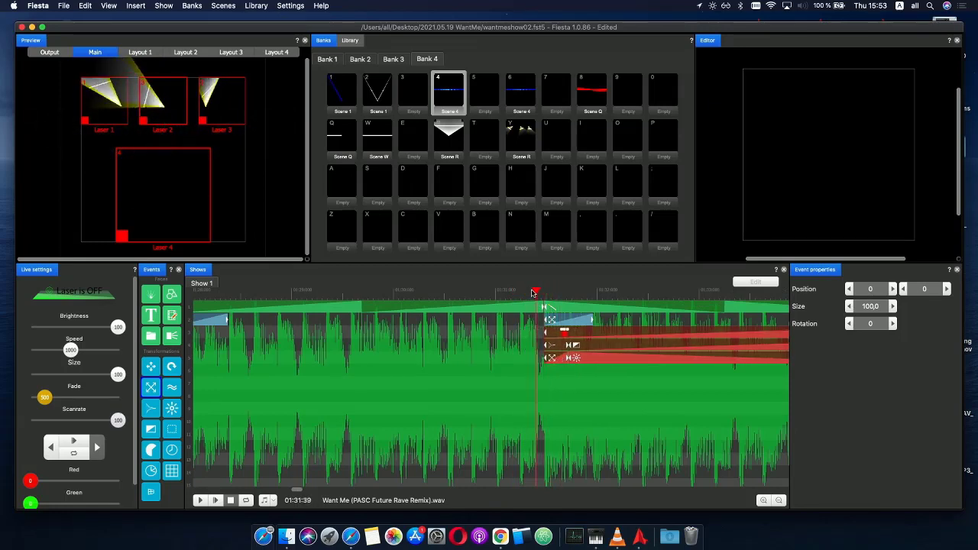
- Play the show from 01:12:79 to review the sequence up to the last events
mouse_move(533, 294)
mouse_down()
mouse_move(623, 306)
mouse_move(677, 301)
mouse_move(447, 325)
mouse_up()
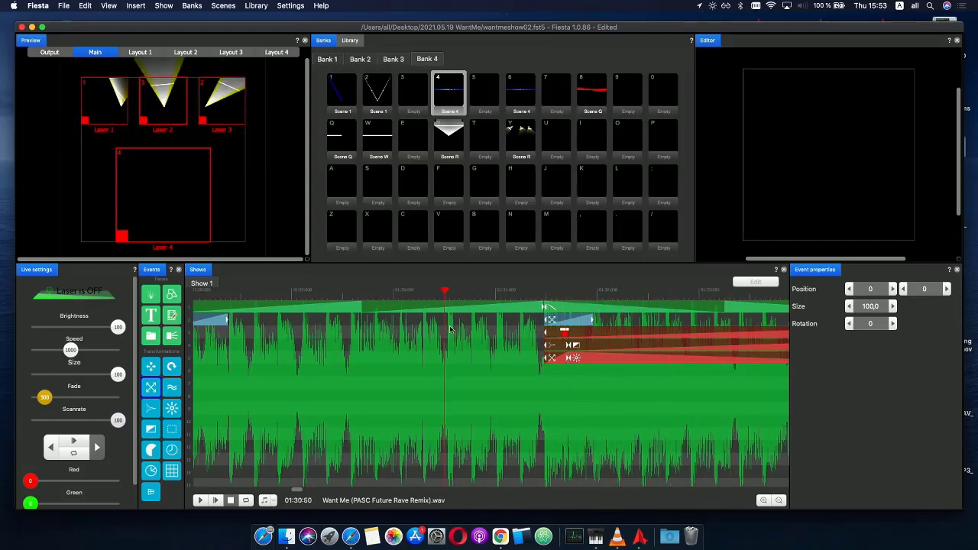
scroll(451, 332, down, 5)
click(265, 296)
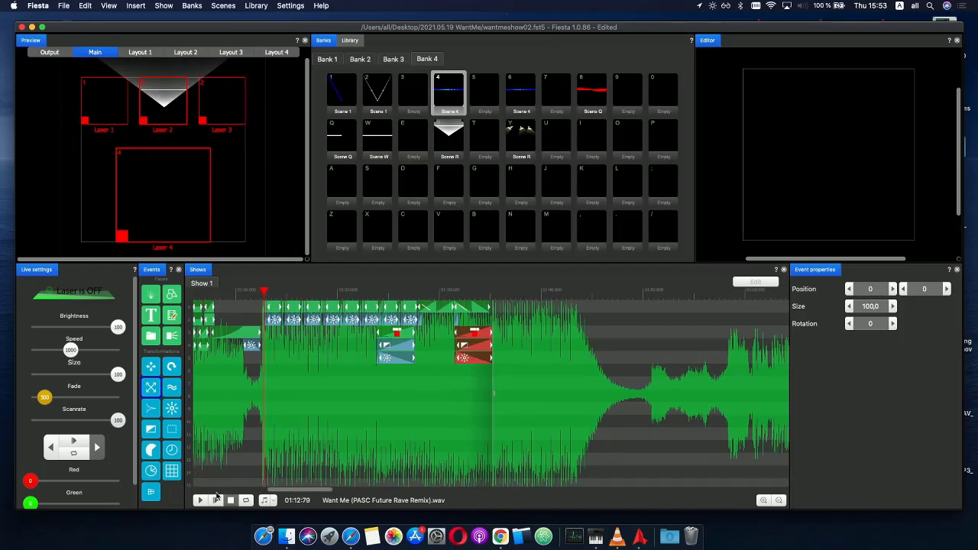
click(215, 500)
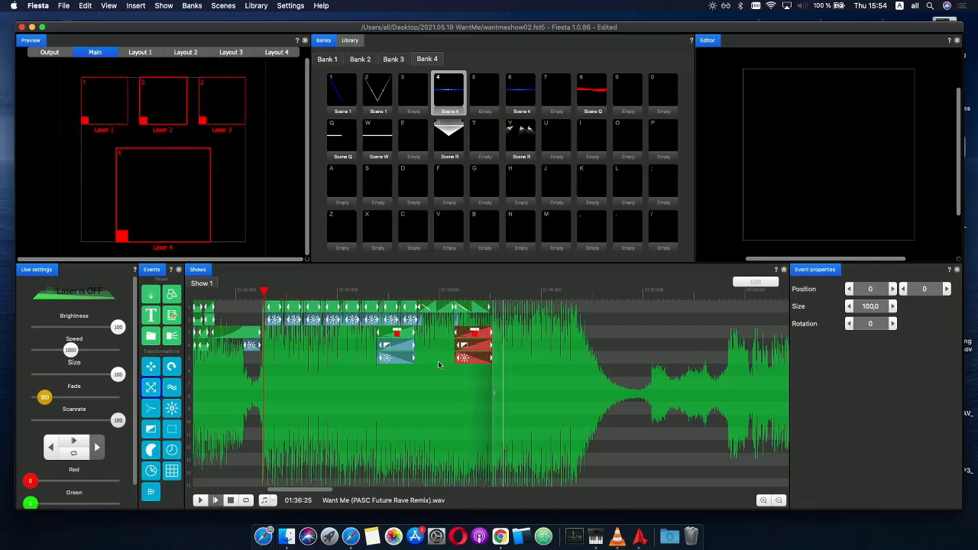
- Copy the last two scene events with their size transformations to 01:35:05 and extend the preceding scene event to meet the copies
click(475, 300)
scroll(477, 319, up, 5)
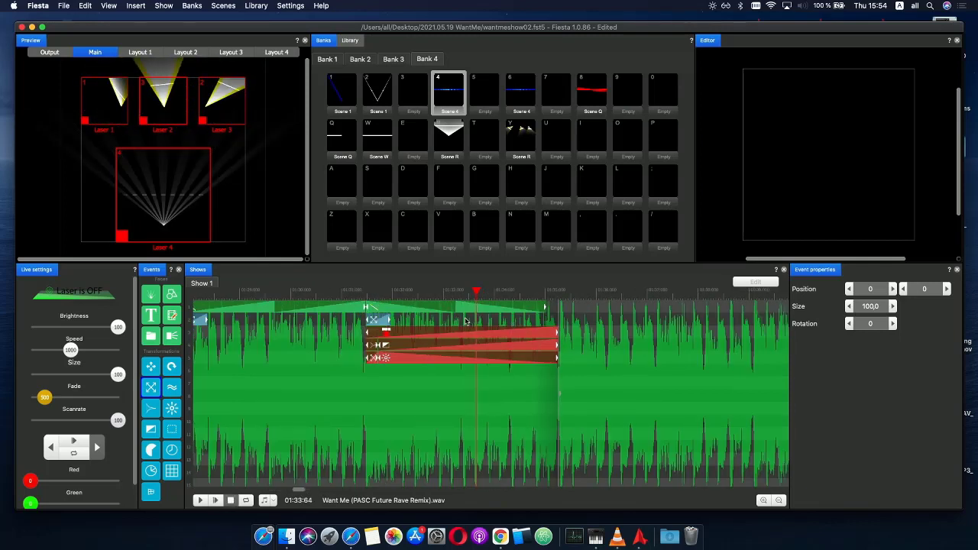
click(346, 308)
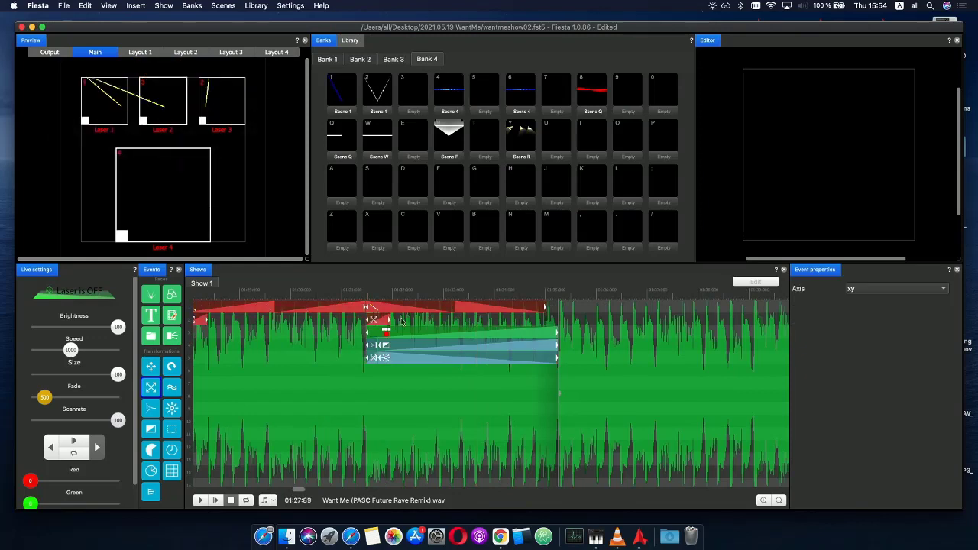
click(548, 315)
key(super+v)
scroll(585, 322, up, 5)
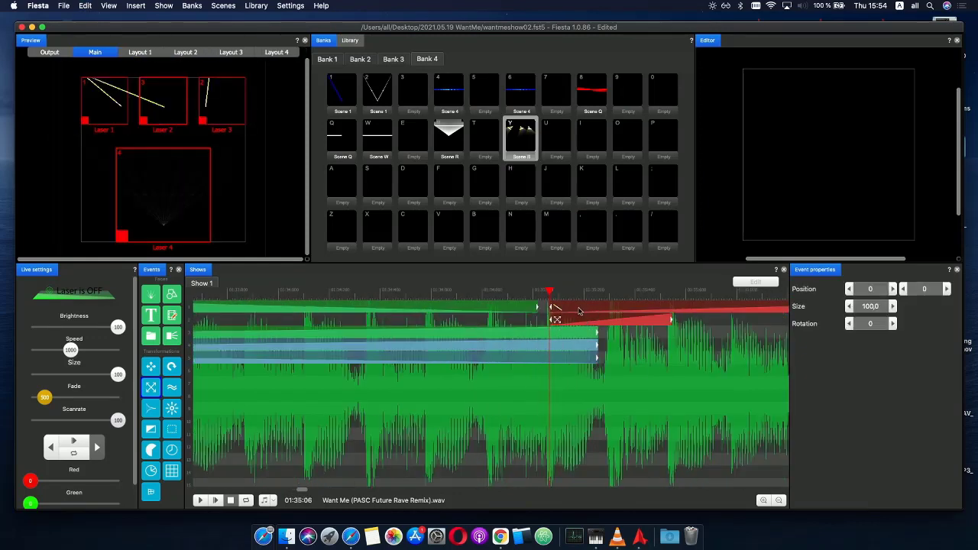
key(Right)
key(Right)
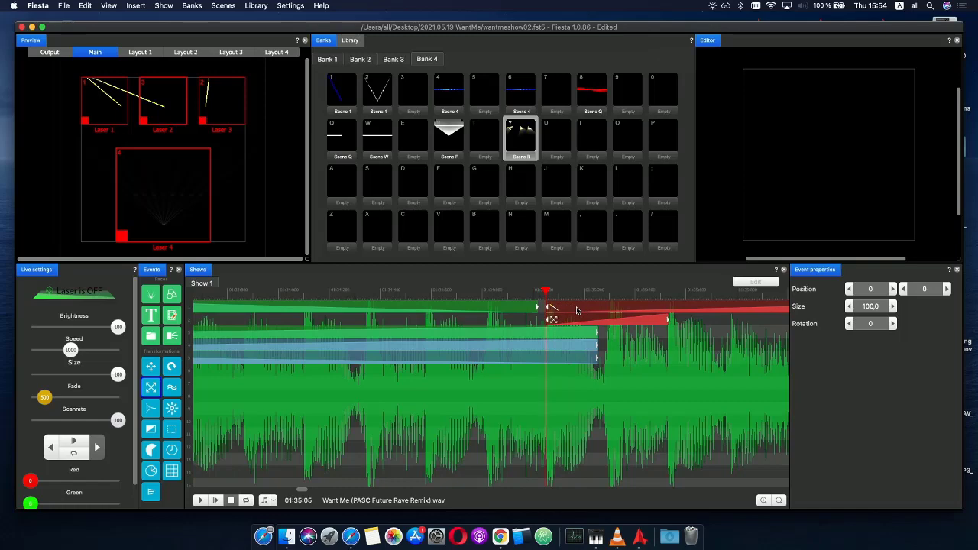
click(535, 308)
scroll(566, 319, down, 5)
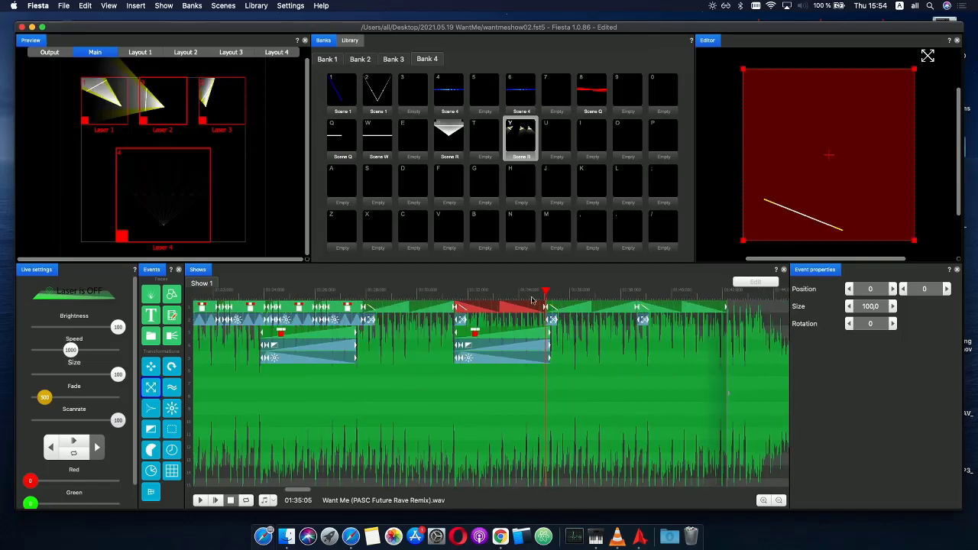
- Play the show across the copied scene events several times, including from 01:34:13, to check their timing against the music
click(447, 293)
click(228, 500)
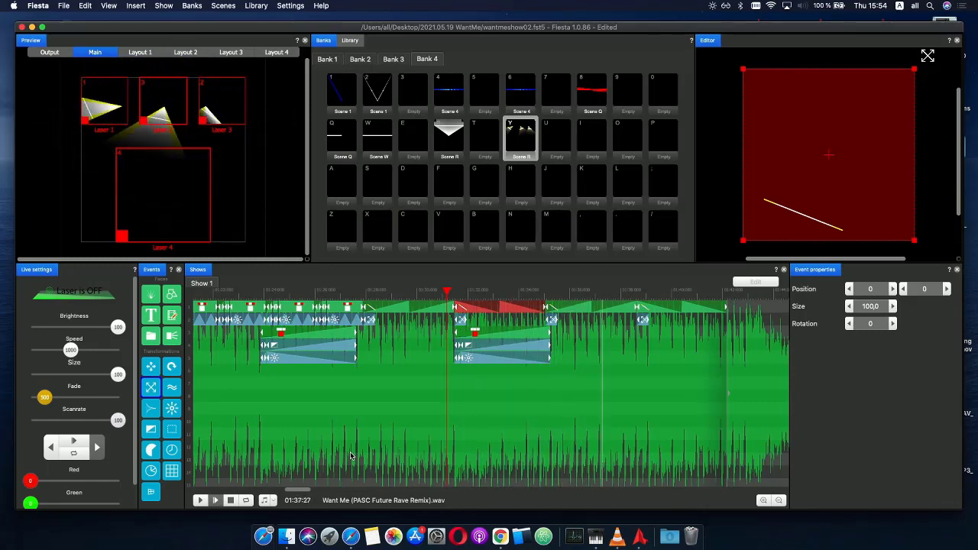
click(548, 292)
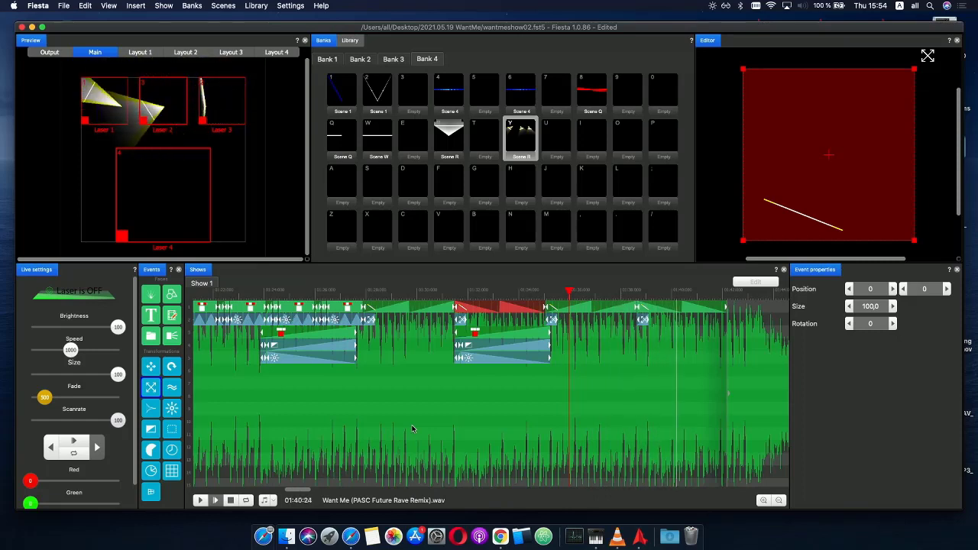
click(630, 293)
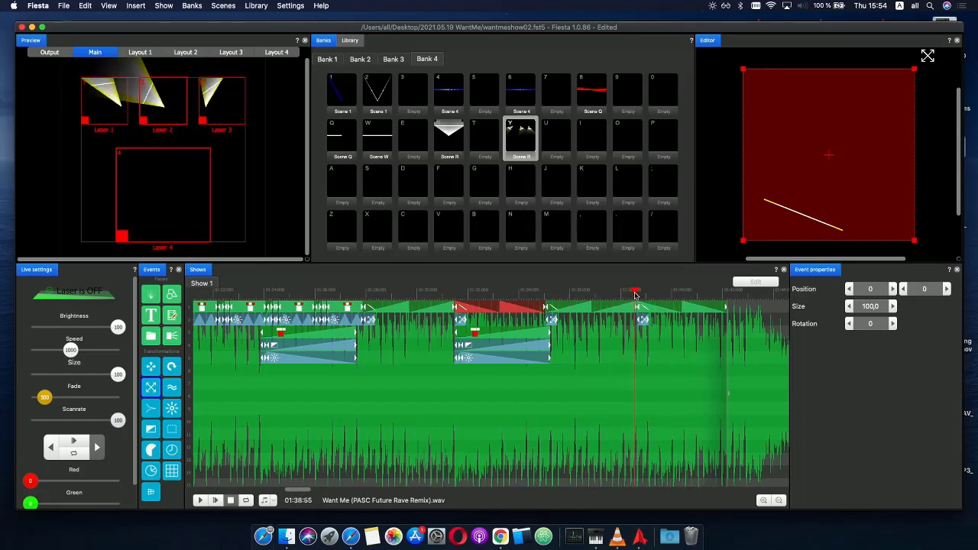
click(523, 293)
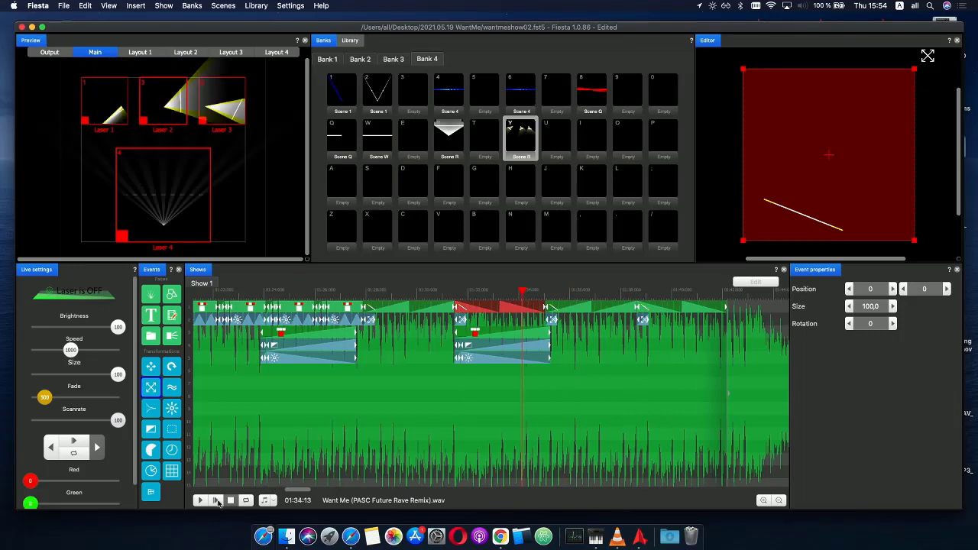
click(217, 500)
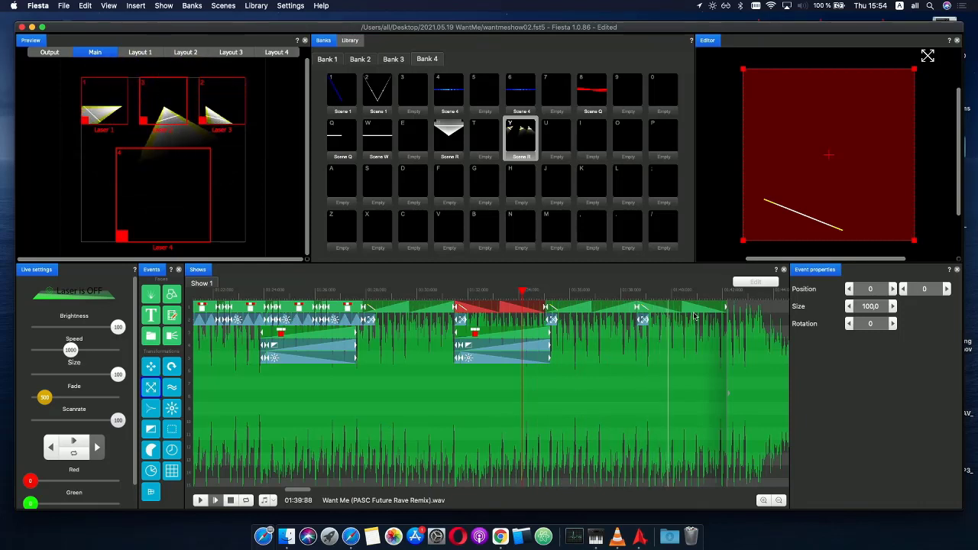
click(648, 294)
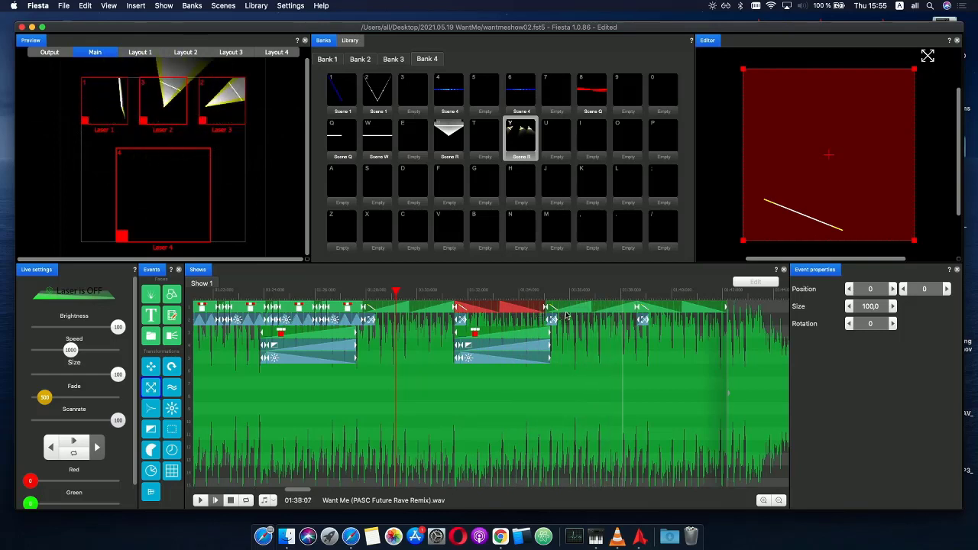
- Move the last scene event with its size transformation to 01:39:08 and extend the preceding scene event to meet it
click(633, 293)
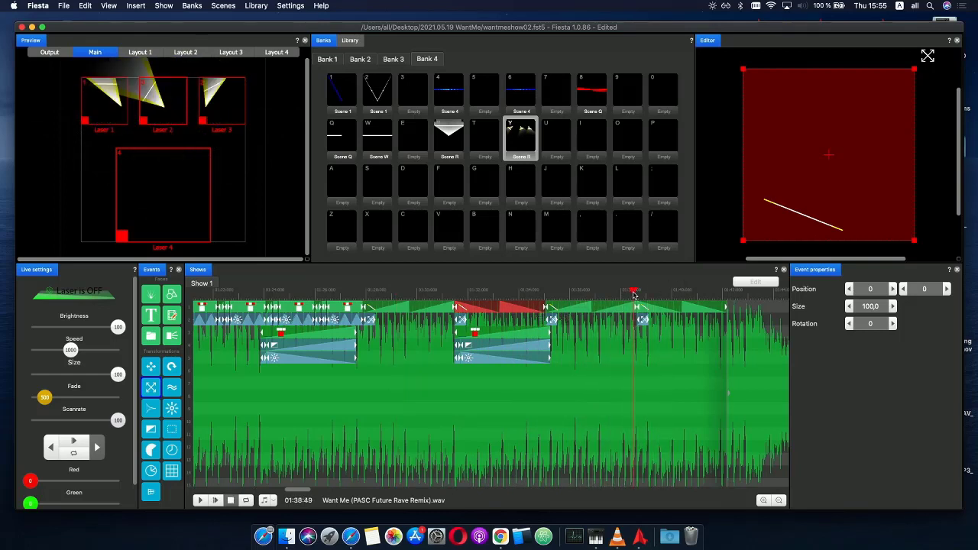
click(650, 293)
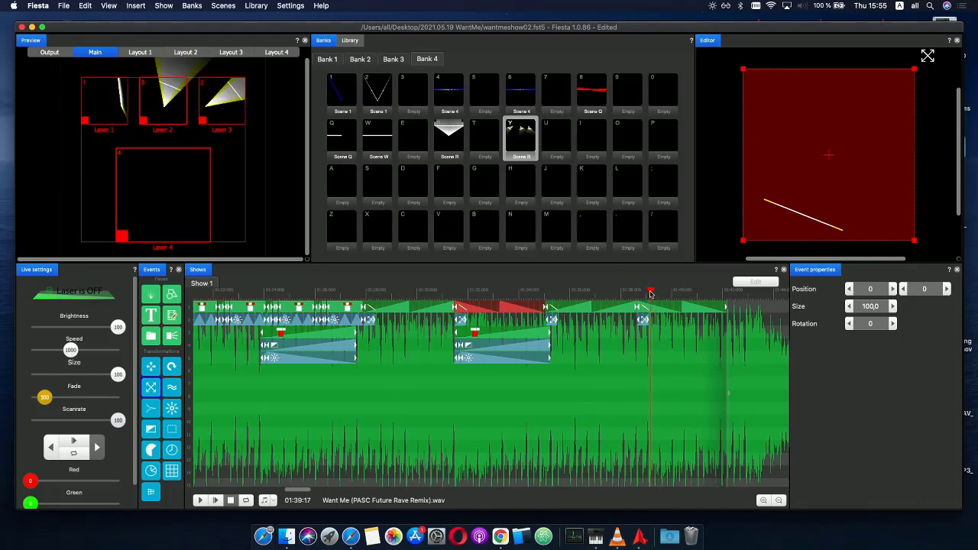
scroll(671, 327, up, 5)
drag(674, 326, 690, 307)
drag(501, 307, 631, 306)
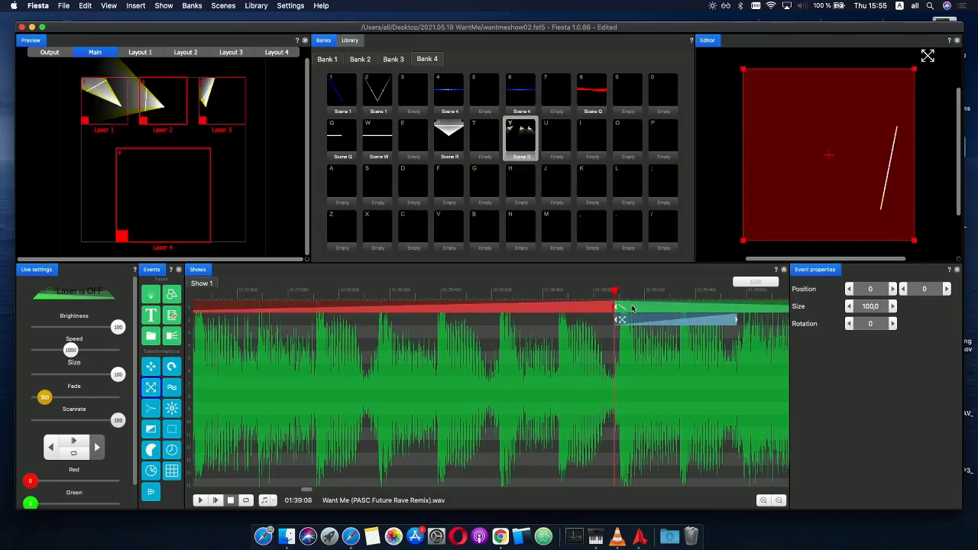
- Play the show from 01:33:92 to check the shifted scene change
scroll(533, 308, down, 5)
click(483, 291)
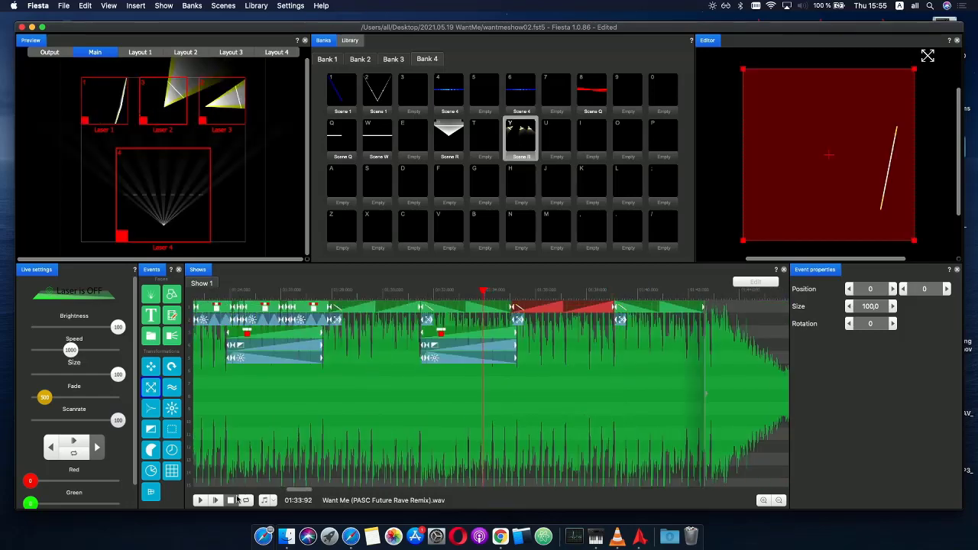
click(216, 501)
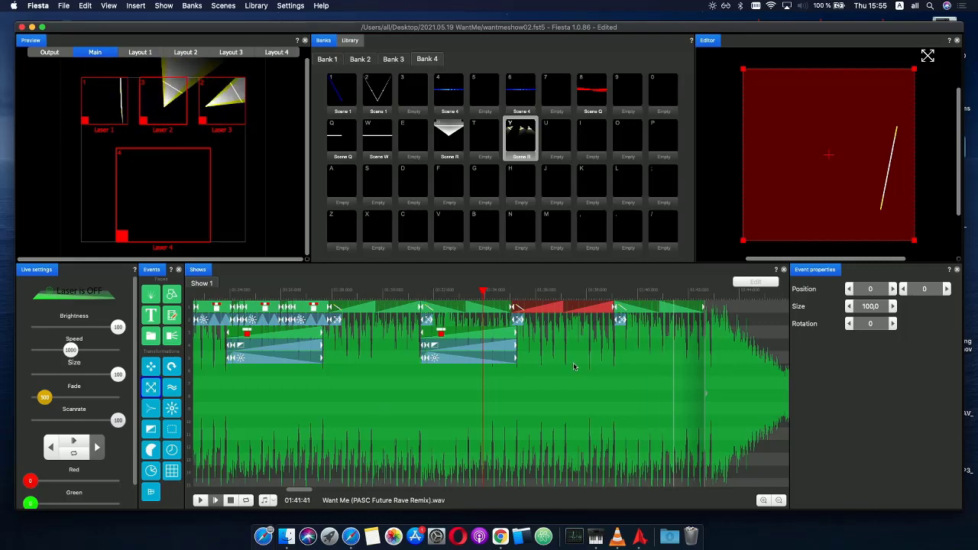
- Copy the events on rows 3 to 5 that start at 01:31:47 to 01:39:08 and play the show from around the source events
click(418, 337)
key(super+v)
click(611, 336)
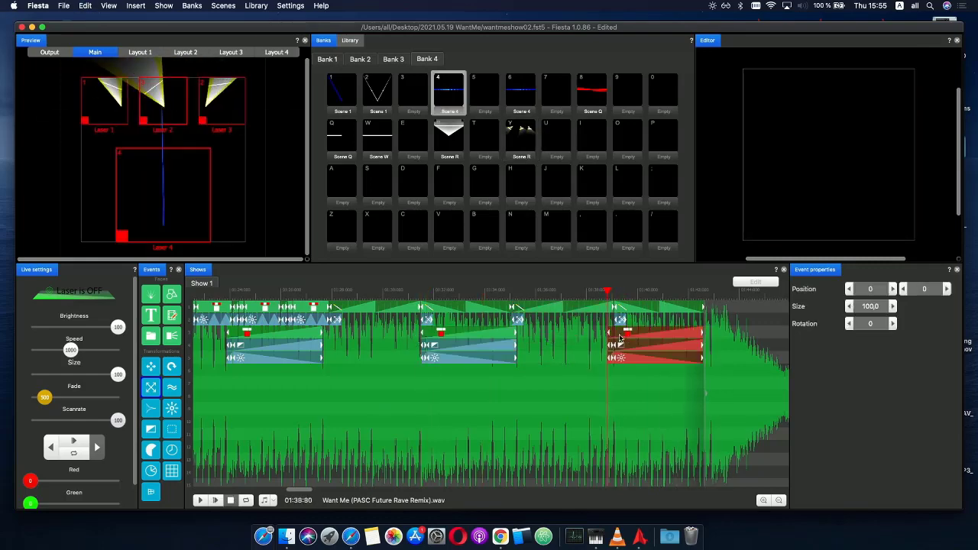
scroll(632, 337, up, 3)
drag(632, 337, 698, 341)
scroll(667, 336, down, 3)
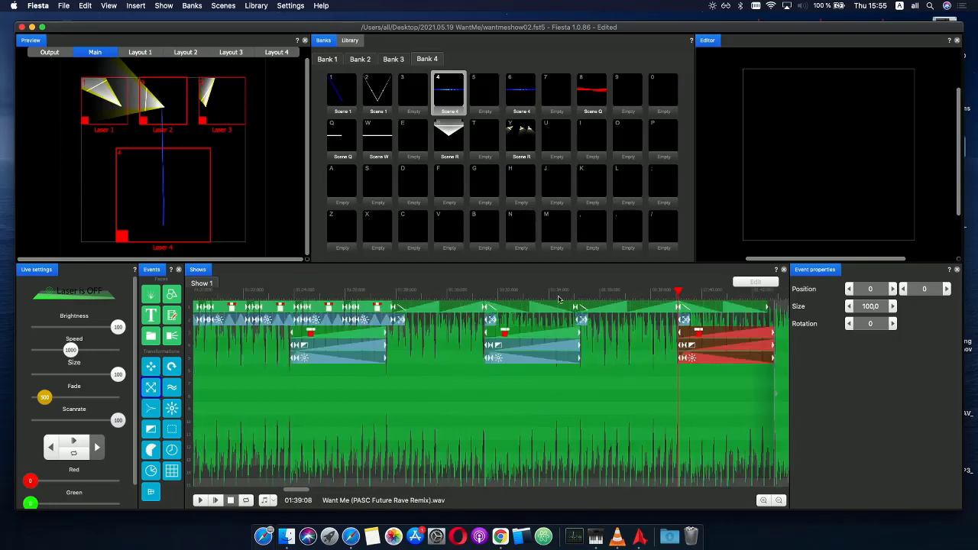
click(488, 292)
click(216, 501)
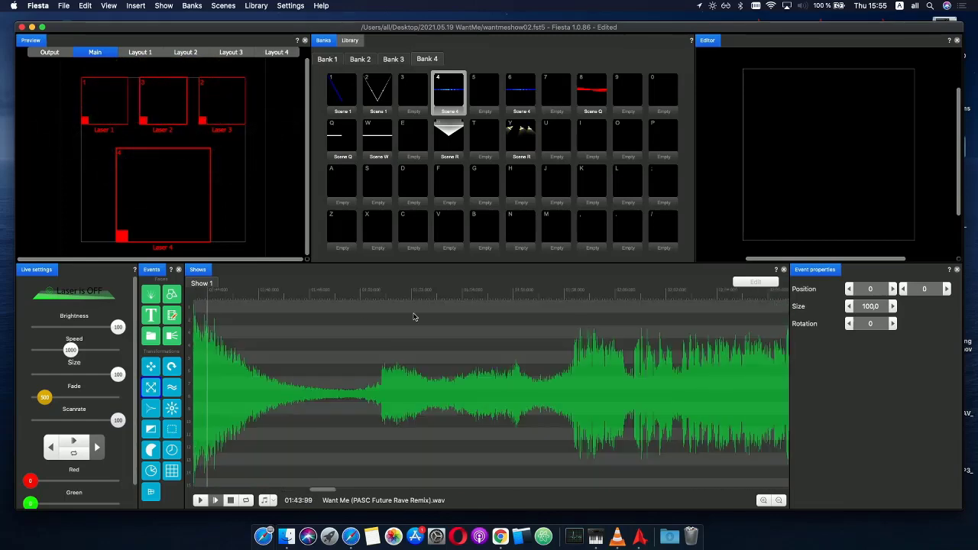
- Extend the last scene event on row 1 to end at 01:42:88
scroll(340, 311, down, 3)
click(291, 294)
drag(291, 294, 309, 298)
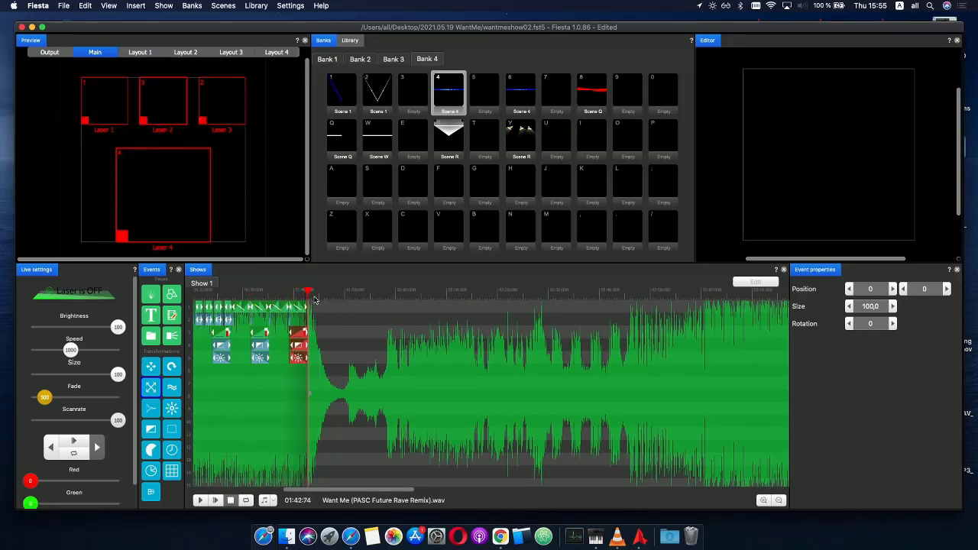
scroll(314, 299, up, 3)
click(297, 295)
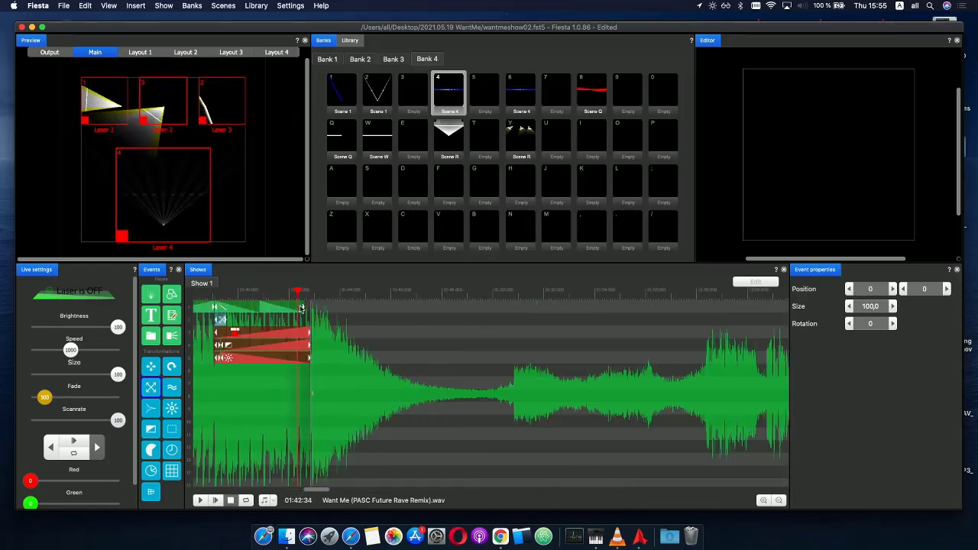
click(301, 308)
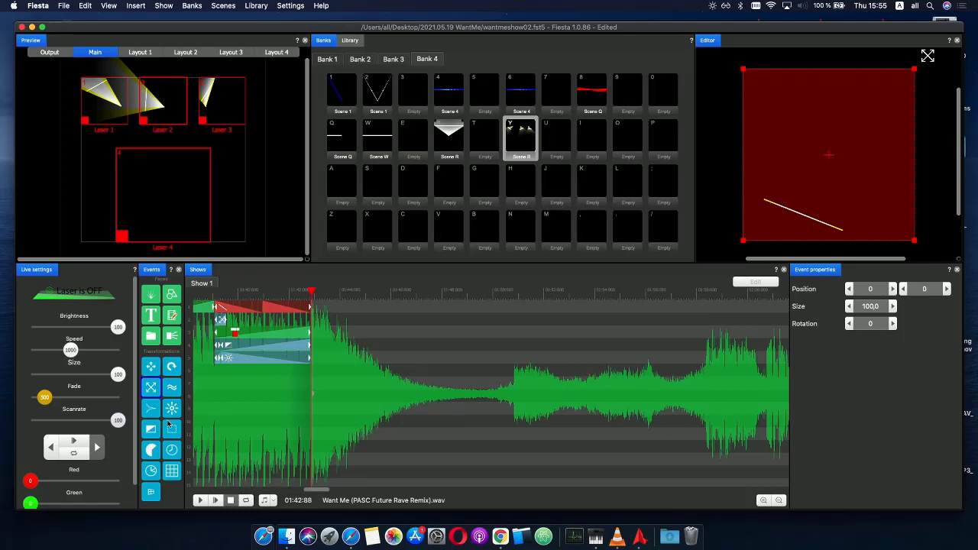
- Add a brightness transformation on row 2 from 01:42:00 to 01:42:88, ending with the last scene event
drag(174, 410, 292, 321)
scroll(321, 321, up, 10)
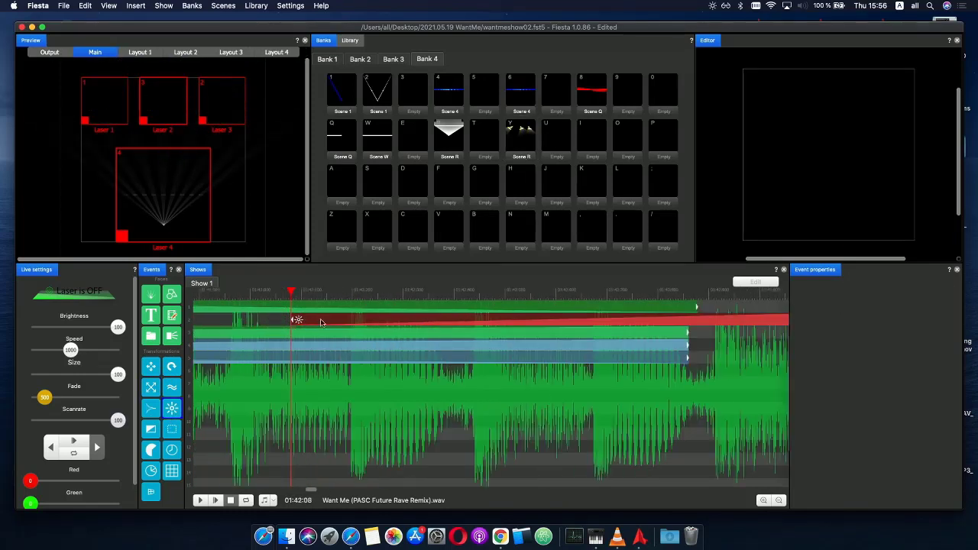
drag(471, 322, 441, 321)
drag(761, 319, 697, 309)
- Invert the brightness transformation's phase graph along X so that it falls to 0 at the end
click(609, 322)
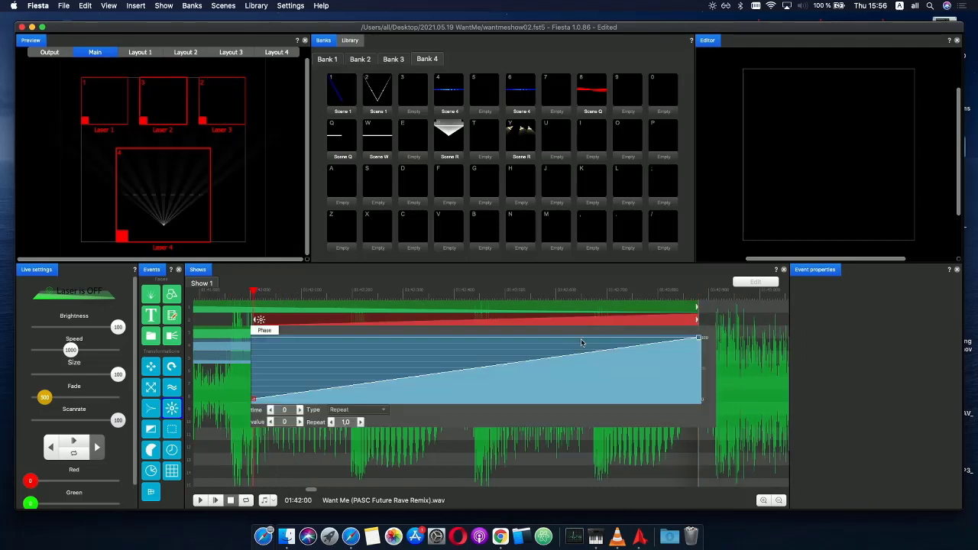
right_click(567, 354)
click(606, 441)
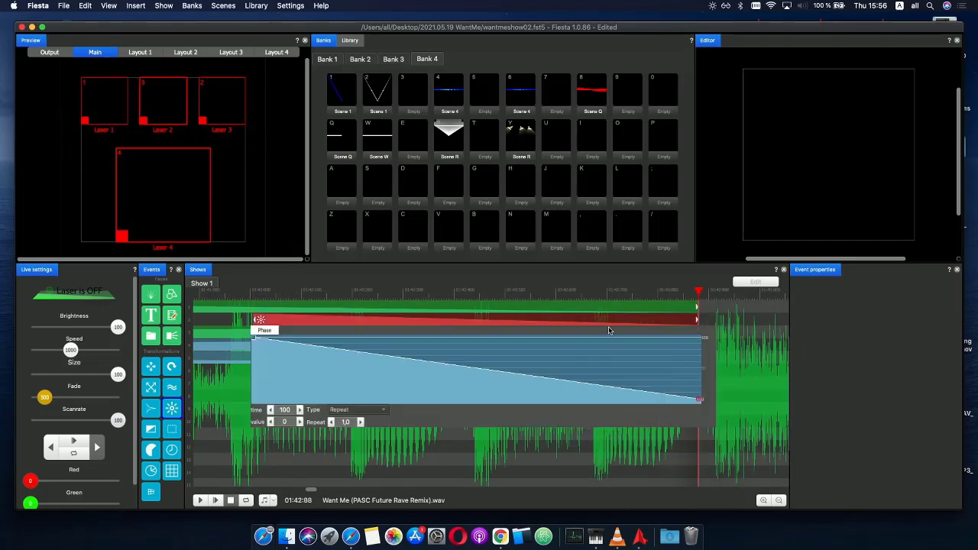
- Play the show from about 01:37:57 to check the brightness fade at the end of row 1
click(604, 321)
scroll(450, 298, down, 10)
click(494, 291)
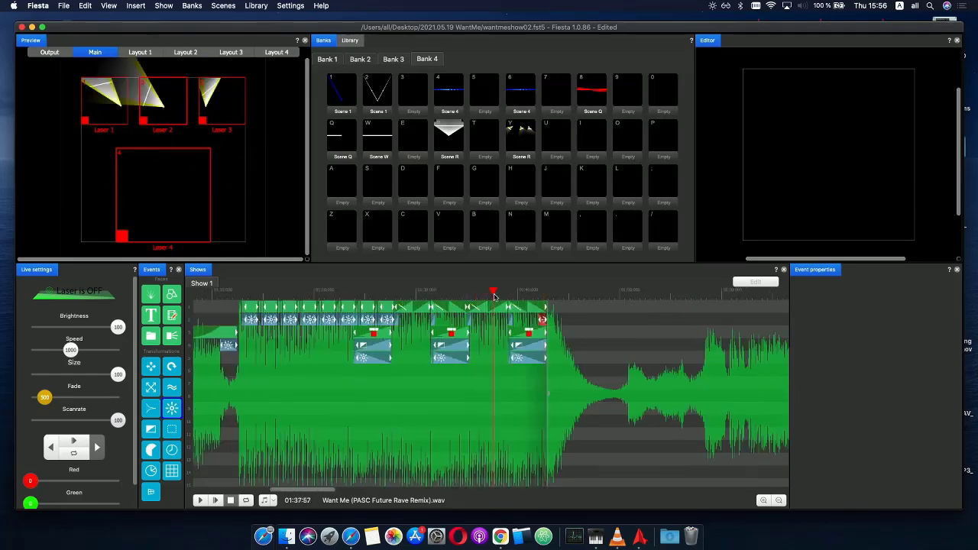
click(215, 500)
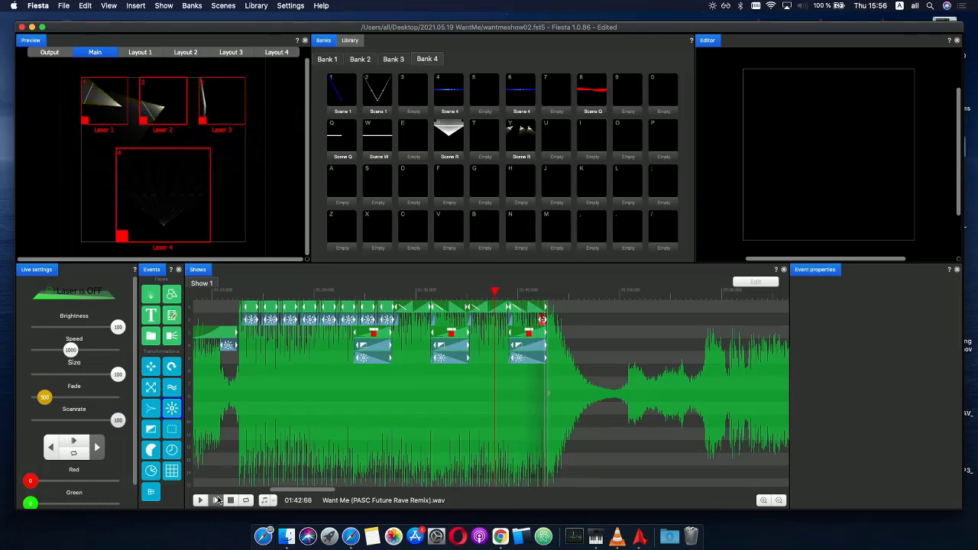
- Copy the events on rows 3 to 5 that start at 01:39:08 onto rows 6 to 8, starting at 01:42:89
click(544, 292)
drag(545, 294, 546, 293)
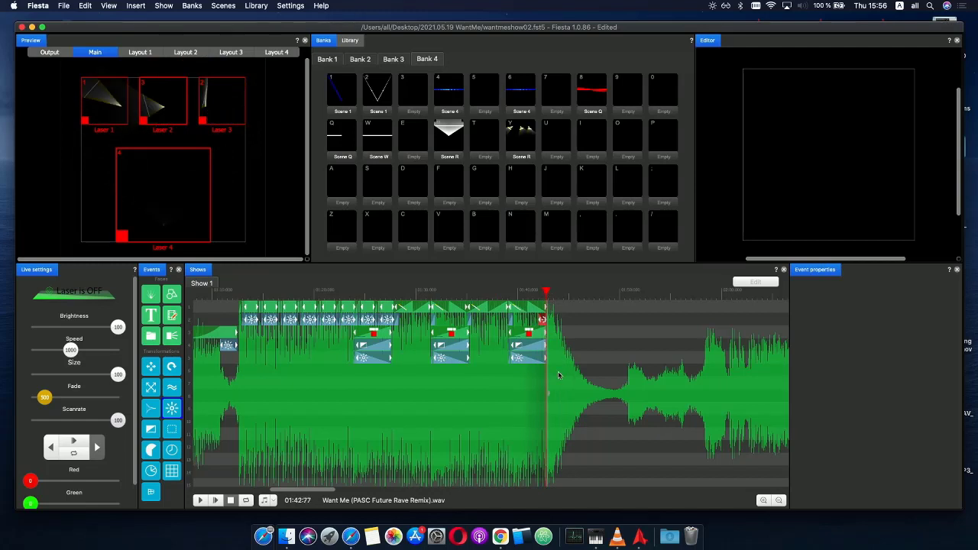
drag(498, 376, 517, 338)
key(super+c)
key(super+v)
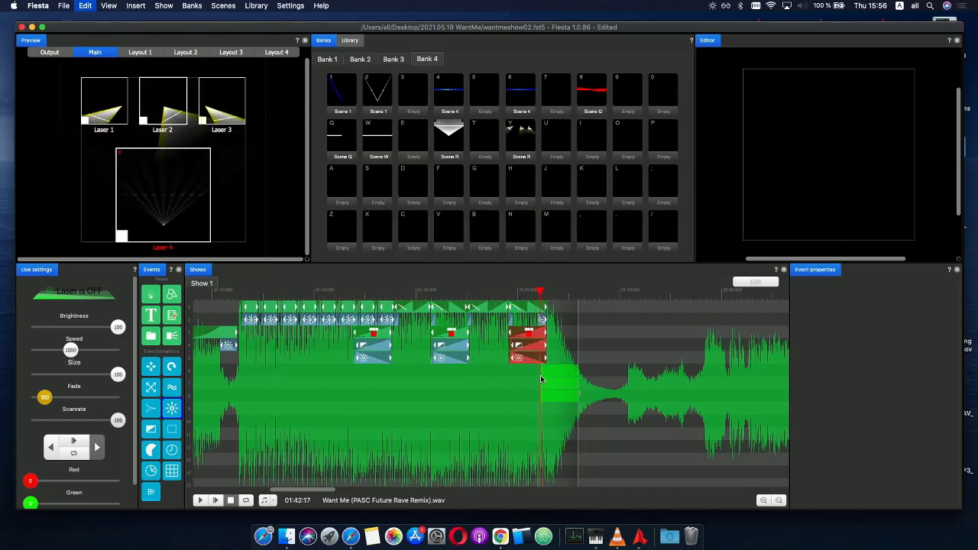
click(544, 380)
scroll(544, 380, up, 8)
drag(566, 376, 608, 376)
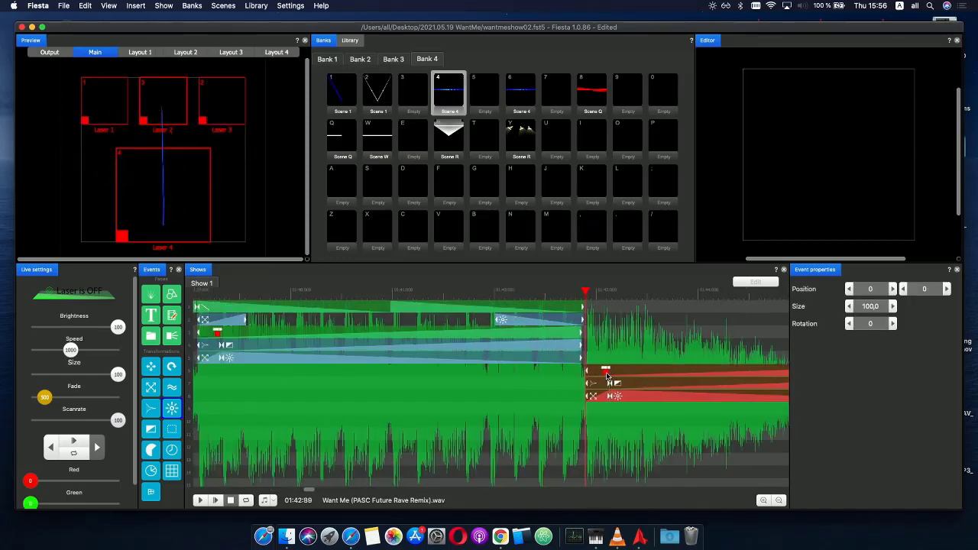
- Assign the copied scene event on row 6 to Laser 1, Laser 2 and Laser 3 in addition to Laser 4
click(636, 346)
click(634, 371)
click(115, 107)
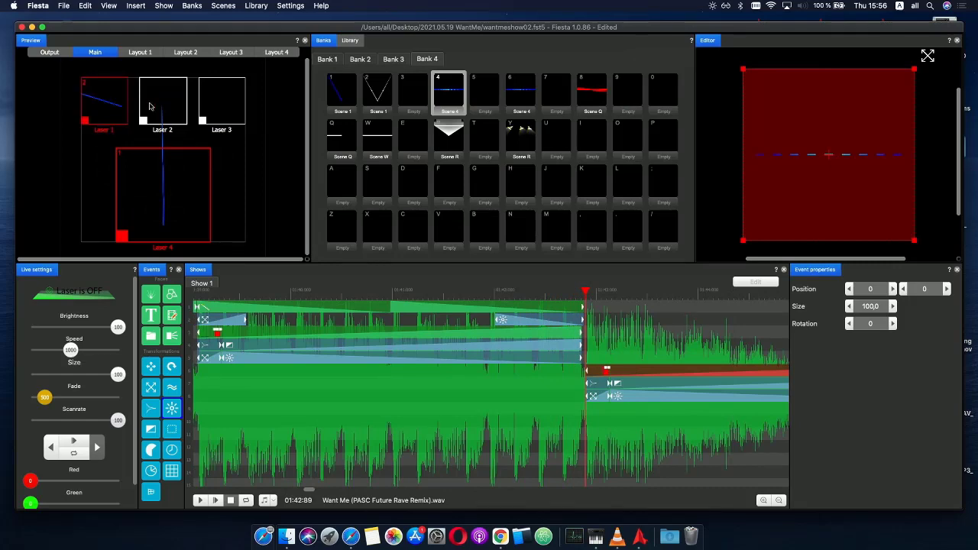
click(151, 104)
click(221, 114)
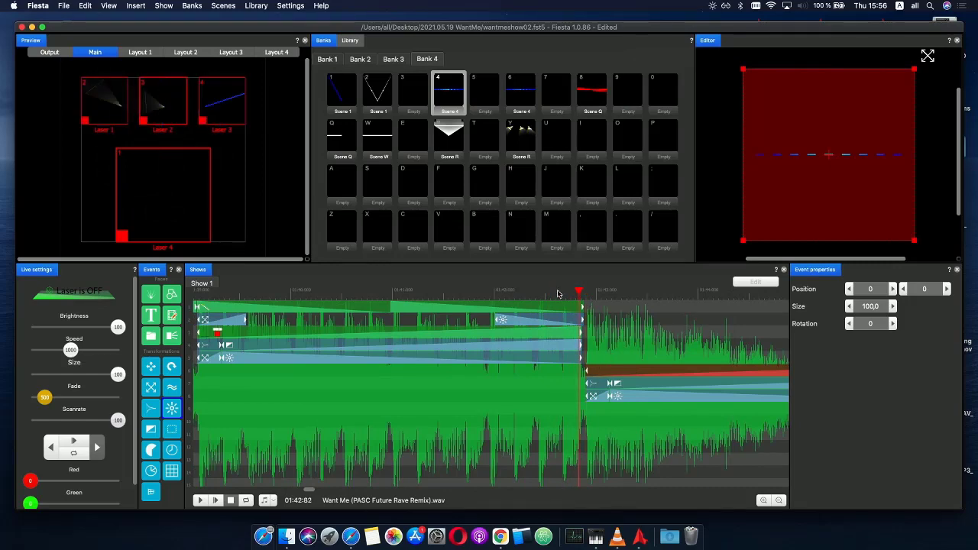
- Play the show from 01:42:65 through the copied events on rows 6 to 8 and stop playback
click(621, 296)
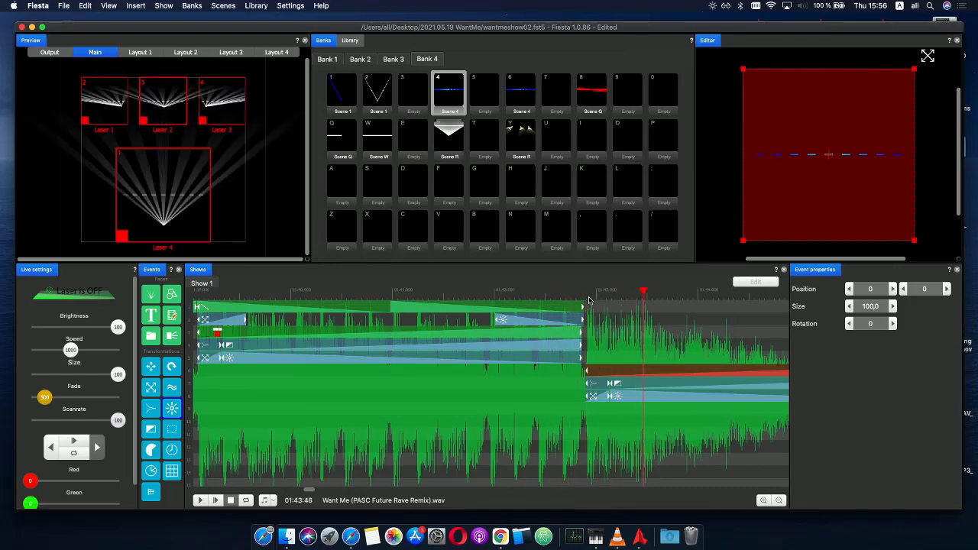
click(561, 296)
scroll(563, 298, down, 3)
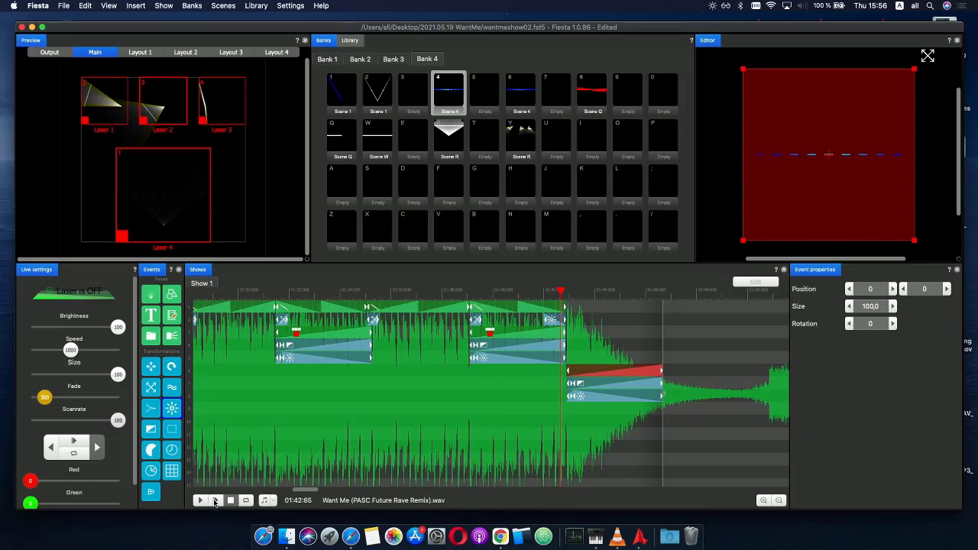
click(215, 501)
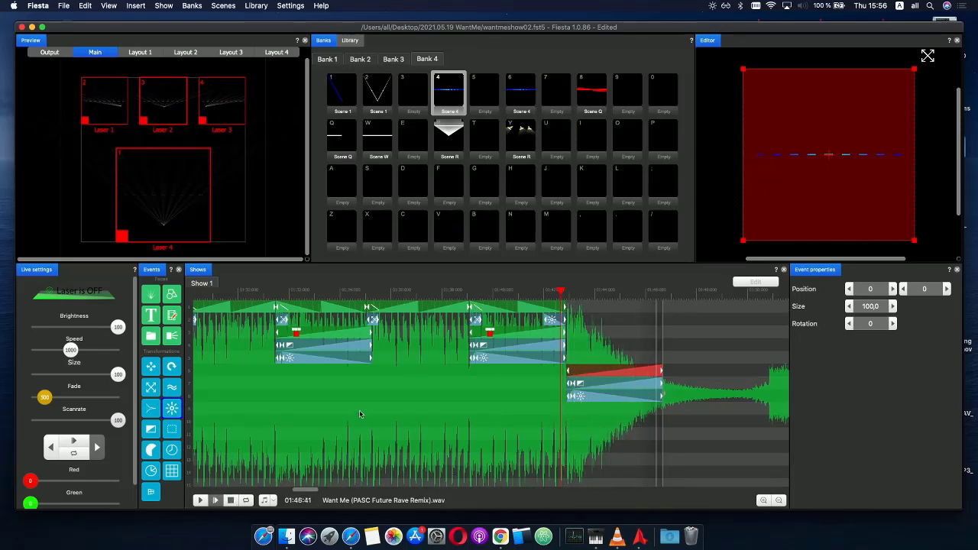
scroll(499, 381, down, 3)
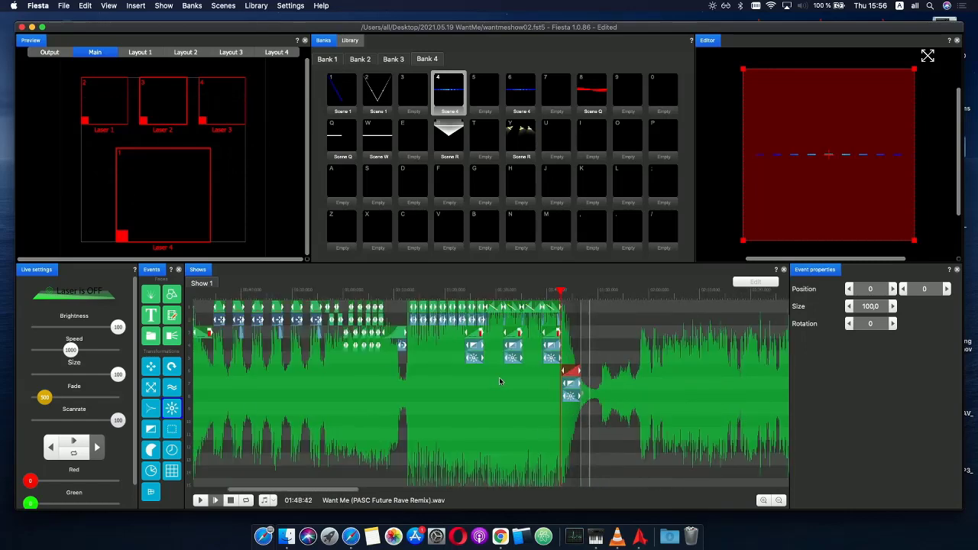
click(231, 500)
scroll(301, 446, down, 3)
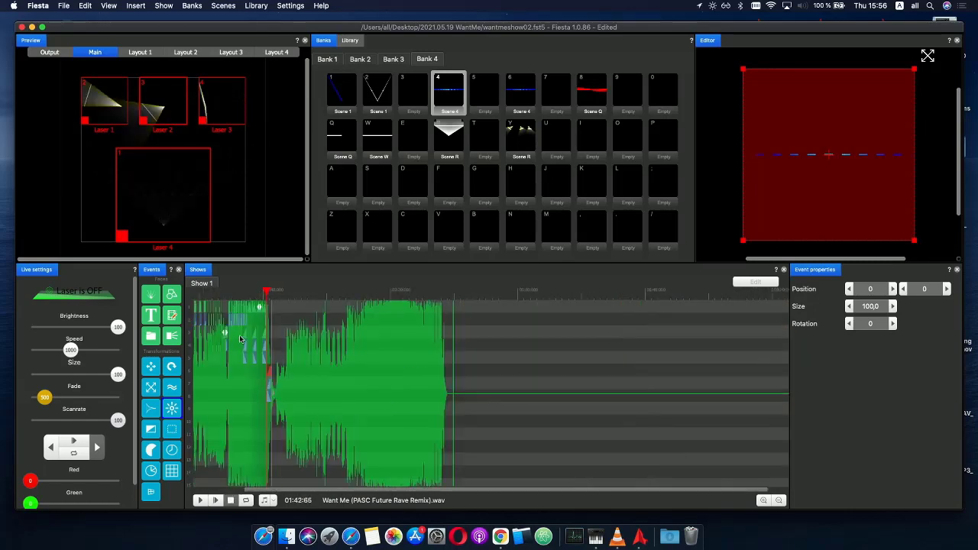
- Play the show from 01:01:02 past the last events, stop playback and save the show file
click(214, 291)
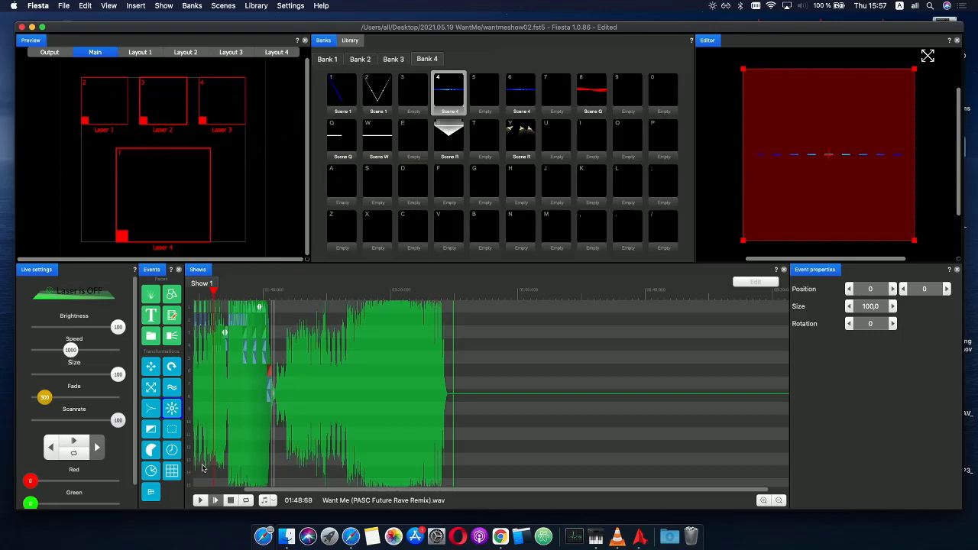
click(231, 499)
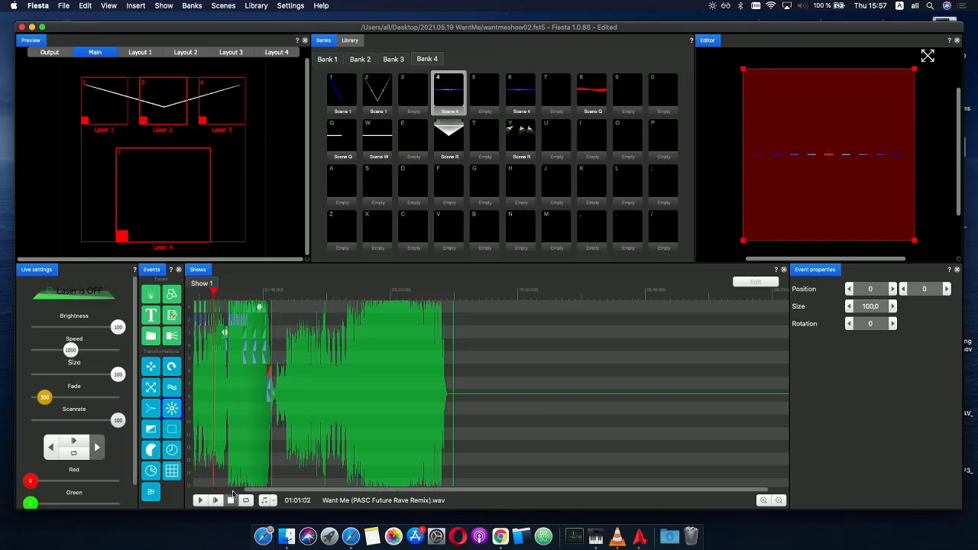
click(63, 5)
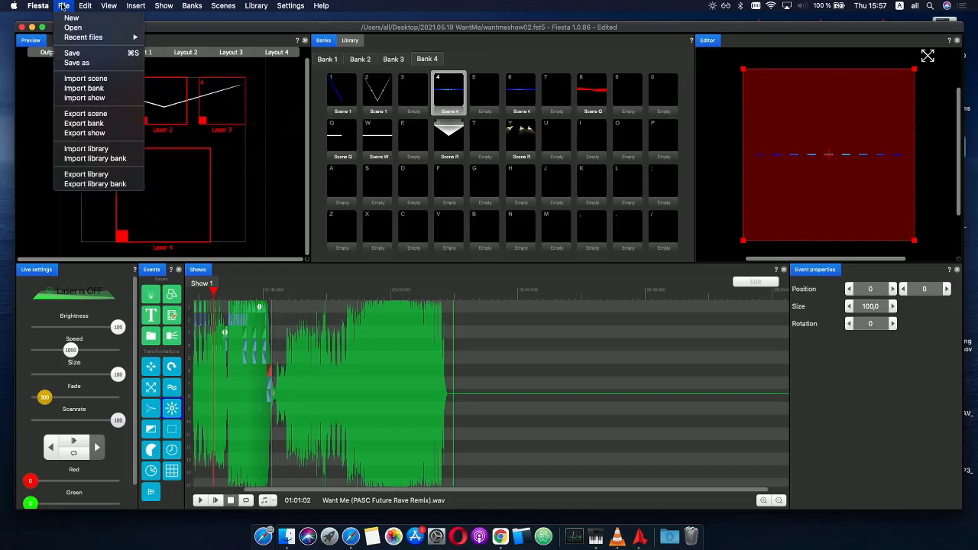
click(106, 54)
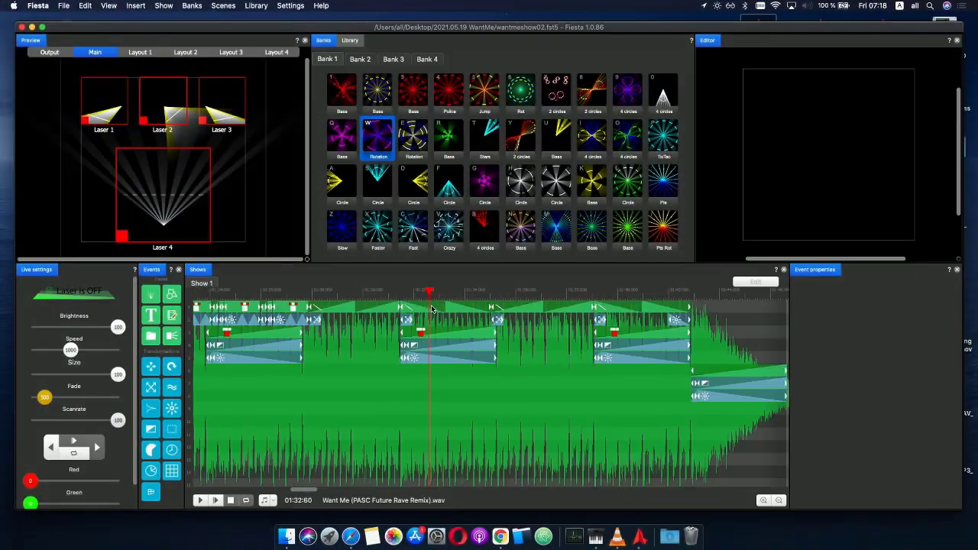
- Add a brightness transformation on row 3 from 01:27:89 to 01:31:47, ending where the next row 1 scene event starts
click(325, 298)
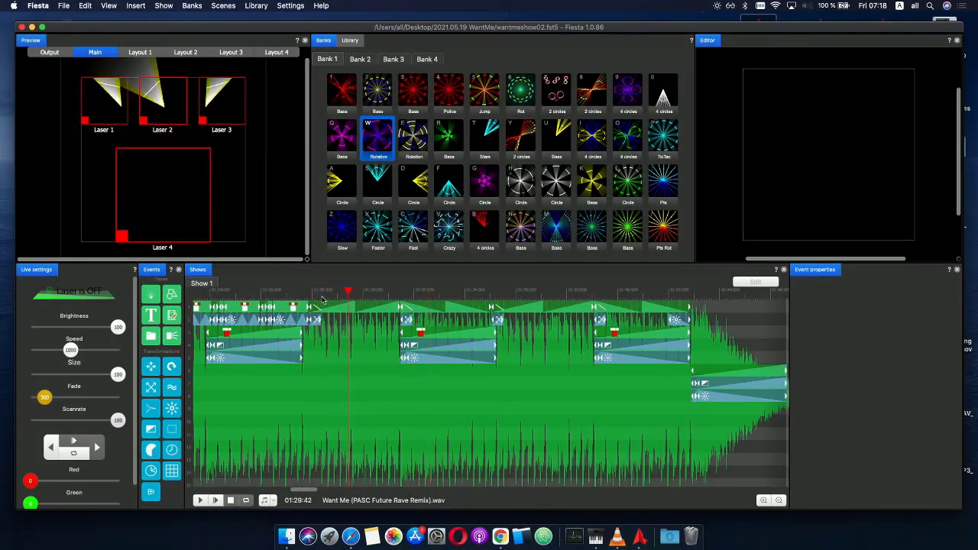
drag(196, 407, 274, 310)
scroll(340, 336, up, 10)
scroll(342, 336, down, 5)
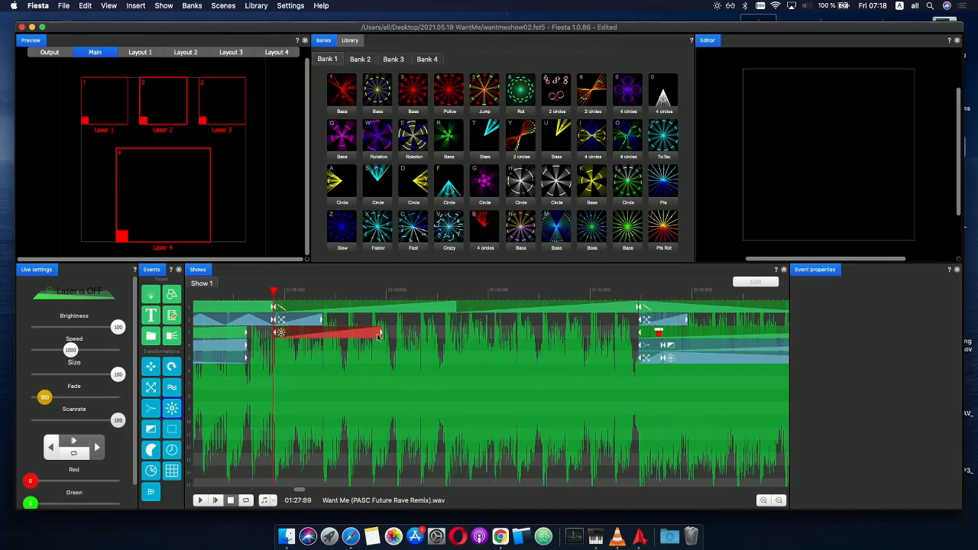
drag(383, 336, 639, 335)
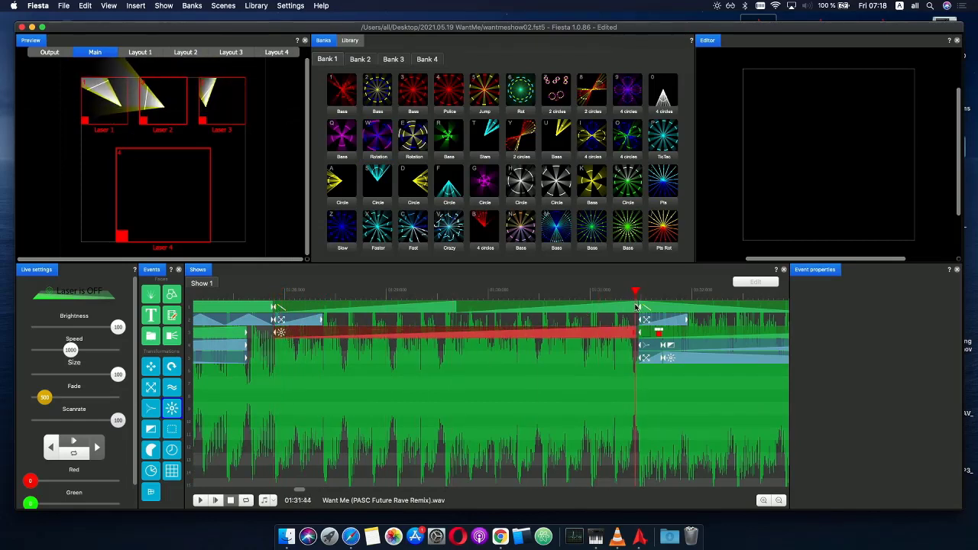
- Shape the brightness transformation's phase graph to peak at value 100 at time 50 and fall to 0 at time 100
click(335, 337)
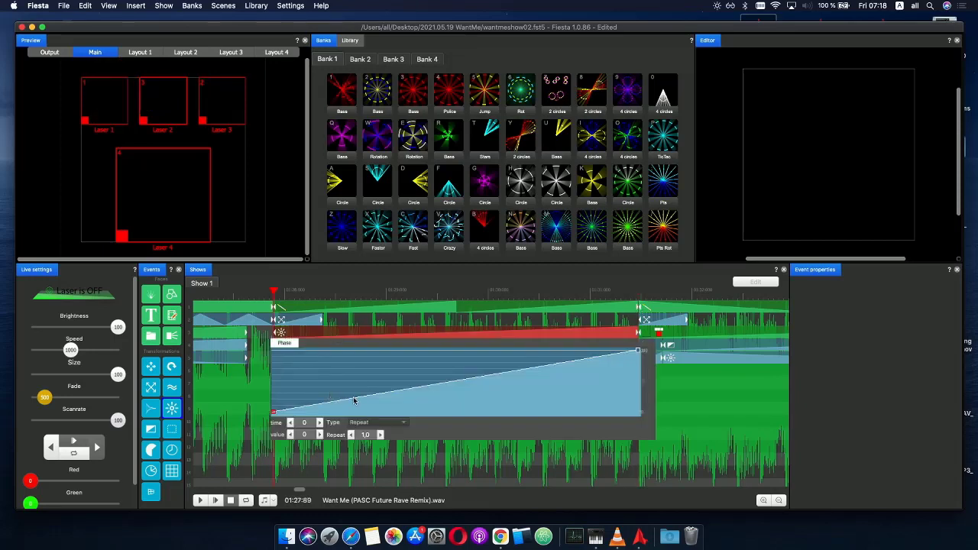
drag(359, 398, 455, 347)
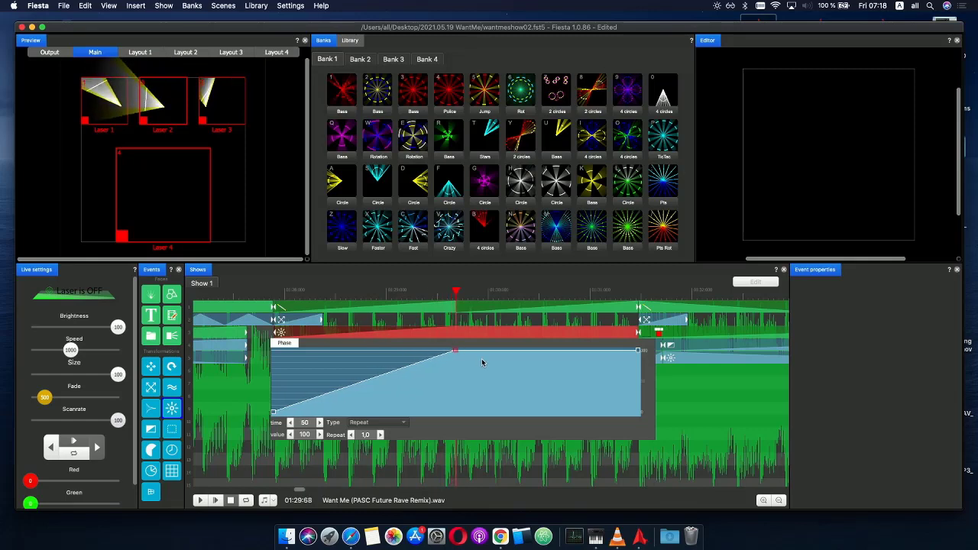
click(482, 362)
drag(640, 354, 600, 371)
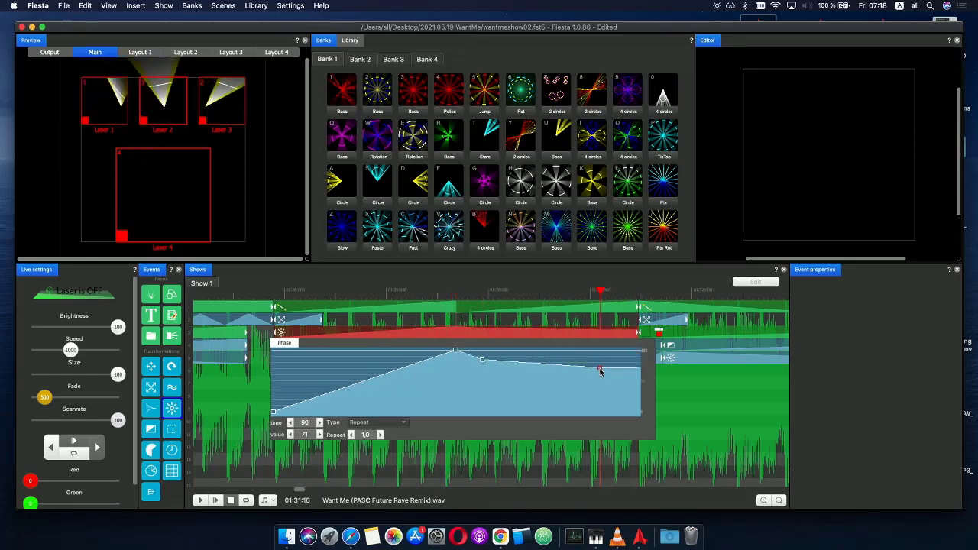
right_click(482, 362)
click(497, 368)
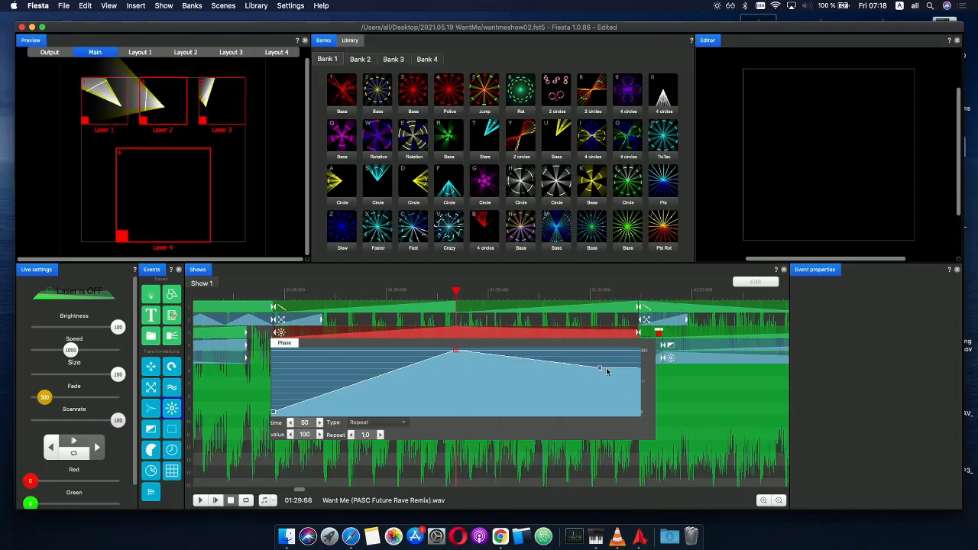
drag(600, 369, 655, 435)
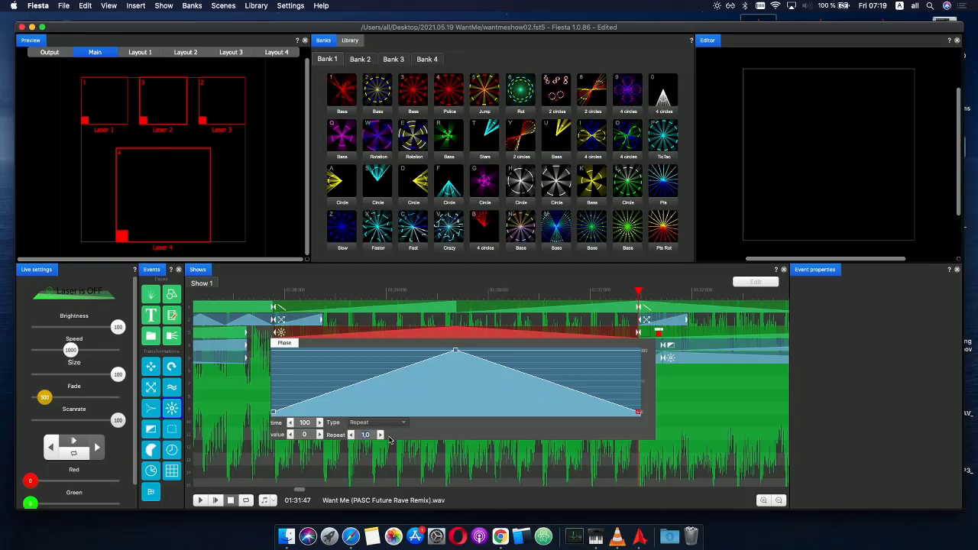
- Set the brightness transformation's phase graph to repeat 8 times and play the show from 01:27:66
text(8)
key(Return)
click(250, 292)
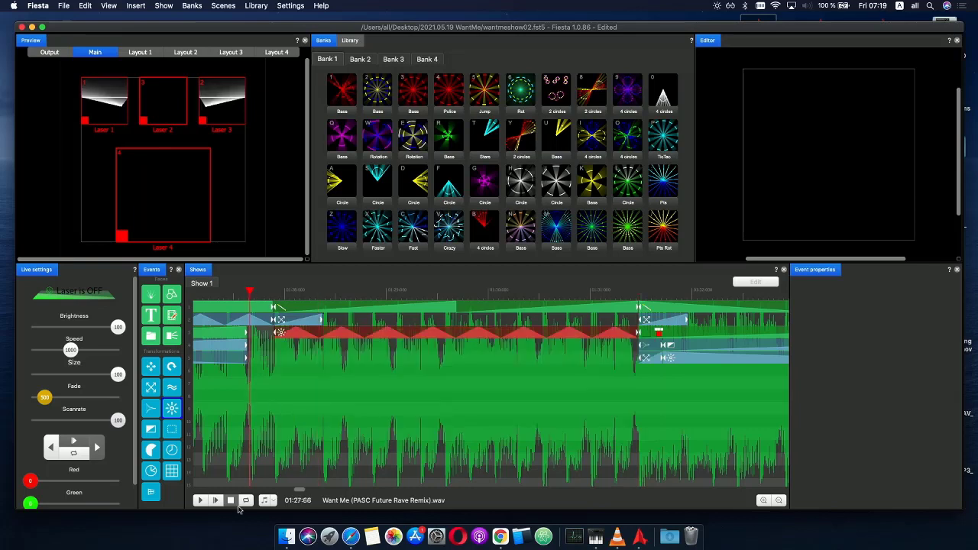
click(216, 501)
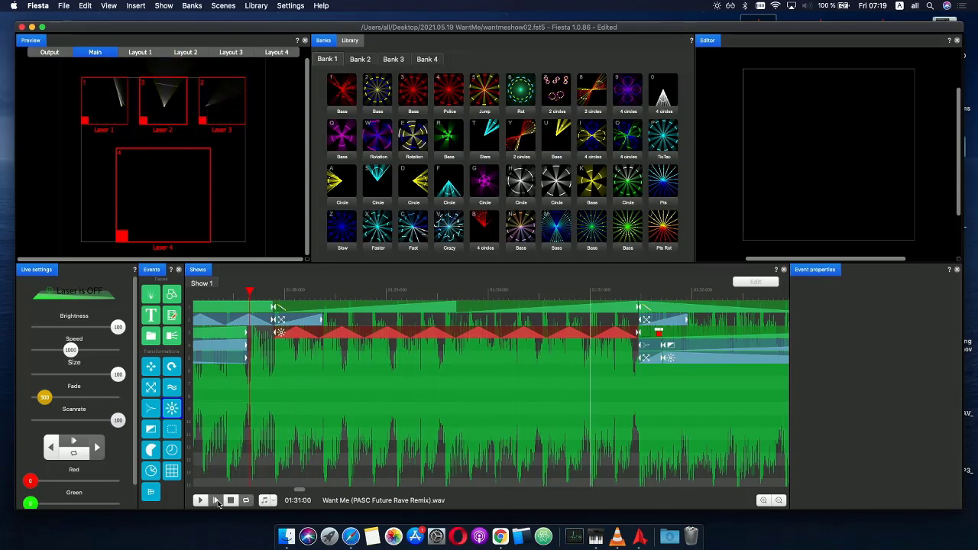
click(229, 502)
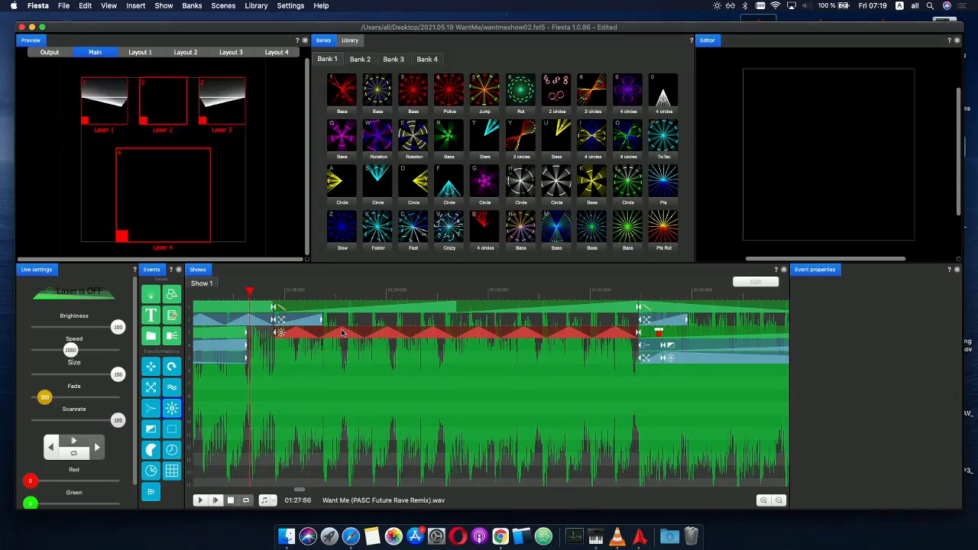
- Move the brightness transformation to row 4 and add a delay transformation on row 3 from 01:27:89 to 01:31:47
drag(344, 337, 344, 351)
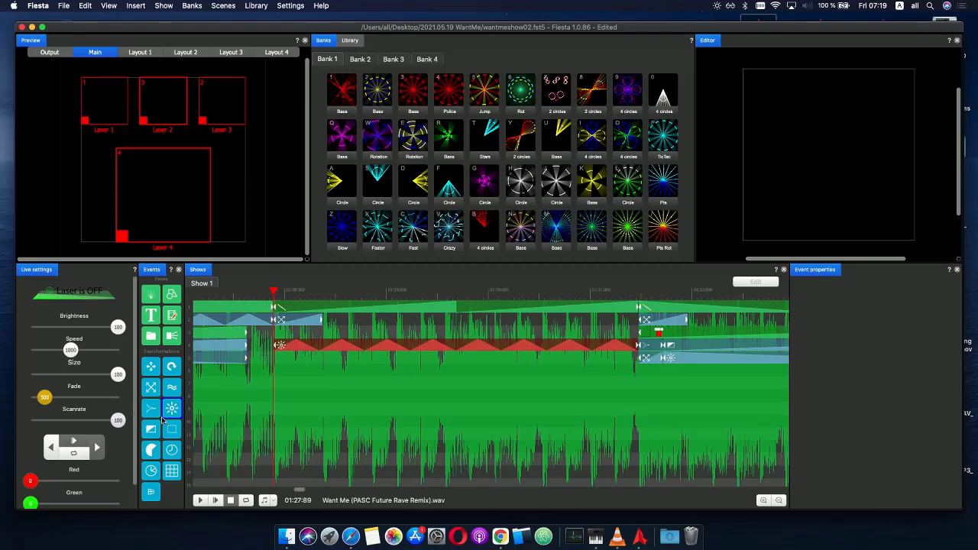
drag(175, 454, 639, 308)
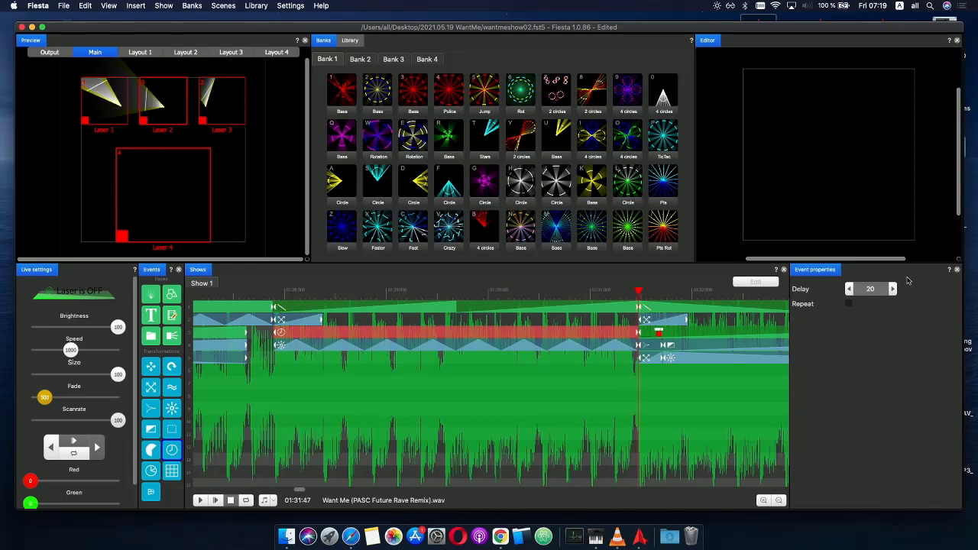
double_click(862, 289)
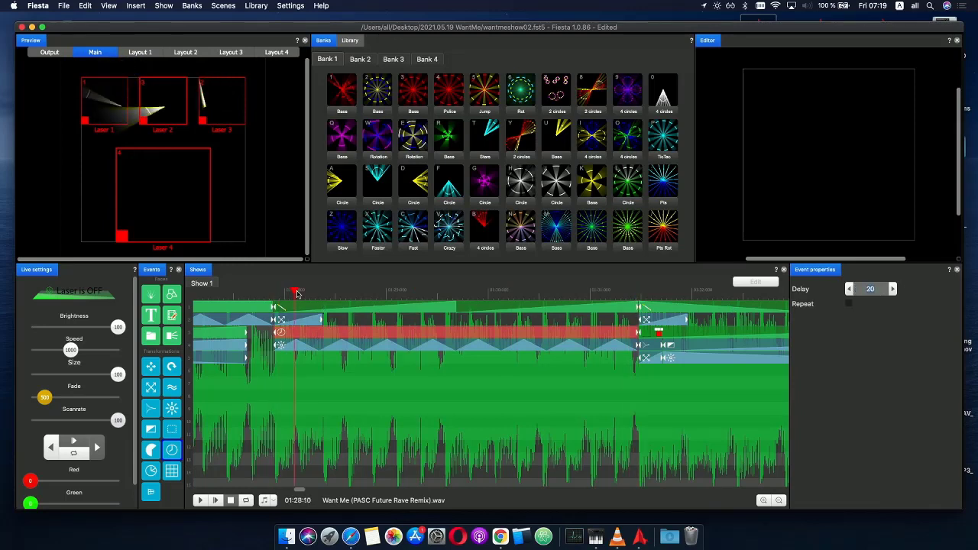
- Set the row 3 transformation's delay to 50, playing the section before and after the change to compare
click(260, 293)
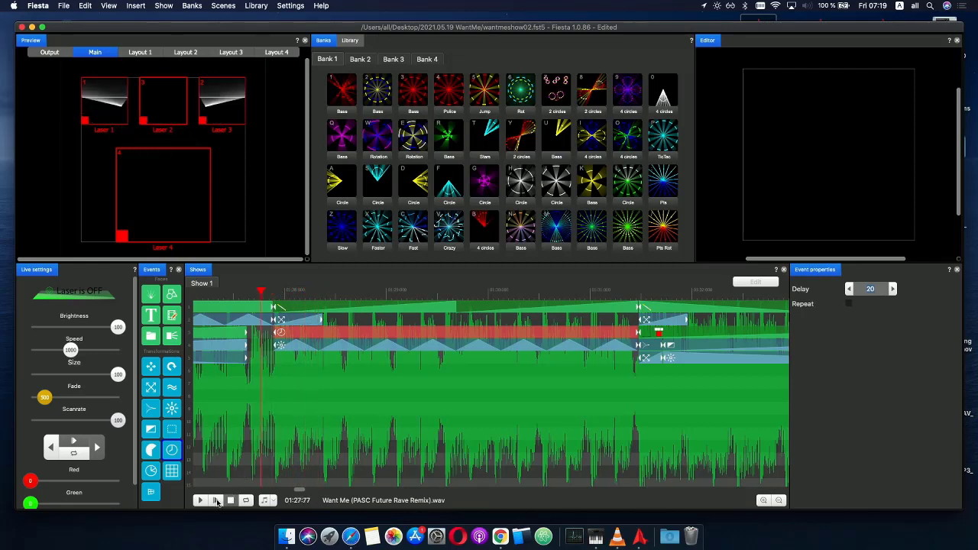
click(218, 502)
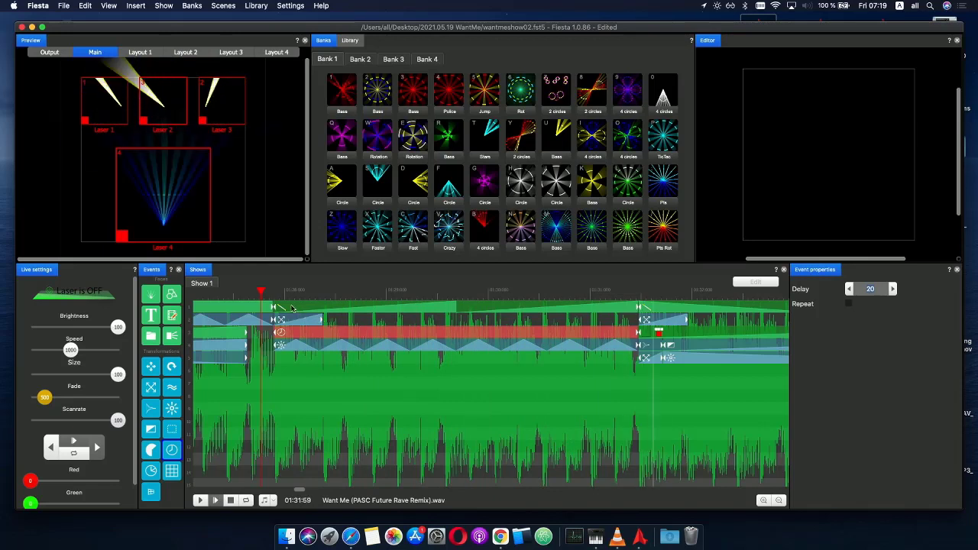
mouse_move(288, 292)
mouse_down()
mouse_move(269, 292)
mouse_move(293, 292)
mouse_up()
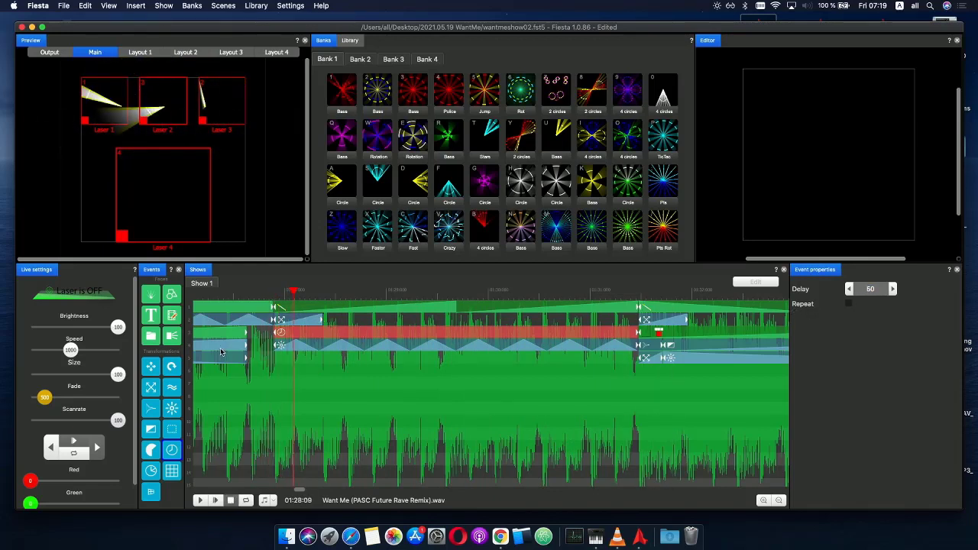
click(275, 294)
click(214, 501)
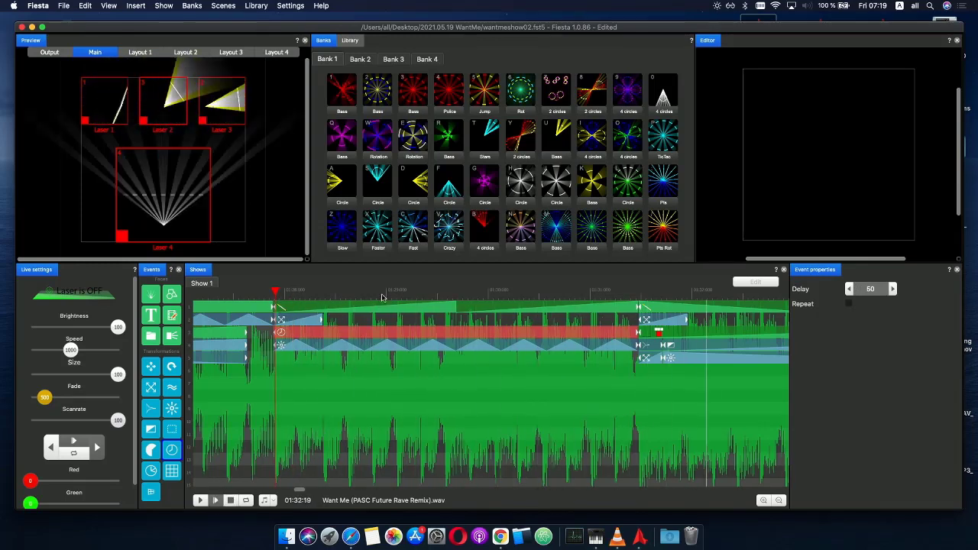
- Try 4 repeats on the row 4 brightness transformation's phase graph and play the show from 01:27:75
click(389, 345)
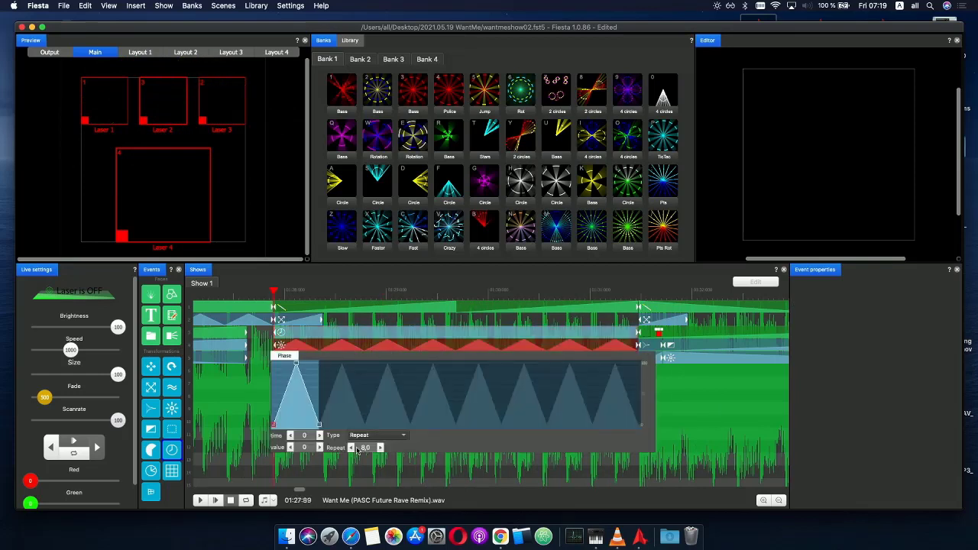
text(4)
click(259, 291)
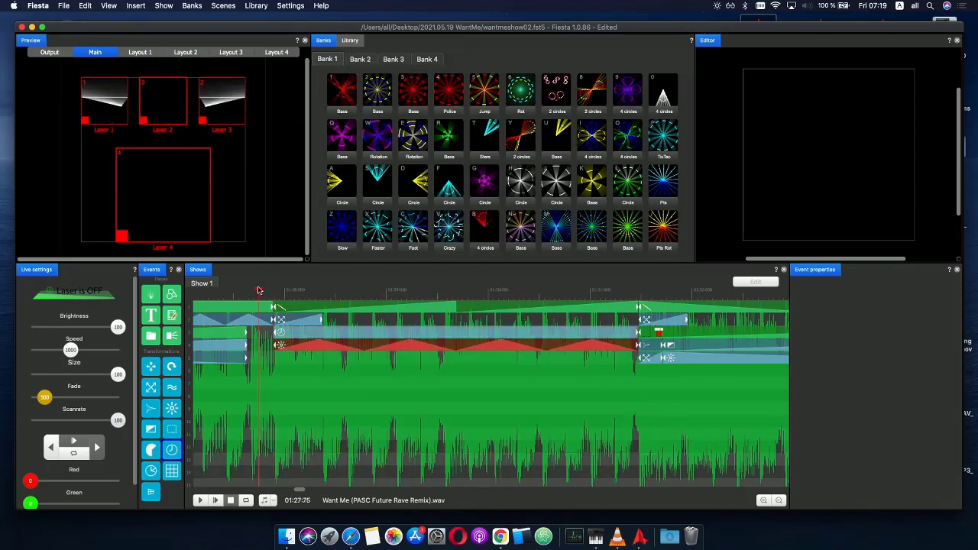
click(216, 501)
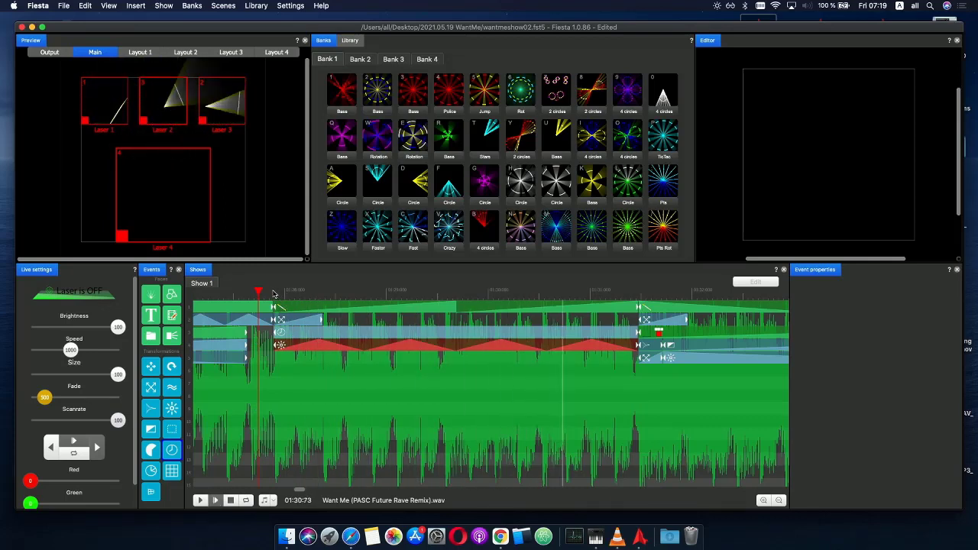
- Set the row 4 brightness transformation's phase graph to repeat 6 times and play the show from 01:27:89
click(299, 347)
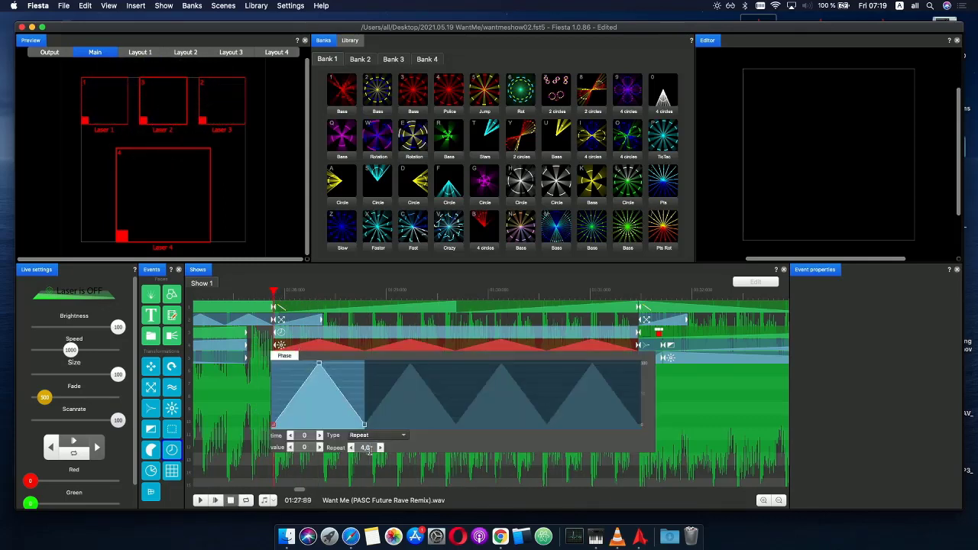
click(380, 451)
click(380, 451)
click(262, 307)
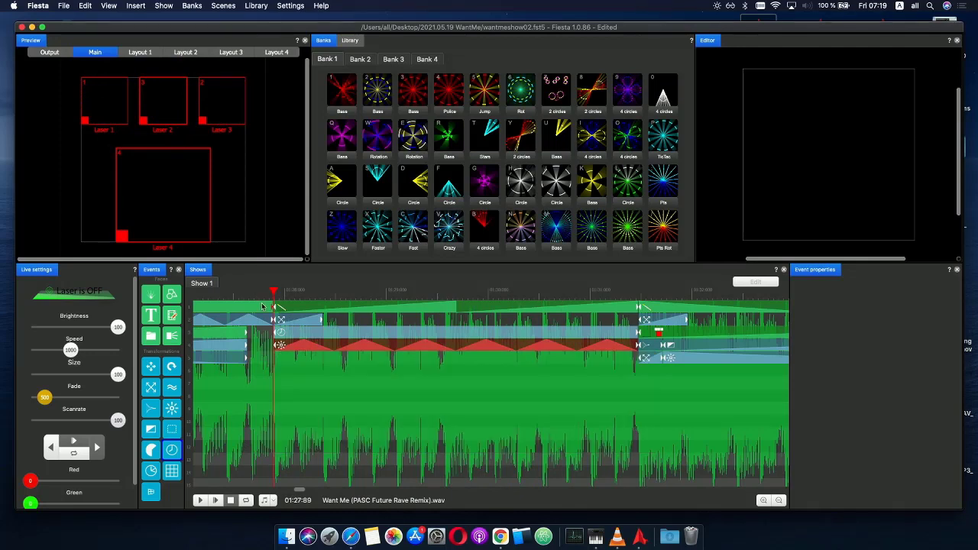
click(216, 501)
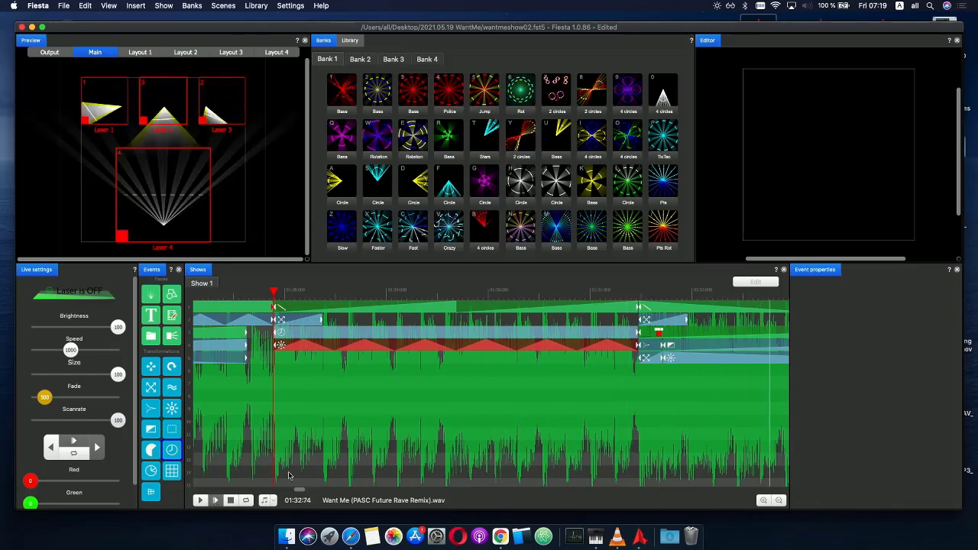
click(230, 500)
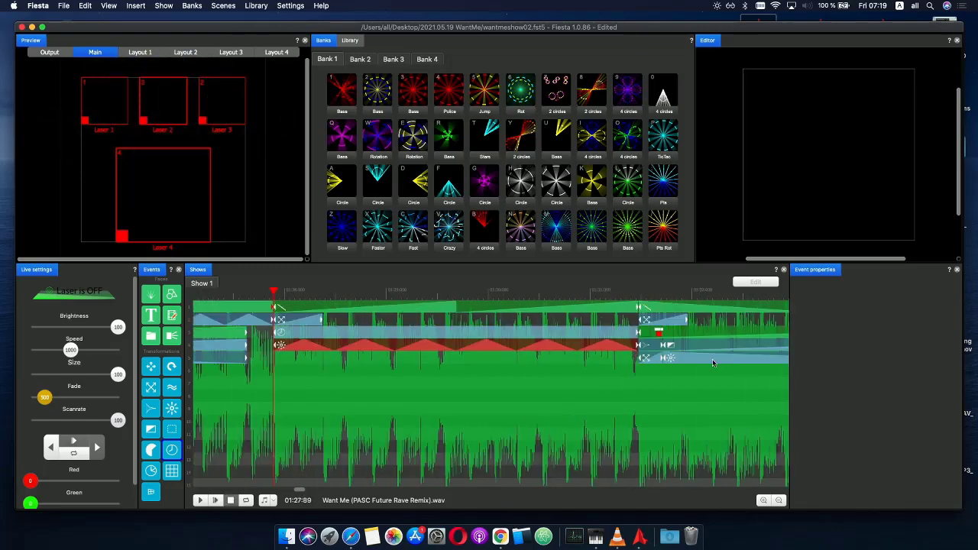
- Move the row 3–5 events starting at 01:31:47 down to rows 5–7 and paste copies of the delay and brightness transformations on rows 3–4
drag(685, 371, 651, 361)
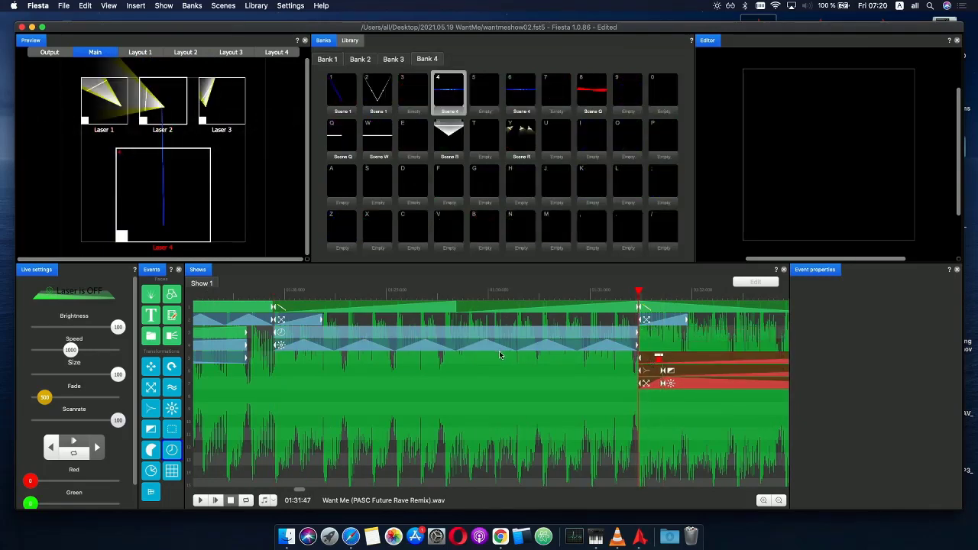
click(468, 337)
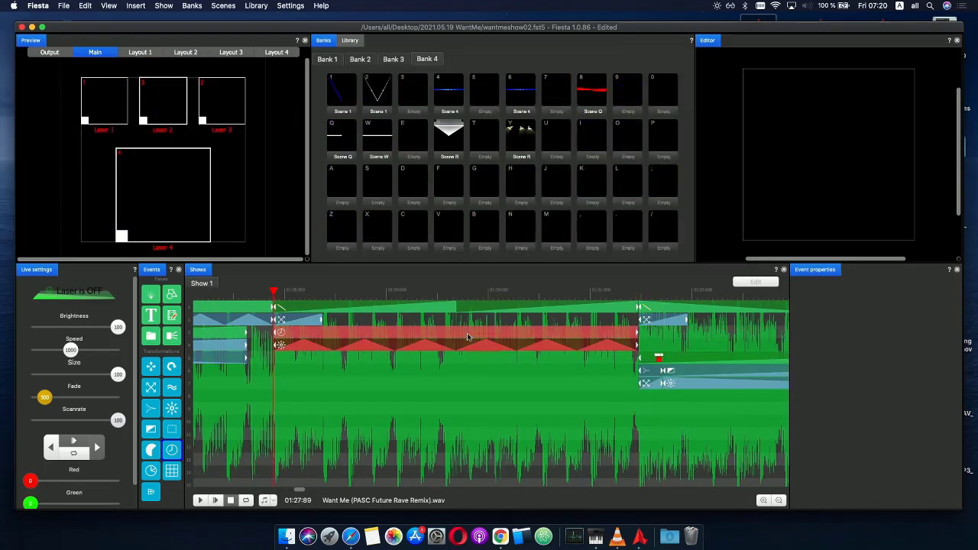
click(656, 339)
- Trim the copied delay and brightness transformations on rows 3–4 to end at 01:35:05
scroll(588, 347, down, 5)
drag(639, 292, 681, 293)
scroll(681, 295, up, 5)
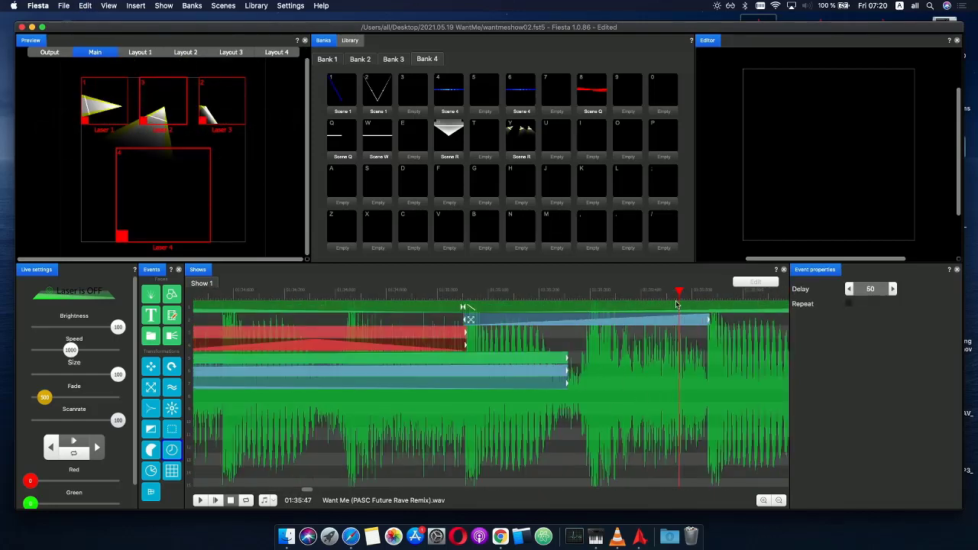
drag(453, 292, 457, 293)
drag(465, 333, 462, 309)
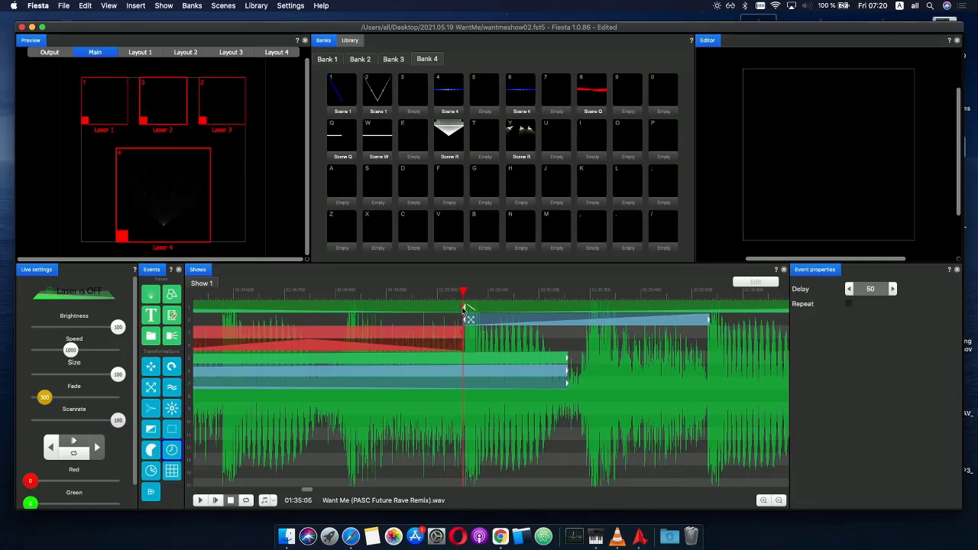
- Paste another copy of the delay and brightness transformations on rows 3–4, aligned to start at 01:35:05 and extended to 01:39:08
key(super+v)
click(484, 337)
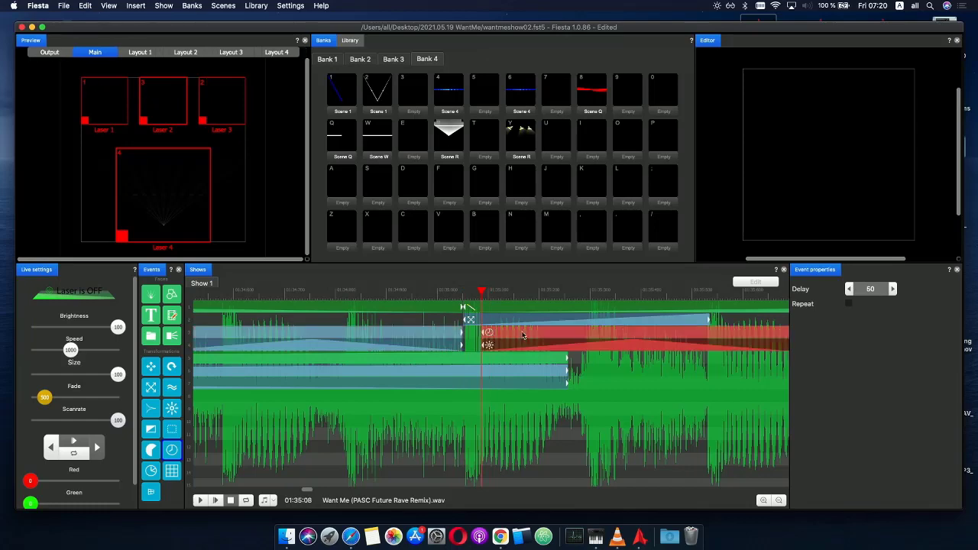
drag(525, 336, 432, 332)
scroll(587, 327, down, 3)
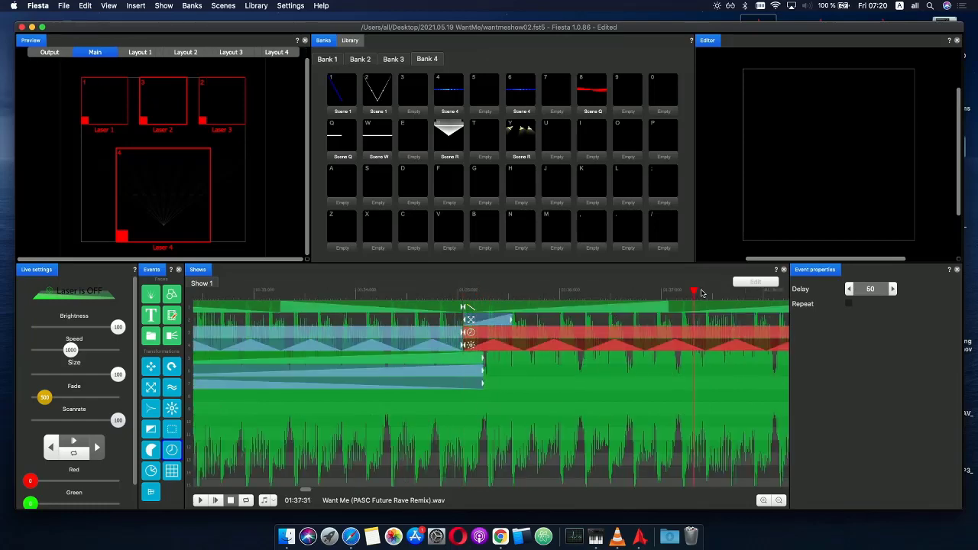
drag(701, 293, 742, 298)
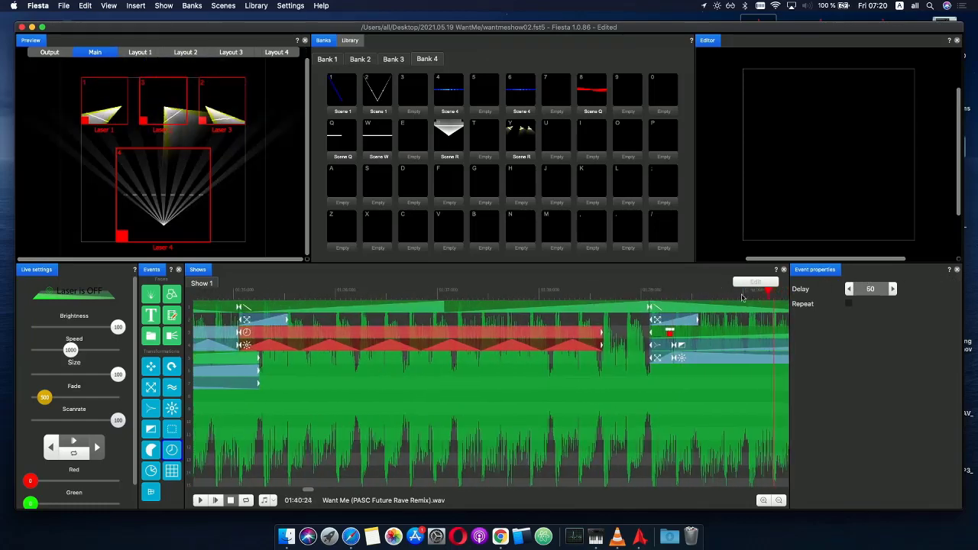
drag(601, 336, 650, 335)
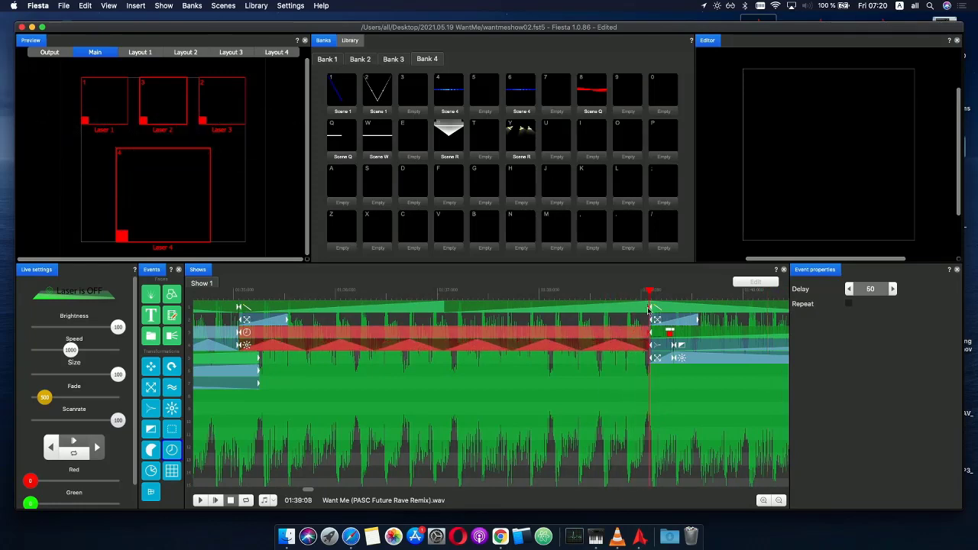
- Move the events at 01:39:09 down to rows 5–7 and place delay and brightness copies on rows 3–4 from 01:39:08 to 01:42:88
drag(708, 381, 662, 358)
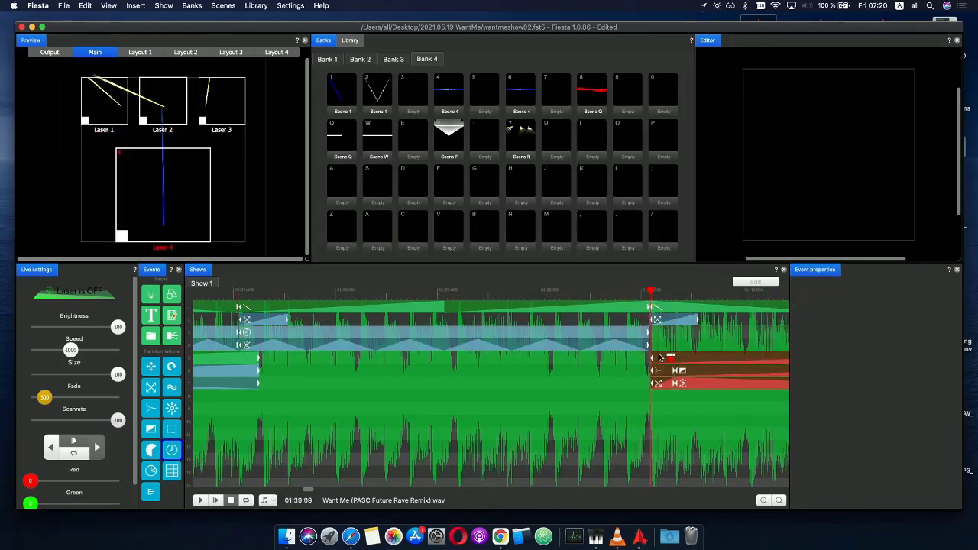
drag(586, 360, 496, 329)
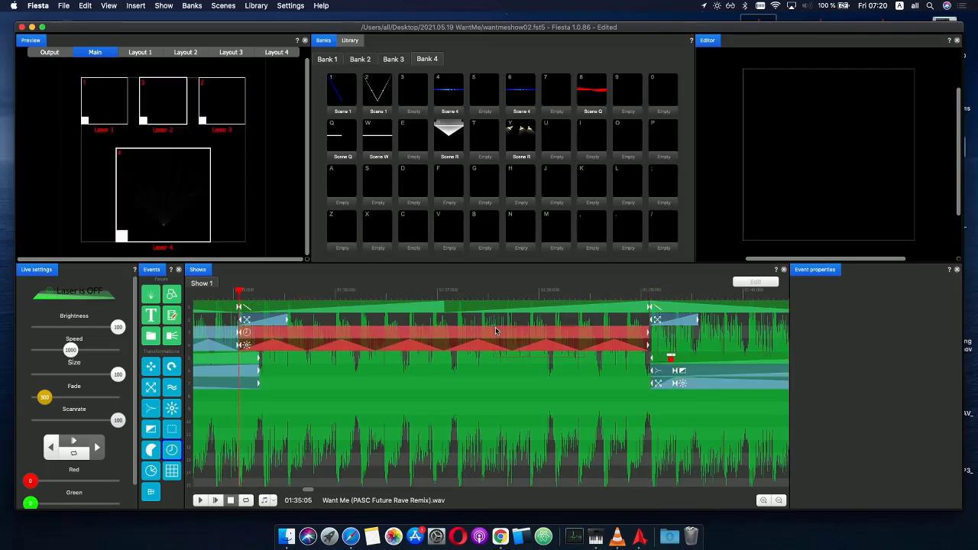
key(super+c)
click(662, 341)
key(super+v)
drag(679, 335, 673, 335)
scroll(681, 297, down, 3)
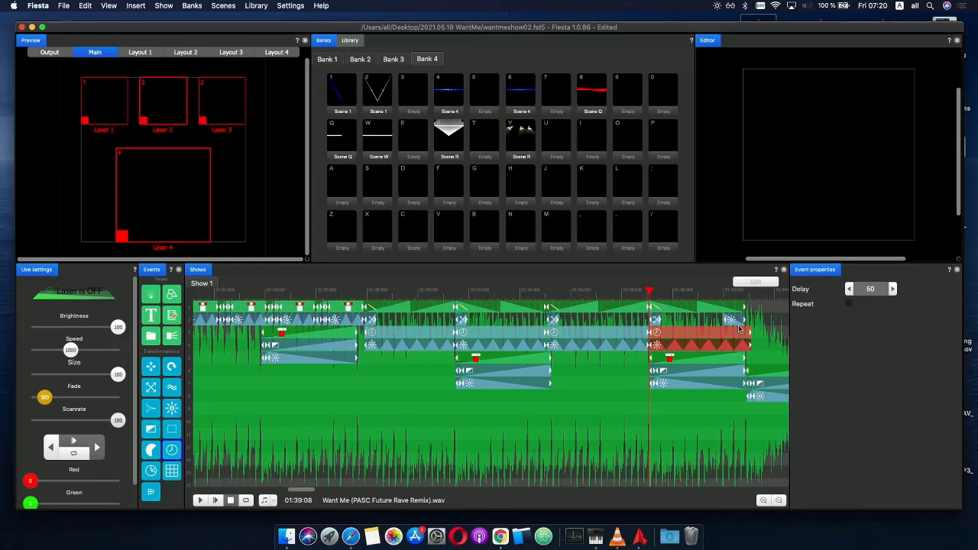
drag(750, 332, 744, 311)
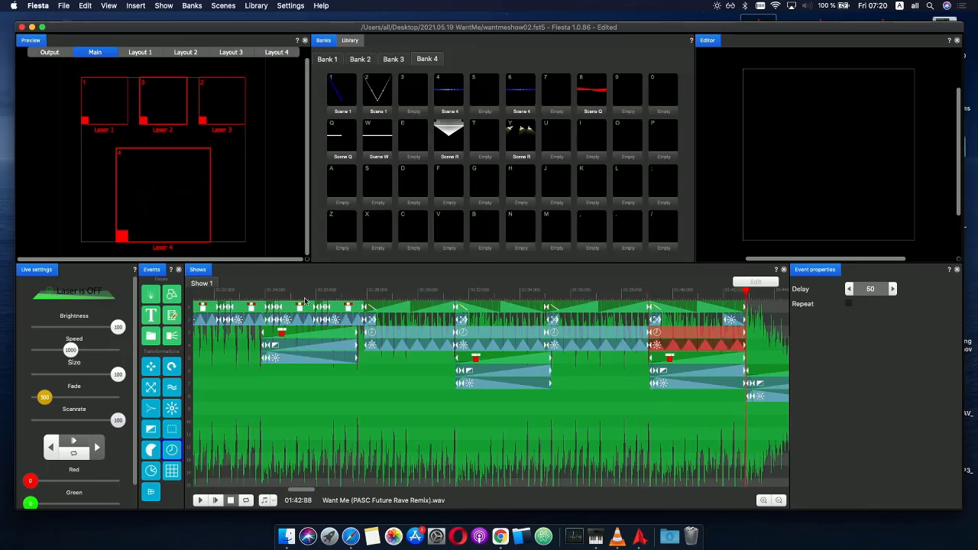
- Play the show through the copied transformations and save the show file
click(345, 293)
click(217, 500)
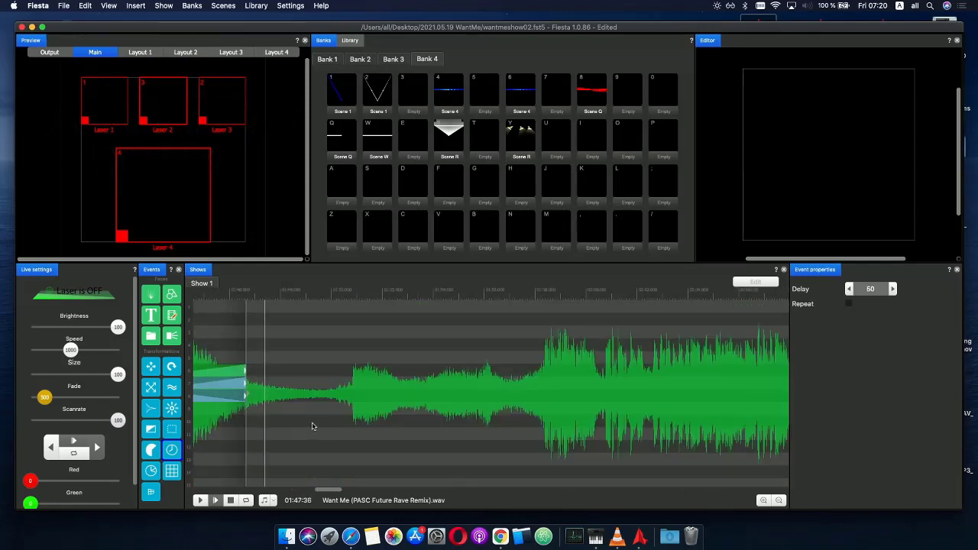
scroll(311, 426, down, 5)
click(319, 291)
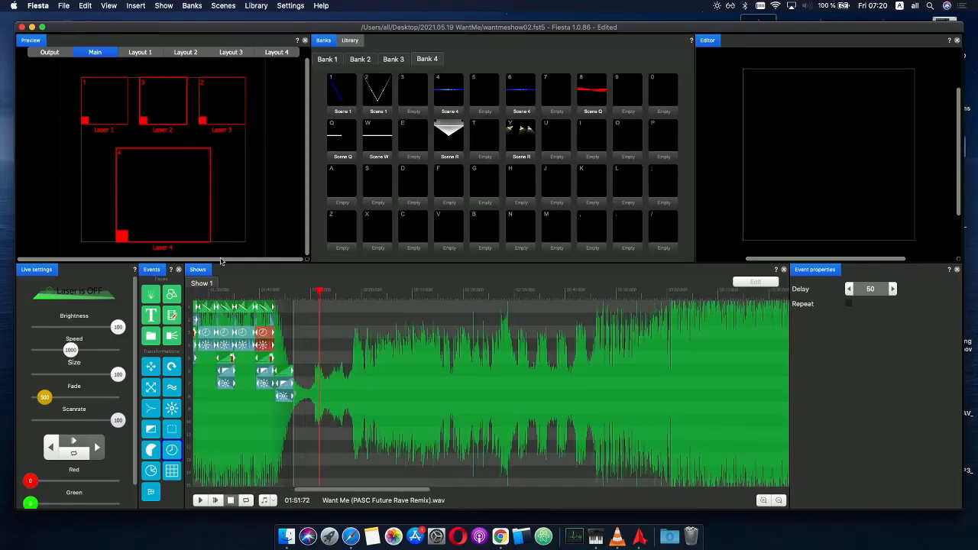
click(64, 5)
click(75, 53)
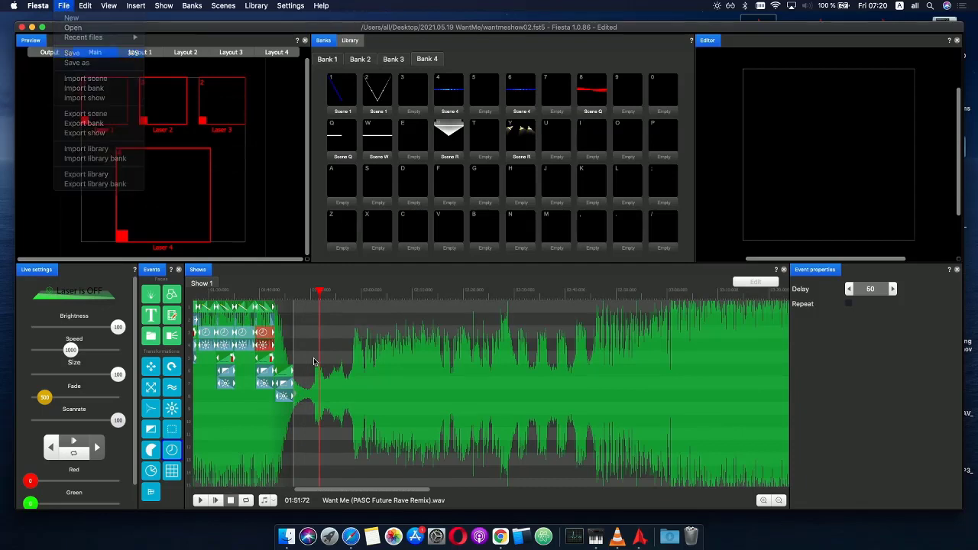
- Extend the row 6–8 events starting at 01:42:89 to end at 01:50:17 and play that section
click(290, 293)
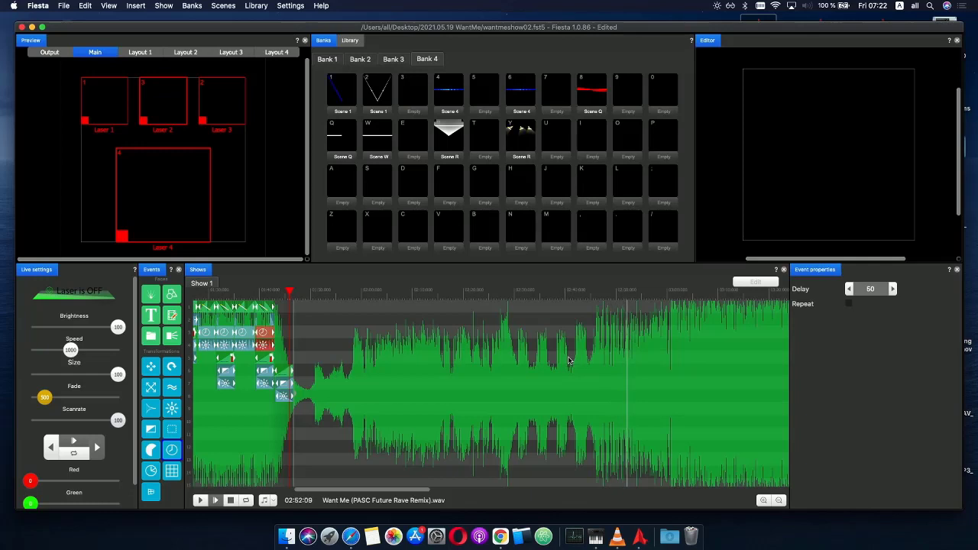
scroll(562, 359, down, 3)
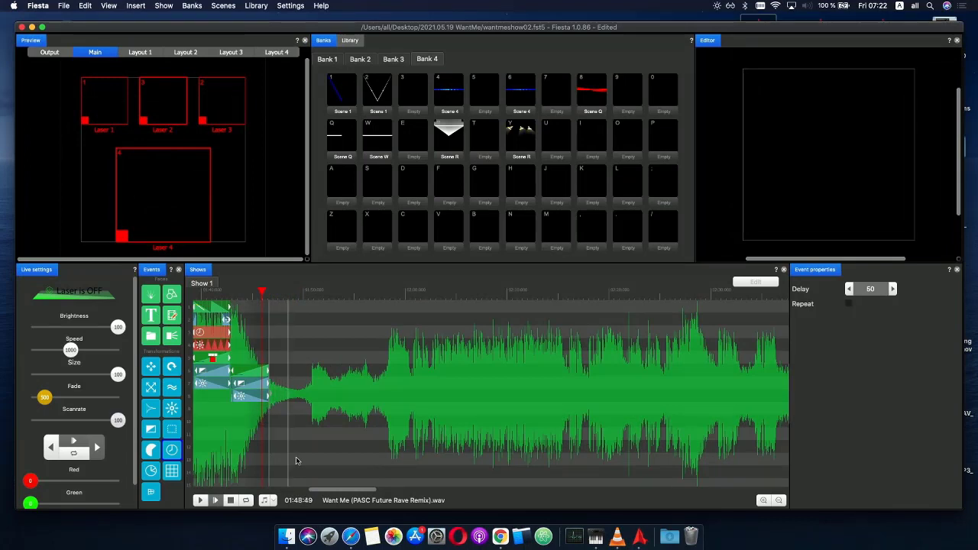
click(289, 414)
click(249, 370)
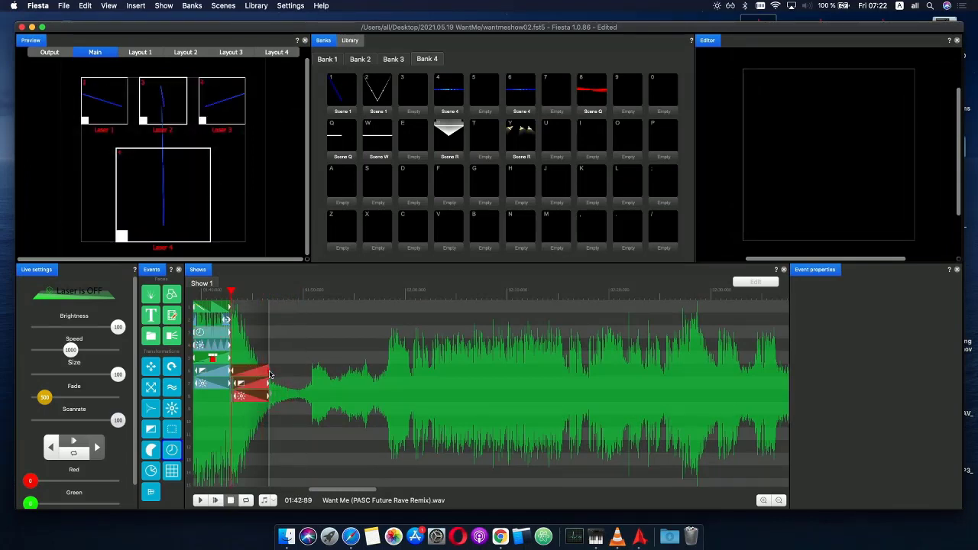
drag(269, 374, 300, 371)
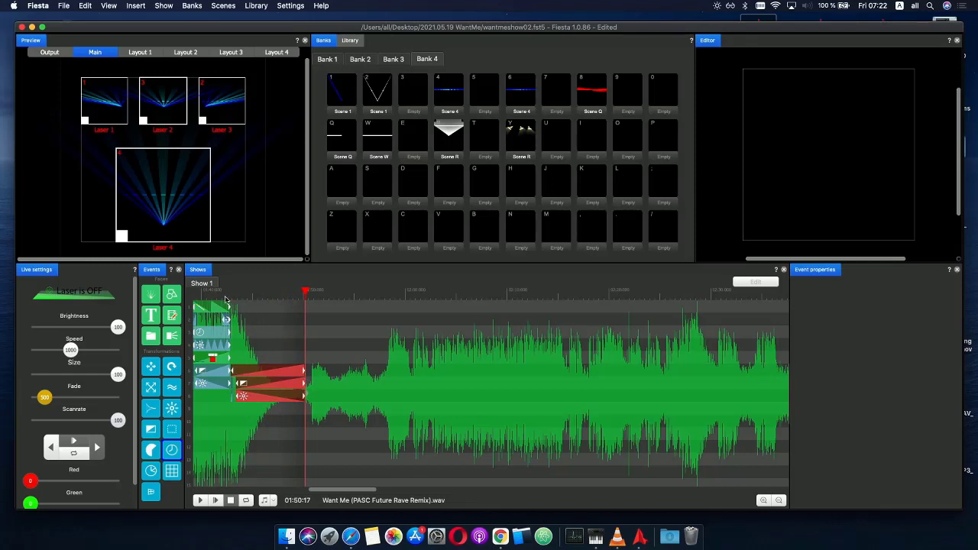
click(223, 298)
click(220, 500)
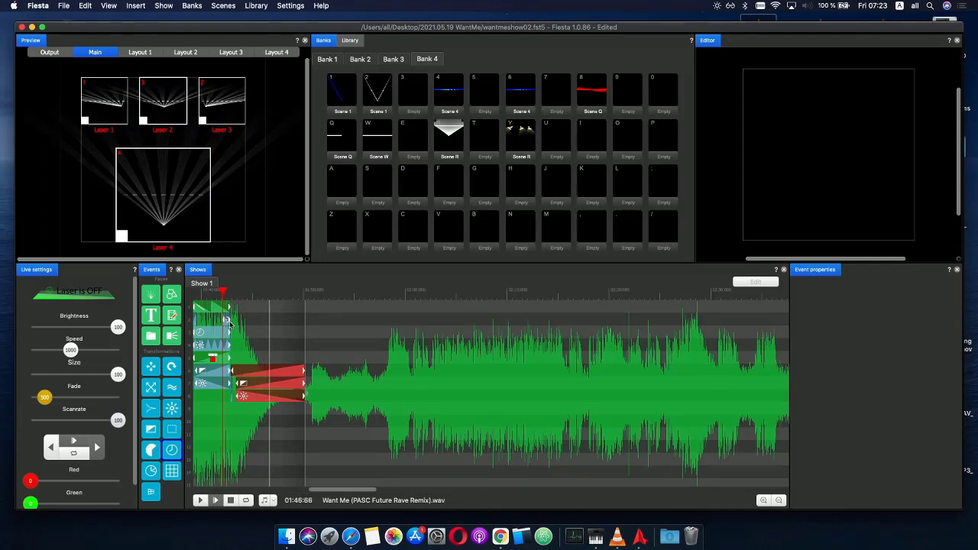
- Start the row 7 and row 8 transformations of the closing fade slightly earlier and play the show from 01:42:65
click(245, 296)
scroll(261, 363, up, 5)
scroll(259, 374, down, 2)
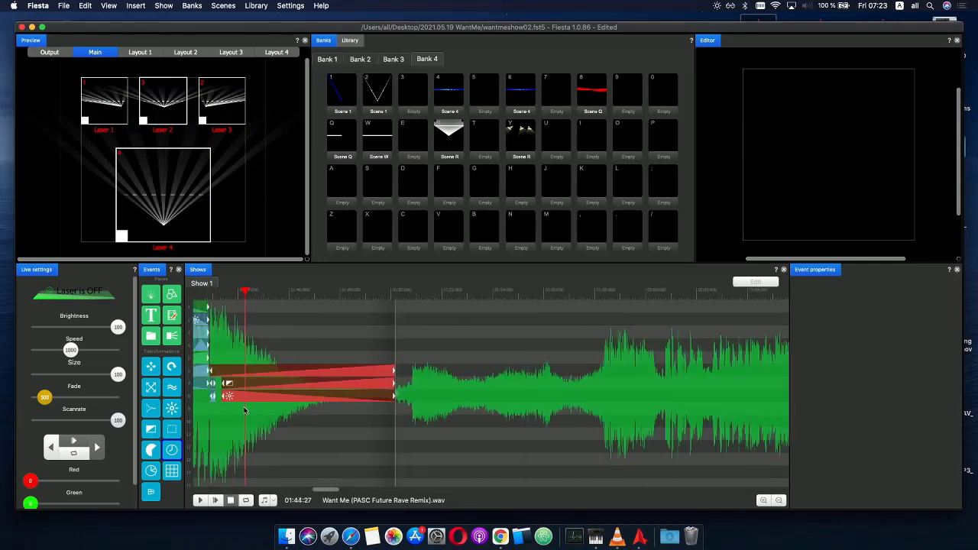
click(245, 410)
click(236, 398)
drag(241, 412, 217, 385)
click(204, 291)
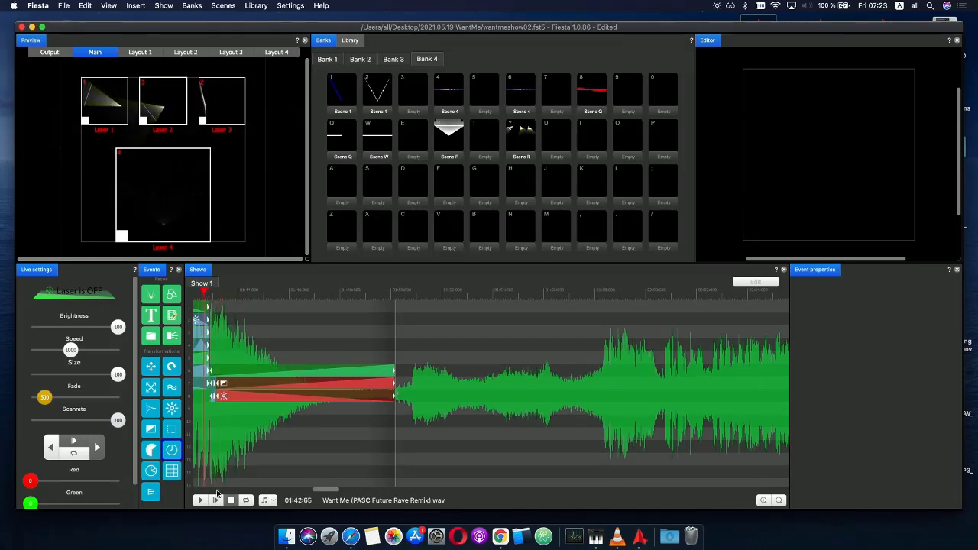
click(215, 501)
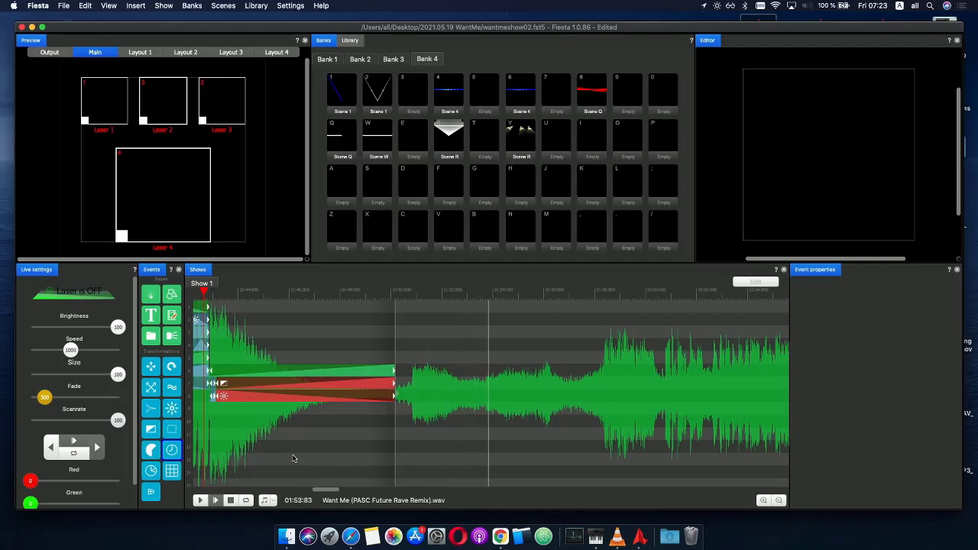
- Play the track from 01:57:15 to listen to the next section
scroll(373, 447, down, 5)
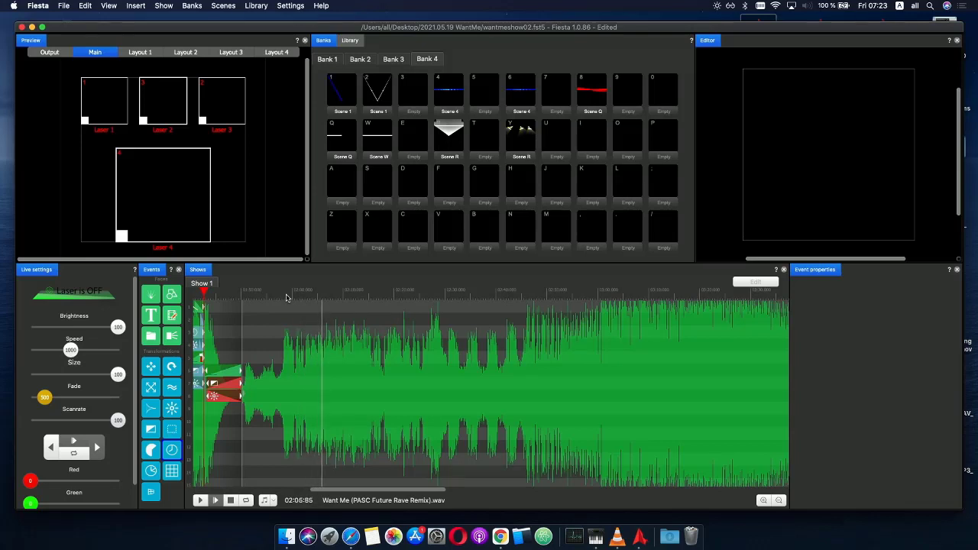
drag(286, 297, 277, 297)
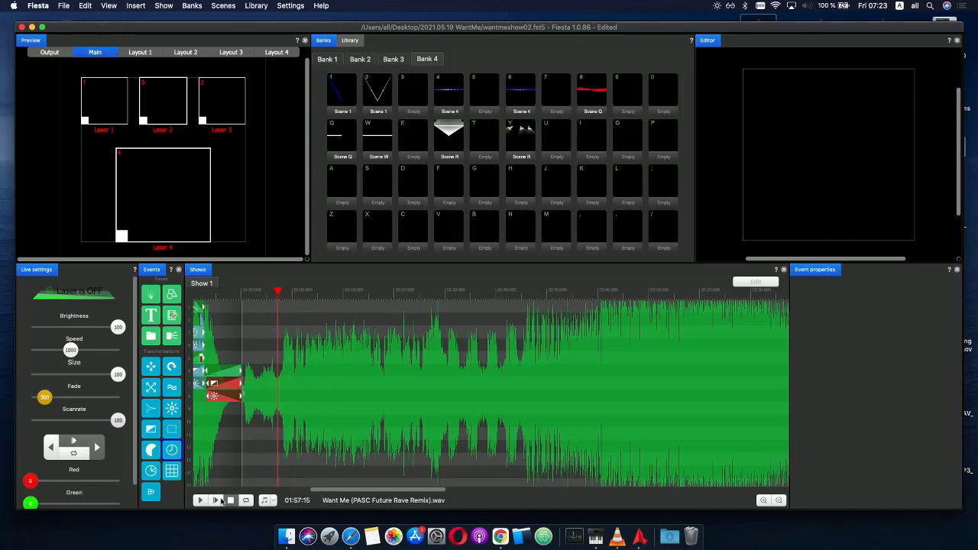
click(219, 501)
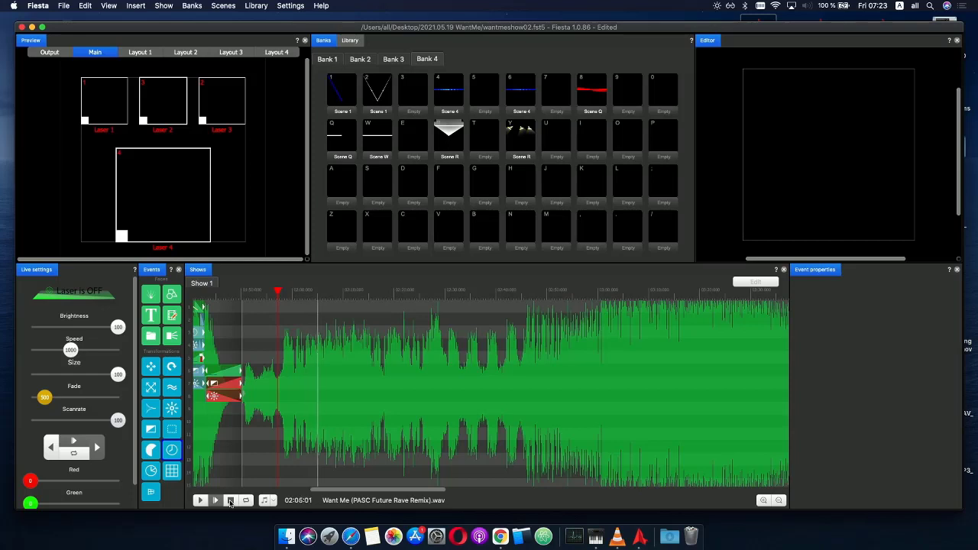
click(230, 501)
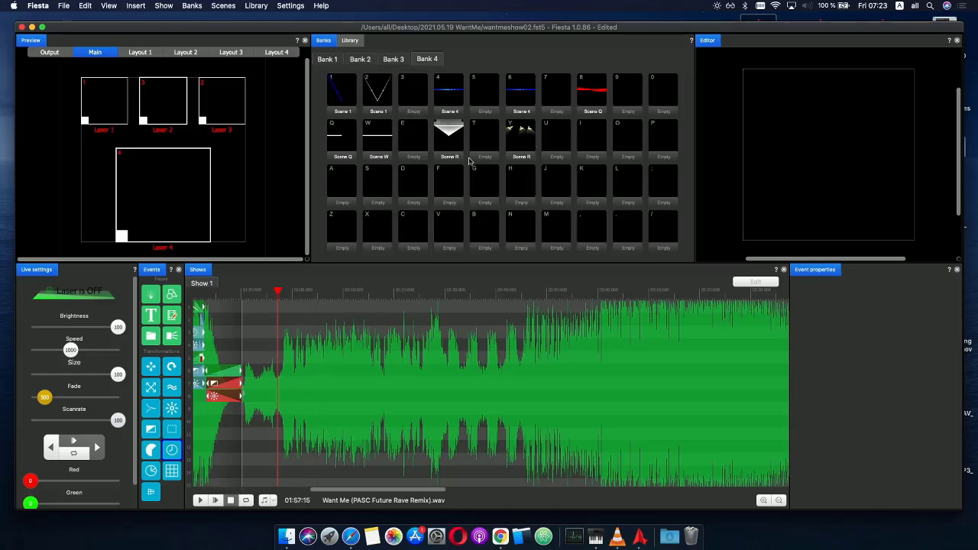
- Open the empty scene slot A in Bank 4 for editing
click(348, 185)
double_click(351, 191)
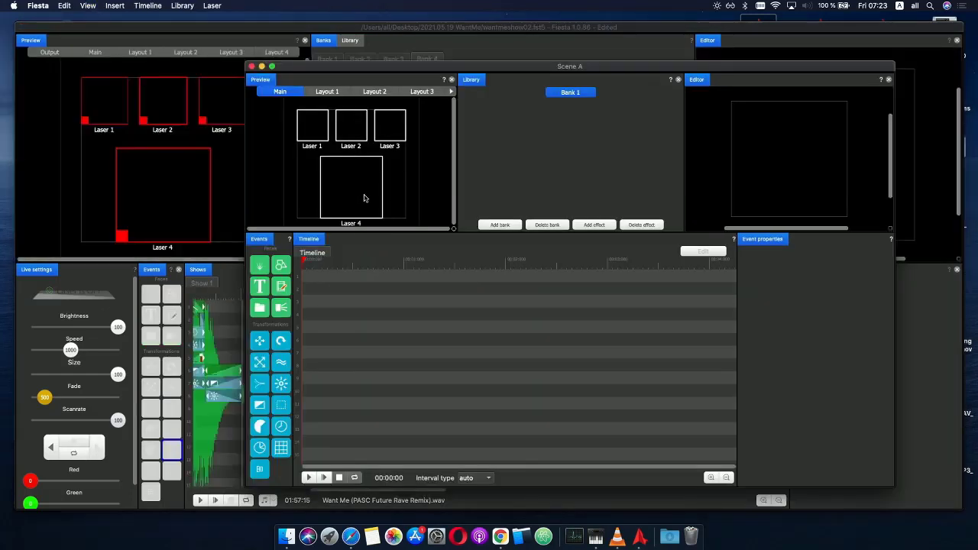
- Add a custom-drawn frame event at the start of row 1 and open it in an enlarged frame editor
drag(281, 266, 307, 276)
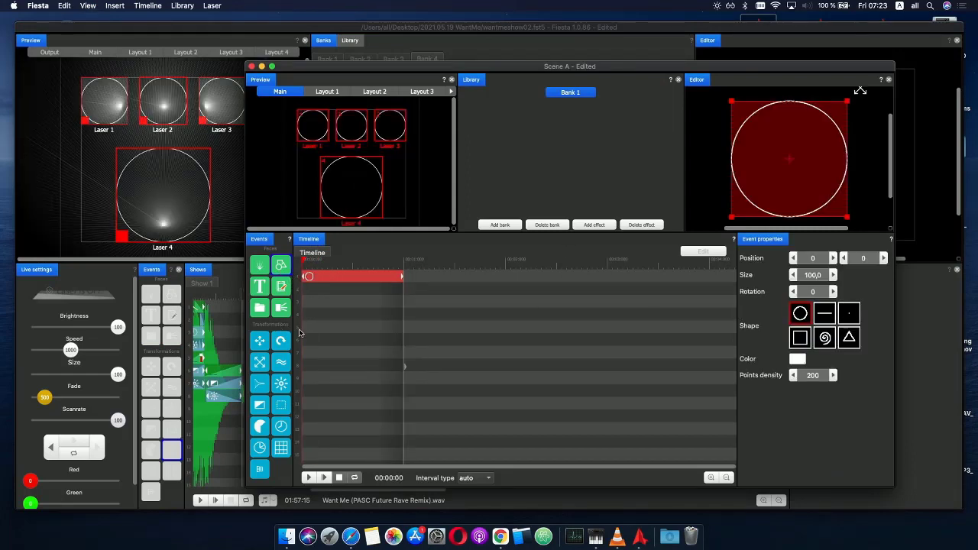
key(Delete)
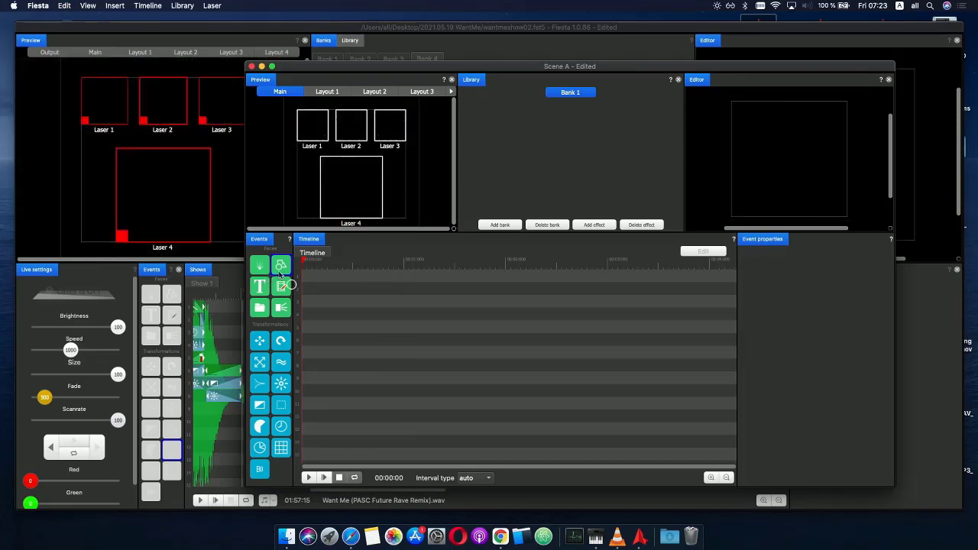
drag(276, 288, 299, 295)
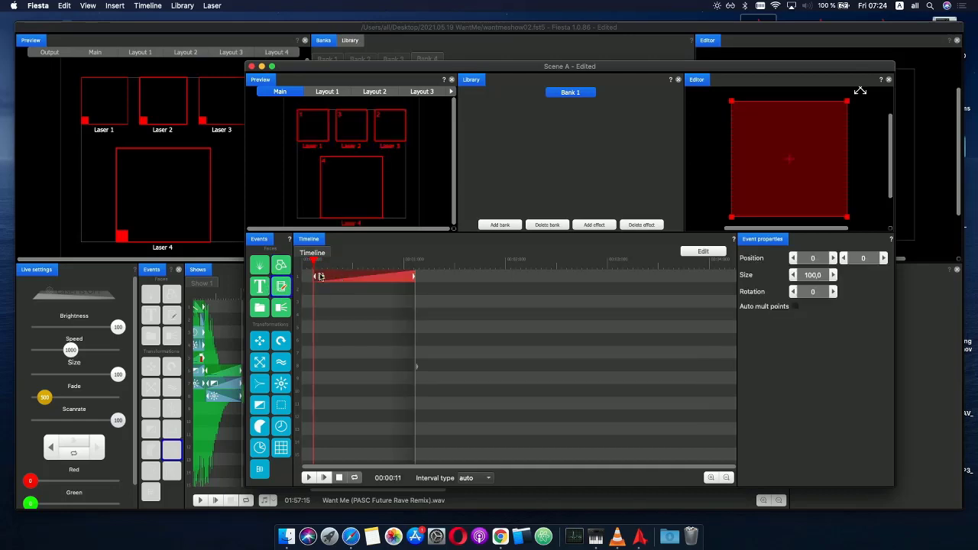
click(707, 251)
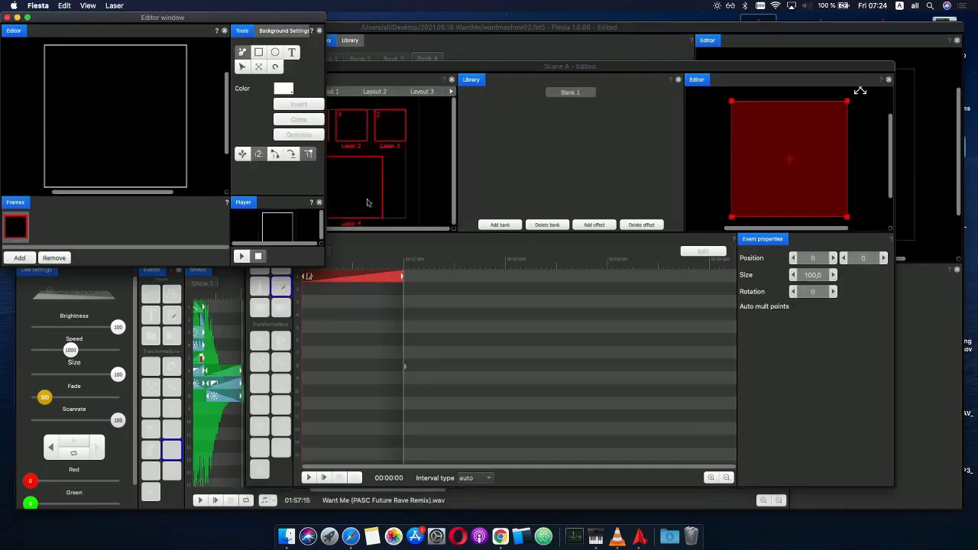
drag(154, 23, 482, 101)
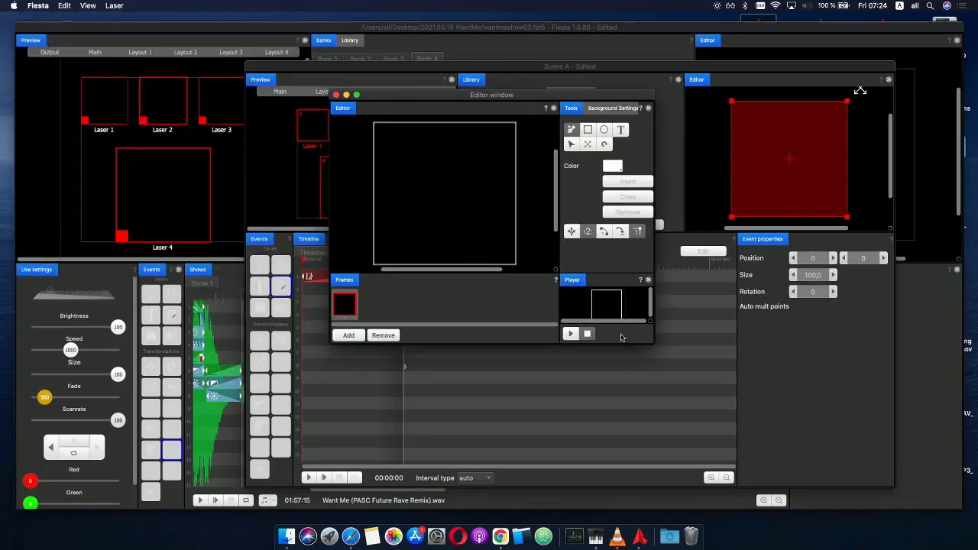
drag(651, 342, 837, 478)
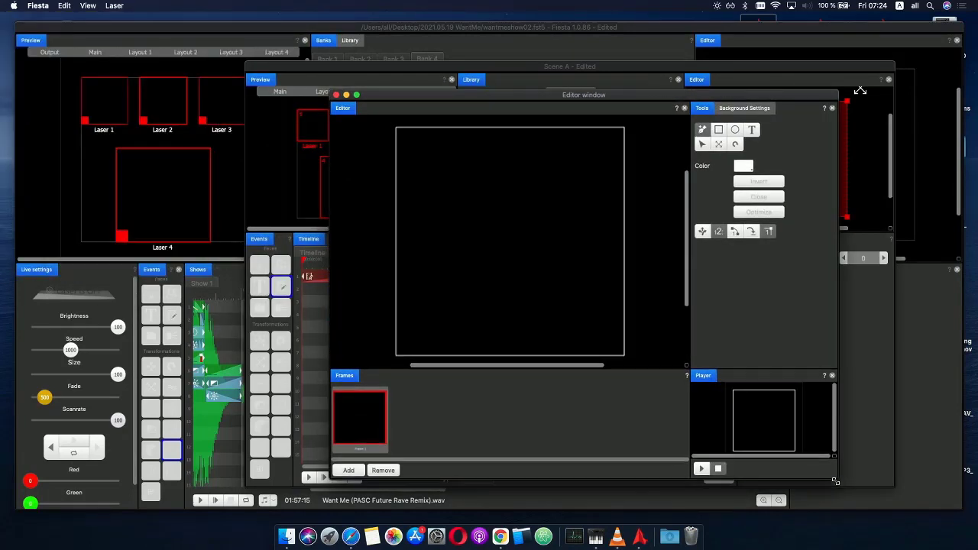
- Draw an open two-segment line across the frame's upper half, peaking near the middle and falling towards both sides
click(405, 218)
click(503, 173)
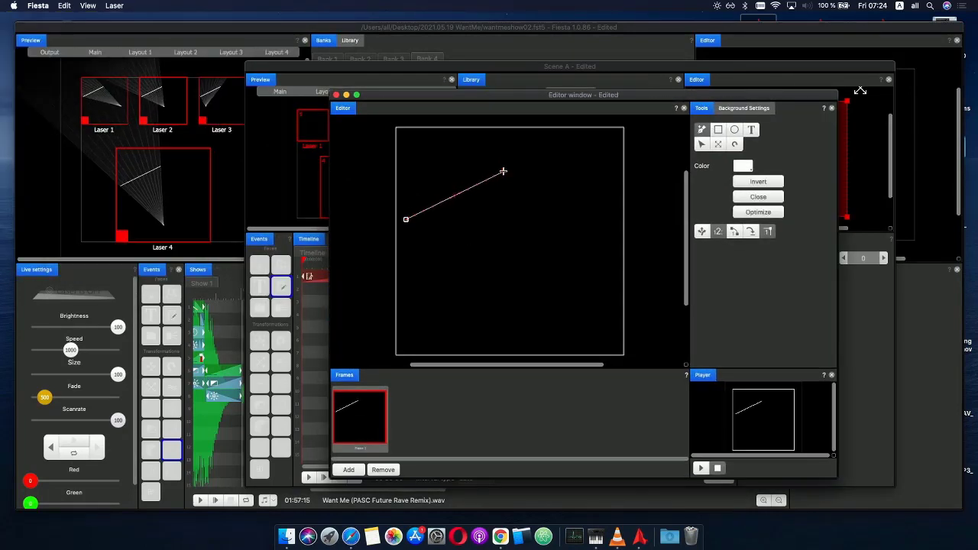
click(533, 194)
drag(533, 194, 615, 220)
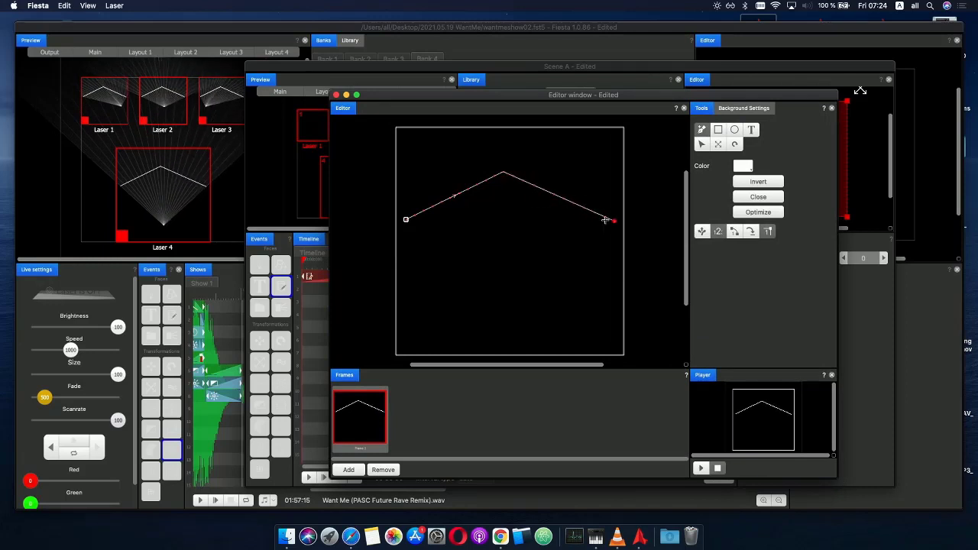
key(Escape)
- Convert both line segments to curves, bend the first one outward and smooth the apex point
drag(414, 161, 540, 242)
drag(382, 137, 504, 237)
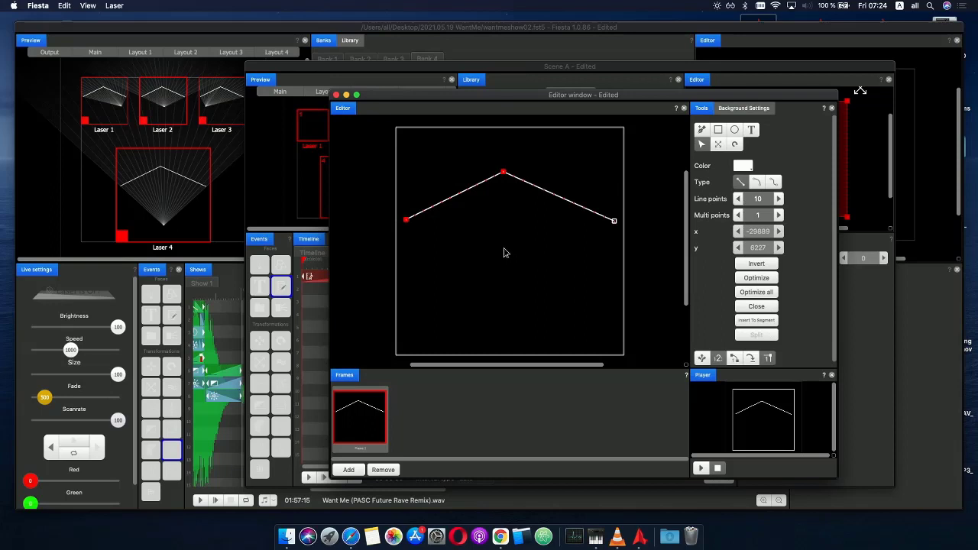
key(c)
drag(451, 197, 445, 183)
drag(472, 168, 523, 189)
key(s)
click(544, 180)
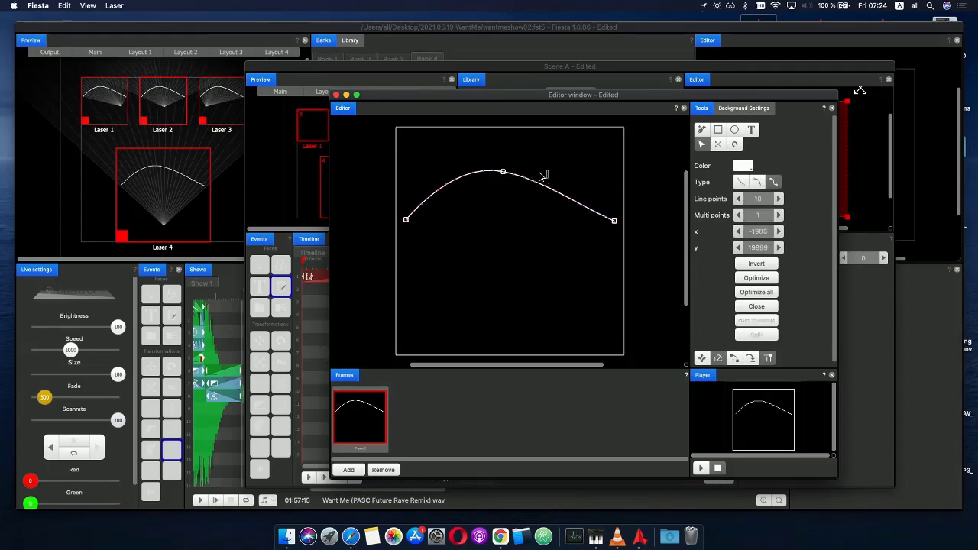
- Adjust the curve handles of the second segment so the line forms an even, symmetrical arch
click(504, 172)
drag(544, 181, 549, 172)
click(580, 204)
drag(582, 203, 589, 188)
- Set the line points of the whole arc to 99
drag(403, 159, 569, 289)
scroll(758, 201, up, 20)
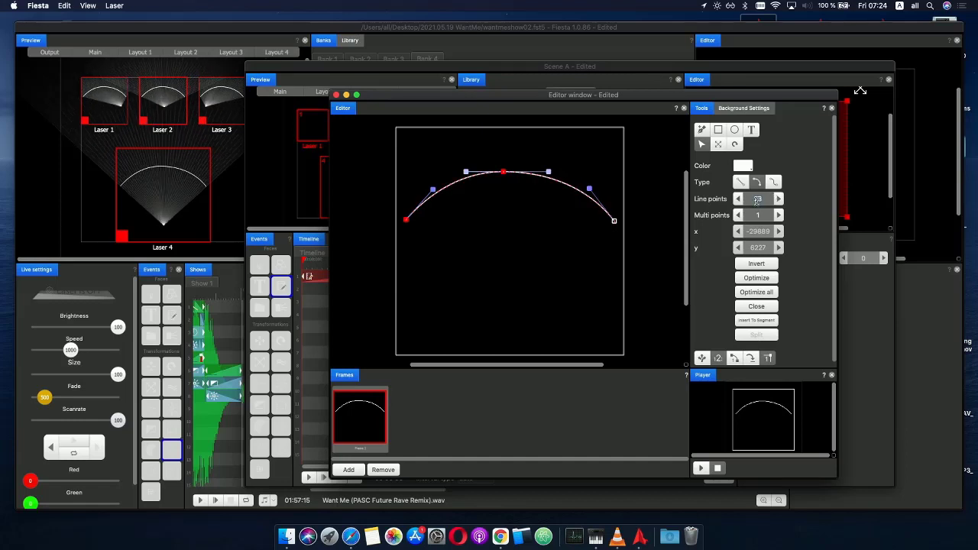
scroll(758, 201, up, 20)
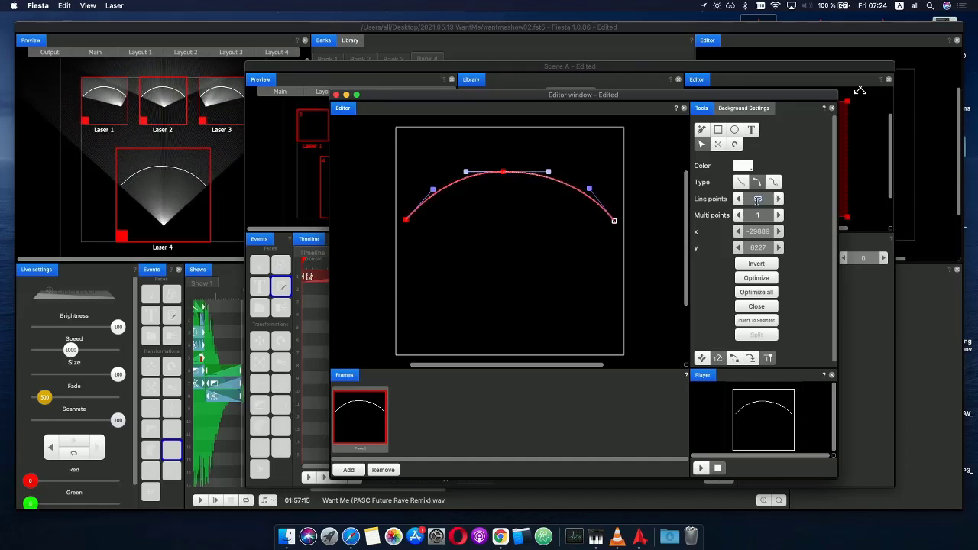
scroll(756, 201, up, 7)
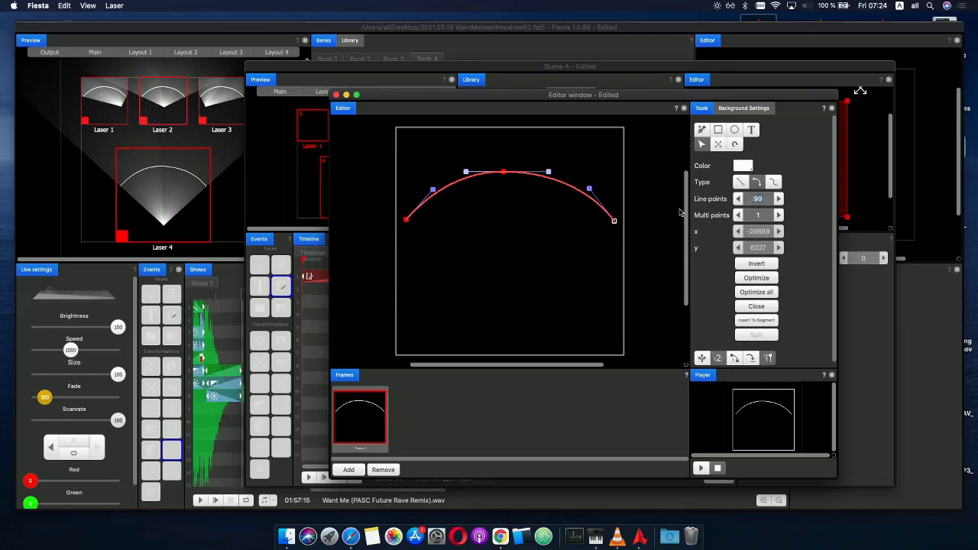
- Raise the arc's right end point slightly and insert an additional point near each end of the arc
click(568, 218)
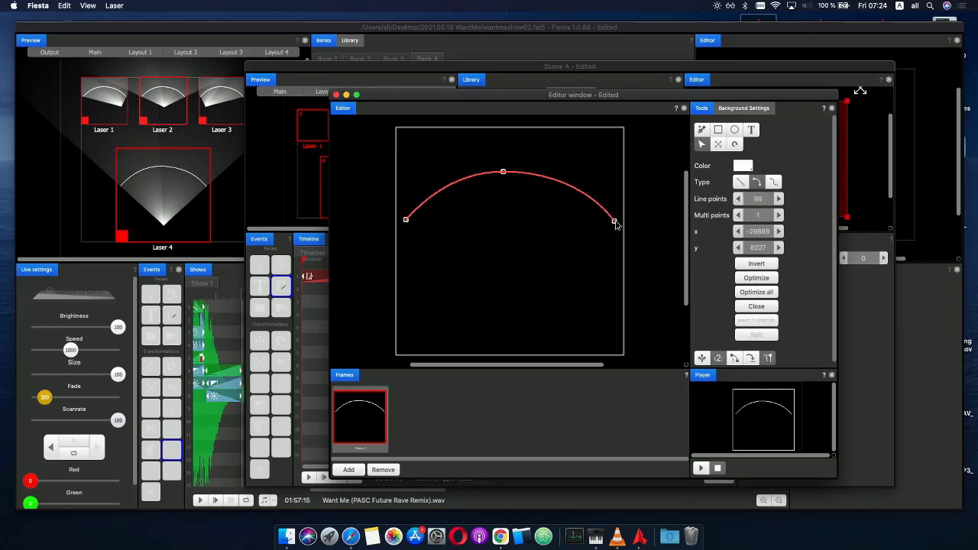
drag(615, 221, 616, 217)
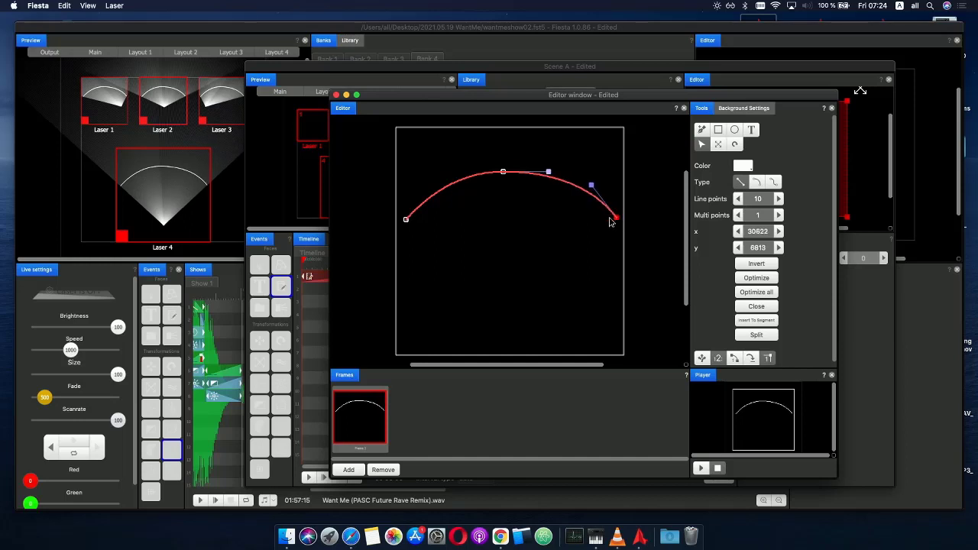
click(406, 219)
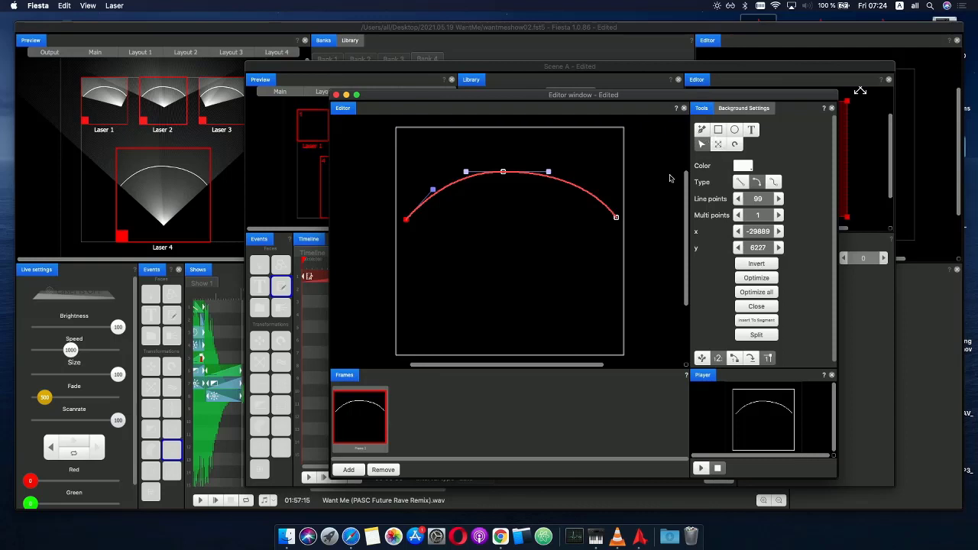
drag(433, 189, 417, 209)
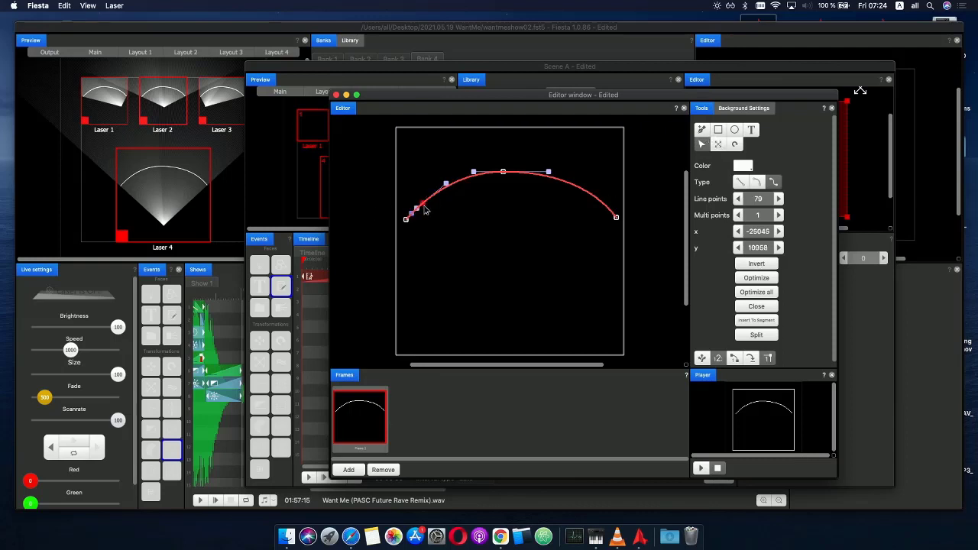
click(600, 203)
- Colour both end points of the arc black and close the frame editor
click(405, 217)
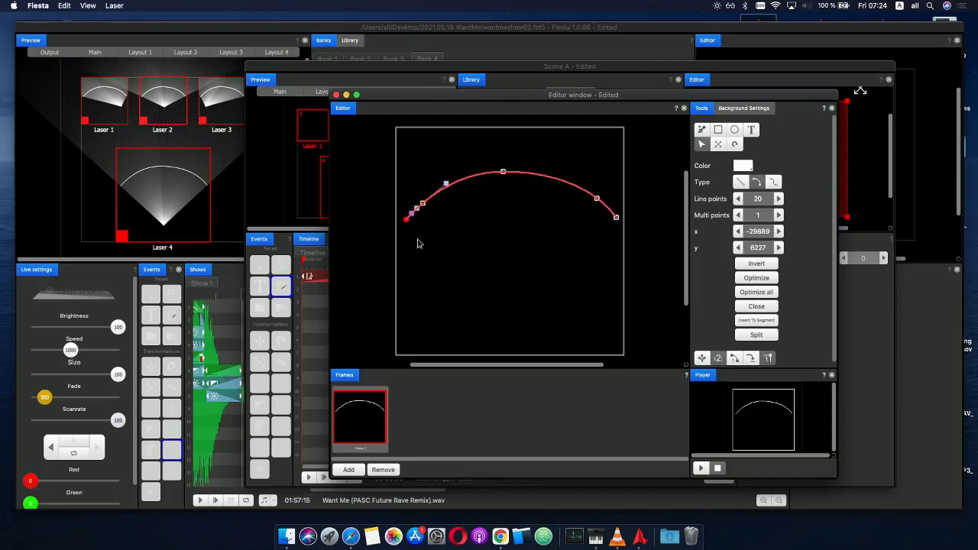
click(741, 167)
double_click(696, 208)
drag(582, 239, 651, 213)
click(743, 168)
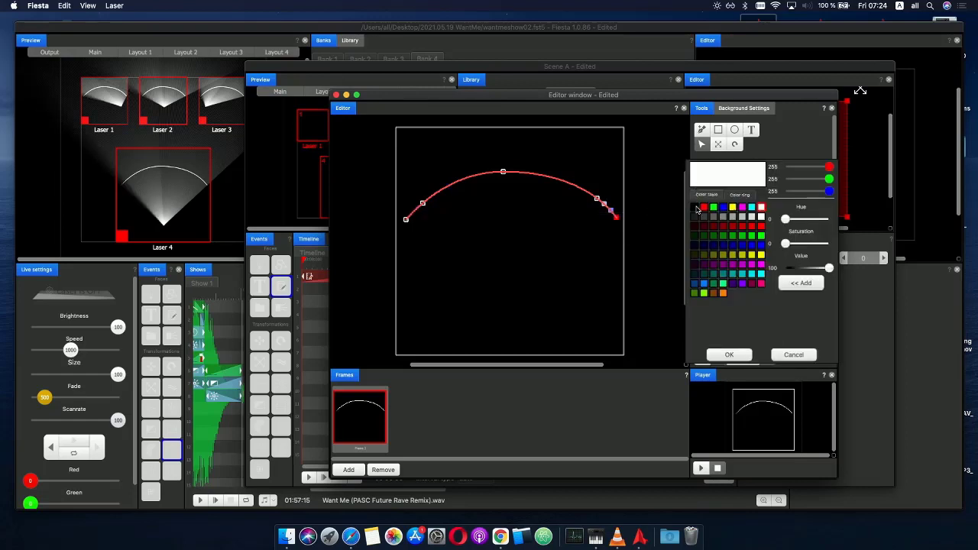
double_click(696, 208)
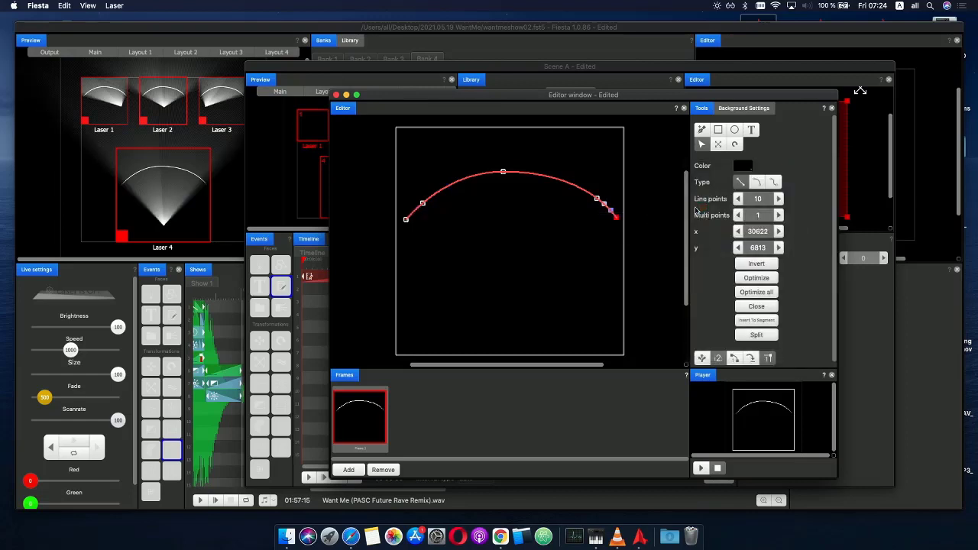
click(336, 94)
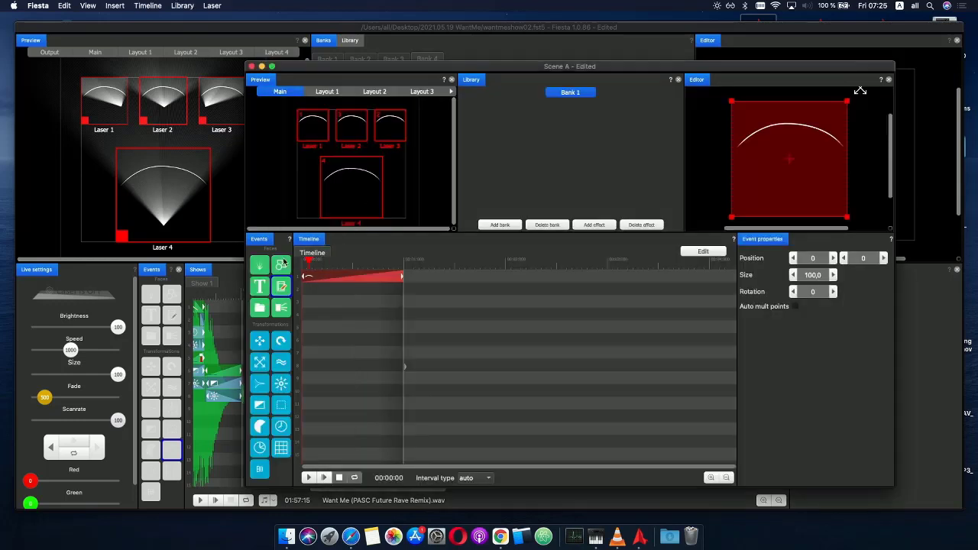
- Scrub the scene timeline across the arc event and return to 00:00:00
click(311, 260)
drag(323, 266, 337, 266)
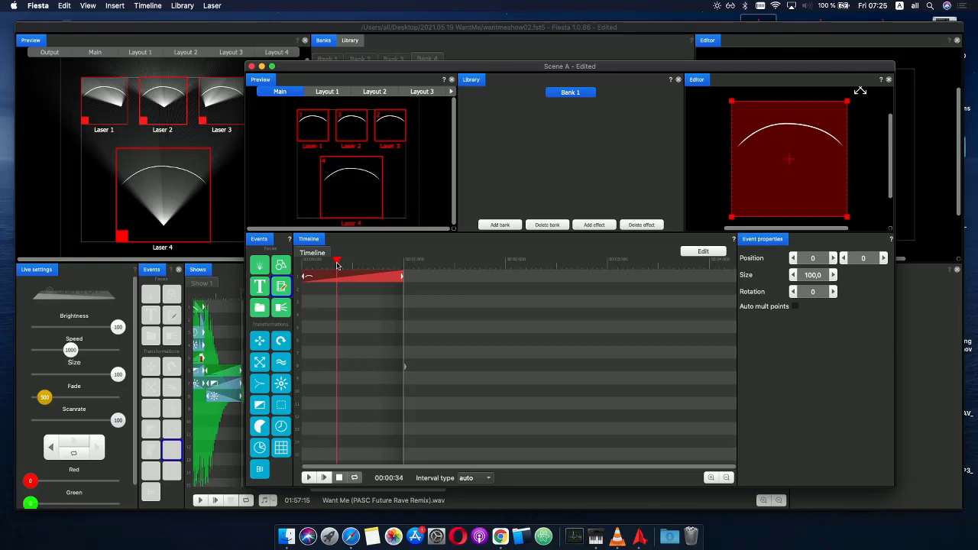
drag(323, 262, 283, 284)
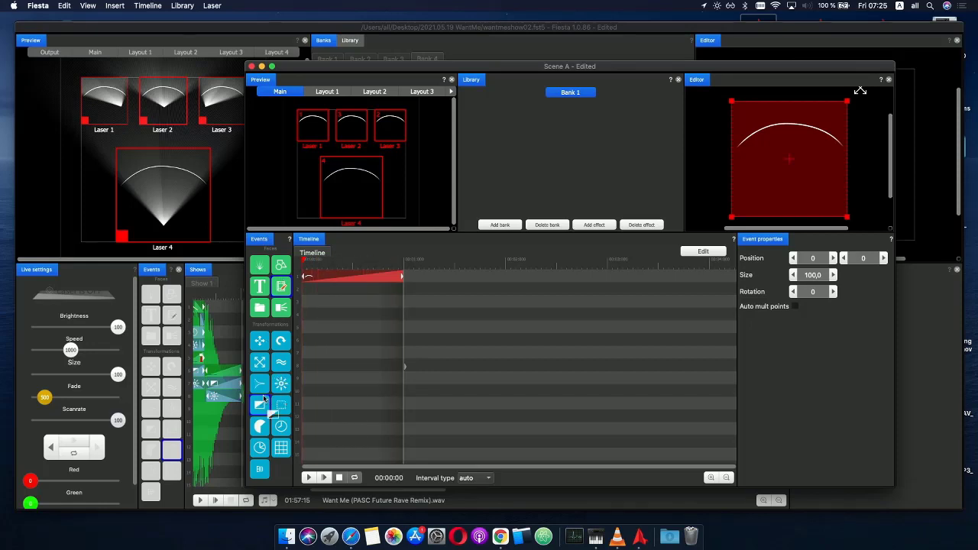
- Add a colour gradient transformation to row 2 beneath the arc event and place a black palette edge at position 8
drag(262, 405, 340, 287)
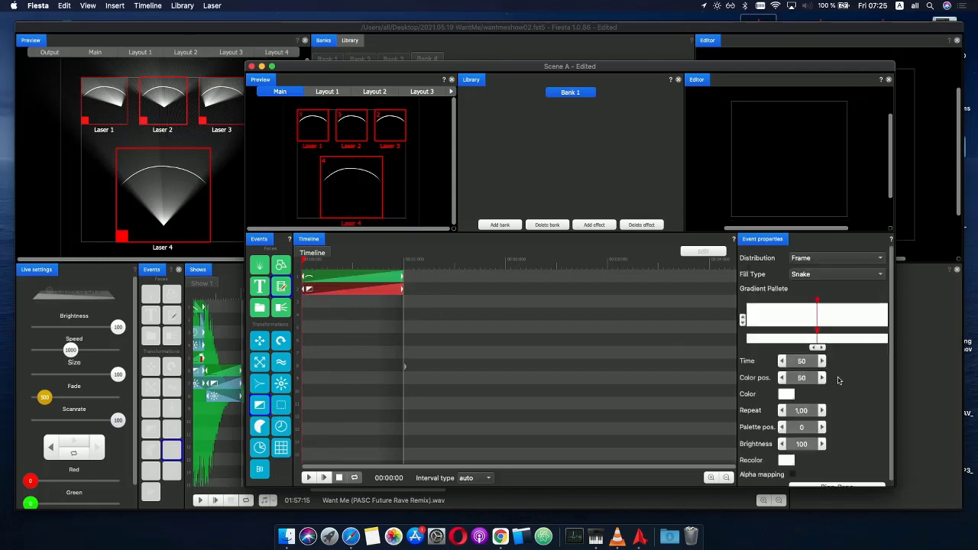
click(771, 339)
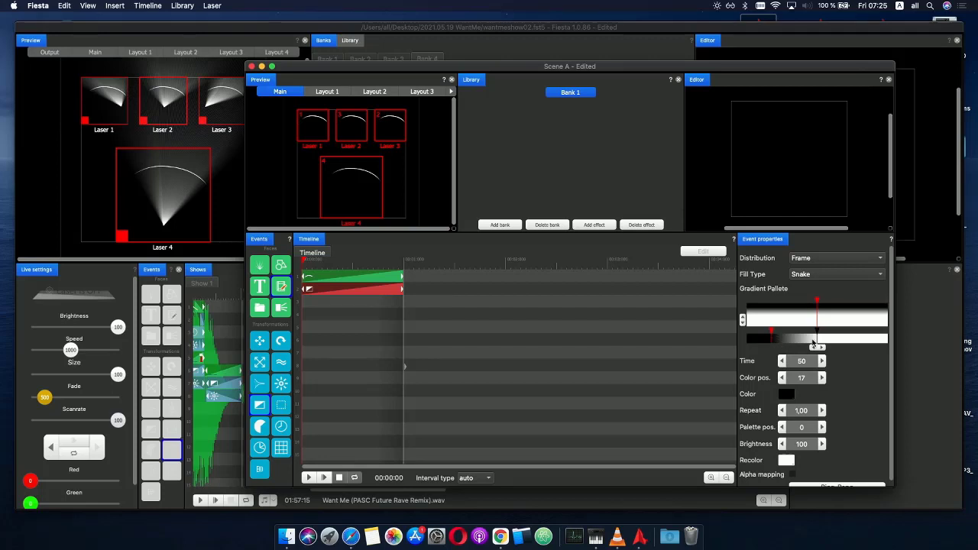
mouse_move(772, 343)
mouse_down()
mouse_move(759, 343)
mouse_move(816, 343)
mouse_move(756, 344)
mouse_up()
- Add a palette edge at colour position 91 and make the area between the two edges solid white
click(865, 340)
double_click(866, 340)
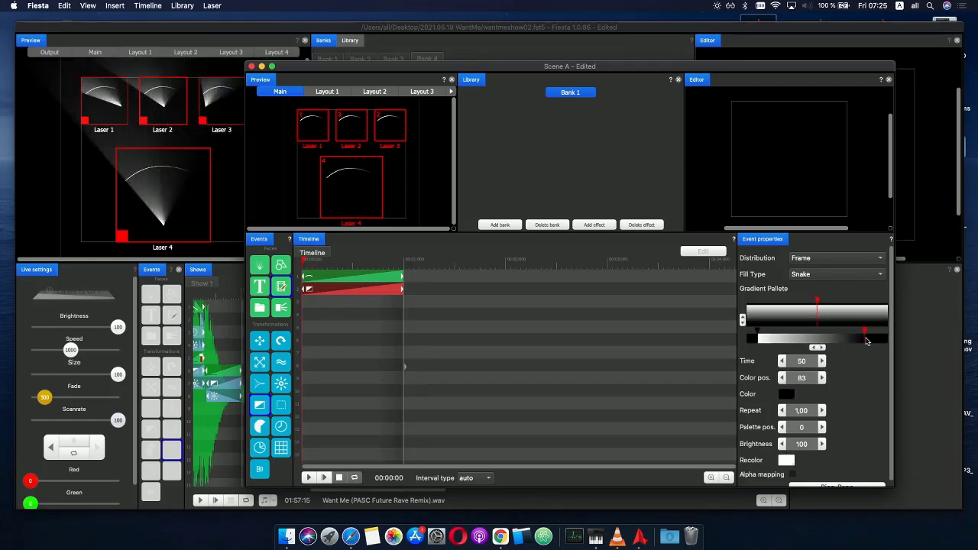
mouse_move(867, 340)
mouse_down()
mouse_move(879, 340)
mouse_move(869, 341)
mouse_up()
click(787, 395)
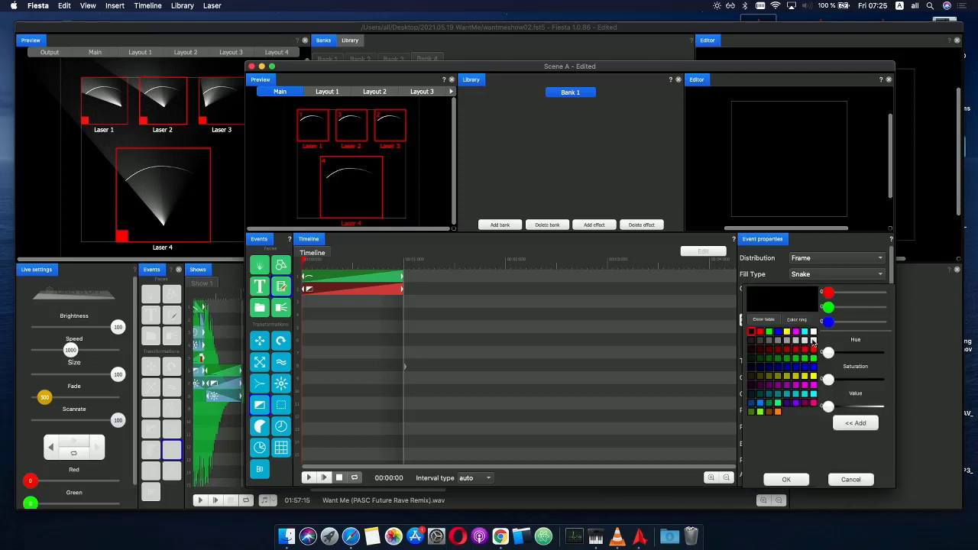
double_click(813, 340)
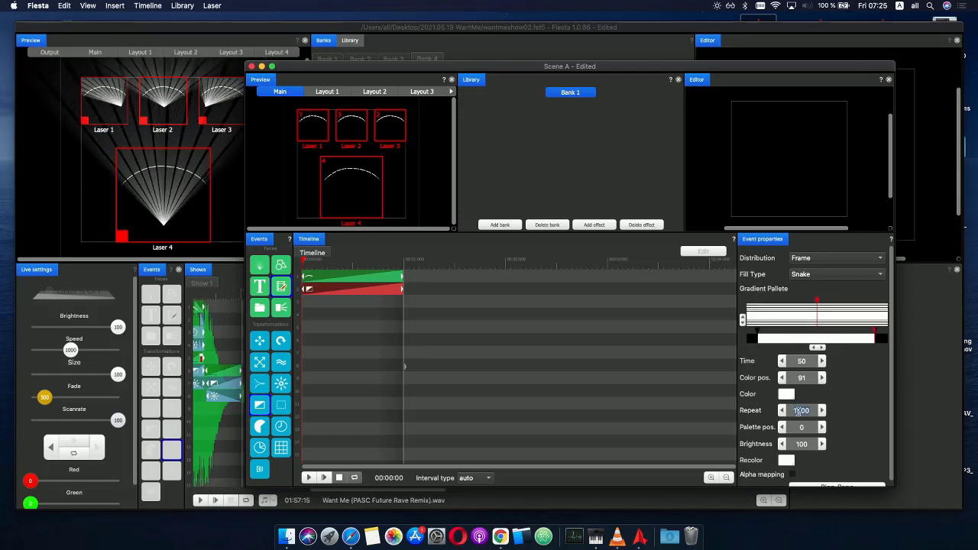
- Set the gradient's repeat to 9,00
scroll(798, 411, up, 3)
scroll(797, 411, down, 3)
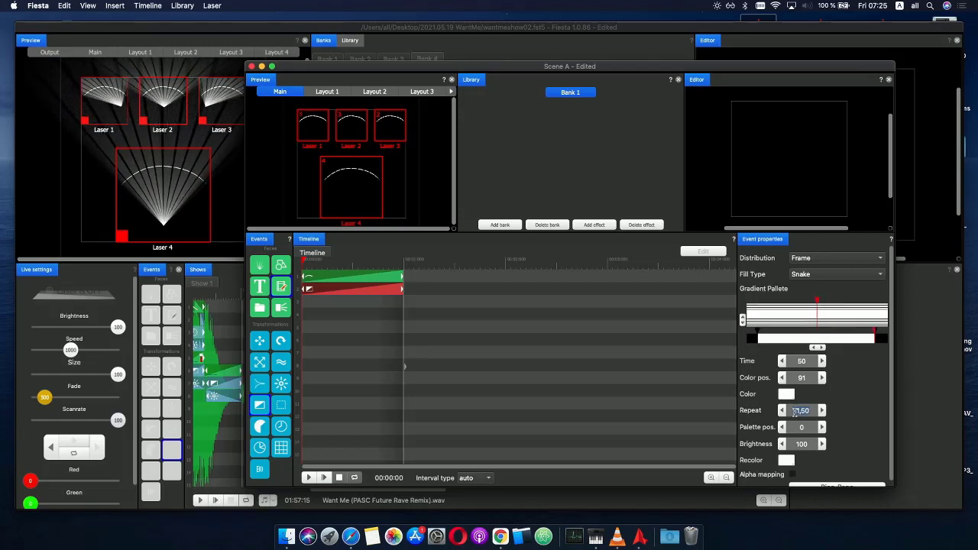
scroll(793, 410, down, 2)
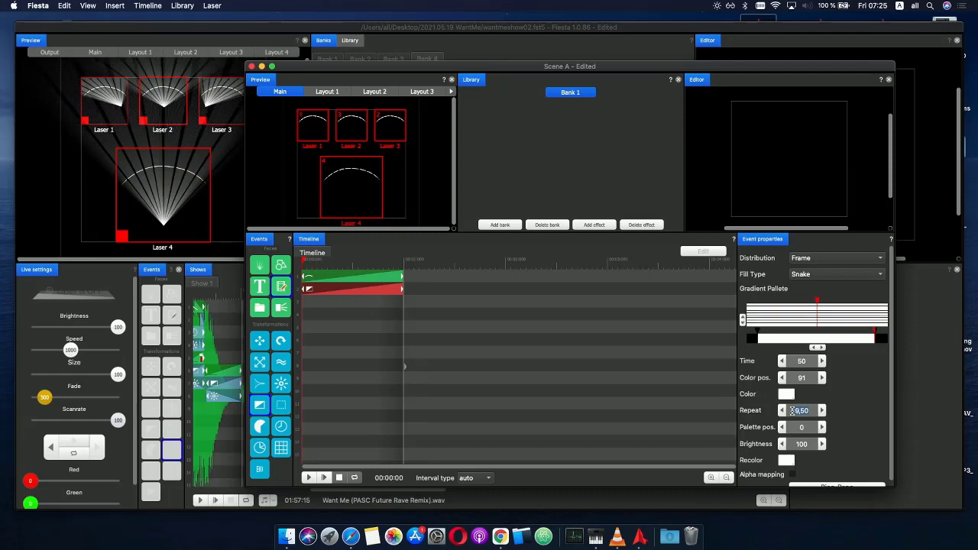
scroll(793, 410, down, 1)
scroll(793, 411, down, 1)
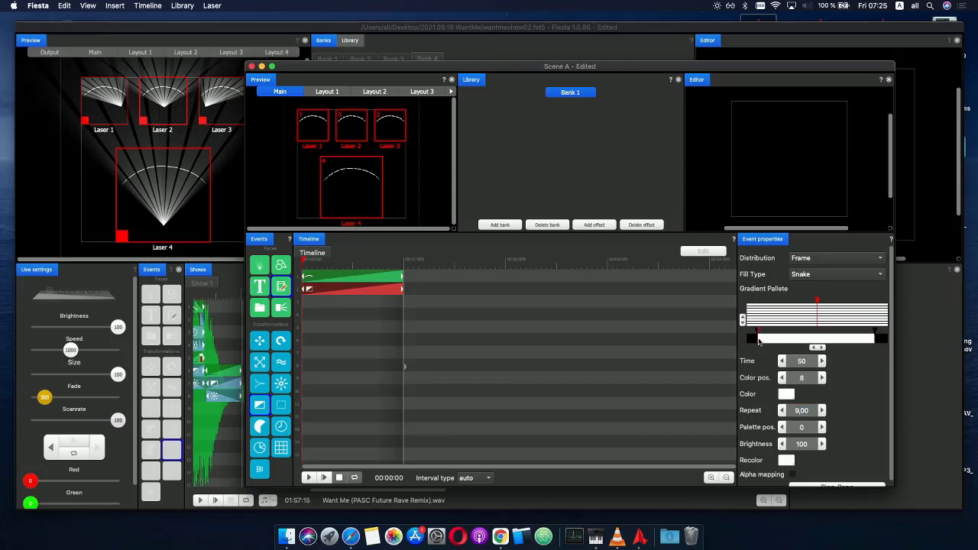
- Narrow the gradient's white band from both sides, ending it at colour position 79, and apply the default animation to the palette
drag(761, 338, 797, 344)
click(872, 341)
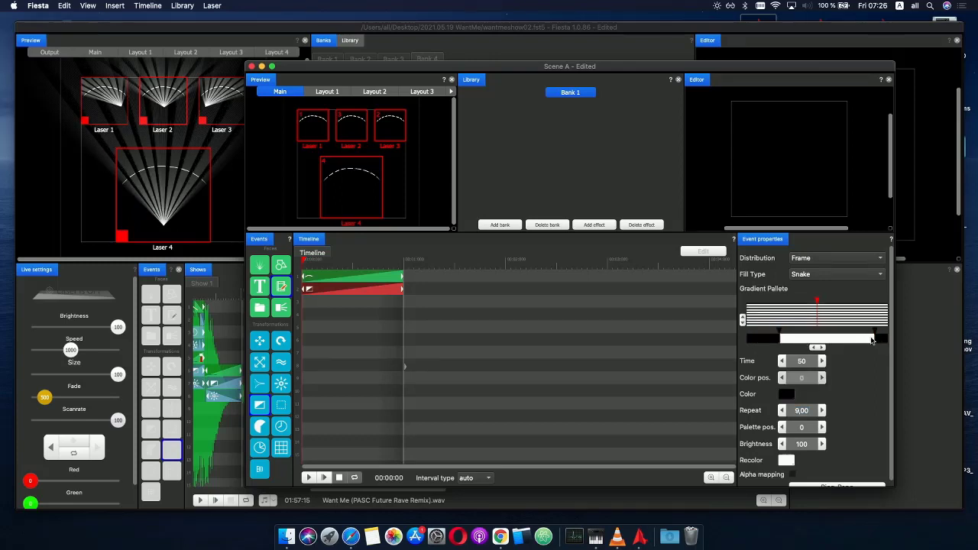
click(875, 342)
drag(875, 342, 830, 343)
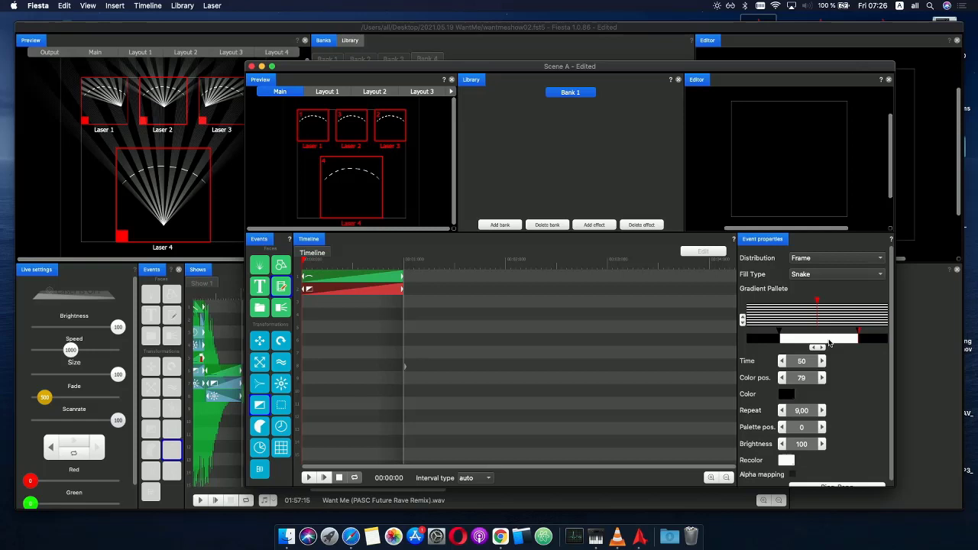
right_click(818, 321)
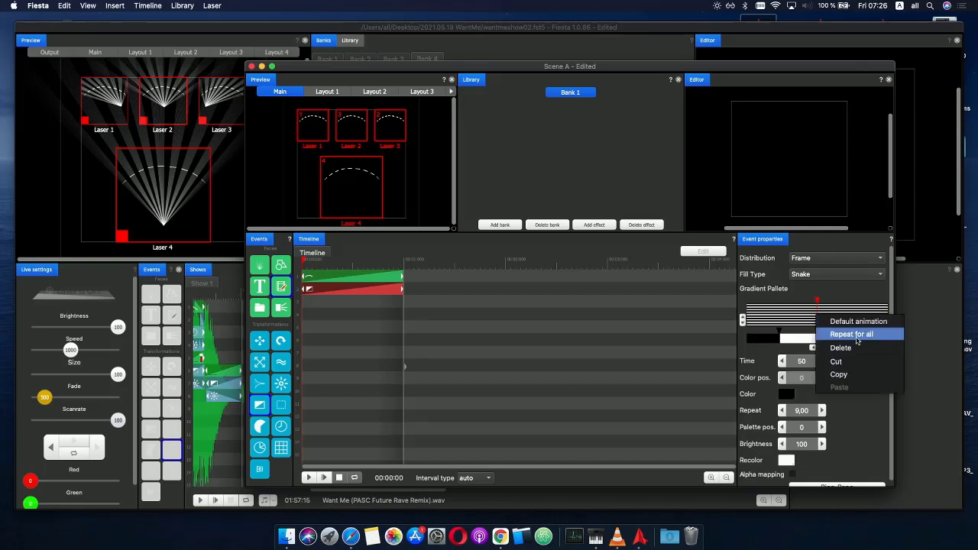
click(812, 319)
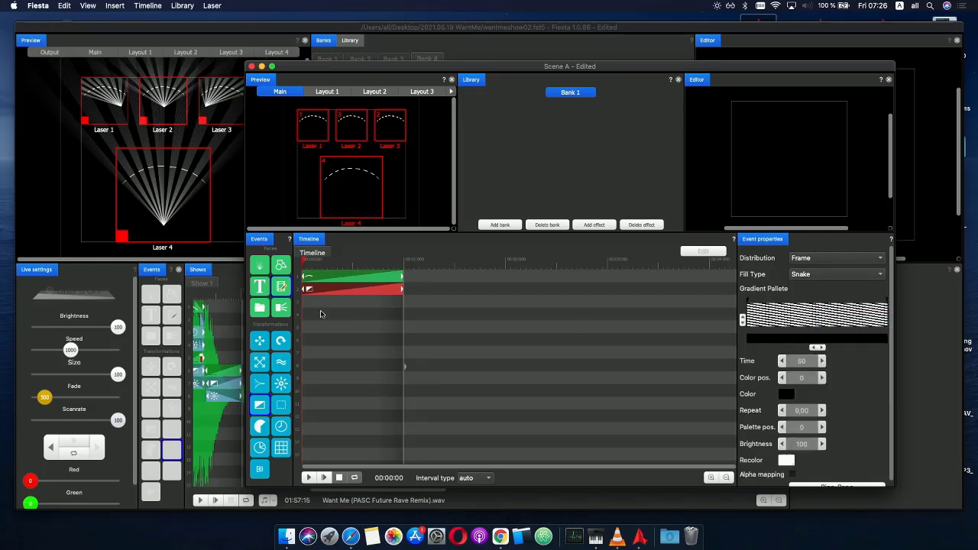
- Play back Scene A's gradient animation on the arc and close the scene editor
click(309, 478)
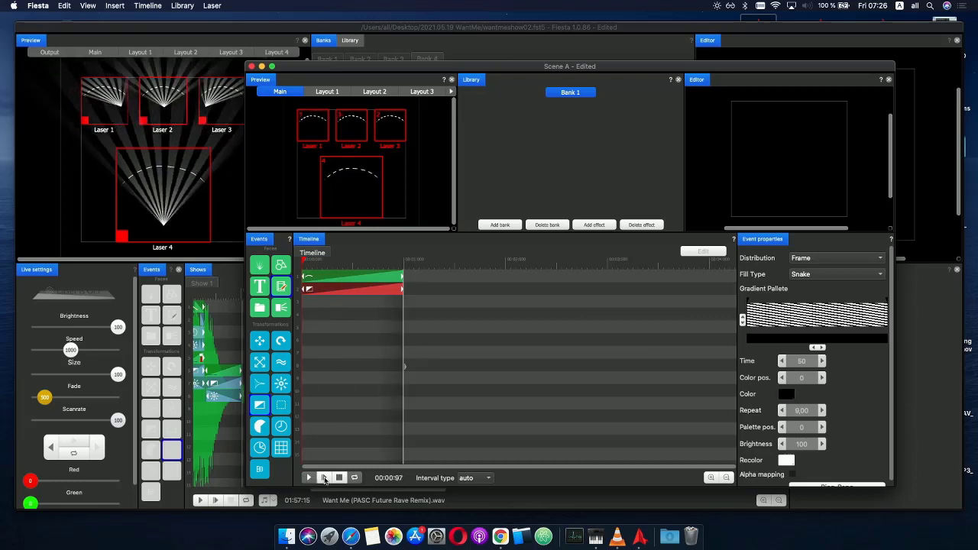
click(341, 478)
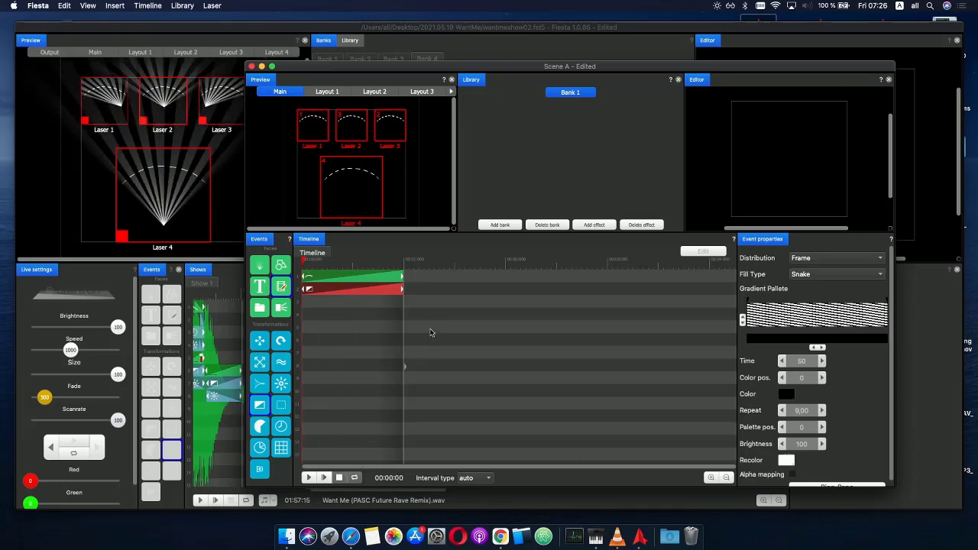
click(251, 66)
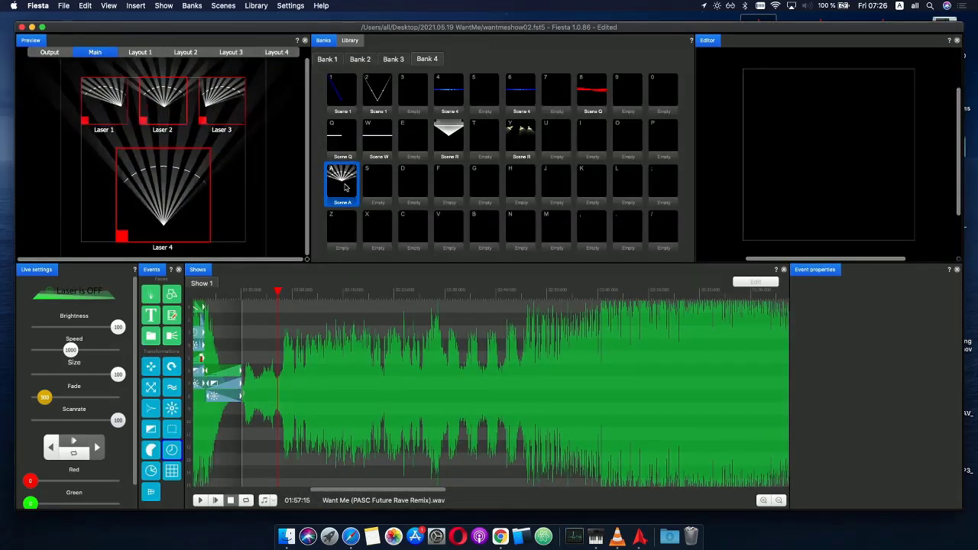
- Place Scene A on row 3 of the show timeline at 01:58:31 and extend the event to 02:06:16
drag(349, 181, 290, 337)
scroll(303, 347, up, 3)
scroll(304, 347, up, 2)
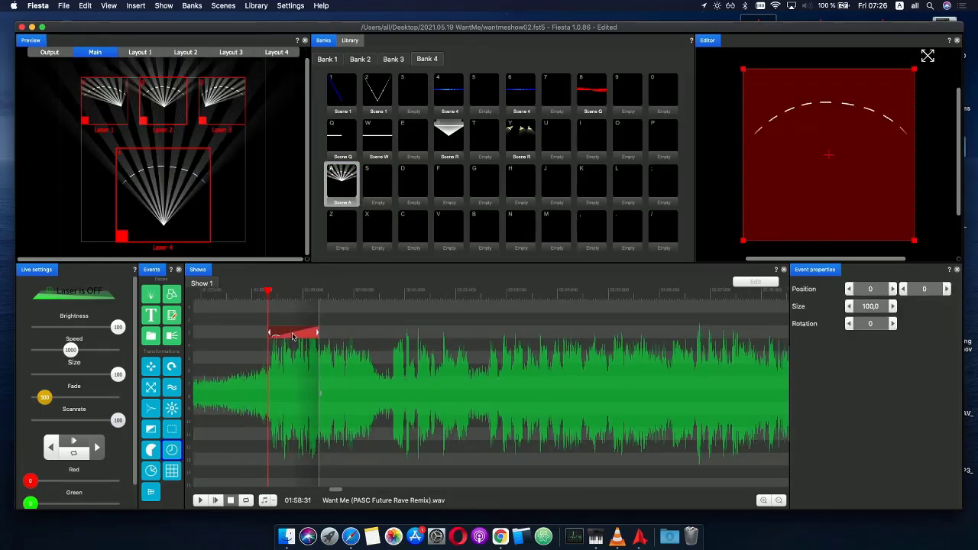
drag(313, 336, 666, 337)
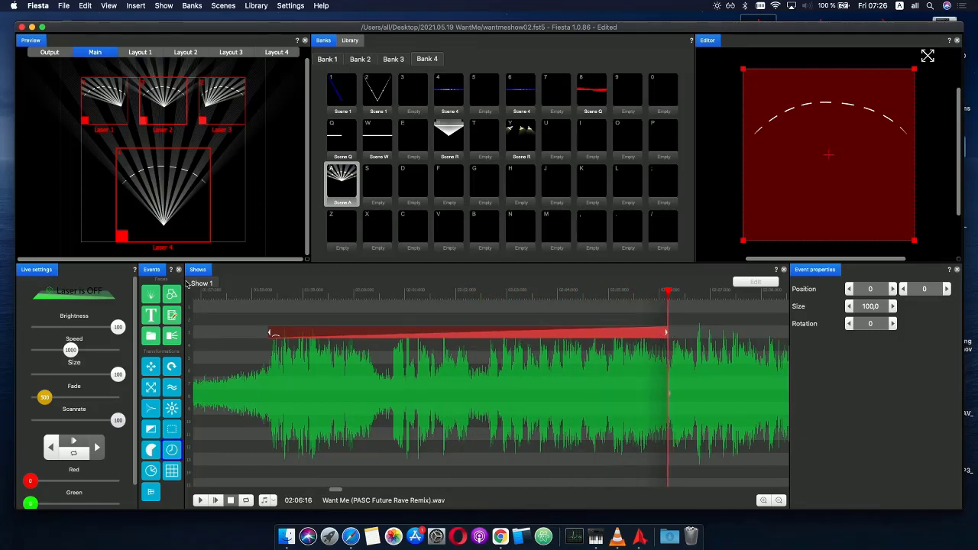
- Flatten the Scene A event's phase curve by removing its end point, and scrub through the start of the event
drag(263, 291, 297, 294)
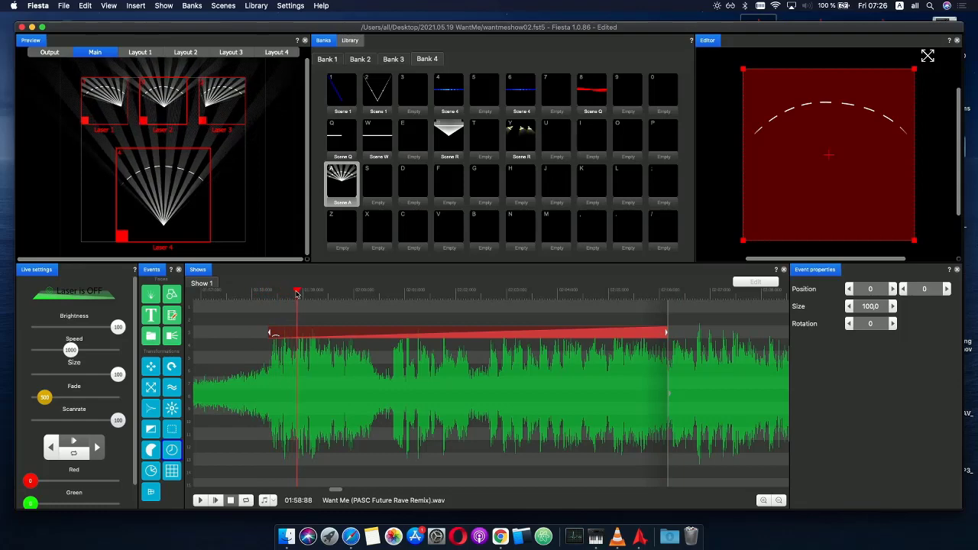
click(291, 337)
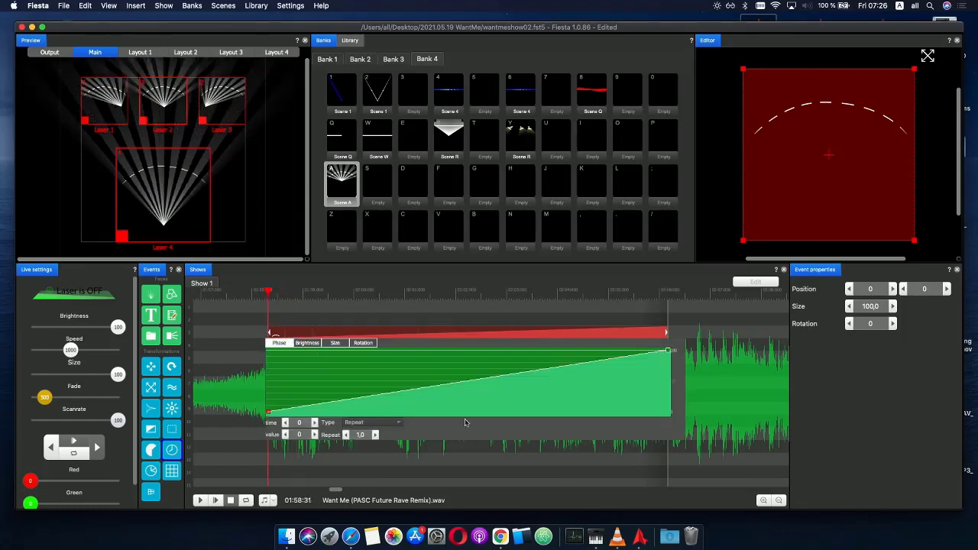
drag(668, 352, 637, 372)
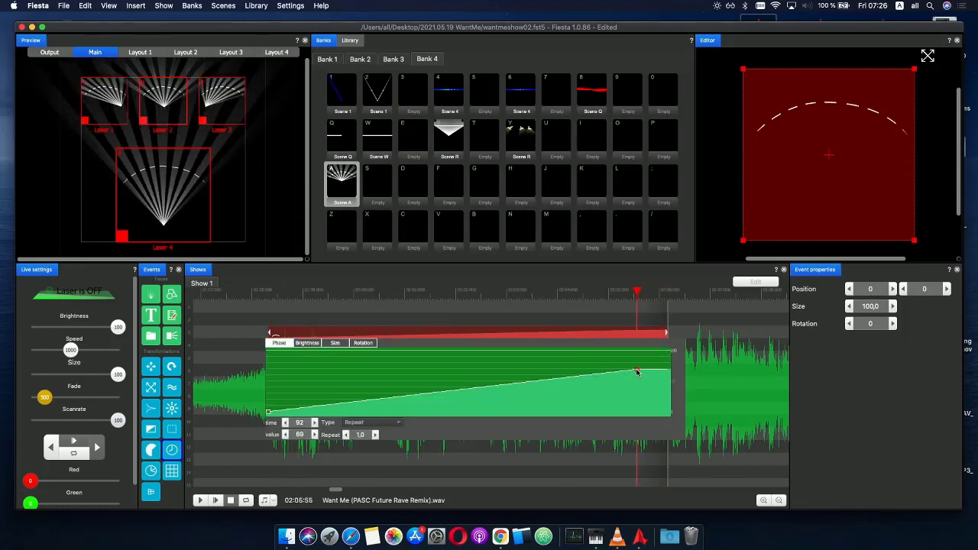
right_click(638, 375)
click(649, 382)
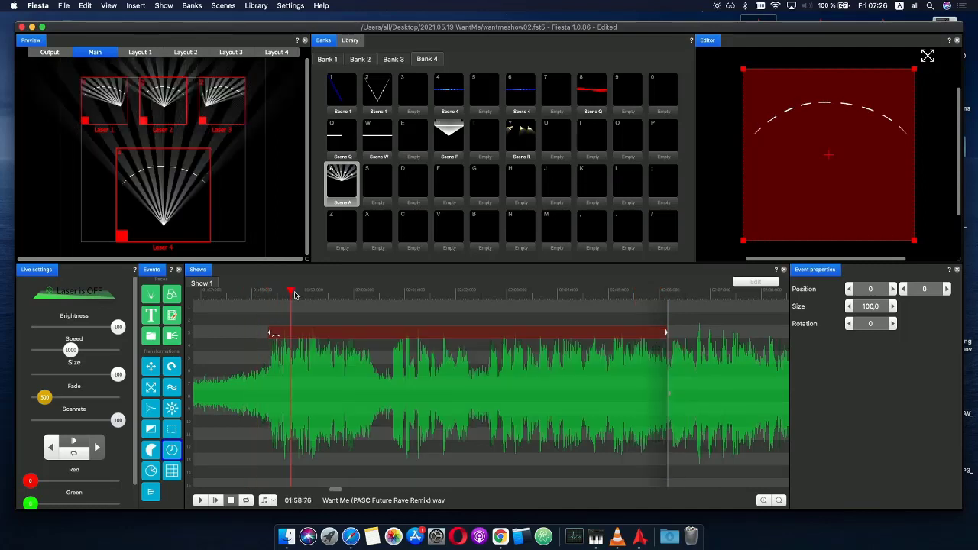
drag(338, 296, 260, 298)
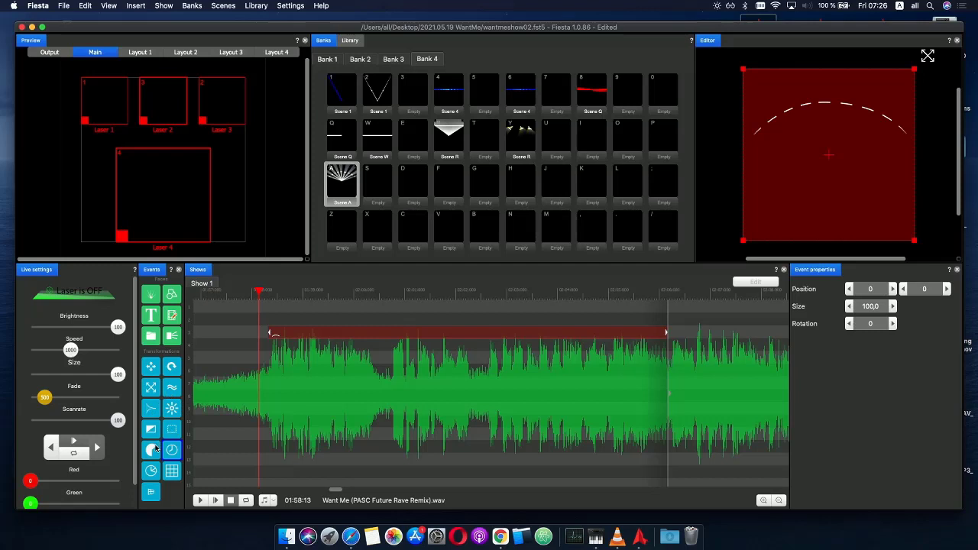
- Add an open/close transformation on row 4 beneath the Scene A event and scrub to 02:00:31
drag(154, 450, 295, 338)
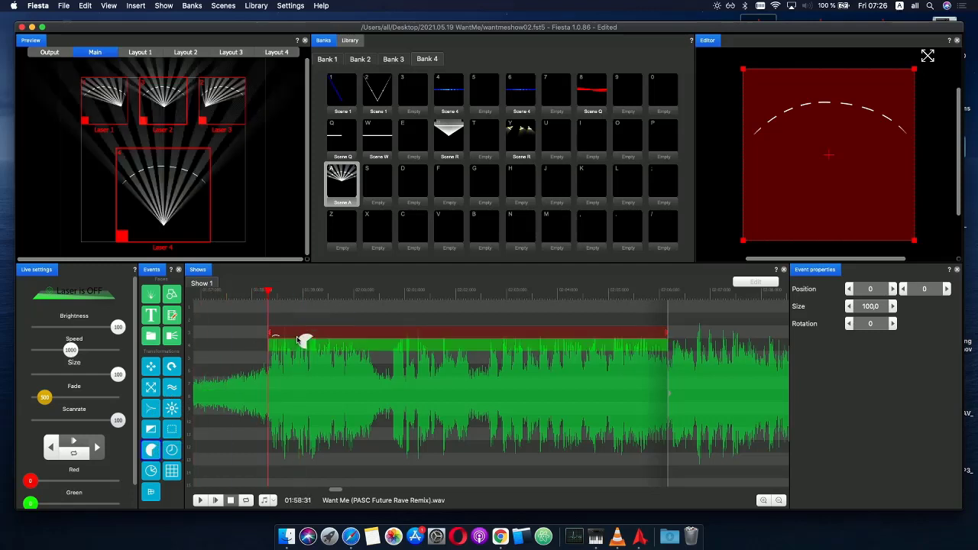
click(309, 351)
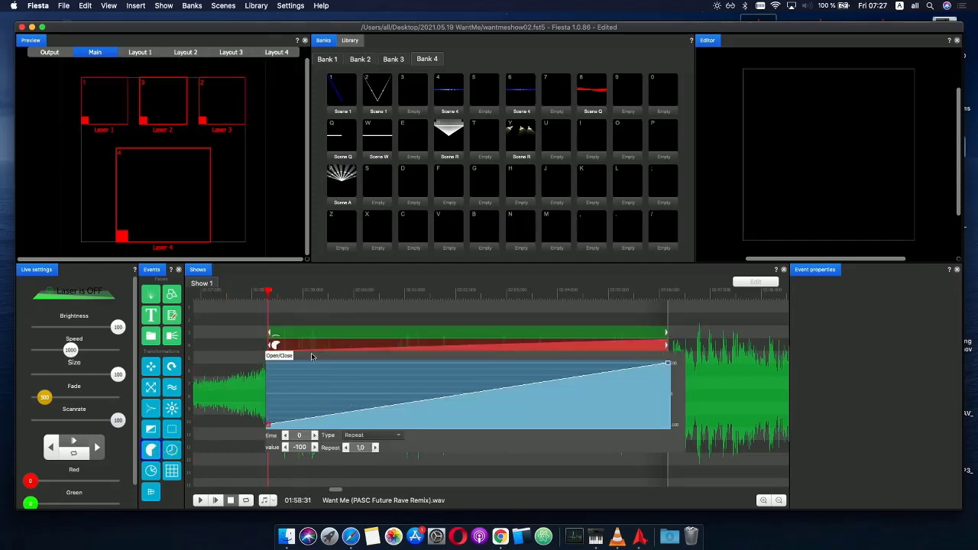
drag(270, 293, 370, 295)
click(330, 342)
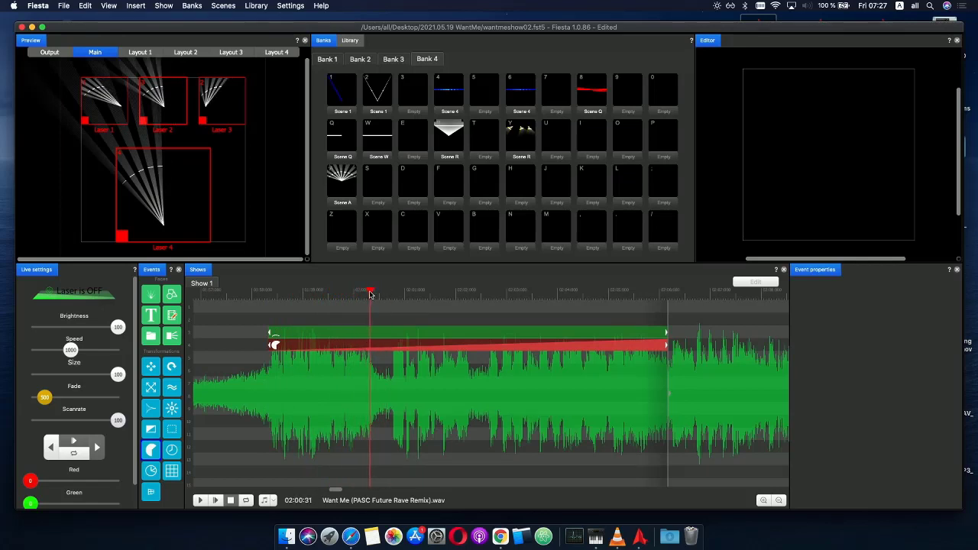
- Add two points to the open/close curve forming a plateau from time 19 to 34 at value -49
click(370, 351)
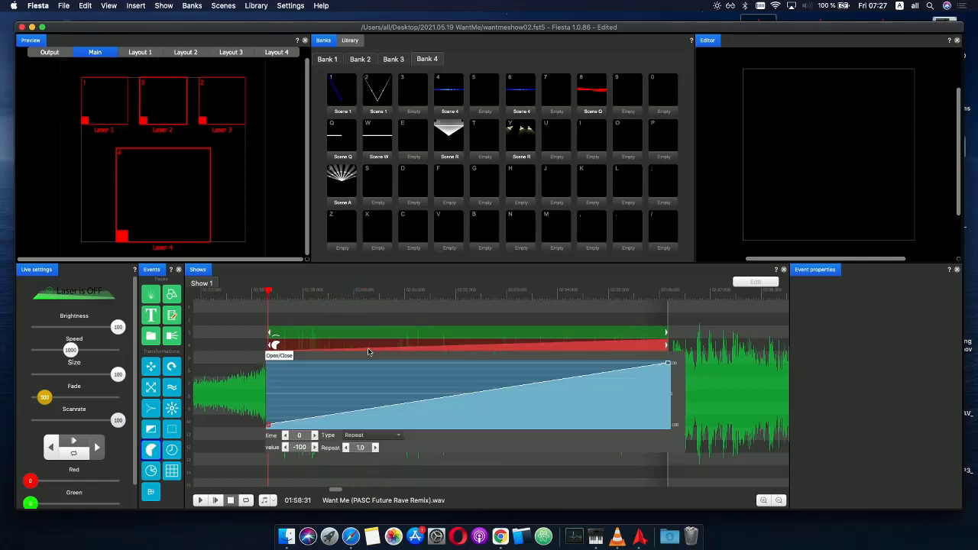
click(374, 411)
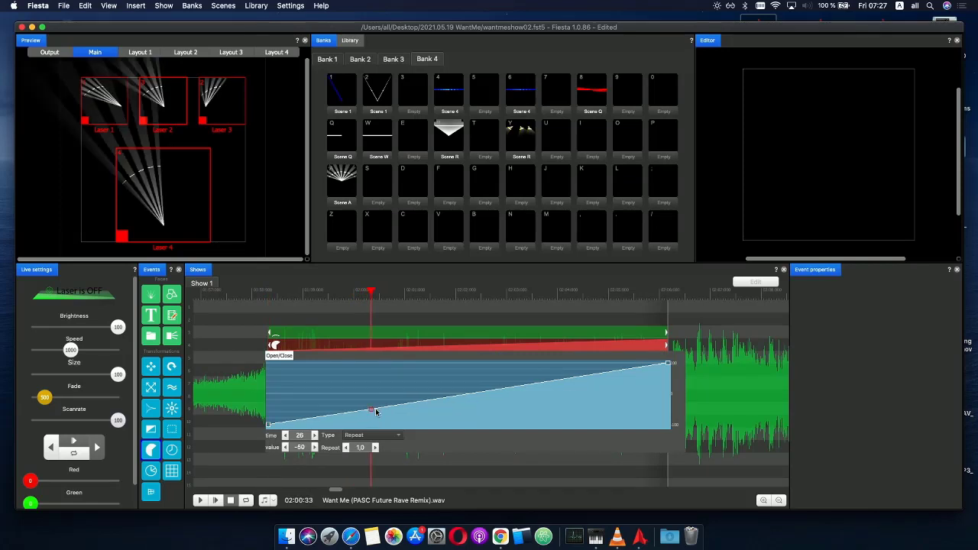
drag(374, 411, 405, 410)
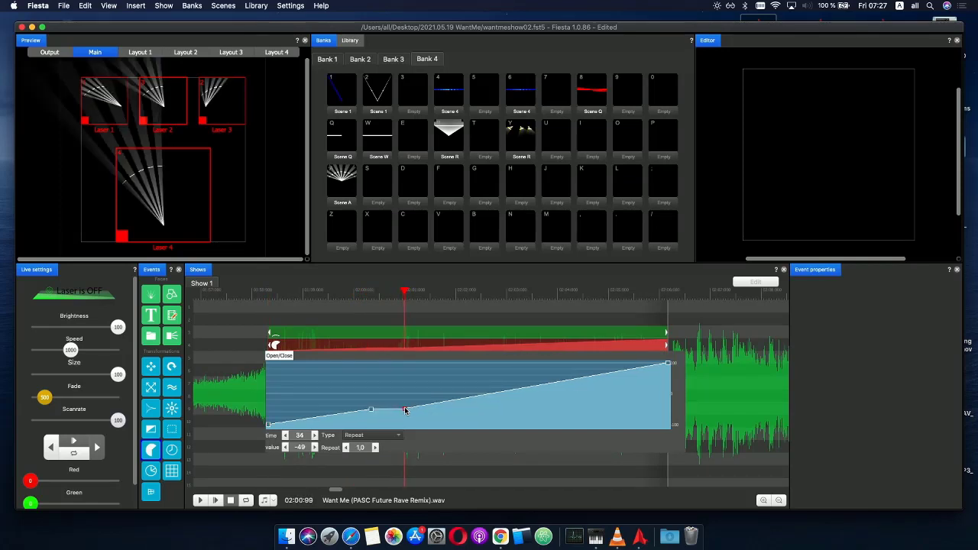
mouse_move(363, 296)
mouse_down()
mouse_move(316, 296)
mouse_move(439, 297)
mouse_move(343, 293)
mouse_move(365, 293)
mouse_up()
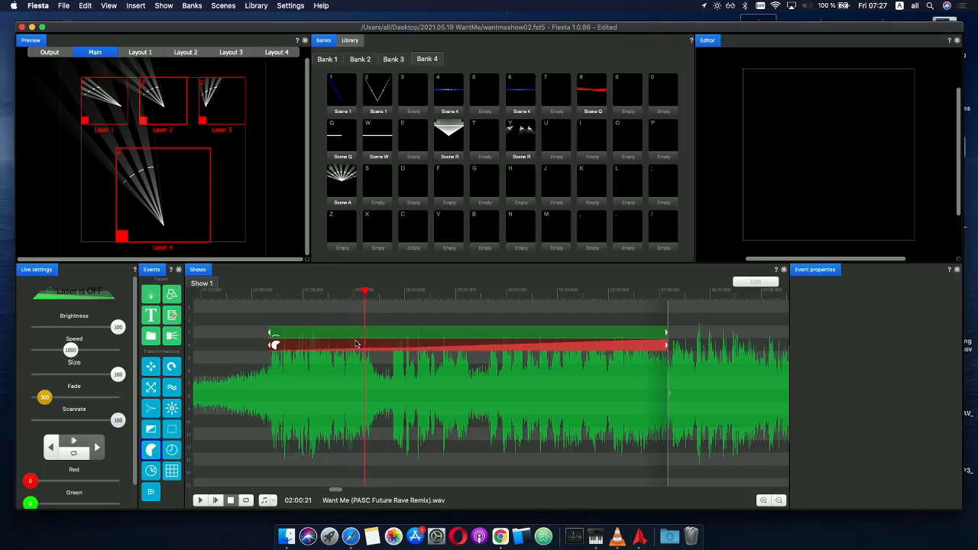
click(358, 352)
drag(371, 413, 344, 413)
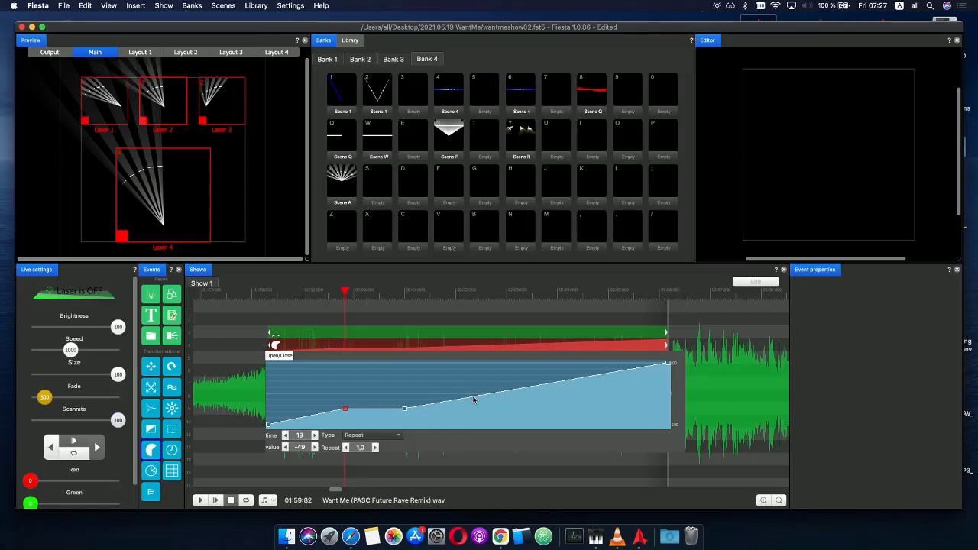
- Add a second plateau to the open/close curve from about time 53 to 73, at a value near 0
drag(473, 399, 516, 395)
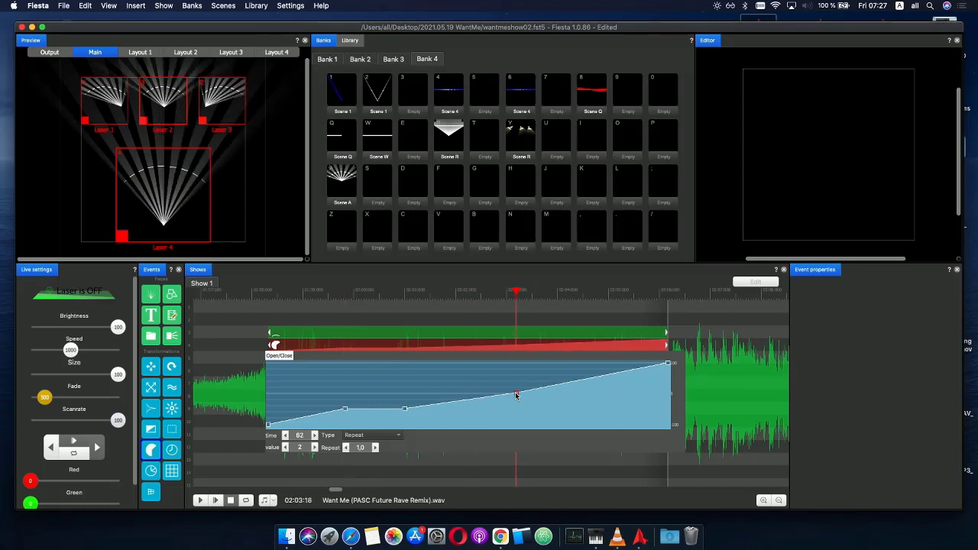
drag(395, 296, 467, 296)
click(468, 350)
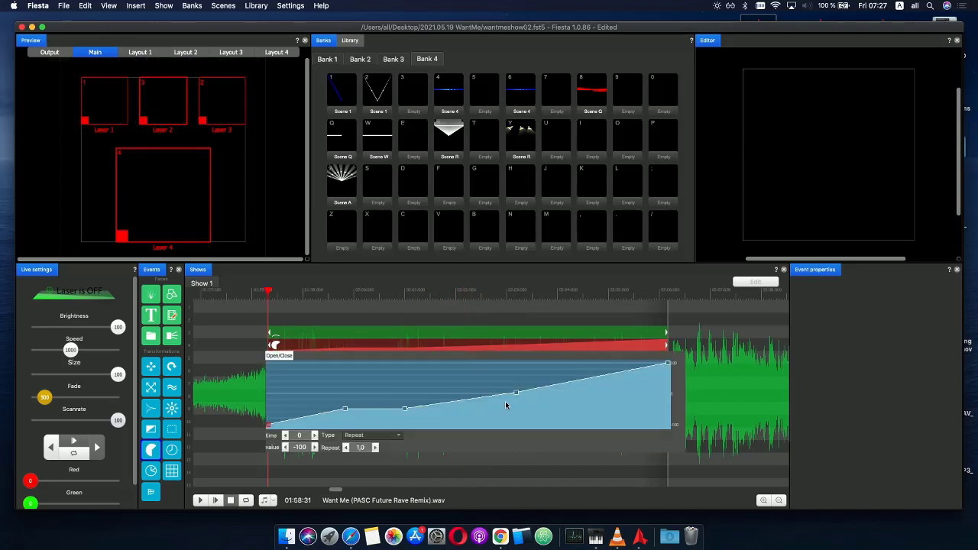
drag(516, 394, 557, 396)
- Play back the show from about 01:58:00 to check the arc's opening against the music
click(252, 293)
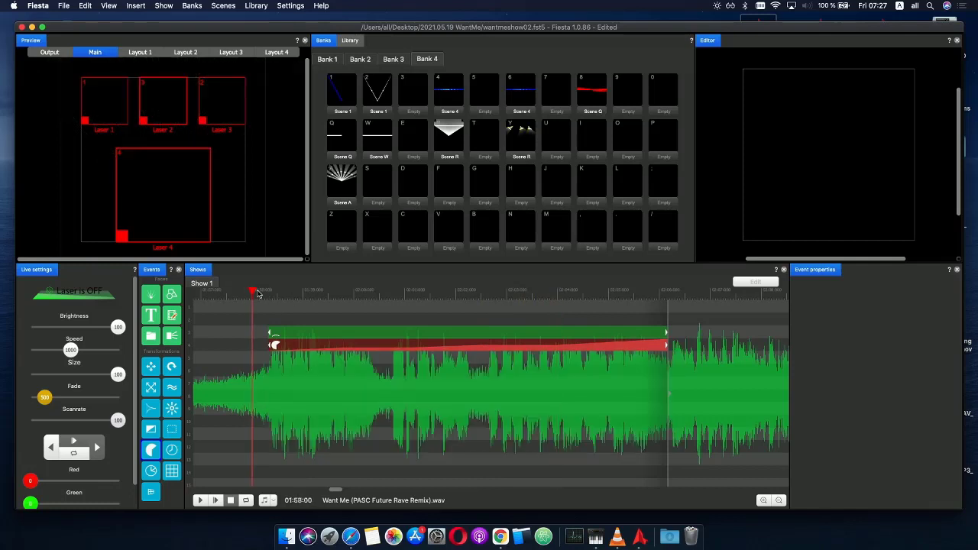
click(217, 501)
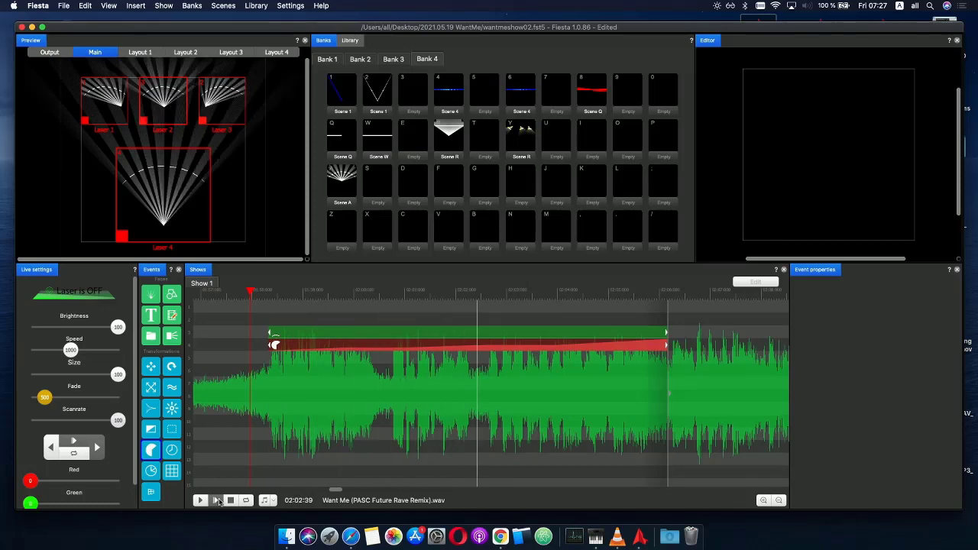
click(236, 501)
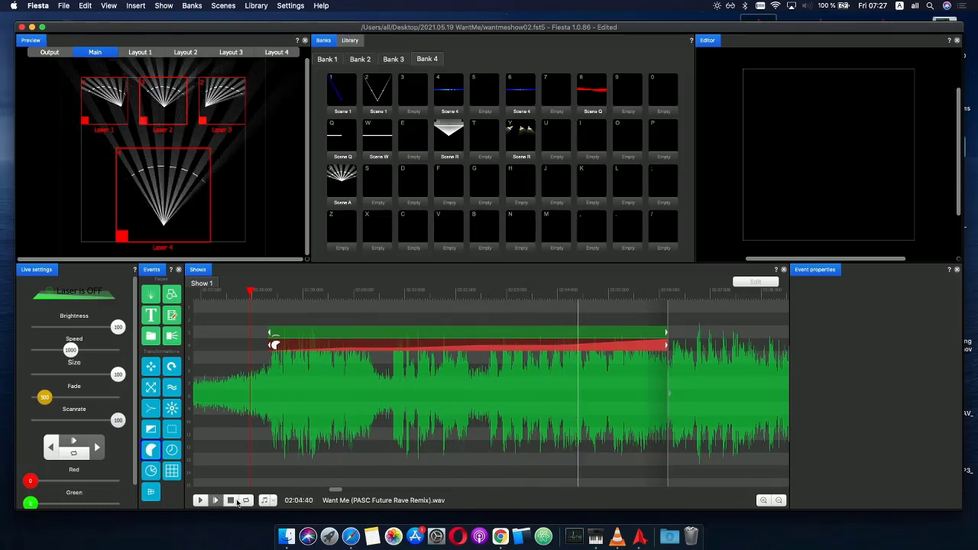
- Lower the open/close curve to -77 at time 17, -75 at 34, -44 at 53, -42 at 73 and -1 at the end
click(331, 345)
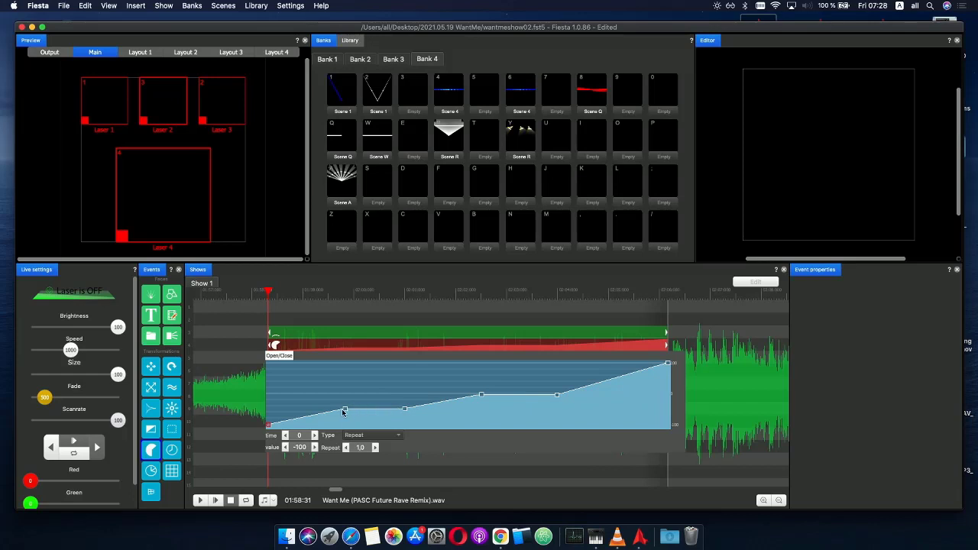
drag(344, 412, 334, 422)
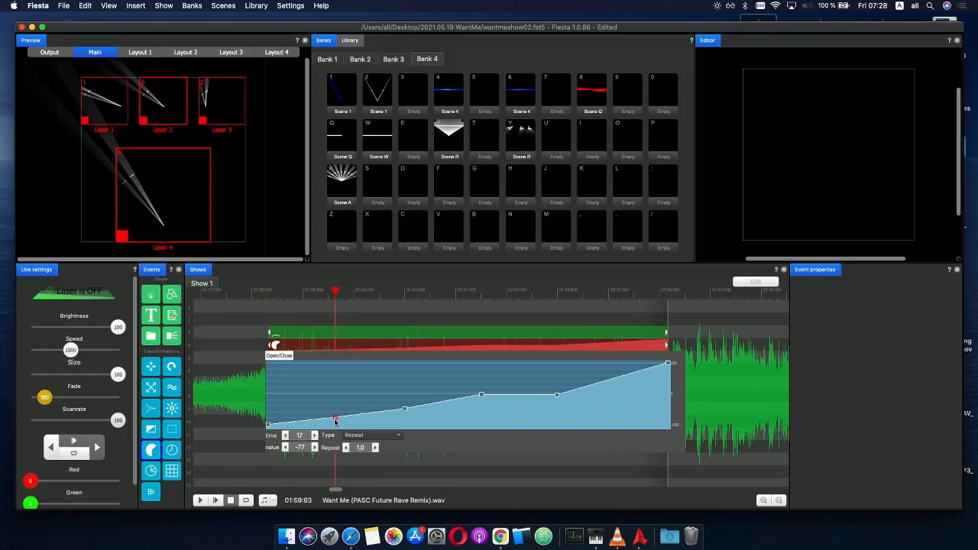
drag(406, 410, 405, 419)
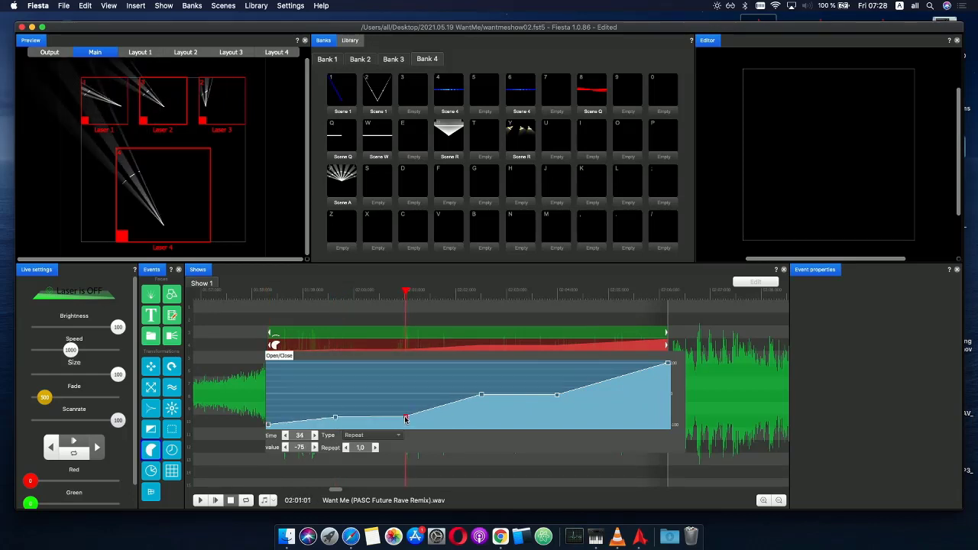
drag(481, 396, 483, 410)
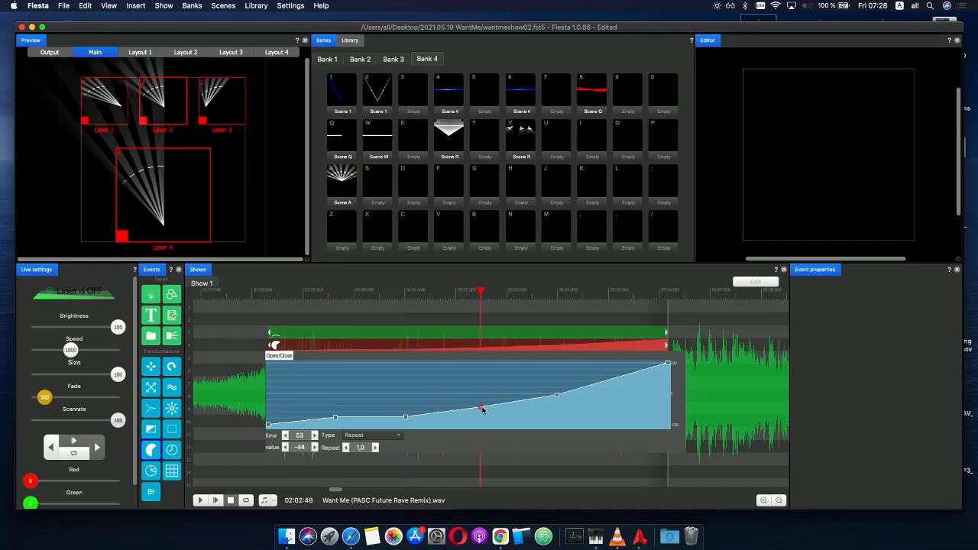
drag(556, 396, 559, 409)
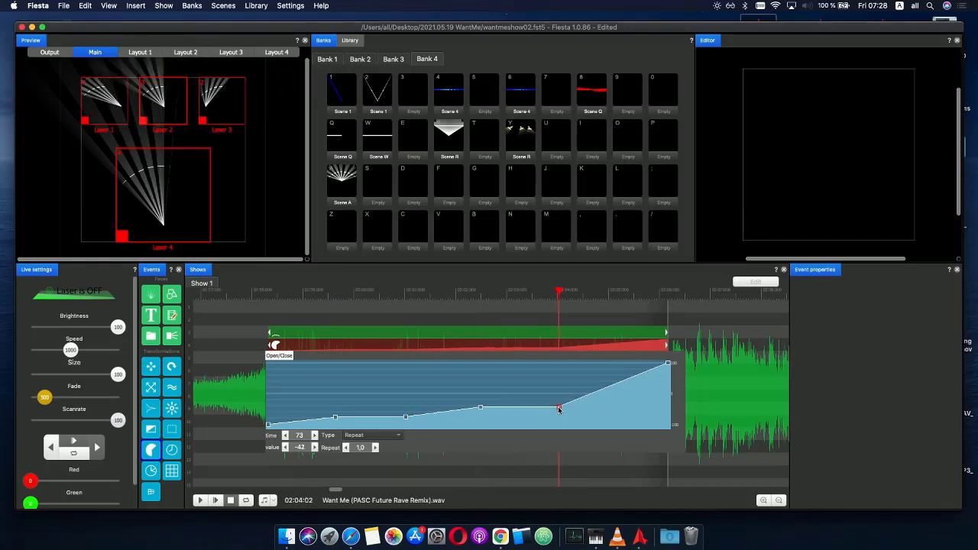
drag(665, 367, 661, 395)
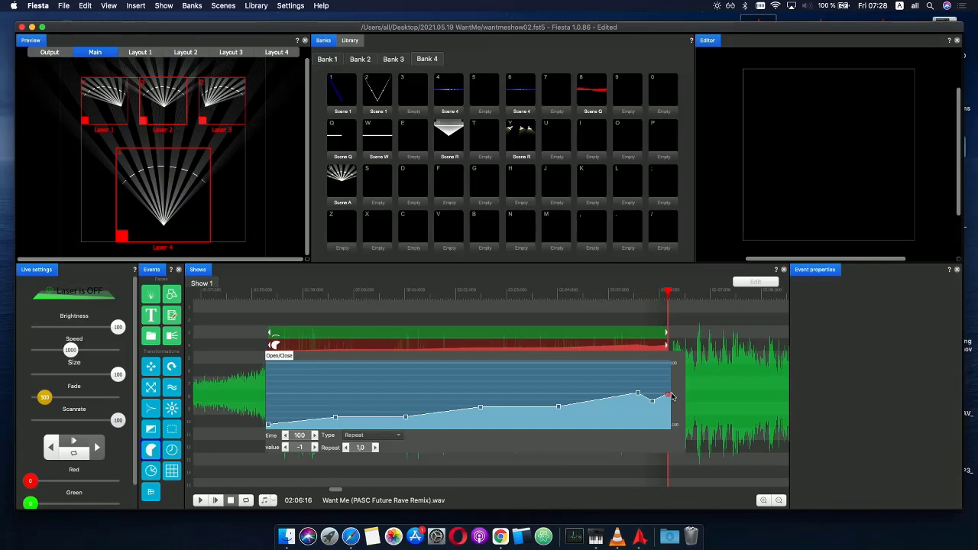
- Play back the show from 01:57:70 and shift both points of the open/close curve's first plateau earlier in time
click(237, 295)
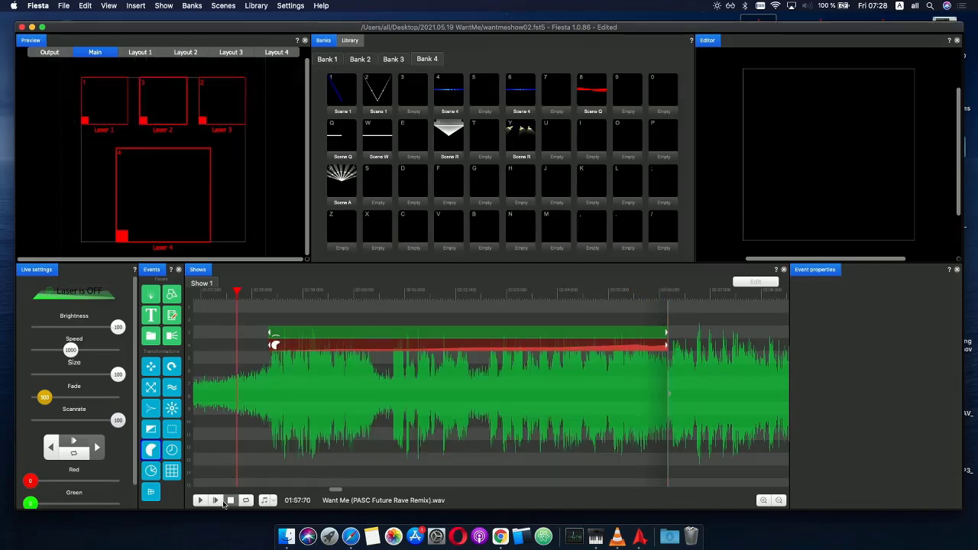
click(217, 500)
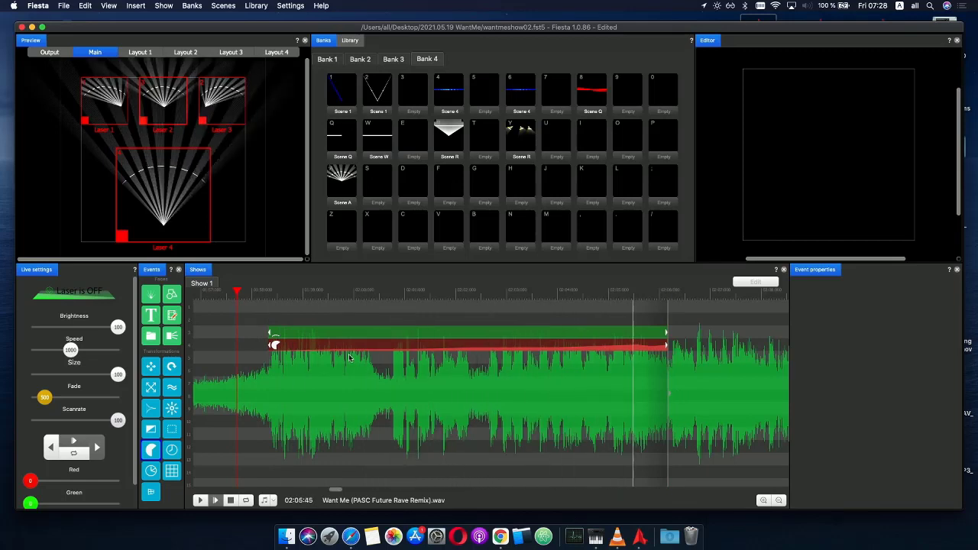
click(274, 345)
drag(333, 421, 310, 421)
drag(406, 419, 380, 420)
- Play back the show from 01:57:87 to check the shifted first plateau against the music
click(246, 298)
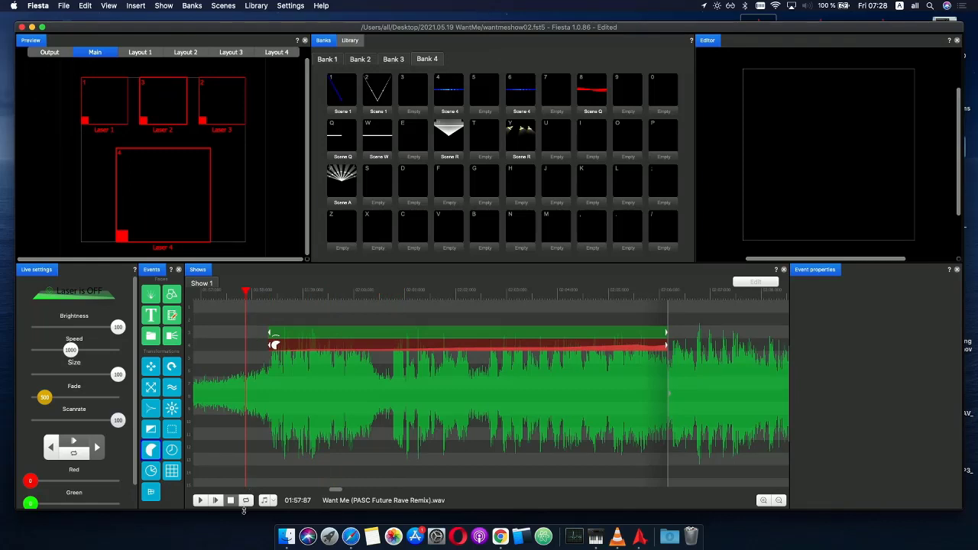
click(215, 500)
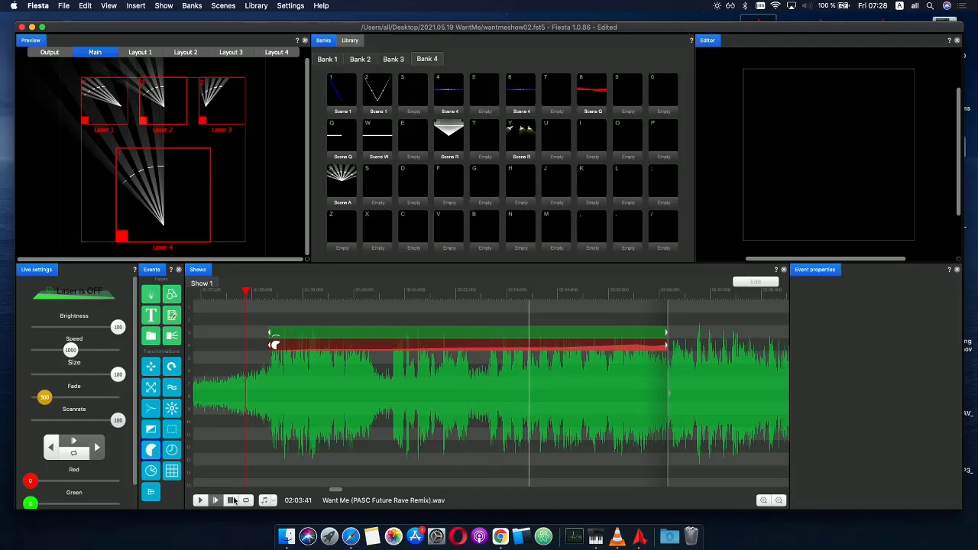
click(231, 501)
- Shift the first point of the open/close curve's second plateau earlier to time 45 and lower both plateau points
click(434, 350)
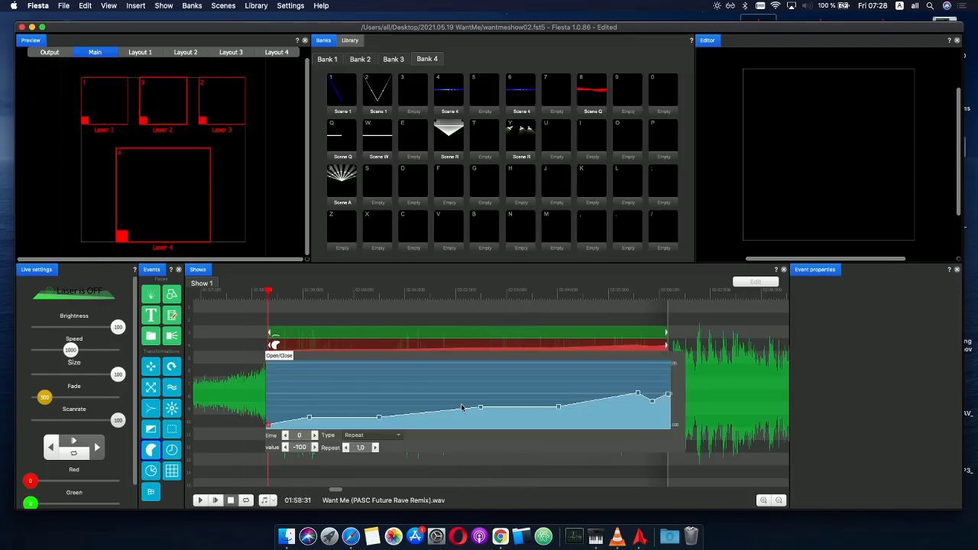
click(396, 299)
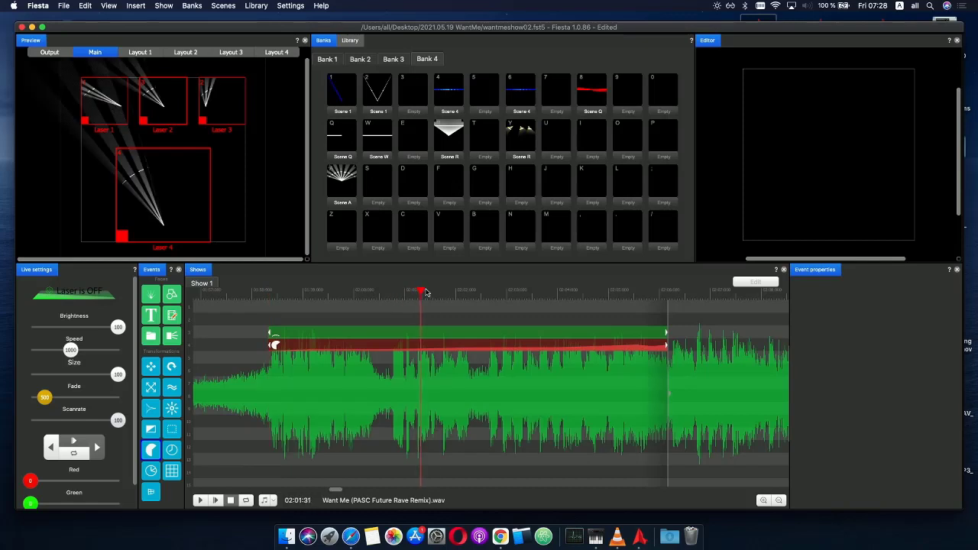
click(461, 351)
drag(481, 410, 447, 415)
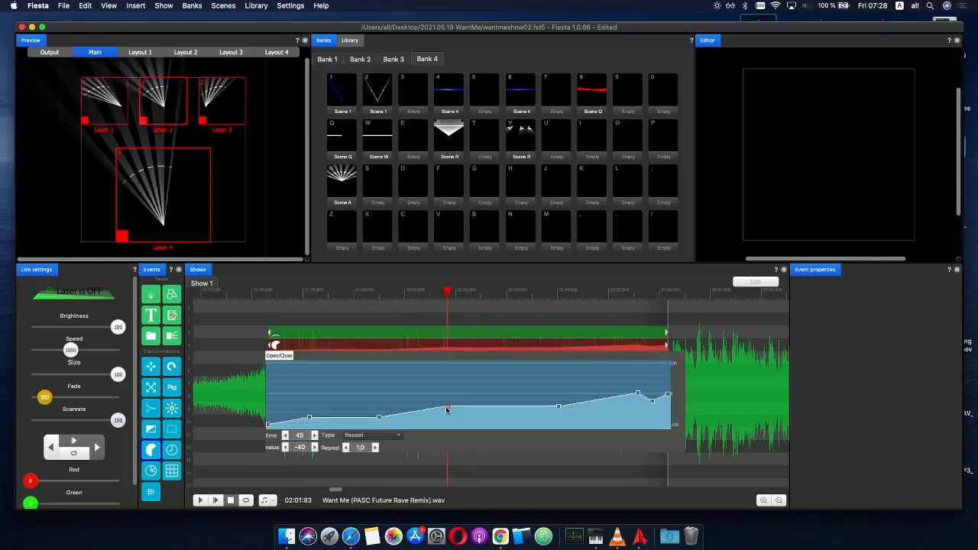
click(559, 410)
- Play back the show from 01:57:86 to check the lowered second plateau against the music
click(246, 294)
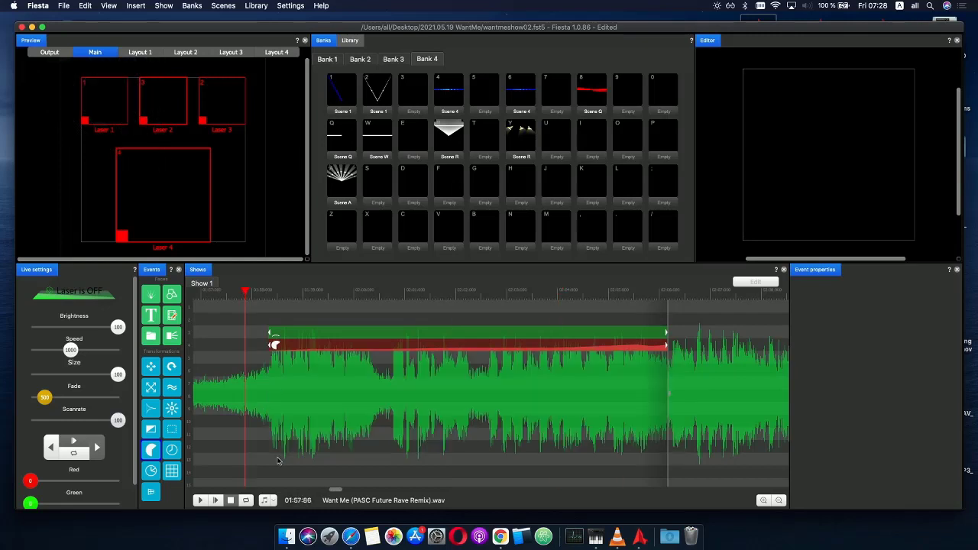
click(212, 501)
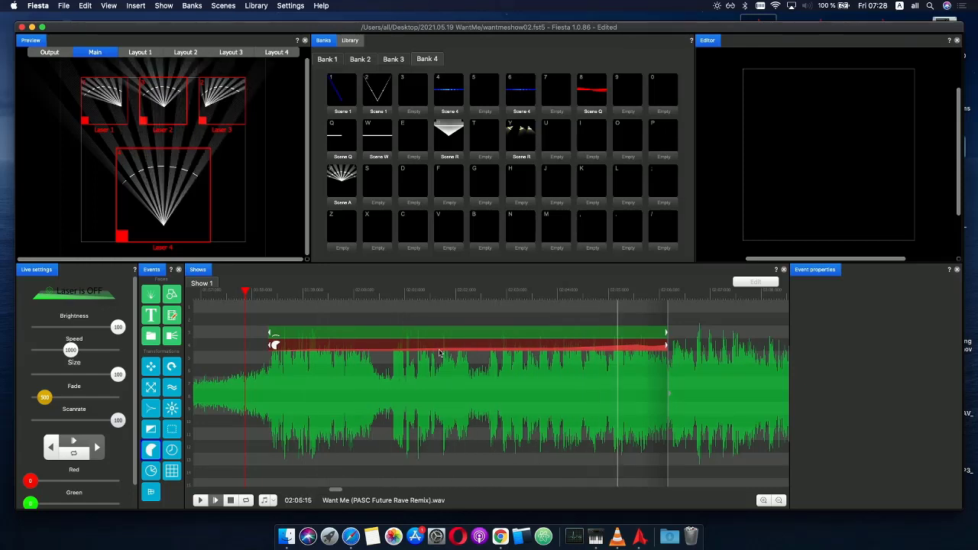
click(467, 306)
- Set the open/close curve to -57 at times 44 and 73, and move its peak to value 4 at time 90
click(483, 344)
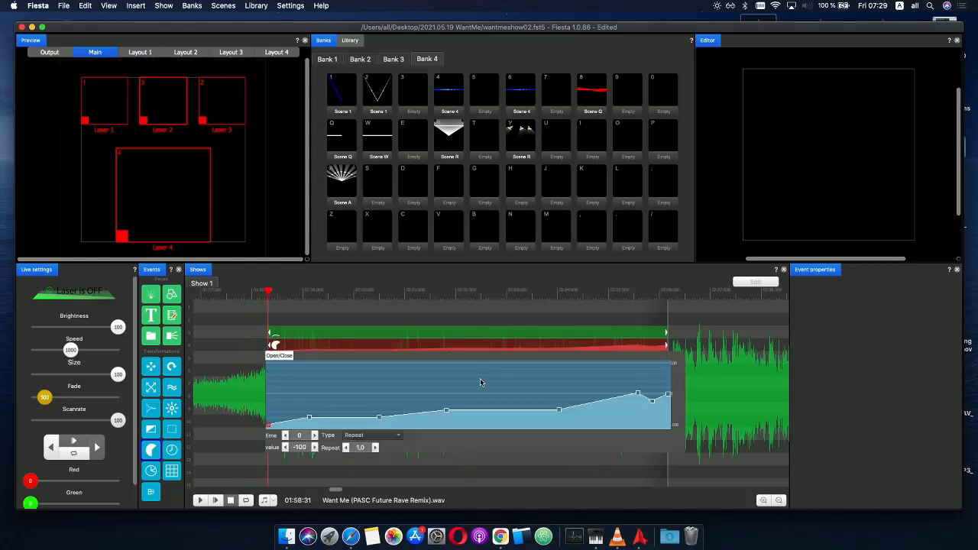
click(448, 412)
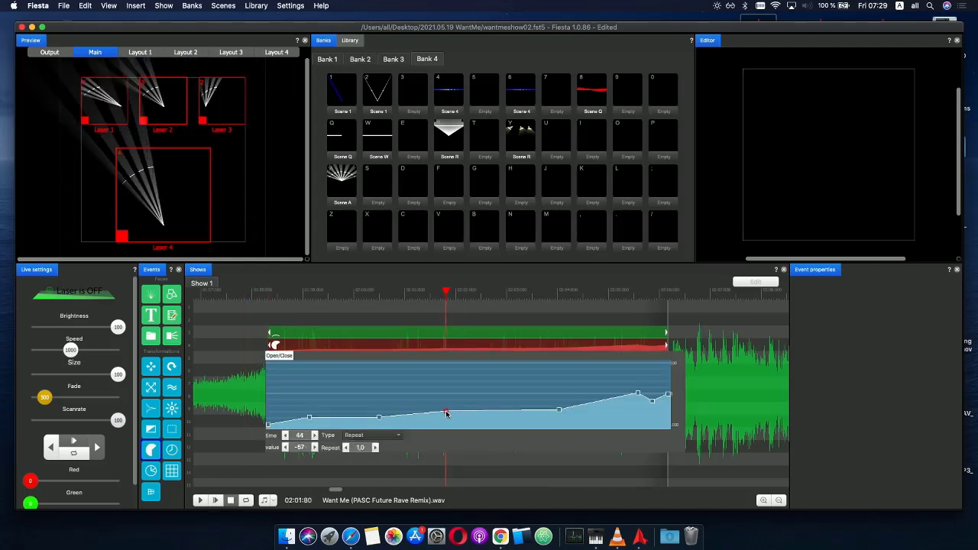
click(560, 412)
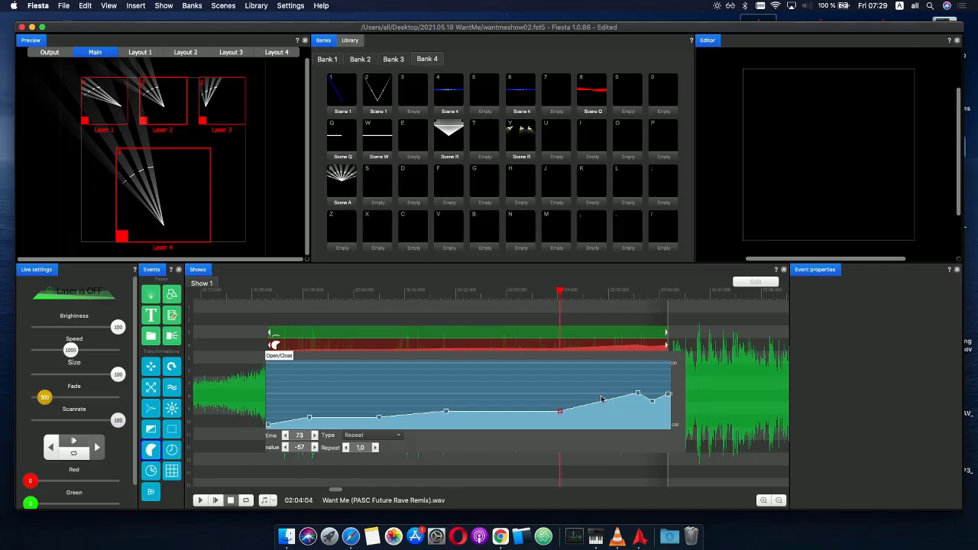
drag(634, 396, 629, 395)
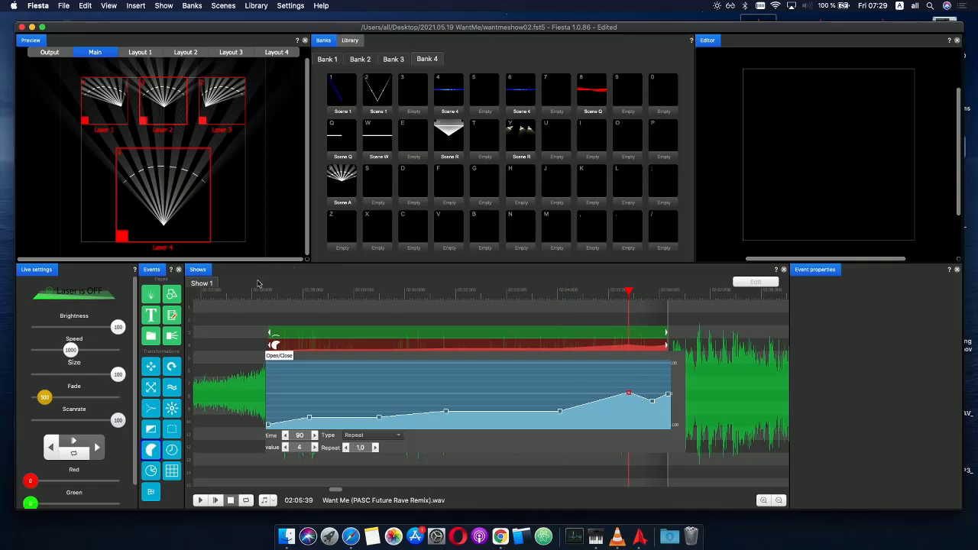
- Restrict the segmented arc scene event to Laser 4 by deselecting Lasers 1, 2 and 3
click(268, 302)
click(304, 336)
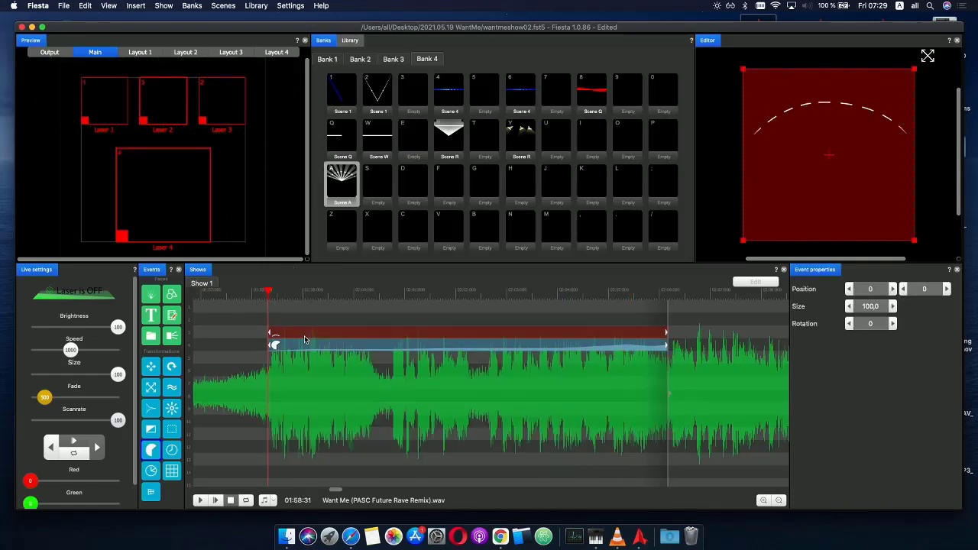
mouse_move(87, 95)
mouse_down()
mouse_move(164, 98)
mouse_move(217, 131)
mouse_up()
- Play back the show from 01:58:08 with only Laser 4 and scrub back from 02:04:71 to 02:02:88 to examine the arc
click(256, 291)
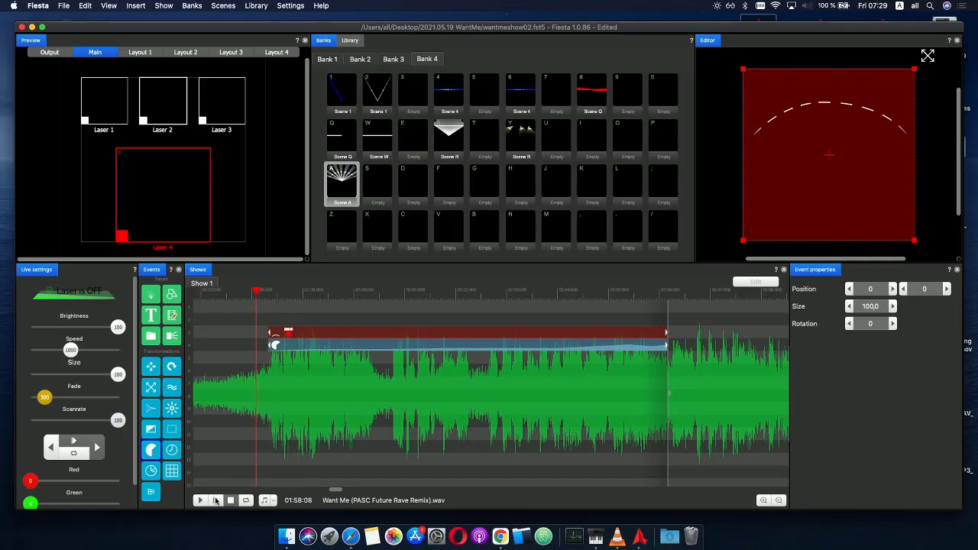
click(216, 500)
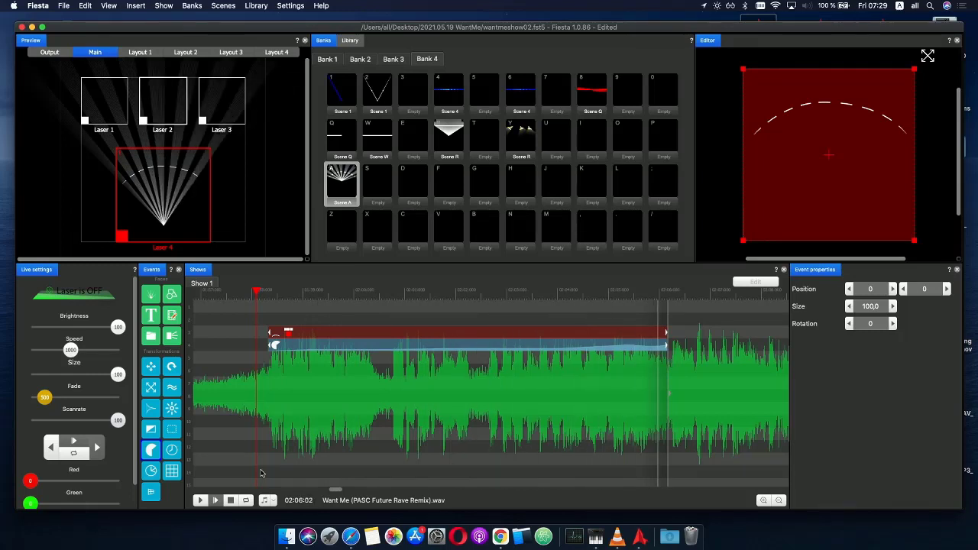
click(595, 292)
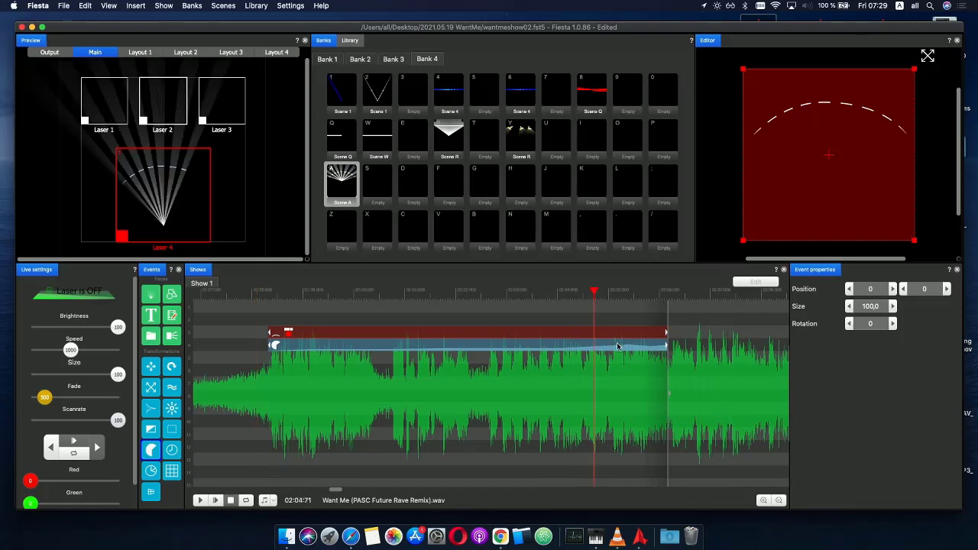
drag(595, 292, 506, 297)
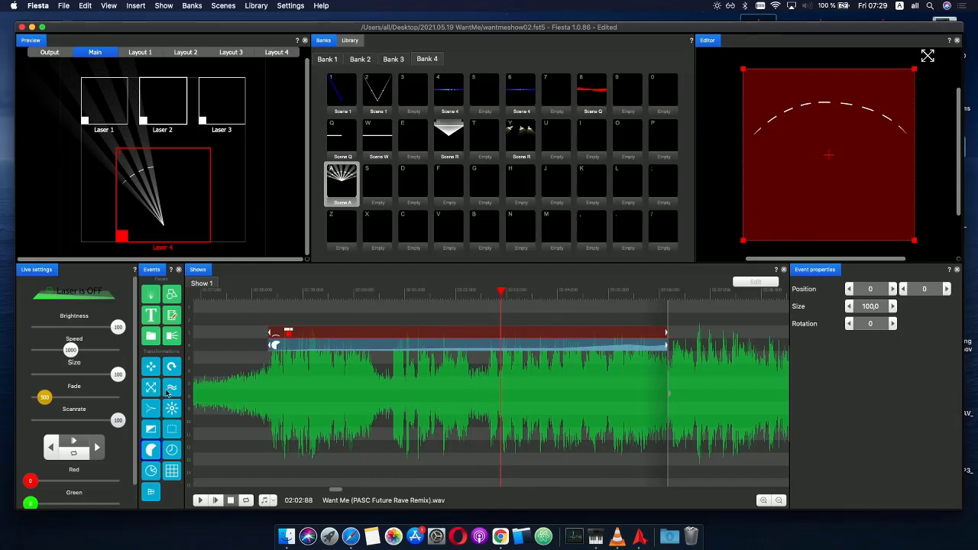
- Move the open/close event down to track 5 and add a gradient colour event on track 4 under the arc scene
drag(319, 350, 318, 360)
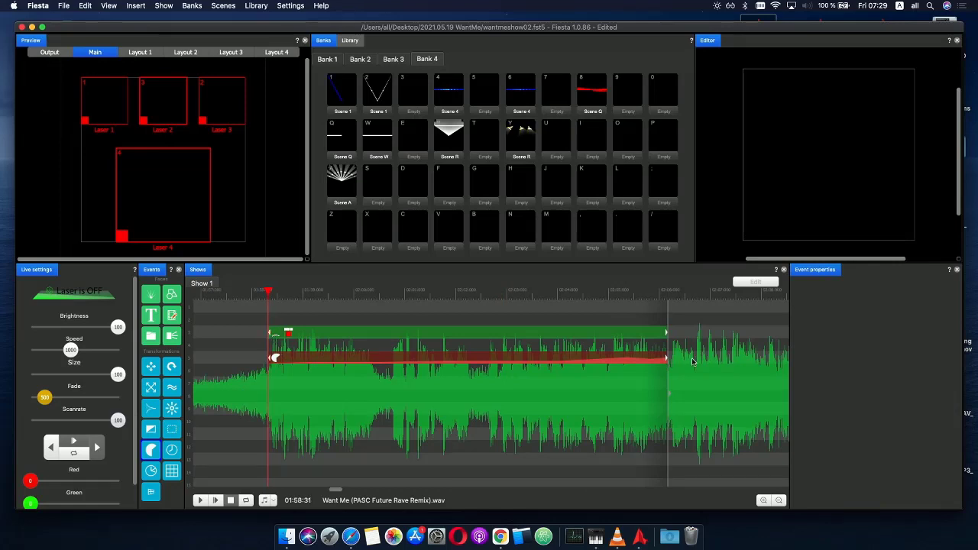
click(667, 334)
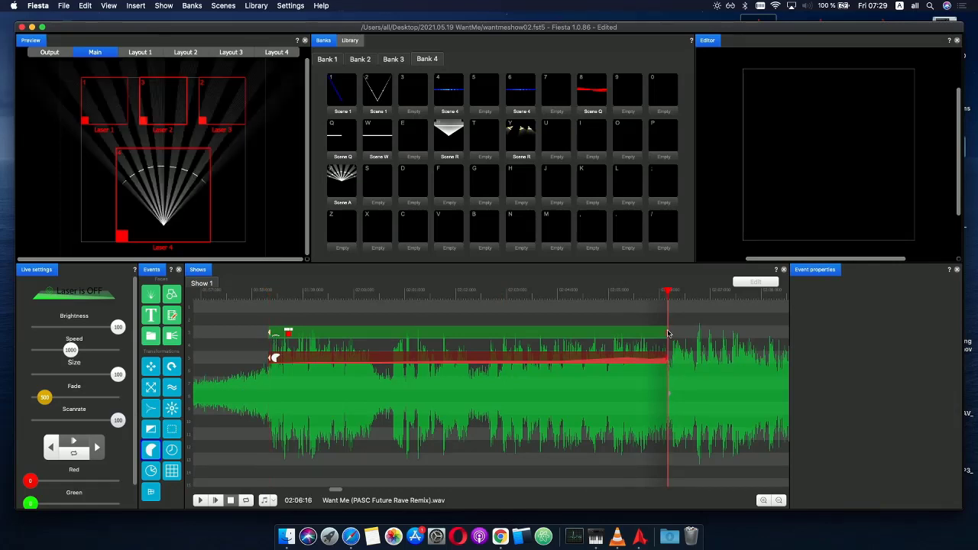
click(152, 430)
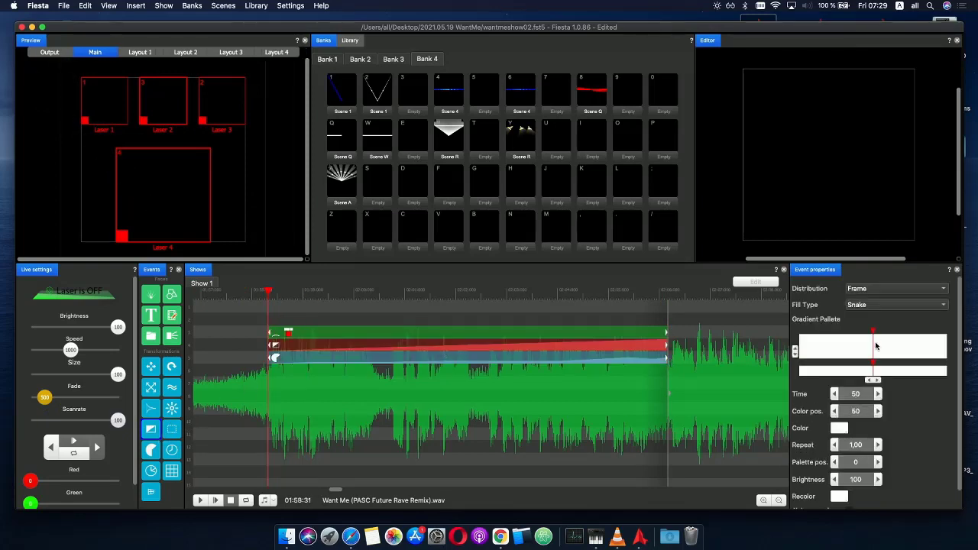
- Select the time 50 point of the new colour event's gradient palette for colour editing
click(875, 347)
click(874, 347)
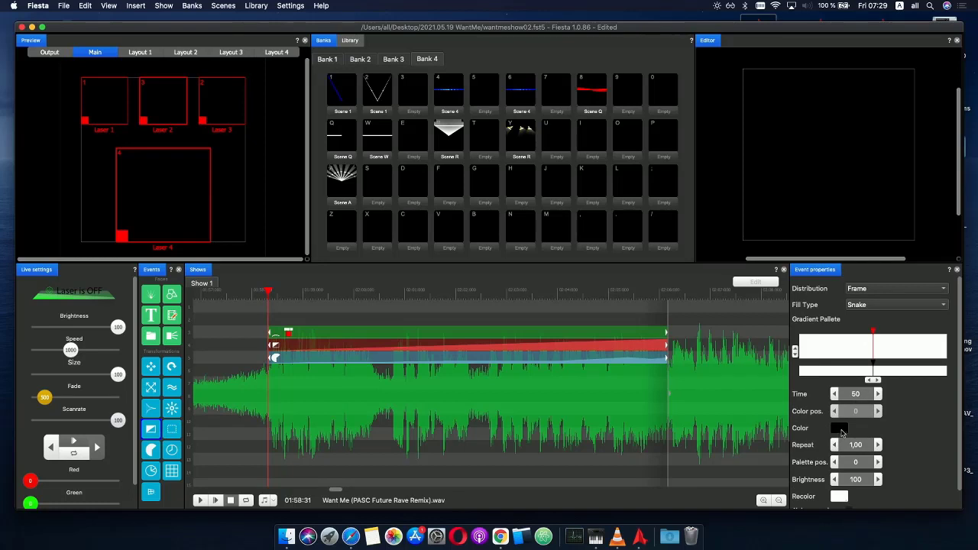
- Add a colour point at the middle of the colour event's gradient palette and set its colour to red
click(875, 369)
click(841, 429)
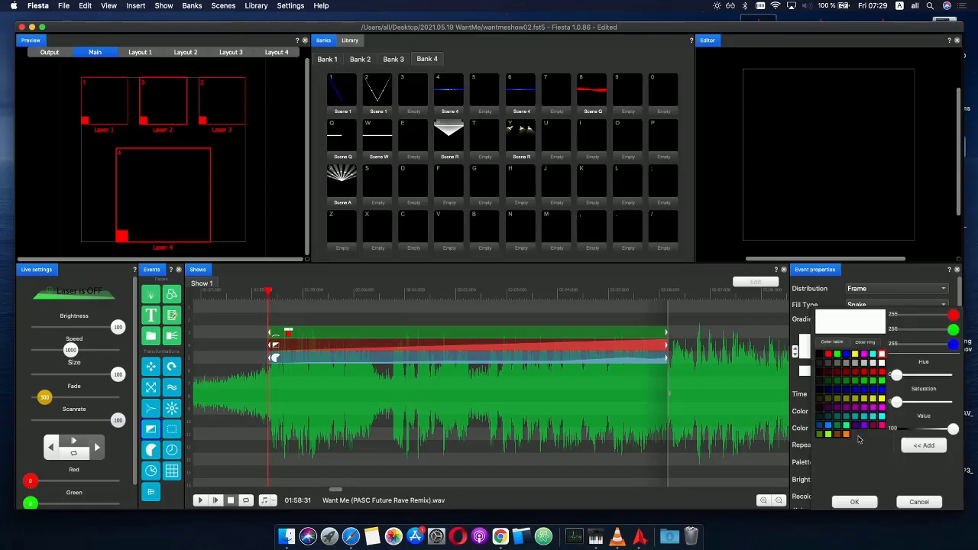
double_click(831, 356)
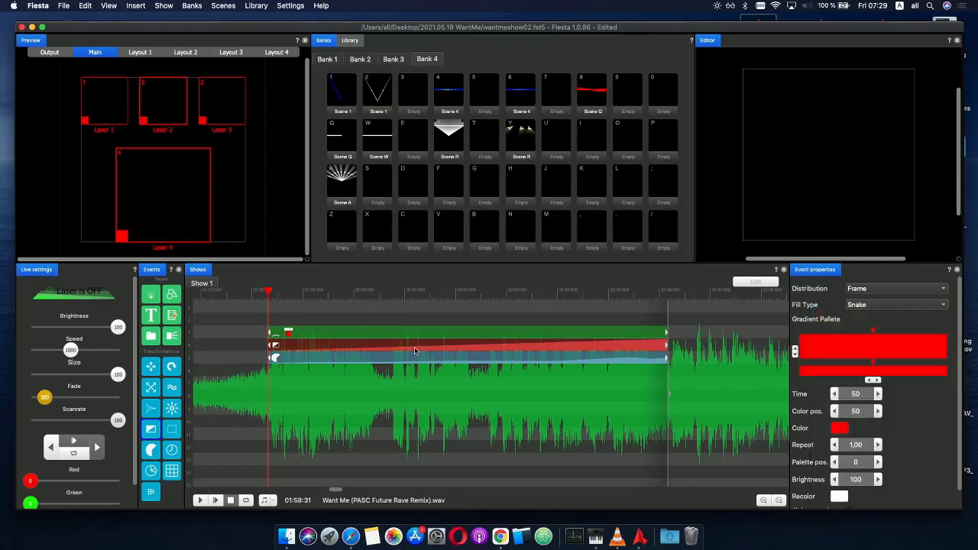
- Scrub and play back the show from about 01:58 to check the red fan effect in the preview
drag(269, 292, 356, 277)
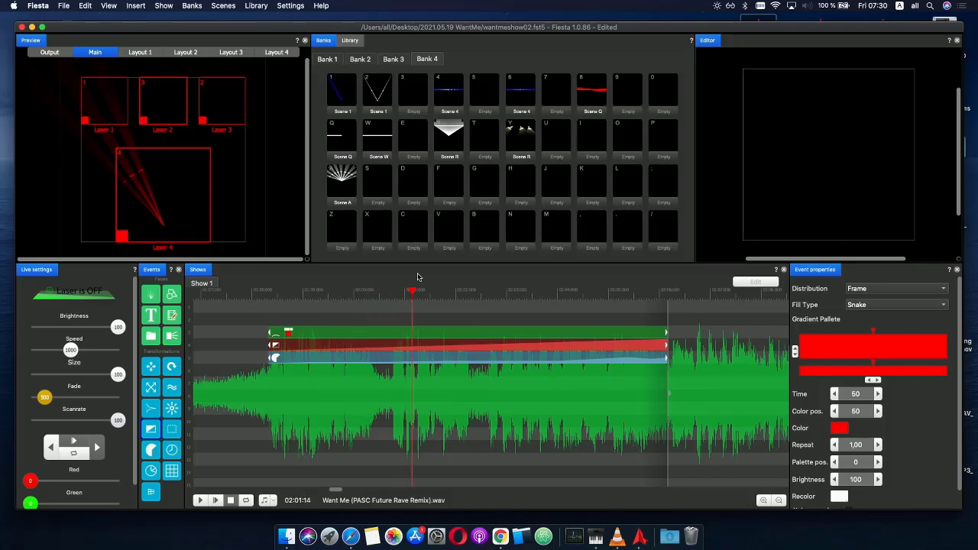
click(454, 279)
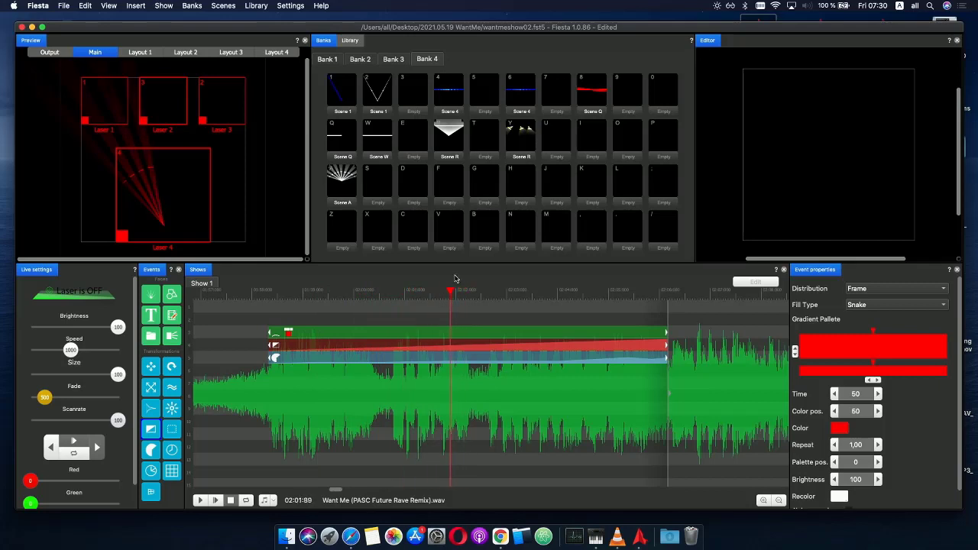
click(417, 291)
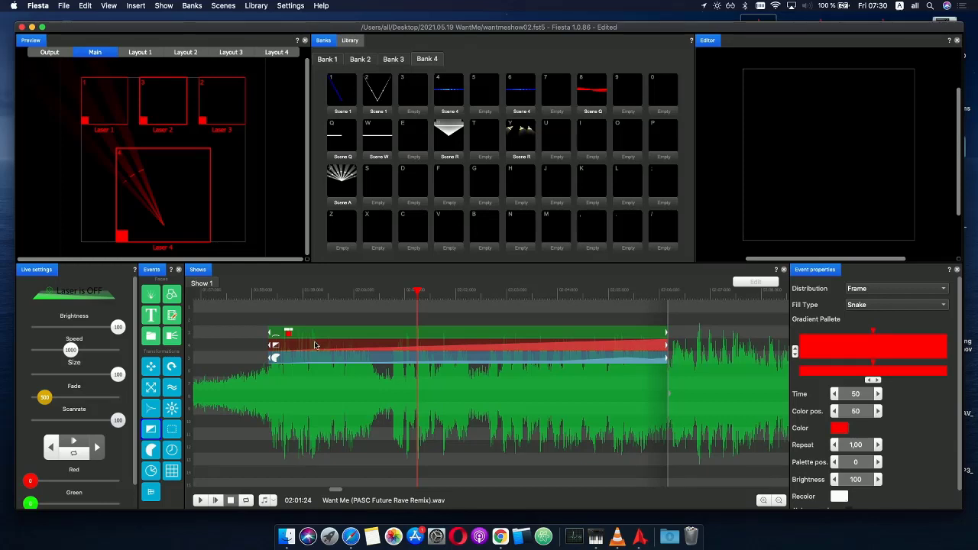
click(264, 292)
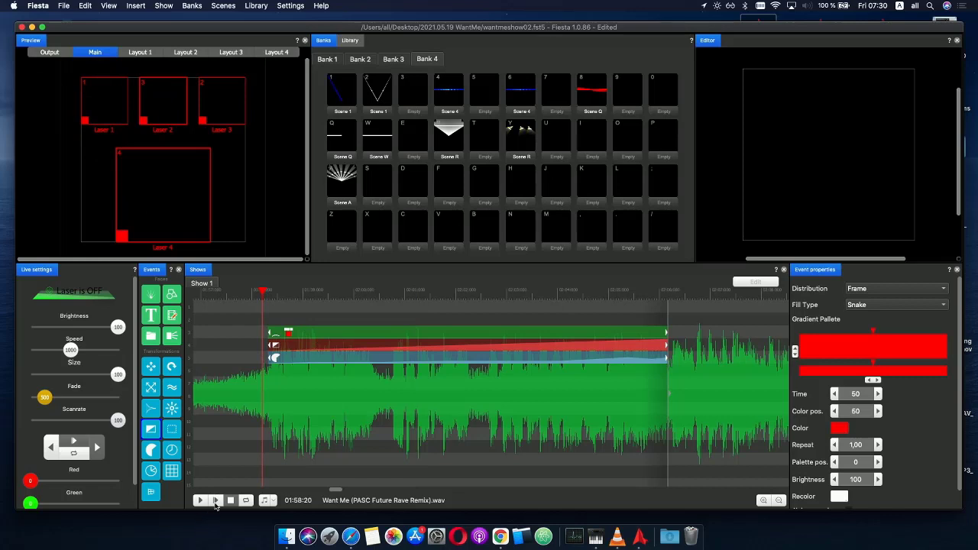
click(216, 501)
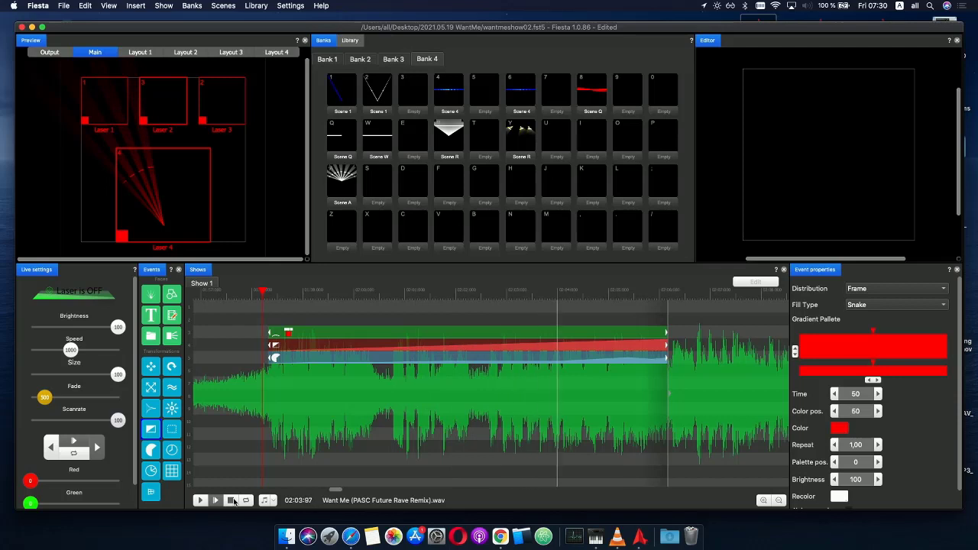
click(230, 501)
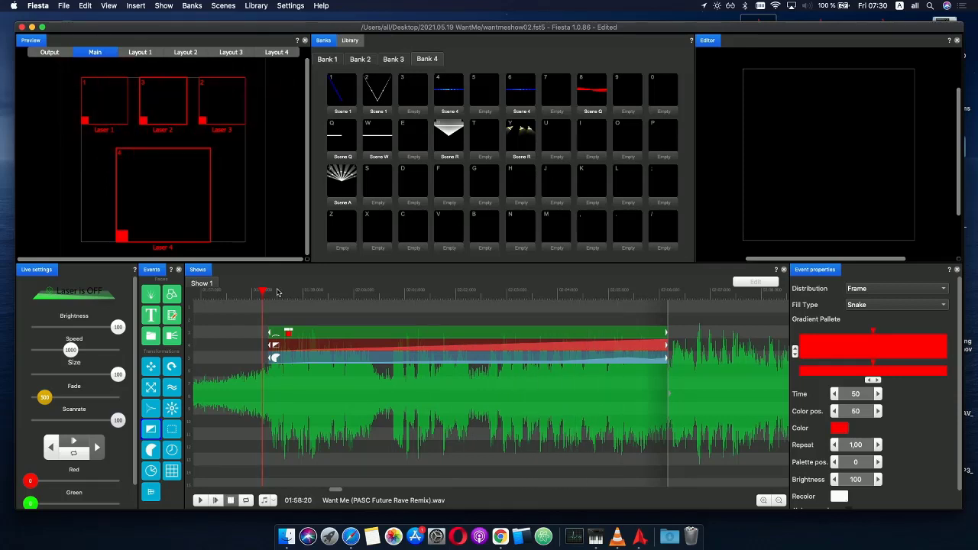
drag(277, 293, 356, 298)
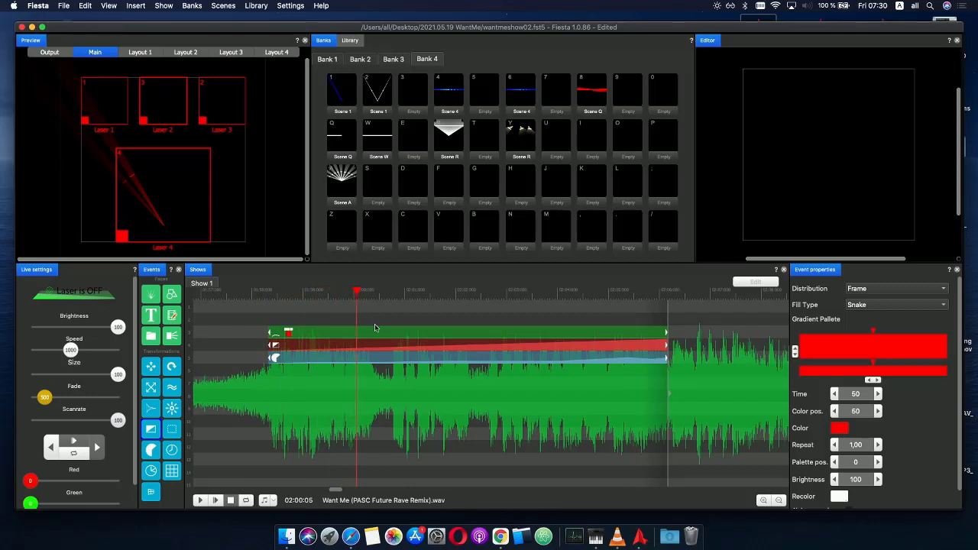
- In the original Open/Close event's time graph, delete the point at time 44 and the next point after it
double_click(388, 349)
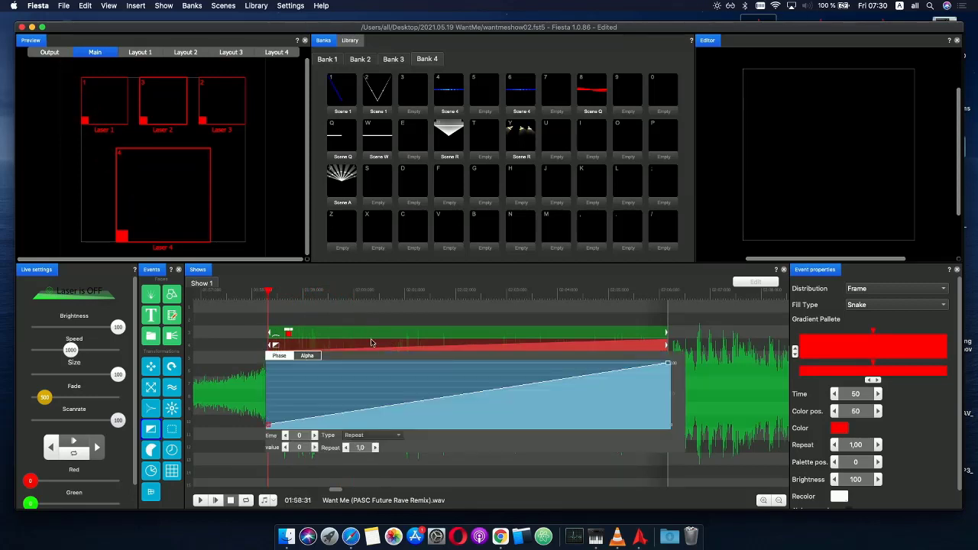
click(343, 281)
double_click(334, 361)
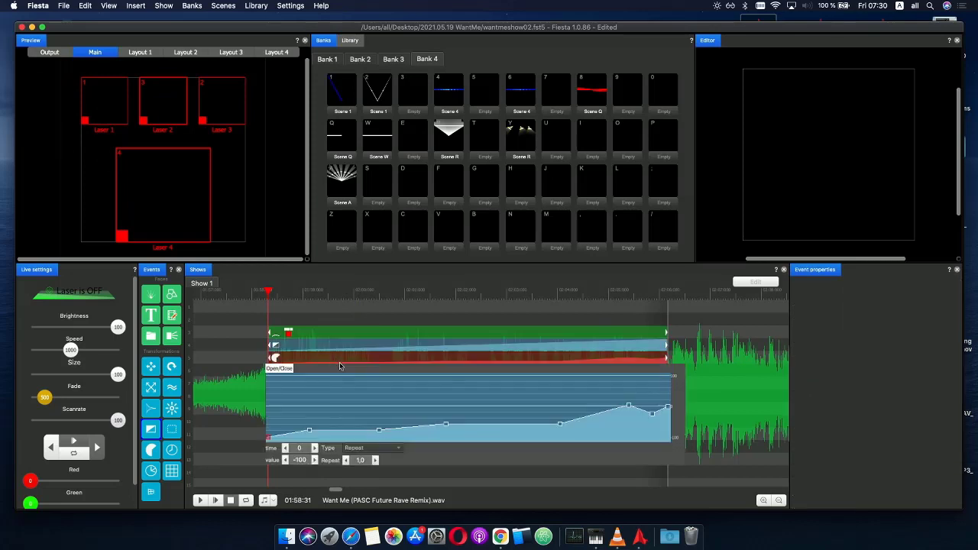
click(446, 427)
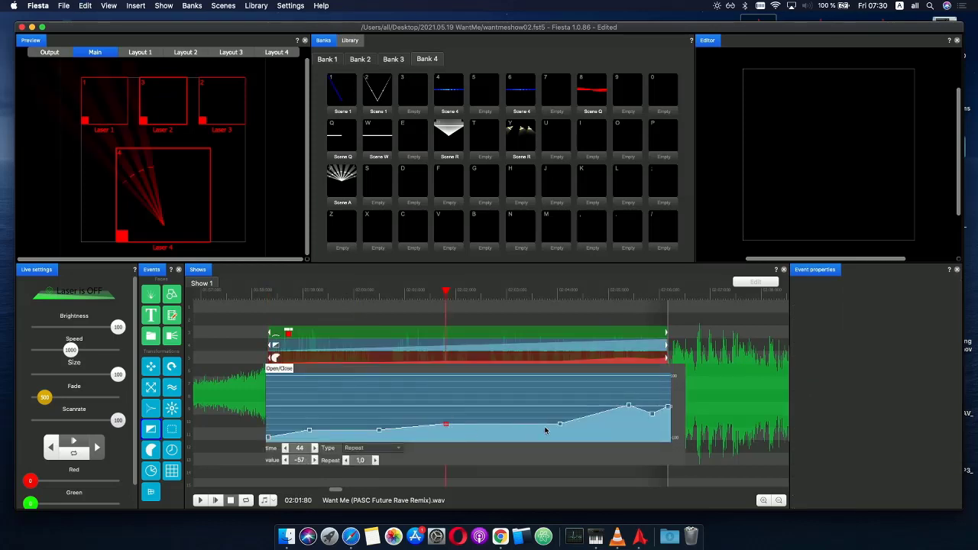
right_click(445, 425)
click(459, 426)
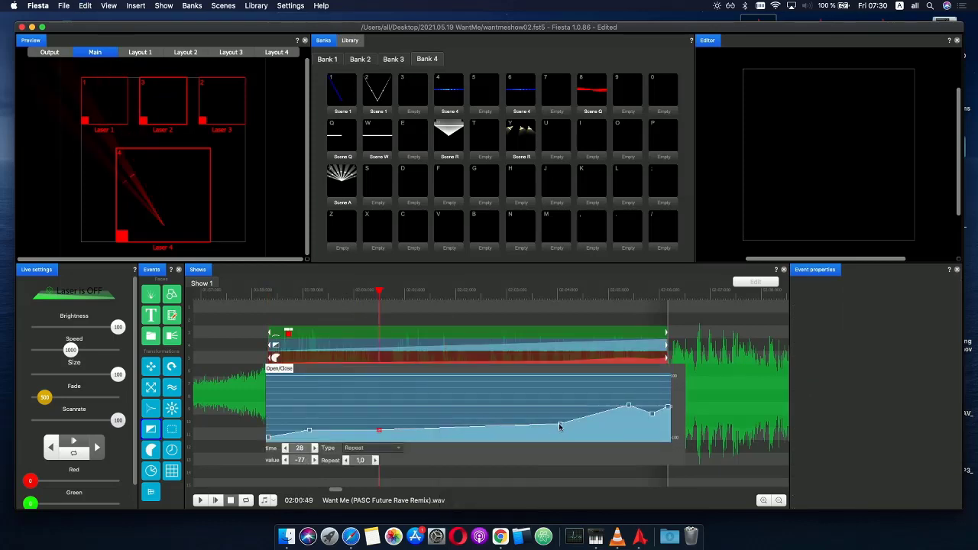
right_click(560, 425)
click(572, 425)
- Delete the Open/Close graph points at times 90, 96, 100 and 28, leaving only the first two points
click(629, 406)
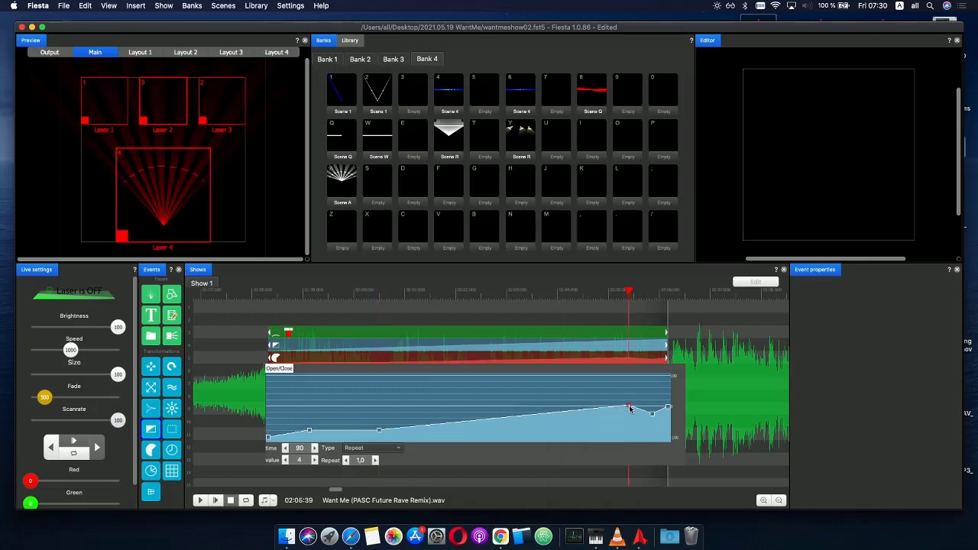
right_click(628, 407)
click(642, 413)
right_click(650, 415)
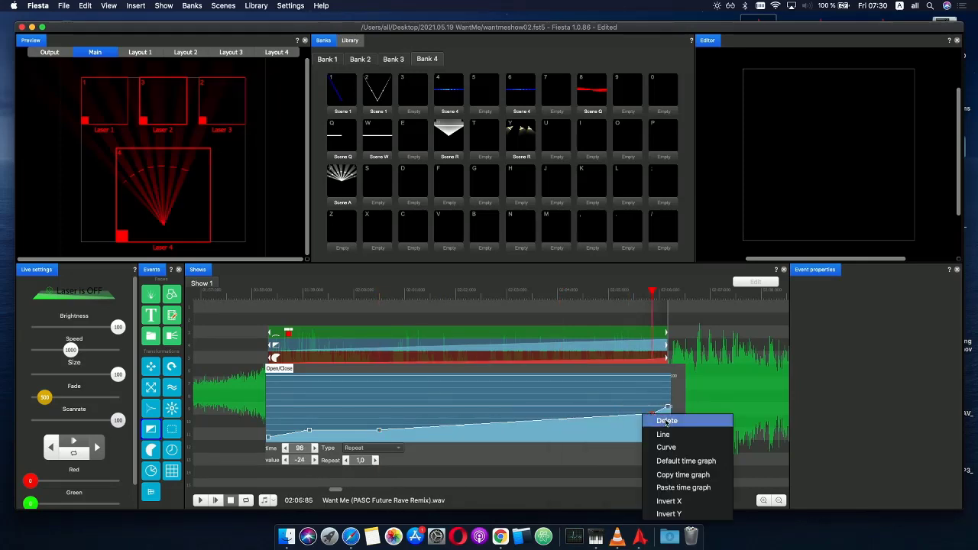
click(661, 420)
right_click(669, 411)
click(678, 412)
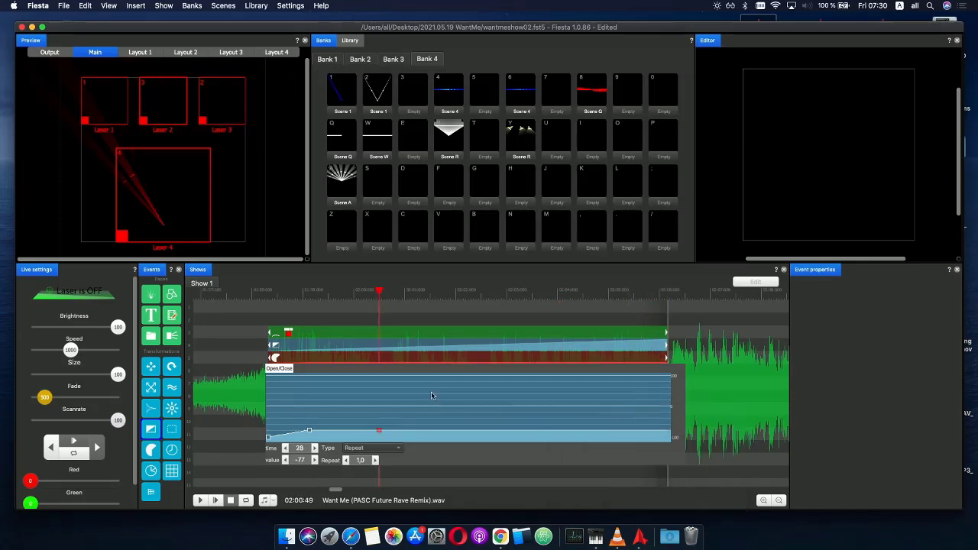
right_click(380, 433)
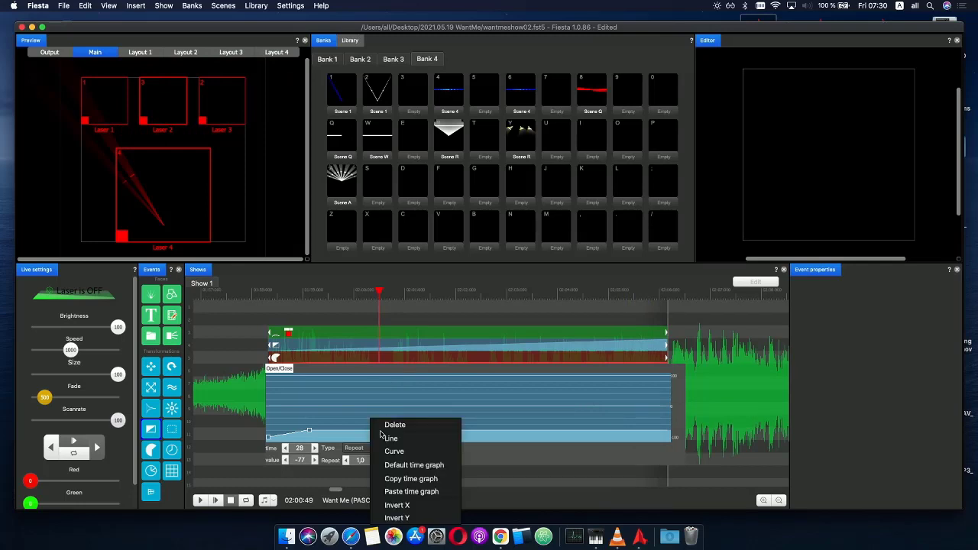
click(388, 425)
drag(289, 295, 349, 300)
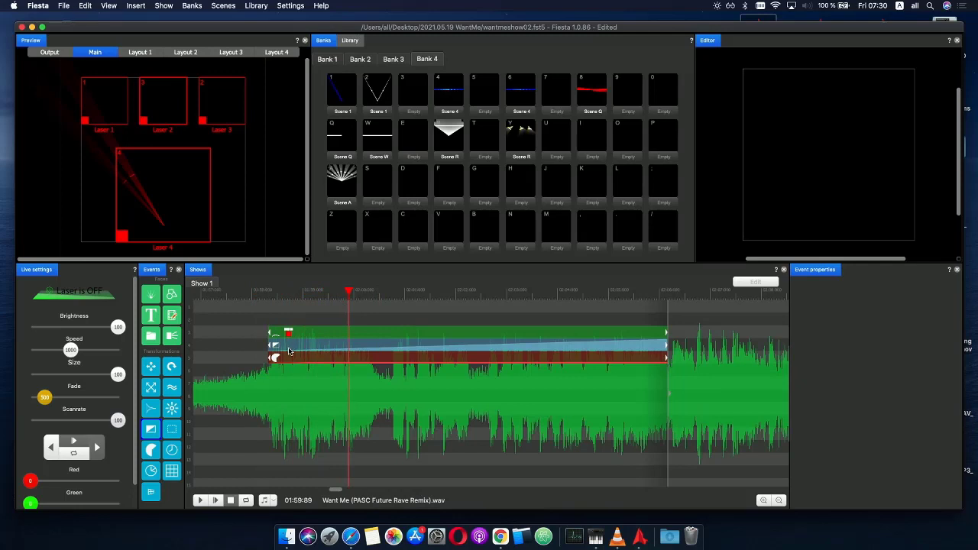
- Copy the scene event and its colour event onto the tracks below the original group, starting at 02:00:76
click(251, 321)
click(322, 334)
shift+click(326, 345)
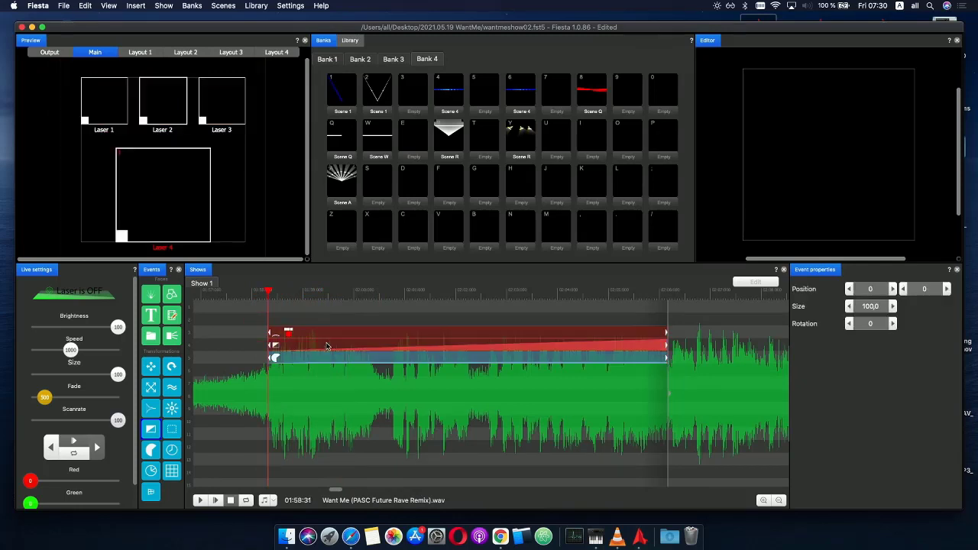
click(397, 380)
key(super+v)
mouse_move(422, 374)
mouse_down()
mouse_move(406, 373)
mouse_move(418, 374)
mouse_up()
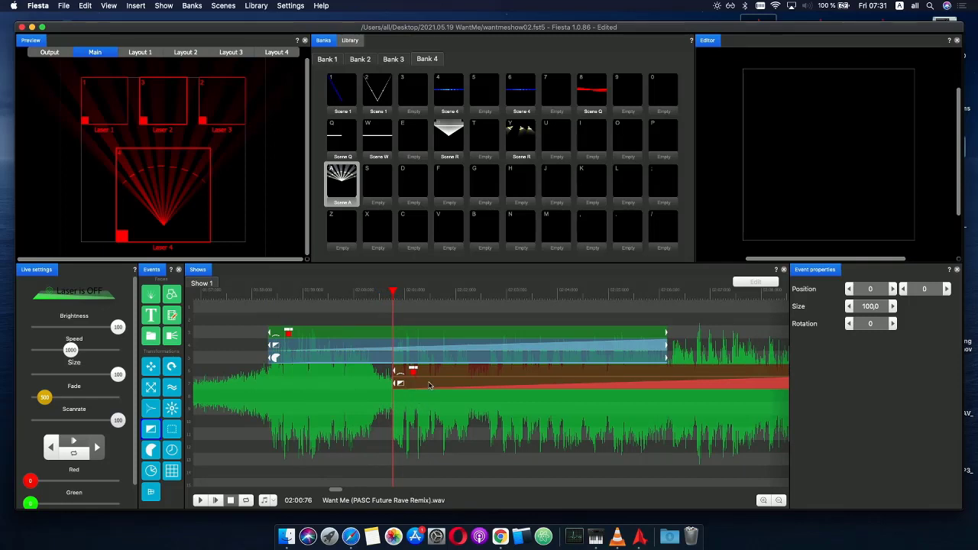
- Set the first point of the copied colour event's Phase graph to value 100
click(428, 385)
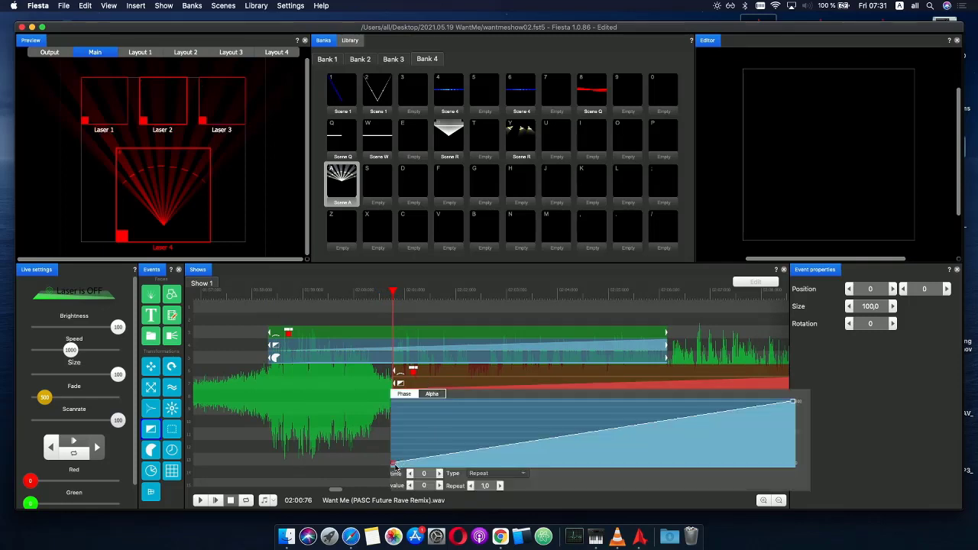
drag(395, 468, 373, 406)
drag(394, 301, 426, 295)
click(435, 394)
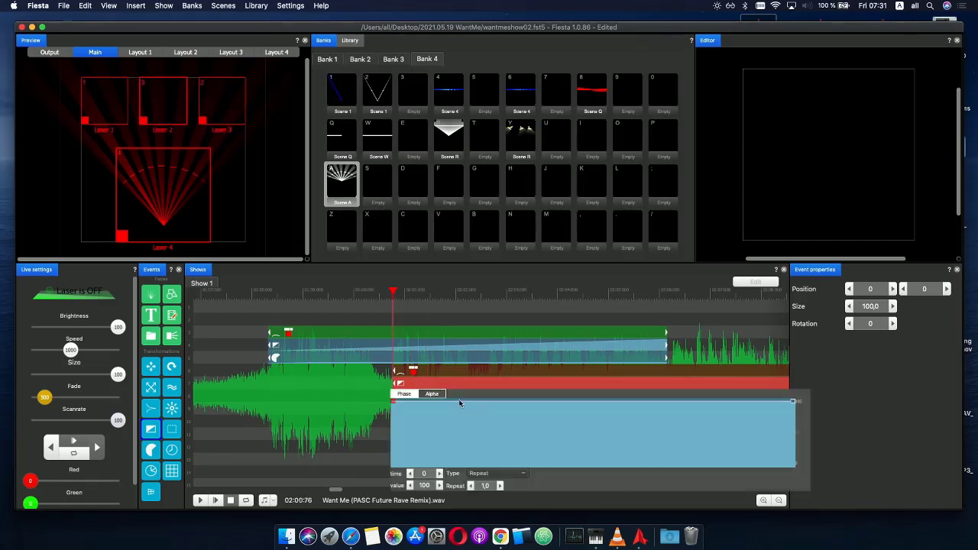
click(345, 394)
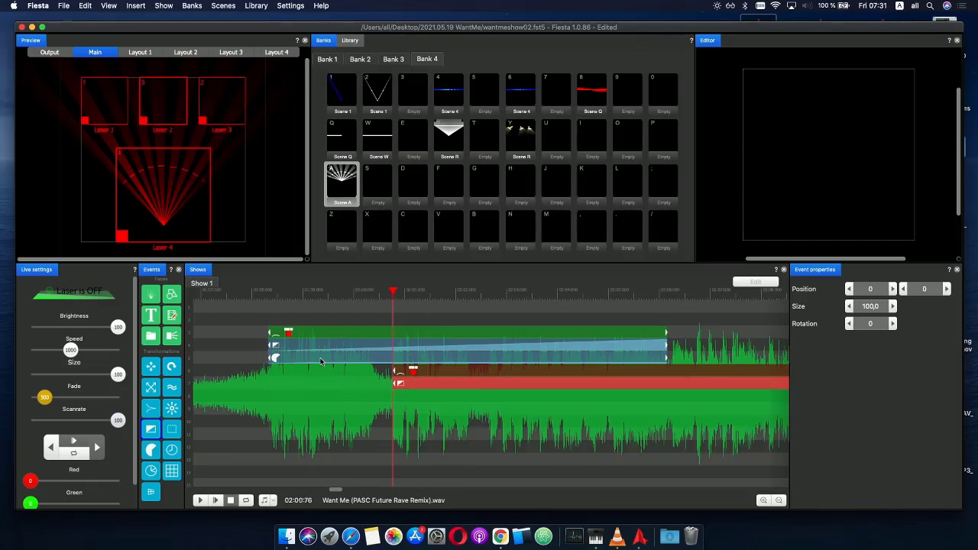
- Copy the Open/Close event beneath the copied colour event and delete the second point of its time graph
click(321, 362)
click(413, 395)
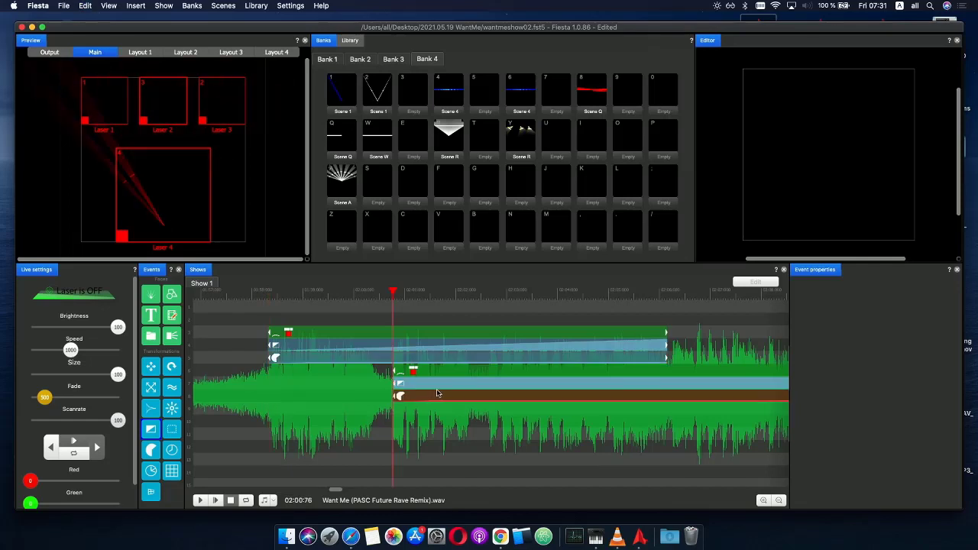
click(434, 397)
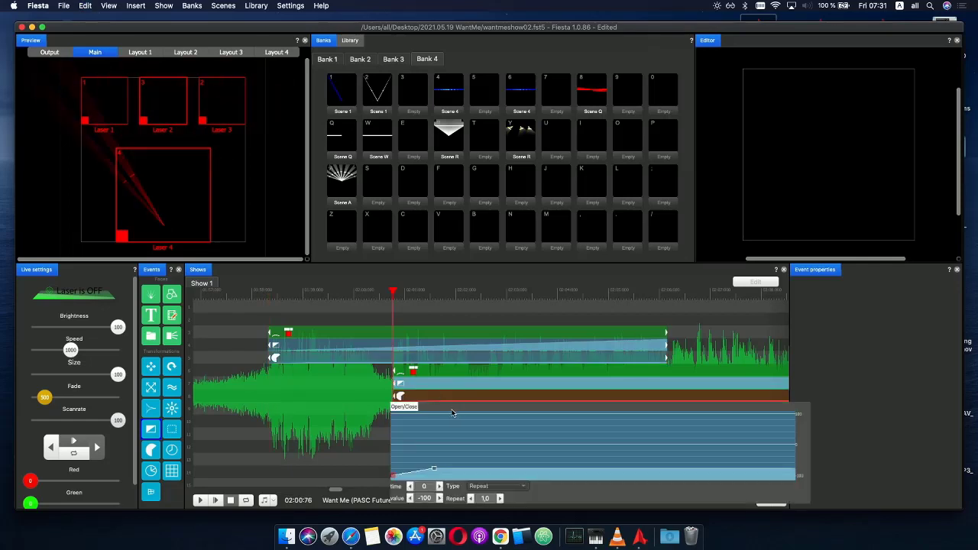
right_click(434, 471)
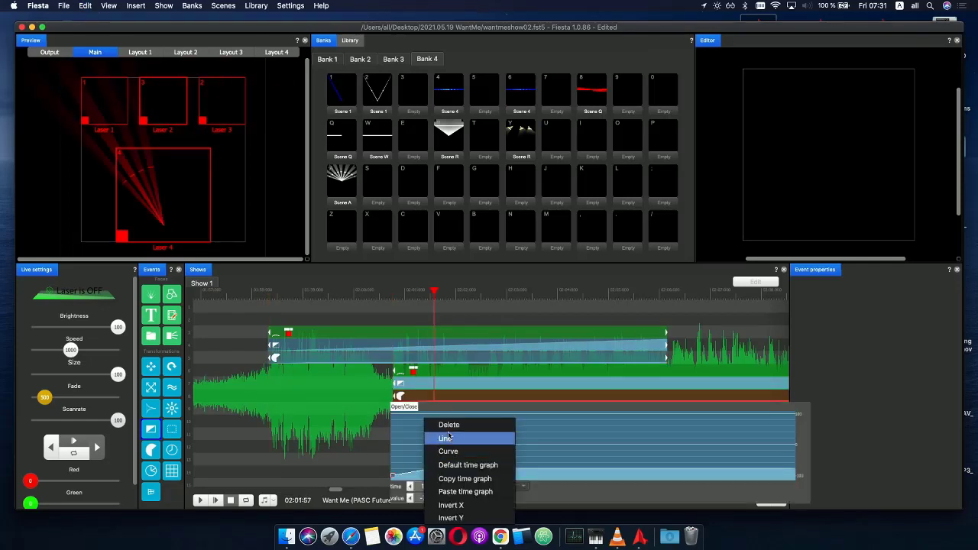
click(441, 427)
- Set the copied Open/Close graph's start point to 100 and its end point to 77
drag(393, 476, 346, 396)
drag(413, 427, 809, 424)
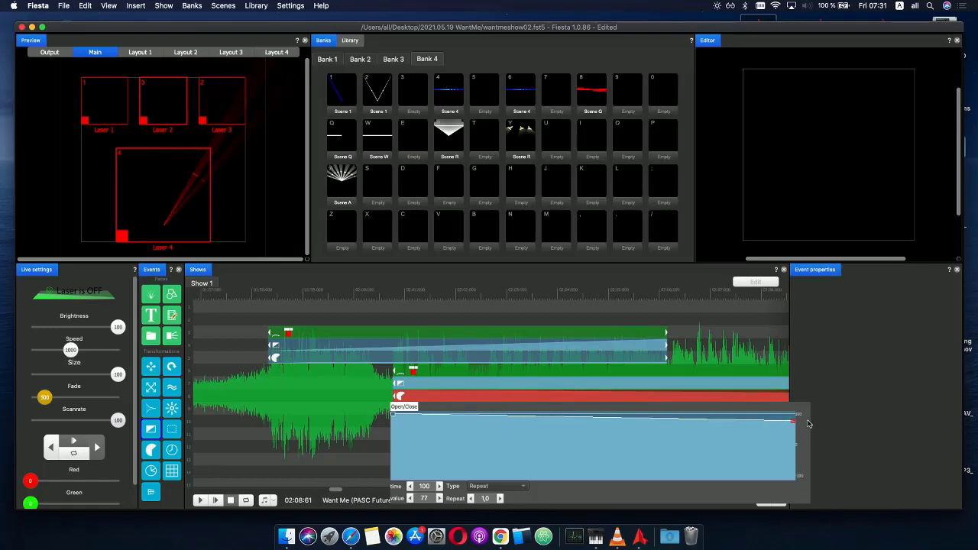
click(641, 310)
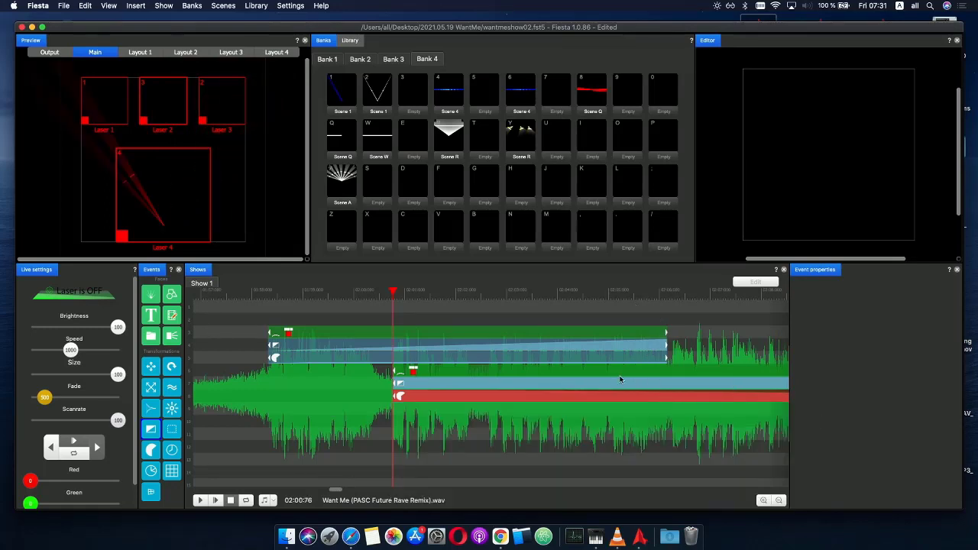
- Shorten the copied Open/Close event so that it ends at 02:02:31
scroll(569, 401, down, 5)
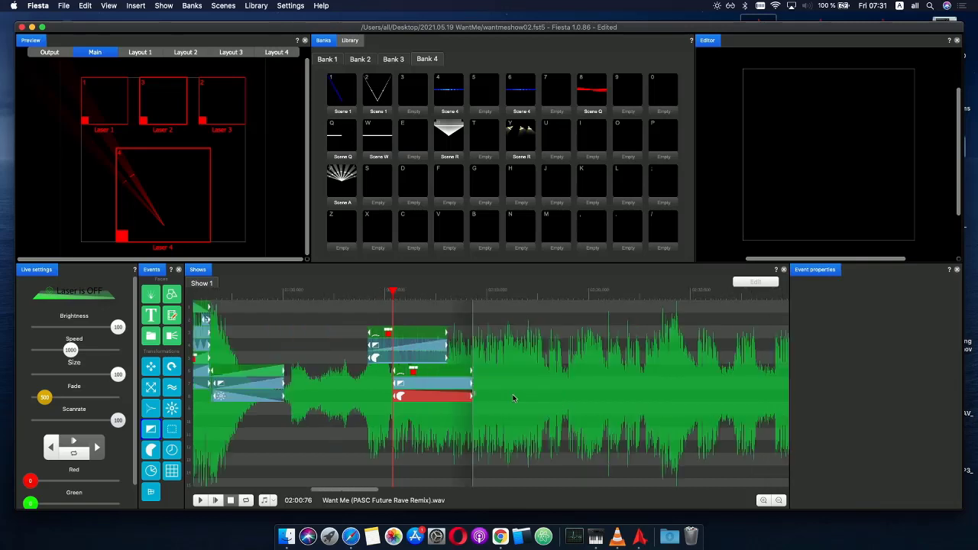
scroll(514, 398, up, 5)
scroll(567, 400, down, 2)
drag(568, 398, 429, 397)
scroll(441, 402, up, 3)
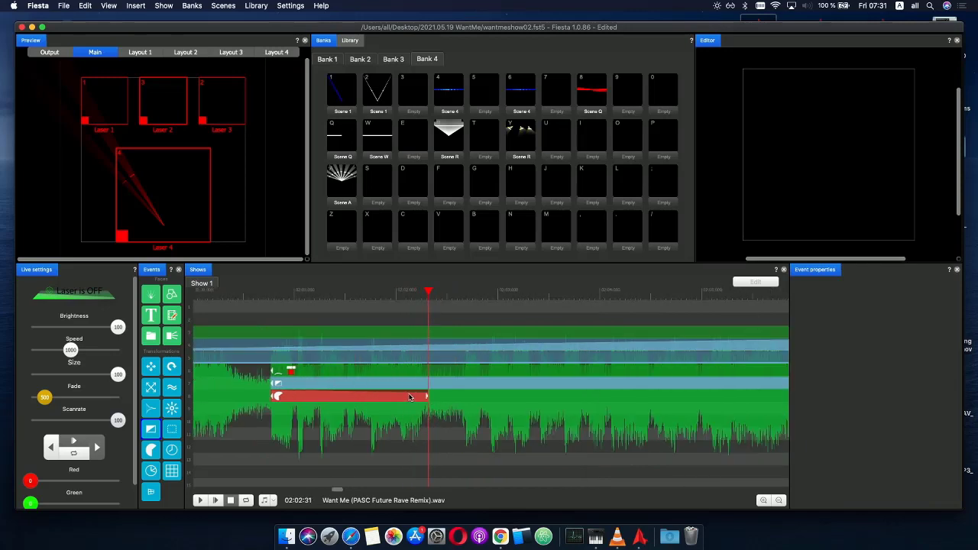
scroll(429, 397, down, 3)
- Play back the show from just before the first event group and scrub across the copied events
click(204, 304)
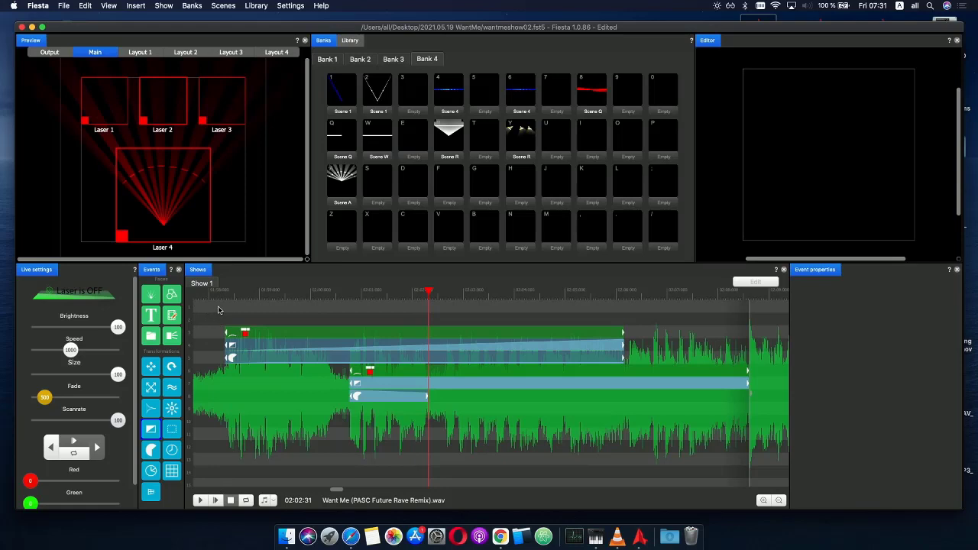
click(215, 298)
click(216, 502)
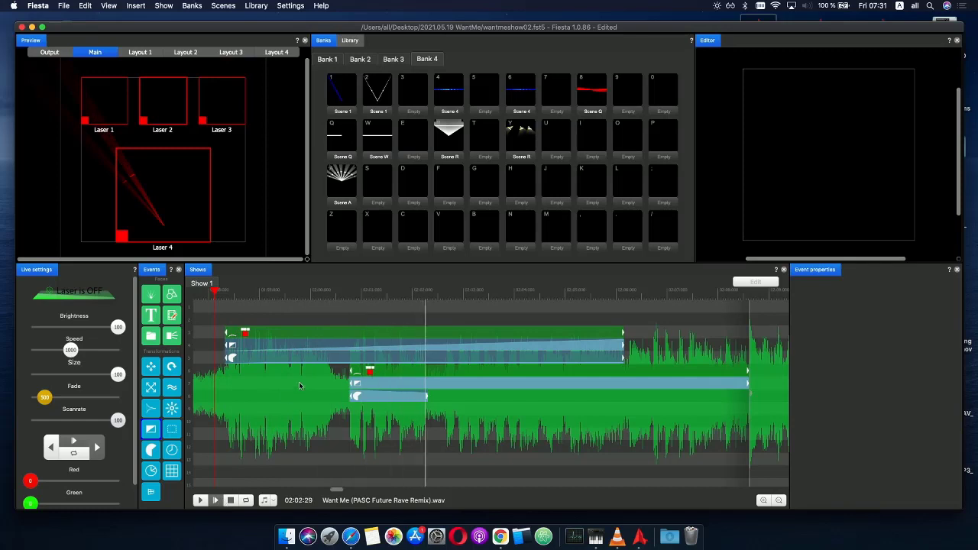
click(355, 298)
drag(354, 301, 396, 303)
scroll(391, 338, up, 2)
scroll(390, 338, down, 2)
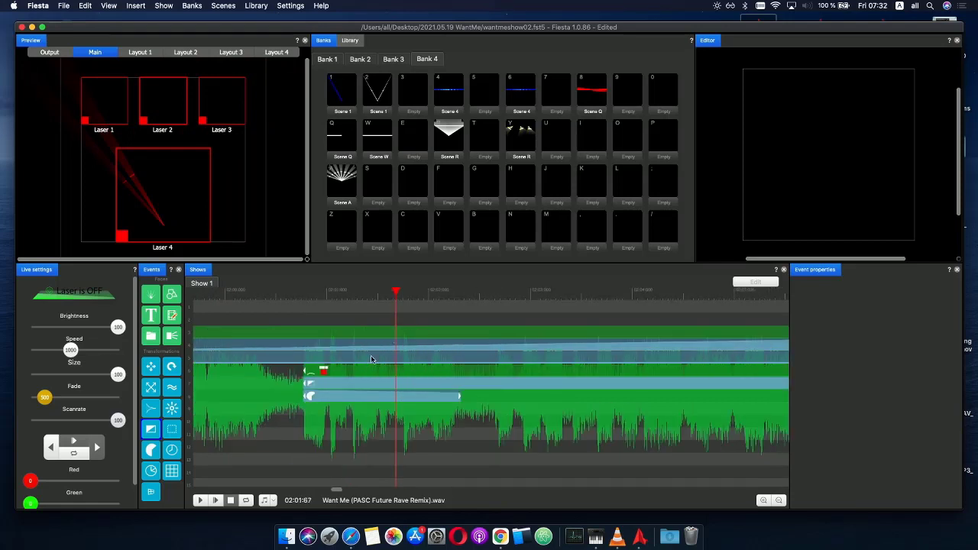
- Lower the end point of the shortened Open/Close event's graph to value 39
click(330, 396)
double_click(330, 398)
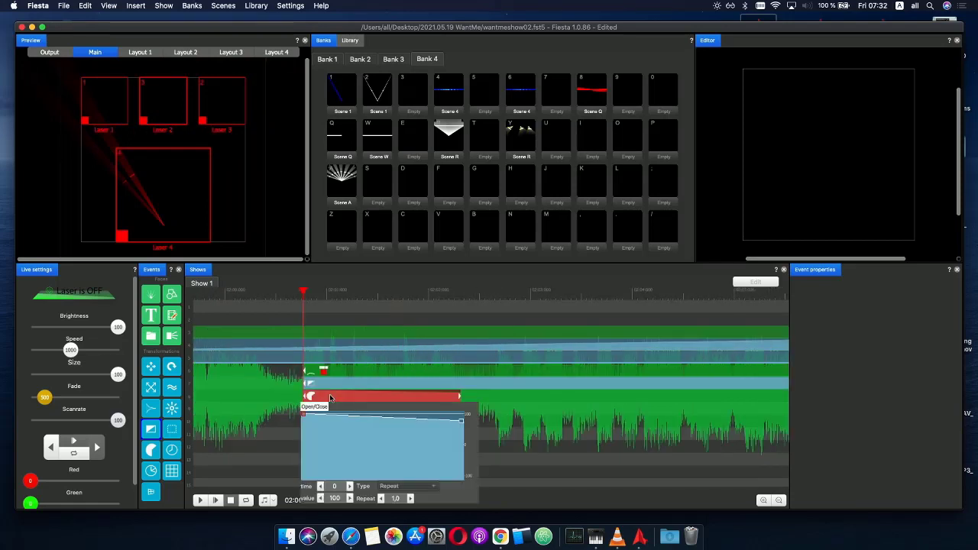
drag(311, 298, 441, 296)
double_click(383, 398)
mouse_move(460, 417)
mouse_down()
mouse_move(459, 443)
mouse_move(462, 436)
mouse_up()
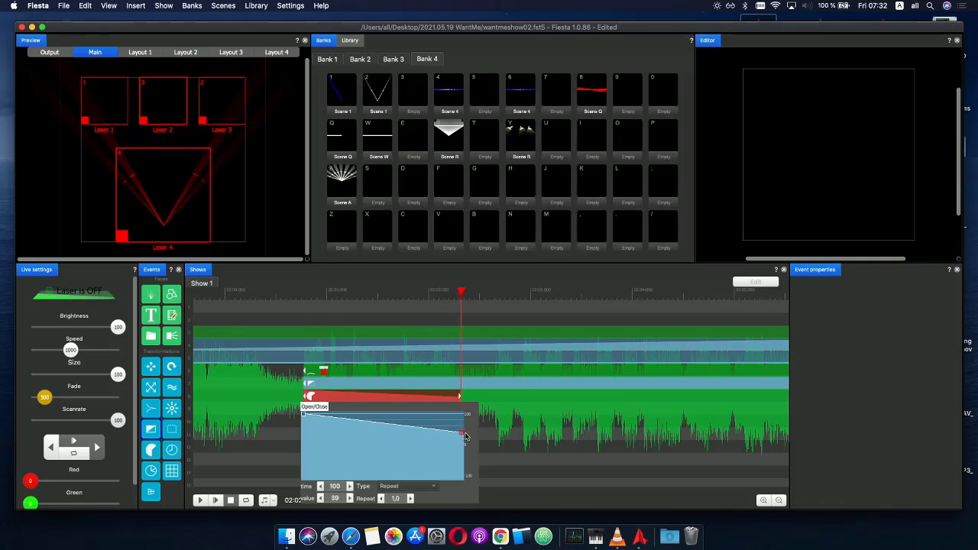
- Scrub across the shortened Open/Close event and lower its graph's start point to 50
click(298, 303)
click(321, 299)
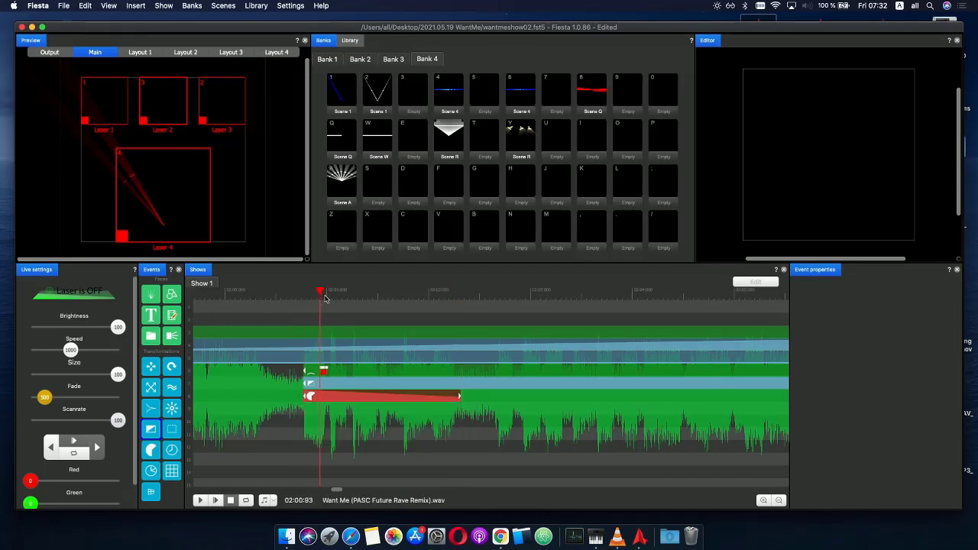
drag(326, 298, 382, 300)
click(327, 397)
drag(305, 417, 297, 433)
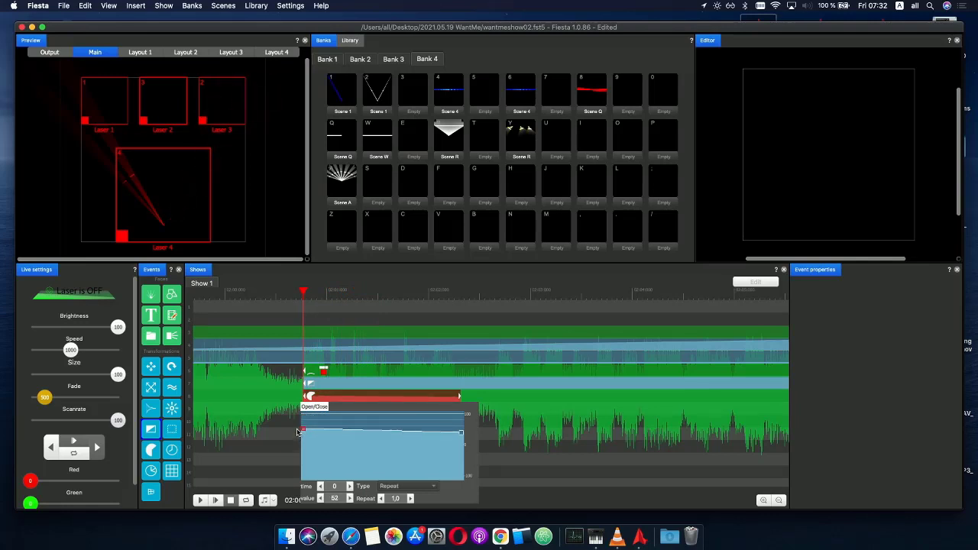
click(292, 299)
drag(292, 295, 292, 321)
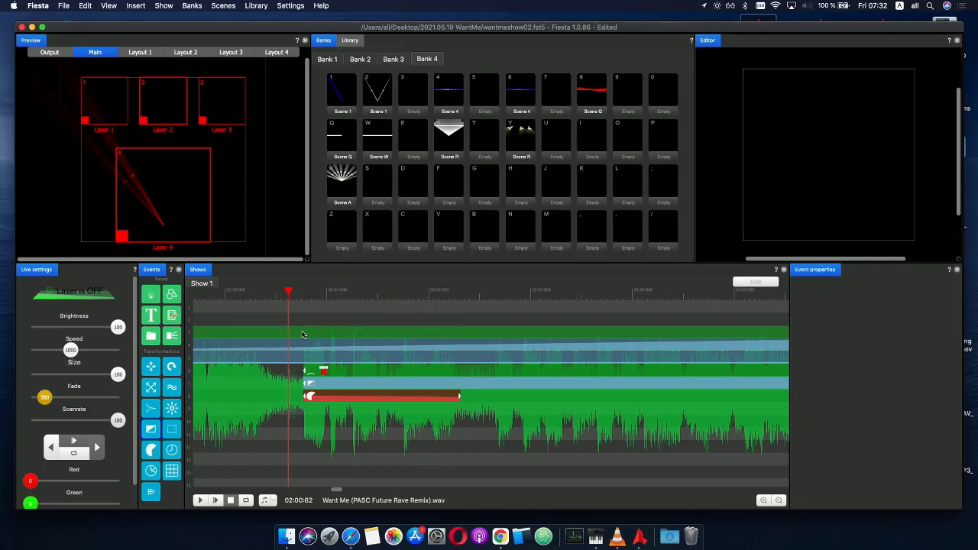
click(311, 396)
drag(301, 430, 302, 433)
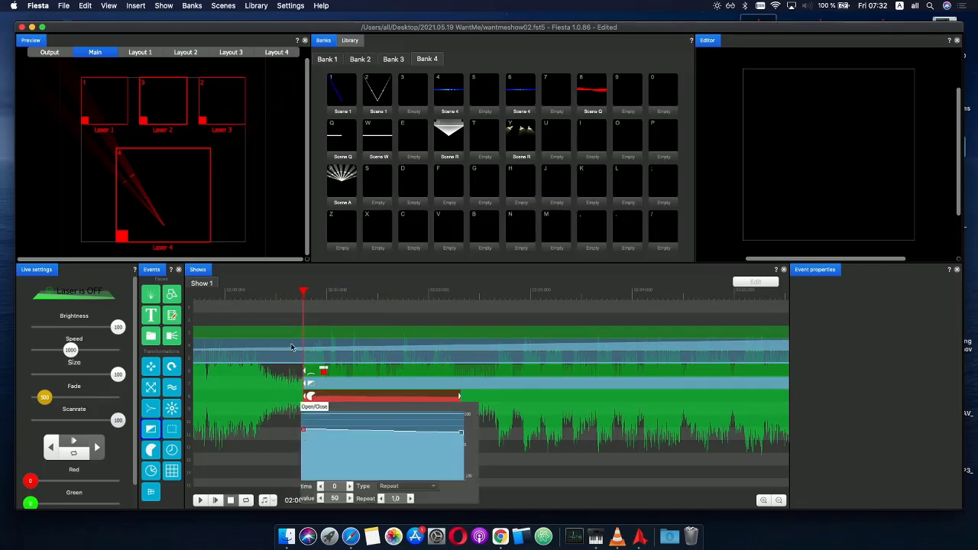
- Play back the show from 01:59:37 and fine-tune the shortened Open/Close graph's start point to 49
drag(288, 298, 127, 308)
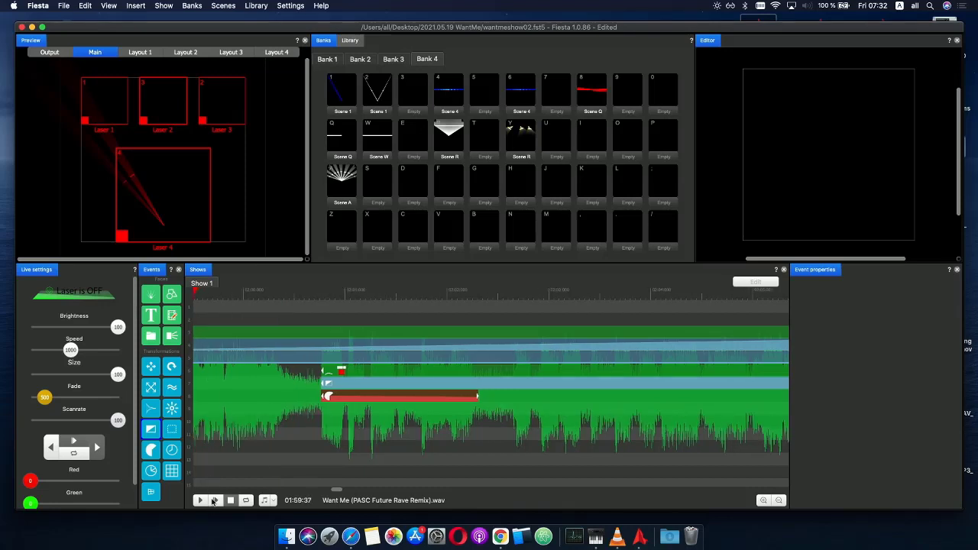
click(214, 501)
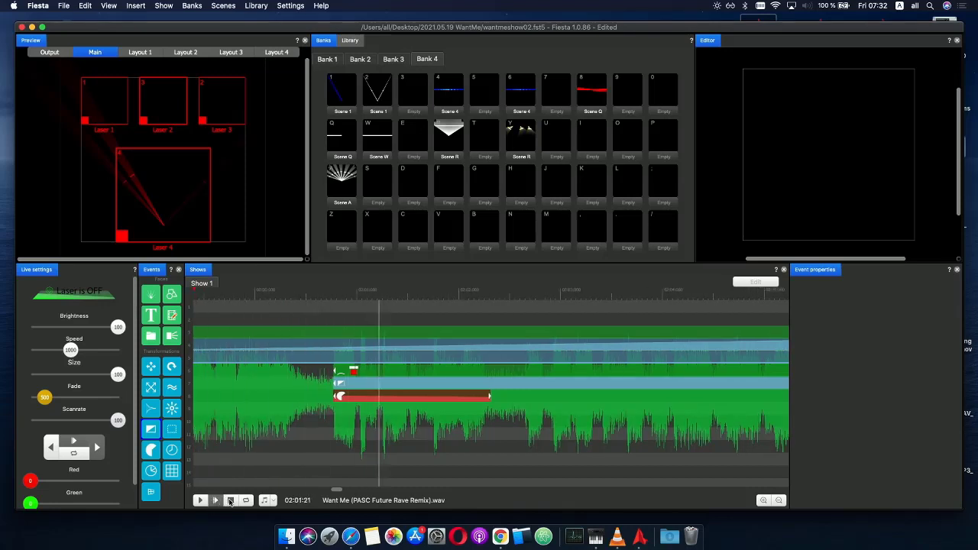
click(230, 501)
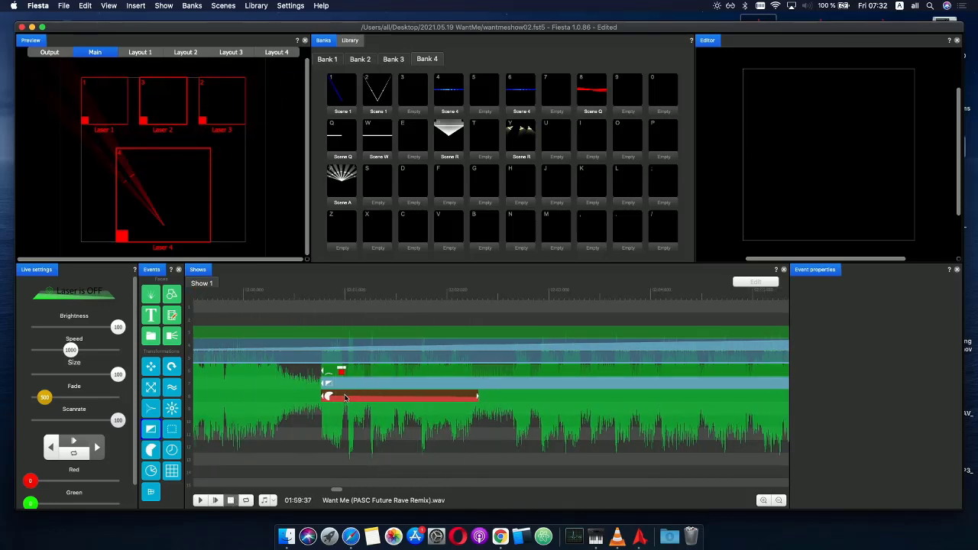
click(346, 397)
drag(322, 433, 319, 434)
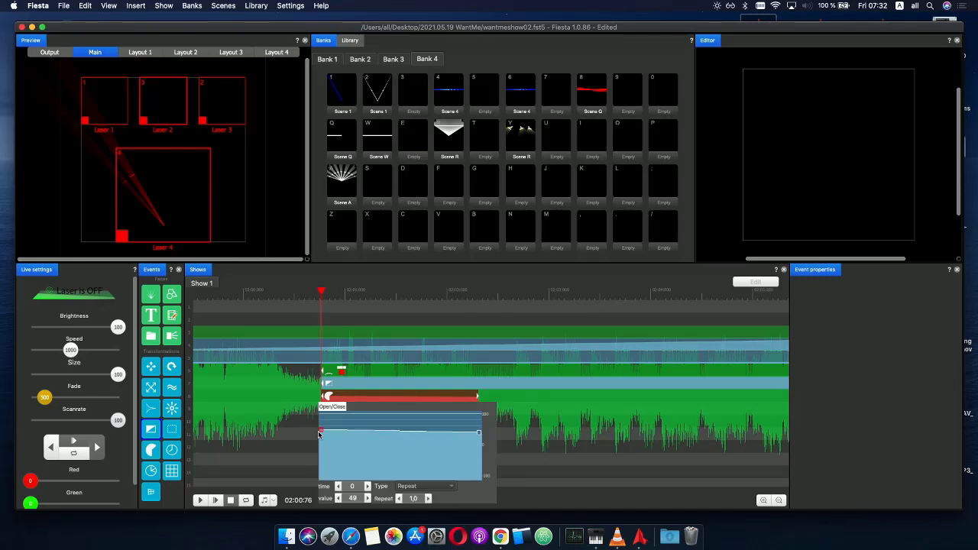
click(338, 499)
click(338, 499)
click(338, 499)
click(367, 499)
click(368, 499)
click(368, 498)
- Copy the shortened Open/Close event and place the copy directly after it on track 8, starting at 02:02:31
click(294, 294)
scroll(295, 318, down, 2)
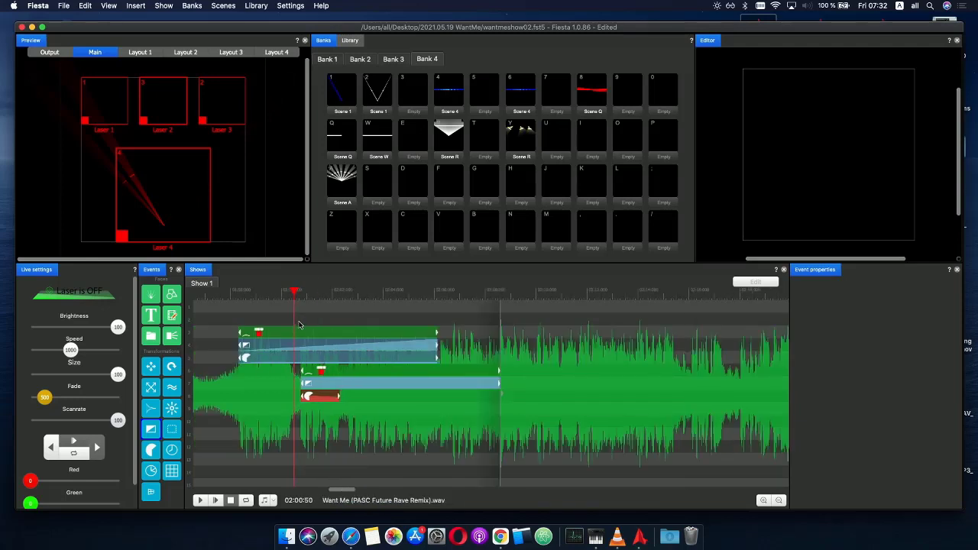
key(super+c)
key(super+v)
click(340, 396)
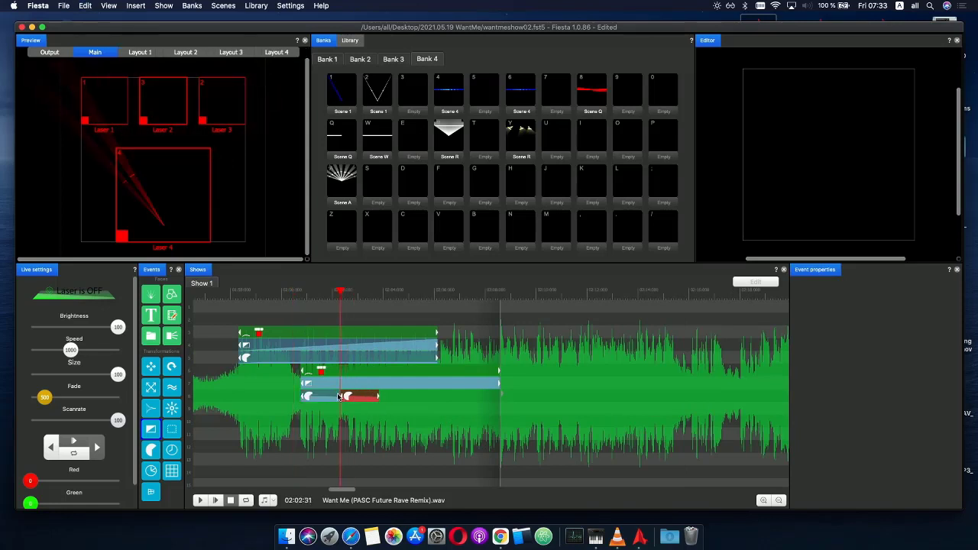
key(super+z)
drag(328, 411, 363, 396)
scroll(363, 396, up, 2)
scroll(374, 392, down, 1)
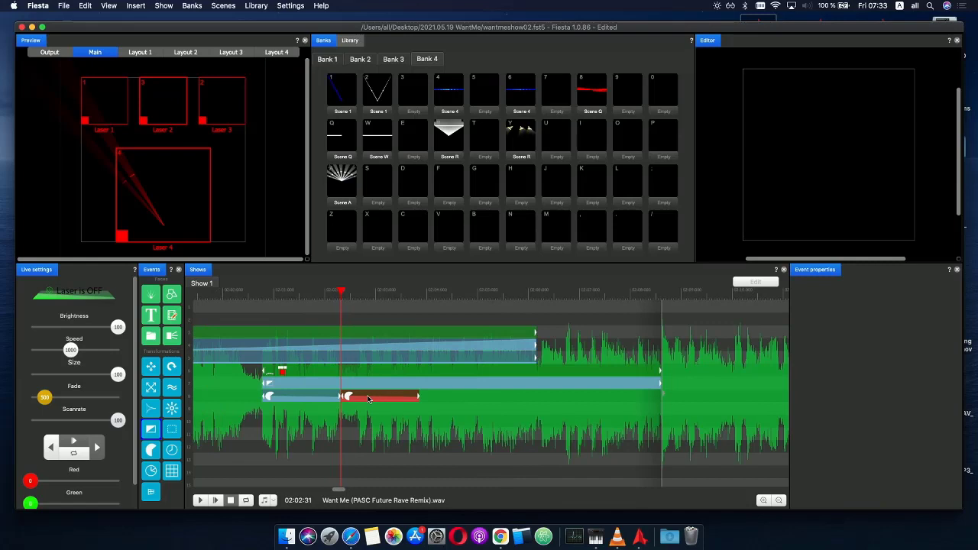
- Set the start point of the second Open/Close event's graph to 39 and extend the event to end at 02:08:61
double_click(367, 398)
drag(342, 433, 341, 437)
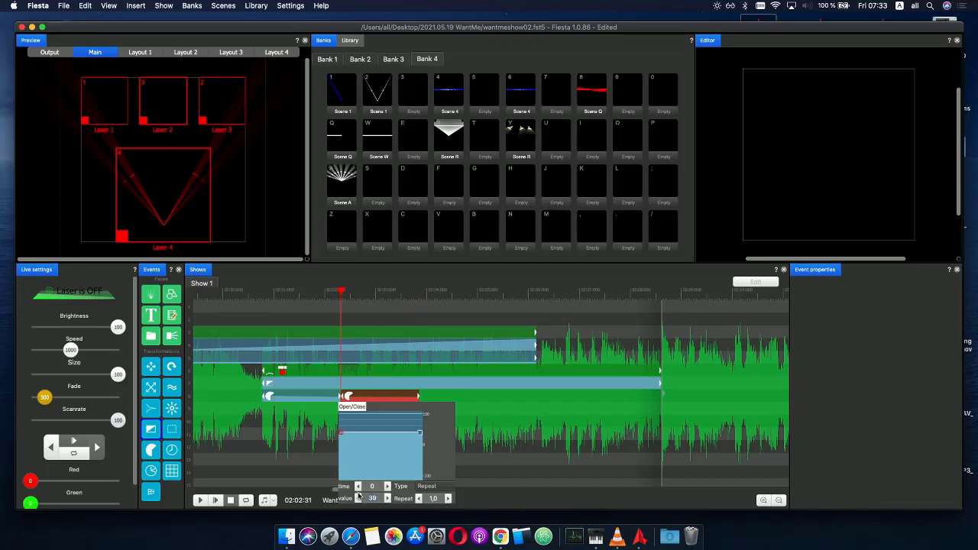
drag(334, 296, 662, 397)
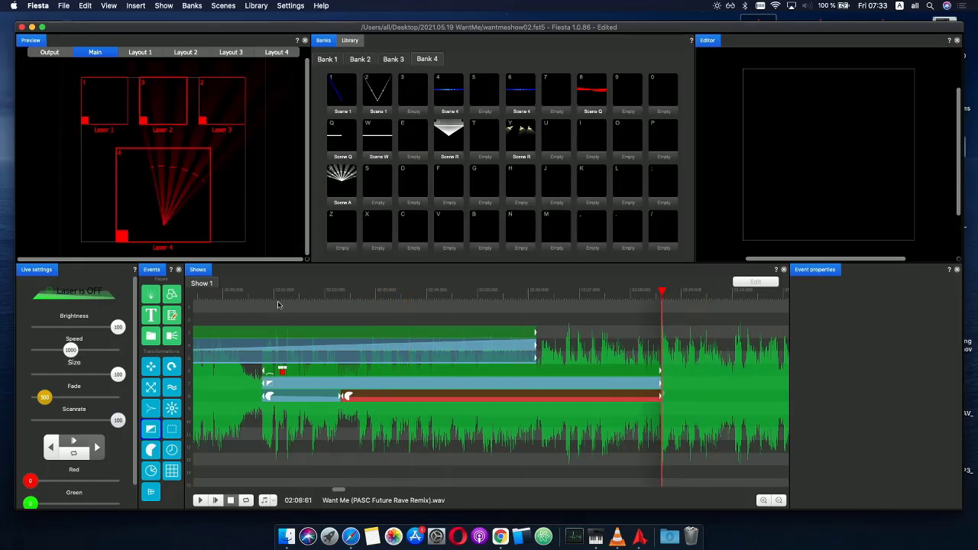
- Play back the show from 01:58:11, just before the first red fan group, to check the Open/Close timing
scroll(282, 307, down, 3)
click(554, 303)
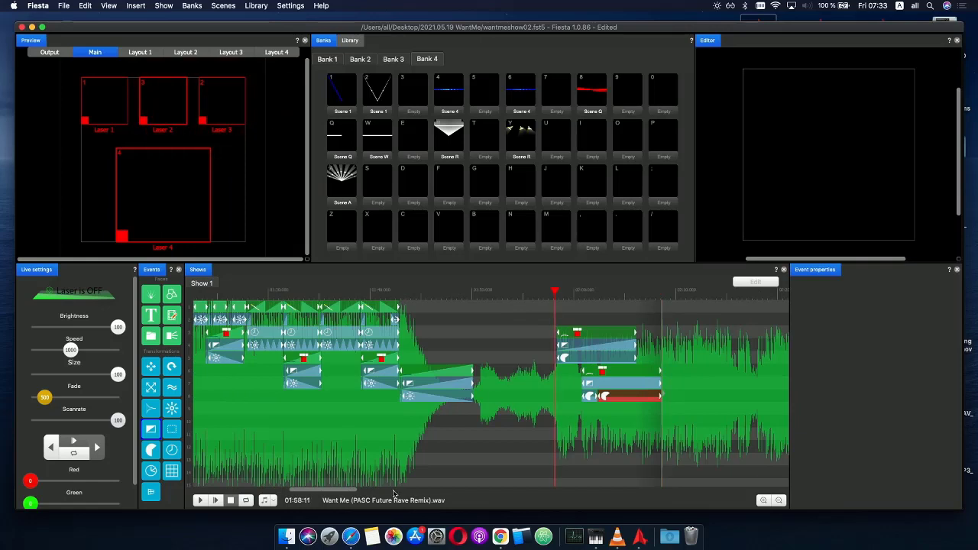
click(230, 501)
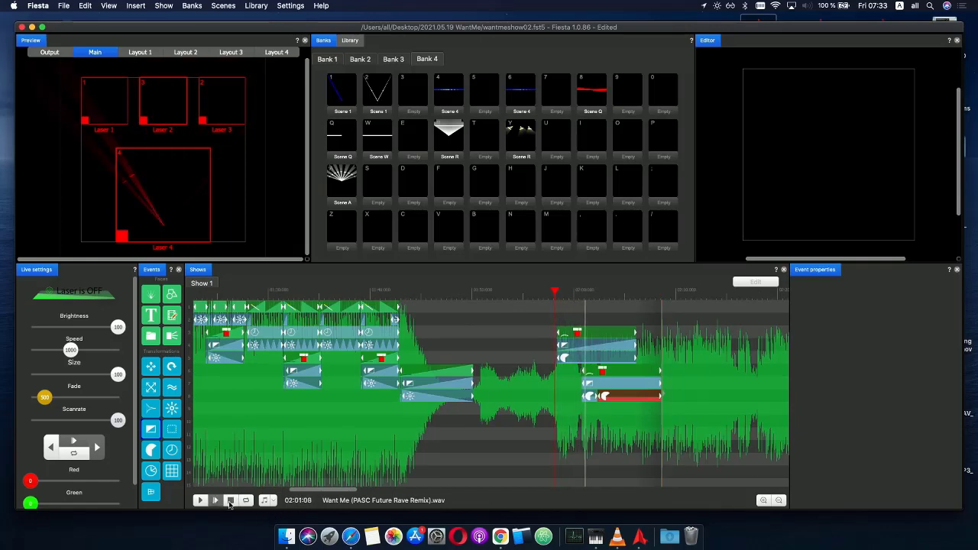
click(230, 502)
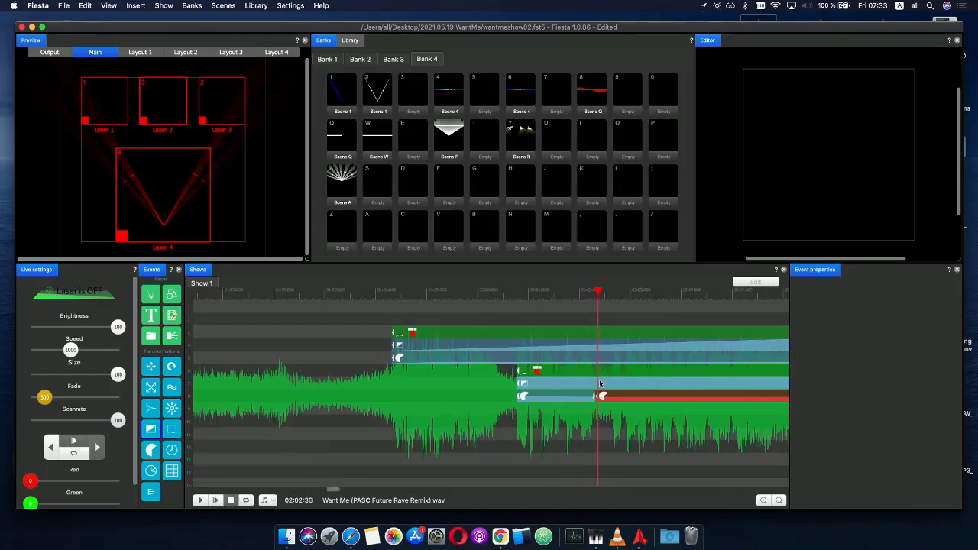
- Shorten the first Open/Close event on track 8 to 02:01:99 and replace its follower with a new copy extended to 02:08:61
mouse_move(594, 397)
mouse_down()
mouse_move(570, 399)
mouse_move(580, 398)
mouse_up()
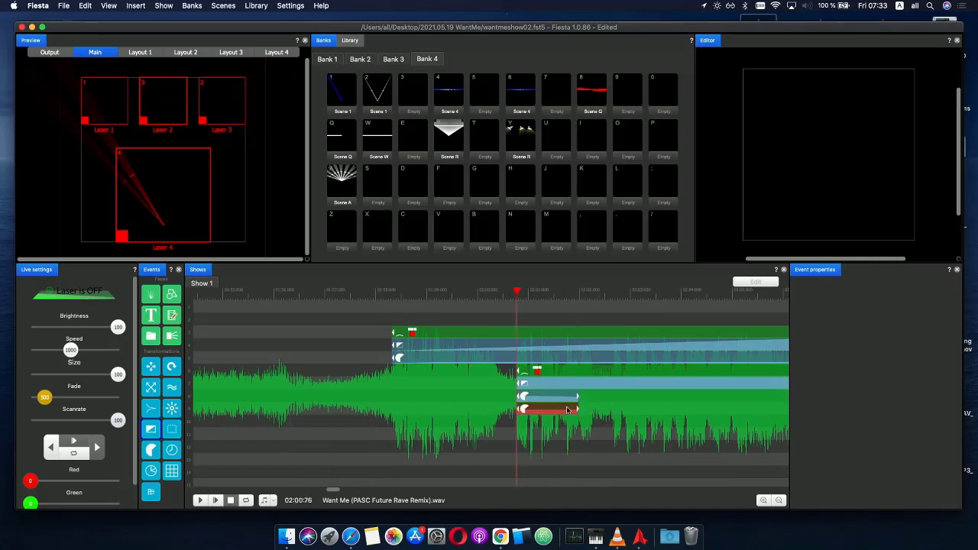
drag(567, 410, 623, 396)
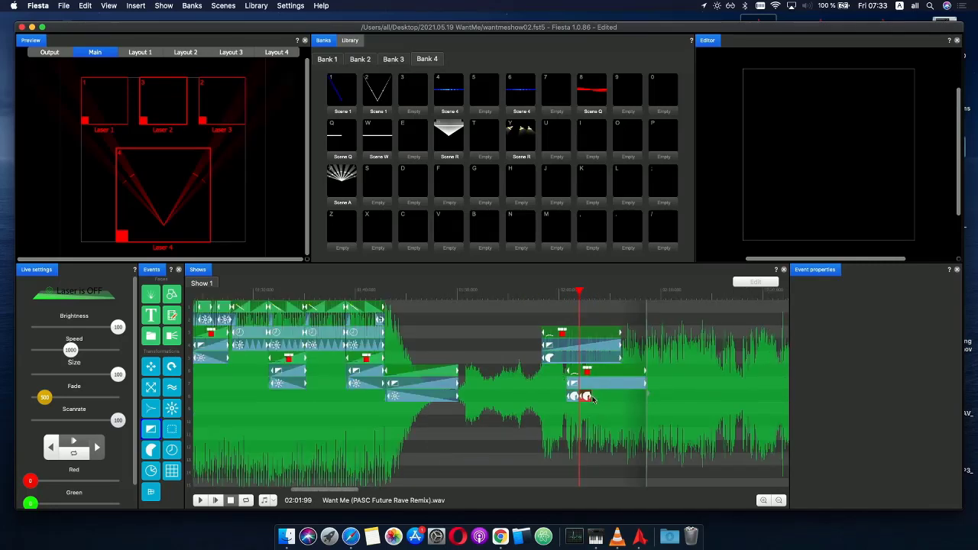
drag(593, 397, 647, 389)
click(567, 309)
scroll(616, 354, up, 3)
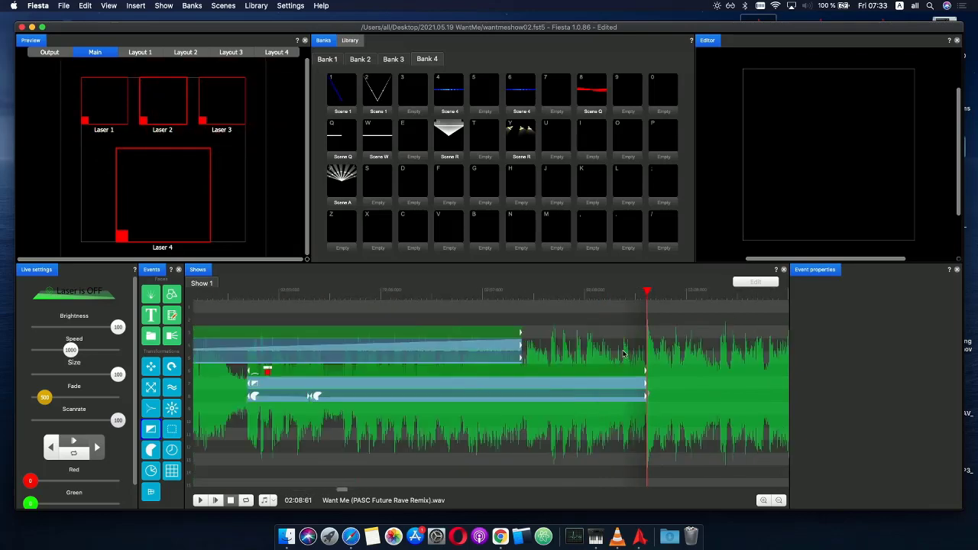
- Play back both fan groups from just before the first one and scrub ahead to 02:06:07
scroll(475, 350, down, 1)
scroll(279, 312, down, 1)
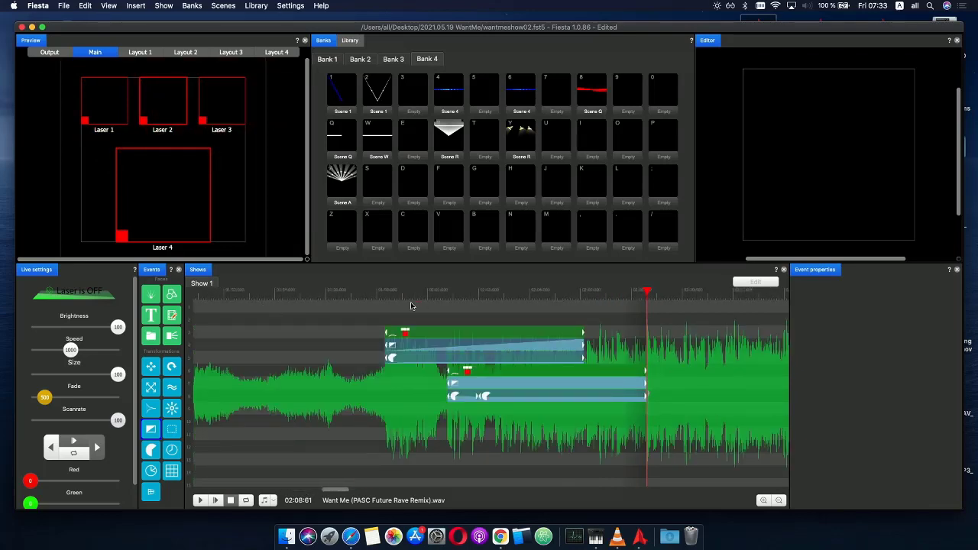
click(381, 293)
click(230, 500)
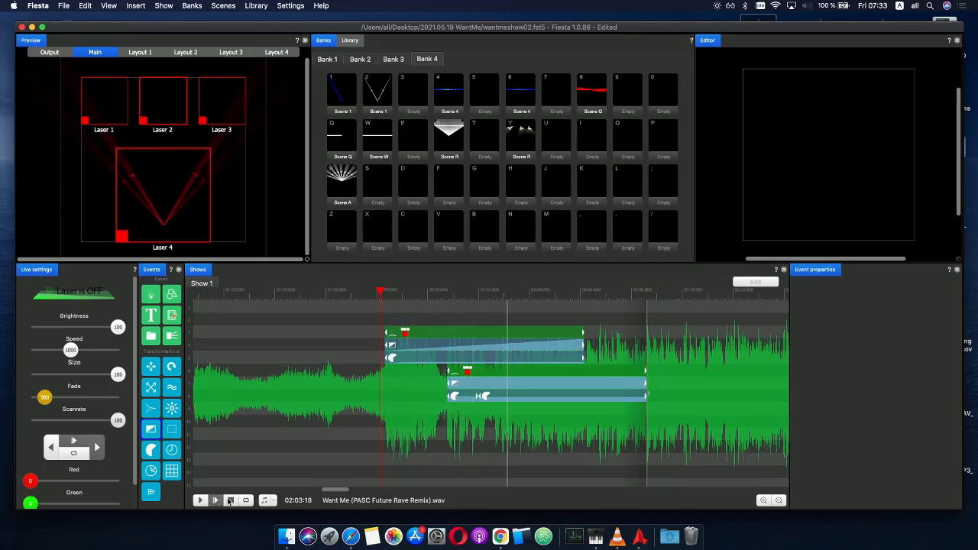
click(230, 501)
drag(441, 295, 581, 299)
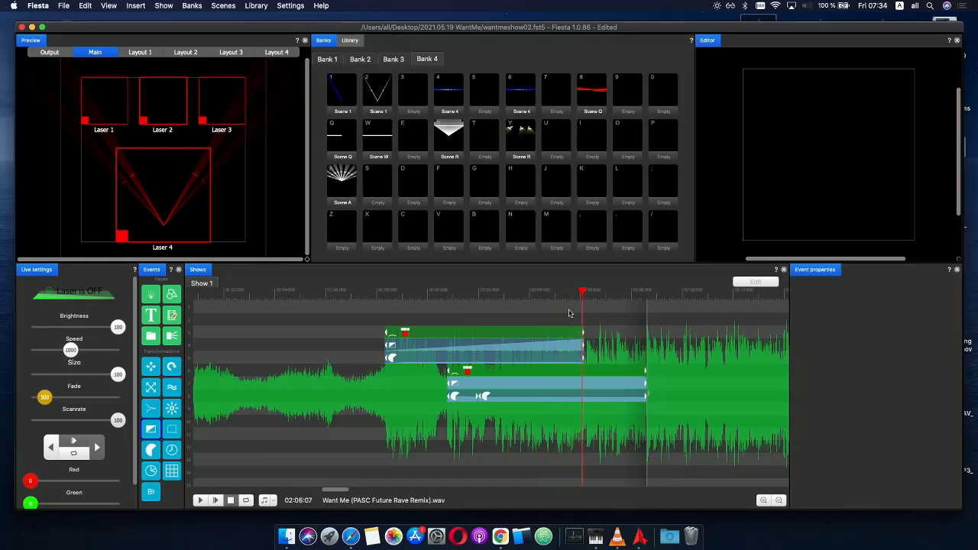
- Copy the first fan event with its colour transformation and place the copies on tracks 9 and 10, starting at 02:02:65
click(456, 340)
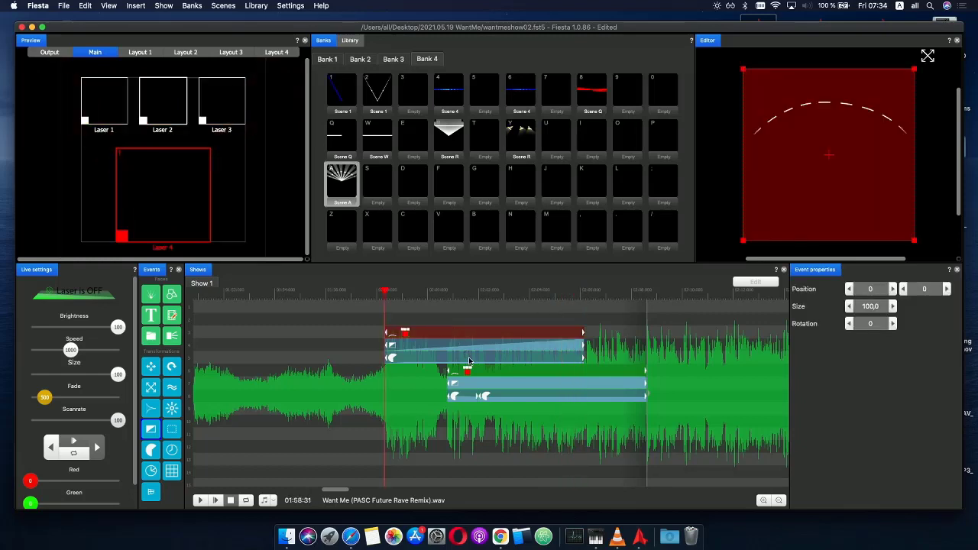
click(413, 347)
key(super+c)
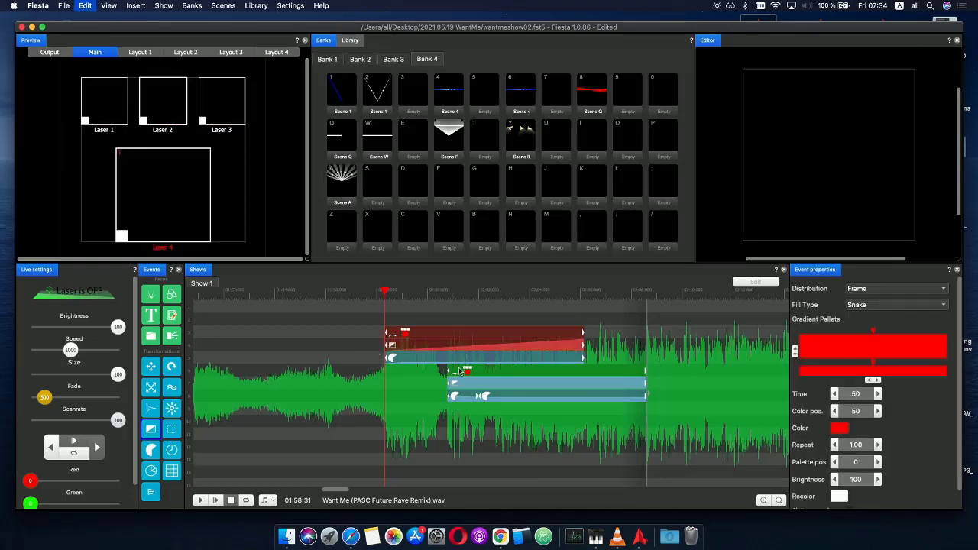
key(super+v)
drag(499, 414, 514, 413)
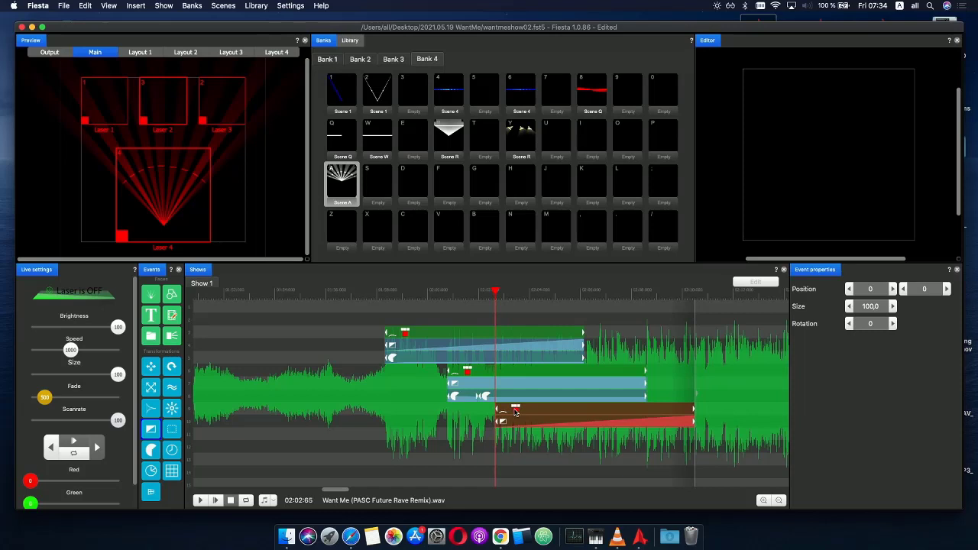
- Scrub across the third fan group and preview the Scene A fan from Bank 4
drag(492, 305, 551, 298)
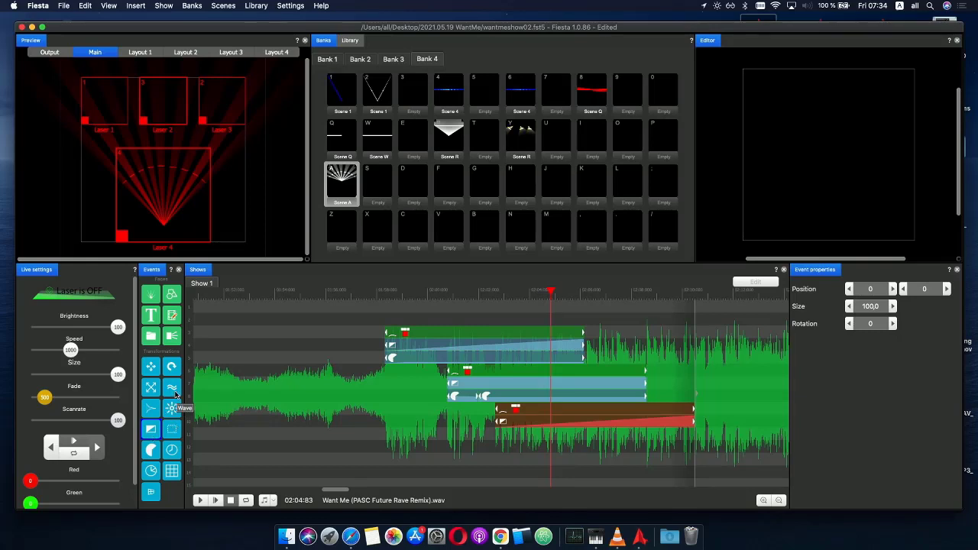
click(345, 192)
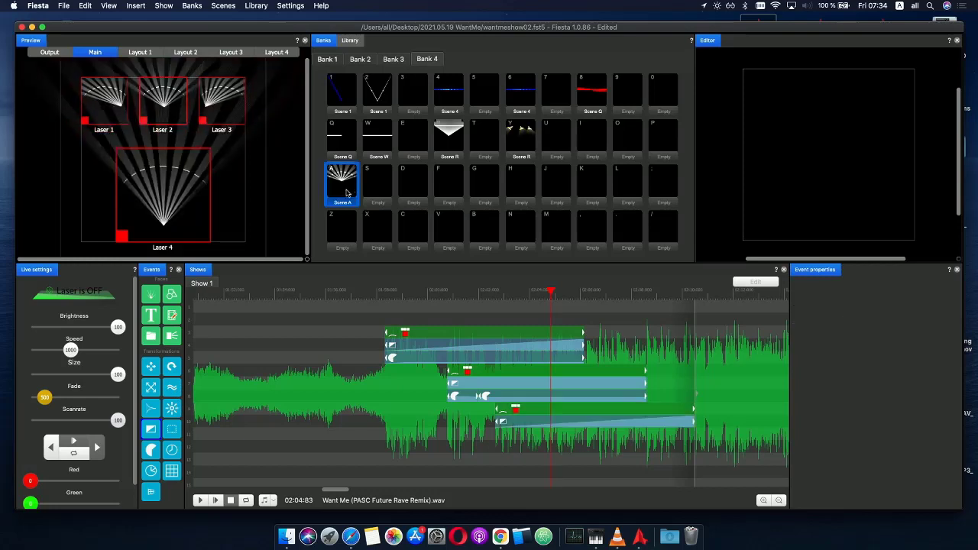
click(501, 293)
drag(502, 295, 511, 296)
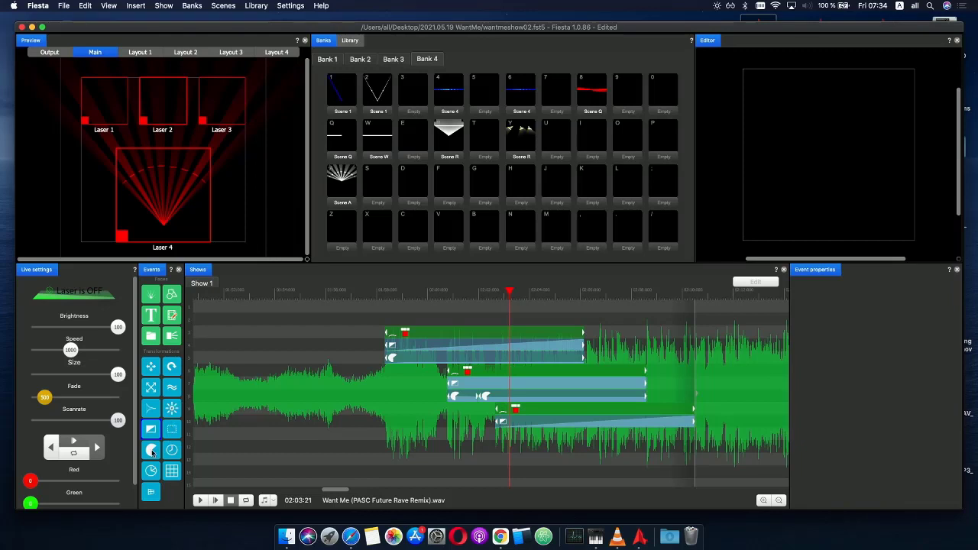
- Add an Open/Close transformation on track 11 beneath the third fan group, starting at 02:02:65, and open its graph
drag(159, 450, 504, 434)
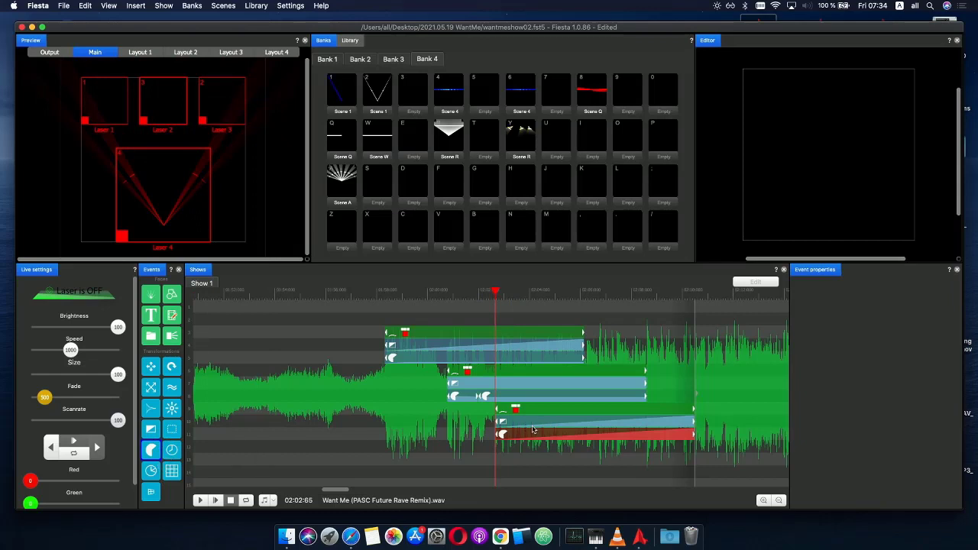
click(528, 310)
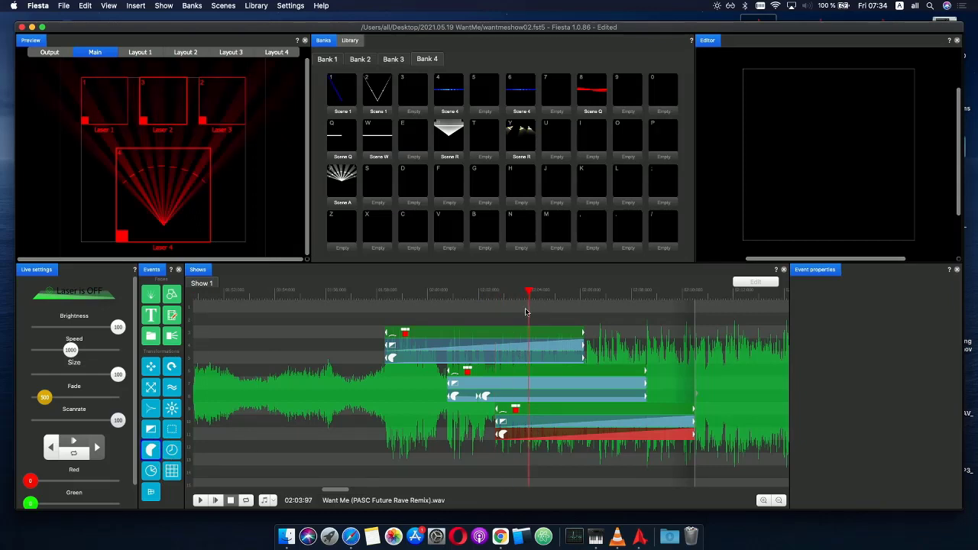
double_click(526, 437)
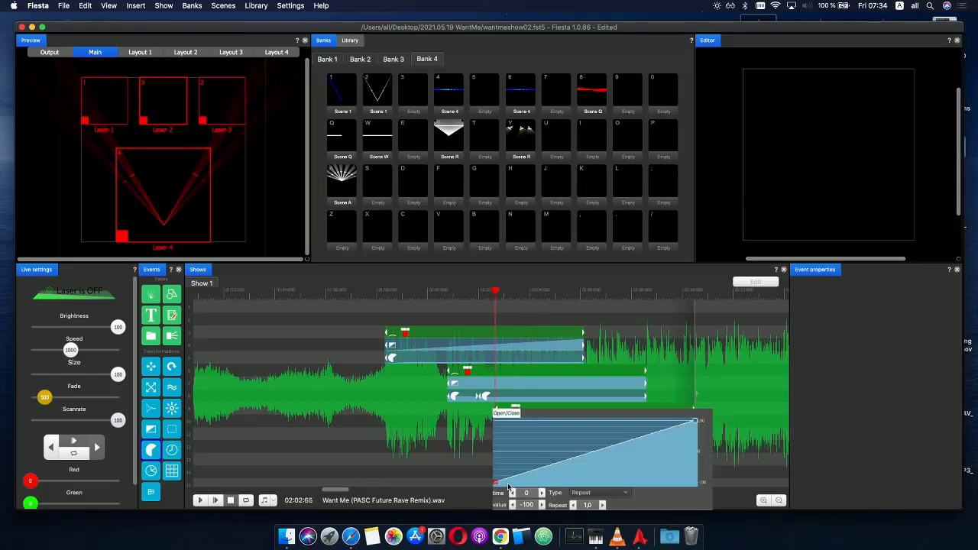
- Set the new Open/Close graph's start point to -74 and delete its end point so the curve is flat
mouse_move(495, 485)
mouse_down()
mouse_move(493, 469)
mouse_move(489, 479)
mouse_up()
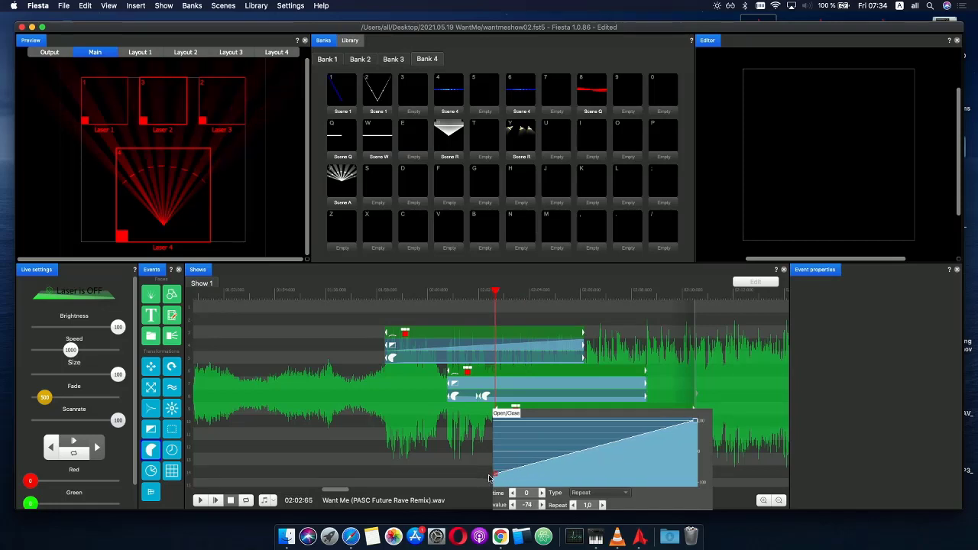
drag(694, 423, 661, 469)
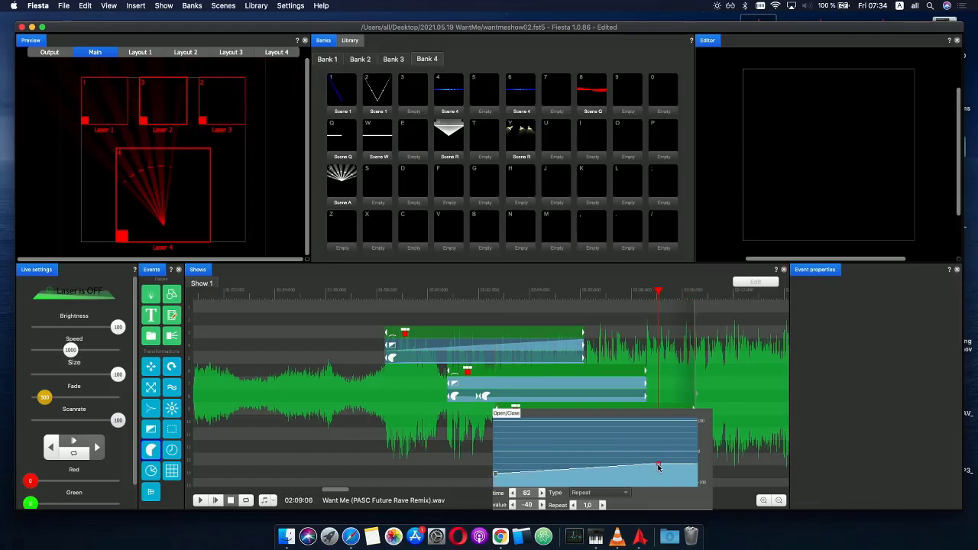
right_click(659, 467)
click(665, 426)
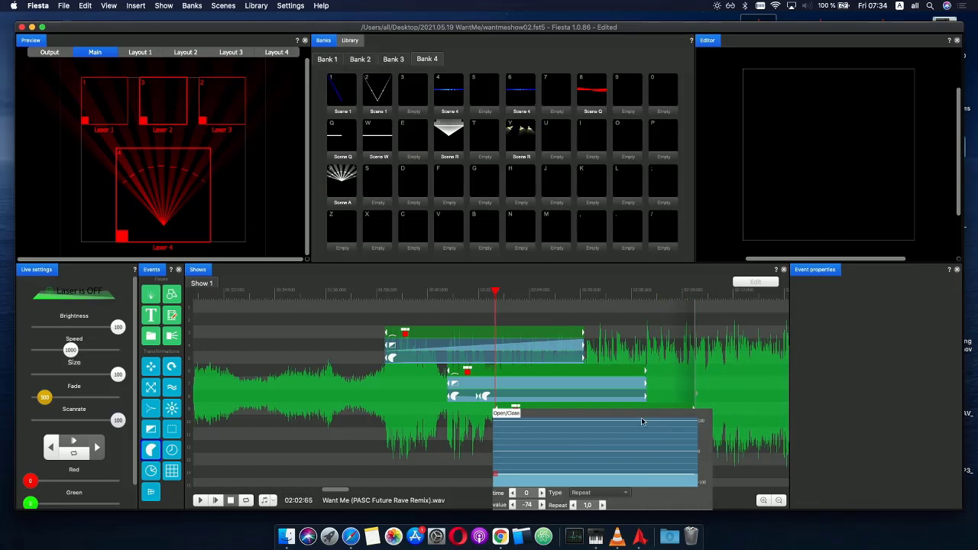
click(441, 415)
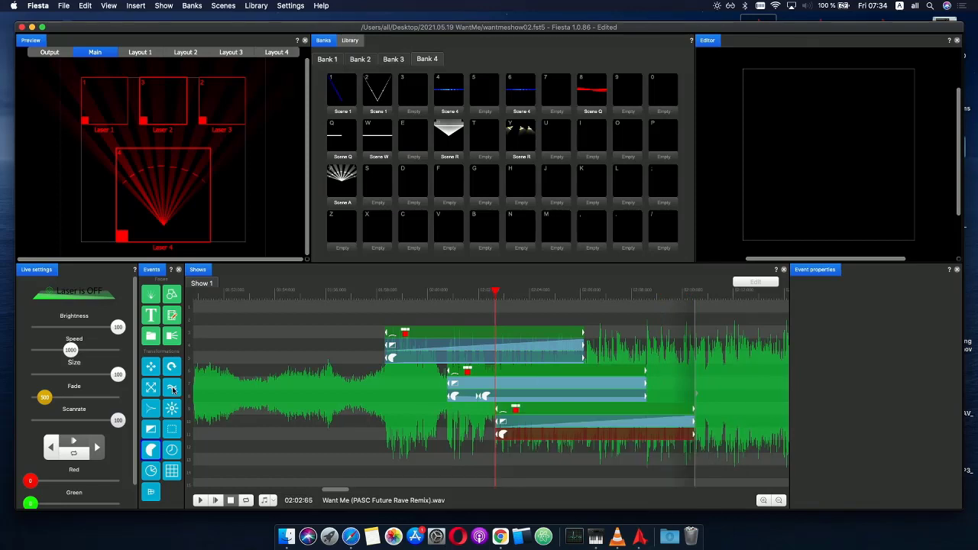
- Add a second Open/Close transformation on track 12 beneath the third fan group, starting at 02:02:65, and open its graph
click(151, 451)
click(505, 447)
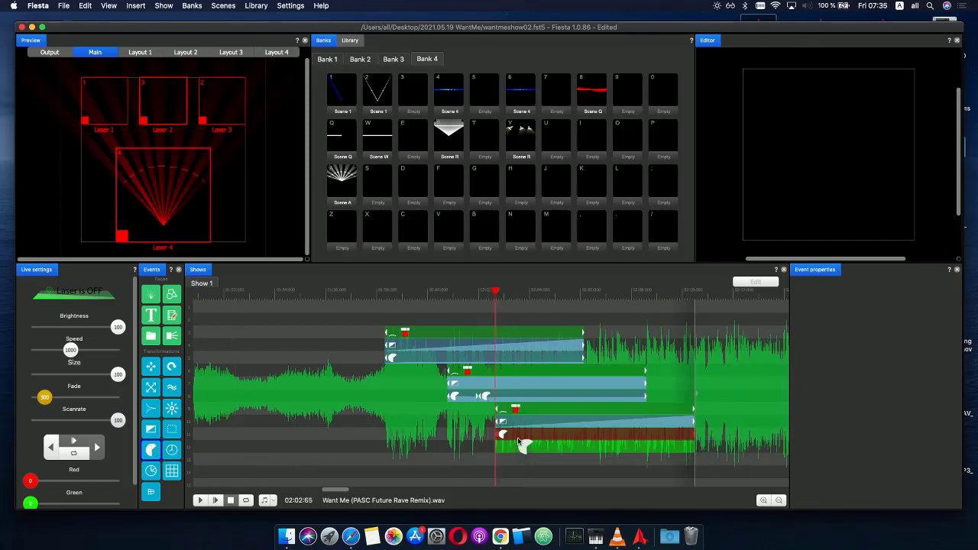
double_click(514, 450)
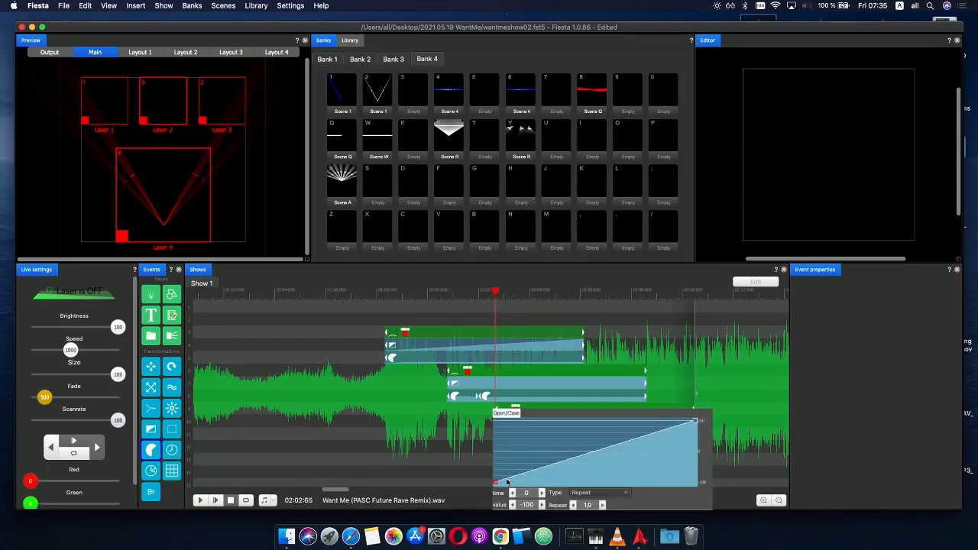
- Flatten the track 12 Open/Close curve to a single point at time 36 with value 7, and preview the fan
drag(506, 482, 488, 420)
click(693, 422)
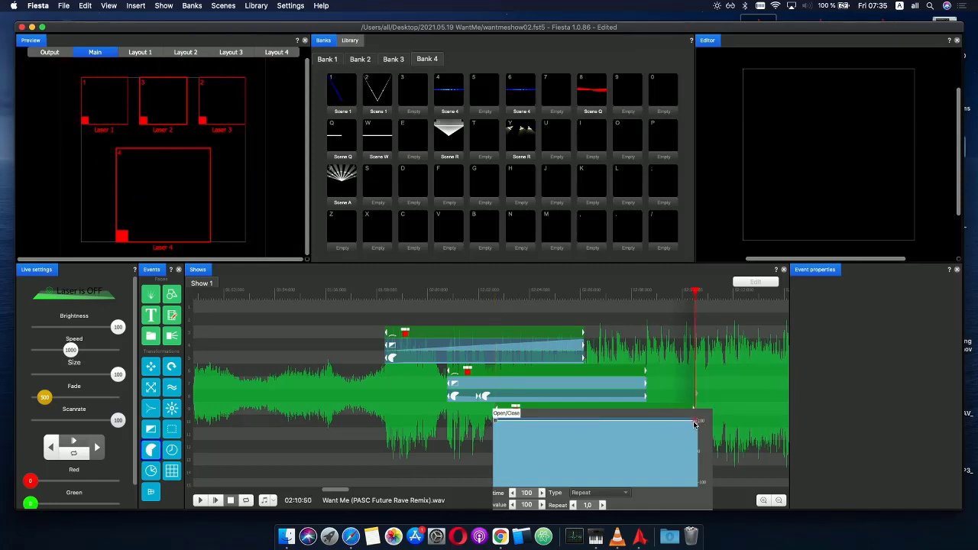
drag(494, 421, 565, 429)
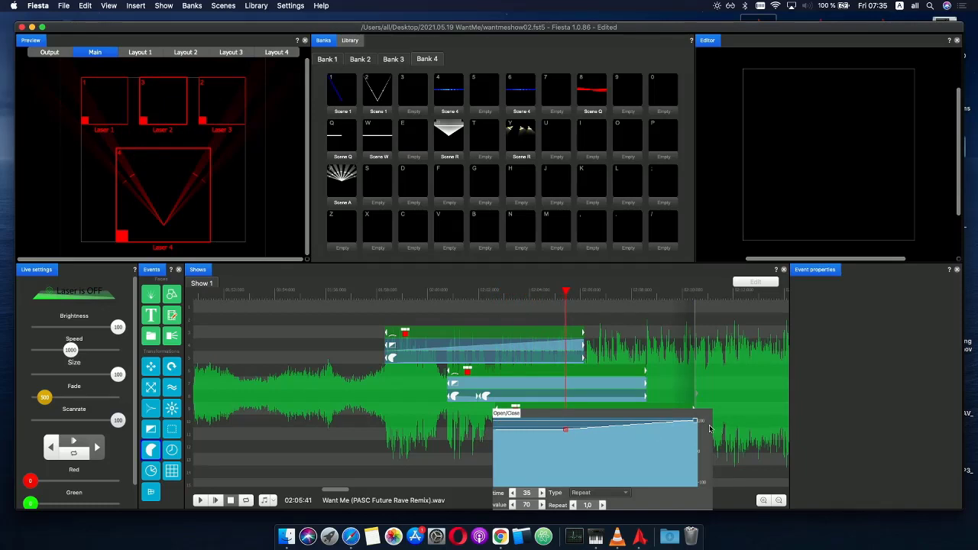
right_click(696, 425)
click(697, 425)
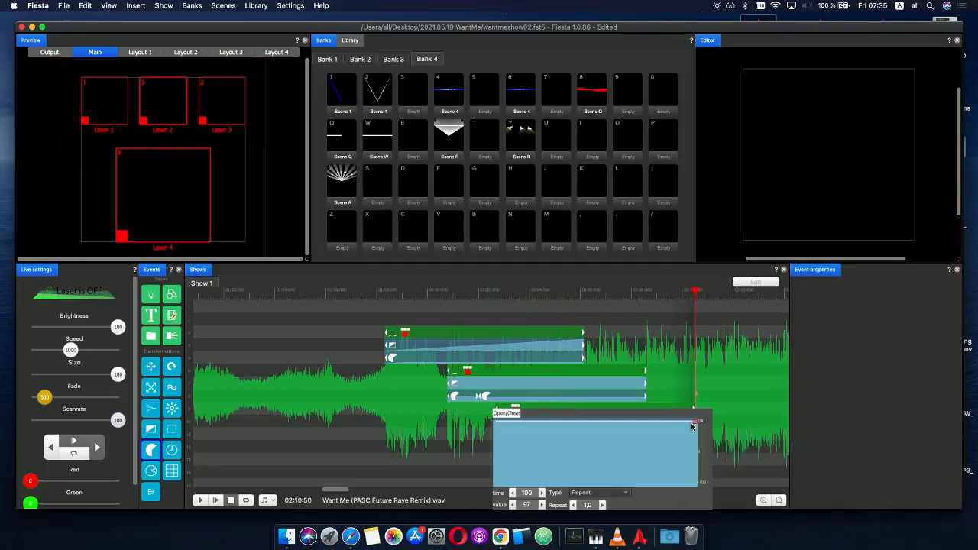
drag(693, 426, 568, 451)
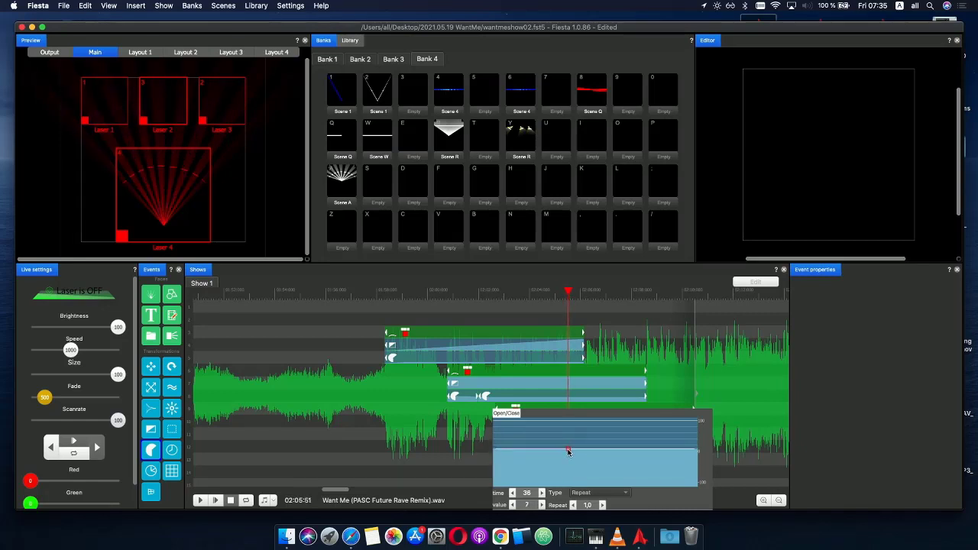
click(494, 304)
mouse_move(494, 295)
mouse_down()
mouse_move(516, 298)
mouse_move(425, 299)
mouse_move(499, 311)
mouse_up()
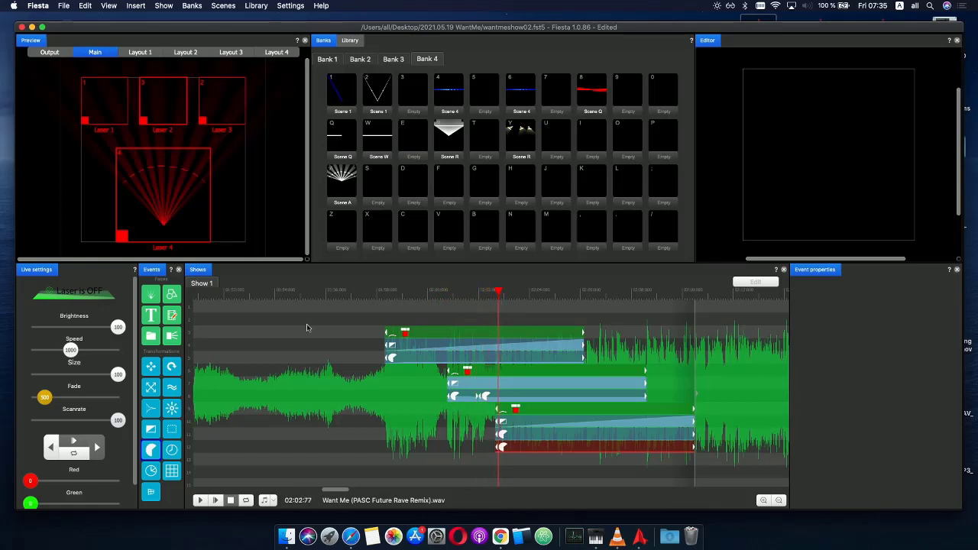
- Add a Move transformation on track 13 starting at 02:02:65 and give it a custom vertical downward path above and right of centre
drag(155, 371, 518, 457)
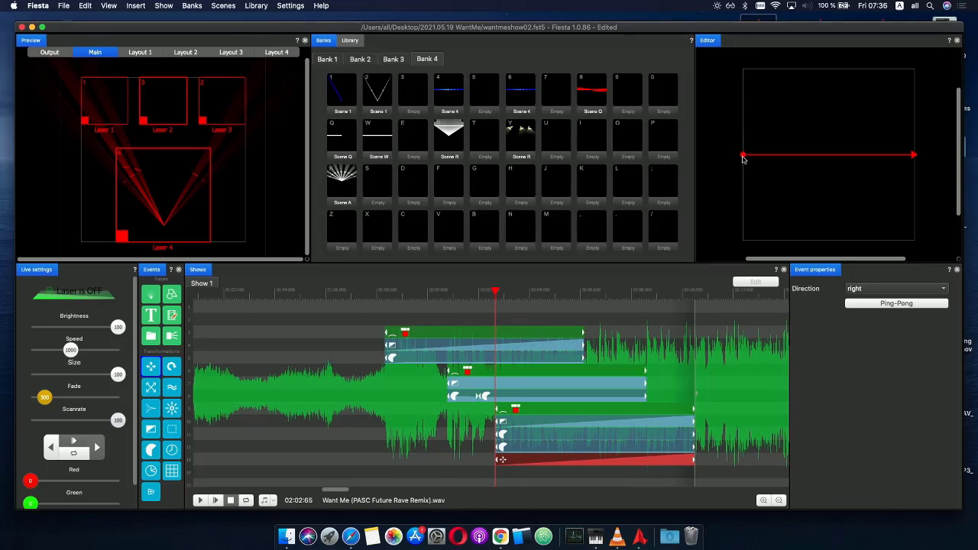
drag(743, 156, 748, 127)
drag(919, 128, 844, 157)
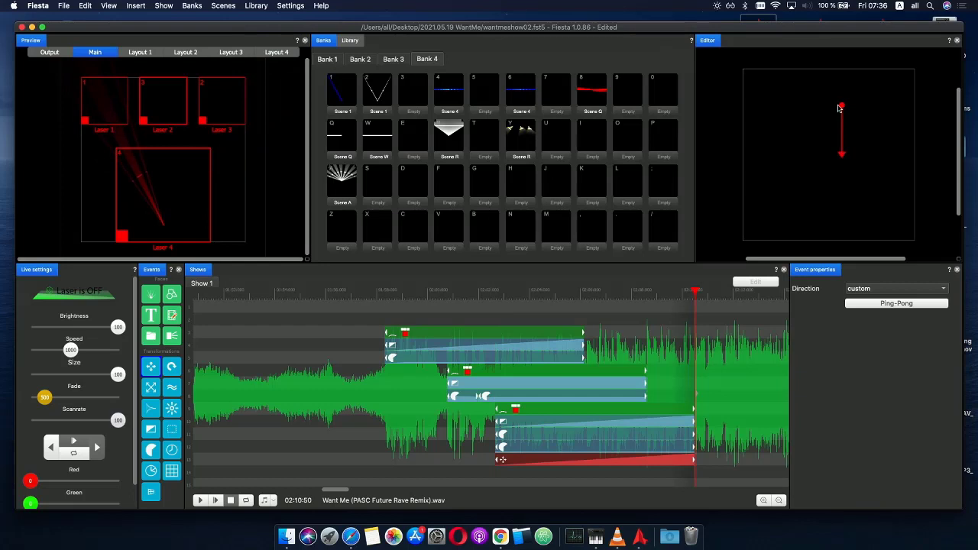
drag(838, 108, 850, 107)
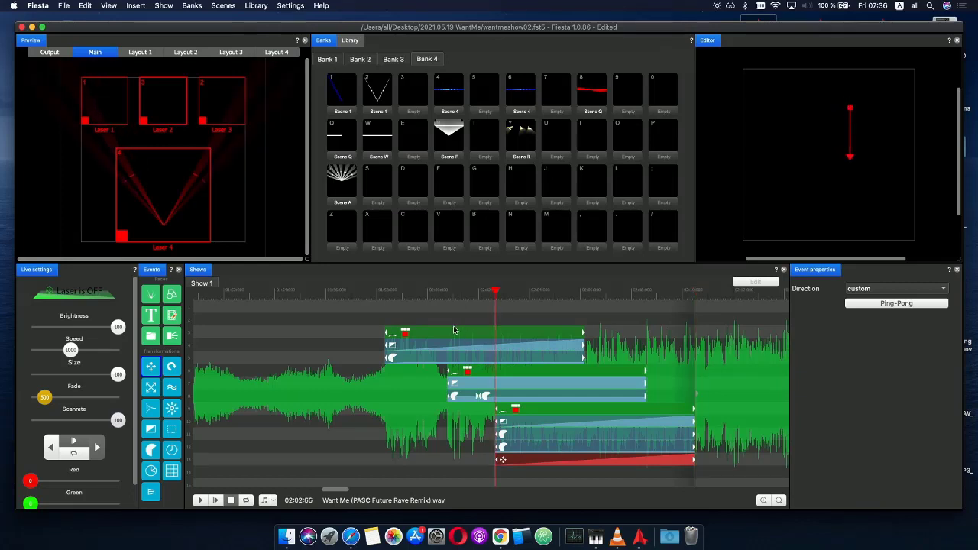
- Shorten the Move transformation to end at 02:06:11 and shift its near-vertical path so it runs down to about the centre
drag(490, 296, 557, 296)
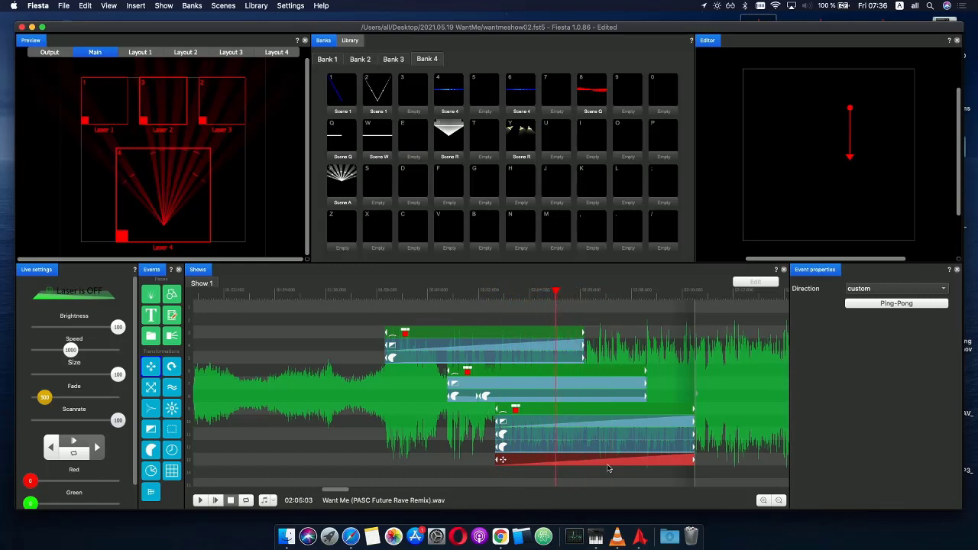
drag(556, 464, 585, 459)
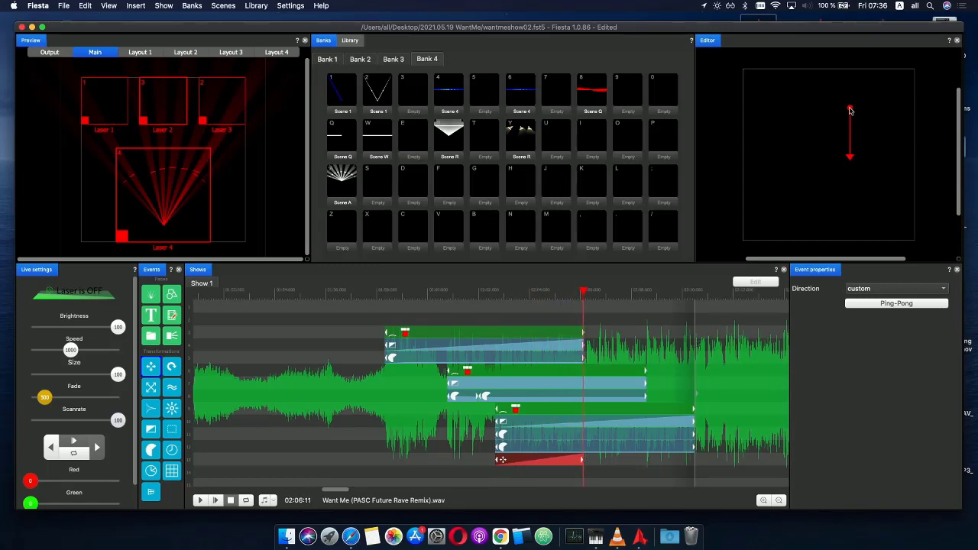
drag(849, 111, 839, 108)
click(583, 292)
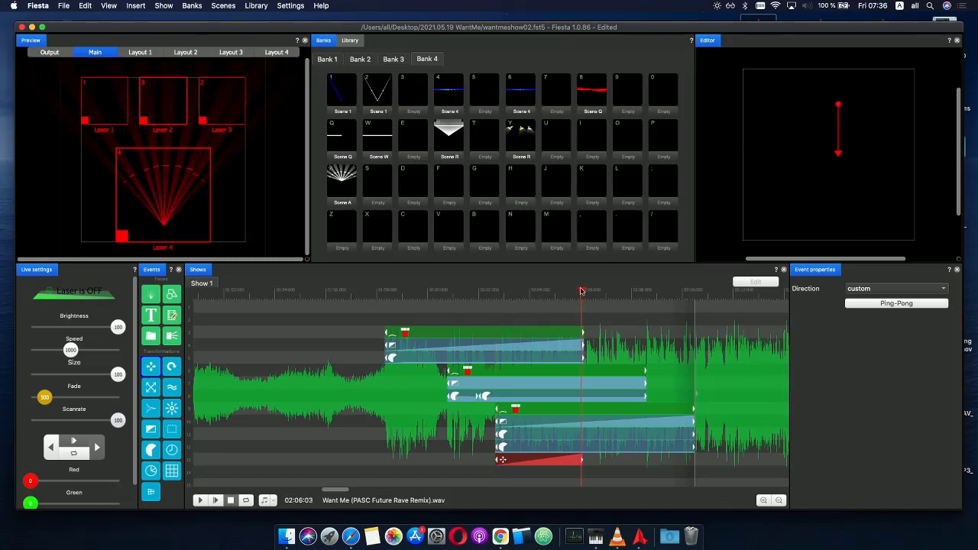
mouse_move(840, 116)
mouse_down()
mouse_move(829, 113)
mouse_move(845, 112)
mouse_up()
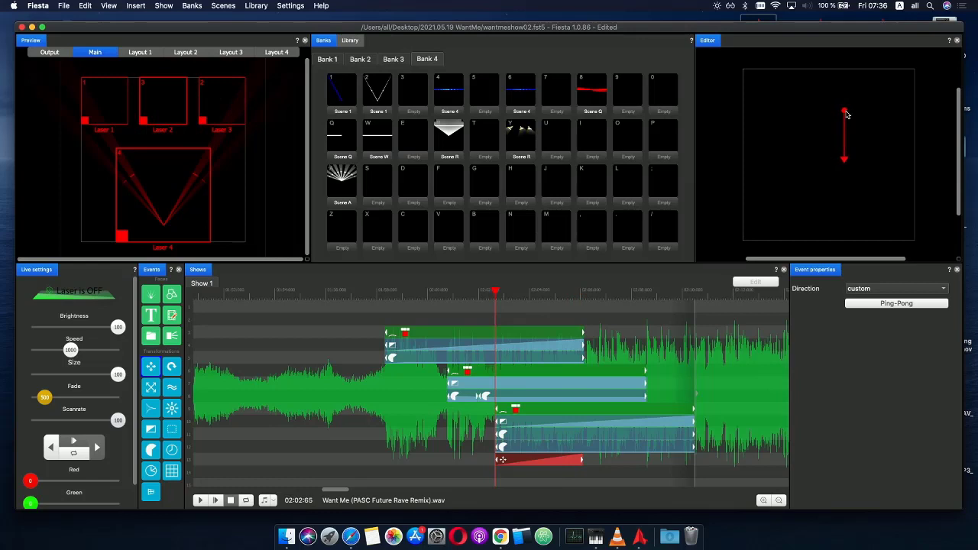
click(846, 165)
drag(843, 164, 833, 158)
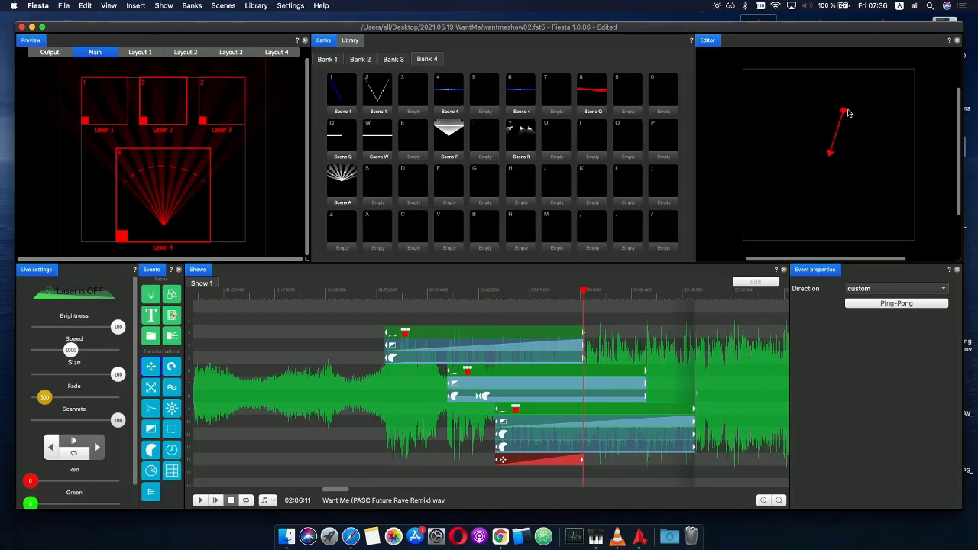
drag(847, 113, 828, 106)
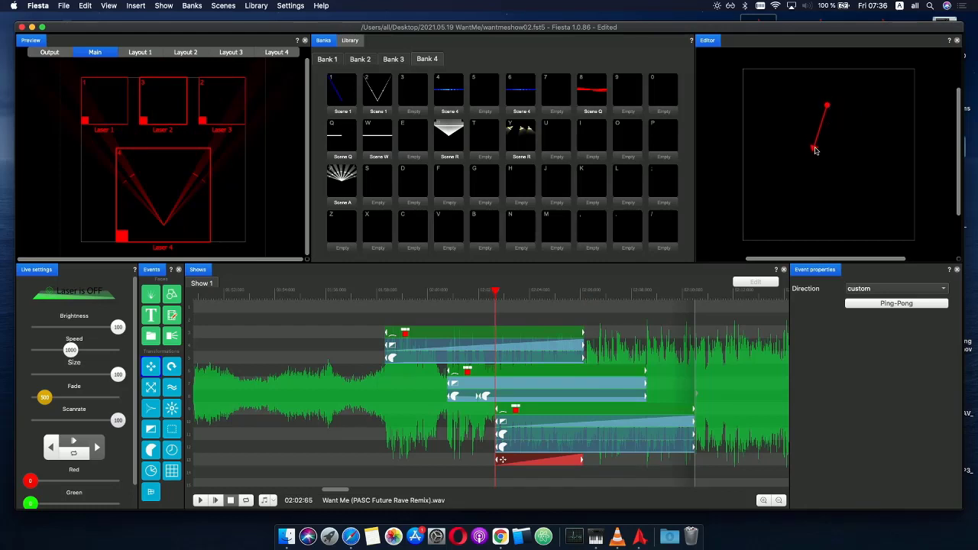
drag(816, 152, 830, 157)
drag(829, 108, 835, 112)
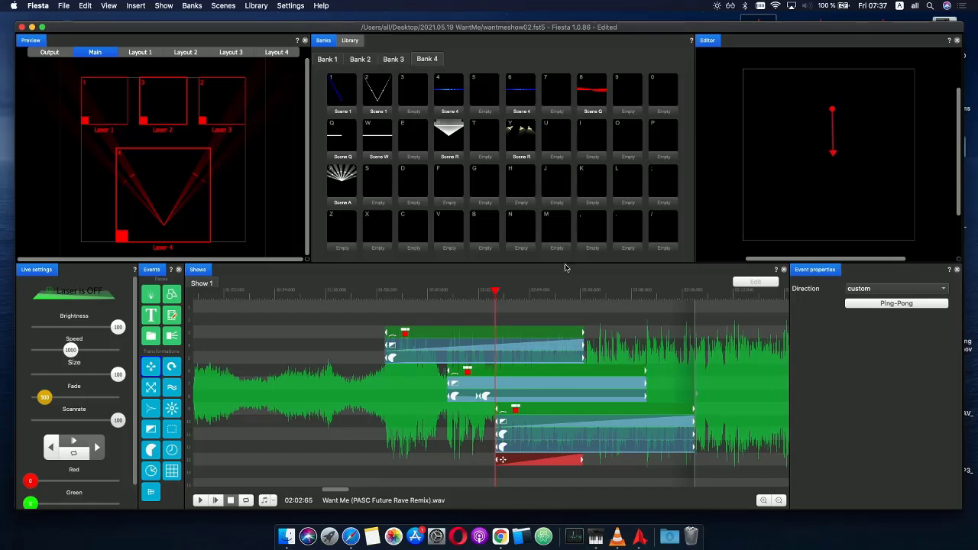
- Shift the transformations on tracks 10 to 12 to 02:03:13 and shorten the Move path to a small downward arrow ending near the centre
drag(477, 423, 542, 448)
click(512, 463)
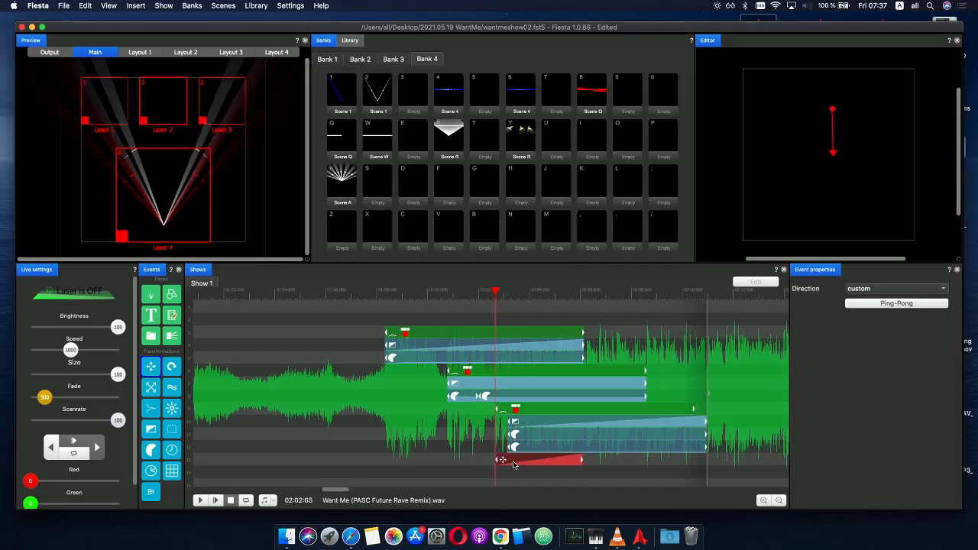
drag(834, 113, 830, 142)
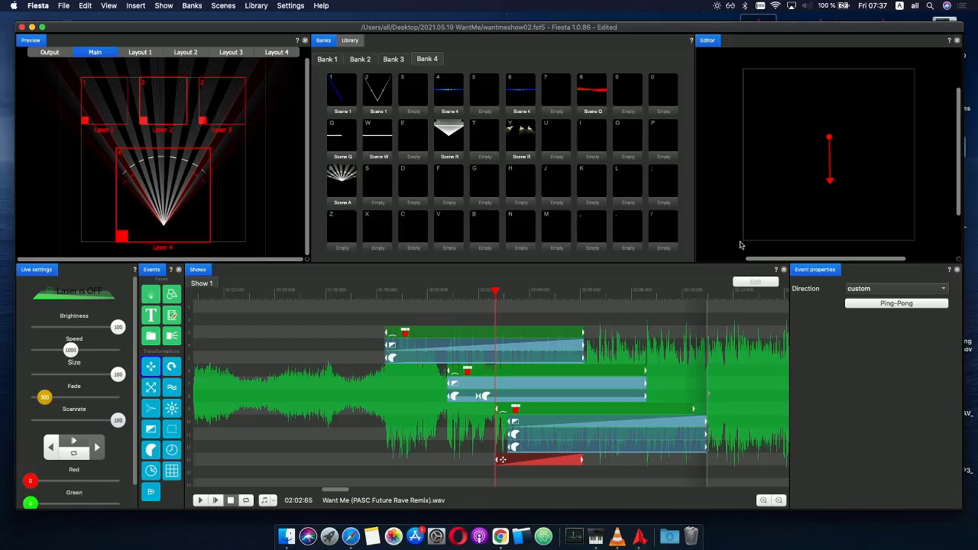
drag(832, 185, 828, 161)
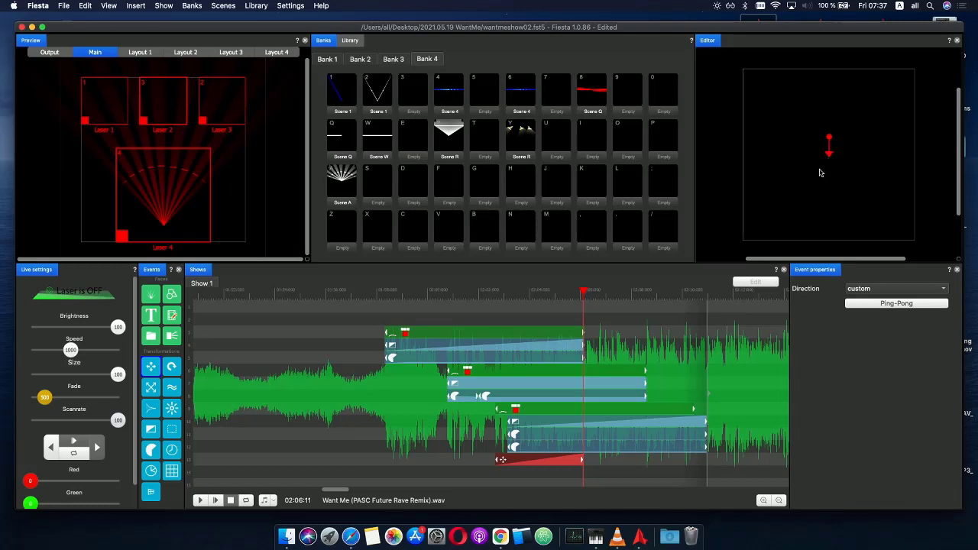
- Realign the transformations on tracks 10 to 12 with the third fan event, starting at 02:02:65 and ending at 02:10:50
click(548, 419)
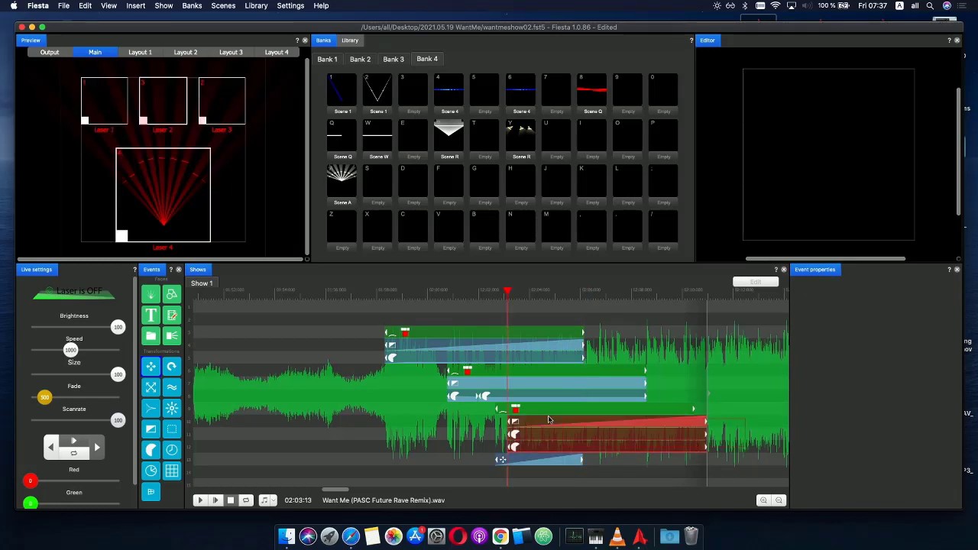
drag(537, 425, 497, 413)
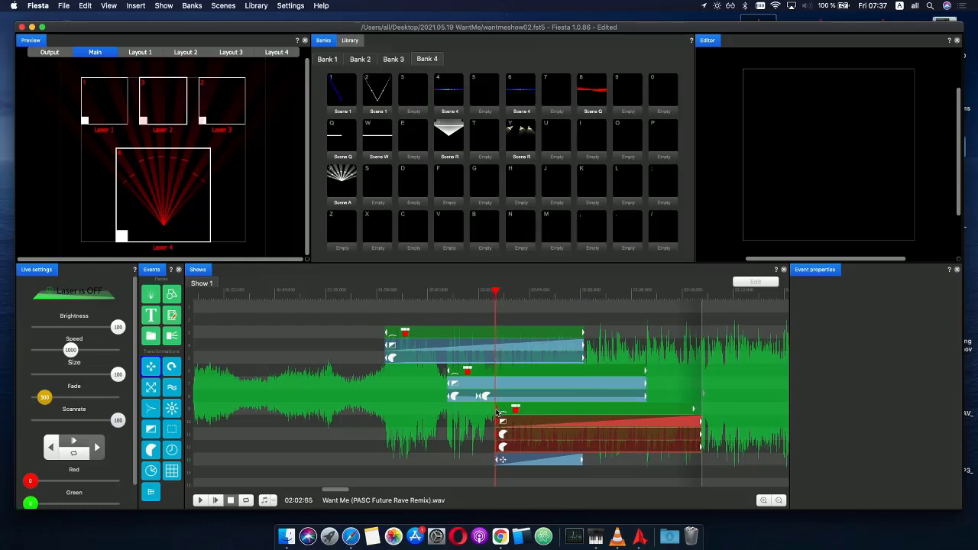
click(713, 423)
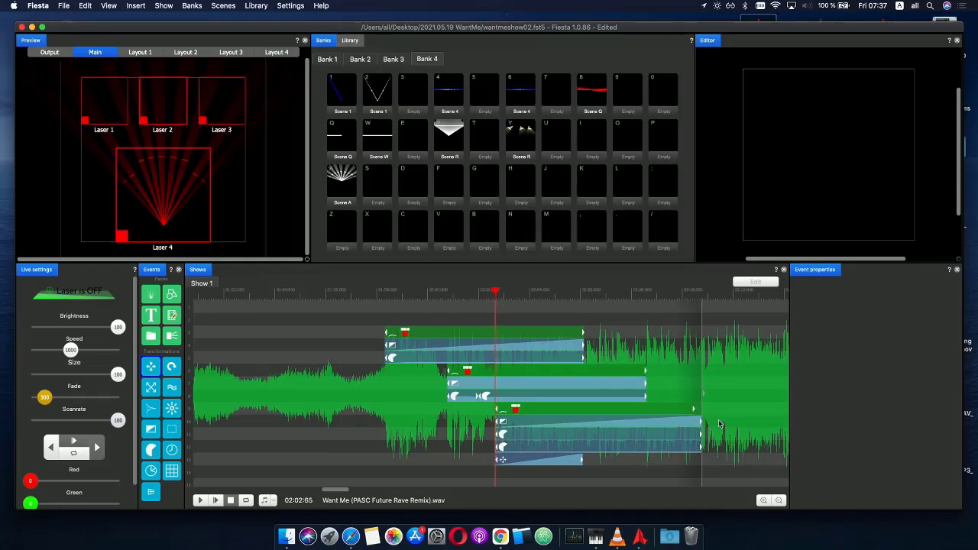
click(686, 449)
drag(702, 425, 695, 422)
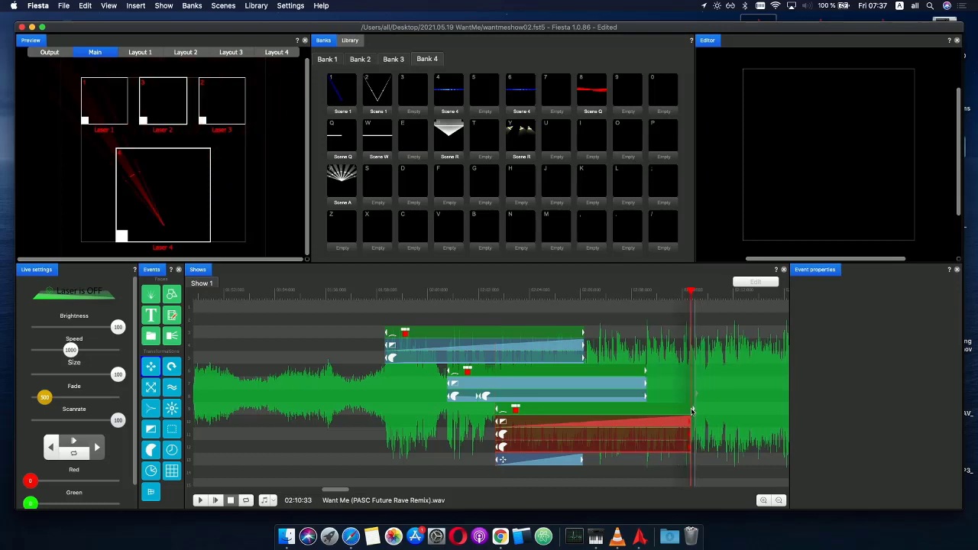
- Scrub the third fan group and add a brightness transformation on track 14 beneath the Move transformation, starting at 02:02:65
click(493, 304)
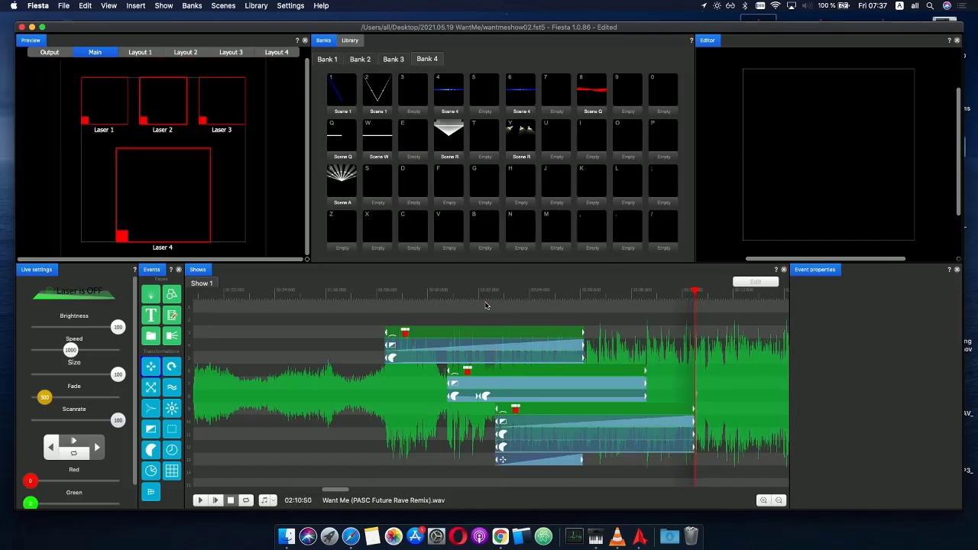
drag(486, 293, 583, 293)
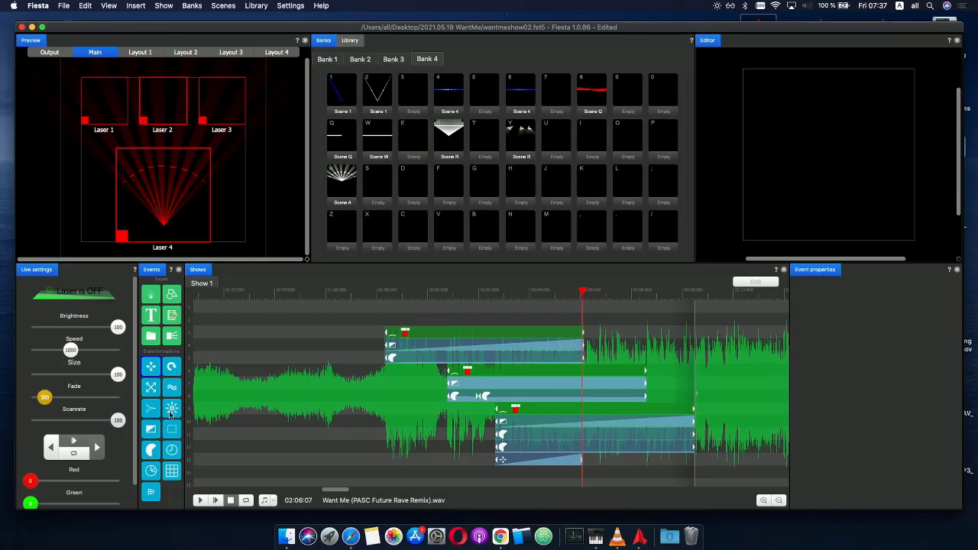
drag(170, 412, 524, 469)
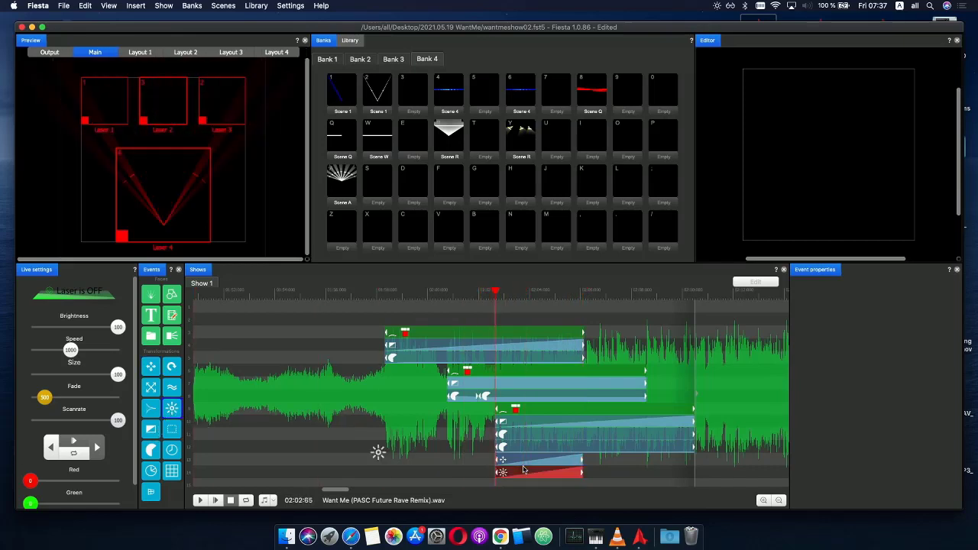
- Shorten the first fan event with its colour and Open/Close transformations to end at 02:05:45
drag(495, 295, 566, 293)
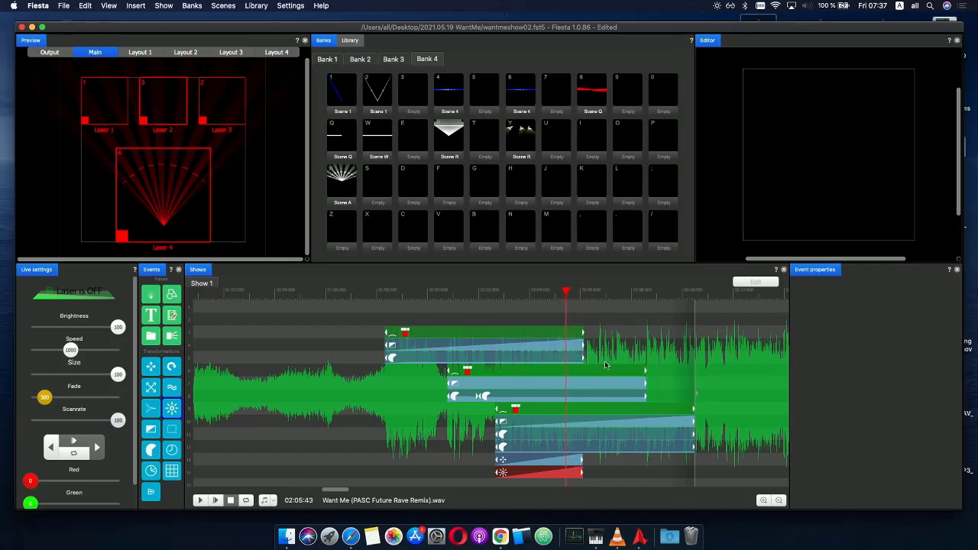
click(572, 333)
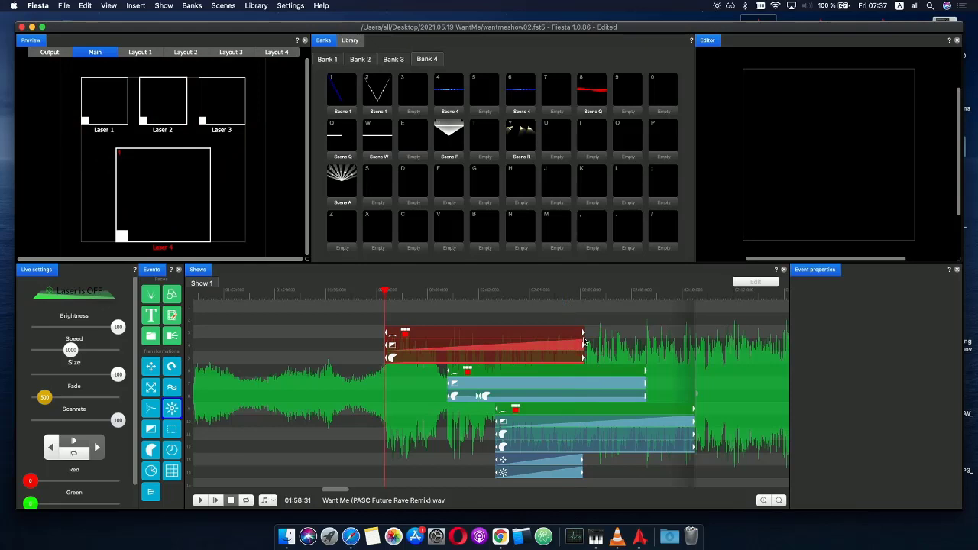
mouse_move(585, 337)
mouse_down()
mouse_move(559, 336)
mouse_move(567, 337)
mouse_up()
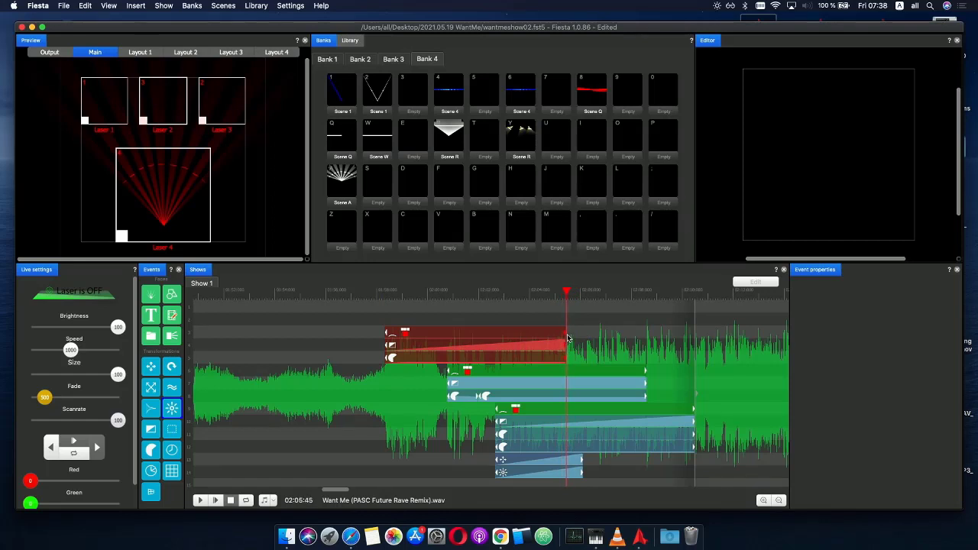
- Shorten the second fan event, its colour transformation and its last Open/Close transformation to end at 02:05:45
click(619, 399)
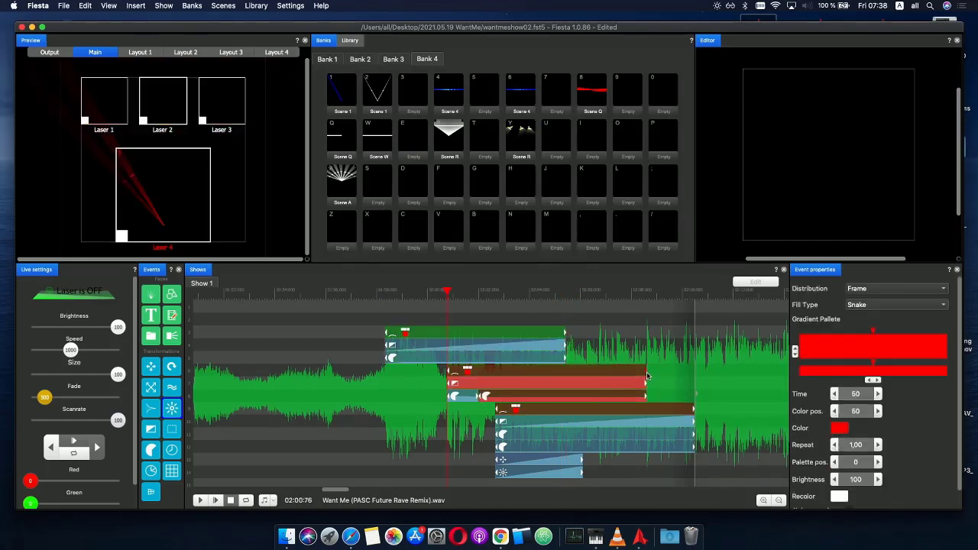
click(647, 376)
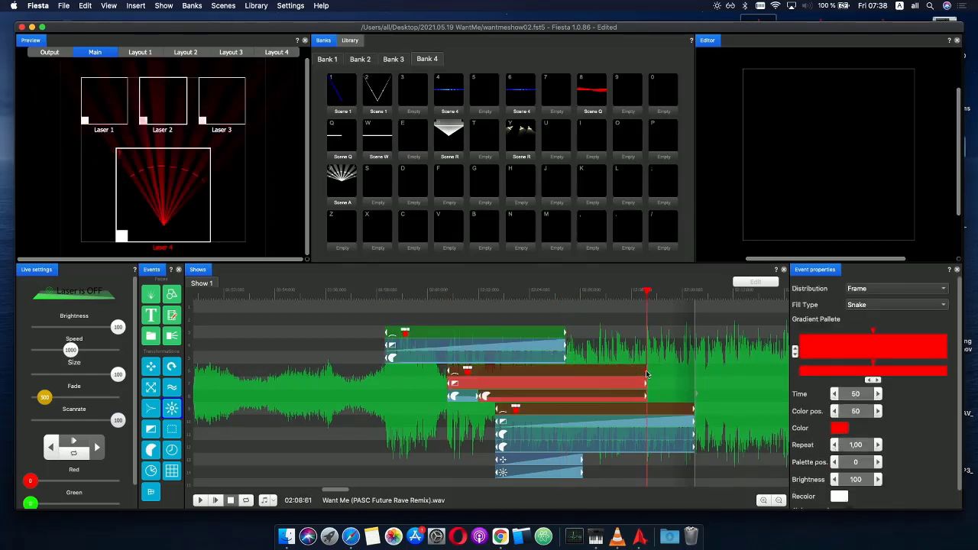
click(629, 397)
click(647, 376)
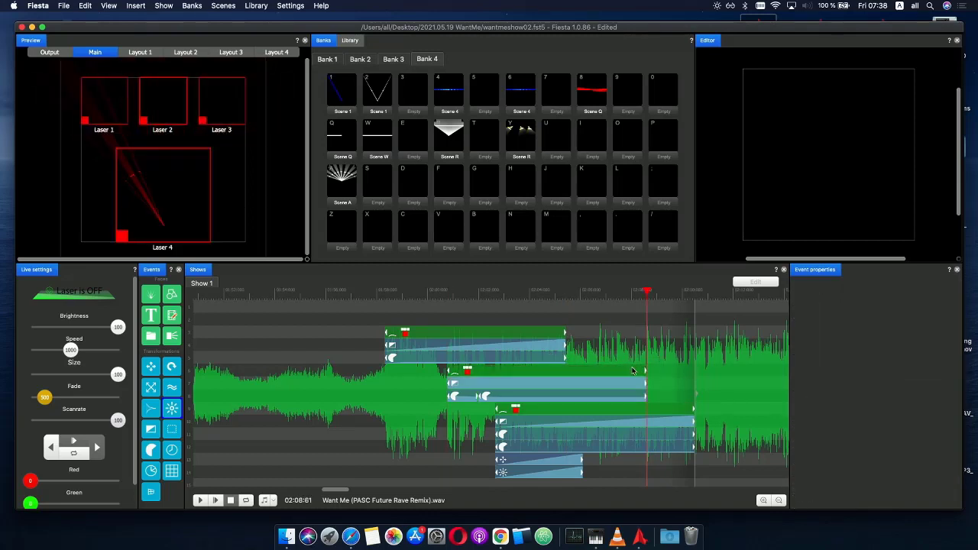
click(633, 387)
drag(645, 376, 566, 361)
drag(646, 398, 566, 387)
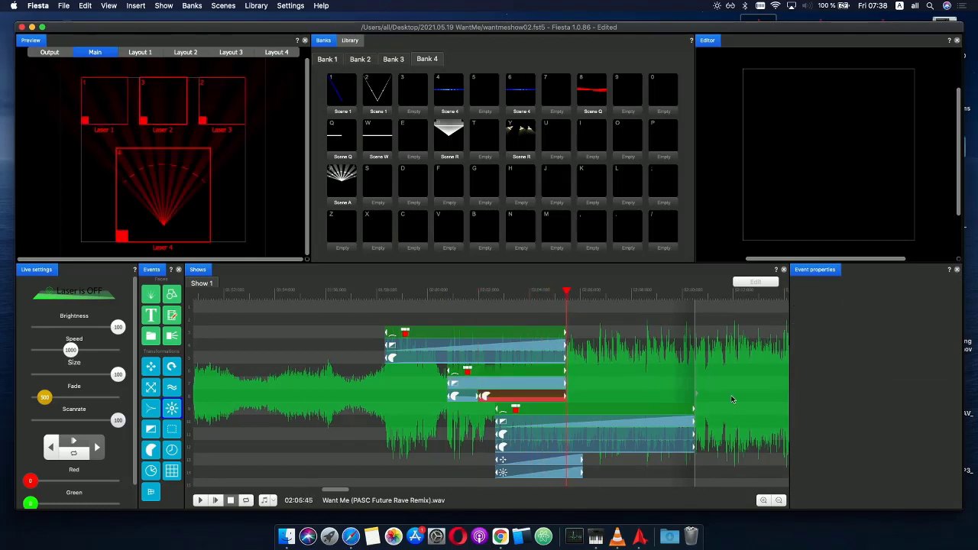
- Shorten the third fan event and all its transformations, including Move and brightness, to end at 02:05:45
drag(732, 399, 680, 449)
drag(693, 408, 567, 398)
click(573, 475)
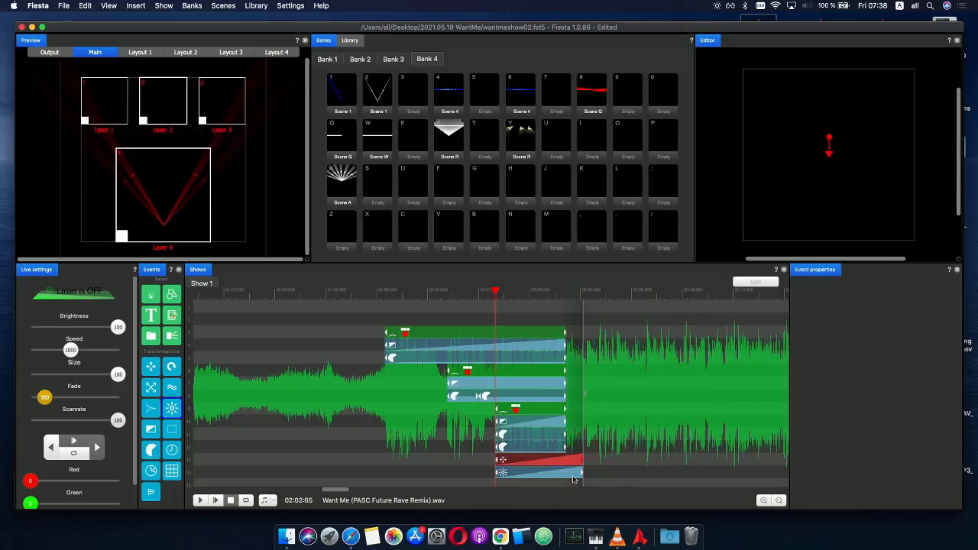
drag(581, 463, 566, 451)
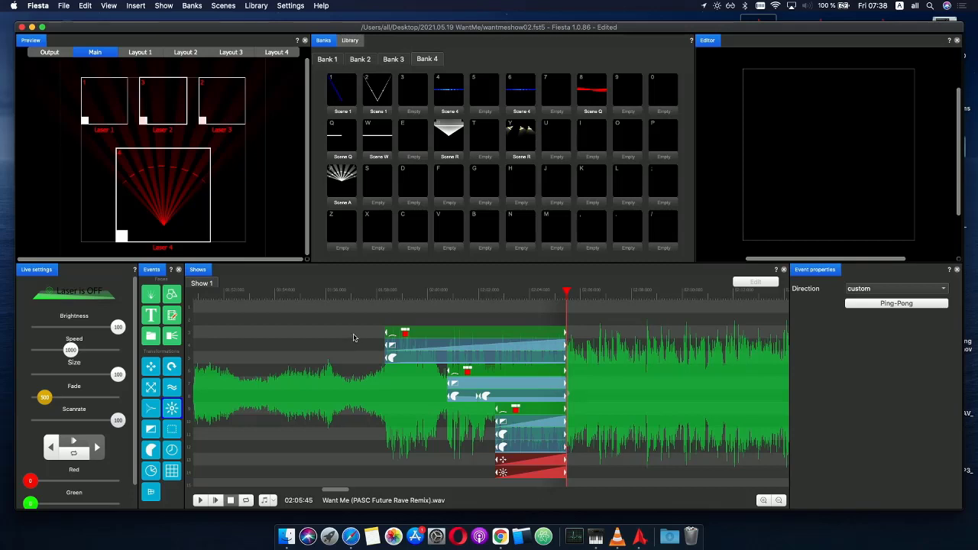
- Duplicate the first fan event with its red colour transformation to start at 02:05:45, and shorten the copies to end at 02:06:15
click(411, 352)
key(super+c)
key(super+v)
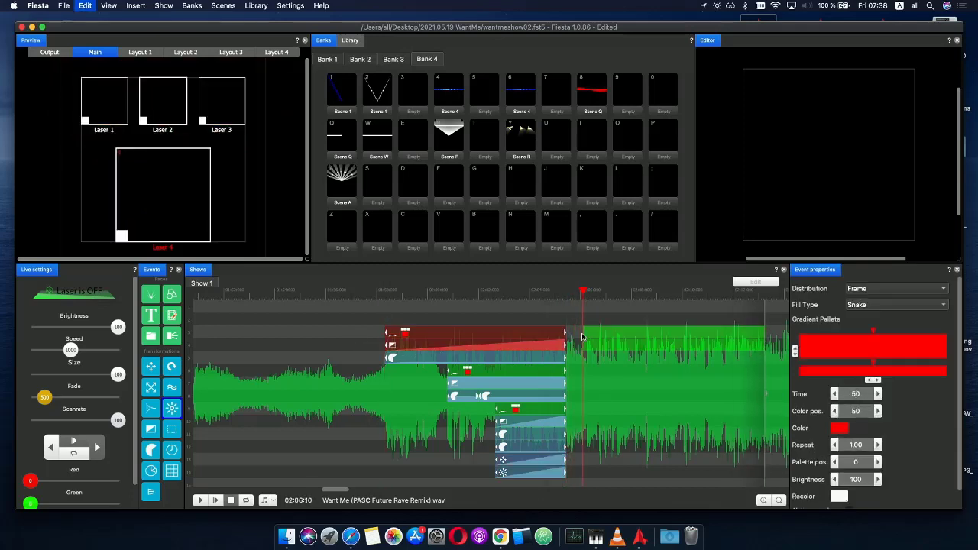
click(604, 335)
drag(604, 335, 575, 332)
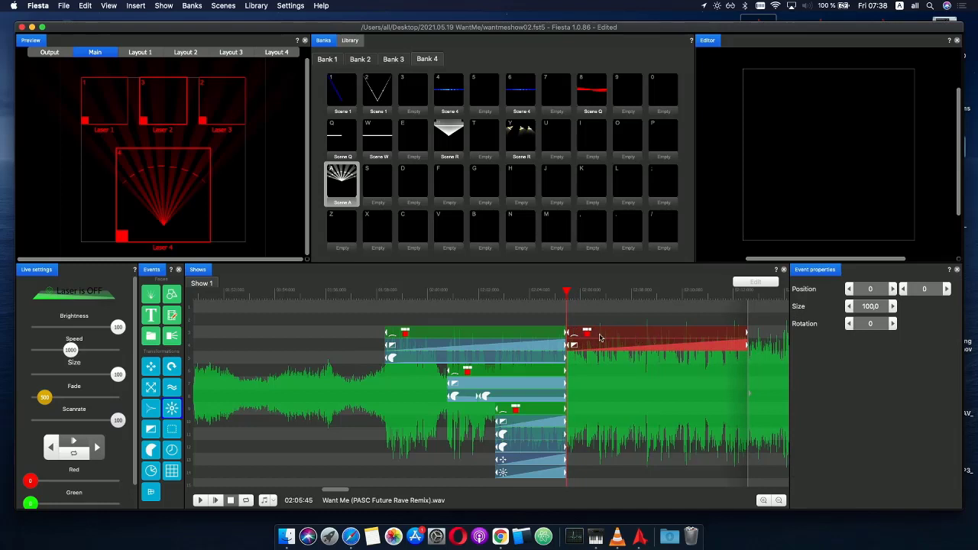
drag(635, 334, 586, 337)
click(551, 307)
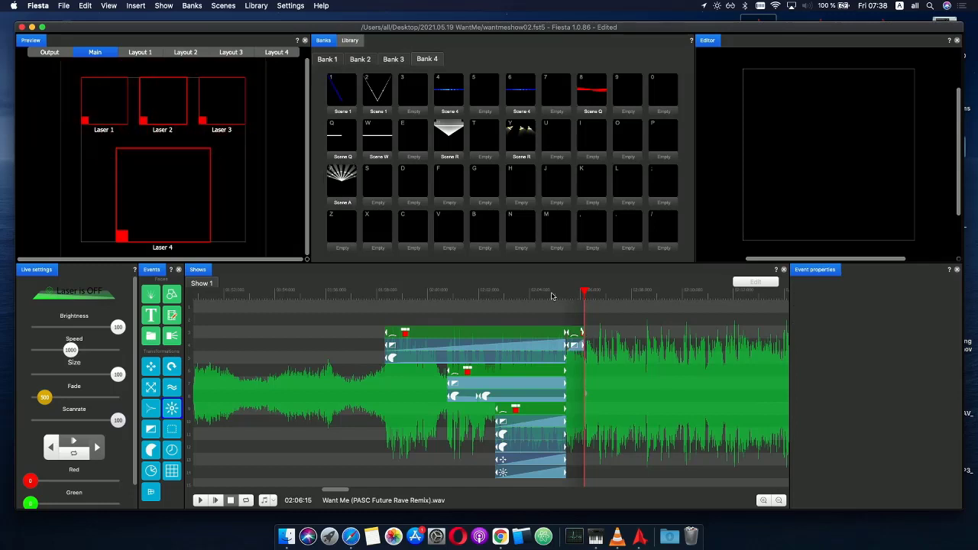
- Add a white colour transformation on track 5 beneath the copied fan, from 02:05:45 to 02:06:15, with palette position -3
drag(554, 295, 574, 295)
scroll(616, 334, up, 3)
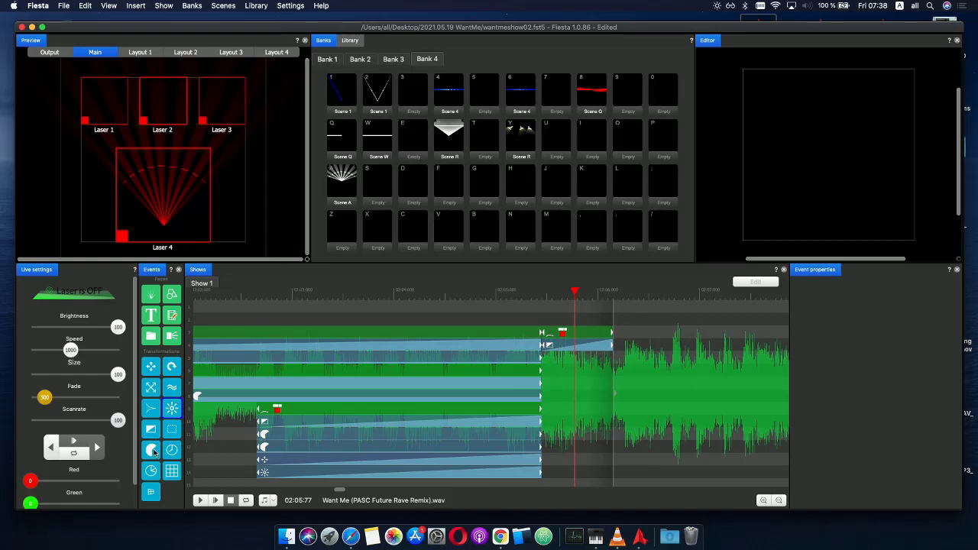
drag(153, 435, 557, 360)
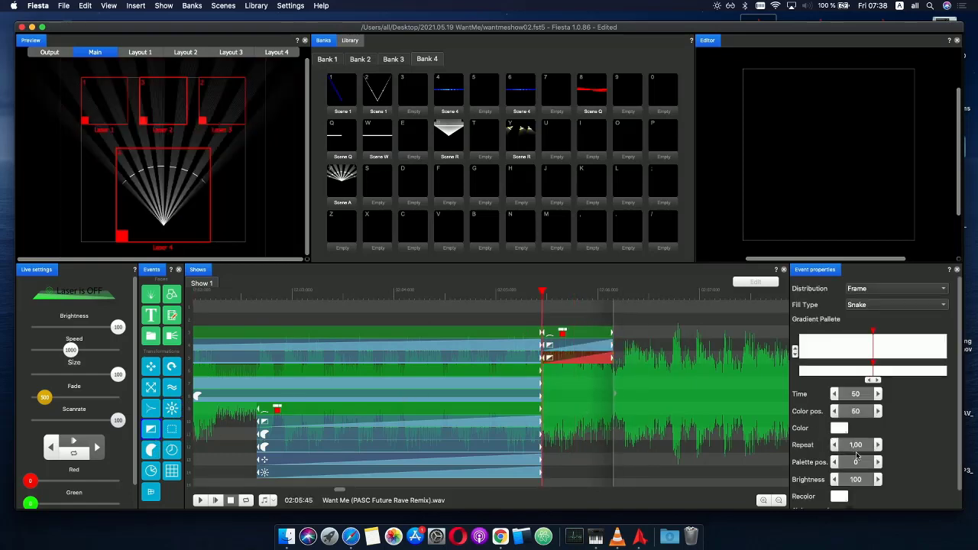
drag(864, 457, 858, 456)
drag(746, 262, 747, 247)
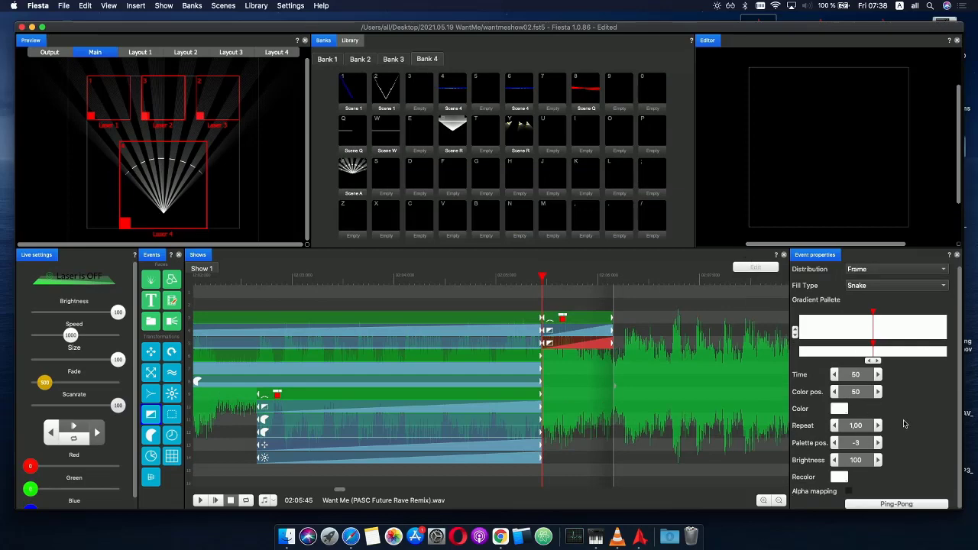
- Shape the white colour transformation's alpha curve into a triangle, with a central peak and value 0 at both ends
click(583, 345)
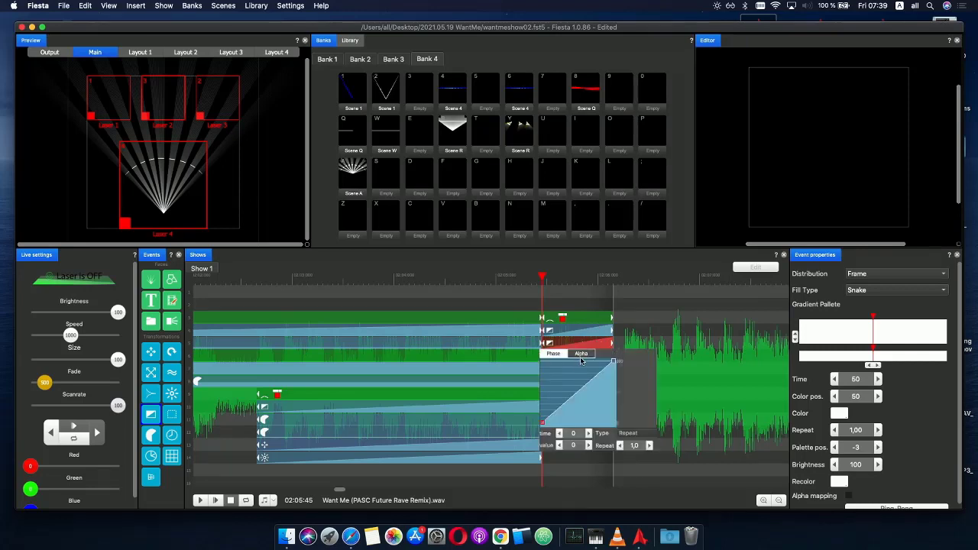
click(579, 361)
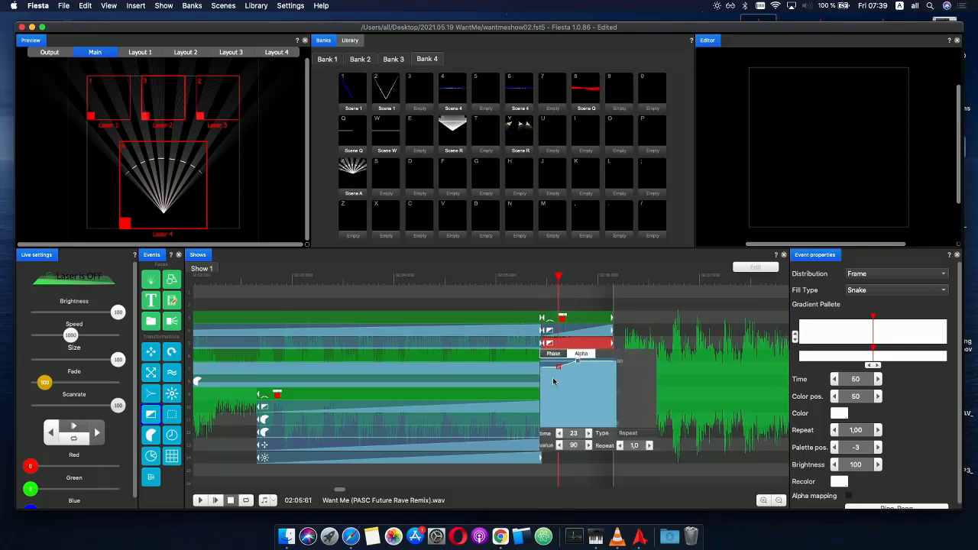
click(542, 422)
click(614, 422)
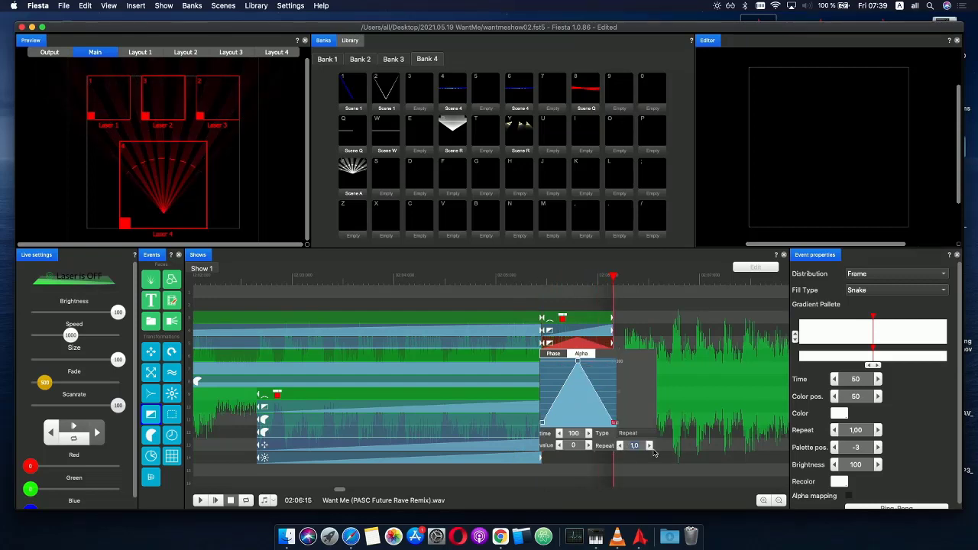
- Set the white colour transformation's alpha curve to 5 repeats and preview it from 02:04:17
text(5)
drag(531, 281, 411, 277)
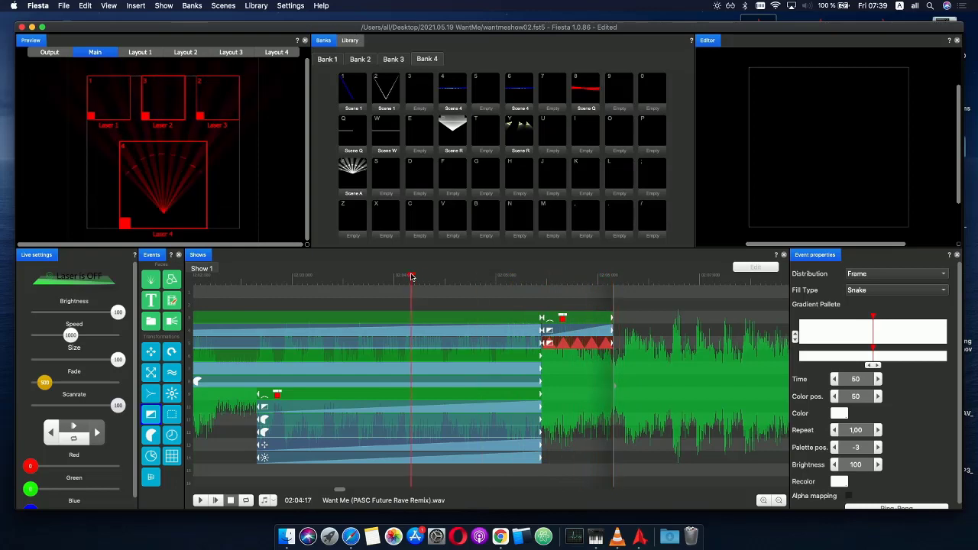
click(215, 501)
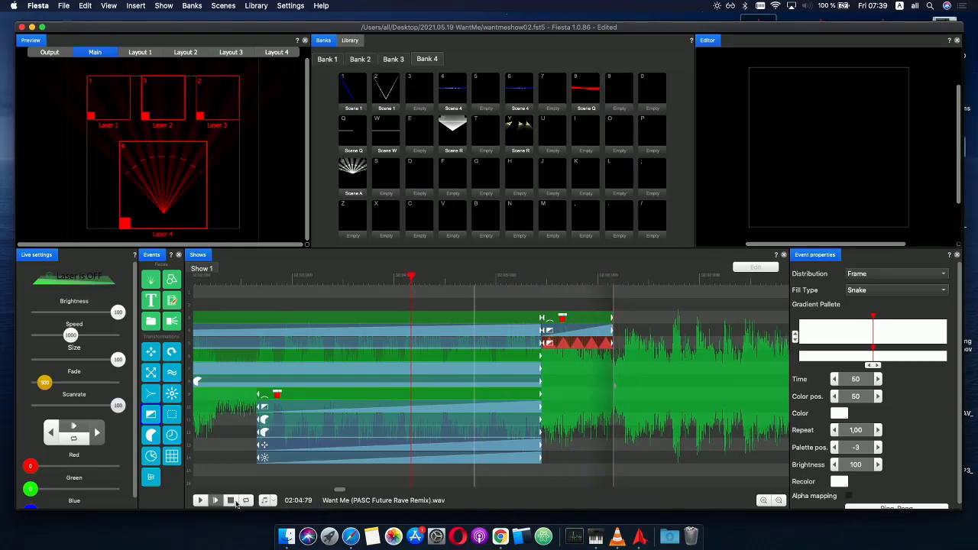
click(231, 501)
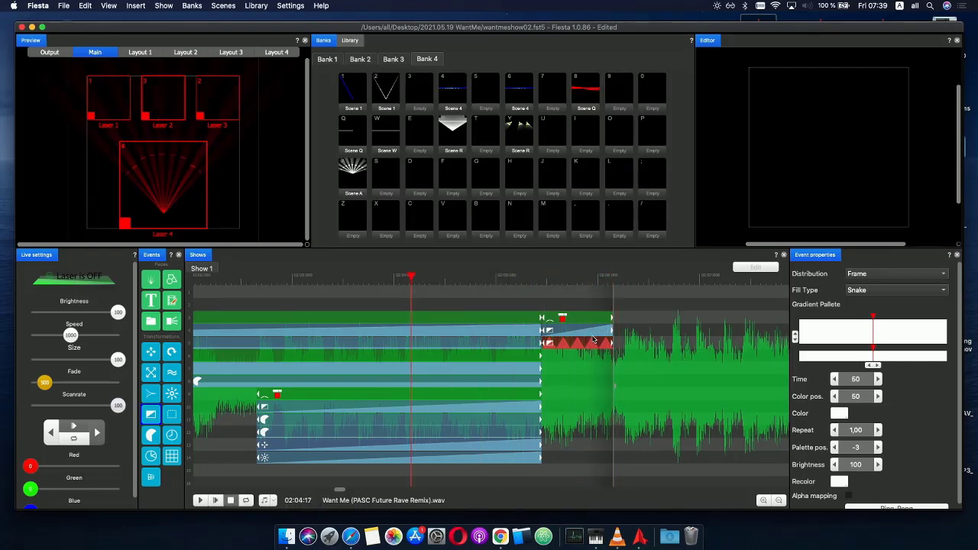
- Set the alpha curve of the white colour transformation to 3 repeats and preview it twice from 02:04:32
click(586, 346)
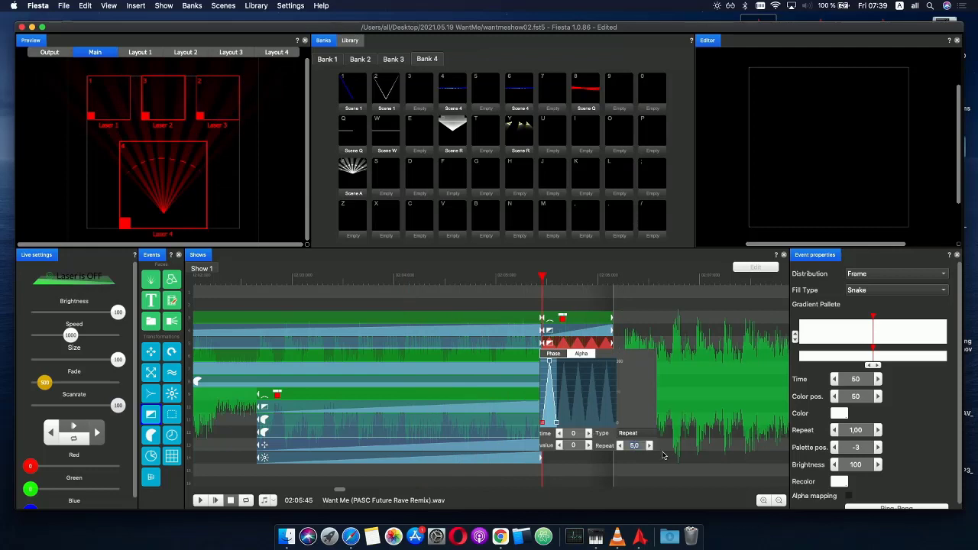
text(3)
key(Return)
click(428, 300)
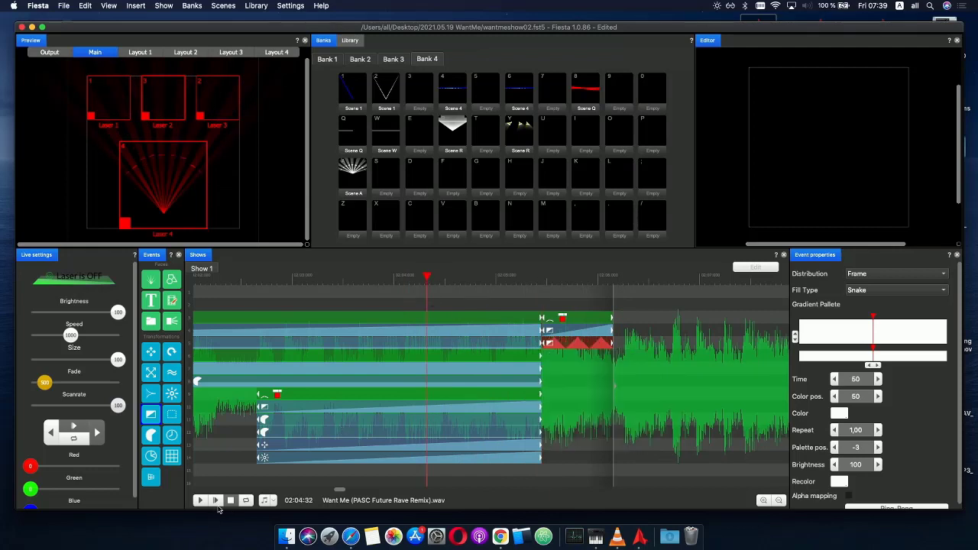
click(216, 502)
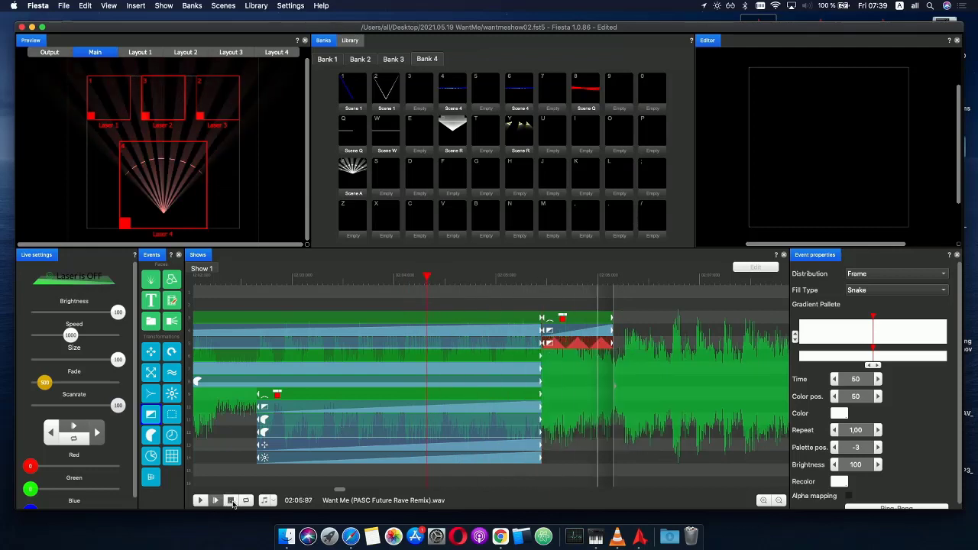
click(231, 502)
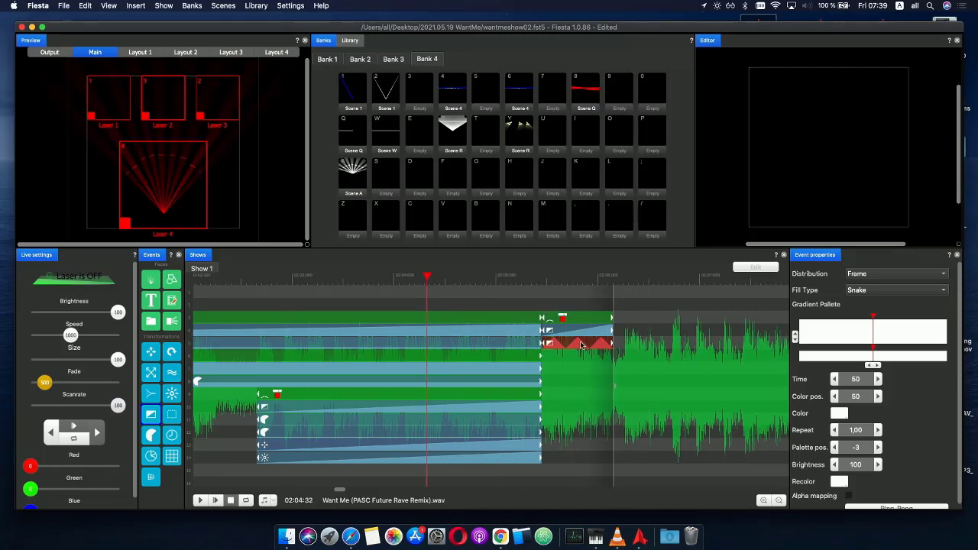
click(218, 501)
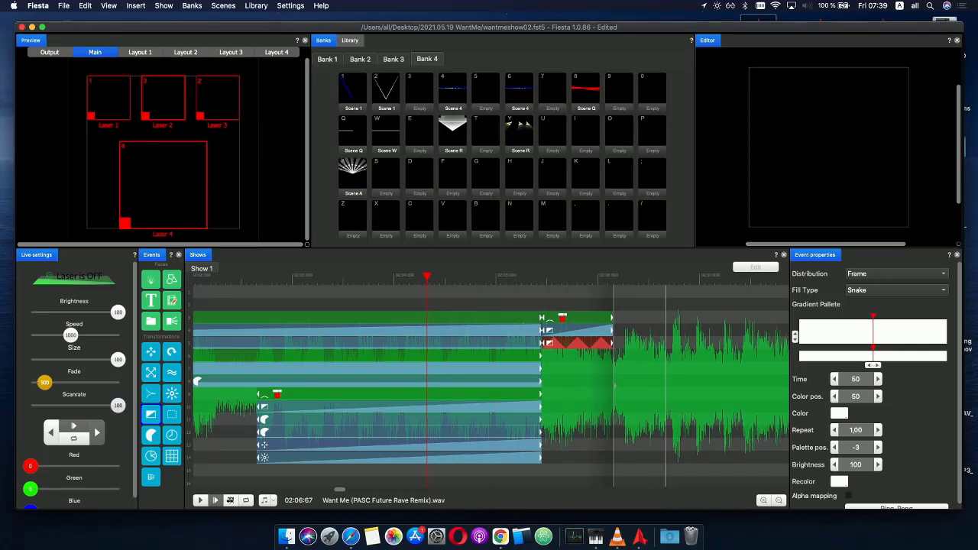
key(space)
- Set the white colour transformation's alpha repeat to 2.5 and preview the flashes from 02:04:79
click(583, 346)
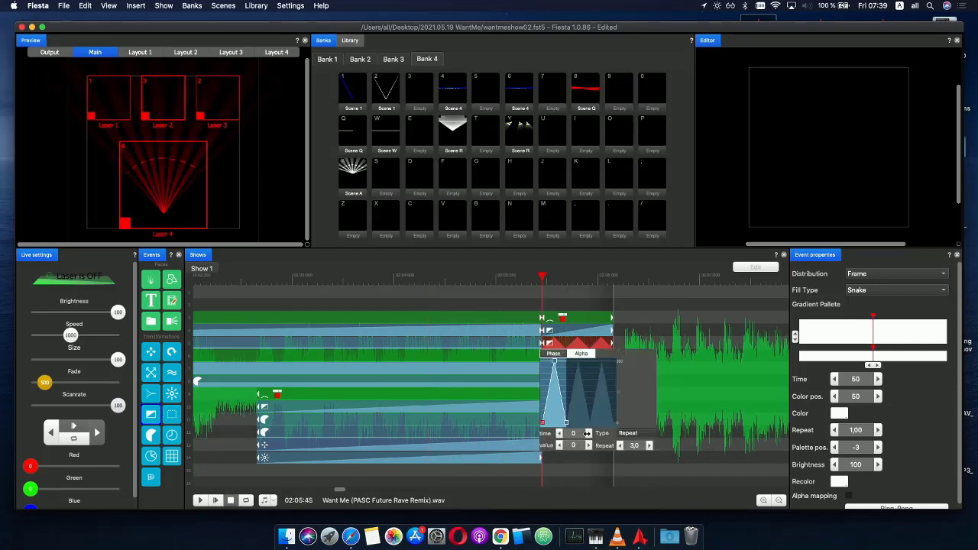
text(2)
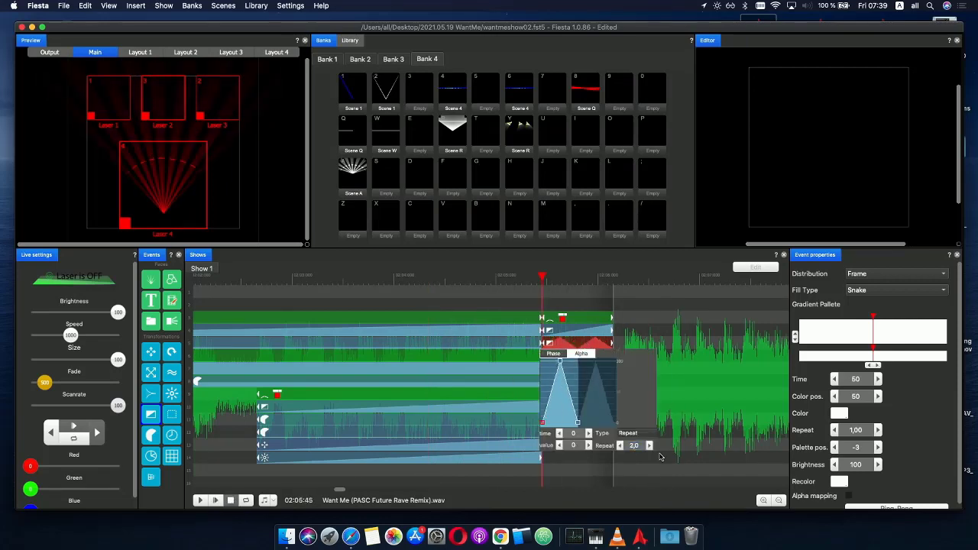
text(5)
key(BackSpace)
text(,5)
click(474, 289)
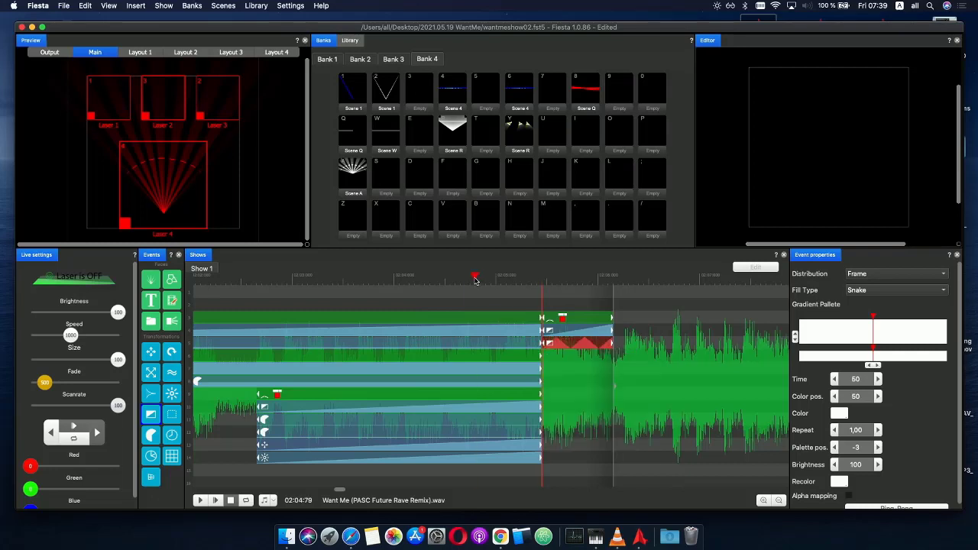
click(215, 501)
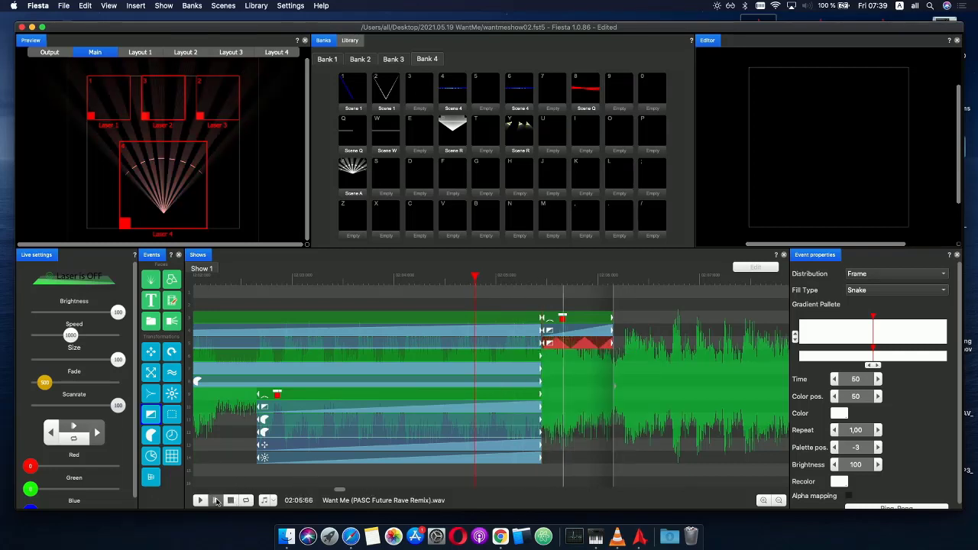
click(535, 277)
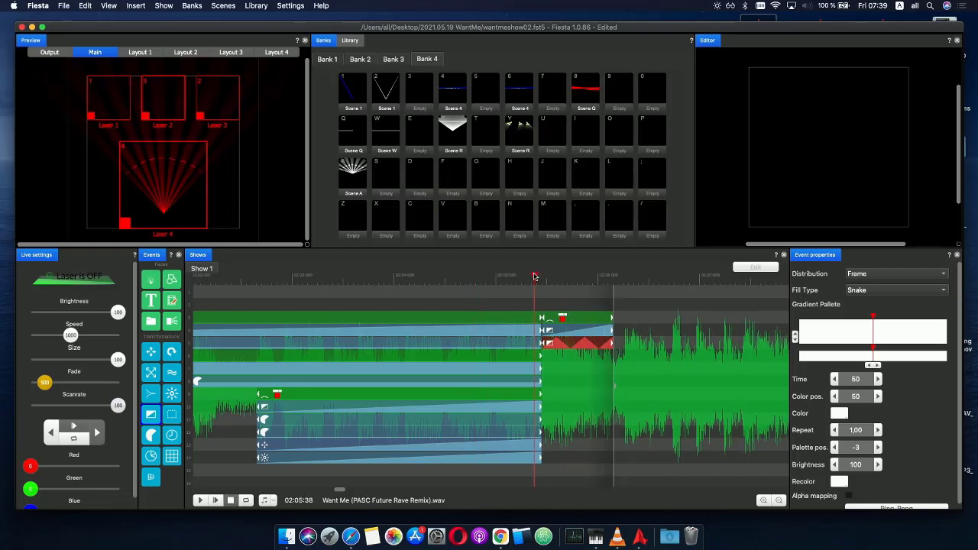
- Set the white colour transformation's alpha repeat to 2 and preview the flashes from just before the copied fan
click(574, 346)
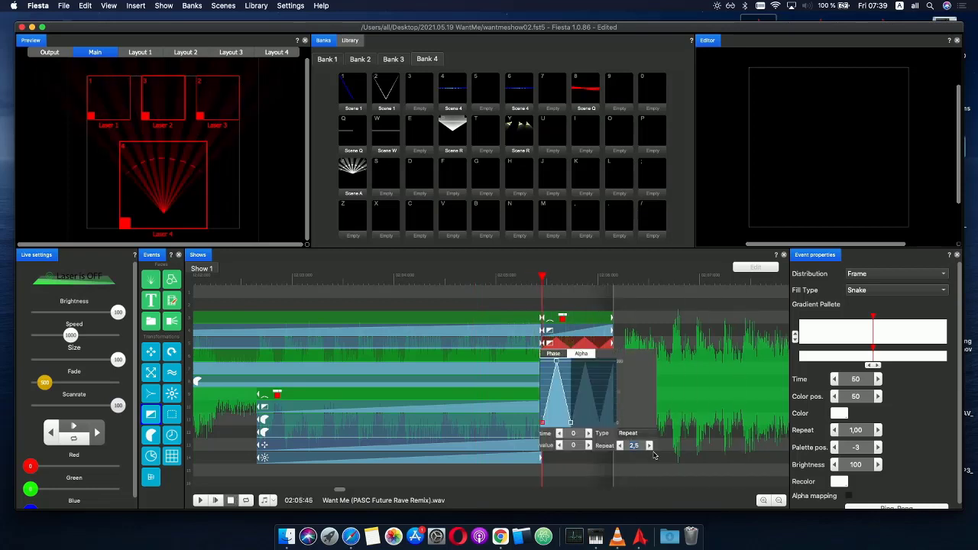
key(Down)
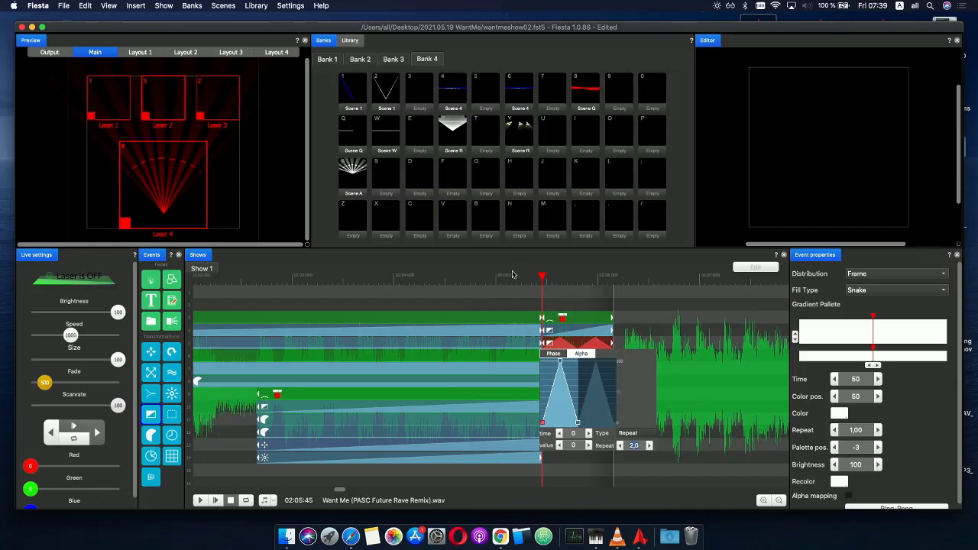
click(504, 275)
click(492, 277)
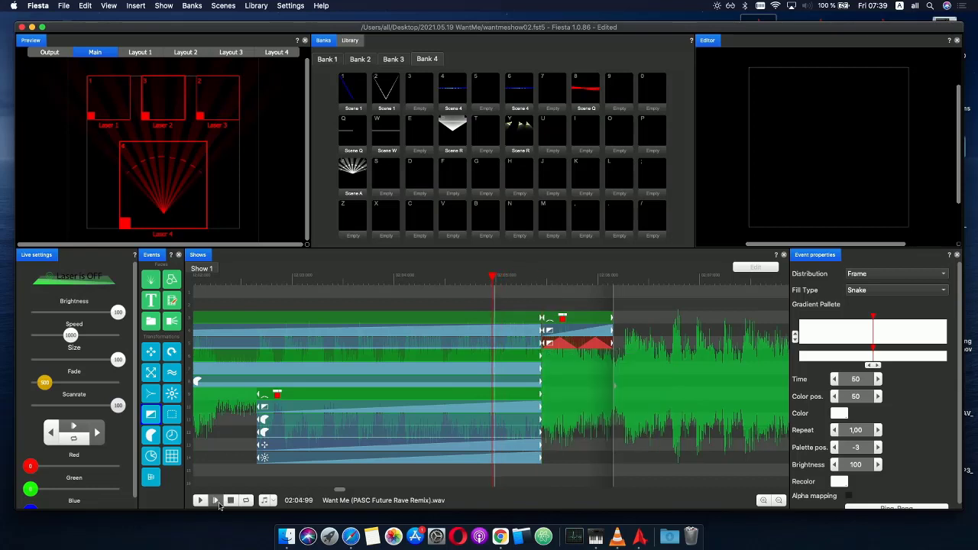
click(215, 501)
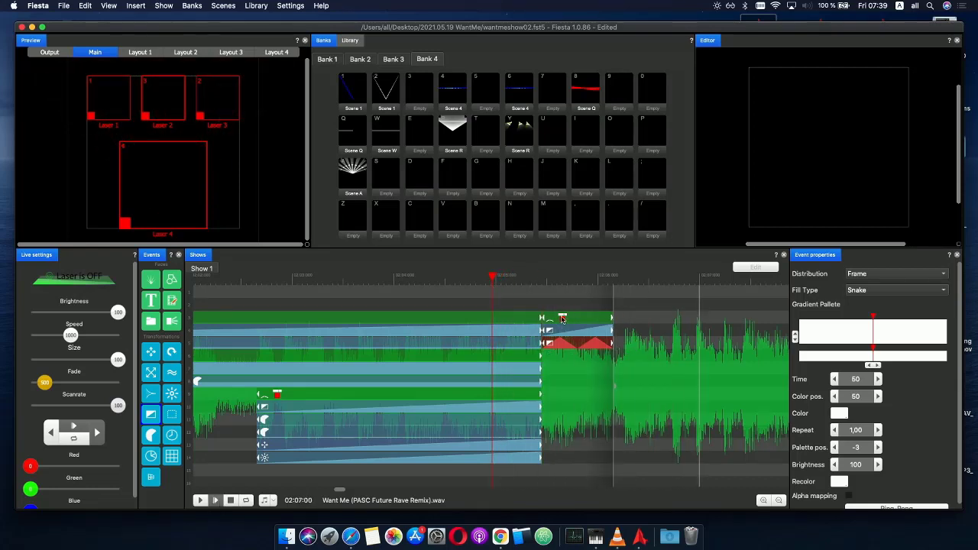
click(578, 277)
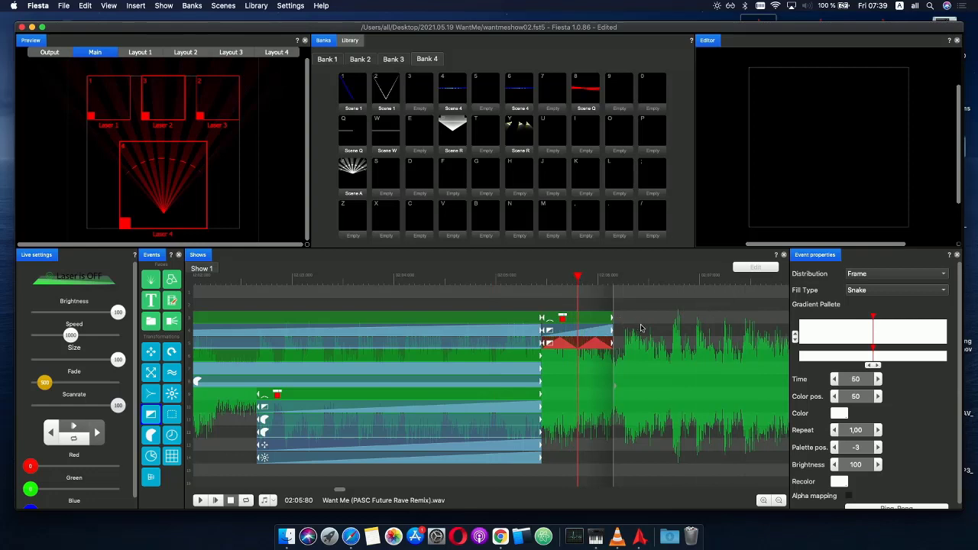
- Extend the copied fan event and its red colour transformation to end at 02:11:68, and preview the sequence from 01:55:58
click(586, 322)
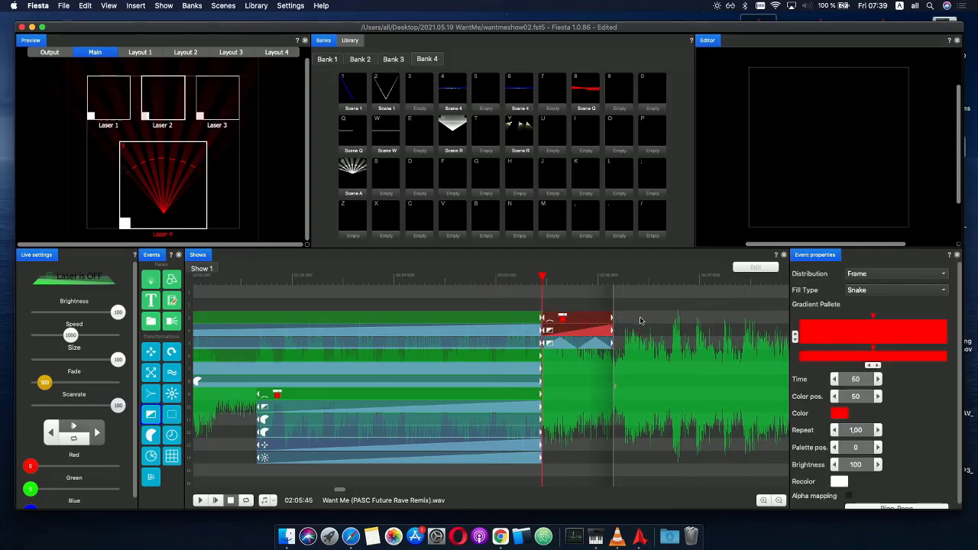
drag(616, 321, 556, 321)
scroll(482, 327, down, 4)
click(397, 339)
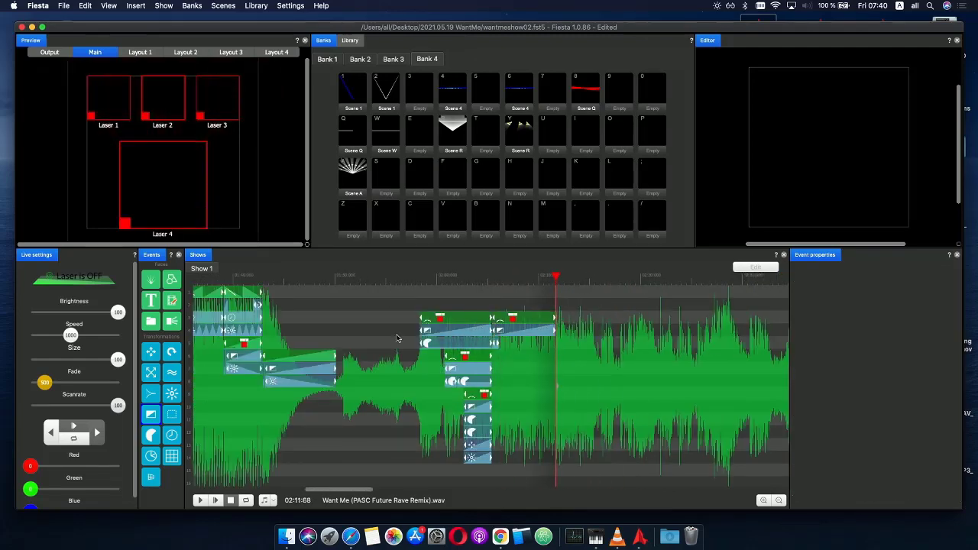
click(389, 287)
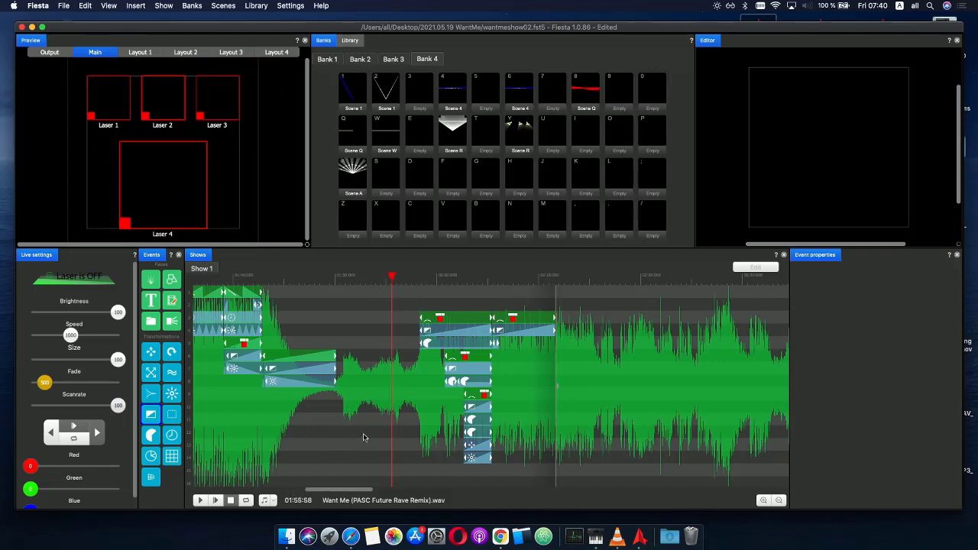
key(space)
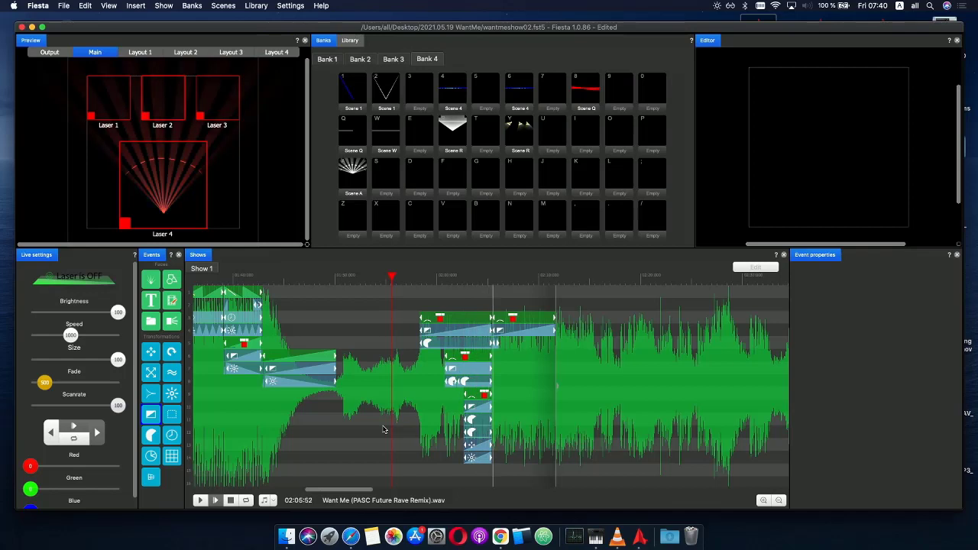
click(487, 291)
scroll(514, 321, up, 3)
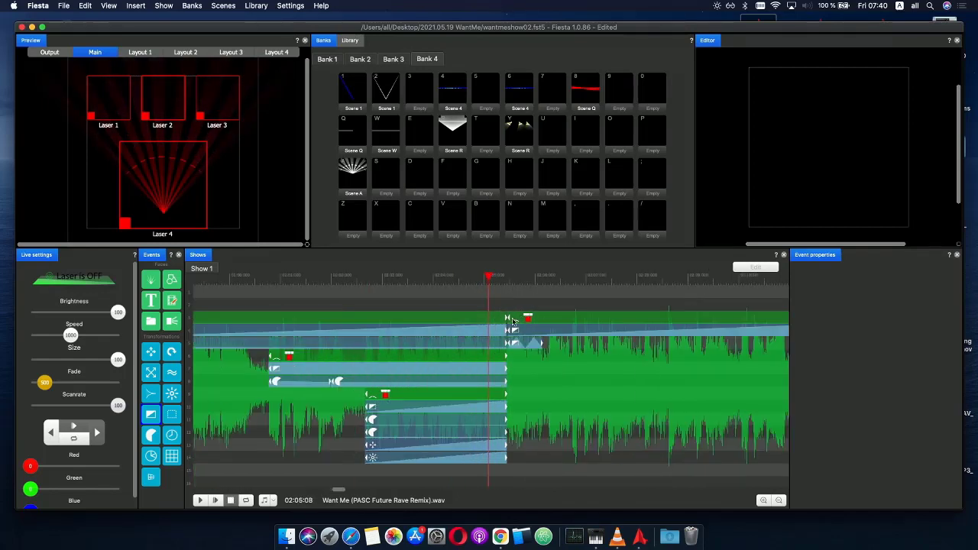
scroll(514, 321, up, 3)
drag(495, 398, 489, 346)
drag(454, 466, 459, 315)
click(527, 320)
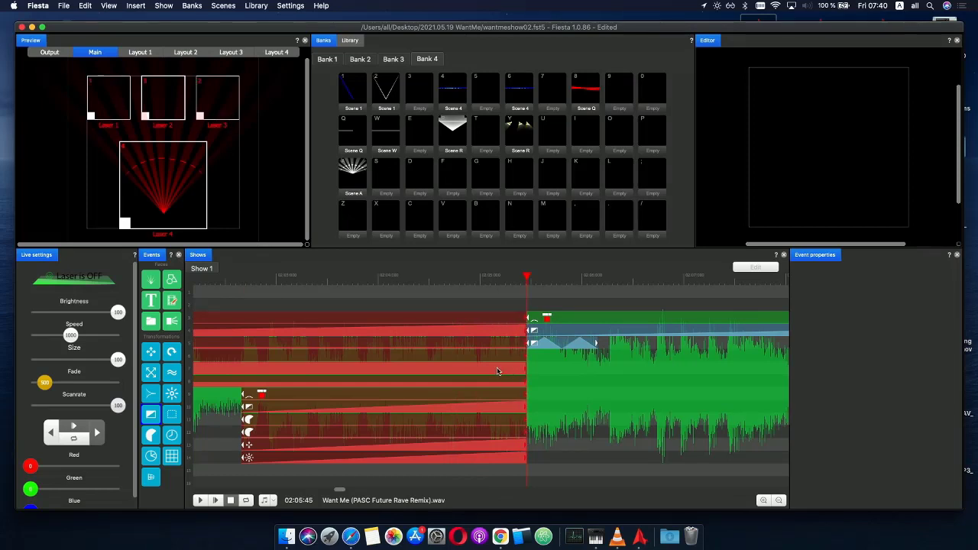
click(539, 373)
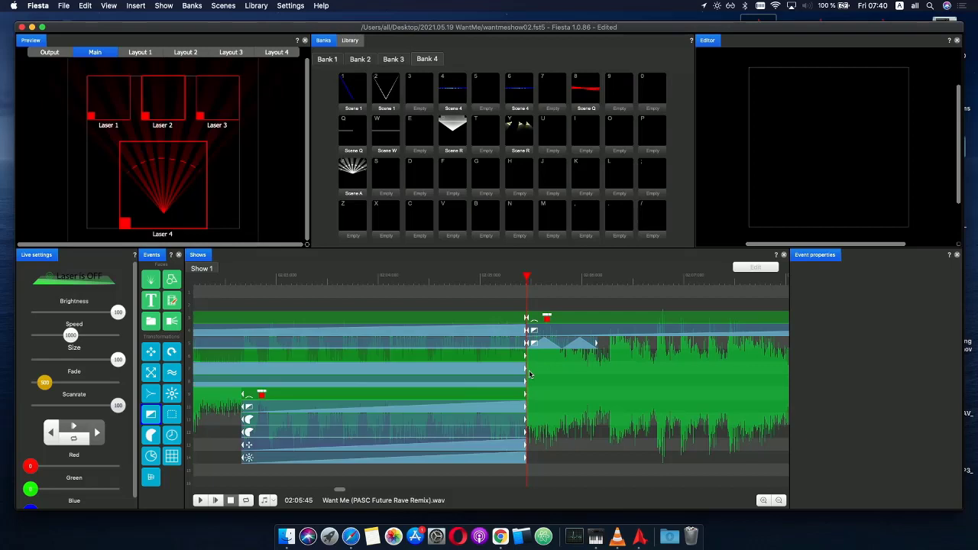
drag(536, 385, 524, 358)
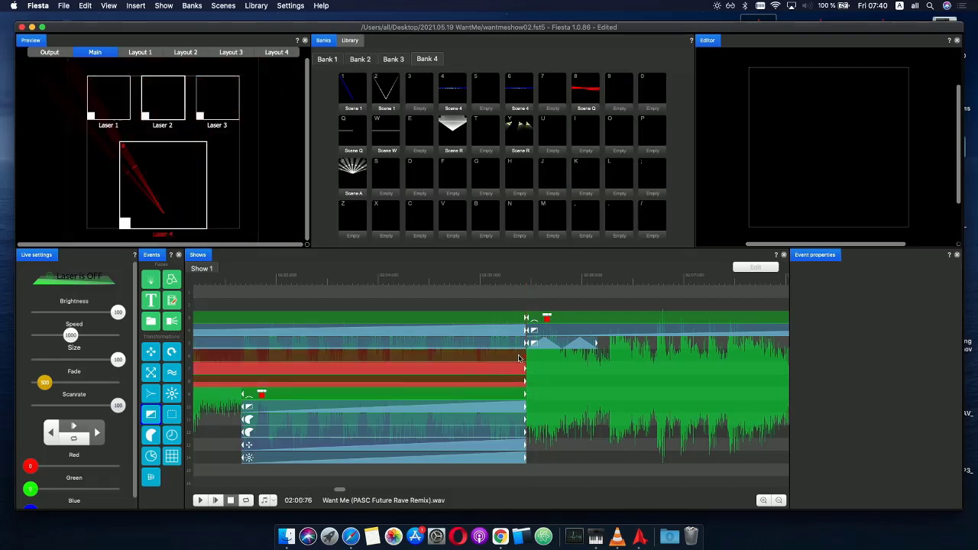
key(Tab)
click(566, 373)
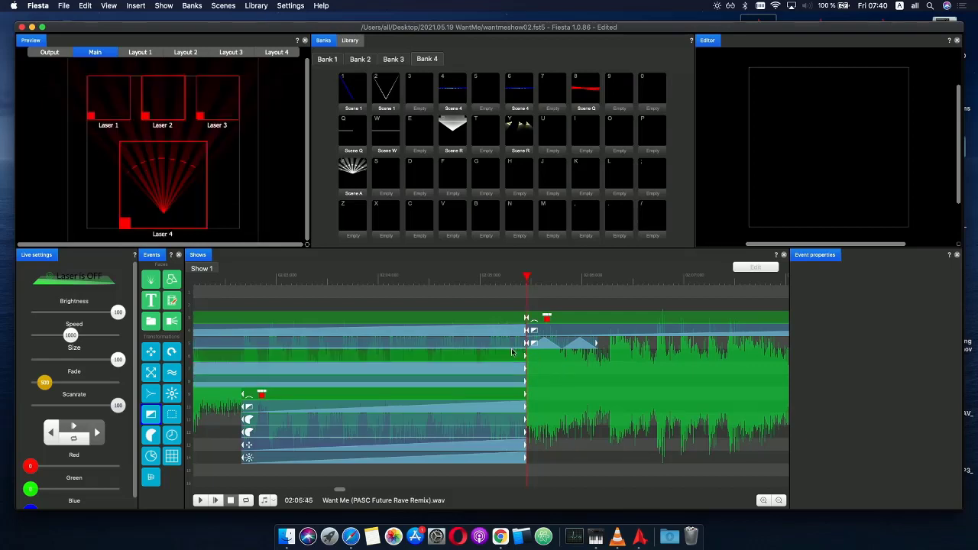
- Shorten the first fan event together with its red colour and third-row transformations to end at 02:05:32
click(504, 346)
right_click(492, 325)
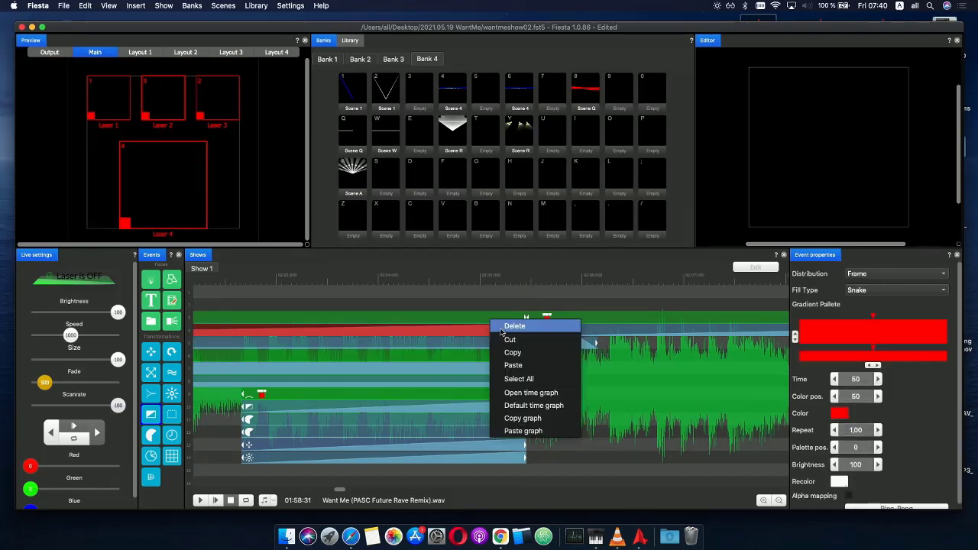
click(481, 327)
click(481, 349)
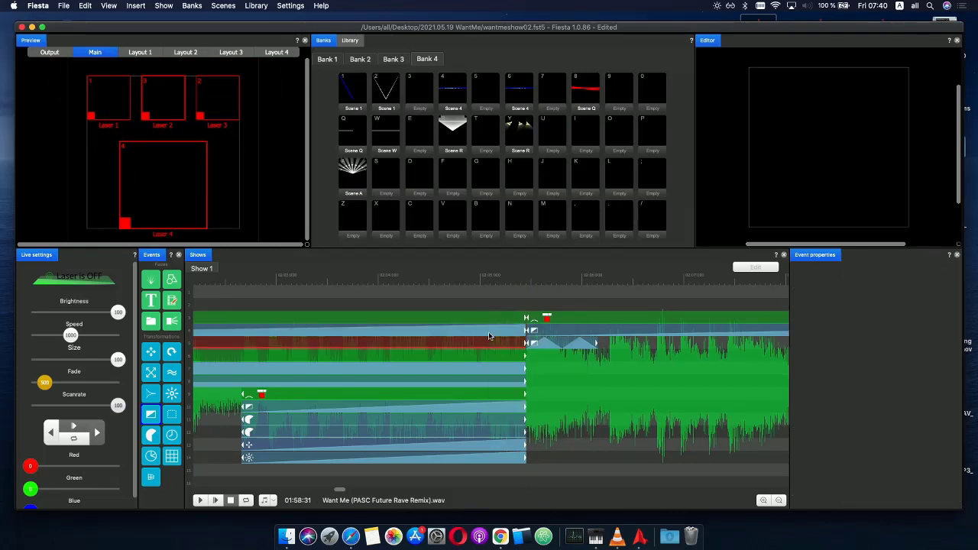
shift+click(490, 331)
shift+click(489, 319)
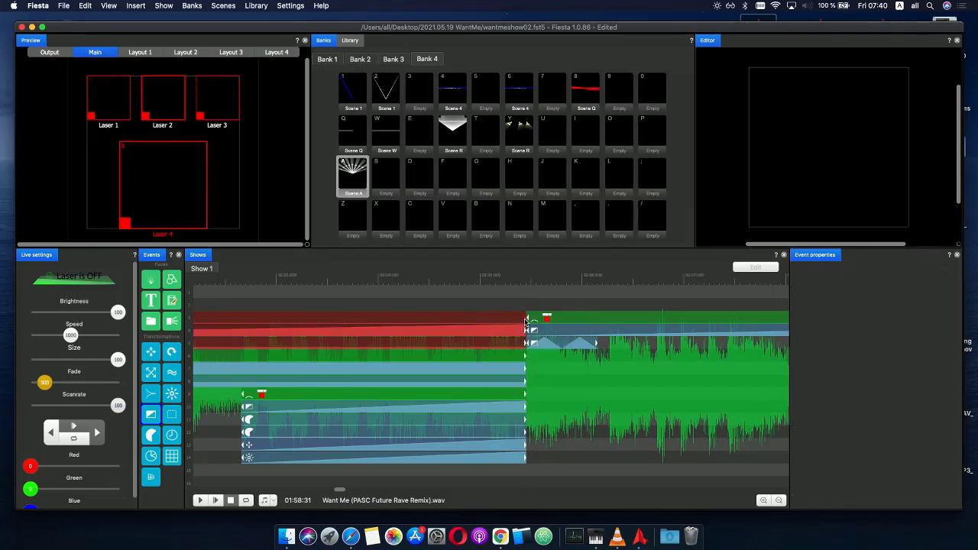
drag(526, 321, 513, 375)
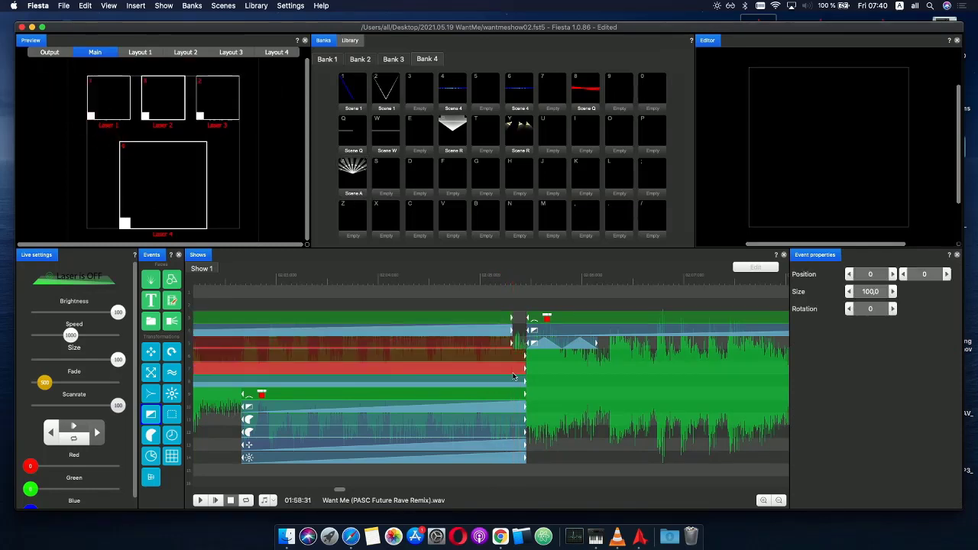
- Shorten the second and third fan events and the transformations beneath them to end at 02:05:32
click(525, 359)
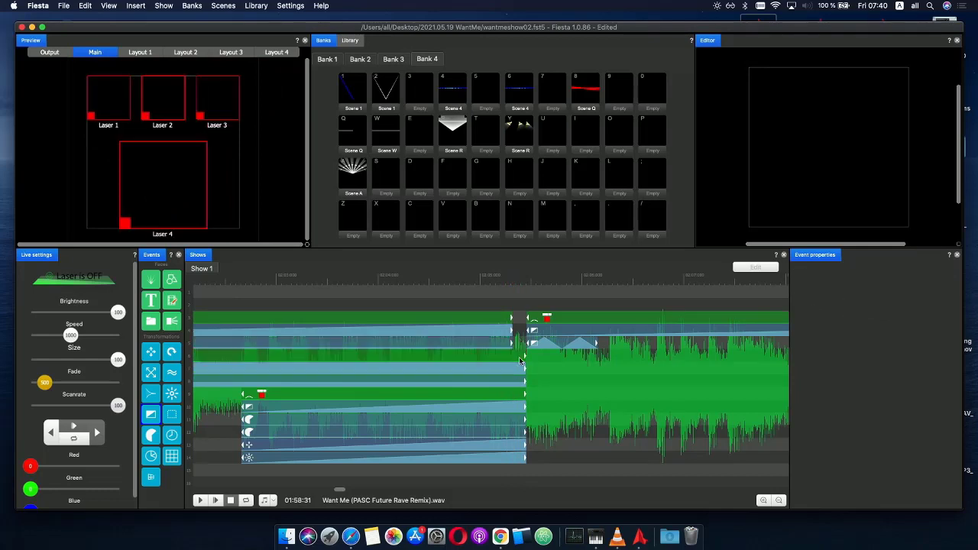
click(518, 376)
drag(526, 361, 512, 358)
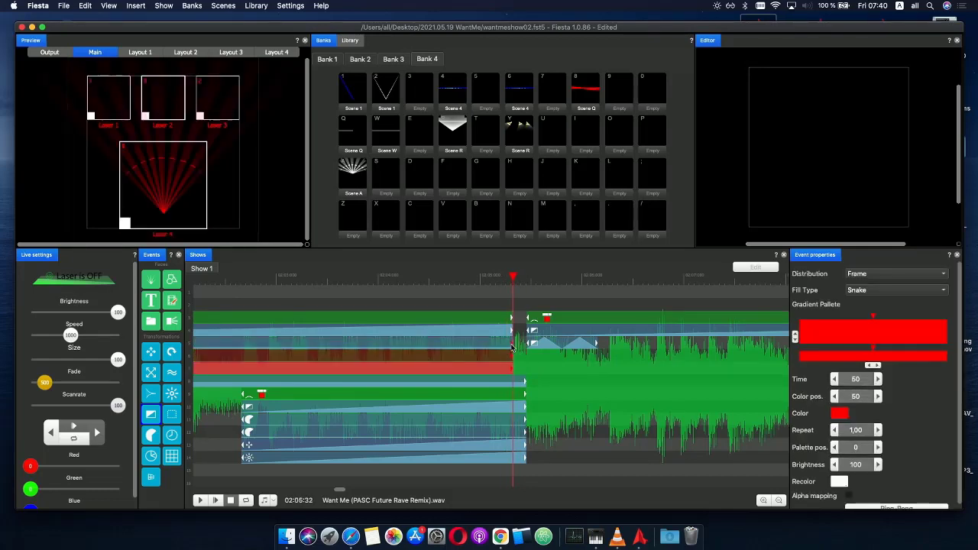
click(525, 383)
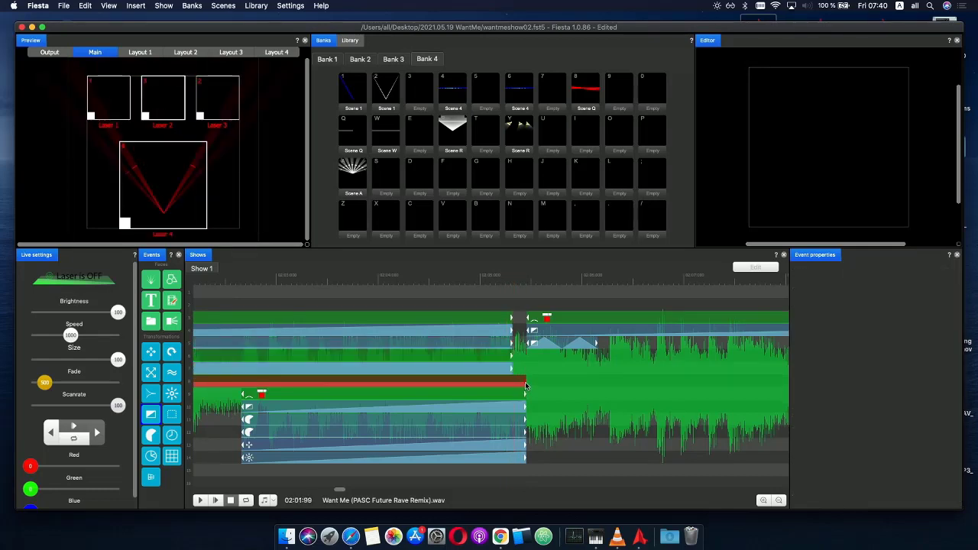
drag(525, 386, 511, 370)
click(533, 389)
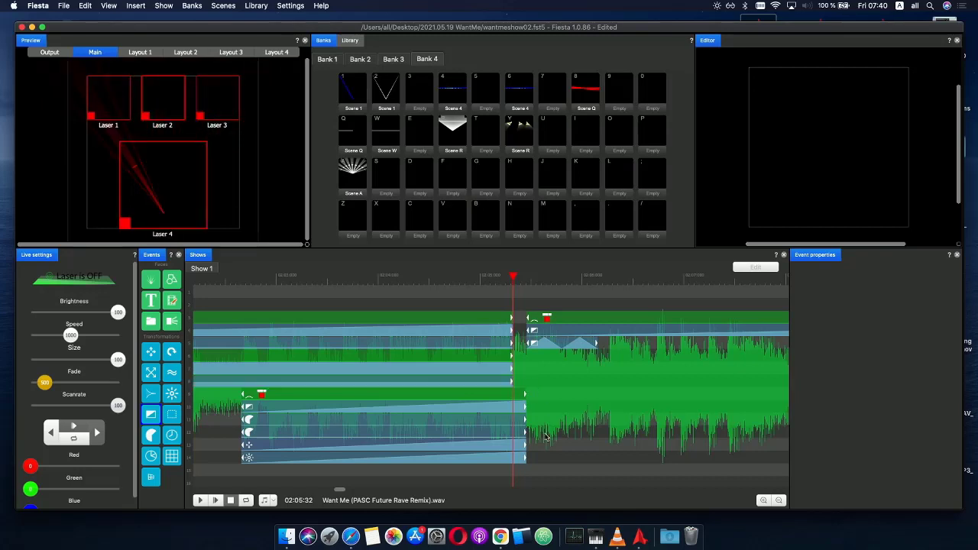
drag(533, 466, 511, 383)
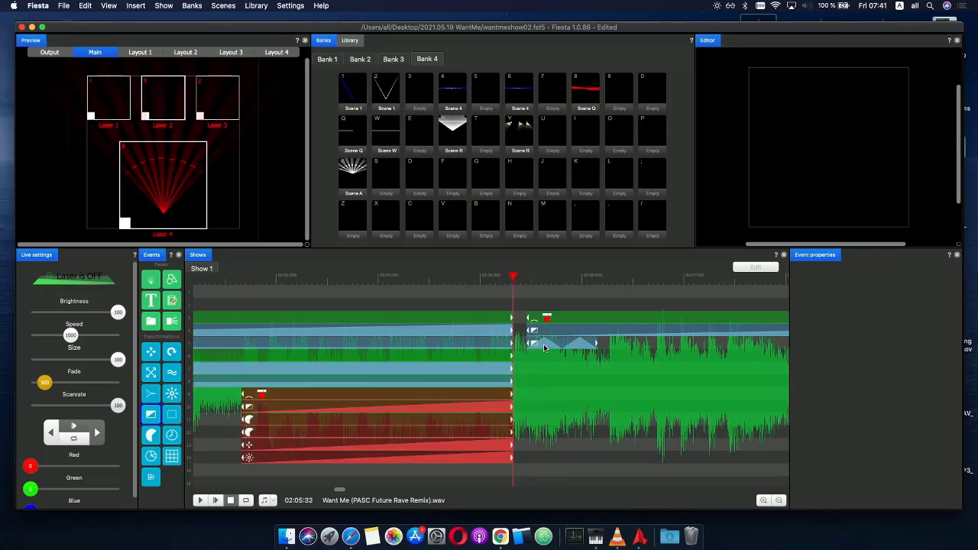
- Start the copied fan and its red and white colour transformations at 02:05:32, and preview from just before the first fan
drag(544, 347, 517, 344)
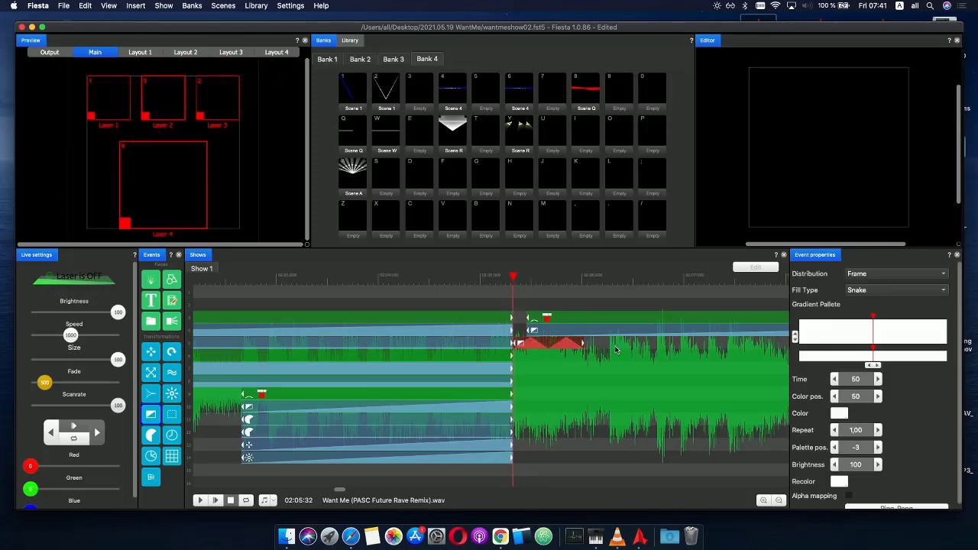
drag(616, 350, 588, 318)
scroll(298, 326, down, 5)
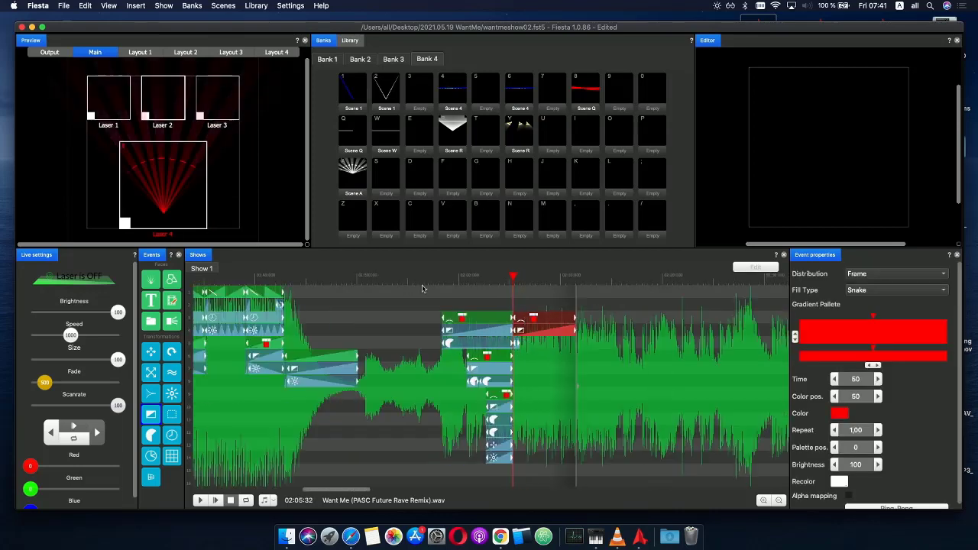
click(438, 278)
click(218, 500)
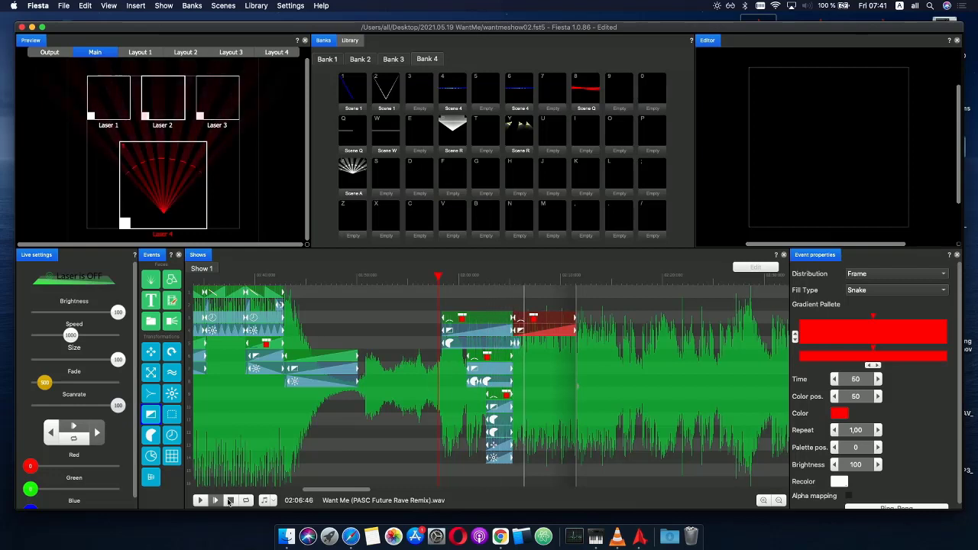
- Extend the white colour transformation under the copied fan to end at 02:06:05, and preview the flashes
click(520, 288)
scroll(520, 289, up, 5)
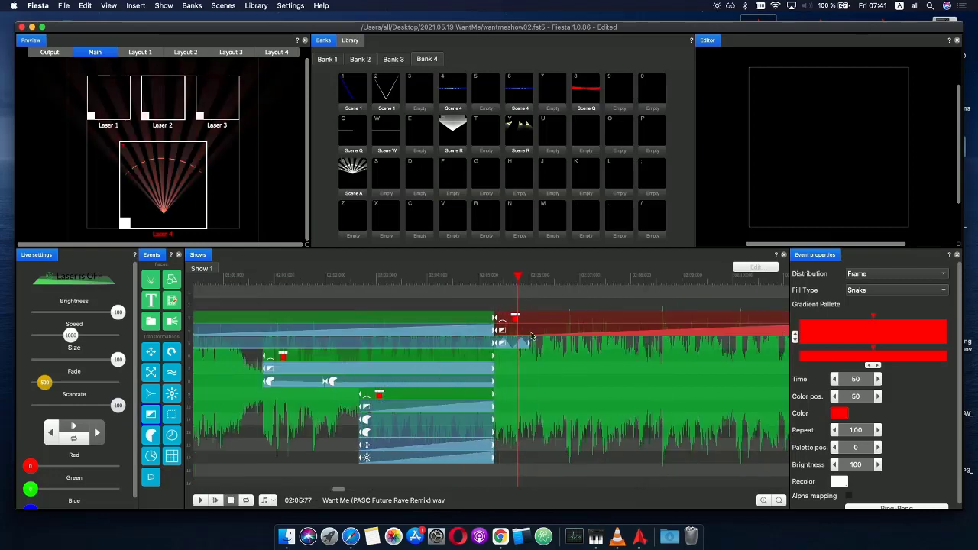
drag(489, 346, 591, 344)
scroll(503, 340, down, 5)
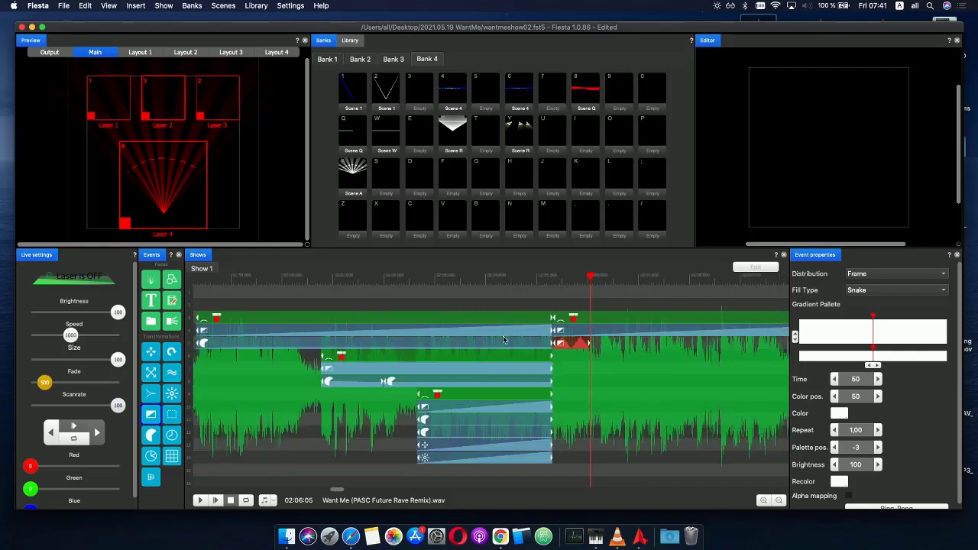
click(466, 296)
click(398, 279)
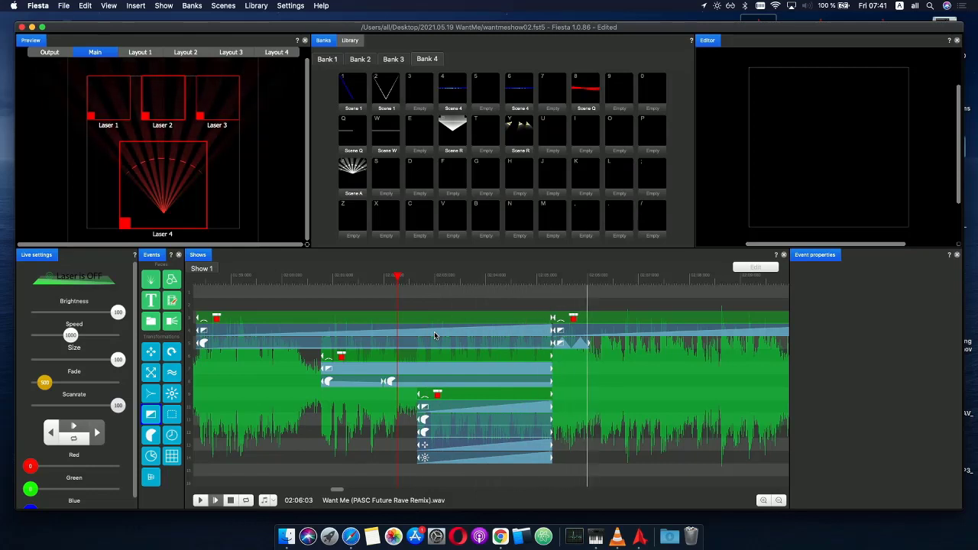
- Shorten the third fan event and all its transformations to end at 02:05:13
click(547, 277)
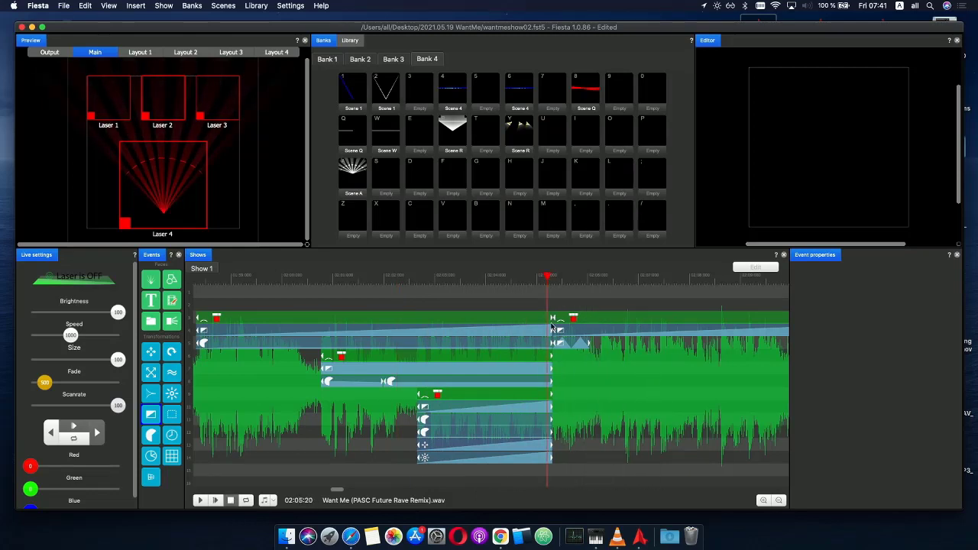
click(536, 414)
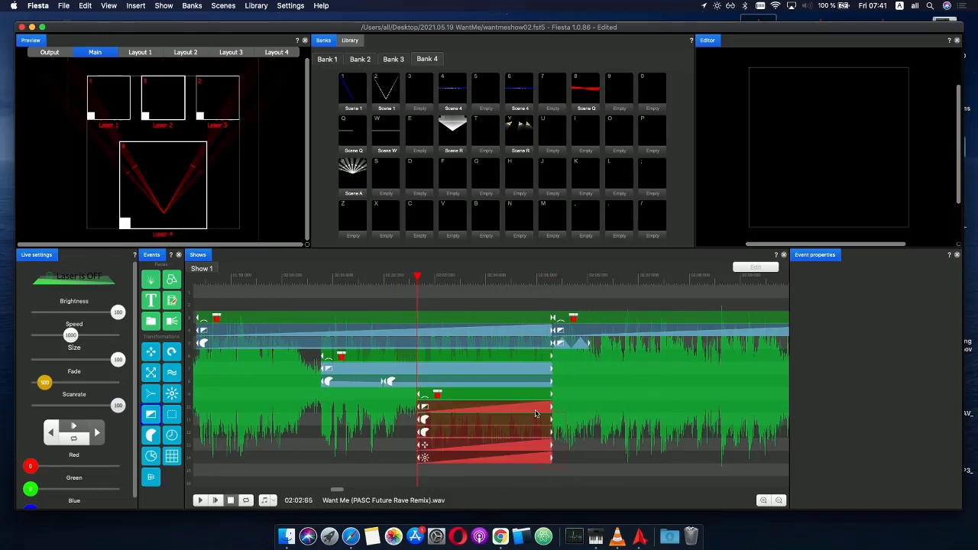
drag(546, 409, 536, 358)
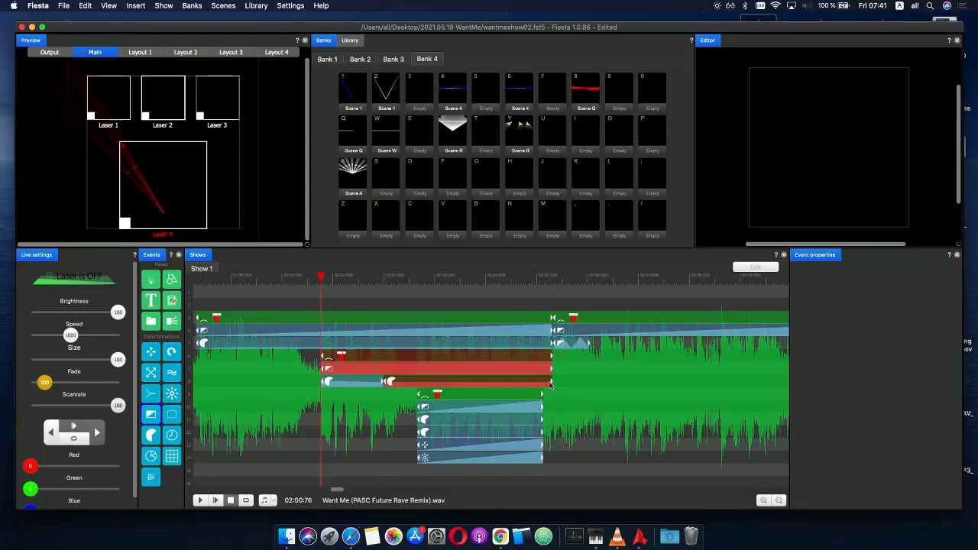
- Shorten the second and first fan events, along with the transformations reaching their ends, to end at 02:05:13
click(550, 384)
click(572, 378)
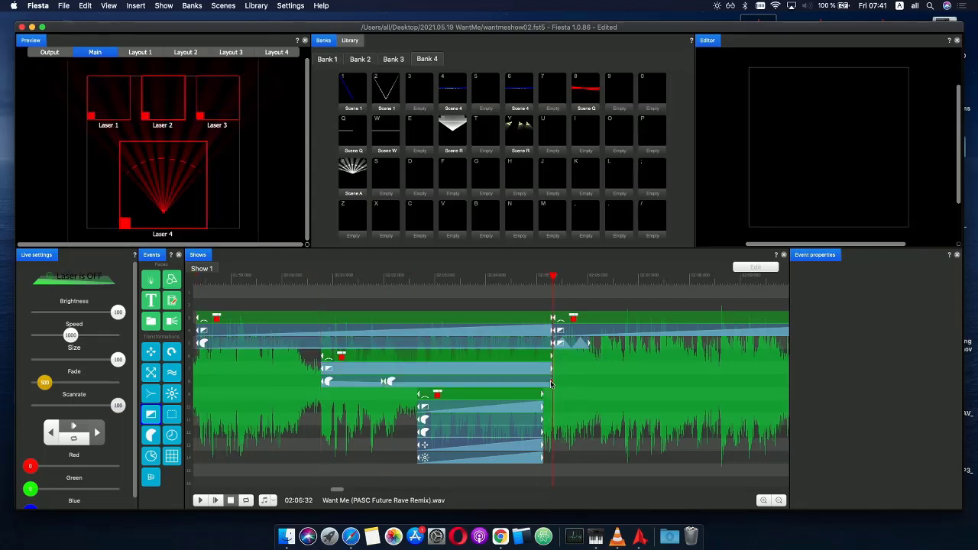
drag(550, 382, 543, 396)
click(544, 357)
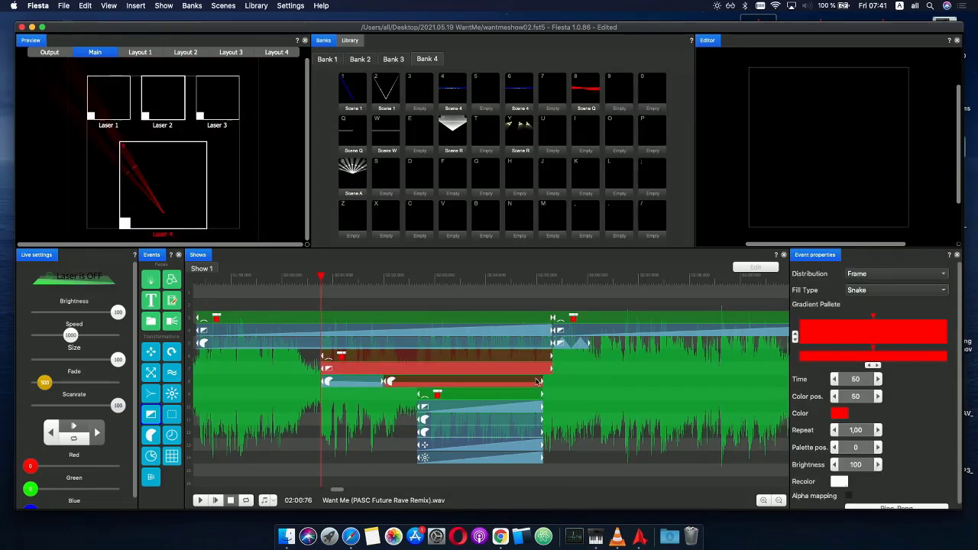
key(a)
drag(554, 374, 541, 386)
click(550, 320)
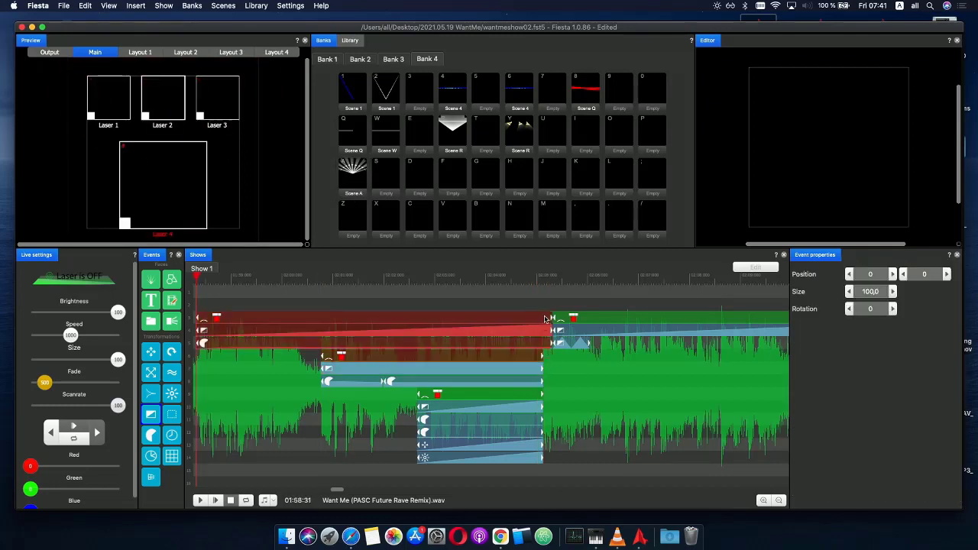
drag(554, 347, 542, 357)
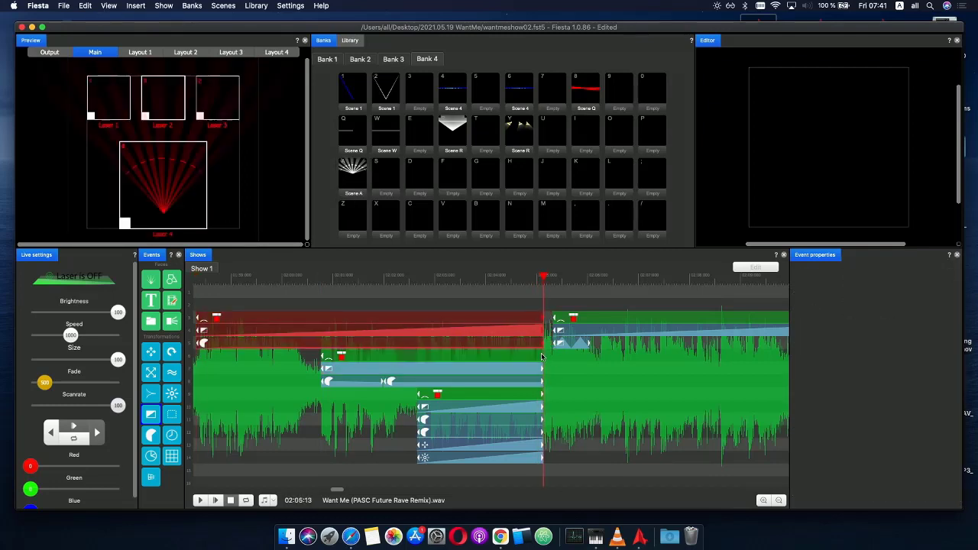
- Start the copied fan and its red and white colour transformations at 02:05:13, and preview from before the second fan
click(558, 320)
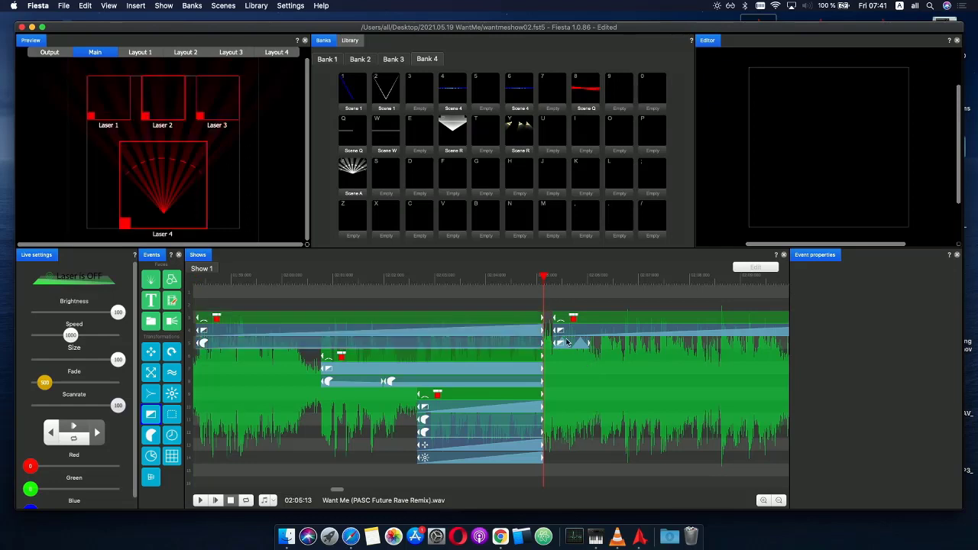
click(567, 355)
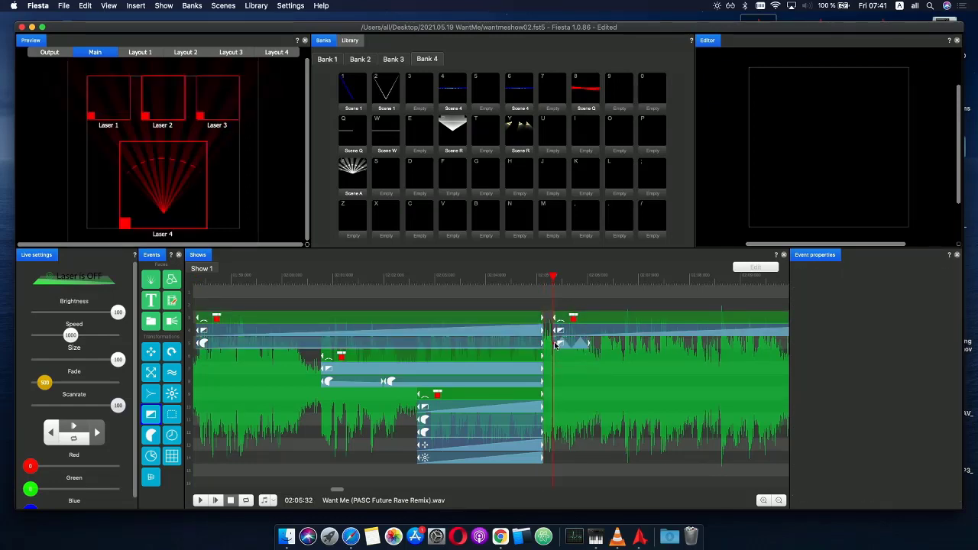
drag(556, 345, 533, 344)
click(552, 321)
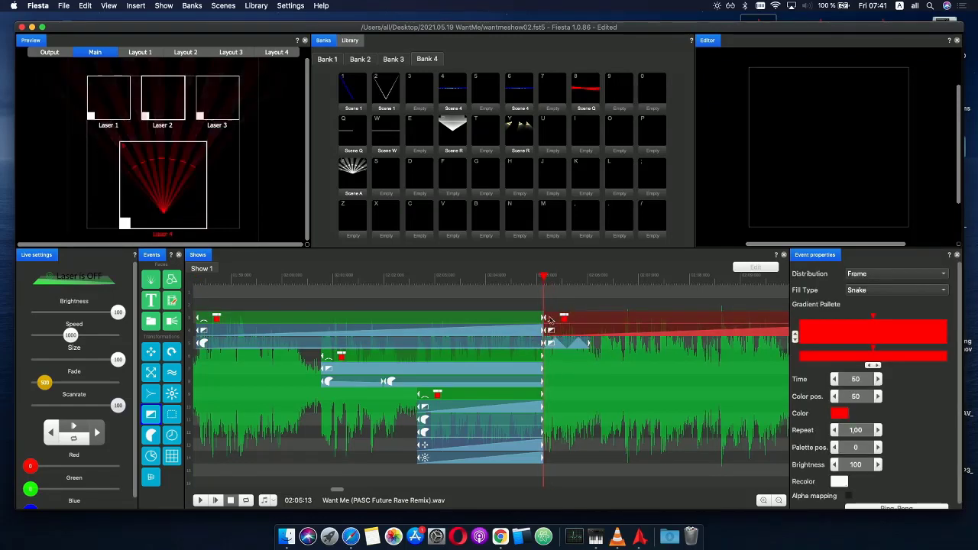
click(289, 282)
key(space)
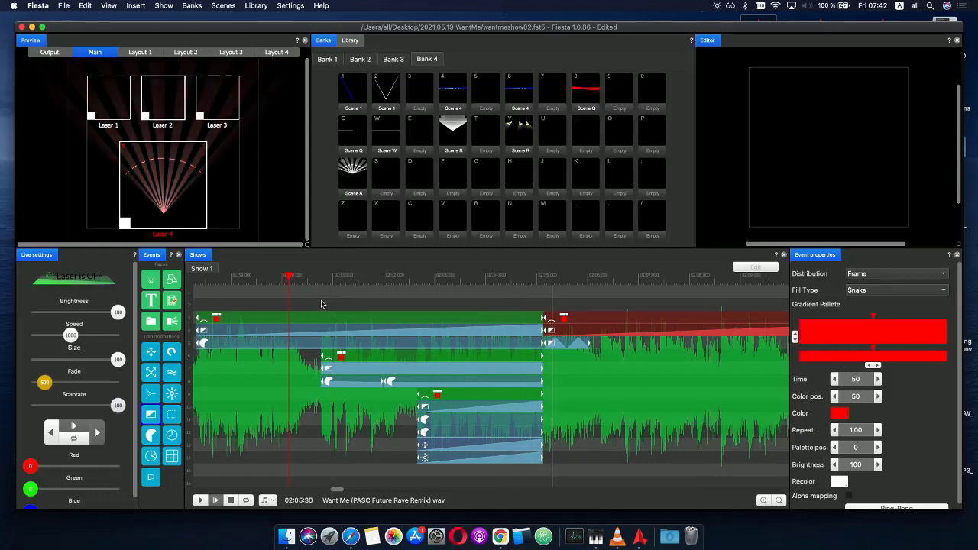
click(562, 287)
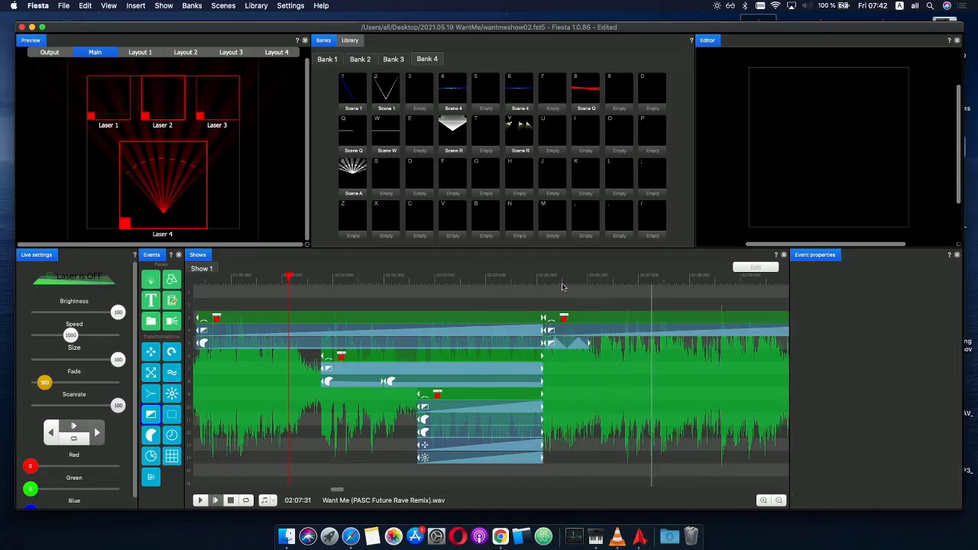
- Set the phase curve of the white colour transformation under the copied fan to three repeats, and preview it from 02:03:49
double_click(556, 347)
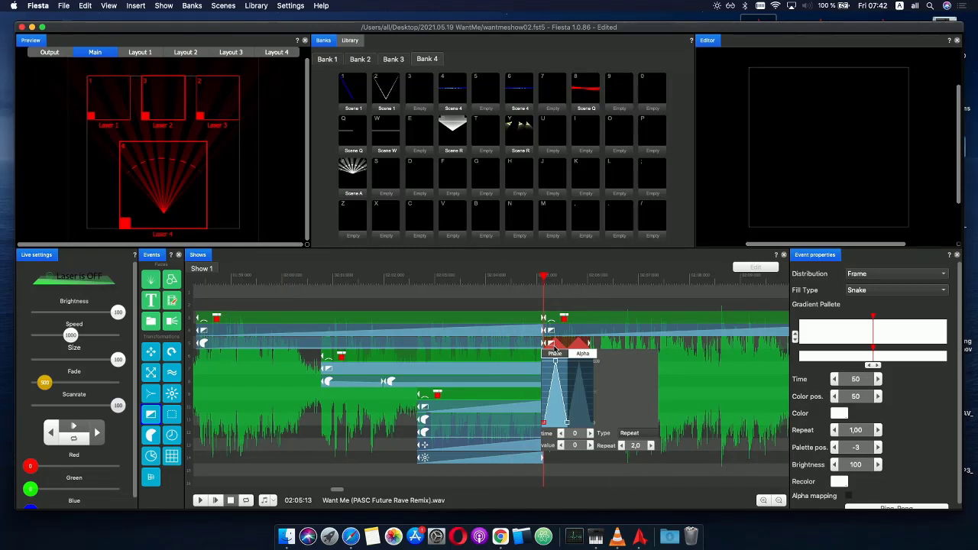
click(634, 454)
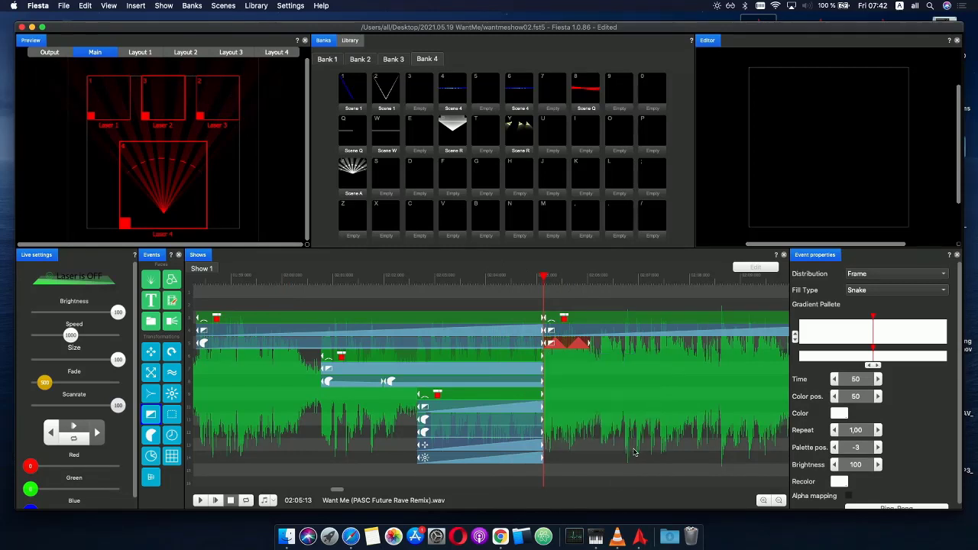
double_click(562, 345)
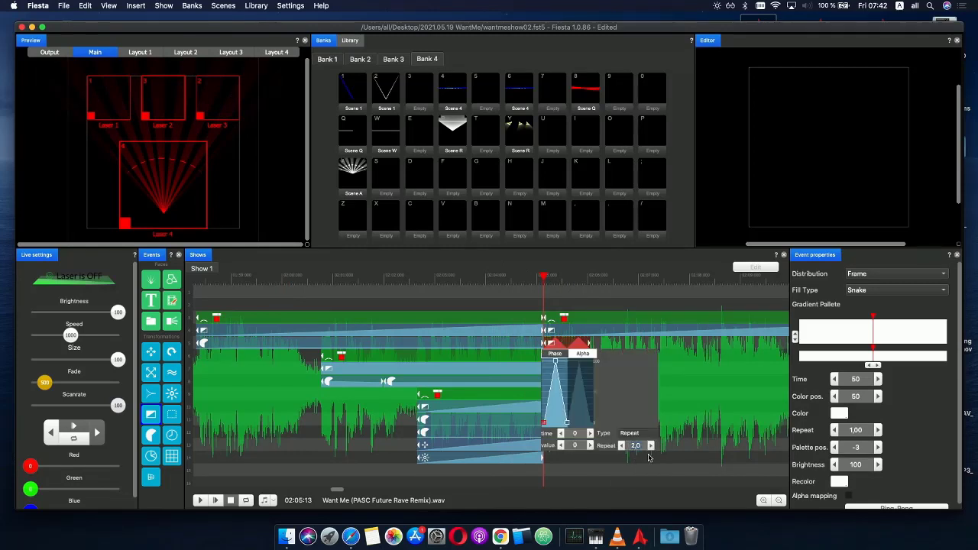
click(649, 450)
click(462, 285)
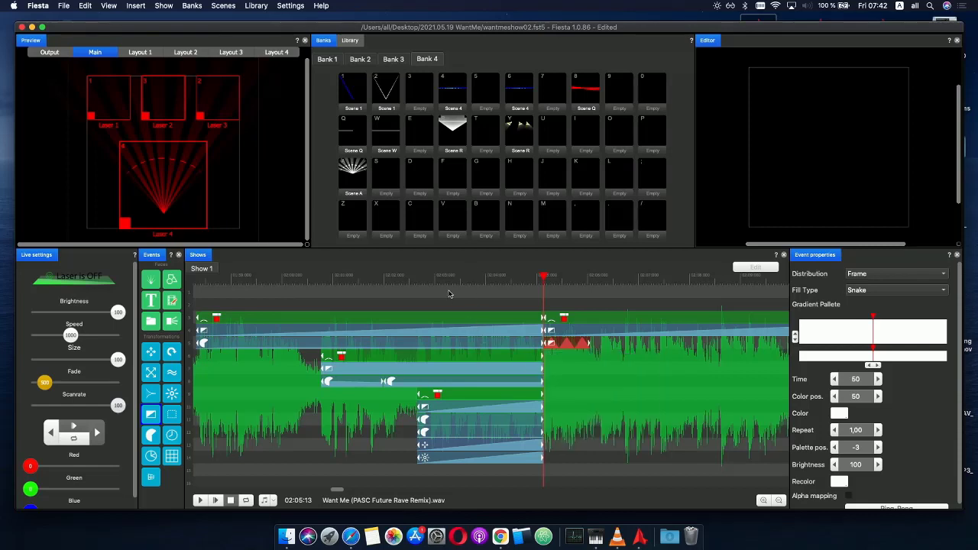
click(460, 280)
key(space)
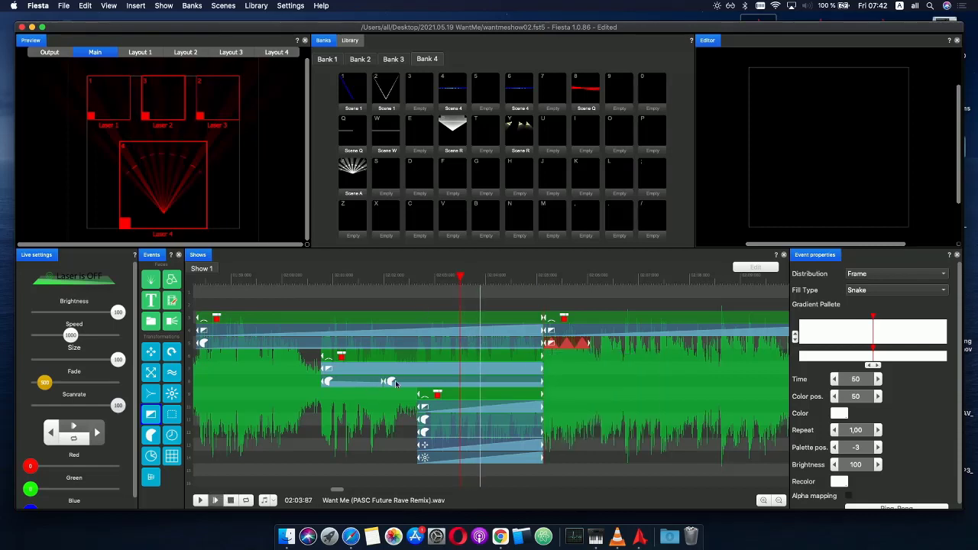
click(230, 501)
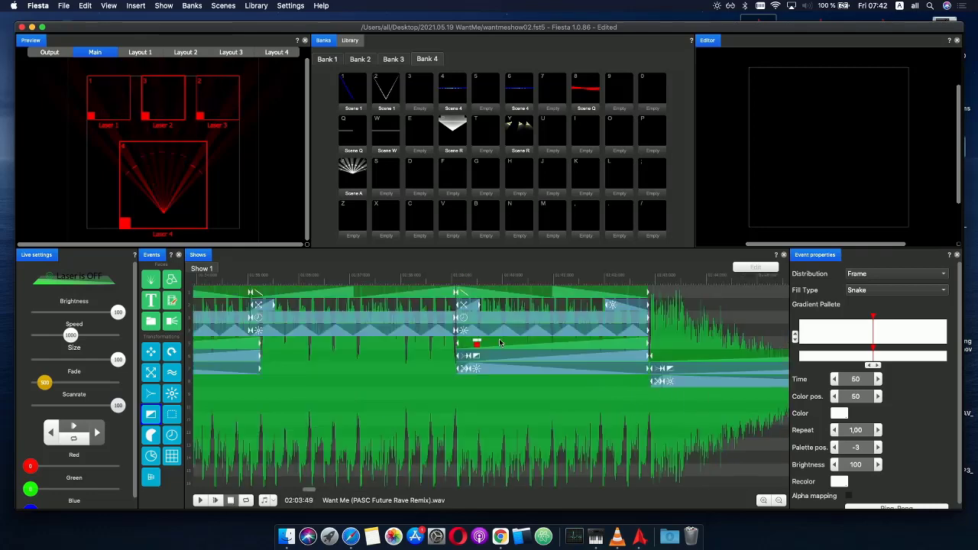
- Shorten the white colour transformation under the copied fan to start at 02:05:30, and preview the flashes from within the third fan
scroll(557, 330, down, 6)
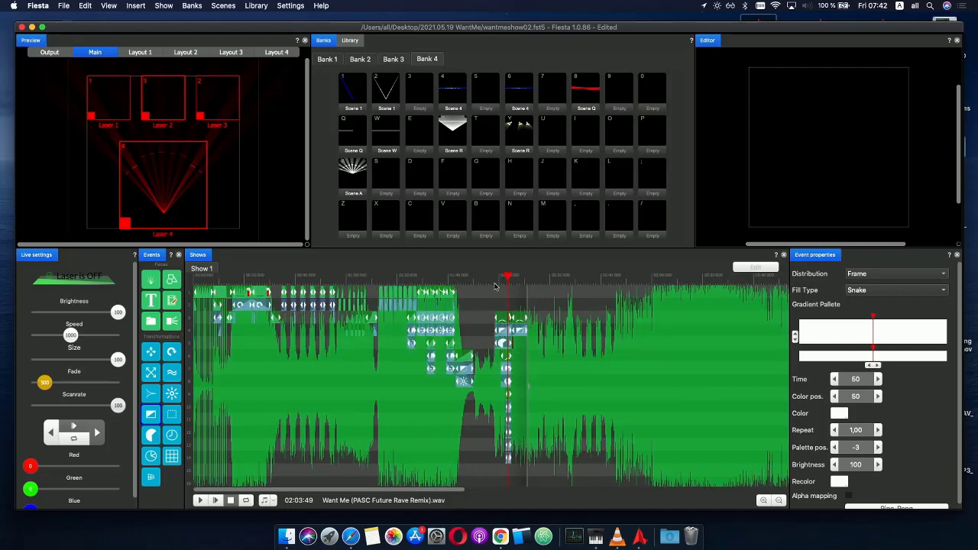
click(520, 276)
scroll(522, 289, up, 4)
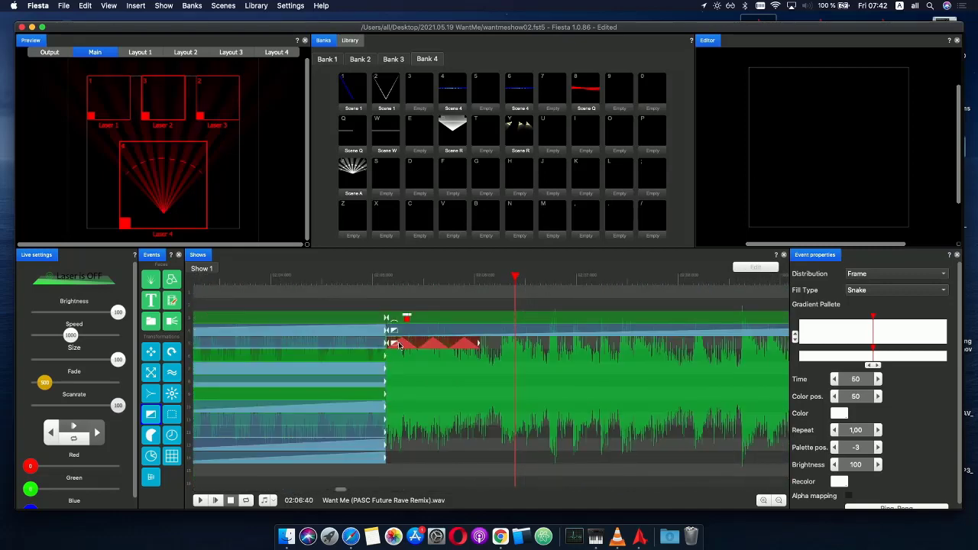
drag(392, 344, 403, 343)
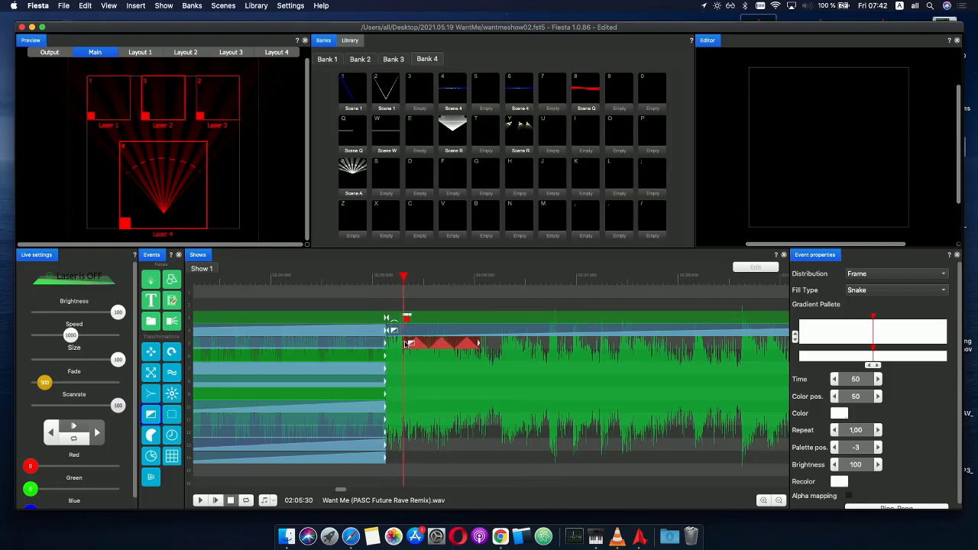
scroll(411, 346, down, 3)
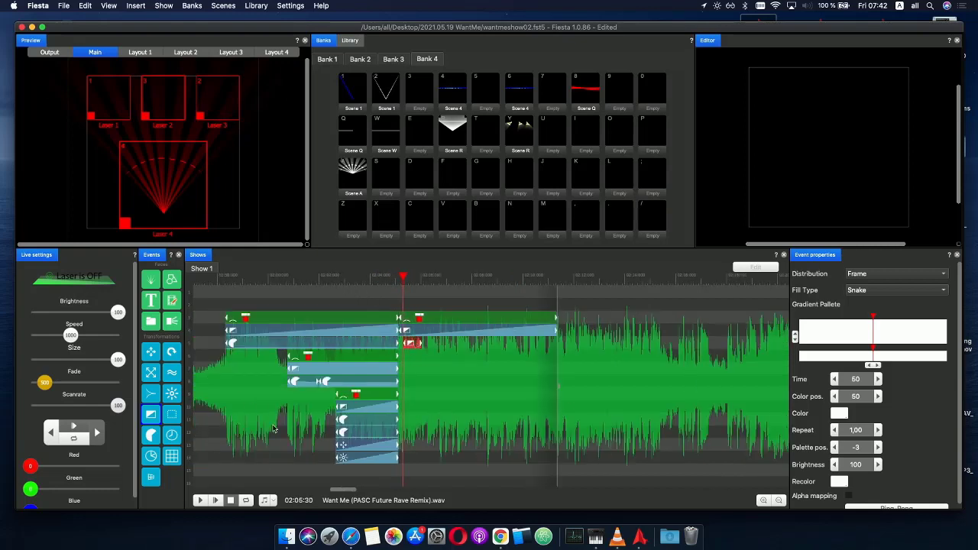
click(351, 277)
key(space)
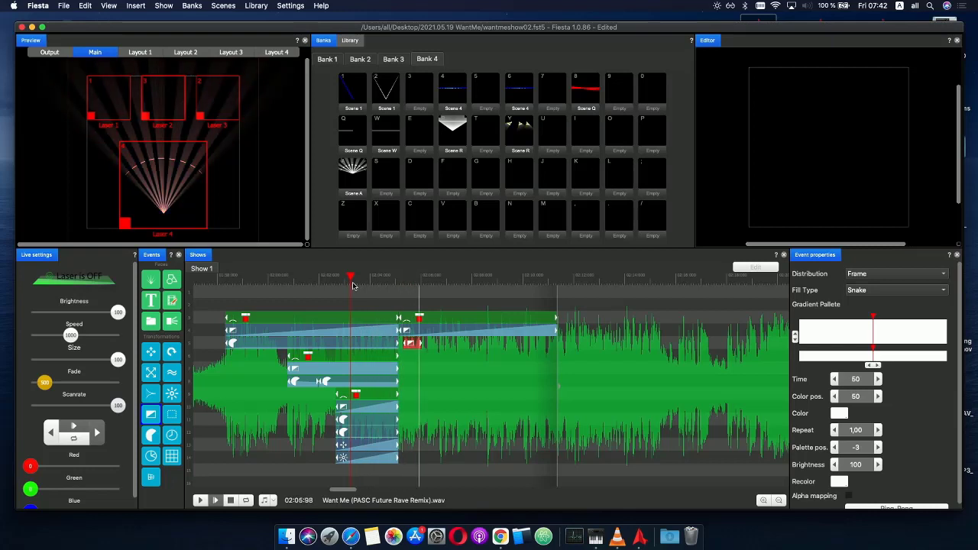
- Preview the show from the start of the second fan, and scrub past the white flashes to 02:07:88
drag(404, 276, 290, 279)
click(220, 501)
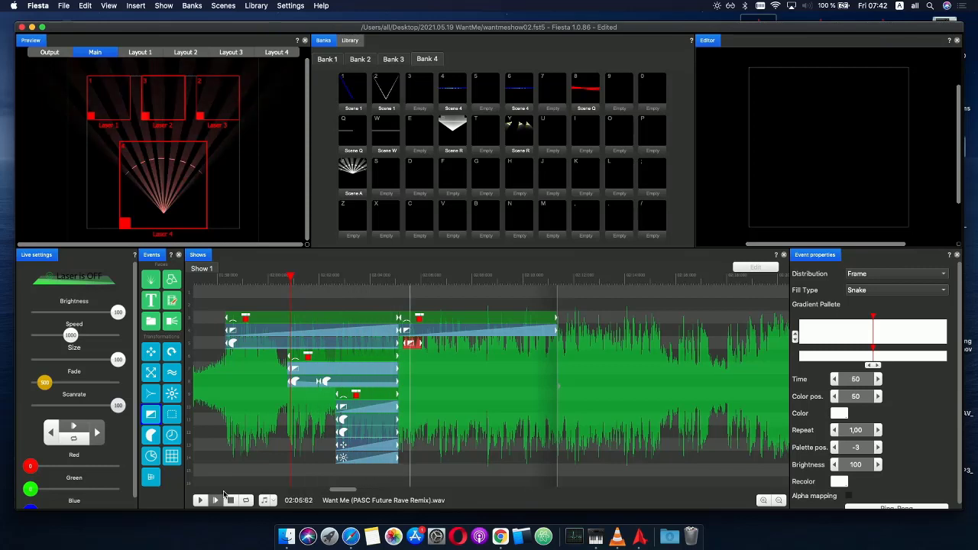
click(413, 279)
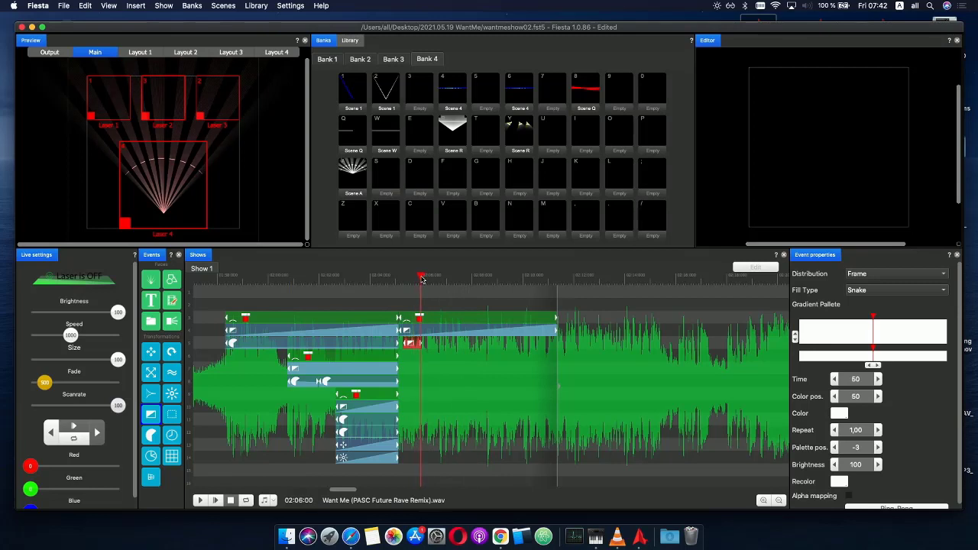
drag(412, 279, 468, 280)
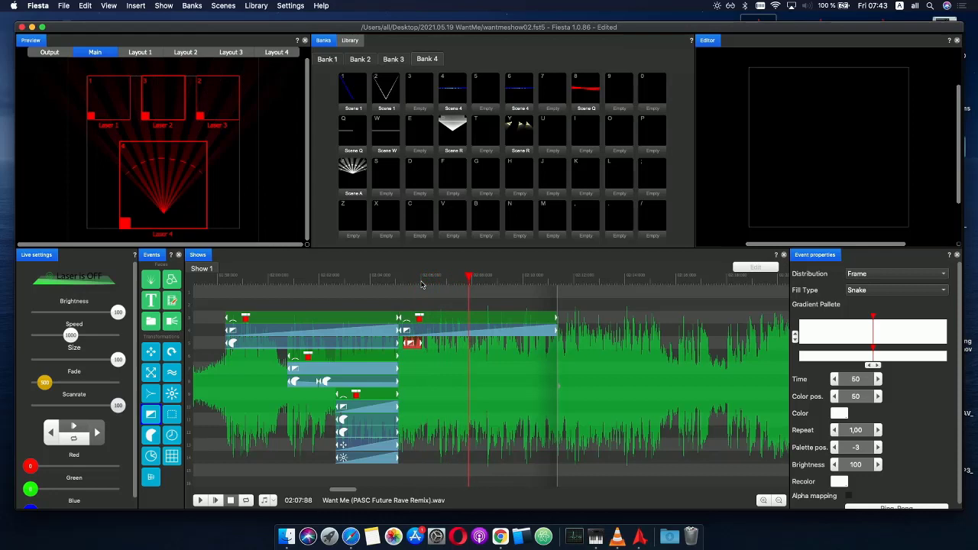
- Save the show and preview the whole fan sequence from 01:57:92, just before the first fan
click(68, 6)
click(89, 55)
click(217, 296)
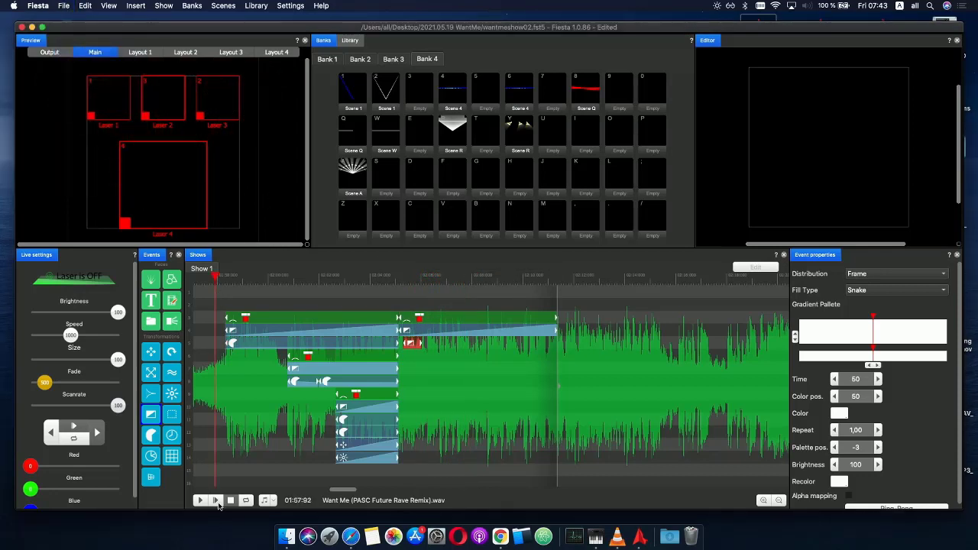
click(216, 501)
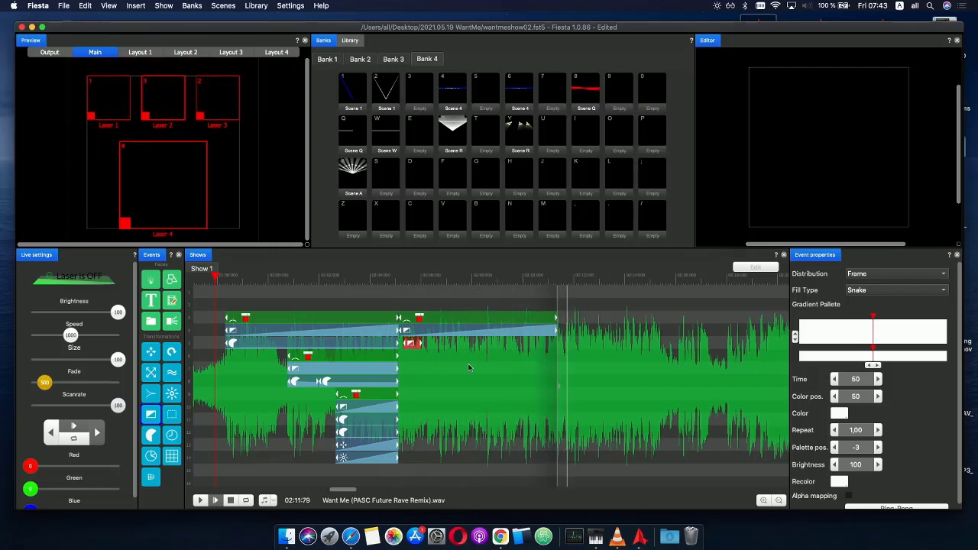
- Extend the copied fan and its red colour transformation to end at about 02:14
click(584, 280)
click(560, 279)
click(583, 334)
click(556, 330)
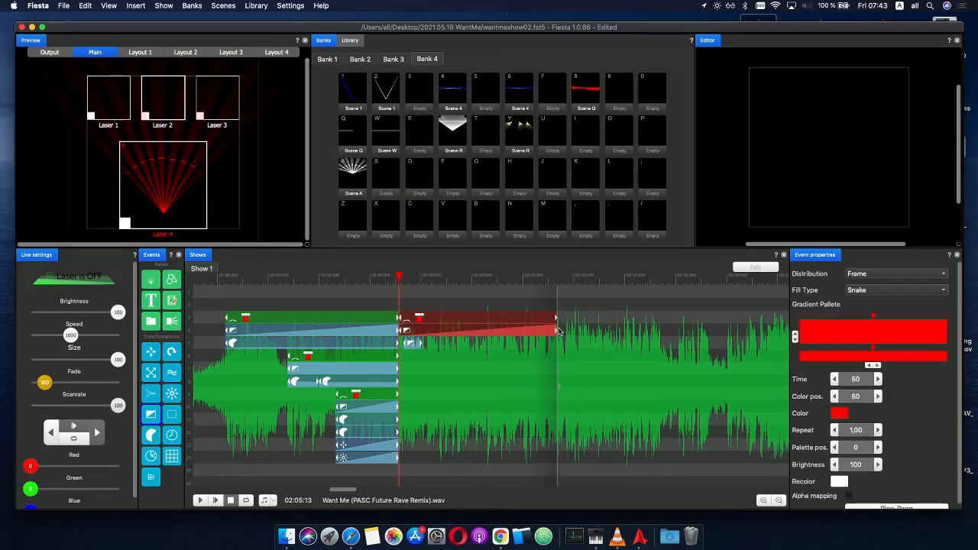
drag(558, 333, 623, 331)
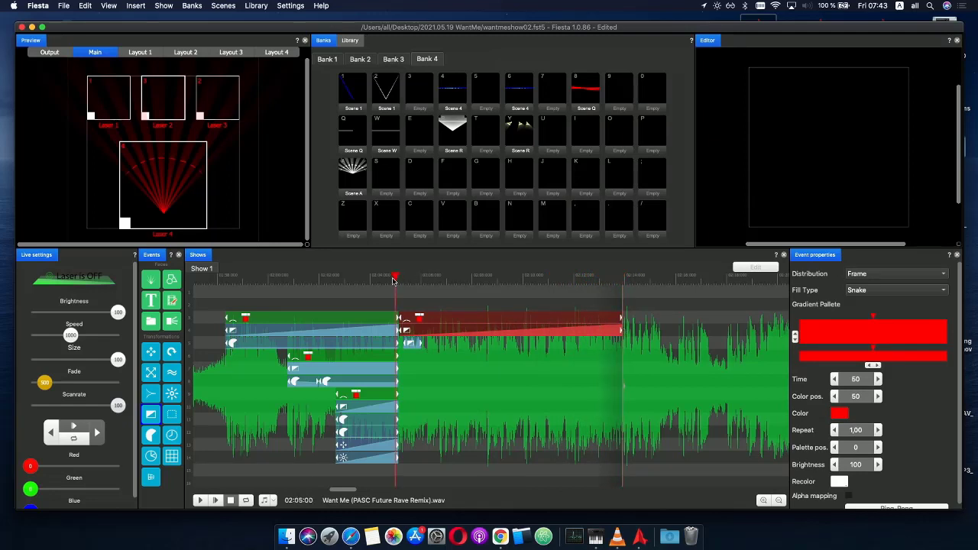
- Add a second colour transformation under the copied fan, after the white flashes, running from 02:06:23 to 02:07:93
drag(396, 282, 449, 285)
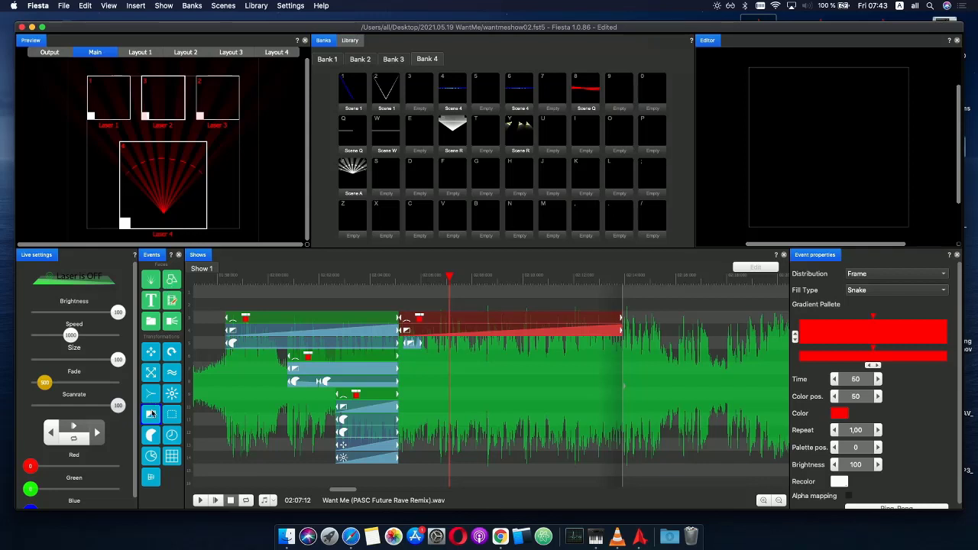
drag(152, 413, 454, 349)
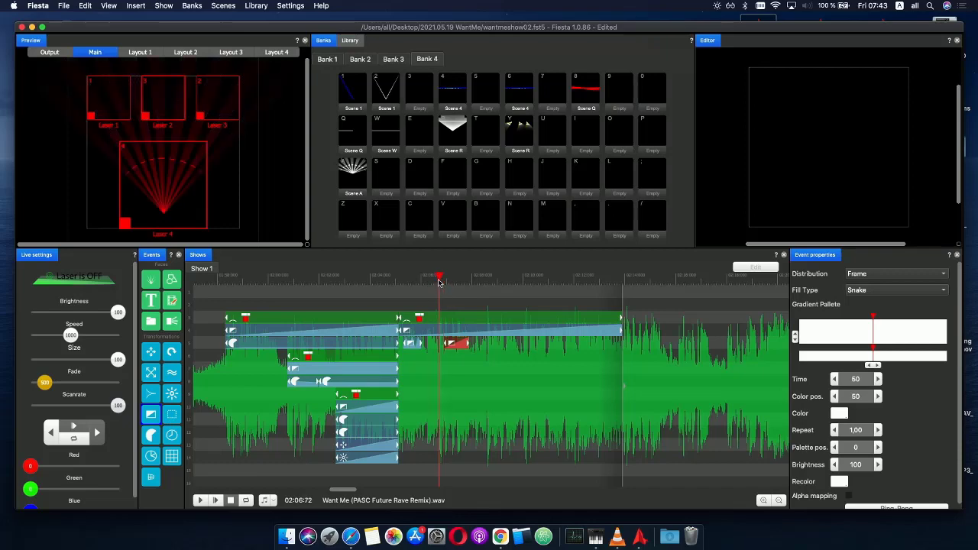
scroll(463, 317, up, 2)
drag(477, 344, 408, 344)
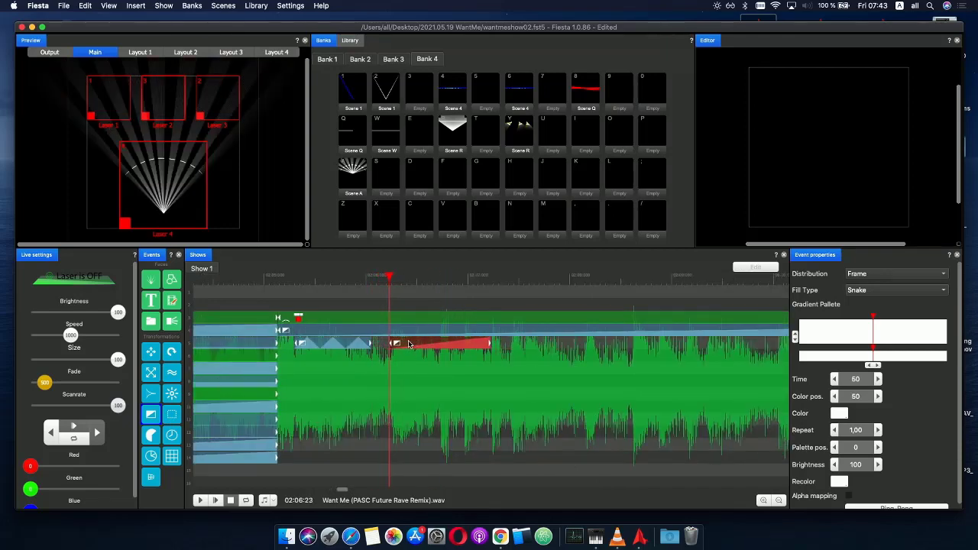
drag(490, 344, 565, 348)
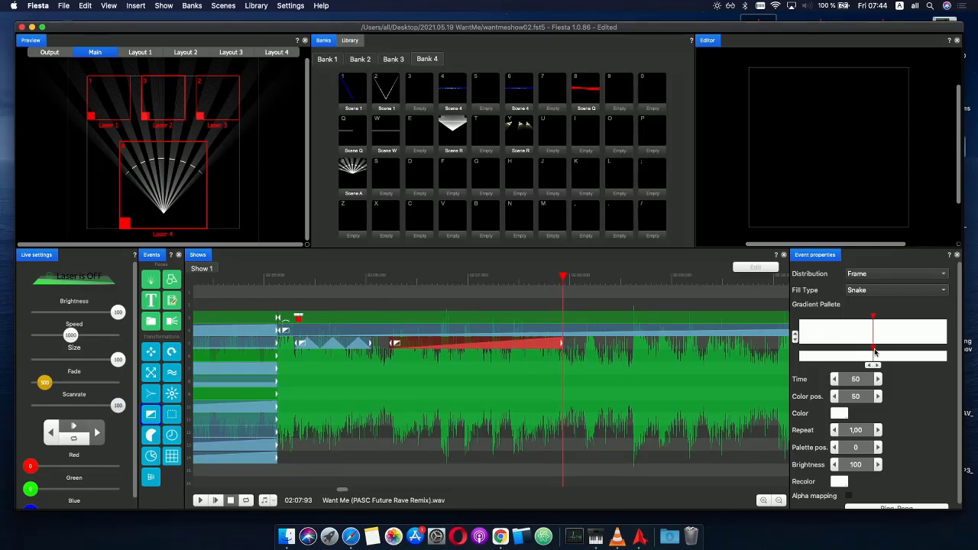
- Add red stops on both sides of white in the new transformation's gradient, moving white to about 19 and the second red stop to 50
click(828, 359)
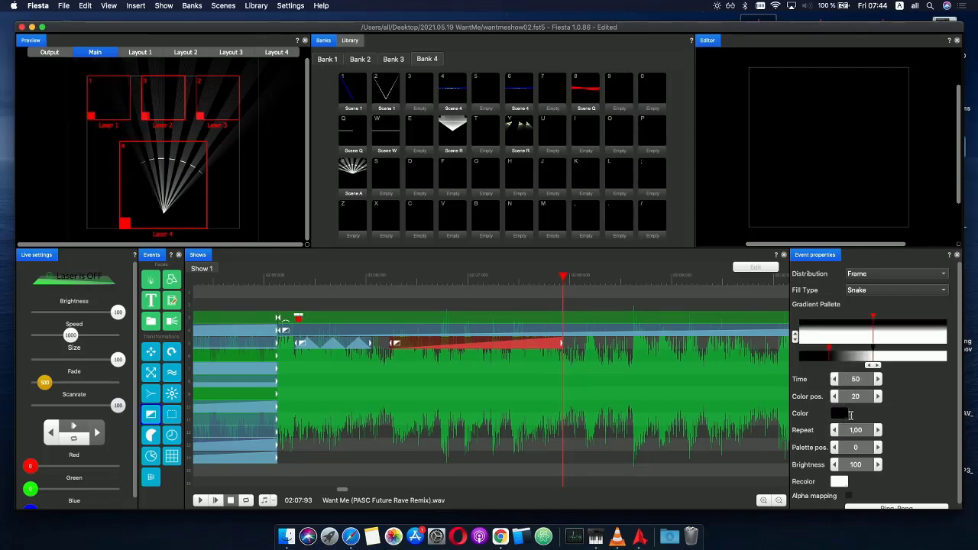
click(841, 415)
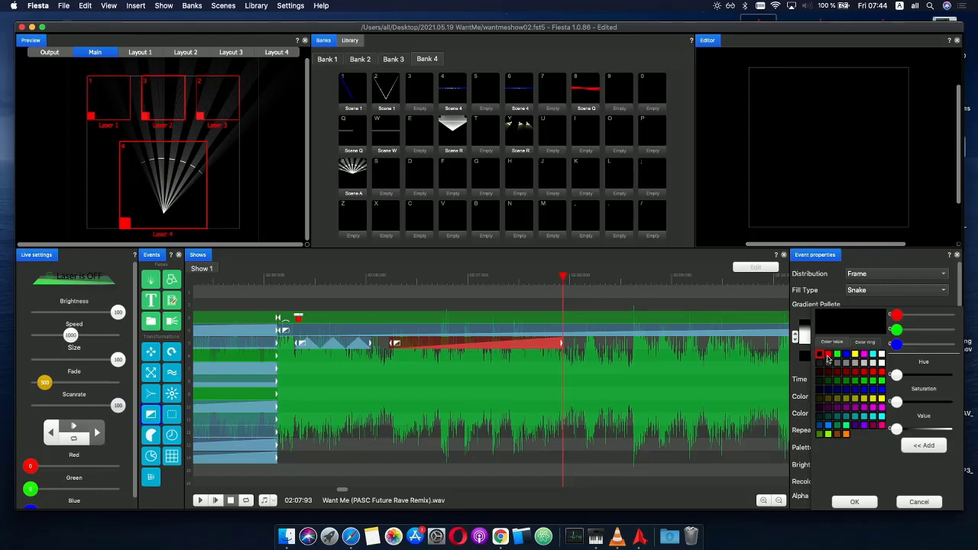
double_click(827, 356)
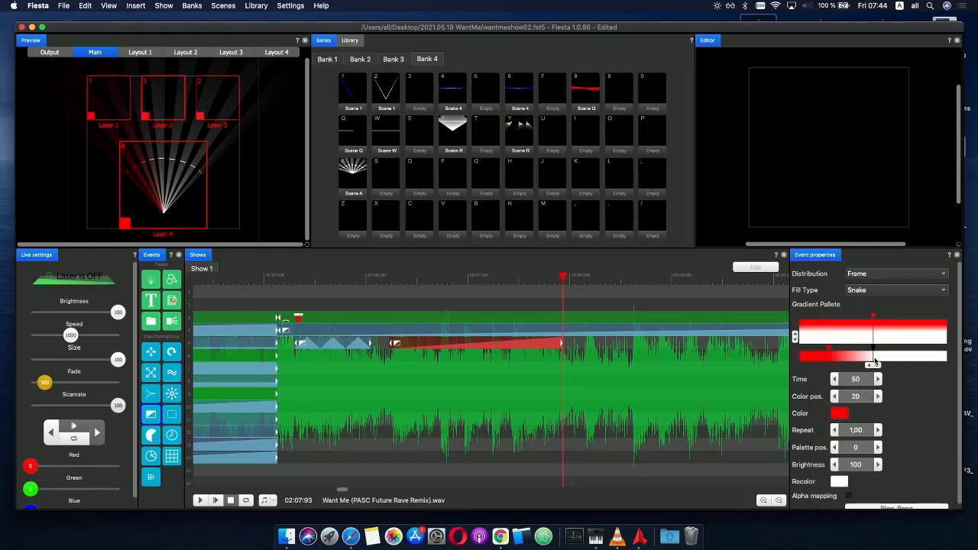
click(902, 356)
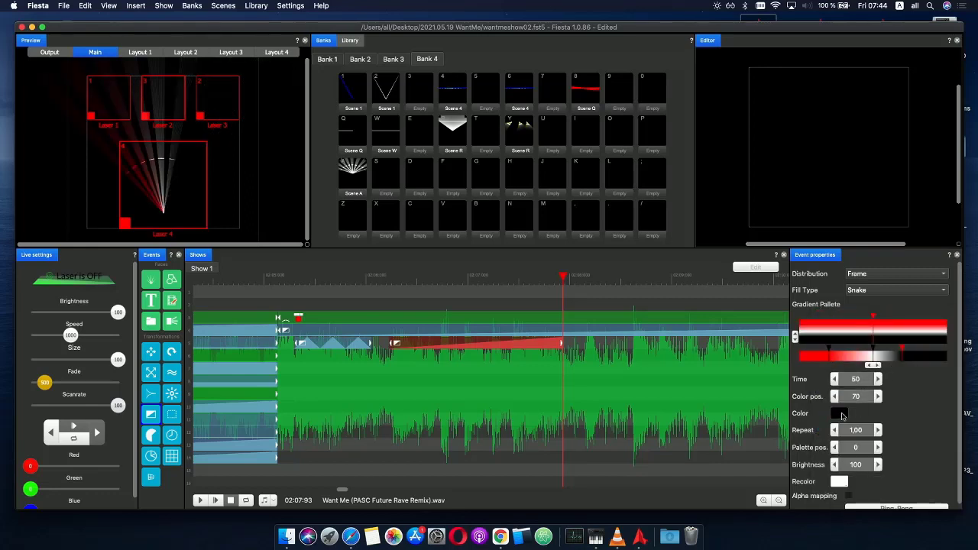
click(841, 414)
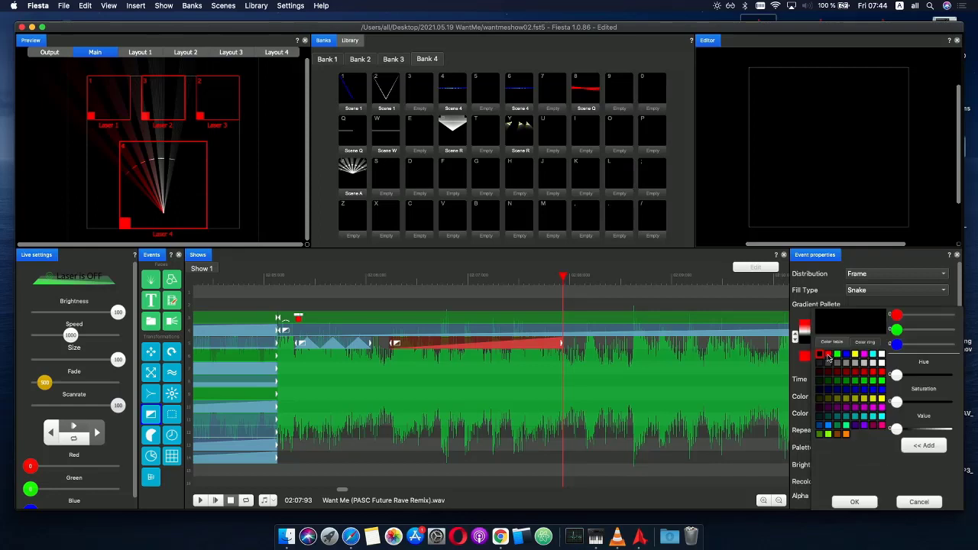
double_click(828, 356)
drag(873, 358, 829, 361)
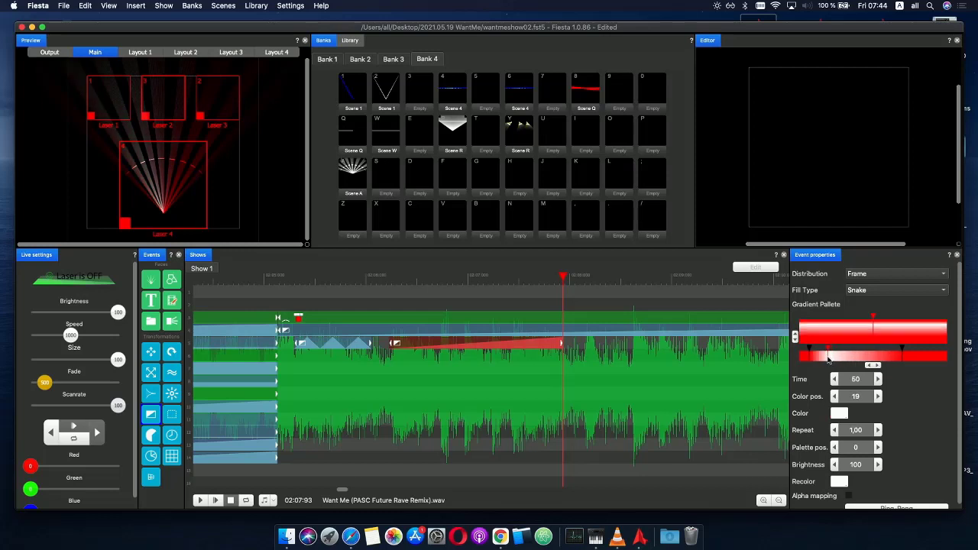
drag(903, 360, 872, 361)
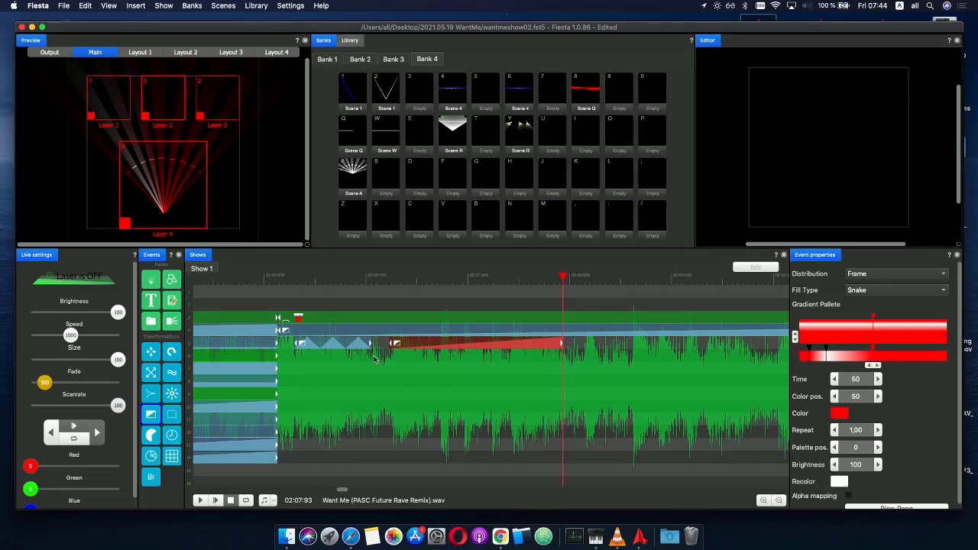
- Shape the new colour transformation's alpha curve to rise from 0 at the start to 100 midway and fall to 0 at the end
click(415, 346)
click(428, 357)
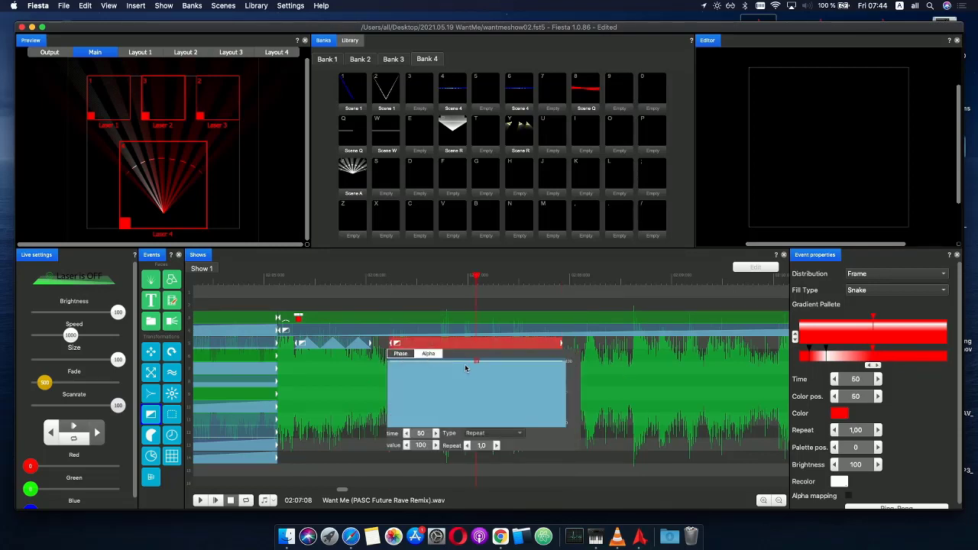
drag(390, 361, 391, 427)
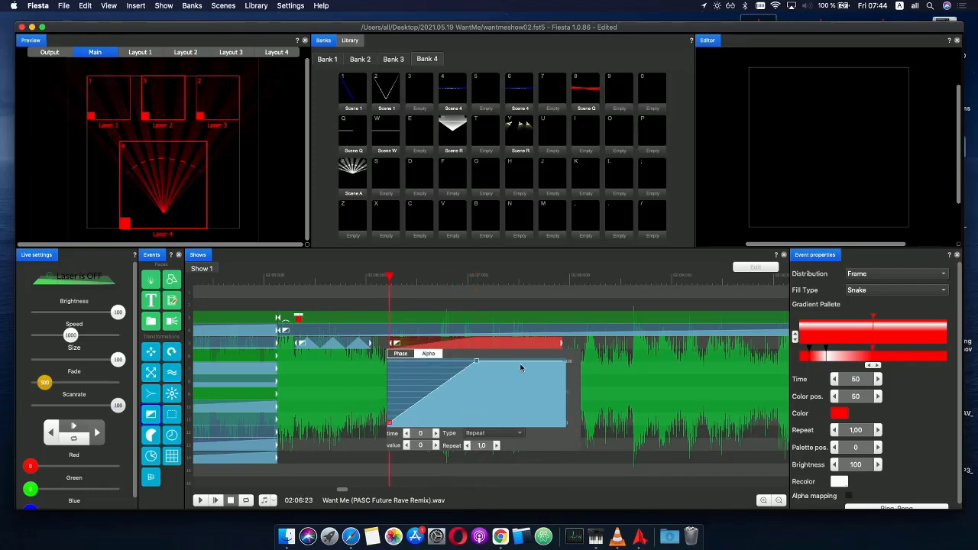
drag(565, 362, 613, 433)
click(321, 286)
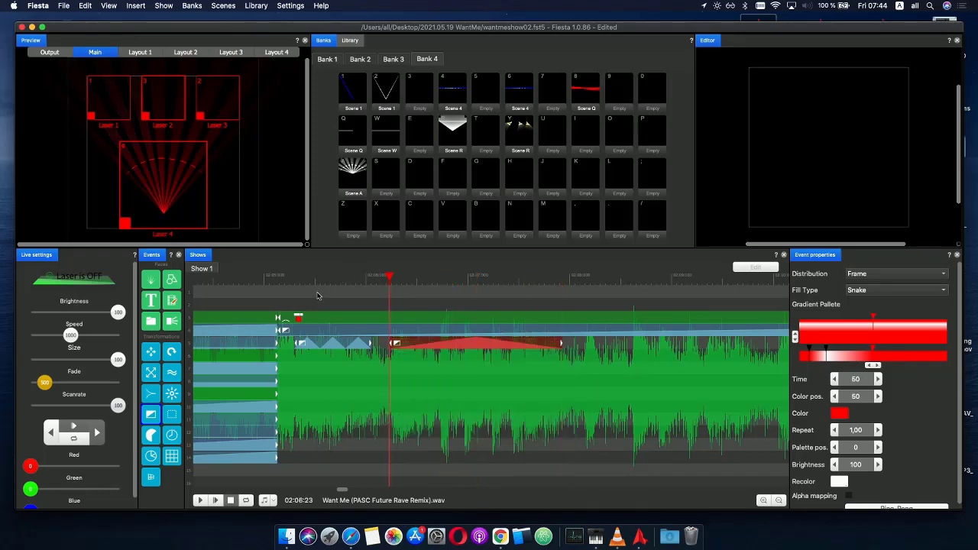
- Preview the red-and-white colour transformation, first from within the white flashes and again from 02:04:44
click(318, 282)
click(215, 501)
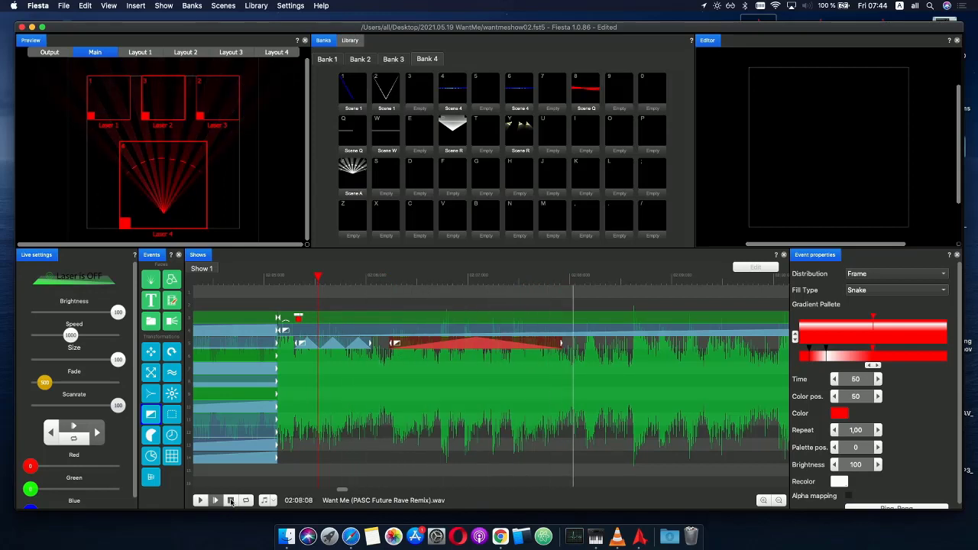
click(231, 501)
drag(396, 292, 582, 294)
drag(405, 282, 207, 263)
click(216, 500)
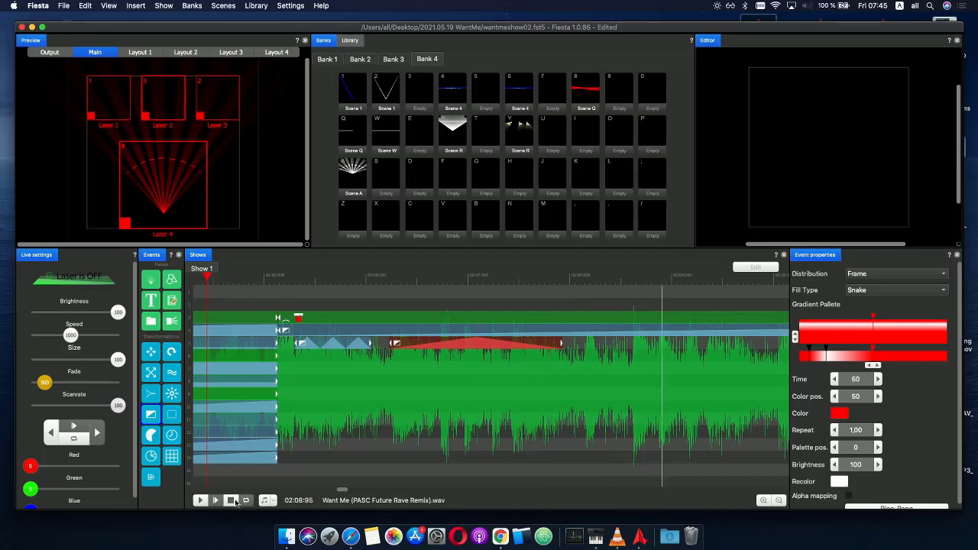
click(230, 500)
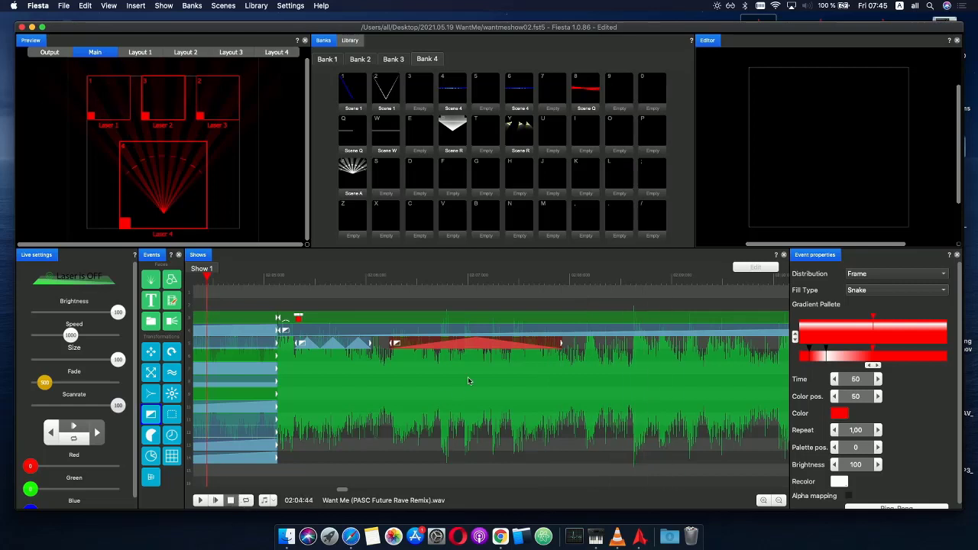
- Paste a copy of the red-and-white colour transformation after the original on the same track, starting at 02:08:13
click(444, 348)
click(616, 345)
key(super+v)
drag(651, 345, 620, 346)
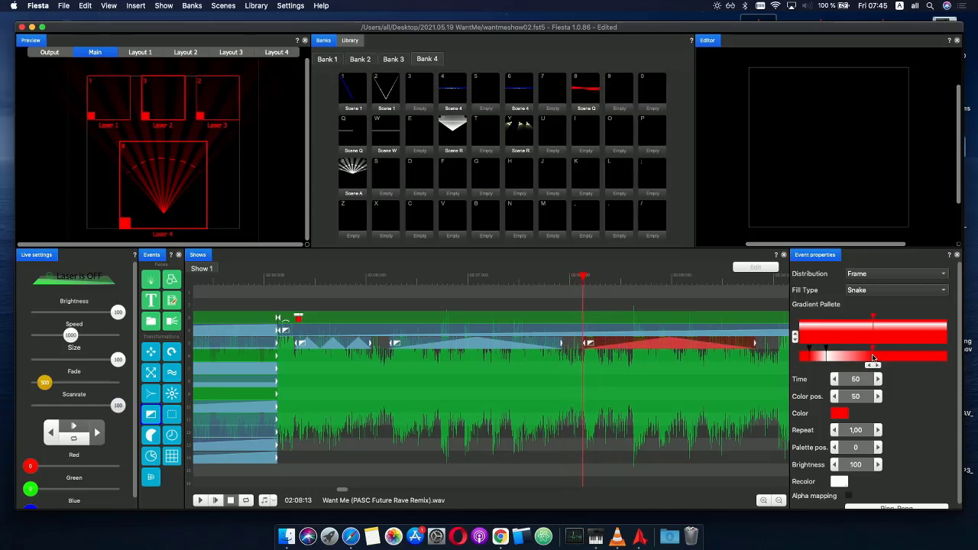
- Mirror the pasted transformation's gradient, moving the outer red stop to about 90, white to about 76 and the first red stop to 51
drag(874, 357, 930, 358)
drag(827, 358, 913, 357)
click(811, 358)
mouse_move(822, 359)
mouse_down()
mouse_move(900, 358)
mouse_move(875, 357)
mouse_up()
- Preview the show from 02:06:80 through the start of the mirrored colour transformation
click(448, 281)
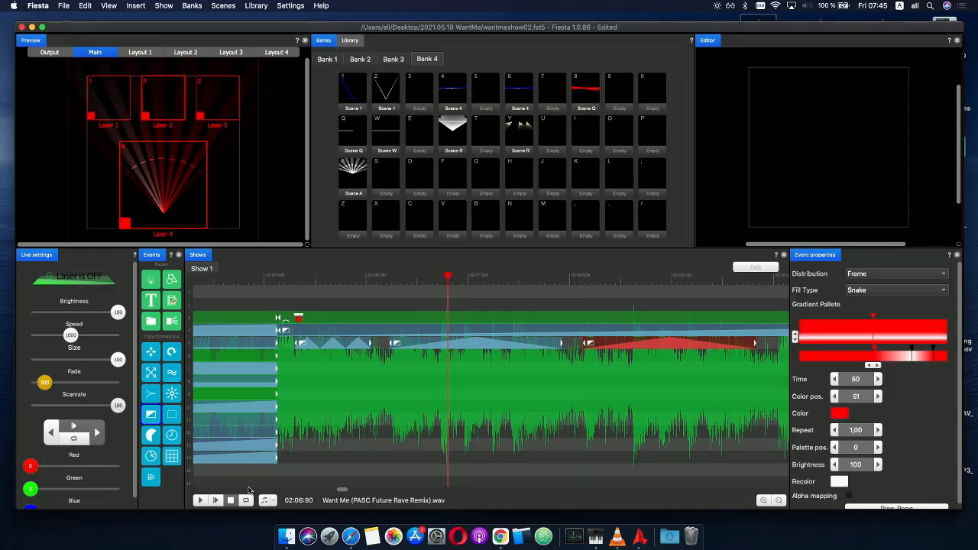
click(216, 500)
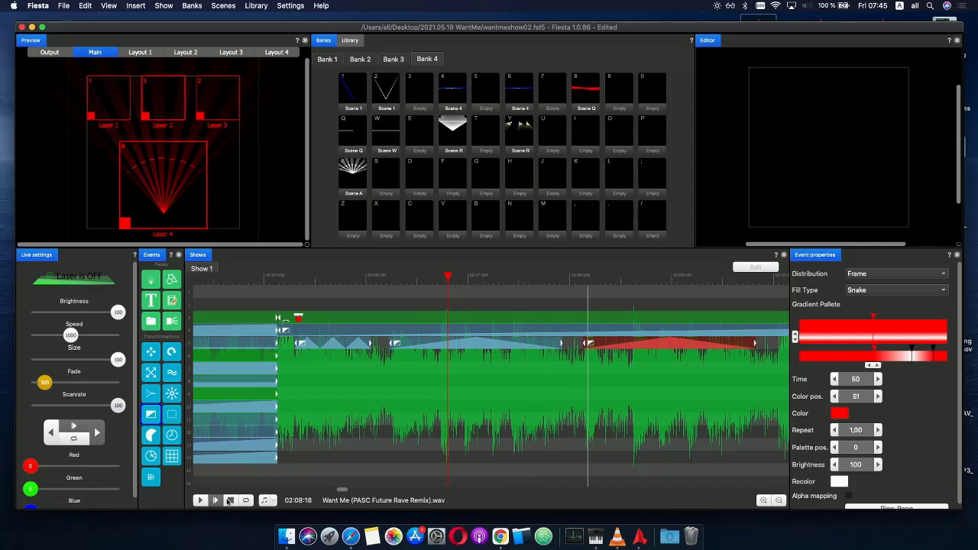
click(229, 501)
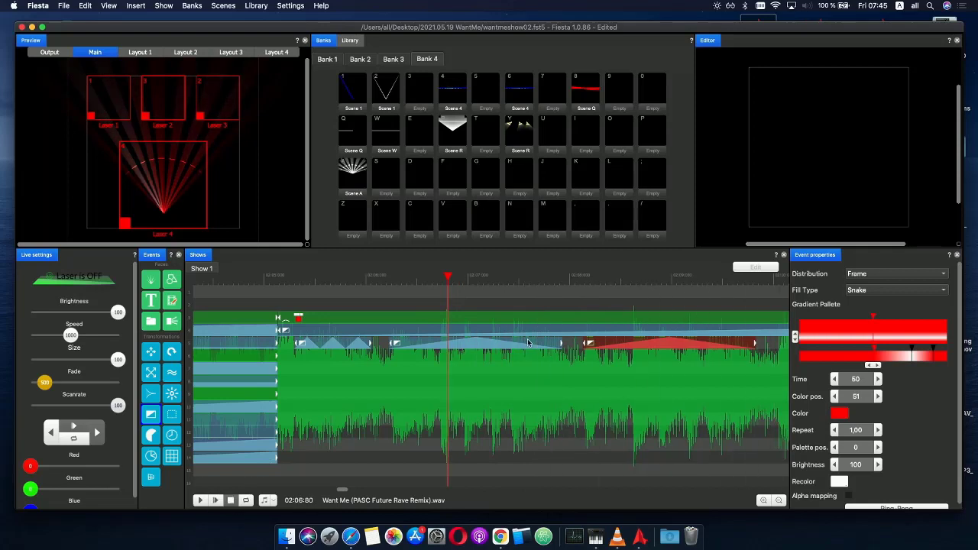
- Retime the mirrored colour transformation to start at 02:08:10 and end at 02:09:86
click(574, 295)
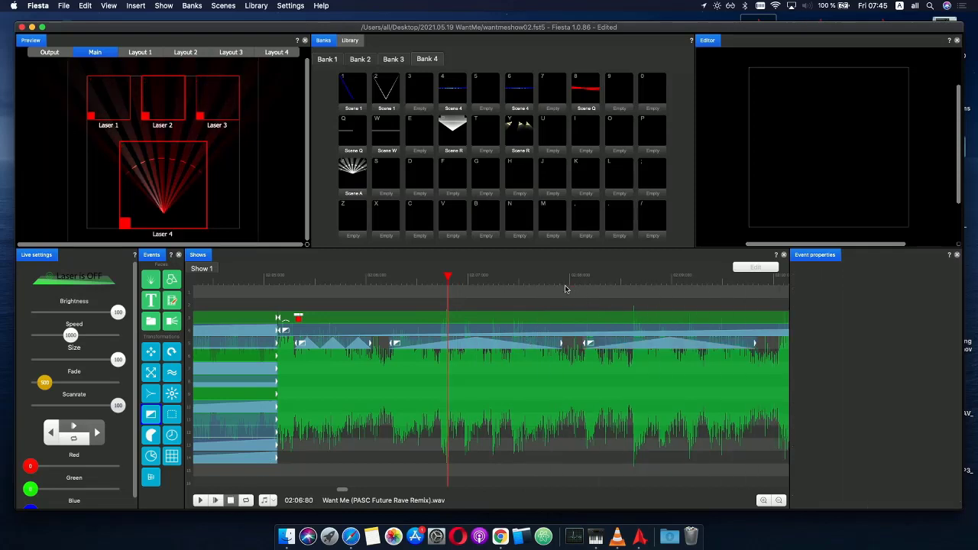
click(576, 279)
drag(577, 278, 575, 280)
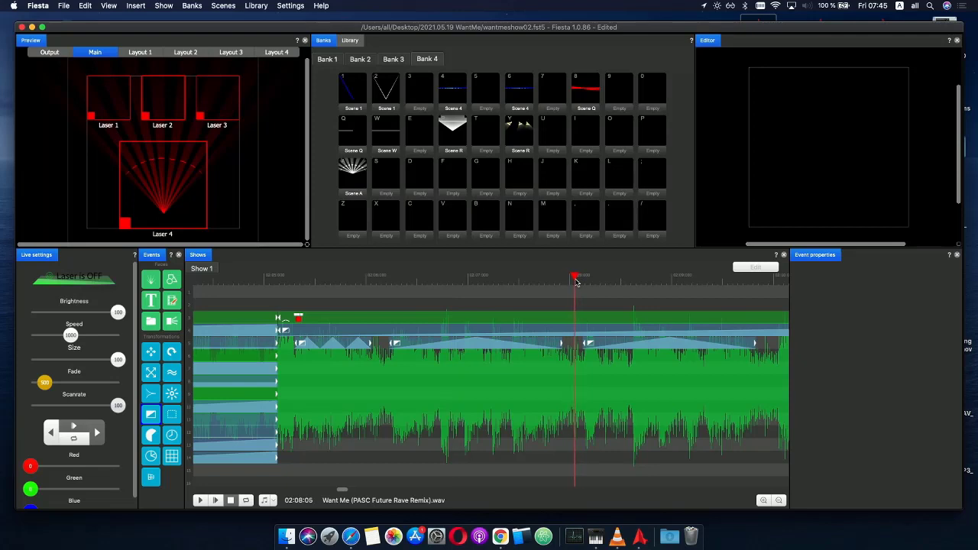
mouse_move(586, 347)
mouse_down()
mouse_move(563, 345)
mouse_move(581, 346)
mouse_up()
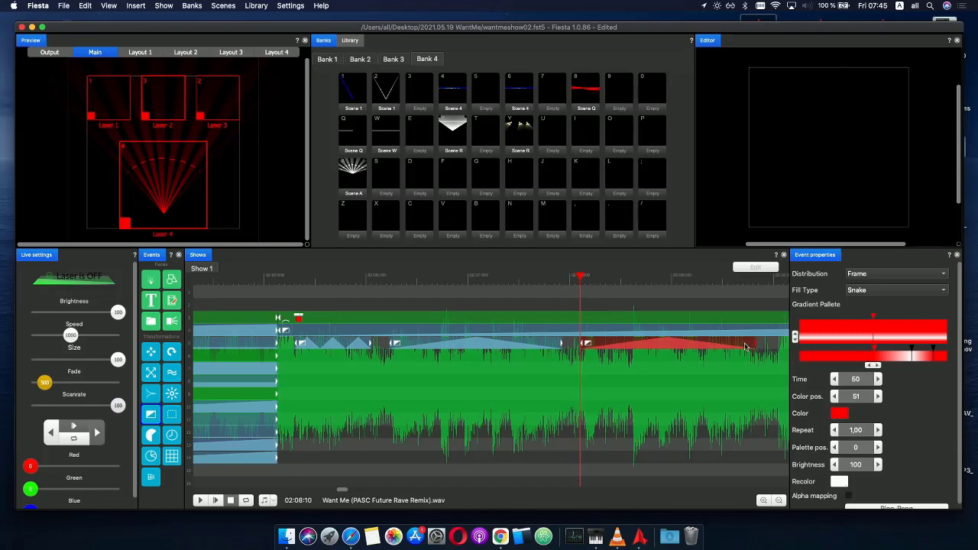
mouse_move(749, 346)
mouse_down()
mouse_move(656, 344)
mouse_move(761, 347)
mouse_up()
- Paste another copy of the colour transformation after the mirrored one, starting at 02:10:03
scroll(735, 357, down, 3)
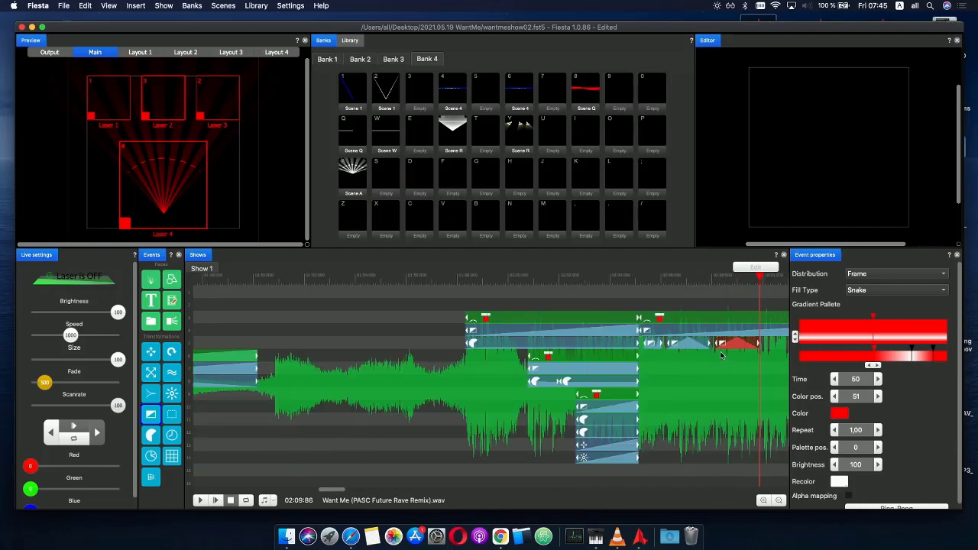
drag(762, 283, 578, 308)
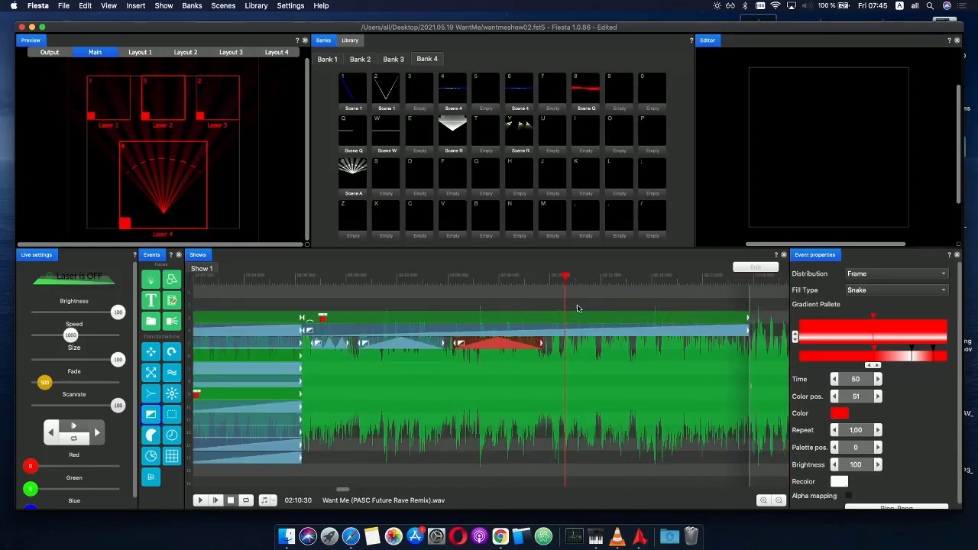
key(super+v)
click(561, 347)
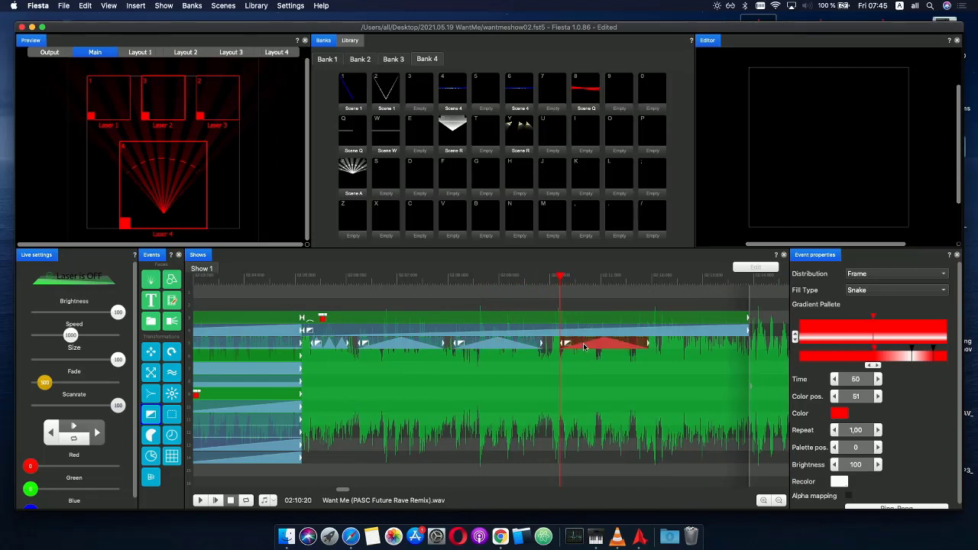
drag(585, 346, 576, 346)
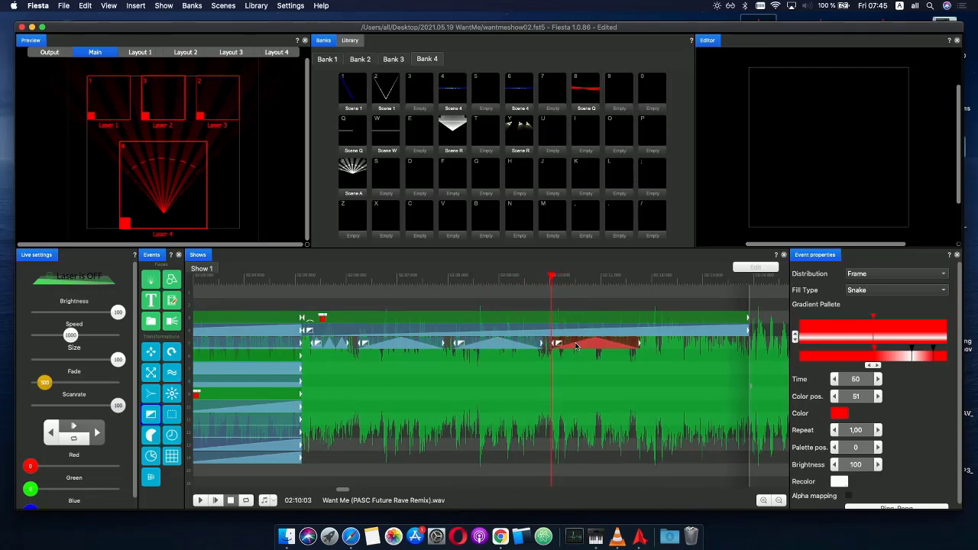
- Rework the newest transformation's gradient with red at both ends and white in the middle, and turn it into a diagonal red-and-white sweep
right_click(872, 331)
click(890, 336)
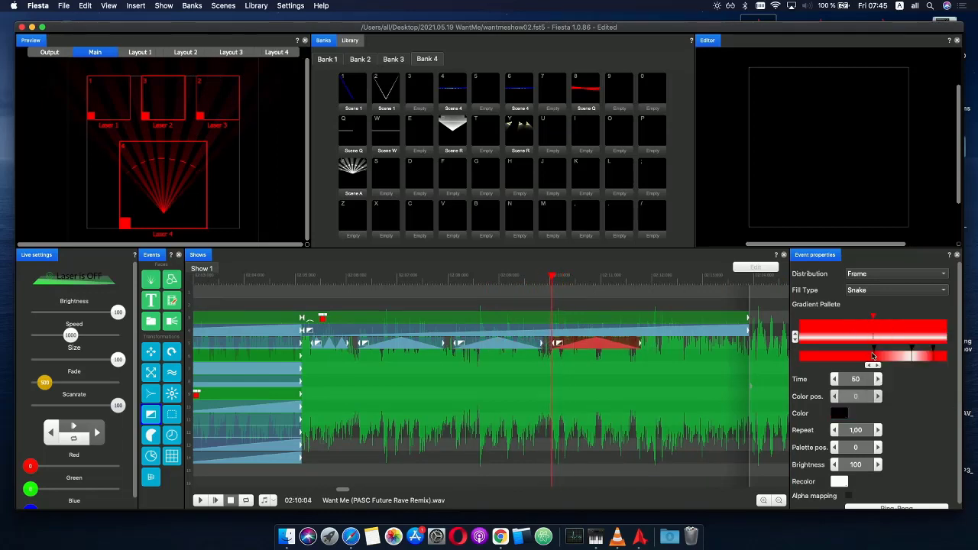
click(881, 360)
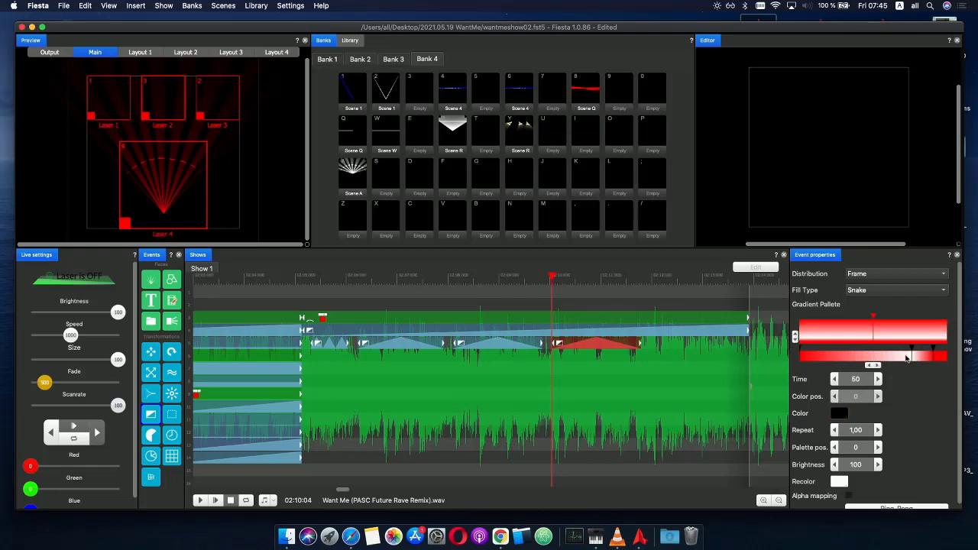
drag(907, 359, 973, 359)
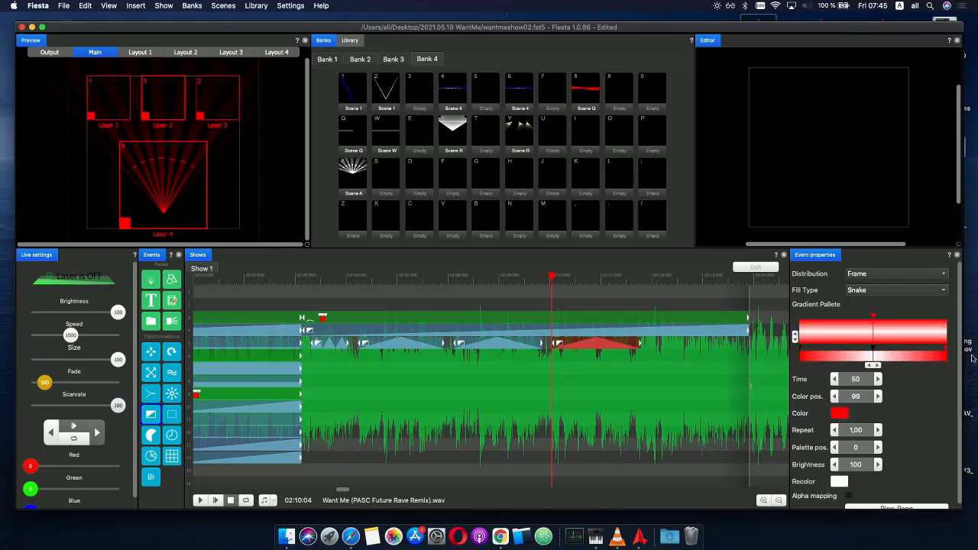
right_click(874, 340)
click(895, 344)
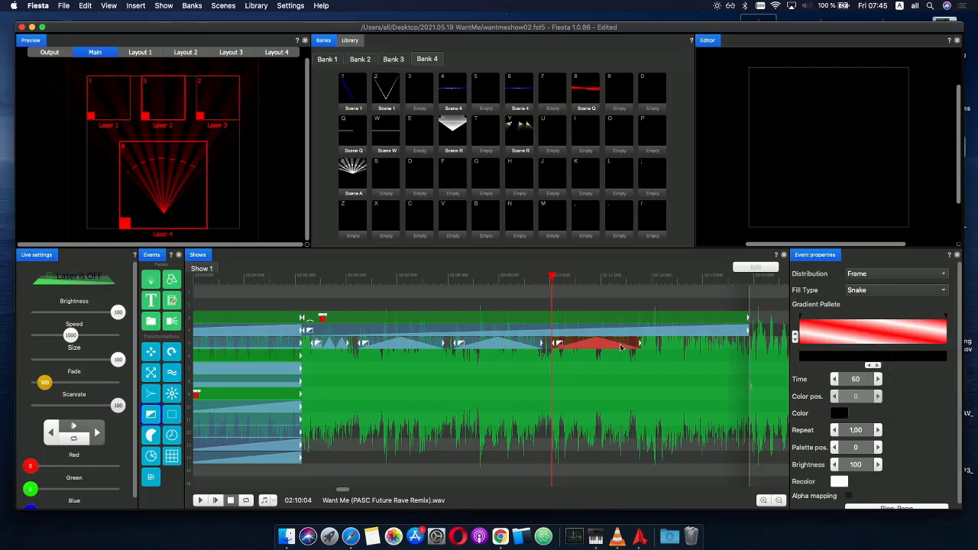
- Extend the diagonal-sweep transformation to end with the fan at 02:13:92 and set its phase curve to repeat 2 times
drag(655, 347, 749, 334)
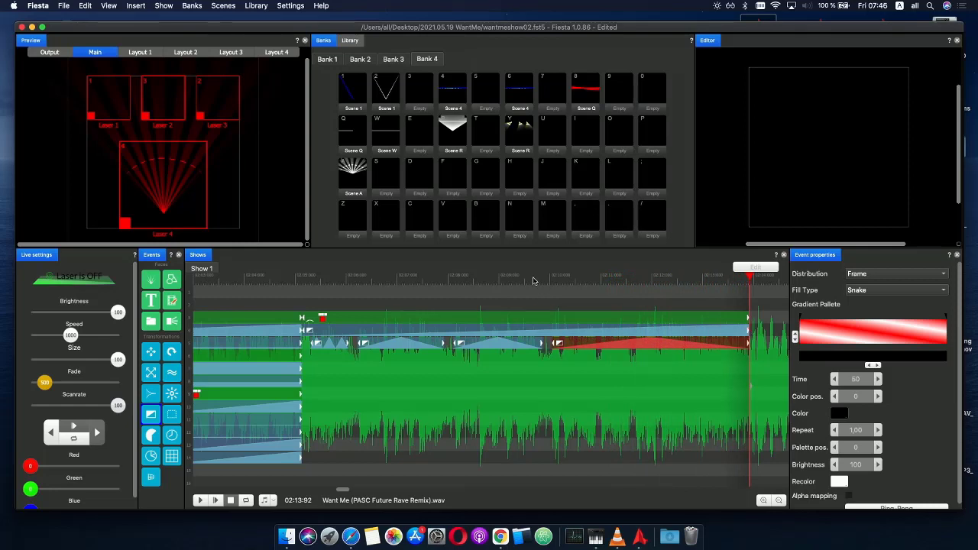
drag(535, 277, 600, 288)
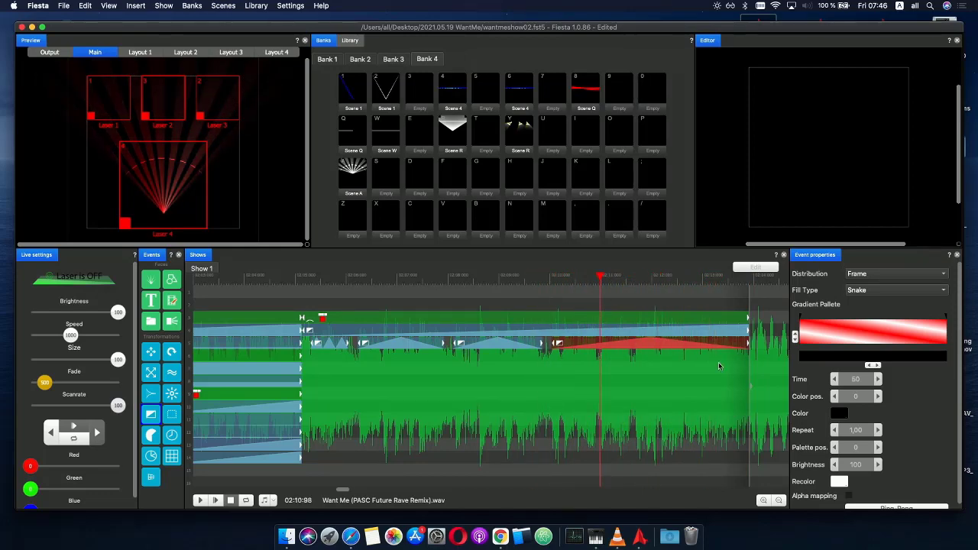
click(646, 349)
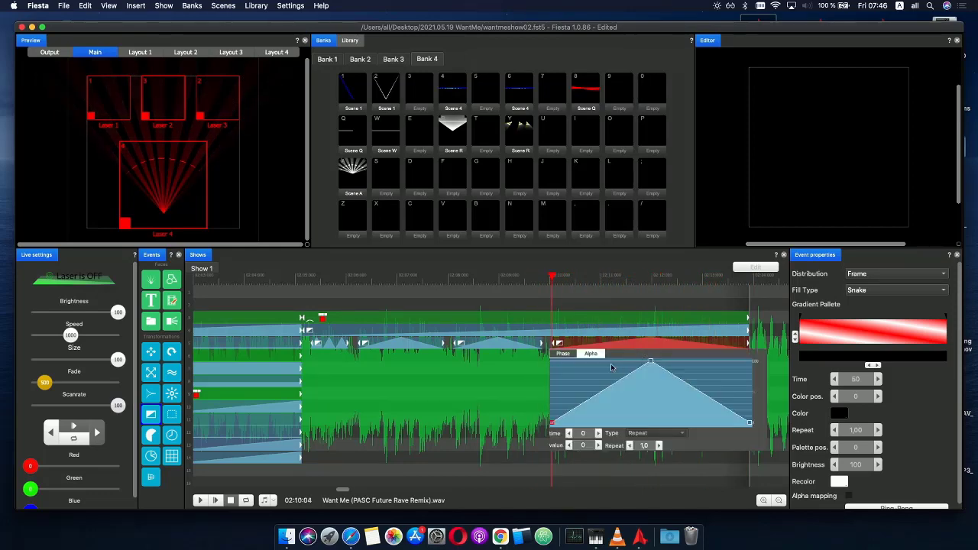
click(591, 353)
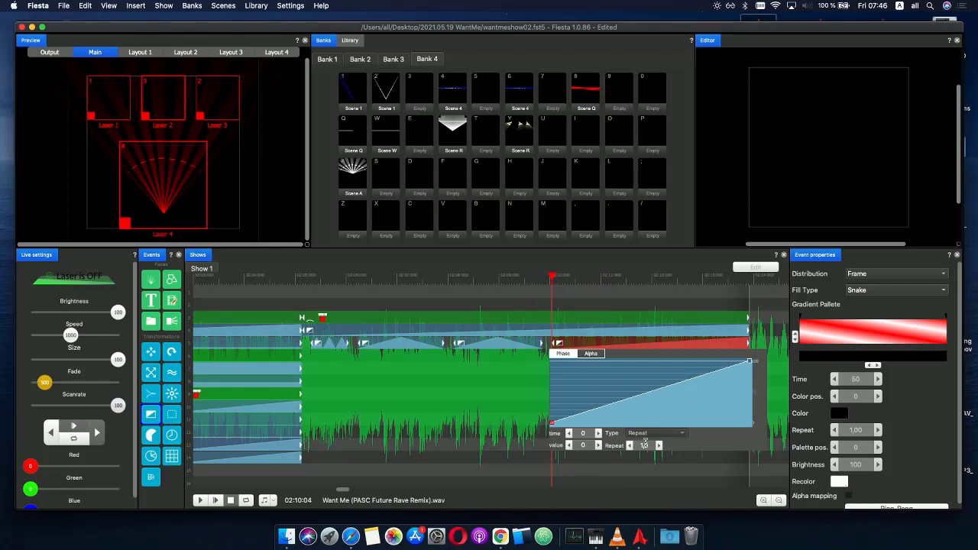
click(658, 447)
click(541, 285)
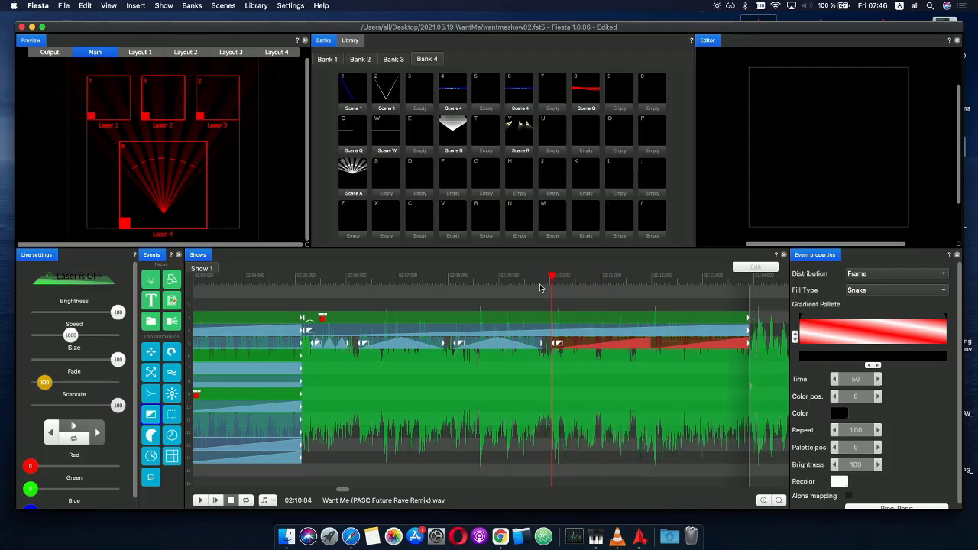
- Shape the last transformation's alpha curve to reach 100 at time 13 and hold it until about 88 before falling to 0
drag(542, 278, 580, 287)
click(569, 350)
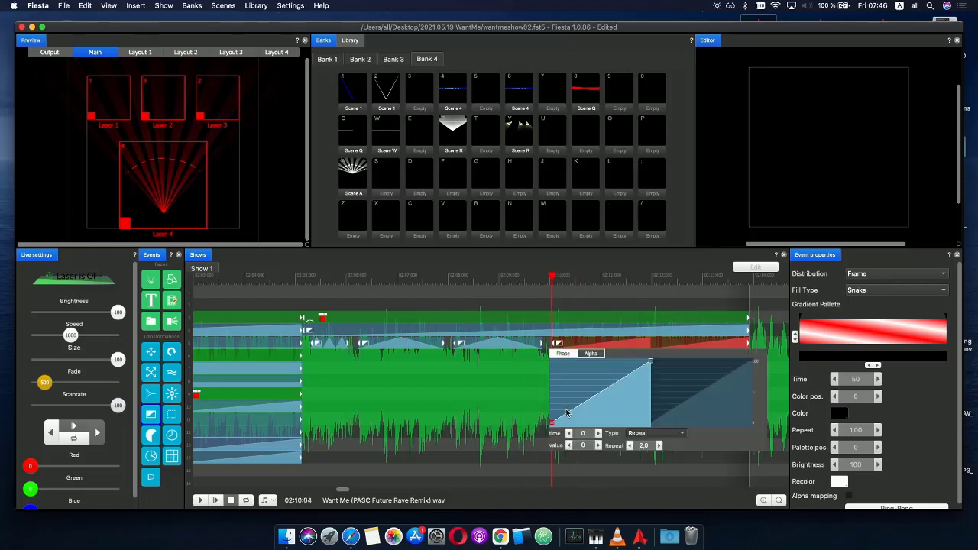
click(591, 354)
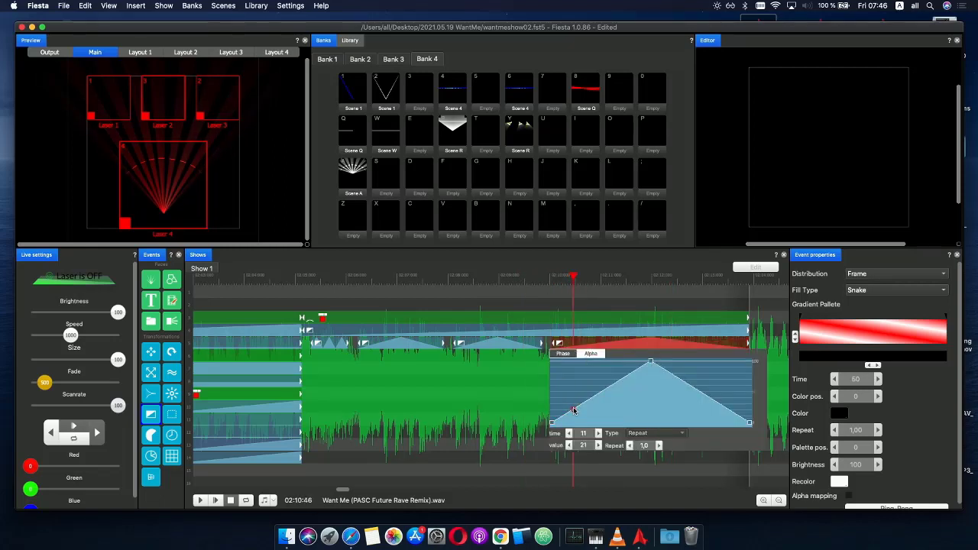
drag(573, 411, 578, 357)
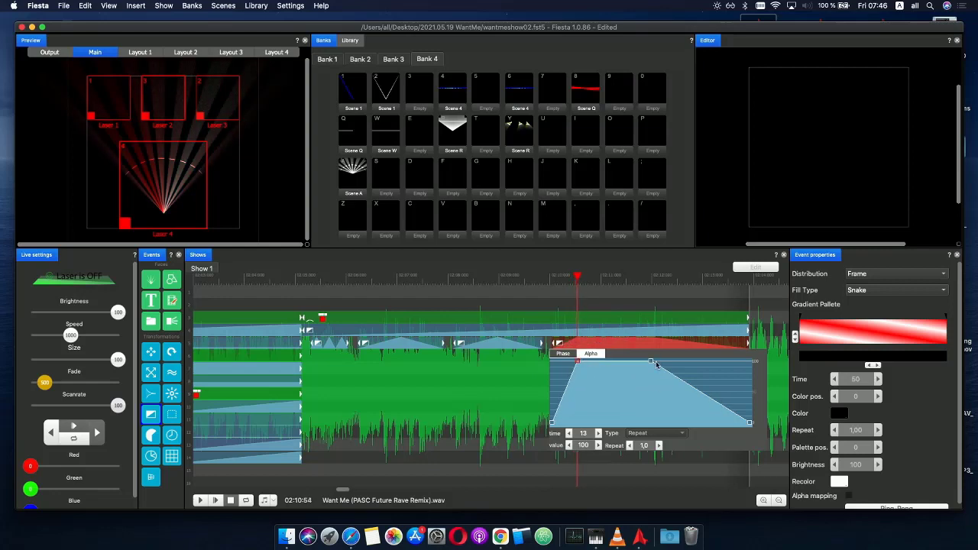
drag(656, 365, 729, 363)
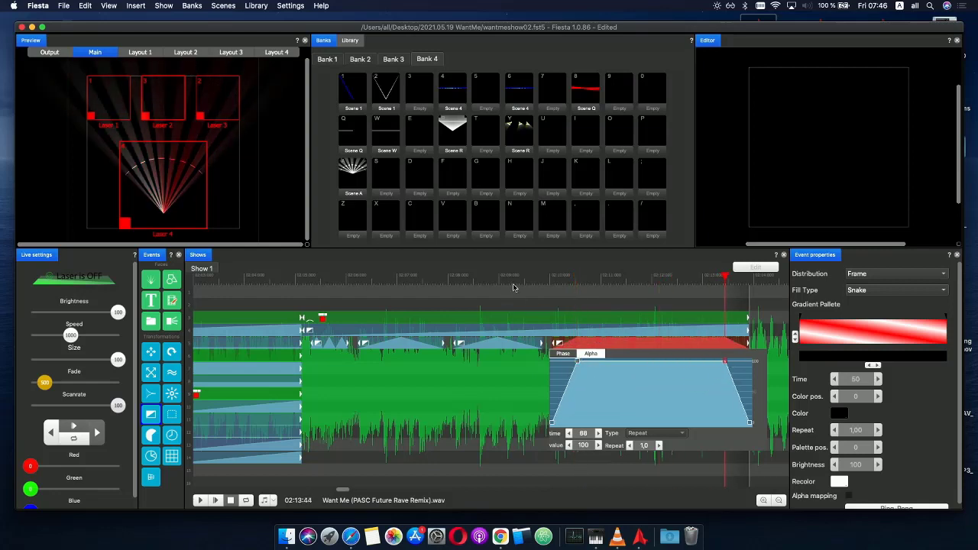
- Preview the diagonal sweep from 02:09:29 and inspect how it ends between 02:13:14 and 02:13:36
click(514, 287)
click(217, 501)
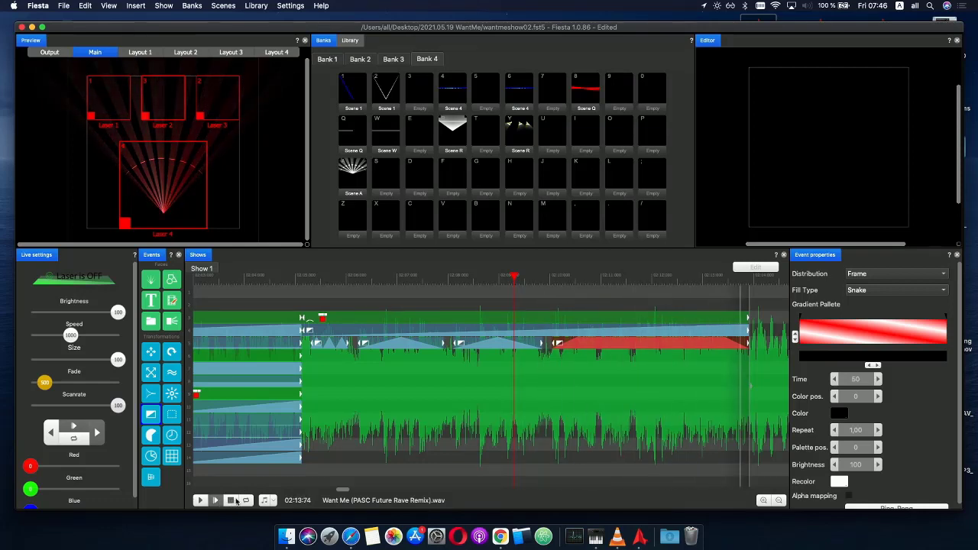
click(231, 501)
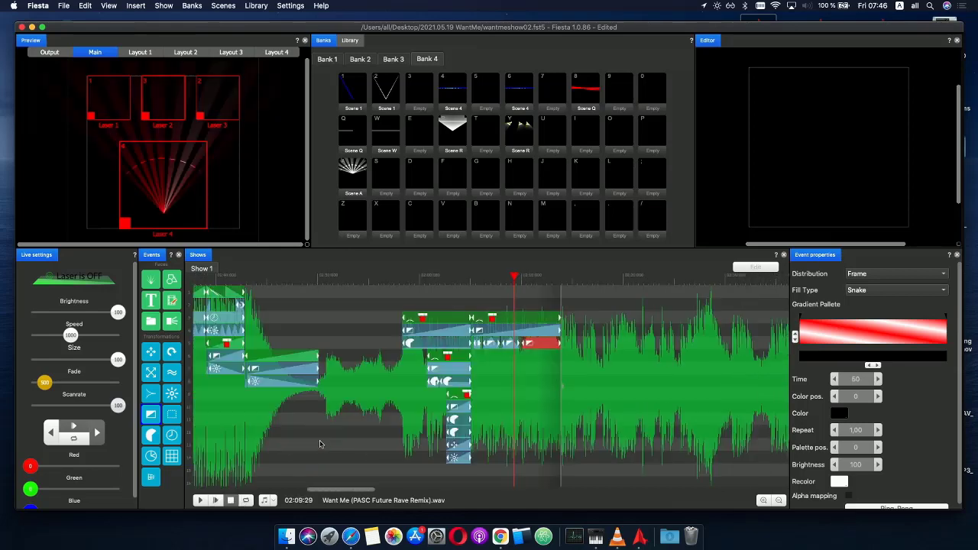
click(555, 285)
scroll(631, 351, up, 5)
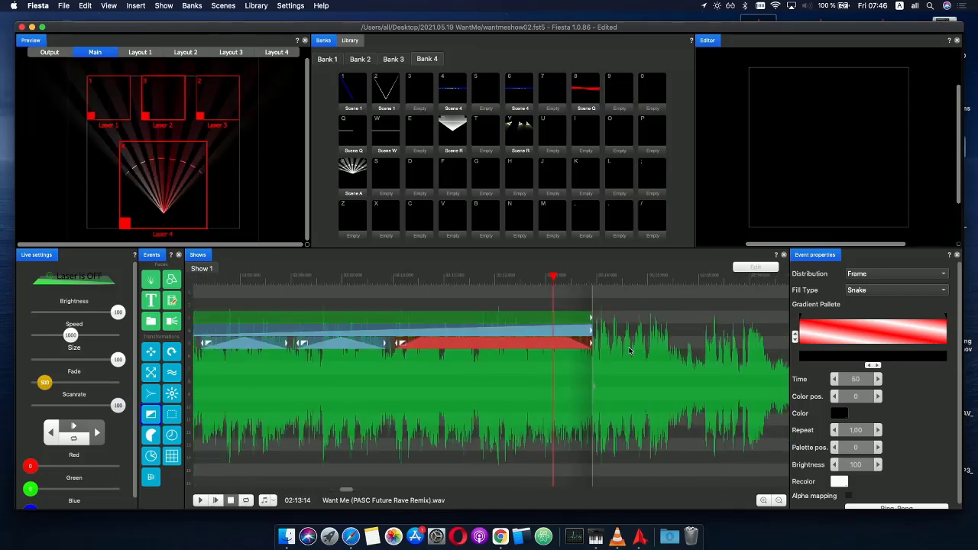
scroll(603, 342, down, 2)
mouse_move(555, 280)
mouse_down()
mouse_move(573, 280)
mouse_move(530, 281)
mouse_move(559, 281)
mouse_up()
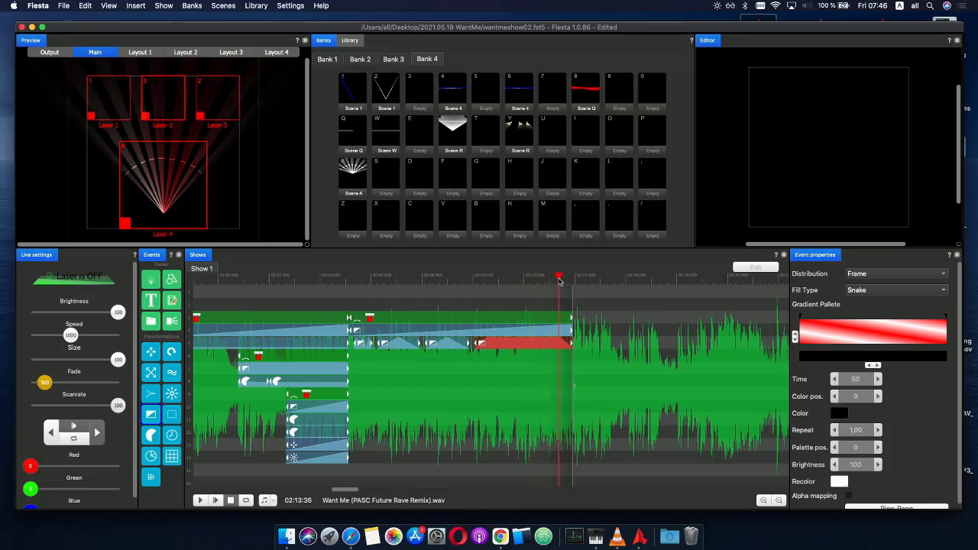
- Set the last transformation's phase curve to repeat 1 time
click(568, 346)
click(485, 355)
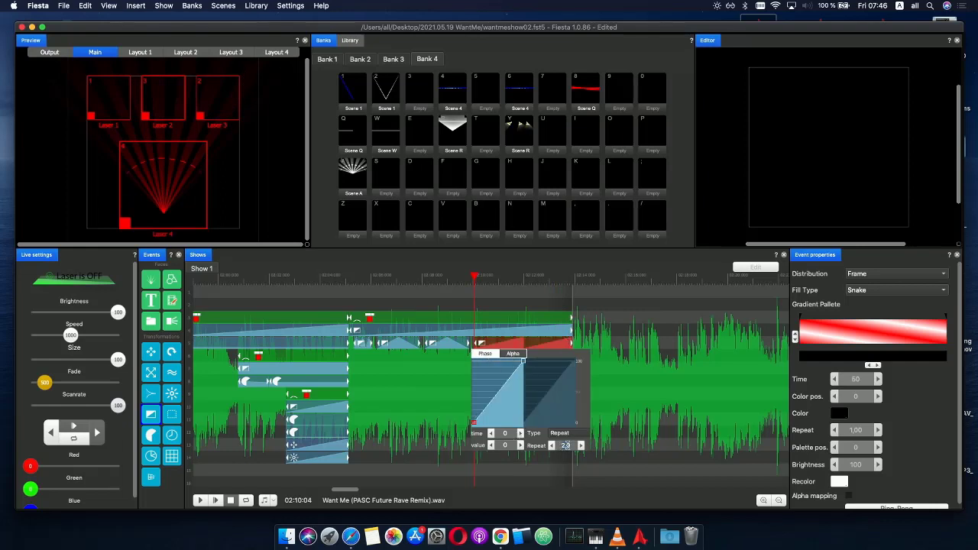
text(1)
key(Return)
- Make the phase curve accelerate by adding a point at time 75 with value 200 and raising the end point to 400
drag(572, 364, 515, 363)
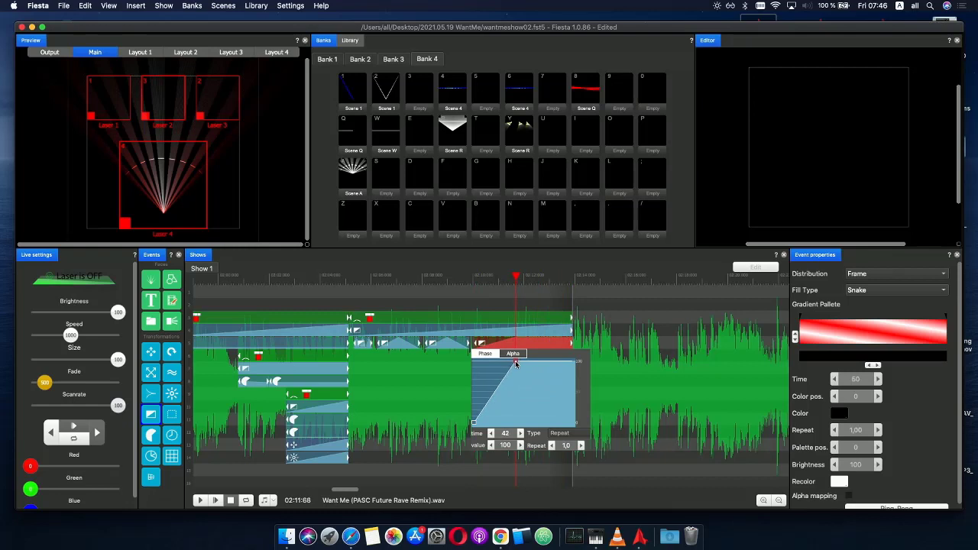
click(523, 448)
drag(517, 364, 558, 393)
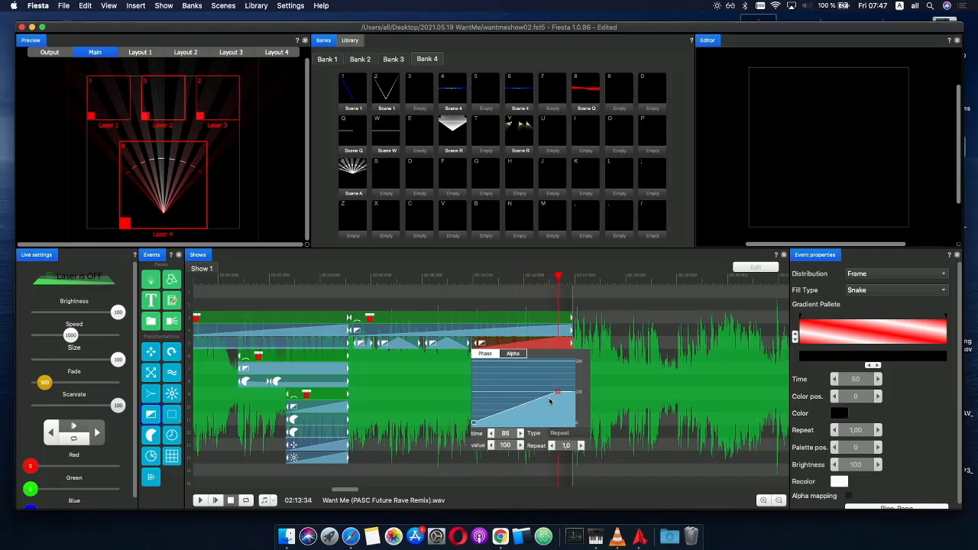
drag(559, 394, 547, 393)
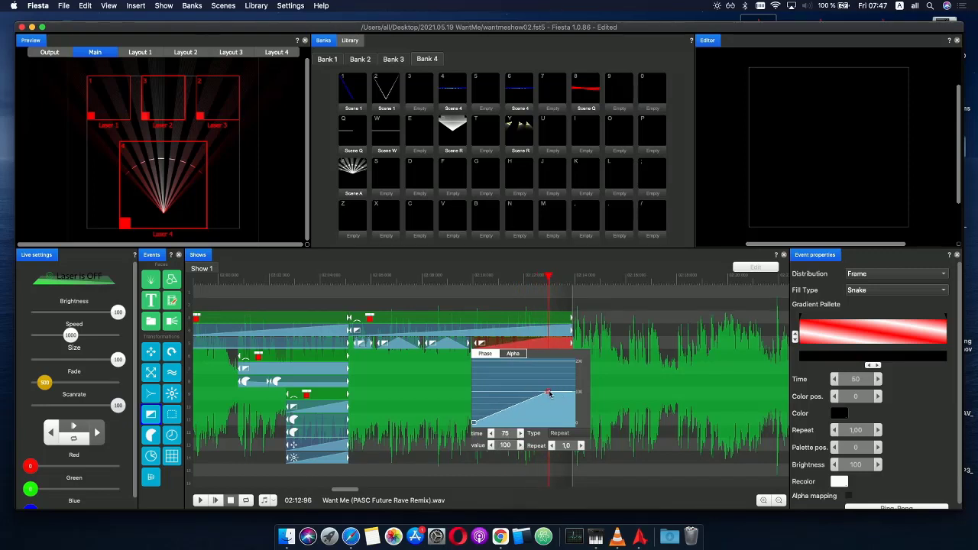
text(200)
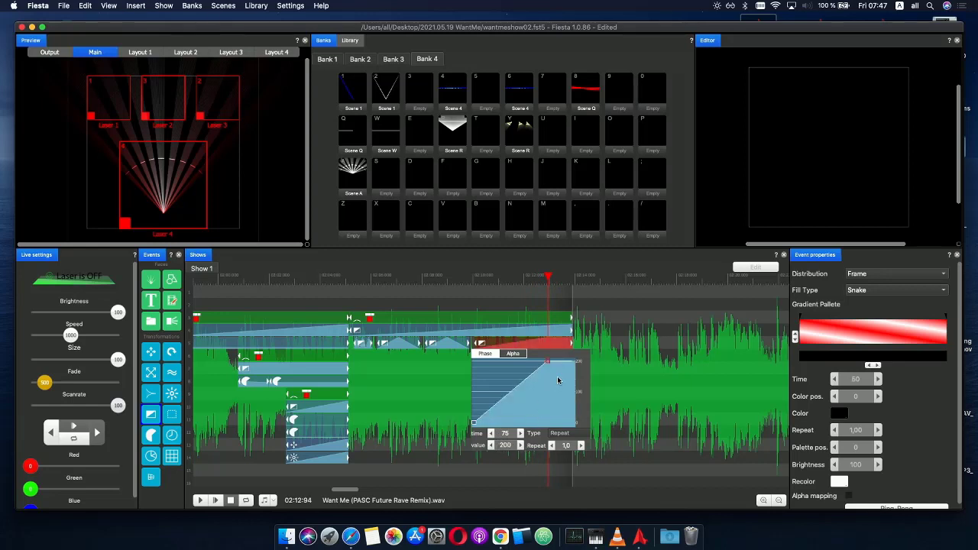
drag(572, 363, 580, 364)
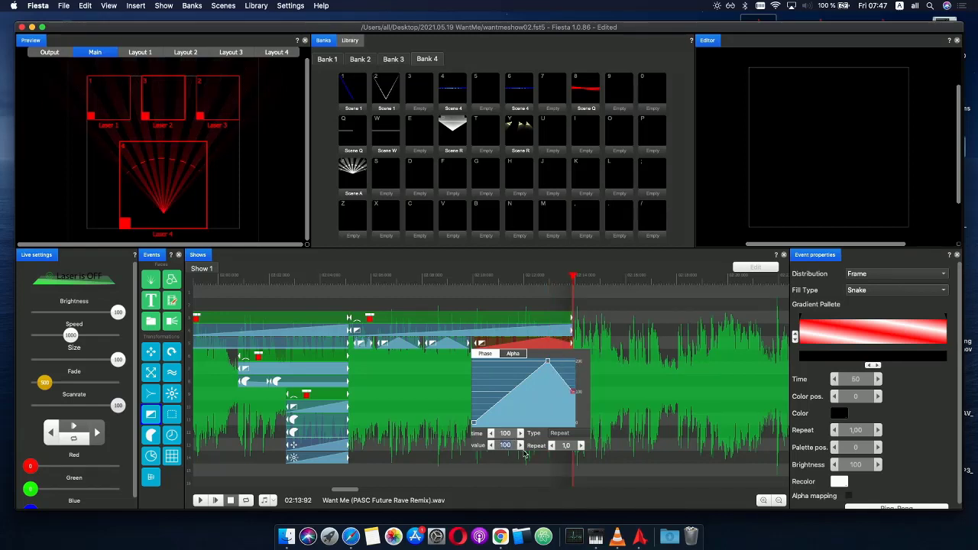
text(400)
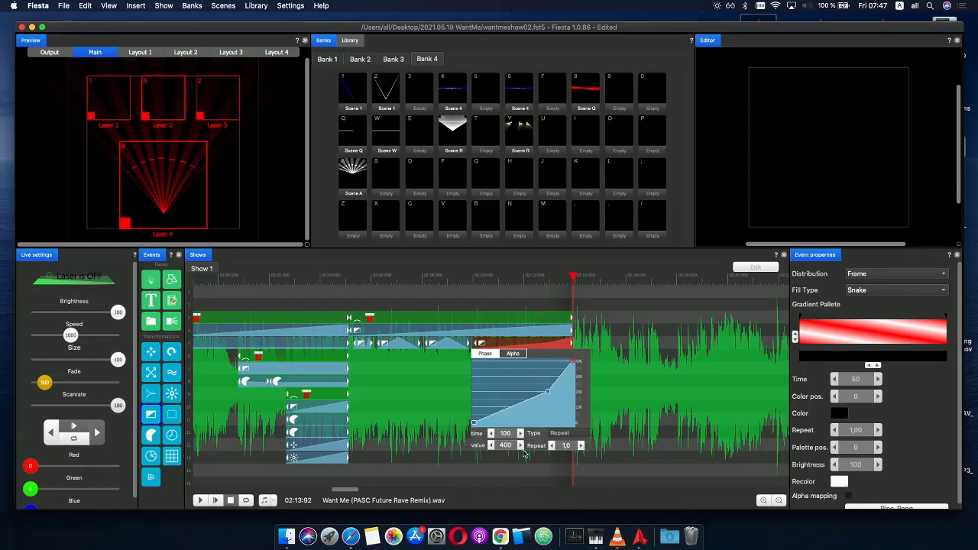
- Preview the accelerating final sweep from 02:10:04 and inspect it around 02:12:94
click(388, 269)
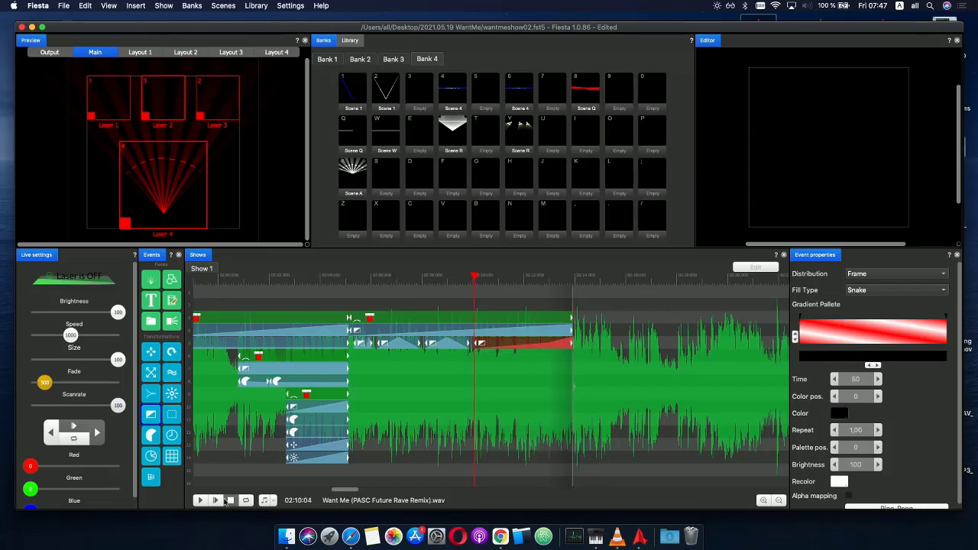
click(217, 500)
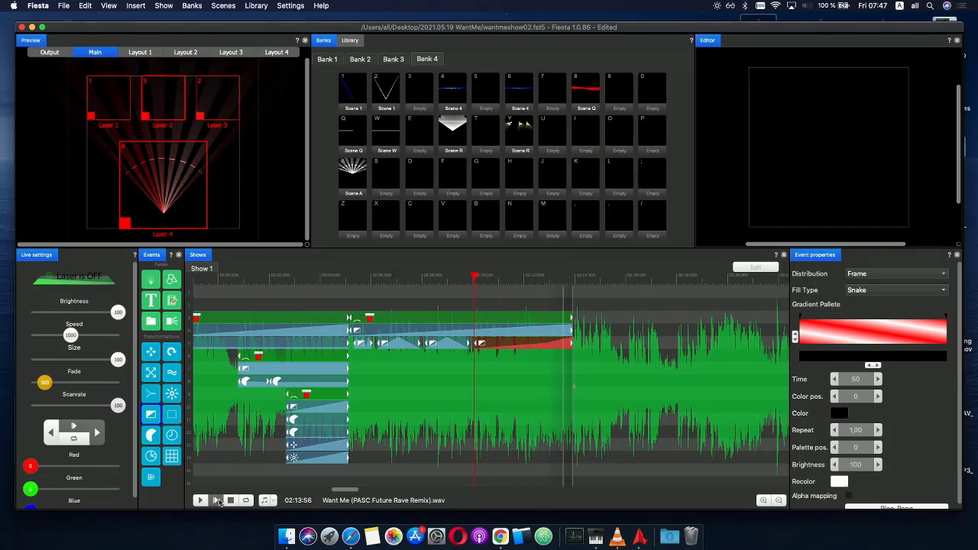
drag(476, 277, 545, 283)
- Convert the last transformation's phase graph from line to curve after the point at time 75, value 200, and bend it to rise steeply
click(562, 343)
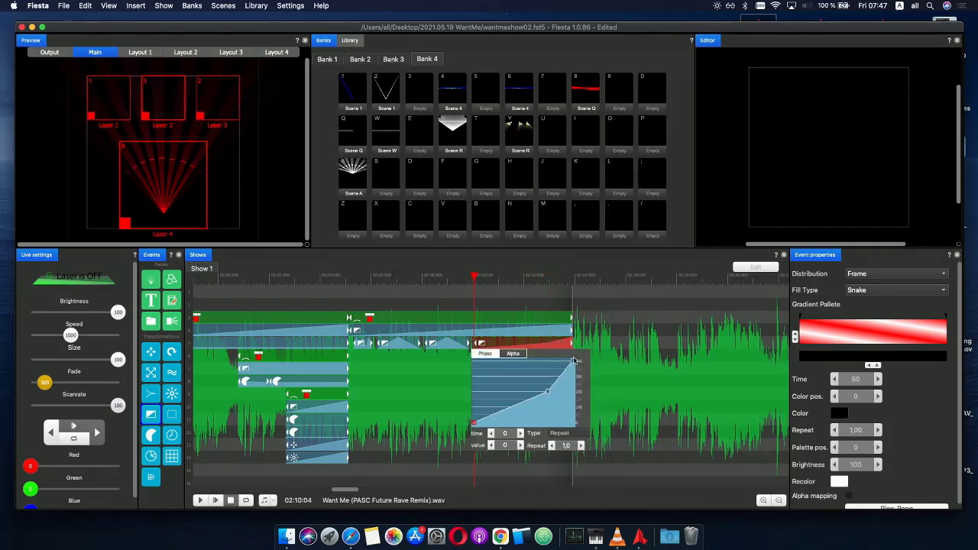
right_click(544, 391)
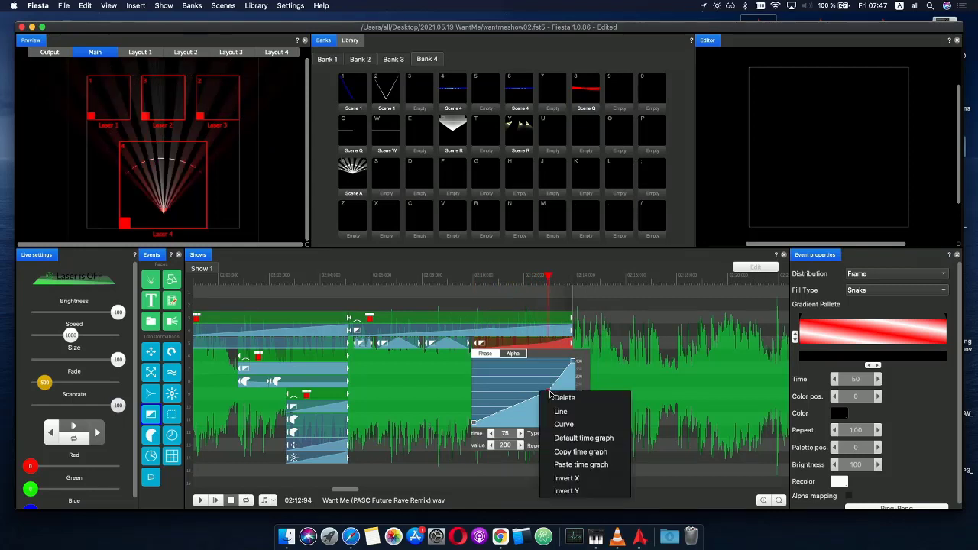
click(572, 425)
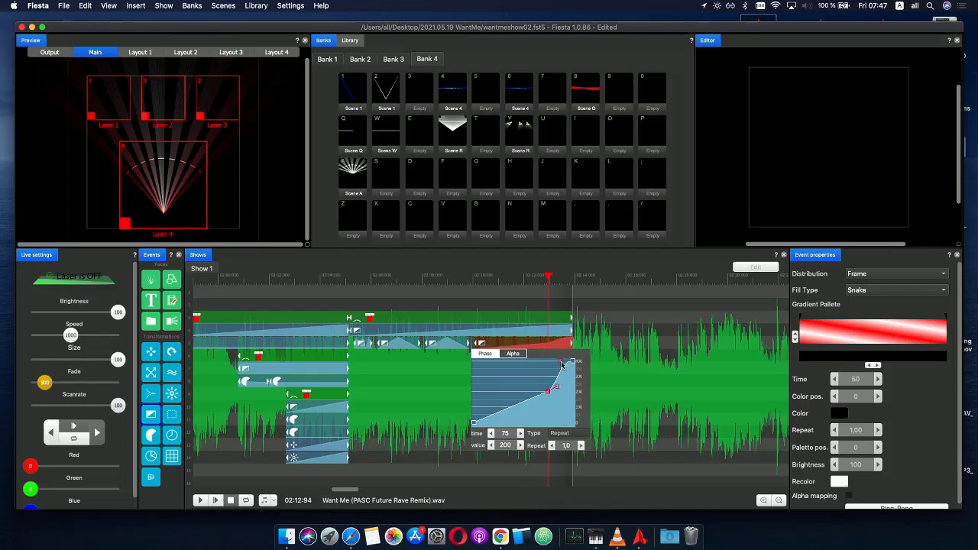
- Preview the curved sweep from 02:10:04, check its end at 02:13:36, and save the show
click(346, 284)
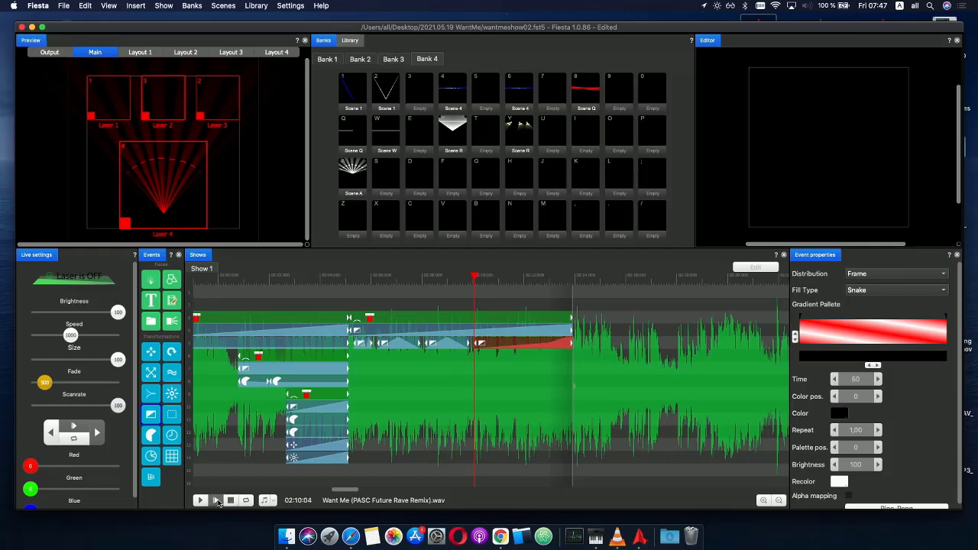
click(216, 501)
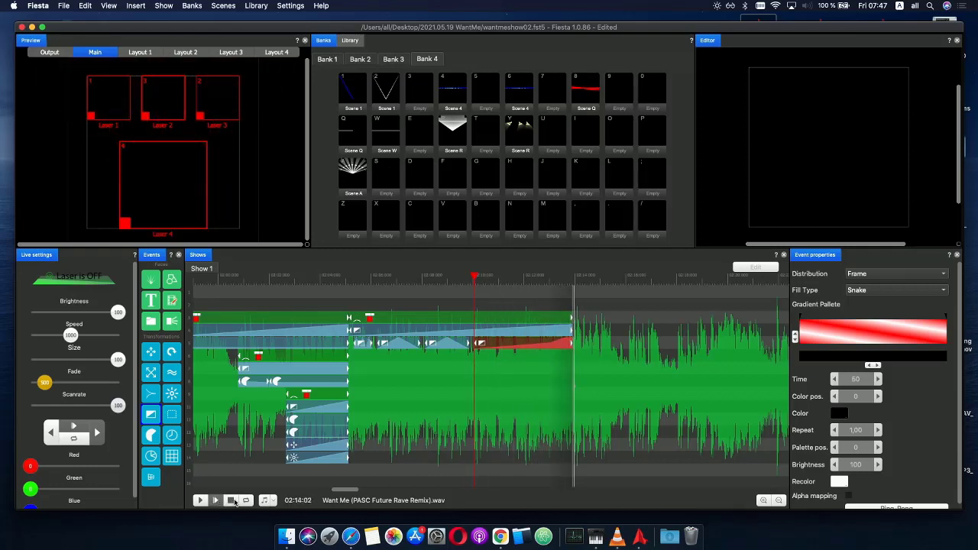
click(559, 284)
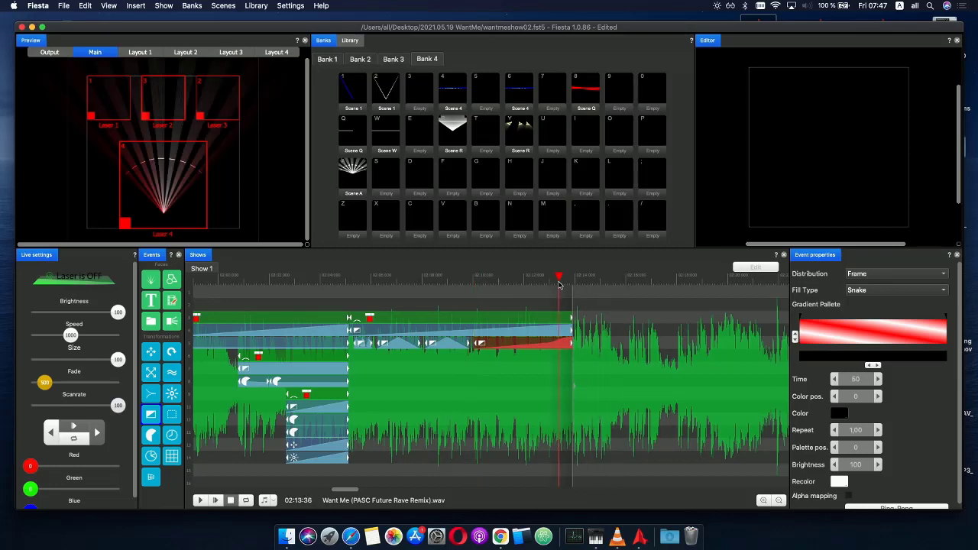
click(64, 6)
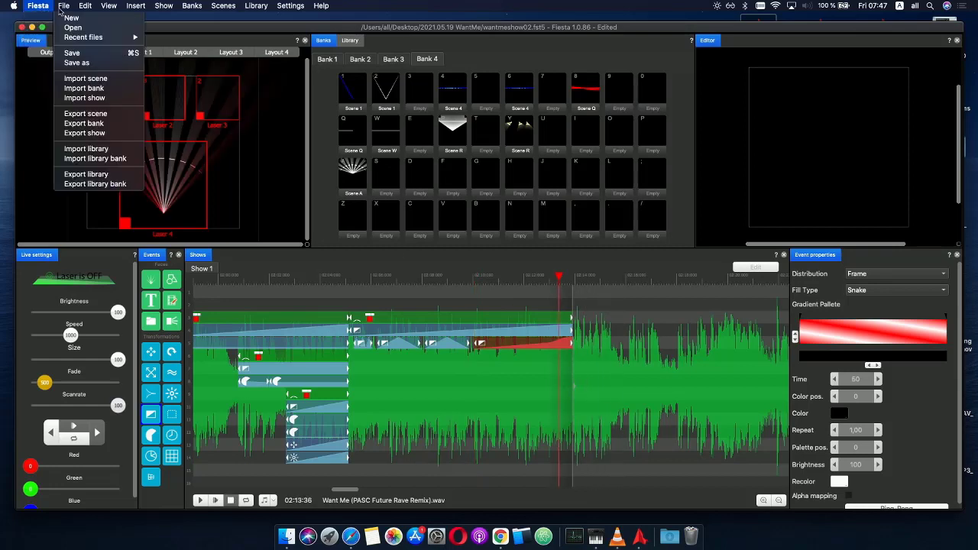
click(72, 53)
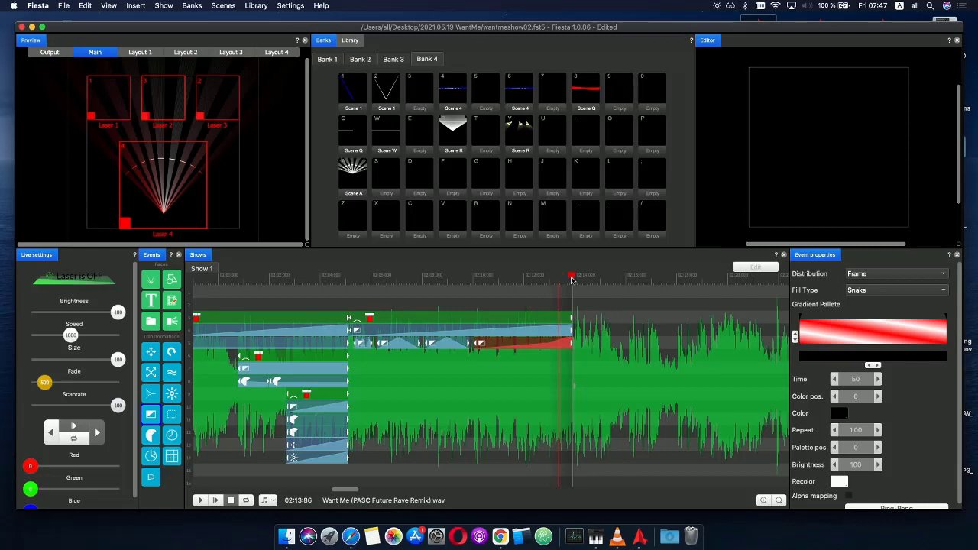
- Play back the whole red fan section from 01:56:02 to past the end of its events
drag(571, 280, 489, 286)
scroll(598, 325, down, 3)
click(415, 275)
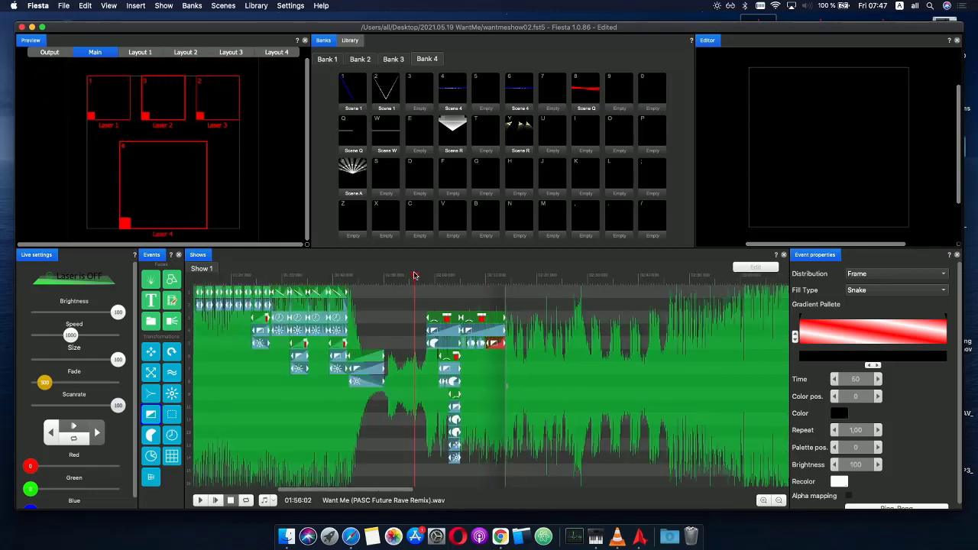
click(222, 500)
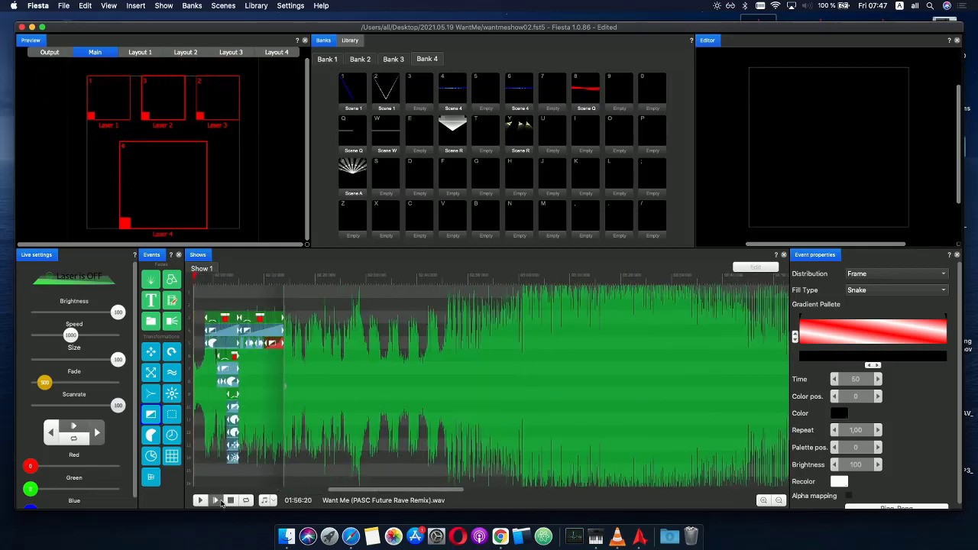
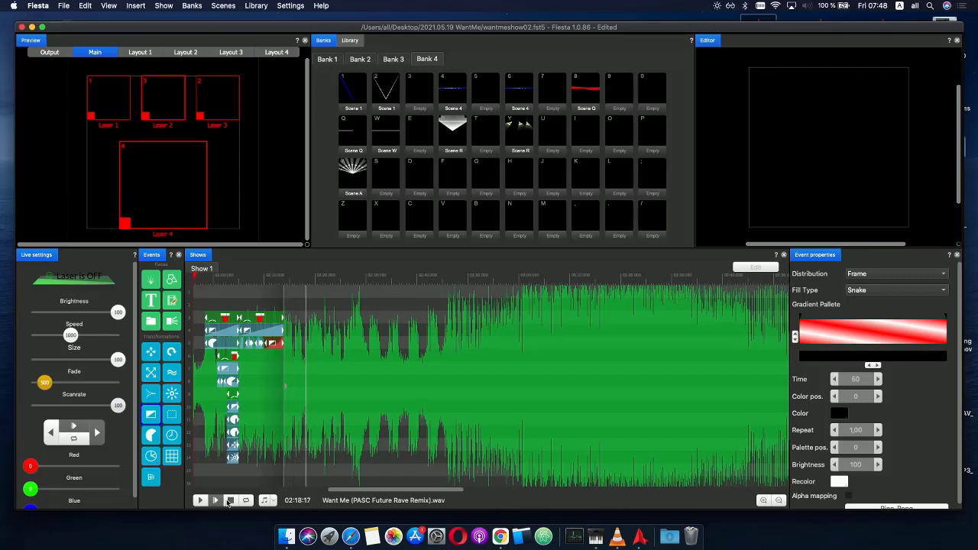
- Extend the second red fan event and its full-length gradient transformation to 02:19:20
click(289, 276)
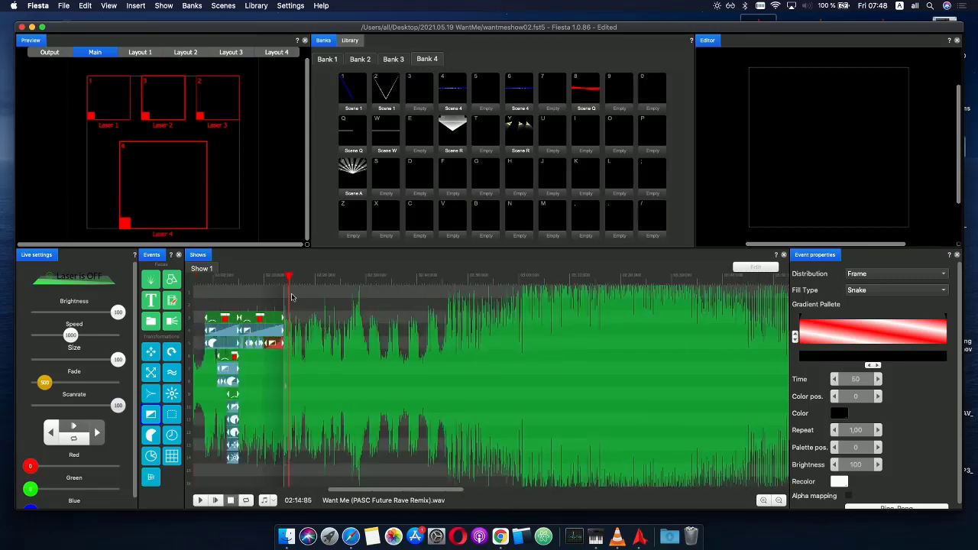
drag(282, 283, 279, 282)
scroll(291, 292, up, 2)
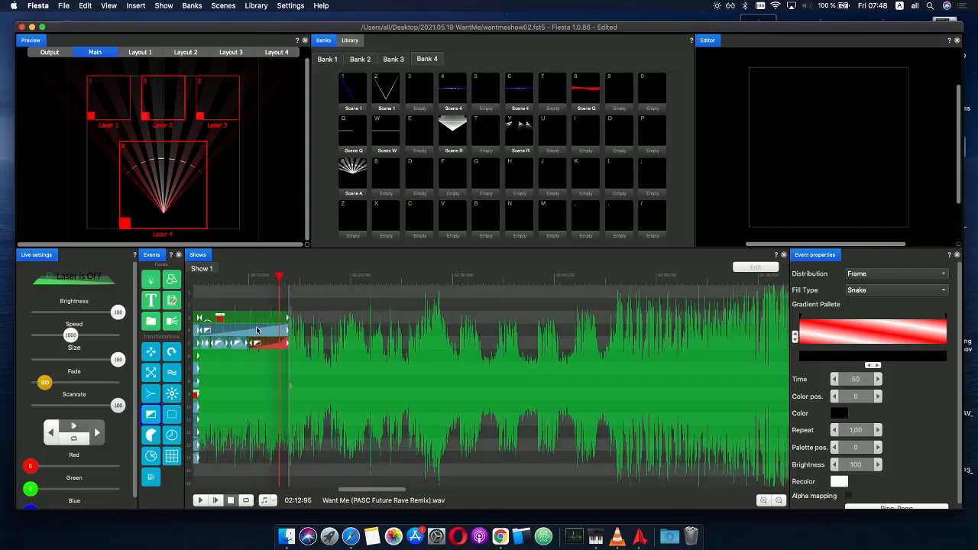
click(286, 331)
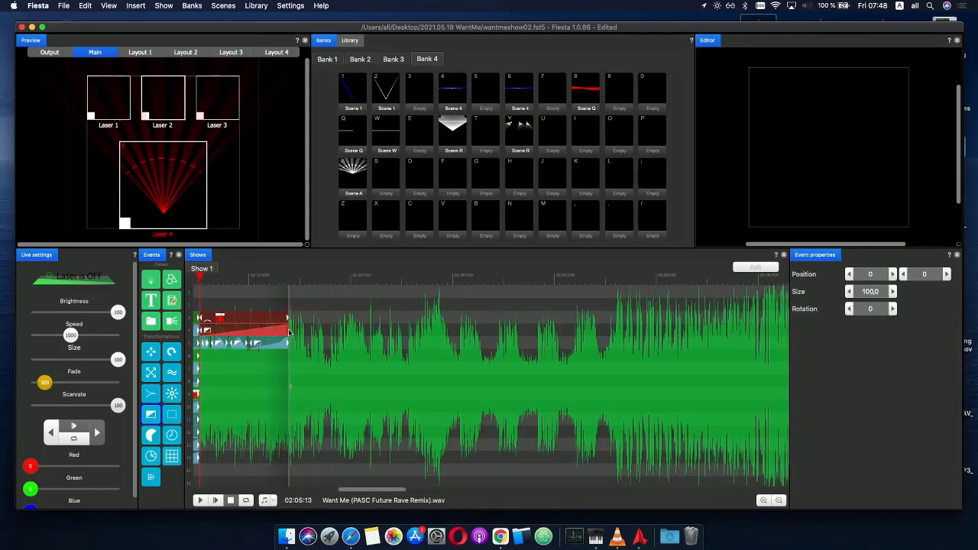
drag(289, 331, 343, 336)
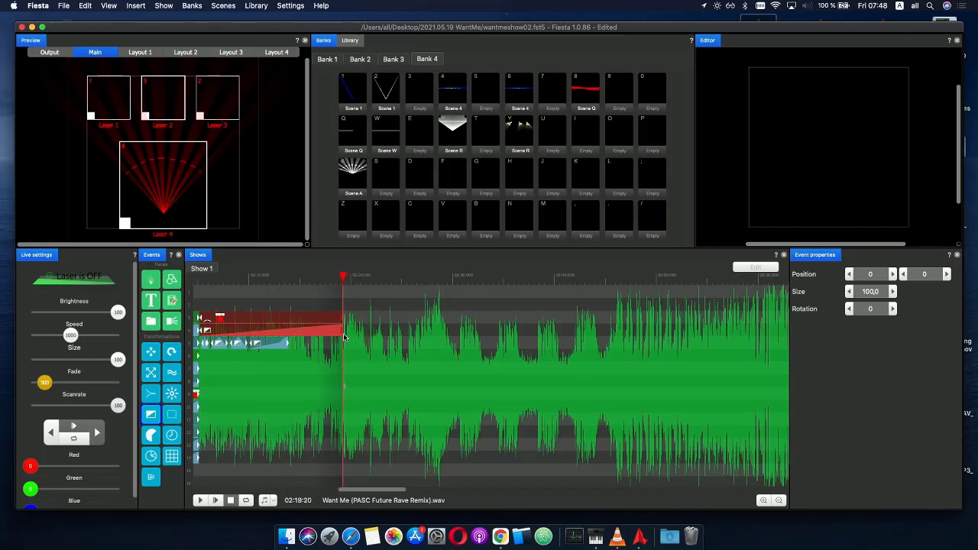
- Copy the two mirrored gradient sweeps near the fan's start and paste them on the same track at 02:15:15
click(235, 279)
drag(232, 340, 220, 345)
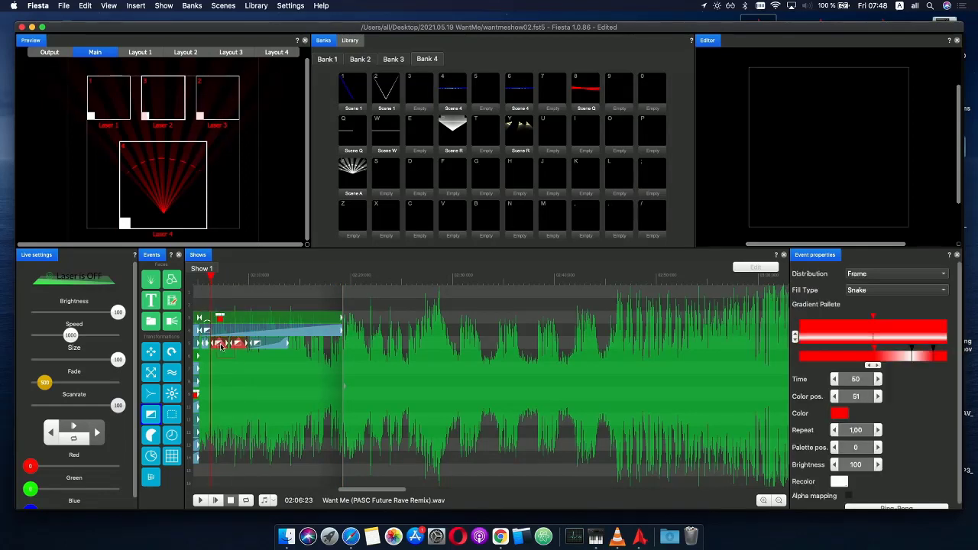
key(super+c)
key(super+v)
click(302, 345)
scroll(320, 355, up, 5)
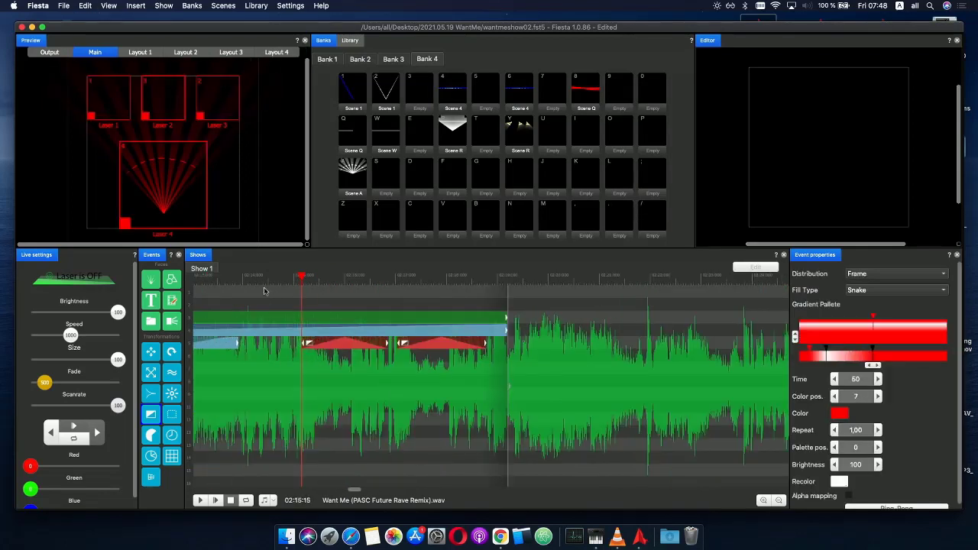
- Move the two pasted sweeps to start at about 02:14 and 02:16, shortening them so the second ends at about 02:17:42
drag(229, 280, 241, 282)
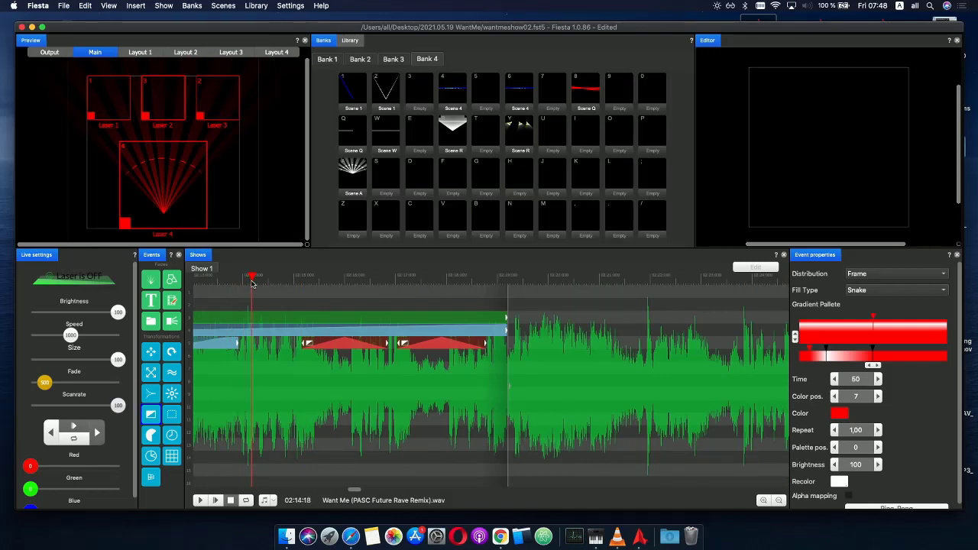
click(312, 361)
click(331, 349)
mouse_move(330, 350)
mouse_down()
mouse_move(261, 349)
mouse_move(327, 349)
mouse_up()
mouse_move(438, 347)
mouse_down()
mouse_move(369, 346)
mouse_move(419, 348)
mouse_up()
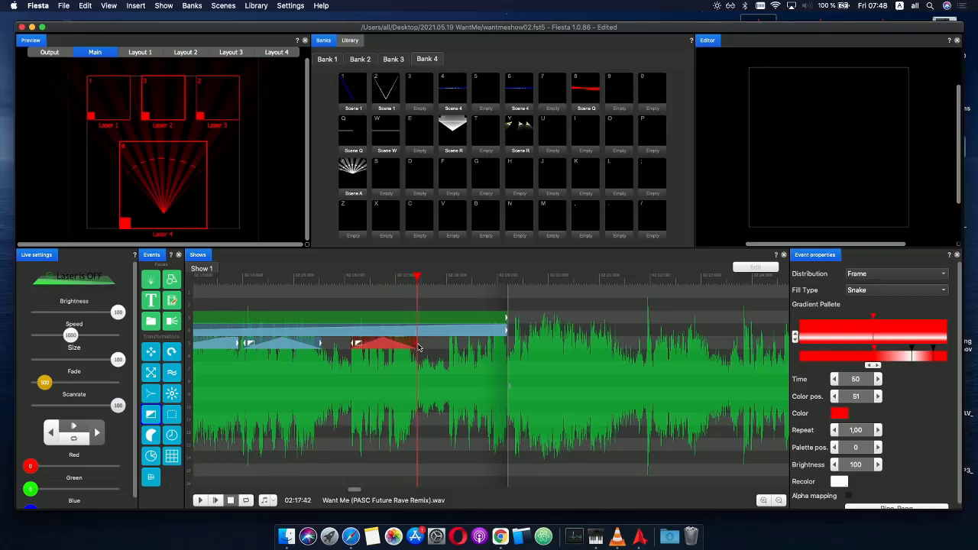
- Copy the pasted sweep at 02:14, paste it after the mirrored one, and fit it to end with the fan at 02:19:20
scroll(431, 351, down, 1)
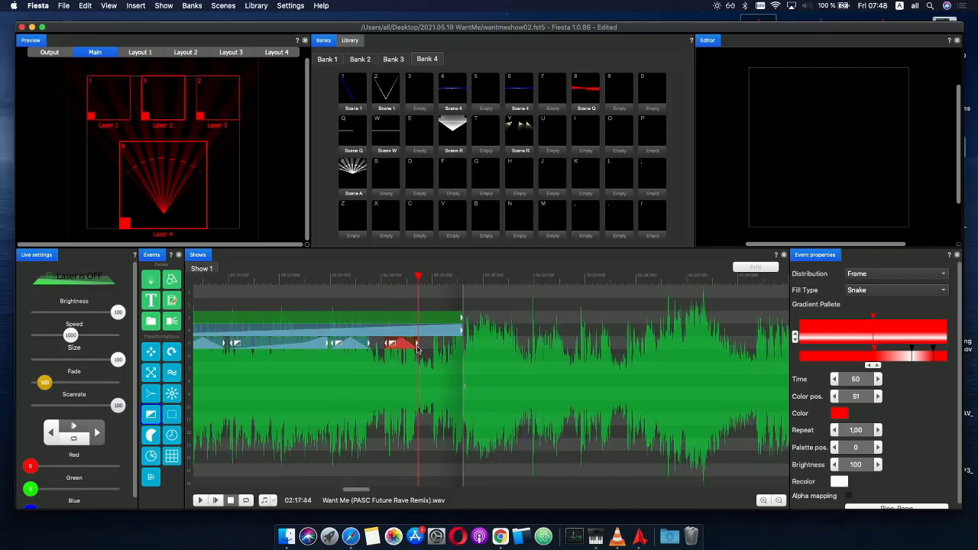
scroll(418, 349, up, 2)
scroll(408, 352, down, 2)
click(358, 349)
key(super+c)
click(425, 350)
key(super+v)
mouse_move(445, 348)
mouse_down()
mouse_move(458, 348)
mouse_move(401, 345)
mouse_move(456, 346)
mouse_up()
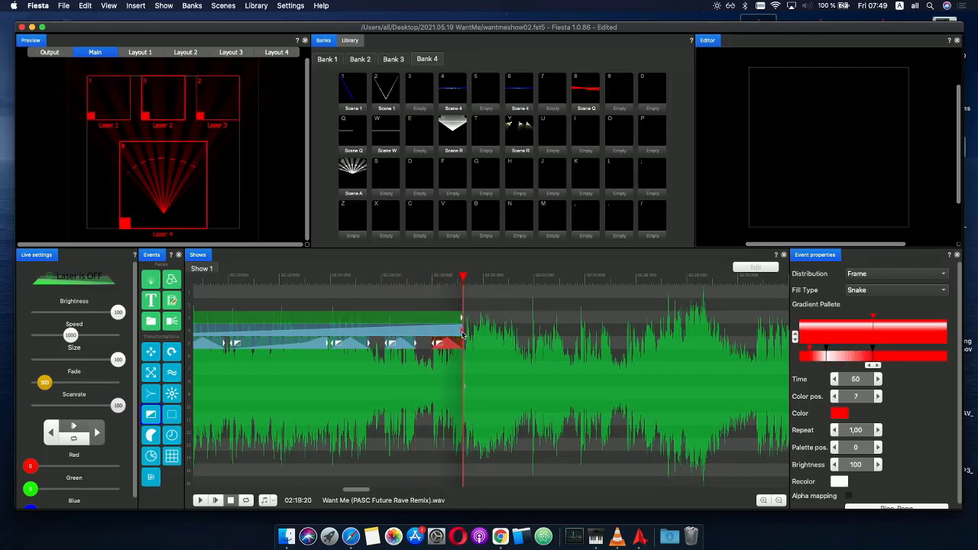
- Preview the extended red fan with its three new sweeps from shortly before it begins
scroll(330, 324, down, 2)
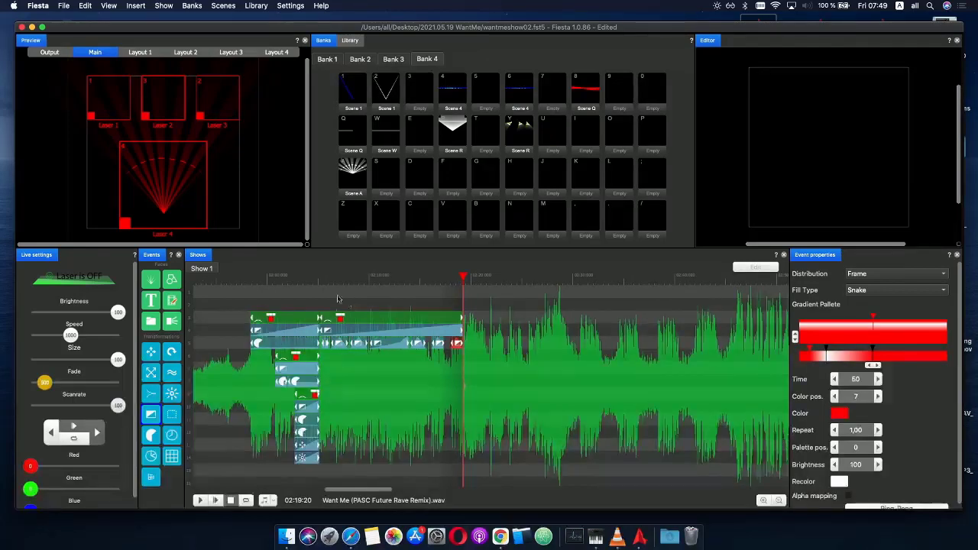
click(305, 284)
click(220, 501)
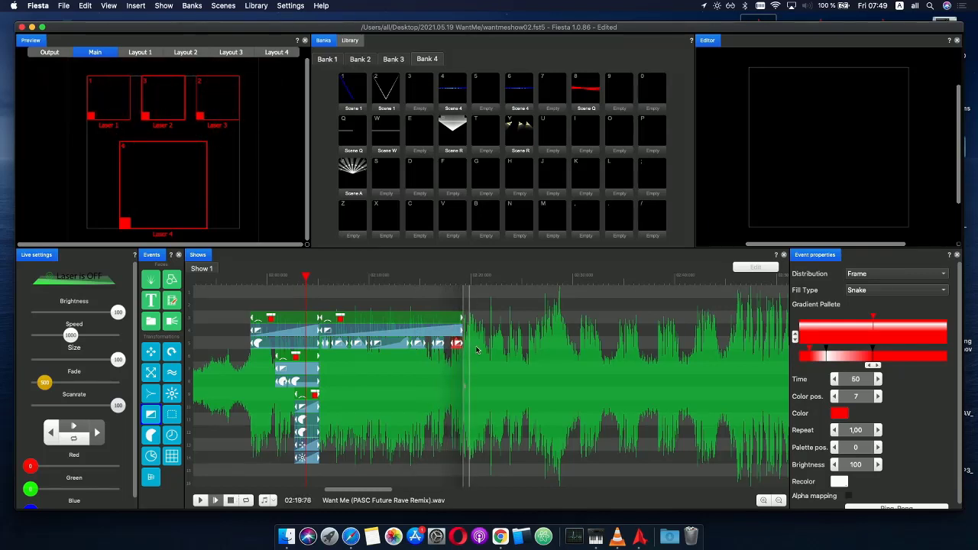
- Narrow the last sweep's white band by moving its red stop to position 32, and add a second band with white at 77 and red at 88
click(456, 279)
scroll(481, 334, up, 5)
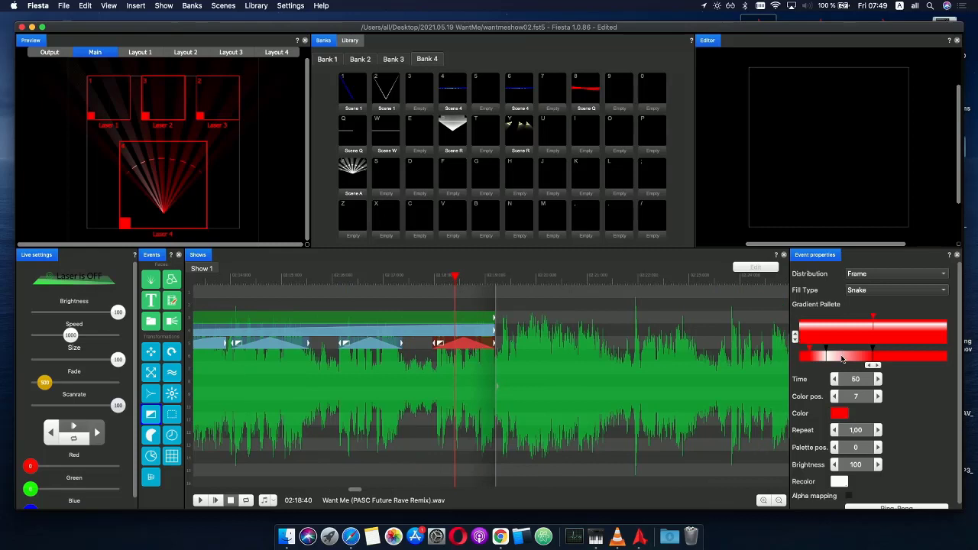
drag(877, 357, 851, 360)
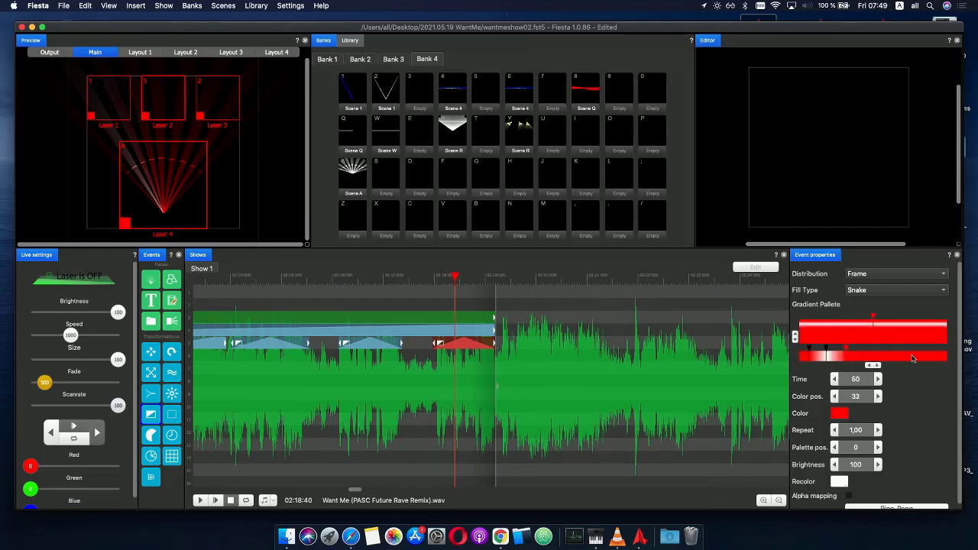
click(847, 356)
click(827, 357)
click(906, 358)
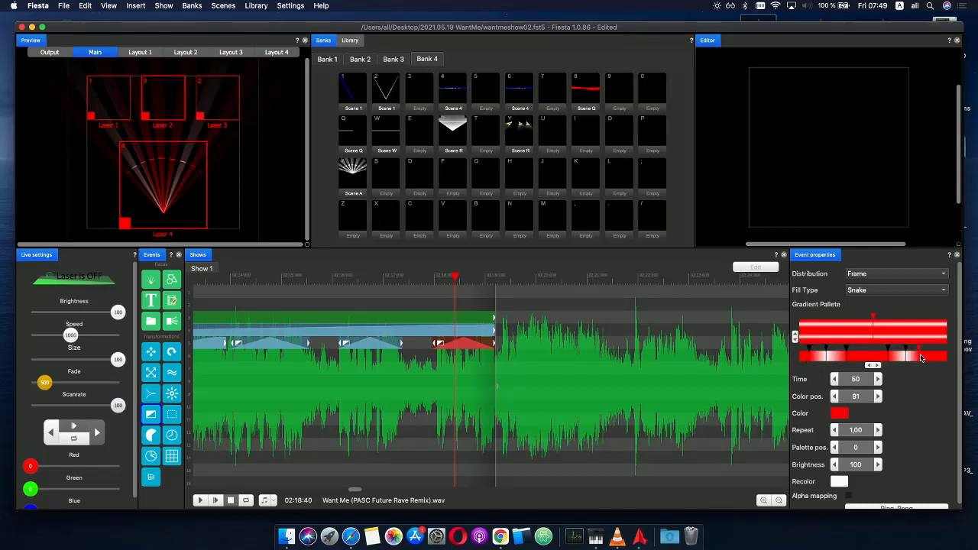
click(931, 356)
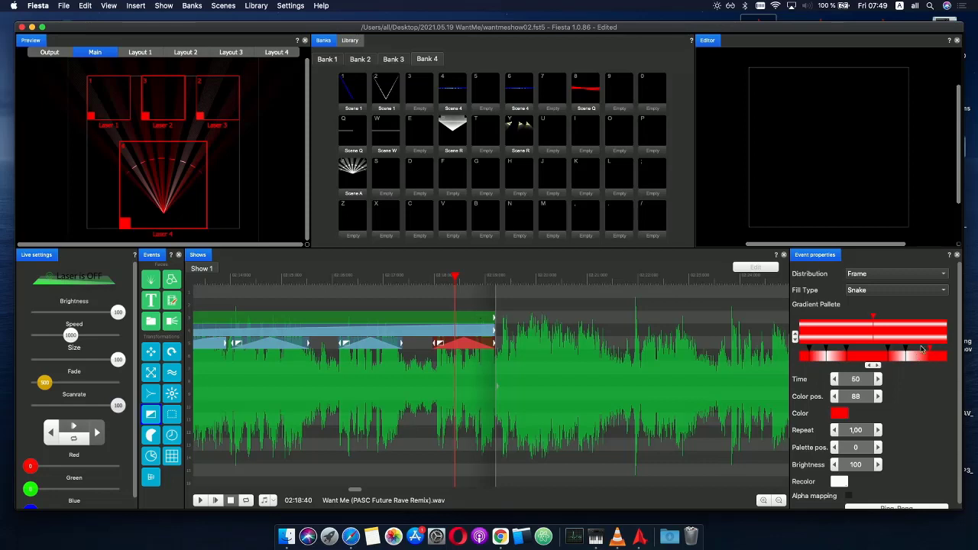
drag(910, 359, 916, 361)
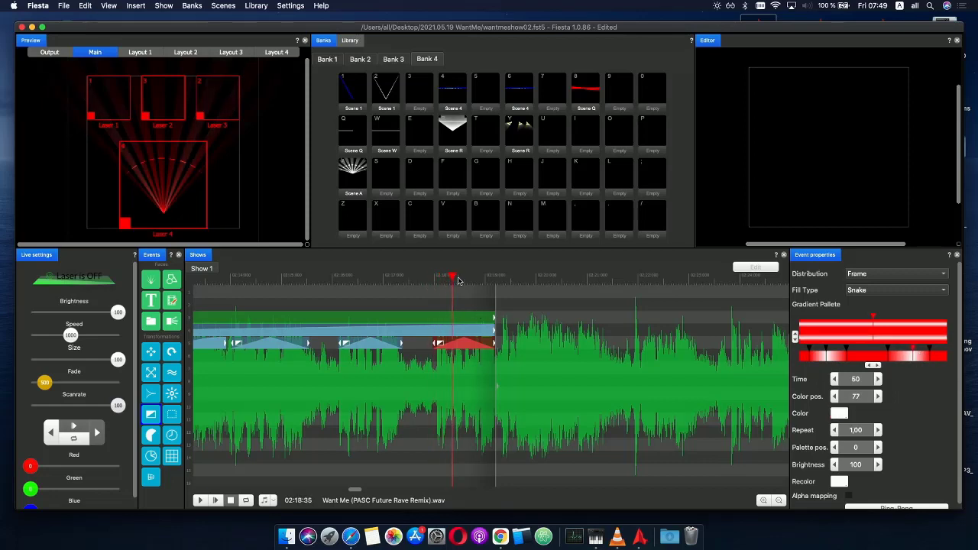
- Preview the new sweeps between about 02:14 and 02:19 to check the two-band gradient
click(362, 278)
drag(363, 279, 502, 283)
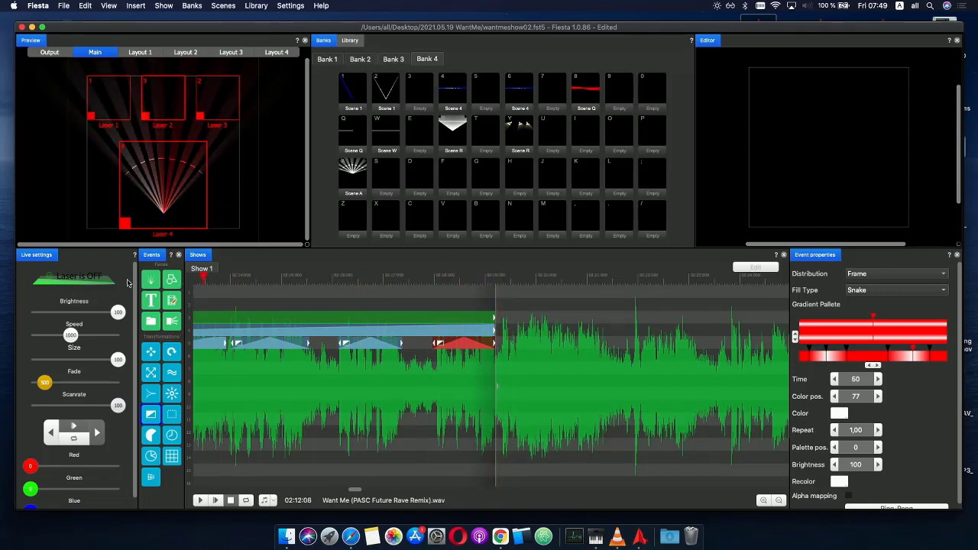
click(270, 279)
click(216, 501)
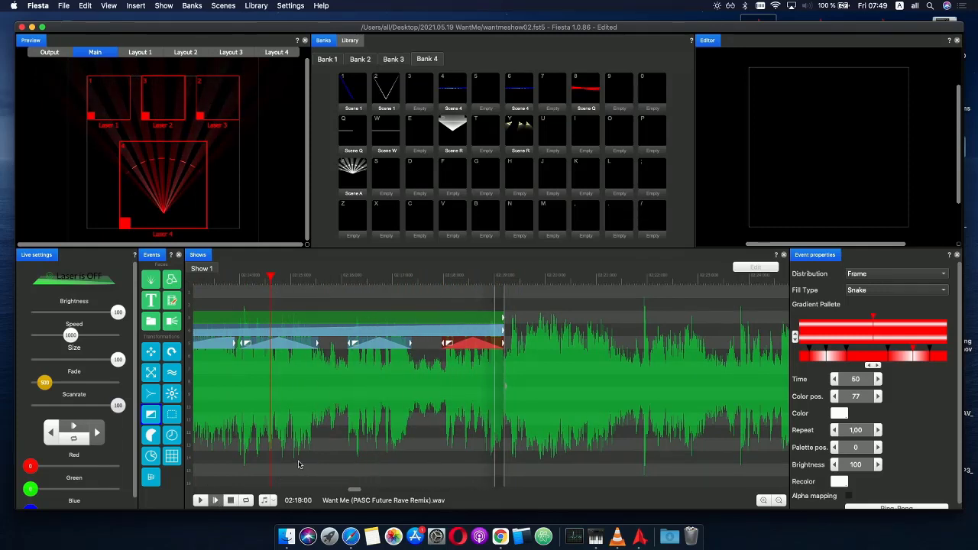
- Extend the red fan event and its full-length gradient transformation to 02:21:27
click(497, 278)
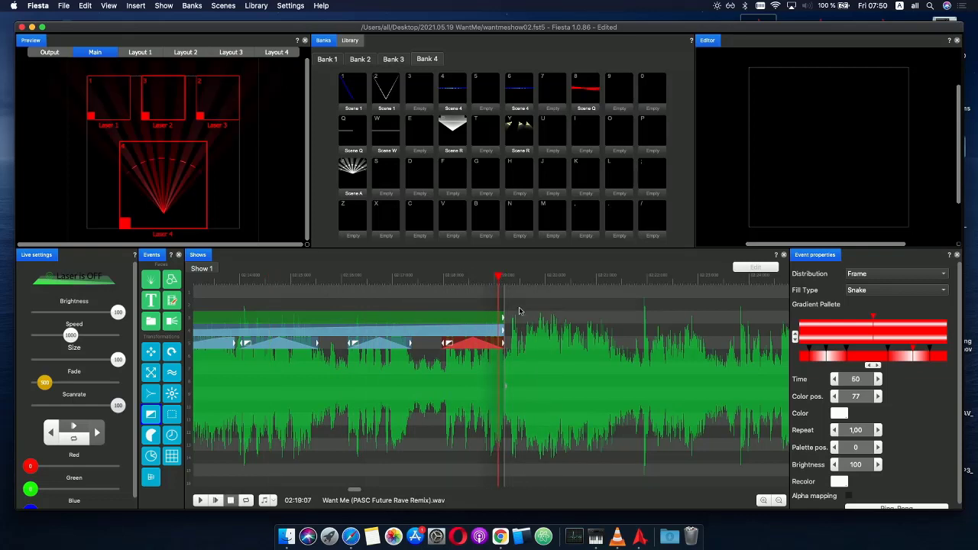
click(486, 327)
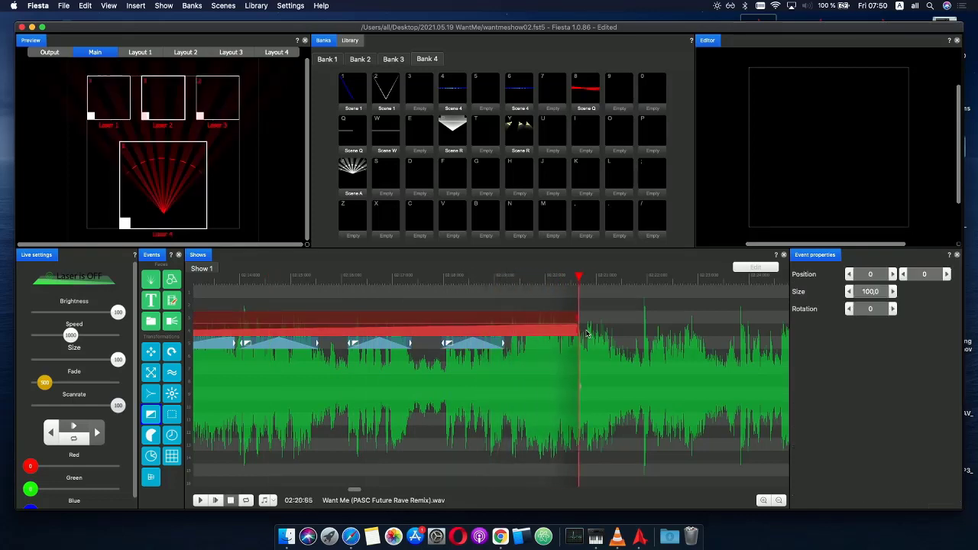
drag(587, 333, 611, 332)
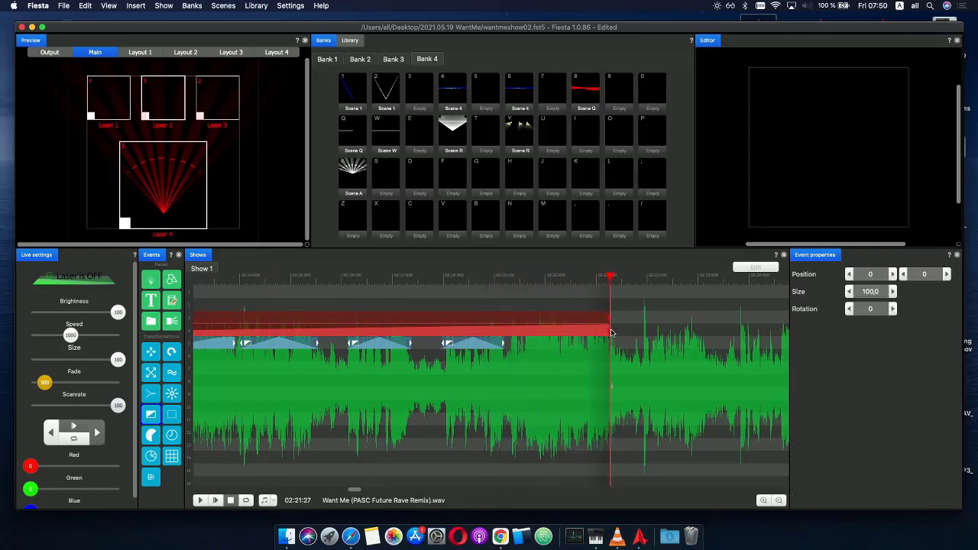
- Add an Open/Close transformation after the last sweep on the red fan, running from 02:19:31 to 02:21:27
click(152, 435)
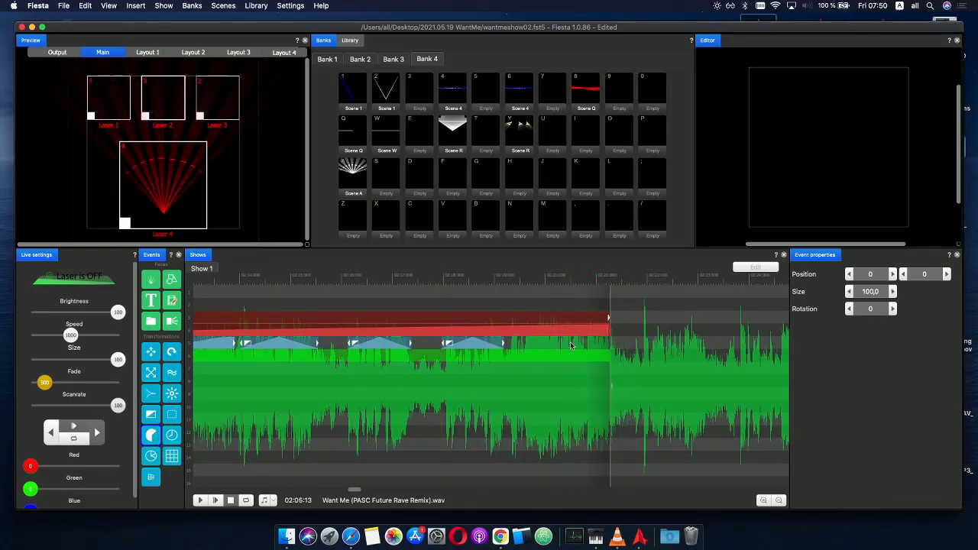
click(543, 358)
drag(508, 359, 718, 354)
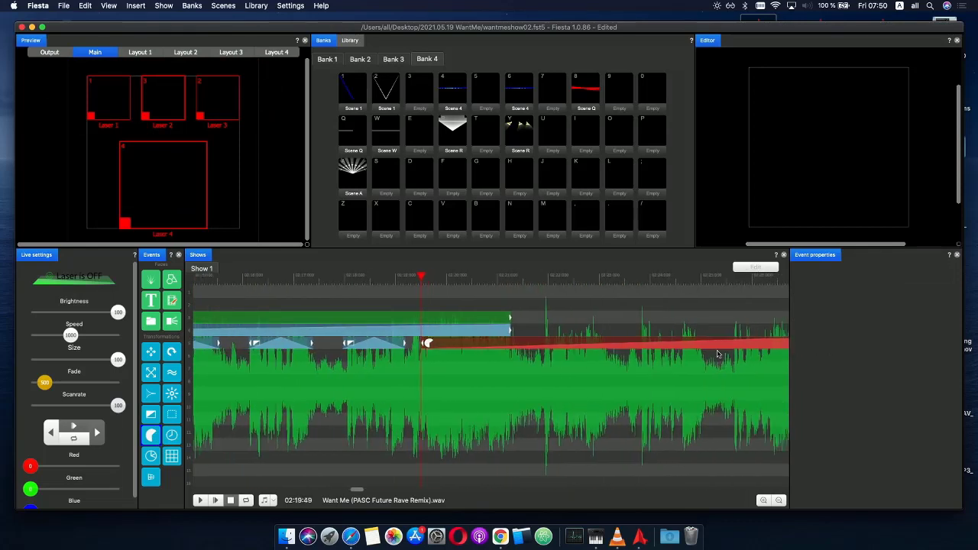
drag(587, 350, 512, 333)
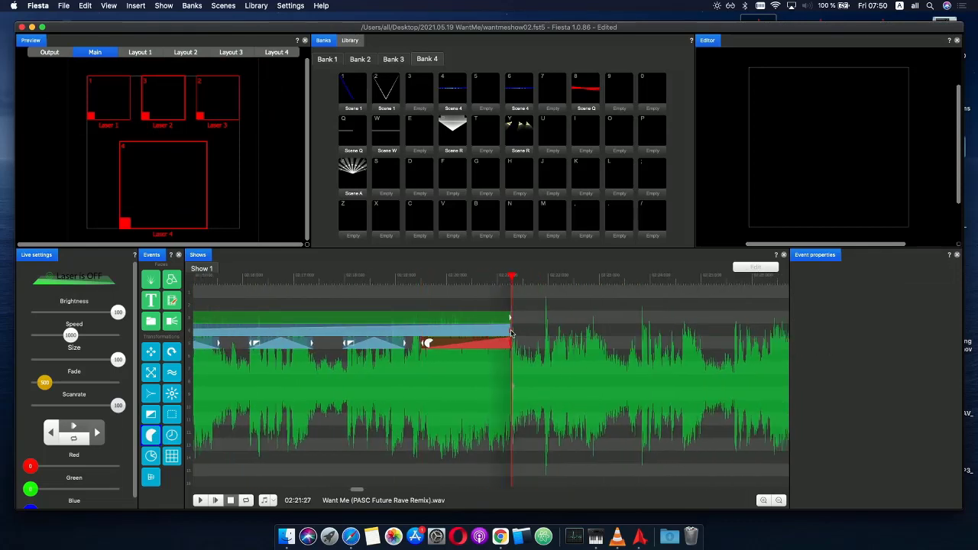
mouse_move(403, 280)
mouse_down()
mouse_move(524, 281)
mouse_move(397, 280)
mouse_move(411, 280)
mouse_up()
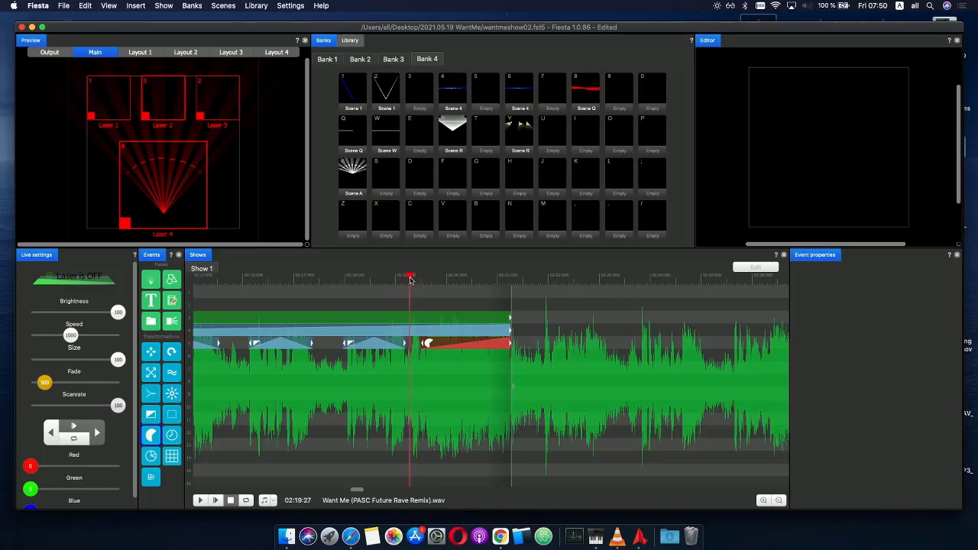
drag(416, 346, 413, 344)
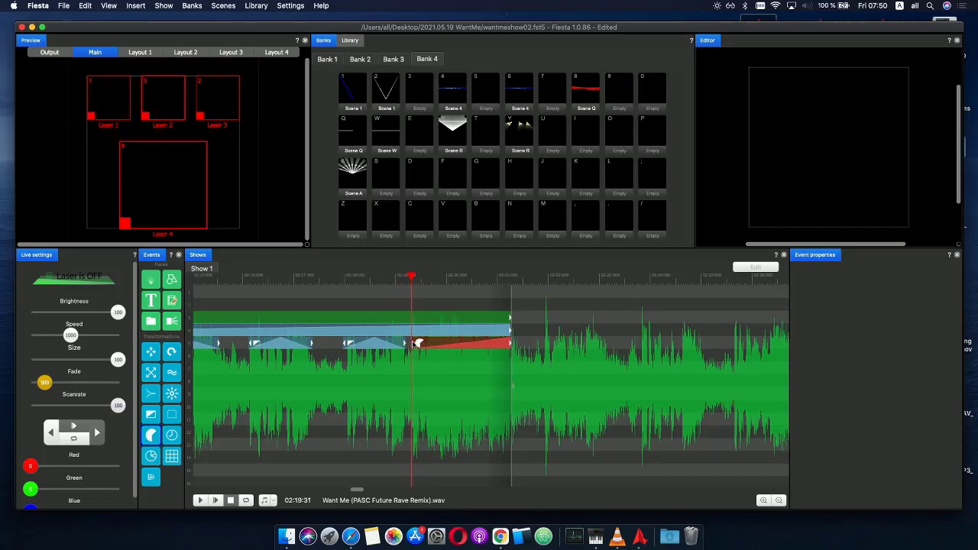
- Shape the Open/Close time graph to rise from mid-level to 100 at time 50, drop there to -100, and climb back to mid-level at time 100
click(420, 344)
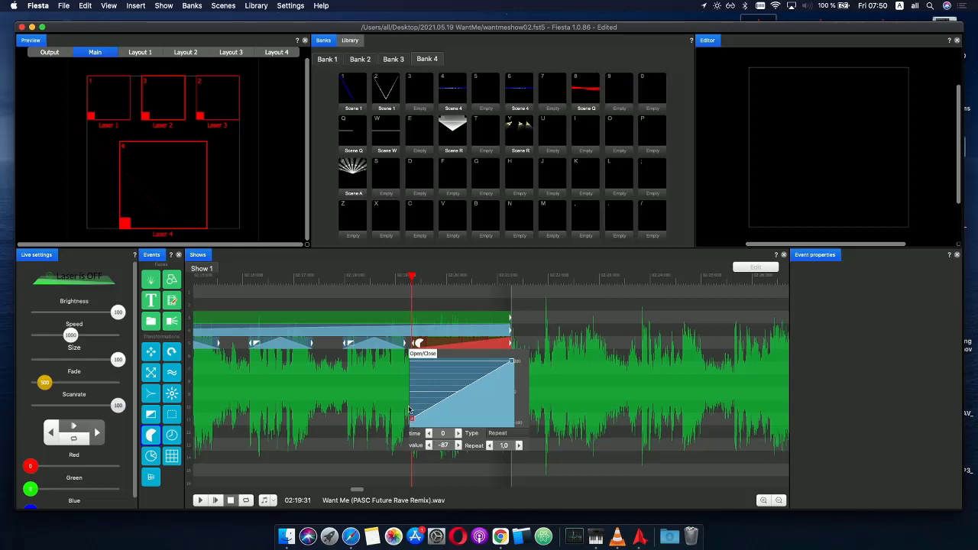
mouse_move(410, 411)
mouse_down()
mouse_move(407, 381)
mouse_move(406, 397)
mouse_up()
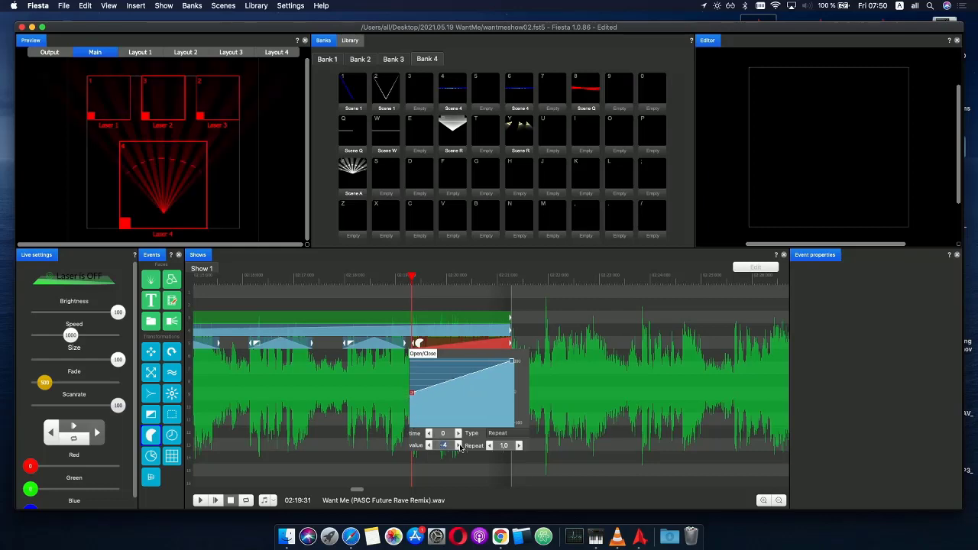
drag(512, 364, 464, 364)
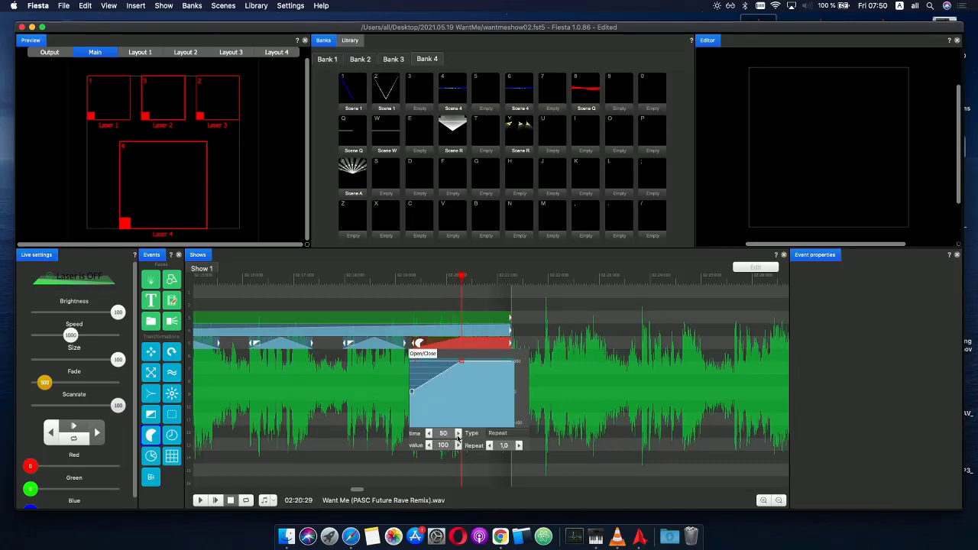
drag(470, 410, 436, 458)
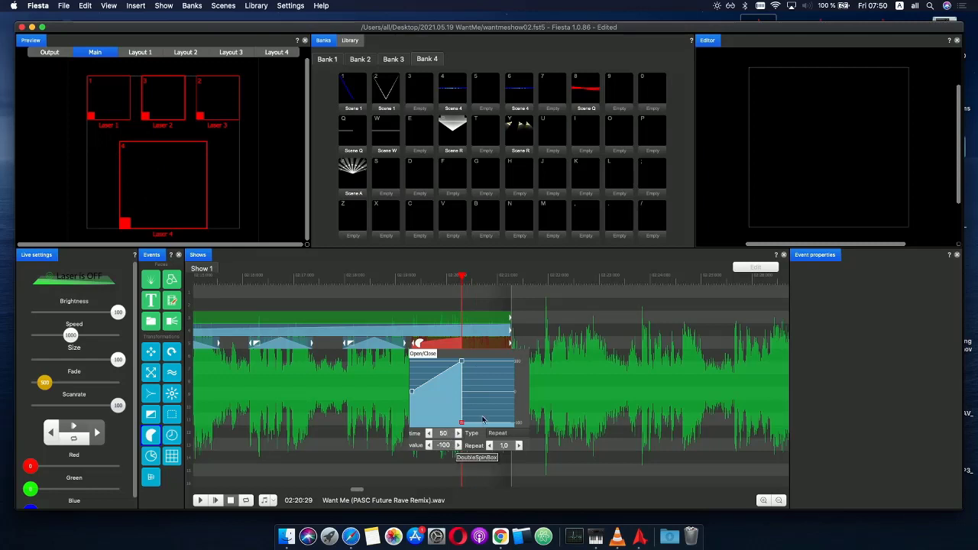
drag(514, 423, 516, 393)
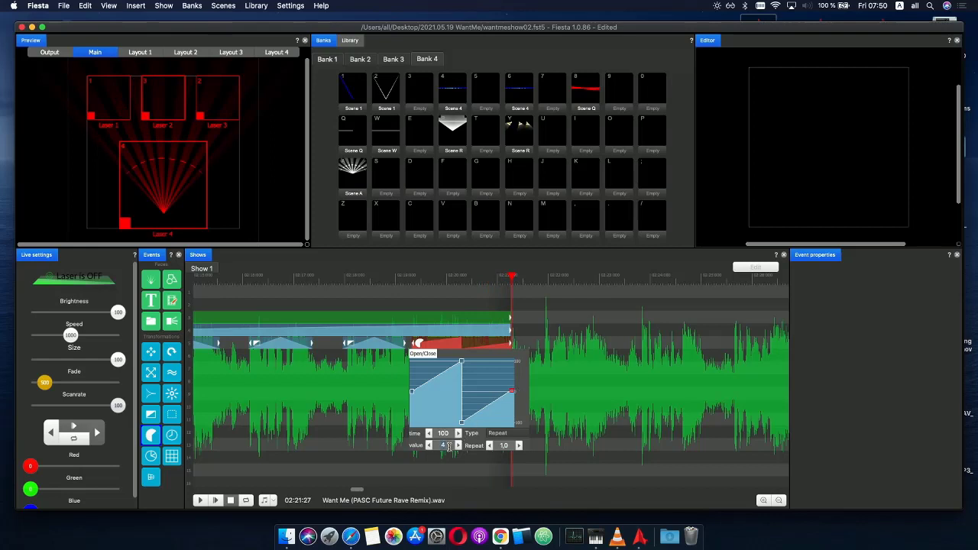
- Preview the red fan from 02:17:11 through the new Open/Close transformation
click(389, 289)
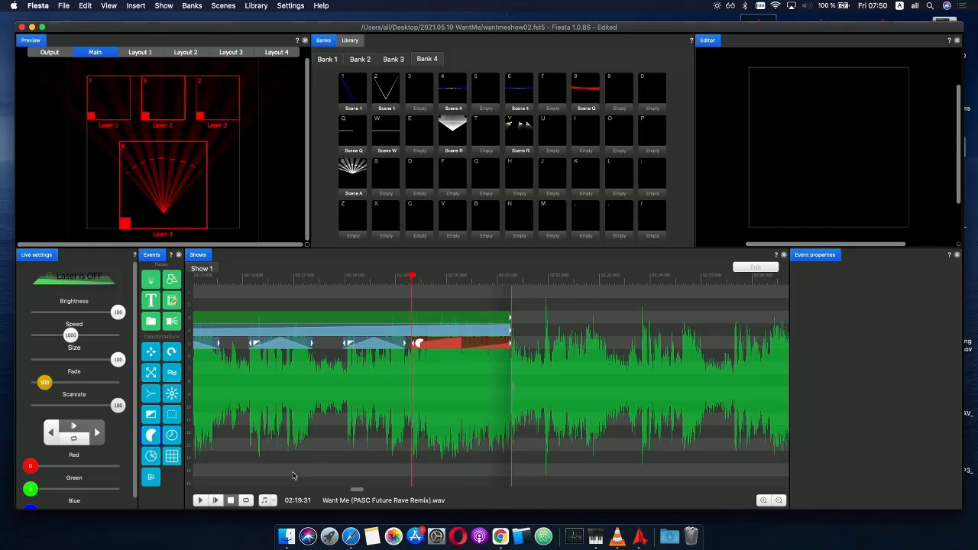
click(298, 281)
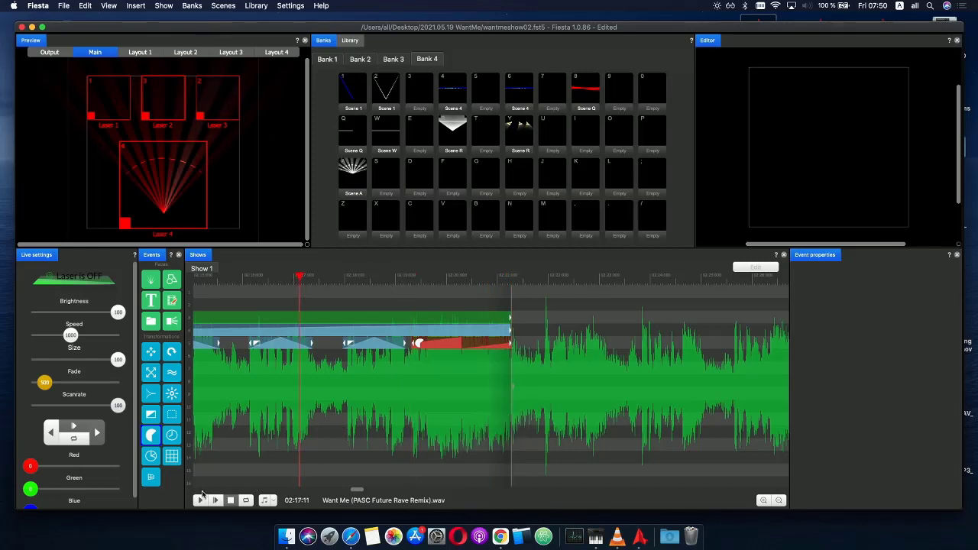
click(217, 501)
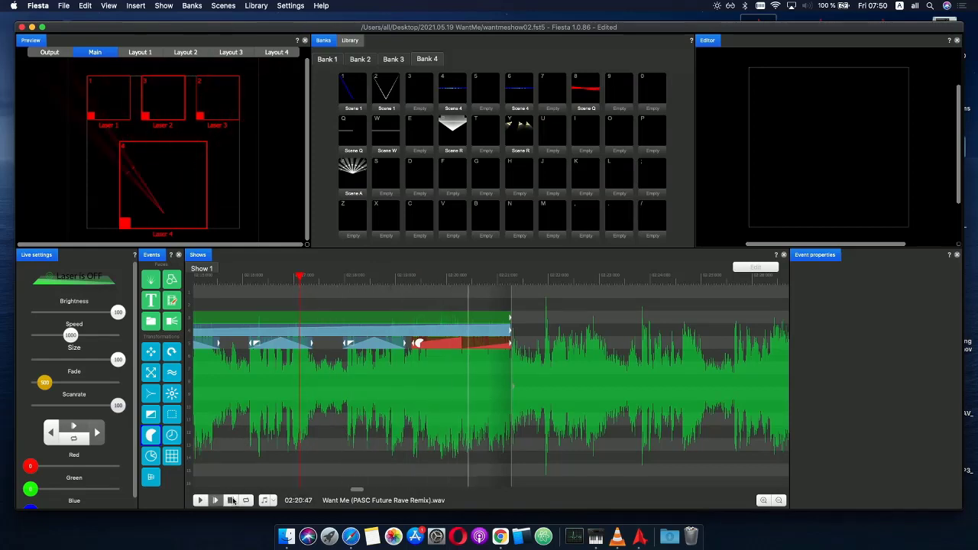
click(230, 501)
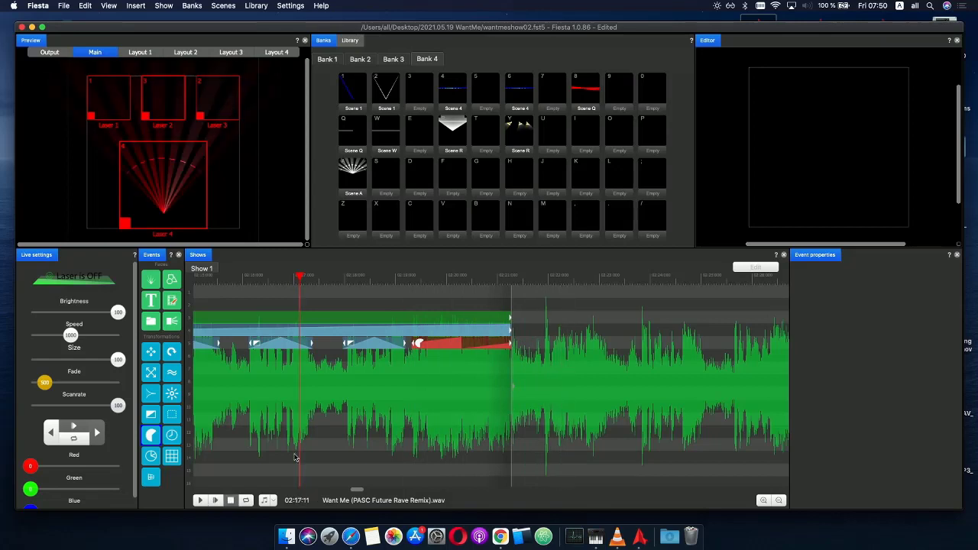
- Extend the red fan event and its full-length gradient transformation to 02:21:74
click(494, 321)
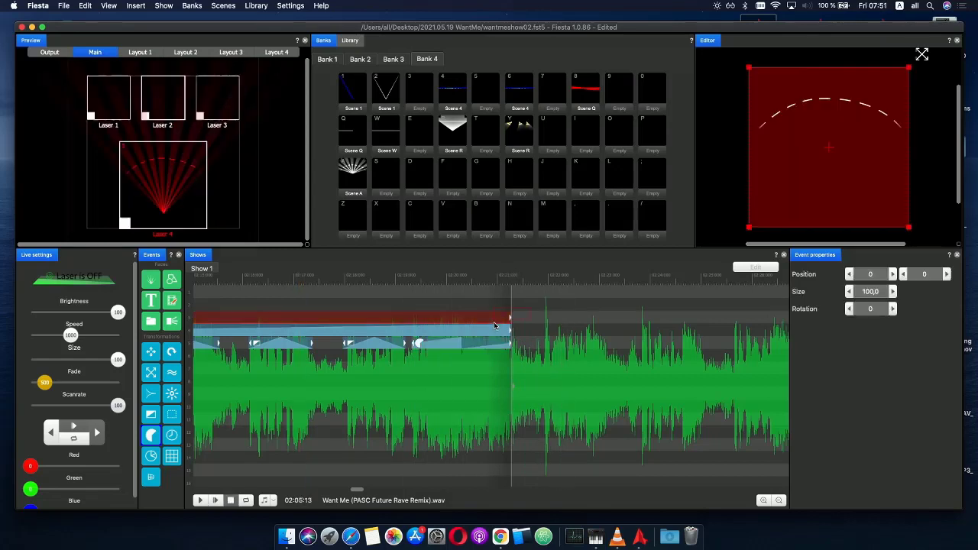
shift+click(509, 329)
drag(510, 331, 535, 335)
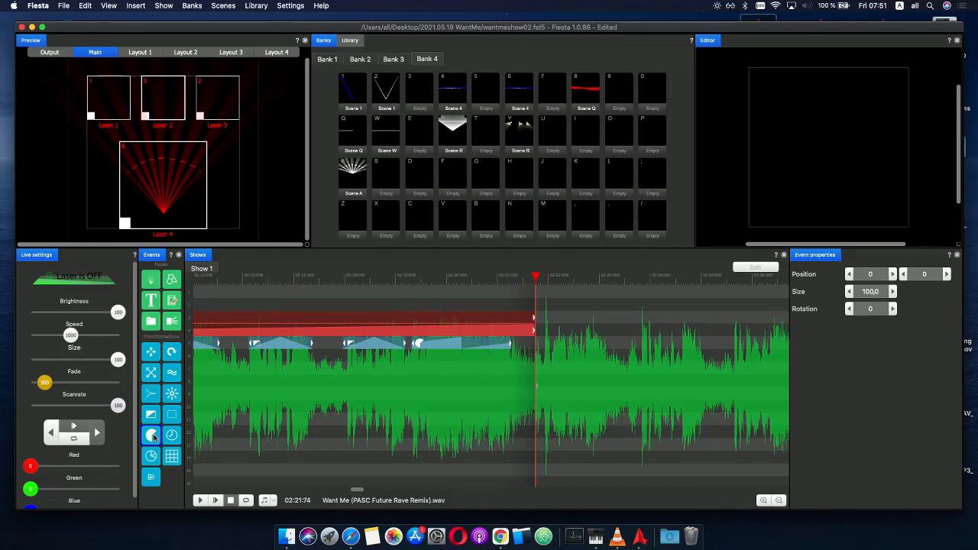
- Add a Phase transformation from 02:21:27 to 02:21:74 at the end of the red fan and invert its time graph in X
drag(184, 401, 535, 337)
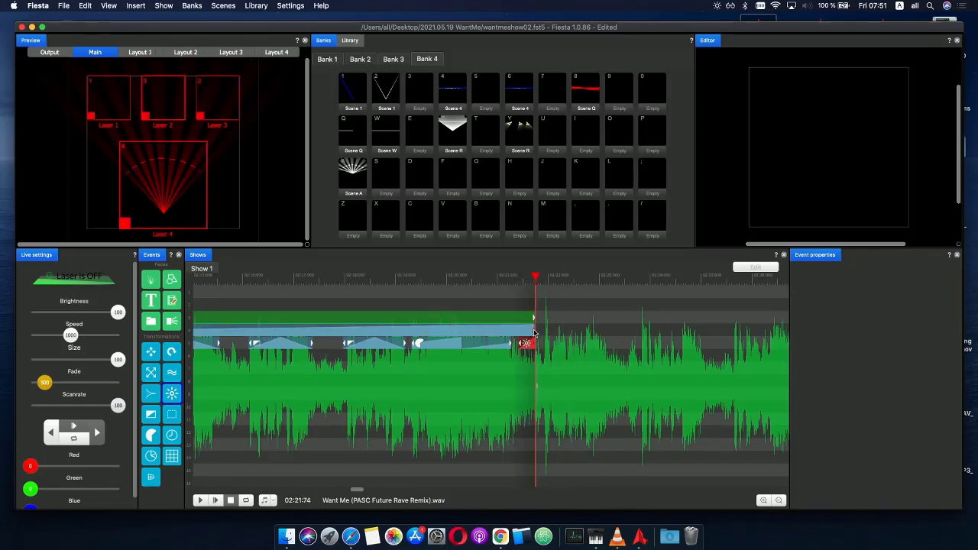
drag(513, 344, 512, 344)
double_click(522, 344)
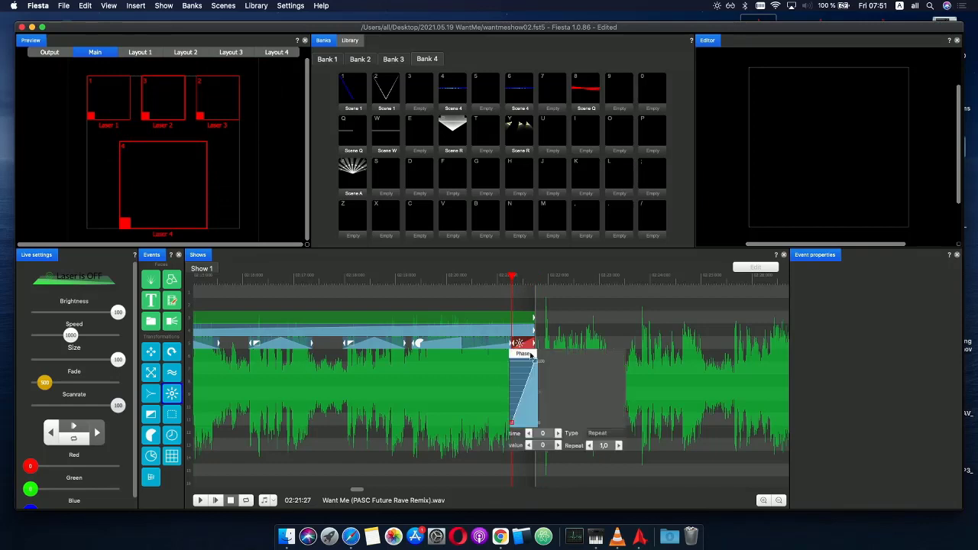
right_click(514, 386)
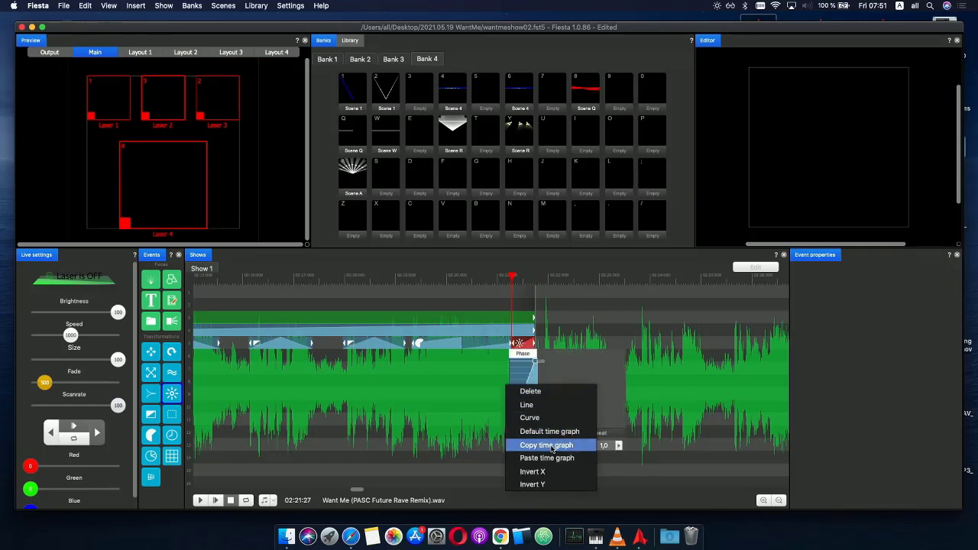
click(533, 472)
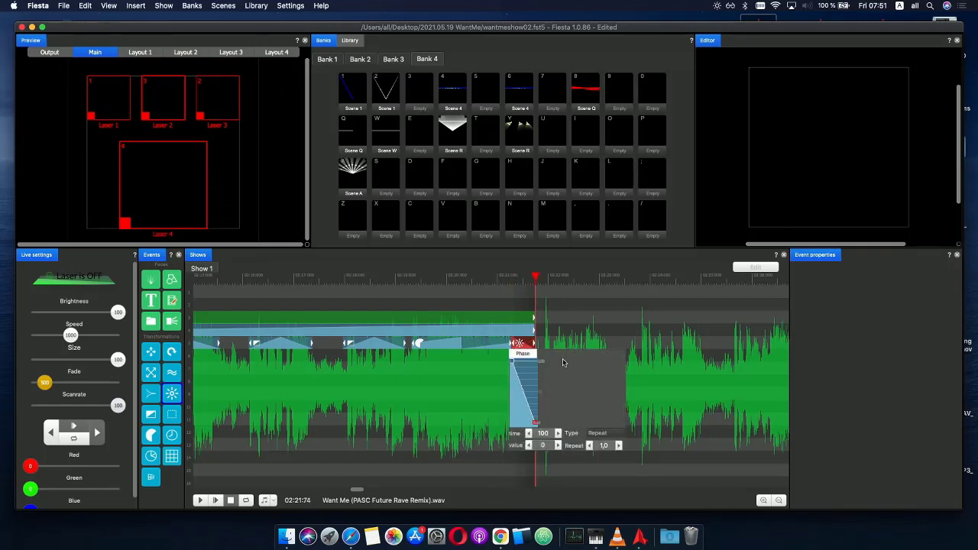
- Preview the show from 02:15:96 past the end of the red fan to check the Open/Close and Phase transformations
drag(532, 279, 205, 278)
click(251, 277)
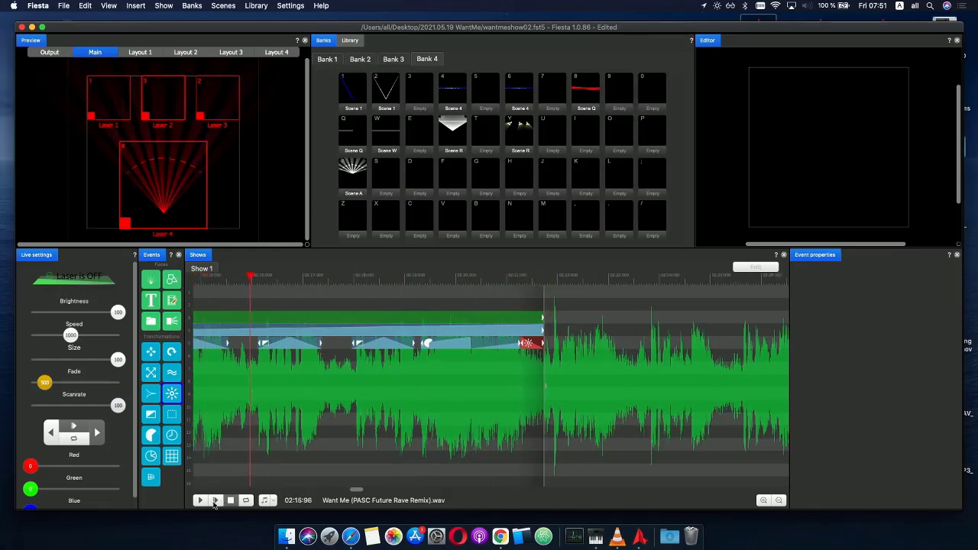
click(215, 501)
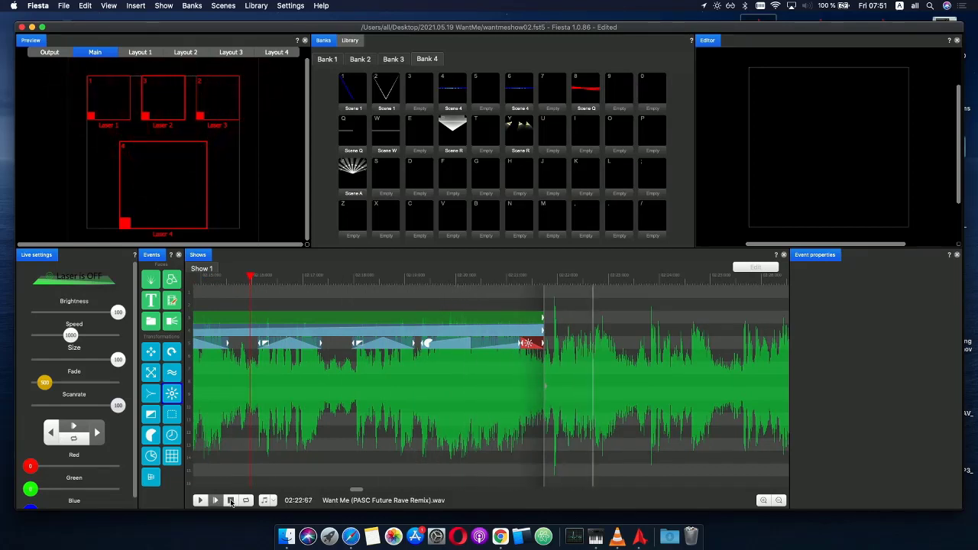
click(231, 501)
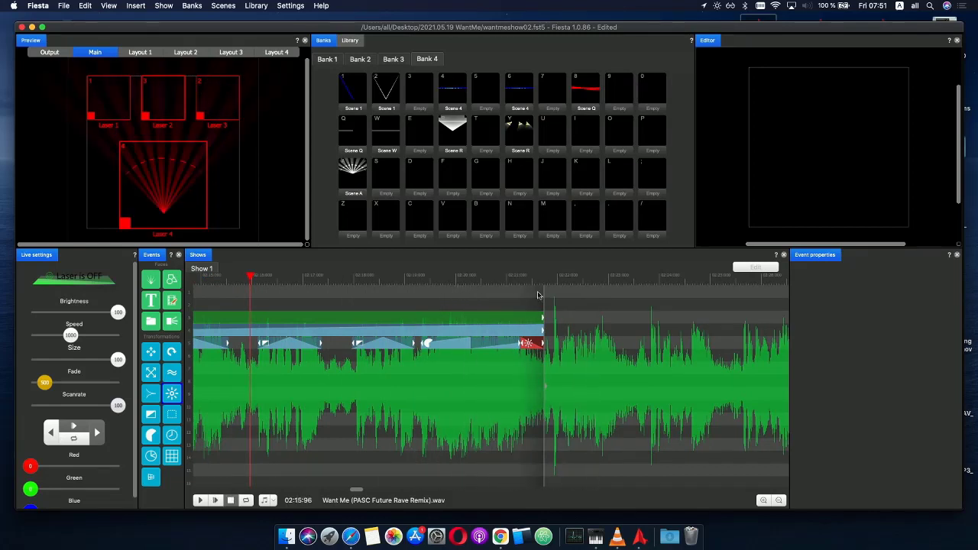
- Place another red fan event with its gradient after the first one, running from about 02:21:90 to 02:23:49
click(547, 281)
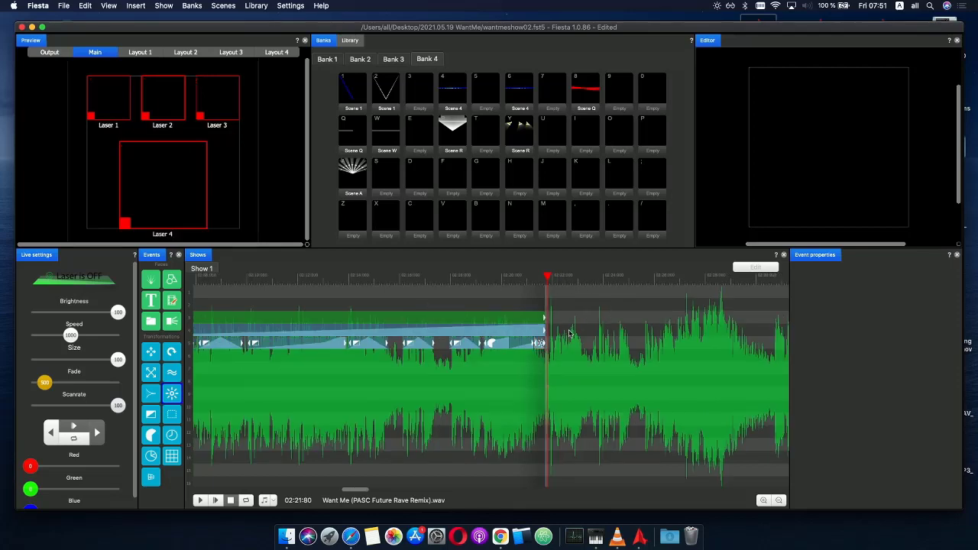
click(514, 321)
key(super+v)
mouse_move(603, 321)
mouse_down()
mouse_move(574, 322)
mouse_move(591, 325)
mouse_up()
key(plus)
key(plus)
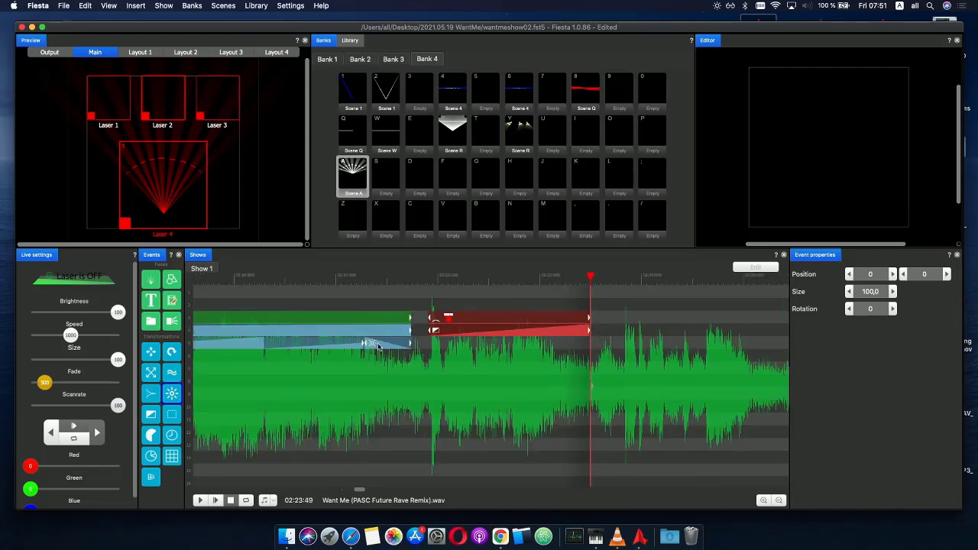
- Copy the Phase transformation under the new fan from 02:21:90 to the fan's end and invert its time graph in X
drag(391, 346, 430, 333)
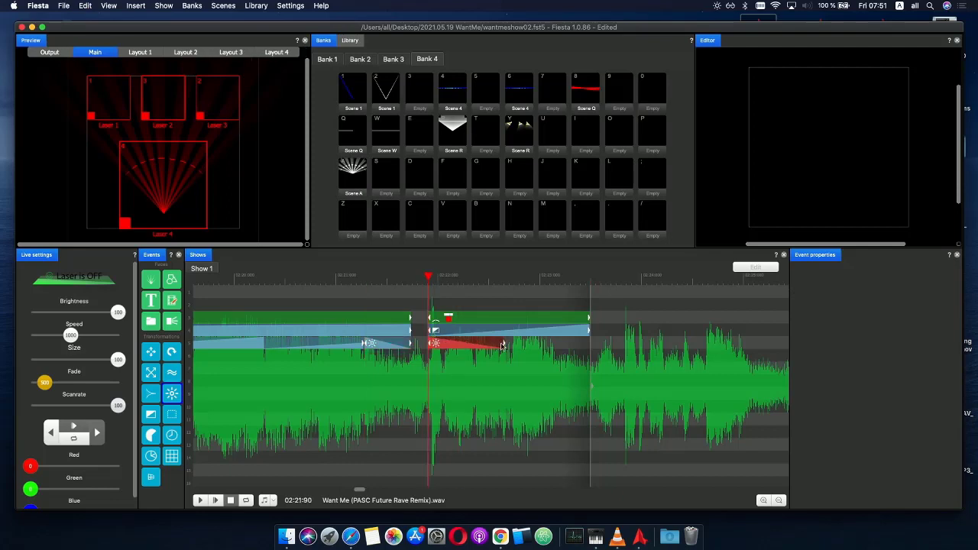
drag(502, 346, 587, 333)
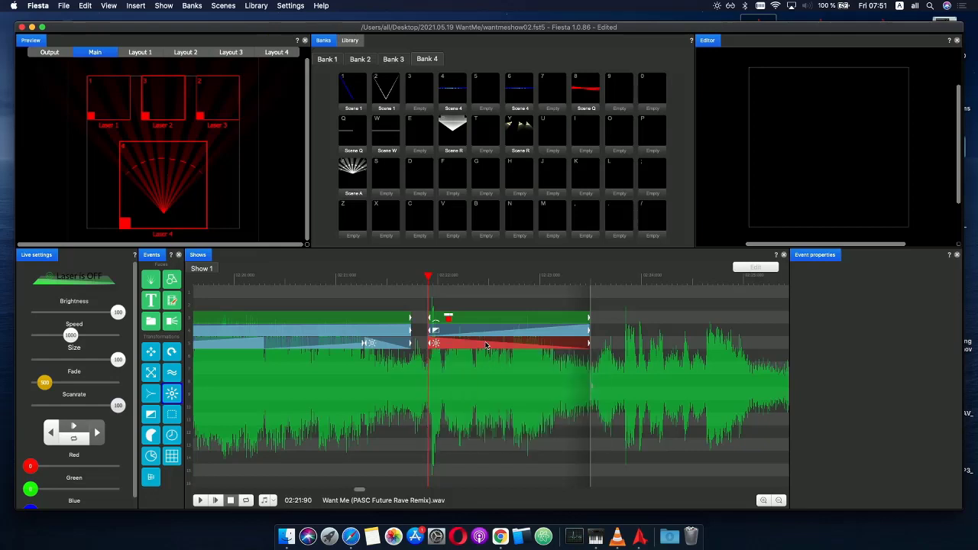
right_click(484, 378)
click(527, 465)
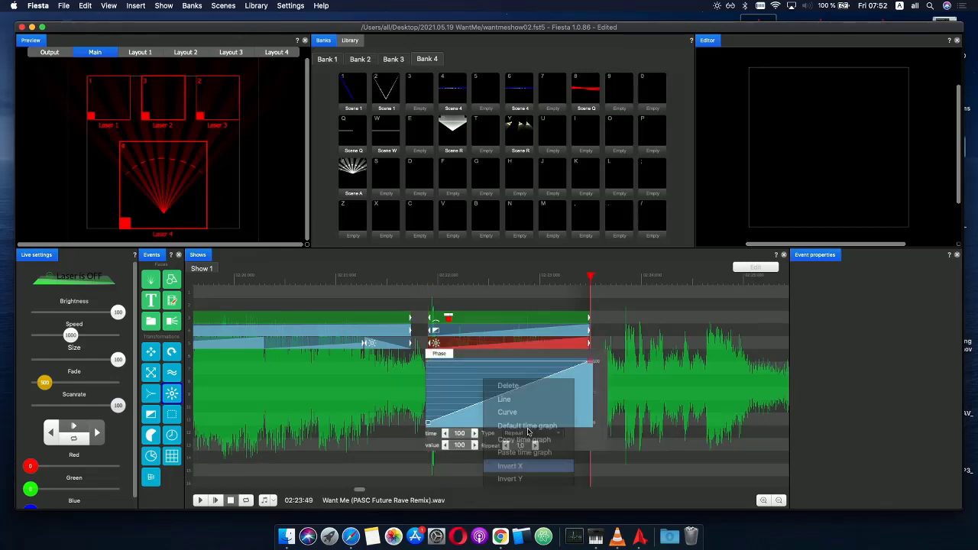
- Preview the new red fan and its Phase transformation from shortly before the fan begins
click(397, 280)
click(217, 501)
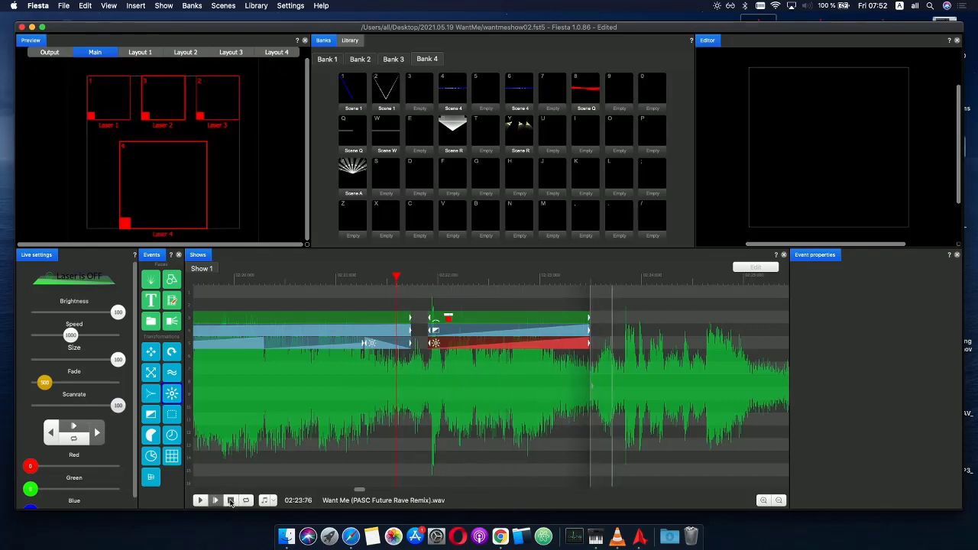
click(231, 501)
- Shorten the new fan's Phase transformation to end at 02:23:21, and extend the fan event and its gradient to 02:25:66
drag(470, 277, 581, 280)
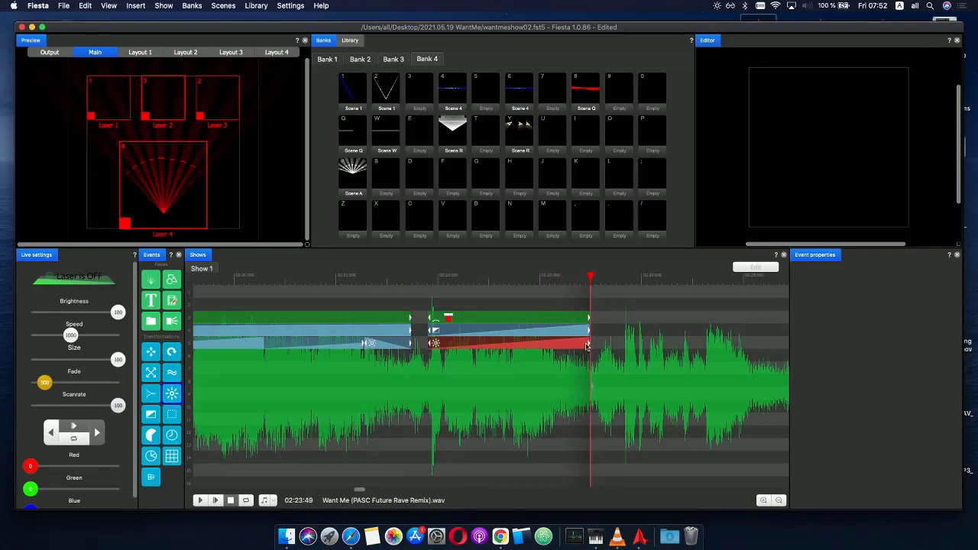
drag(581, 348, 558, 348)
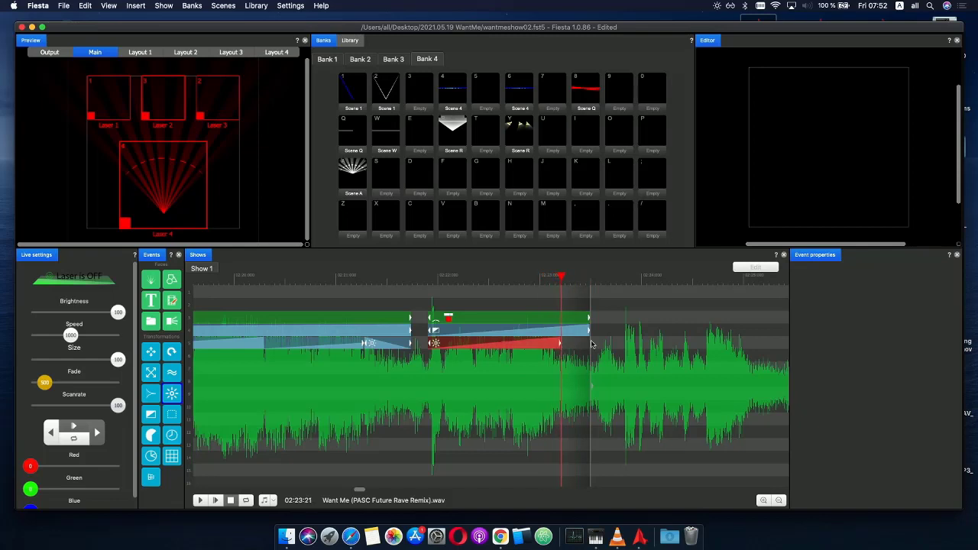
click(589, 328)
drag(592, 334, 704, 327)
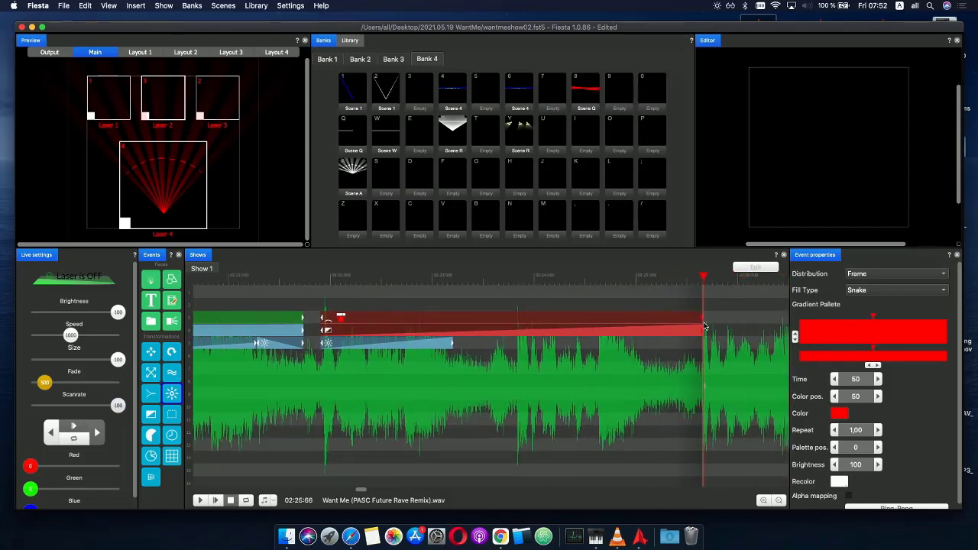
- Preview the whole red fan section from 01:55:73 through the end of the newest fan
scroll(703, 326, down, 5)
click(601, 283)
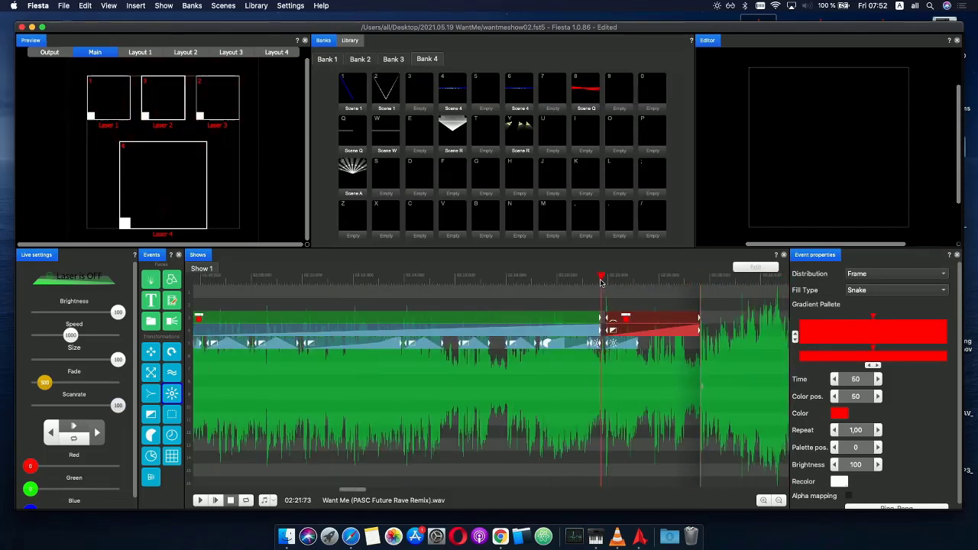
scroll(604, 285, down, 3)
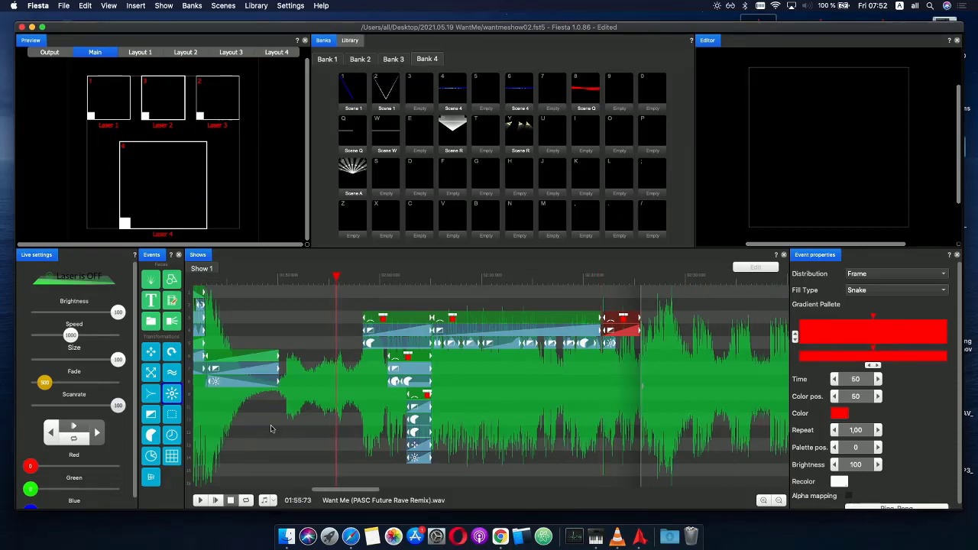
click(217, 499)
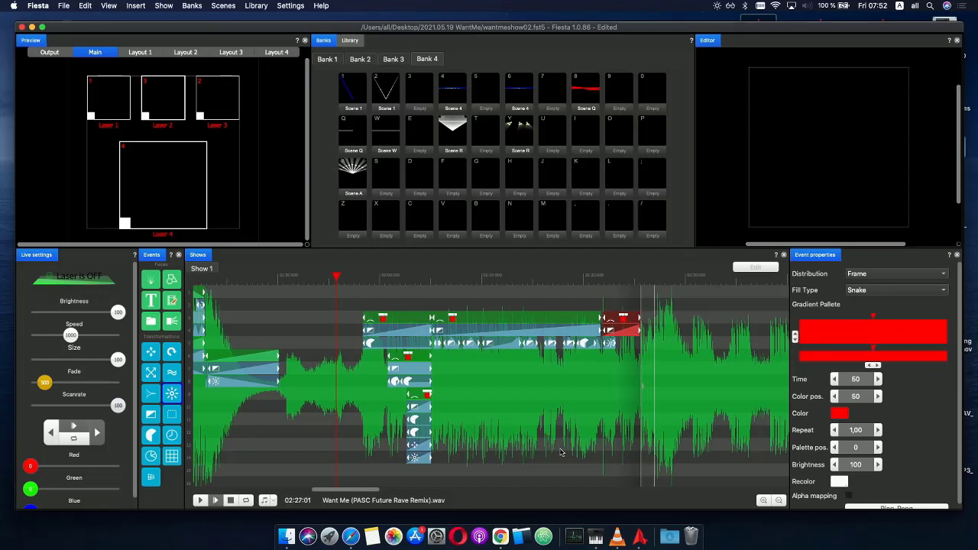
- Extend the end of the newest fan event and its underlying gradient to 02:29:16
click(633, 277)
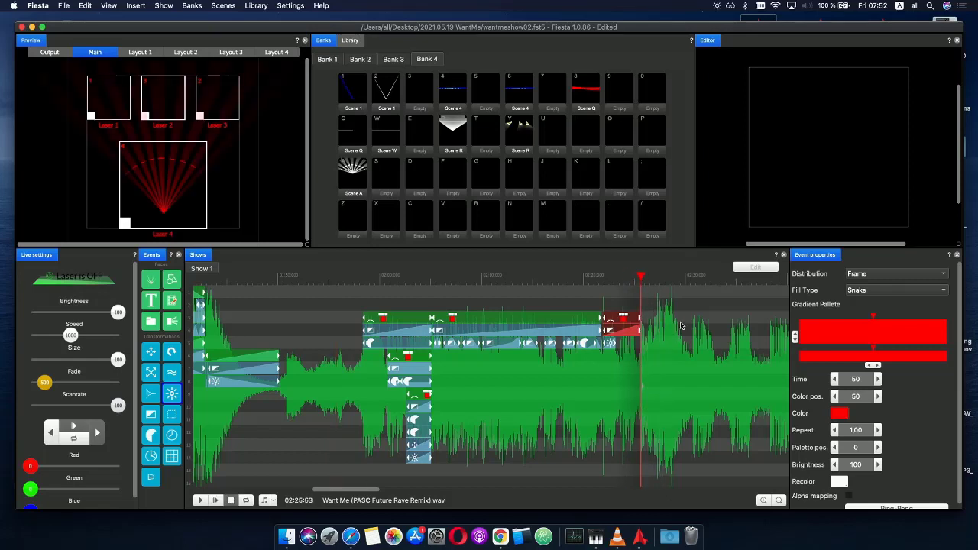
scroll(681, 327, up, 3)
drag(642, 323, 708, 325)
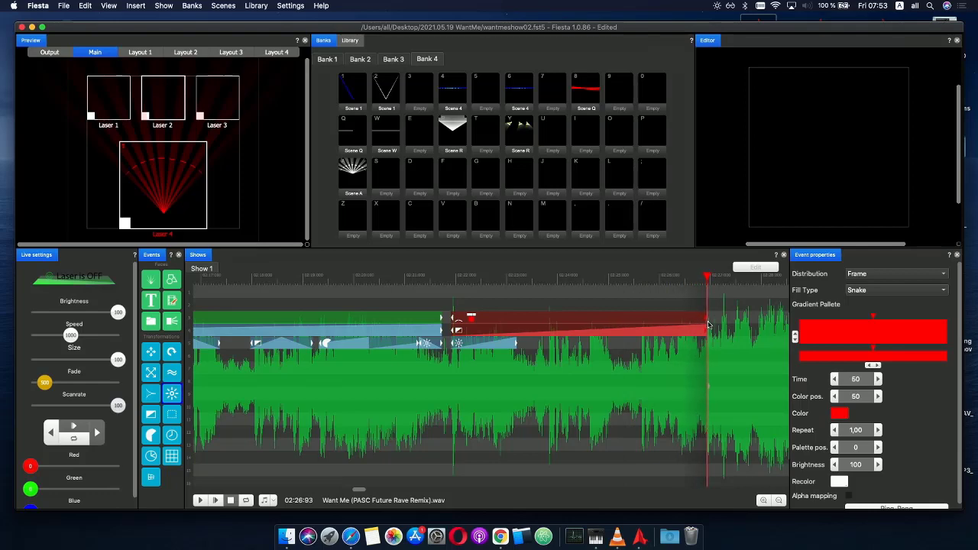
scroll(706, 347, down, 5)
mouse_move(711, 279)
mouse_down()
mouse_move(844, 276)
mouse_move(479, 288)
mouse_move(573, 290)
mouse_up()
scroll(559, 330, up, 5)
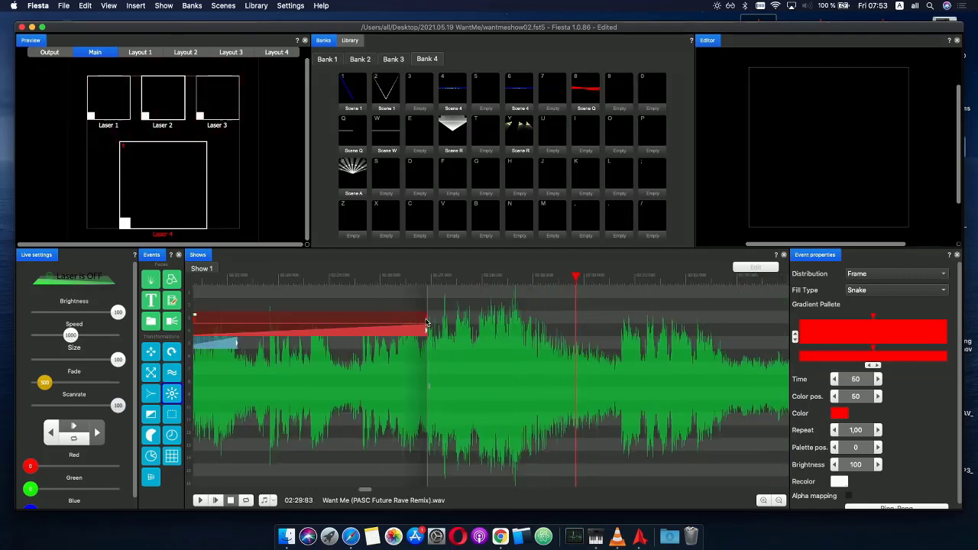
drag(427, 323, 542, 327)
scroll(446, 336, down, 3)
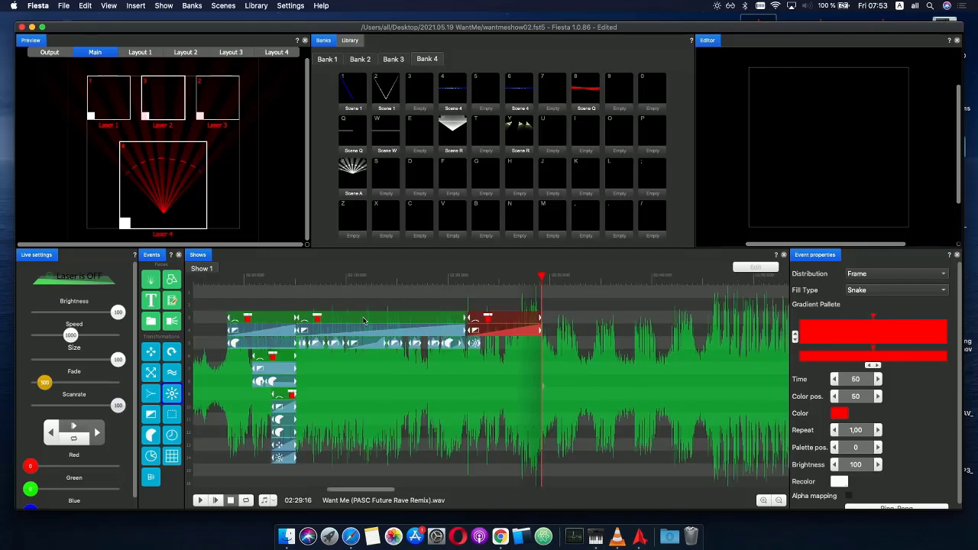
- Copy a short gradient from under the previous fan to beneath the newest fan and fit it from about 02:26:93 to 02:28:81
drag(351, 284, 410, 282)
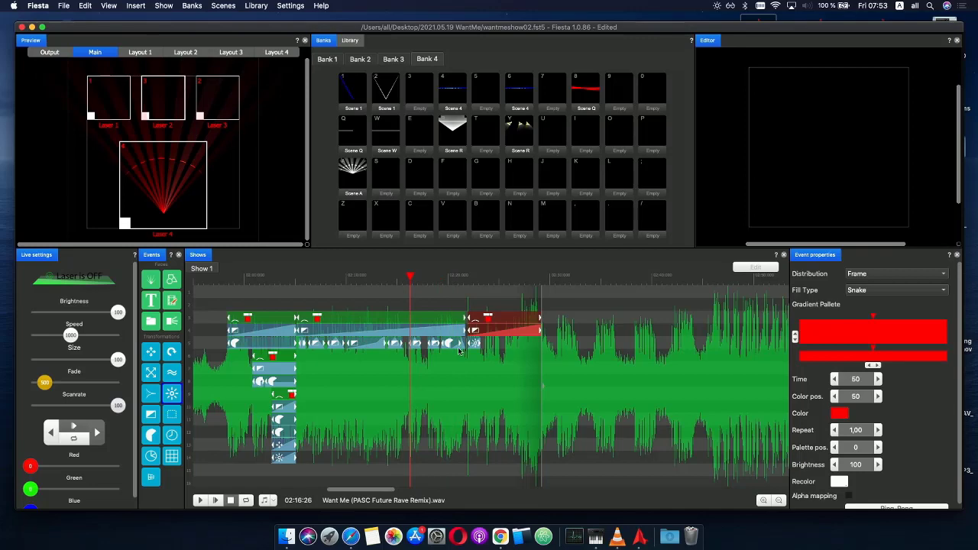
click(419, 347)
click(506, 344)
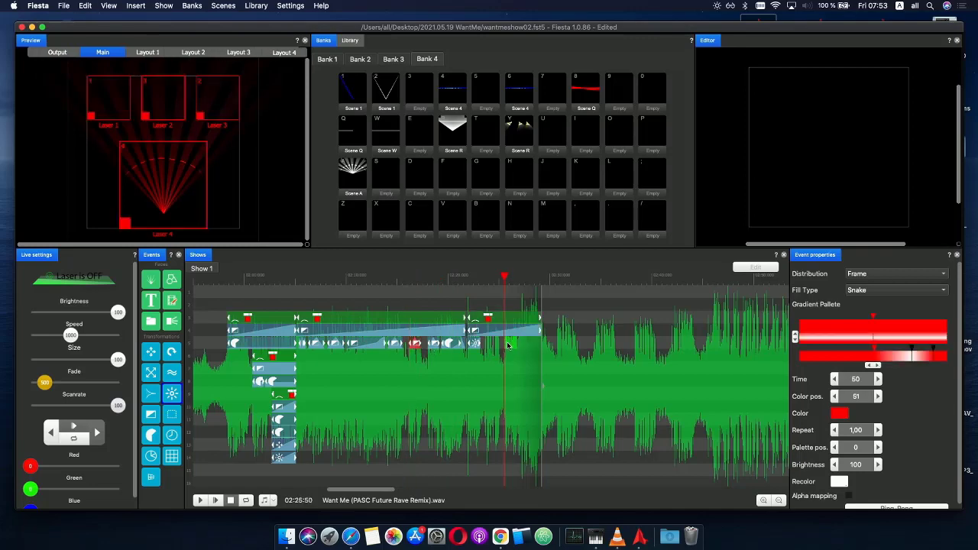
key(super+v)
scroll(556, 344, up, 3)
scroll(558, 346, down, 1)
scroll(554, 346, down, 3)
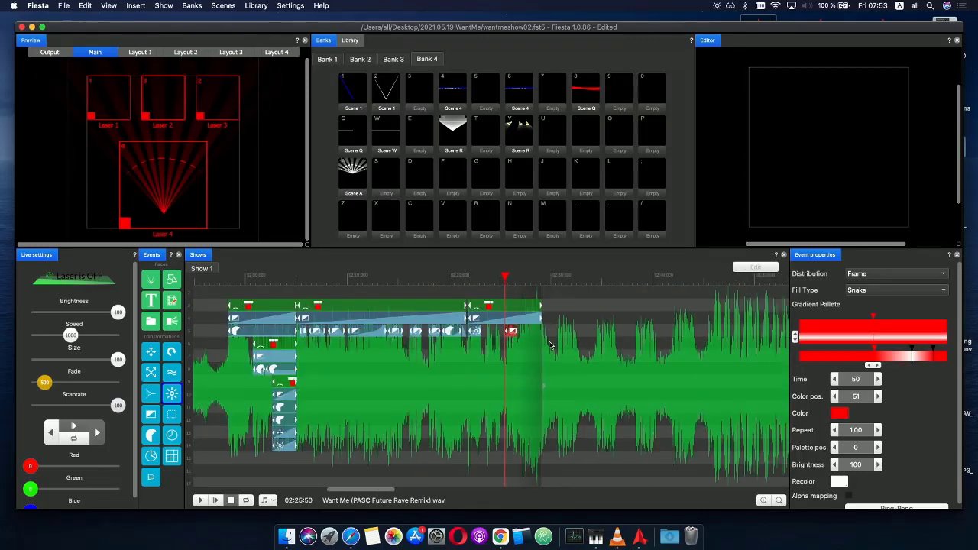
scroll(525, 335, up, 4)
drag(528, 335, 554, 334)
mouse_move(653, 333)
mouse_down()
mouse_move(781, 335)
mouse_move(650, 330)
mouse_move(670, 322)
mouse_move(616, 328)
mouse_move(641, 326)
mouse_up()
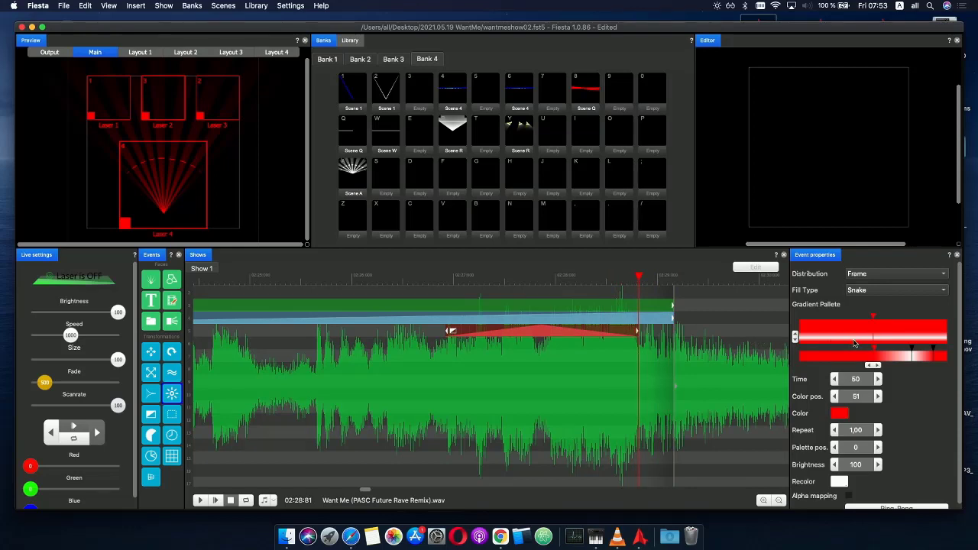
- Rearrange the copied gradient's colour markers to place red at both ends of the palette and white in the centre
click(875, 333)
drag(875, 355, 783, 357)
drag(913, 359, 875, 359)
drag(956, 359, 954, 359)
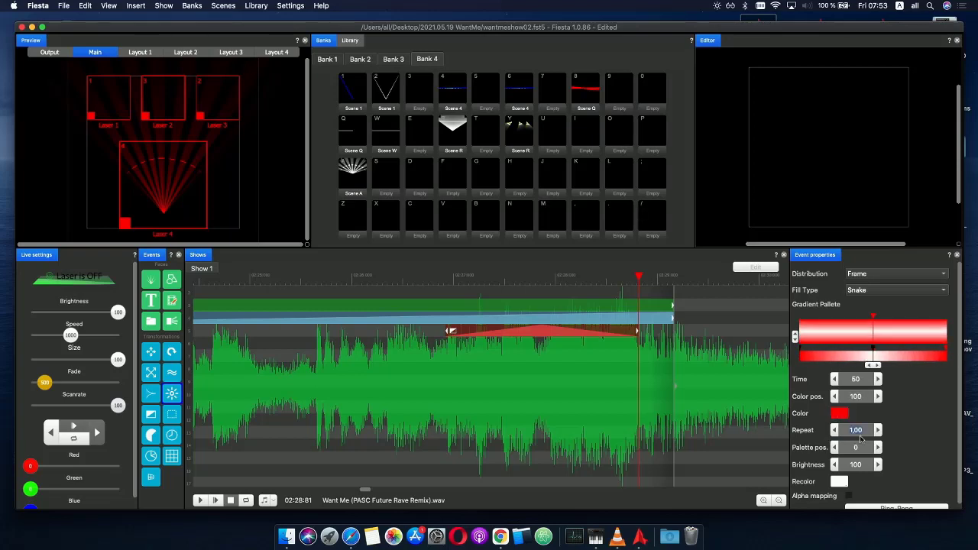
- Set the copied gradient's Repeat to 5, apply the default animation to its palette and scrub through the result
text(5)
key(Return)
right_click(869, 335)
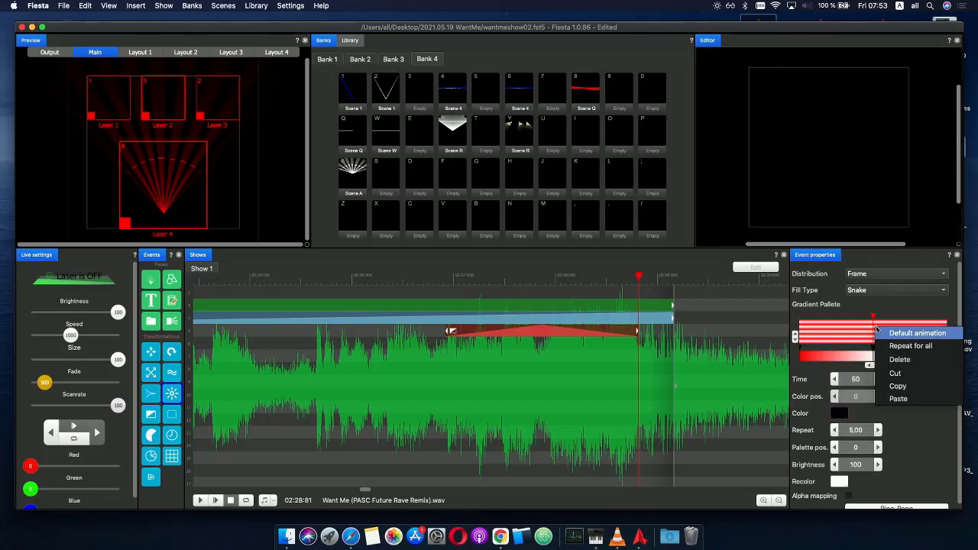
click(917, 333)
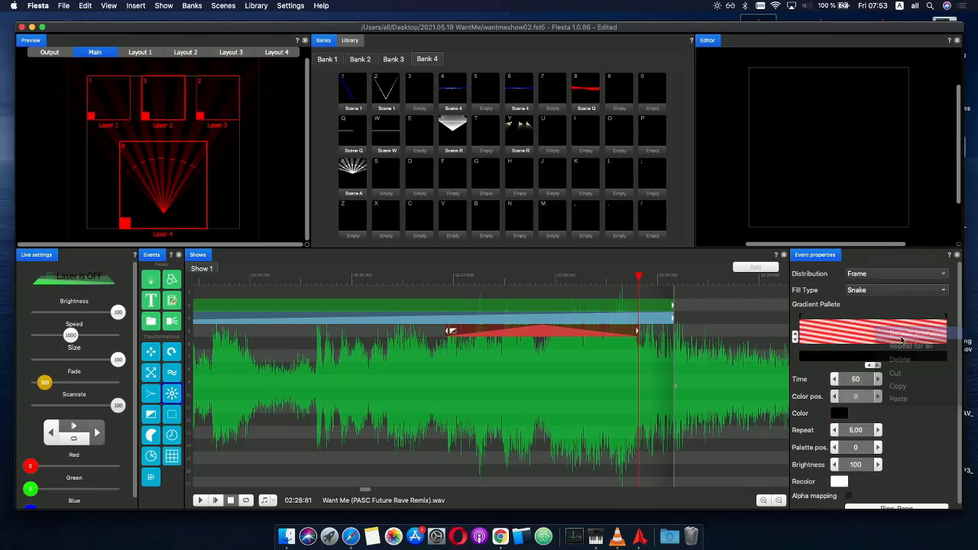
drag(465, 277, 625, 276)
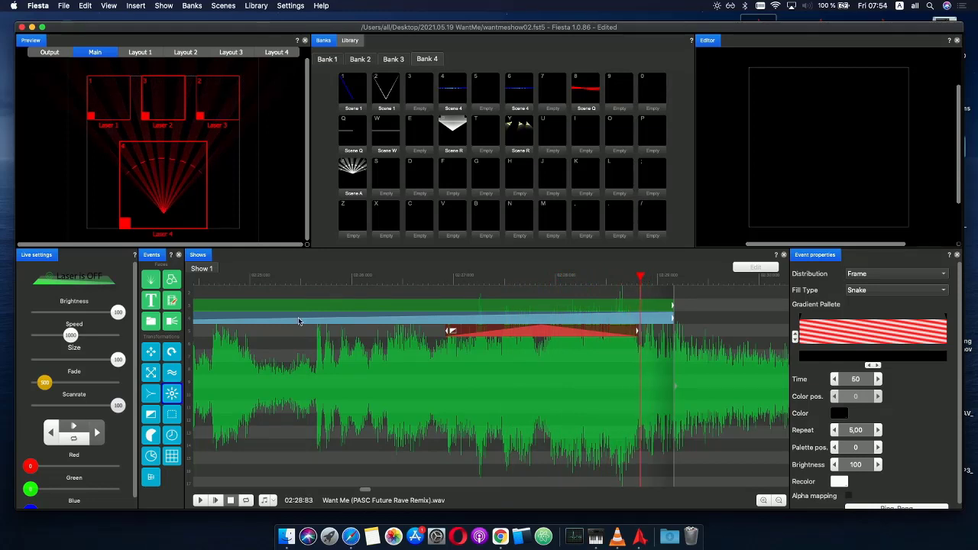
- Add a Phase transformation under the newest fan from 02:28:57 to the fan's end and invert its time graph in X
drag(171, 396, 674, 321)
click(630, 345)
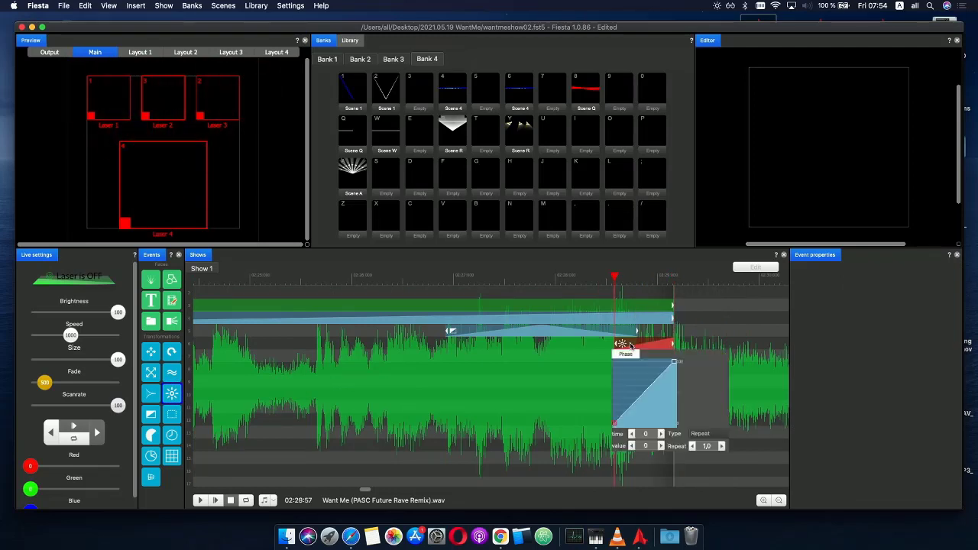
right_click(649, 378)
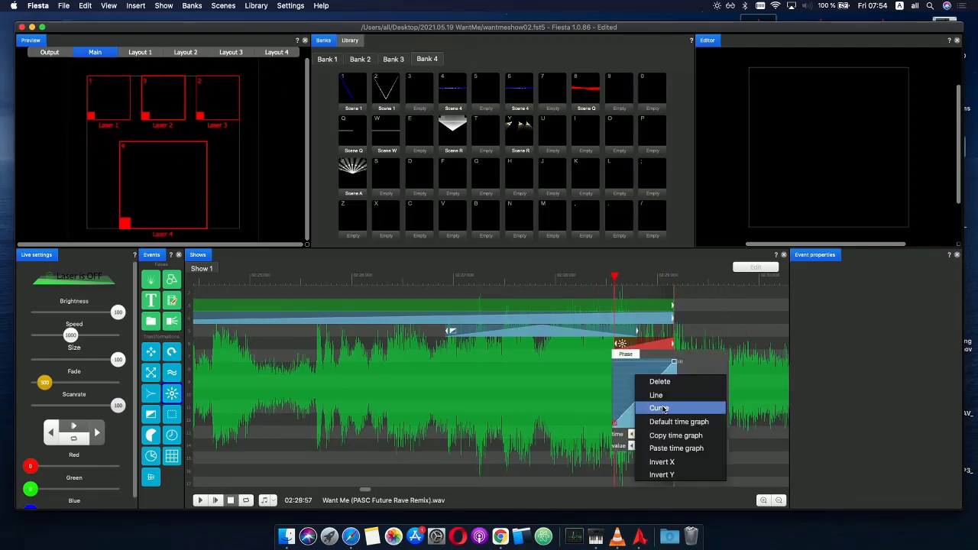
click(672, 464)
- Preview the newest fan with its striped gradient and closing Phase transformation from shortly before the fan begins
drag(614, 279, 447, 282)
scroll(489, 285, down, 2)
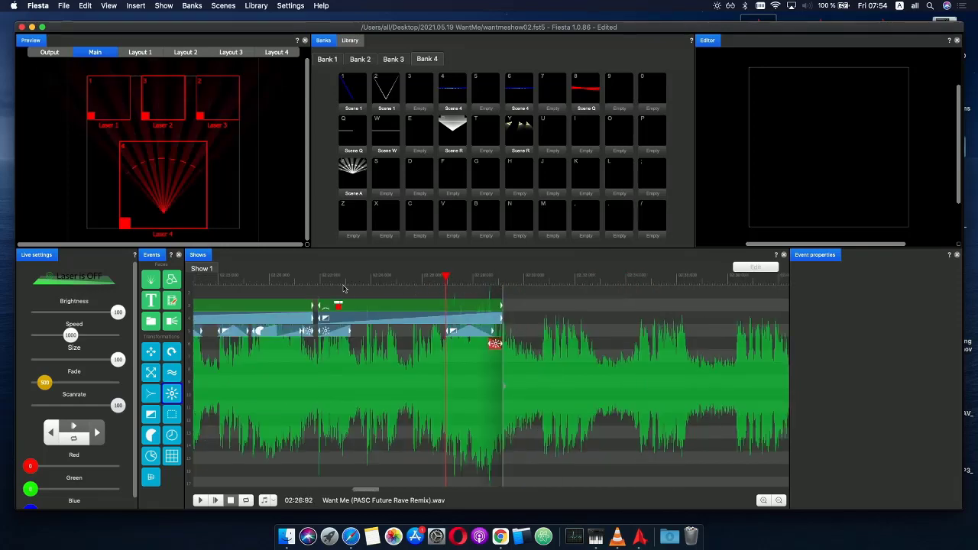
click(216, 500)
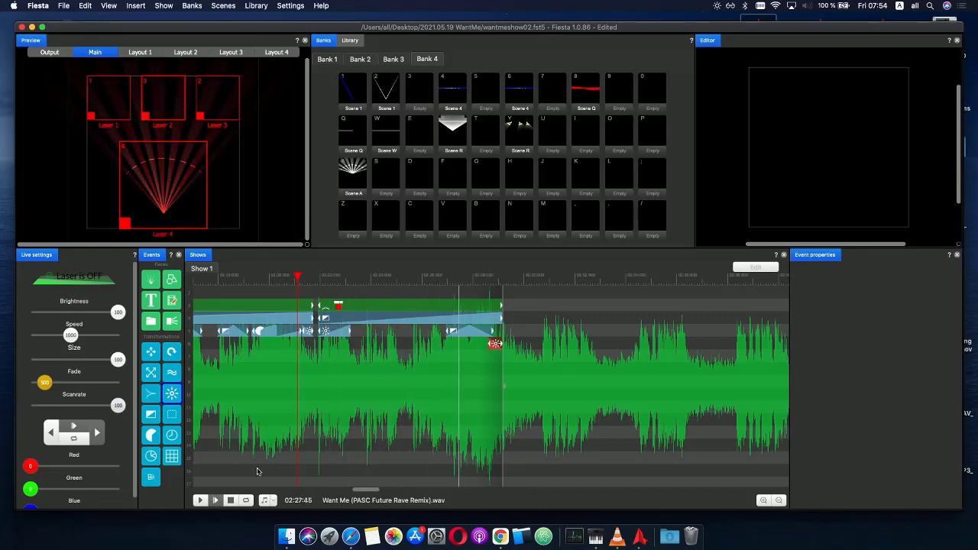
- Move the start of the striped gradient under the newest fan earlier to 02:26:75
click(458, 286)
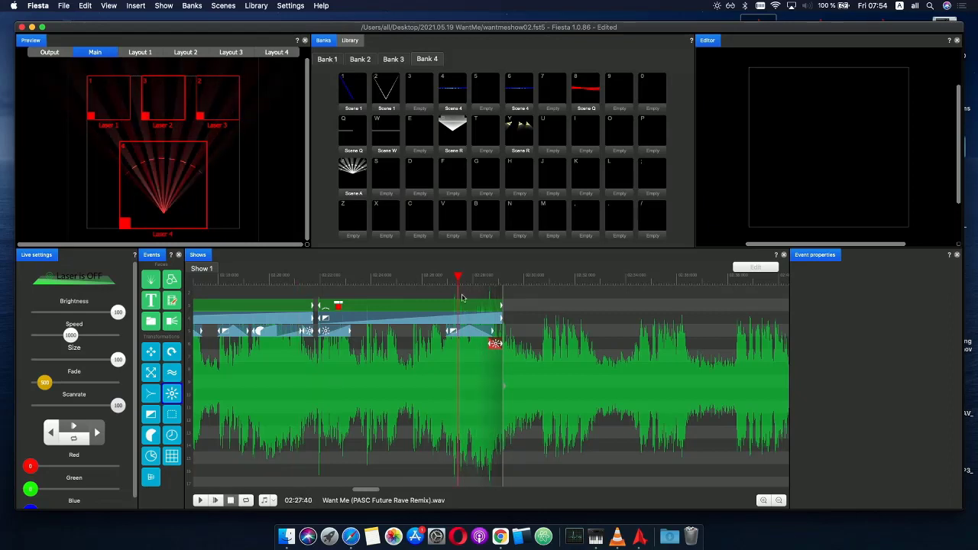
scroll(428, 336, up, 2)
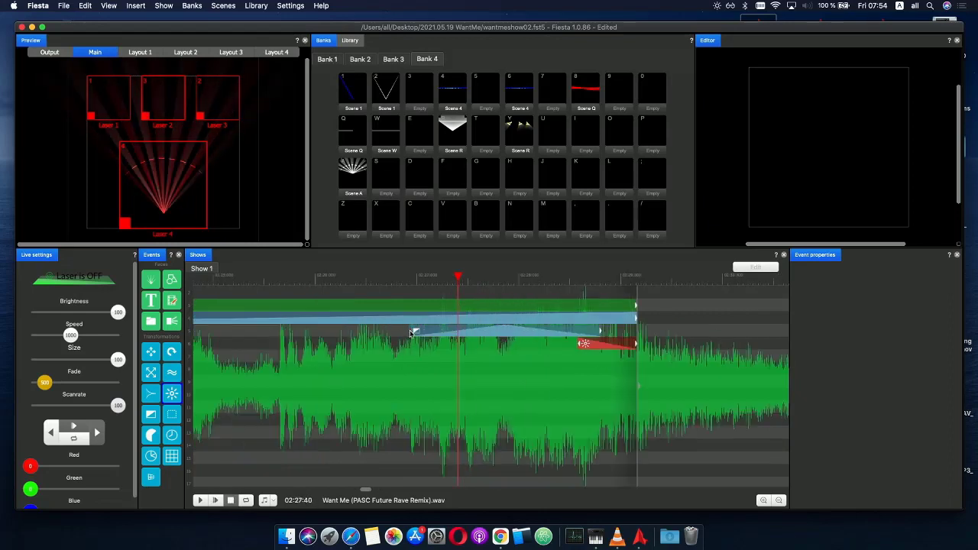
drag(413, 333, 394, 331)
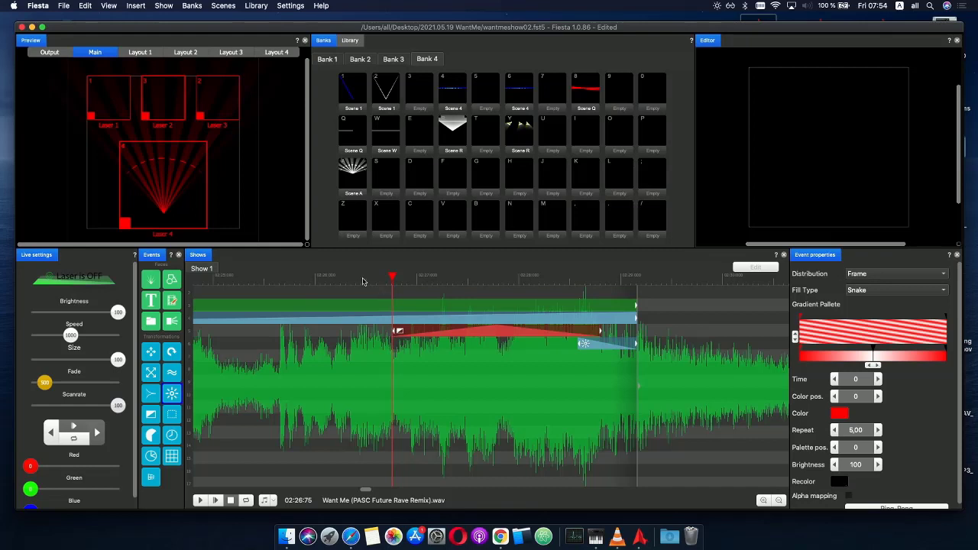
- Preview the lengthened striped gradient from just before its start, and replay the whole newest fan from 02:21:47
click(218, 501)
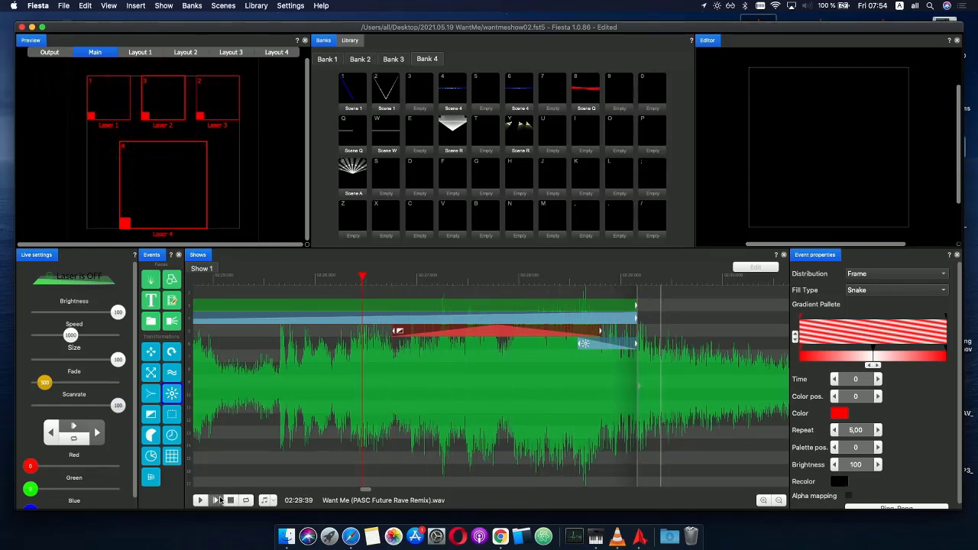
scroll(351, 409, down, 2)
scroll(359, 407, down, 1)
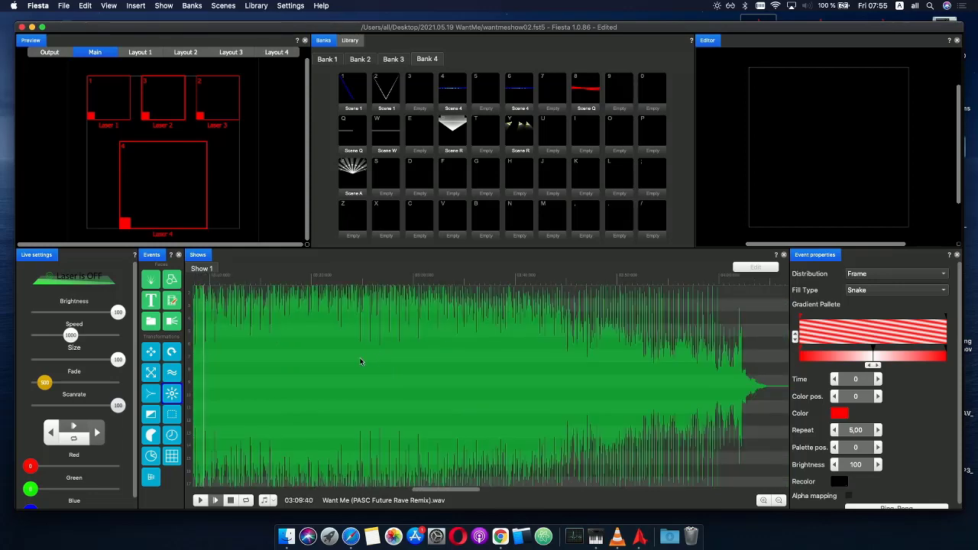
scroll(361, 361, down, 2)
click(301, 279)
scroll(355, 311, up, 2)
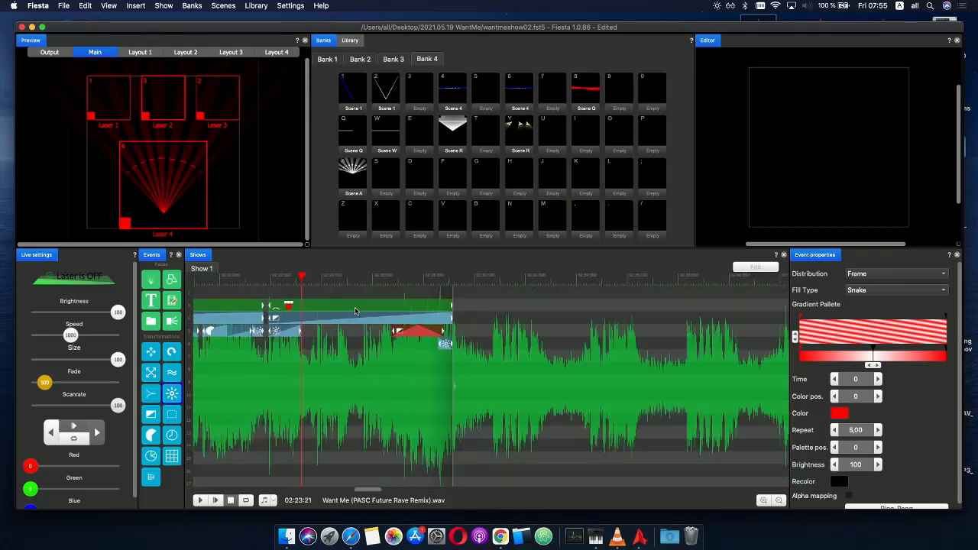
drag(270, 278, 257, 341)
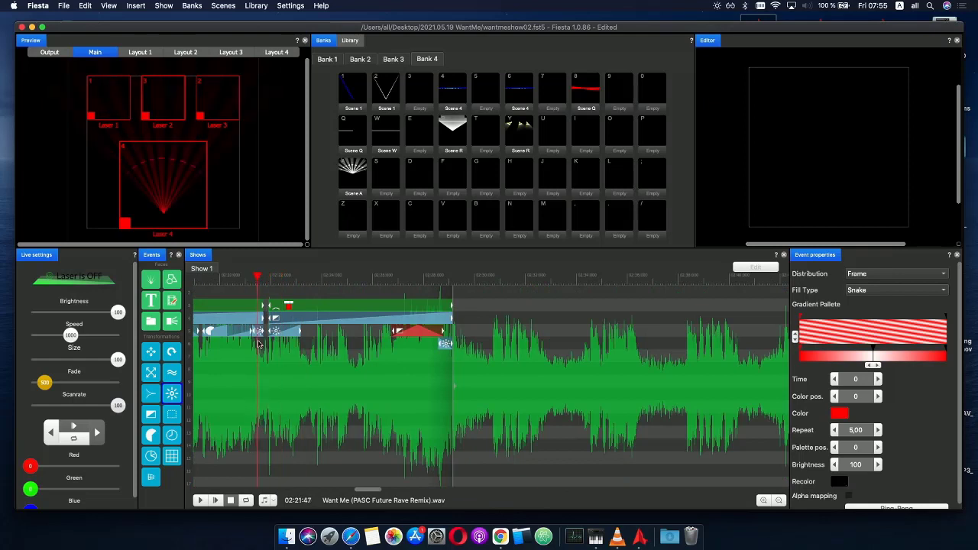
click(229, 501)
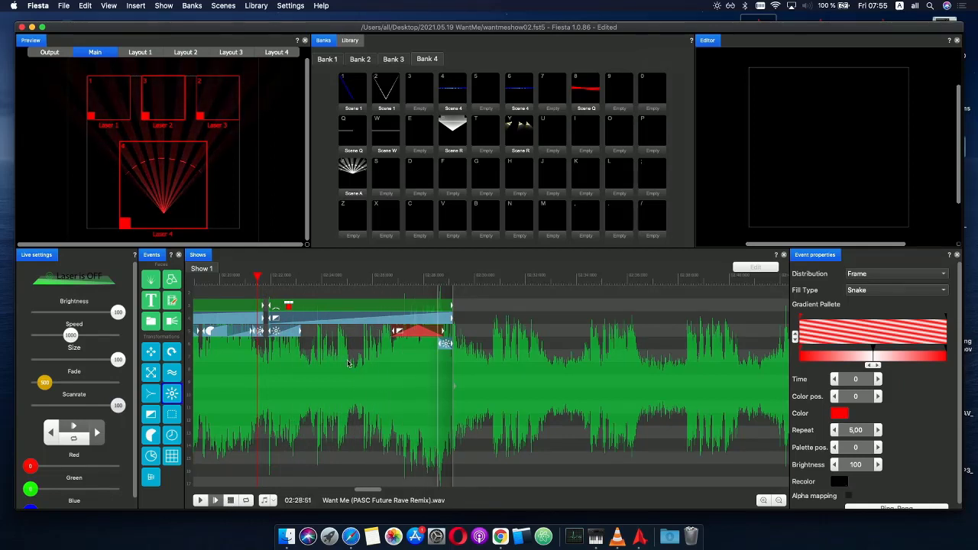
- Add a point near the start of the striped gradient's time graph and raise it to the maximum for a steeper fade-in
click(388, 282)
scroll(405, 333, up, 2)
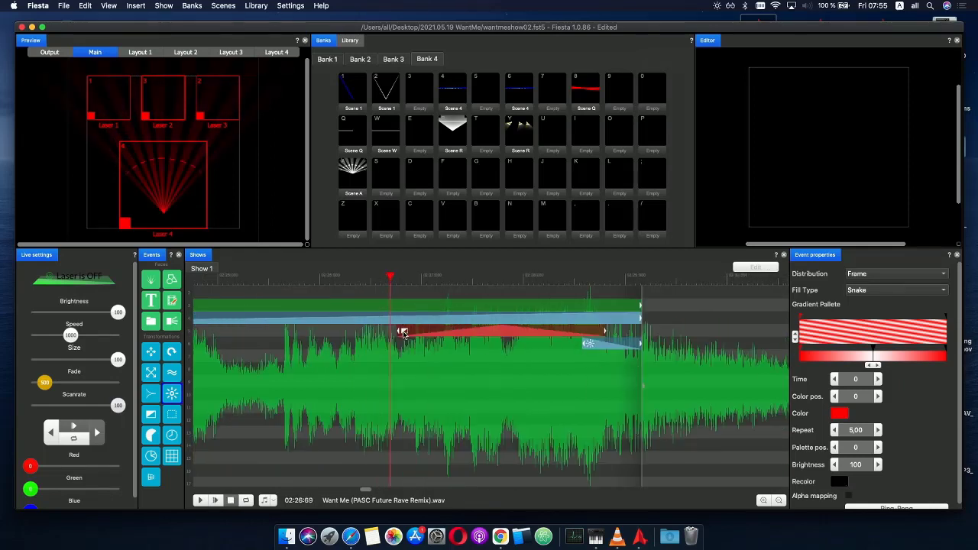
click(404, 333)
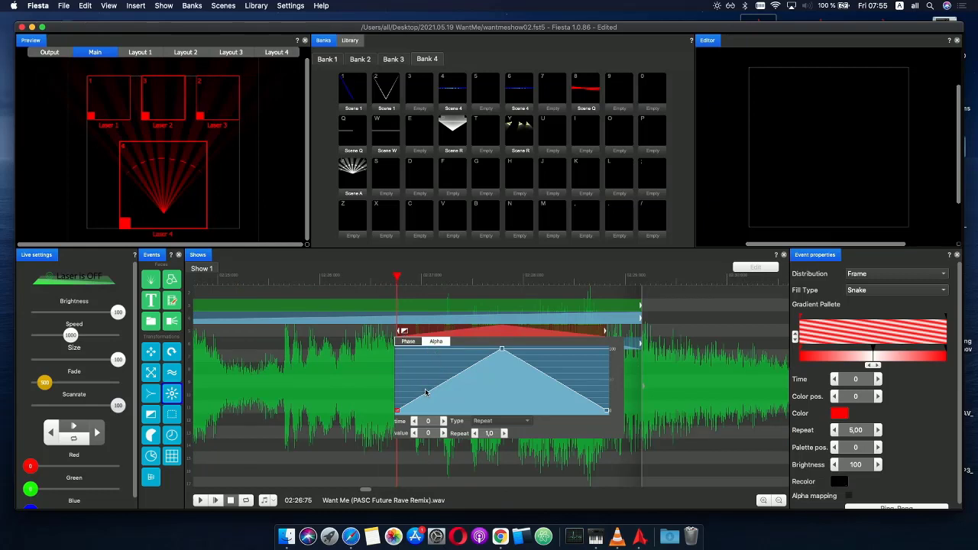
drag(426, 392, 425, 346)
- Preview the reshaped gradient fade-in from 02:26:31, and replay the newest fan from 02:21:41
click(352, 280)
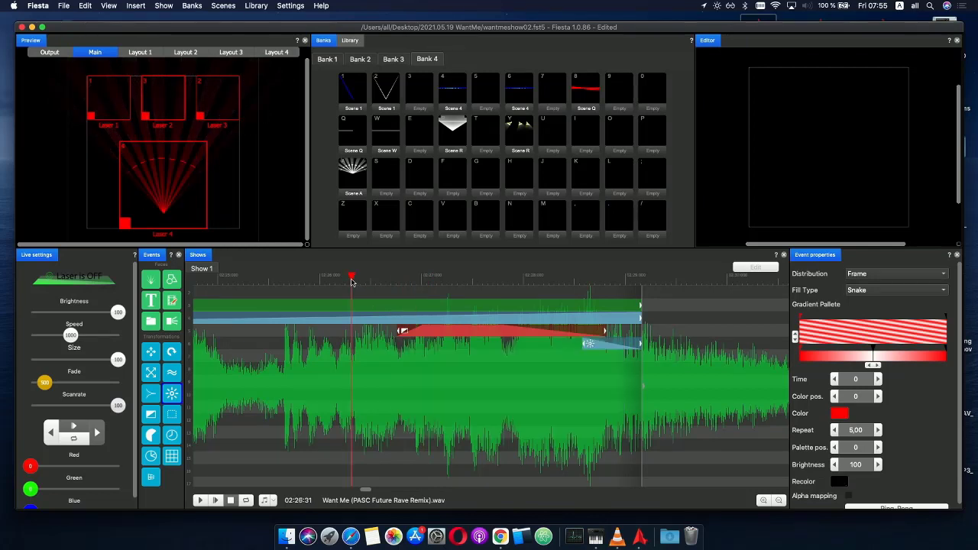
click(217, 502)
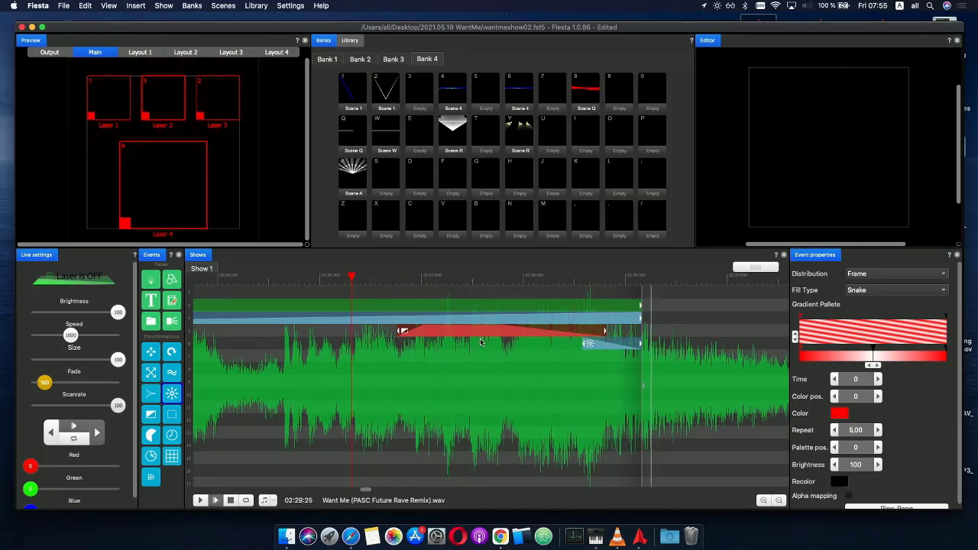
scroll(485, 307, down, 3)
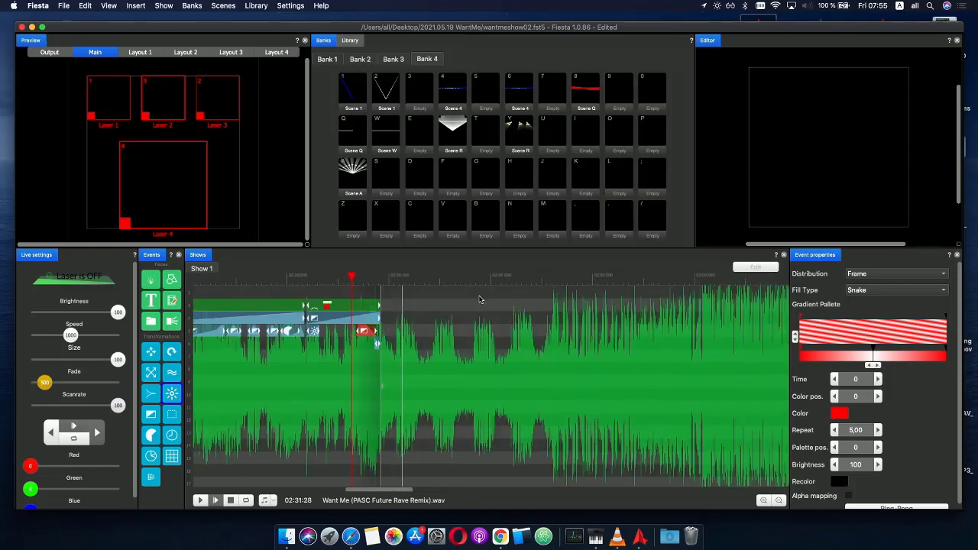
click(315, 279)
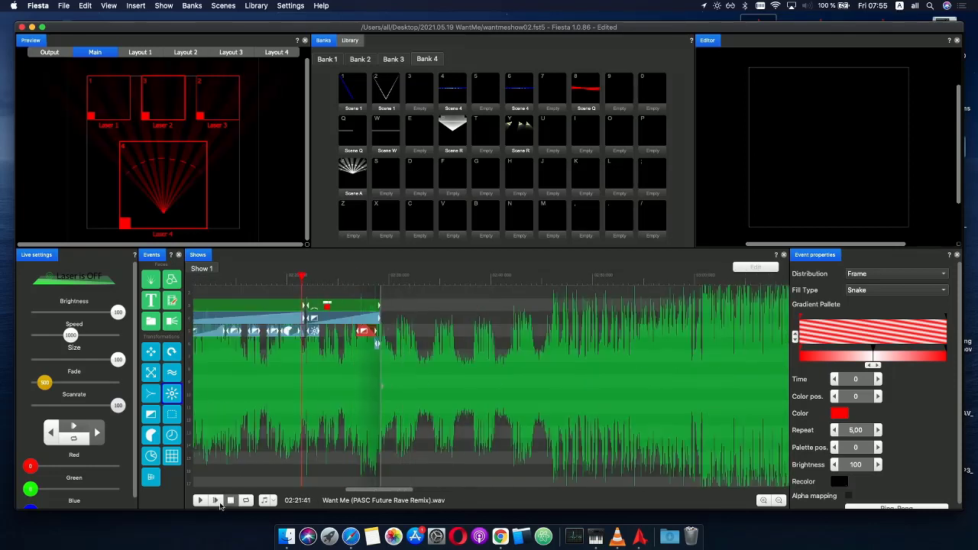
click(217, 502)
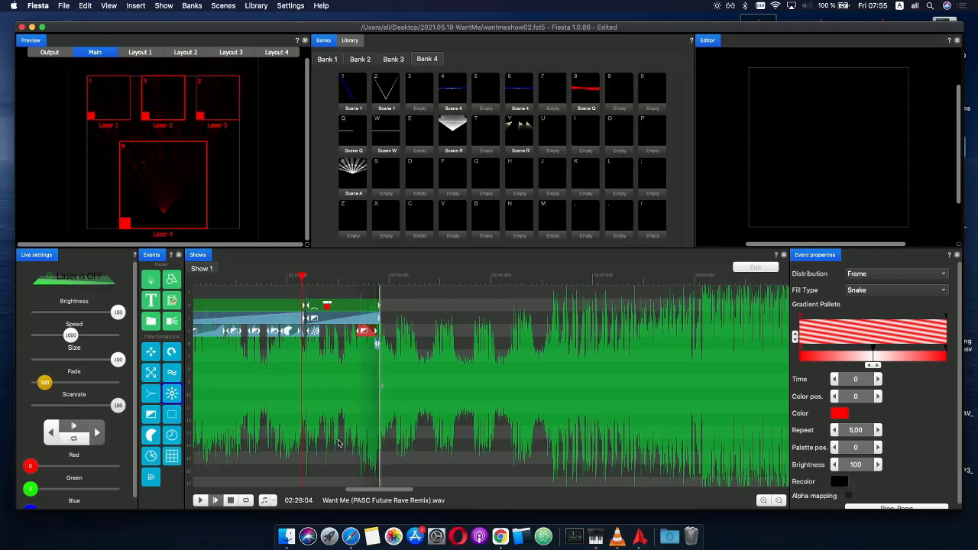
- Copy the newest fan event and its full-length red gradient to the following beat and fit both from 02:30:72 to 02:32:70
click(373, 280)
drag(394, 301, 369, 319)
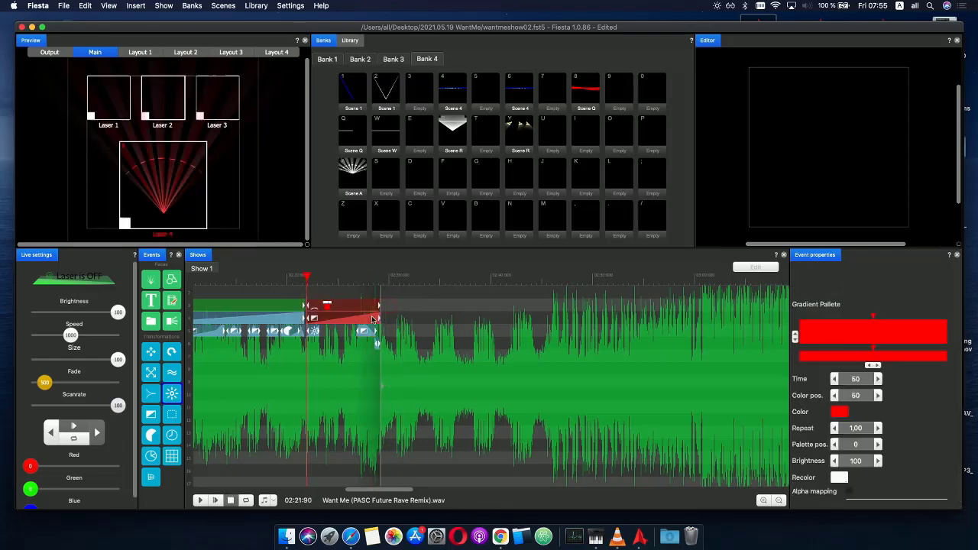
key(super+c)
key(super+v)
scroll(429, 344, up, 5)
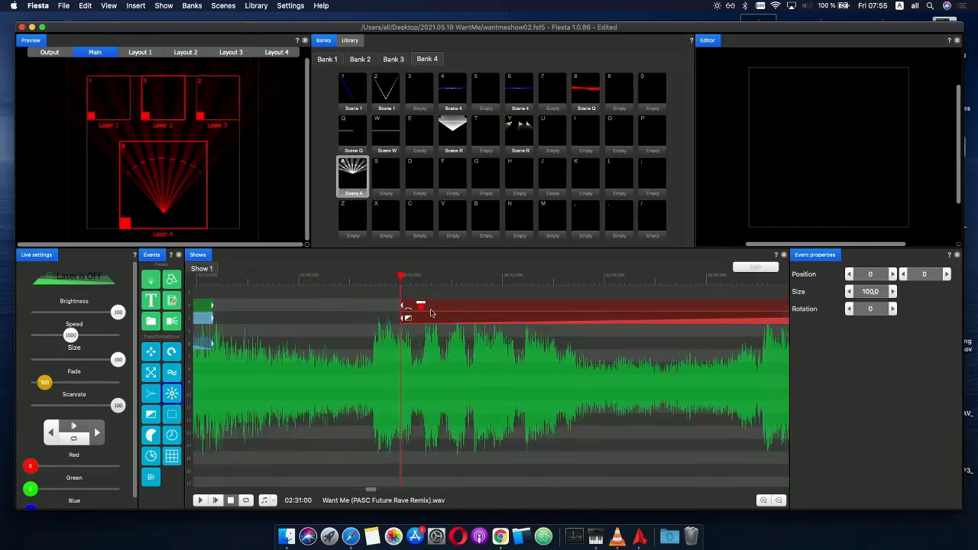
drag(431, 312, 575, 315)
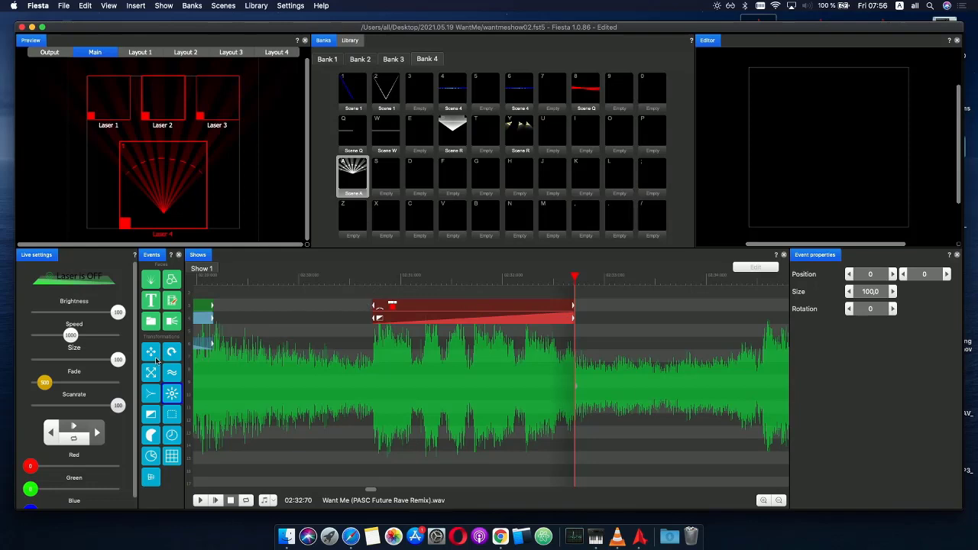
- Add a movement transformation across the full length of the newest fan at 02:30:72 and set its direction to down
drag(156, 360, 463, 329)
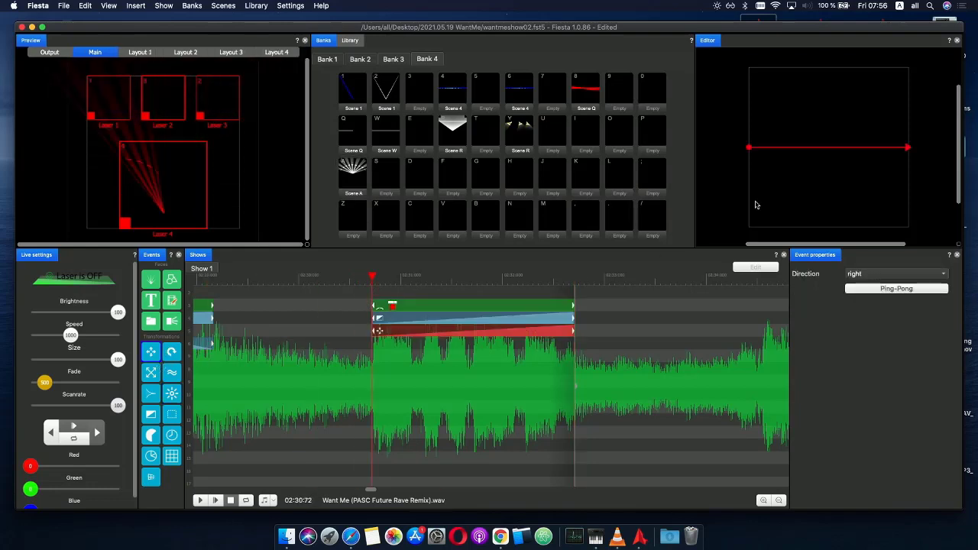
click(879, 275)
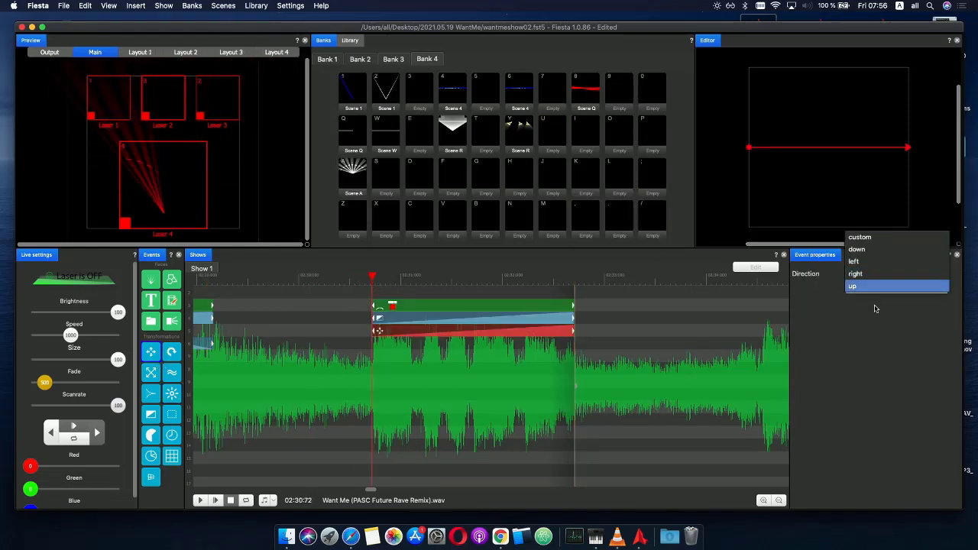
click(857, 249)
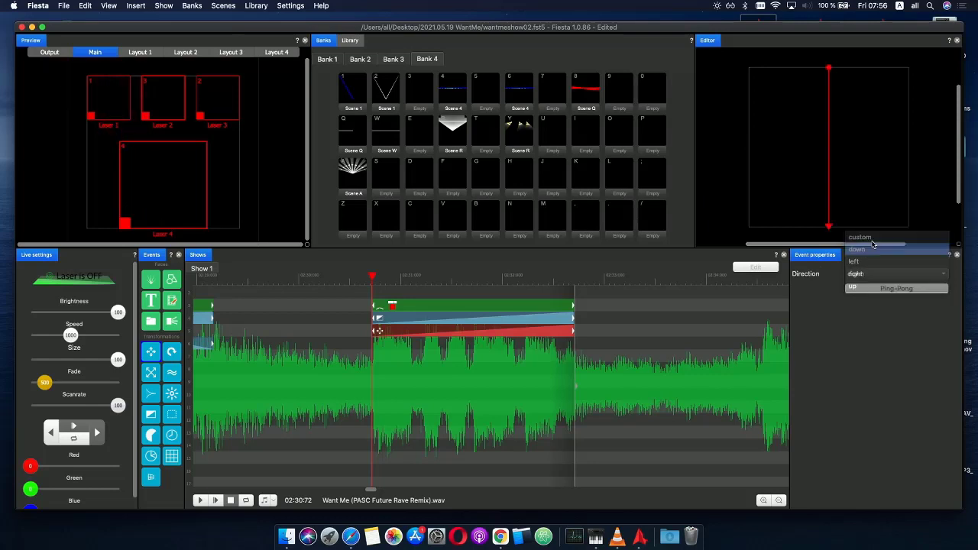
- Shorten the downward movement path from both ends to a very small shift near the frame's centre, scrubbing through the fan to check it
drag(829, 227, 830, 145)
click(833, 73)
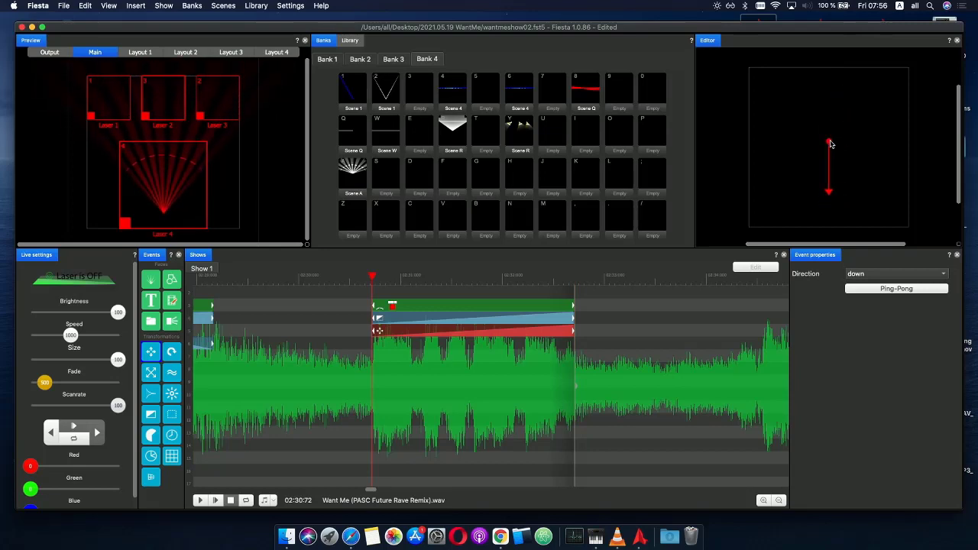
drag(377, 281, 422, 279)
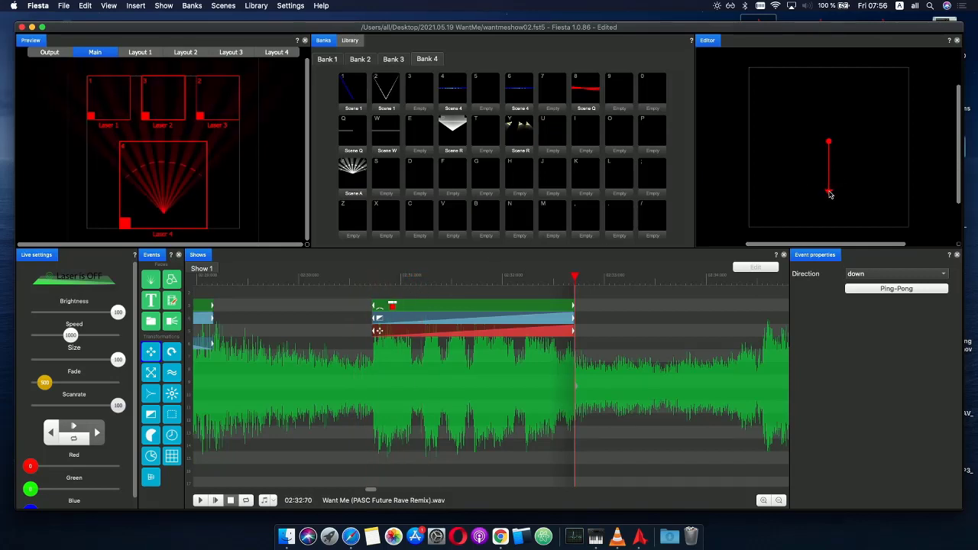
drag(831, 195, 832, 154)
drag(366, 282, 439, 277)
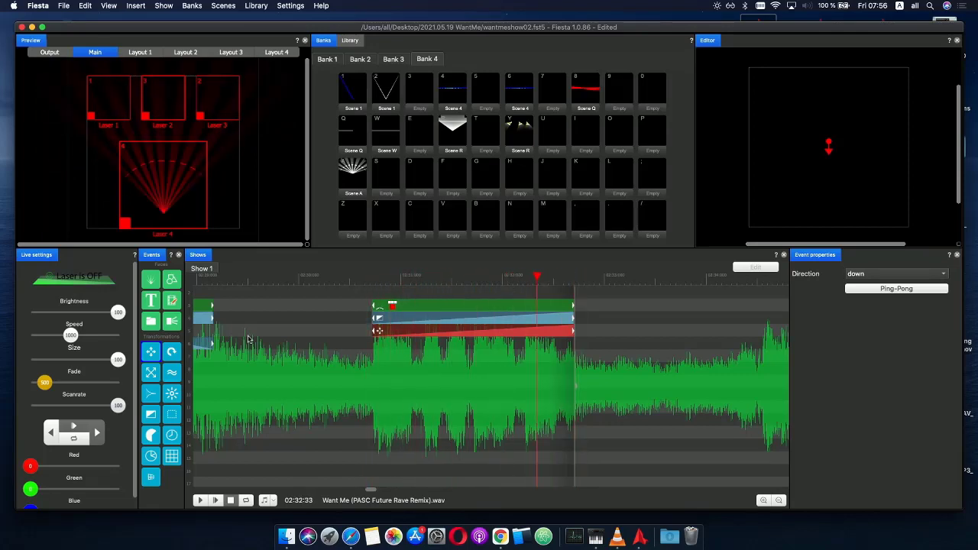
- Add a full-length Phase transformation to the fan that rises sharply to 100, holds until time 36 and falls to 0 at the end, and preview it
drag(207, 387, 379, 344)
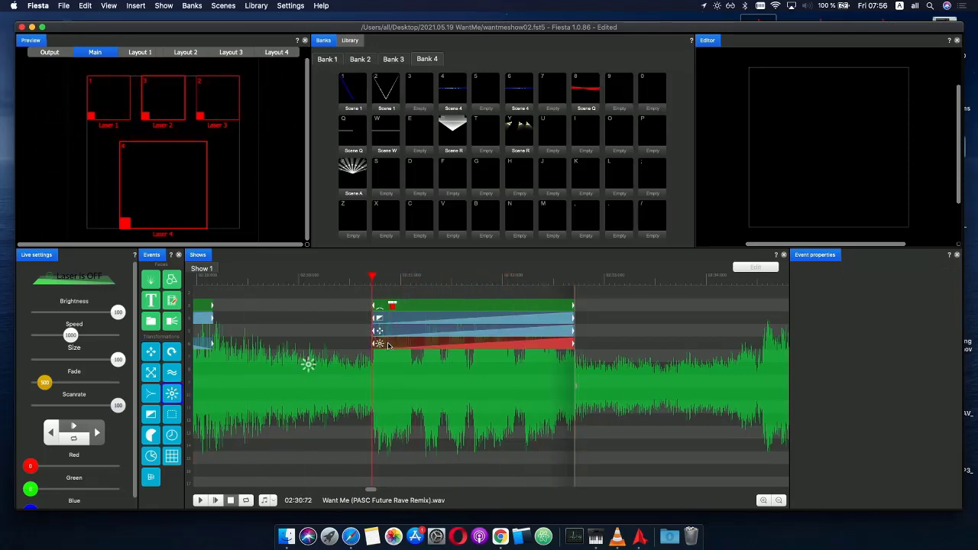
click(385, 345)
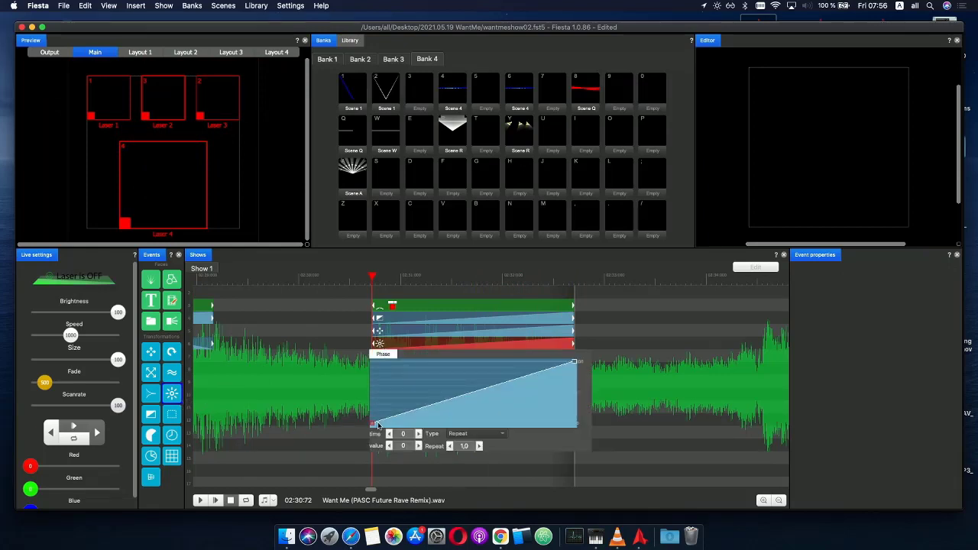
drag(380, 425, 442, 360)
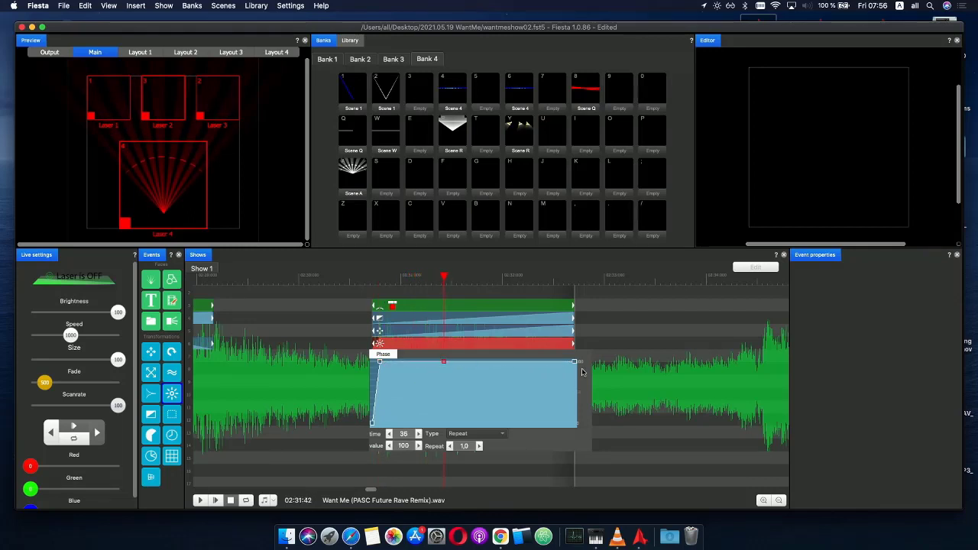
drag(575, 365, 576, 422)
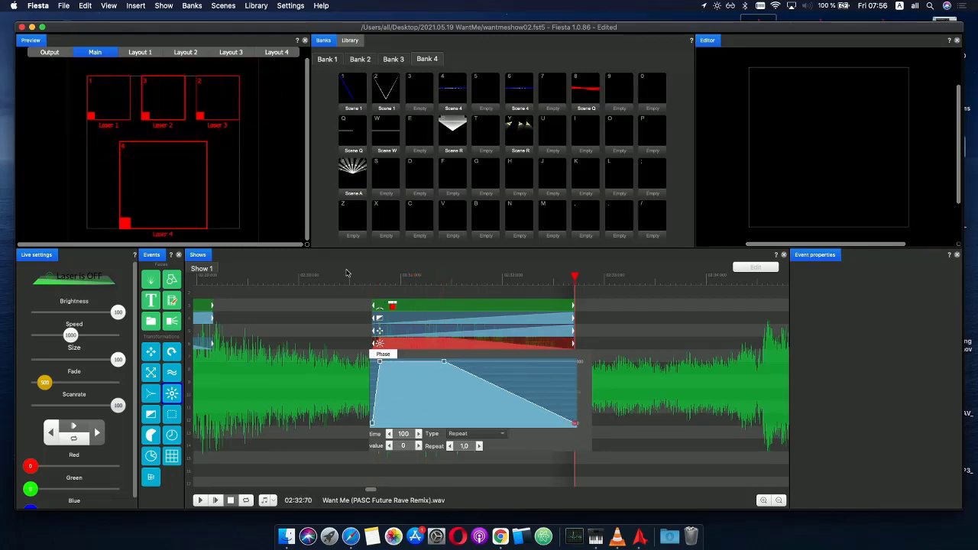
drag(370, 280, 400, 281)
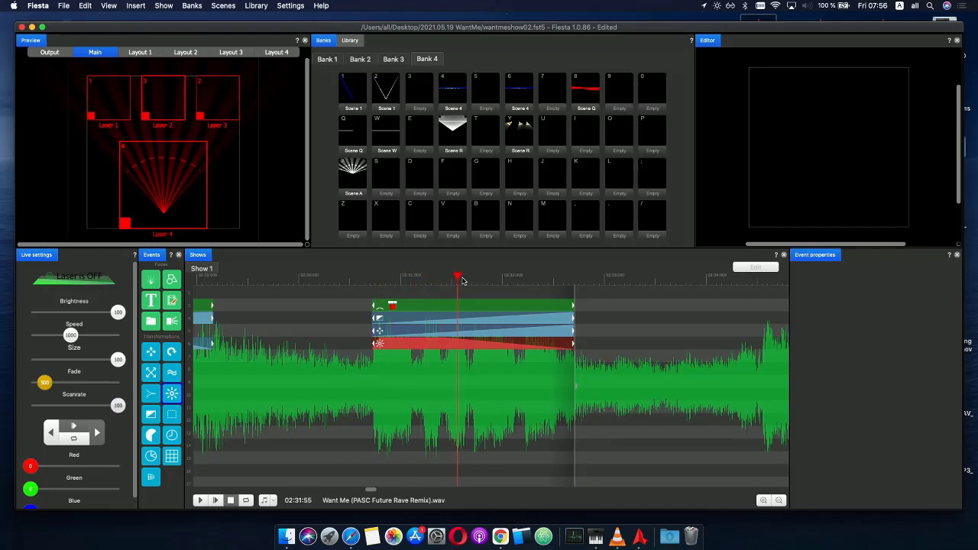
drag(551, 281, 620, 278)
- Copy the newest fan event with its gradient, movement and Phase transformations to the next beat at 02:34:51
scroll(617, 338, down, 5)
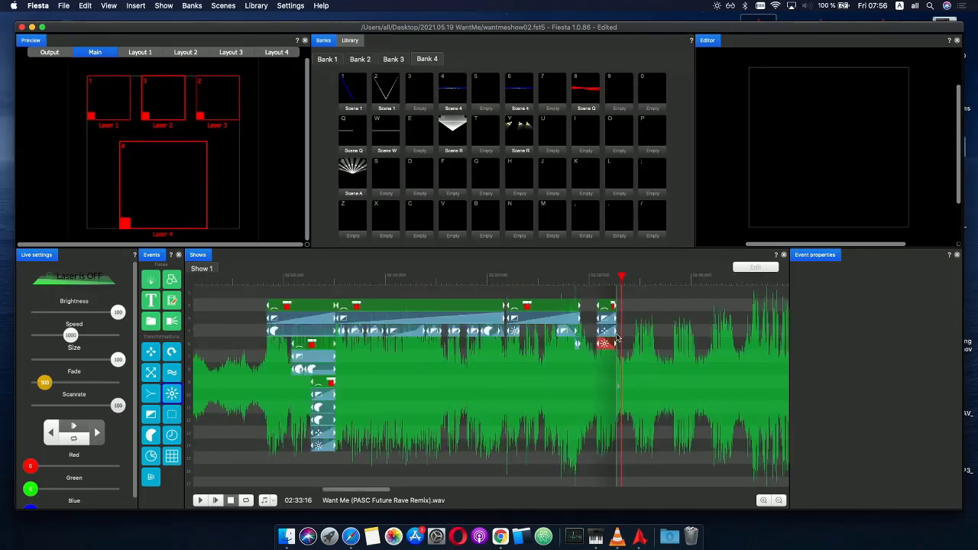
click(706, 282)
drag(758, 287, 785, 284)
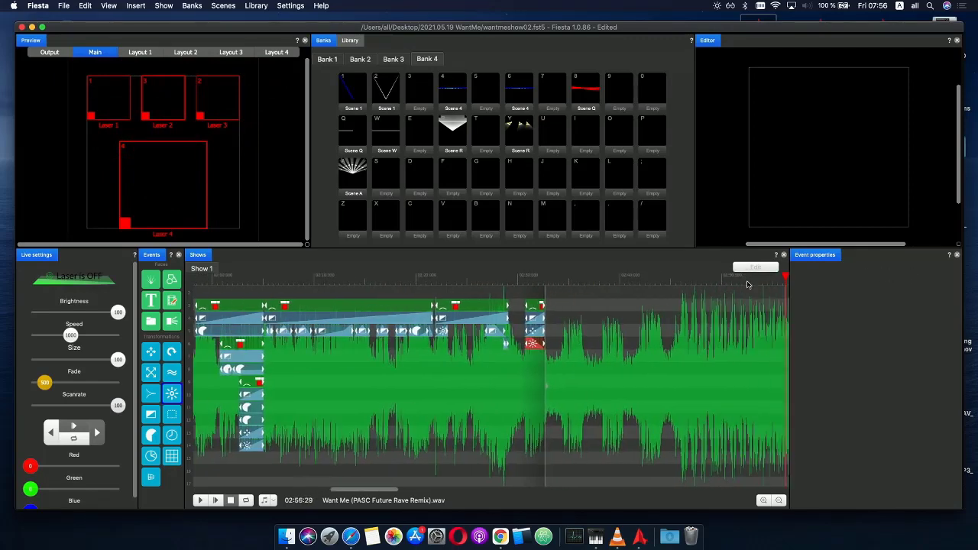
scroll(588, 303, up, 3)
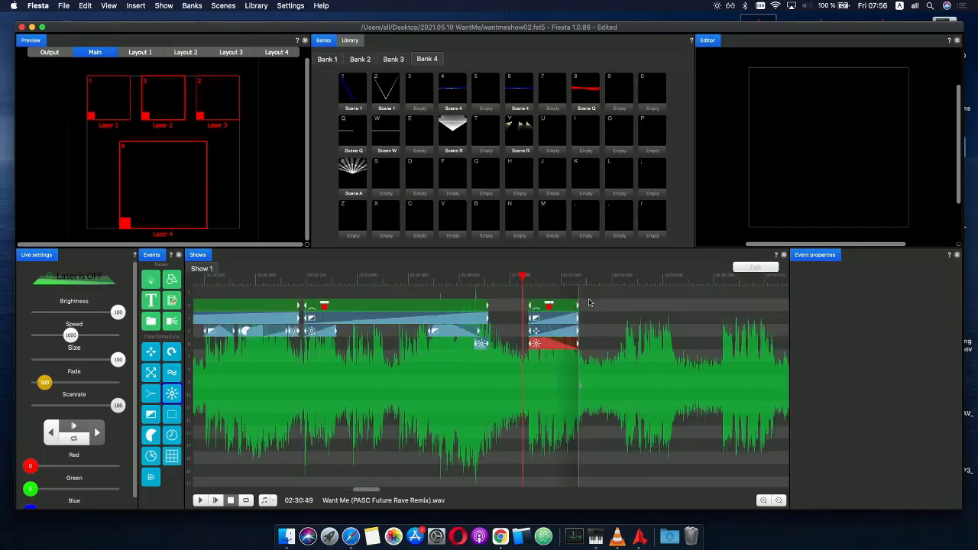
click(550, 310)
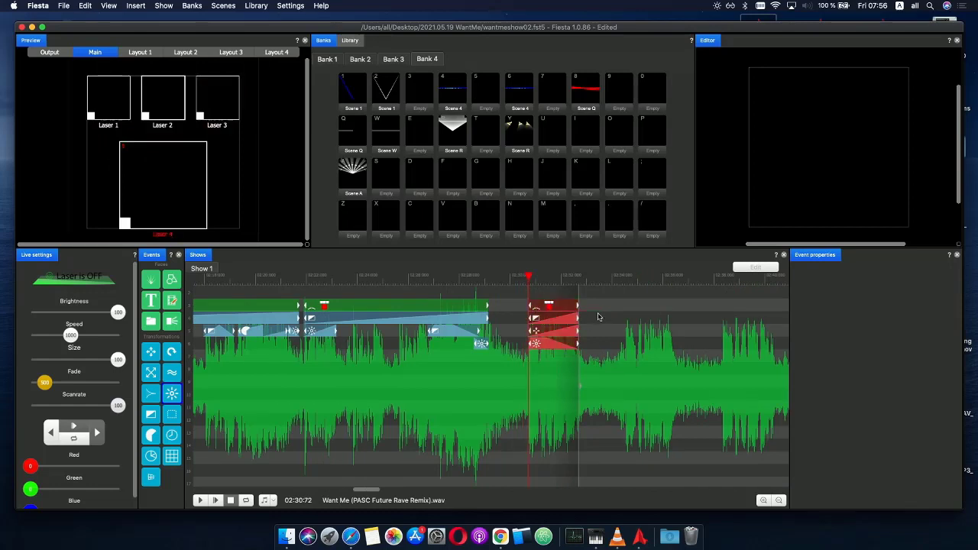
key(super+v)
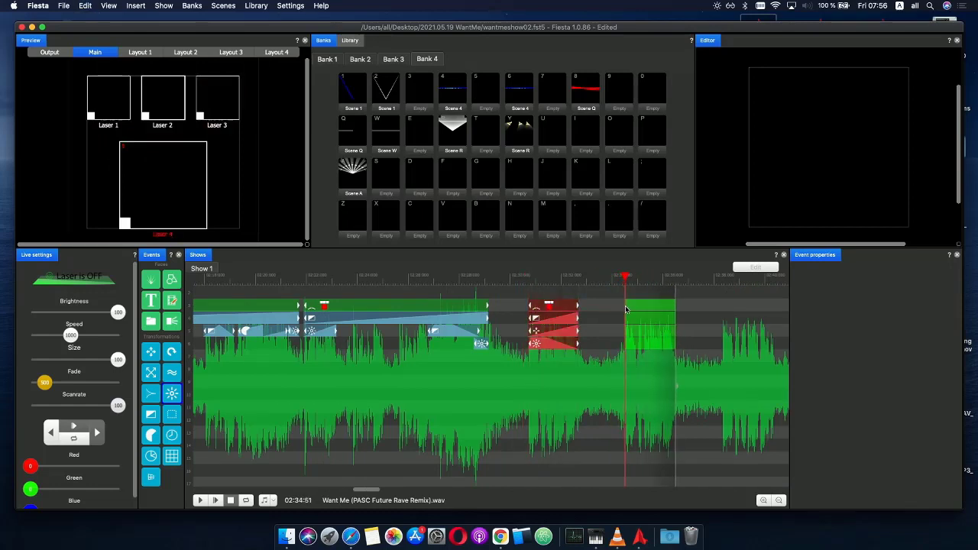
click(626, 310)
click(661, 371)
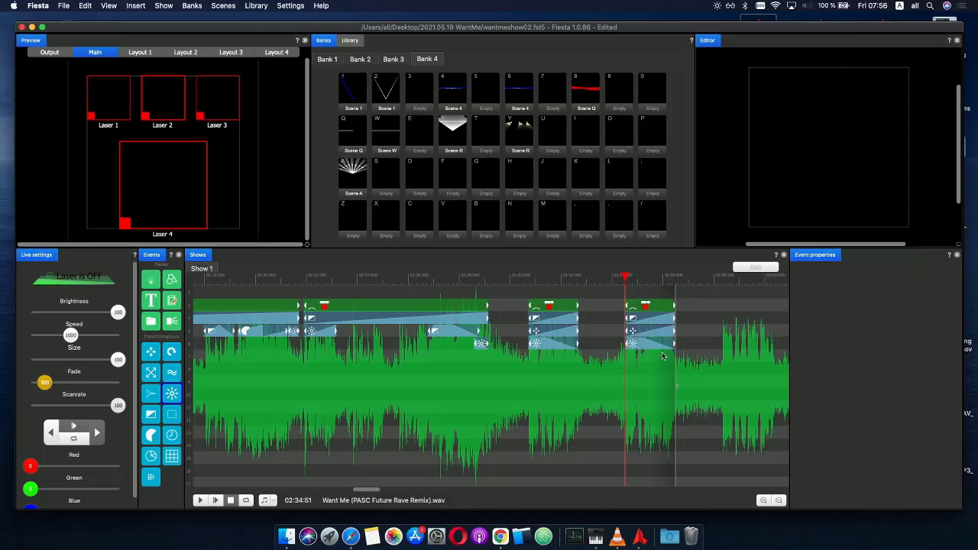
- Copy the striped red Snake gradient from the earlier long fan and paste it beneath the fan copy at 02:34:51
click(440, 336)
key(super+c)
key(super+v)
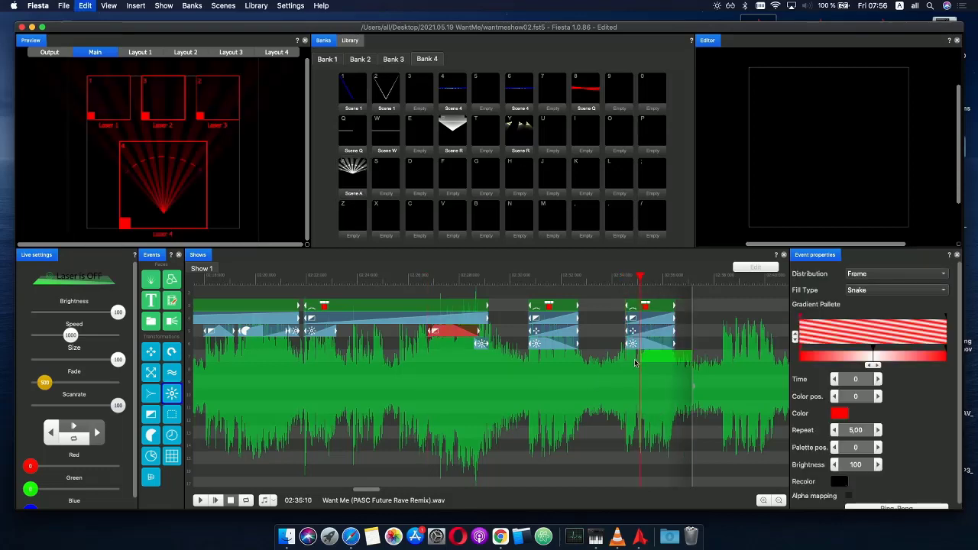
- Align the striped red-and-white color event beneath the event group at 02:34:51, and preview the show from 02:29:13
click(645, 353)
drag(646, 353, 644, 343)
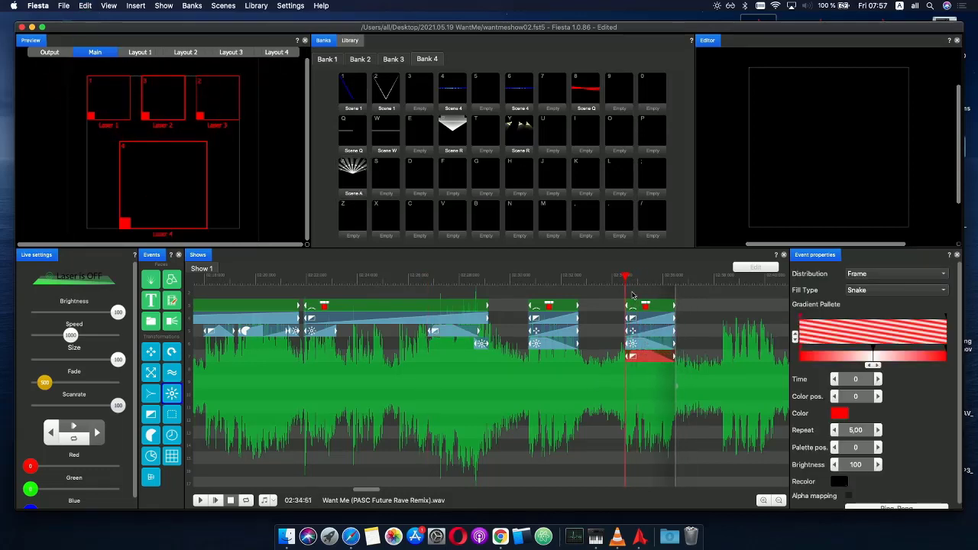
drag(626, 278, 718, 313)
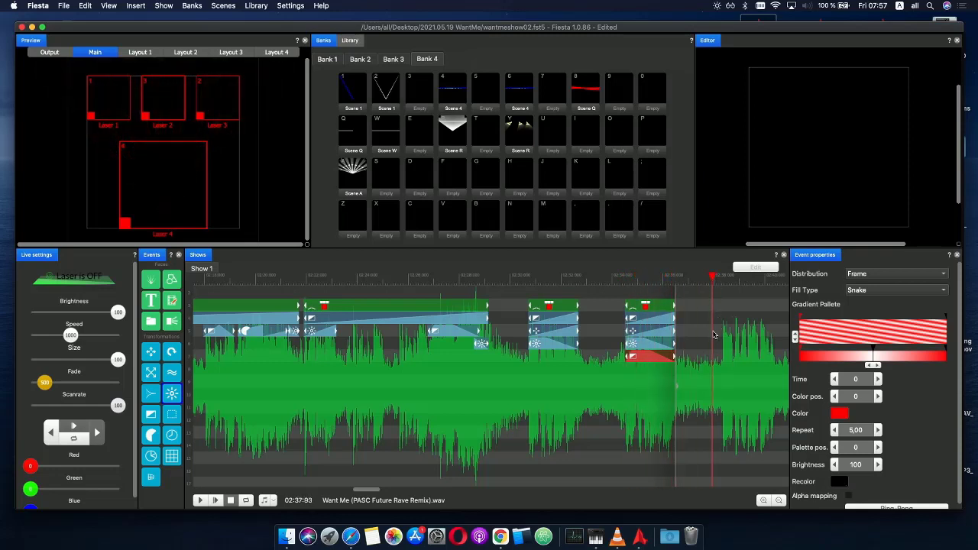
click(488, 279)
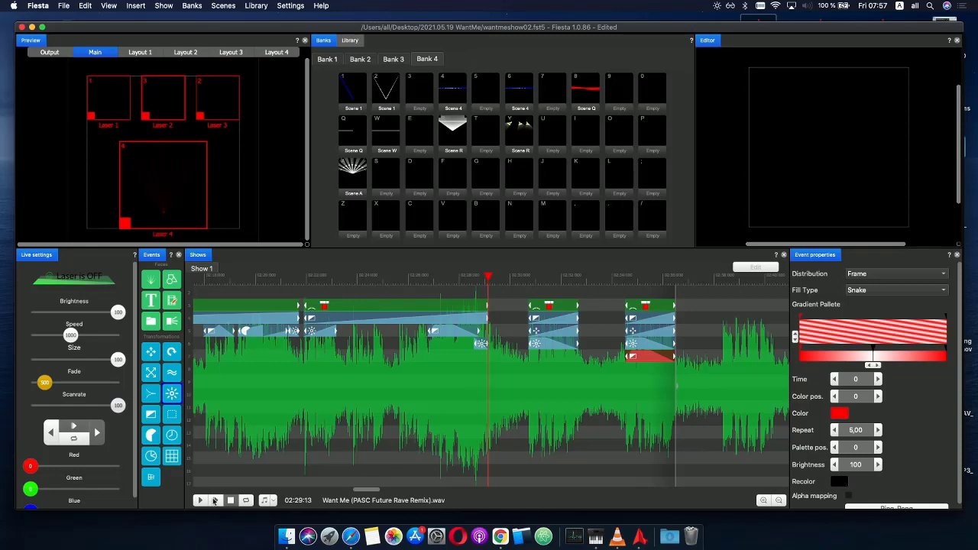
click(214, 501)
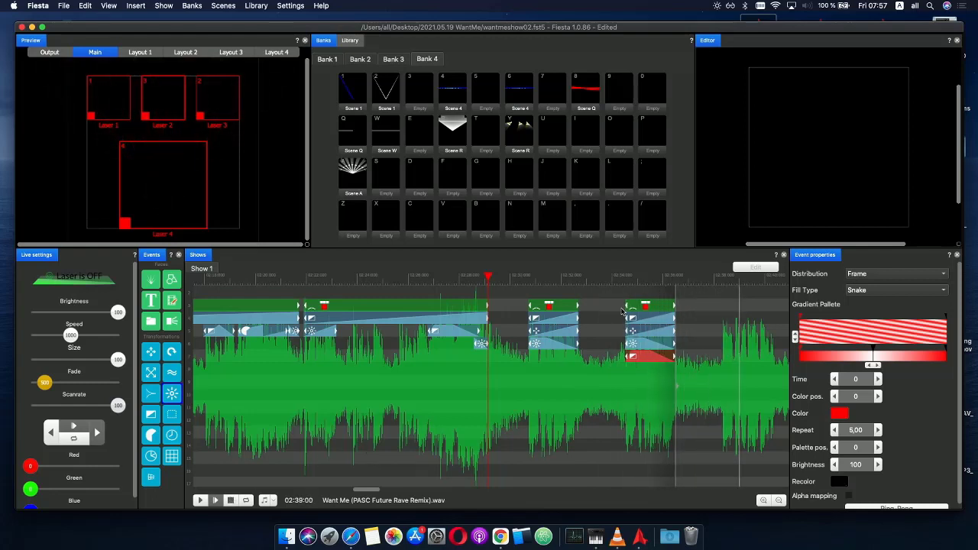
- Duplicate the event group at 02:30:72 with its transformations to 02:38:37, at the start of the next sound burst
drag(587, 289, 549, 362)
scroll(574, 372, up, 1)
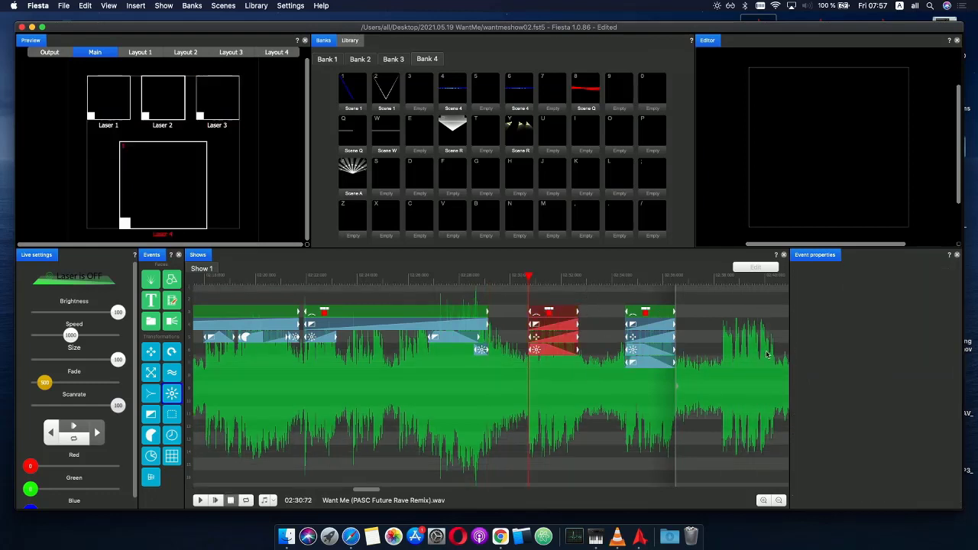
key(super+v)
click(724, 309)
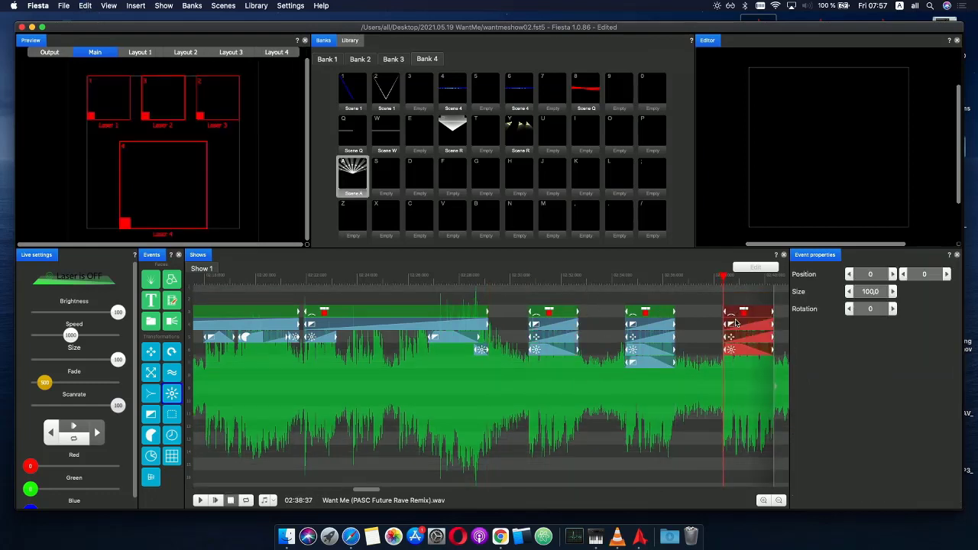
- Move the three short event groups, and all events of the preceding section from about 01:58, up to the topmost tracks
shift+click(549, 317)
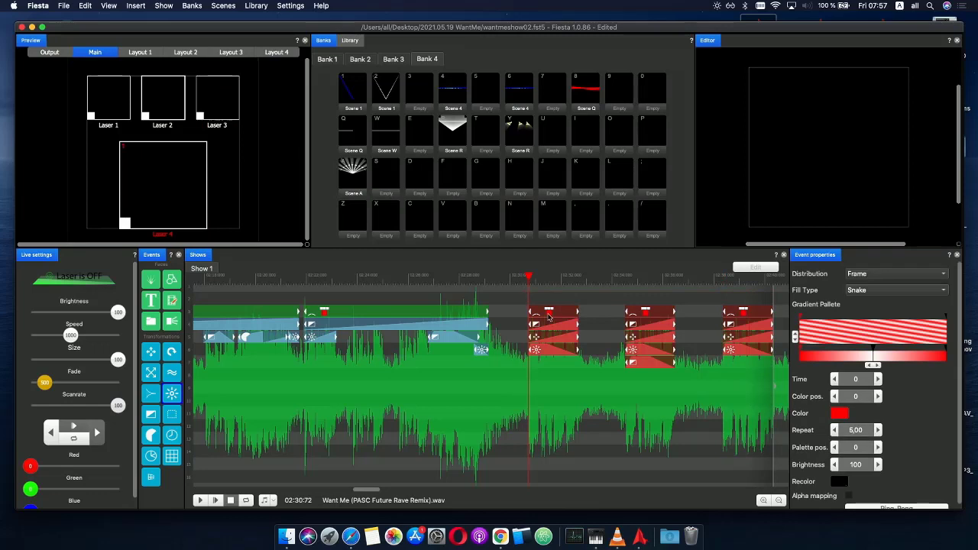
drag(549, 316, 545, 287)
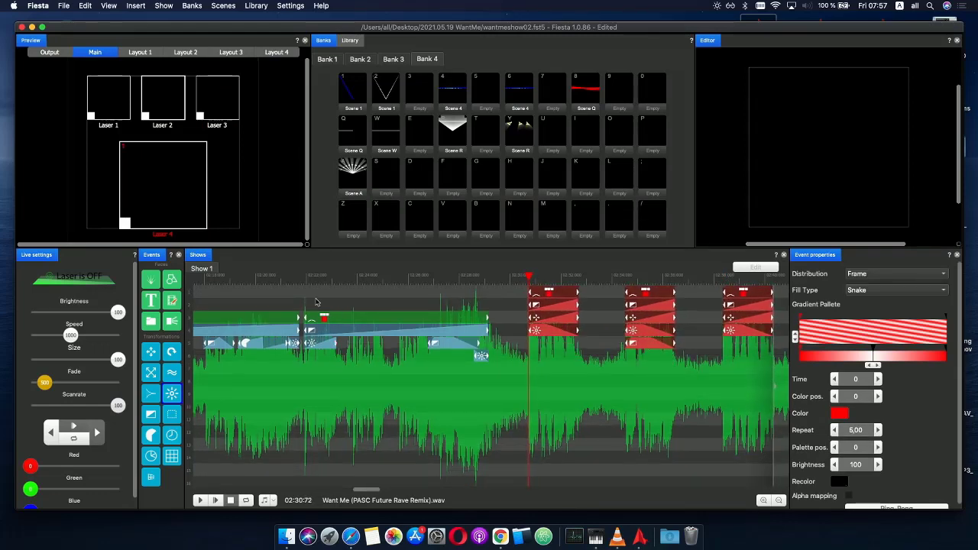
drag(297, 276, 155, 277)
scroll(344, 318, down, 5)
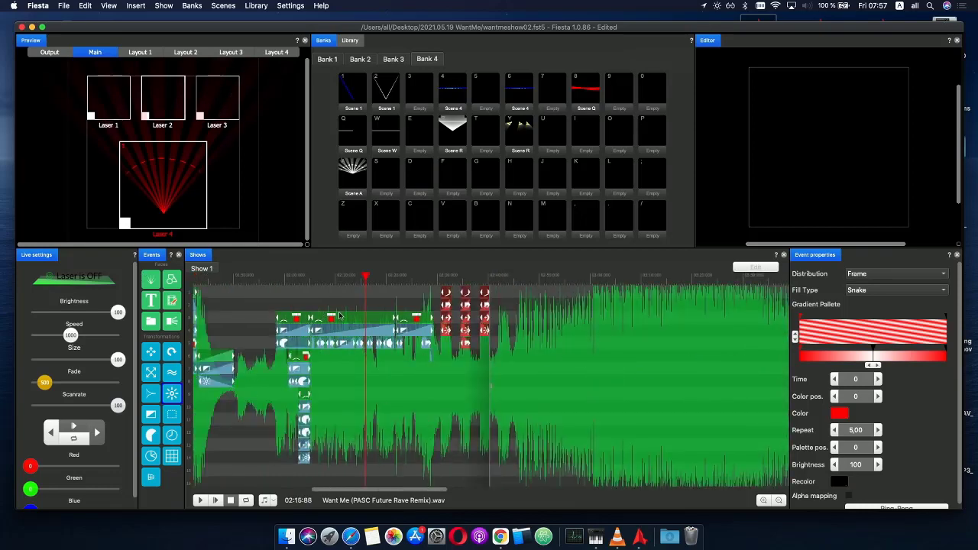
click(302, 346)
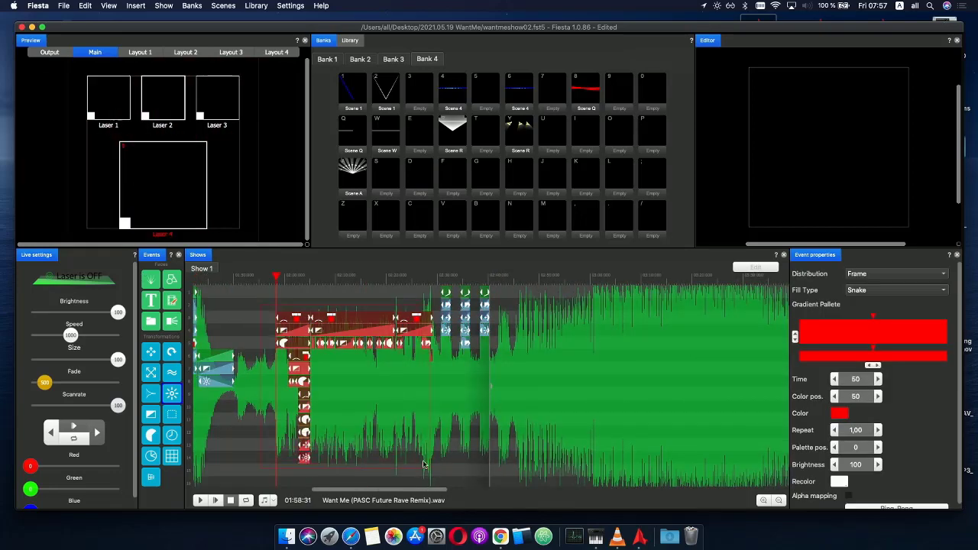
scroll(290, 291, up, 5)
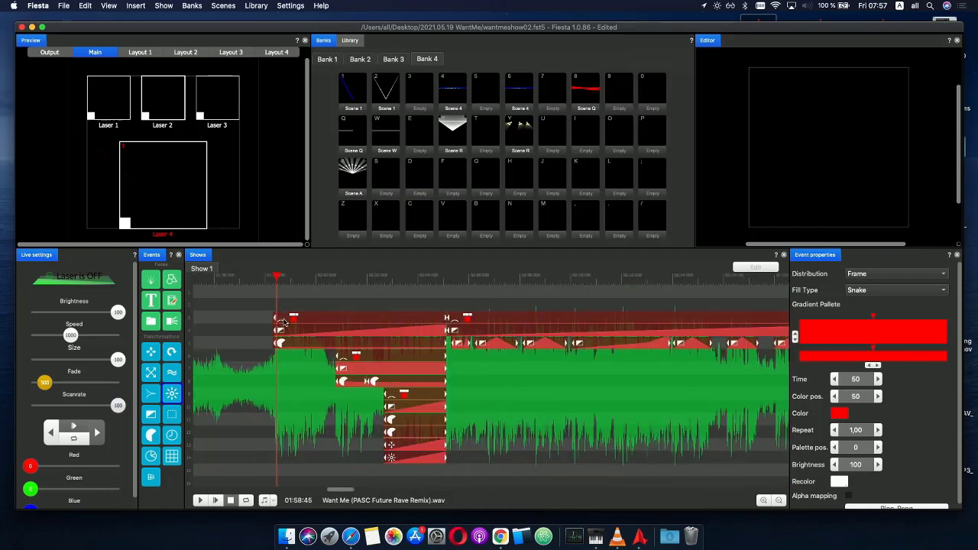
drag(283, 321, 285, 291)
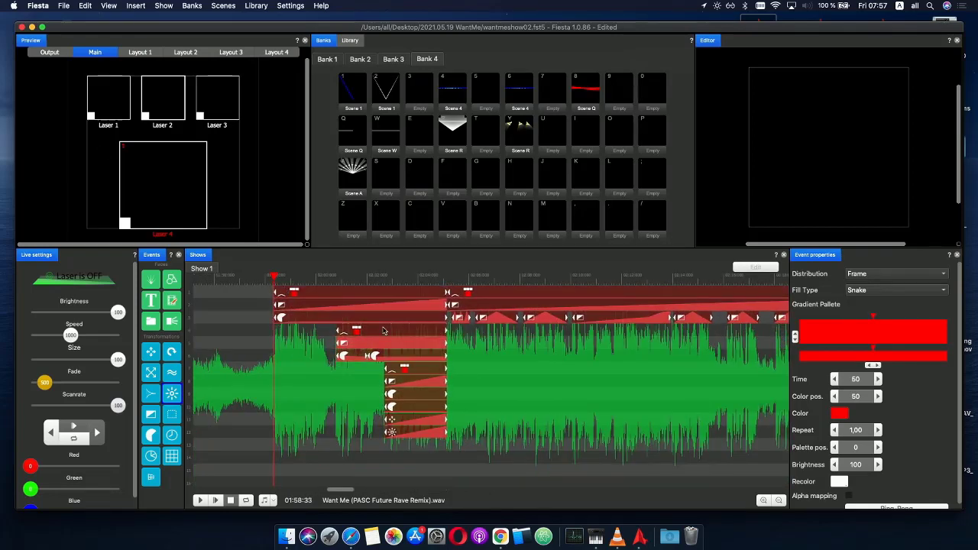
- Preview the rearranged section of the show from 01:56:63
scroll(383, 331, down, 5)
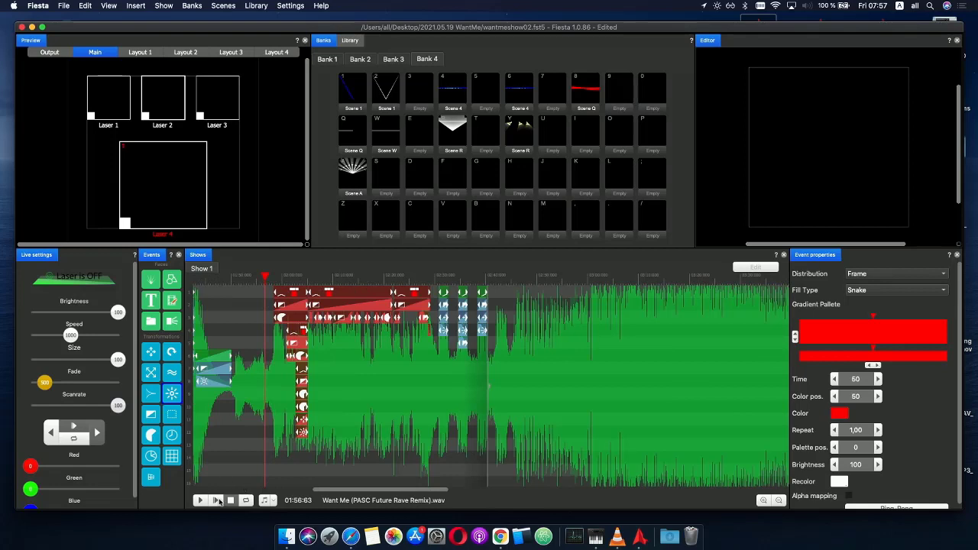
click(220, 501)
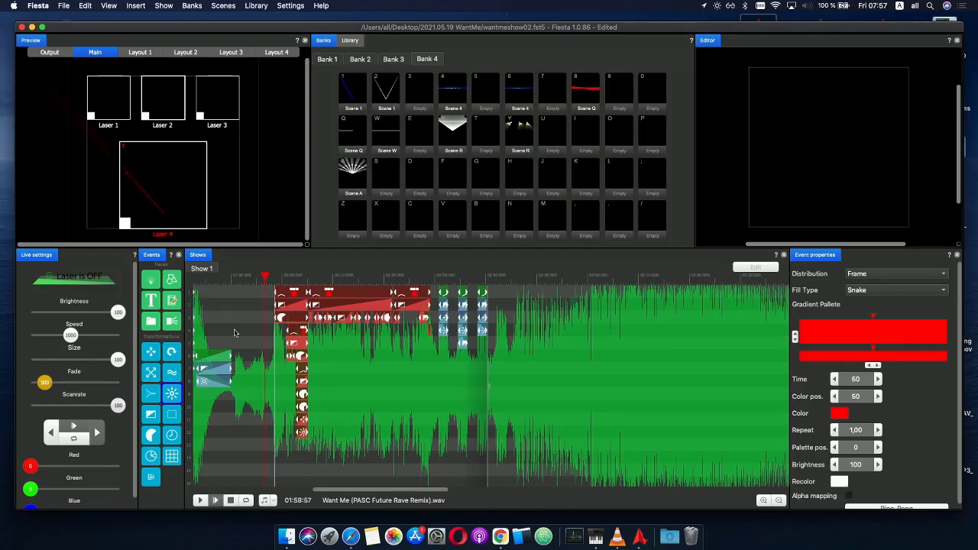
click(195, 191)
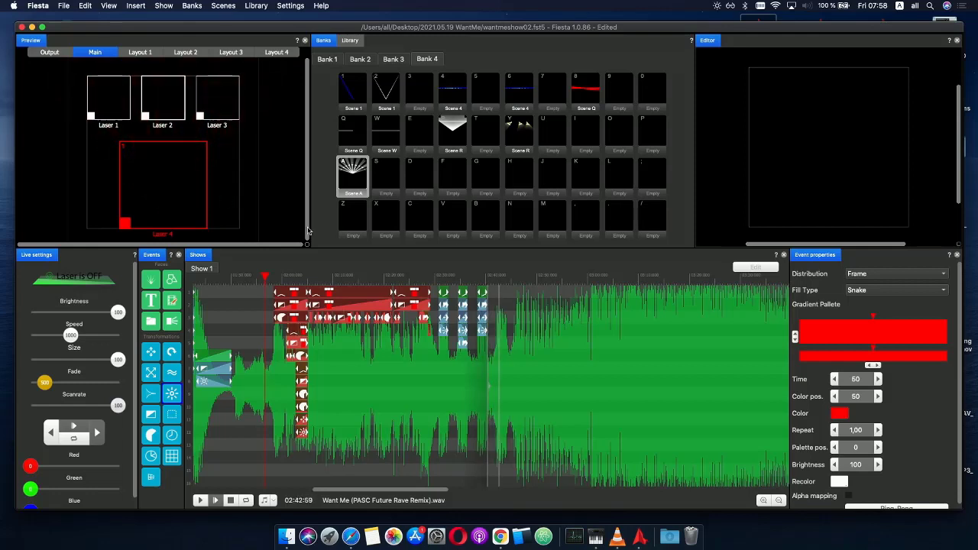
- Duplicate the four-track event group at 02:38:37 to the next sound burst at 02:42:12
click(471, 276)
scroll(495, 282, up, 5)
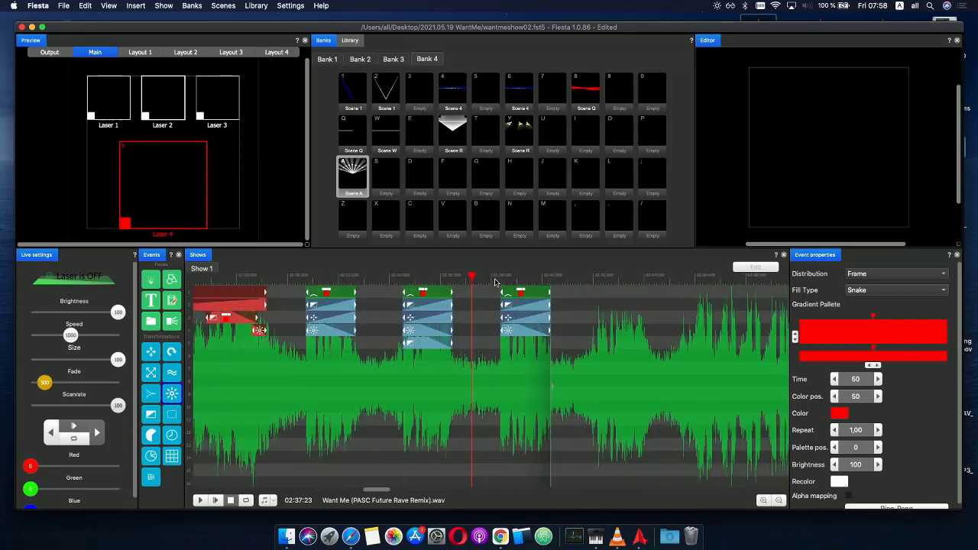
click(451, 302)
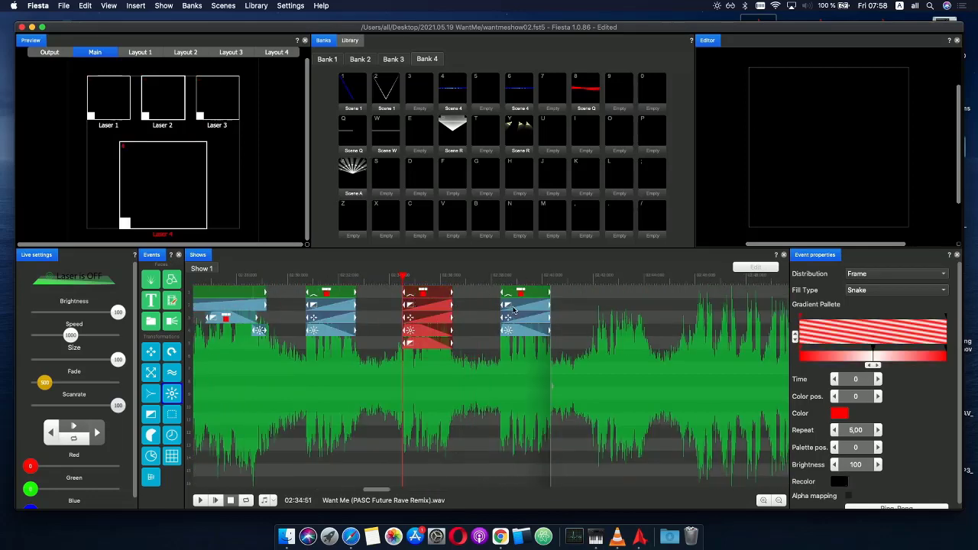
drag(506, 319, 625, 292)
scroll(651, 317, up, 2)
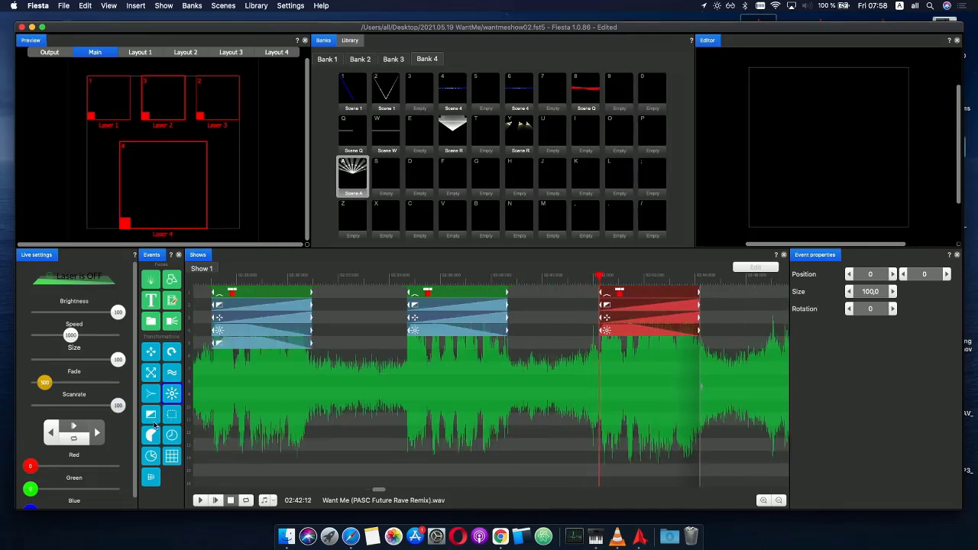
- Add a color event beneath the 02:42:12 group and give it a white-to-red gradient with a red end marker at time 100
drag(152, 420, 646, 343)
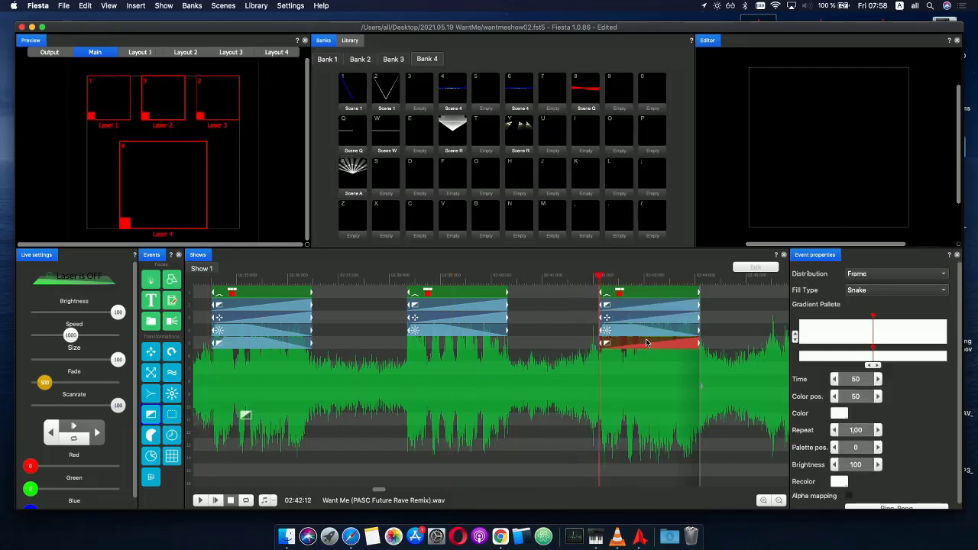
mouse_move(873, 334)
mouse_down()
mouse_move(830, 333)
mouse_move(967, 337)
mouse_up()
double_click(868, 336)
click(873, 365)
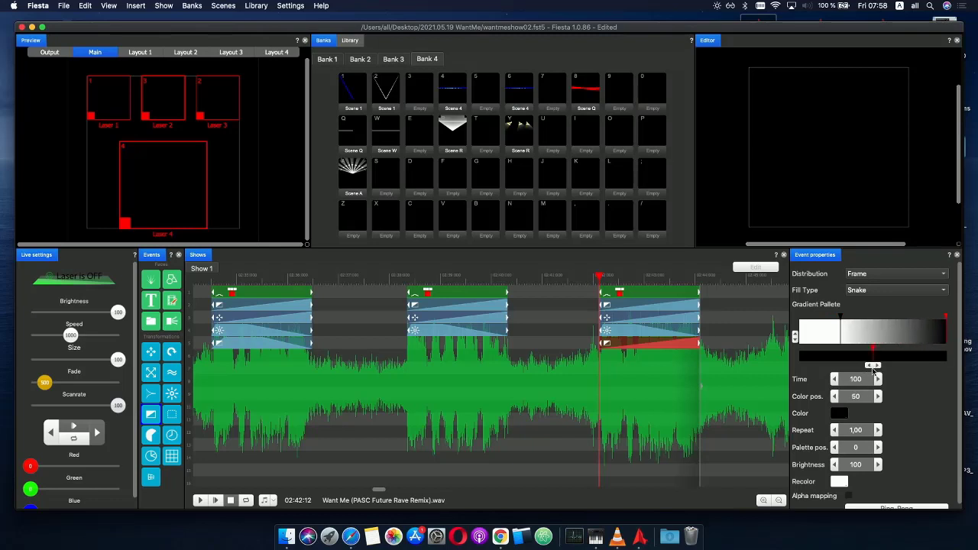
click(838, 413)
double_click(828, 354)
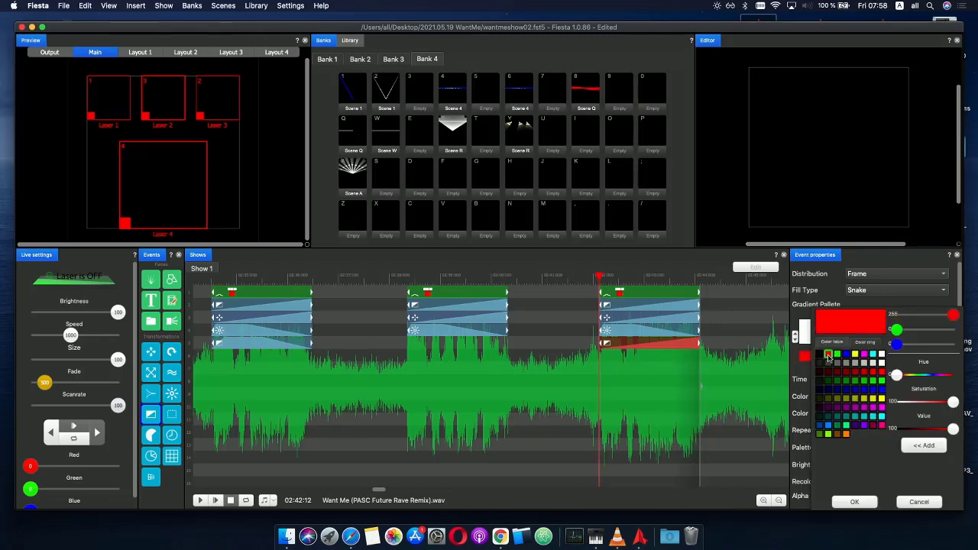
- Preview the show from 02:22:14 through the new event groups
mouse_move(587, 274)
mouse_down()
mouse_move(677, 281)
mouse_move(572, 278)
mouse_up()
scroll(581, 279, down, 3)
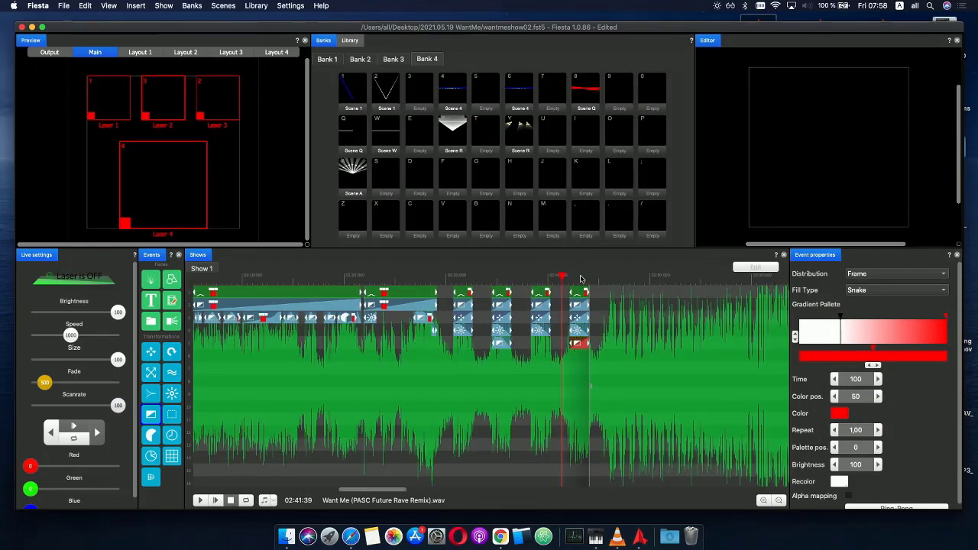
click(428, 279)
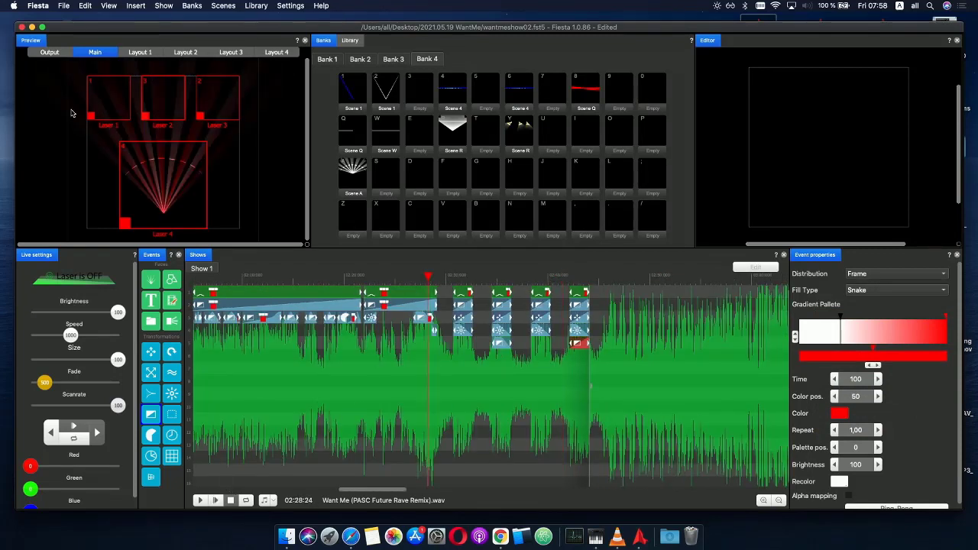
click(52, 5)
click(80, 54)
click(366, 280)
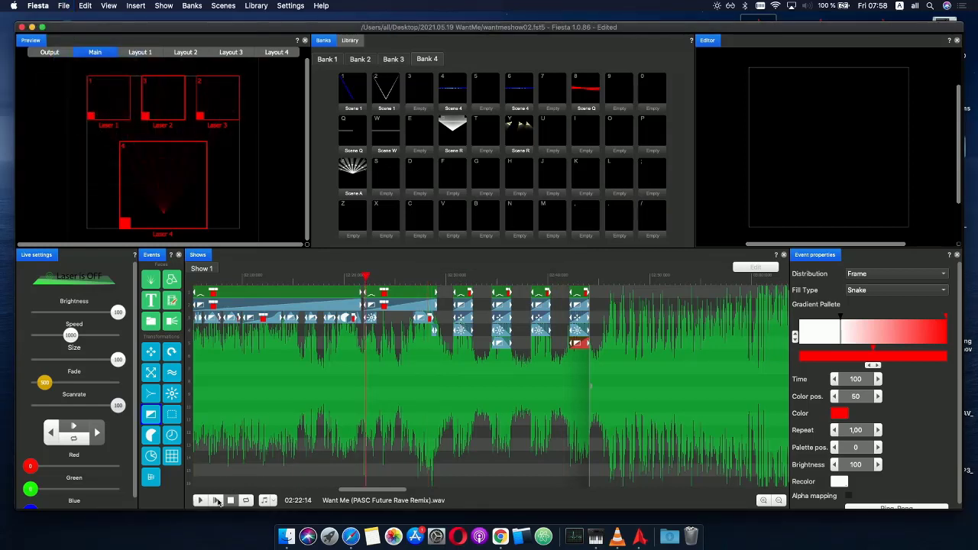
click(217, 500)
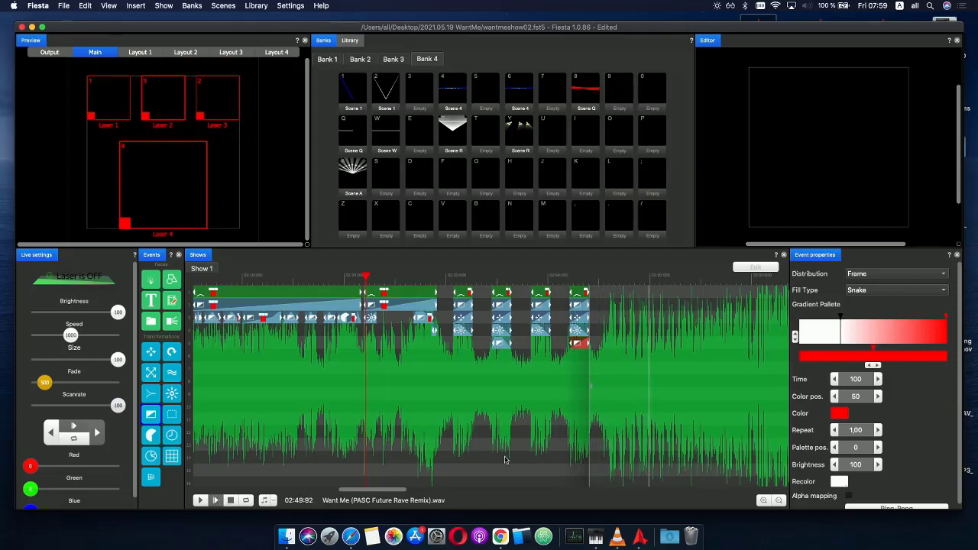
- Duplicate the 02:42:12 event group, including its gradient color event, and position the copy at 02:46:01
click(598, 278)
scroll(620, 294, up, 5)
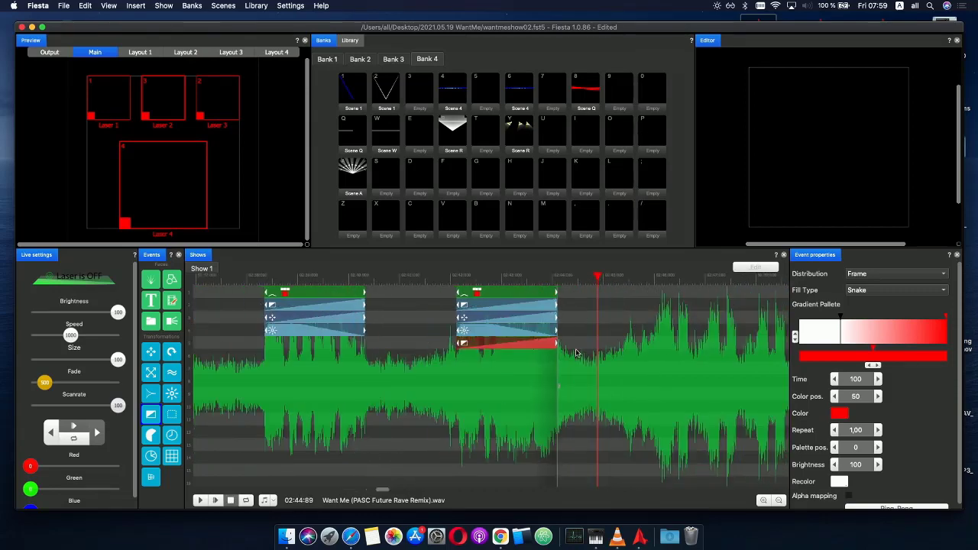
click(471, 288)
key(super+v)
click(627, 303)
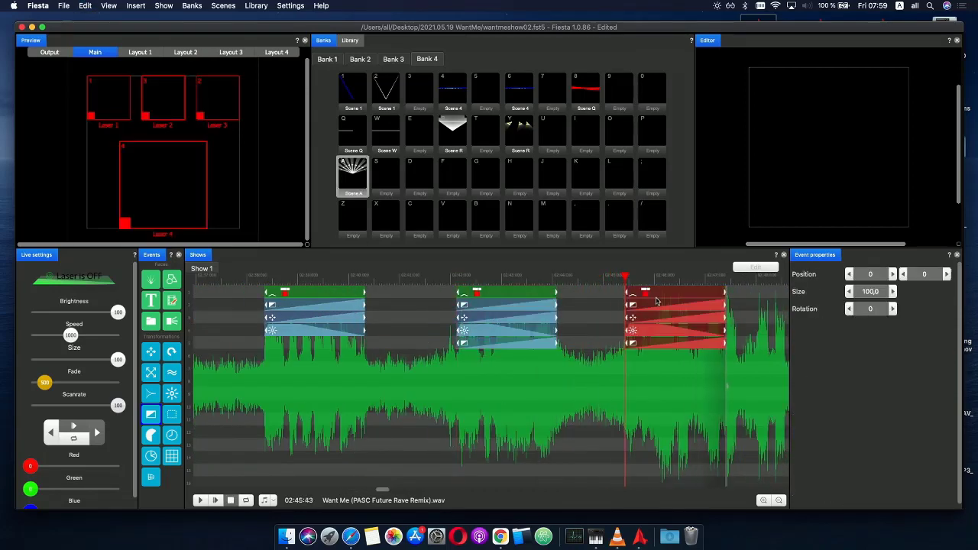
drag(657, 301, 684, 280)
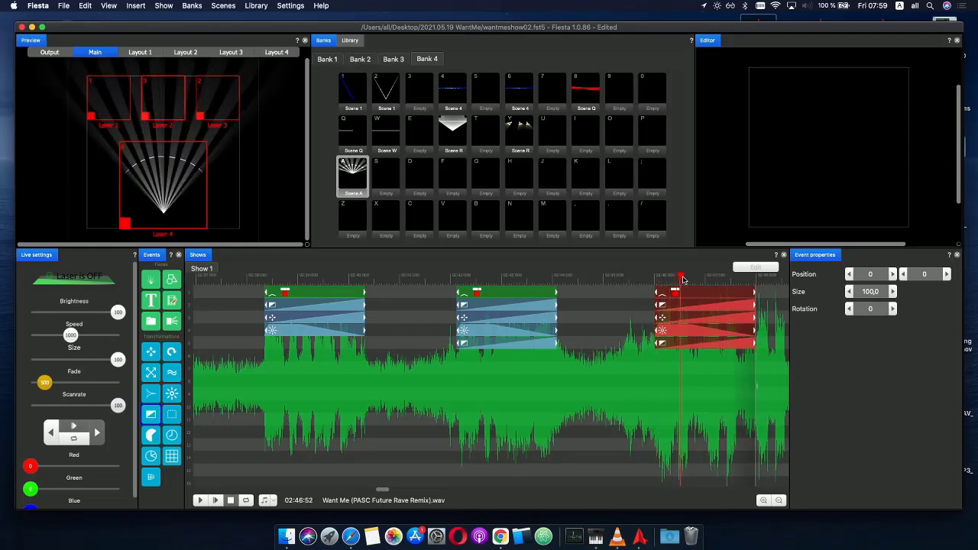
- Move the white gradient marker of the 02:46:01 group's lowest color event to about time 8
click(675, 345)
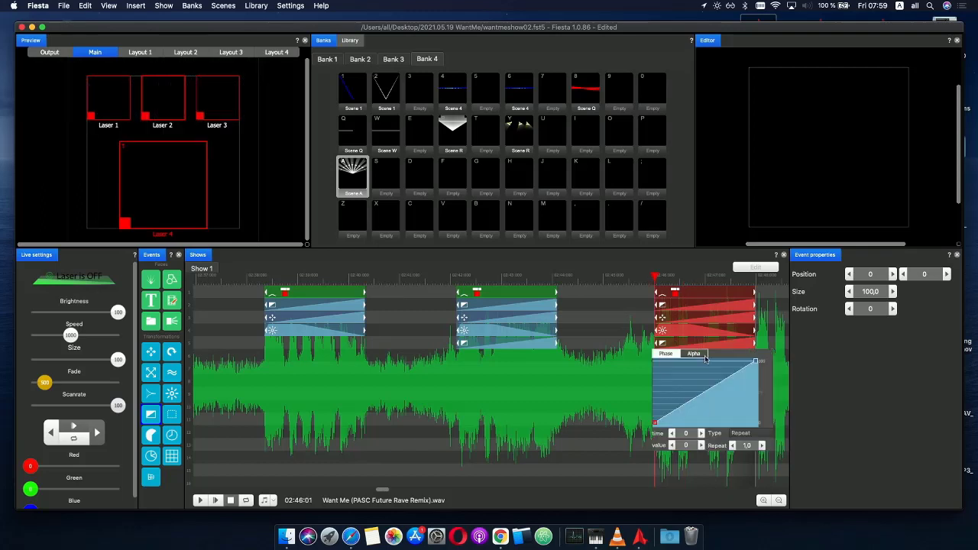
click(612, 356)
click(667, 344)
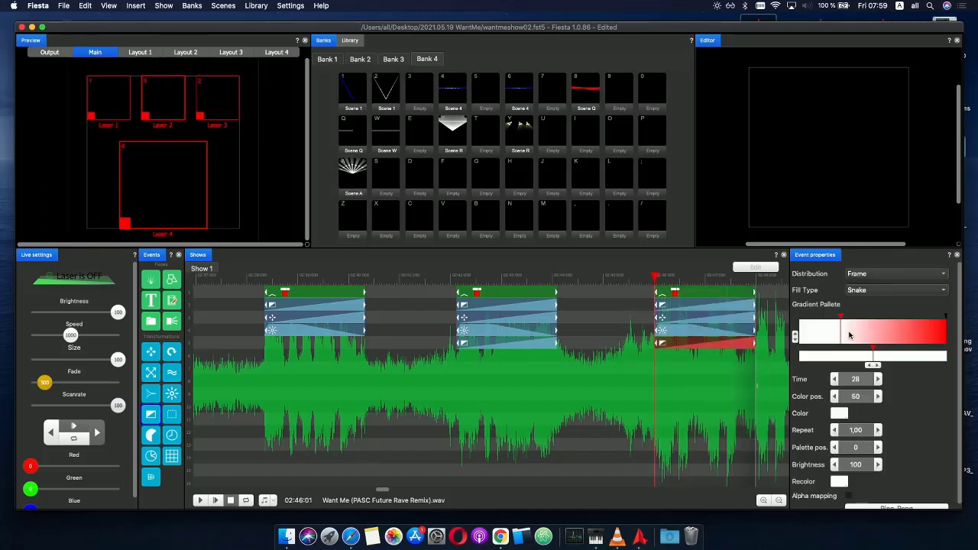
click(808, 334)
drag(840, 334, 810, 336)
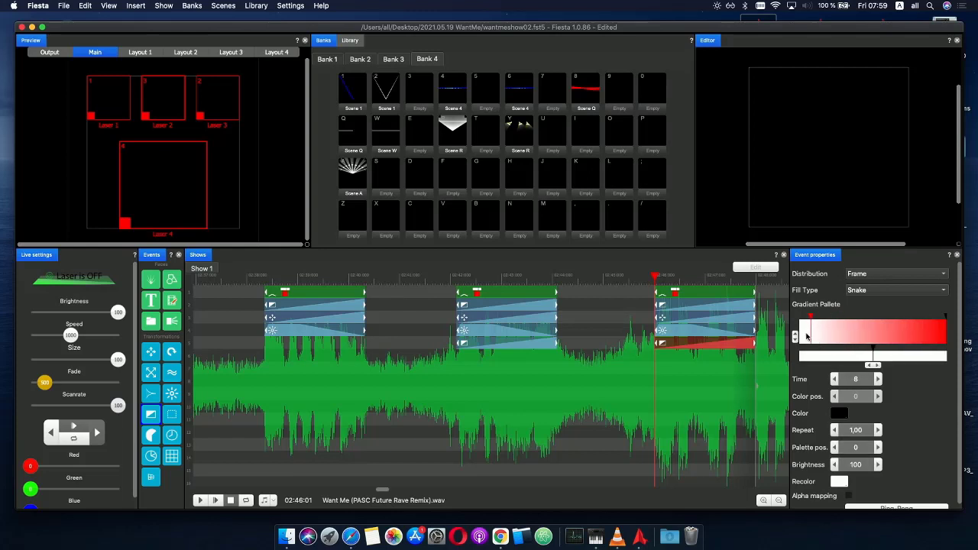
- Add a gradient marker at time 17 to this color event and color it red
double_click(814, 337)
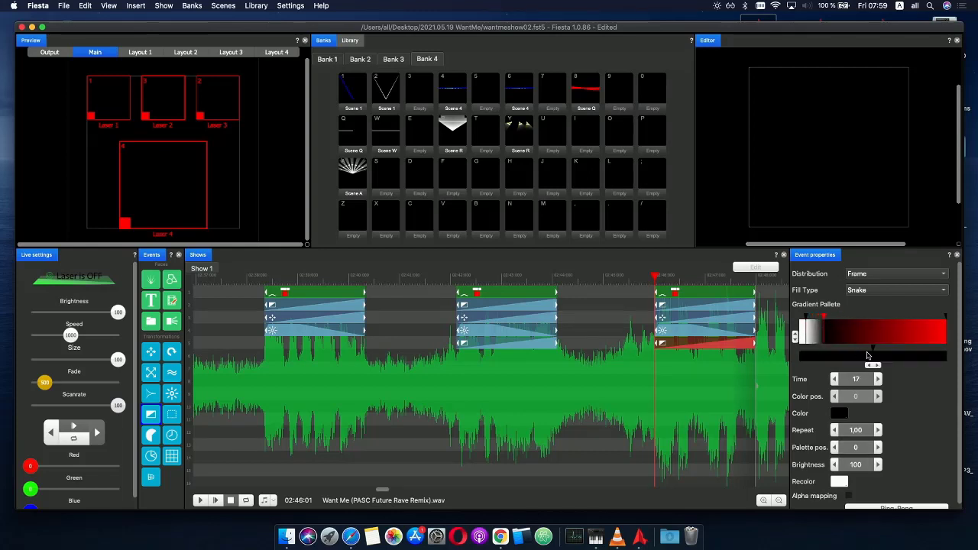
click(873, 359)
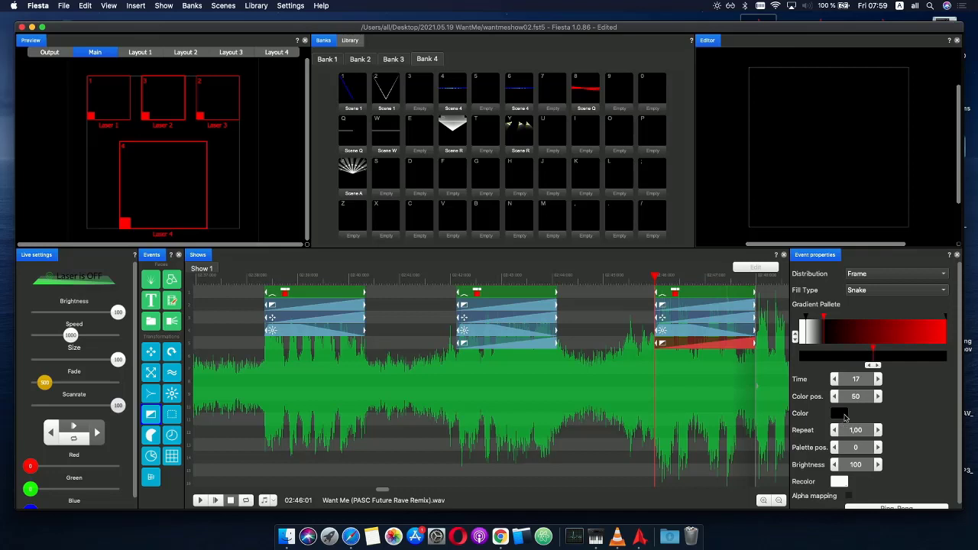
click(840, 414)
click(828, 356)
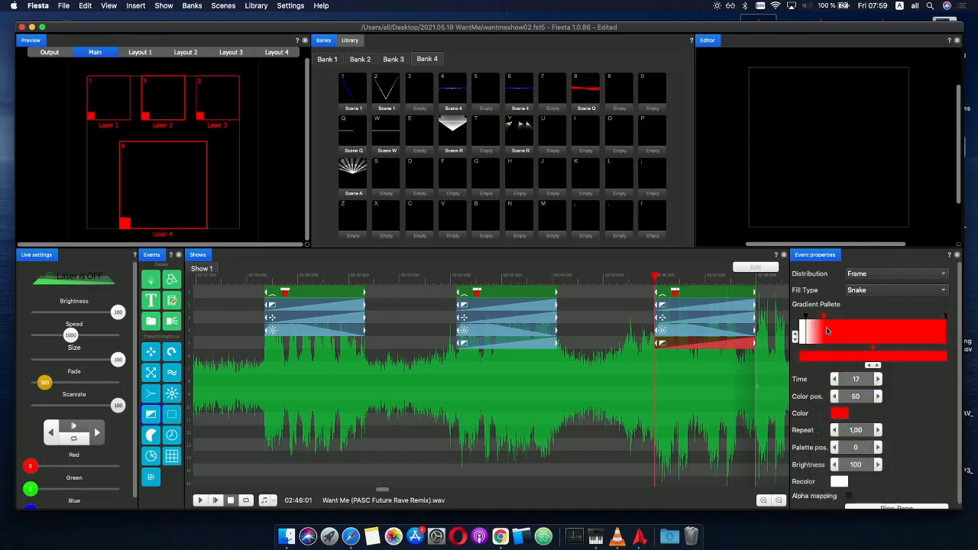
click(839, 330)
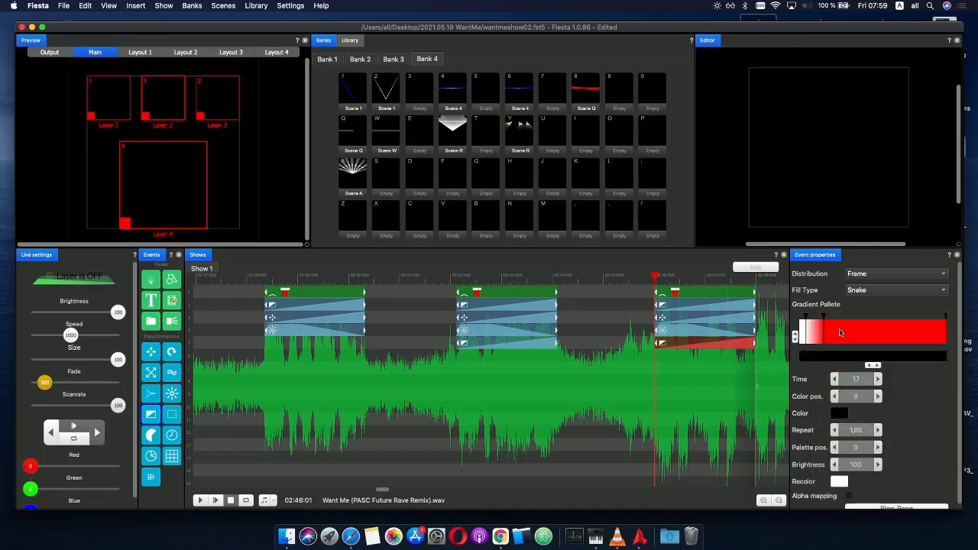
- Add a white gradient marker at about time 28 and a red one at time 41 to the 02:46:01 group's lowest color event
click(875, 359)
click(840, 413)
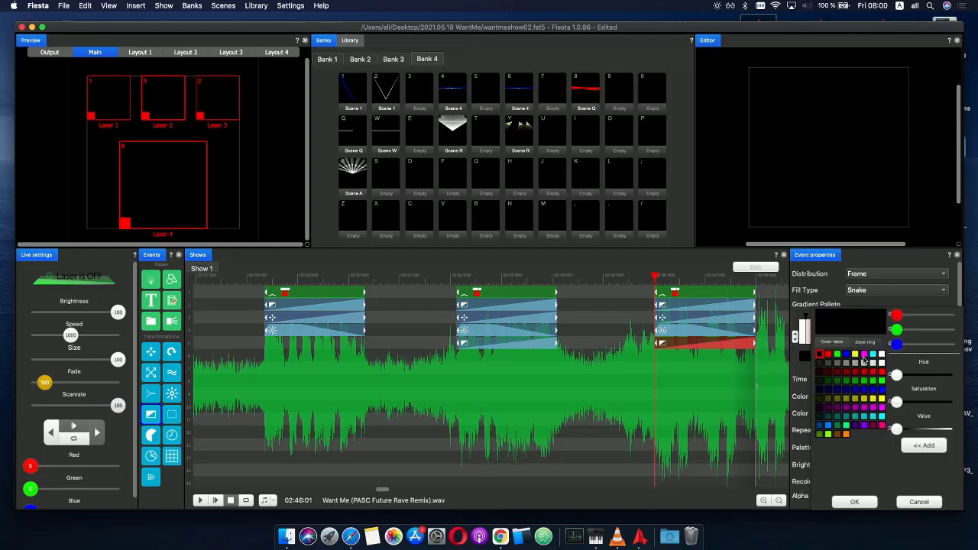
click(865, 356)
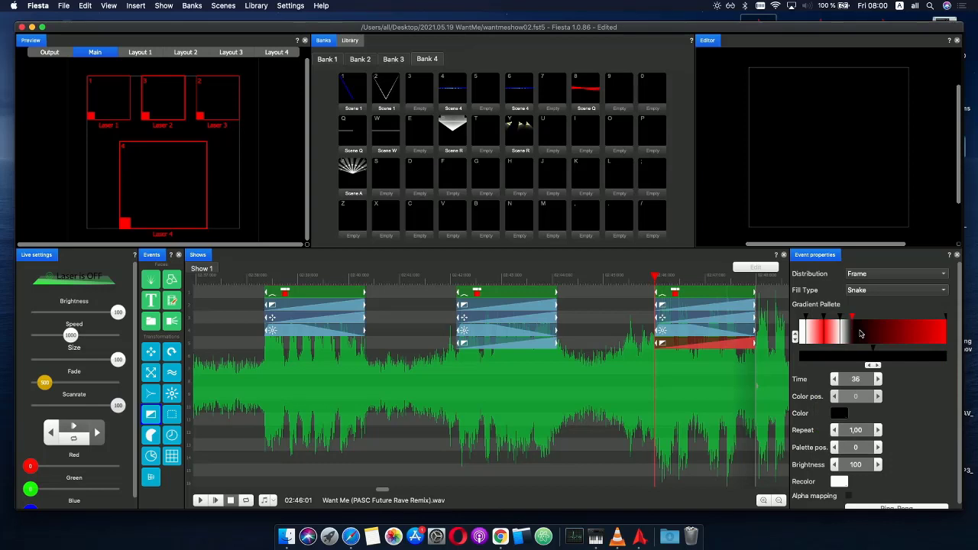
click(873, 359)
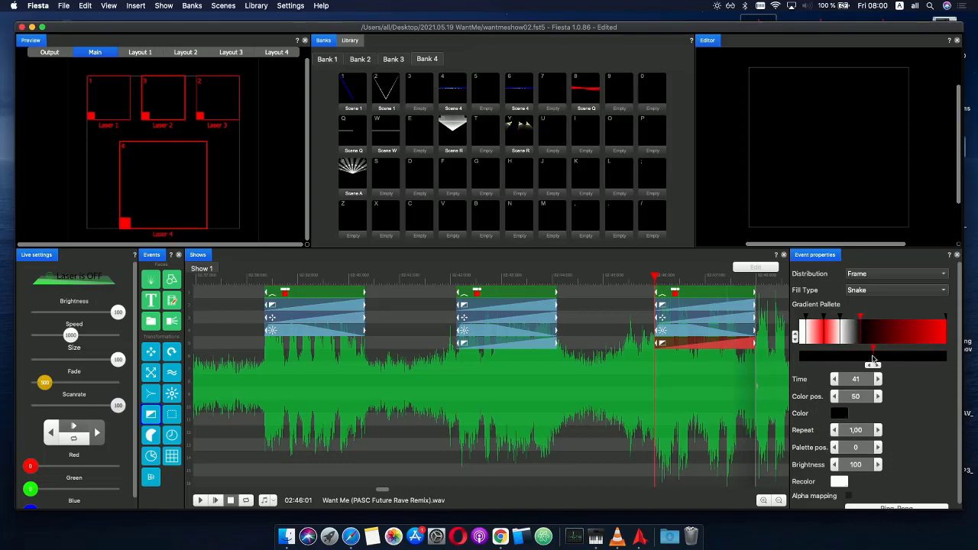
click(840, 415)
click(827, 354)
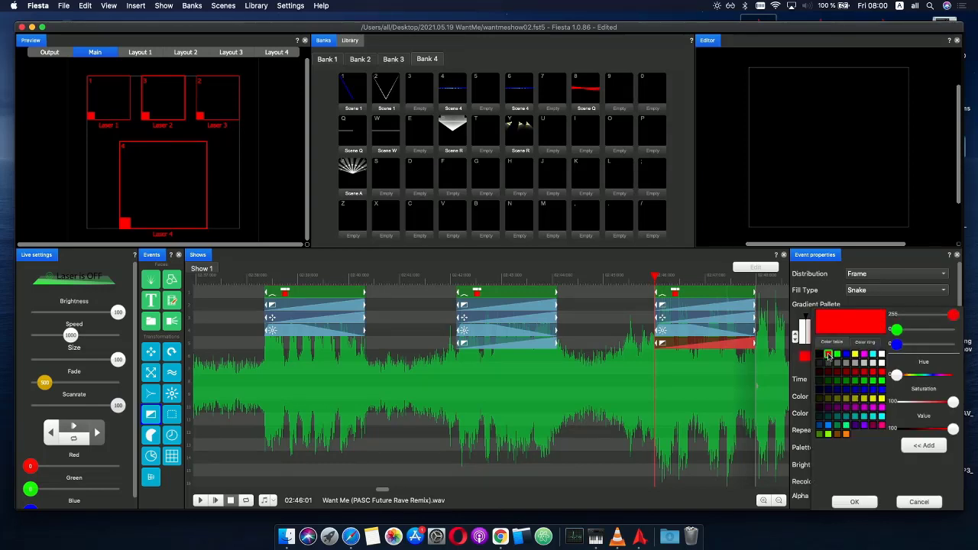
- Preview the show from 02:44:05 through the recolored 02:46:01 group
click(646, 279)
click(568, 276)
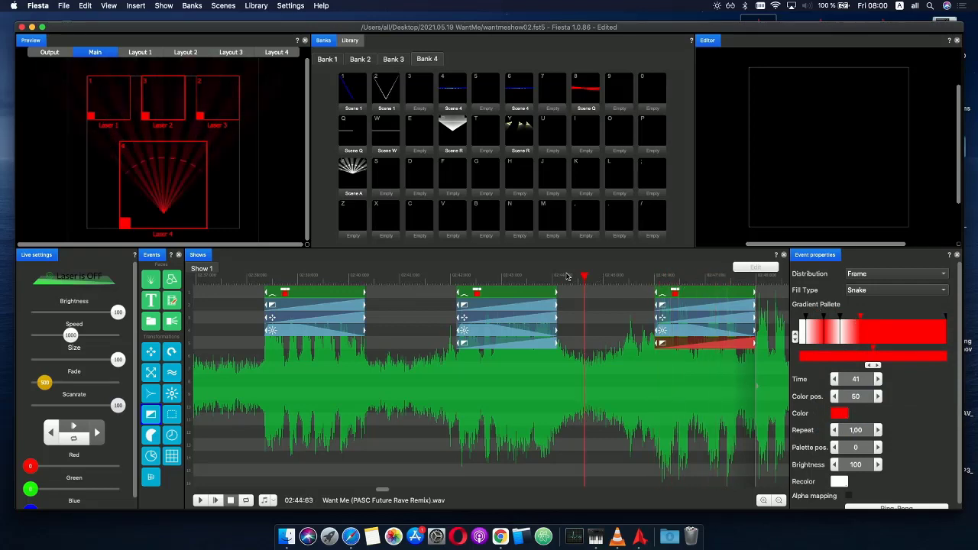
drag(567, 277, 555, 278)
click(216, 500)
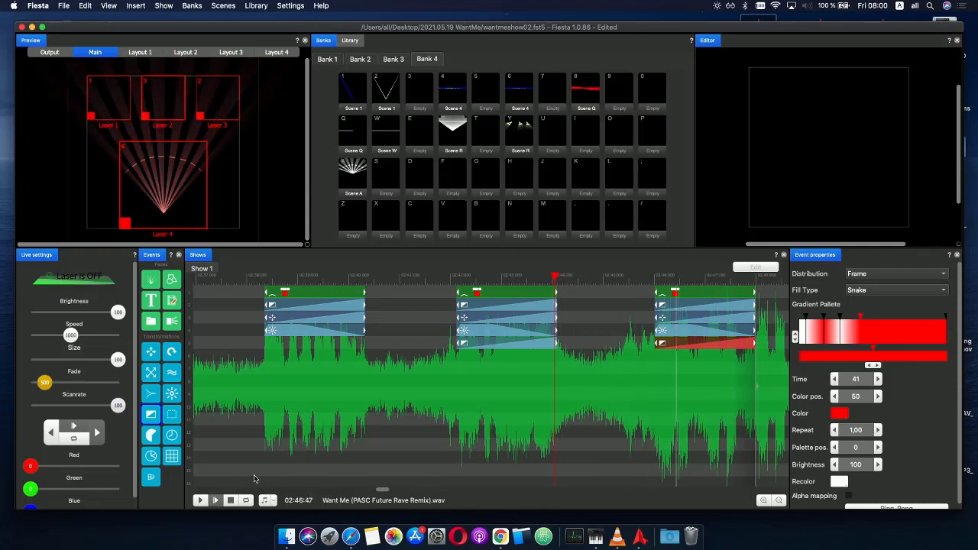
key(space)
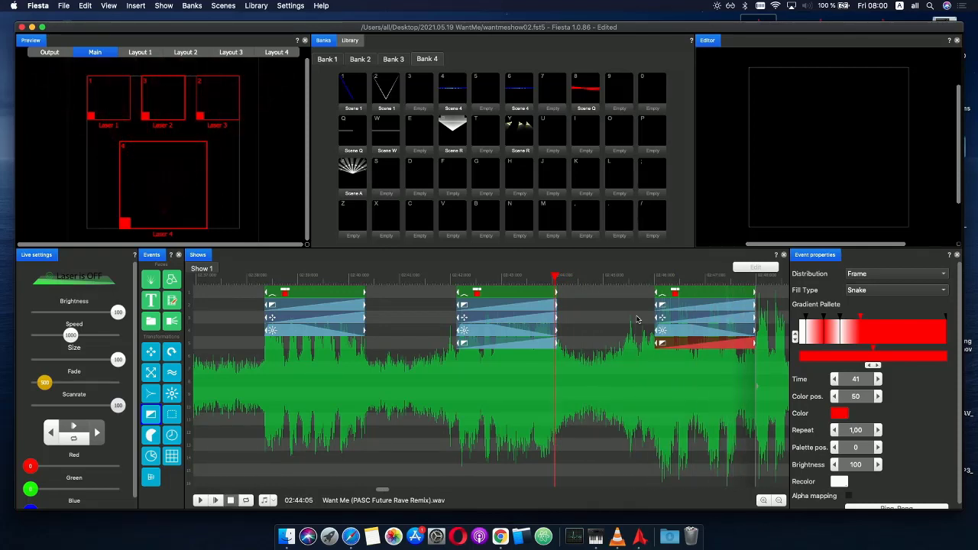
- Compress this color event's gradient by moving the first red marker to about time 11, the second white to 19 and the next red to 28
click(660, 277)
drag(662, 278, 598, 279)
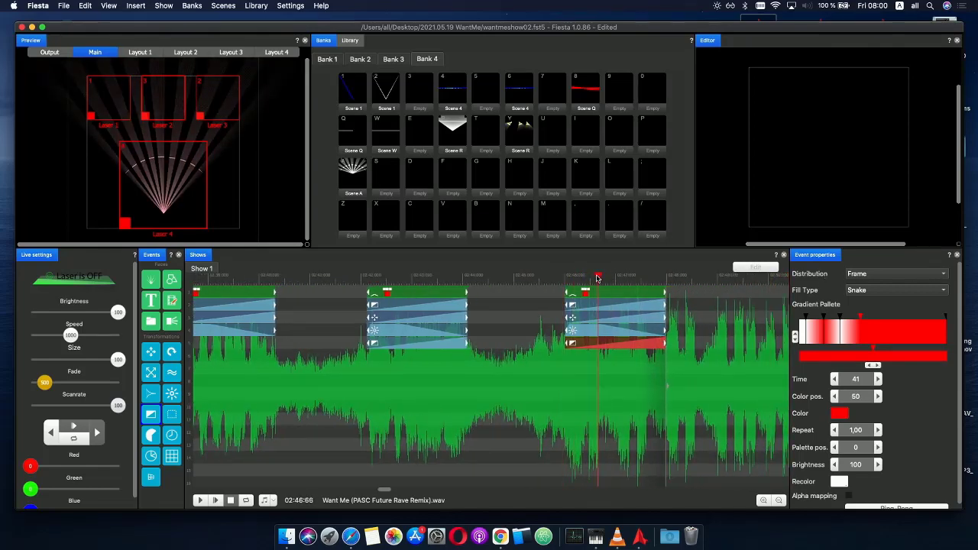
click(856, 330)
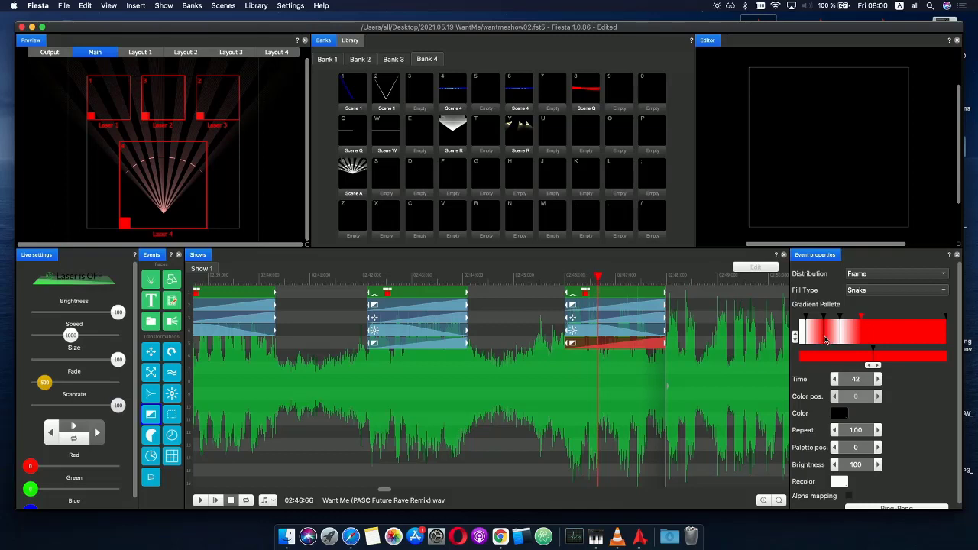
drag(826, 339, 817, 334)
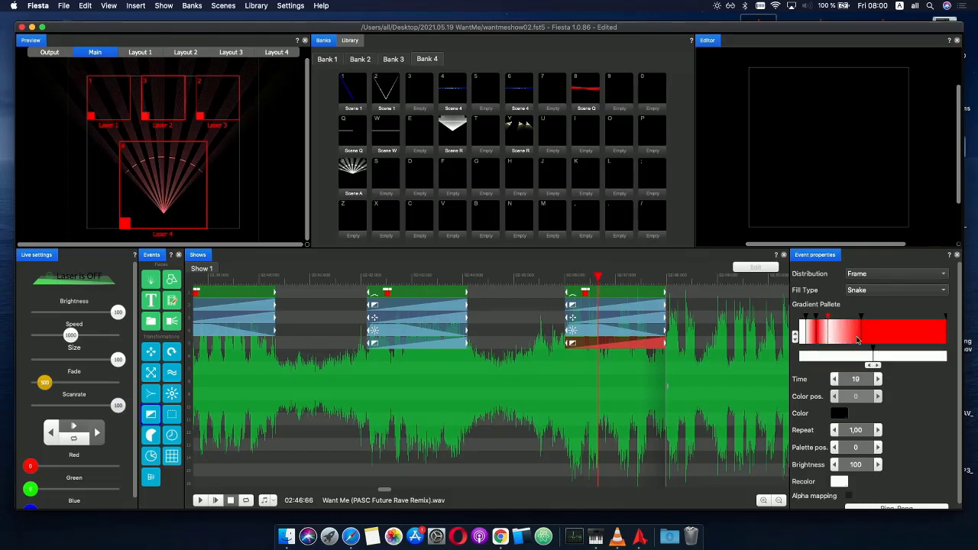
drag(857, 340, 840, 342)
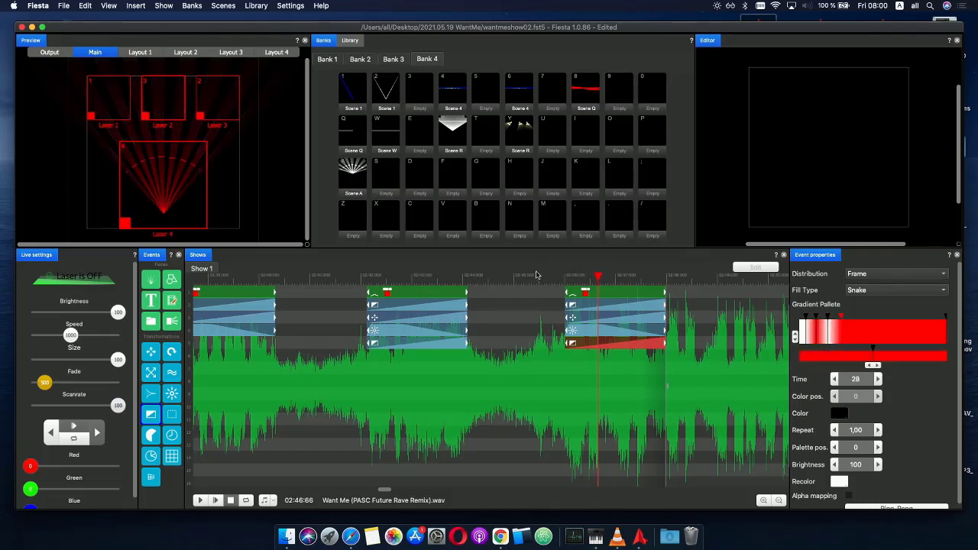
- Preview the compressed gradient from just before the 02:46:01 group and check the laser output at 02:46:93
click(536, 274)
click(216, 502)
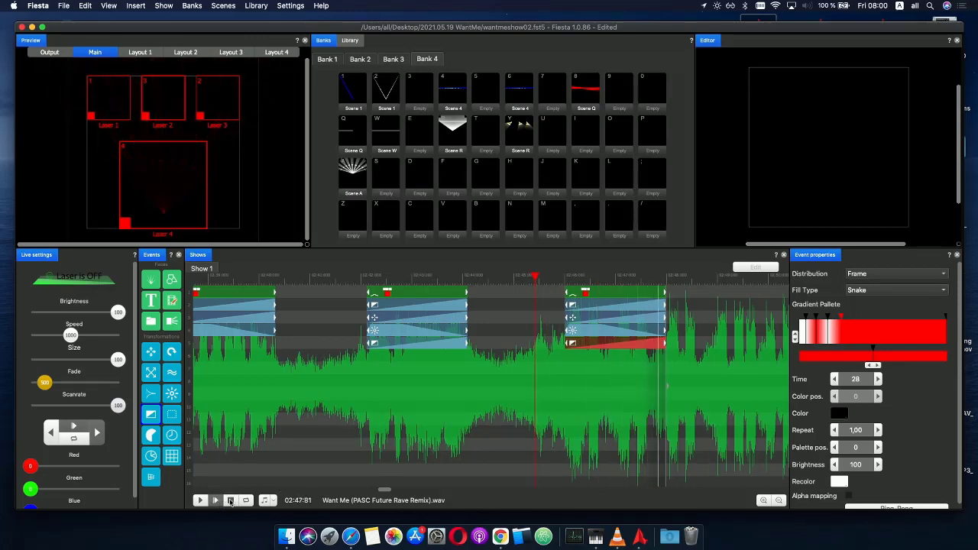
click(230, 500)
drag(566, 280, 612, 281)
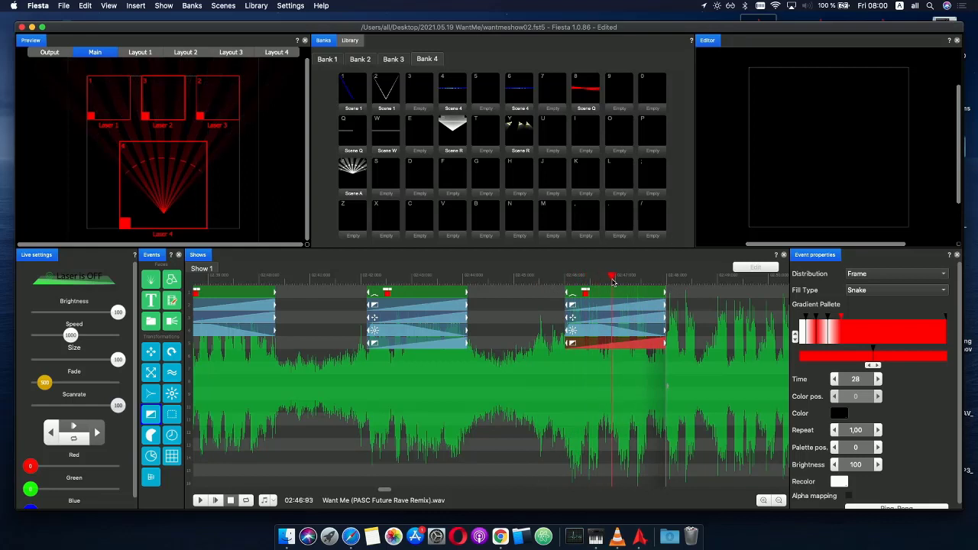
- Shorten all events of the 02:46:01 group together to end at about 02:47:01, and preview them from 02:45:60
click(656, 340)
drag(678, 375, 633, 295)
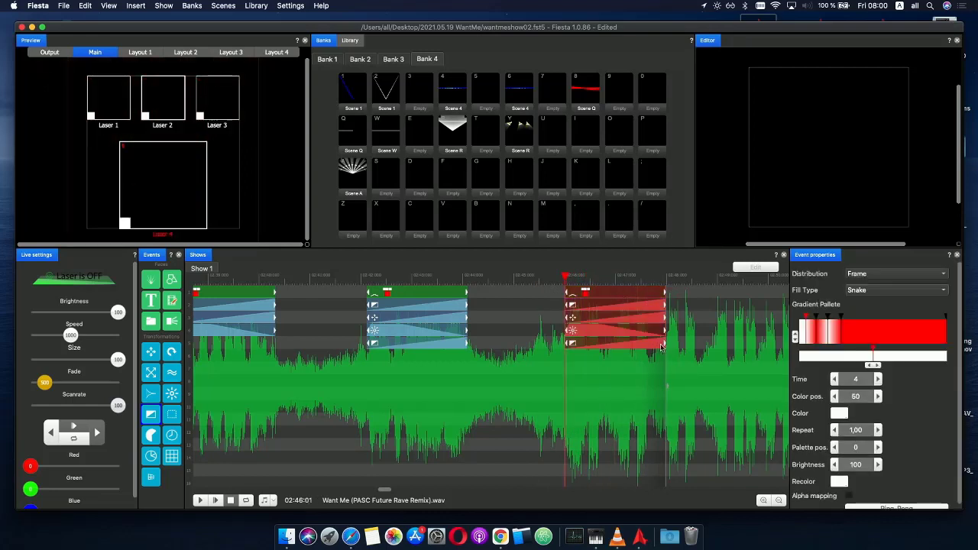
drag(662, 348, 616, 343)
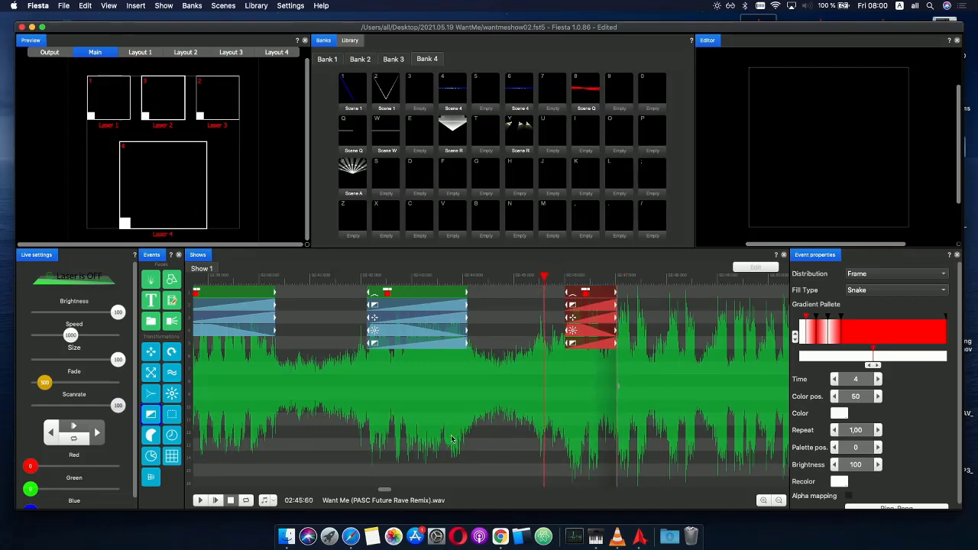
click(221, 502)
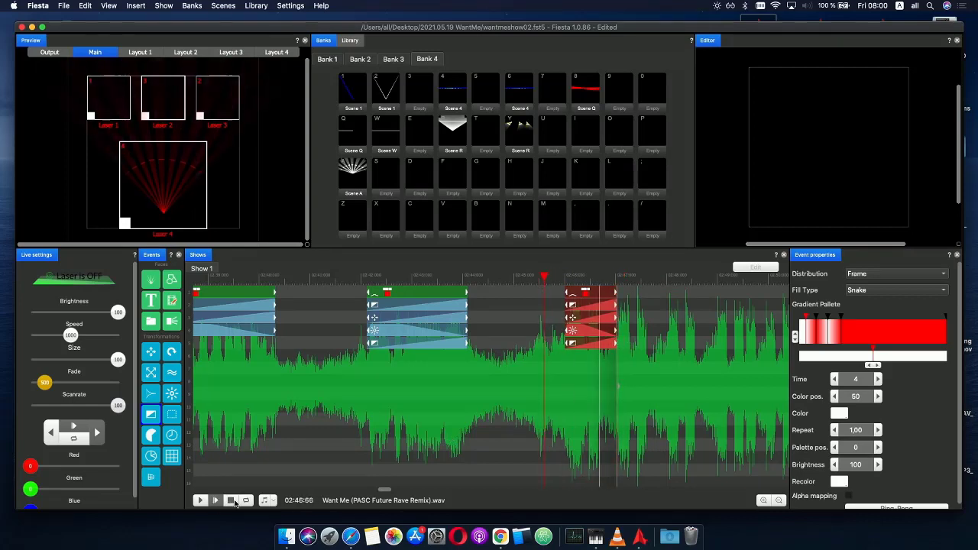
click(581, 371)
- Respace the gradient markers of the shortened group's lowest color event to about times 10, 24, 39 and 50, and preview from 02:45:81
click(593, 333)
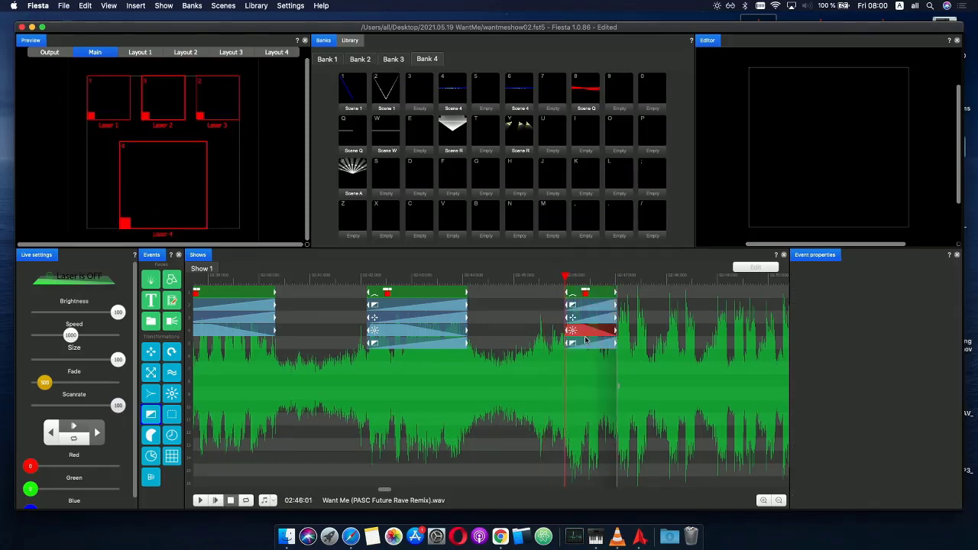
click(597, 347)
drag(842, 336, 814, 337)
click(835, 338)
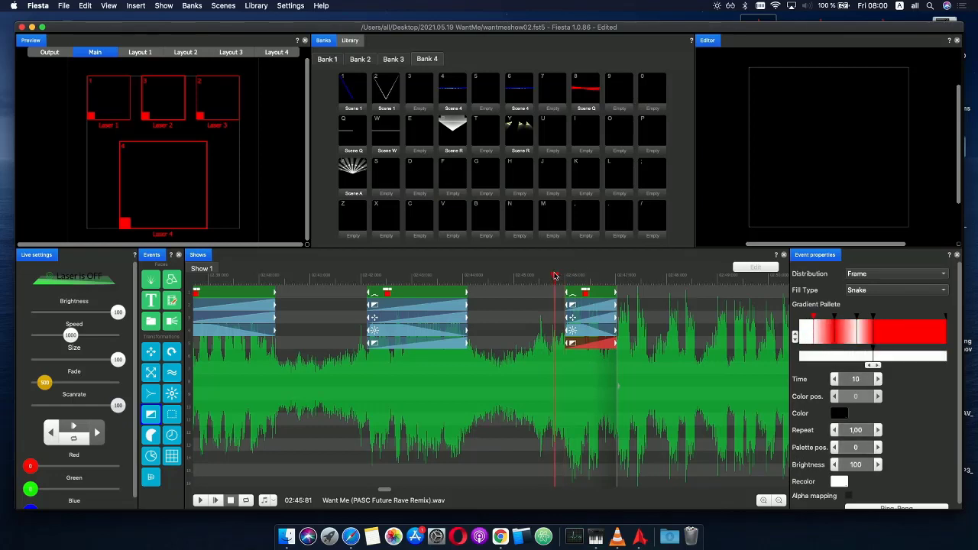
click(220, 503)
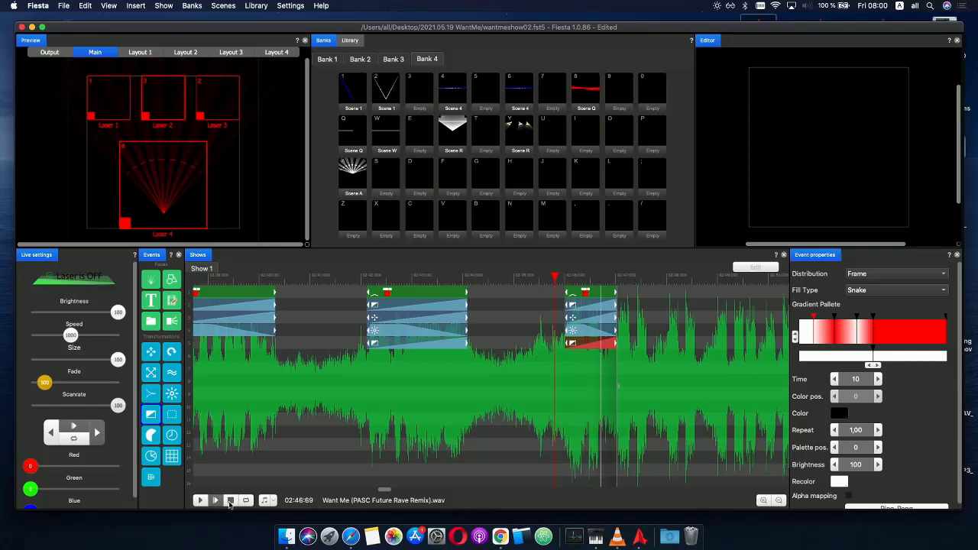
click(231, 501)
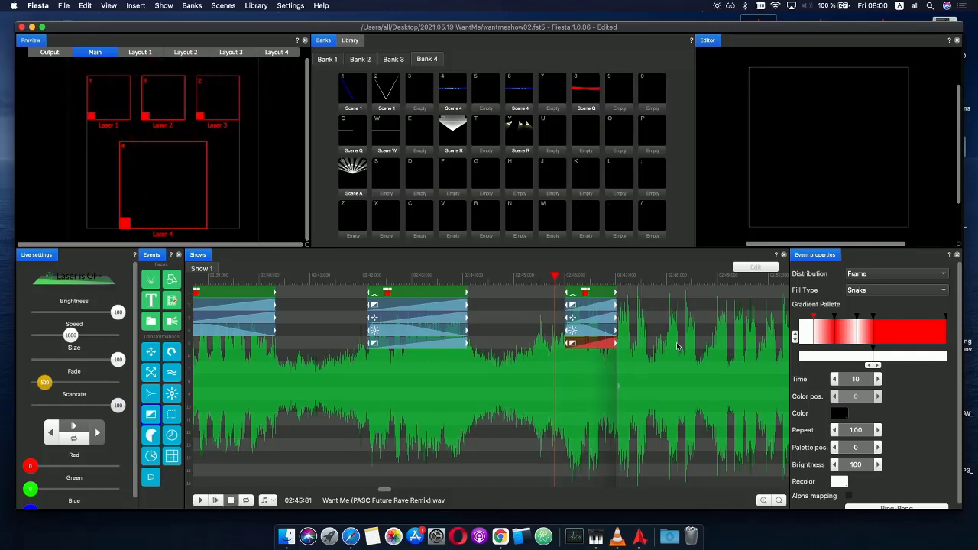
- Duplicate the entire shortened group to 02:47:05 on the rows below it, and preview from 02:45:13
drag(617, 349, 570, 291)
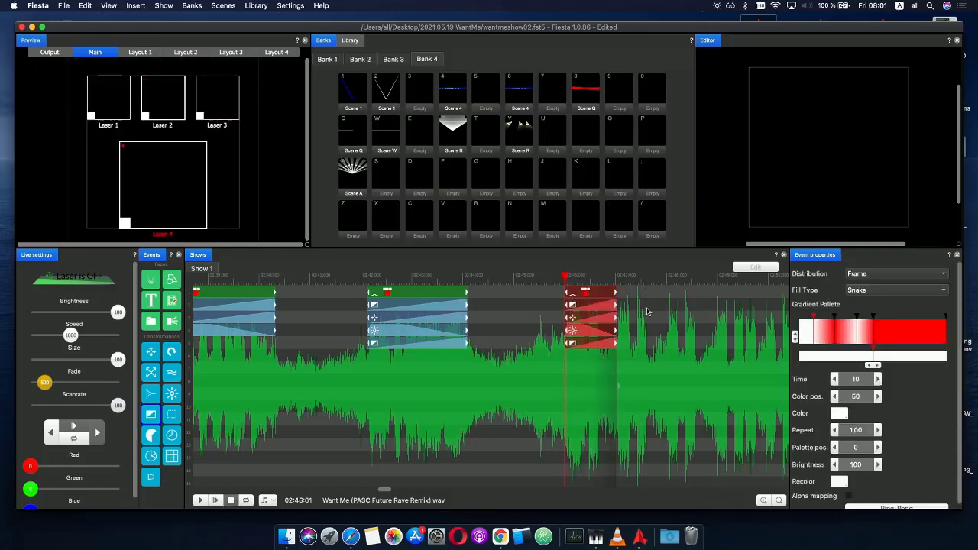
key(super+c)
mouse_move(636, 355)
mouse_down()
mouse_move(614, 357)
mouse_move(627, 357)
mouse_up()
key(super+v)
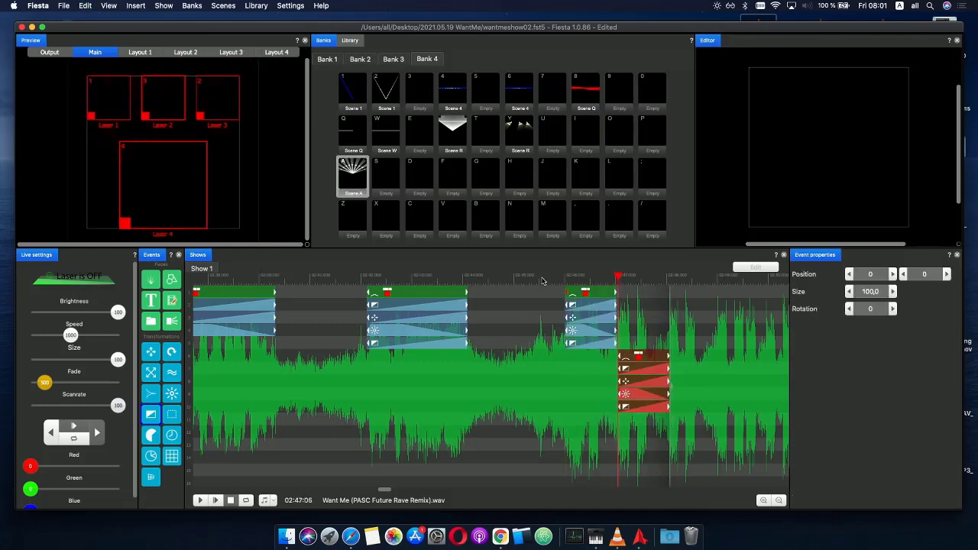
click(215, 500)
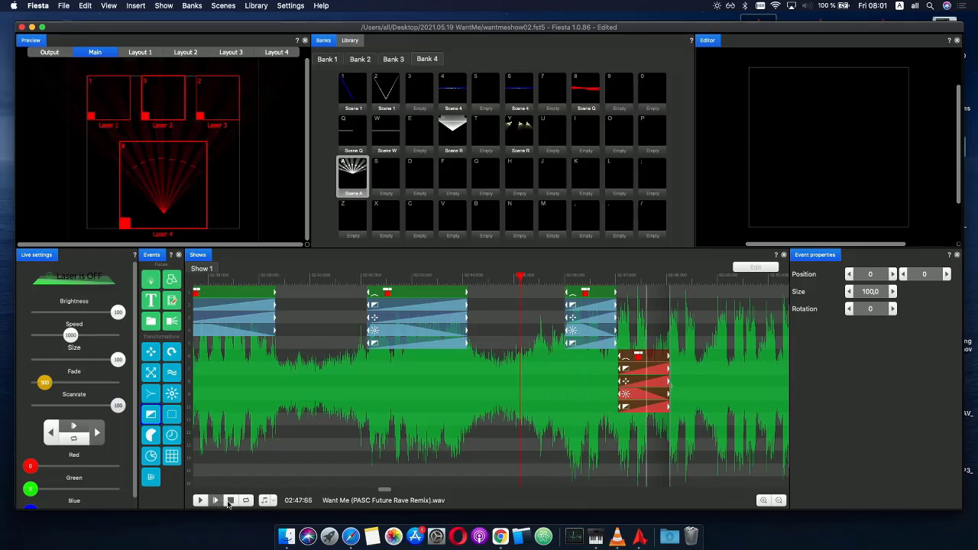
click(230, 501)
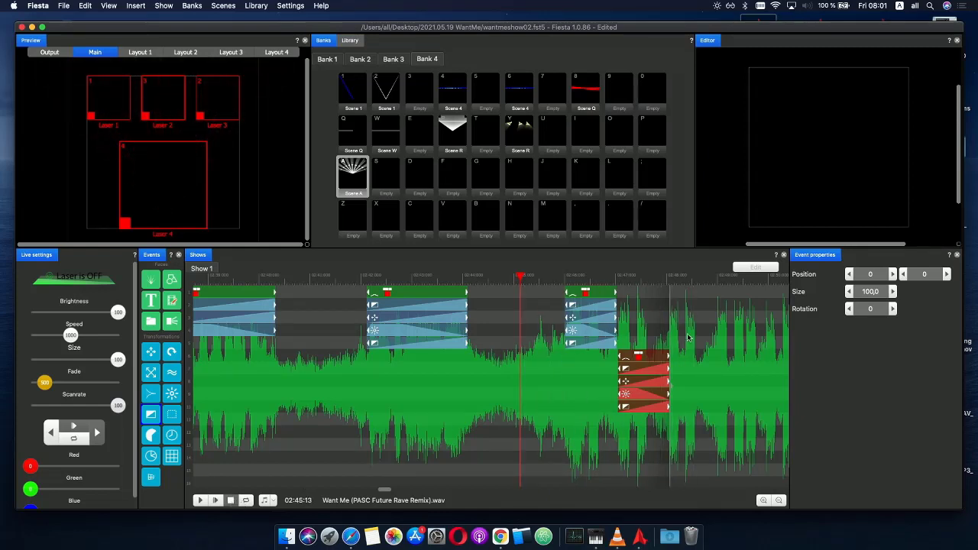
- Place another copy of the shortened group at about 02:48:01 on the upper rows, and preview from 02:45:15
key(super+v)
mouse_move(682, 299)
mouse_down()
mouse_move(664, 298)
mouse_move(686, 300)
mouse_up()
click(521, 277)
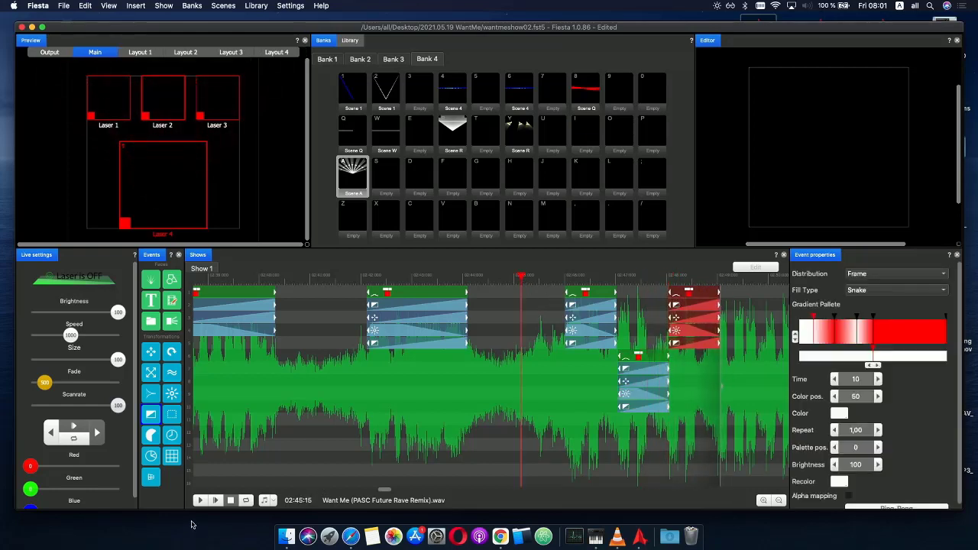
click(216, 500)
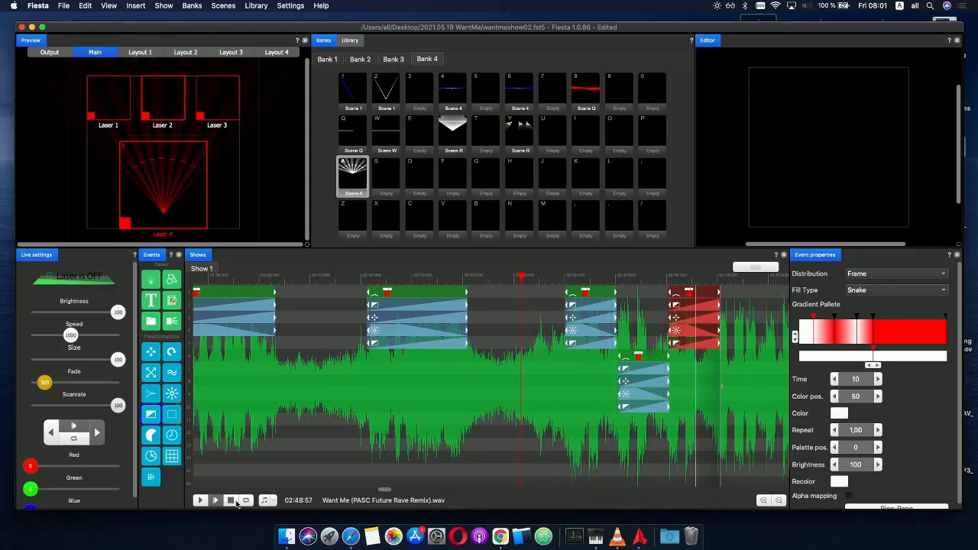
click(231, 501)
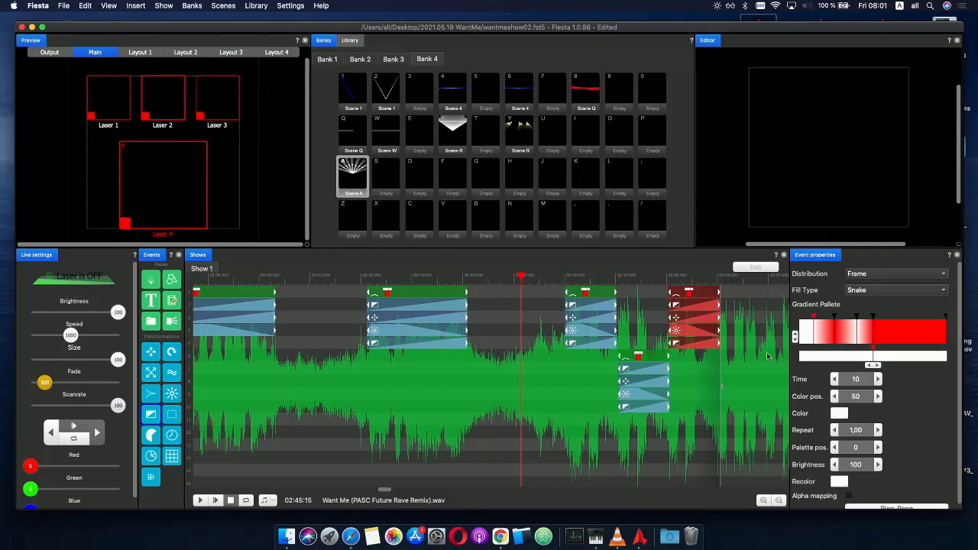
- Place a further copy of the shortened group at about 02:49:00 on the lower rows, and preview from 02:45:86
drag(715, 279, 507, 275)
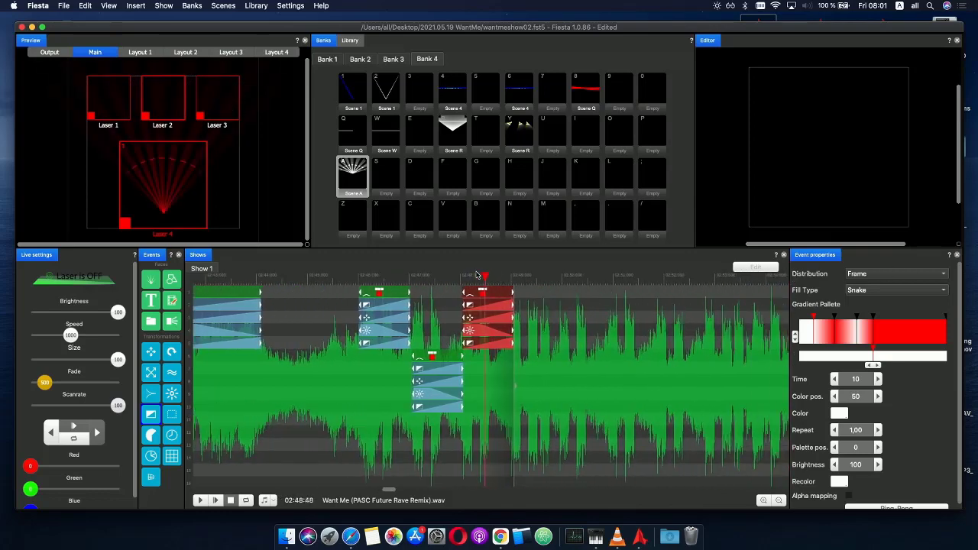
click(528, 278)
scroll(611, 350, down, 3)
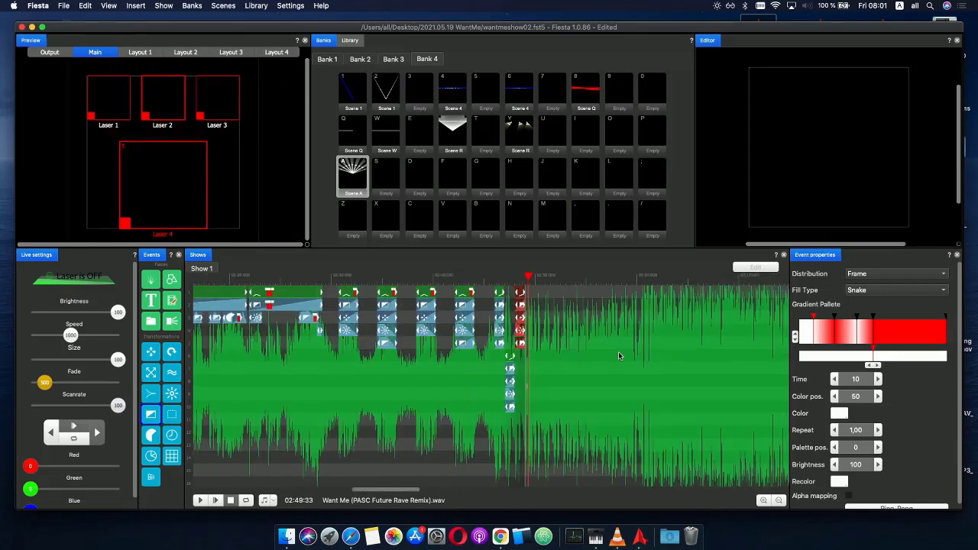
scroll(460, 306, down, 5)
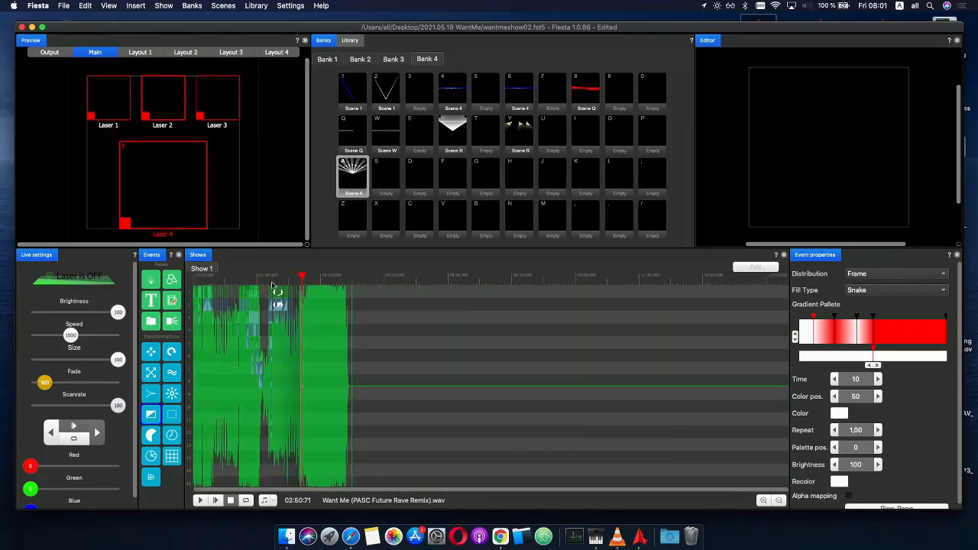
click(289, 278)
scroll(542, 298, up, 5)
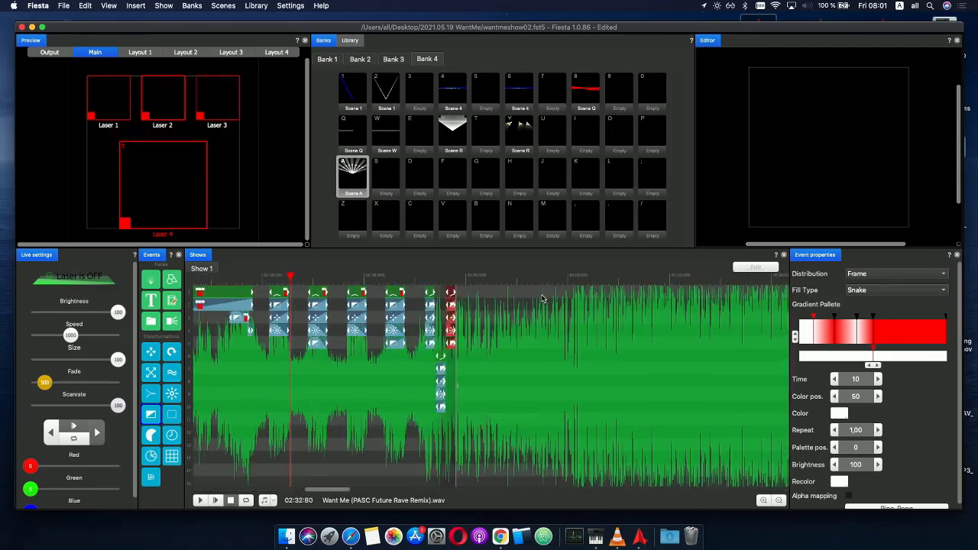
scroll(482, 284, up, 3)
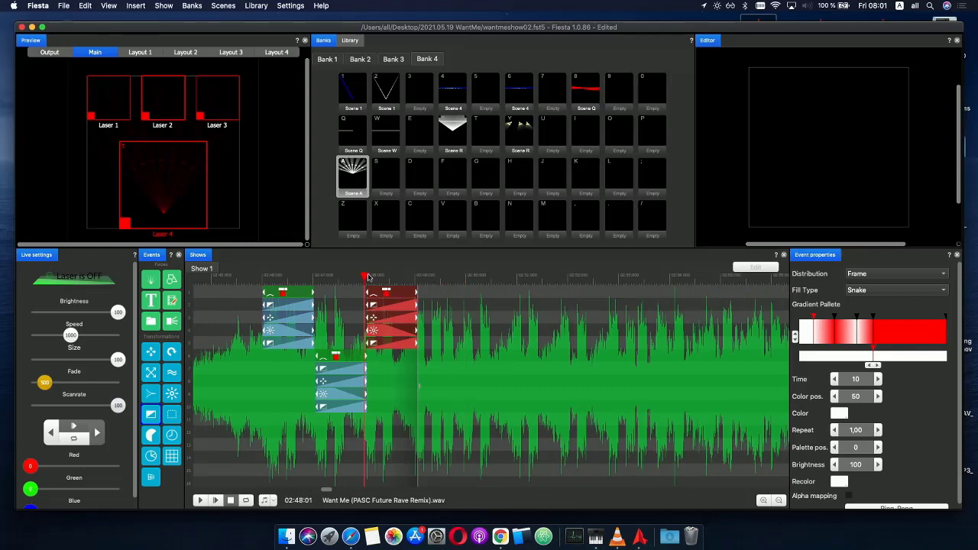
drag(369, 277, 408, 280)
key(super+v)
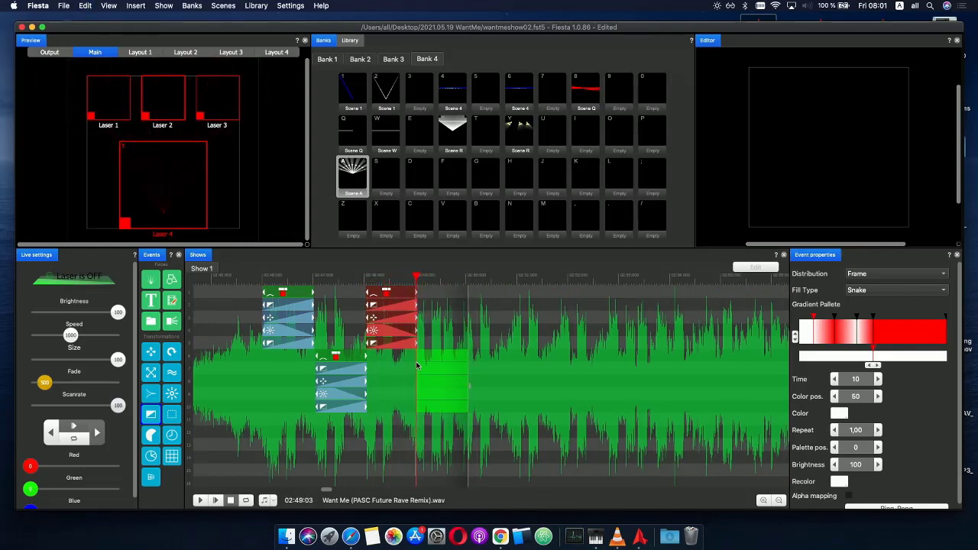
click(417, 365)
drag(422, 359, 430, 359)
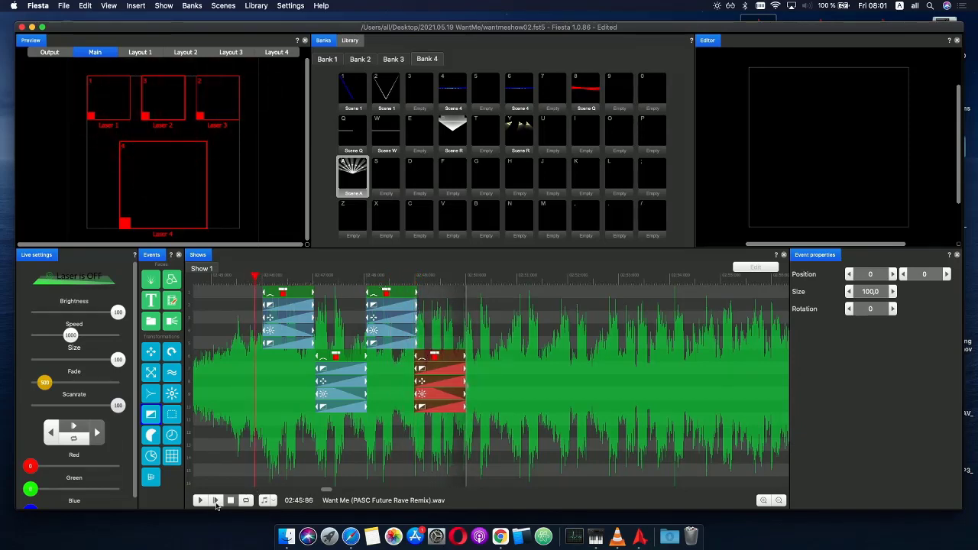
click(215, 502)
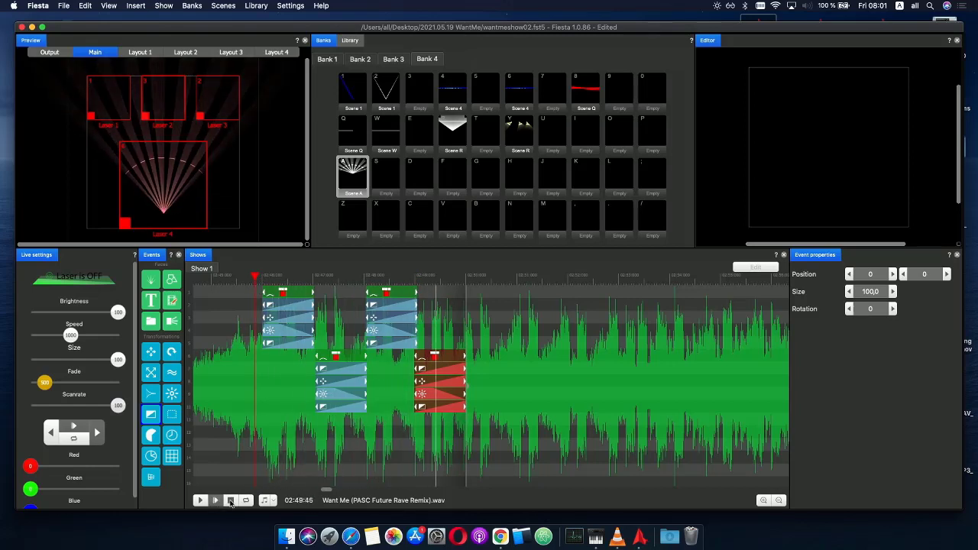
- Add a white marker at about time 59 to the gradient of the last shortened group's lowest color event
click(231, 500)
click(428, 280)
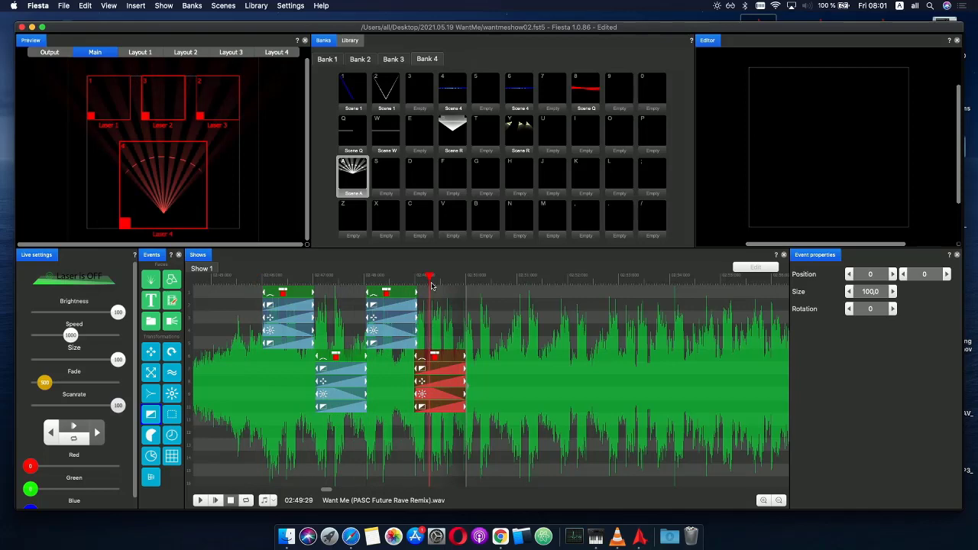
scroll(472, 314, up, 2)
scroll(473, 324, down, 1)
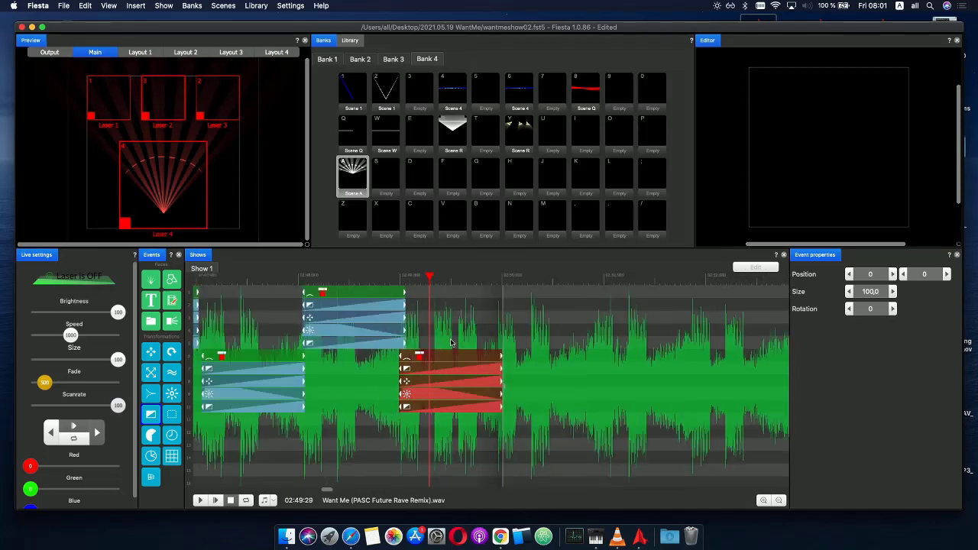
click(462, 407)
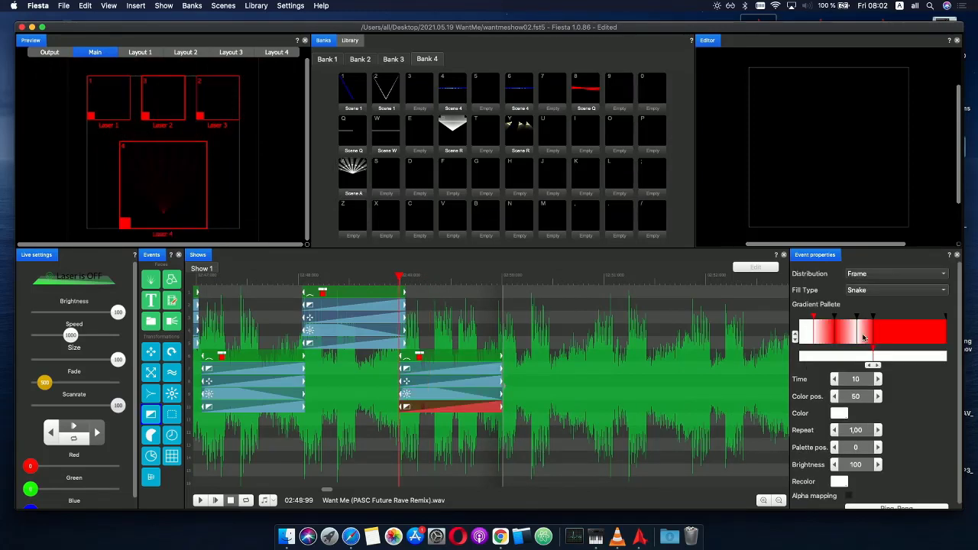
click(886, 337)
click(868, 359)
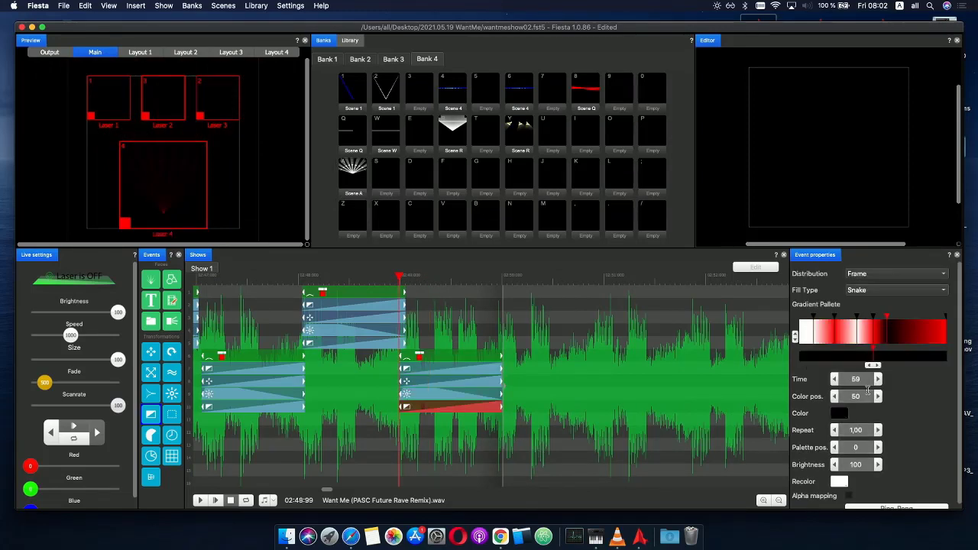
click(839, 413)
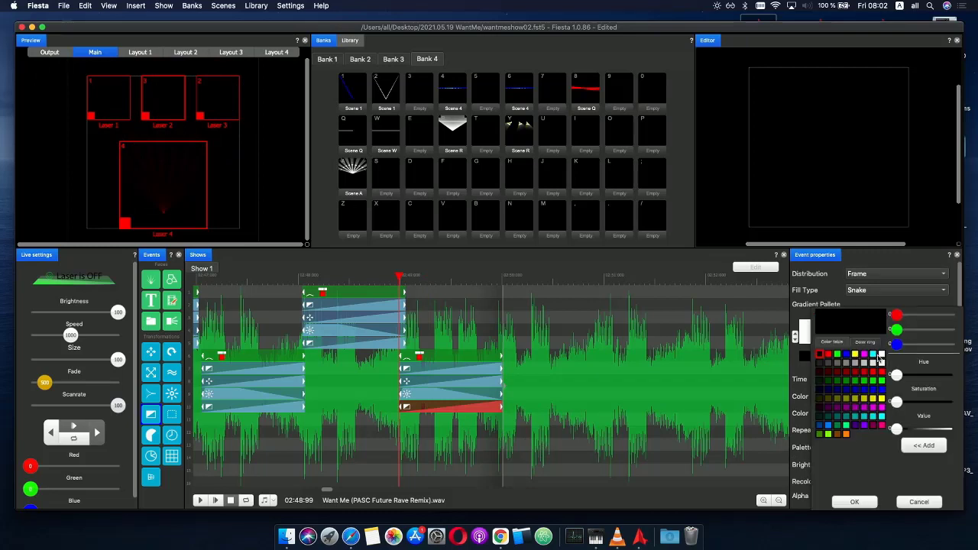
click(881, 355)
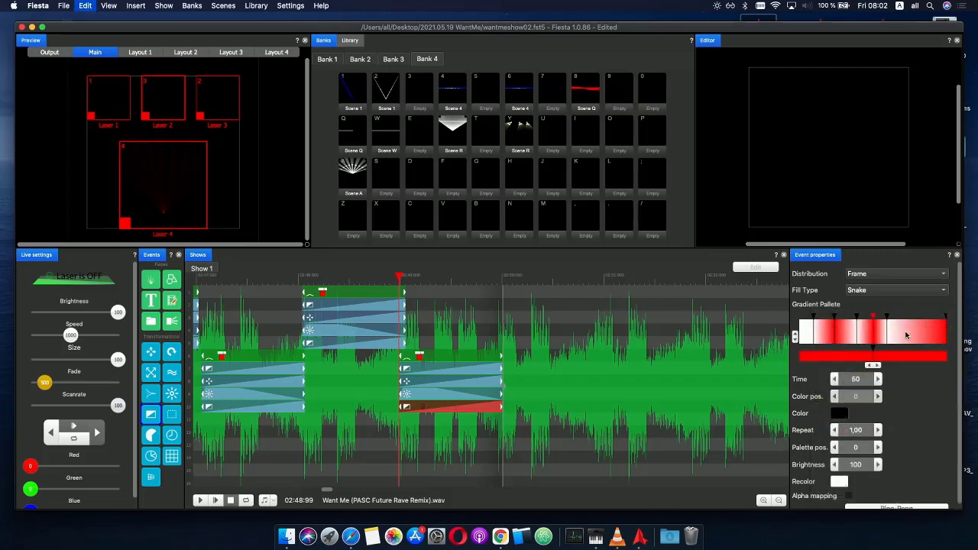
- Extend that color event's gradient with a further red marker and a white marker, and preview from 02:47:90
click(907, 334)
click(888, 334)
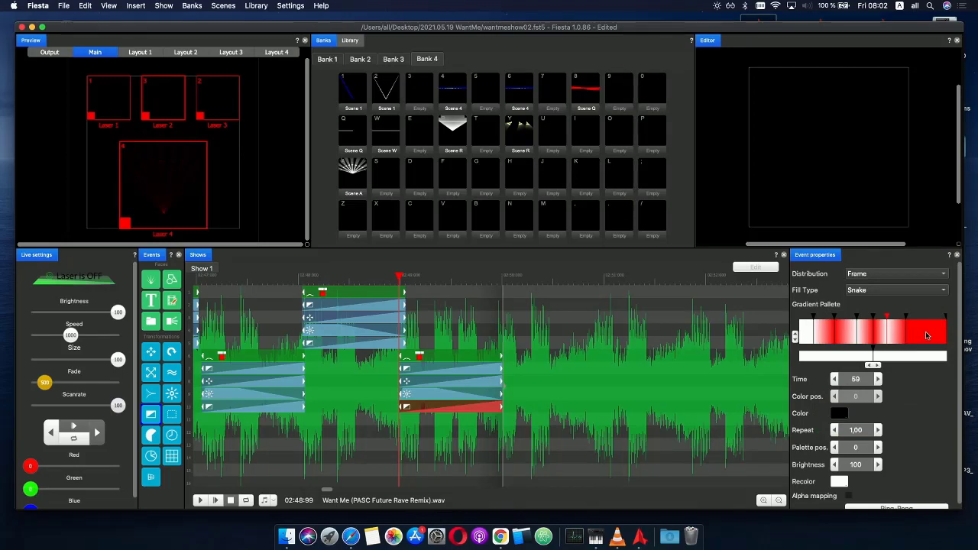
click(926, 335)
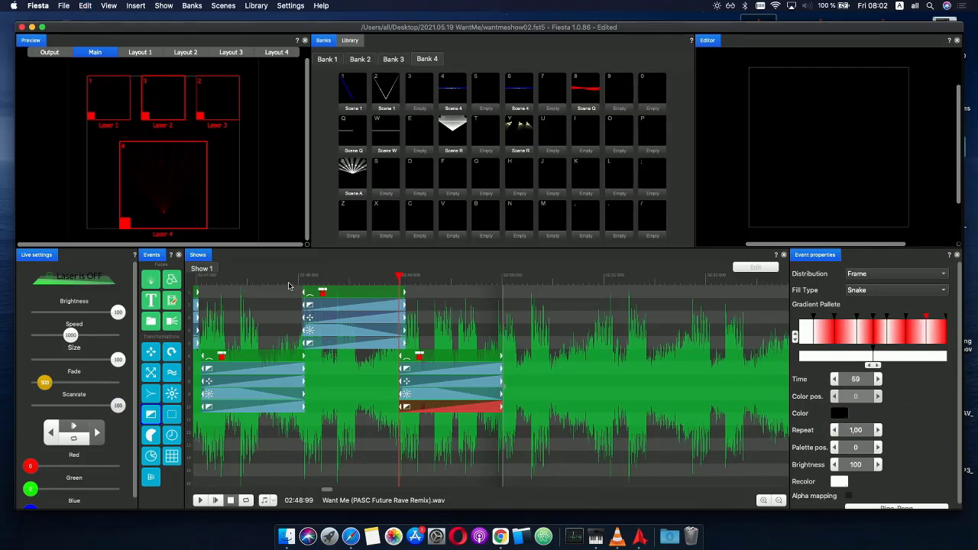
click(217, 501)
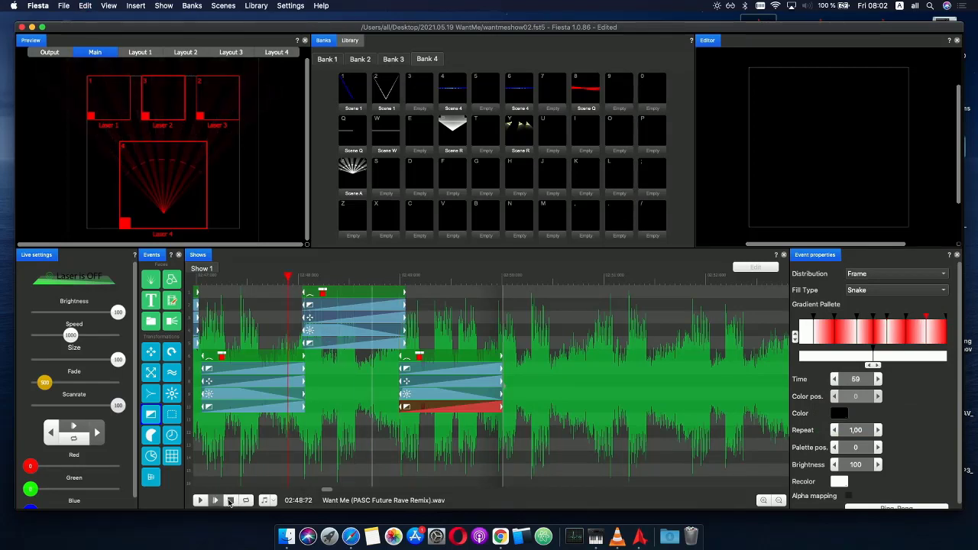
click(230, 500)
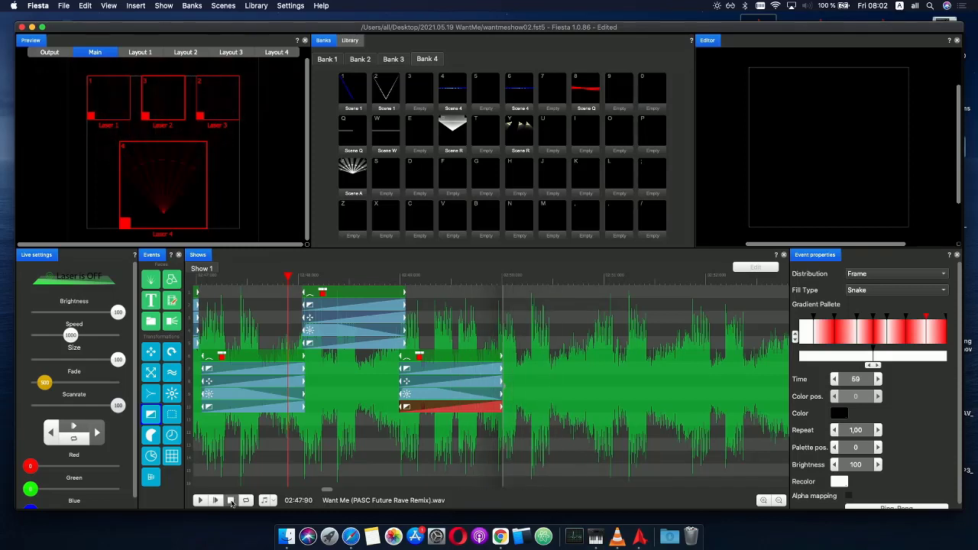
- Rearrange the end of the gradient into alternating red and white markers at about times 70, 77, 85 and 93, and preview the group
drag(445, 280, 474, 281)
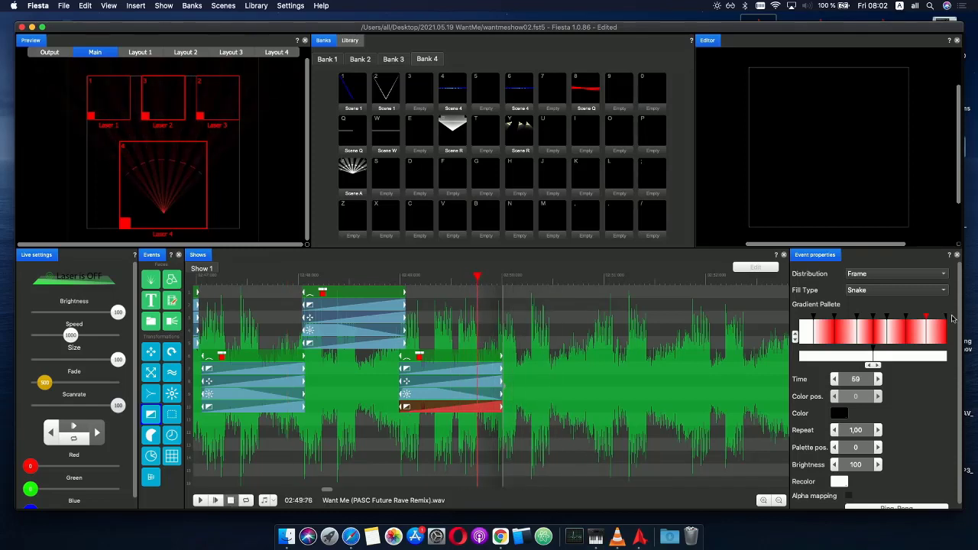
mouse_move(907, 335)
mouse_down()
mouse_move(925, 337)
mouse_move(915, 337)
mouse_up()
click(921, 336)
click(904, 336)
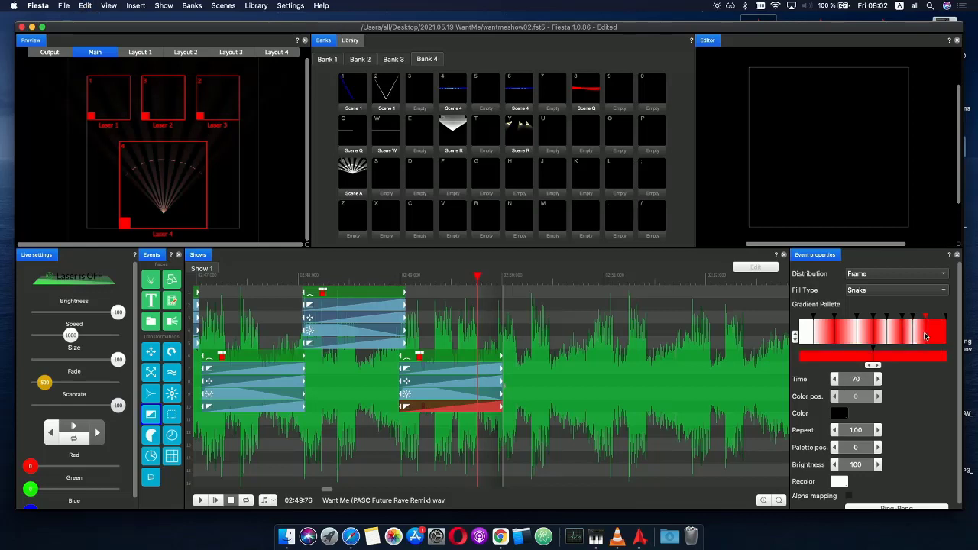
click(916, 336)
click(913, 336)
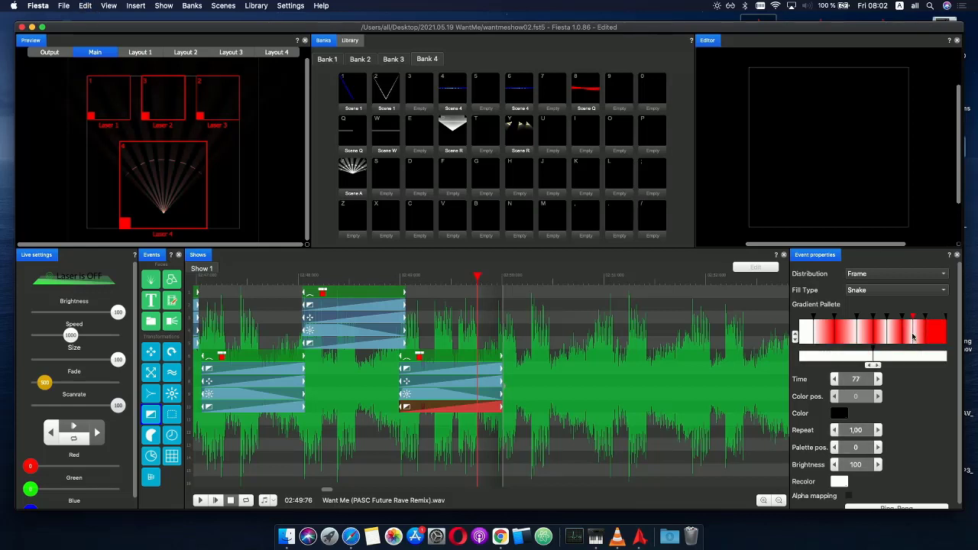
click(934, 337)
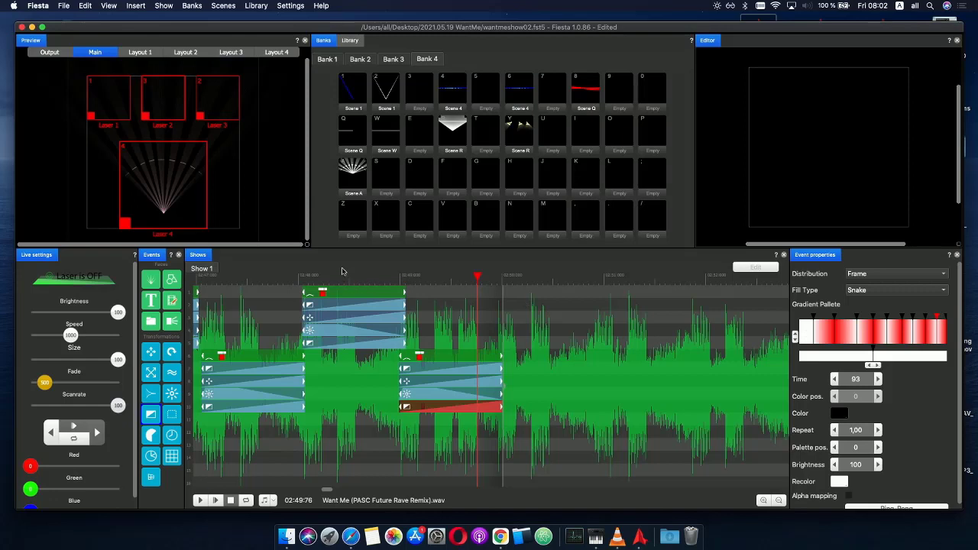
click(338, 277)
click(215, 500)
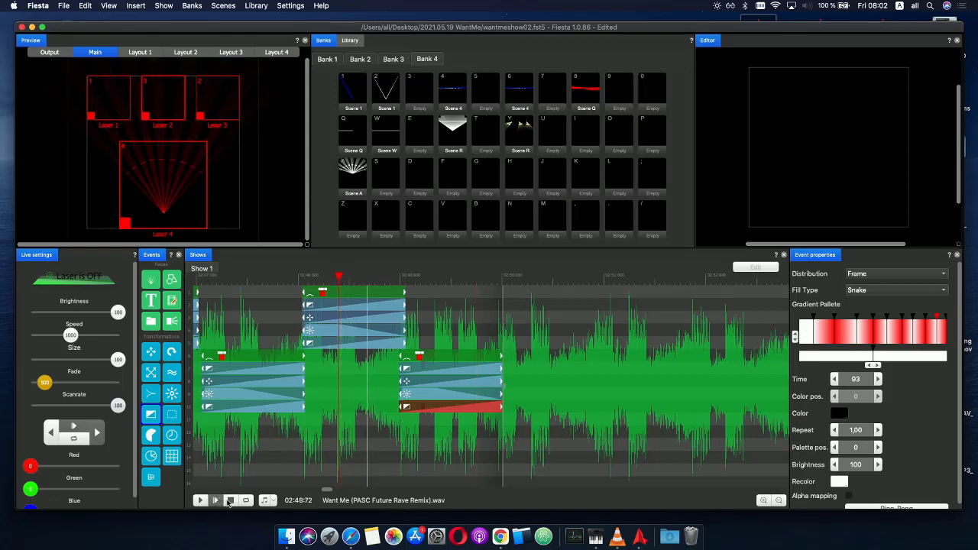
- Preview the sequence and duplicate all four shortened groups to 02:50:02, right behind the last one
scroll(307, 448, down, 2)
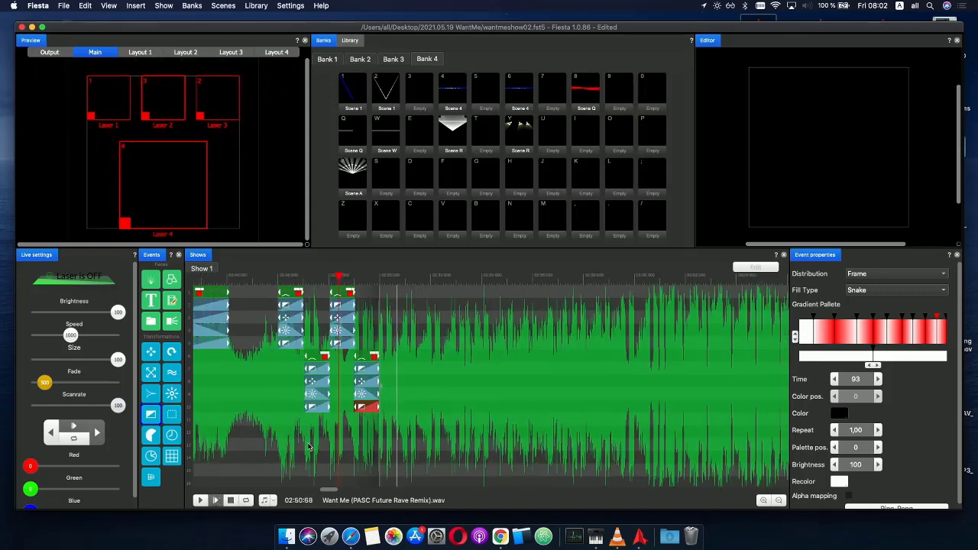
click(260, 278)
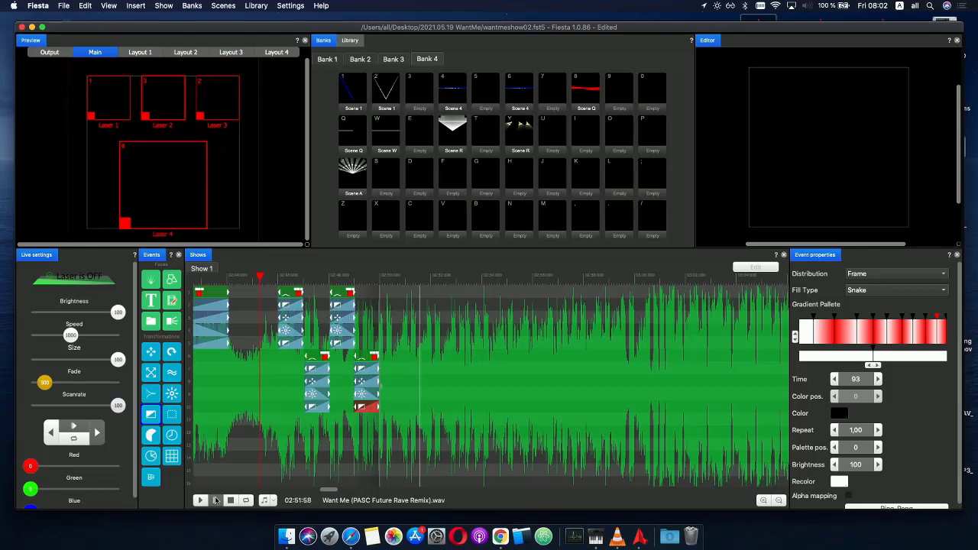
click(216, 500)
drag(430, 425, 270, 296)
key(super+v)
click(384, 298)
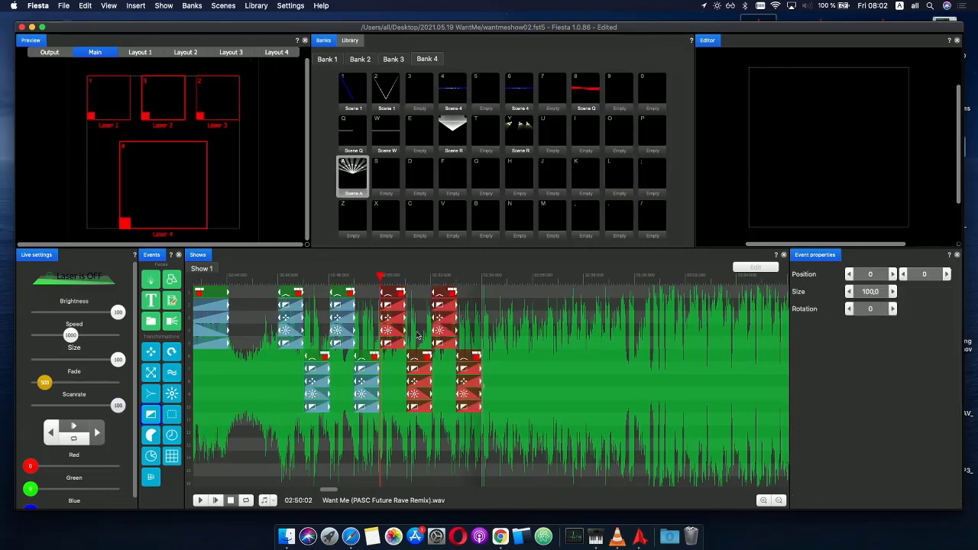
- Align the four copied groups to start at about 02:49:94 and preview the sequence
scroll(418, 349, up, 4)
mouse_move(397, 303)
mouse_down()
mouse_move(432, 303)
mouse_move(373, 302)
mouse_move(412, 309)
mouse_move(398, 313)
mouse_move(407, 318)
mouse_up()
scroll(409, 318, down, 4)
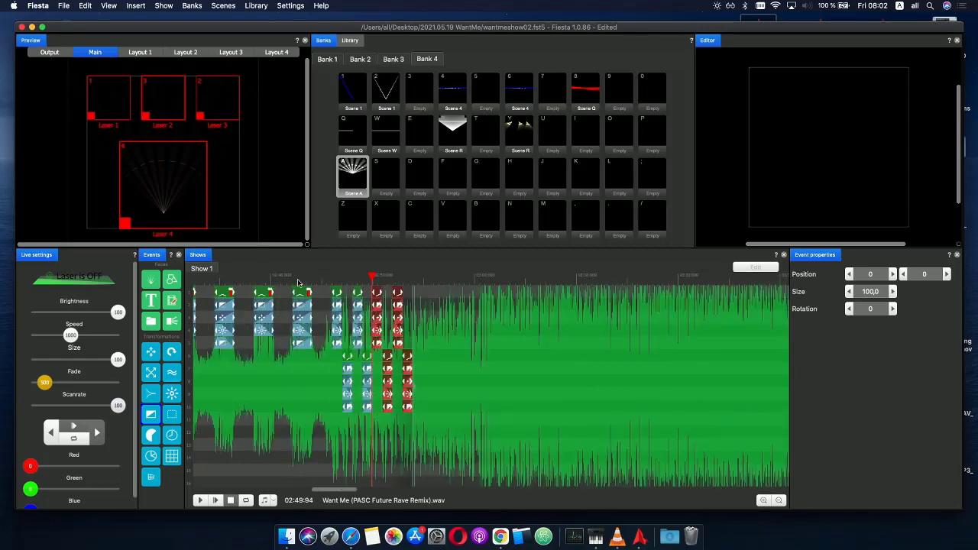
key(space)
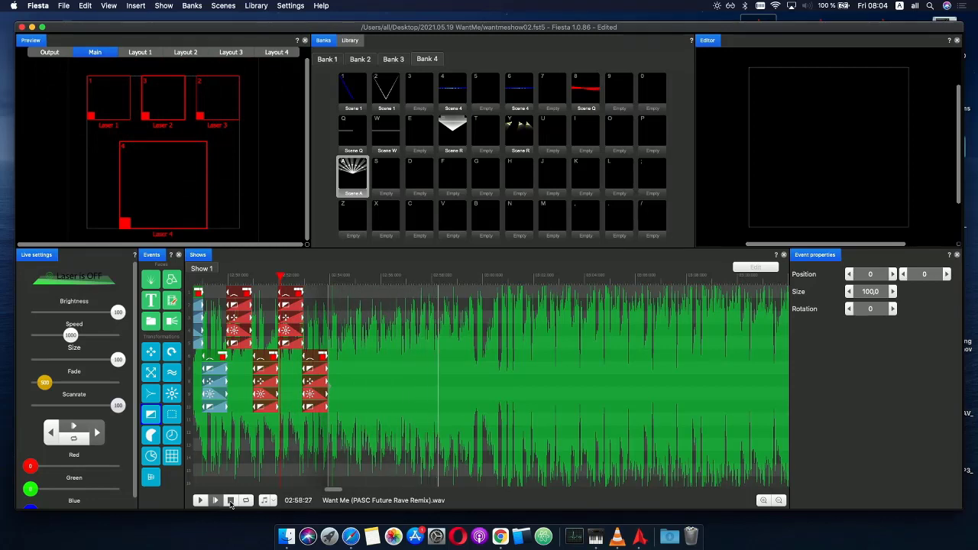
click(231, 501)
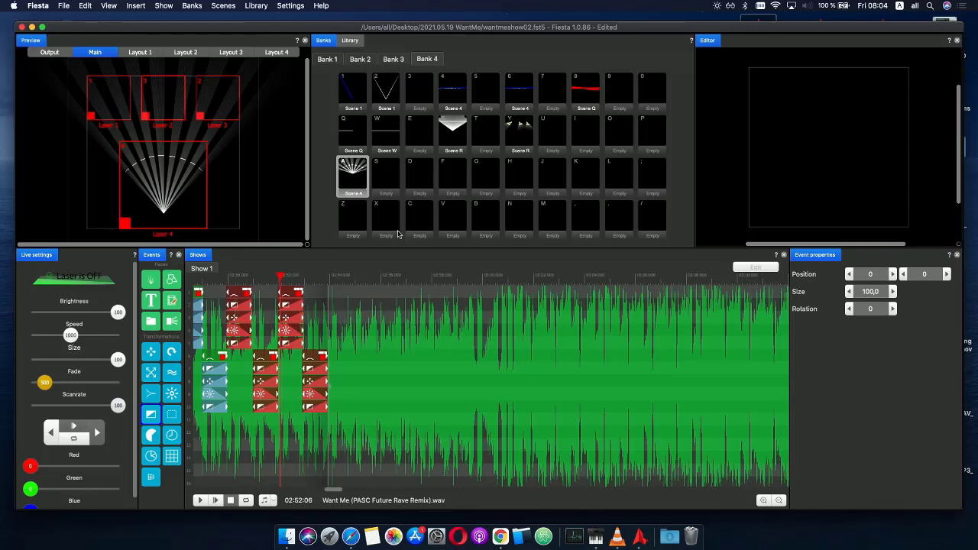
- Preview Scene 1 in slot 2 and Scene Q, copy Scene Q into slot D of Bank 4, and open the copy for editing
click(386, 97)
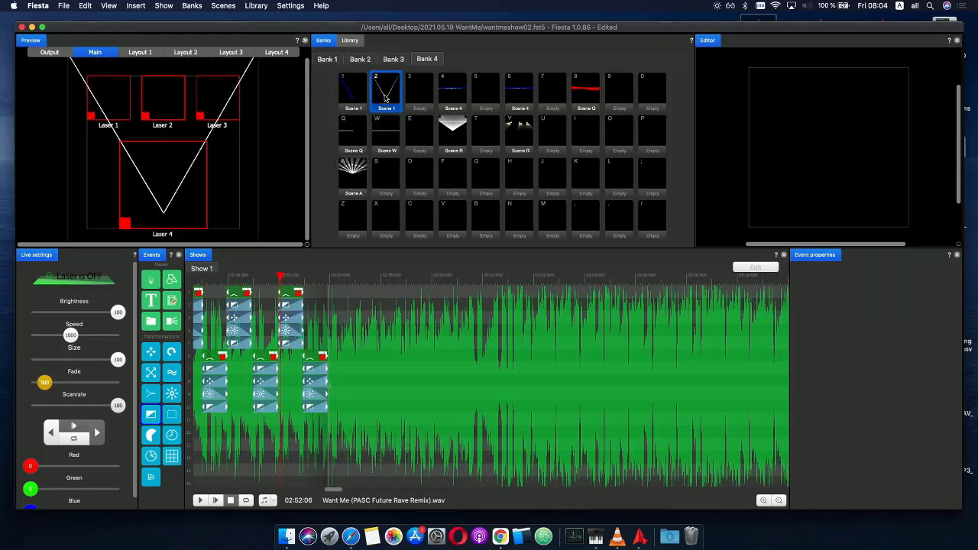
click(355, 128)
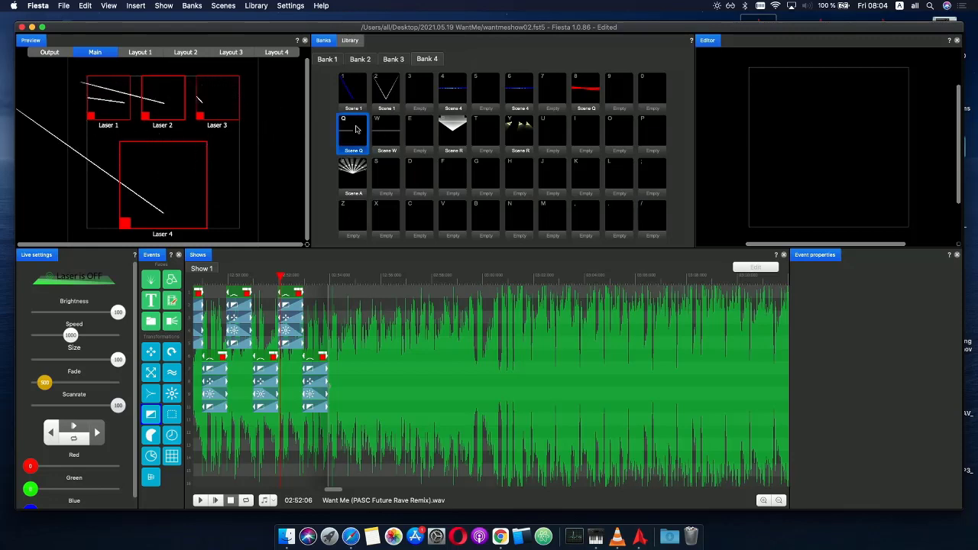
drag(353, 131, 420, 176)
right_click(421, 176)
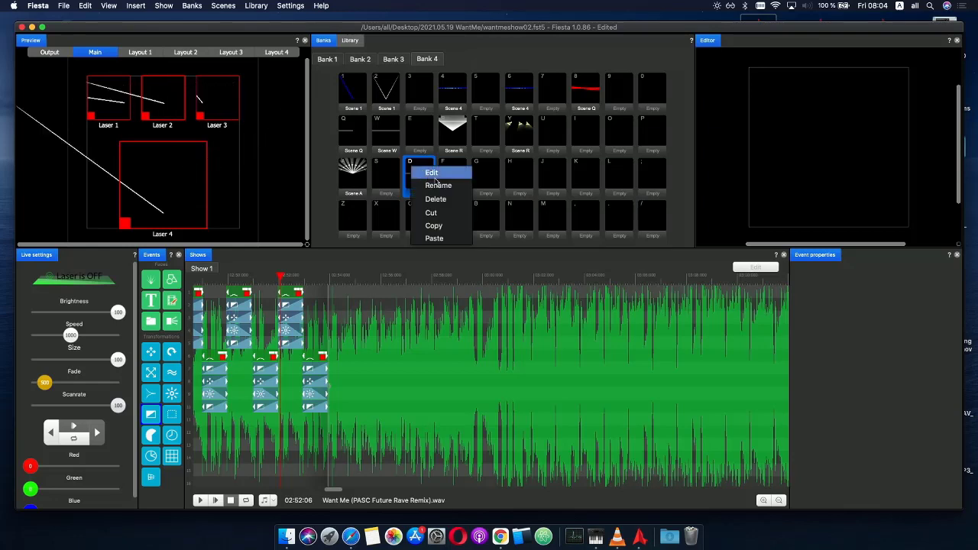
click(442, 171)
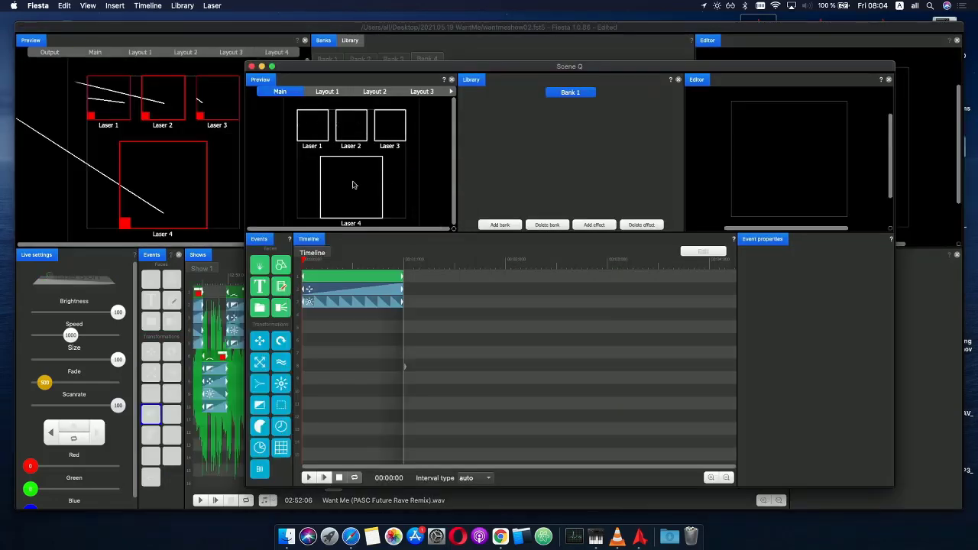
- Remove Laser 4 from the scene's point shape event and scrub to 00:00:32 to check it
click(332, 277)
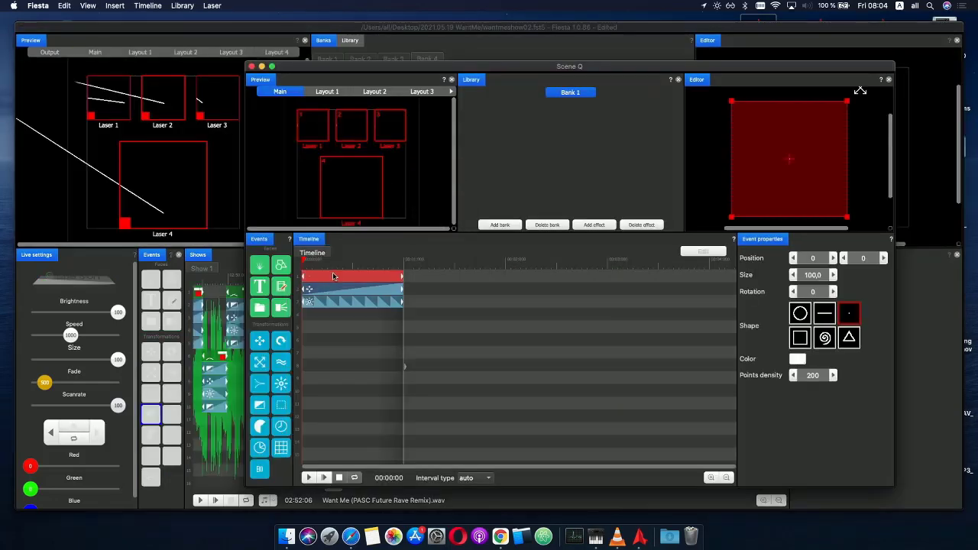
click(355, 191)
drag(313, 264, 334, 265)
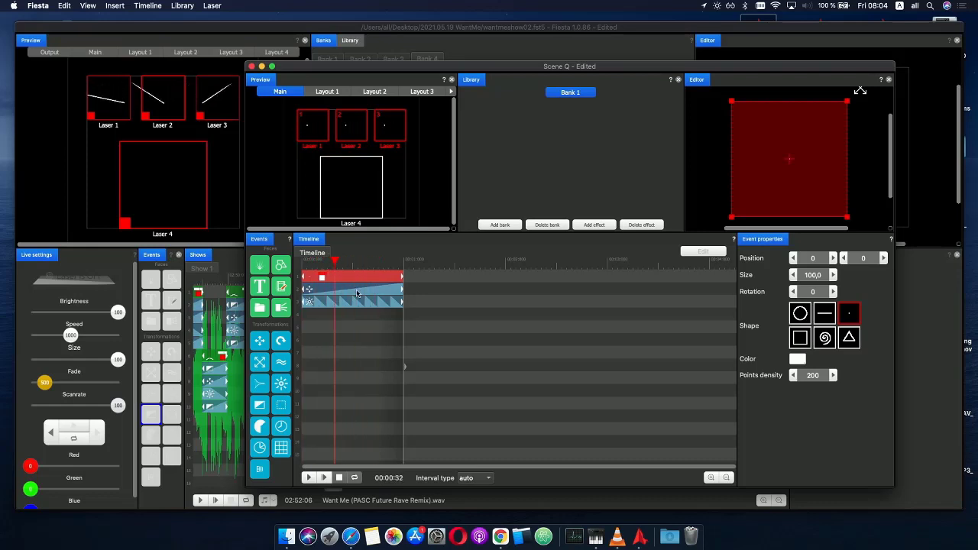
- Shift both transformation events in the scene down one row, leaving the second row free
click(337, 301)
shift+click(326, 292)
drag(315, 306, 309, 315)
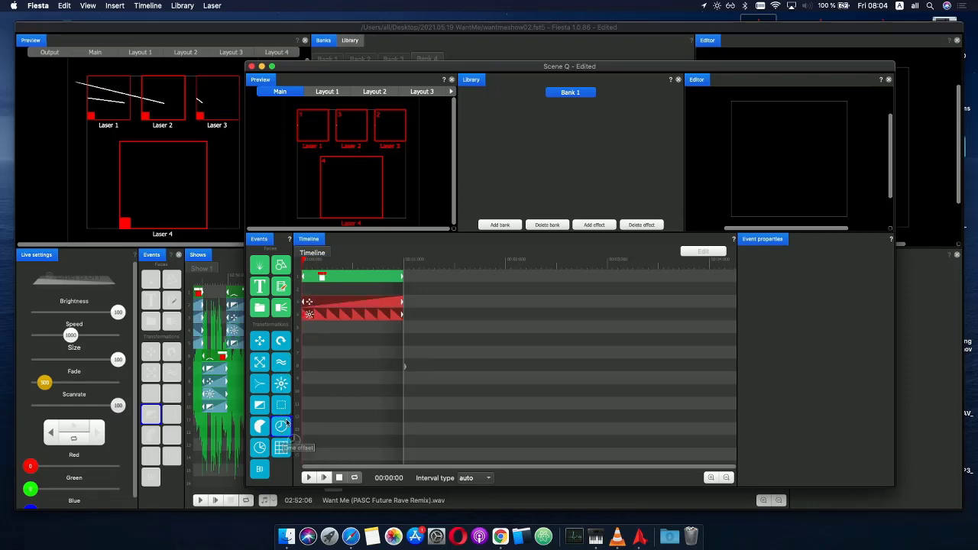
- Try a time offset event at the start of the second row, scrub through the scene, and delete the event
drag(287, 423, 348, 259)
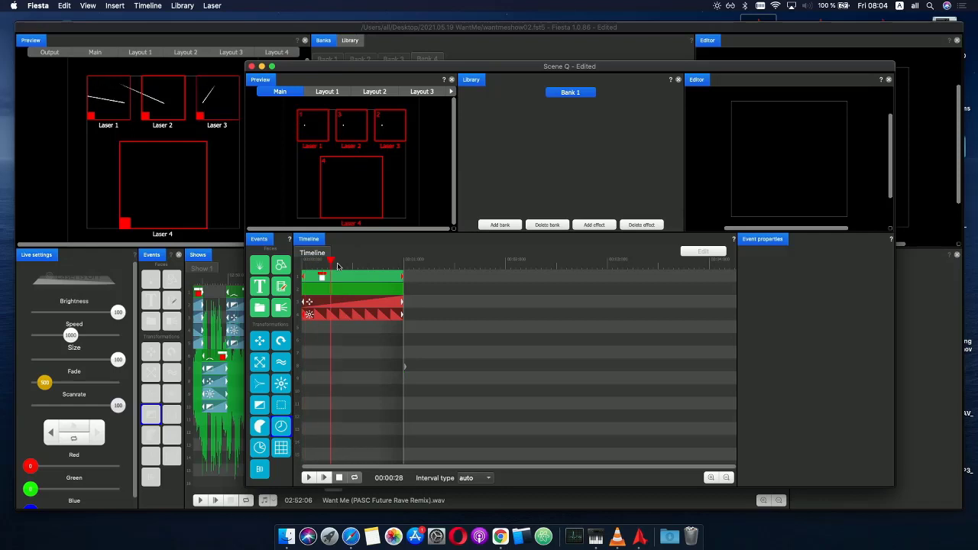
drag(300, 267, 350, 266)
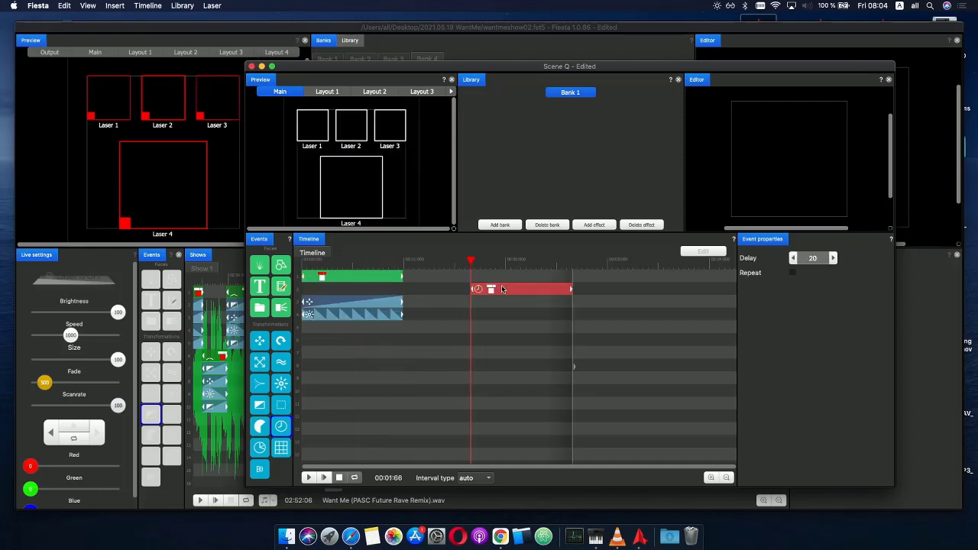
drag(502, 289, 304, 264)
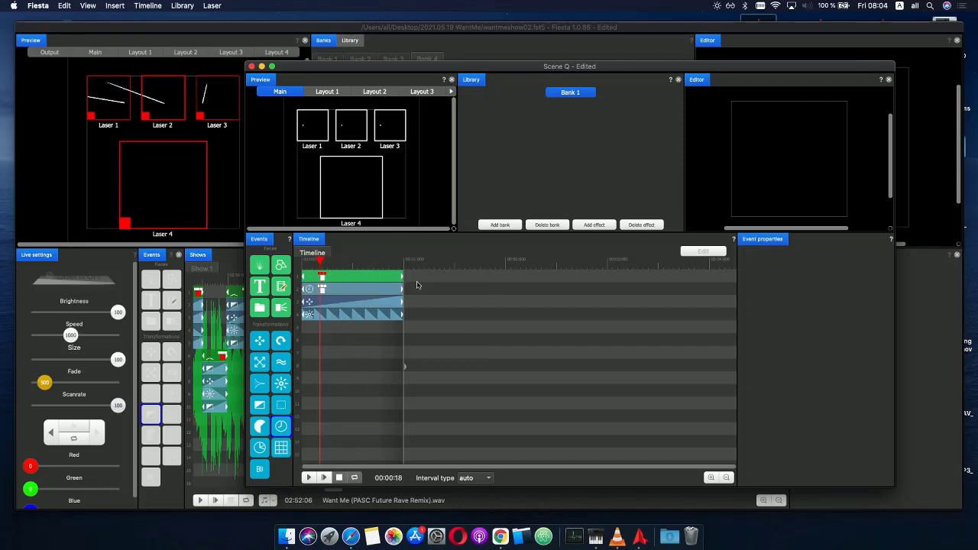
click(334, 304)
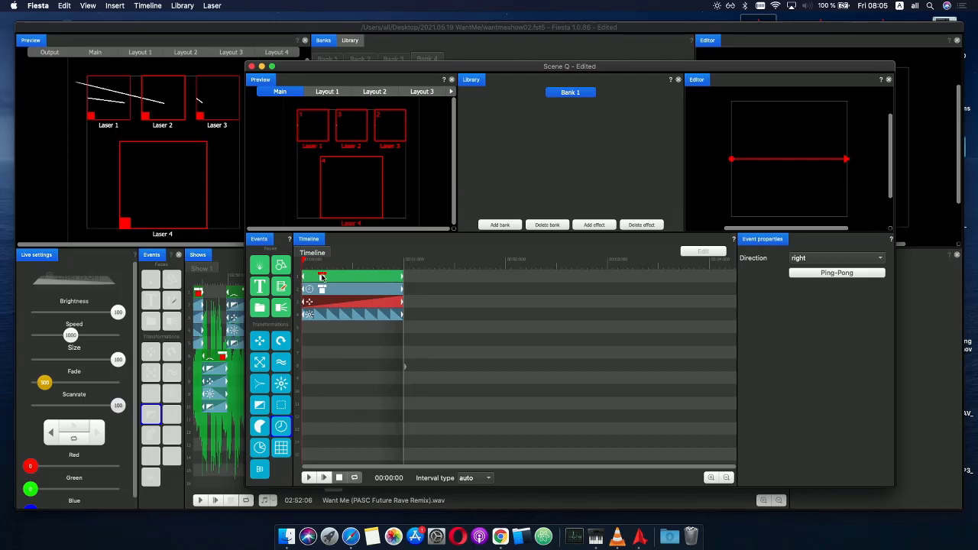
drag(318, 264, 377, 264)
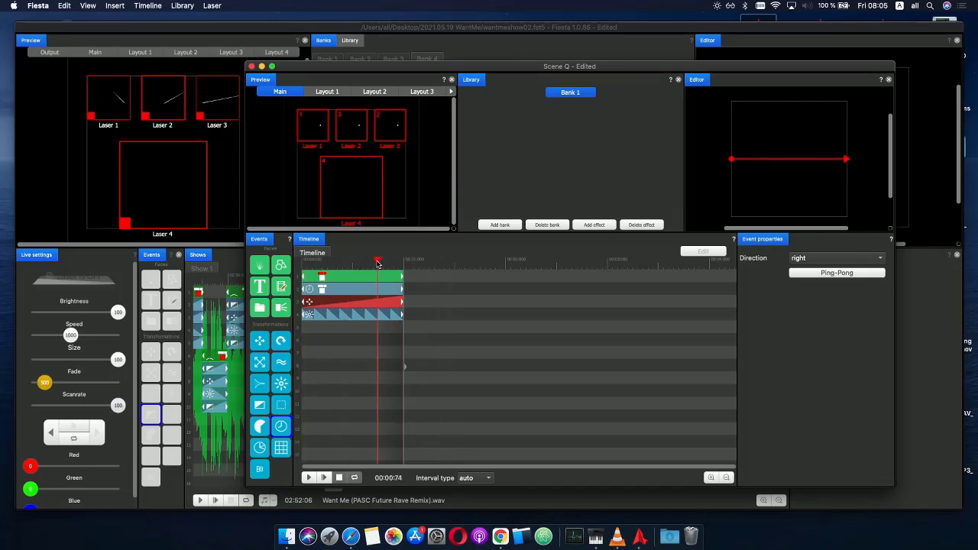
click(337, 293)
key(BackSpace)
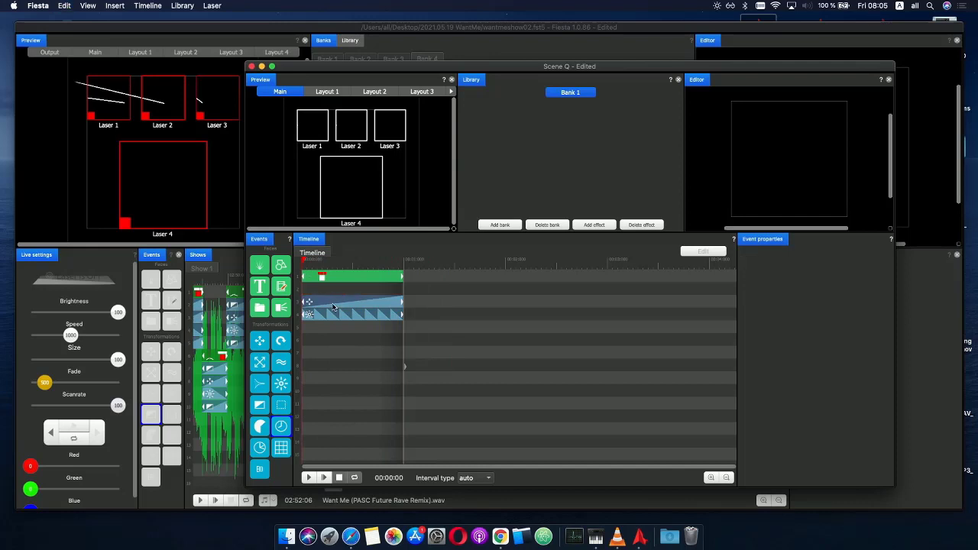
- Scrub the scene with its movement event selected, then try a delay event in the scene and delete it
click(327, 306)
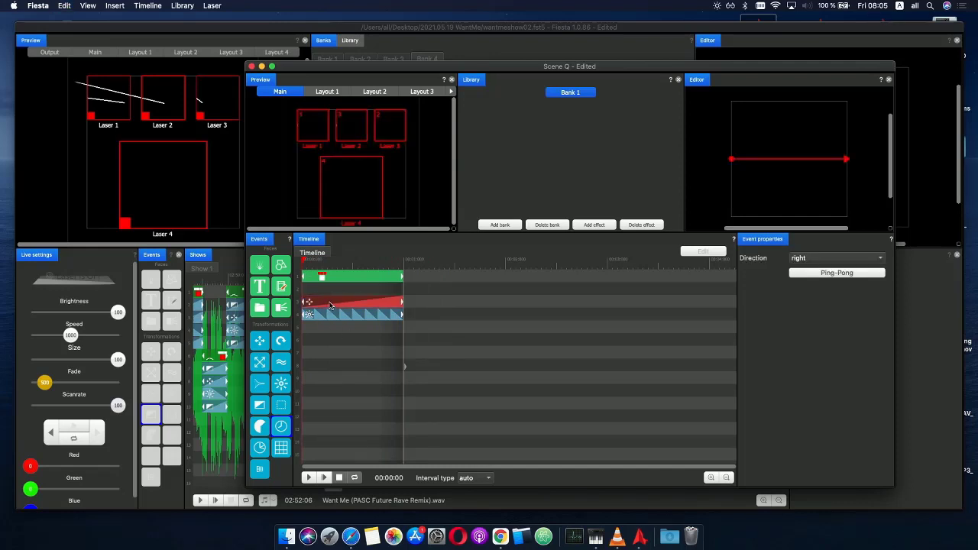
drag(314, 262, 340, 296)
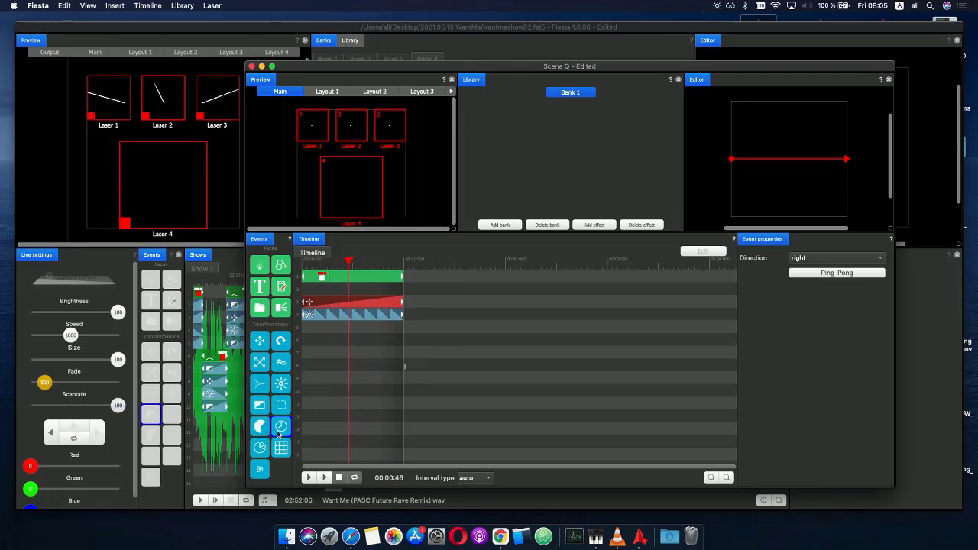
drag(290, 437, 346, 411)
key(Delete)
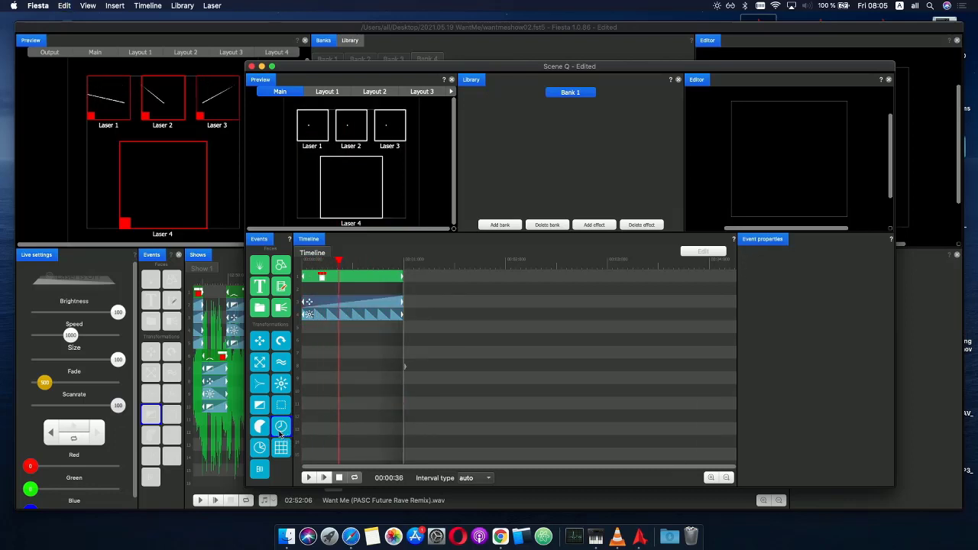
- Try a phase-driven time event on the scene's second row with its phase value set to 8, and scrub back to the start
drag(264, 449, 313, 287)
click(325, 318)
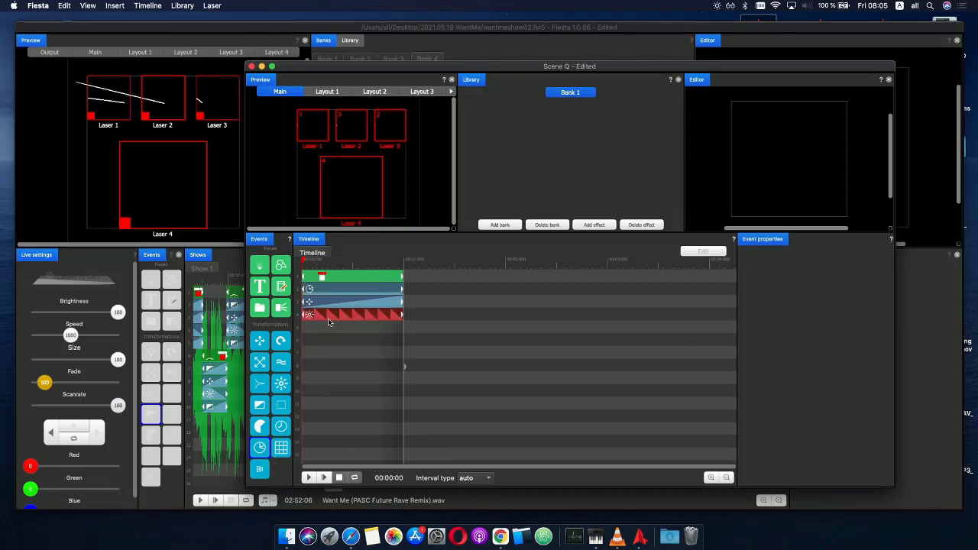
click(334, 287)
click(334, 287)
click(318, 290)
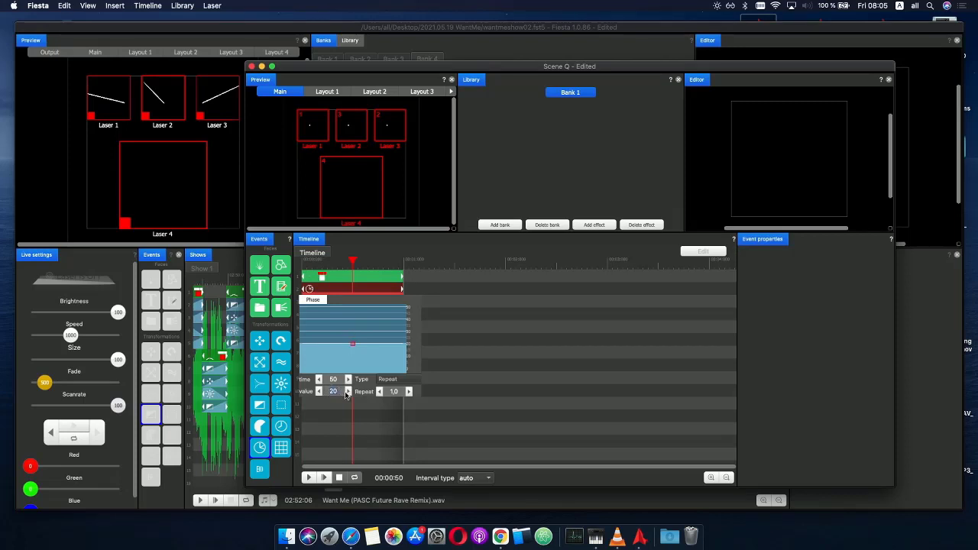
text(8)
key(Return)
click(310, 263)
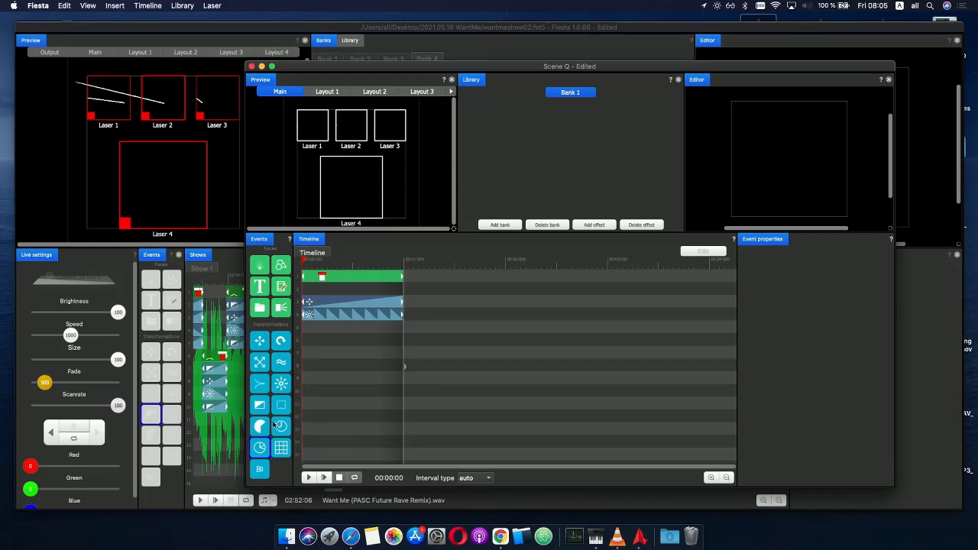
- Add the phase-driven time event to the scene's second row again, set its phase value to 8, and play the scene
click(260, 448)
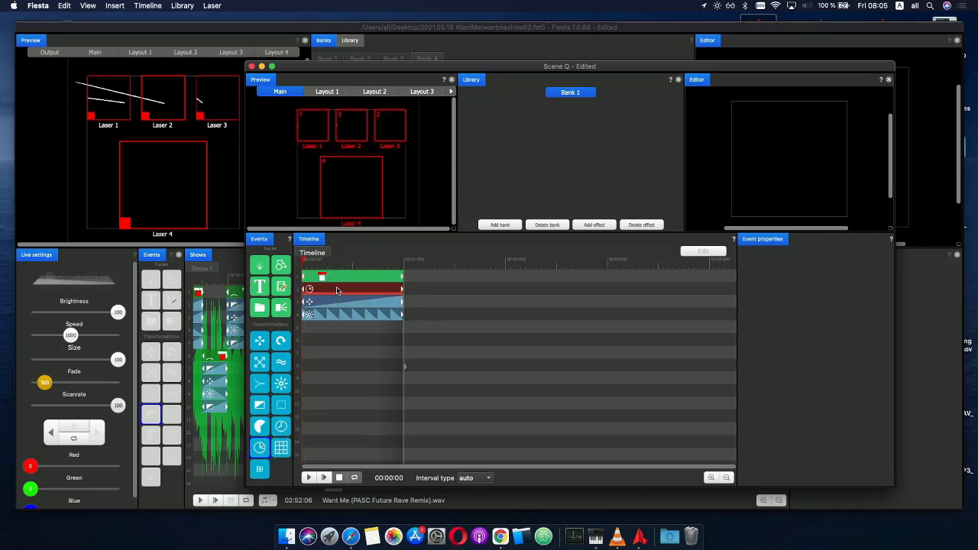
click(337, 291)
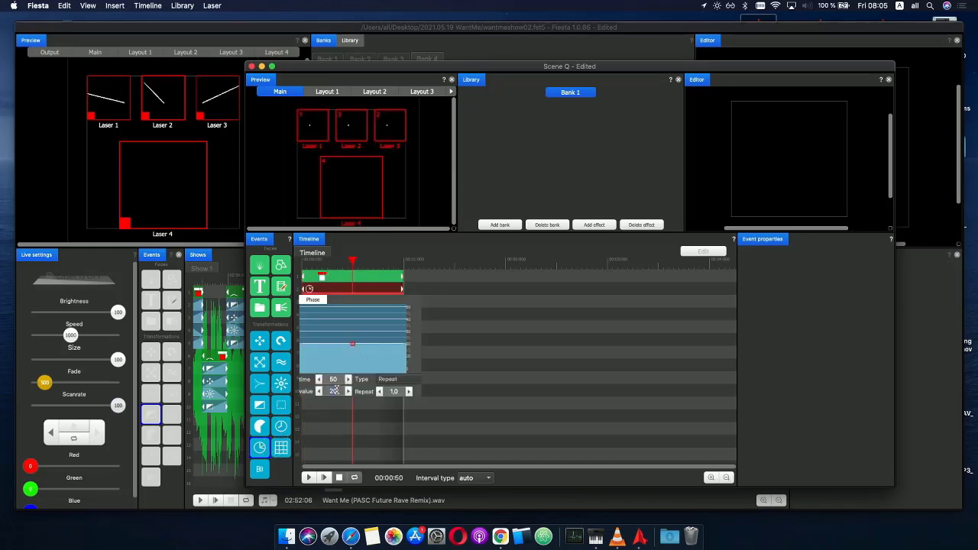
text(8)
drag(321, 266, 300, 333)
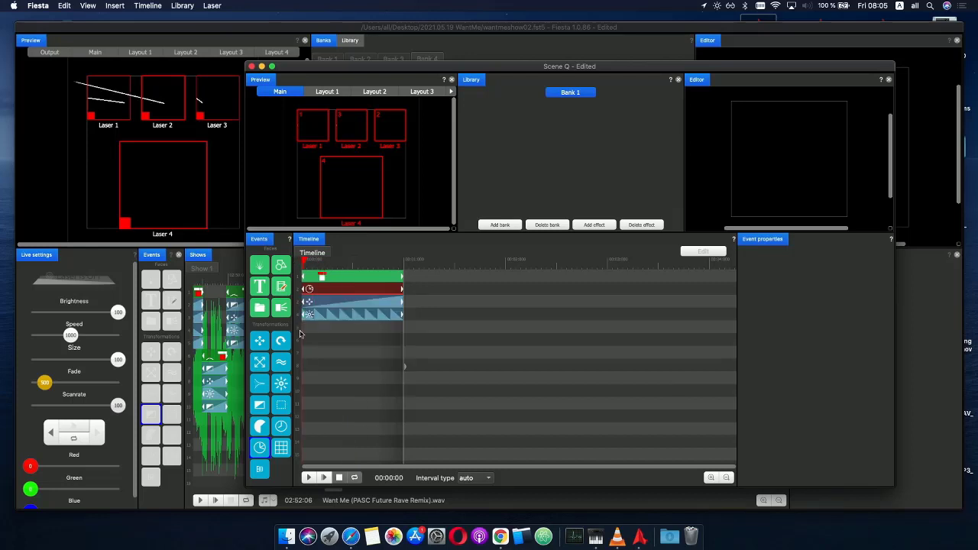
click(322, 479)
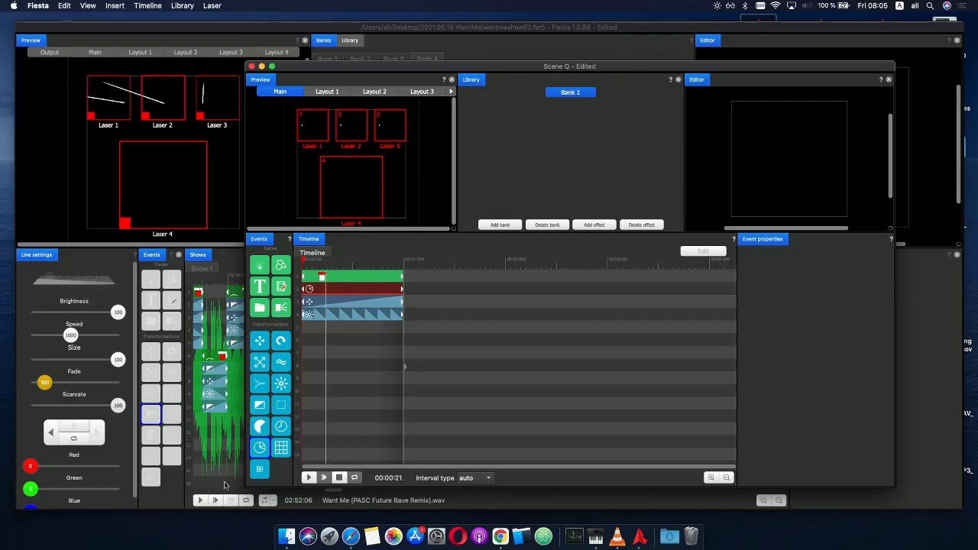
- Stop the scene playback and switch to Calculator to divide 100 by 8
click(327, 538)
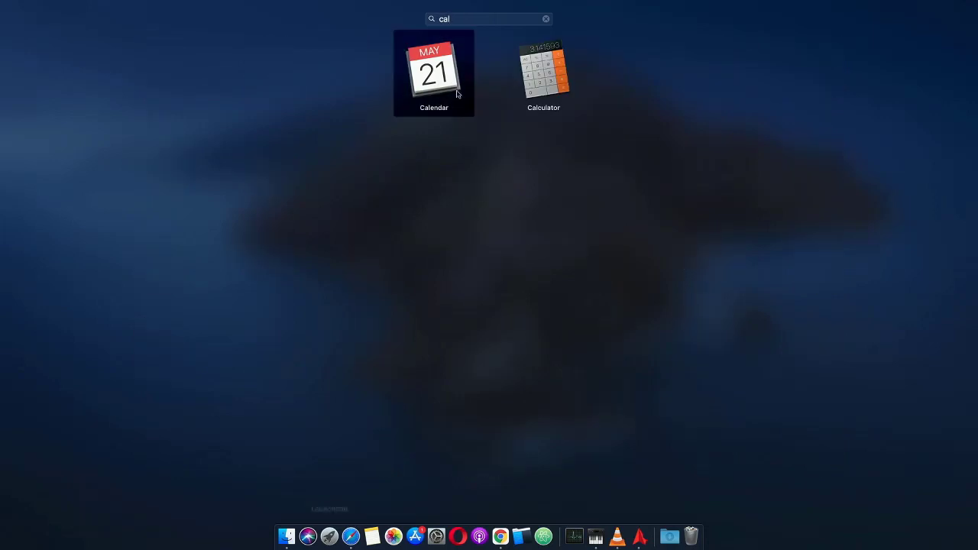
click(555, 72)
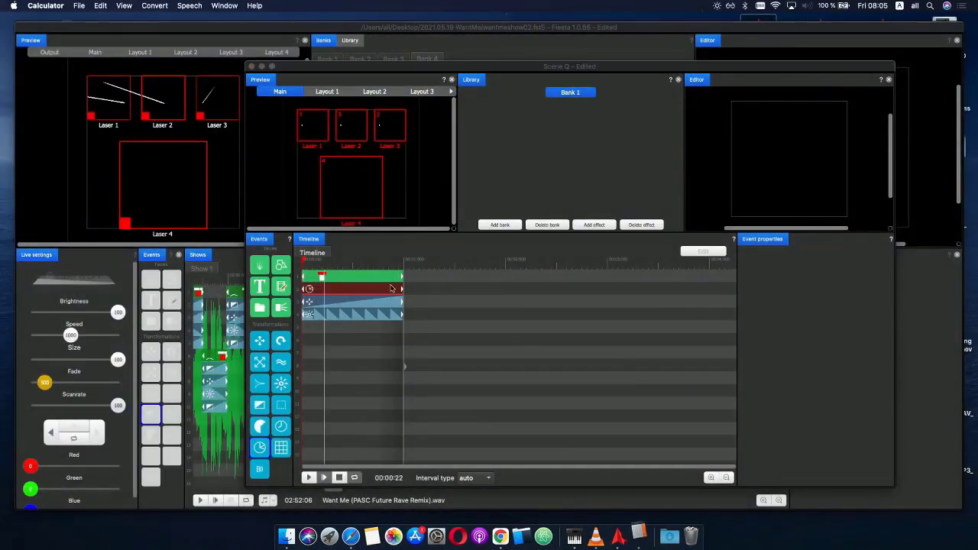
key(super+m)
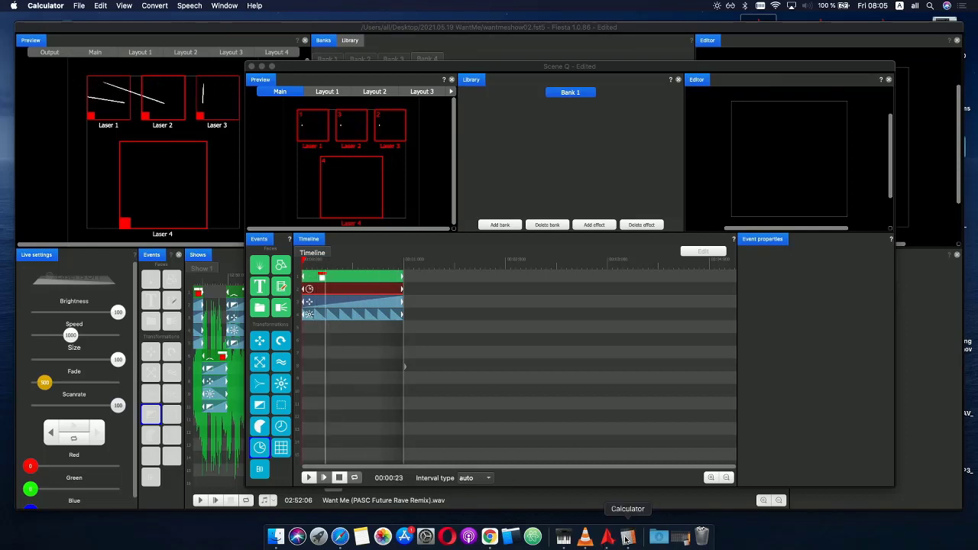
click(339, 477)
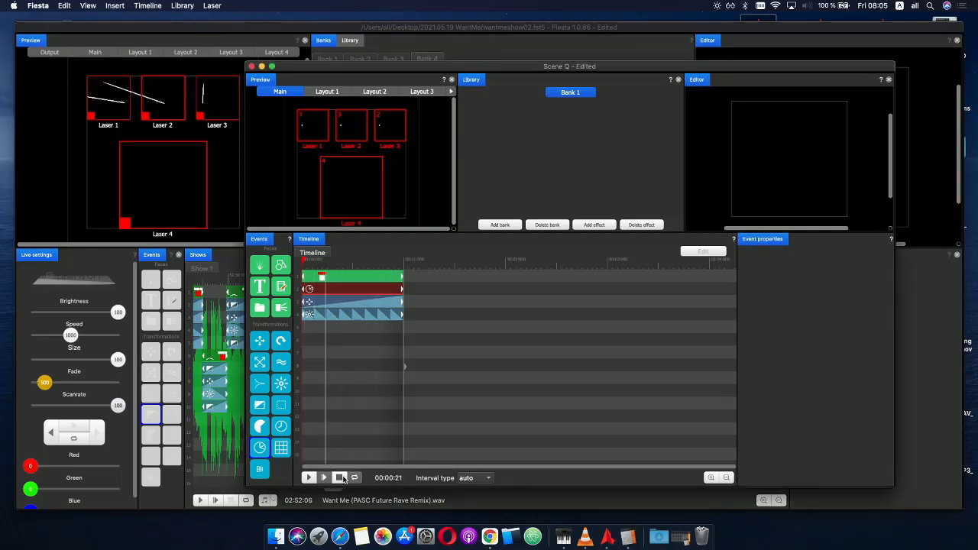
click(628, 537)
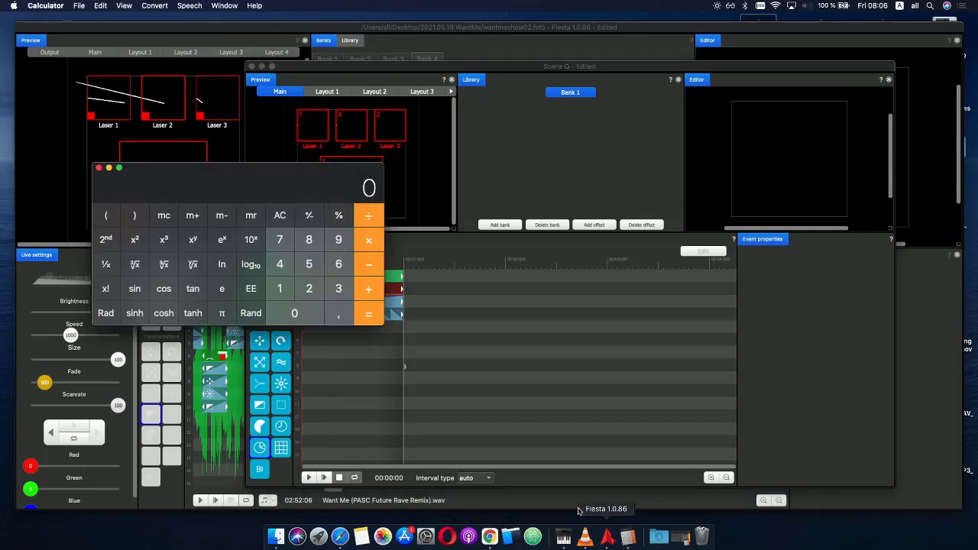
text(100/8)
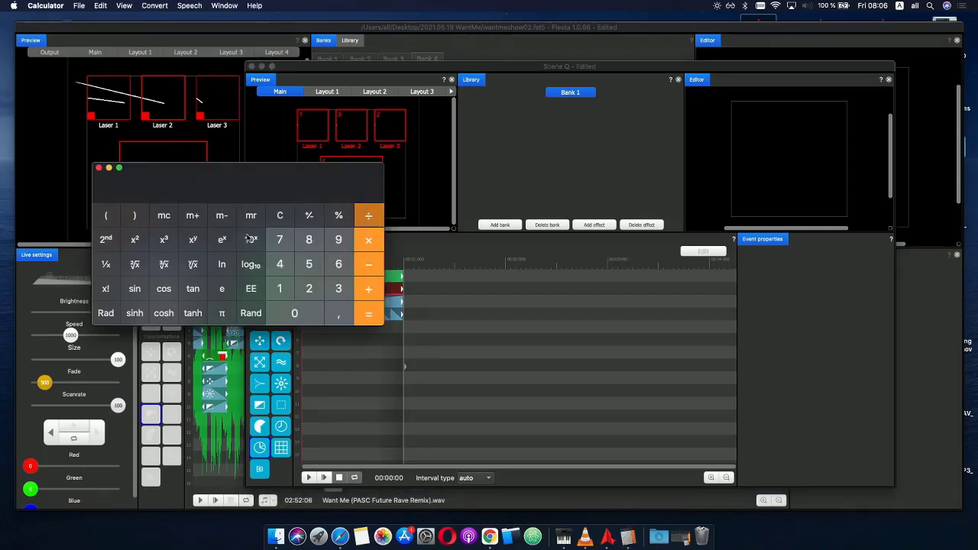
- Set the time event's phase value to 12,5, play the scene to check it, and close Calculator
click(505, 288)
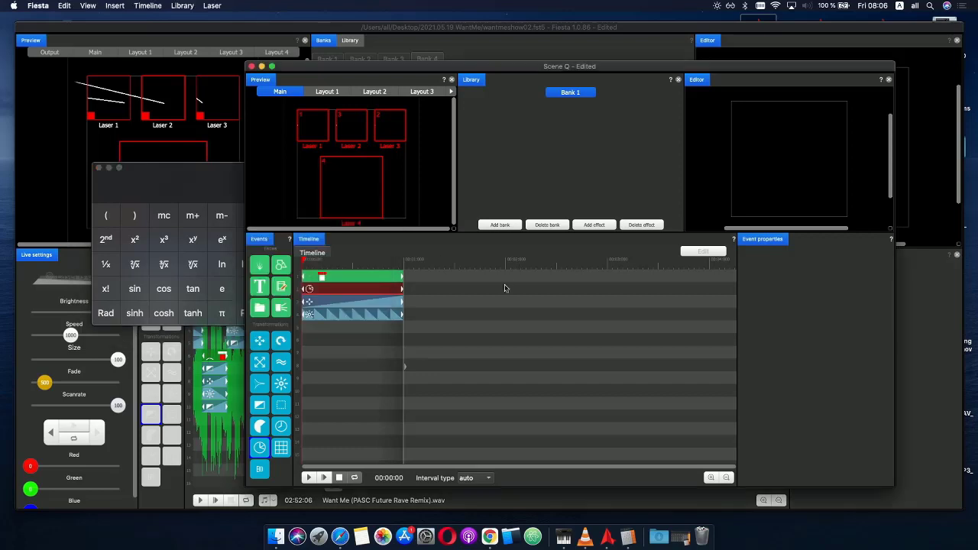
click(357, 297)
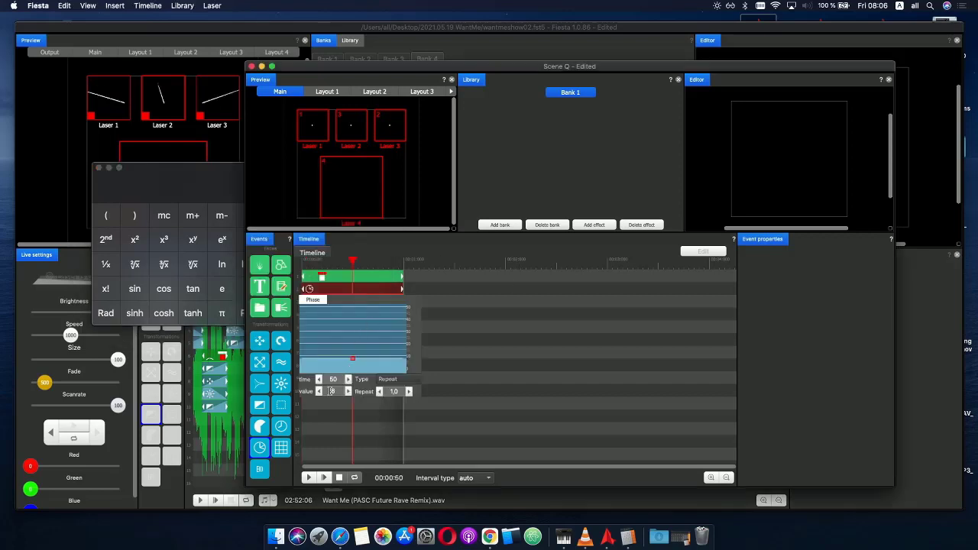
text(12,5)
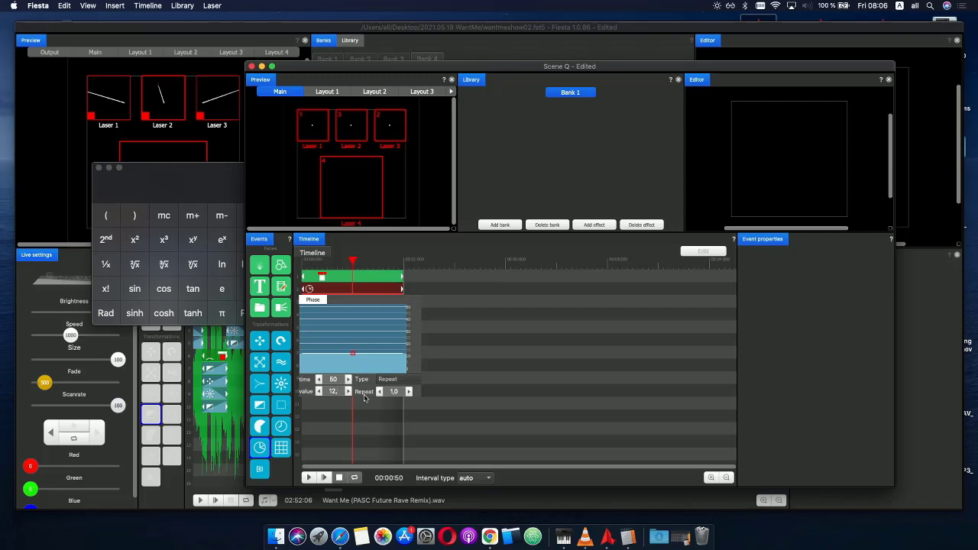
click(511, 375)
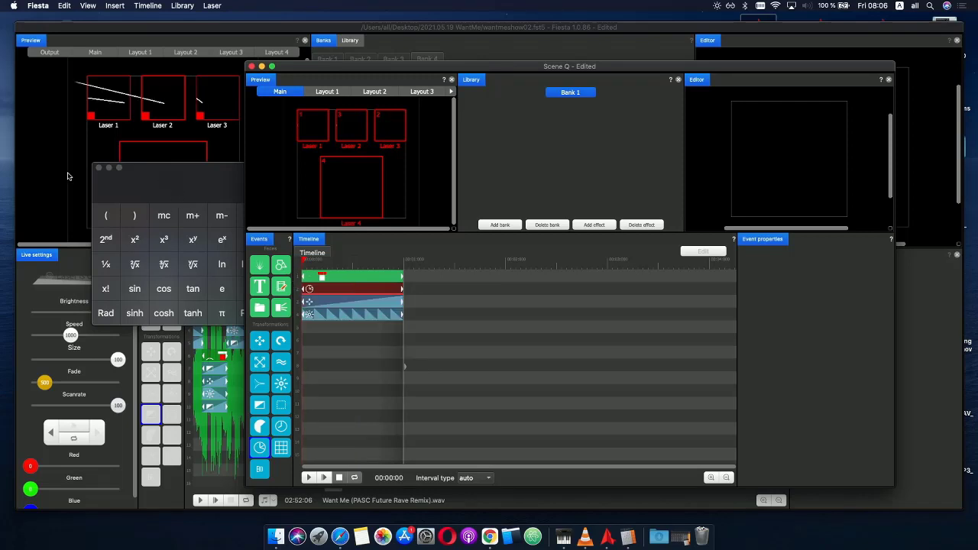
click(324, 478)
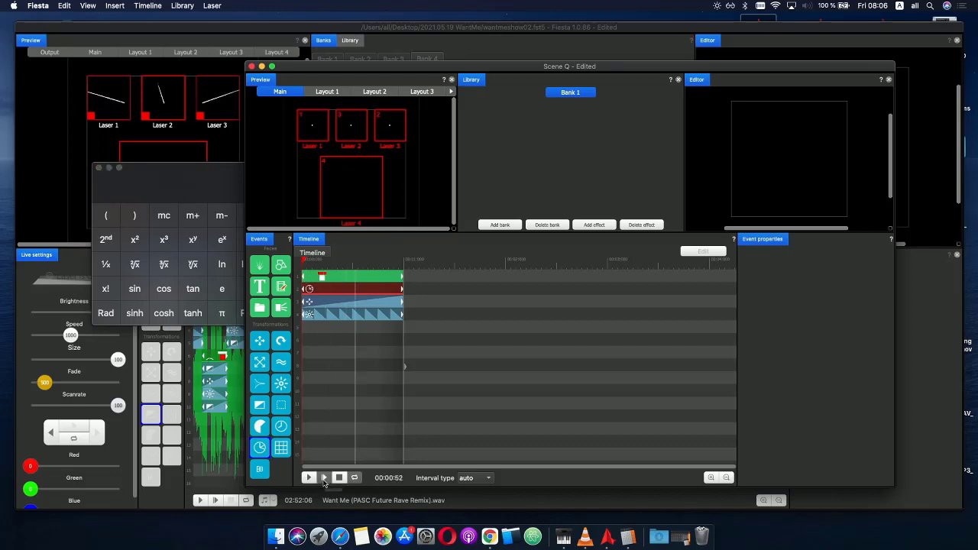
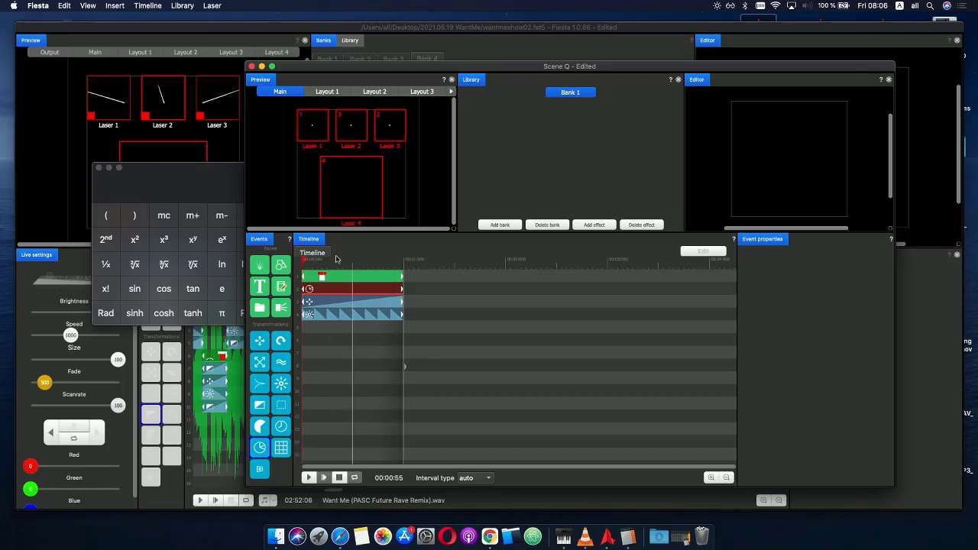
click(99, 168)
- Shift the three transformation events down one row, add a delay event on the freed second row, and close the scene editor
drag(432, 340, 303, 310)
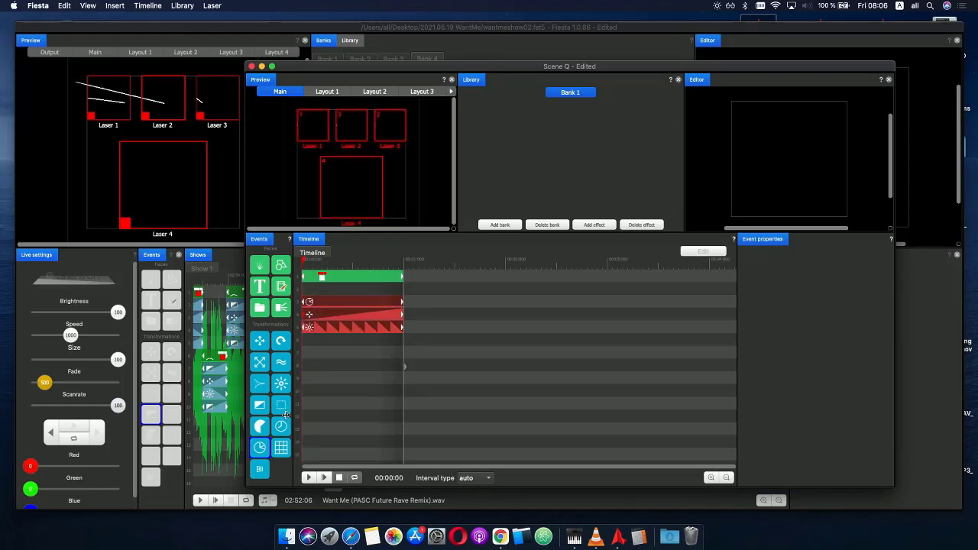
drag(282, 433, 340, 289)
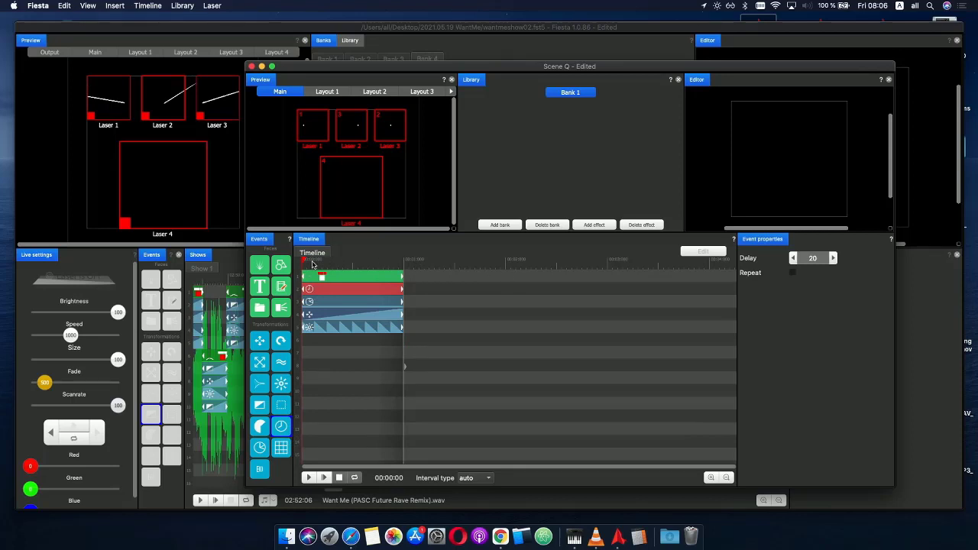
drag(312, 264, 283, 261)
click(251, 67)
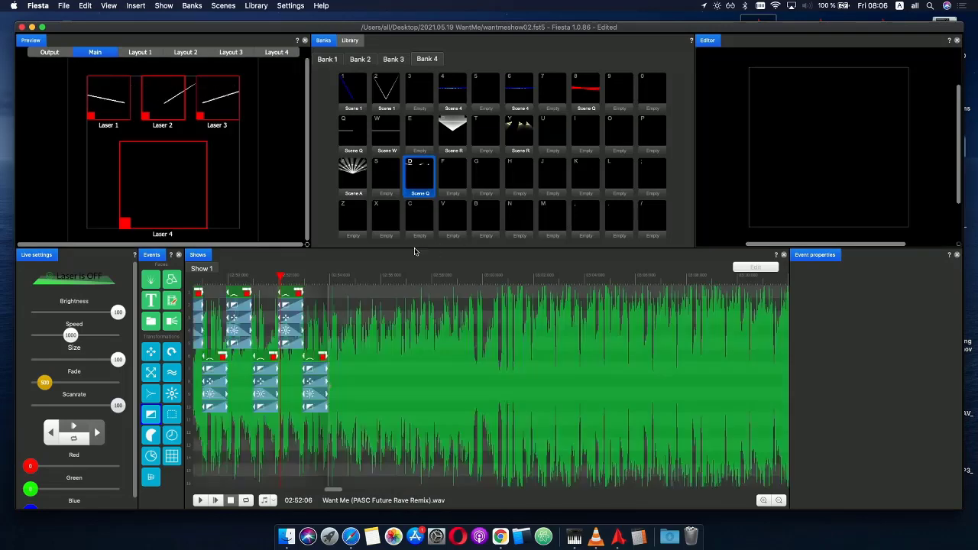
- Place Scene Q from slot D on the show's first row from 02:53:68, set its Phase repeat to 8, and preview it
drag(415, 189, 462, 296)
drag(323, 277, 392, 278)
click(380, 292)
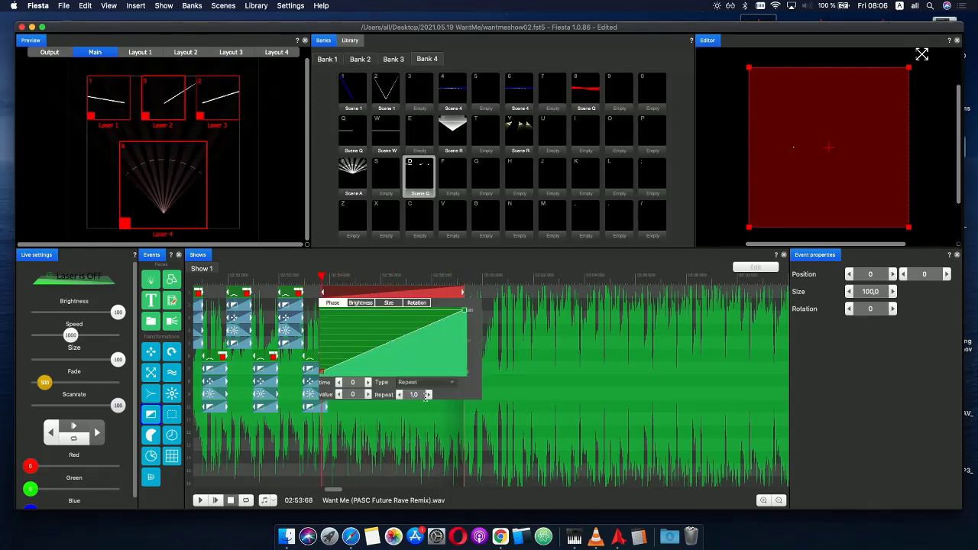
text(8)
key(Return)
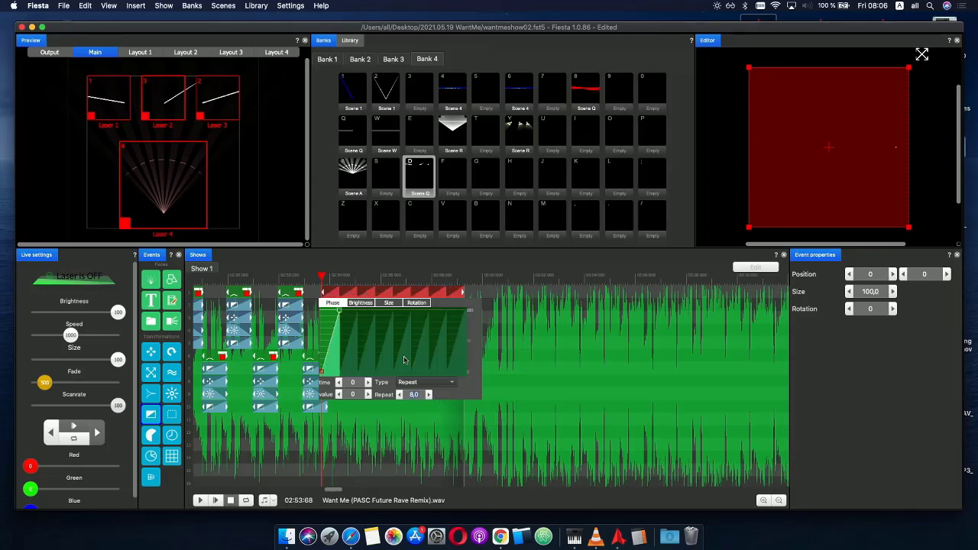
click(299, 276)
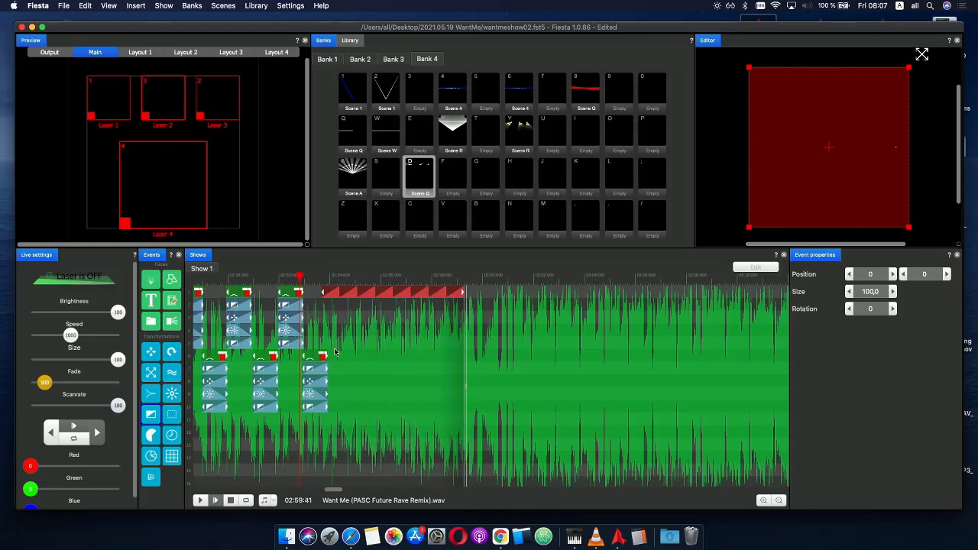
click(330, 278)
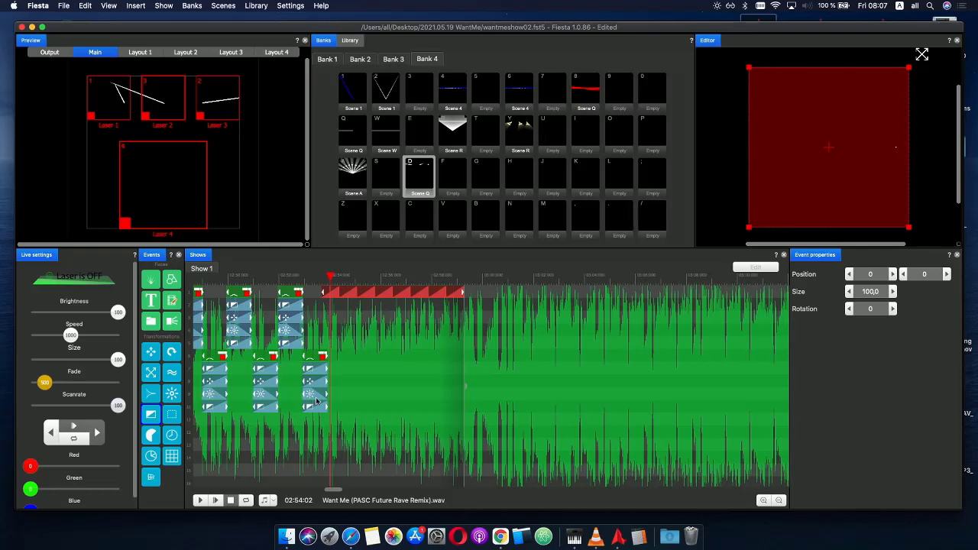
- Add a brightness event beneath the new Scene Q event, with its phase rising to 100, holding until time 79, and falling toward the end
click(171, 394)
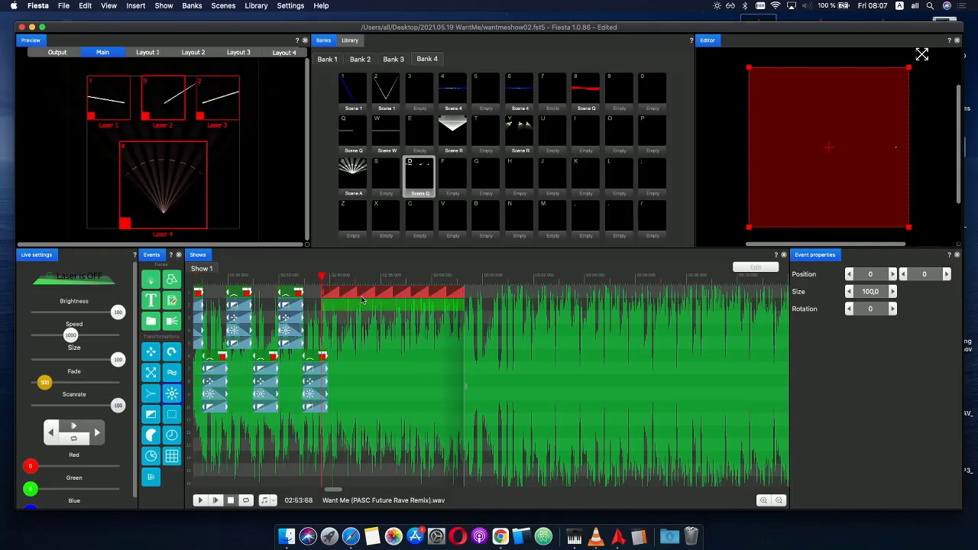
mouse_move(350, 315)
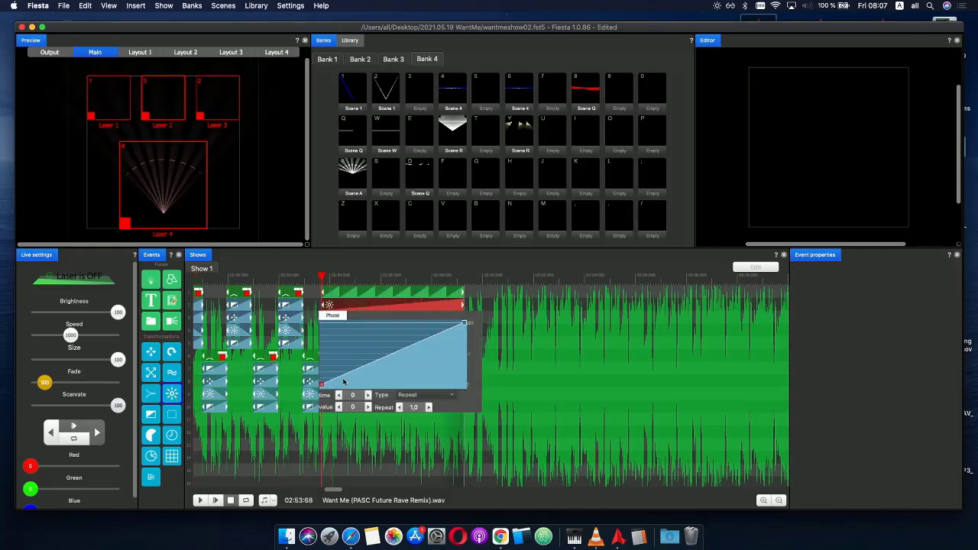
drag(344, 382, 379, 324)
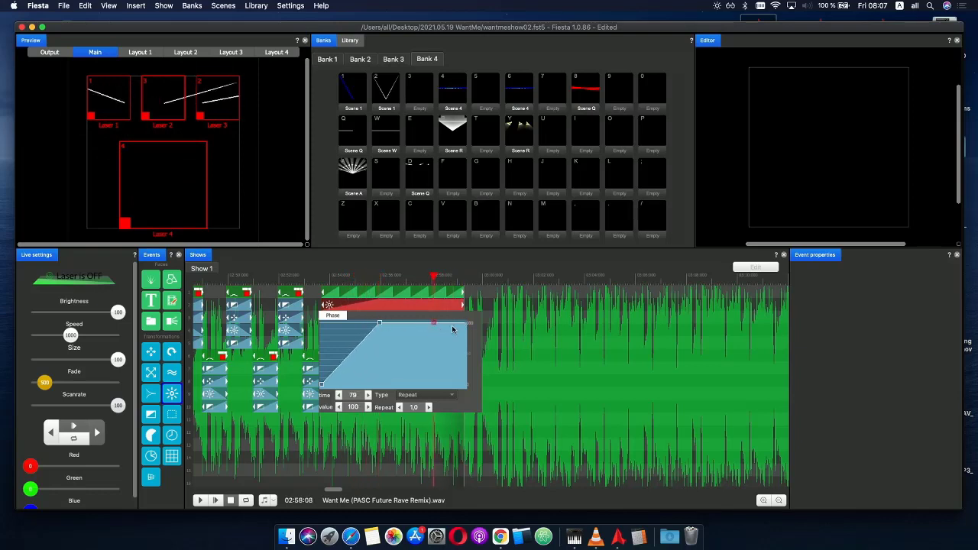
drag(452, 330, 480, 405)
- Play the show from 02:53:50 to check the faded Scene Q section, then scrub back to 02:54:64
click(318, 274)
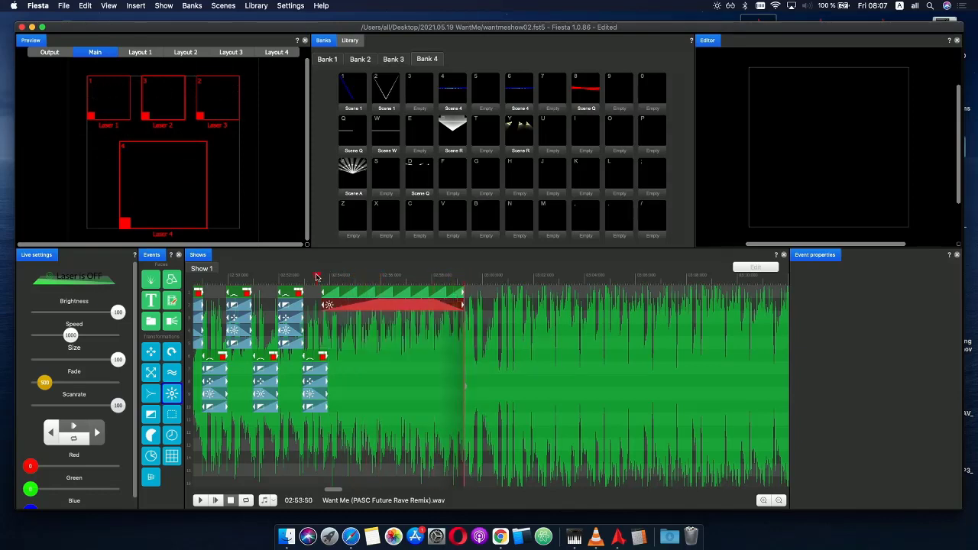
key(space)
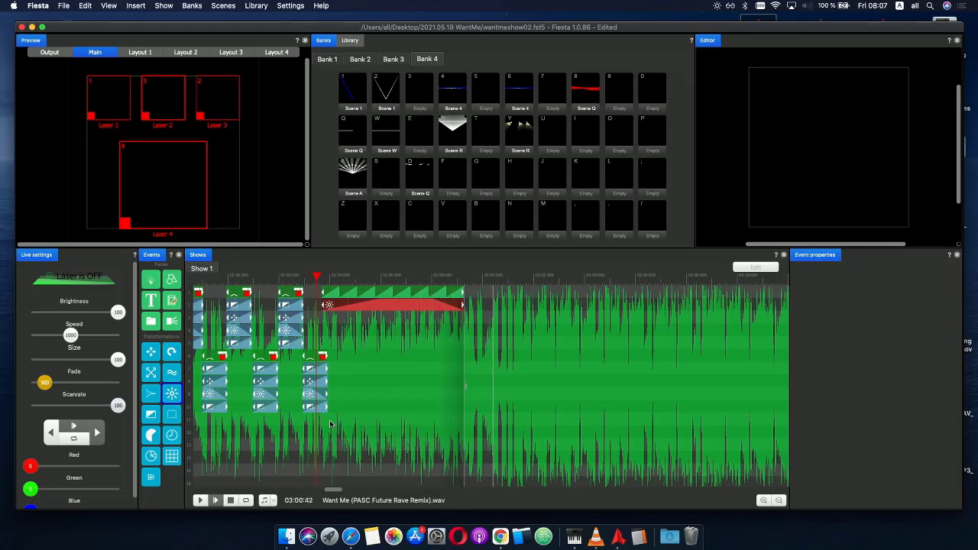
click(346, 276)
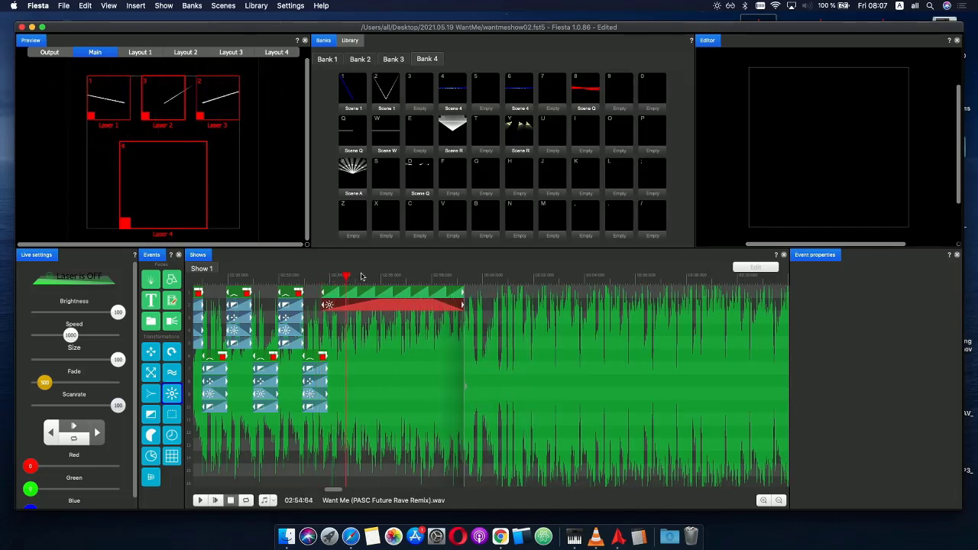
- Scrub through the faded Scene Q section on the show timeline, then save the show file
click(295, 276)
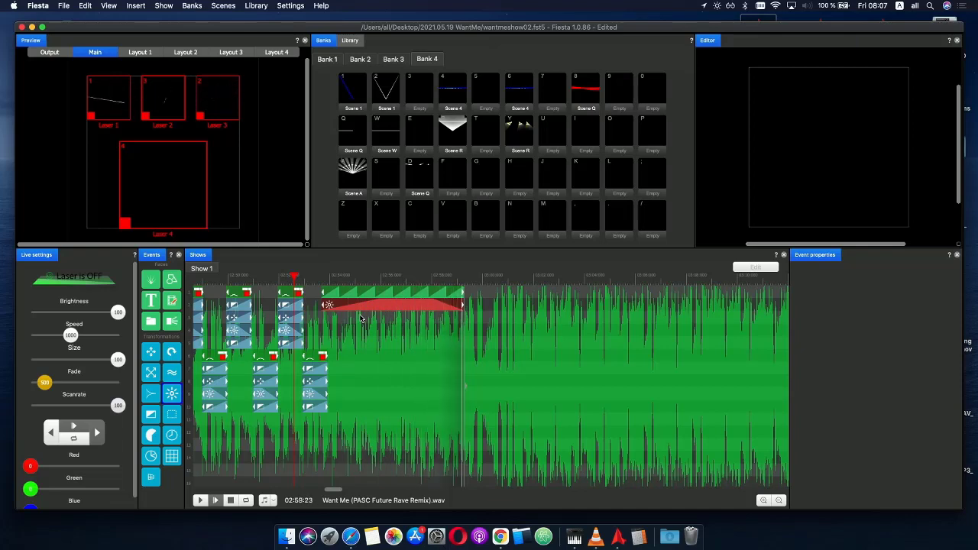
click(432, 276)
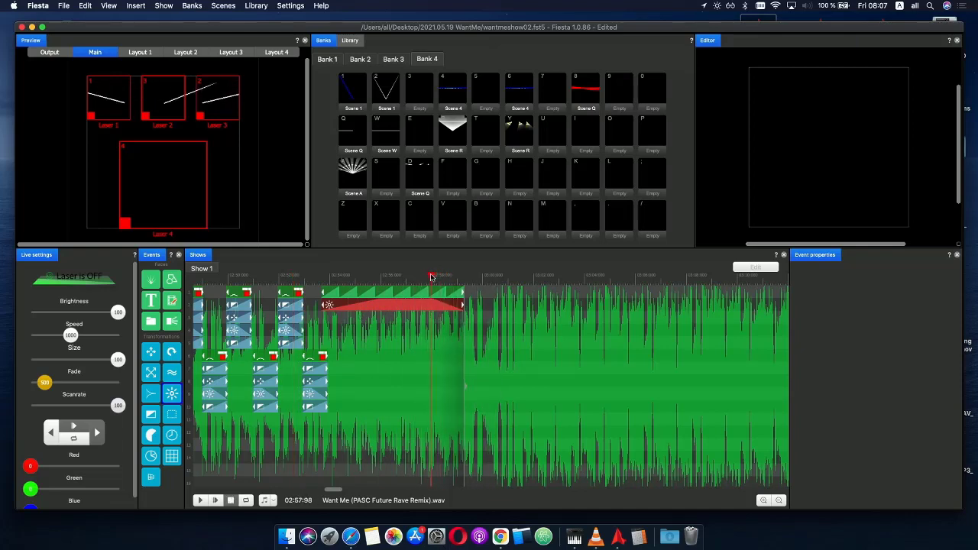
click(317, 277)
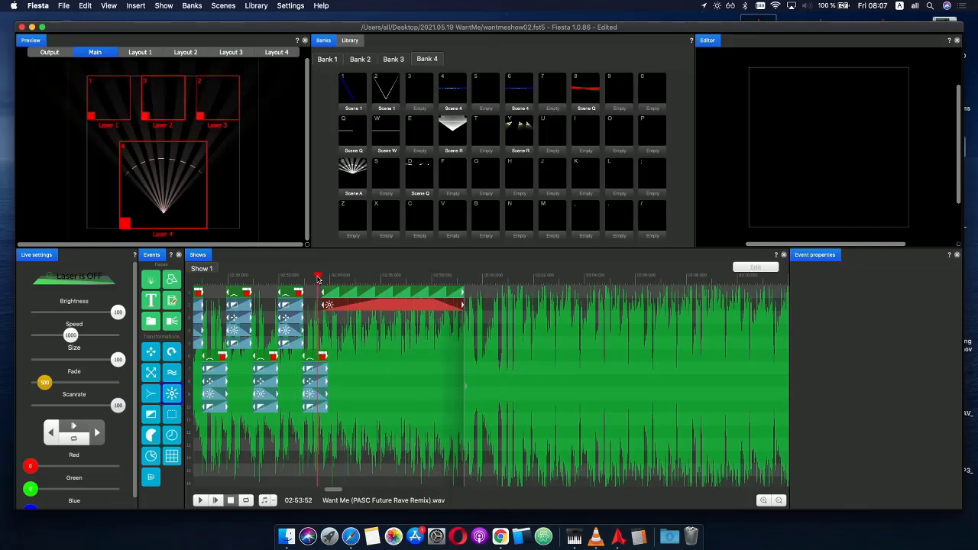
click(61, 6)
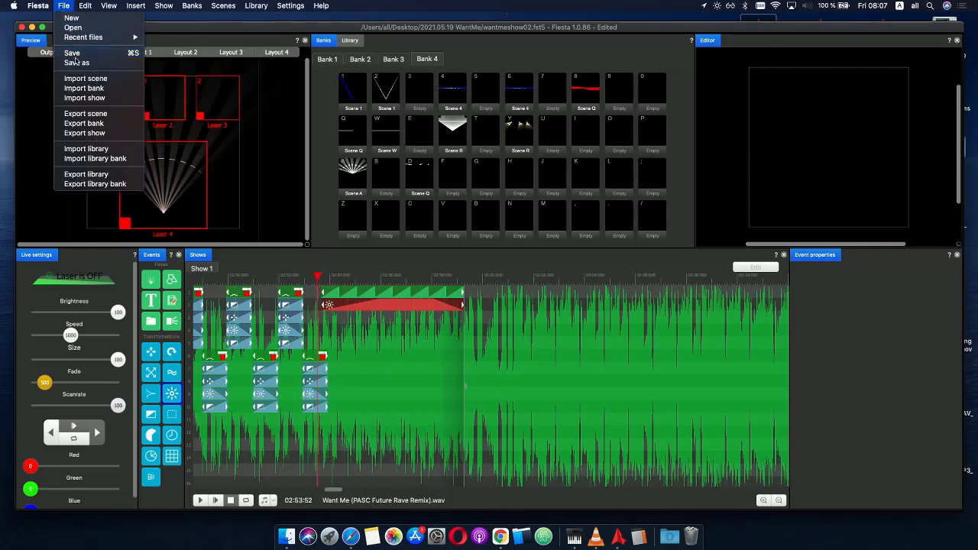
click(72, 50)
- Play the show from 02:52:96 through the Scene Q section, then scrub to 02:56:06
click(304, 276)
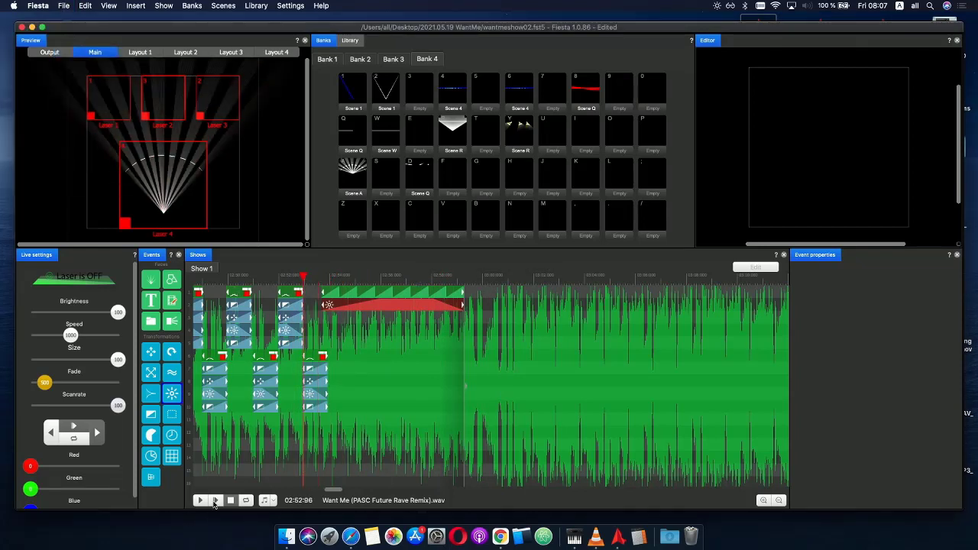
click(215, 500)
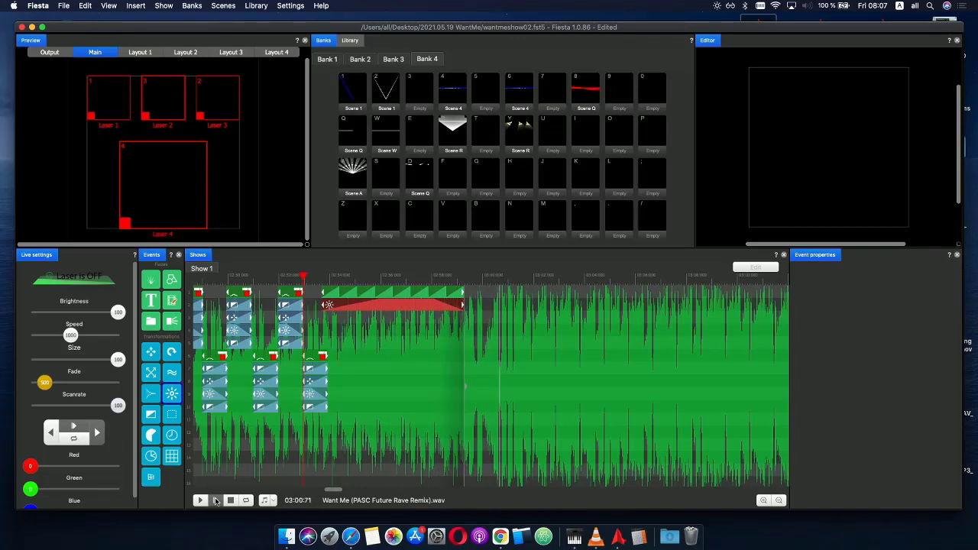
mouse_move(304, 276)
mouse_down()
mouse_move(454, 282)
mouse_move(373, 280)
mouse_move(383, 277)
mouse_up()
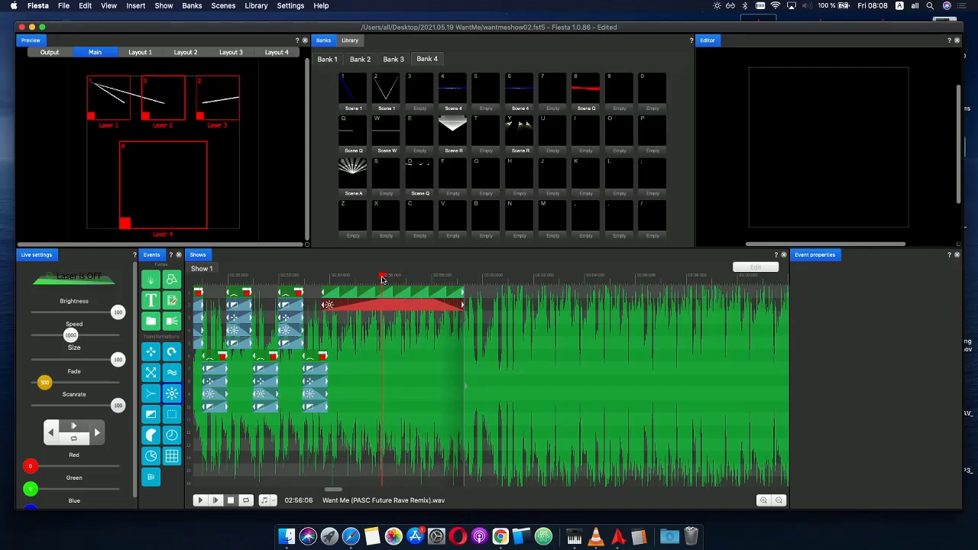
- Create a scene in empty slot G of Bank 4, add a group event on its first row, and open the group for editing
click(453, 182)
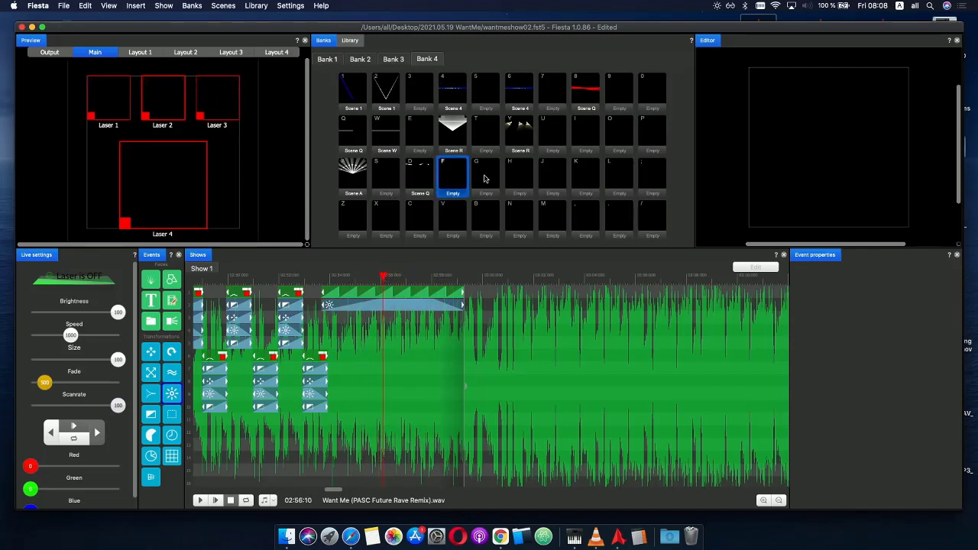
double_click(484, 178)
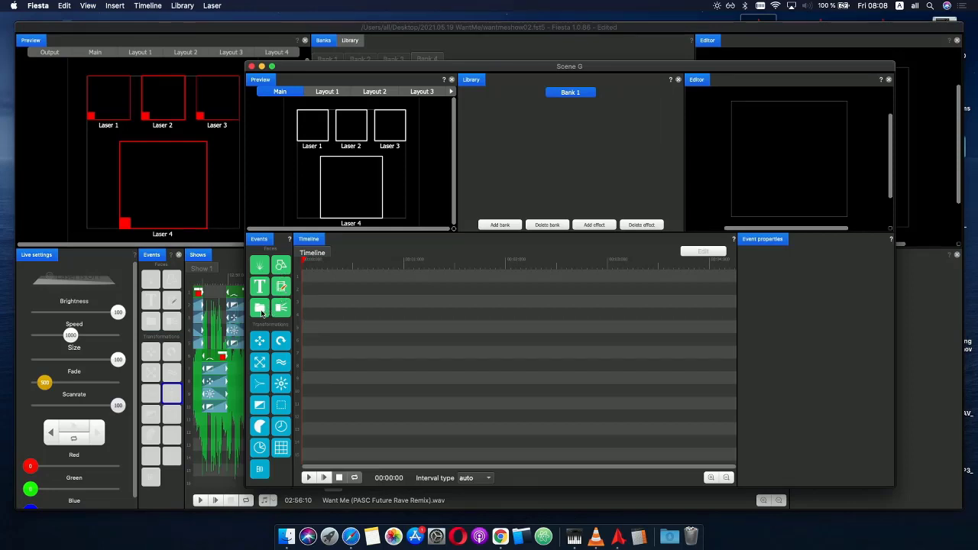
drag(260, 308, 306, 284)
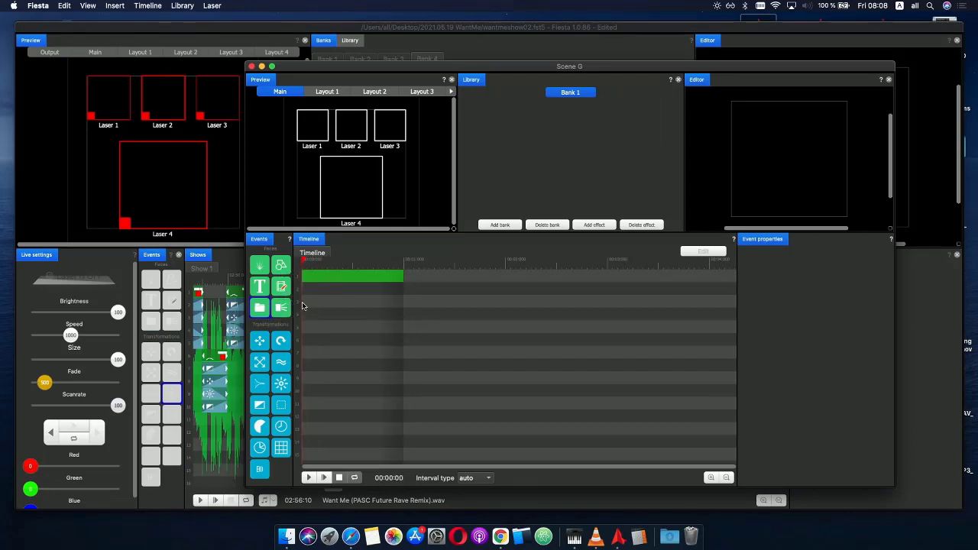
click(304, 276)
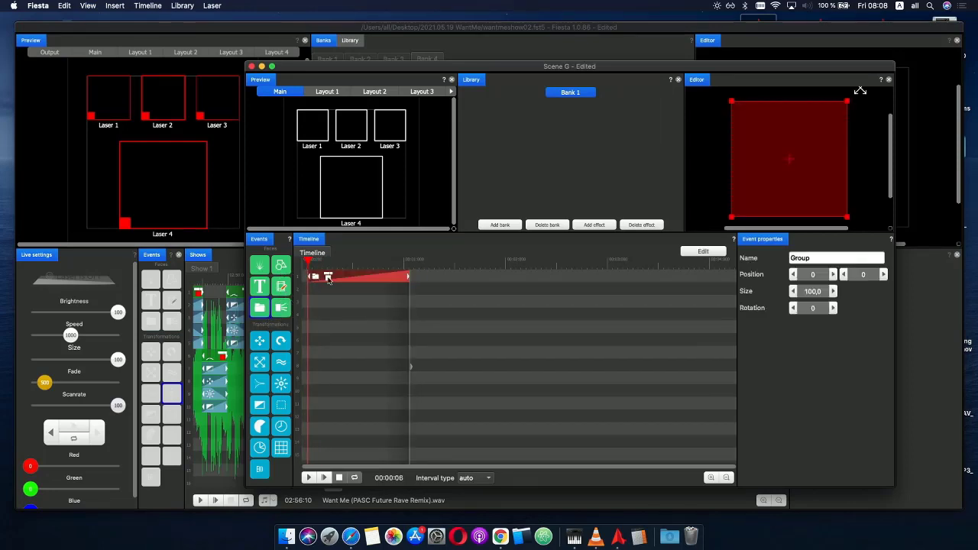
click(689, 253)
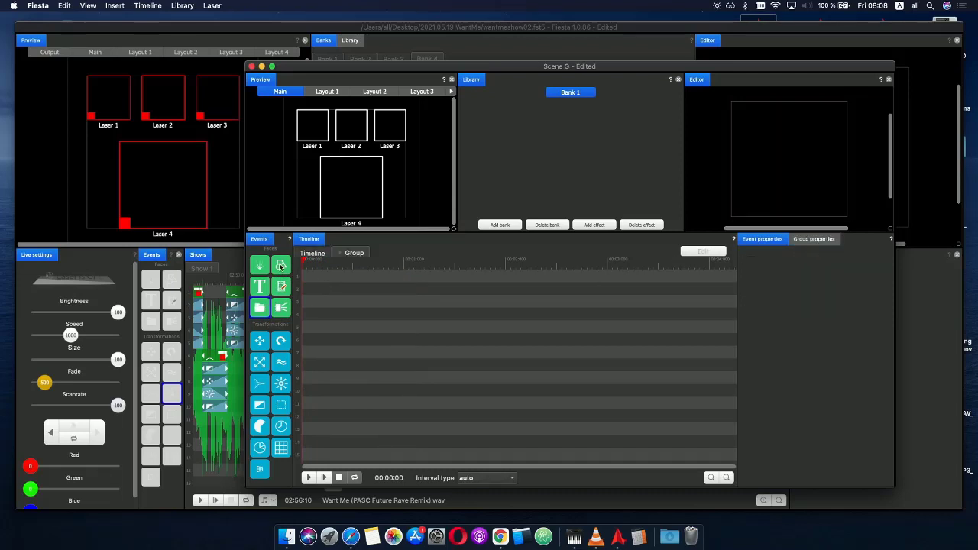
- Add a shape event at the start of the group's first row and change its shape to a horizontal line
drag(279, 266, 306, 272)
click(306, 275)
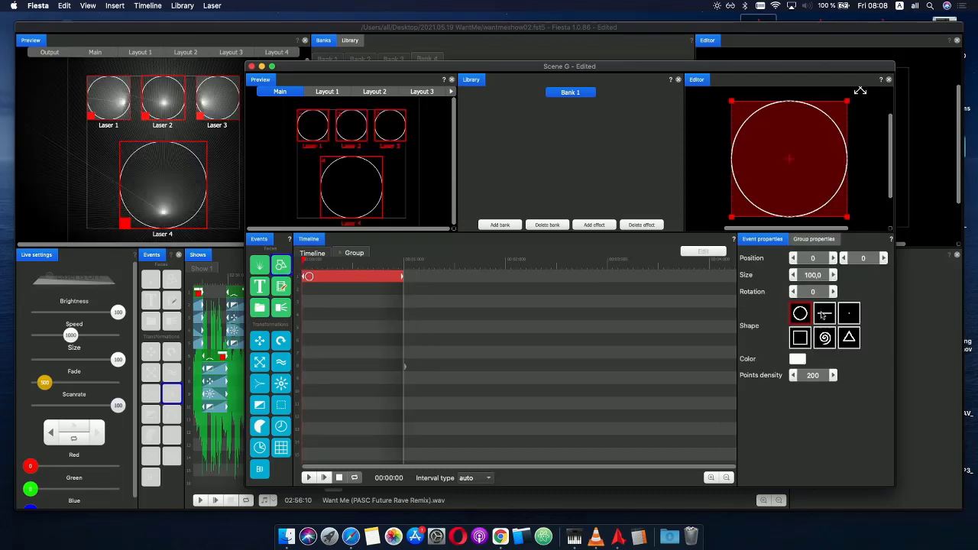
click(825, 314)
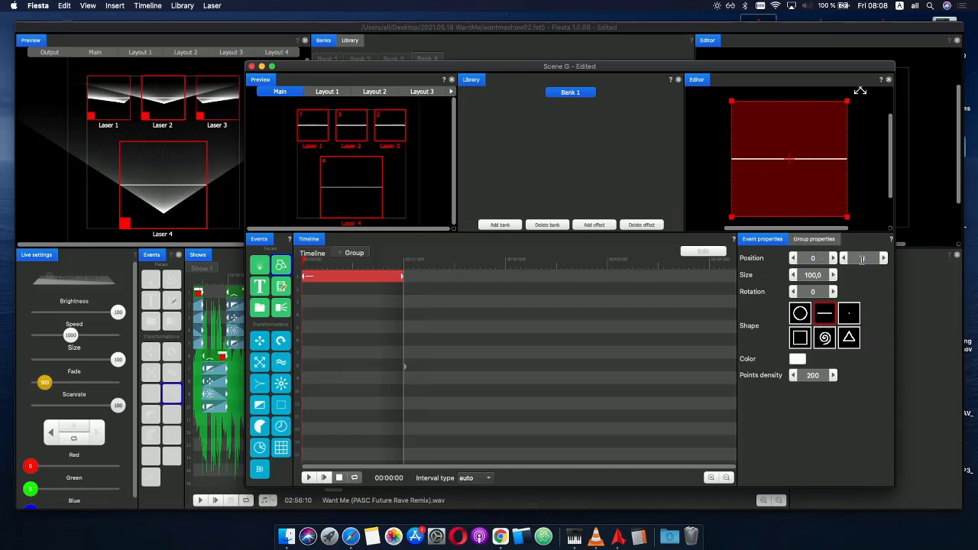
- Raise the line to a vertical position of 28000 and shrink it to a size of about 46.5
text(16000)
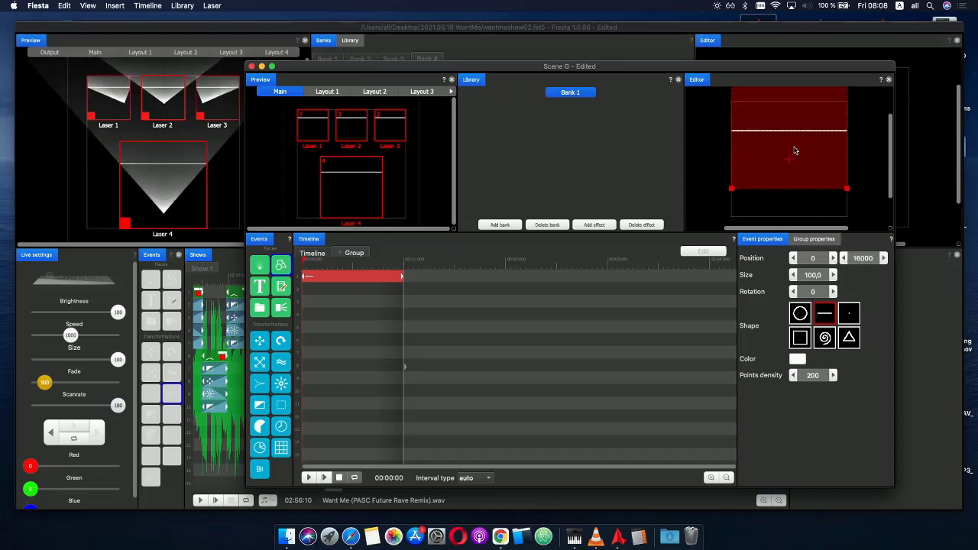
drag(795, 151, 796, 134)
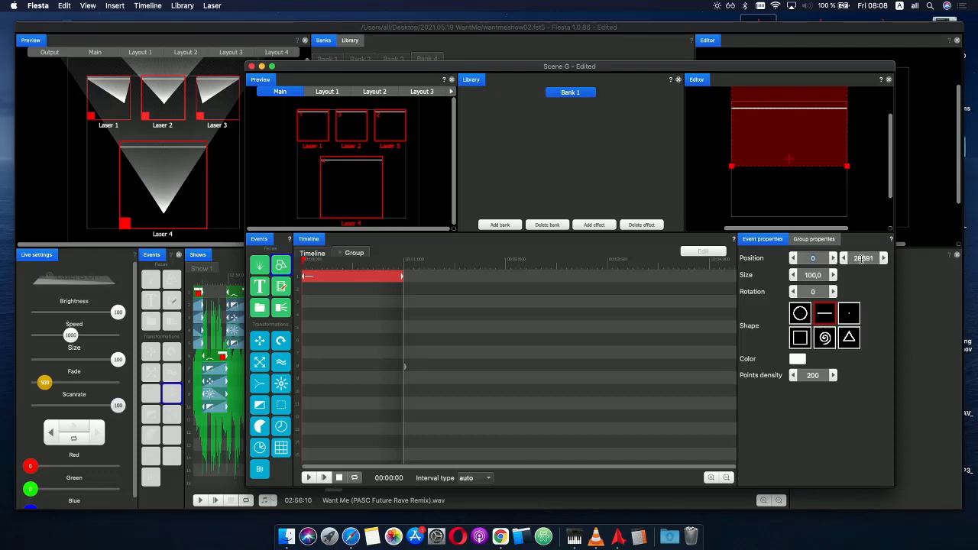
drag(846, 170, 782, 144)
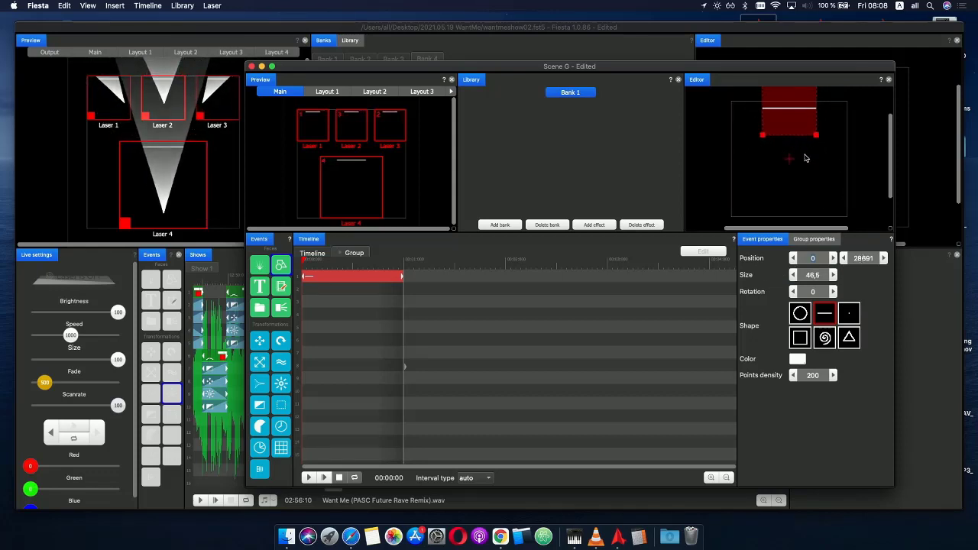
click(881, 261)
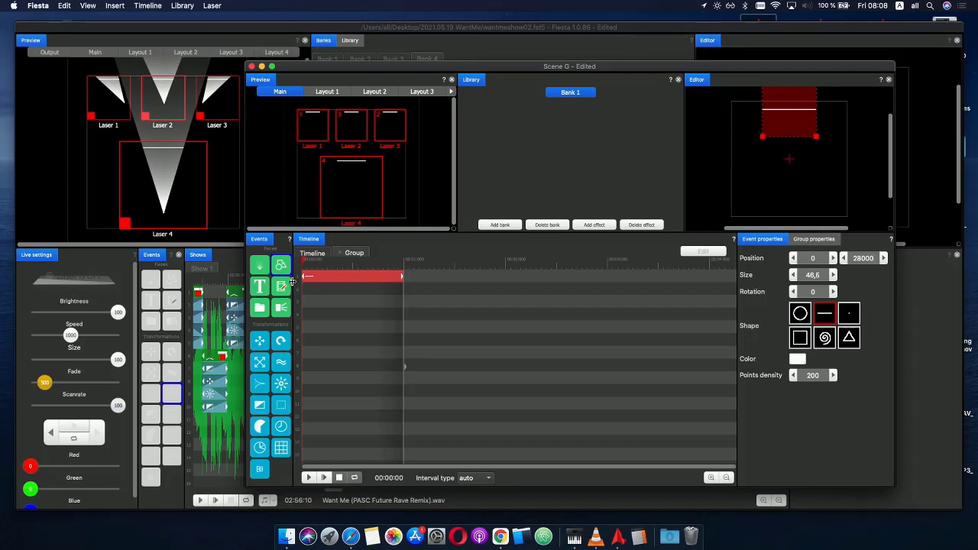
- Return to the scene's main timeline and place a copy of the group event on the second row, aligned with the original
click(316, 254)
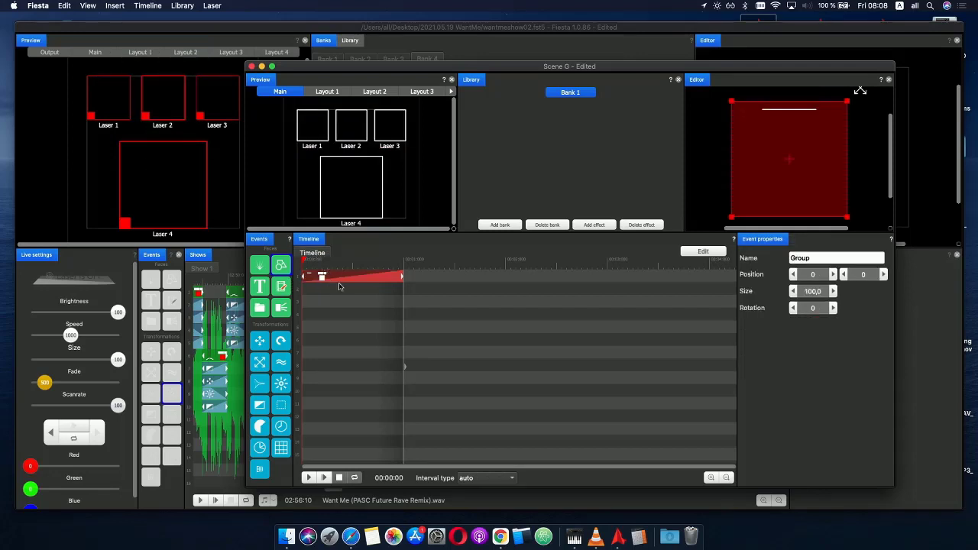
key(super+c)
key(super+v)
drag(338, 292, 322, 293)
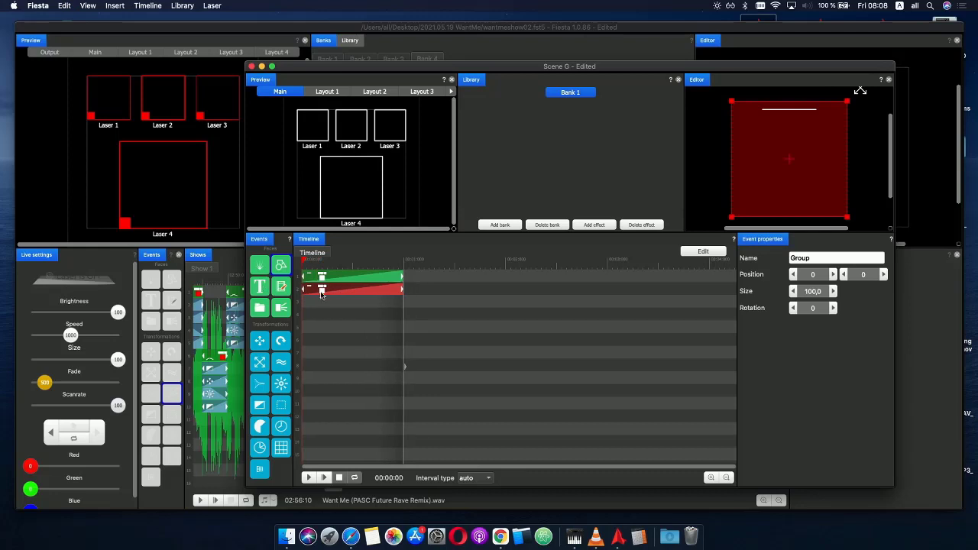
- Inspect the copied group's rotation curve, then close Scene G and reopen it
right_click(324, 293)
click(393, 302)
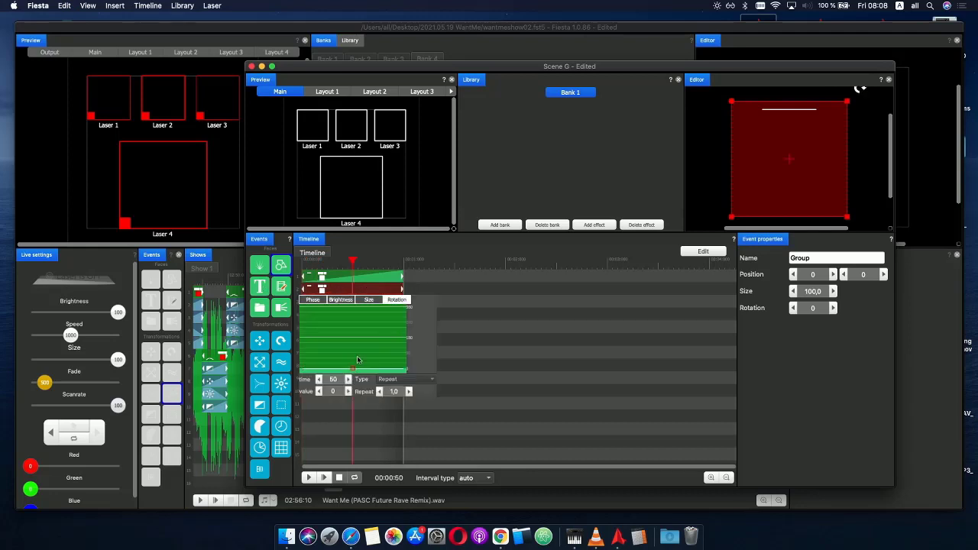
mouse_move(324, 258)
mouse_down()
mouse_move(308, 259)
mouse_move(363, 276)
mouse_move(370, 264)
mouse_move(341, 263)
mouse_up()
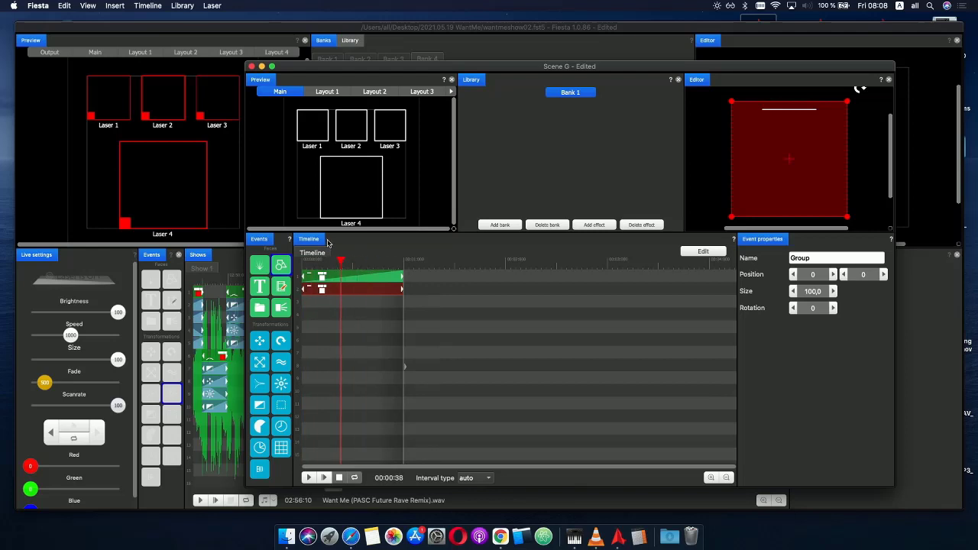
click(251, 67)
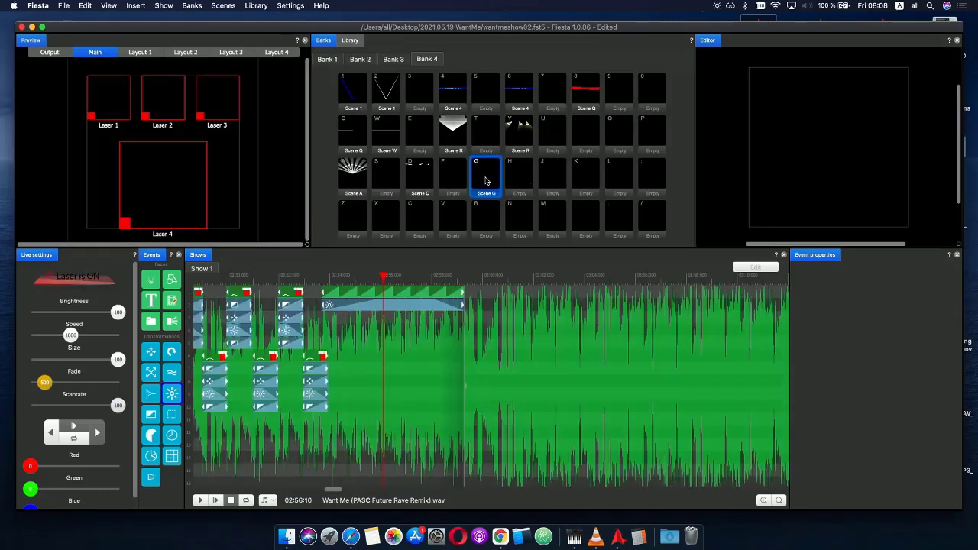
key(super+e)
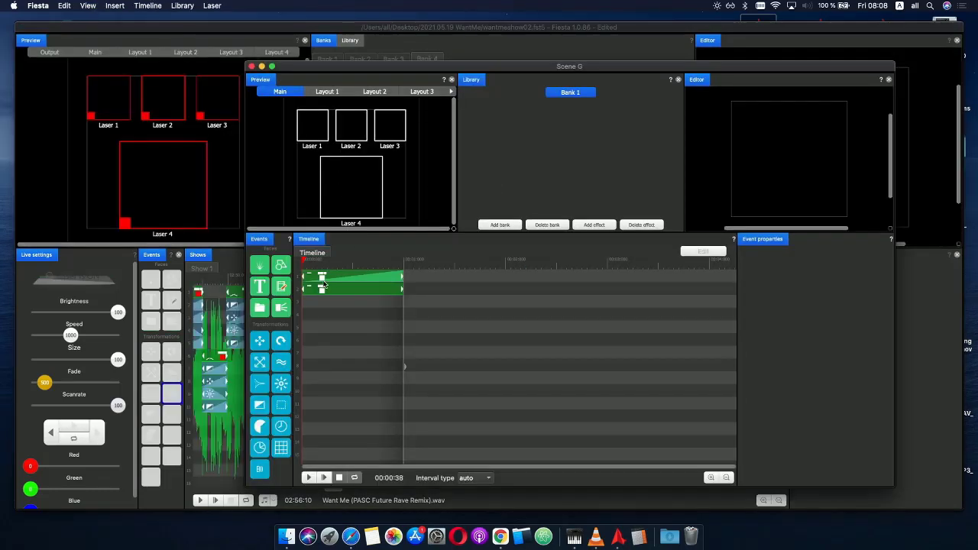
- Check the first group's phase and rotation curves, then scrub the scene to 00:00:40
click(322, 278)
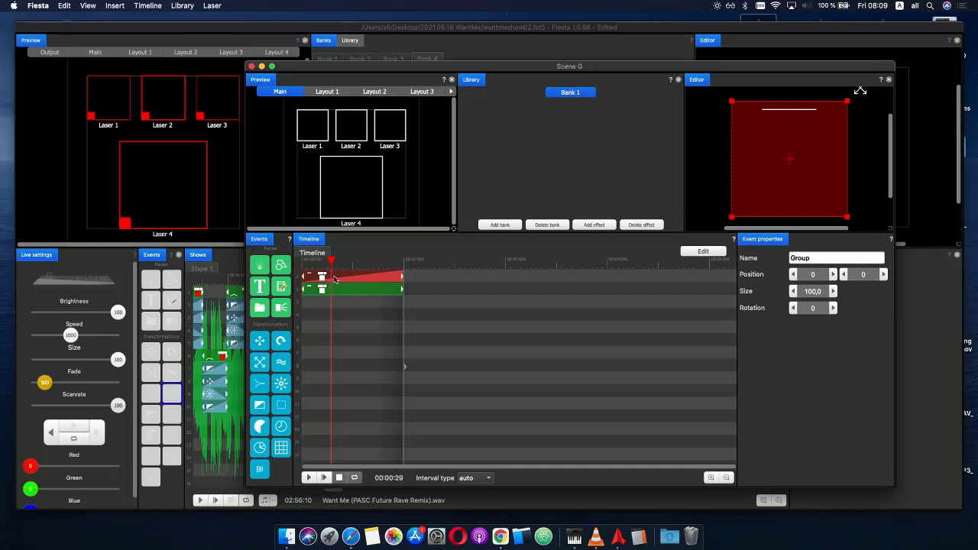
double_click(336, 279)
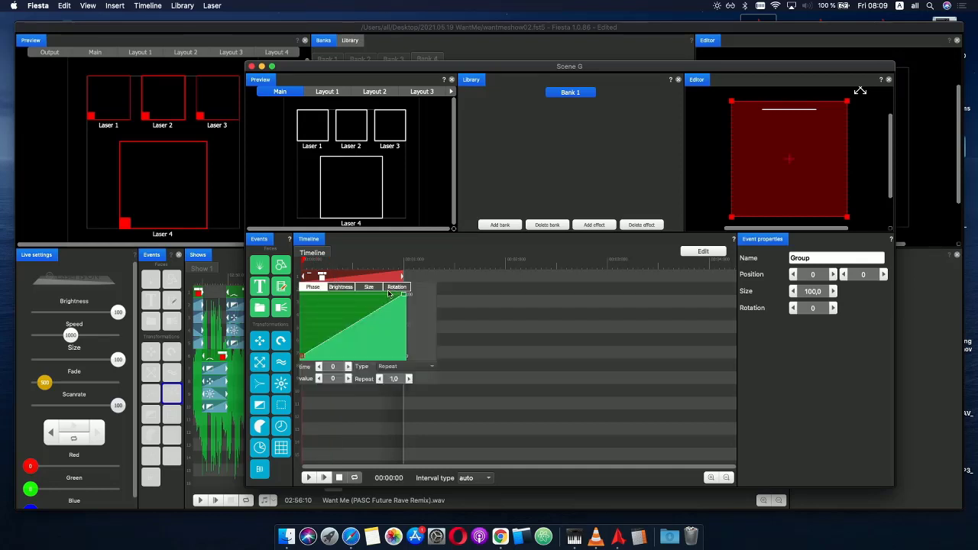
click(335, 288)
click(388, 289)
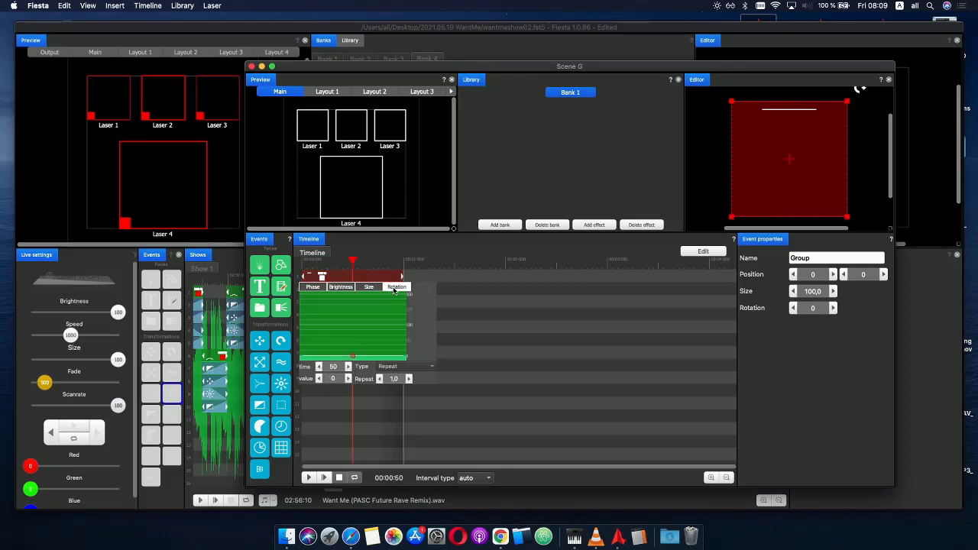
click(481, 291)
drag(337, 263, 343, 265)
- Assign the first-row group to Lasers 1, 2, 3 and 4 in that order, then deselect it
click(347, 209)
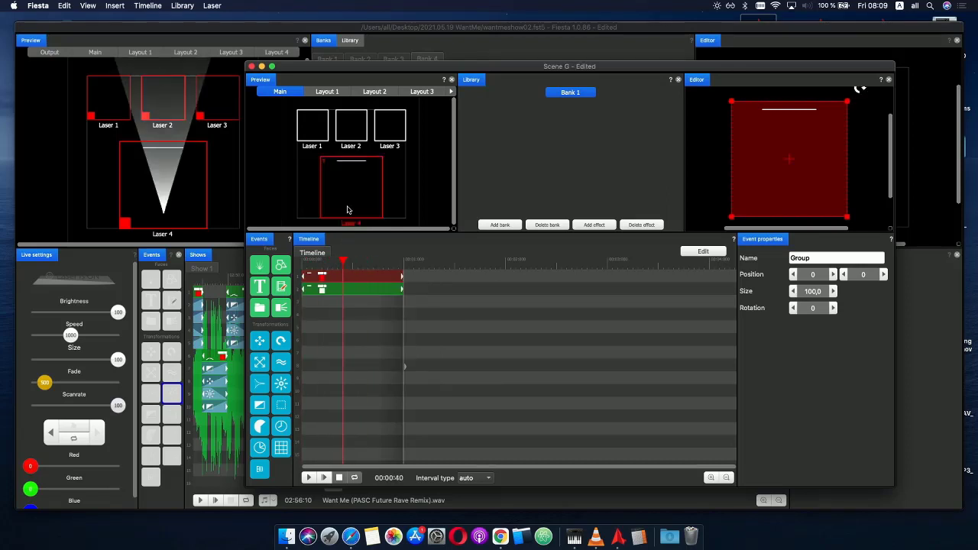
click(351, 201)
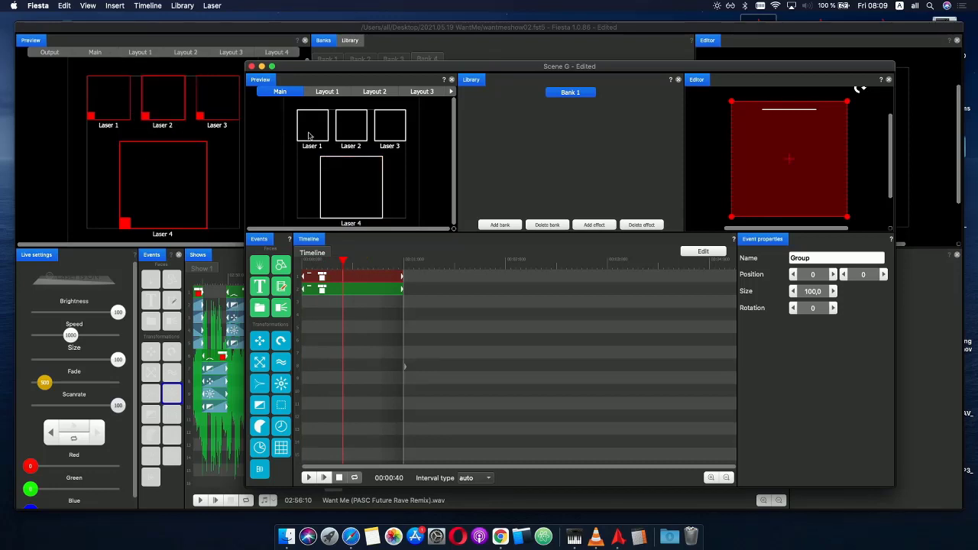
click(320, 137)
click(353, 132)
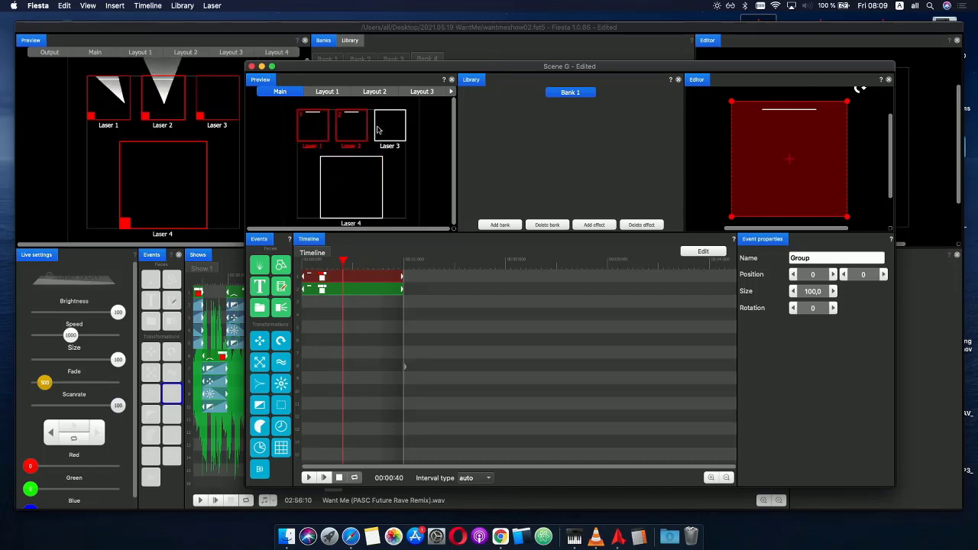
click(387, 131)
click(358, 175)
click(345, 311)
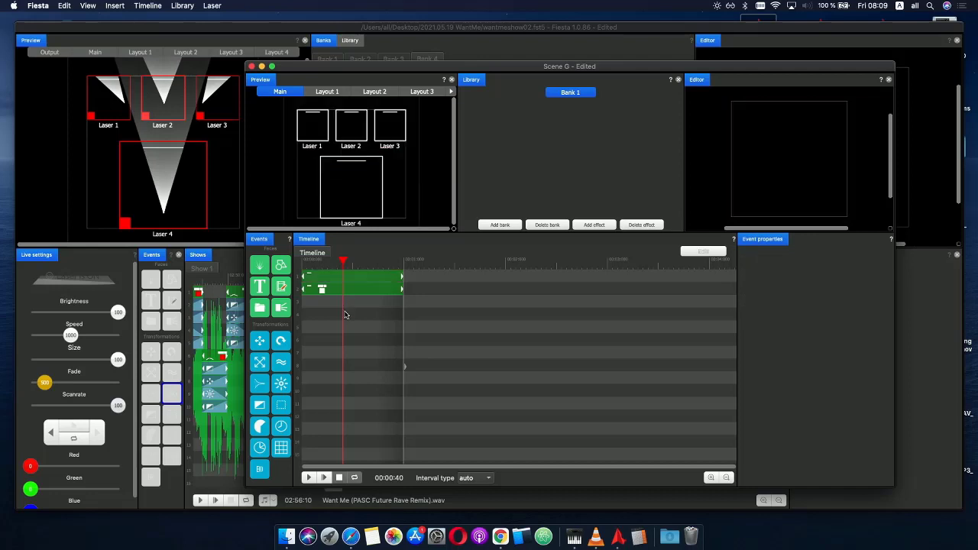
- Assign the copied group on the second row to Lasers 1, 2, 3 and 4 in that order
click(338, 291)
click(321, 131)
click(353, 131)
click(388, 129)
click(352, 187)
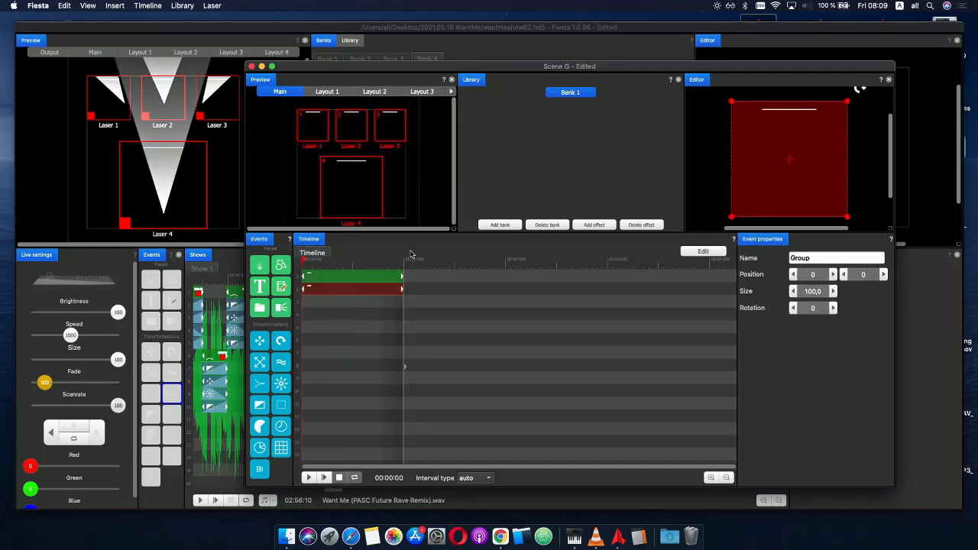
- Open the second-row group's rotation curve and set its point at time 48 to a value of 120
click(459, 262)
drag(313, 262, 322, 267)
double_click(330, 295)
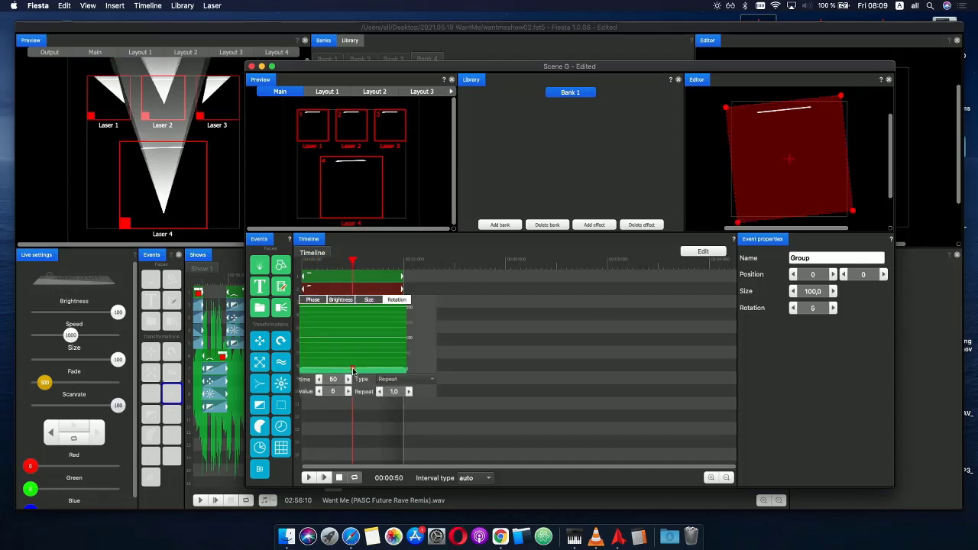
drag(353, 372, 351, 349)
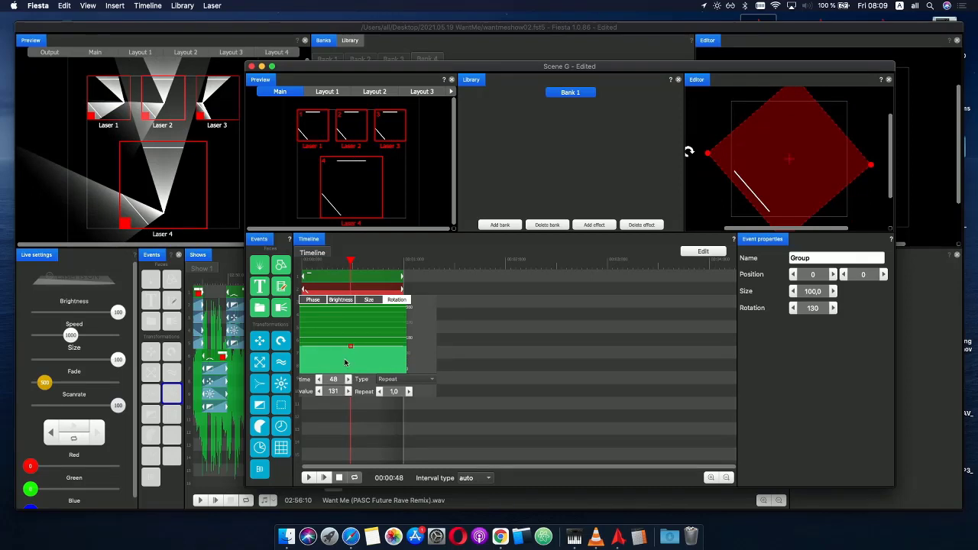
text(120)
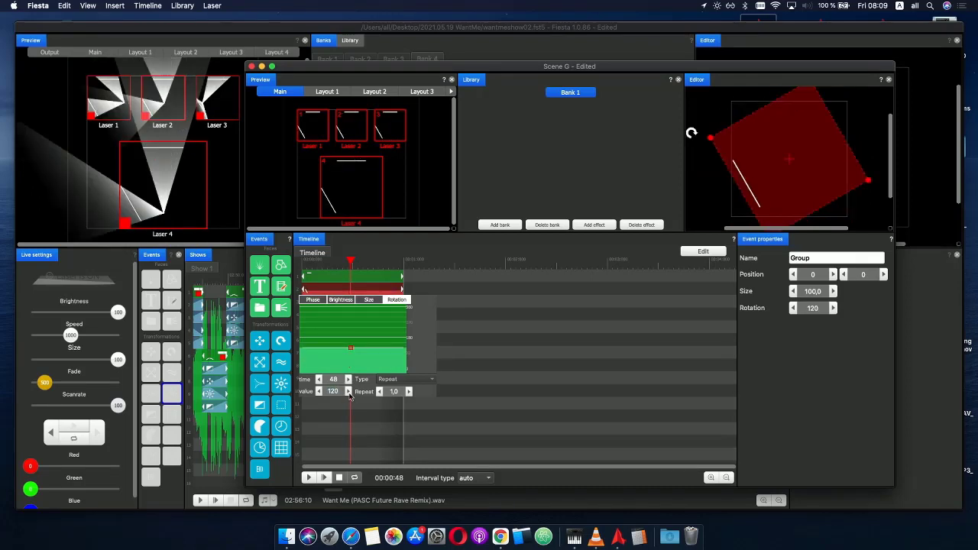
- Duplicate the second-row group onto the third row and set the copy's rotation to 240 at time 48
click(438, 329)
key(super+c)
key(super+v)
click(355, 305)
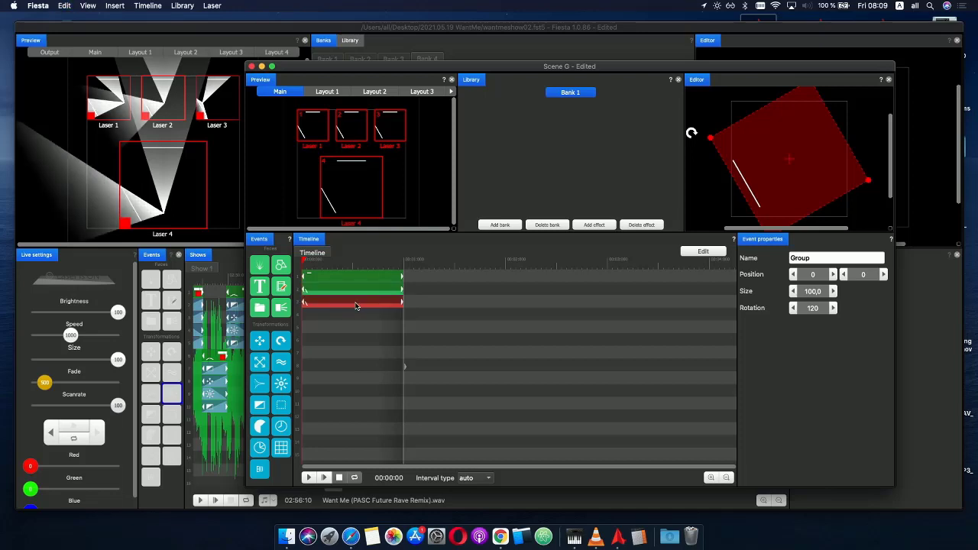
double_click(359, 305)
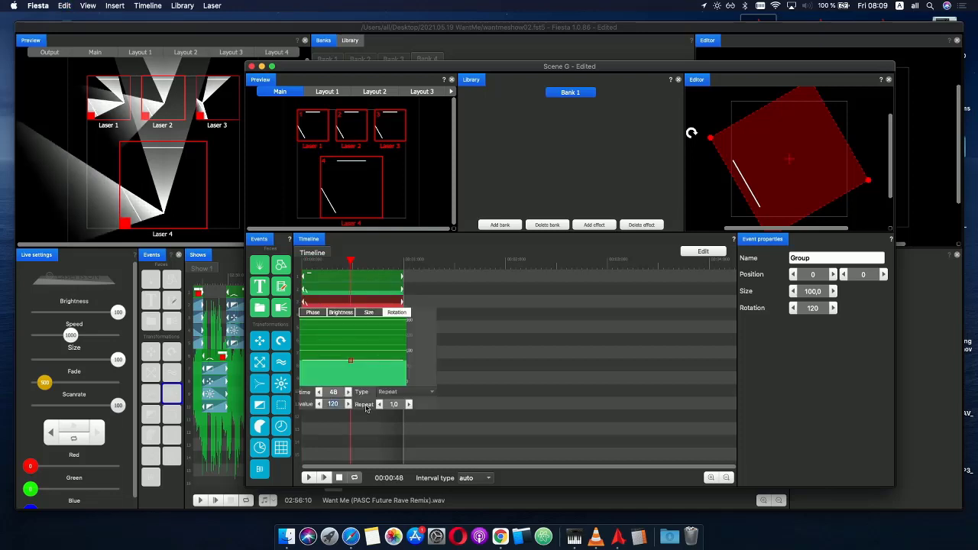
text(240)
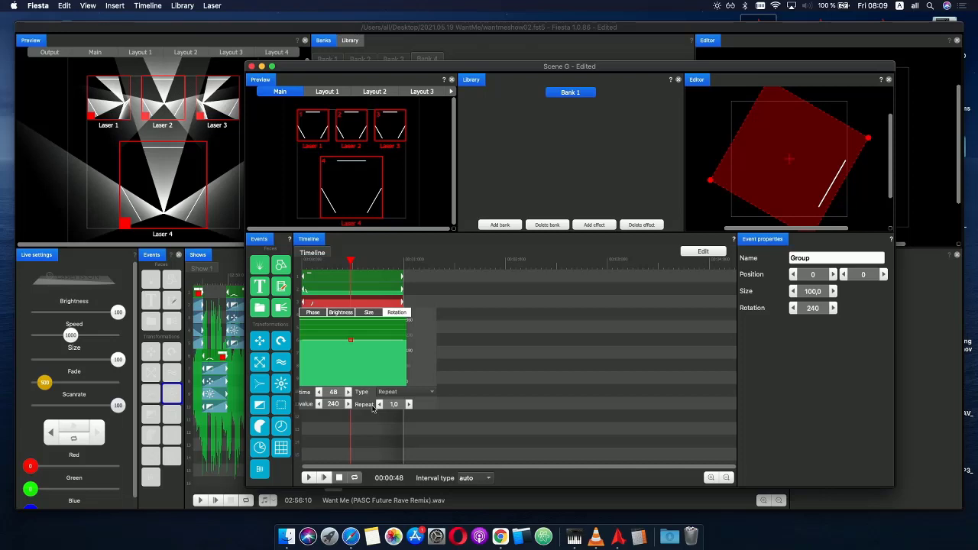
- Try a rotation value of 270 for the third-row group
key(BackSpace)
key(BackSpace)
text(70)
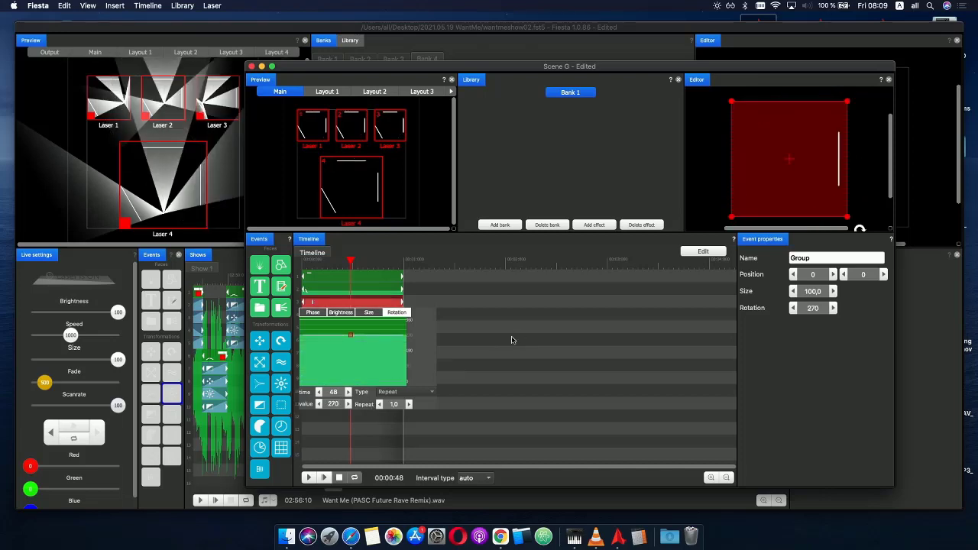
click(483, 350)
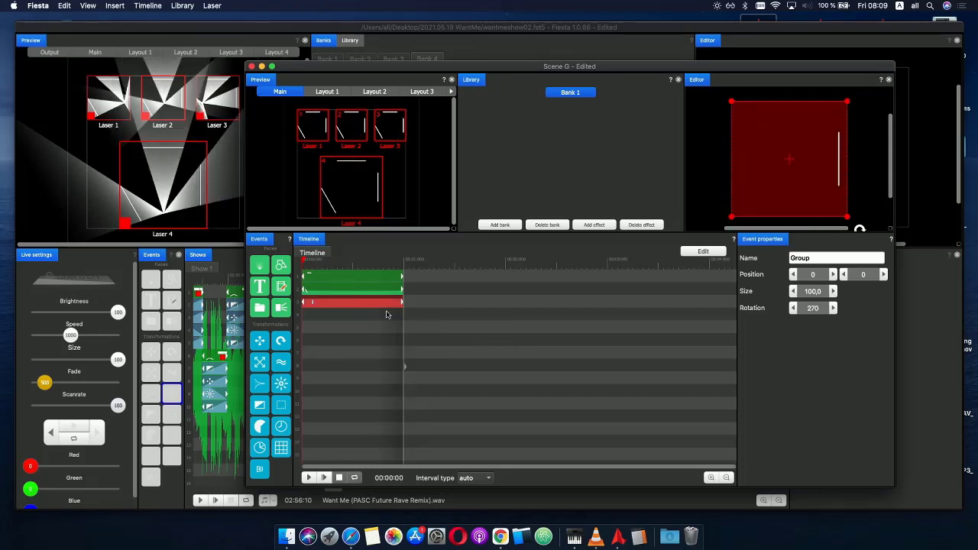
- Set the third-row group's rotation point to 240 at time 46 and close the Scene G editor
click(350, 293)
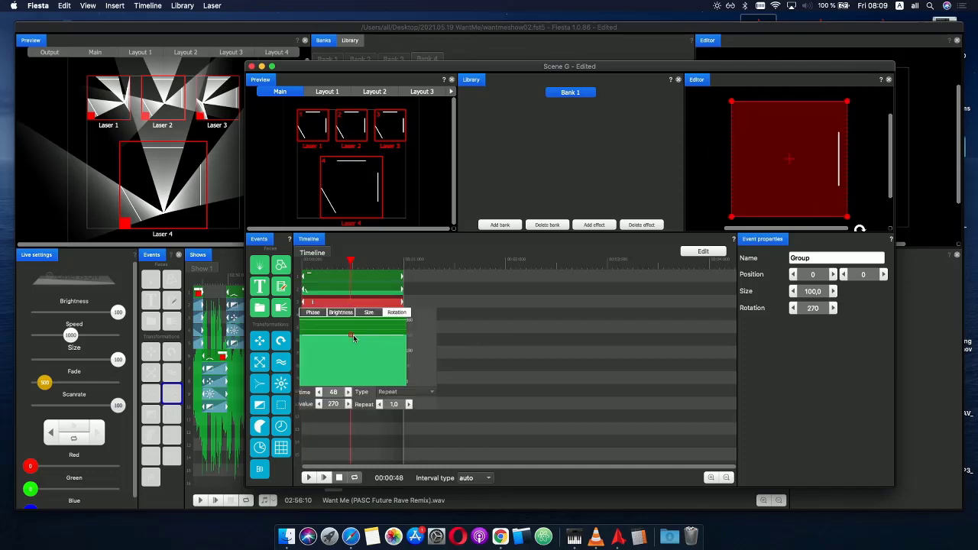
drag(353, 337, 348, 344)
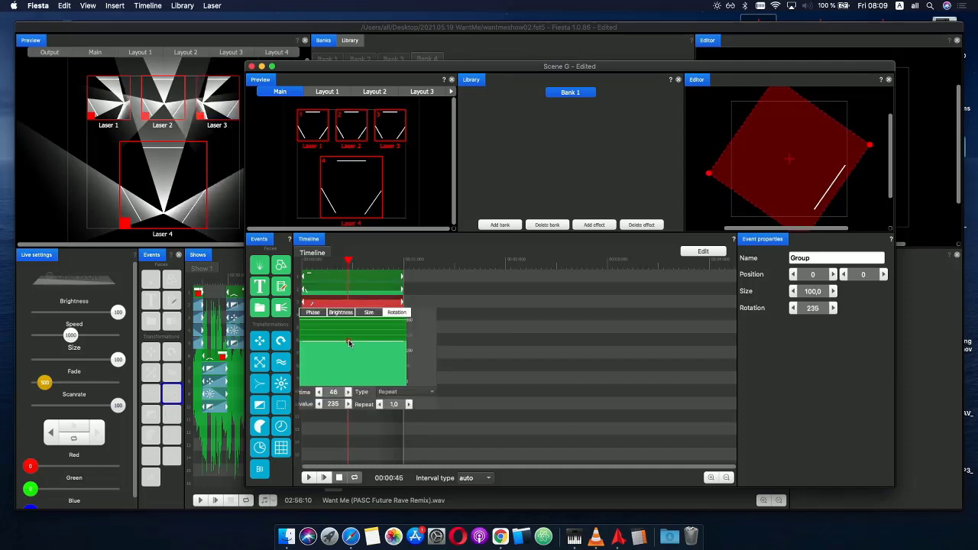
text(240)
key(Return)
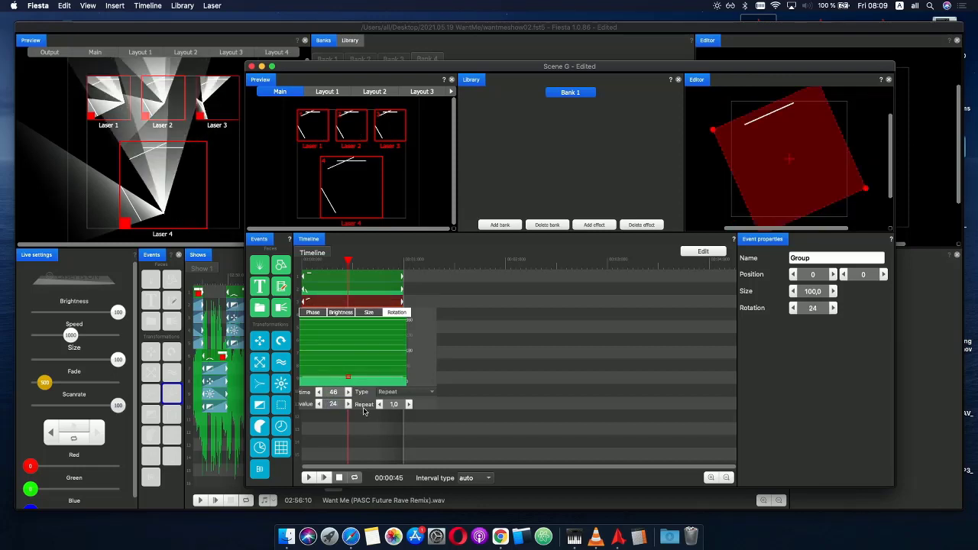
click(497, 332)
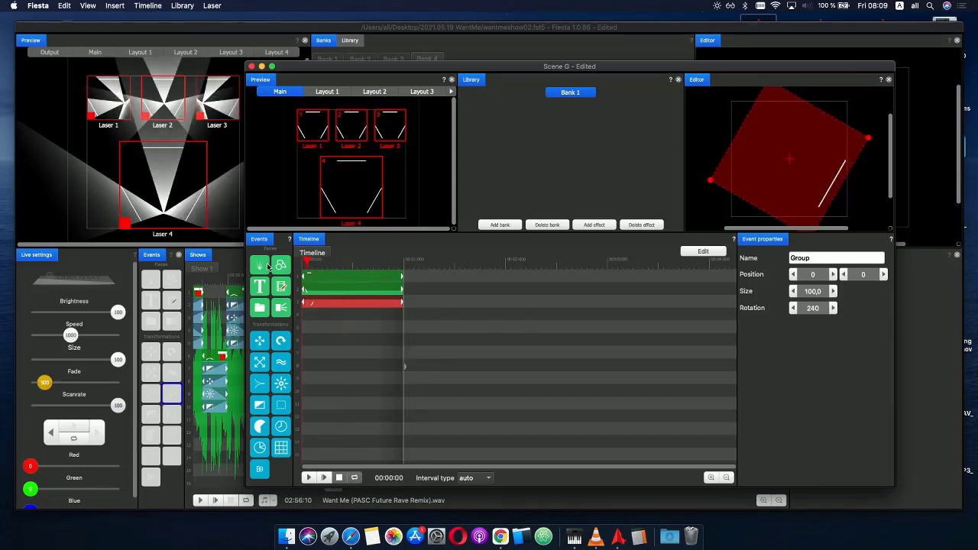
click(251, 68)
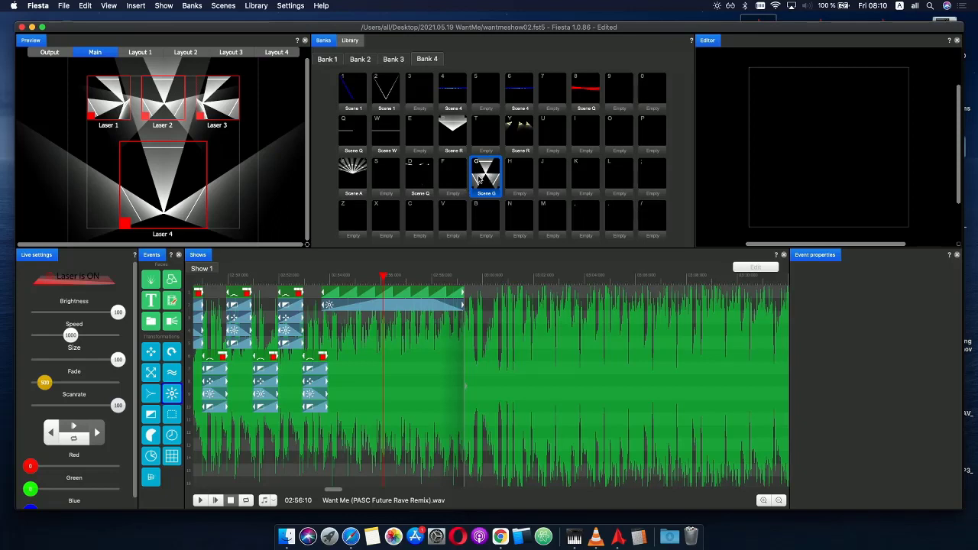
- Place Scene G on row 11 of the show timeline, spanning about 02:53:60 to 03:01:20
drag(391, 301, 383, 354)
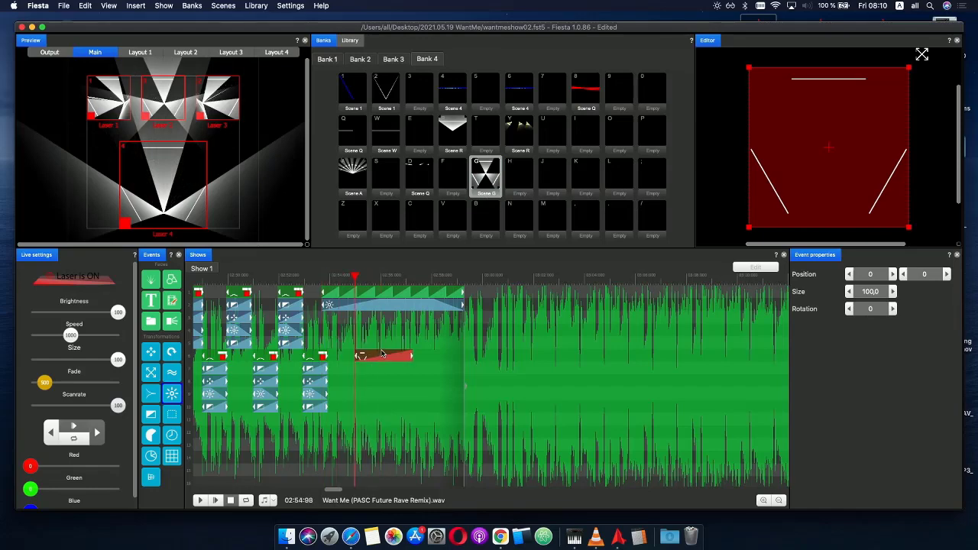
key(Delete)
drag(484, 182, 513, 403)
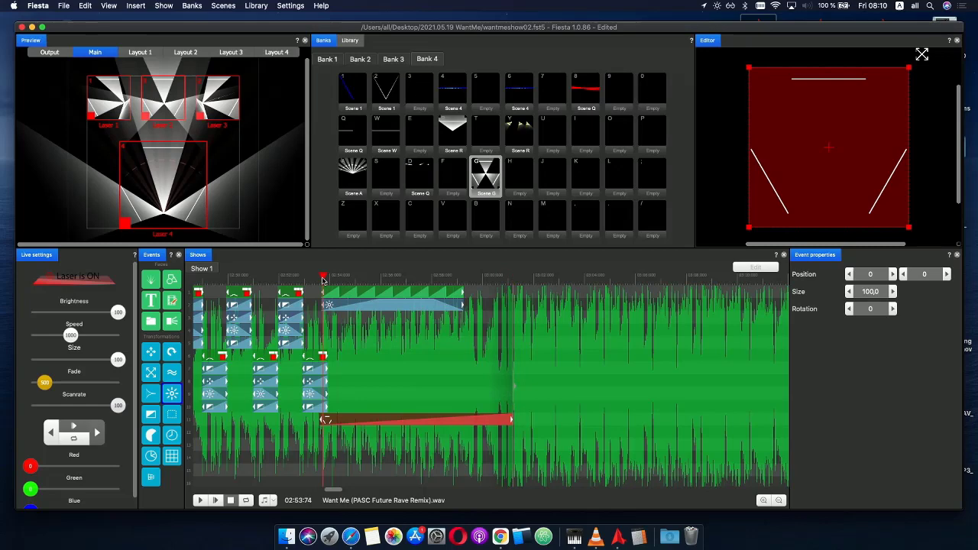
- Unassign Lasers 1, 2 and 3 from the Scene G event so that only Laser 4 plays it
drag(324, 278, 459, 285)
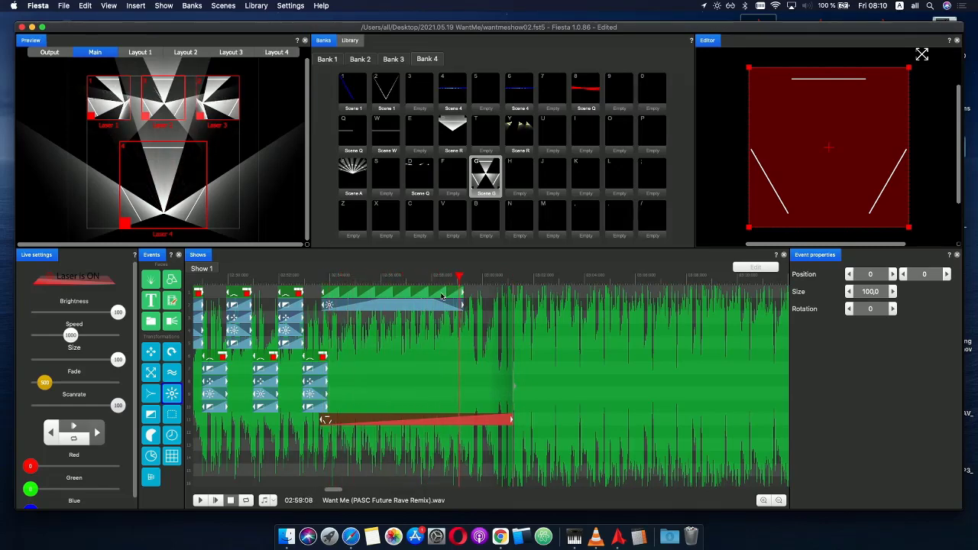
click(116, 95)
click(206, 93)
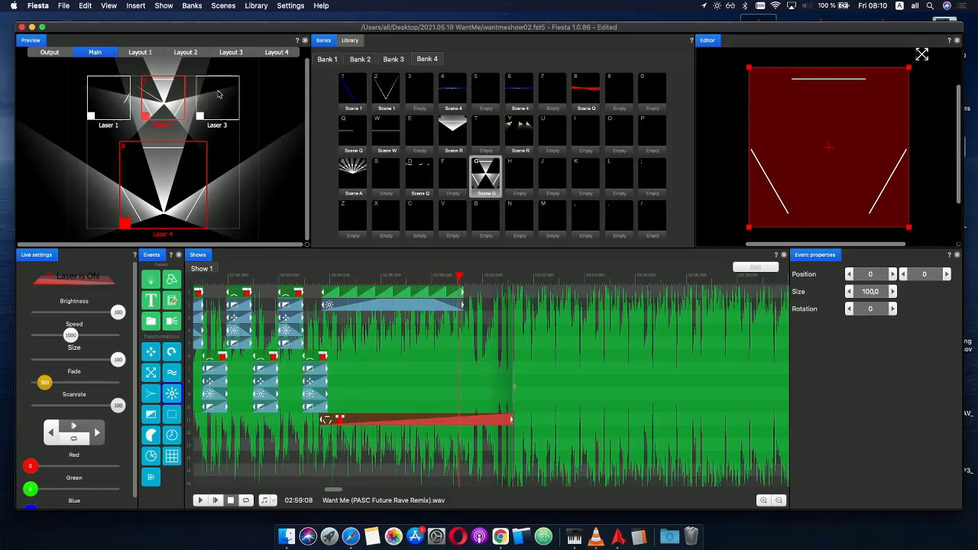
click(176, 101)
mouse_move(318, 281)
mouse_down()
mouse_move(425, 280)
mouse_move(321, 282)
mouse_move(330, 284)
mouse_up()
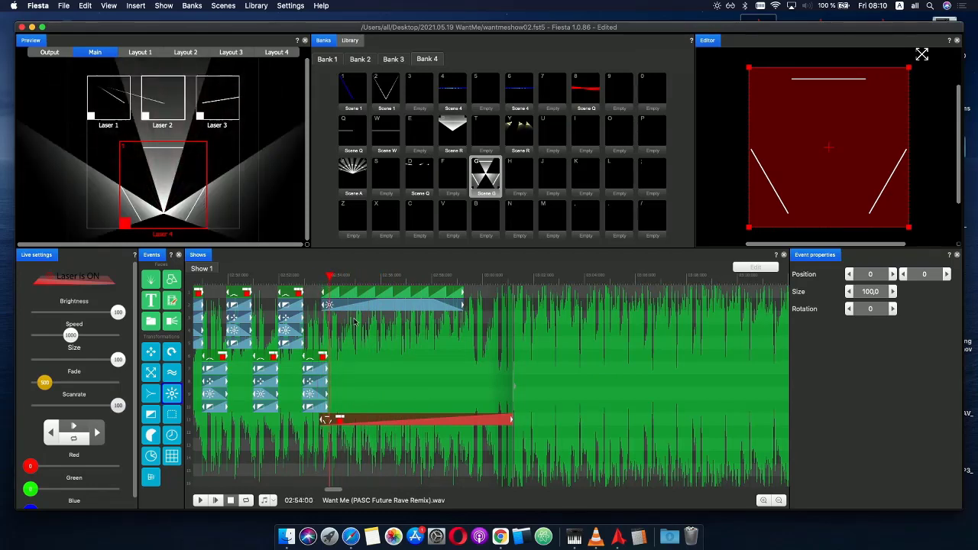
scroll(371, 353, up, 5)
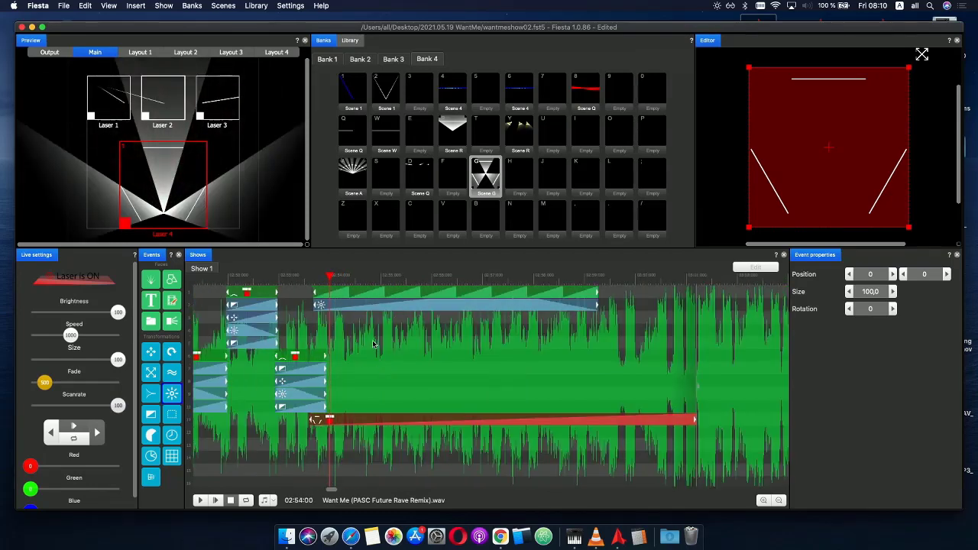
drag(310, 281, 341, 283)
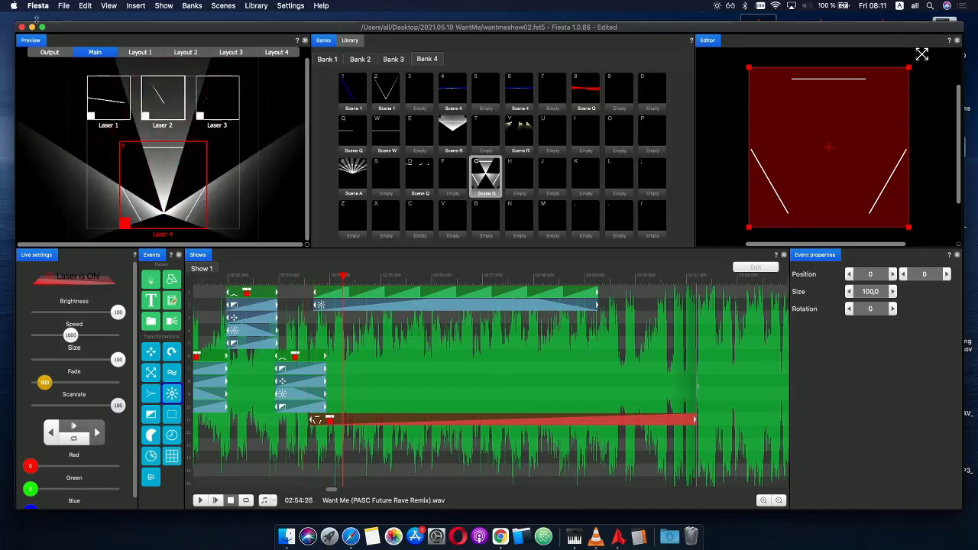
click(63, 6)
click(76, 53)
- Copy the red colour event from row 7 to row 12 under Scene G and stretch it to 03:01:20
drag(308, 280, 337, 279)
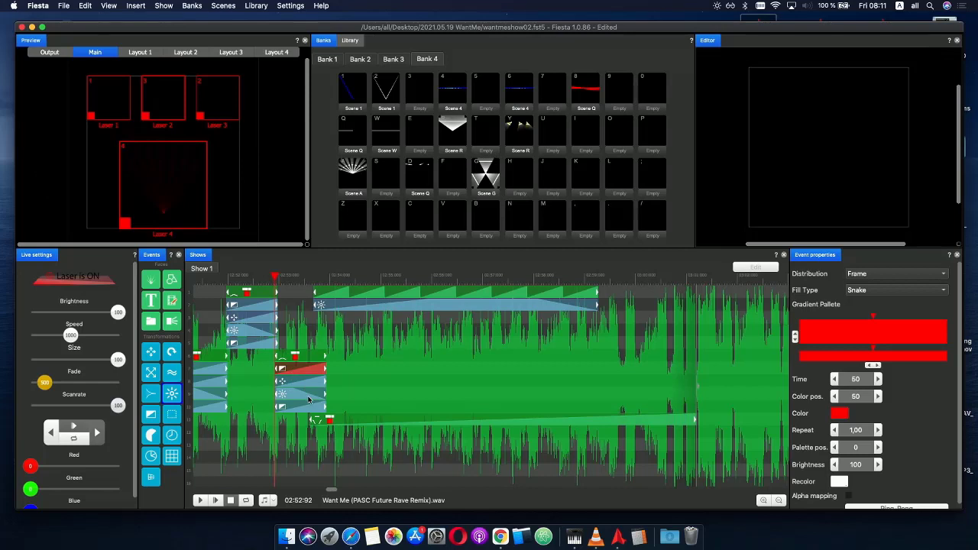
key(super+c)
click(329, 433)
key(super+v)
drag(348, 433, 694, 419)
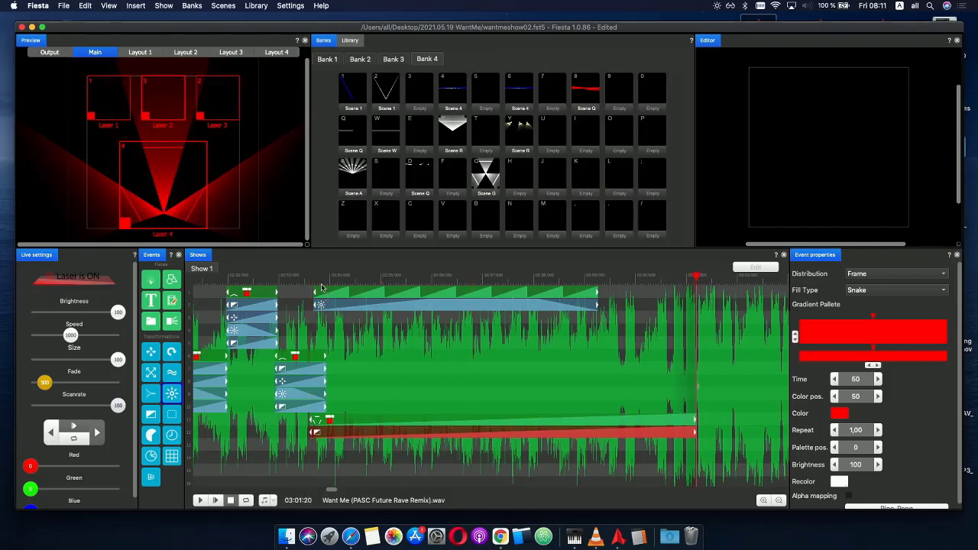
- Copy the brightness event from row 9 to row 13 under Scene G's start and fit its end to 02:54:32
drag(305, 277, 333, 277)
click(290, 398)
key(super+c)
key(super+v)
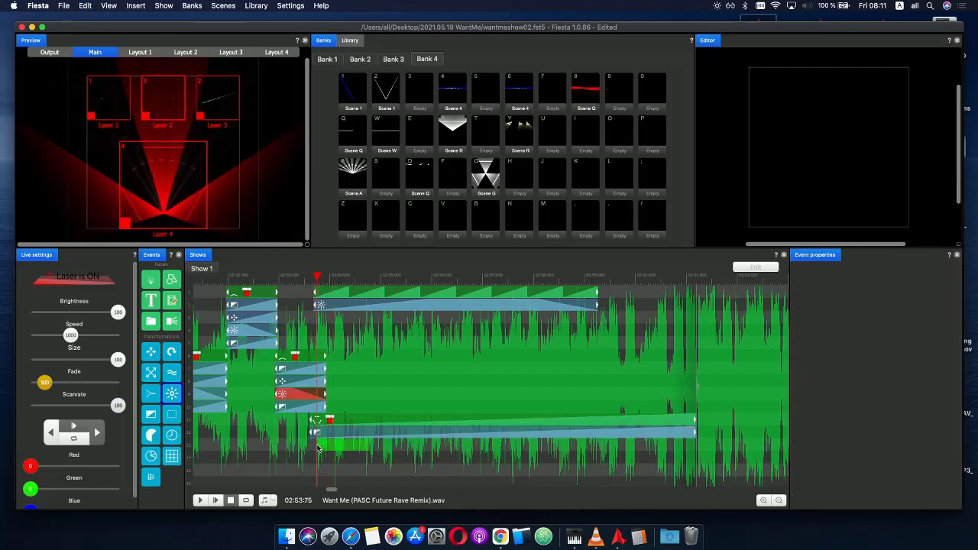
mouse_move(337, 446)
mouse_down()
mouse_move(314, 446)
mouse_move(347, 439)
mouse_up()
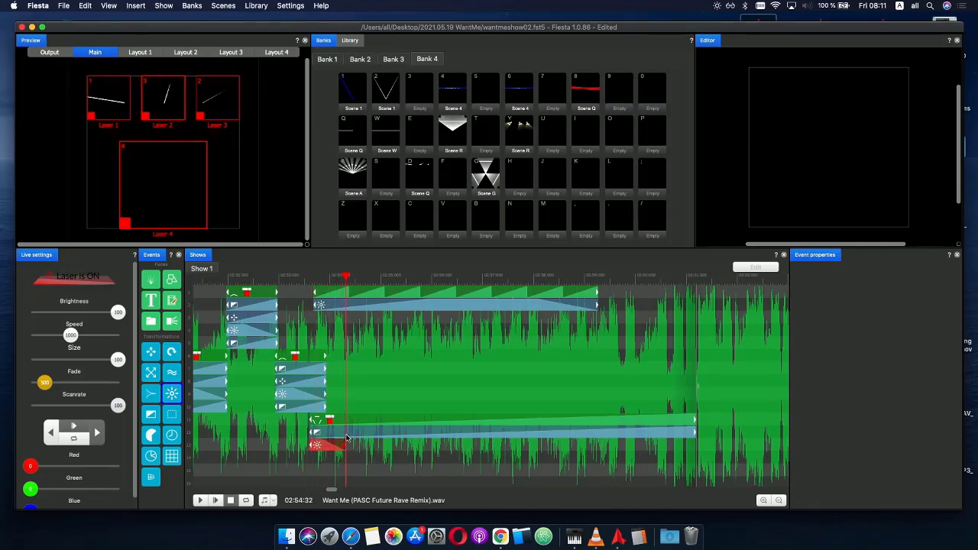
- Delete the point at time 33 from the row 13 brightness event's phase curve, keeping the 100 peak at time 4
double_click(331, 448)
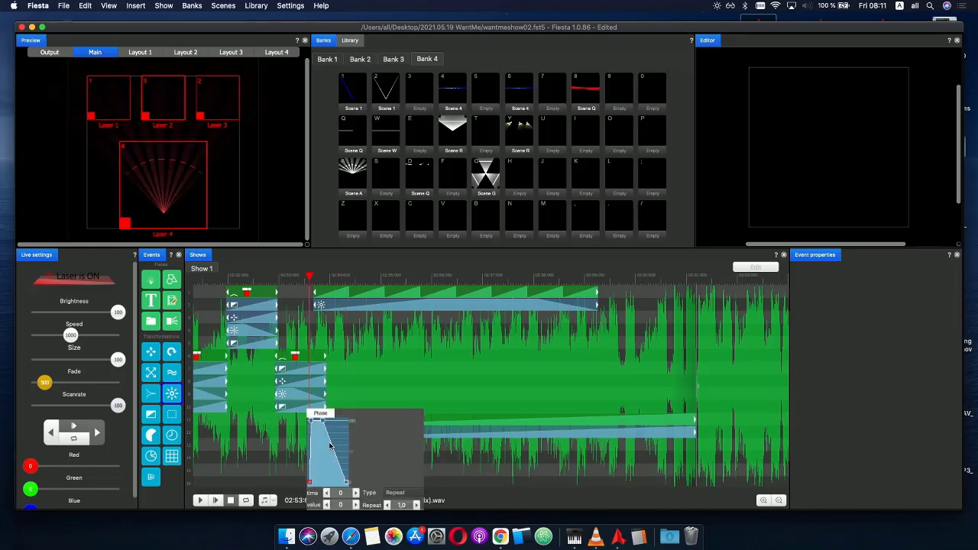
click(321, 280)
scroll(350, 382, up, 5)
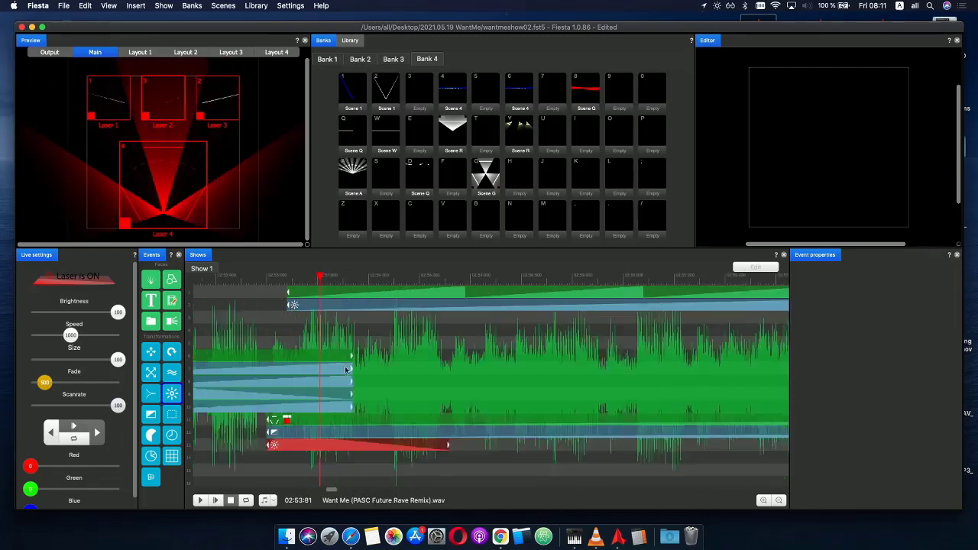
drag(224, 284, 339, 281)
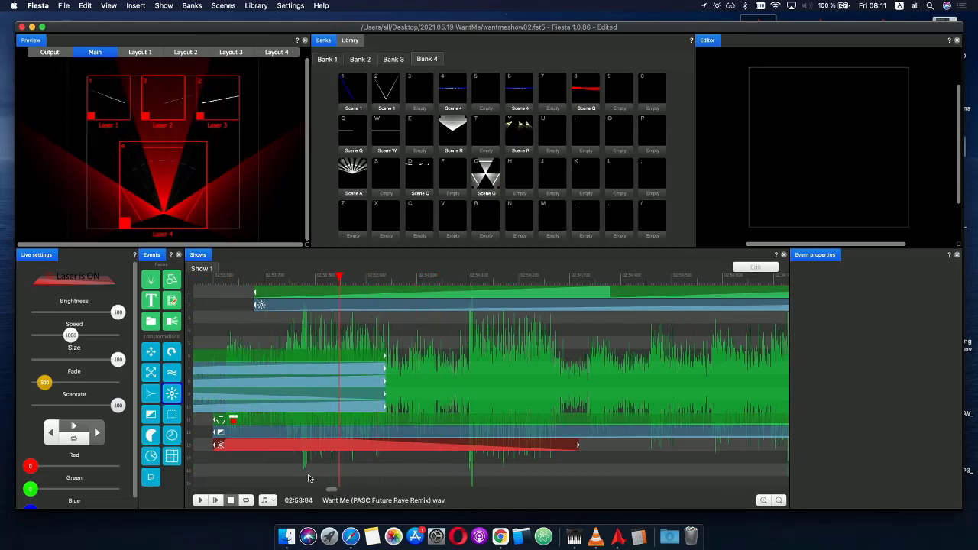
double_click(320, 446)
drag(345, 425, 337, 436)
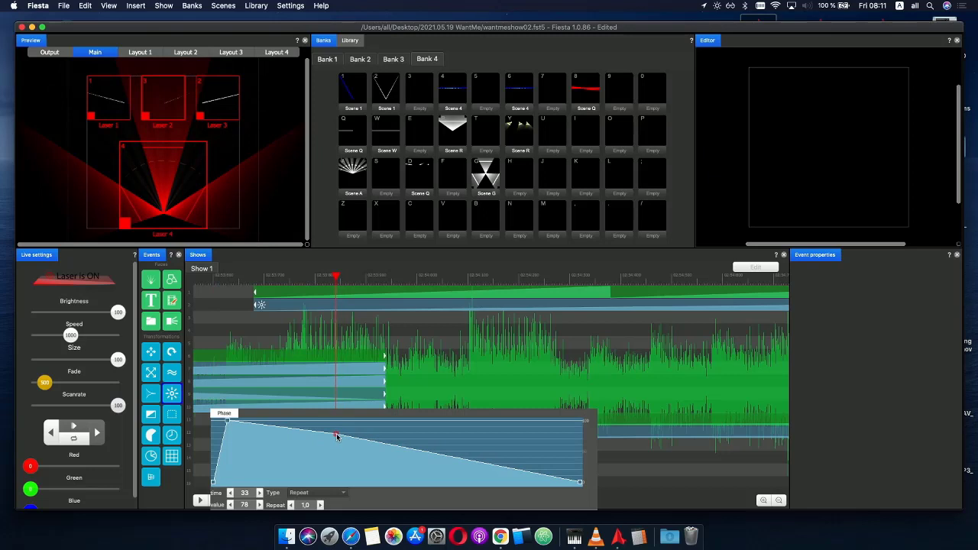
right_click(337, 437)
click(340, 437)
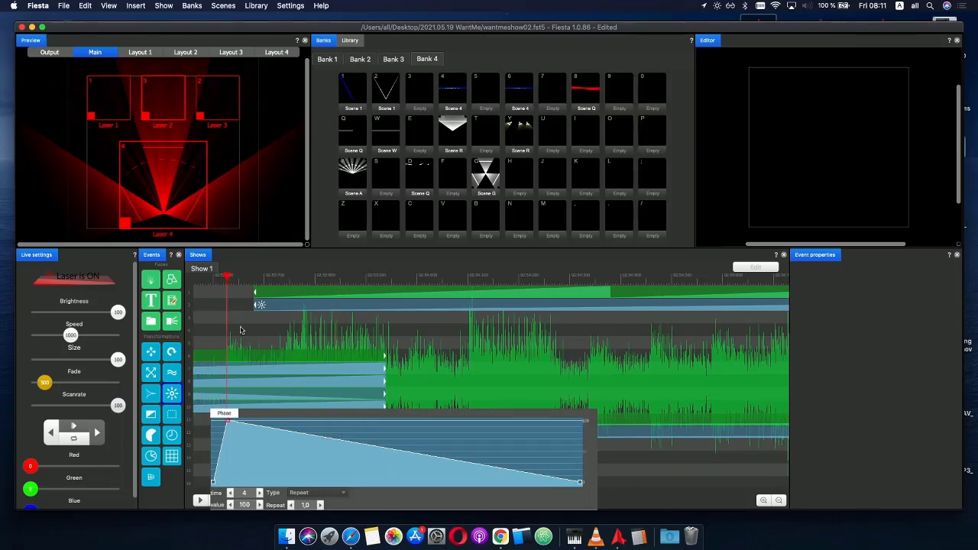
- Play the show from 02:53:53 to check the brightness fade on Scene G, then stop playback
drag(227, 282, 200, 282)
scroll(258, 314, down, 1)
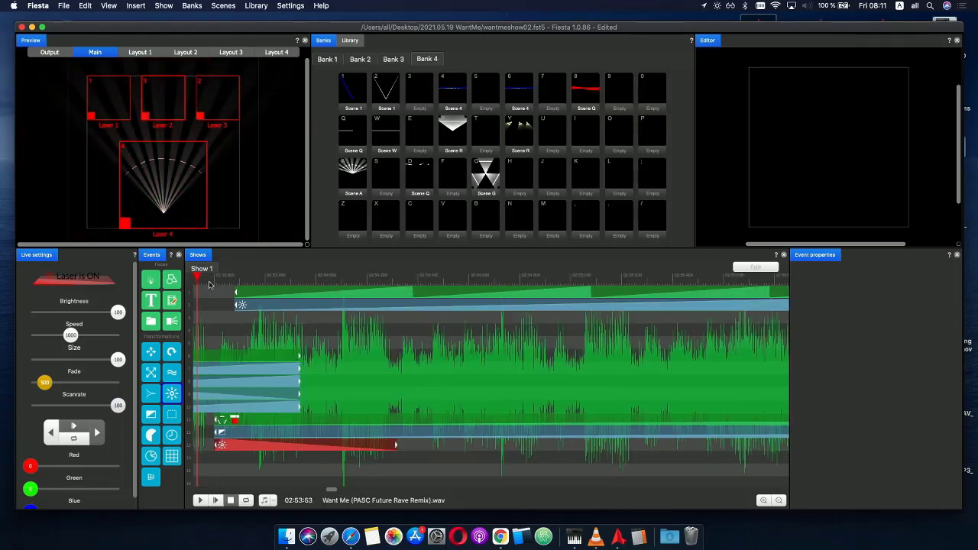
click(217, 501)
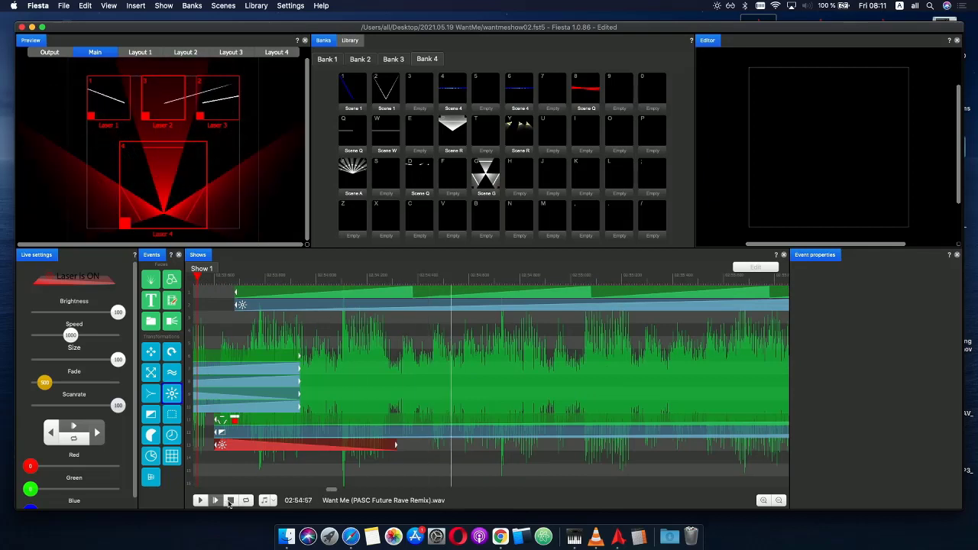
click(231, 501)
- Paste a second brightness event on row 13 starting at 02:54:32 and fit its length to the first one
scroll(281, 467, down, 2)
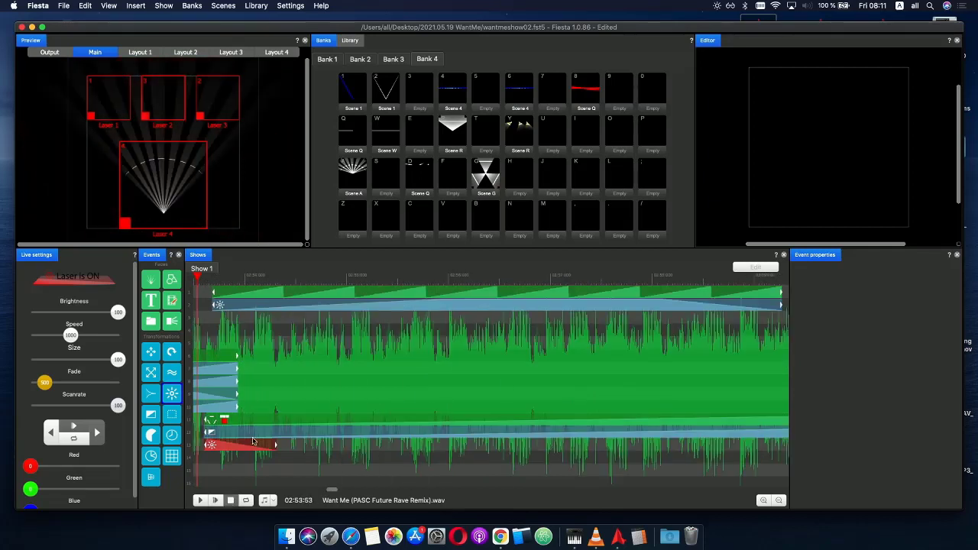
click(291, 450)
key(super+v)
drag(361, 443, 327, 445)
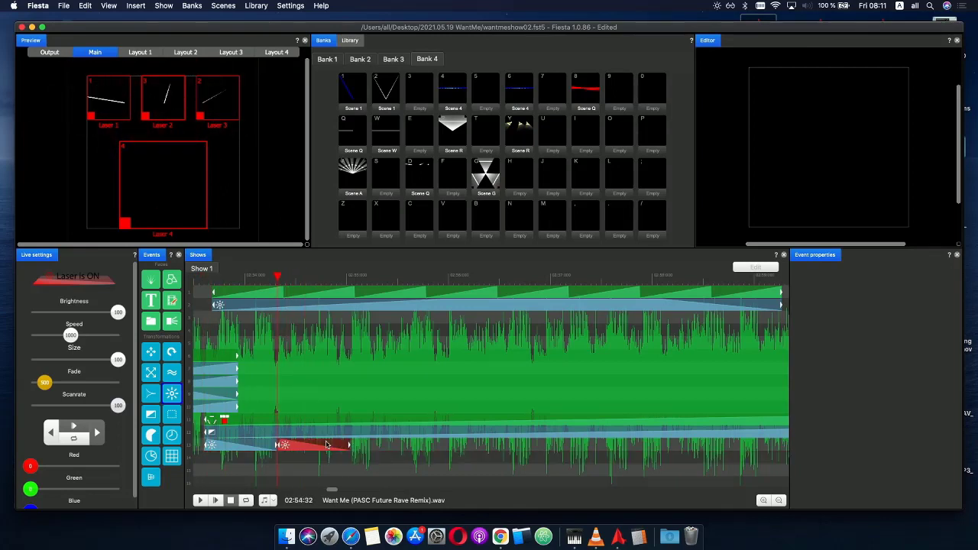
- Delete the intermediate points from the second brightness event's phase curve so it stays flat at 0
double_click(315, 449)
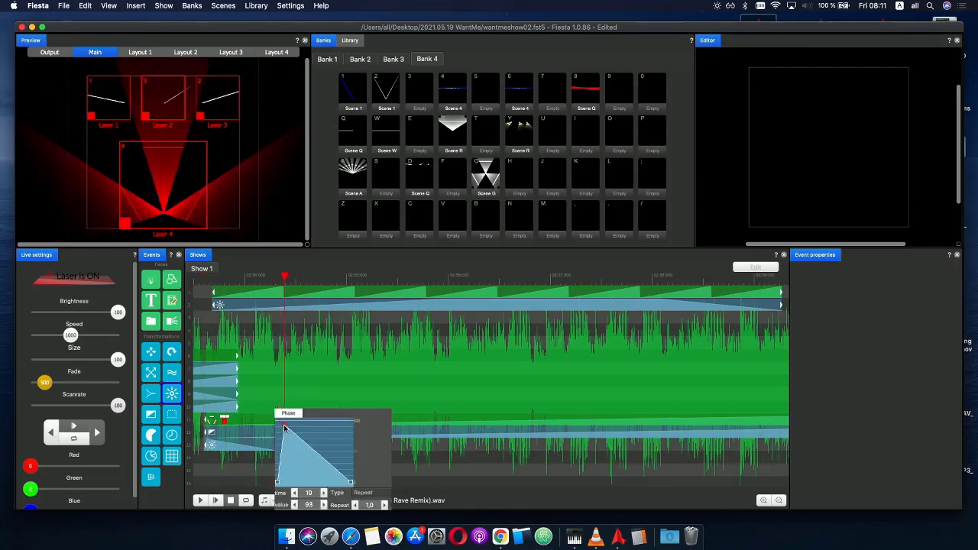
right_click(285, 430)
click(296, 461)
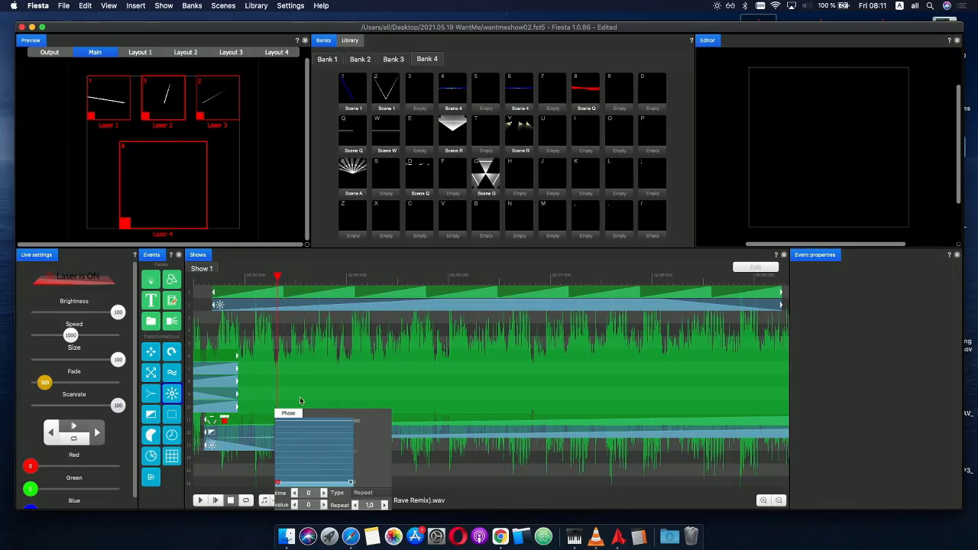
- Shorten the second brightness event on row 13 to about half its length and undo the long event pasted on row 14
drag(250, 282, 307, 283)
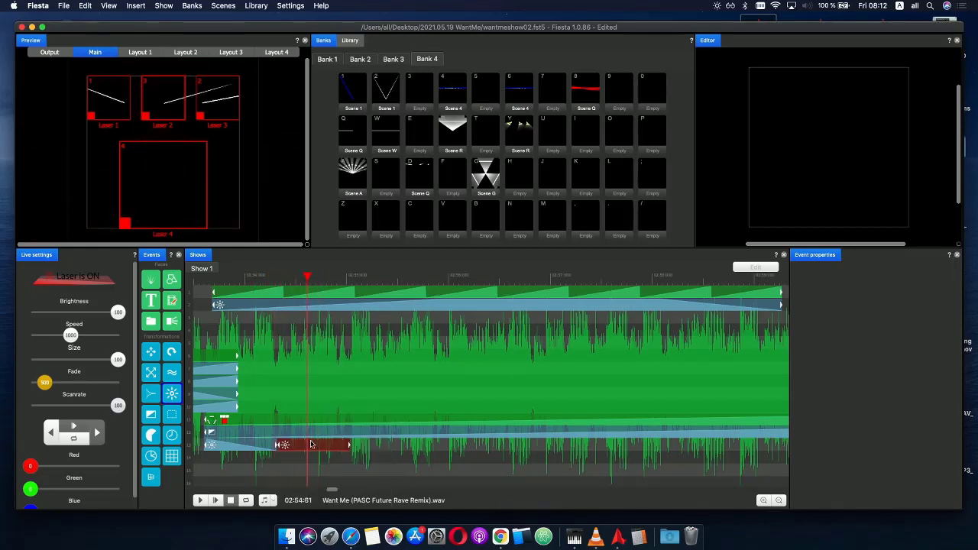
mouse_move(320, 448)
mouse_down()
mouse_move(266, 448)
mouse_move(321, 446)
mouse_move(306, 443)
mouse_up()
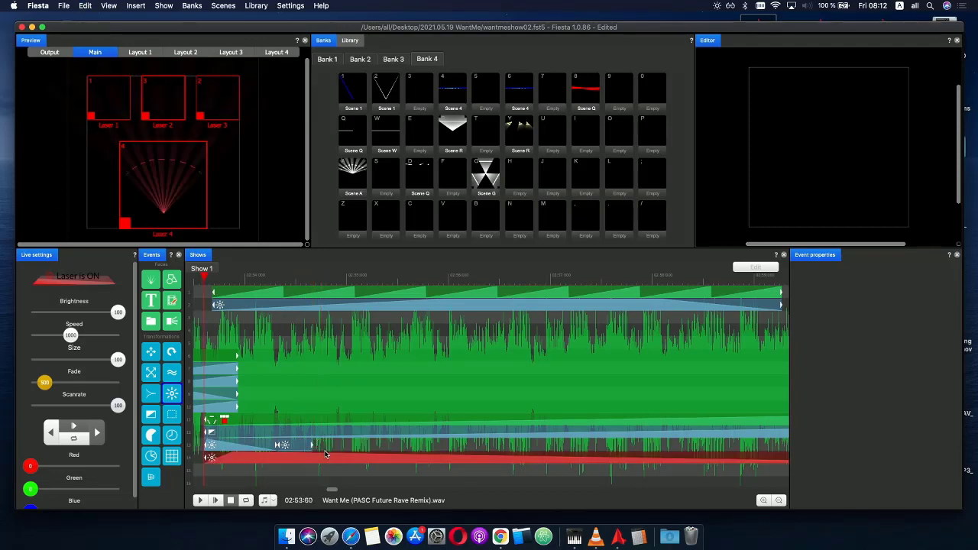
key(super+z)
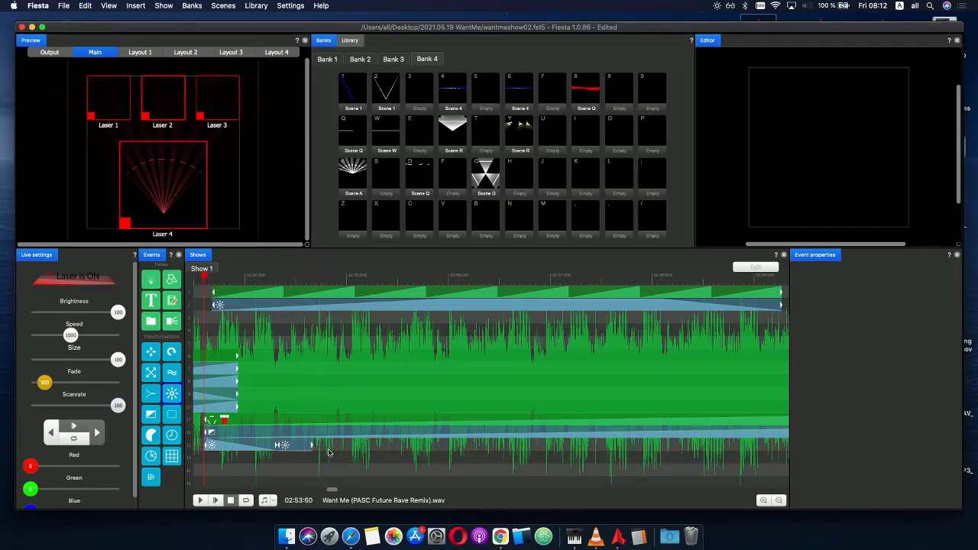
- Paste a copy of the first brightness fade on row 13 starting at 02:54:67 and play the show from 02:53:55
click(255, 450)
key(super+c)
key(super+v)
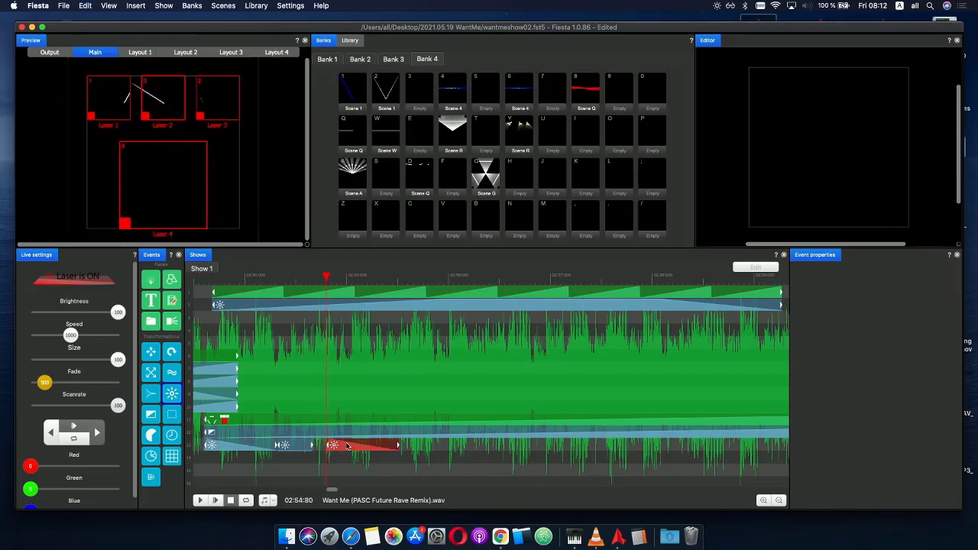
drag(347, 446, 331, 445)
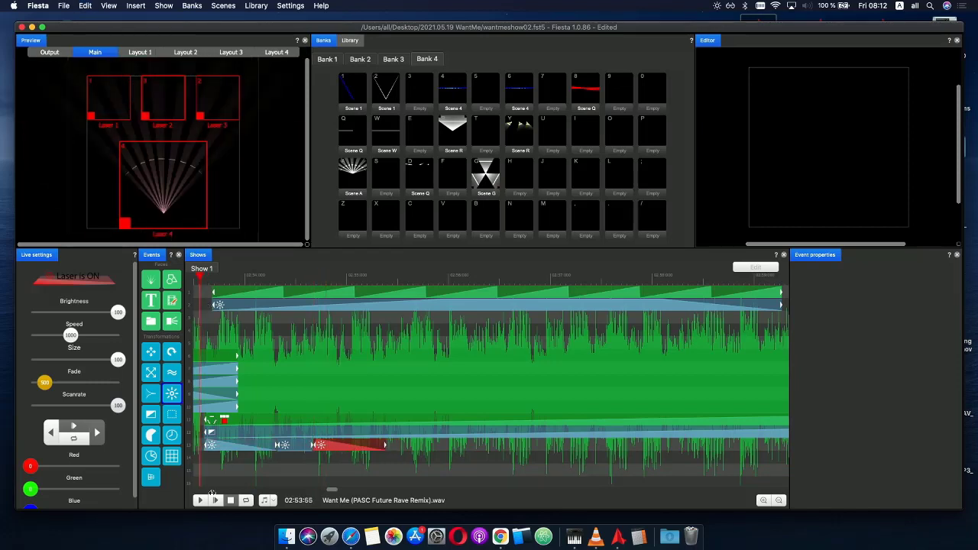
click(216, 499)
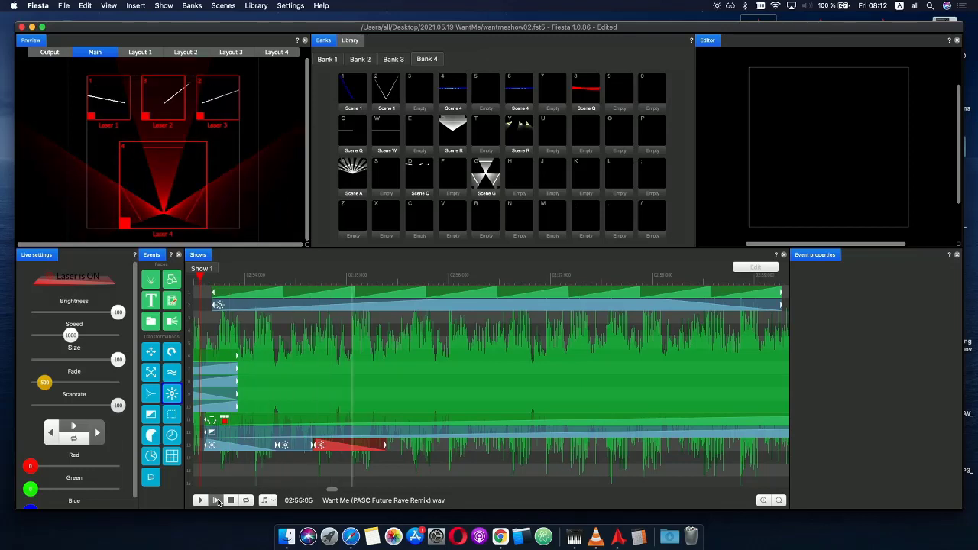
- Paste a copy of the flat brightness event at 02:55:39 on row 13 and shorten it to about two thirds of its length
click(293, 449)
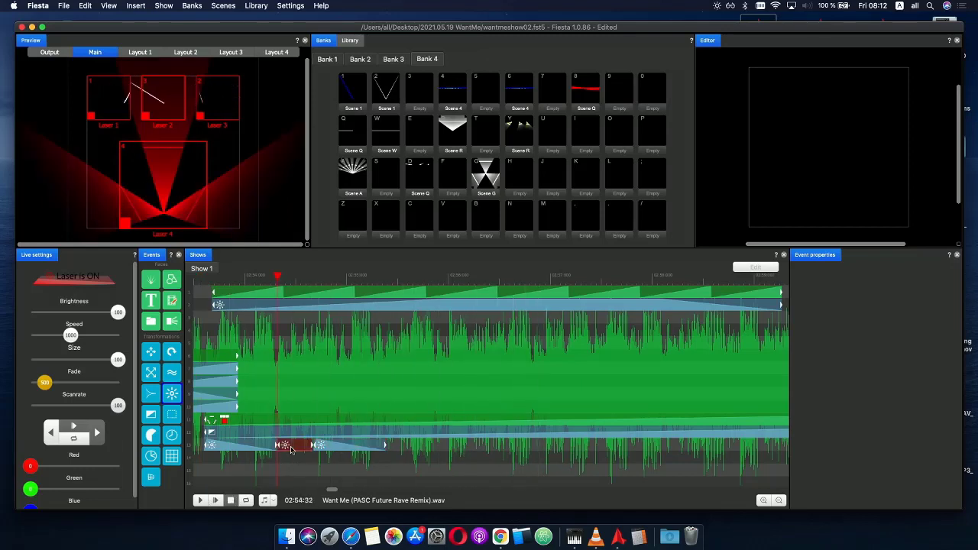
key(super+c)
key(super+v)
click(410, 449)
drag(409, 449, 400, 449)
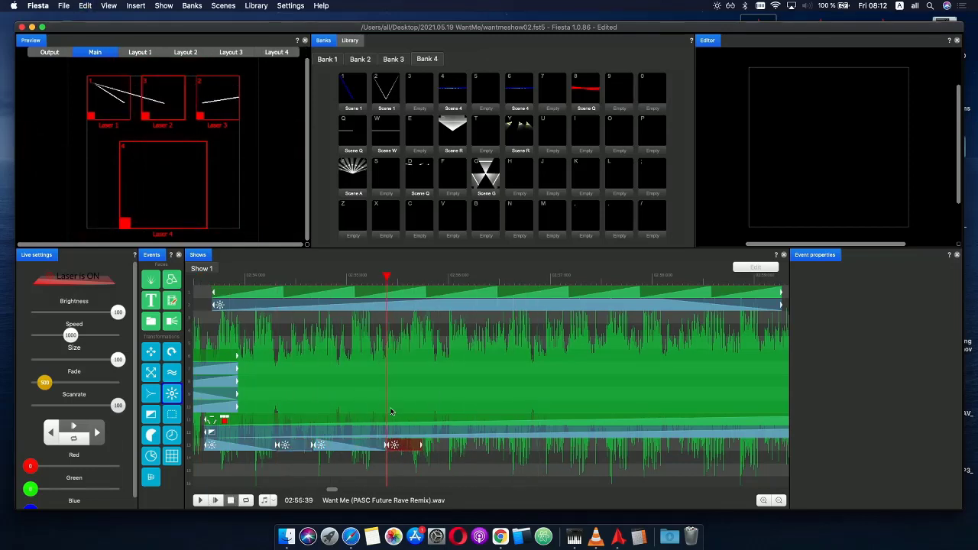
drag(389, 284, 413, 286)
drag(421, 446, 445, 448)
- Copy the brightness fade at 02:54:67, remove its stray copy from row 14 and paste the fade back in place
click(329, 447)
key(super+c)
click(425, 447)
key(super+v)
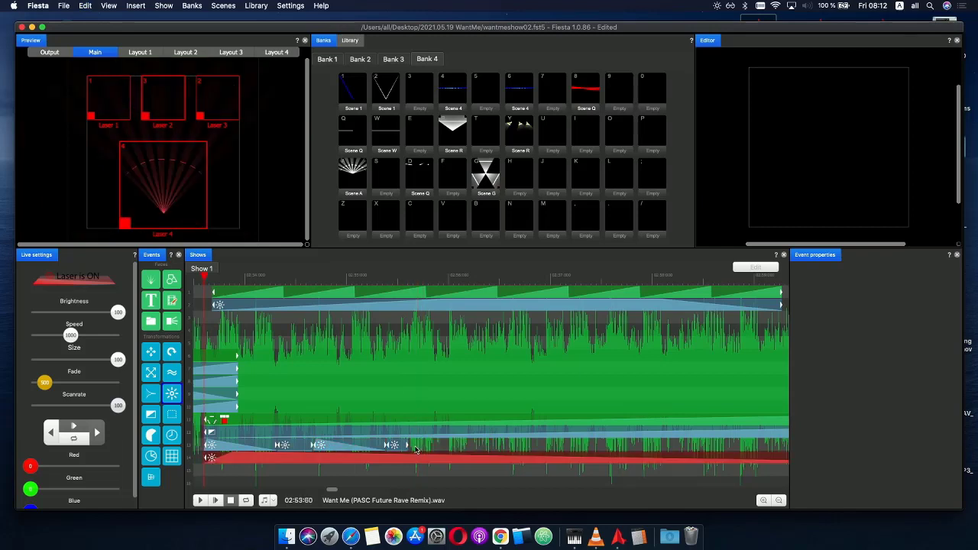
key(Delete)
click(356, 446)
key(Delete)
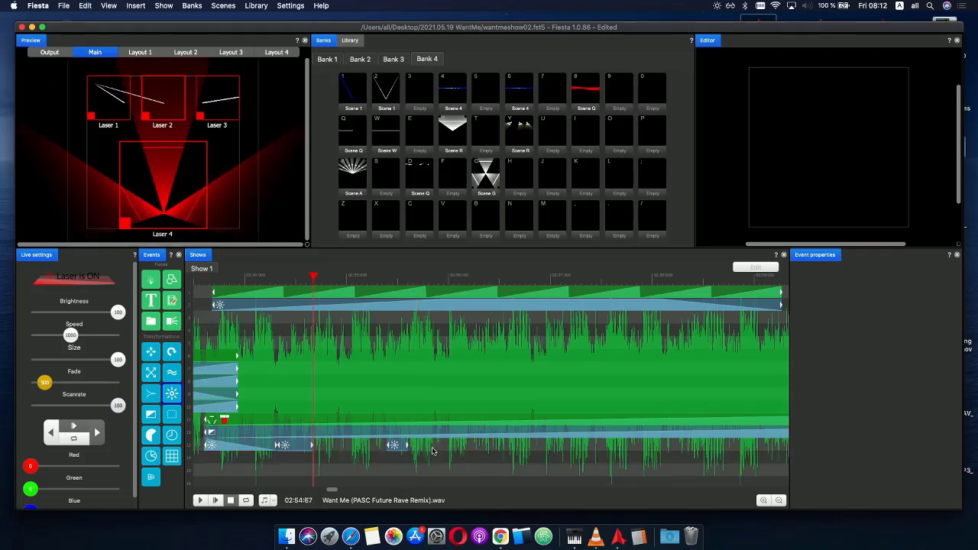
key(super+v)
key(super+v)
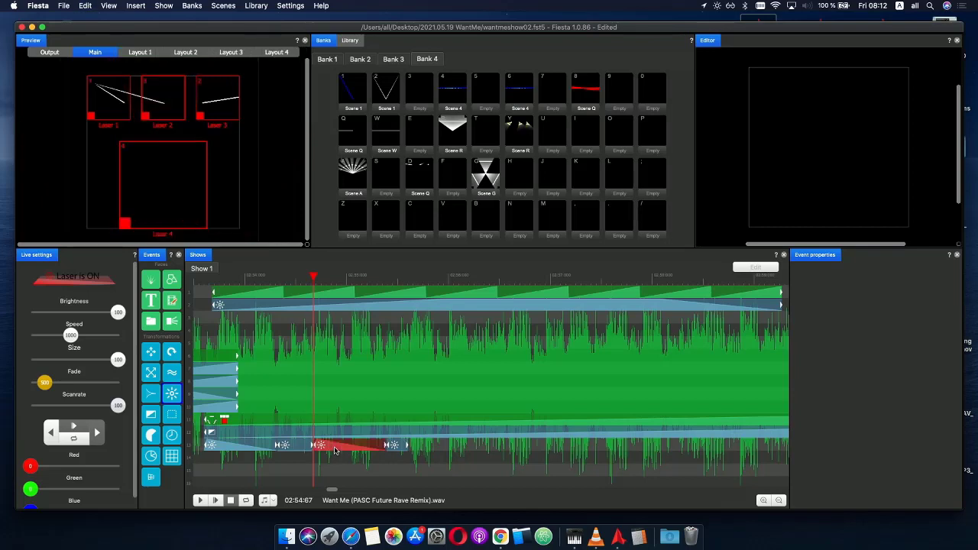
click(424, 448)
key(super+v)
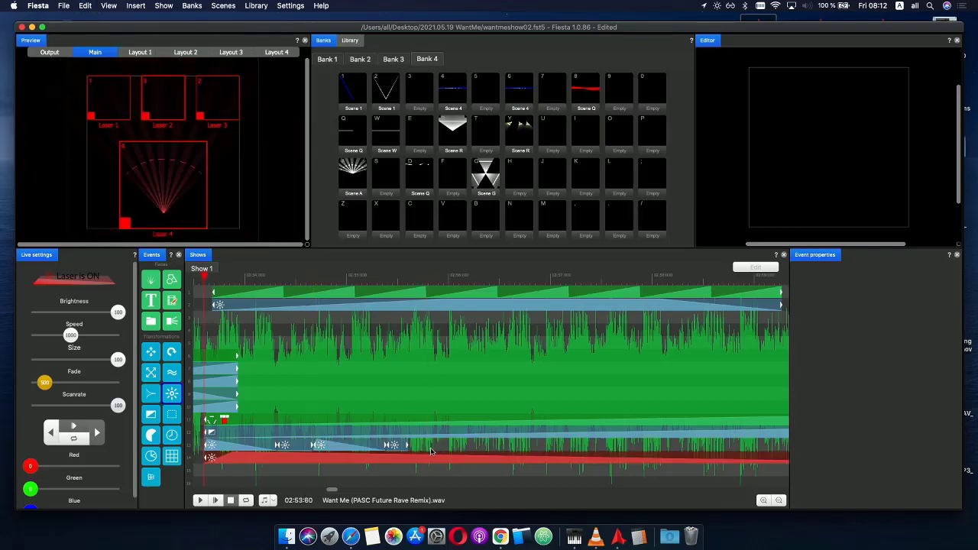
key(Delete)
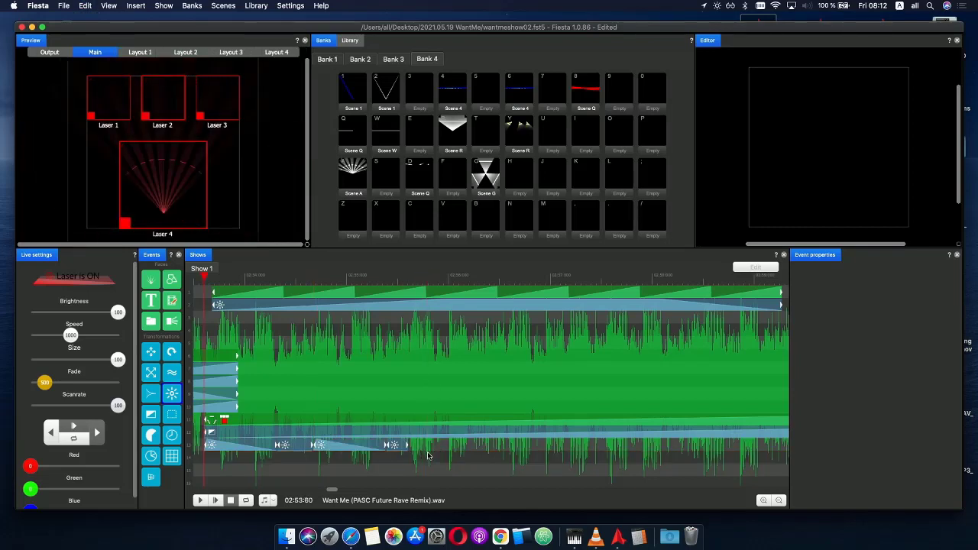
- Paste another brightness fade on row 13 and move it to 02:55:60, directly after the shortened flat event
click(433, 448)
key(super+v)
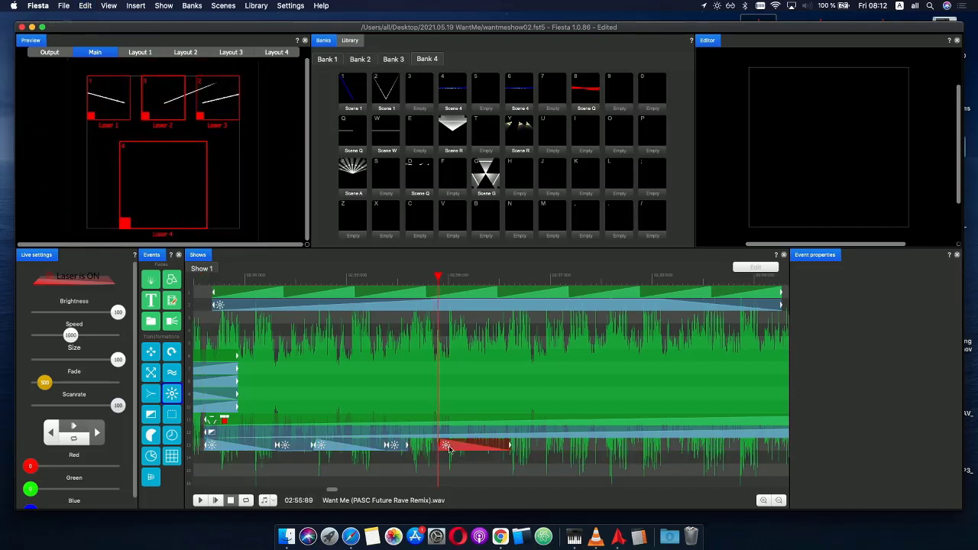
drag(449, 449, 418, 446)
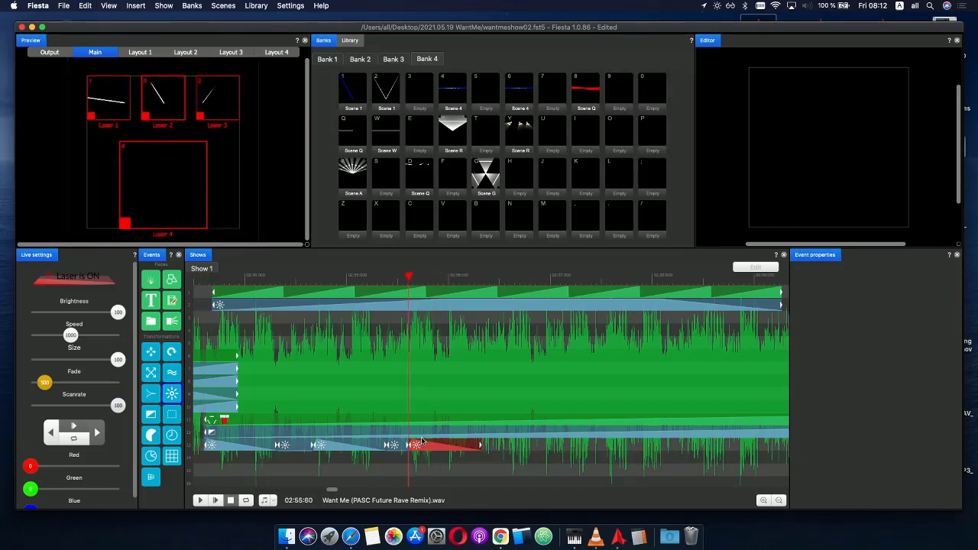
drag(395, 277, 453, 278)
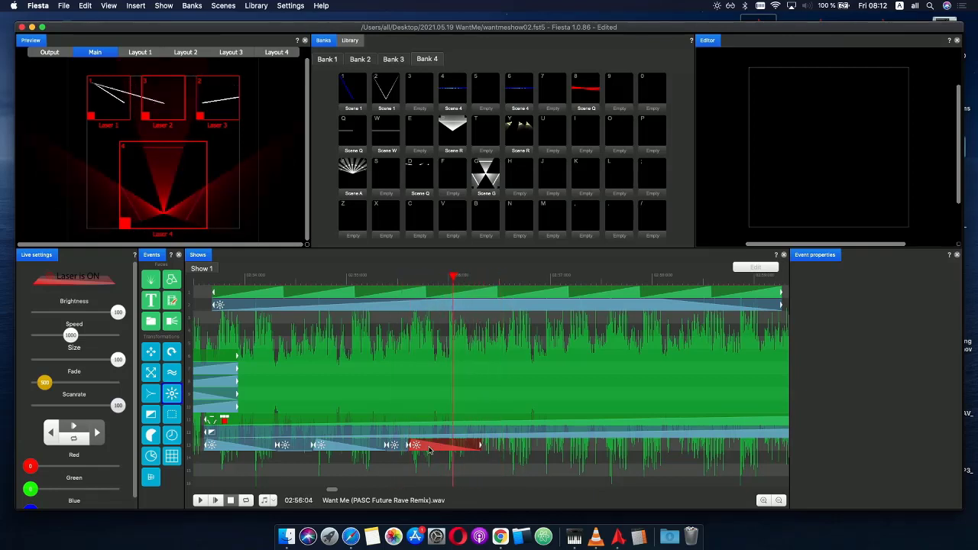
- Inspect the phase curve of the brightness fade at 02:55:60, then play the show from 02:53:60
double_click(430, 451)
click(414, 441)
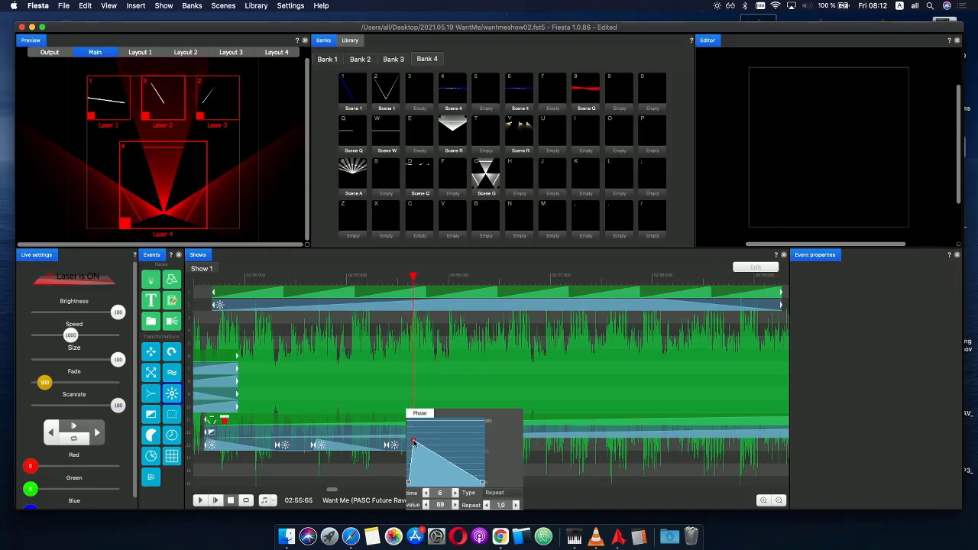
click(204, 284)
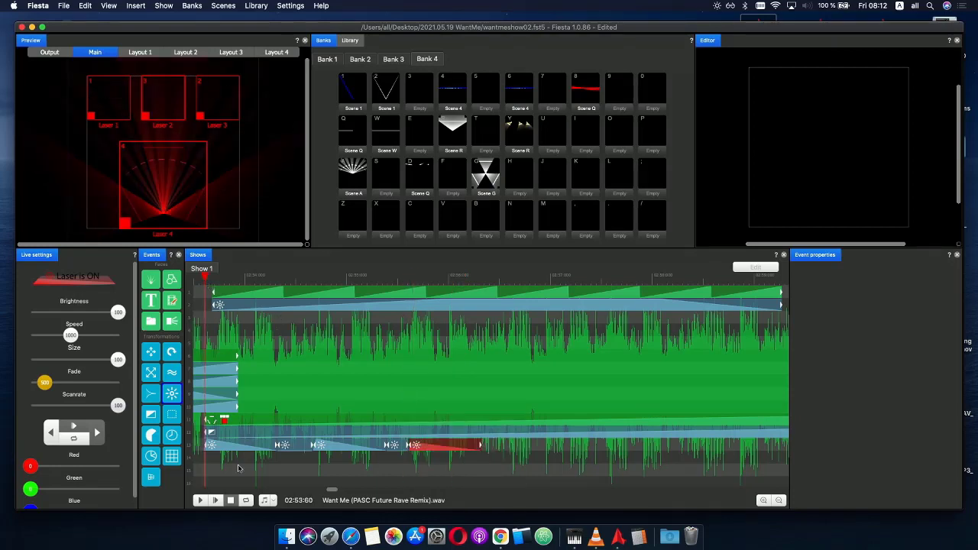
click(215, 500)
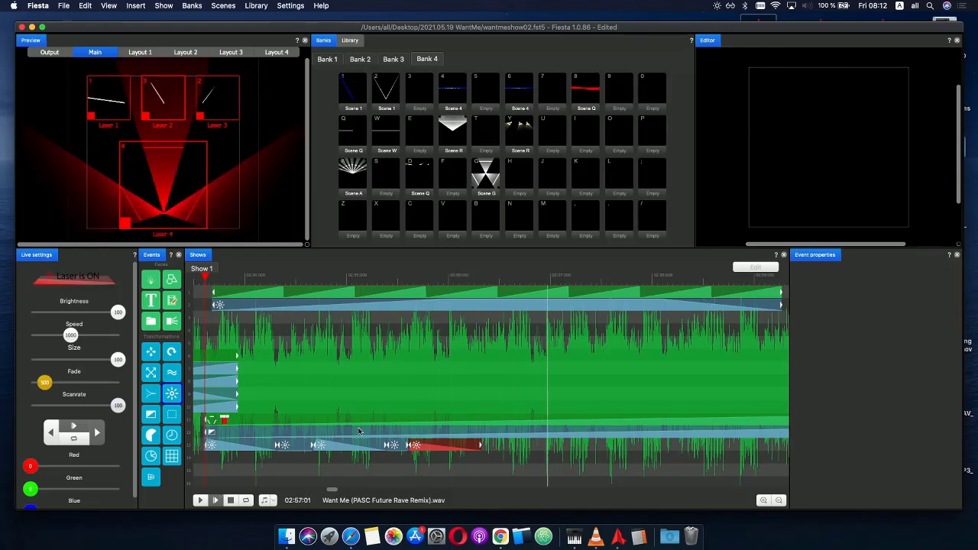
- Paste a copy of the short flat brightness event on row 13 directly after the fade that starts at 02:55:60
click(406, 281)
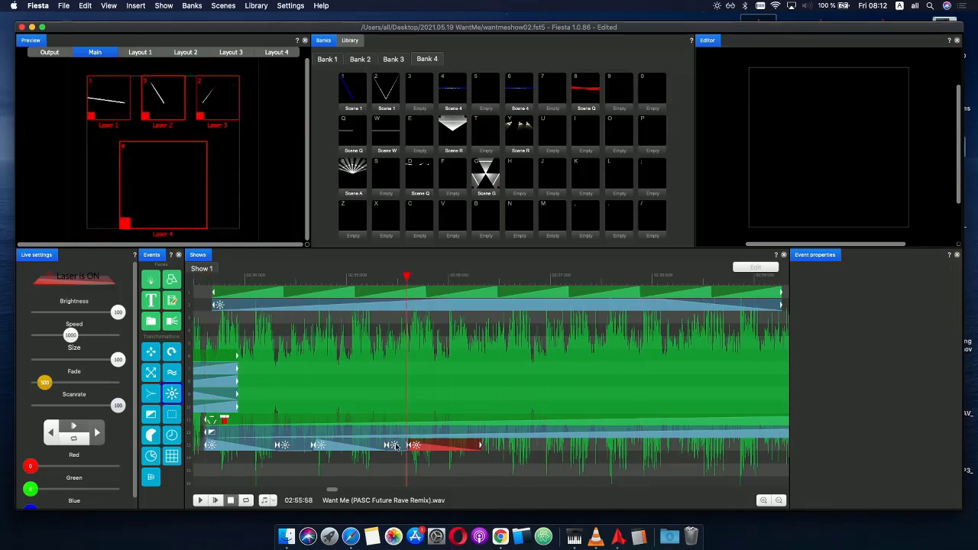
click(498, 449)
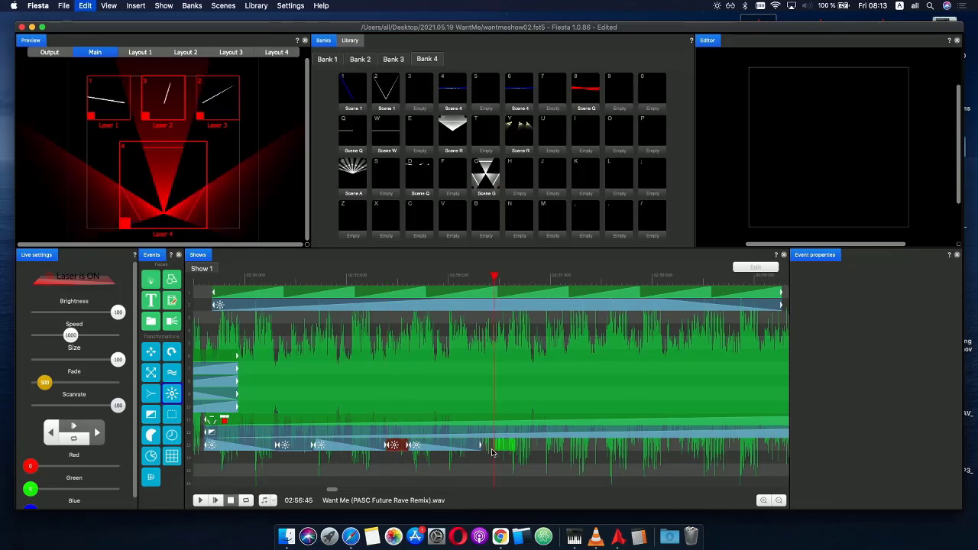
drag(503, 449, 487, 447)
drag(487, 281, 587, 294)
- Paste another brightness fade starting at 02:56:60 on row 13 and extend the flat event before it to meet its start
click(453, 447)
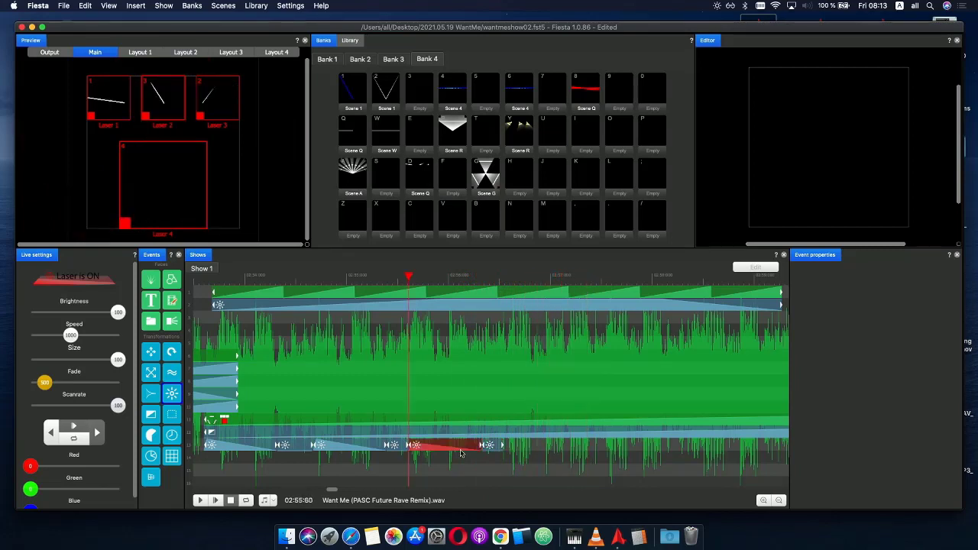
click(512, 447)
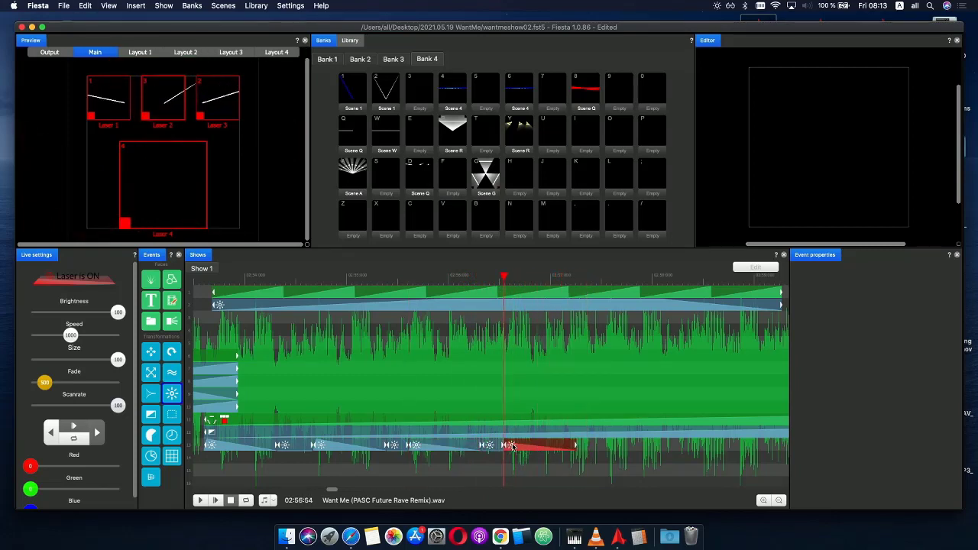
scroll(557, 377, up, 3)
drag(526, 447, 560, 445)
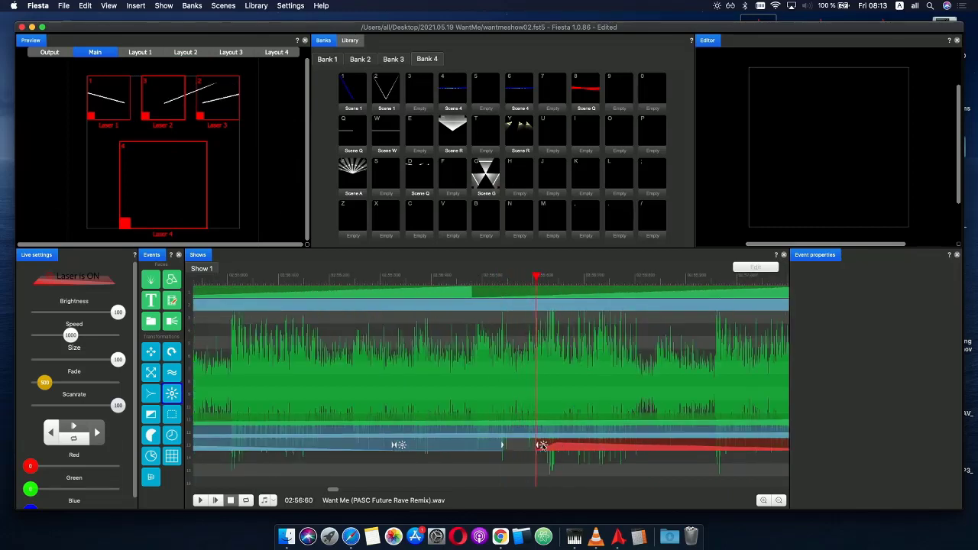
click(502, 448)
scroll(566, 441, down, 5)
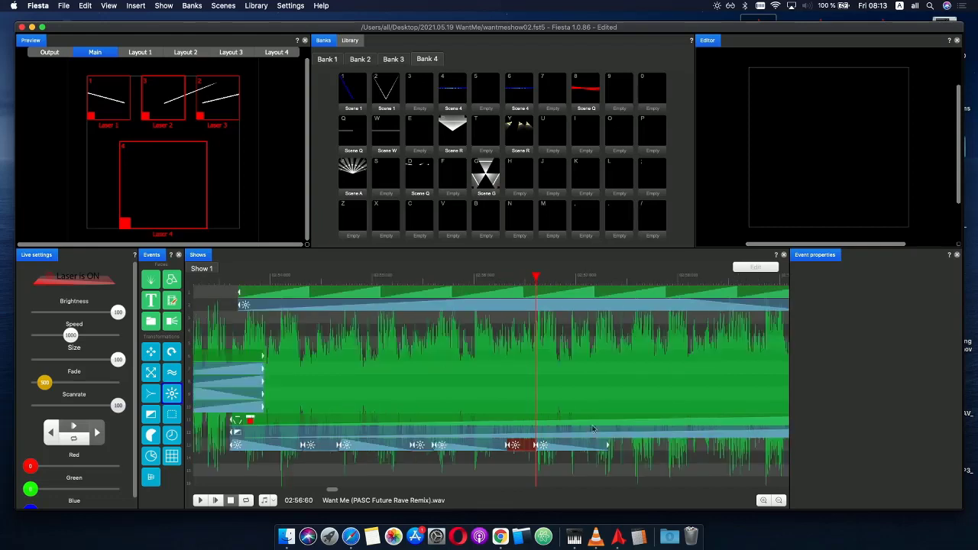
- Stretch the last brightness fade on row 13 so that it ends at 02:57:42
mouse_move(567, 280)
mouse_down()
mouse_move(790, 280)
mouse_move(510, 283)
mouse_move(552, 287)
mouse_up()
scroll(645, 396, up, 3)
drag(483, 446, 686, 452)
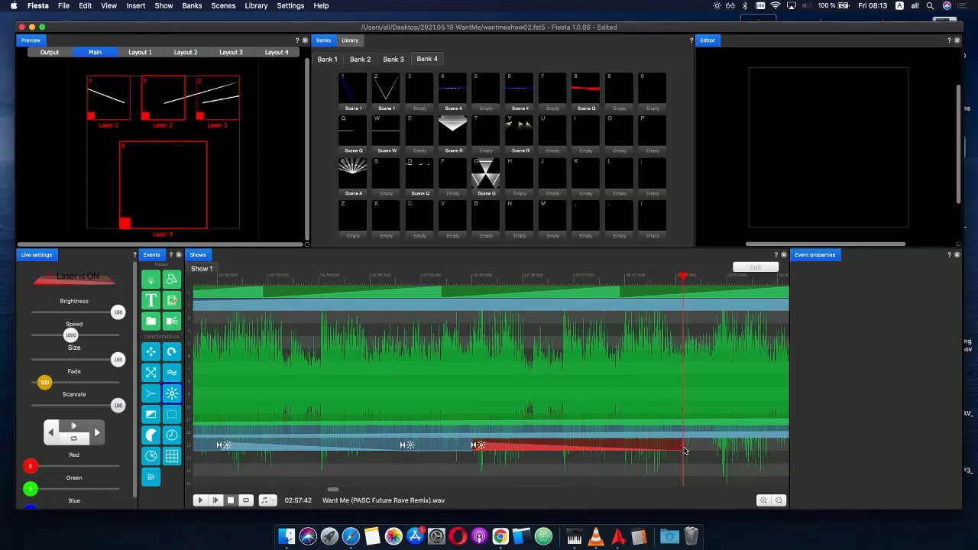
- Reshape the last fade's phase curve into three peaks with two dips between them
double_click(511, 448)
drag(485, 441, 542, 469)
drag(567, 439, 560, 421)
- Play the show from 02:56:36, then again from before Scene G, to check the reshaped brightness fade
click(413, 277)
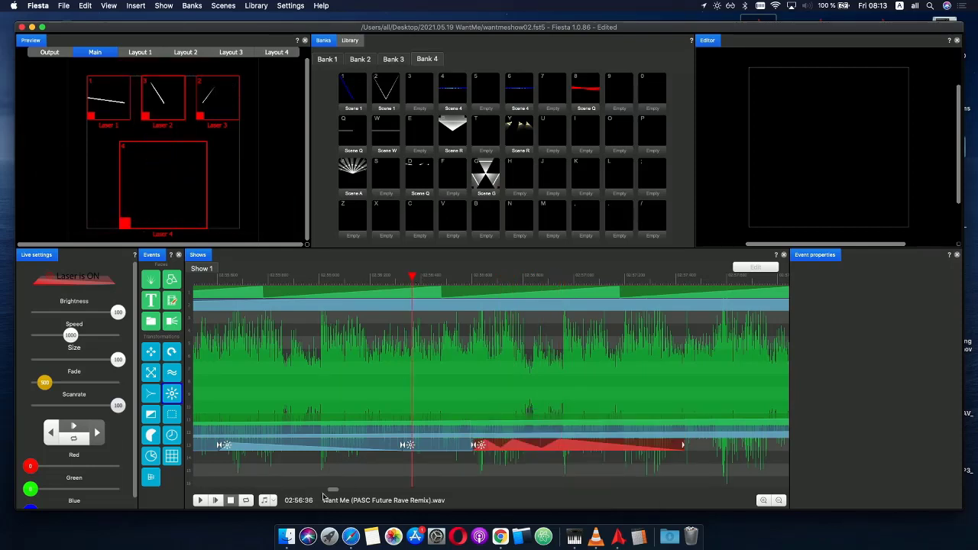
click(218, 501)
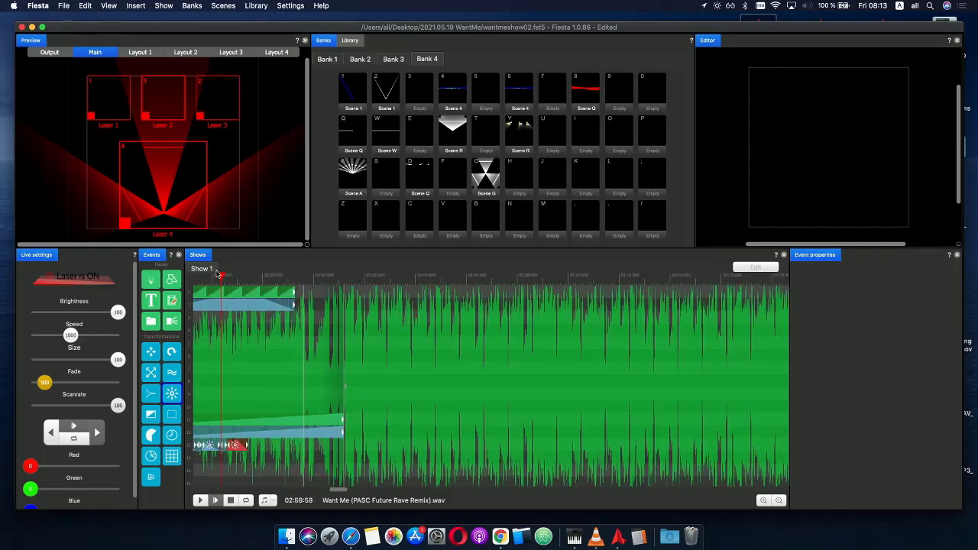
drag(182, 278, 213, 278)
click(217, 499)
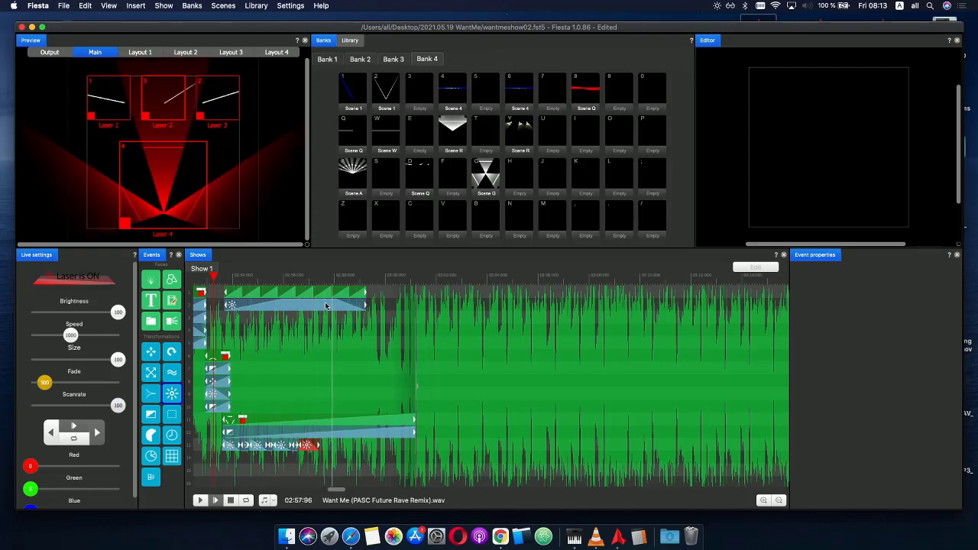
click(297, 277)
- Retime the last fade's phase points to the beat, placing the second peak at time 24 and the third at 47, both at value 100
scroll(372, 415, up, 4)
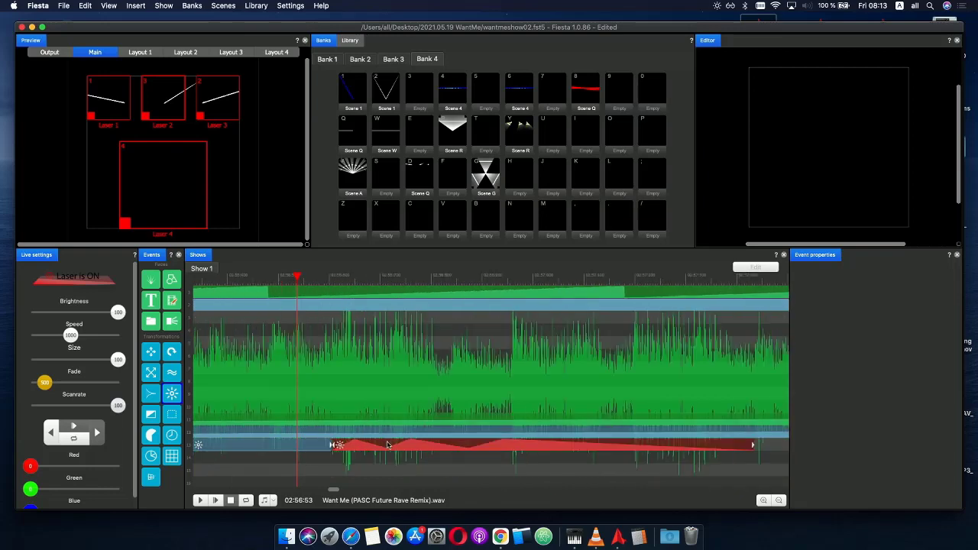
double_click(388, 450)
drag(358, 426, 365, 426)
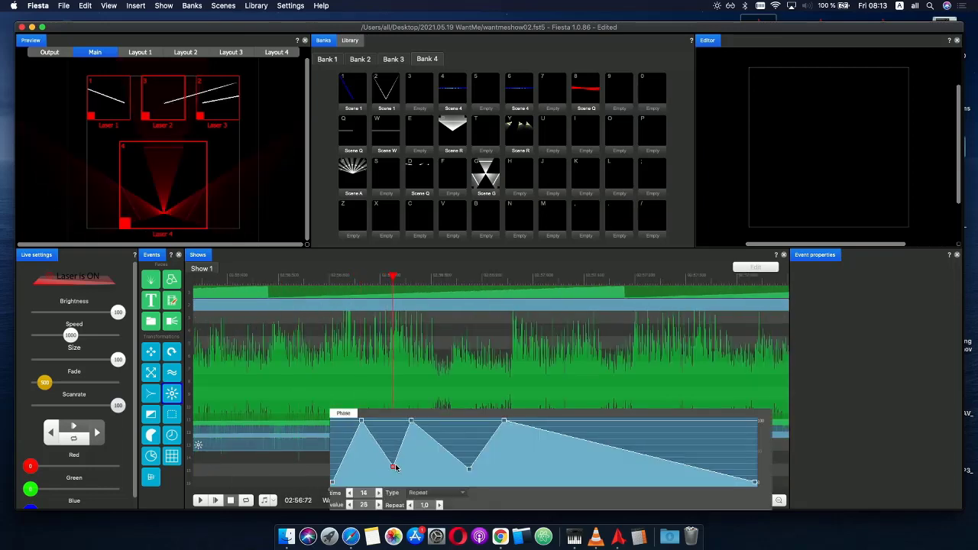
drag(387, 467, 397, 464)
click(413, 422)
drag(429, 424, 433, 422)
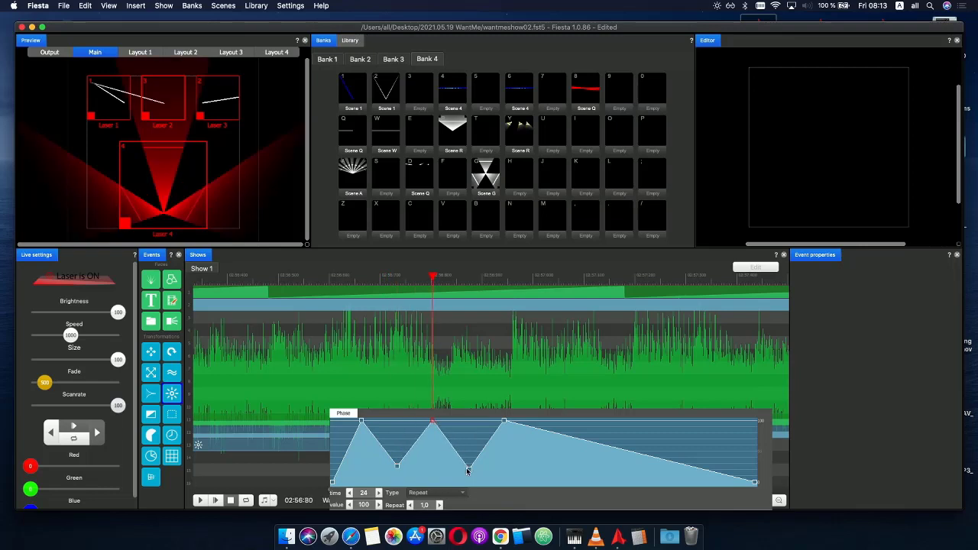
drag(473, 466, 475, 464)
drag(505, 423, 532, 421)
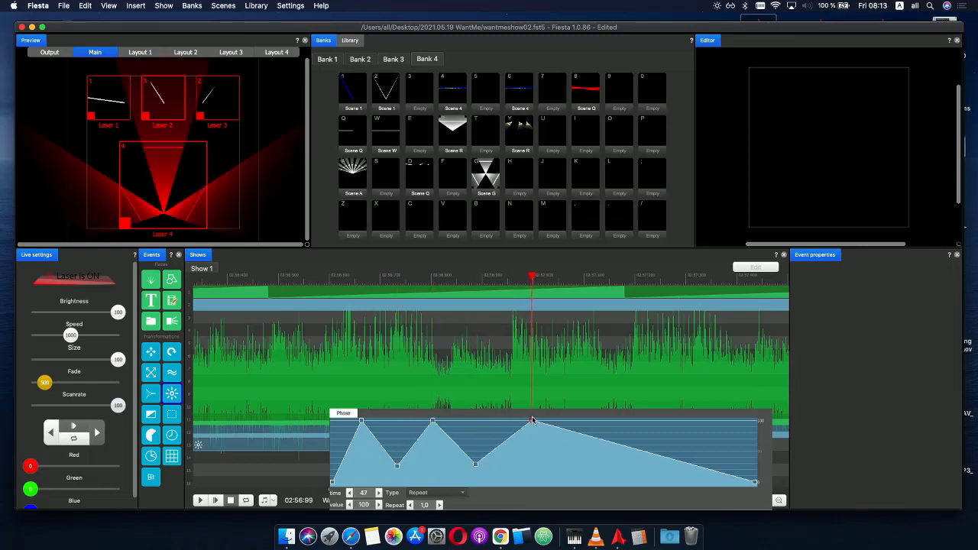
- Play the show from 02:55:04 to check the retimed brightness peaks, then stop playback
click(275, 282)
scroll(264, 314, down, 8)
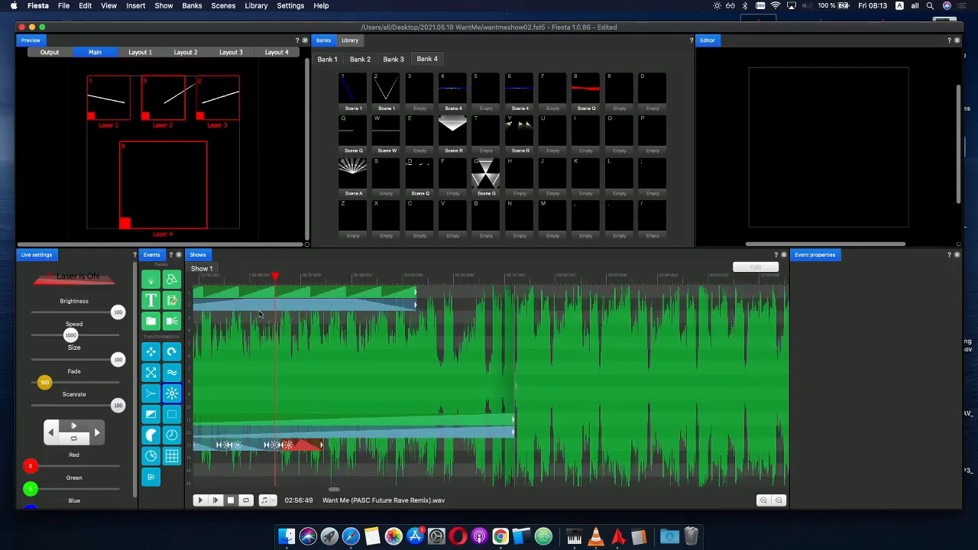
drag(210, 275, 203, 279)
click(215, 501)
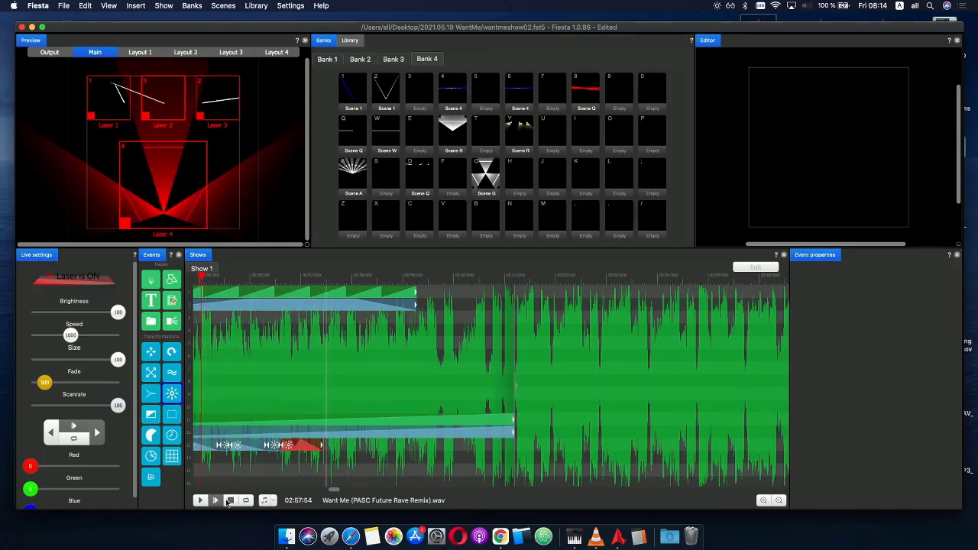
click(230, 501)
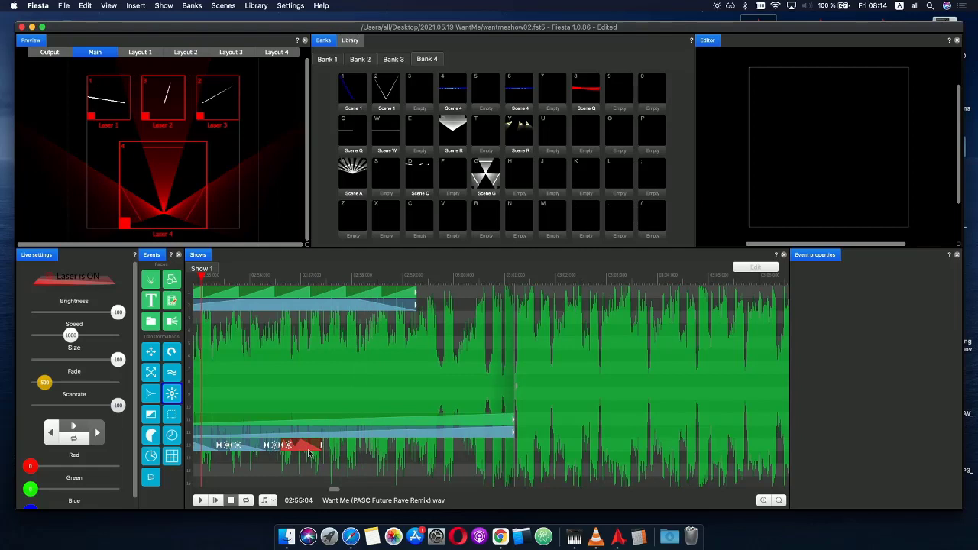
- Paste a copy of the flat brightness event on row 13, start it at 02:57:43 after the multi-peak fade and lengthen it
click(275, 451)
click(336, 449)
key(super+v)
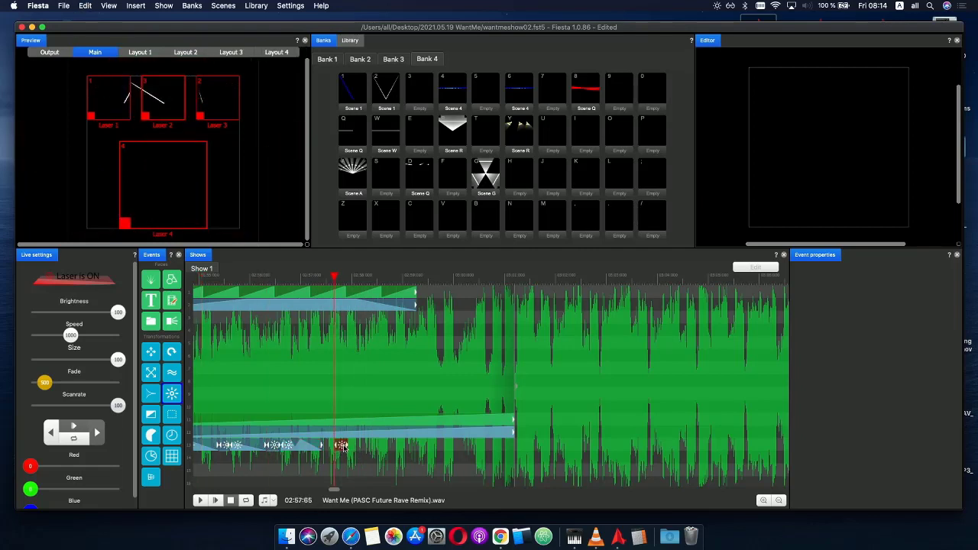
mouse_move(341, 447)
mouse_down()
mouse_move(315, 444)
mouse_move(350, 445)
mouse_up()
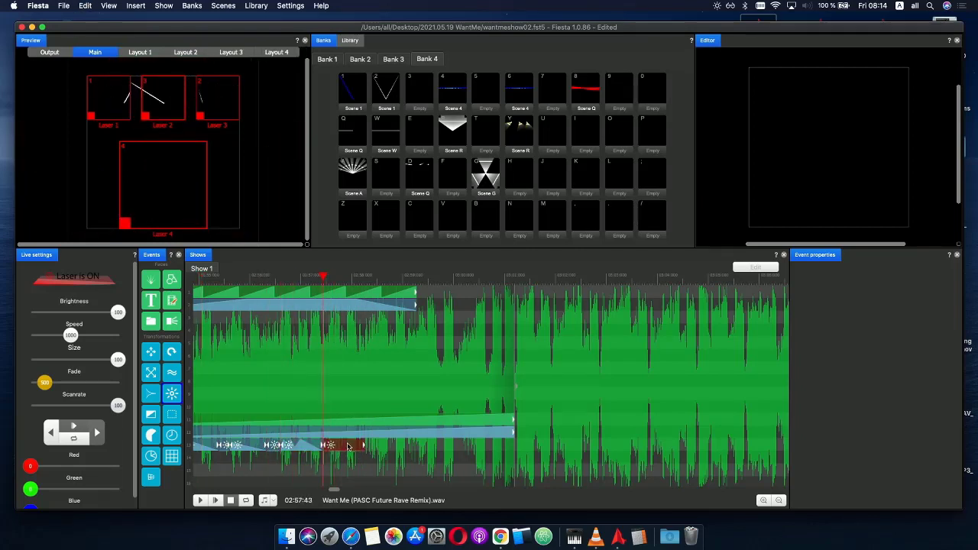
- Trim the multi-peak fade on row 13 to end at about 02:57:39 and fit the flat event directly behind it, shortened to end at 02:57:54
click(314, 445)
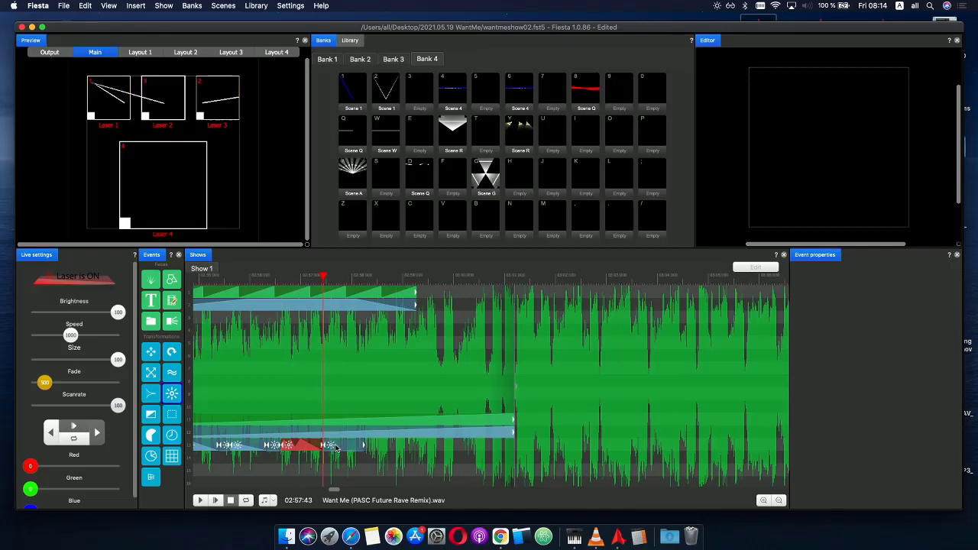
scroll(336, 449, up, 3)
scroll(335, 339, up, 1)
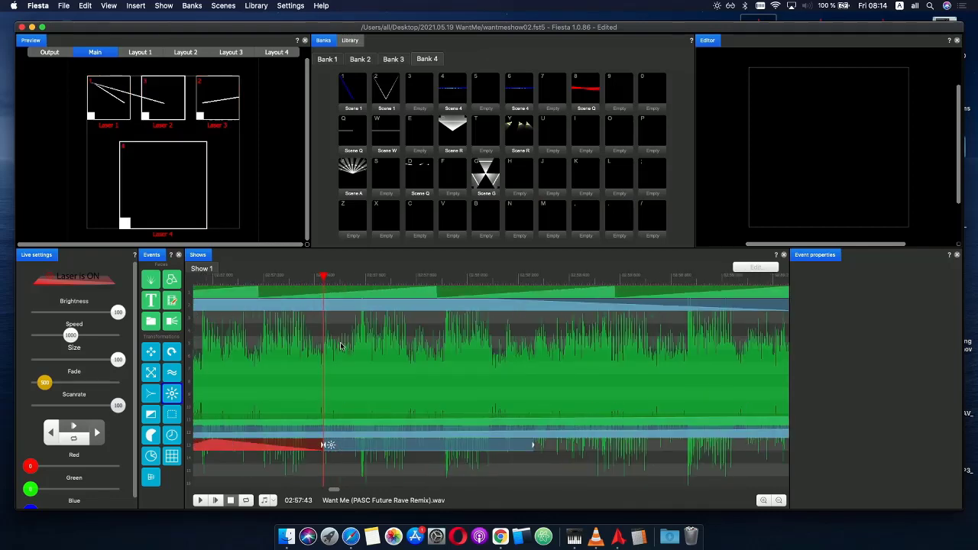
click(312, 286)
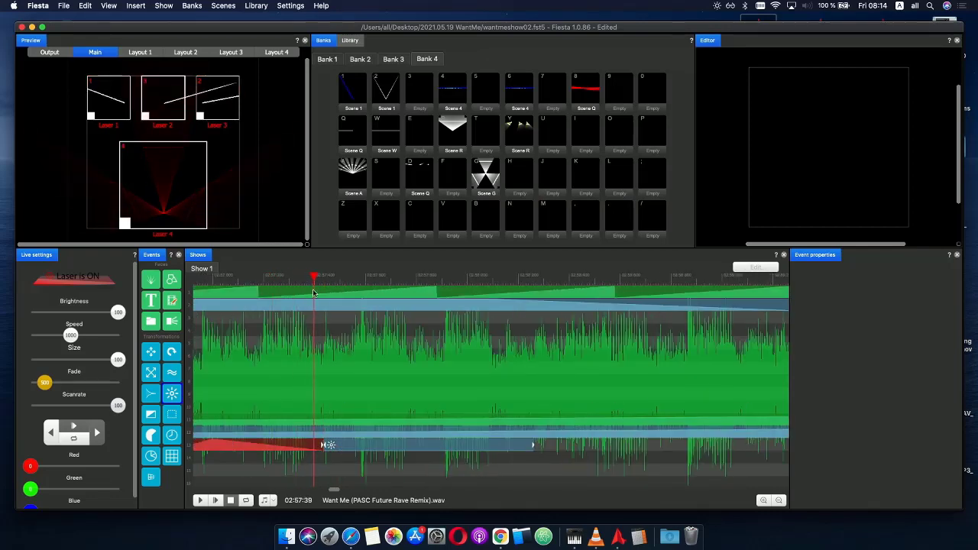
drag(318, 448, 437, 437)
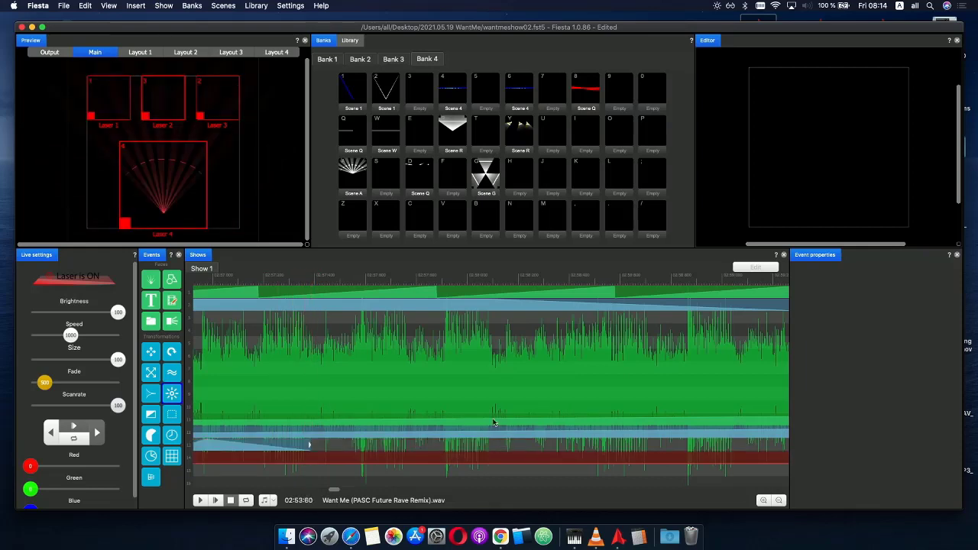
mouse_move(544, 443)
mouse_down()
mouse_move(573, 447)
mouse_move(556, 451)
mouse_up()
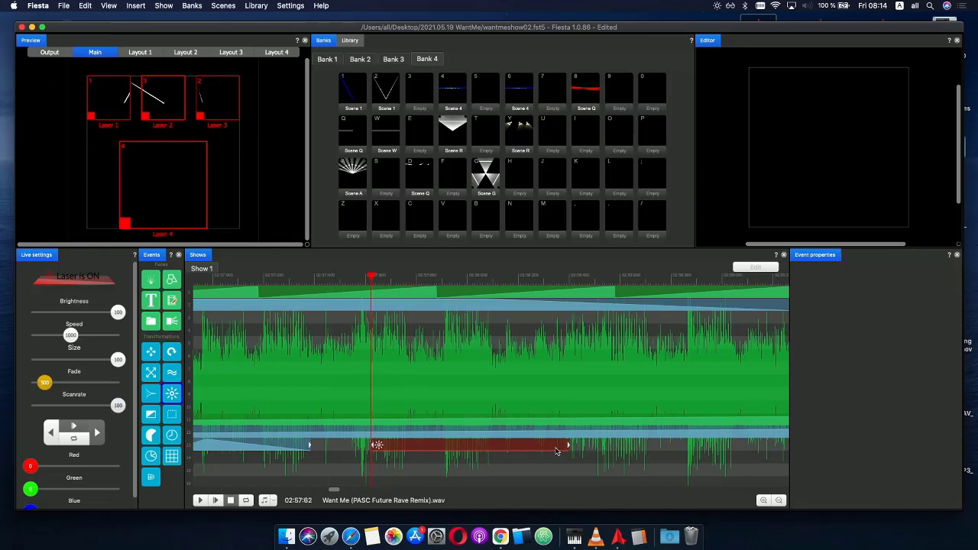
drag(473, 449, 352, 446)
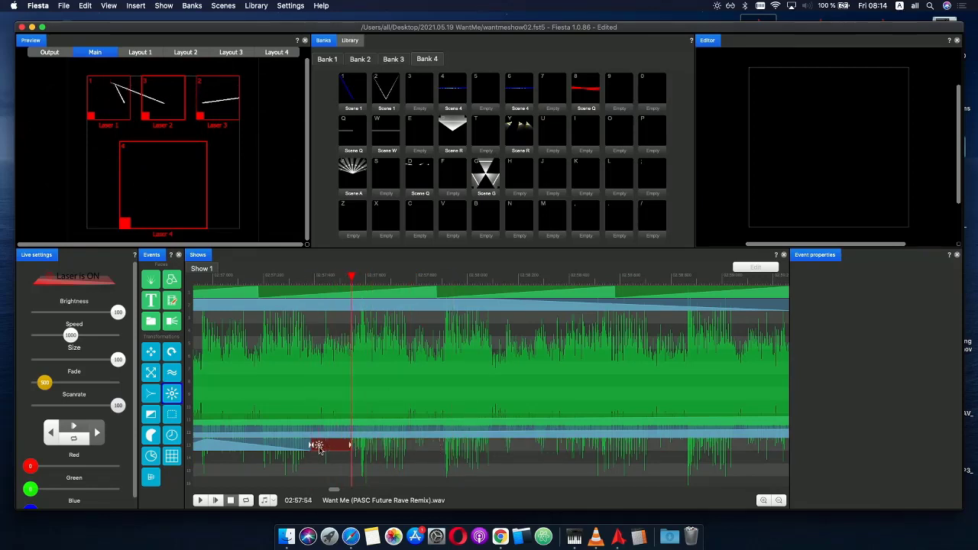
- Paste a copy of the earlier falling brightness fade on row 13, starting directly after the shortened flat event at 02:57:54
scroll(321, 451, down, 3)
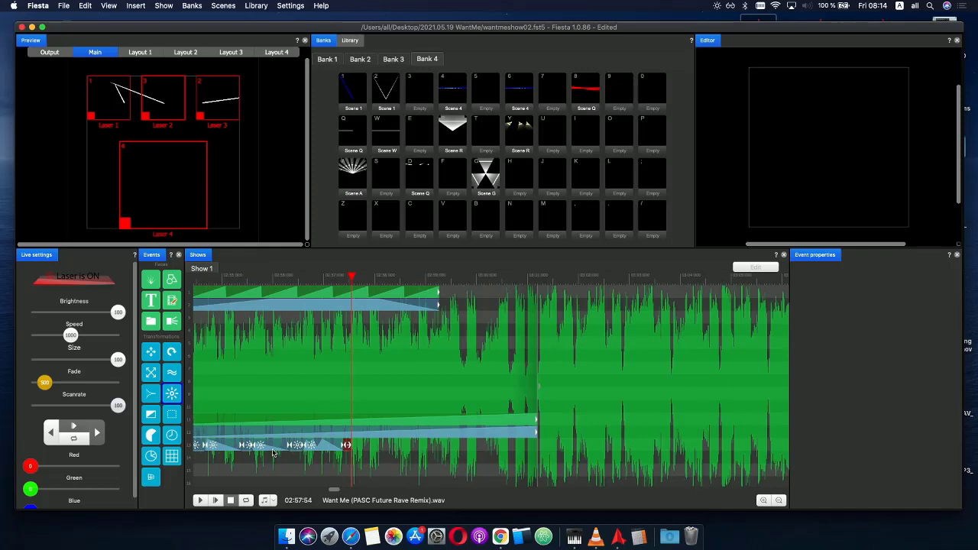
click(273, 451)
key(super+c)
key(super+v)
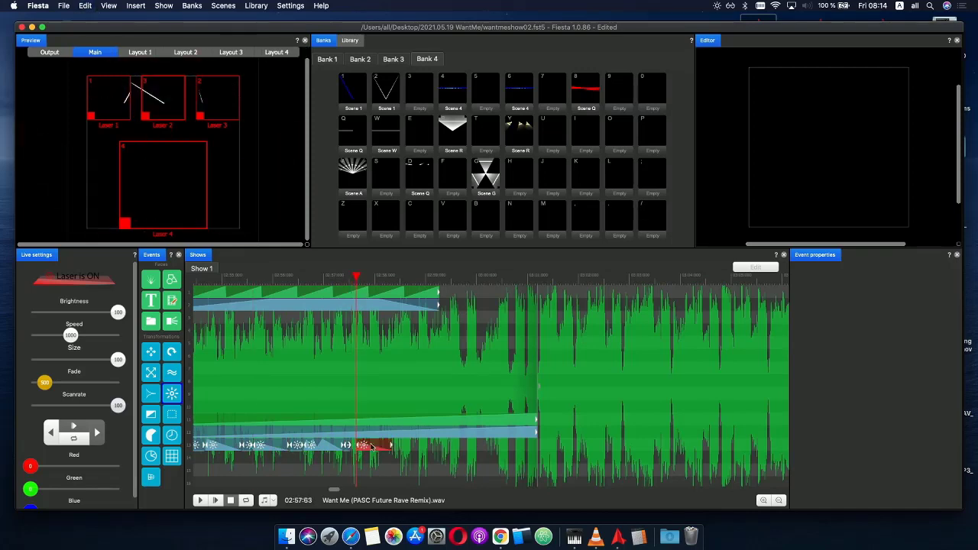
click(360, 446)
drag(342, 280, 408, 289)
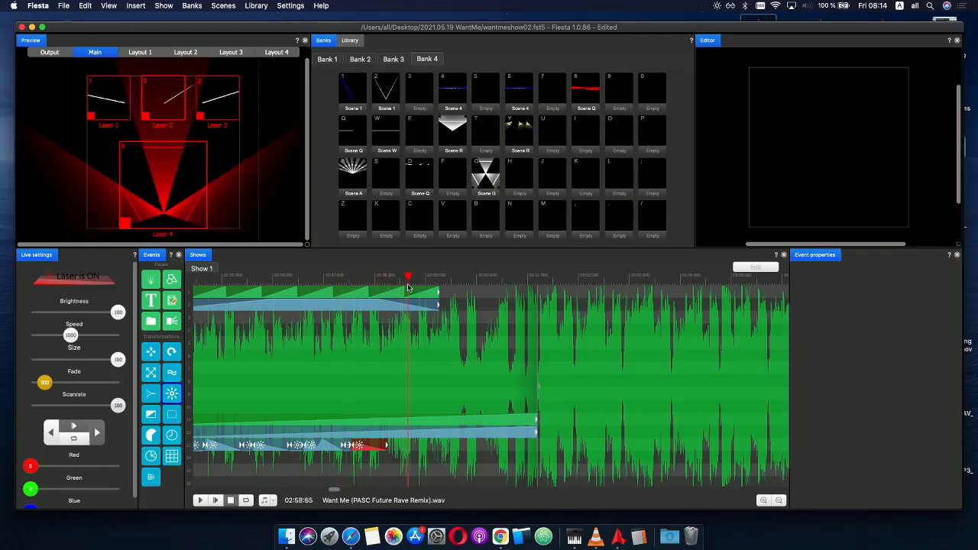
- Copy the short flat brightness event to the end of the new falling fade and lengthen it to about 02:58:46
click(346, 449)
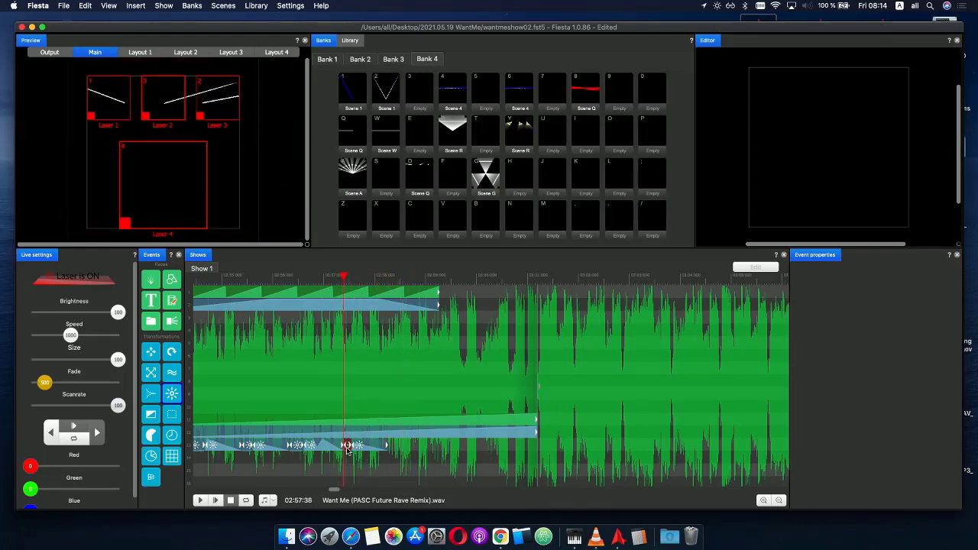
click(394, 451)
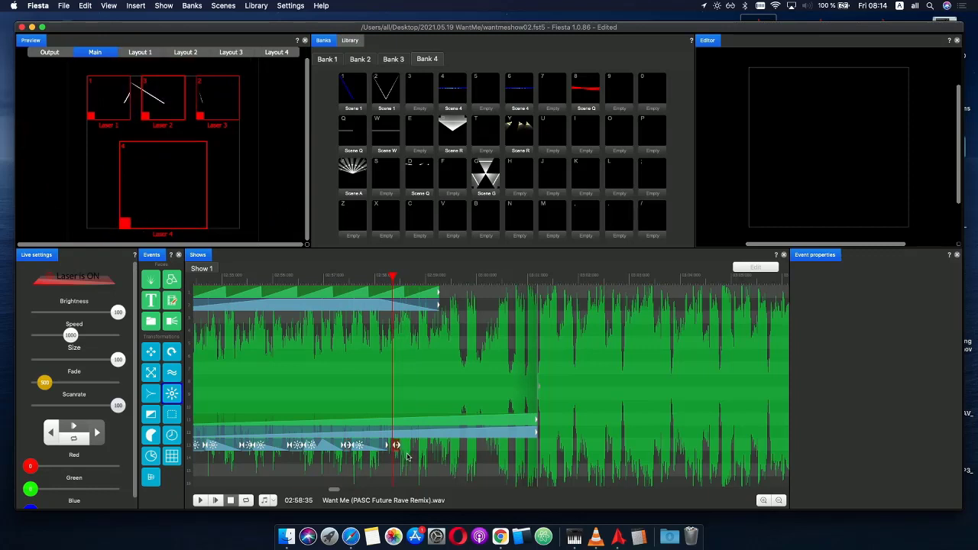
scroll(405, 453, up, 5)
drag(405, 449, 378, 448)
click(367, 449)
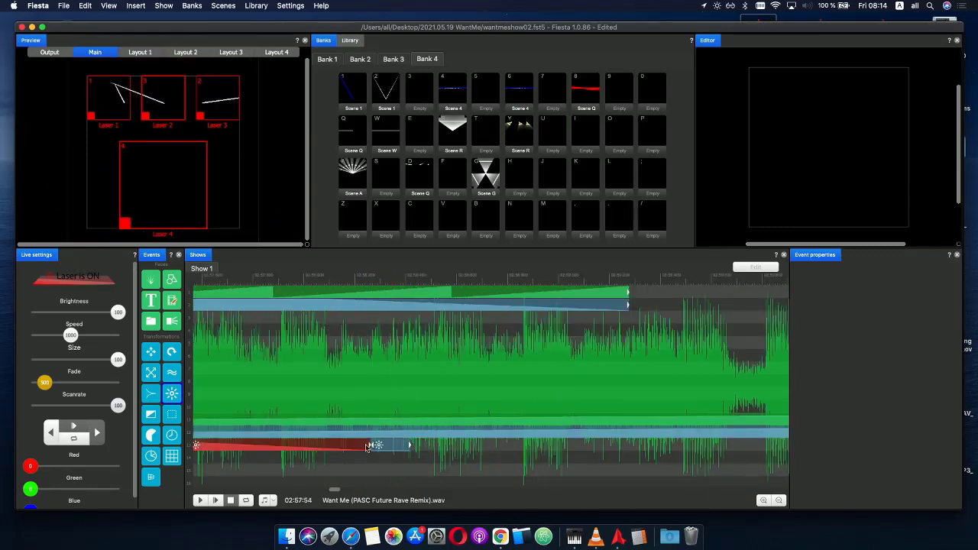
drag(395, 278, 424, 282)
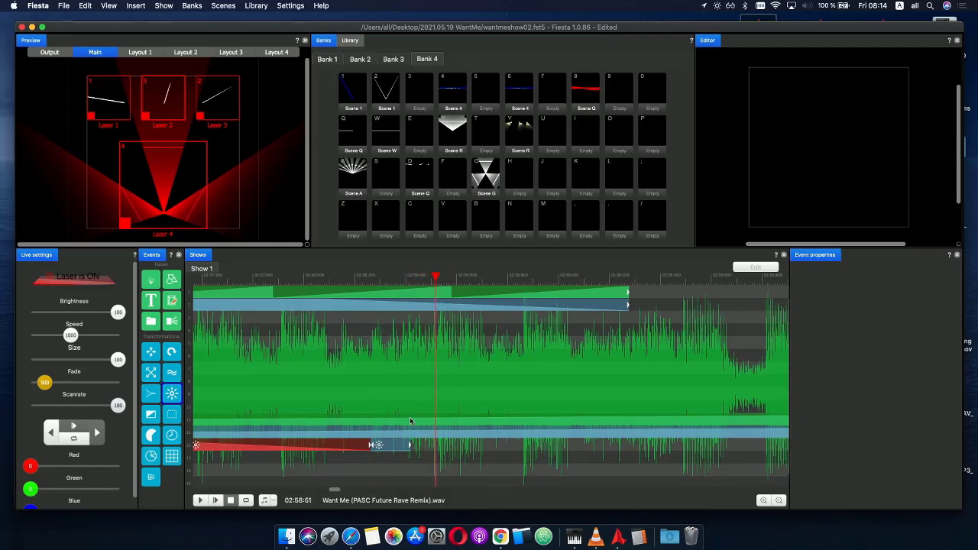
drag(410, 445, 430, 446)
- Paste another copy of the falling brightness fade on row 13, starting at 02:58:46 after the lengthened flat event
click(343, 451)
key(super+c)
click(433, 453)
key(super+v)
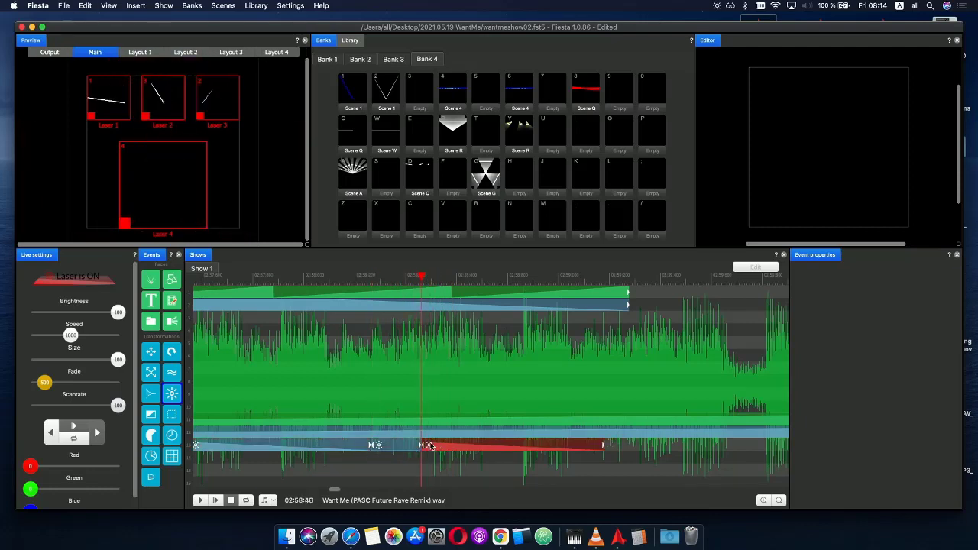
drag(423, 282, 602, 281)
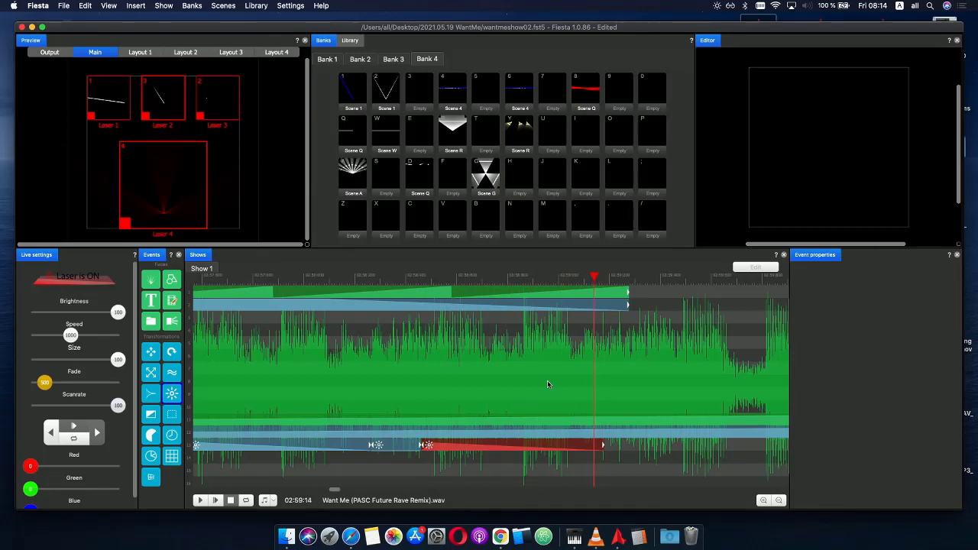
- Reshape the last fade's phase curve into two peaks with a dip between them and a further point at time 59, value 30
double_click(474, 449)
click(432, 442)
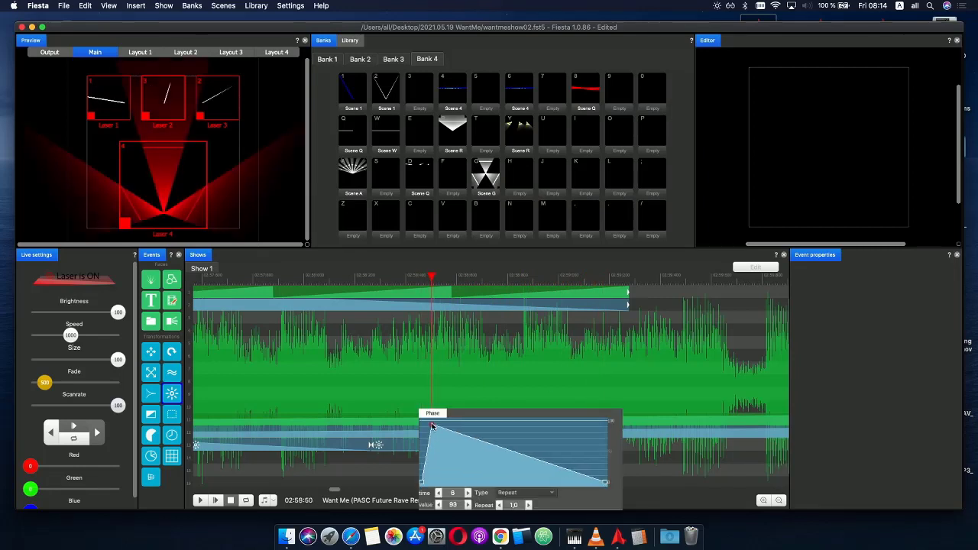
drag(464, 452, 530, 467)
click(501, 460)
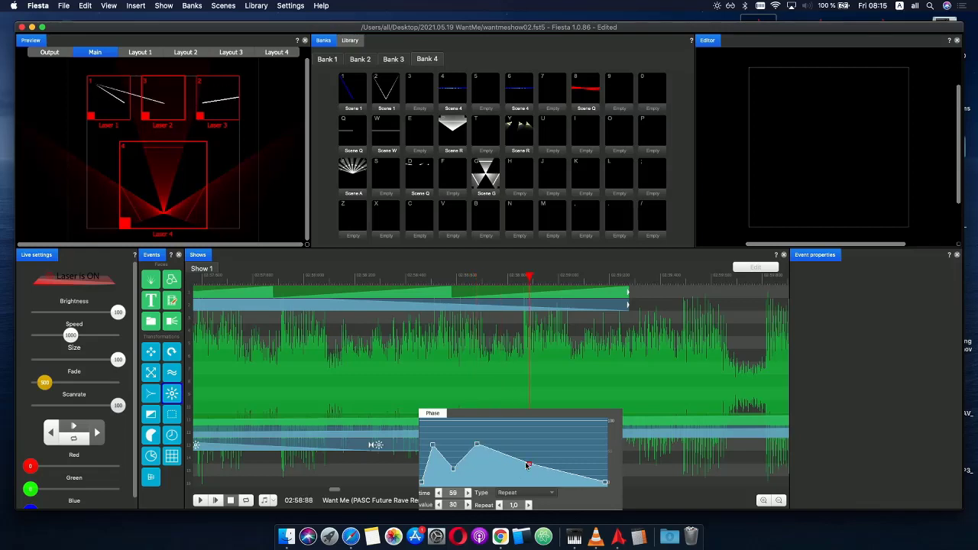
- Play the show from 02:51:91 to check the reshaped last fade, then stop playback
click(384, 278)
scroll(370, 289, down, 10)
drag(357, 278, 352, 279)
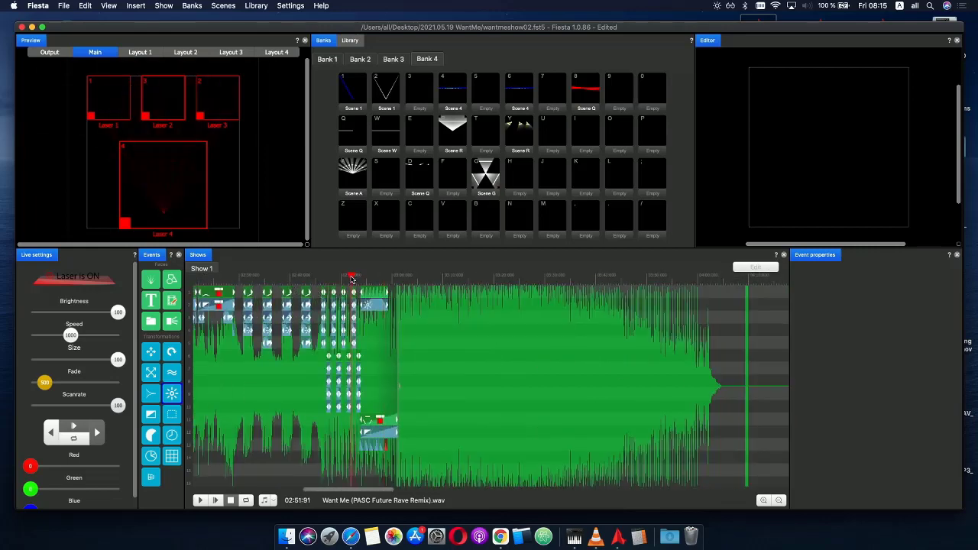
click(217, 502)
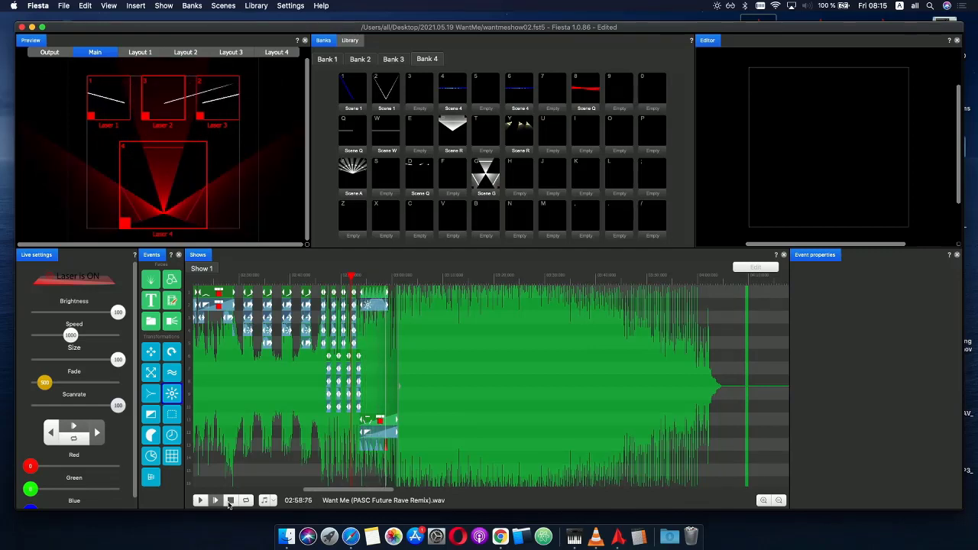
click(230, 501)
- Replace the reshaped two-peak fade on row 13 with a copy of the plain falling fade starting at 02:58:46
drag(368, 277, 376, 276)
scroll(376, 280, up, 10)
scroll(494, 431, up, 3)
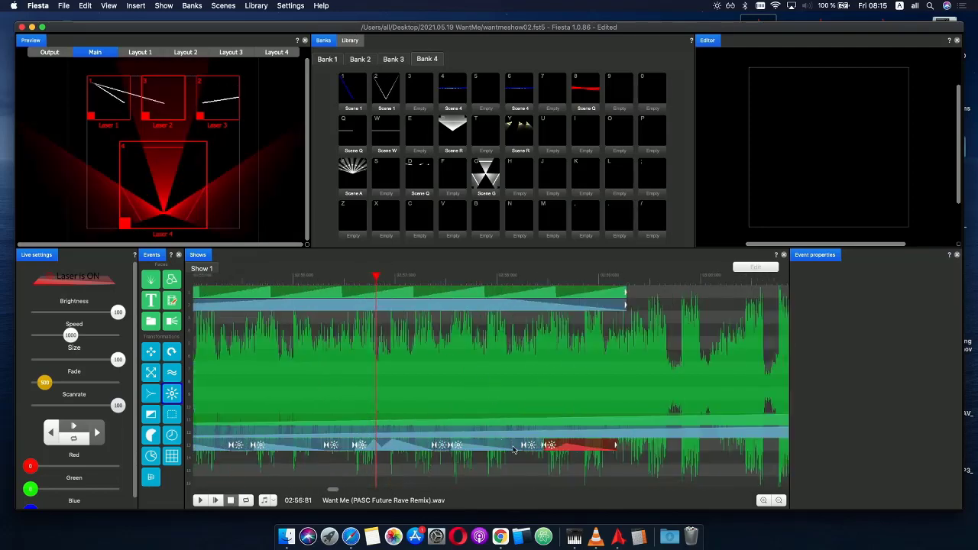
key(space)
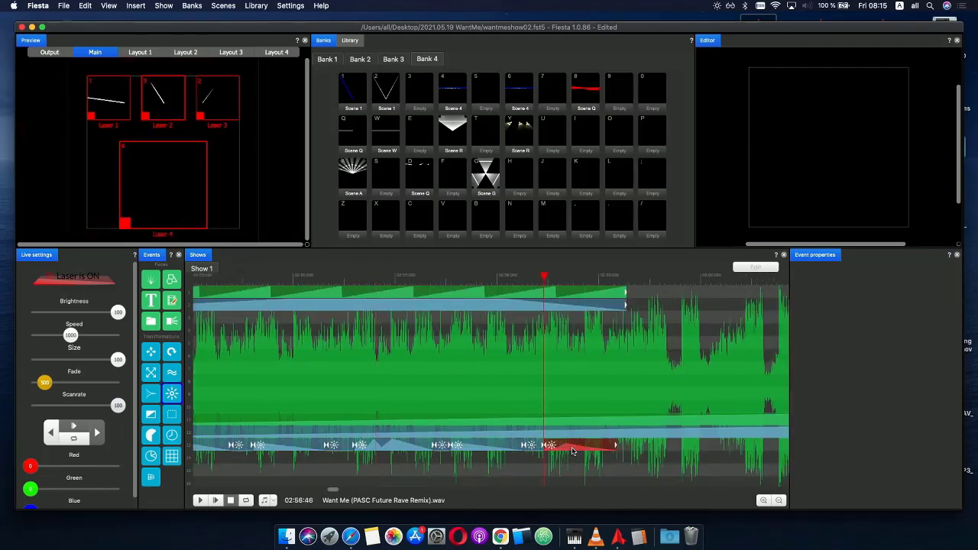
click(474, 449)
key(super+c)
click(563, 446)
key(super+v)
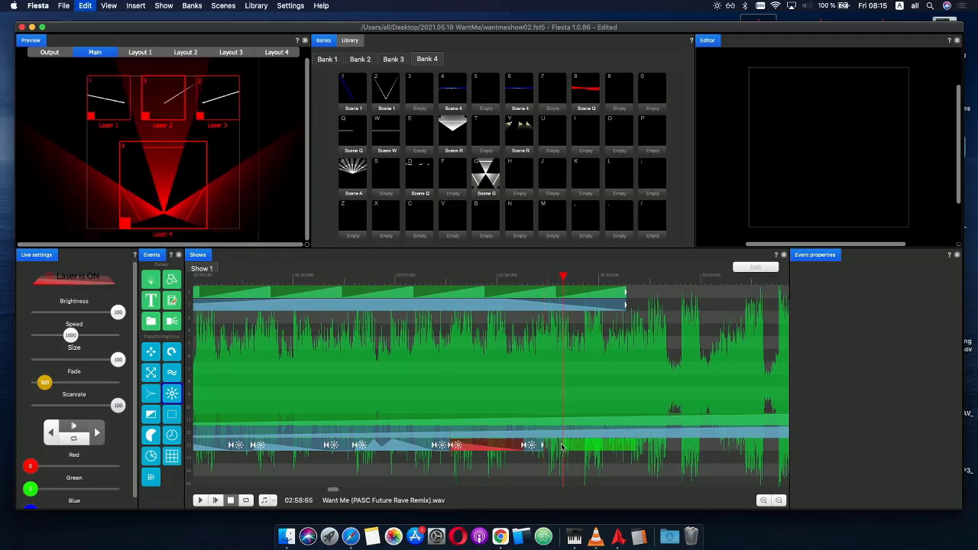
drag(569, 445, 552, 444)
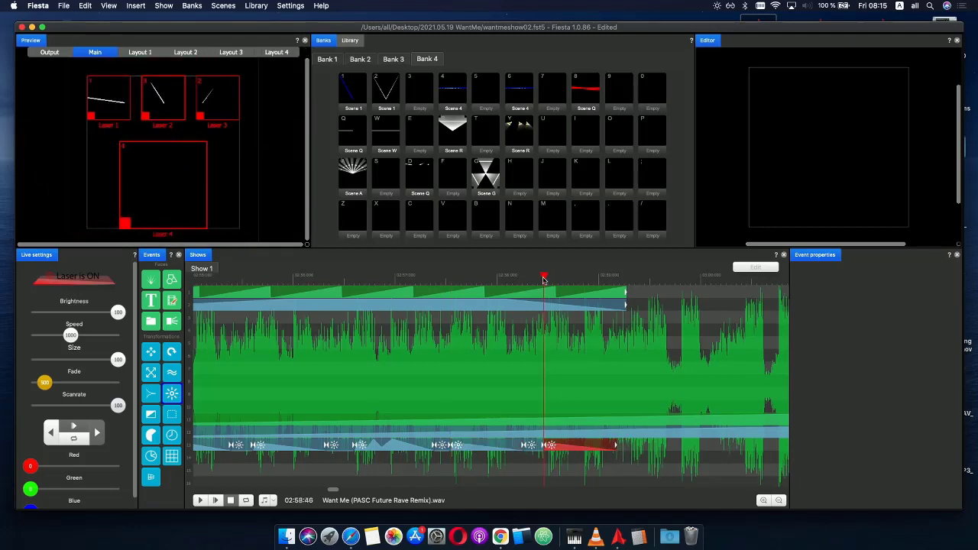
- Paste a copy of the flat brightness event on row 13 at 02:59:18, directly after the last falling fade
drag(544, 280, 622, 287)
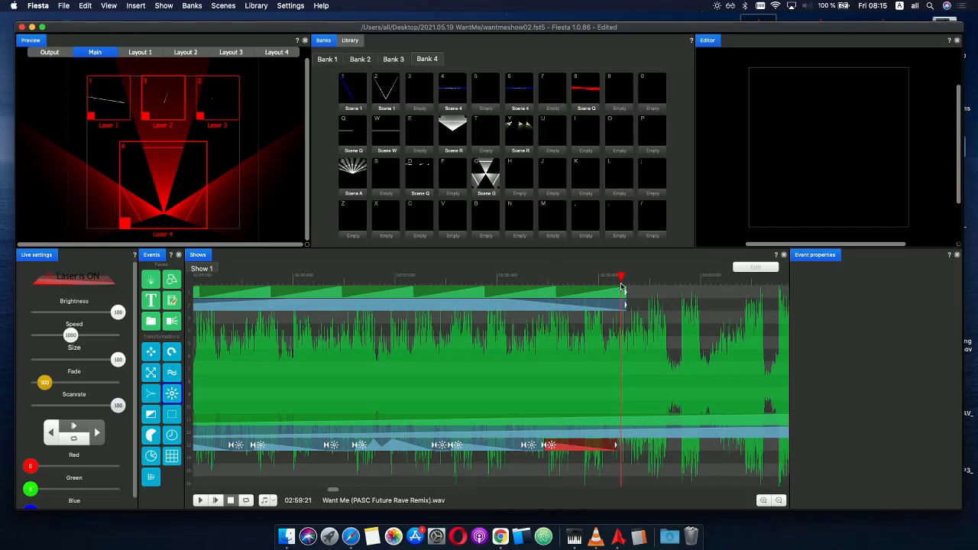
click(538, 452)
click(626, 449)
key(super+v)
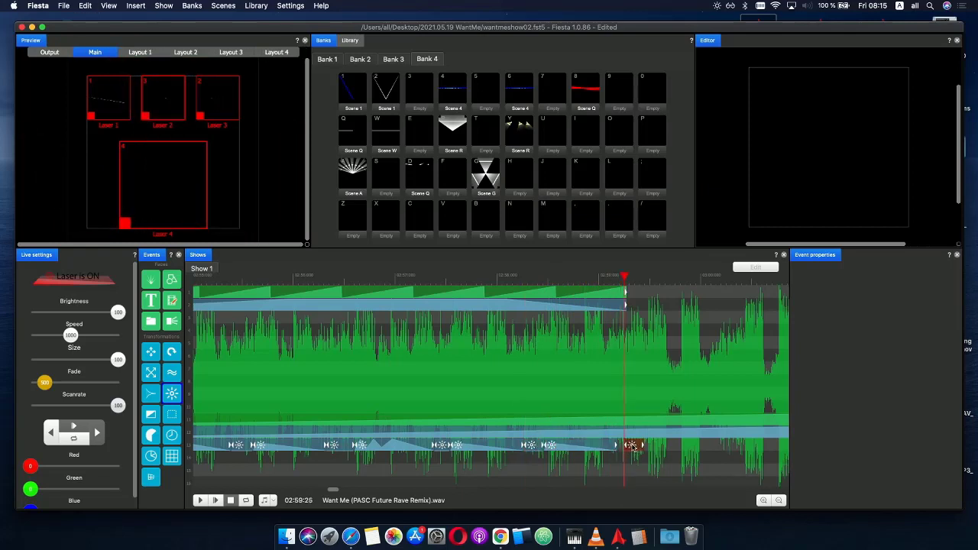
drag(633, 447, 626, 445)
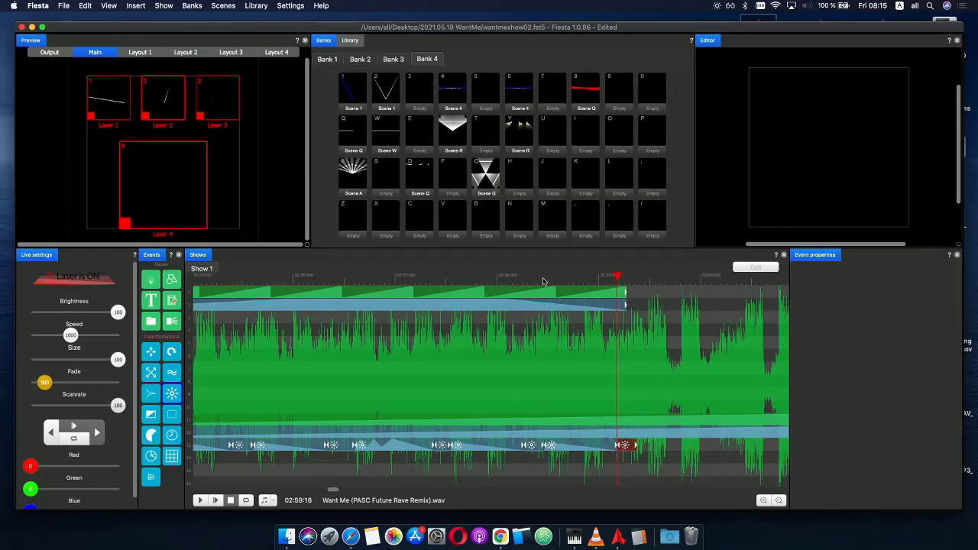
- Play the show from shortly before Scene G to check the complete row 13 brightness sequence, then return the playhead to 02:59:15
drag(544, 280, 643, 284)
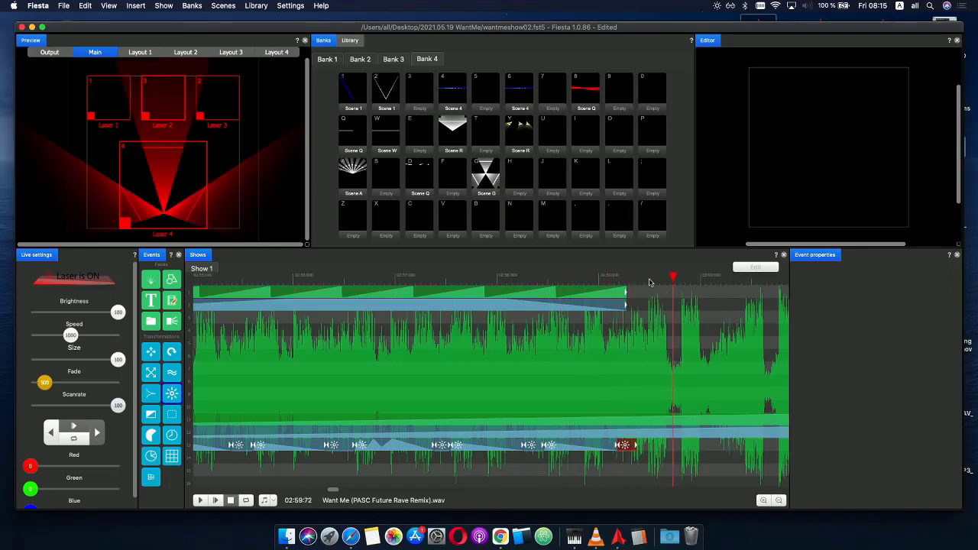
click(650, 283)
scroll(682, 296, down, 2)
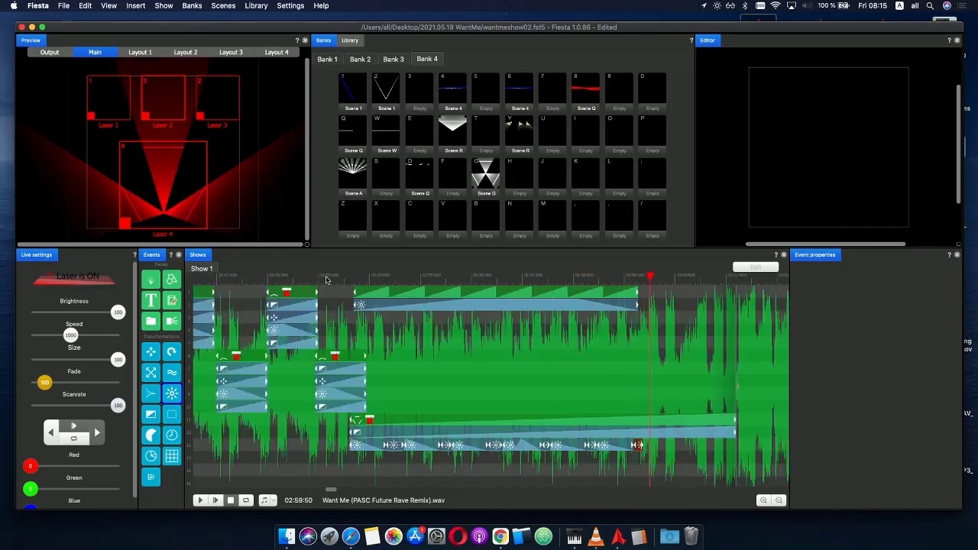
click(326, 280)
click(215, 501)
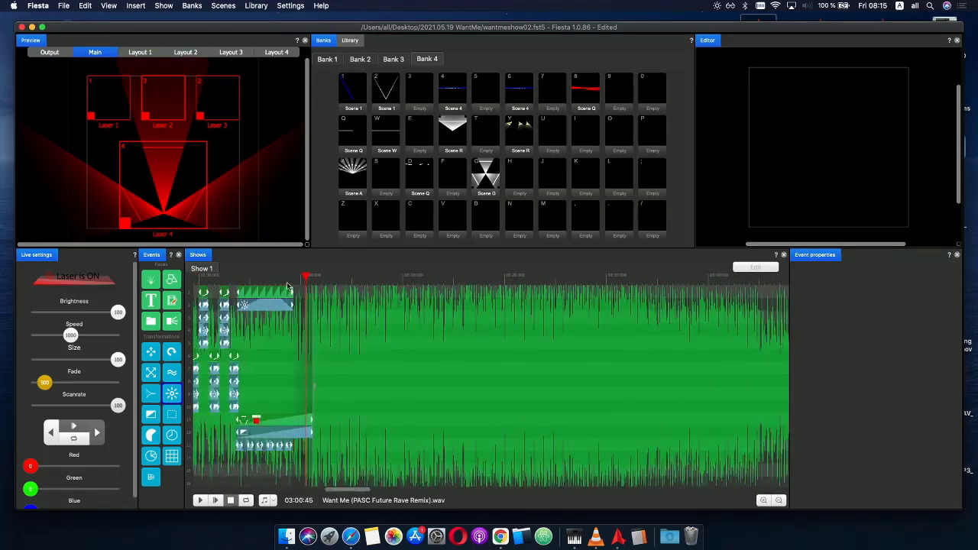
click(292, 276)
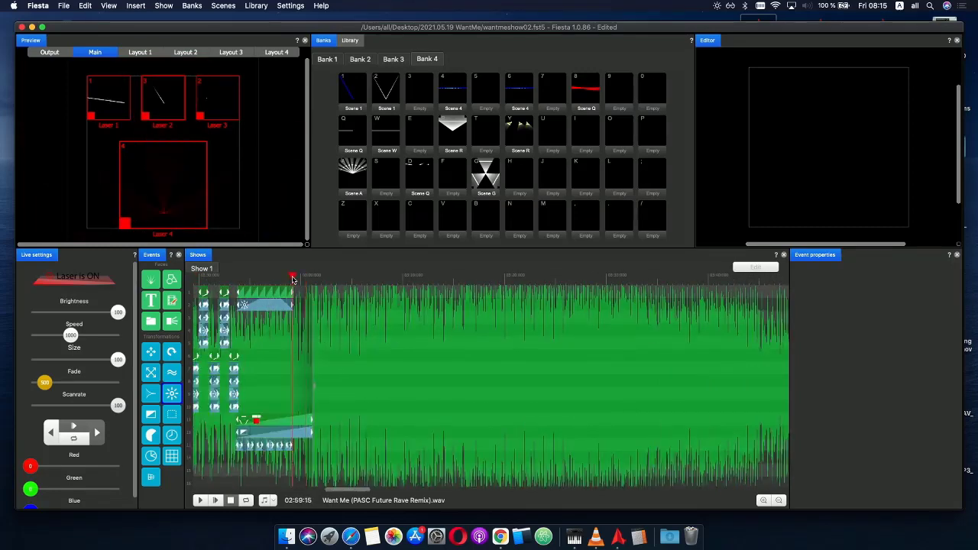
- Copy the red-and-white gradient colour event from row 10 to row 13, shorten it and align its end with Scene G's at about 03:01:20
click(234, 408)
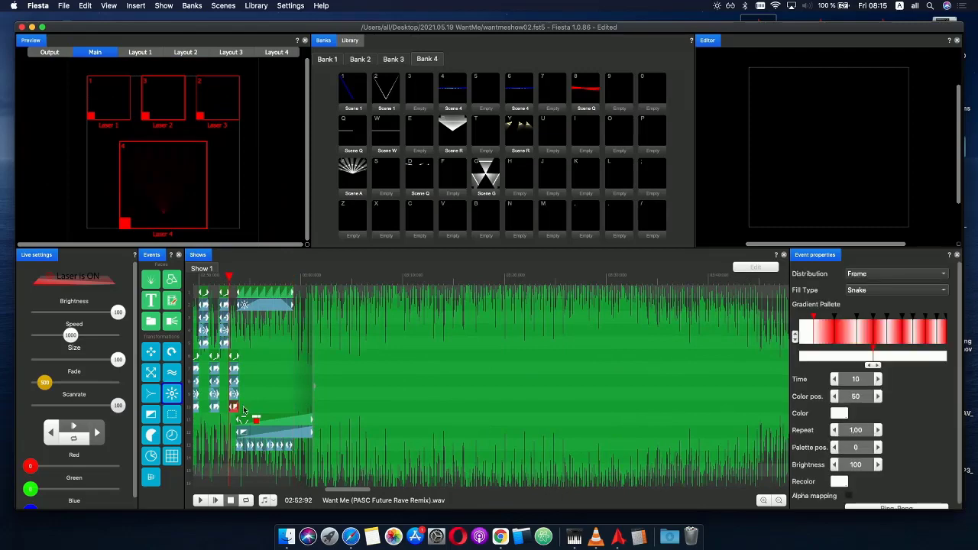
click(307, 446)
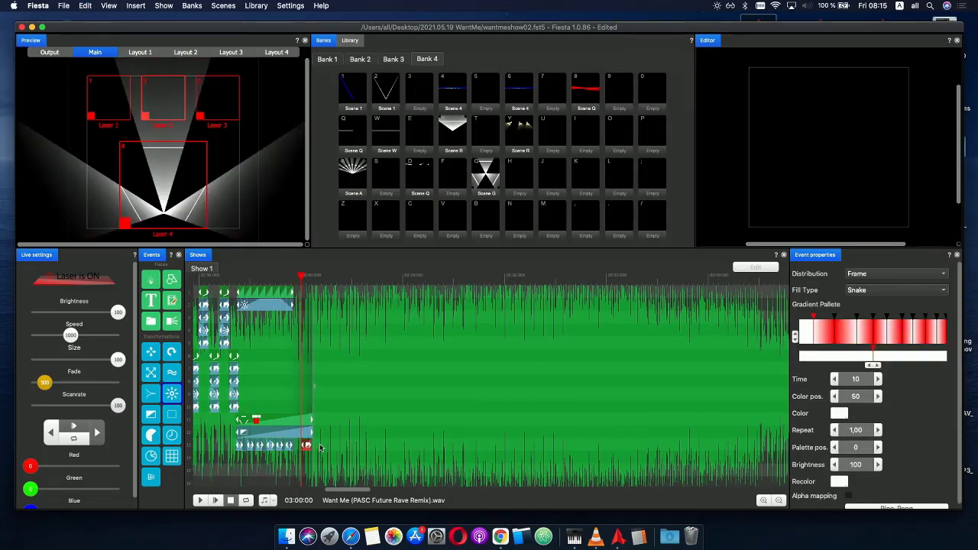
scroll(321, 448, up, 3)
drag(322, 448, 310, 446)
scroll(324, 448, up, 3)
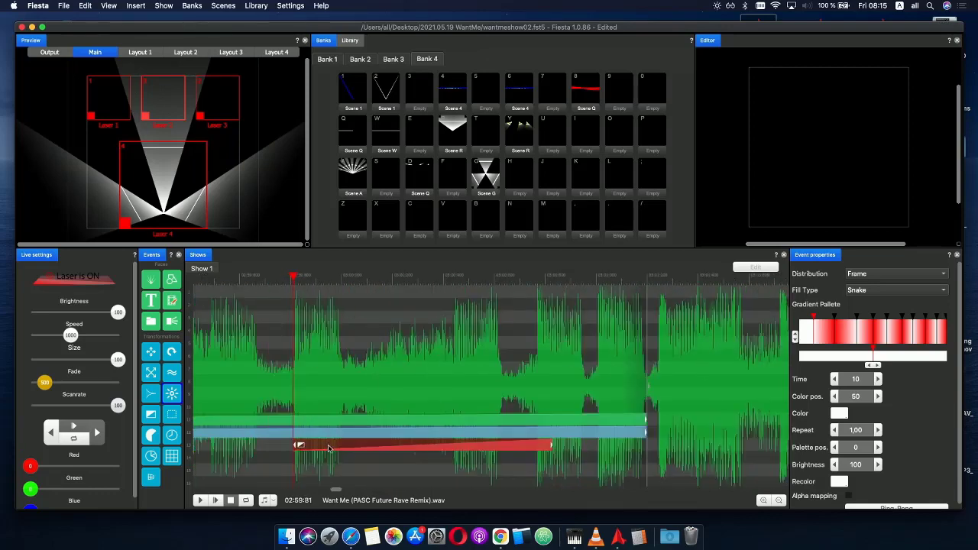
scroll(329, 448, down, 3)
drag(361, 447, 433, 446)
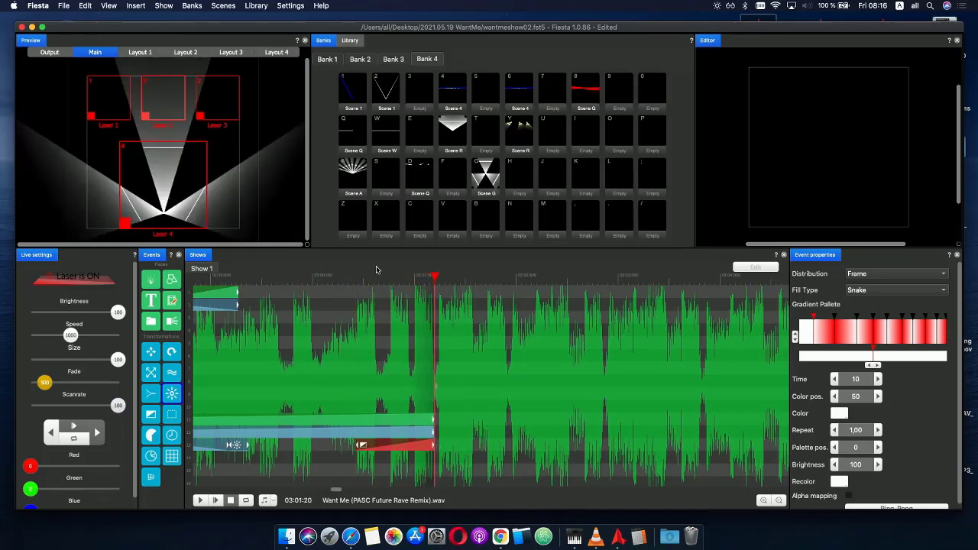
- Play the show from 02:56:42 to check the closing gradient on row 13 against the music
drag(346, 276, 284, 278)
scroll(324, 314, down, 2)
click(201, 280)
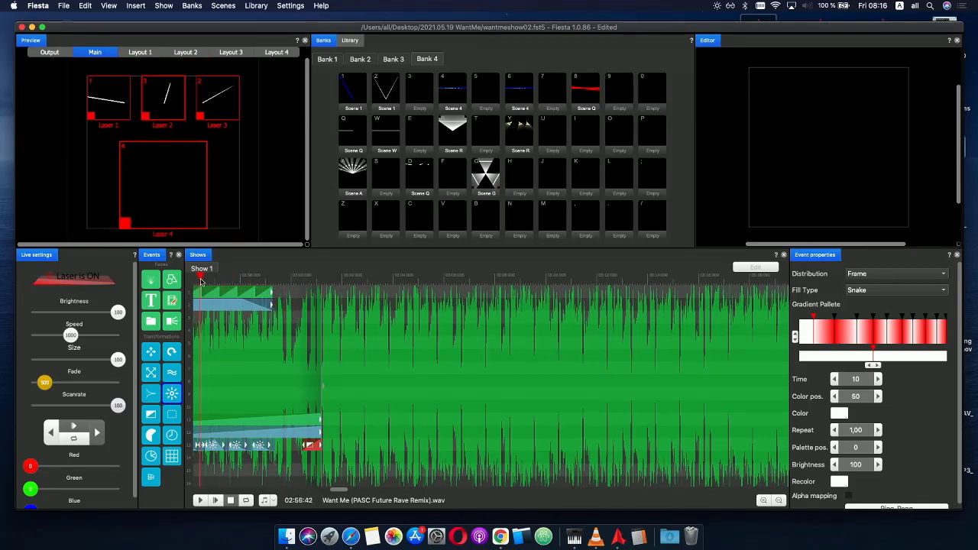
click(216, 502)
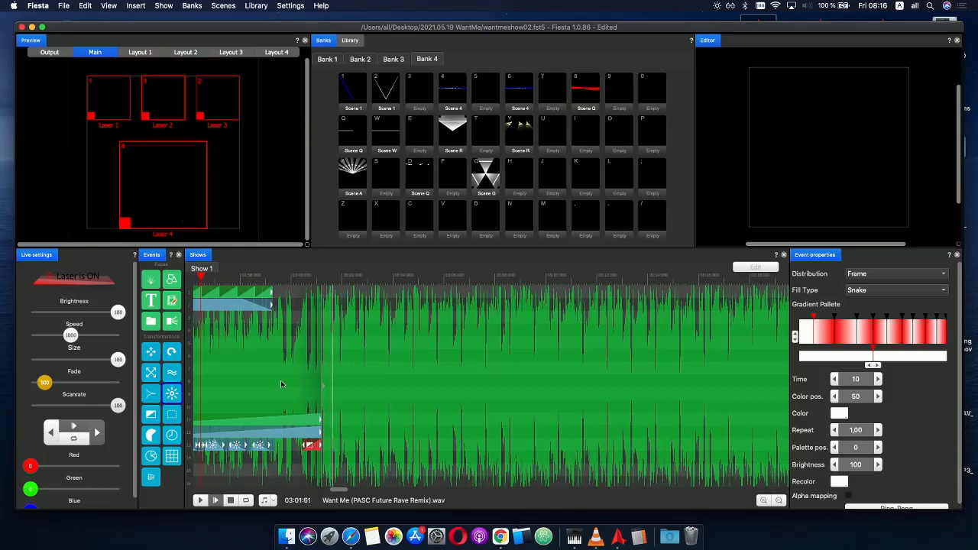
- Remove two colour stops near the end of the row 13 gradient and respace the white, red and white stops at 67, 79 and 88
click(313, 283)
scroll(374, 341, up, 2)
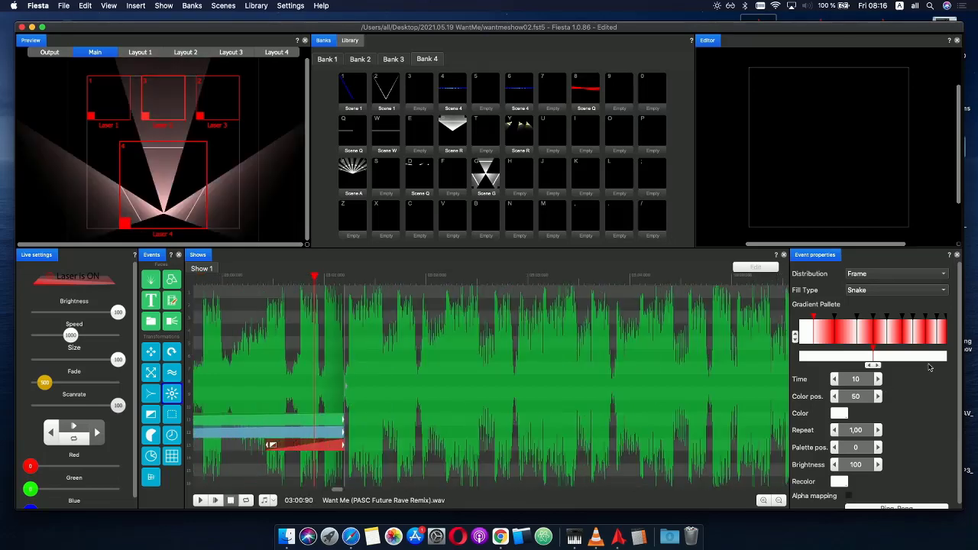
click(937, 338)
key(Delete)
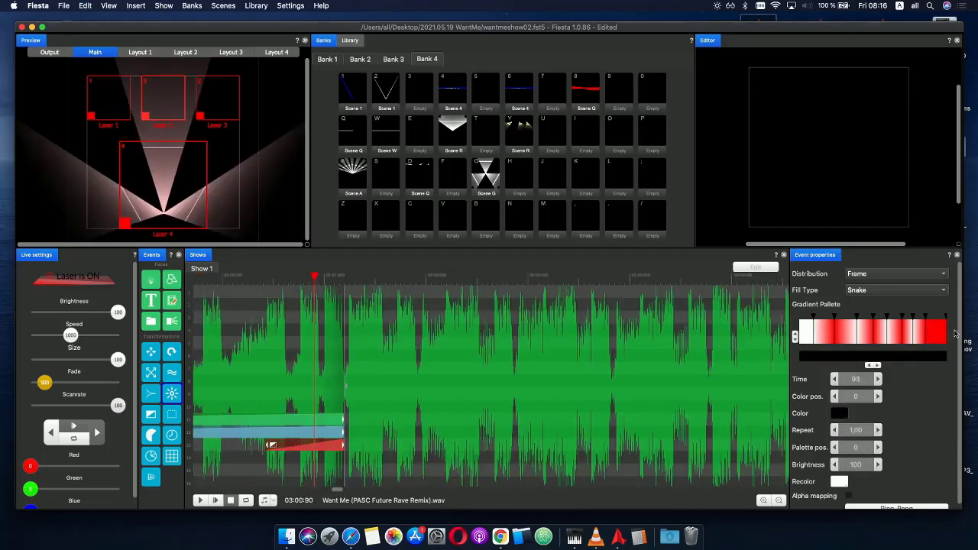
click(929, 334)
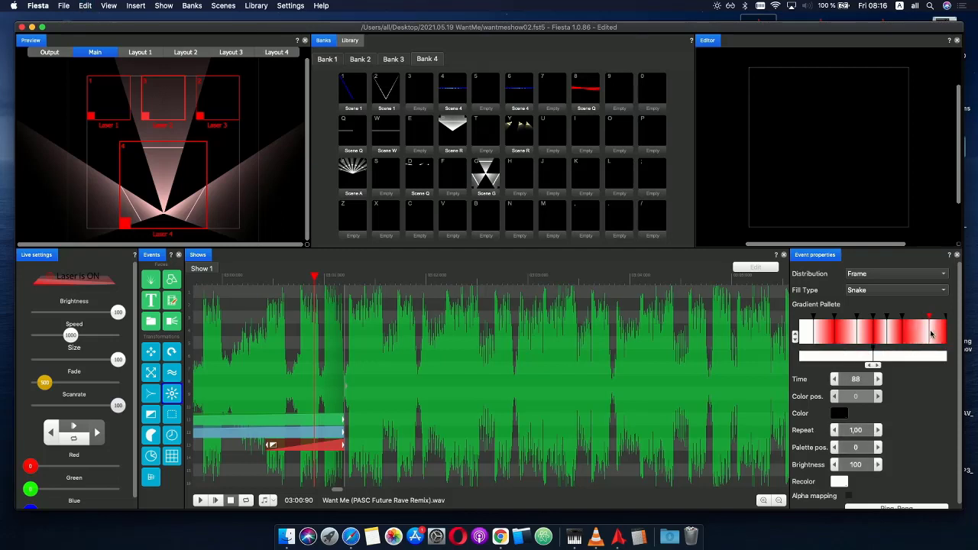
click(915, 334)
drag(905, 335, 916, 333)
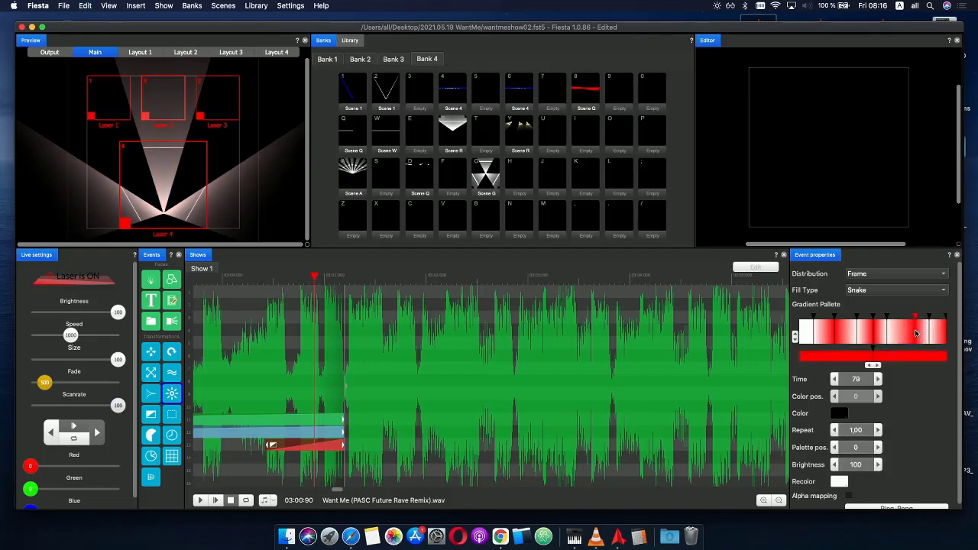
click(889, 334)
click(898, 334)
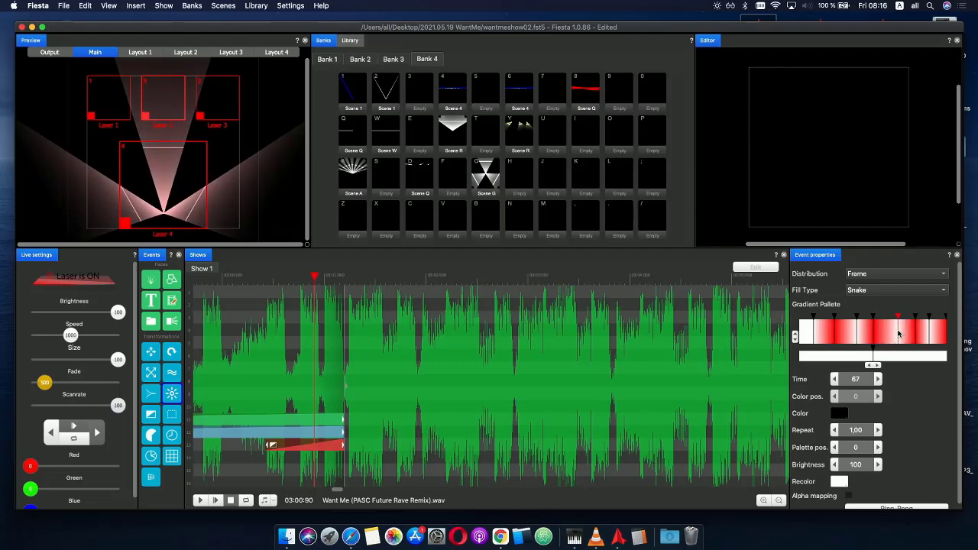
- Play the show from 02:56:87 to check the respaced gradient, set the playhead at 03:00:95 and save the show file
click(239, 279)
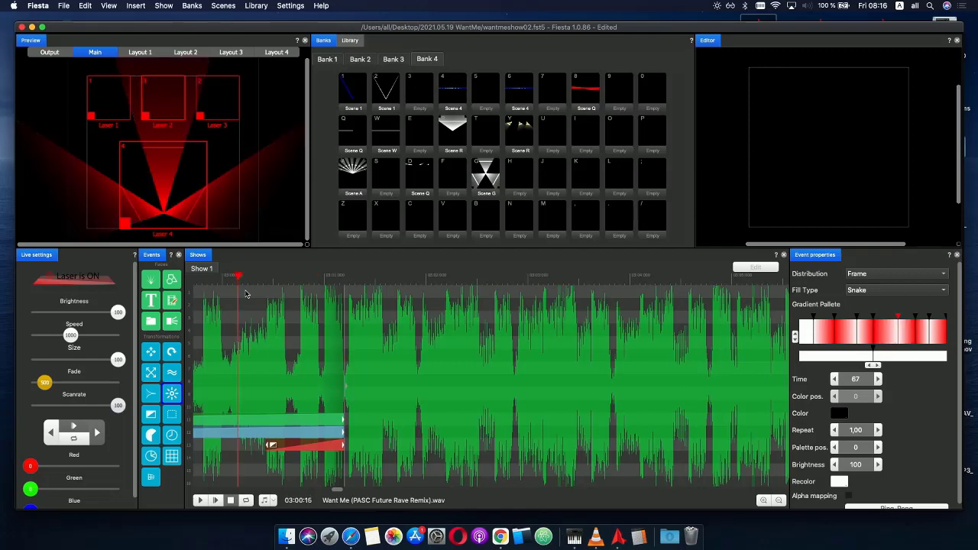
scroll(245, 284, down, 2)
drag(186, 279, 189, 280)
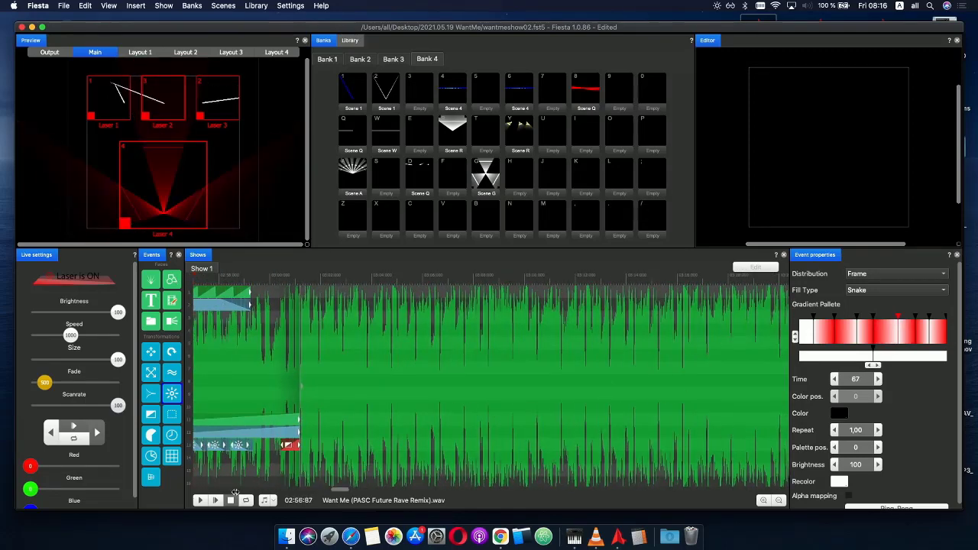
click(214, 501)
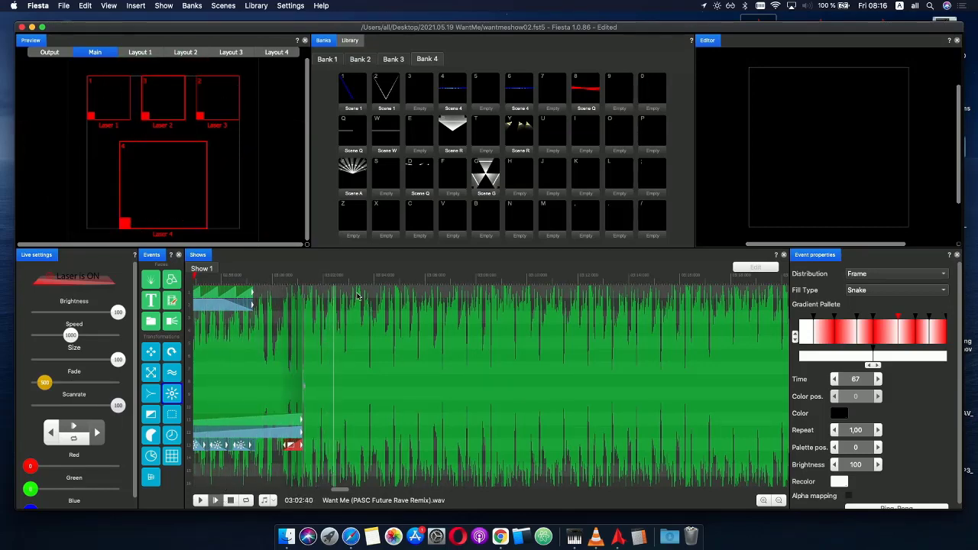
click(297, 276)
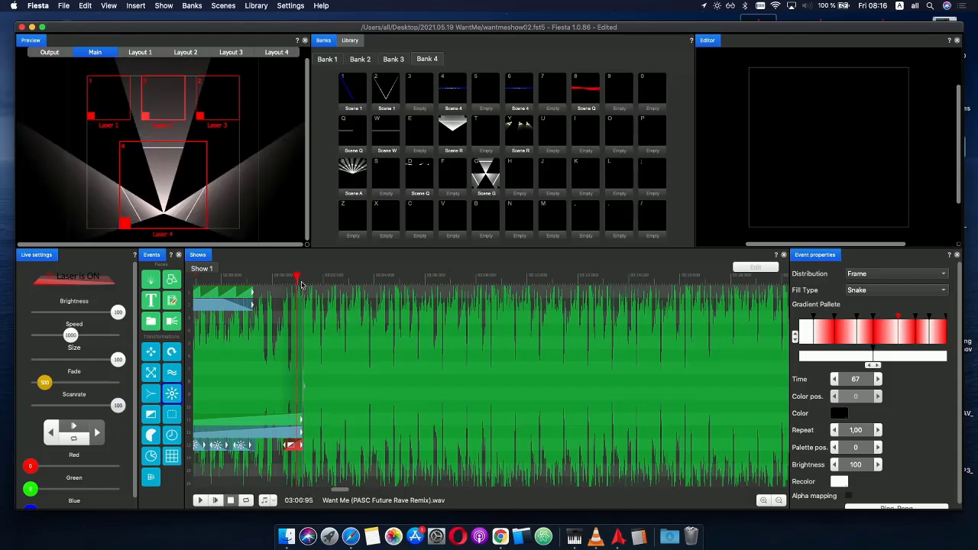
click(61, 6)
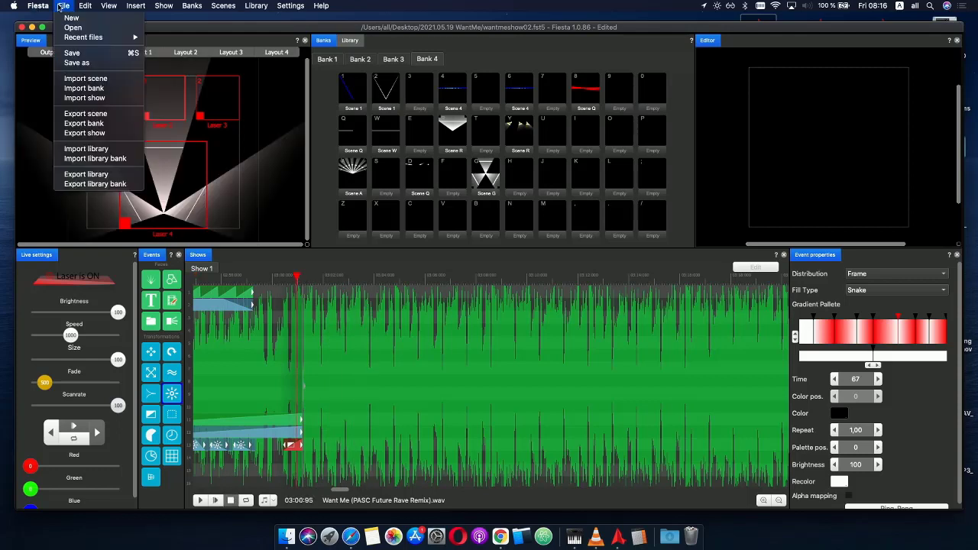
click(81, 52)
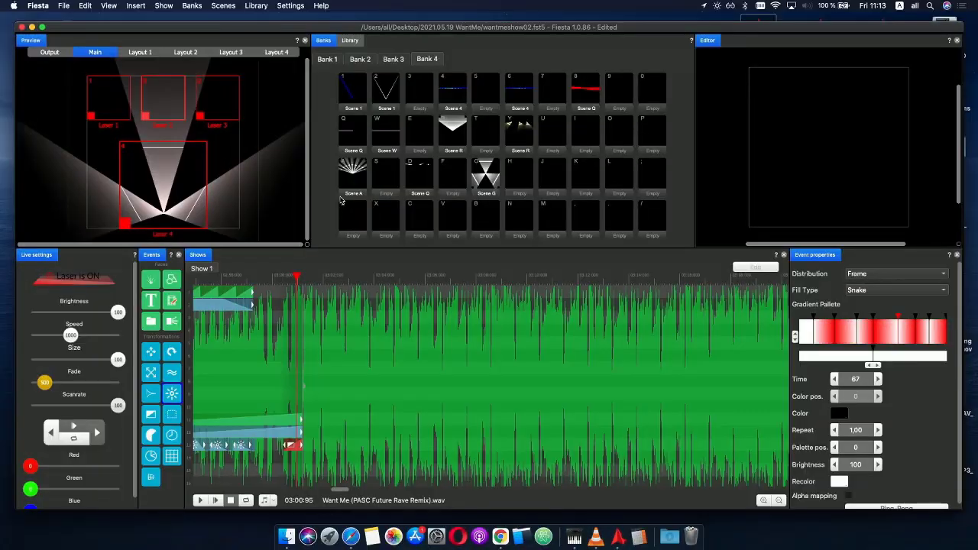
- Play the show from shortly after 02:40 past the end of Scene G to review the whole build-up, then return the playhead to 02:56:92
click(266, 284)
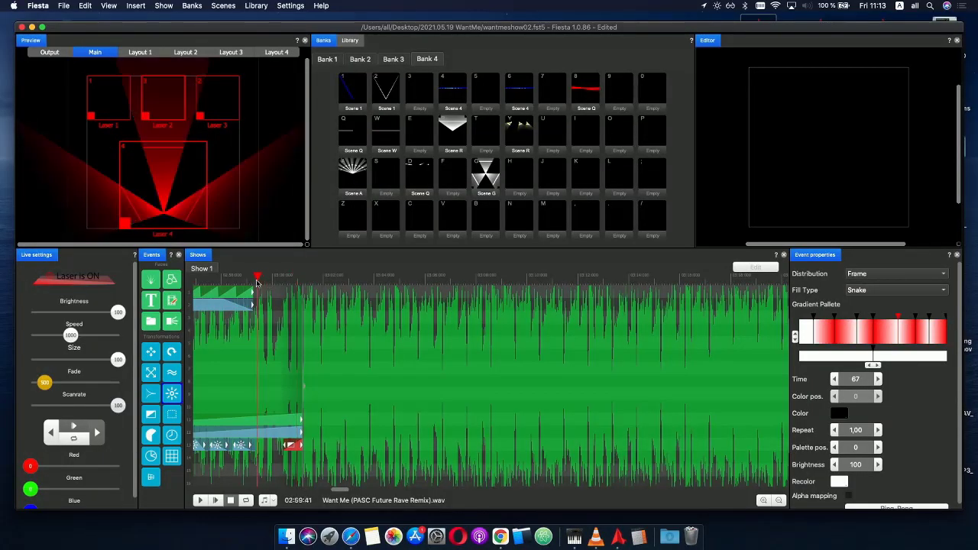
scroll(269, 299, down, 5)
mouse_move(258, 284)
mouse_down()
mouse_move(192, 285)
mouse_move(239, 287)
mouse_up()
click(218, 500)
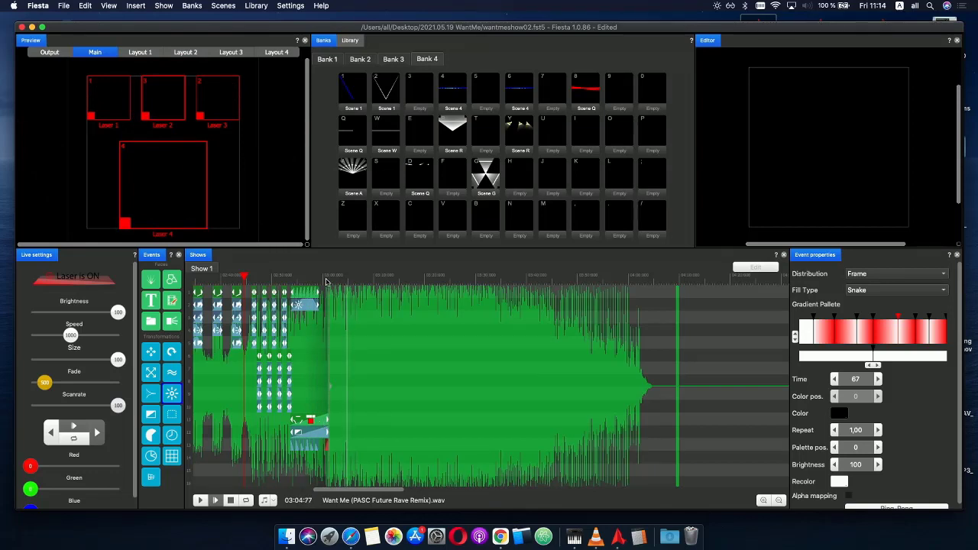
click(302, 278)
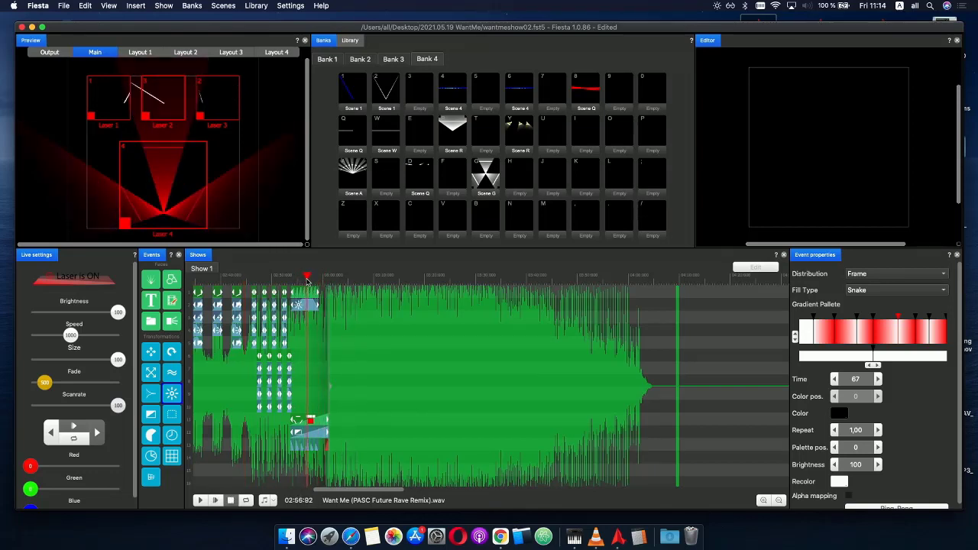
- Preview Scene W and Scene Q in Bank 4, then select the row 1 scene event and scrub through it to 02:57:35
click(386, 142)
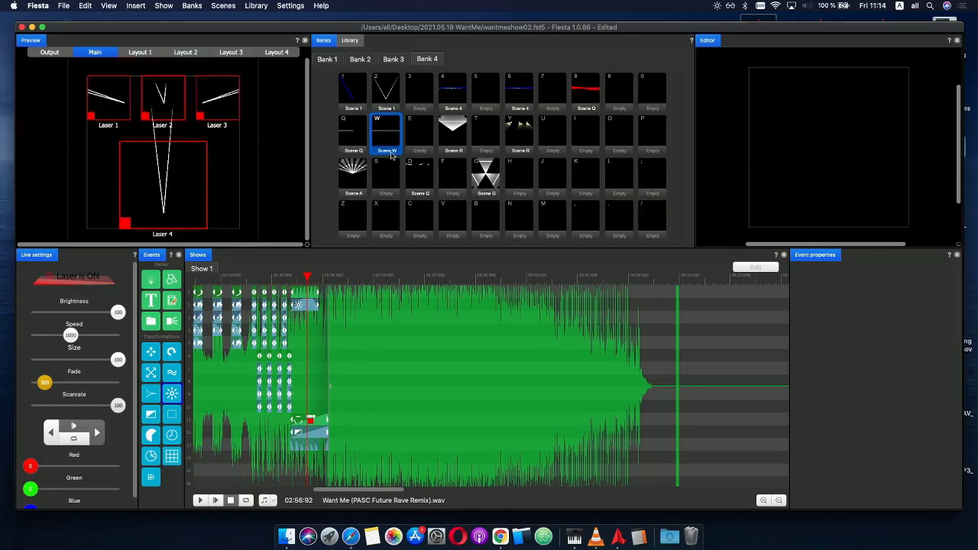
click(364, 127)
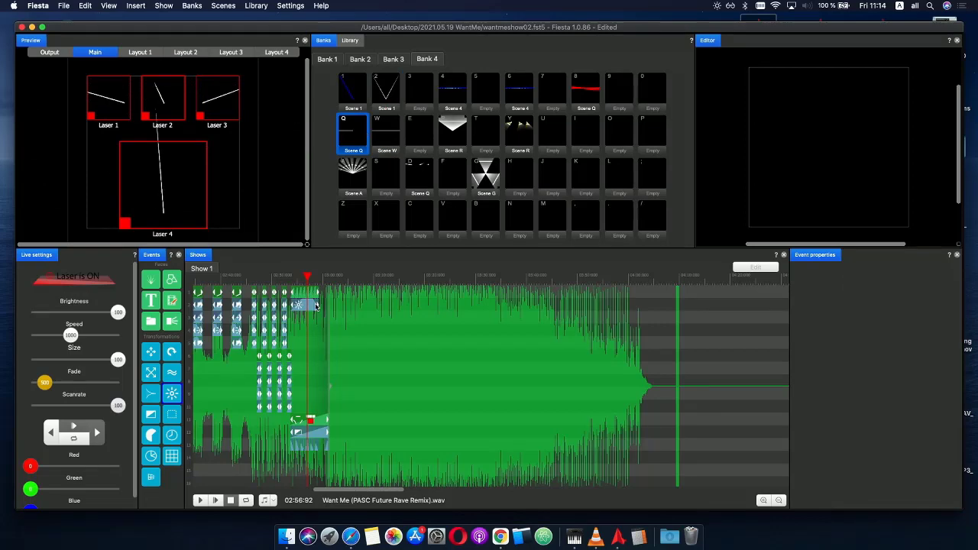
click(305, 281)
click(305, 293)
scroll(313, 298, up, 5)
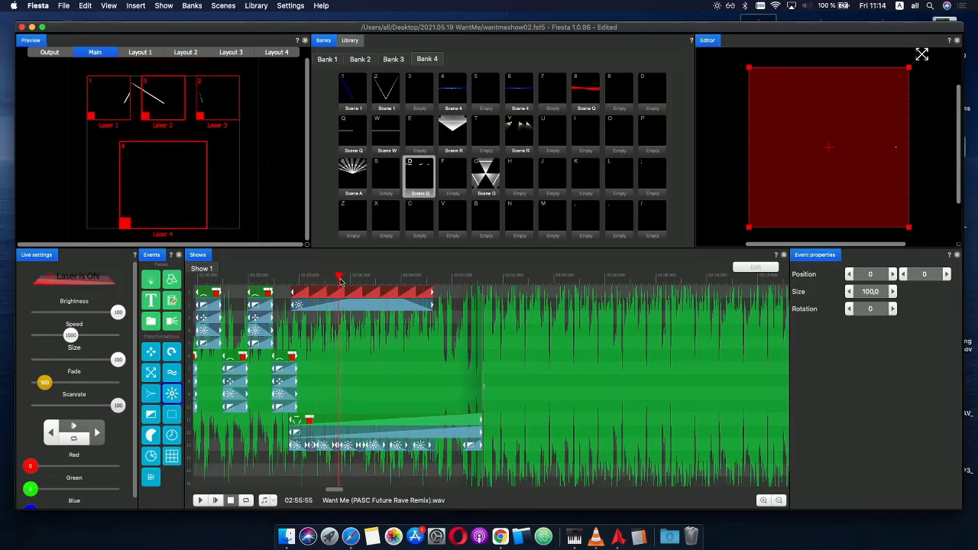
click(312, 282)
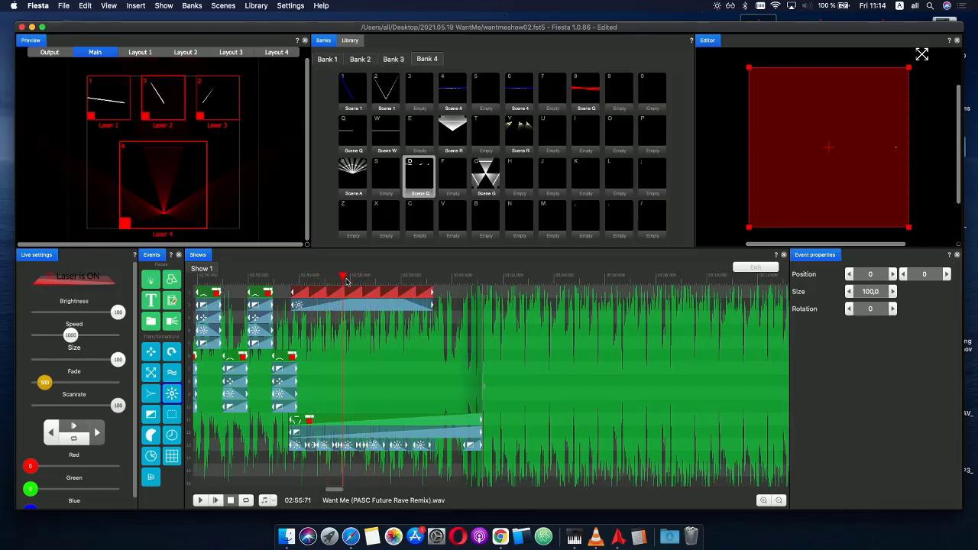
click(325, 281)
drag(325, 281, 383, 280)
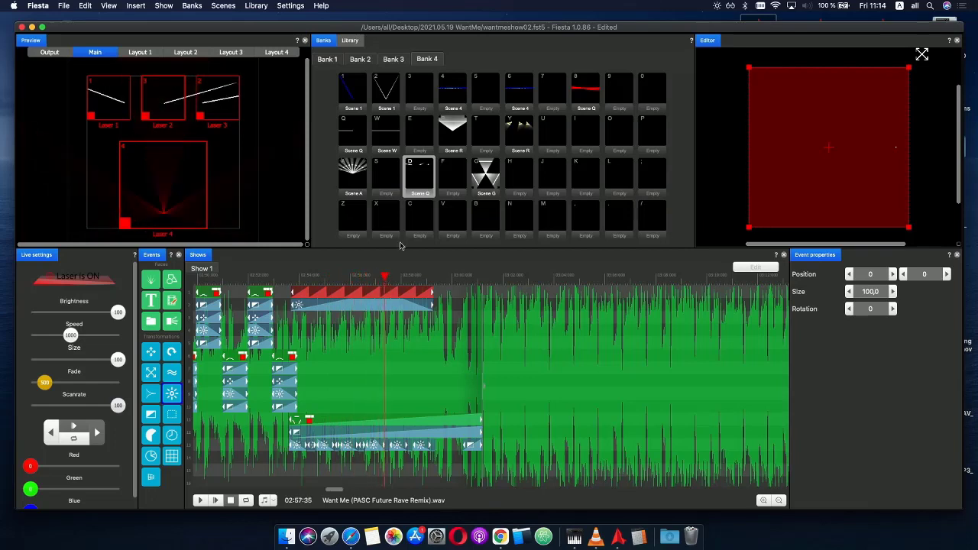
- Copy Scene Q from slot D to the empty slot F in Bank 4 and open the copy for editing
click(419, 185)
drag(421, 183, 457, 185)
double_click(450, 180)
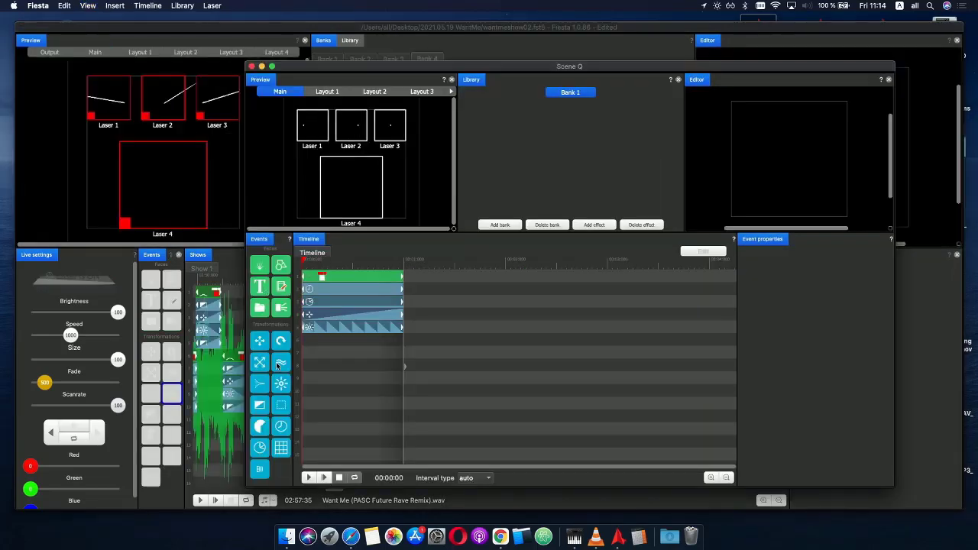
- Add a rotation event on row 6 of the copied Scene Q and set its axis to y
click(287, 342)
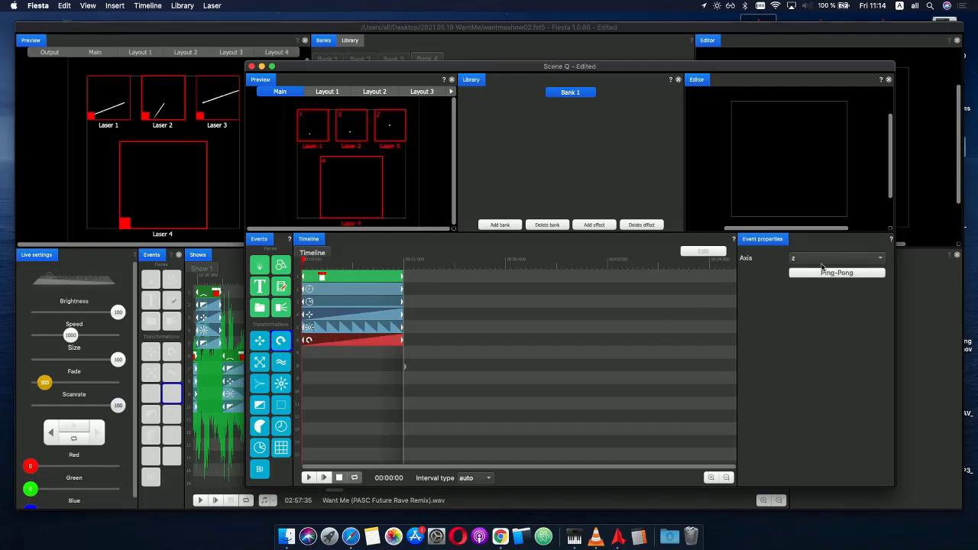
click(823, 260)
click(808, 244)
- Flatten the rotation's phase graph to a constant value of 180, play the scene and close its editor
click(359, 345)
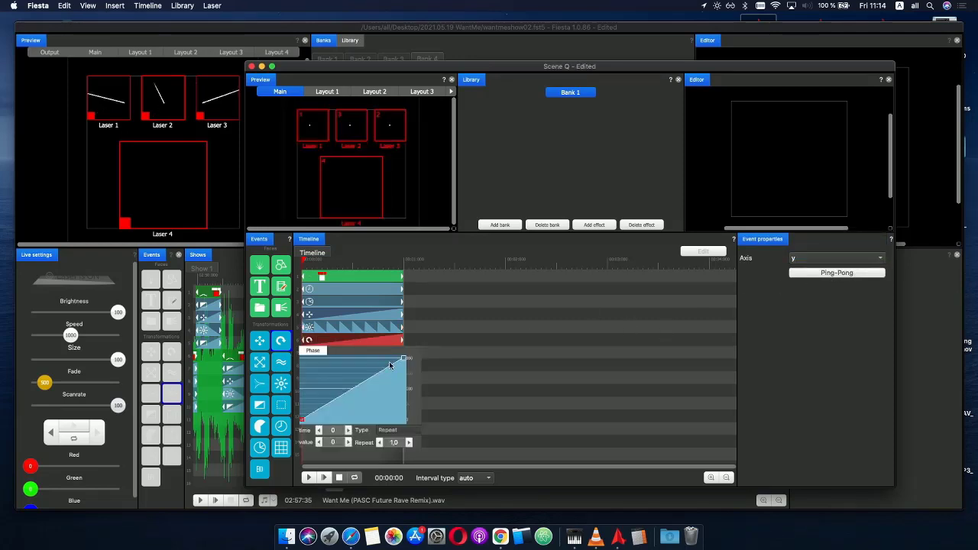
drag(404, 359, 404, 381)
right_click(400, 382)
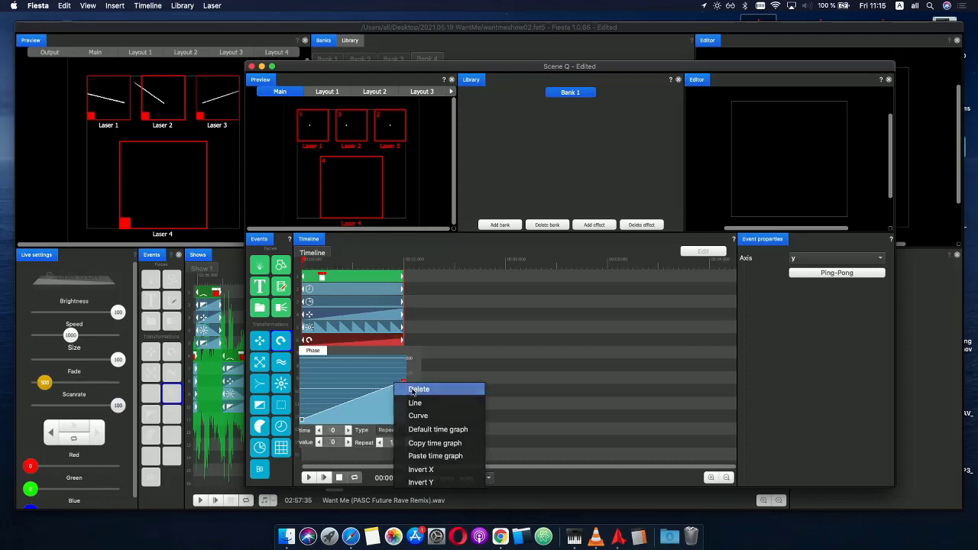
click(413, 390)
drag(302, 420, 351, 392)
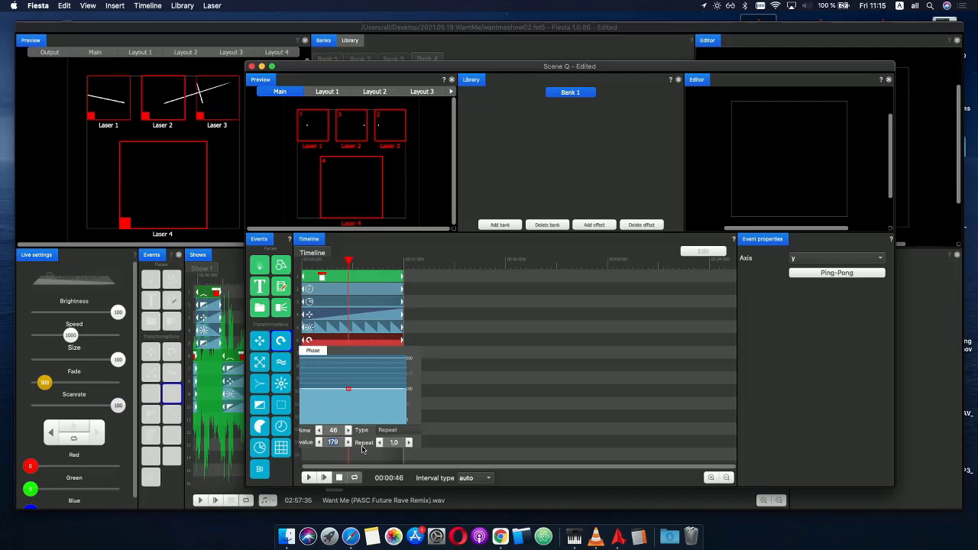
text(180)
key(Return)
key(space)
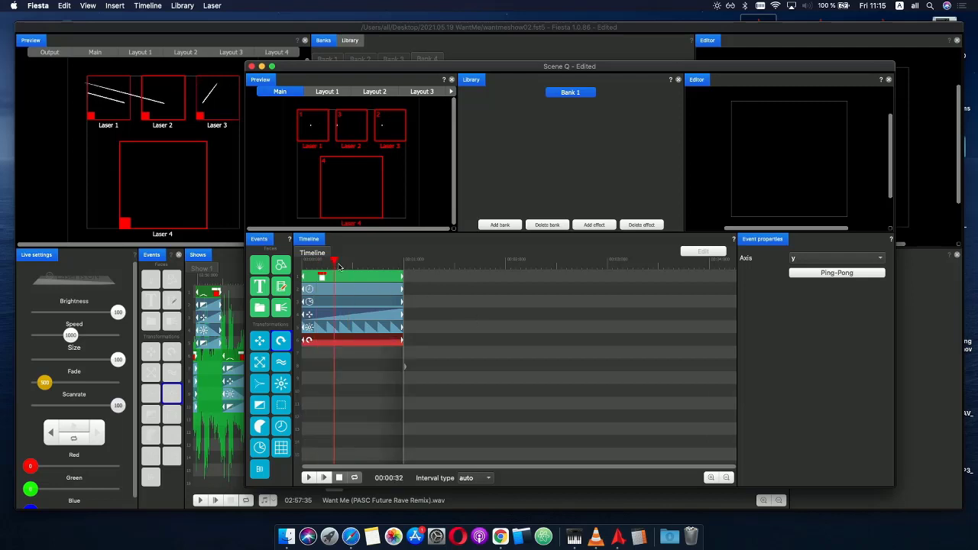
click(252, 67)
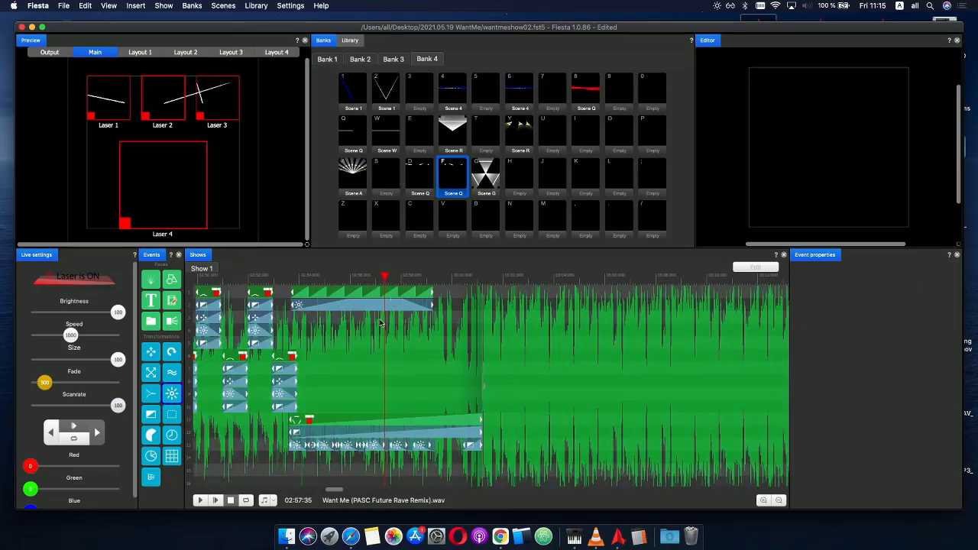
- Duplicate the row 1 and 2 events onto rows 3 and 4, end them at 02:59:28 and assign the slot F Scene Q to row 3
click(295, 313)
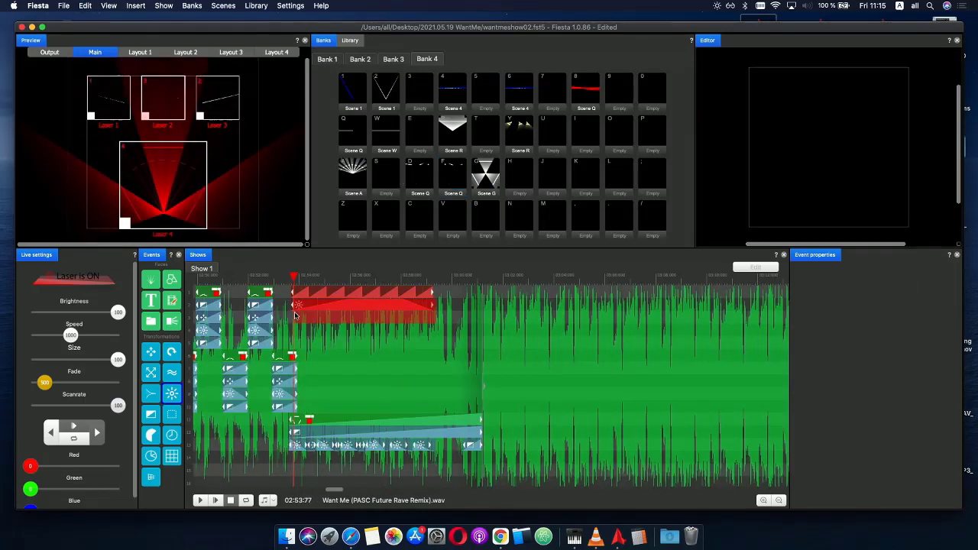
drag(295, 313, 291, 314)
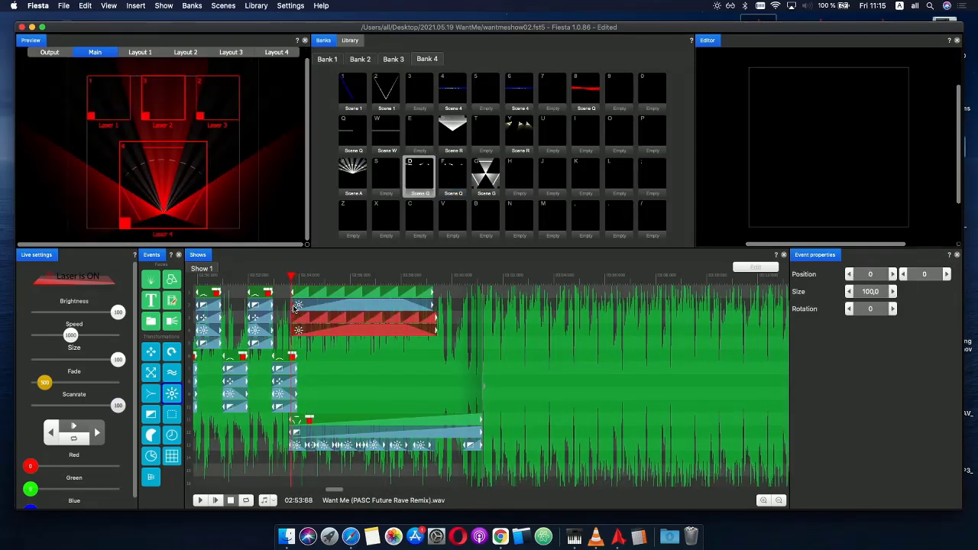
drag(438, 321, 433, 320)
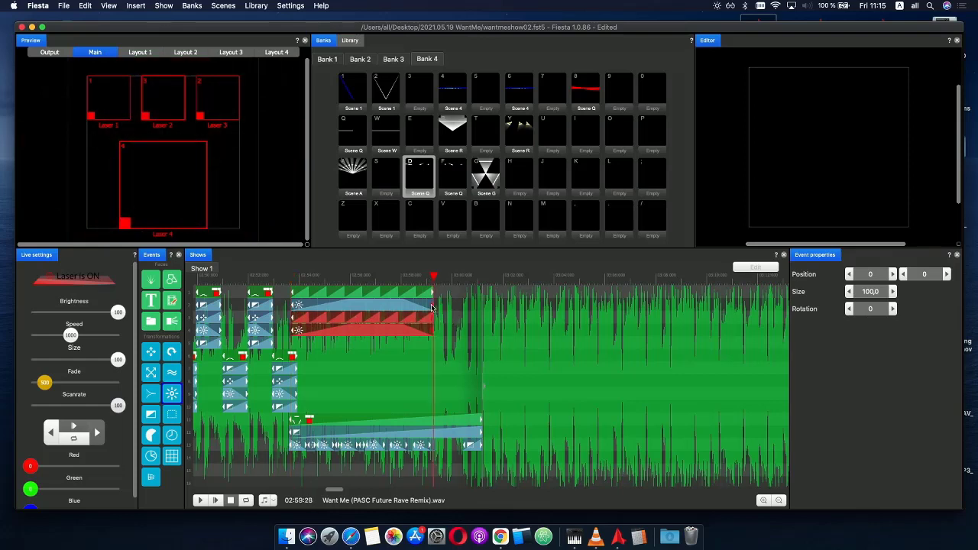
click(453, 184)
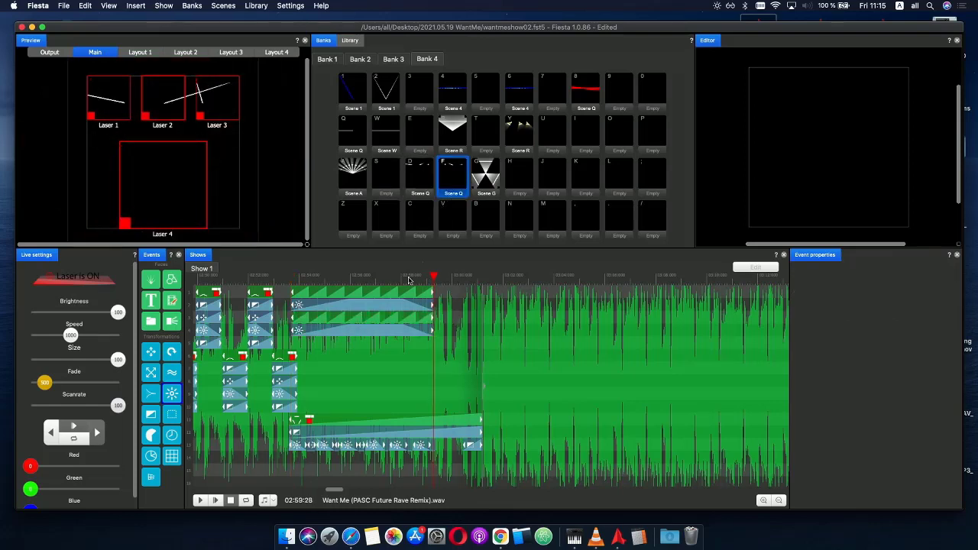
click(334, 317)
- Play the show from just before the doubled Scene Q events to check them, then set the playhead at 03:01:23
click(271, 277)
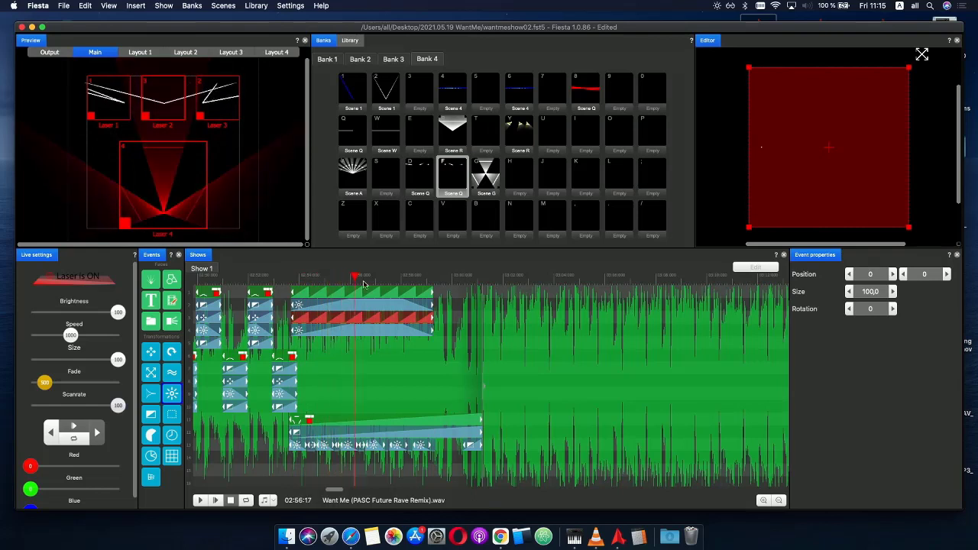
click(231, 502)
click(215, 501)
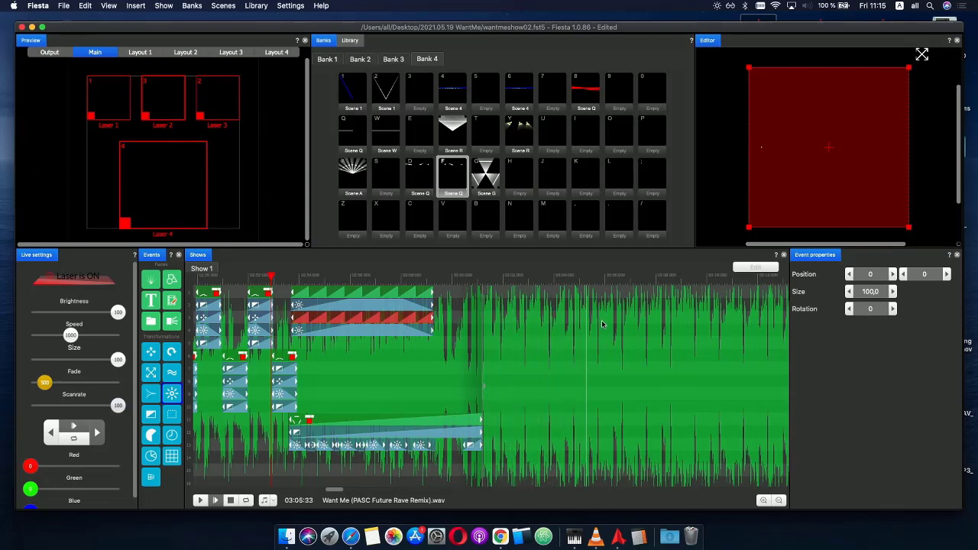
click(473, 276)
drag(477, 277, 483, 277)
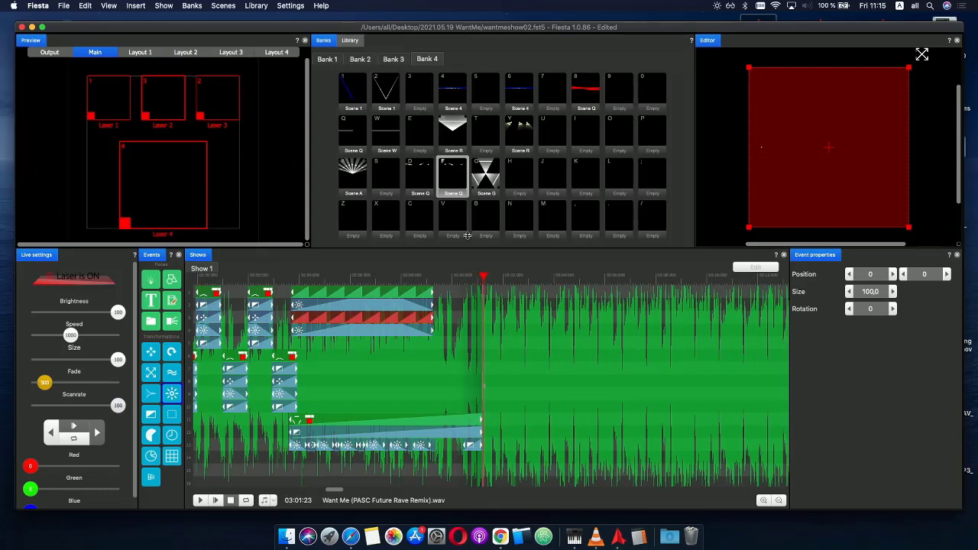
- Place the slot G Scene G on row 1 of the timeline from 03:01:21 to 03:01:92
drag(485, 178, 567, 293)
scroll(502, 304, up, 3)
scroll(503, 303, up, 1)
scroll(503, 303, down, 2)
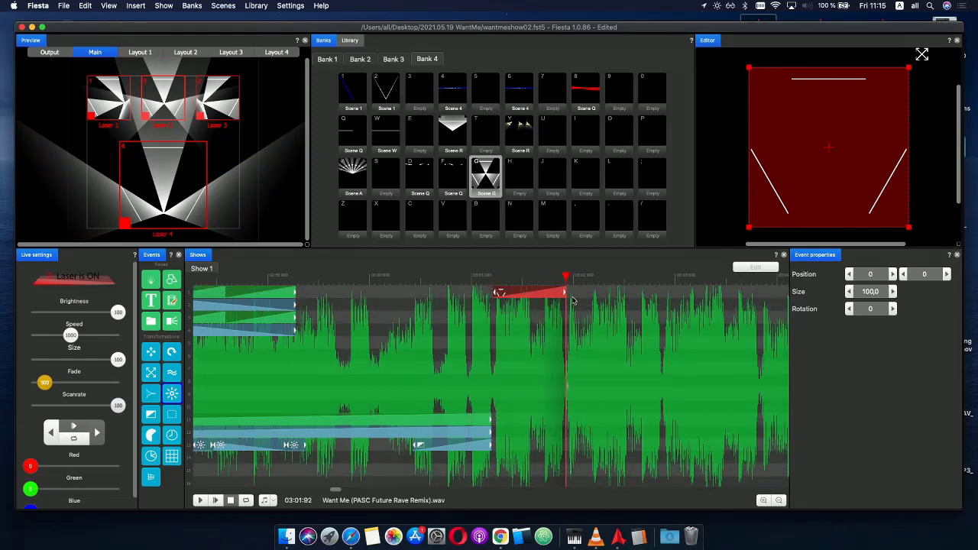
- Copy the red gradient event from row 12 onto row 2 beneath the new Scene G, spanning the same time
click(516, 282)
click(483, 281)
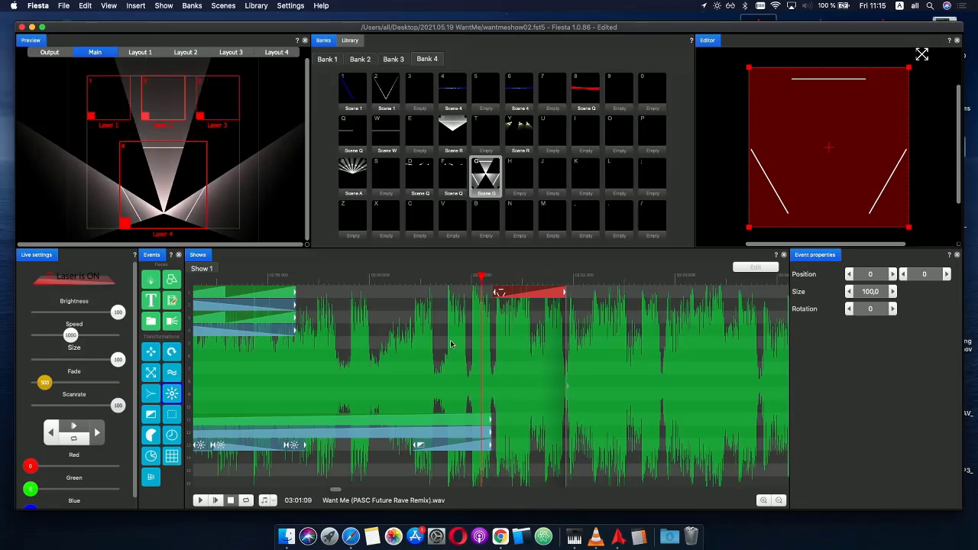
click(296, 437)
key(super+c)
click(499, 281)
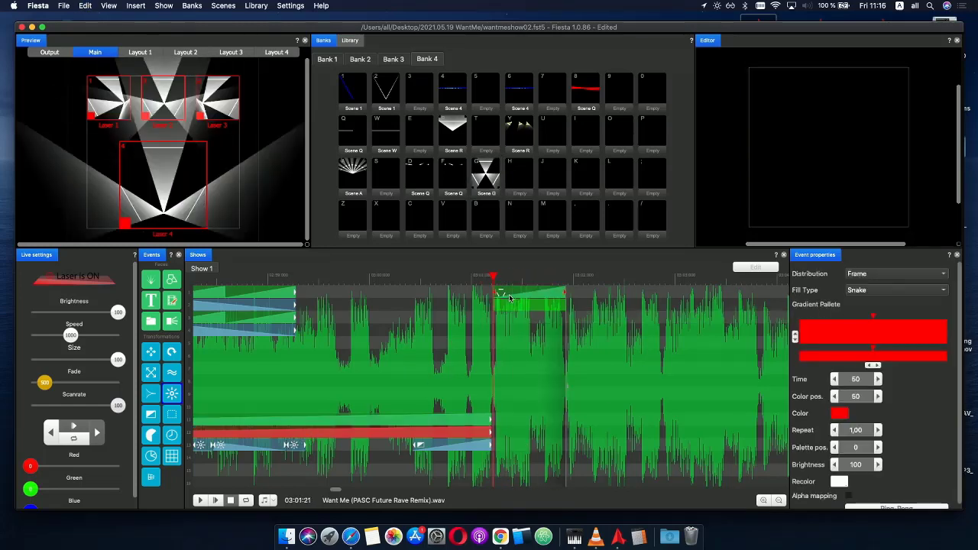
key(super+v)
click(491, 280)
mouse_move(498, 279)
mouse_down()
mouse_move(533, 279)
mouse_move(483, 281)
mouse_move(512, 280)
mouse_move(497, 280)
mouse_up()
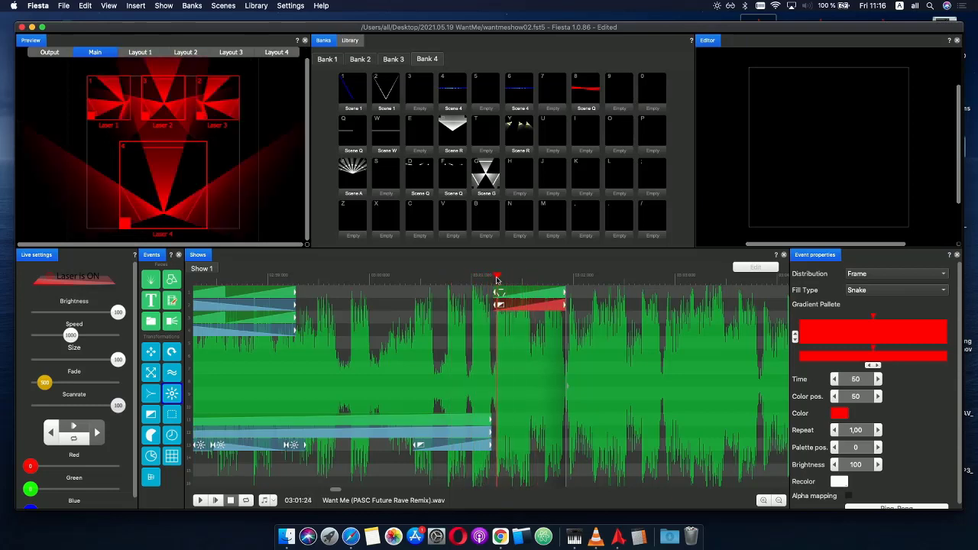
- Add a fade-in to the new Scene G by starting its brightness graph at zero, then scrub through it to 03:01:53
click(508, 294)
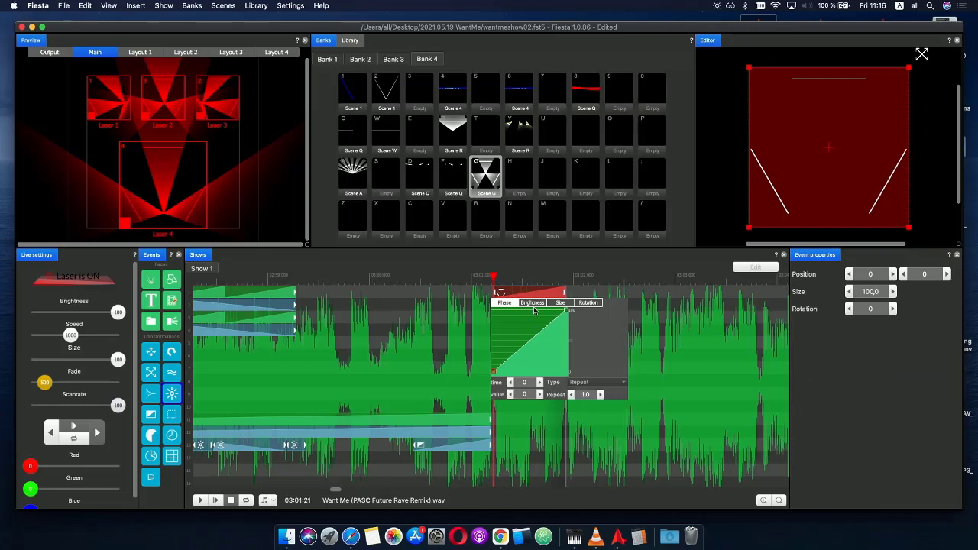
click(536, 304)
drag(511, 314, 468, 399)
click(497, 274)
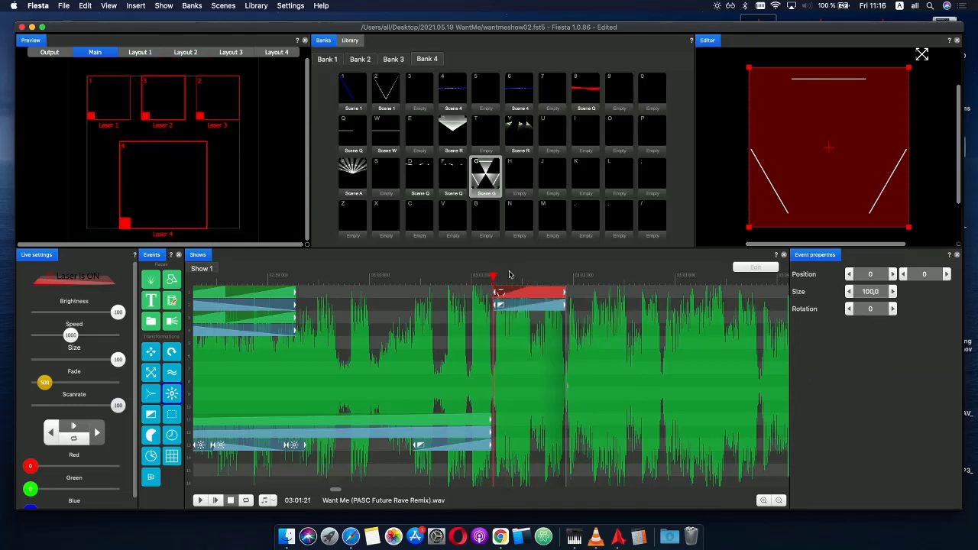
drag(493, 278, 526, 278)
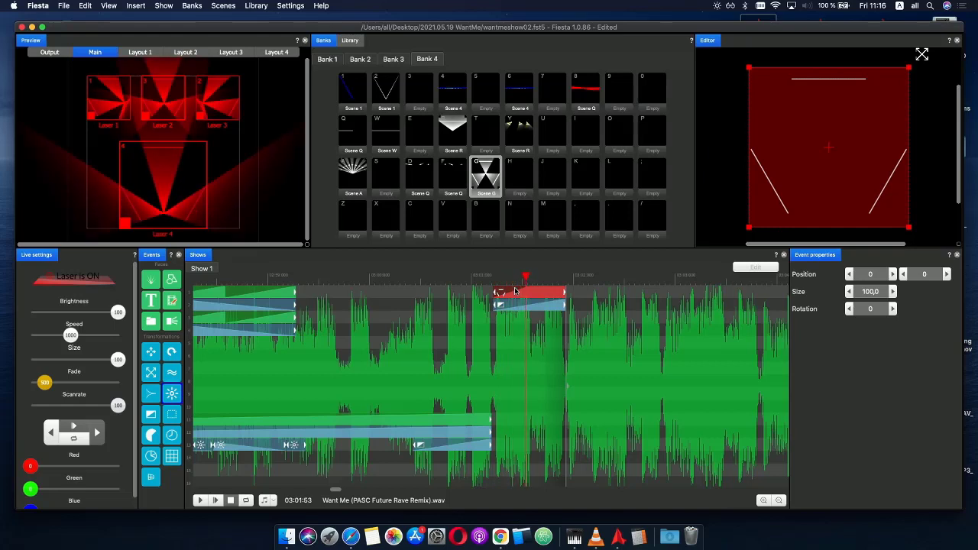
- Add a point to Scene G's rotation graph with value 180 at time 33
click(517, 293)
click(587, 304)
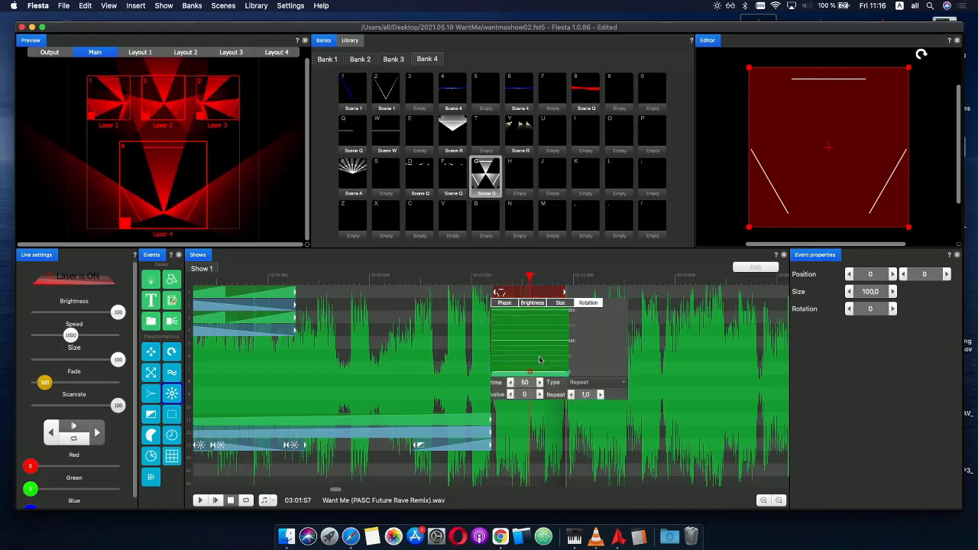
mouse_move(516, 374)
mouse_down()
mouse_move(464, 378)
mouse_move(525, 360)
mouse_up()
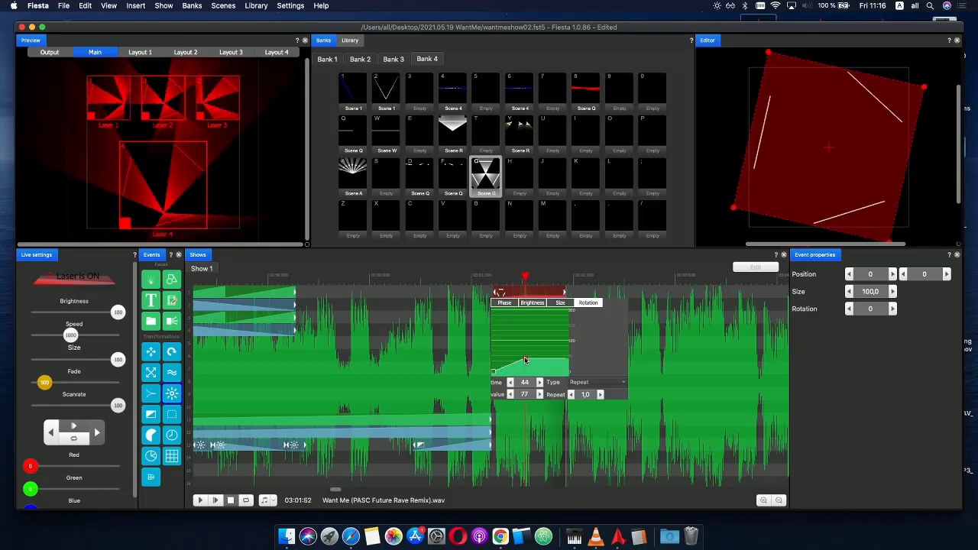
text(180)
key(Return)
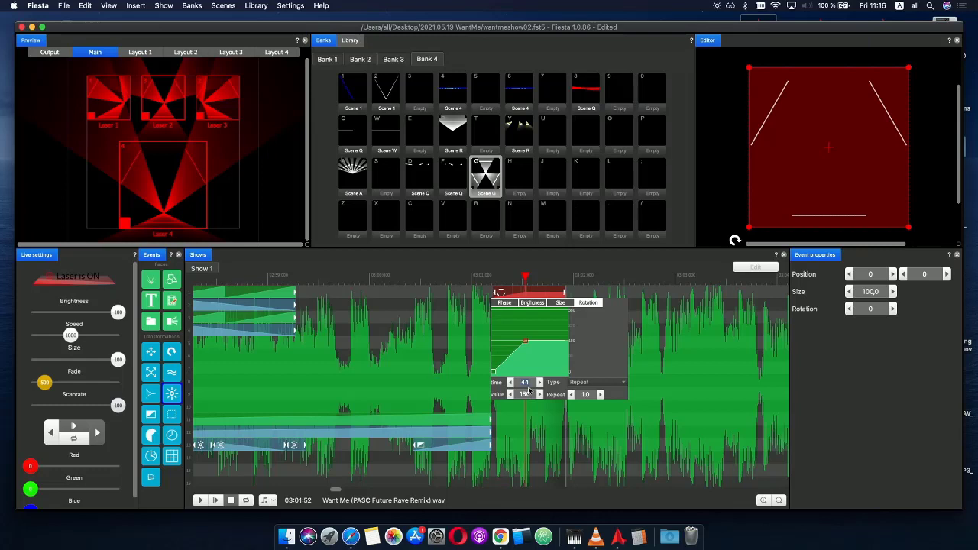
text(33)
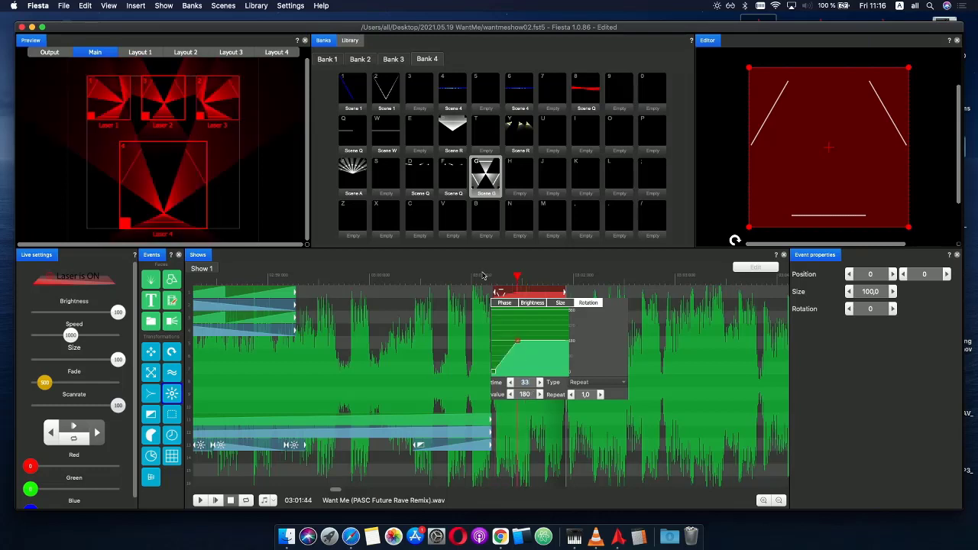
- Scrub through the rotating Scene G and play the show from shortly before it to check the movement
drag(484, 275, 535, 279)
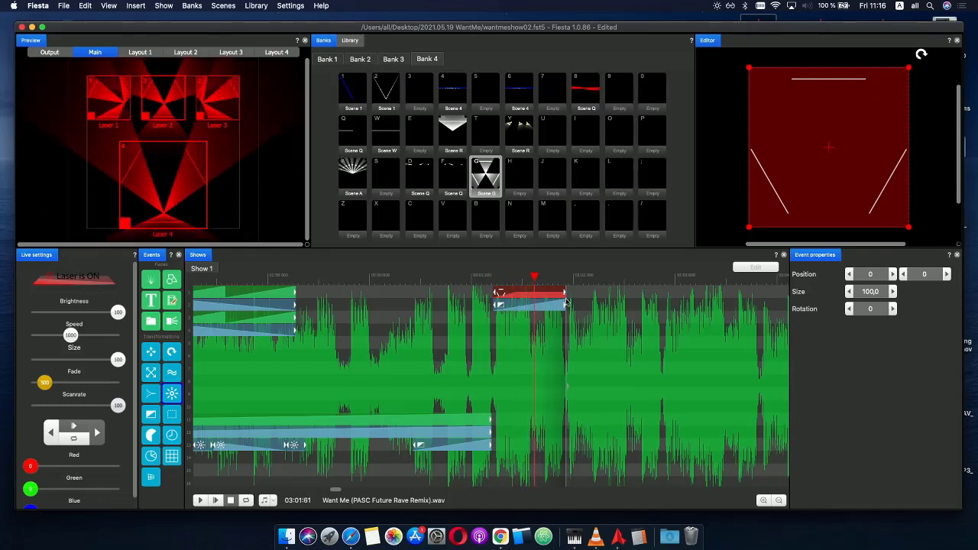
scroll(566, 304, up, 3)
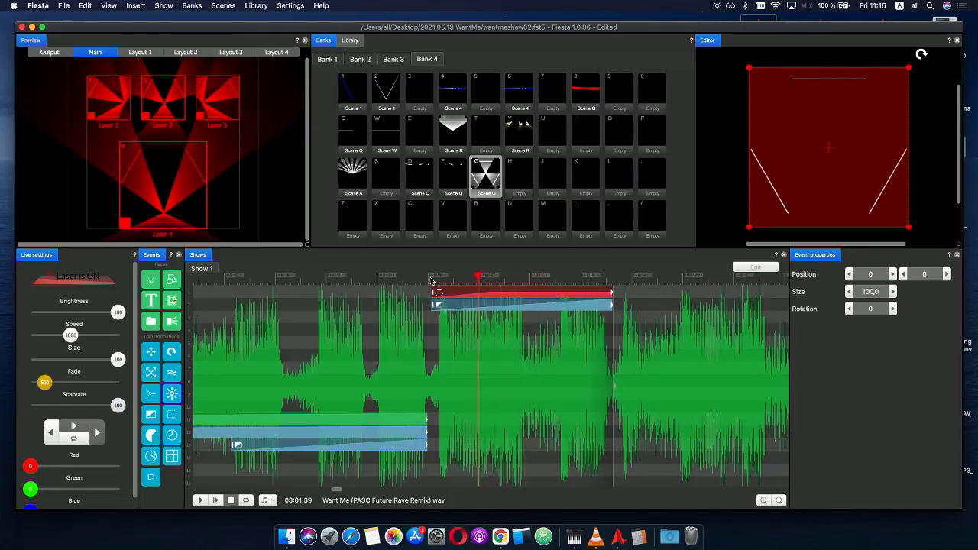
click(397, 280)
drag(397, 279, 350, 280)
click(216, 502)
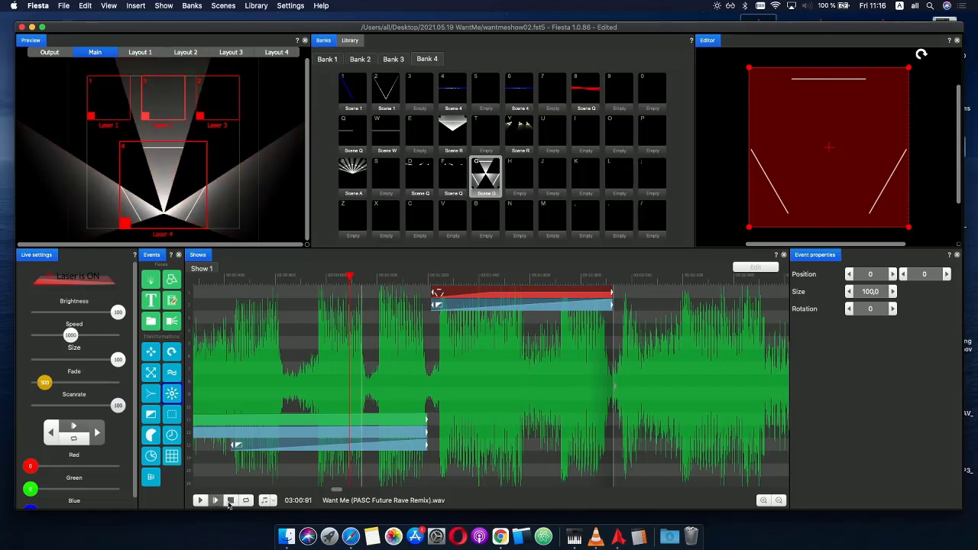
click(231, 501)
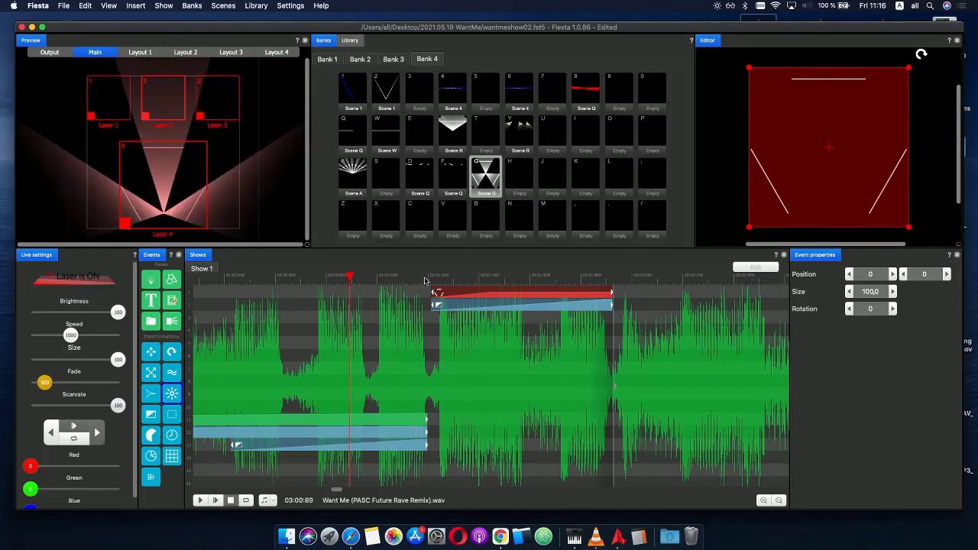
drag(426, 282, 528, 280)
scroll(432, 356, down, 3)
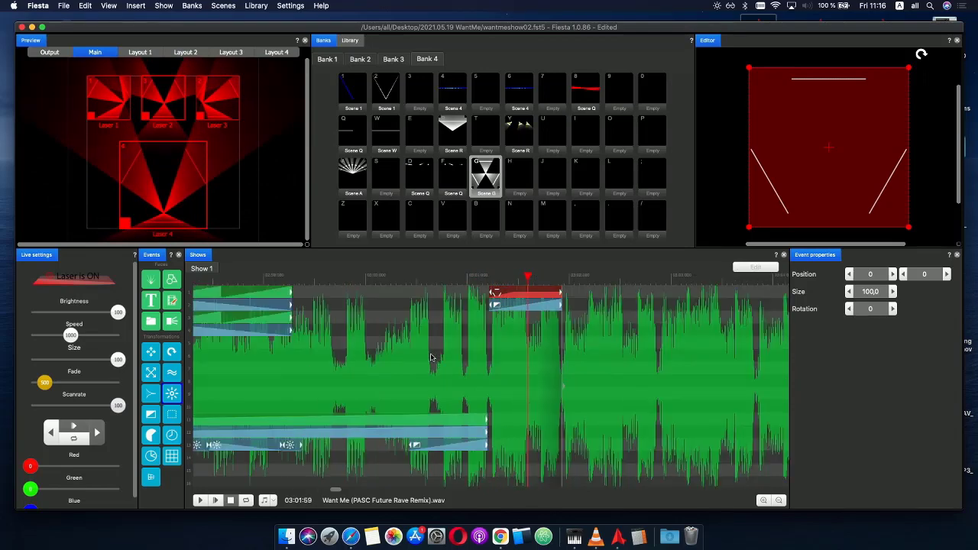
- Add a white gradient event on row 3 beneath Scene G and set its start to 03:01:70
click(441, 450)
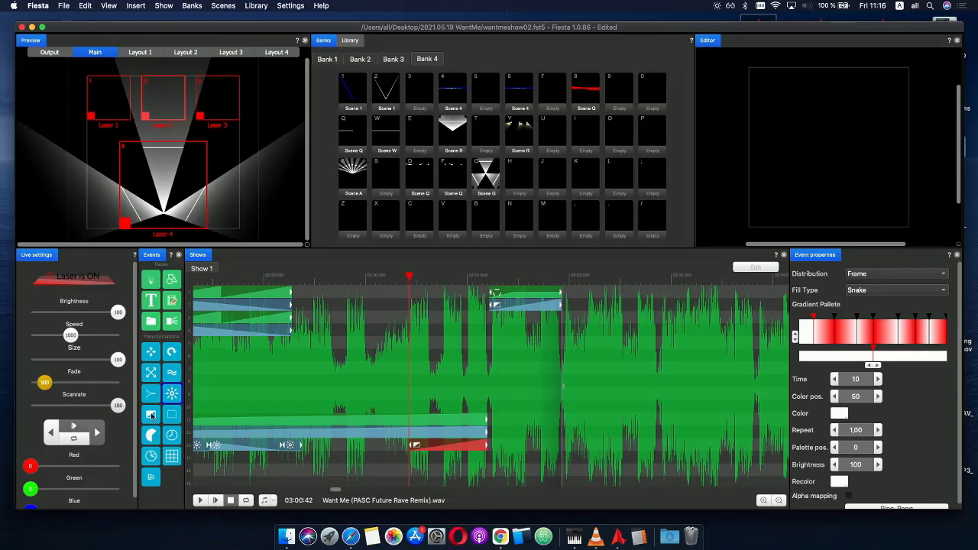
drag(151, 416, 509, 317)
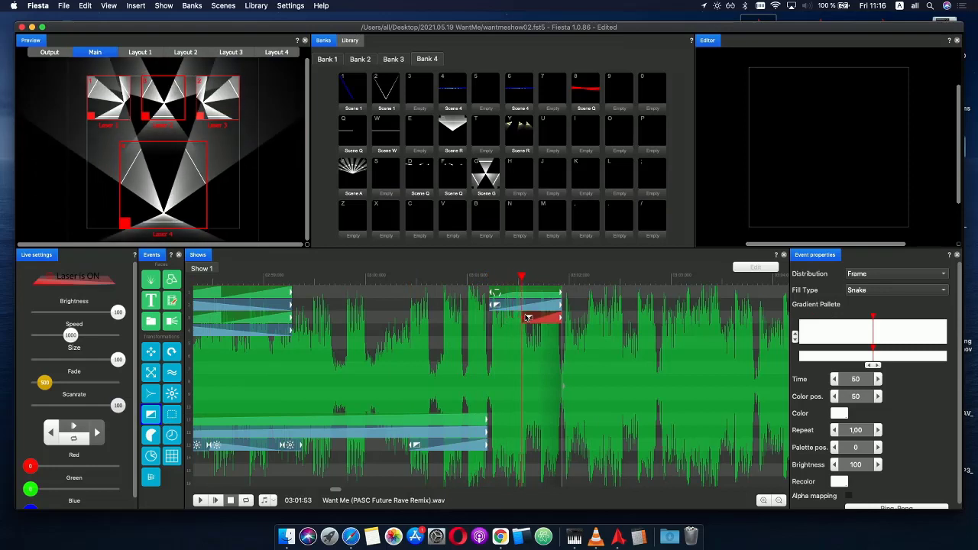
key(space)
drag(537, 316, 541, 315)
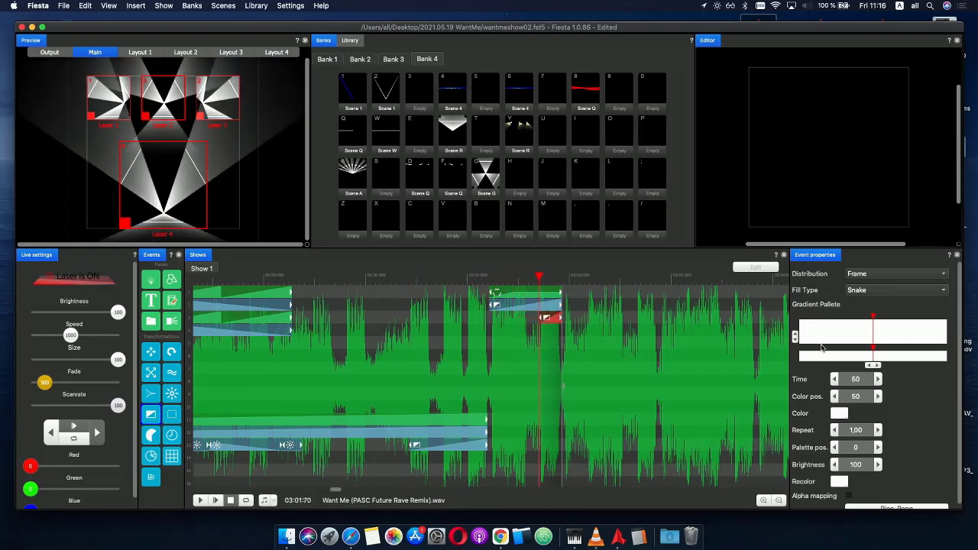
- Make the row 3 gradient's alpha graph fall from full to zero at the end of the event
click(553, 317)
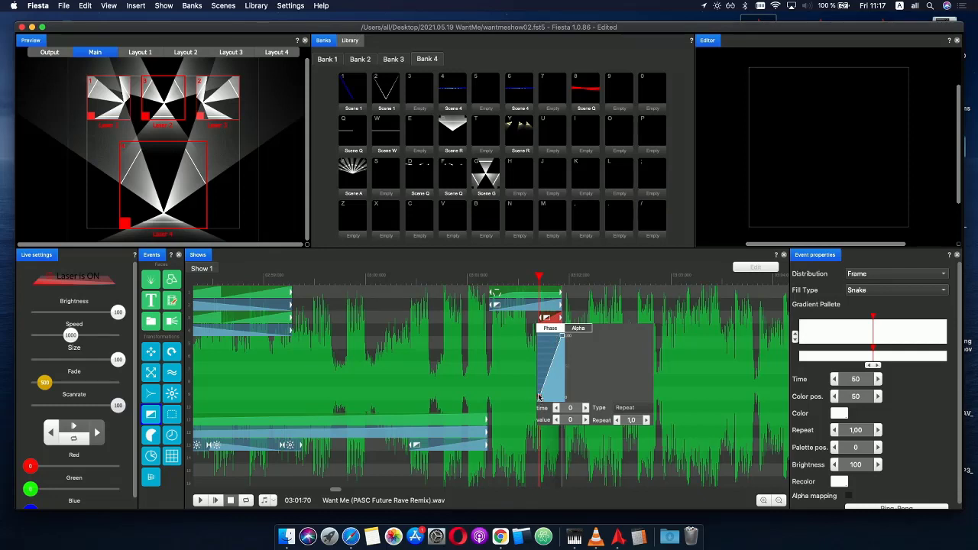
click(577, 330)
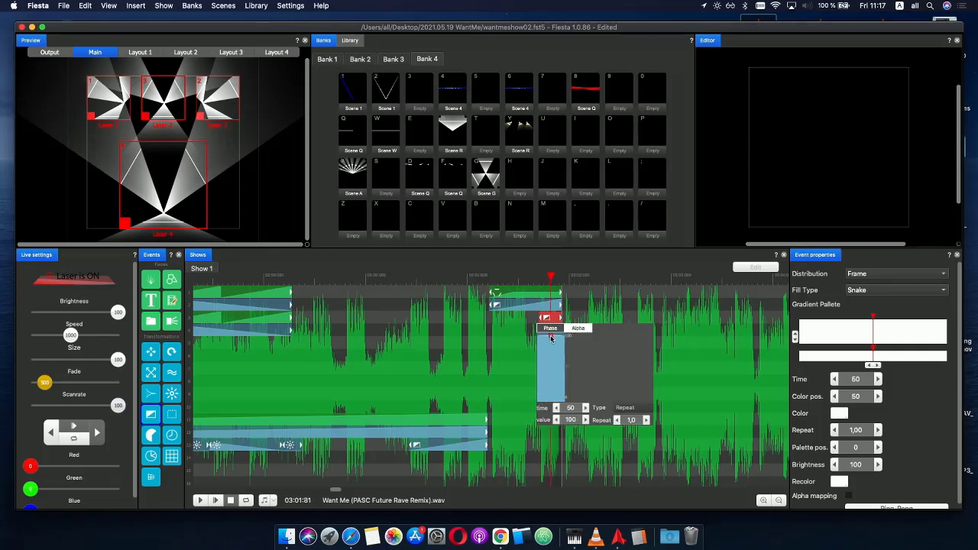
drag(548, 338, 563, 397)
click(533, 280)
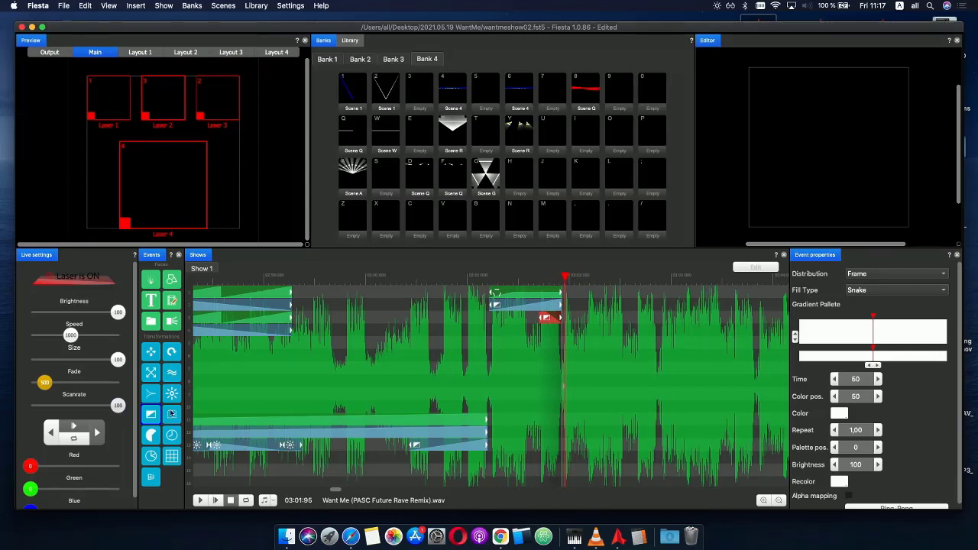
- Add a brightness event on row 4 starting at 03:01:70 and invert its phase graph horizontally
drag(171, 392, 547, 332)
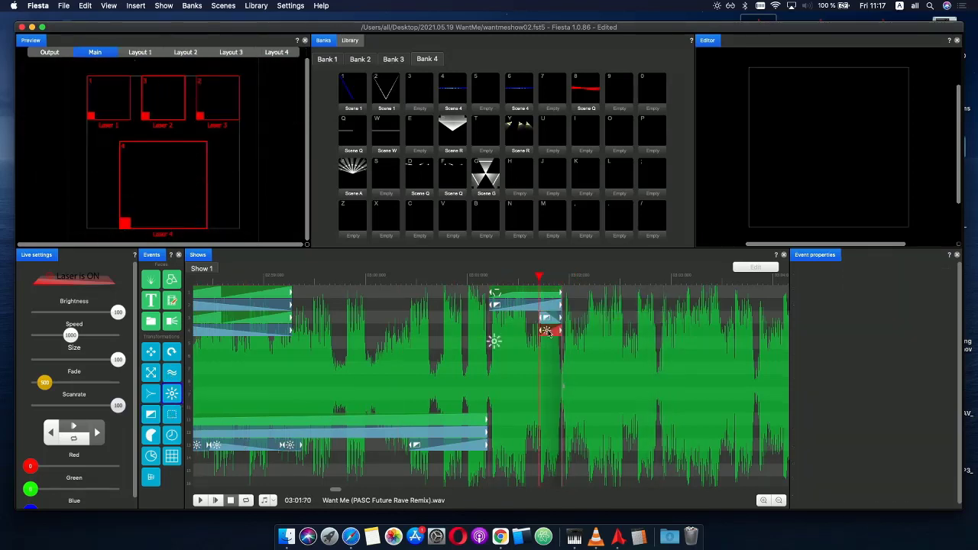
click(549, 333)
right_click(552, 363)
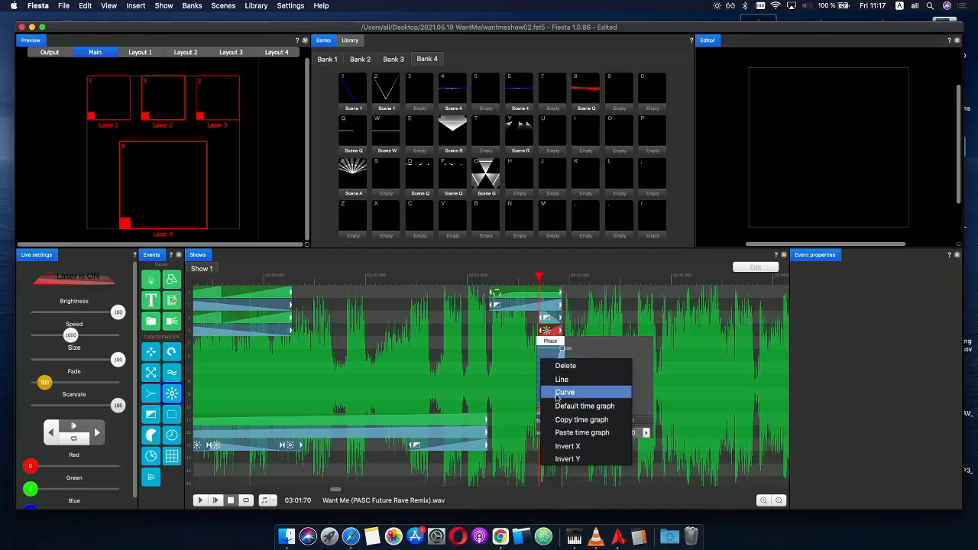
click(588, 447)
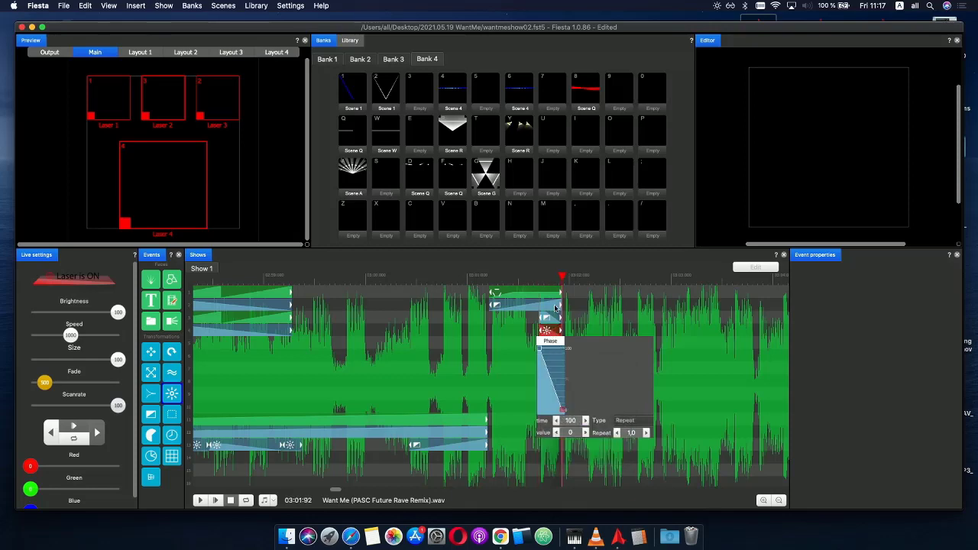
- Dock the Library as a separate pane beside the Banks and close the row 4 event's graph
click(349, 41)
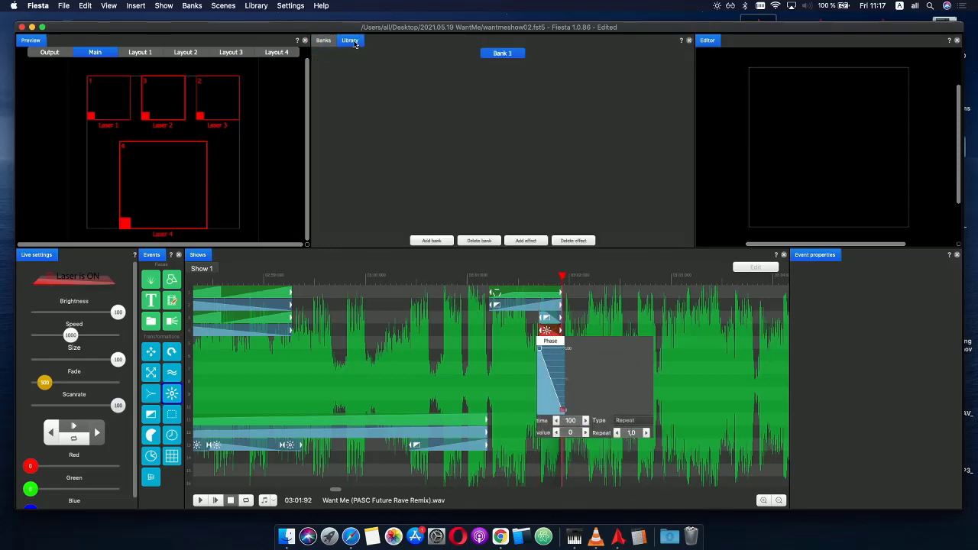
drag(349, 41, 543, 113)
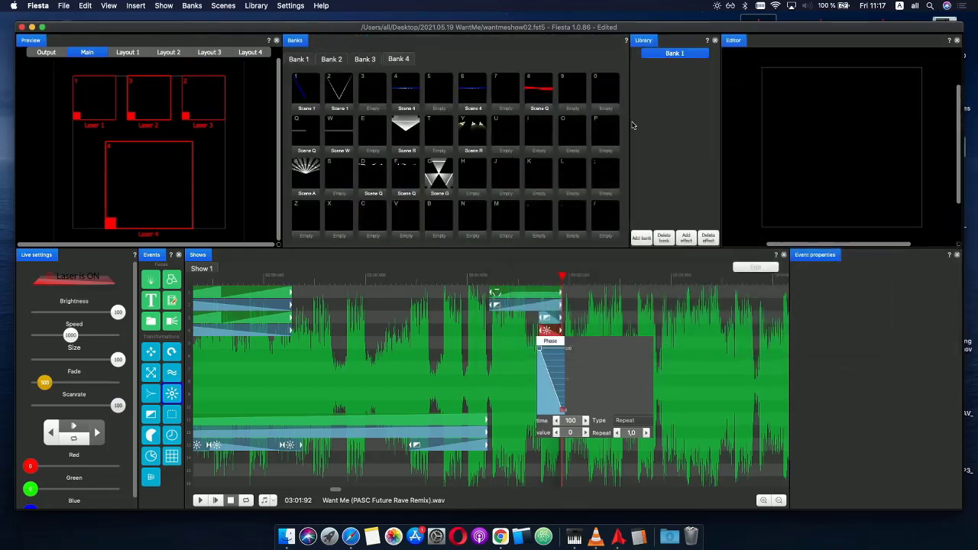
click(588, 324)
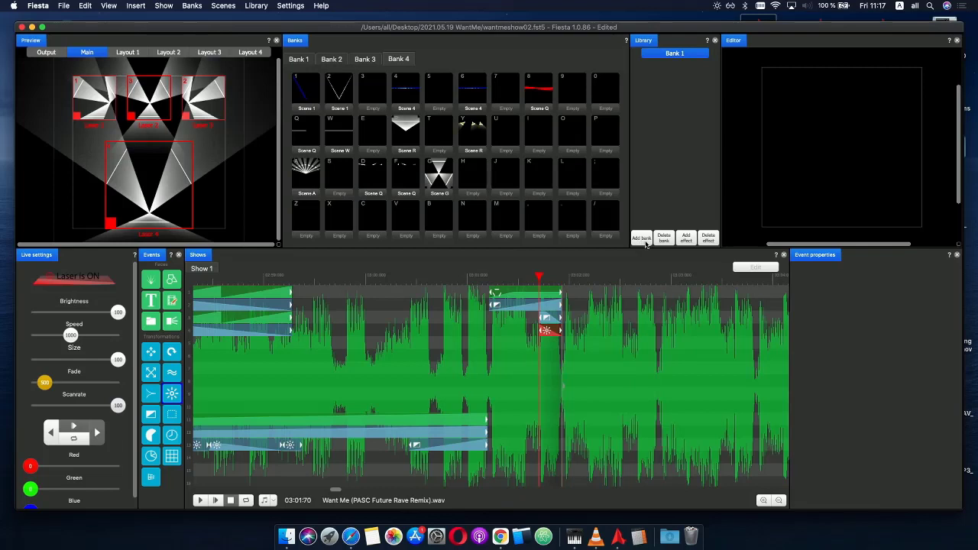
- Save the selected row 4 brightness event as an effect in library Bank 1 and rename it Fade Out
click(686, 239)
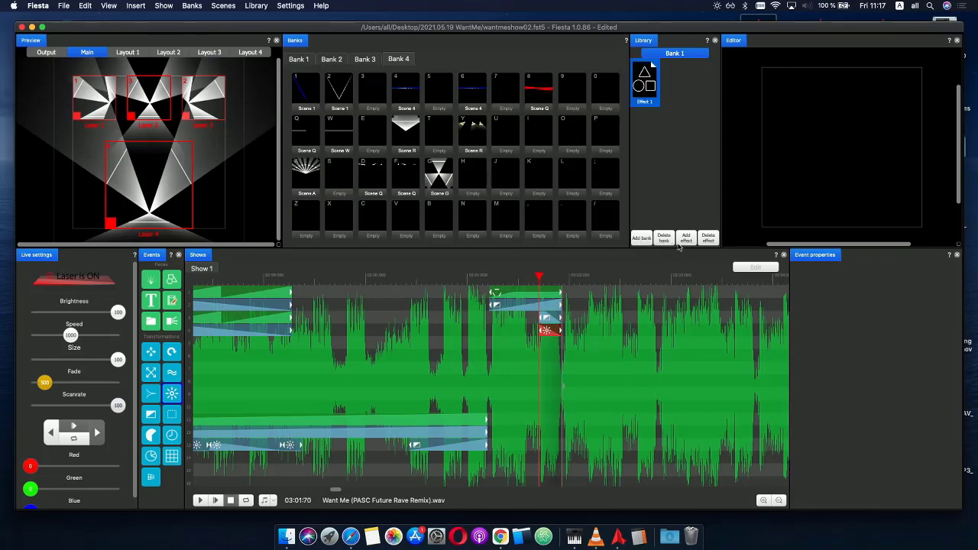
right_click(648, 103)
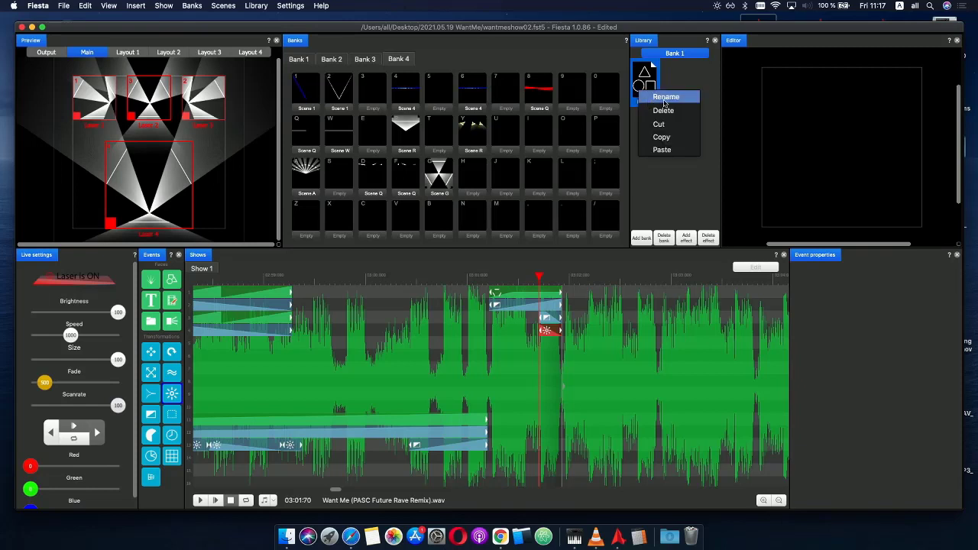
click(663, 95)
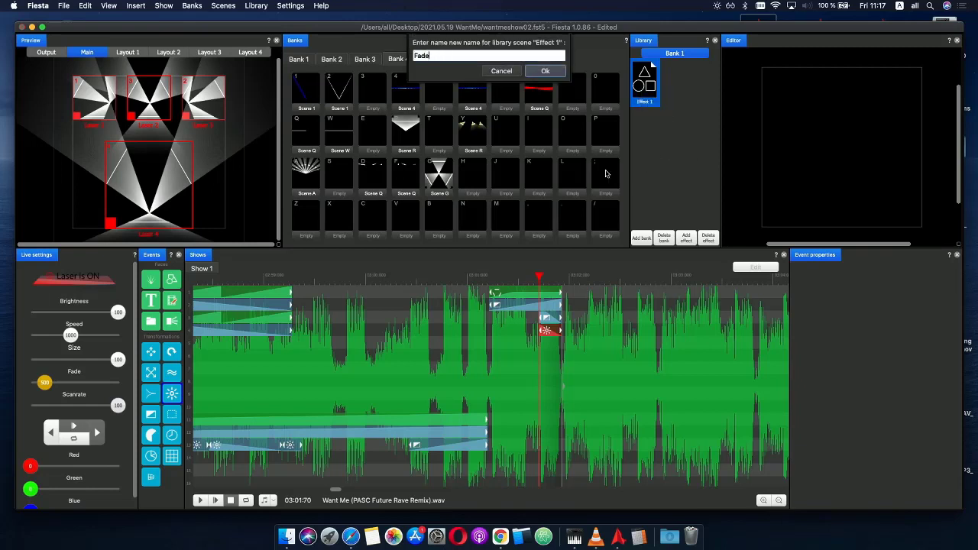
text(Fade Out)
key(Return)
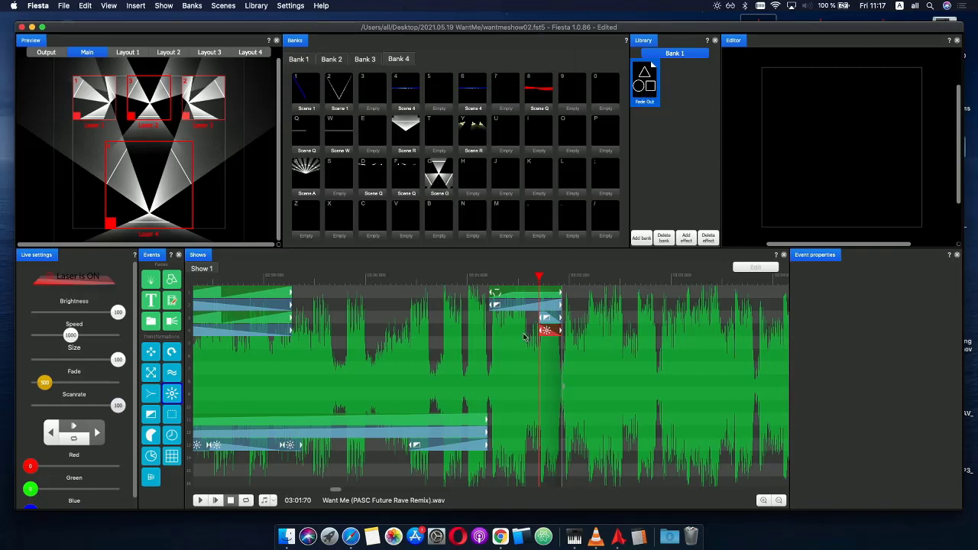
- Replace the row 4 brightness event beneath Scene G with the Fade Out effect from the library
drag(557, 331, 501, 345)
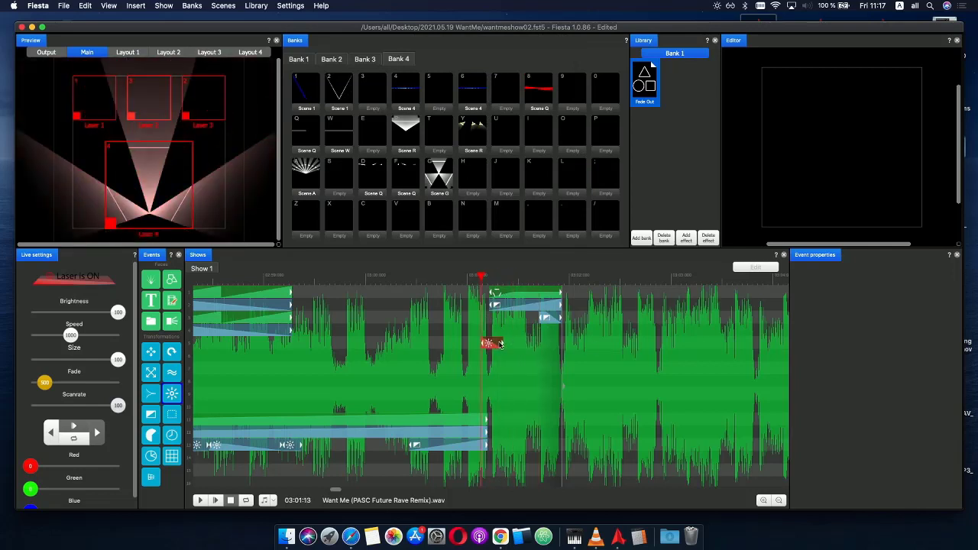
key(Delete)
drag(648, 81, 548, 327)
- Play the show from 03:00:55 through the new Scene G to check the fade-out, then stop playback
drag(539, 278, 423, 280)
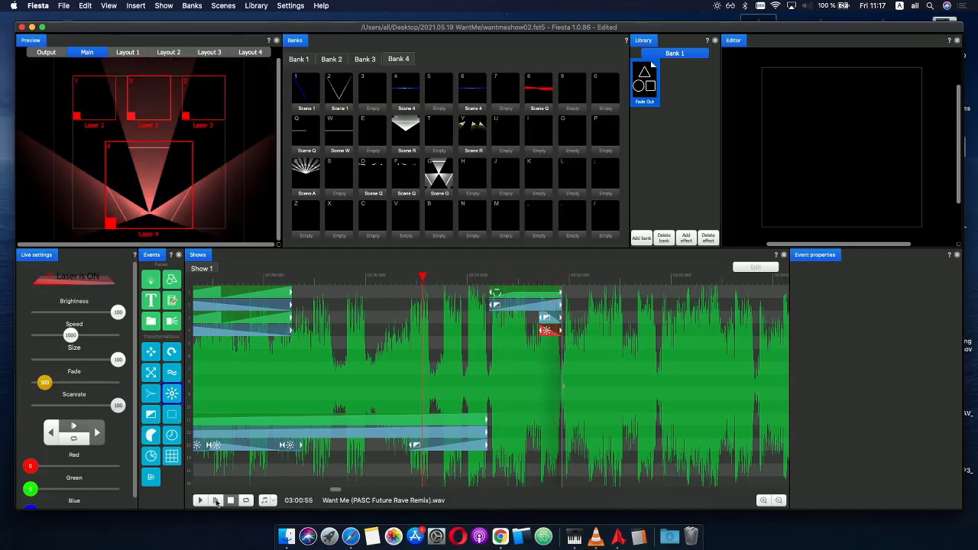
click(216, 501)
click(230, 500)
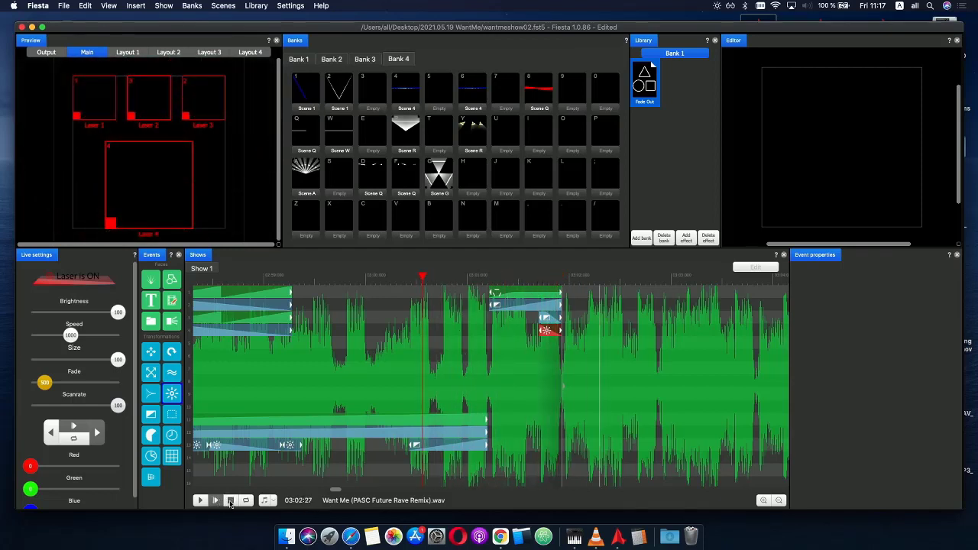
- Limit the row 1 Scene G event to Lasers 1 and 3 by deselecting Lasers 2 and 4
click(513, 295)
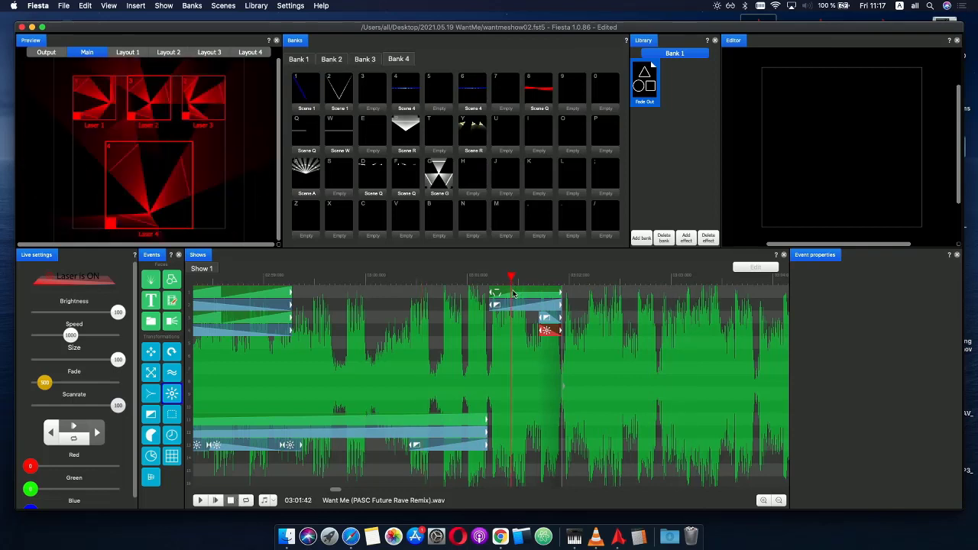
click(513, 294)
click(155, 123)
click(146, 191)
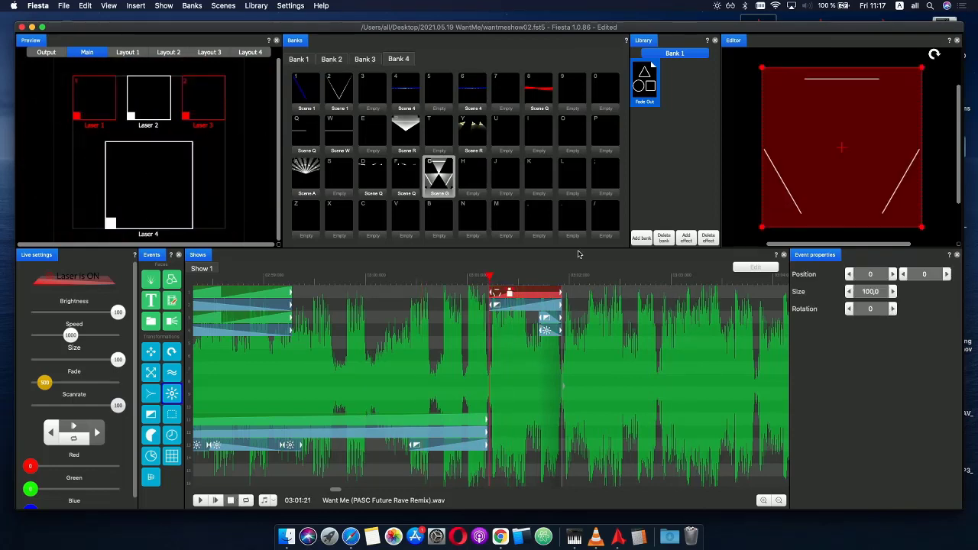
- Copy the Scene G event and its three effect events to rows 5–8, starting at about 03:01:95, where the original group ends
drag(483, 285, 581, 276)
click(510, 304)
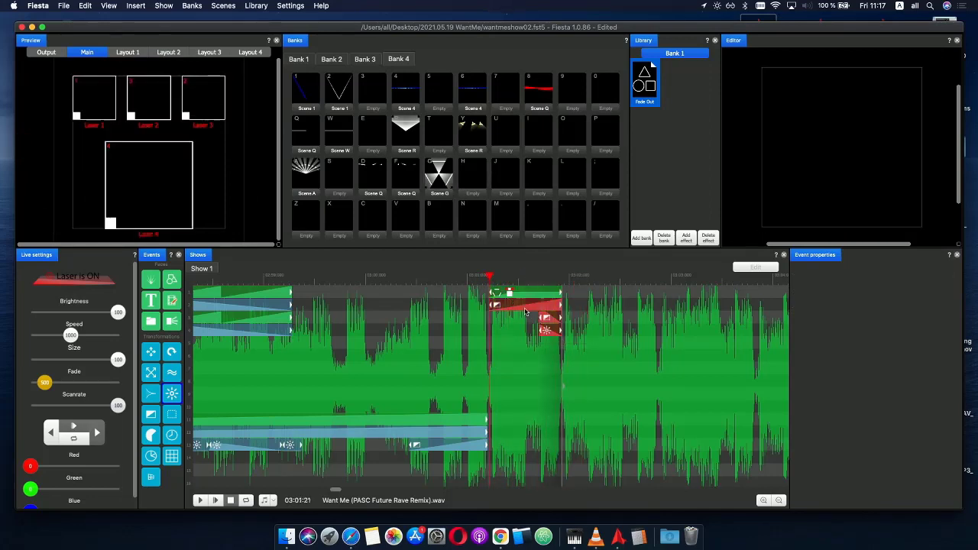
click(567, 347)
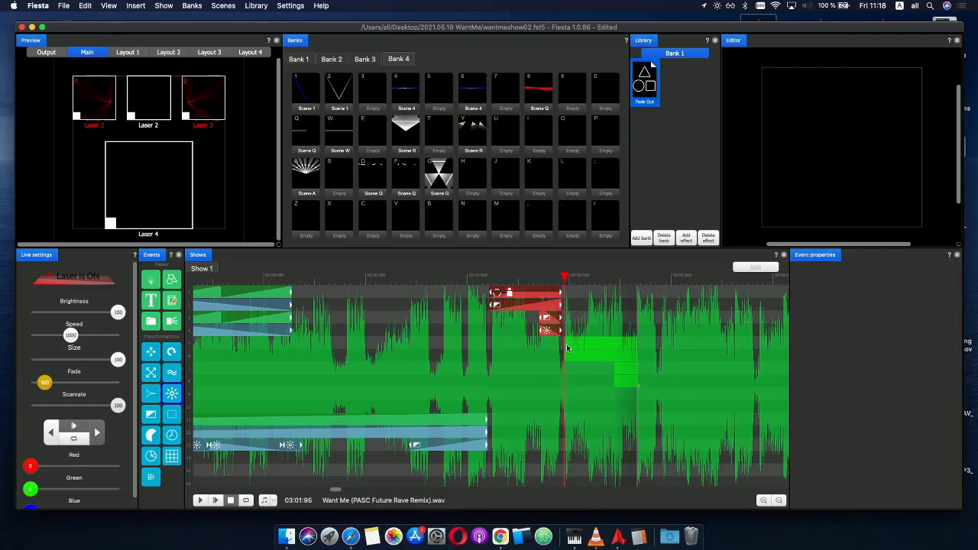
key(g)
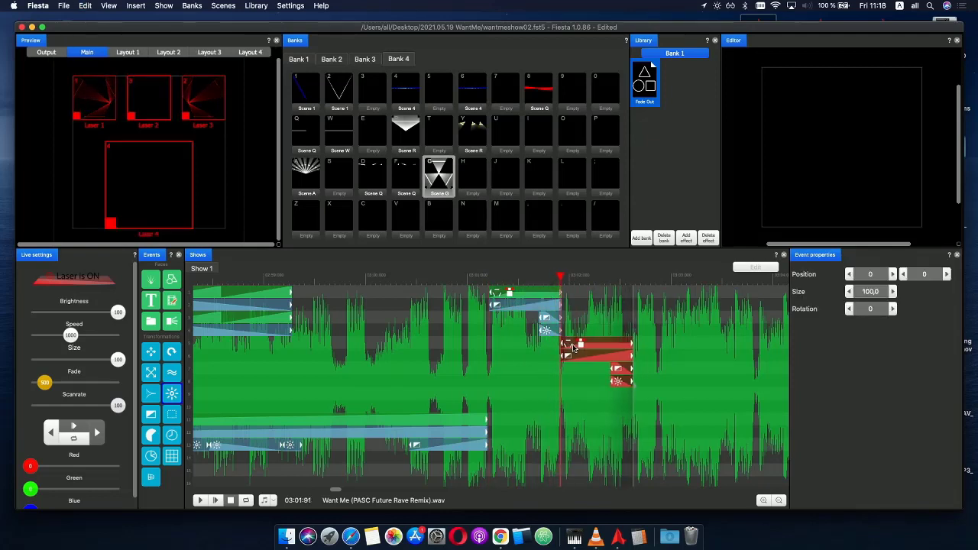
drag(572, 348, 577, 350)
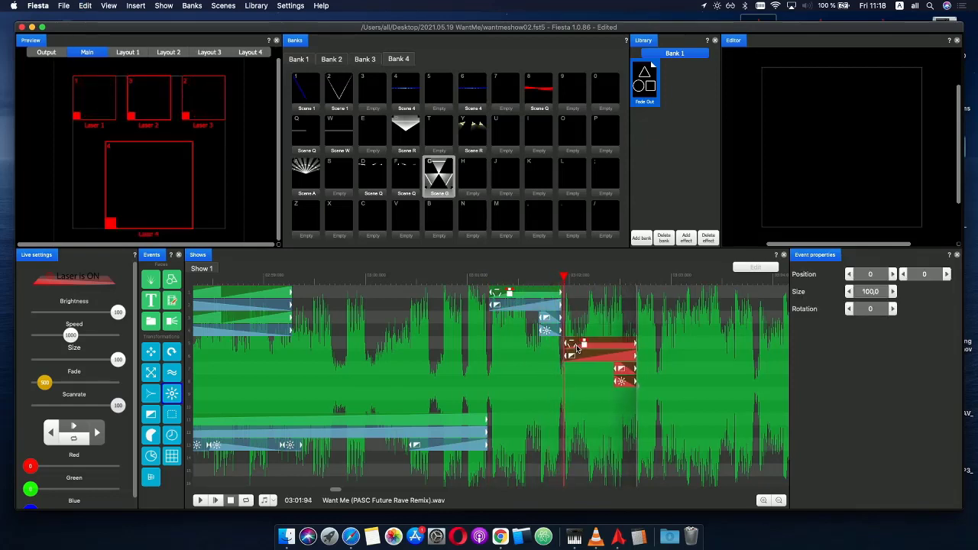
key(space)
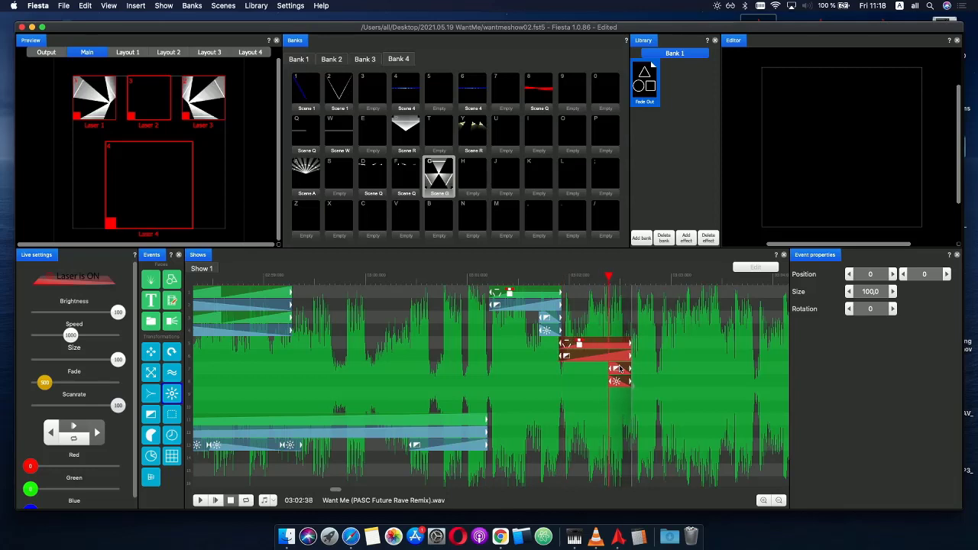
mouse_move(627, 369)
mouse_down()
mouse_move(643, 369)
mouse_move(606, 368)
mouse_move(624, 369)
mouse_up()
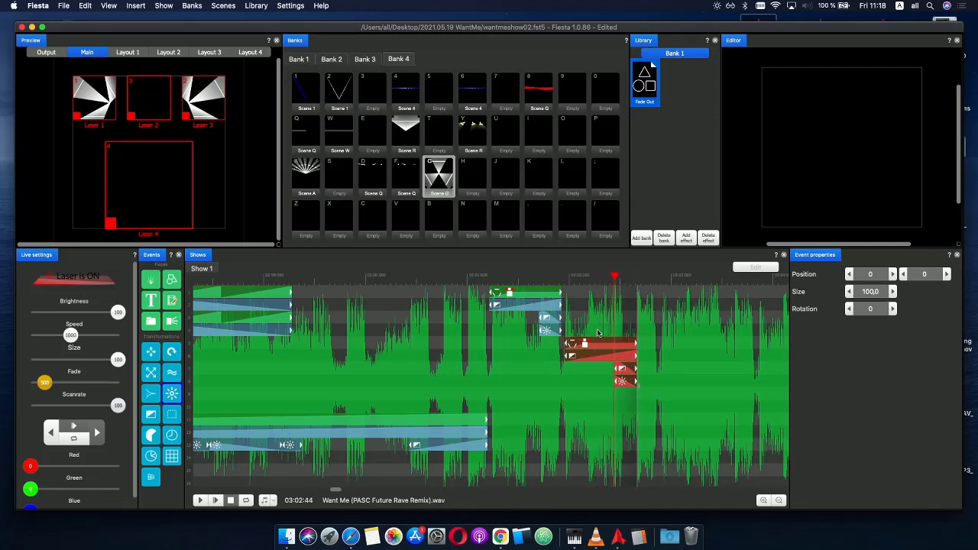
- Play the show from 03:00:56 through both Scene G groups, stop playback, and check the copied group at 03:02:21
click(424, 275)
click(216, 499)
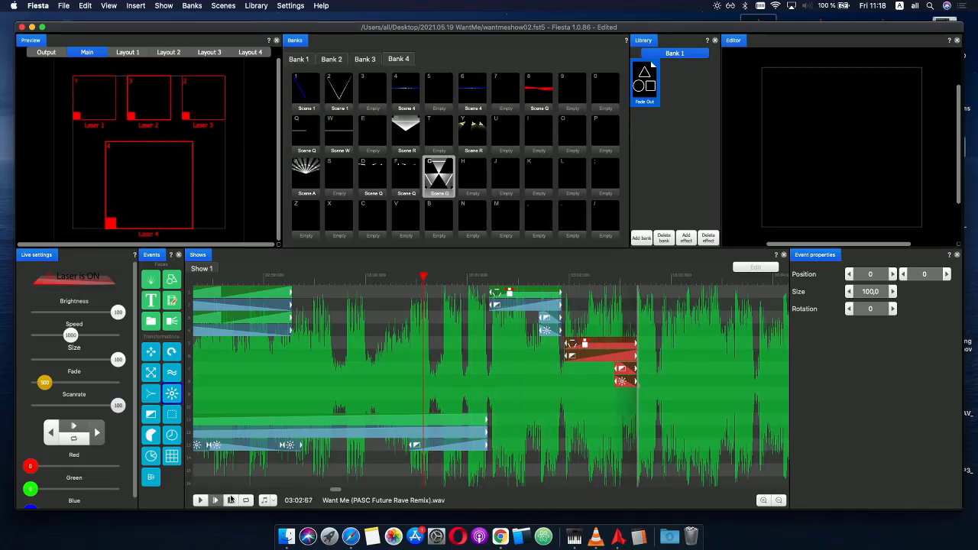
click(230, 500)
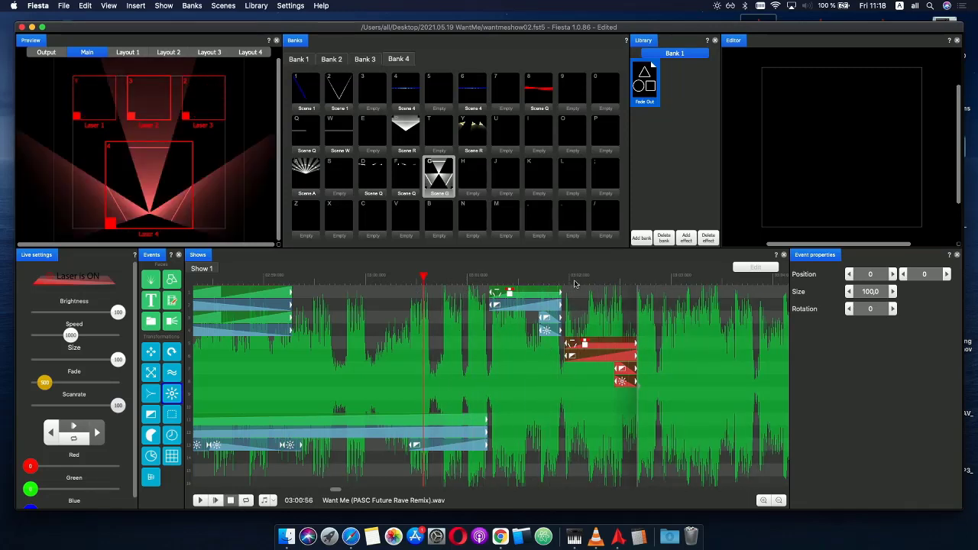
mouse_move(576, 283)
mouse_down()
mouse_move(638, 282)
mouse_move(591, 278)
mouse_up()
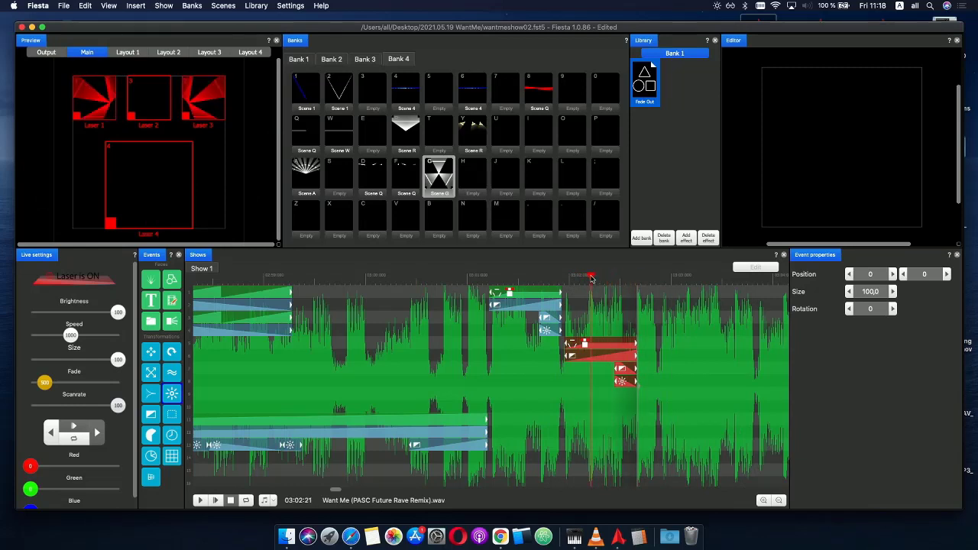
- Open the row 5 Scene G event's rotation graph and set the starting point's value to 360
click(621, 327)
click(607, 342)
double_click(606, 347)
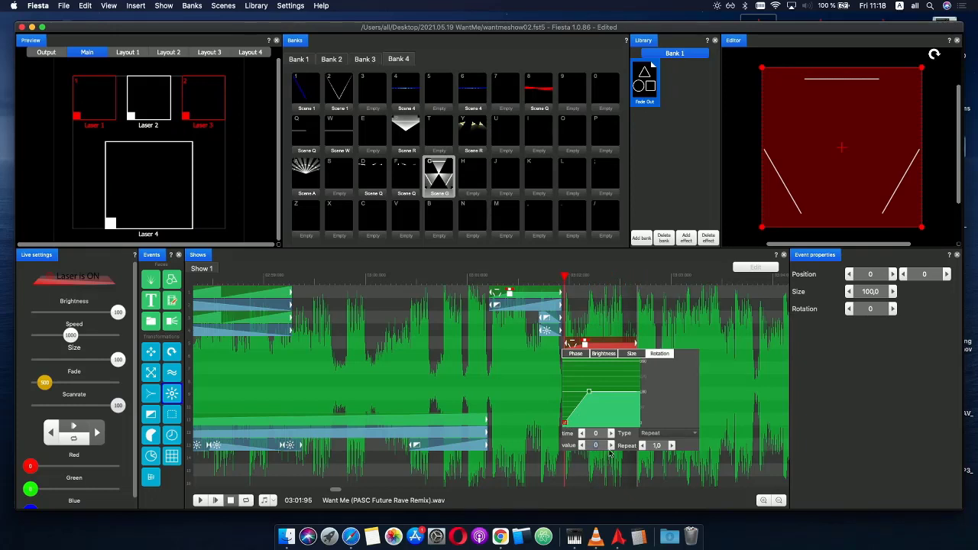
text(360)
key(Return)
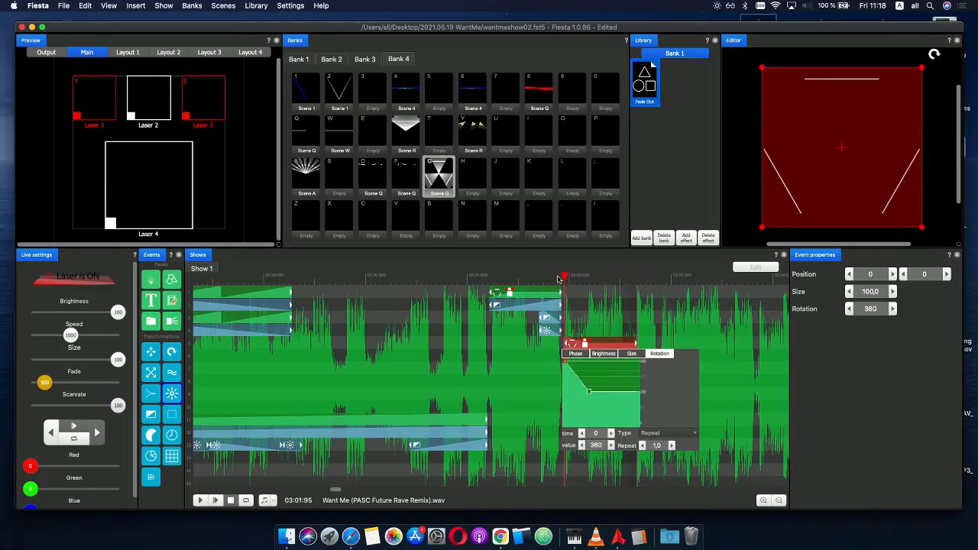
- Play back the show from about 03:00:53 through the two rotating events
drag(559, 280, 420, 277)
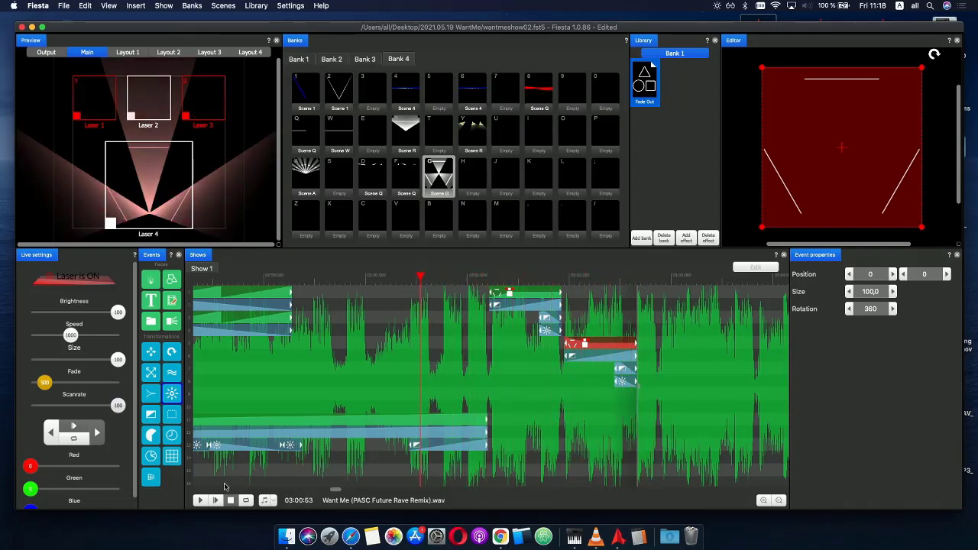
click(216, 501)
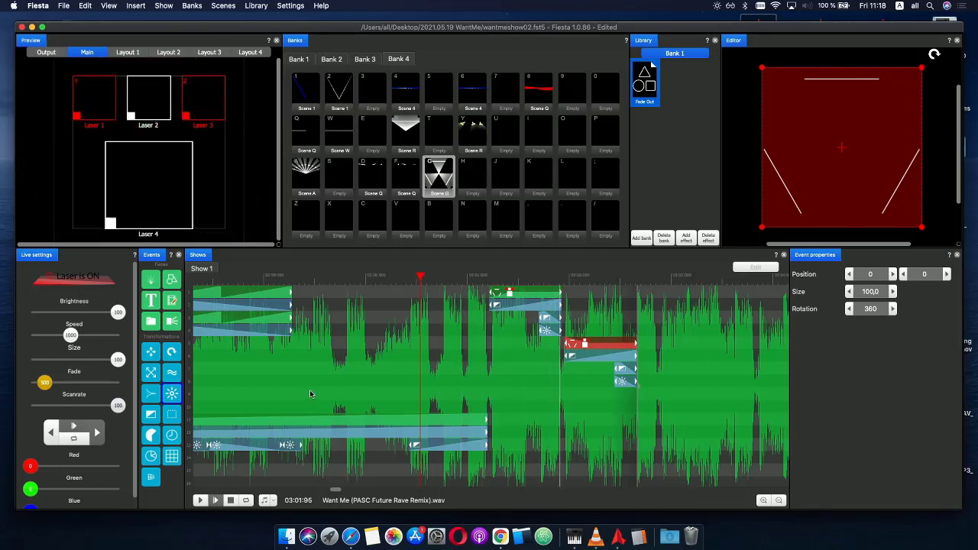
- Set the starting point of the rotation curve to 90 for the track 1 event at 03:01:21
click(501, 276)
click(520, 295)
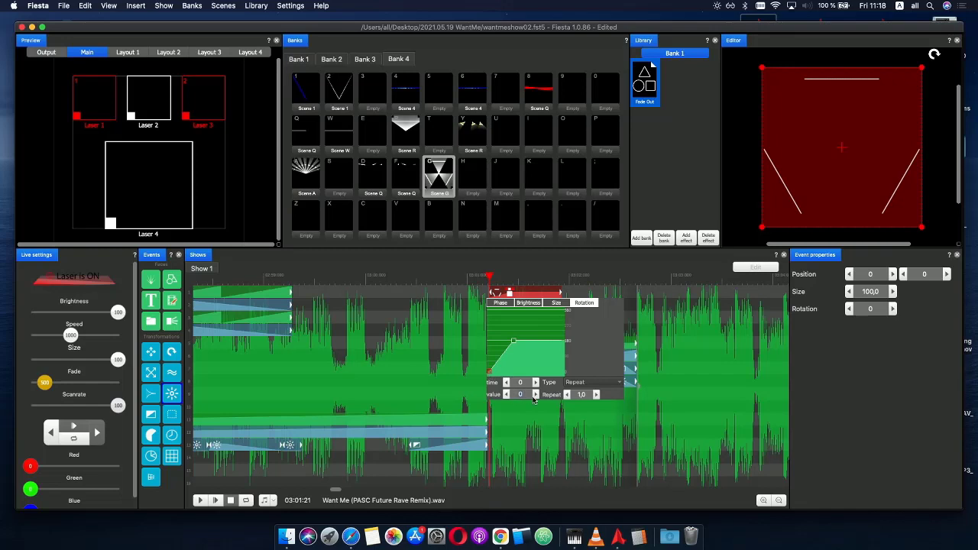
text(90)
click(726, 372)
- Set the starting rotation of the track 5 event at 03:01:95 to 270 and play back the passage
click(601, 345)
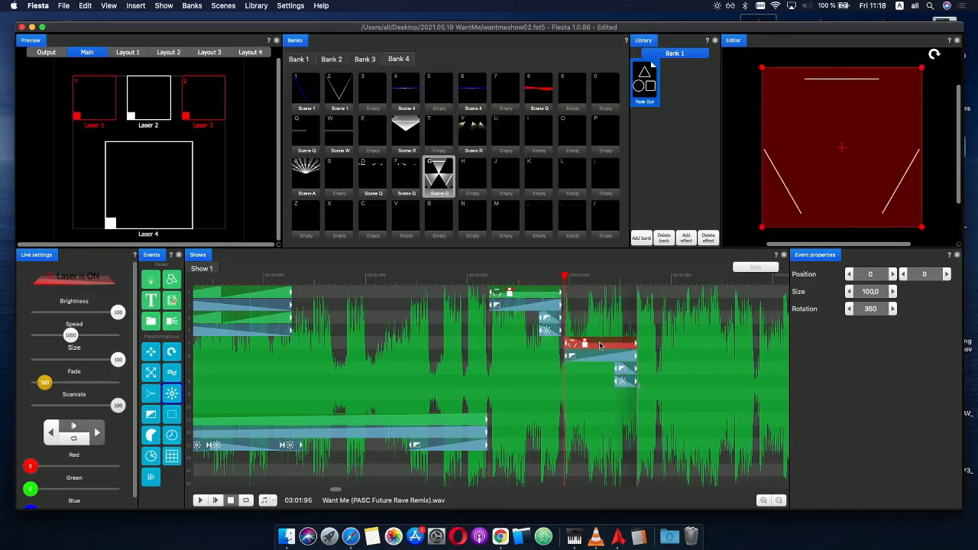
drag(565, 367, 564, 379)
text(270)
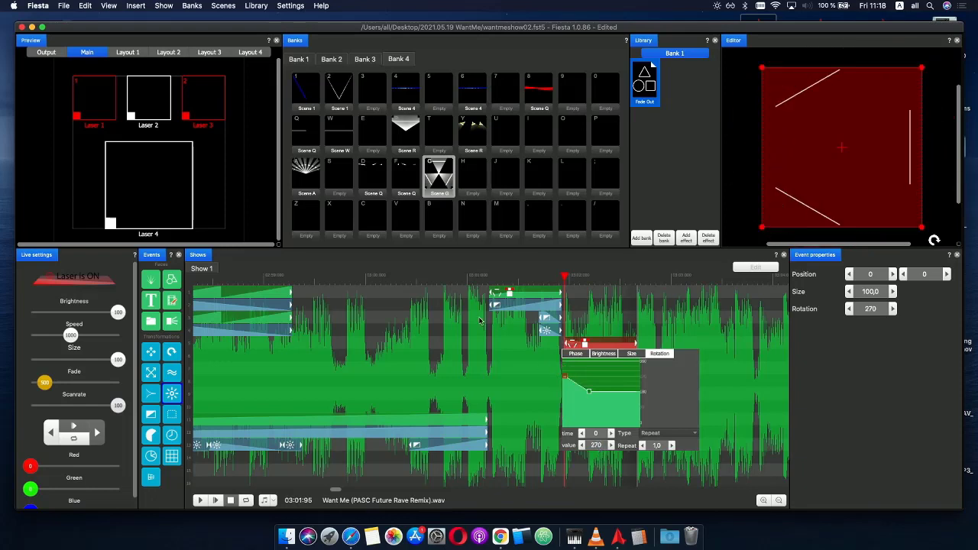
click(448, 278)
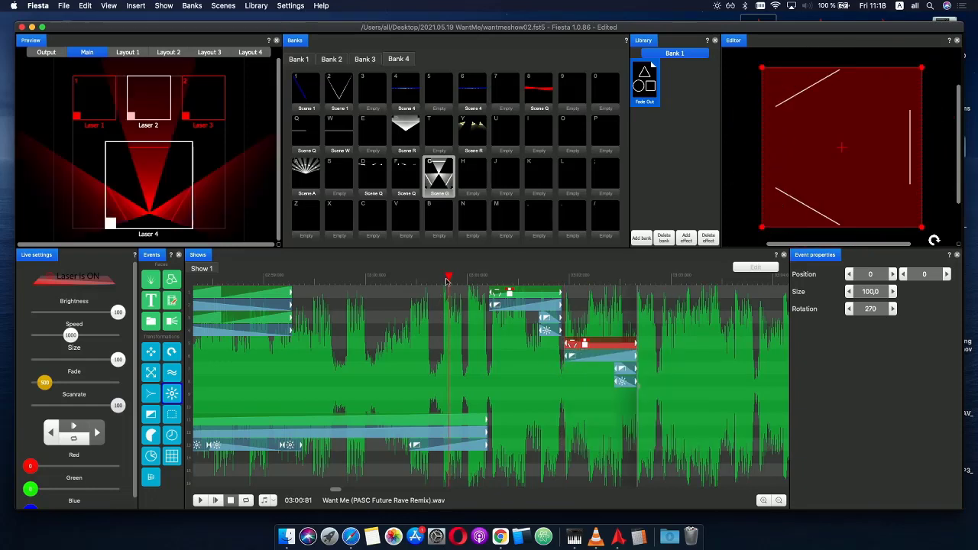
click(217, 500)
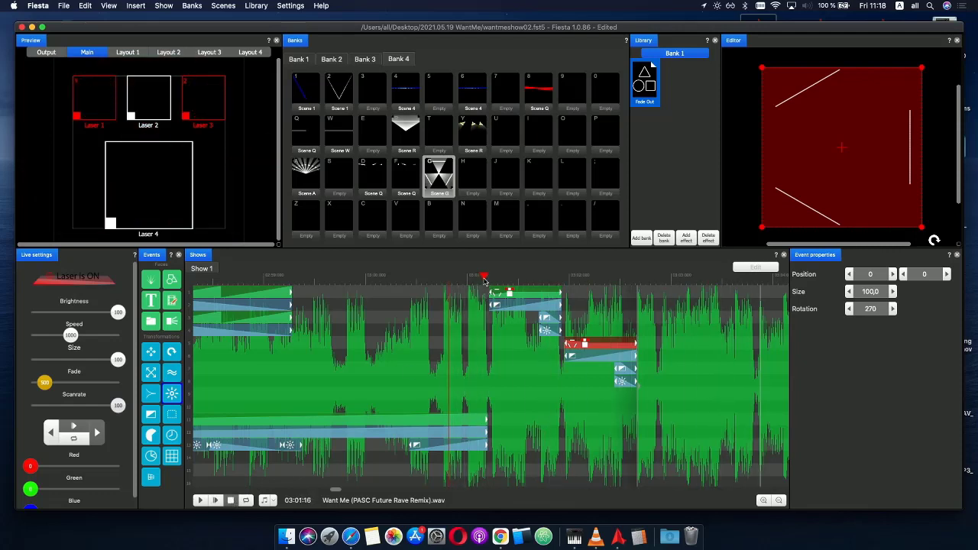
- Set the starting point of the rotation curve to 45 for the track 1 event at 03:01:21
click(522, 295)
click(508, 299)
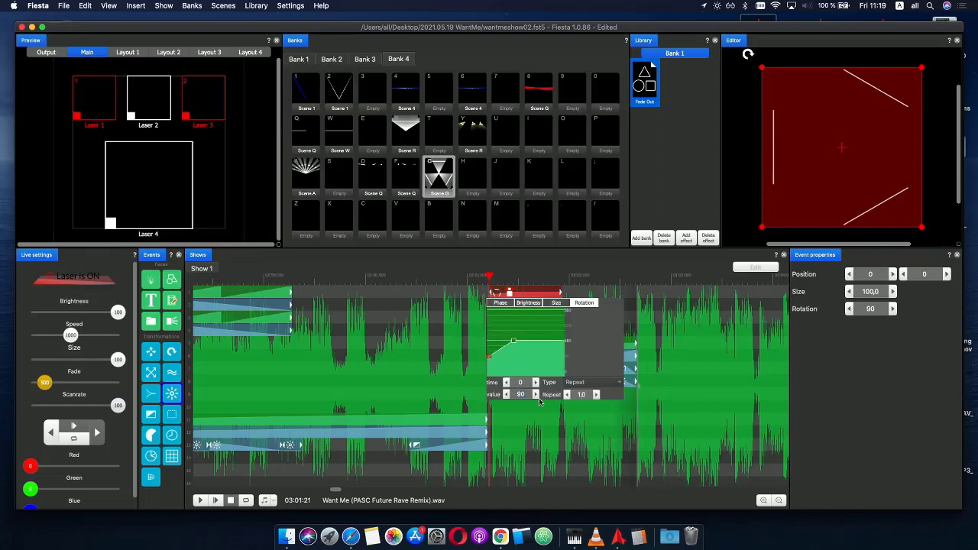
text(45)
click(728, 402)
- Set the starting rotation of the track 5 event at 03:01:95 to 315 and play back both events
click(595, 346)
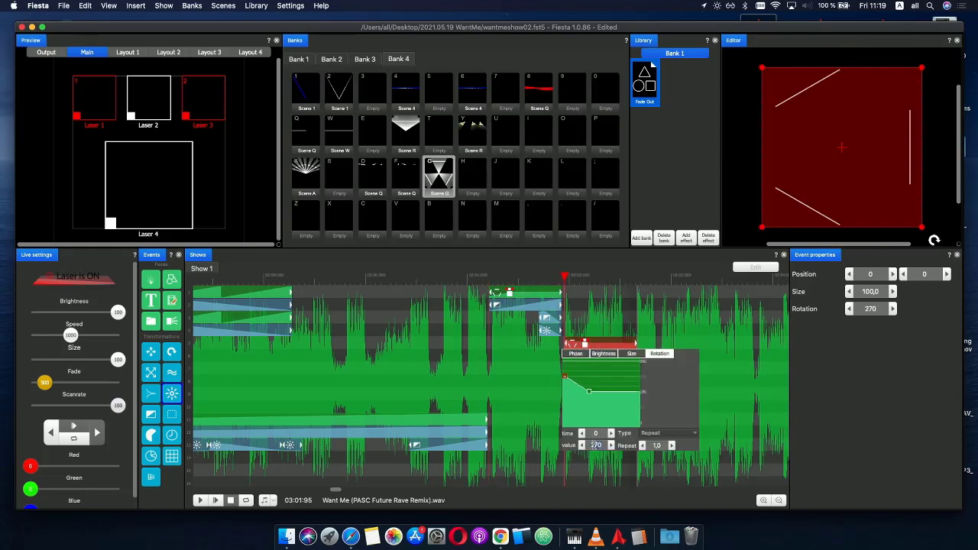
text(315)
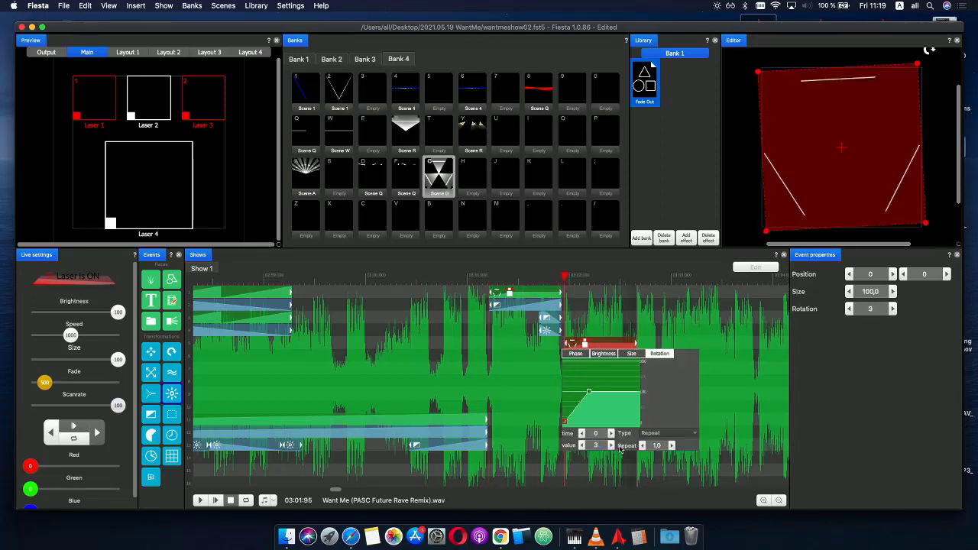
click(456, 277)
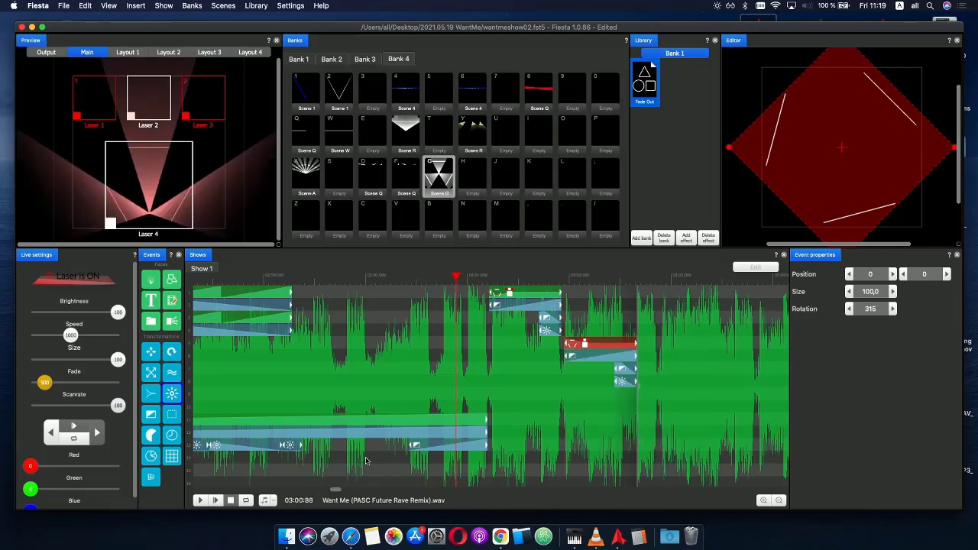
click(214, 501)
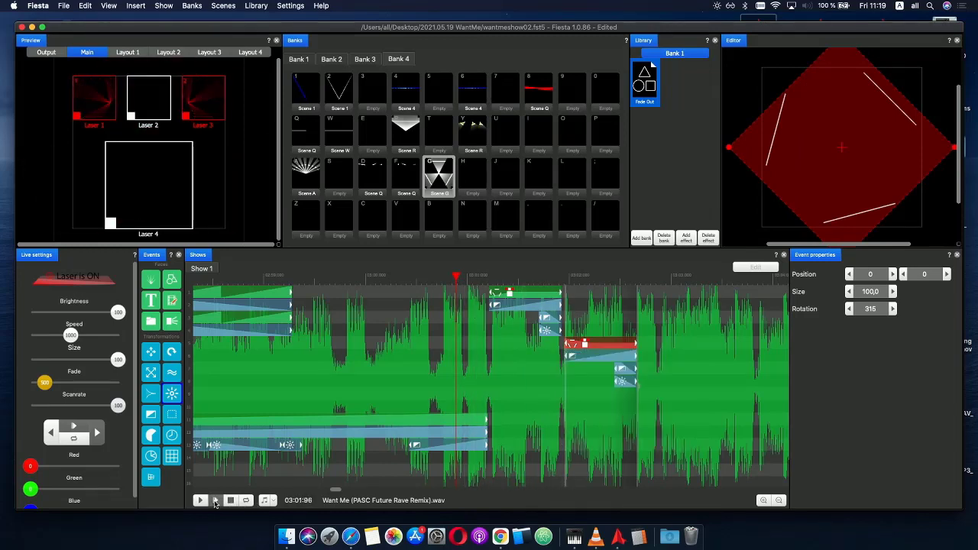
click(231, 502)
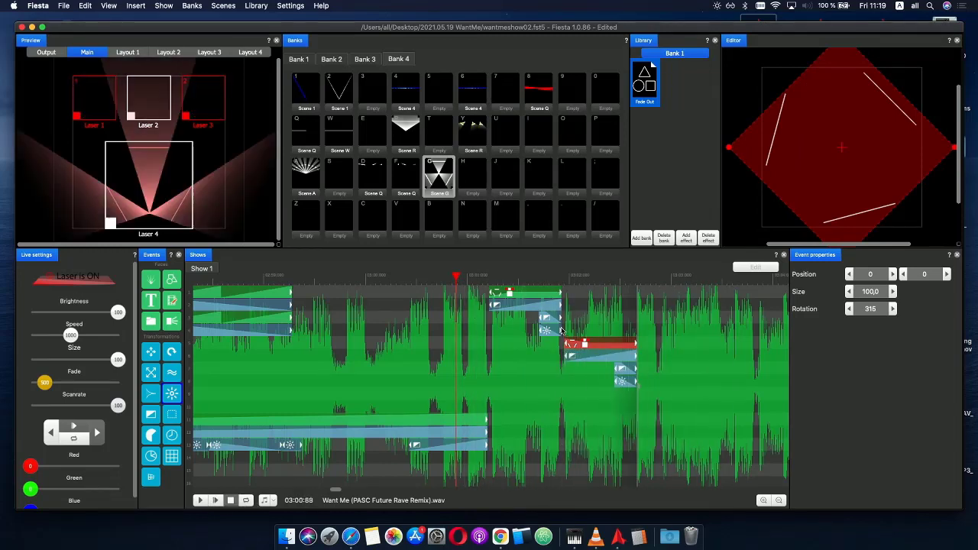
- Copy the first event with its transformations and paste the group on the top tracks directly after the second group, at about 03:02:70
drag(576, 328, 533, 294)
key(super+v)
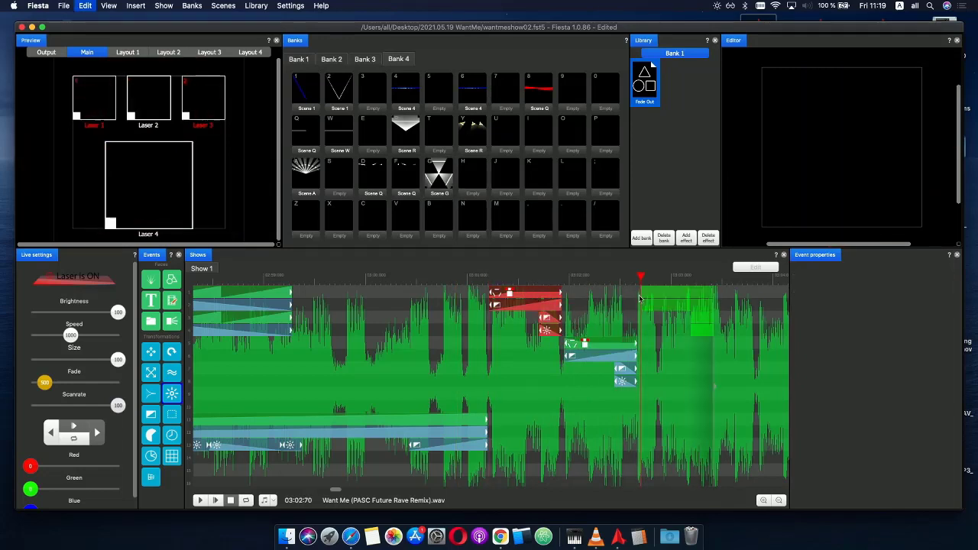
click(646, 294)
drag(645, 294, 647, 294)
- Play back the passage and move the pasted third group later, starting at about 03:02:88
click(455, 275)
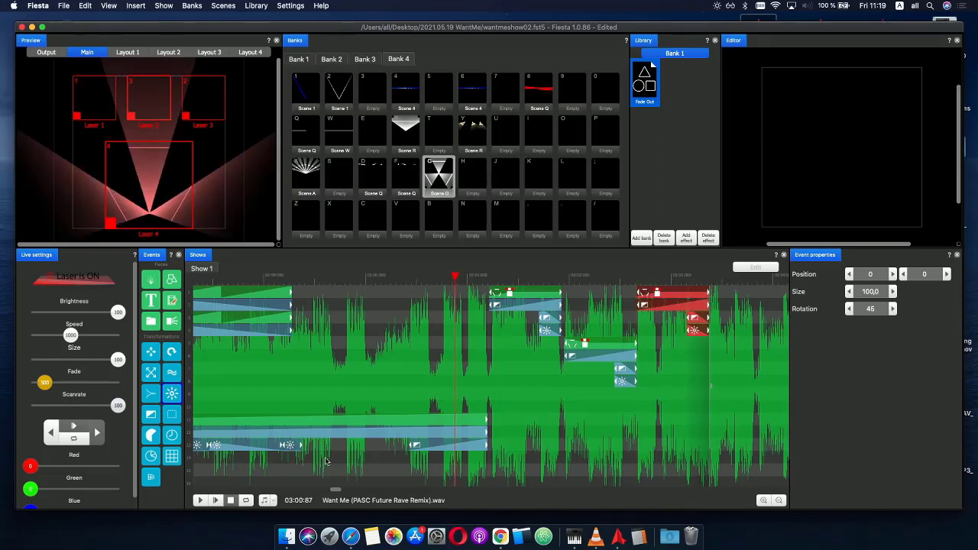
click(227, 501)
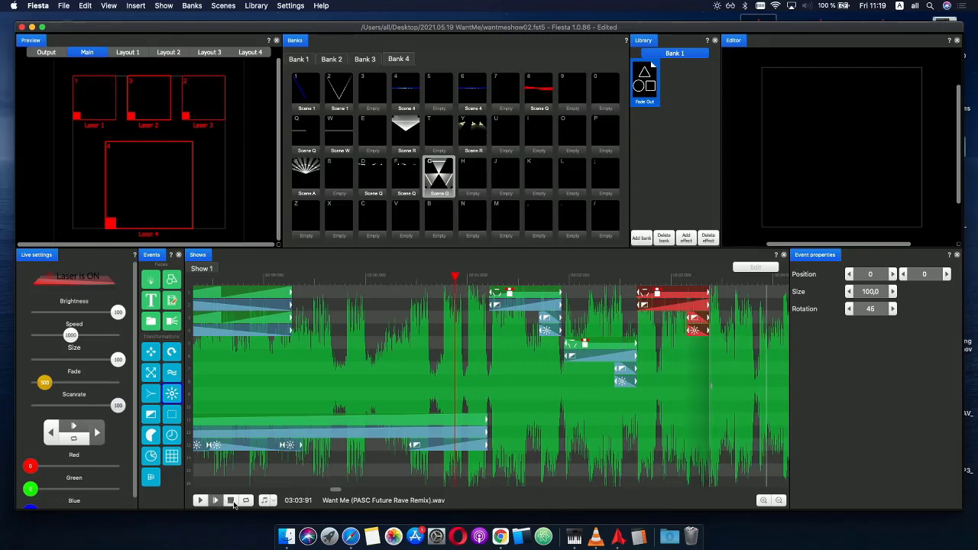
click(231, 501)
drag(658, 302, 682, 304)
- Move the second group on tracks 5 to 8 later to start at about 03:02:17, and play back the passage
drag(464, 284, 642, 284)
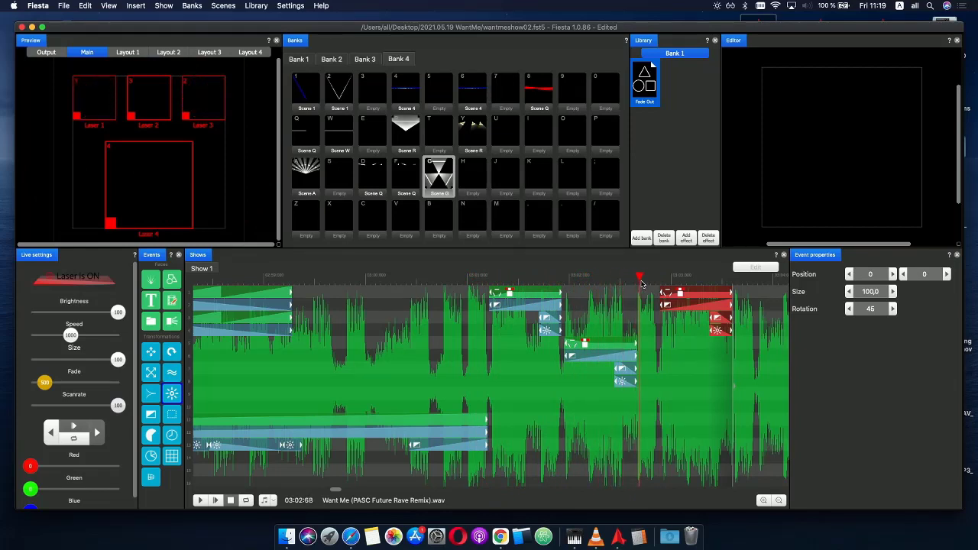
click(642, 376)
drag(613, 345, 638, 344)
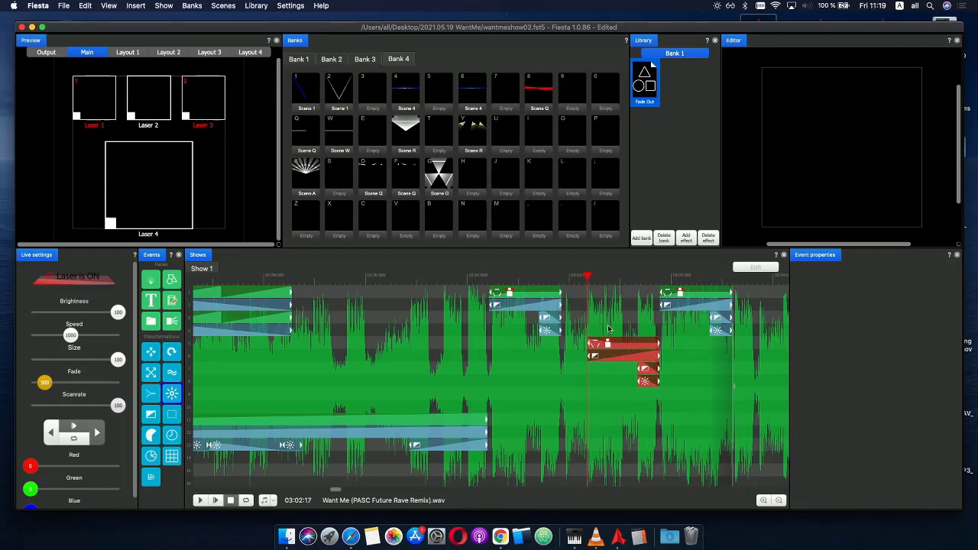
click(439, 276)
click(216, 502)
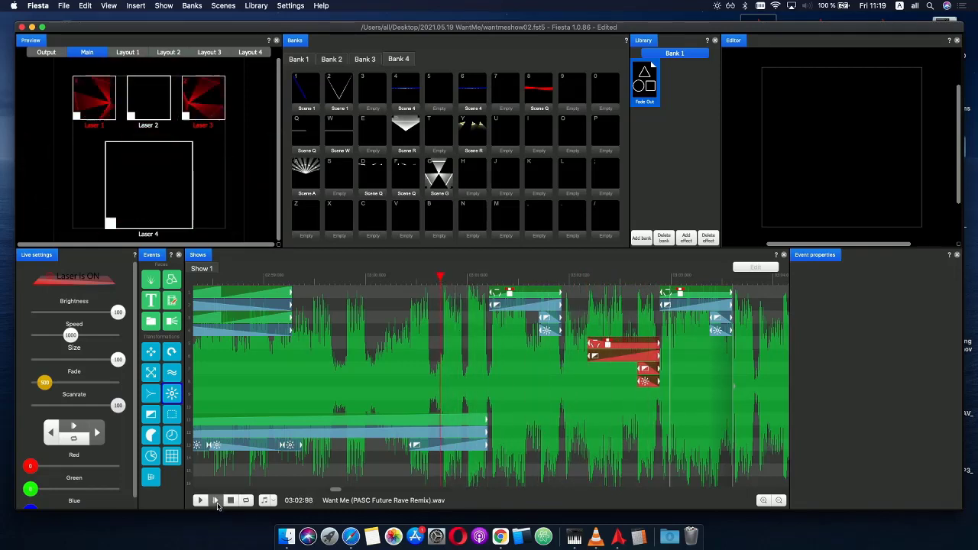
click(231, 501)
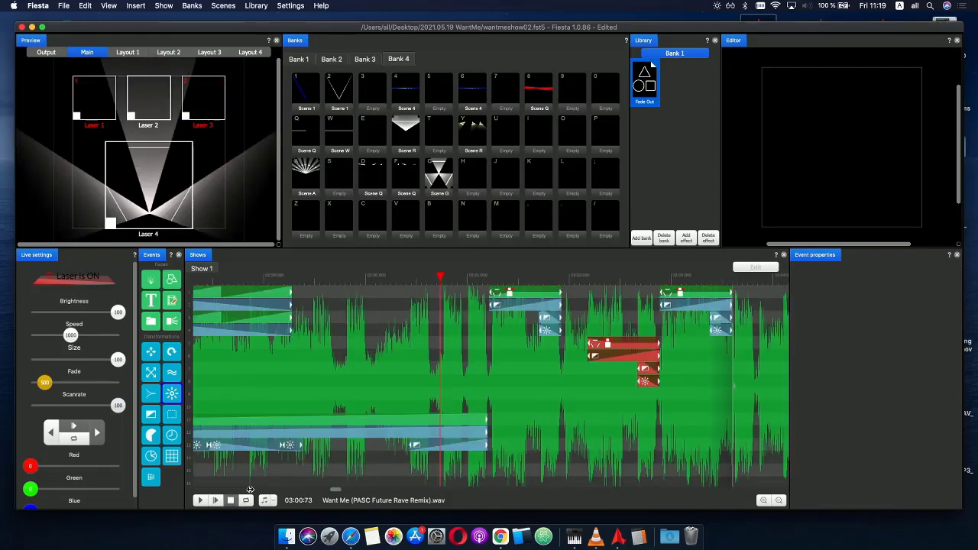
- Shift the third group and its transformations about a quarter second later on the top tracks, and play back the passage
click(726, 318)
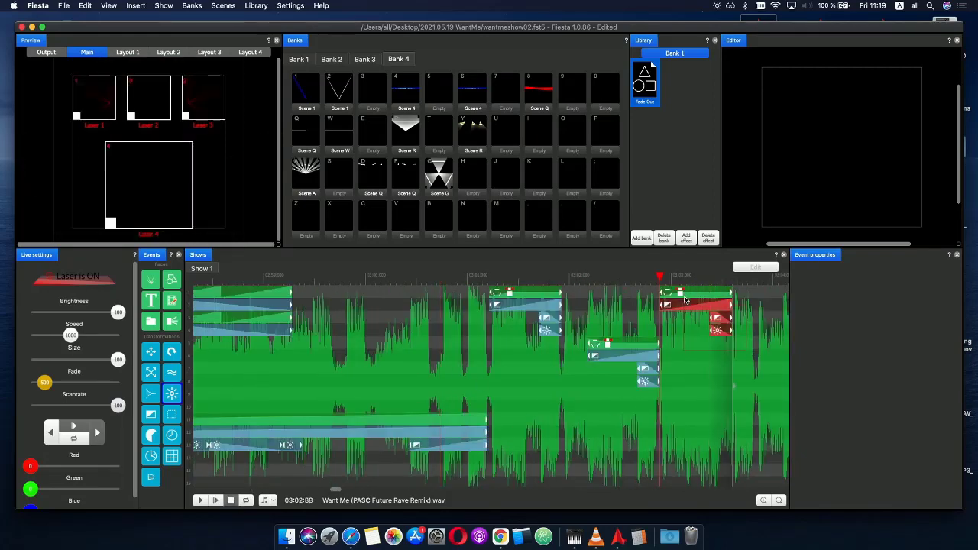
drag(728, 334, 749, 334)
click(449, 277)
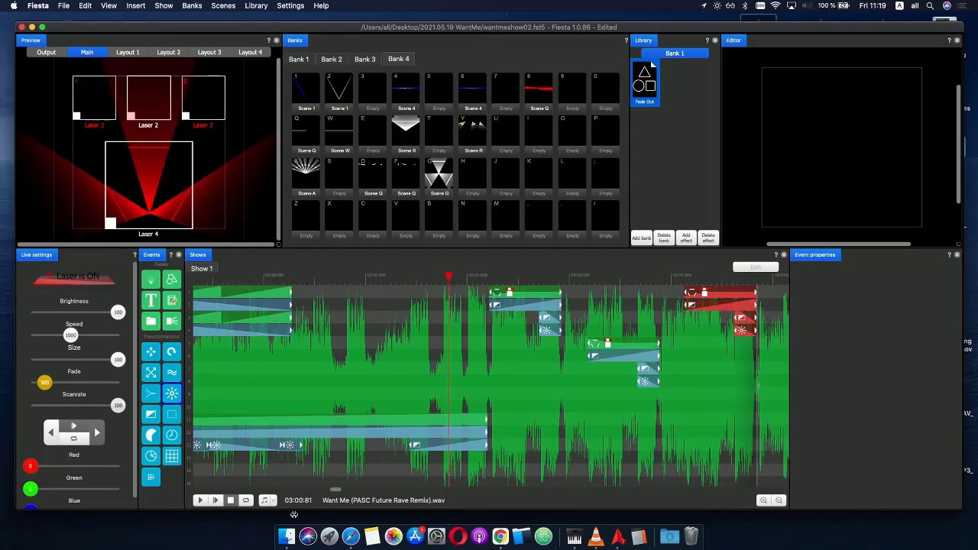
click(215, 501)
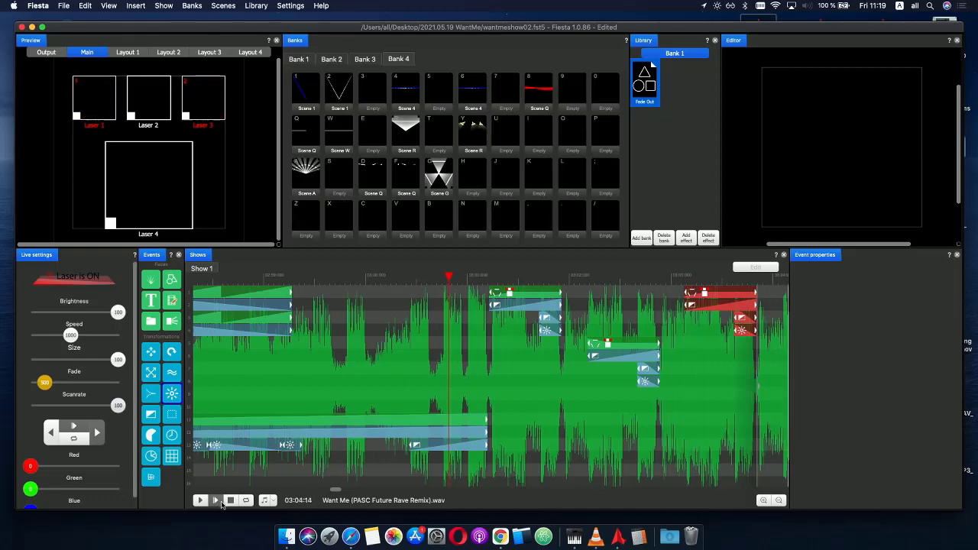
- Copy the second group with its transformations and paste it on the top tracks after the third group, at about 03:04:07
scroll(311, 359, down, 2)
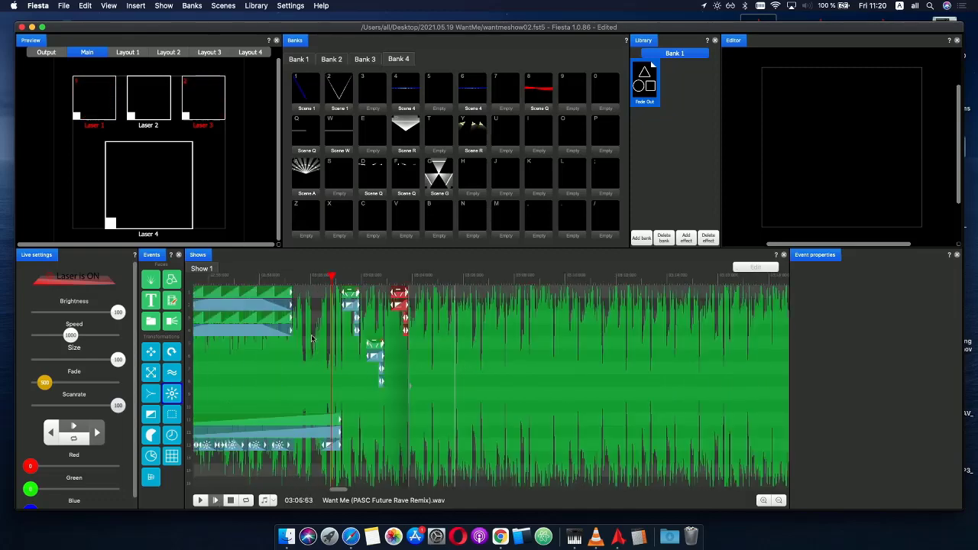
click(379, 276)
scroll(432, 298, up, 2)
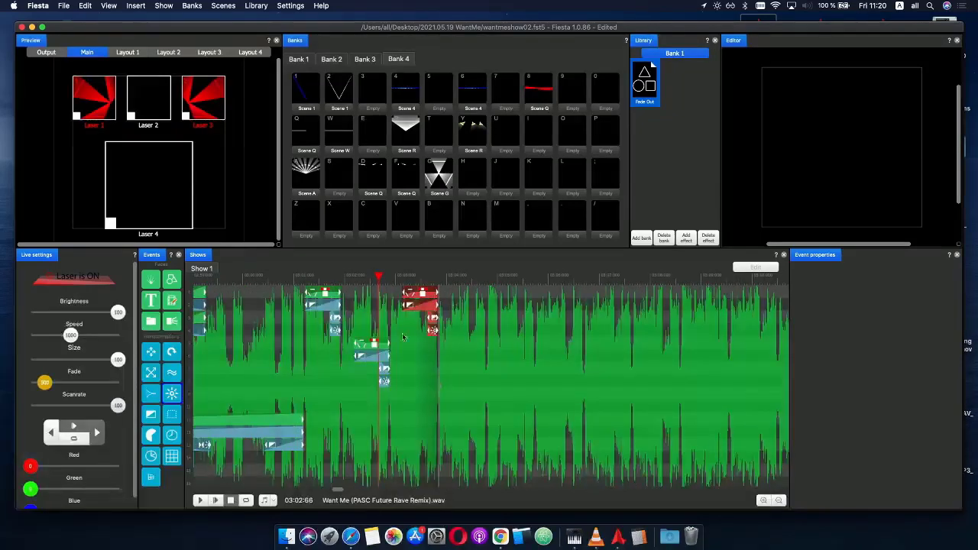
click(372, 353)
click(452, 313)
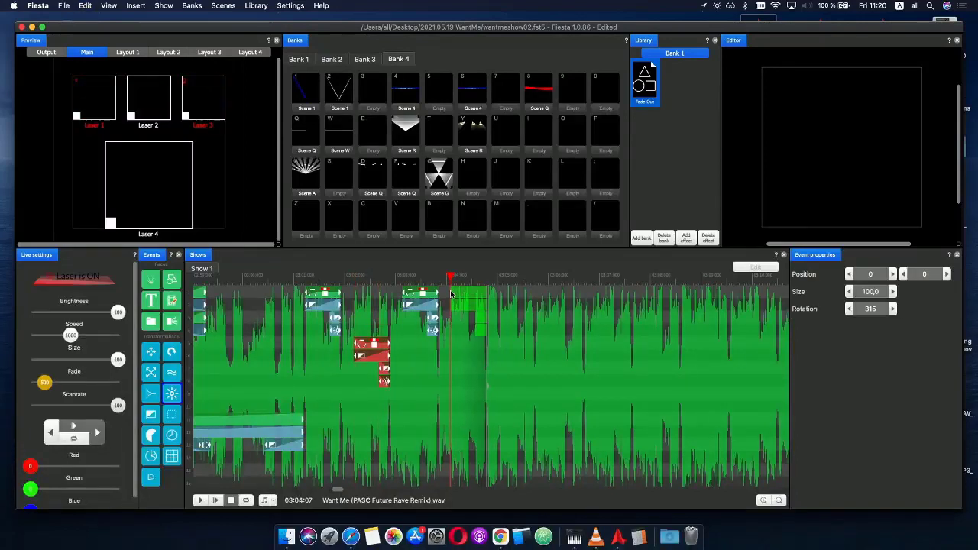
key(g)
mouse_move(470, 293)
mouse_down()
mouse_move(437, 279)
mouse_move(490, 282)
mouse_move(477, 281)
mouse_up()
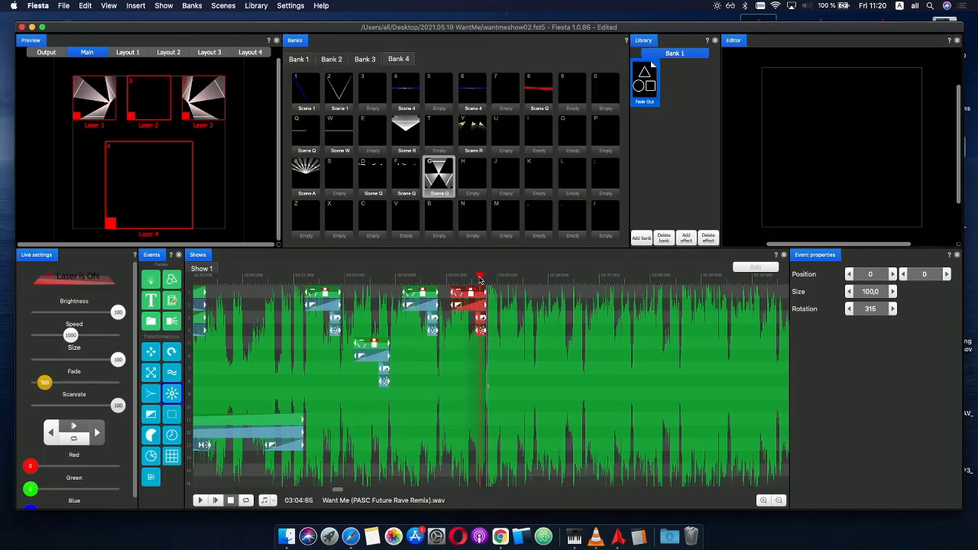
- Play back the four groups and scrub past the end of the last one to check its timing against the music
click(286, 278)
click(216, 500)
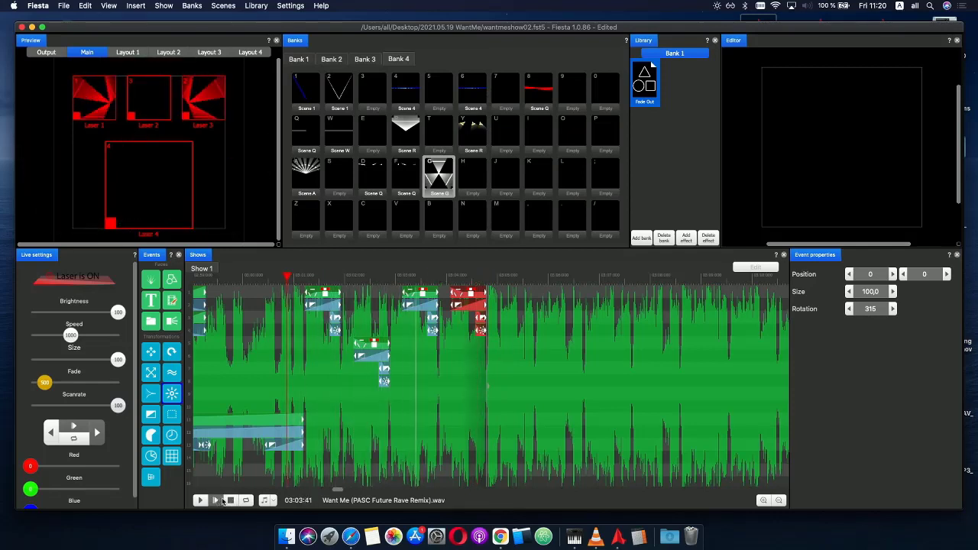
click(231, 500)
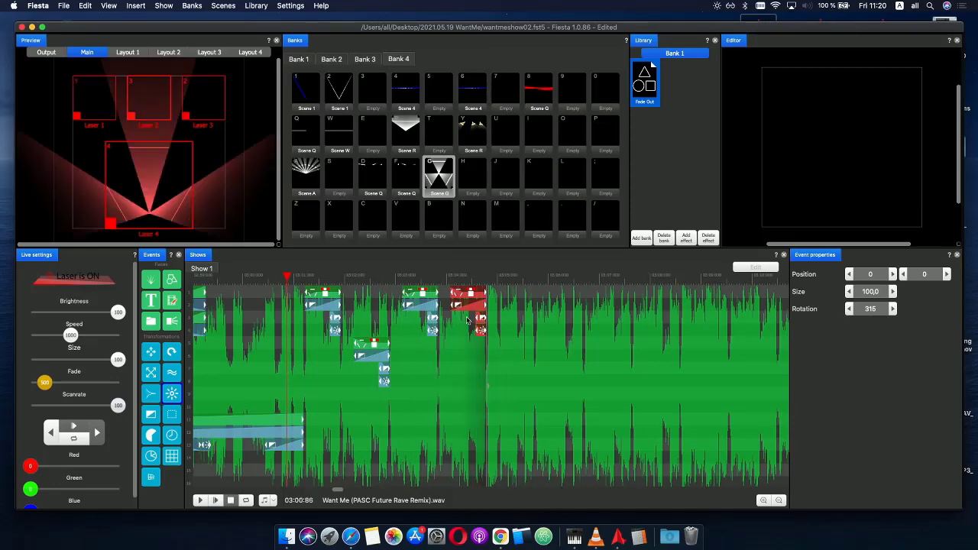
click(482, 284)
scroll(482, 285, up, 5)
scroll(482, 285, down, 3)
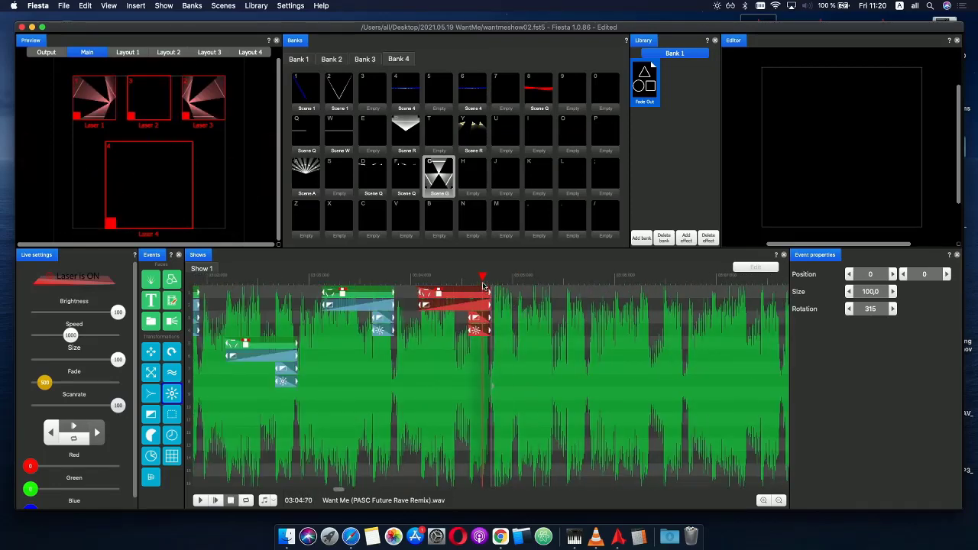
drag(468, 280, 494, 284)
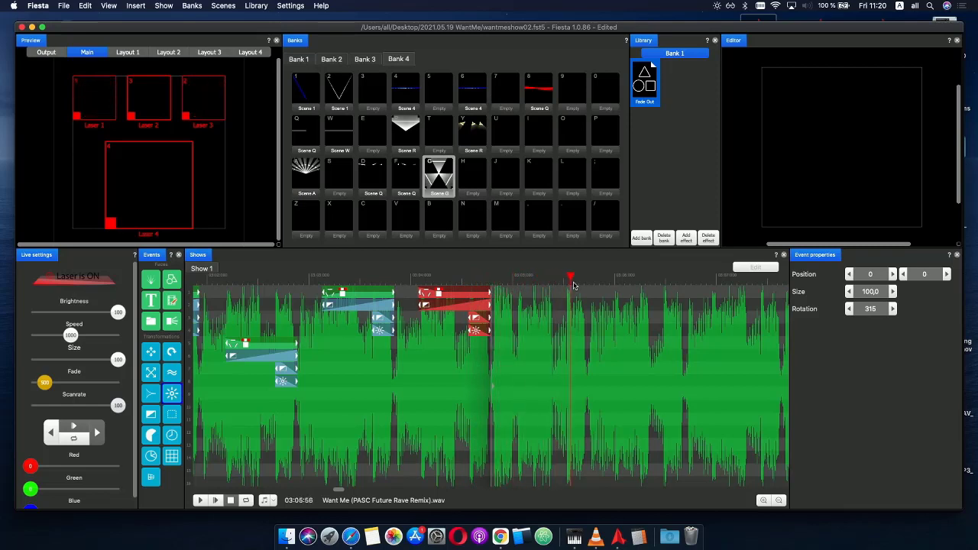
key(space)
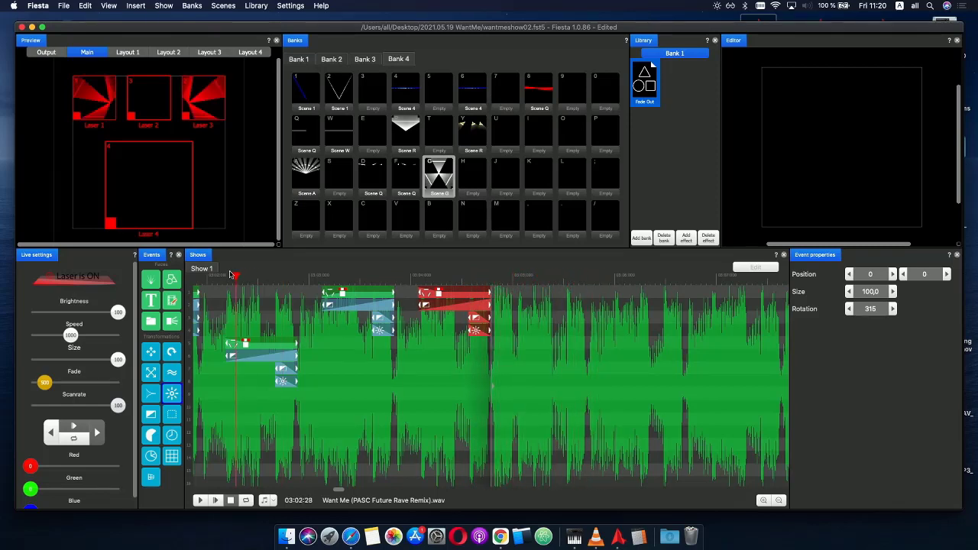
click(231, 500)
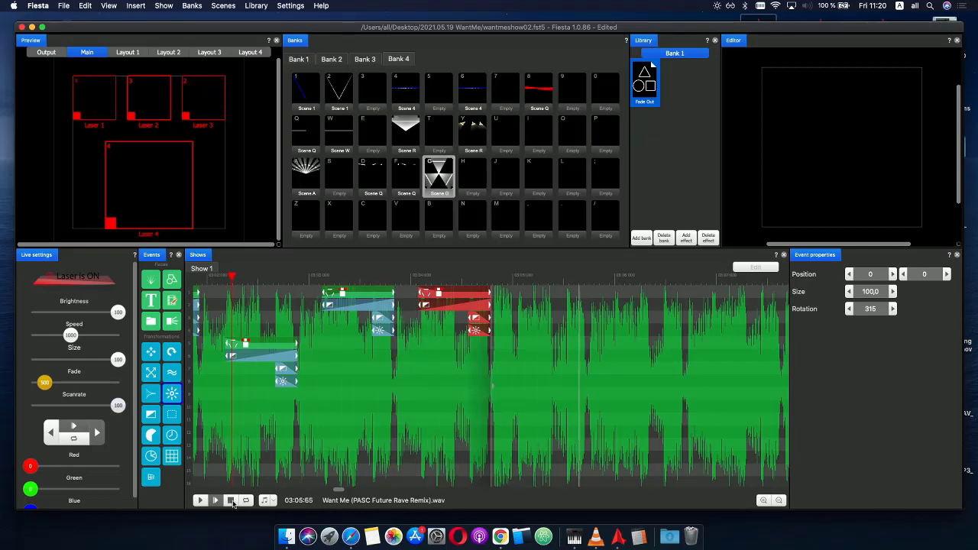
key(space)
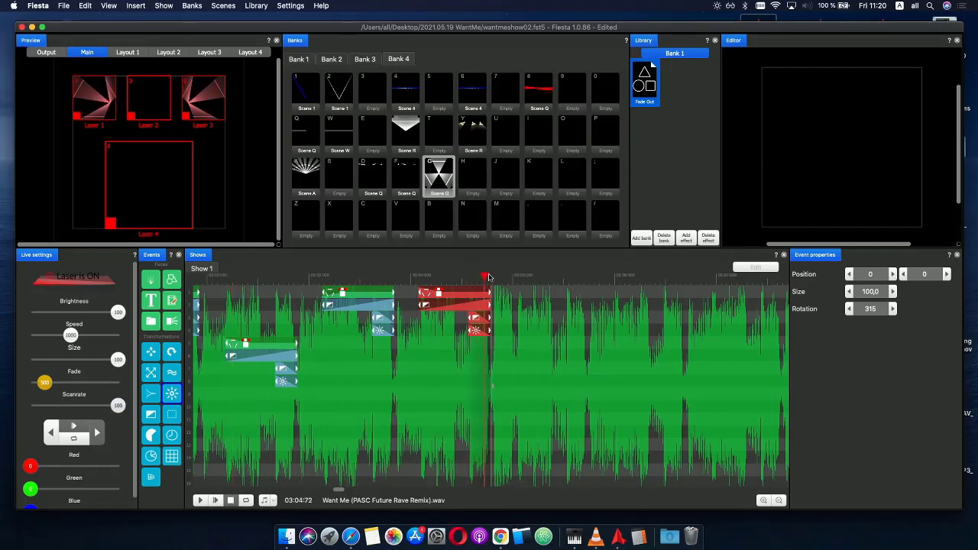
drag(438, 277, 498, 280)
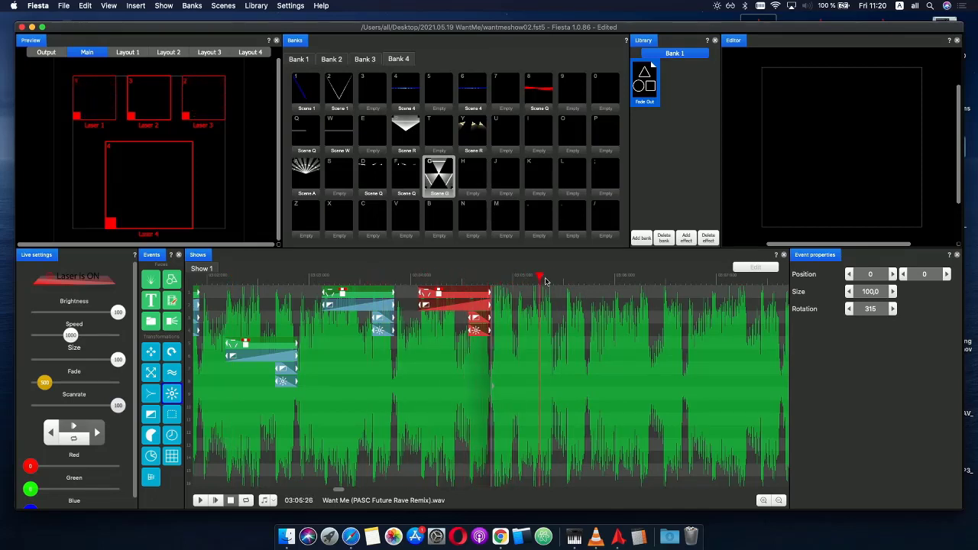
- Copy the first group with its transformations and paste it on the top tracks after the fourth group, at about 03:05:05
click(479, 277)
scroll(367, 312, down, 1)
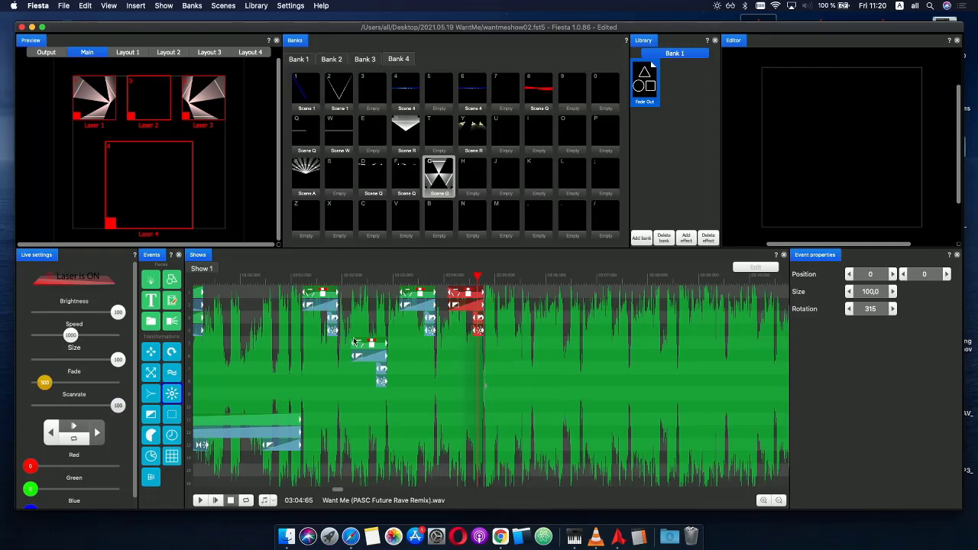
drag(347, 341, 301, 291)
key(super+c)
key(super+v)
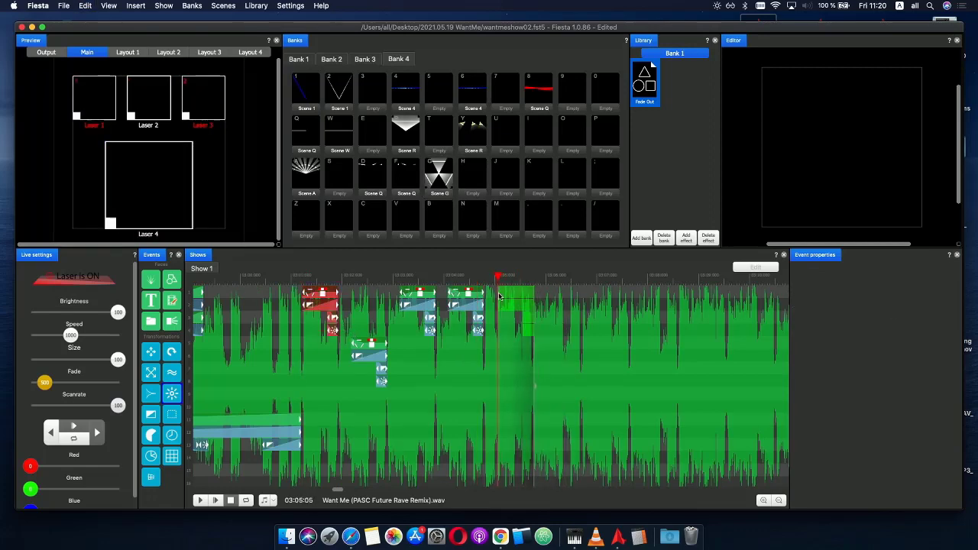
click(499, 296)
scroll(529, 326, up, 2)
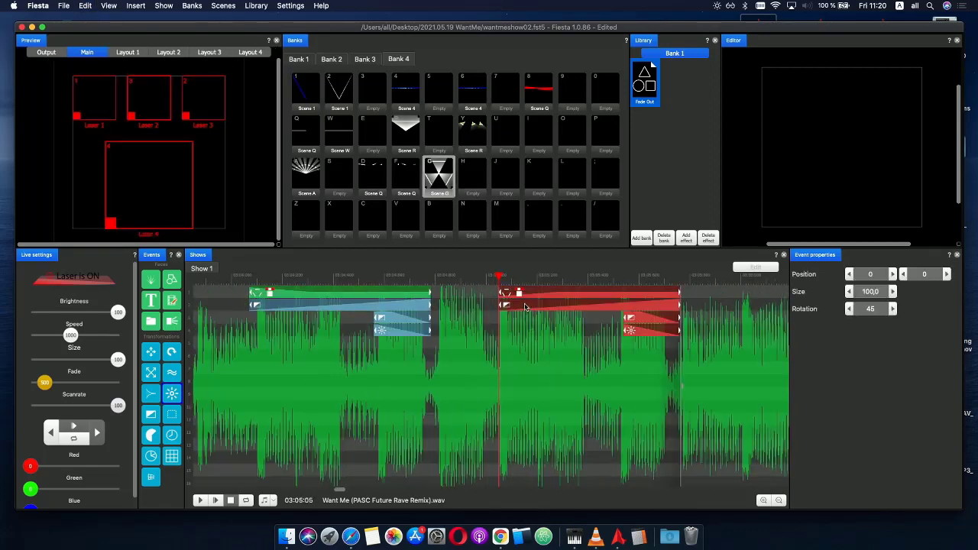
mouse_move(522, 296)
mouse_down()
mouse_move(537, 297)
mouse_move(524, 295)
mouse_up()
- Play back the five groups from about 03:00:41 to check their timing against the music
scroll(512, 335, down, 3)
click(383, 301)
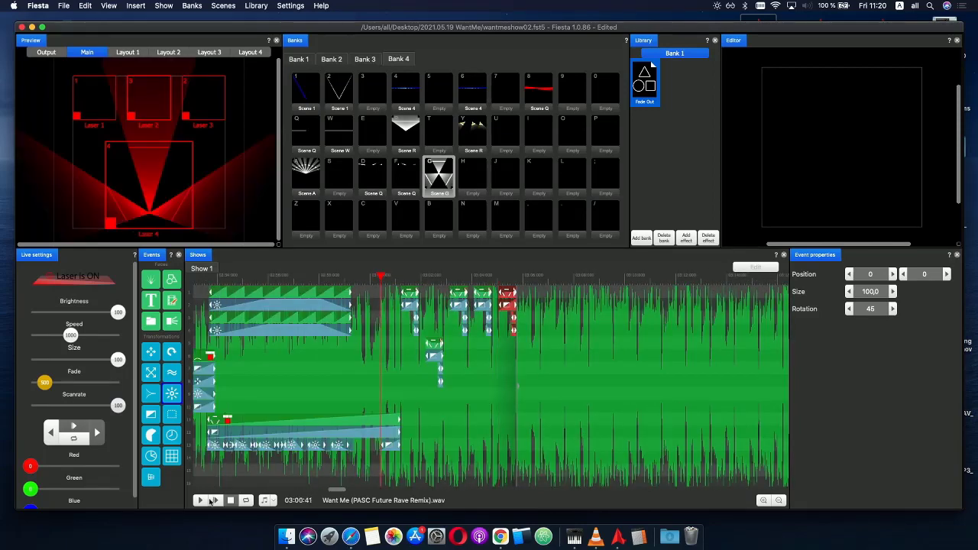
click(216, 500)
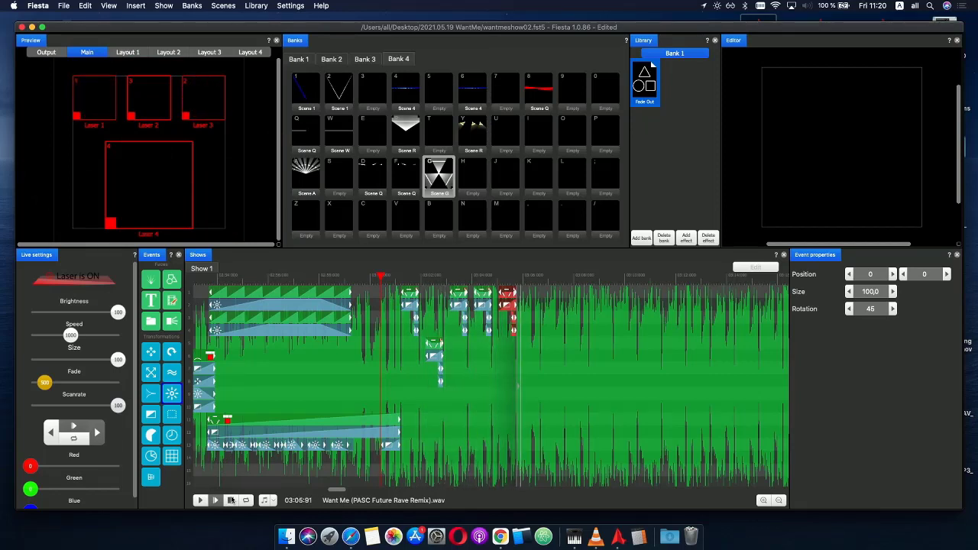
- Copy the second group from tracks 5 to 8 and paste it on the top tracks at about 03:05:98
click(439, 351)
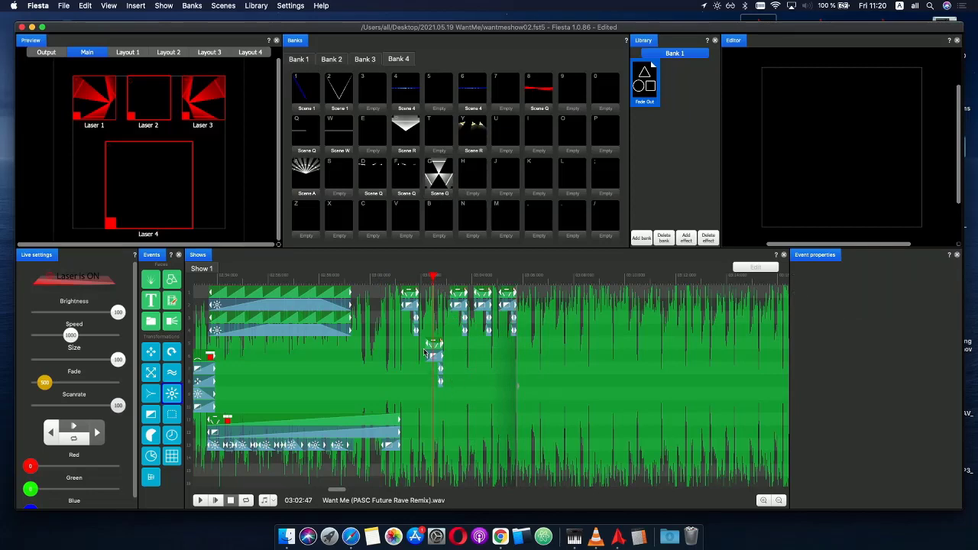
click(526, 296)
key(super+v)
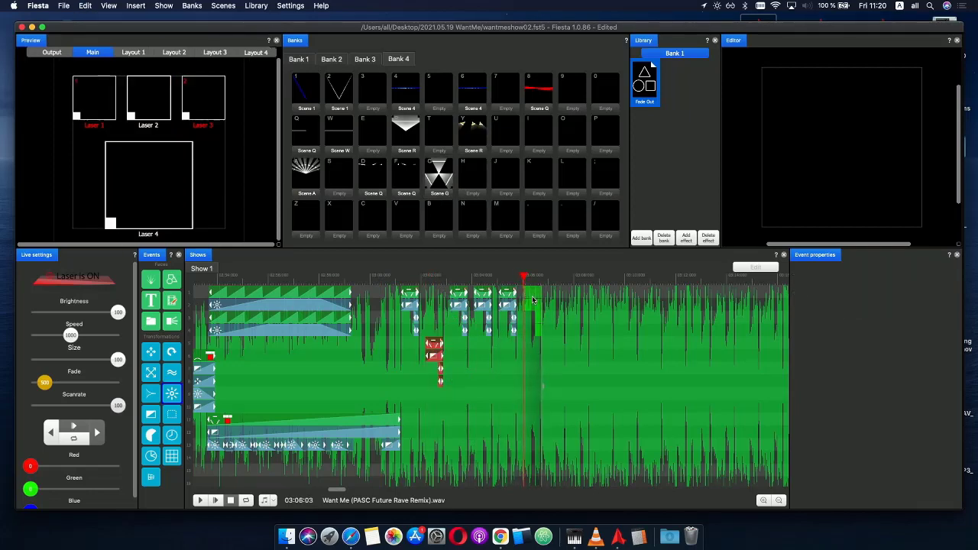
scroll(555, 351, up, 5)
scroll(548, 305, down, 6)
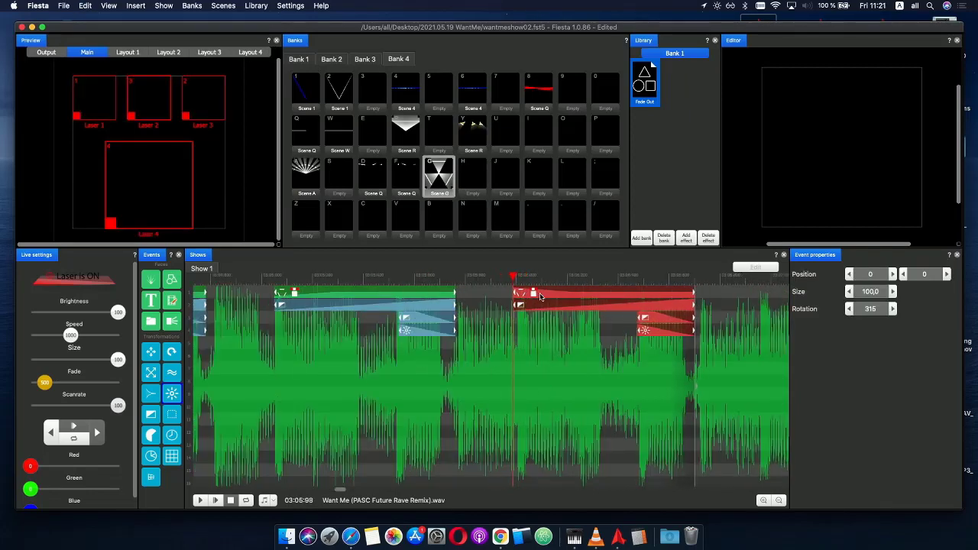
- Copy the fifth group with its transformations, paste it after the sixth group, and align its start to about 03:07
click(485, 297)
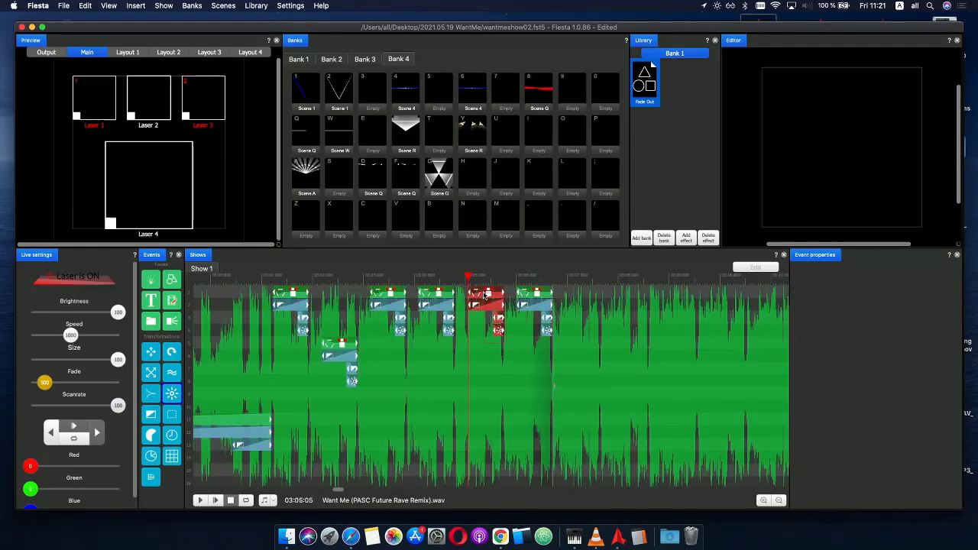
click(568, 295)
key(super+v)
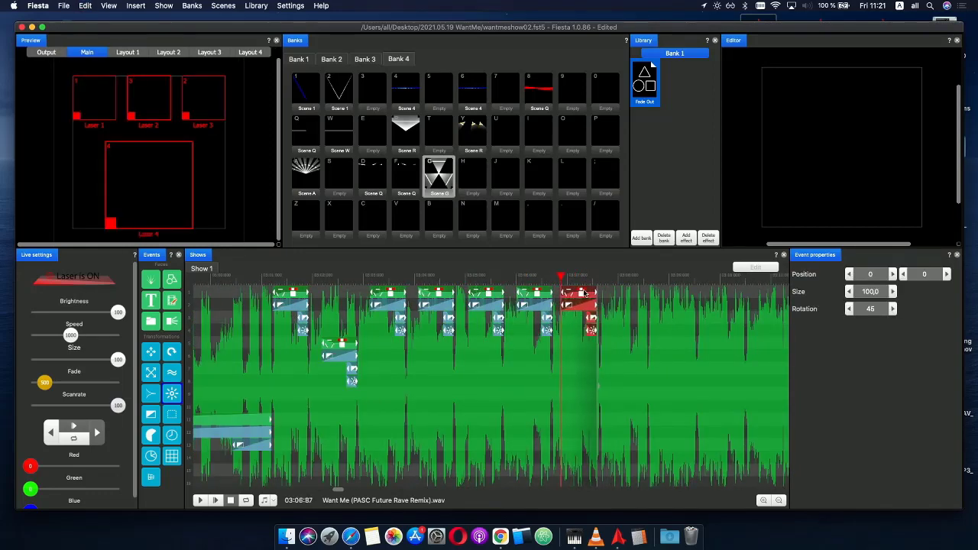
drag(591, 293, 595, 295)
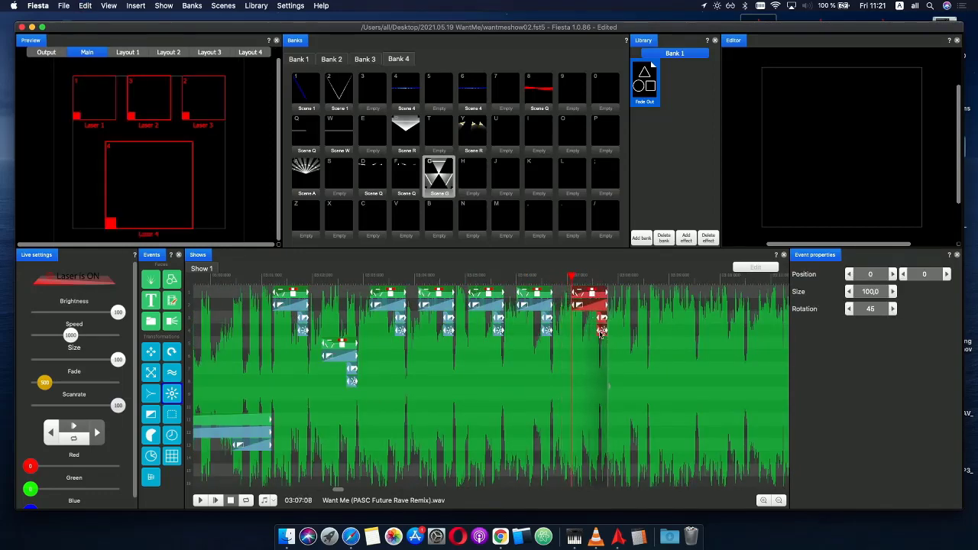
drag(601, 330, 596, 330)
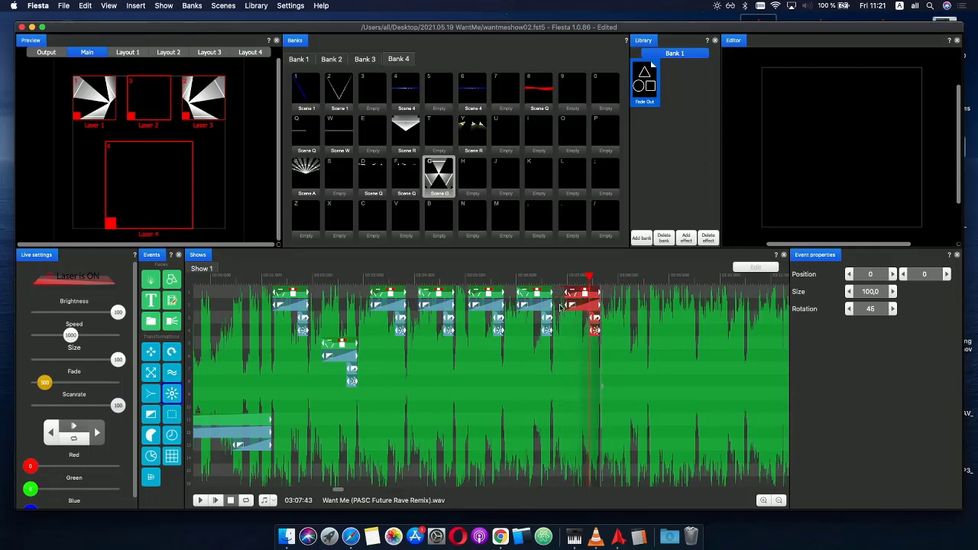
- Play back the last groups from about 03:03:82 to check the newly pasted ones against the music
click(406, 277)
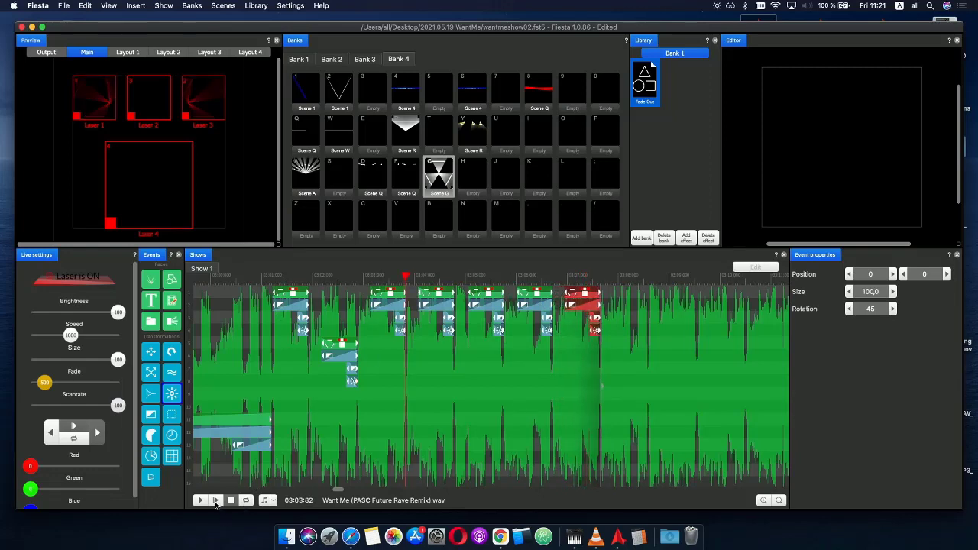
click(215, 502)
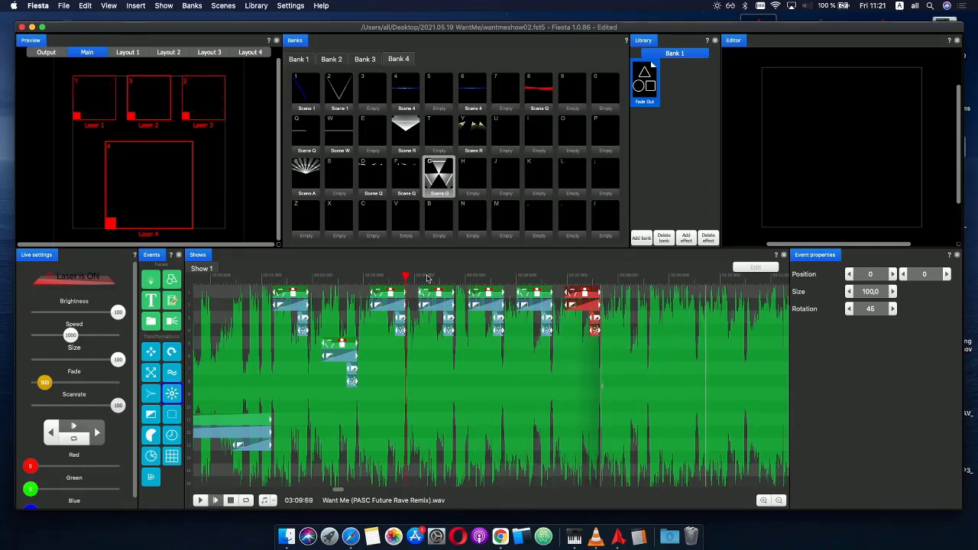
click(463, 277)
click(246, 277)
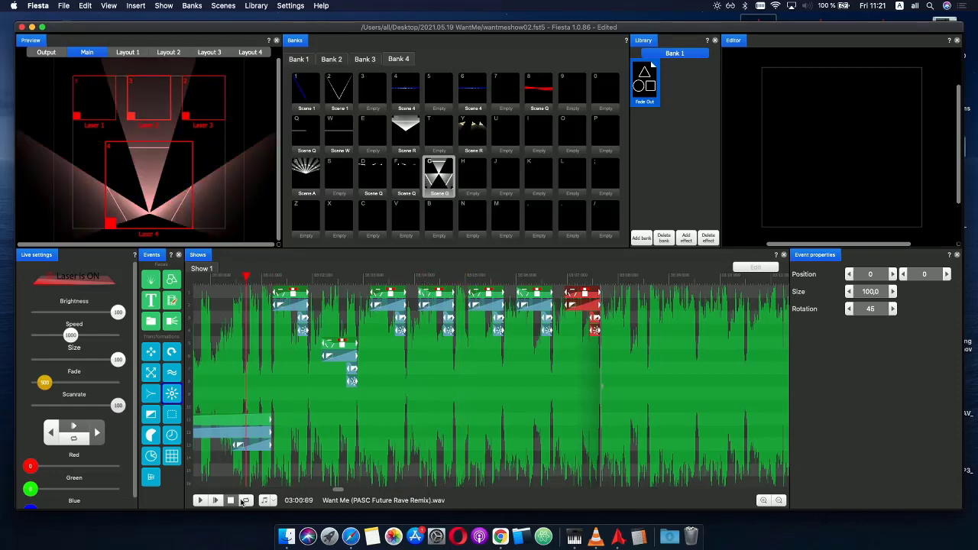
- Move the second group and its transformations from tracks 5 to 8 up to the top four tracks, and play back the sequence
drag(363, 396, 332, 289)
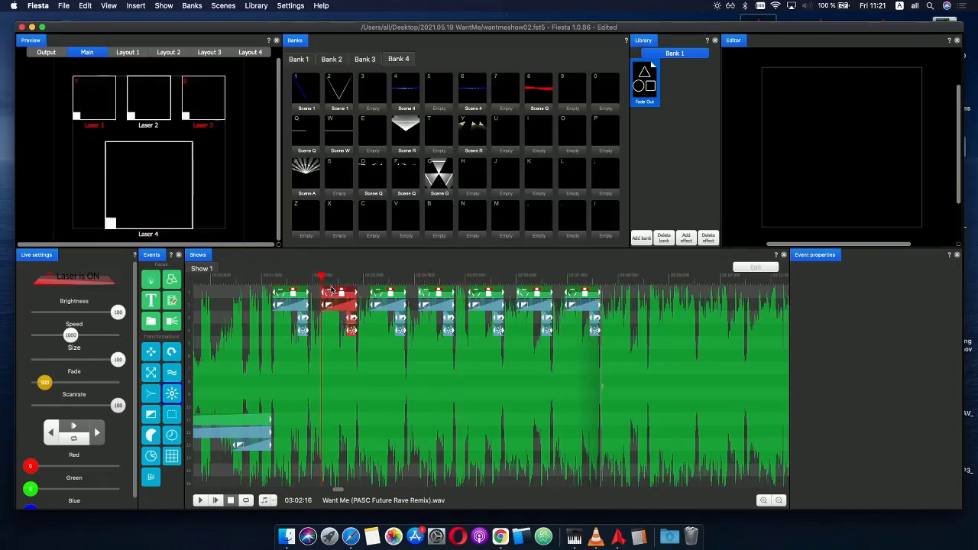
click(246, 281)
click(216, 501)
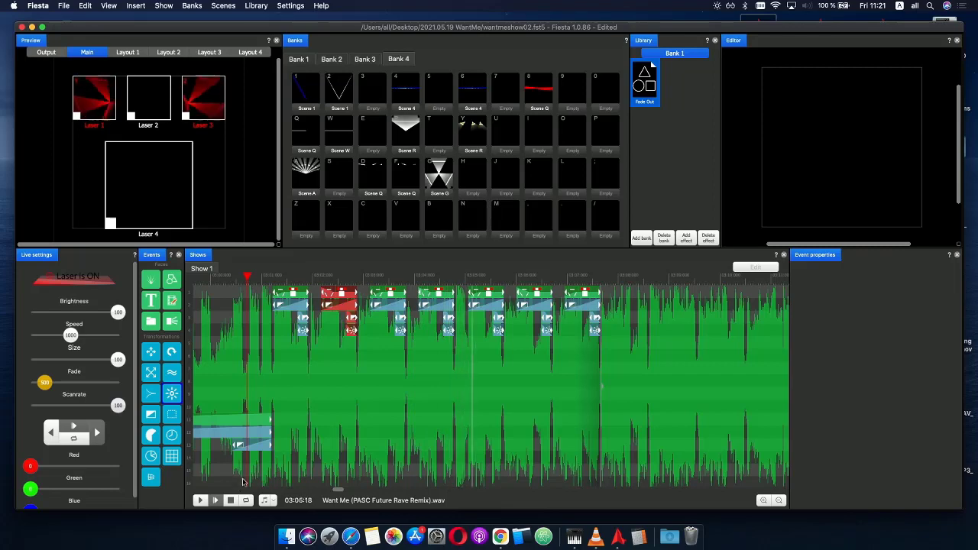
- Set the alpha curve of the fourth group's fade-out transformation on track 3 to repeat 3 times
click(434, 277)
mouse_move(436, 279)
mouse_down()
mouse_move(447, 279)
mouse_move(438, 280)
mouse_up()
scroll(456, 290, up, 3)
scroll(468, 301, down, 1)
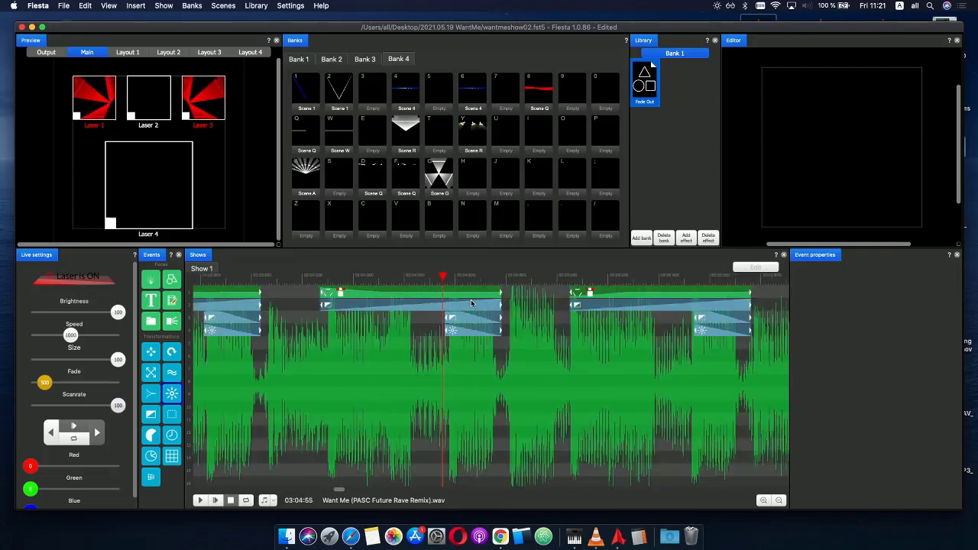
click(459, 321)
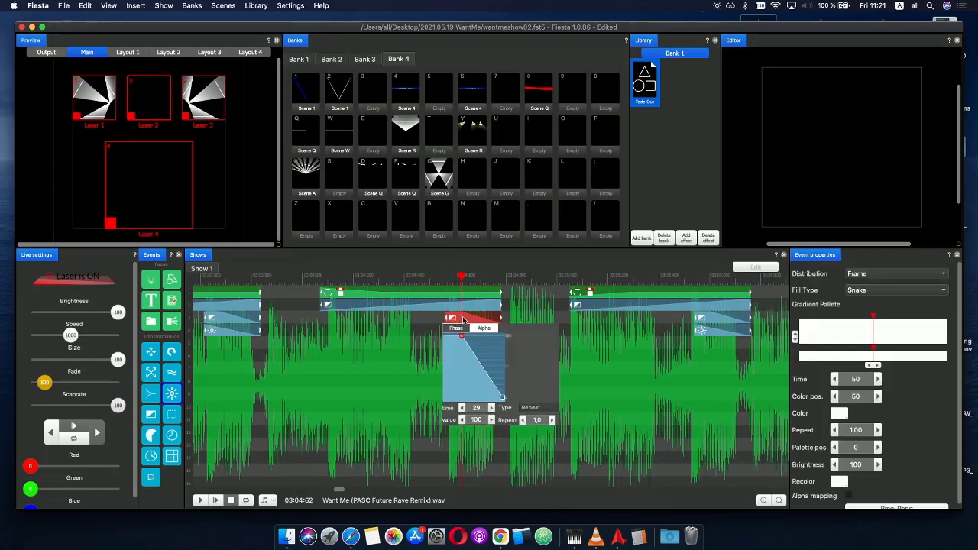
click(497, 317)
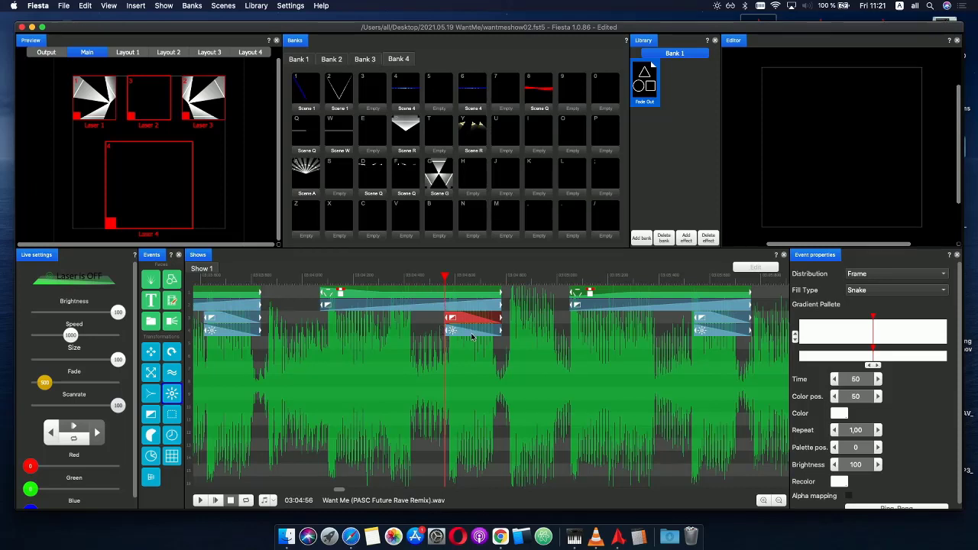
click(466, 320)
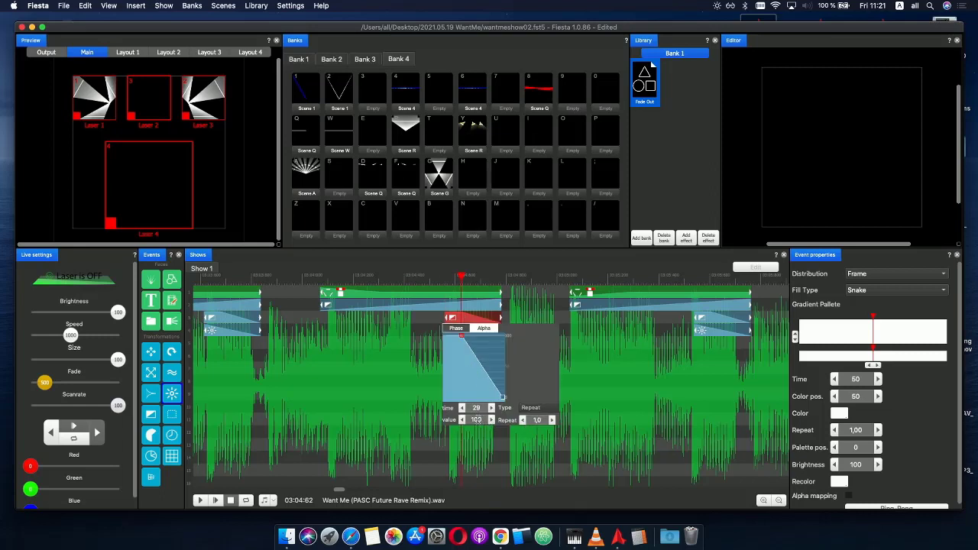
text(3)
key(Return)
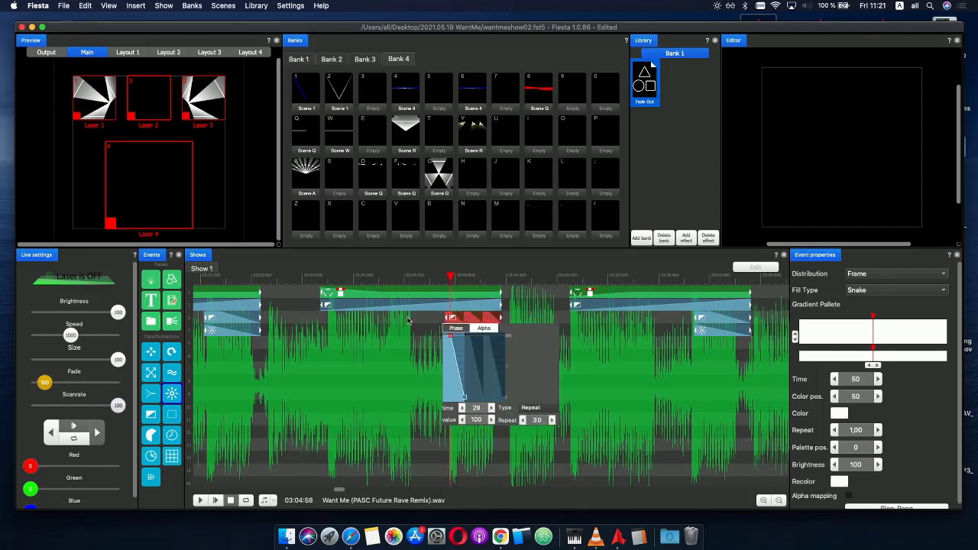
- Play back the fourth group with its repeated fade and scrub past its end to examine the following accent
click(268, 277)
click(217, 501)
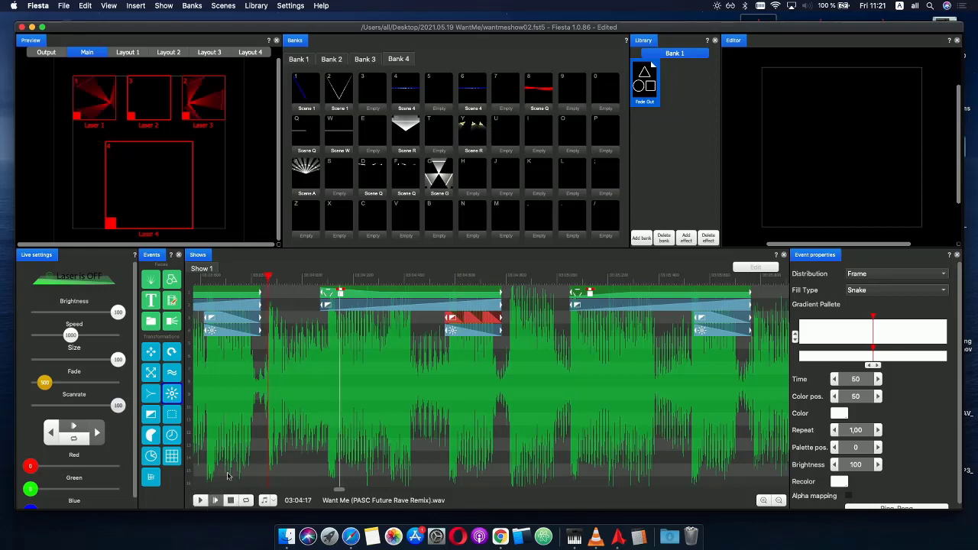
scroll(279, 453, down, 5)
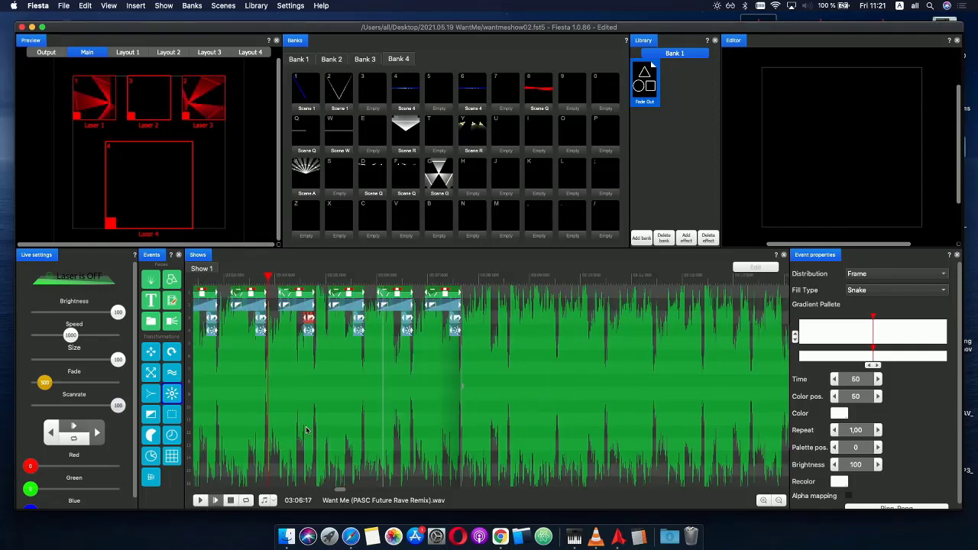
click(221, 278)
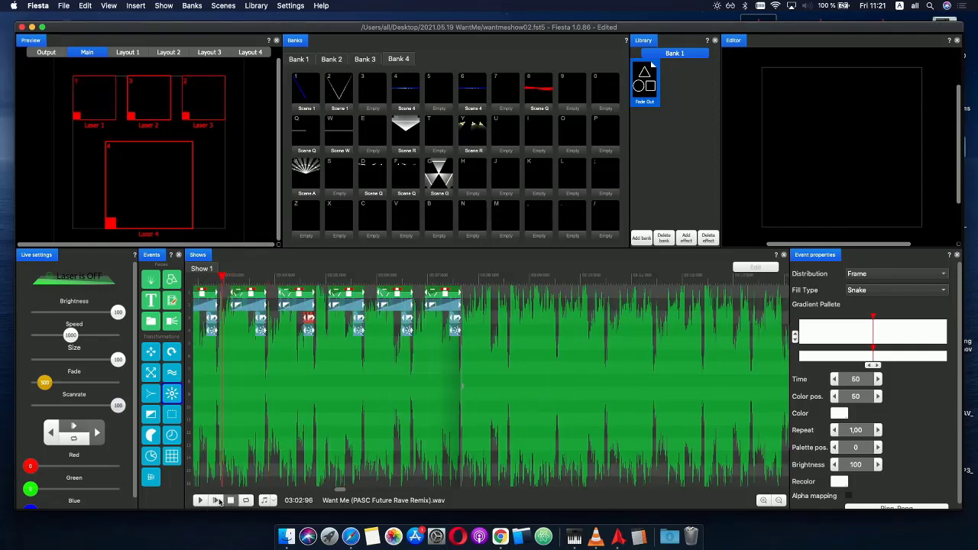
click(218, 501)
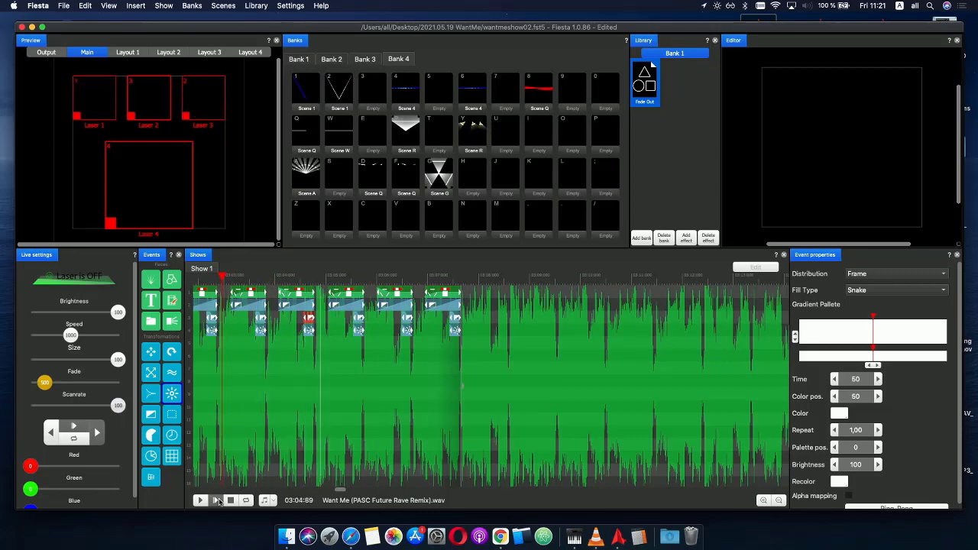
scroll(370, 318, up, 3)
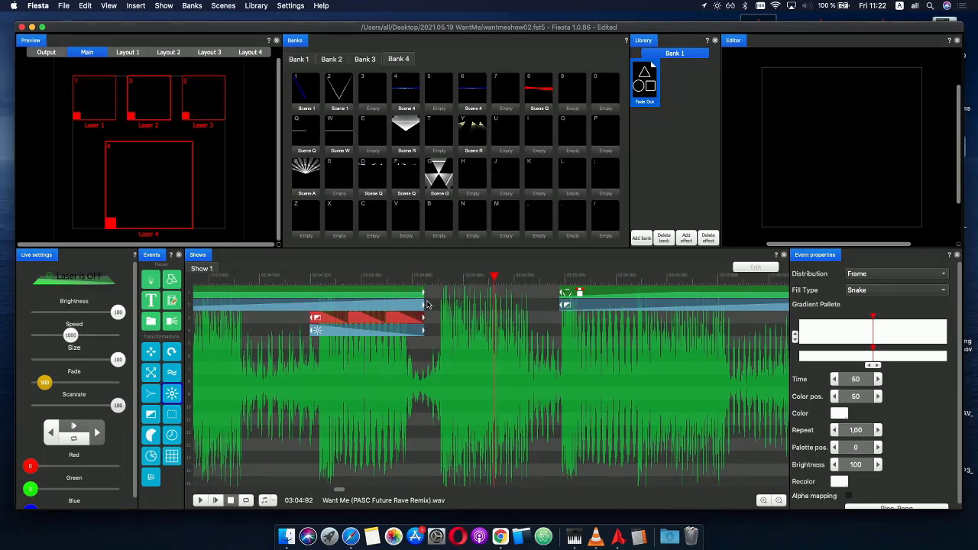
scroll(428, 312, down, 4)
scroll(442, 306, up, 2)
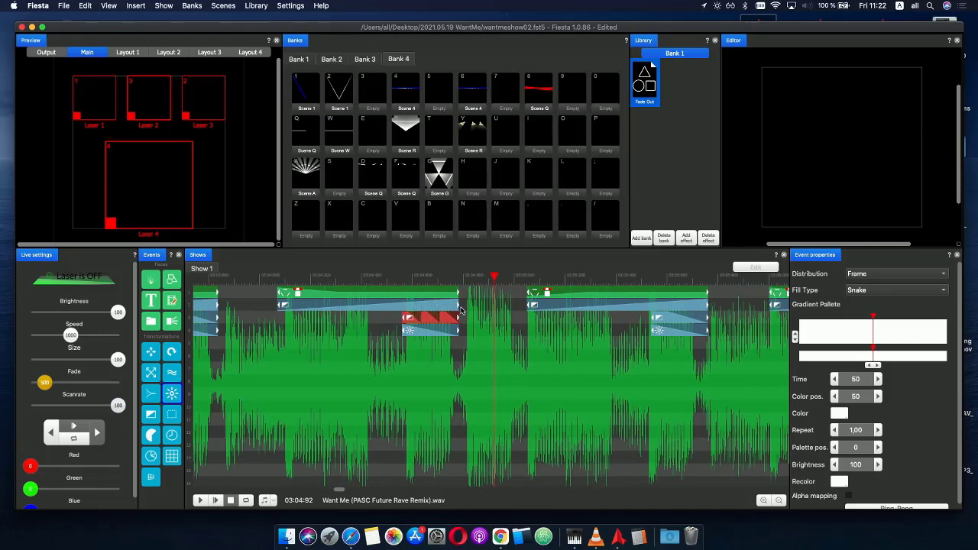
drag(337, 277, 474, 281)
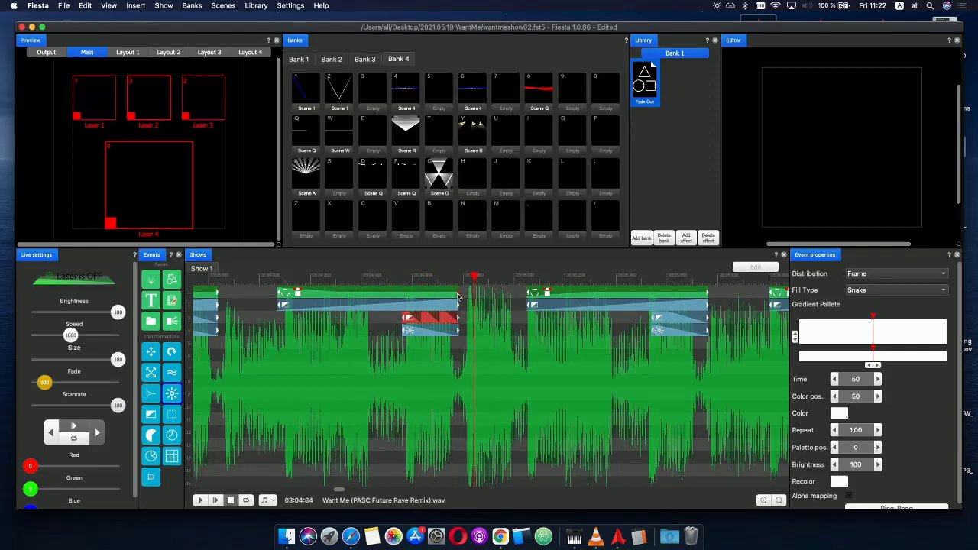
- Extend the fourth group's beam event and its three transformations to end at about 03:04:99
drag(458, 296, 503, 298)
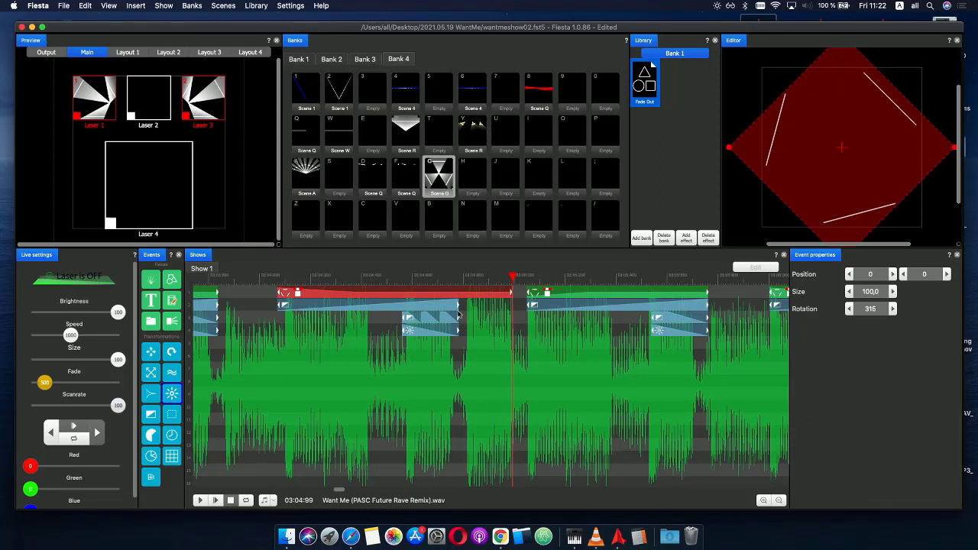
drag(458, 309, 508, 312)
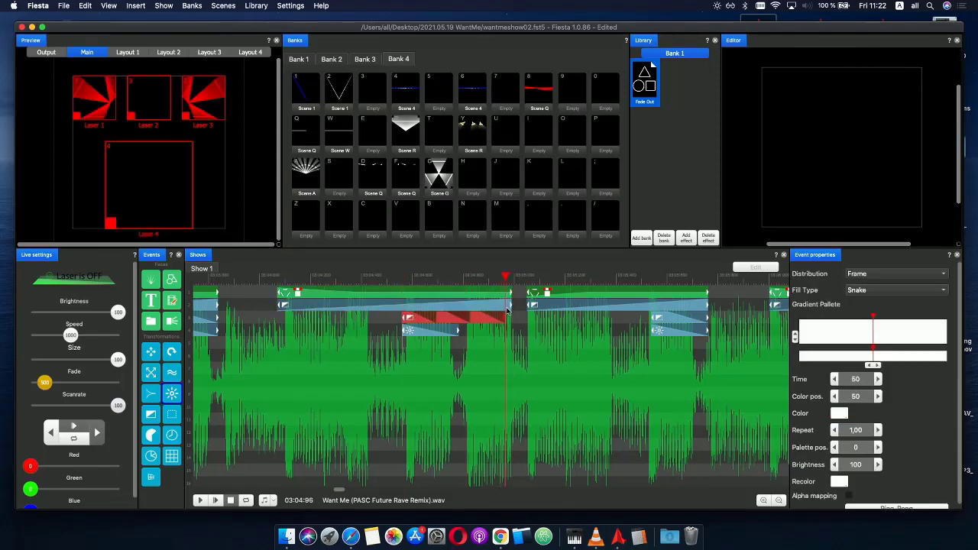
drag(458, 333, 512, 330)
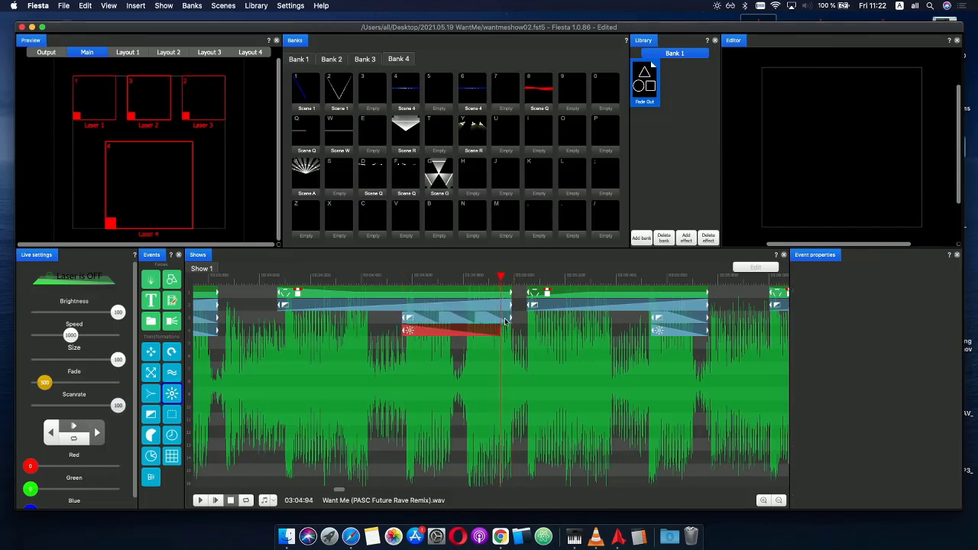
- Move the second rotation-curve point of the fourth group's beam event to time 19 and set its value to 0
double_click(375, 293)
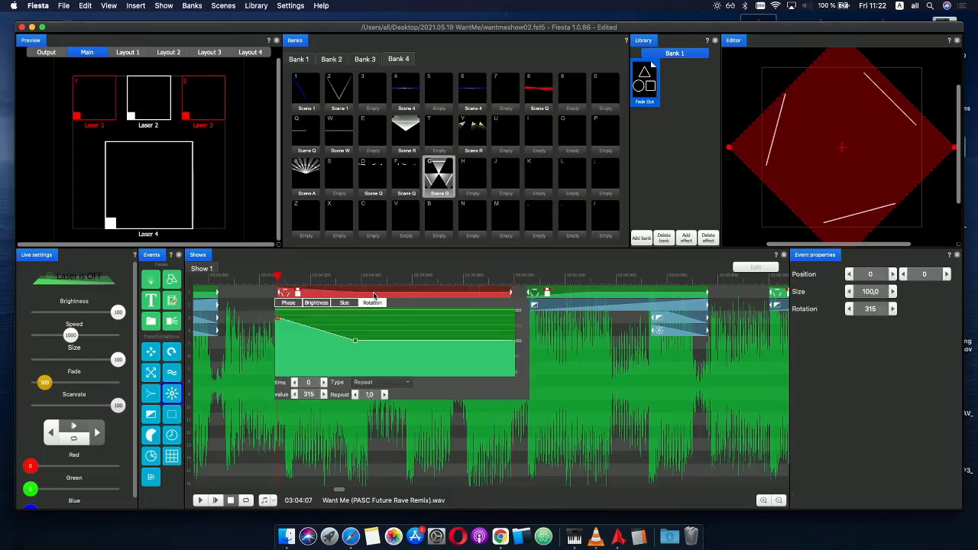
drag(354, 342, 323, 342)
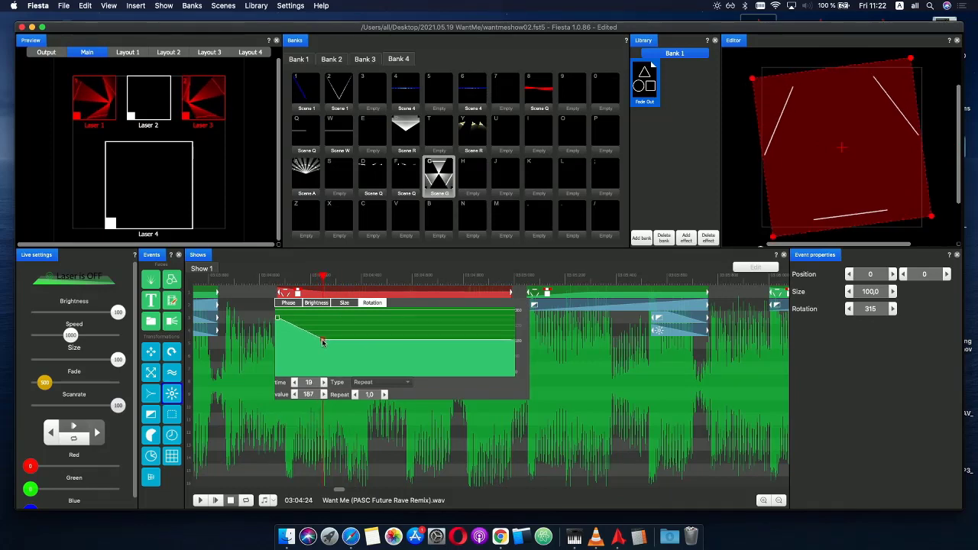
key(BackSpace)
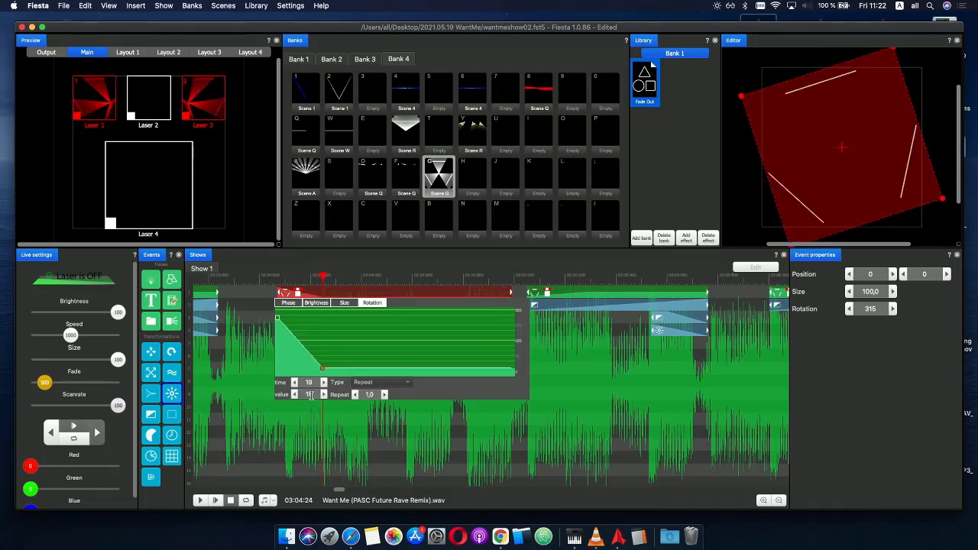
text(0)
- Play back the fourth group with its new rotation curve and the whole sequence from about 03:00:71
click(248, 276)
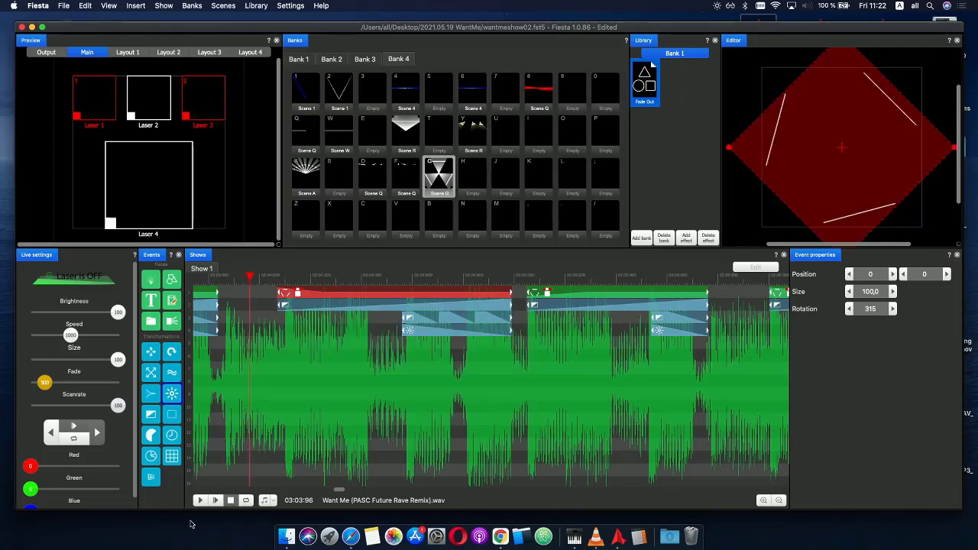
click(215, 501)
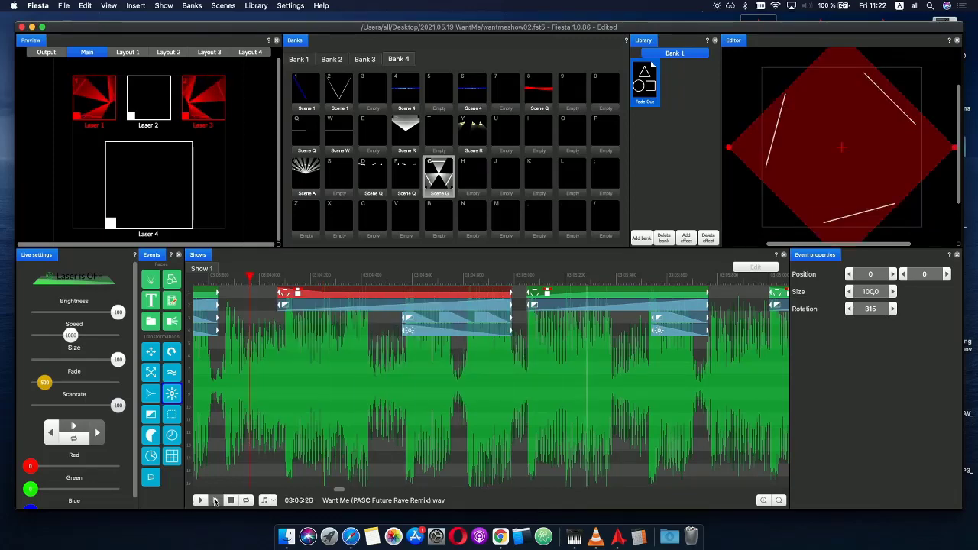
scroll(284, 330, down, 3)
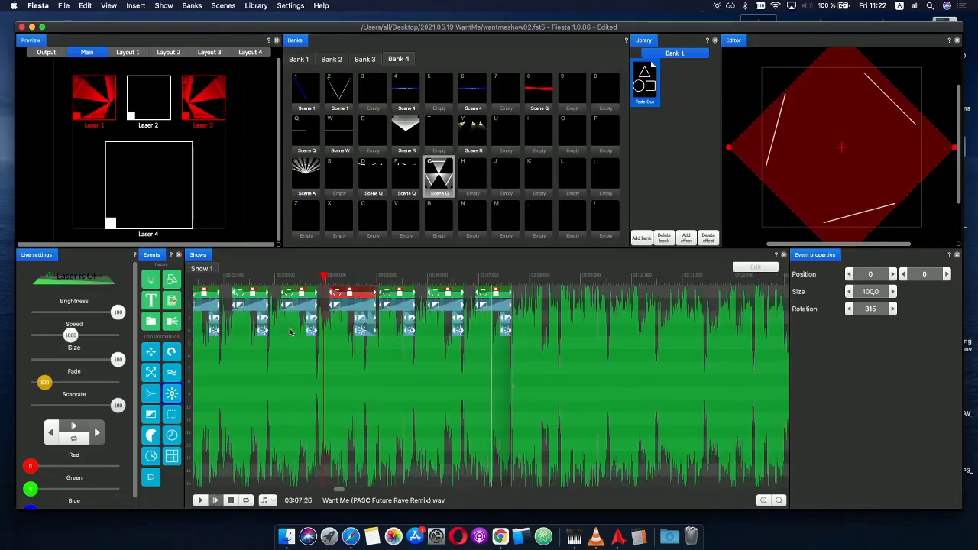
scroll(249, 300, down, 3)
click(231, 501)
drag(283, 278, 291, 278)
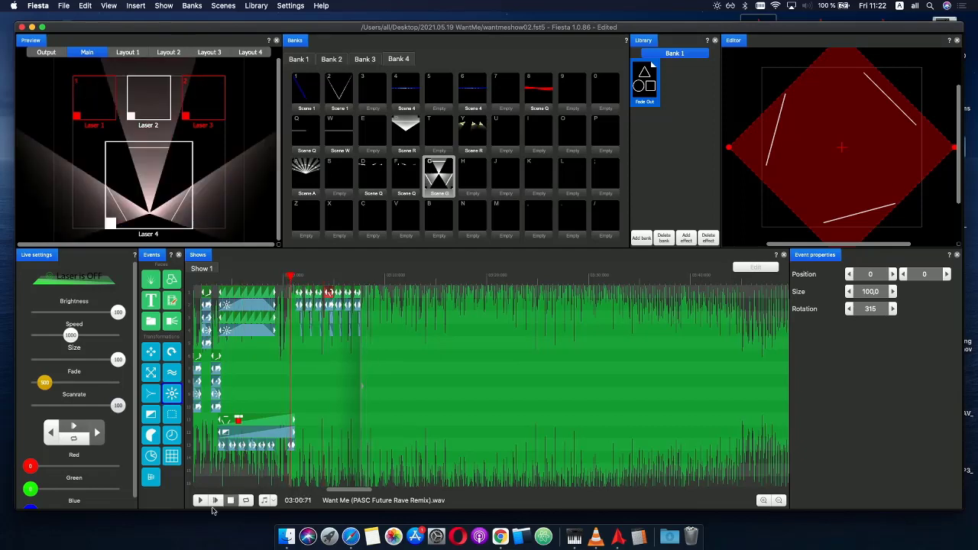
click(214, 501)
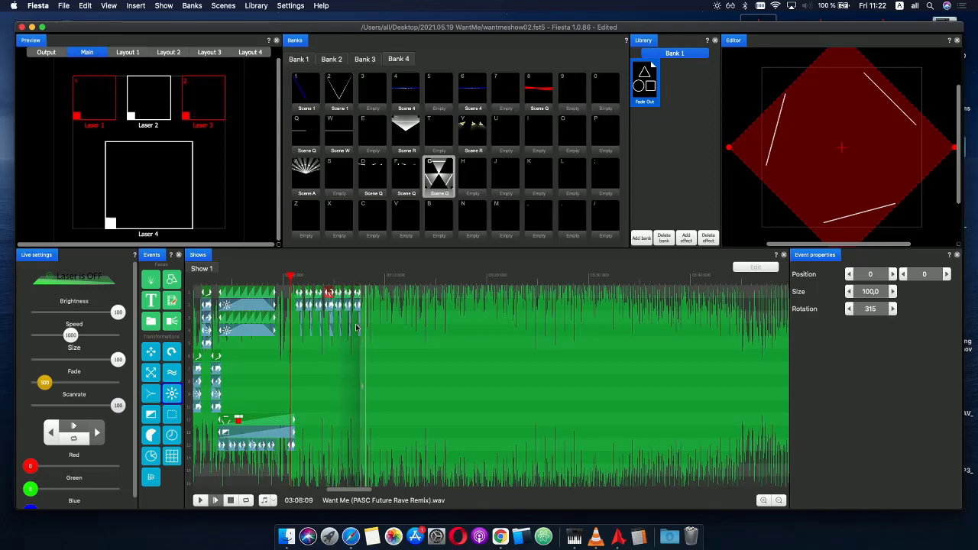
- Duplicate the fourth group's beam event and its three transformations as an eighth group on the top four tracks, starting at about 03:07:86
click(333, 277)
scroll(334, 342, up, 3)
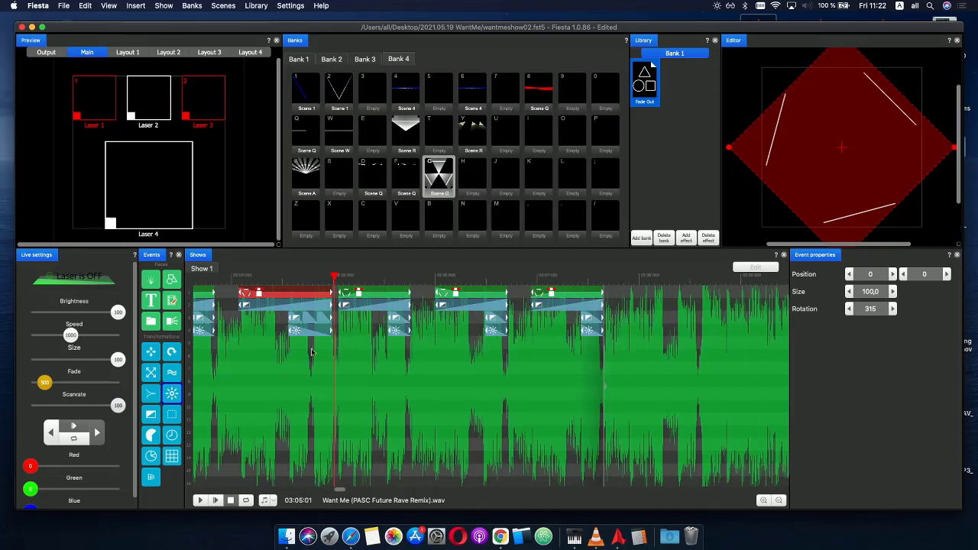
drag(316, 353, 278, 312)
drag(317, 372, 258, 295)
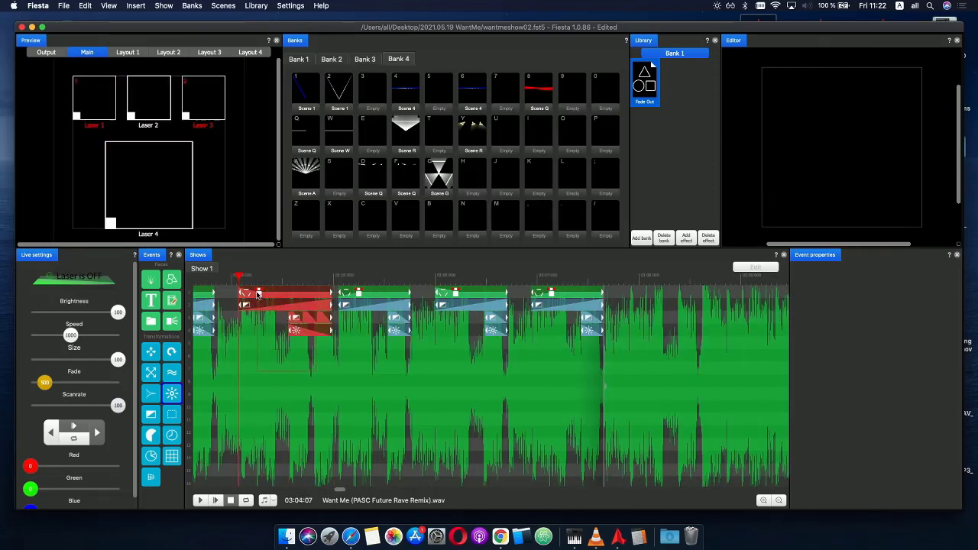
key(super+v)
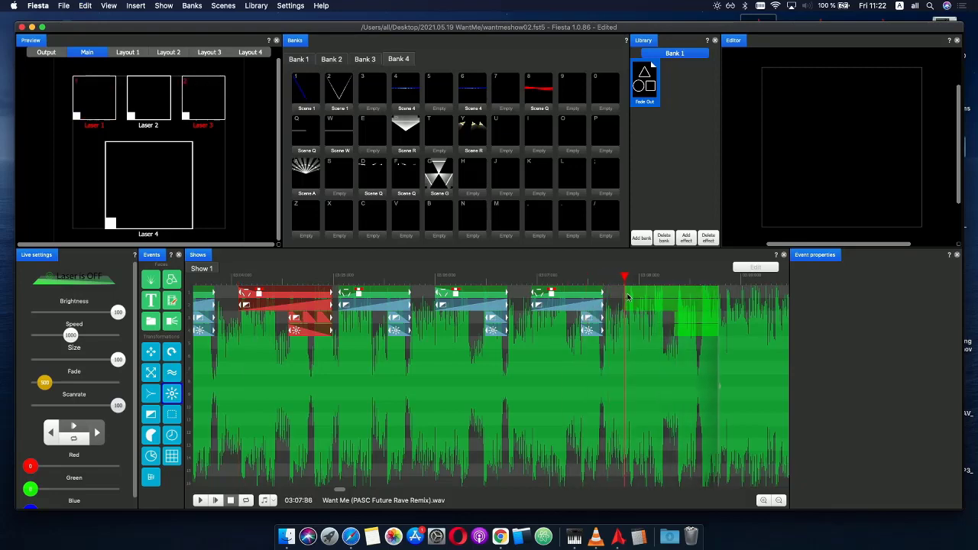
click(627, 297)
click(686, 321)
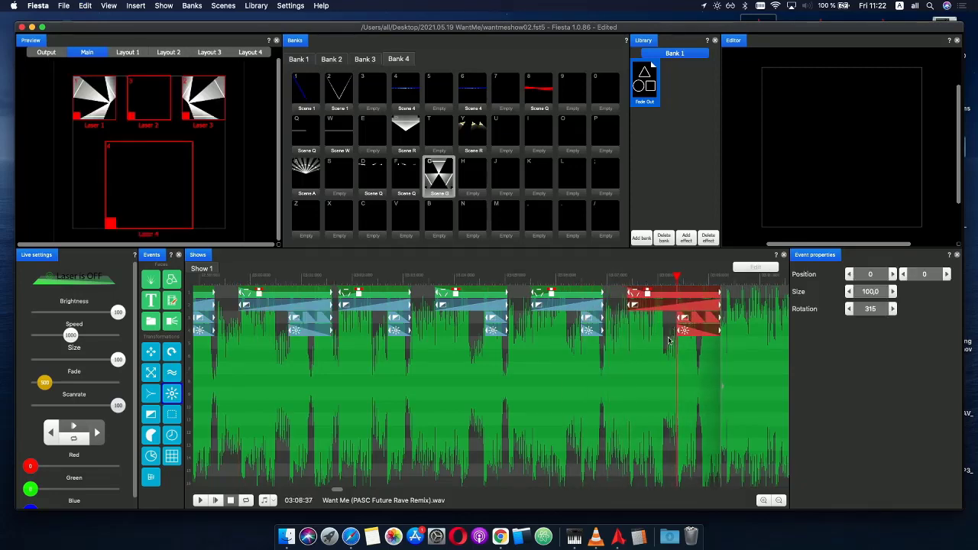
- Play back the sequence through the eighth group and save the show
scroll(667, 338, down, 3)
click(477, 278)
click(218, 503)
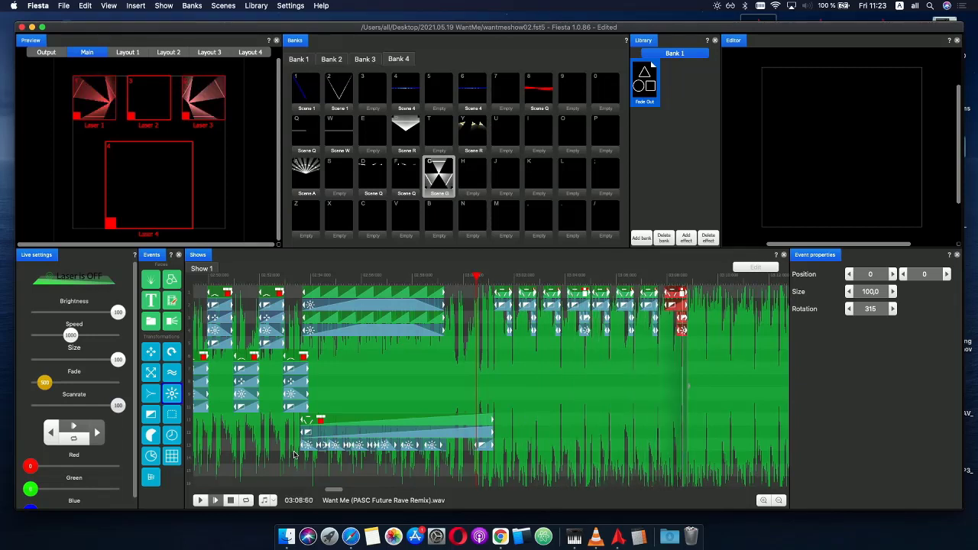
click(692, 278)
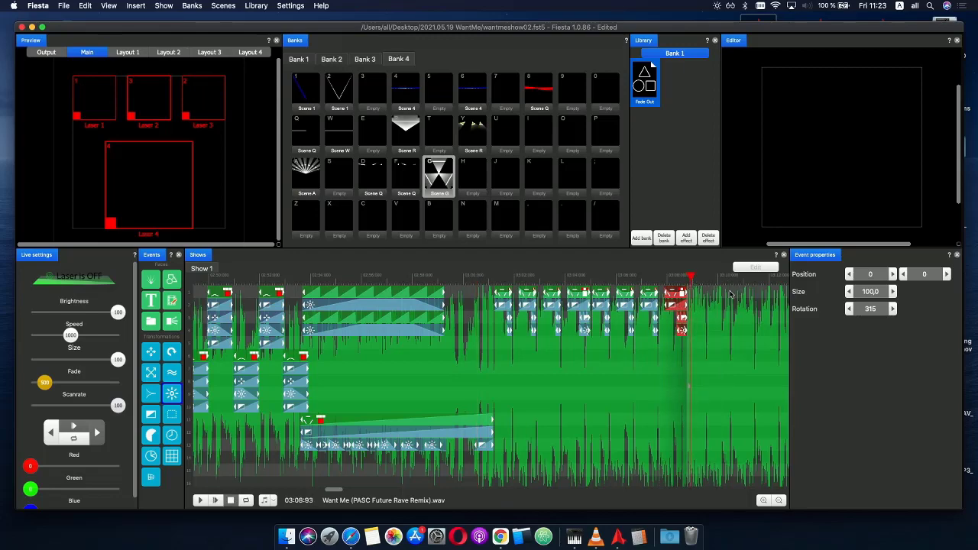
scroll(729, 294, down, 3)
scroll(706, 281, right, 5)
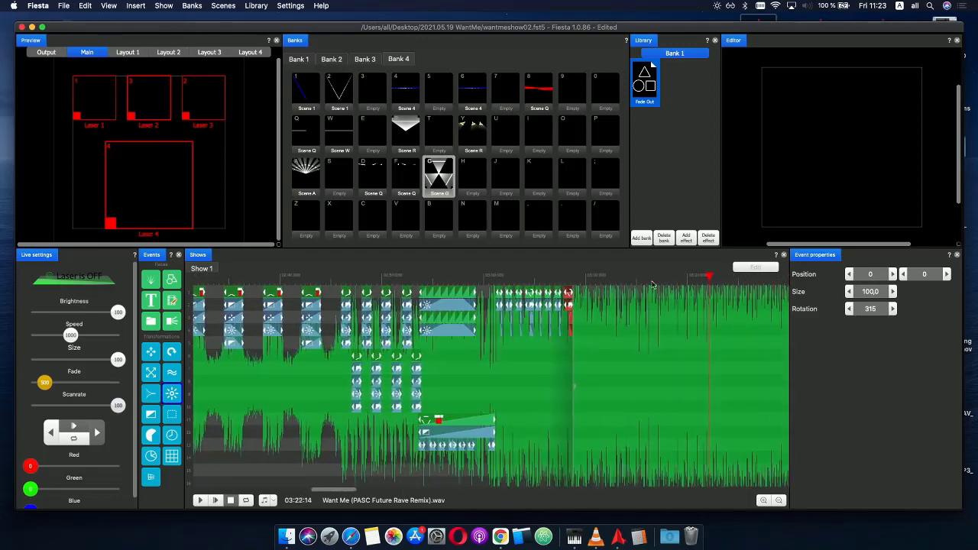
scroll(611, 289, up, 3)
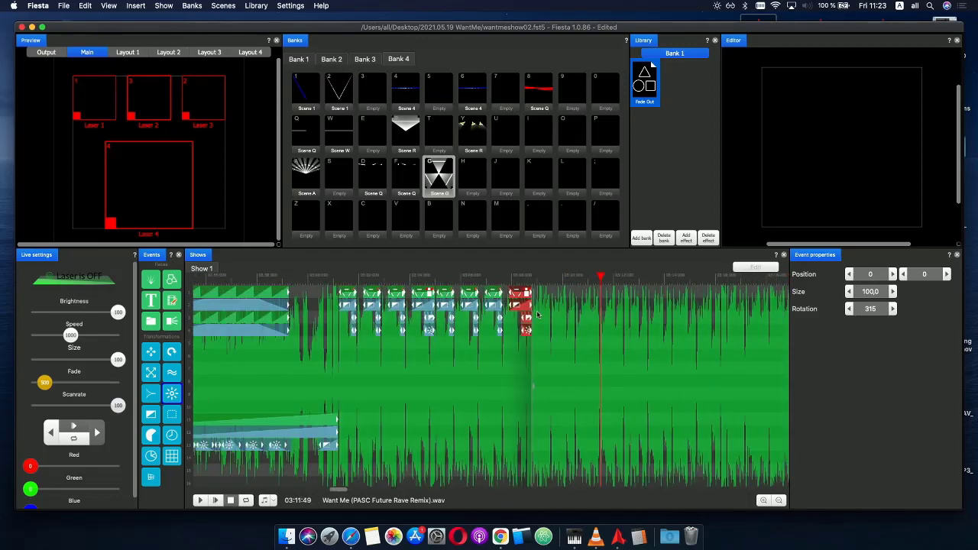
click(63, 5)
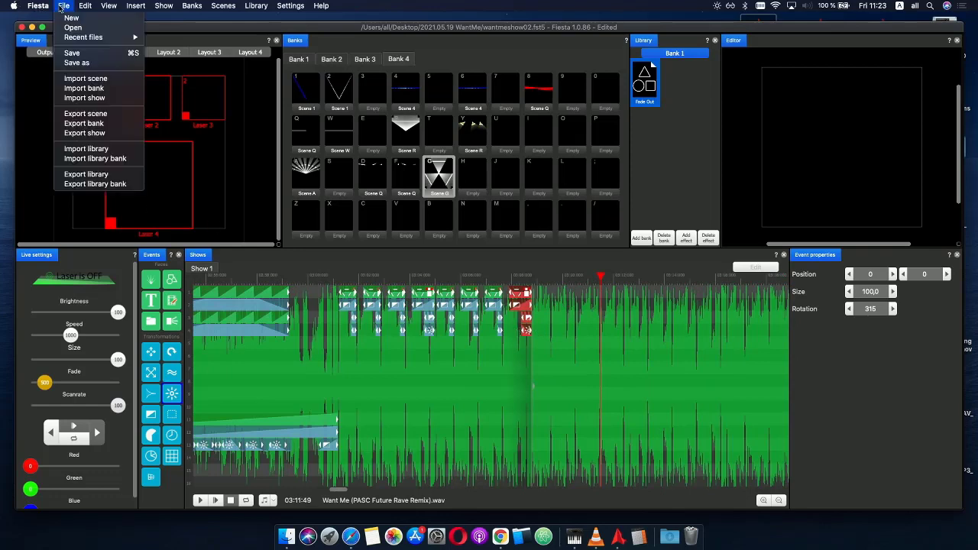
click(82, 58)
- Duplicate all eight groups on the top four tracks and align the copies with the accents following the eighth group
drag(540, 341, 310, 286)
key(super+v)
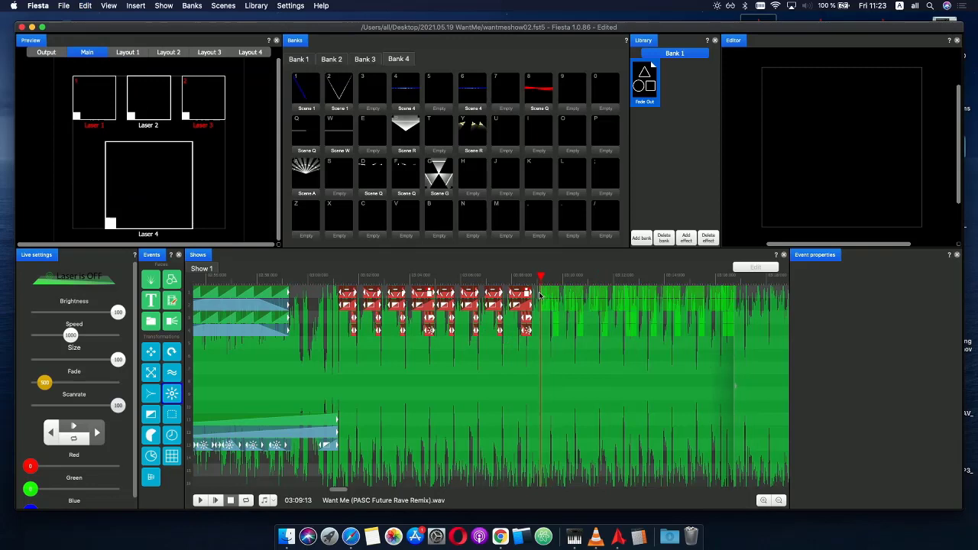
click(559, 305)
scroll(569, 322, up, 2)
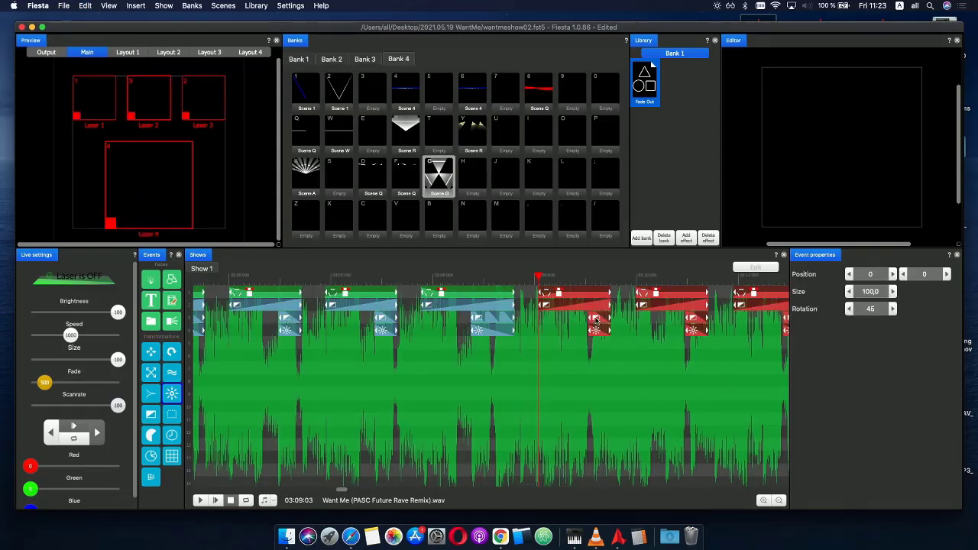
drag(597, 321, 581, 323)
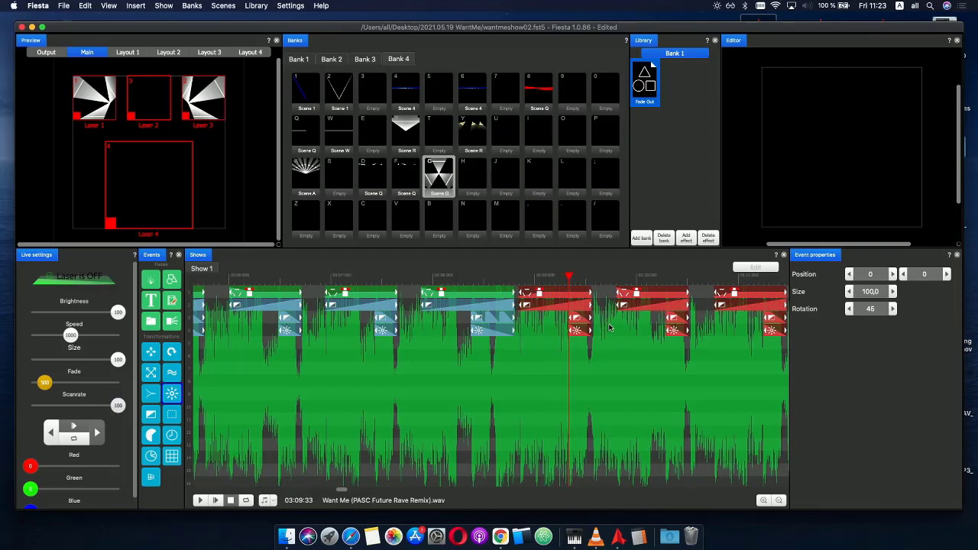
- Play back the extended sequence from the eighth group, and replay it from before the preceding build-up
scroll(609, 329, down, 2)
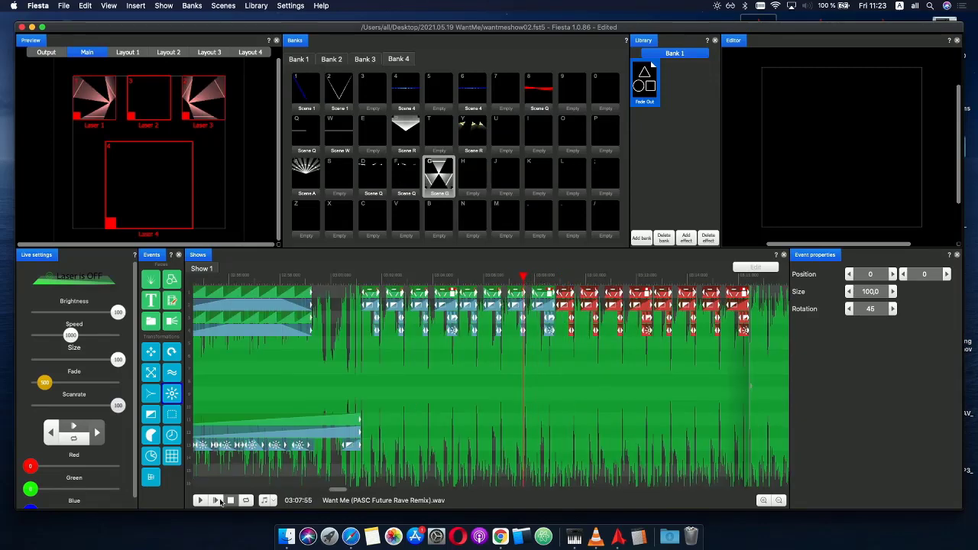
click(217, 500)
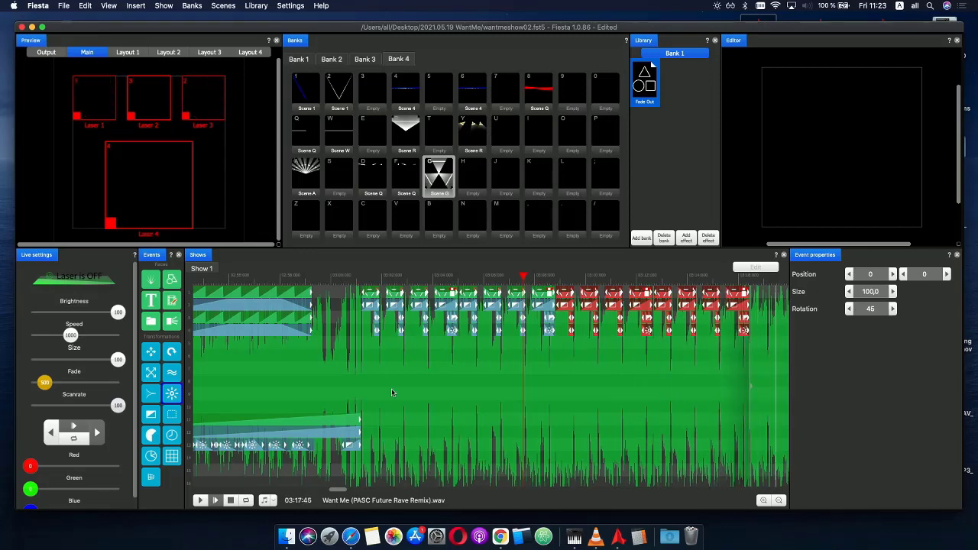
scroll(502, 314, down, 3)
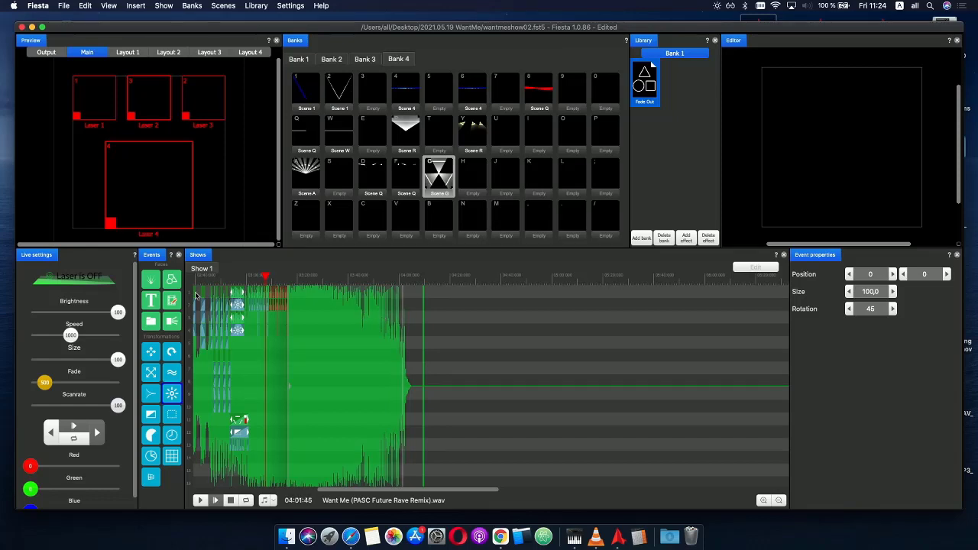
click(226, 277)
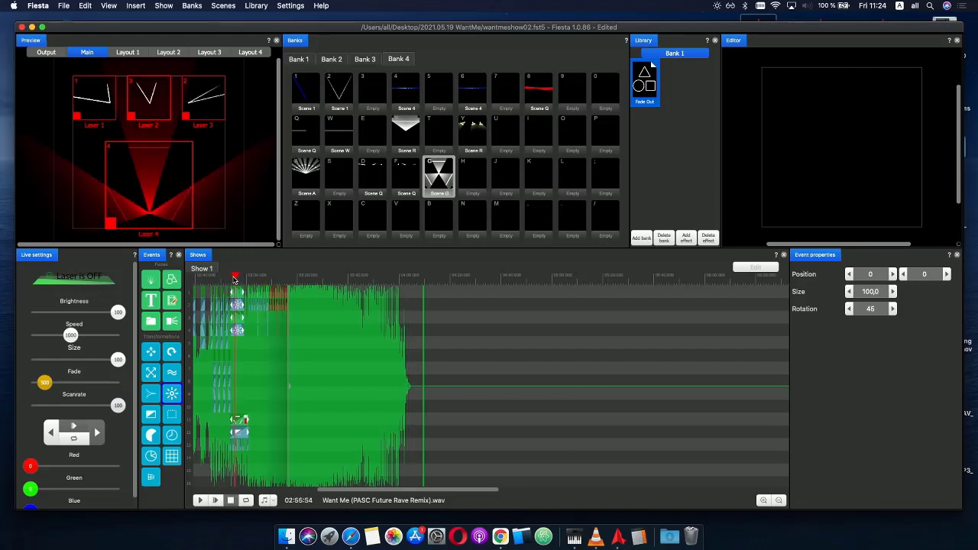
click(217, 499)
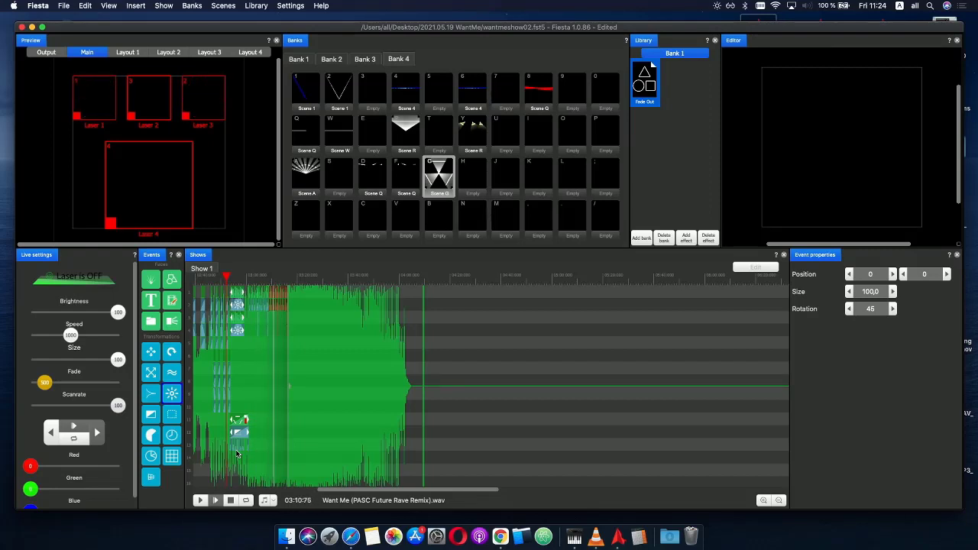
- Copy the long beam event on track 11 and play back the groups to locate the eighth group's repeated fade
click(266, 280)
scroll(258, 370, up, 3)
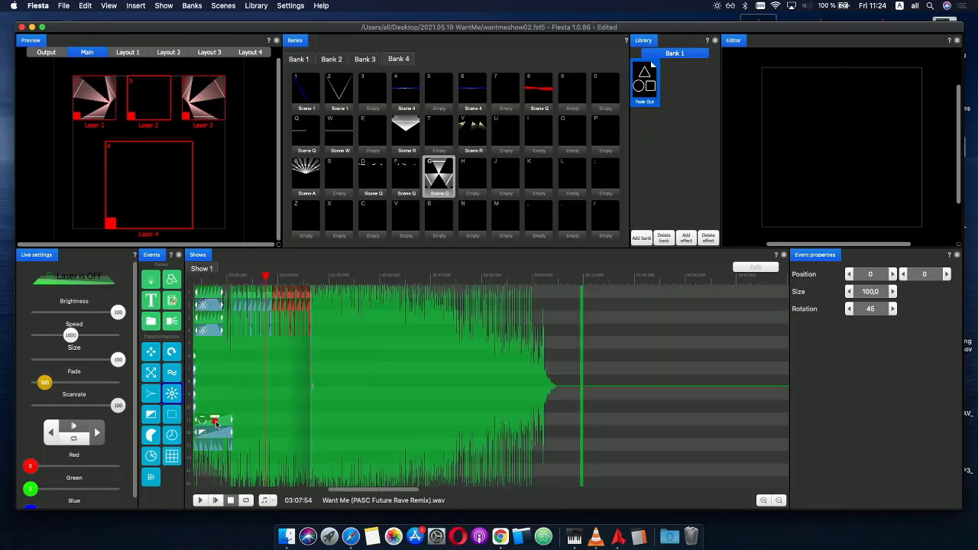
click(216, 422)
click(247, 278)
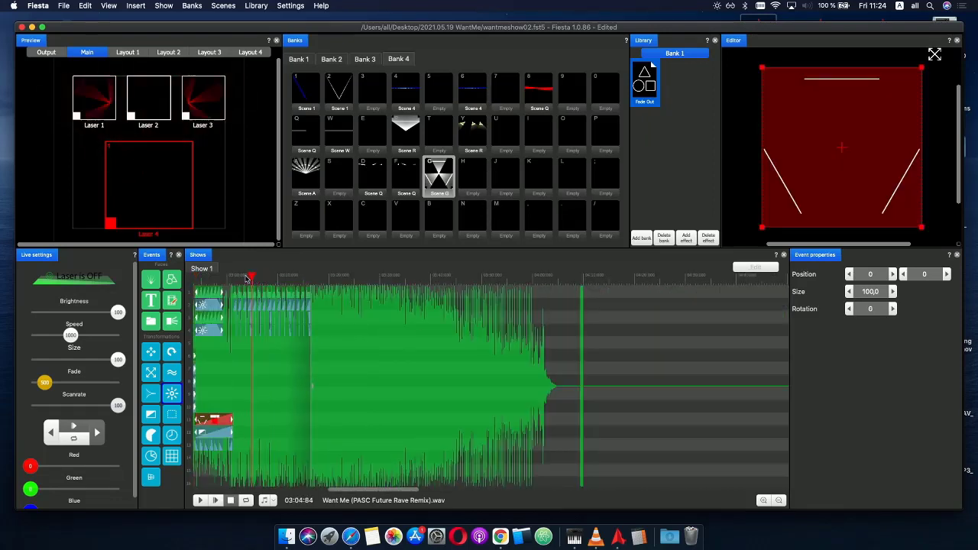
scroll(279, 299, up, 3)
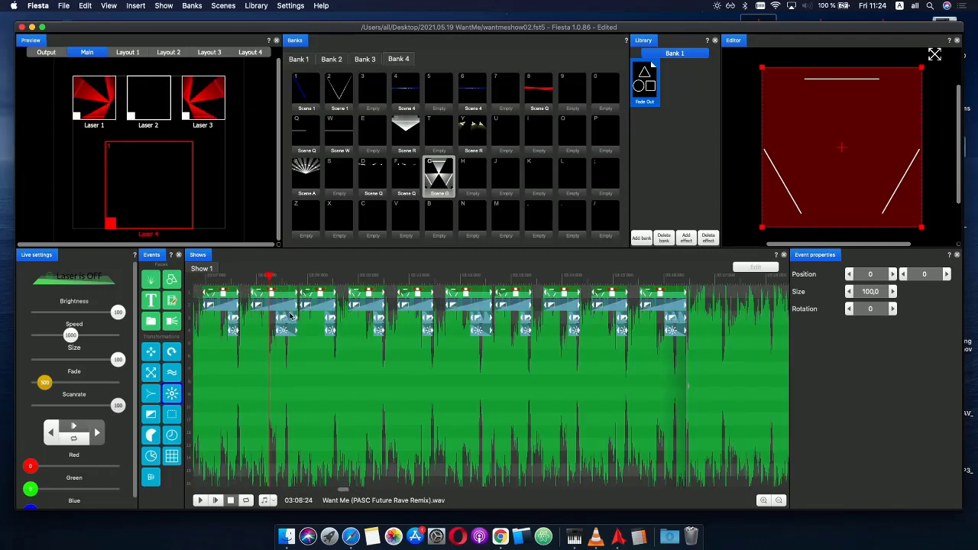
scroll(295, 326, down, 4)
click(249, 279)
scroll(298, 343, up, 2)
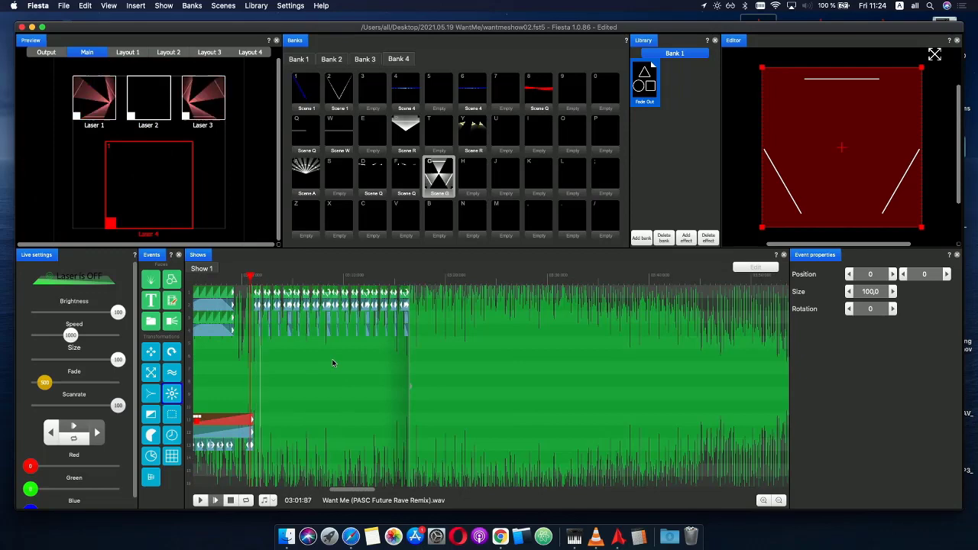
click(331, 285)
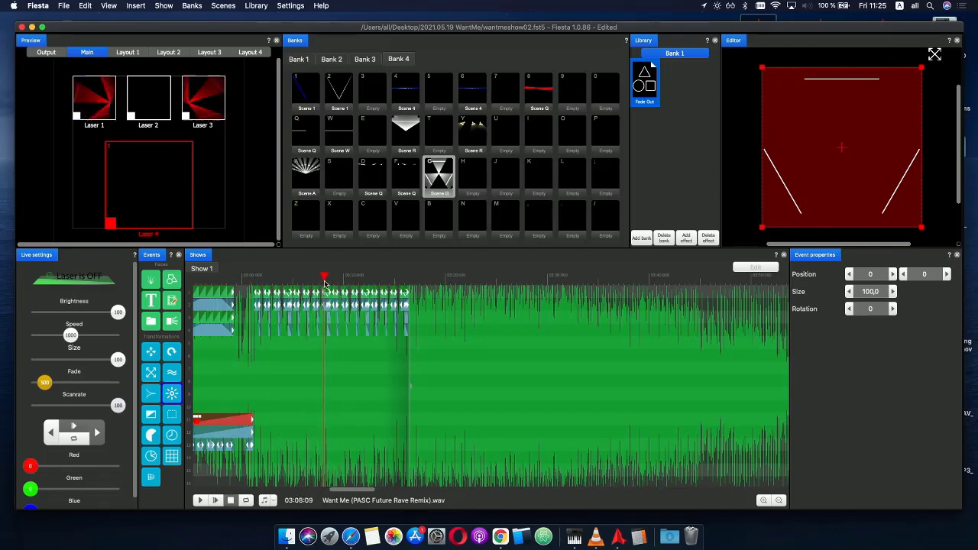
- Paste the long beam event on track 6 at about 03:08:61, shorten it to end at about 03:12:42, and scrub across its start
scroll(327, 282, up, 5)
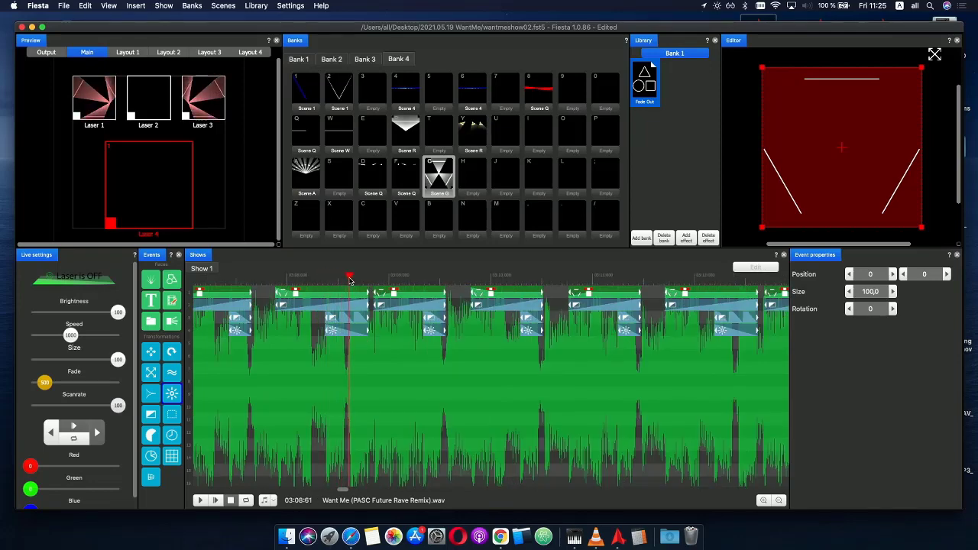
key(super+v)
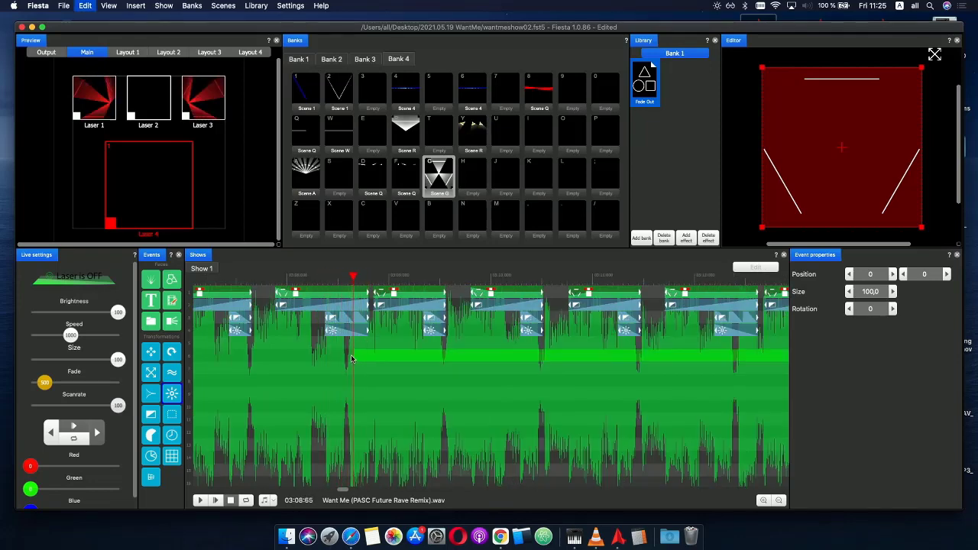
drag(358, 356, 738, 357)
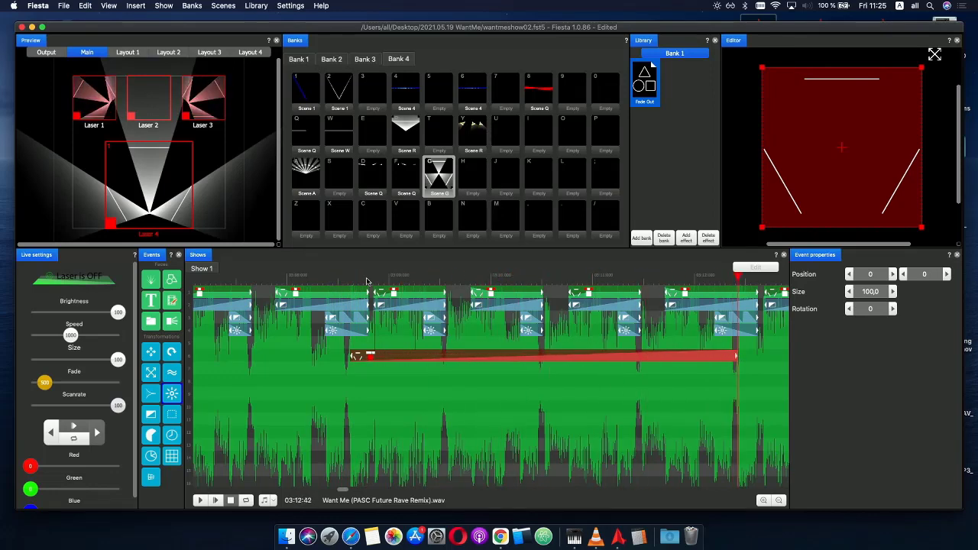
drag(347, 278, 362, 278)
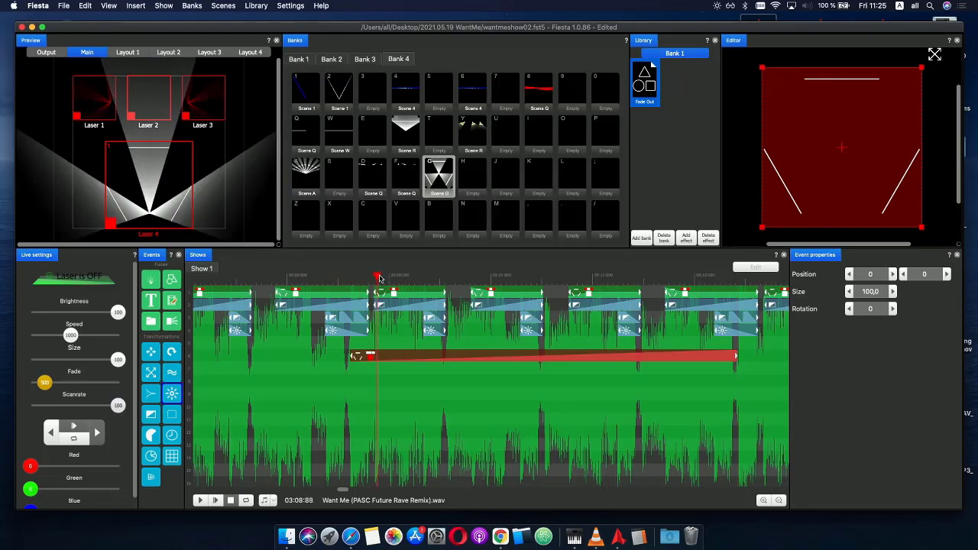
scroll(327, 331, down, 6)
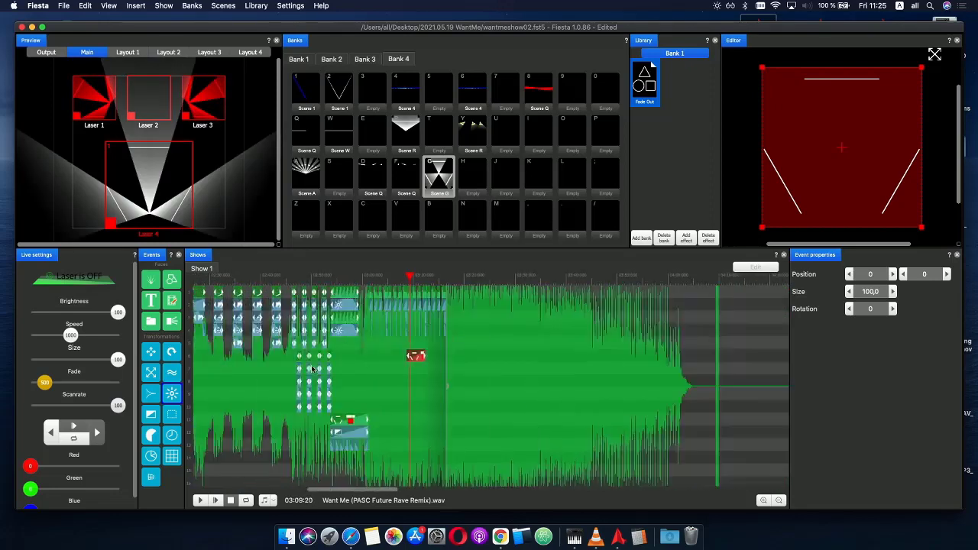
- Copy the red color event from track 12 and paste it on track 7 beneath the shortened beam event at about 03:08:61
click(349, 434)
key(super+c)
key(super+v)
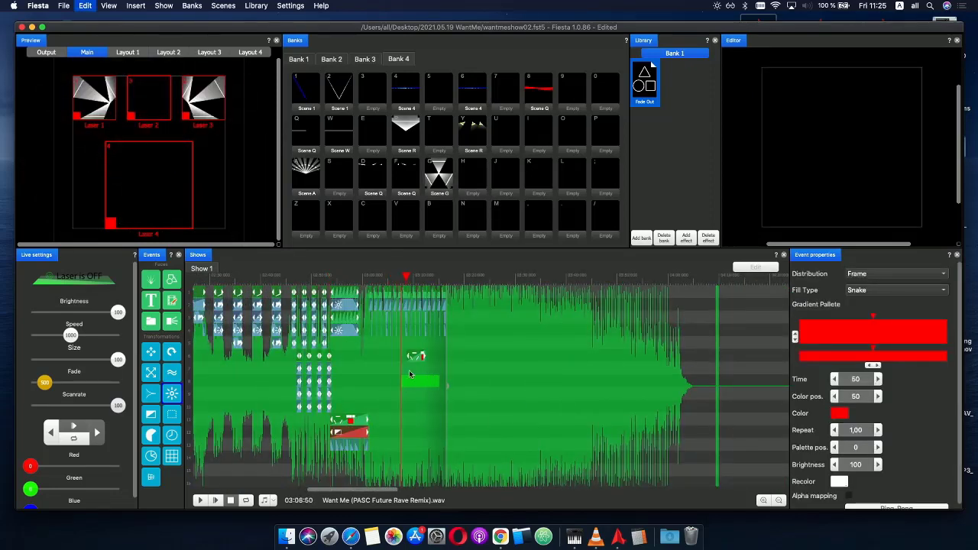
click(418, 367)
scroll(435, 305, up, 5)
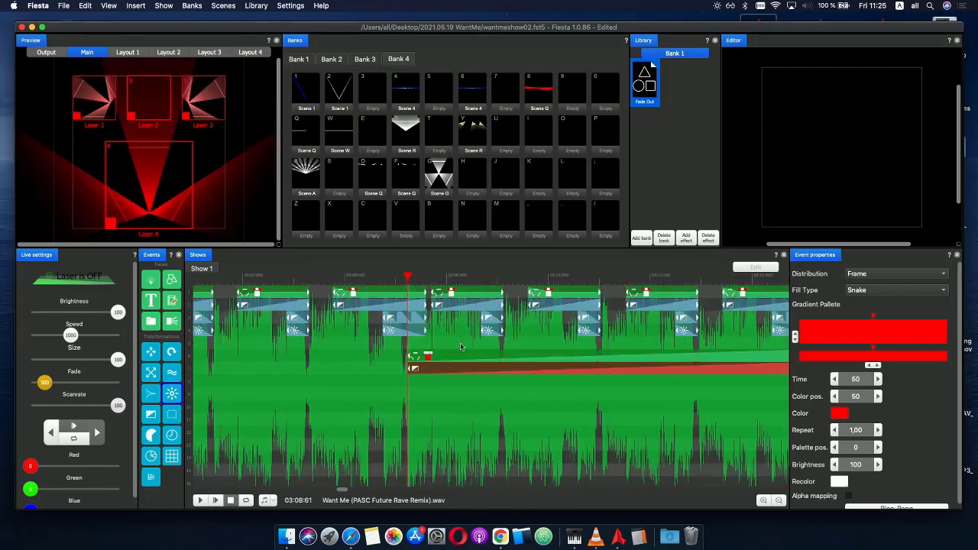
drag(409, 279, 386, 281)
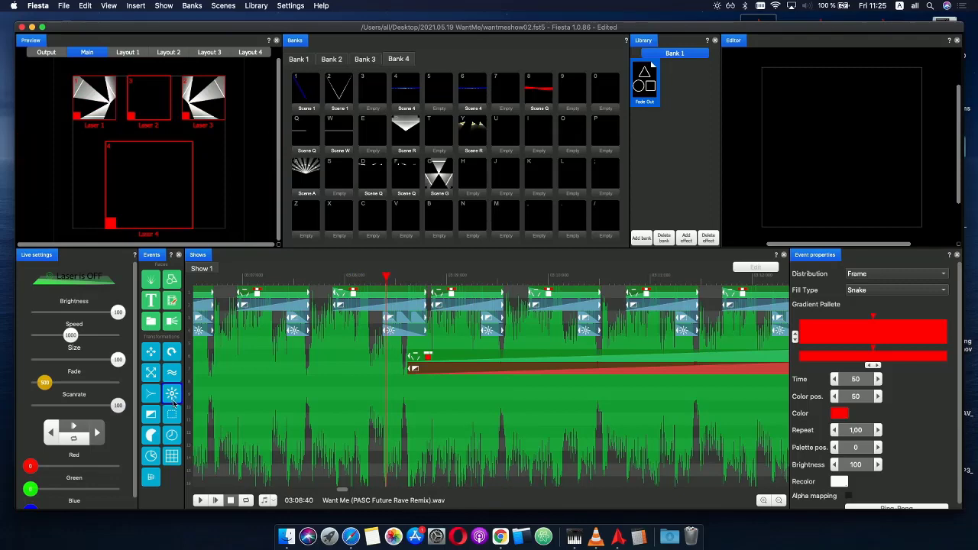
- Add a brightness event on track 8 beneath the red color event and make it fade out over its length
drag(174, 401, 450, 369)
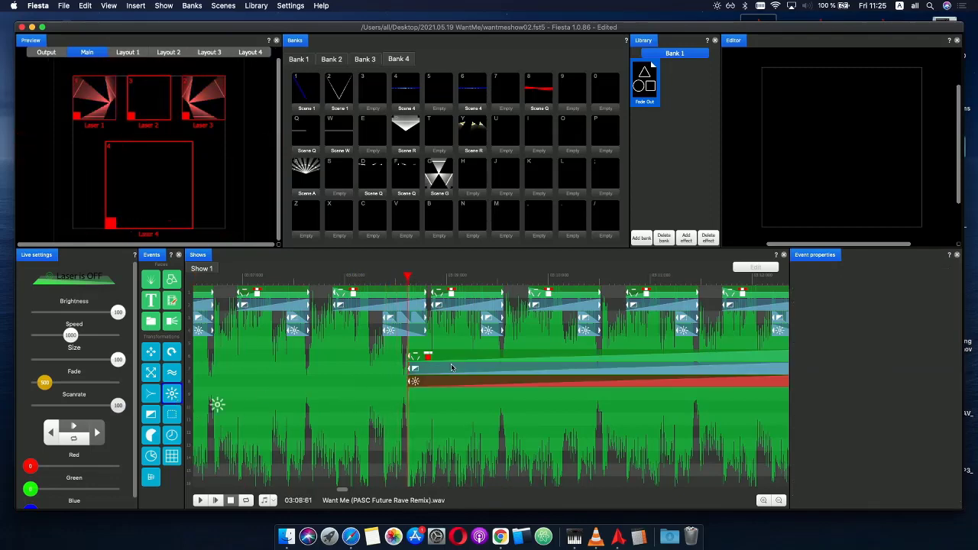
scroll(468, 363, down, 5)
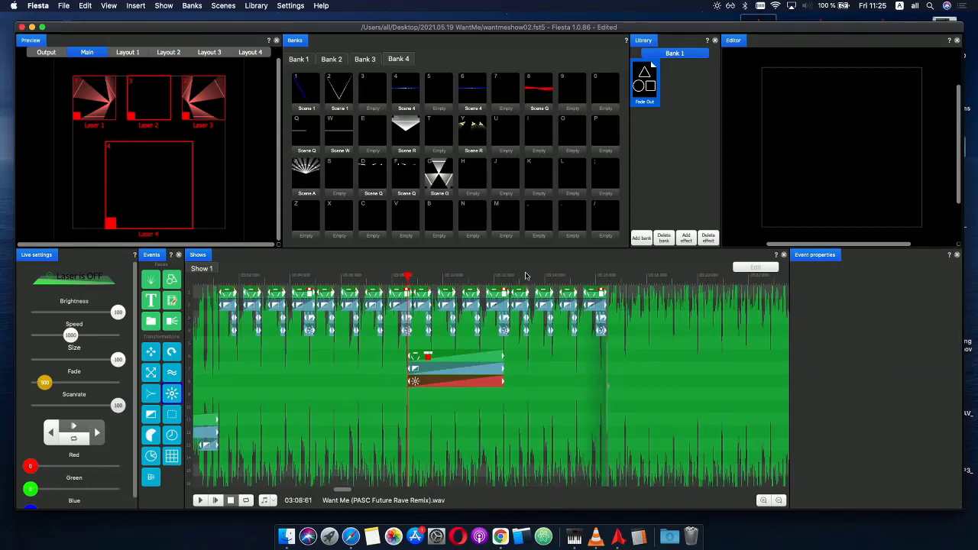
drag(584, 203, 441, 378)
click(438, 384)
click(458, 389)
key(Delete)
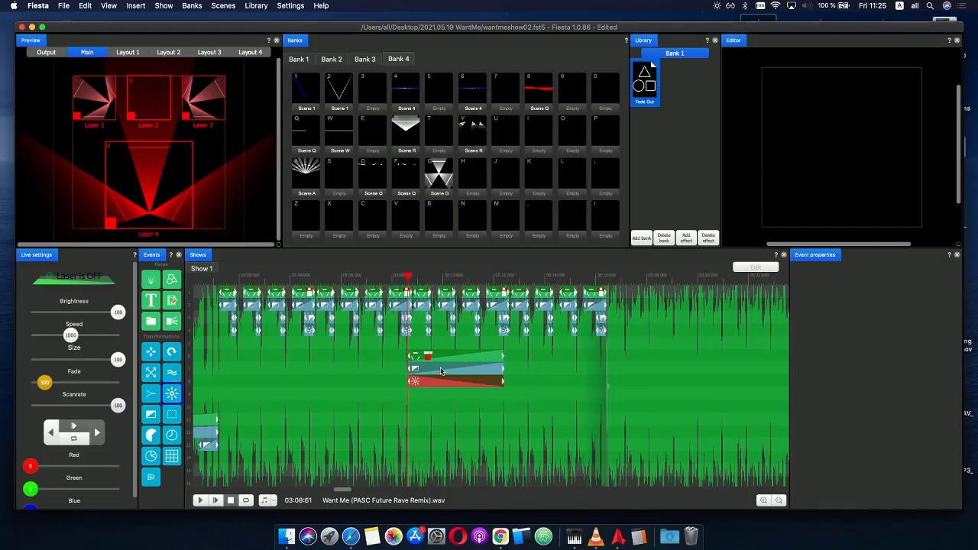
drag(407, 284, 446, 280)
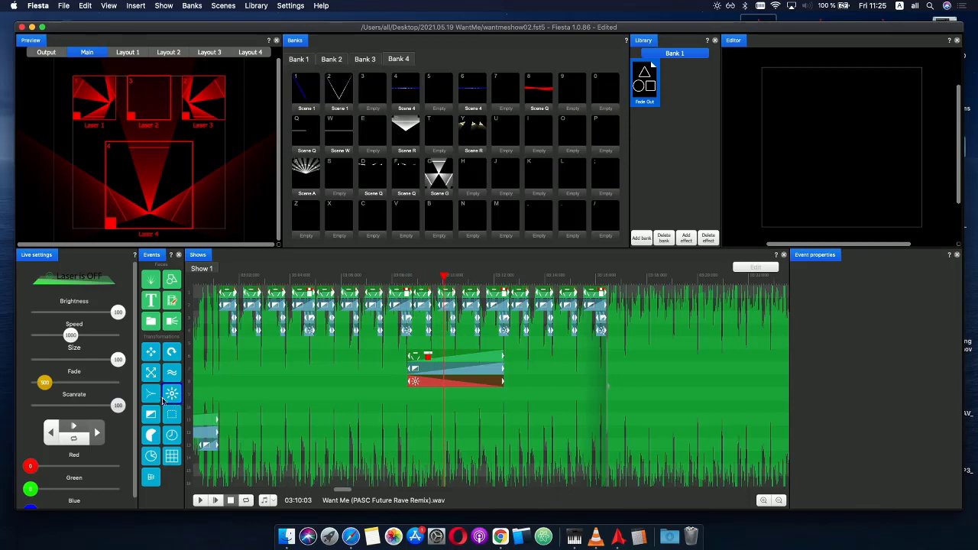
- Add a horizontal phase/amplitude/angle transformation on track 9 beneath the brightness event and set its amplitude to 2
drag(163, 401, 448, 397)
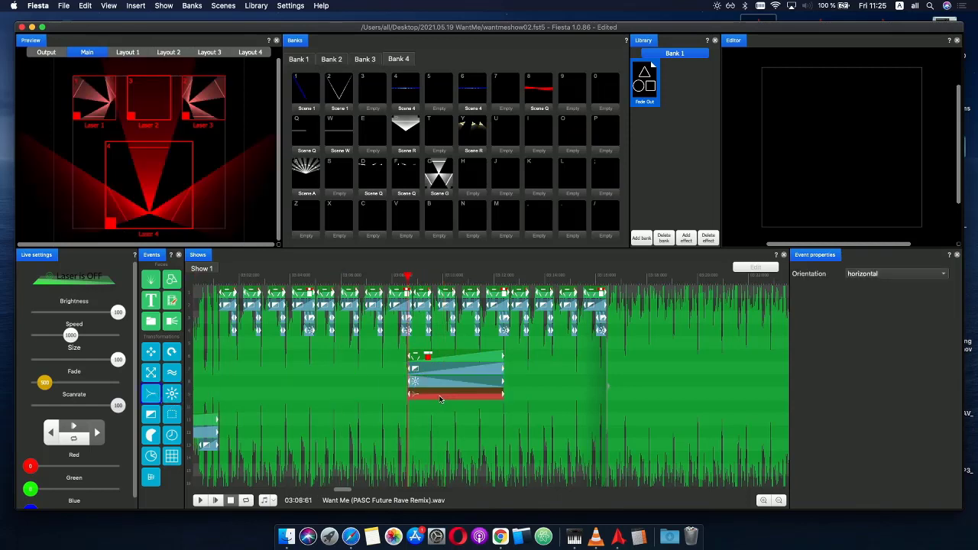
click(440, 396)
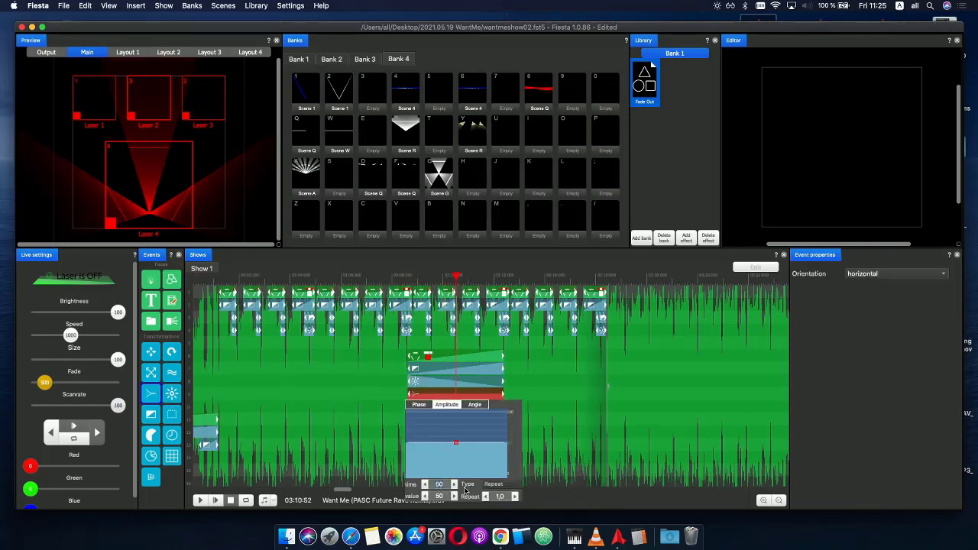
text(0)
key(Return)
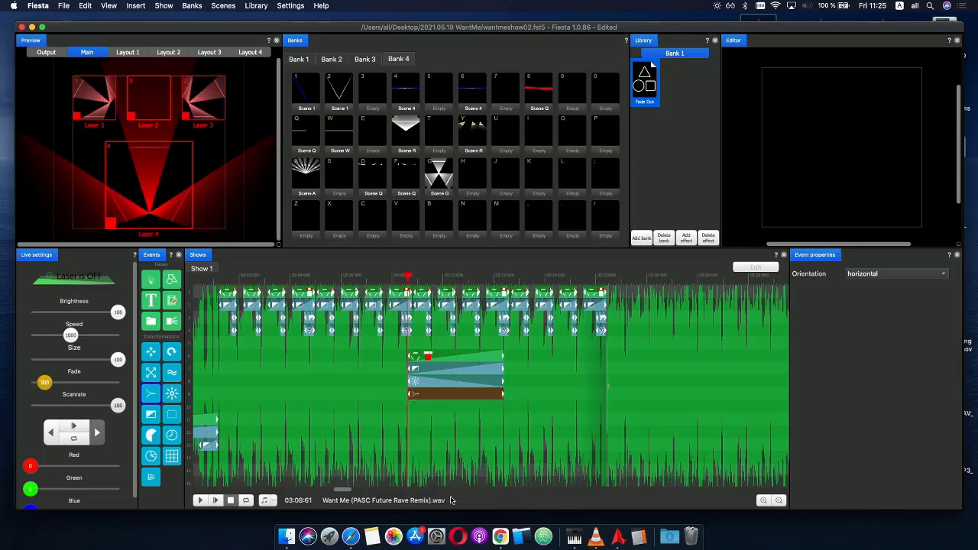
mouse_move(409, 276)
mouse_down()
mouse_move(478, 278)
mouse_move(406, 277)
mouse_up()
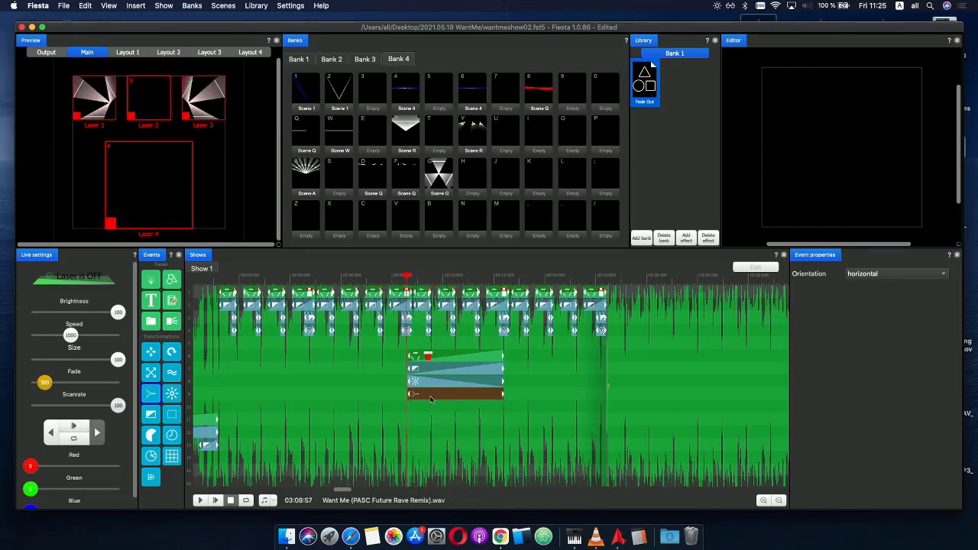
click(430, 394)
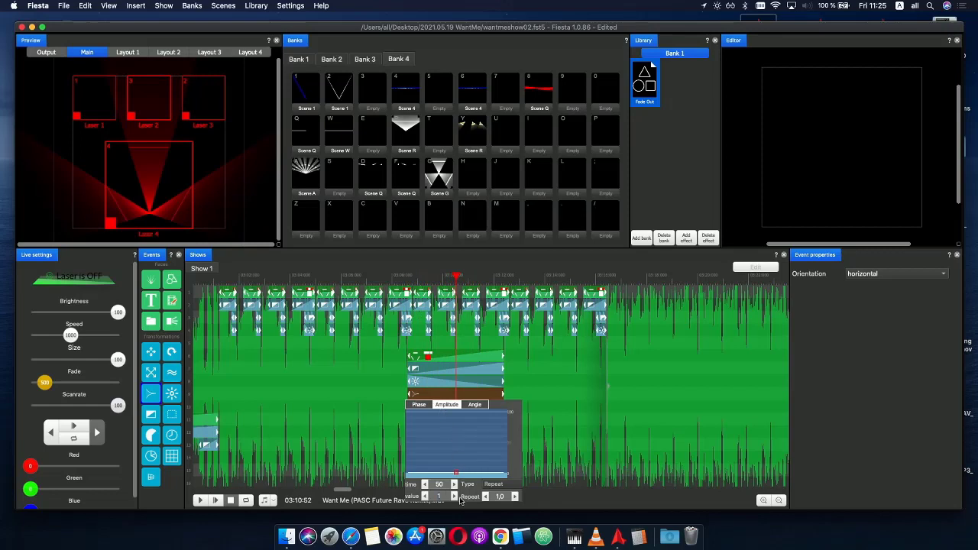
key(Return)
click(444, 395)
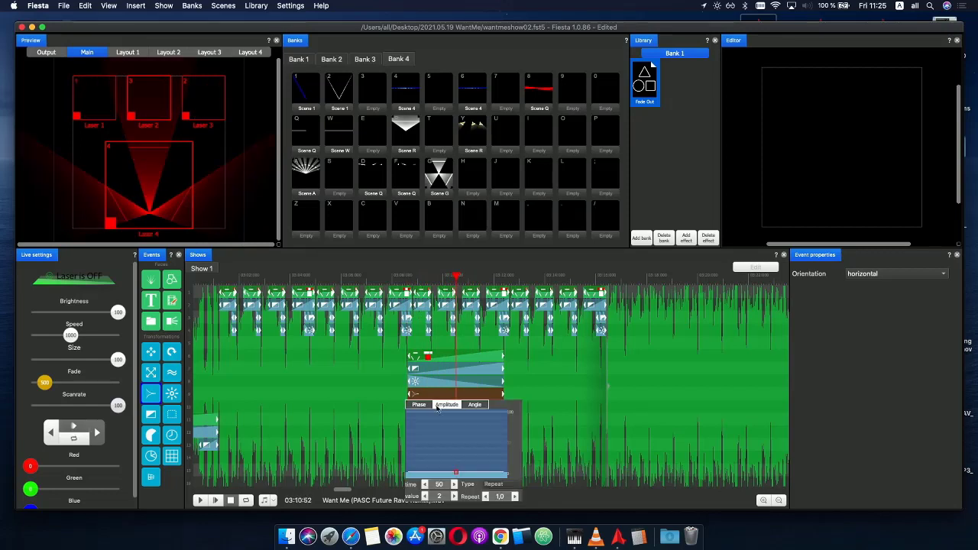
- Set the phase curve of the track 9 transformation to repeat 5 times and play back the result
click(422, 405)
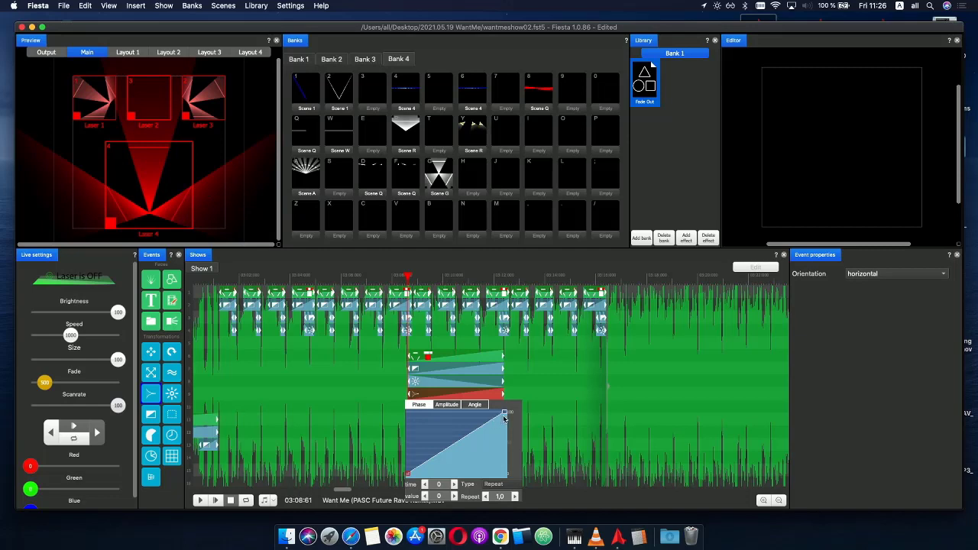
text(5)
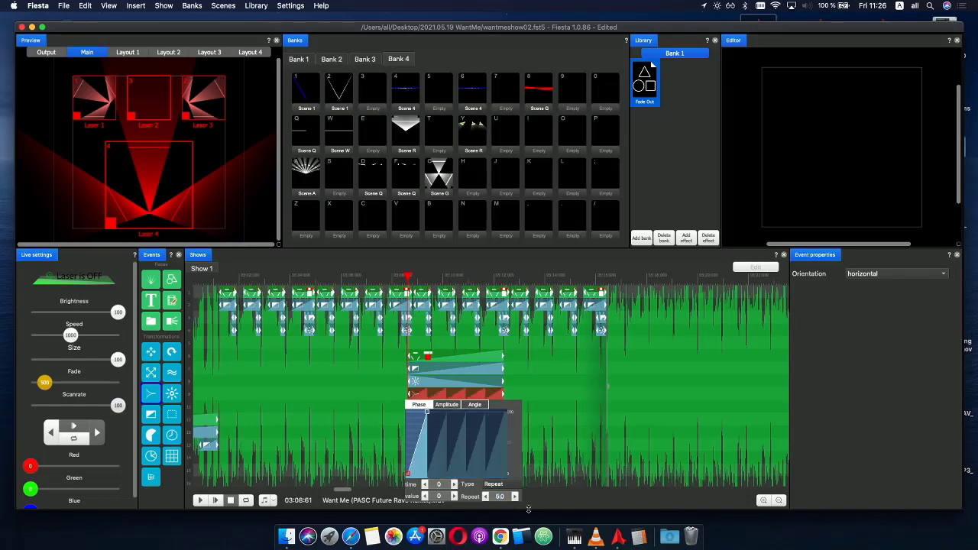
click(400, 276)
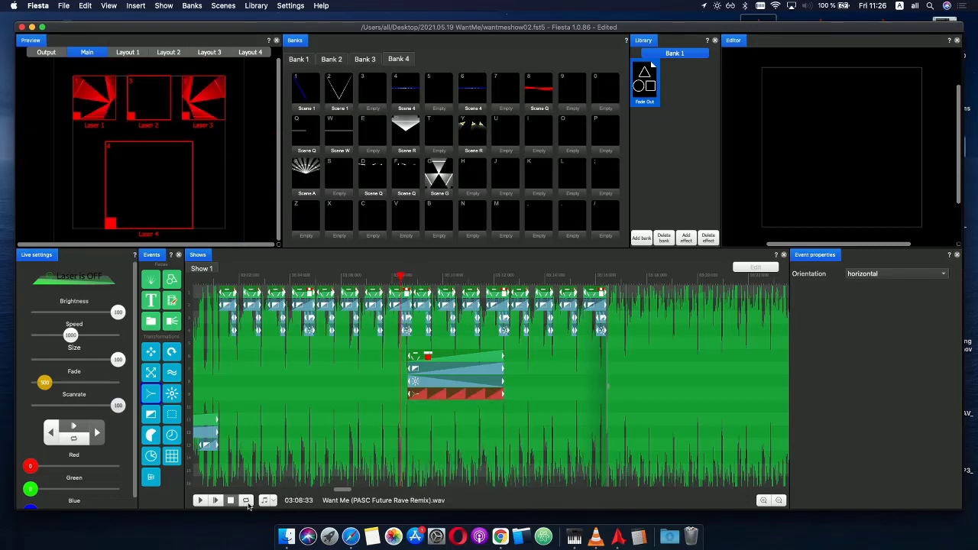
click(216, 500)
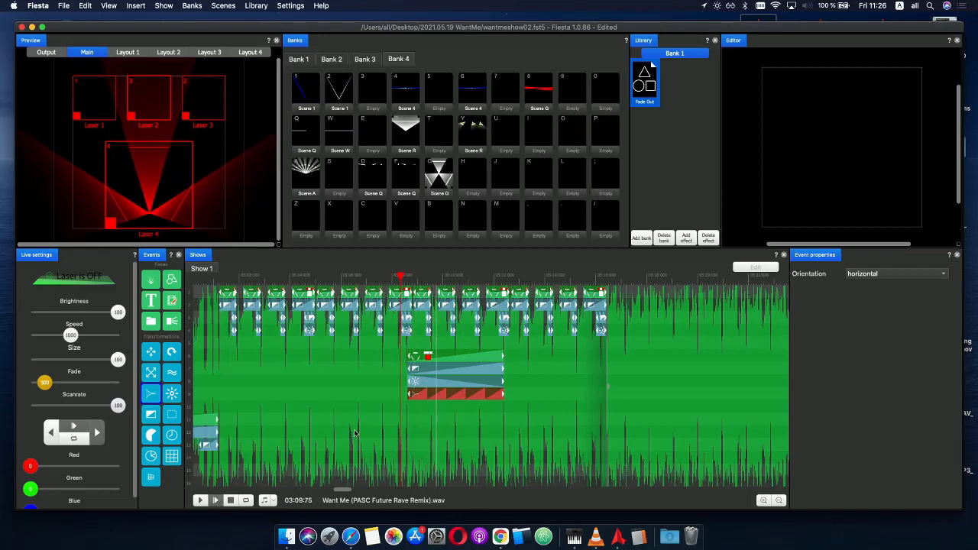
click(419, 304)
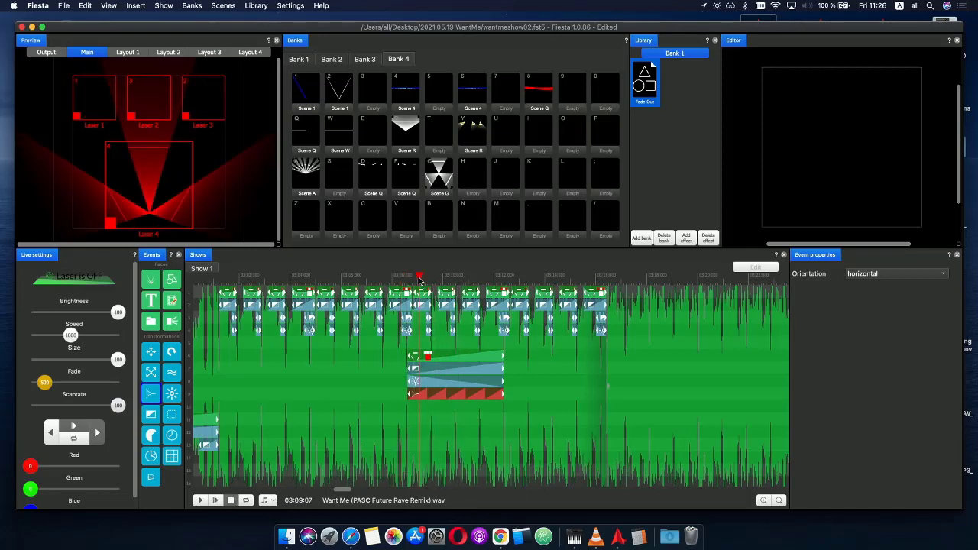
- Increase the phase repeat of the track 9 transformation above 5 and play back from about 03:07:91
click(430, 399)
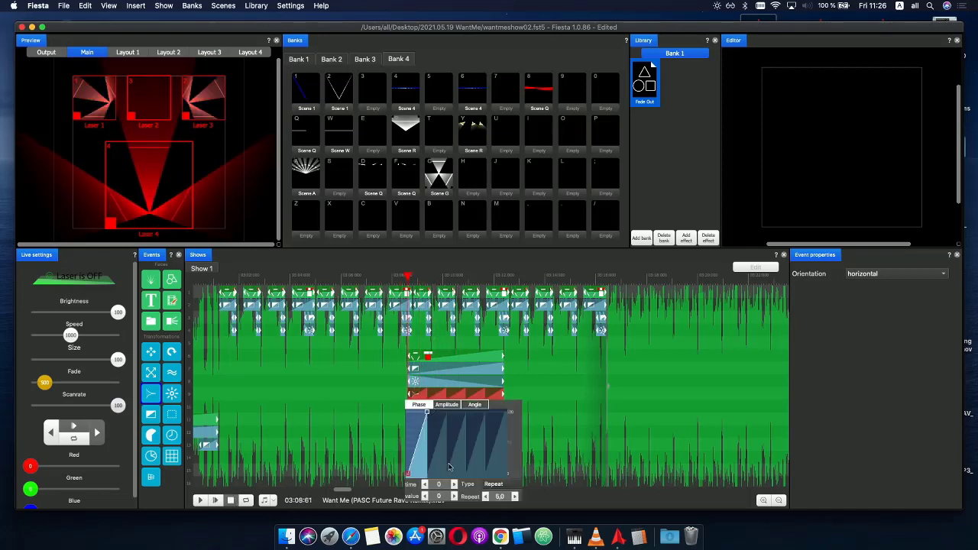
click(517, 498)
click(390, 276)
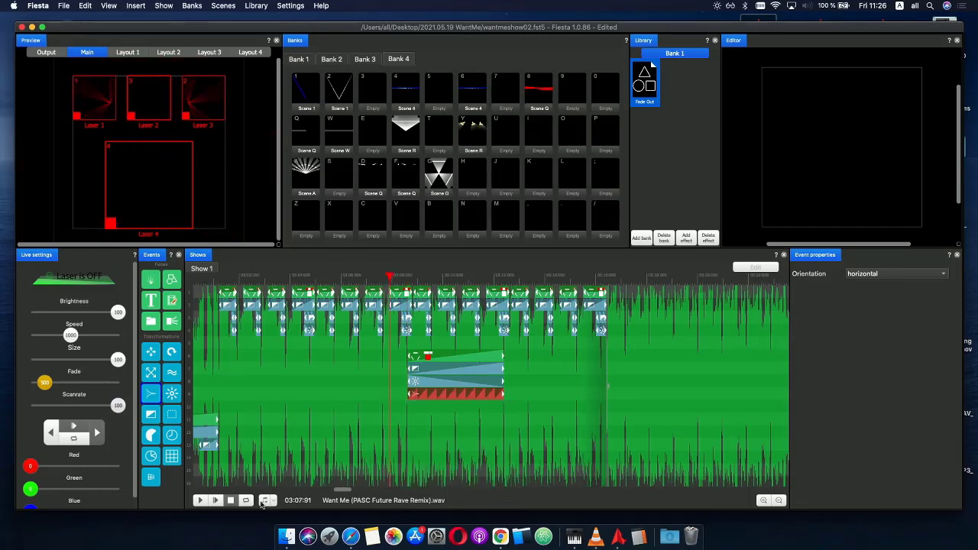
click(216, 501)
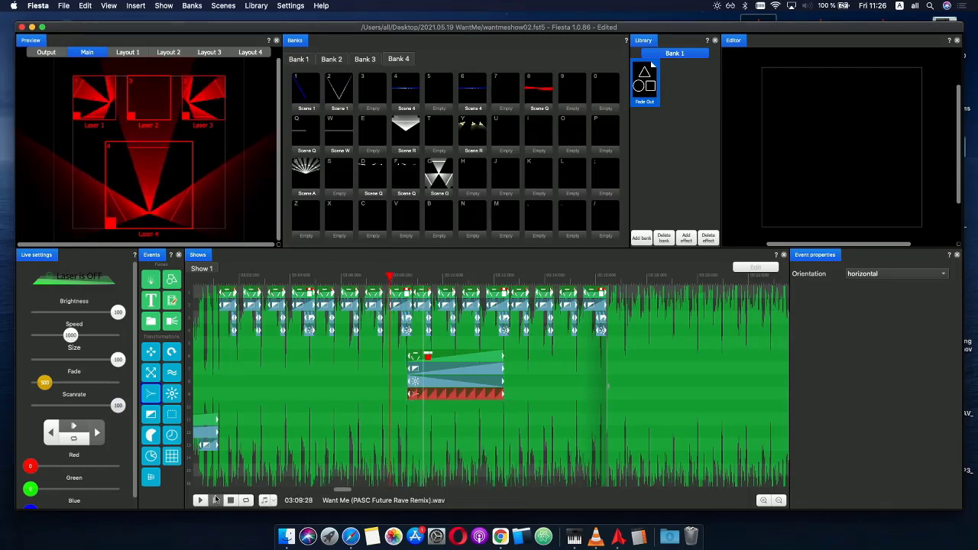
click(230, 501)
- Move the beam event and its three transformations on tracks 6–9 to start at about 03:08:84 and shorten them to end at 03:12:42
click(417, 277)
scroll(442, 354, up, 2)
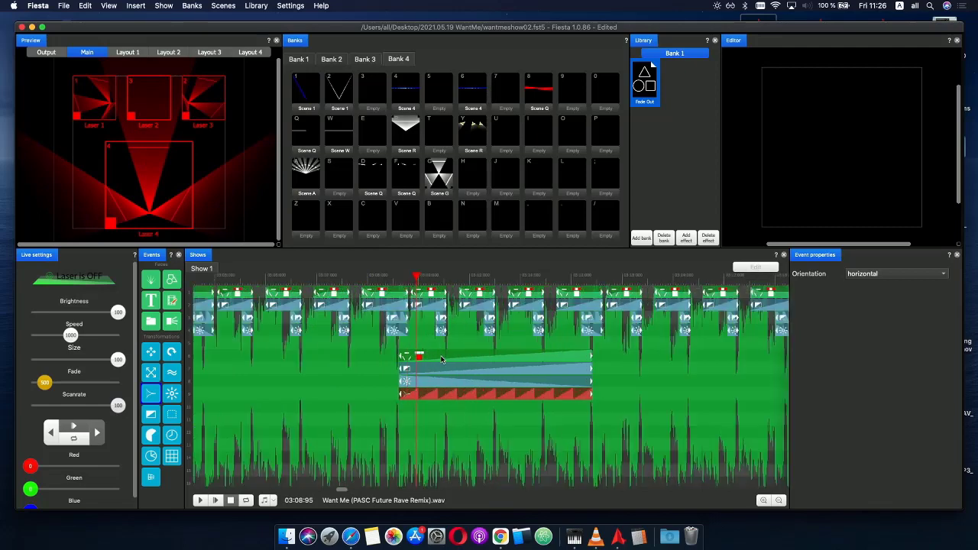
drag(368, 278, 409, 285)
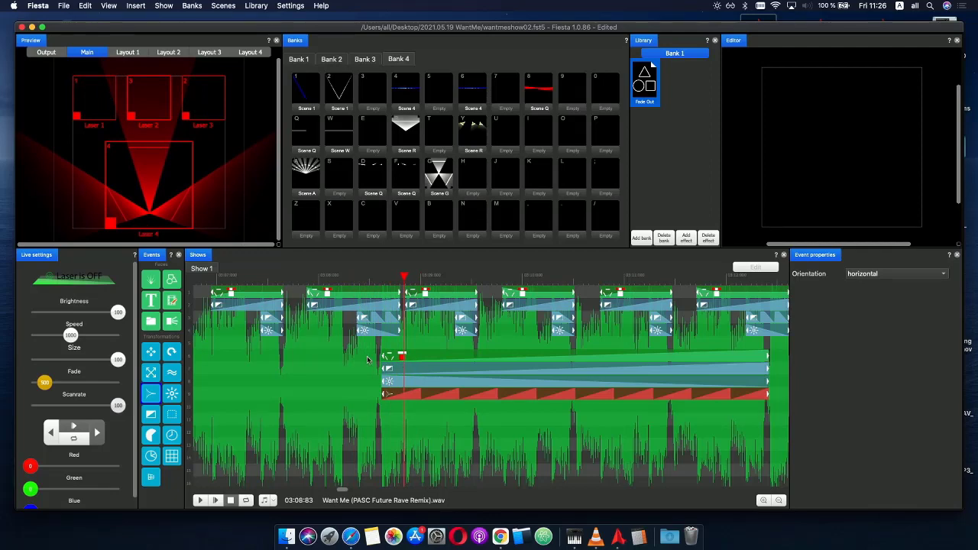
click(404, 395)
drag(388, 359, 412, 359)
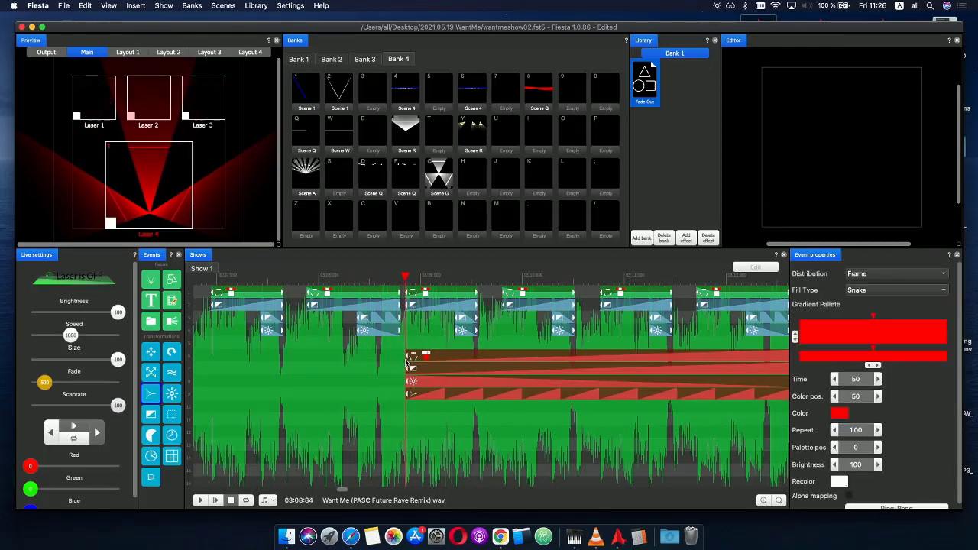
scroll(487, 383, down, 3)
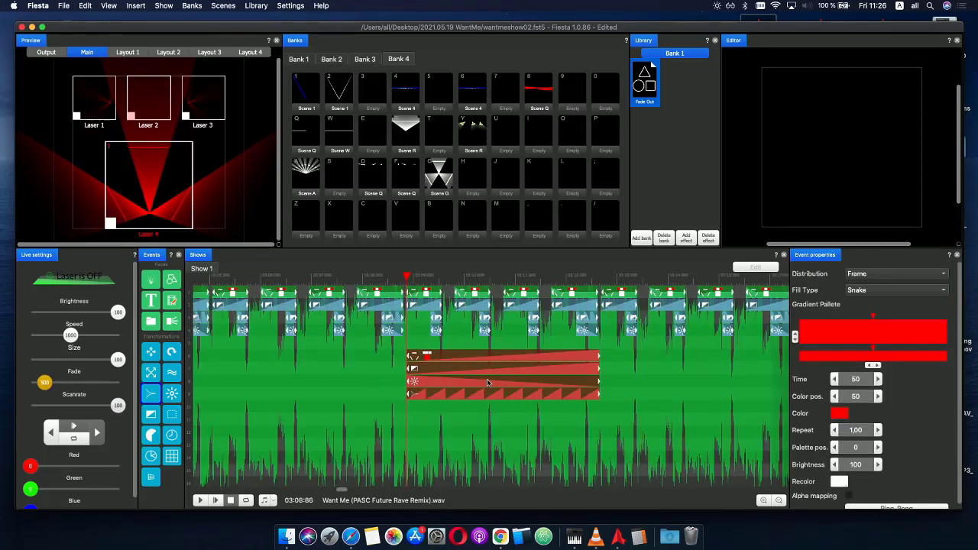
mouse_move(598, 360)
mouse_down()
mouse_move(490, 360)
mouse_move(588, 361)
mouse_up()
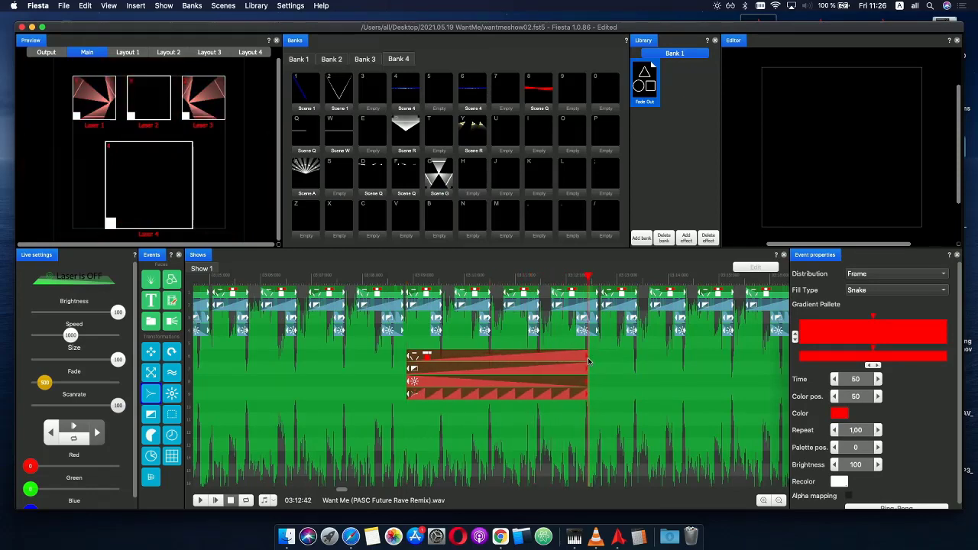
- Scrub through the layered red beam event and play back the sequence from 03:06:69
drag(409, 285, 446, 285)
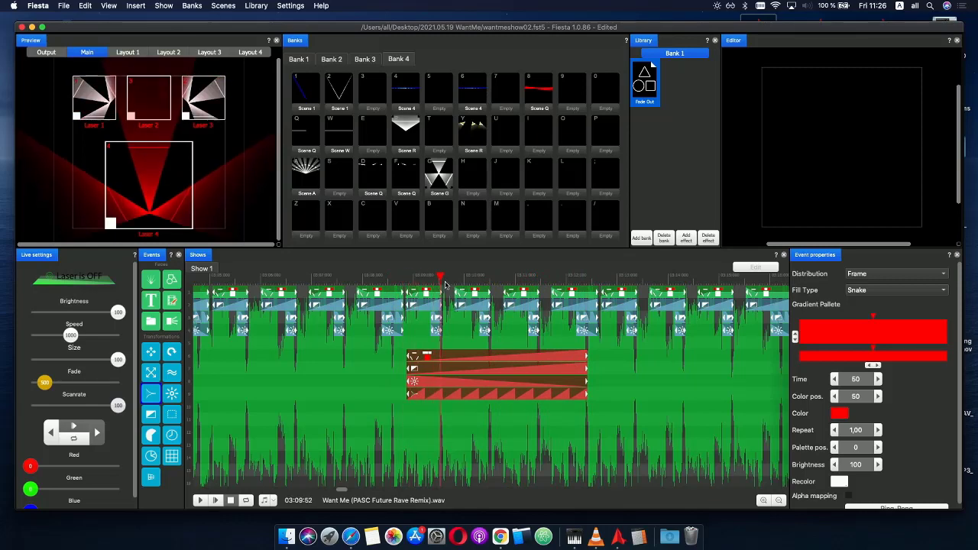
drag(510, 288, 296, 277)
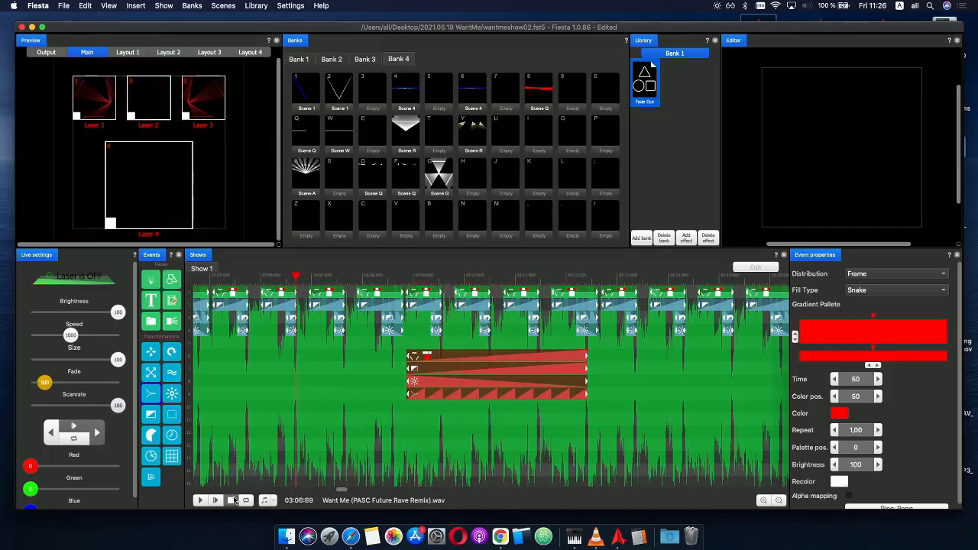
click(217, 501)
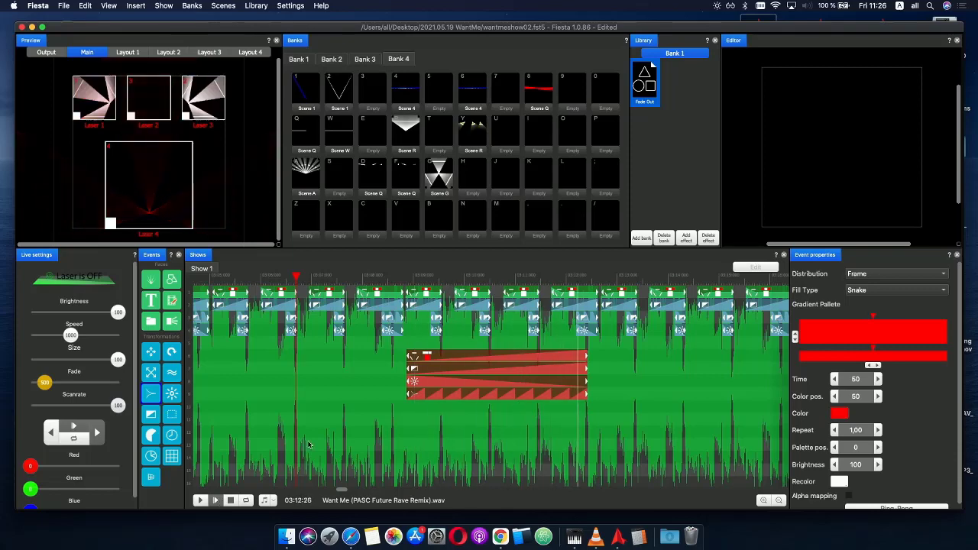
scroll(330, 430, down, 5)
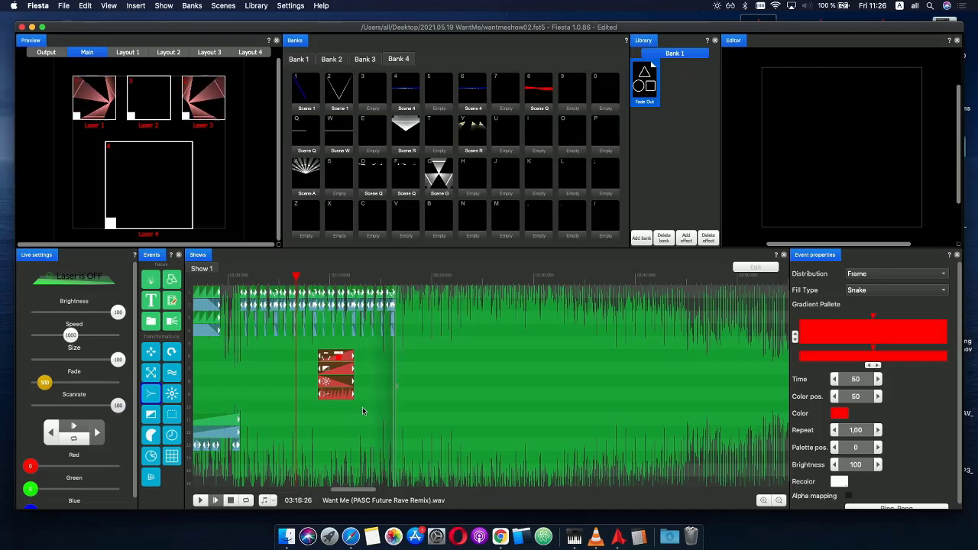
- Duplicate the last eight groups on the top four tracks and align the copies directly after the final group
click(361, 278)
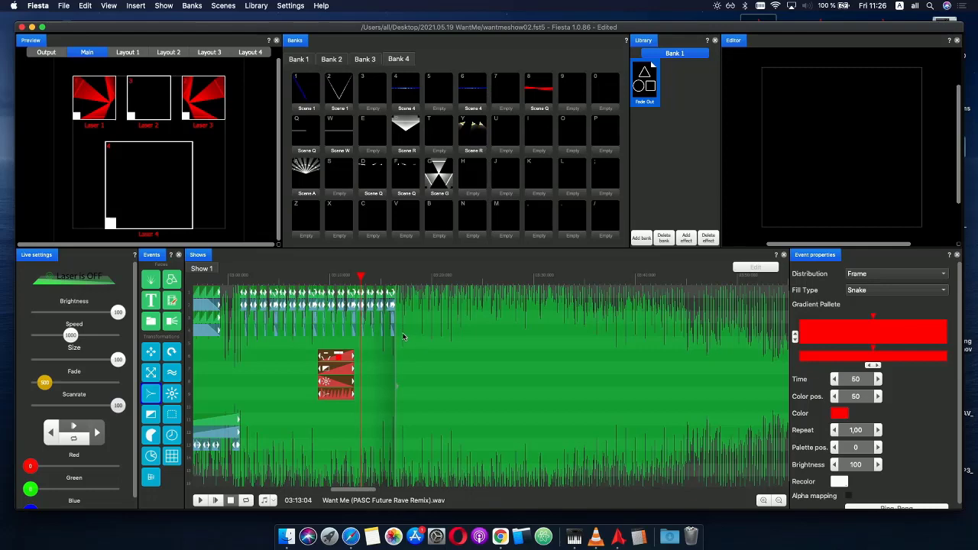
scroll(405, 336, up, 3)
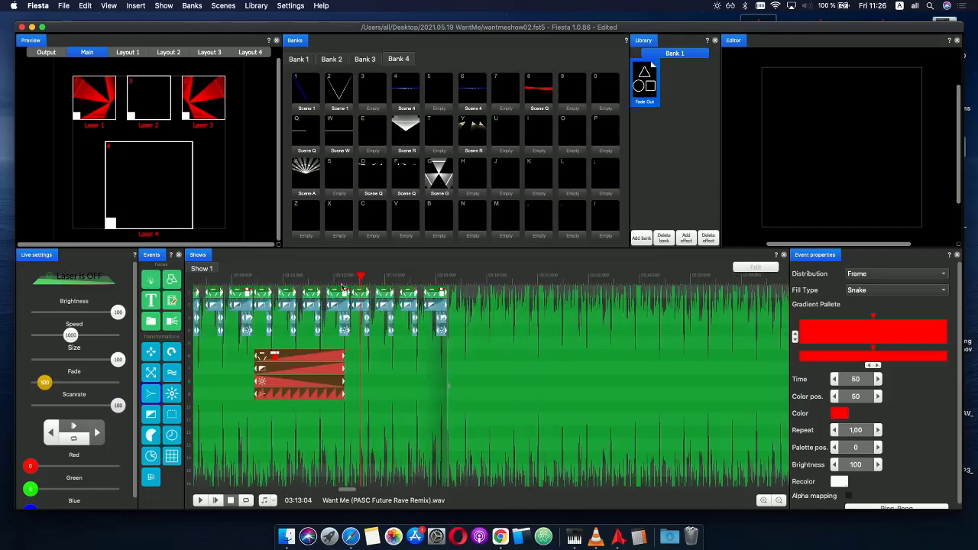
mouse_move(341, 283)
mouse_down()
mouse_move(256, 285)
mouse_move(327, 283)
mouse_up()
drag(466, 330, 260, 286)
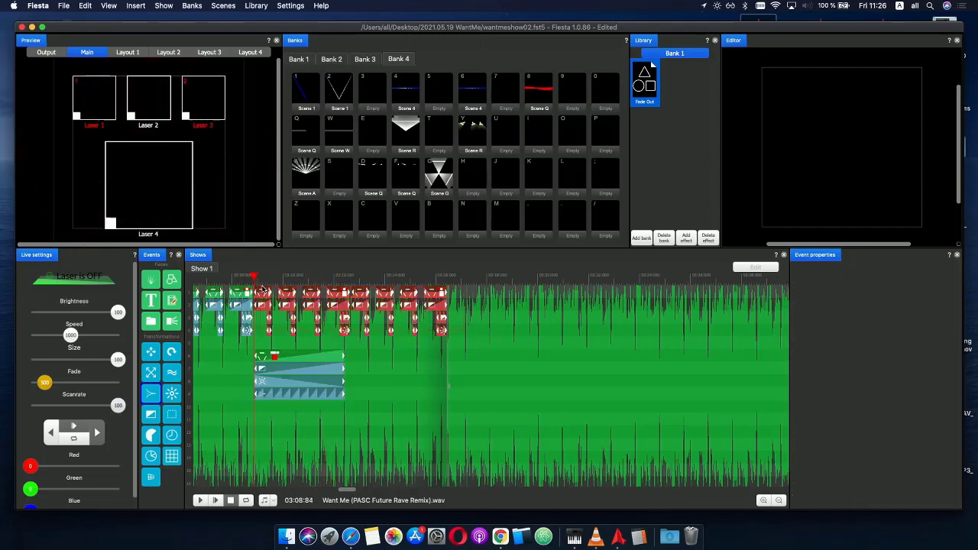
click(453, 283)
key(super+v)
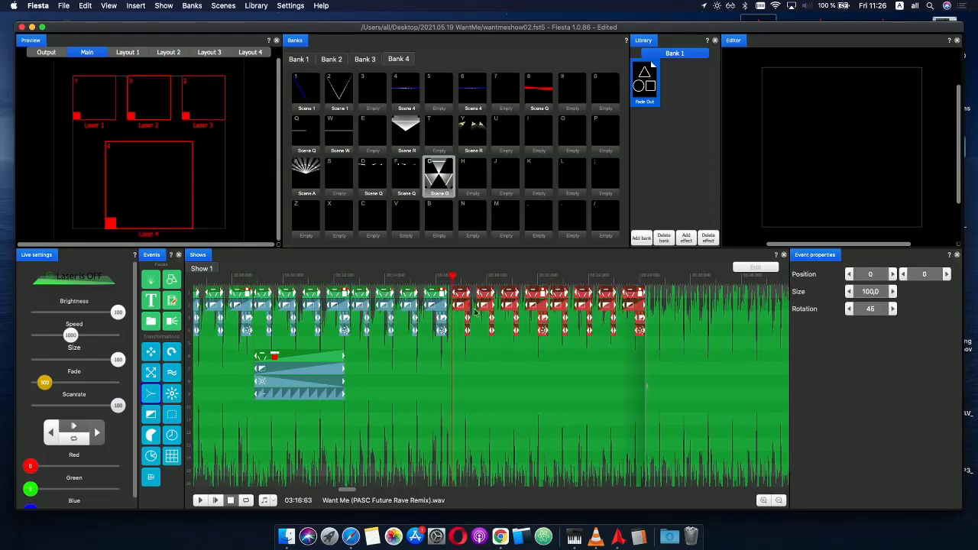
scroll(475, 326, up, 3)
drag(509, 322, 493, 319)
scroll(464, 310, down, 3)
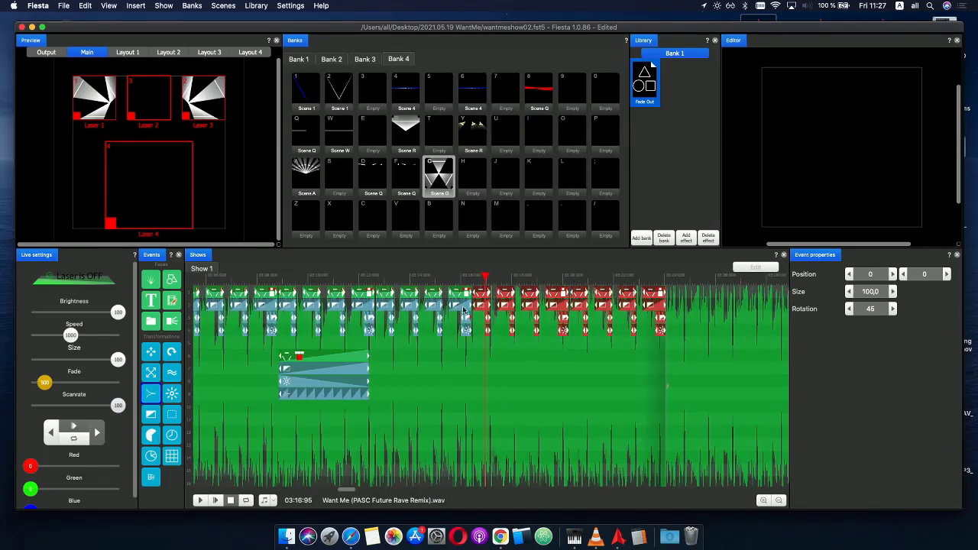
- Duplicate the red beam event with its three transformations on tracks 6–9 and align the copy at about 03:16:21
click(216, 500)
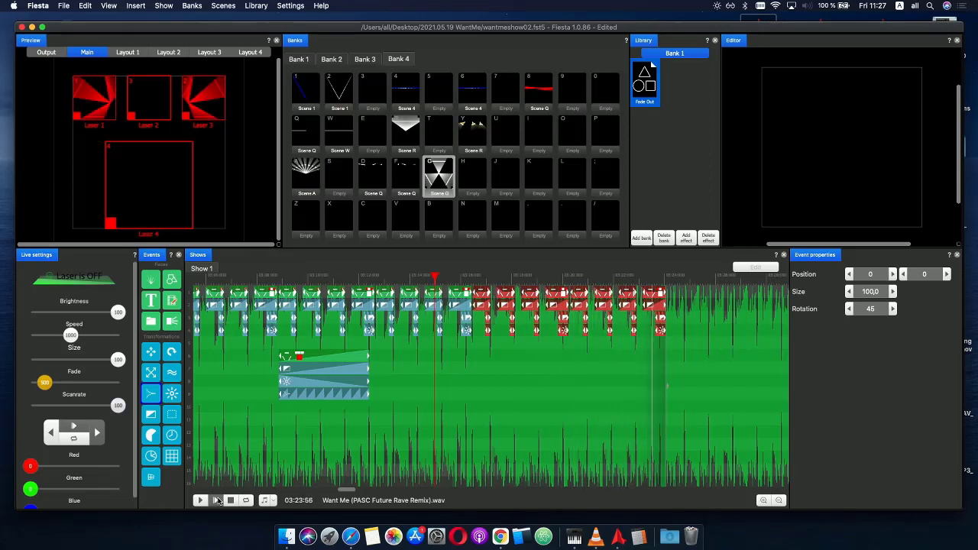
key(space)
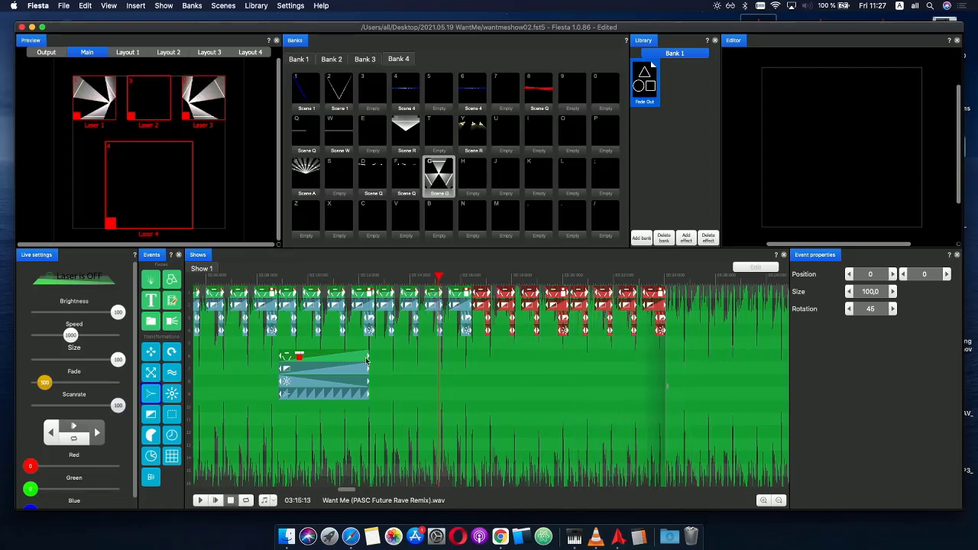
click(340, 363)
key(super+c)
key(super+v)
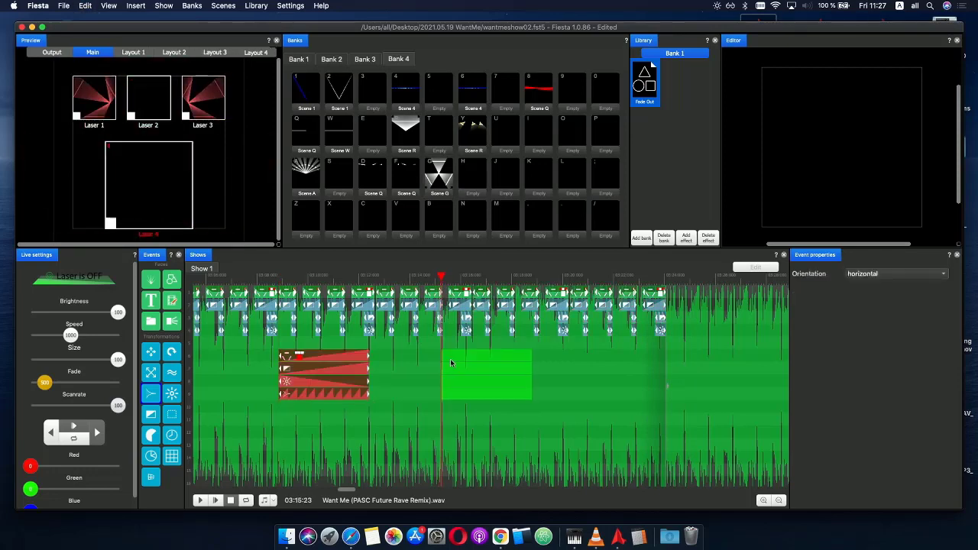
click(453, 363)
mouse_move(460, 362)
mouse_down()
mouse_move(443, 363)
mouse_move(517, 365)
mouse_move(475, 362)
mouse_move(486, 359)
mouse_up()
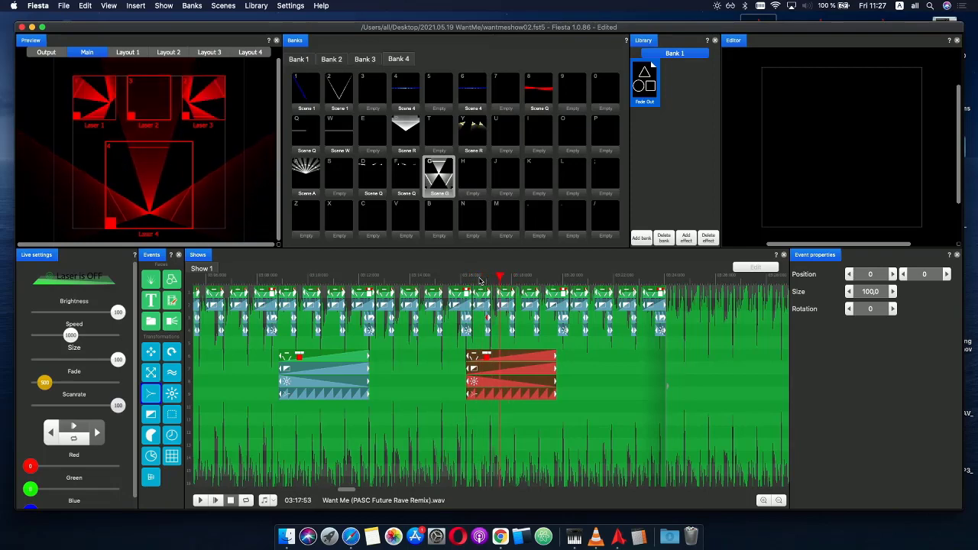
- Assign the copied beam event on track 6 to Laser 2 only and play back from shortly before the first red beam event
click(480, 281)
click(572, 355)
click(501, 355)
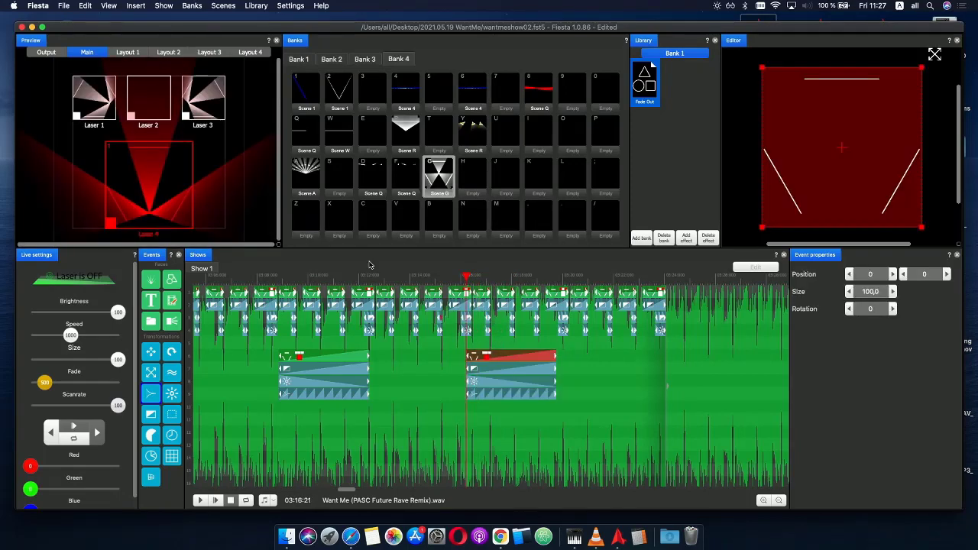
click(167, 115)
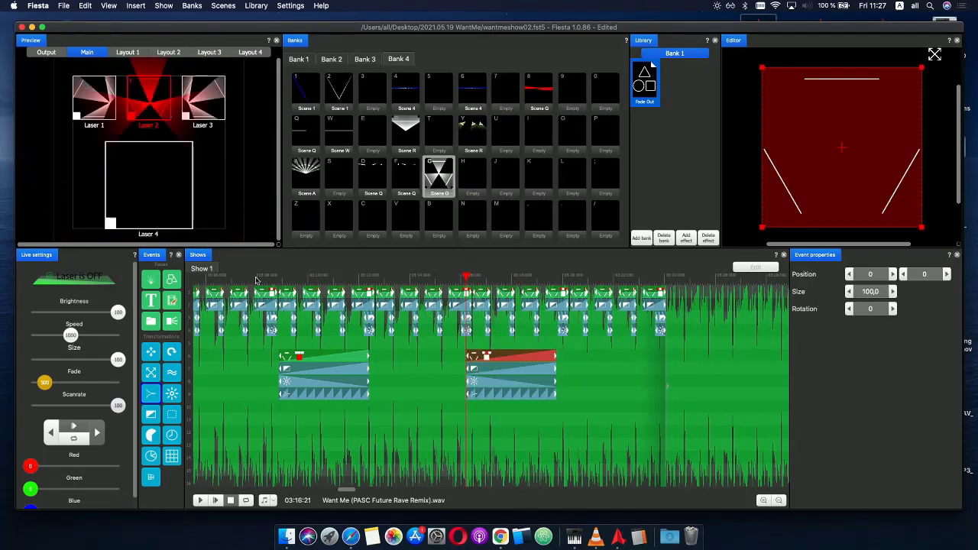
click(253, 279)
click(213, 501)
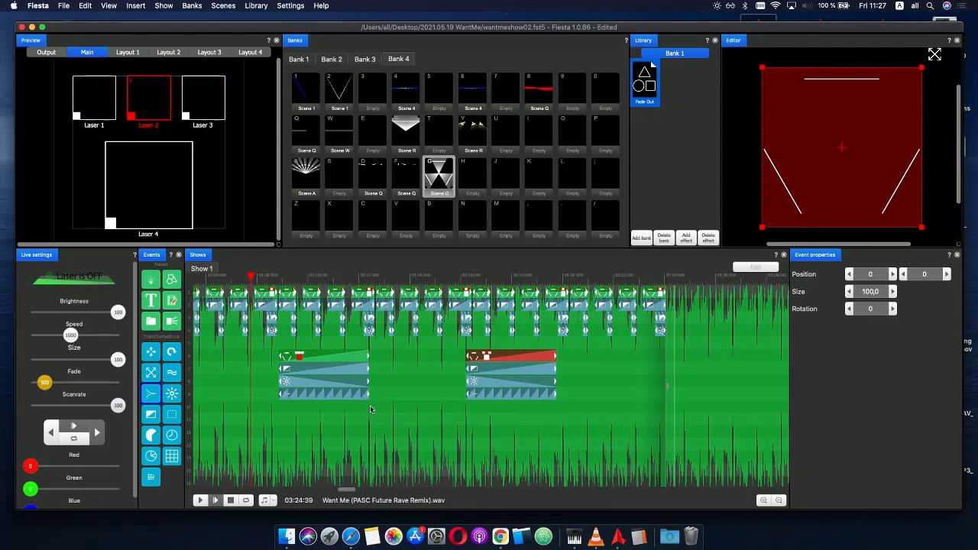
- Duplicate the last eight groups on tracks 1–4 directly after the final group and play back from about 03:16
click(556, 276)
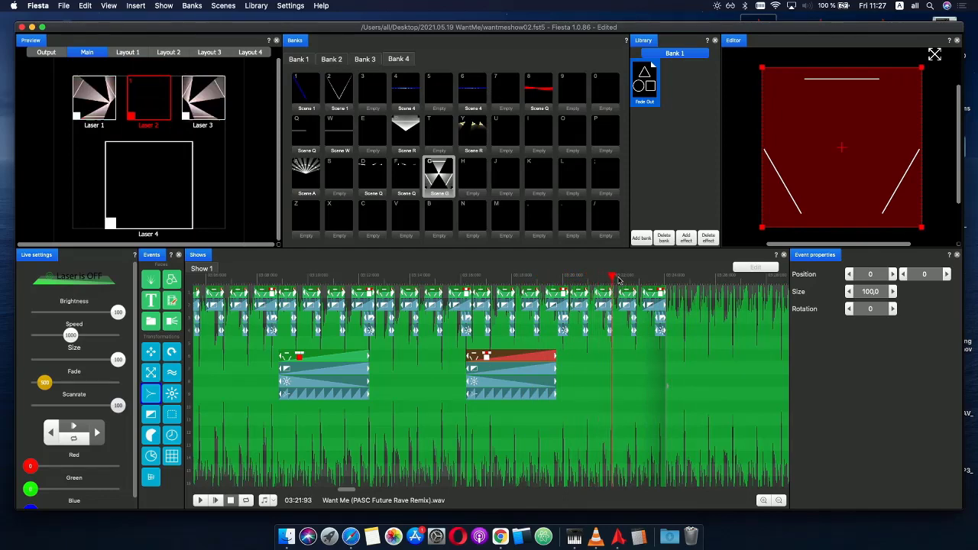
drag(685, 337, 483, 288)
drag(685, 278, 672, 279)
key(super+v)
scroll(706, 320, up, 10)
scroll(707, 321, down, 5)
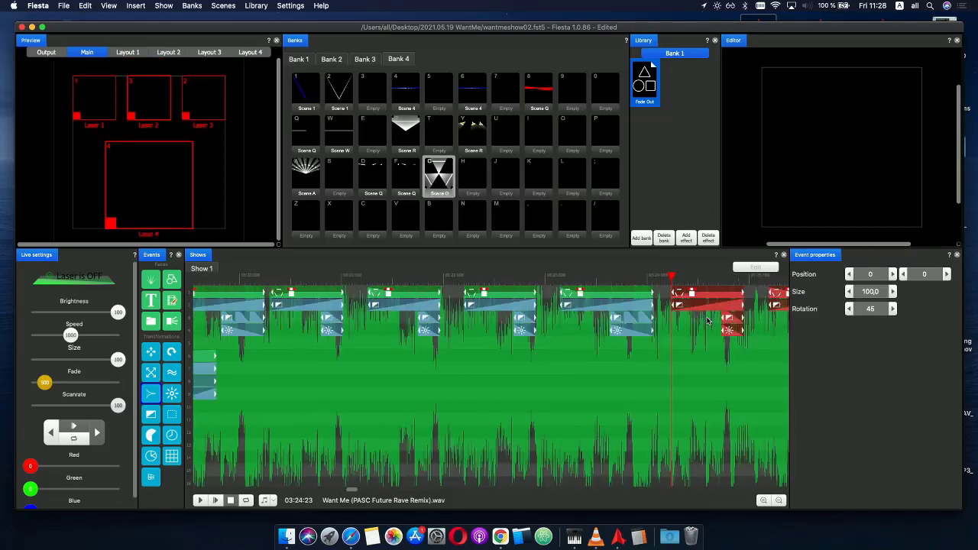
mouse_move(722, 321)
mouse_down()
mouse_move(707, 321)
mouse_move(717, 323)
mouse_up()
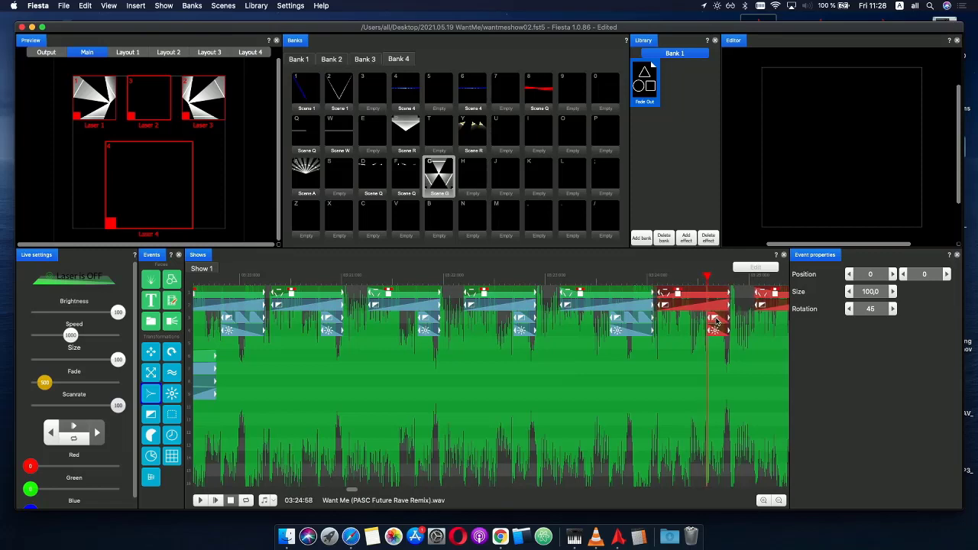
scroll(700, 329, down, 3)
click(625, 282)
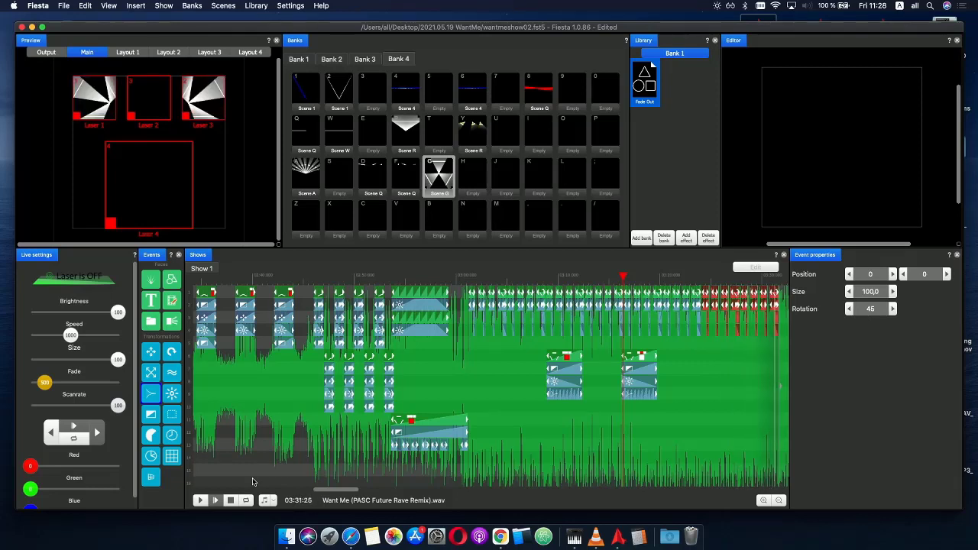
scroll(745, 329, down, 1)
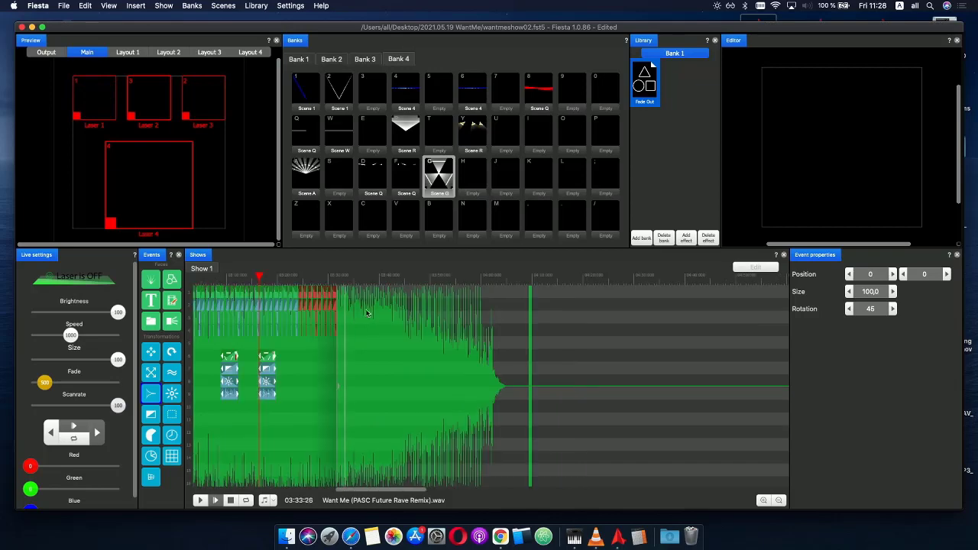
key(space)
- Copy the first red beam event and its transformations on tracks 6–9 to about 03:22:88 and play back the passage
click(293, 279)
scroll(311, 305, up, 1)
scroll(312, 304, up, 1)
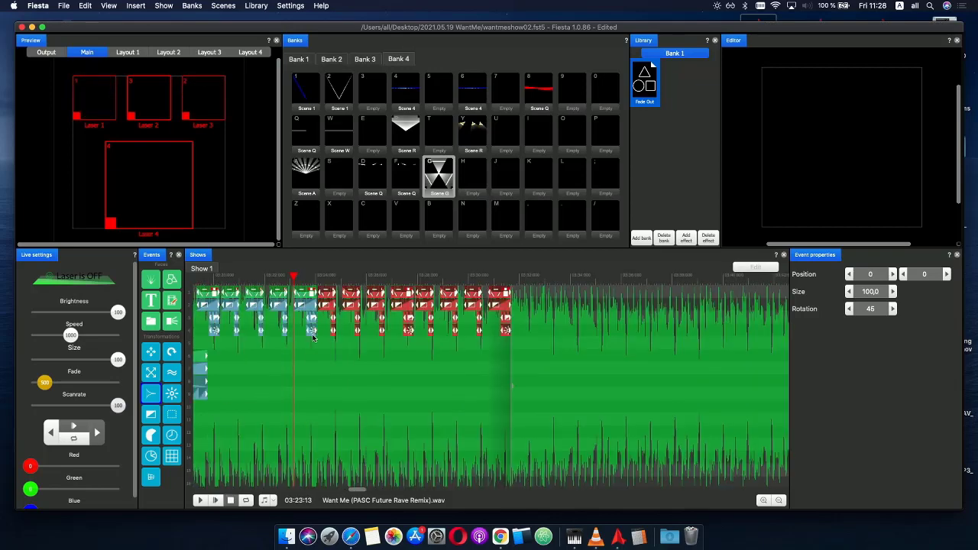
scroll(311, 334, down, 1)
click(239, 280)
drag(193, 285, 119, 287)
click(205, 358)
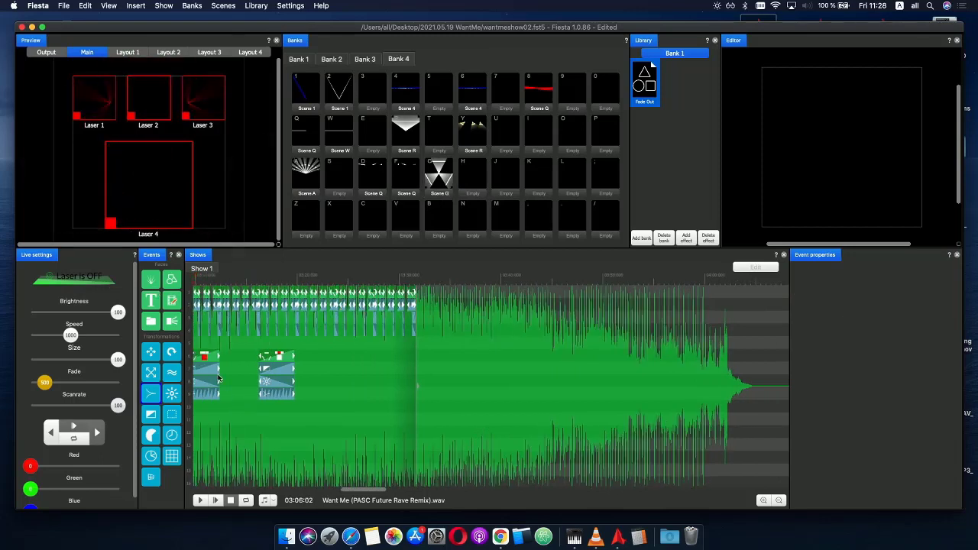
key(g)
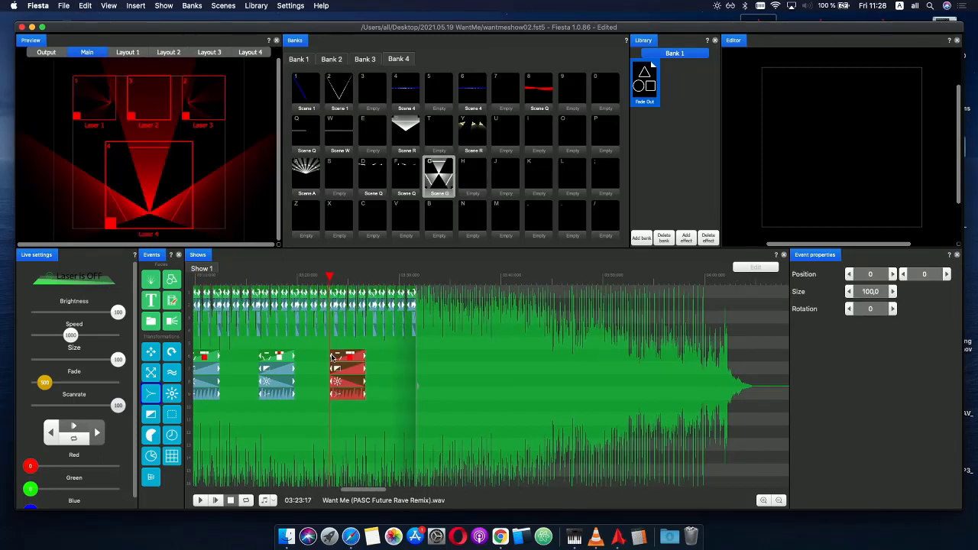
drag(333, 357, 308, 361)
scroll(346, 358, up, 3)
scroll(282, 334, down, 5)
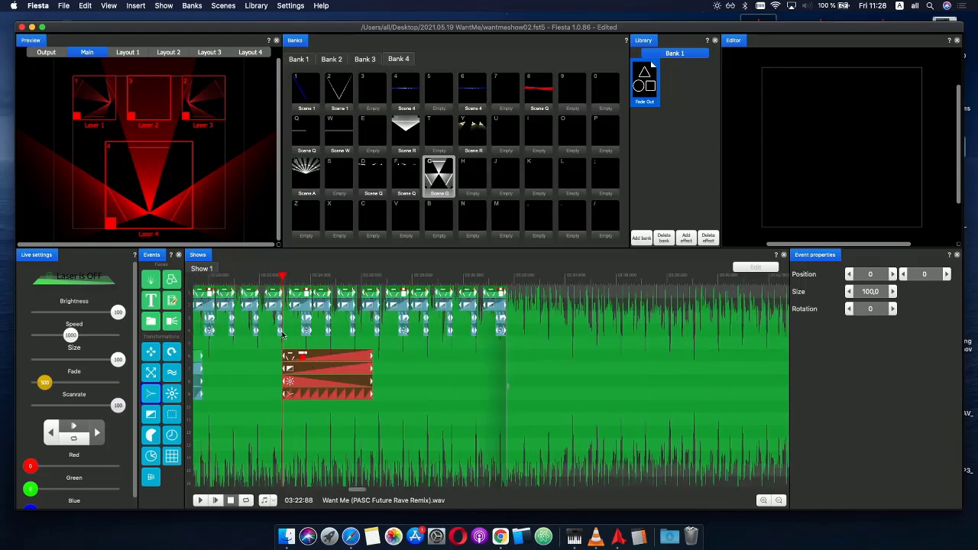
click(246, 277)
click(215, 500)
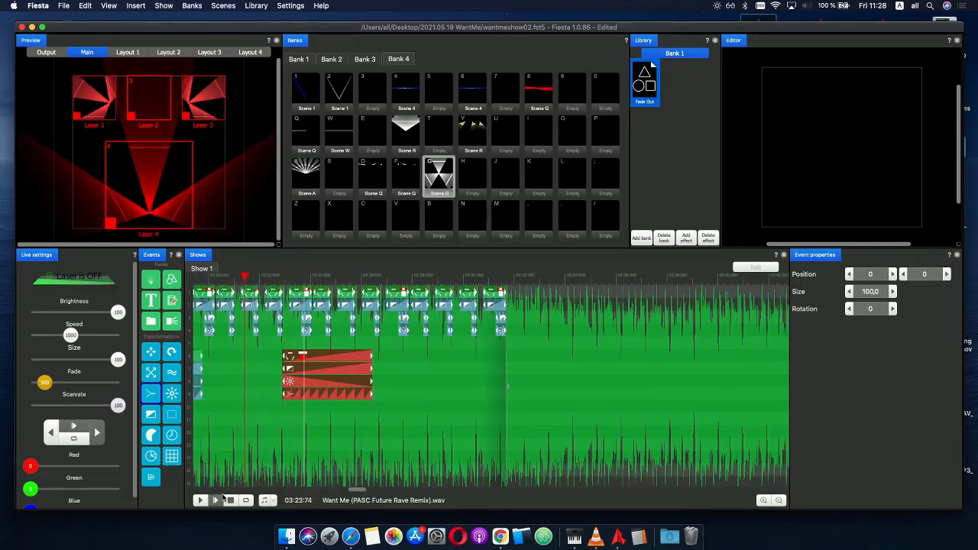
- Move the third red beam event and its transformations to start at about 03:24:76 and play back from 03:18:11
drag(312, 379, 364, 359)
scroll(364, 361, up, 2)
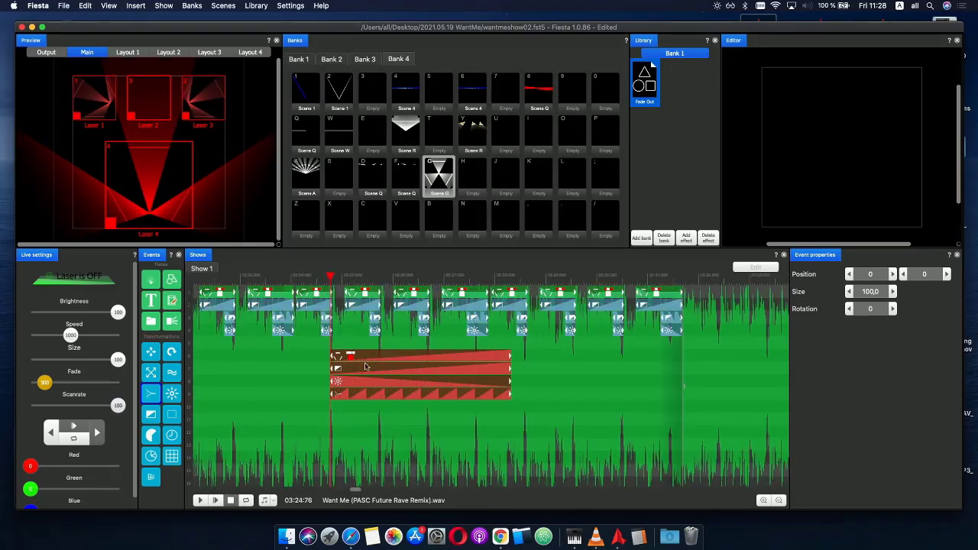
scroll(366, 371, down, 5)
click(261, 460)
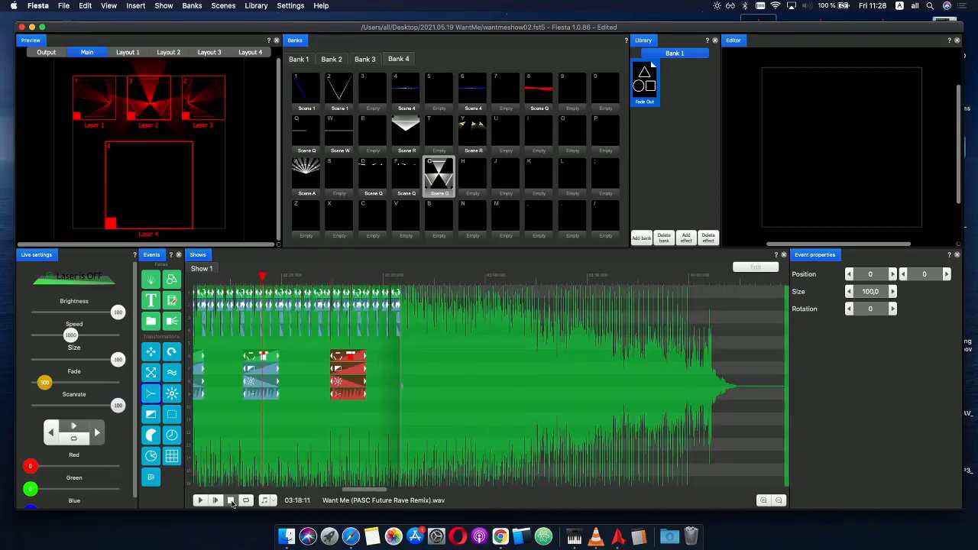
click(216, 500)
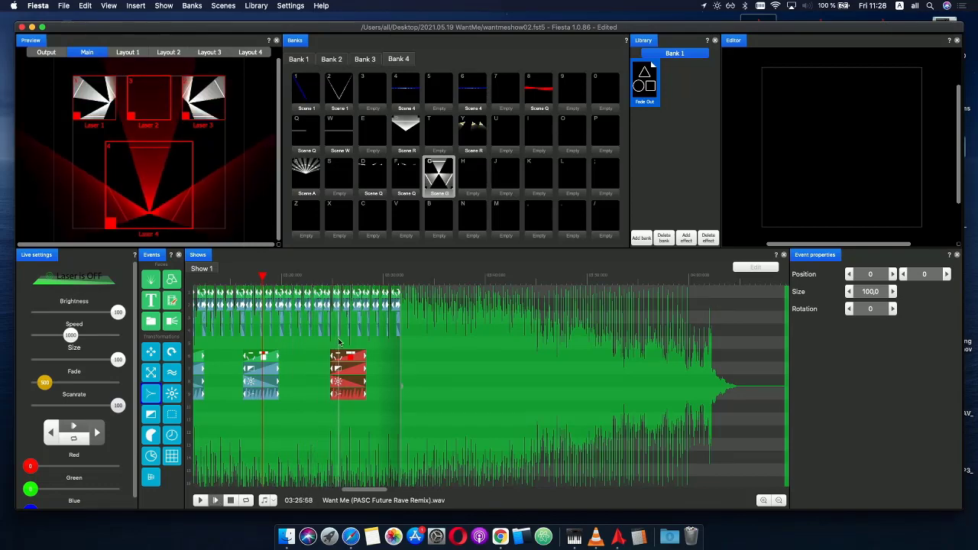
- Move the third red beam event and its transformations back to start at about 03:23:83 and play back from 03:17:73
scroll(324, 278, up, 10)
drag(436, 368, 332, 368)
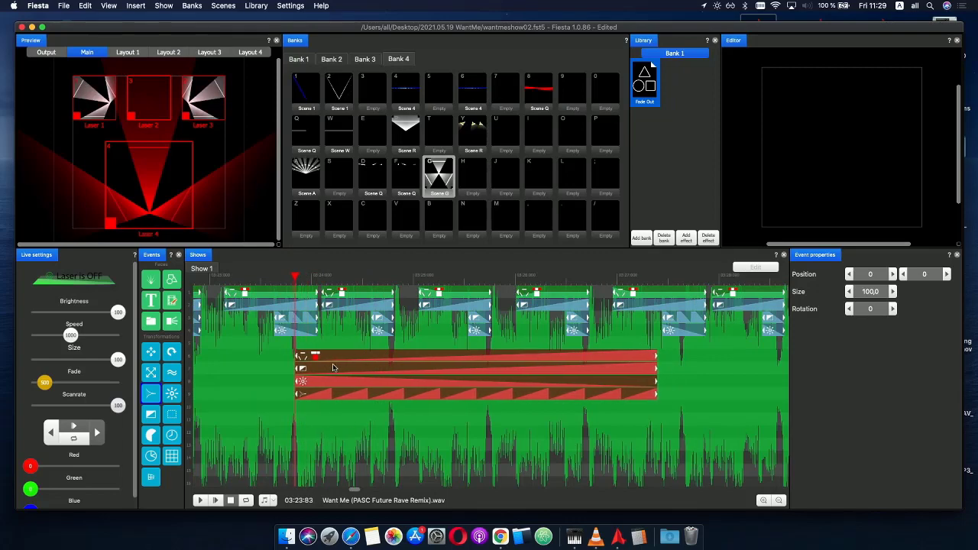
scroll(352, 386, down, 8)
scroll(360, 393, down, 5)
click(267, 288)
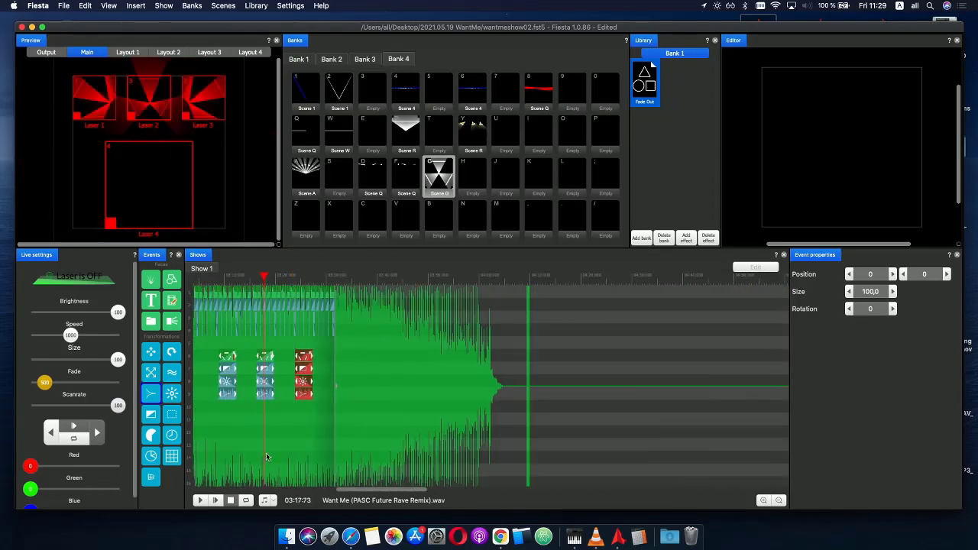
click(223, 501)
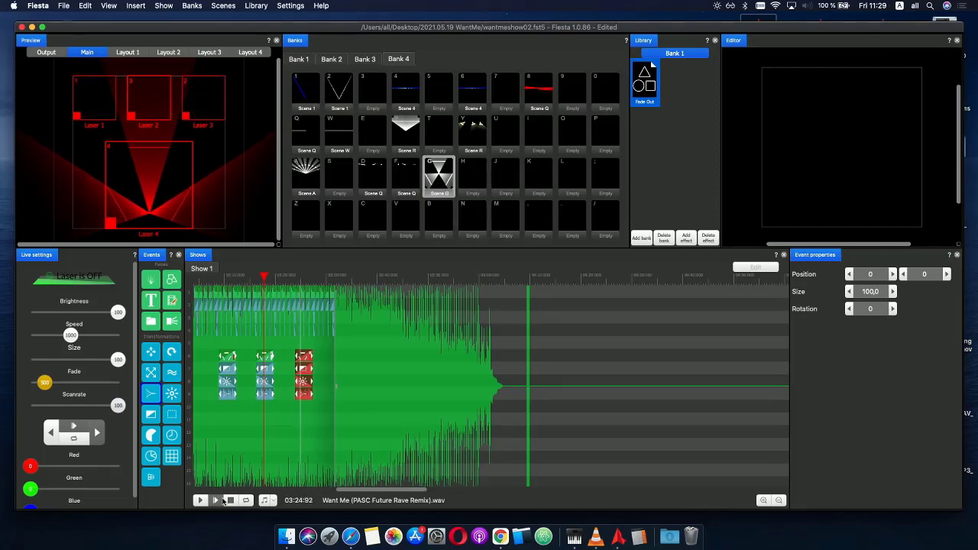
- Shift the third red beam event and its transformations to start at about 03:24:49 and play back from 03:19:77
click(302, 277)
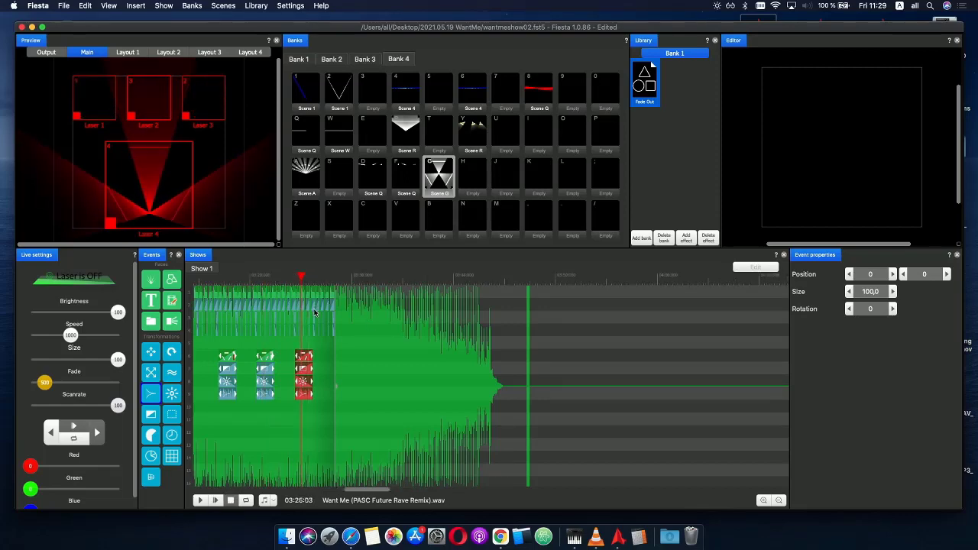
scroll(317, 334, up, 5)
drag(283, 357, 302, 358)
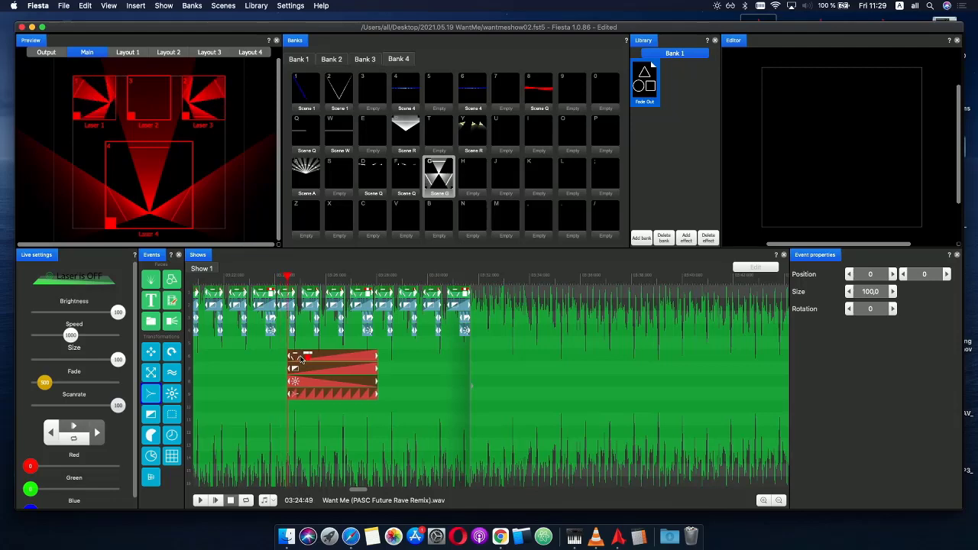
scroll(302, 355, down, 4)
click(263, 278)
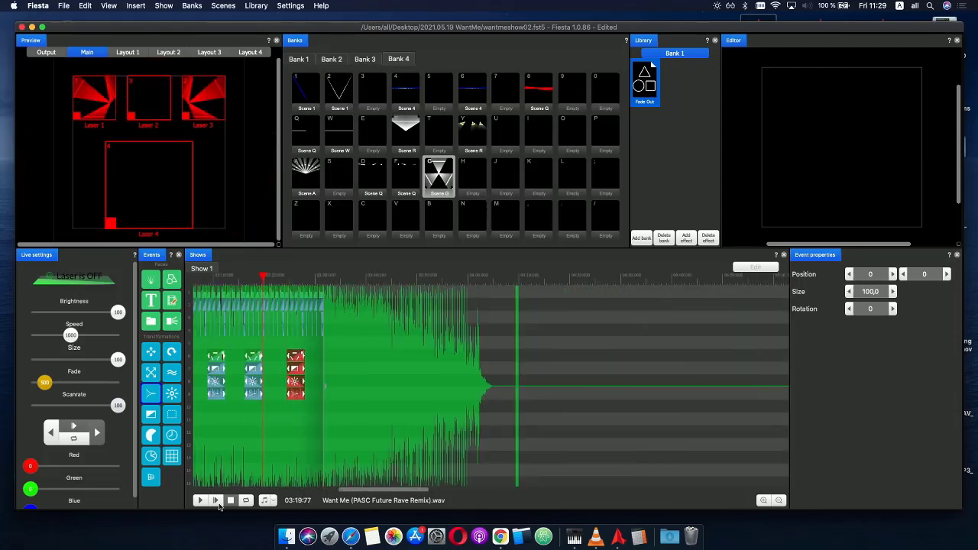
click(215, 500)
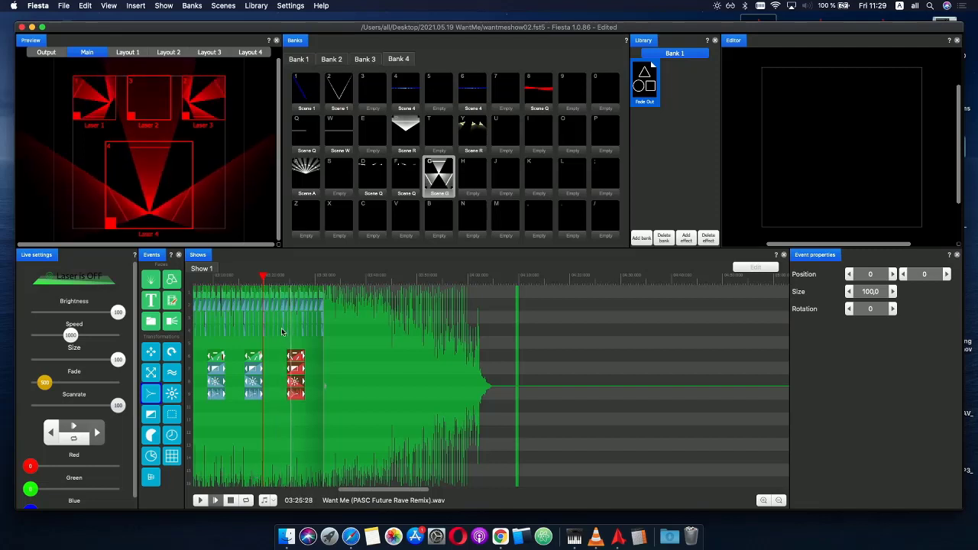
- Nudge the third red beam event and its transformations slightly earlier than 03:24:49 and play back from just before them
click(292, 278)
scroll(304, 367, up, 3)
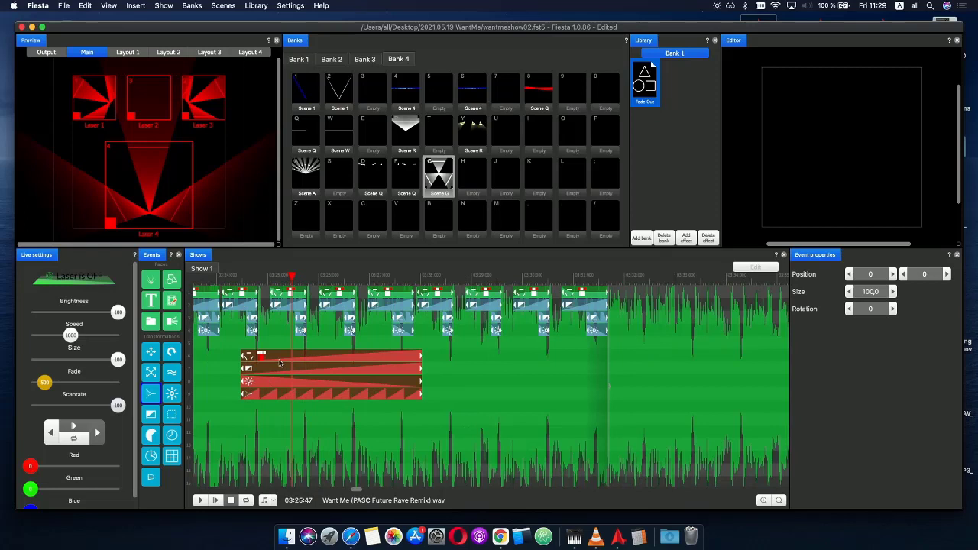
drag(279, 364, 270, 363)
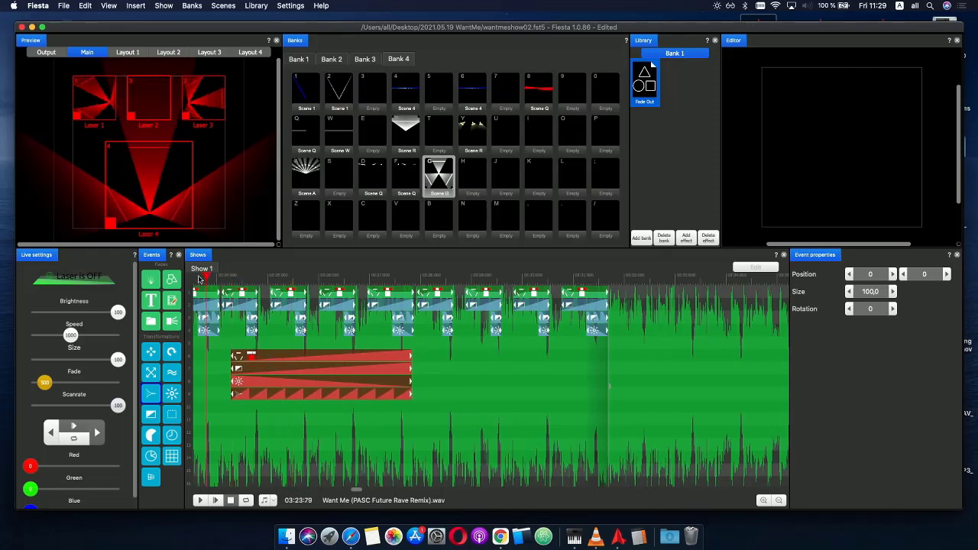
click(198, 279)
click(215, 500)
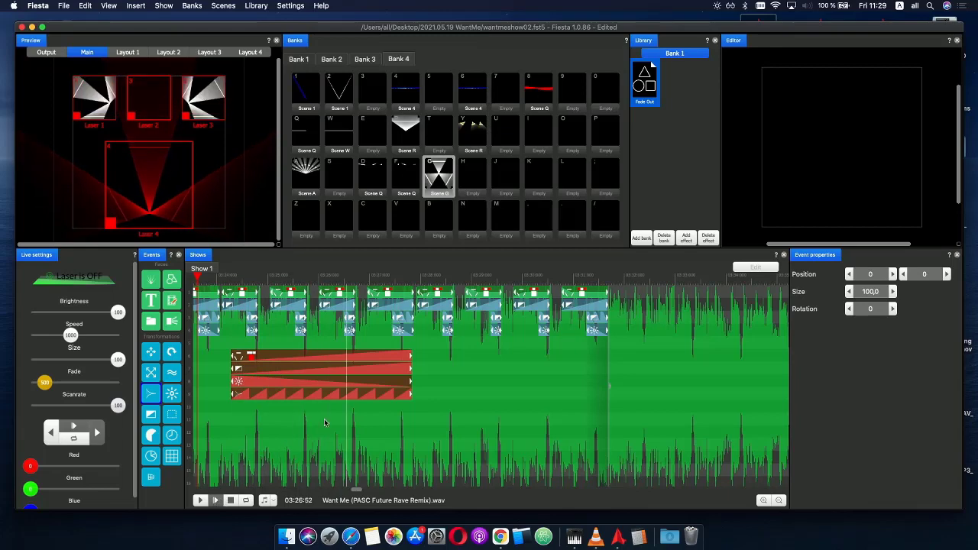
scroll(331, 421, down, 1)
scroll(344, 410, down, 1)
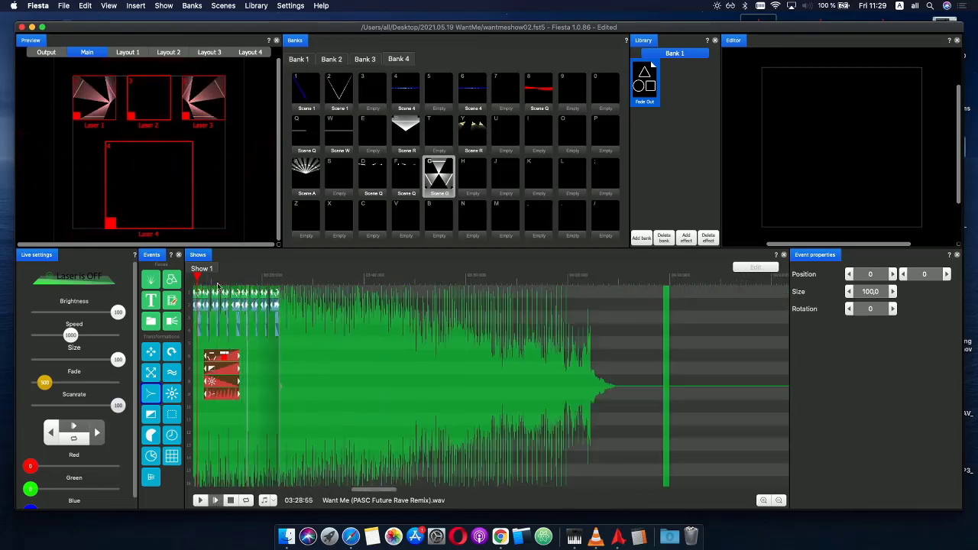
- Play back the sequence through all three red beam events and set the playhead to 03:21:68
drag(218, 280, 108, 283)
scroll(229, 275, down, 2)
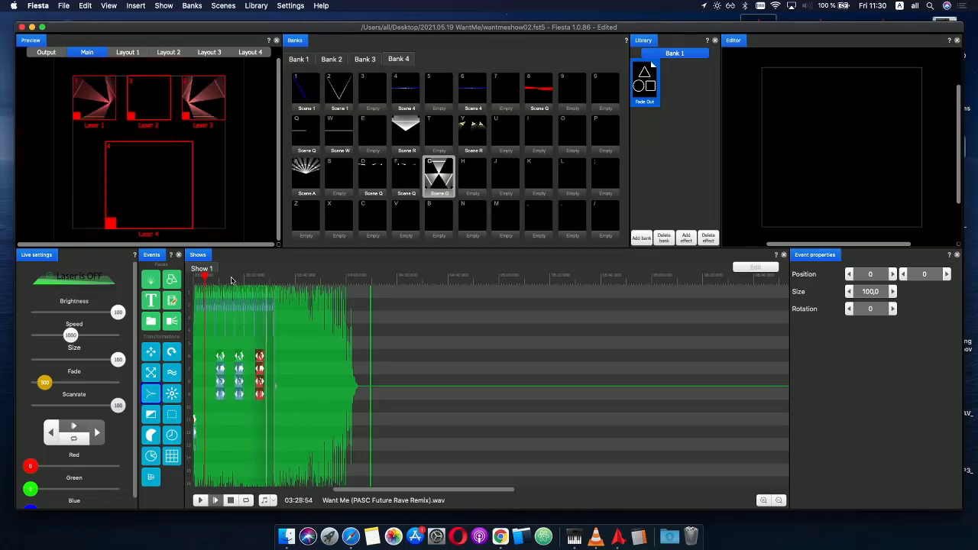
key(space)
drag(235, 280, 244, 282)
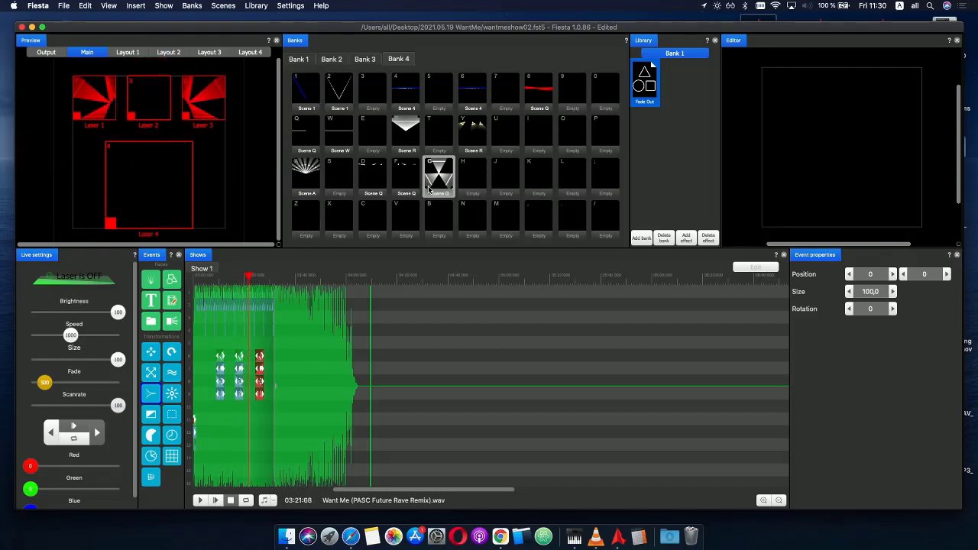
- Open the empty scene Z in Bank 4 for editing
click(310, 211)
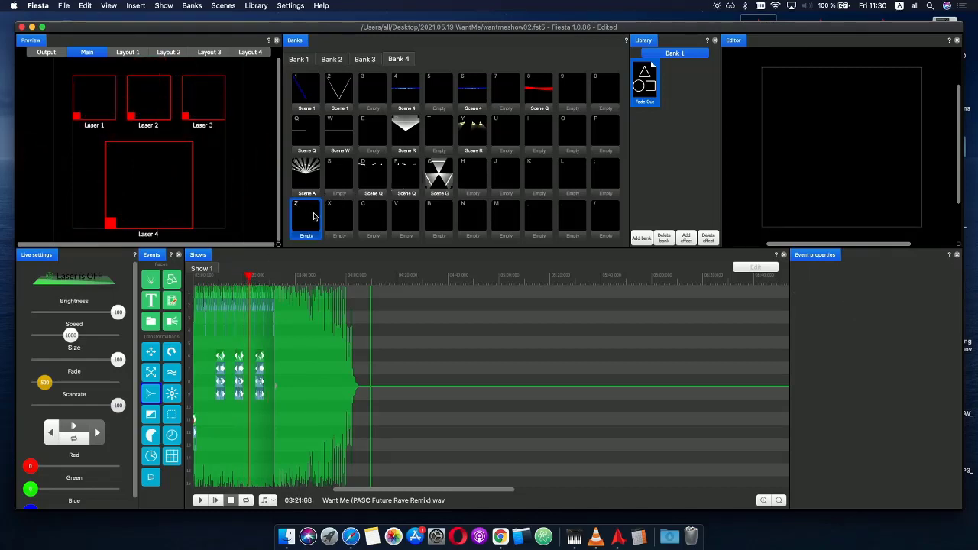
double_click(313, 218)
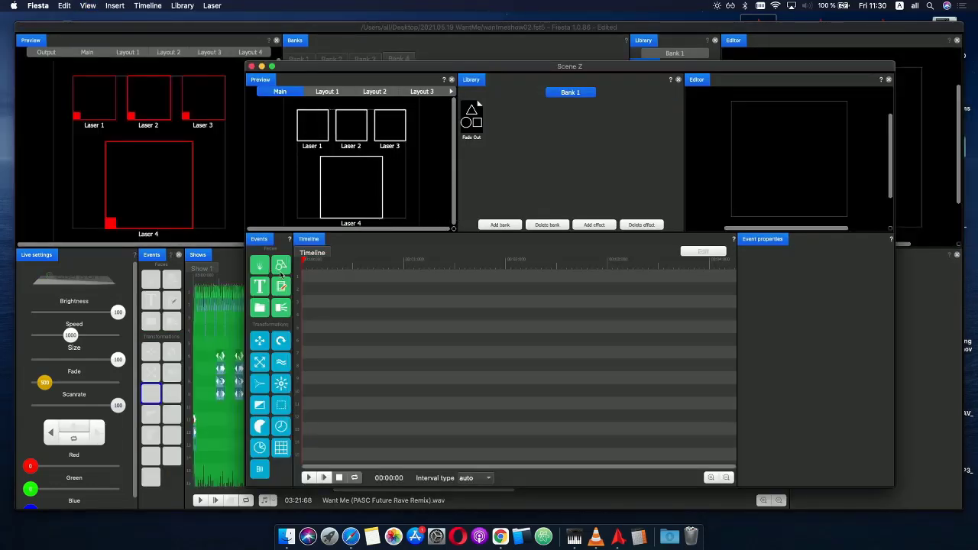
- Add a custom drawing event on track 1 at the start of scene Z and draw a four-segment white zigzag line across its frame
drag(293, 303, 321, 277)
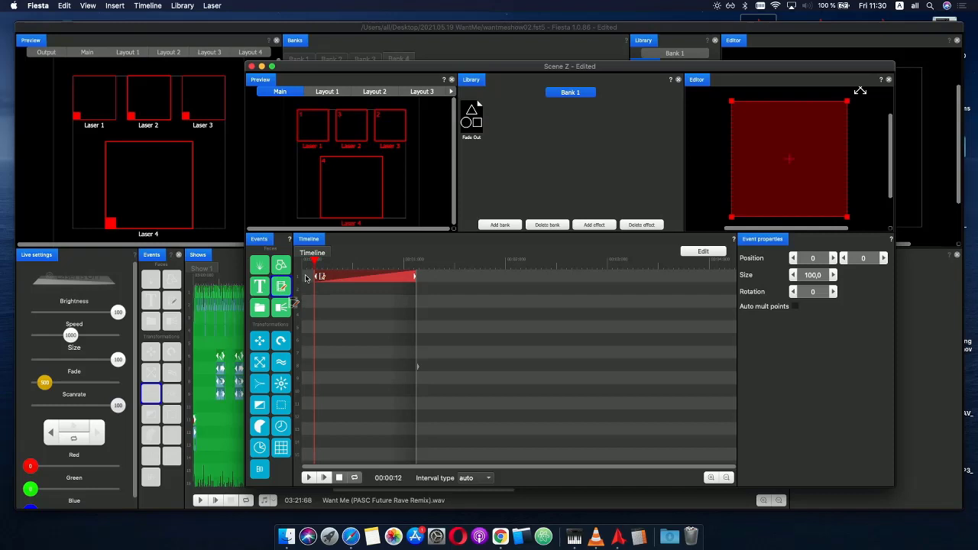
double_click(361, 283)
mouse_move(408, 253)
mouse_down()
mouse_move(467, 221)
mouse_move(528, 247)
mouse_move(543, 221)
mouse_move(560, 219)
mouse_move(616, 251)
mouse_up()
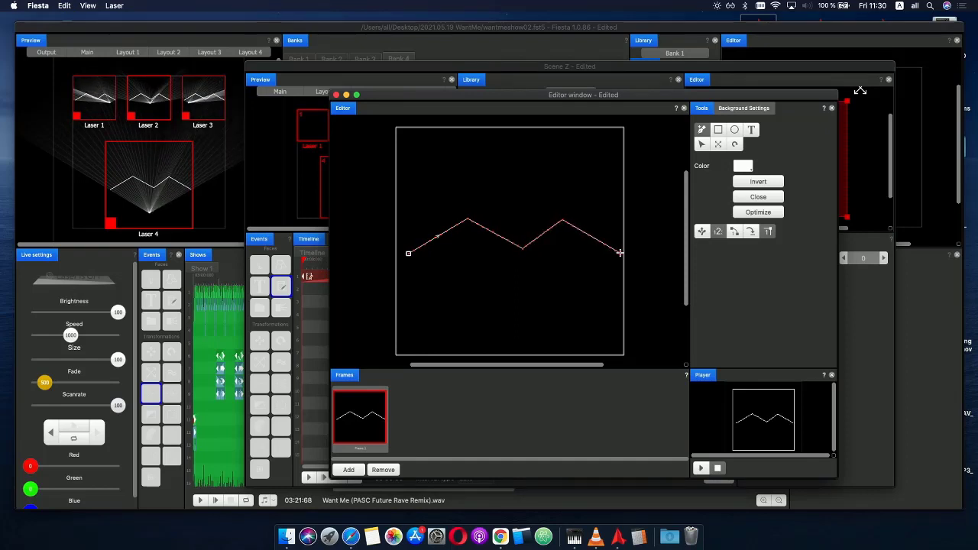
key(Escape)
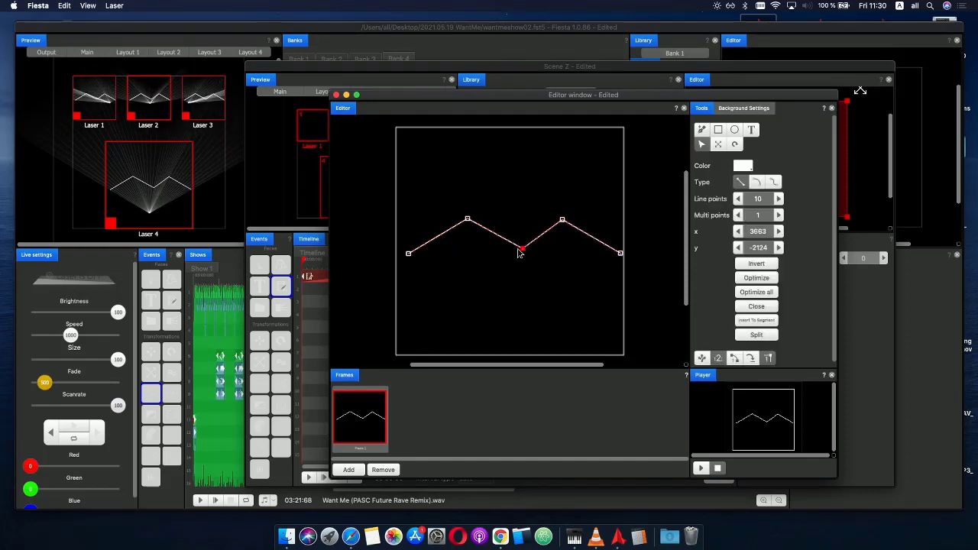
- Raise the zigzag's middle point slightly, convert all points to smooth curves, and adjust the end handles into a symmetrical double arch
drag(518, 253, 519, 252)
drag(404, 196, 705, 304)
key(s)
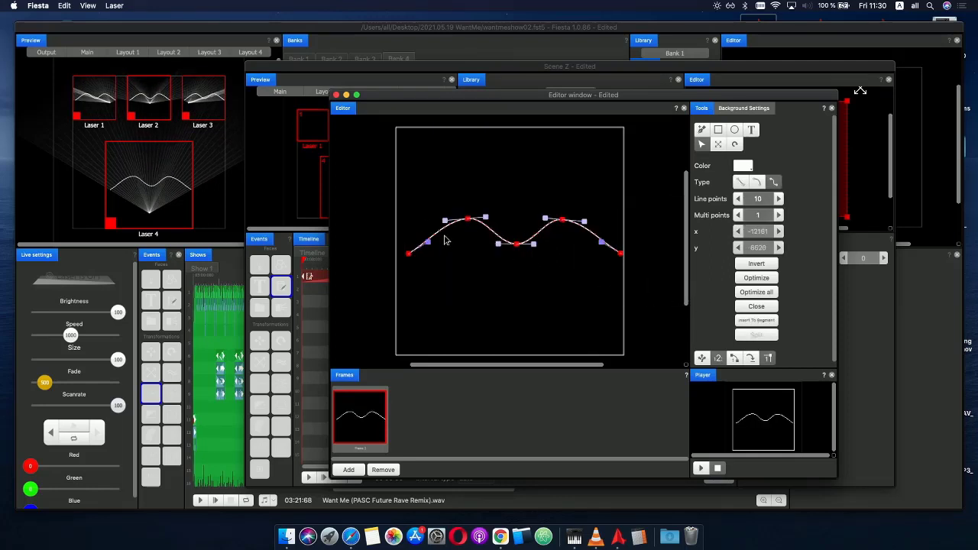
drag(430, 244, 418, 239)
click(517, 244)
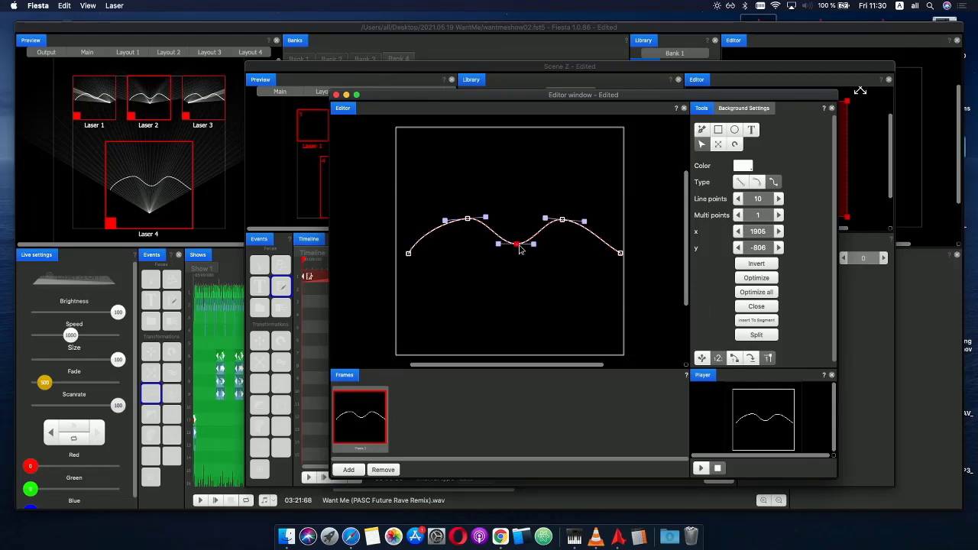
click(618, 254)
drag(604, 243, 558, 223)
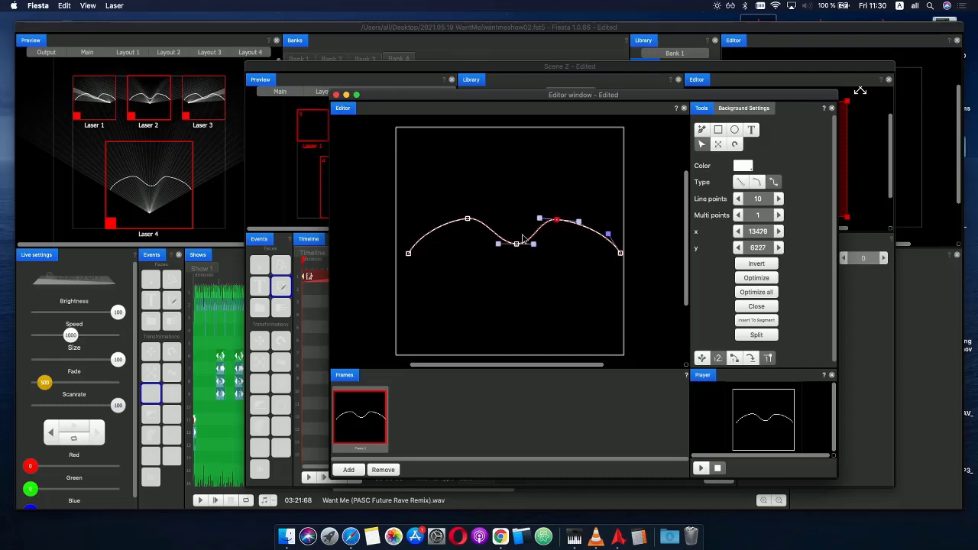
- Set the line points to 57 for all points of the curve and close the drawing editor
drag(392, 217, 689, 291)
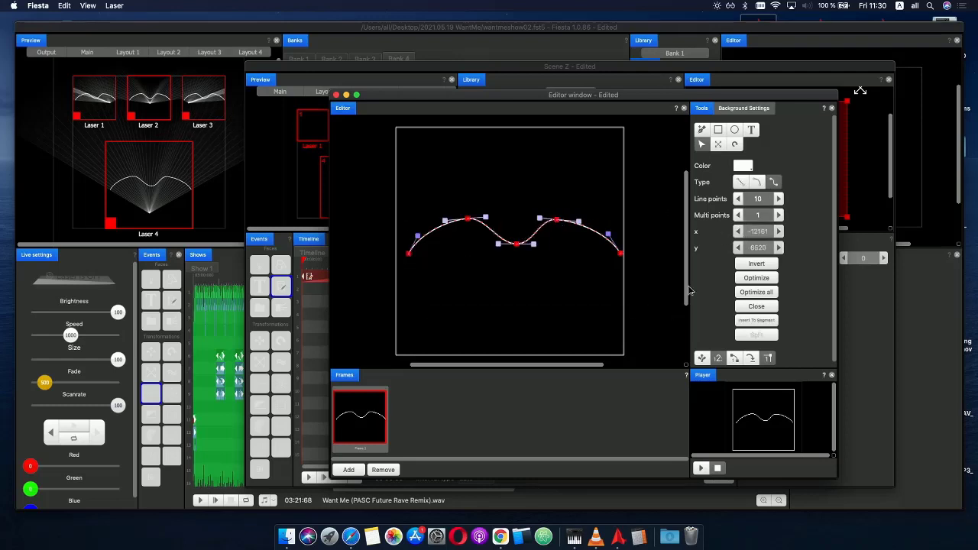
scroll(766, 202, up, 20)
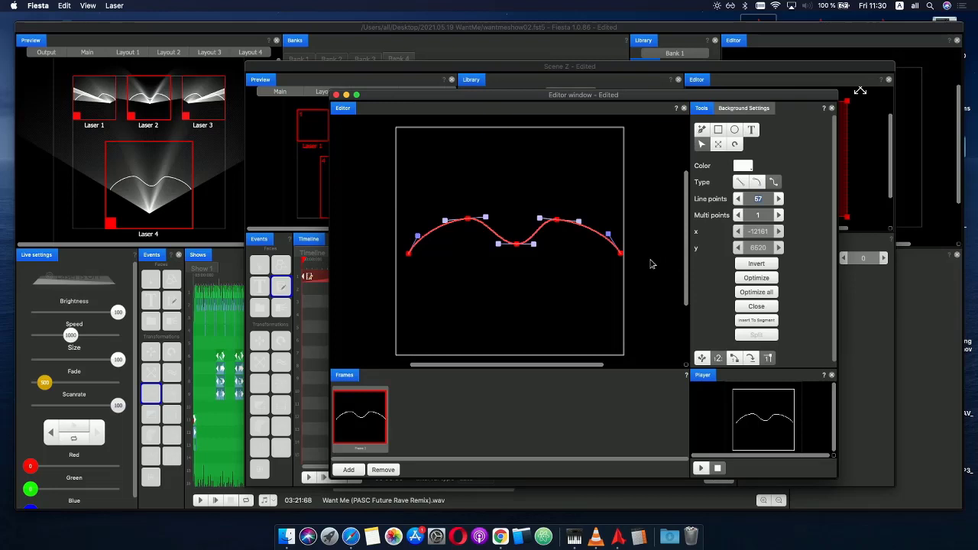
click(336, 95)
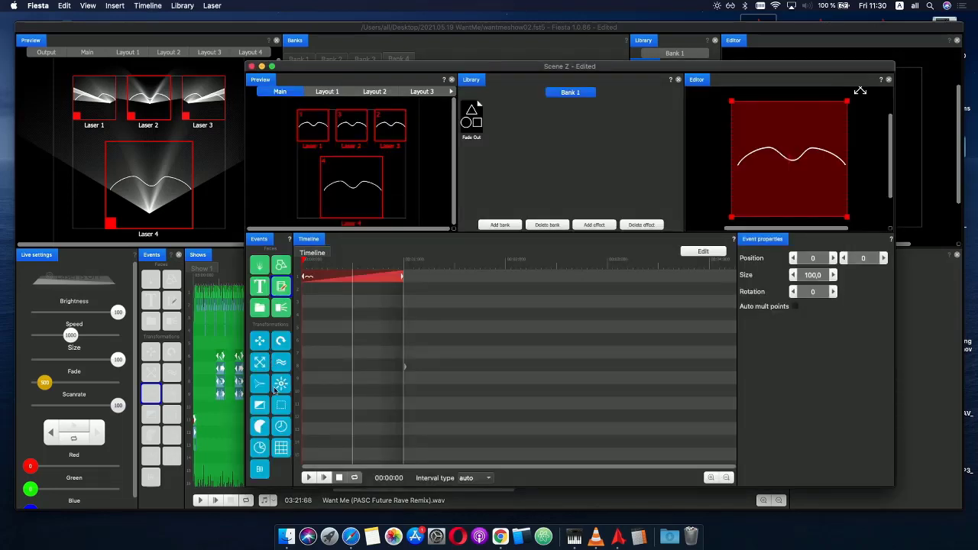
- Add a color transformation on track 2 with a gradient running from black through red to white at the center and back to black
drag(260, 407, 353, 273)
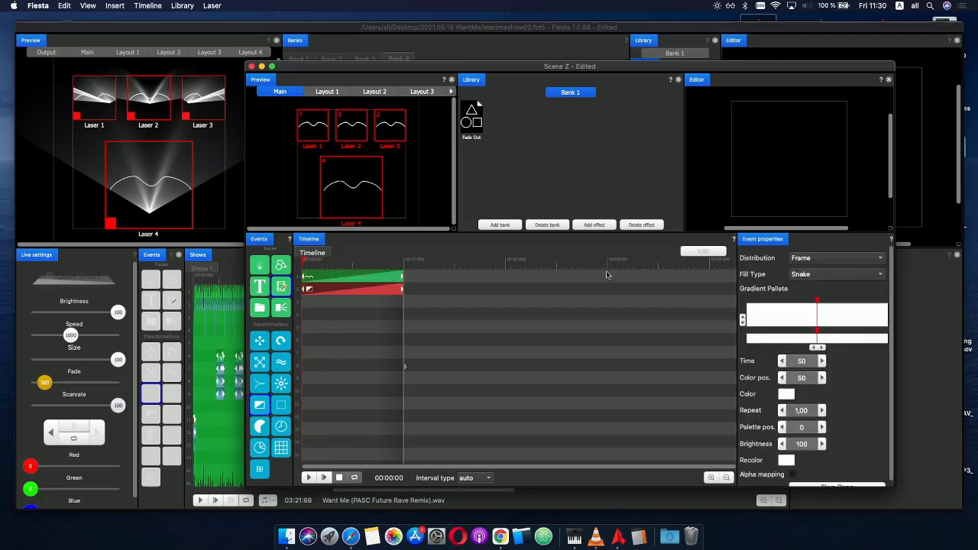
click(764, 340)
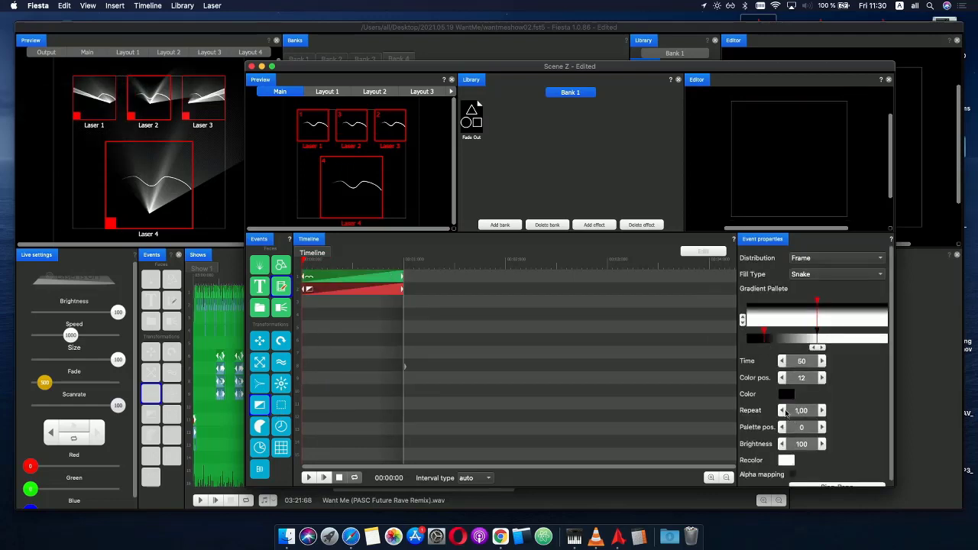
drag(772, 339, 784, 340)
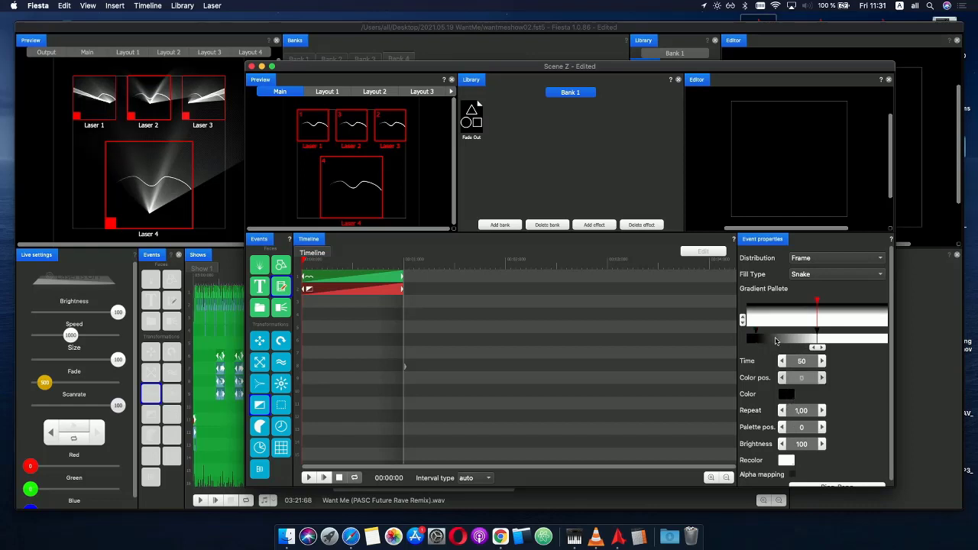
click(787, 396)
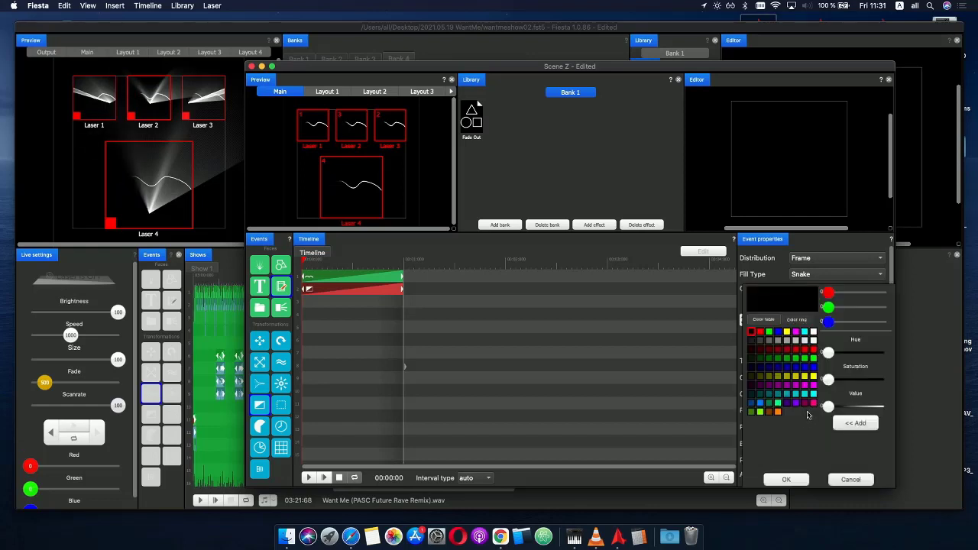
click(761, 331)
key(Return)
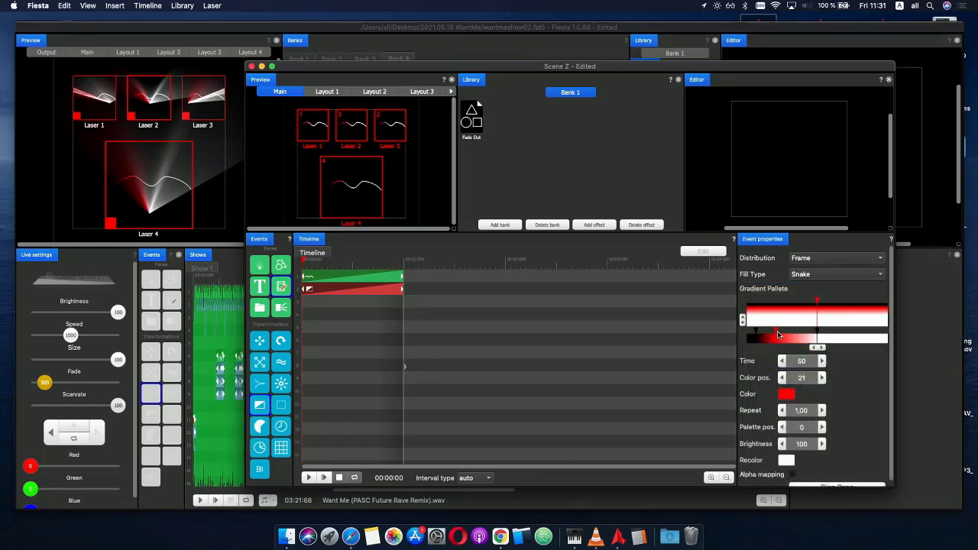
click(861, 340)
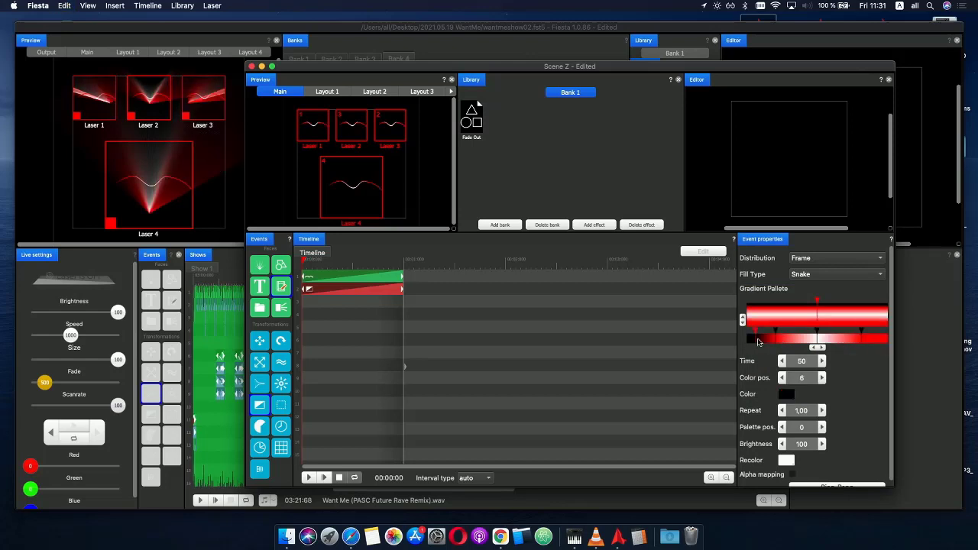
drag(870, 339, 914, 341)
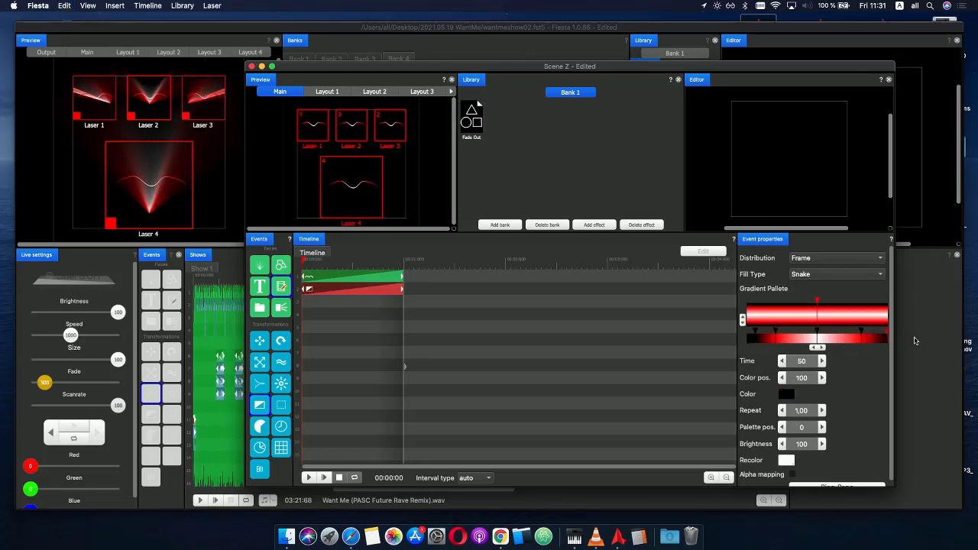
click(757, 343)
- Add a wave transformation on track 3, set its period to 99, and scrub through the scene to preview it
drag(285, 368, 391, 267)
double_click(341, 306)
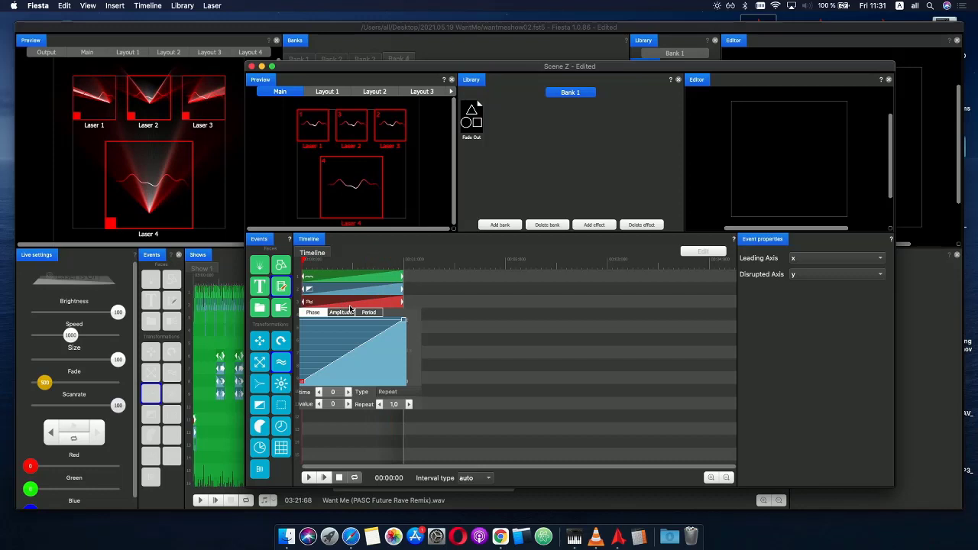
click(345, 315)
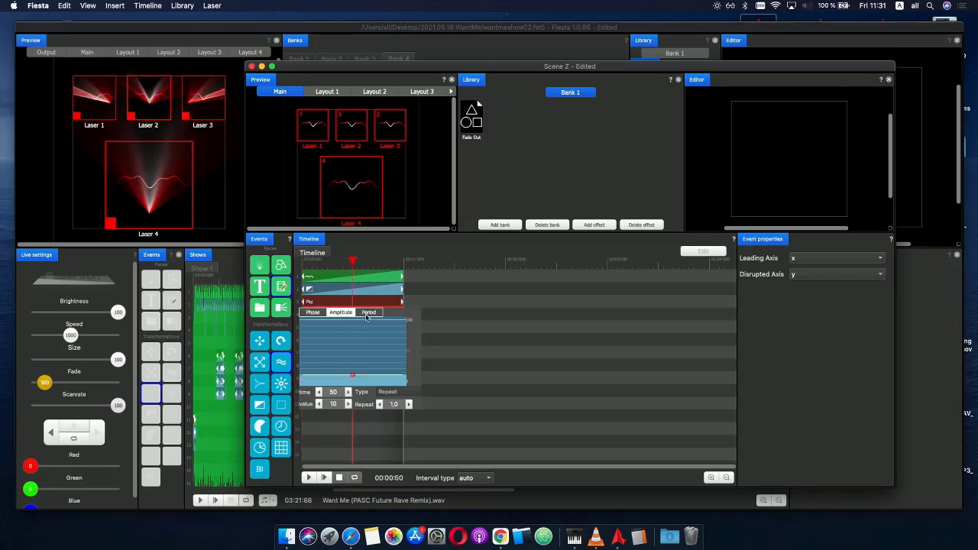
click(369, 314)
drag(352, 352, 343, 321)
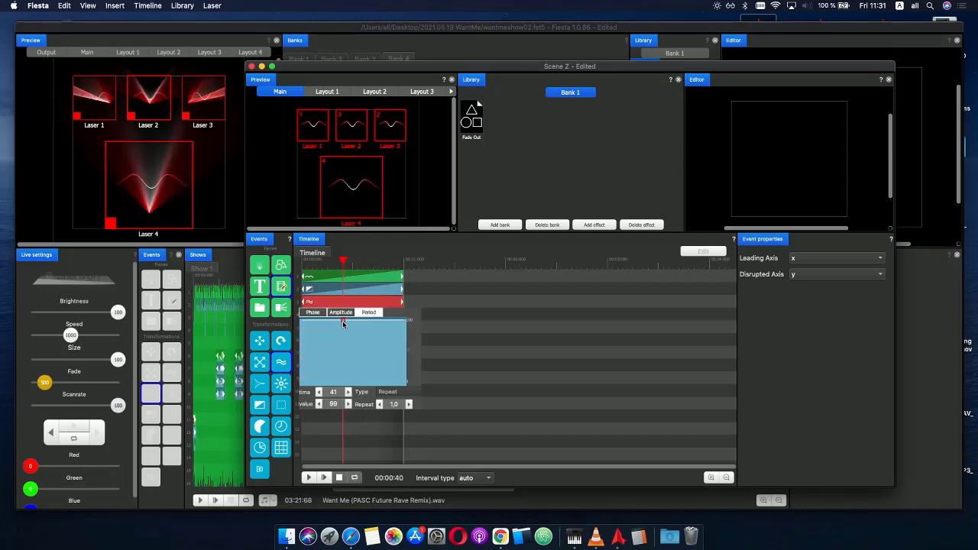
click(297, 263)
drag(305, 262, 413, 260)
drag(304, 256, 371, 259)
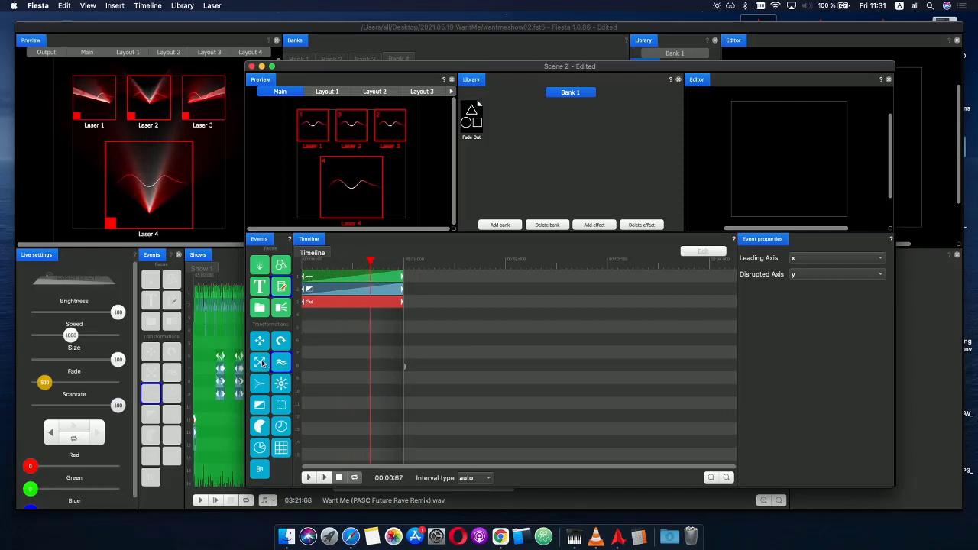
- Add a move transformation on track 4 with a short custom path going straight up through the center
drag(259, 343, 310, 327)
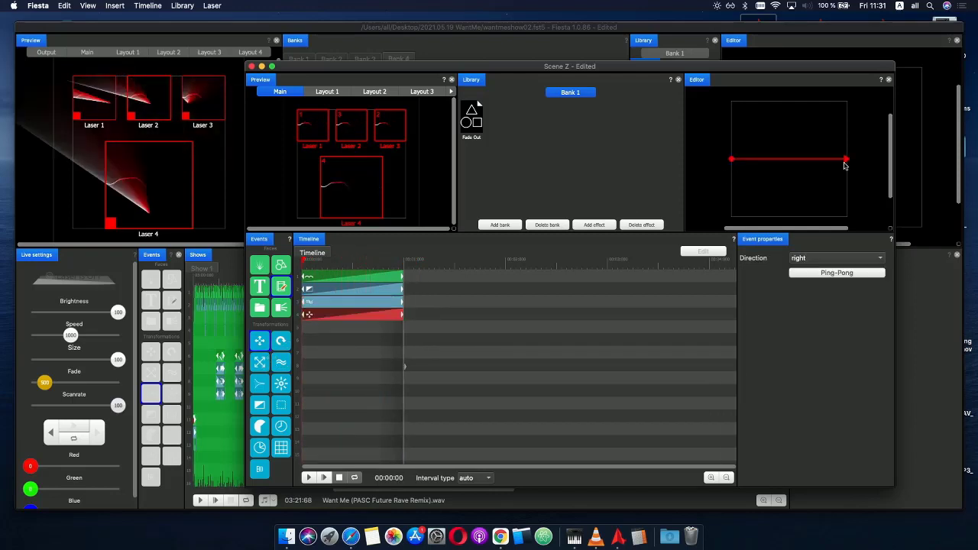
drag(847, 162, 738, 135)
drag(733, 161, 795, 172)
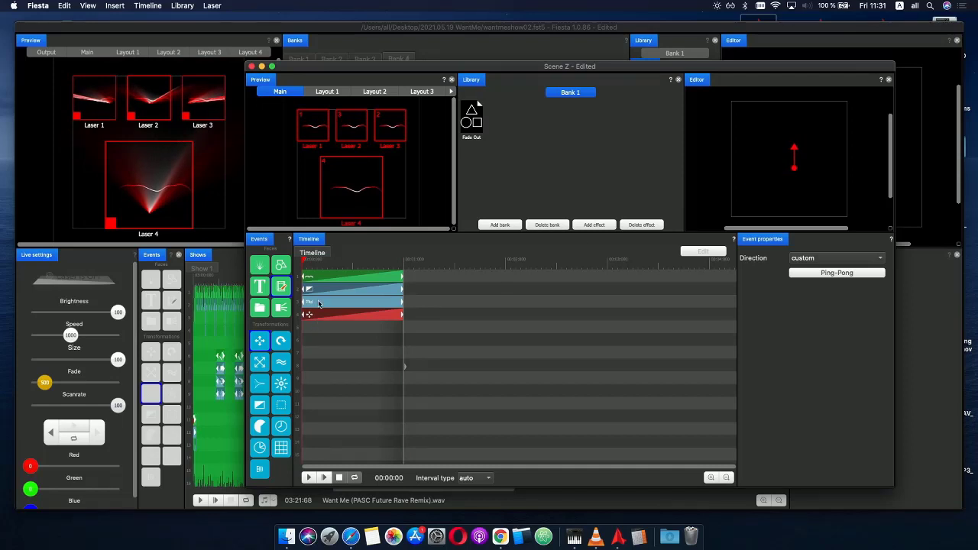
drag(310, 263, 342, 271)
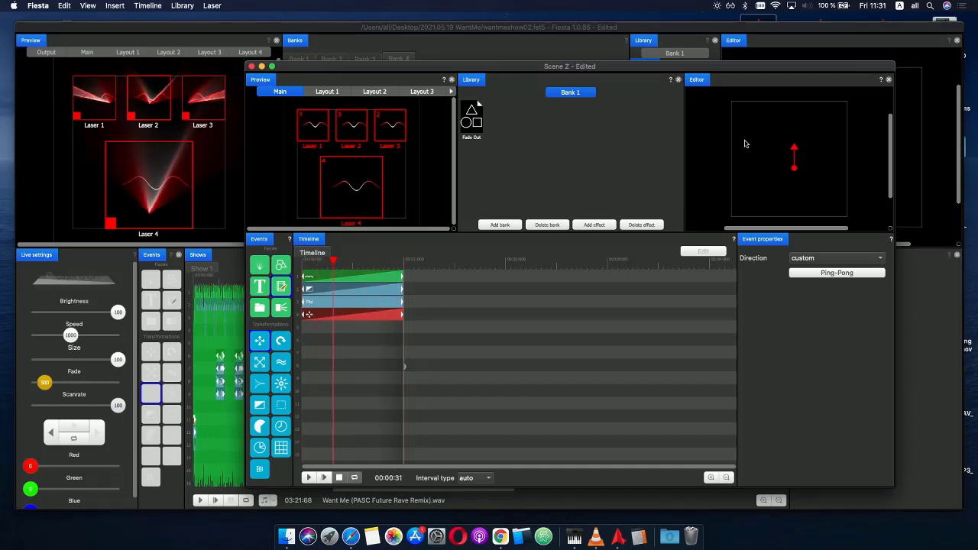
drag(794, 168, 793, 168)
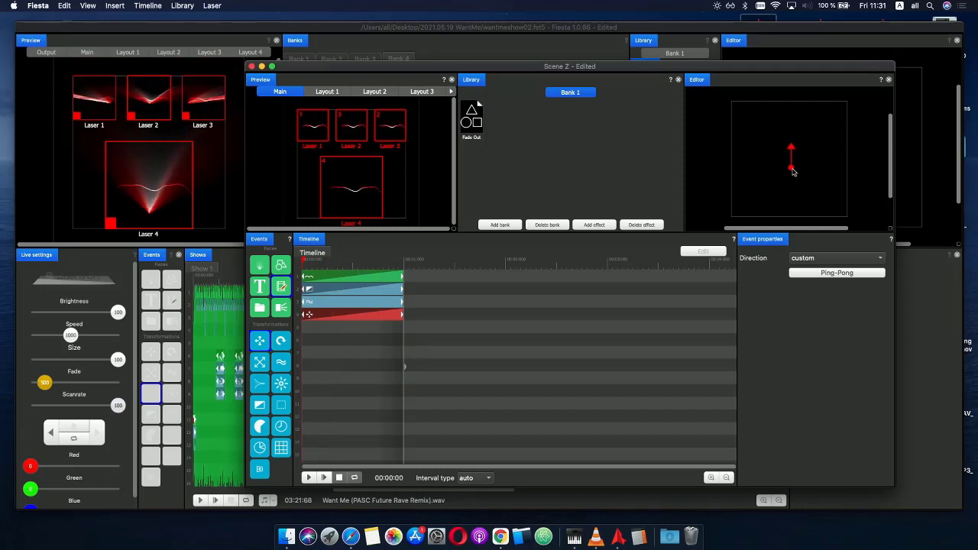
- Scrub and play back scene Z from its start to check the moving wave
drag(308, 265, 359, 266)
click(305, 266)
click(309, 478)
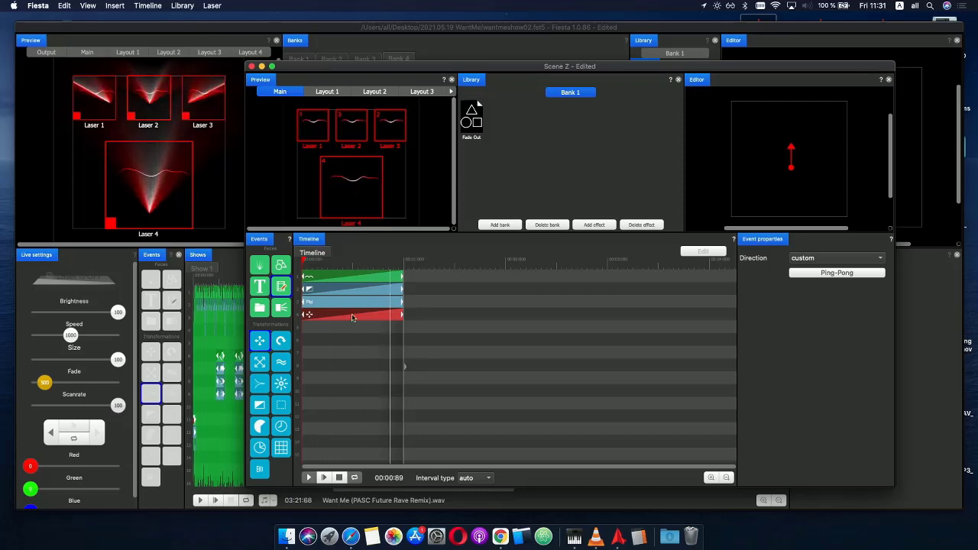
click(300, 266)
- Shape the drawing event's brightness curve to rise quickly from 0 and fade out to 0 at the end, and play the scene
double_click(323, 277)
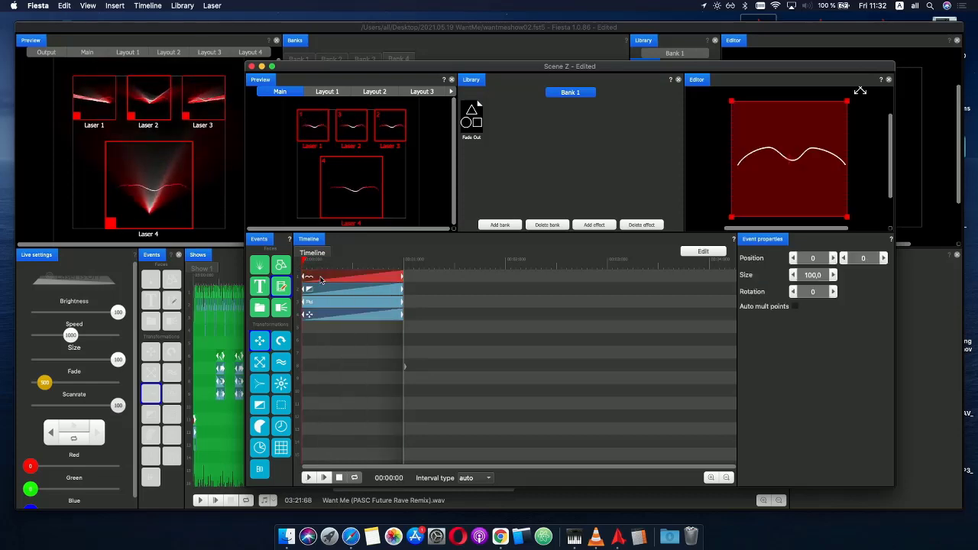
click(336, 287)
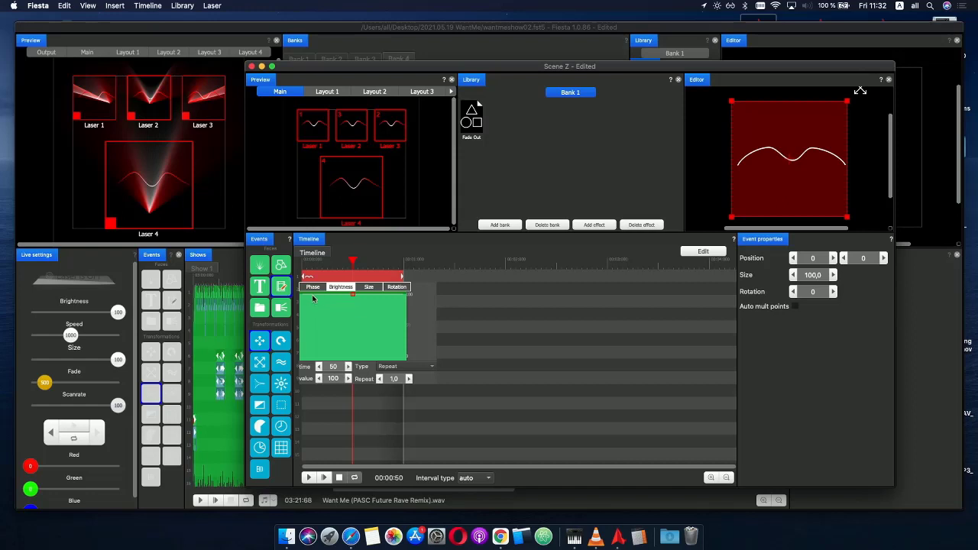
click(311, 299)
drag(315, 294, 277, 392)
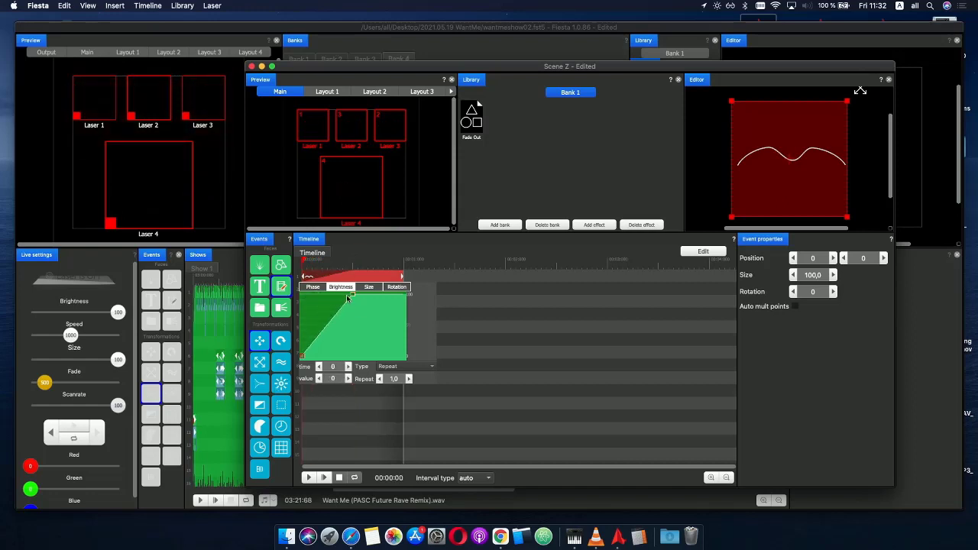
drag(348, 299, 309, 296)
click(371, 299)
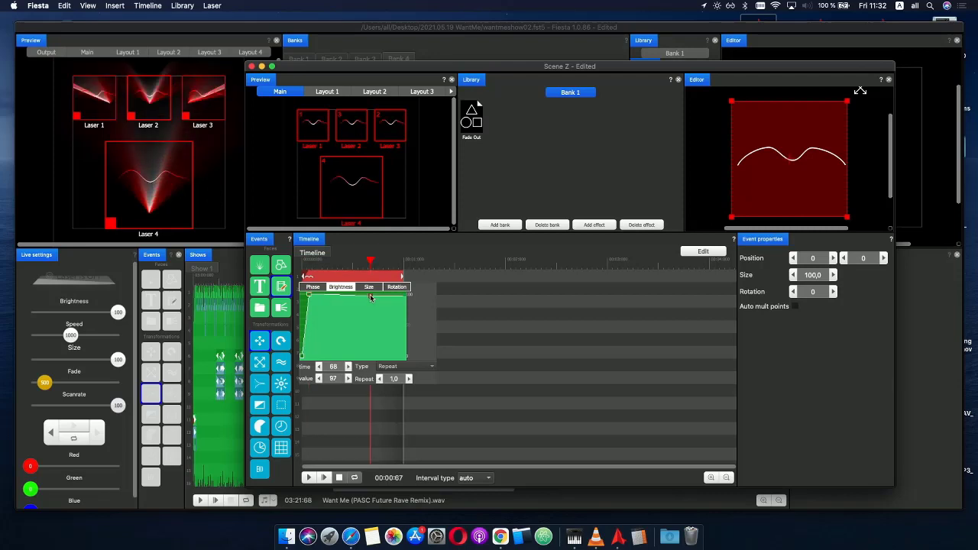
drag(370, 301, 447, 409)
click(489, 320)
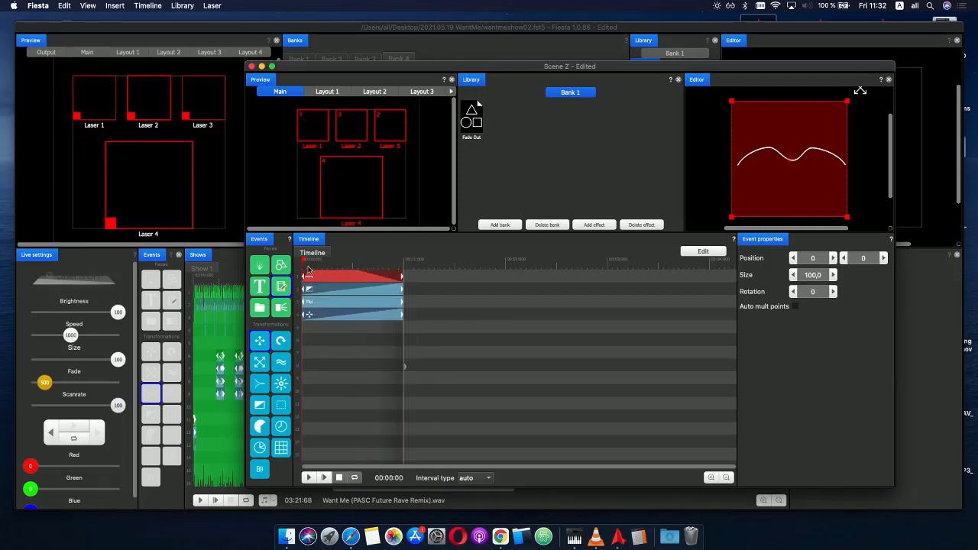
key(space)
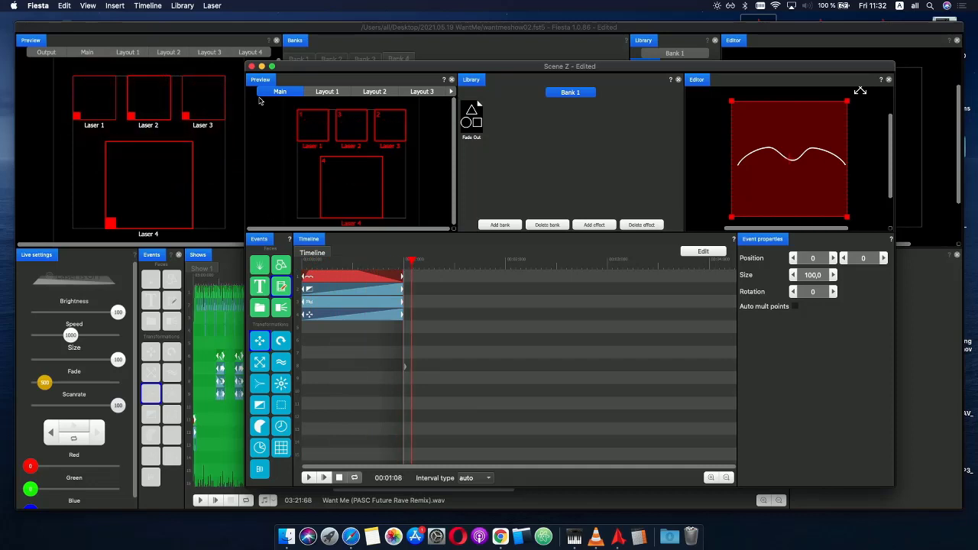
- Close the scene window, select scene Z in Bank 4, and play back the show from 03:11:32
click(251, 66)
click(308, 219)
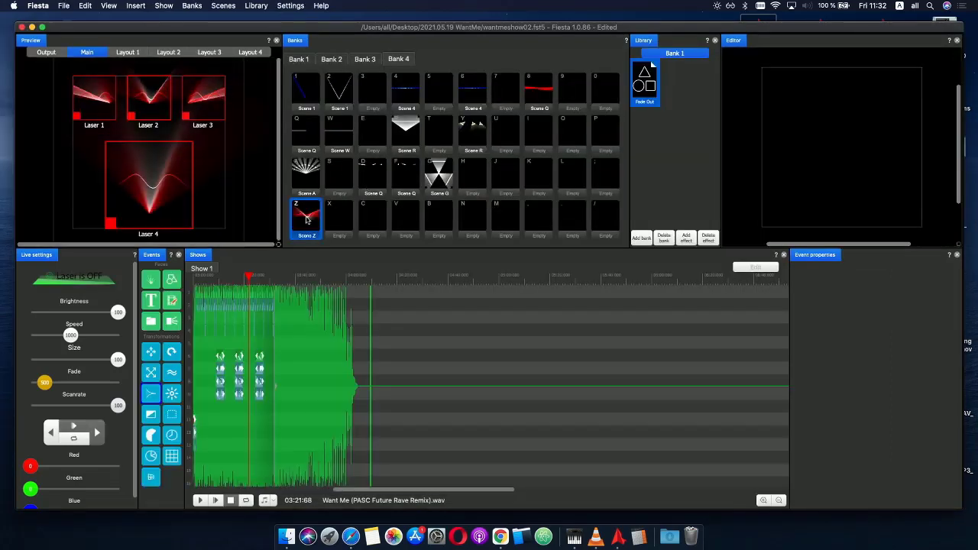
click(237, 277)
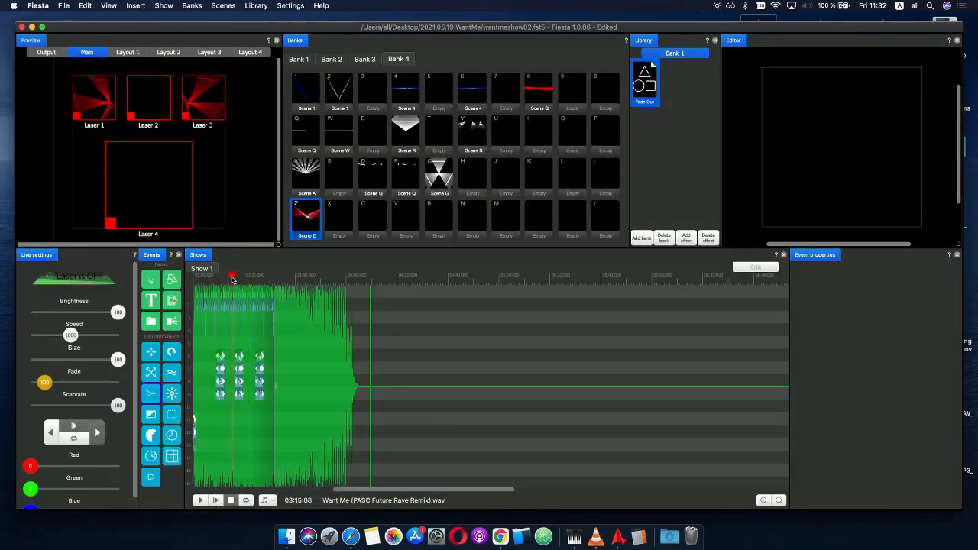
scroll(252, 298, up, 3)
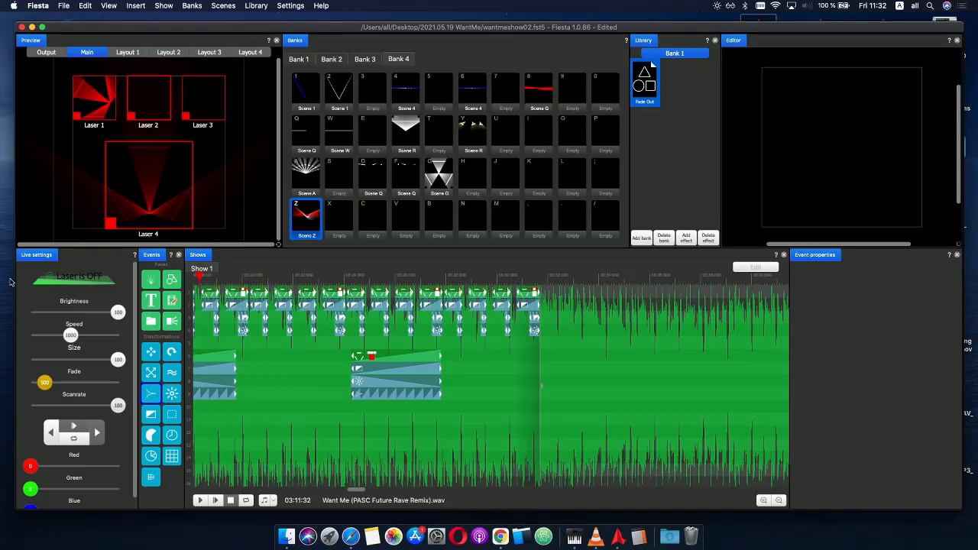
key(space)
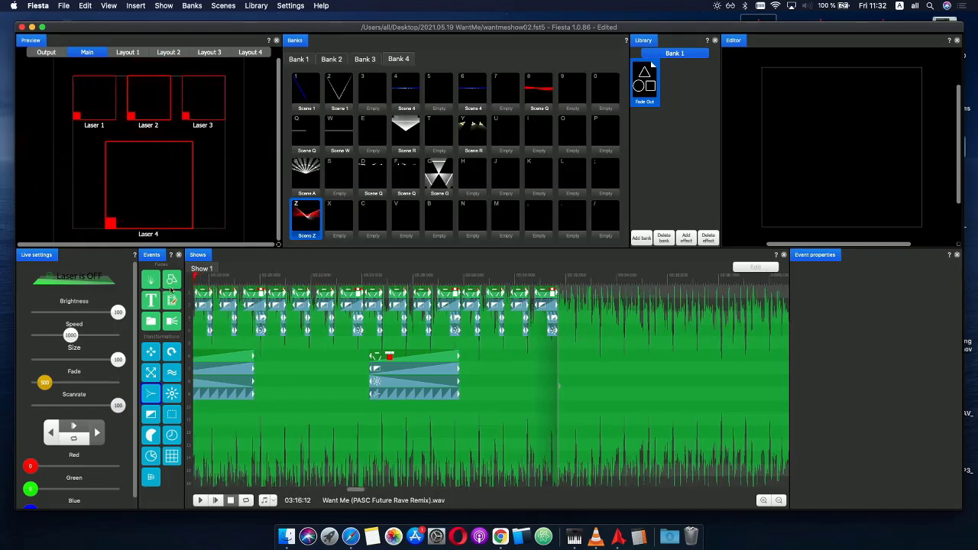
- Stop playback, place scene Z on track 10 between the second and third beam groups, and stretch it to end at 03:24:01
key(space)
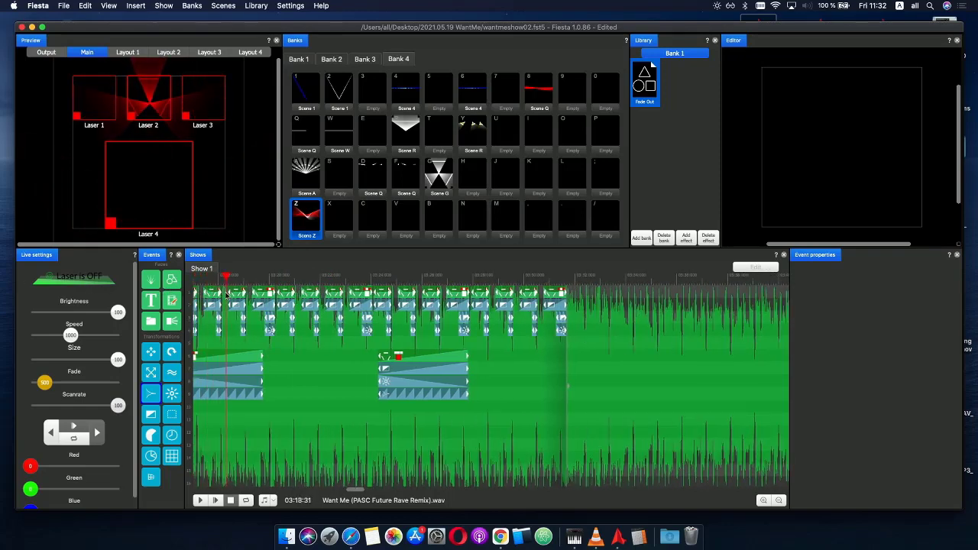
drag(299, 226, 266, 409)
drag(290, 408, 340, 411)
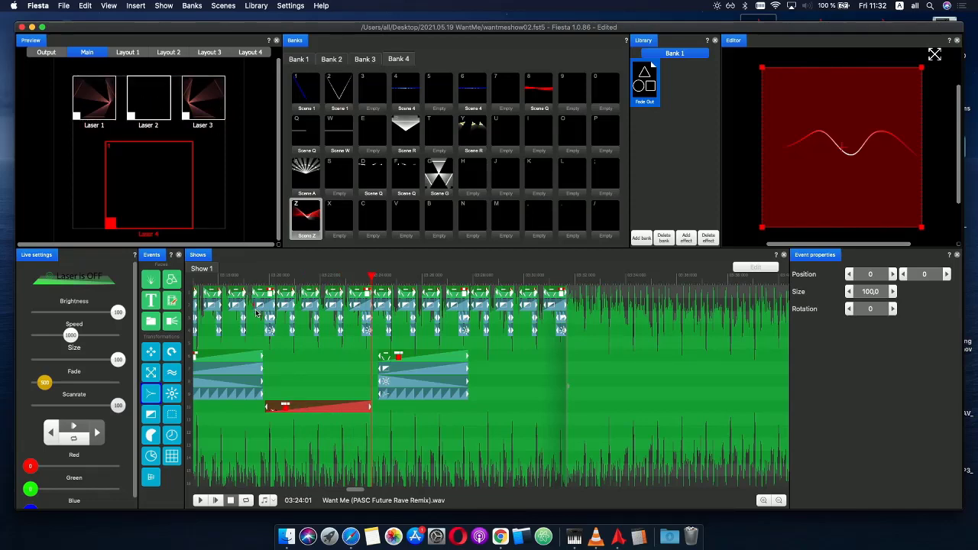
- Play back the show from 03:09:71 to check the placed scene Z event
scroll(256, 311, down, 3)
click(299, 285)
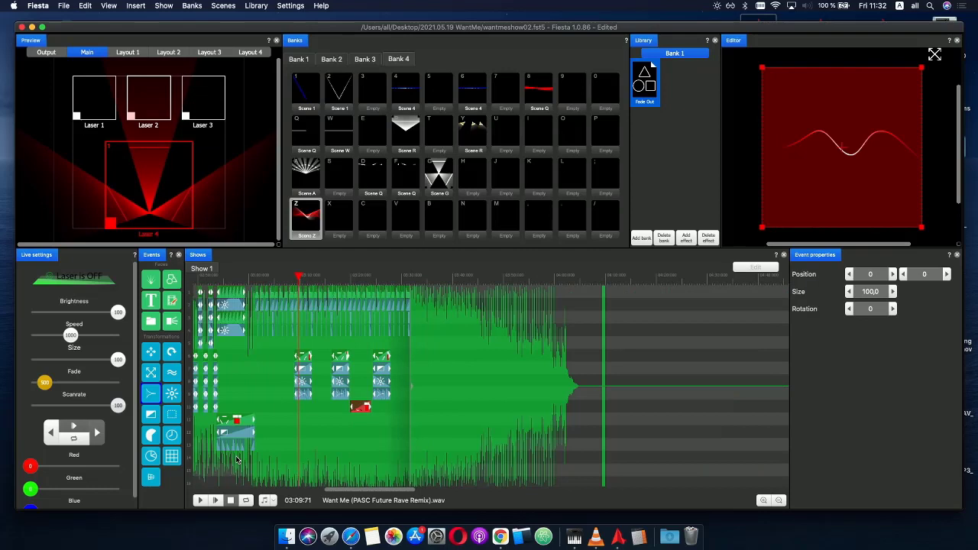
click(204, 501)
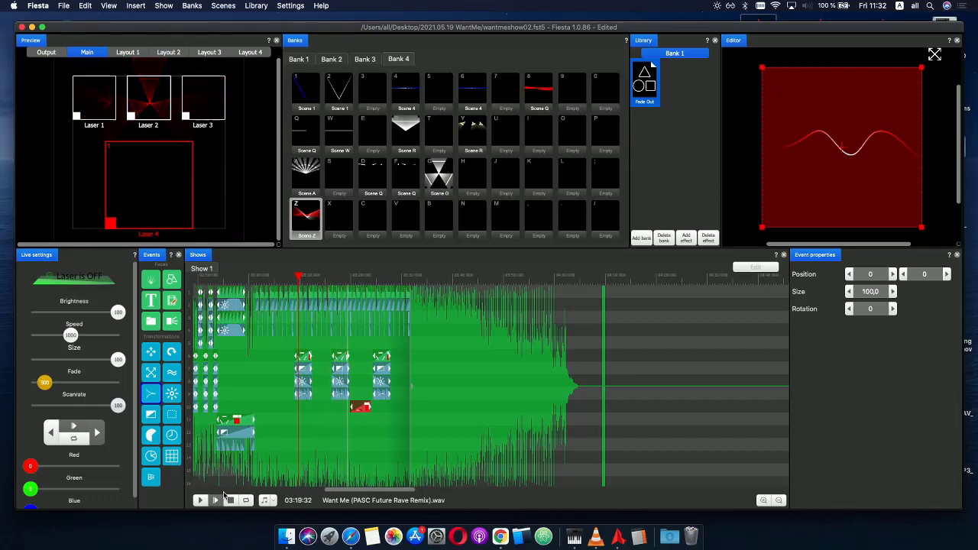
- Move the scene Z event on track 10 to start at about 03:18:11 and shorten it to end at 03:21:93
click(346, 282)
scroll(383, 393, up, 5)
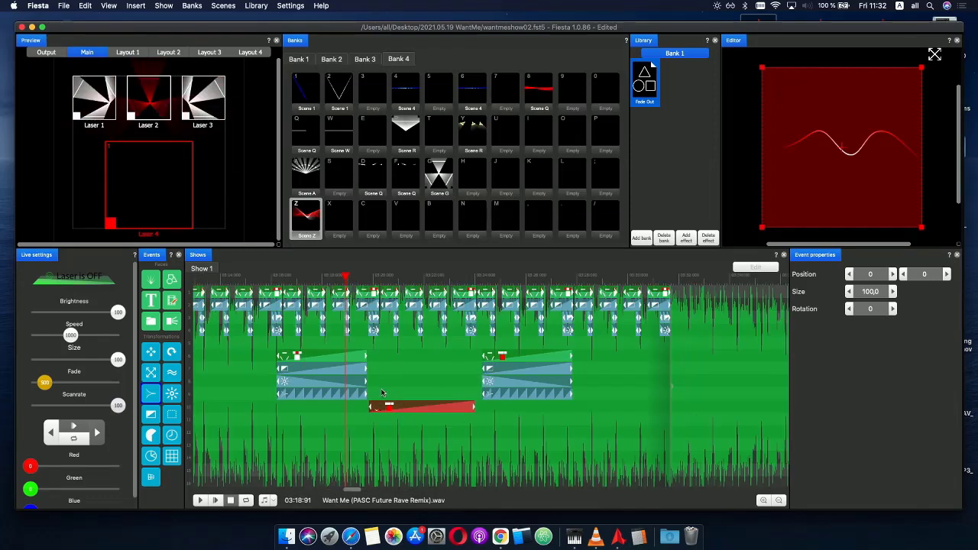
drag(370, 409, 321, 410)
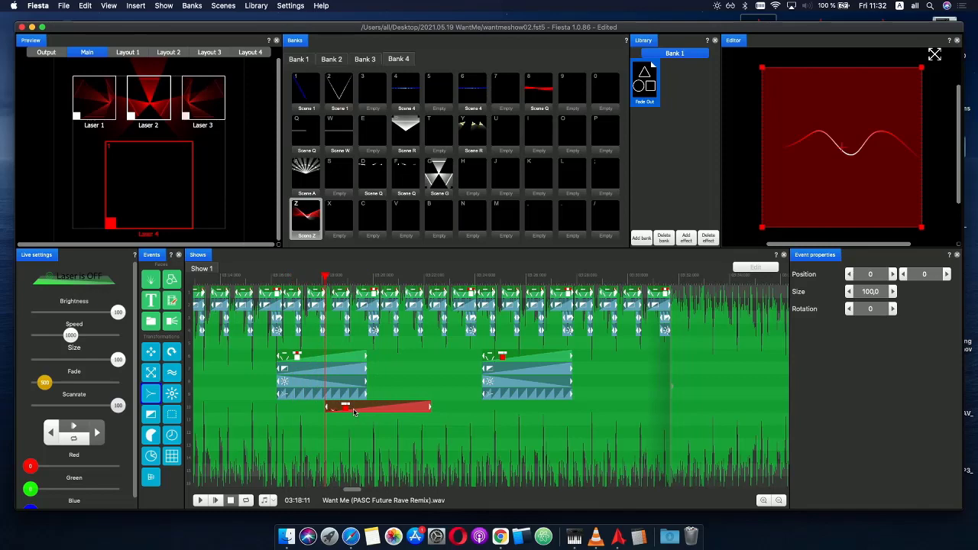
drag(429, 408, 378, 411)
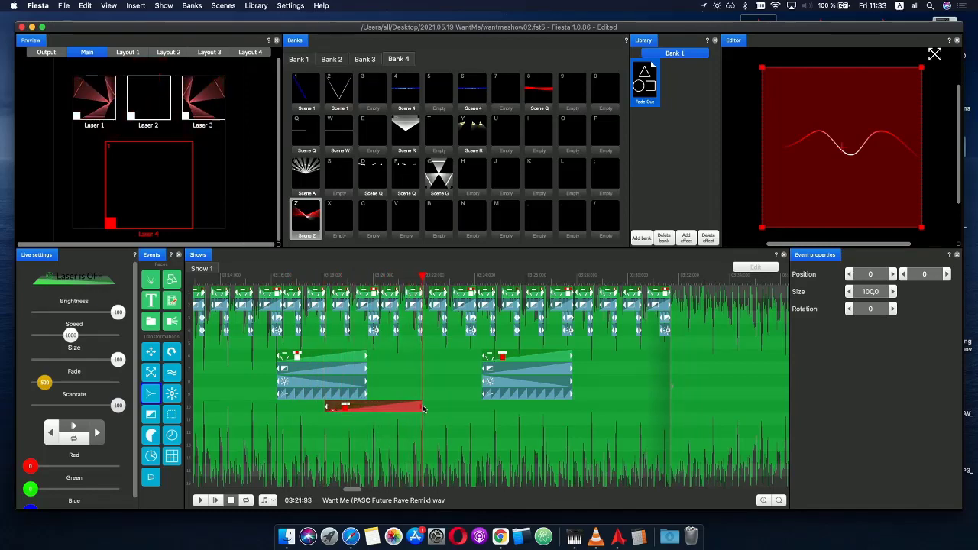
- Play back the show from 03:13:73 through the repositioned scene Z event, then stop playback
scroll(437, 411, down, 5)
scroll(339, 305, down, 1)
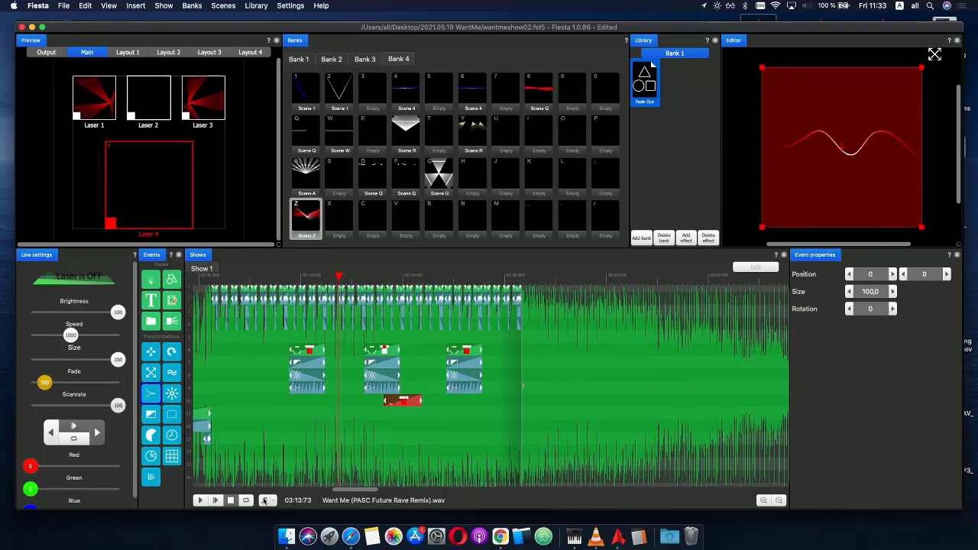
click(216, 500)
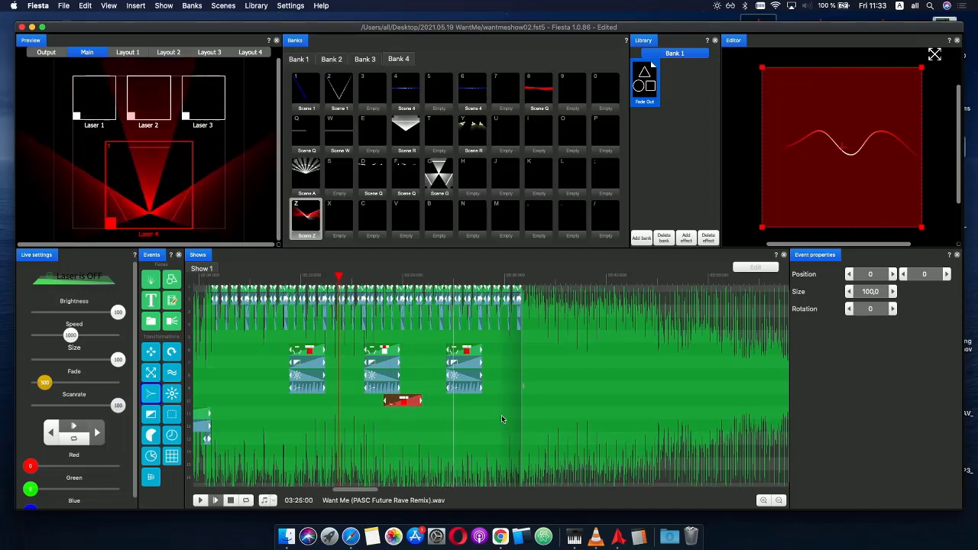
key(space)
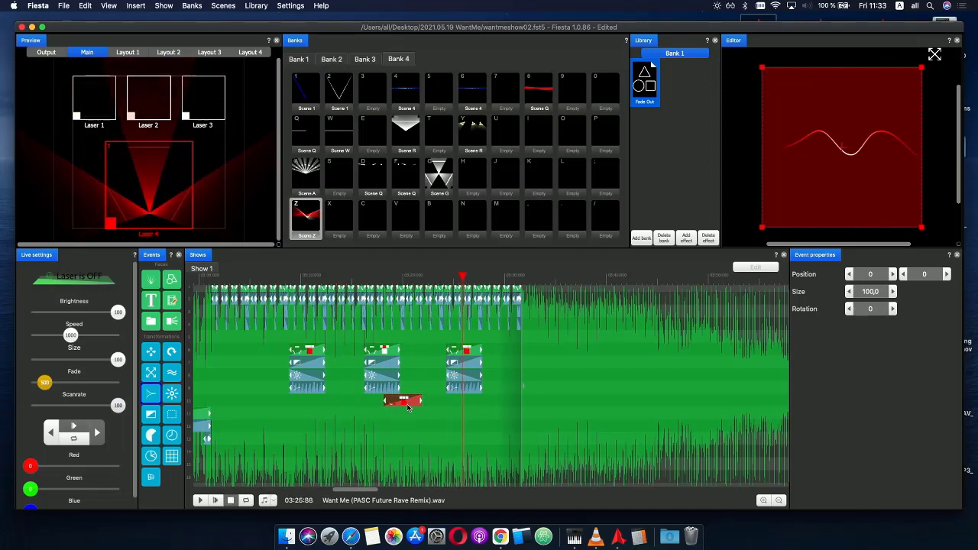
- Paste a copy of the scene Z event on track 10 and align its start to the beat at 03:25:76
key(super+v)
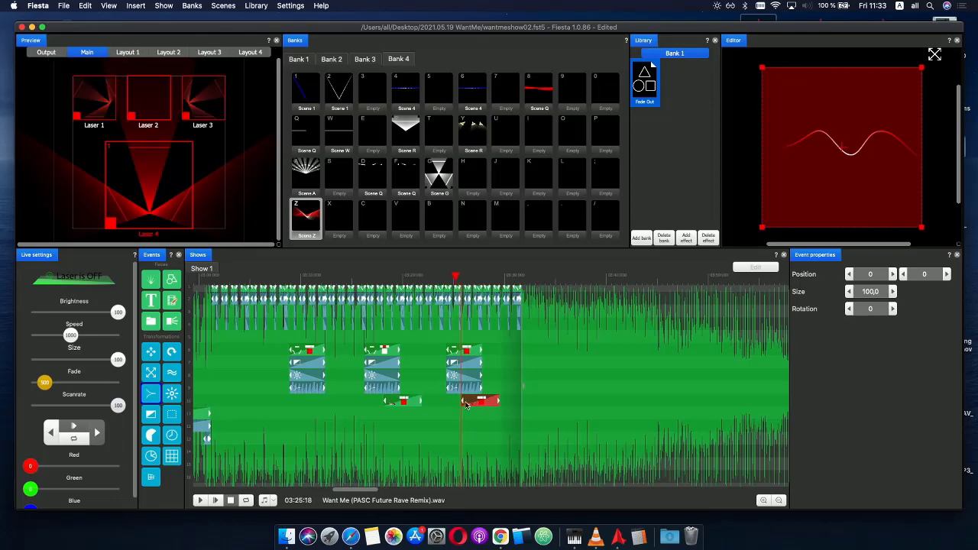
drag(466, 405, 521, 398)
scroll(476, 406, up, 5)
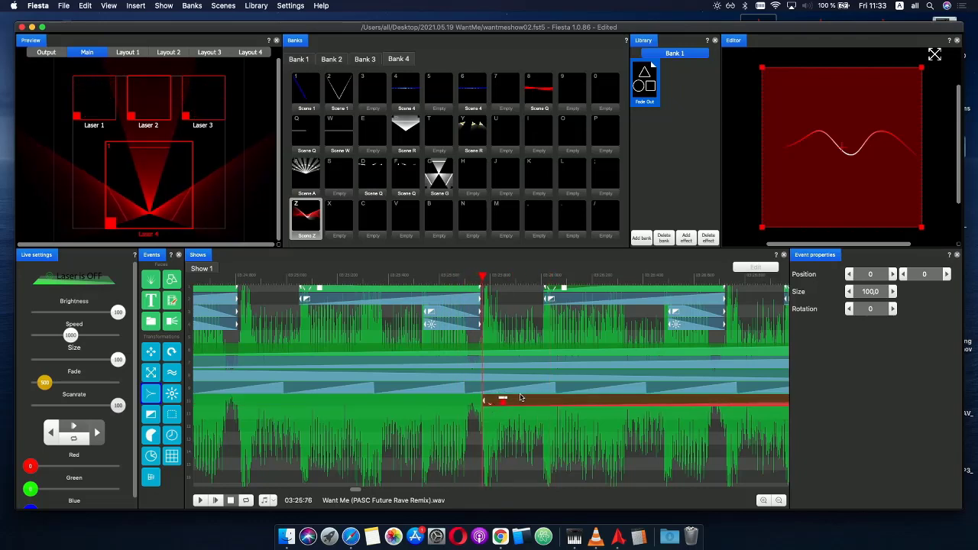
- Add a rotation transformation below the copied scene Z event, set its axis to y, and open its phase curve
scroll(519, 398, down, 5)
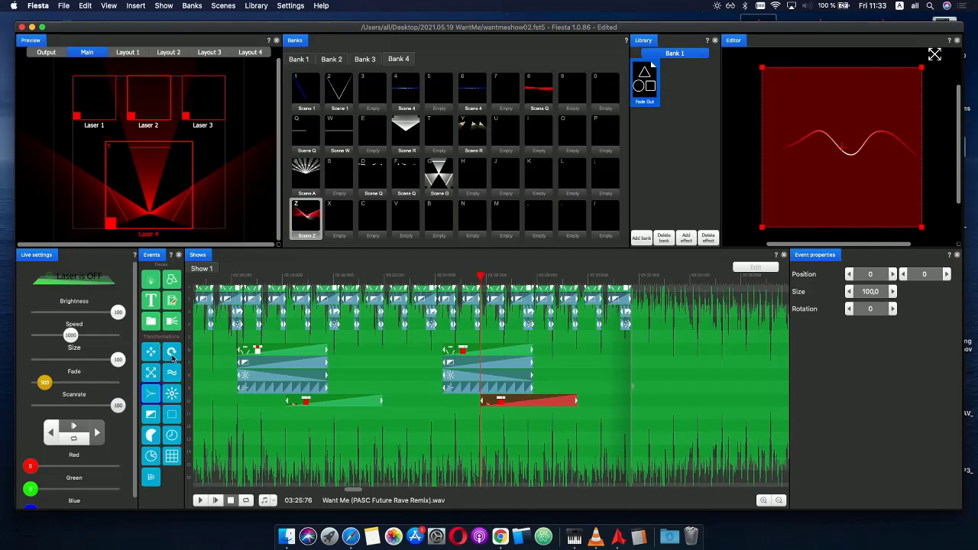
drag(173, 358, 541, 405)
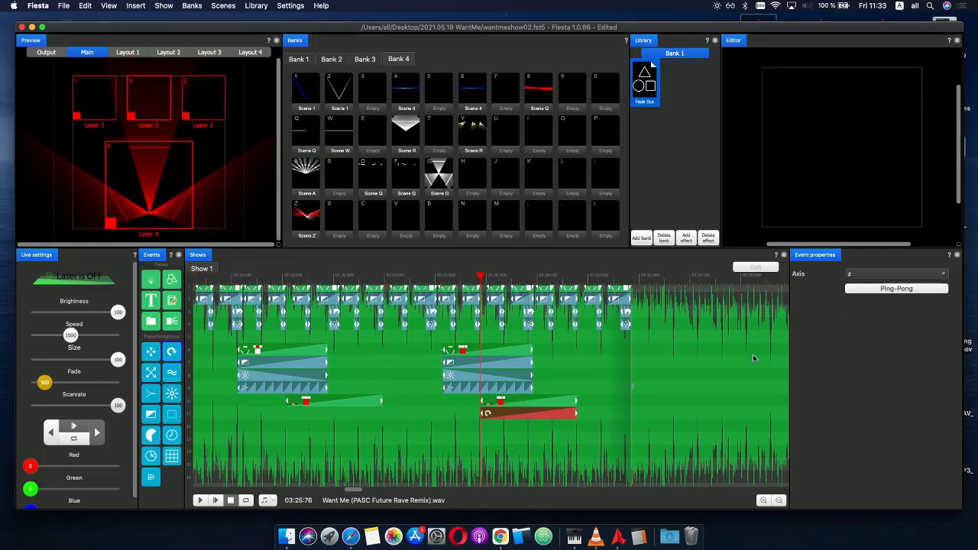
click(877, 277)
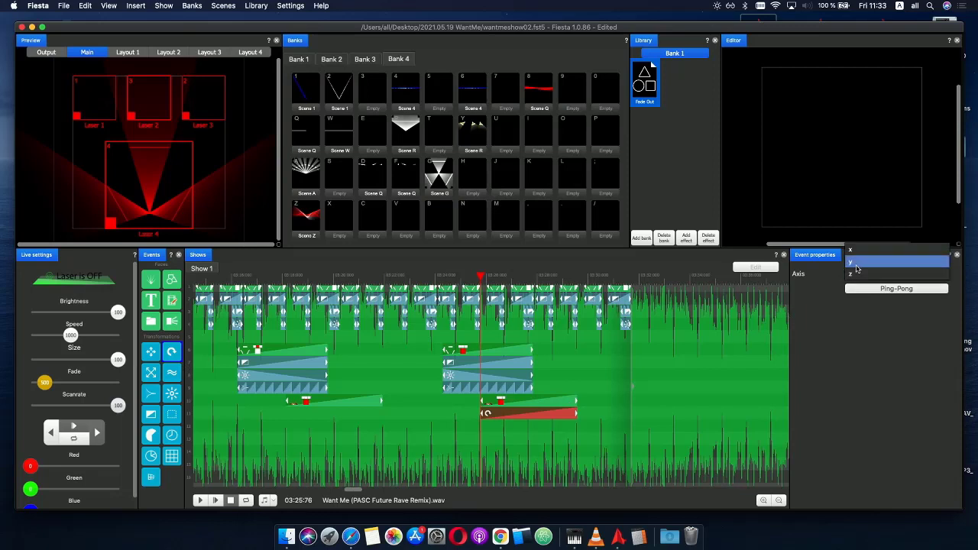
click(859, 264)
click(540, 413)
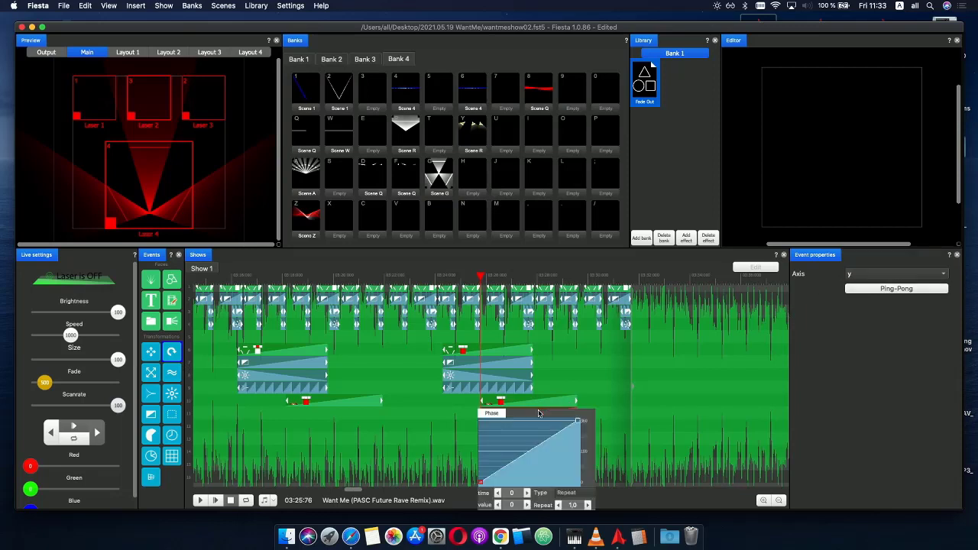
right_click(481, 484)
click(506, 451)
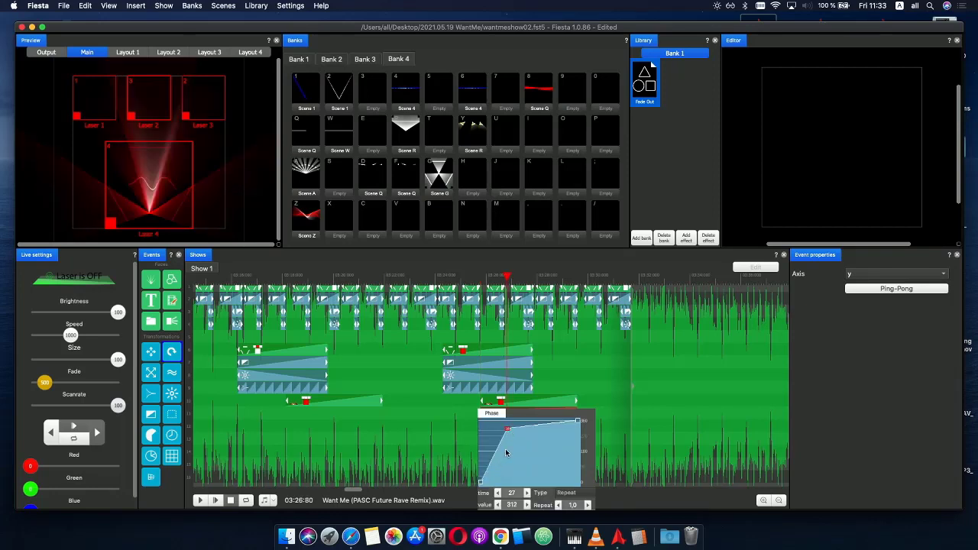
right_click(509, 432)
click(524, 430)
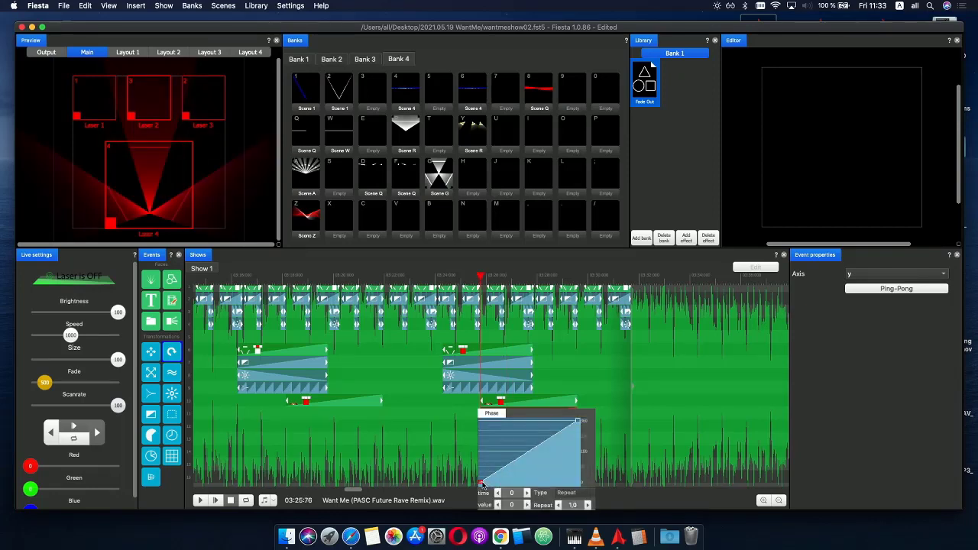
- Flatten the rotation's phase curve to a constant value of 180 and scrub the timeline to check the flipped wave
right_click(481, 484)
click(535, 422)
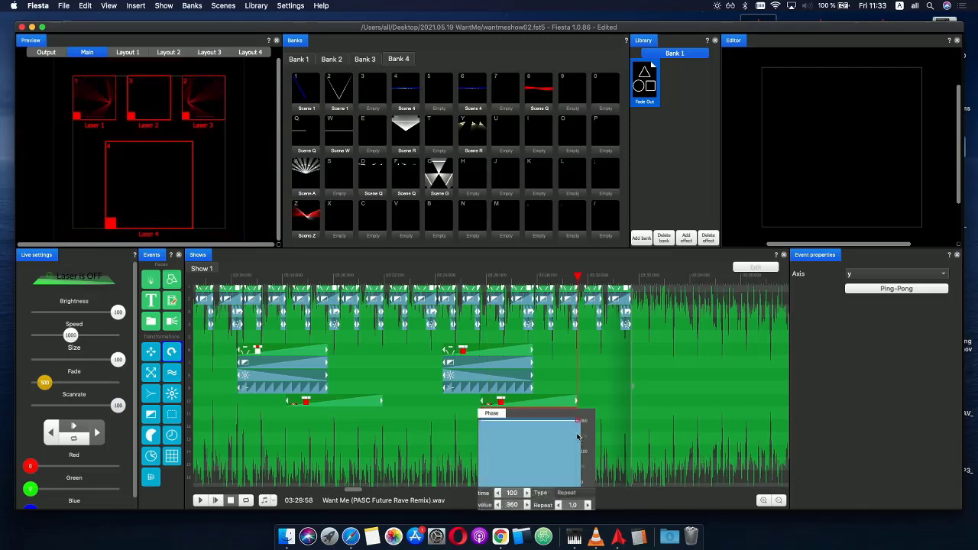
click(529, 505)
click(528, 505)
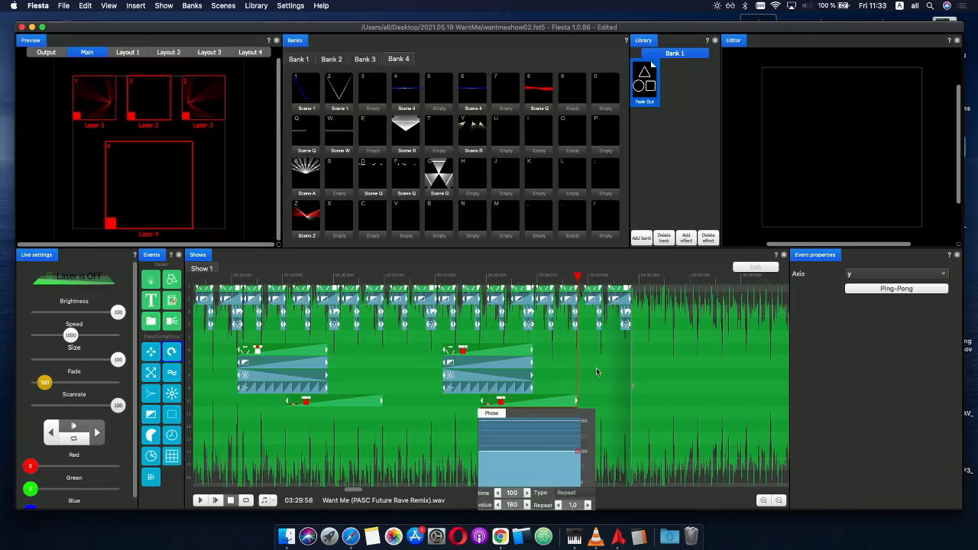
click(464, 400)
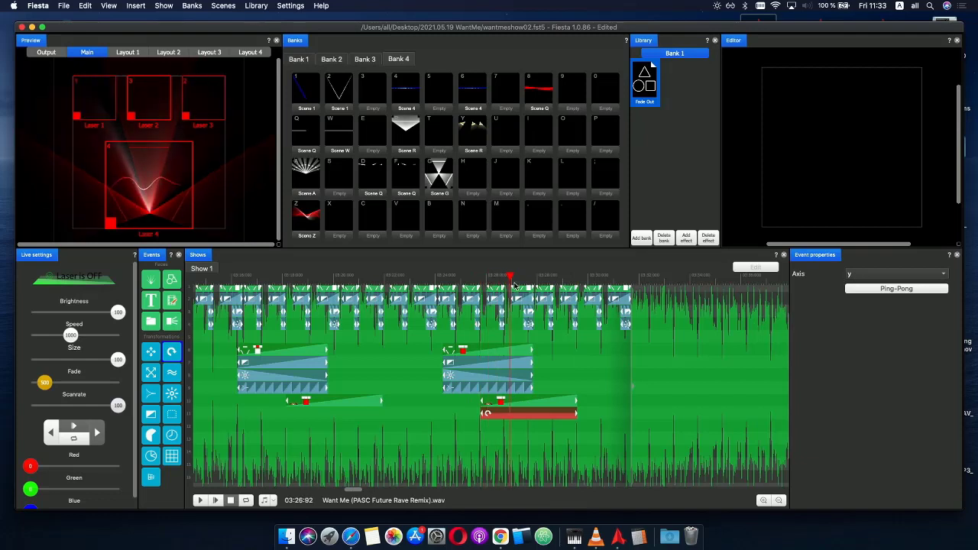
click(598, 364)
- Add the rotation event to library Bank 1 as a new effect and rename it "Invert X"
click(528, 415)
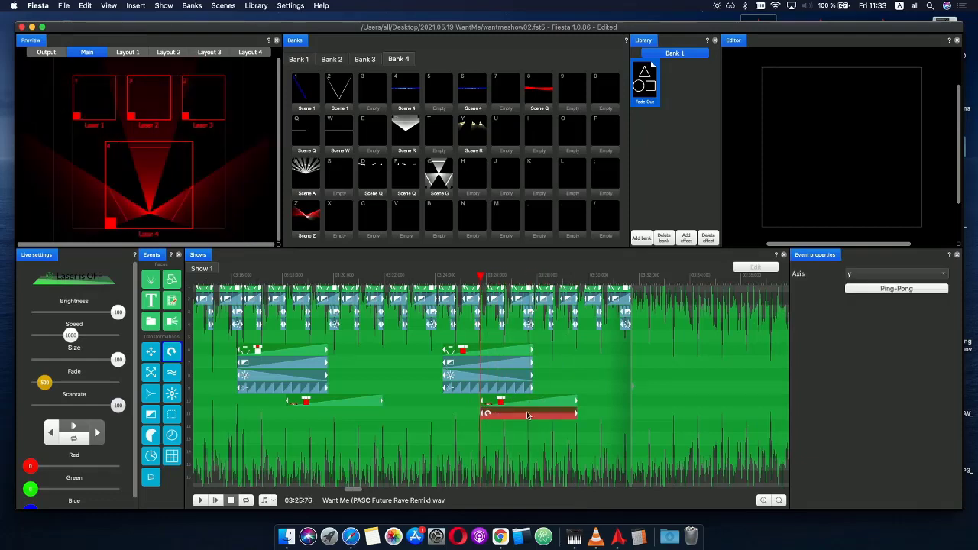
click(687, 240)
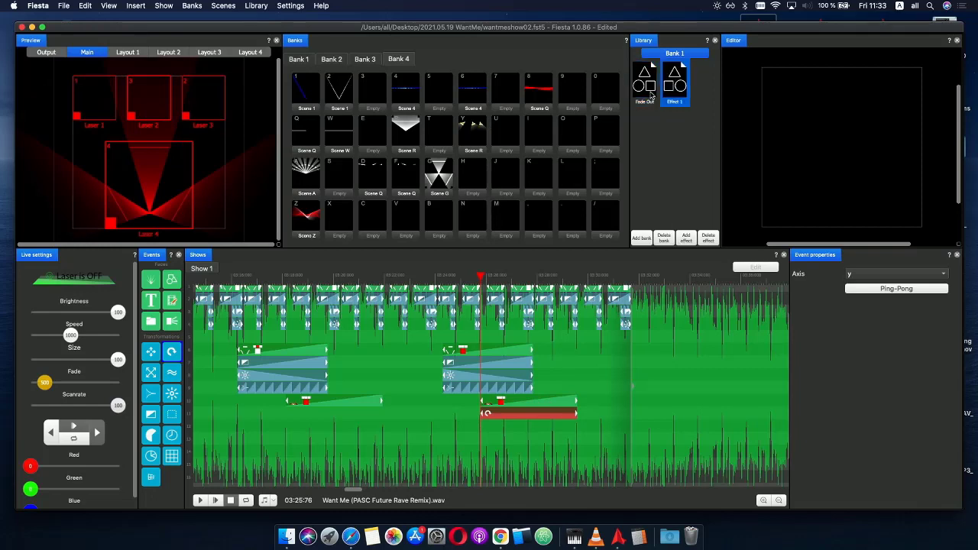
right_click(673, 88)
click(689, 94)
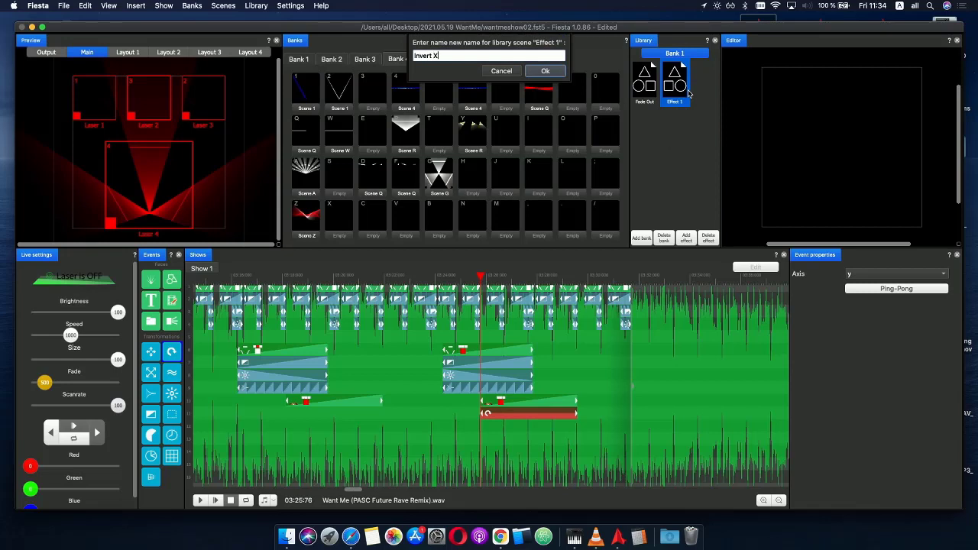
key(Return)
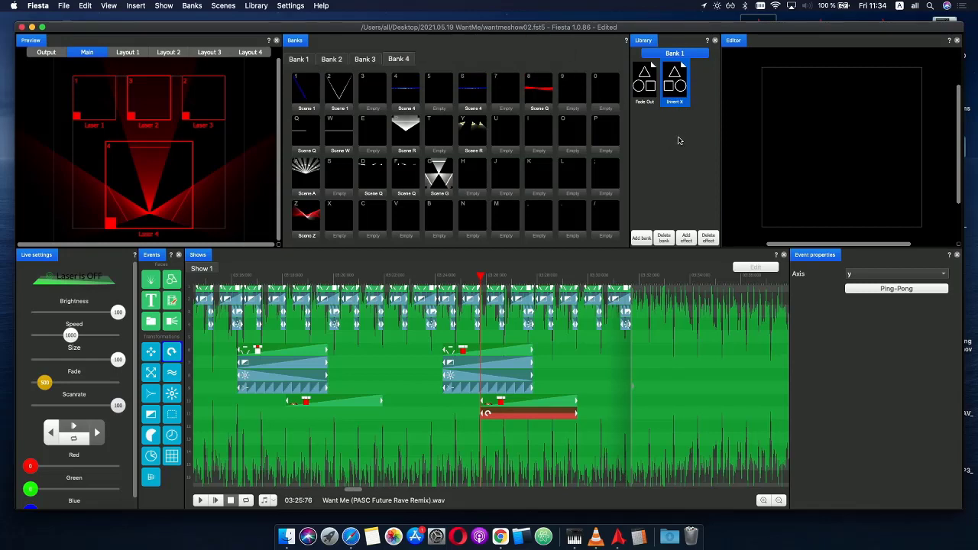
- Play back the show from before the beam groups to past the last events to review both wave events
click(518, 402)
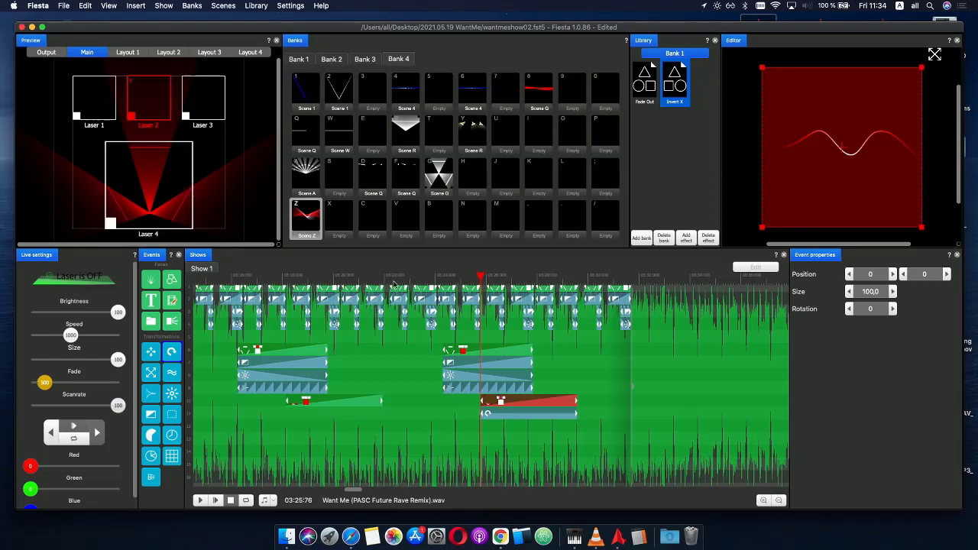
drag(480, 278, 411, 283)
scroll(314, 311, down, 3)
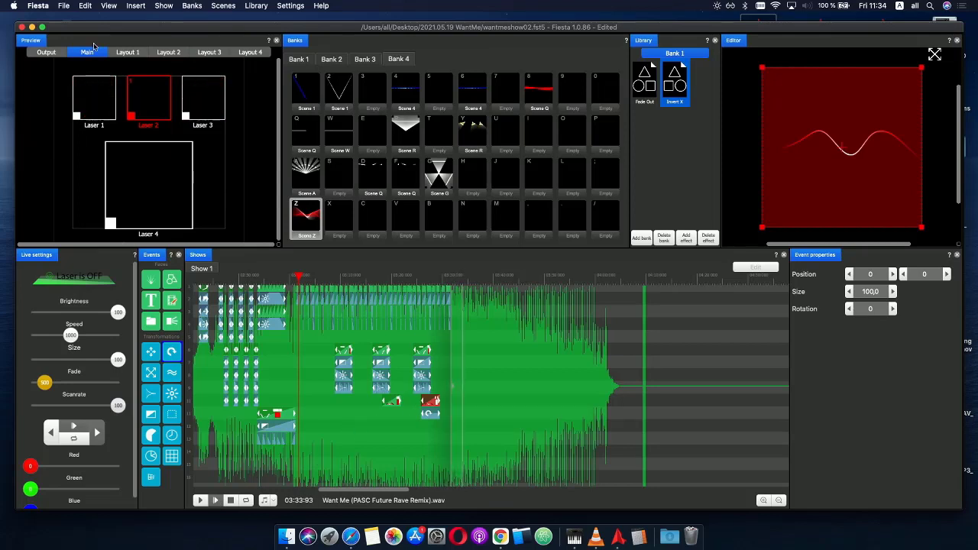
click(64, 5)
key(Escape)
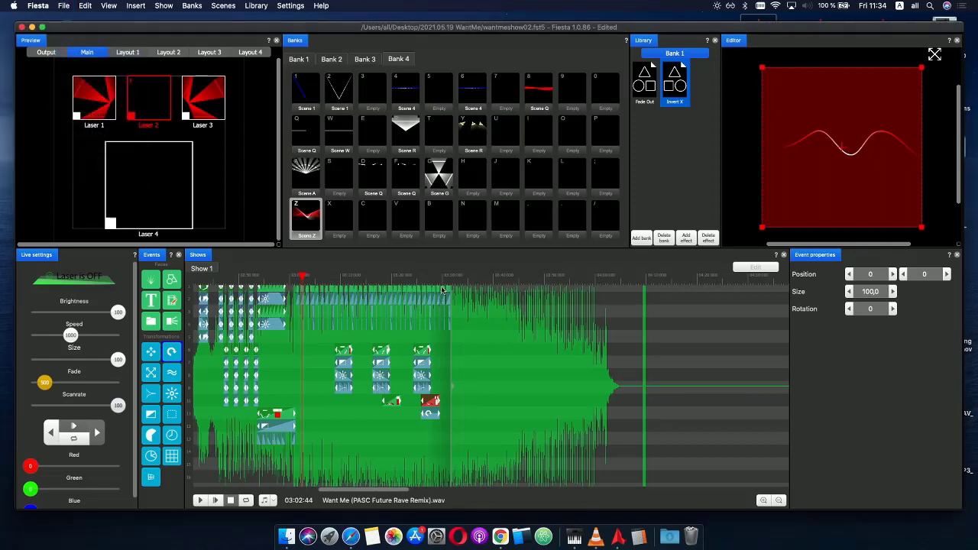
- Duplicate the last drawing event and its color event on tracks 1 and 2, starting the copy at 03:31:69
drag(448, 280, 433, 281)
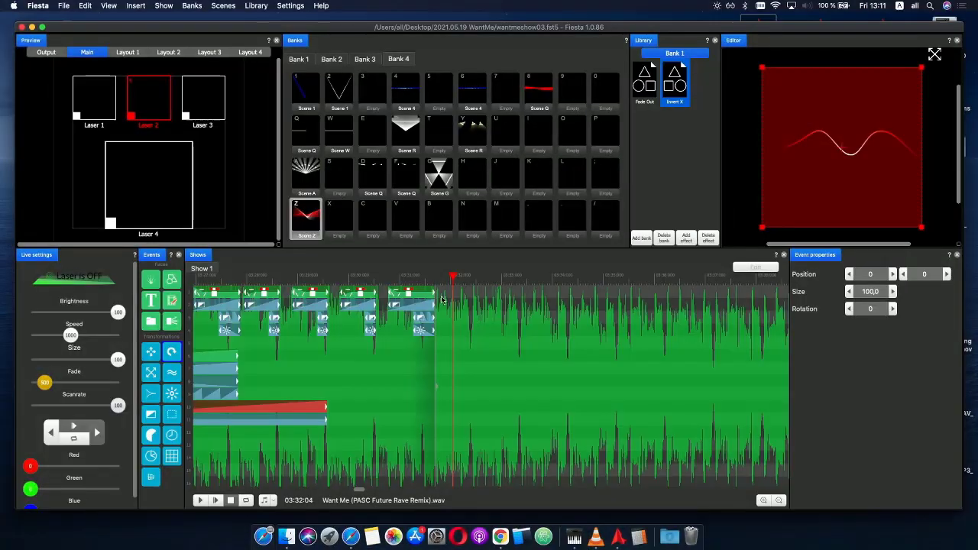
click(409, 293)
click(415, 304)
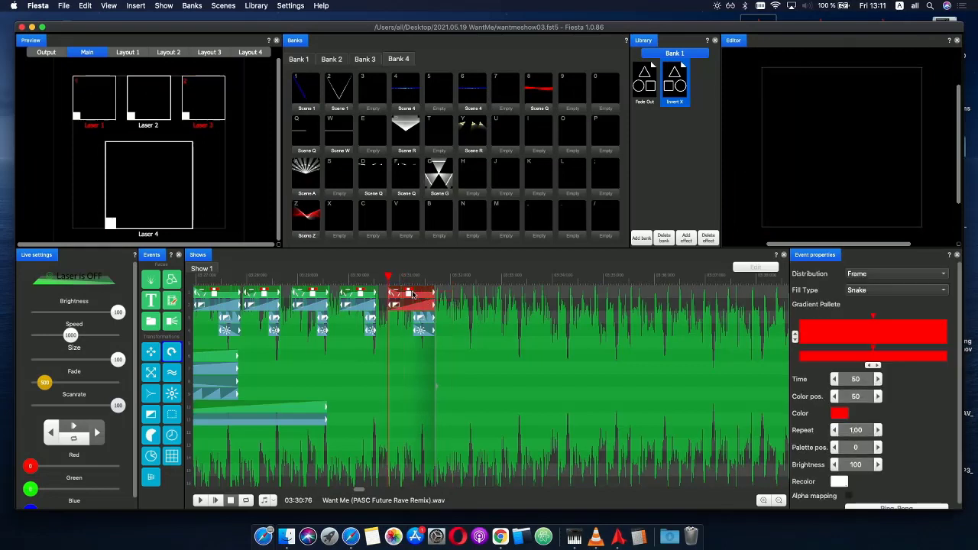
key(super+v)
drag(460, 295, 448, 296)
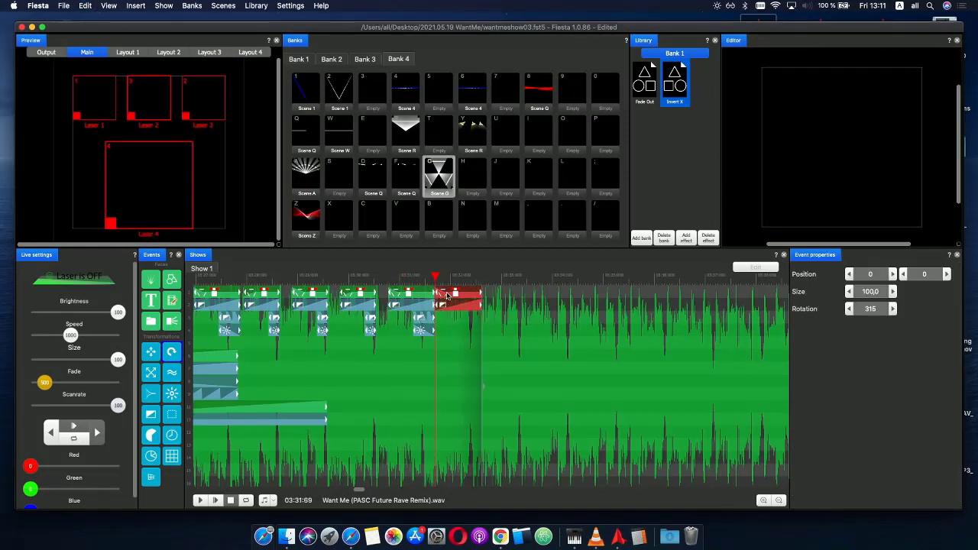
click(489, 297)
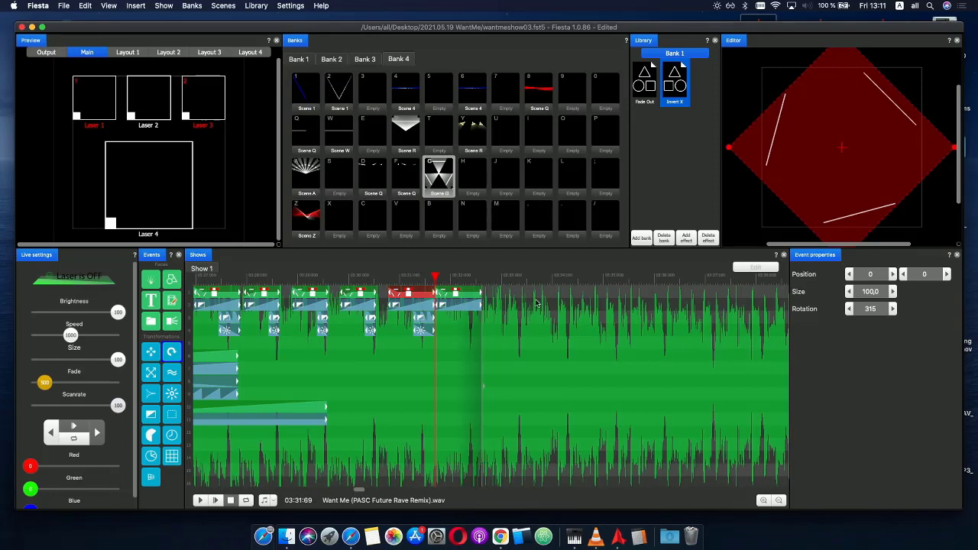
click(516, 315)
drag(516, 315, 468, 323)
click(507, 318)
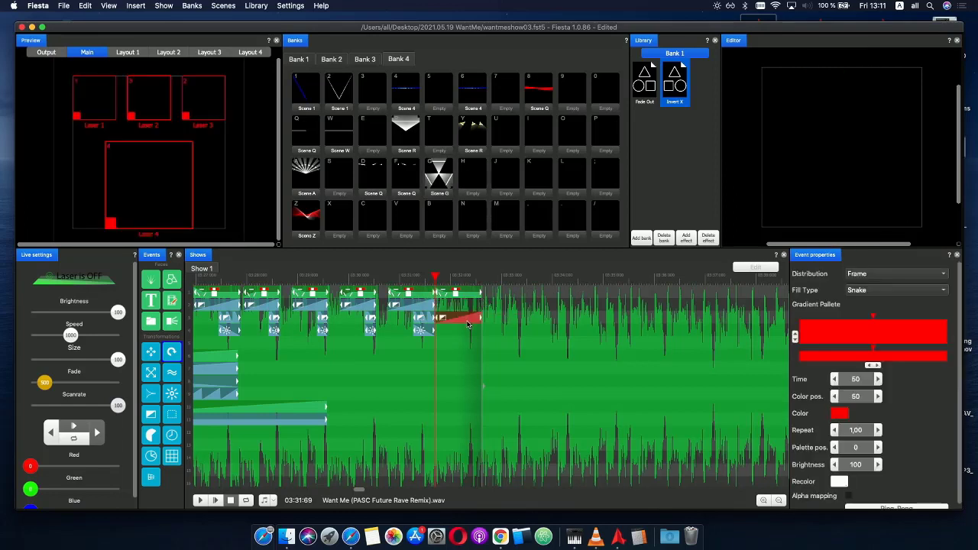
- Move the copied color event up to track 2, directly beneath the copied drawing event, and select both events
click(479, 295)
click(469, 308)
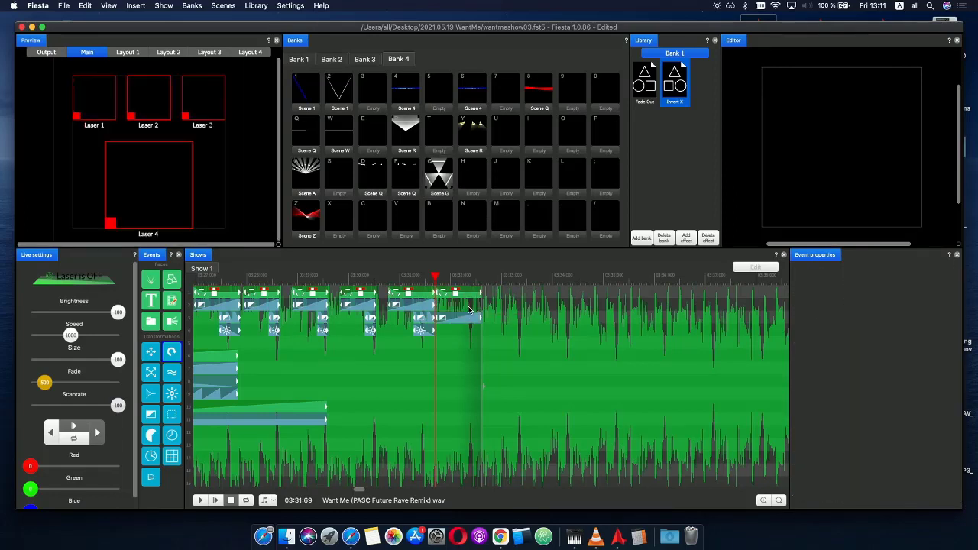
shift+click(471, 295)
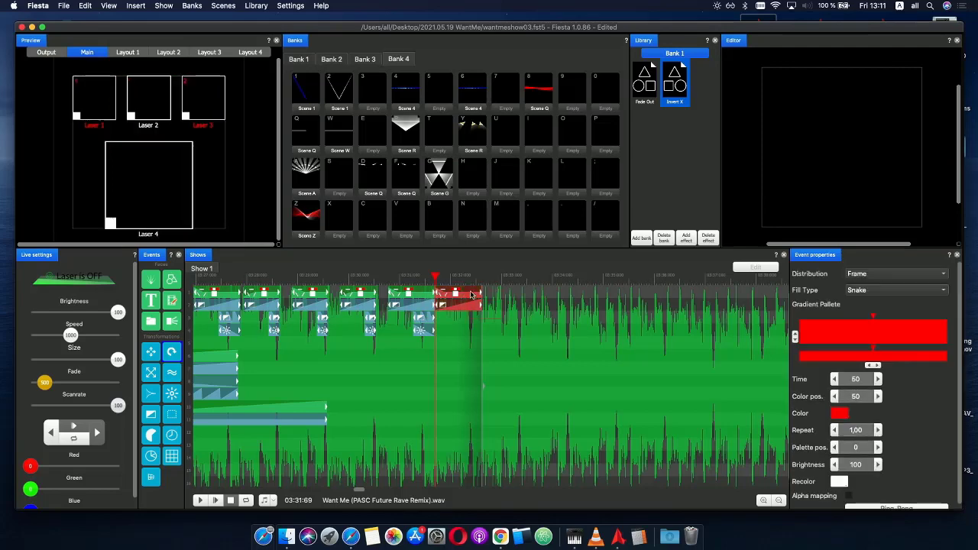
- Play the show from 03:31:64 past the copied events to find where the next musical section ends
drag(481, 306, 607, 278)
scroll(665, 311, down, 3)
scroll(609, 278, up, 3)
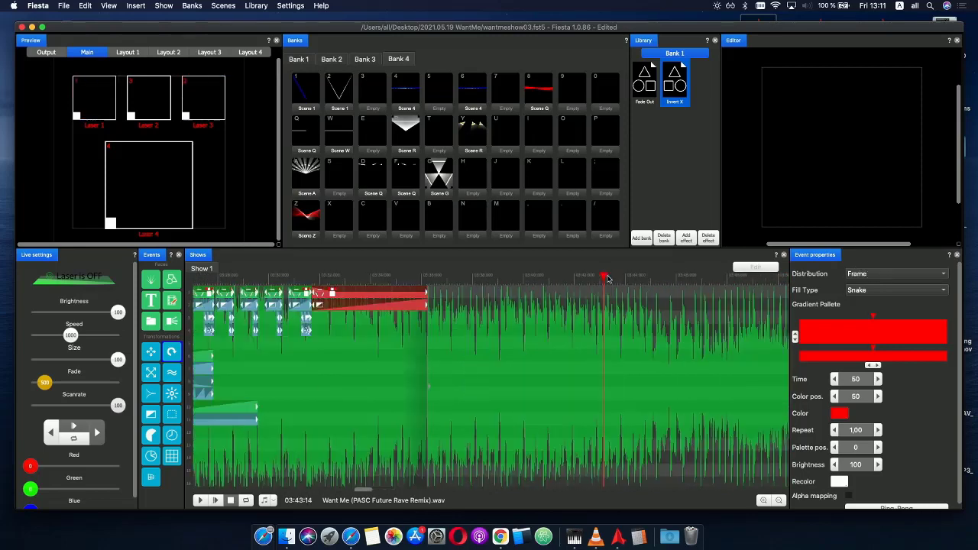
scroll(604, 281, down, 2)
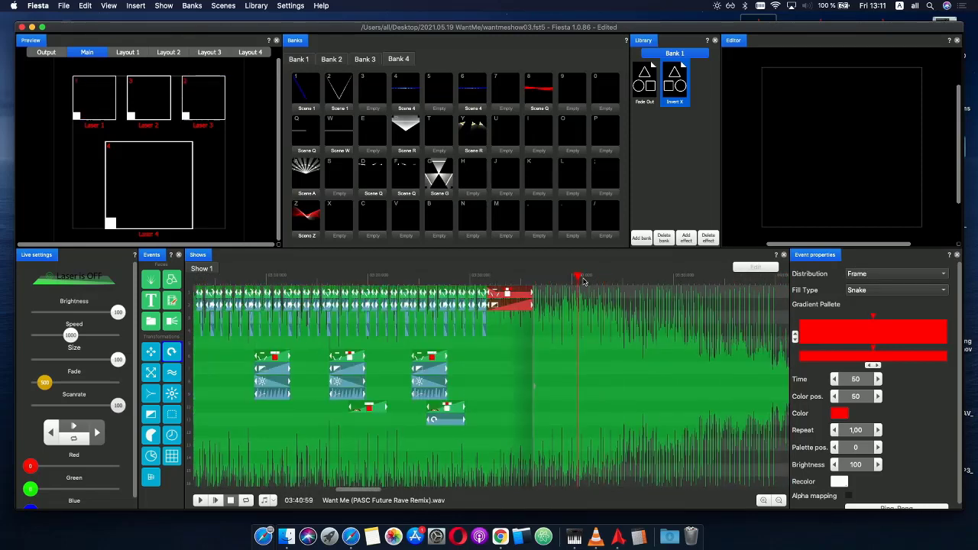
drag(599, 280, 487, 279)
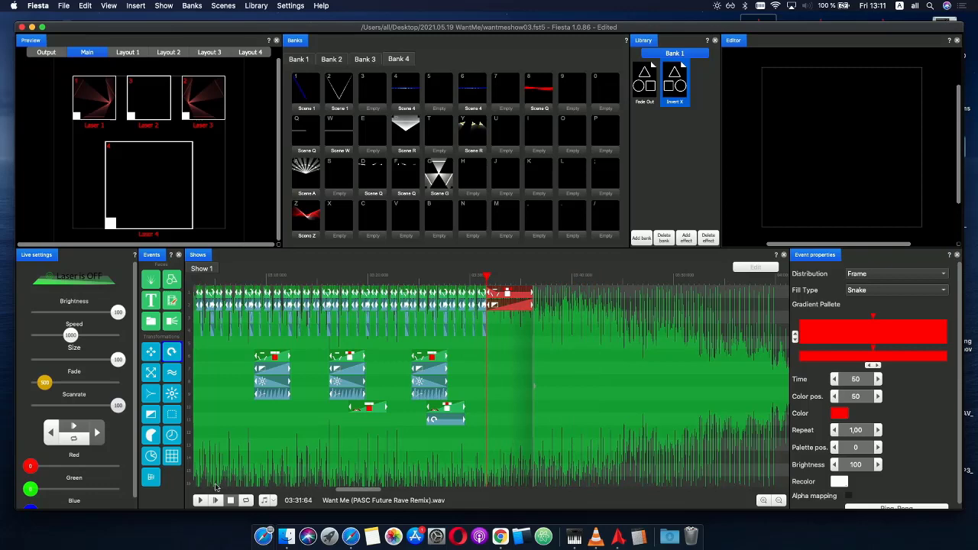
click(215, 500)
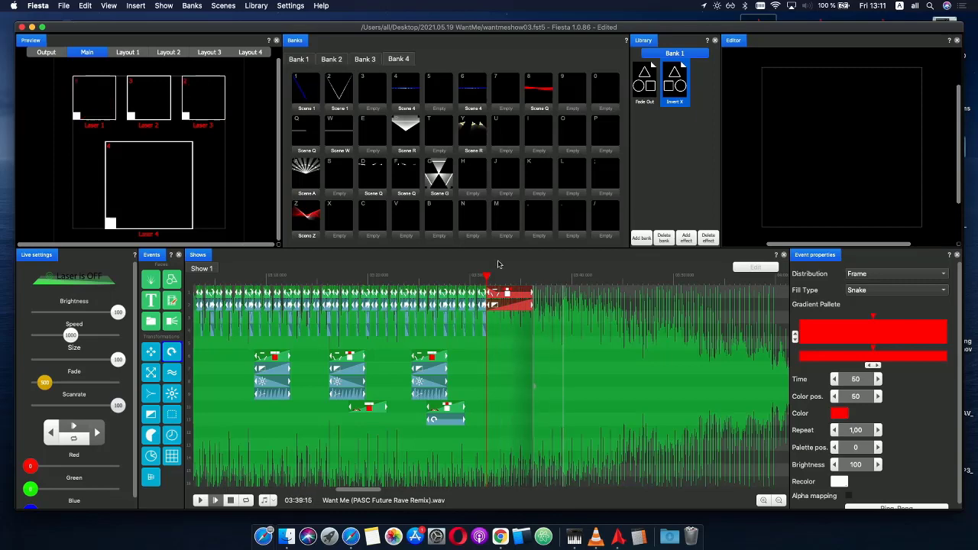
- Replace the copied drawing event on track 1 with Scene G from Bank 4, ending it at 03:38:59
click(533, 305)
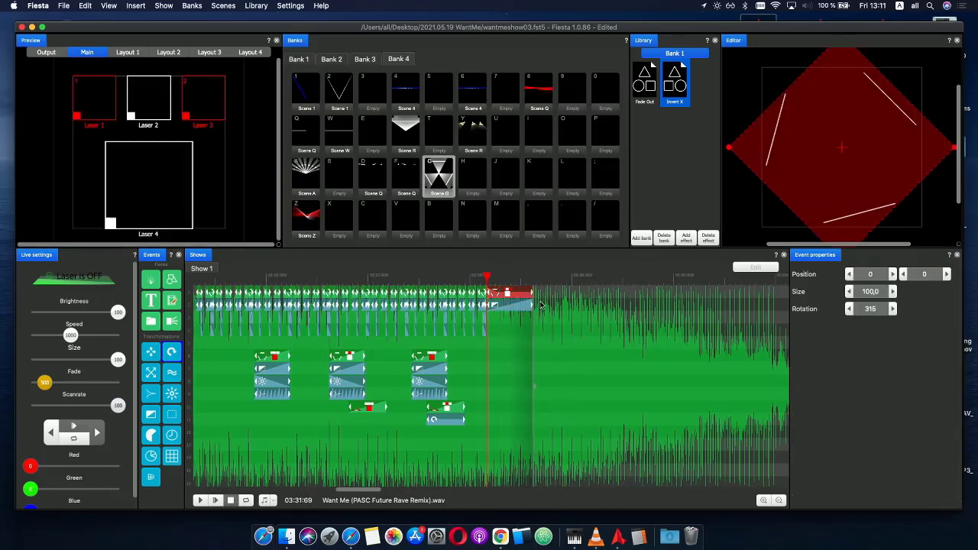
key(Delete)
drag(440, 179, 558, 297)
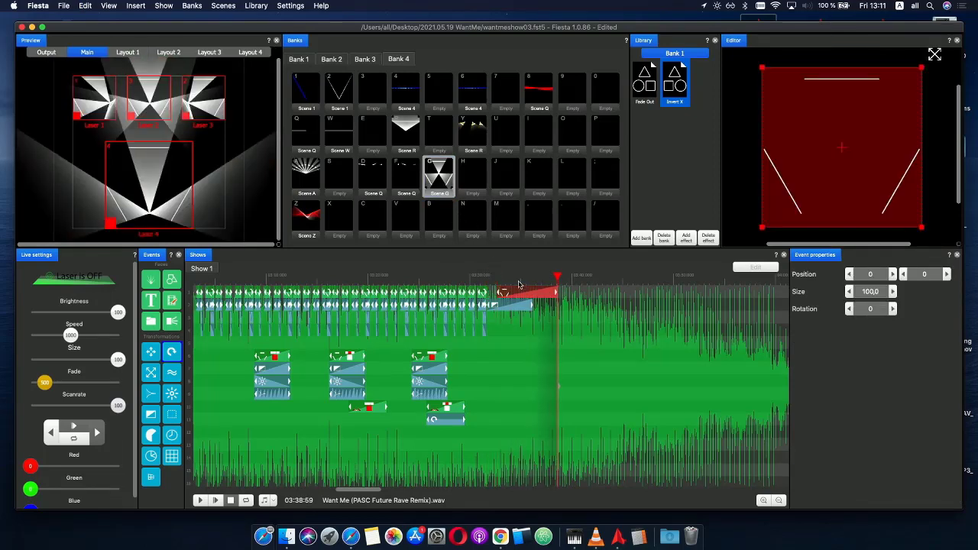
- Play back the section, stretch the Scene G event from 03:31:69 to 03:39:32, and extend its color event to the same end
click(486, 276)
click(216, 501)
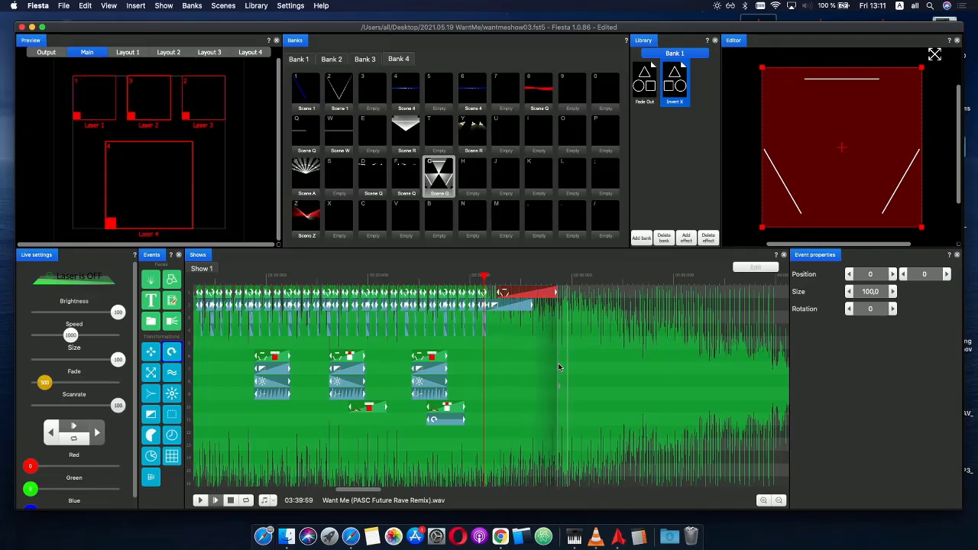
mouse_move(551, 294)
mouse_down()
mouse_move(540, 295)
mouse_move(563, 298)
mouse_up()
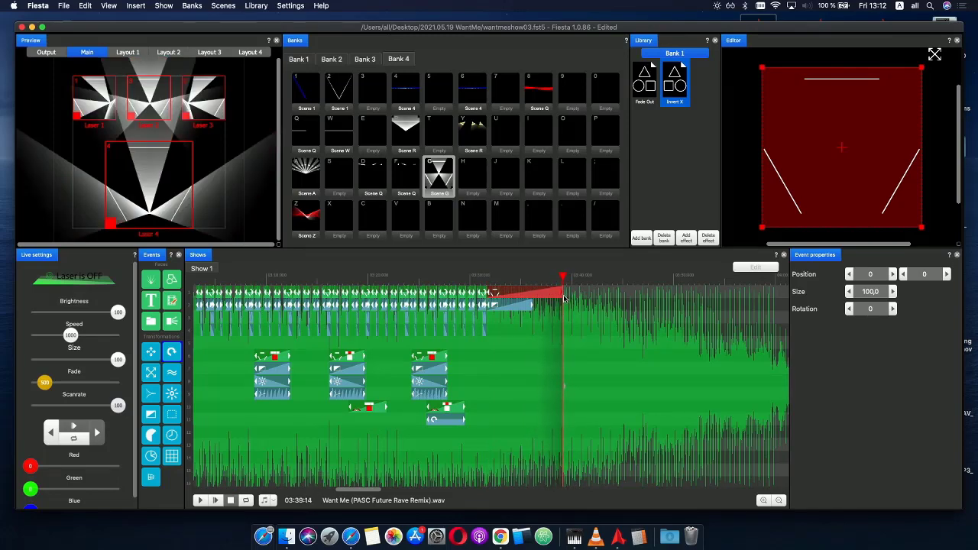
scroll(575, 305, up, 3)
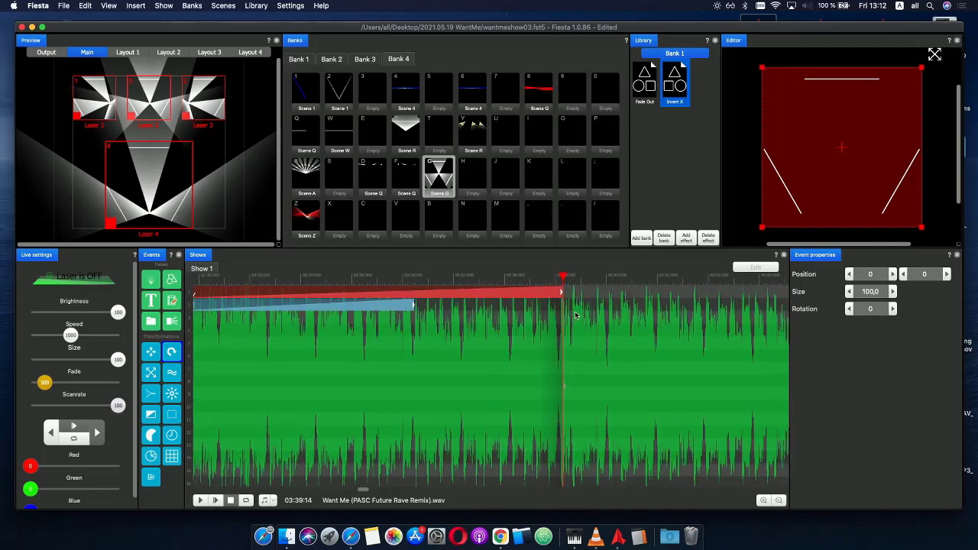
mouse_move(564, 296)
mouse_down()
mouse_move(541, 296)
mouse_move(574, 298)
mouse_up()
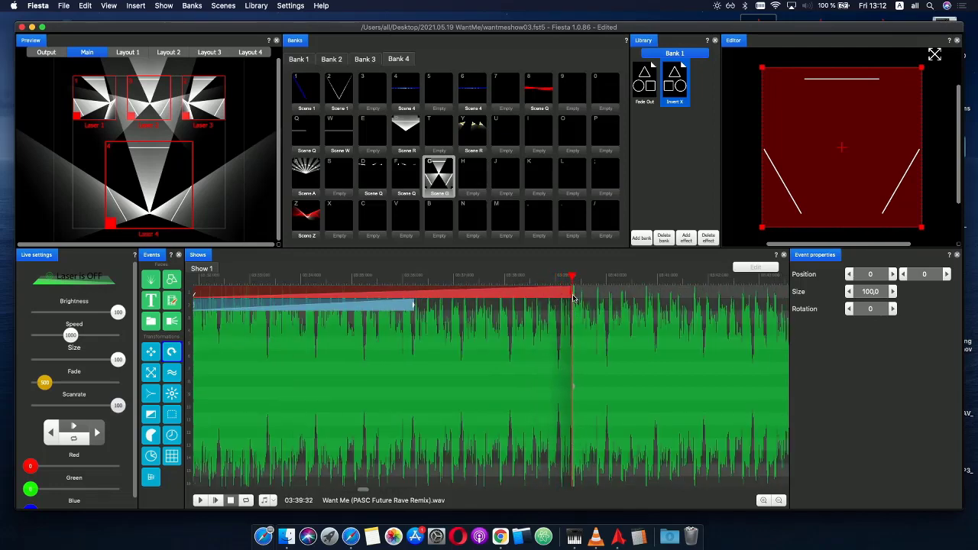
scroll(559, 311, down, 3)
click(382, 293)
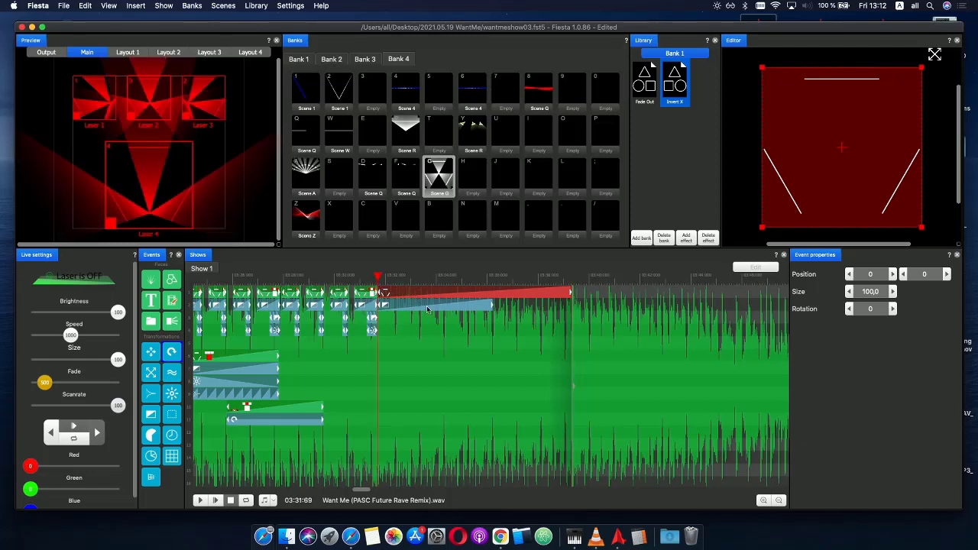
drag(492, 305, 571, 295)
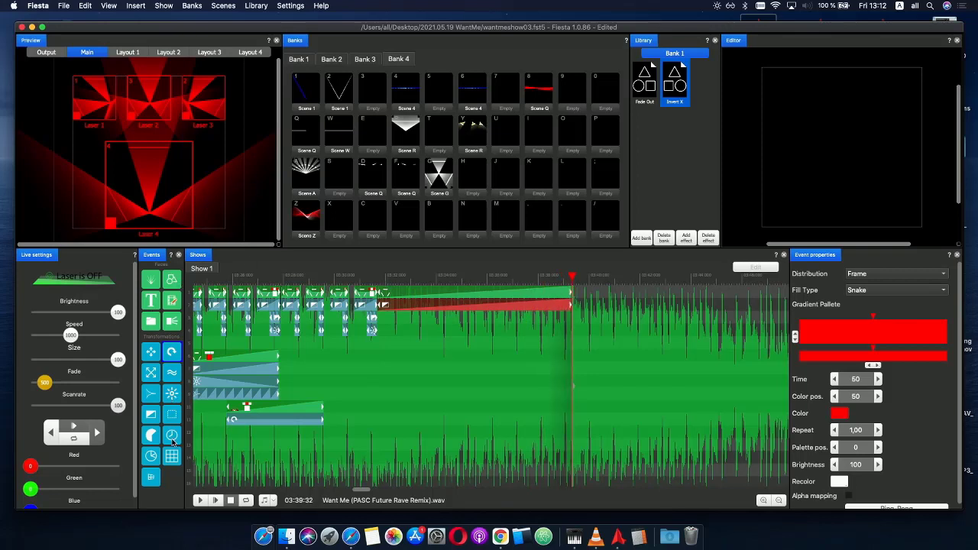
- Add a delay event on track 3 under the color event and assign the Scene G event to Lasers 1 and 3 only
drag(173, 439, 408, 321)
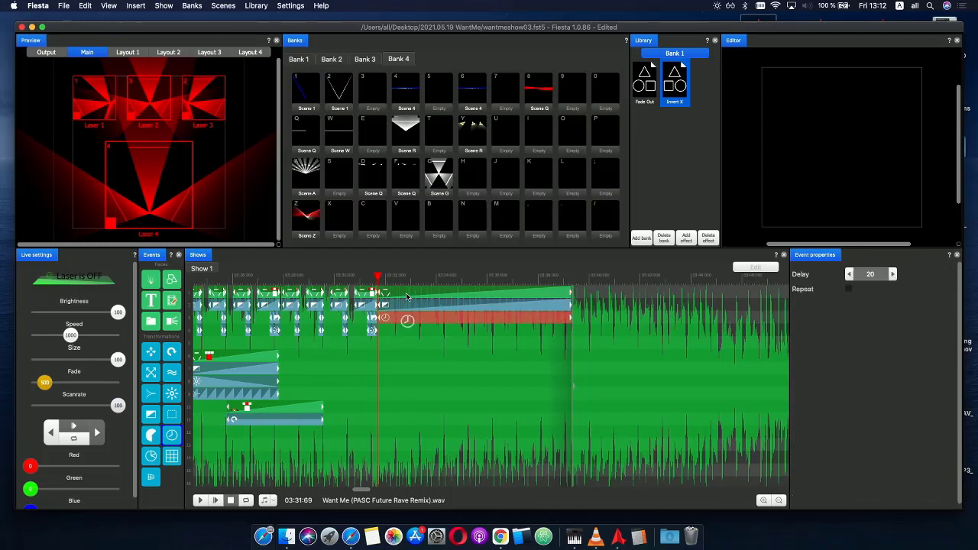
click(405, 293)
click(157, 108)
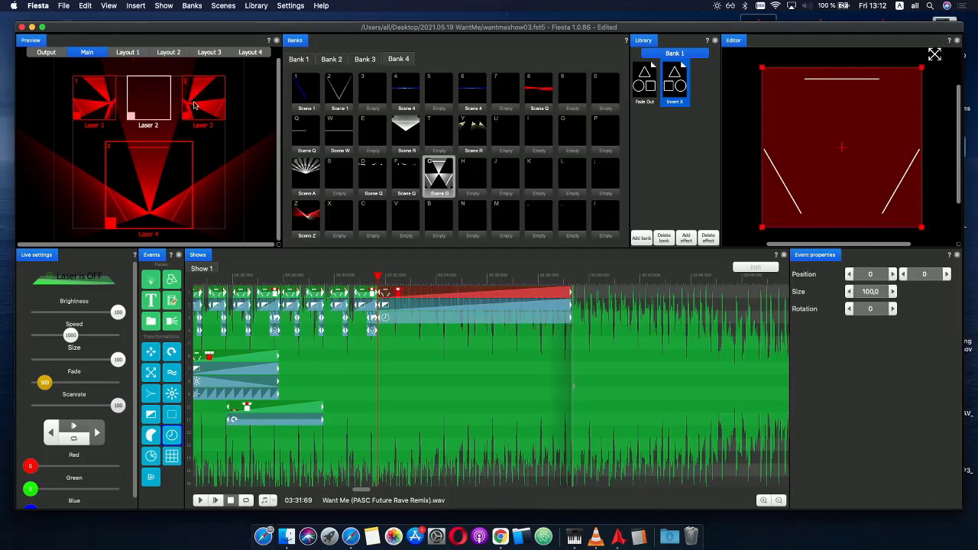
click(163, 192)
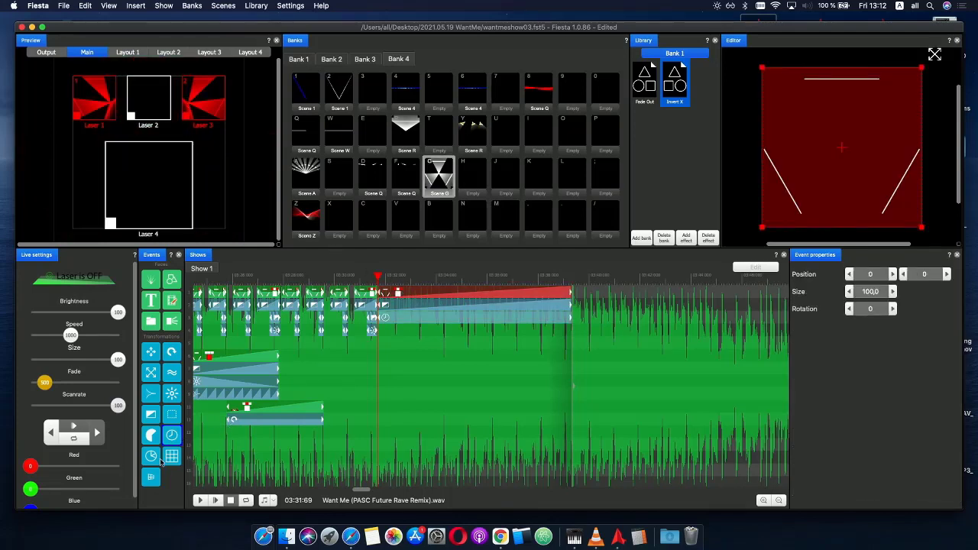
- Add a brightness event on track 4 under the delay, set its phase repeat to 8, and scrub to check the pulses
drag(171, 395, 405, 333)
drag(381, 277, 428, 277)
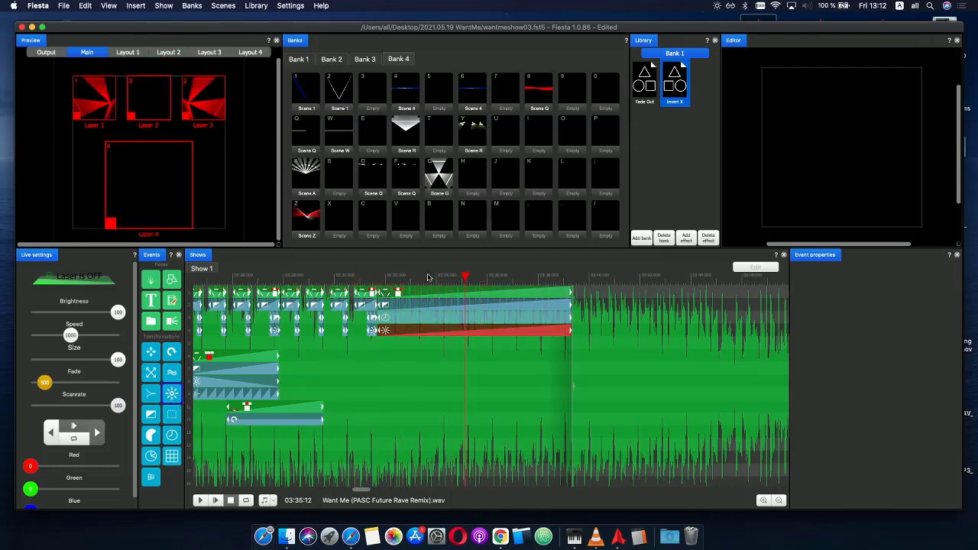
double_click(405, 330)
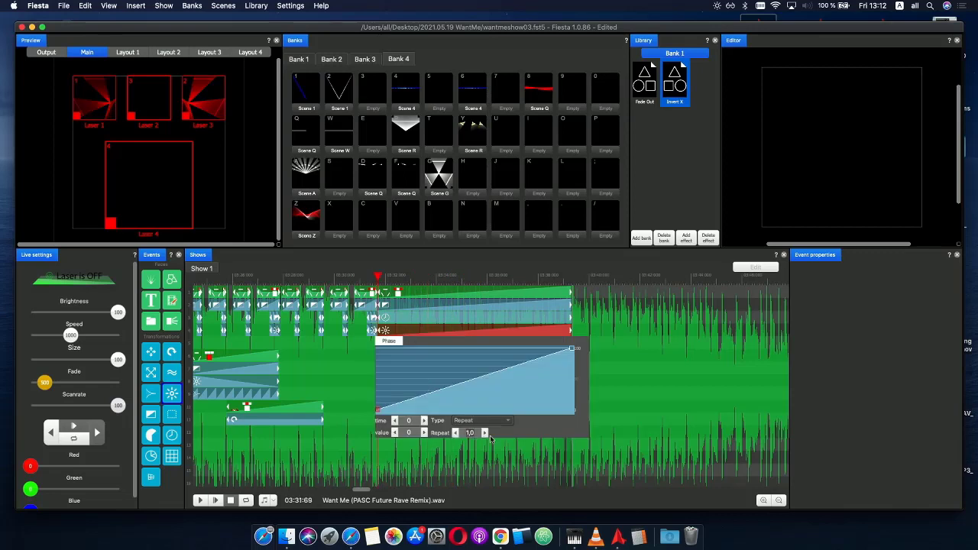
text(8)
key(Return)
mouse_move(393, 276)
mouse_down()
mouse_move(371, 277)
mouse_move(410, 278)
mouse_up()
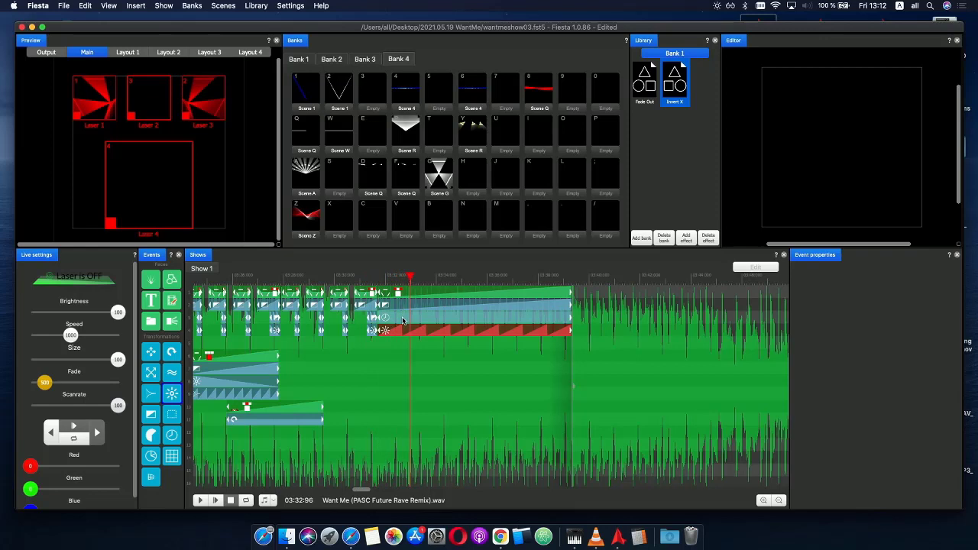
- Try a delay of 50 on the track 3 delay event and play back the start of the section
click(426, 321)
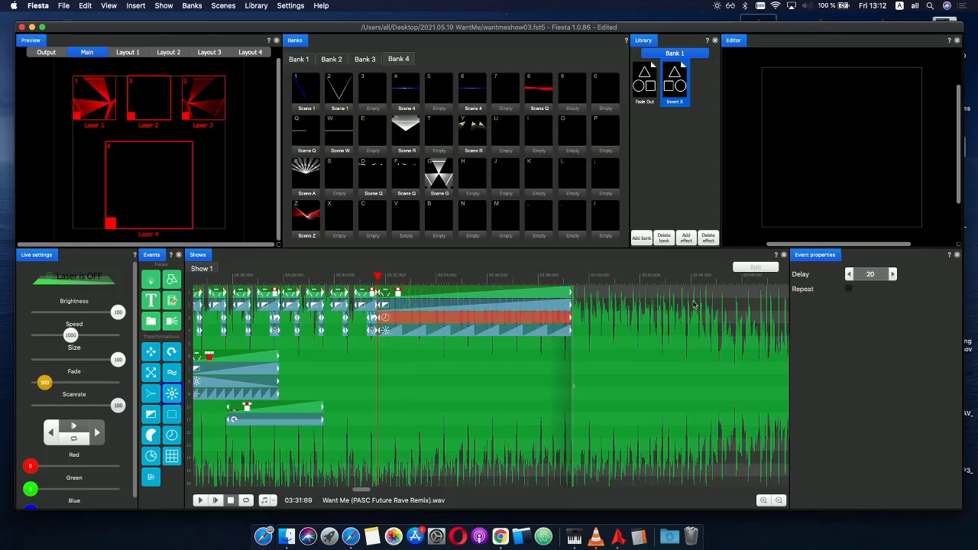
text(50)
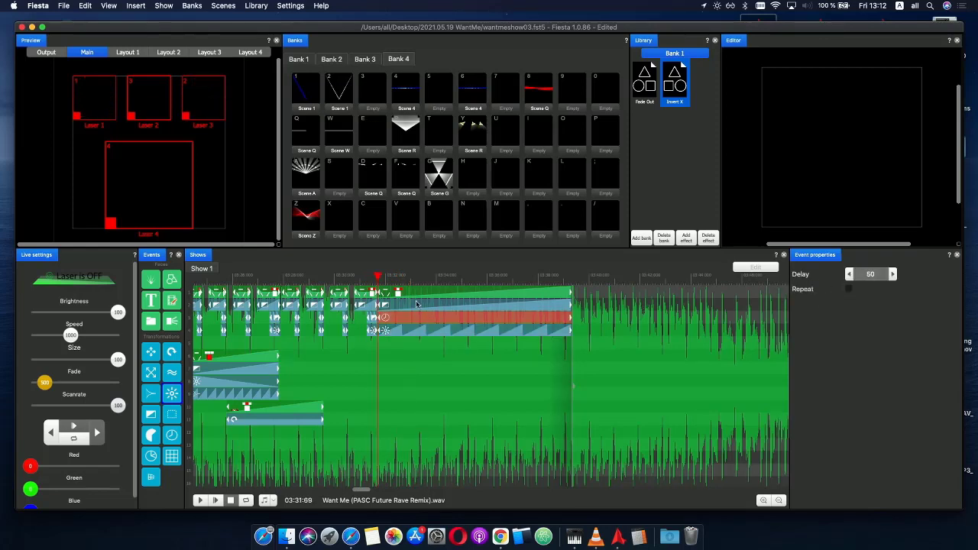
click(363, 280)
click(199, 501)
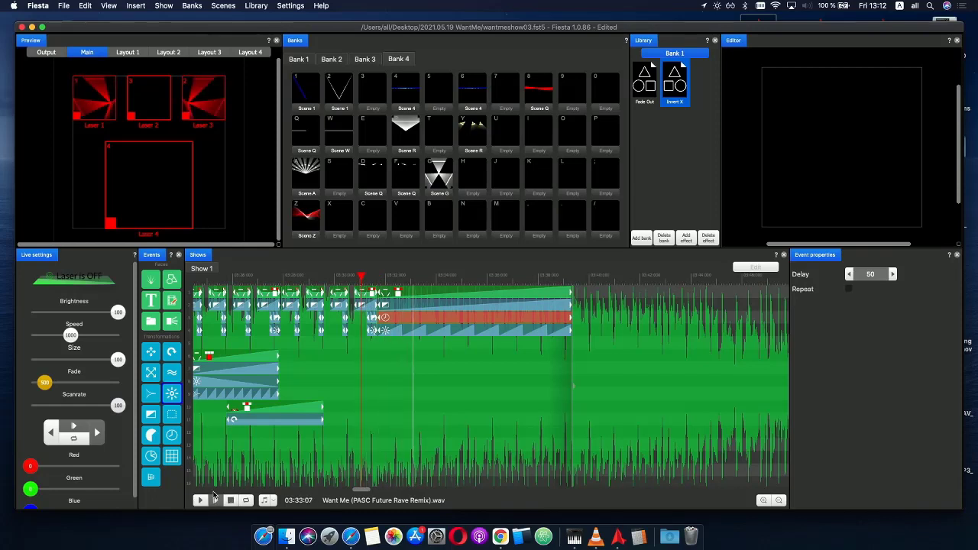
click(408, 280)
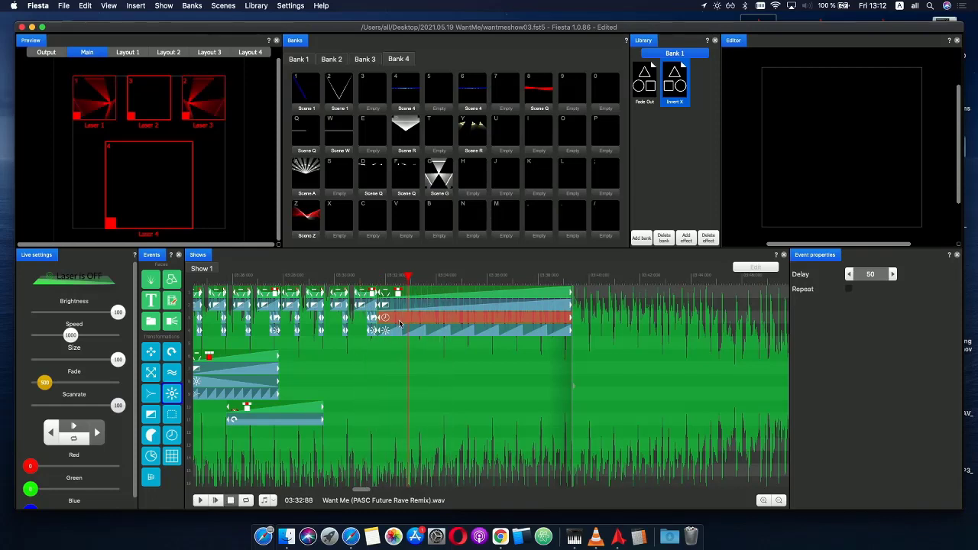
- Set the delay event back to 20 and play the show through the whole Scene G section
scroll(875, 276, down, 8)
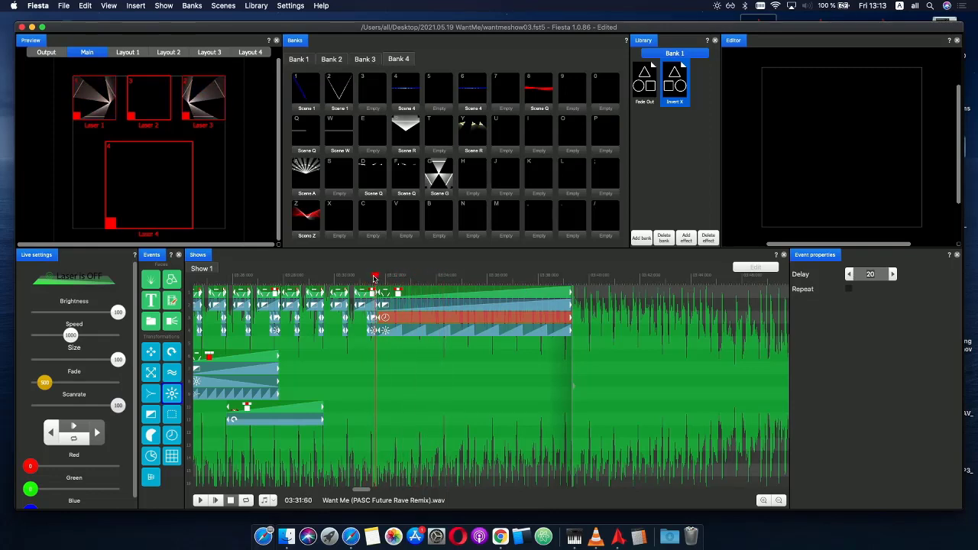
click(200, 500)
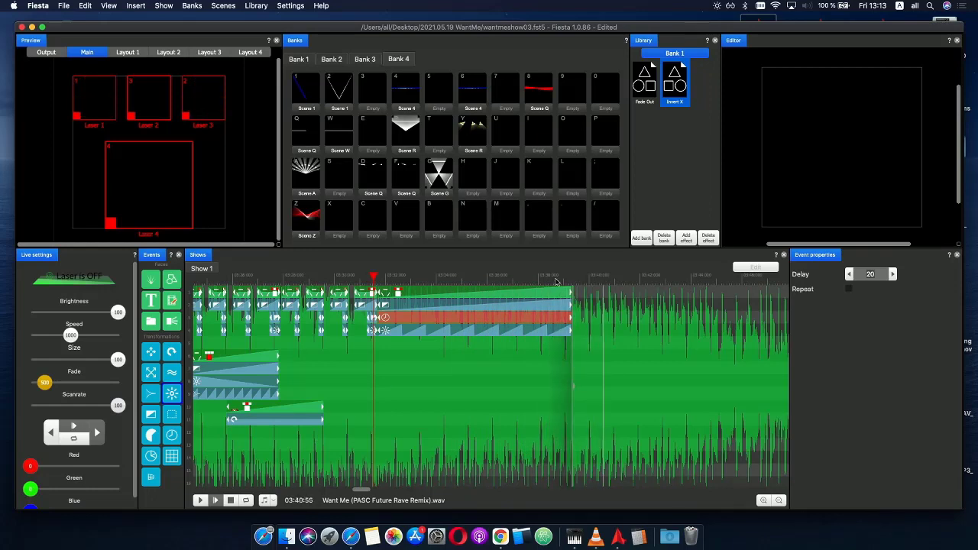
mouse_move(555, 277)
mouse_down()
mouse_move(370, 277)
mouse_move(444, 280)
mouse_up()
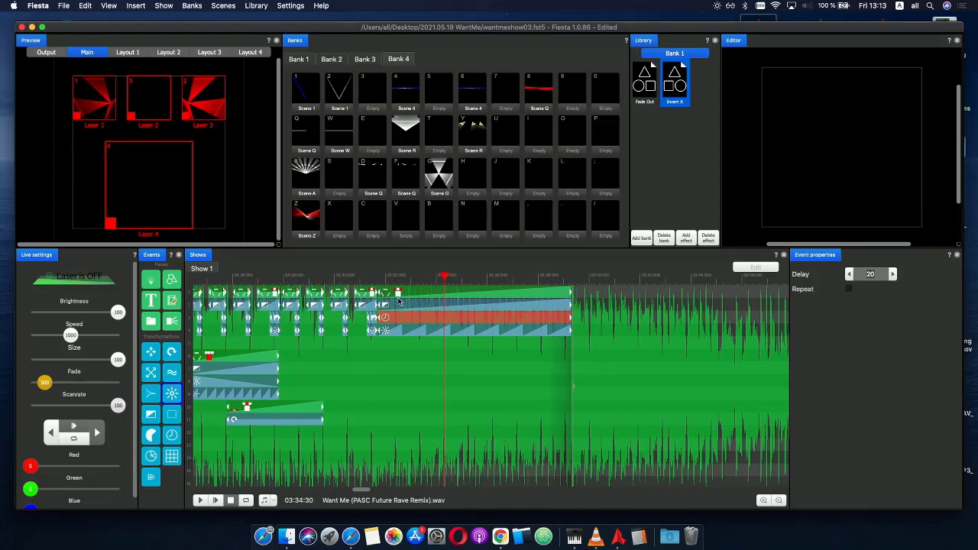
- Add the library's Fade Out effect on track 5 beneath the Scene G stack, starting at 03:31:69, and scrub to preview it
scroll(384, 280, up, 10)
click(262, 281)
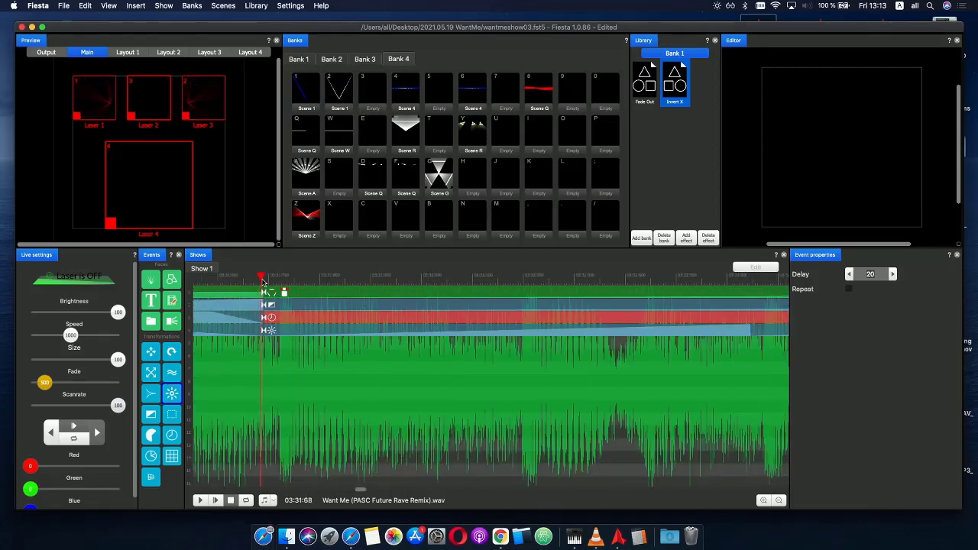
scroll(320, 311, down, 3)
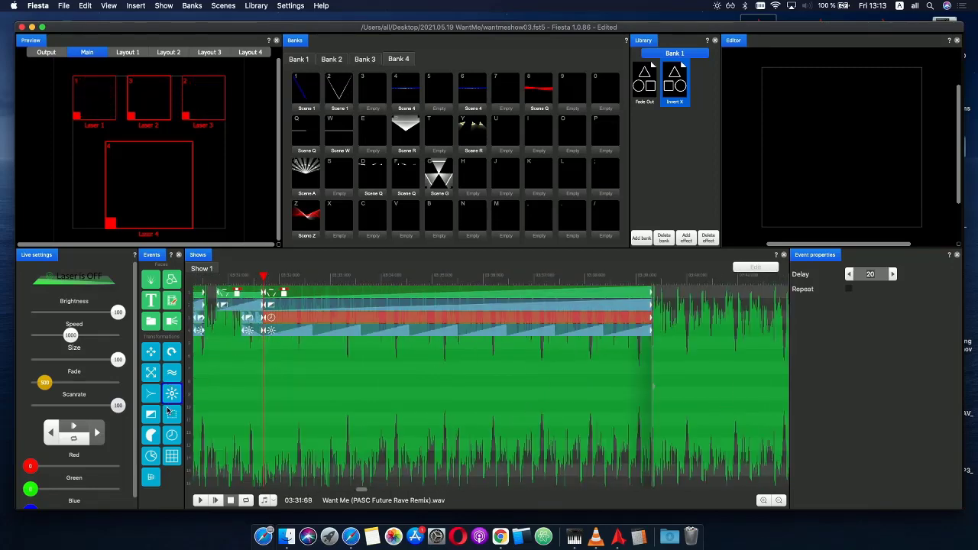
drag(649, 95, 386, 320)
drag(272, 277, 340, 282)
- Hold the Fade Out phase curve at 100 until time 49 before it falls, and play back the section from 03:31:41
click(403, 345)
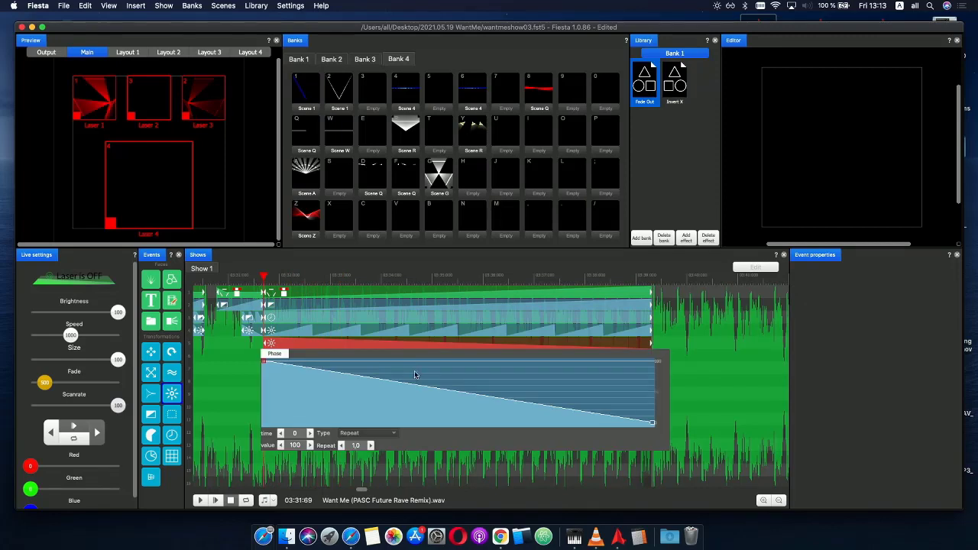
drag(263, 361, 456, 362)
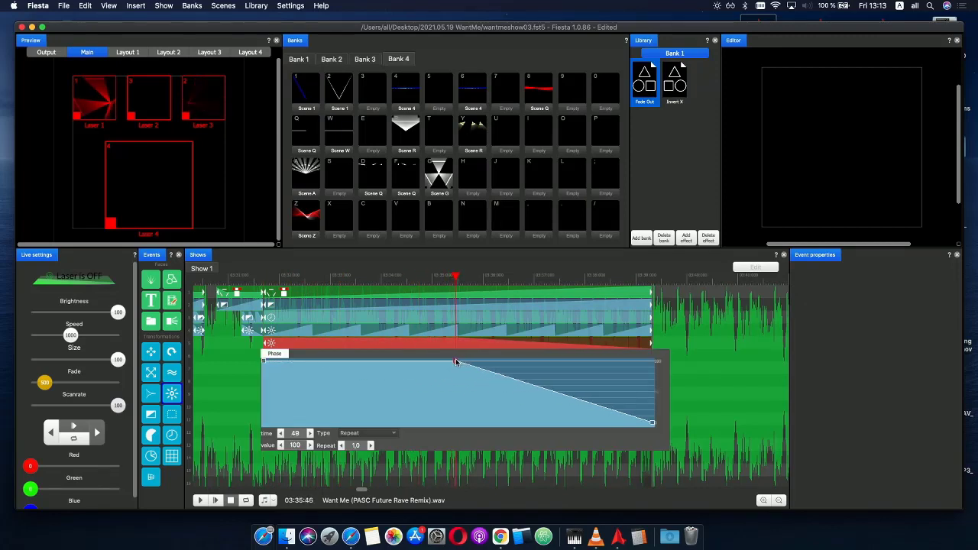
click(248, 268)
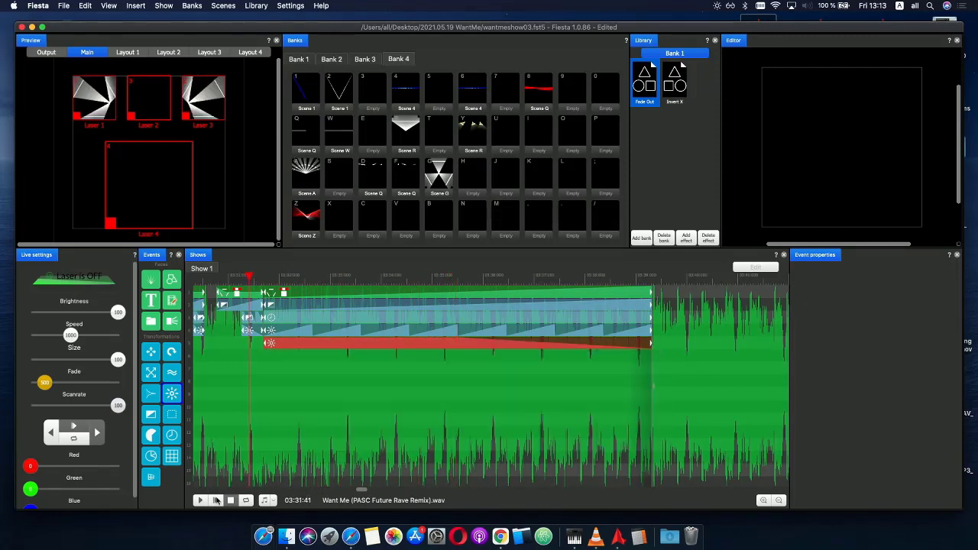
click(216, 501)
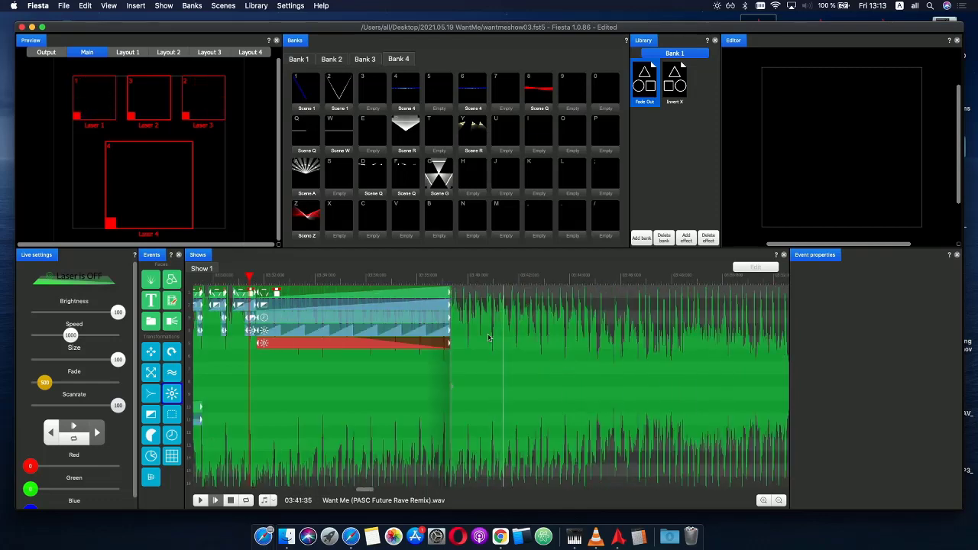
drag(359, 278, 433, 279)
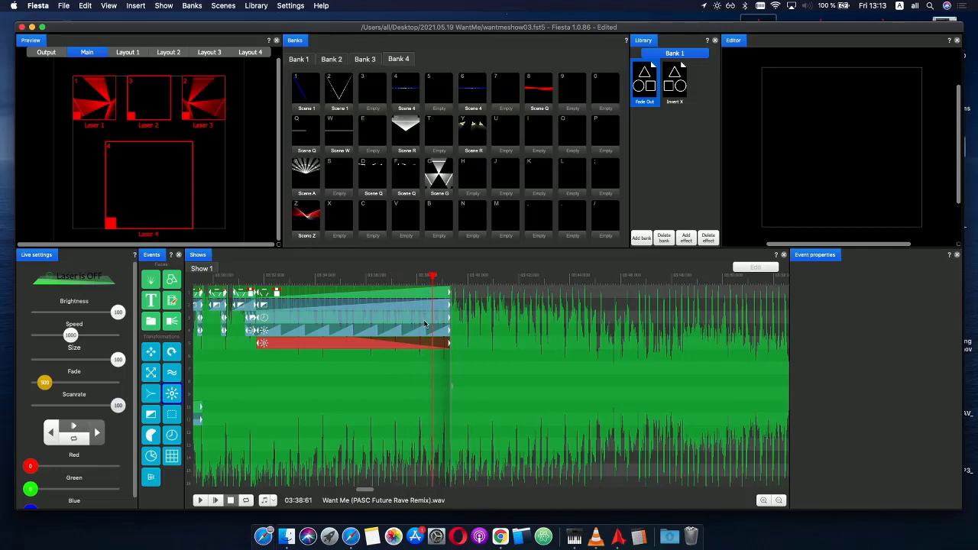
- Duplicate the five-track Scene G stack that starts at 03:31:69 and place the copy directly behind it at 03:39:32
drag(481, 375, 298, 265)
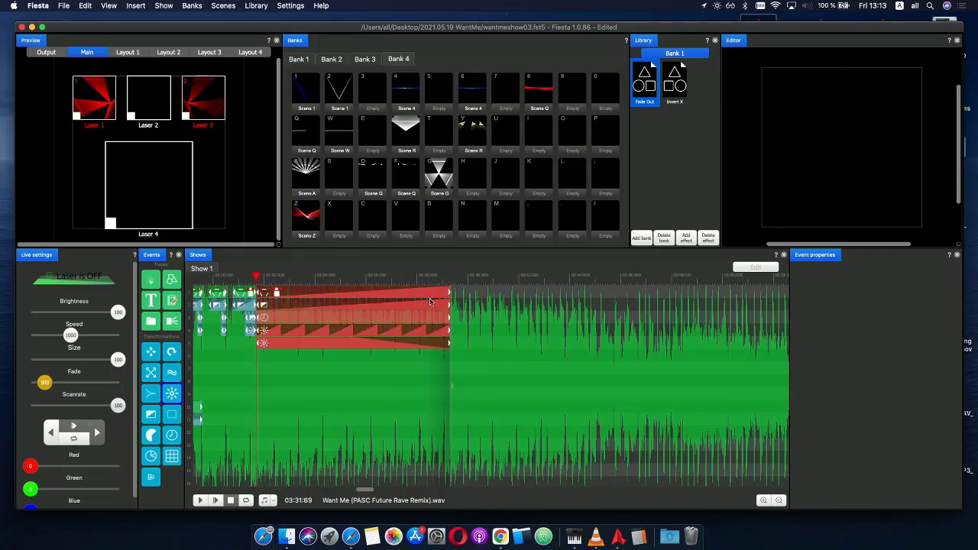
key(super+v)
click(467, 295)
drag(465, 294, 451, 293)
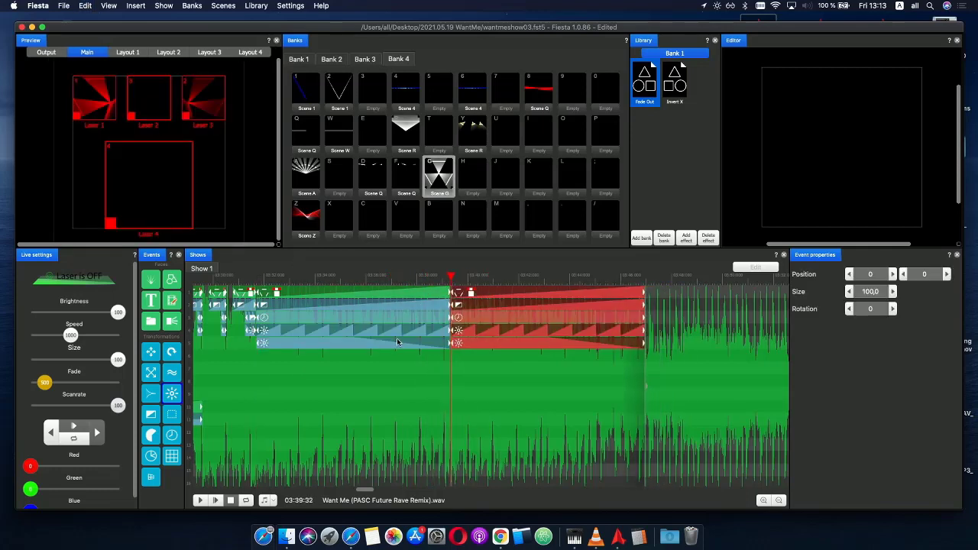
- Delete the Fade Out effect beneath the first Scene G stack and play back the transition into the second stack
click(405, 344)
key(BackSpace)
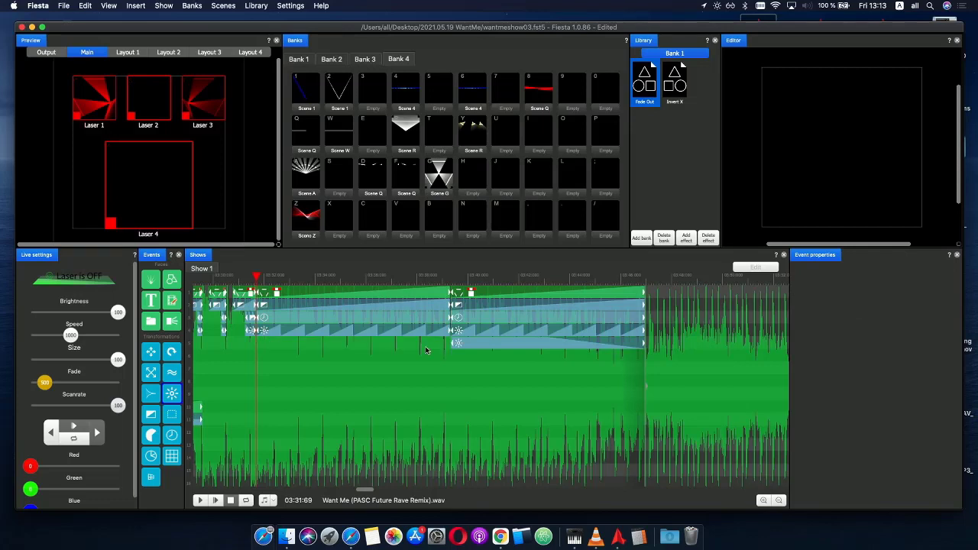
click(327, 284)
click(201, 500)
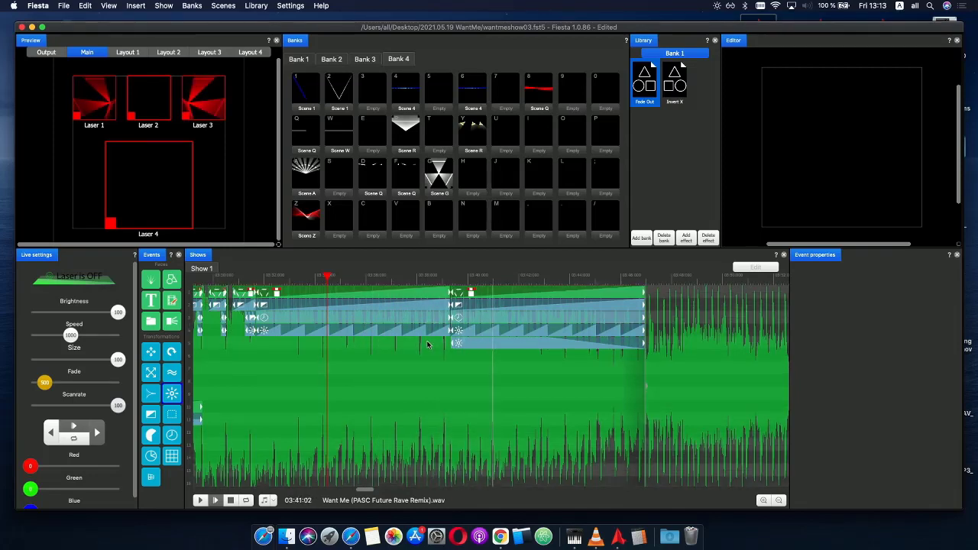
drag(327, 275, 317, 277)
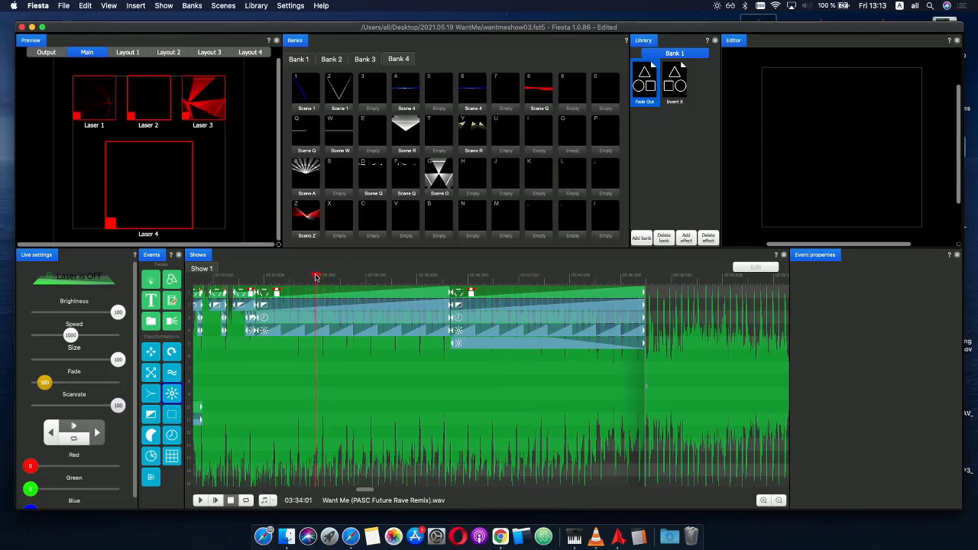
- Try a size transformation on track 6 from 03:31:69 to 03:46:96, with its phase curve falling from 100 to 0
drag(184, 371, 352, 360)
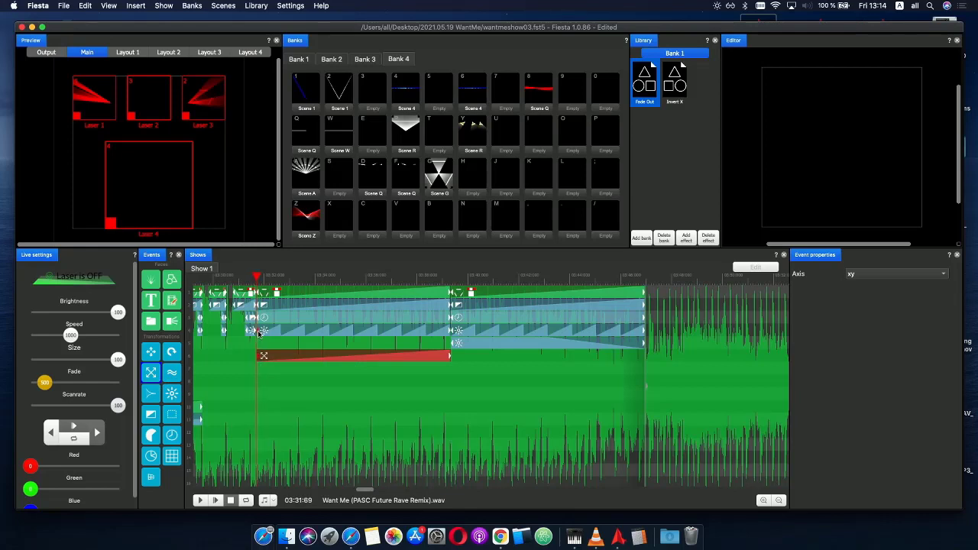
drag(462, 357, 645, 350)
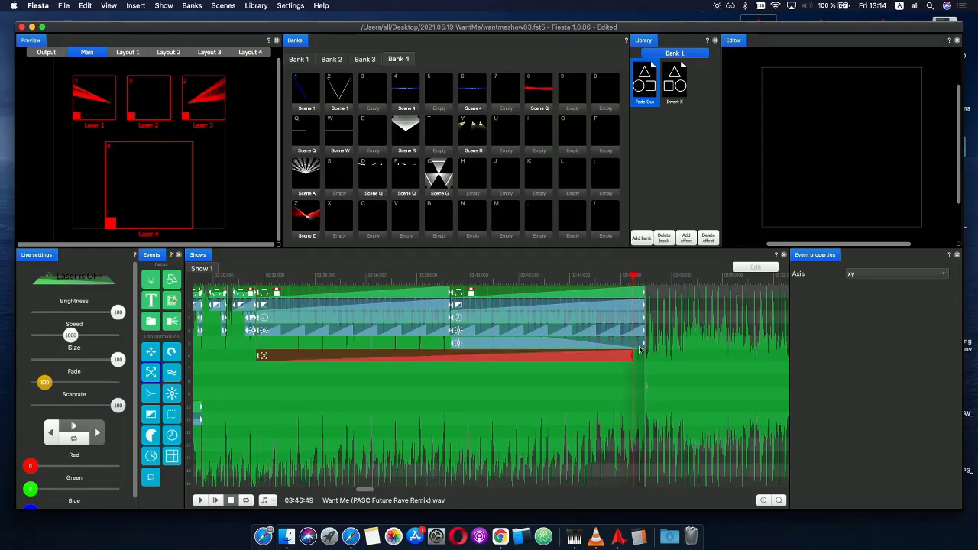
click(505, 360)
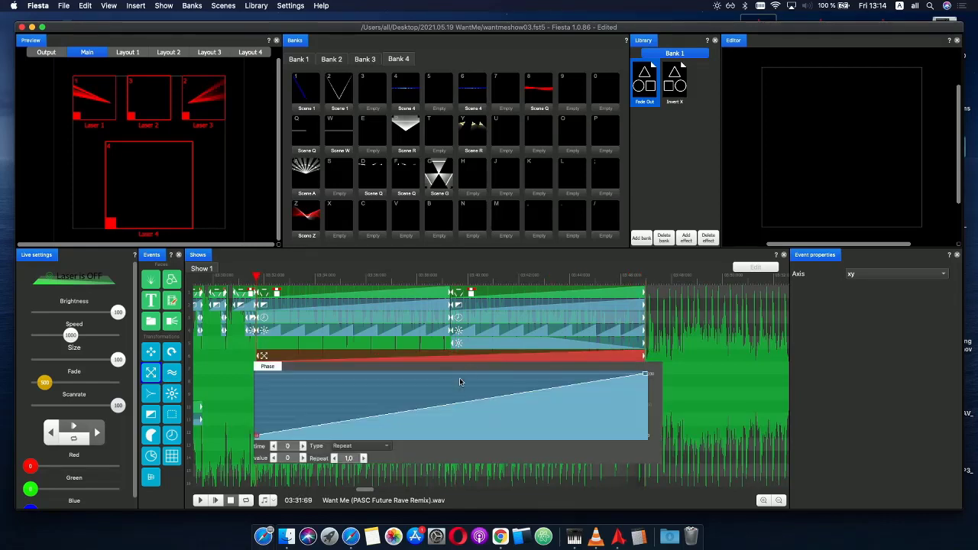
right_click(451, 379)
click(486, 466)
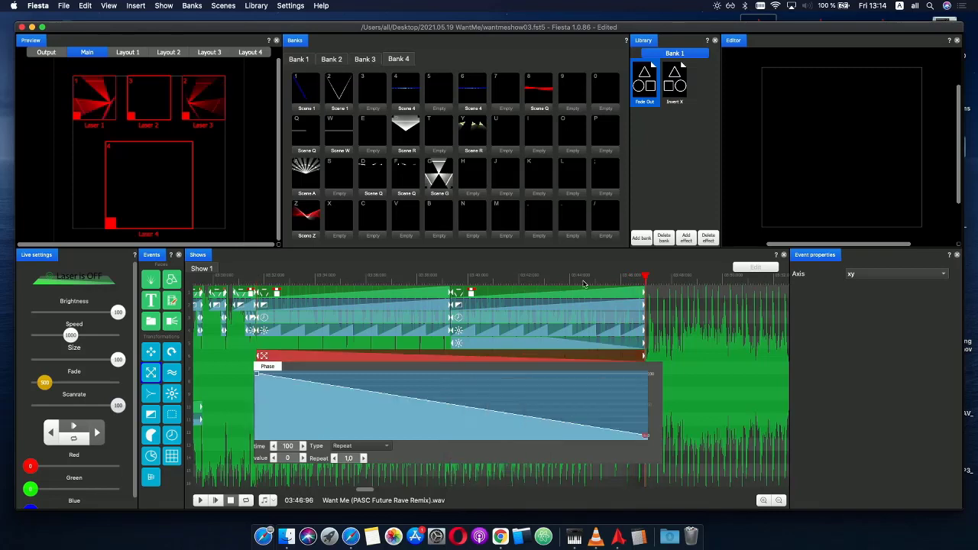
click(584, 275)
drag(582, 275, 599, 275)
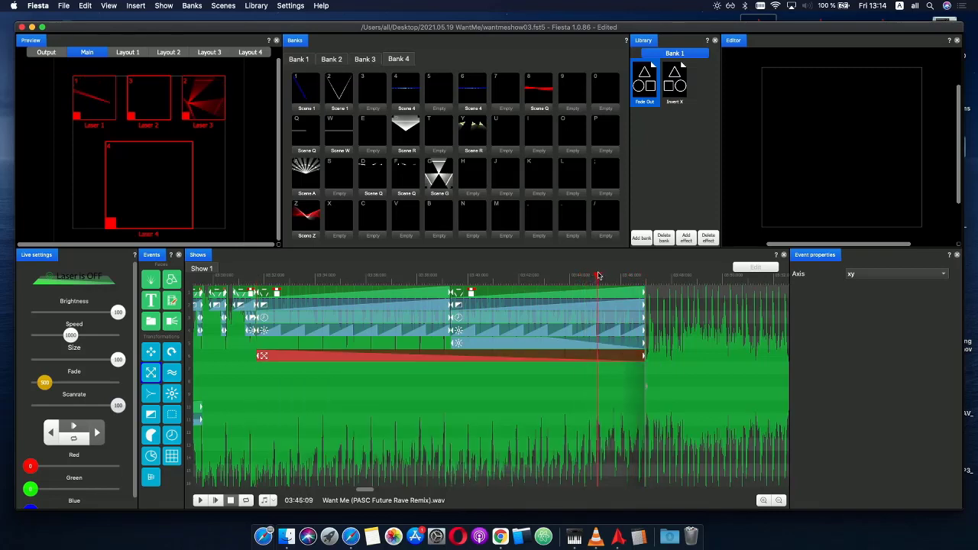
- Shorten the size transformation on track 6 so that it ends at 03:45:11
click(591, 357)
click(595, 357)
drag(590, 357, 599, 357)
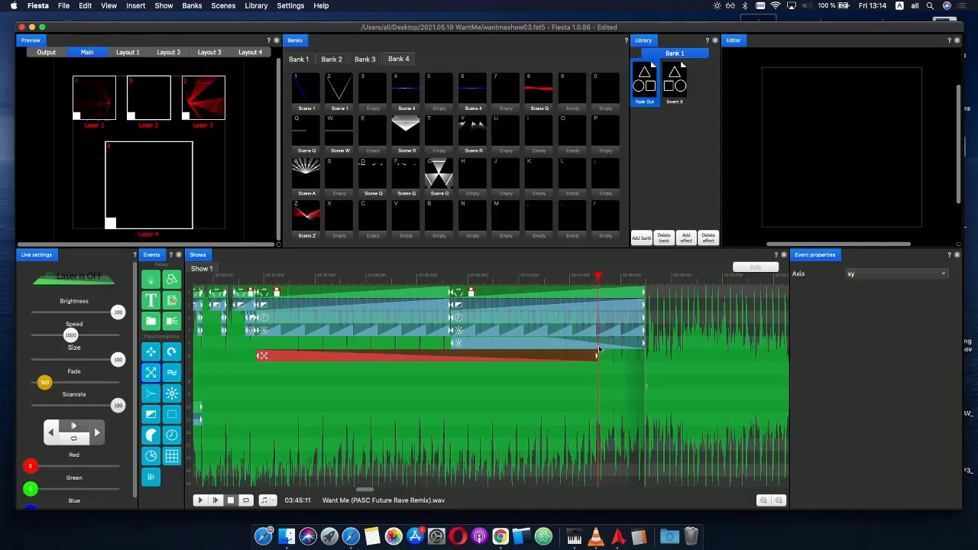
- Lower the second stack's Fade Out phase curve to 0 at time 73 and scrub through both Scene G stacks
double_click(598, 345)
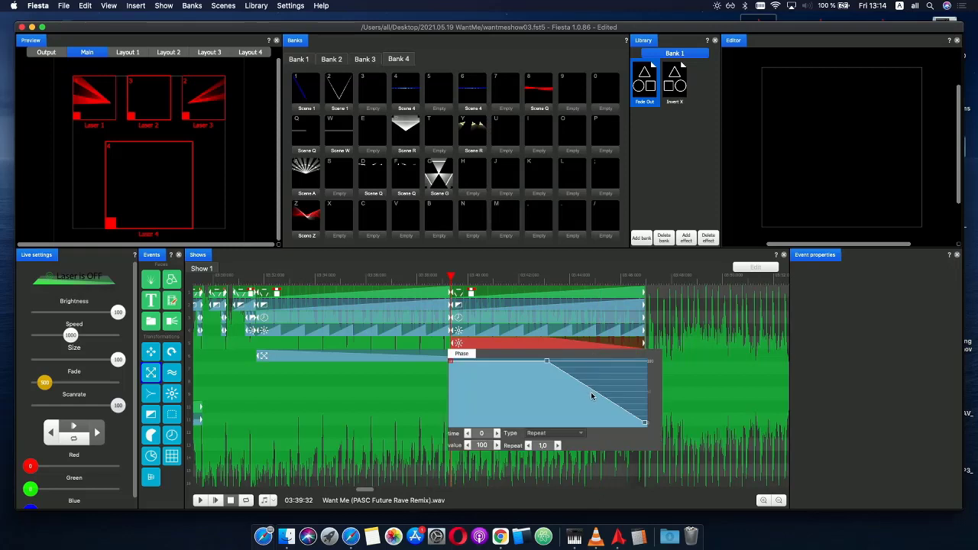
drag(590, 400, 590, 440)
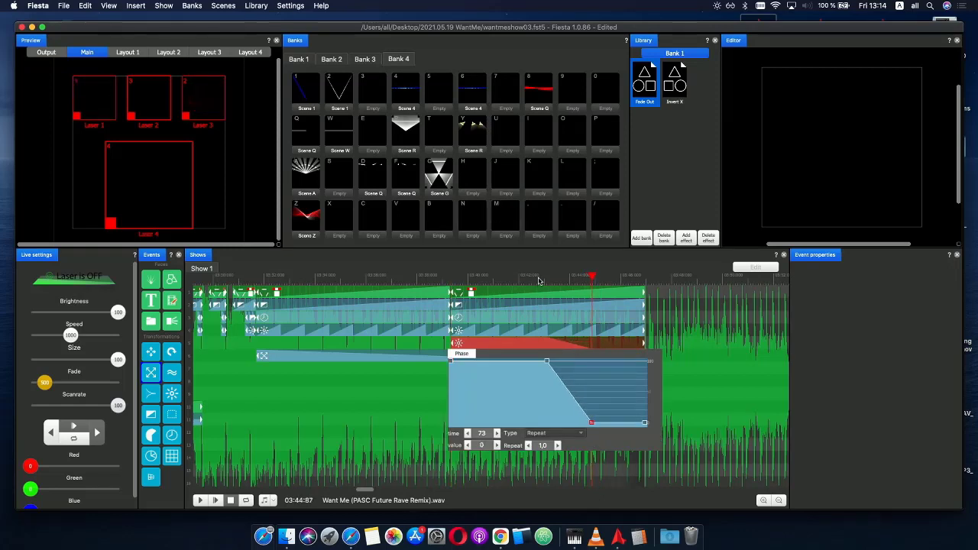
mouse_move(539, 280)
mouse_down()
mouse_move(602, 278)
mouse_move(457, 275)
mouse_move(522, 275)
mouse_up()
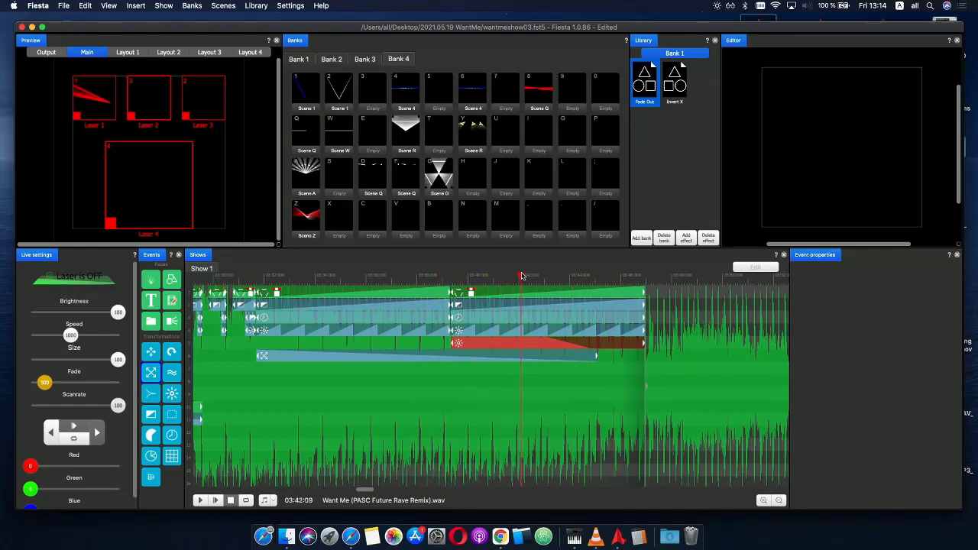
click(405, 357)
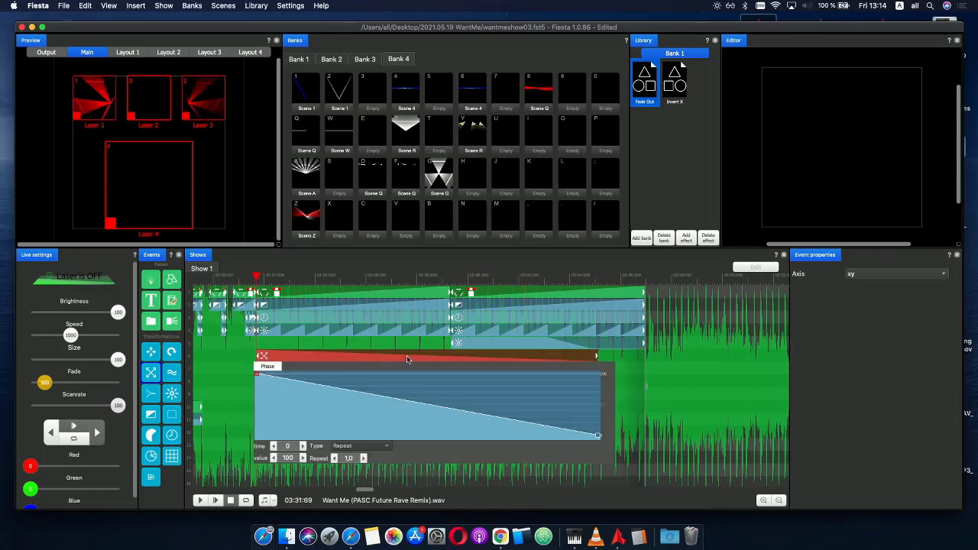
click(426, 281)
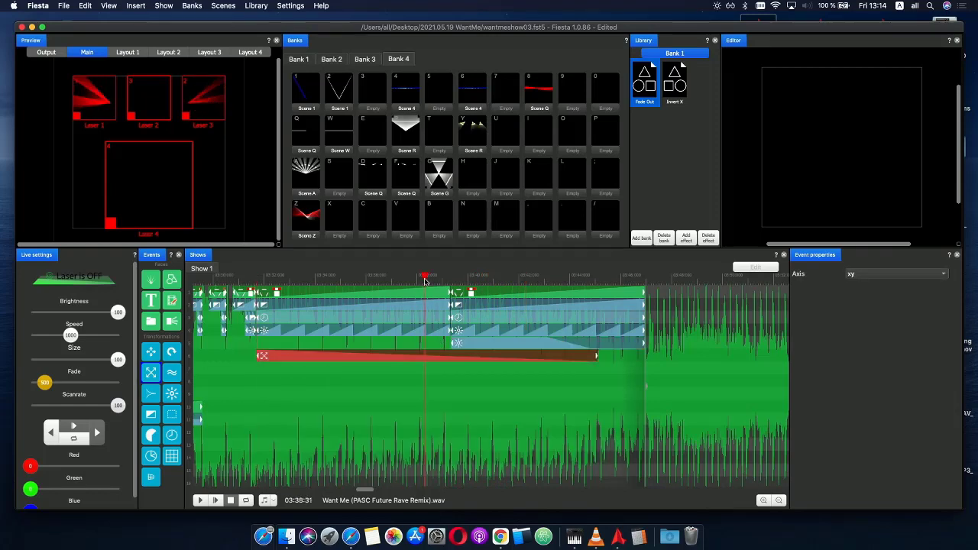
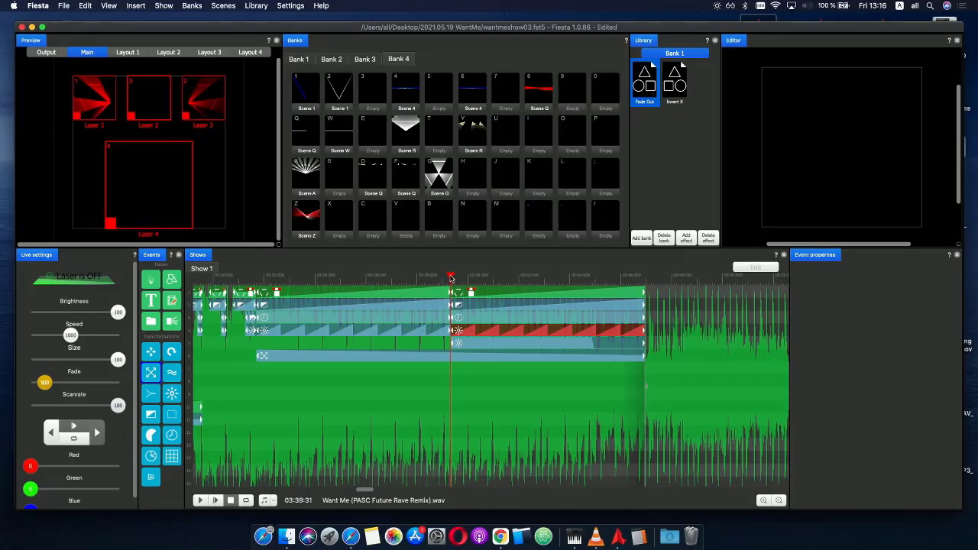
drag(451, 279, 550, 281)
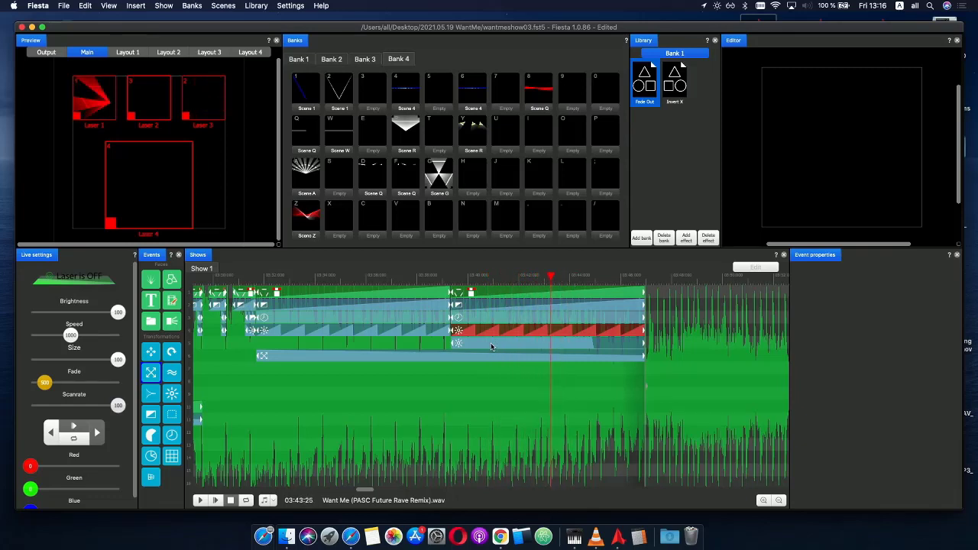
- Delete the second stack's Fade Out and move the size transformation up to track 5, extending its end to 03:46:96
click(491, 348)
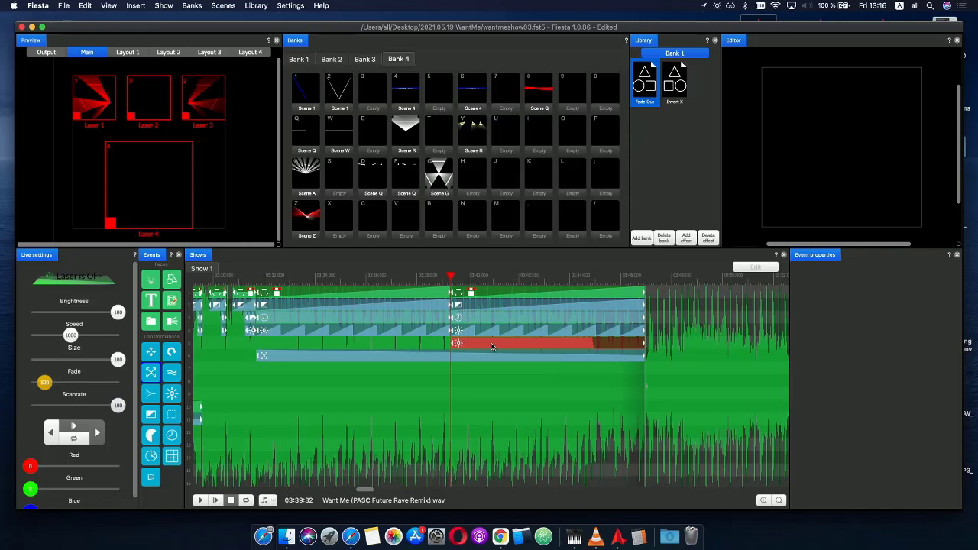
key(BackSpace)
drag(480, 347, 462, 337)
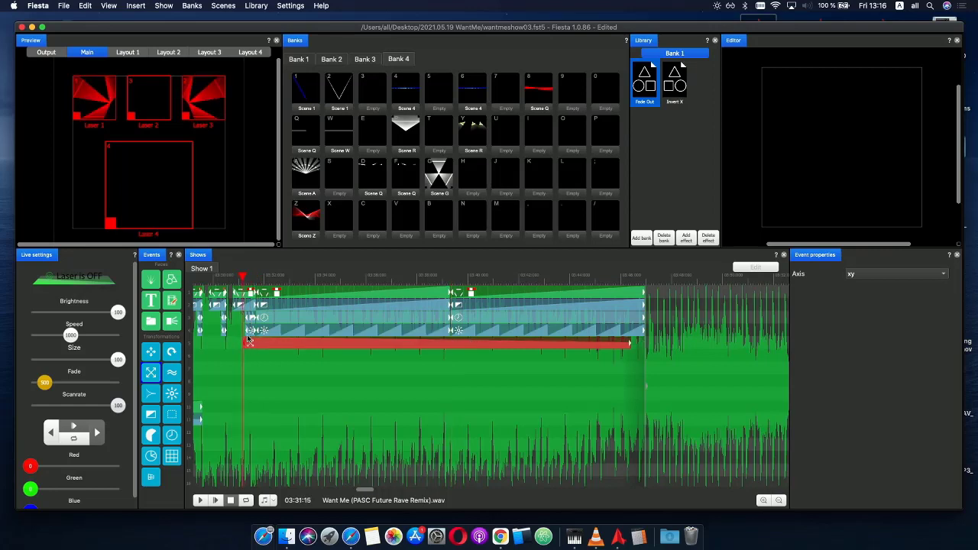
drag(249, 341, 252, 343)
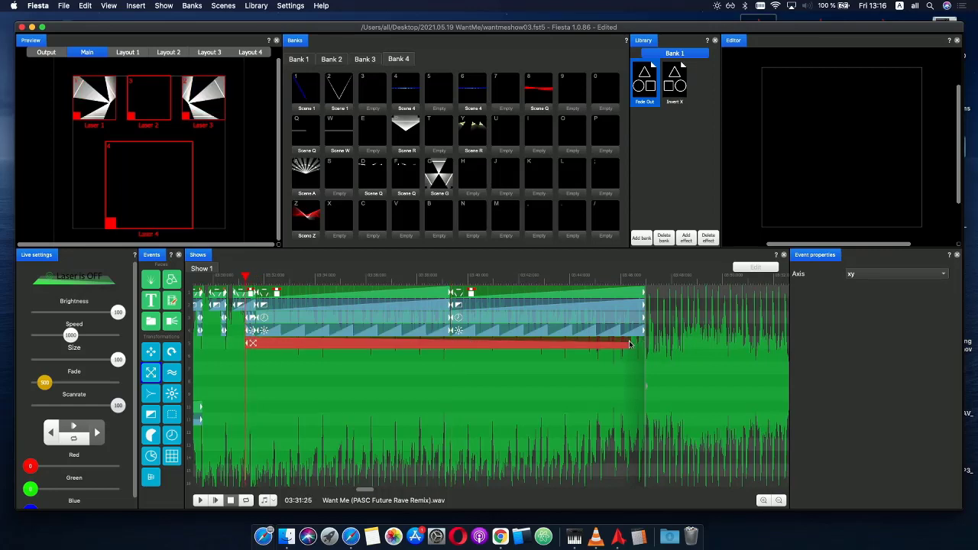
drag(630, 348, 646, 334)
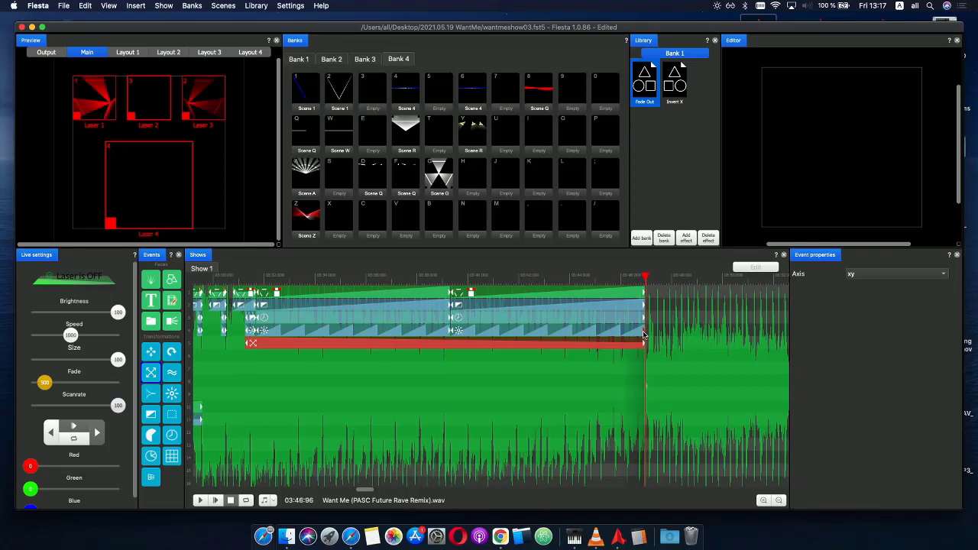
drag(542, 353, 410, 318)
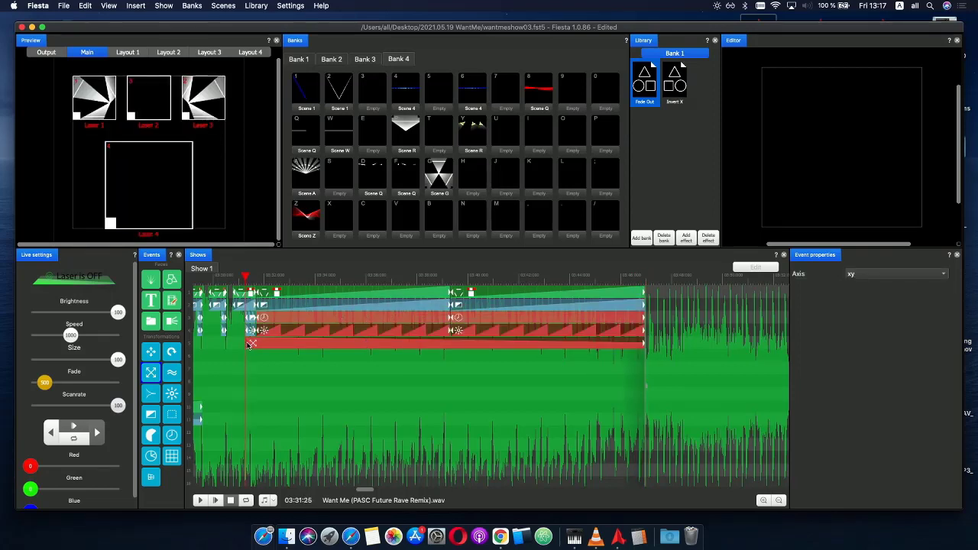
drag(250, 344, 264, 340)
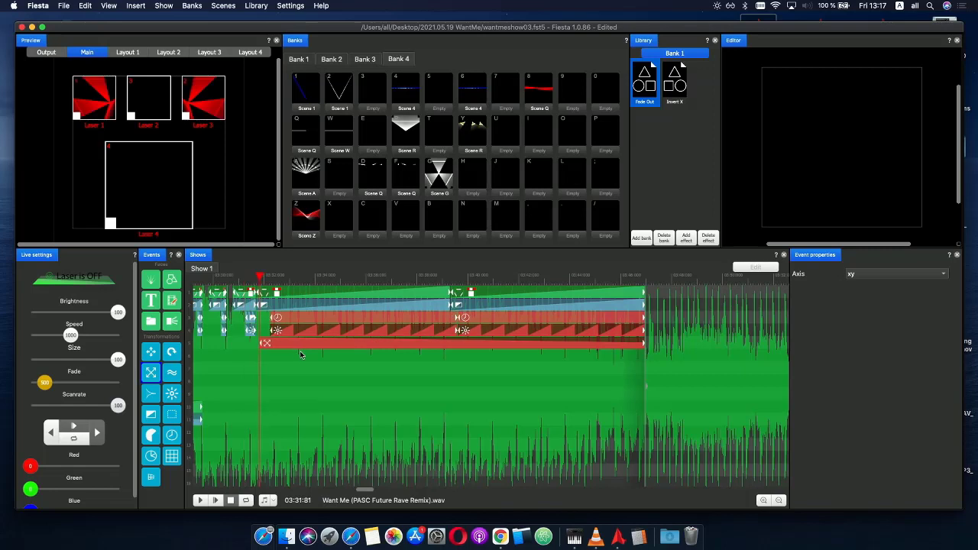
click(283, 366)
- Start the size transformation at 03:31:69 and move the delay, brightness and size events of both stacks down one track
click(264, 343)
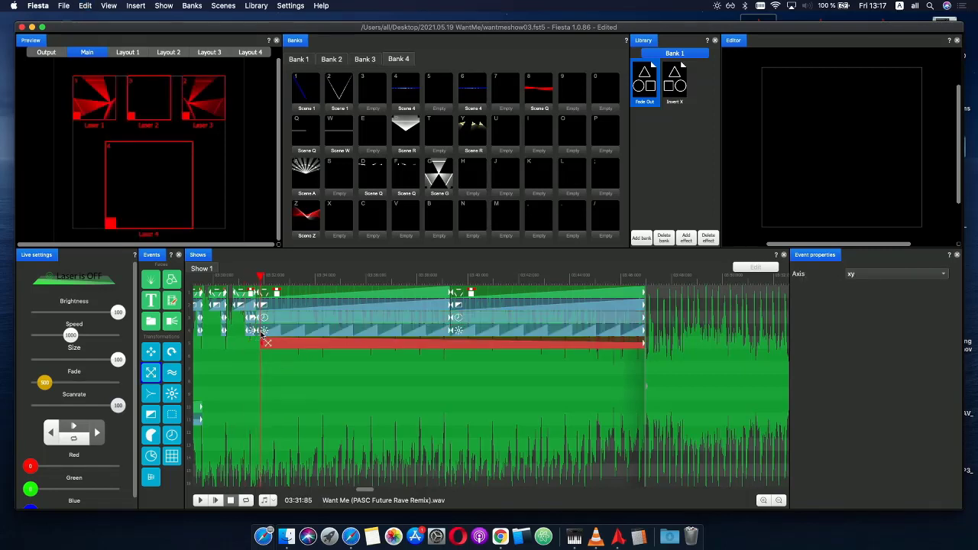
drag(481, 388, 411, 323)
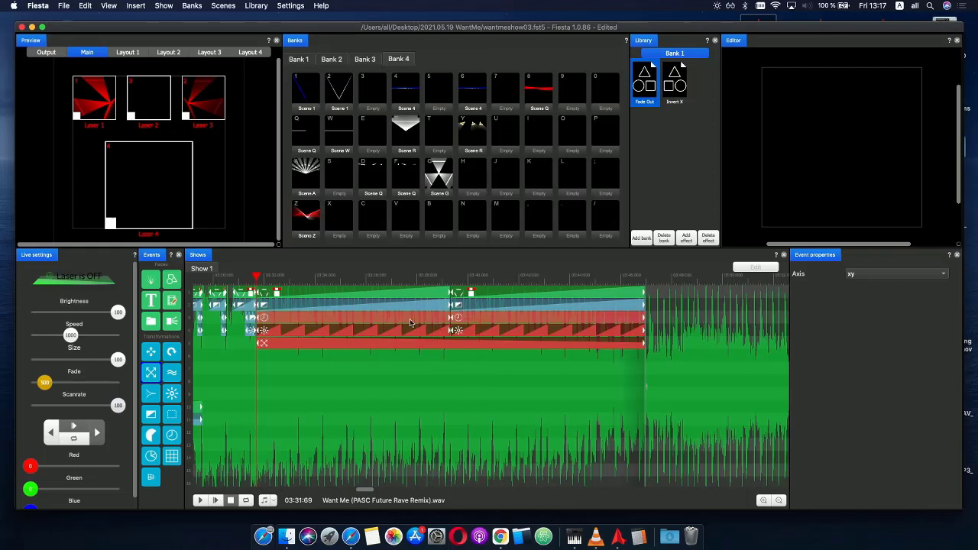
drag(278, 333, 278, 339)
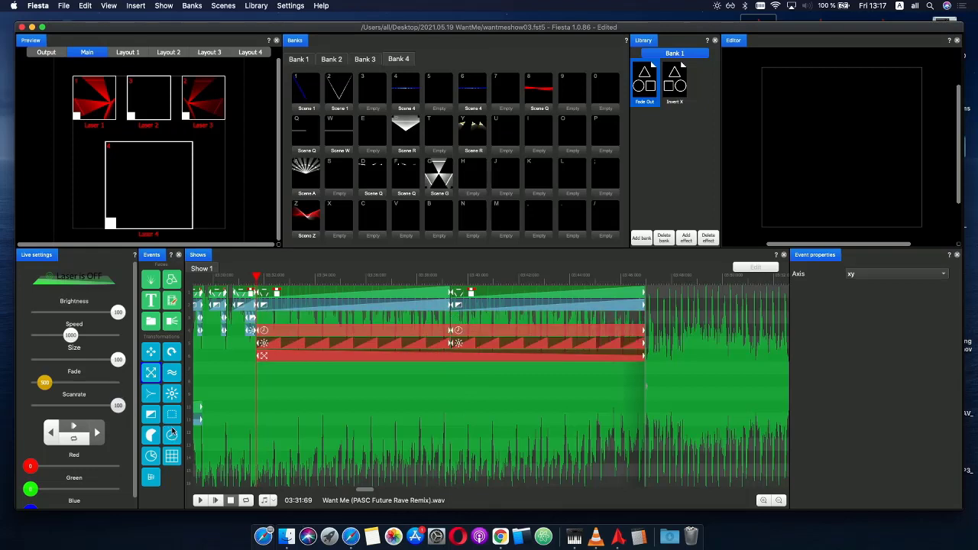
- Try a brightness event on track 3 and a Fade Out effect on track 7 at 03:39:32, and delete both
drag(172, 397, 505, 320)
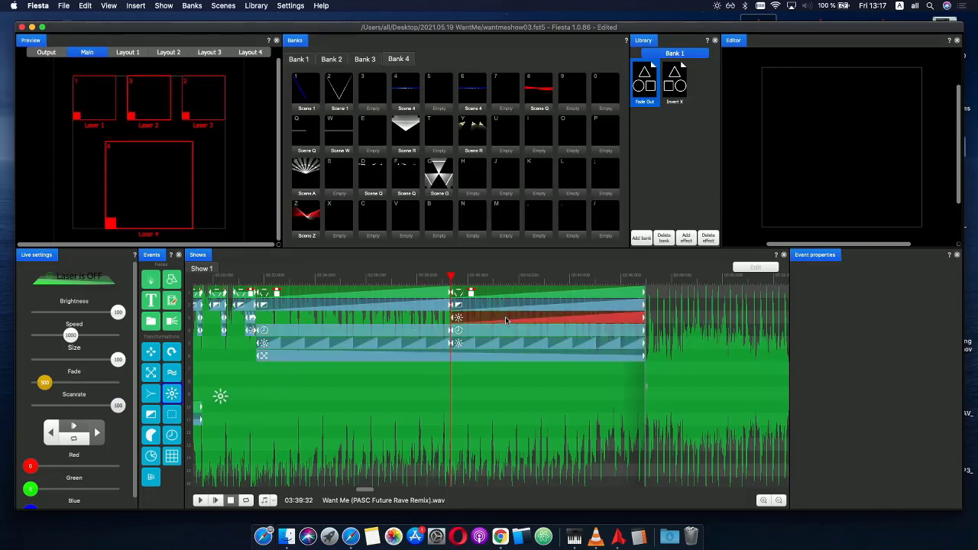
drag(633, 114, 538, 321)
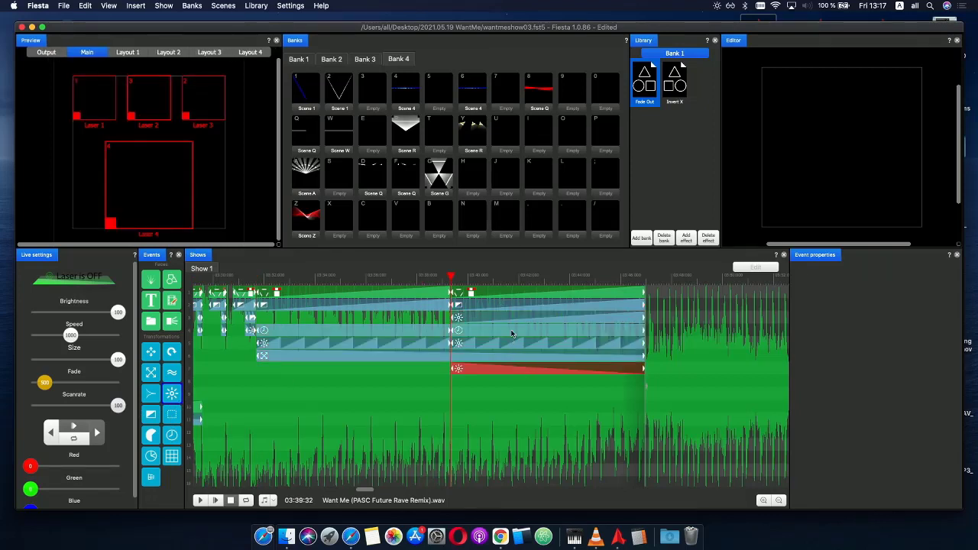
click(517, 319)
key(Delete)
click(532, 372)
key(Delete)
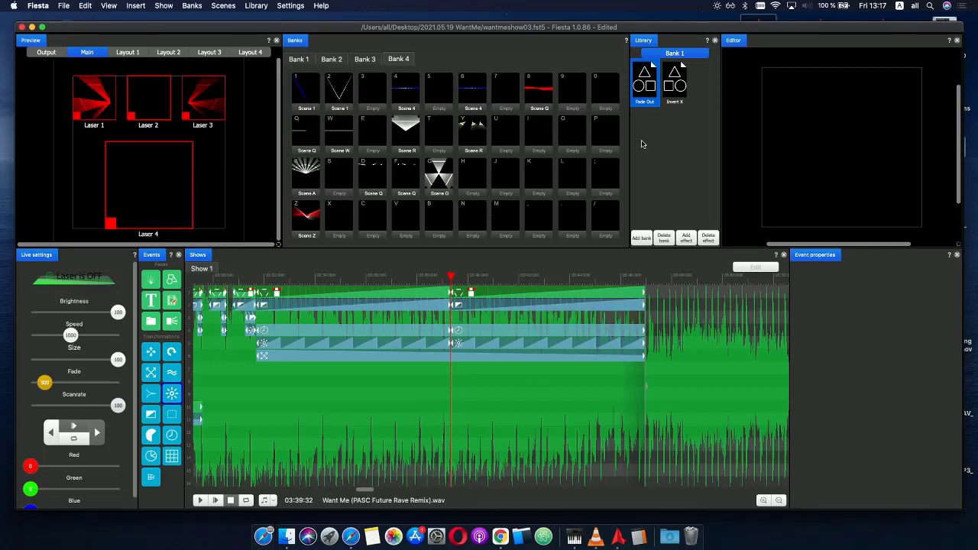
- Add the library's Fade Out effect on track 3 of the second Scene G stack at 03:39:32 and play it back
drag(620, 163, 518, 307)
click(479, 321)
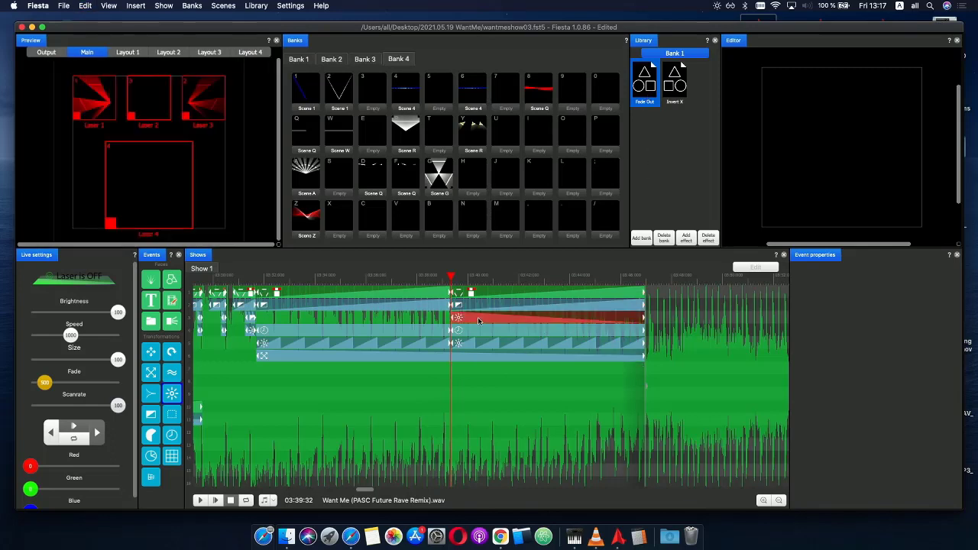
key(space)
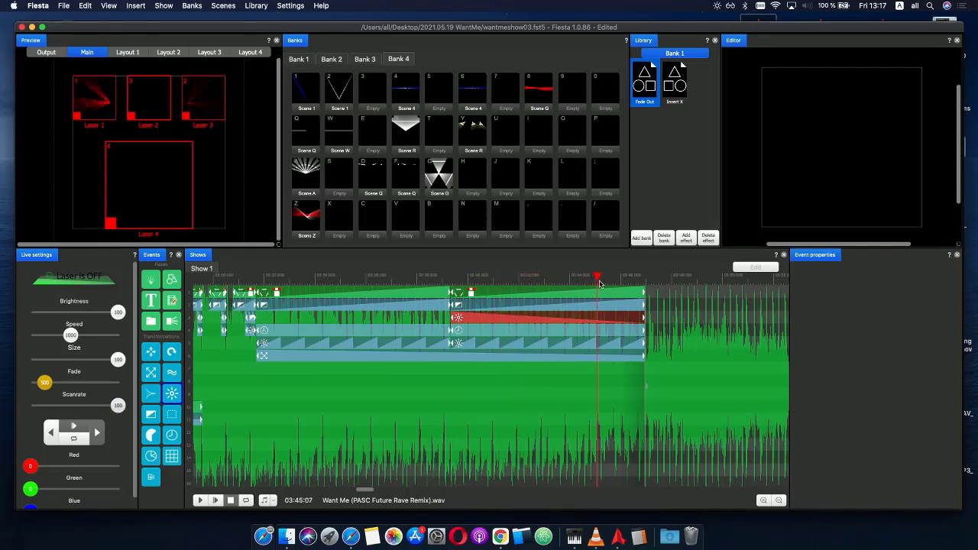
drag(600, 284, 575, 282)
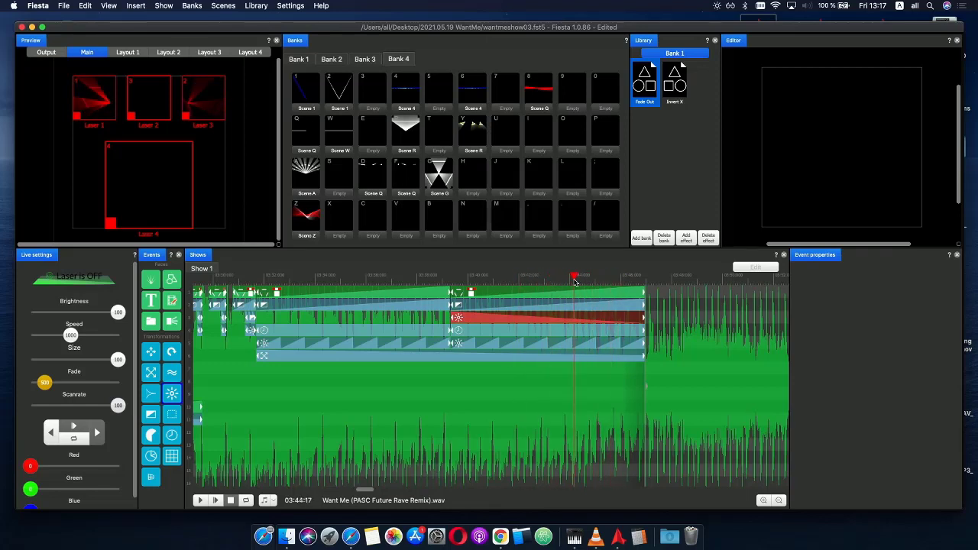
- Delete the size transformation on track 6 and ramp the first Scene G event's size curve from 100 down to 75
click(445, 358)
key(Delete)
click(343, 296)
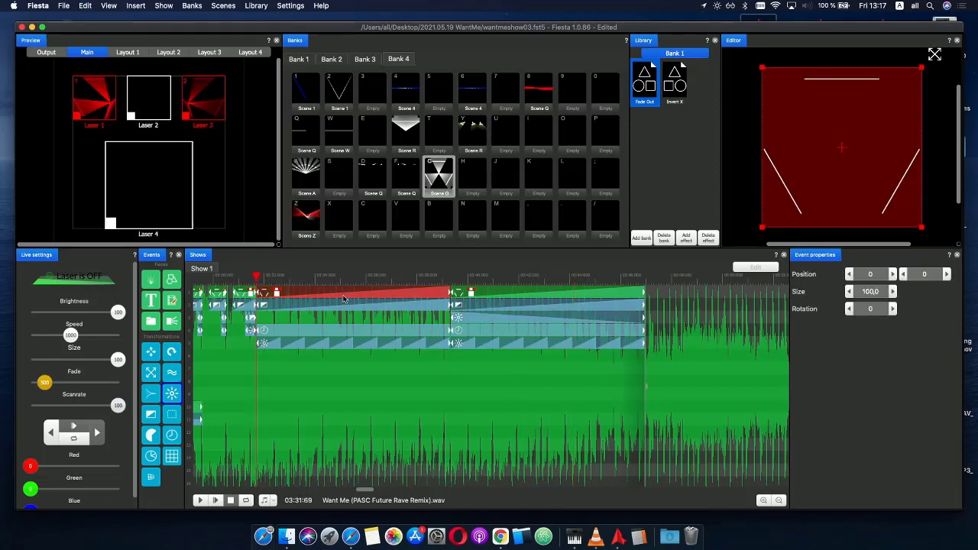
double_click(344, 298)
click(325, 304)
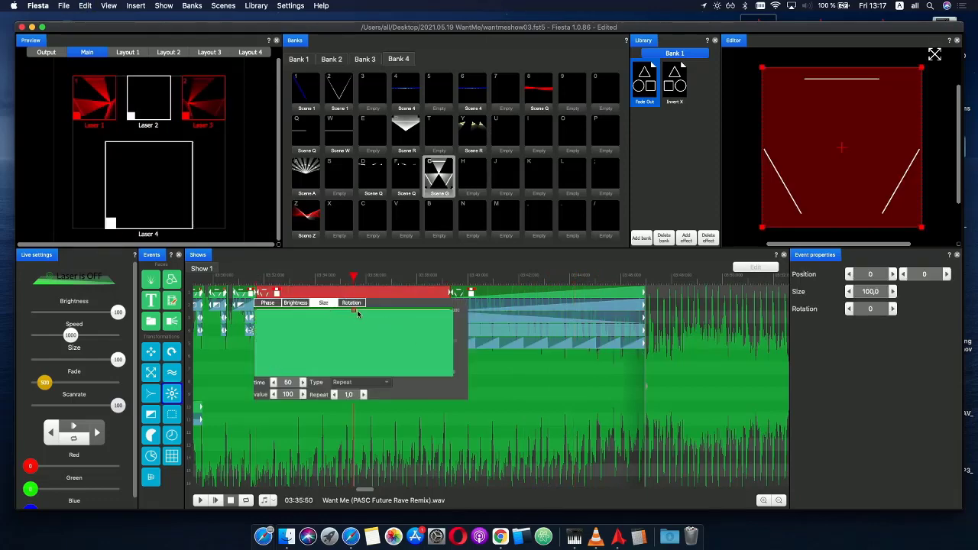
drag(352, 314, 223, 314)
drag(348, 327, 485, 324)
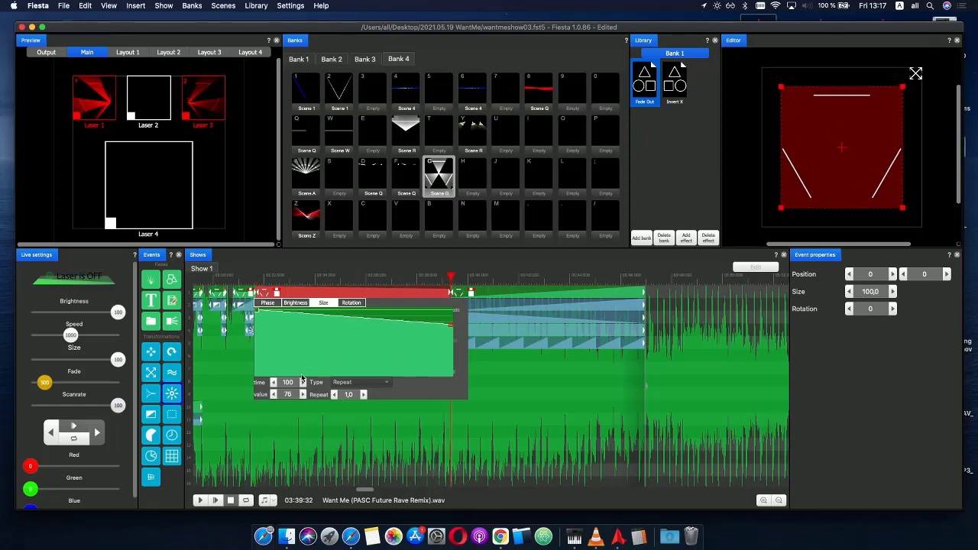
key(BackSpace)
text(5)
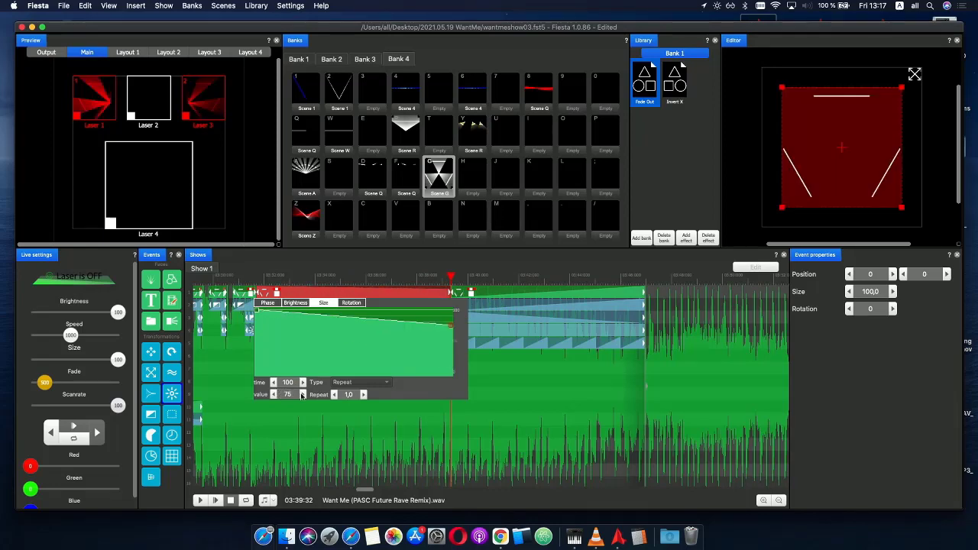
- Start the second Scene G event's size curve at 75, lower its end point, and play the Scene G section back
click(496, 293)
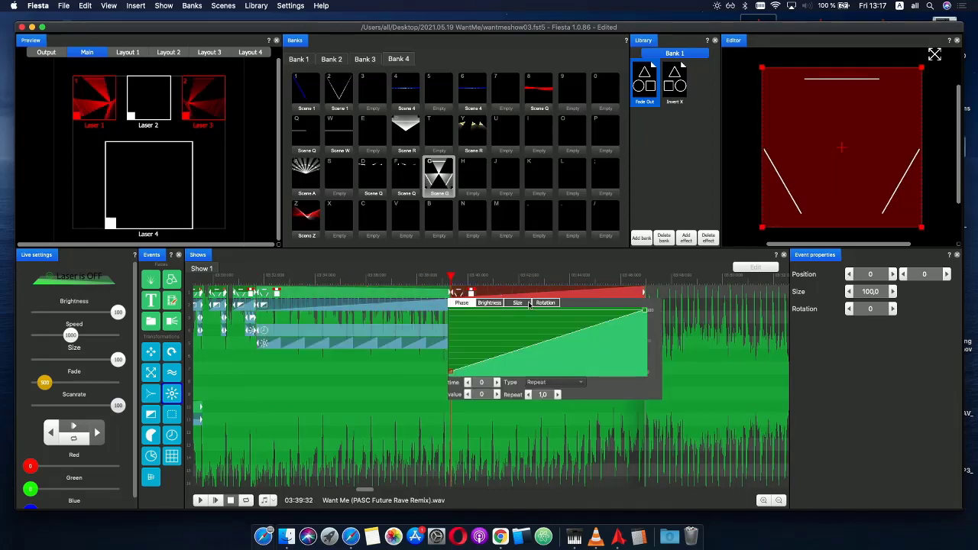
click(518, 304)
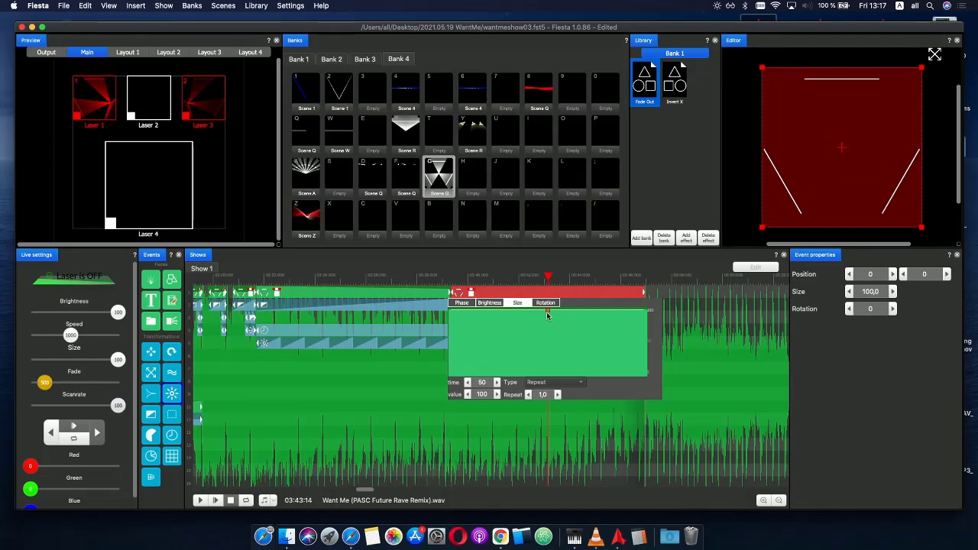
drag(547, 316, 430, 336)
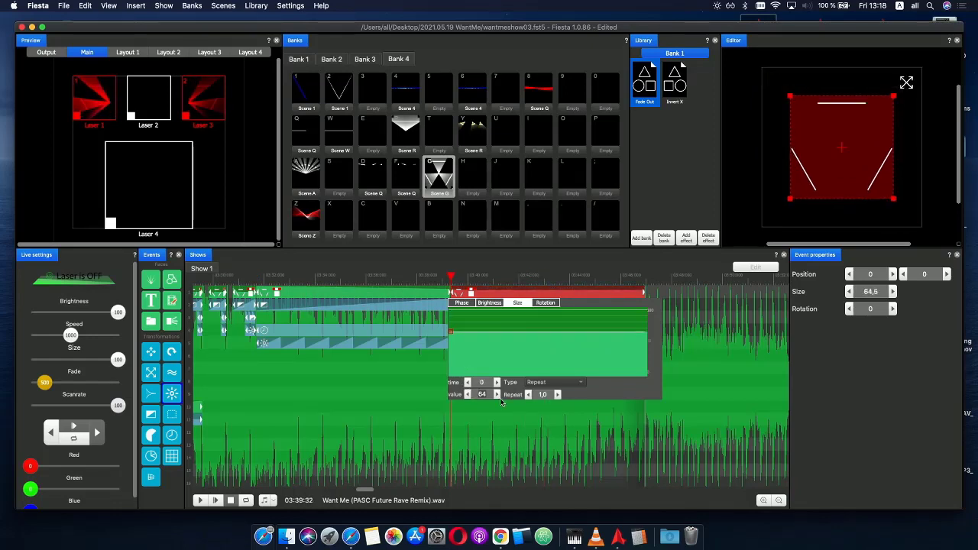
text(75)
drag(646, 327, 663, 339)
drag(449, 279, 500, 277)
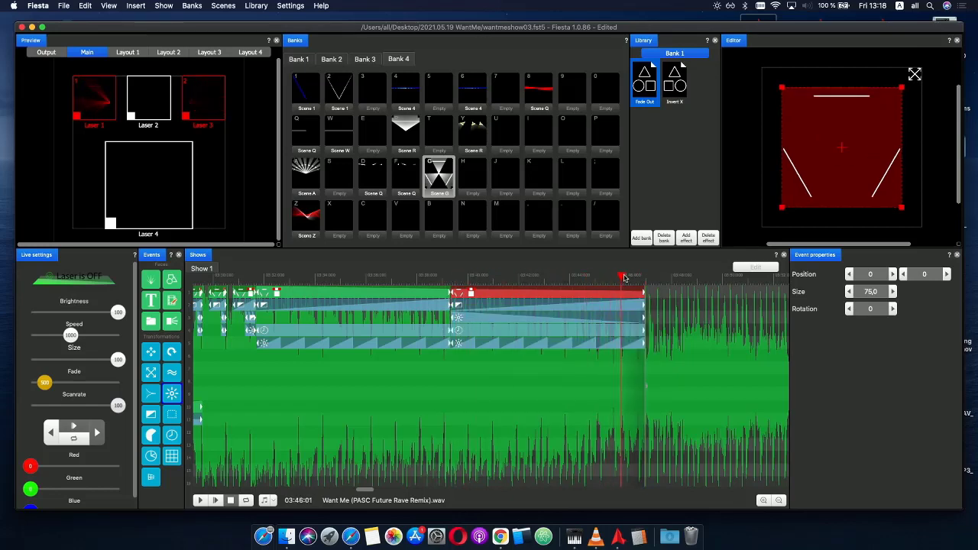
drag(652, 276, 235, 476)
click(215, 501)
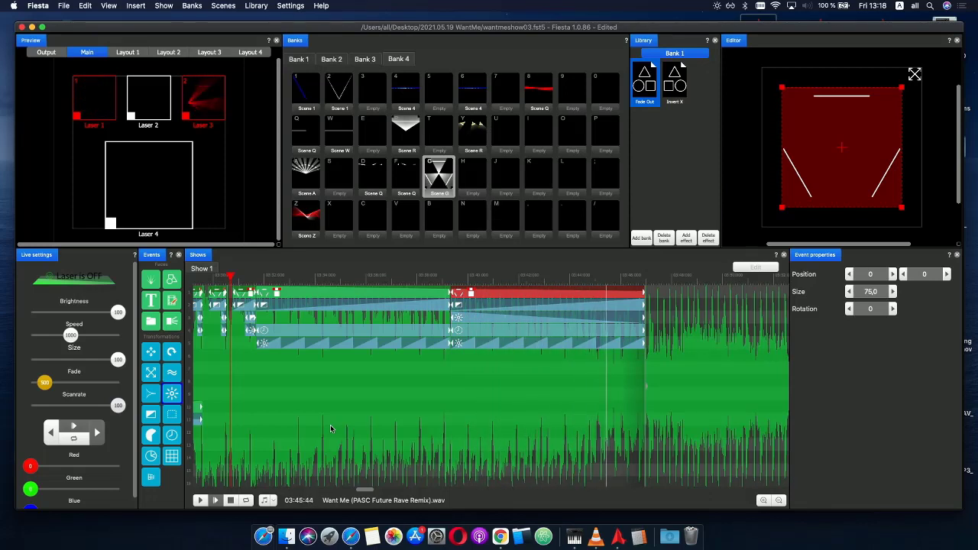
- Add a point at time 78 with value 0 to the Fade Out curve on track 3 of the second Scene G stack
click(600, 277)
scroll(628, 308, up, 2)
scroll(628, 308, down, 1)
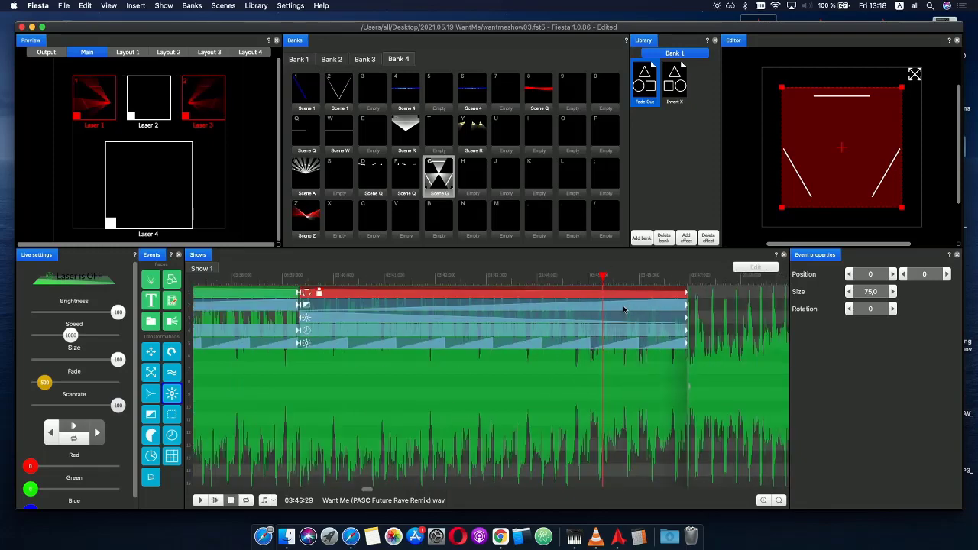
click(597, 320)
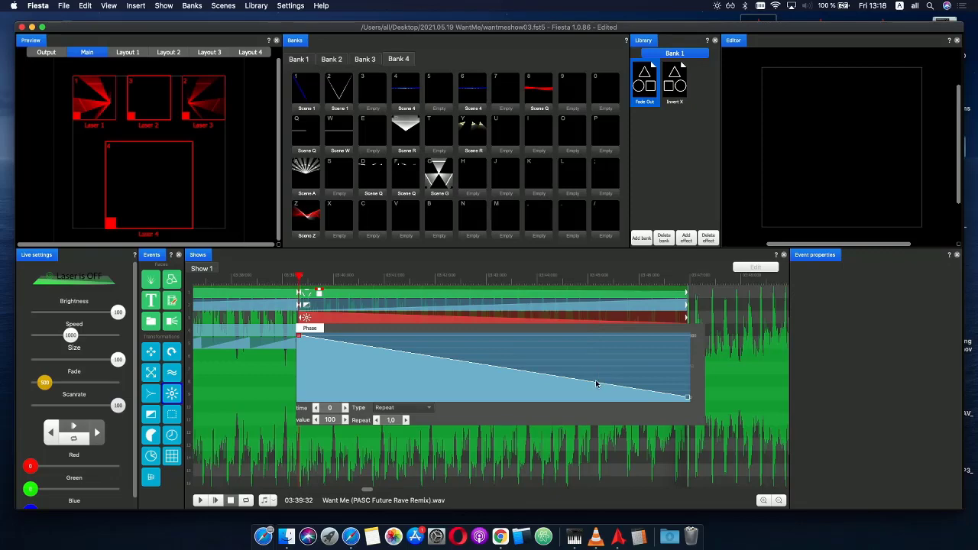
drag(596, 384, 595, 416)
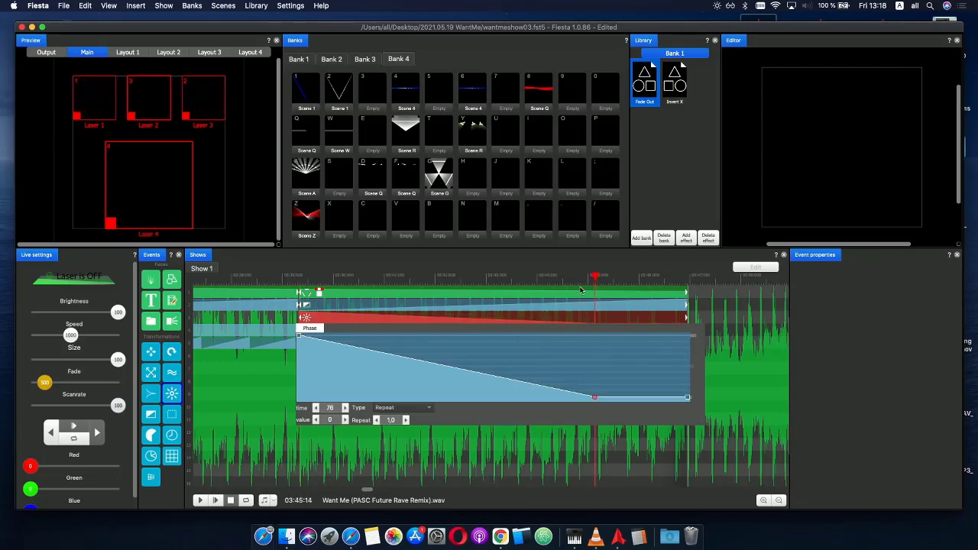
drag(579, 281, 601, 282)
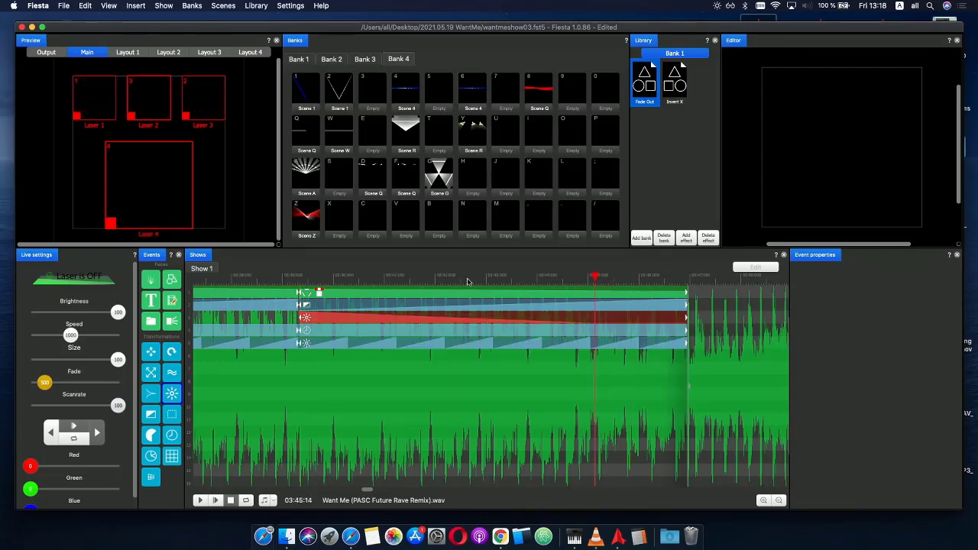
- Copy the event stack on tracks 6 to 9 at 03:24:27 and align the copy with the second Scene G start at 03:39:32
click(468, 282)
scroll(450, 291, down, 5)
mouse_move(269, 284)
mouse_down()
mouse_move(305, 282)
mouse_move(273, 284)
mouse_up()
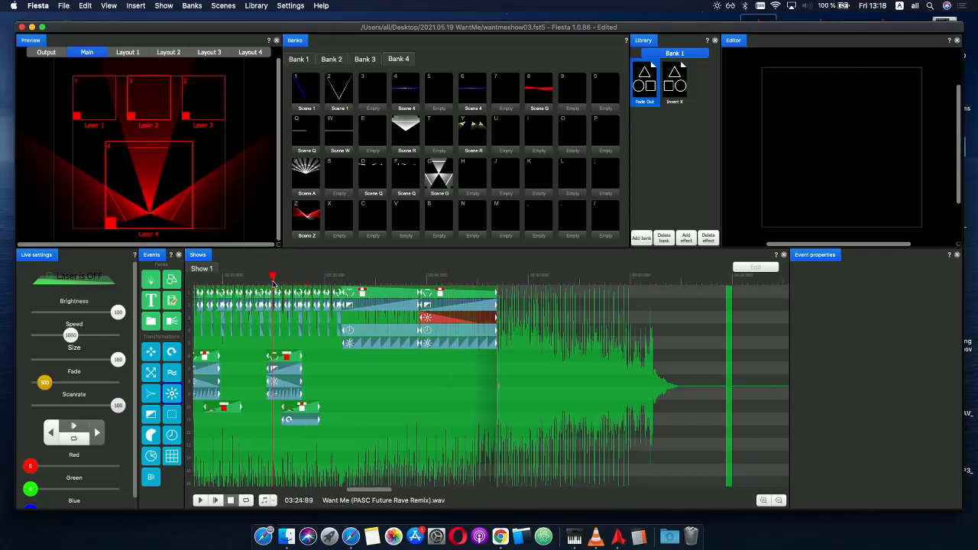
click(254, 356)
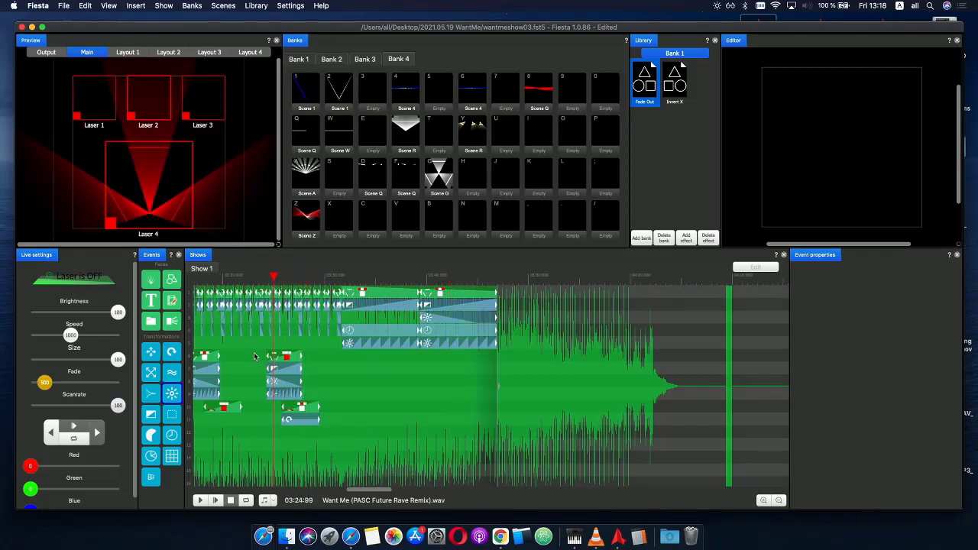
drag(256, 357, 313, 394)
click(314, 396)
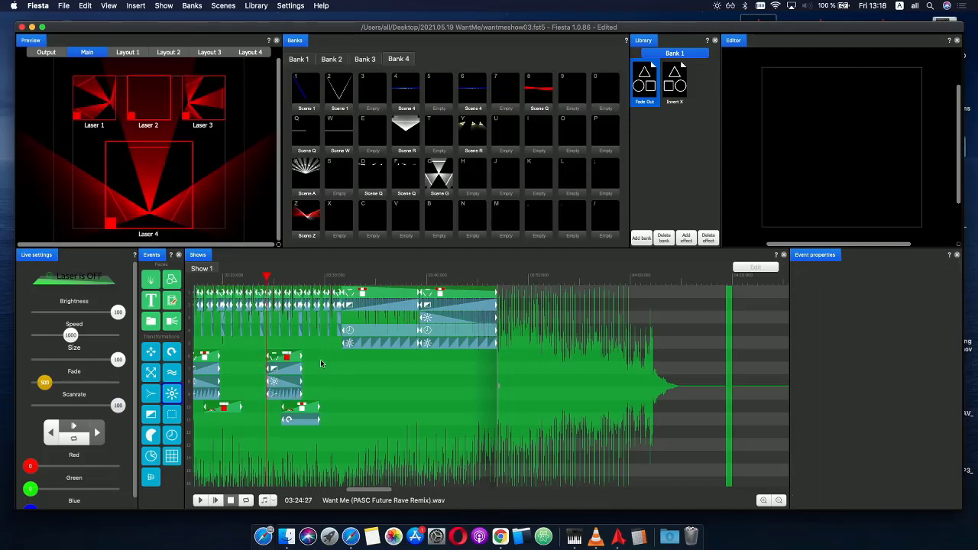
drag(309, 356, 260, 400)
key(super+v)
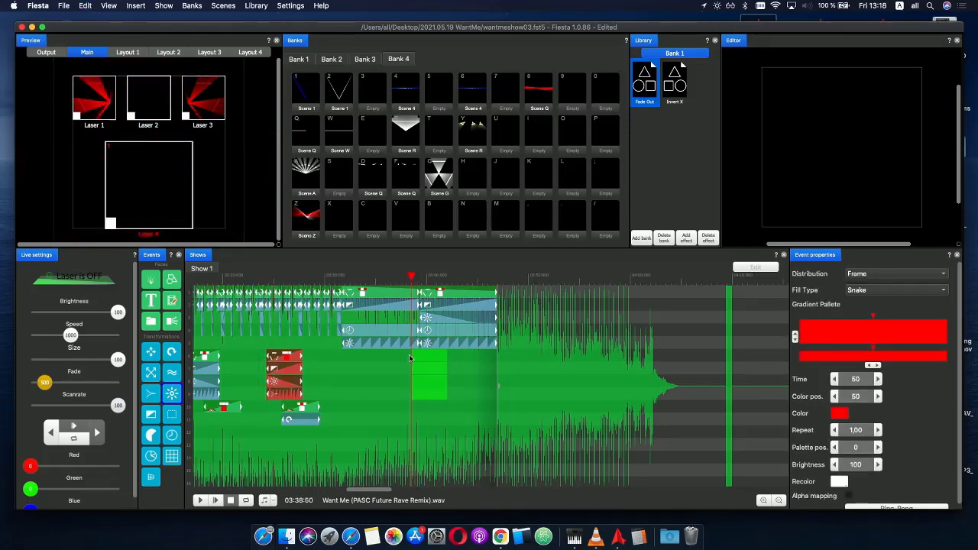
click(407, 354)
scroll(434, 364, up, 5)
drag(432, 365, 486, 363)
drag(471, 279, 556, 283)
- Play the show back from 03:30:78 through the Scene G section
scroll(555, 282, down, 5)
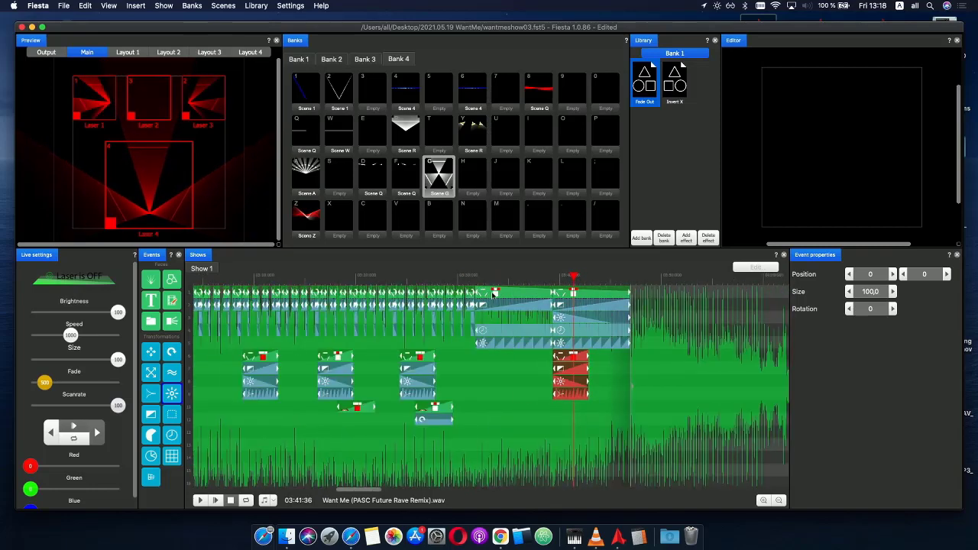
click(467, 281)
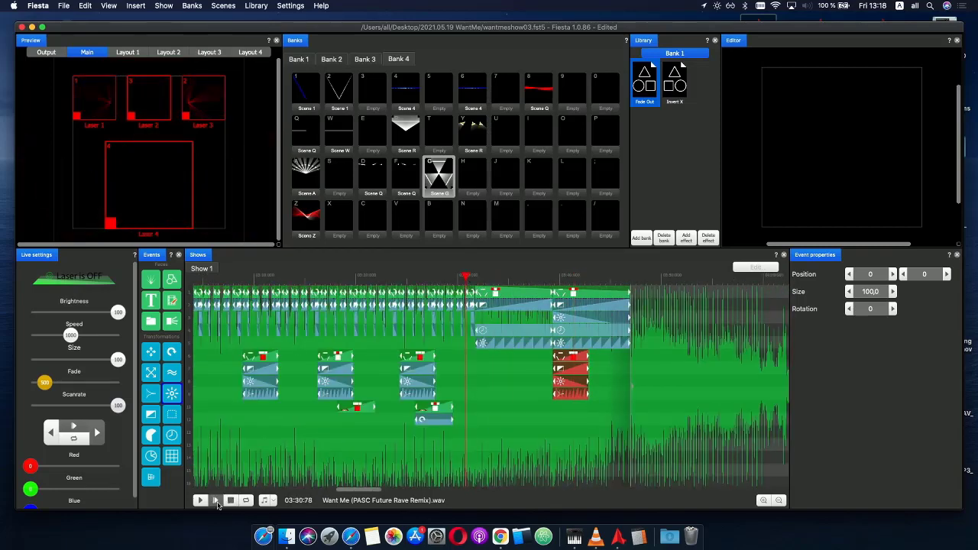
click(217, 502)
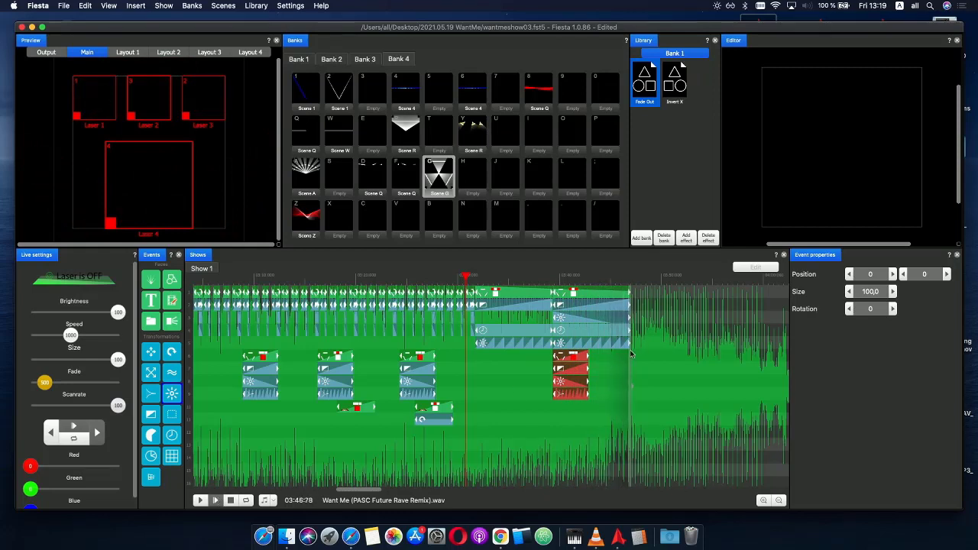
- Copy the event group on tracks 6 to 11 at 03:24:27 to 03:47:01 and play the show back from 03:42:51
click(630, 281)
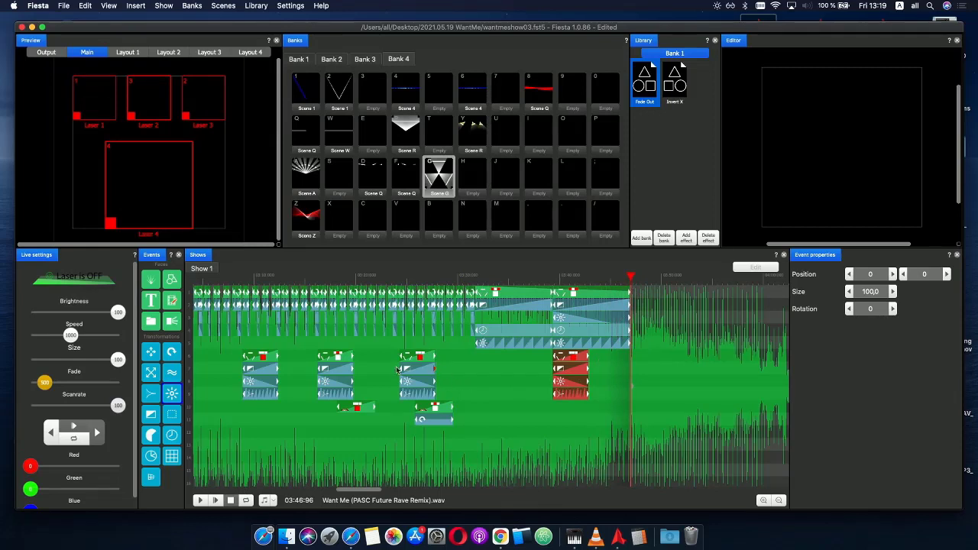
drag(459, 359, 405, 420)
key(super+v)
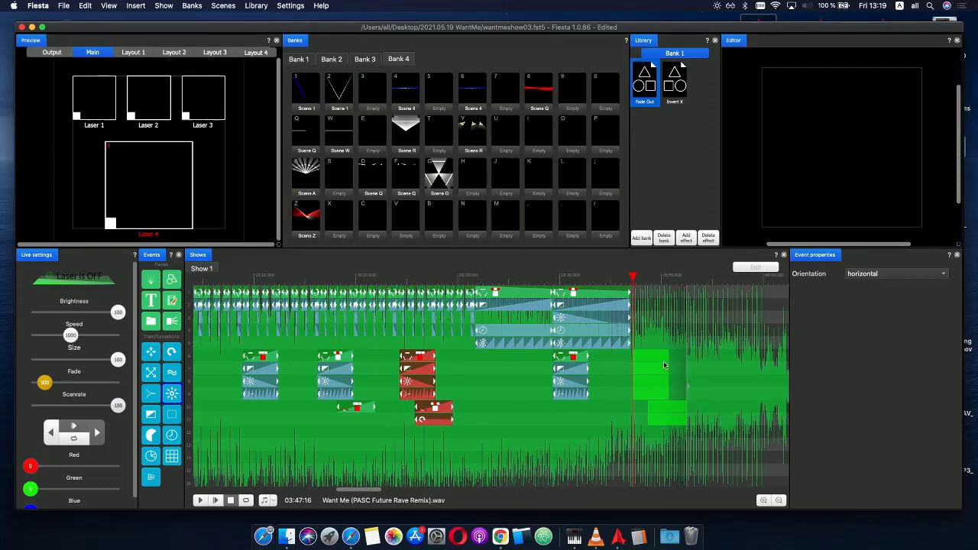
click(662, 366)
scroll(662, 366, up, 5)
drag(642, 357, 635, 358)
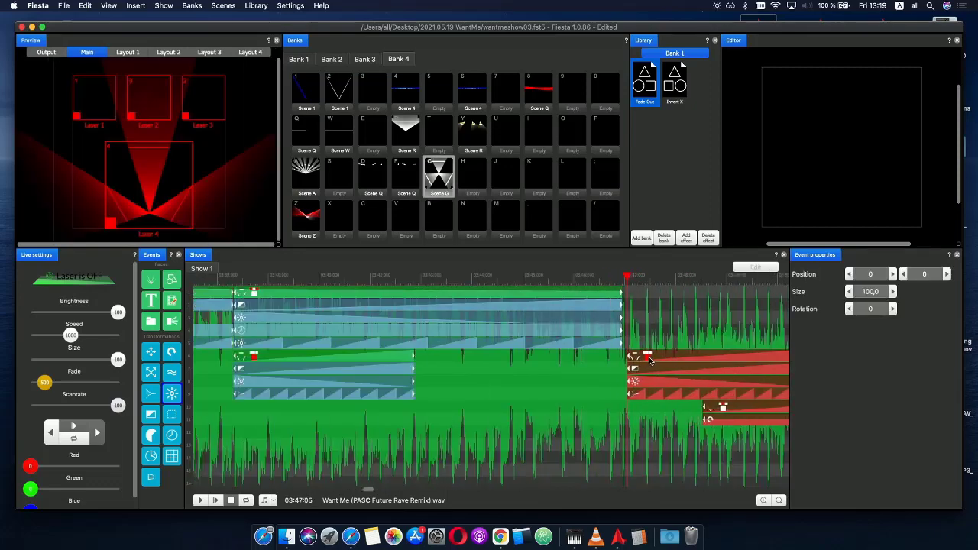
scroll(604, 301, down, 5)
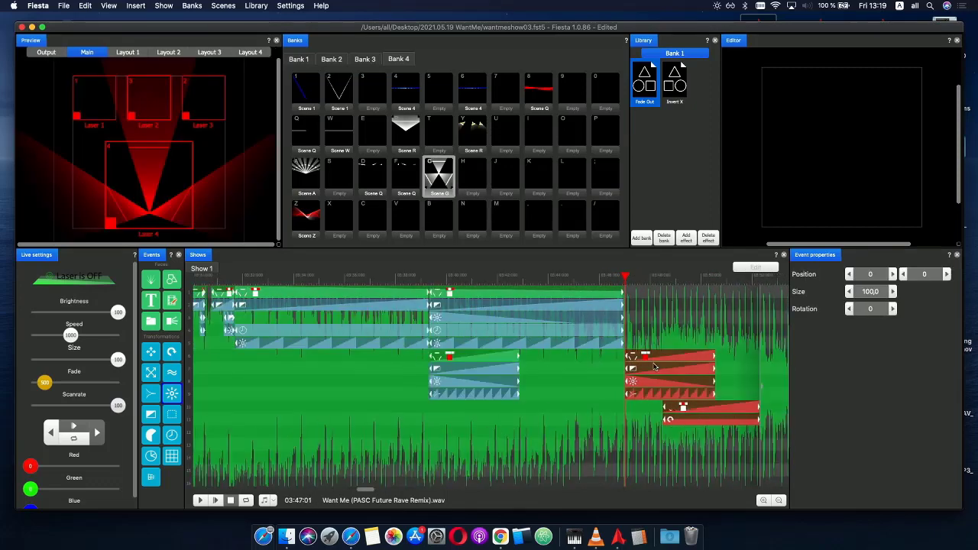
click(580, 279)
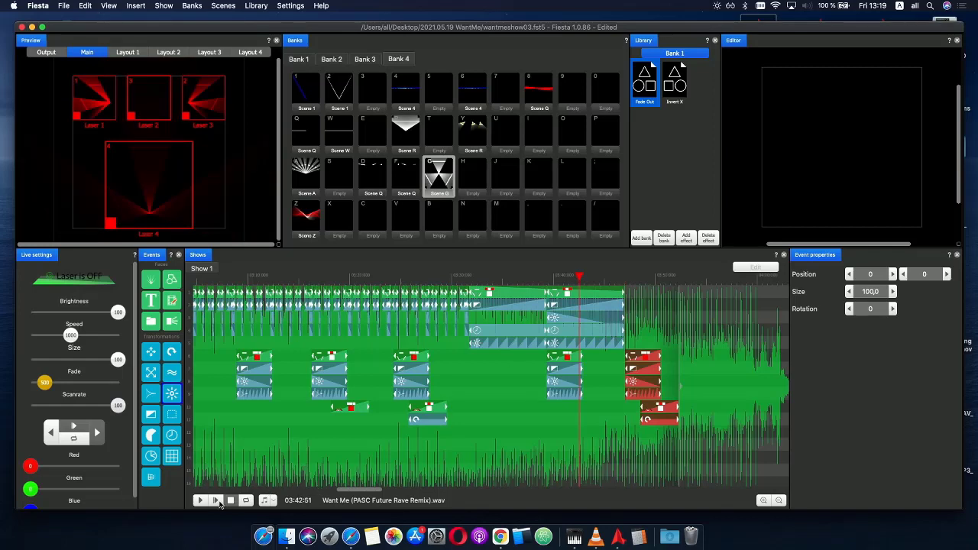
click(216, 501)
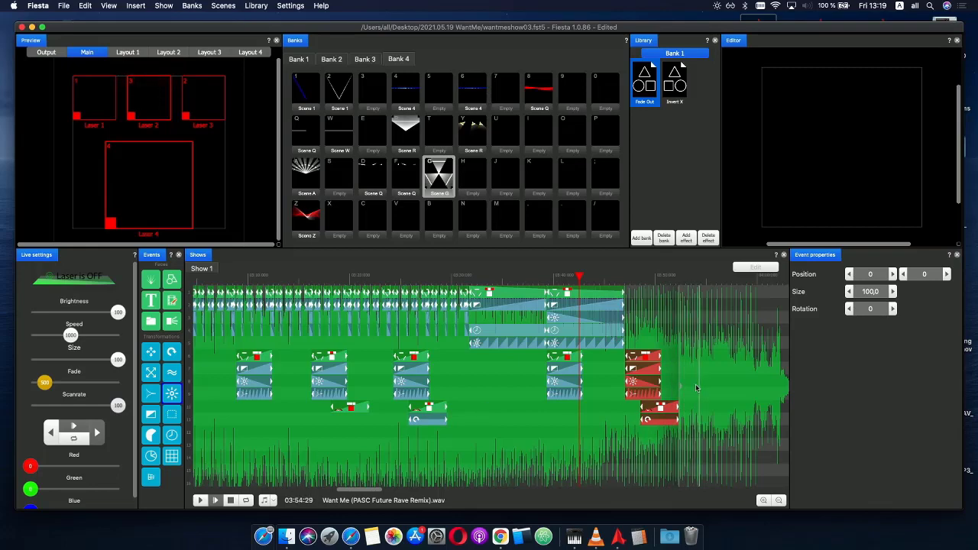
- Copy the event group on tracks 6 to 10 at 03:16:21 and place the copy at about 03:54
scroll(695, 388, down, 2)
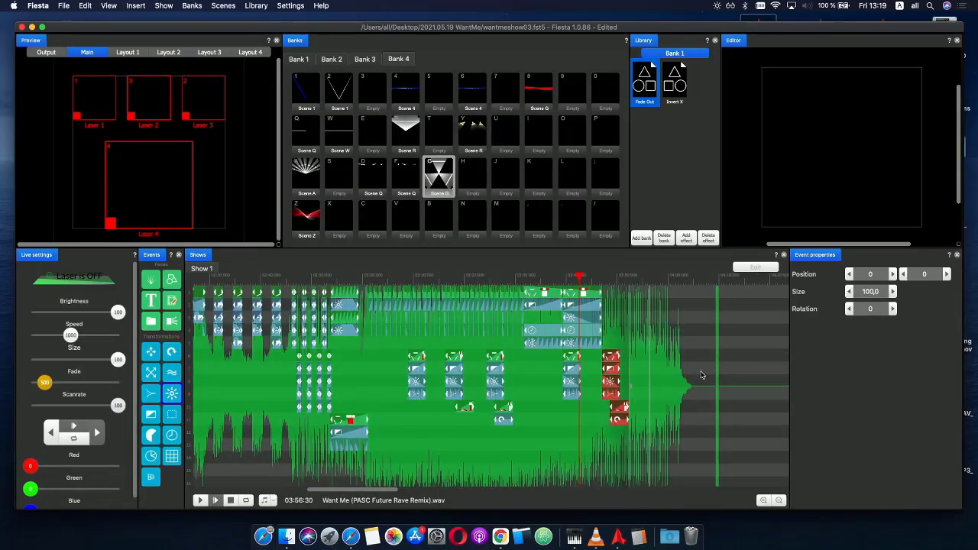
drag(580, 286, 569, 287)
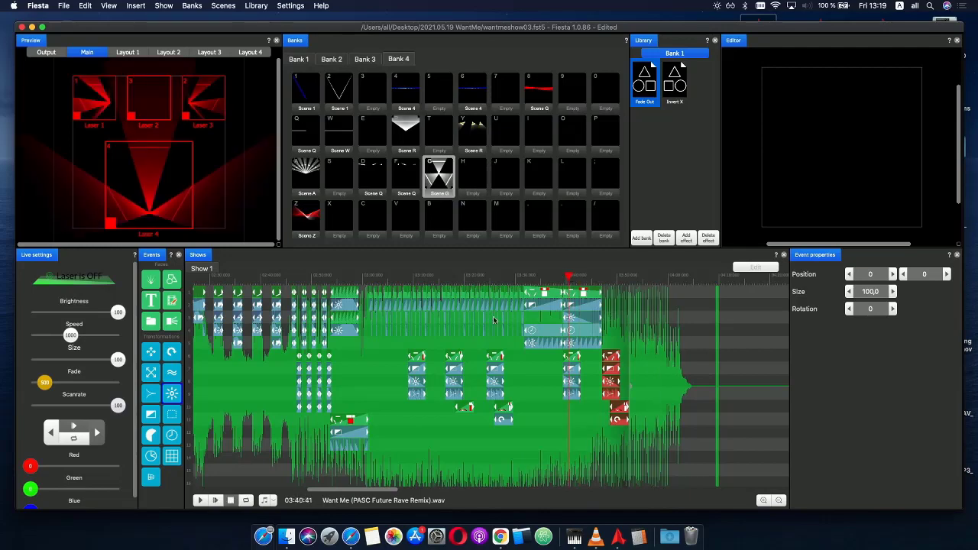
drag(437, 353, 466, 421)
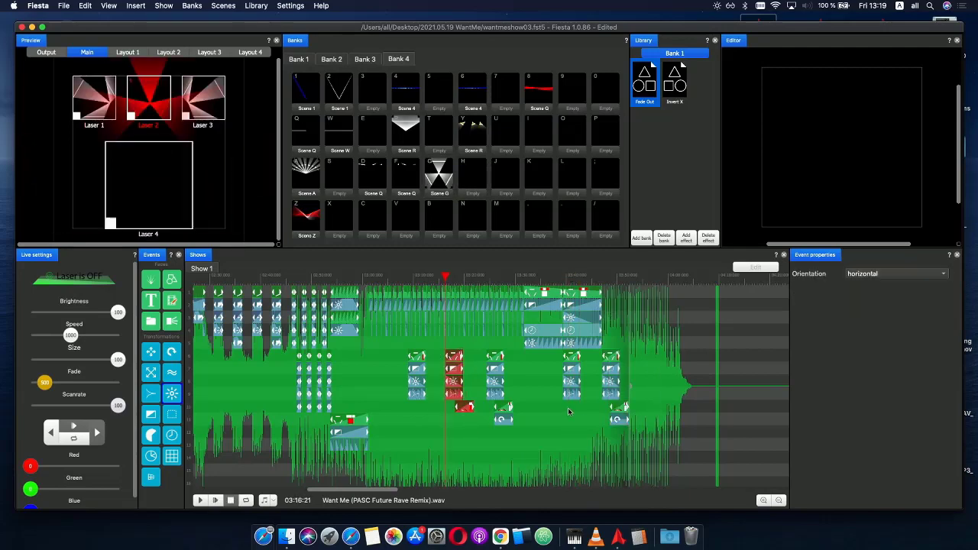
click(635, 370)
key(super+v)
scroll(665, 381, up, 5)
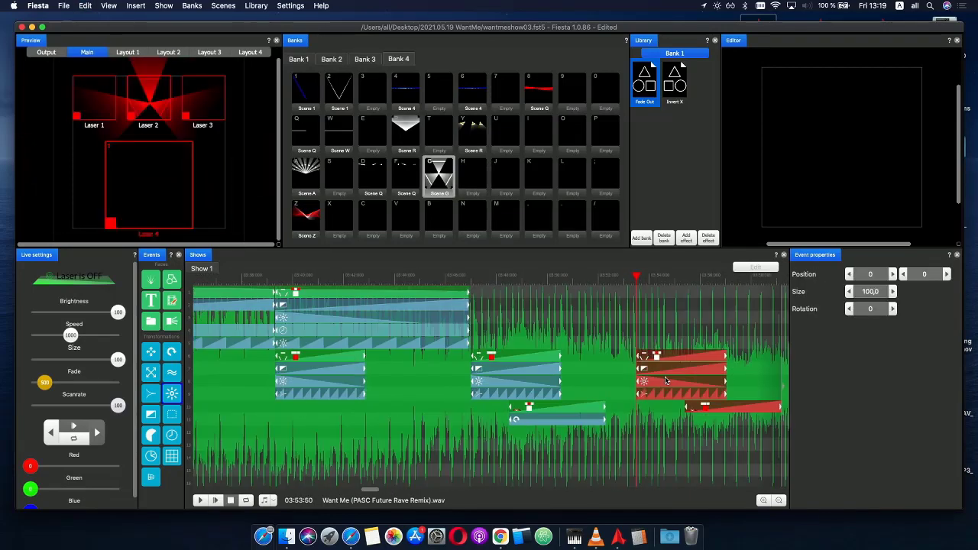
drag(656, 359, 681, 363)
mouse_move(726, 405)
mouse_down()
mouse_move(708, 405)
mouse_move(738, 406)
mouse_move(710, 406)
mouse_move(727, 406)
mouse_up()
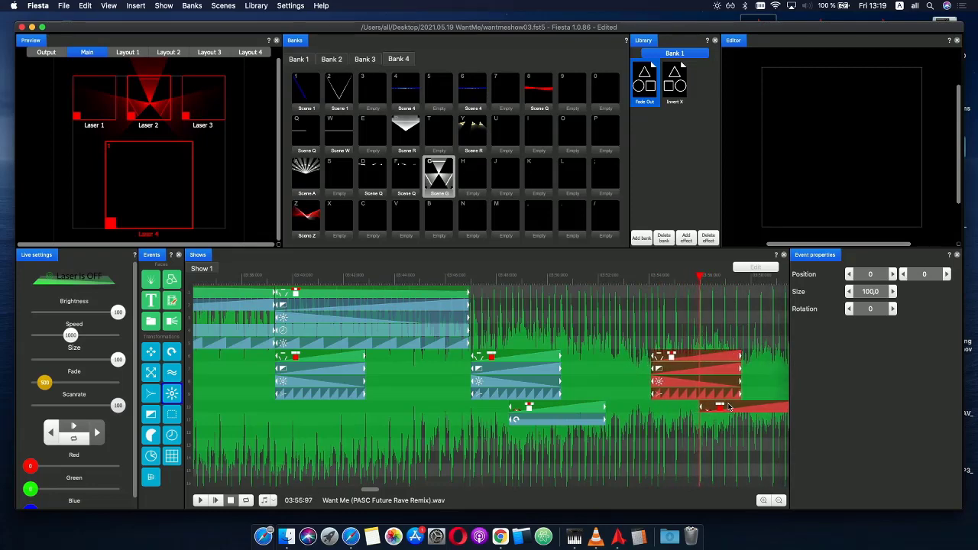
- Play the show back from 03:43:66 and examine the timing of the event group placed at about 03:54
scroll(626, 328, down, 5)
click(573, 277)
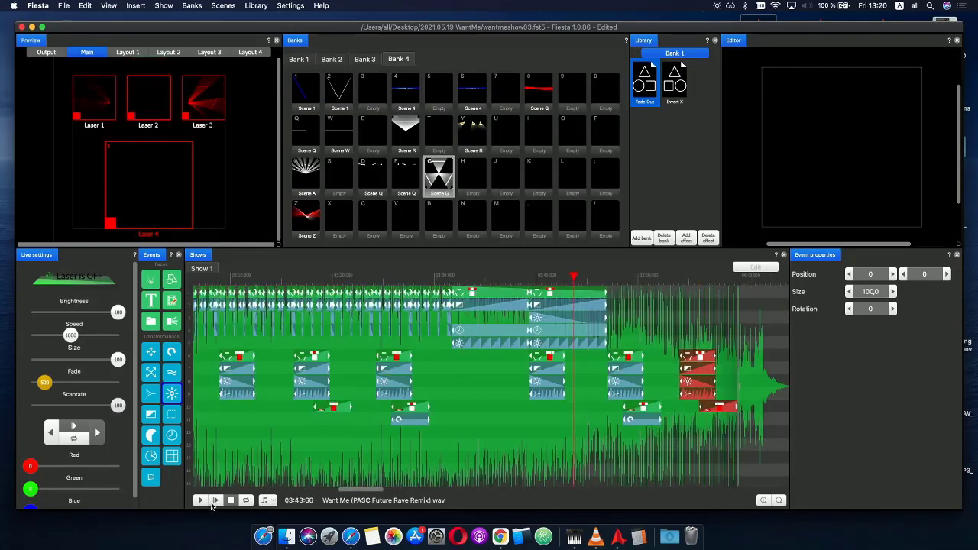
click(213, 503)
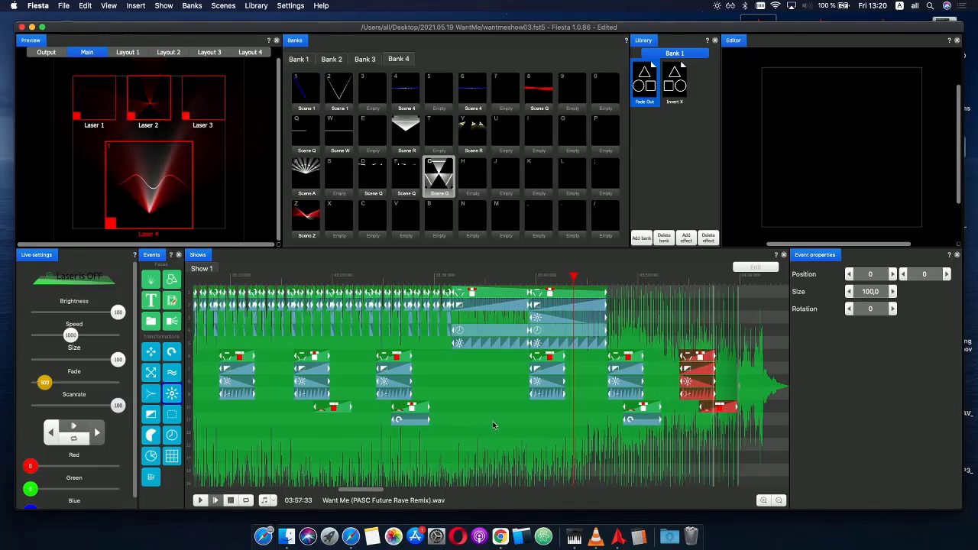
click(679, 277)
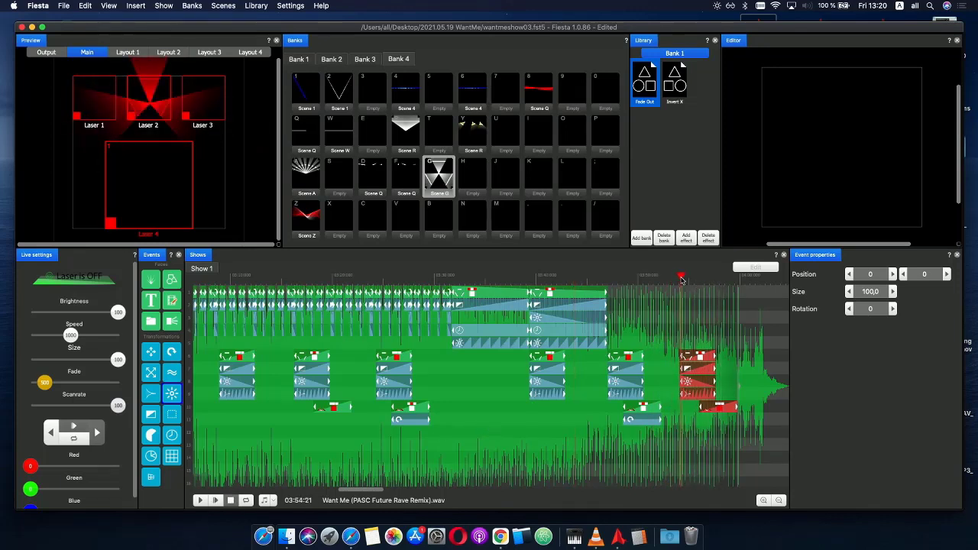
scroll(705, 321, up, 3)
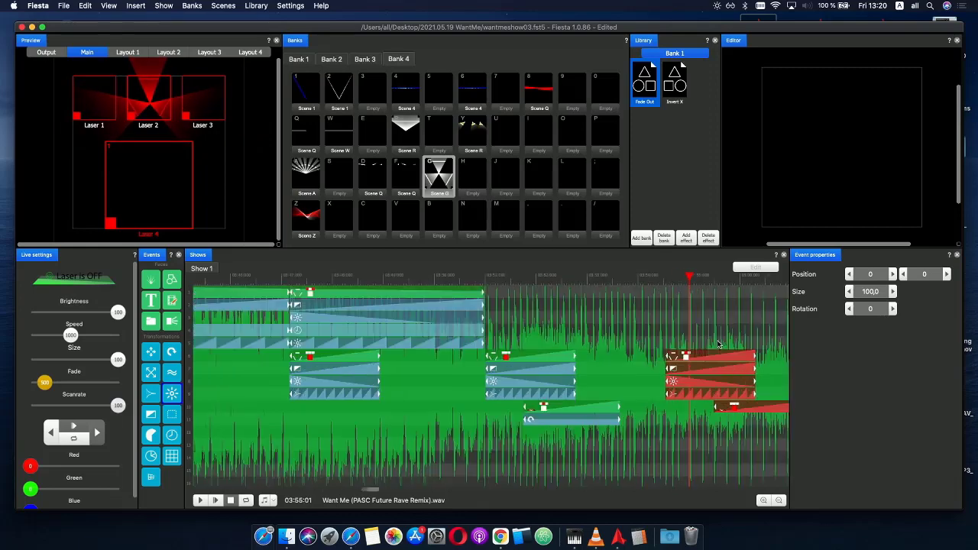
- Shift the event group on tracks 6 to 9 from 03:54:08 to start at 03:54:58 and add Laser 1 and Laser 3 to its scene event
drag(641, 343, 696, 399)
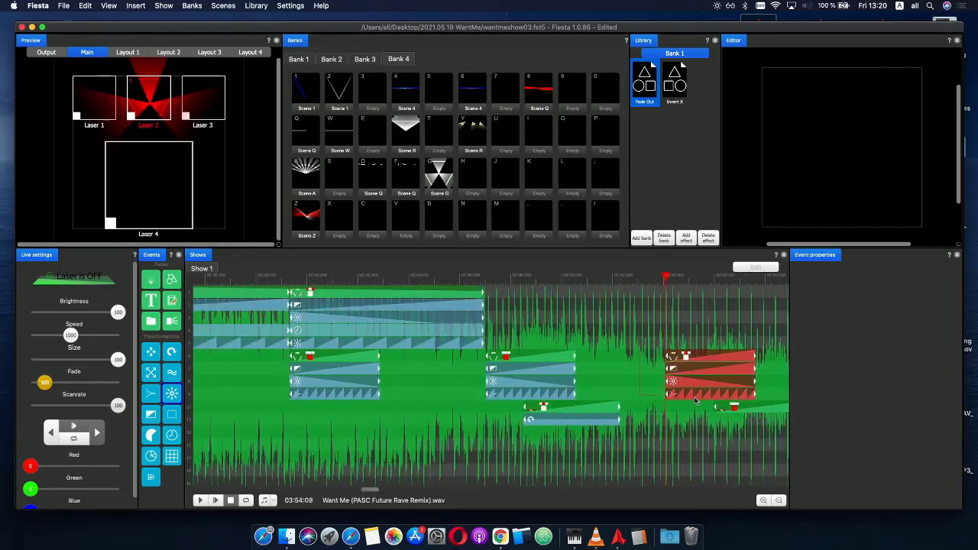
mouse_move(685, 360)
mouse_down()
mouse_move(711, 359)
mouse_move(680, 359)
mouse_move(699, 358)
mouse_up()
click(706, 360)
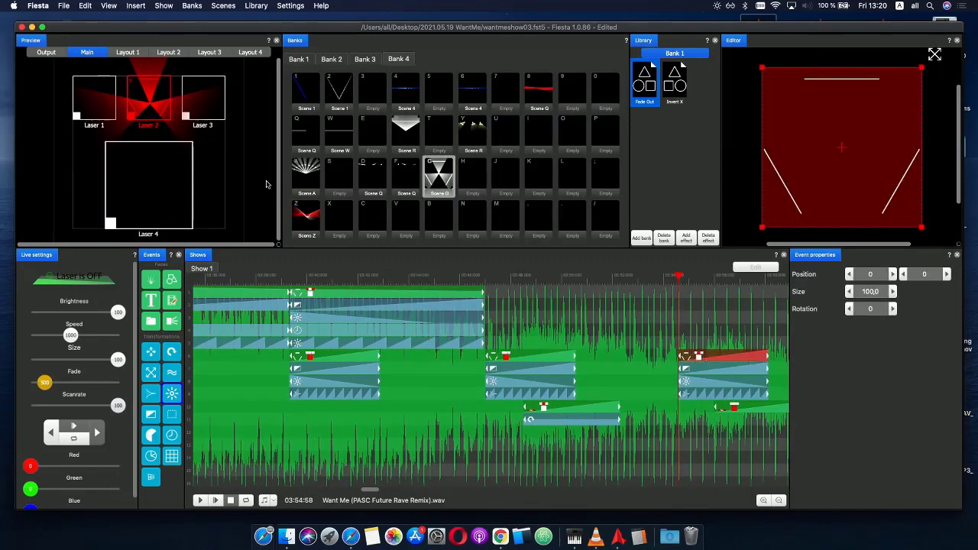
click(93, 106)
click(203, 98)
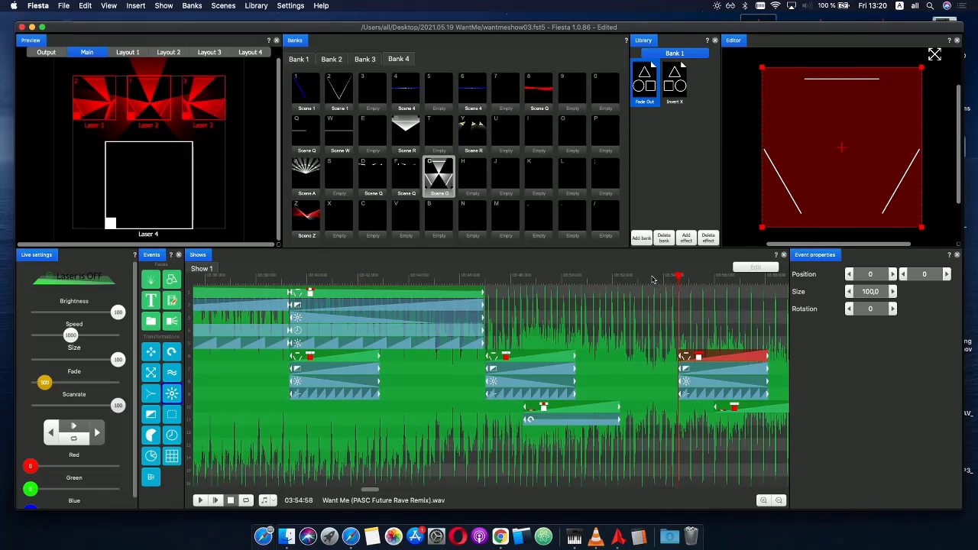
- Play the show back from just before the shifted event group on tracks 6 to 9 through the end of the song
click(654, 277)
click(213, 501)
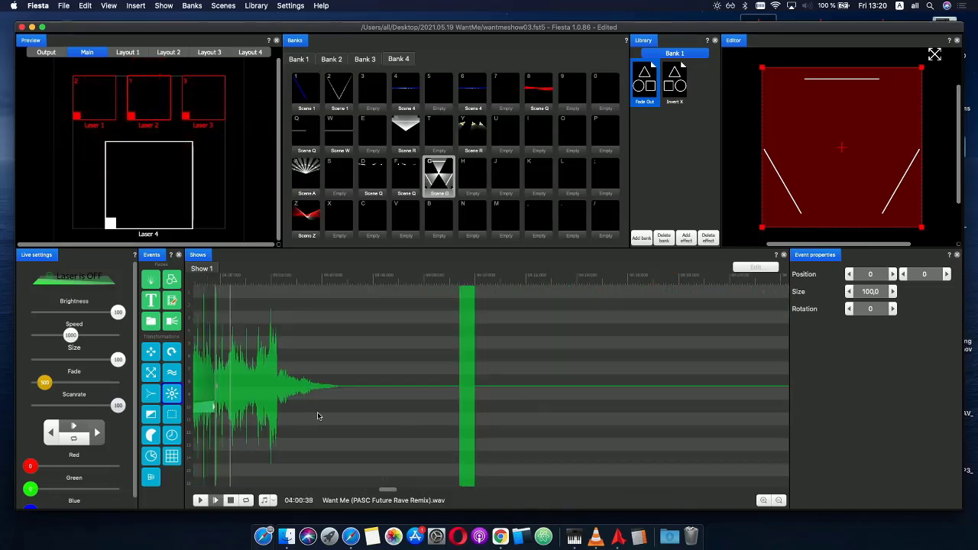
scroll(318, 416, down, 5)
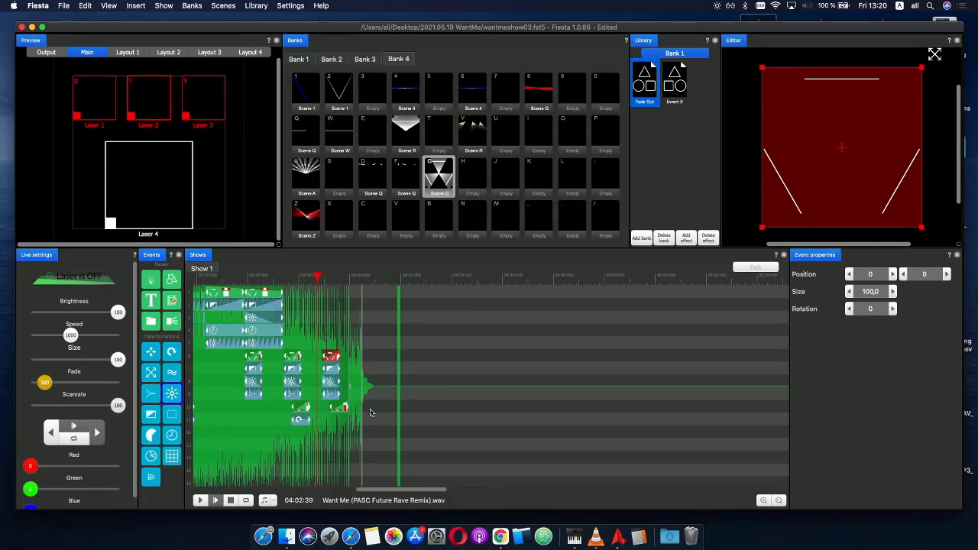
- Place Scene 4 from Bank 4 on track 2 at the final beat, about 04:01:95, and extend the event's end to 04:03:53
click(361, 277)
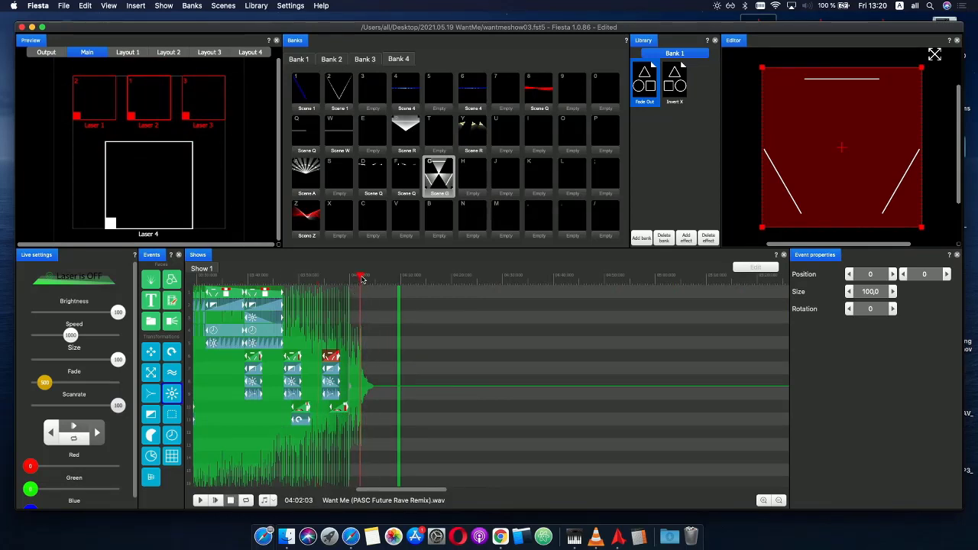
click(409, 92)
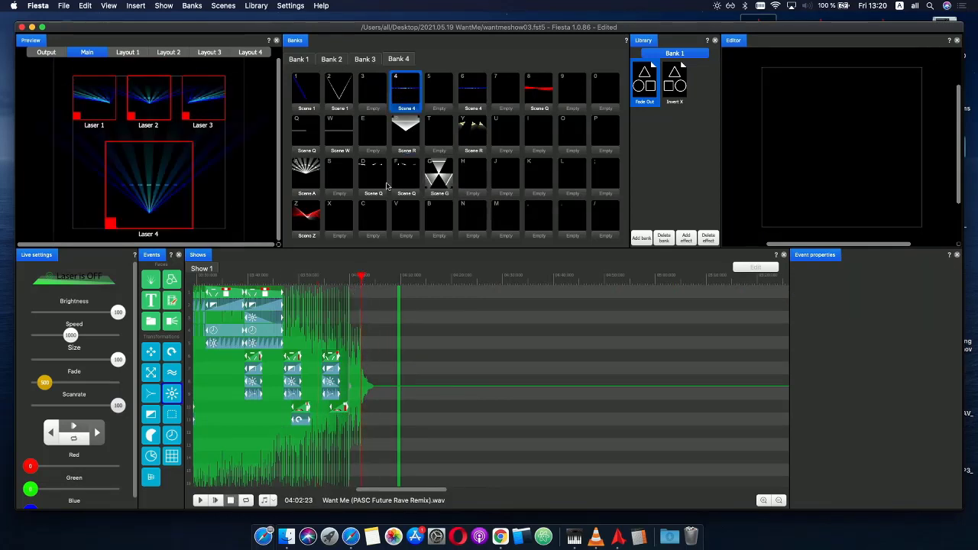
drag(387, 186, 341, 310)
scroll(371, 319, up, 6)
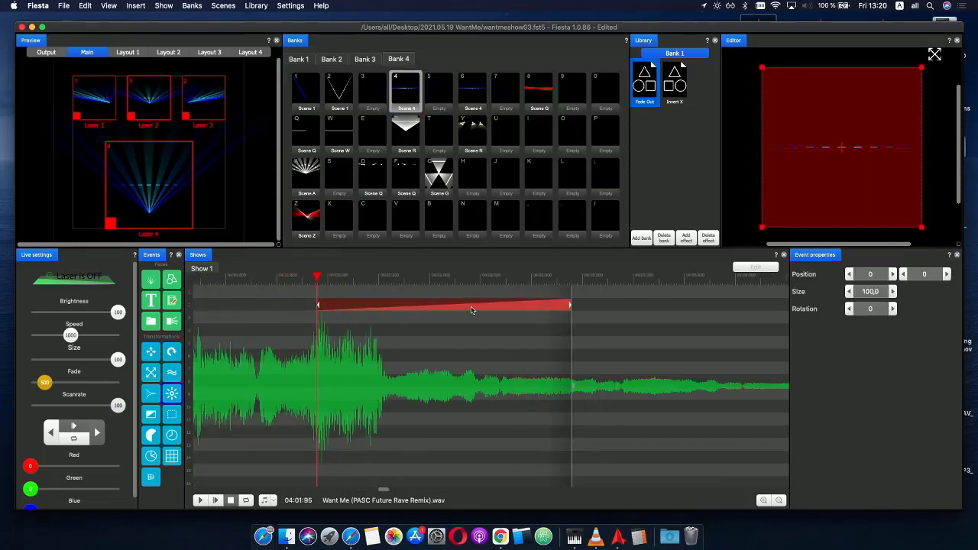
drag(548, 307, 663, 314)
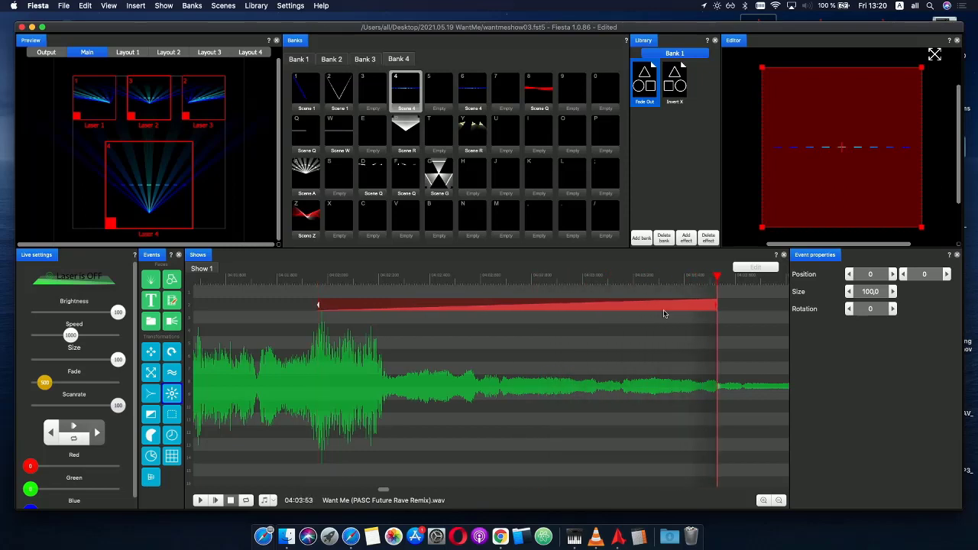
- Shape the final Scene 4 event's brightness curve to rise quickly from zero, hold at full, and fade back to zero at the event's end
double_click(328, 306)
click(359, 316)
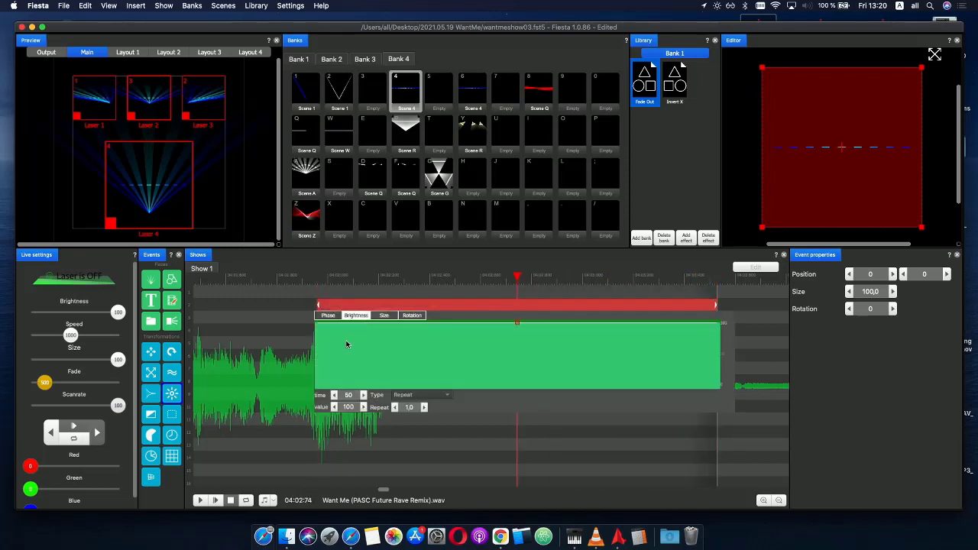
drag(323, 333, 250, 403)
drag(518, 322, 760, 411)
drag(496, 350, 470, 309)
click(278, 298)
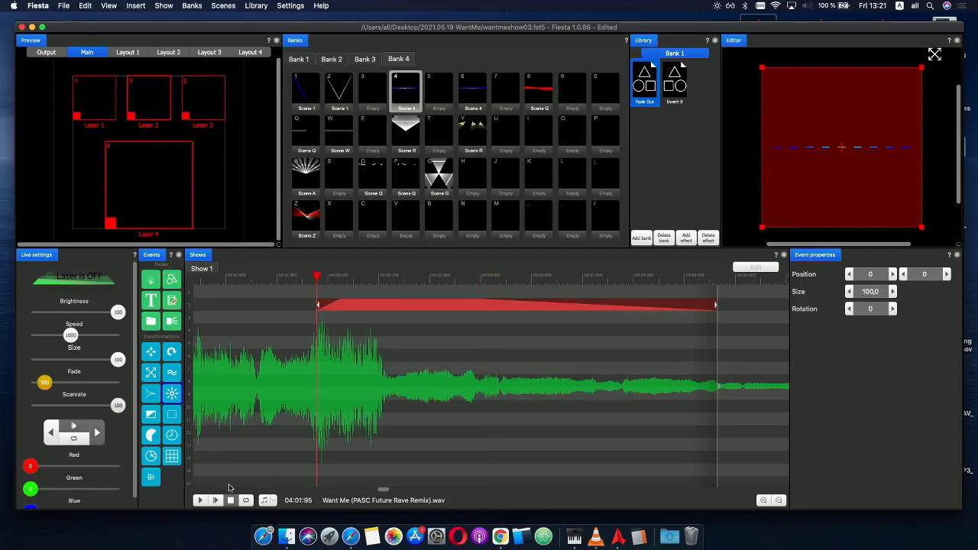
- Play back the closing Scene 4 fade from 04:01:95 and again from 04:01:14, and review the preceding events back to 03:34:18
click(217, 501)
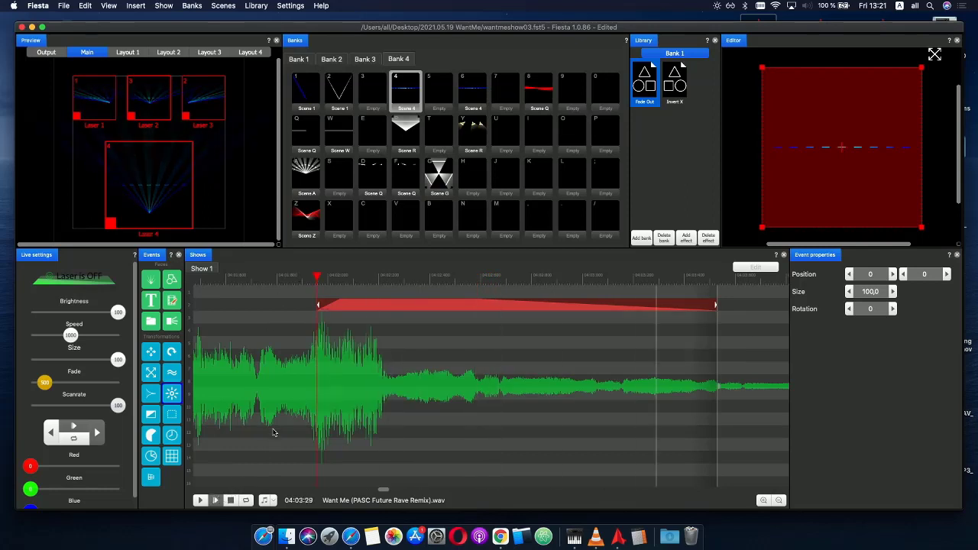
scroll(278, 365, down, 3)
click(276, 278)
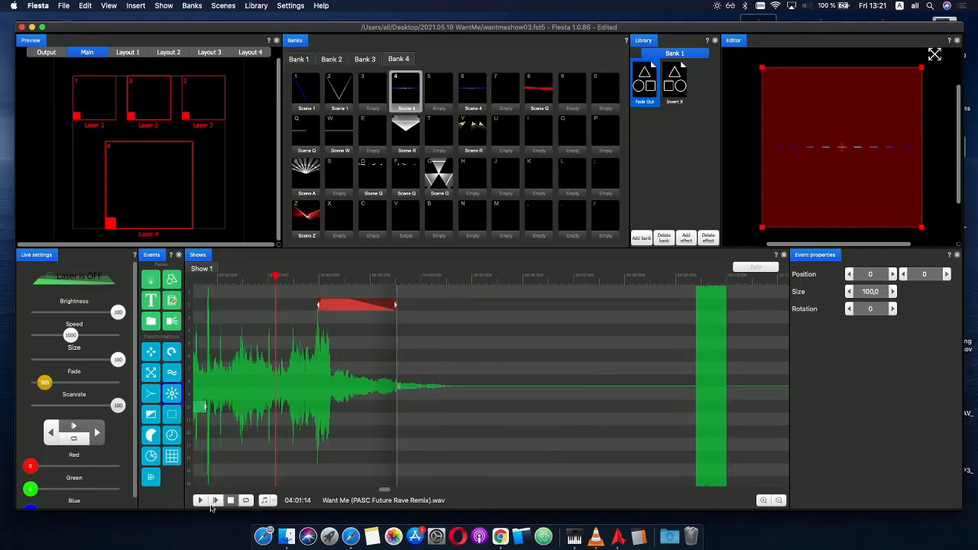
click(215, 501)
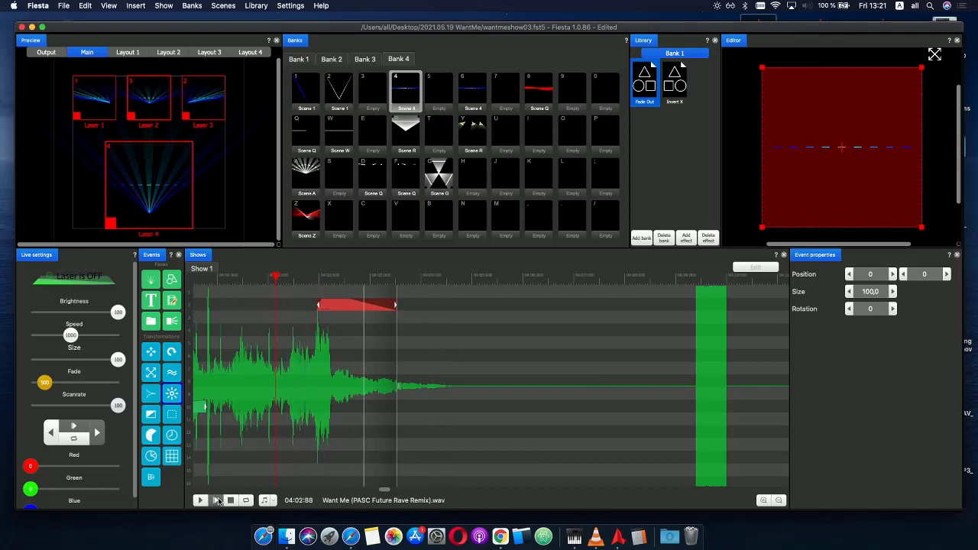
scroll(420, 360, down, 2)
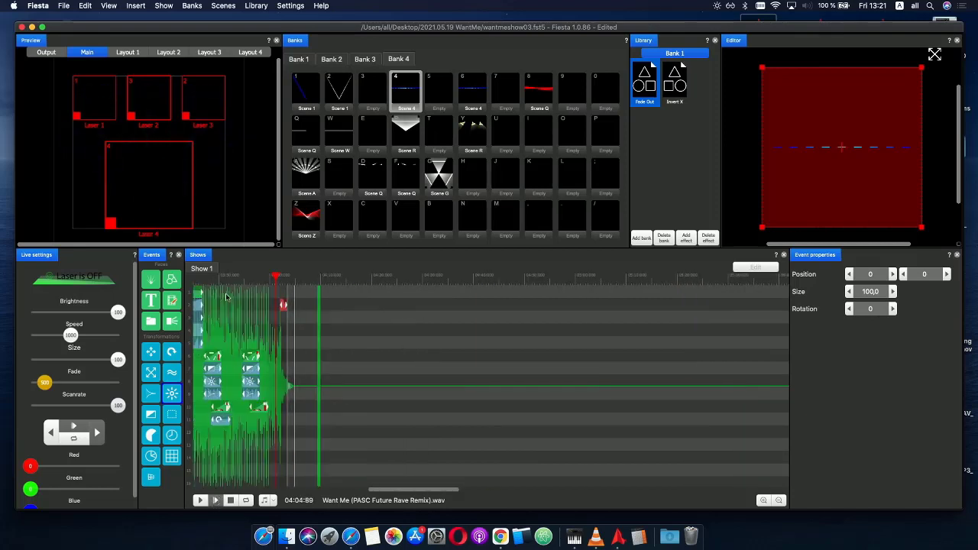
drag(250, 279, 173, 294)
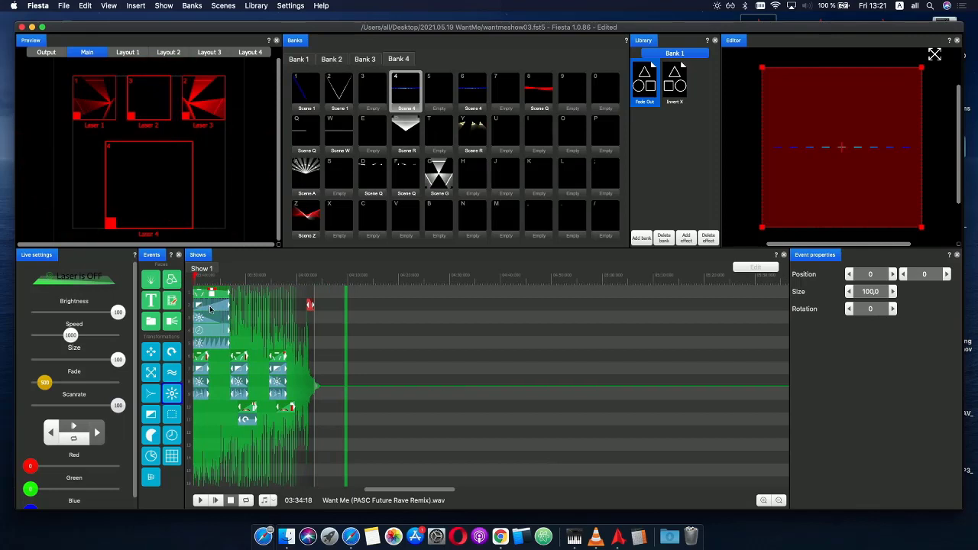
- Save the show file and play the whole show back from the beginning
click(63, 6)
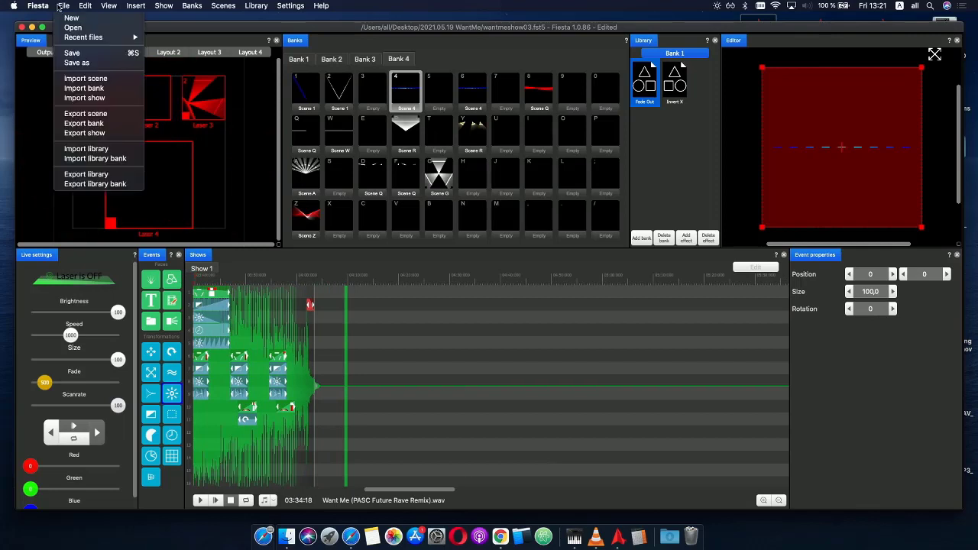
click(78, 52)
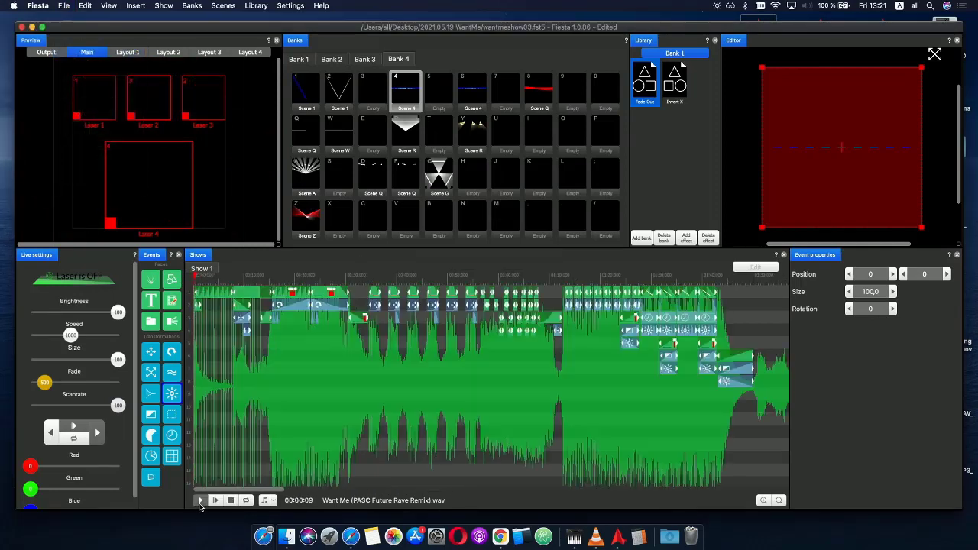
click(200, 501)
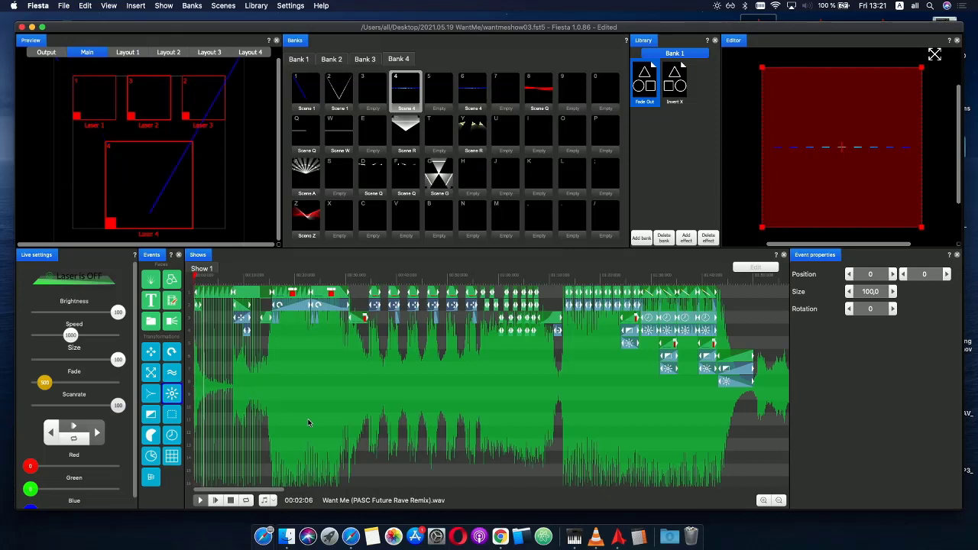